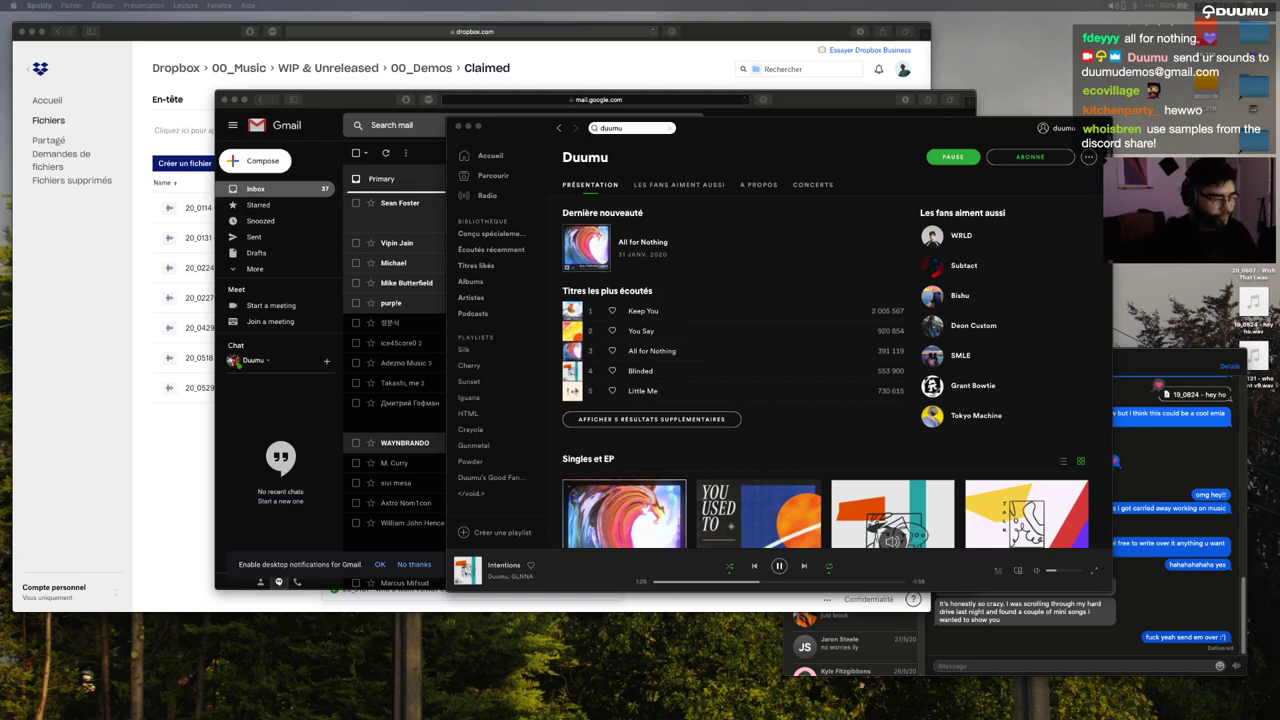
# - Spread the Gmail and Spotify windows apart so more of the inbox message list is uncovered
pyautogui.moveTo(360, 103); pyautogui.dragTo(197, 56)
pyautogui.click(938, 181)
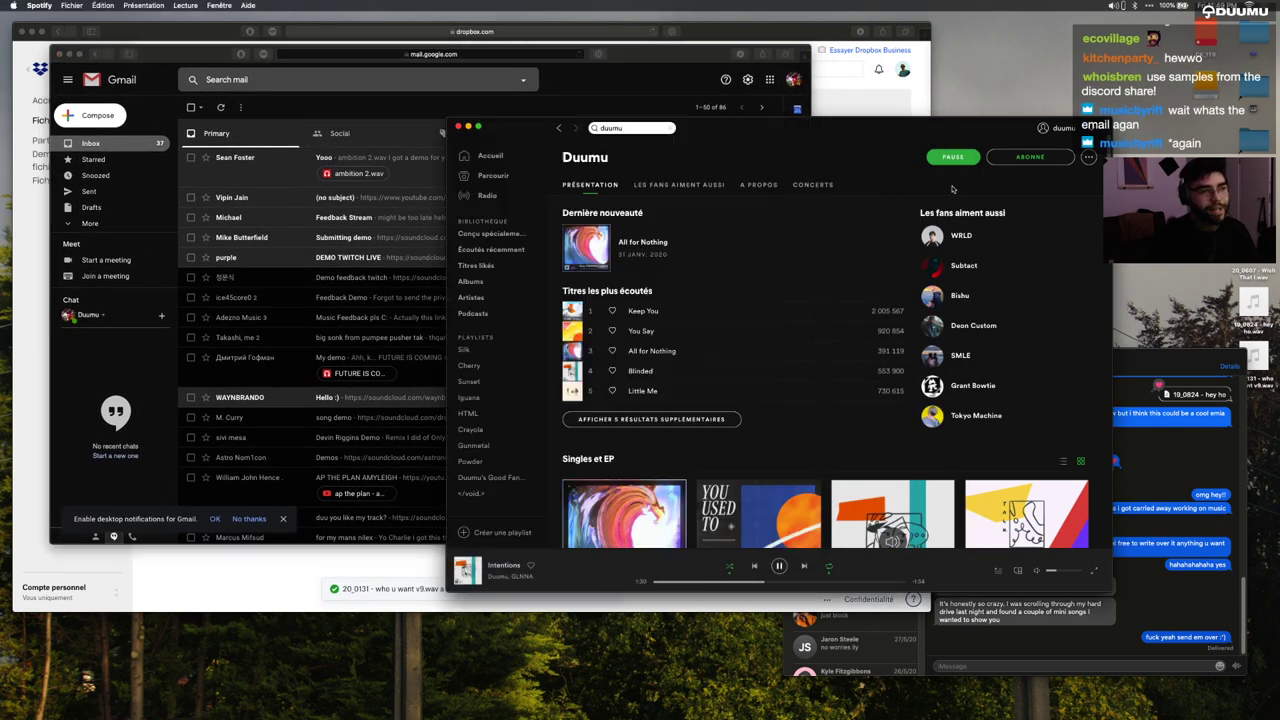
pyautogui.moveTo(824, 125); pyautogui.dragTo(931, 129)
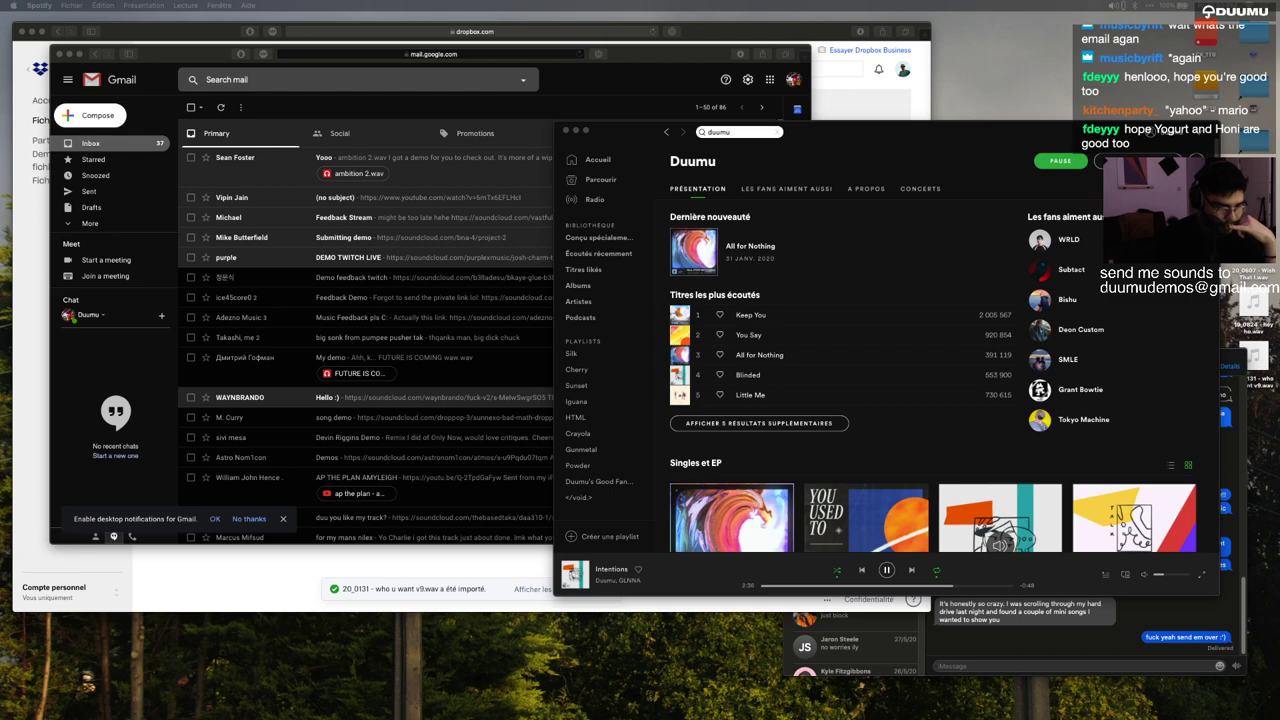
# - Adjust the music playback volume in Spotify
pyautogui.hotkey('ctrl', 'Right')
pyautogui.hotkey('ctrl', 'Left')
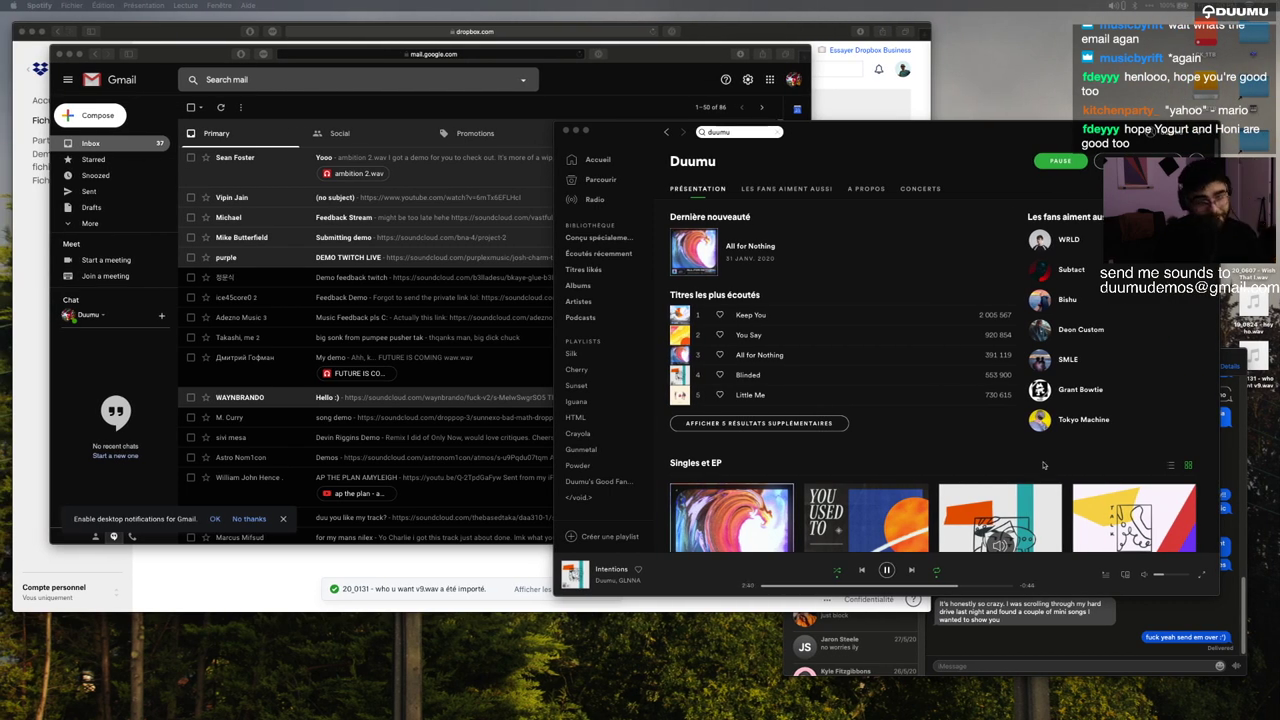
pyautogui.click(1160, 576)
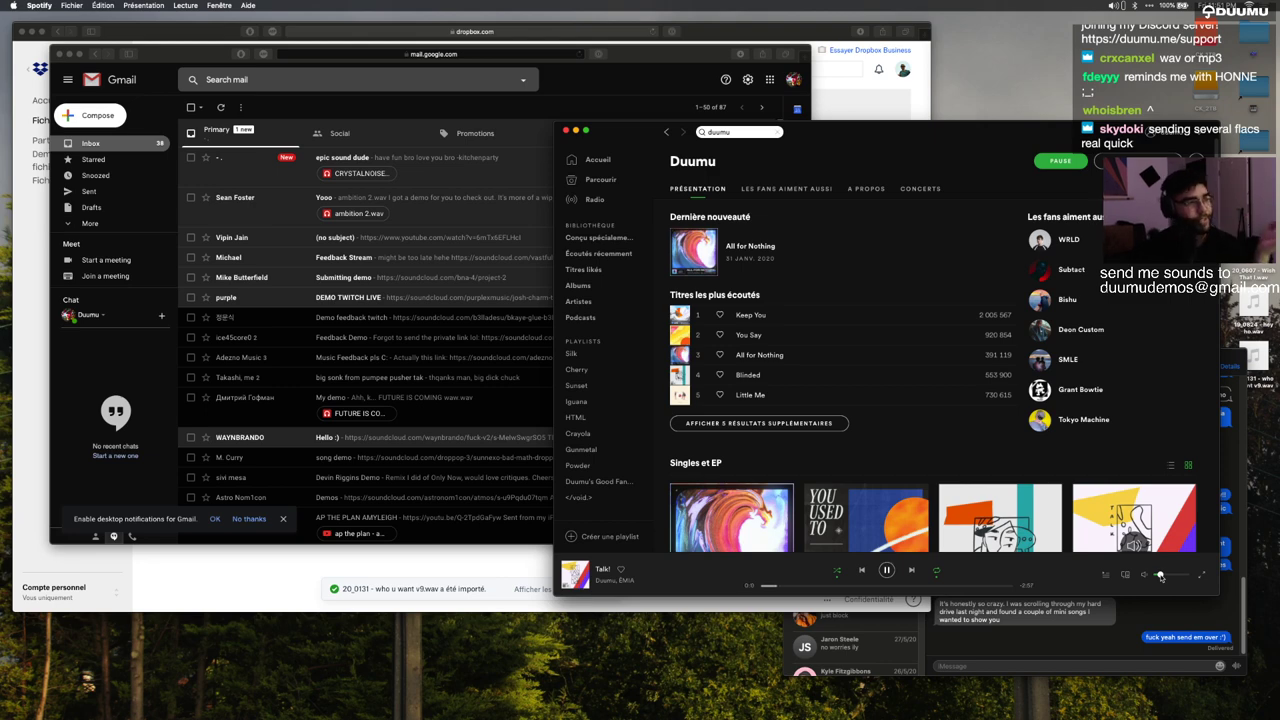
# - Switch to the Safari window with Dropbox, open Twitter in a new tab and go to the account's own profile
pyautogui.click(720, 31)
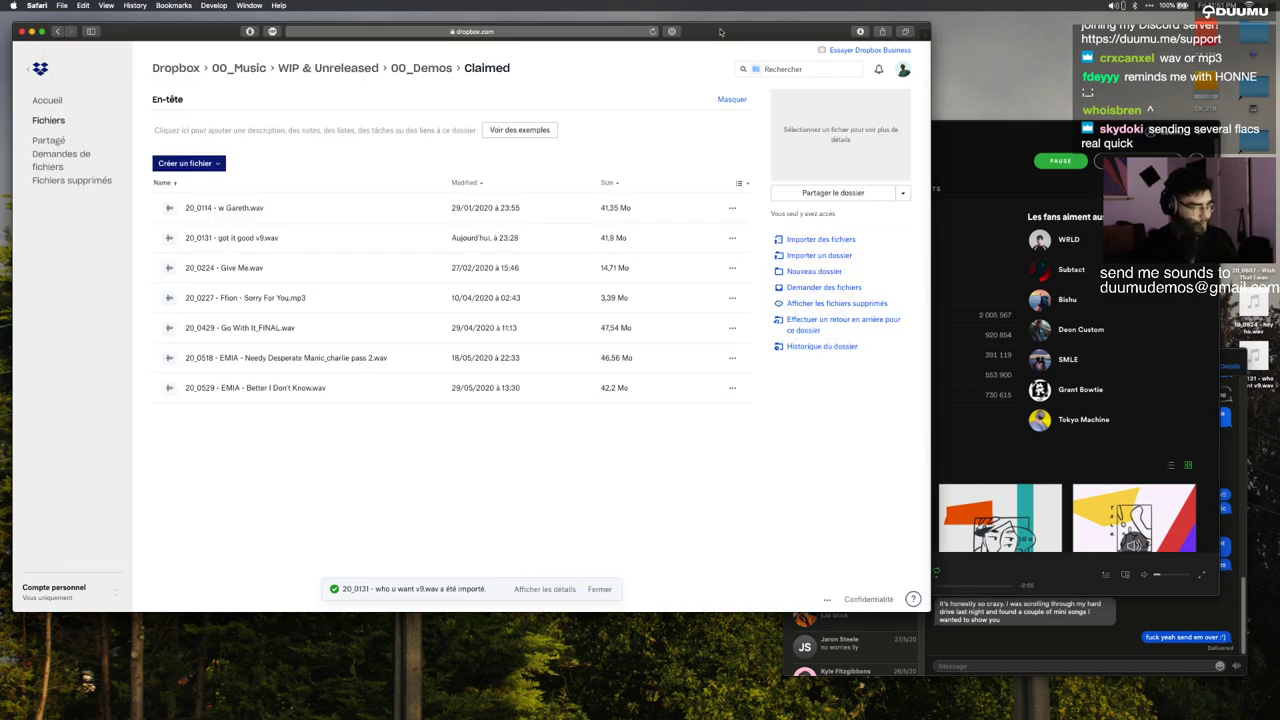
pyautogui.press('super+t')
pyautogui.write('t')
pyautogui.press('Return')
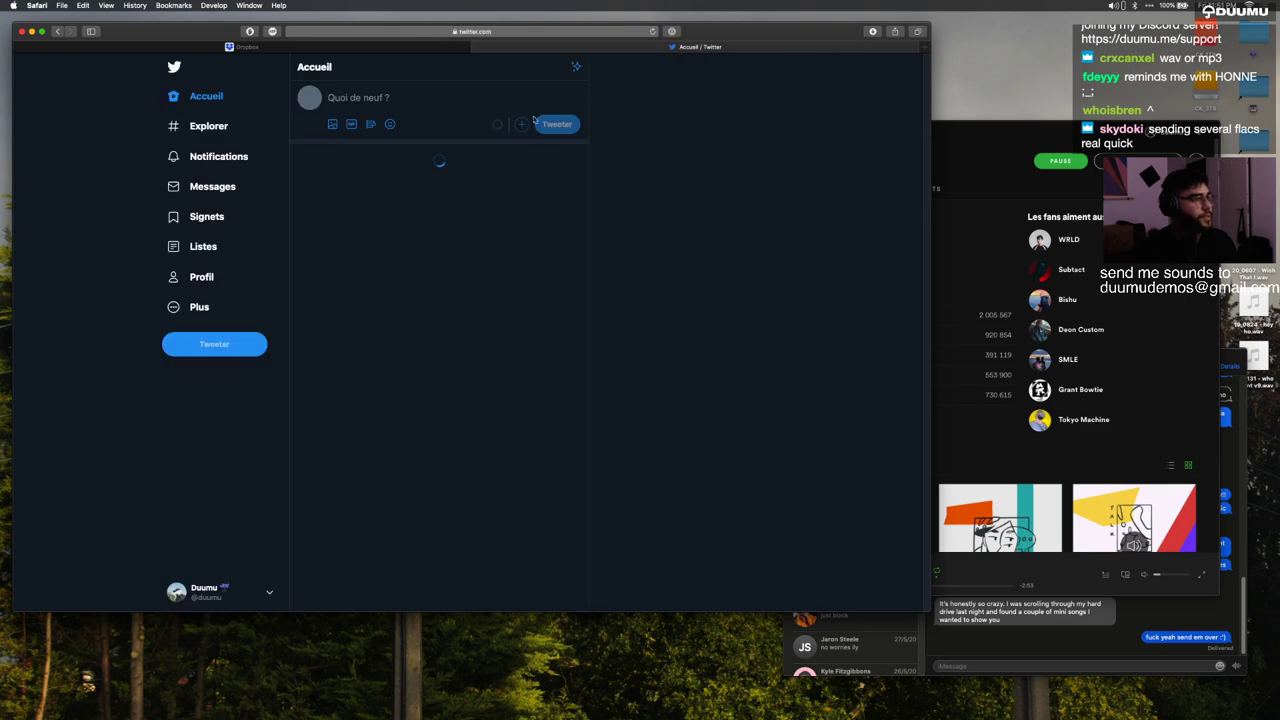
pyautogui.click(163, 366)
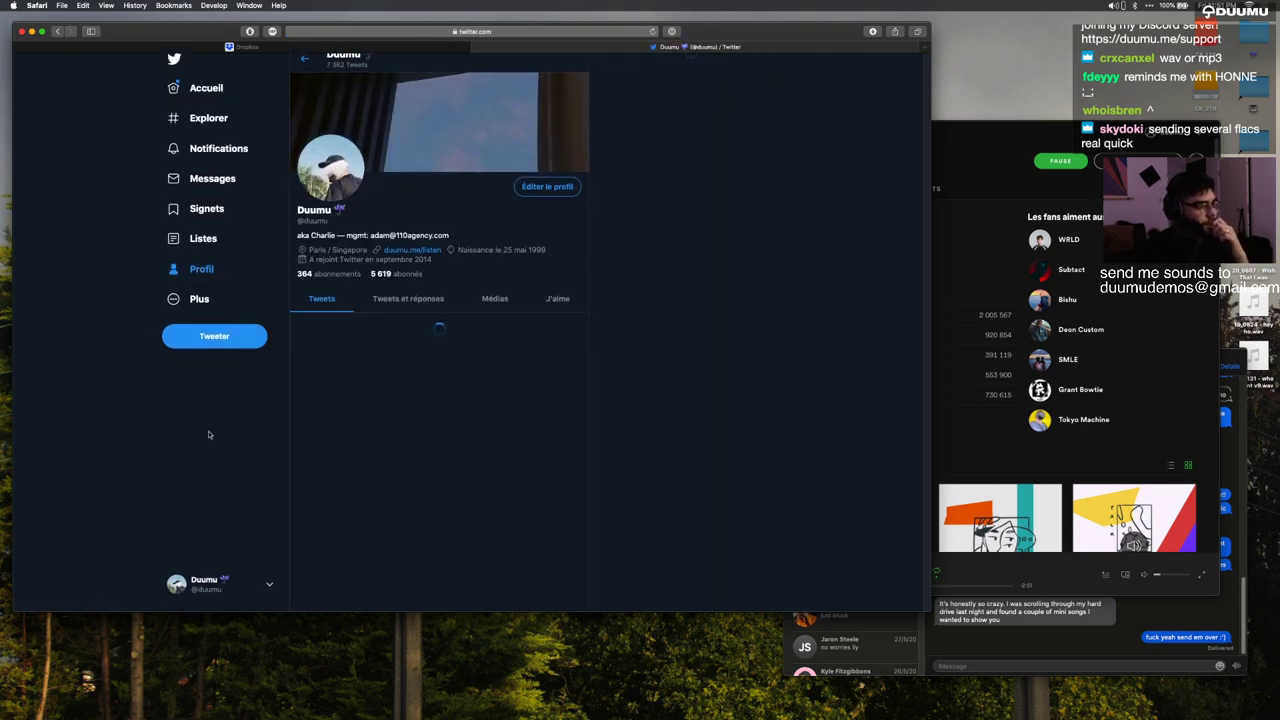
# - Find the 9 June tweet about the 24 hour fundraising livestream and open its first image full size
pyautogui.scroll(-10, 212, 425)
pyautogui.scroll(-15, 250, 420)
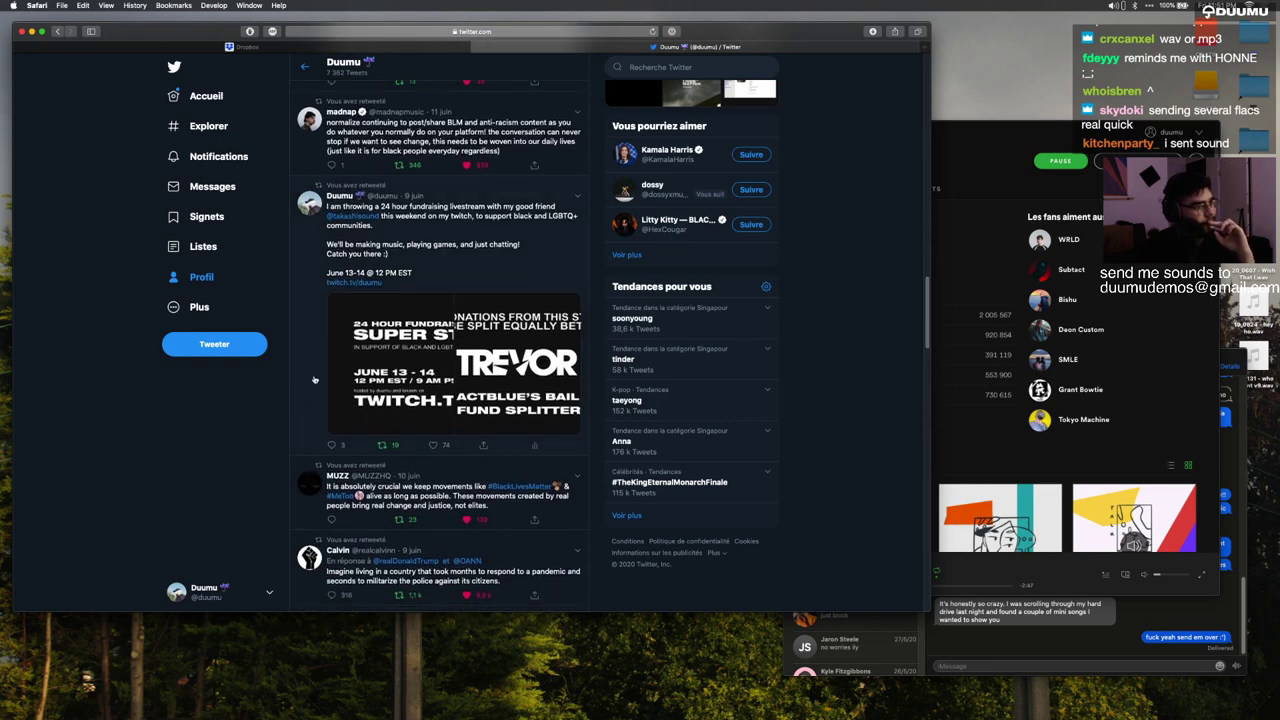
pyautogui.click(314, 379)
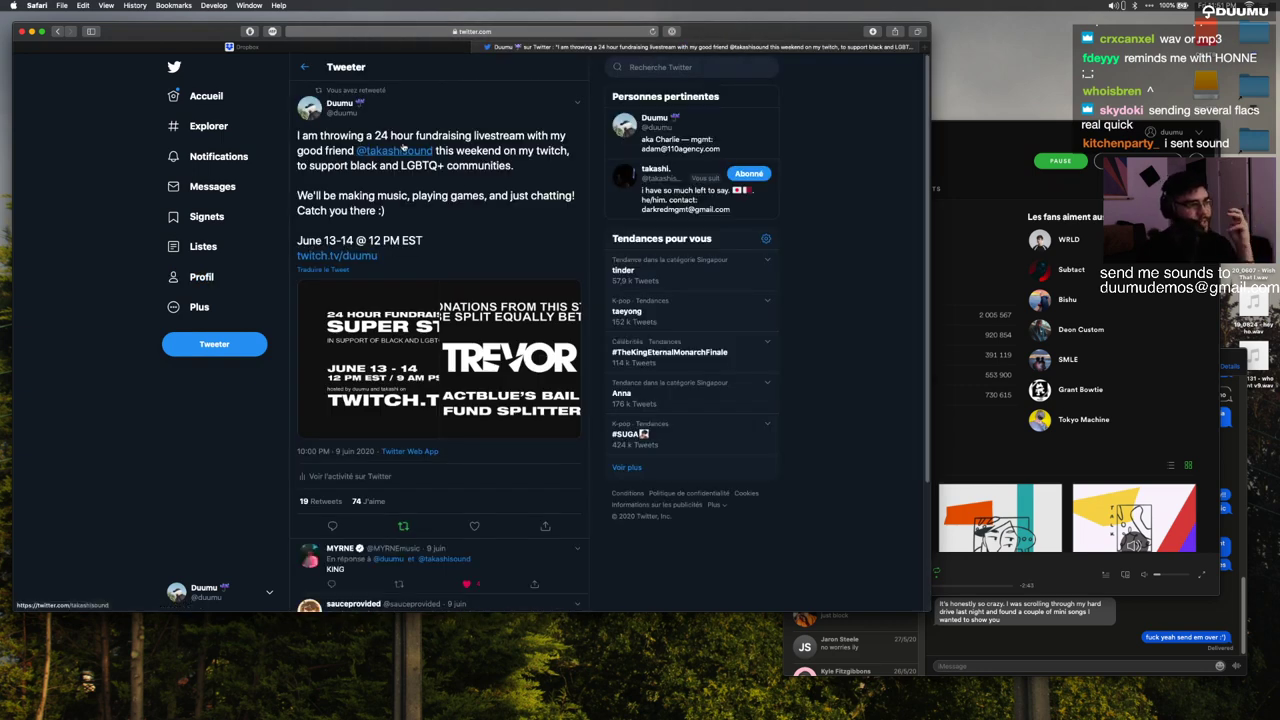
pyautogui.moveTo(398, 152)
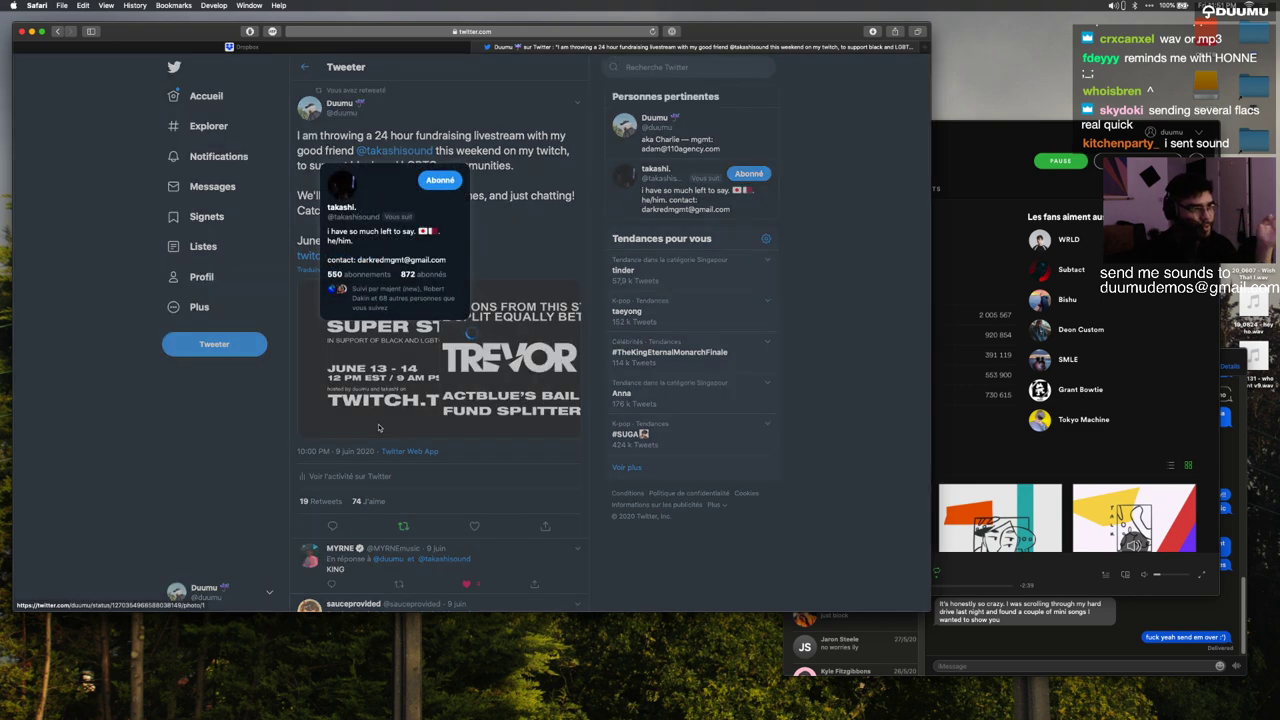
pyautogui.click(383, 430)
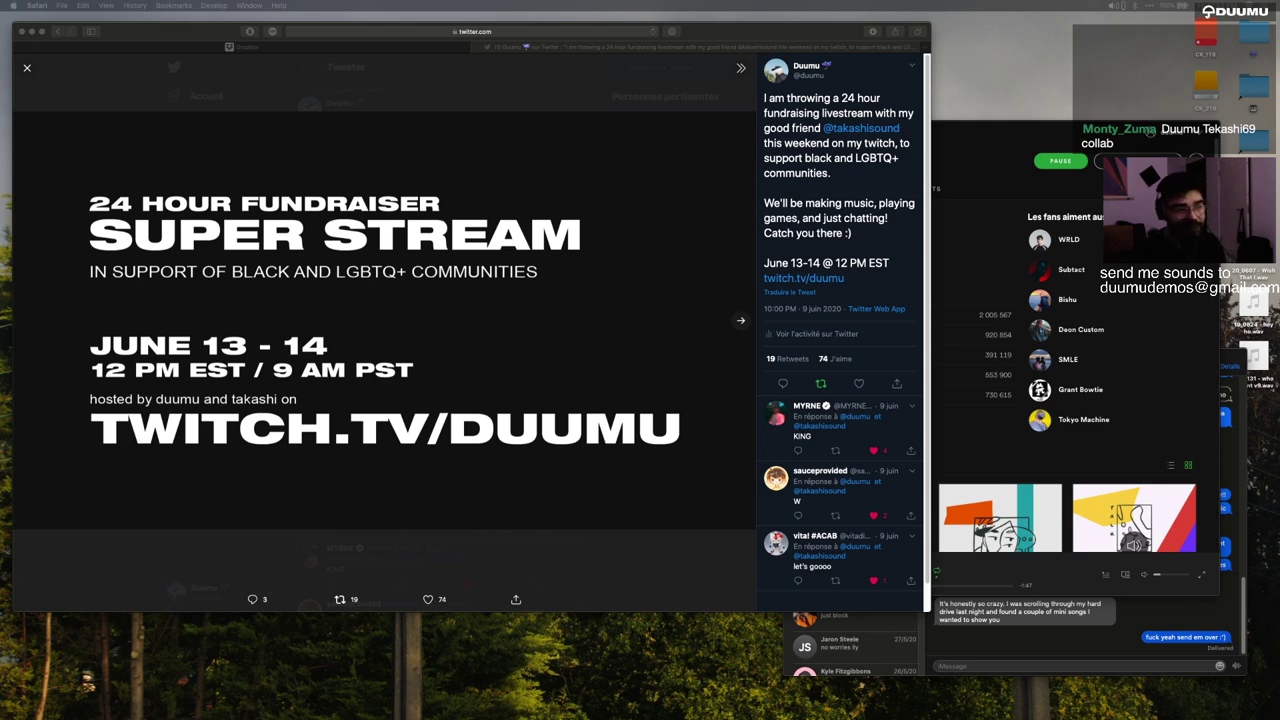
# - View the fundraiser tweet's second image about the donation split and return to the first image
pyautogui.click(1050, 444)
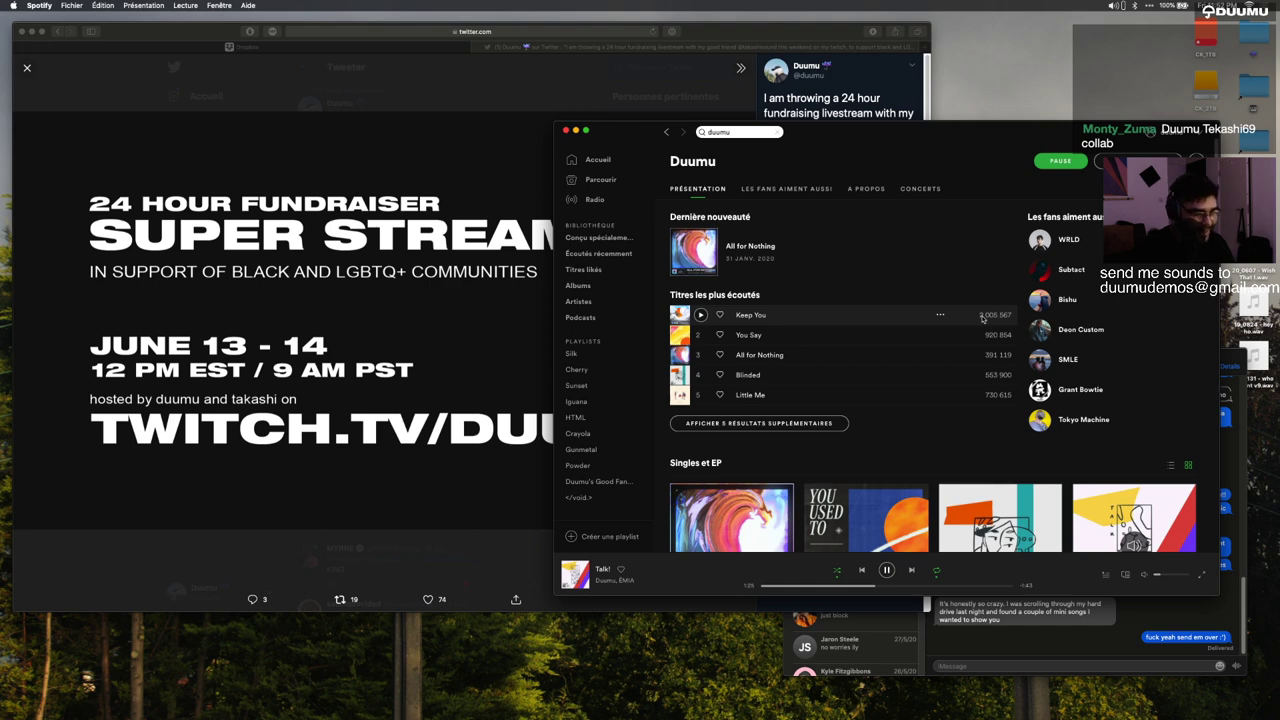
pyautogui.moveTo(953, 135); pyautogui.dragTo(953, 133)
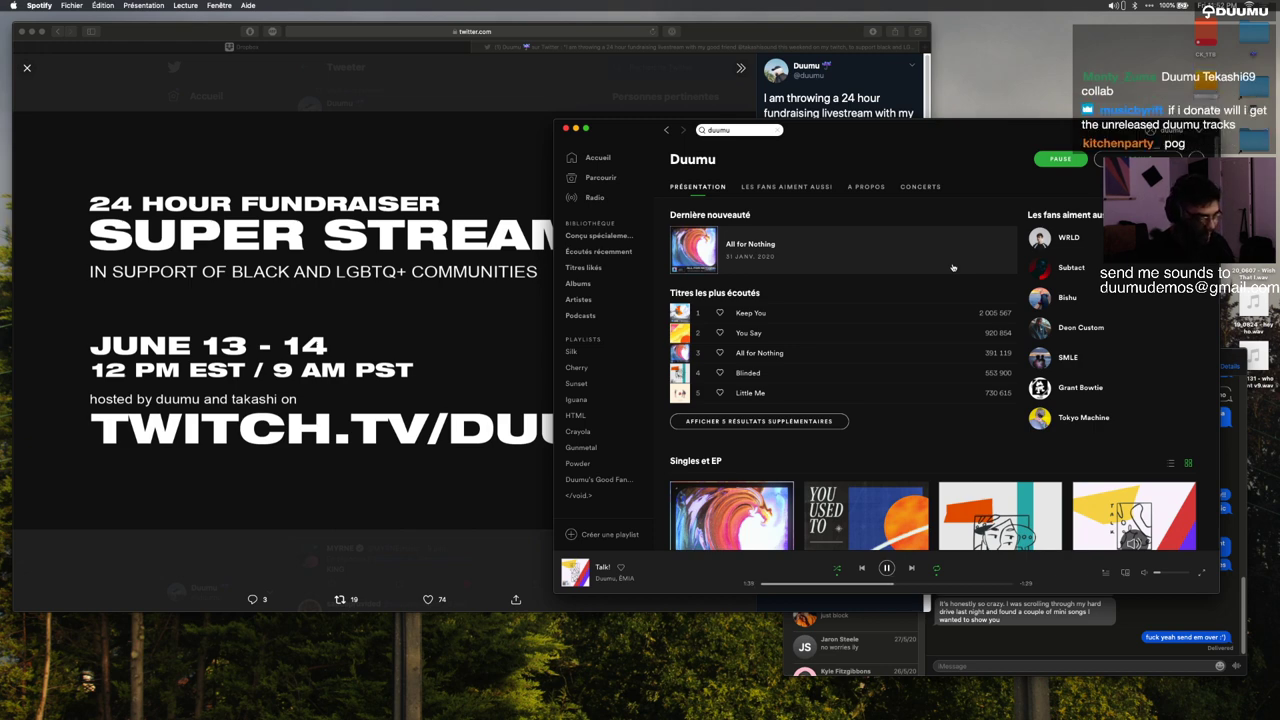
pyautogui.click(343, 366)
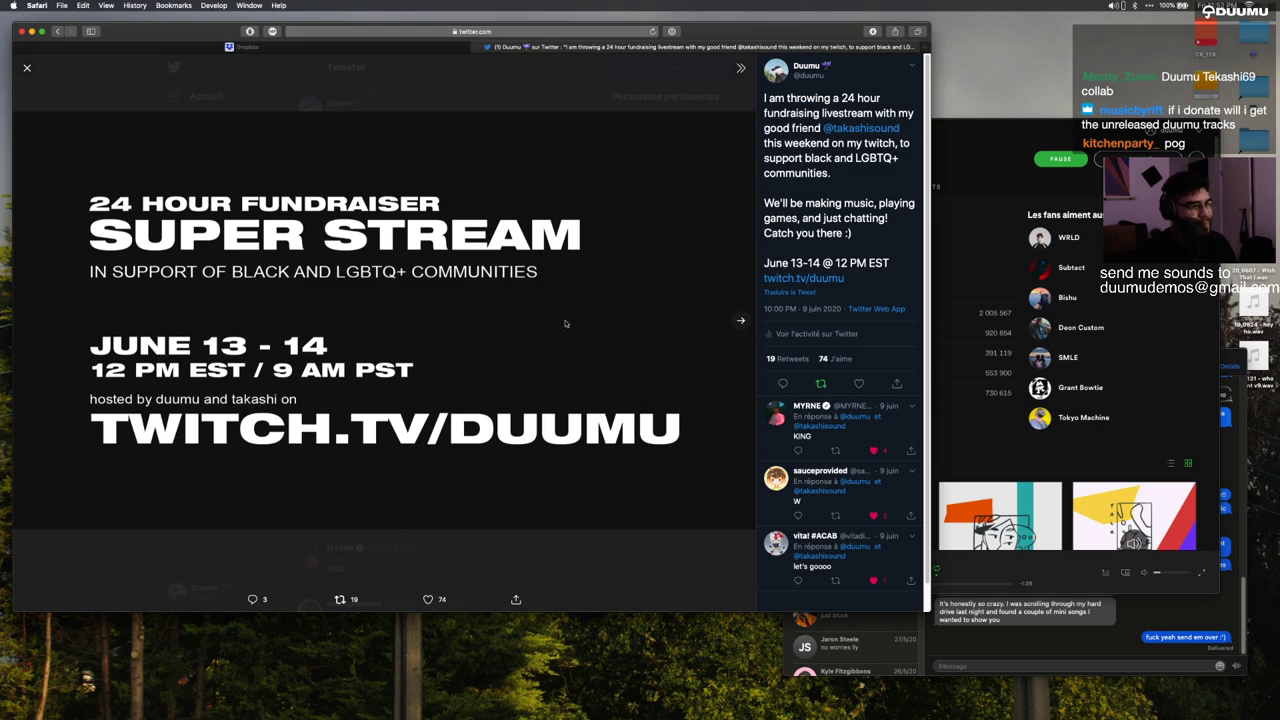
pyautogui.click(740, 322)
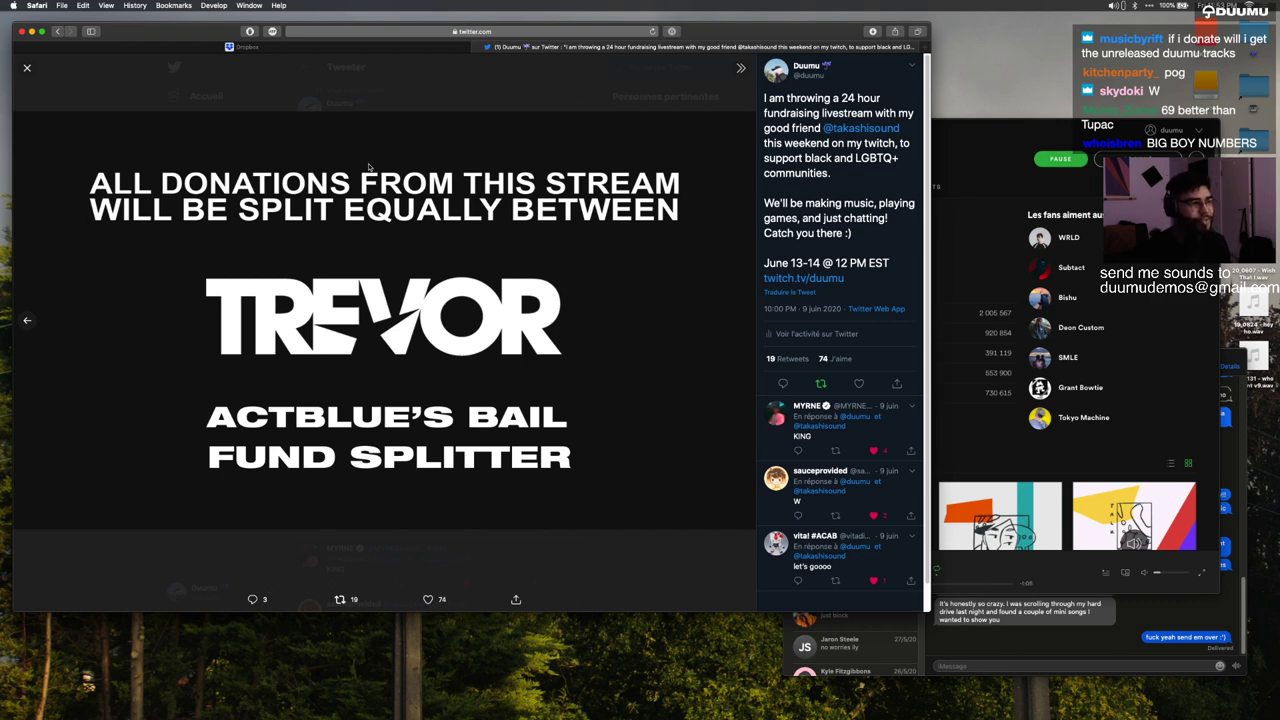
pyautogui.click(27, 320)
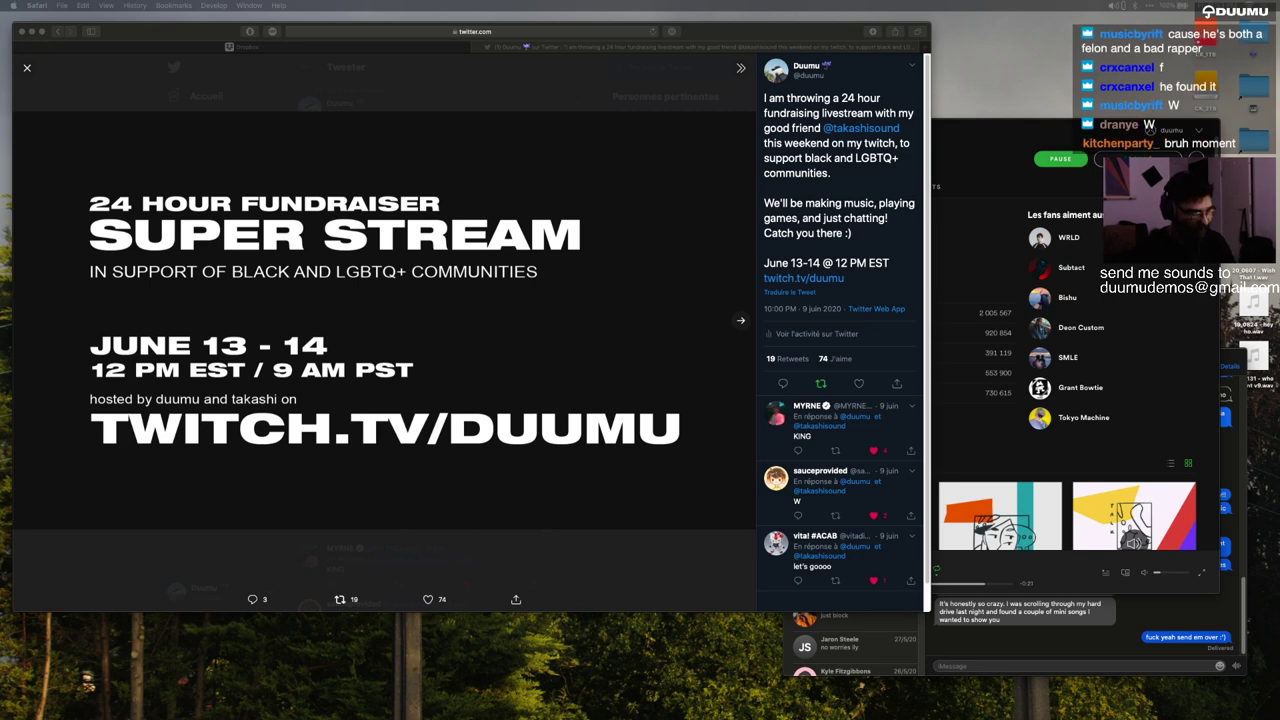
# - Enlarge the Twitter browser window and shift it slightly
pyautogui.click(926, 607)
pyautogui.moveTo(926, 607); pyautogui.dragTo(986, 652)
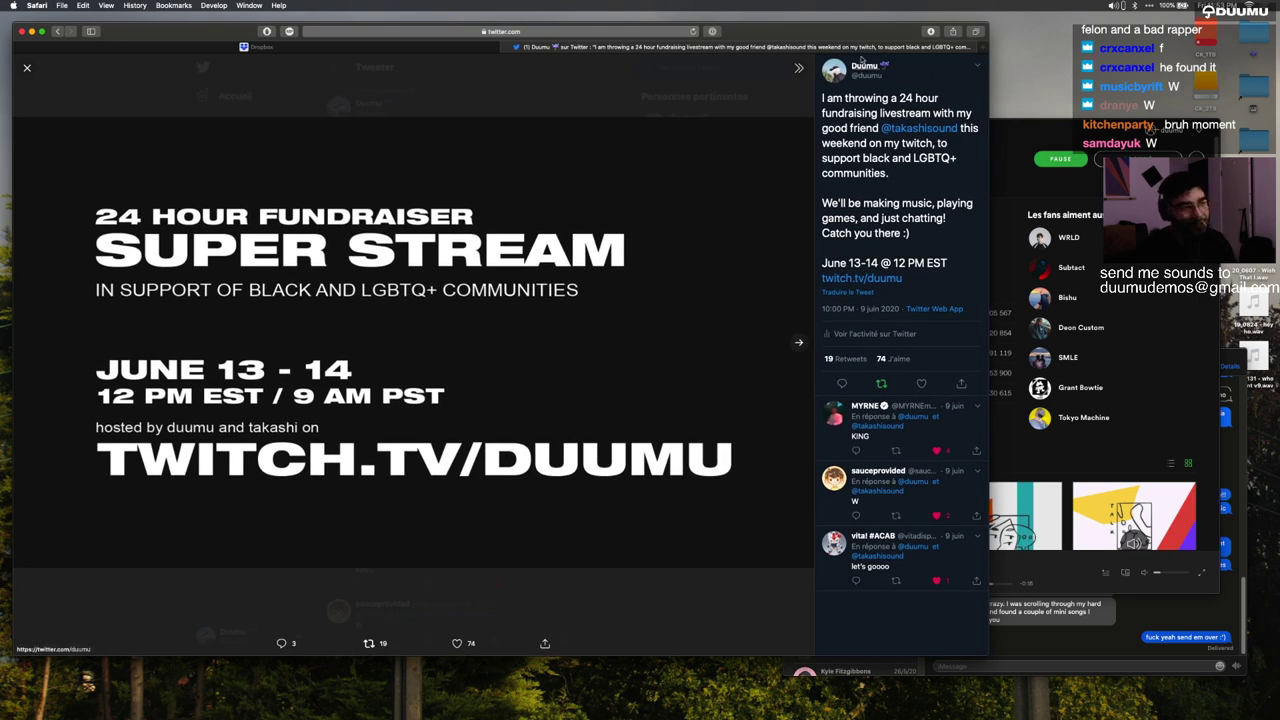
pyautogui.moveTo(808, 34); pyautogui.dragTo(806, 35)
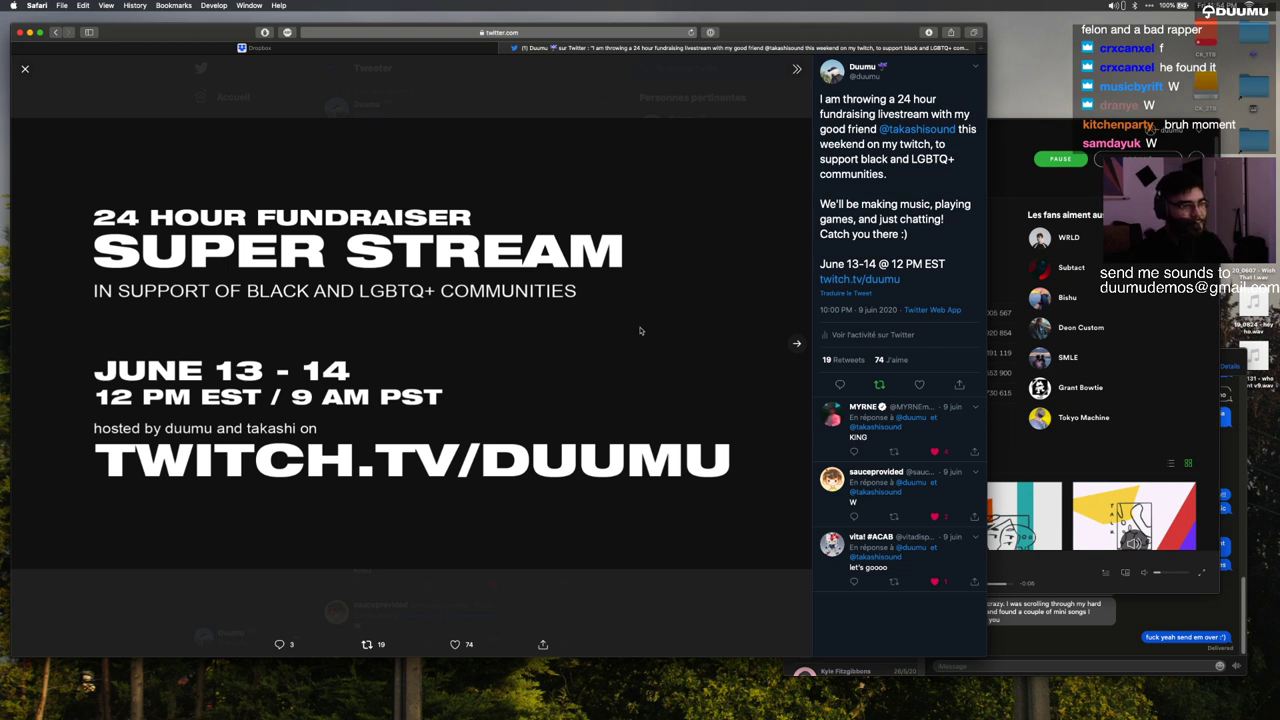
# - Pause the music in Spotify and download CRYSTALNOISE.wav from the "epic sound dude" email in Gmail, allowing downloads from the site
pyautogui.click(1046, 130)
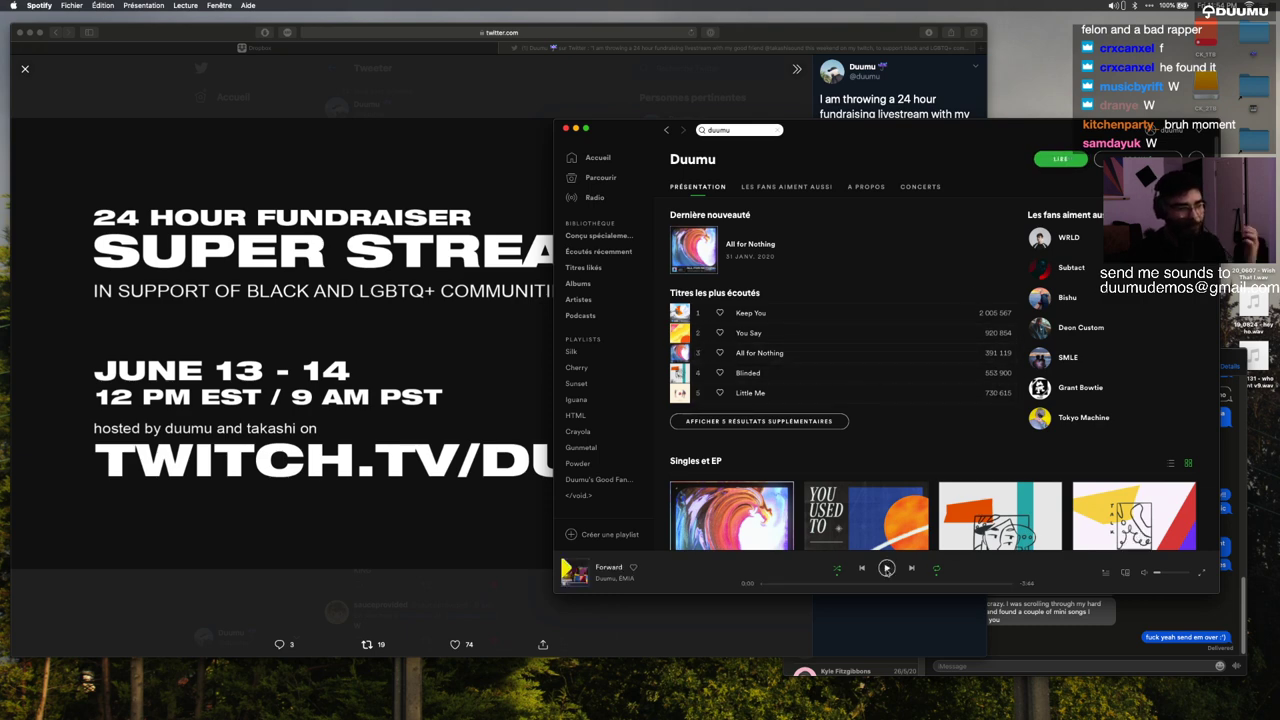
pyautogui.hotkey('ctrl', 'Up')
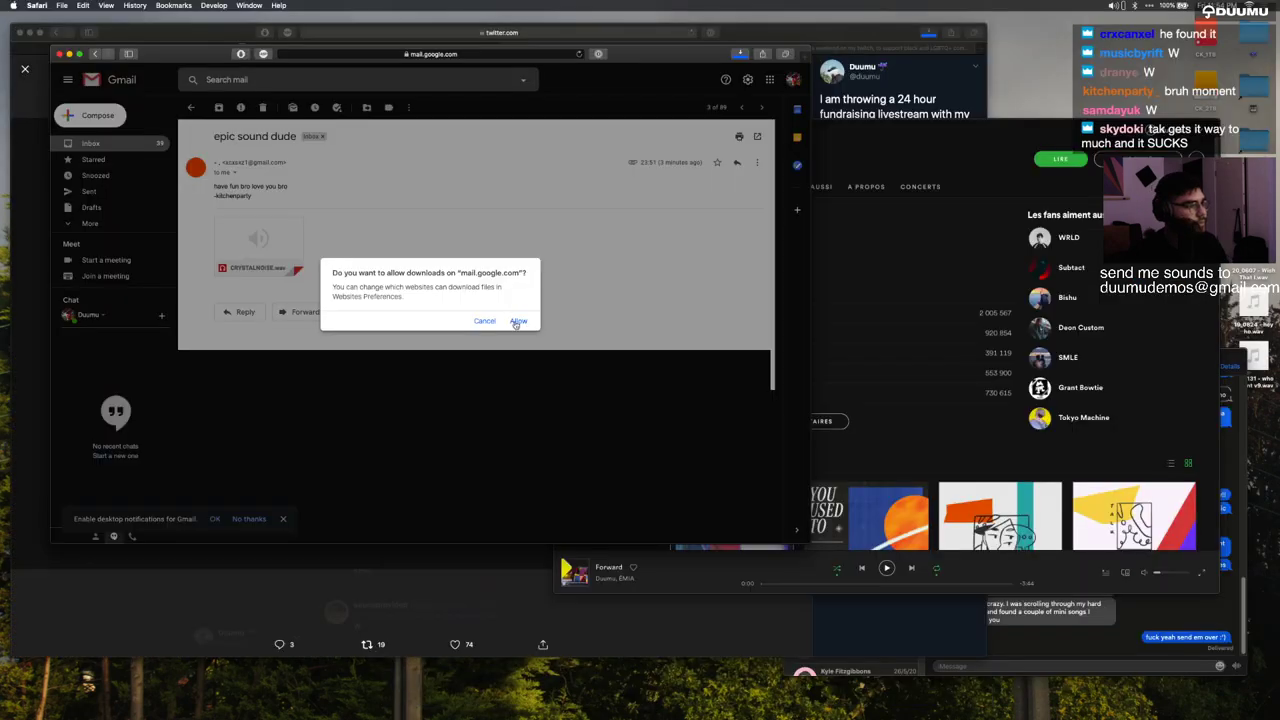
pyautogui.click(518, 320)
# - Open the "rift sounds" email and download its attachments BF_KICK.wav, ThumpOut_Loop_120.wav and groove_city_sidechain_moment (1).mp3
pyautogui.click(191, 107)
pyautogui.click(398, 202)
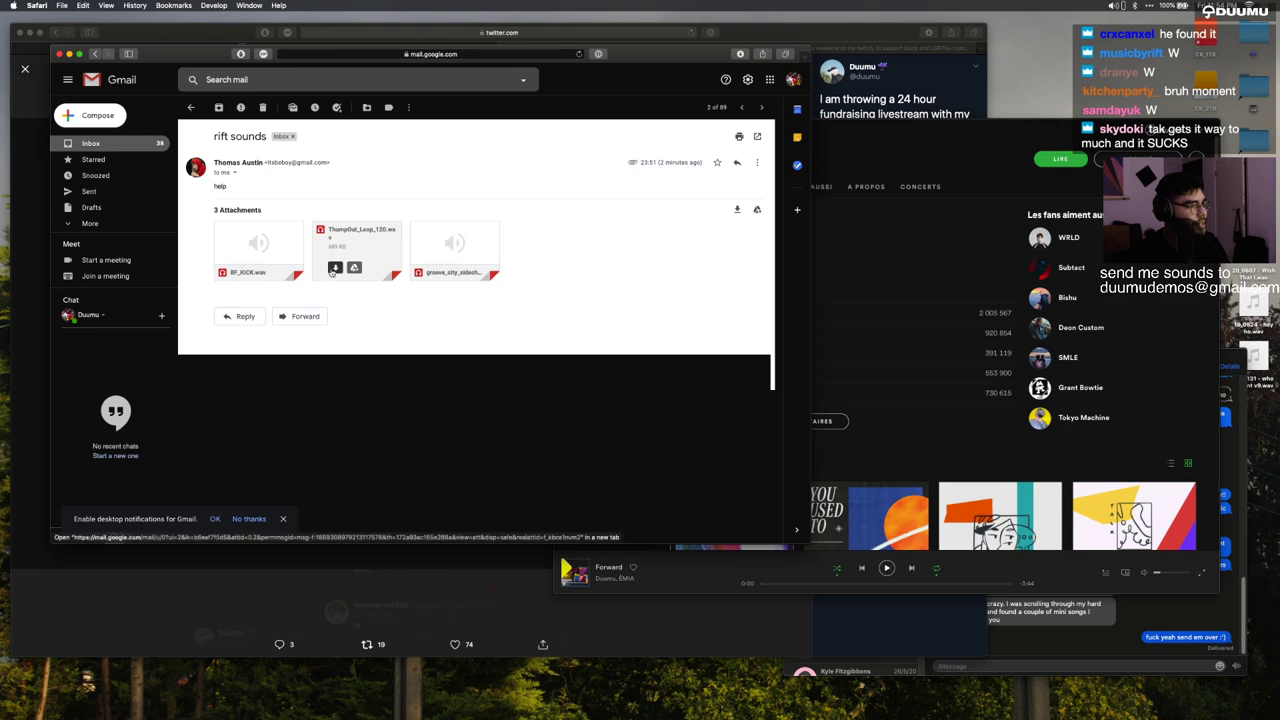
pyautogui.click(336, 268)
pyautogui.click(519, 321)
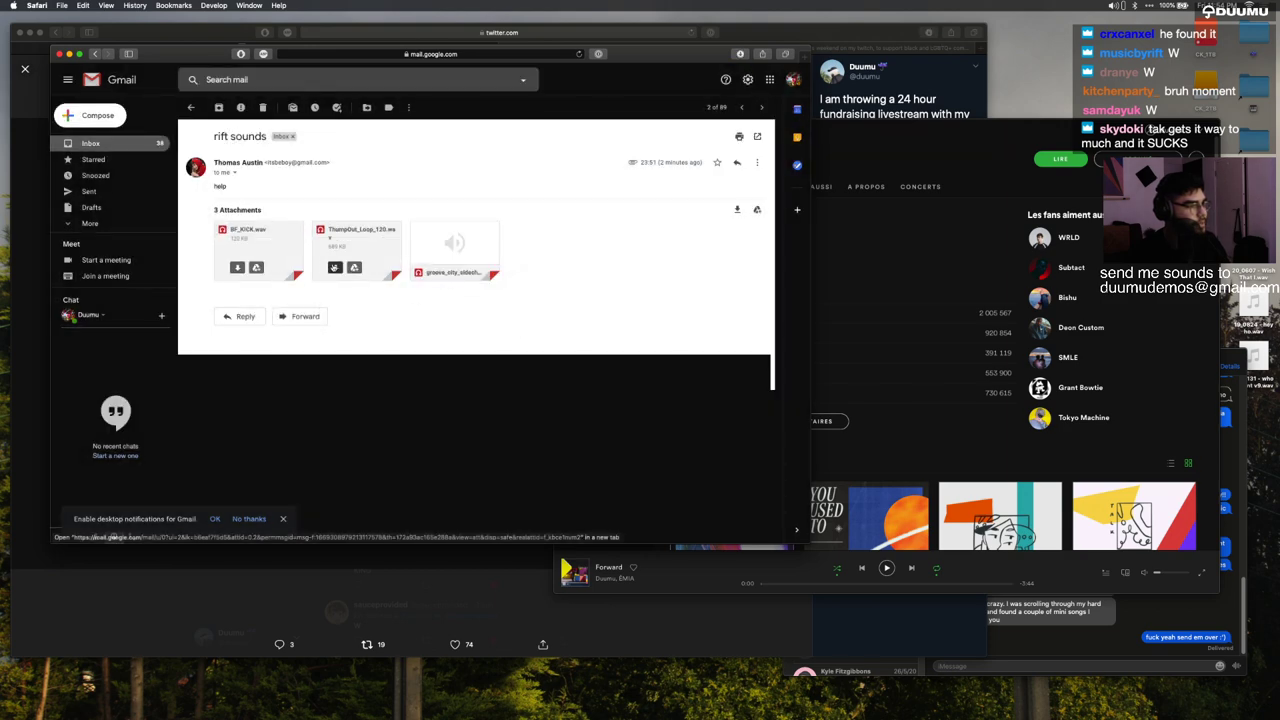
pyautogui.click(337, 266)
pyautogui.click(301, 333)
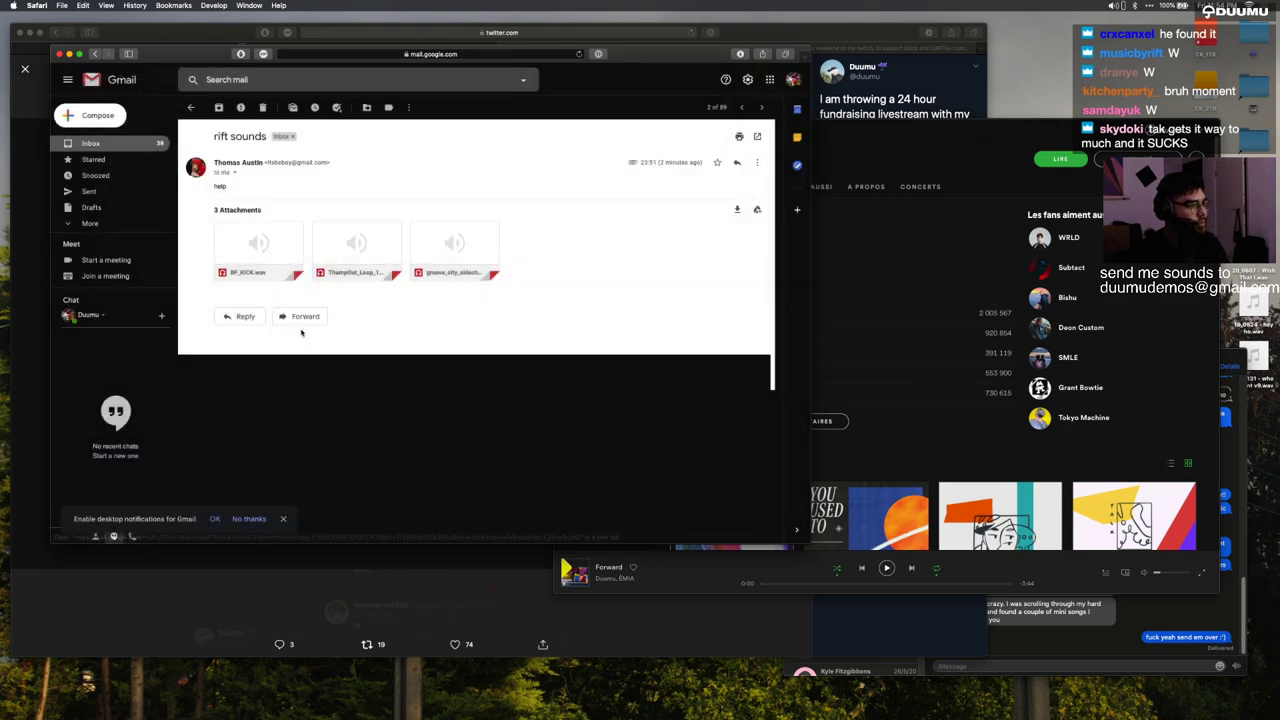
pyautogui.click(438, 268)
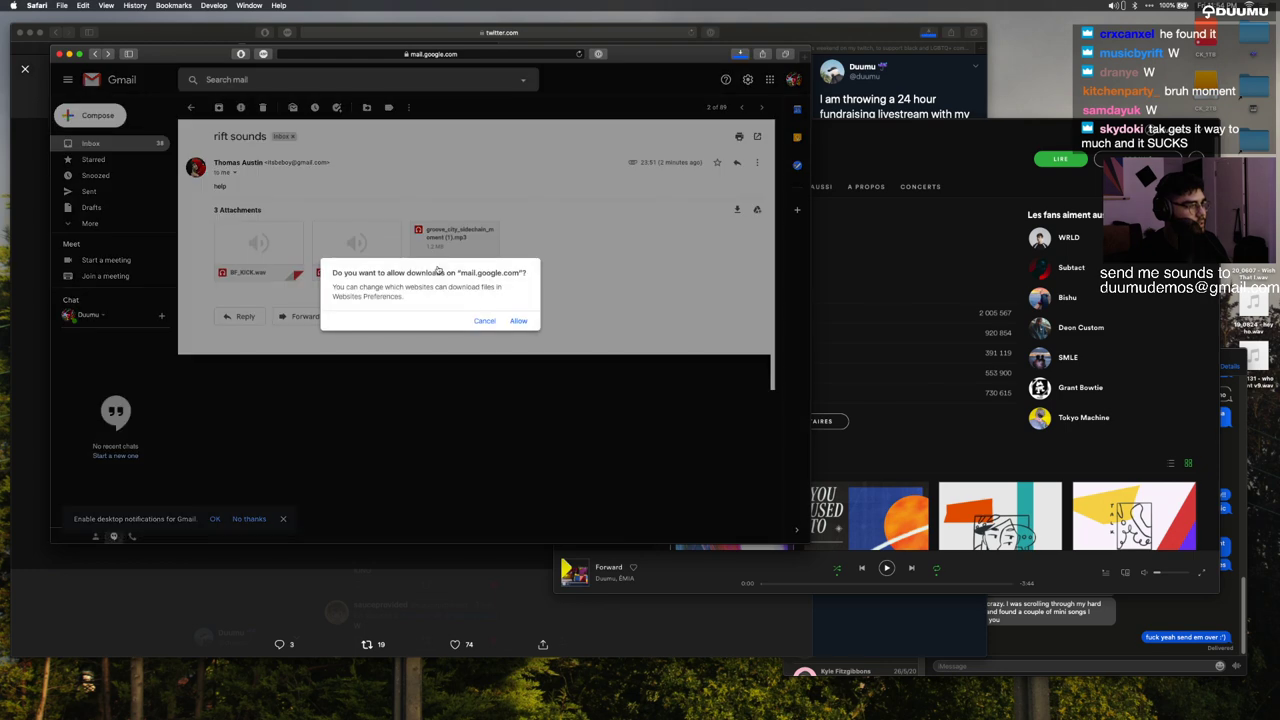
pyautogui.click(517, 321)
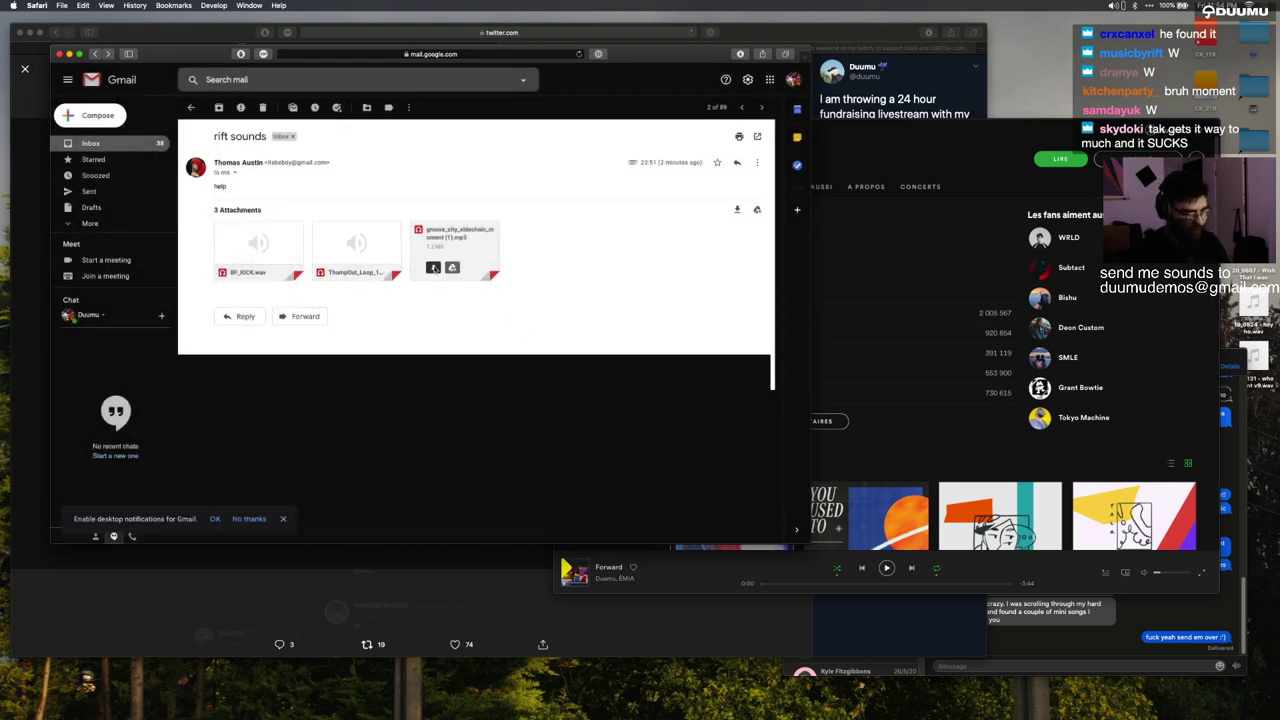
pyautogui.click(433, 268)
pyautogui.click(517, 321)
# - Download duumu noise.wav from the newest email, "nosie.mp3oggwavmp4txtVODwordxmlexe", and return to the inbox
pyautogui.click(191, 107)
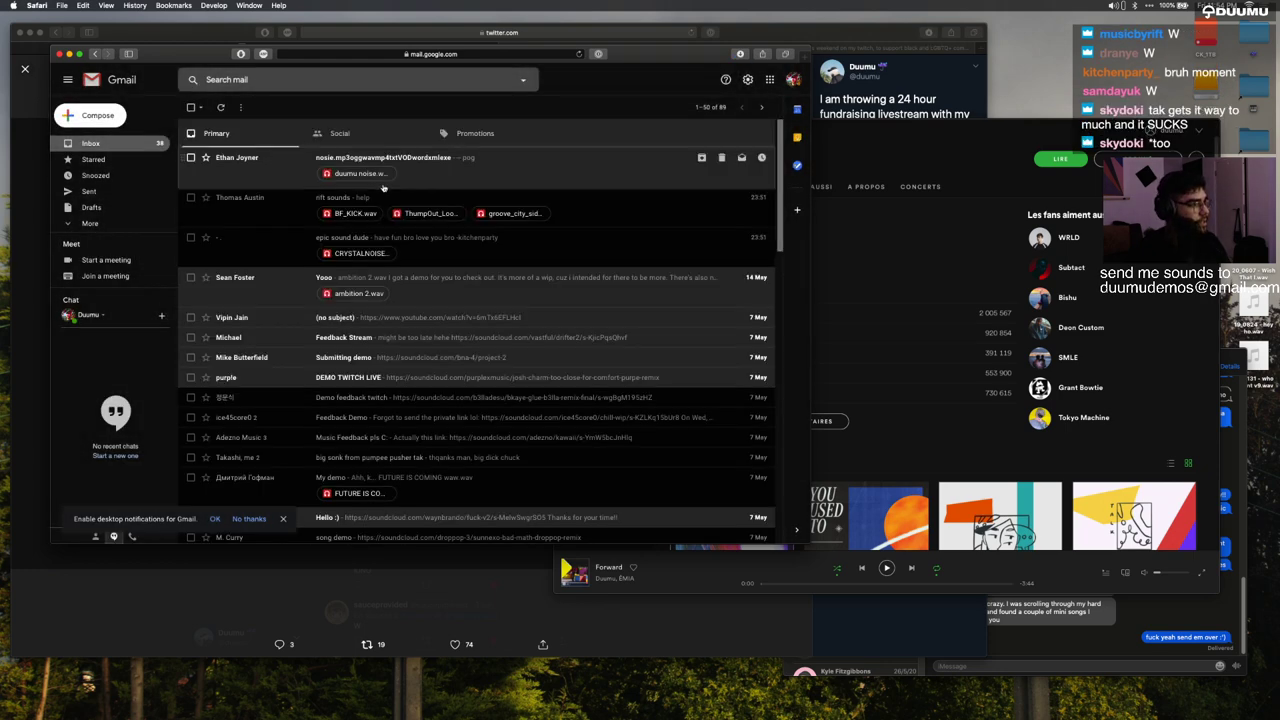
pyautogui.click(382, 180)
pyautogui.moveTo(234, 302)
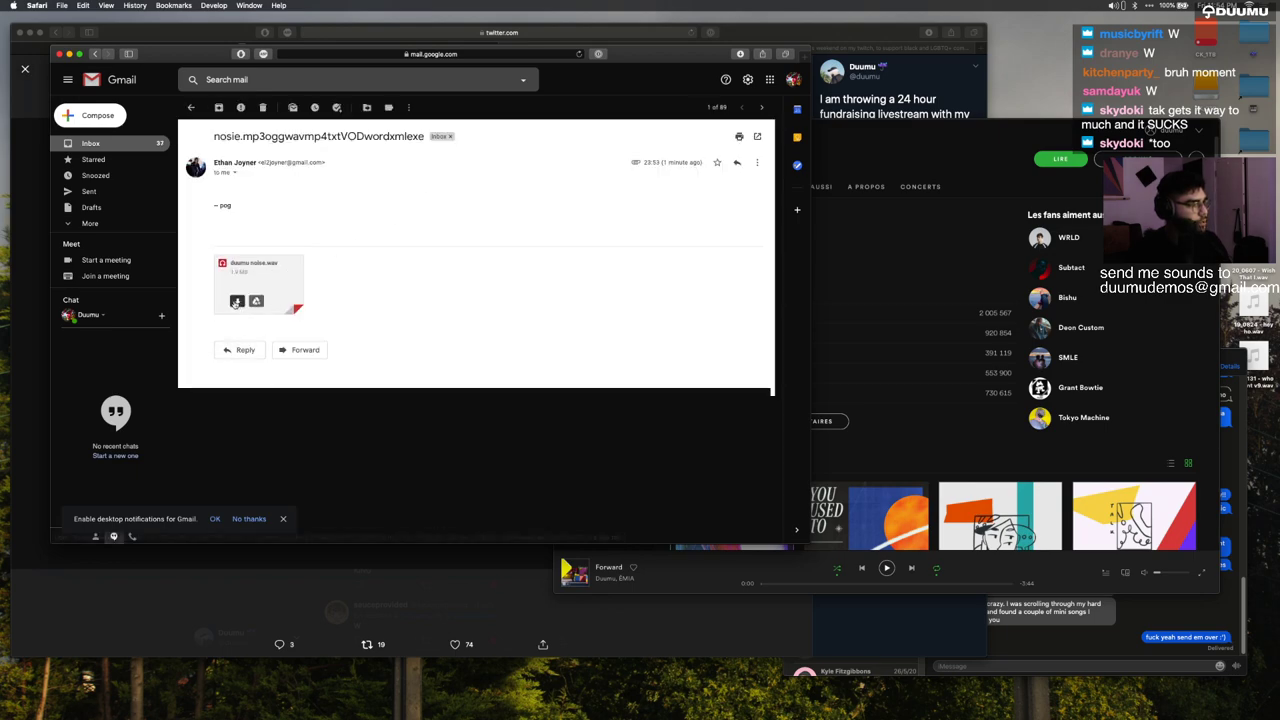
pyautogui.click(235, 302)
pyautogui.press('Return')
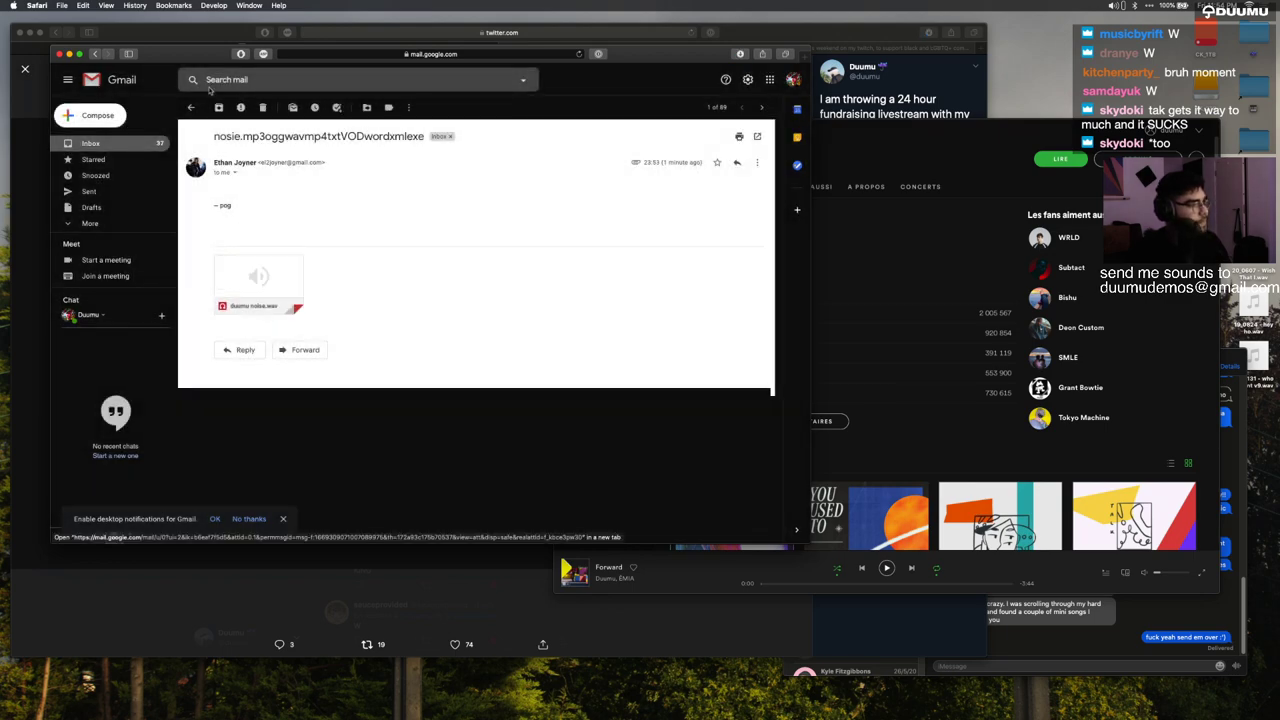
pyautogui.click(191, 107)
# - Open the Downloads folder in Finder to check the downloaded audio files
pyautogui.press('super+Tab')
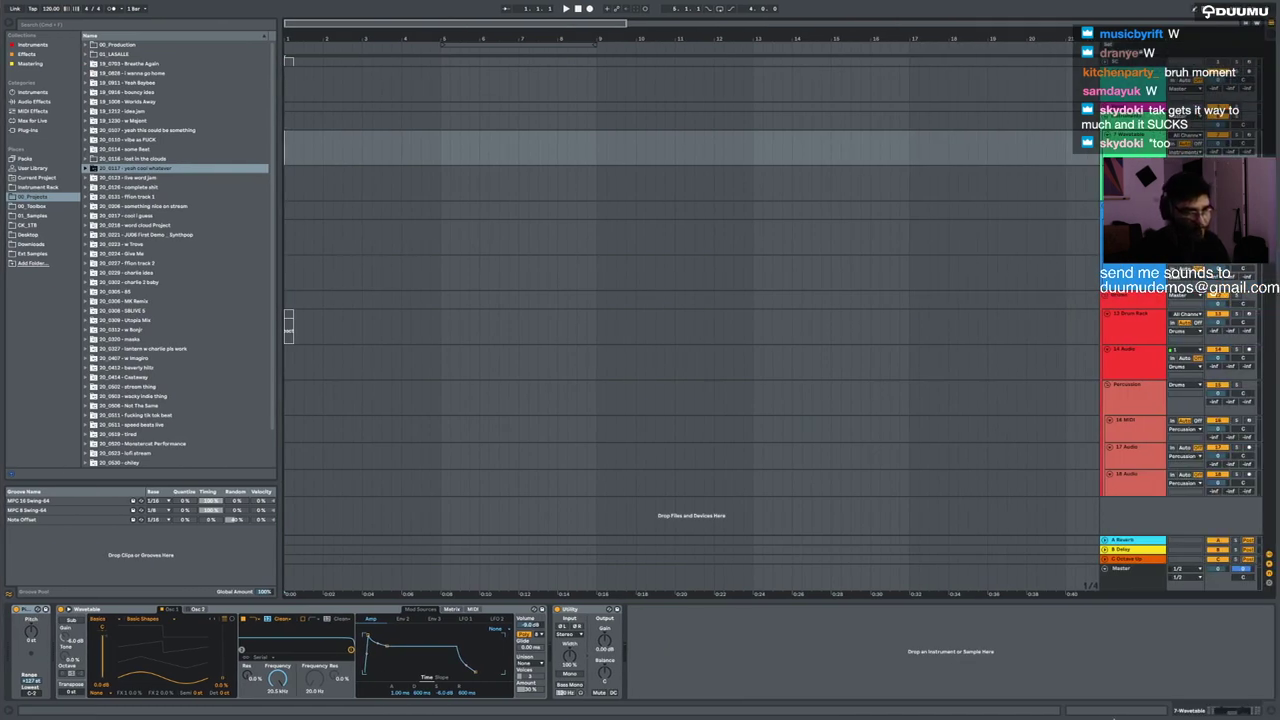
pyautogui.moveTo(1113, 718)
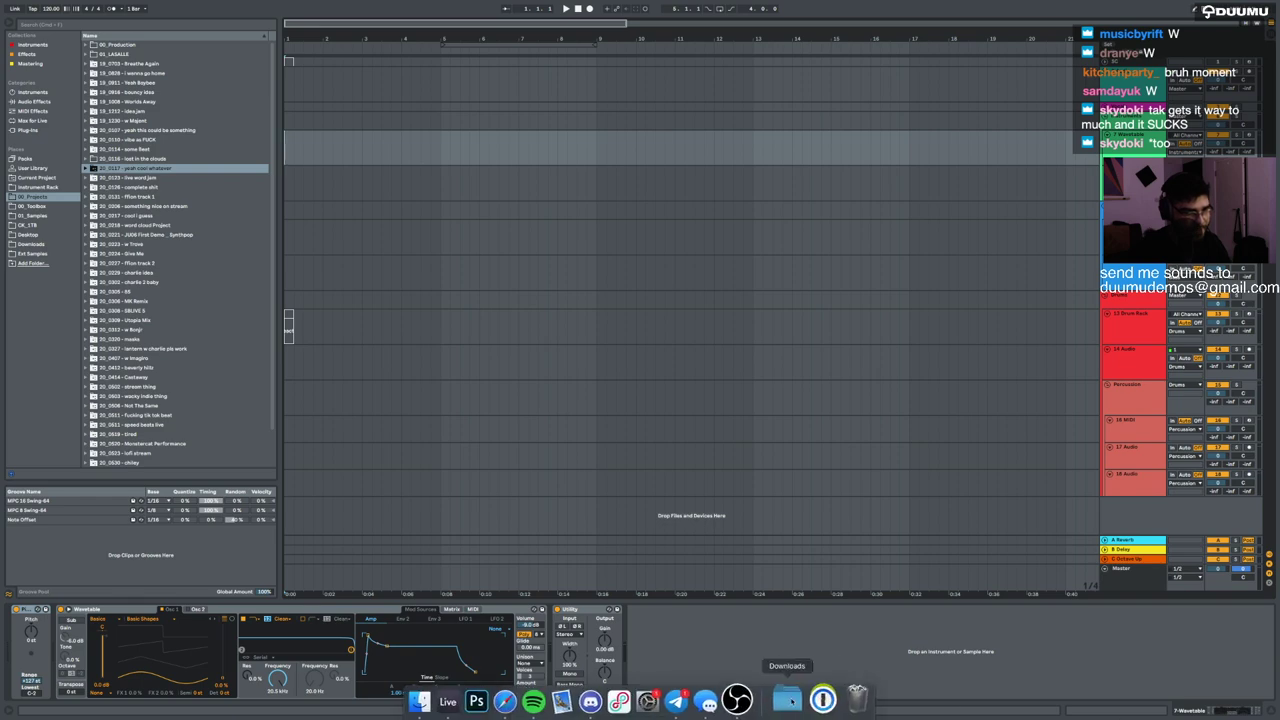
pyautogui.click(788, 701)
pyautogui.click(850, 634)
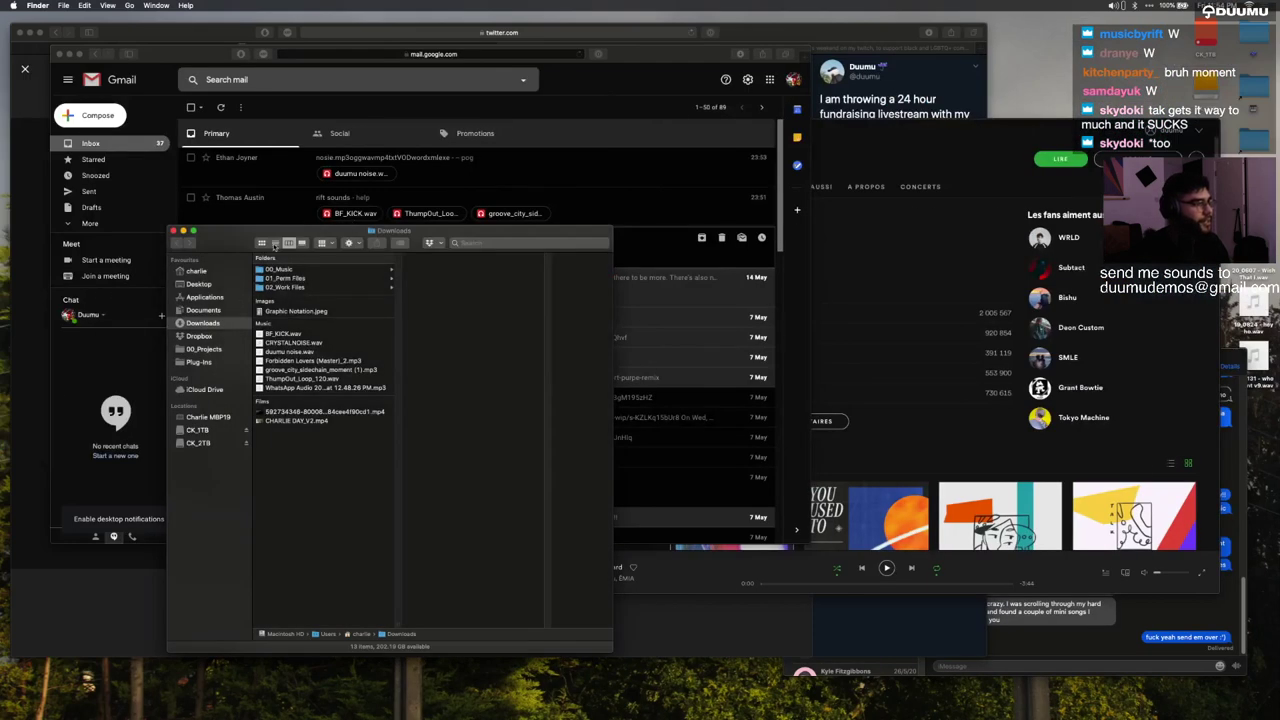
# - Switch to Ableton Live and import BF_KICK, CRYSTALNOISE, duumu noise, groove_city_sidechain_moment (1) and ThumpOut_Loop_120 from Downloads onto the top audio track
pyautogui.hotkey('ctrl', 'Right')
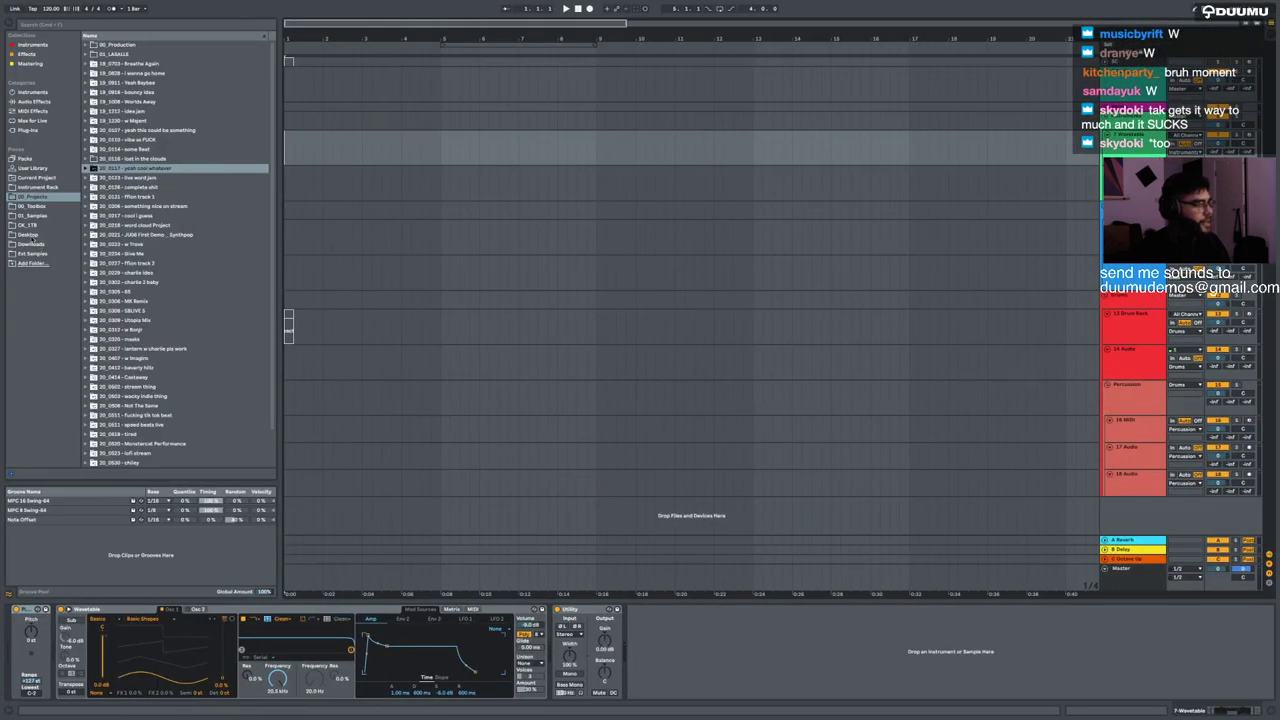
pyautogui.click(30, 244)
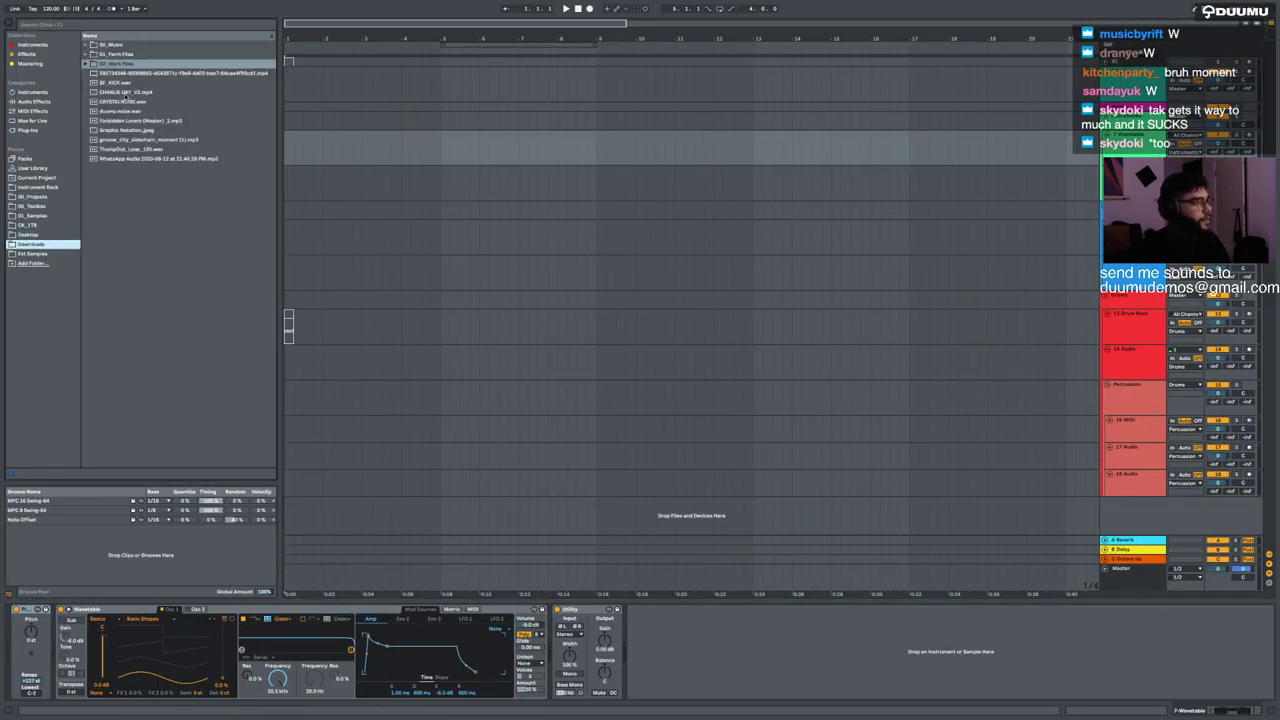
pyautogui.click(120, 102)
pyautogui.keyDown('shift'); pyautogui.click(116, 111); pyautogui.keyUp('shift')
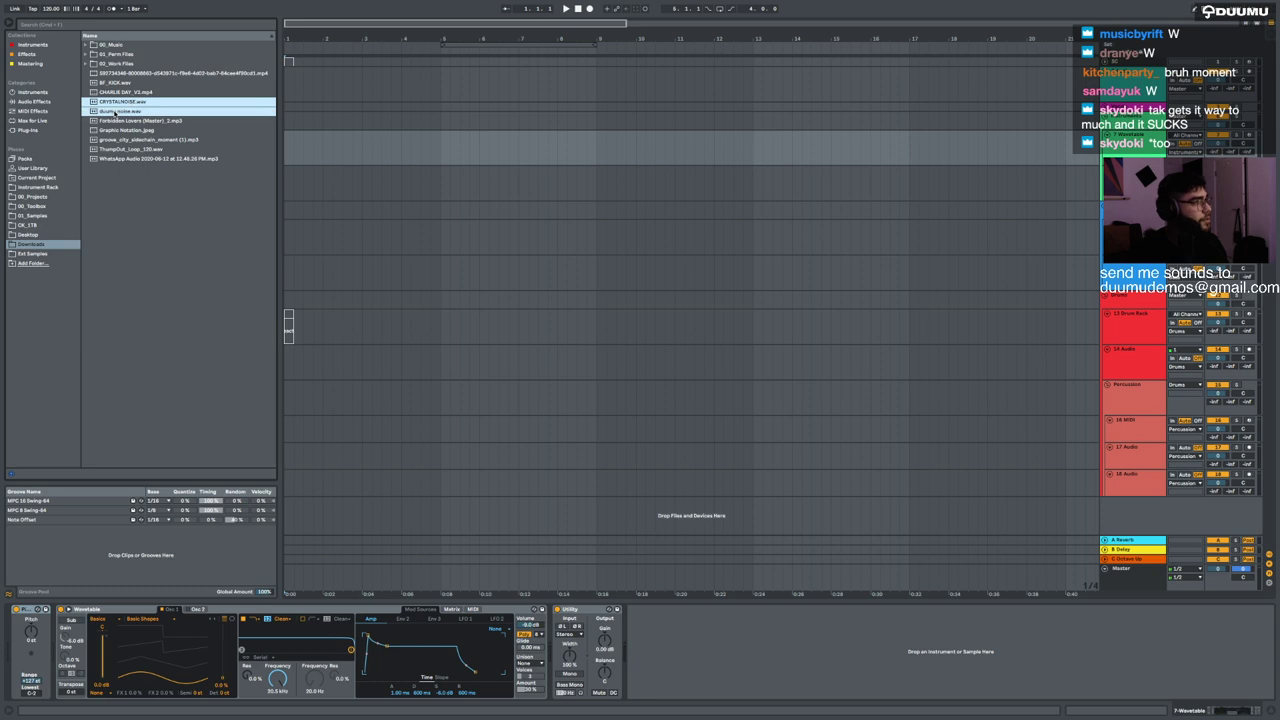
pyautogui.keyDown('ctrl'); pyautogui.click(116, 150); pyautogui.keyUp('ctrl')
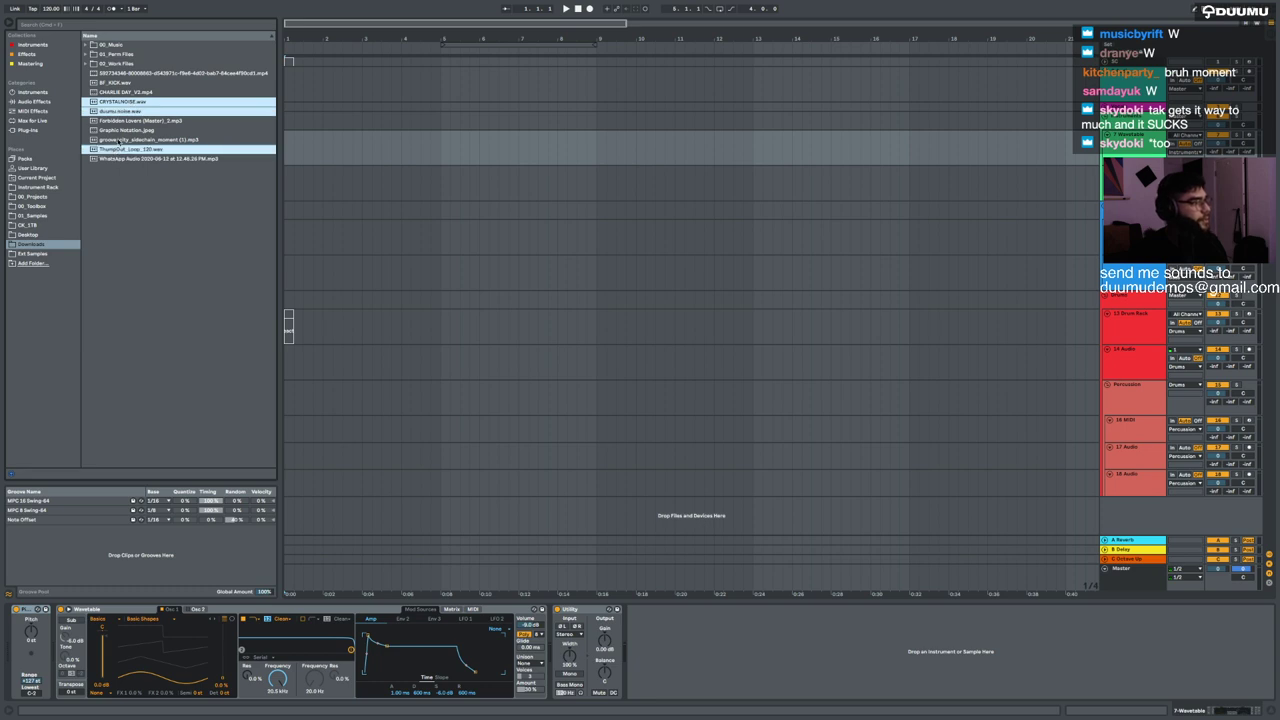
pyautogui.keyDown('ctrl'); pyautogui.click(115, 140); pyautogui.keyUp('ctrl')
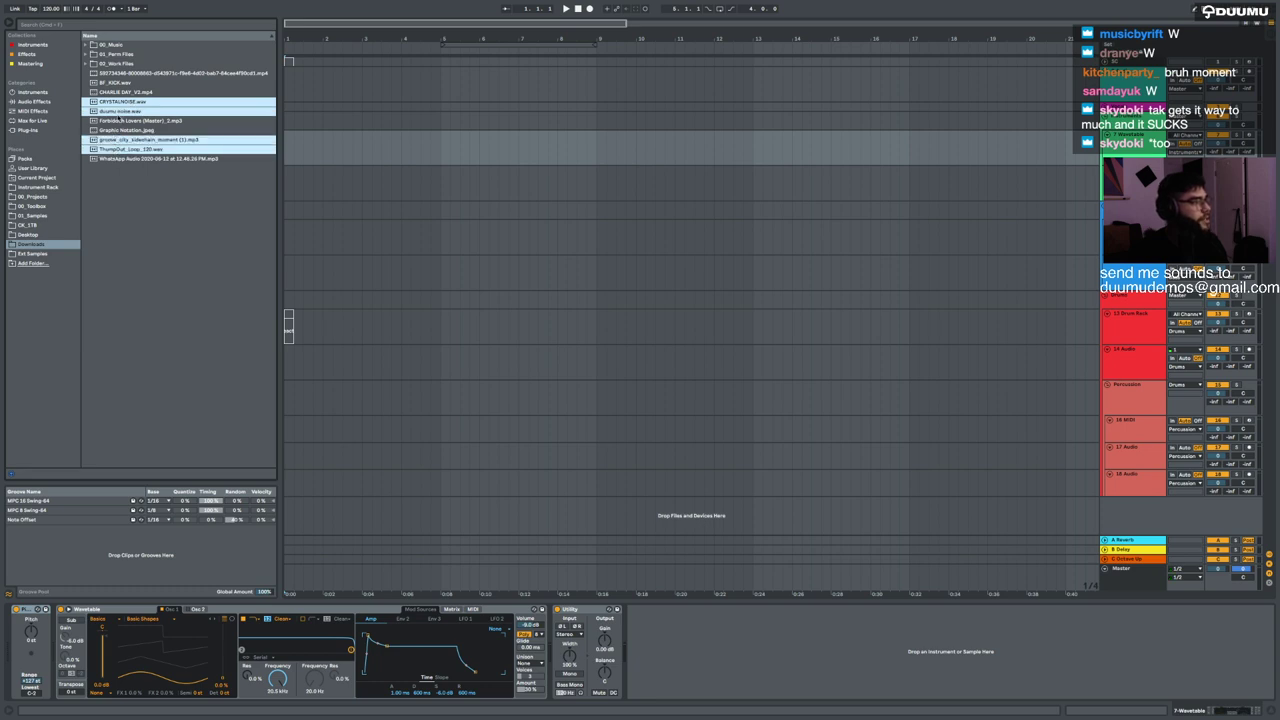
pyautogui.keyDown('ctrl'); pyautogui.click(110, 83); pyautogui.keyUp('ctrl')
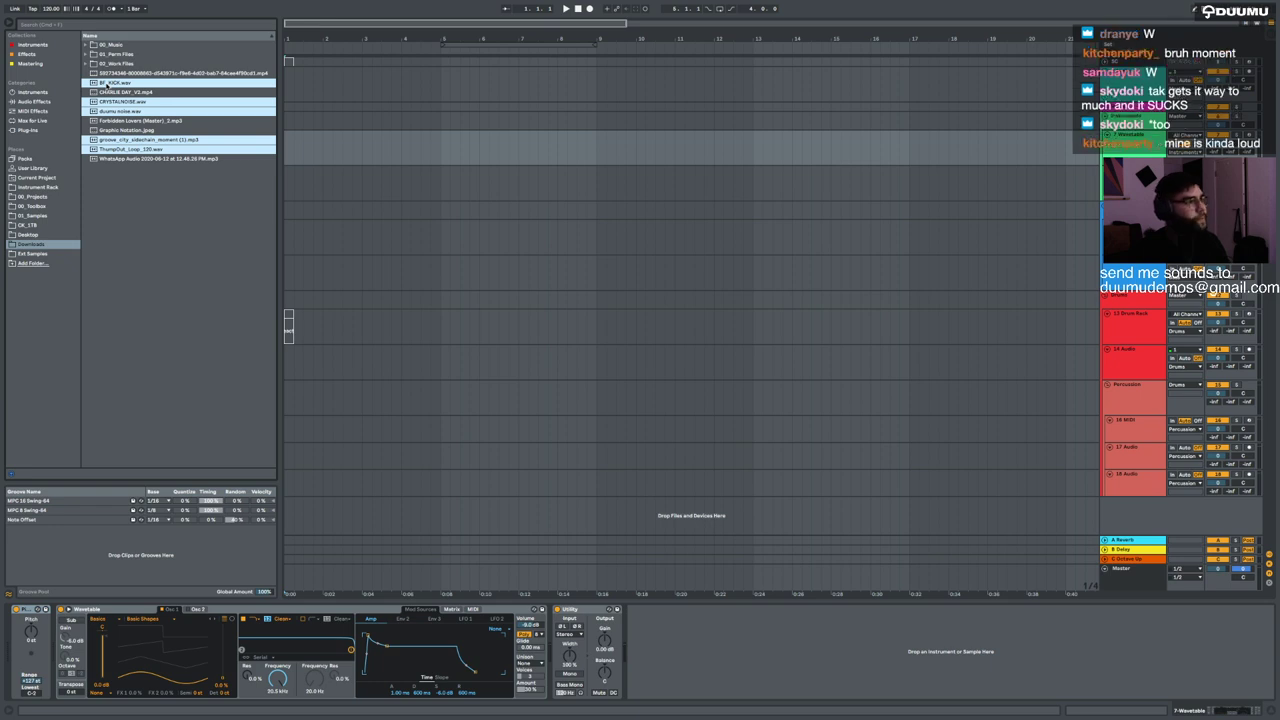
pyautogui.moveTo(107, 86); pyautogui.dragTo(298, 80)
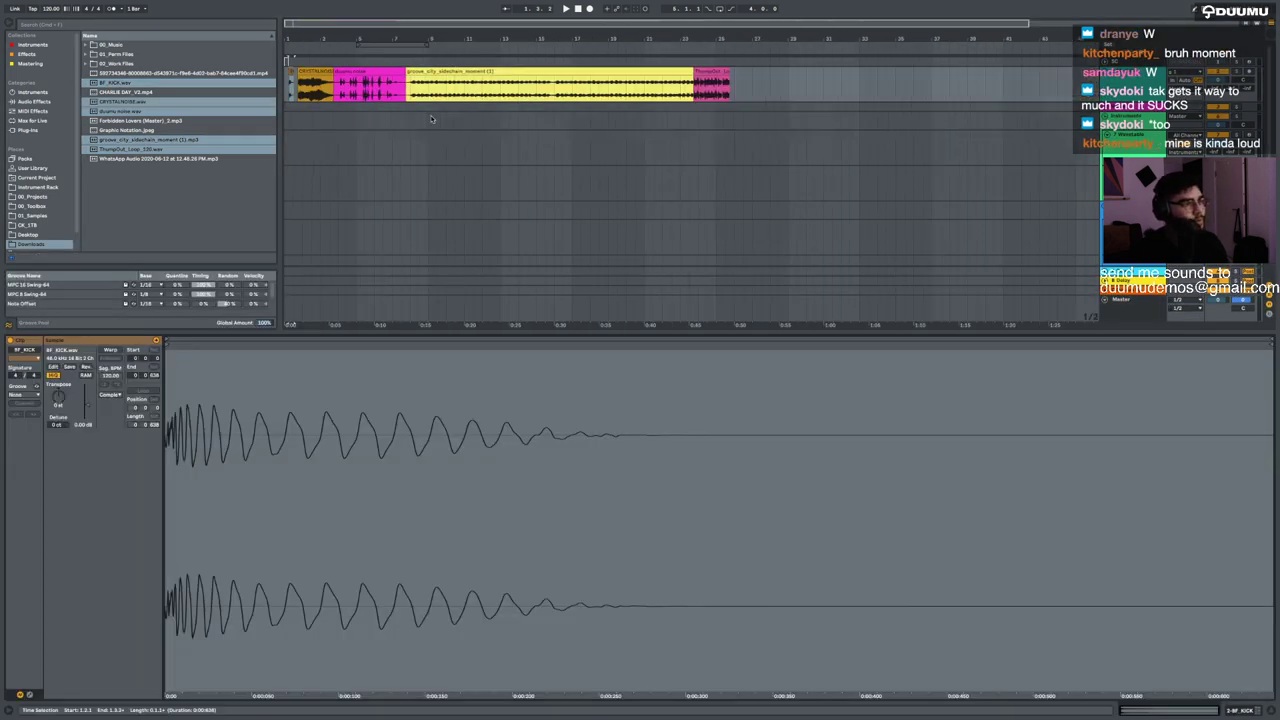
# - Spread the imported clips along the track with gaps, placing ThumpOut_Loop_120 before the long groove_city_sidechain_moment clip
pyautogui.click(446, 73)
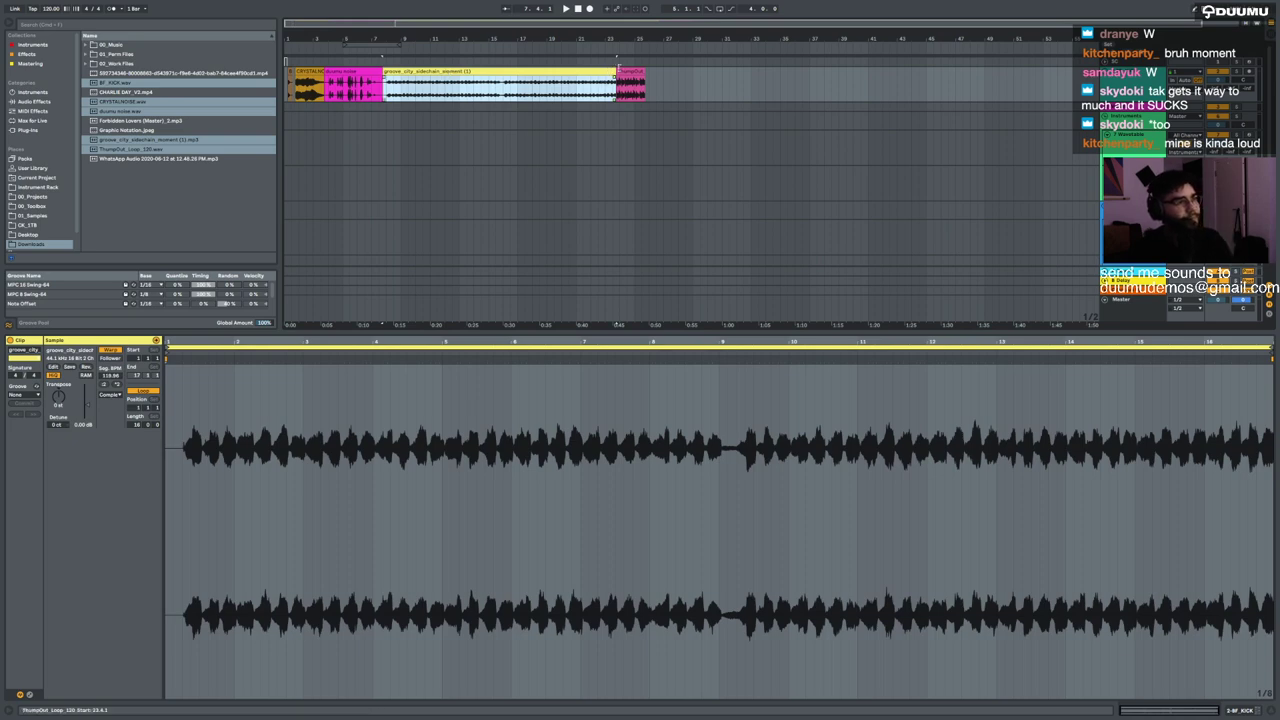
pyautogui.keyDown('shift'); pyautogui.click(627, 72); pyautogui.keyUp('shift')
pyautogui.moveTo(628, 72); pyautogui.dragTo(380, 72)
pyautogui.click(746, 73)
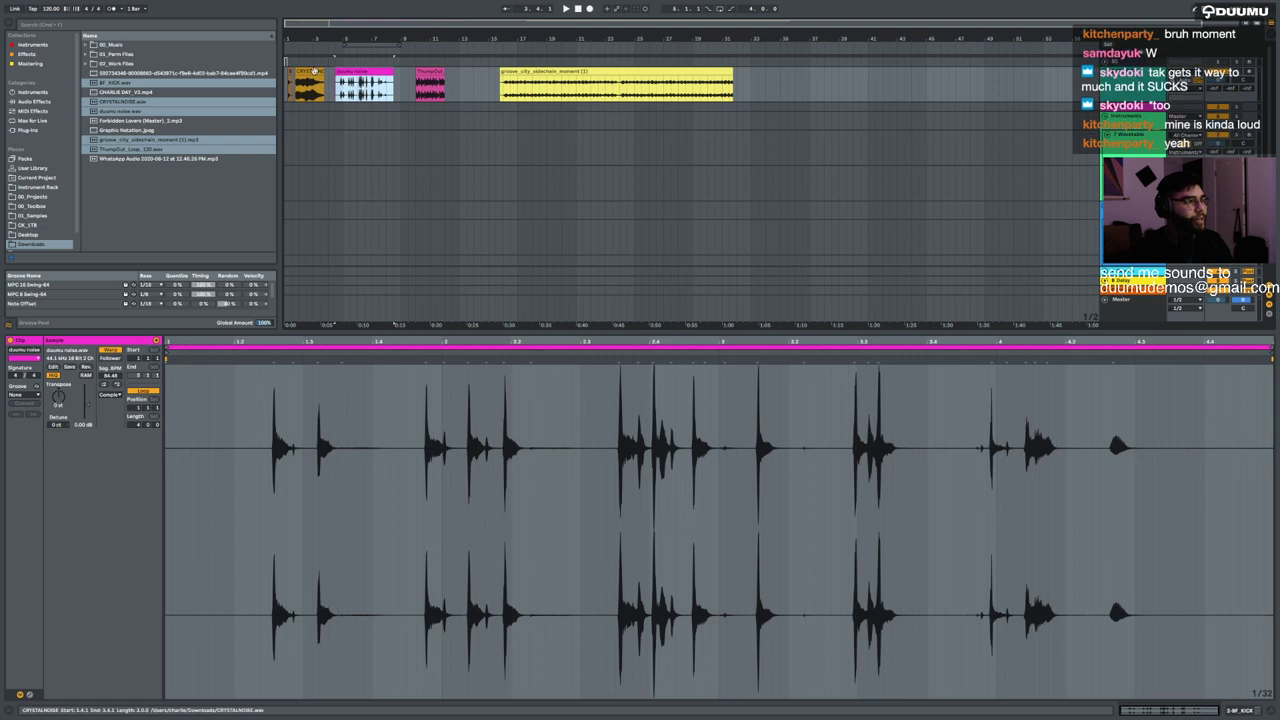
# - Lower the clip gain of CRYSTALNOISE
pyautogui.click(312, 71)
pyautogui.scroll(5, 298, 71)
pyautogui.hscroll(-2, 308, 71)
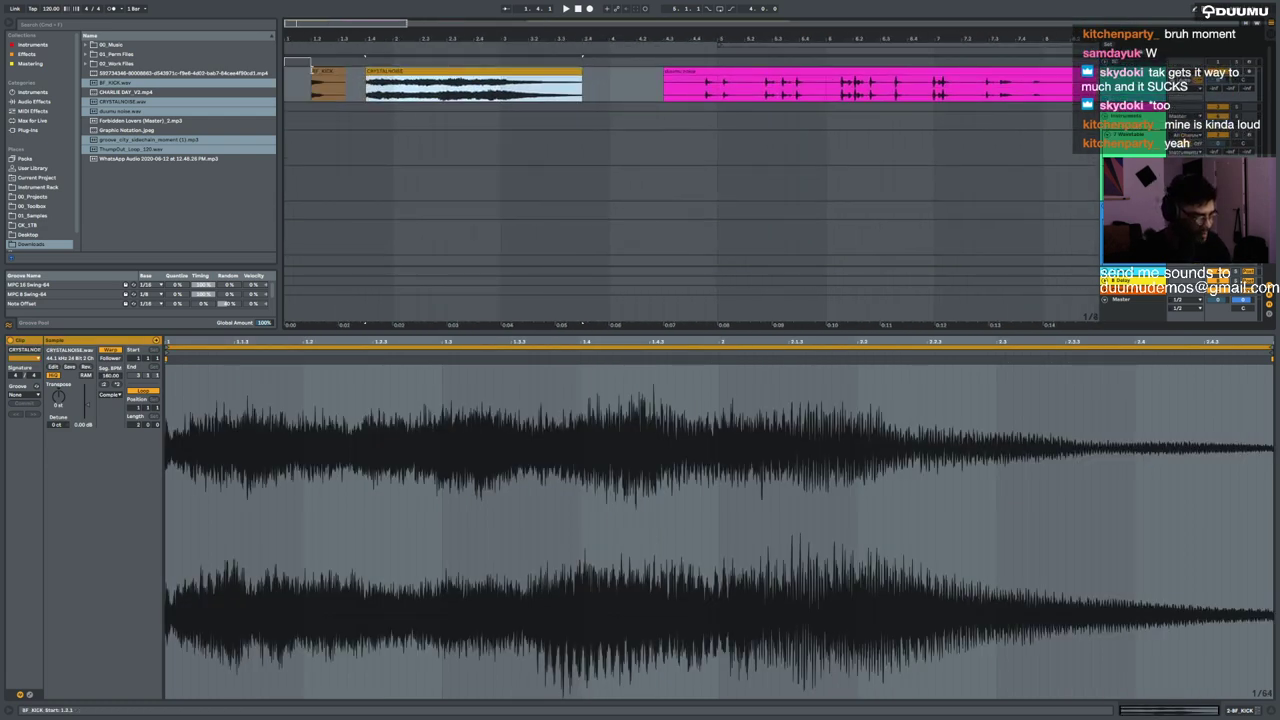
pyautogui.doubleClick(403, 71)
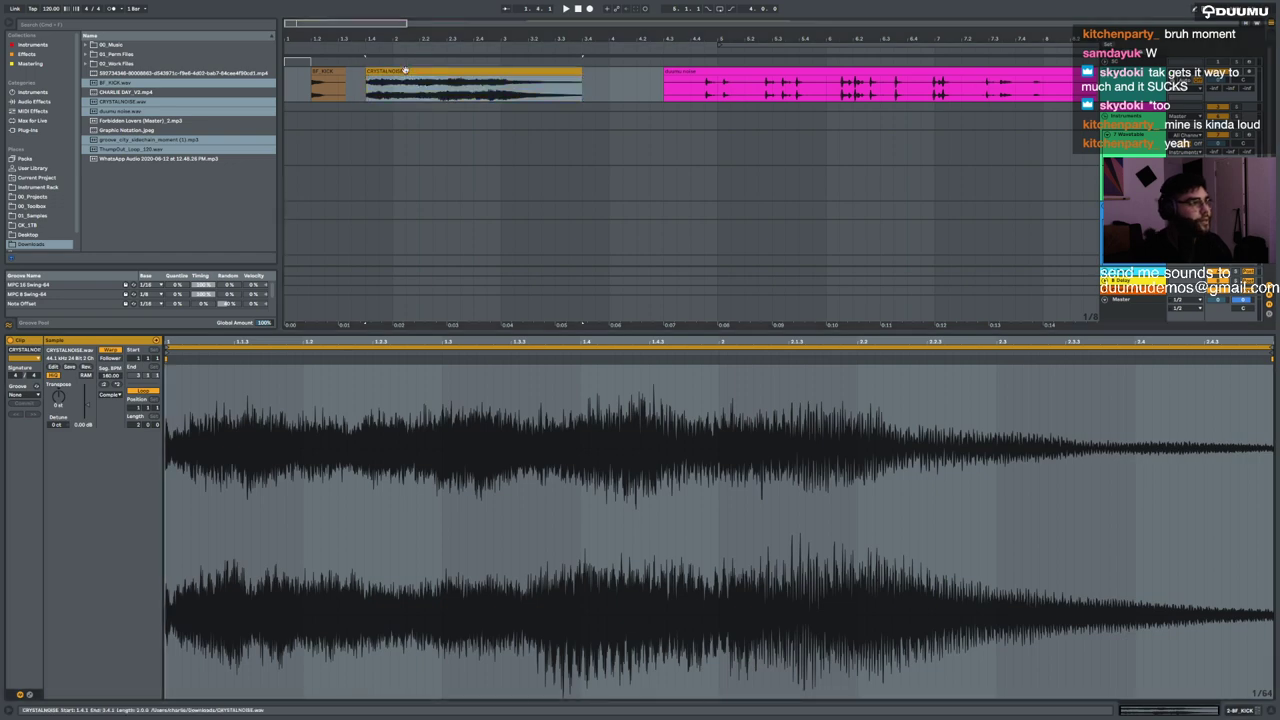
pyautogui.moveTo(86, 405); pyautogui.dragTo(86, 413)
# - Switch to Gmail, recheck the "epic sound dude" and "nosie.mp3oggwavmp4txtVODwordxmlexe" emails, and return to the inbox
pyautogui.hotkey('ctrl', 'Left')
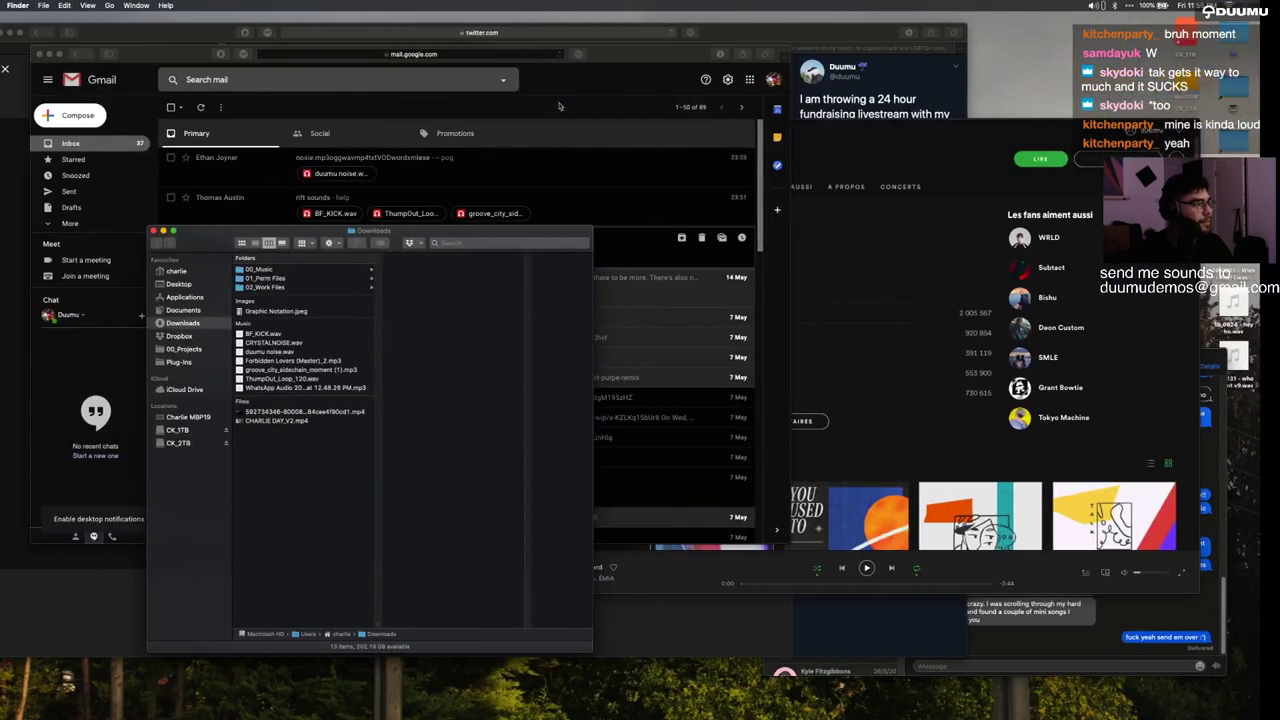
pyautogui.click(218, 216)
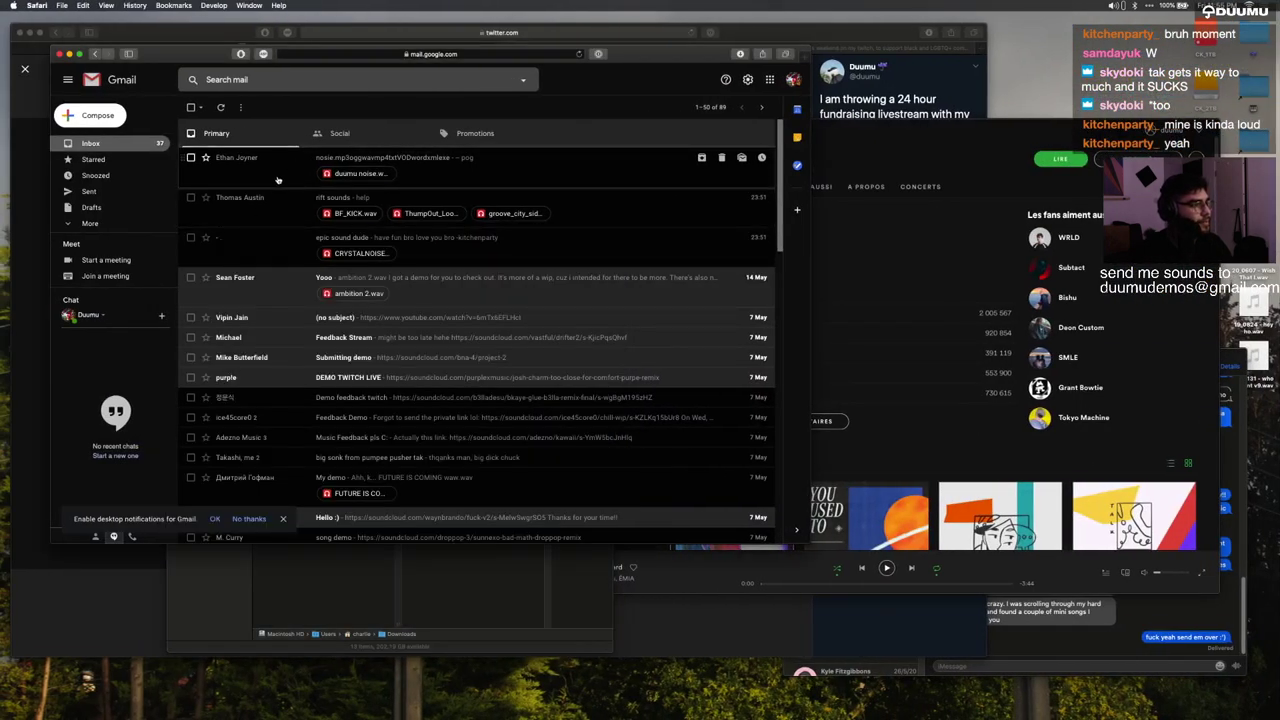
pyautogui.click(274, 250)
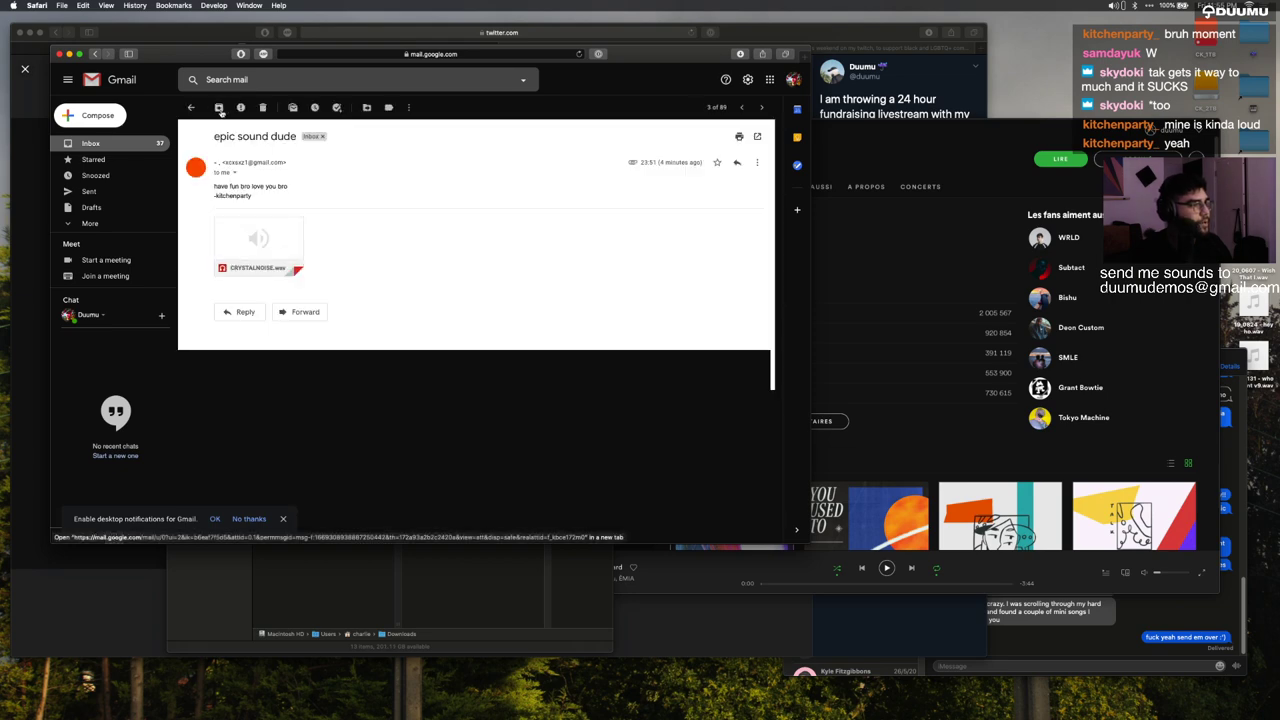
pyautogui.click(191, 107)
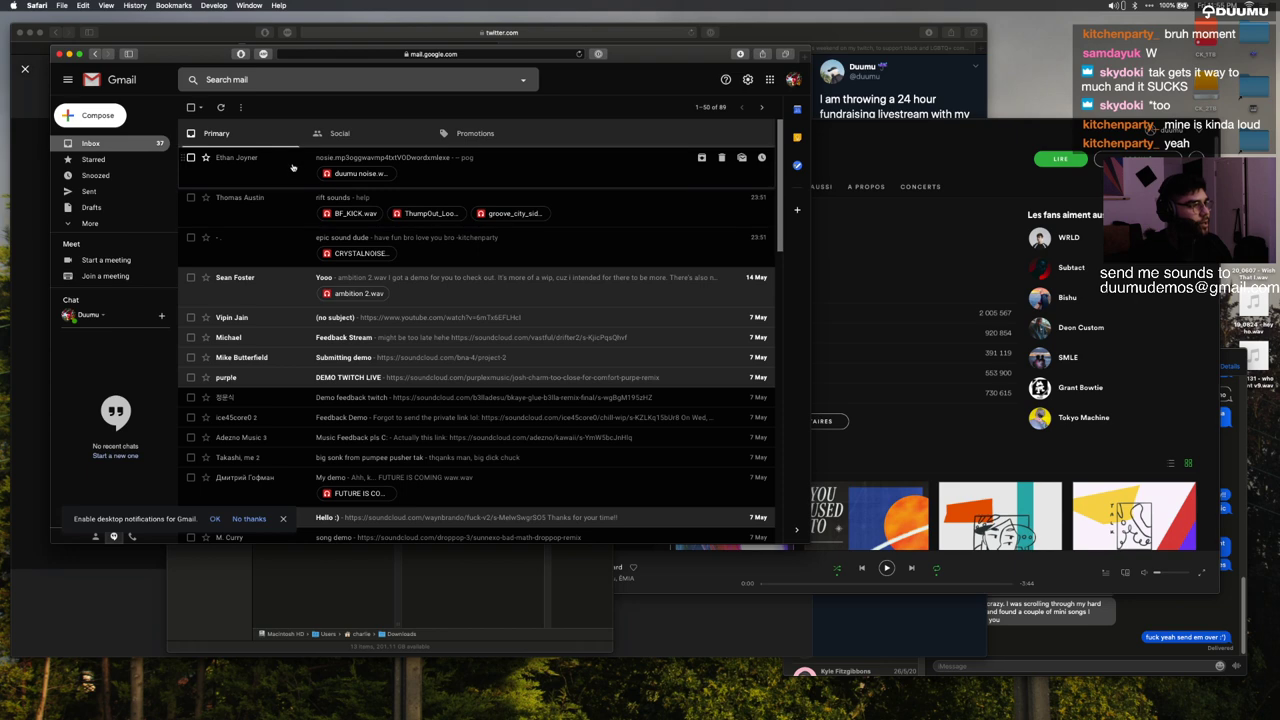
pyautogui.click(292, 165)
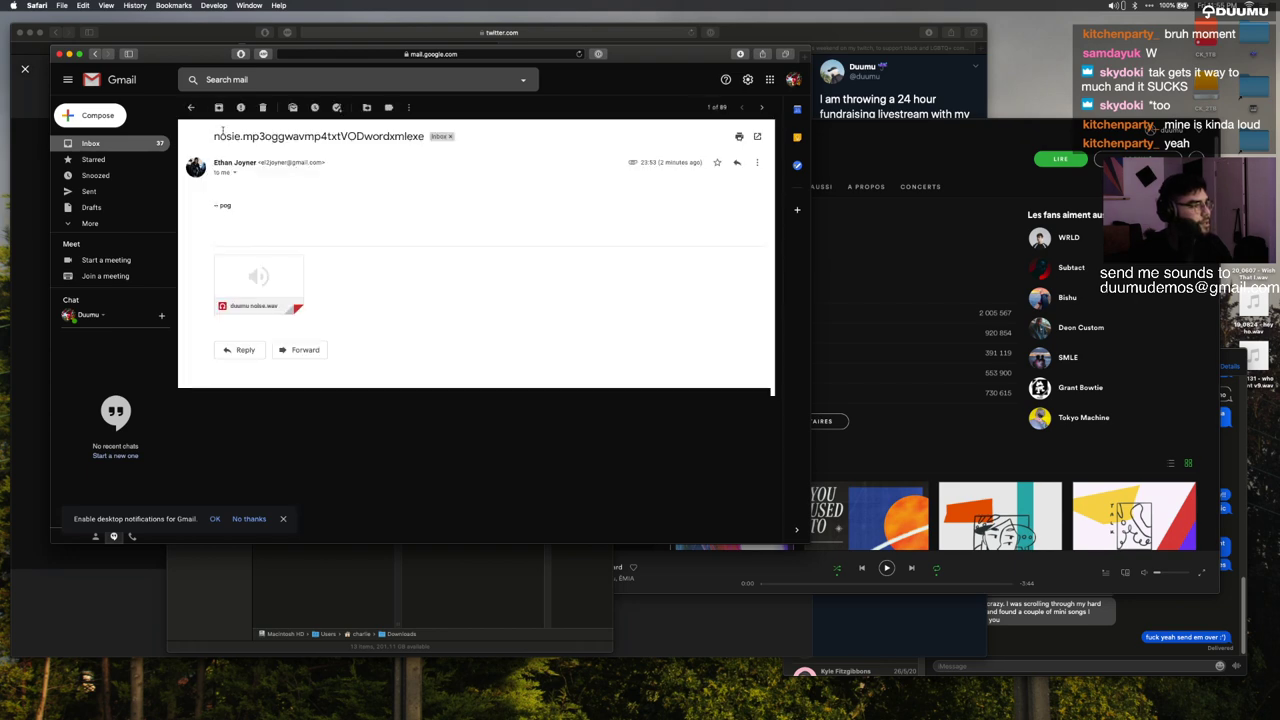
pyautogui.click(191, 107)
# - Return to Ableton Live and audition the BF_KICK and CRYSTALNOISE clips
pyautogui.hotkey('ctrl', 'Right')
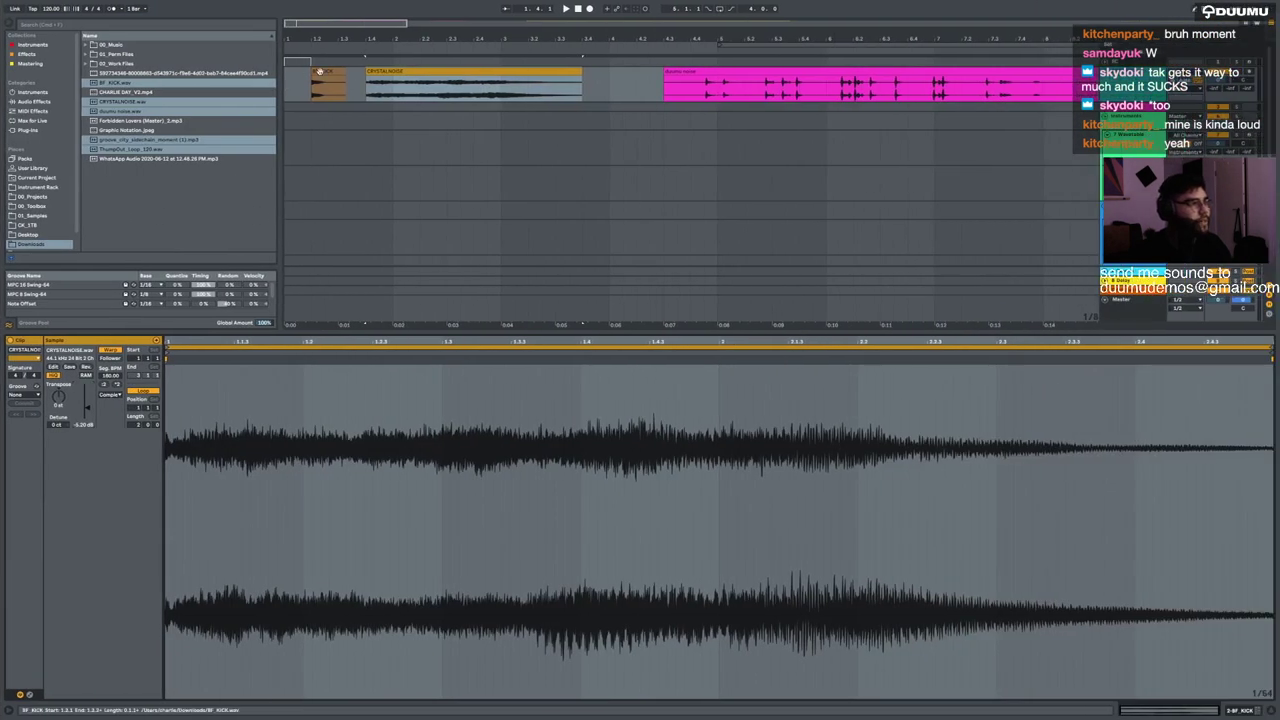
pyautogui.click(316, 73)
pyautogui.press('space')
pyautogui.press('space')
pyautogui.press('space')
pyautogui.press('space')
pyautogui.click(433, 75)
pyautogui.press('space')
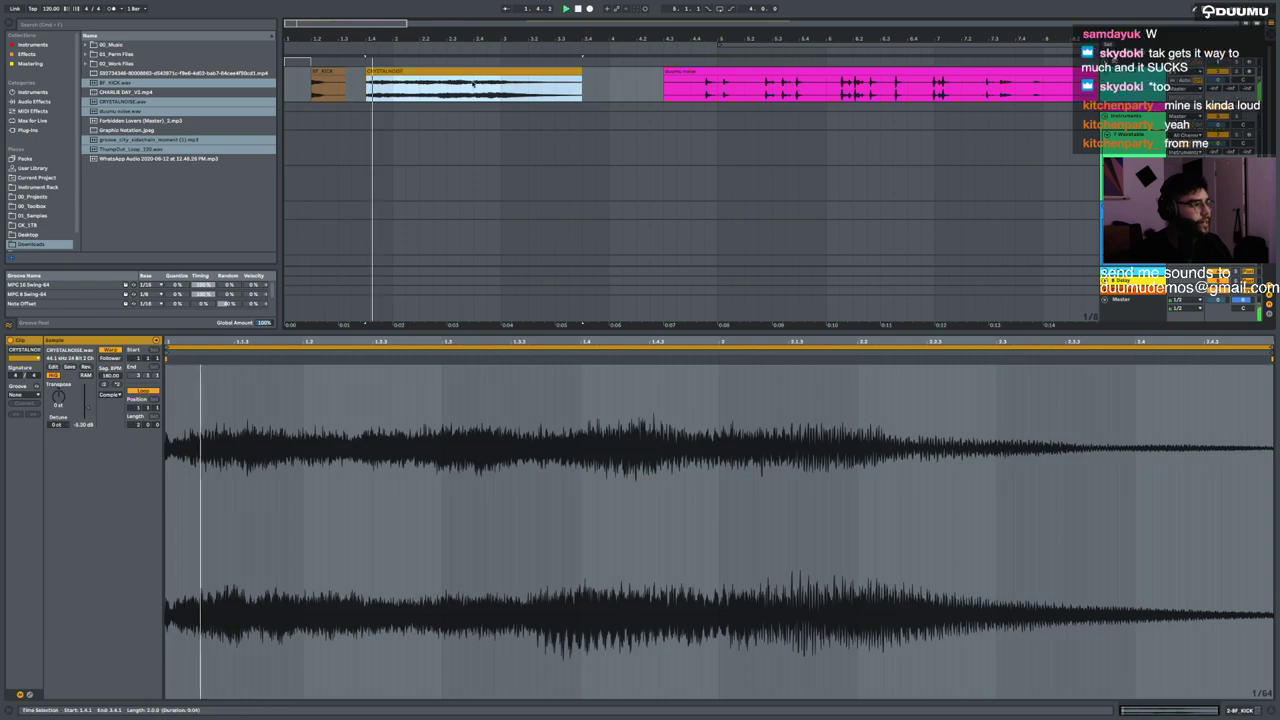
pyautogui.press('-')
pyautogui.press('space')
# - Turn off warping for the CRYSTALNOISE clip and listen to it at its original speed
pyautogui.click(110, 350)
pyautogui.press('space')
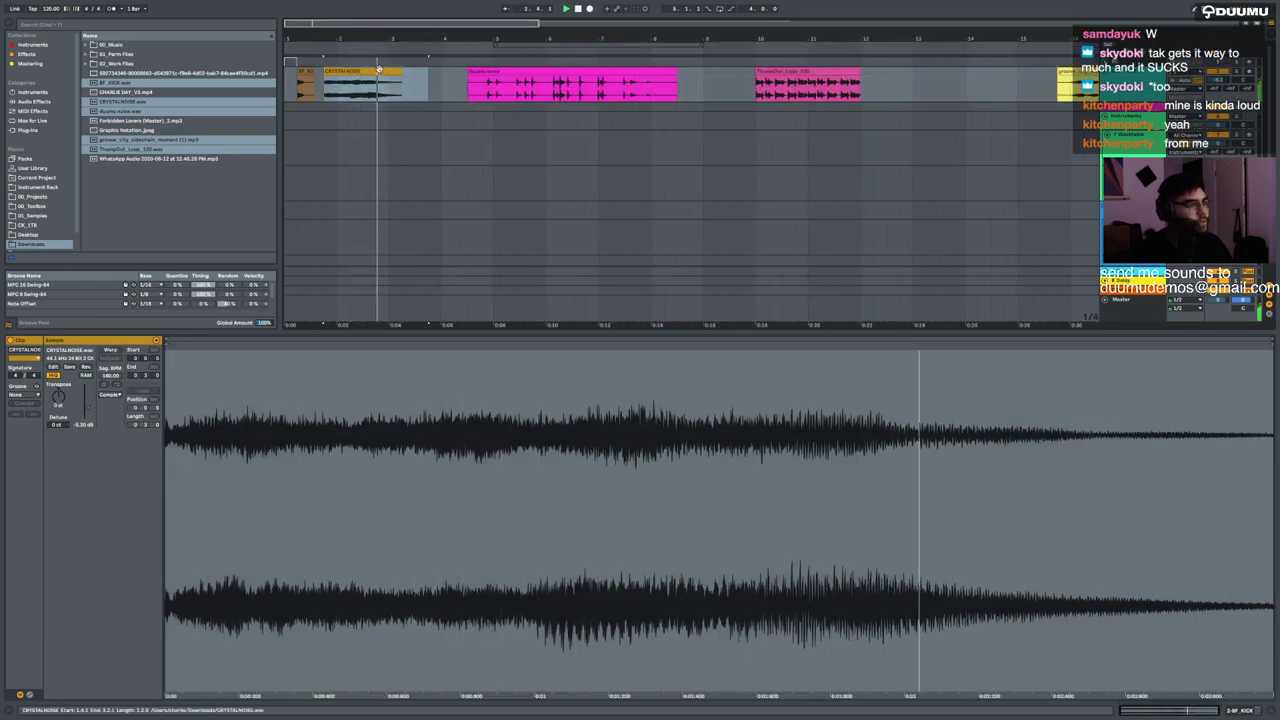
pyautogui.click(390, 71)
pyautogui.press('space')
# - Turn off warping for the duumu noise clip and play it through
pyautogui.click(511, 71)
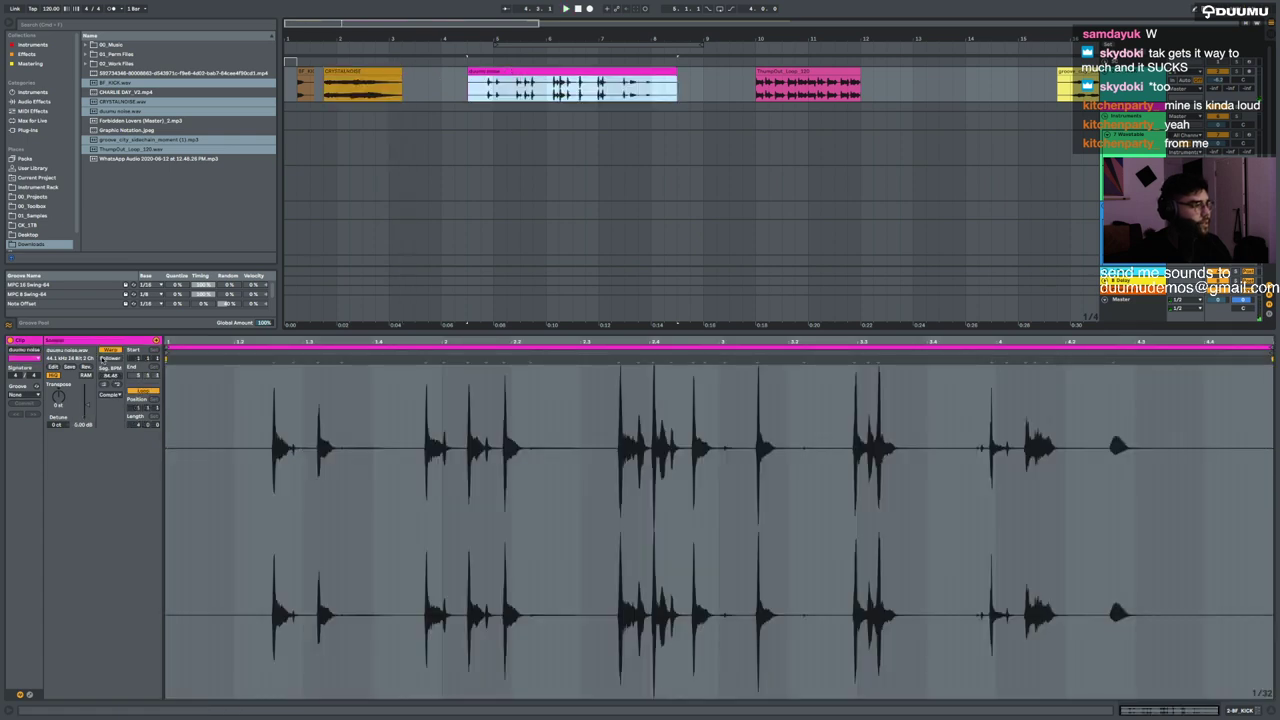
pyautogui.click(109, 349)
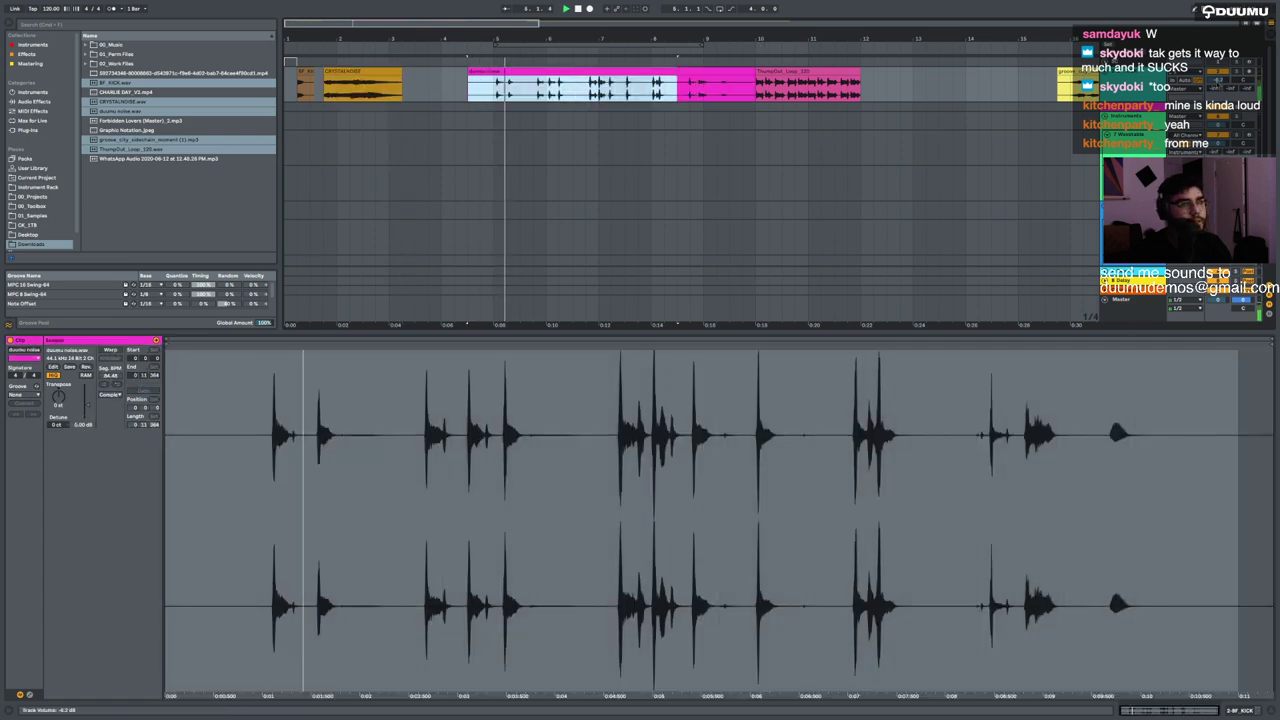
pyautogui.click(547, 94)
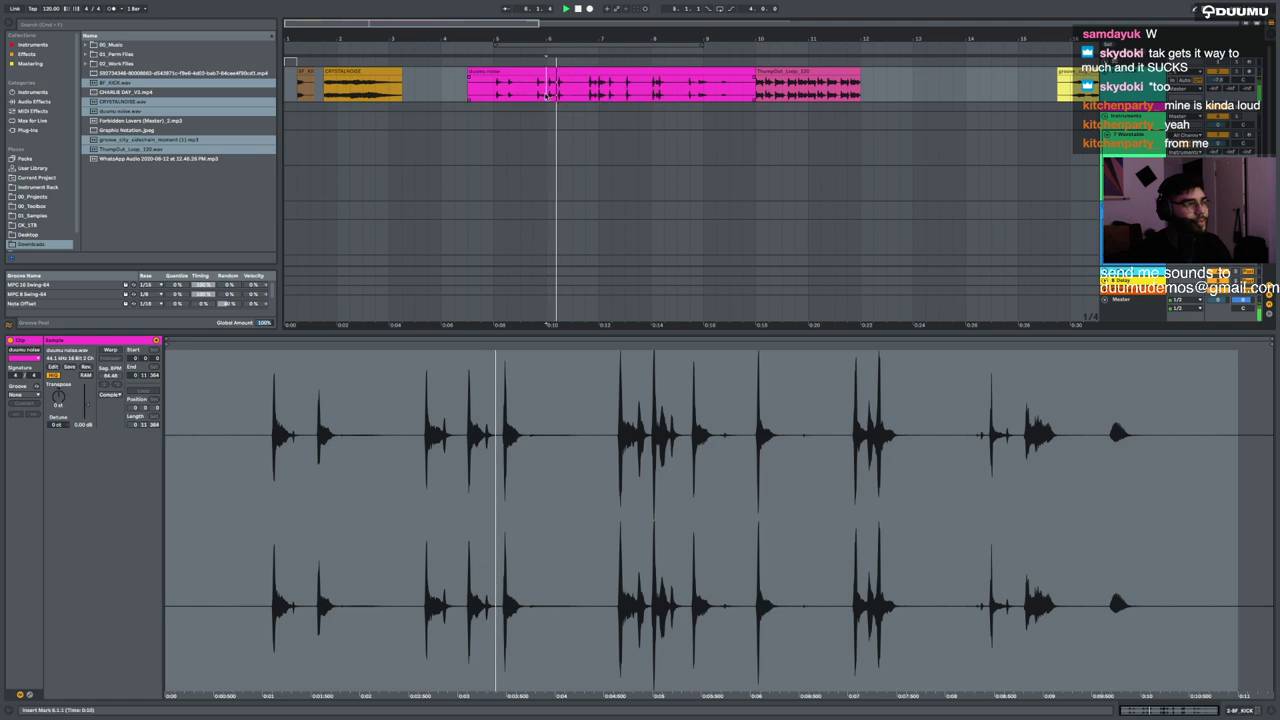
pyautogui.hscroll(2, 560, 100)
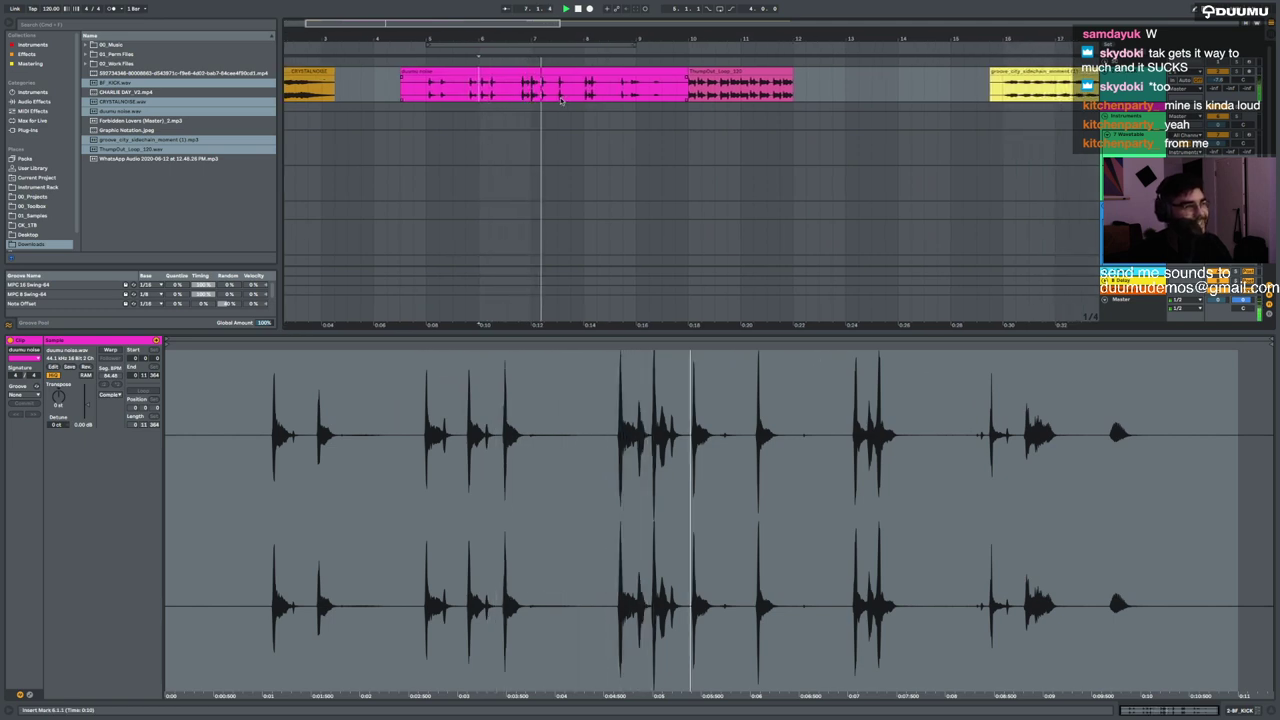
pyautogui.hscroll(3, 561, 101)
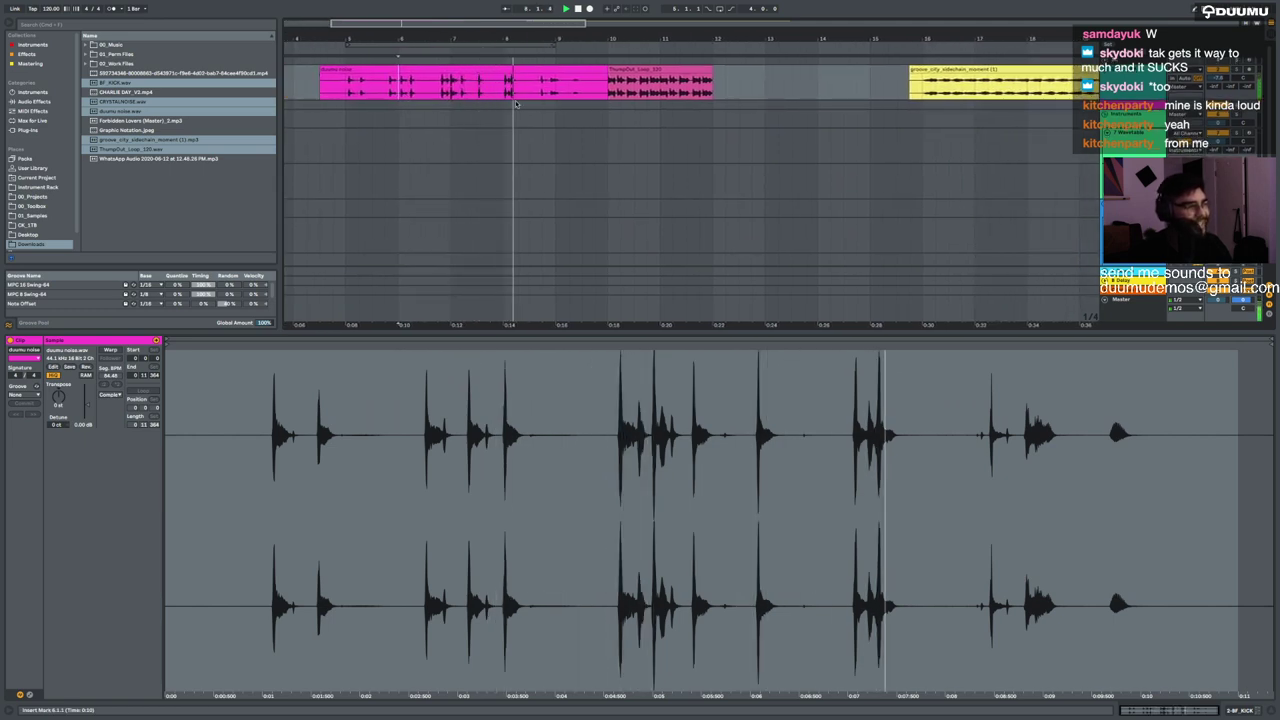
pyautogui.scroll(-2, 515, 104)
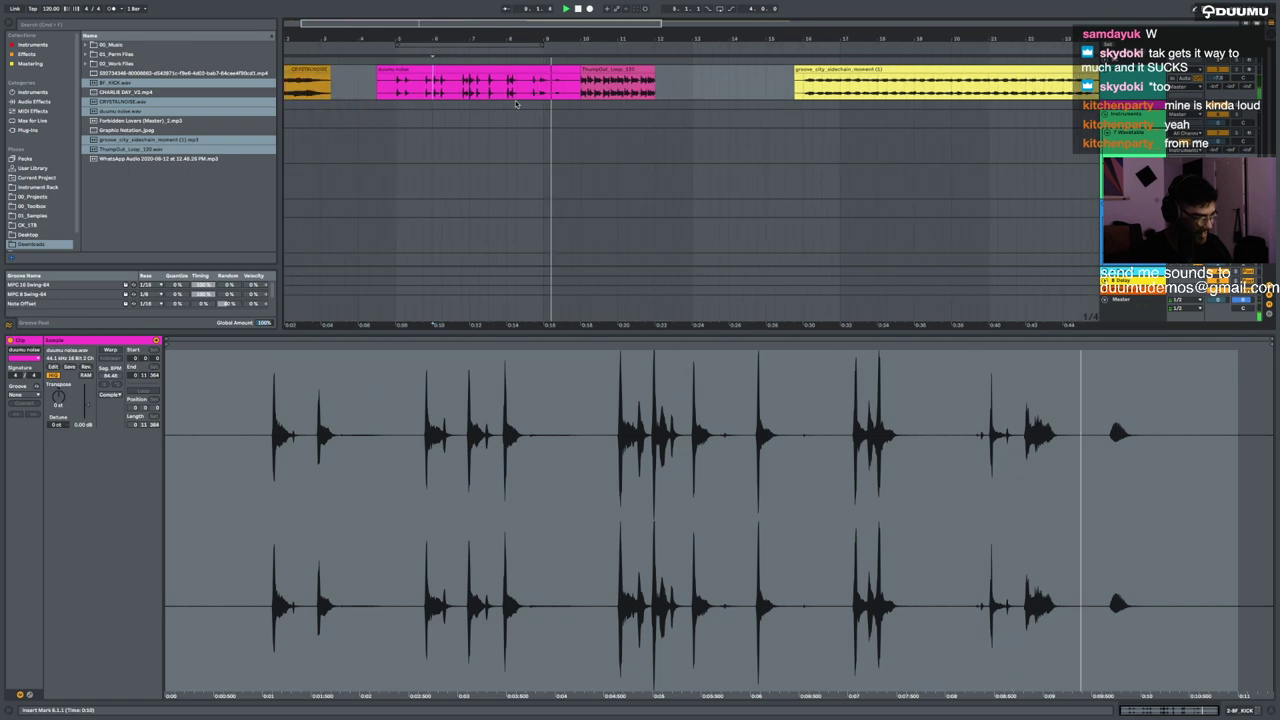
pyautogui.hscroll(3, 515, 104)
# - Move the ThumpOut_Loop_120 clip to about bar 11, clear of duumu noise, and play it unwarped
pyautogui.click(548, 78)
pyautogui.moveTo(548, 78); pyautogui.dragTo(549, 78)
pyautogui.press('space')
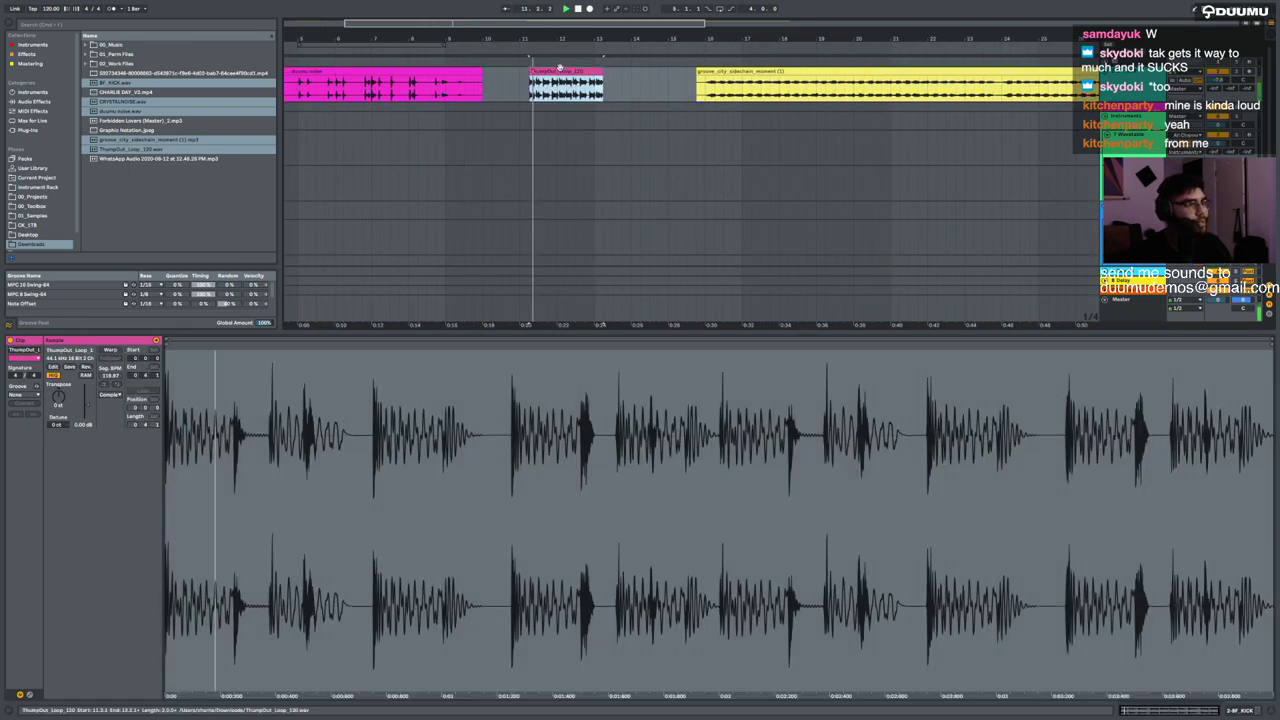
pyautogui.scroll(-3, 600, 90)
pyautogui.hscroll(2, 600, 90)
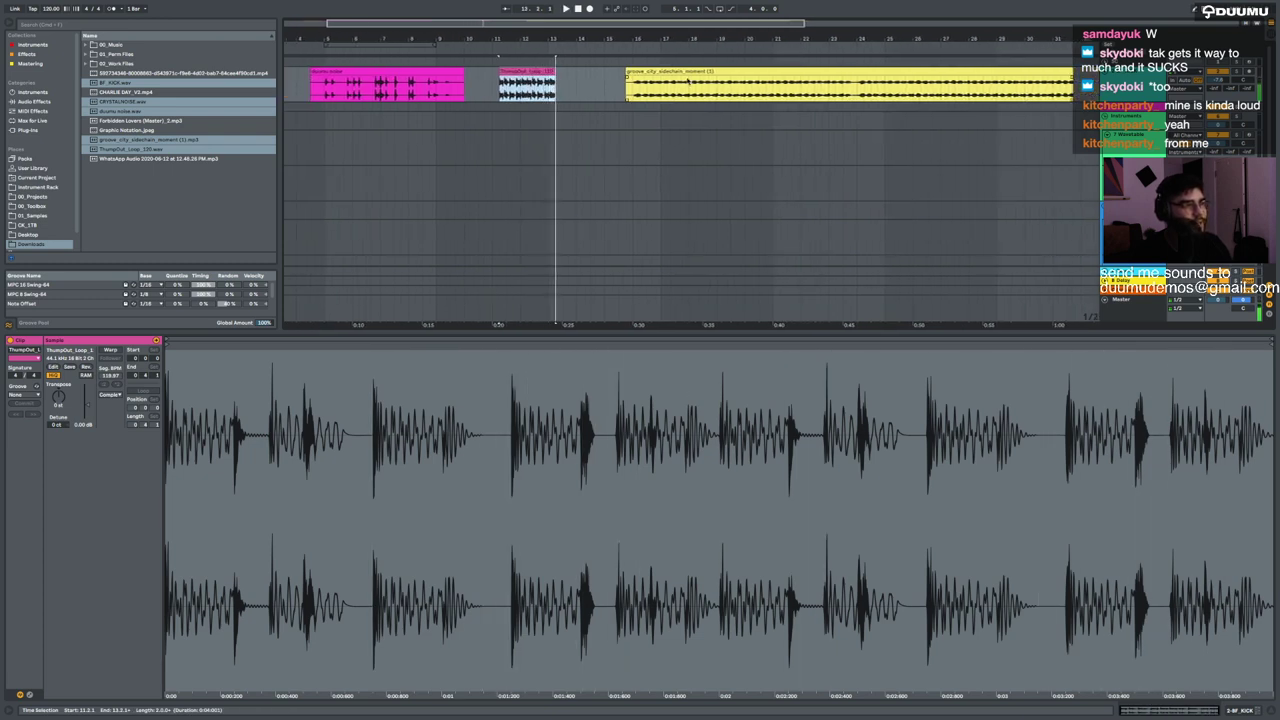
# - Turn off warping for the groove_city_sidechain_moment clip, play it, and hide the clip detail view
pyautogui.click(690, 72)
pyautogui.click(108, 351)
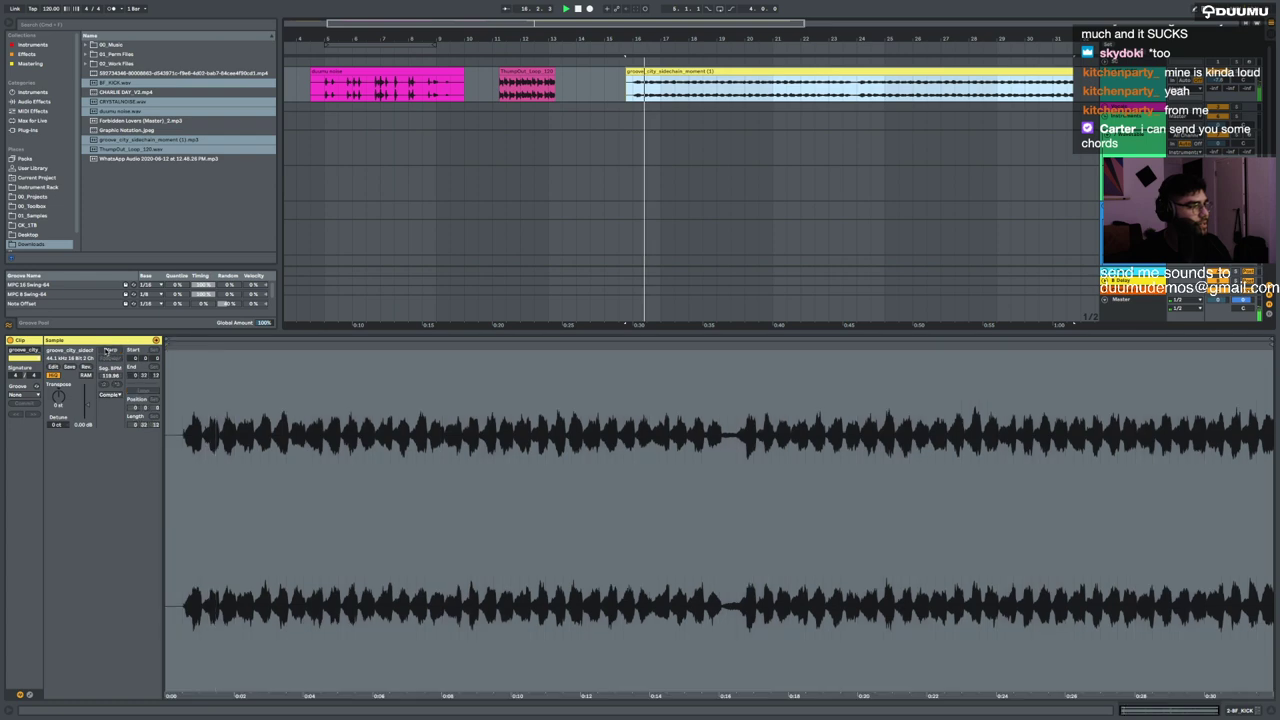
pyautogui.press('alt+super+l')
pyautogui.press('-')
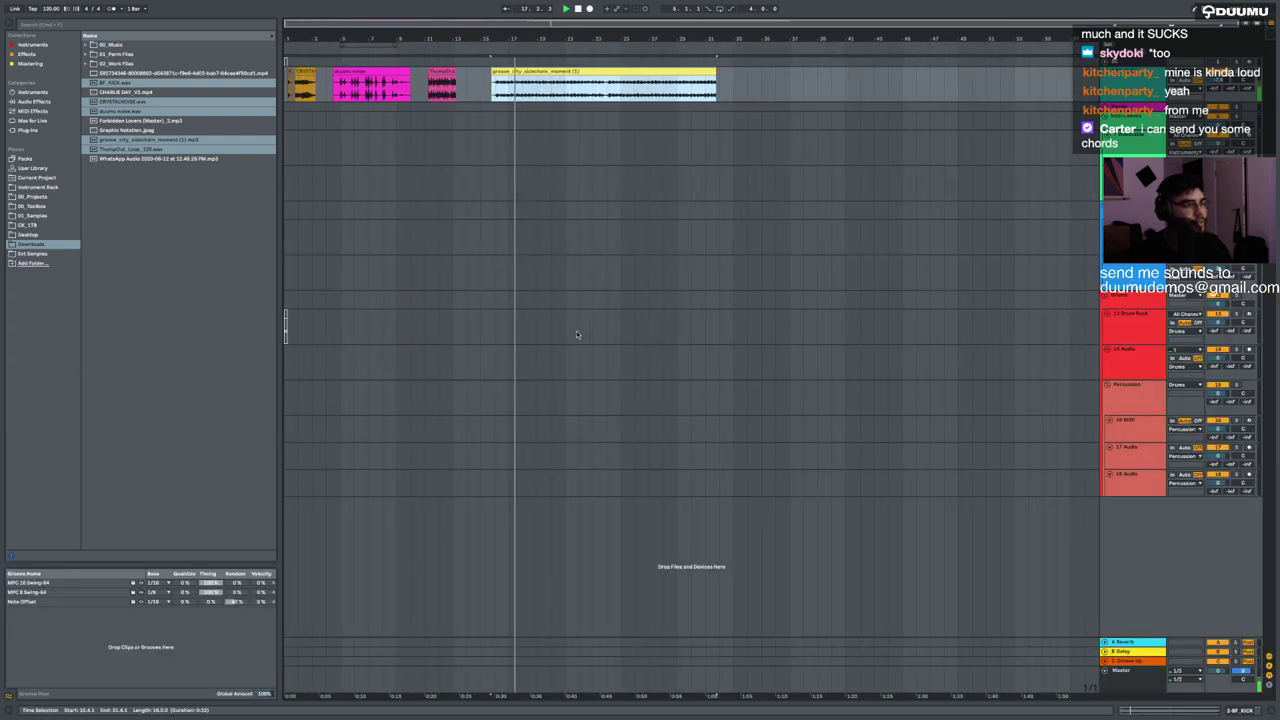
# - Split the groove_city_sidechain_moment clip at bar 16, delete the silent piece before it, and listen to the remainder
pyautogui.scroll(10, 494, 80)
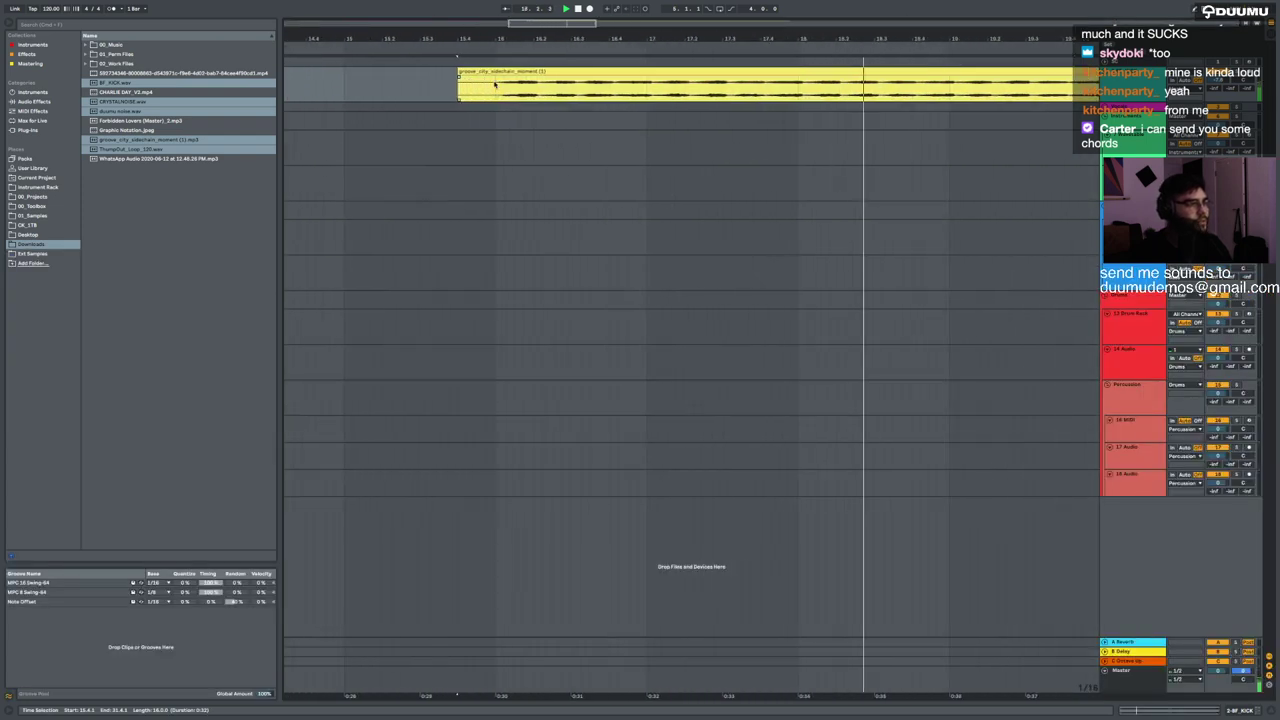
pyautogui.click(495, 91)
pyautogui.press('super+e')
pyautogui.click(477, 70)
pyautogui.click(477, 71)
pyautogui.press('Delete')
pyautogui.click(535, 81)
pyautogui.press('space')
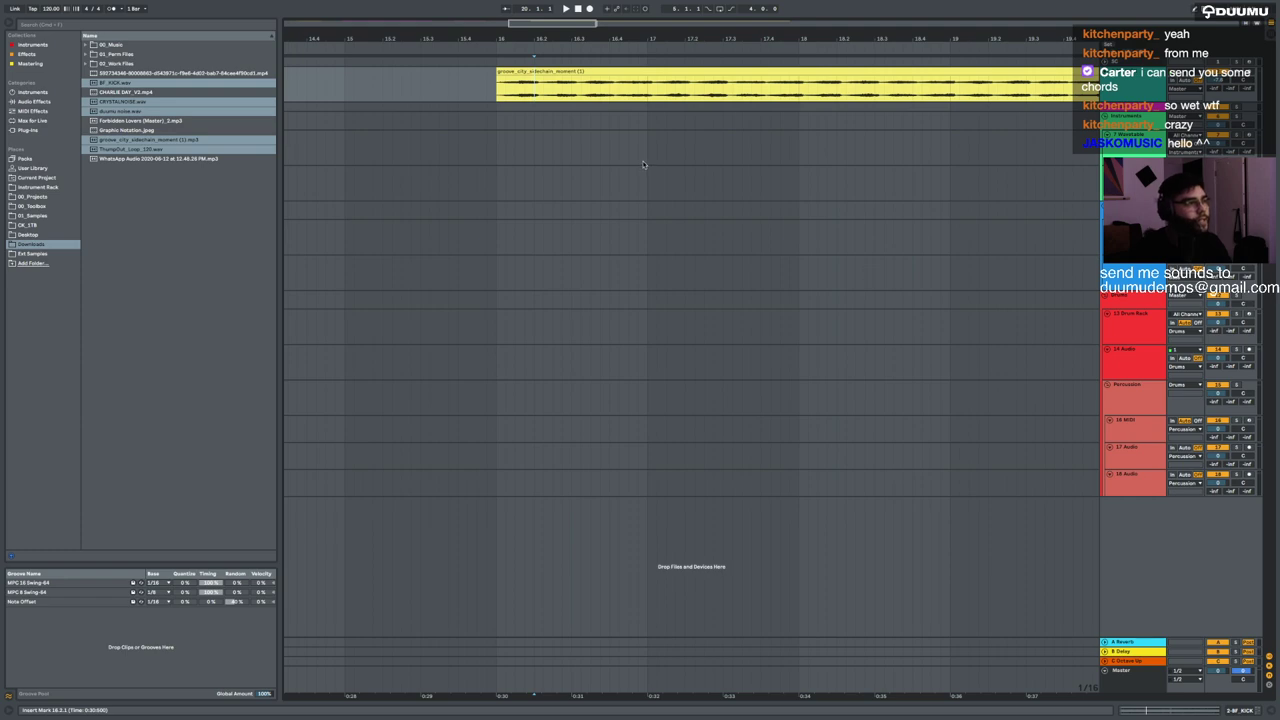
# - Check the Gmail inbox for new sound submissions and return to Ableton Live
pyautogui.hotkey('ctrl', 'Left')
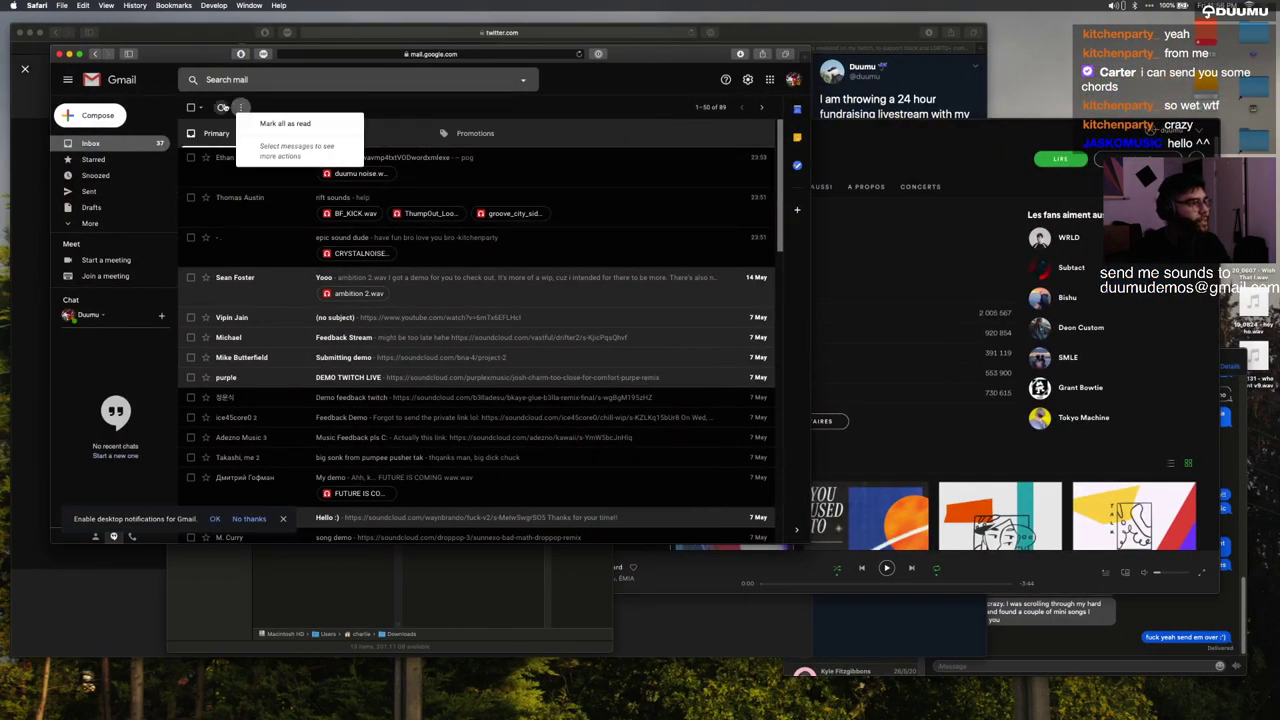
pyautogui.hotkey('ctrl', 'Right')
# - Remove the ThumpOut_Loop_120 clip from between duumu noise and groove_city_sidechain_moment on the top track
pyautogui.click(505, 153)
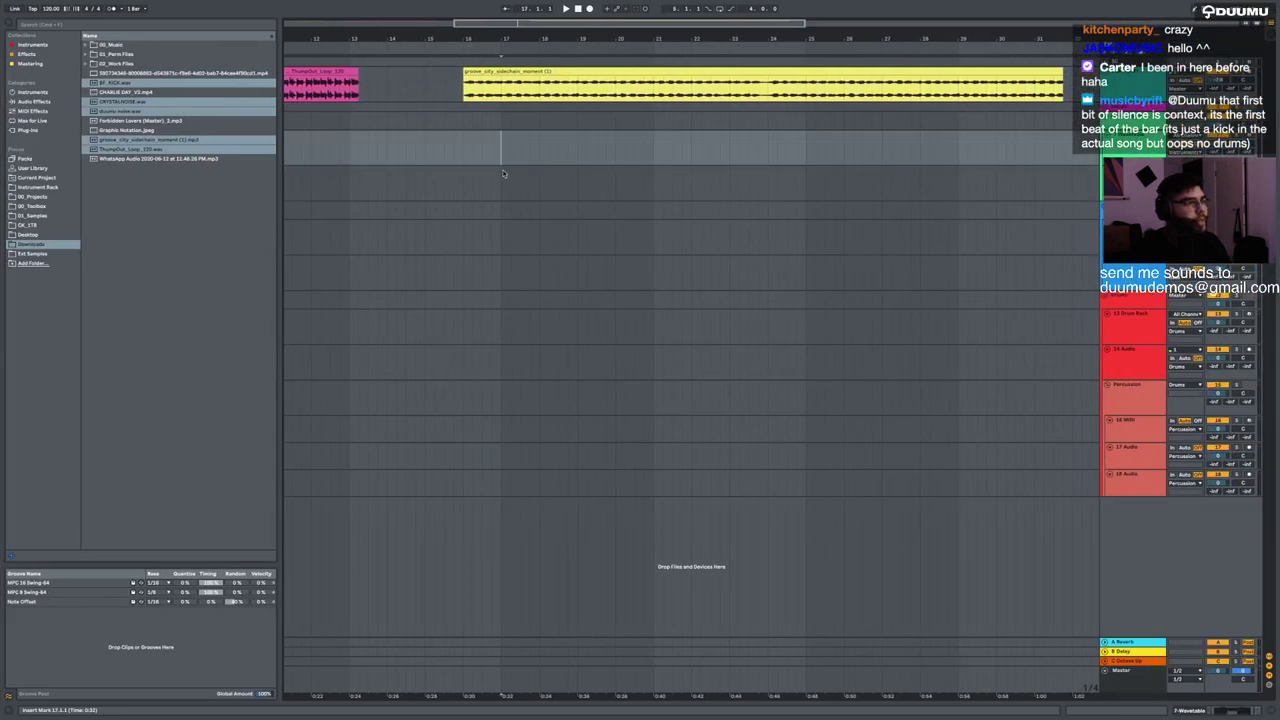
pyautogui.press('-')
pyautogui.press('-')
pyautogui.press('+')
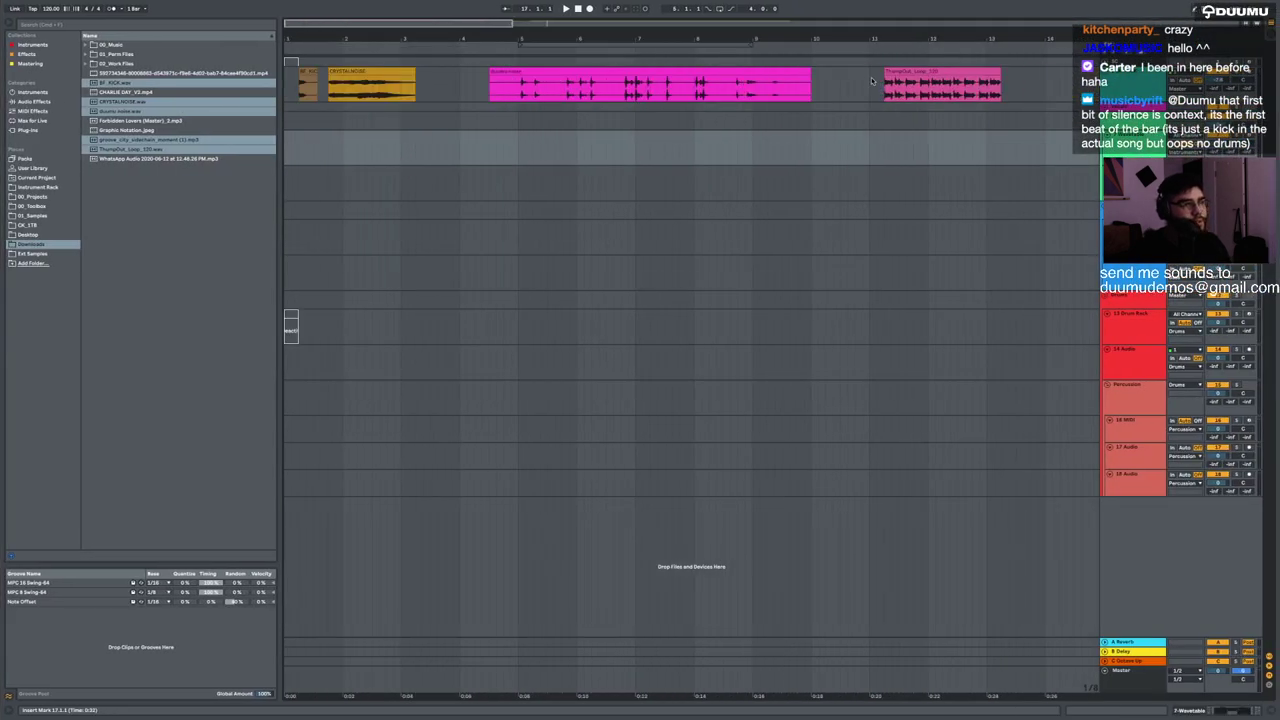
pyautogui.click(918, 72)
pyautogui.press('-')
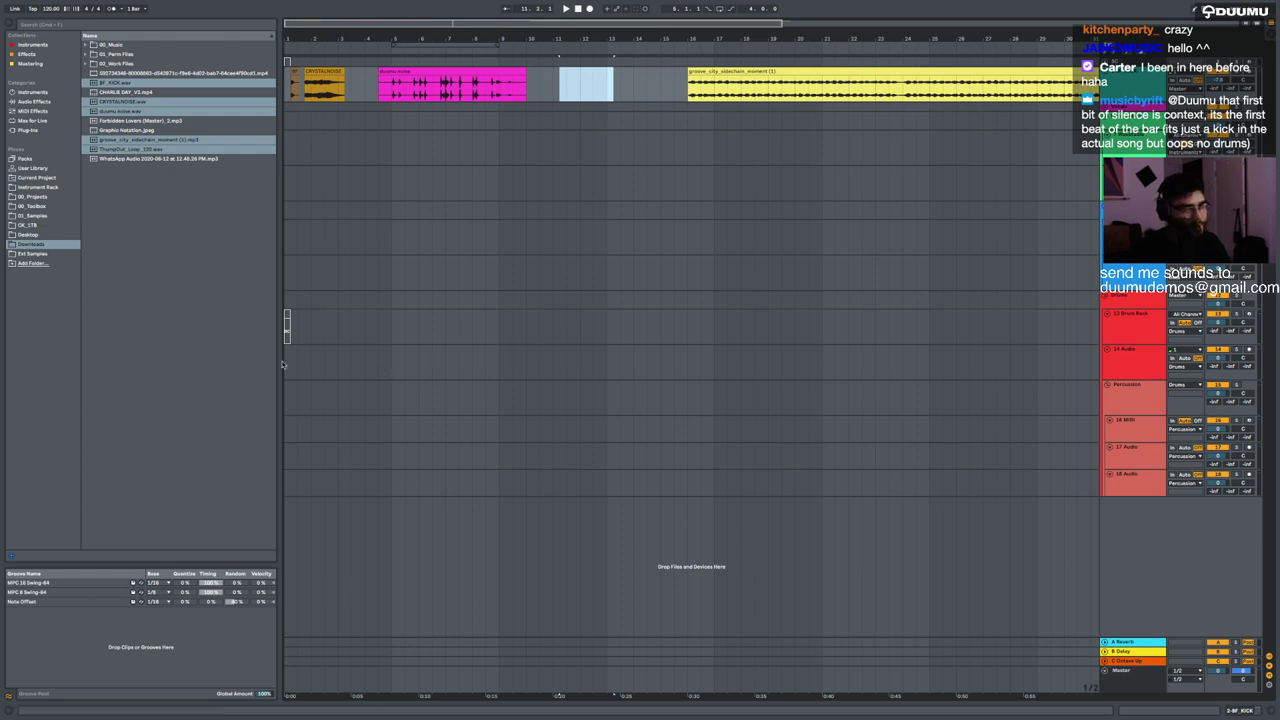
# - Paste ThumpOut_Loop_120 at bar 1 on track 17 Audio, play it looped, and lower the track volume
pyautogui.click(297, 480)
pyautogui.click(288, 457)
pyautogui.press('super+v')
pyautogui.press('+')
pyautogui.press('+')
pyautogui.press('space')
pyautogui.doubleClick(397, 452)
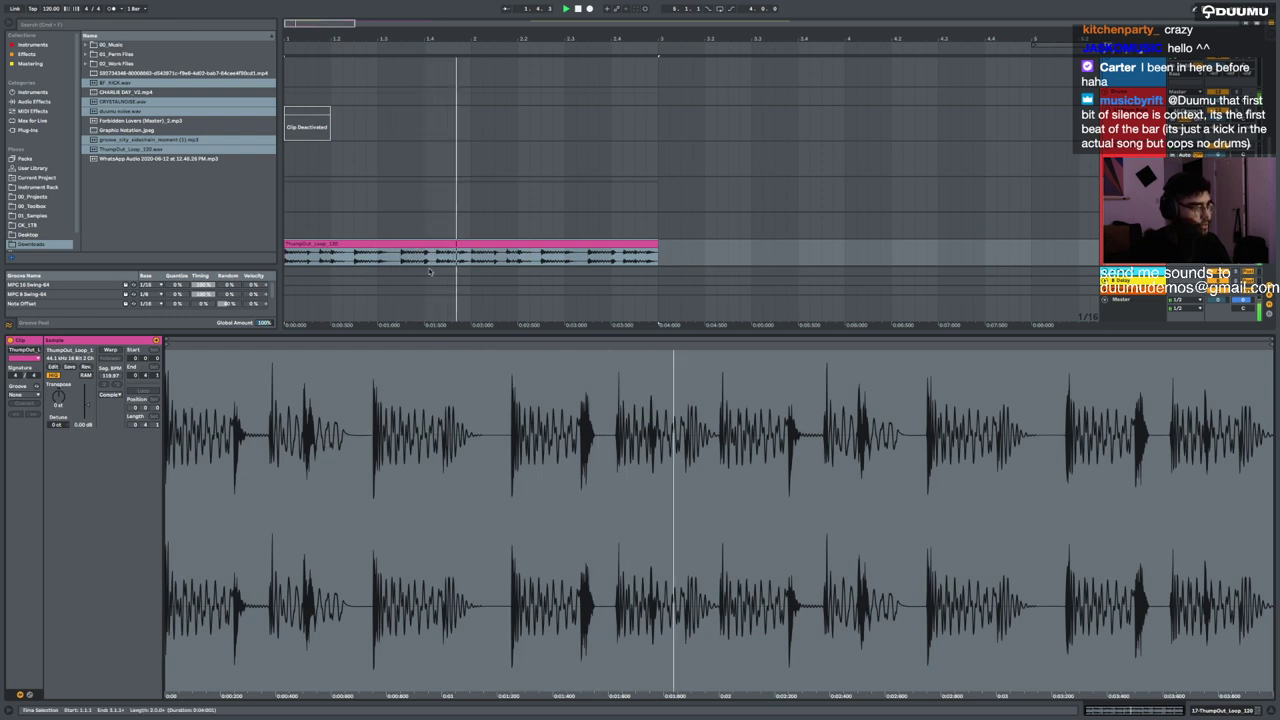
pyautogui.hotkey('ctrl', 'l')
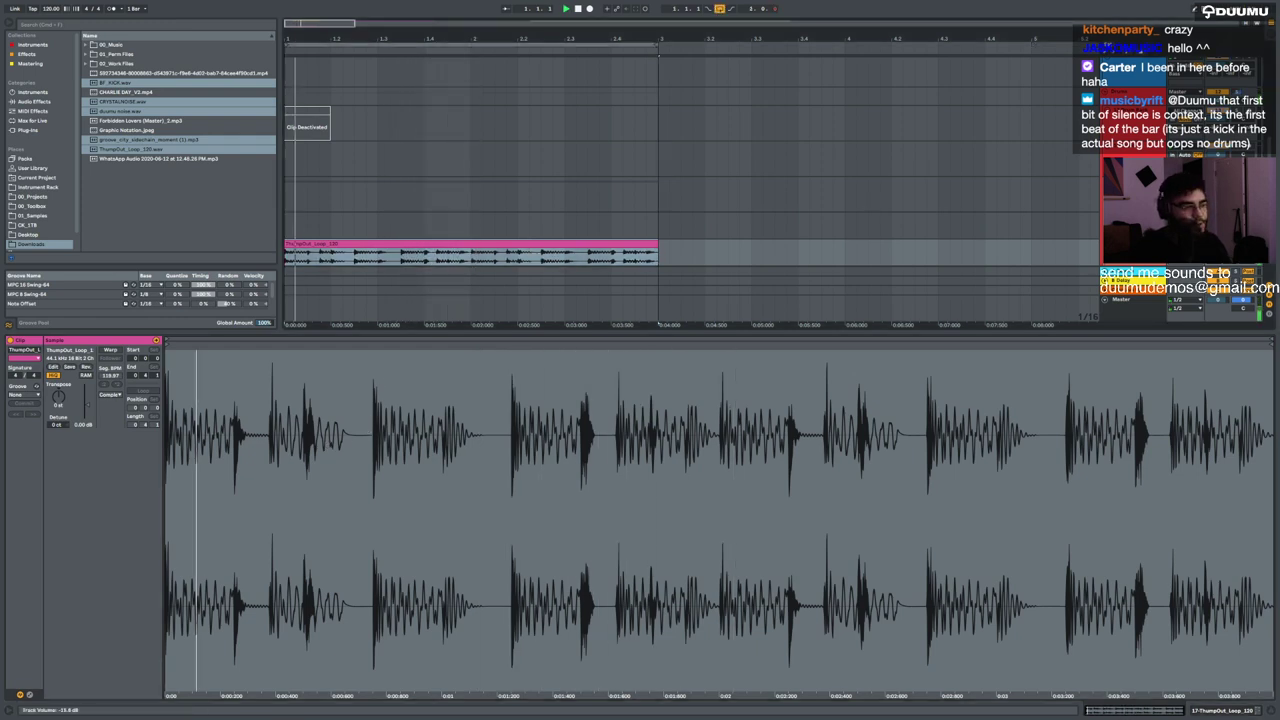
pyautogui.click(367, 243)
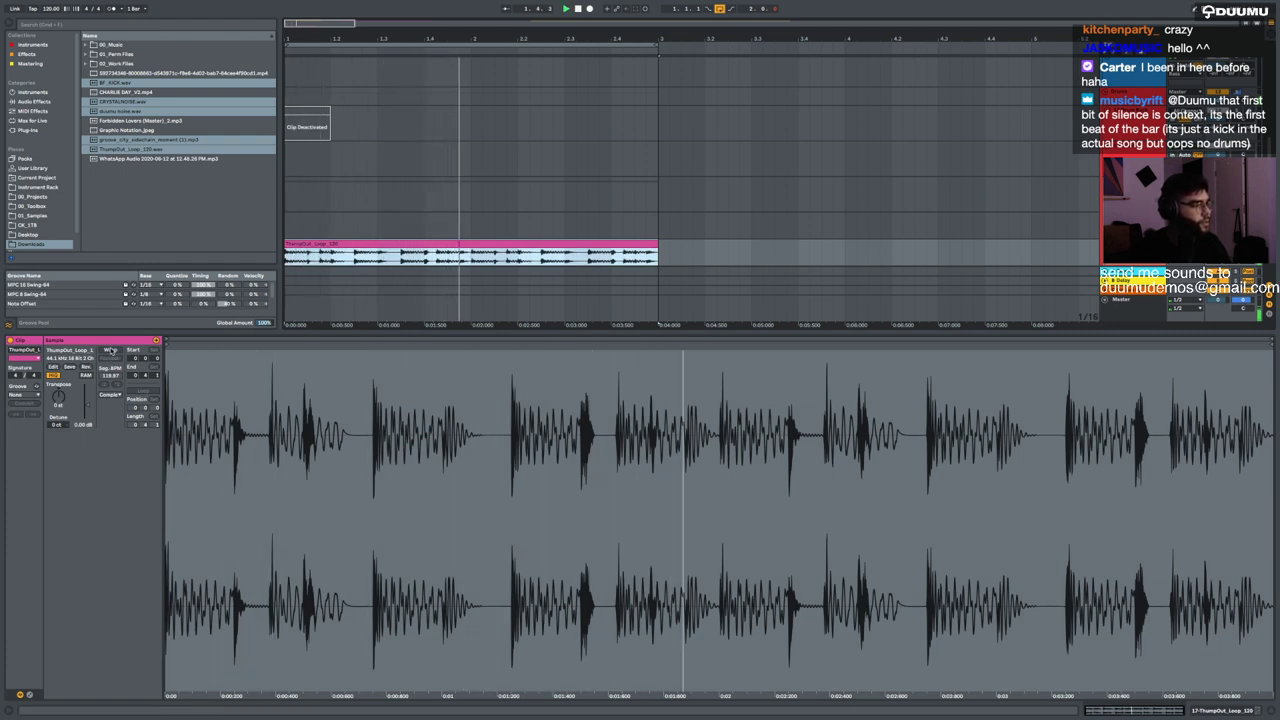
# - Turn on warping for the ThumpOut_Loop_120 clip and set its warp mode to Beats
pyautogui.click(110, 350)
pyautogui.click(110, 398)
pyautogui.click(110, 396)
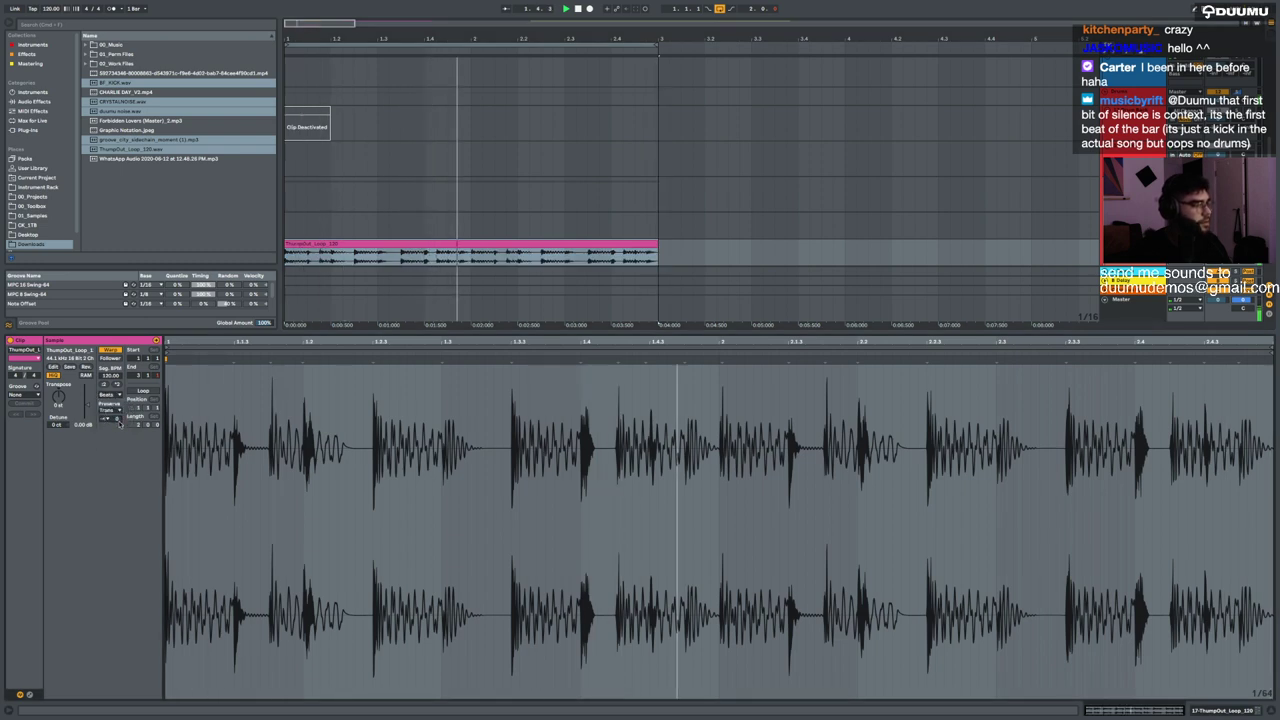
pyautogui.click(342, 244)
pyautogui.press('-')
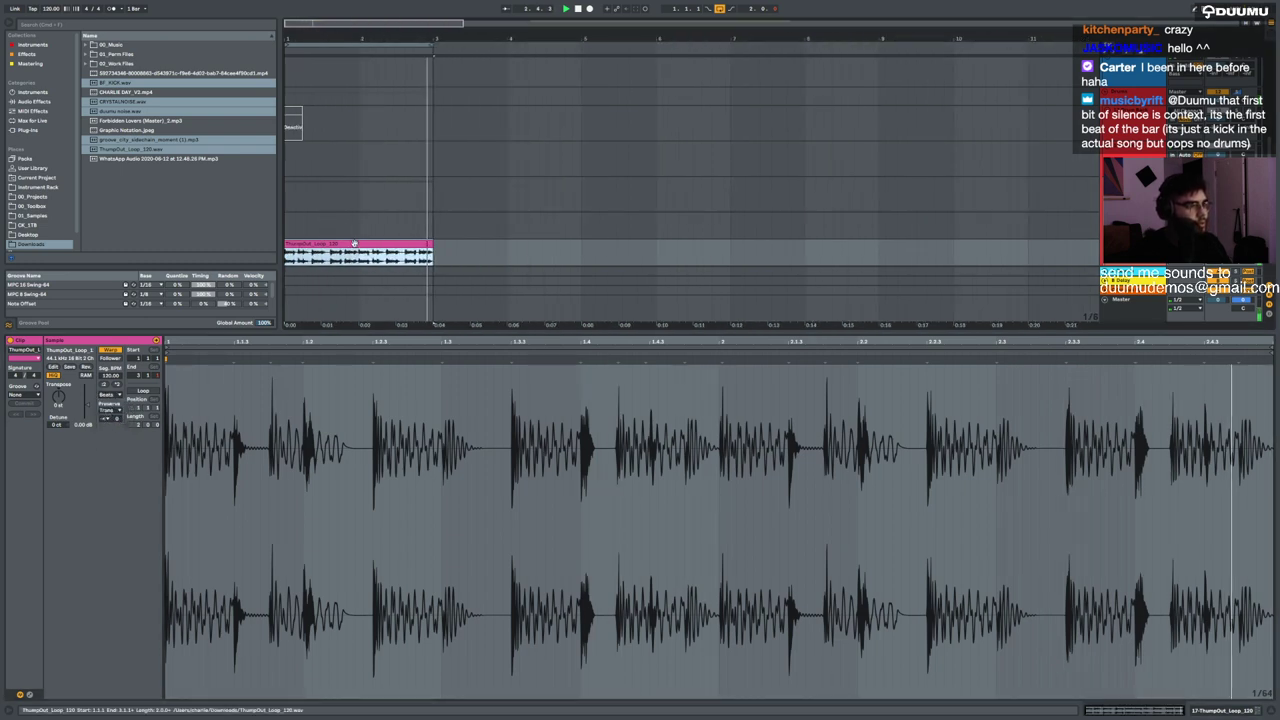
# - Hide the clip detail view and load the BF_KICK clip onto the C1 pad of the Drum Rack on track 13
pyautogui.press('super+alt+l')
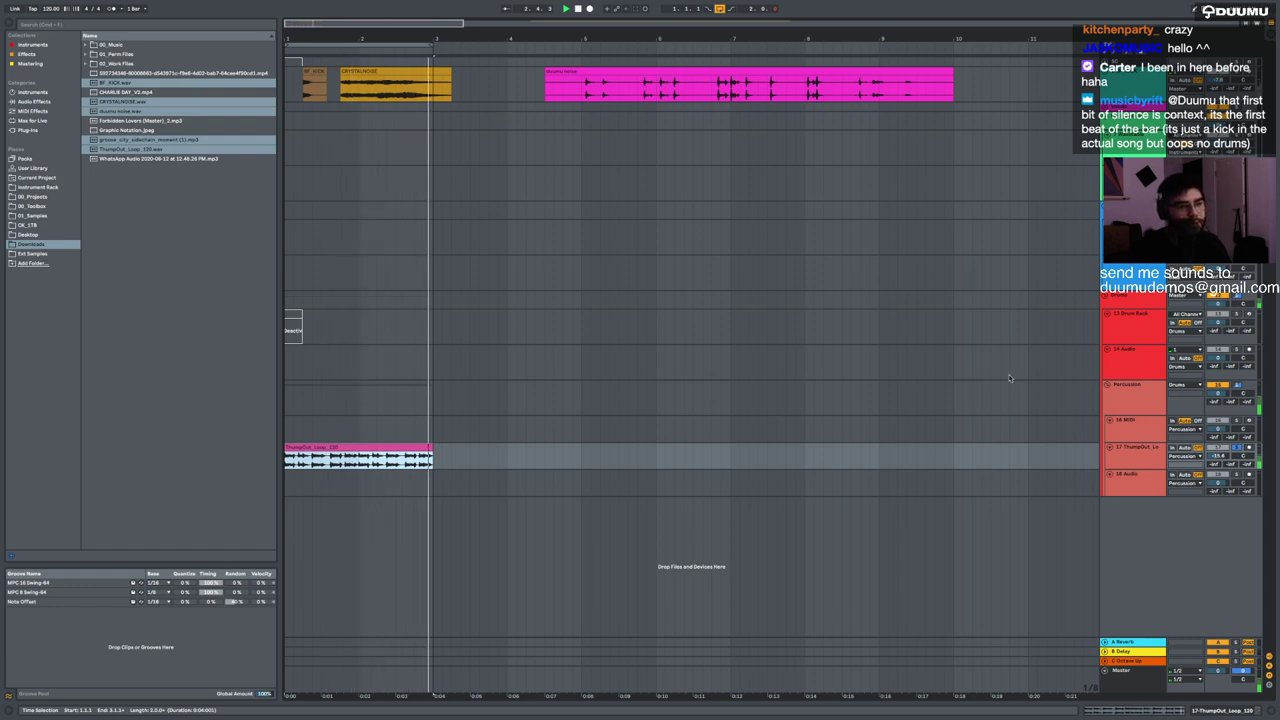
pyautogui.click(1139, 320)
pyautogui.press('super+alt+l')
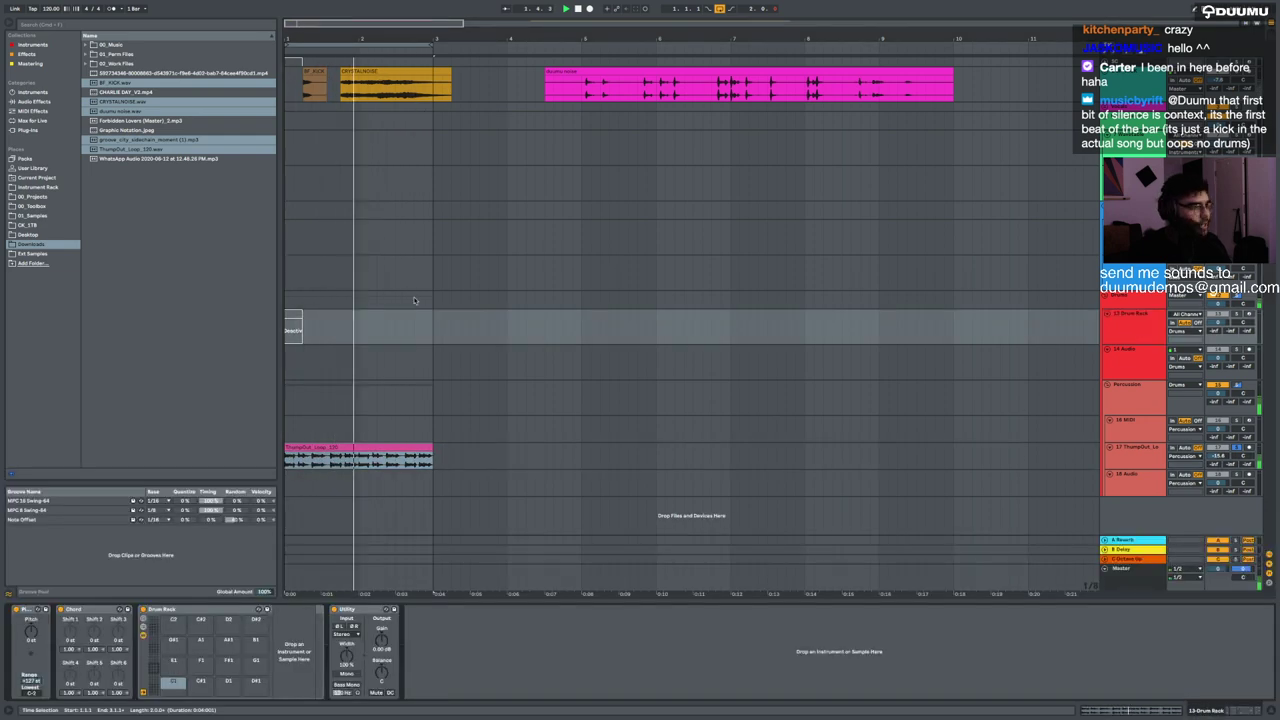
pyautogui.click(323, 91)
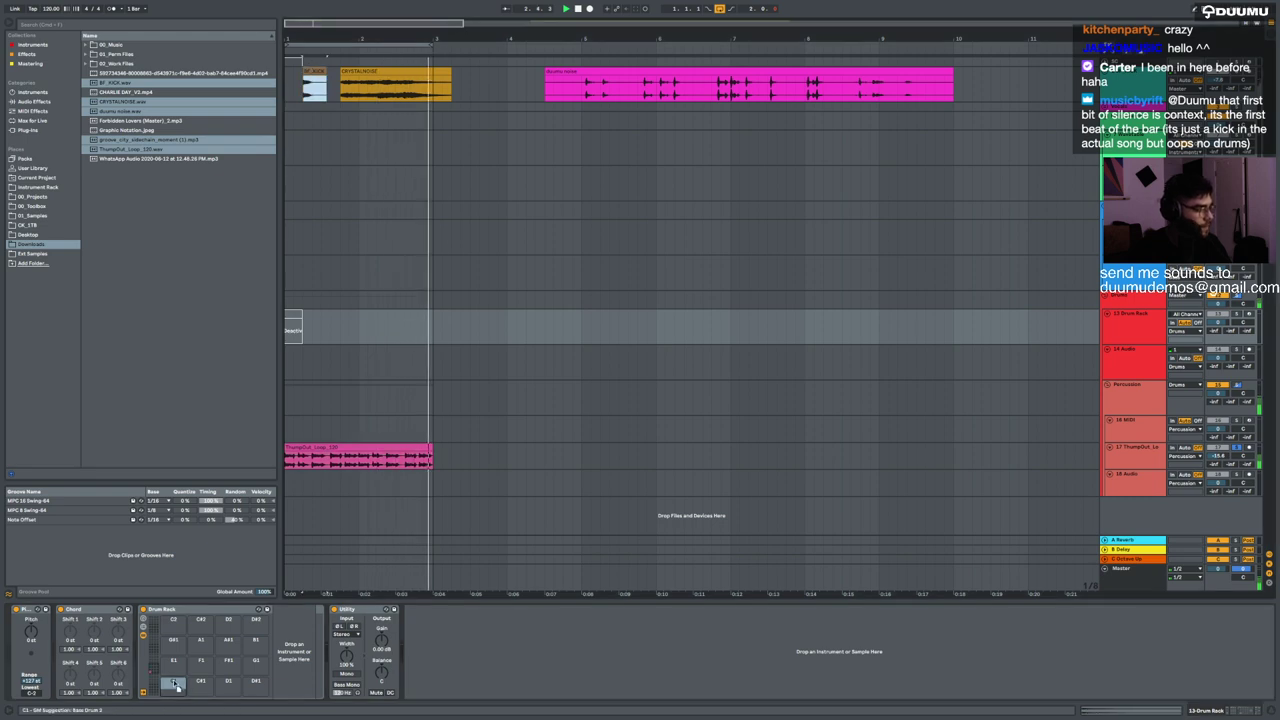
pyautogui.moveTo(172, 683); pyautogui.dragTo(174, 684)
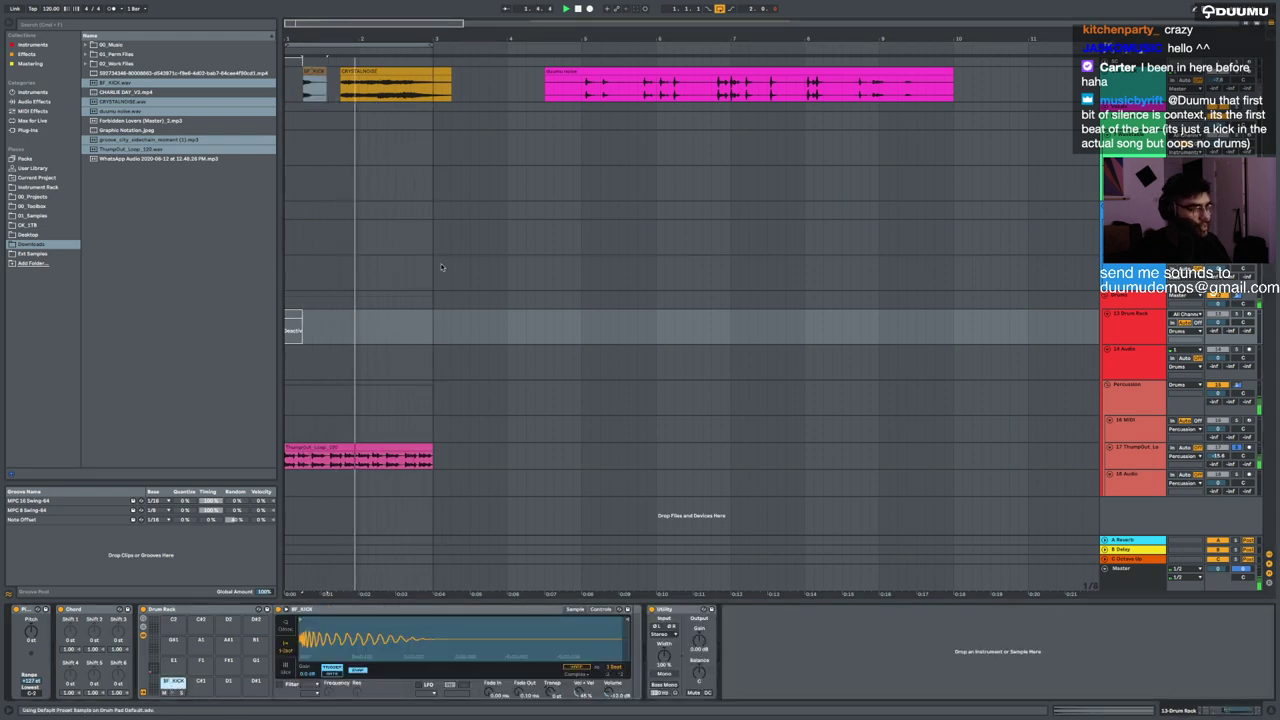
# - Reactivate the MIDI clip at bar 1 of the Drum Rack track and unsolo the ThumpOut loop track
pyautogui.click(293, 316)
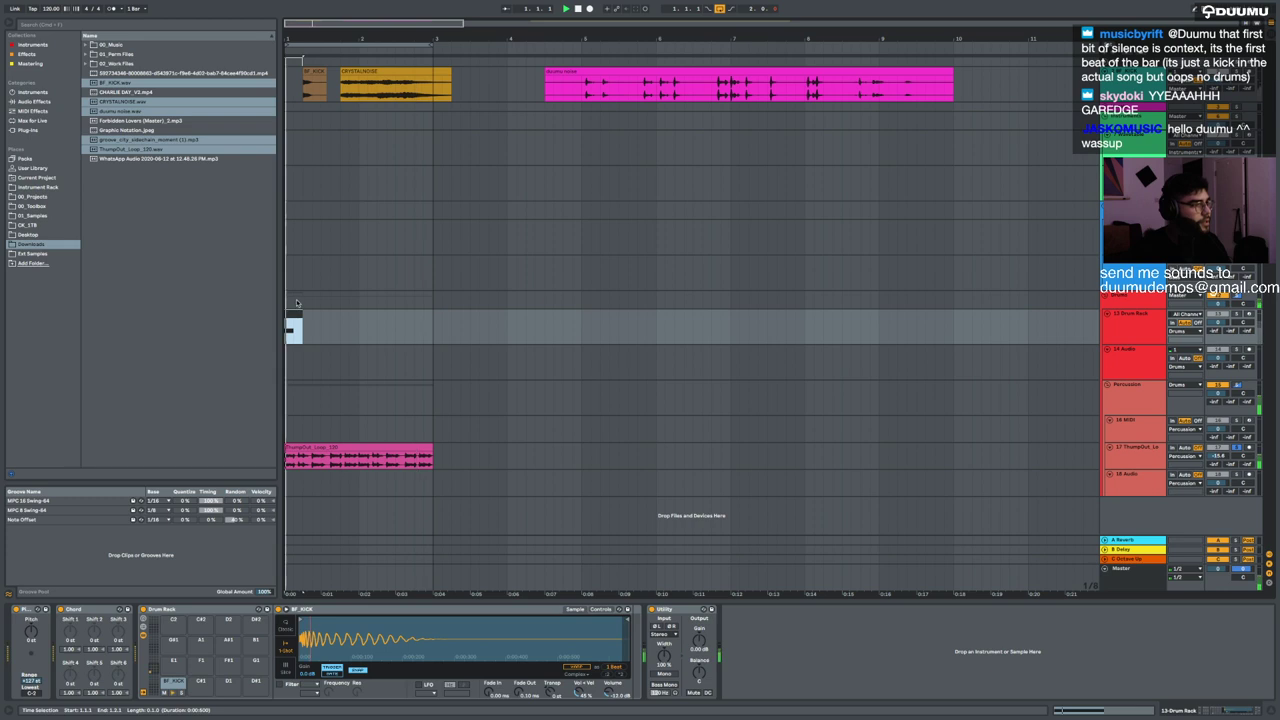
pyautogui.scroll(5, 296, 303)
pyautogui.click(1237, 440)
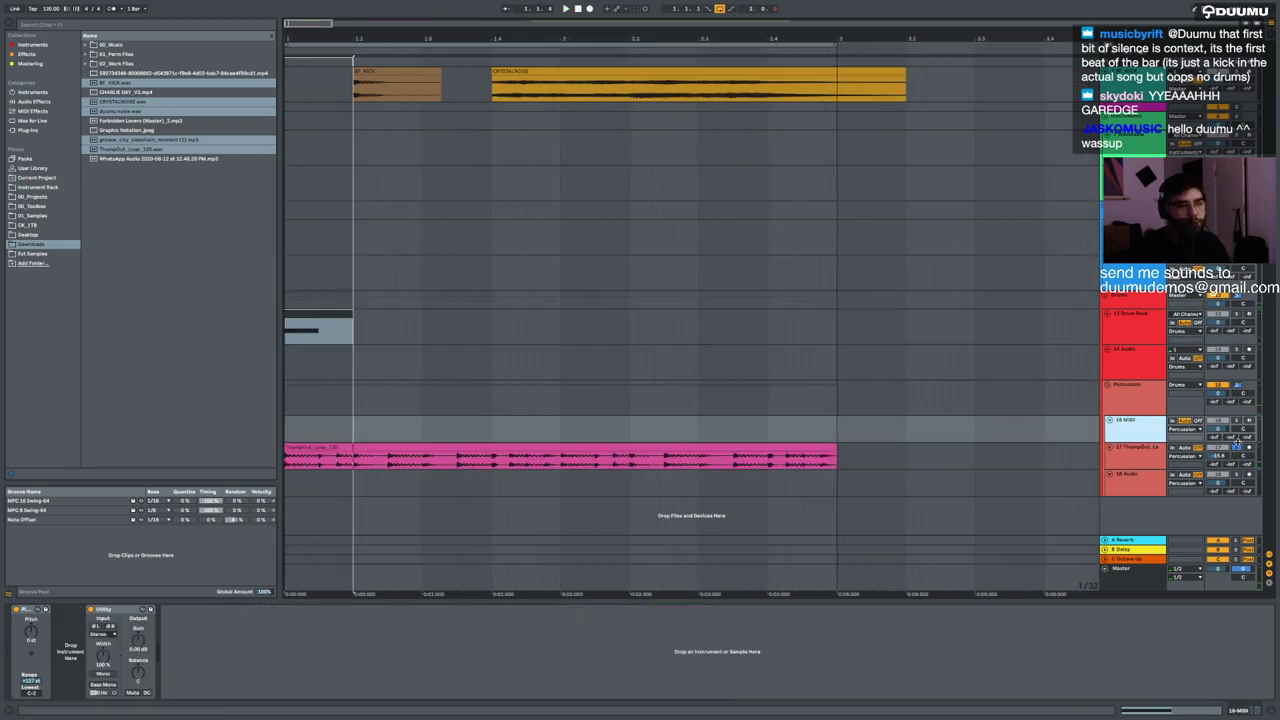
pyautogui.click(322, 327)
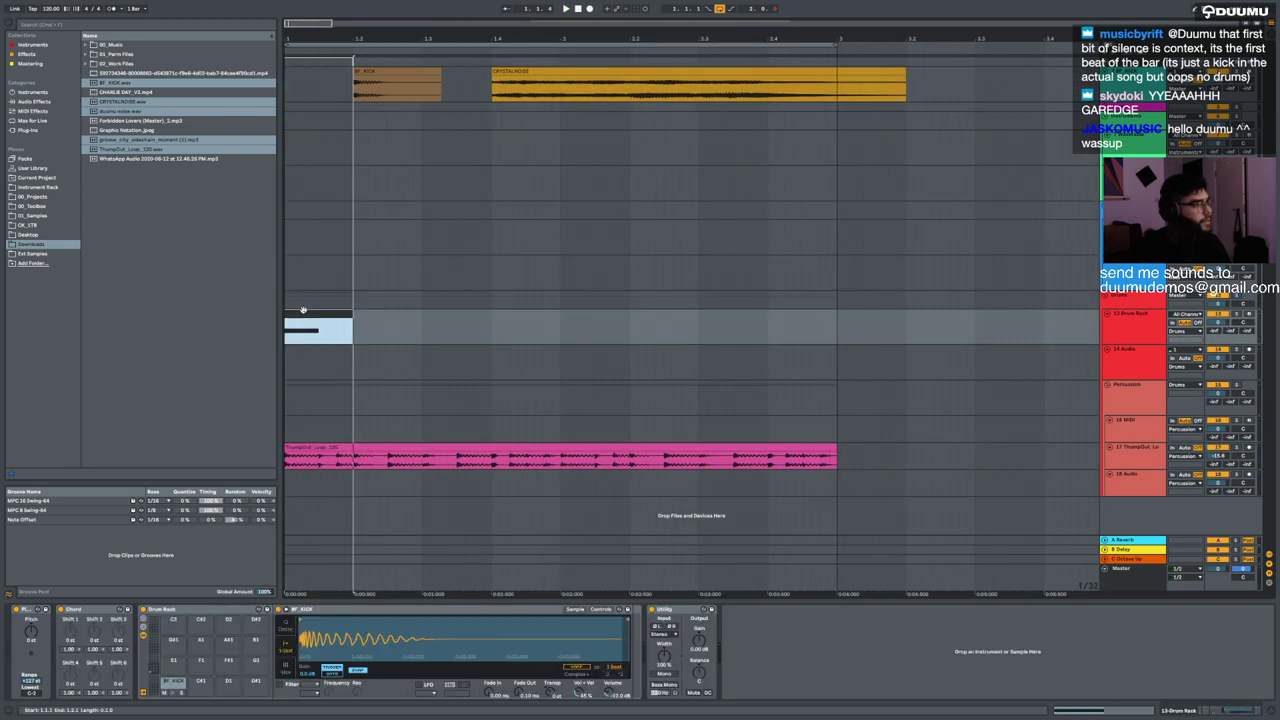
# - Set the project tempo to 130 BPM and select the Drum Rack clip at bar 1
pyautogui.click(52, 8)
pyautogui.press('Return')
pyautogui.click(323, 313)
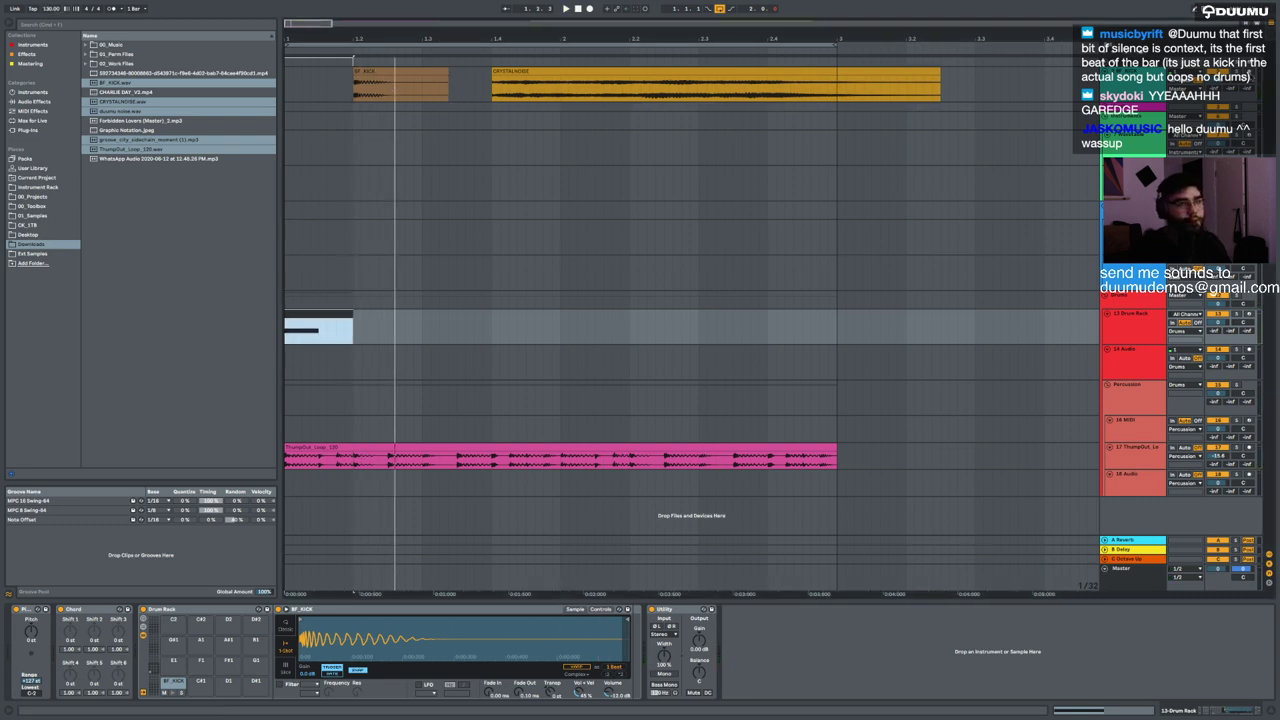
# - Duplicate the kick clip with its trailing gap to just before beat 1.3 and play the result
pyautogui.moveTo(300, 327); pyautogui.dragTo(395, 328)
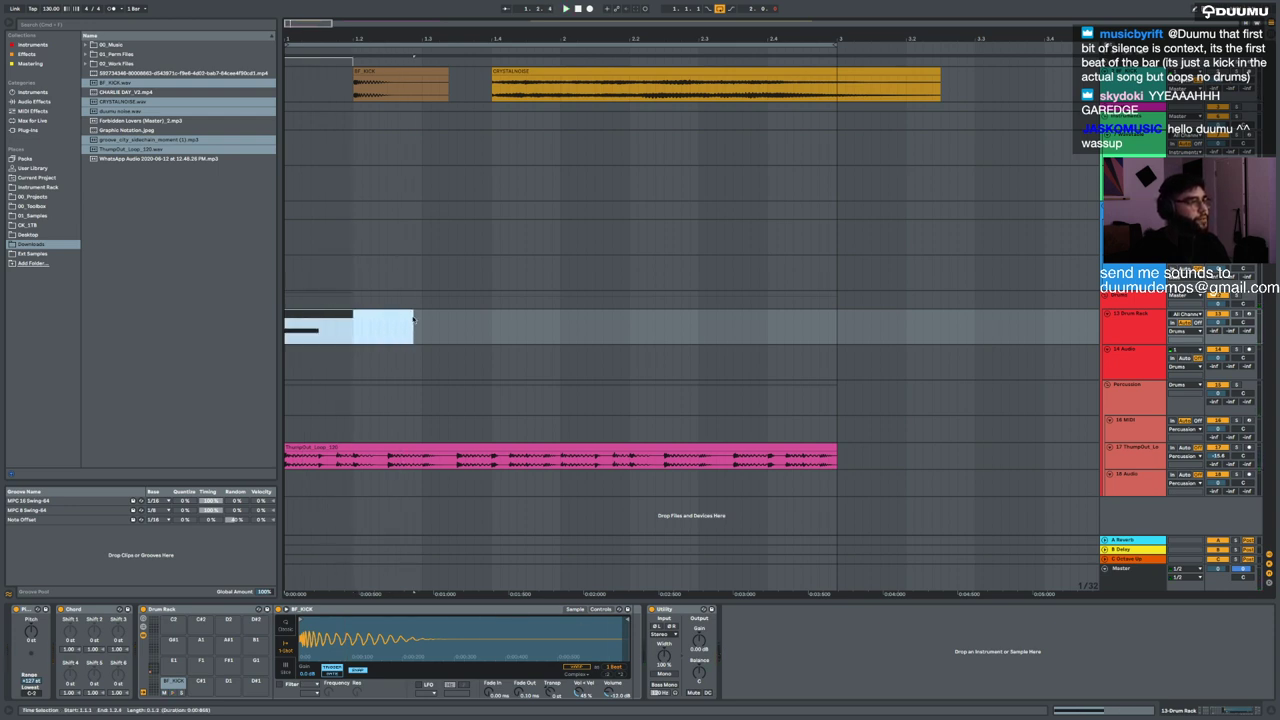
pyautogui.press('super+d')
pyautogui.click(313, 312)
pyautogui.press('space')
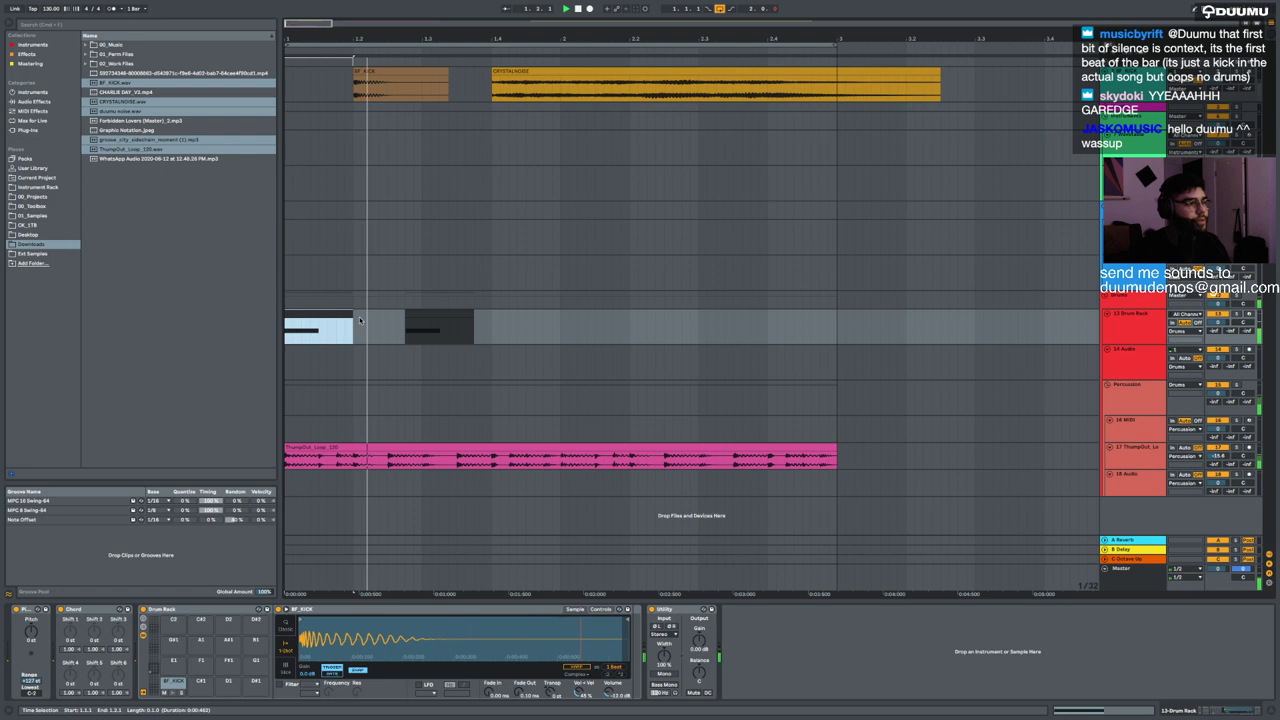
# - Duplicate the bar 1 pattern of two kick clips into bar 2 and play it
pyautogui.press('space')
pyautogui.moveTo(565, 322); pyautogui.dragTo(262, 318)
pyautogui.hotkey('ctrl', 'd')
pyautogui.click(595, 314)
pyautogui.press('space')
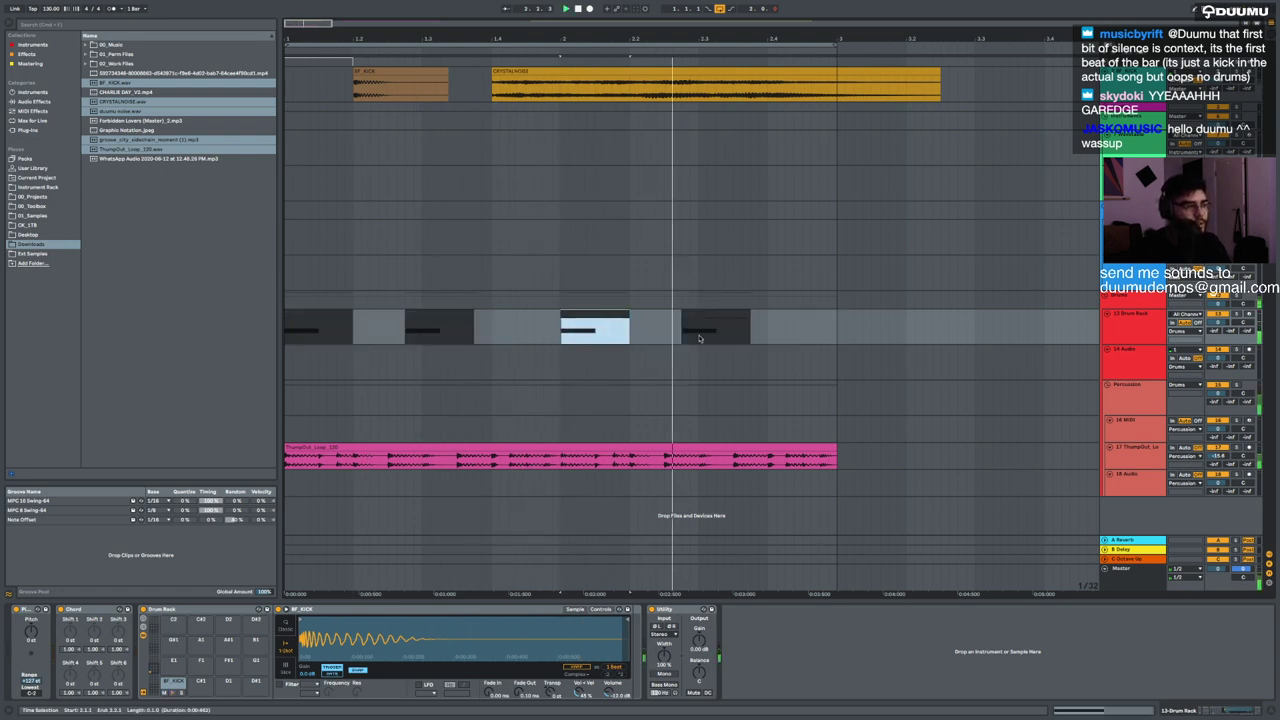
# - Copy the last kick clip in bar 2 half a beat later, then listen to the kick pattern
pyautogui.press('space')
pyautogui.moveTo(701, 314); pyautogui.dragTo(741, 319)
pyautogui.click(645, 319)
pyautogui.press('space')
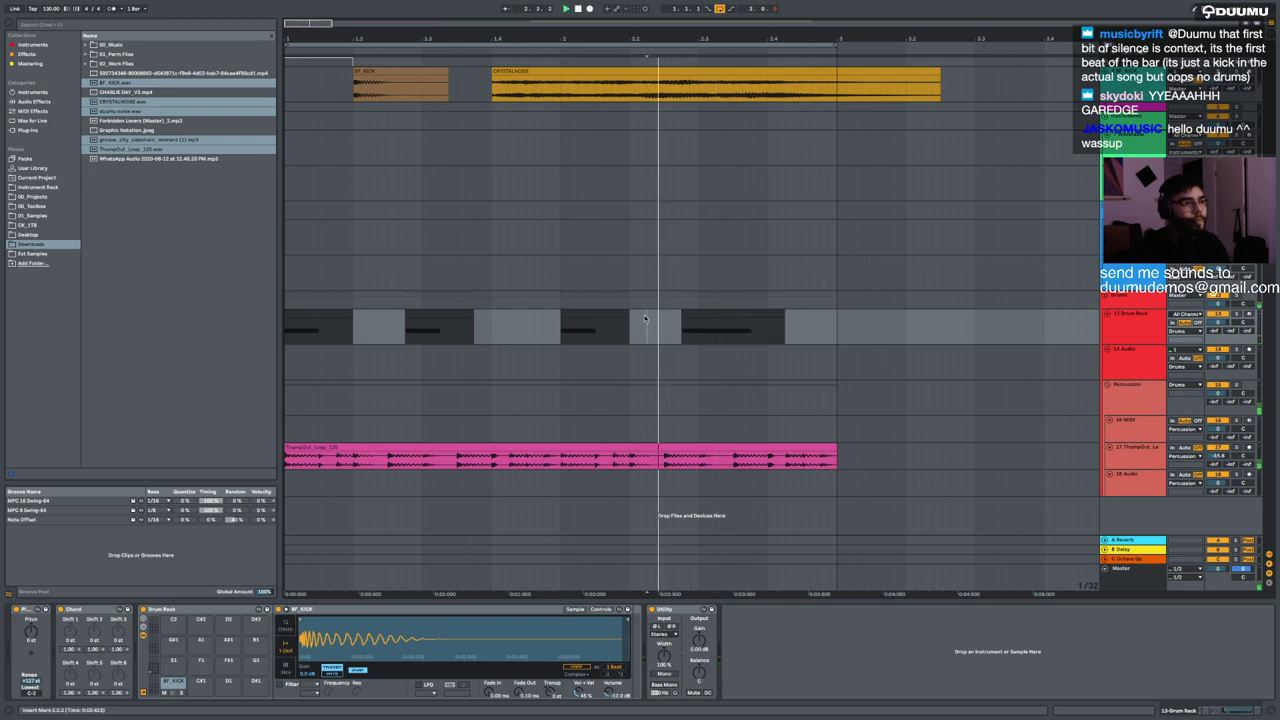
pyautogui.click(743, 313)
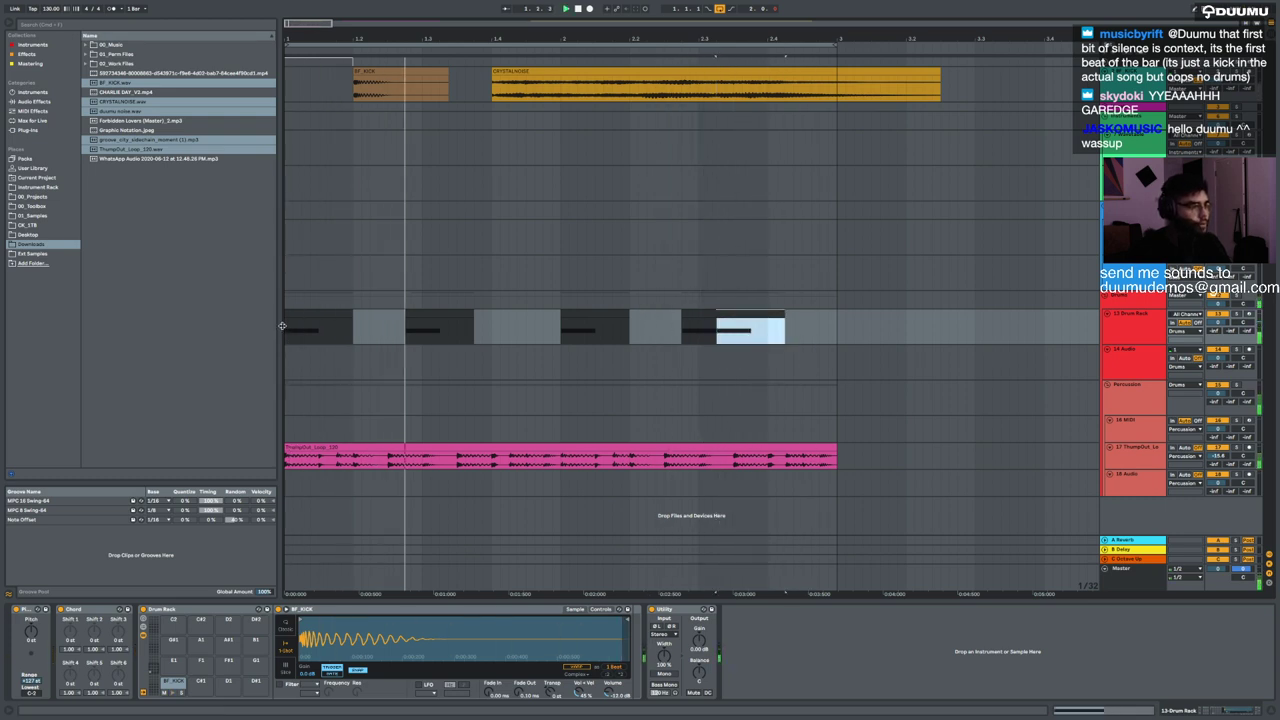
pyautogui.click(320, 314)
# - Solo the Drum Rack, switch the BF_KICK Simpler to Classic mode, and set its pitch envelope to +23 st with a short decay
pyautogui.click(1236, 314)
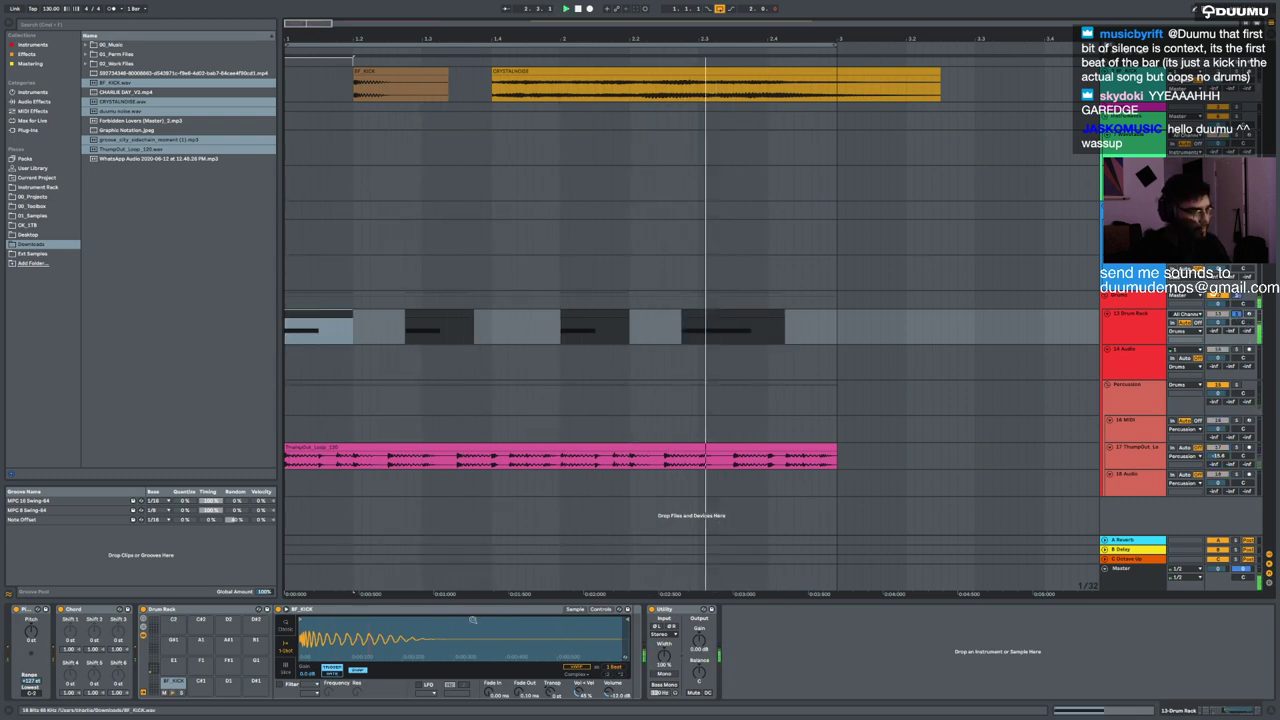
pyautogui.click(280, 626)
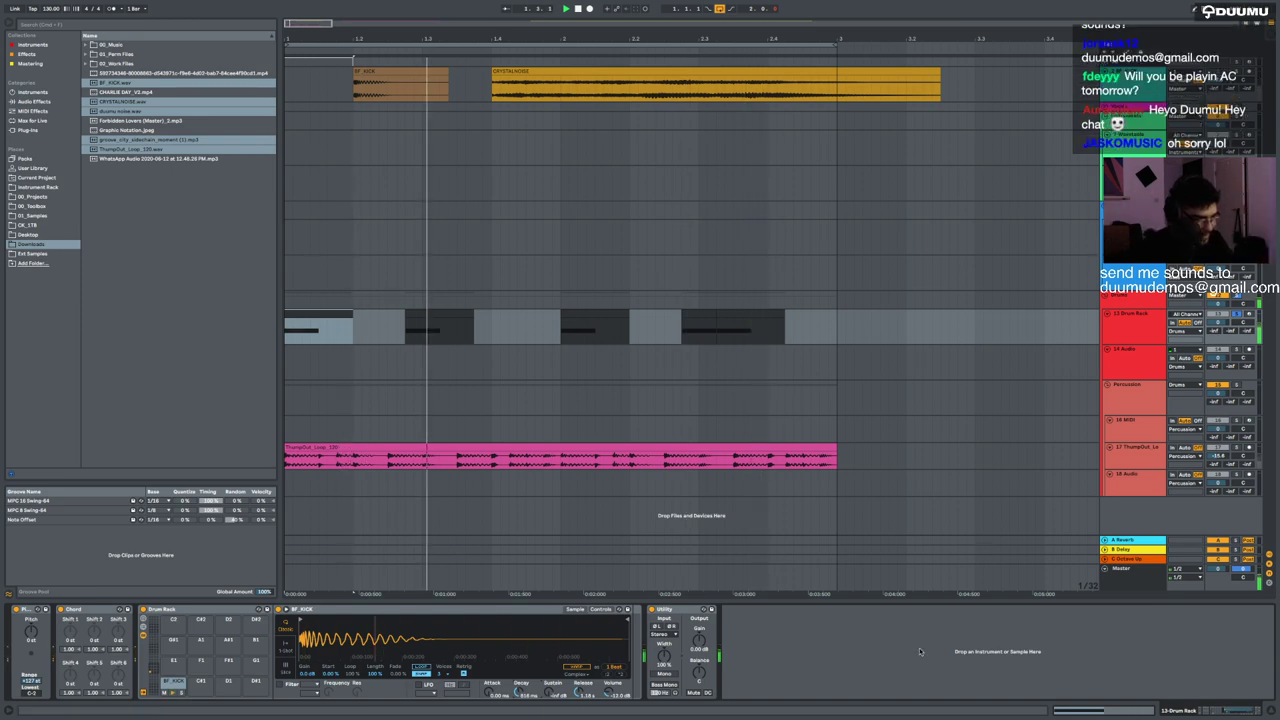
pyautogui.click(617, 615)
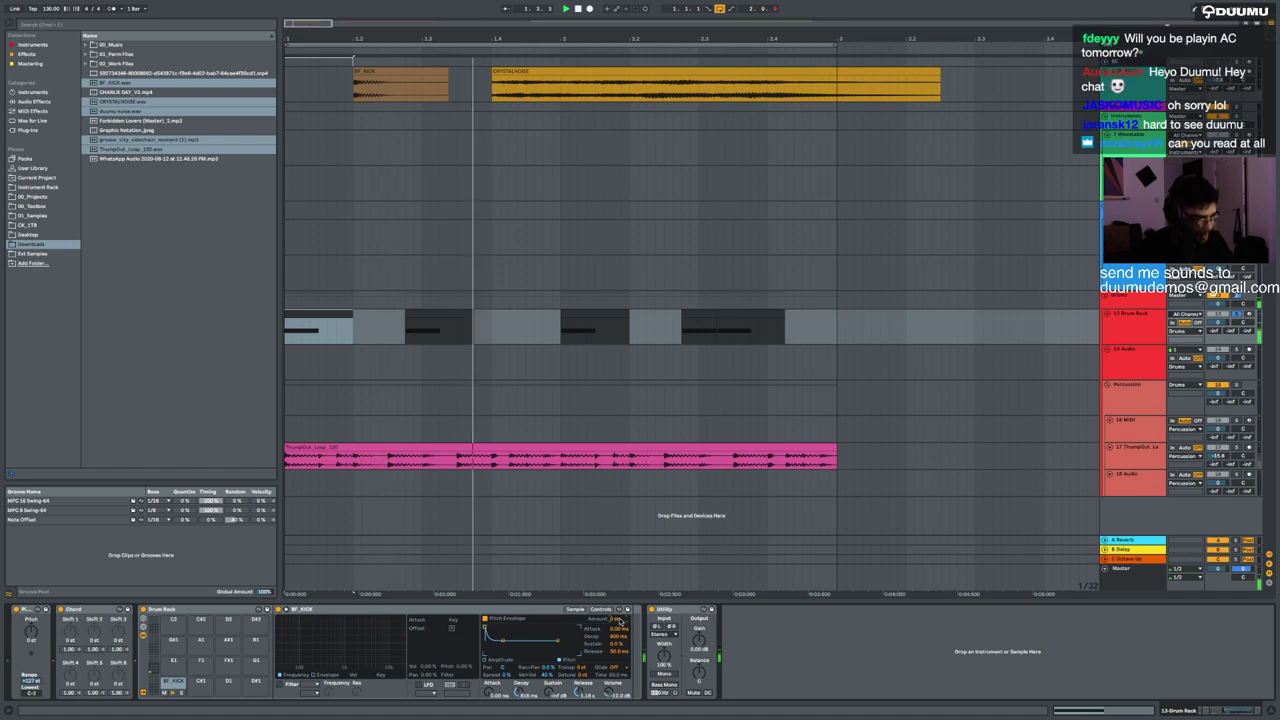
pyautogui.moveTo(617, 636); pyautogui.dragTo(617, 670)
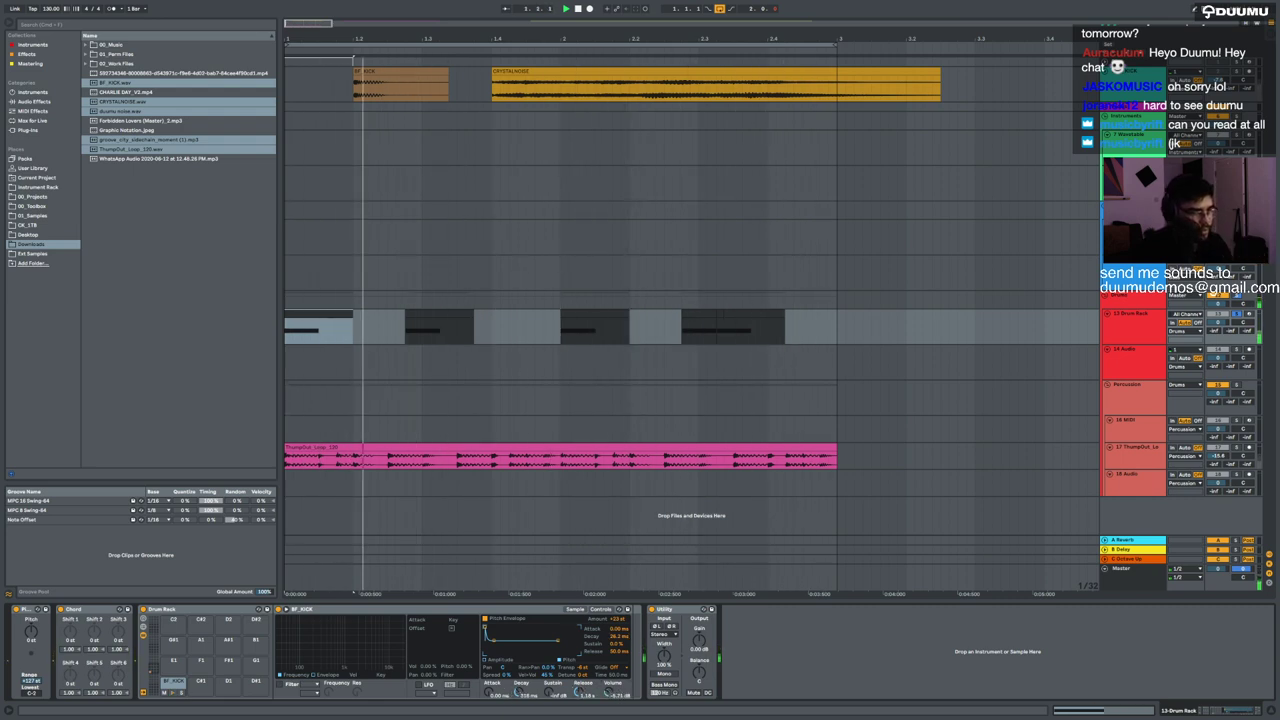
# - Turn on the low-pass filter in the BF_KICK Simpler and raise its cutoff
pyautogui.click(280, 686)
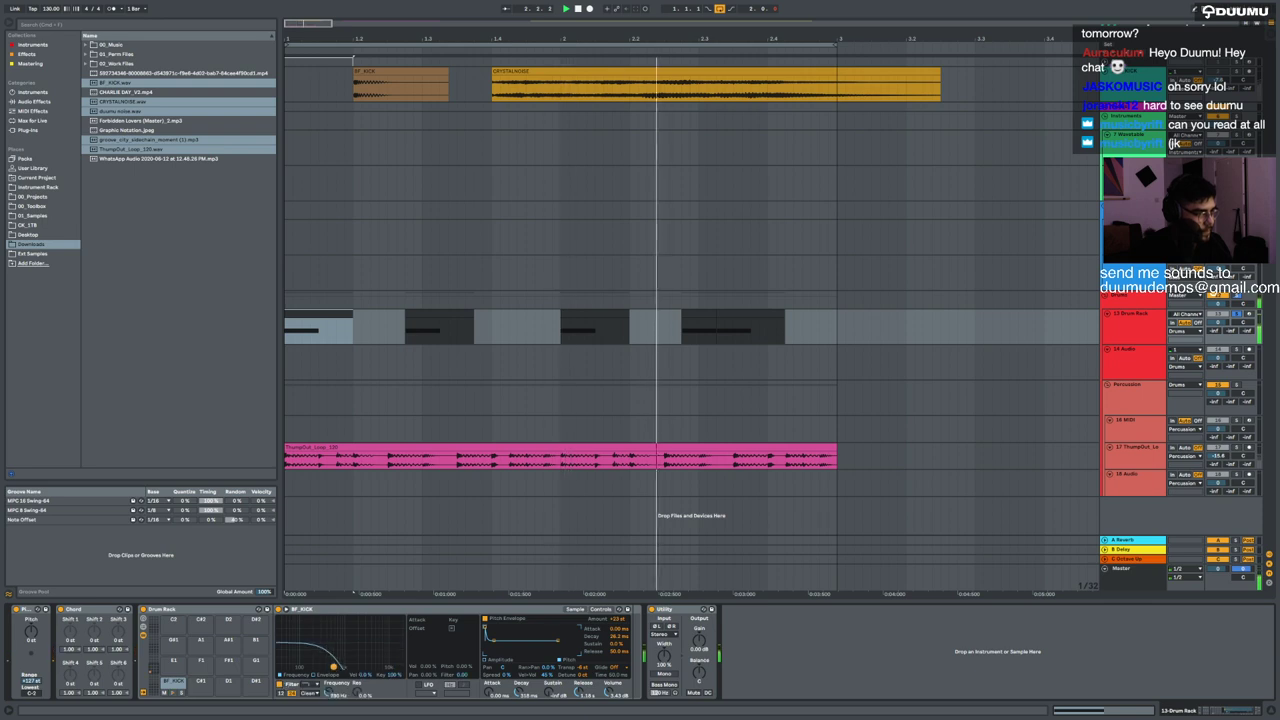
pyautogui.moveTo(334, 667); pyautogui.dragTo(366, 668)
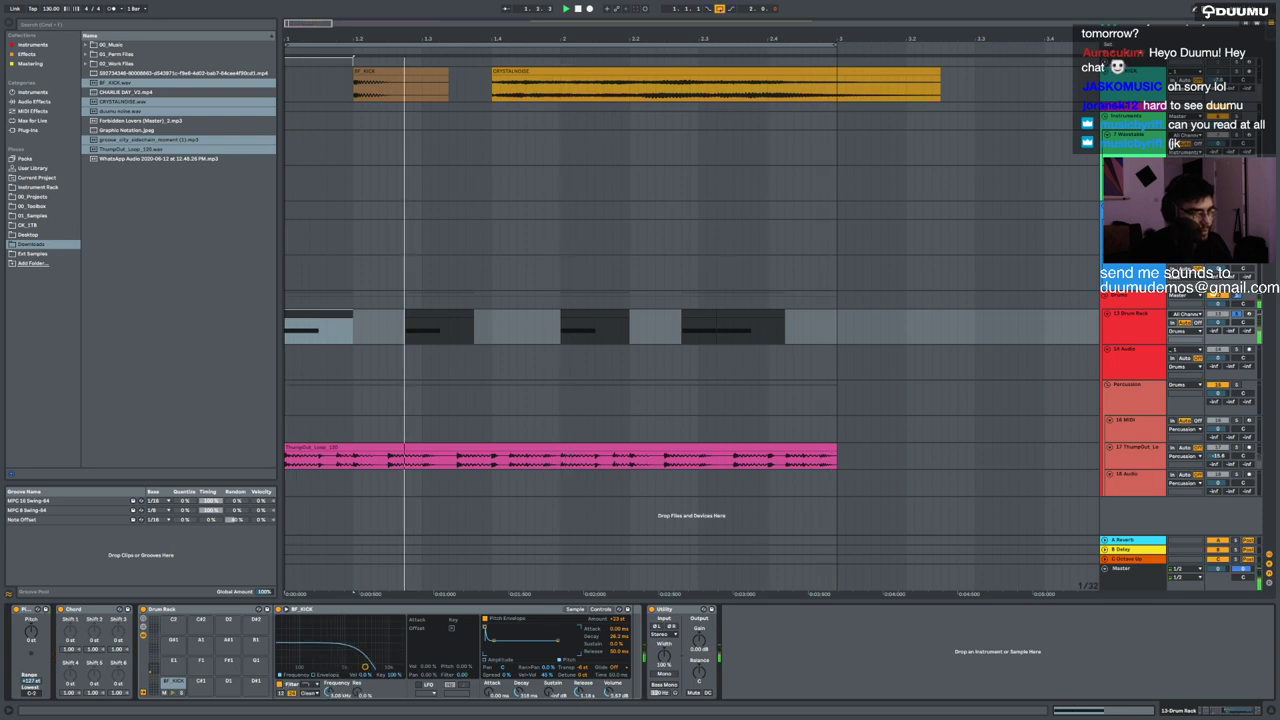
# - Add EQ Eight after Utility on the Drum Rack track, boosting the lows slightly and cutting the mids
pyautogui.press('super+f')
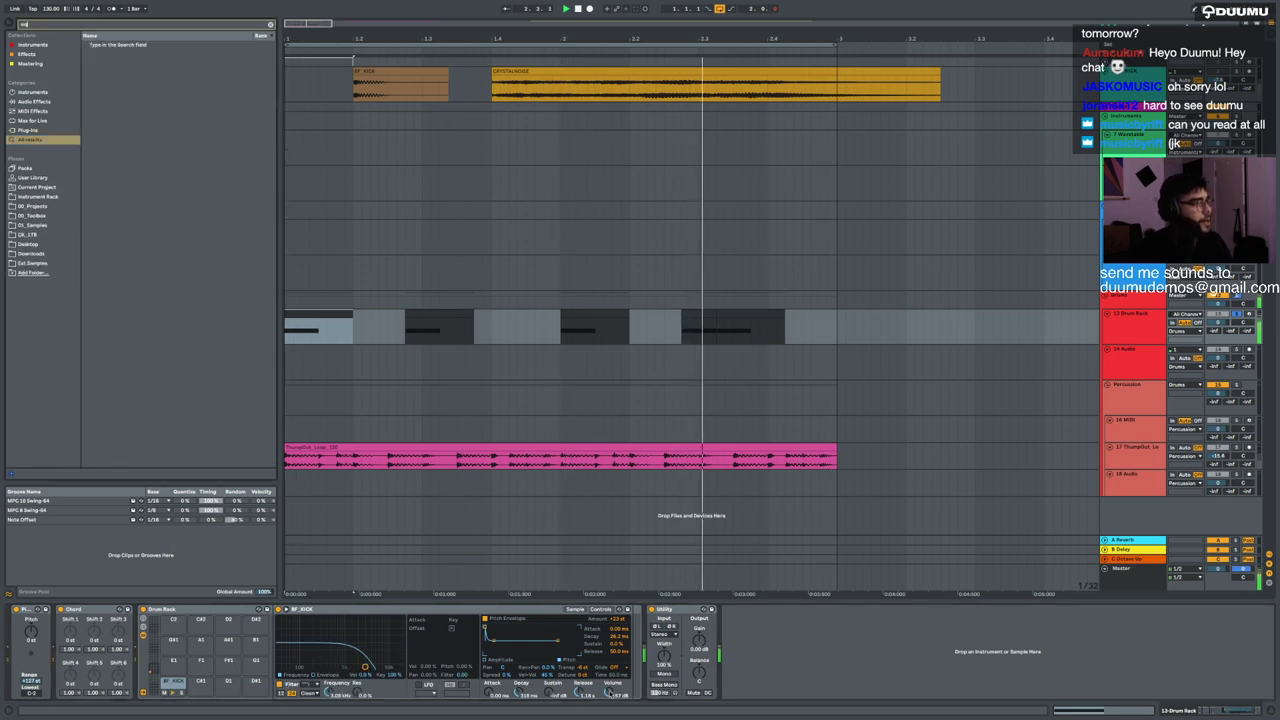
pyautogui.write('li')
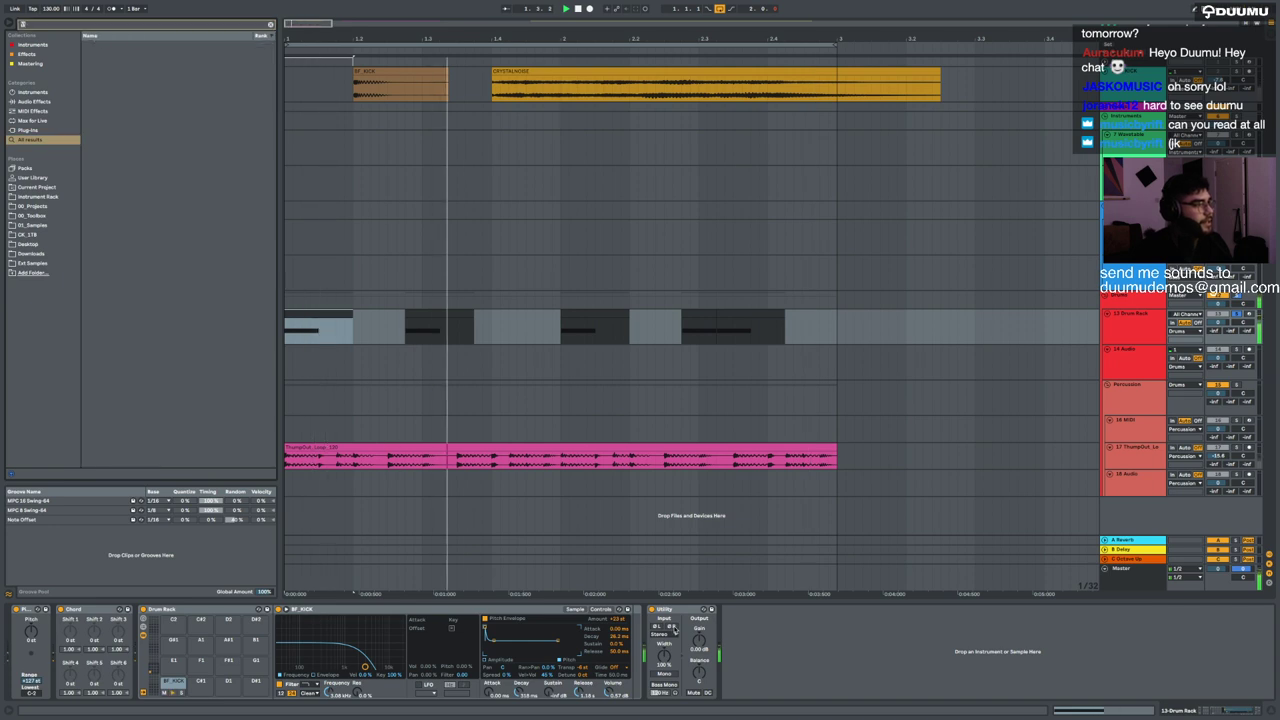
pyautogui.press('BackSpace')
pyautogui.press('BackSpace')
pyautogui.write('eq')
pyautogui.press('Return')
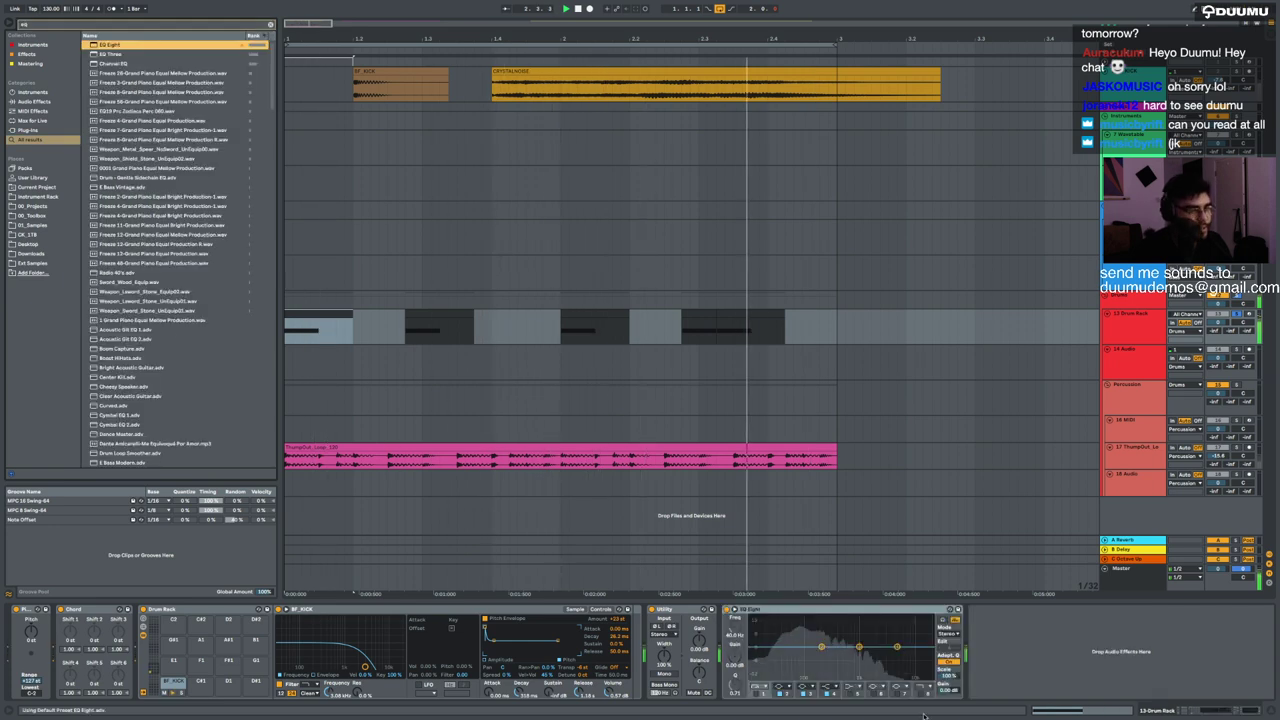
pyautogui.moveTo(859, 647); pyautogui.dragTo(780, 644)
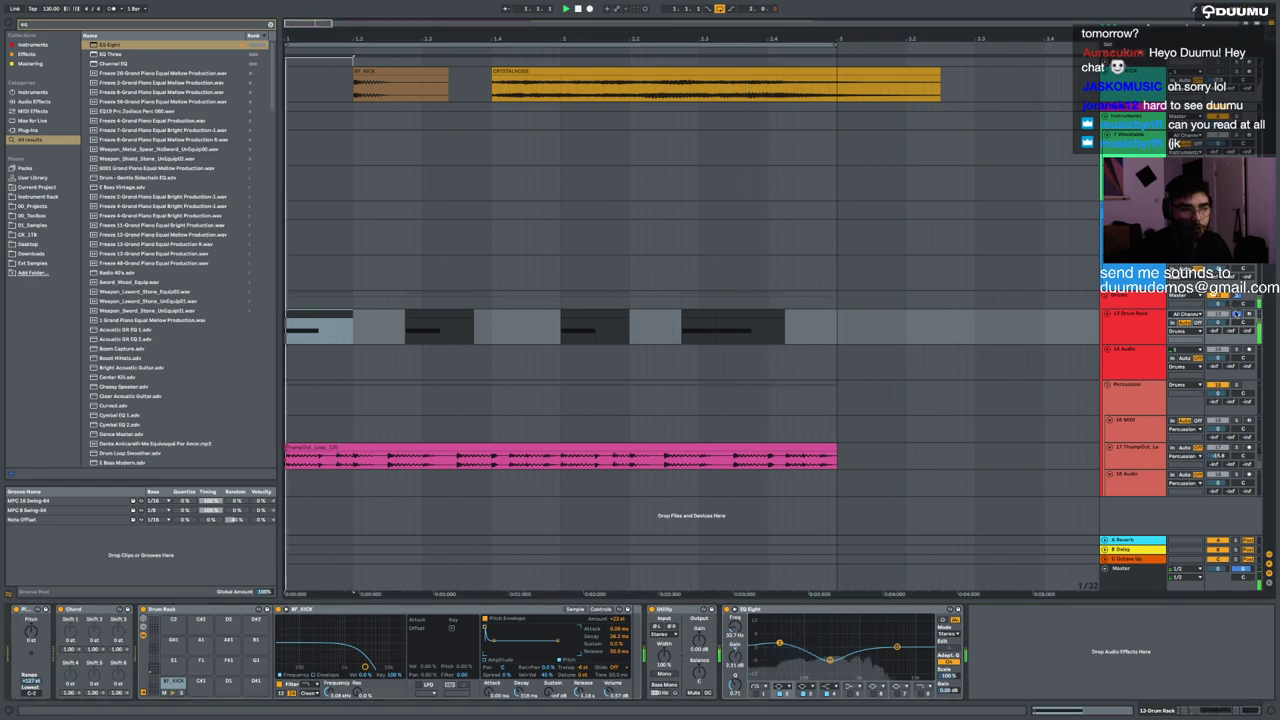
# - Apply the MPC 16 Swing-64 groove to the ThumpOut_Loop_120 clip and hide the clip detail view
pyautogui.scroll(-4, 657, 366)
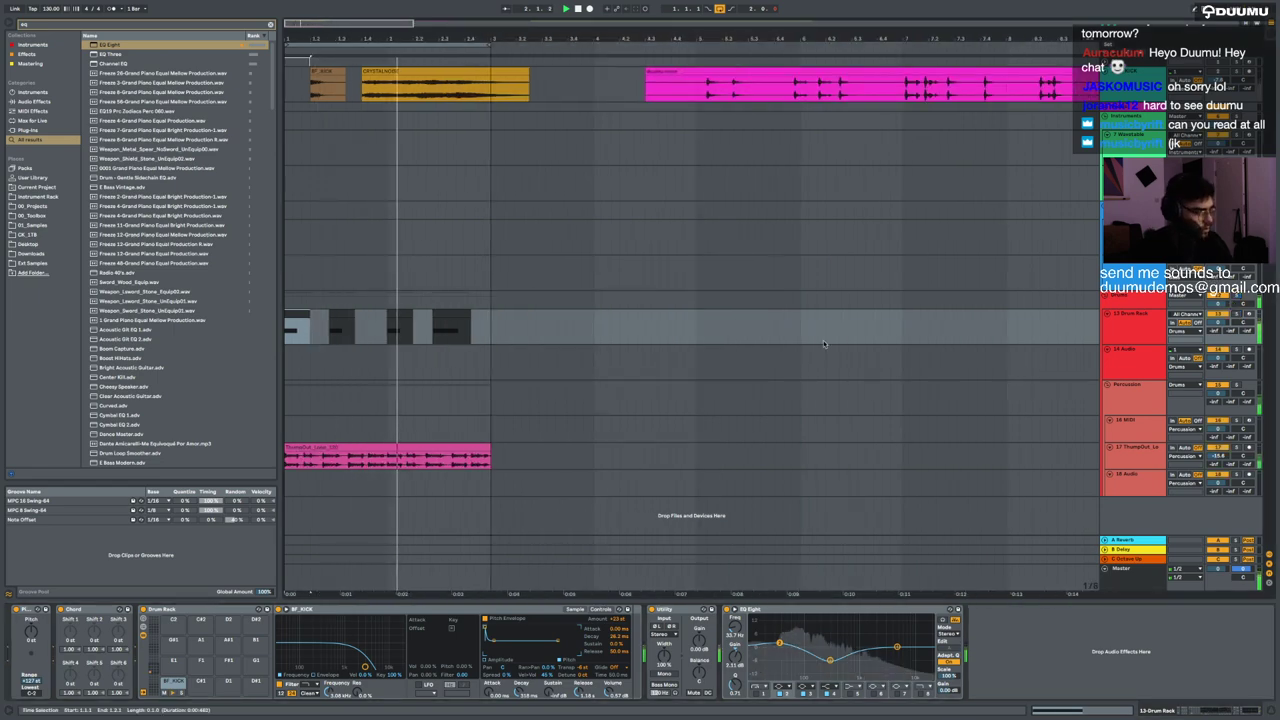
pyautogui.doubleClick(331, 448)
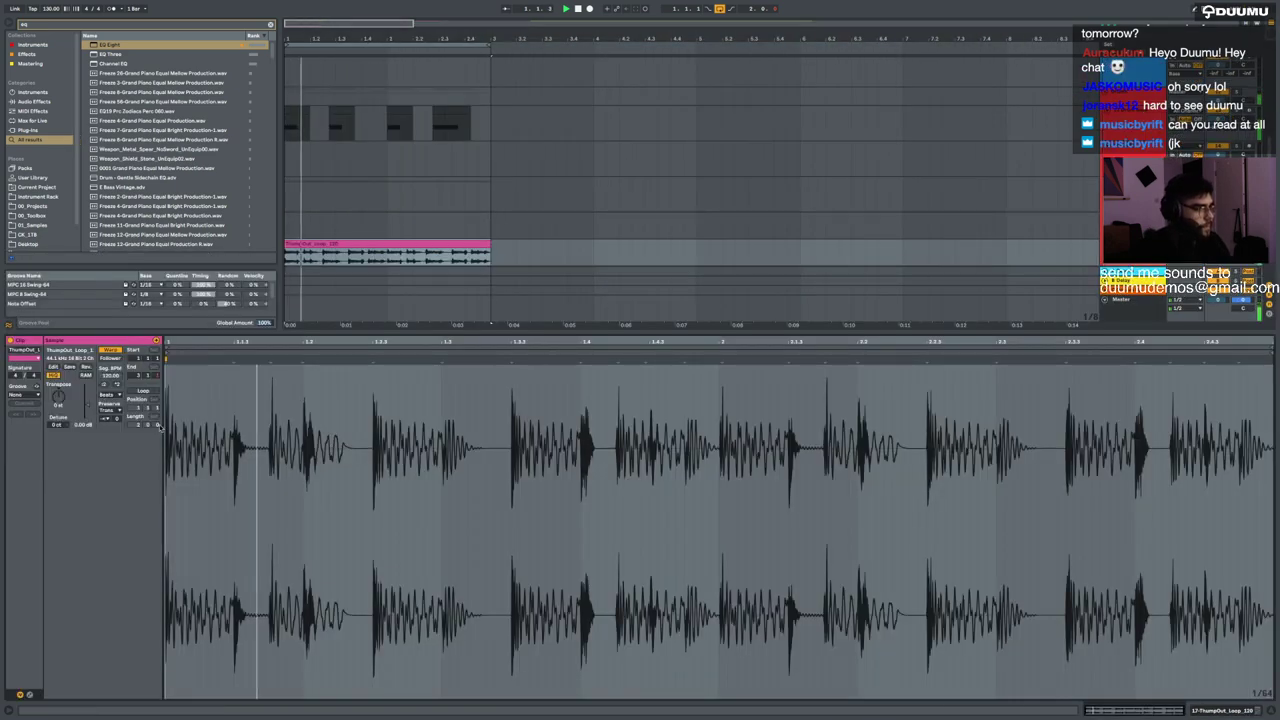
pyautogui.click(37, 395)
pyautogui.click(34, 410)
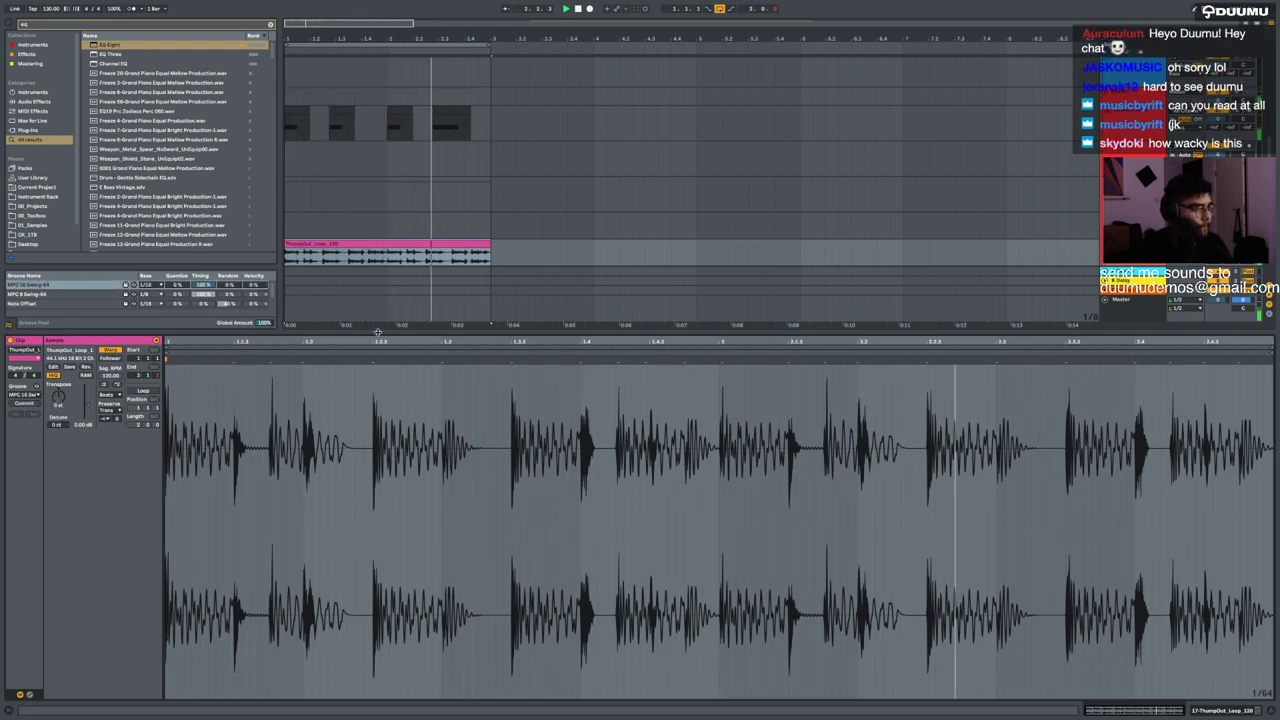
pyautogui.press('alt+super+l')
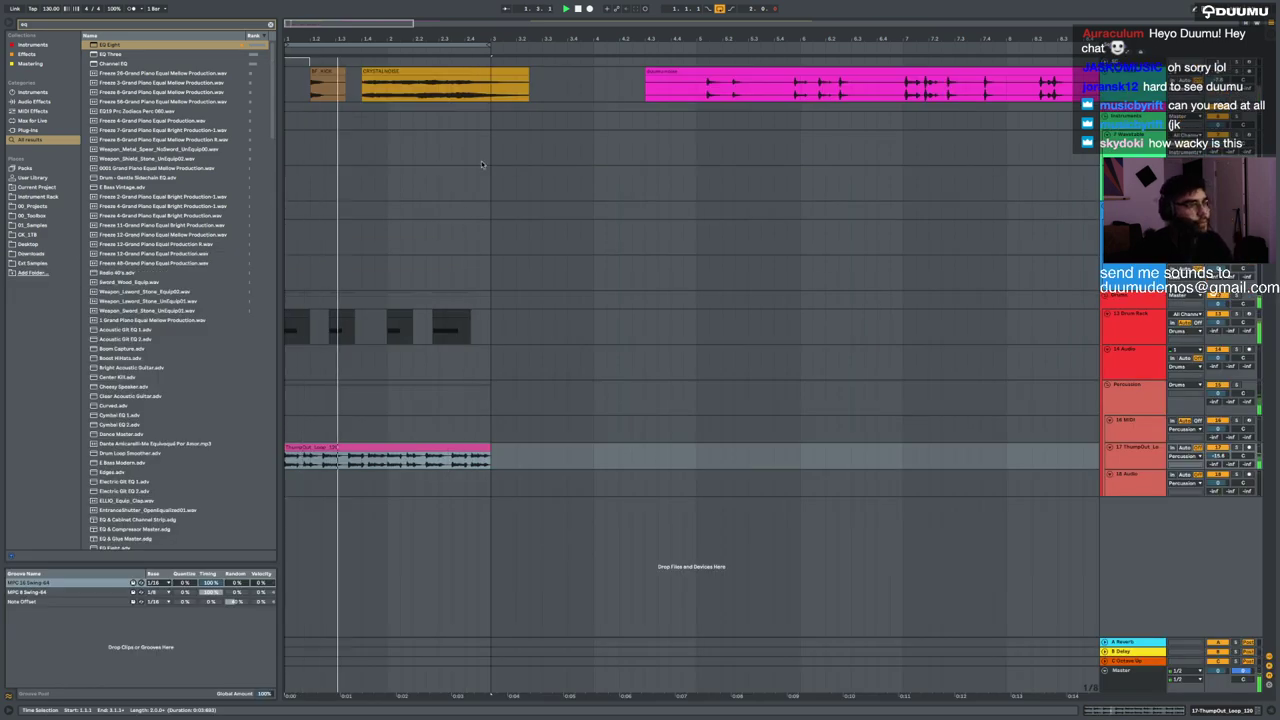
# - Consolidate the ThumpOut_Loop_120 clip into a new audio clip, open its detail view, and play it
pyautogui.scroll(-1, 482, 167)
pyautogui.press('space')
pyautogui.click(319, 448)
pyautogui.press('super+j')
pyautogui.click(303, 447)
pyautogui.doubleClick(303, 446)
pyautogui.press('space')
pyautogui.press('space')
# - Quantize the whole consolidated ThumpOut_Loop_120 clip so its transients snap to the grid, and listen
pyautogui.click(268, 432)
pyautogui.press('super+a')
pyautogui.press('super+u')
pyautogui.press('space')
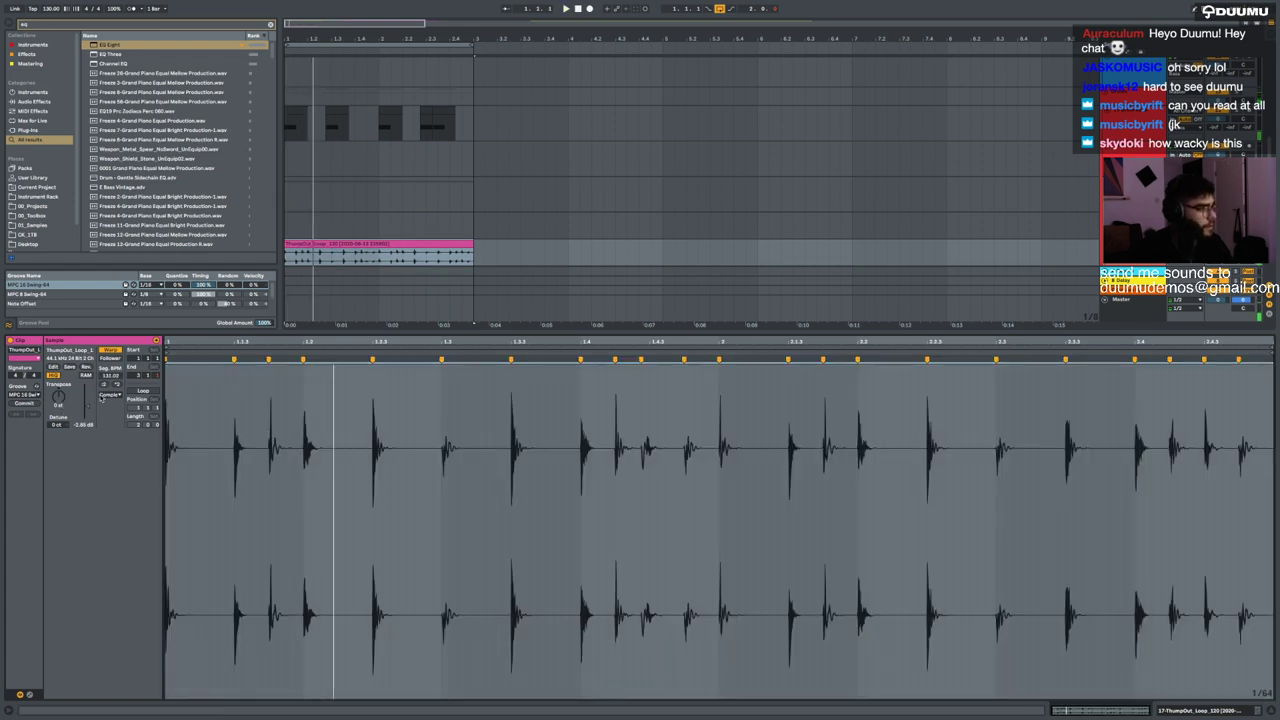
# - Set the consolidated ThumpOut_Loop_120 clip's warp mode to Beats, move the warp marker at 1.3 to 1.3.2, adjust the hits before 1.4.4, and listen
pyautogui.press('space')
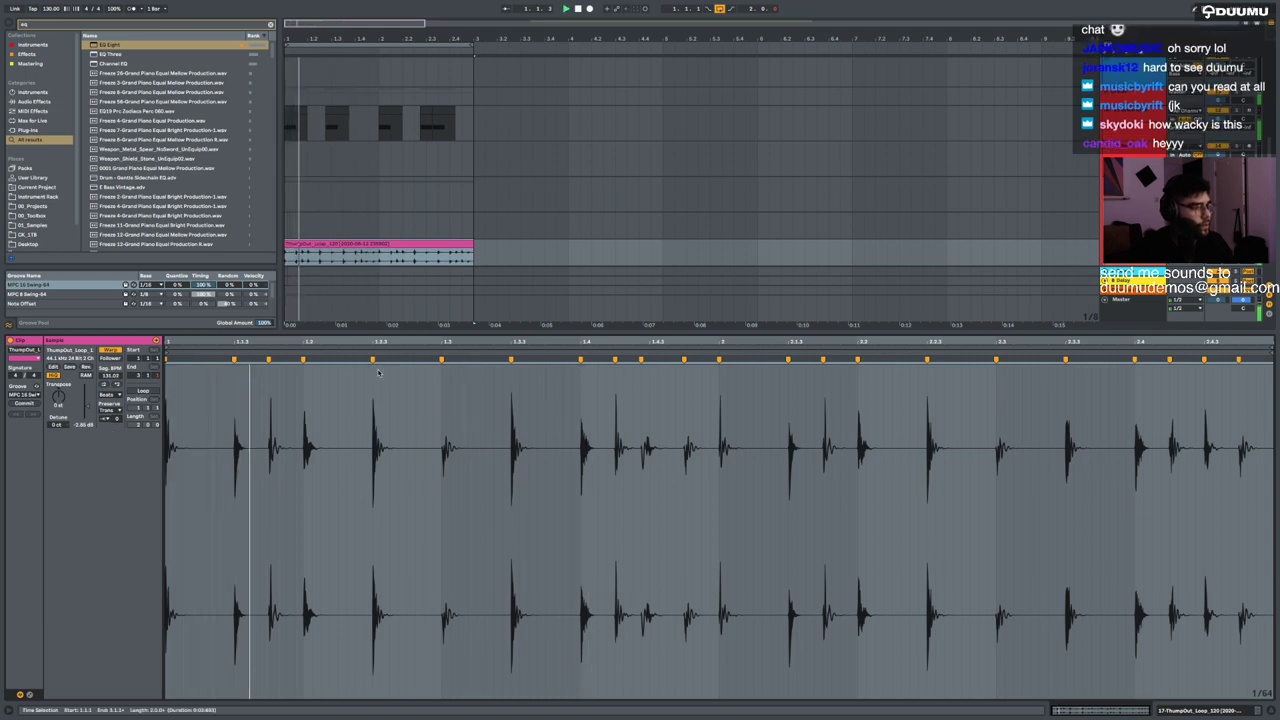
pyautogui.press('space')
pyautogui.moveTo(373, 360)
pyautogui.mouseDown()
pyautogui.moveTo(399, 360)
pyautogui.moveTo(372, 360)
pyautogui.mouseUp()
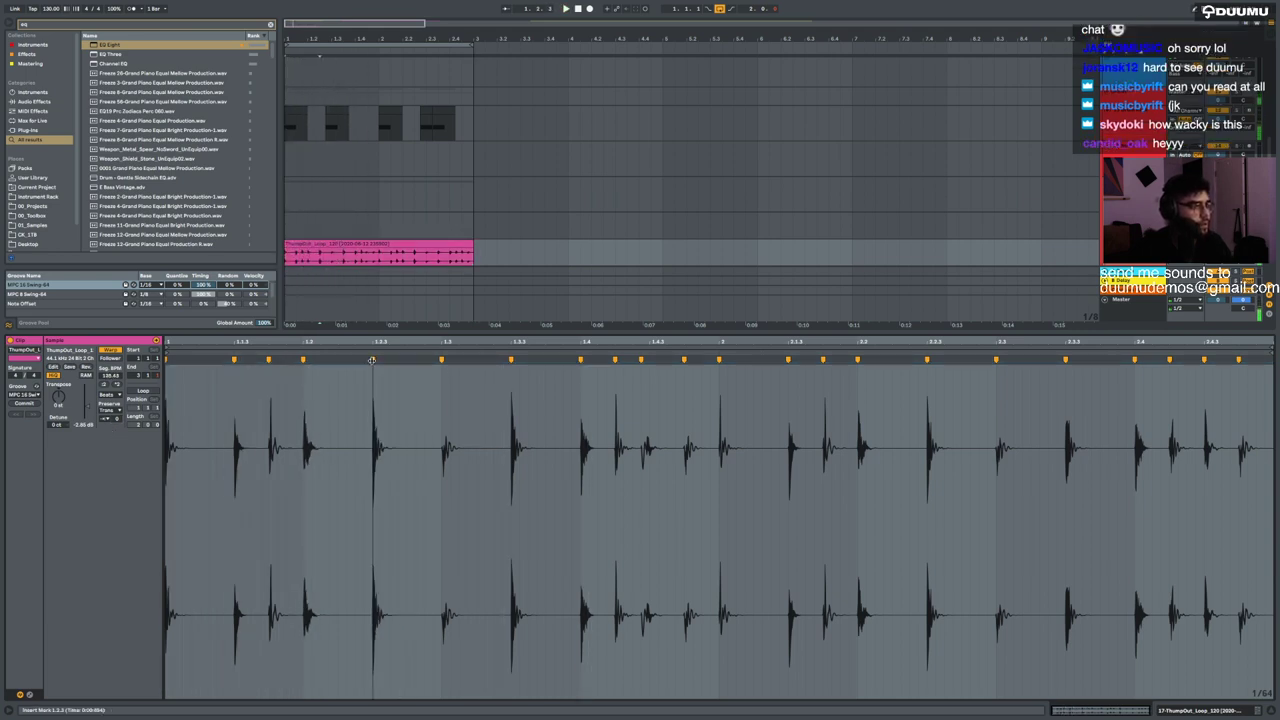
pyautogui.moveTo(441, 360); pyautogui.dragTo(476, 359)
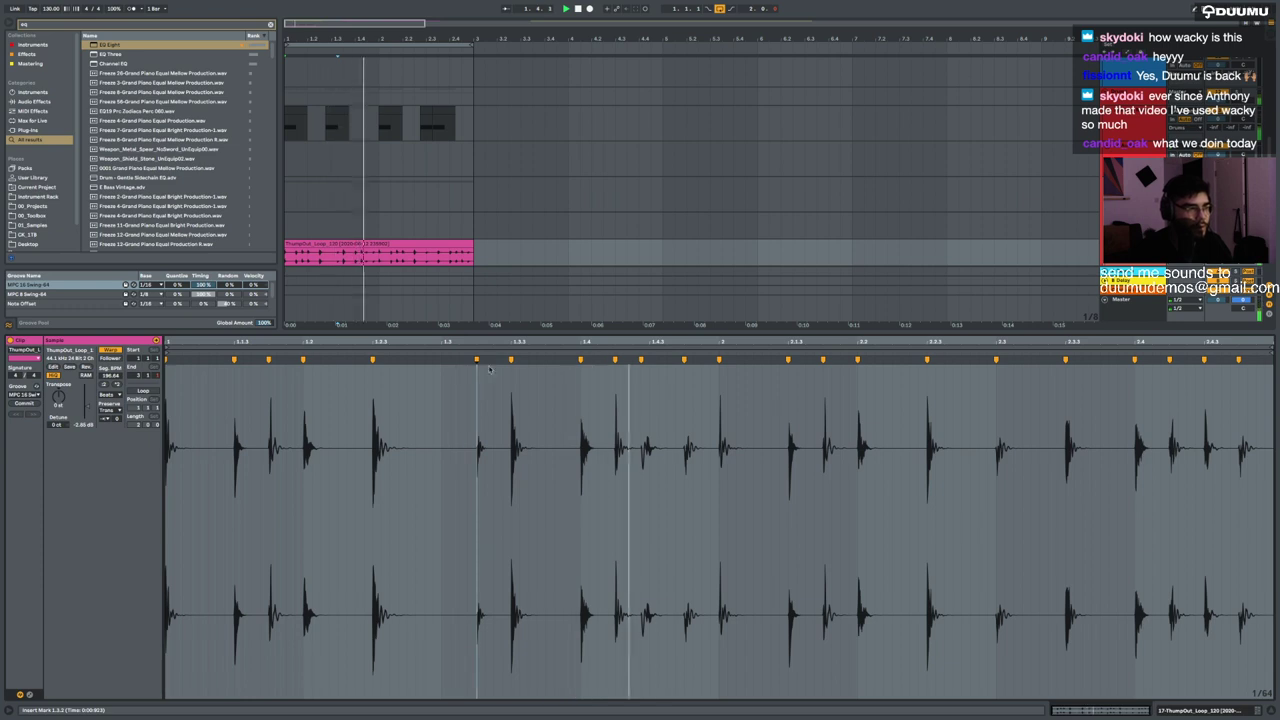
pyautogui.doubleClick(682, 359)
pyautogui.press('space')
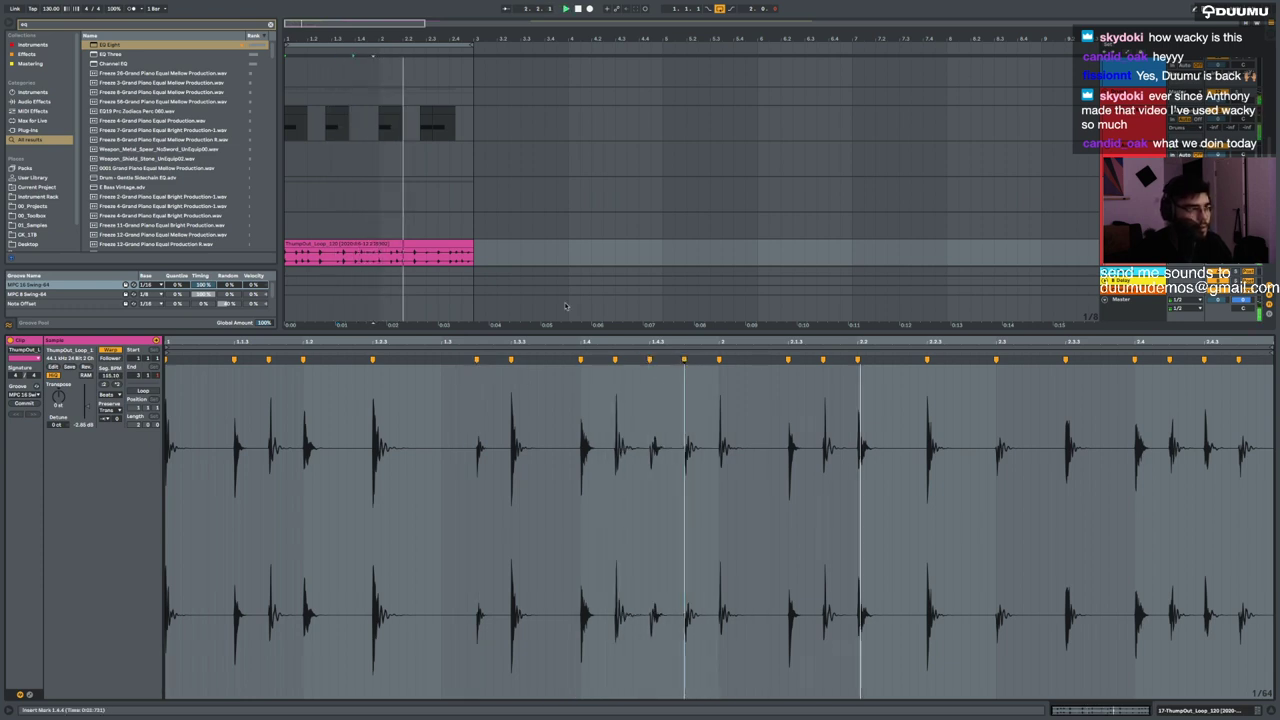
# - Split the ThumpOut_Loop_120 clip in the arrangement at bar 2 and select its first half
pyautogui.click(380, 259)
pyautogui.press('super+e')
pyautogui.click(390, 244)
pyautogui.click(347, 243)
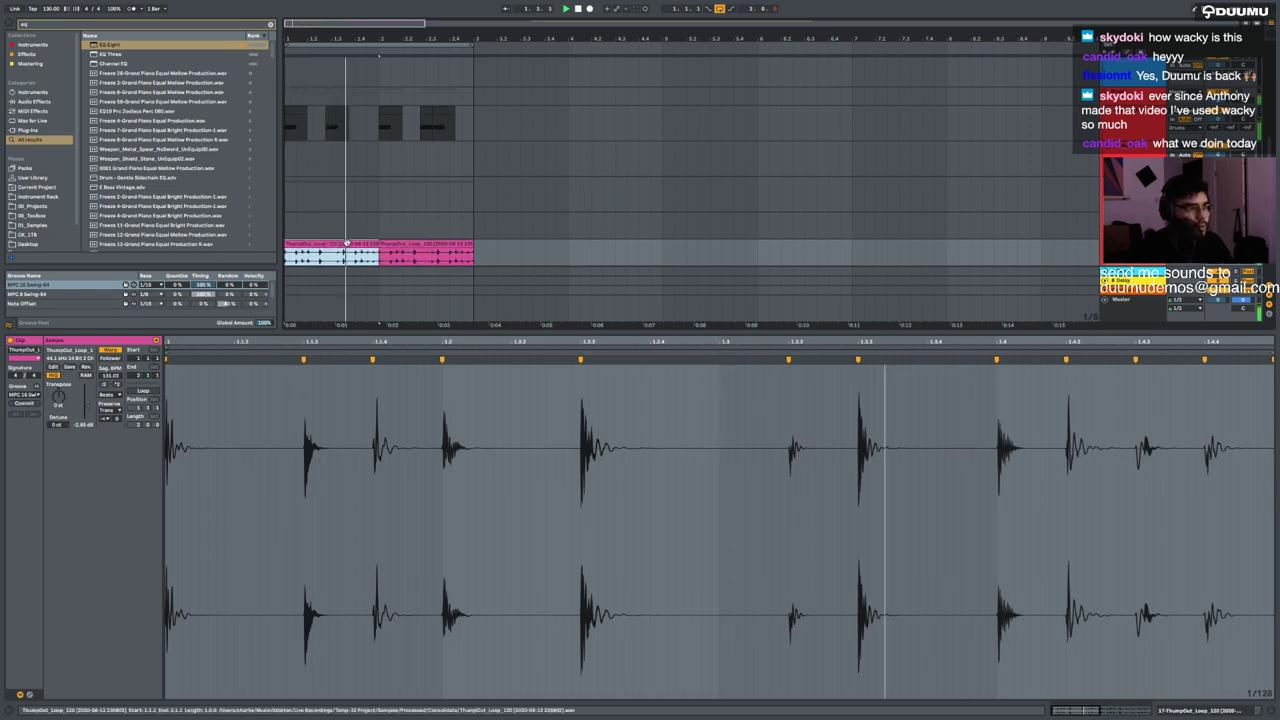
# - Open the first kick clip on the Drum Rack track, show the track's devices, and stop playback
pyautogui.click(295, 110)
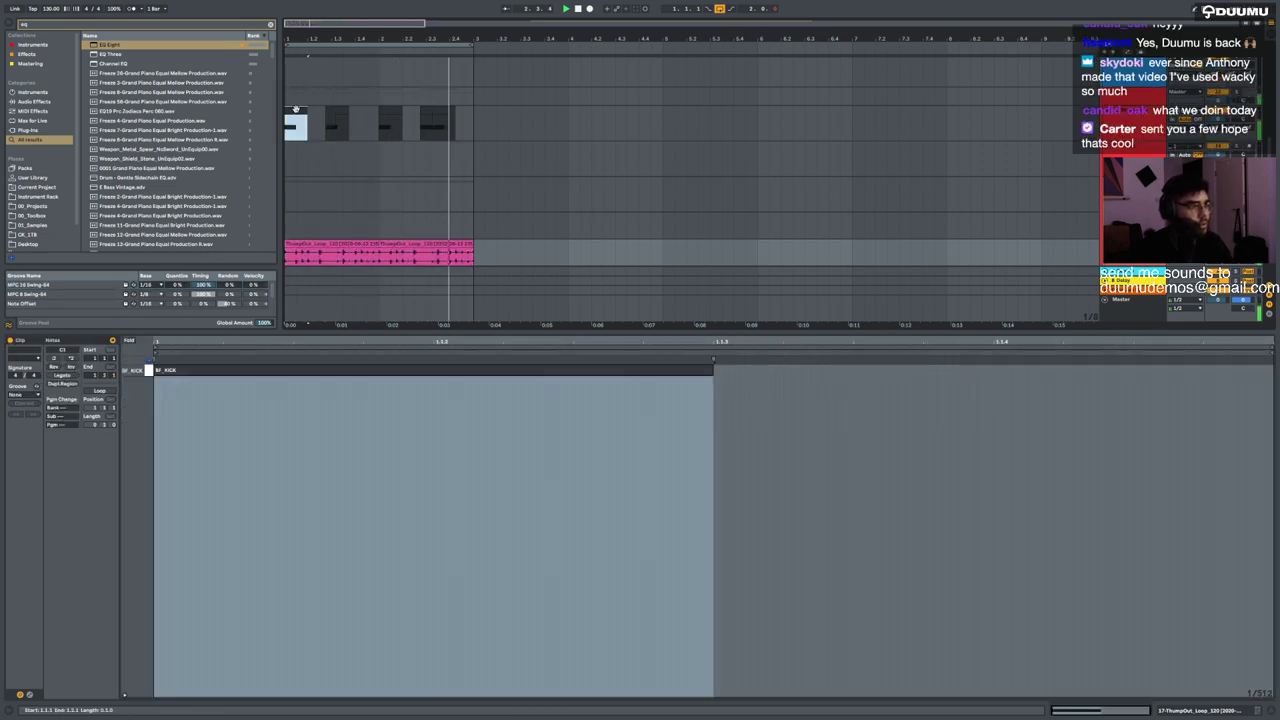
pyautogui.hotkey('shift', 'Tab')
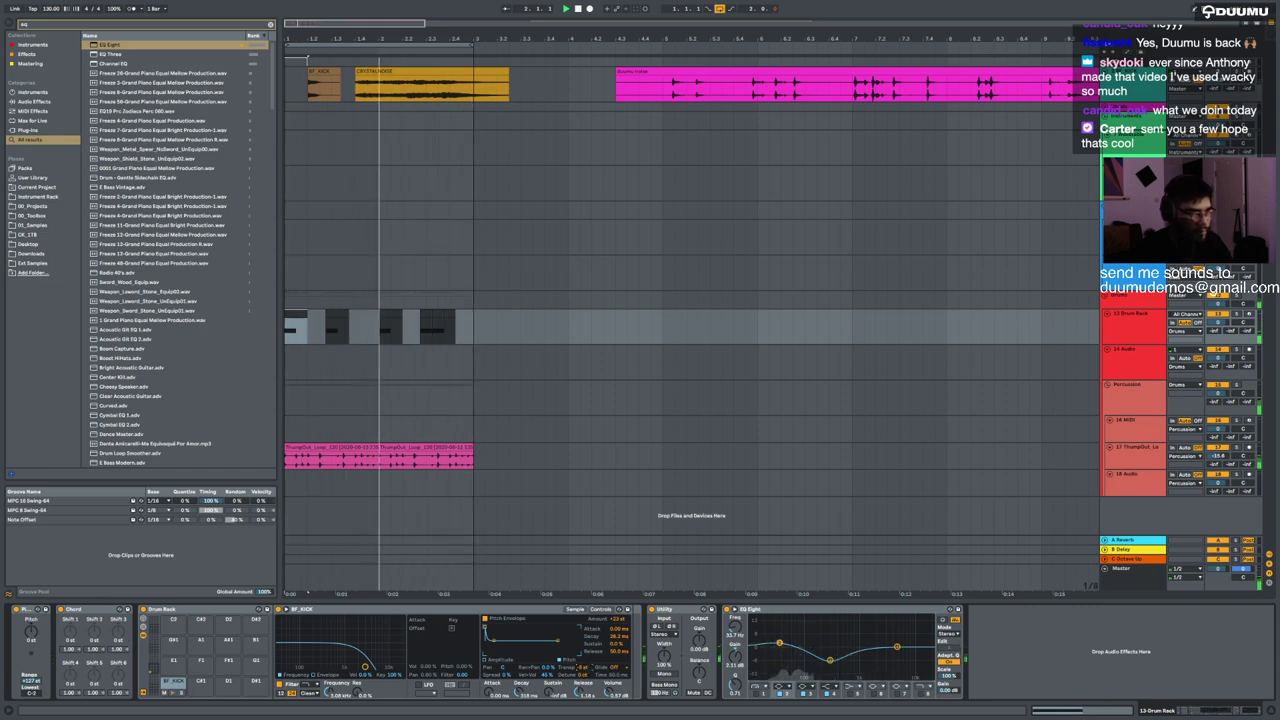
pyautogui.scroll(-5, 914, 171)
pyautogui.press('space')
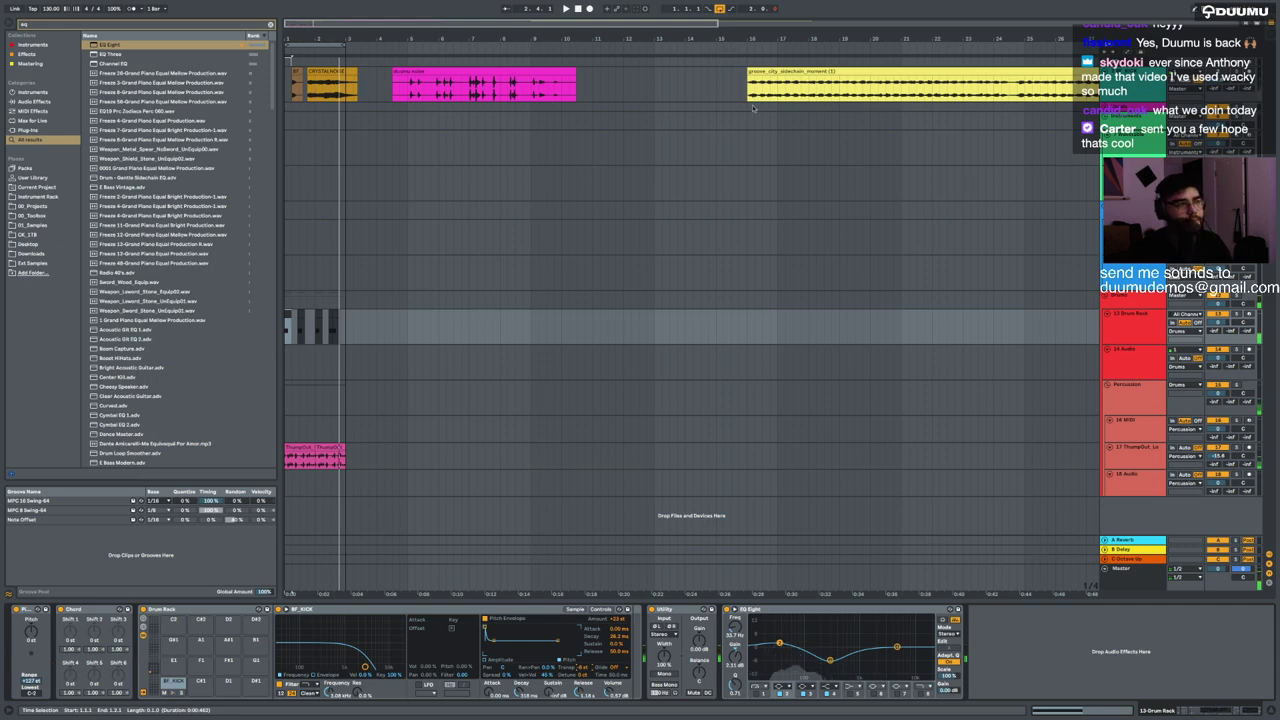
# - Move the groove_city_sidechain_moment (1) clip so that it starts at bar 17
pyautogui.click(432, 90)
pyautogui.scroll(-5, 718, 113)
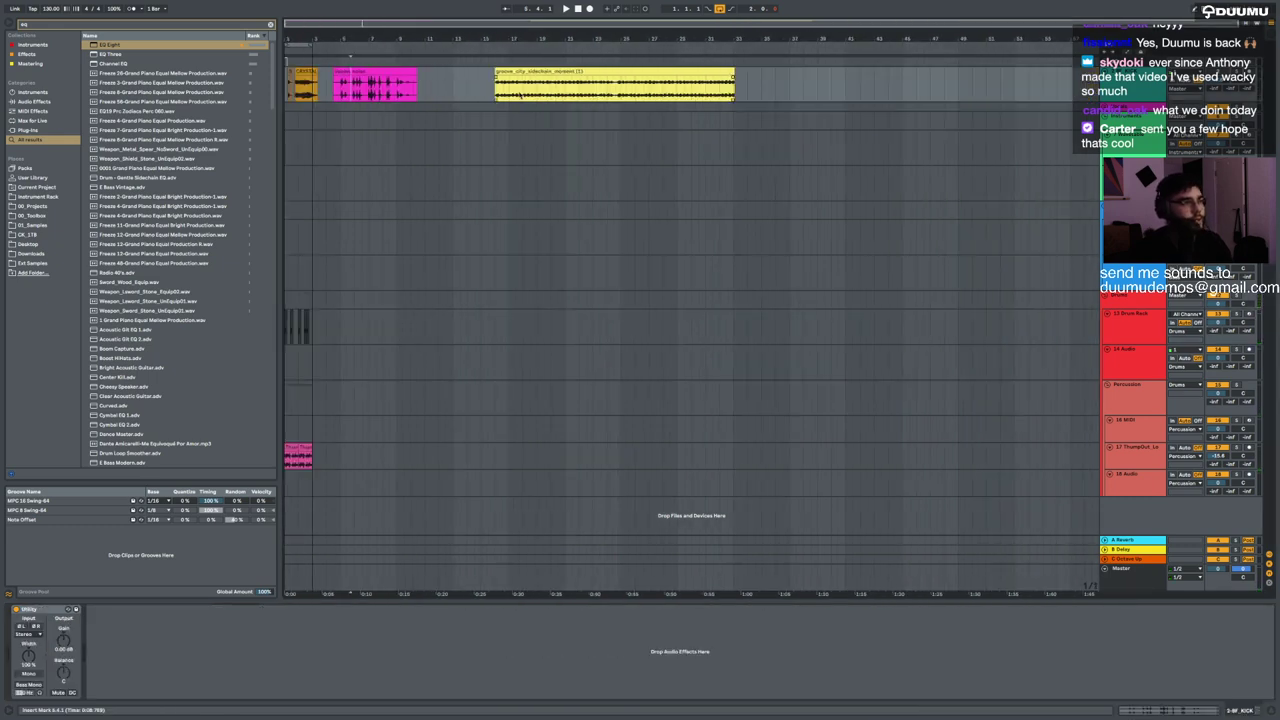
pyautogui.moveTo(536, 72); pyautogui.dragTo(551, 76)
# - Switch to Gmail in Safari and download the ambient pluck pad.mp3 attachment from the "for the stream :)" e-mail, allowing the download
pyautogui.hotkey('ctrl', 'Left')
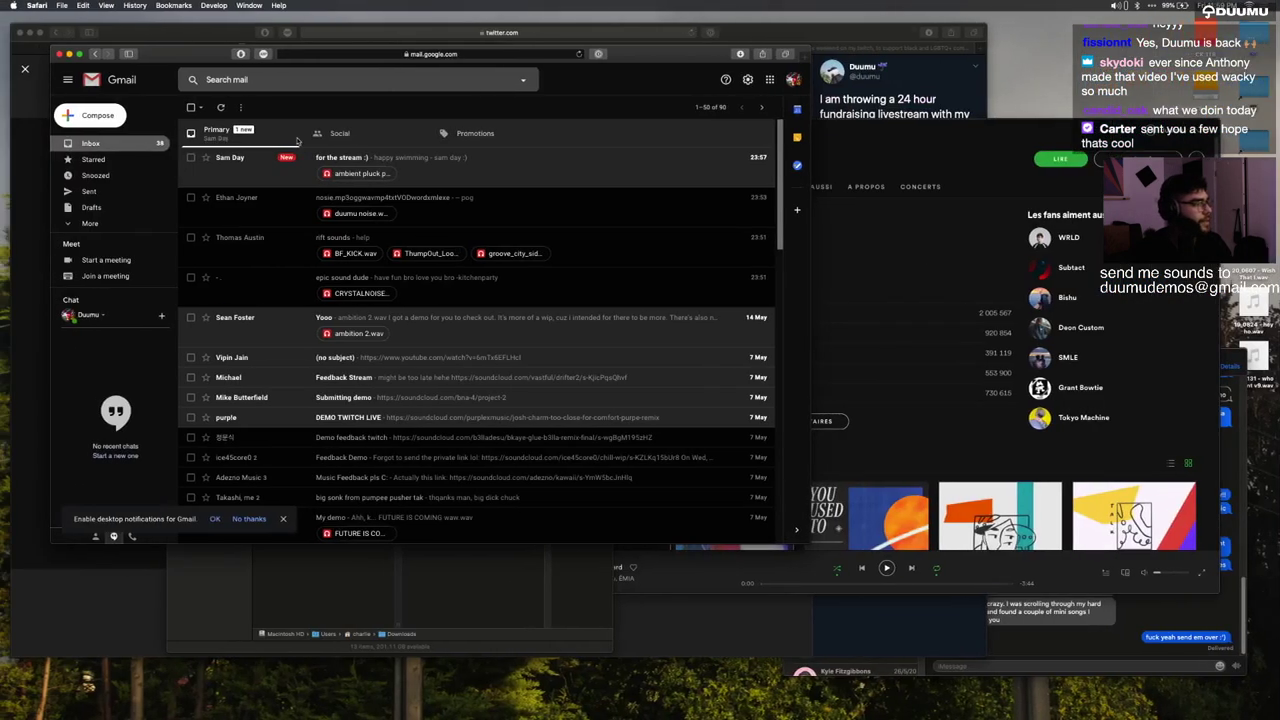
pyautogui.click(300, 160)
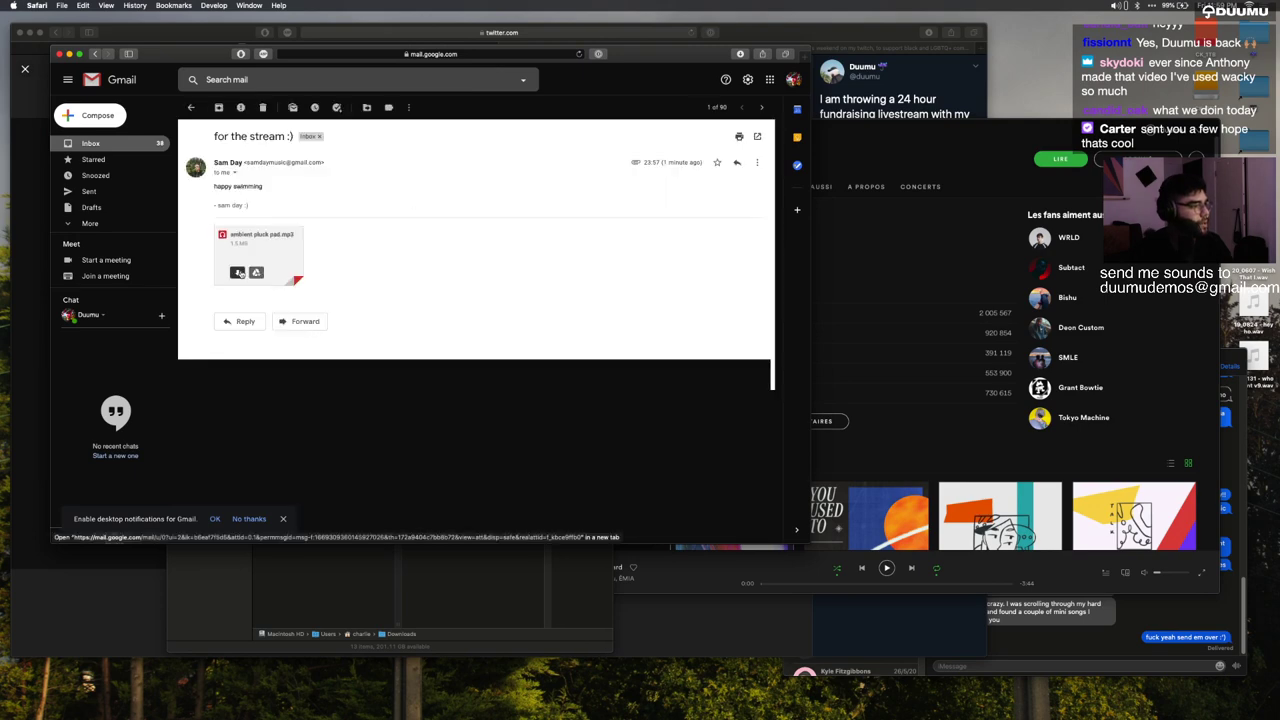
pyautogui.click(239, 272)
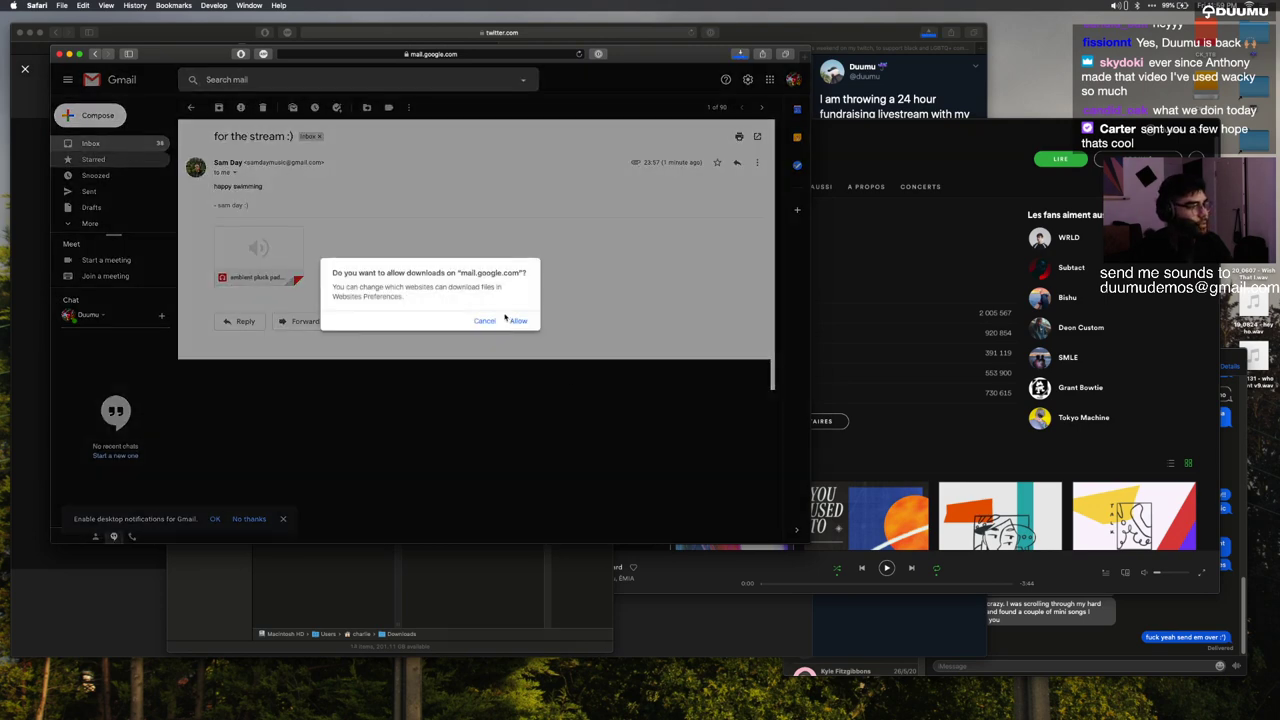
pyautogui.click(518, 320)
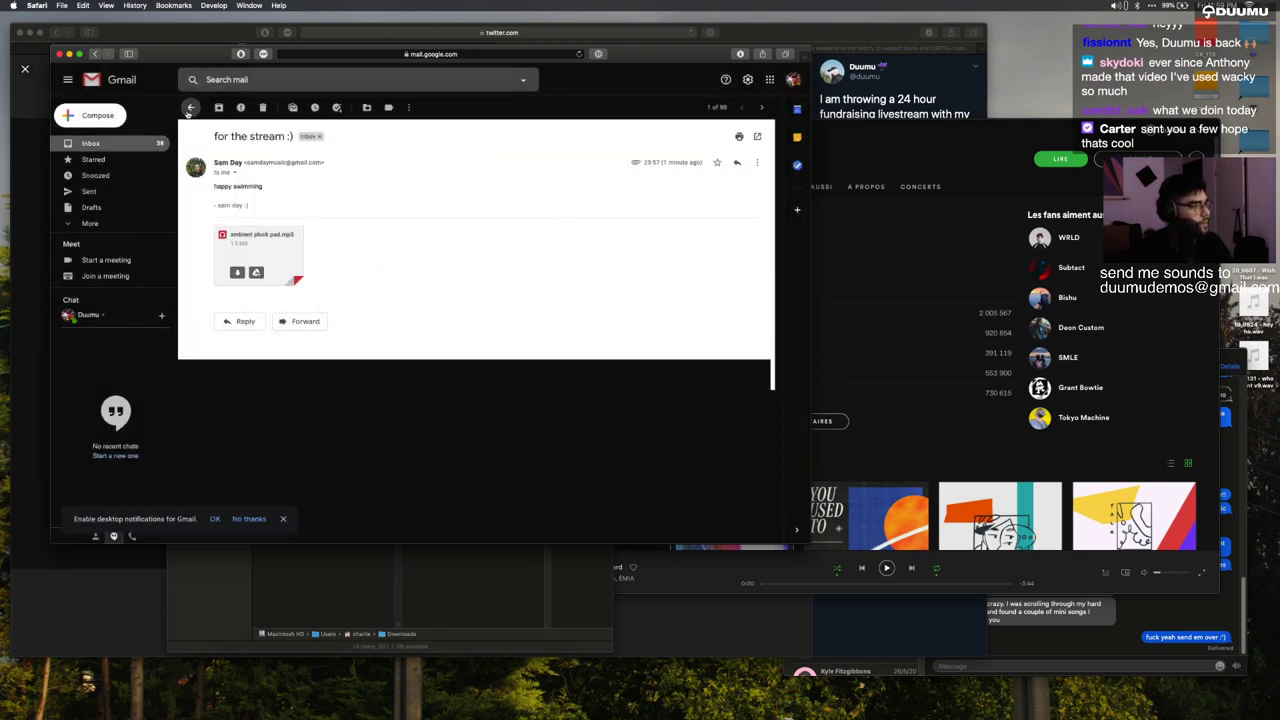
# - Return to the inbox, open the newest e-mail with four attachments, and download its DreamPad WAV file
pyautogui.click(191, 108)
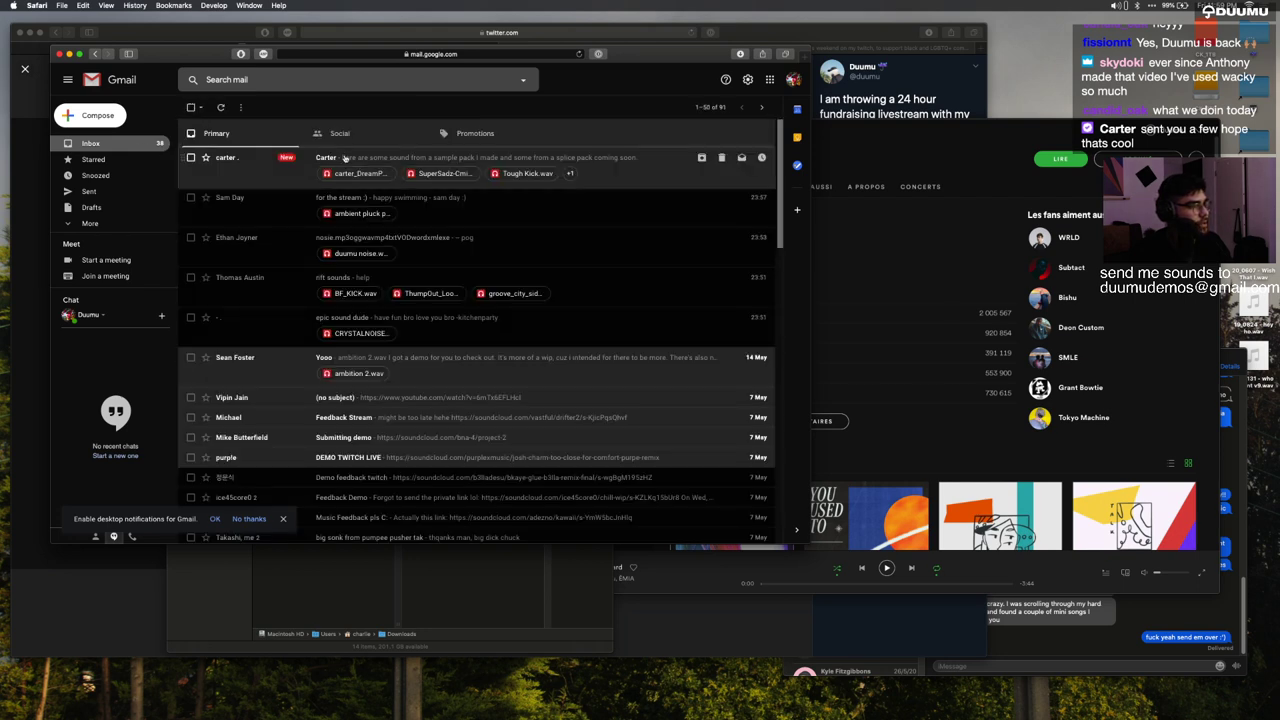
pyautogui.click(344, 158)
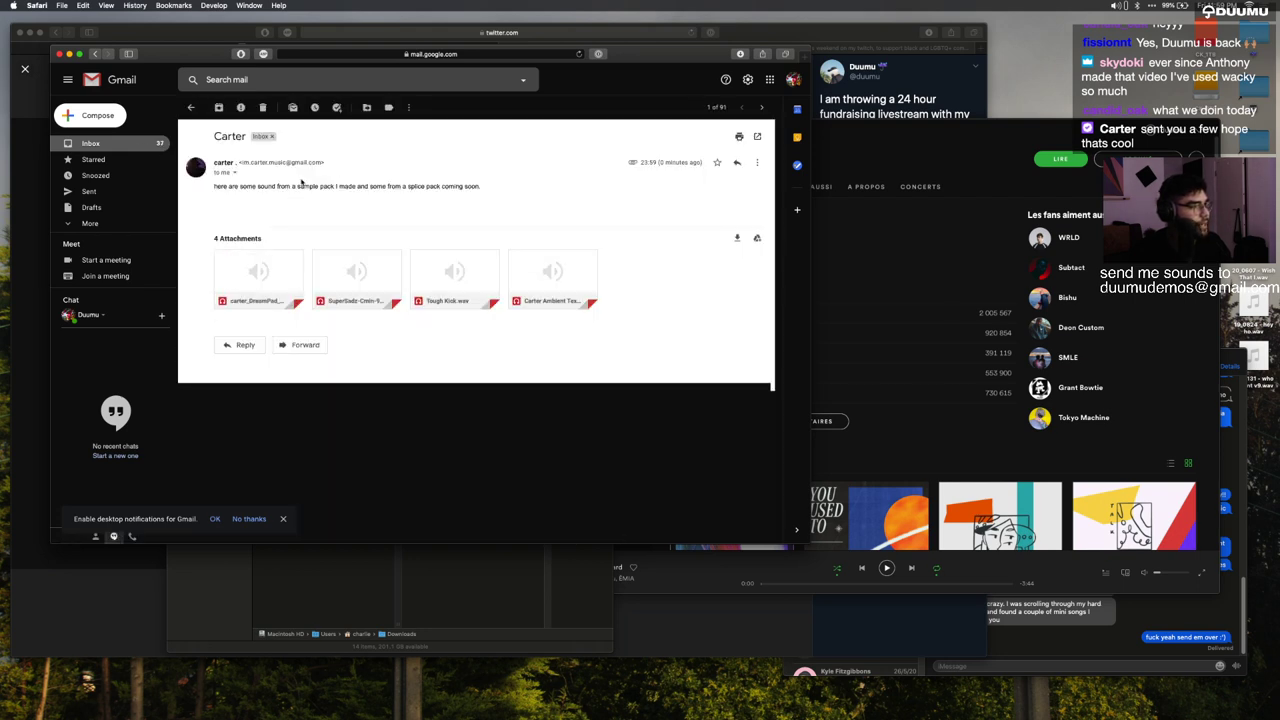
pyautogui.moveTo(327, 186); pyautogui.dragTo(434, 181)
pyautogui.click(432, 186)
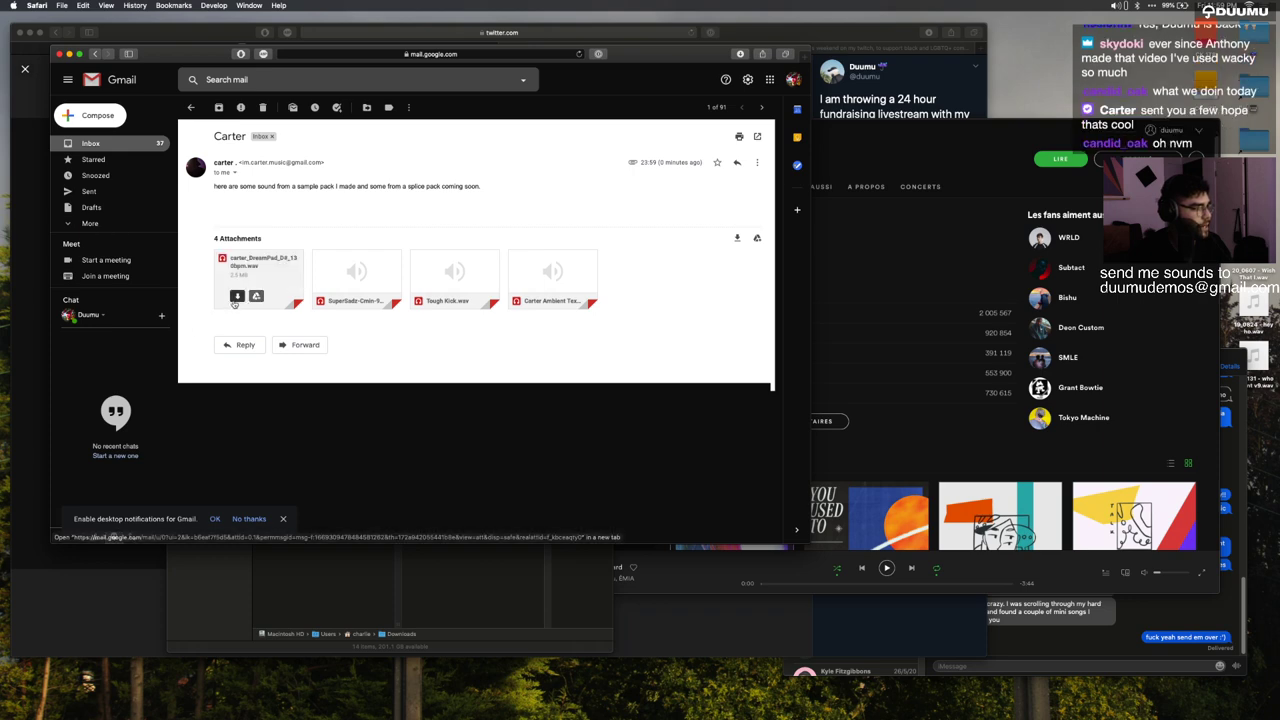
pyautogui.click(236, 297)
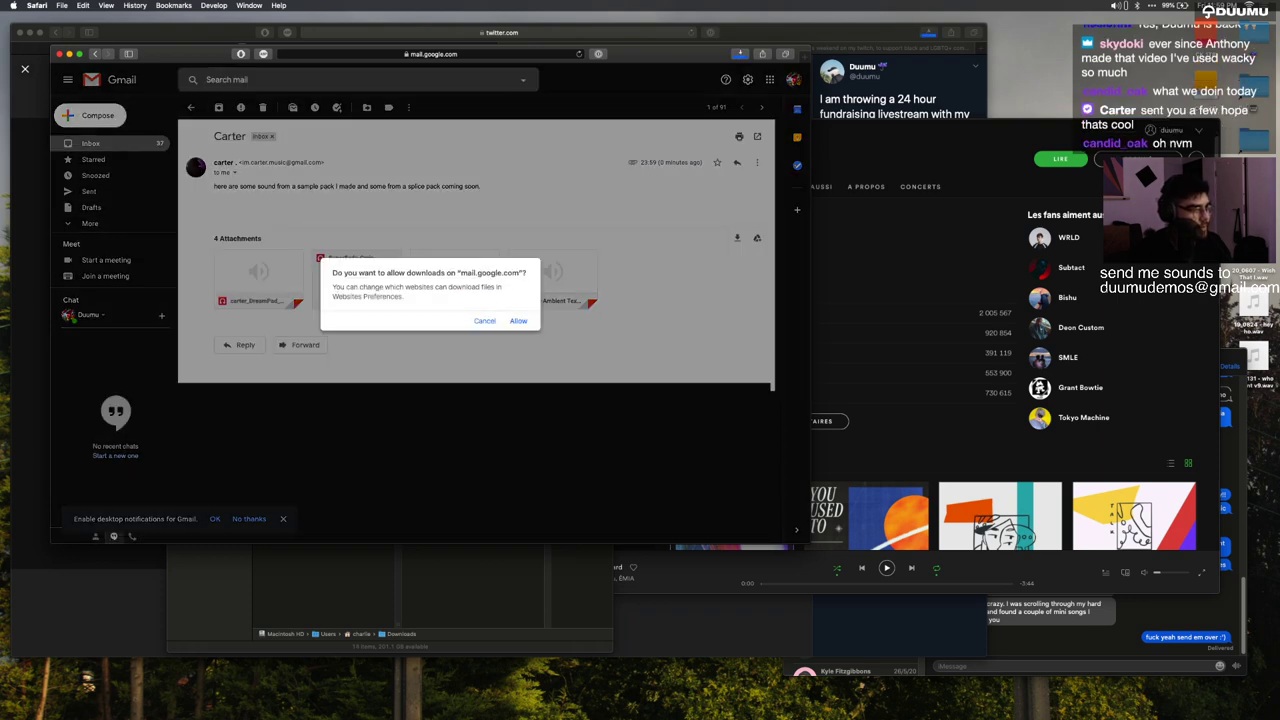
pyautogui.click(518, 321)
# - Download the remaining SuperSadz, Tough Kick and Ambient Texture WAV attachments from the same e-mail
pyautogui.click(334, 301)
pyautogui.press('Return')
pyautogui.moveTo(431, 296)
pyautogui.click(434, 296)
pyautogui.press('Return')
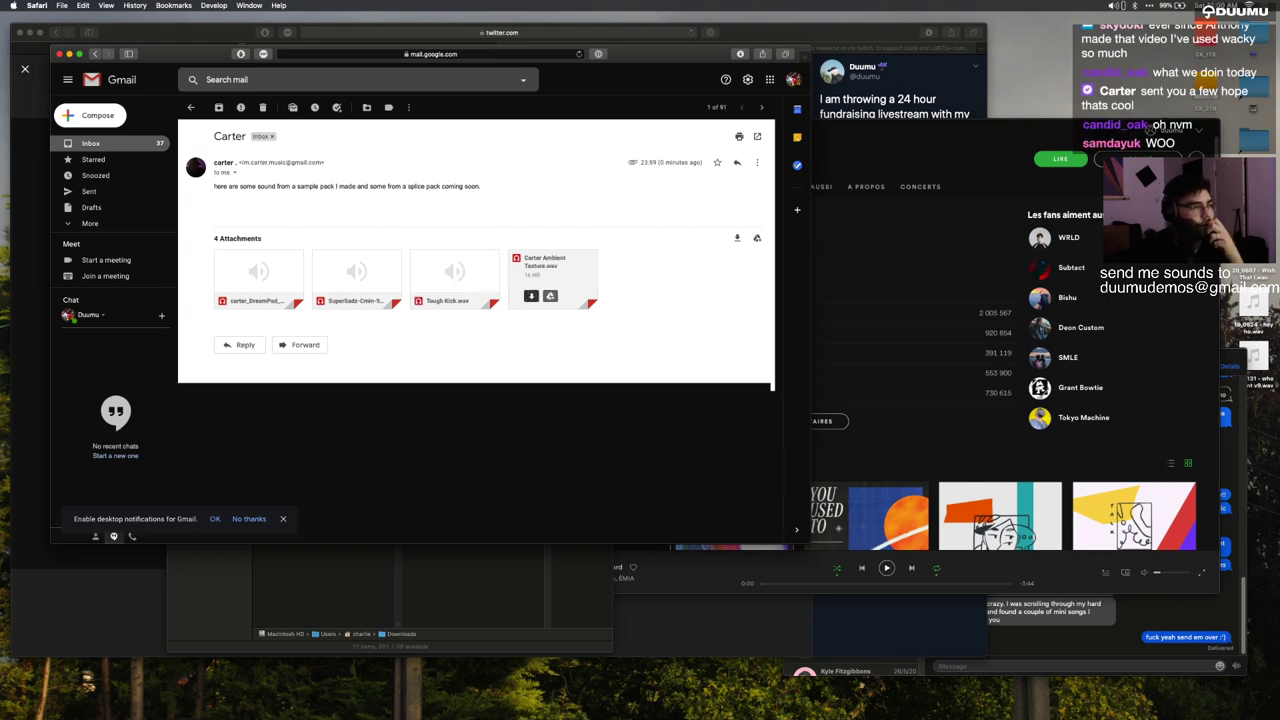
pyautogui.click(531, 296)
pyautogui.click(558, 325)
# - Switch back to Ableton Live, clear the browser search, and show the contents of the 00_Toolbox folder
pyautogui.hotkey('ctrl', 'Right')
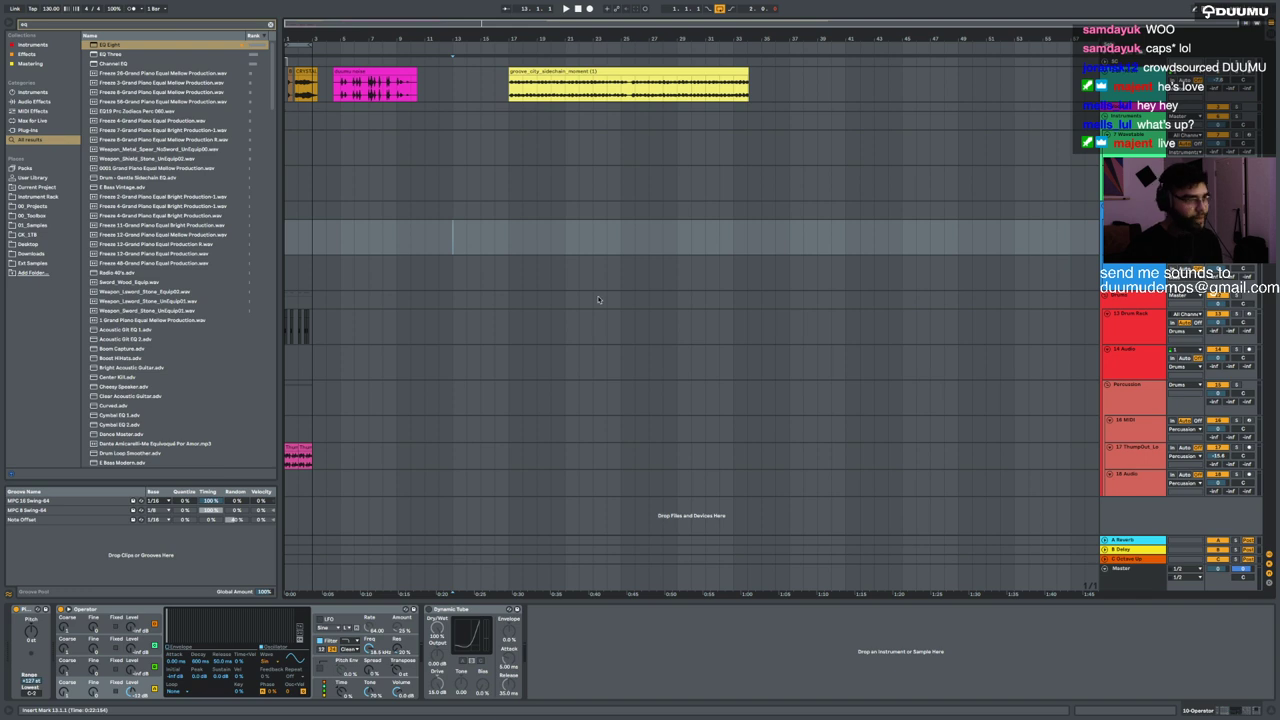
pyautogui.click(311, 266)
pyautogui.press('+')
pyautogui.press('+')
pyautogui.press('+')
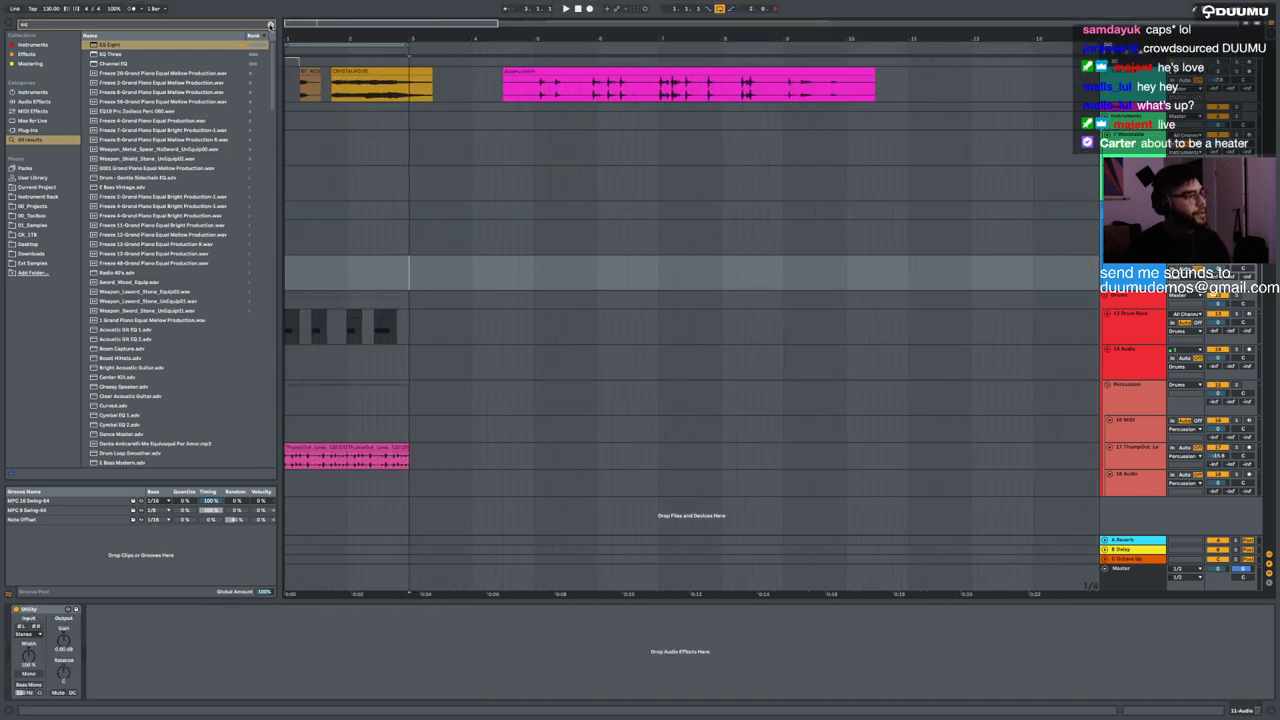
pyautogui.click(270, 24)
pyautogui.click(35, 210)
pyautogui.click(45, 208)
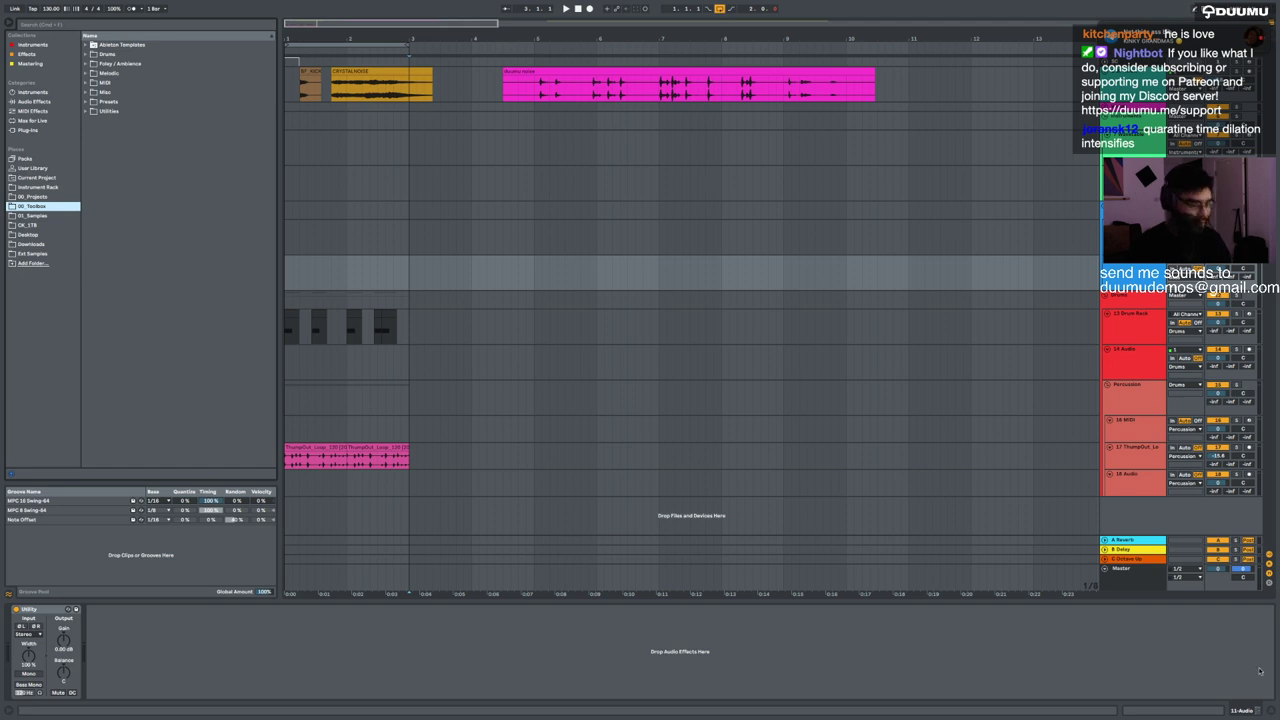
pyautogui.moveTo(1279, 719)
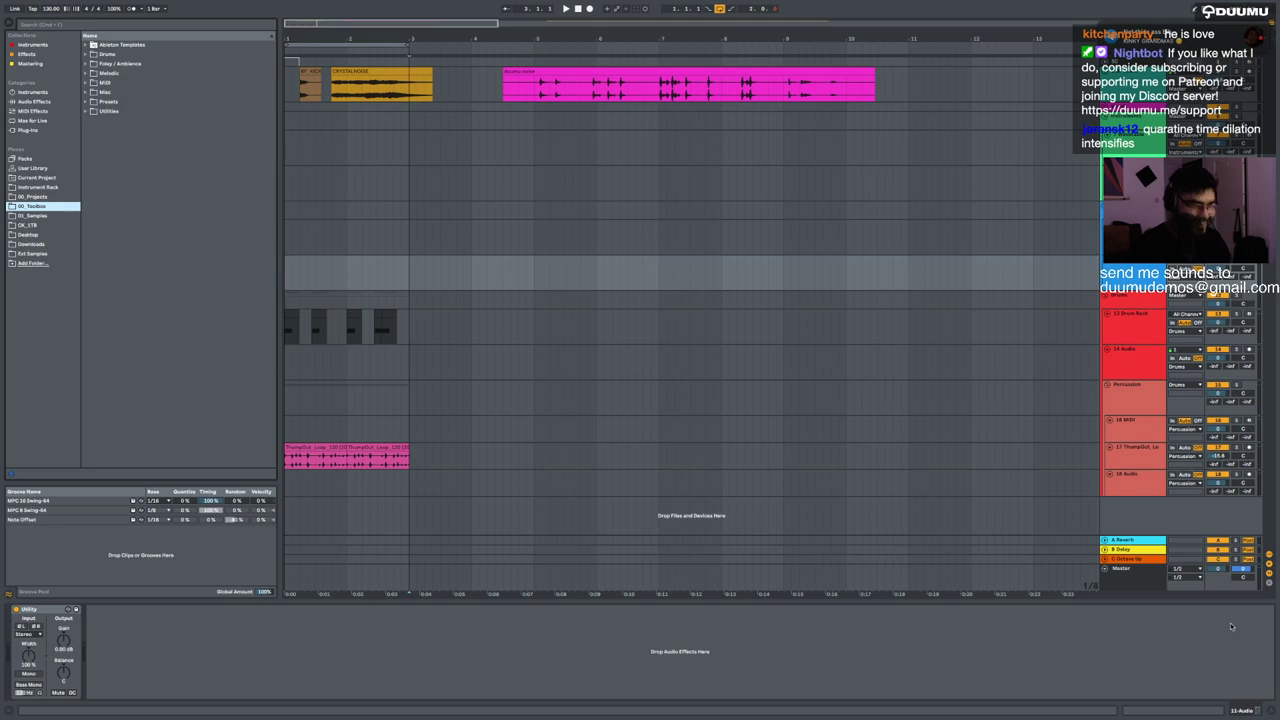
pyautogui.hotkey('ctrl', 'Left')
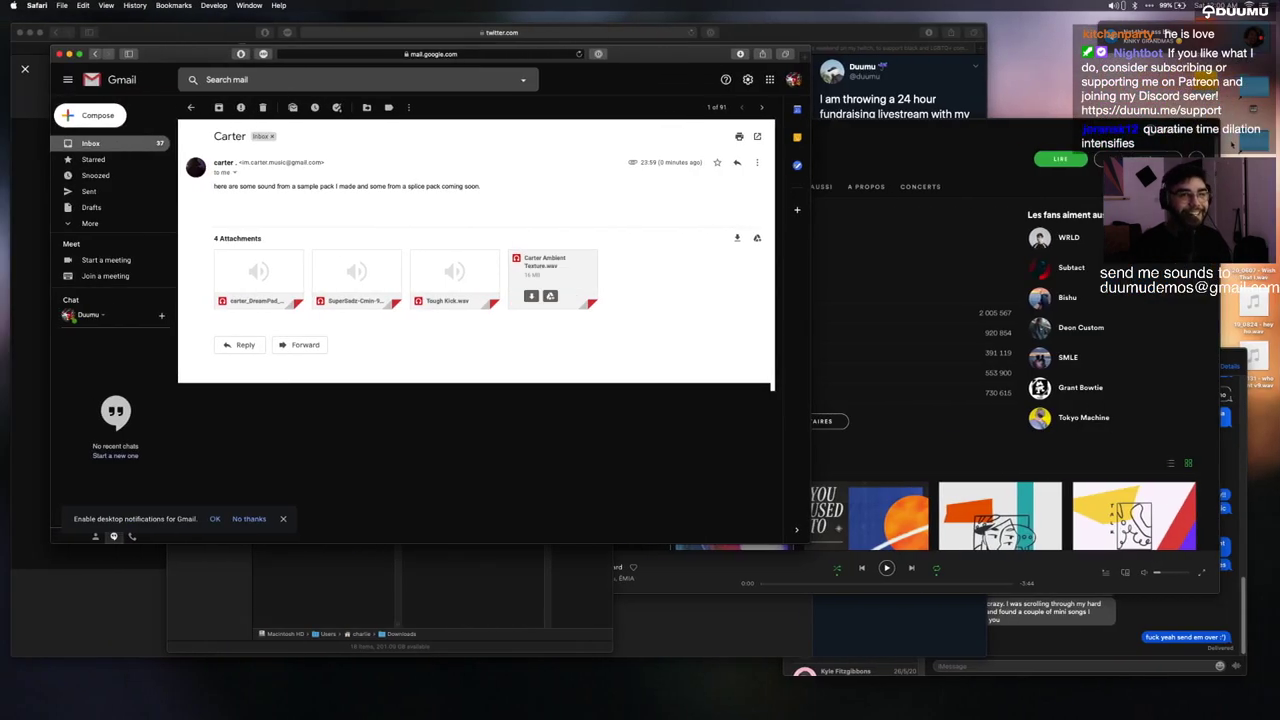
pyautogui.hotkey('ctrl', 'Right')
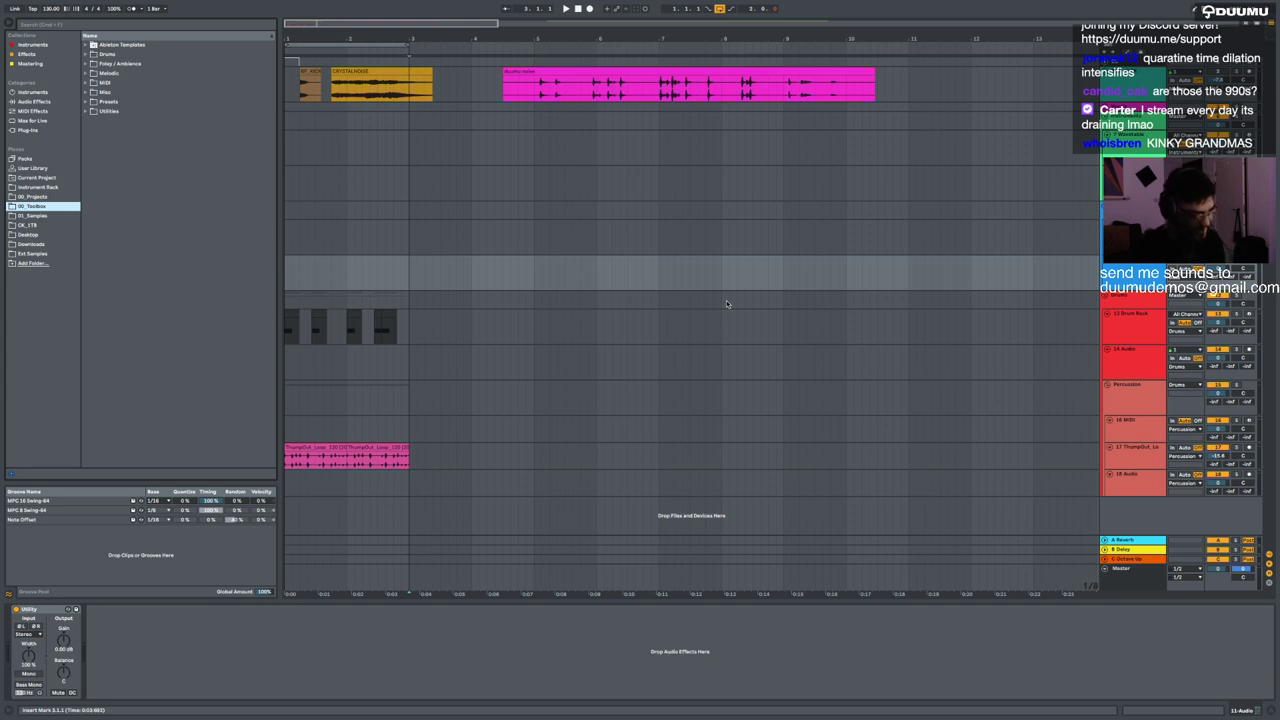
# - Trim the very beginning of the groove_city_sidechain_moment (1) clip and align its start with 17.1.1
pyautogui.scroll(-5, 576, 252)
pyautogui.hscroll(4, 577, 252)
pyautogui.scroll(-2, 577, 252)
pyautogui.hscroll(-2, 728, 131)
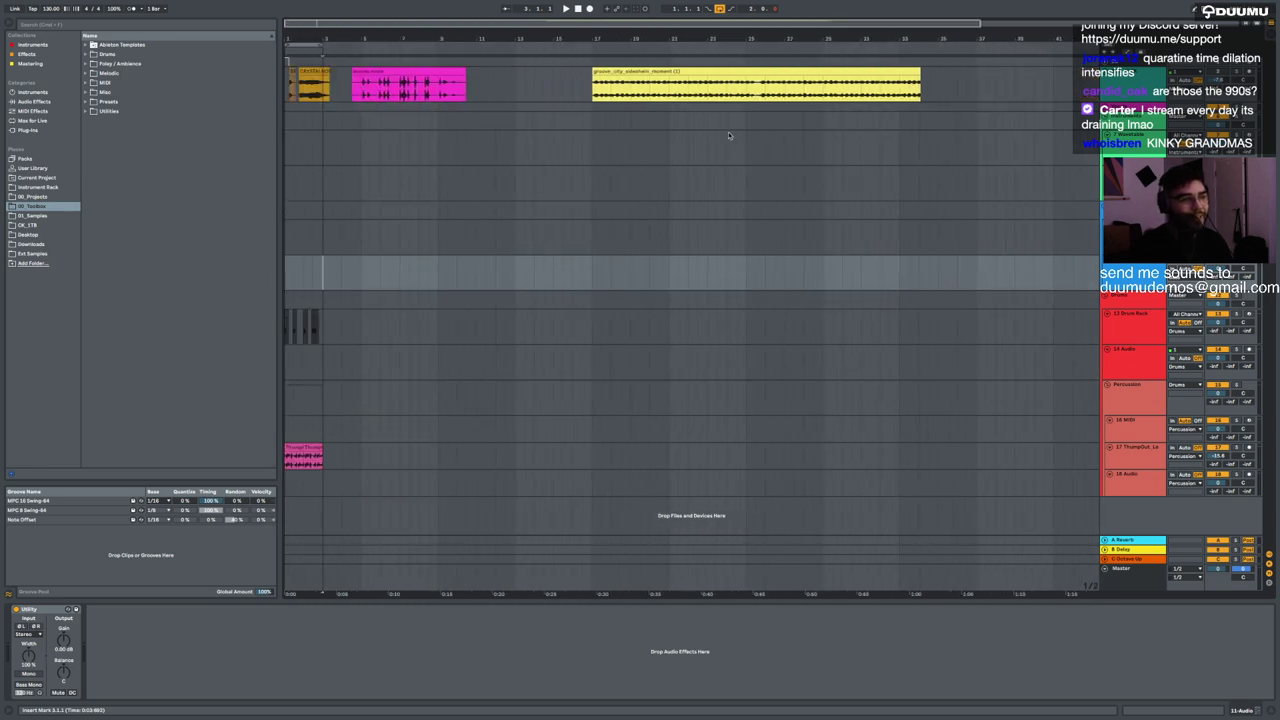
pyautogui.click(629, 84)
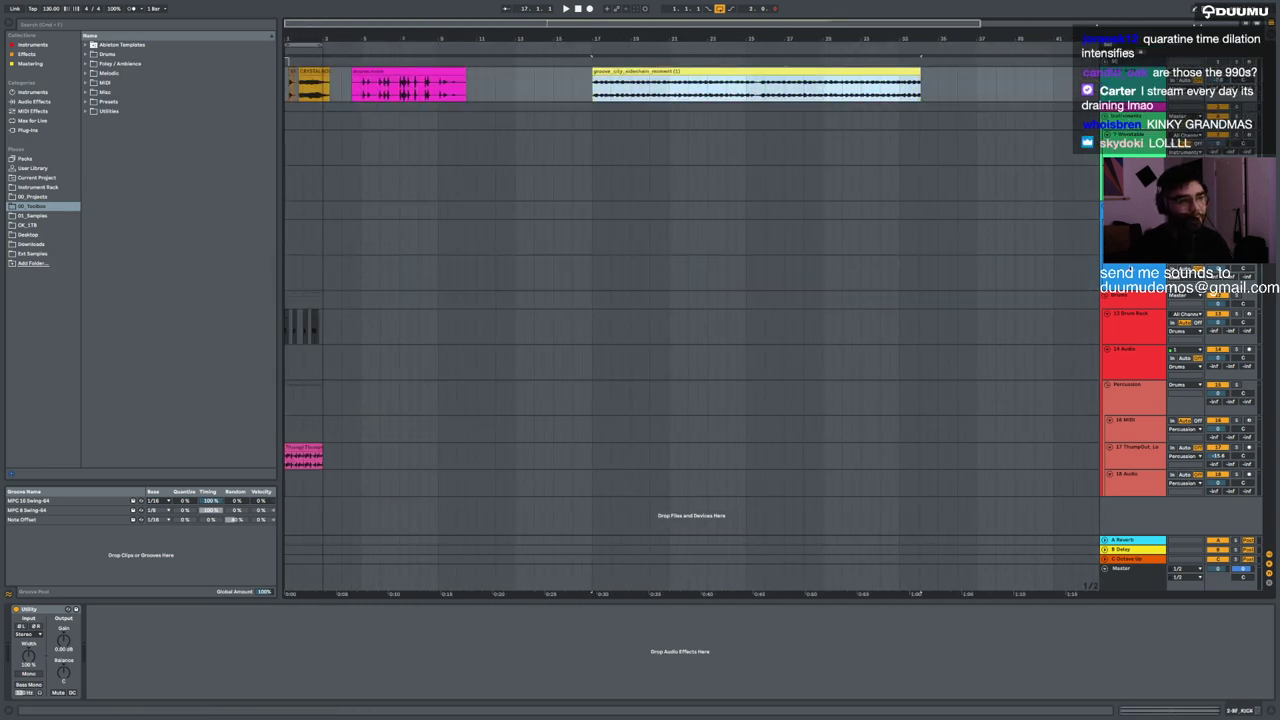
pyautogui.scroll(5, 592, 272)
pyautogui.scroll(4, 592, 76)
pyautogui.moveTo(592, 76); pyautogui.dragTo(610, 76)
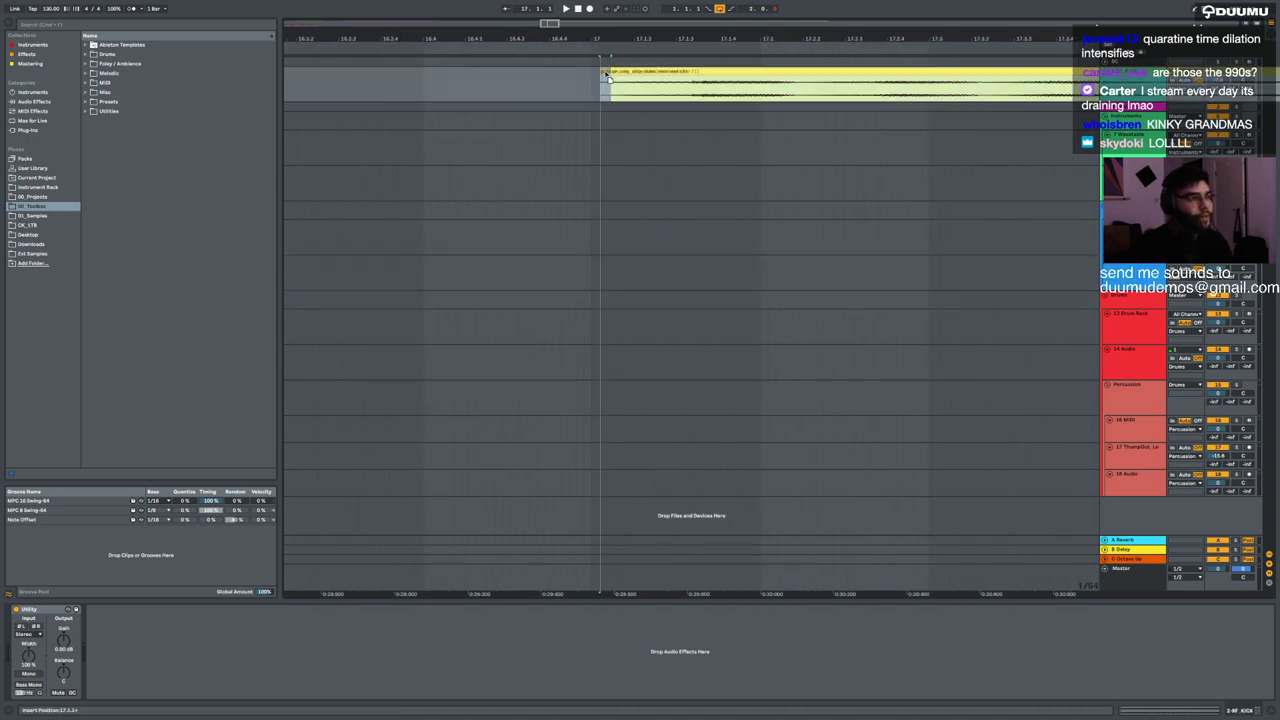
pyautogui.click(615, 86)
pyautogui.scroll(-2, 618, 89)
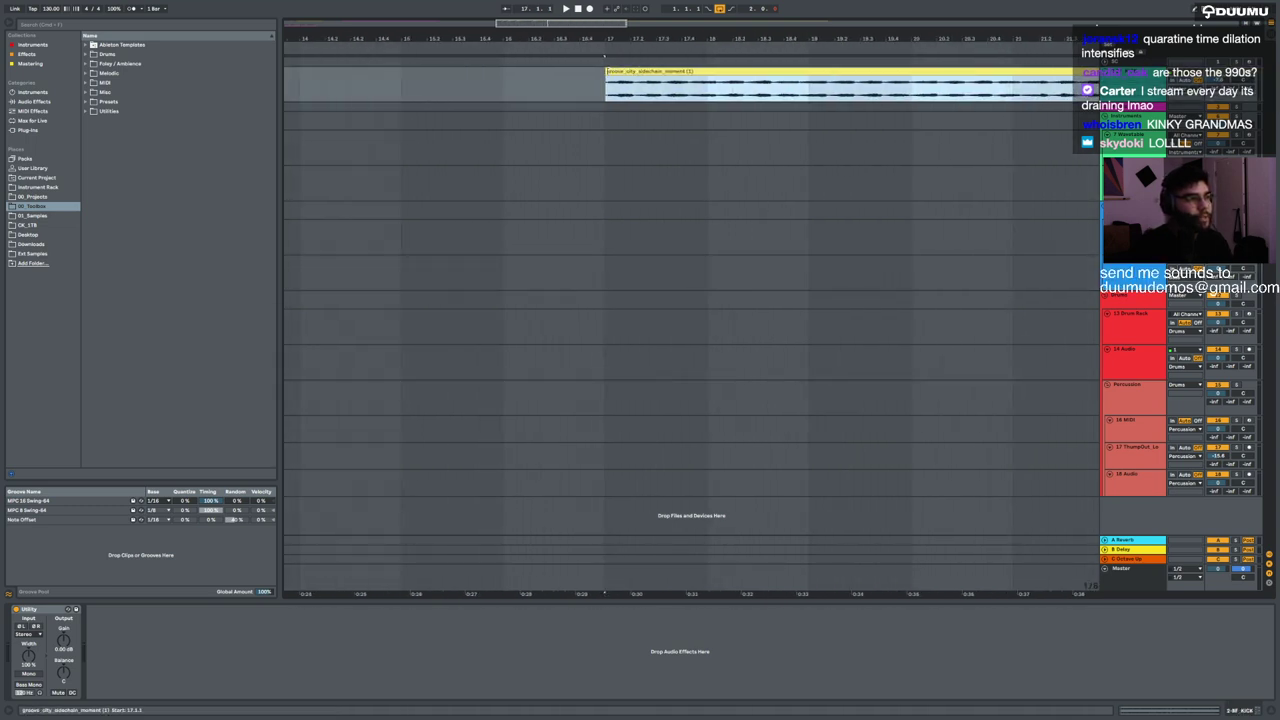
# - Open the groove_city_sidechain_moment (1) clip's details, enable warping, set its segment tempo to 120 BPM, and listen
pyautogui.scroll(2, 618, 89)
pyautogui.doubleClick(625, 74)
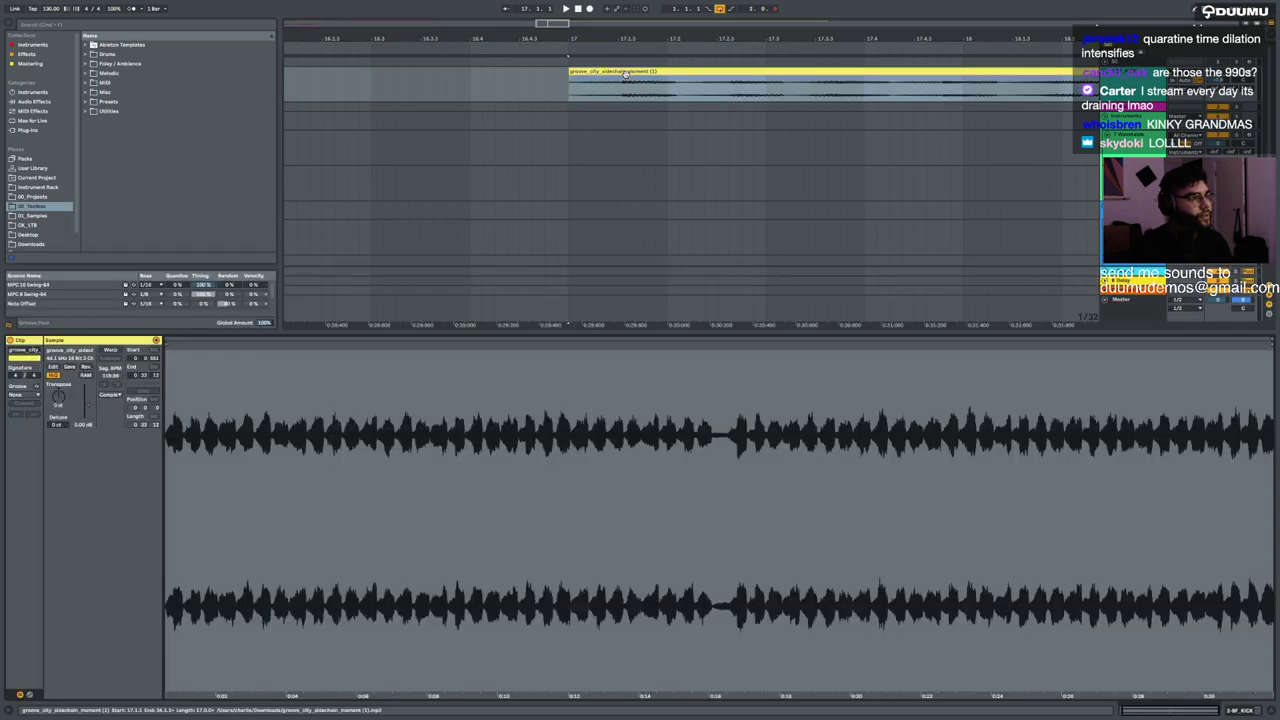
pyautogui.click(109, 349)
pyautogui.click(112, 377)
pyautogui.write('120')
pyautogui.press('Return')
pyautogui.press('space')
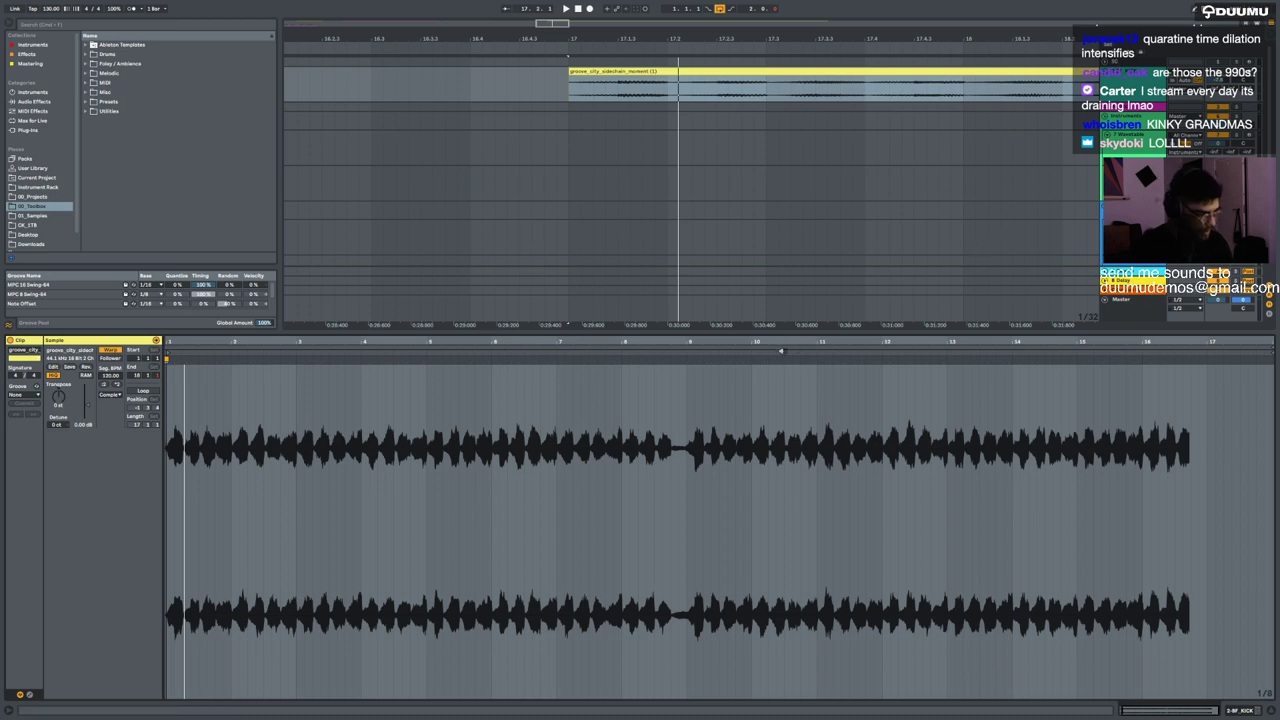
# - Hide the clip details and delete the end of the groove_city_sidechain_moment (1) clip from bar 33 onward
pyautogui.doubleClick(689, 331)
pyautogui.scroll(-5, 689, 332)
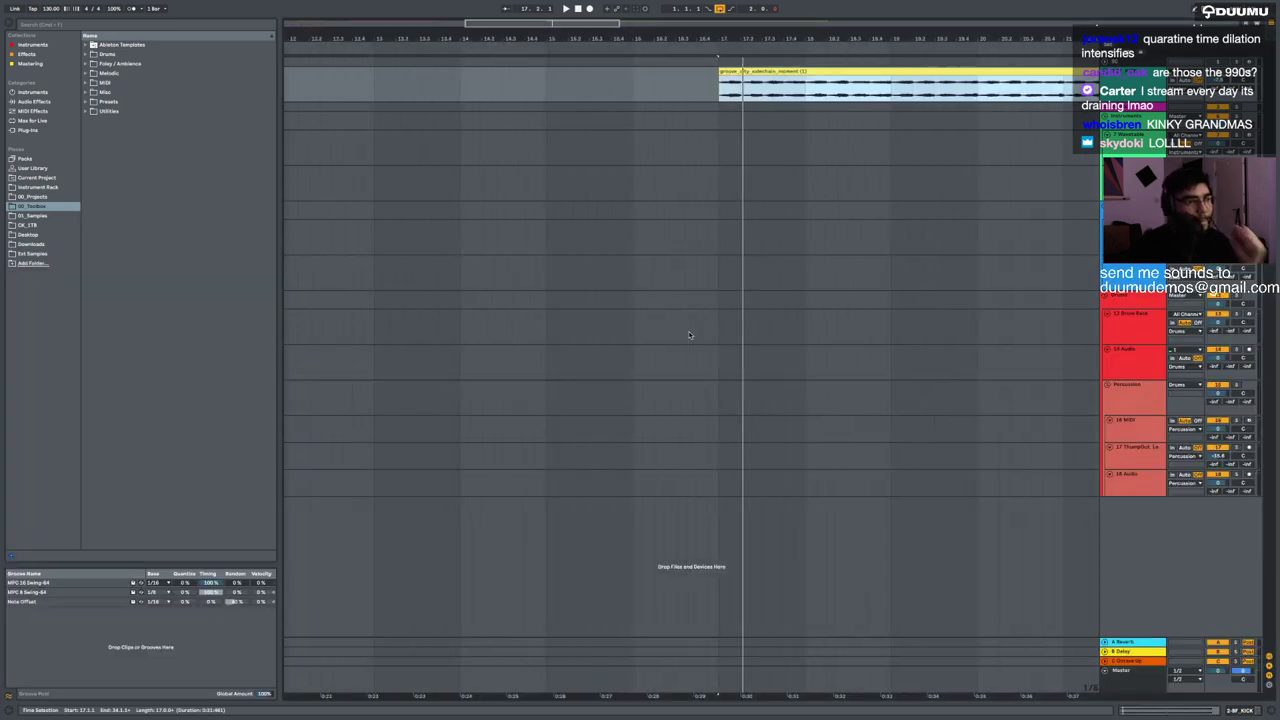
pyautogui.scroll(-8, 689, 335)
pyautogui.moveTo(736, 95); pyautogui.dragTo(776, 98)
pyautogui.press('Delete')
# - Insert a new MIDI track, show its devices, and load the groove_city_sidechain_moment (1) clip into it as a Simpler instrument
pyautogui.hotkey('ctrl', 't')
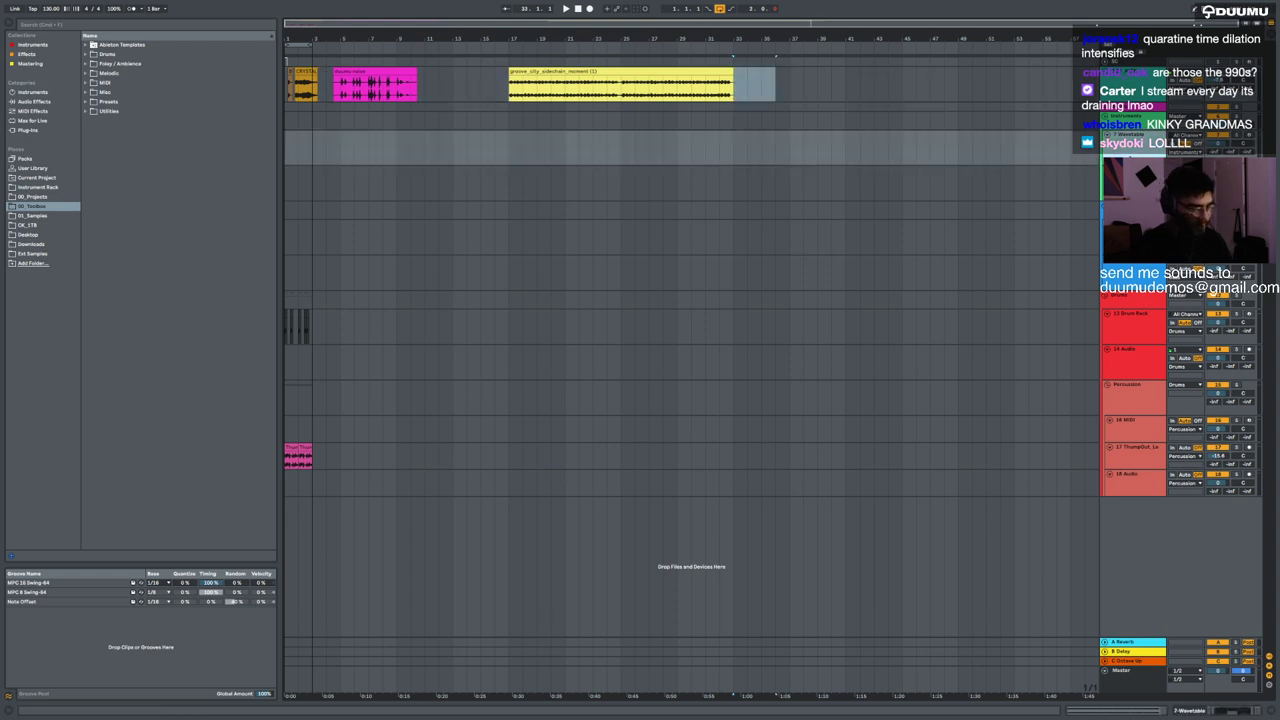
pyautogui.click(1245, 712)
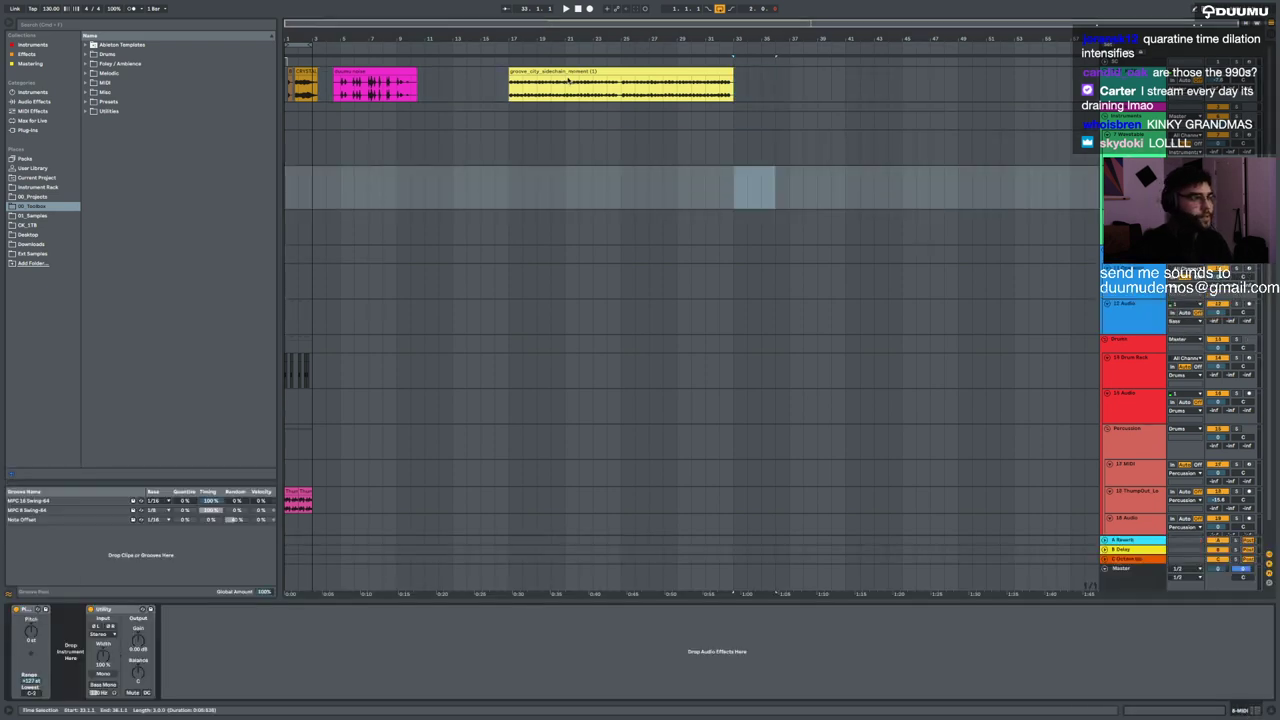
pyautogui.moveTo(571, 72); pyautogui.dragTo(99, 624)
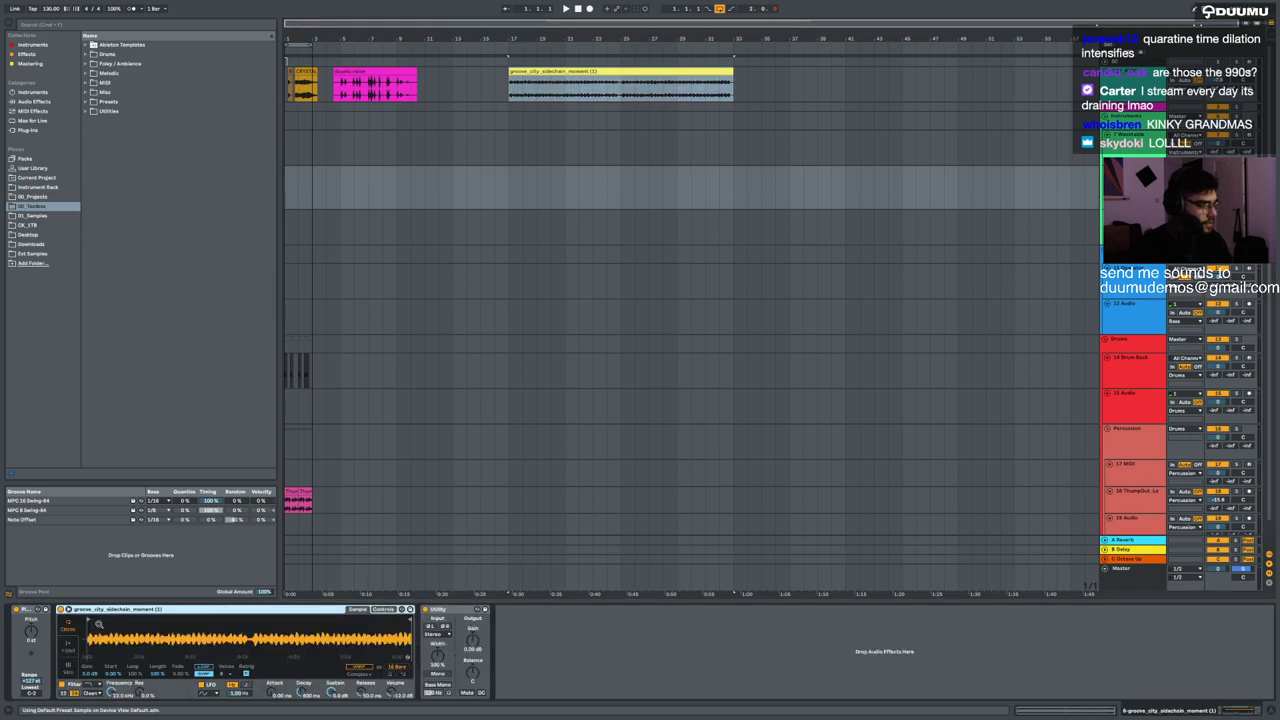
# - Show the Downloads folder in the browser to reach the newly received sounds
pyautogui.click(50, 226)
pyautogui.click(46, 235)
pyautogui.click(43, 245)
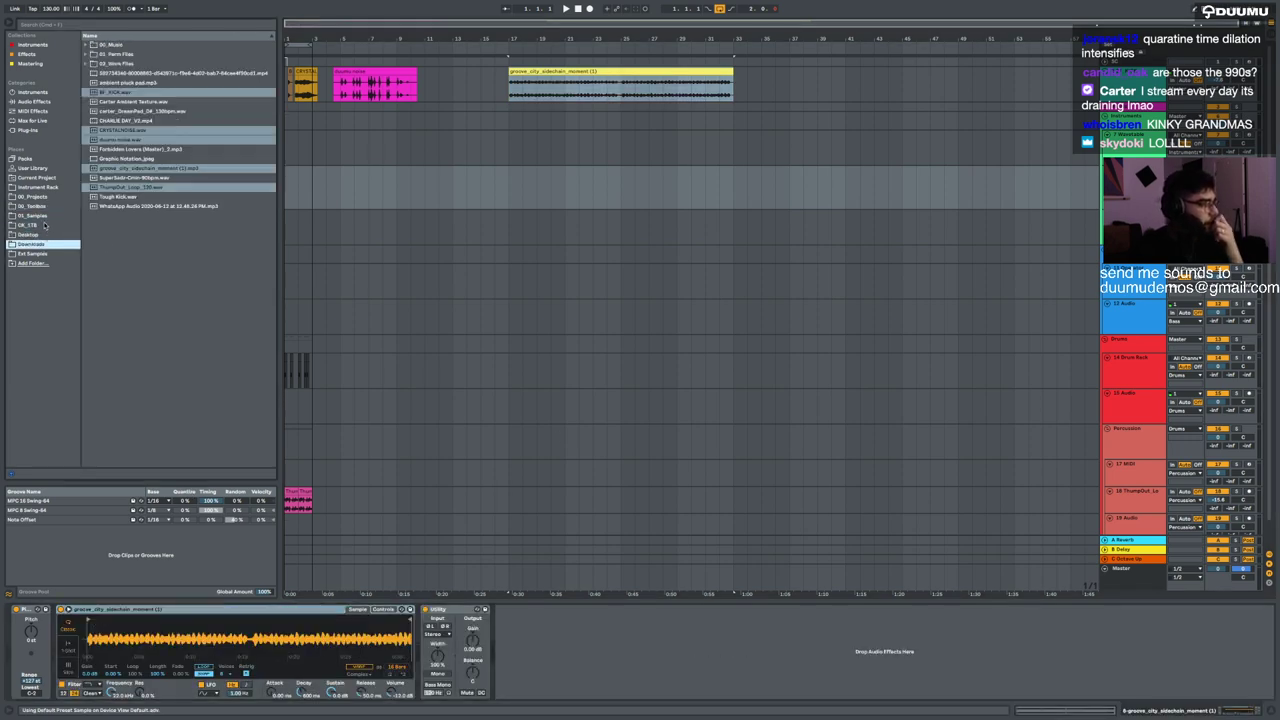
# - Switch to Gmail, go back to the inbox to check for new sound e-mails, and return to Ableton Live's Downloads folder
pyautogui.click(38, 226)
pyautogui.click(36, 216)
pyautogui.hotkey('ctrl', 'Left')
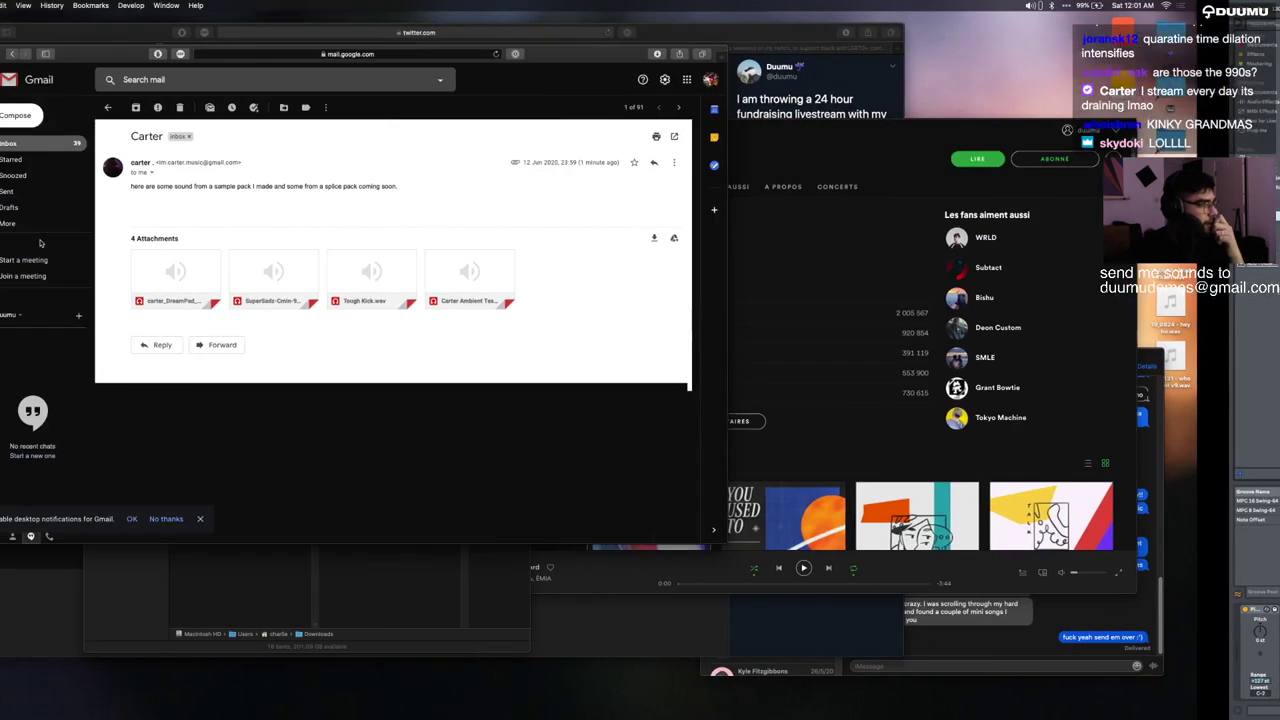
pyautogui.click(189, 106)
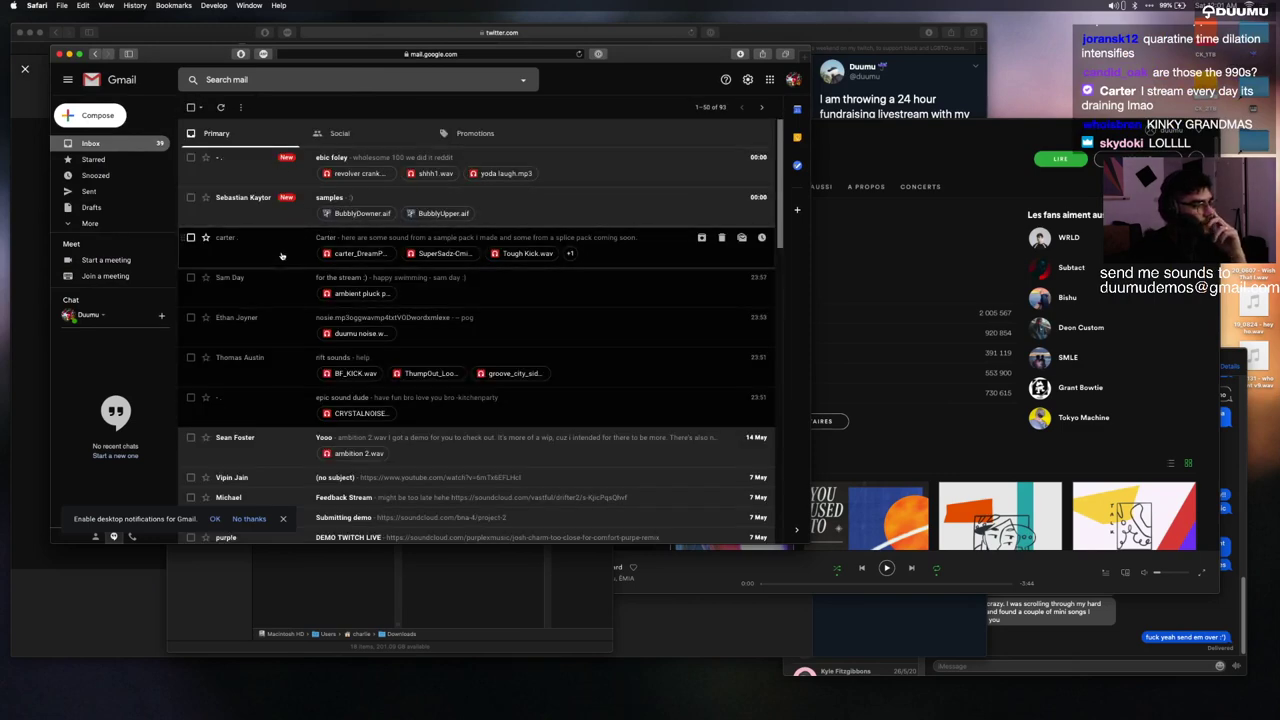
pyautogui.press('super+Tab')
pyautogui.click(33, 241)
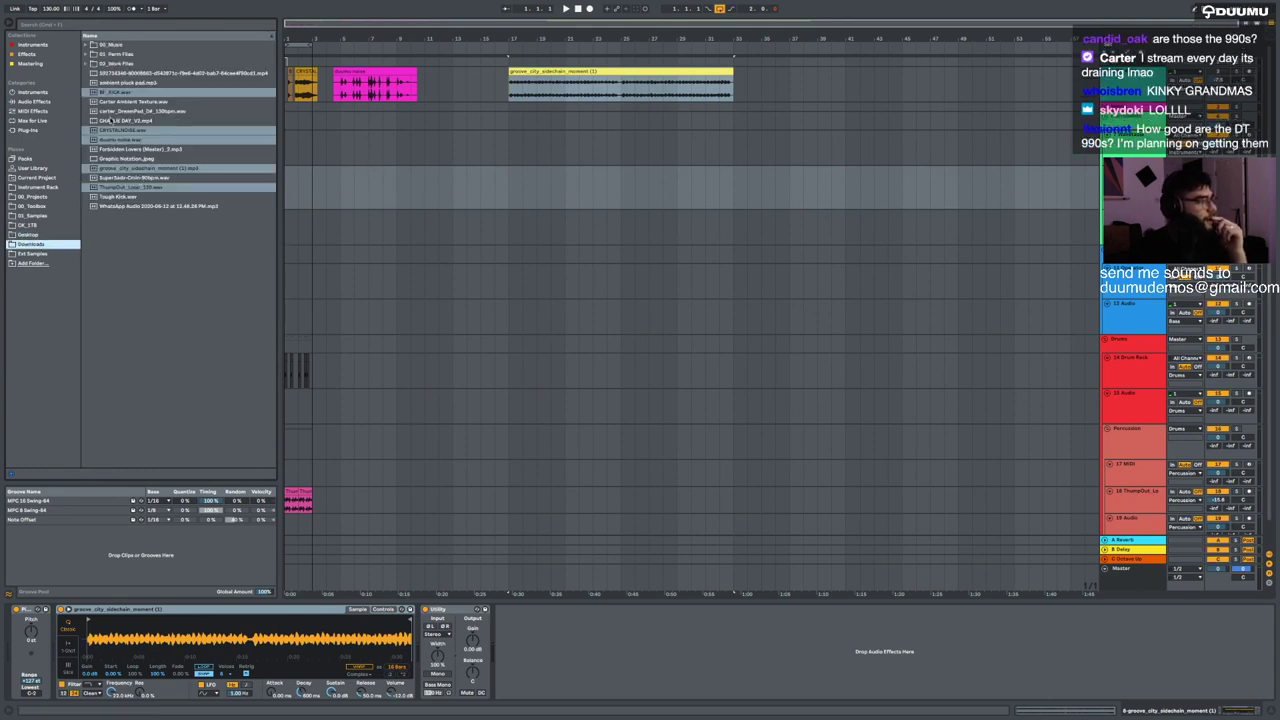
# - Audition ambient pluck pad.mp3 and place it on the imported-sounds audio track at bar 35
pyautogui.click(128, 82)
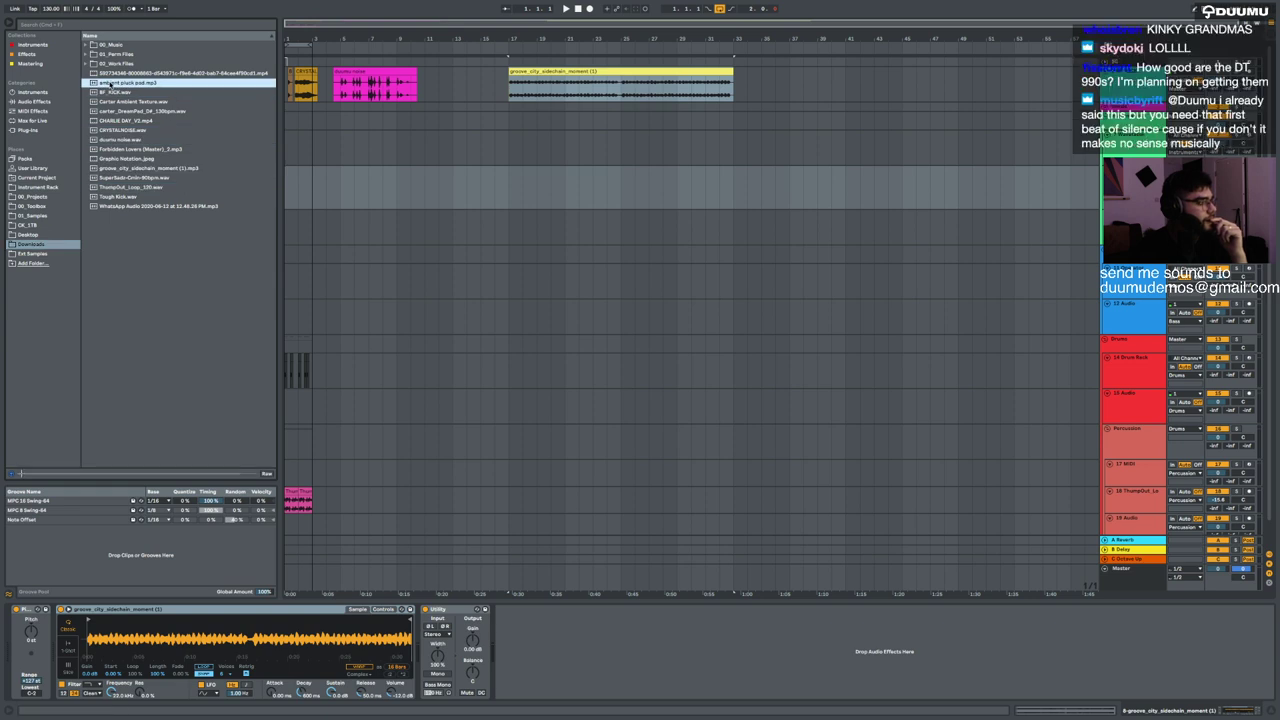
pyautogui.scroll(5, 449, 141)
pyautogui.hscroll(-5, 449, 141)
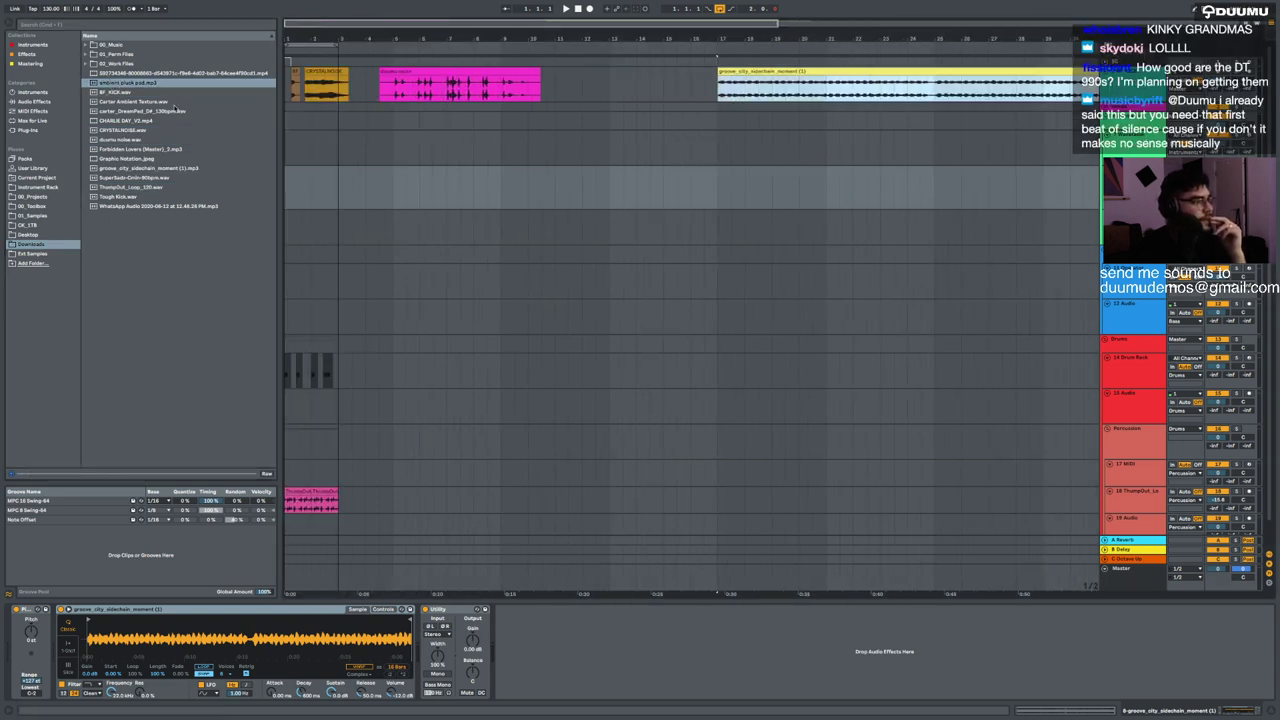
pyautogui.press('-')
pyautogui.moveTo(135, 84); pyautogui.dragTo(764, 85)
# - Audition the ambient texture, DreamPad and SuperSadz samples from the Downloads folder
pyautogui.click(111, 101)
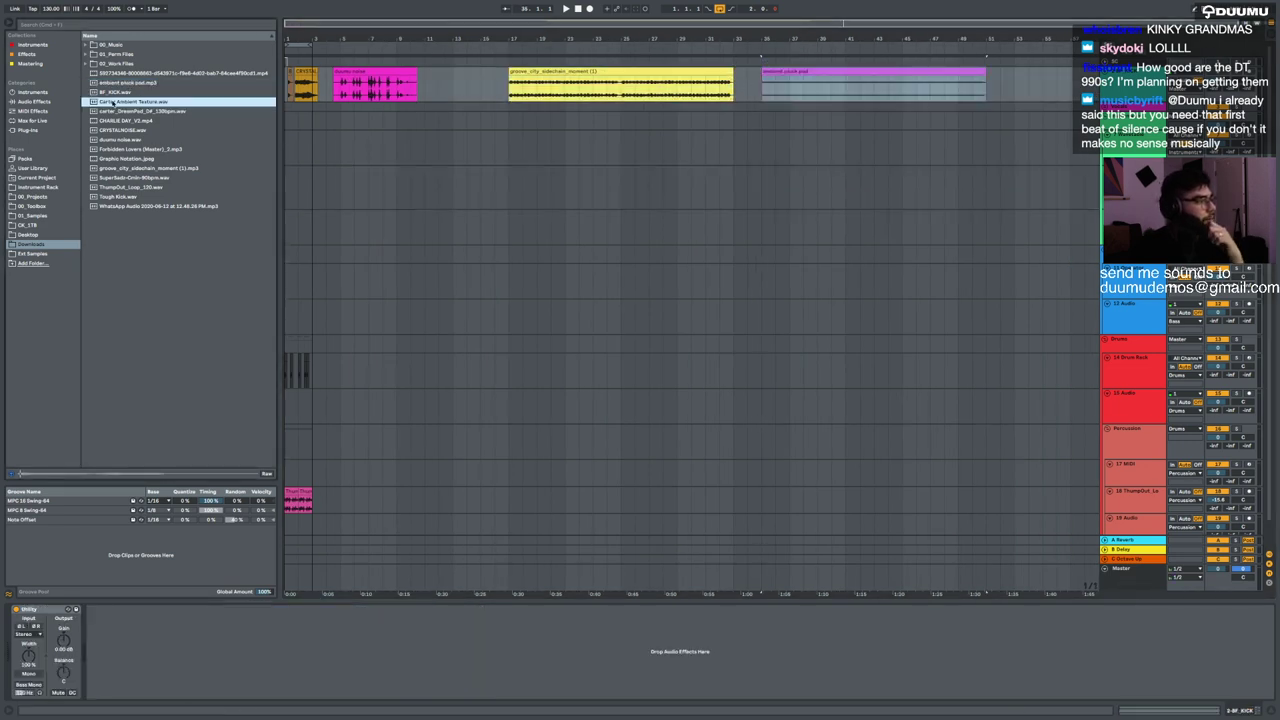
pyautogui.click(129, 111)
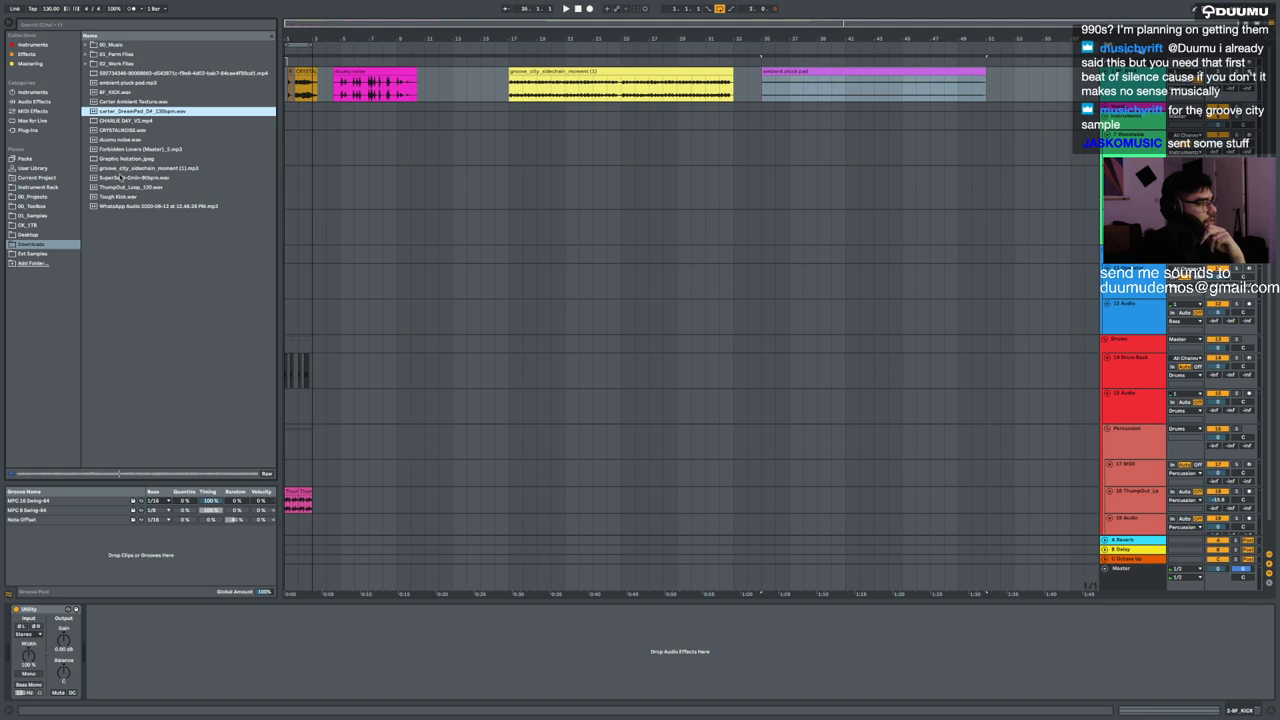
pyautogui.click(126, 178)
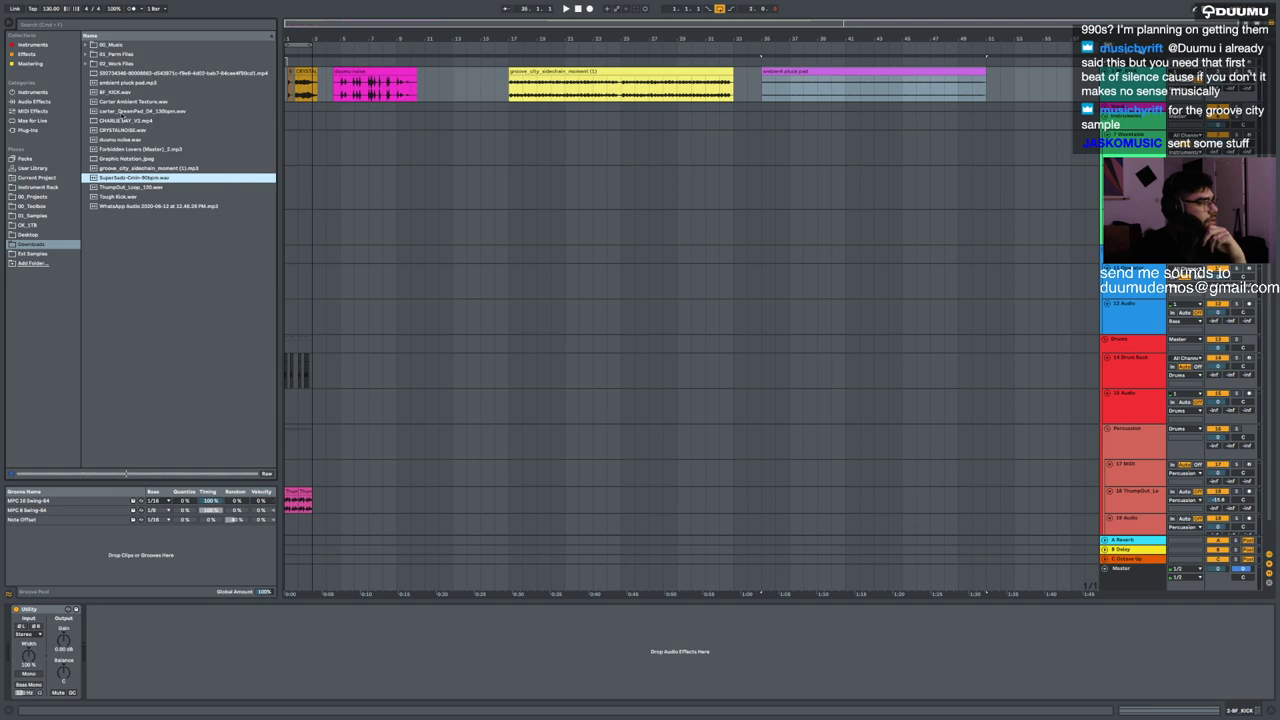
pyautogui.click(122, 113)
pyautogui.click(124, 103)
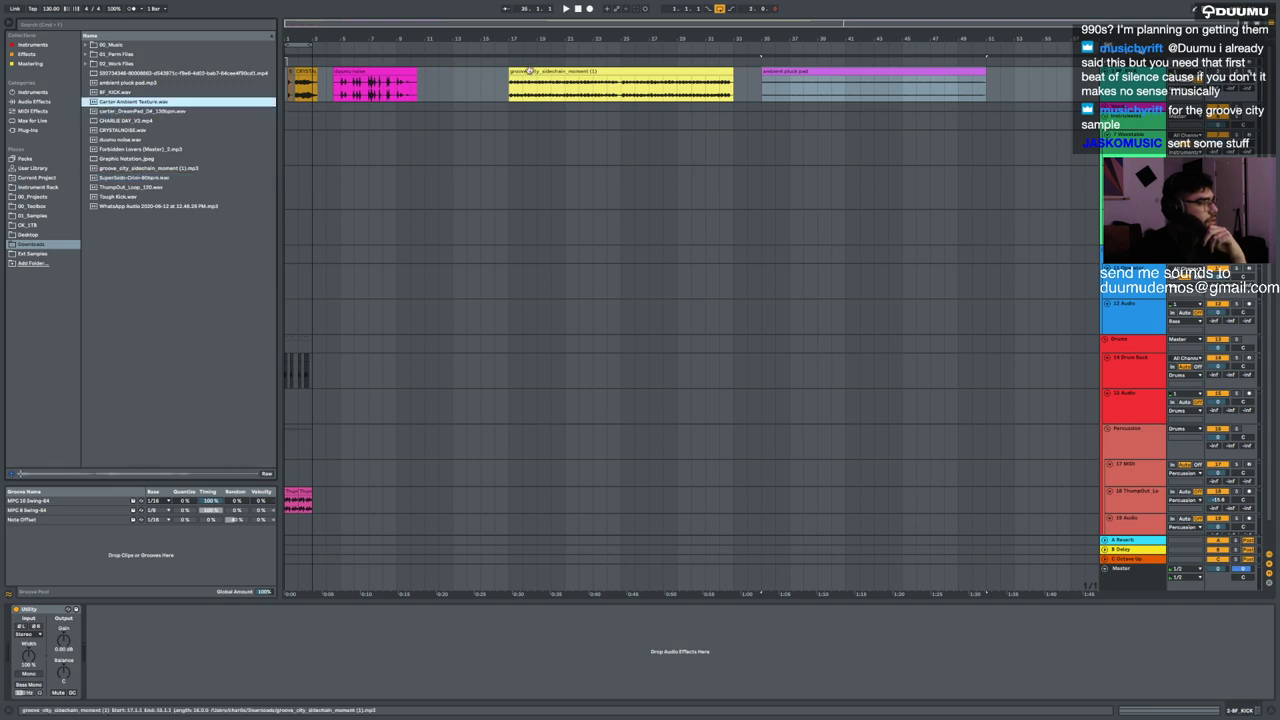
# - Switch to the Gmail inbox to look over the received sound e-mails, and return to Ableton Live
pyautogui.press('super+Tab')
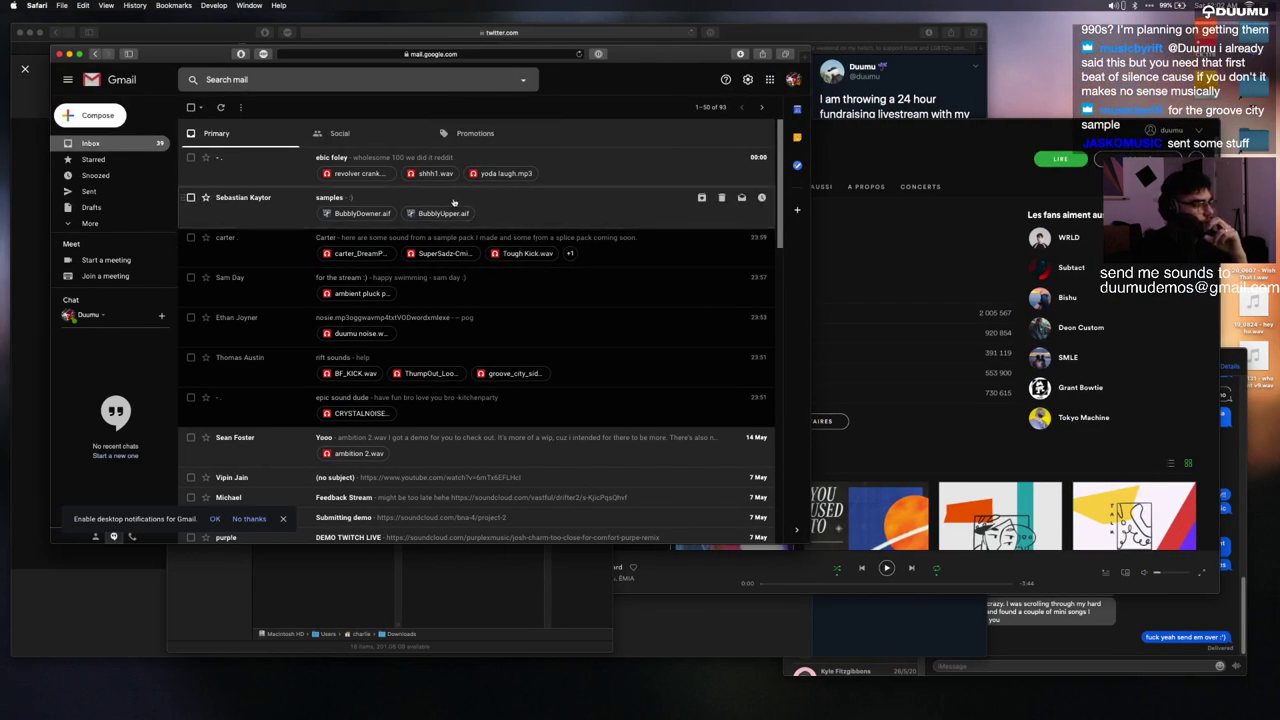
pyautogui.click(603, 236)
pyautogui.press('super+Tab')
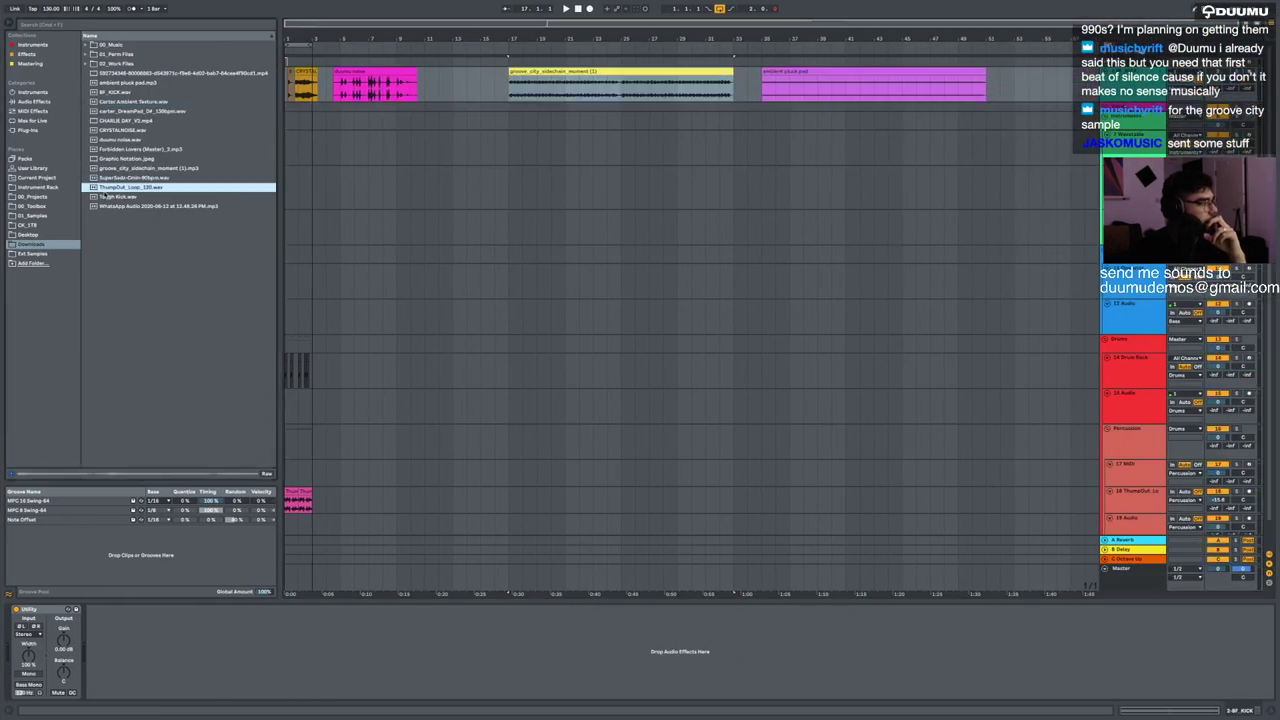
# - Audition Tough Kick.wav and load it as a Simpler instrument on the empty 17 MIDI track in the Percussion group
pyautogui.click(103, 196)
pyautogui.press('z')
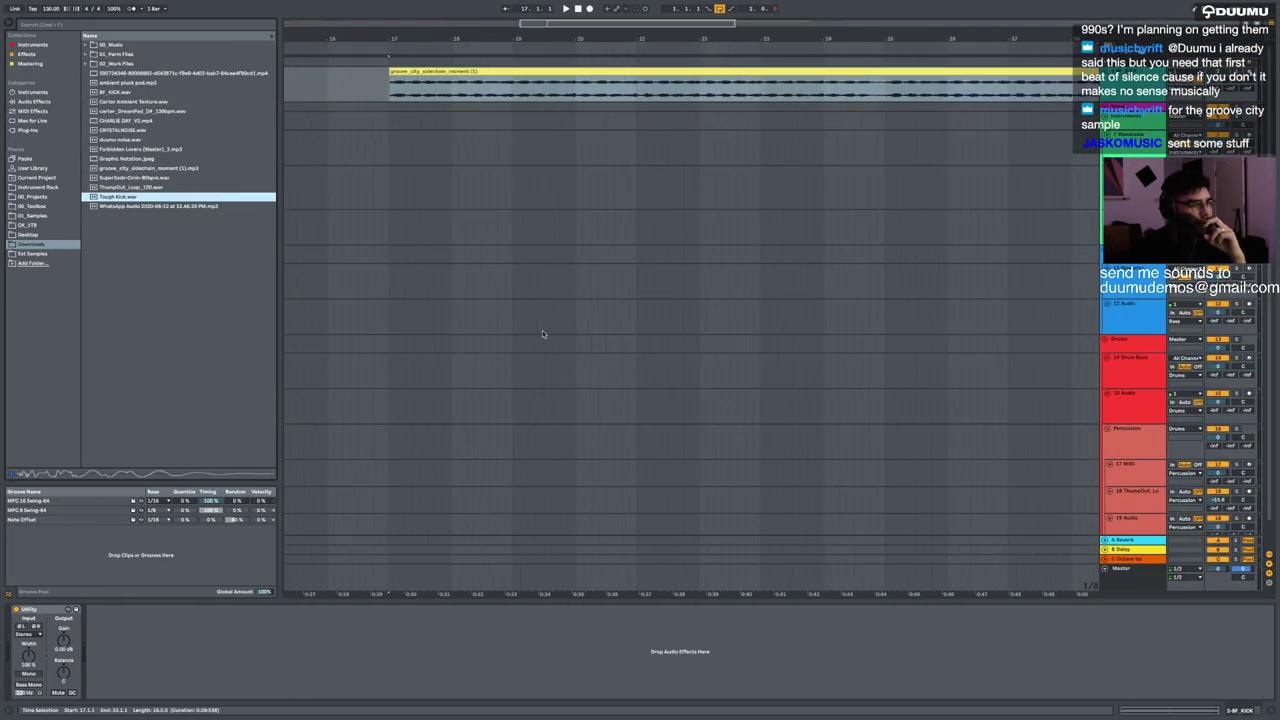
pyautogui.hscroll(-10, 543, 334)
pyautogui.scroll(4, 549, 324)
pyautogui.hscroll(-6, 550, 323)
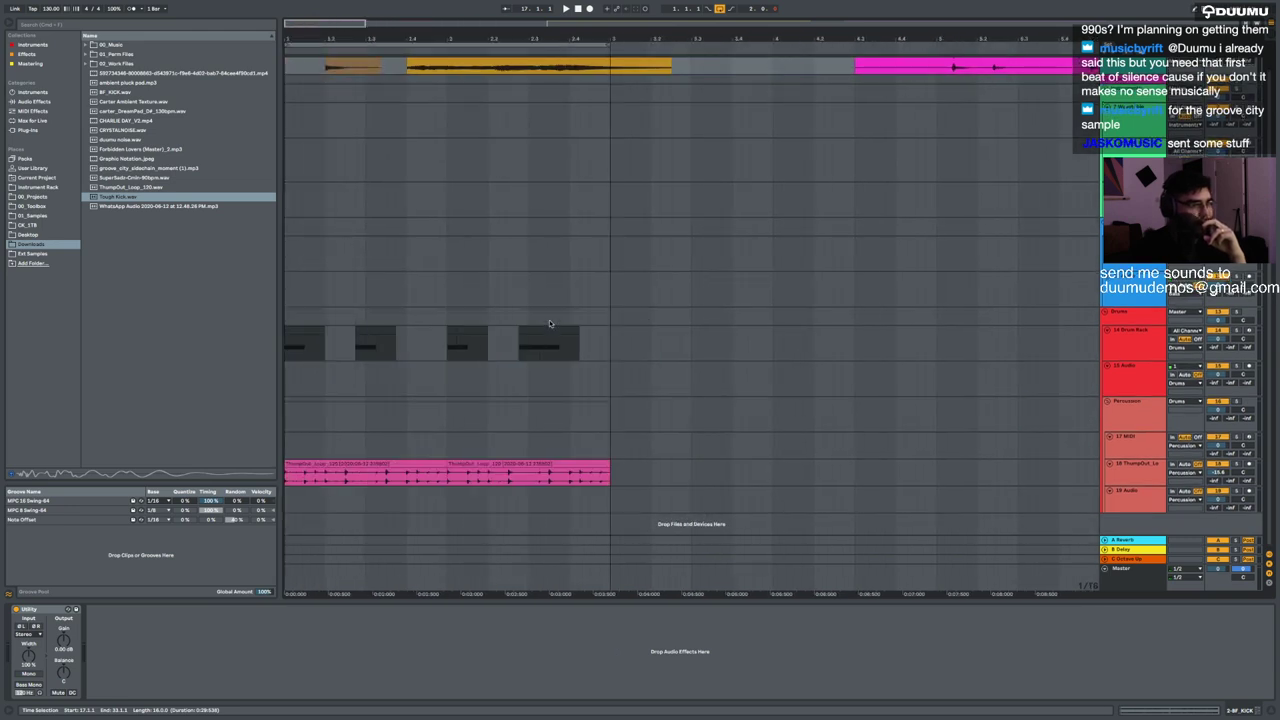
pyautogui.click(1121, 446)
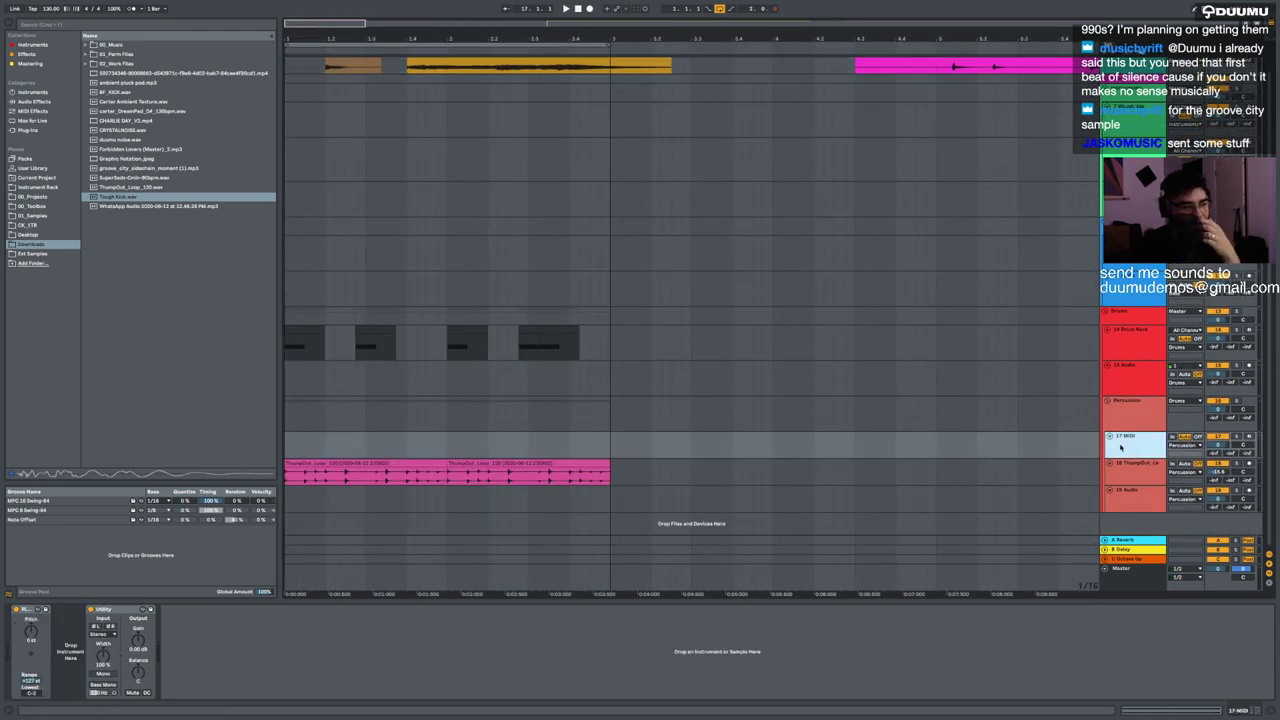
pyautogui.moveTo(117, 196); pyautogui.dragTo(73, 645)
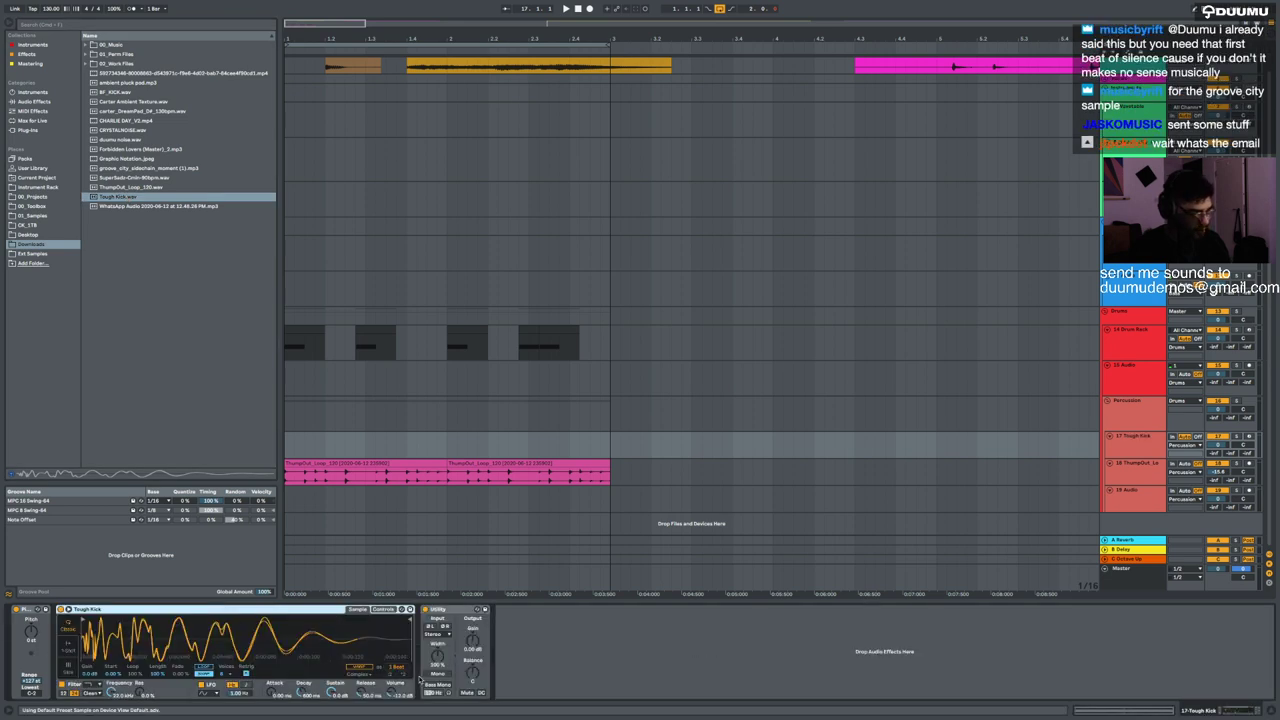
# - Search the browser for "chor", add the Chorus effect to the Tough Kick track, and adjust its Dry/Wet mix
pyautogui.hotkey('ctrl', 'f')
pyautogui.write('cpr')
pyautogui.press('BackSpace')
pyautogui.press('BackSpace')
pyautogui.write('hor')
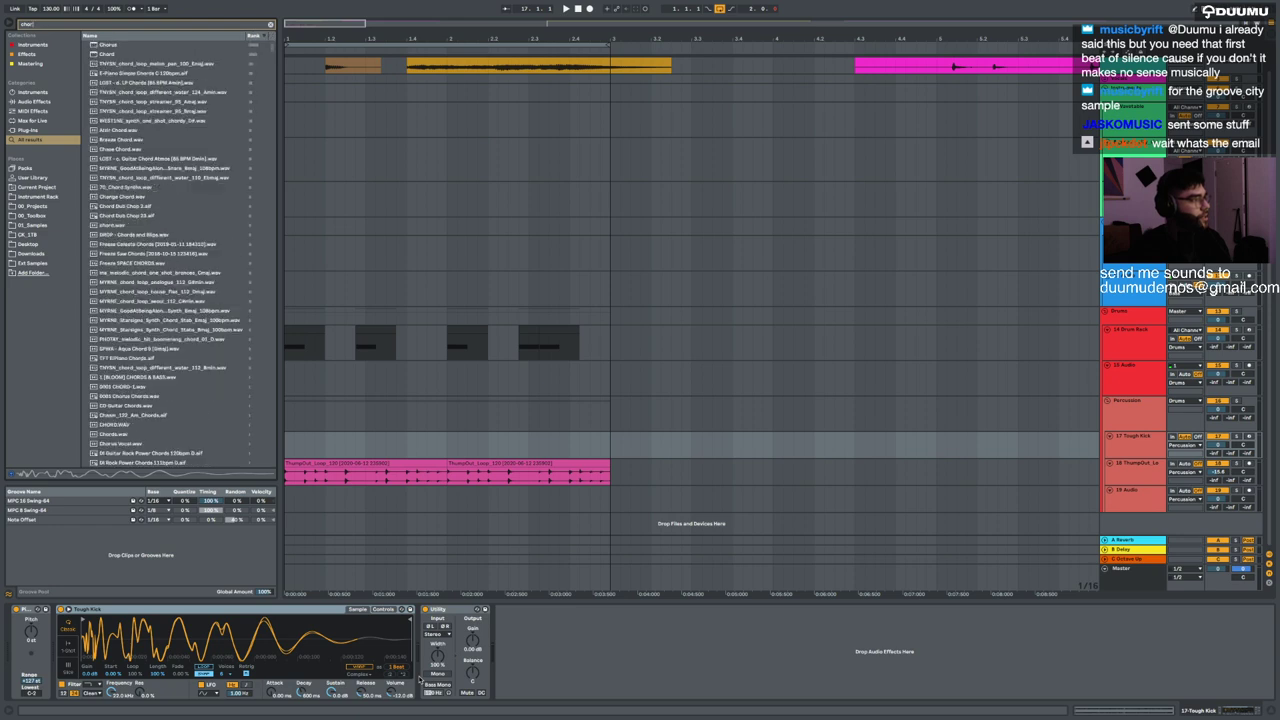
pyautogui.press('Down')
pyautogui.press('Return')
pyautogui.moveTo(631, 684); pyautogui.dragTo(631, 687)
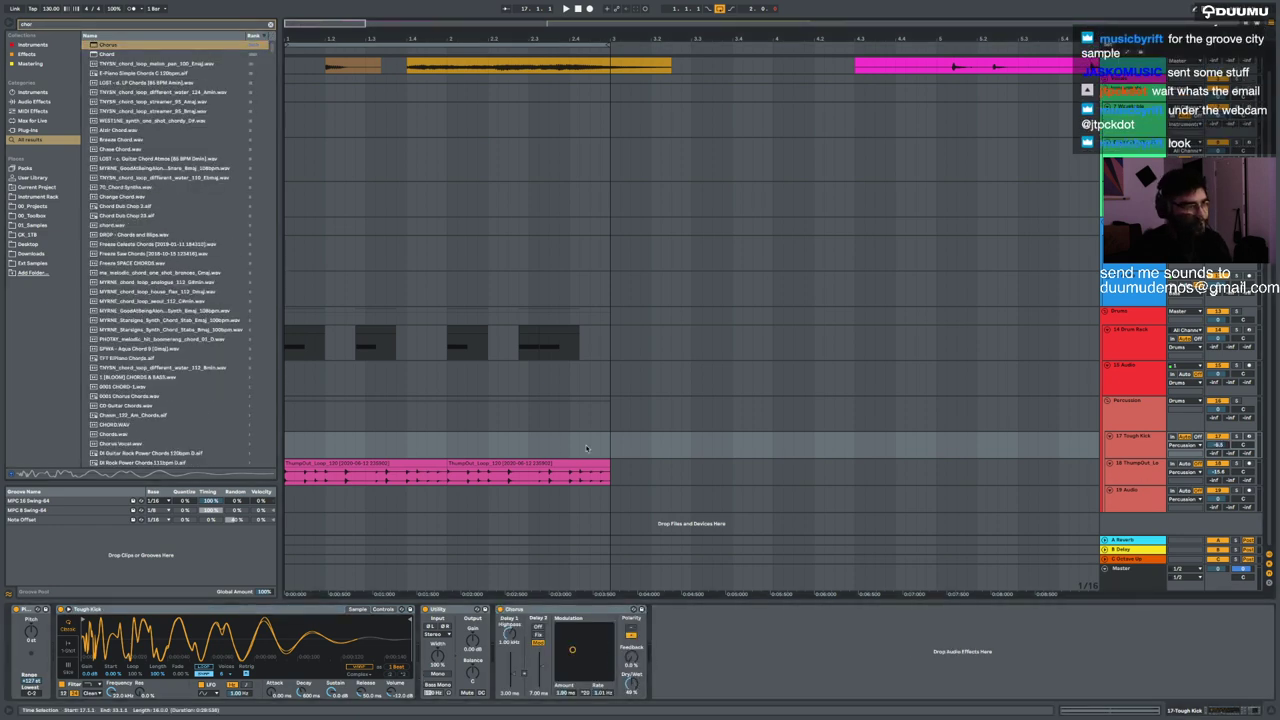
# - Create a MIDI clip on the Tough Kick track from bar 1 to bar 3 and play the loop
pyautogui.moveTo(607, 444); pyautogui.dragTo(286, 444)
pyautogui.hotkey('ctrl', 'shift', 'm')
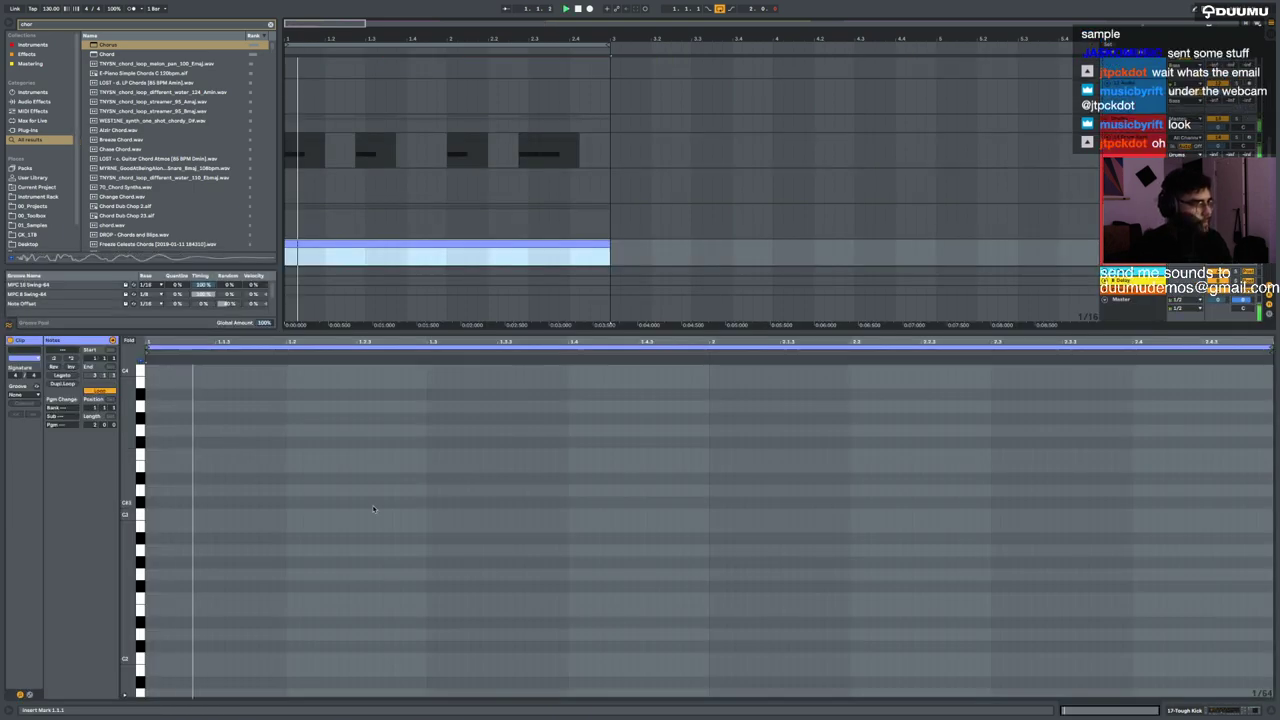
pyautogui.press('space')
pyautogui.press('space')
pyautogui.press('space')
# - Adjust the Drum Rack track's volume while listening to the loop, with automation view turned back off
pyautogui.click(1218, 147)
pyautogui.press('space')
pyautogui.click(1218, 147)
pyautogui.press('a')
pyautogui.press('space')
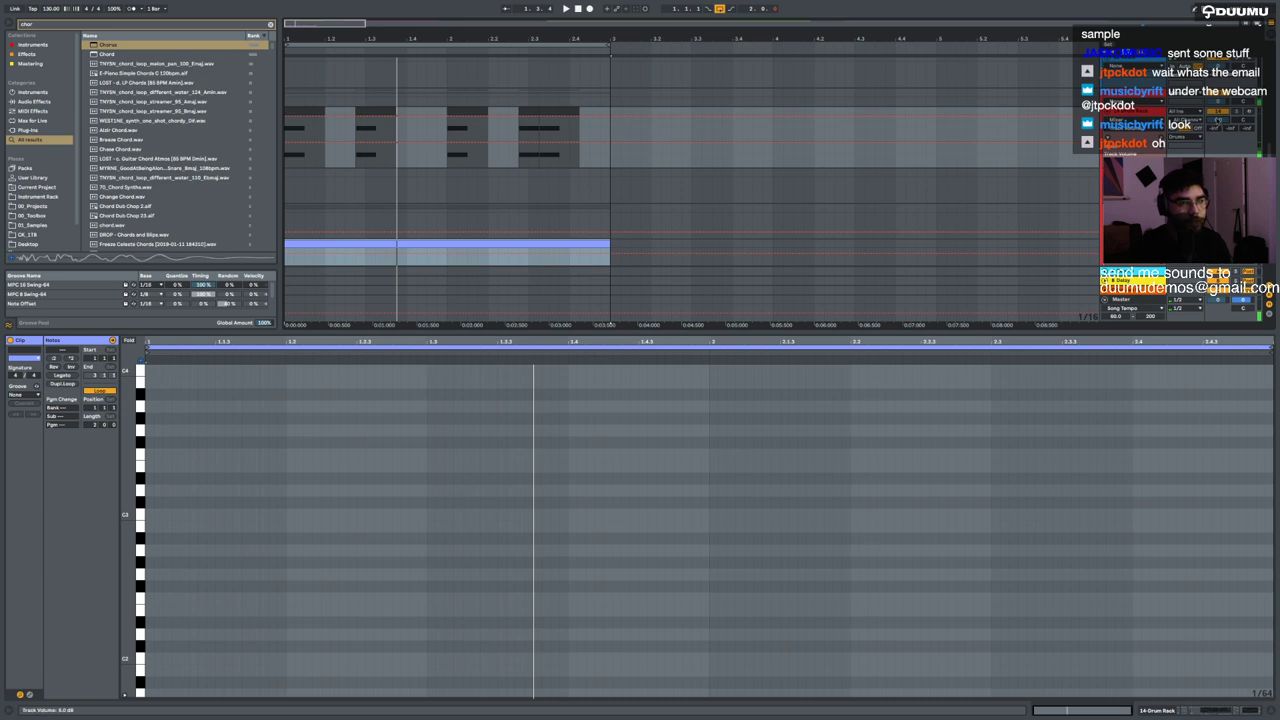
pyautogui.press('a')
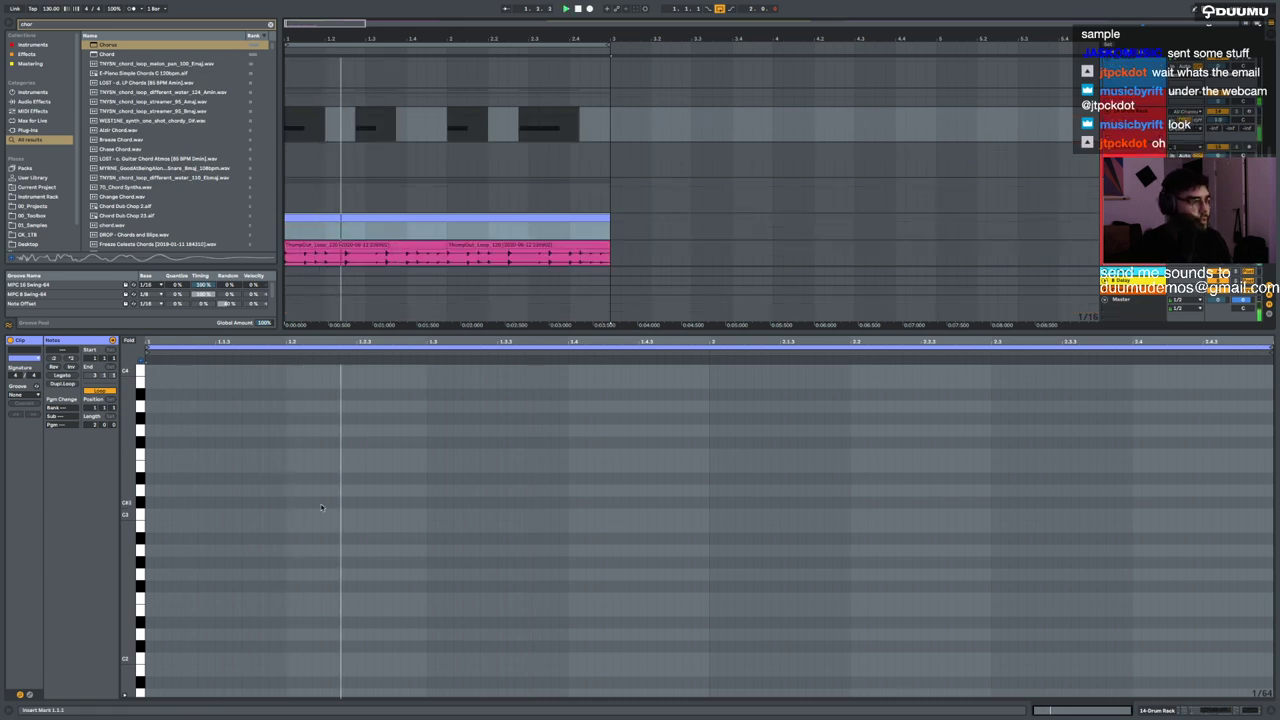
# - Add a G2 note at 1.2.3 in the Tough Kick clip and apply the MPC 16 Swing-64 groove
pyautogui.click(387, 575)
pyautogui.press('space')
pyautogui.press('Left')
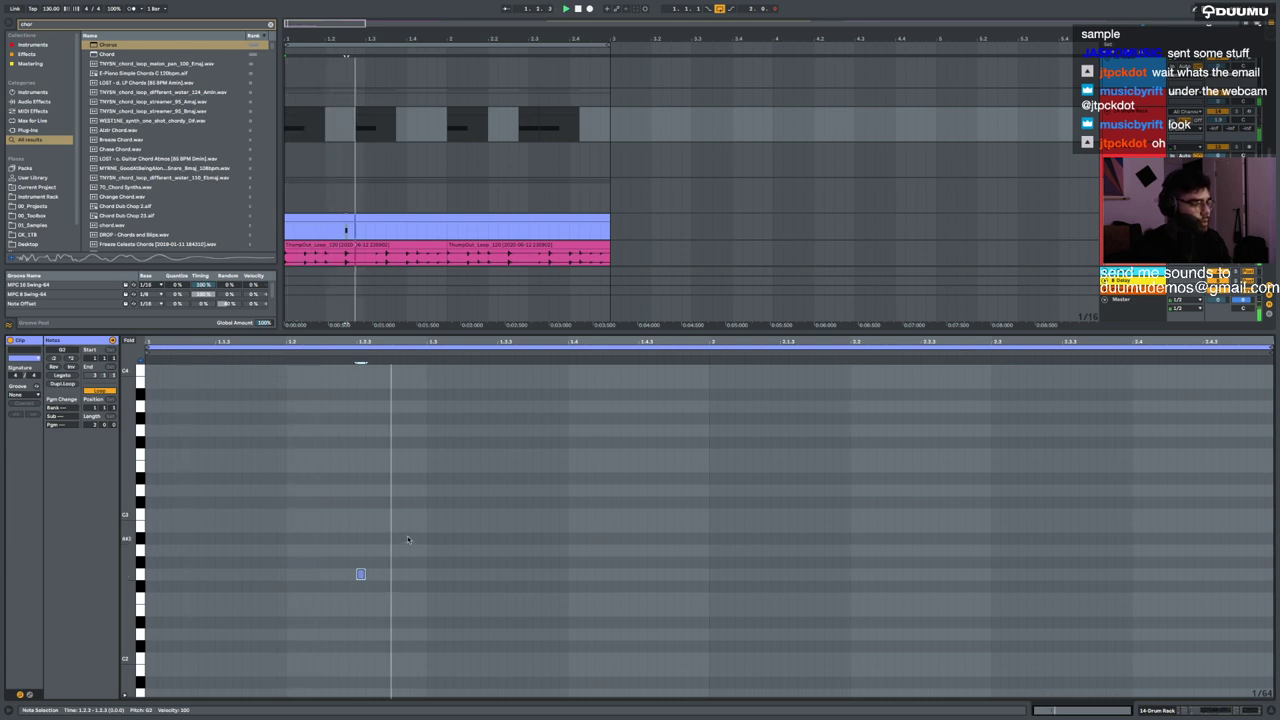
pyautogui.click(29, 410)
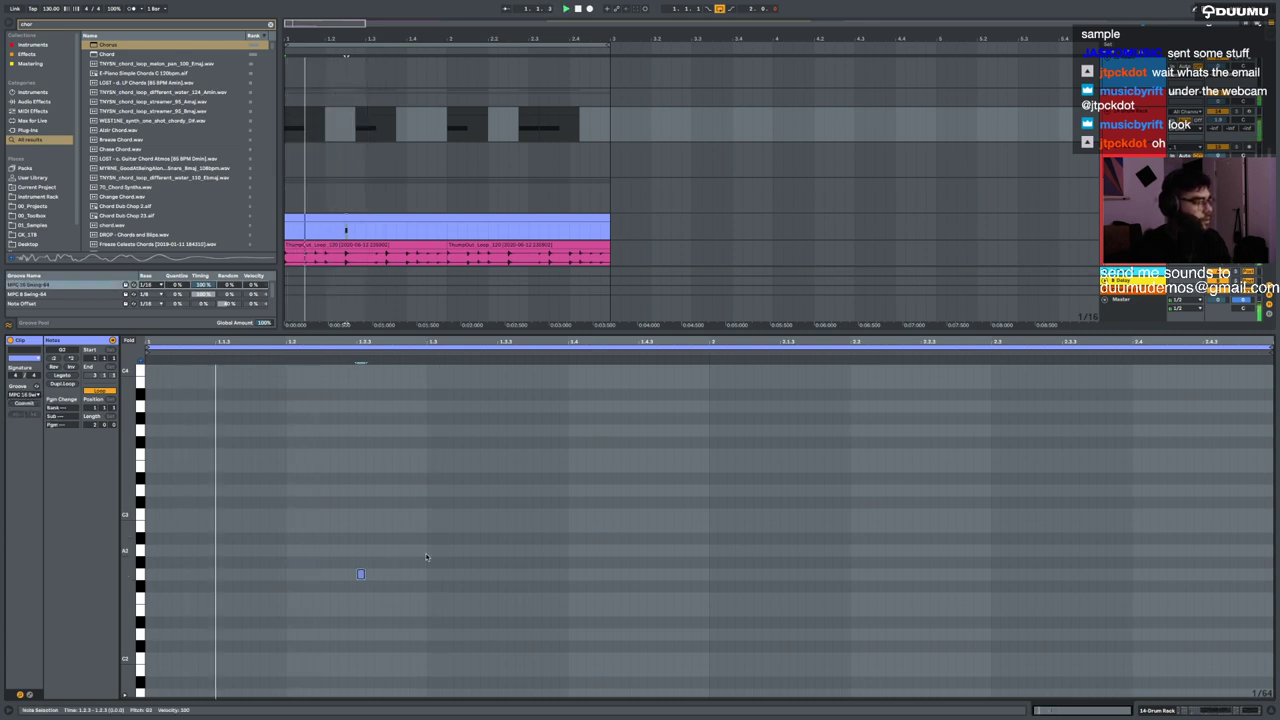
# - Duplicate the first two beats of the Tough Kick clip and add a G4 note at 1.3.3
pyautogui.moveTo(426, 528); pyautogui.dragTo(148, 600)
pyautogui.press('super+d')
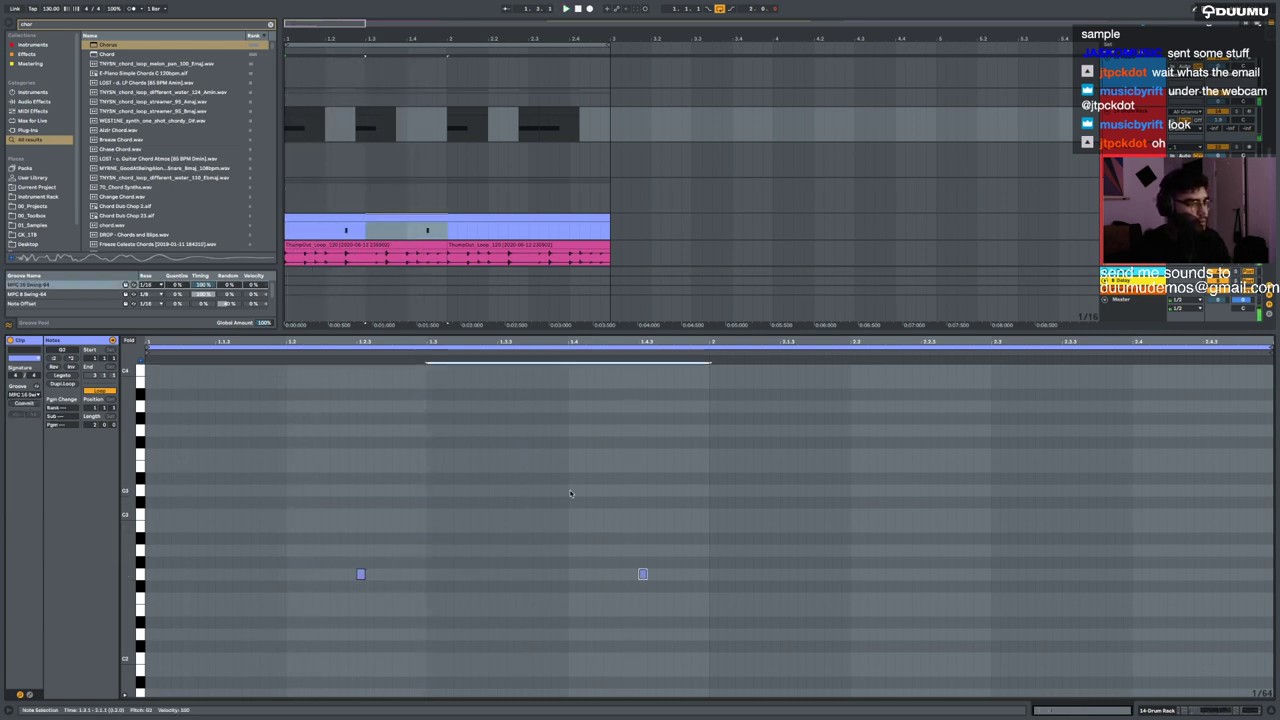
pyautogui.doubleClick(502, 575)
pyautogui.hotkey('shift', 'Up')
pyautogui.hotkey('shift', 'Up')
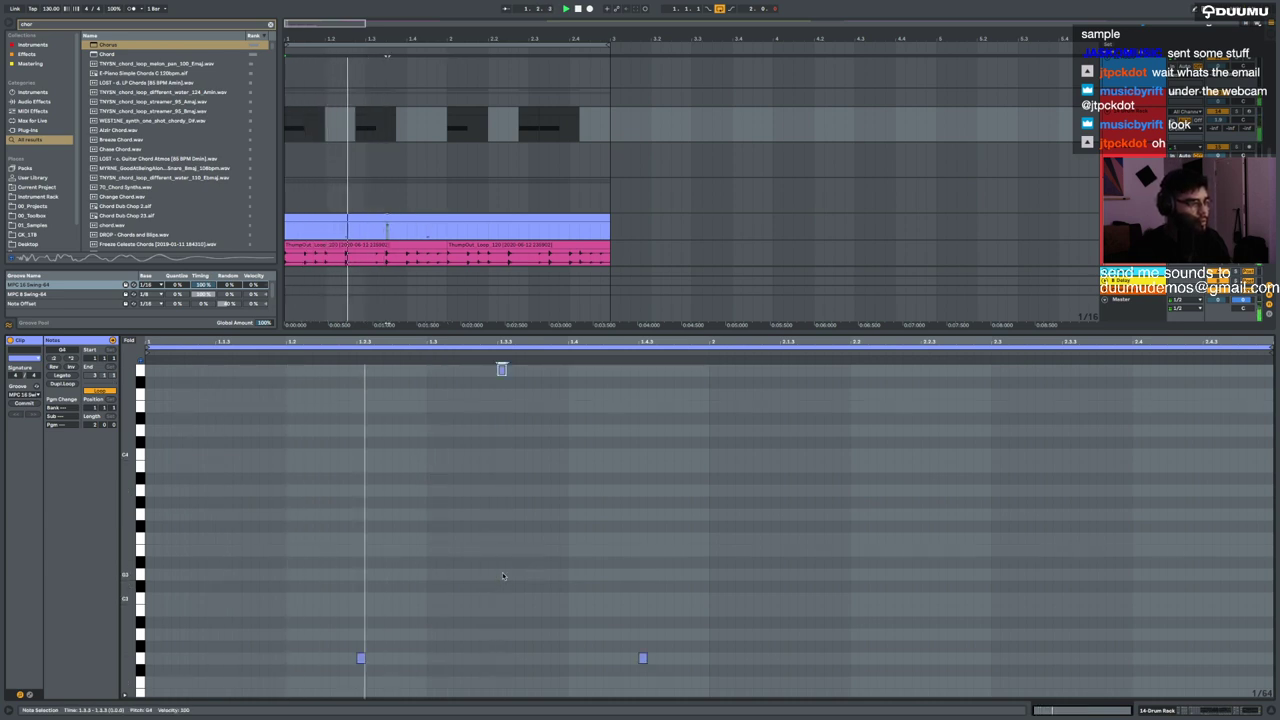
# - Add a C4 note at 1.3.4 in the Tough Kick clip and play the loop
pyautogui.press('space')
pyautogui.doubleClick(554, 453)
pyautogui.press('space')
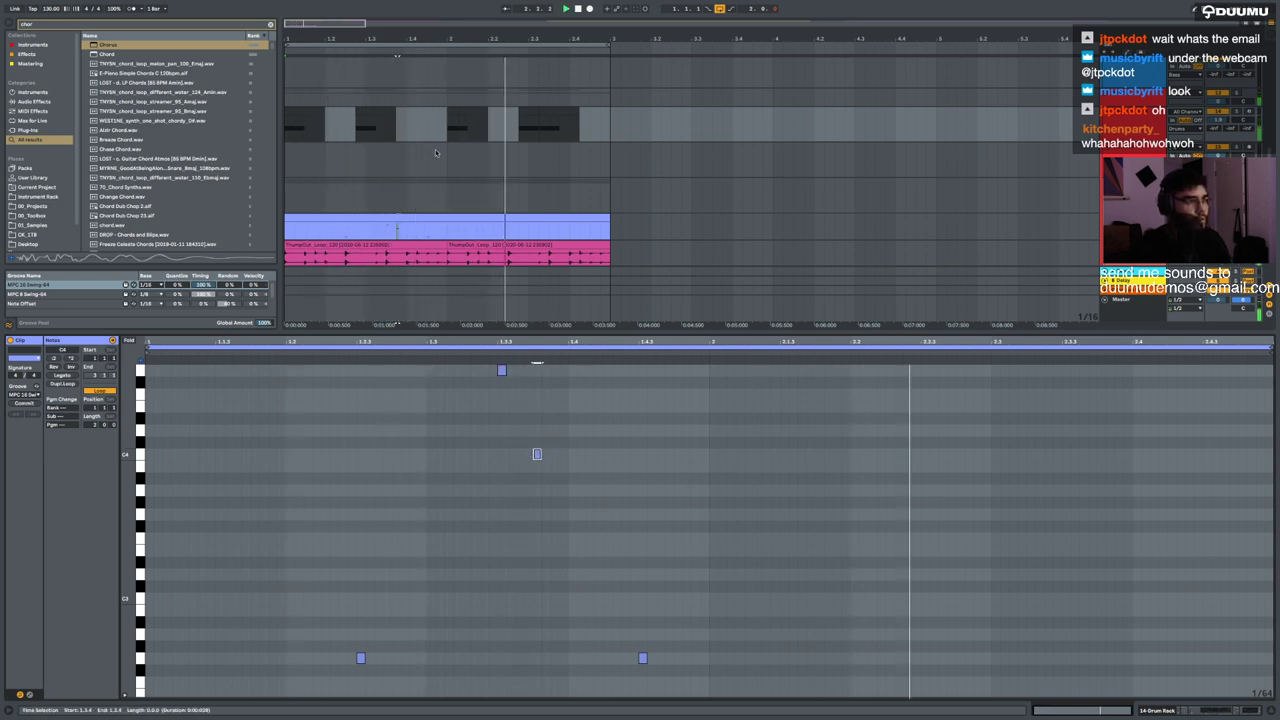
# - Show the Tough Kick track's Simpler controls and enable its pitch envelope with an amount of about +31 st and a short decay
pyautogui.moveTo(447, 232); pyautogui.dragTo(287, 233)
pyautogui.click(358, 229)
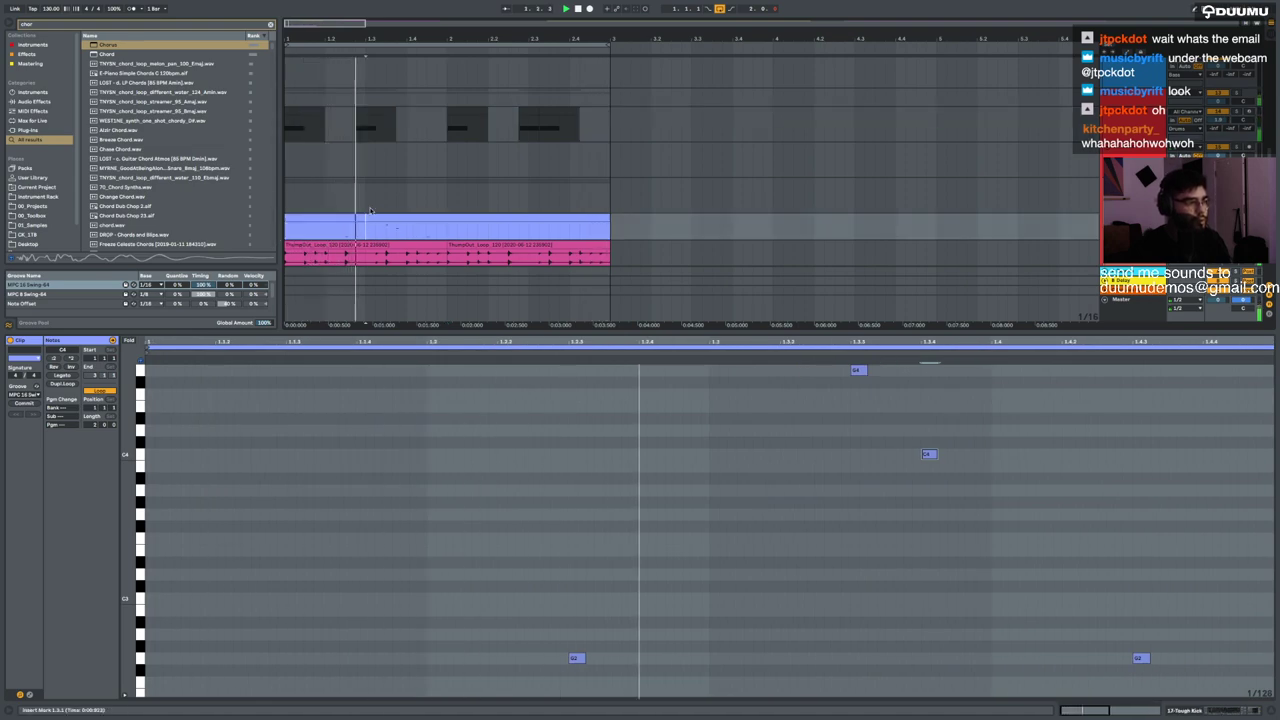
pyautogui.doubleClick(371, 216)
pyautogui.hotkey('shift', 'Tab')
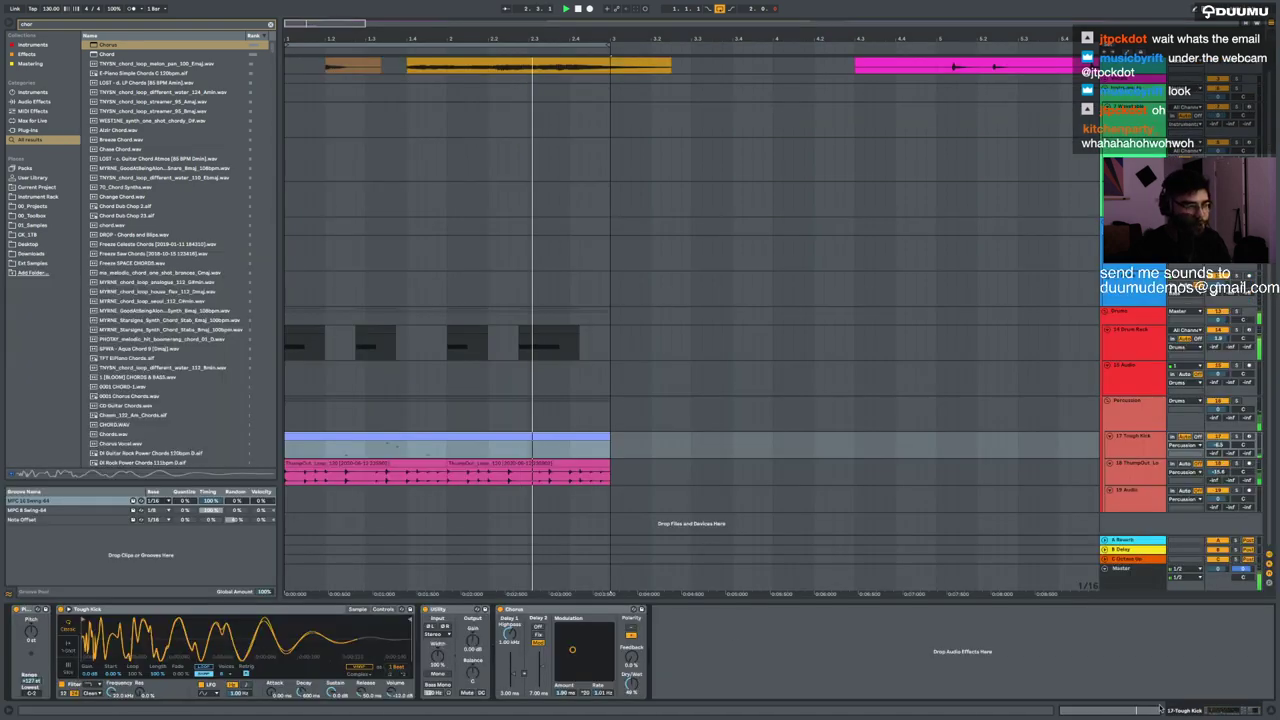
pyautogui.click(385, 610)
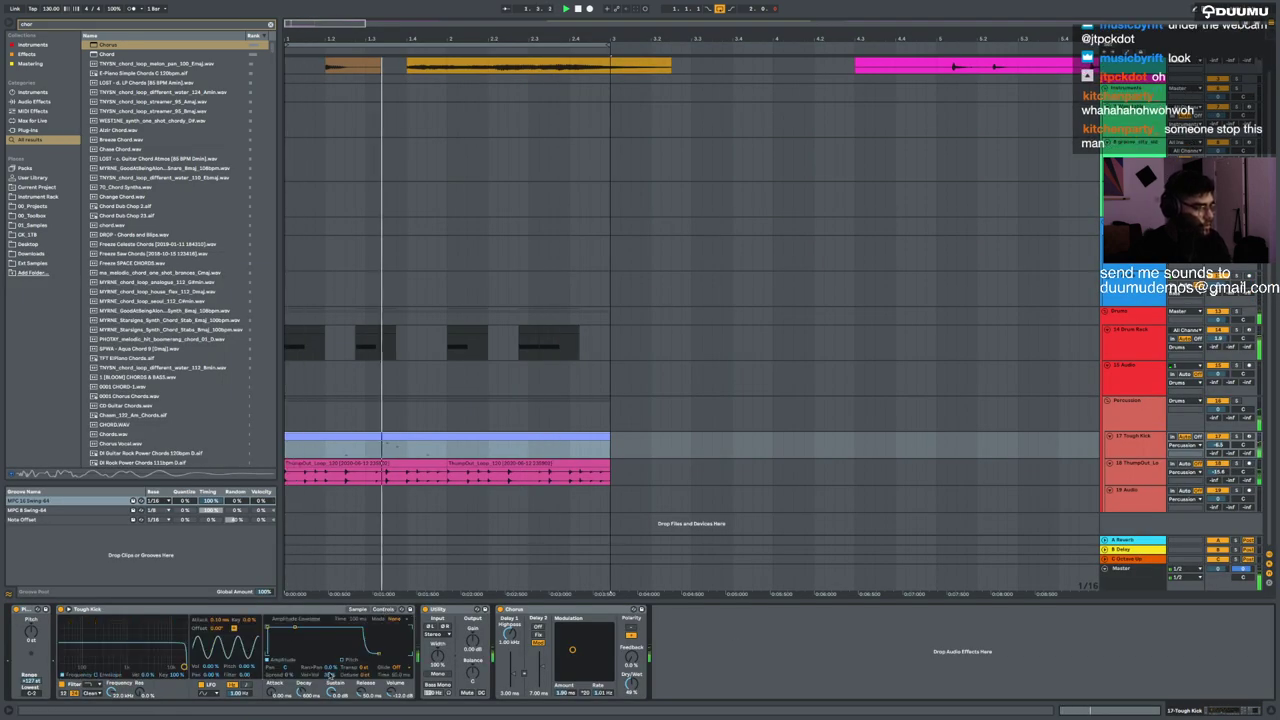
pyautogui.click(345, 661)
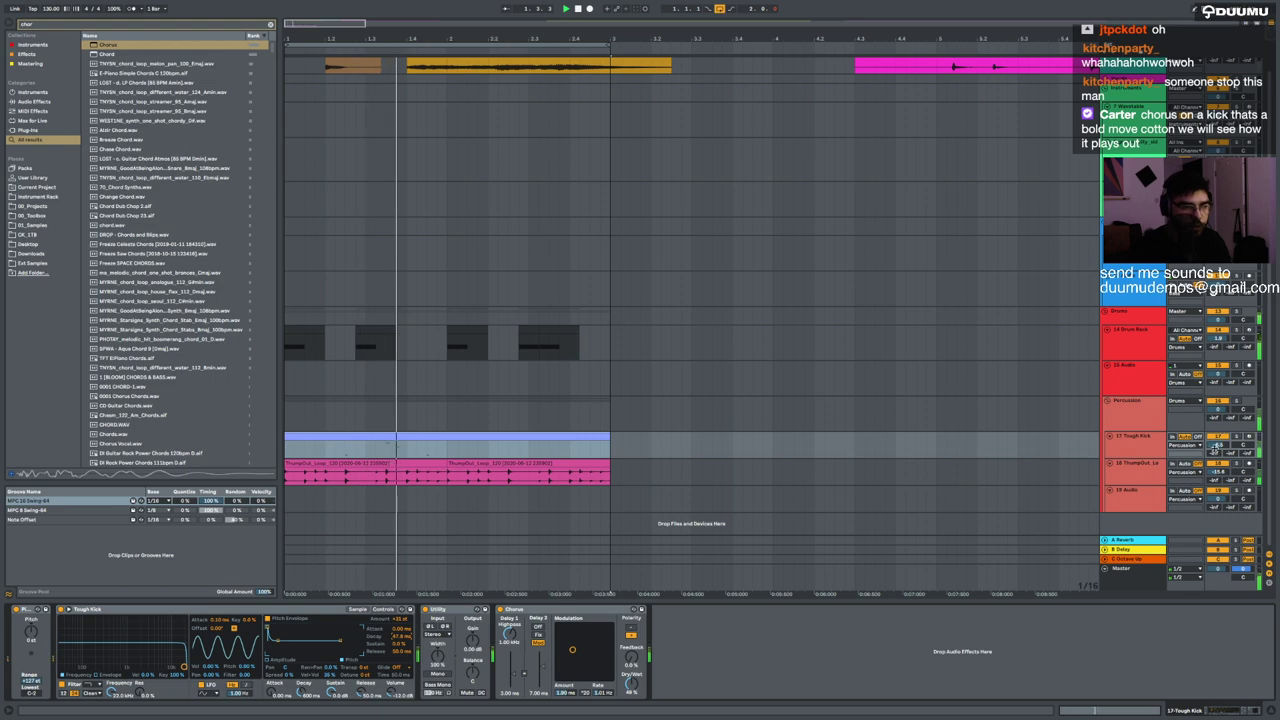
# - Transpose the two G2 notes in the Tough Kick clip up an octave to G3 and play the loop
pyautogui.hotkey('shift', 'Tab')
pyautogui.press('space')
pyautogui.click(139, 658)
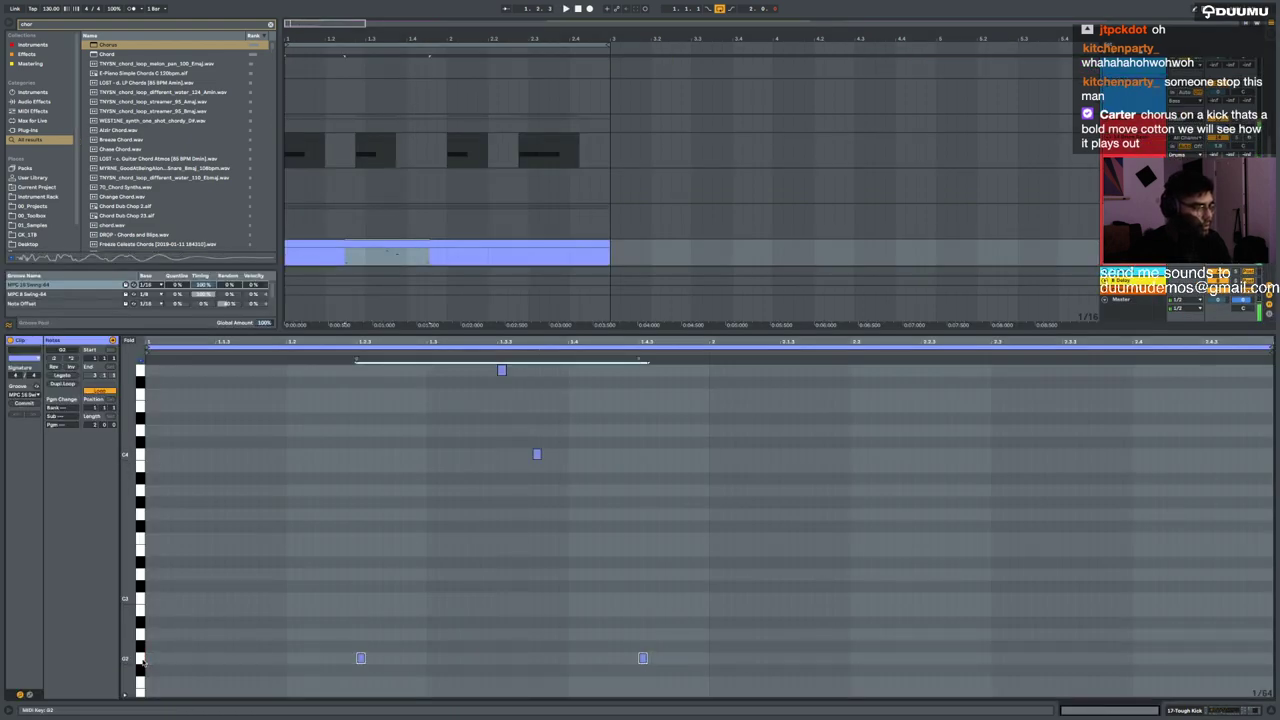
pyautogui.press('space')
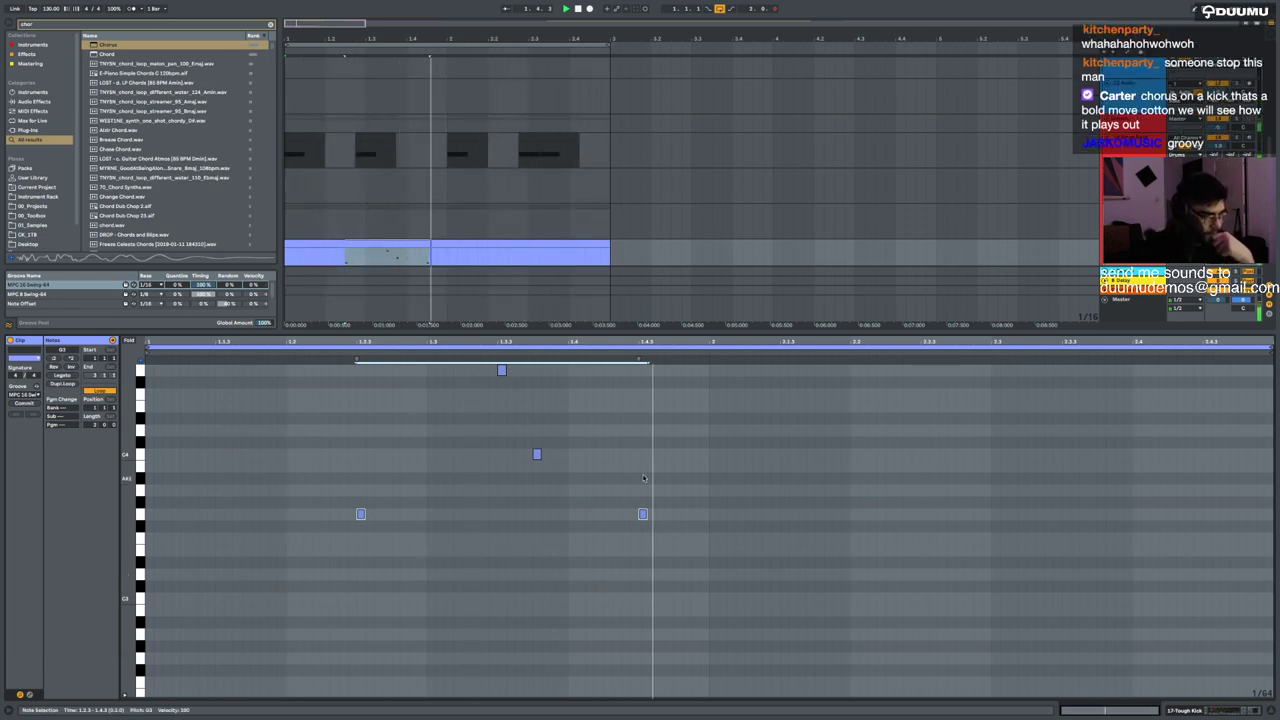
# - Show the Tough Kick track's devices and set the Simpler's pitch envelope amount to about +19 st while listening
pyautogui.hotkey('shift', 'Tab')
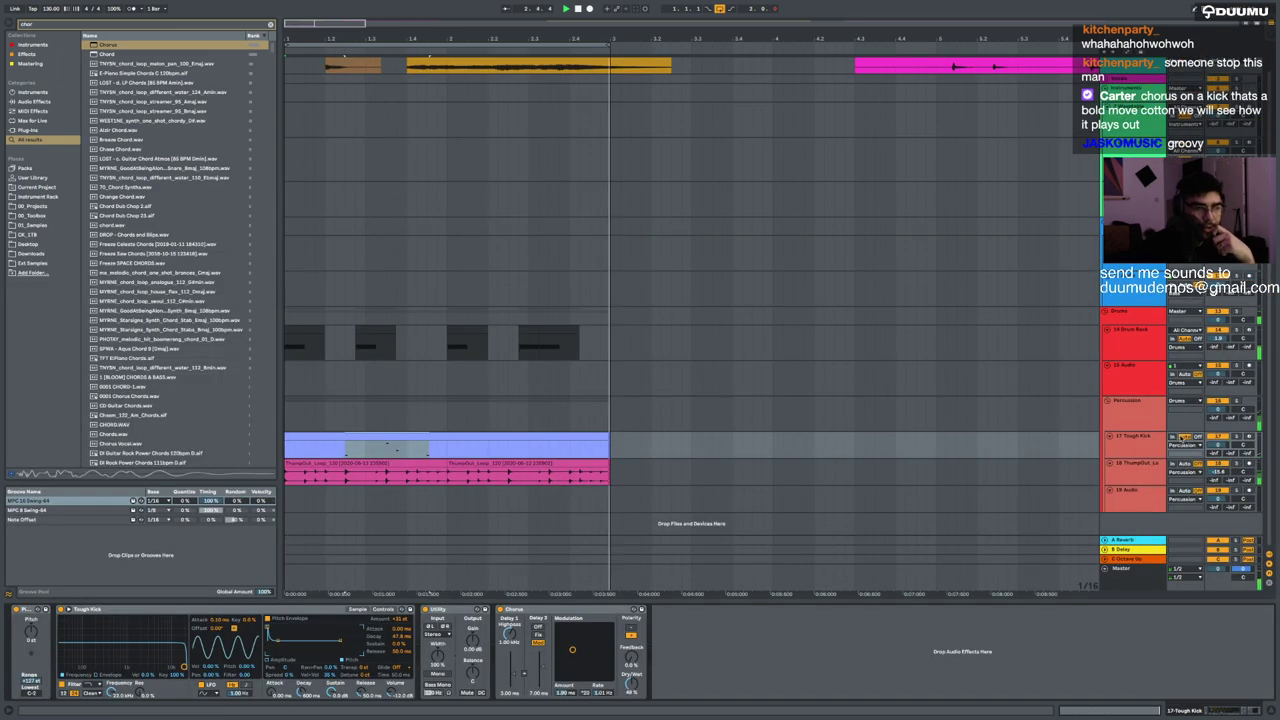
pyautogui.click(1134, 438)
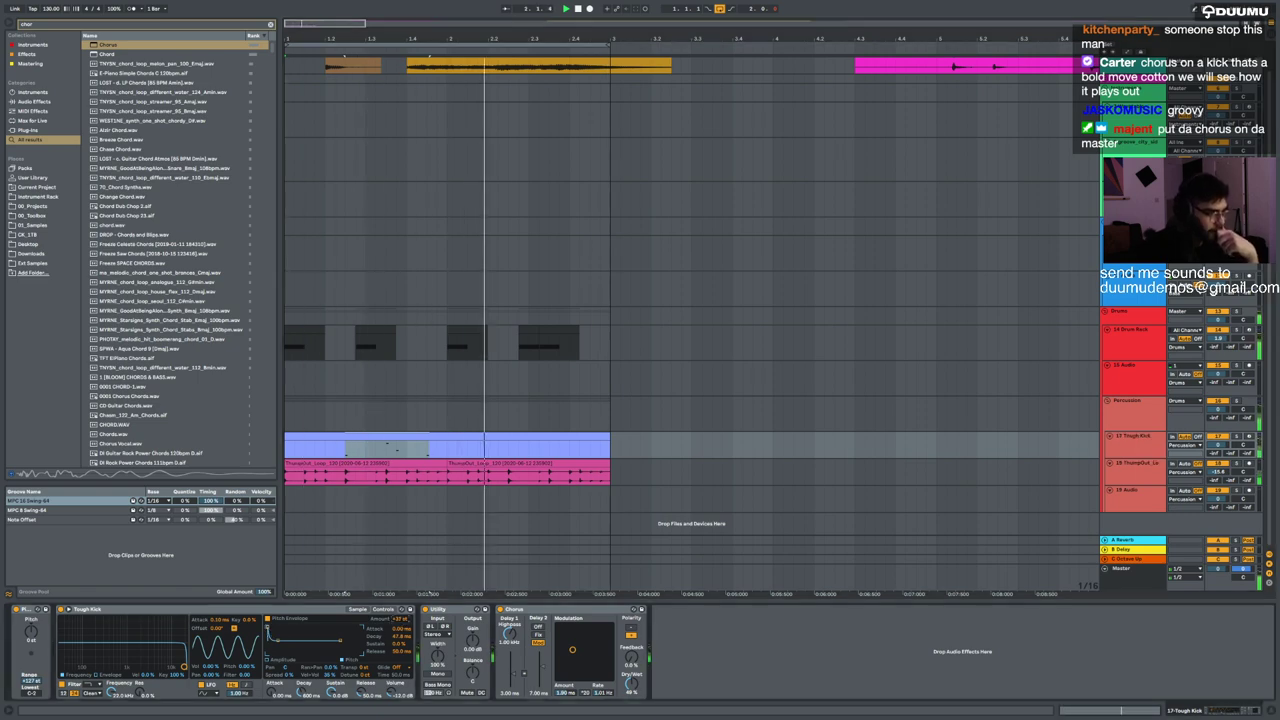
pyautogui.scroll(2, 469, 360)
pyautogui.scroll(1, 469, 357)
pyautogui.scroll(-5, 469, 356)
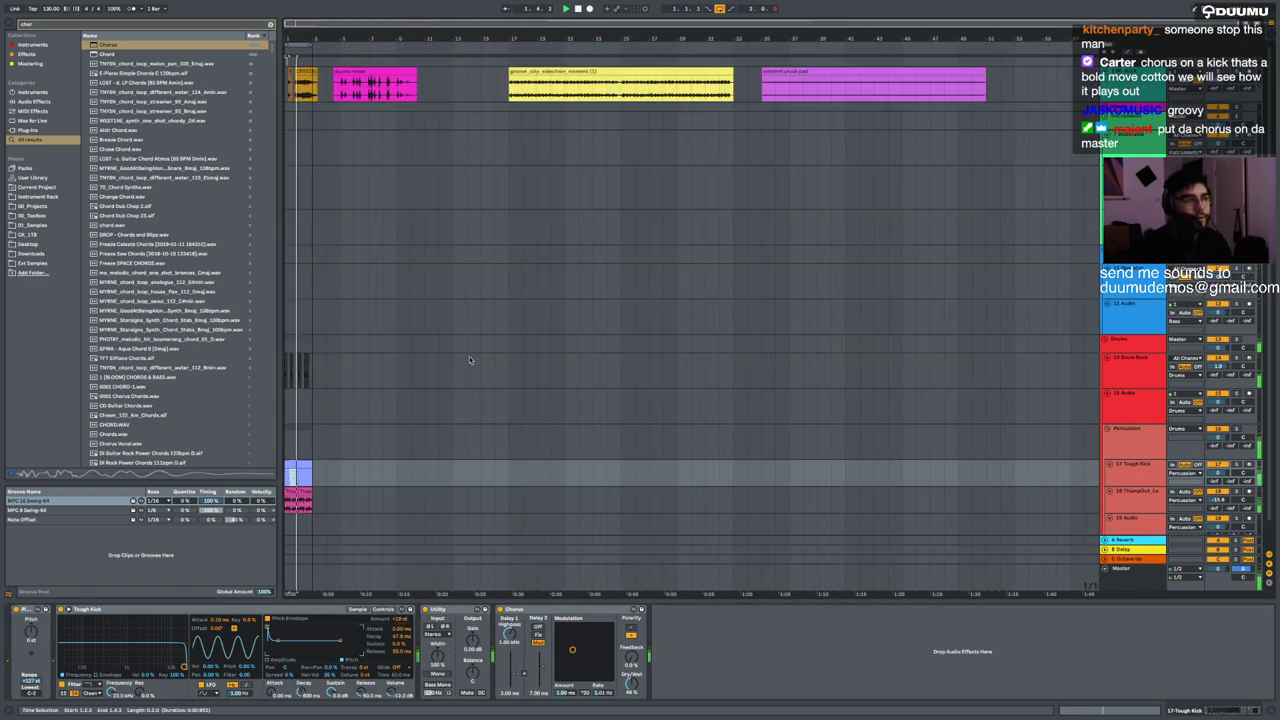
# - Move the ambient pluck pad clip to bar 1 on the lower audio track, play it and show its sample settings
pyautogui.click(790, 72)
pyautogui.moveTo(795, 80); pyautogui.dragTo(307, 251)
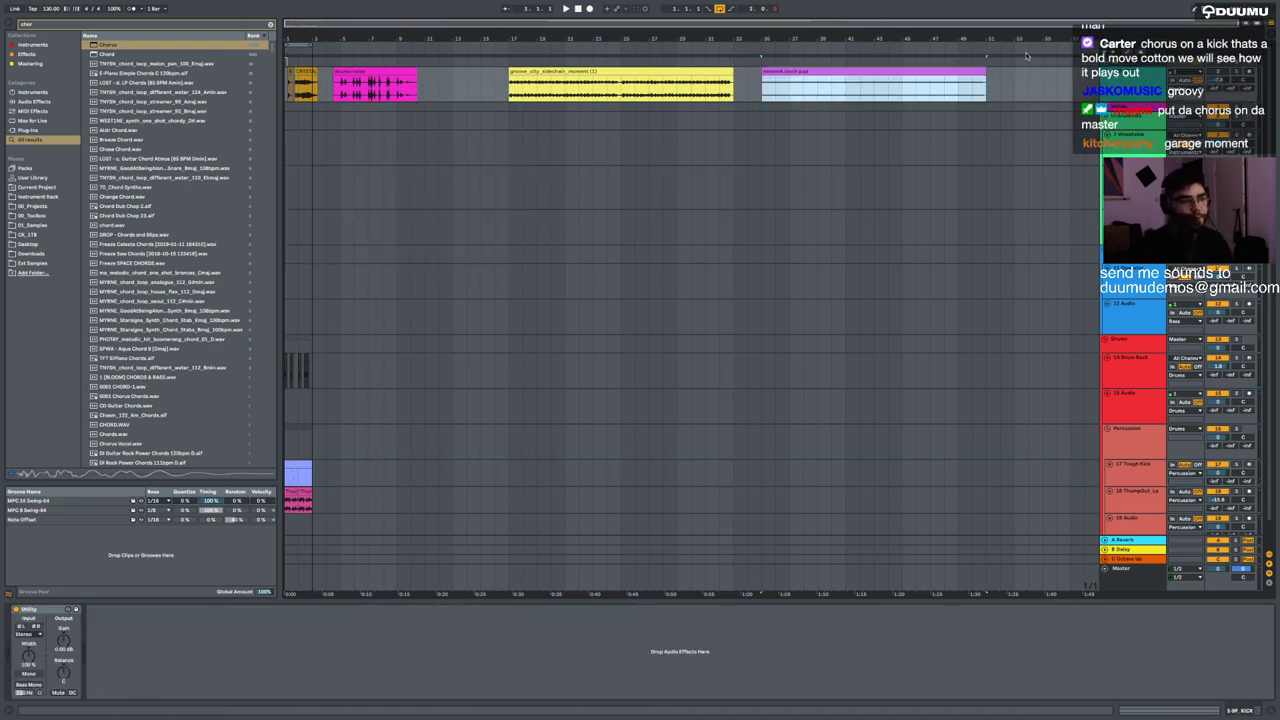
pyautogui.moveTo(849, 74); pyautogui.dragTo(364, 228)
pyautogui.scroll(5, 364, 226)
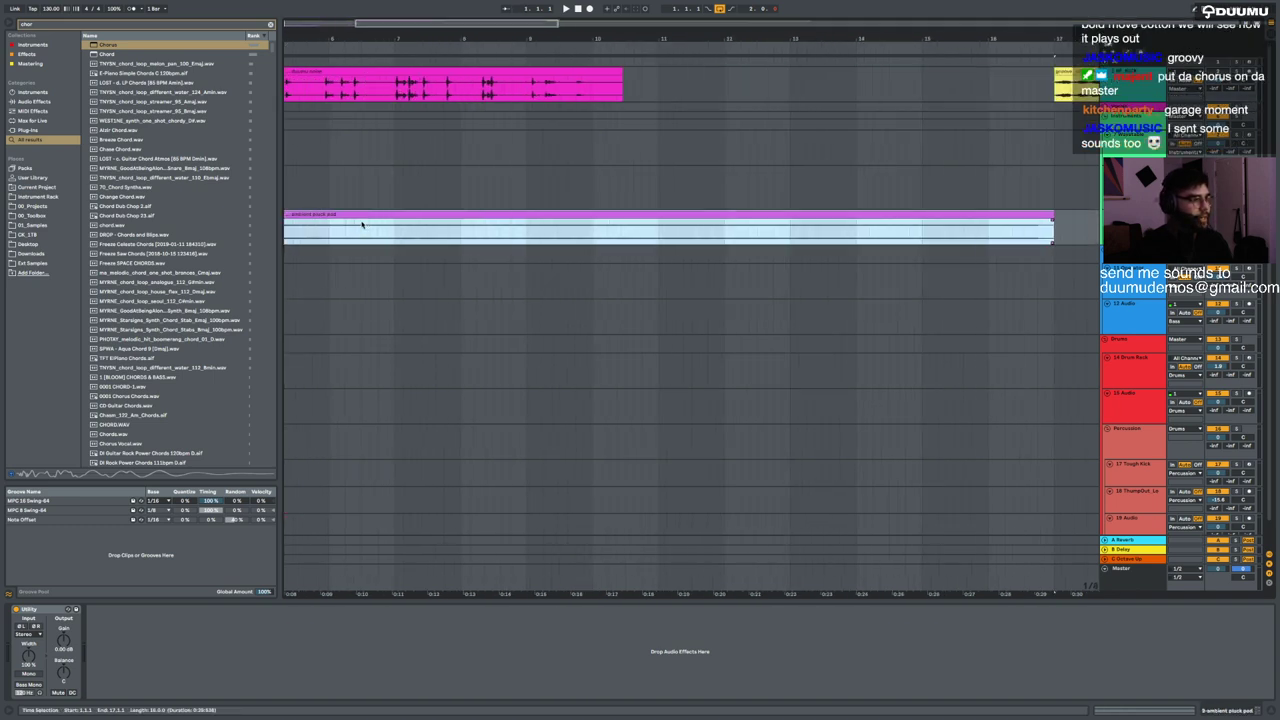
pyautogui.hscroll(-5, 364, 226)
pyautogui.press('space')
pyautogui.doubleClick(341, 212)
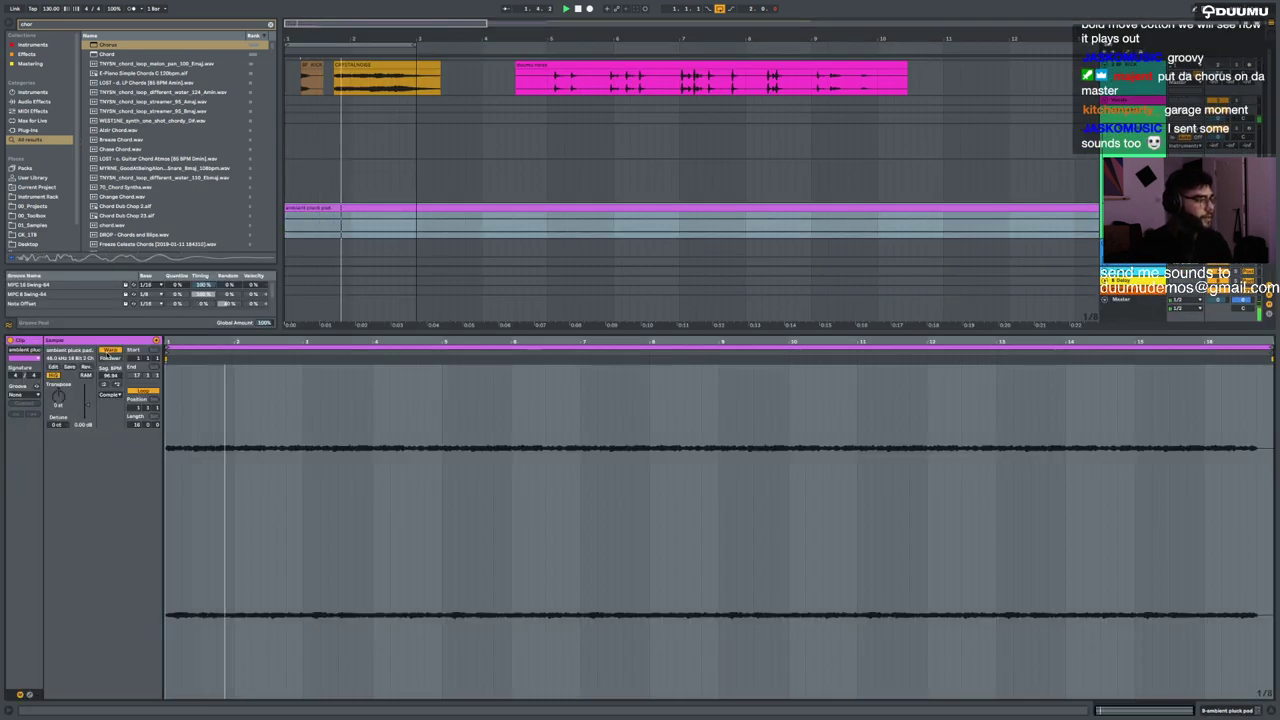
# - Turn off warping for the ambient pluck pad clip, split it at bar 7 and reverse the opening part
pyautogui.click(110, 350)
pyautogui.scroll(-5, 486, 183)
pyautogui.click(367, 218)
pyautogui.press('super+e')
pyautogui.click(340, 207)
pyautogui.press('r')
# - Split the reversed pad at bar 2 and stretch its first bar out to bar 7
pyautogui.scroll(5, 326, 220)
pyautogui.click(355, 219)
pyautogui.press('super+e')
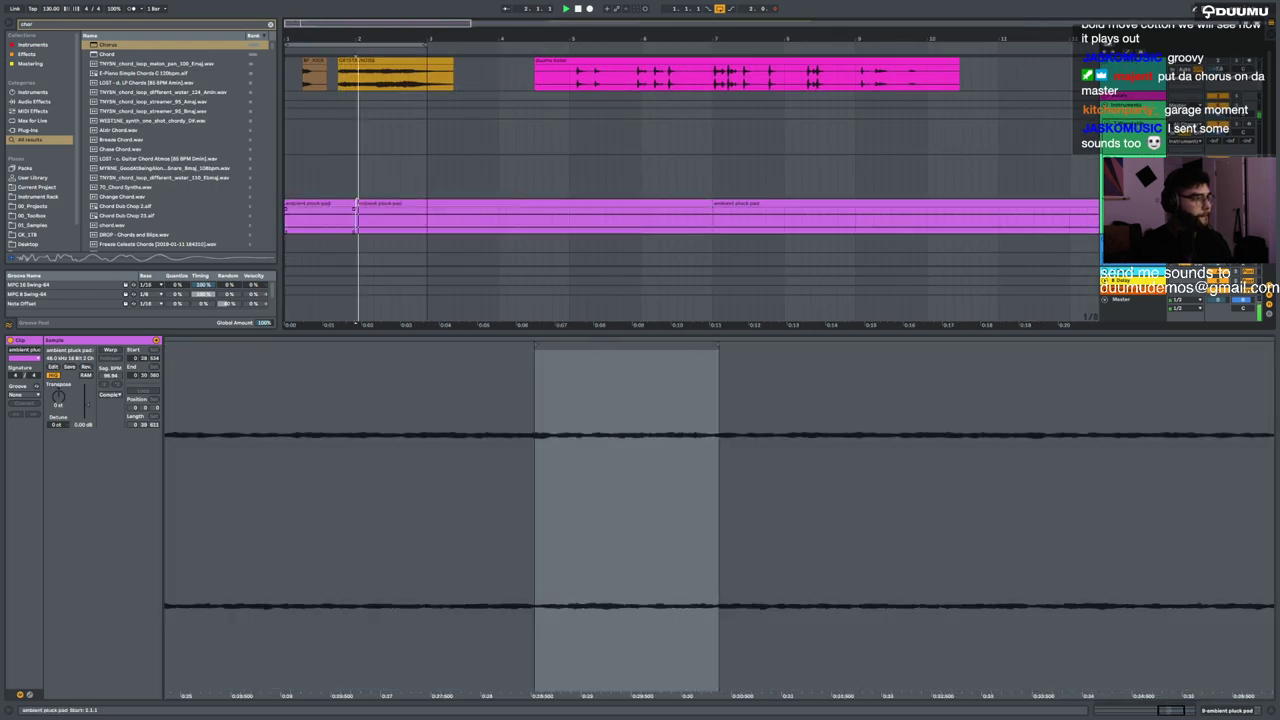
pyautogui.click(352, 204)
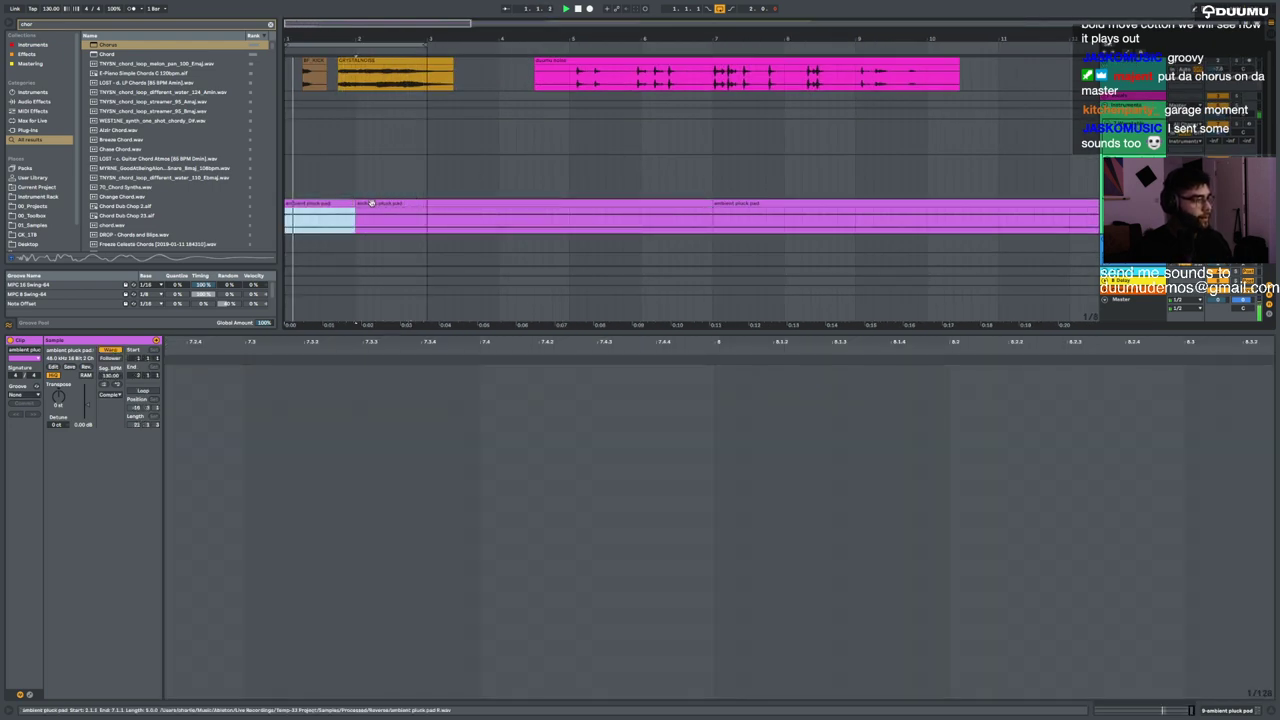
pyautogui.moveTo(352, 208); pyautogui.dragTo(711, 212)
# - Transpose the stretched pad clip by -4 st and set its warp mode to Texture
pyautogui.moveTo(58, 396); pyautogui.dragTo(58, 401)
pyautogui.click(110, 395)
pyautogui.click(112, 416)
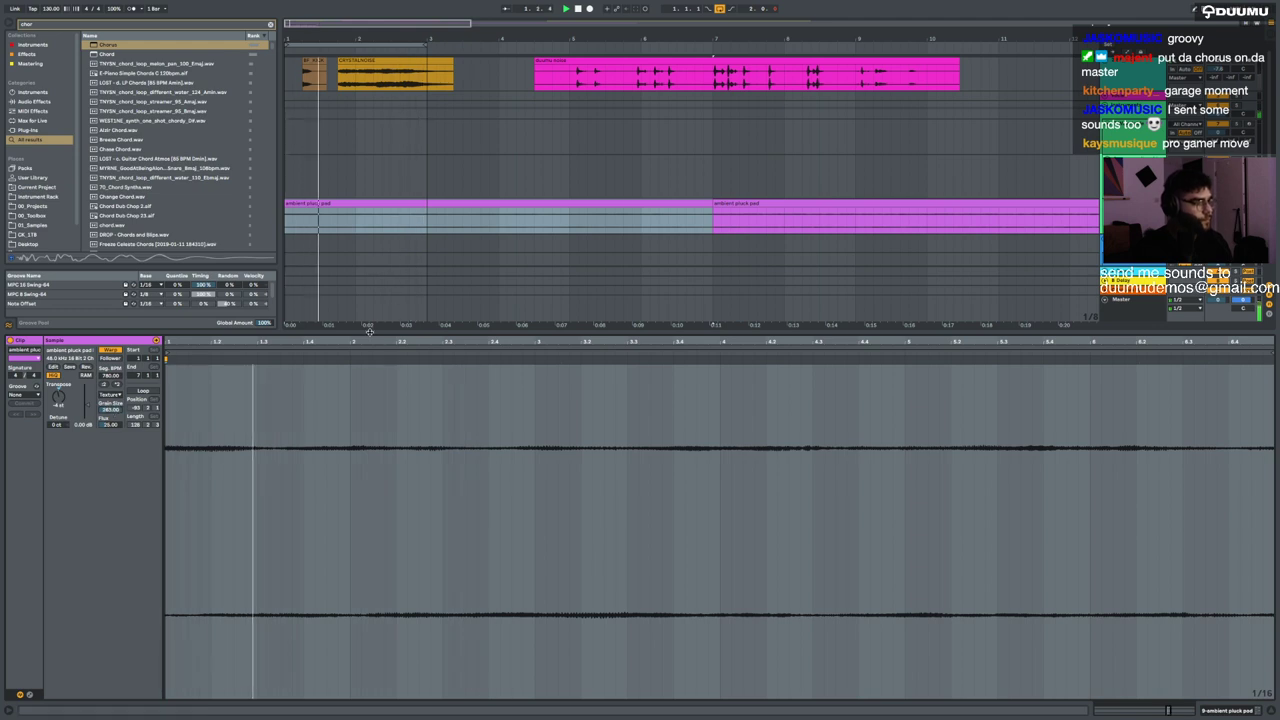
# - Duplicate the first two bars of the whole Drums group into bars 3 and 4
pyautogui.press('alt+super+l')
pyautogui.moveTo(428, 345); pyautogui.dragTo(288, 370)
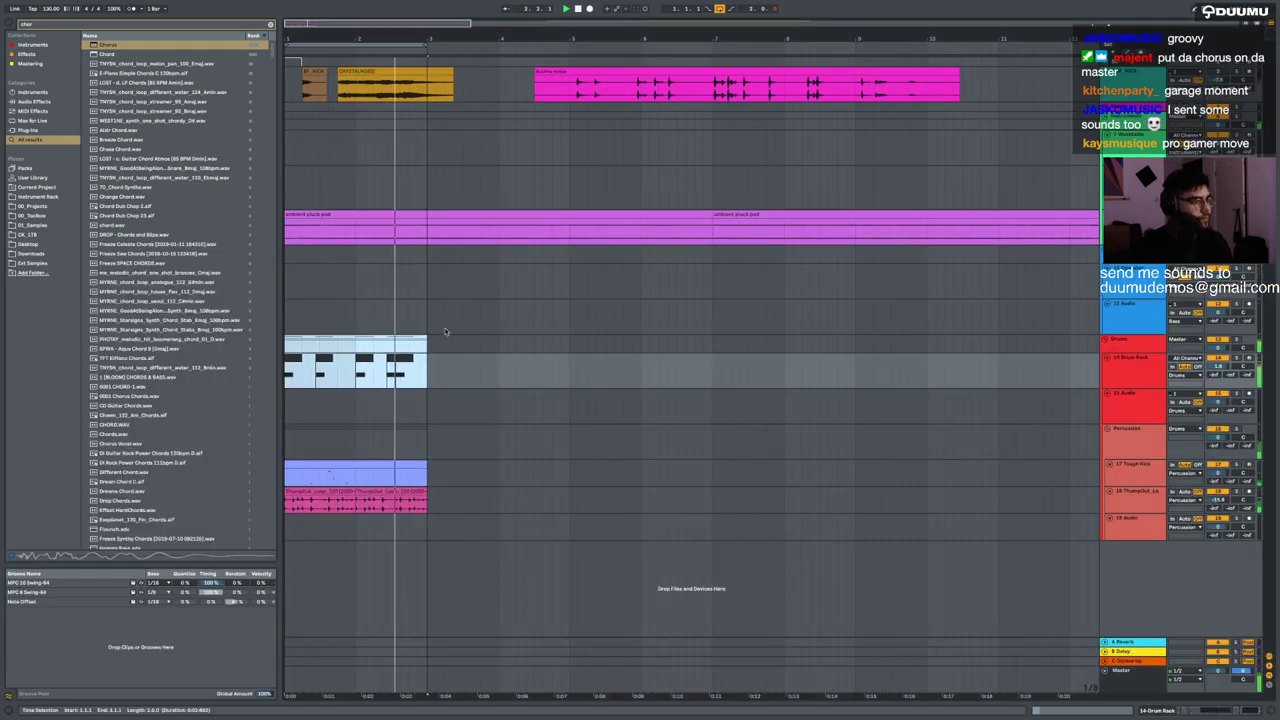
pyautogui.press('super+d')
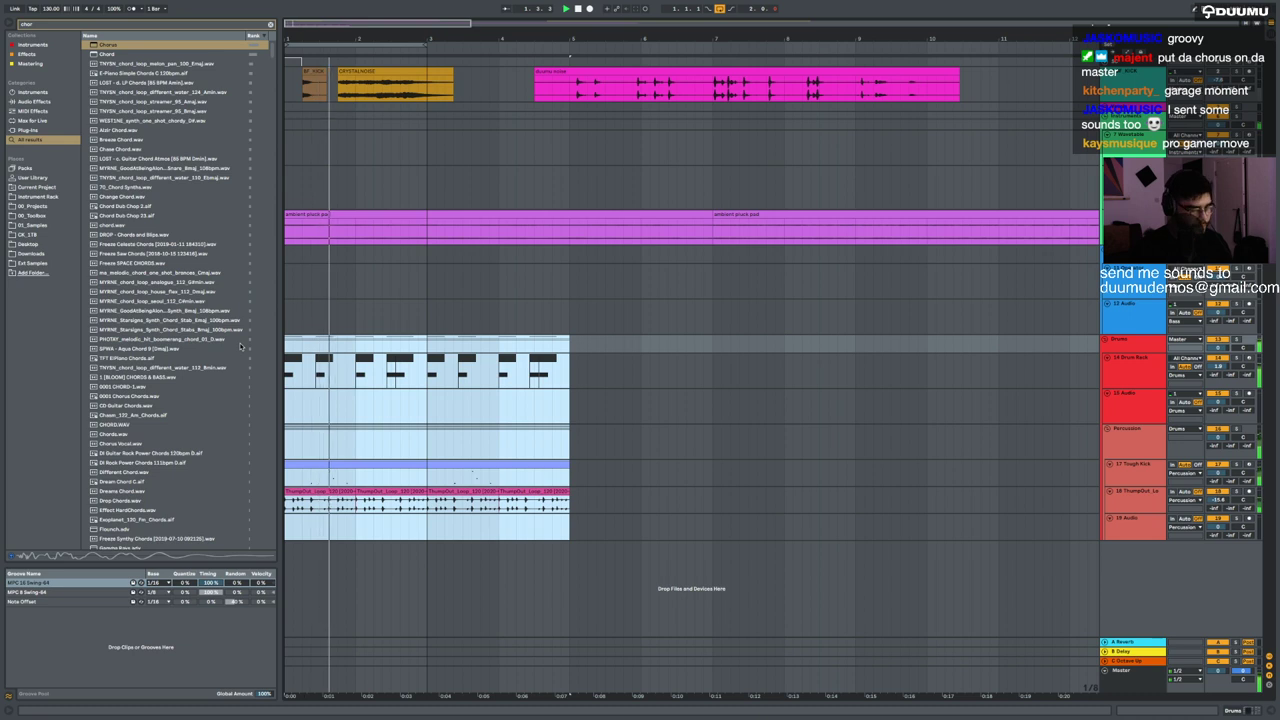
# - Split the stretched pad clip at bar 5 and delete all pad material after that point
pyautogui.click(609, 216)
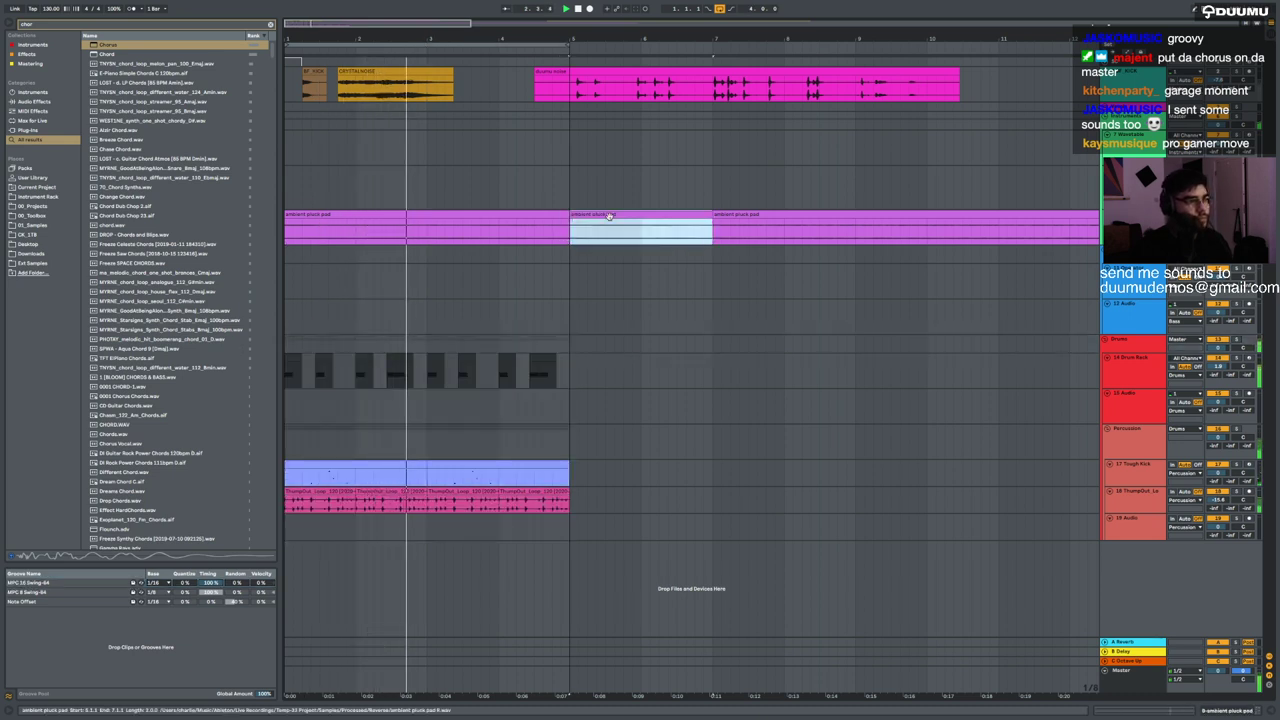
pyautogui.press('w')
pyautogui.keyDown('shift'); pyautogui.click(567, 216); pyautogui.keyUp('shift')
pyautogui.press('Delete')
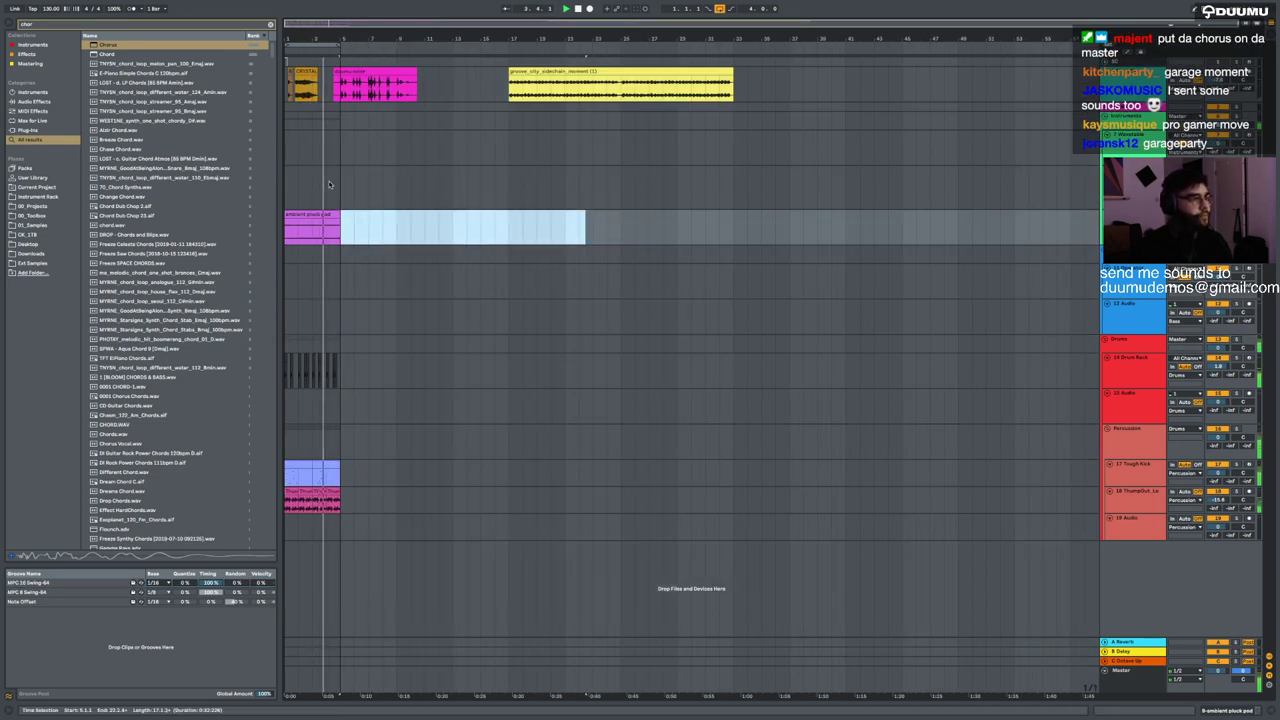
pyautogui.press('Delete')
# - Create a temporary MIDI clip on the Wavetable track at bar 25, audition piano keys and delete the clip
pyautogui.doubleClick(337, 196)
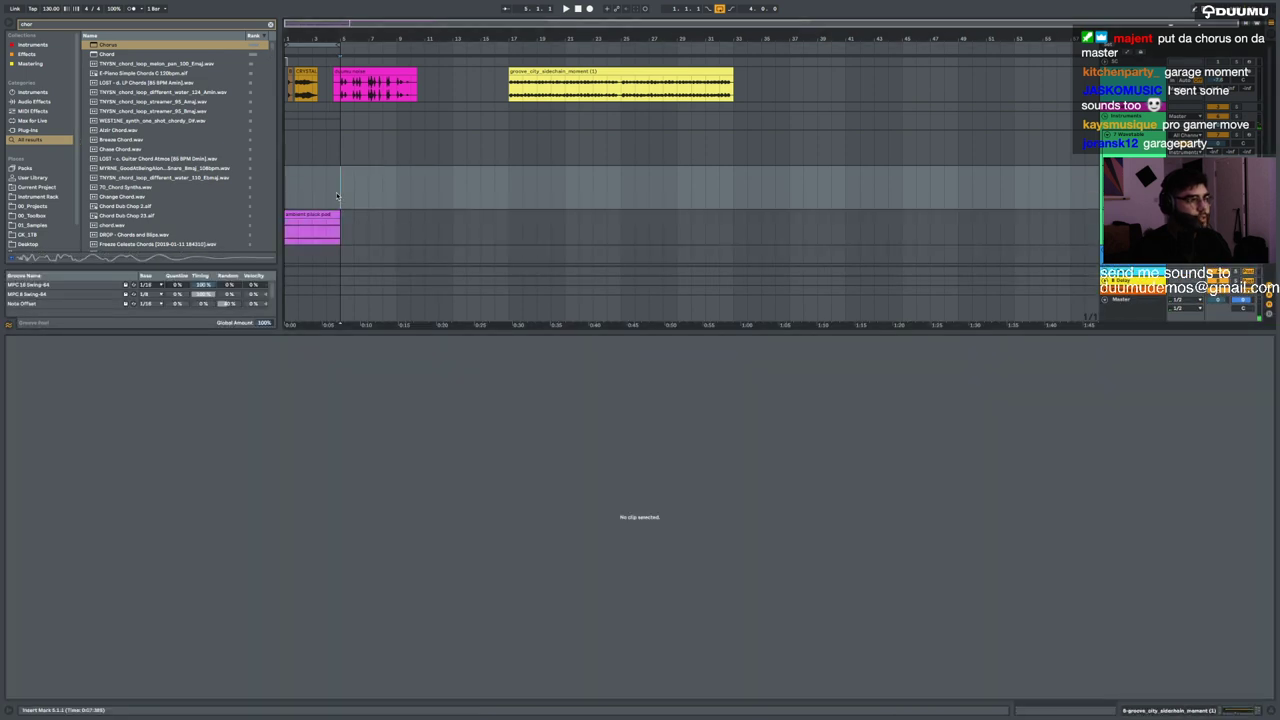
pyautogui.moveTo(719, 148); pyautogui.dragTo(621, 150)
pyautogui.hotkey('ctrl', 'shift', 'm')
pyautogui.click(140, 516)
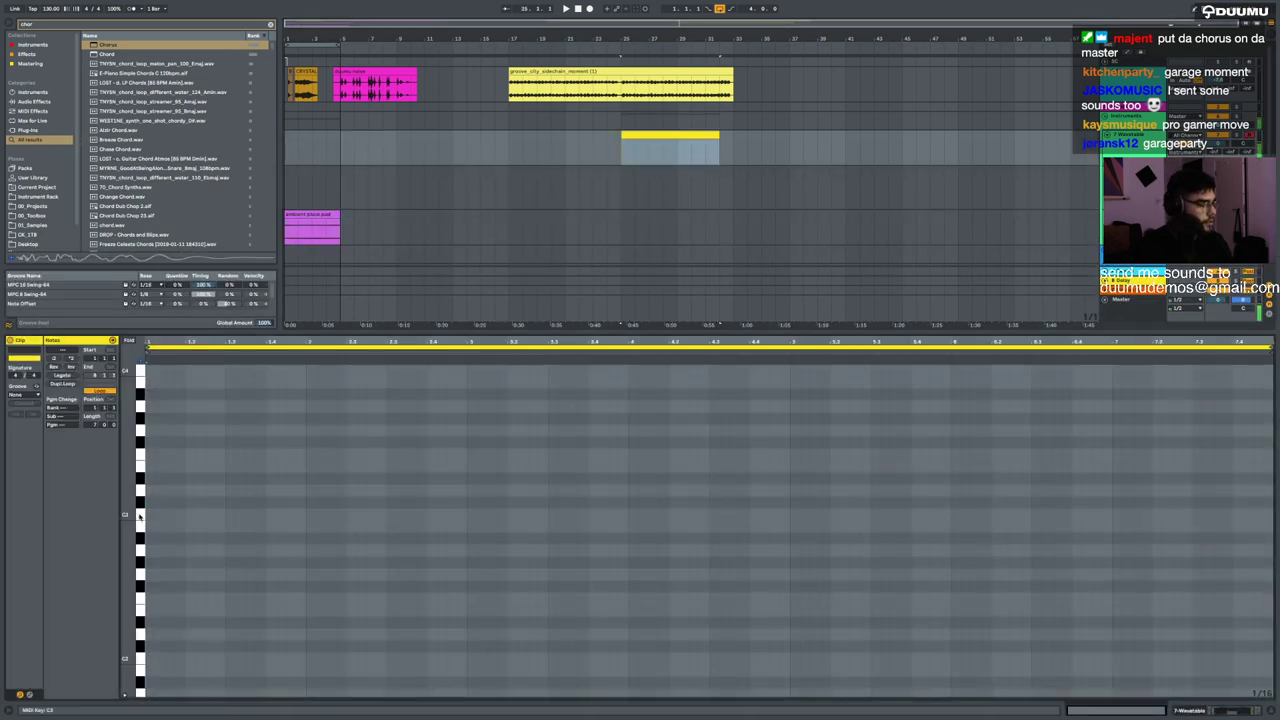
pyautogui.click(651, 136)
pyautogui.press('Delete')
# - Listen to the groove_city_sidechain_moment clip from bar 17
pyautogui.click(543, 72)
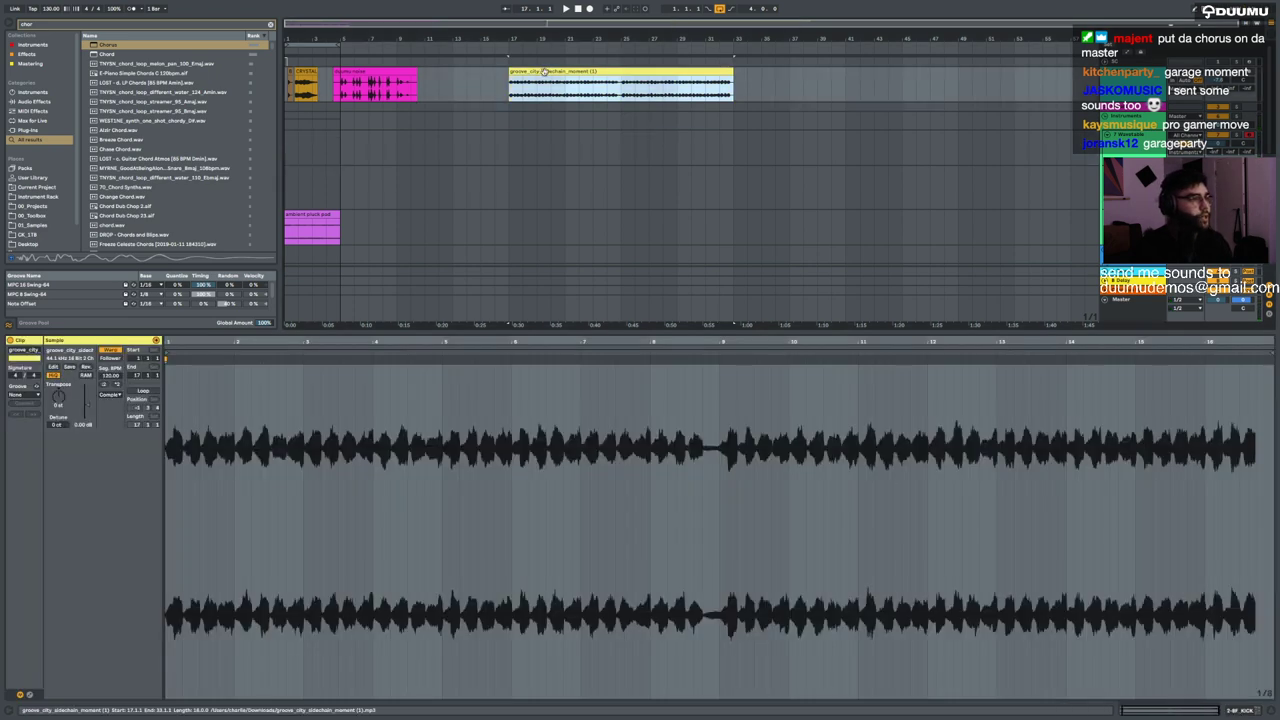
pyautogui.click(1216, 64)
pyautogui.press('space')
pyautogui.press('space')
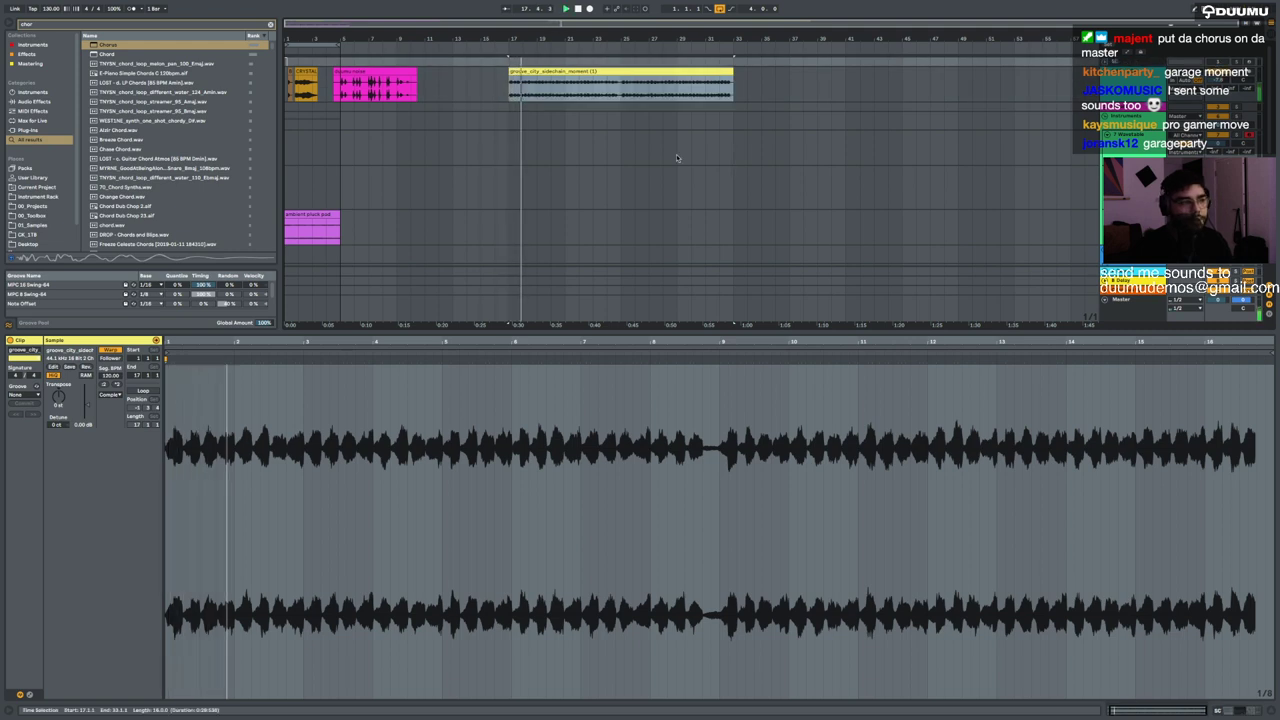
pyautogui.press('space')
# - Audition reference keys in a temporary Wavetable MIDI clip at bar 33 and delete the clip
pyautogui.moveTo(736, 150); pyautogui.dragTo(841, 146)
pyautogui.hotkey('ctrl', 'shift', 'm')
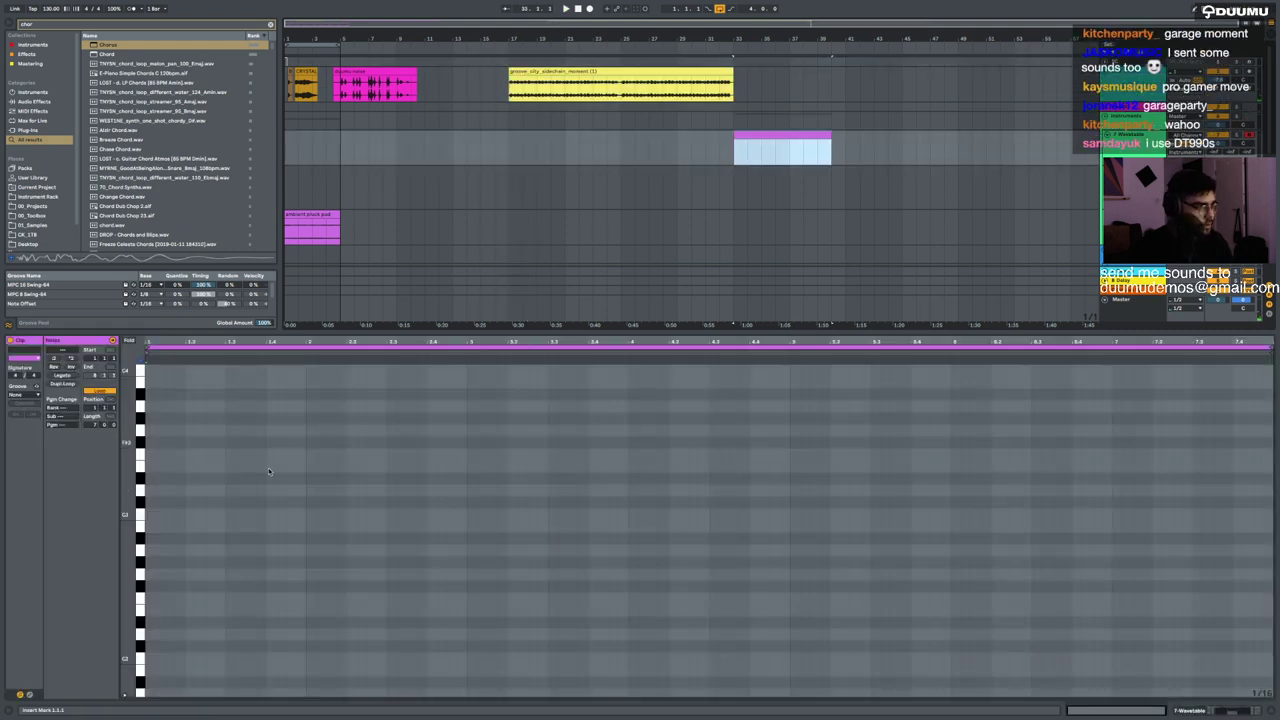
pyautogui.click(141, 500)
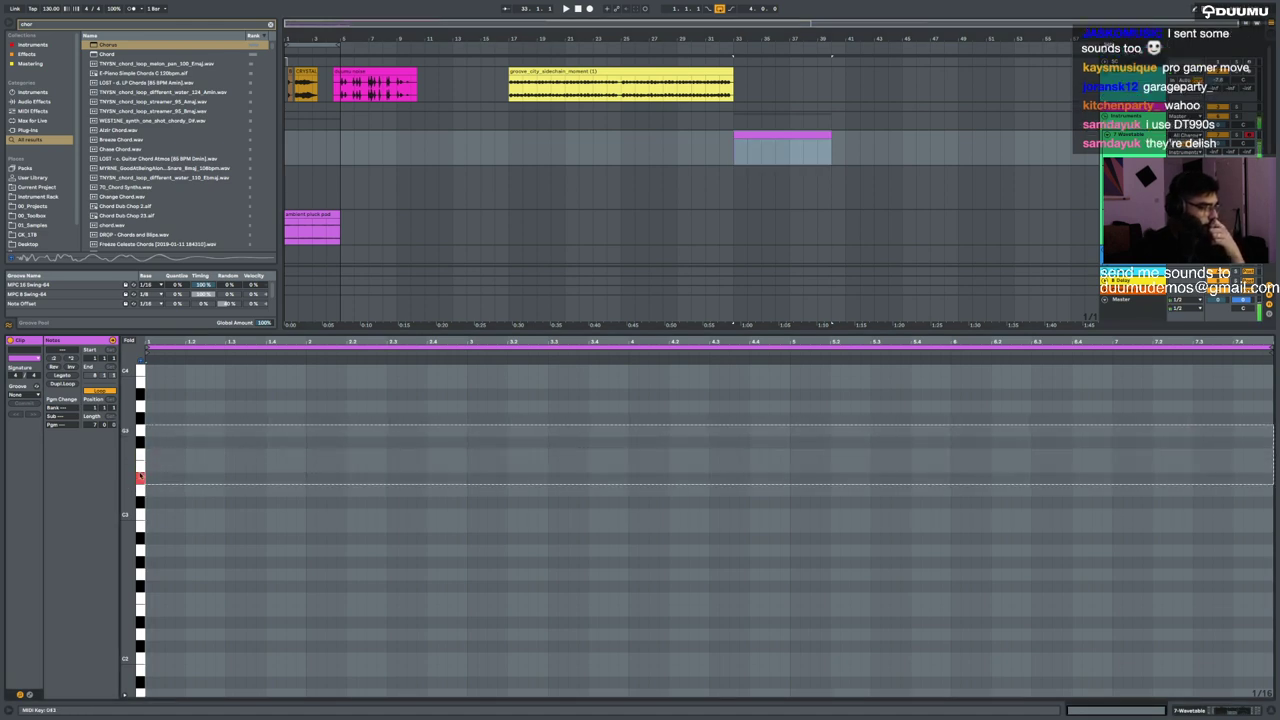
pyautogui.click(822, 136)
pyautogui.press('Delete')
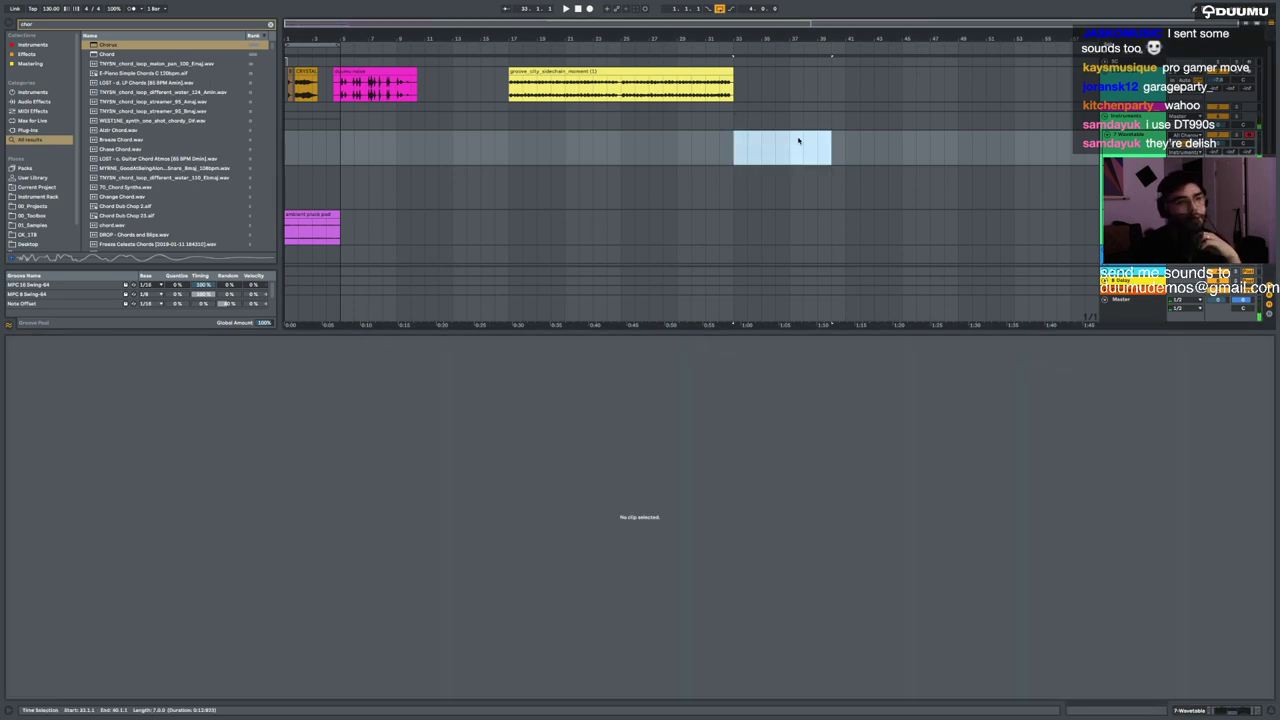
# - Switch the groove_city_sidechain_moment Simpler to Slice mode and raise its slicing sensitivity to about 70%
pyautogui.click(789, 187)
pyautogui.click(1157, 711)
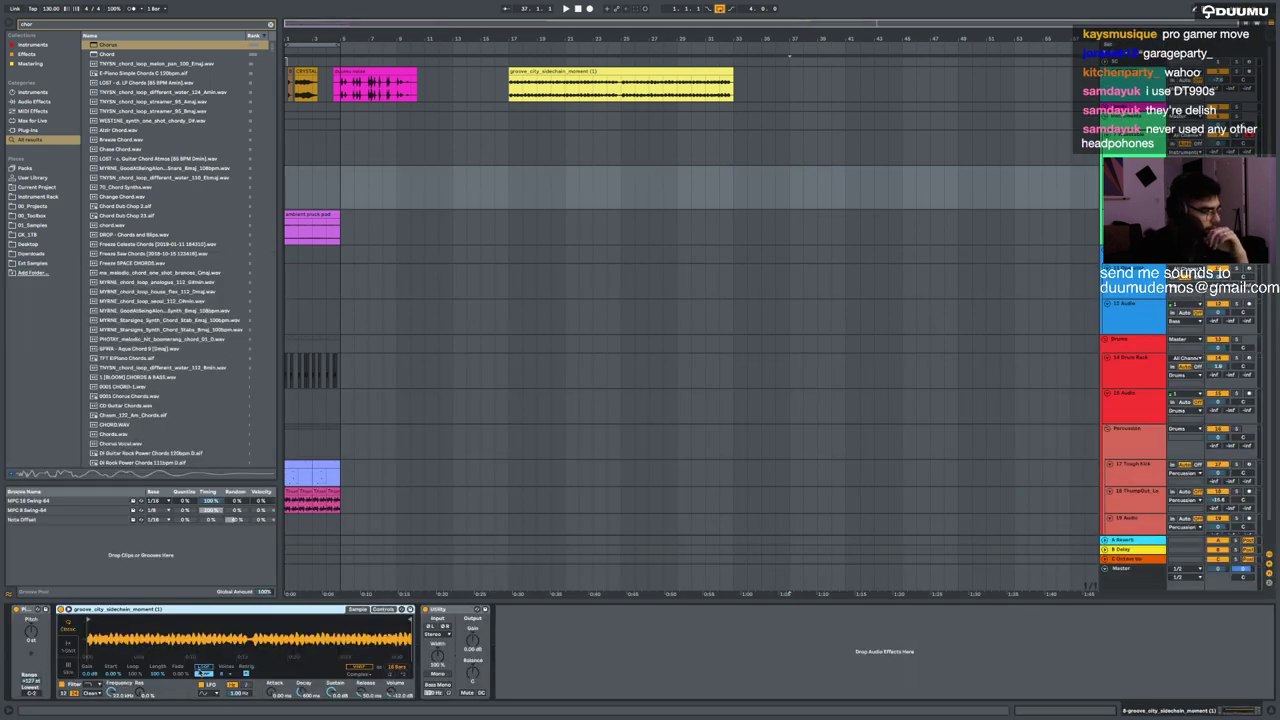
pyautogui.click(67, 661)
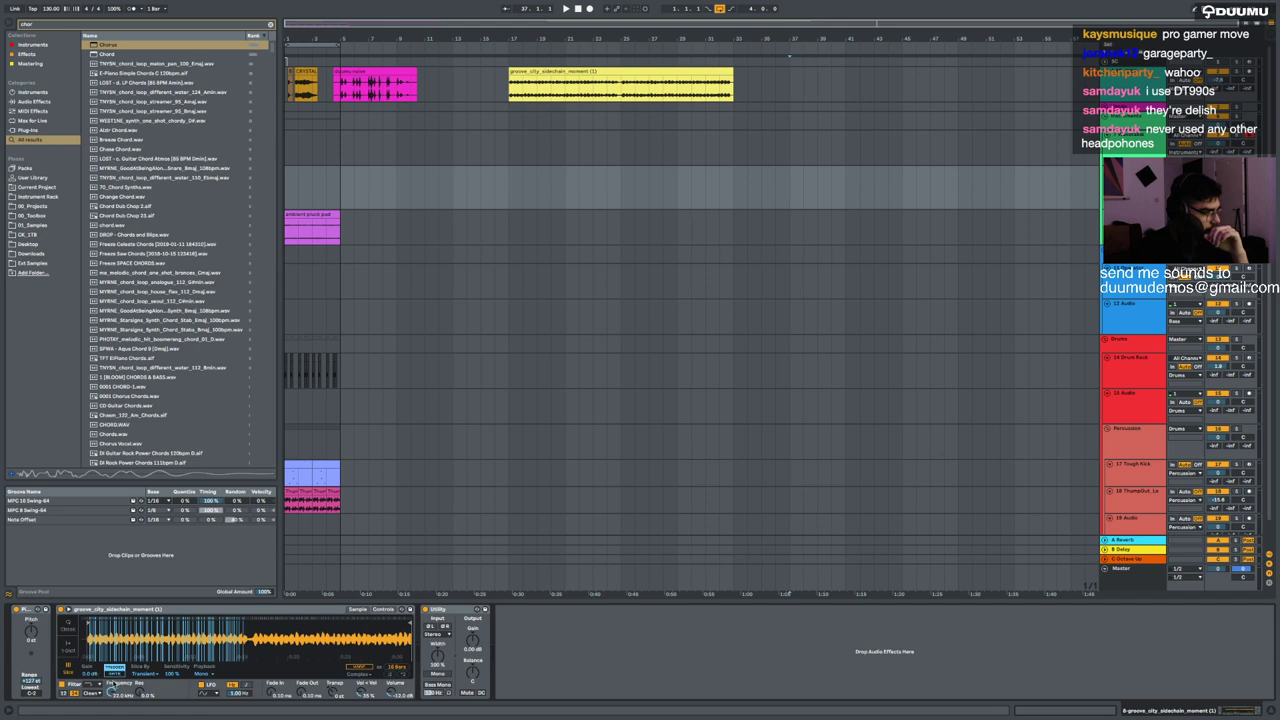
pyautogui.moveTo(171, 673)
pyautogui.mouseDown()
pyautogui.moveTo(171, 700)
pyautogui.moveTo(171, 660)
pyautogui.mouseUp()
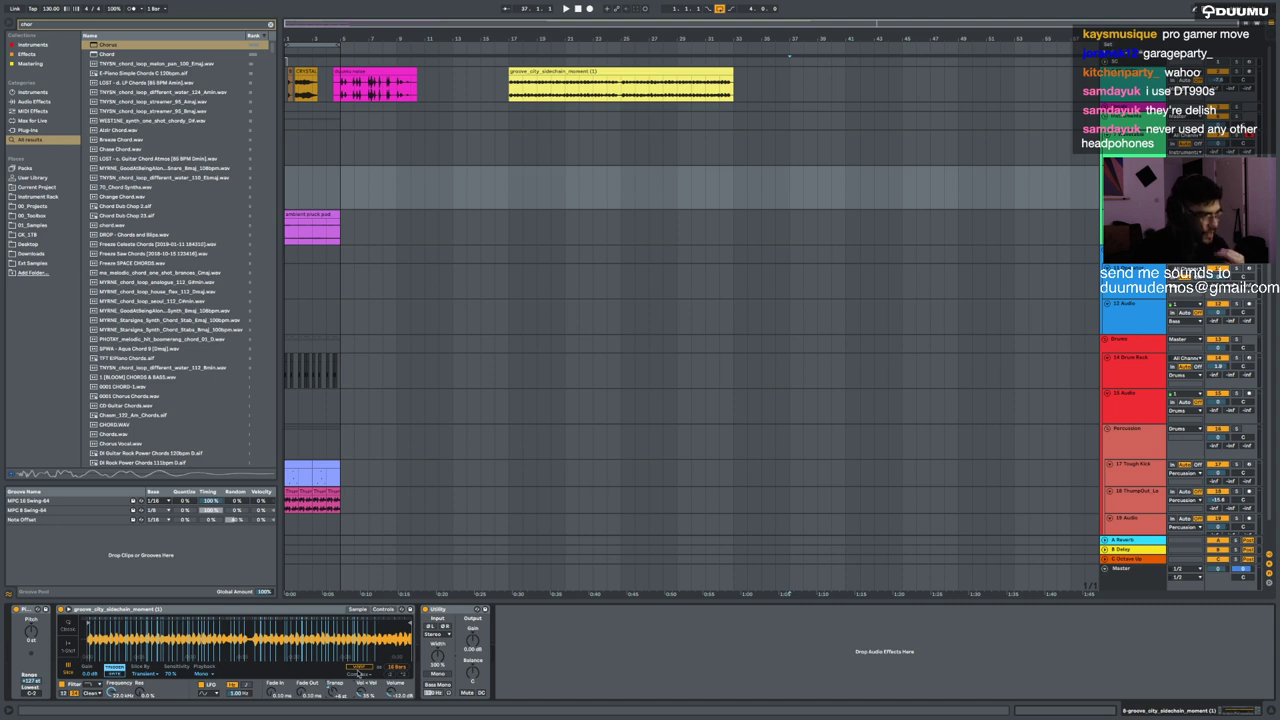
# - Create an empty four-bar MIDI clip from bar 1 on the groove_city_sidechain_moment track
pyautogui.scroll(5, 396, 228)
pyautogui.hscroll(-5, 396, 228)
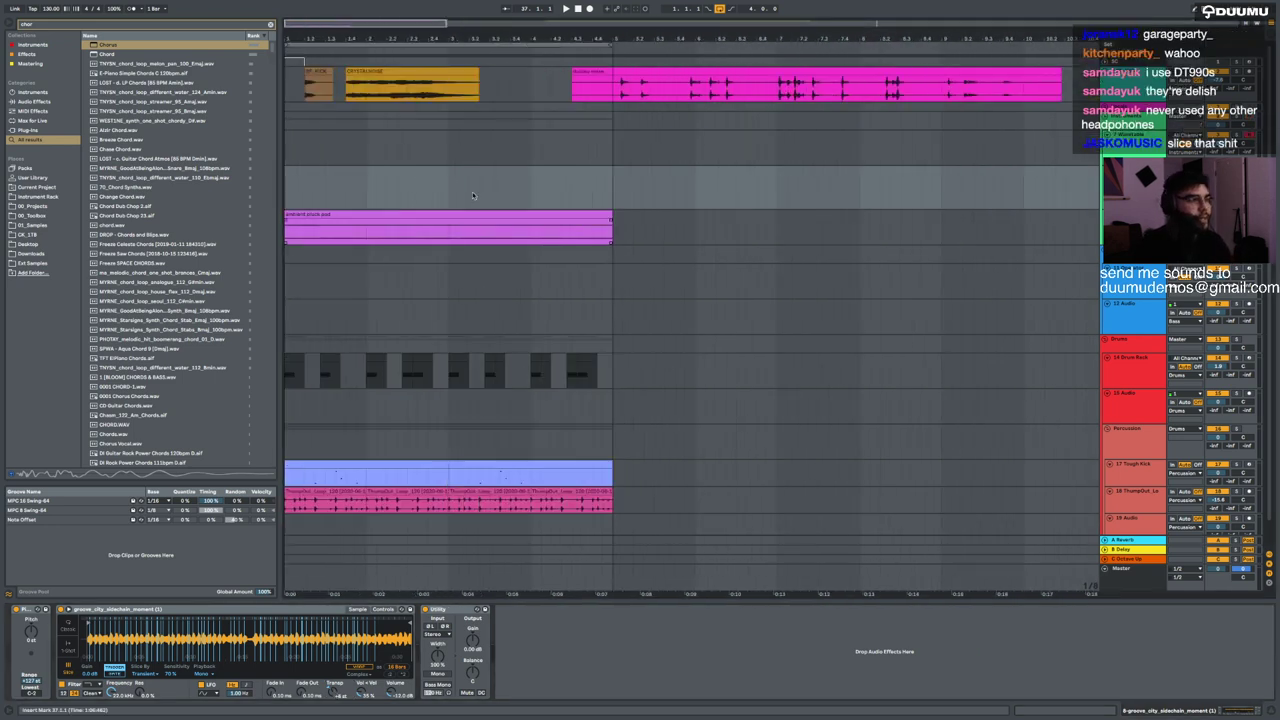
pyautogui.moveTo(610, 192); pyautogui.dragTo(80, 187)
pyautogui.hotkey('ctrl', 'shift', 'm')
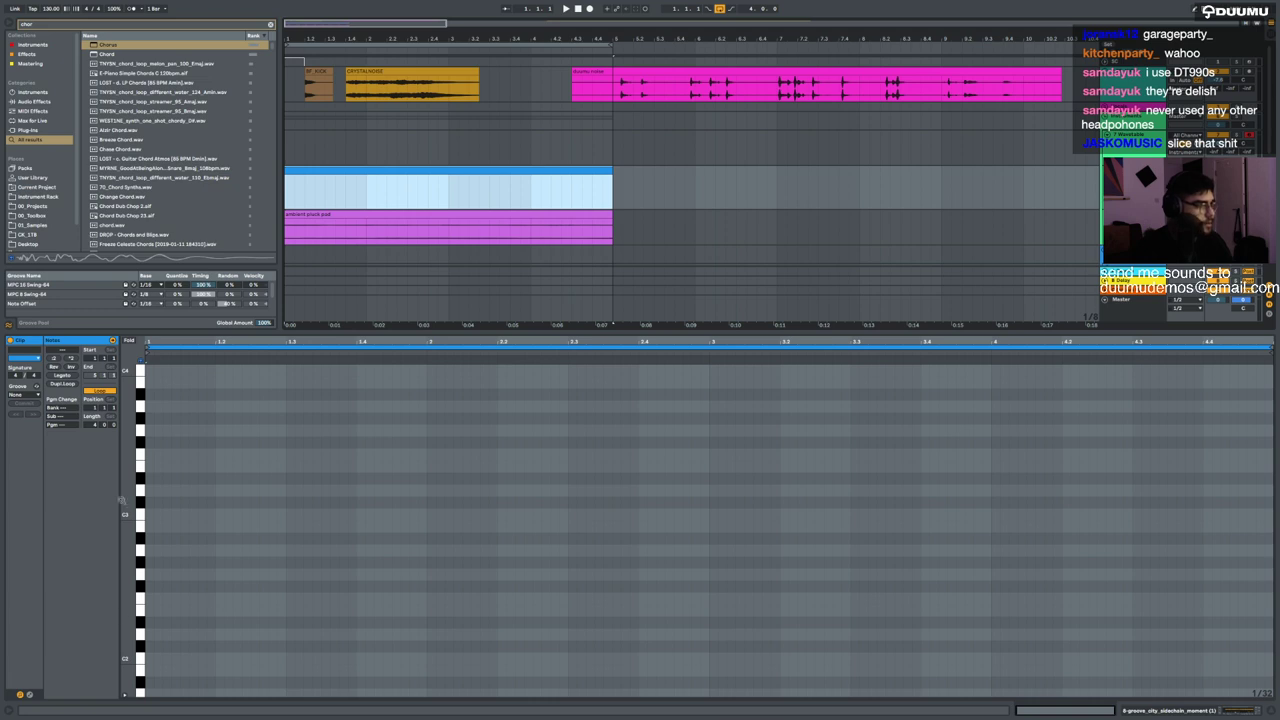
# - Add slice notes A2 at 1.1.3 and C3 at 1.2.2, and apply the MPC 16 Swing-64 groove to the clip
pyautogui.doubleClick(168, 573)
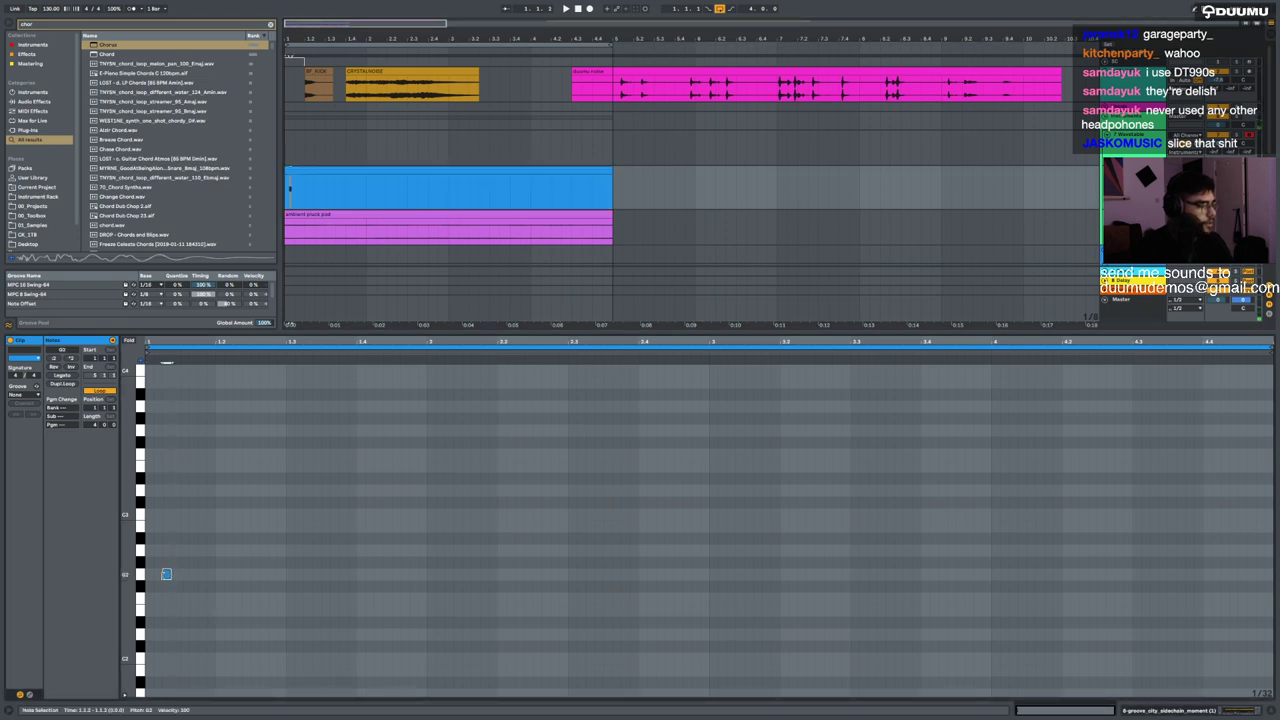
pyautogui.press('space')
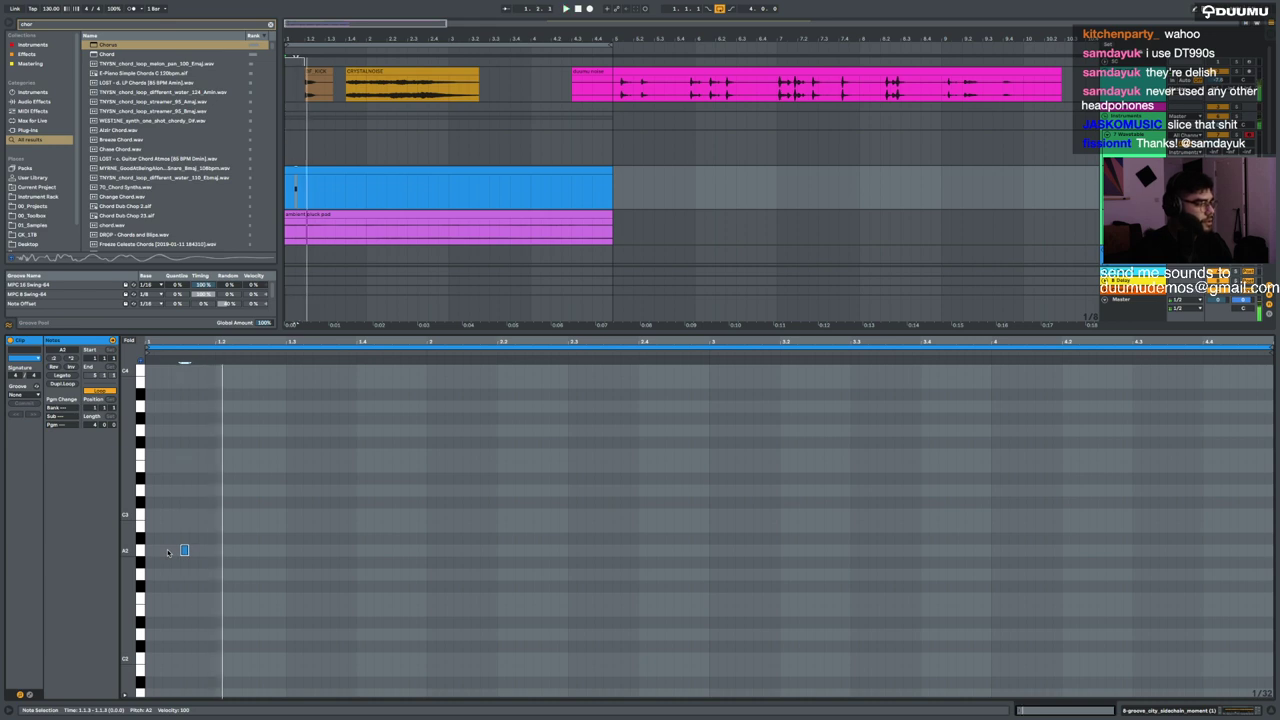
pyautogui.doubleClick(220, 526)
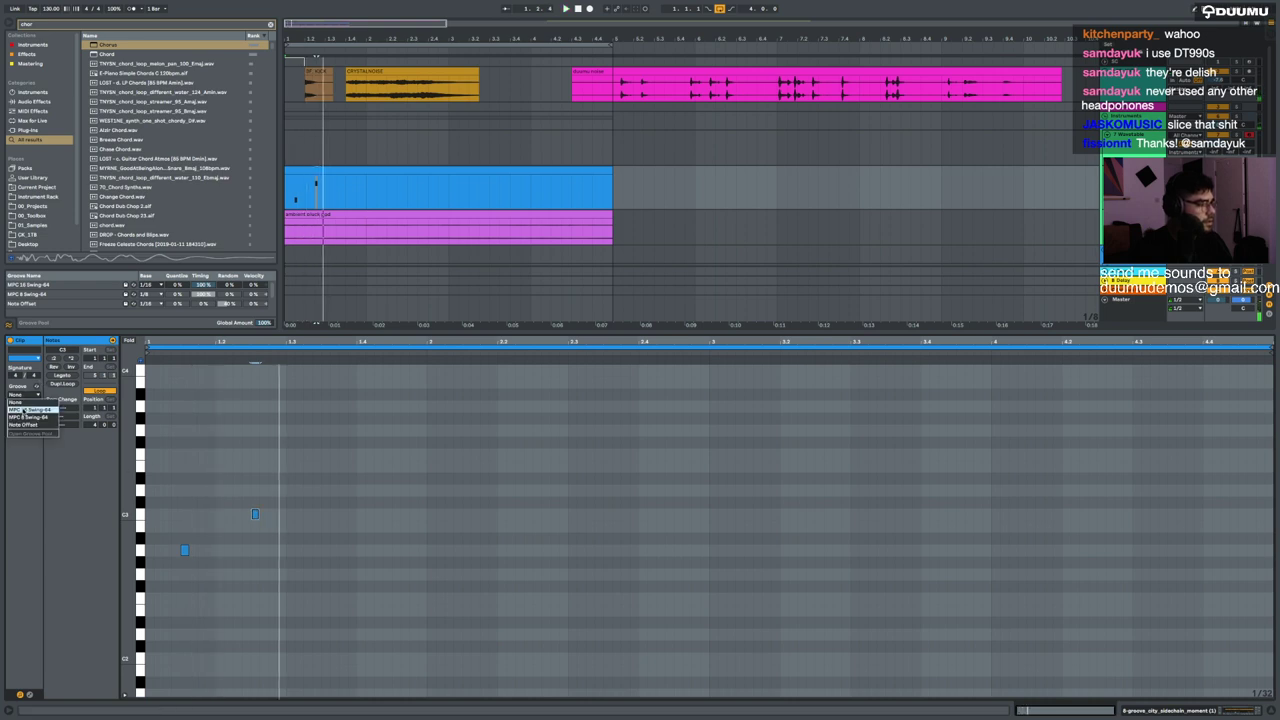
pyautogui.click(26, 410)
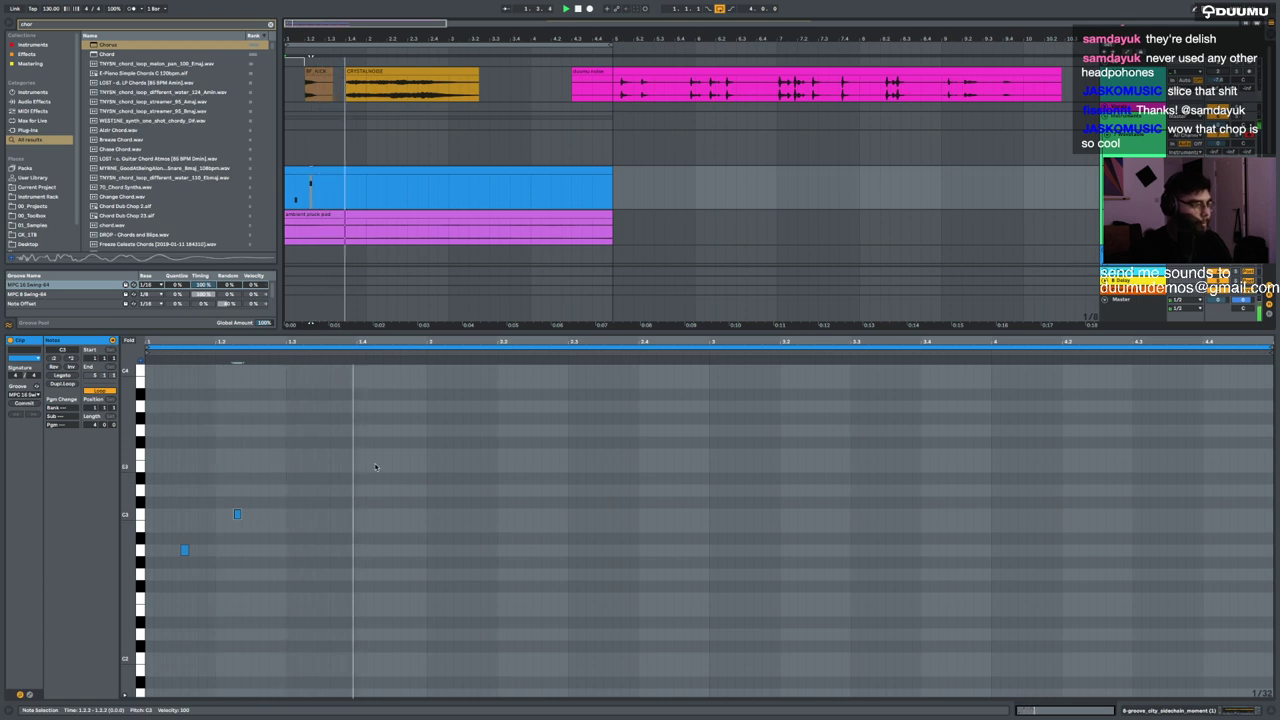
# - Duplicate the two slice notes into bar 2 and add A#3 at 1.4.1 and A#2 at 2.3.1 while listening
pyautogui.moveTo(423, 474); pyautogui.dragTo(143, 606)
pyautogui.hotkey('ctrl', 'd')
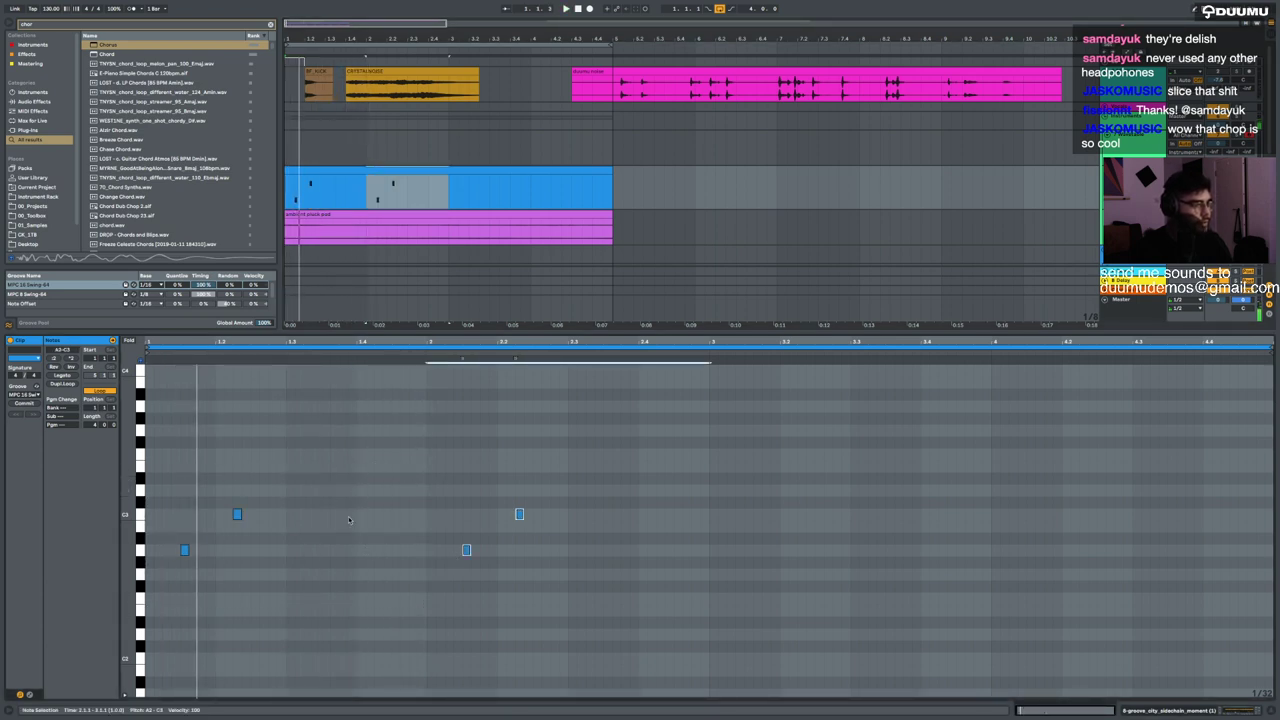
pyautogui.doubleClick(352, 538)
pyautogui.press('space')
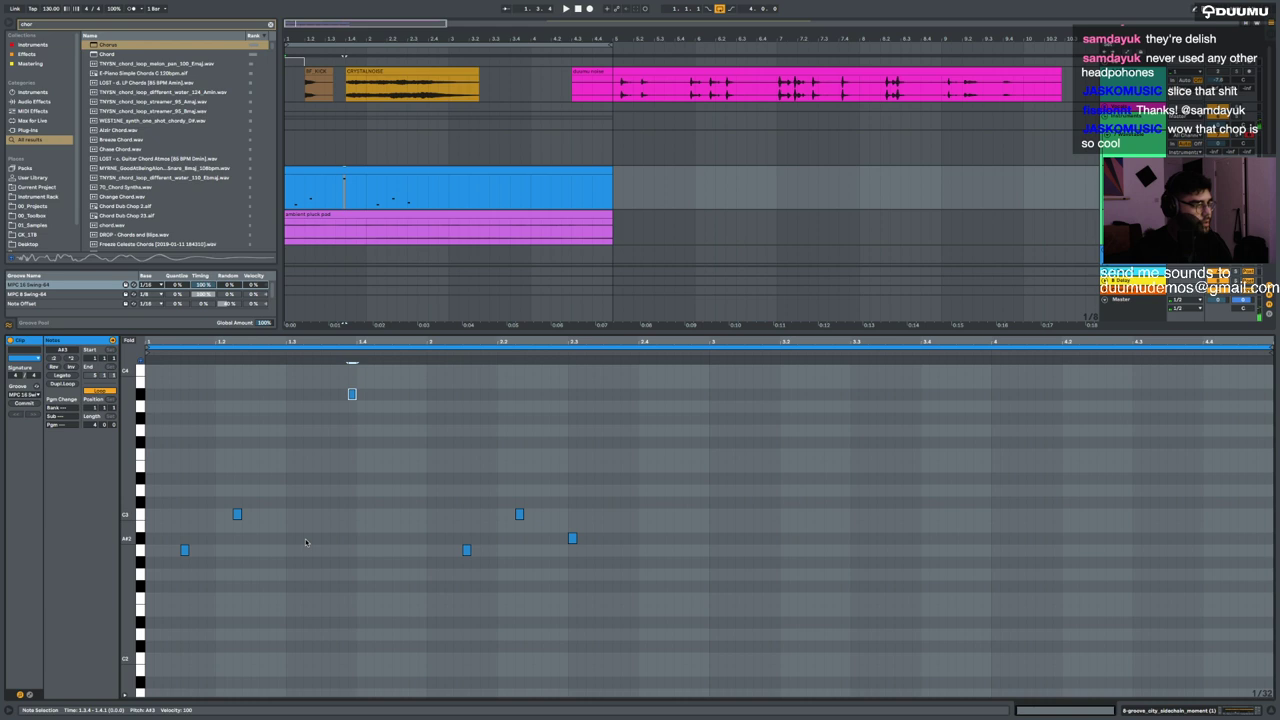
pyautogui.press('space')
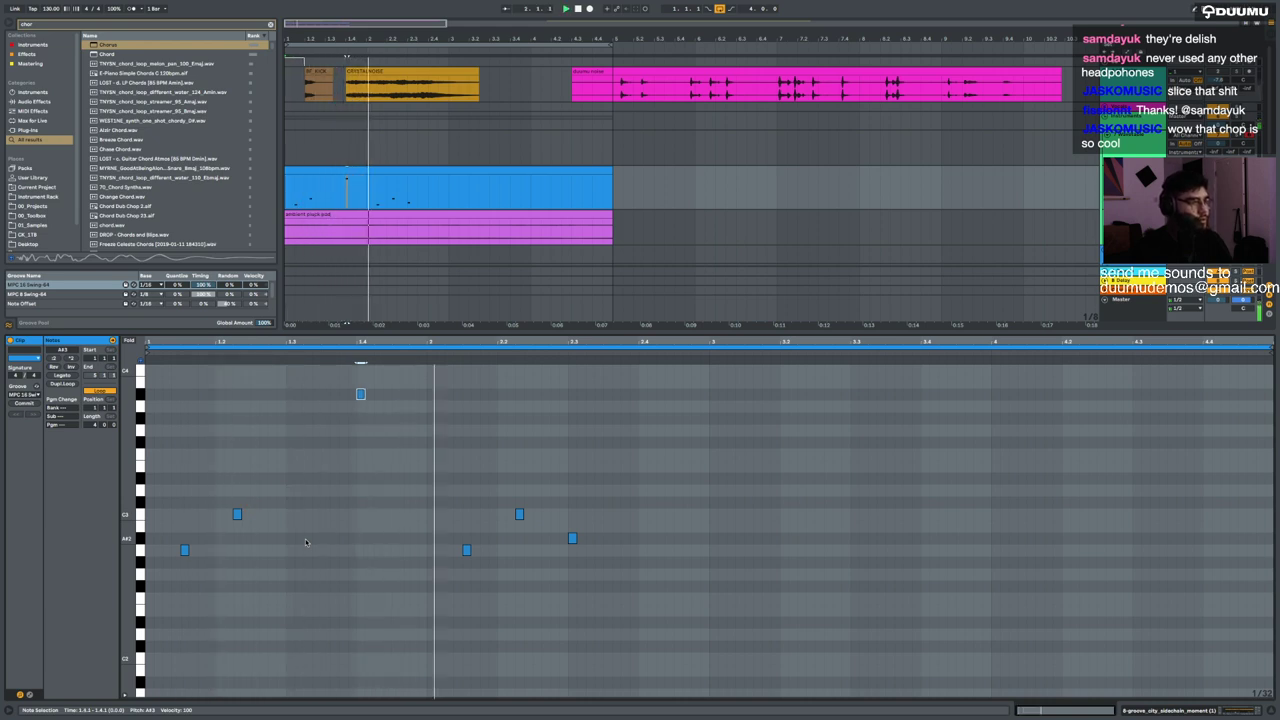
# - Raise the note at 2.1.3 to G3 and add A2 at 2.4.1 and D#3 at 2.4.3 while playing the loop
pyautogui.click(471, 562)
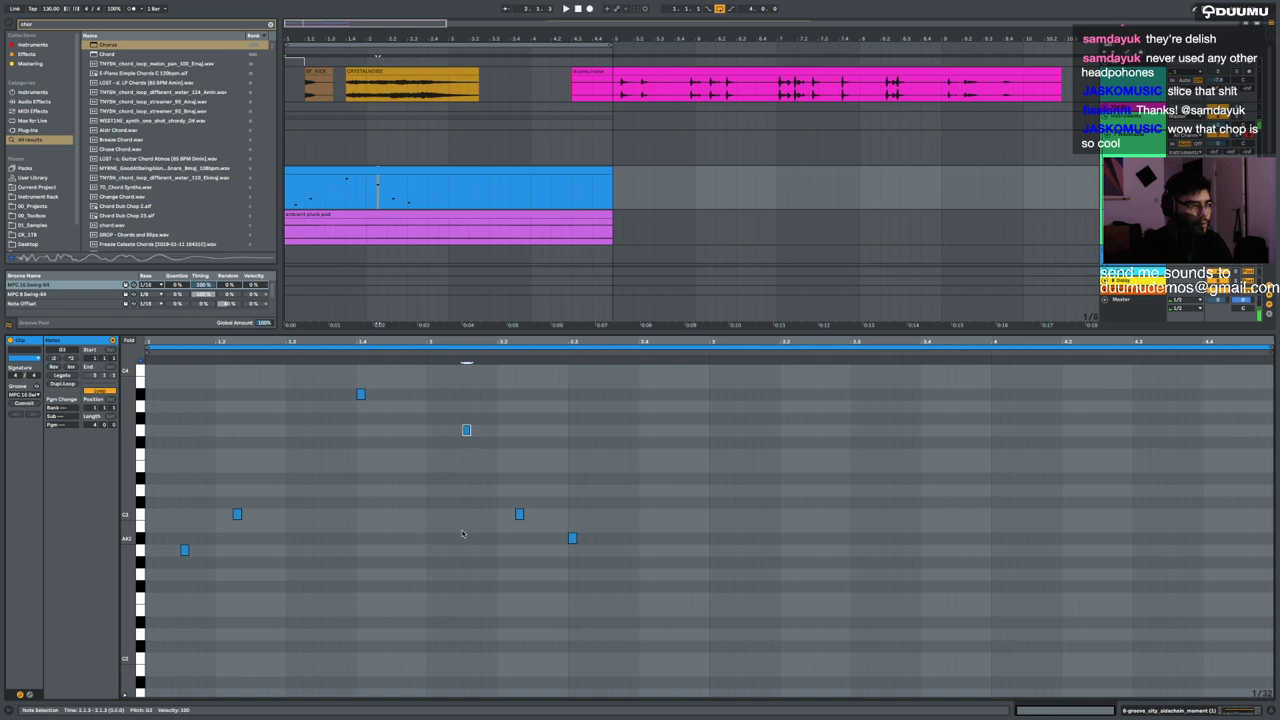
pyautogui.press('space')
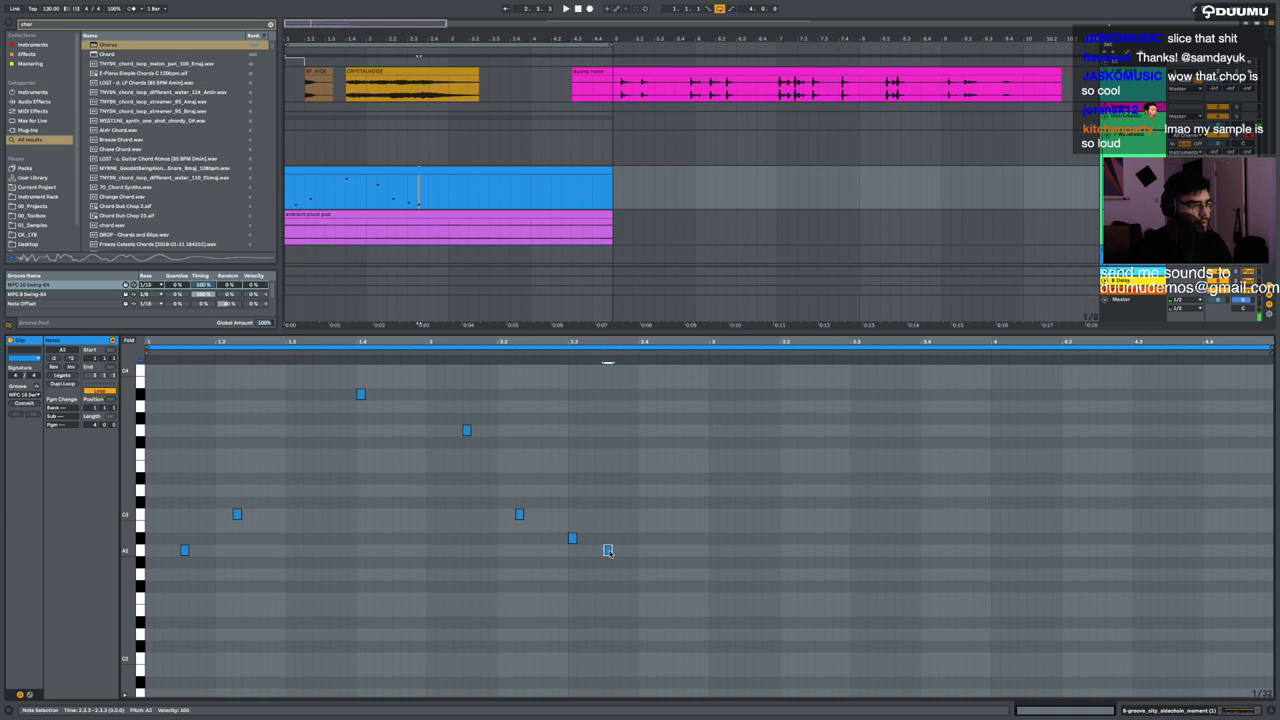
pyautogui.press('space')
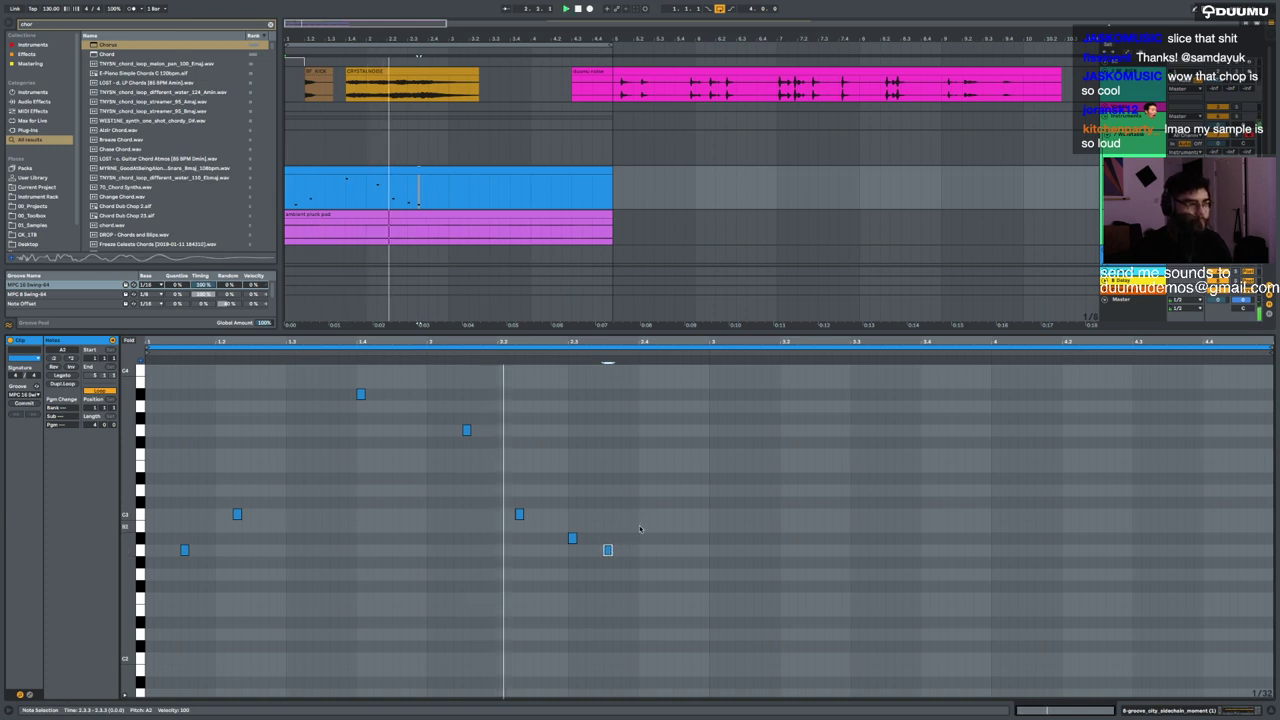
pyautogui.press('Right')
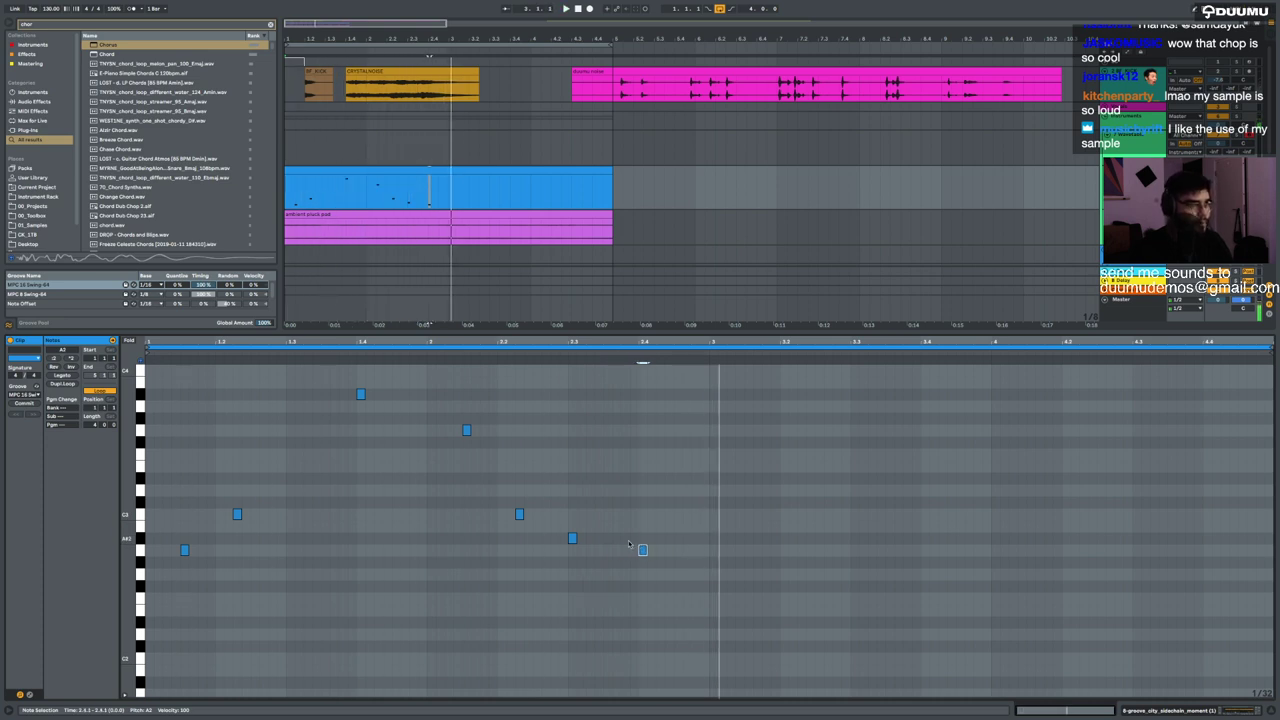
pyautogui.doubleClick(687, 503)
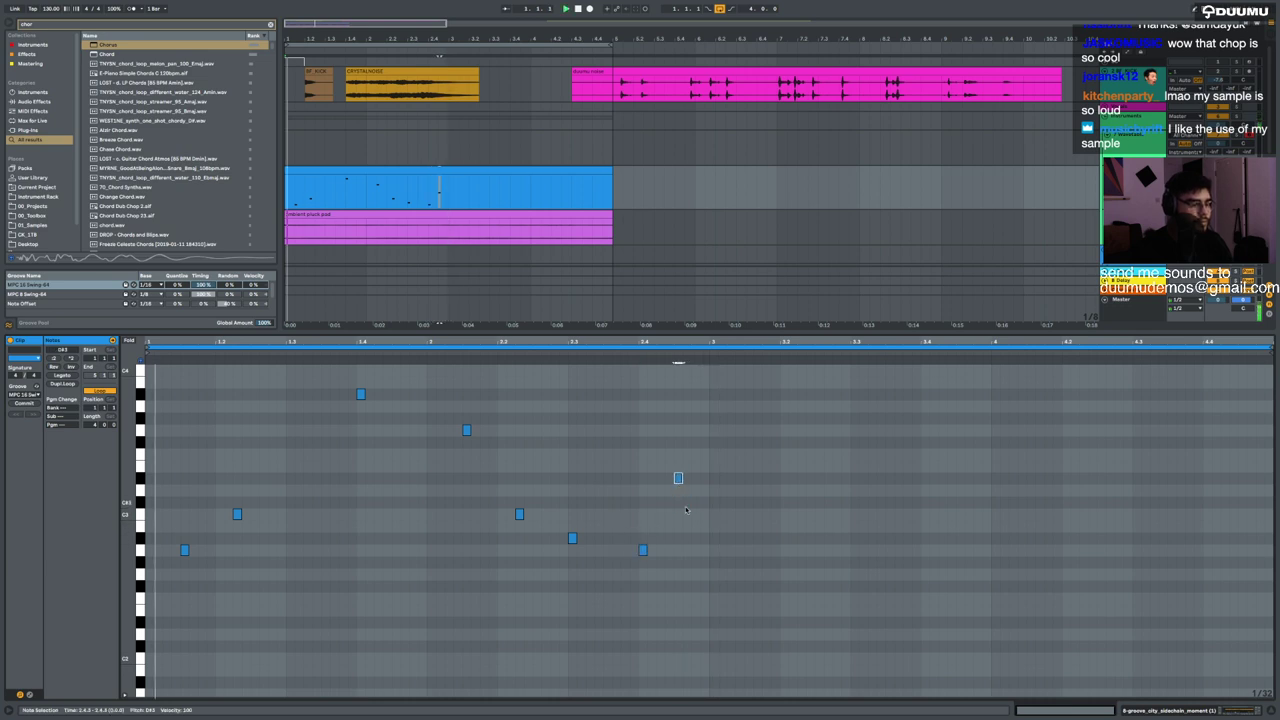
# - Split the sliced-sample MIDI clip at bar 3 and duplicate its first two bars into bars 3 and 4
pyautogui.click(453, 180)
pyautogui.press('super+e')
pyautogui.press('super+d')
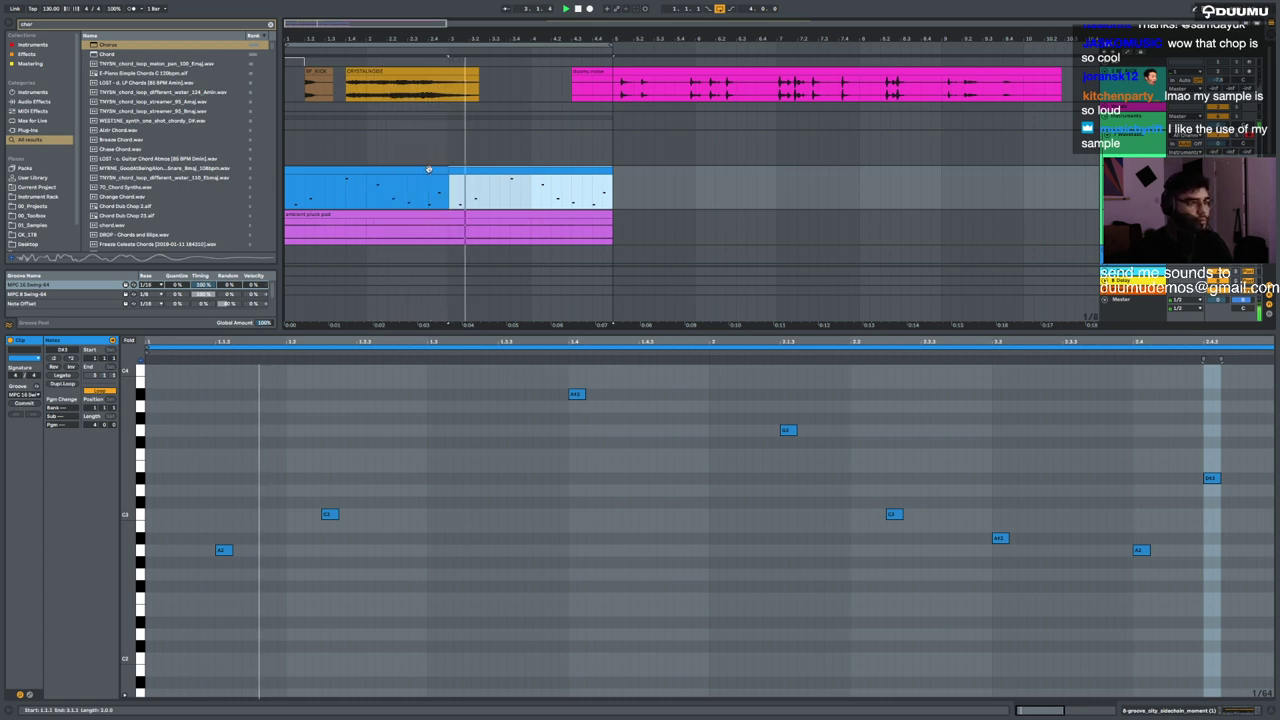
# - Delete the D#3 note at 2.4.3 from the first sliced-sample MIDI clip during playback
pyautogui.click(429, 171)
pyautogui.press('space')
pyautogui.moveTo(1186, 484); pyautogui.dragTo(1276, 364)
pyautogui.press('Delete')
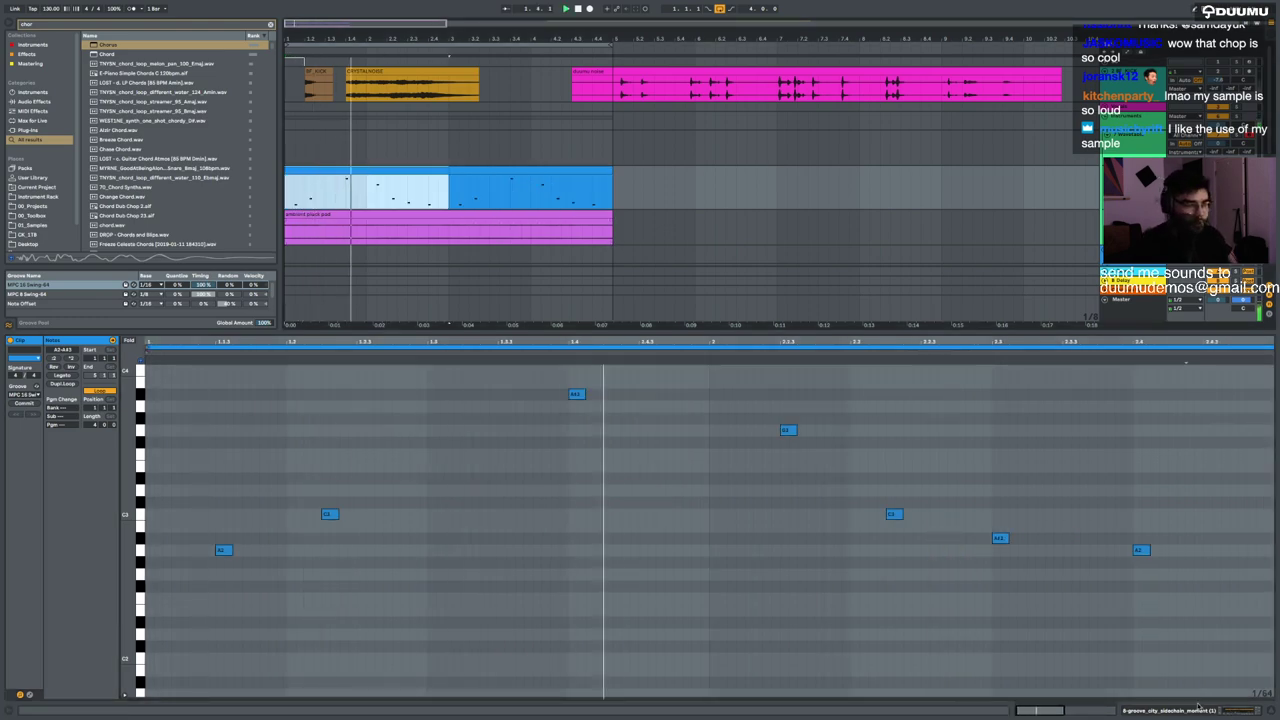
# - Normalize the volume of the groove_city_sidechain_moment sample in its Simpler
pyautogui.click(1236, 712)
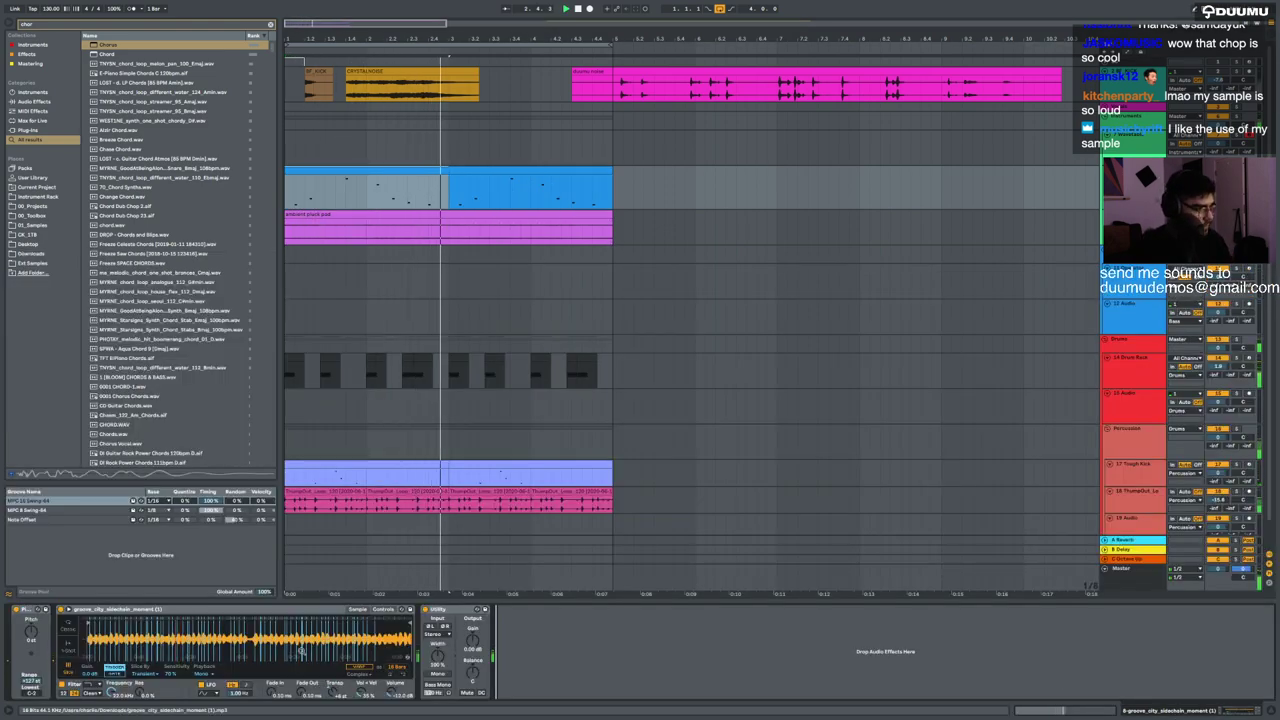
pyautogui.rightClick(245, 638)
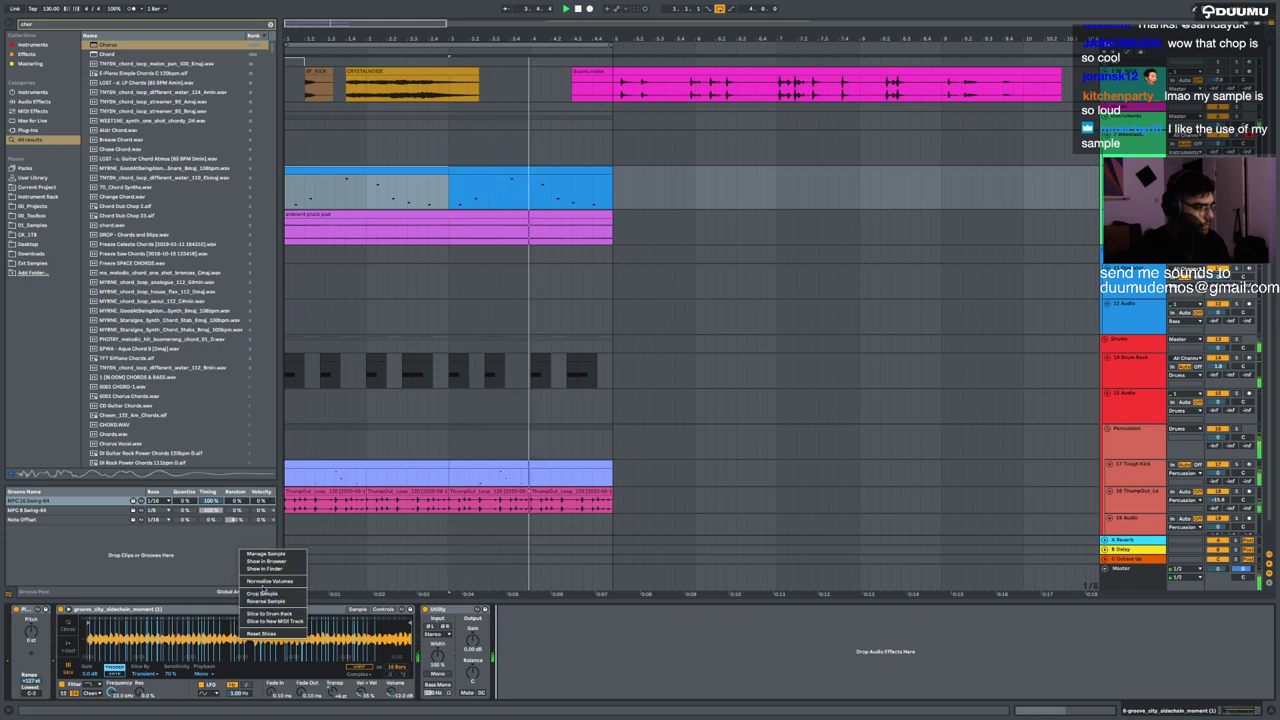
pyautogui.click(258, 594)
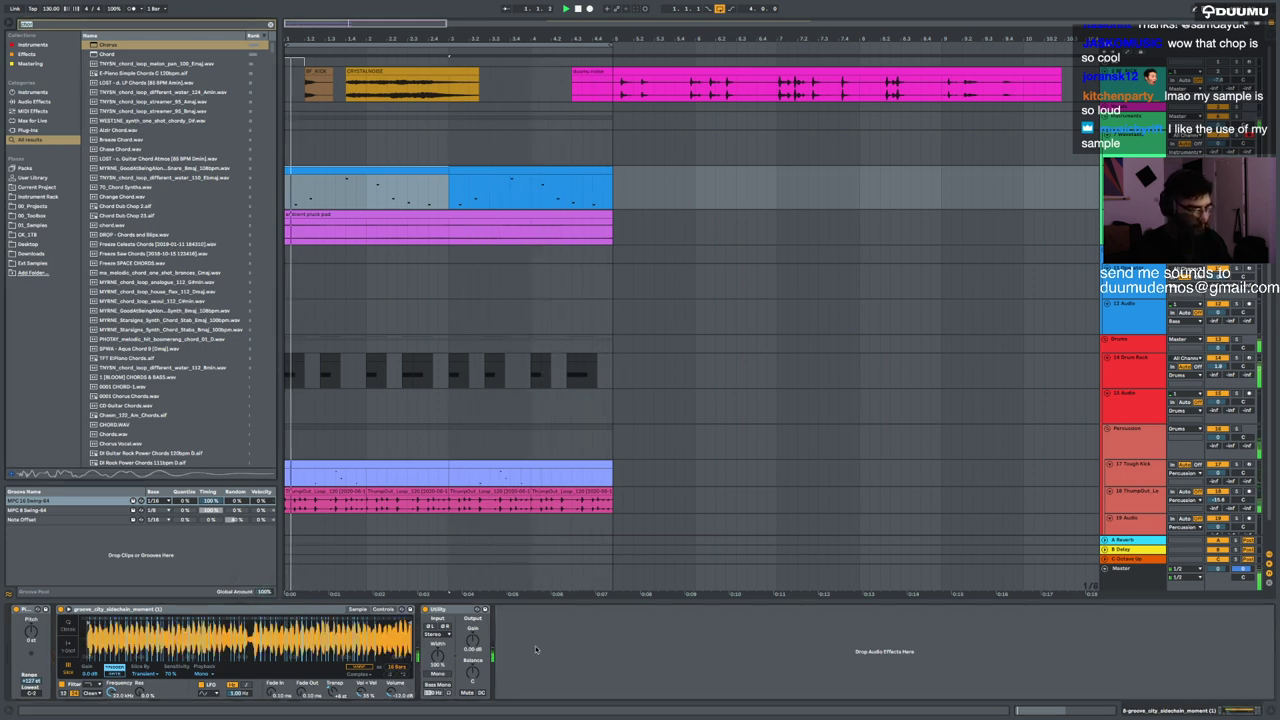
# - Add EQ Eight to the sliced-sample track and shape it with a low cut and a high cut around the mids
pyautogui.hotkey('ctrl', 'f')
pyautogui.write('eq')
pyautogui.press('Return')
pyautogui.click(530, 693)
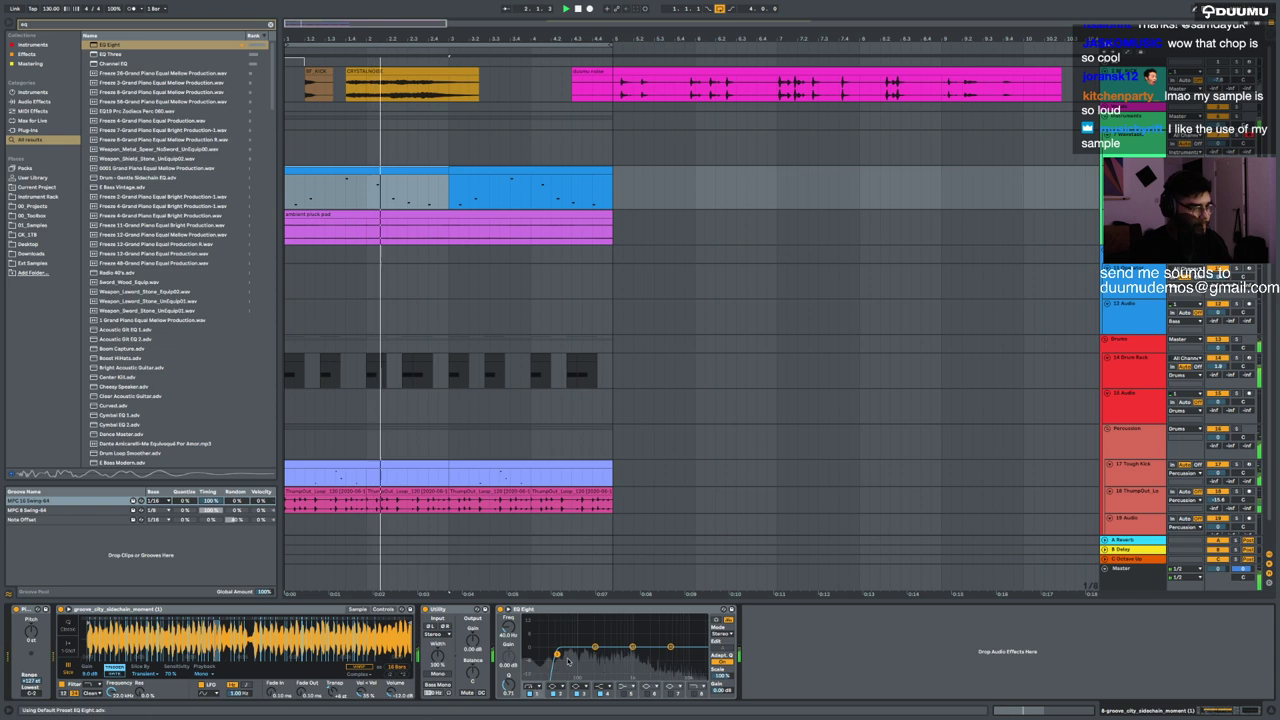
pyautogui.click(695, 693)
pyautogui.moveTo(701, 651); pyautogui.dragTo(638, 644)
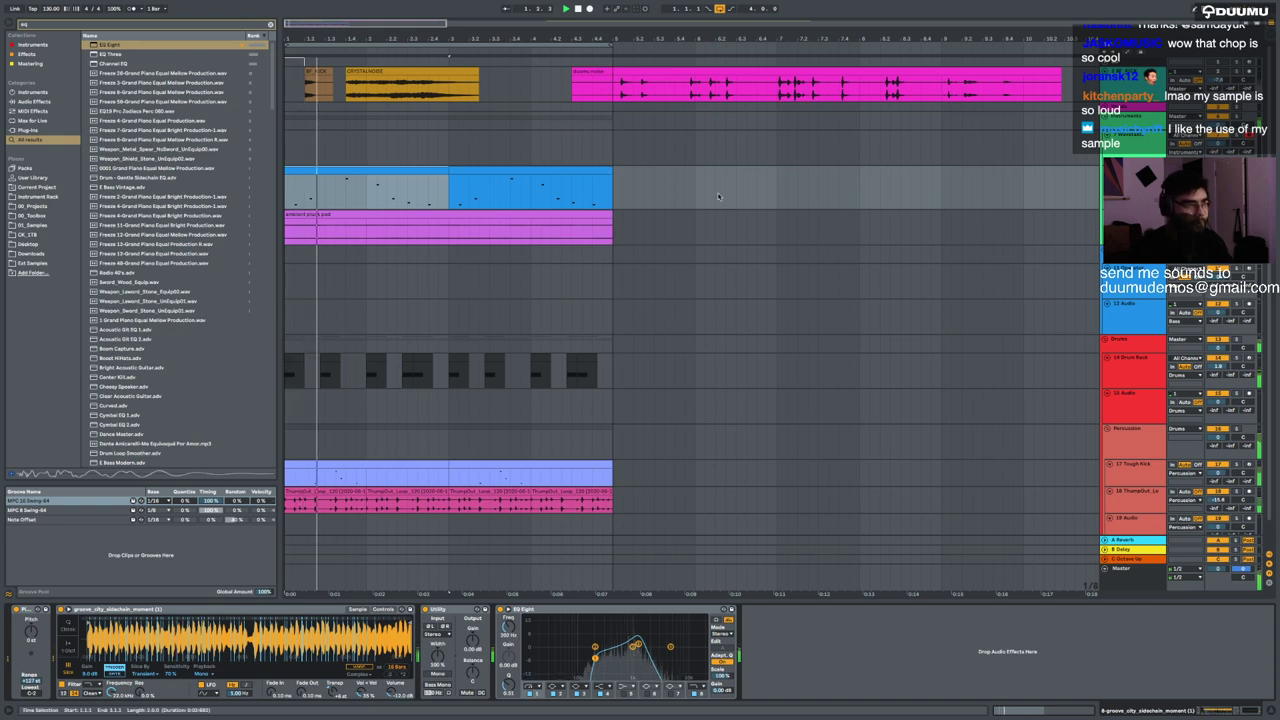
# - Adjust the Drum Rack track's volume and copy its four bars of clips to the sidechain trigger track at bar 1
pyautogui.moveTo(1218, 367); pyautogui.dragTo(1218, 354)
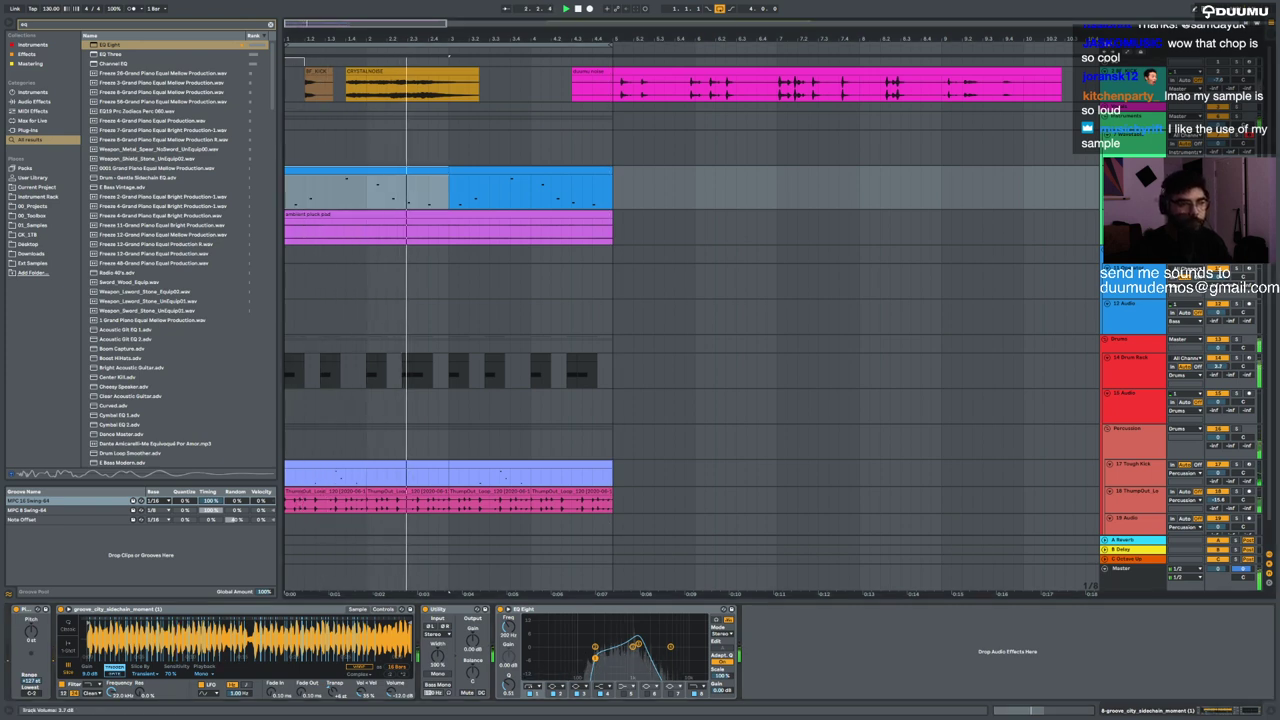
pyautogui.moveTo(615, 373); pyautogui.dragTo(234, 370)
pyautogui.press('super+c')
pyautogui.click(288, 61)
pyautogui.press('super+v')
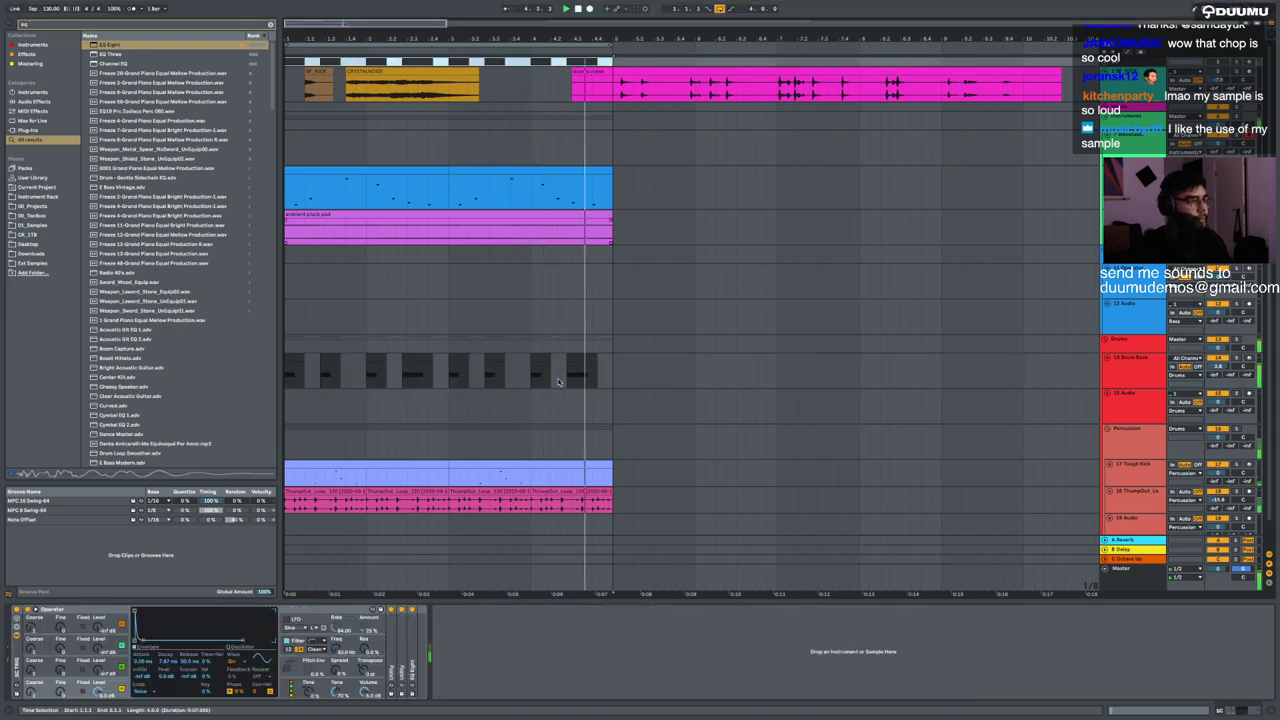
# - Adjust the sliced sample's Fade Out in Simpler and add ValhallaSupermassive after EQ Eight
pyautogui.click(374, 196)
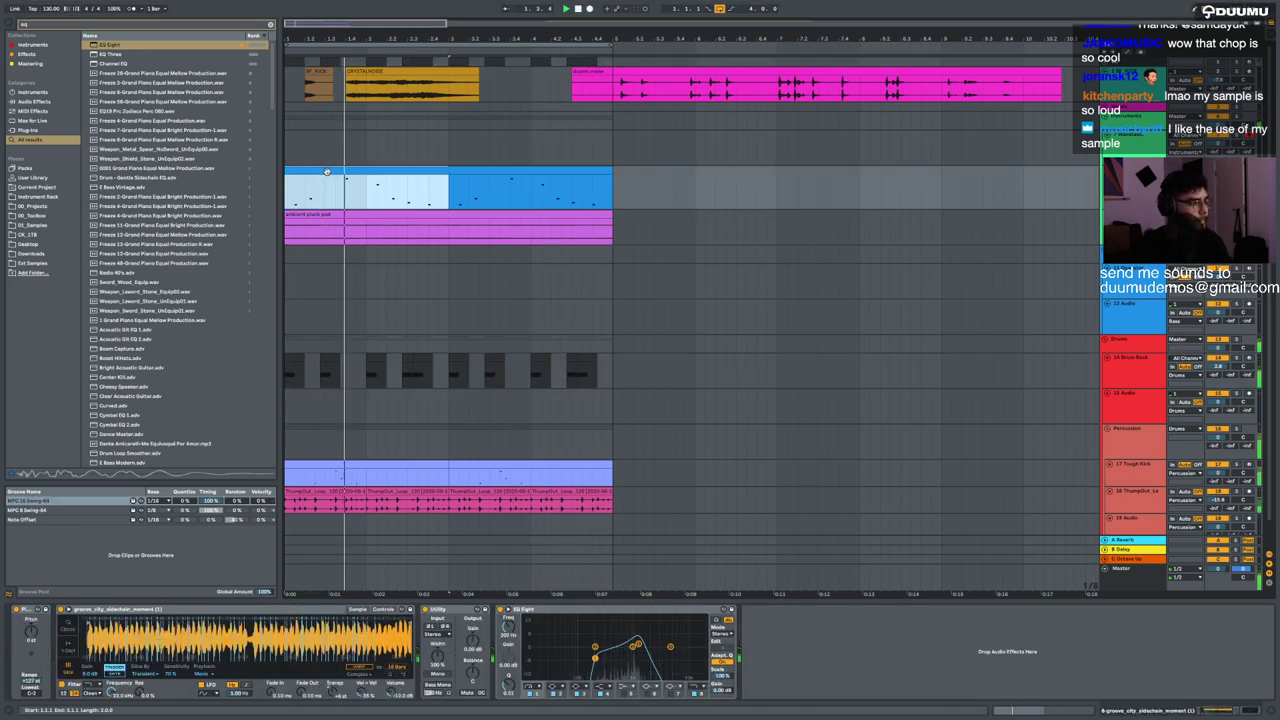
pyautogui.moveTo(300, 692); pyautogui.dragTo(300, 676)
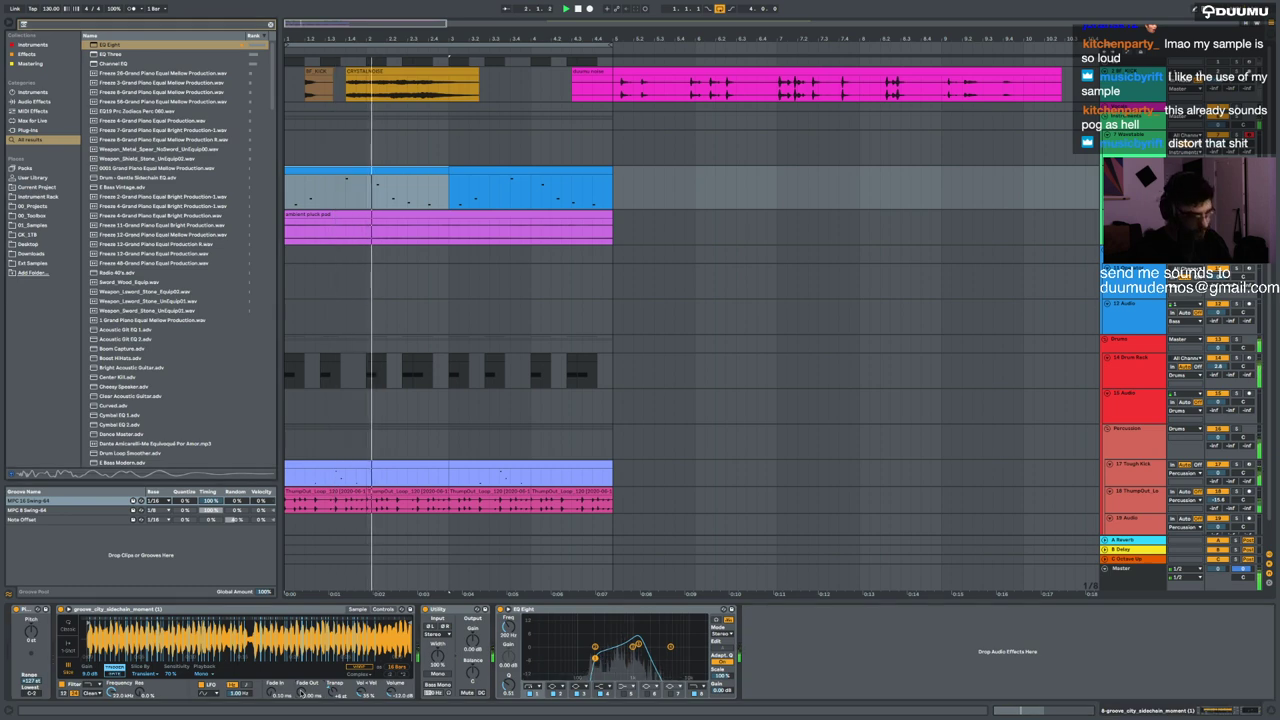
pyautogui.hotkey('ctrl', 'f')
pyautogui.write('supermassive')
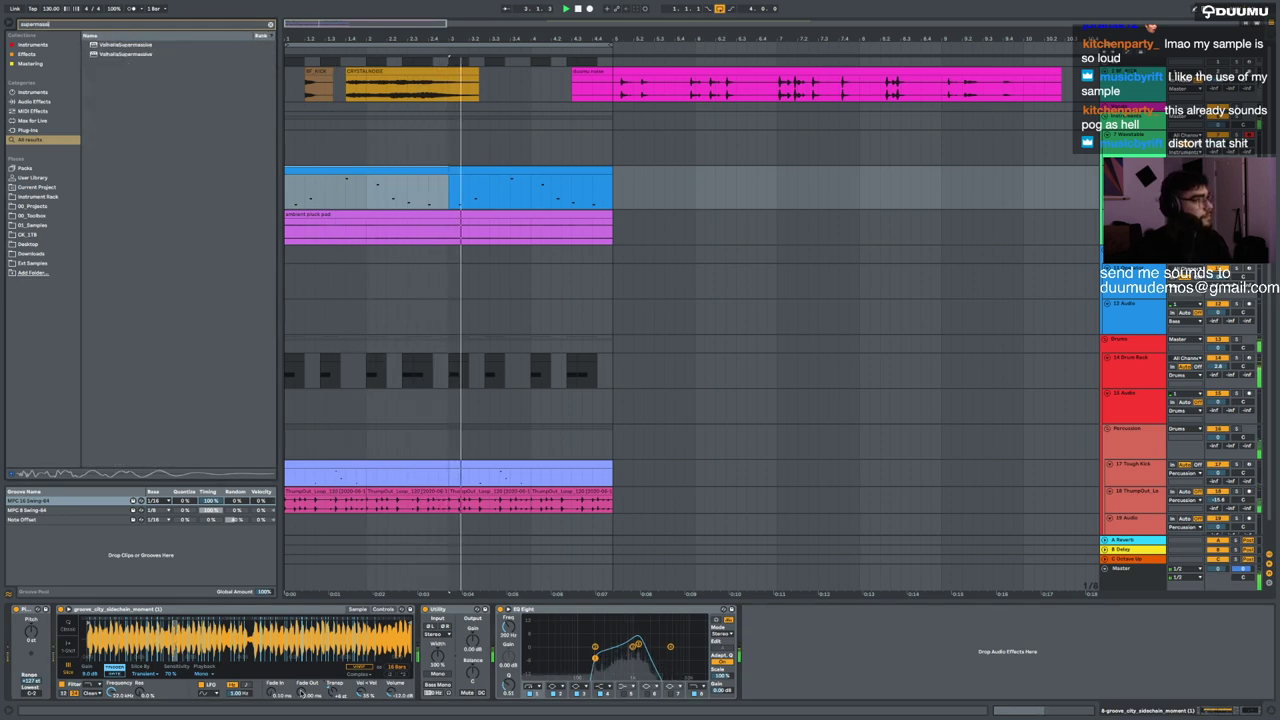
pyautogui.press('Down')
pyautogui.press('Return')
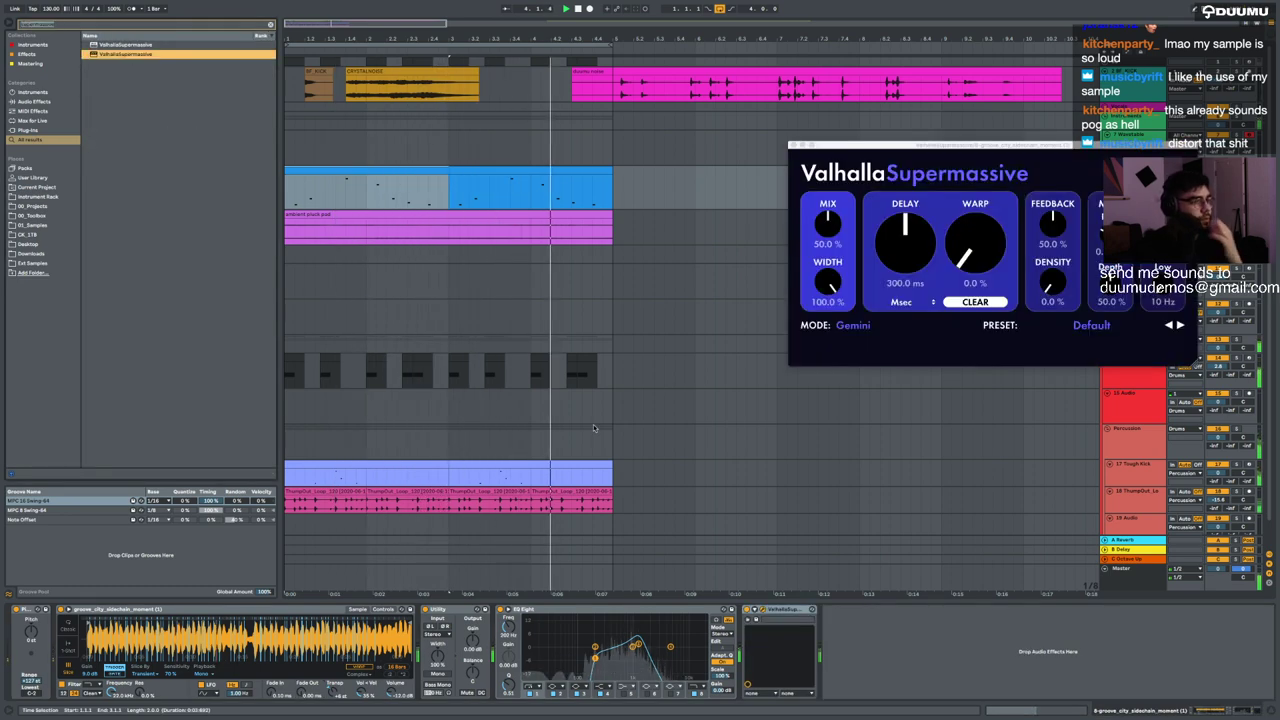
# - Set Supermassive to a 1/16 note delay, 9.2% warp, 28.4% mix, 29.3% feedback, 7.5% density and 460 Hz low EQ
pyautogui.moveTo(958, 245); pyautogui.dragTo(958, 222)
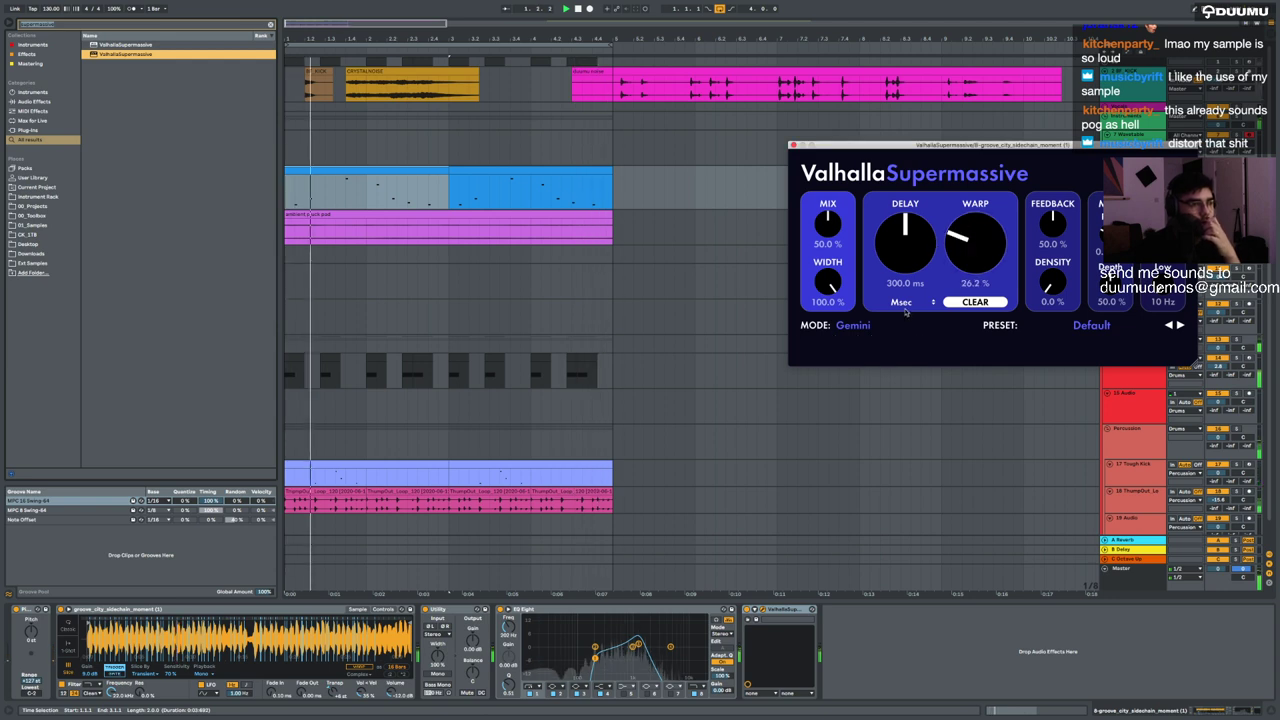
pyautogui.click(901, 301)
pyautogui.click(898, 324)
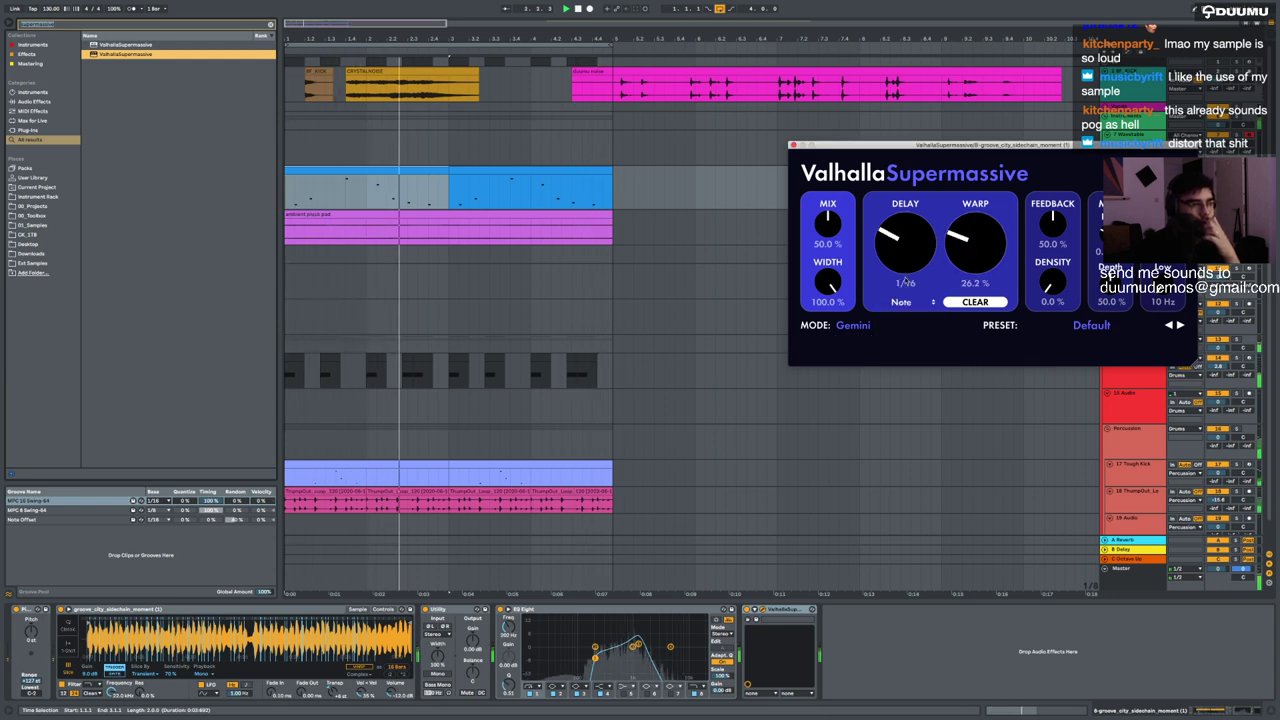
pyautogui.moveTo(842, 234); pyautogui.dragTo(829, 248)
pyautogui.moveTo(960, 247); pyautogui.dragTo(957, 263)
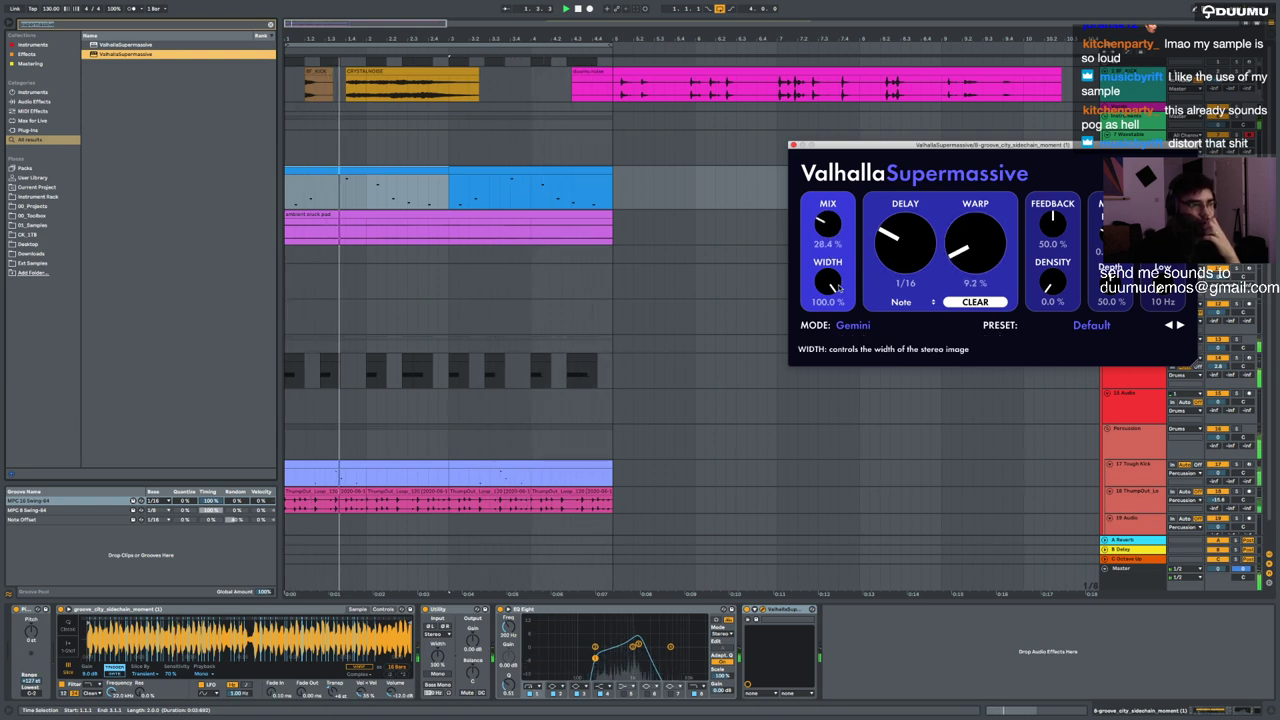
pyautogui.moveTo(1052, 225); pyautogui.dragTo(1053, 274)
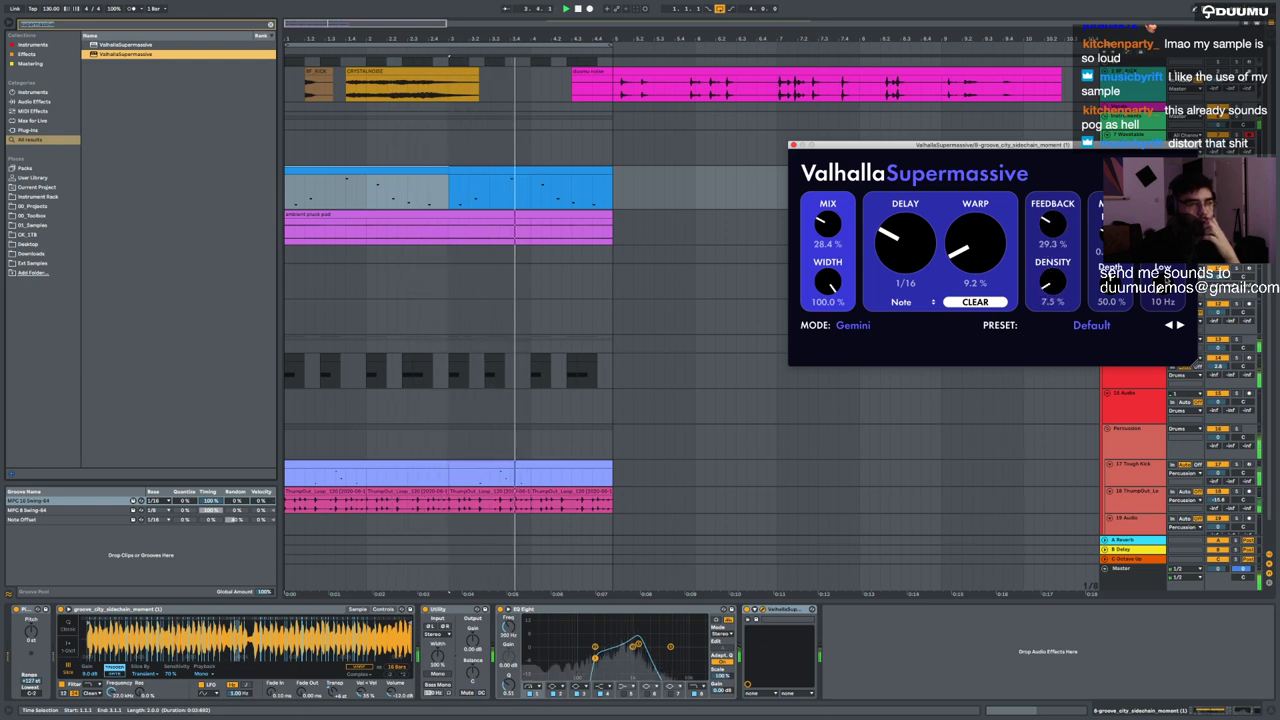
pyautogui.moveTo(1125, 148); pyautogui.dragTo(1015, 165)
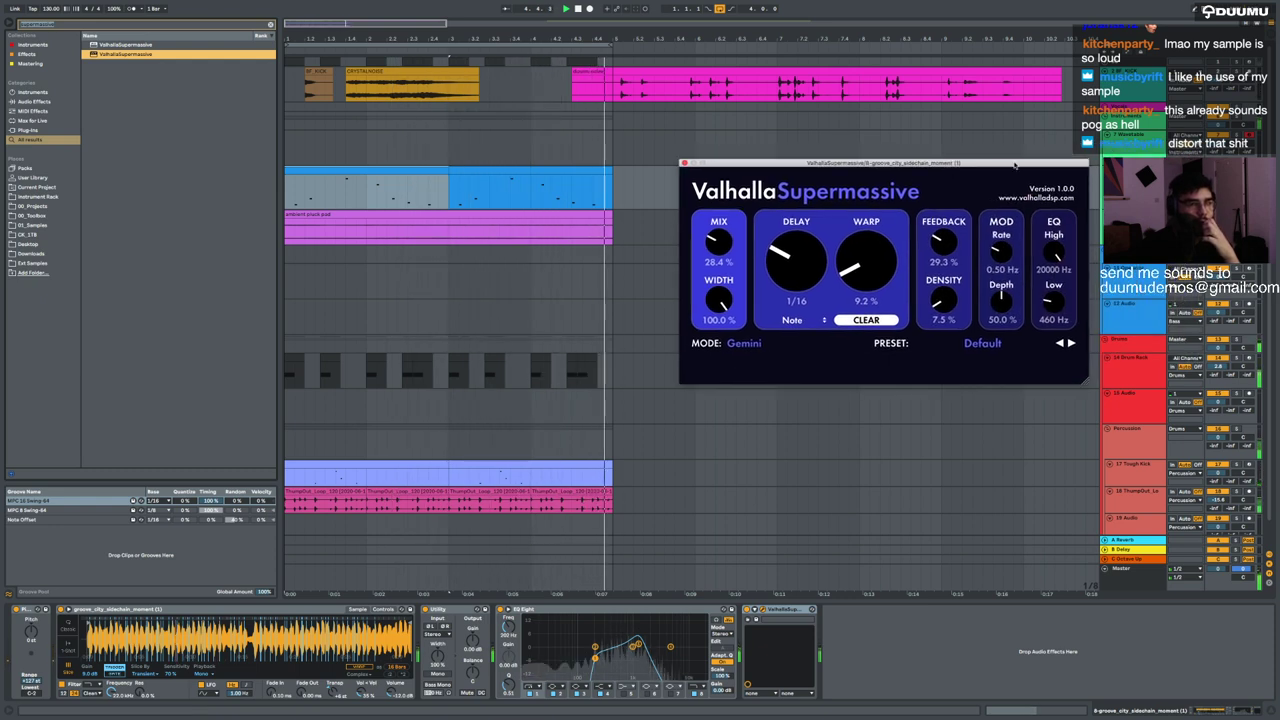
# - Add the OTT_30 preset after Supermassive on the sliced-sample track and close the reverb's window
pyautogui.press('super+f')
pyautogui.write('ott')
pyautogui.press('Down')
pyautogui.press('Down')
pyautogui.press('Return')
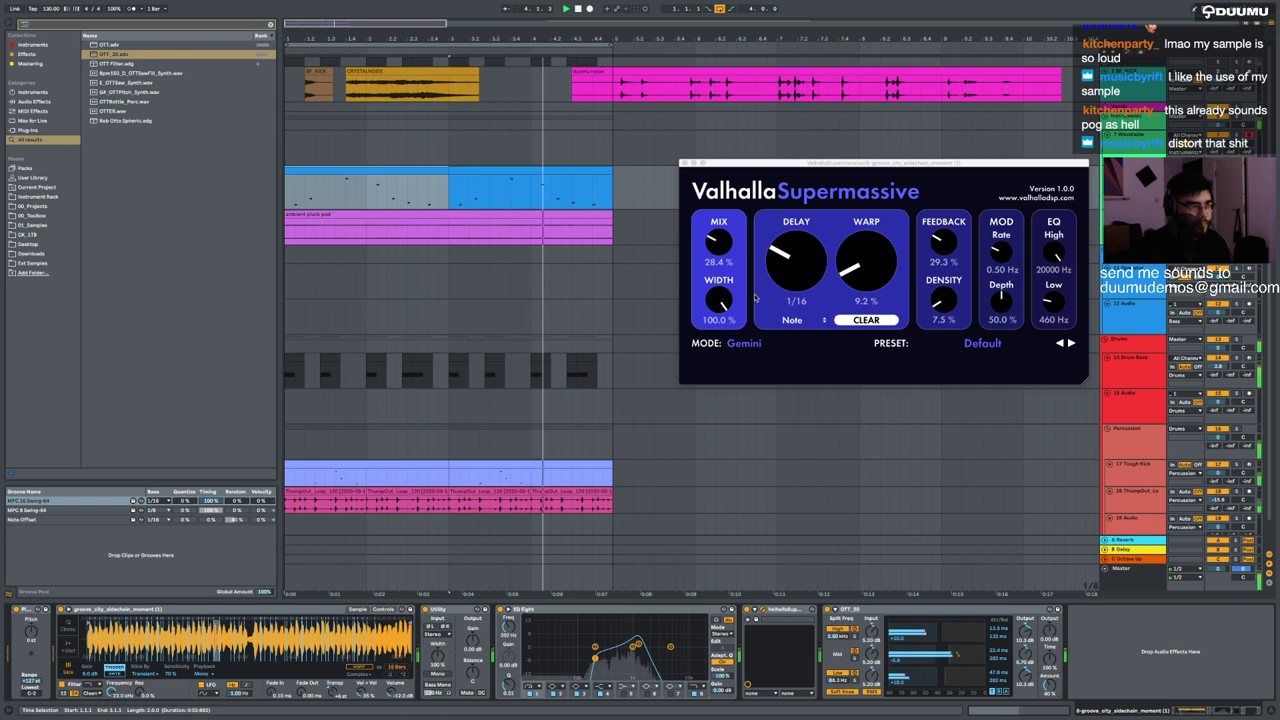
pyautogui.click(683, 164)
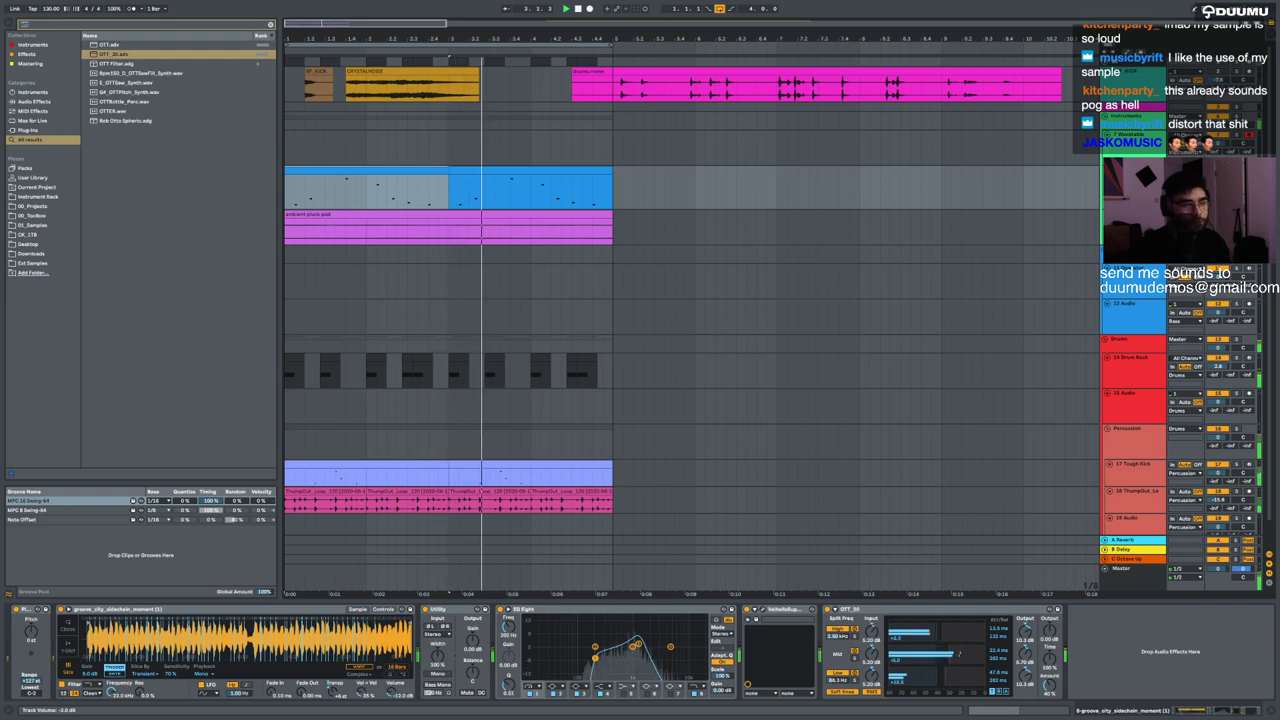
# - Listen through the CRYSTALNOISE clip from several points and split off its tail at 2.4.1
pyautogui.press('-')
pyautogui.press('-')
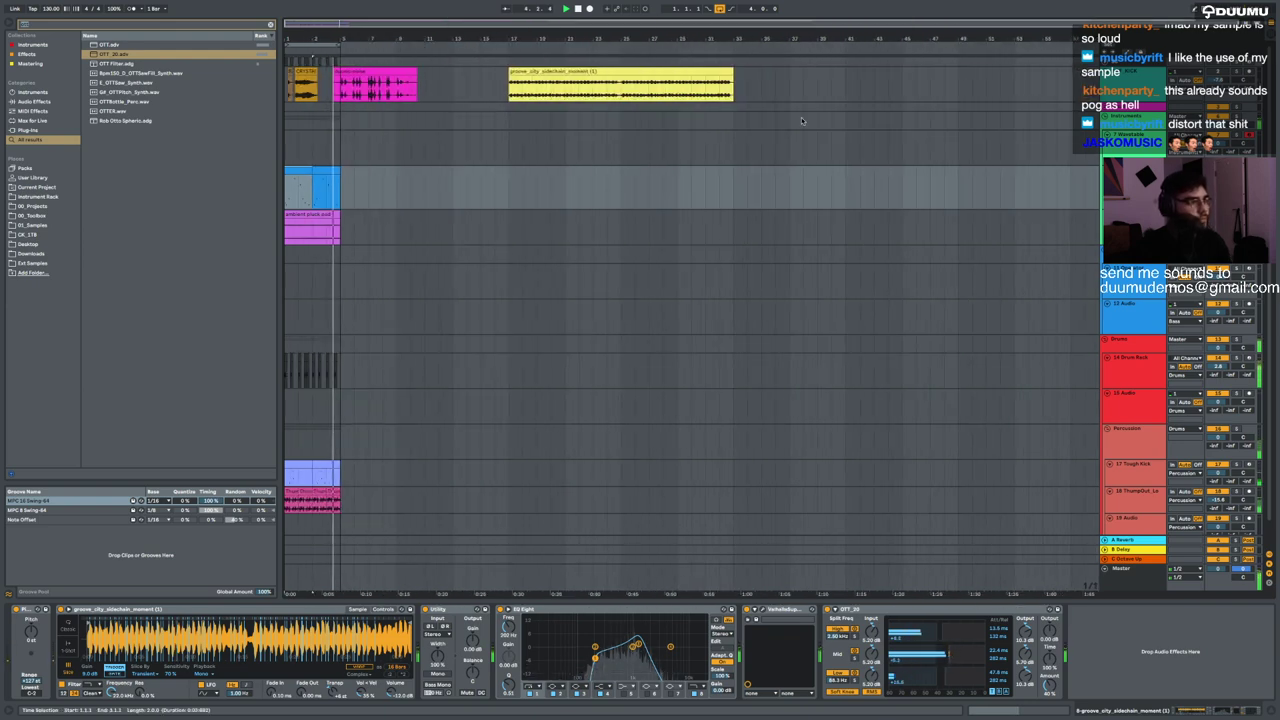
pyautogui.scroll(5, 488, 112)
pyautogui.hscroll(-8, 488, 112)
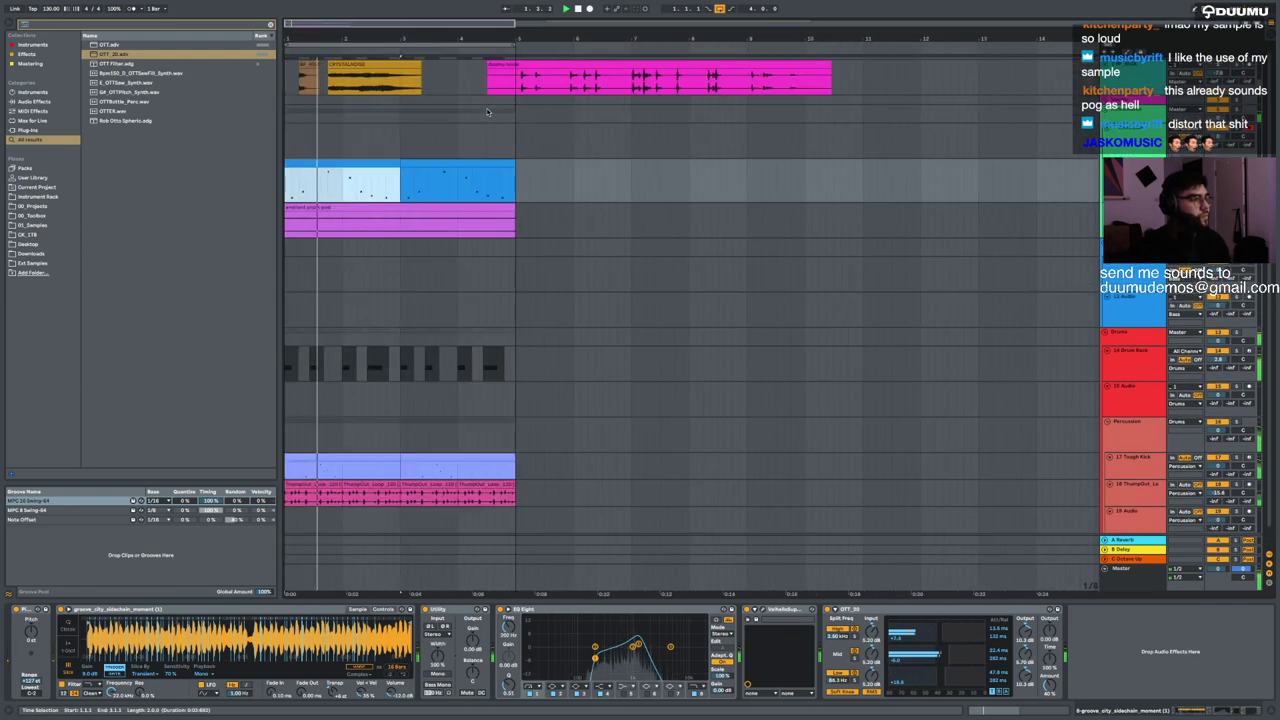
pyautogui.click(393, 87)
pyautogui.press('space')
pyautogui.press('space')
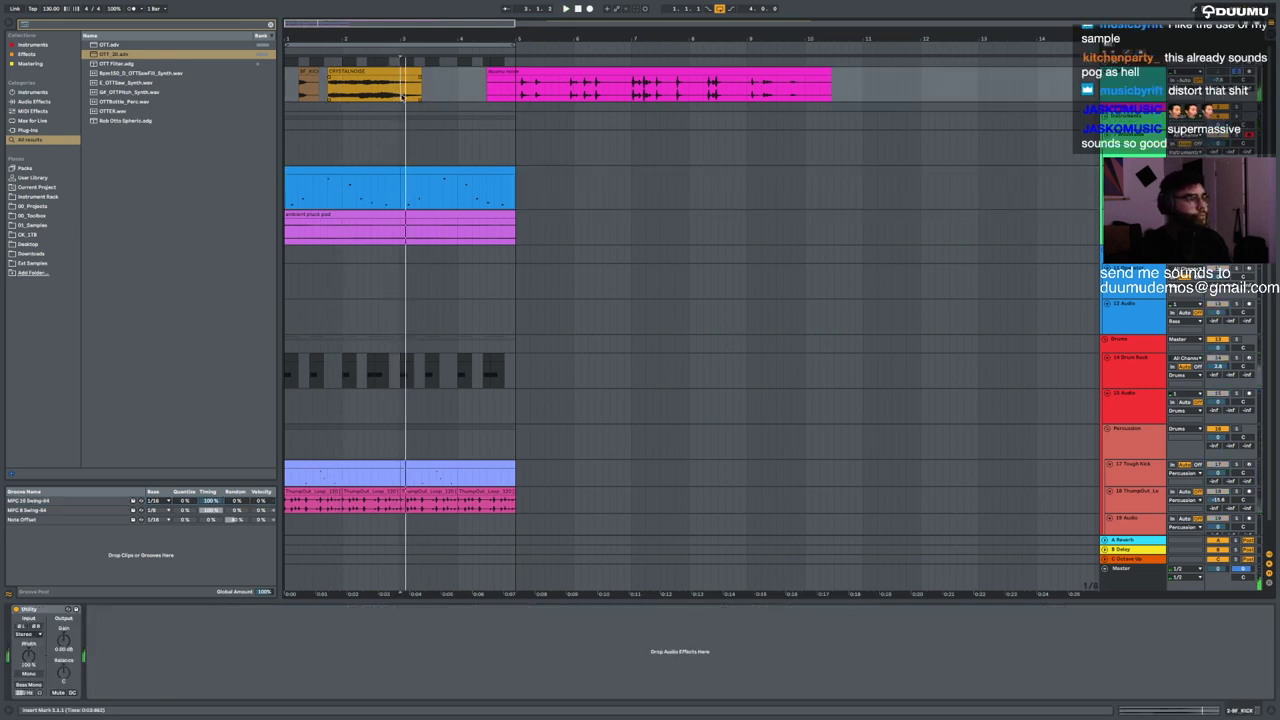
pyautogui.click(329, 97)
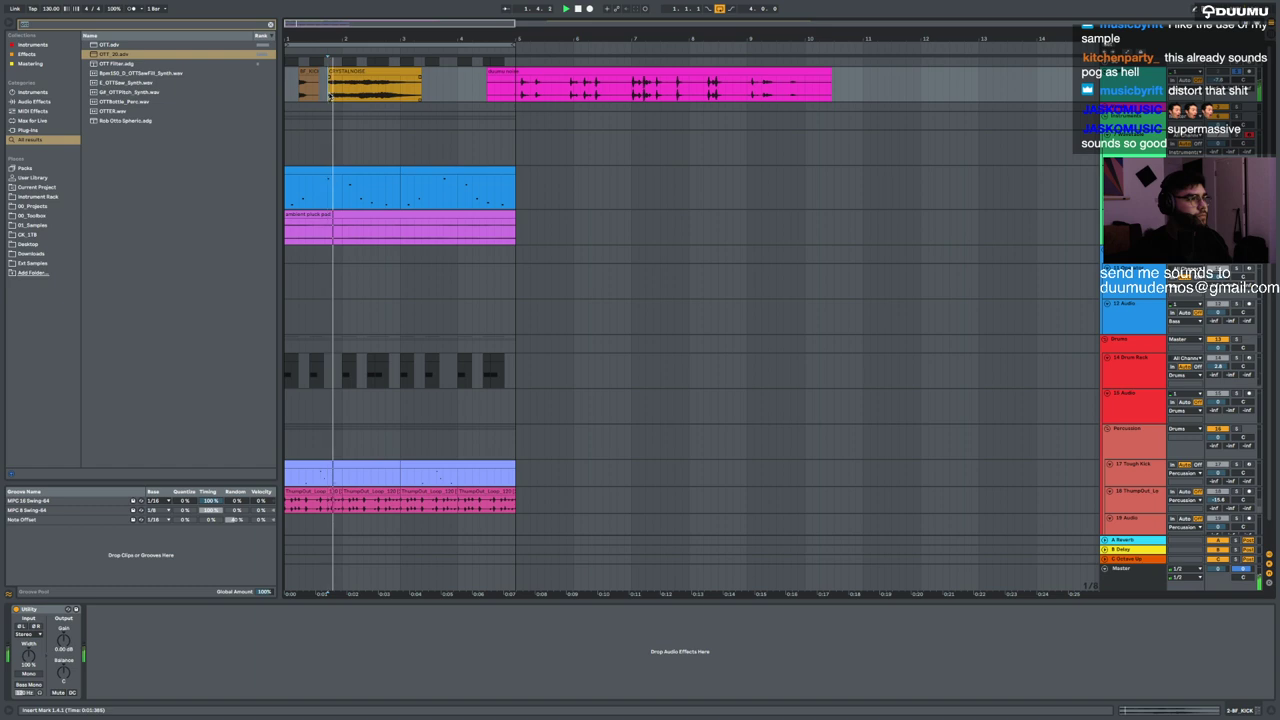
pyautogui.click(387, 95)
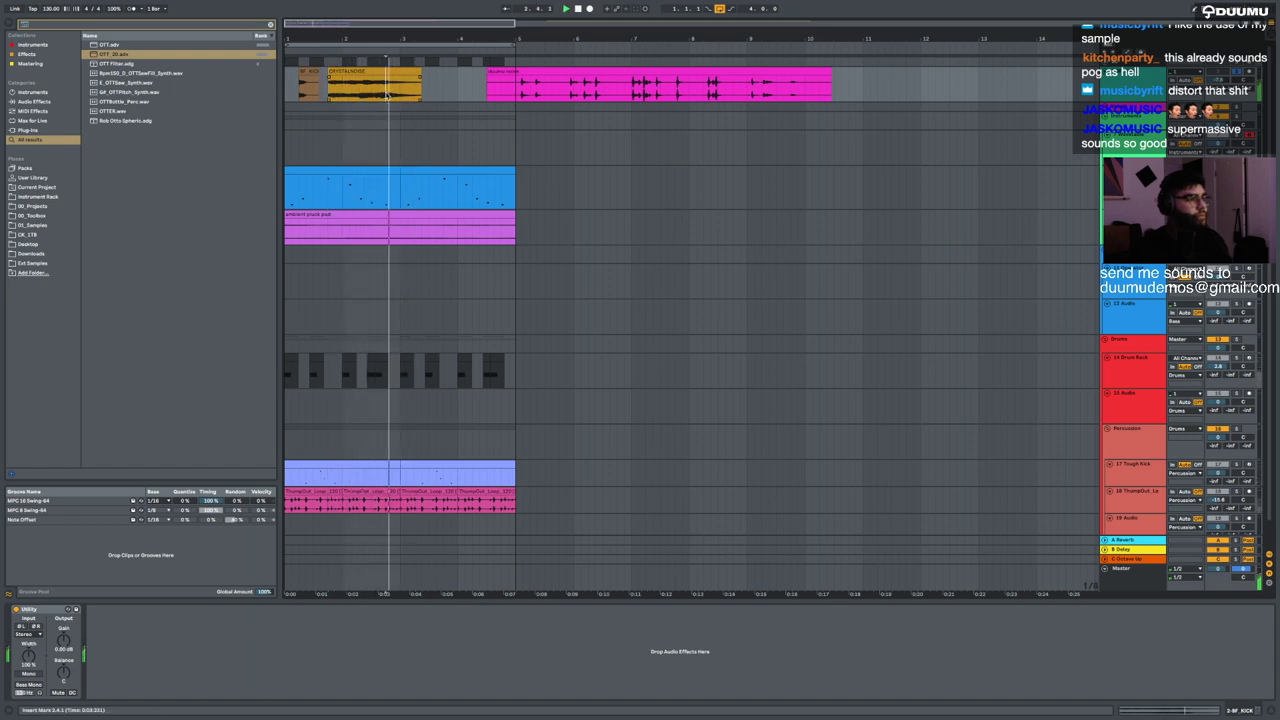
pyautogui.moveTo(387, 95); pyautogui.dragTo(421, 92)
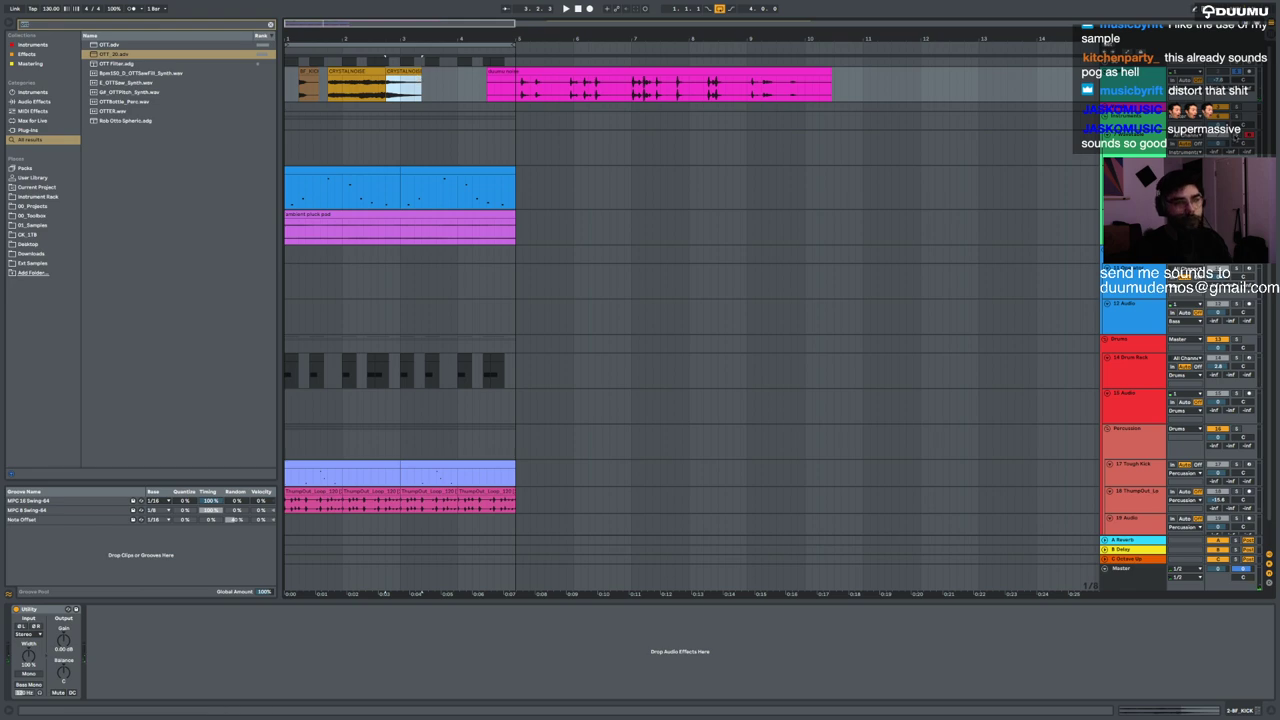
# - Insert an empty MIDI clip from 5.4.1 to 8.1.1 on the Wavetable track
pyautogui.doubleClick(446, 169)
pyautogui.moveTo(559, 150); pyautogui.dragTo(689, 151)
pyautogui.press('super+shift+m')
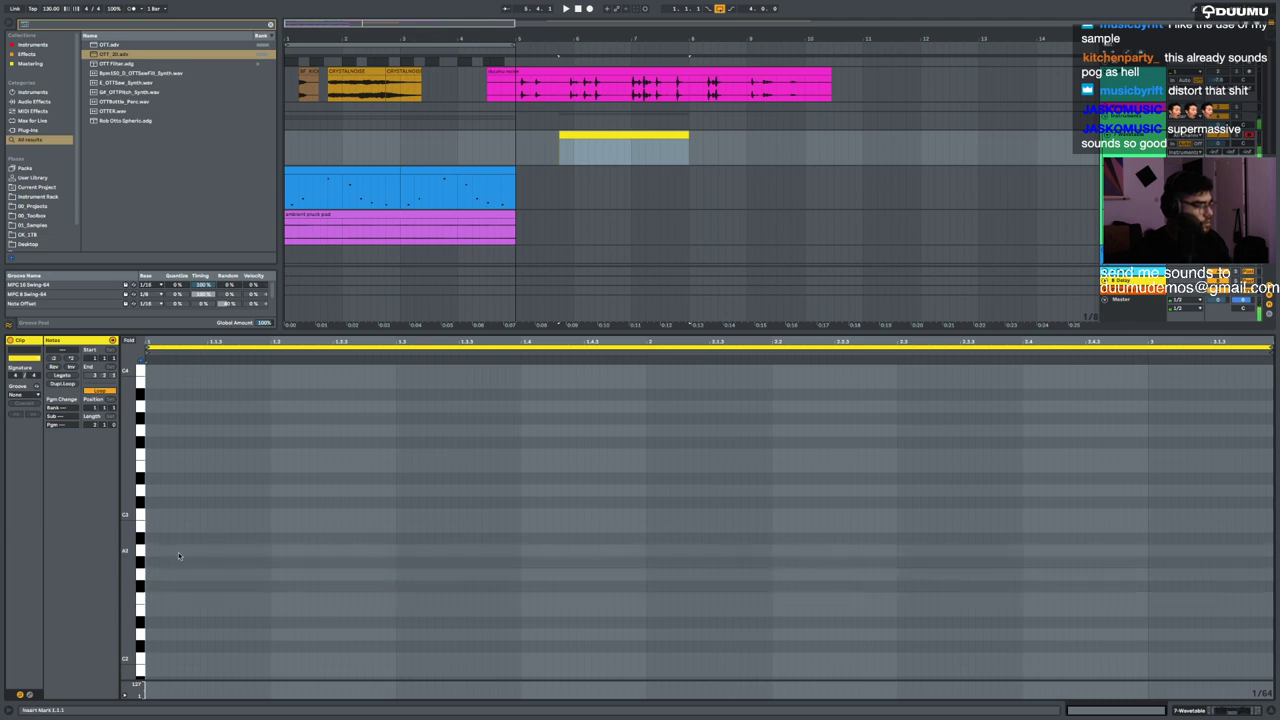
# - Paste the CRYSTALNOISE tail at 5.4.1 onto a new audio track and transpose it to 3 st
pyautogui.moveTo(657, 135); pyautogui.dragTo(660, 259)
pyautogui.hotkey('ctrl', 'v')
pyautogui.click(60, 404)
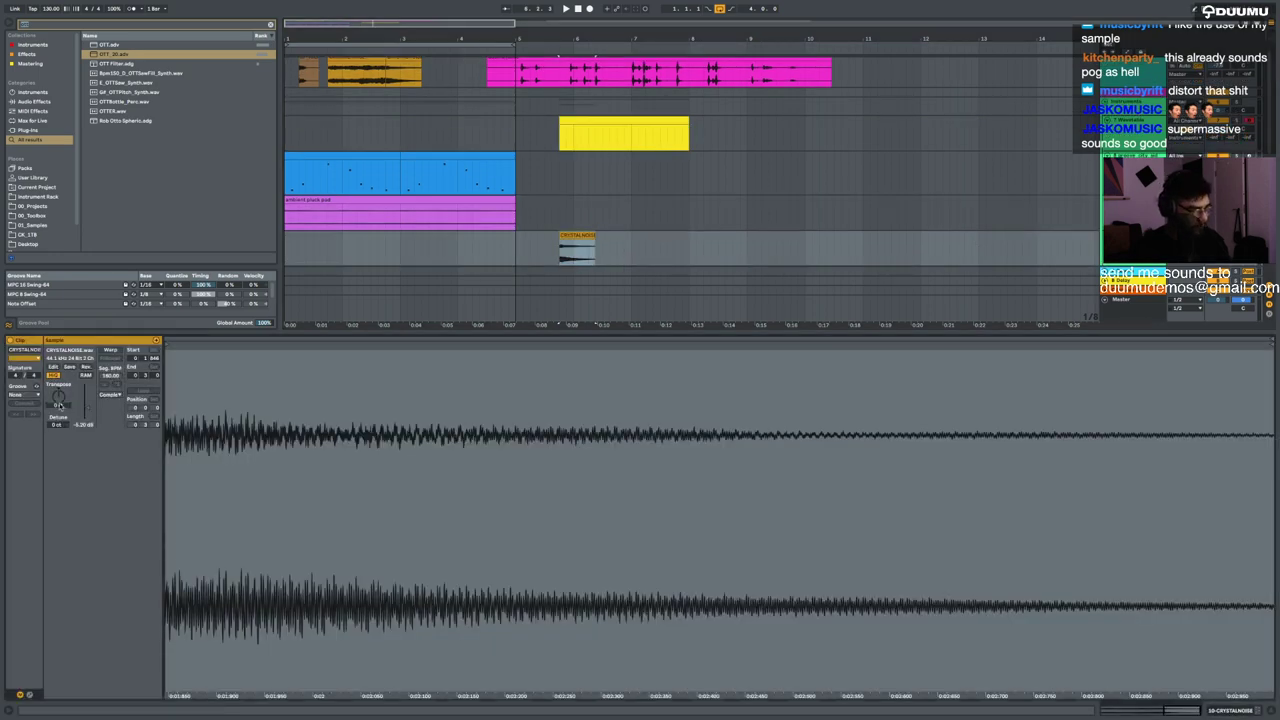
# - Add the Lowpass filter preset to the CRYSTALNOISE track, lower its cutoff and raise its resonance during playback
pyautogui.write('low')
pyautogui.press('Down')
pyautogui.press('Return')
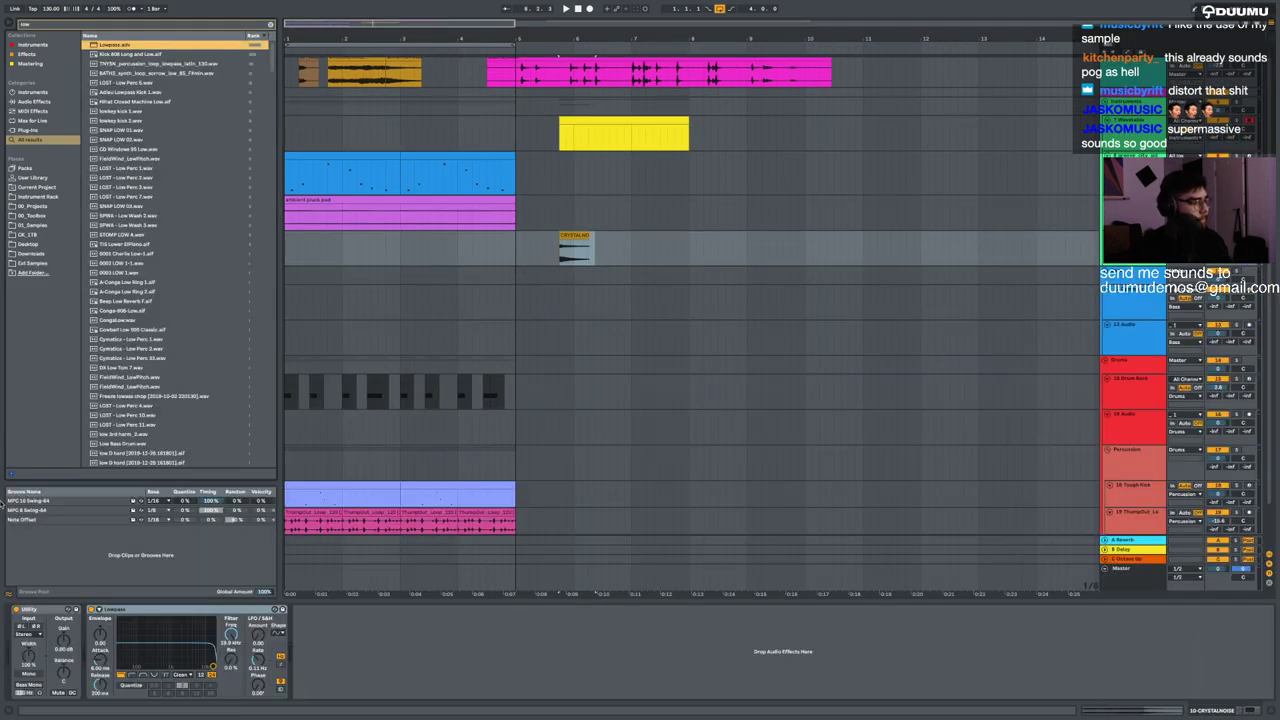
pyautogui.click(177, 662)
pyautogui.press('space')
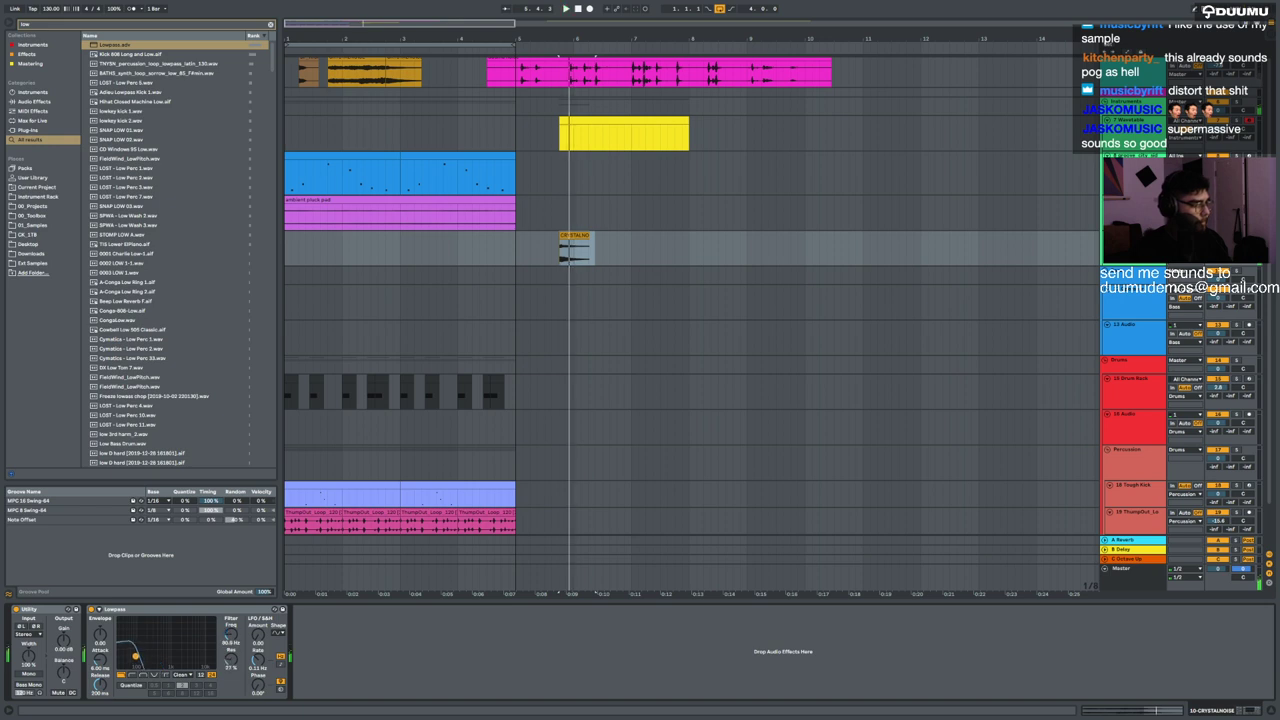
# - Move the CRYSTALNOISE slice to 4.3.1, ending at bar 5, reverse it and listen to it
pyautogui.click(376, 202)
pyautogui.moveTo(574, 236); pyautogui.dragTo(502, 242)
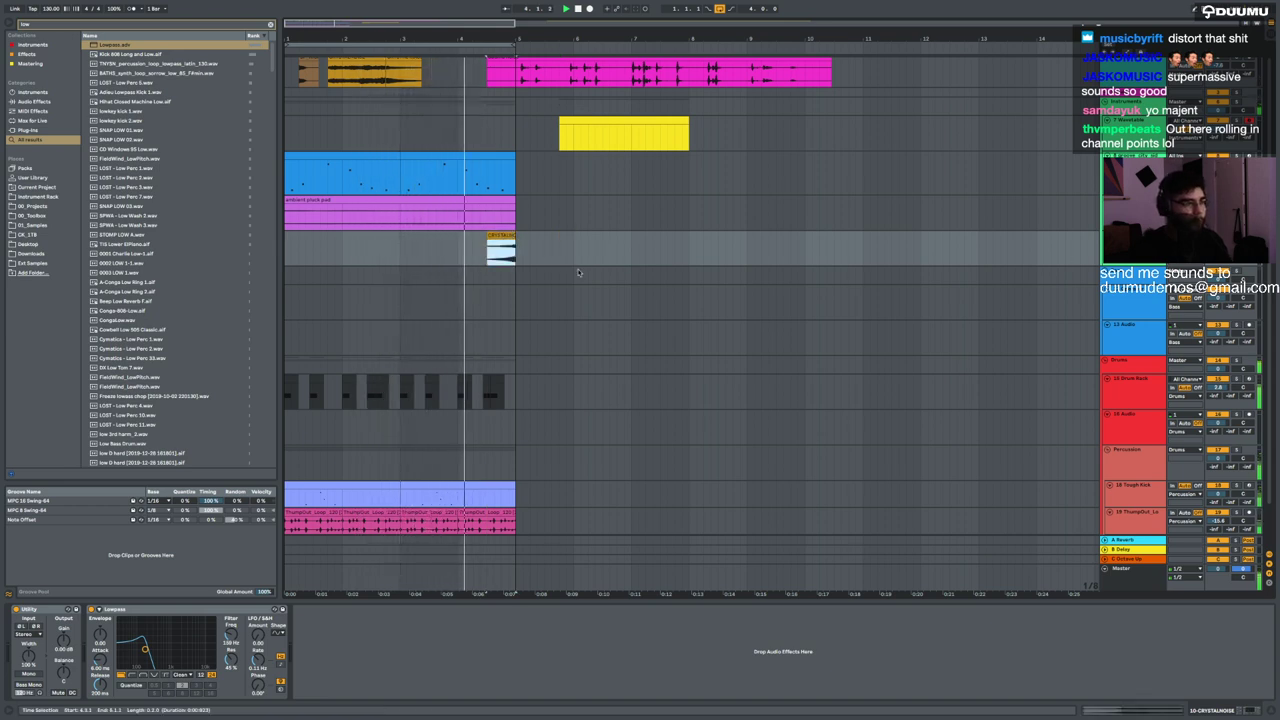
pyautogui.scroll(5, 501, 243)
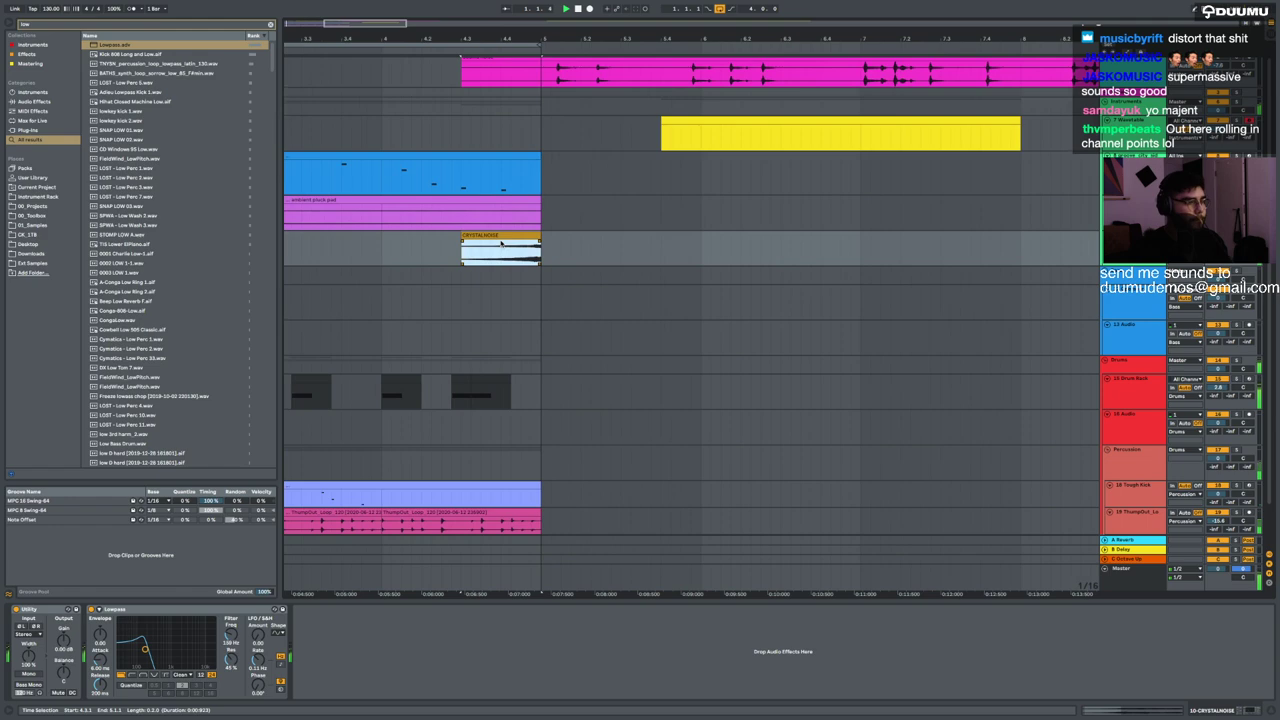
pyautogui.hscroll(-5, 501, 243)
pyautogui.press('space')
pyautogui.doubleClick(880, 226)
pyautogui.press('space')
pyautogui.press('space')
pyautogui.press('space')
# - Freeze and flatten the CRYSTALNOISE track and select the rendered clip at 4.3.1
pyautogui.rightClick(1130, 230)
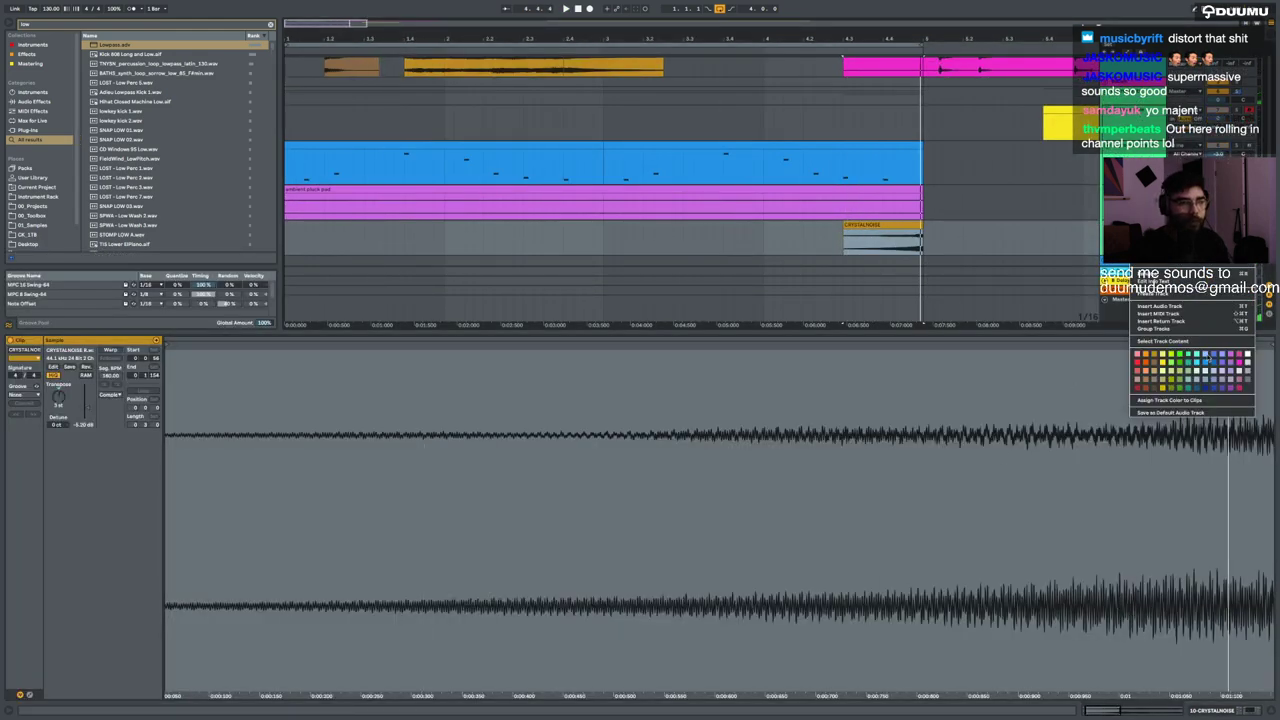
pyautogui.click(1034, 250)
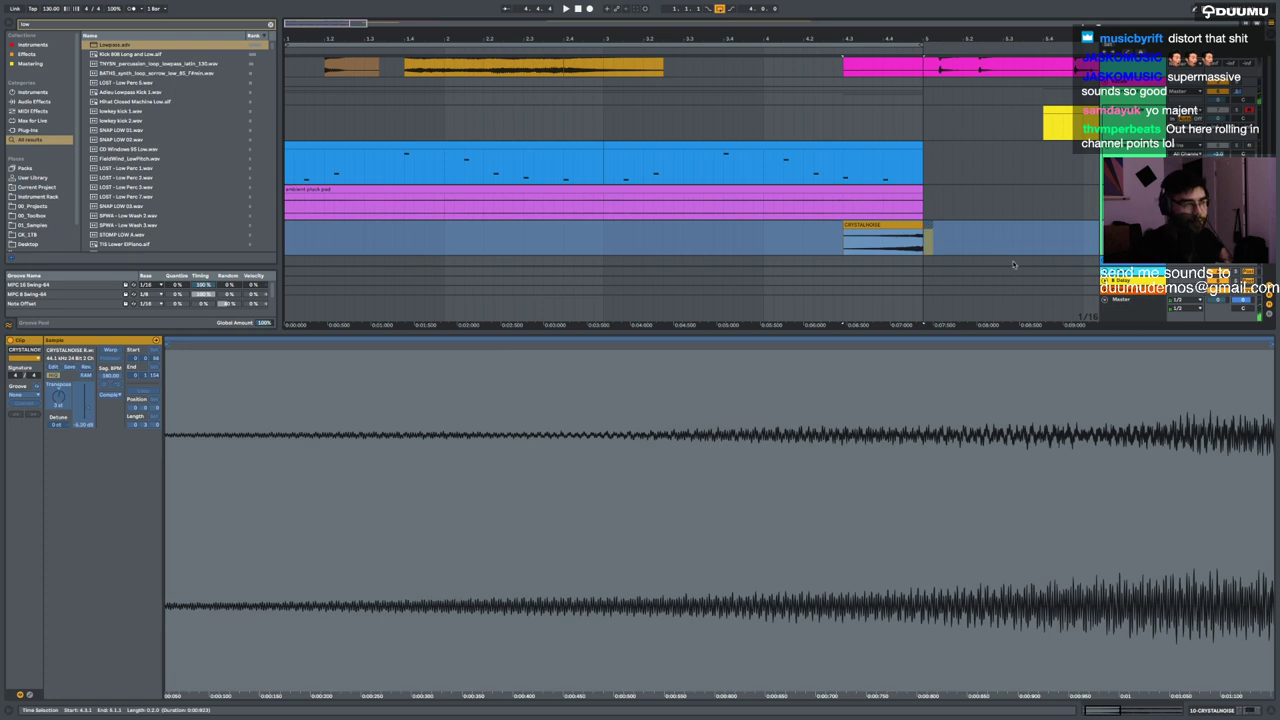
pyautogui.rightClick(1116, 268)
pyautogui.click(1130, 297)
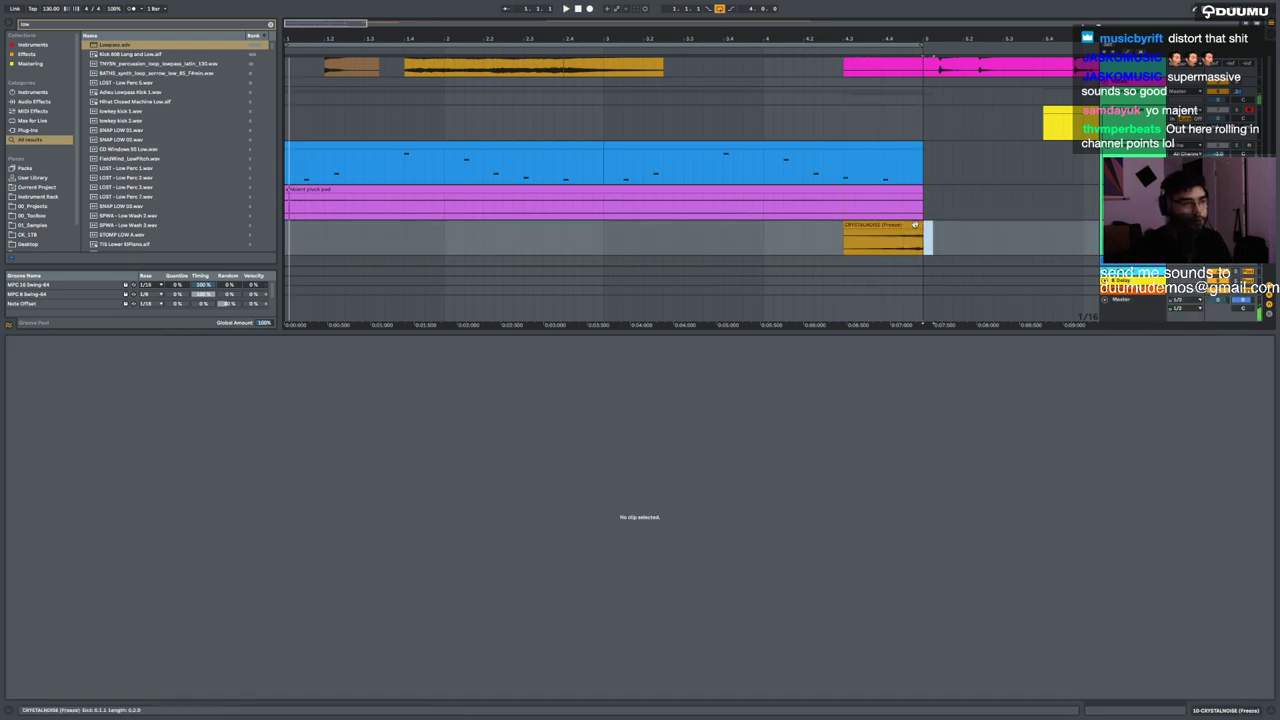
pyautogui.click(914, 225)
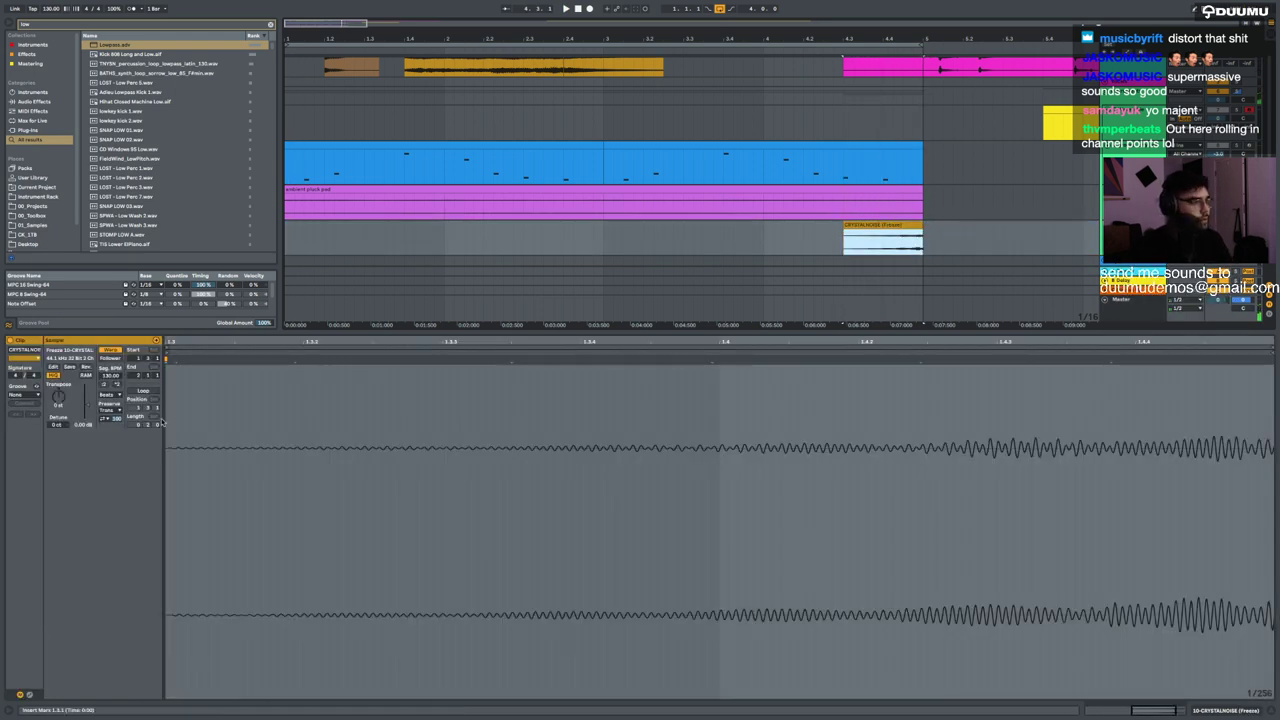
# - Listen to the frozen CRYSTALNOISE clip, add EQ Eight to its track and boost a low-mid band
pyautogui.press('space')
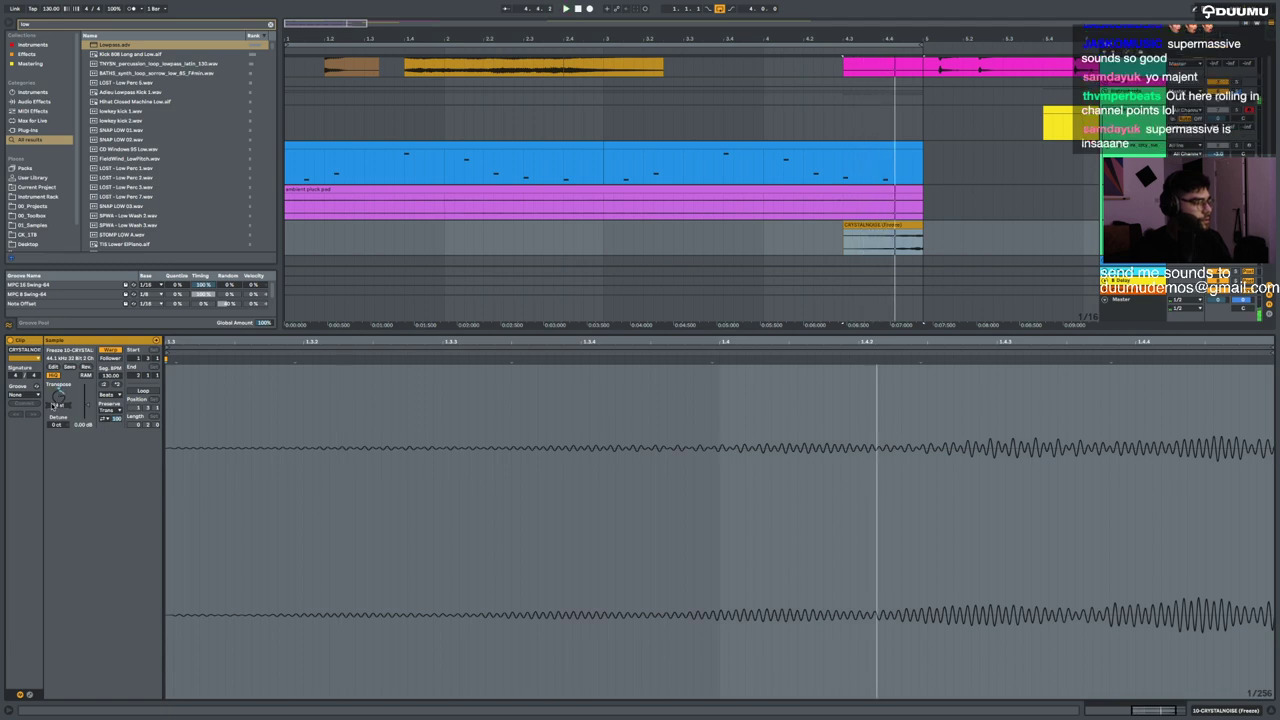
pyautogui.press('space')
pyautogui.press('super+f')
pyautogui.write('eq')
pyautogui.press('Down')
pyautogui.press('Return')
pyautogui.press('space')
pyautogui.press('space')
pyautogui.moveTo(149, 647); pyautogui.dragTo(122, 635)
pyautogui.press('space')
# - Add Tuner after EQ Eight on the CRYSTALNOISE track and play the clip to read its pitch
pyautogui.hotkey('ctrl', 'f')
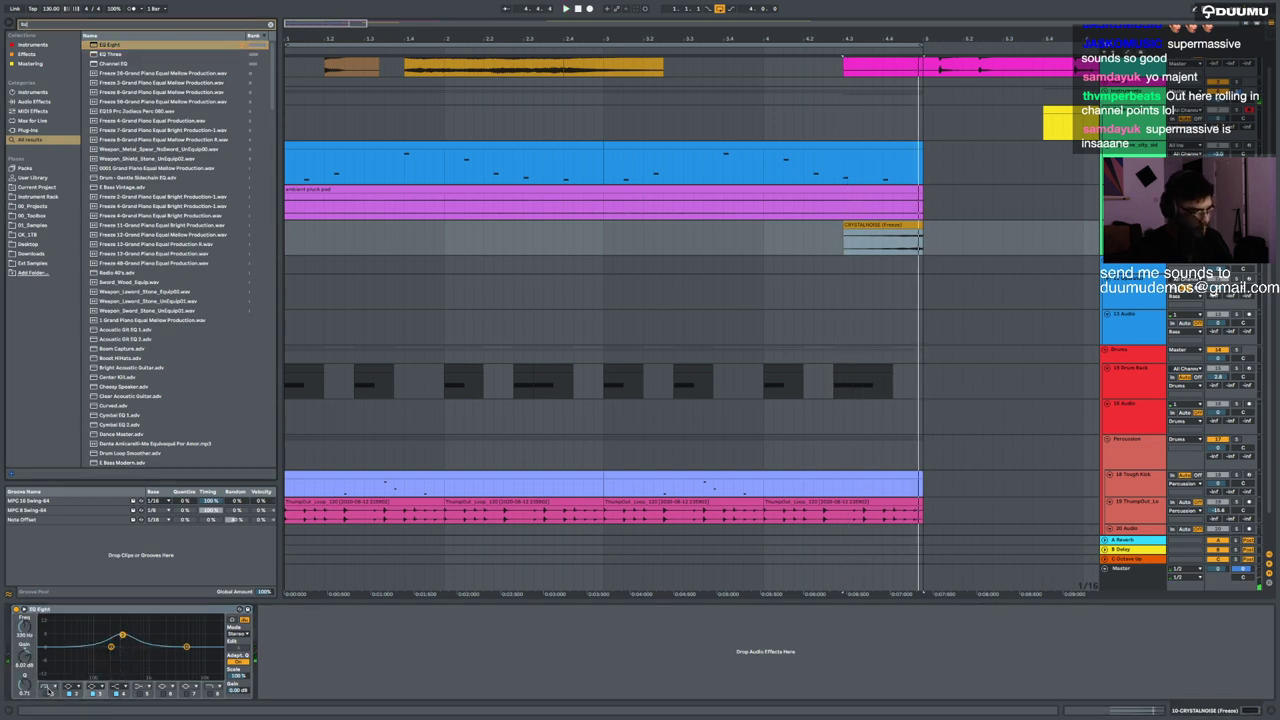
pyautogui.write('tuner')
pyautogui.press('Return')
pyautogui.press('space')
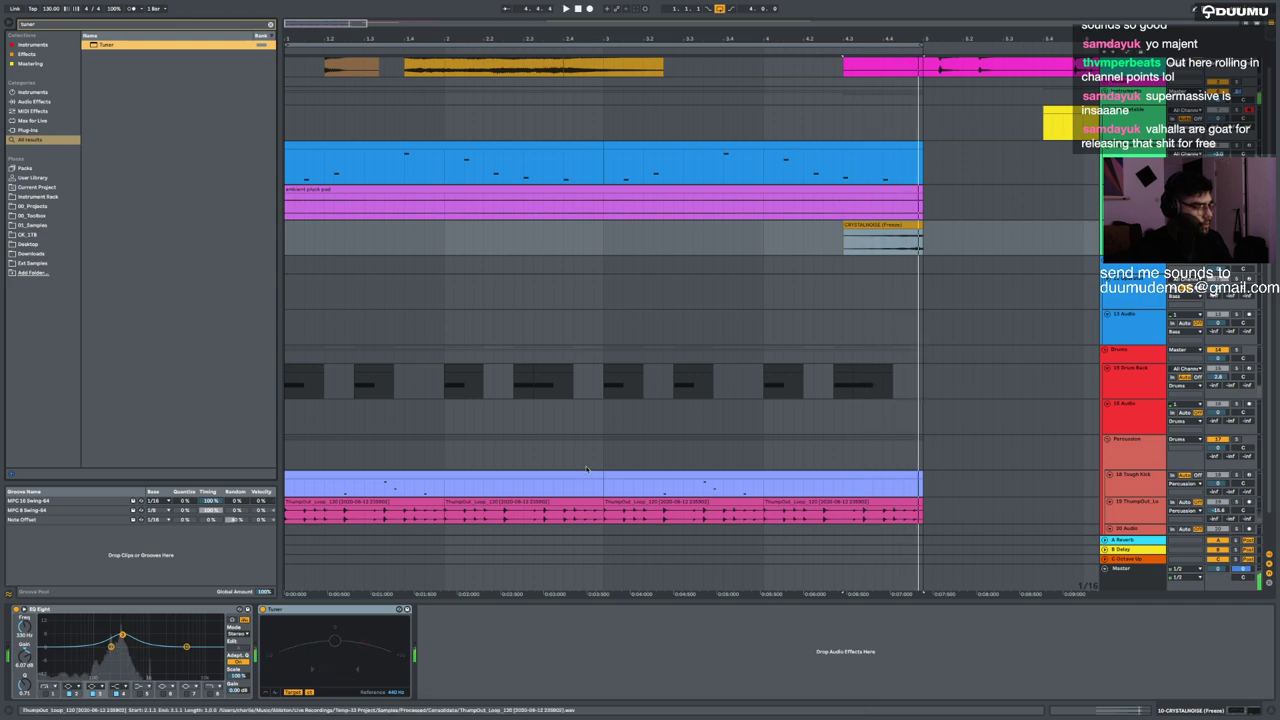
pyautogui.doubleClick(910, 224)
pyautogui.press('space')
pyautogui.hotkey('shift', 'Tab')
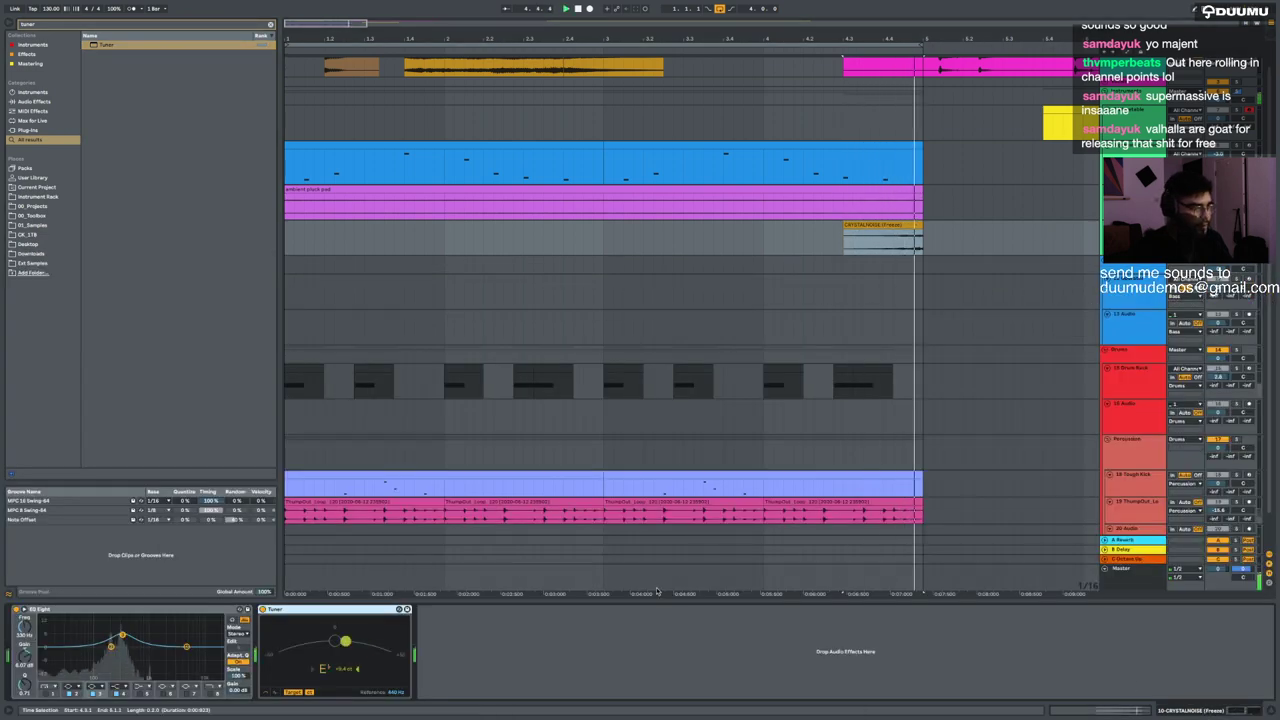
# - Transpose the frozen CRYSTALNOISE clip and detune it to -13 ct, checking its pitch during playback
pyautogui.press('space')
pyautogui.hotkey('shift', 'Tab')
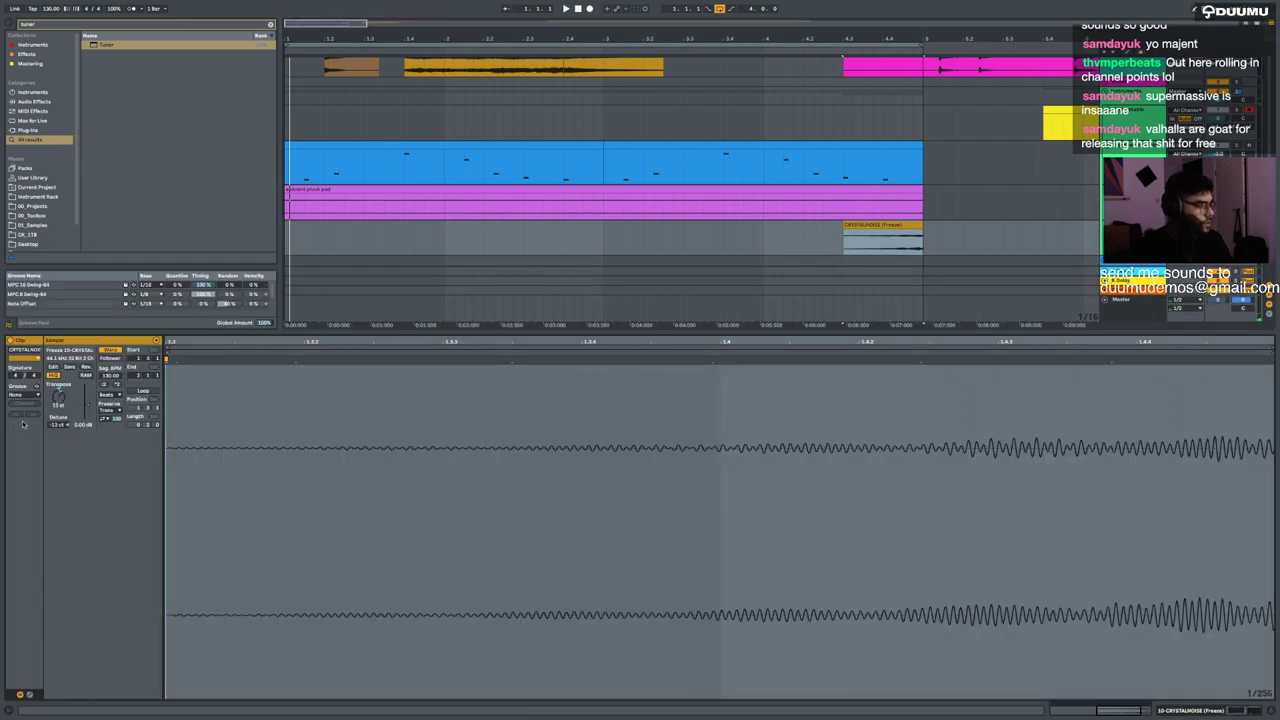
pyautogui.press('space')
pyautogui.hotkey('shift', 'Tab')
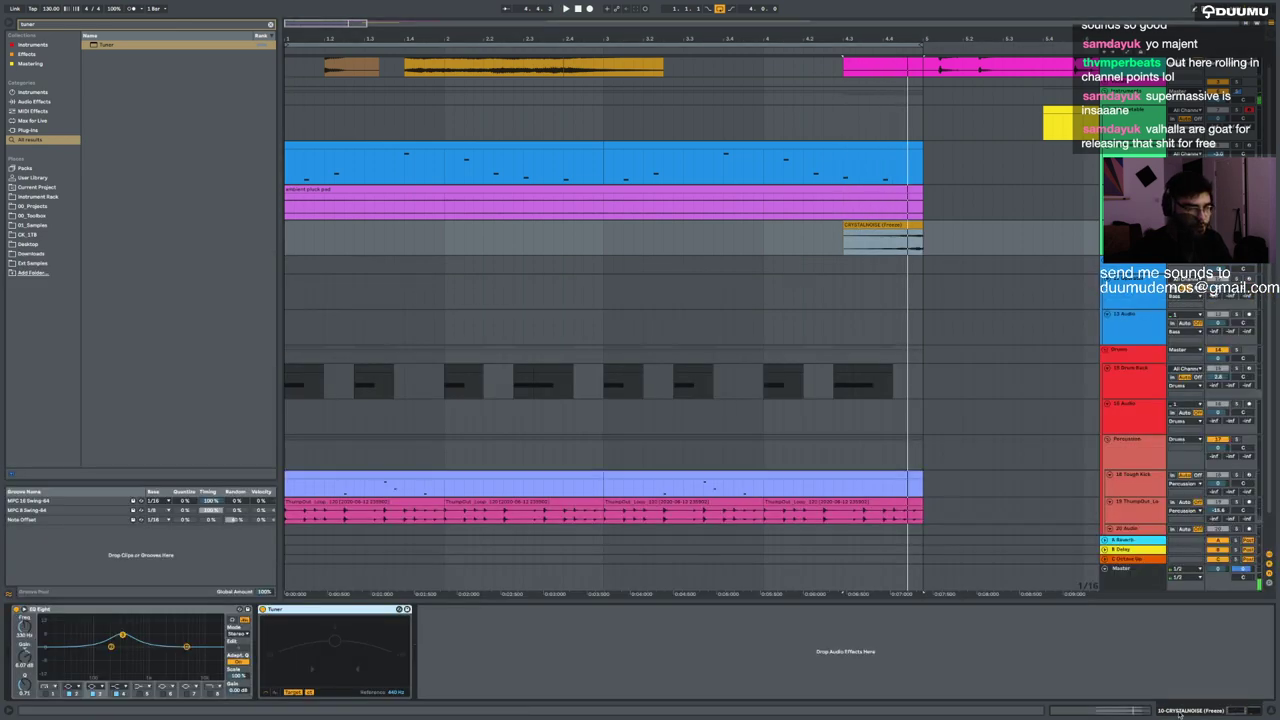
# - Enable EQ Eight's low-cut band, raise its cutoff to just below the boosted band and recheck the pitch with Tuner
pyautogui.press('space')
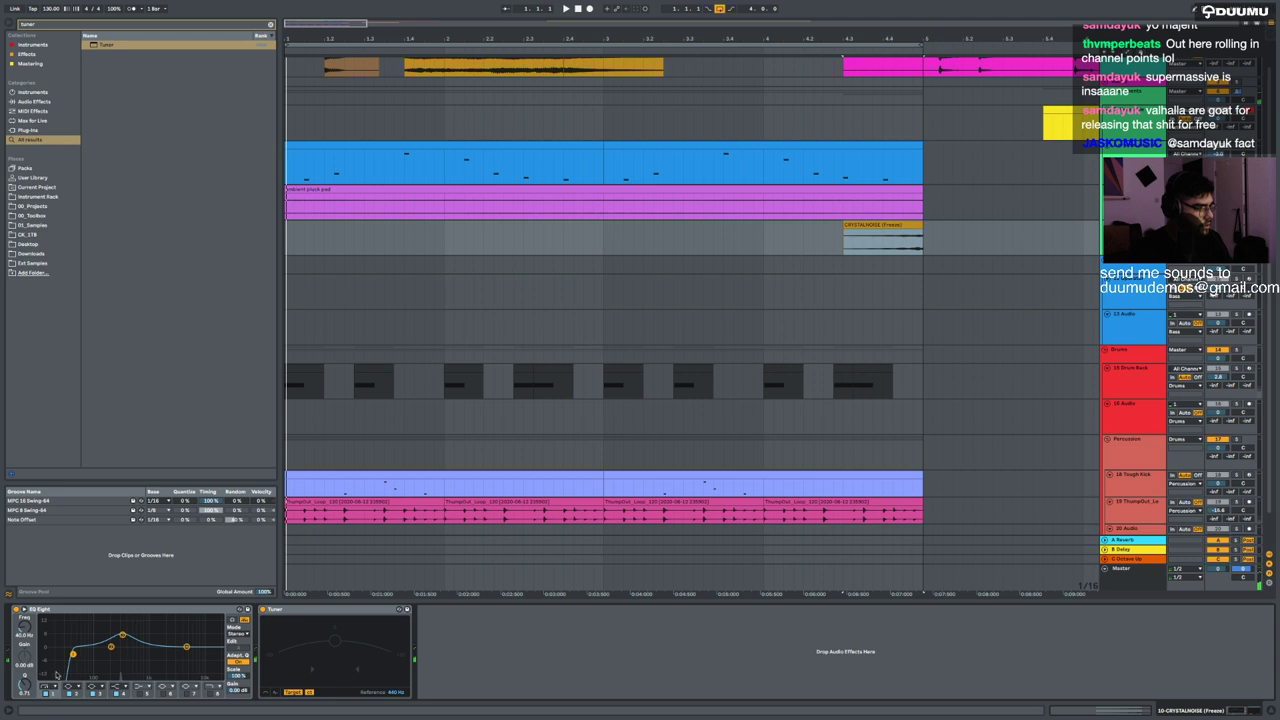
pyautogui.press('space')
pyautogui.moveTo(72, 655); pyautogui.dragTo(119, 654)
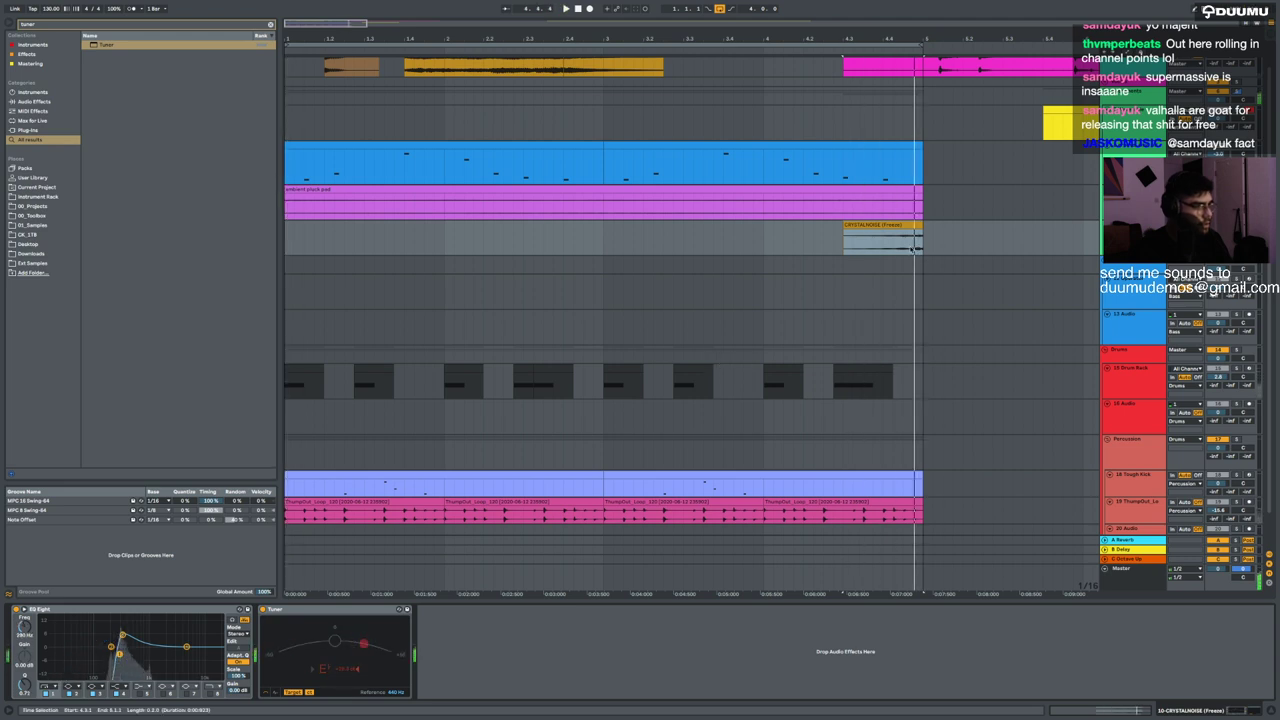
pyautogui.doubleClick(883, 226)
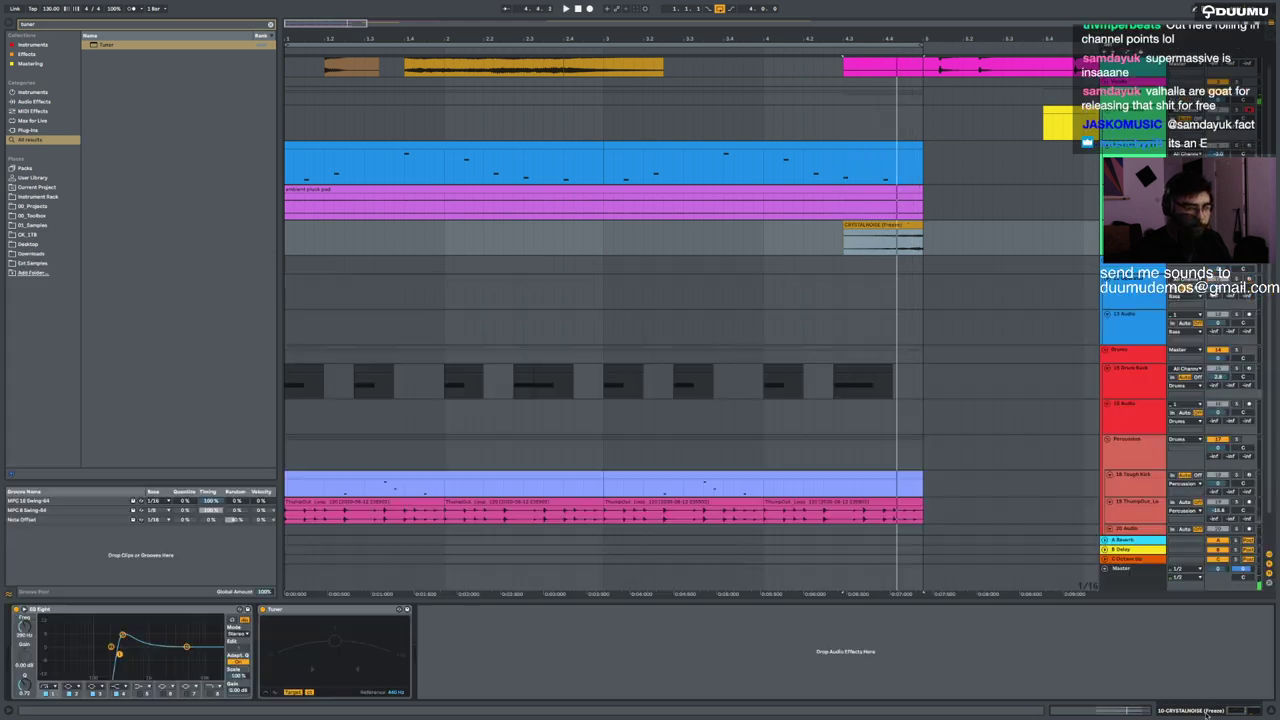
pyautogui.click(1203, 711)
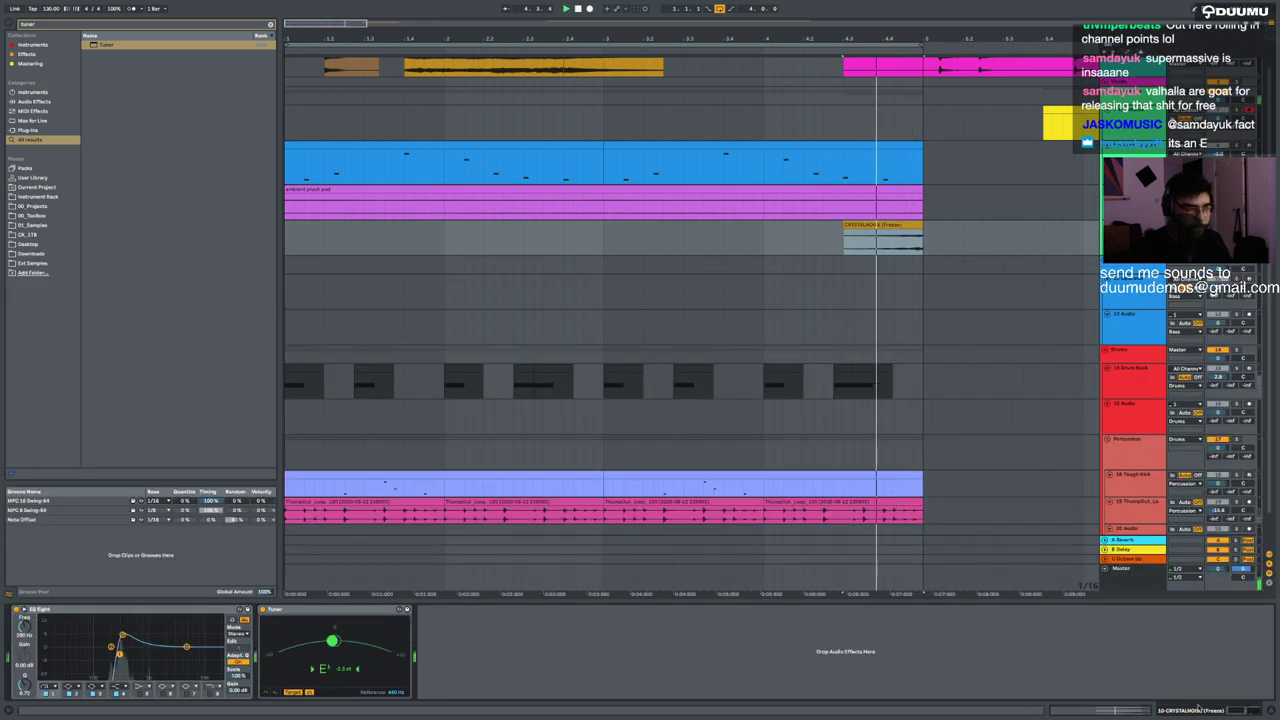
pyautogui.press('space')
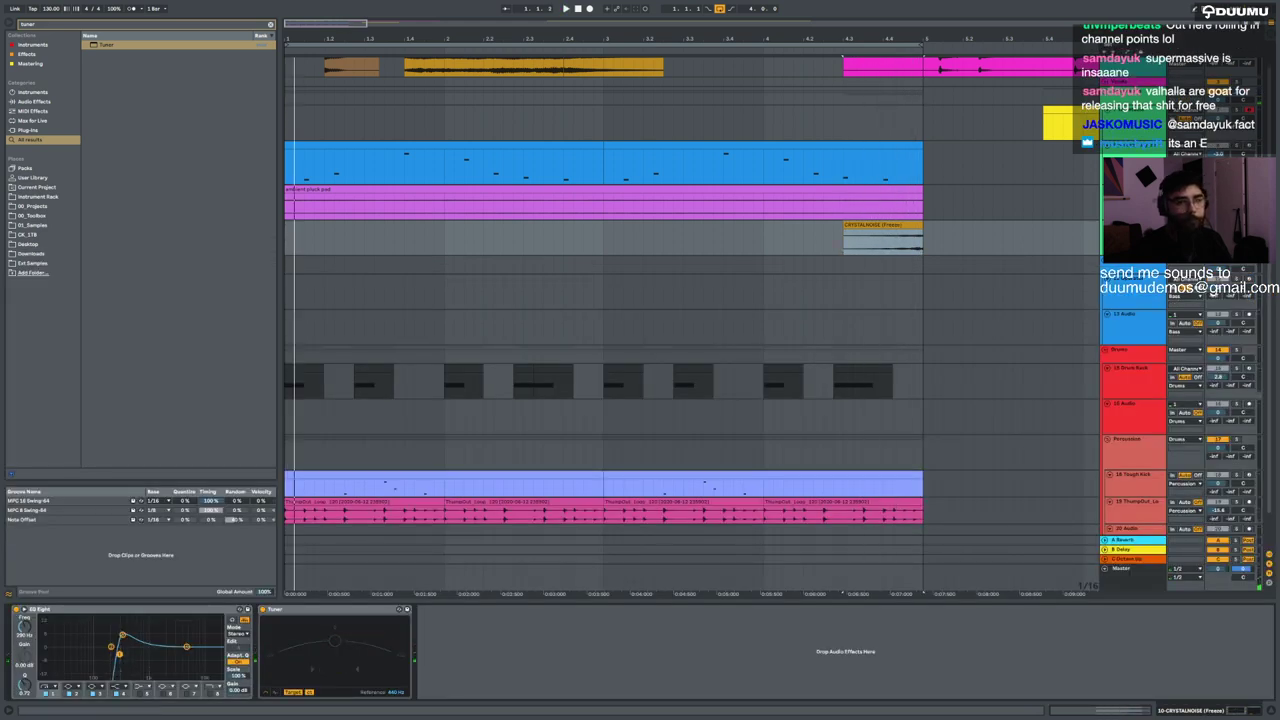
pyautogui.press('space')
# - Copy the frozen CRYSTALNOISE clip to 2.3.1 on the same track, ending at bar 3
pyautogui.click(904, 226)
pyautogui.scroll(-3, 811, 235)
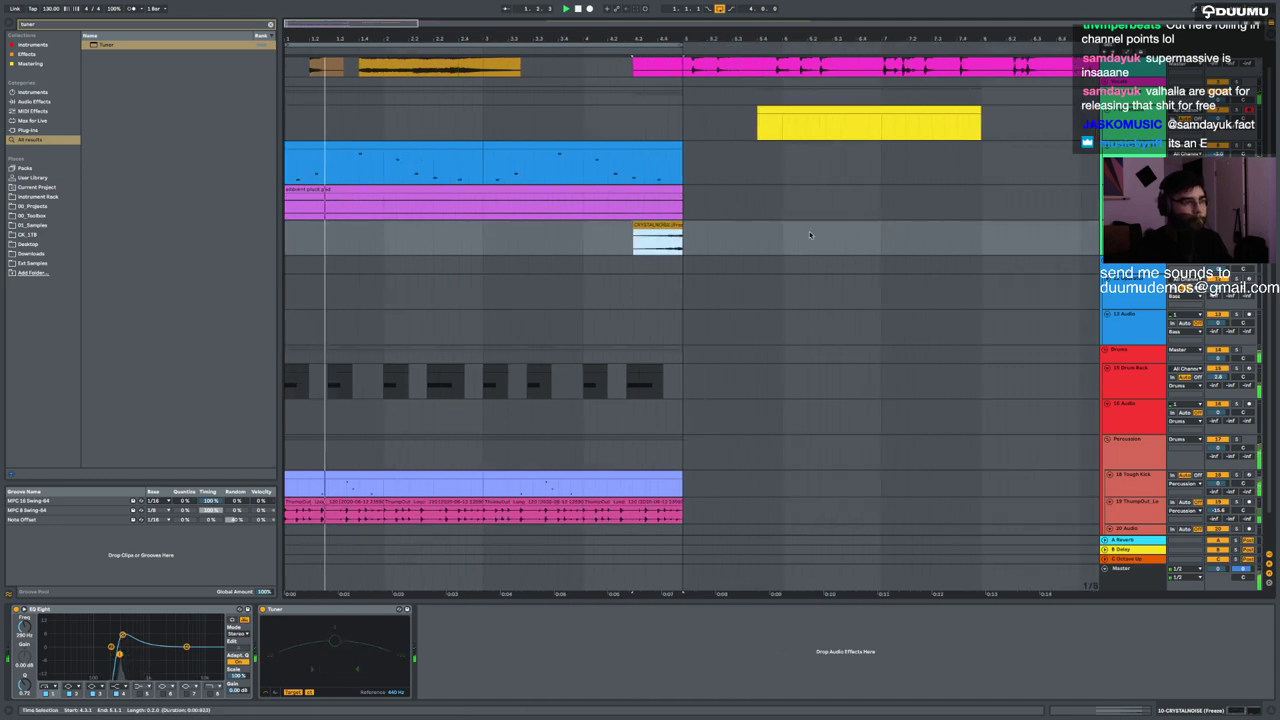
pyautogui.click(445, 242)
pyautogui.hotkey('ctrl', 'v')
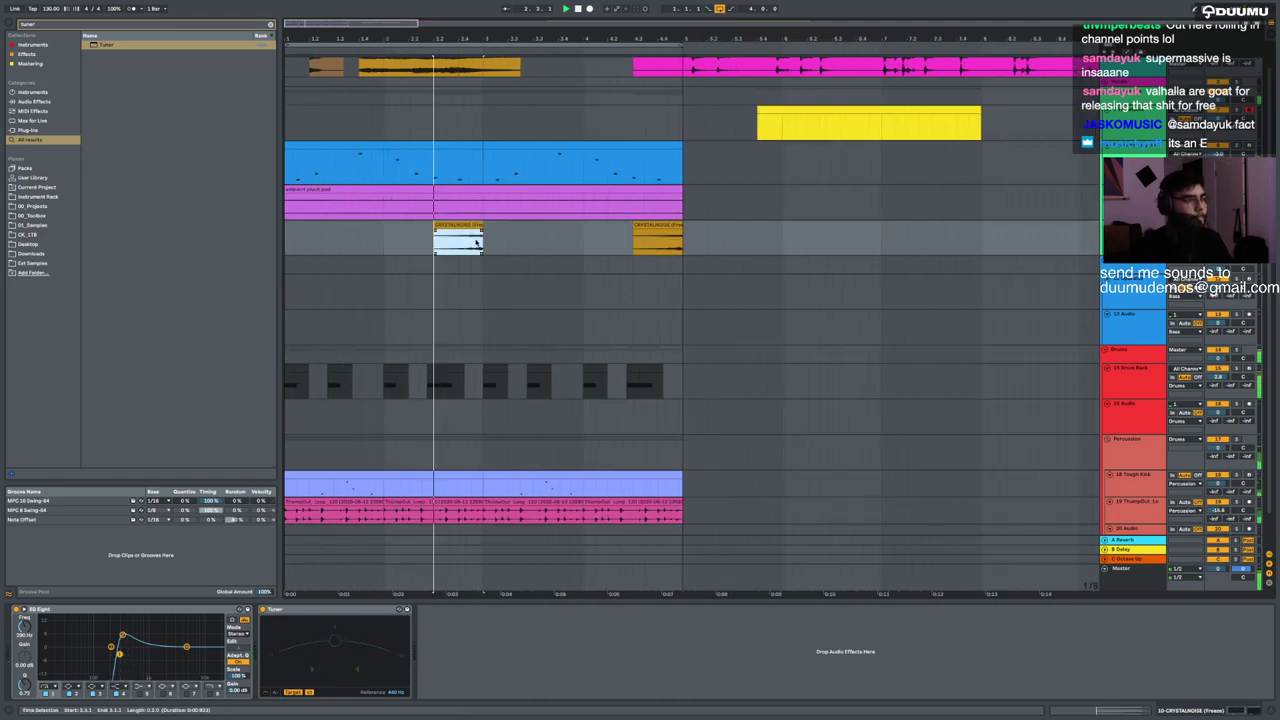
# - Add fade-ins to both CRYSTALNOISE clips and reduce the EQ Eight boost during playback
pyautogui.click(507, 235)
pyautogui.click(463, 228)
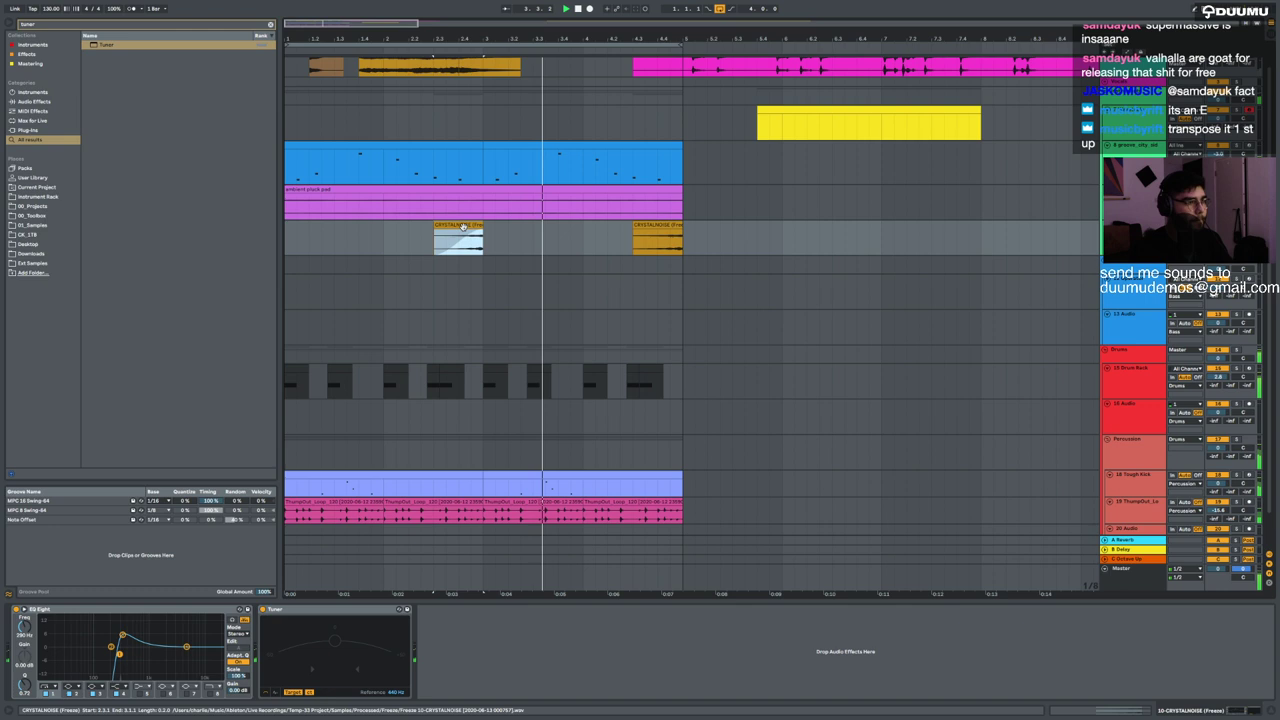
pyautogui.keyDown('shift'); pyautogui.click(290, 238); pyautogui.keyUp('shift')
pyautogui.hotkey('ctrl', 'd')
pyautogui.click(462, 228)
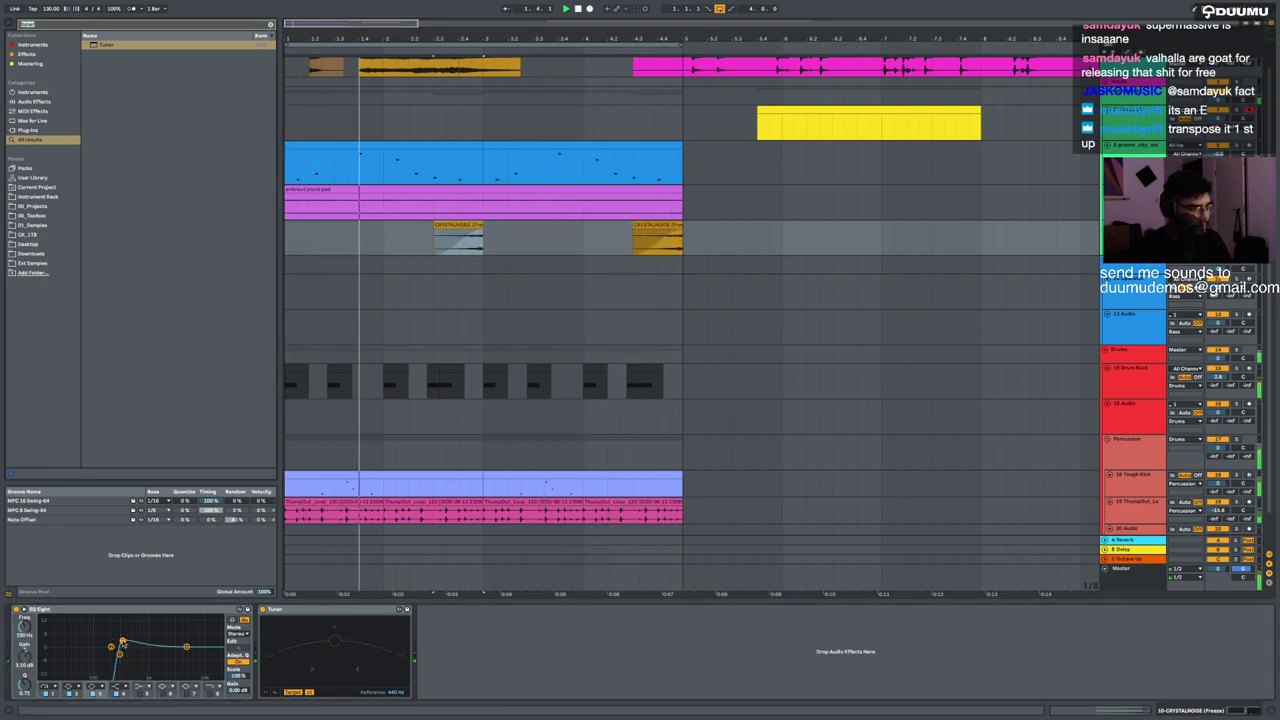
# - Create a four-bar MIDI clip on the Operator bass track from 1.1.1 and add a short F0 note at its start
pyautogui.hotkey('ctrl', 'f')
pyautogui.click(484, 287)
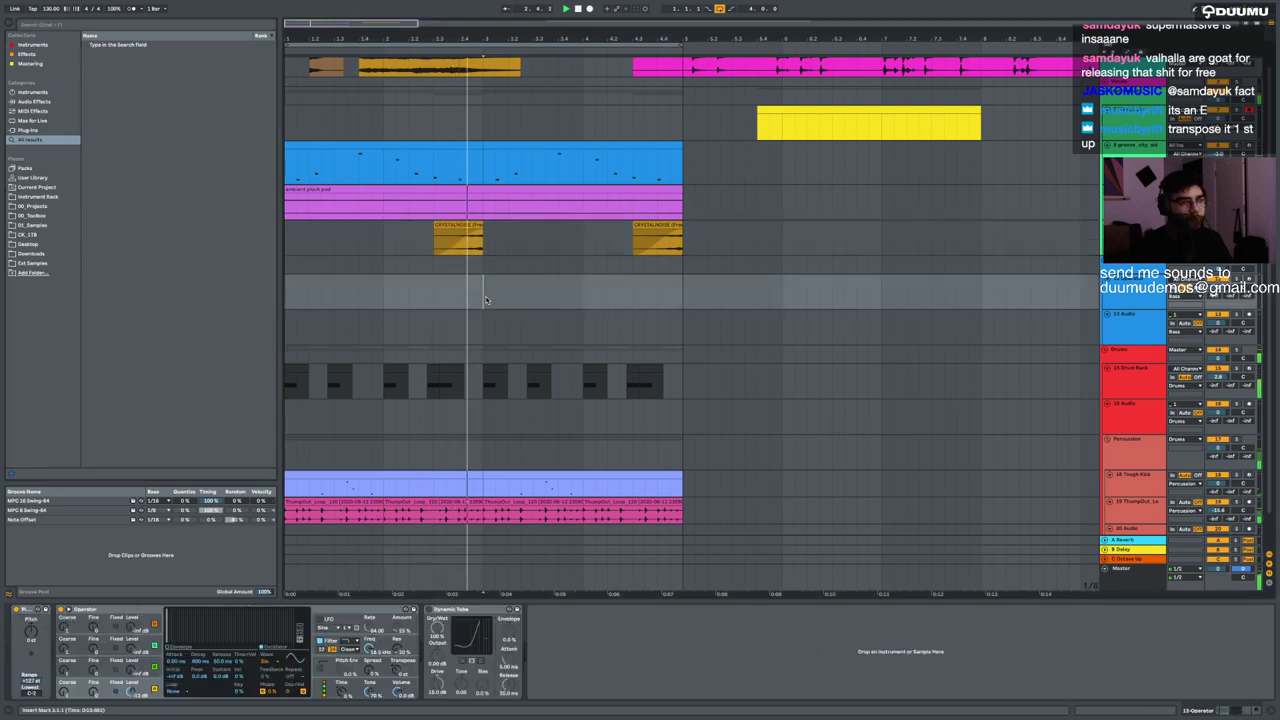
pyautogui.press('-')
pyautogui.moveTo(548, 299); pyautogui.dragTo(170, 295)
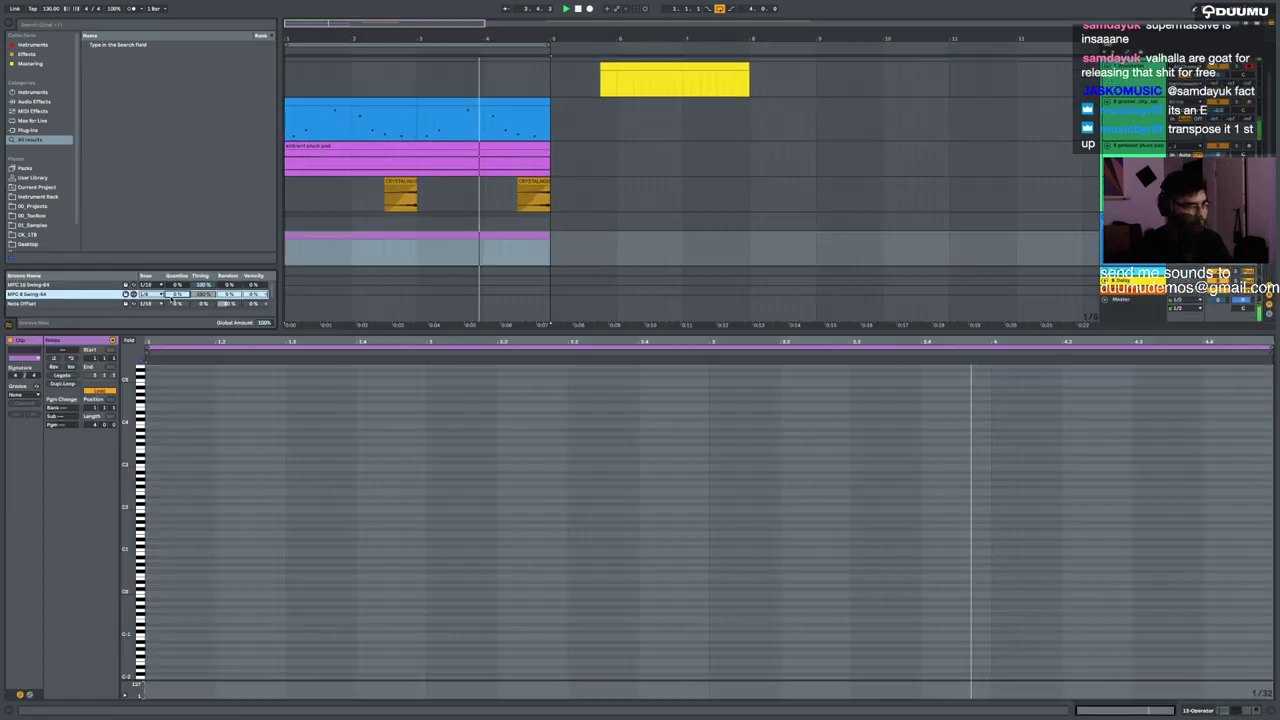
pyautogui.hotkey('ctrl', 'shift', 'm')
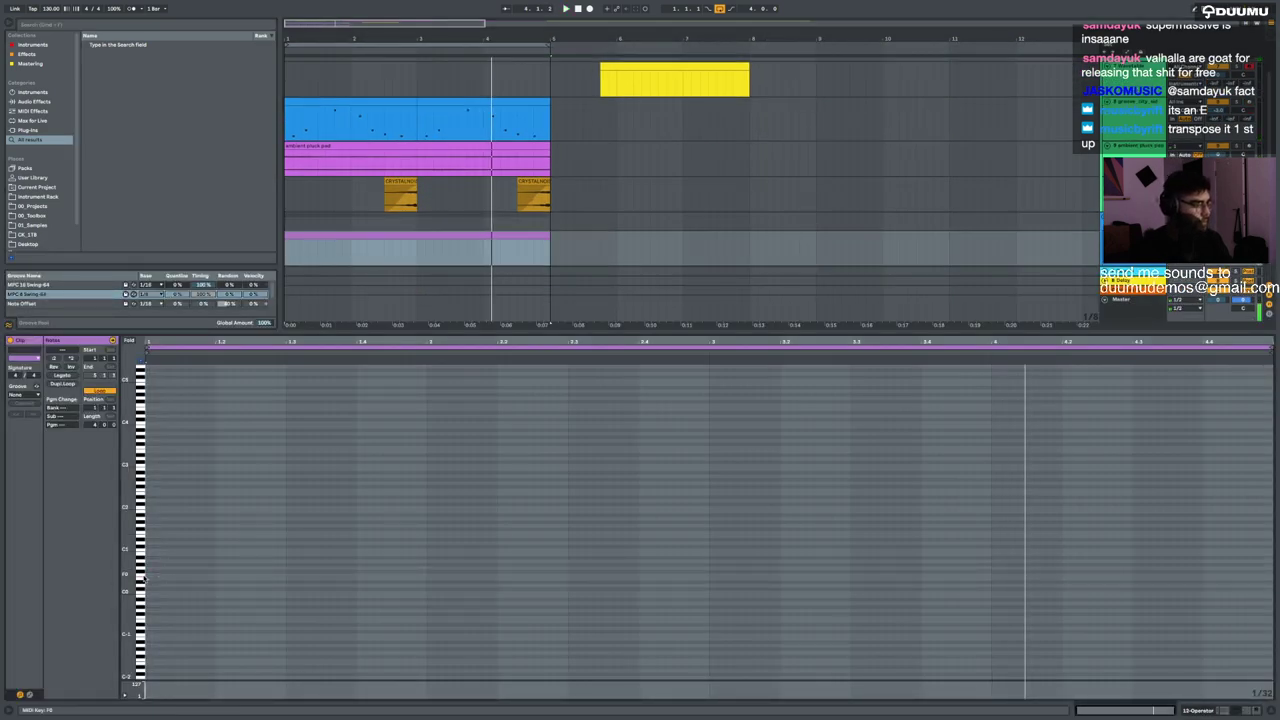
pyautogui.press('space')
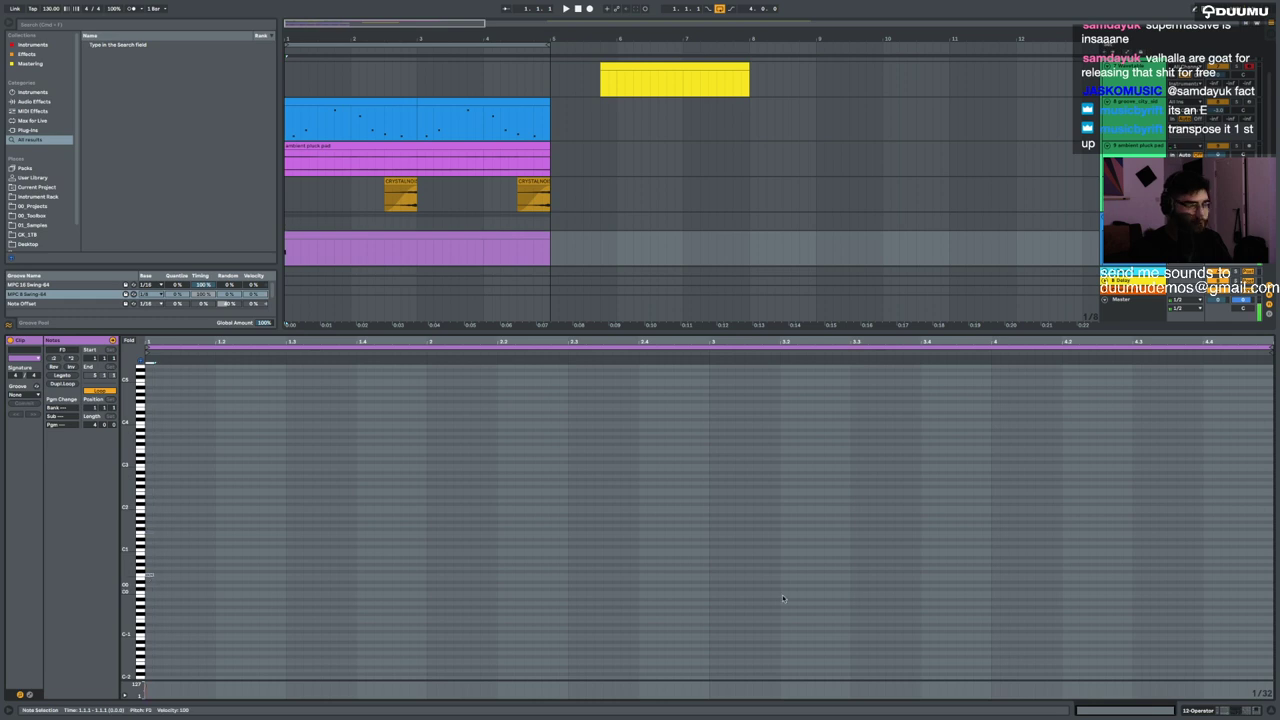
# - Raise the level of Operator's third-row oscillator, extend the F0 note to 1.2.3 and listen to it
pyautogui.click(1183, 712)
pyautogui.moveTo(136, 676); pyautogui.dragTo(137, 674)
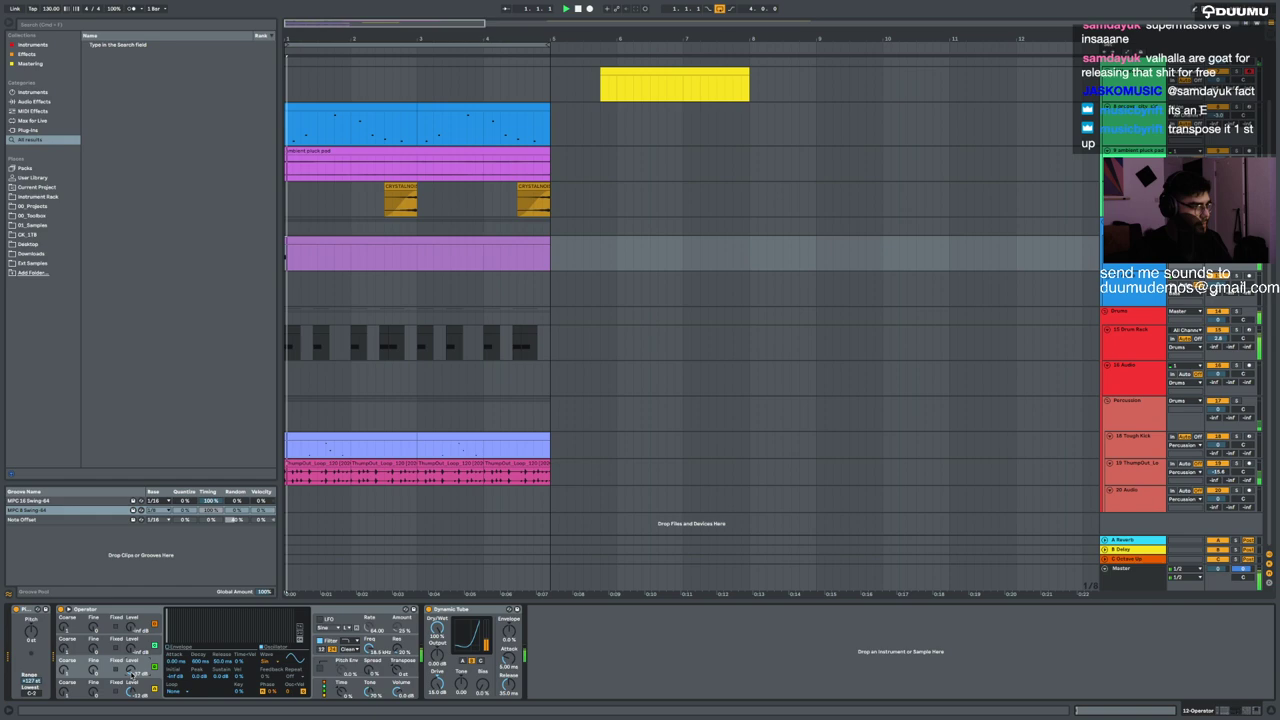
pyautogui.doubleClick(308, 243)
pyautogui.click(147, 600)
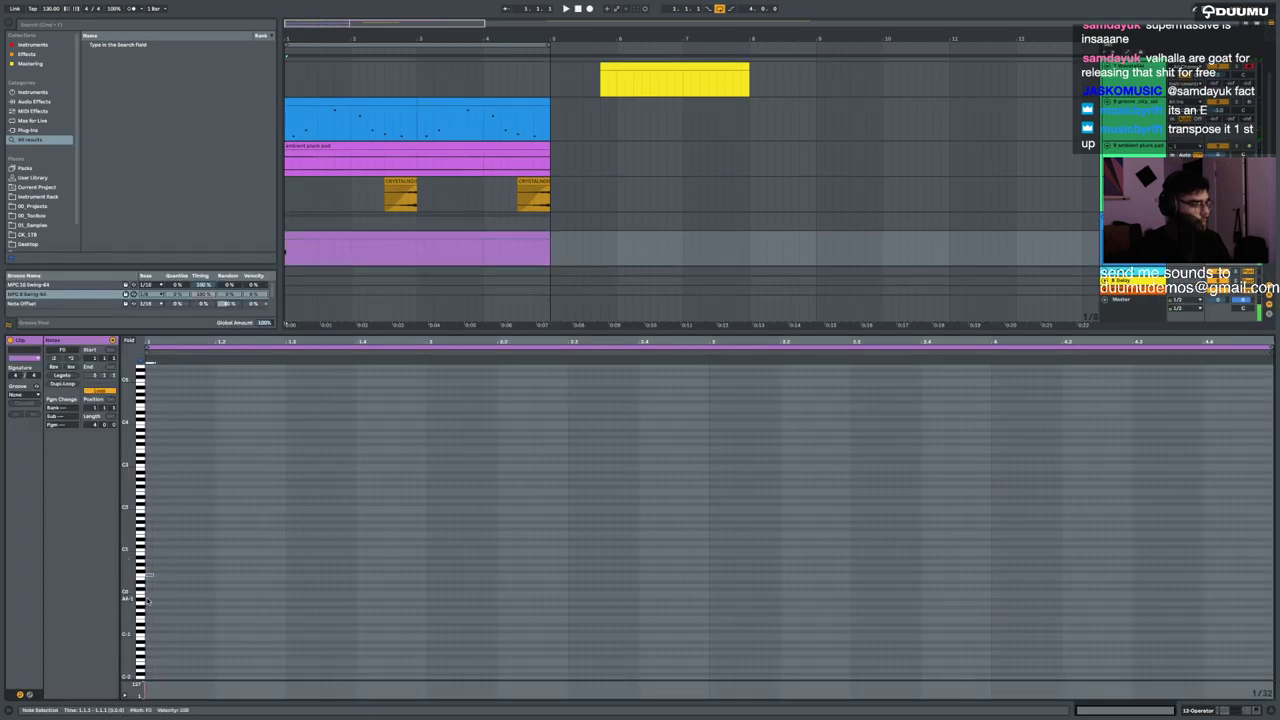
pyautogui.moveTo(148, 575)
pyautogui.mouseDown()
pyautogui.moveTo(428, 572)
pyautogui.moveTo(236, 565)
pyautogui.moveTo(250, 567)
pyautogui.mouseUp()
pyautogui.press('space')
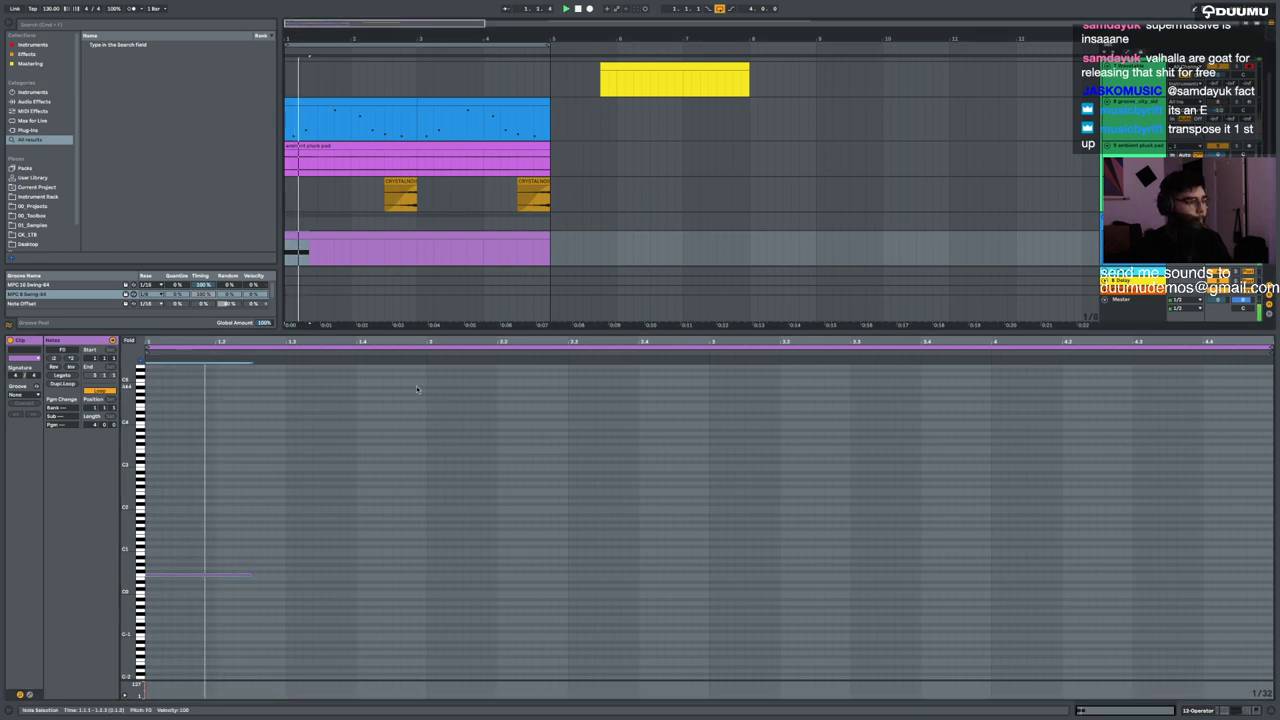
pyautogui.press('space')
# - Add a C1 note from 1.2.3 to 1.4.1 in the bass clip
pyautogui.click(253, 575)
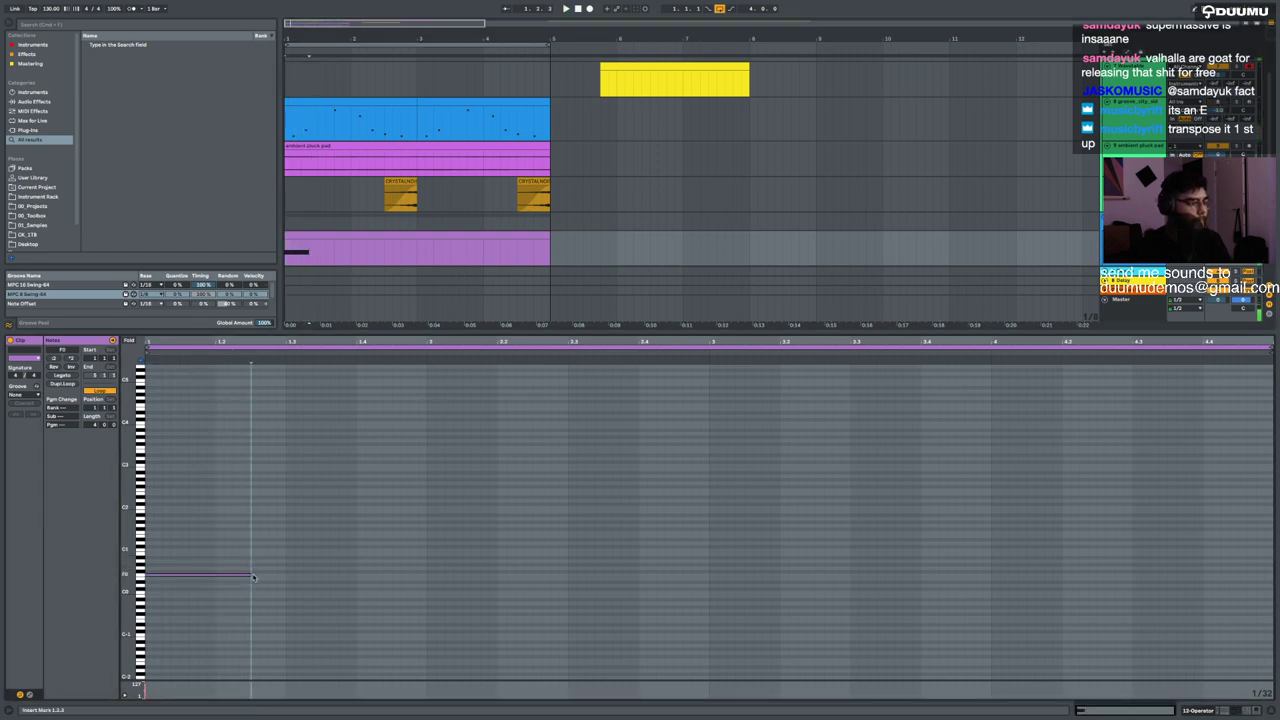
pyautogui.press('Up')
pyautogui.press('Up')
pyautogui.press('Up')
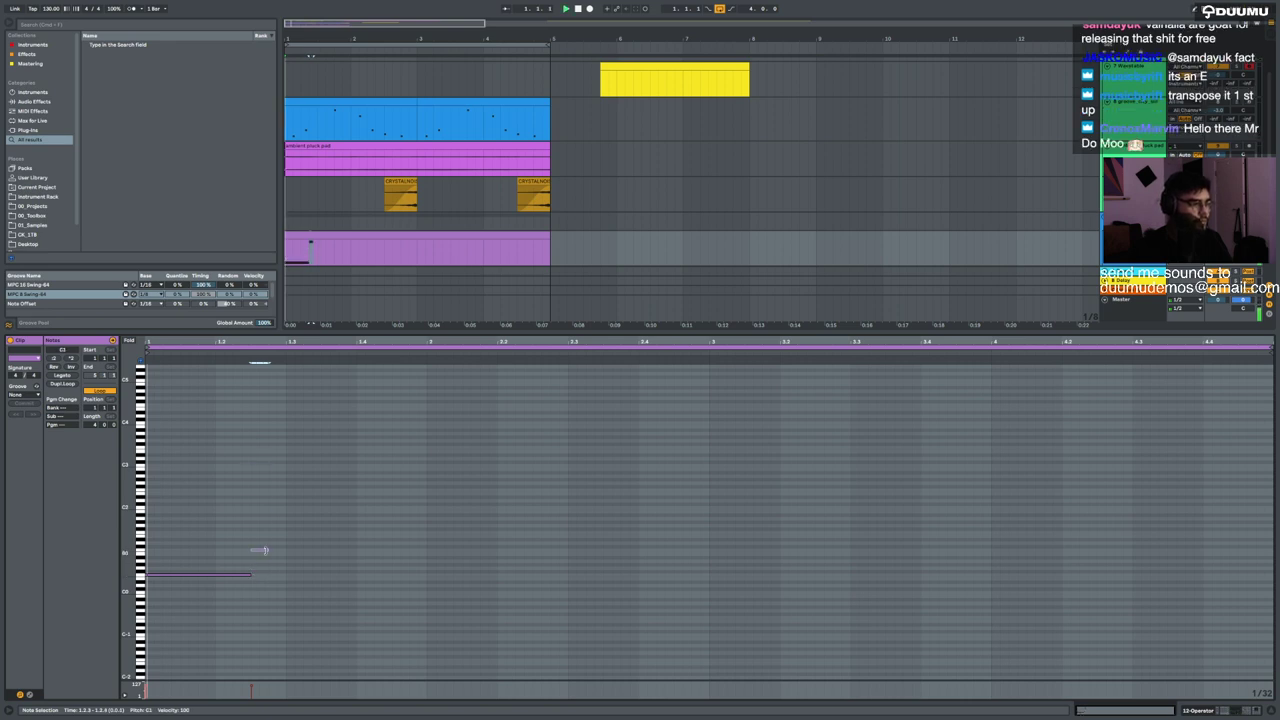
pyautogui.moveTo(259, 550)
pyautogui.mouseDown()
pyautogui.moveTo(412, 551)
pyautogui.moveTo(378, 551)
pyautogui.mouseUp()
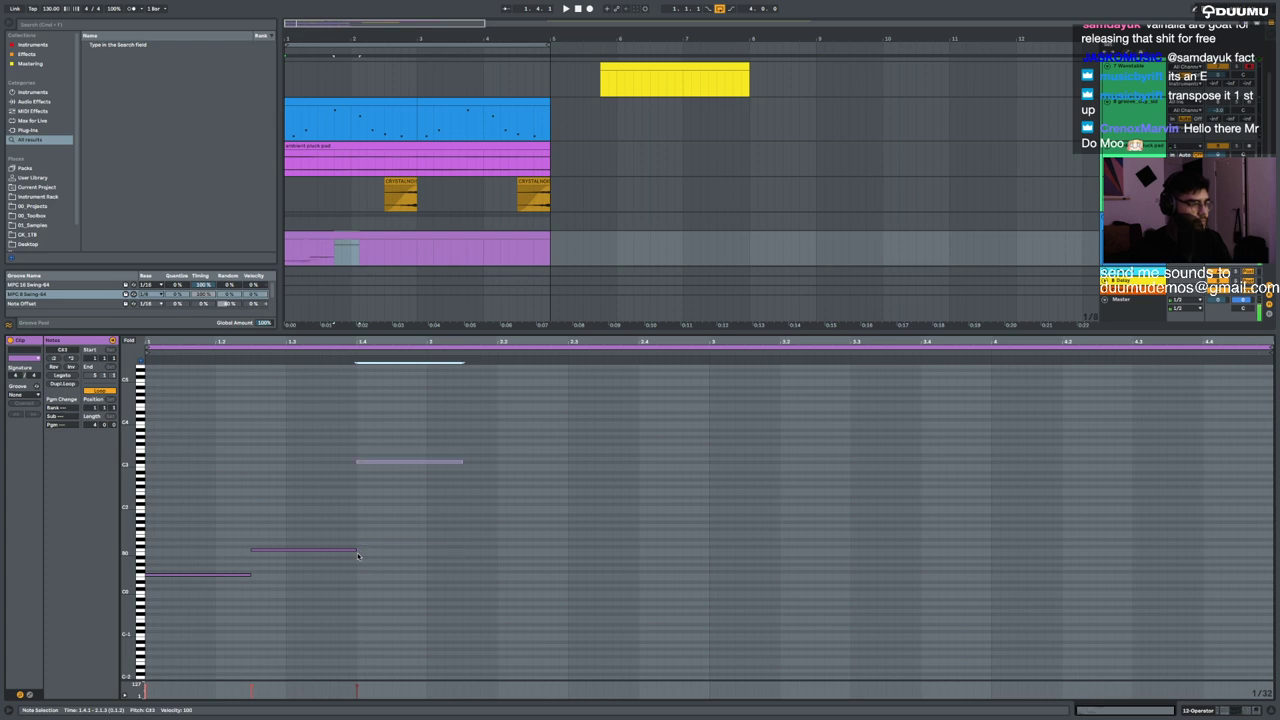
# - Add a C#0 note from 1.4.1 to 3.1.1 and a D#0 note from 3.1.1 through the clip's end
pyautogui.moveTo(462, 588); pyautogui.dragTo(706, 573)
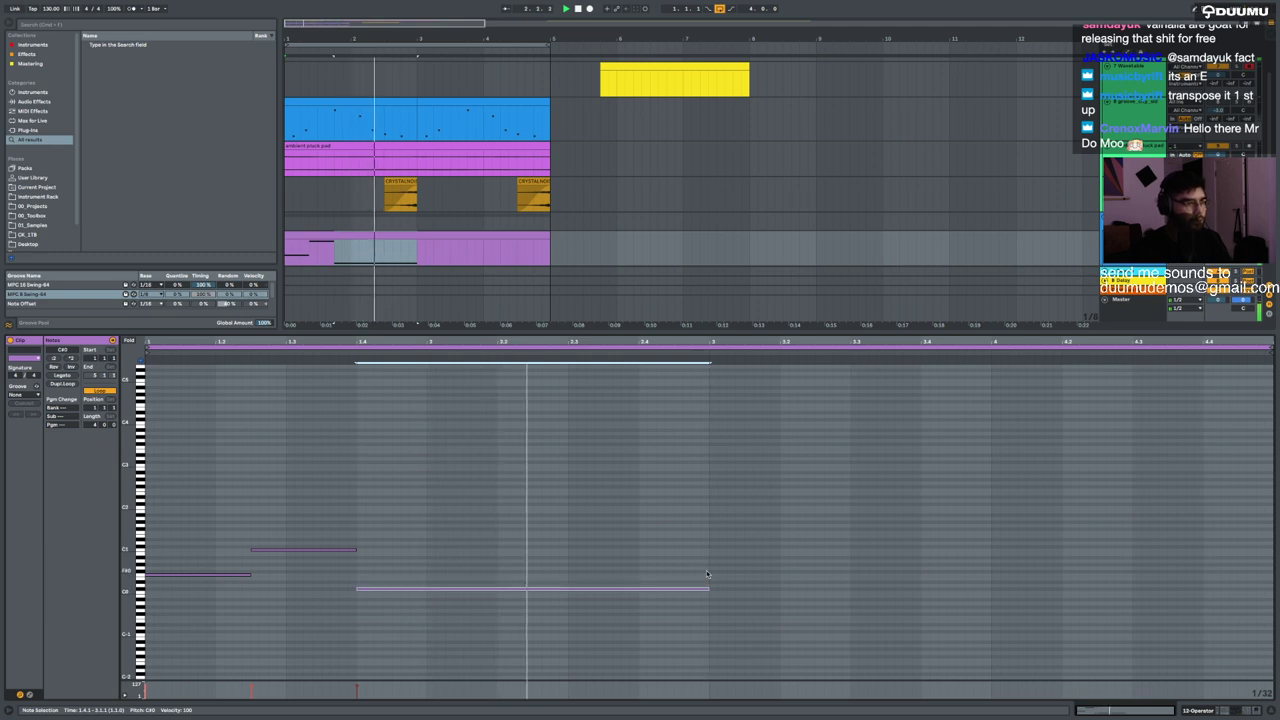
pyautogui.press('space')
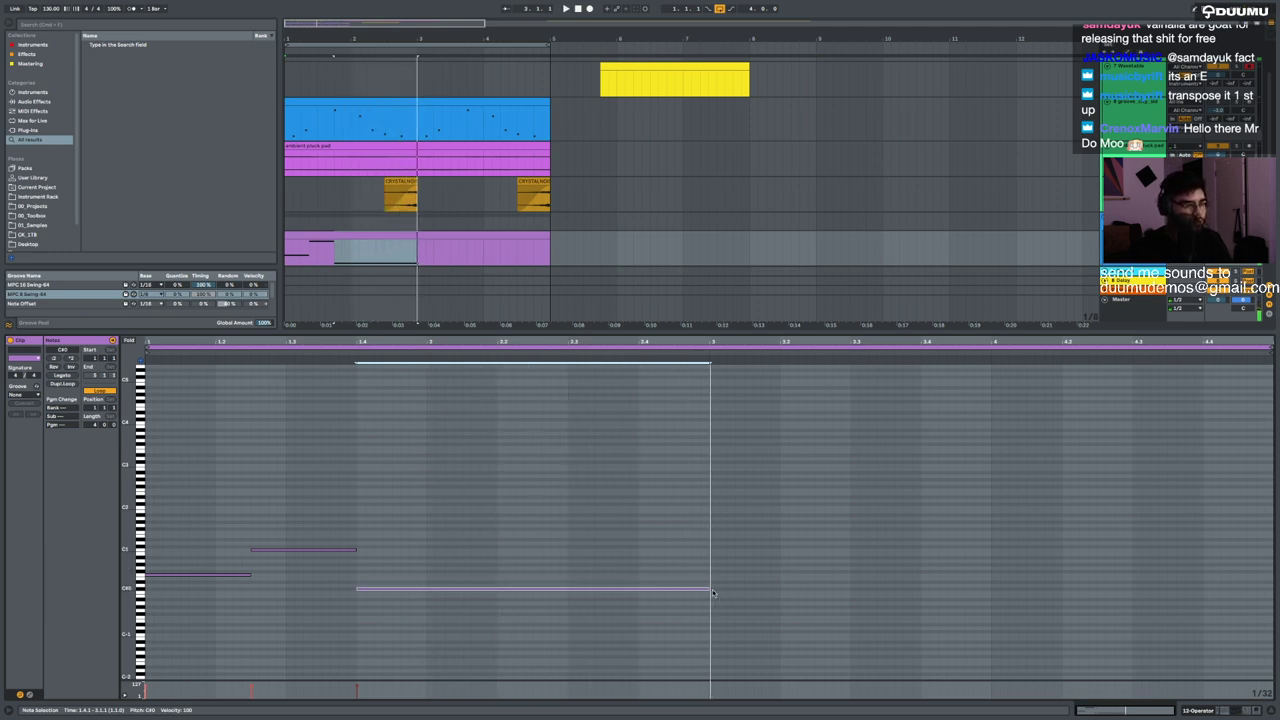
pyautogui.click(713, 586)
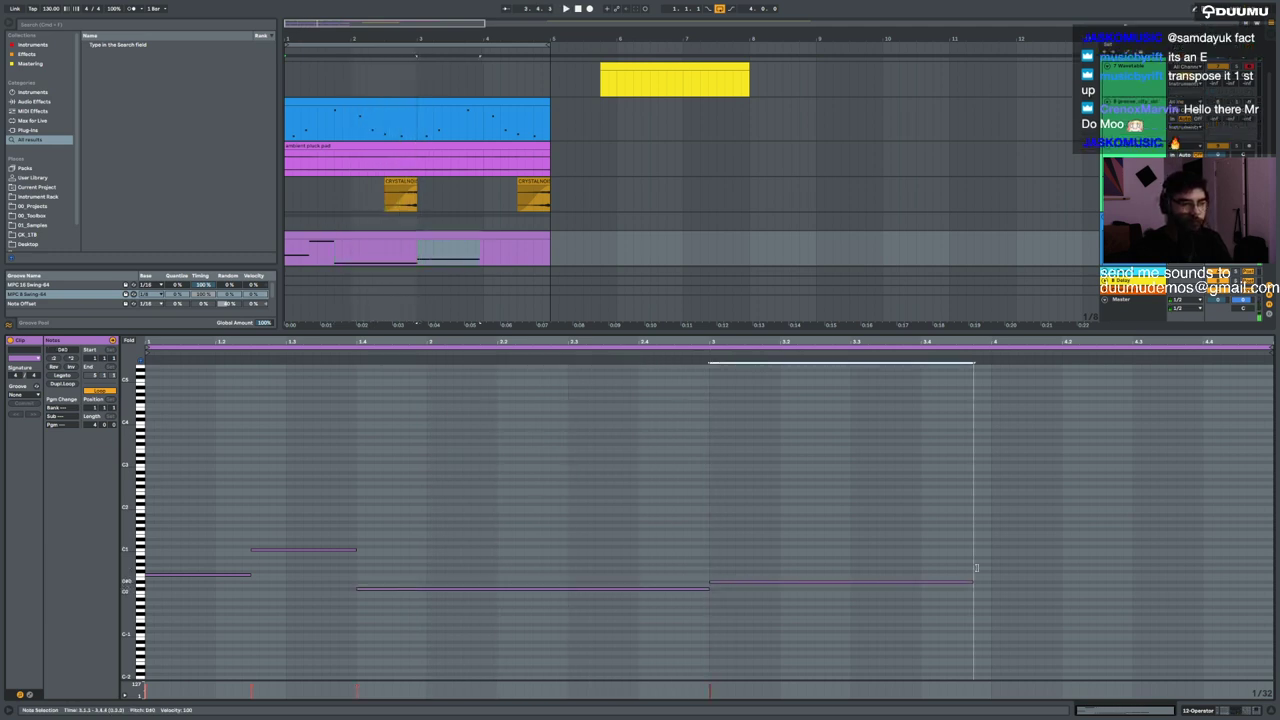
pyautogui.moveTo(976, 568); pyautogui.dragTo(1183, 545)
pyautogui.click(566, 406)
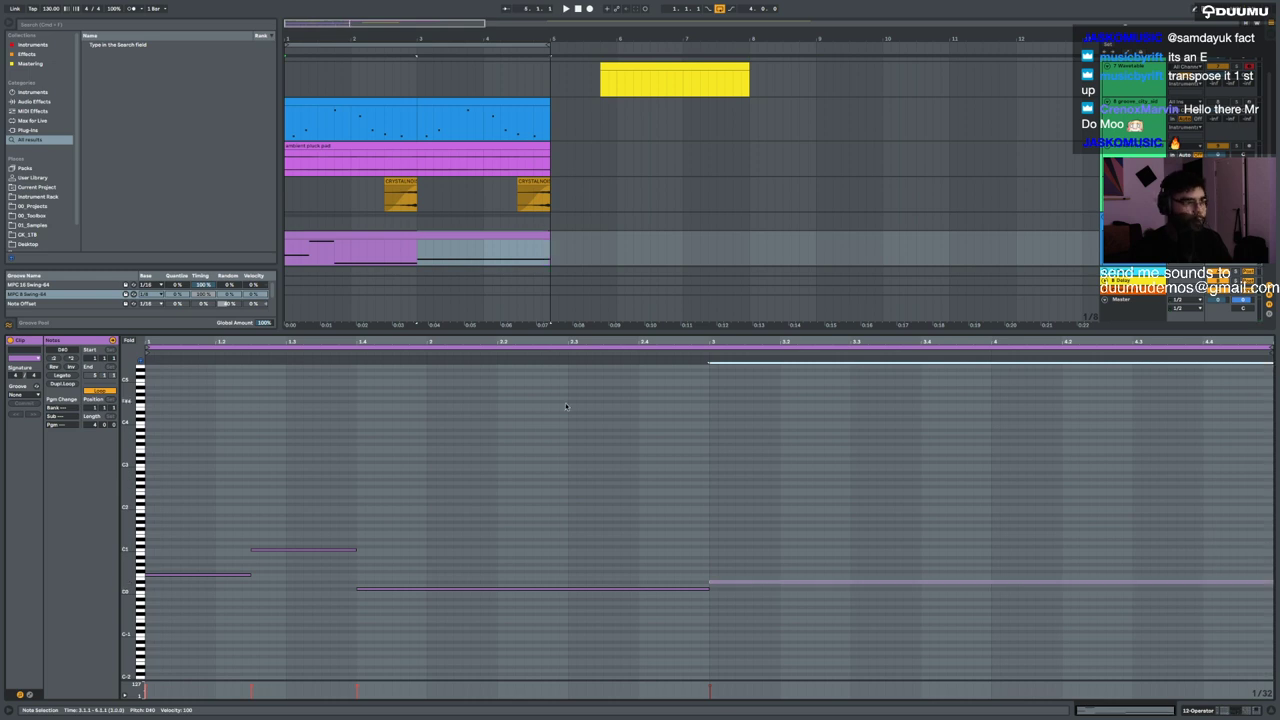
# - Copy the Operator track with its clip to above the ambient pluck pad track and raise the copied notes one octave
pyautogui.click(356, 234)
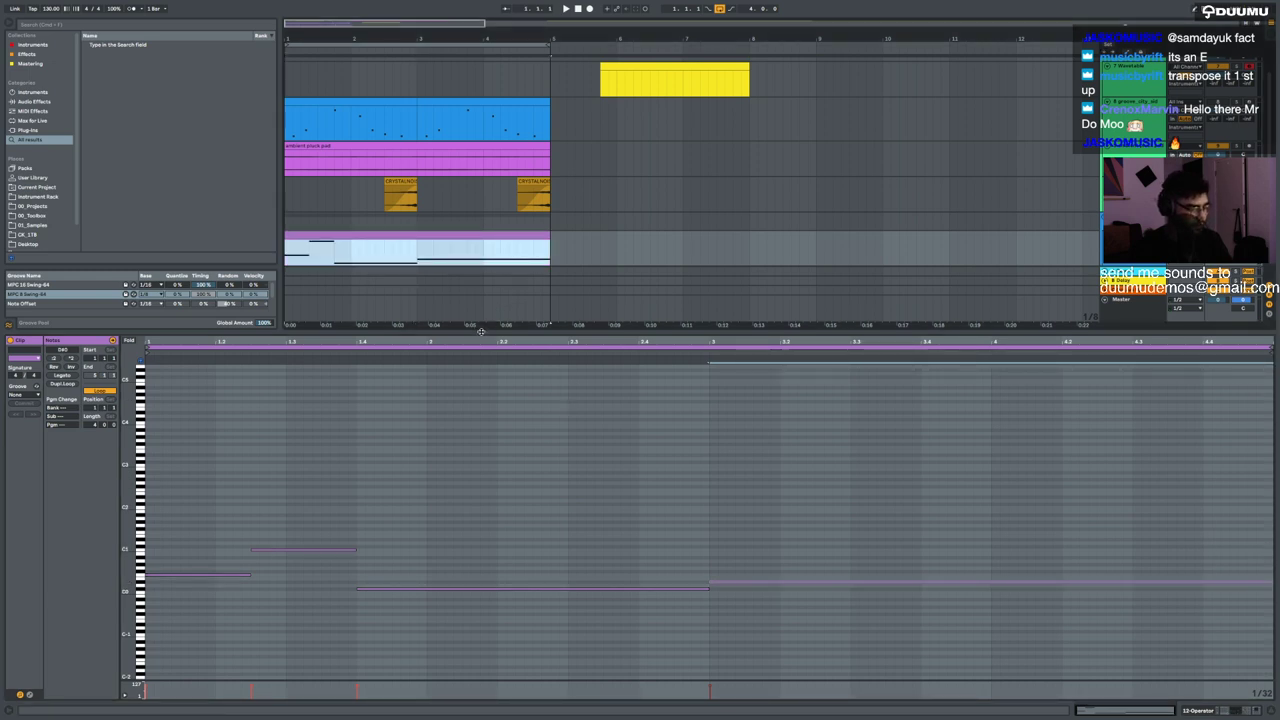
pyautogui.press('alt+super+l')
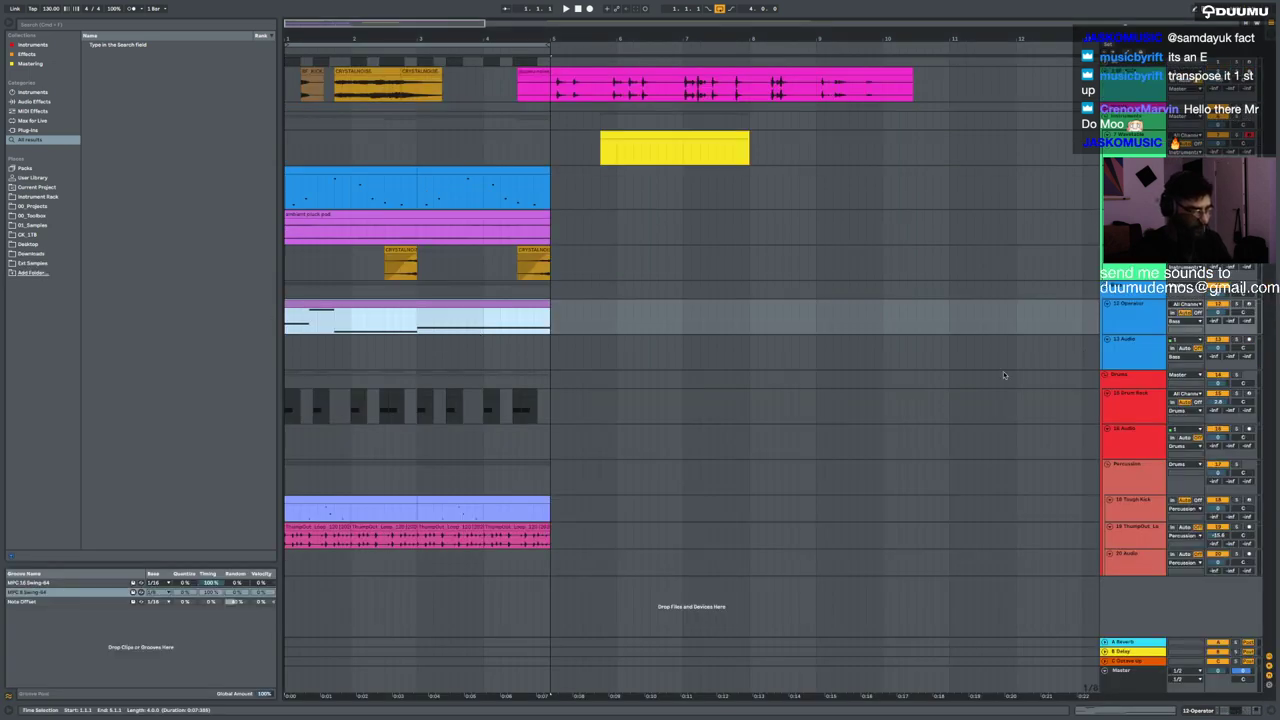
pyautogui.click(1133, 309)
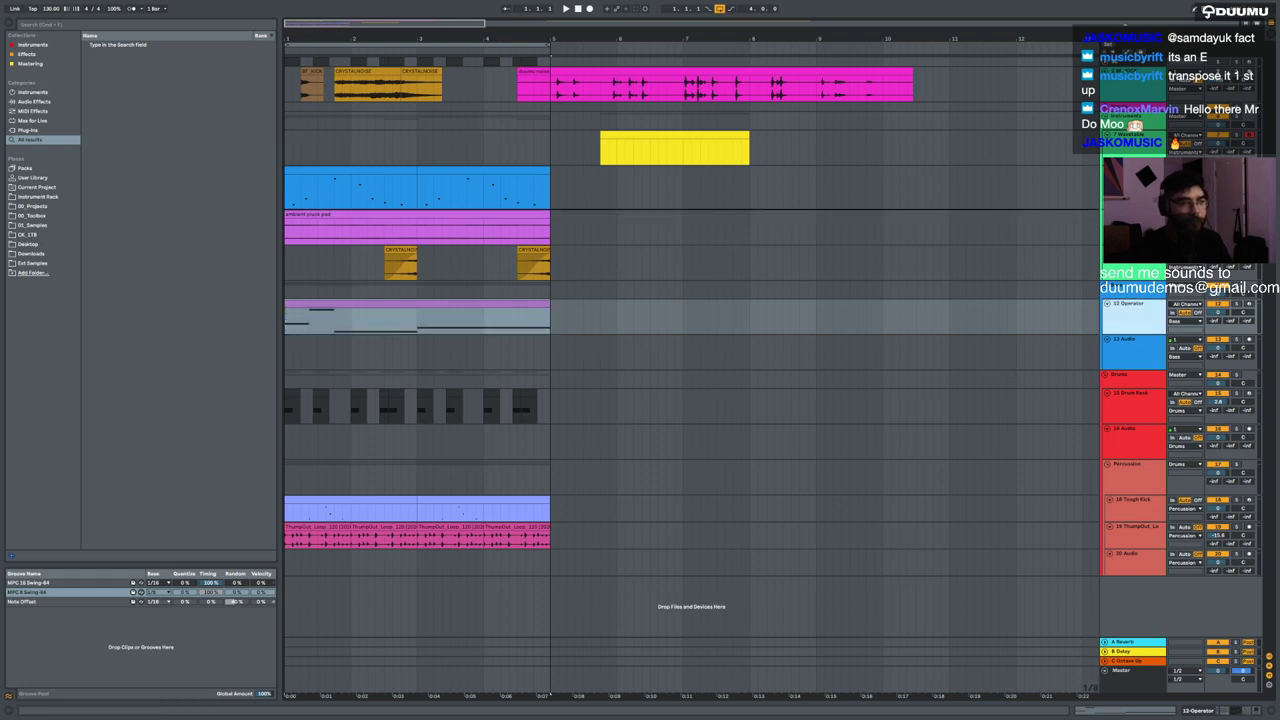
pyautogui.hotkey('ctrl', 'g')
pyautogui.doubleClick(550, 222)
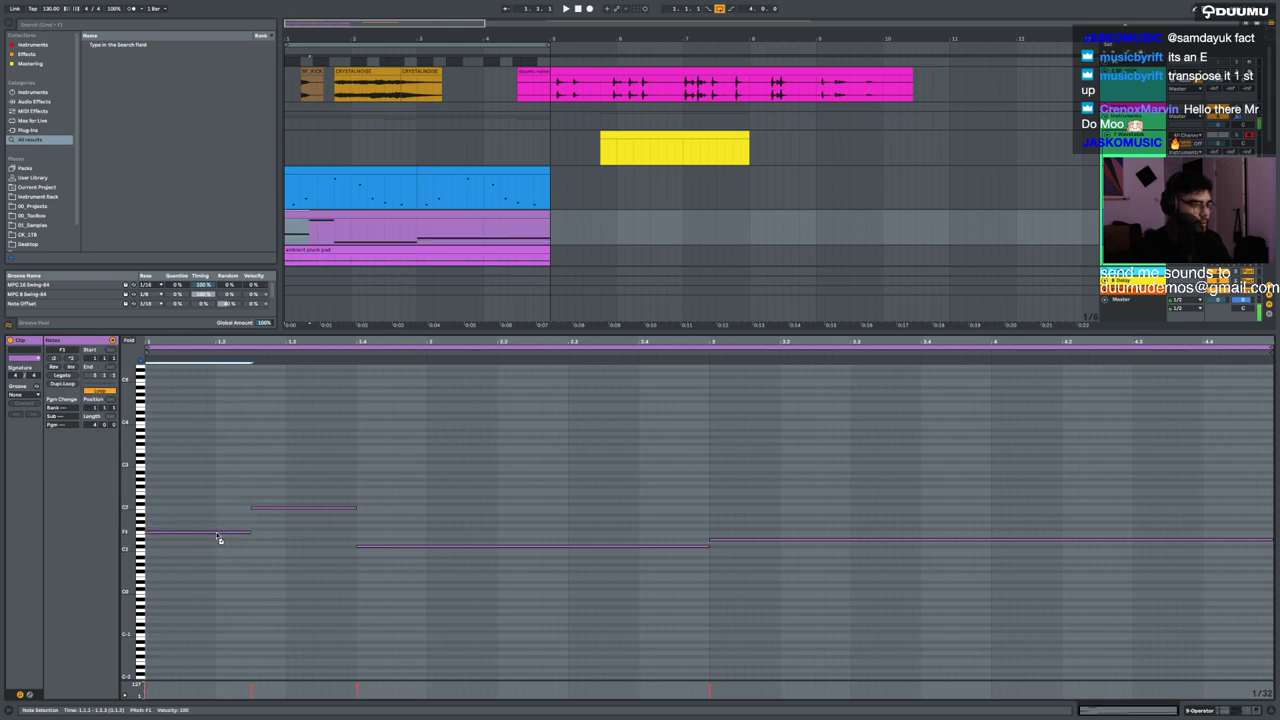
# - Stack C2 and G#2 notes above the F1 note from 1.1.1 to 1.2.3 and select the two added notes
pyautogui.moveTo(218, 515); pyautogui.dragTo(218, 479)
pyautogui.press('space')
pyautogui.press('space')
pyautogui.moveTo(131, 498); pyautogui.dragTo(165, 498)
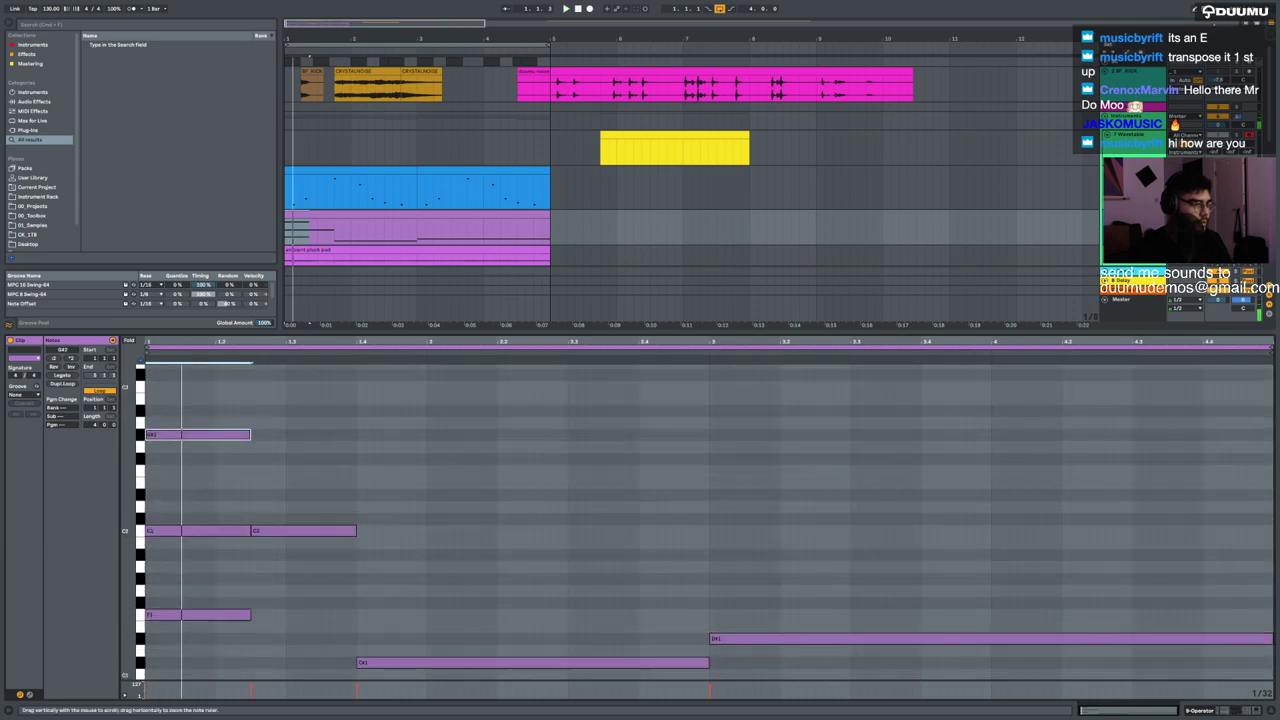
pyautogui.moveTo(190, 563); pyautogui.dragTo(181, 425)
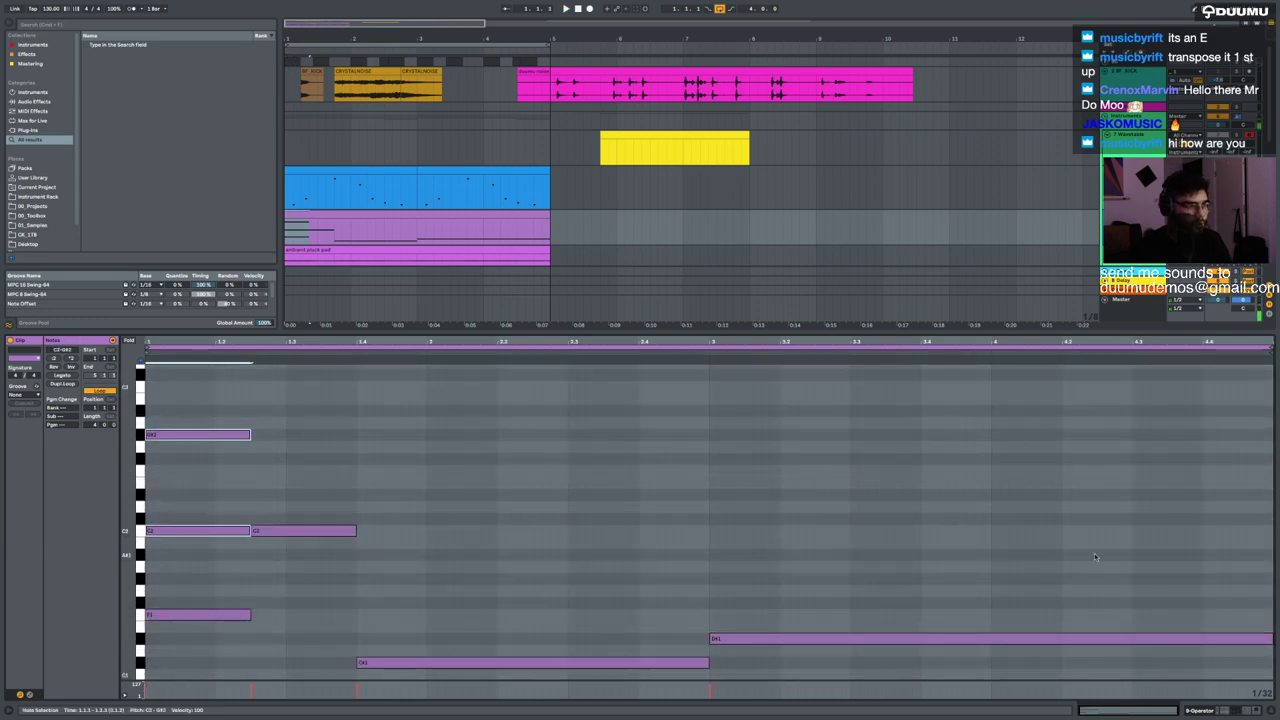
# - Show Operator's pitch envelope on the chord track, lower the Dynamic Tube's drive to about 6.43 dB and play the chord
pyautogui.click(1205, 711)
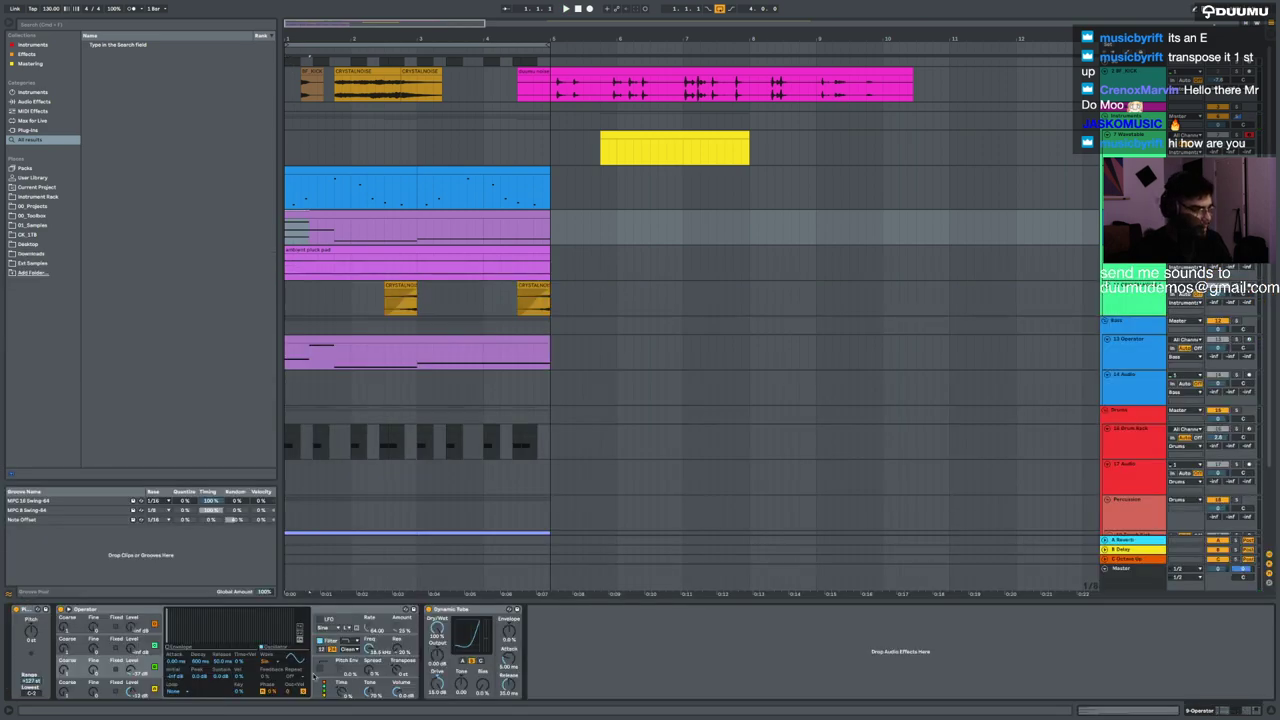
pyautogui.click(313, 694)
pyautogui.click(297, 228)
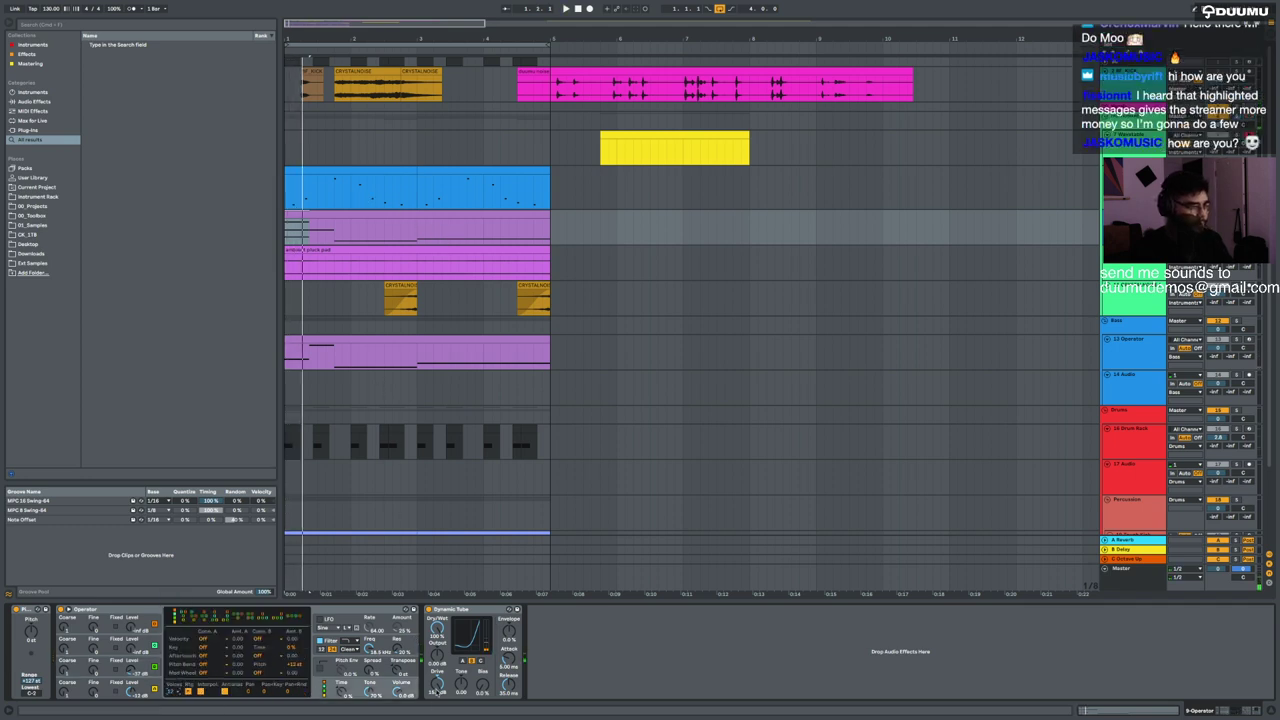
pyautogui.click(350, 668)
pyautogui.press('space')
pyautogui.press('space')
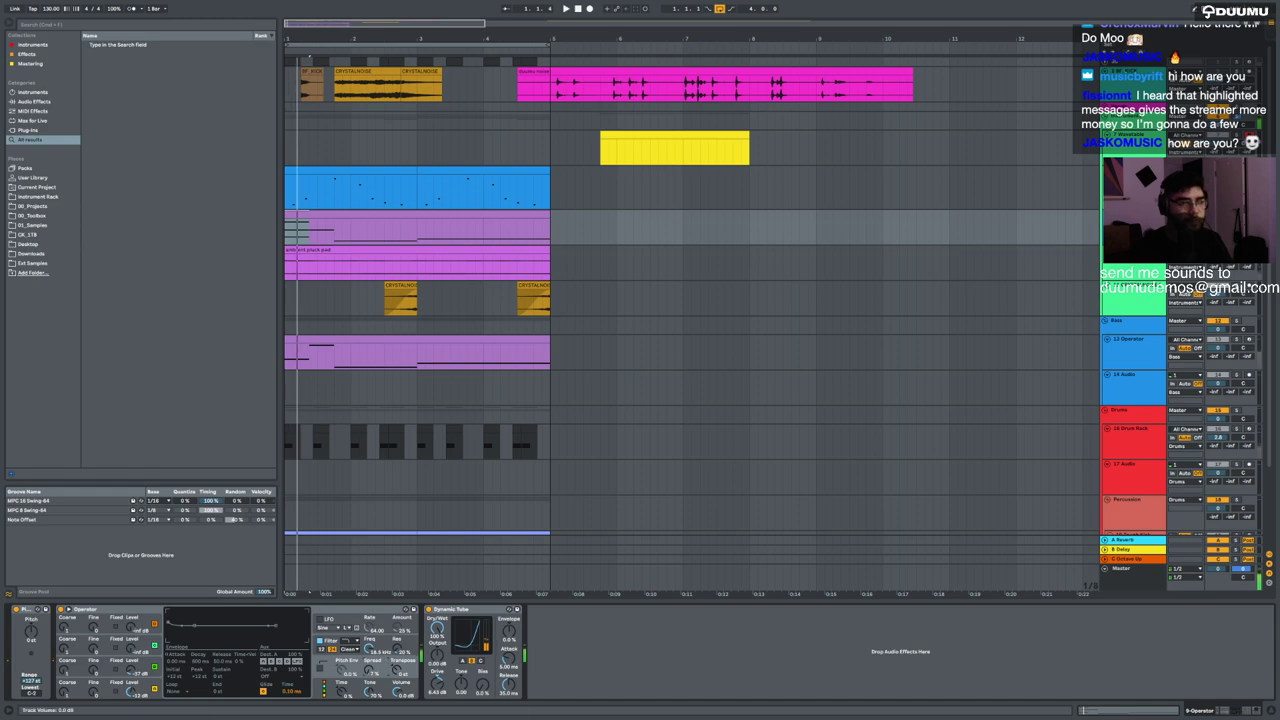
pyautogui.press('space')
pyautogui.press('space')
pyautogui.press('space')
pyautogui.press('space')
# - Try all notes of the upper Operator clip one octave higher and play them back
pyautogui.doubleClick(320, 215)
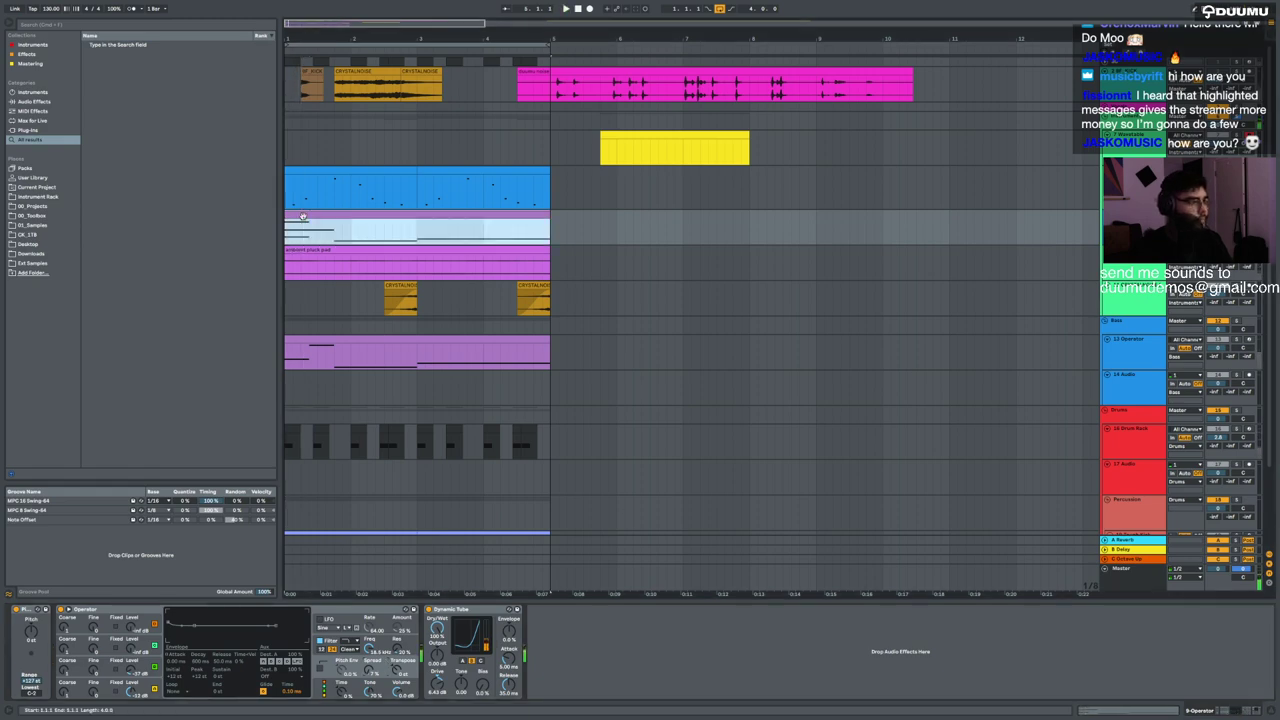
pyautogui.press('super+a')
pyautogui.hotkey('shift', 'Up')
pyautogui.press('space')
pyautogui.press('space')
pyautogui.moveTo(126, 501); pyautogui.dragTo(100, 501)
pyautogui.click(1195, 710)
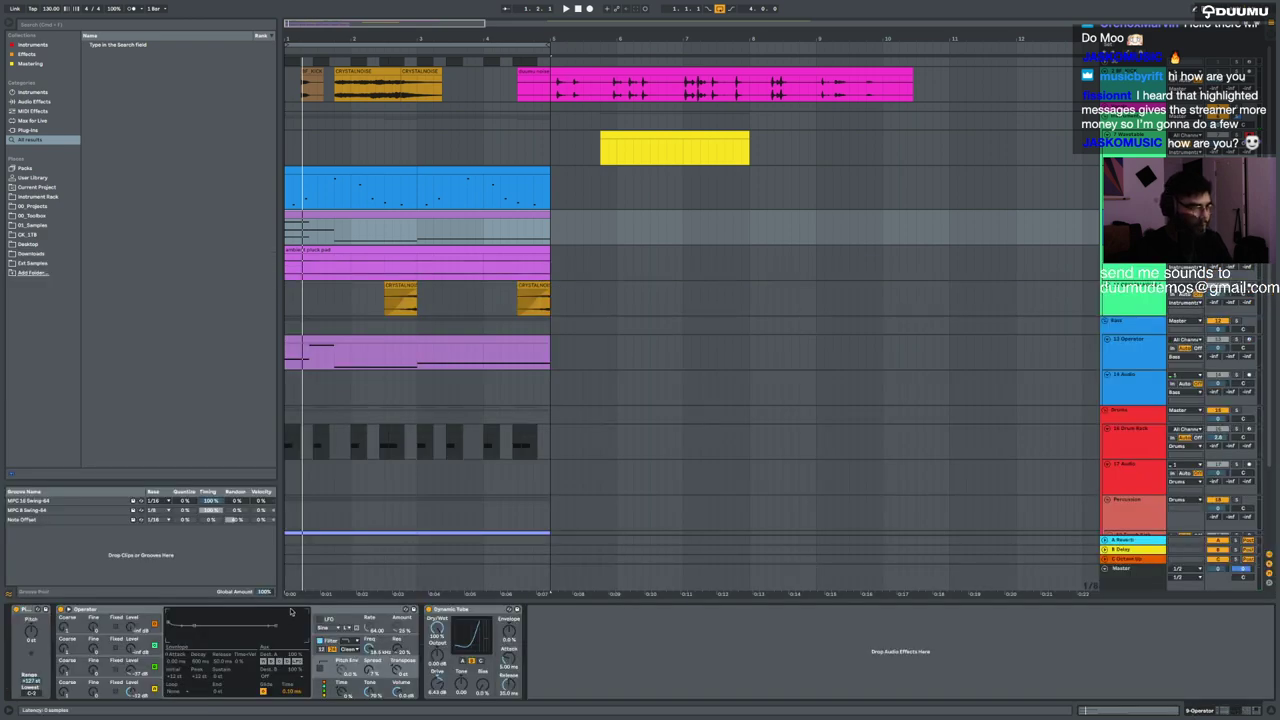
# - Transpose the chord clip's notes back down one octave and try the F1 note an octave higher
pyautogui.press('space')
pyautogui.press('space')
pyautogui.doubleClick(304, 215)
pyautogui.press('space')
pyautogui.moveTo(315, 490); pyautogui.dragTo(303, 418)
pyautogui.press('super+a')
pyautogui.hotkey('shift', 'Down')
pyautogui.moveTo(216, 532); pyautogui.dragTo(227, 575)
pyautogui.hotkey('shift', 'Up')
pyautogui.press('space')
pyautogui.hotkey('shift', 'Down')
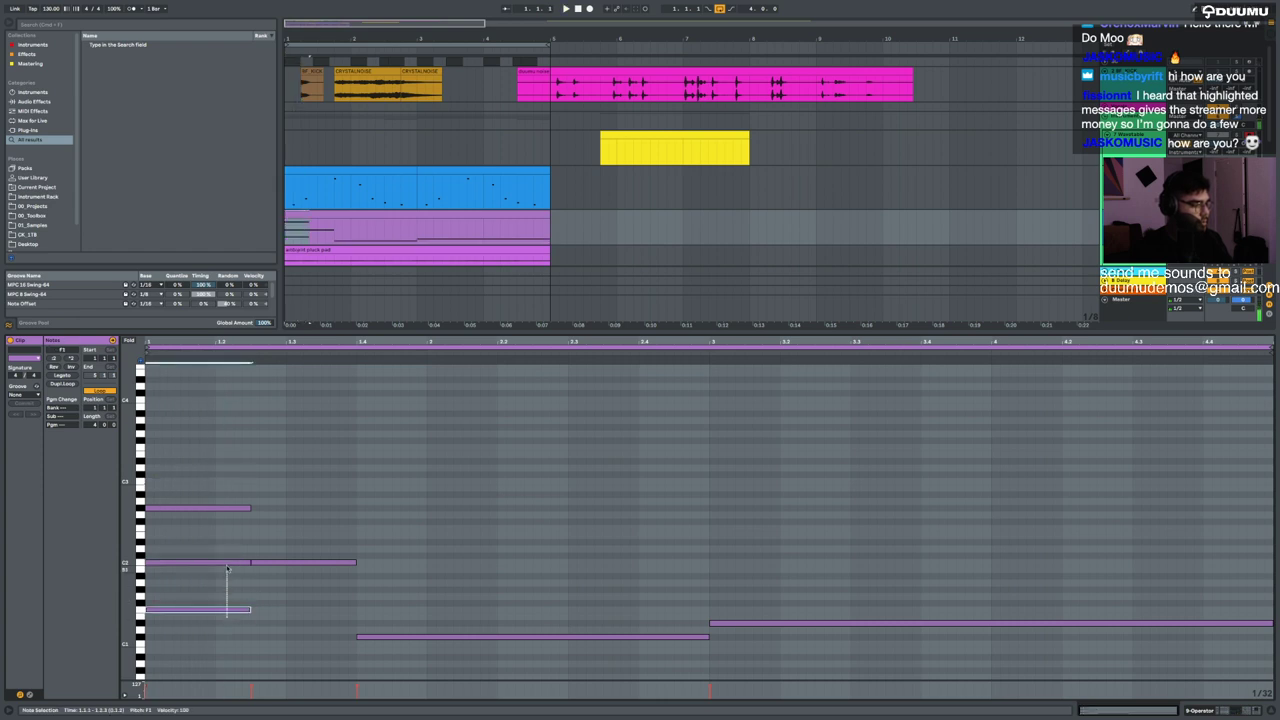
# - Stack G#2 and D#3 above the C2 note from 1.2.3 to 1.4.1, and G#1 and F2 above the C#1 note from 1.4.1
pyautogui.click(288, 569)
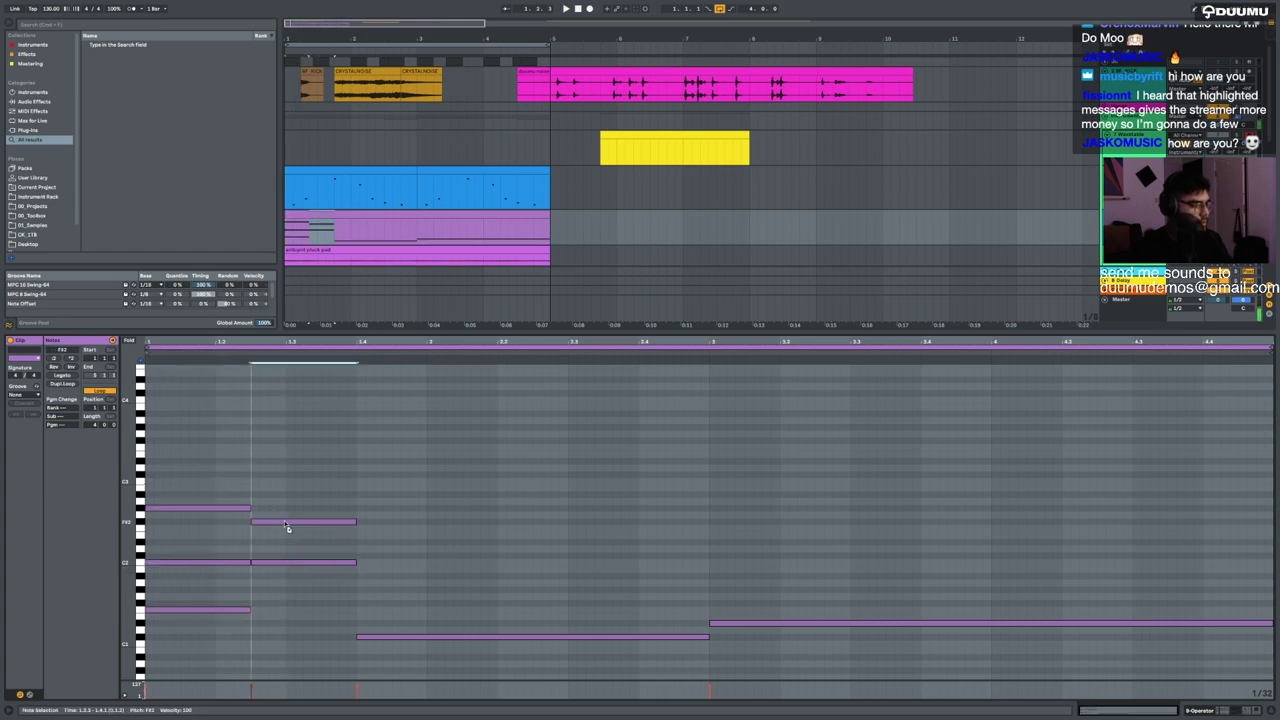
pyautogui.moveTo(287, 511); pyautogui.dragTo(288, 461)
pyautogui.click(388, 637)
pyautogui.moveTo(380, 637); pyautogui.dragTo(380, 531)
pyautogui.press('space')
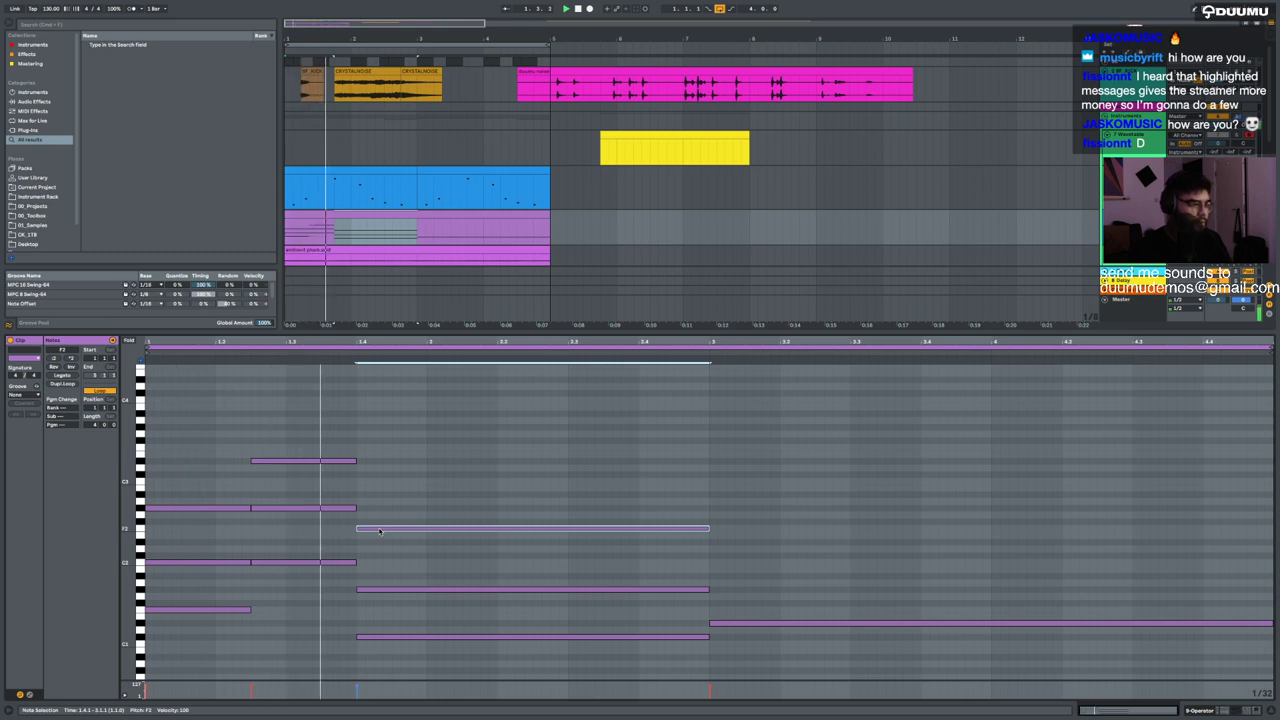
# - Raise the third chord's G#1 note to G#2, and try G2 in place of G#2 in the second chord
pyautogui.moveTo(398, 590); pyautogui.dragTo(398, 584)
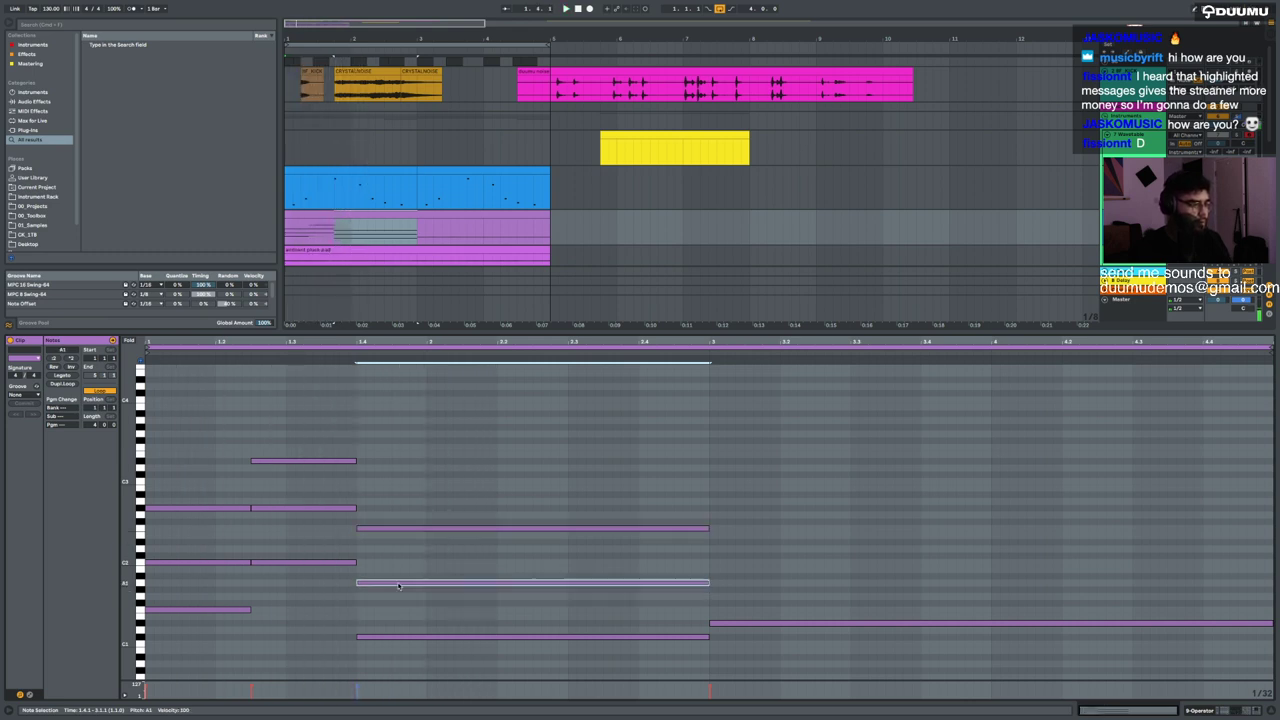
pyautogui.hotkey('shift', 'Up')
pyautogui.moveTo(205, 630); pyautogui.dragTo(207, 538)
pyautogui.moveTo(315, 588); pyautogui.dragTo(314, 545)
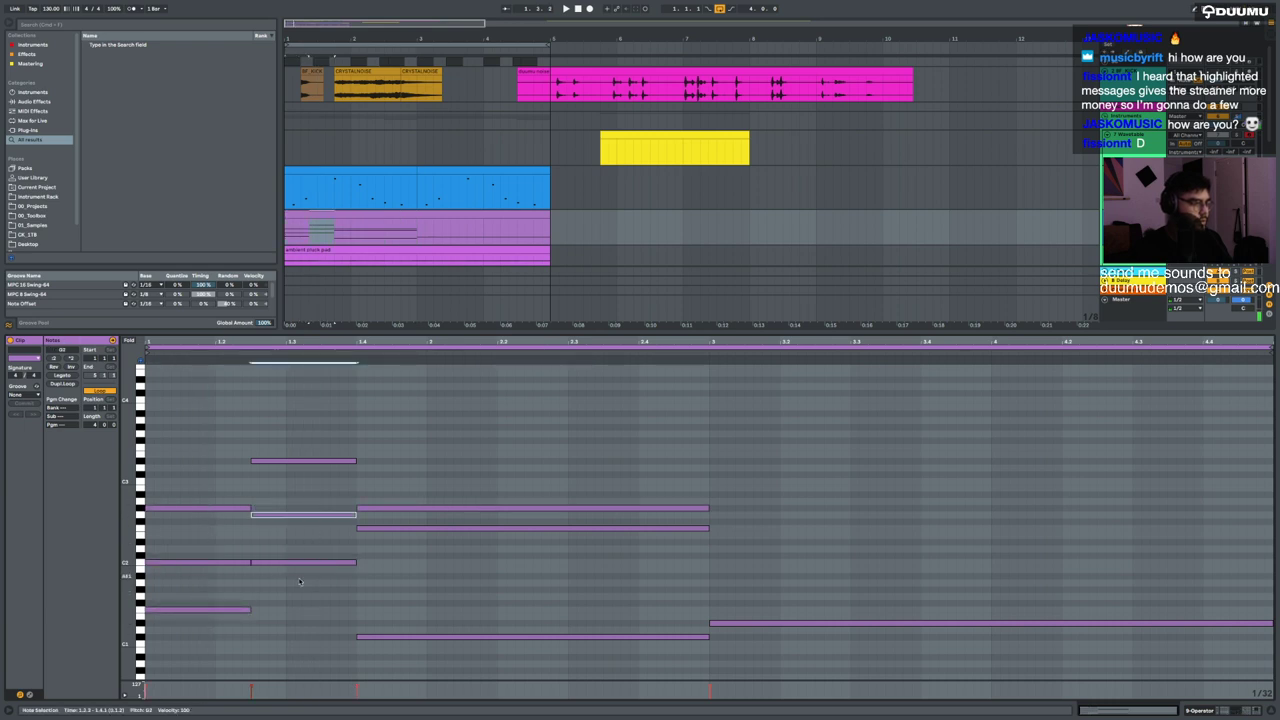
pyautogui.moveTo(303, 469); pyautogui.dragTo(303, 470)
pyautogui.moveTo(303, 482); pyautogui.dragTo(306, 457)
pyautogui.moveTo(416, 658); pyautogui.dragTo(418, 511)
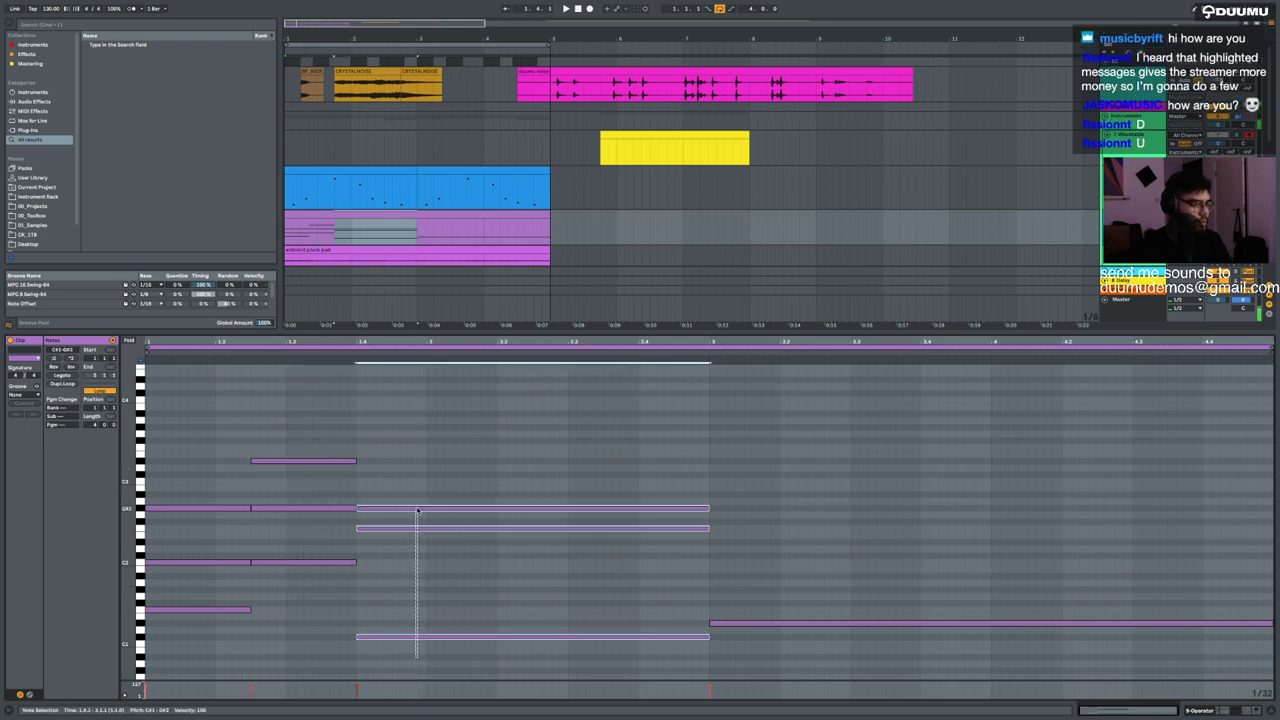
# - Stack A#1 and G2 above the D#1 note from 3.1.1 to the clip's end and play the chords
pyautogui.click(752, 647)
pyautogui.moveTo(741, 626); pyautogui.dragTo(743, 517)
pyautogui.click(738, 546)
pyautogui.moveTo(738, 577); pyautogui.dragTo(738, 497)
pyautogui.press('super+z')
pyautogui.moveTo(646, 453); pyautogui.dragTo(605, 680)
pyautogui.press('space')
pyautogui.click(397, 216)
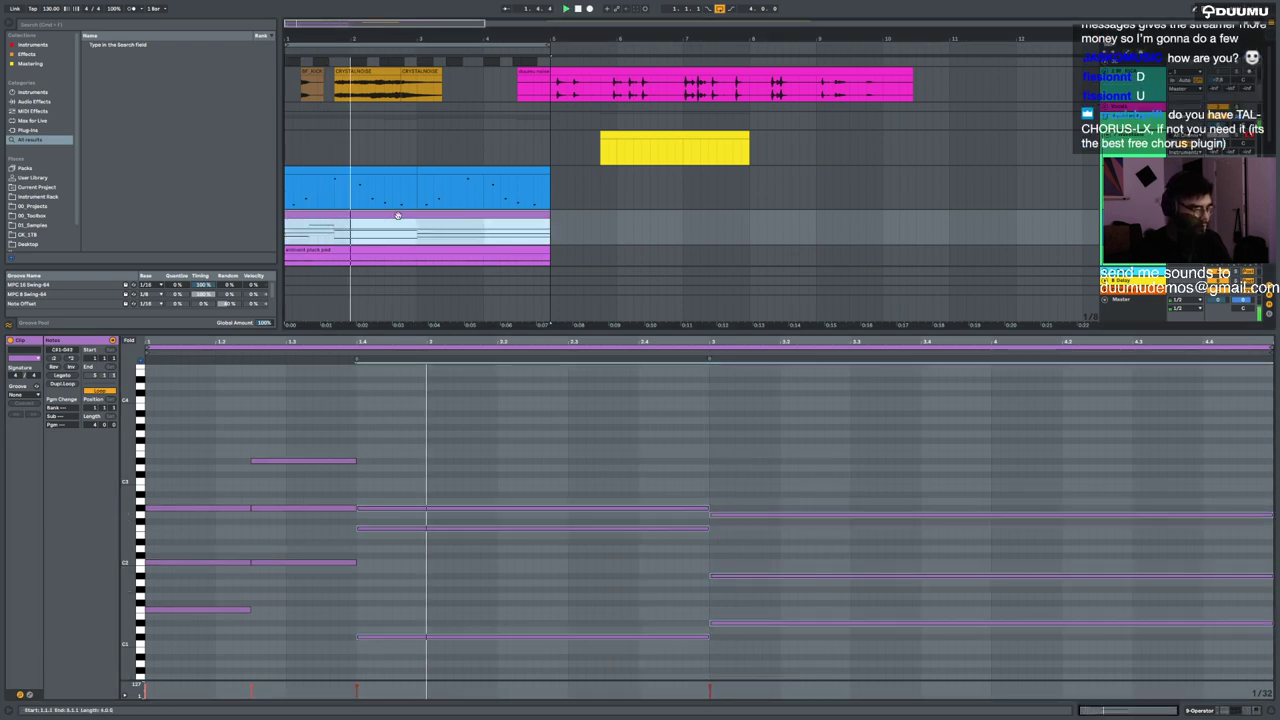
pyautogui.press('space')
# - Try a short D#3 note at 2.3.1 above the third chord
pyautogui.click(572, 472)
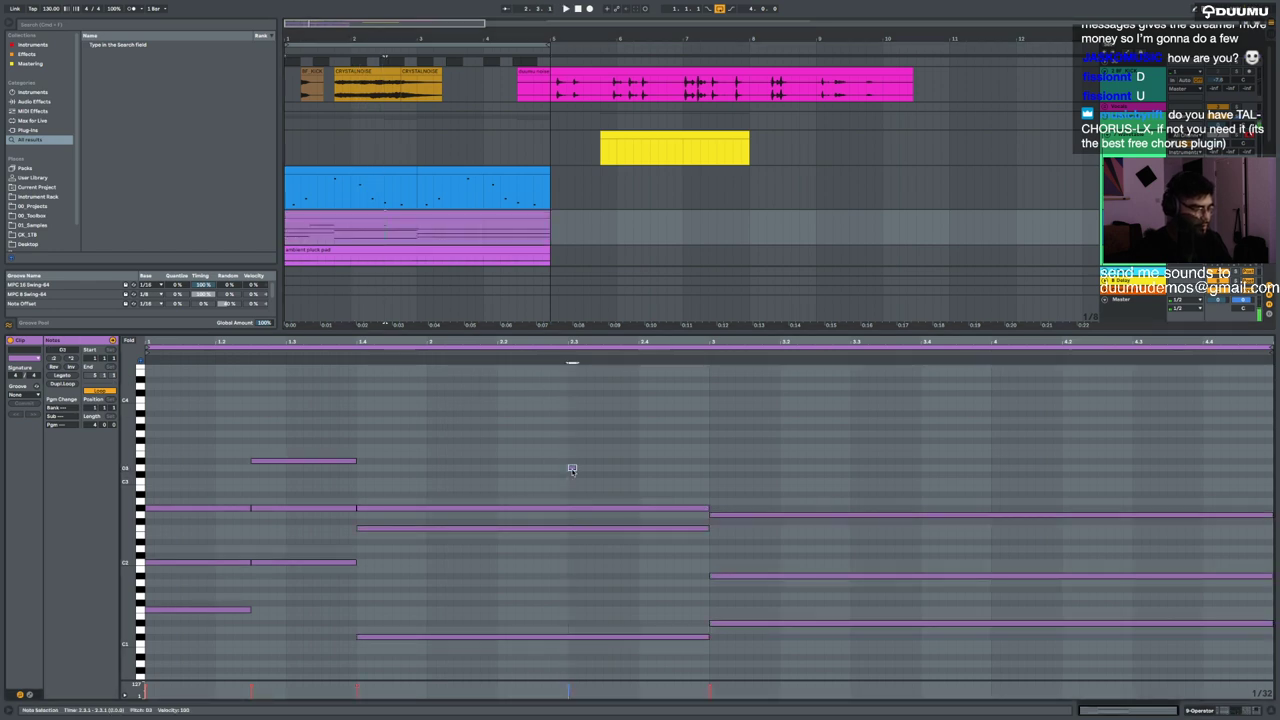
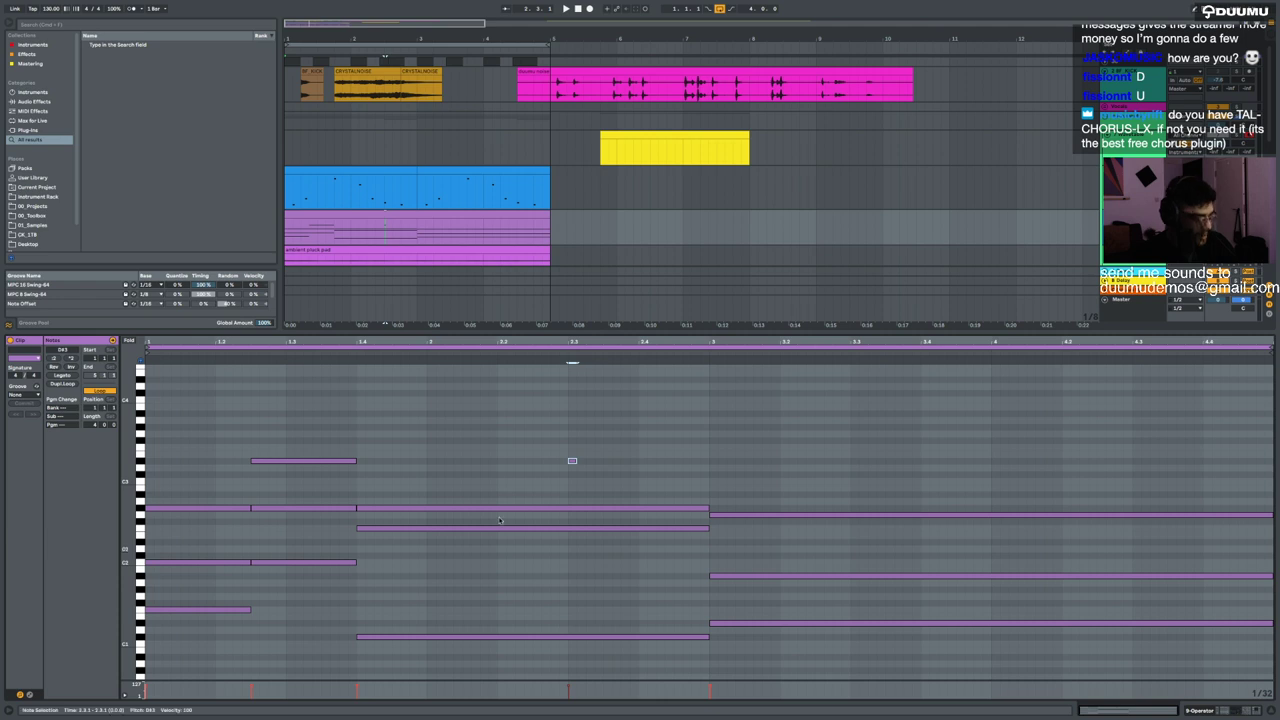
pyautogui.click(163, 543)
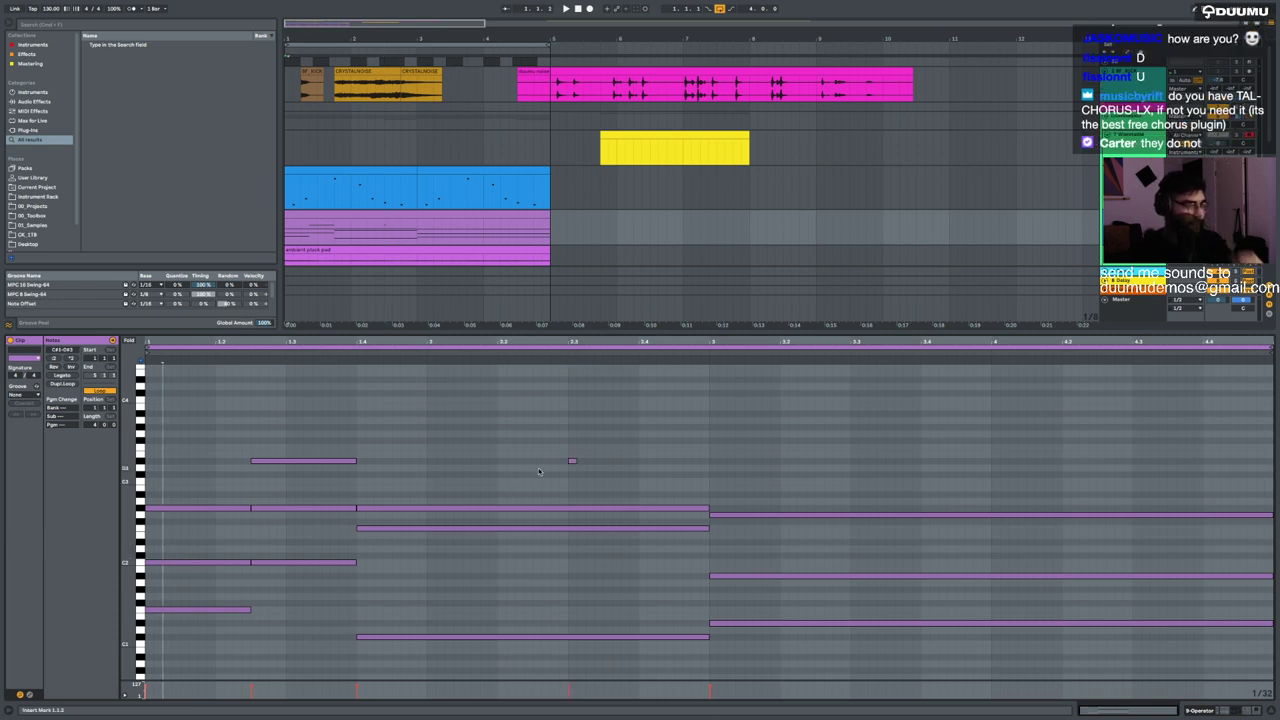
pyautogui.click(540, 470)
pyautogui.press('space')
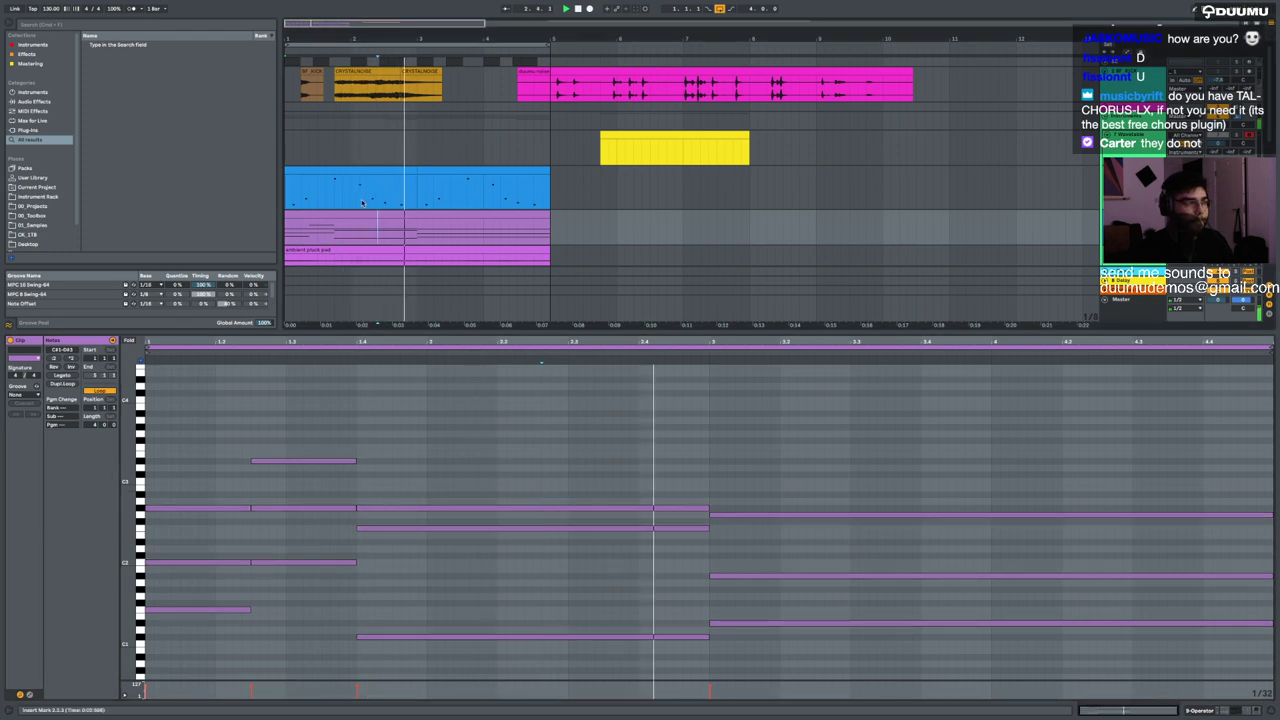
# - Find the Tal-Chorus-LX plugin, add it after the Dynamic Tube on the chord Operator track and close its window
pyautogui.click(1200, 710)
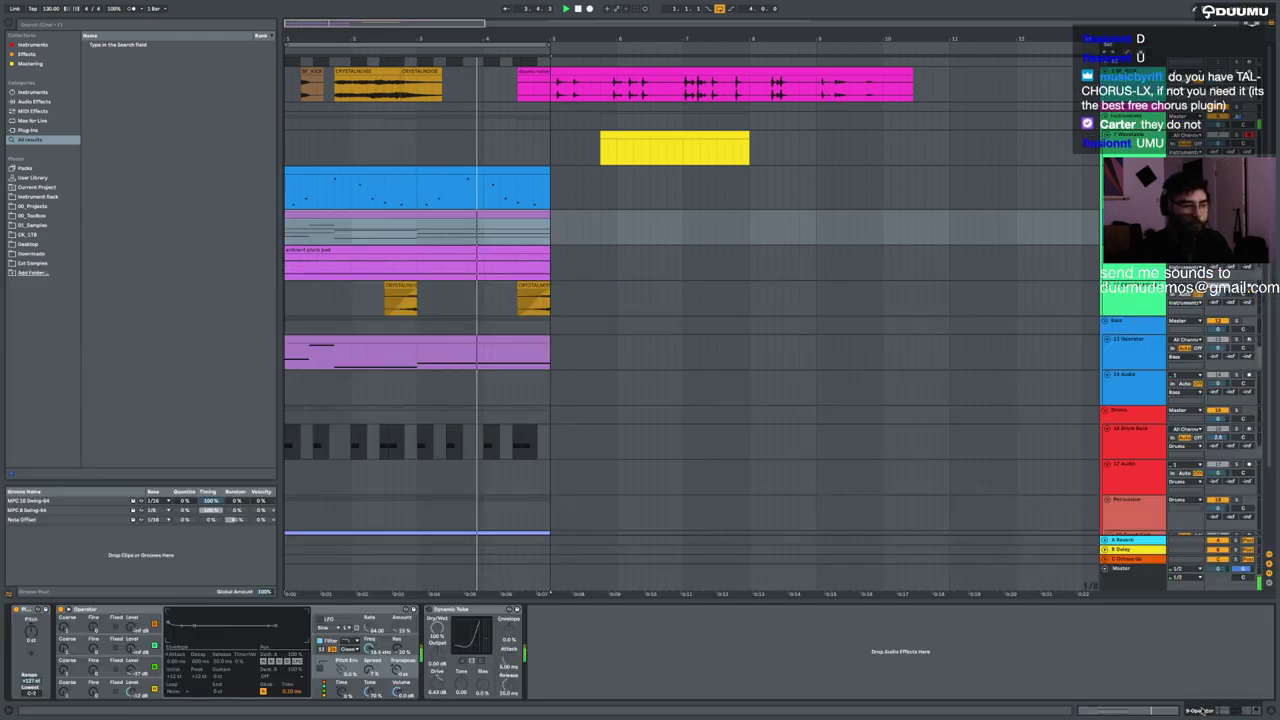
pyautogui.press('super+f')
pyautogui.write('talk')
pyautogui.press('BackSpace')
pyautogui.write('chorus')
pyautogui.press('Down')
pyautogui.press('Return')
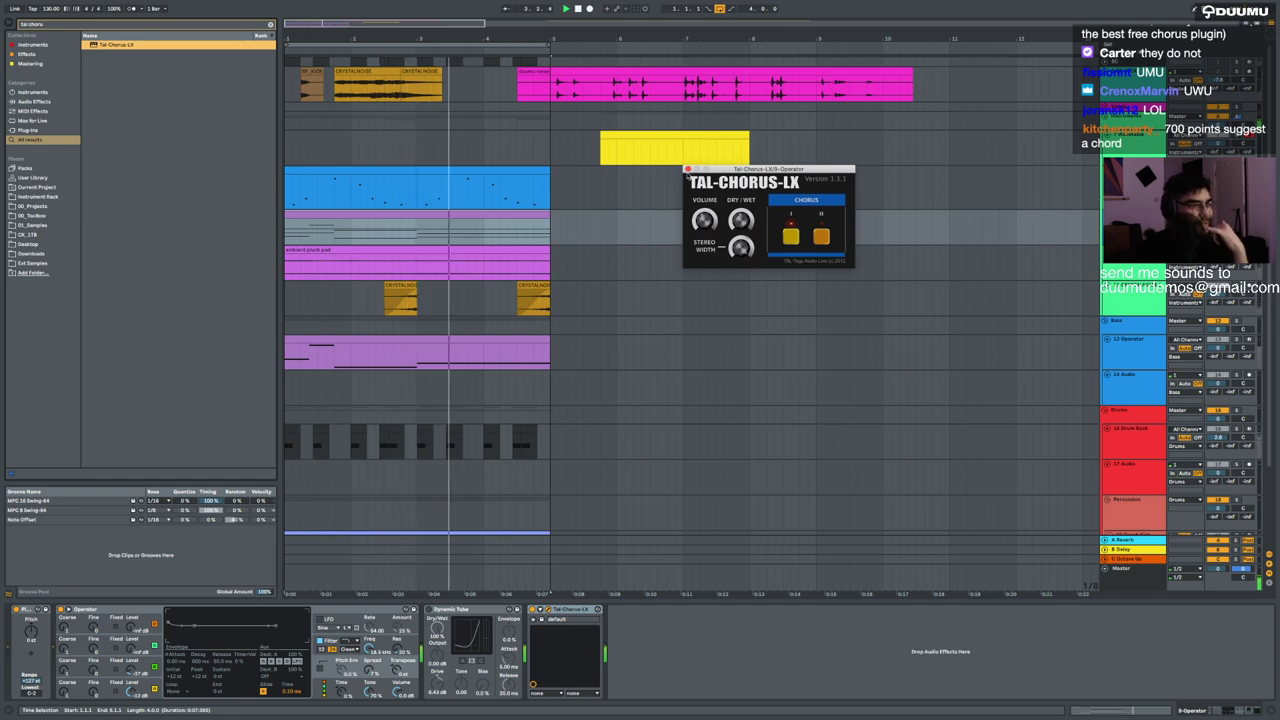
pyautogui.click(689, 169)
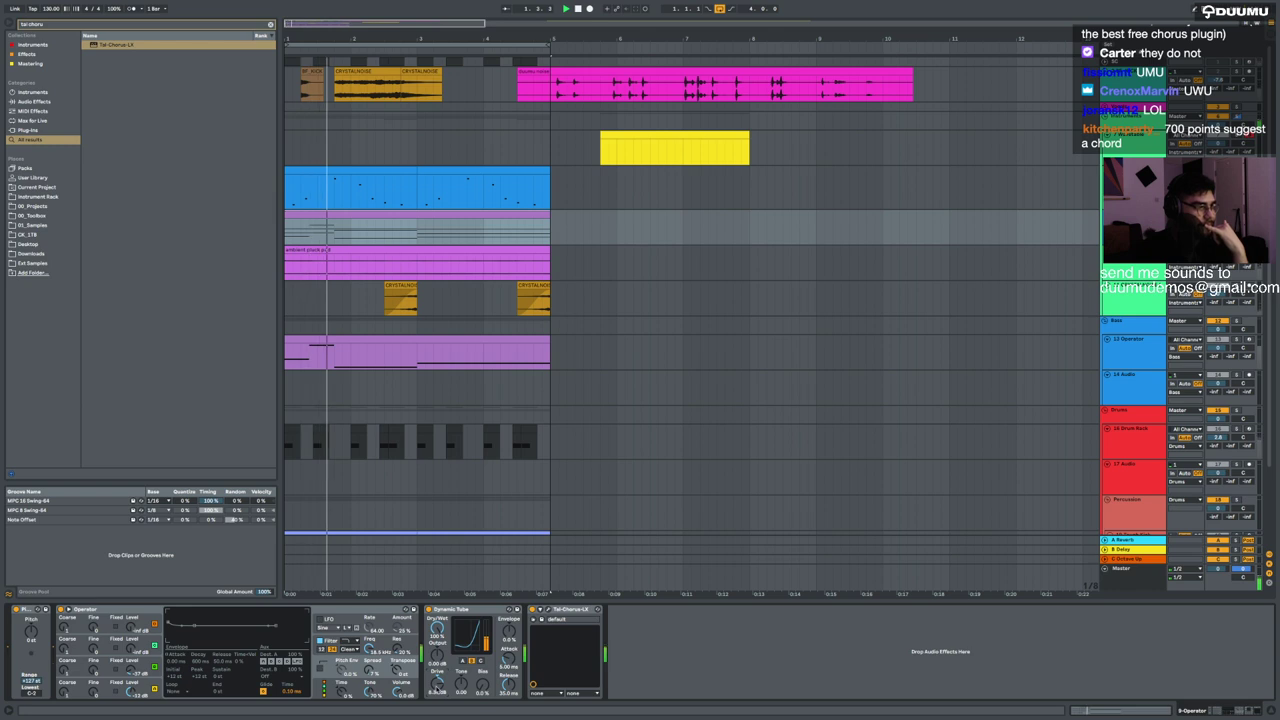
# - Lower the chord Operator track's volume and hide the clip's note editor
pyautogui.doubleClick(318, 216)
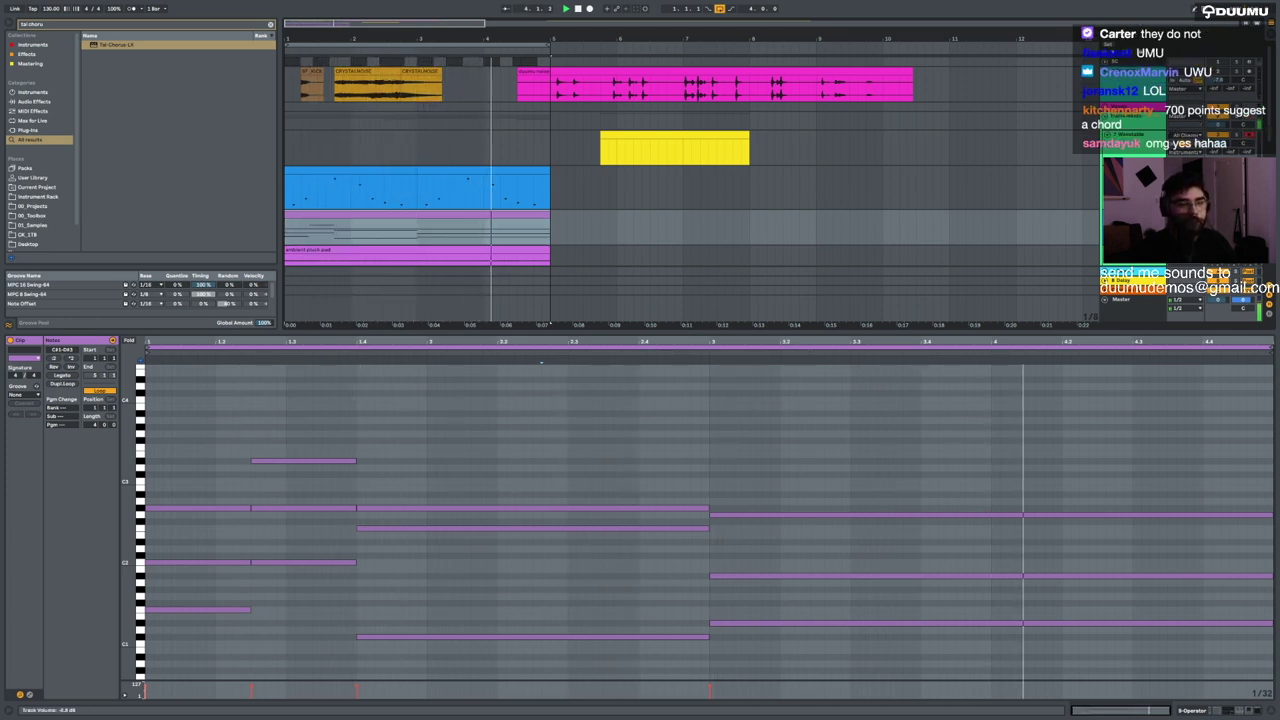
pyautogui.press('super+alt+l')
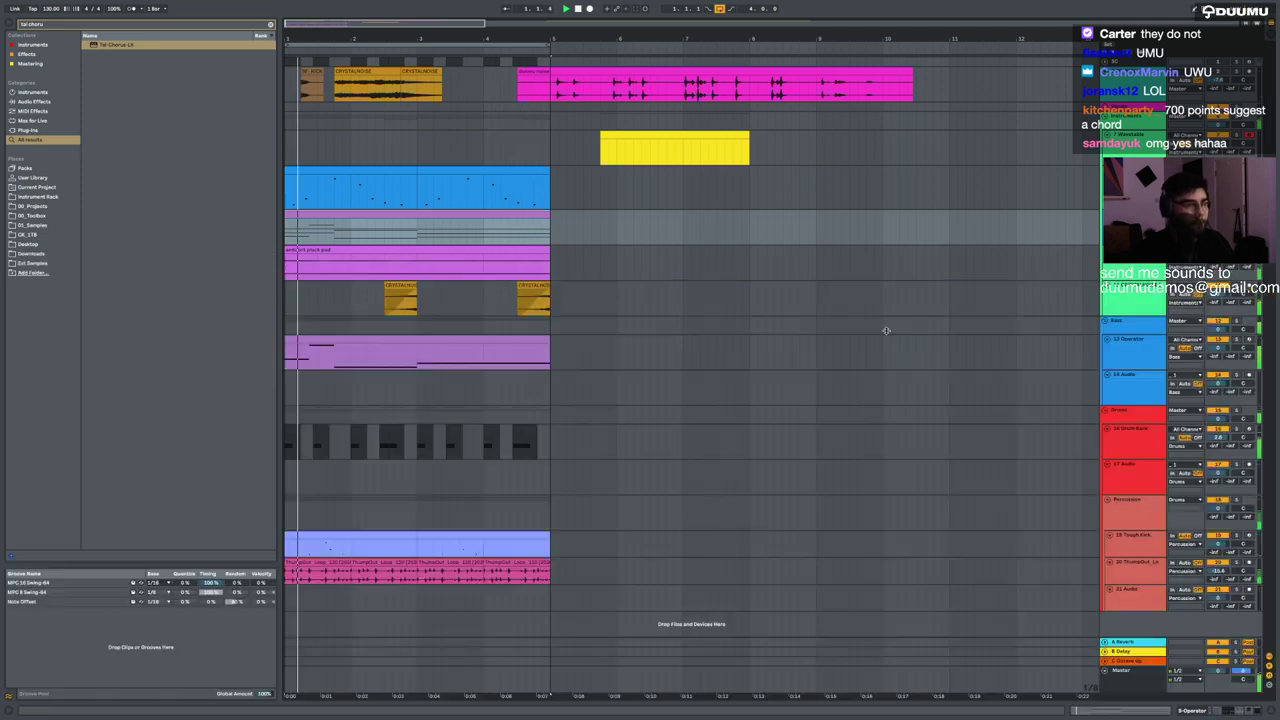
pyautogui.press('-')
pyautogui.press('-')
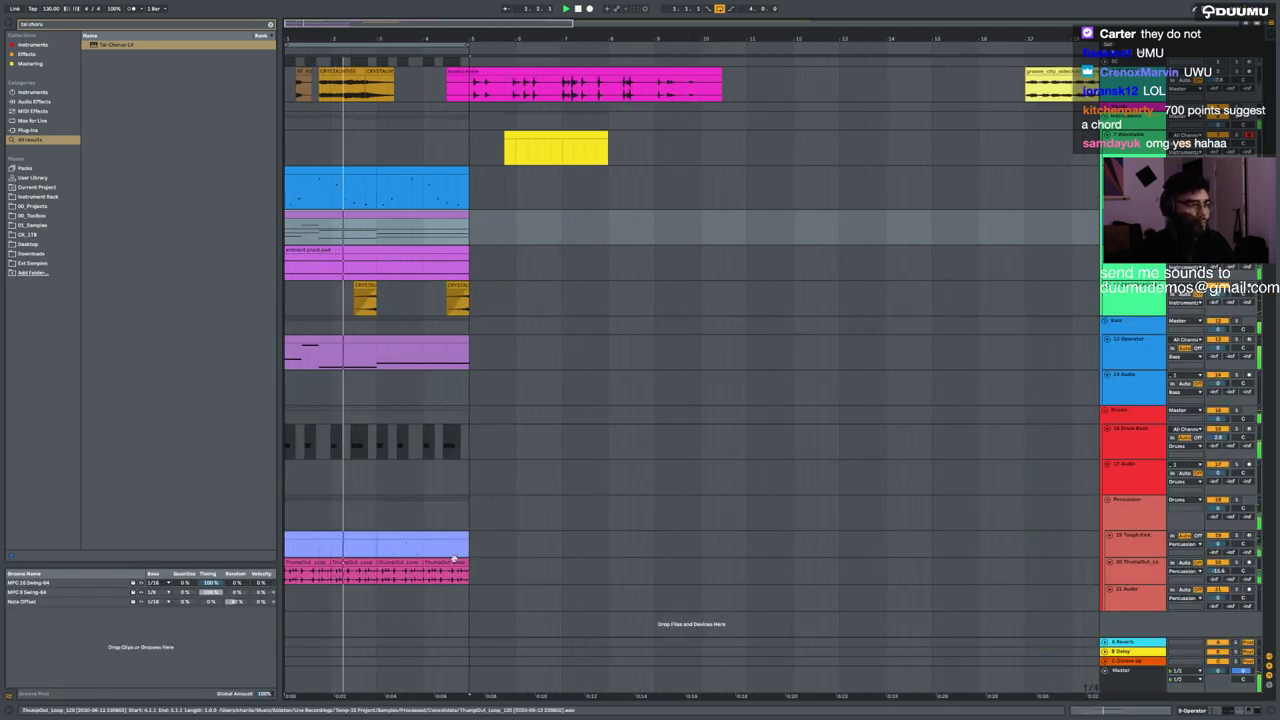
# - Audition the hits around bar 6 in the magenta duumu noise clip
pyautogui.click(453, 562)
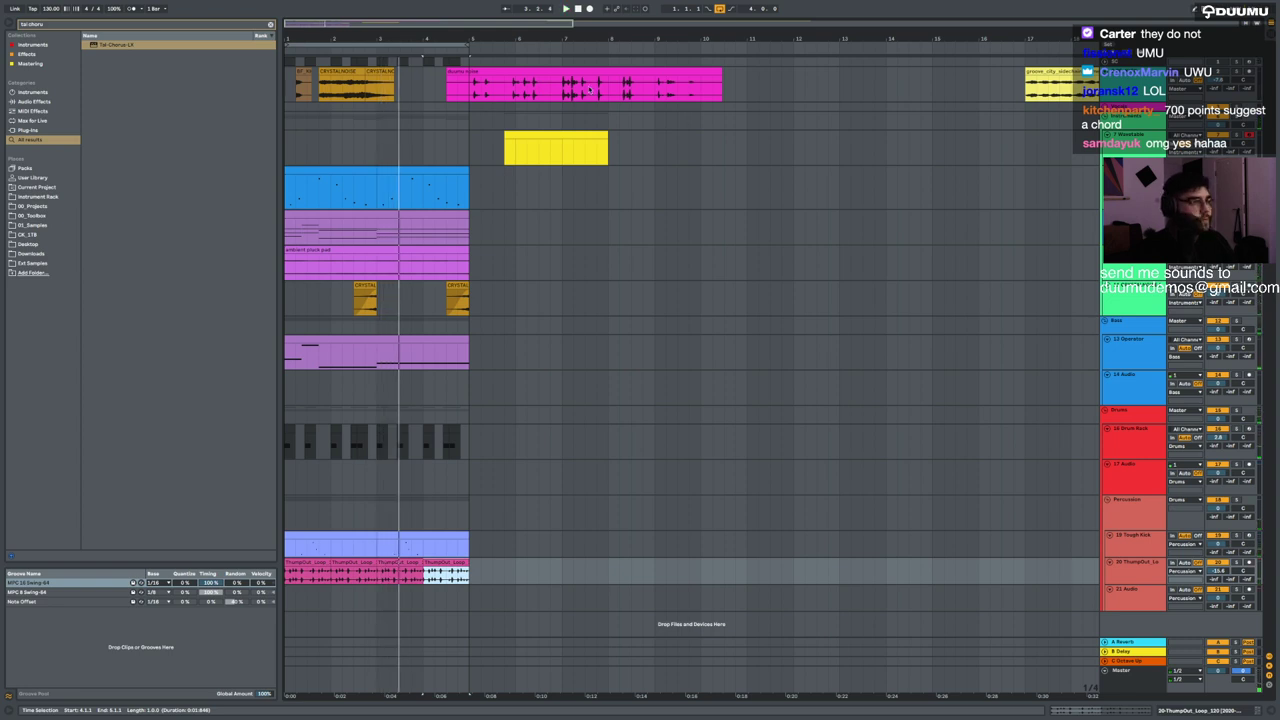
pyautogui.scroll(8, 587, 88)
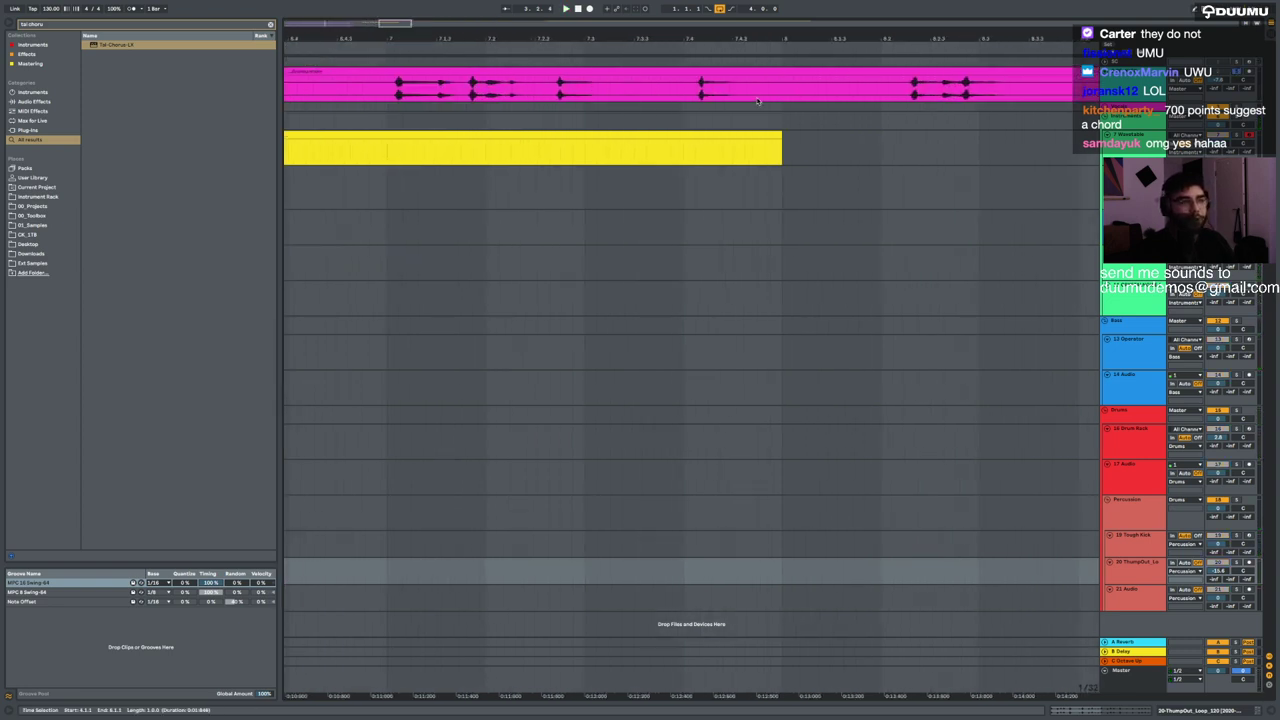
pyautogui.scroll(-10, 766, 98)
pyautogui.scroll(5, 414, 98)
pyautogui.click(345, 92)
pyautogui.press('space')
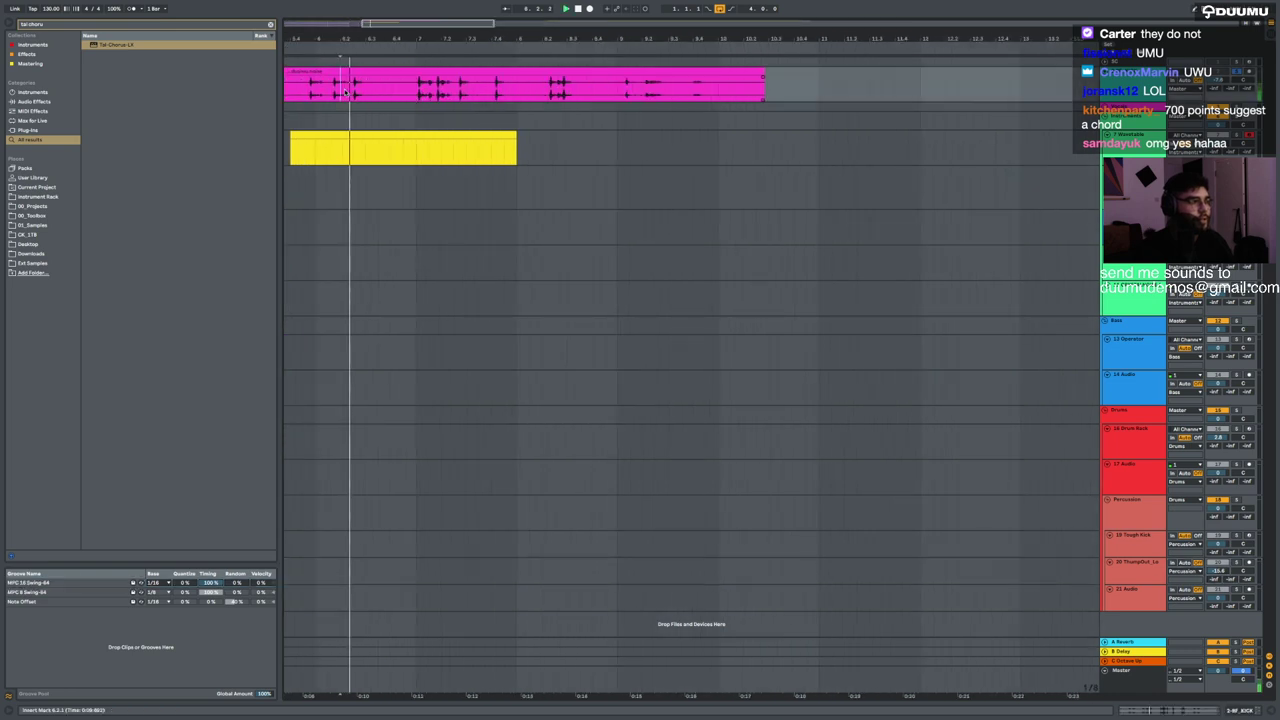
pyautogui.scroll(3, 345, 92)
pyautogui.press('space')
pyautogui.press('space')
pyautogui.hscroll(-3, 345, 92)
pyautogui.press('space')
pyautogui.press('space')
pyautogui.click(361, 93)
pyautogui.press('space')
pyautogui.press('space')
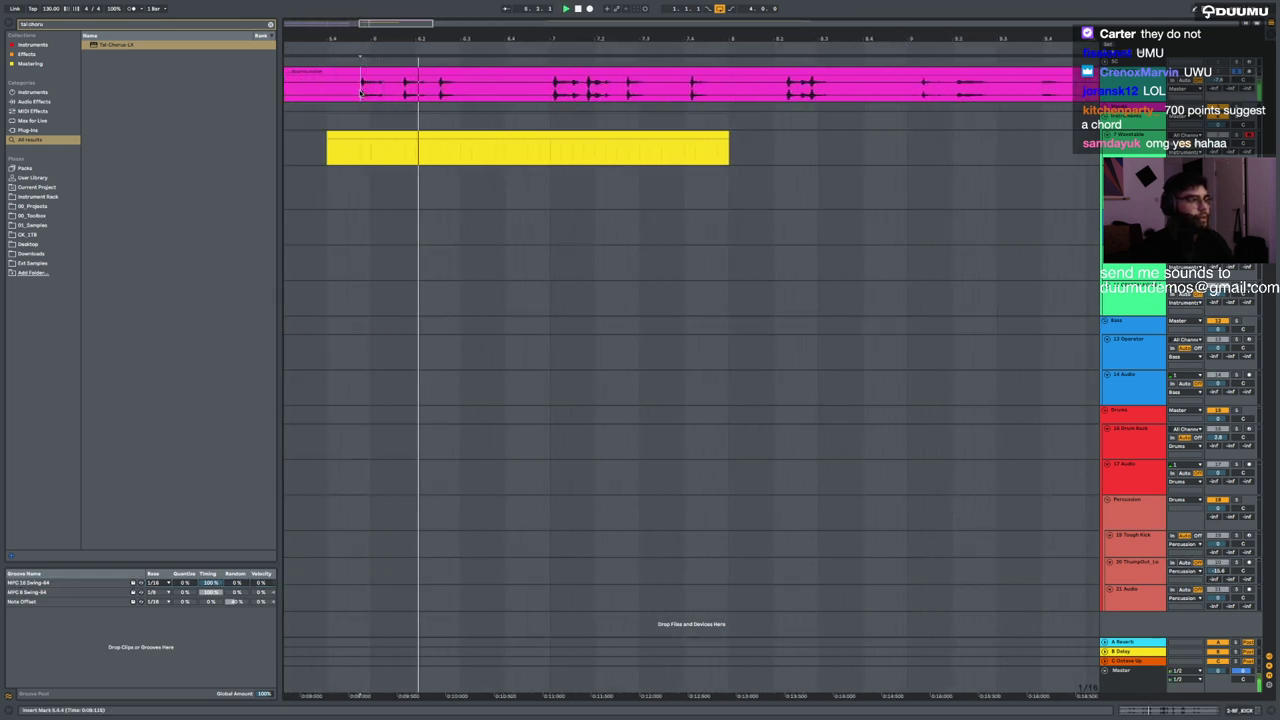
# - Audition the following hits of the duumu noise clip from bar 7 up to bar 9
pyautogui.press('+')
pyautogui.press('+')
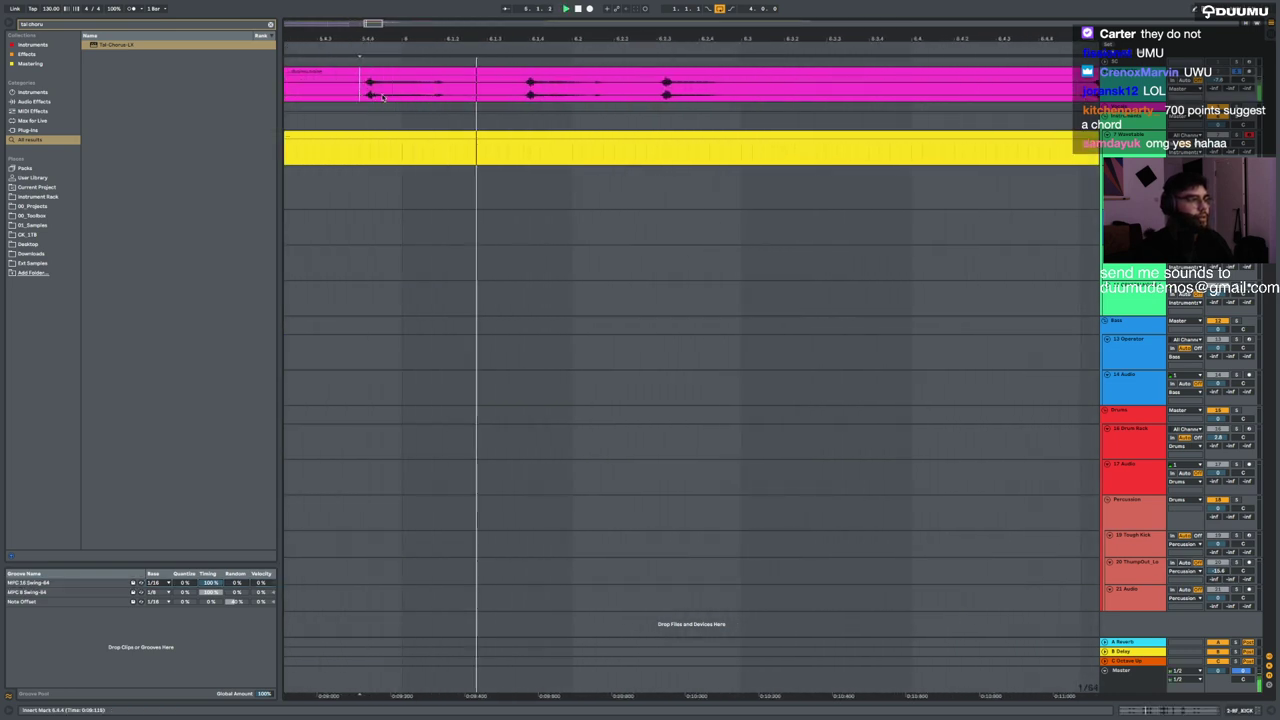
pyautogui.scroll(-10, 383, 97)
pyautogui.scroll(5, 419, 94)
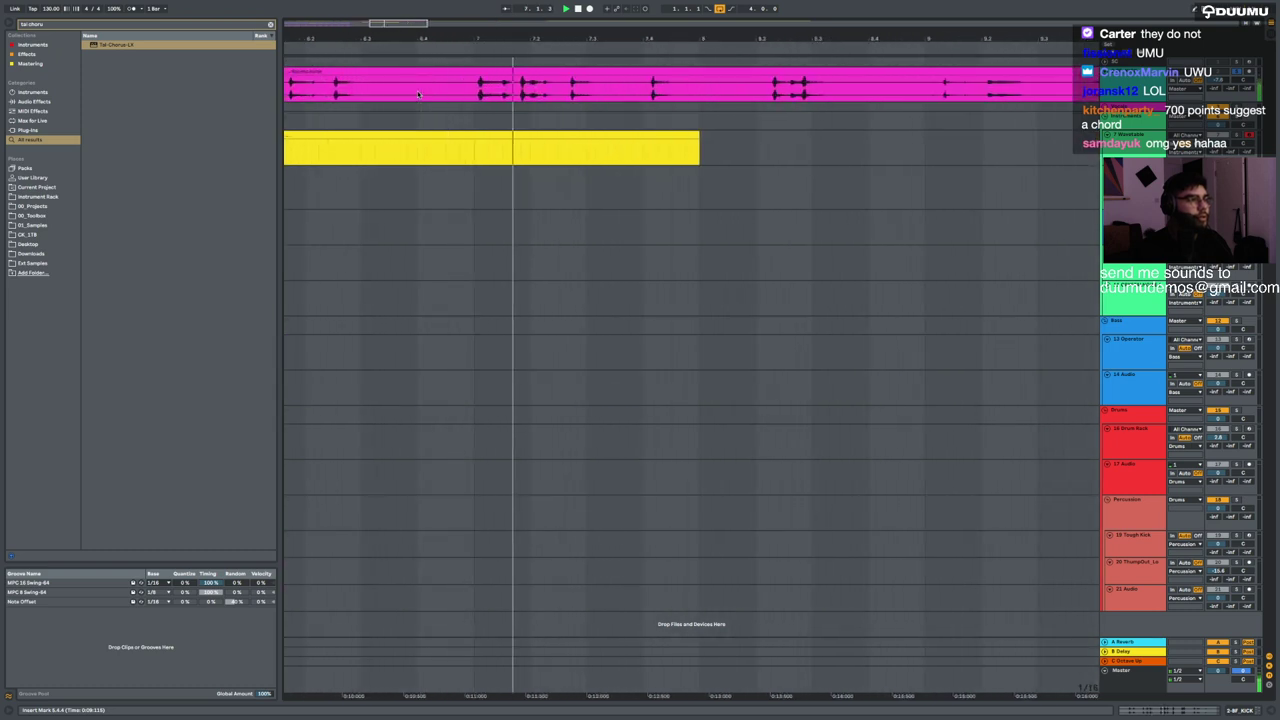
pyautogui.click(483, 92)
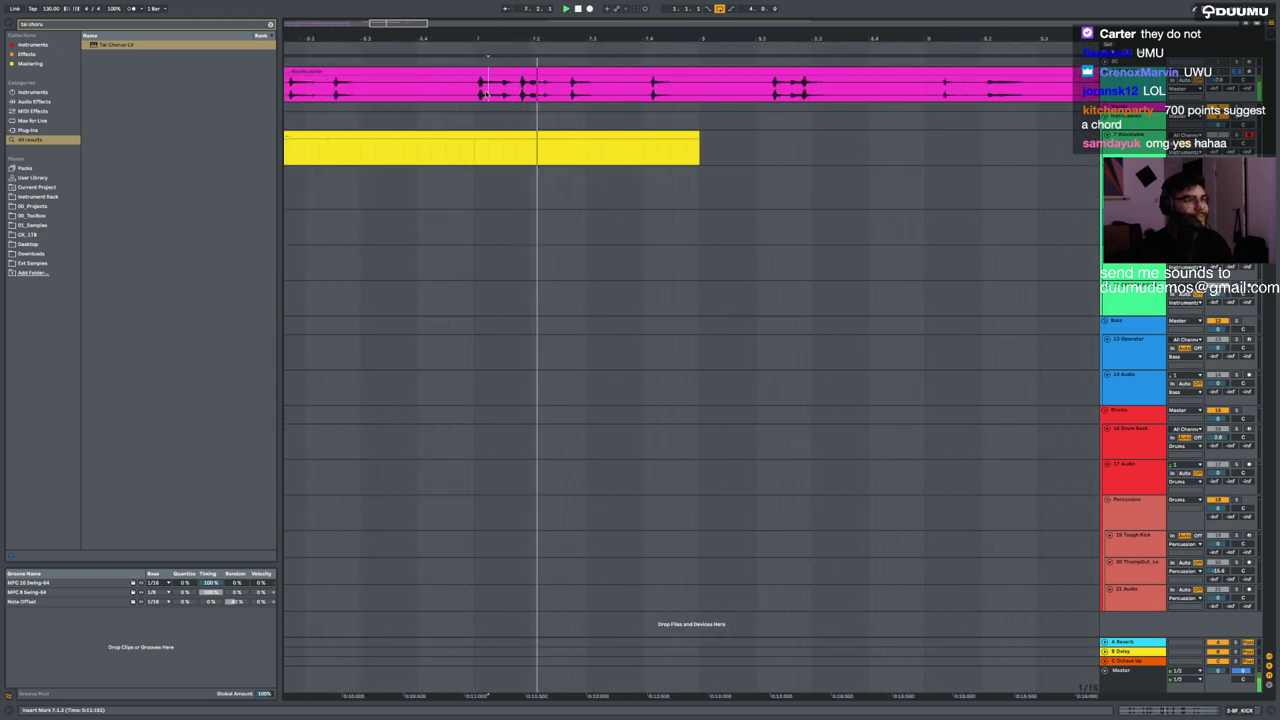
pyautogui.moveTo(502, 92); pyautogui.dragTo(522, 92)
pyautogui.press('space')
pyautogui.press('-')
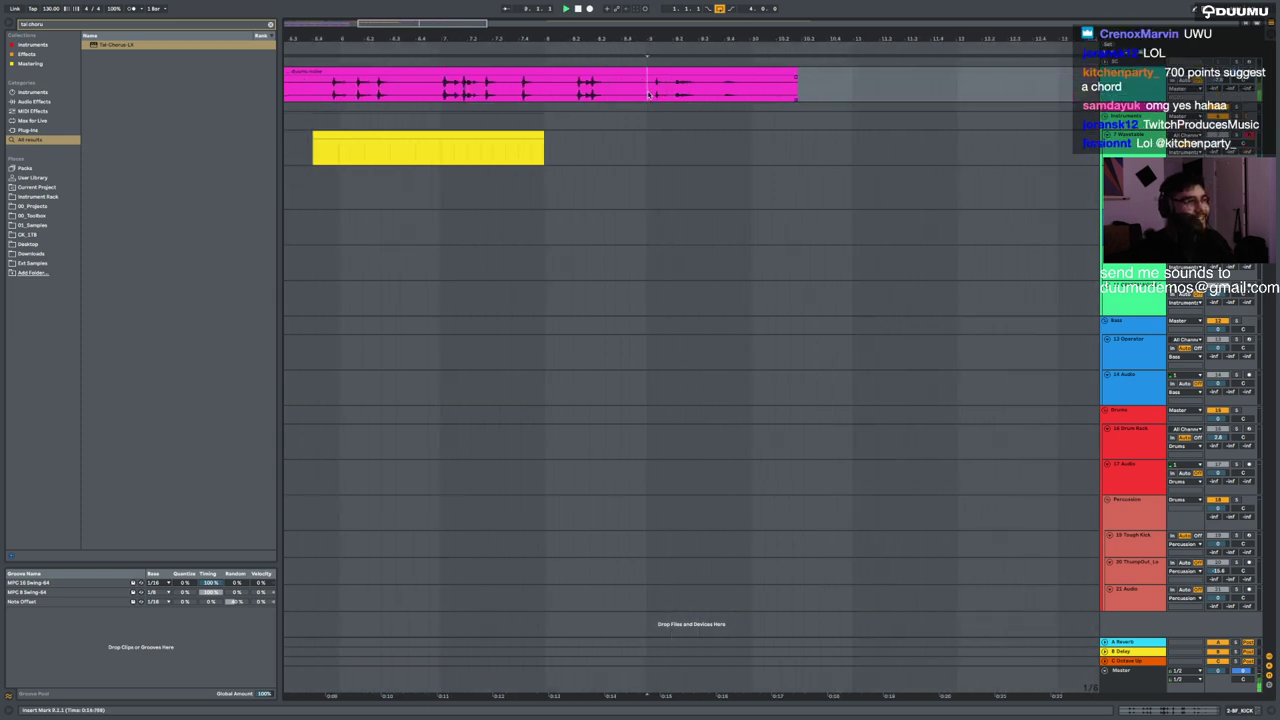
# - Copy the duumu noise segment from 9.1.1 to about 9.1.4 to the empty percussion audio track at 1.1.1
pyautogui.press('+')
pyautogui.press('+')
pyautogui.press('+')
pyautogui.moveTo(648, 92); pyautogui.dragTo(788, 93)
pyautogui.click(648, 90)
pyautogui.scroll(-10, 645, 89)
pyautogui.scroll(6, 612, 86)
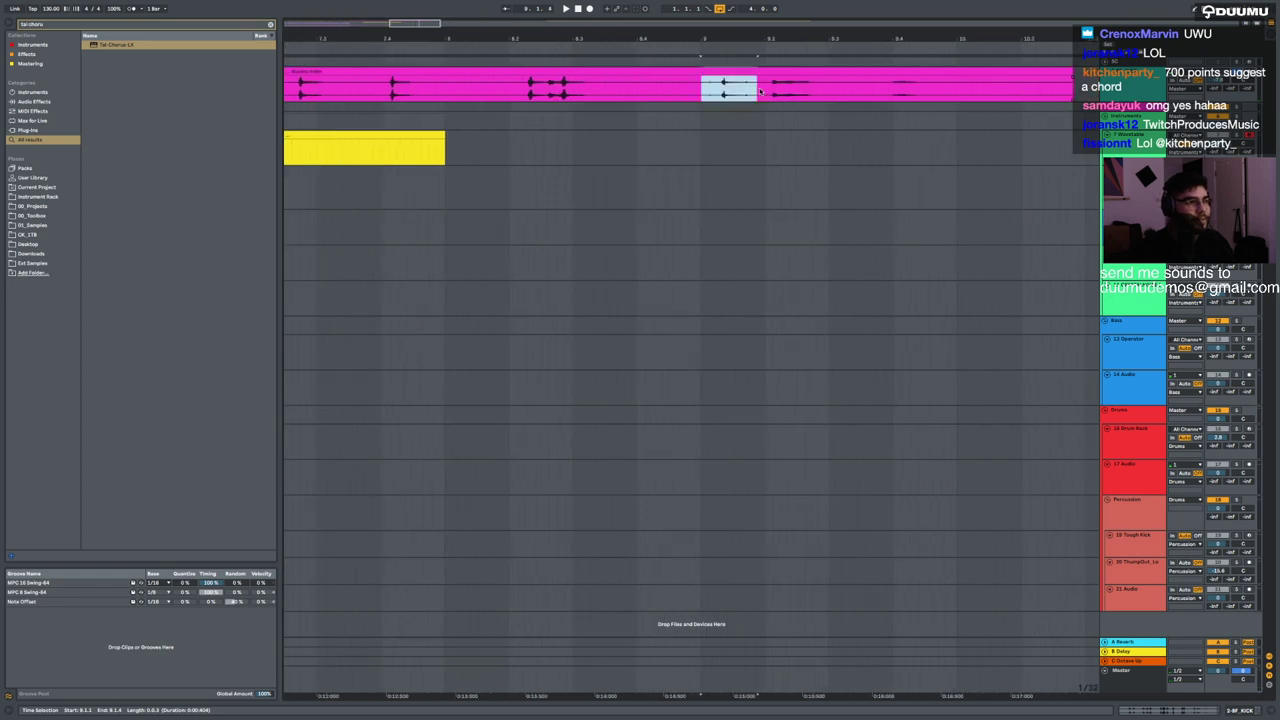
pyautogui.hscroll(-15, 618, 474)
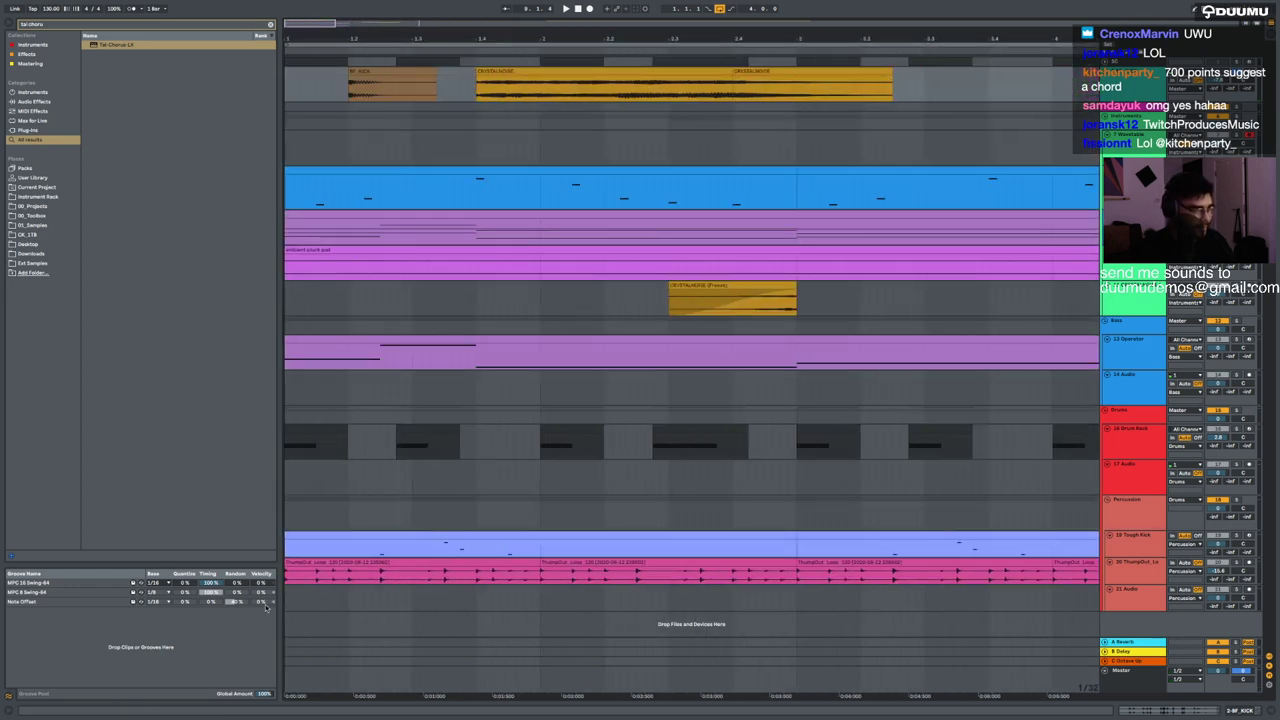
pyautogui.click(286, 604)
pyautogui.press('super+v')
# - Add two audio tracks below the duumu noise track in the Percussion group
pyautogui.click(1138, 602)
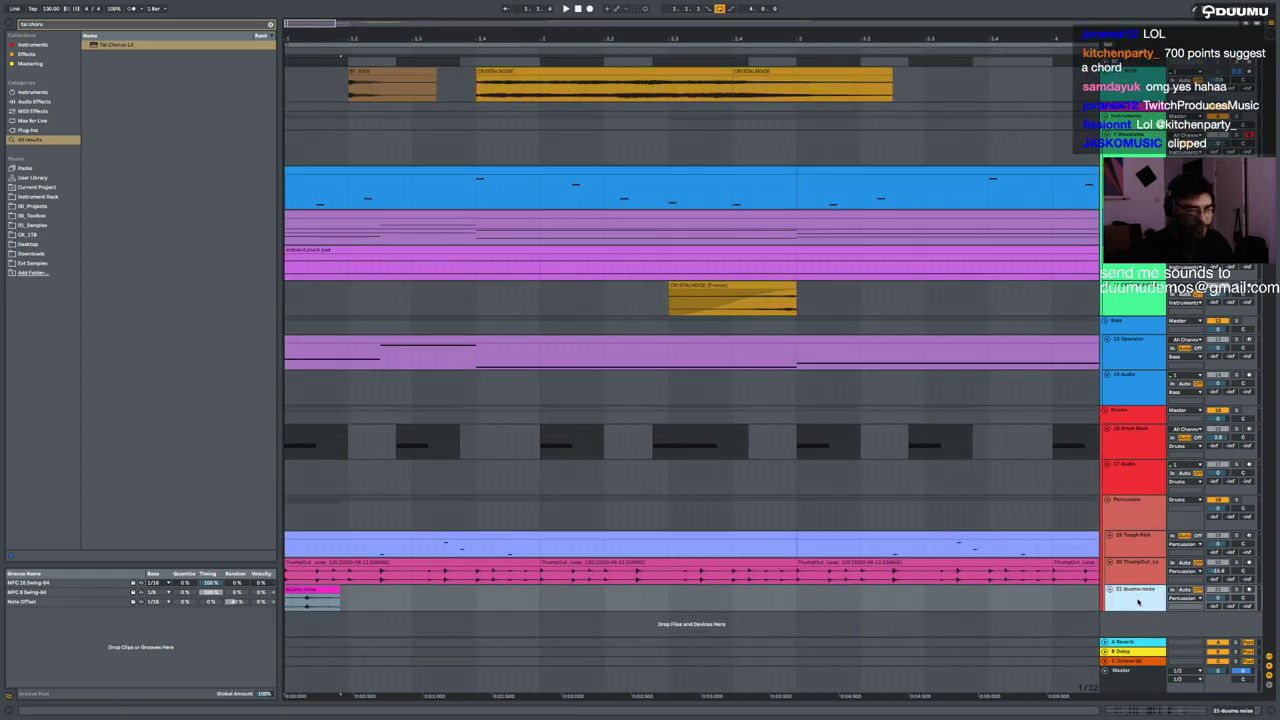
pyautogui.press('super+t')
pyautogui.press('super+t')
pyautogui.scroll(8, 493, 523)
pyautogui.hscroll(-10, 491, 521)
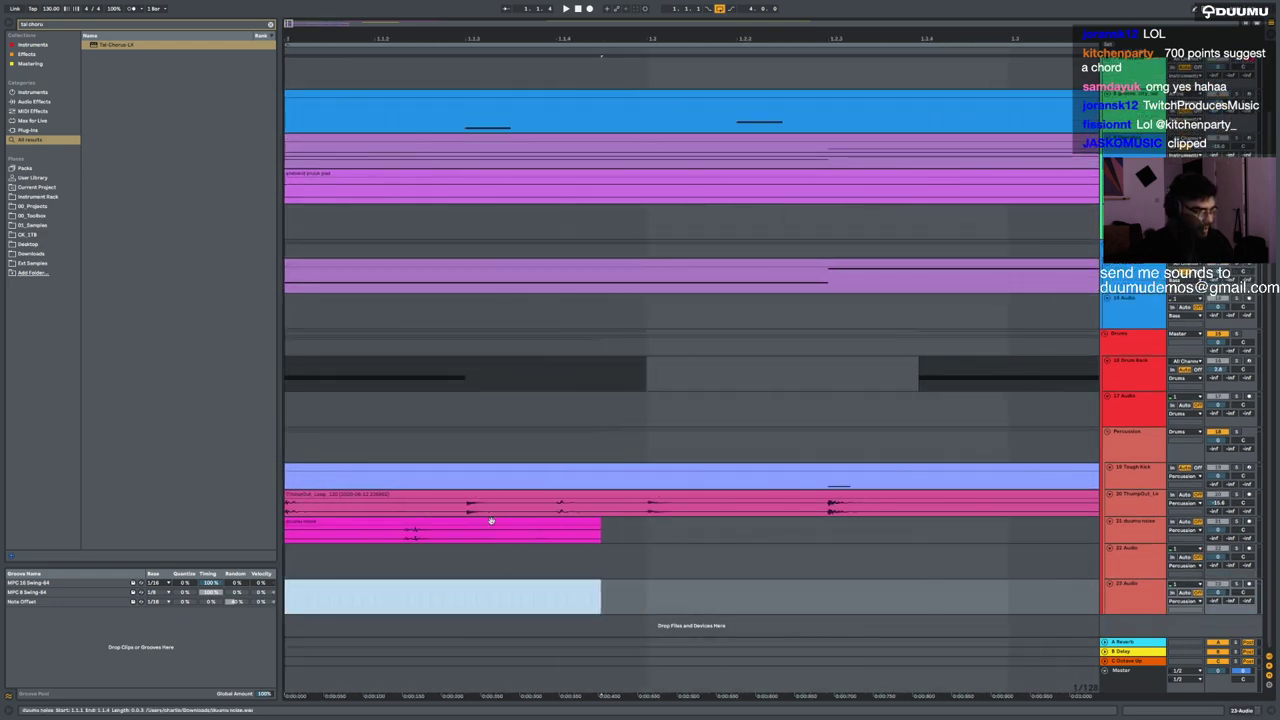
# - Solo the duumu noise percussion track and audition the pasted segment
pyautogui.click(454, 530)
pyautogui.click(1238, 522)
pyautogui.press('space')
pyautogui.press('space')
pyautogui.press('space')
pyautogui.click(342, 522)
pyautogui.press('space')
pyautogui.press('space')
pyautogui.press('space')
pyautogui.press('space')
pyautogui.press('space')
# - Cut the pasted duumu noise clip apart before its later hit, removing the stretch after the short opening piece
pyautogui.moveTo(287, 521)
pyautogui.mouseDown()
pyautogui.moveTo(341, 523)
pyautogui.moveTo(294, 523)
pyautogui.mouseUp()
pyautogui.press('space')
pyautogui.press('space')
pyautogui.click(364, 533)
pyautogui.press('super+e')
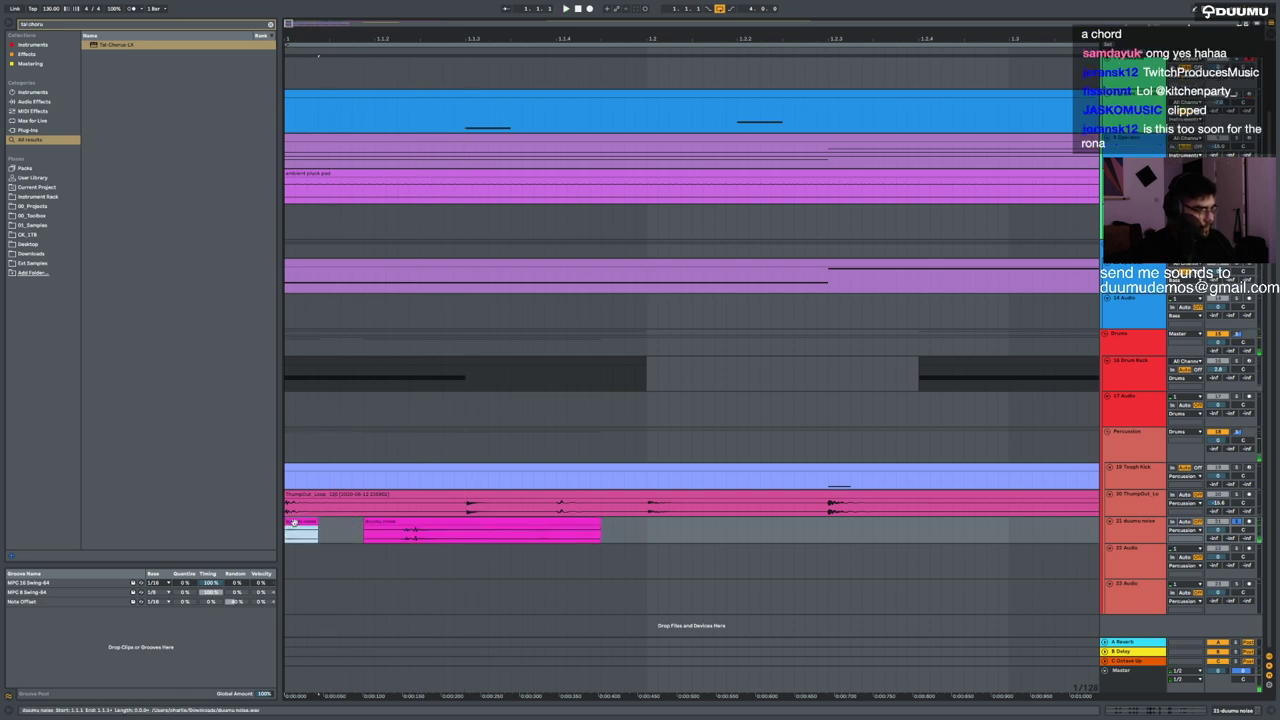
# - Cut the remaining duumu noise clip into two more short hits, deleting the unused stretches before and between them
pyautogui.click(396, 539)
pyautogui.press('space')
pyautogui.press('super+e')
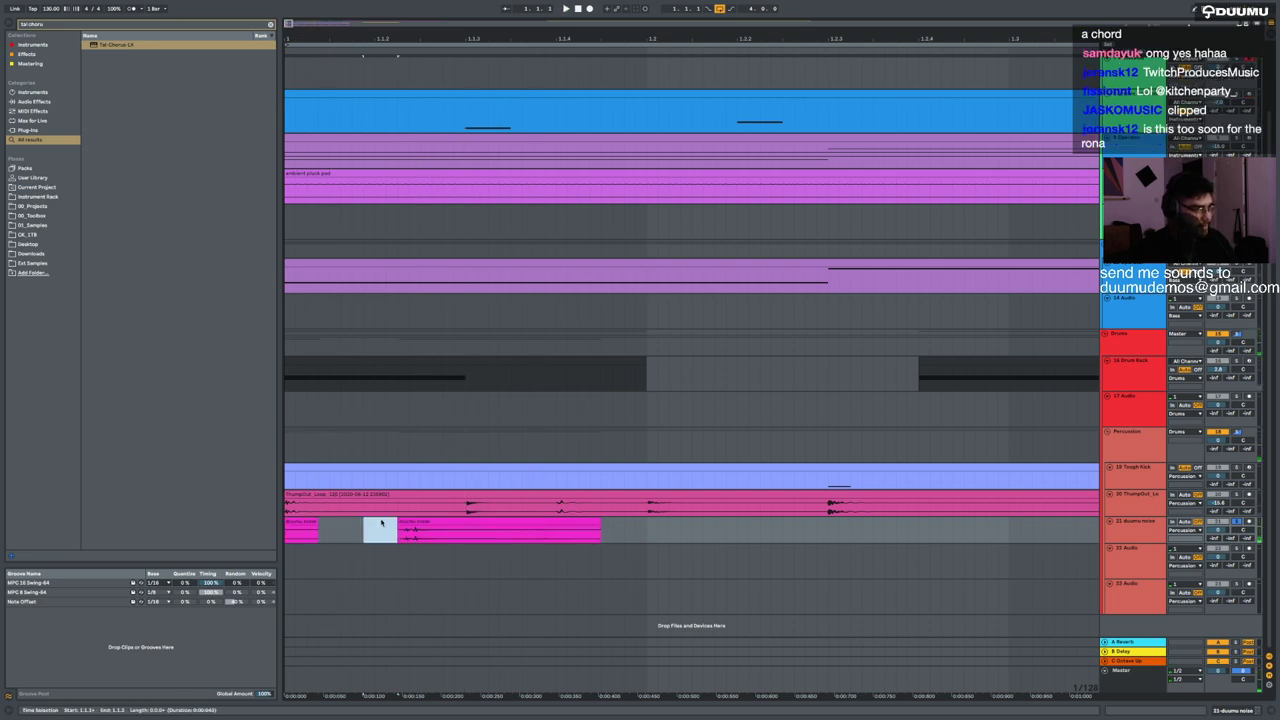
pyautogui.press('Delete')
pyautogui.click(430, 531)
pyautogui.press('super+e')
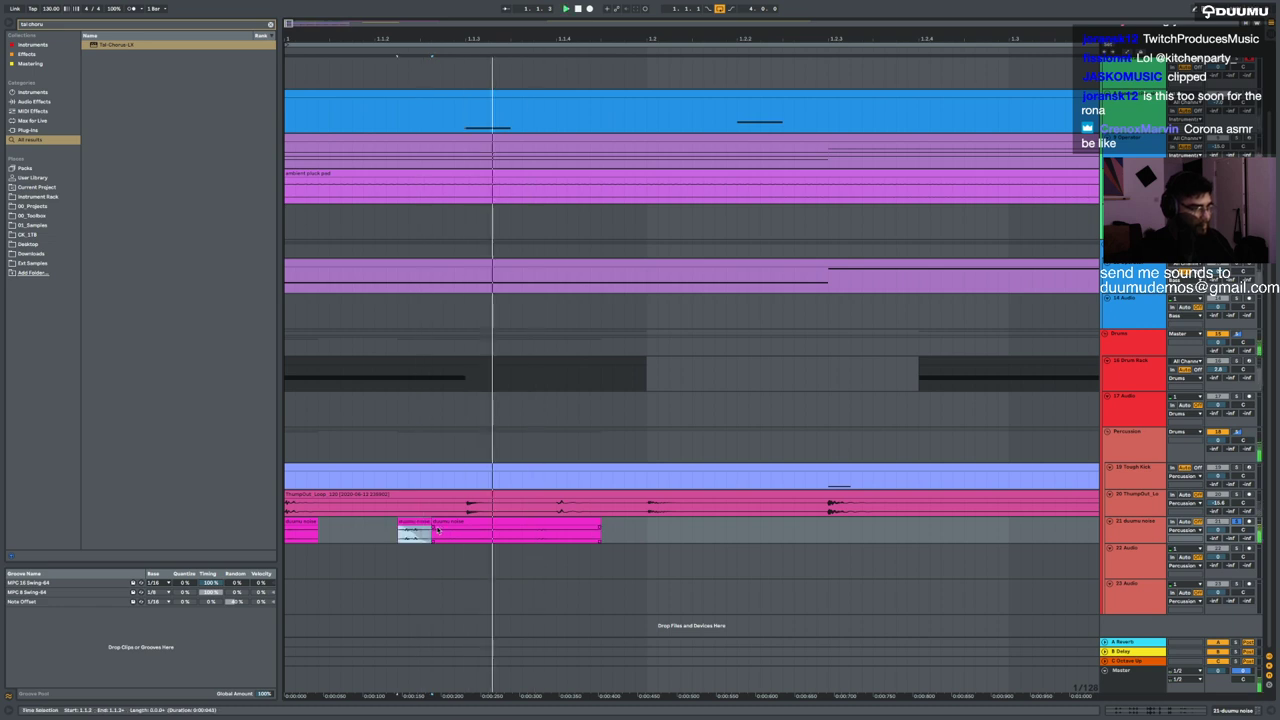
pyautogui.click(522, 530)
pyautogui.press('space')
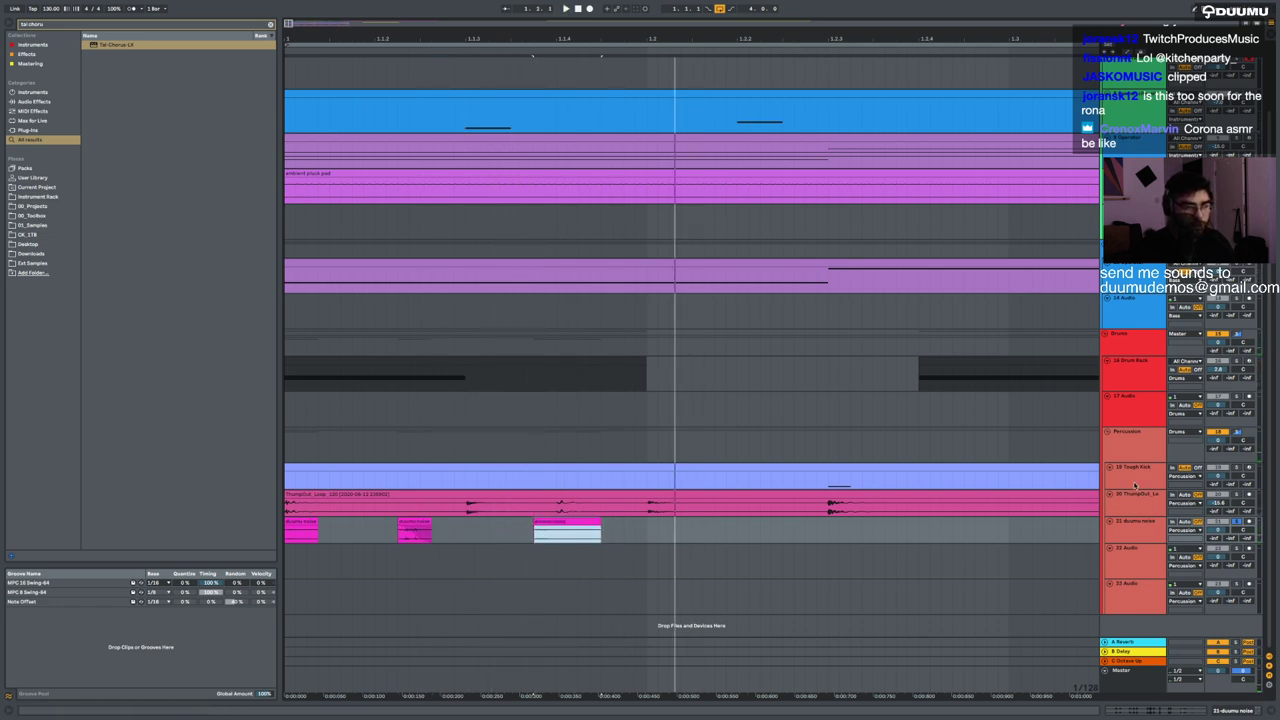
# - Insert a MIDI track below the Tough Kick track in the Percussion group and load an empty Drum Rack on it
pyautogui.hotkey('ctrl', 'shift', 't')
pyautogui.hotkey('ctrl', 'f')
pyautogui.write('dru')
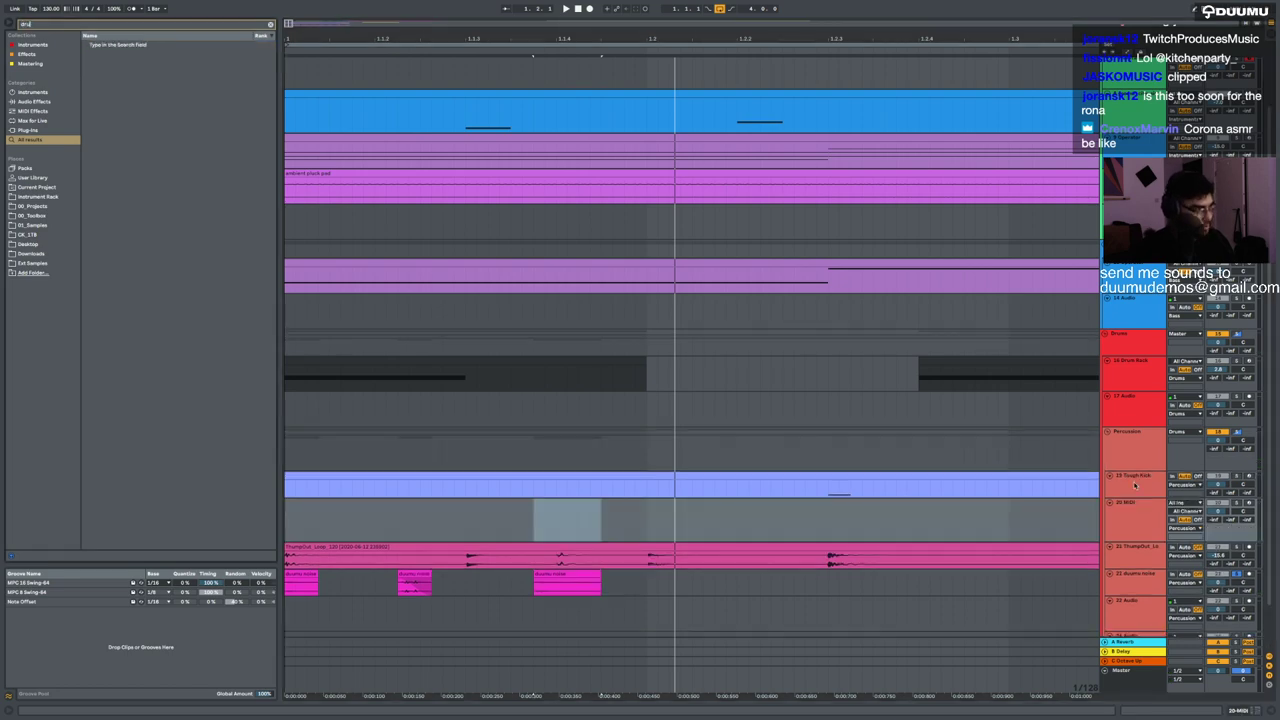
pyautogui.write('m rack')
pyautogui.press('Down')
pyautogui.press('Return')
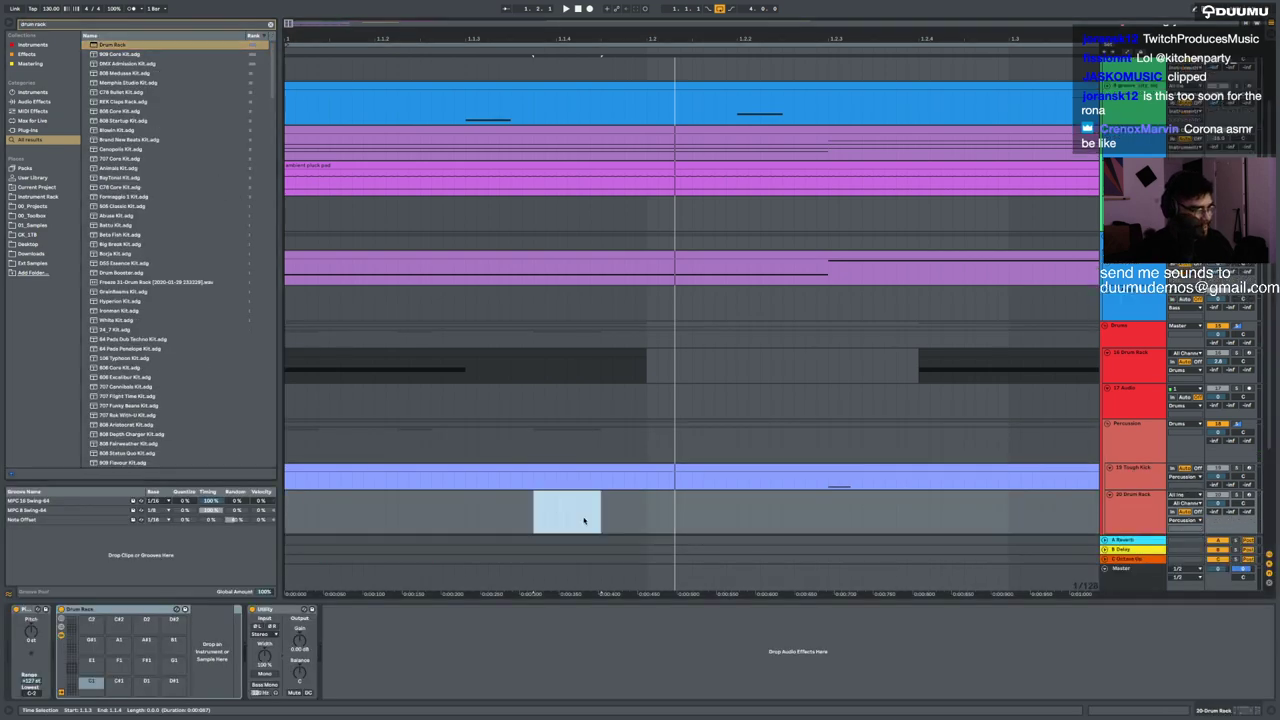
# - Load the three duumu noise pieces onto Drum Rack pads C1, C#1 and D1, and delete the original audio clips
pyautogui.scroll(-5, 584, 520)
pyautogui.moveTo(545, 462); pyautogui.dragTo(95, 682)
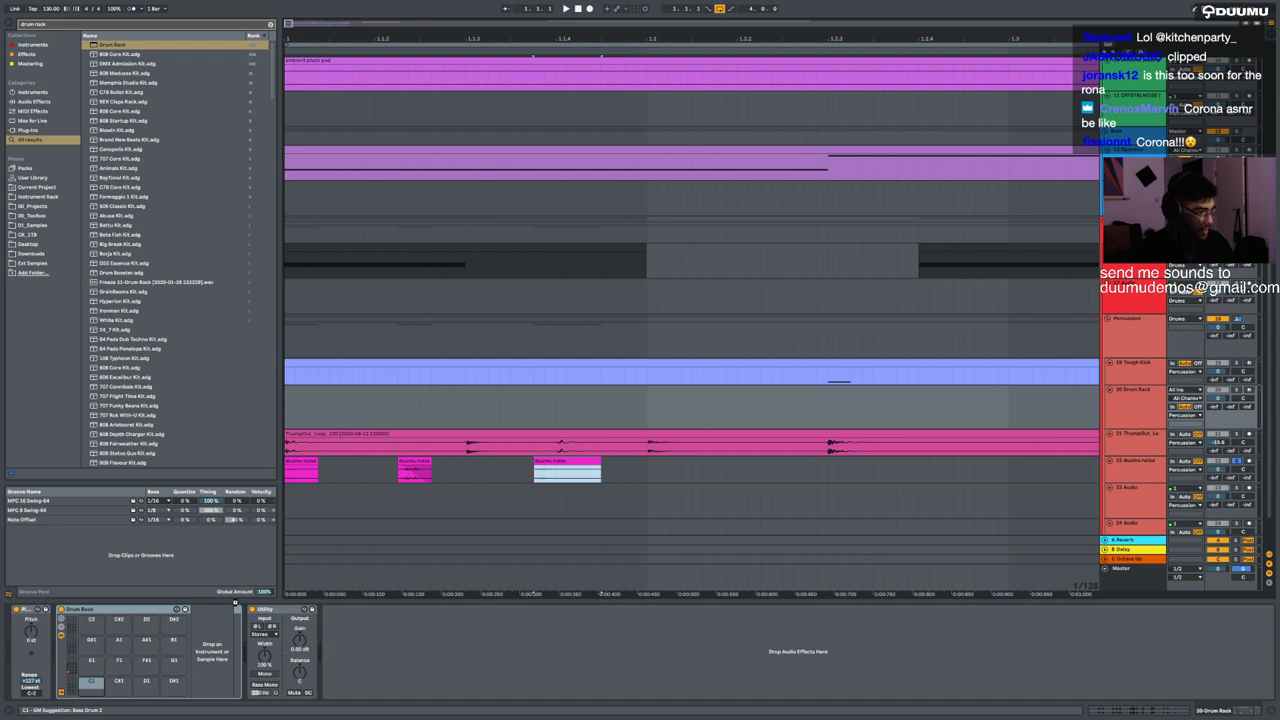
pyautogui.moveTo(404, 461); pyautogui.dragTo(121, 689)
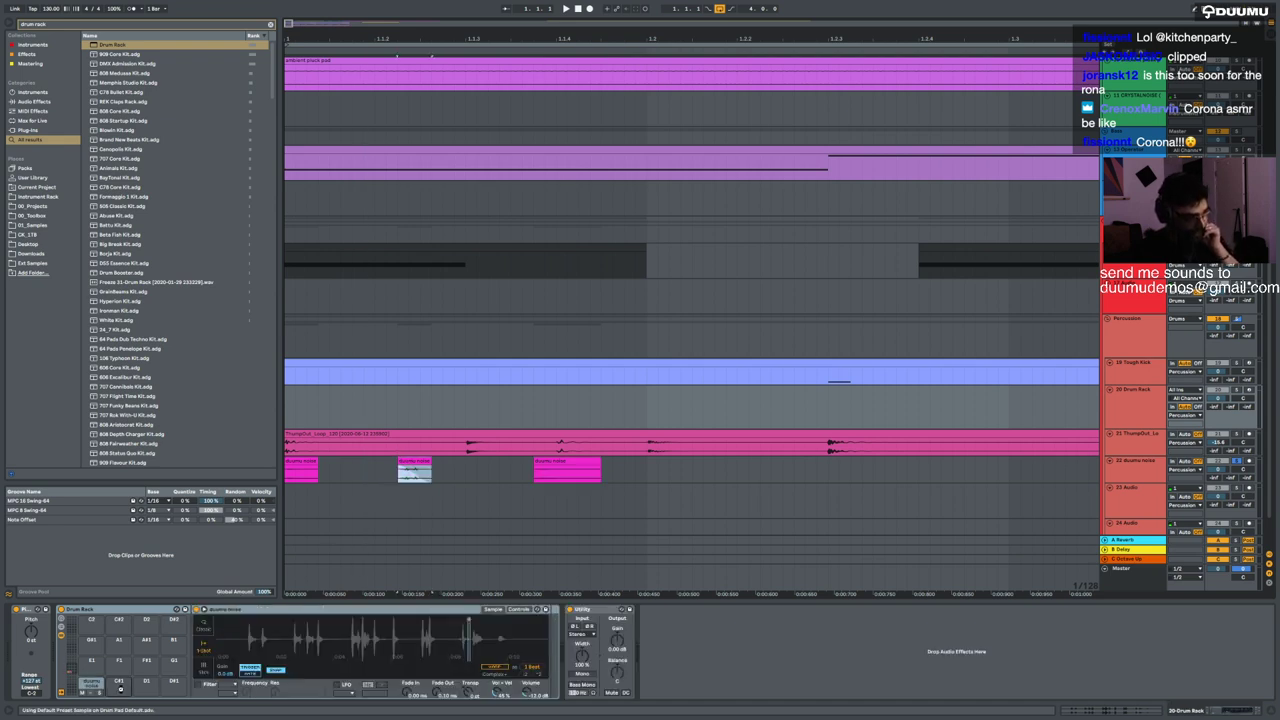
pyautogui.moveTo(303, 470); pyautogui.dragTo(211, 624)
pyautogui.moveTo(624, 470); pyautogui.dragTo(197, 469)
pyautogui.press('Delete')
# - Create an empty one-bar MIDI clip from 1.1.1 to 2.1.1 on the new Drum Rack track
pyautogui.scroll(-5, 742, 360)
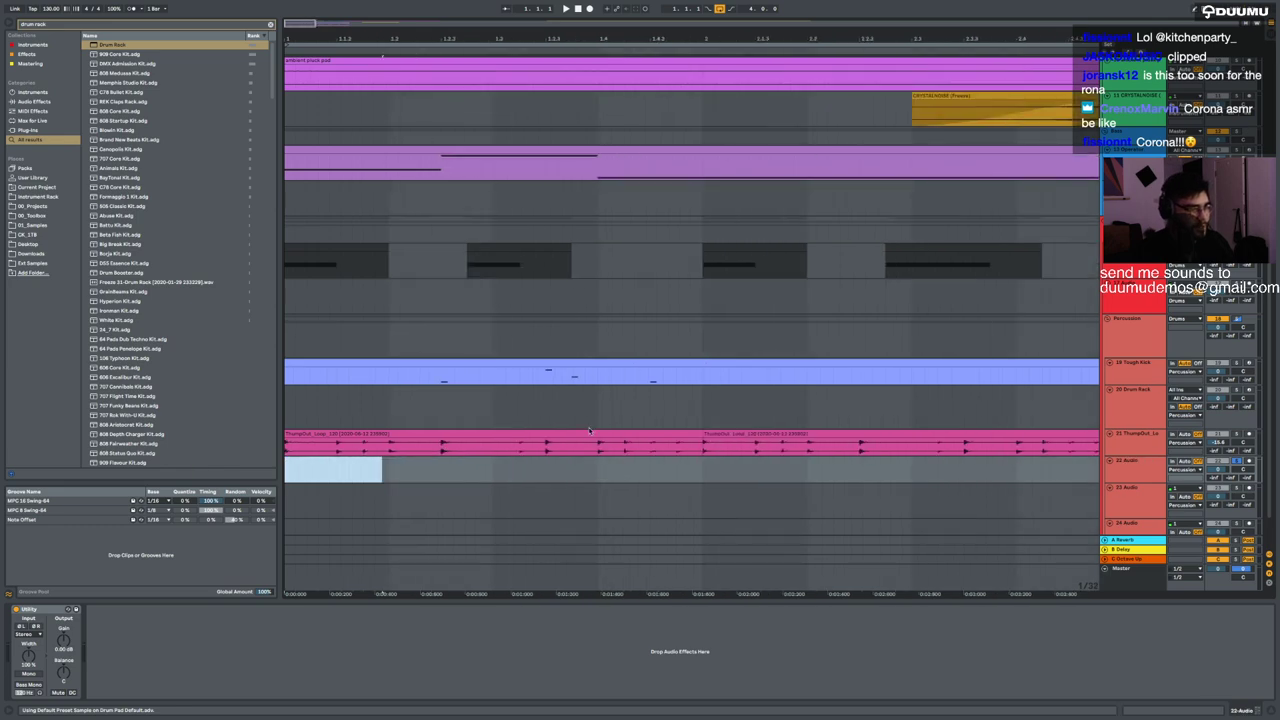
pyautogui.moveTo(702, 406); pyautogui.dragTo(213, 407)
pyautogui.press('super+shift+m')
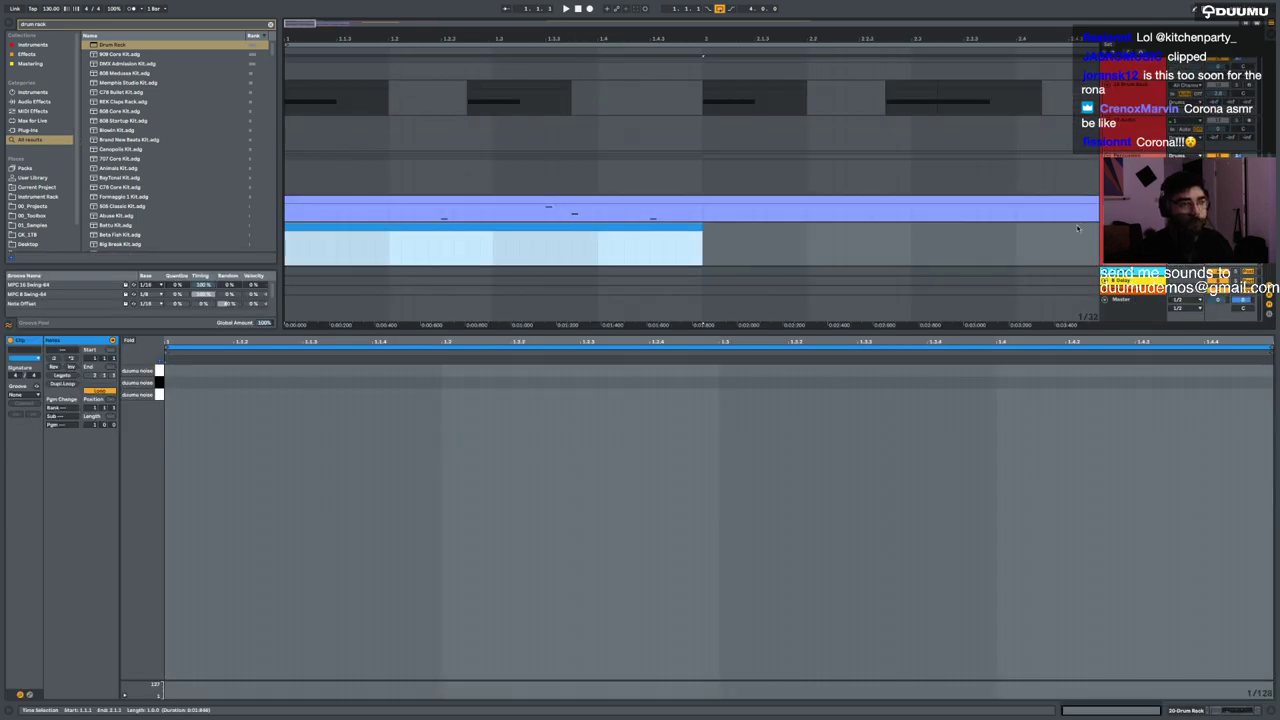
# - Add a short note for the C1 duumu noise pad at 1.1.3 while auditioning the beat
pyautogui.scroll(2, 1209, 132)
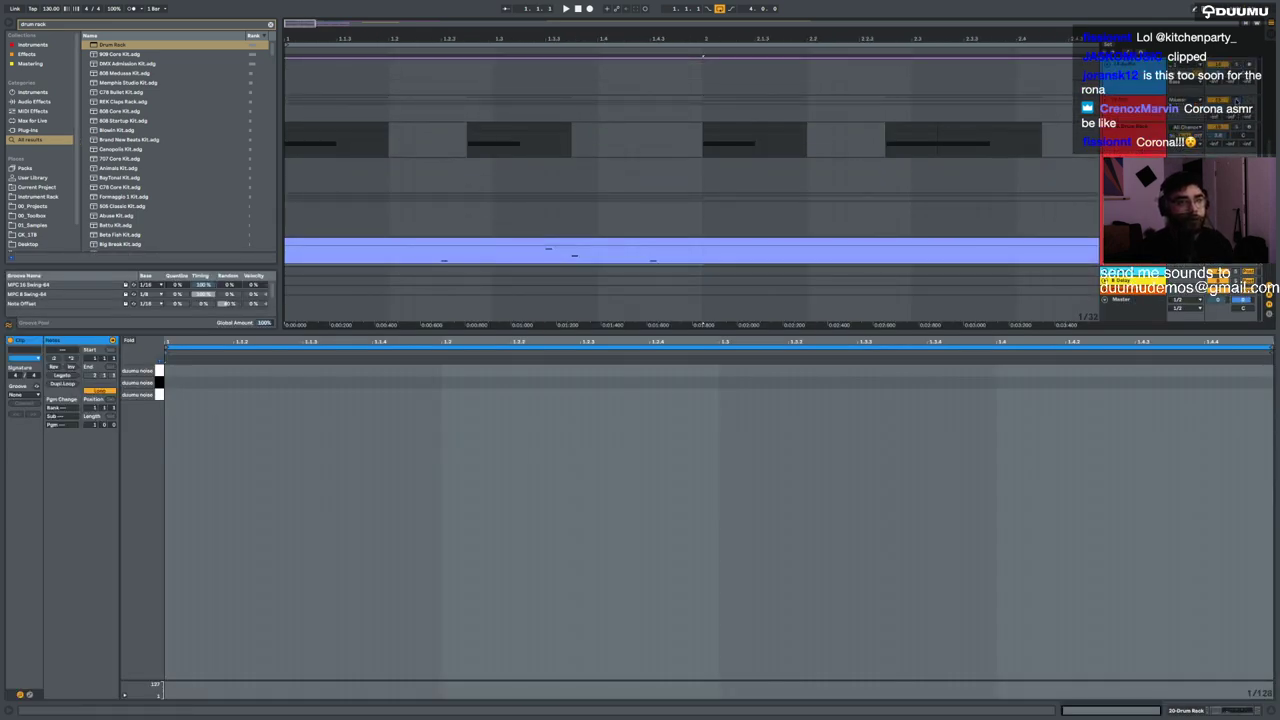
pyautogui.click(214, 386)
pyautogui.press('space')
pyautogui.click(189, 405)
pyautogui.click(289, 407)
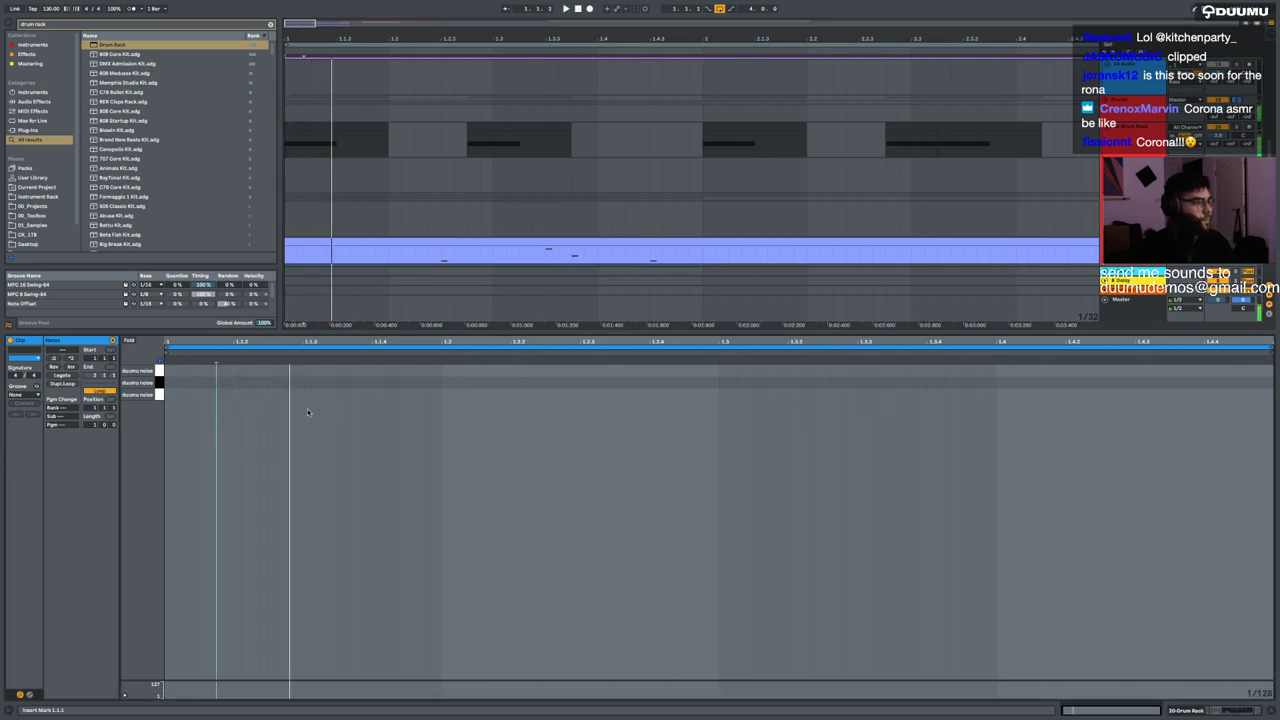
pyautogui.click(310, 412)
pyautogui.press('space')
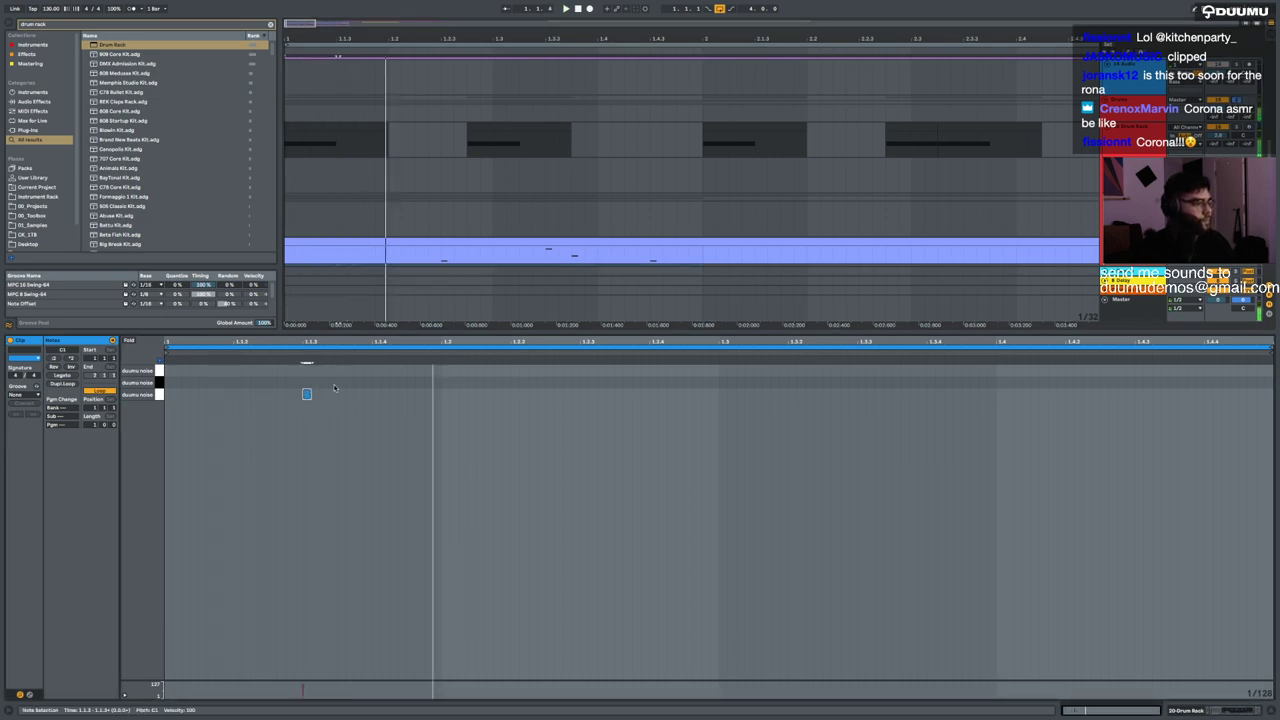
# - Apply the MPC 16 Swing-64 groove to the clip and add a D1 pad note at 1.1.4, auditioning the result
pyautogui.click(25, 396)
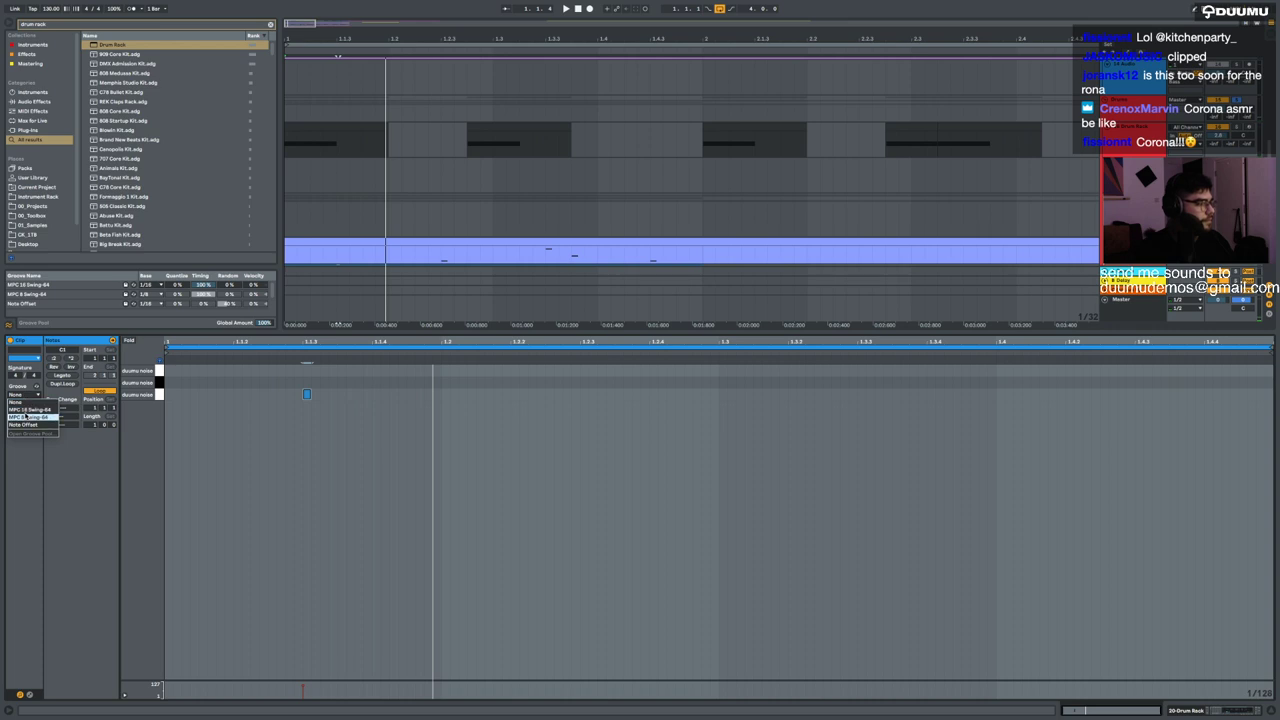
pyautogui.click(30, 409)
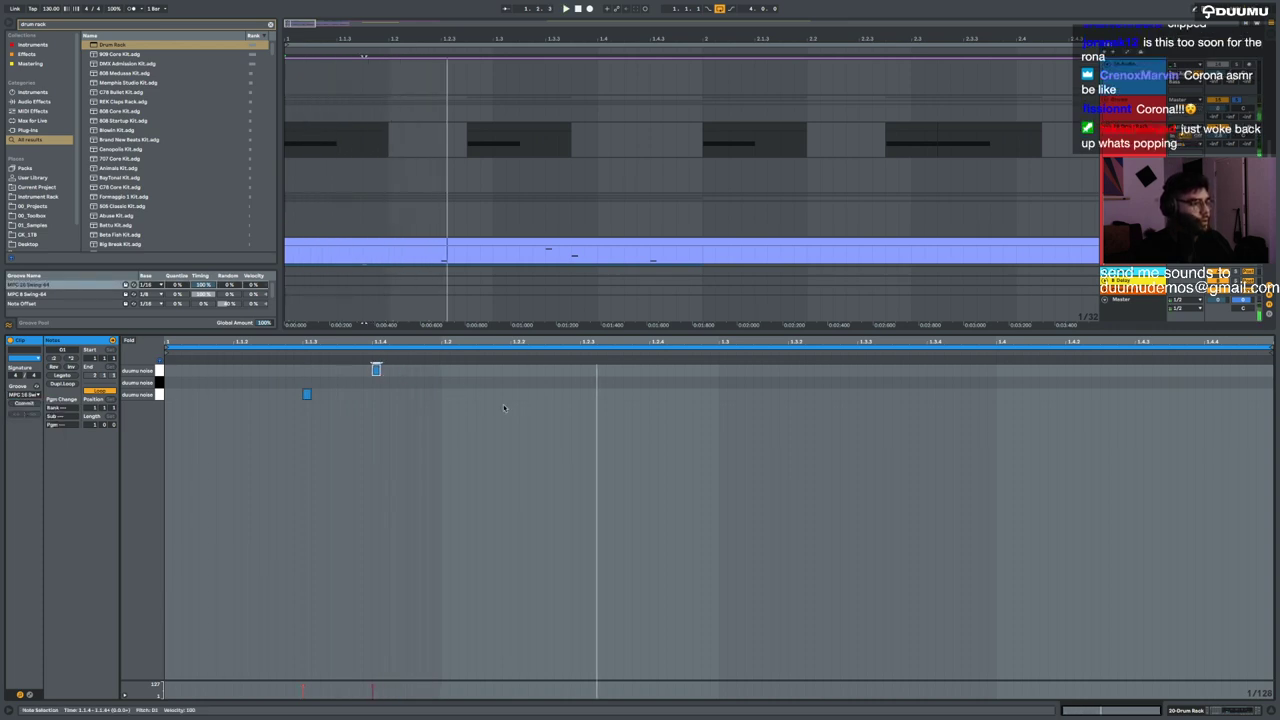
pyautogui.press('space')
pyautogui.scroll(-3, 534, 217)
pyautogui.scroll(-3, 534, 217)
pyautogui.press('space')
pyautogui.press('space')
pyautogui.press('space')
# - Try a short C#1 pad note at 1.3.1 in the percussion clip
pyautogui.click(587, 400)
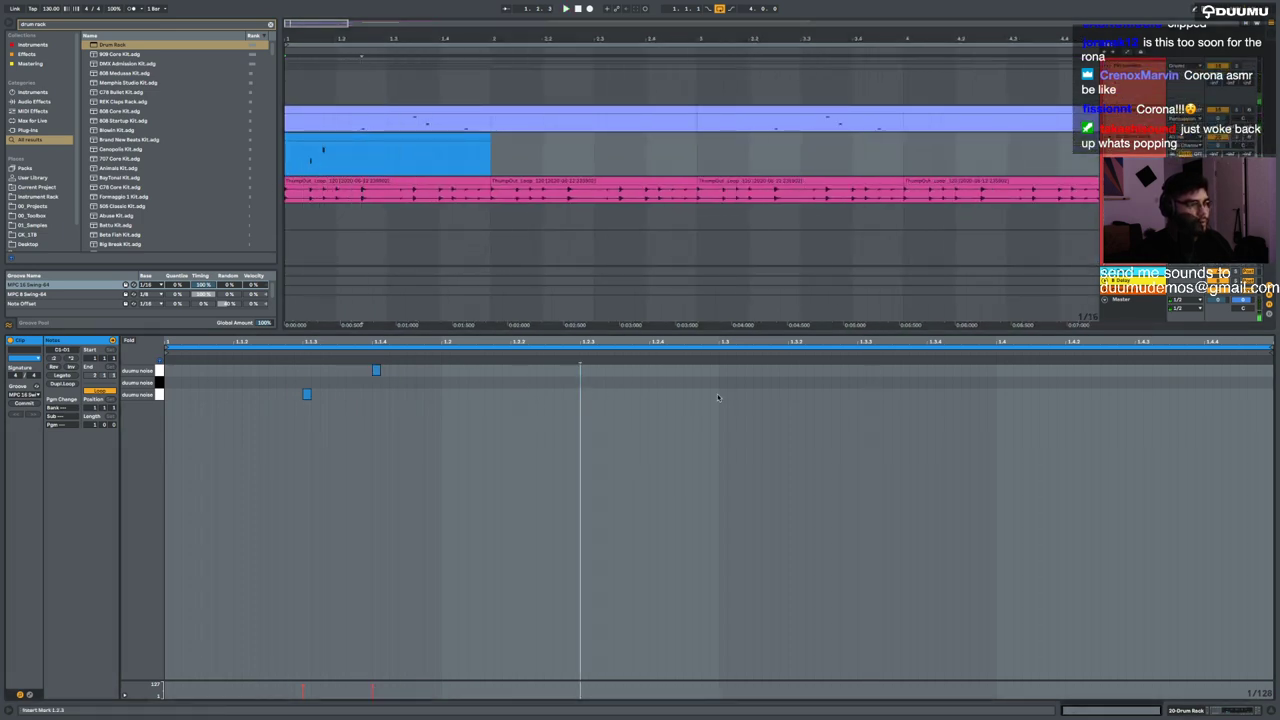
pyautogui.moveTo(731, 394); pyautogui.dragTo(723, 394)
pyautogui.press('space')
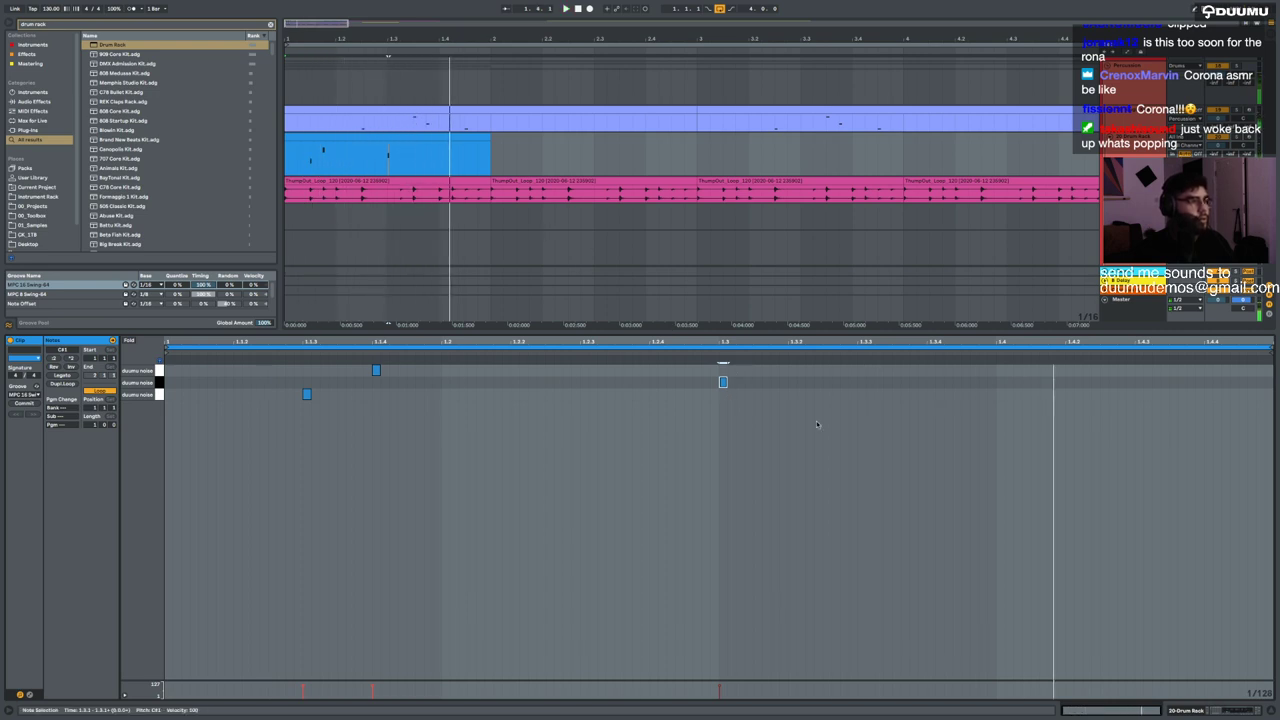
pyautogui.press('Delete')
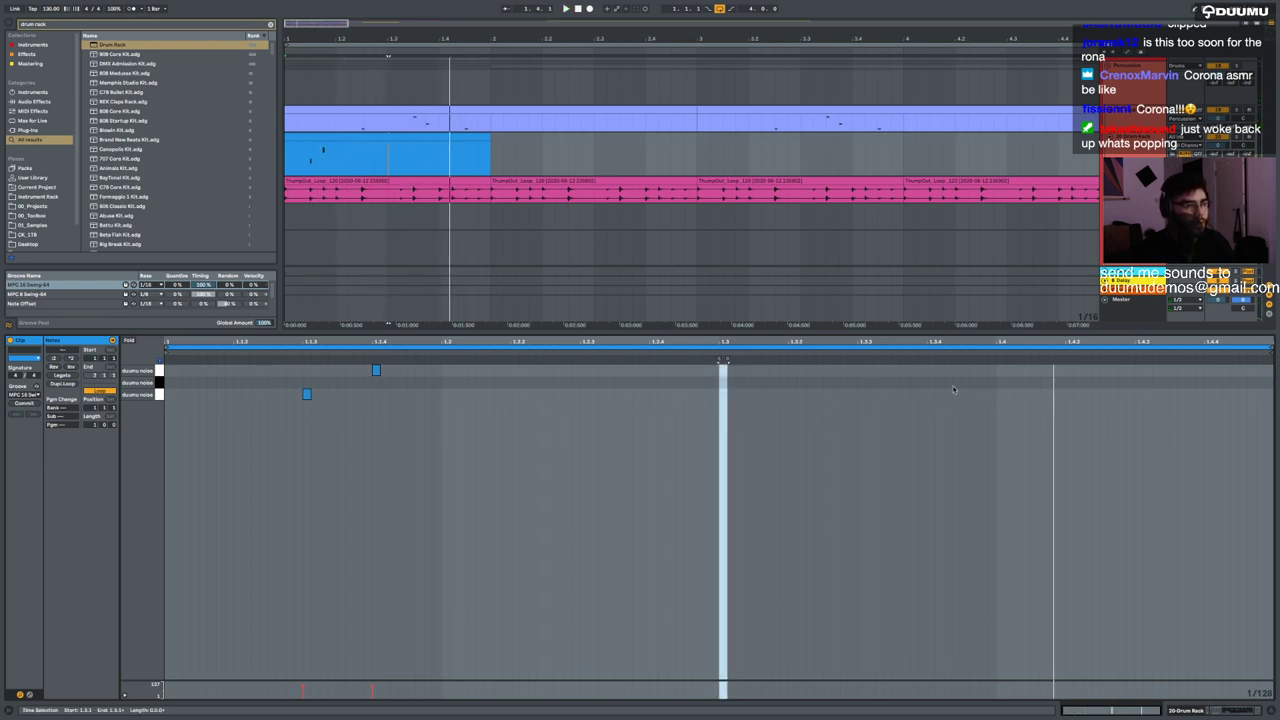
# - Add a short C#1 pad note at 1.4.1 and duplicate the one-bar percussion clip through bar 4
pyautogui.doubleClick(1000, 382)
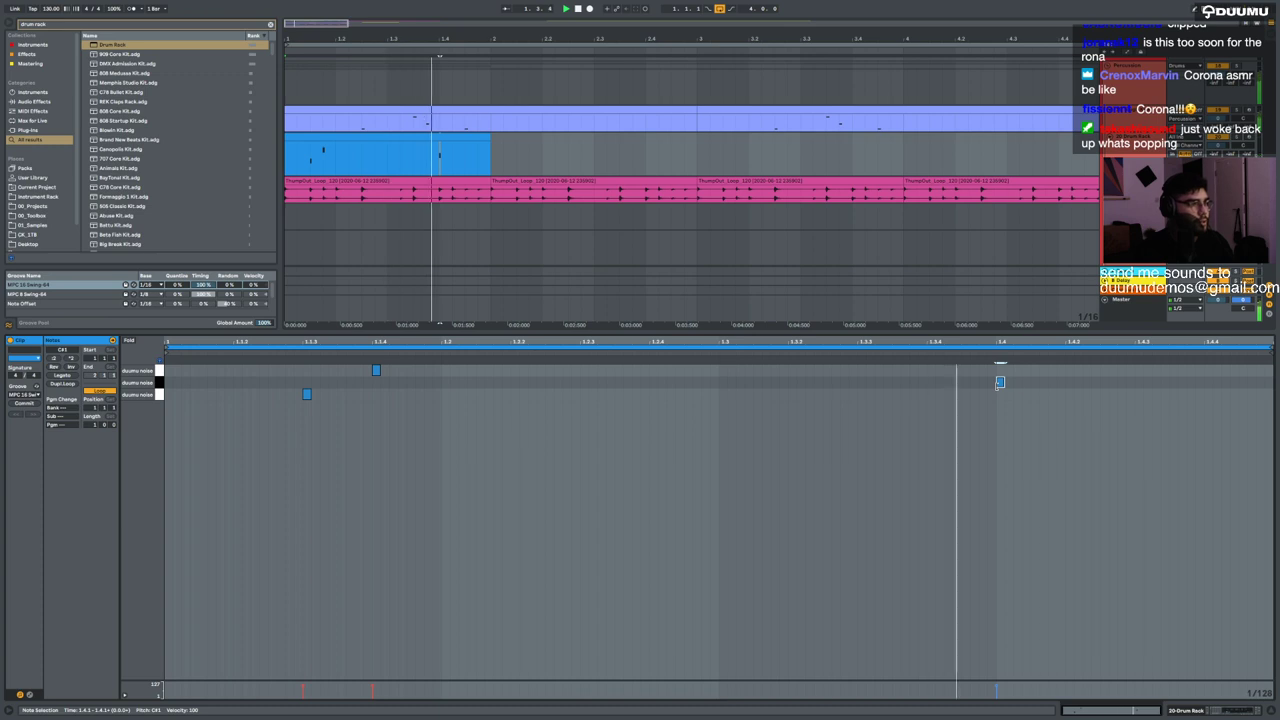
pyautogui.press('space')
pyautogui.click(450, 134)
pyautogui.press('-')
pyautogui.press('-')
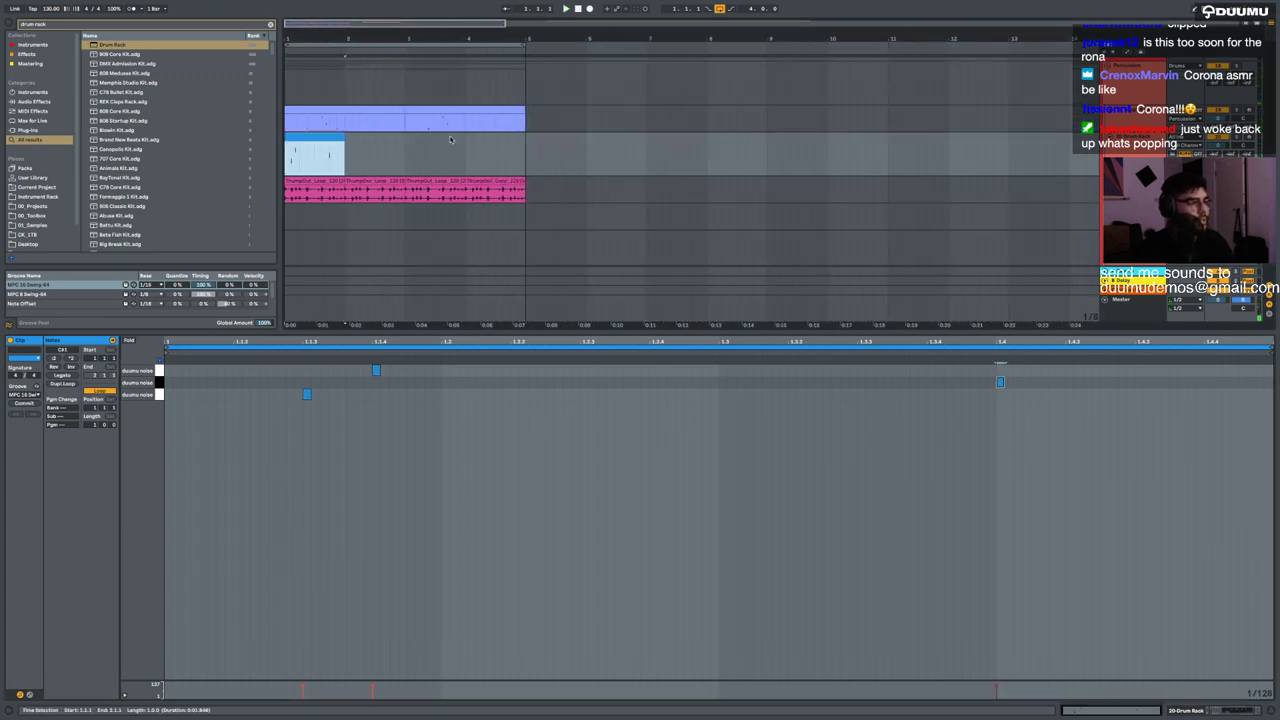
pyautogui.hotkey('ctrl', 'd')
pyautogui.hotkey('ctrl', 'd')
pyautogui.hotkey('ctrl', 'd')
pyautogui.hotkey('ctrl', 'd')
pyautogui.hotkey('ctrl', 'z')
pyautogui.click(309, 135)
pyautogui.press('space')
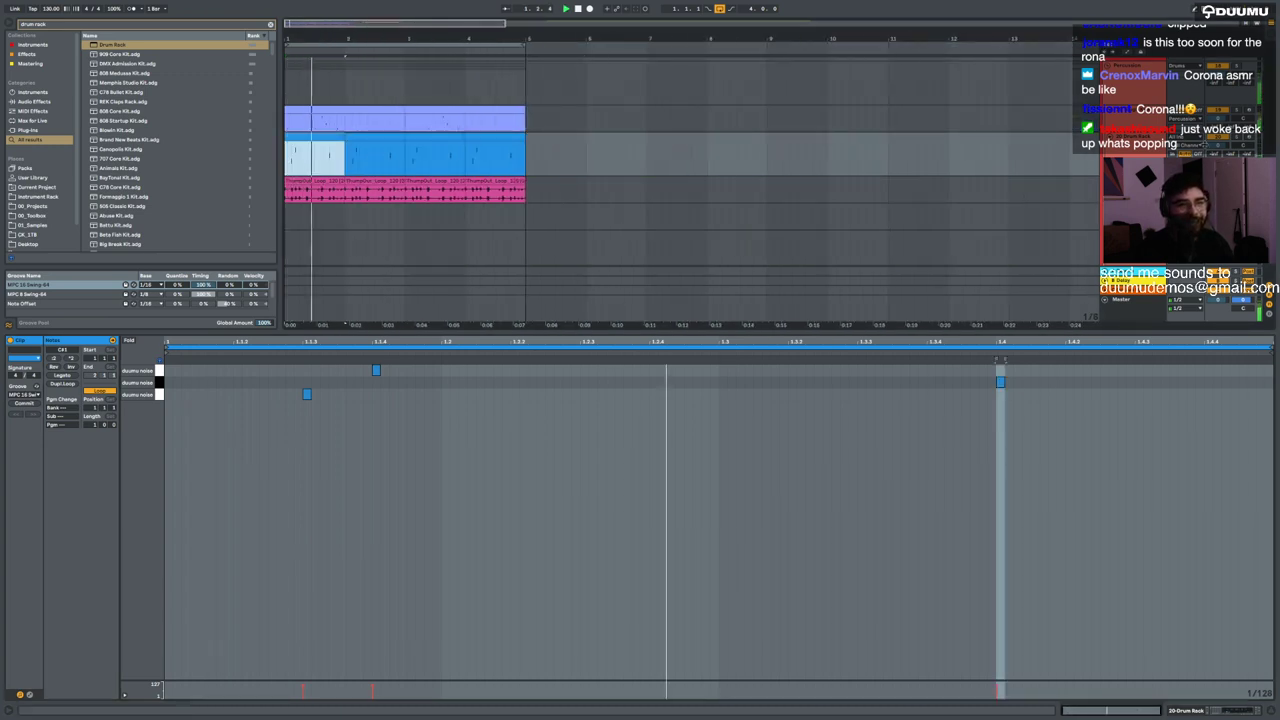
# - Add an extra D1 pad note at 1.2.3 inside the second bar's percussion clip and audition it
pyautogui.click(1203, 713)
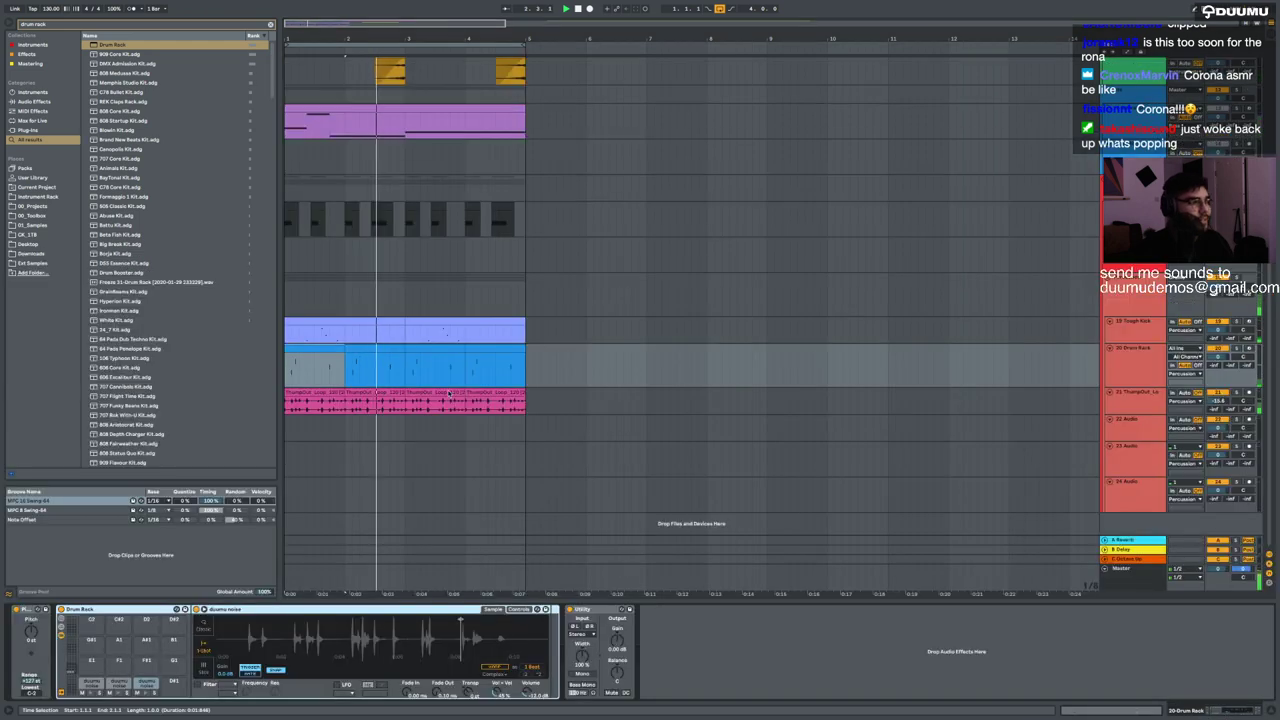
pyautogui.doubleClick(362, 348)
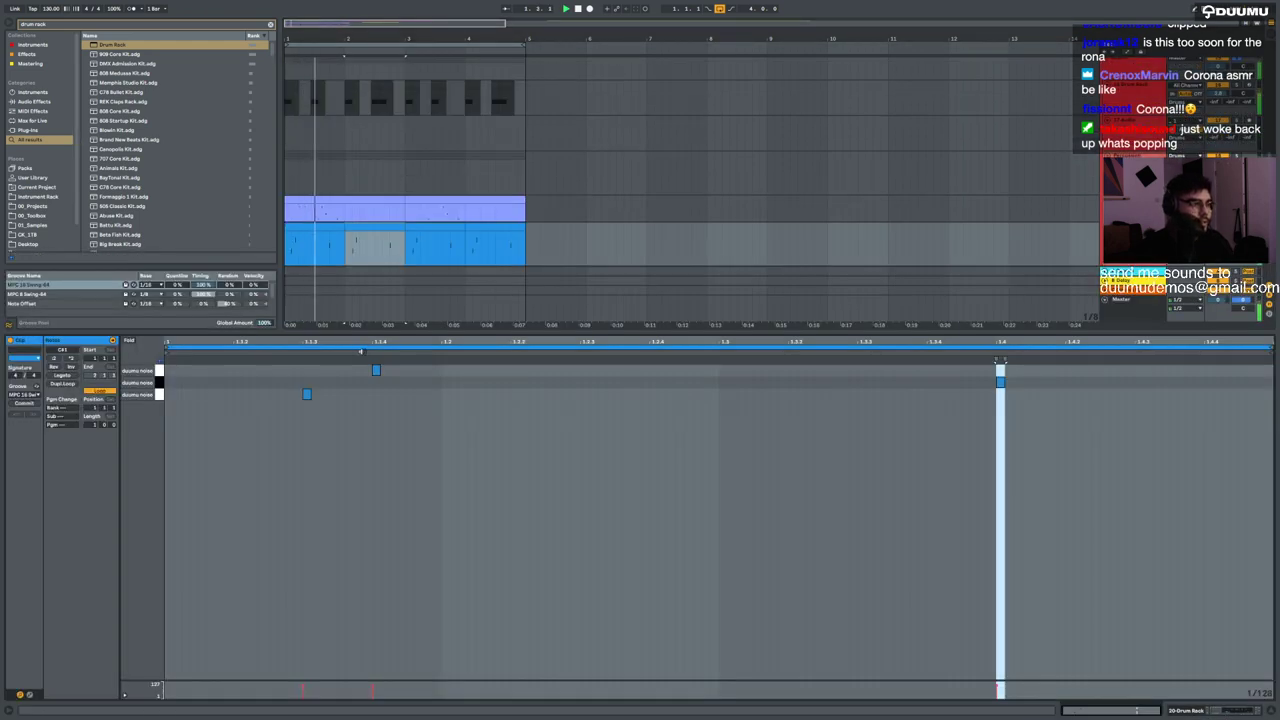
pyautogui.click(312, 417)
pyautogui.press('space')
pyautogui.moveTo(366, 389); pyautogui.dragTo(385, 376)
pyautogui.doubleClick(506, 370)
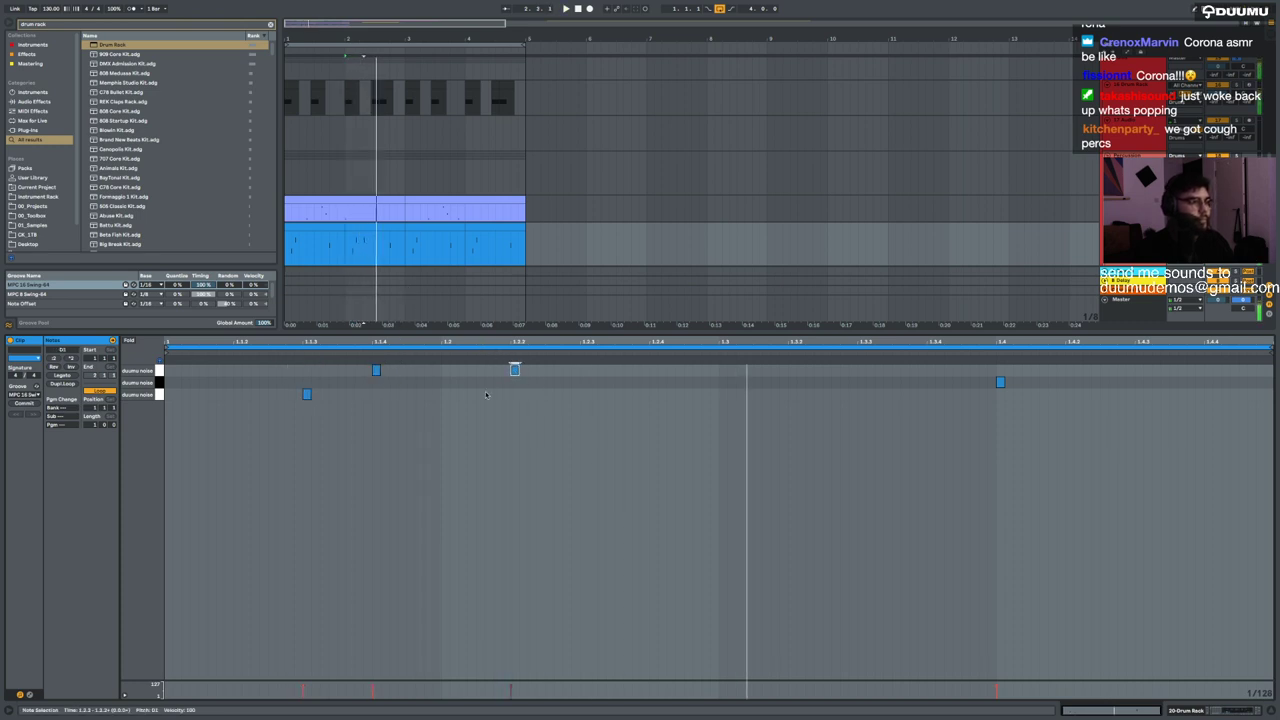
pyautogui.moveTo(520, 377); pyautogui.dragTo(590, 377)
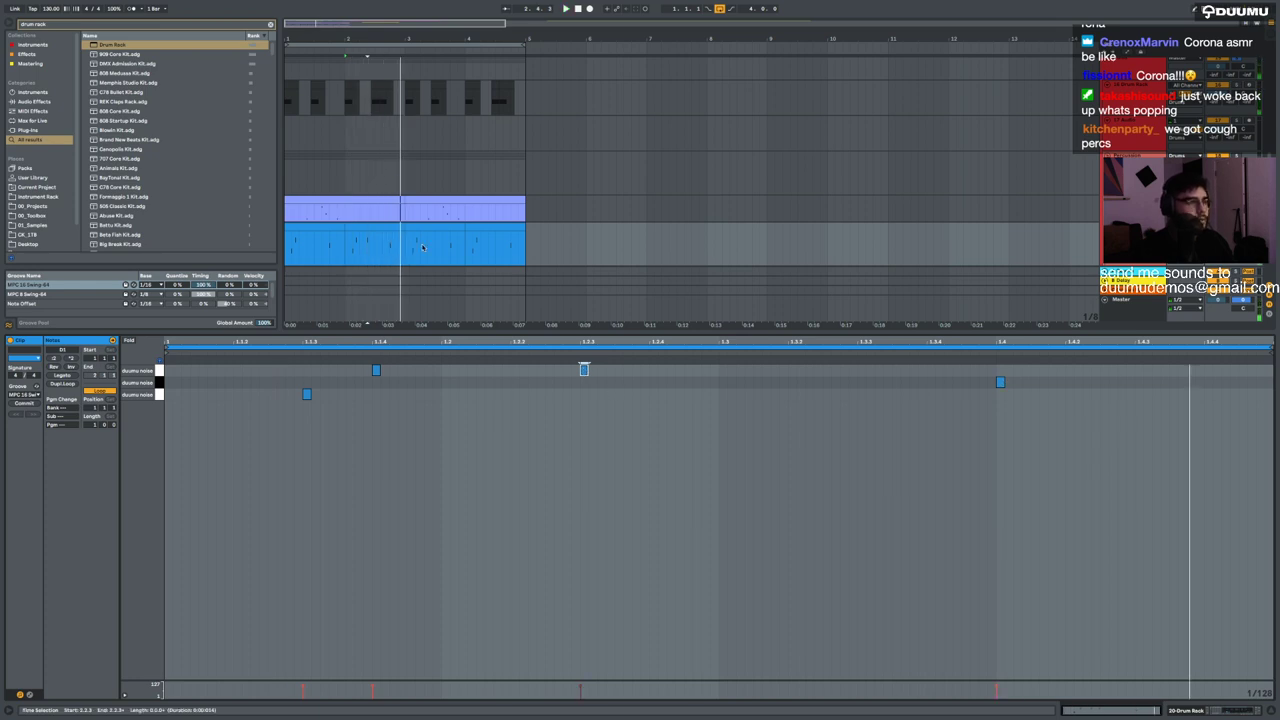
pyautogui.press('Delete')
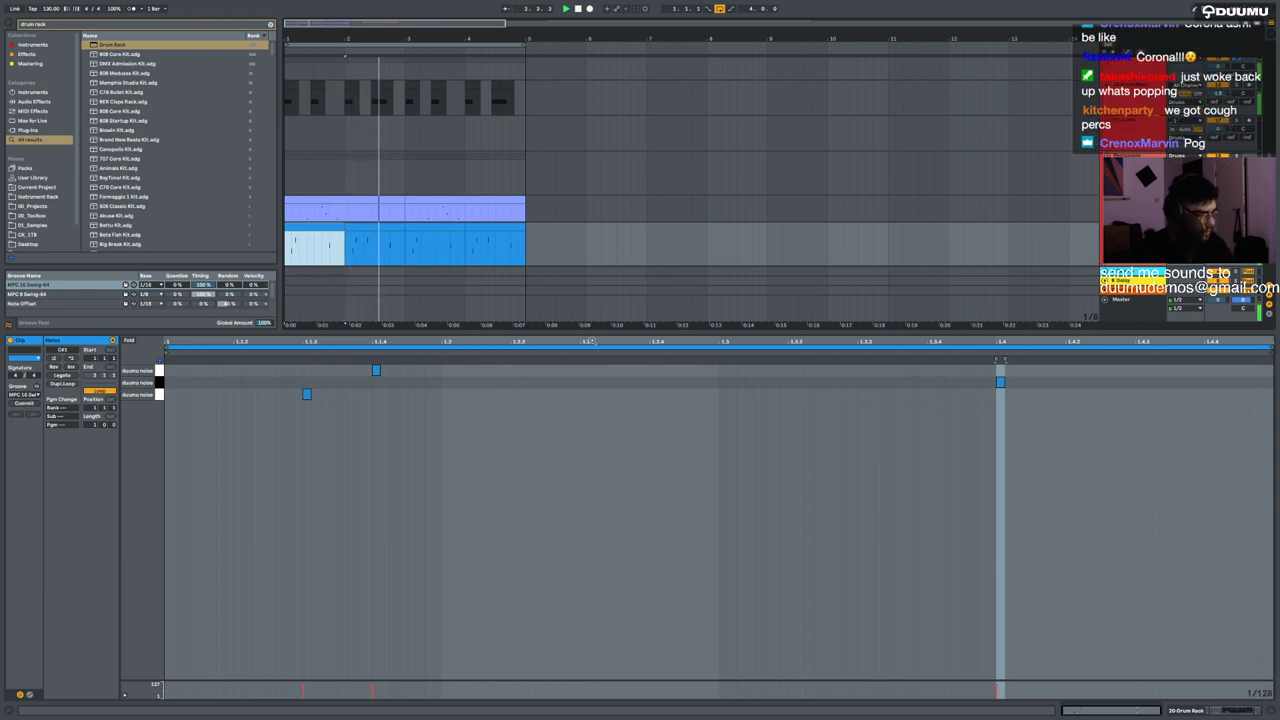
# - Search the browser for "ott" and load the second OTT preset after Utility on the new Drum Rack track
pyautogui.click(1212, 711)
pyautogui.click(1020, 674)
pyautogui.hotkey('ctrl', 'f')
pyautogui.write('ott')
pyautogui.press('Down')
pyautogui.press('Down')
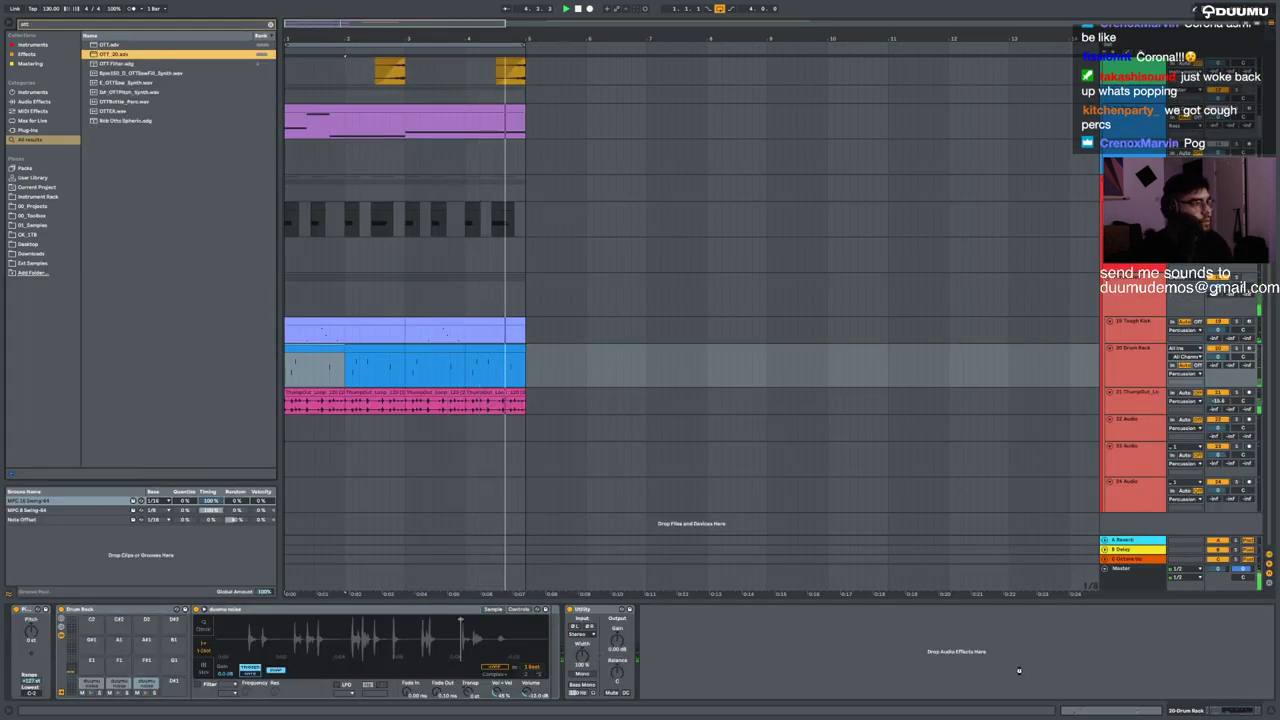
pyautogui.press('Return')
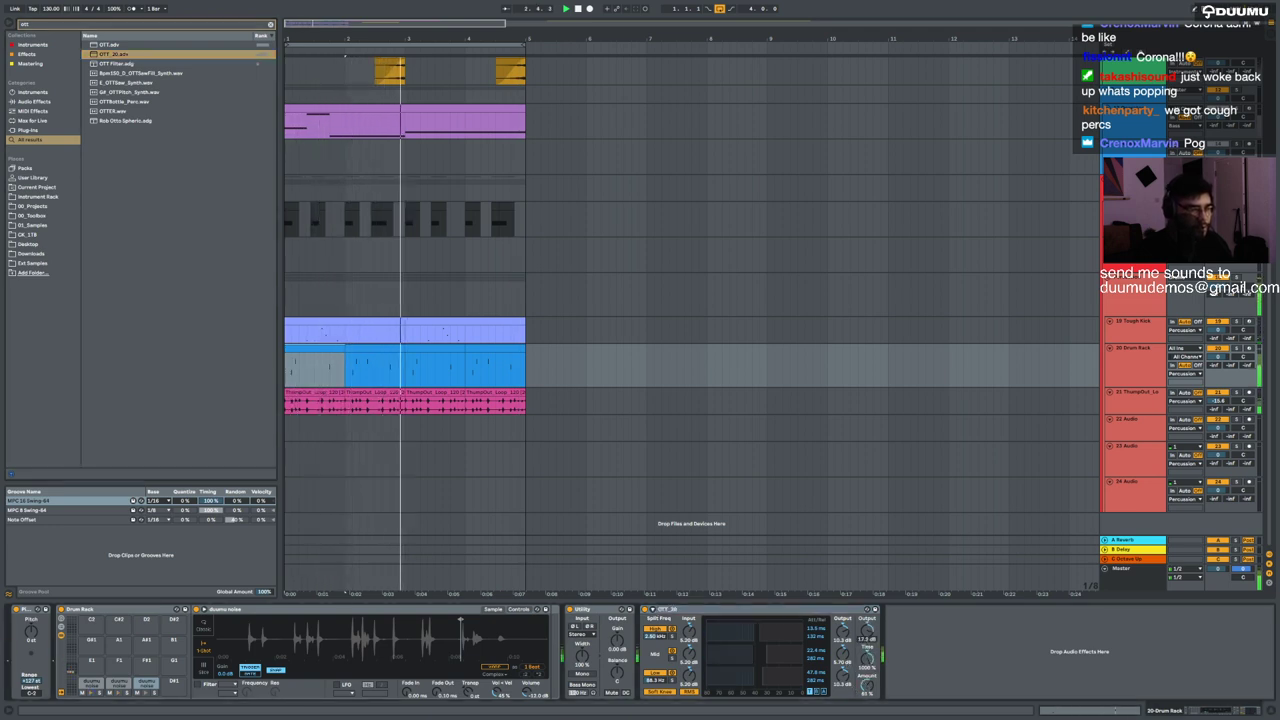
# - Switch to the Gmail inbox in Safari and download the BubblyDowner.aif attachment from the "samples" email
pyautogui.scroll(5, 483, 474)
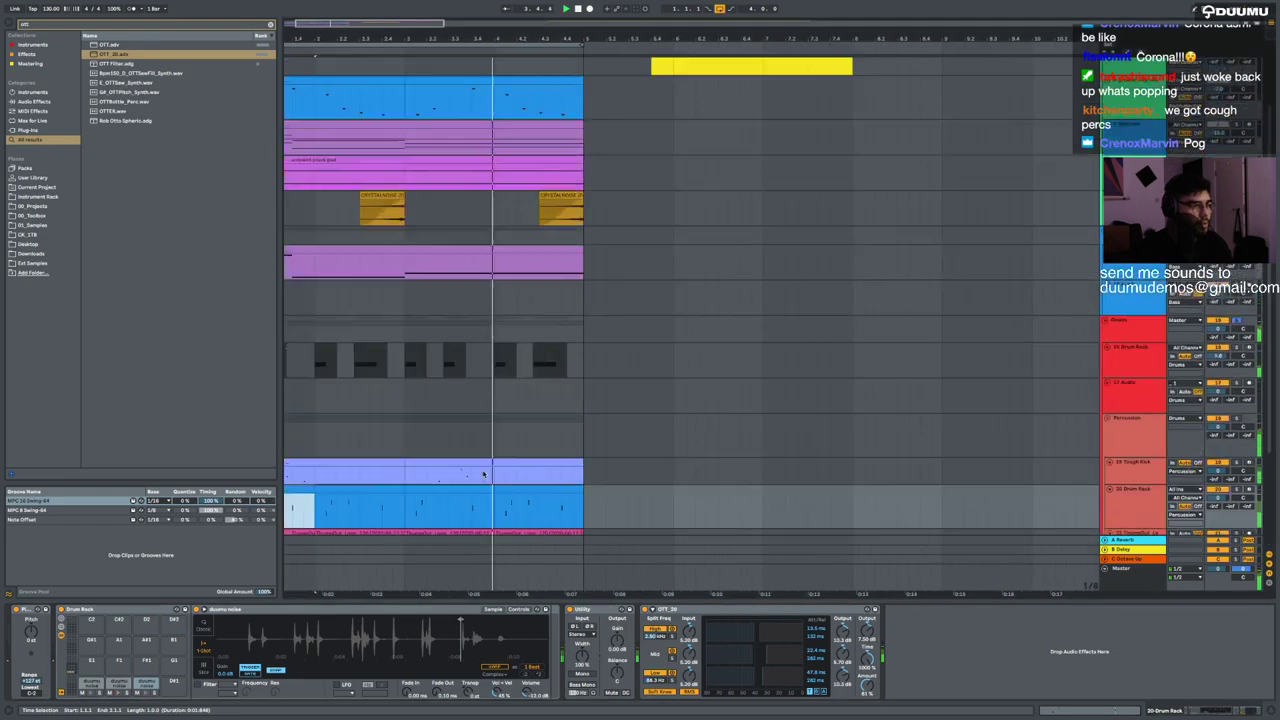
pyautogui.scroll(-5, 483, 474)
pyautogui.scroll(3, 483, 470)
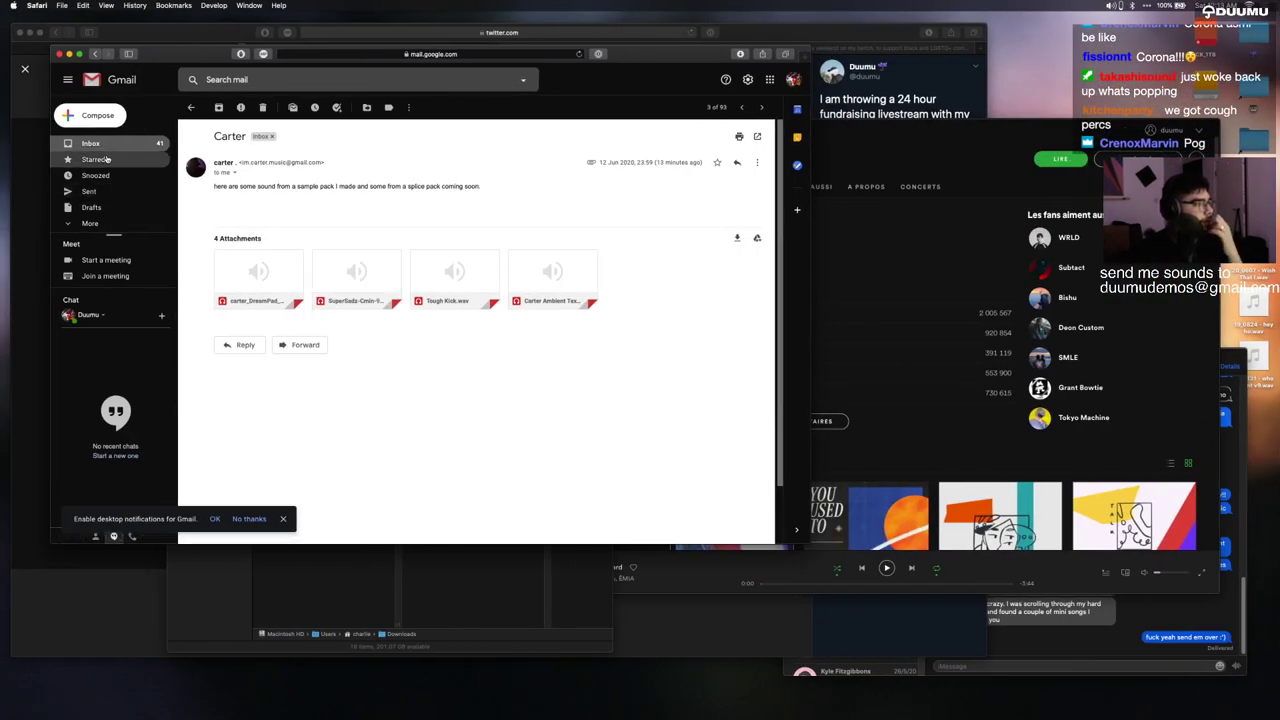
pyautogui.click(98, 142)
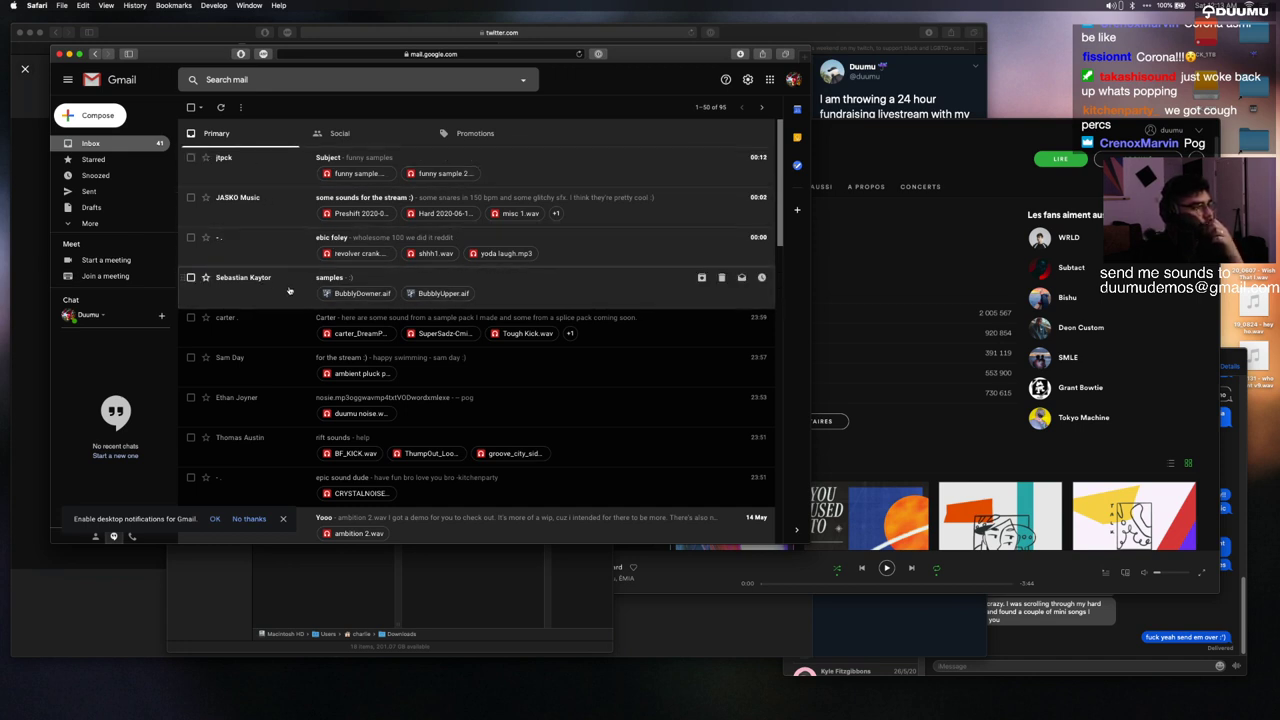
pyautogui.click(357, 293)
pyautogui.click(297, 290)
pyautogui.click(323, 294)
pyautogui.click(770, 80)
pyautogui.click(520, 320)
pyautogui.click(561, 355)
# - Download the BubblyUpper.aif attachment from the same "samples" email and close its preview
pyautogui.click(441, 295)
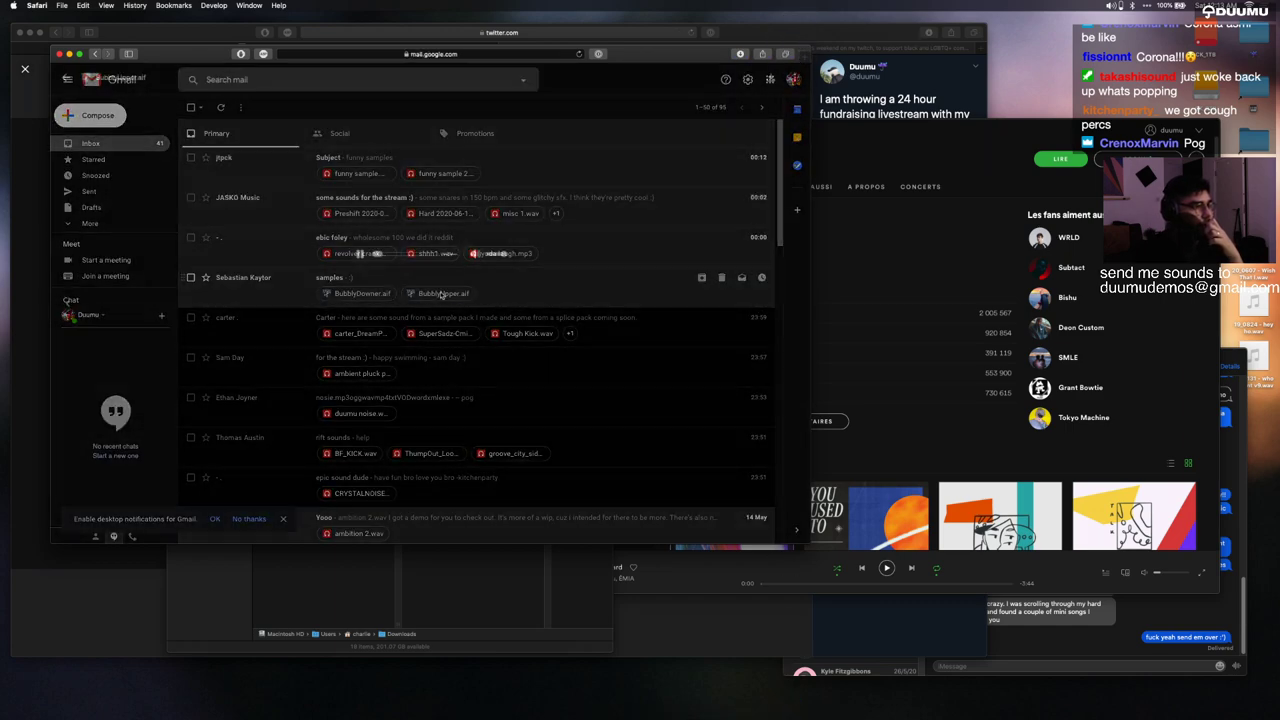
pyautogui.click(441, 293)
pyautogui.click(773, 78)
pyautogui.press('Return')
pyautogui.click(642, 205)
# - Open the "ebic foley" email and download revolver crank.wav, shhh1.wav and yoda laugh.mp3
pyautogui.click(581, 241)
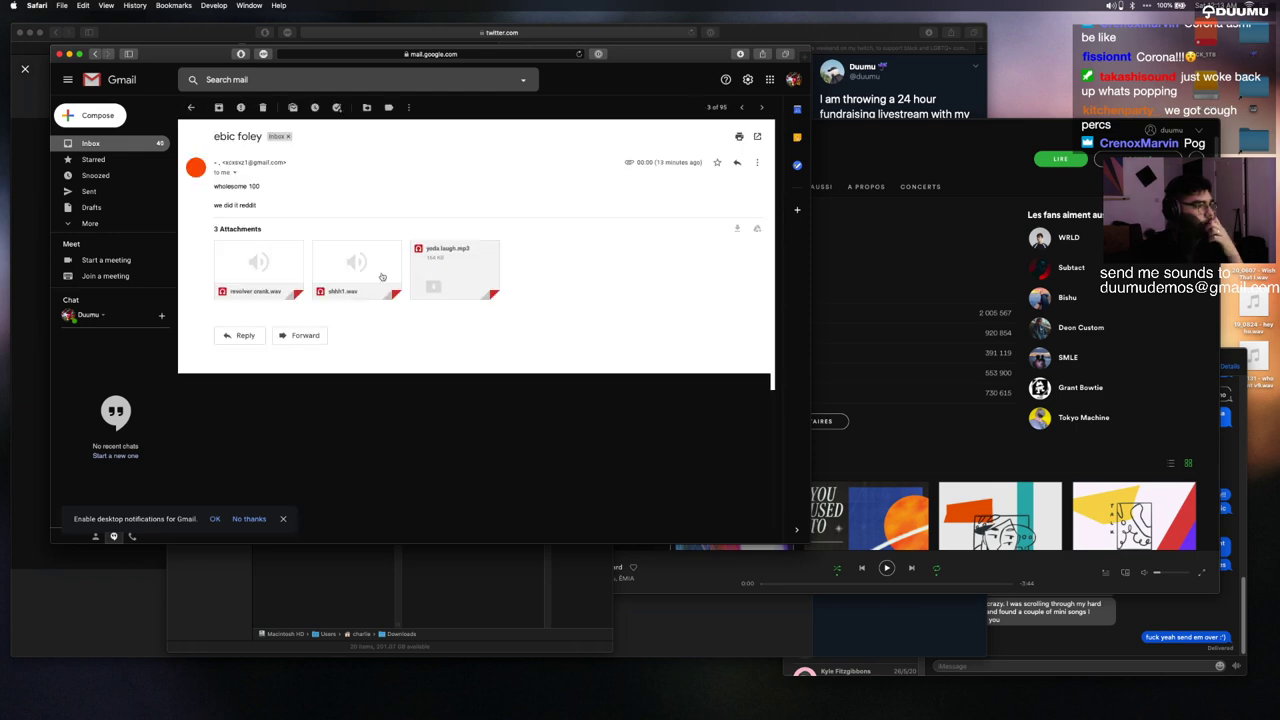
pyautogui.click(238, 287)
pyautogui.moveTo(335, 287)
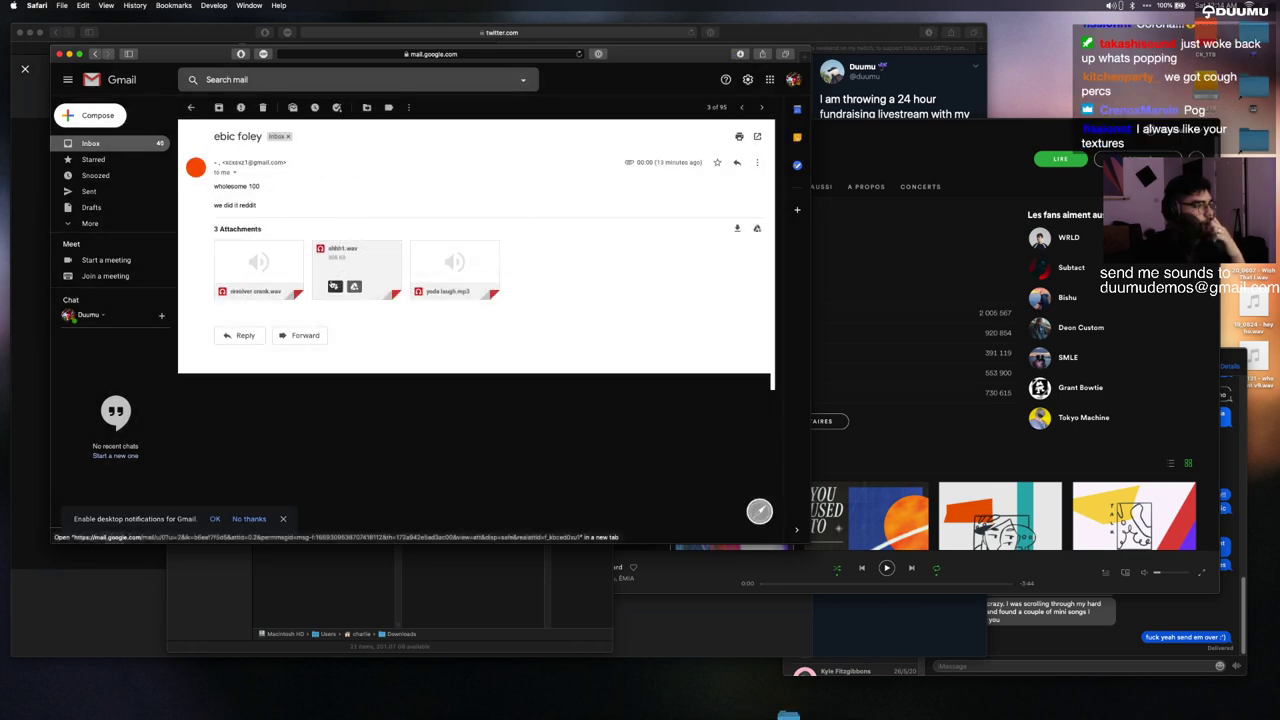
pyautogui.click(335, 287)
pyautogui.click(433, 287)
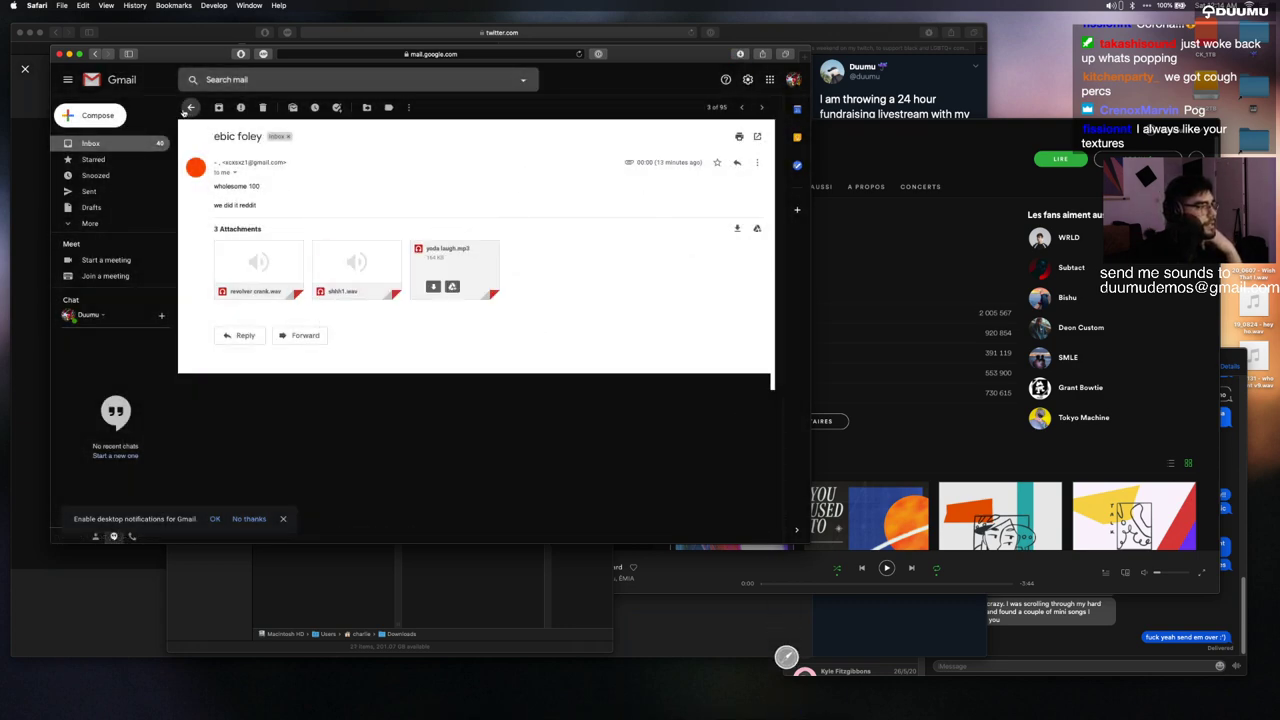
# - Open the "some sounds for the stream :)" email and download its Preshift, Hard, misc 1.wav and misc 2.wav attachments
pyautogui.click(190, 107)
pyautogui.click(563, 206)
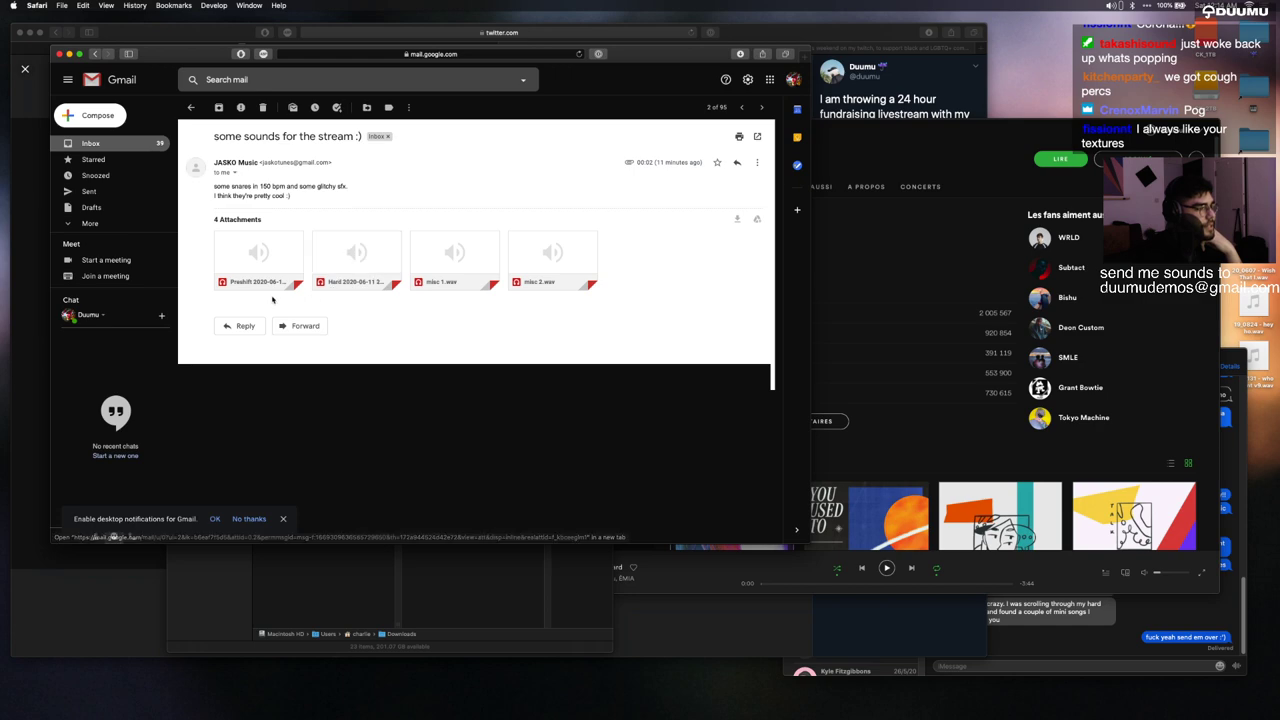
pyautogui.click(239, 278)
pyautogui.press('Return')
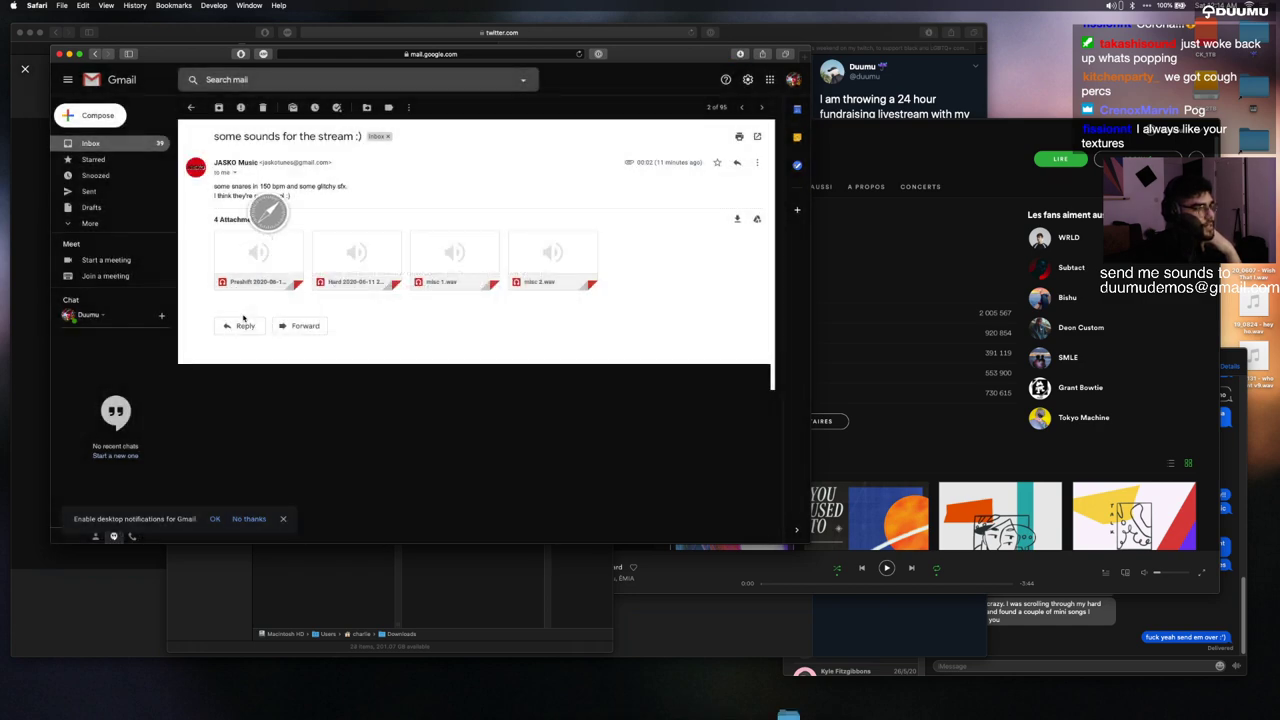
pyautogui.click(335, 276)
pyautogui.press('Return')
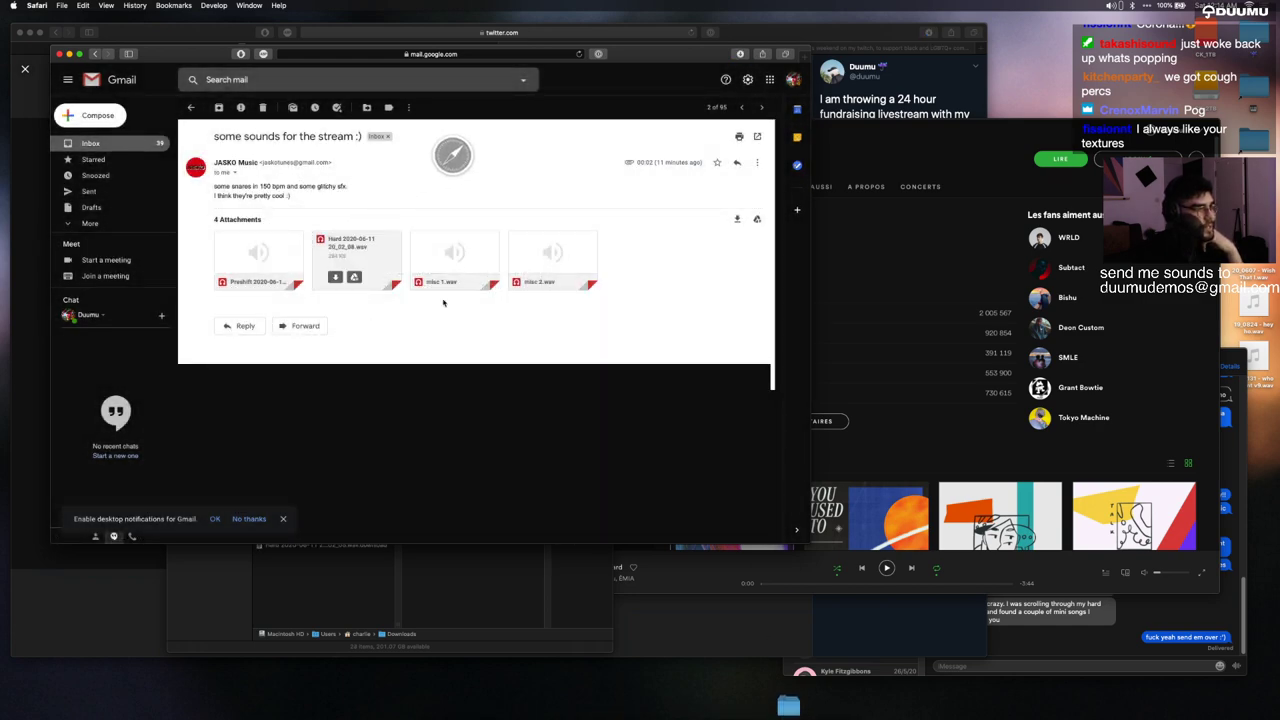
pyautogui.click(433, 276)
pyautogui.press('Return')
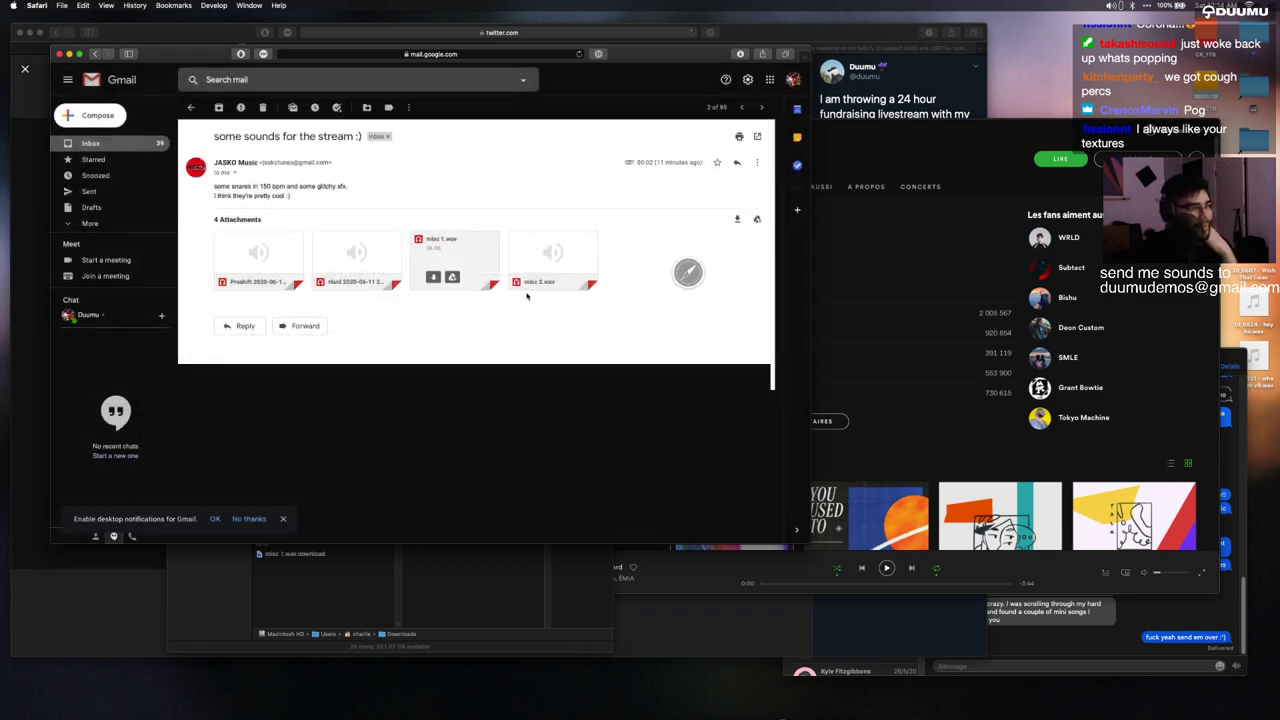
pyautogui.click(531, 276)
pyautogui.press('Return')
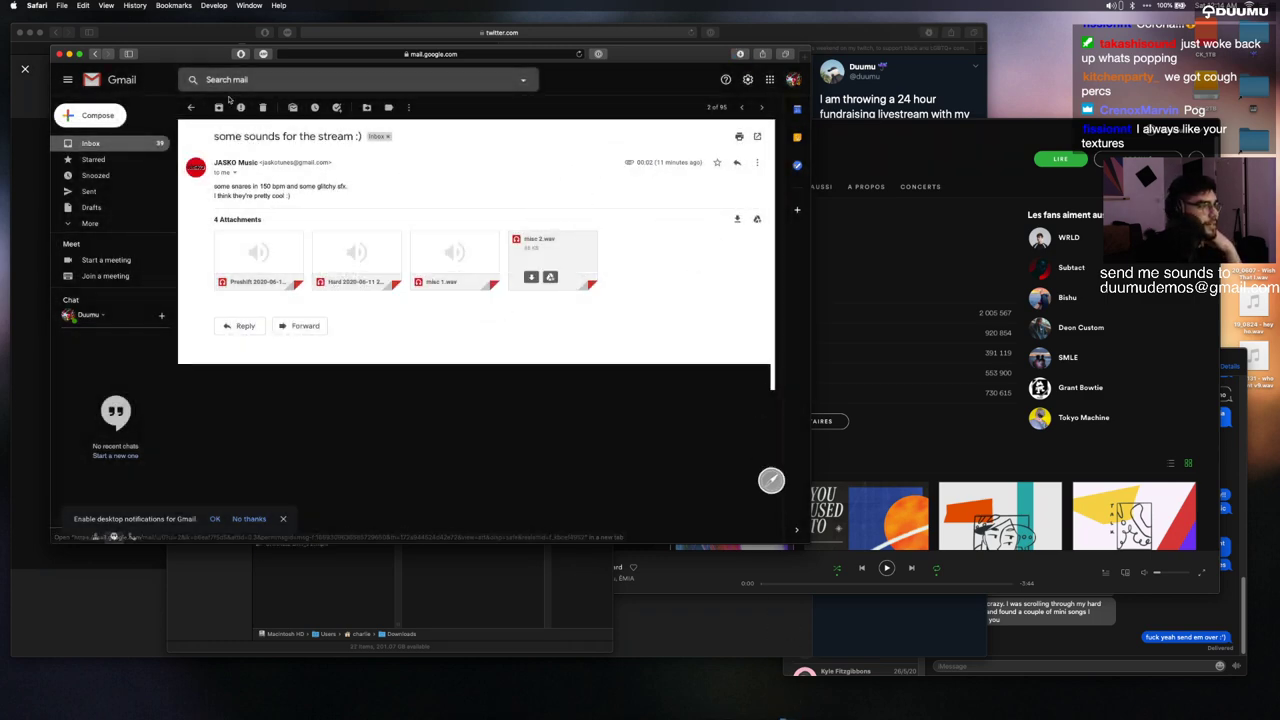
# - Download funny sample.mp3 and funny sample 2.mp3 from the "funny samples" email, and reopen the "samples" email from the inbox
pyautogui.click(191, 107)
pyautogui.click(253, 160)
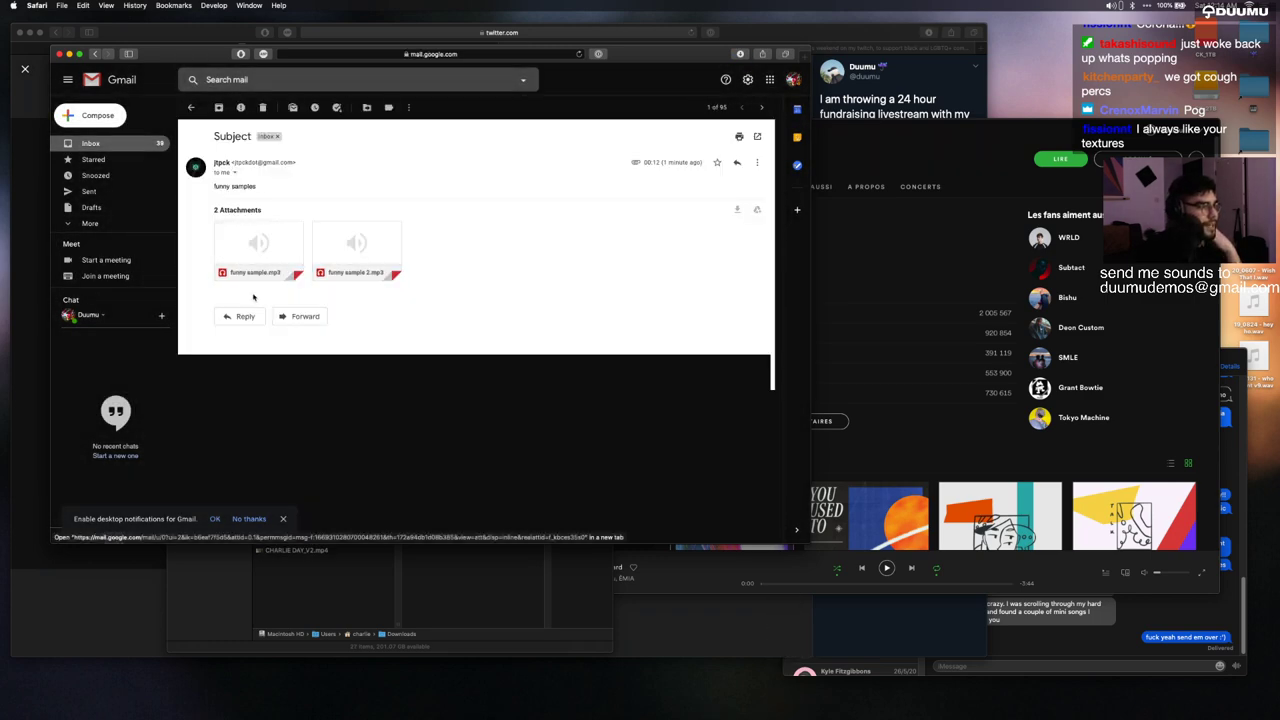
pyautogui.click(237, 267)
pyautogui.press('Return')
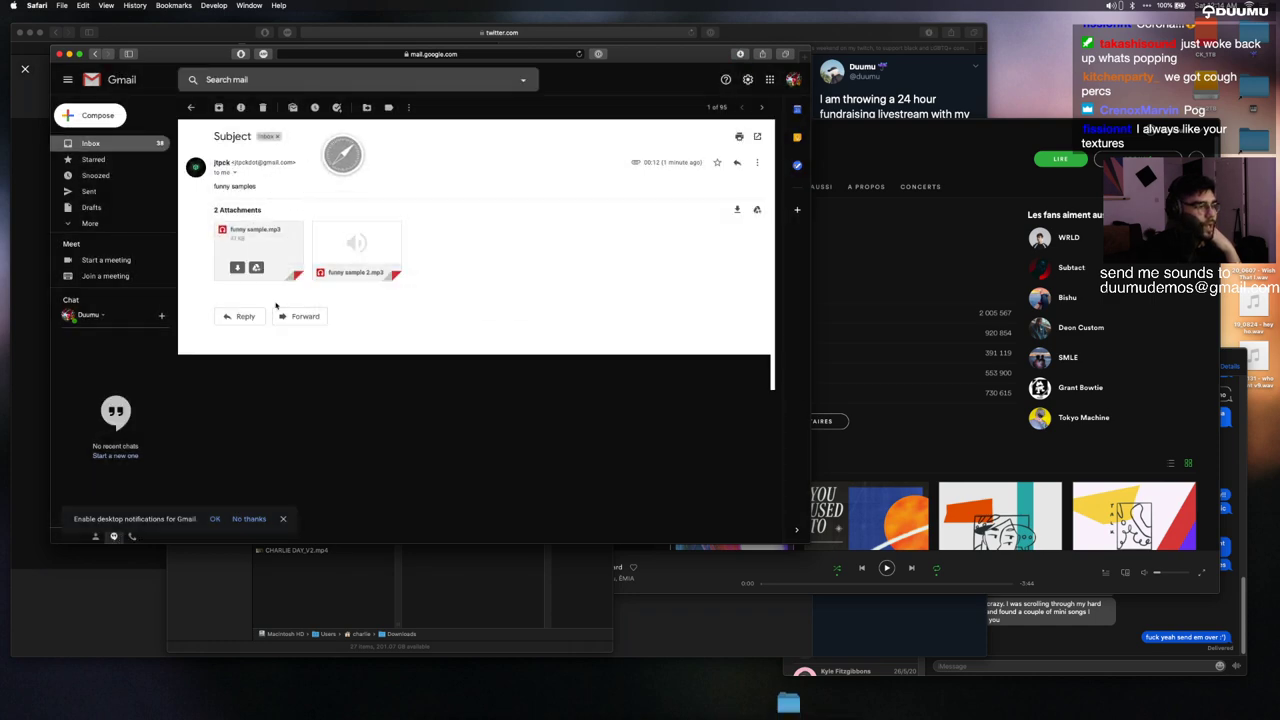
pyautogui.click(336, 267)
pyautogui.press('Return')
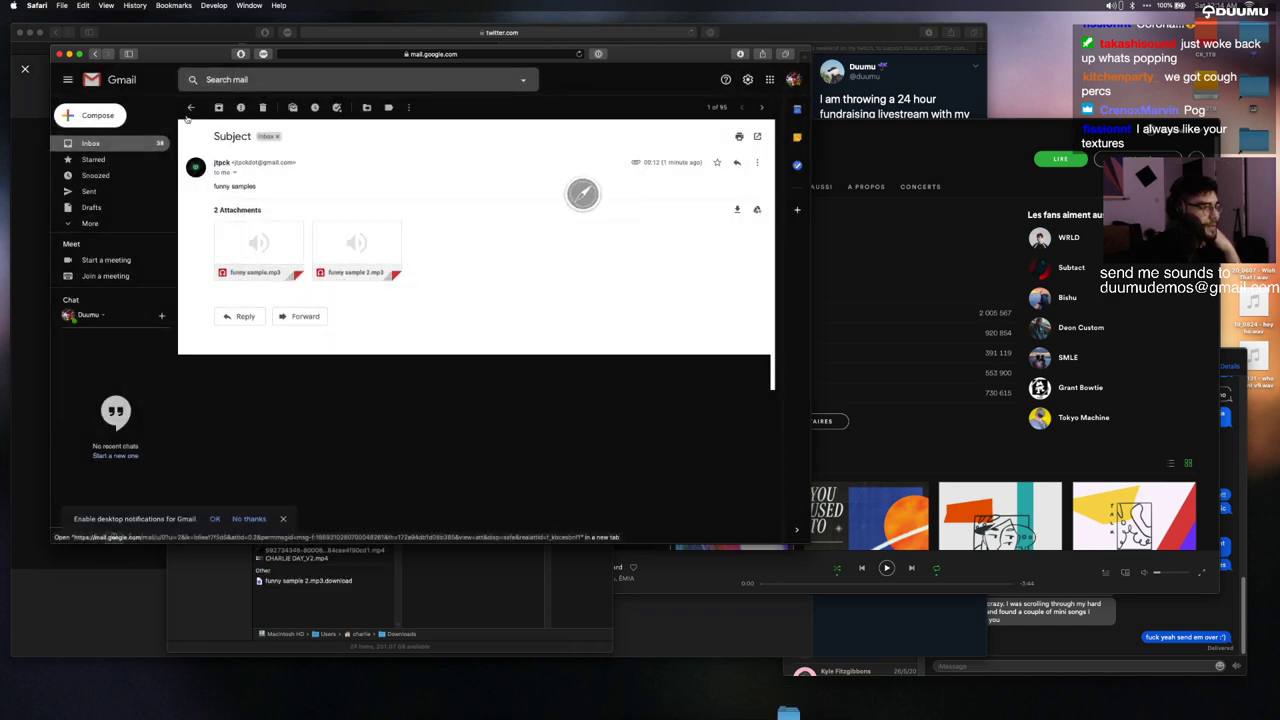
pyautogui.click(191, 107)
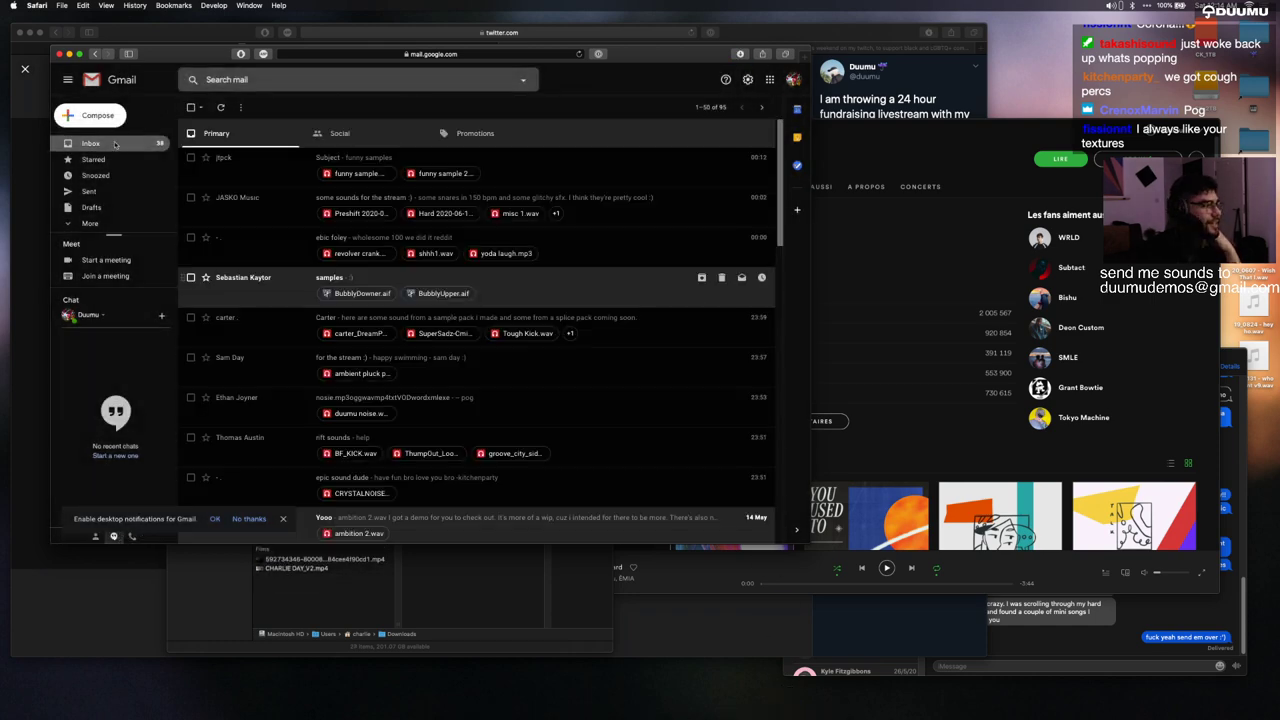
pyautogui.click(267, 294)
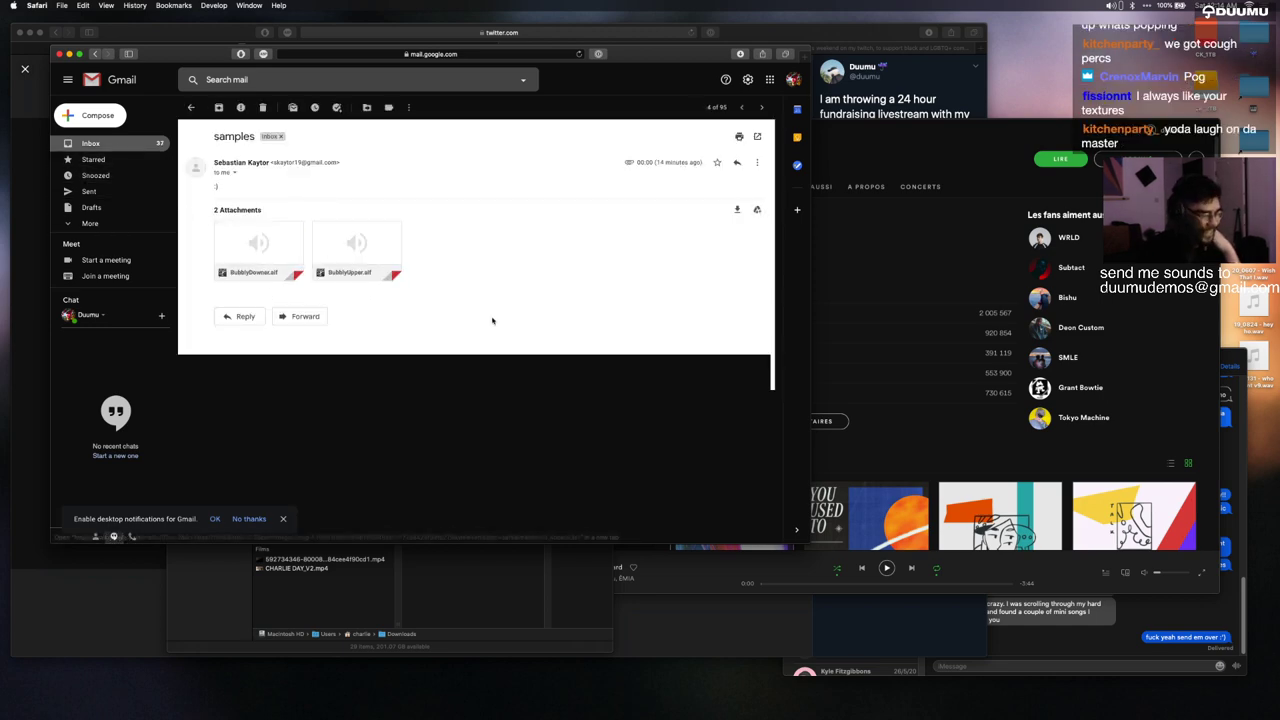
# - Switch to Ableton Live, select the first clip on the 16 Drum Rack track, and clear the browser search with the CK_178 folder open
pyautogui.hotkey('ctrl', 'Right')
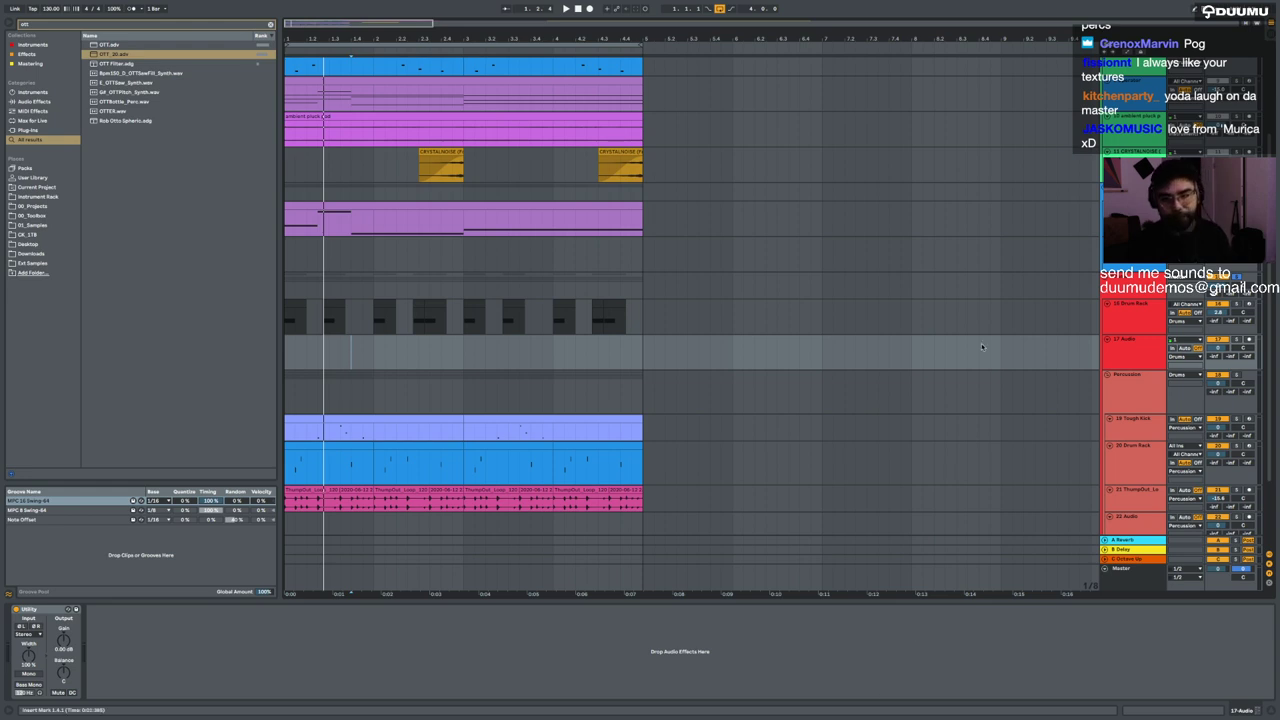
pyautogui.scroll(2, 394, 356)
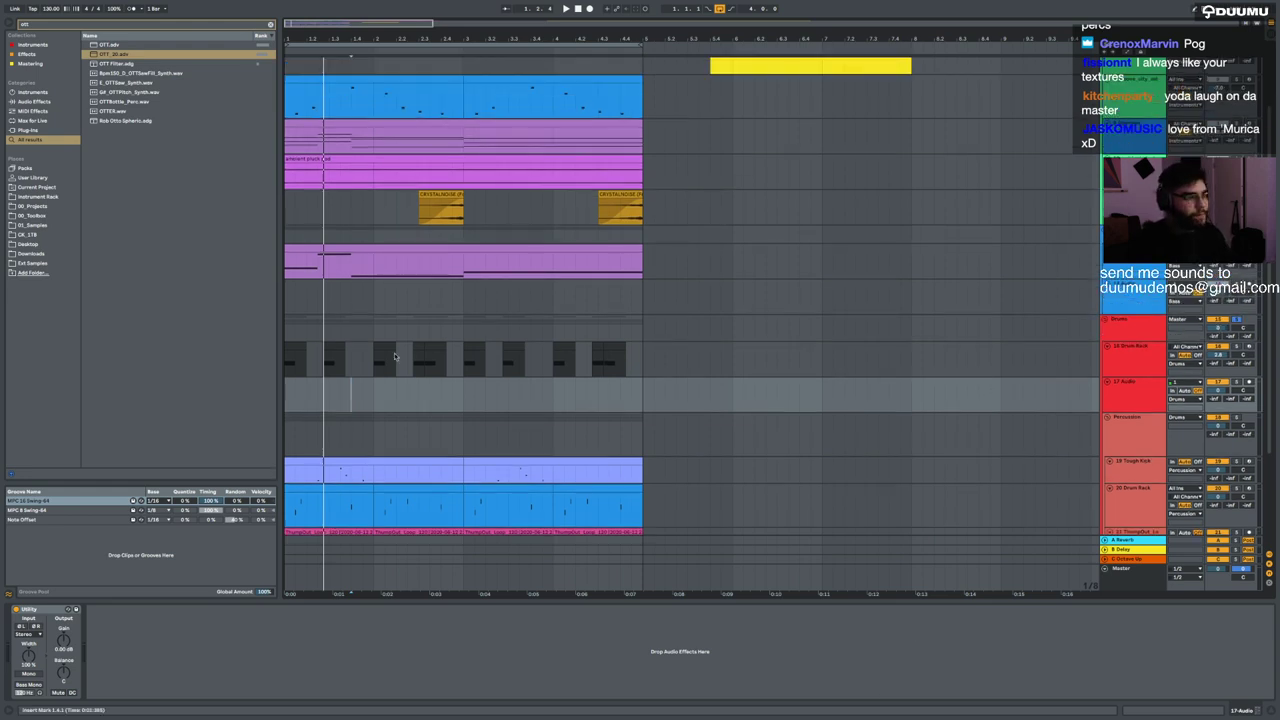
pyautogui.click(287, 350)
pyautogui.click(30, 234)
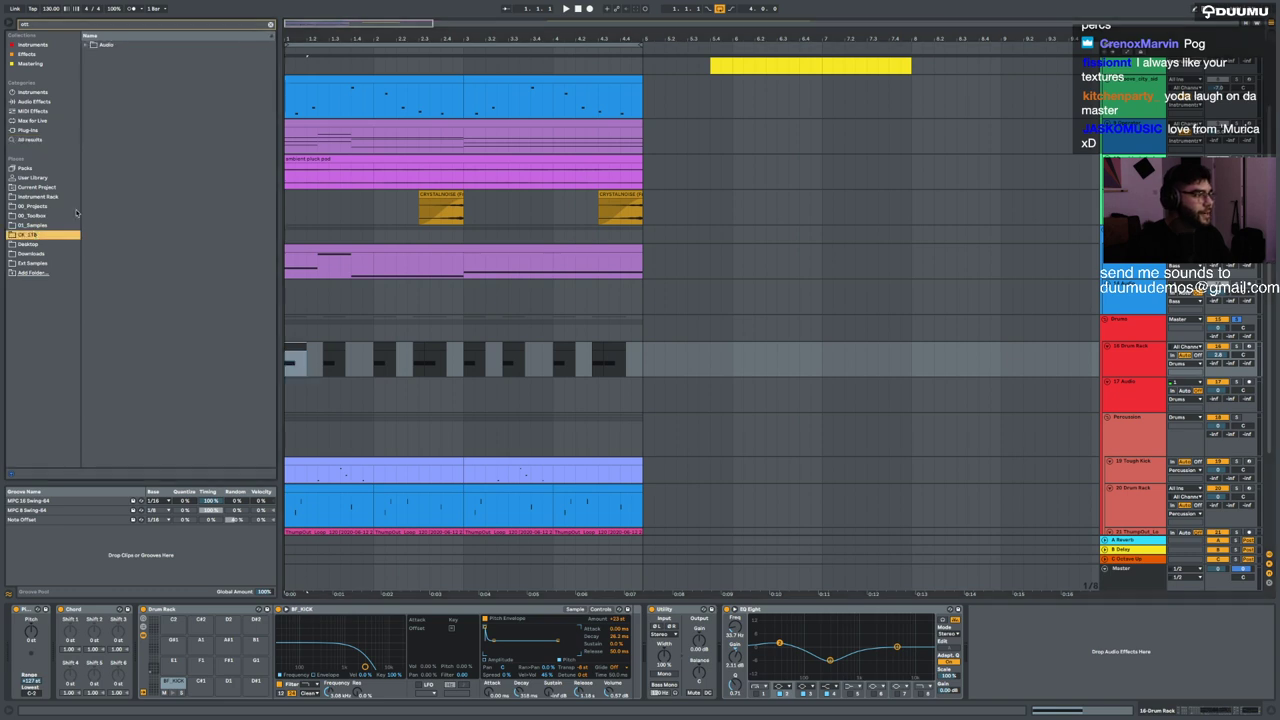
pyautogui.click(269, 24)
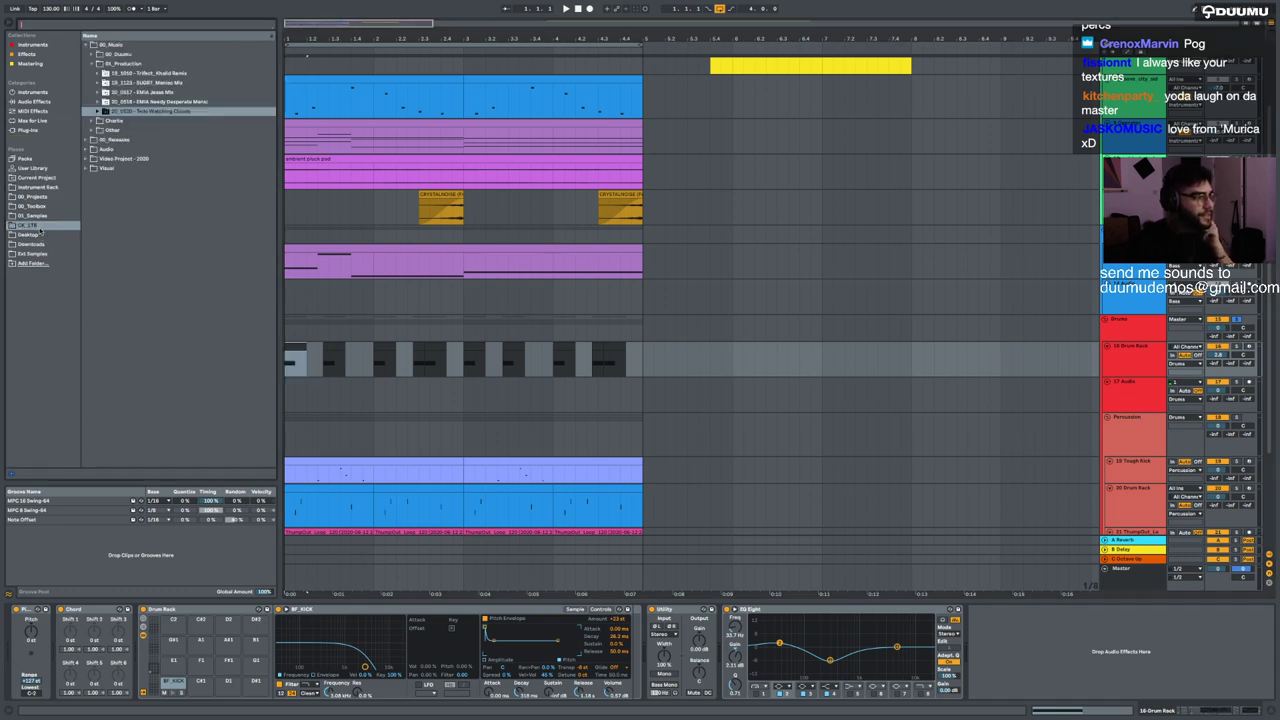
# - Place the Preshift 2020-06-11 sample from the Downloads folder on the empty audio track below the main Drum Rack
pyautogui.click(30, 234)
pyautogui.click(32, 244)
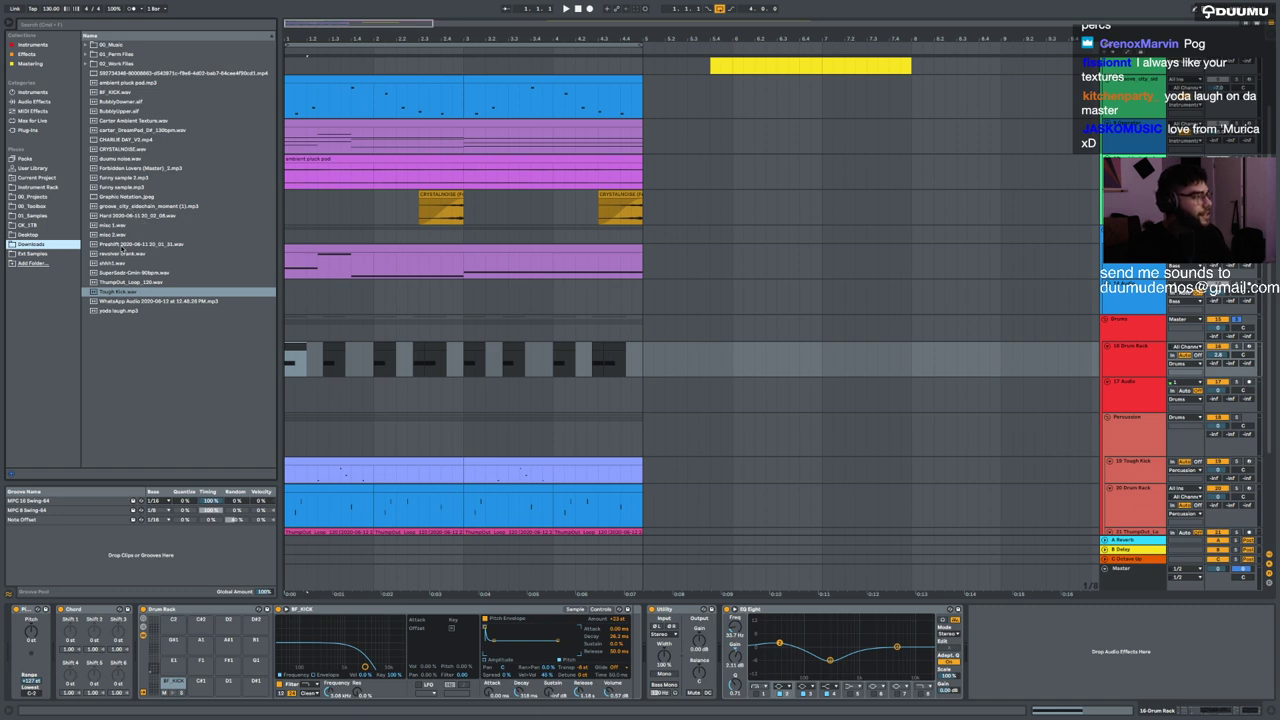
pyautogui.click(110, 244)
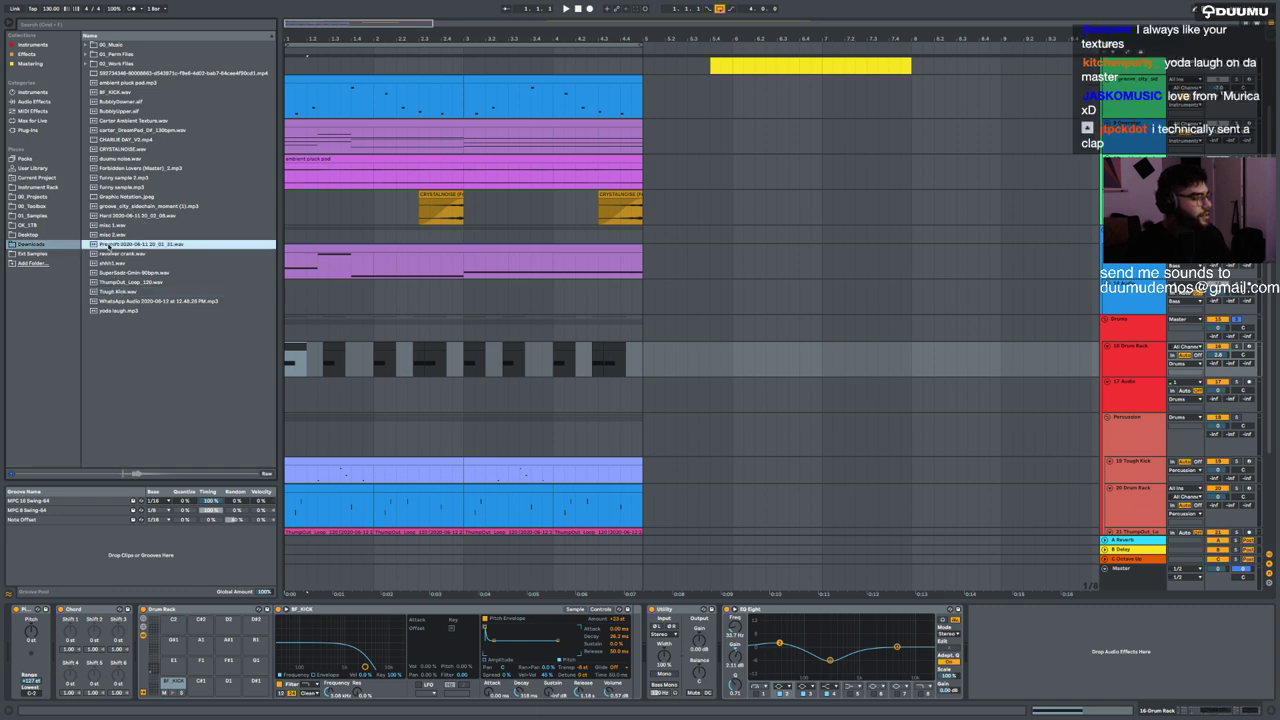
pyautogui.moveTo(110, 244); pyautogui.dragTo(330, 406)
pyautogui.scroll(8, 371, 396)
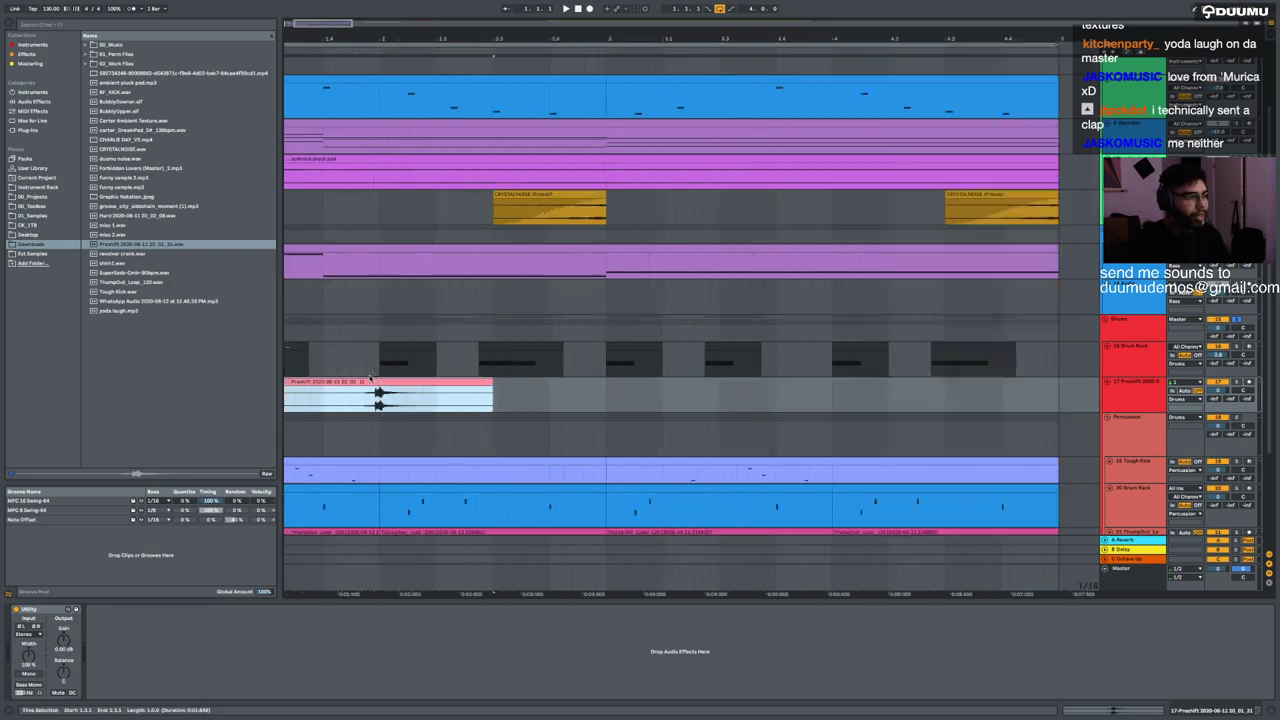
# - Split the Preshift clip at its central transient and delete the part after the split
pyautogui.click(396, 392)
pyautogui.press('super+e')
pyautogui.click(399, 381)
pyautogui.scroll(-5, 397, 380)
pyautogui.hscroll(-1, 397, 380)
pyautogui.click(397, 380)
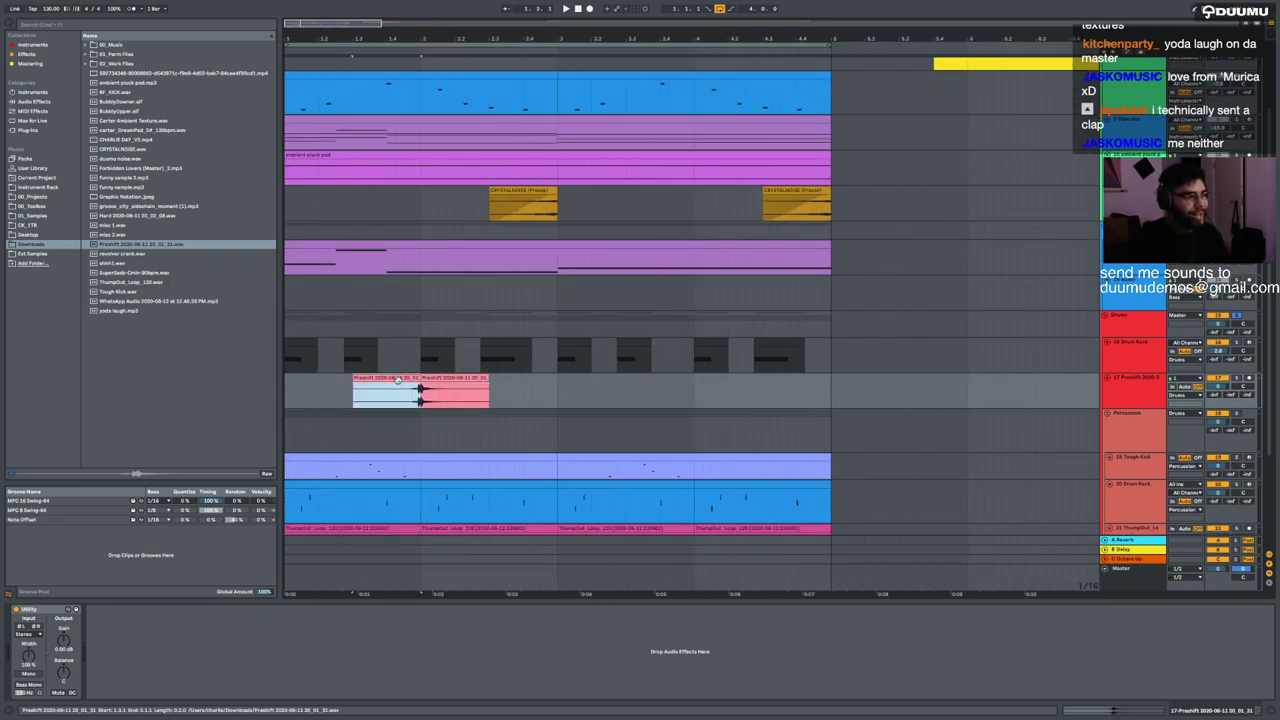
pyautogui.scroll(3, 433, 380)
pyautogui.hscroll(-2, 434, 382)
pyautogui.press('Delete')
pyautogui.click(545, 373)
pyautogui.press('super+z')
pyautogui.click(545, 374)
pyautogui.press('Delete')
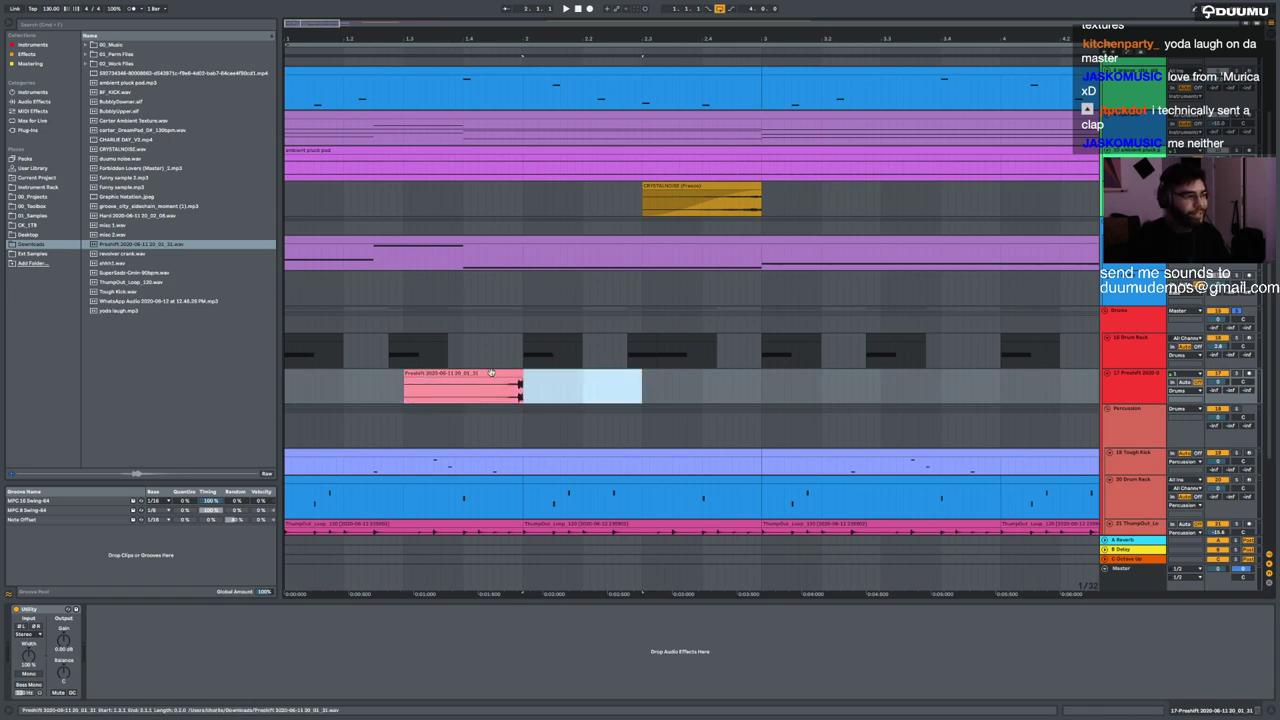
# - Reverse the remaining Preshift clip, trim its start to the hit and align it to beat 1.2
pyautogui.click(491, 372)
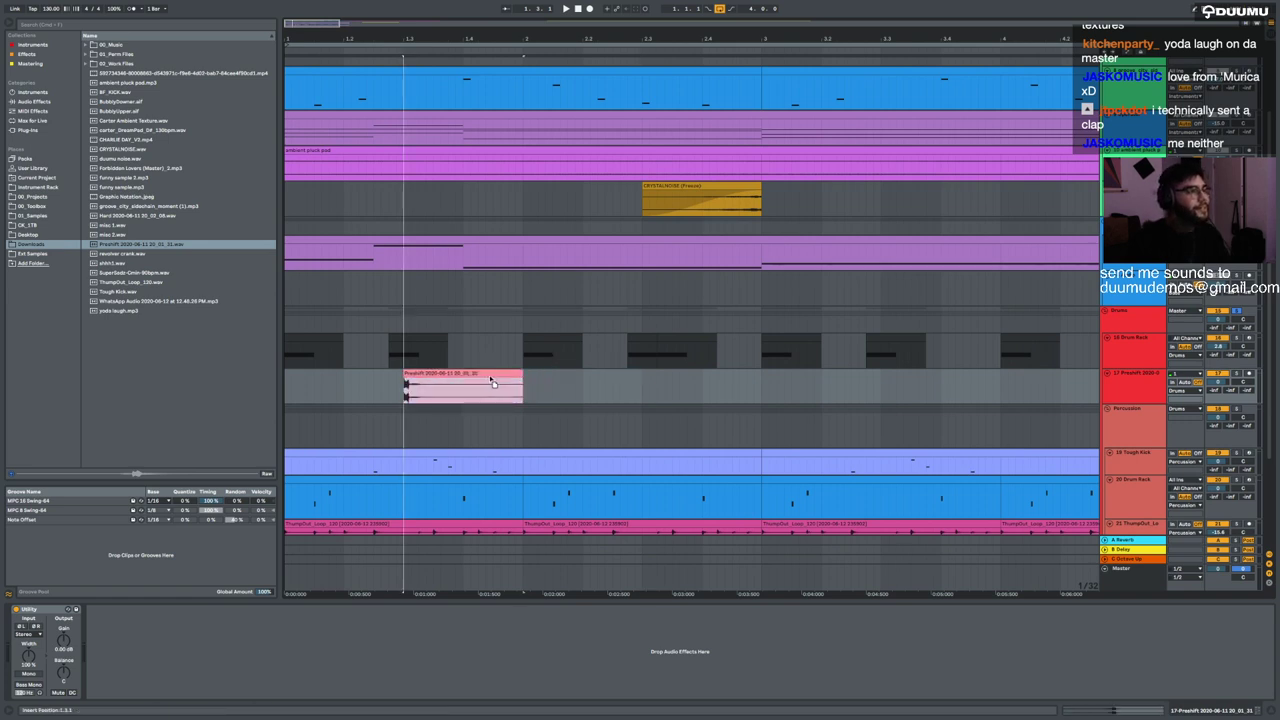
pyautogui.moveTo(491, 382); pyautogui.dragTo(431, 382)
pyautogui.press('space')
pyautogui.press('space')
pyautogui.scroll(8, 351, 387)
pyautogui.click(304, 373)
pyautogui.moveTo(303, 373); pyautogui.dragTo(321, 372)
pyautogui.scroll(-8, 322, 372)
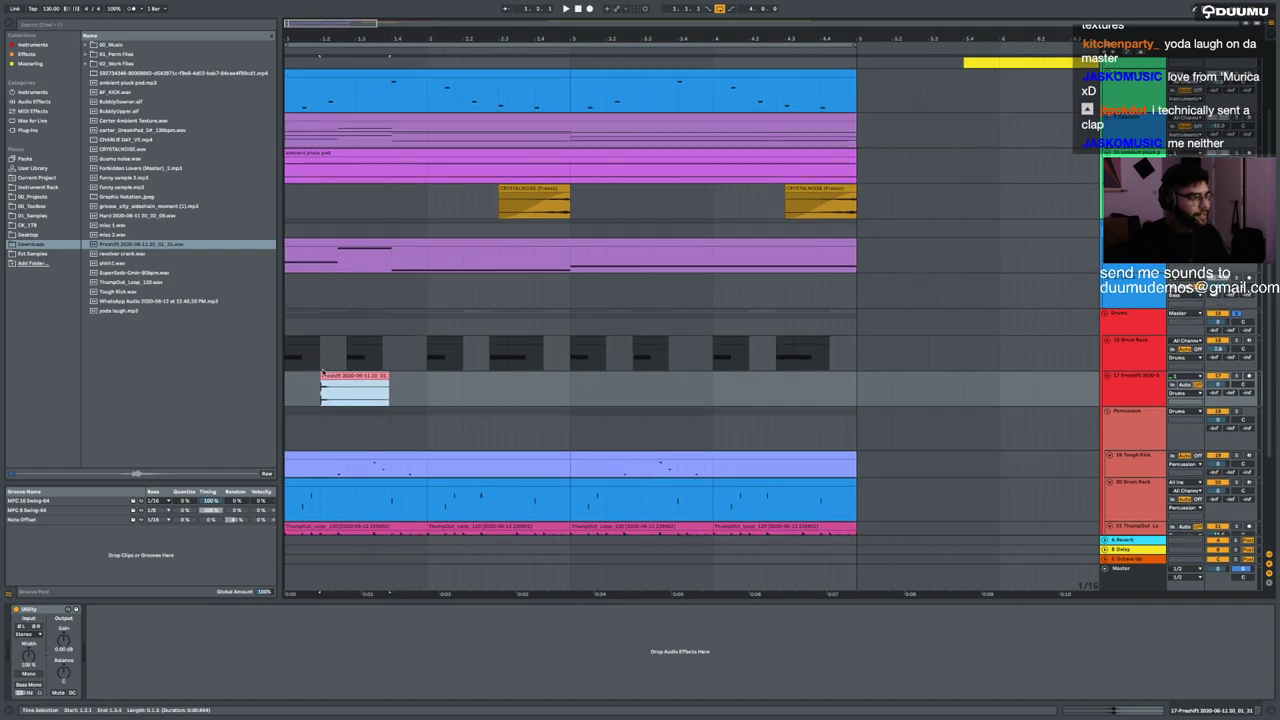
# - Split the Preshift clip shortly after the hit and delete its long tail
pyautogui.click(290, 395)
pyautogui.press('space')
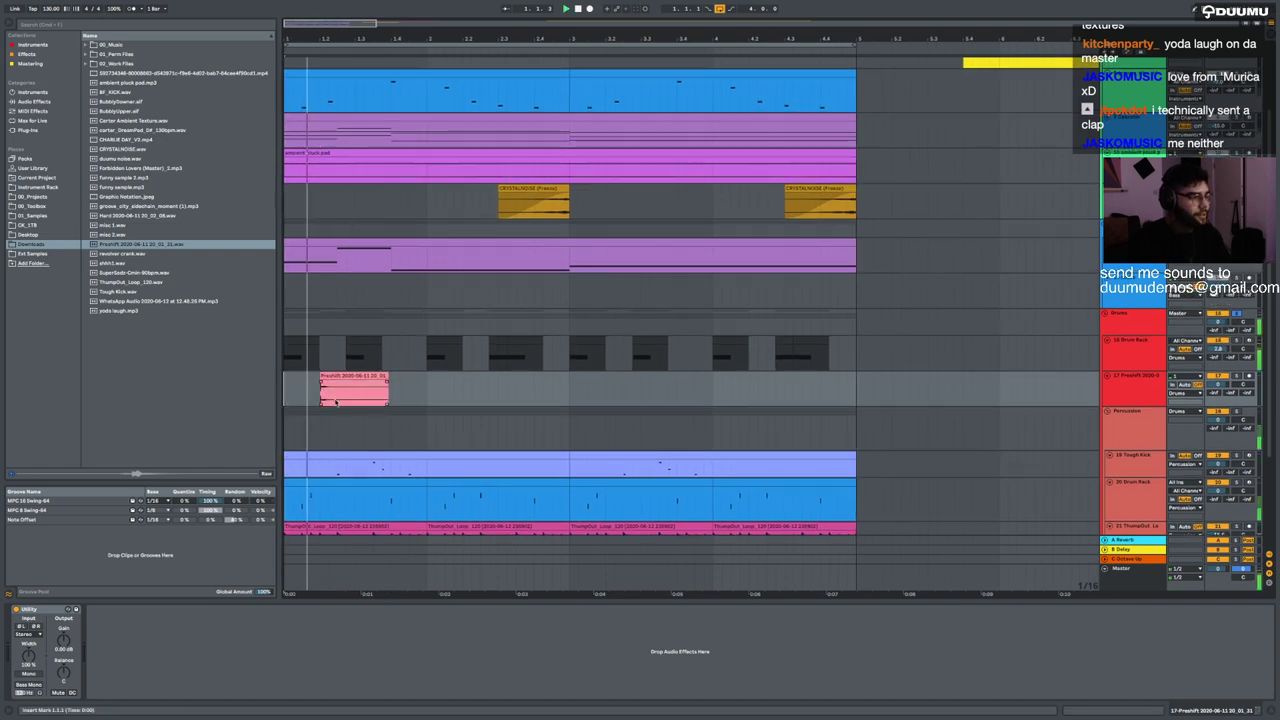
pyautogui.scroll(3, 328, 398)
pyautogui.press('space')
pyautogui.click(335, 393)
pyautogui.press('super+e')
pyautogui.press('Delete')
pyautogui.click(323, 377)
# - Audition the shortened Preshift hit repeatedly against the other tracks
pyautogui.press('space')
pyautogui.press('space')
pyautogui.press('space')
pyautogui.press('space')
pyautogui.press('space')
pyautogui.moveTo(320, 377); pyautogui.dragTo(360, 381)
pyautogui.press('space')
pyautogui.press('space')
pyautogui.scroll(4, 313, 377)
pyautogui.press('space')
pyautogui.press('space')
pyautogui.scroll(-5, 360, 381)
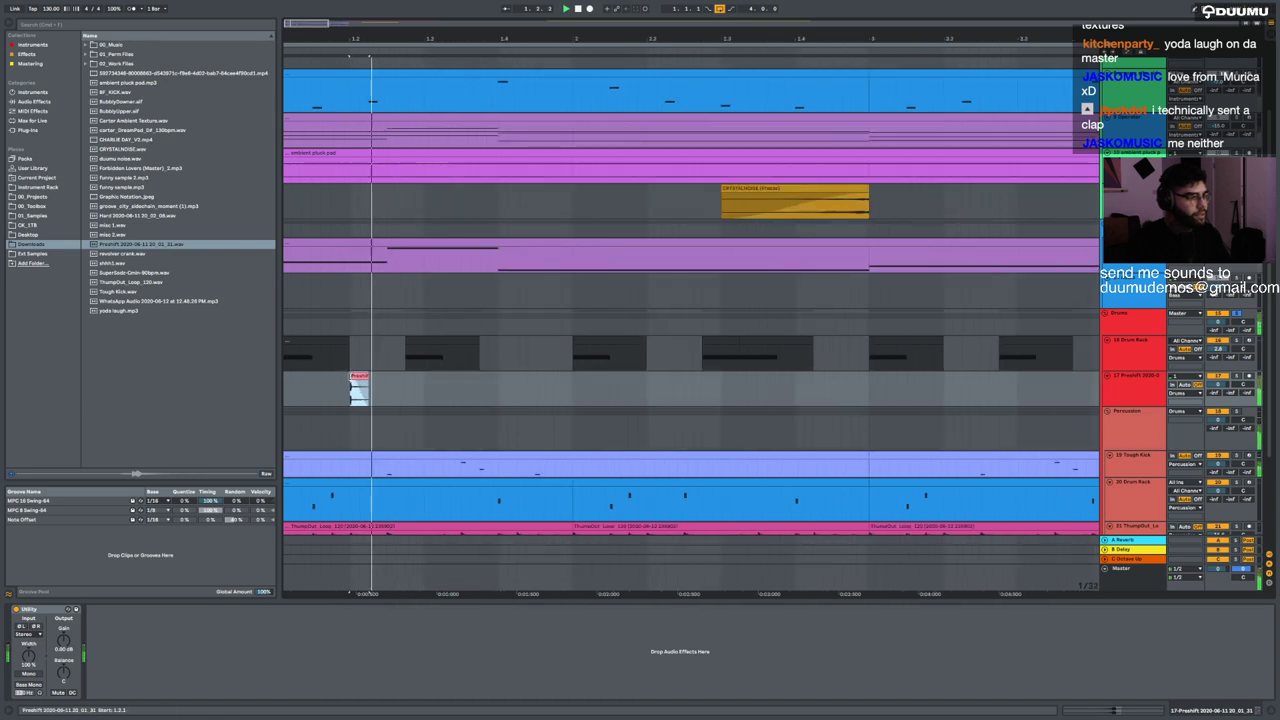
# - Turn off warping for the shortened Preshift clip and transpose it to -6 semitones
pyautogui.click(360, 386)
pyautogui.press('space')
pyautogui.click(356, 377)
pyautogui.press('r')
pyautogui.doubleClick(358, 385)
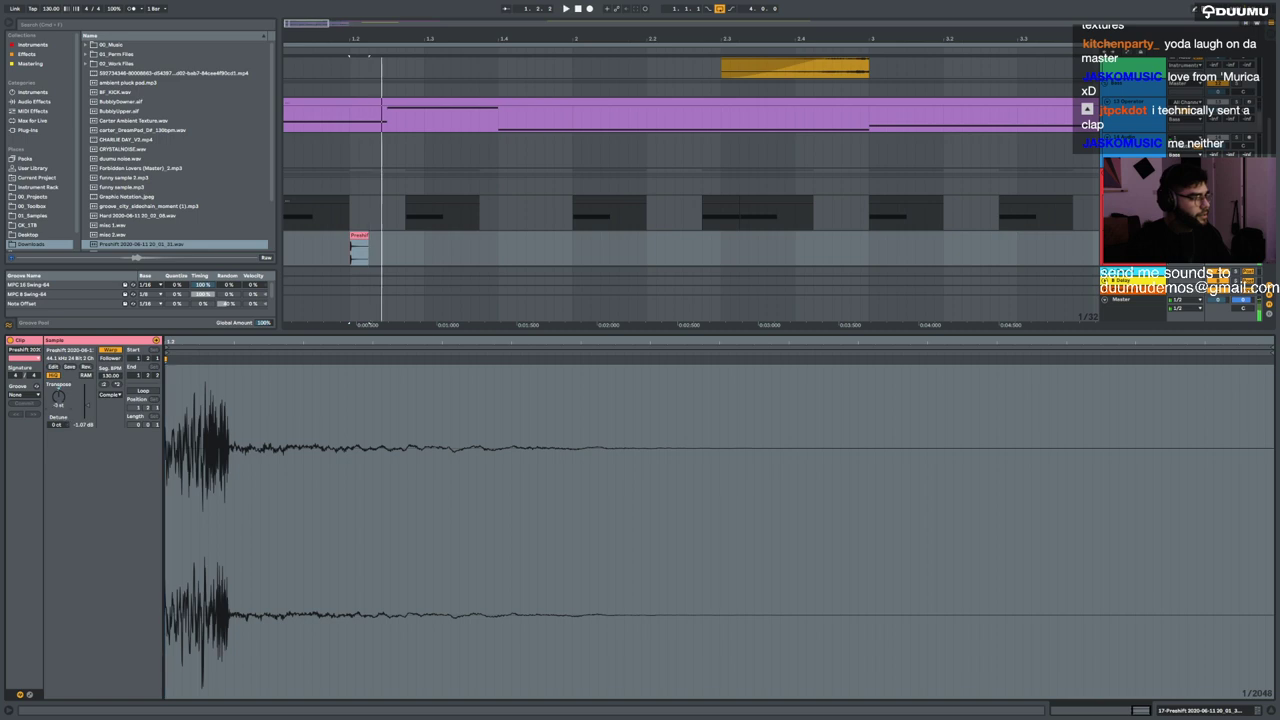
pyautogui.click(339, 265)
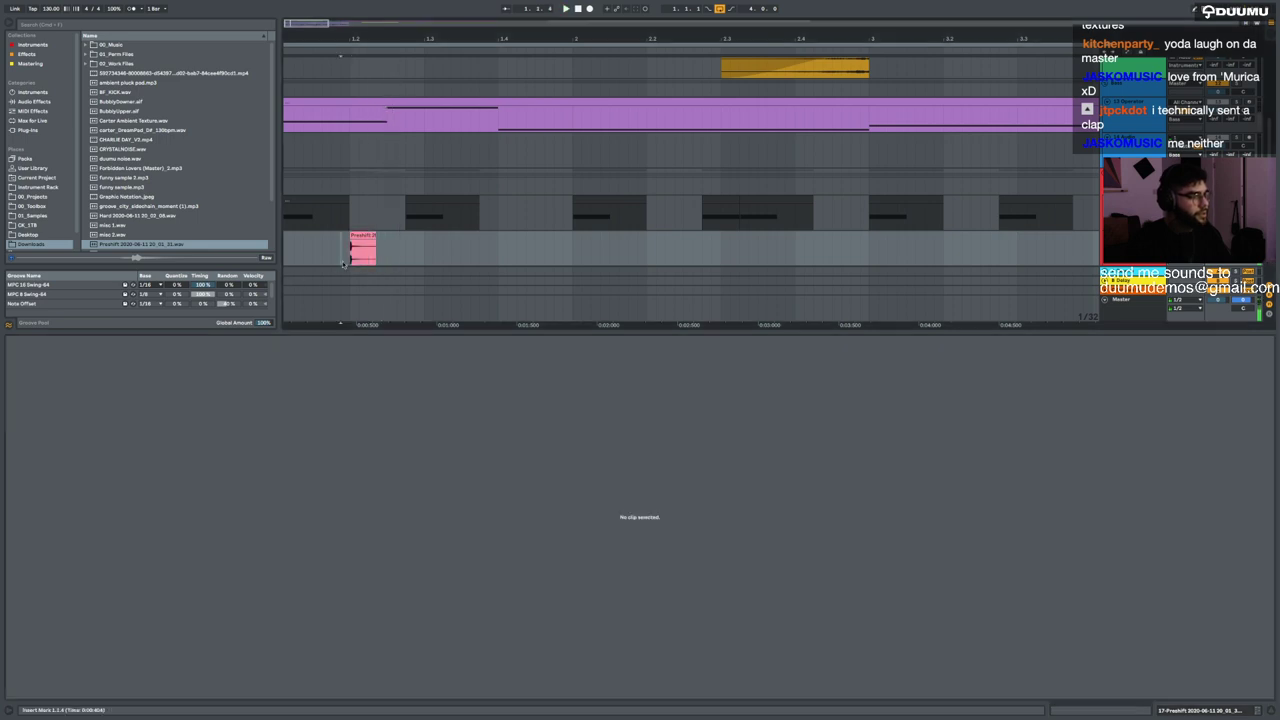
# - Duplicate the first two beats of the Preshift track until the hits fill the four-bar loop
pyautogui.moveTo(423, 242); pyautogui.dragTo(284, 245)
pyautogui.scroll(-5, 551, 228)
pyautogui.press('super+d')
pyautogui.press('super+d')
pyautogui.press('super+d')
pyautogui.press('super+d')
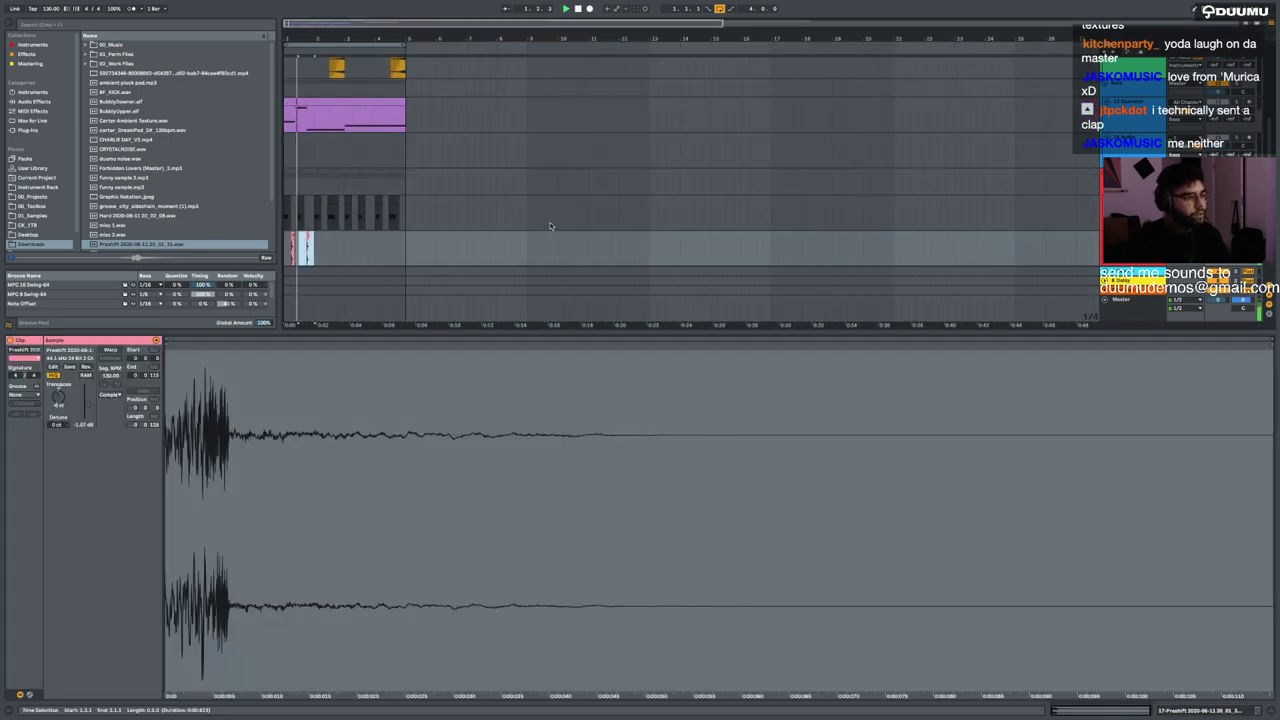
pyautogui.scroll(5, 310, 248)
pyautogui.press('super+d')
pyautogui.press('super+d')
pyautogui.press('super+d')
pyautogui.scroll(-2, 310, 248)
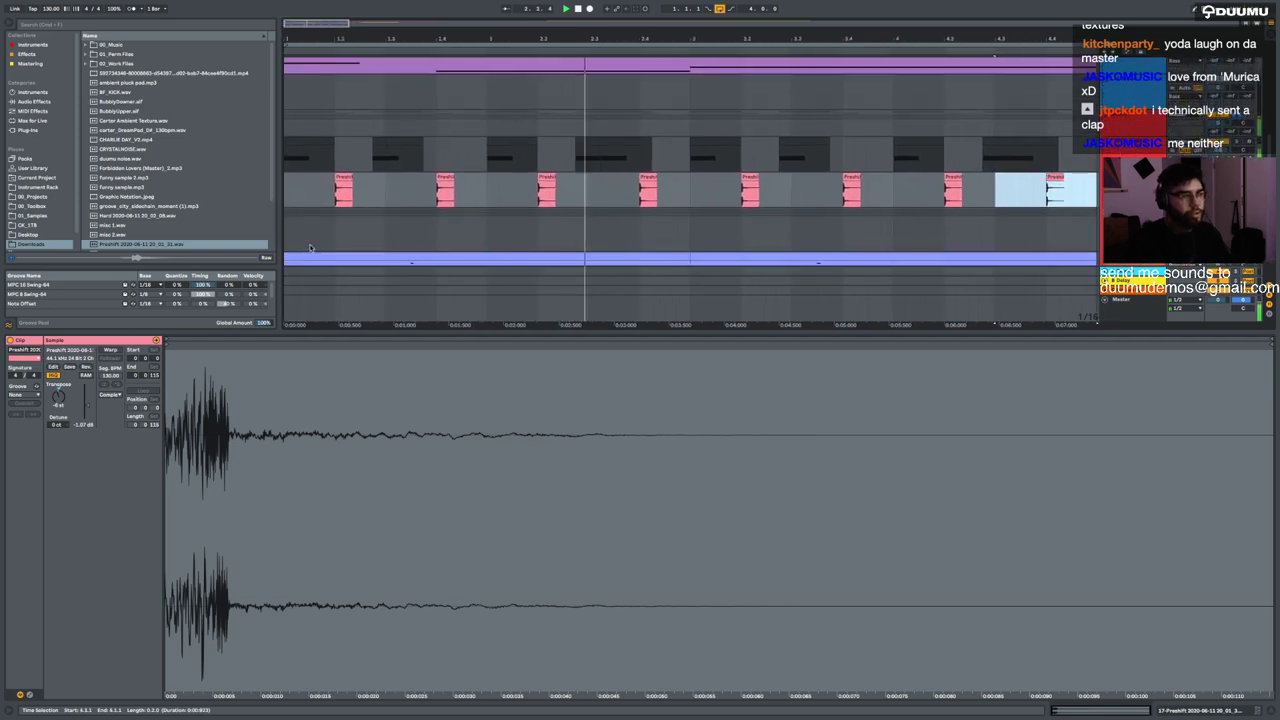
# - Check the first Preshift clip up close and repeat its two-beat section across the four-bar loop again
pyautogui.click(688, 337)
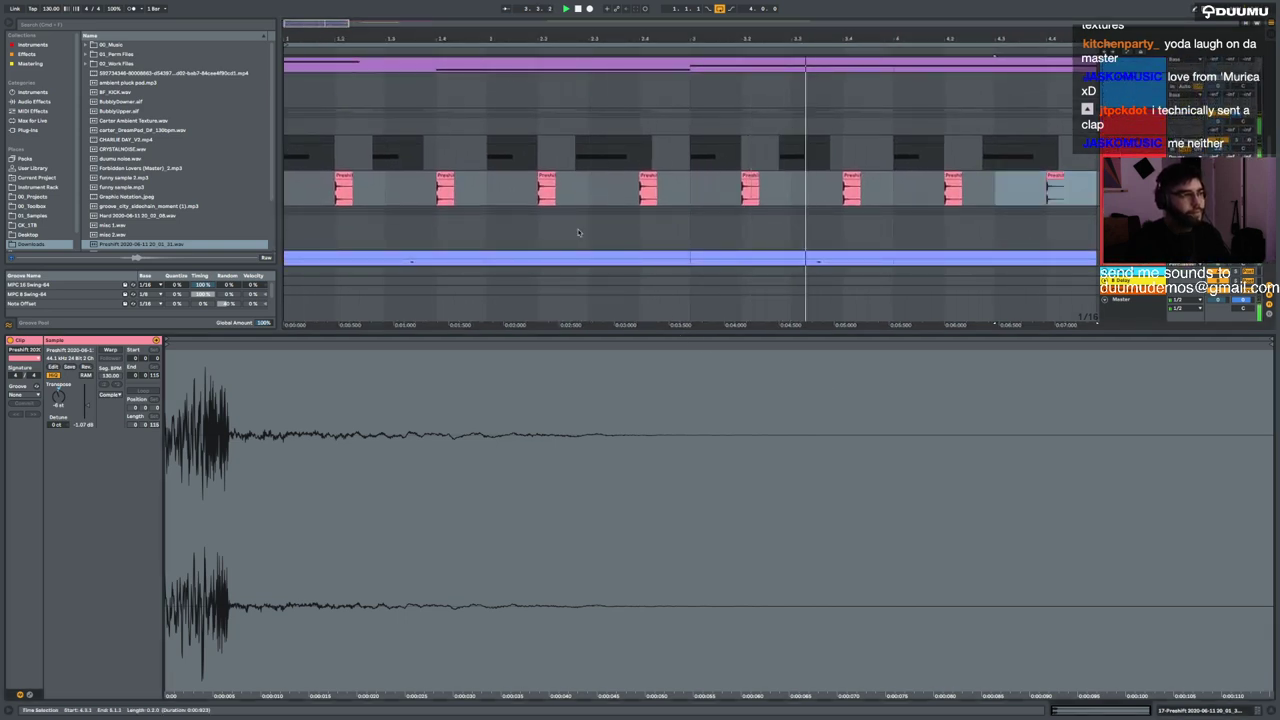
pyautogui.click(515, 192)
pyautogui.click(541, 194)
pyautogui.scroll(3, 434, 188)
pyautogui.press('+')
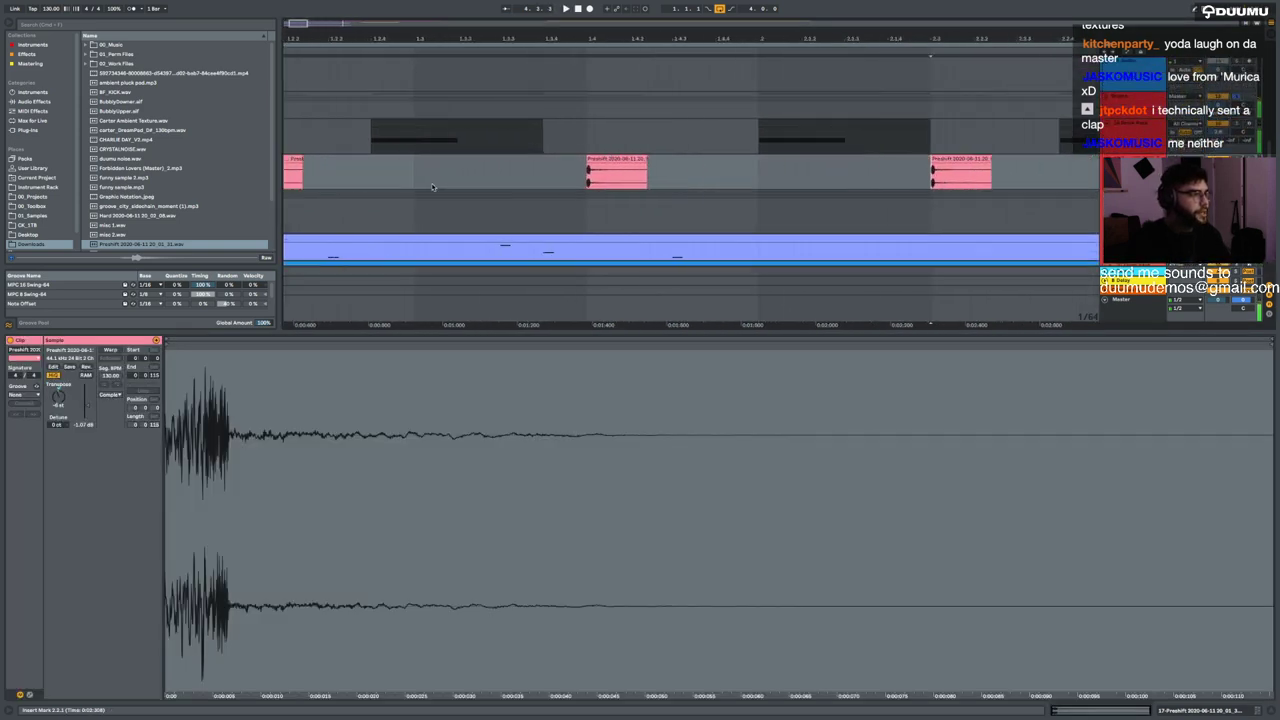
pyautogui.click(458, 157)
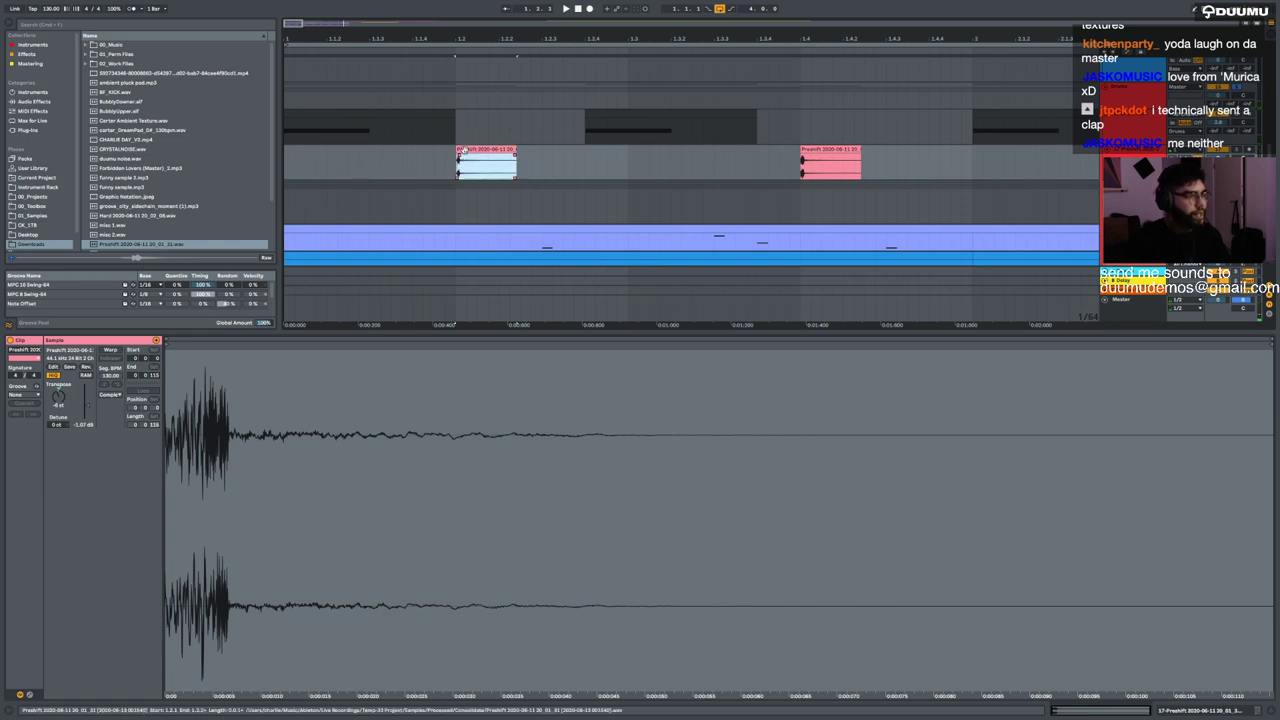
pyautogui.press('-')
pyautogui.press('-')
pyautogui.press('-')
pyautogui.press('Right')
pyautogui.press('Right')
pyautogui.press('Right')
pyautogui.press('Right')
pyautogui.press('Right')
pyautogui.press('Right')
pyautogui.press('Right')
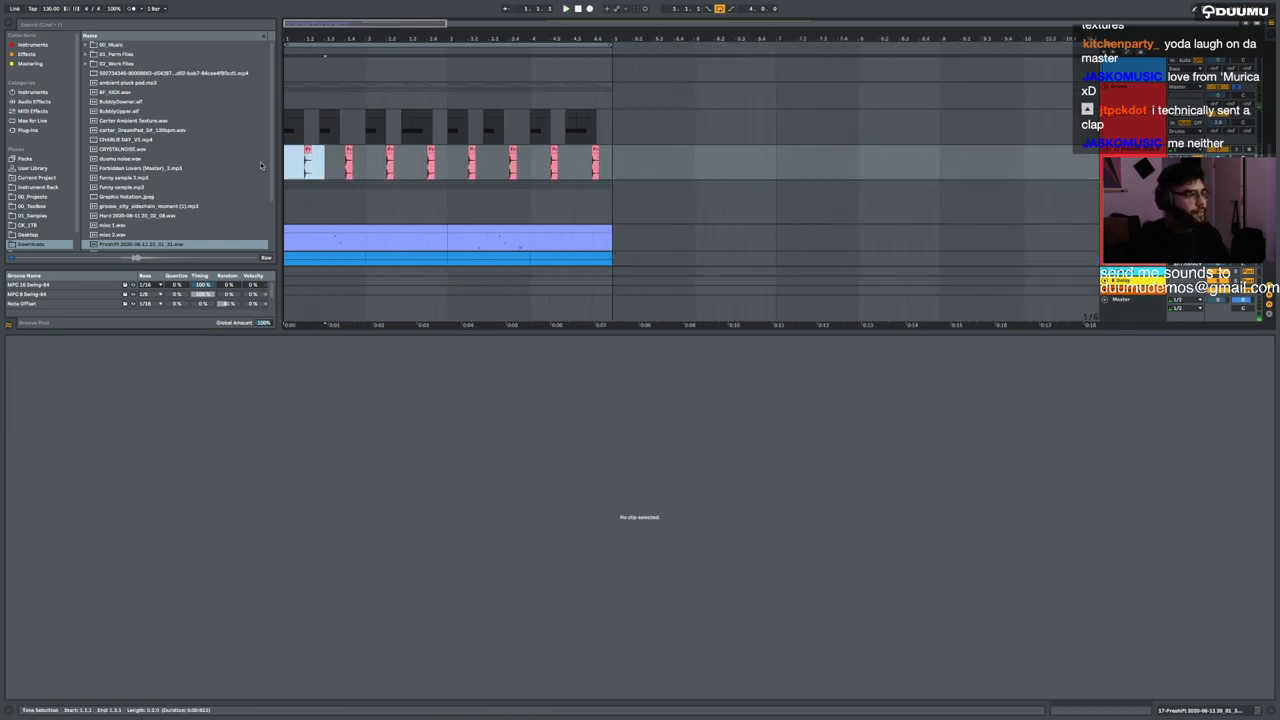
pyautogui.moveTo(283, 171); pyautogui.dragTo(281, 172)
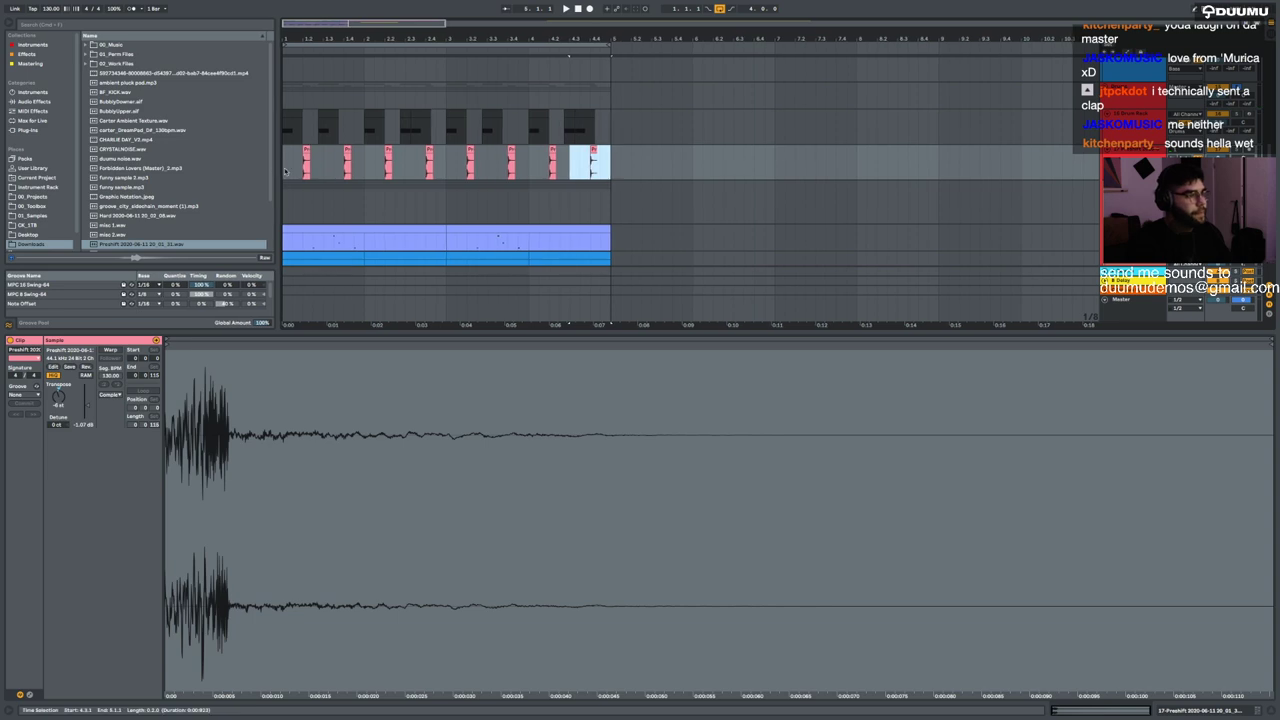
# - Search the browser for Linn claps and place Clap Color Linn60 C 16 at beat 1.2 on the track below the Preshift hits
pyautogui.click(401, 208)
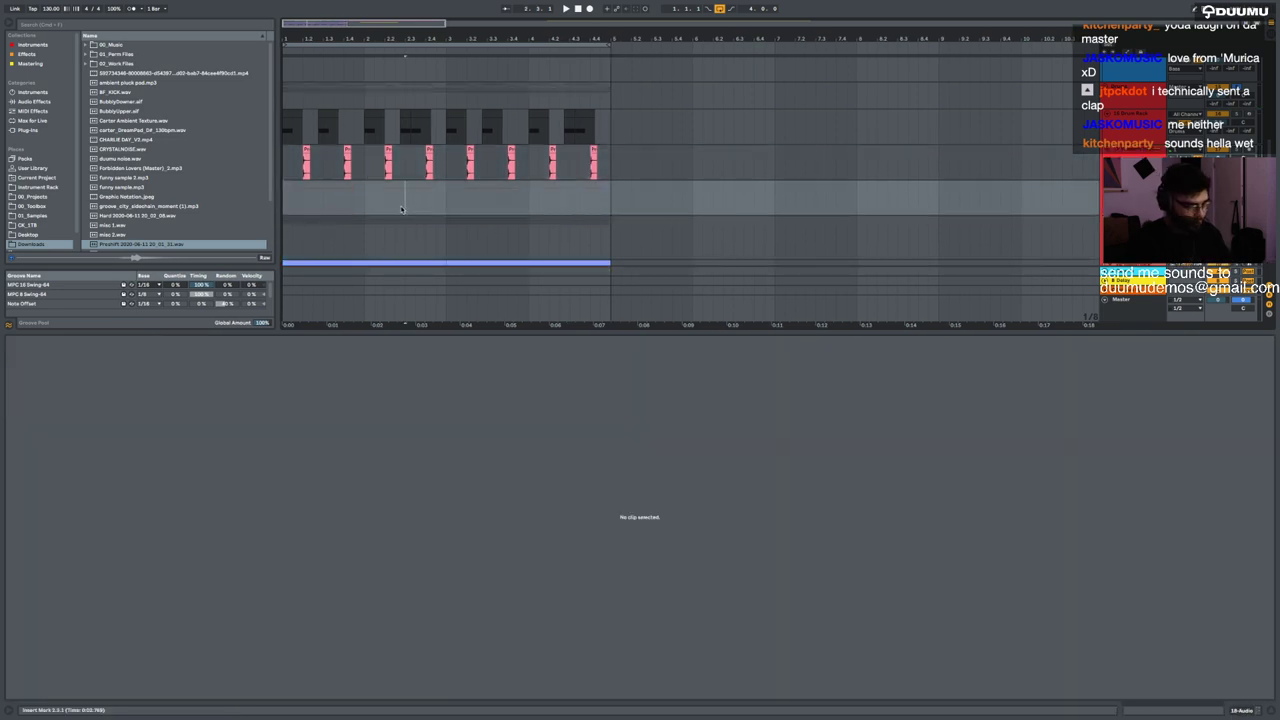
pyautogui.press('super+f')
pyautogui.write('clap lin')
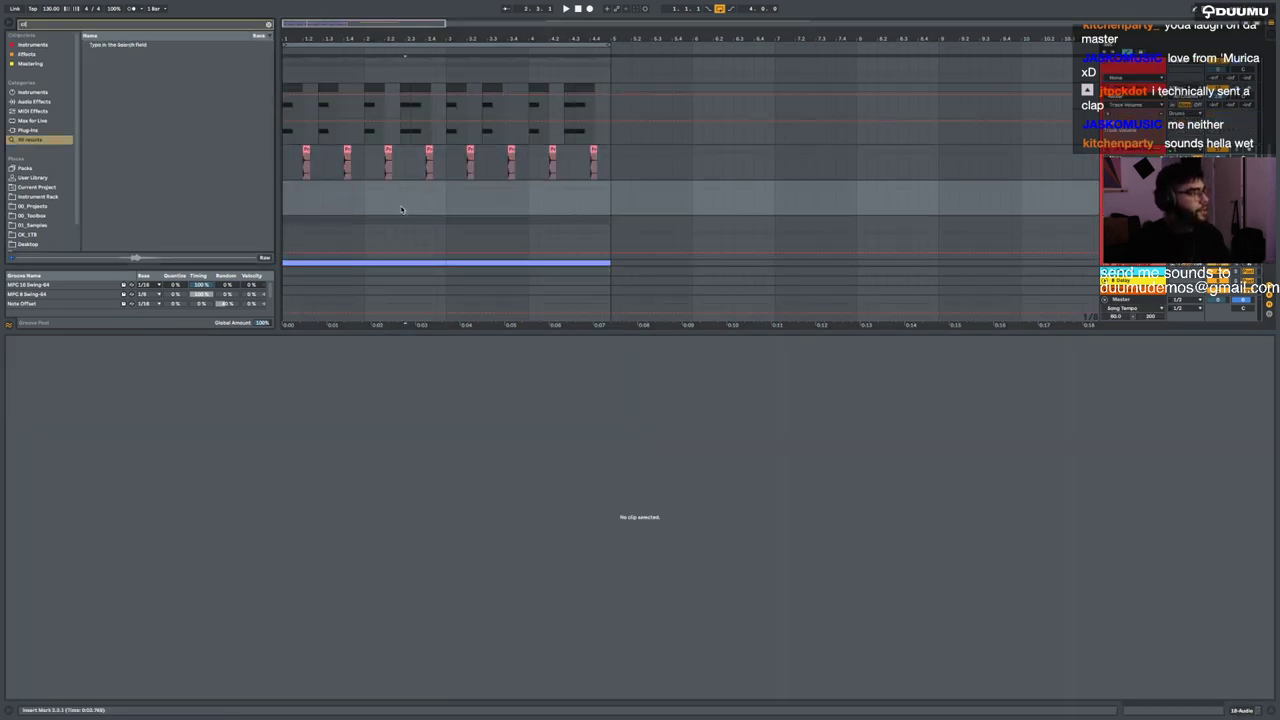
pyautogui.click(135, 94)
pyautogui.click(135, 44)
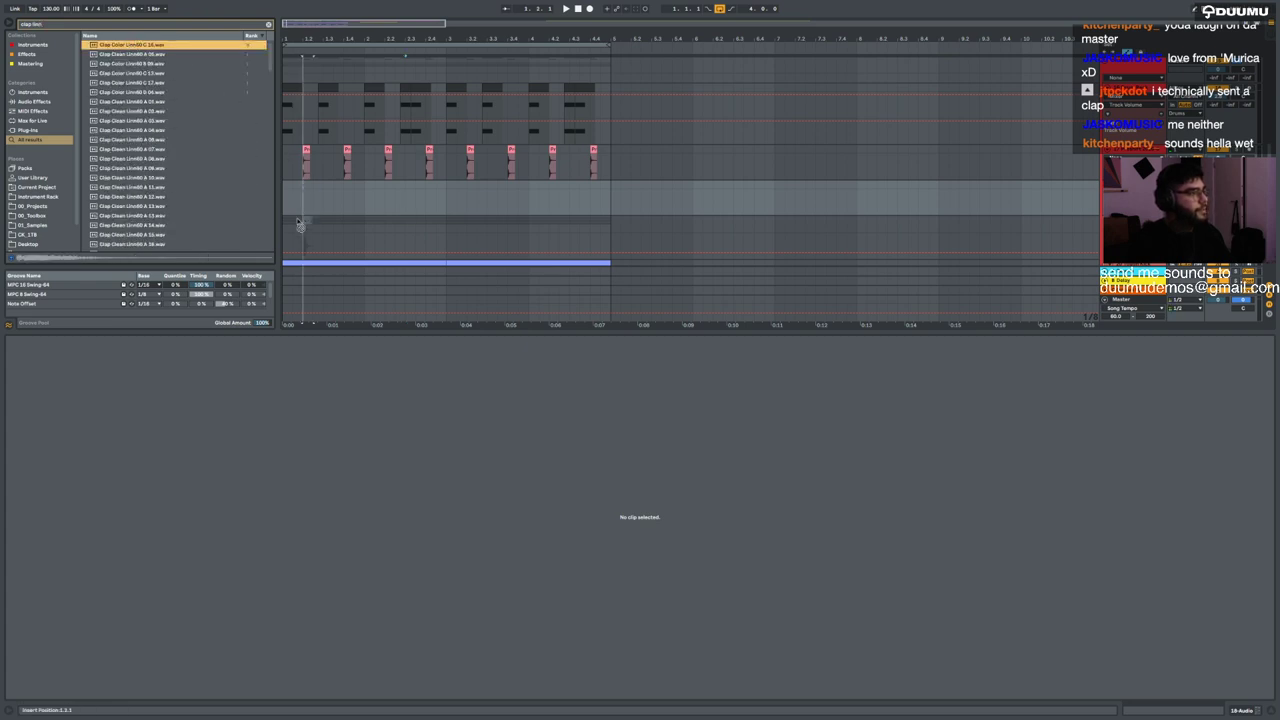
pyautogui.moveTo(299, 224); pyautogui.dragTo(305, 200)
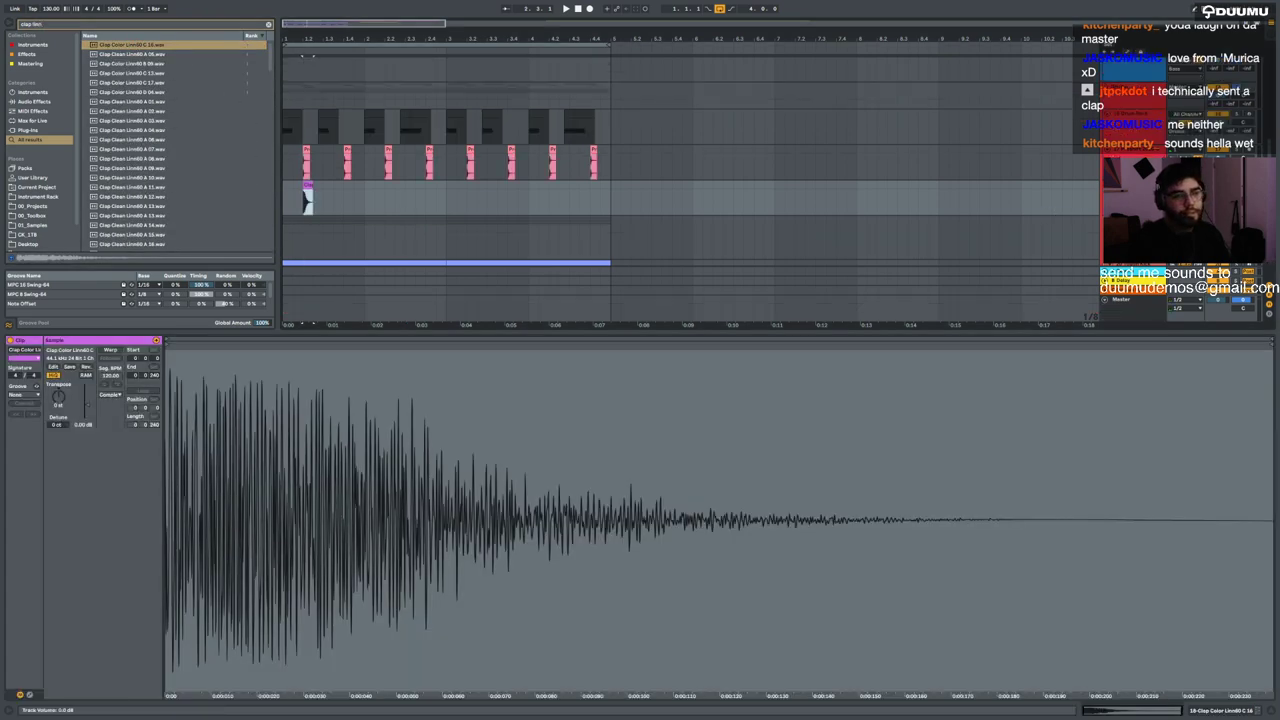
# - Cut the tail off the Linn clap clip so it is about as long as the Preshift hit, and audition it
pyautogui.scroll(5, 293, 200)
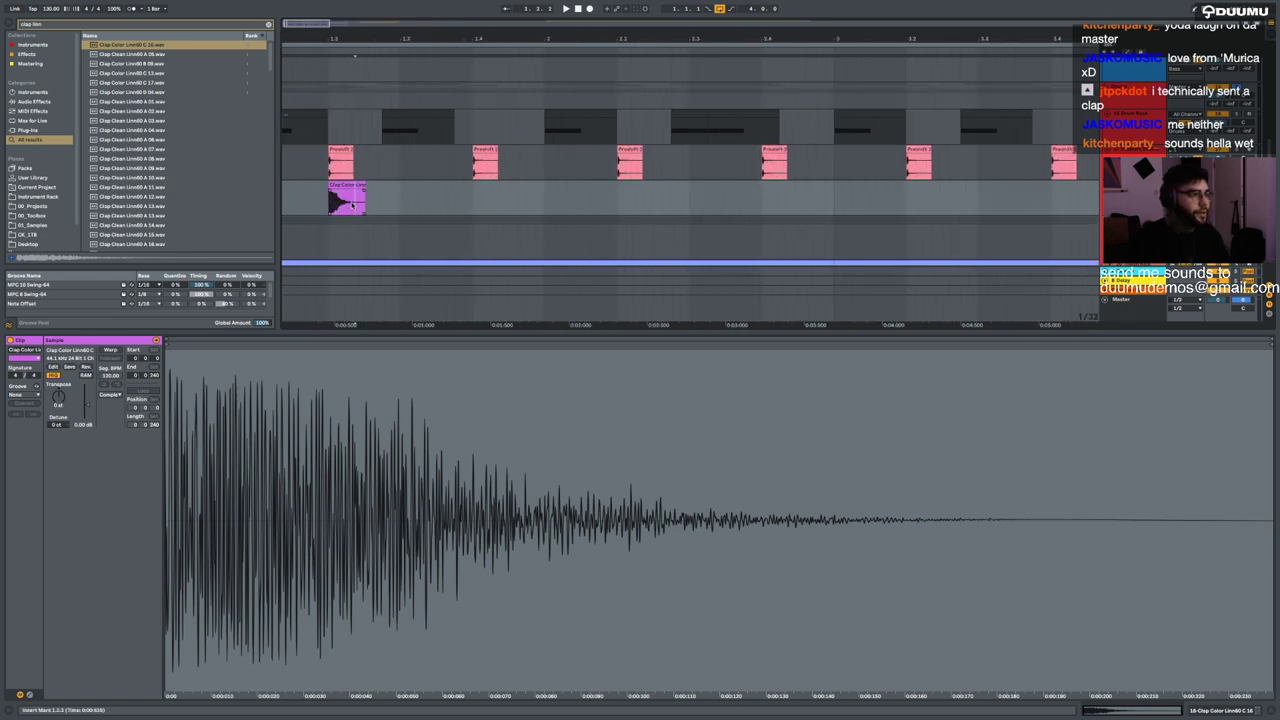
pyautogui.click(352, 193)
pyautogui.click(318, 189)
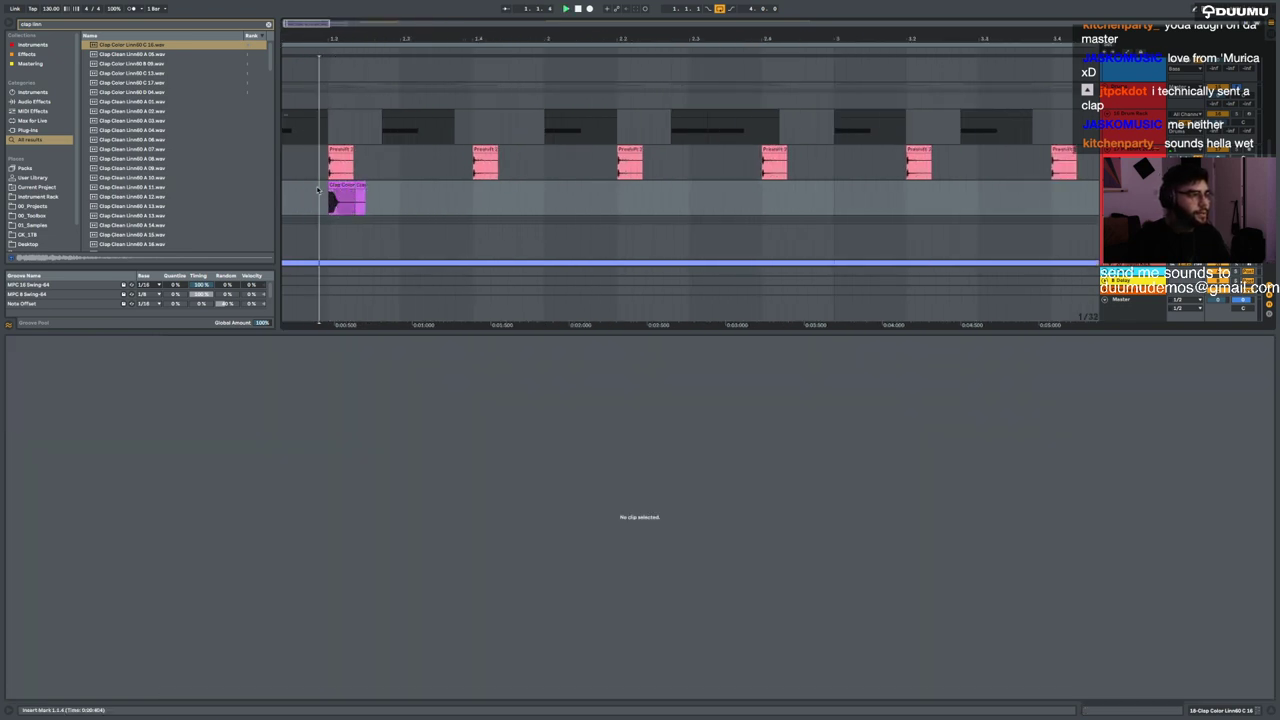
pyautogui.press('space')
pyautogui.moveTo(369, 191); pyautogui.dragTo(356, 191)
pyautogui.press('Delete')
pyautogui.press('space')
pyautogui.click(342, 185)
pyautogui.press('space')
pyautogui.press('space')
pyautogui.press('space')
pyautogui.press('space')
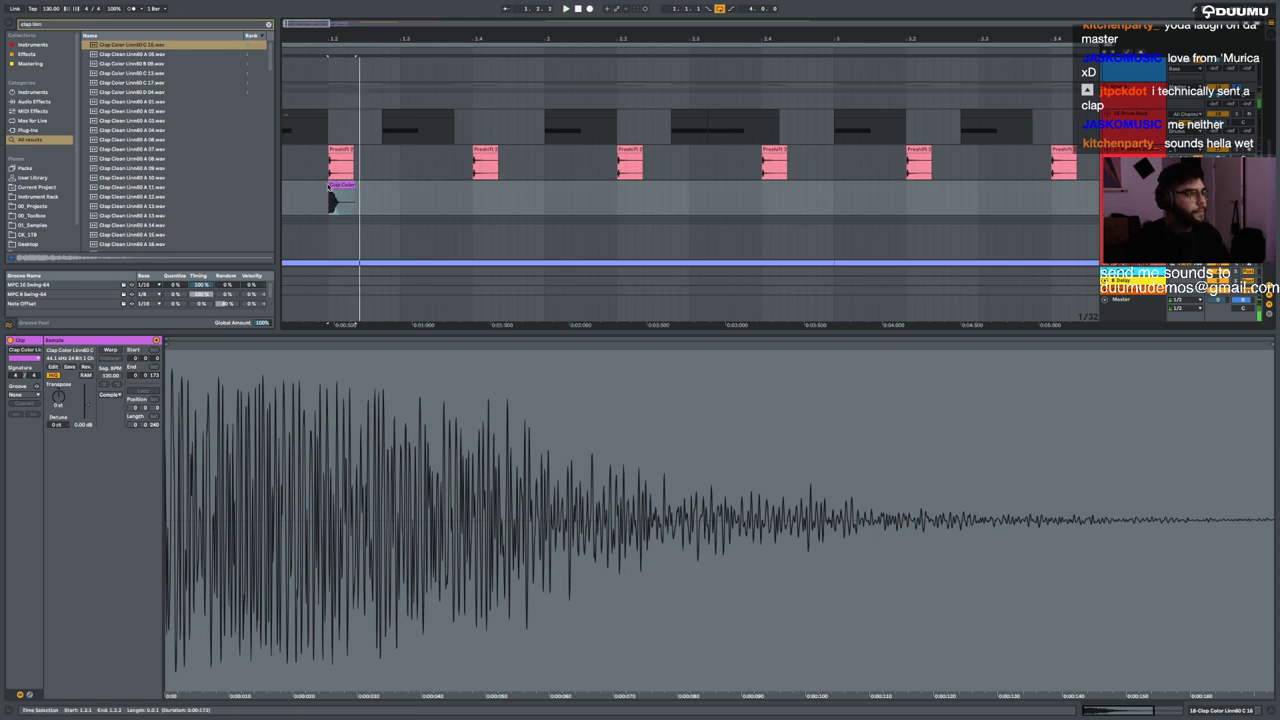
# - Search the browser for "imager"
pyautogui.click(330, 187)
pyautogui.write('imager')
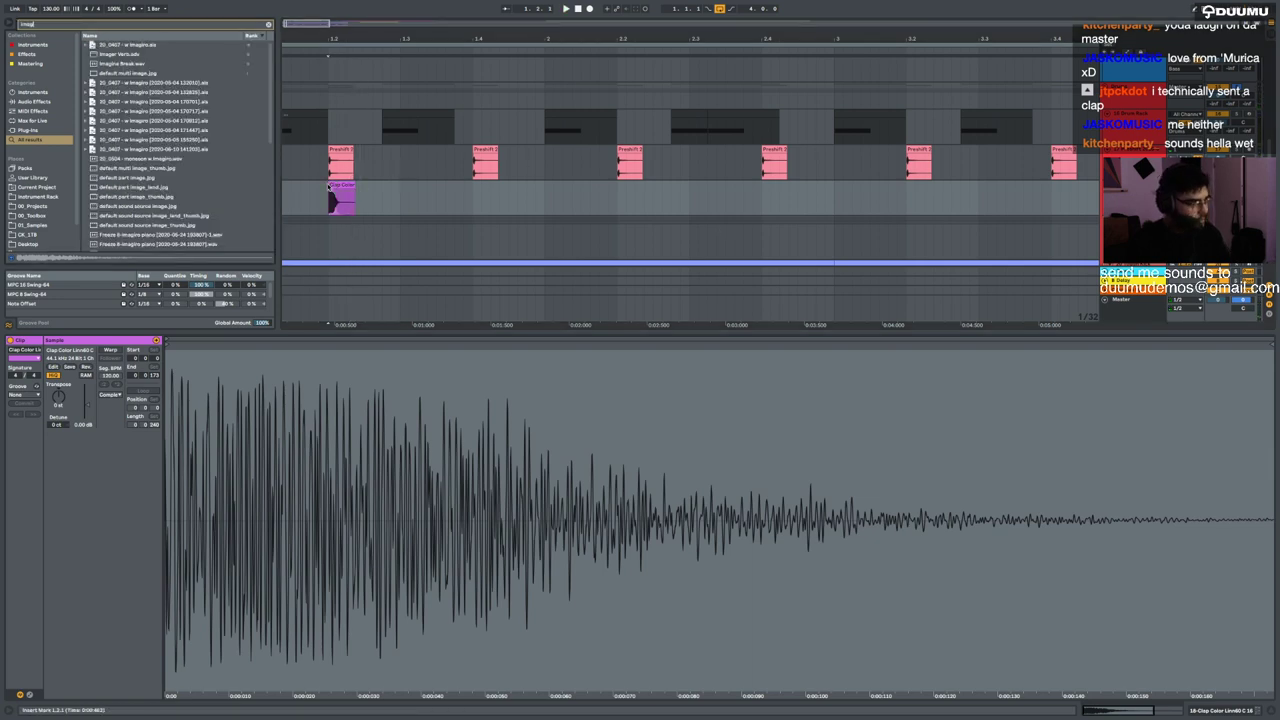
pyautogui.press('Return')
pyautogui.press('space')
pyautogui.press('space')
pyautogui.press('space')
pyautogui.press('space')
pyautogui.press('space')
pyautogui.press('space')
pyautogui.press('space')
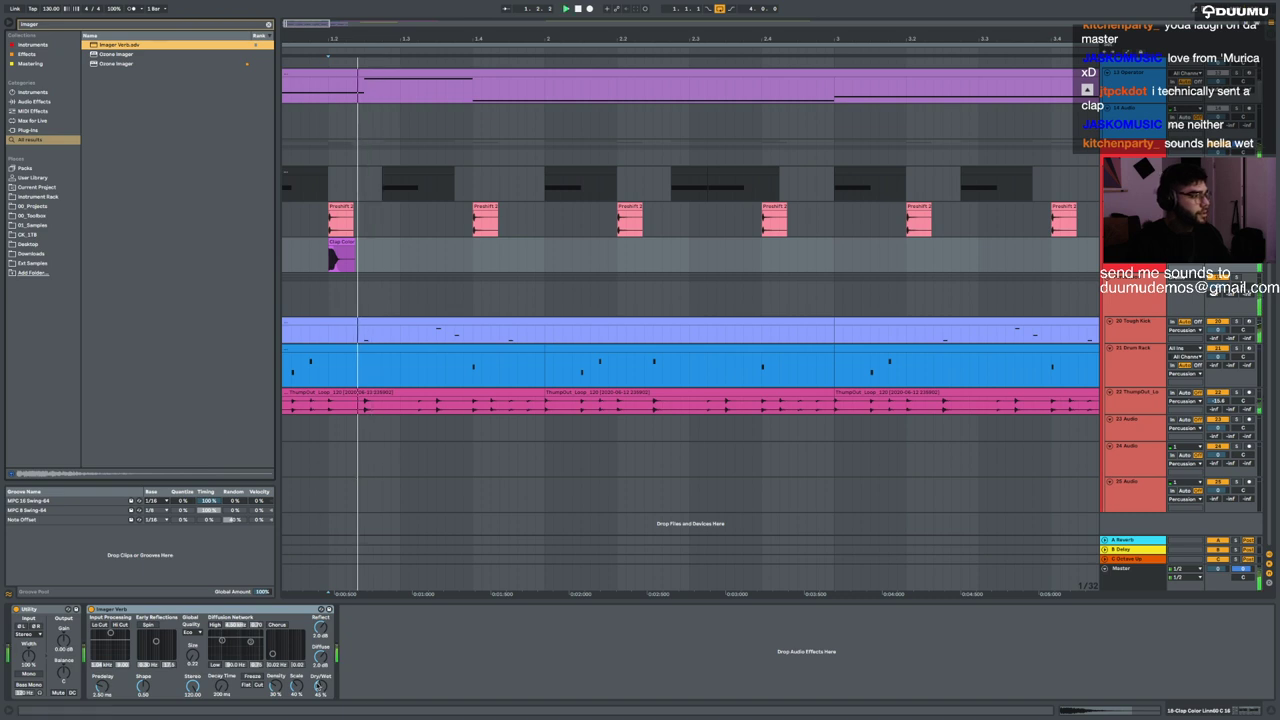
pyautogui.click(222, 610)
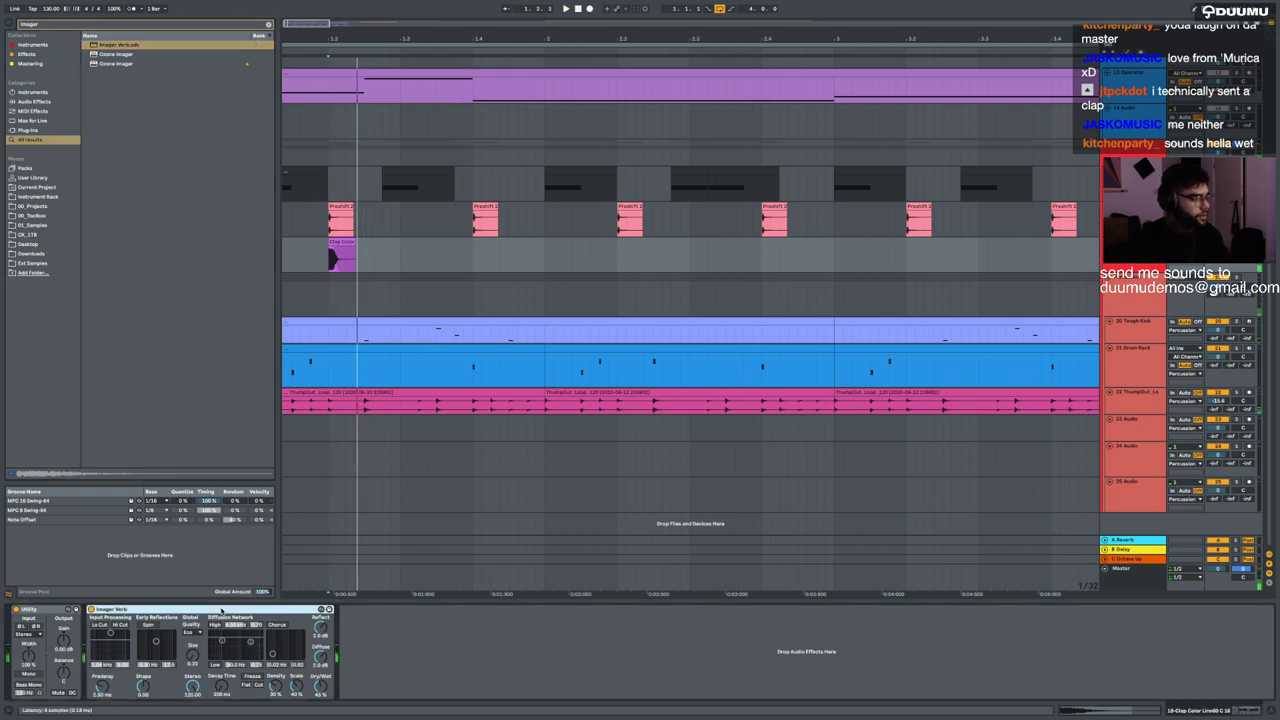
pyautogui.press('Delete')
# - Load the Ozone Imager plug-in on the Linn clap track, enable Stereoize and audition the clap
pyautogui.press('Down')
pyautogui.press('Down')
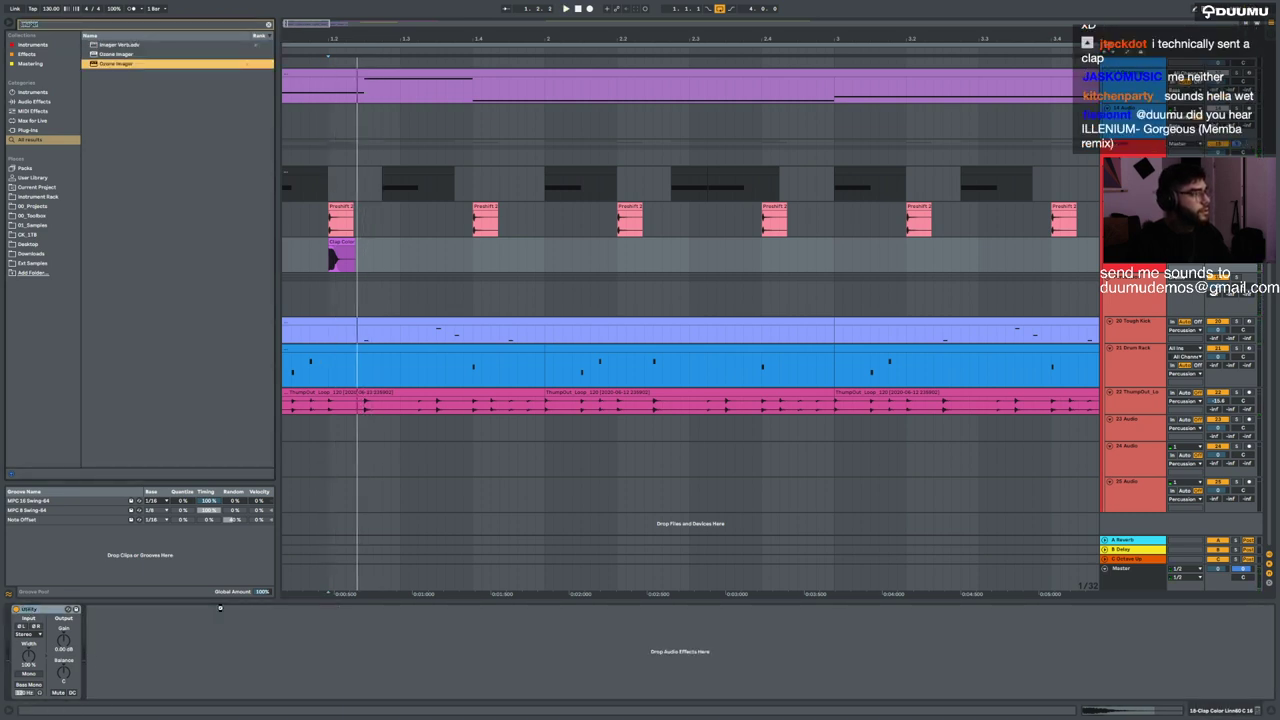
pyautogui.press('Return')
pyautogui.click(744, 214)
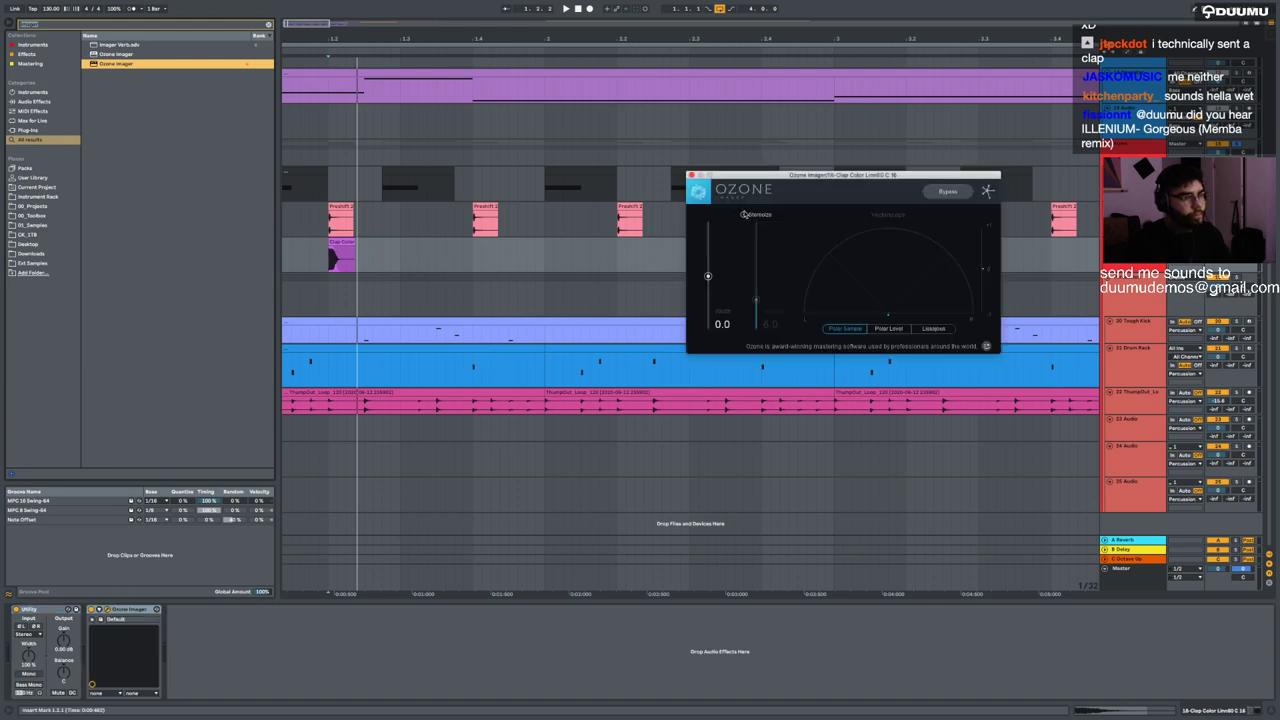
pyautogui.click(742, 214)
pyautogui.press('space')
pyautogui.press('space')
pyautogui.press('space')
pyautogui.click(691, 175)
# - Duplicate the first two beats of the Linn clap track until the claps fill the four-bar loop
pyautogui.scroll(-5, 380, 281)
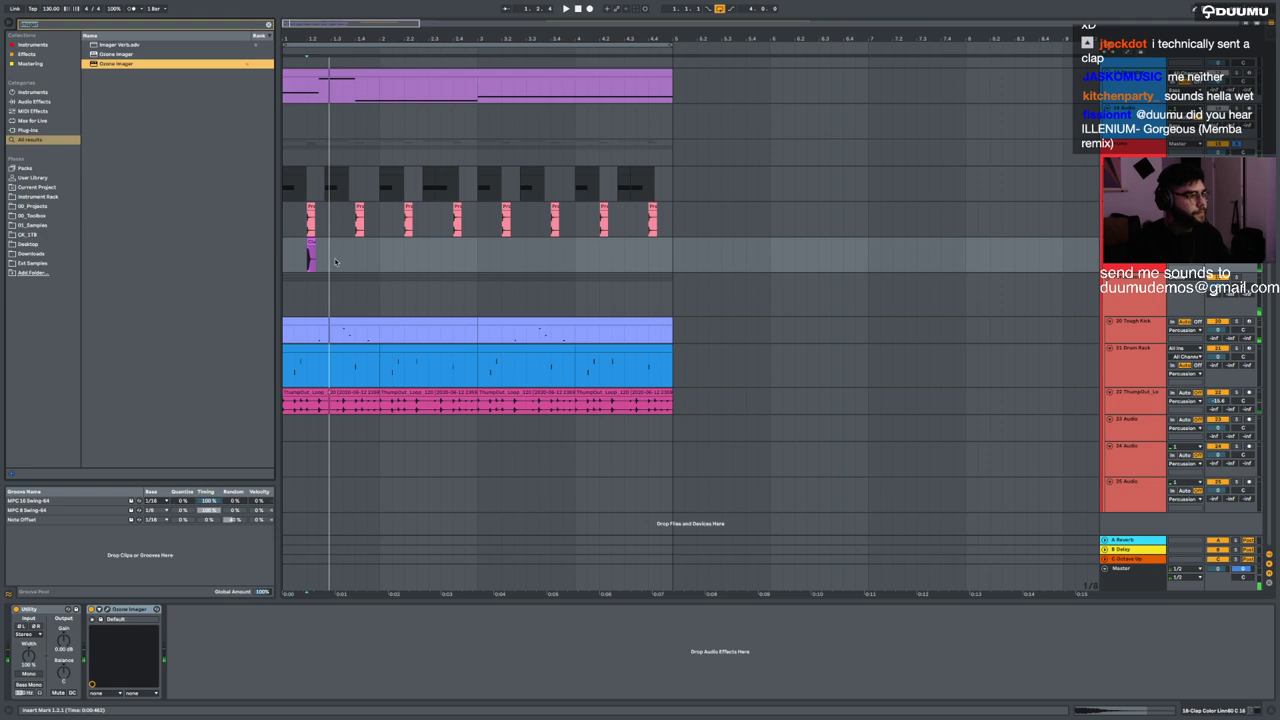
pyautogui.moveTo(330, 256); pyautogui.dragTo(284, 256)
pyautogui.press('super+d')
pyautogui.press('super+d')
pyautogui.press('super+d')
pyautogui.press('super+d')
pyautogui.press('super+d')
pyautogui.press('super+d')
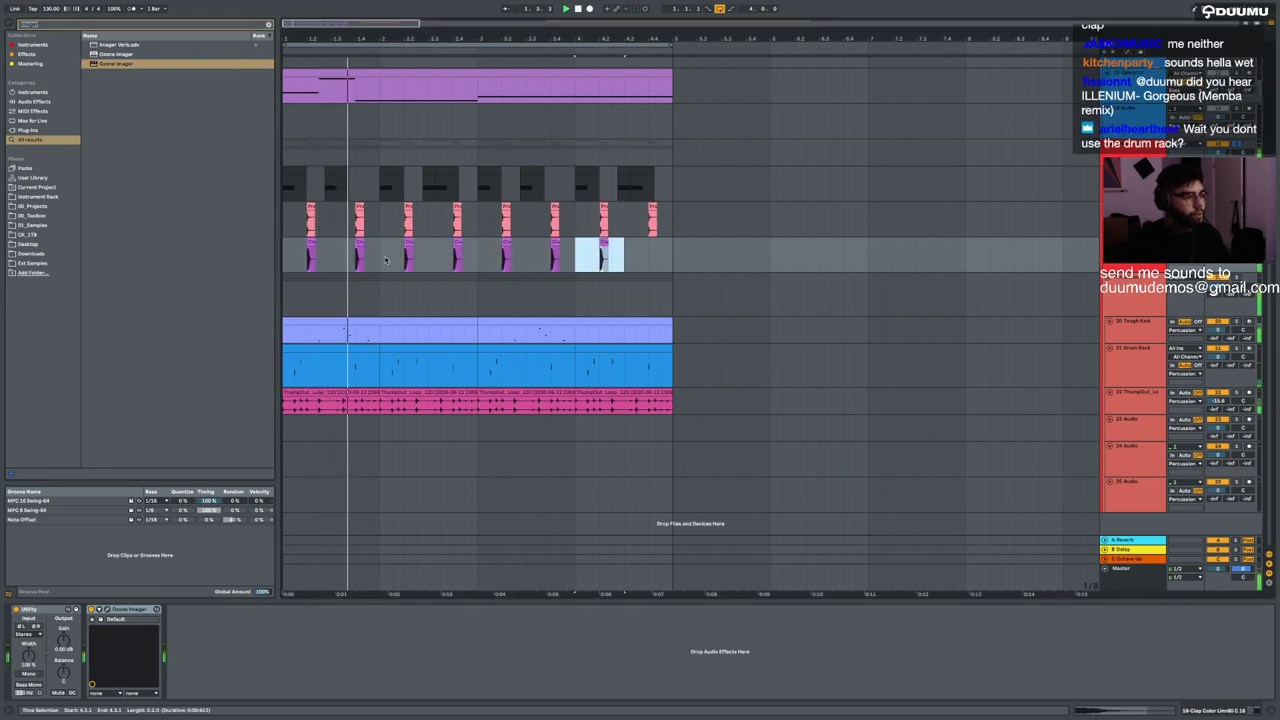
pyautogui.press('super+d')
# - Lower the volume of the Operator bass track to about -4 dB
pyautogui.scroll(3, 386, 260)
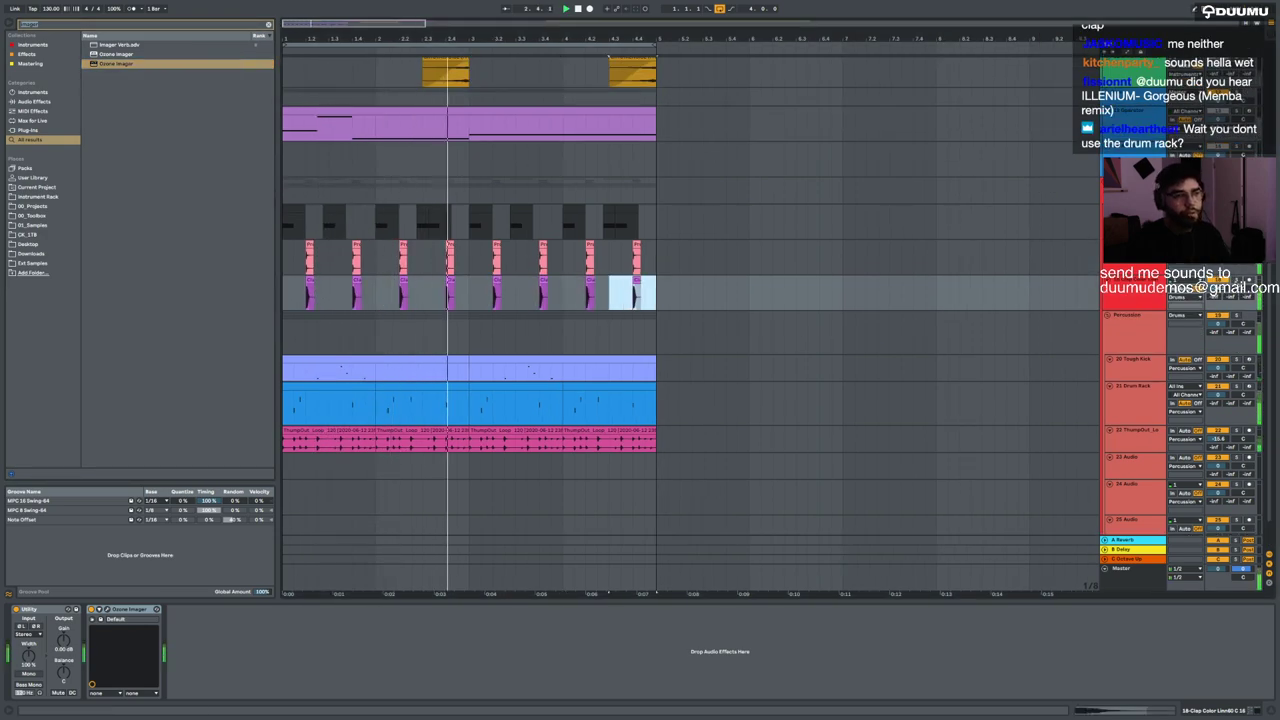
pyautogui.scroll(5, 470, 320)
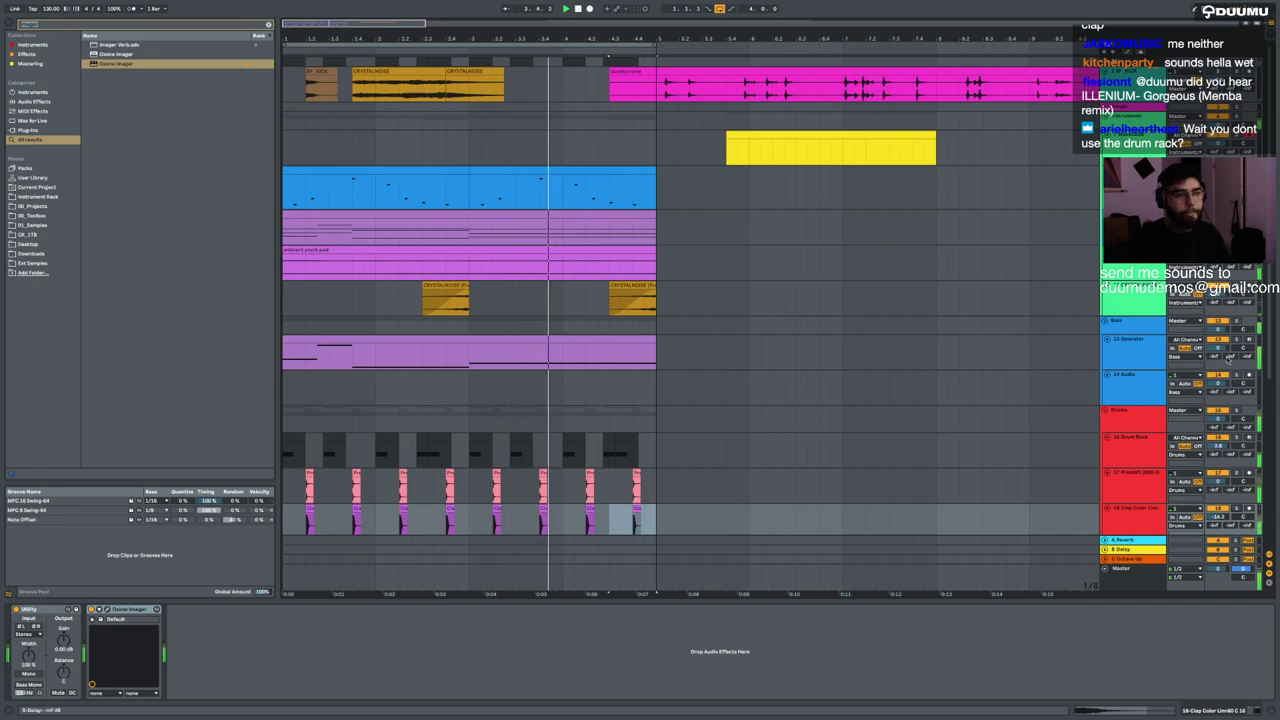
pyautogui.moveTo(1184, 370); pyautogui.dragTo(1218, 351)
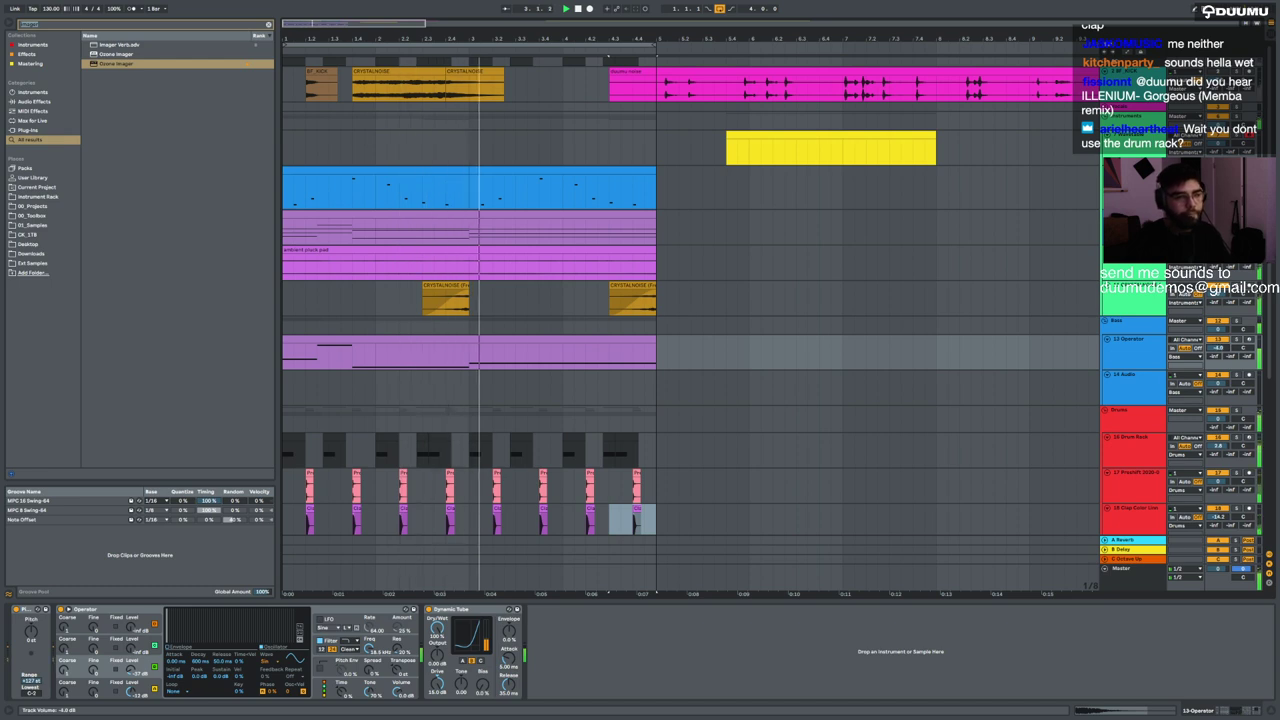
# - Add an EQ Eight to the ambient pluck pad track
pyautogui.scroll(-5, 466, 398)
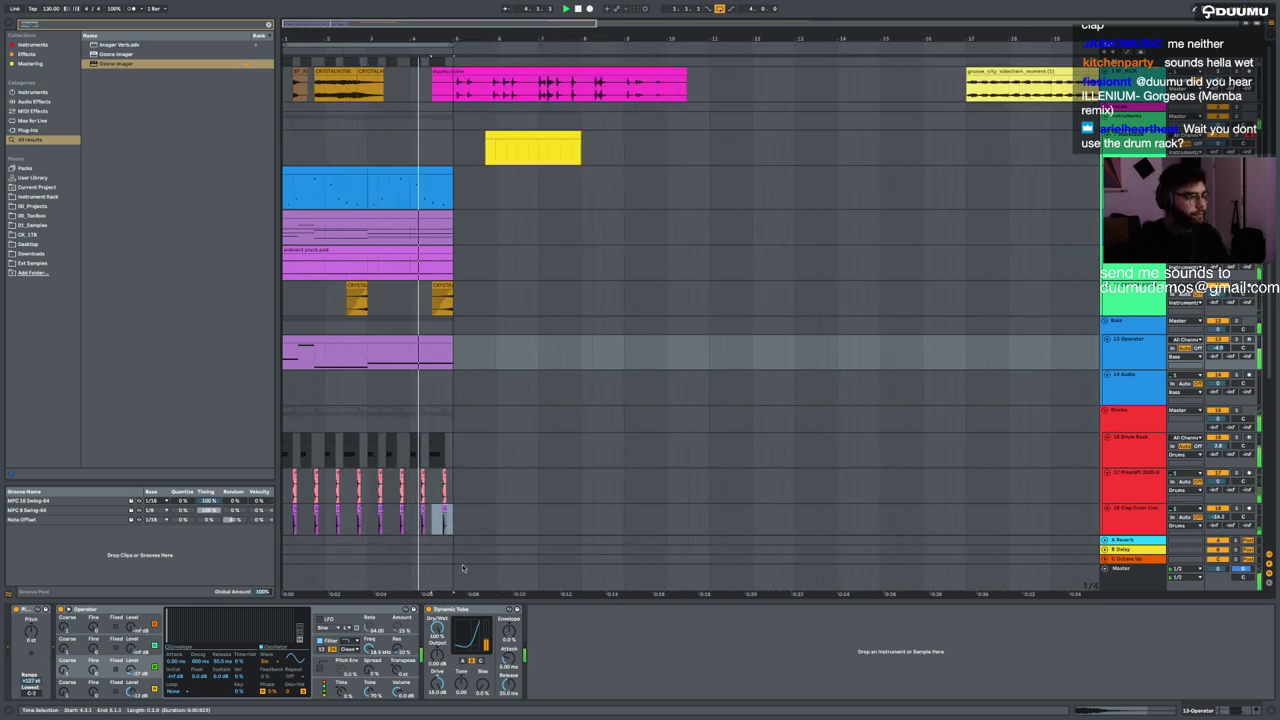
pyautogui.hotkey('ctrl', 'alt', 'l')
pyautogui.click(358, 252)
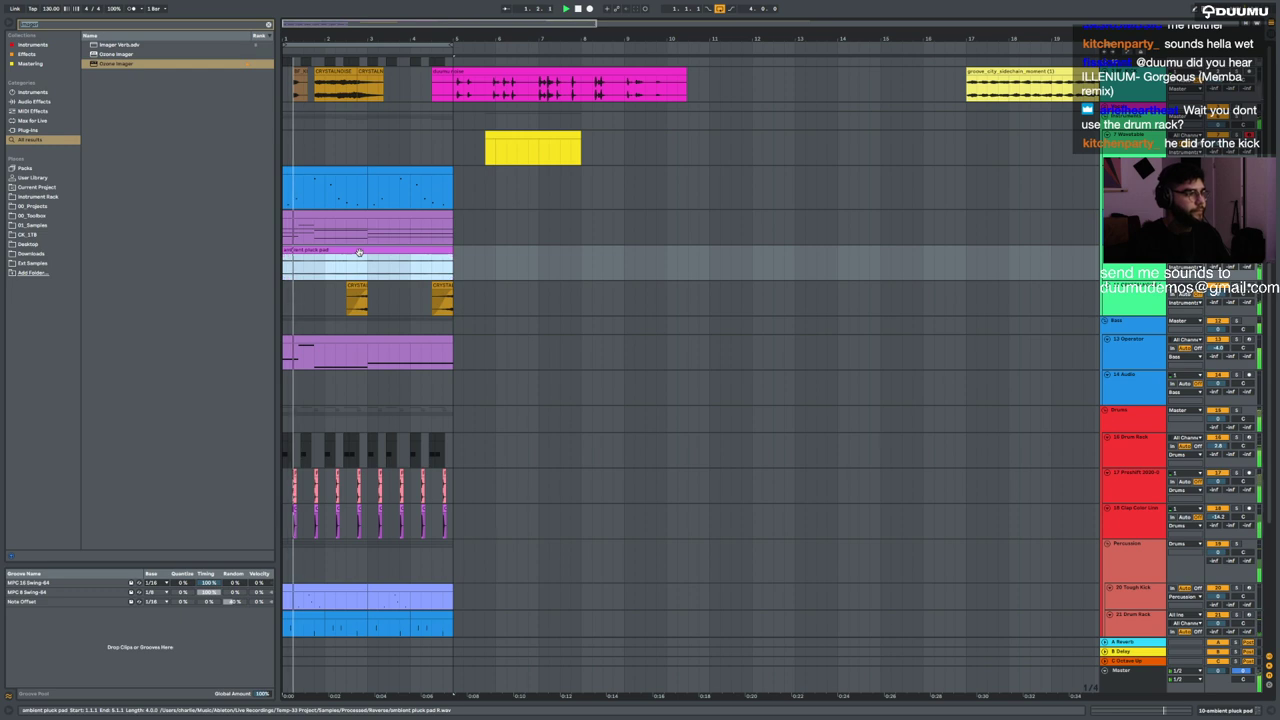
pyautogui.press('super+f')
pyautogui.write('eq')
pyautogui.press('Down')
pyautogui.press('Return')
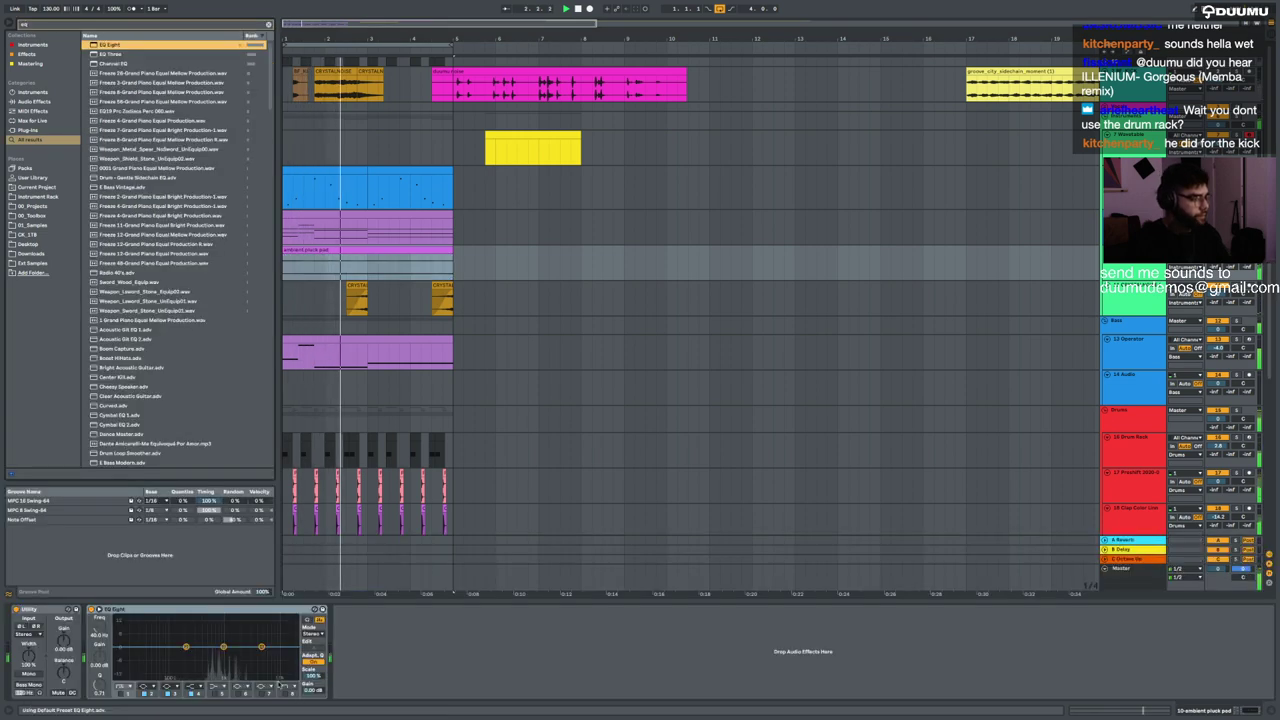
# - Cut the pluck pad's upper mids in EQ Eight and enable band 8 as a high cut around 1.3 kHz with slight resonance
pyautogui.moveTo(261, 647); pyautogui.dragTo(242, 662)
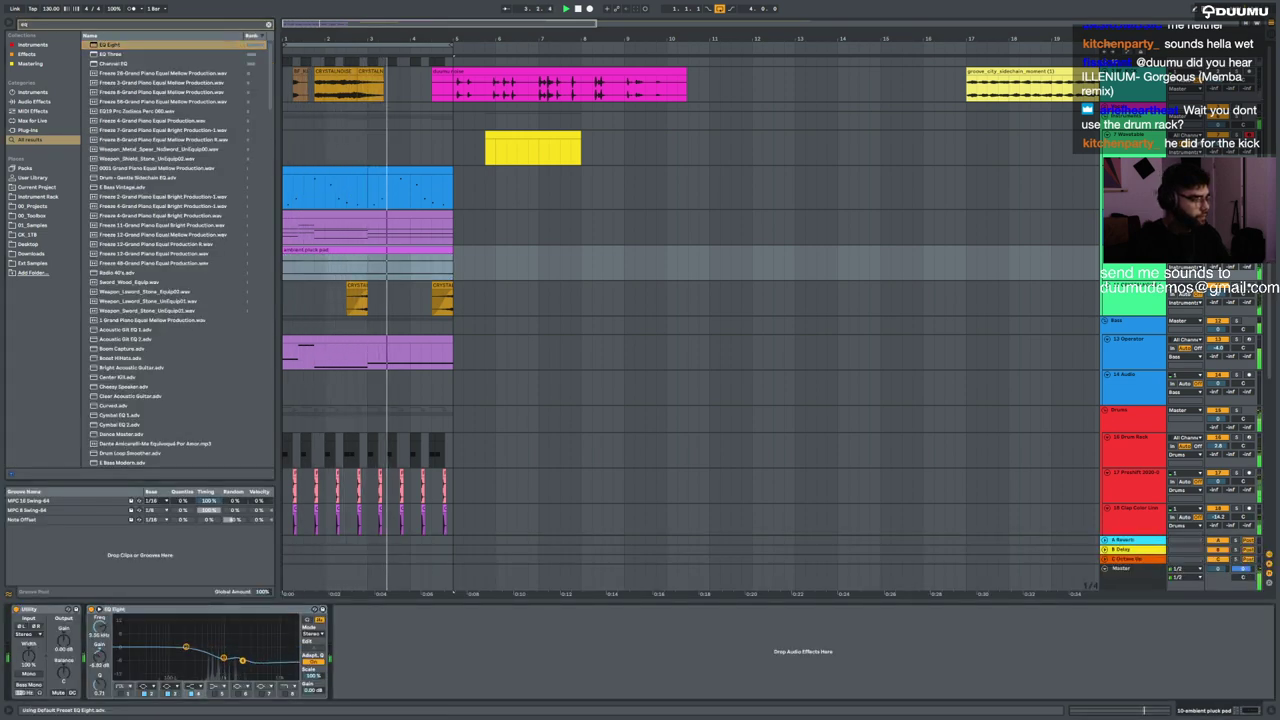
pyautogui.click(286, 687)
pyautogui.click(286, 694)
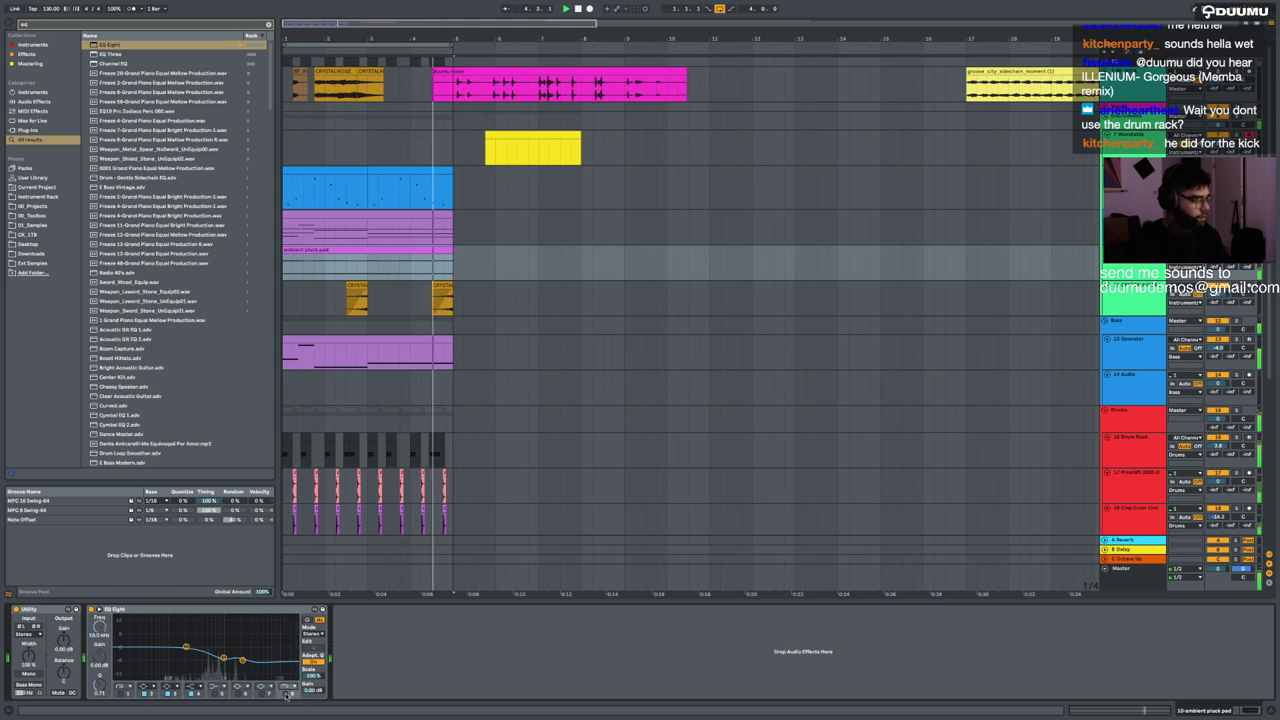
pyautogui.moveTo(292, 655); pyautogui.dragTo(230, 645)
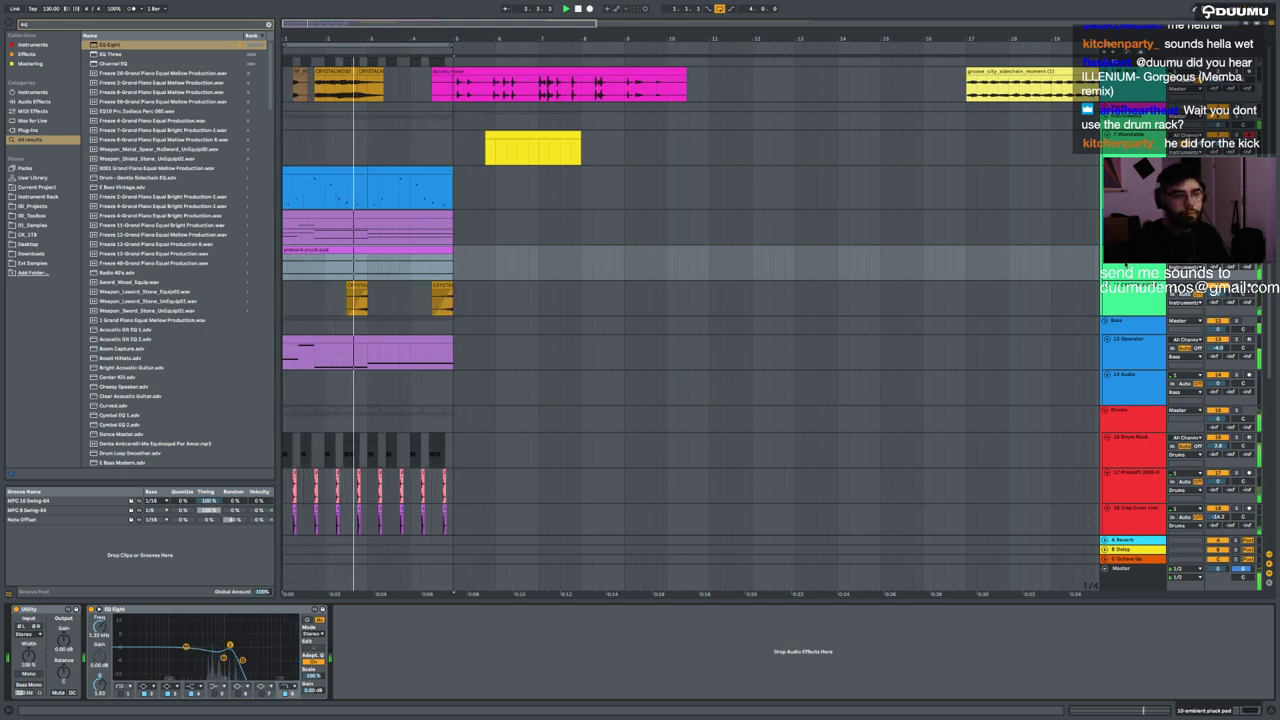
# - Load the OTT_30 preset on the ambient pluck pad track and adjust its Amount
pyautogui.hotkey('ctrl', 'f')
pyautogui.write('ott')
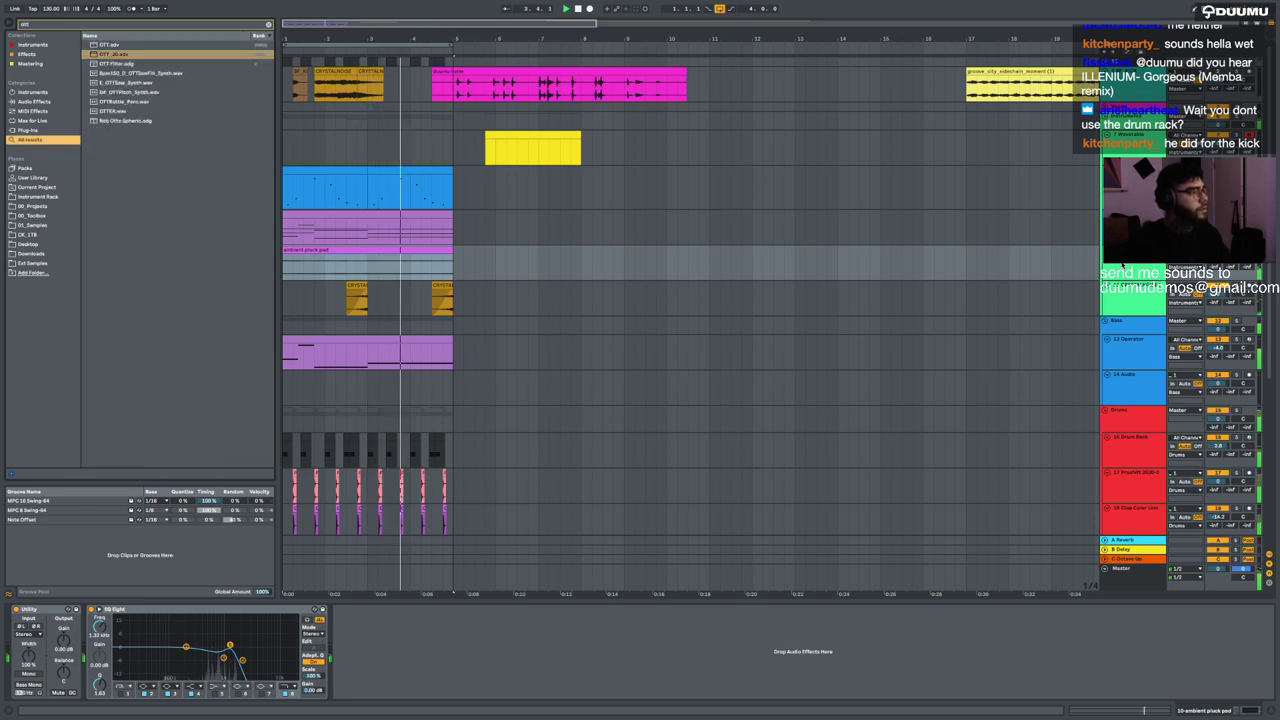
pyautogui.press('Return')
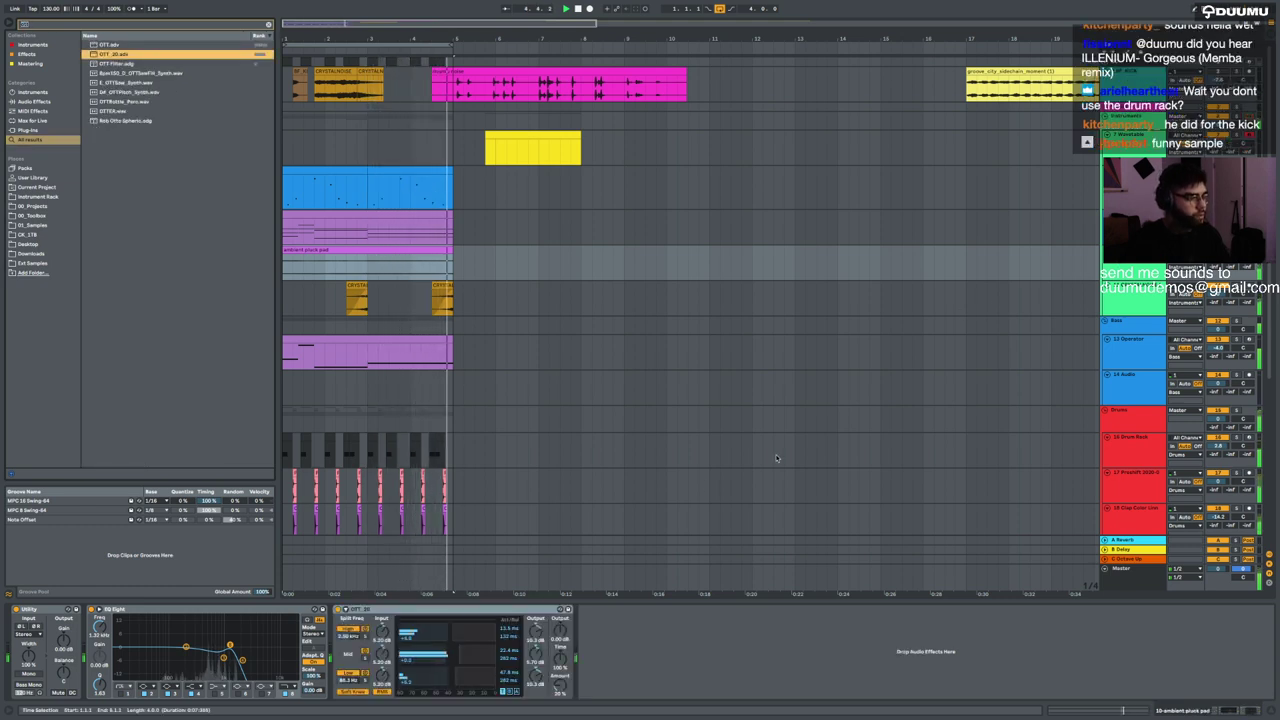
pyautogui.moveTo(560, 686); pyautogui.dragTo(560, 677)
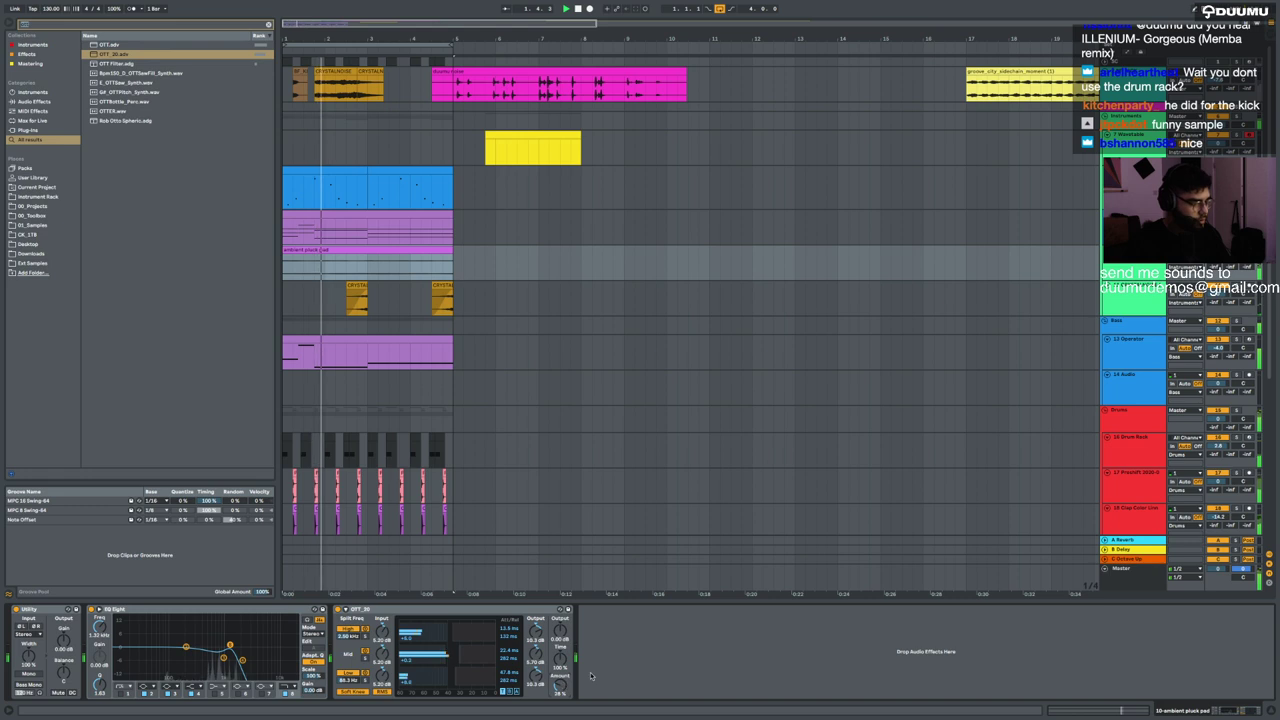
pyautogui.press('super+alt+l')
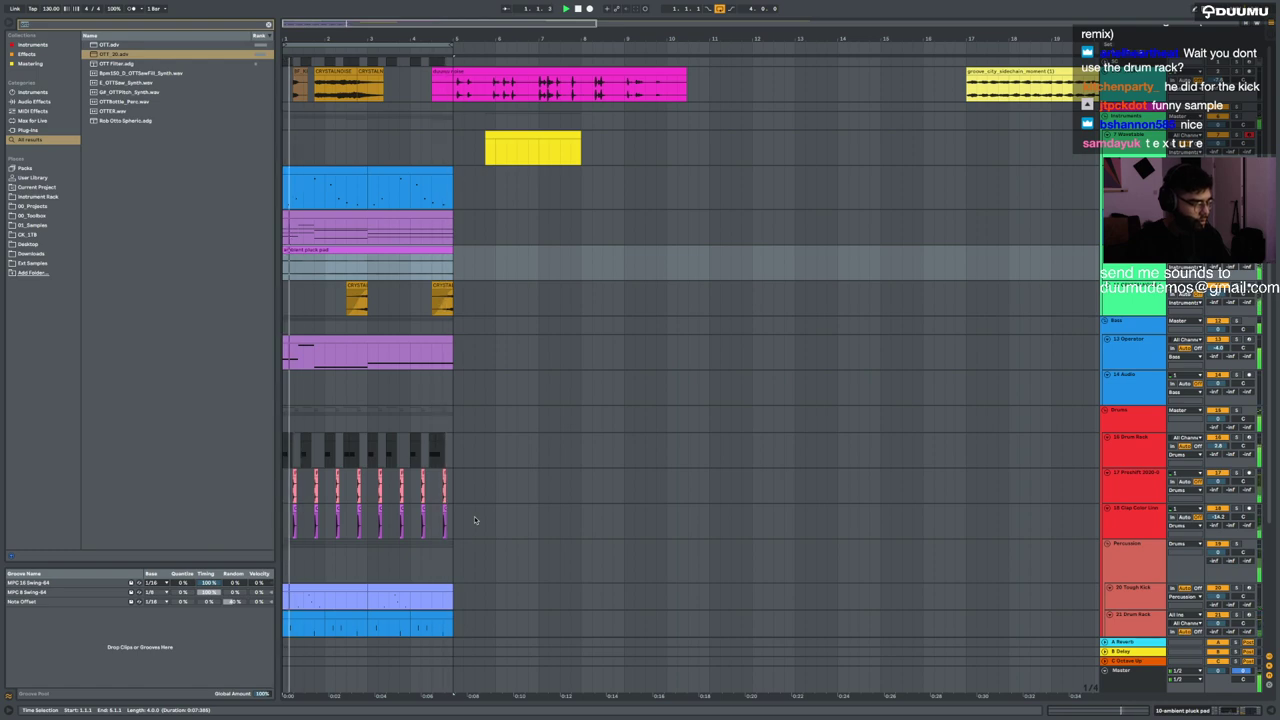
# - Fine-tune the BF_KICK pitch envelope and volume in the Drum Rack and shift its EQ Eight dip slightly lower in frequency
pyautogui.scroll(-5, 420, 420)
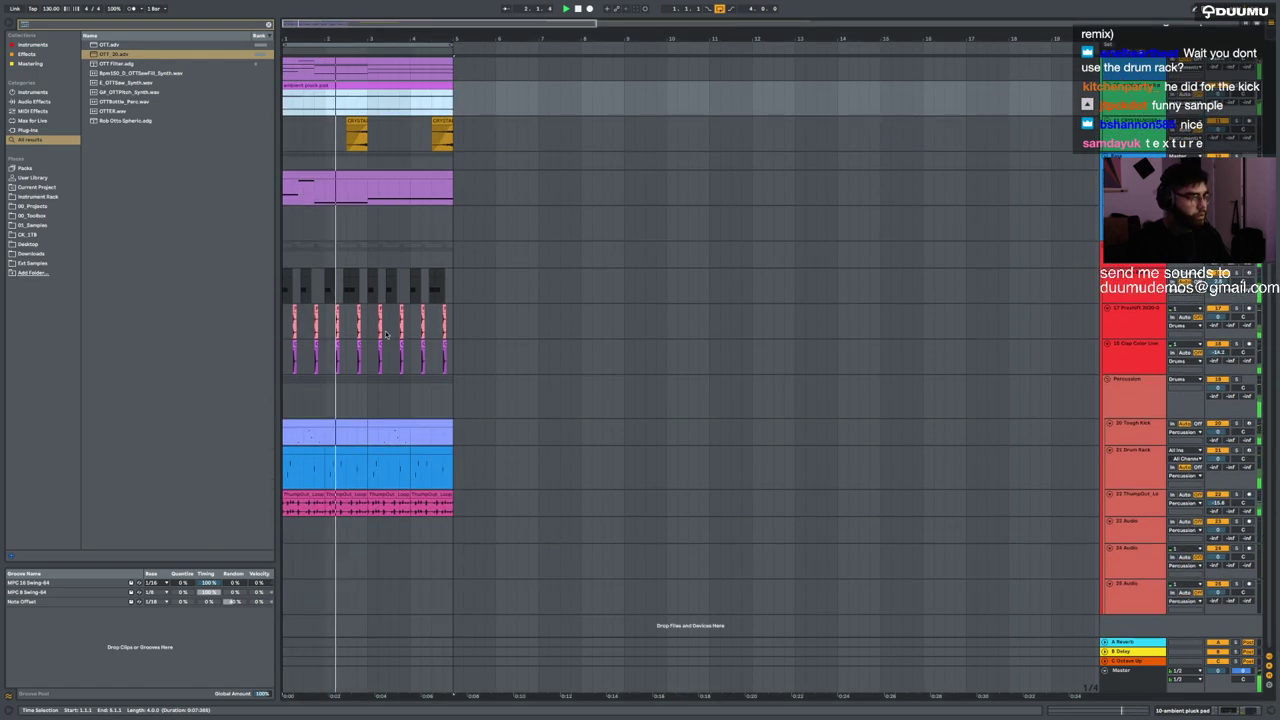
pyautogui.scroll(2, 385, 335)
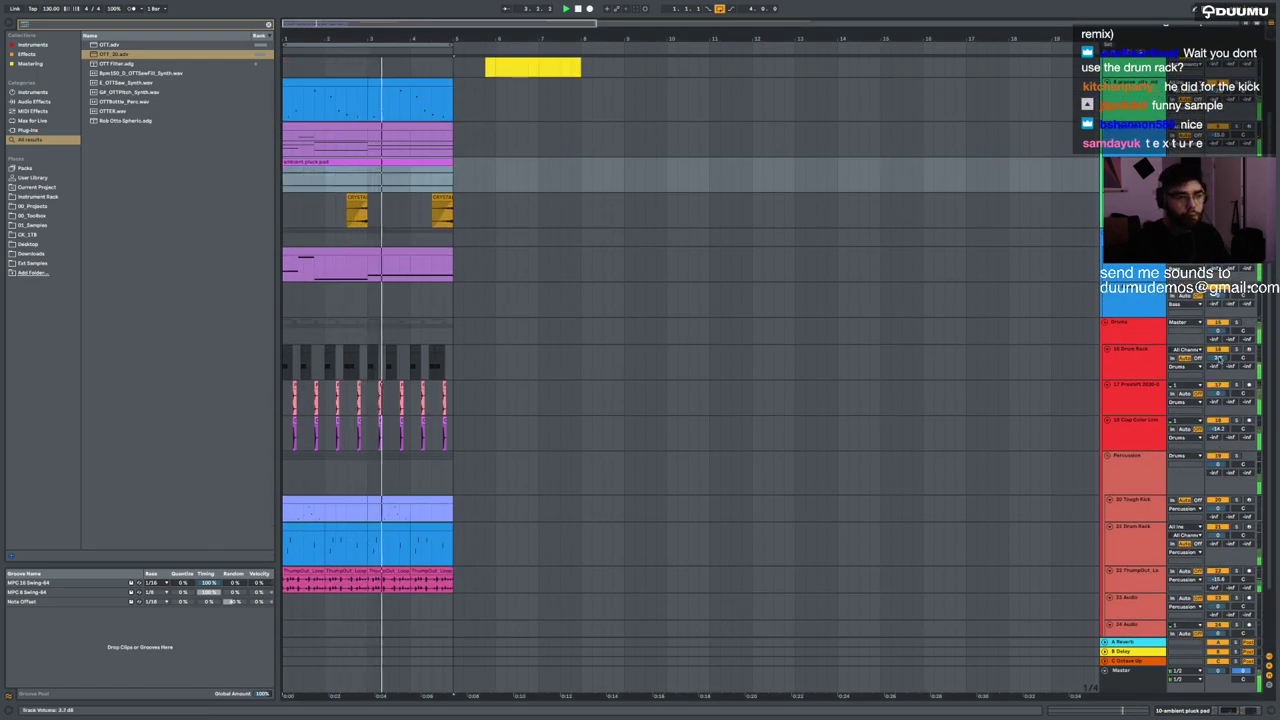
pyautogui.doubleClick(1132, 361)
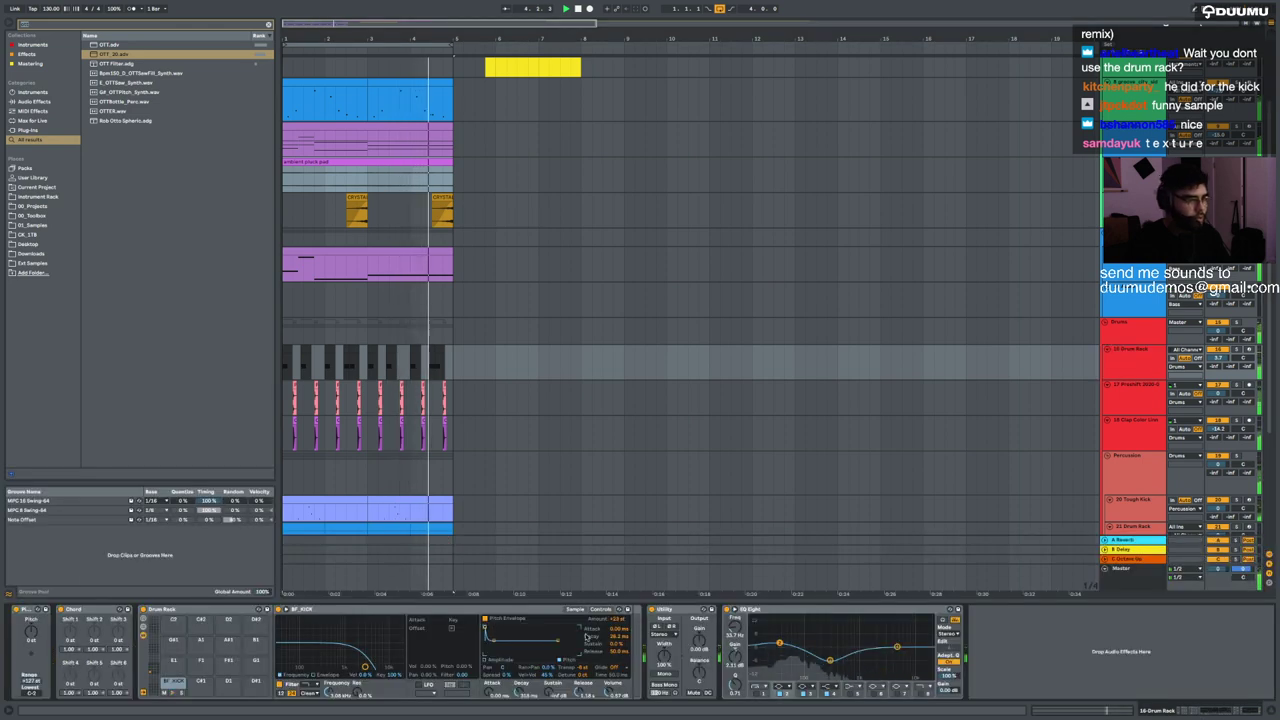
pyautogui.moveTo(617, 620)
pyautogui.mouseDown()
pyautogui.moveTo(617, 637)
pyautogui.moveTo(617, 613)
pyautogui.mouseUp()
pyautogui.moveTo(606, 694); pyautogui.dragTo(606, 682)
pyautogui.click(830, 660)
pyautogui.moveTo(830, 660)
pyautogui.mouseDown()
pyautogui.moveTo(806, 661)
pyautogui.moveTo(817, 661)
pyautogui.mouseUp()
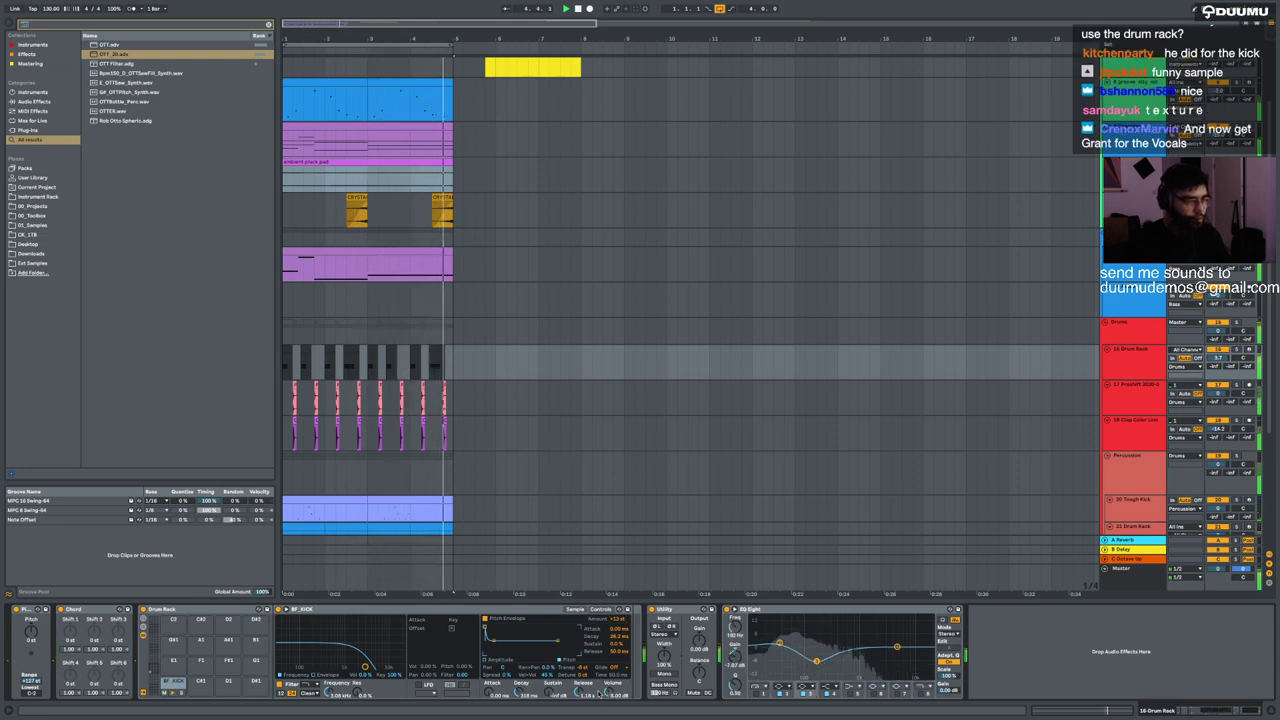
# - Browse the Downloads folder without a search filter and audition funny sample 2.mp3 and funny sample.mp3
pyautogui.click(1110, 357)
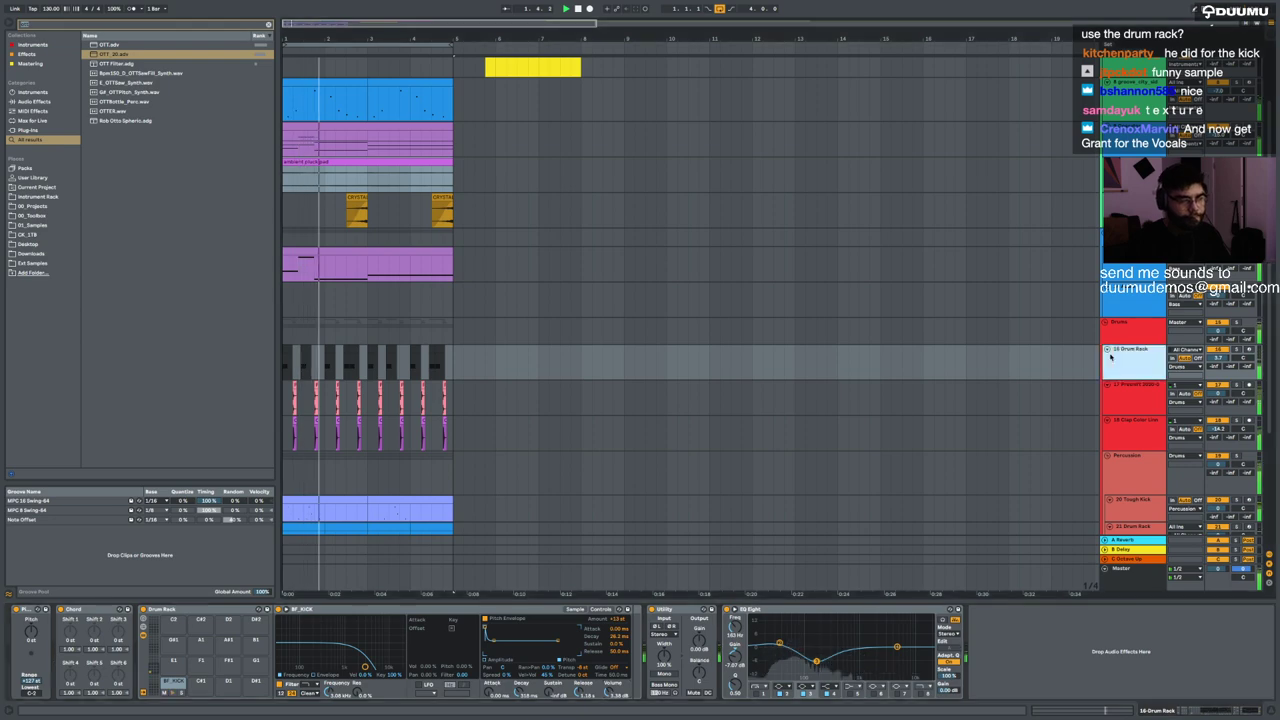
pyautogui.press('z')
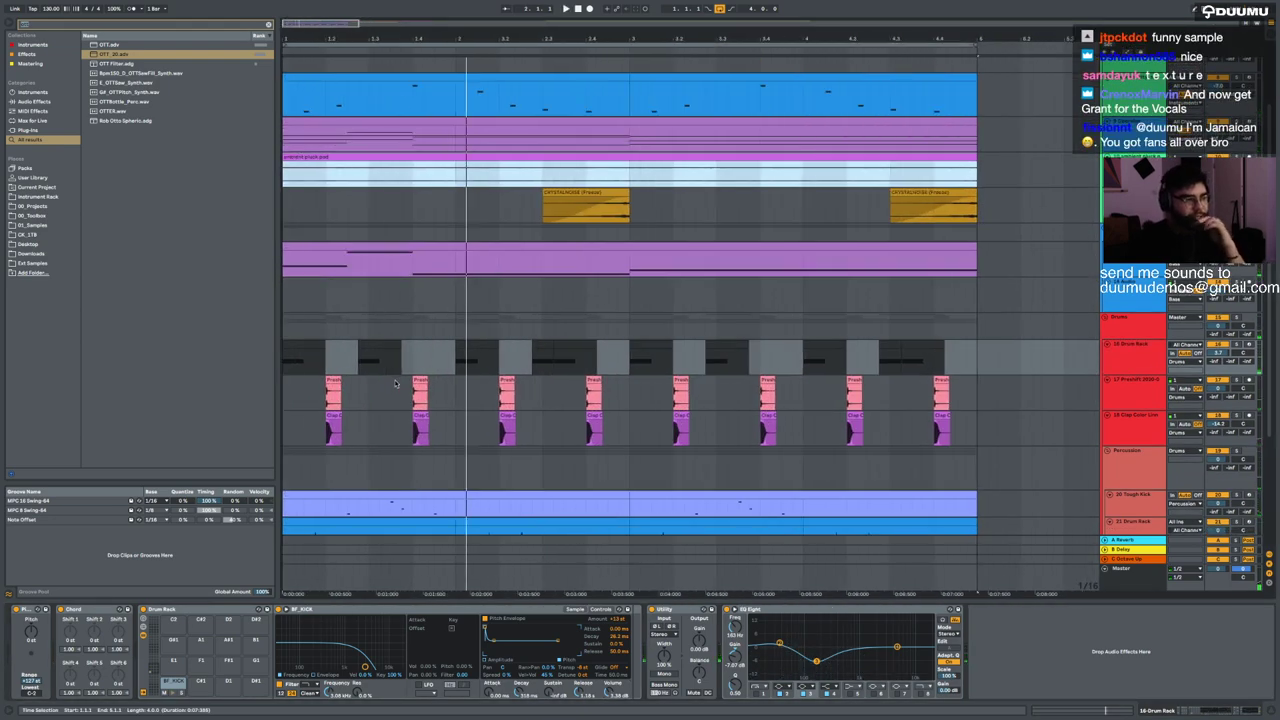
pyautogui.press('x')
pyautogui.click(31, 253)
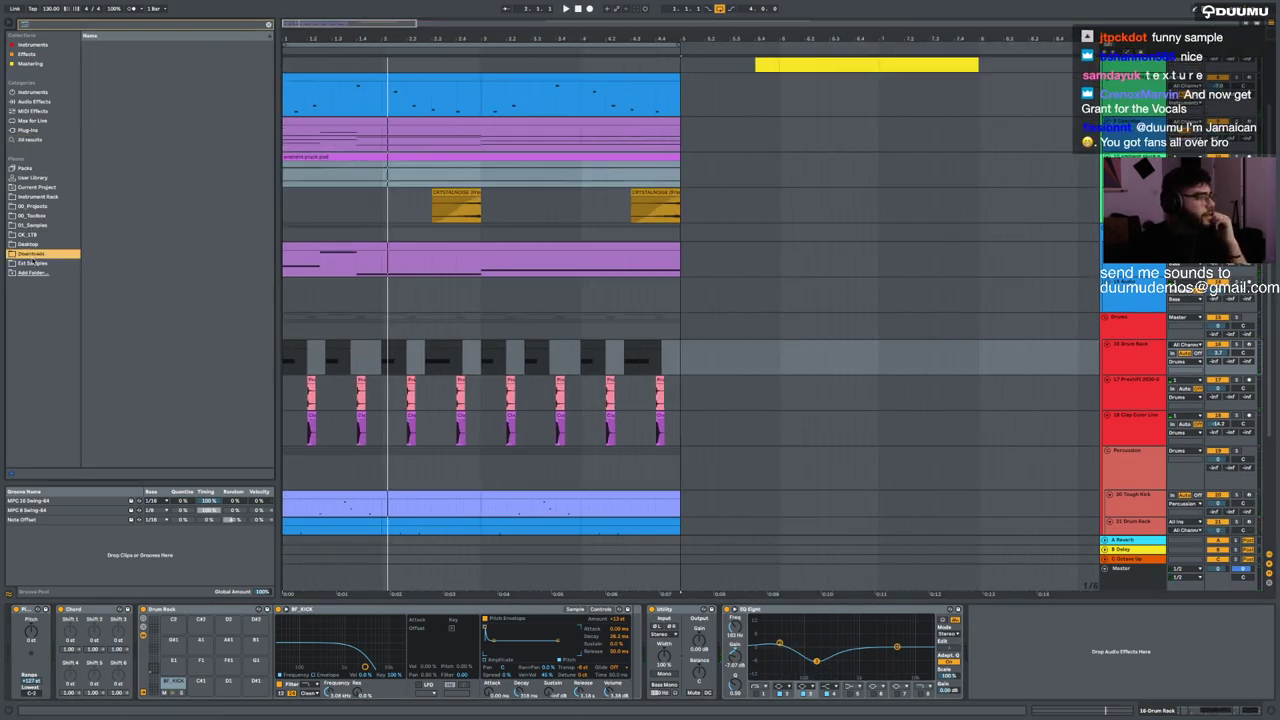
pyautogui.click(268, 23)
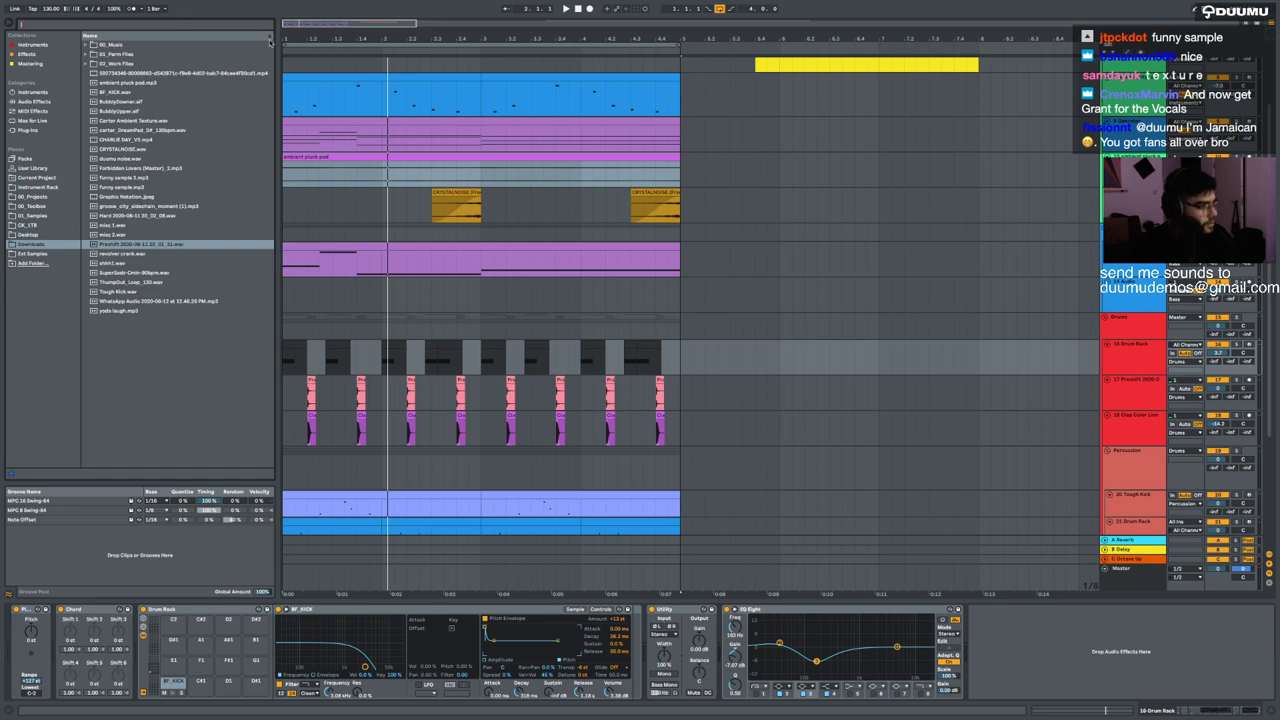
pyautogui.click(122, 178)
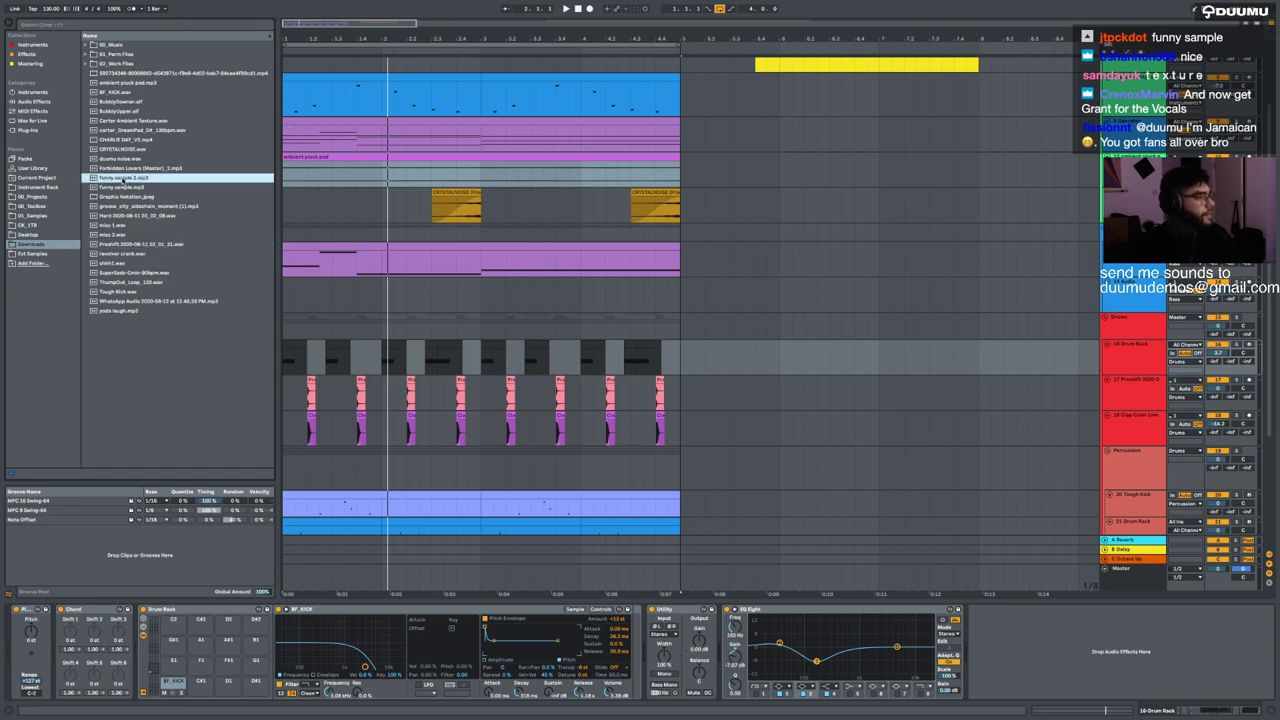
pyautogui.click(122, 187)
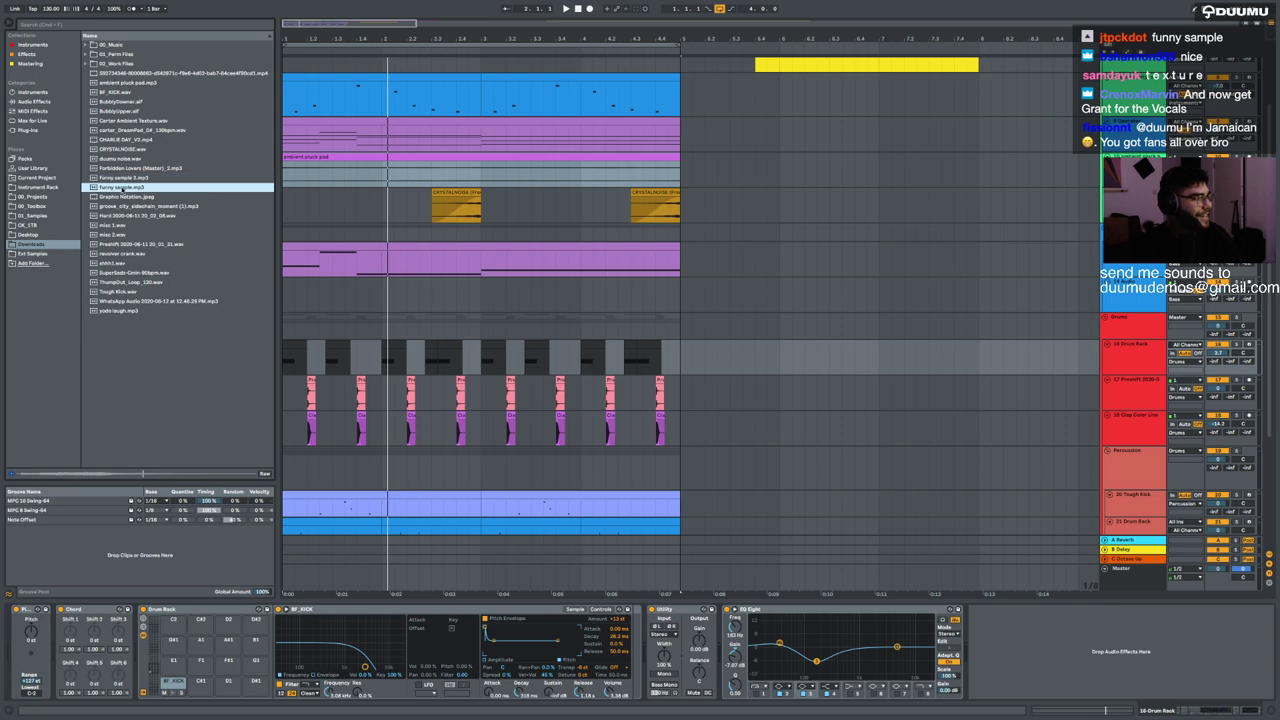
# - Create an audio track below the Linn clap track and place funny sample.mp3 on it near the first clap
pyautogui.click(369, 235)
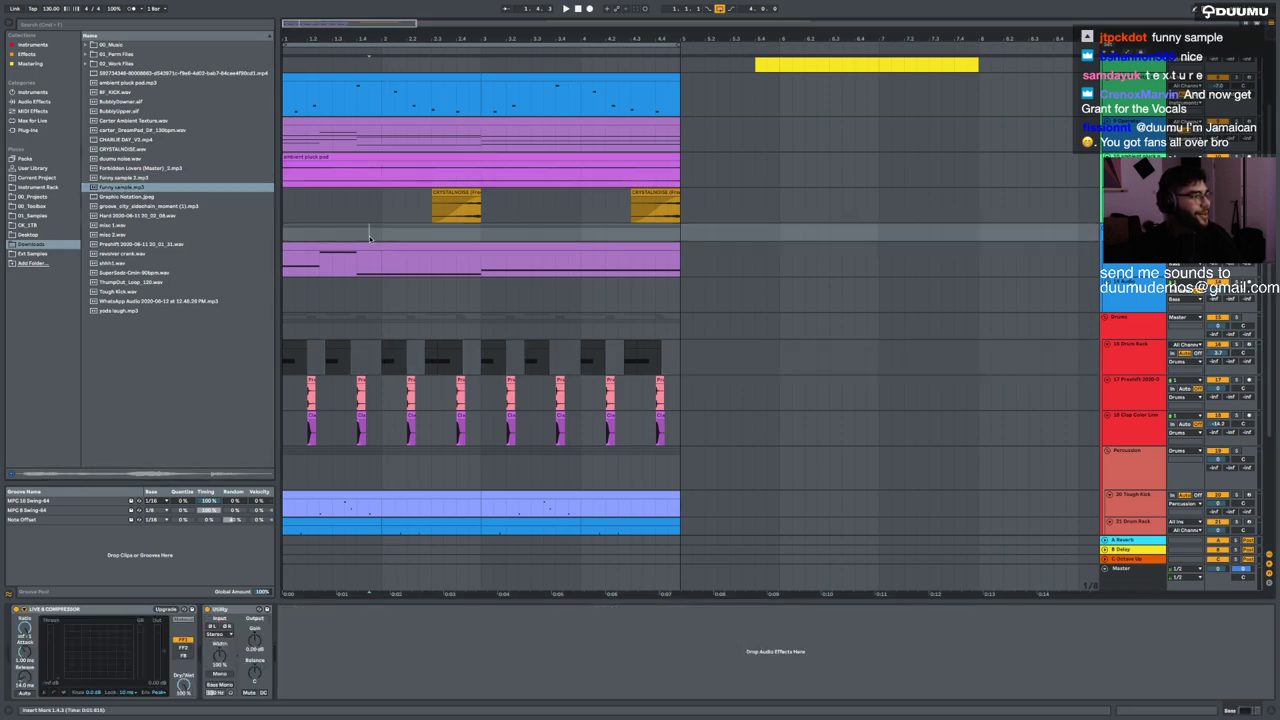
pyautogui.scroll(-3, 795, 368)
pyautogui.click(1123, 349)
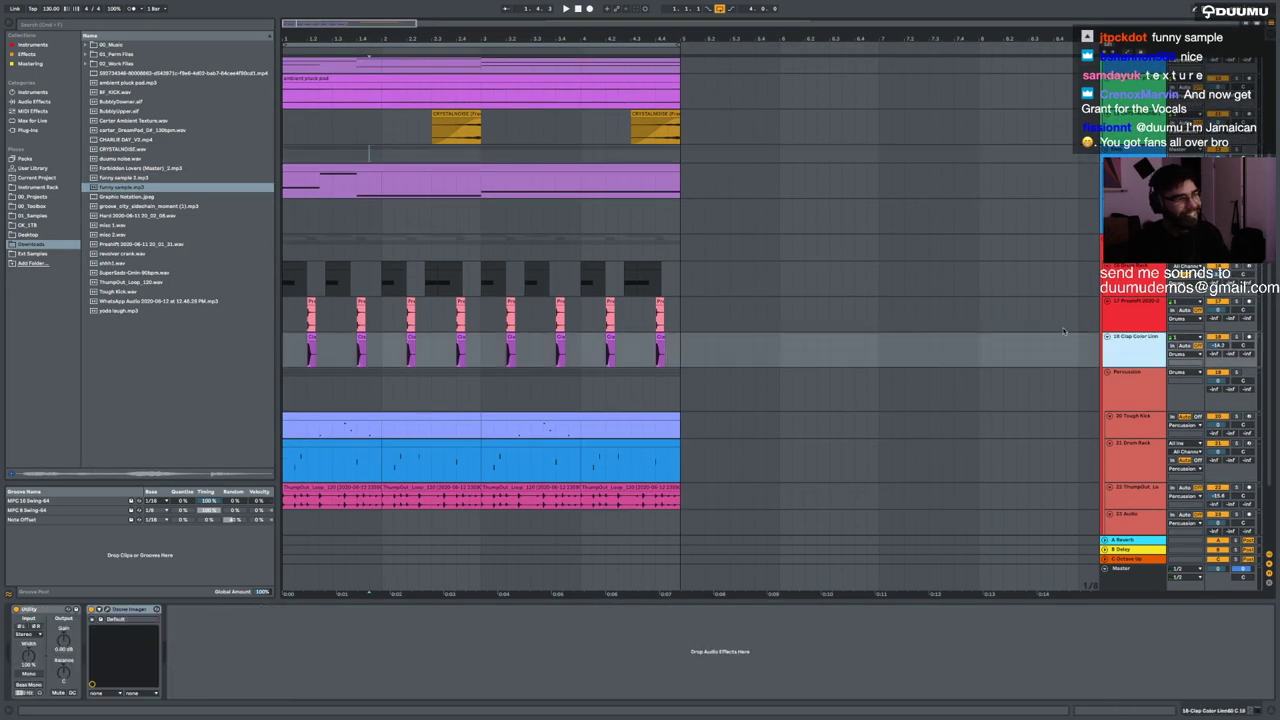
pyautogui.press('super+t')
pyautogui.moveTo(122, 187); pyautogui.dragTo(310, 386)
# - Trim the funny sample clip to a short hit aligned with the first clap and audition it
pyautogui.press('+')
pyautogui.press('+')
pyautogui.press('+')
pyautogui.click(476, 388)
pyautogui.press('super+e')
pyautogui.click(444, 374)
pyautogui.press('Delete')
pyautogui.moveTo(511, 372); pyautogui.dragTo(334, 378)
pyautogui.click(333, 371)
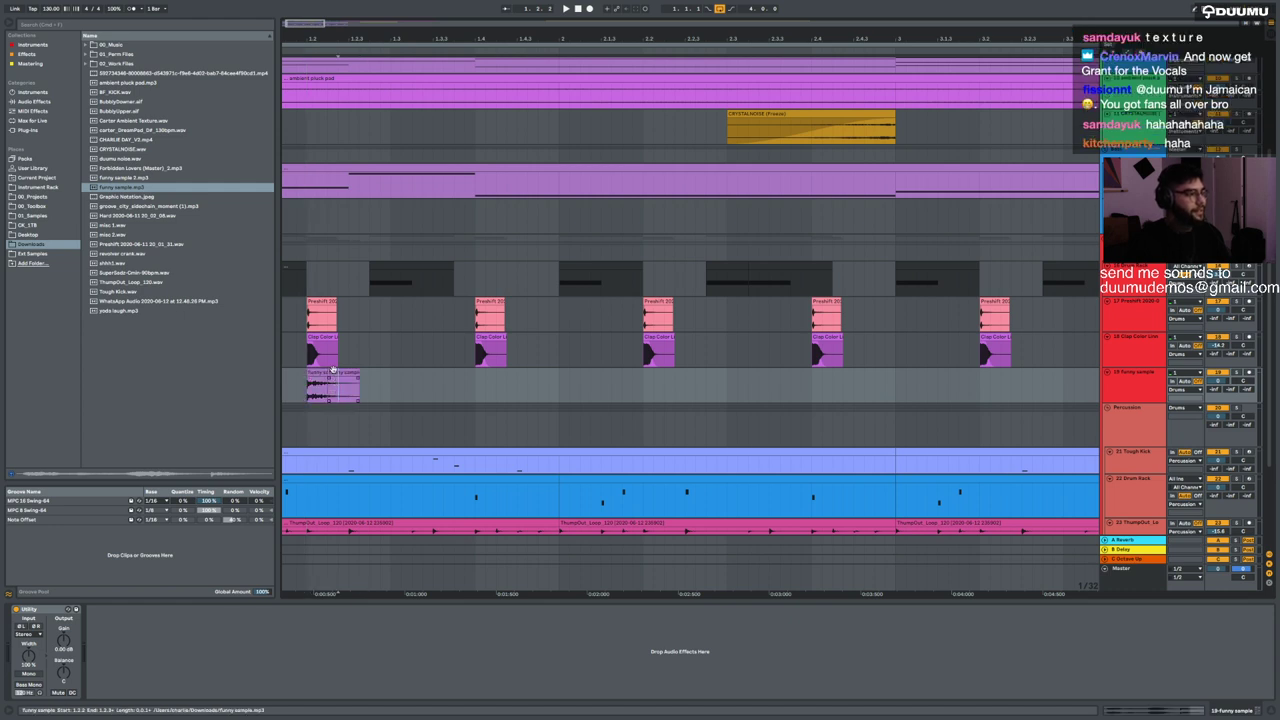
pyautogui.press('space')
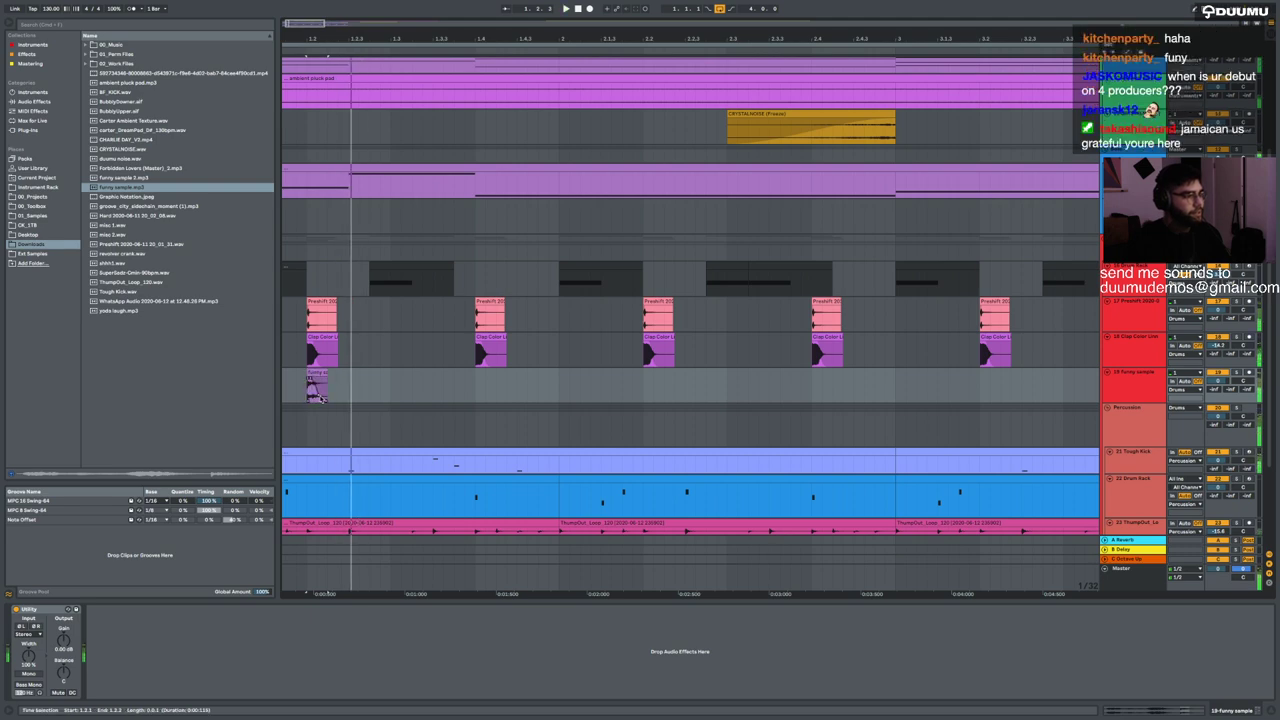
# - Duplicate the two-beat funny sample section until it layers with every clap in the four-bar loop
pyautogui.scroll(-5, 538, 390)
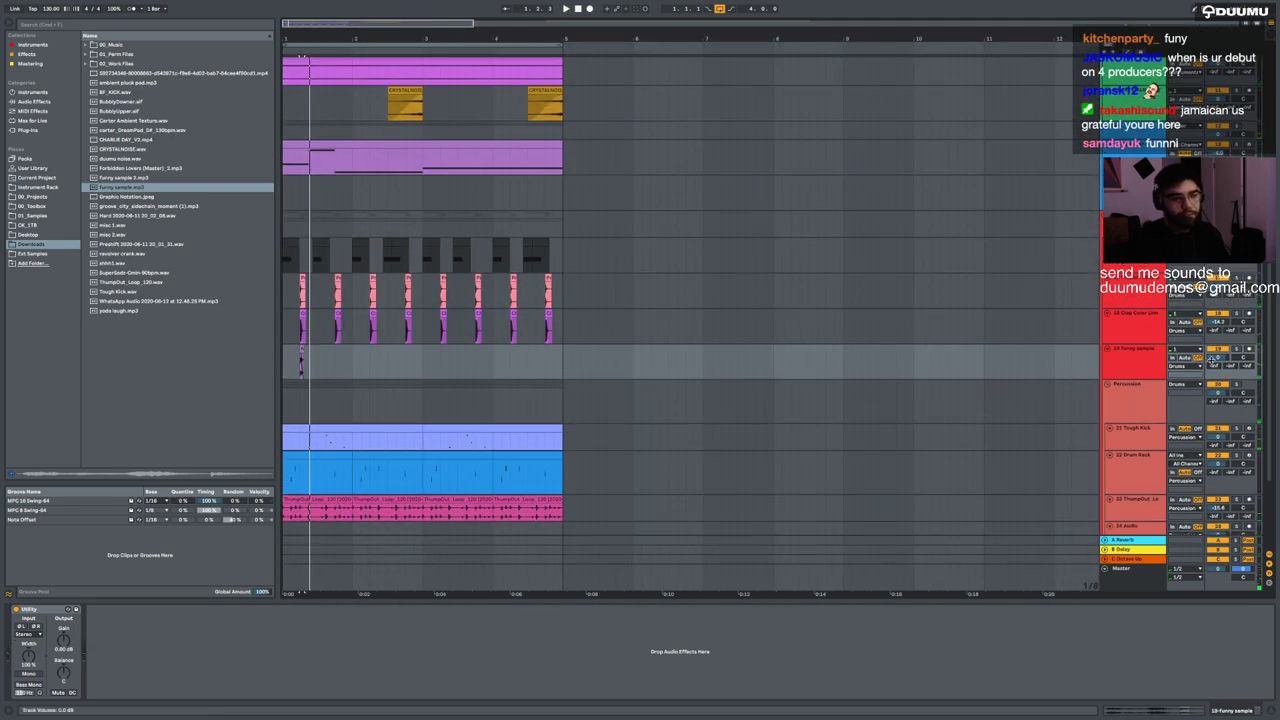
pyautogui.click(315, 361)
pyautogui.hotkey('ctrl', 'd')
pyautogui.hotkey('ctrl', 'd')
pyautogui.hotkey('ctrl', 'd')
pyautogui.hotkey('ctrl', 'd')
pyautogui.hotkey('ctrl', 'd')
pyautogui.hotkey('ctrl', 'd')
pyautogui.hotkey('ctrl', 'd')
pyautogui.scroll(4, 320, 370)
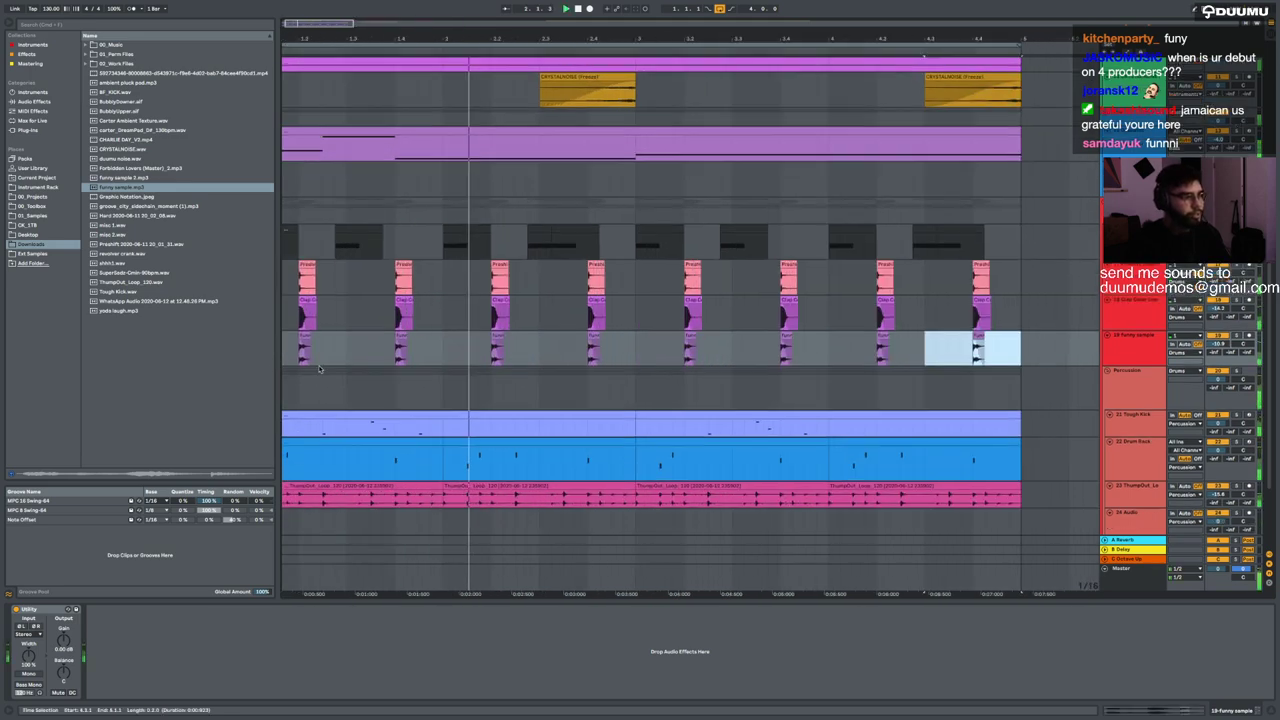
pyautogui.scroll(-3, 320, 370)
pyautogui.scroll(5, 320, 370)
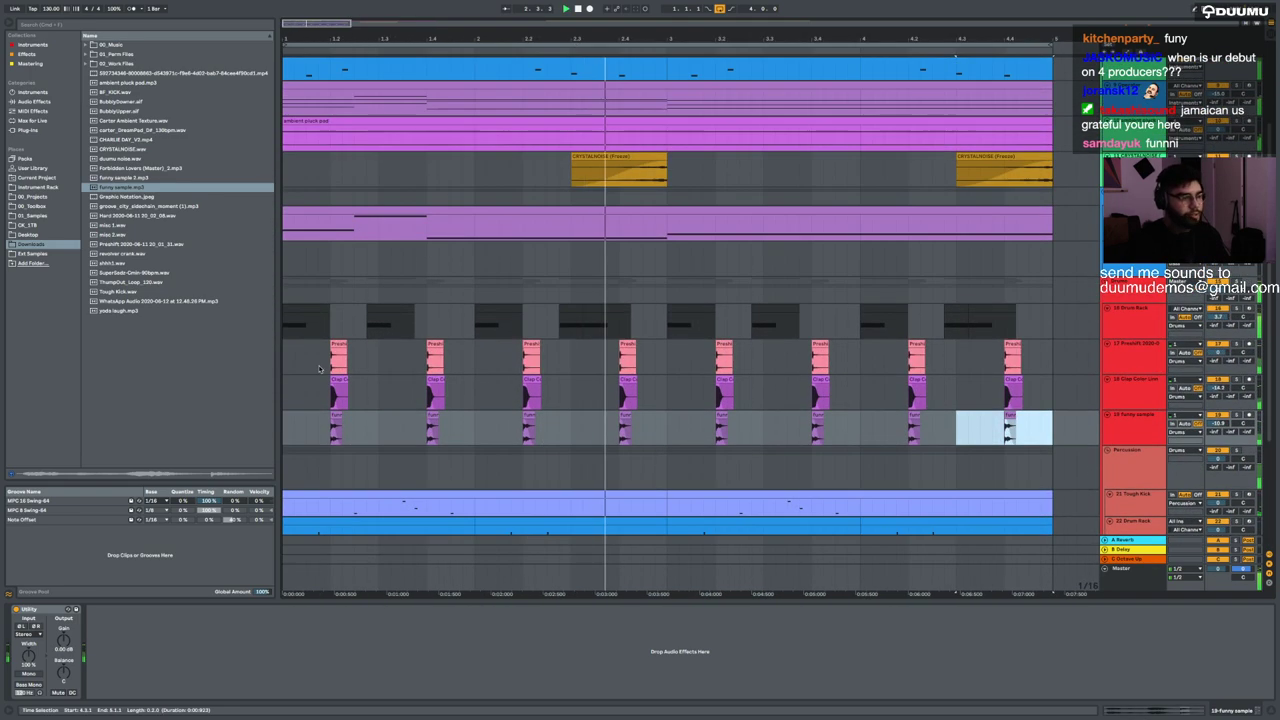
pyautogui.click(572, 604)
pyautogui.click(549, 600)
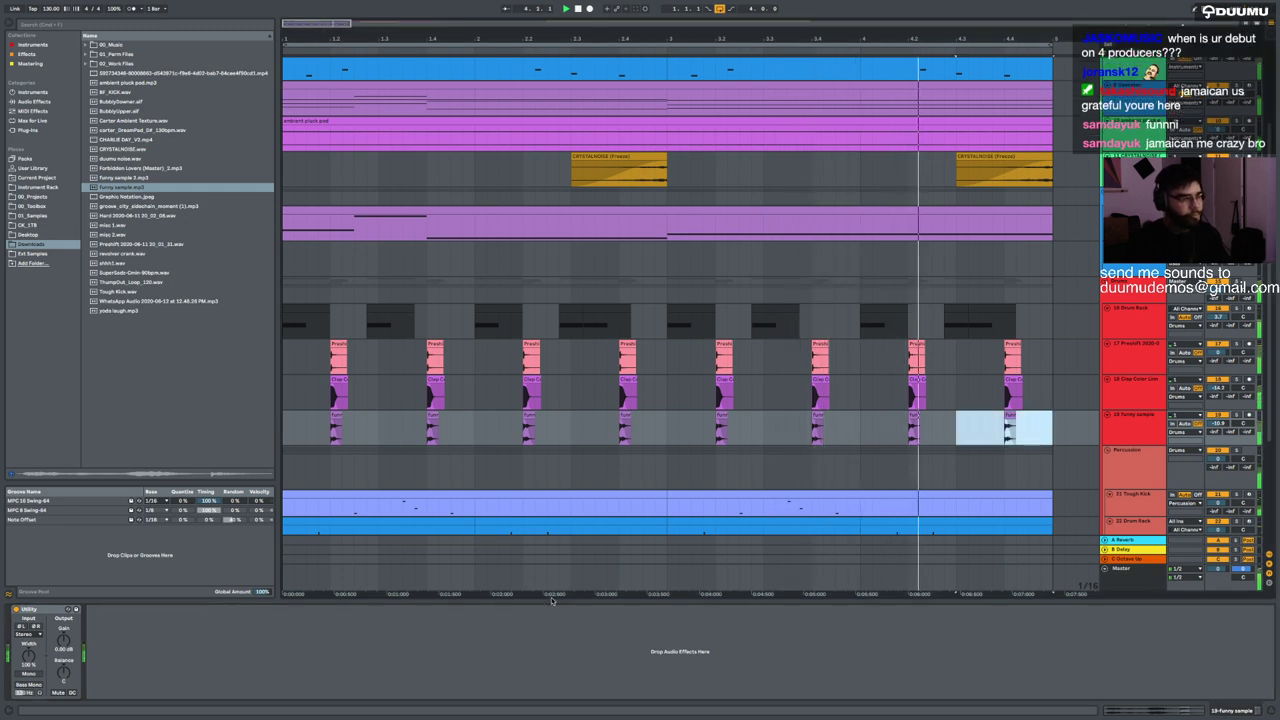
# - Insert four bars of silence at the start of the arrangement so the loop begins at bar 5
pyautogui.scroll(-5, 562, 434)
pyautogui.moveTo(411, 430); pyautogui.dragTo(133, 430)
pyautogui.press('Return')
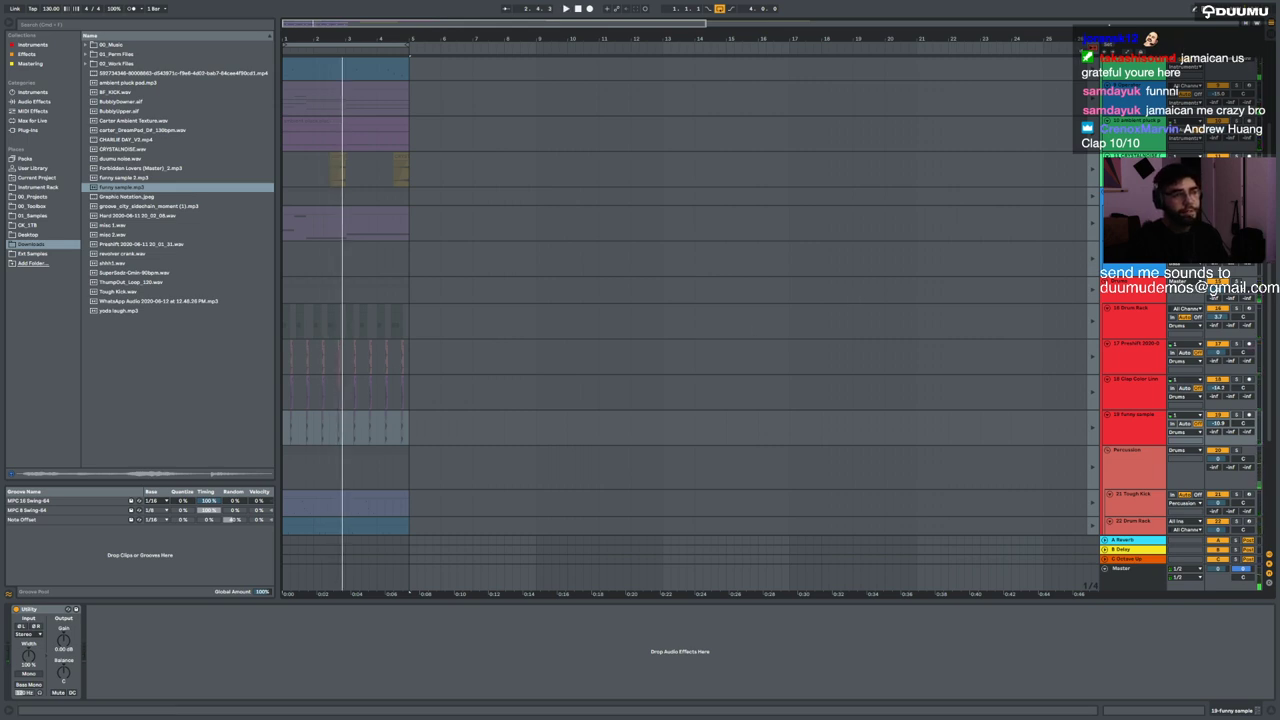
pyautogui.click(1092, 47)
pyautogui.hotkey('ctrl', 'i')
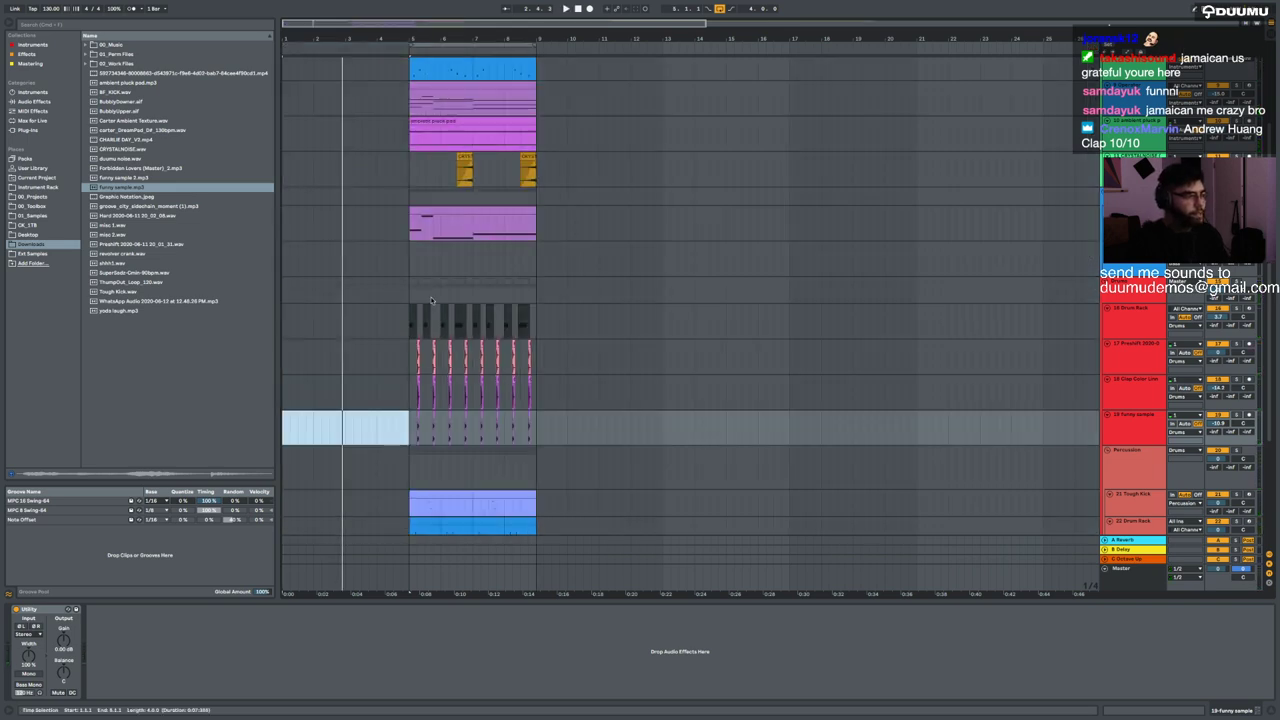
# - Select bars 5 to 9 on the empty bass audio track and audition downloaded samples, including revolver crank.wav and the SuperSadz loop
pyautogui.scroll(3, 431, 300)
pyautogui.moveTo(409, 330); pyautogui.dragTo(536, 332)
pyautogui.click(113, 226)
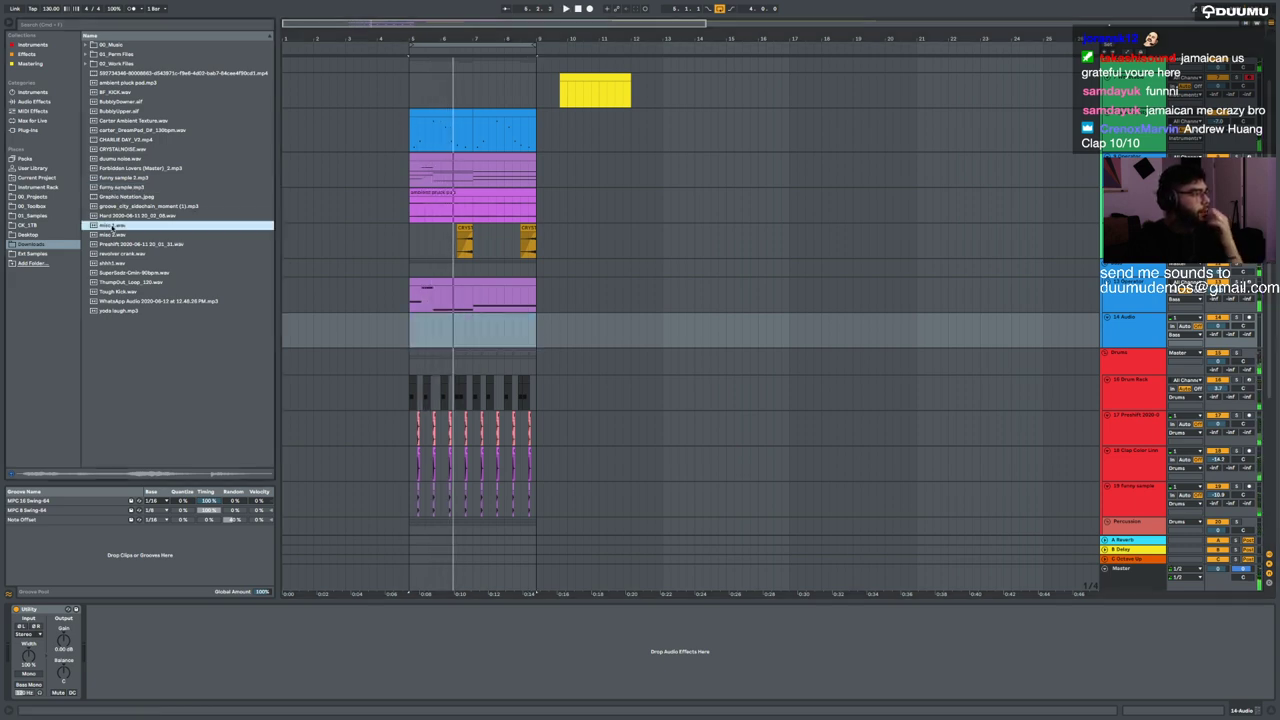
pyautogui.click(124, 244)
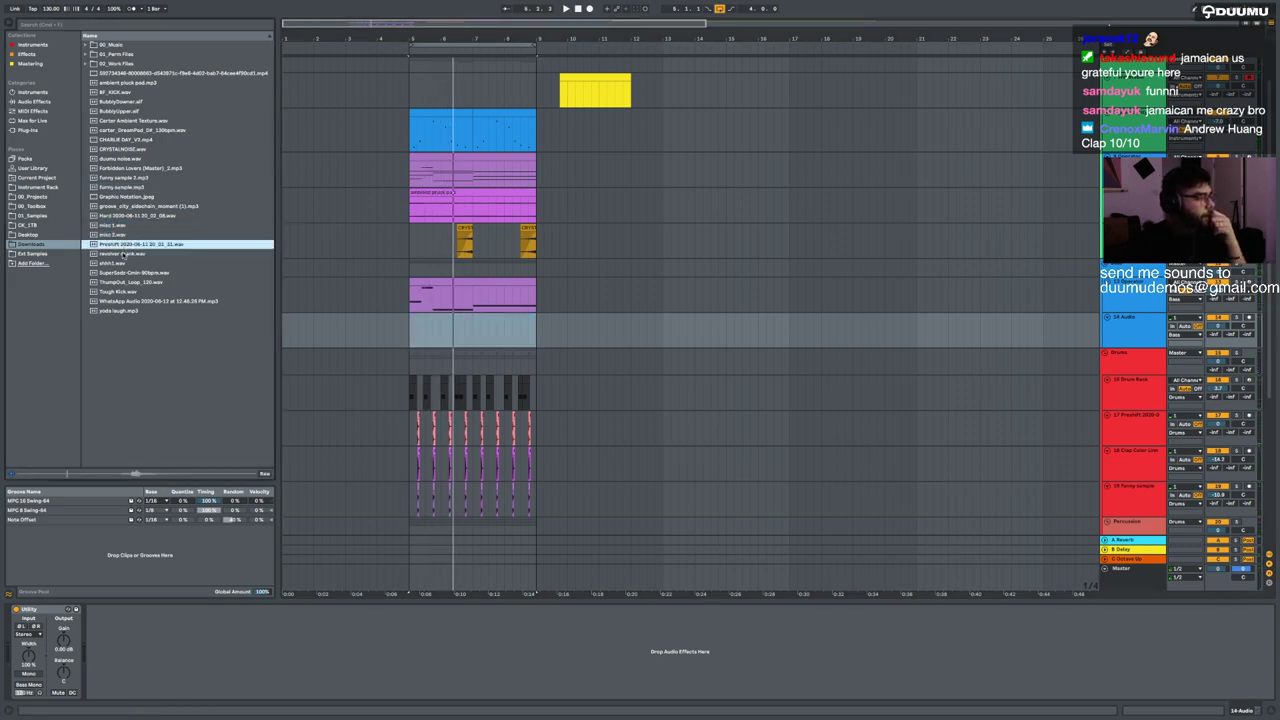
pyautogui.click(124, 254)
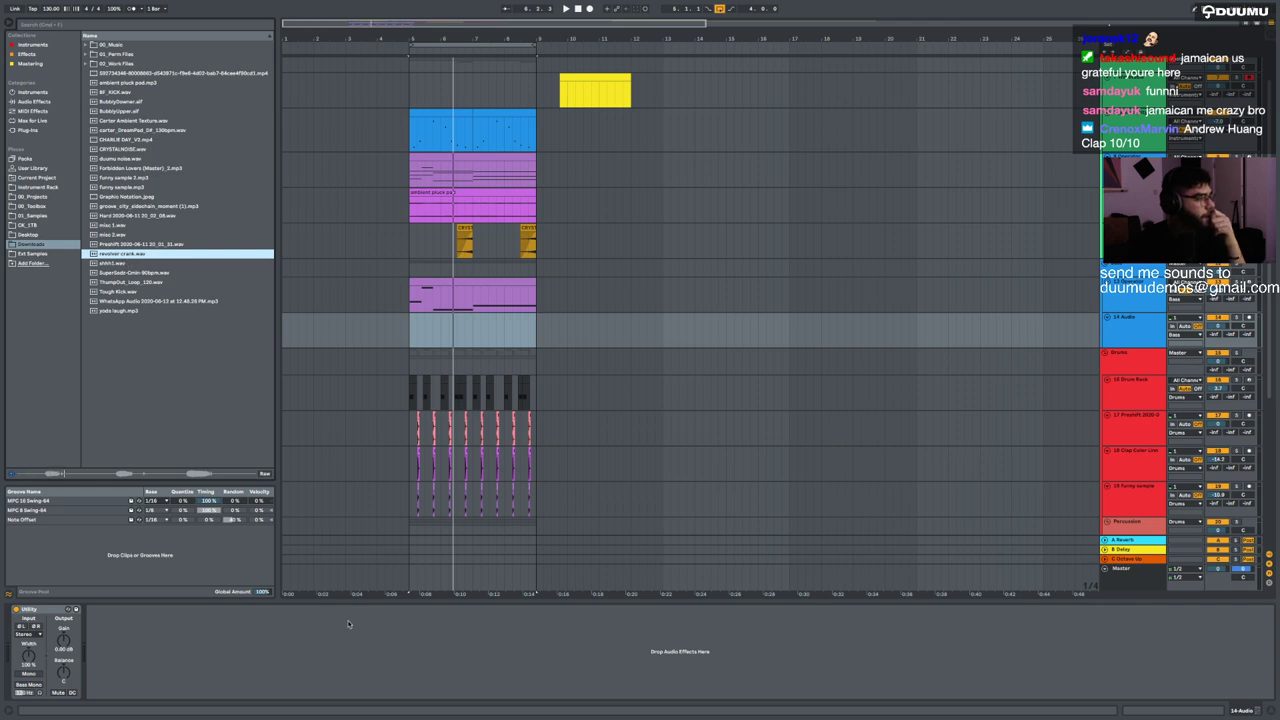
pyautogui.click(321, 598)
pyautogui.click(133, 264)
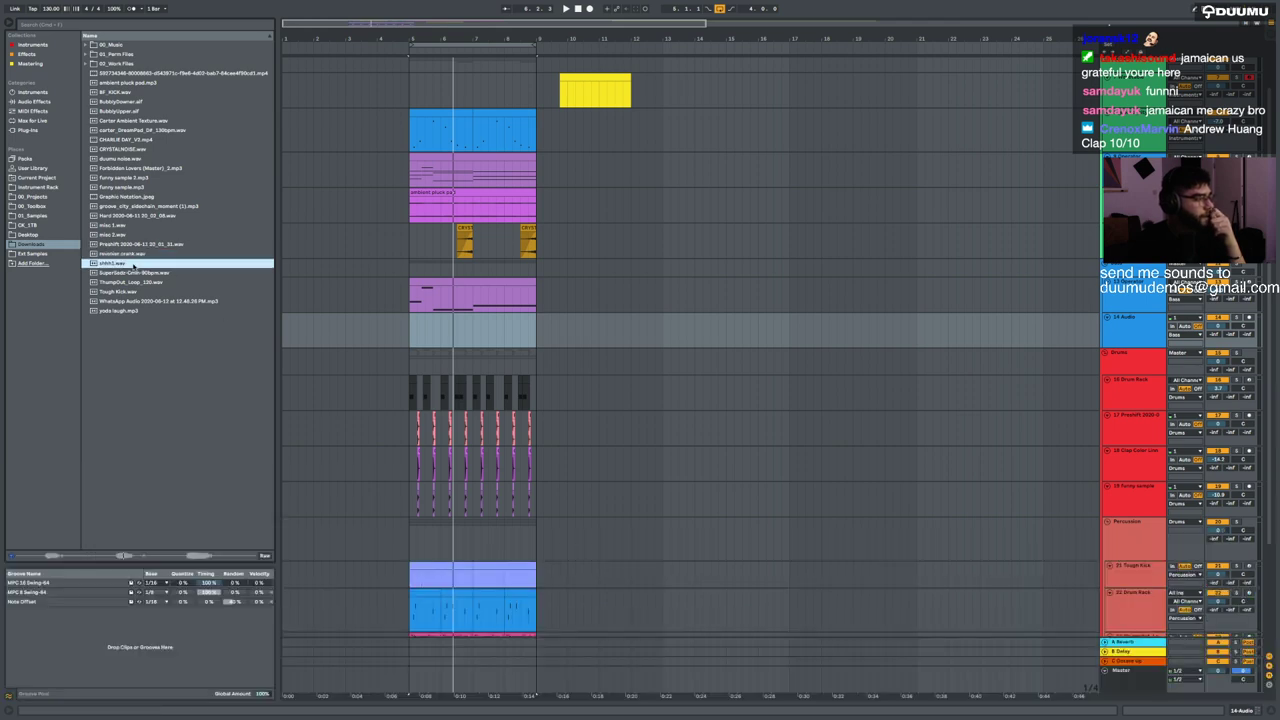
pyautogui.click(127, 273)
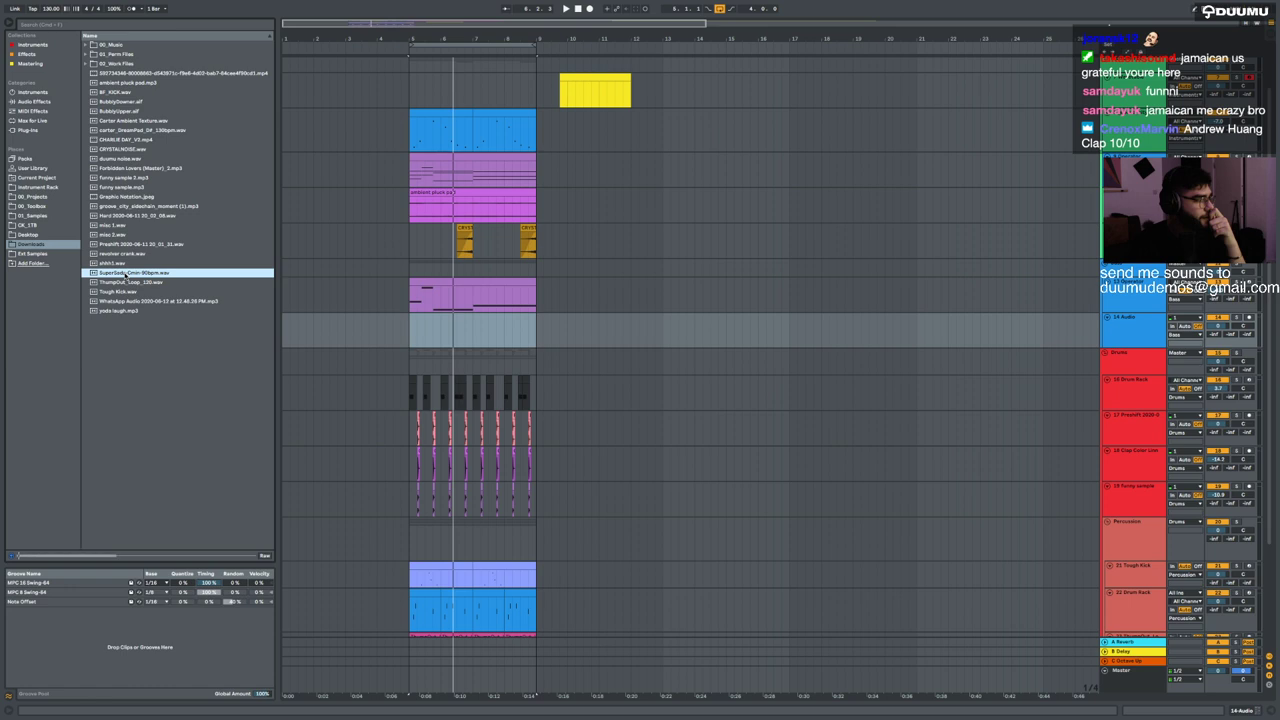
# - Audition more downloaded samples, including ThumpOut_Loop_120.wav, Tough Kick.wav, BubblyUpper.aif, duumu noise.wav and funny sample 2.mp3
pyautogui.click(127, 284)
pyautogui.click(123, 291)
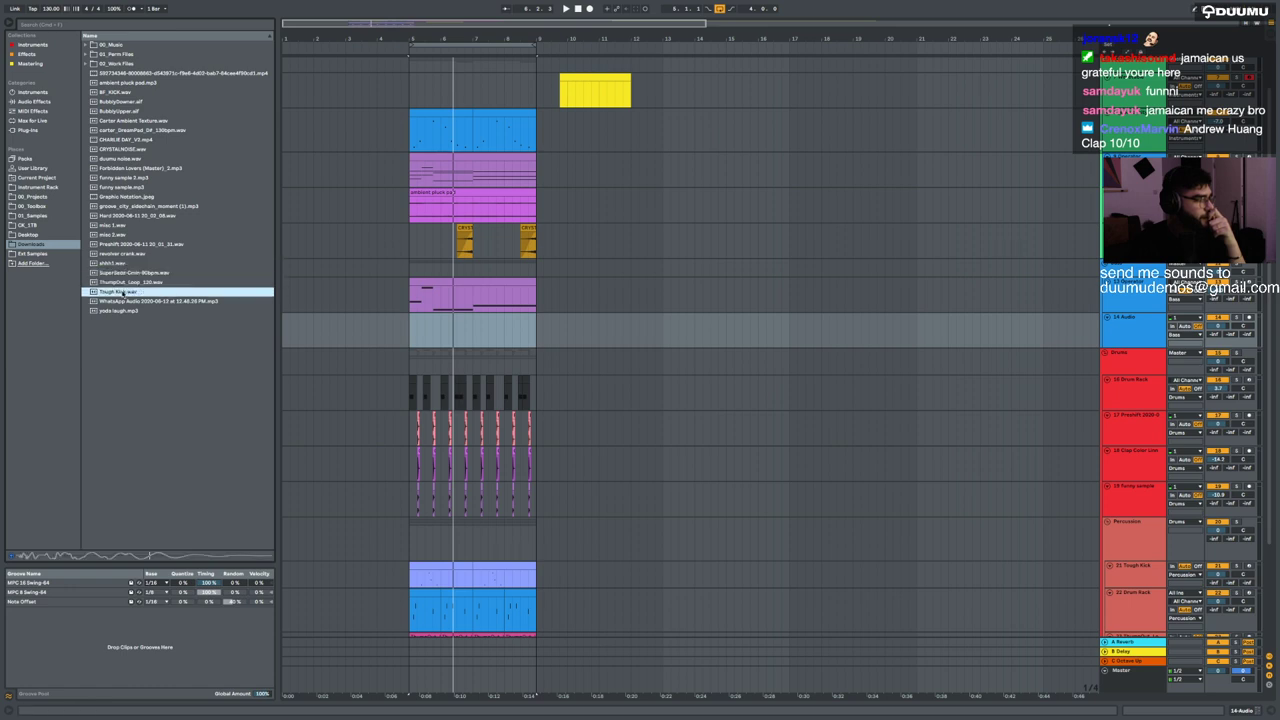
pyautogui.click(118, 311)
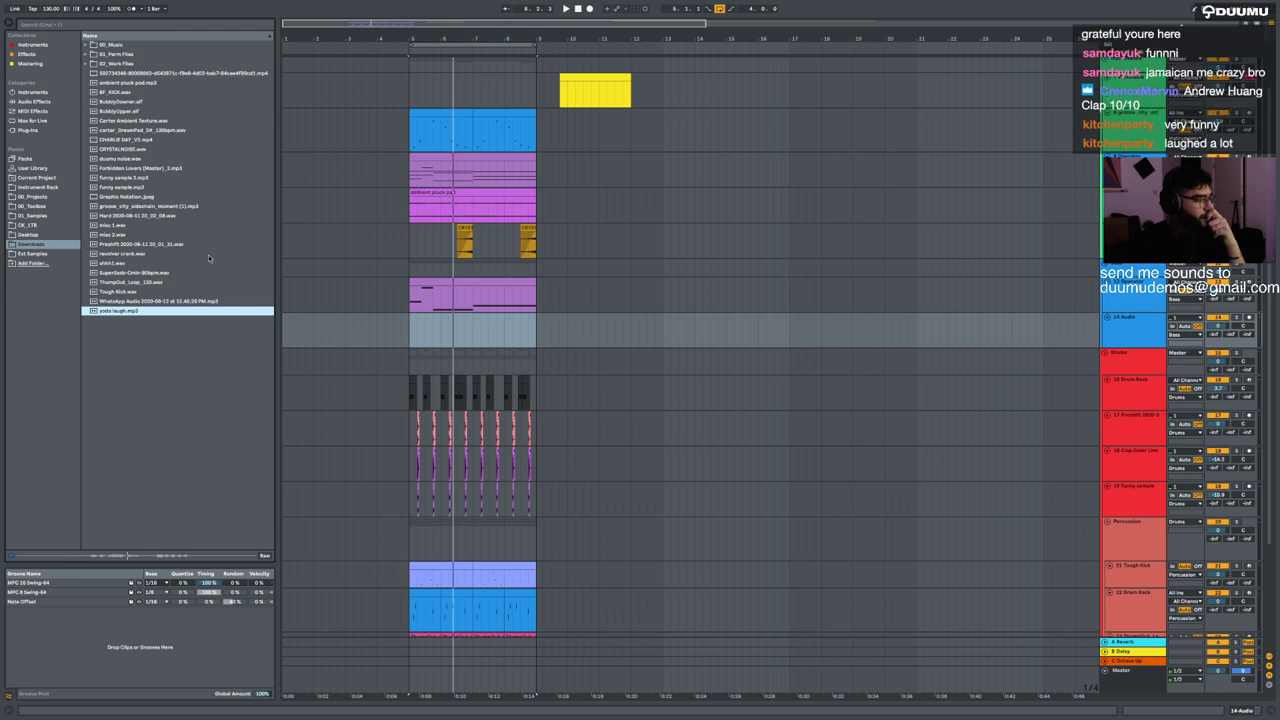
pyautogui.click(416, 338)
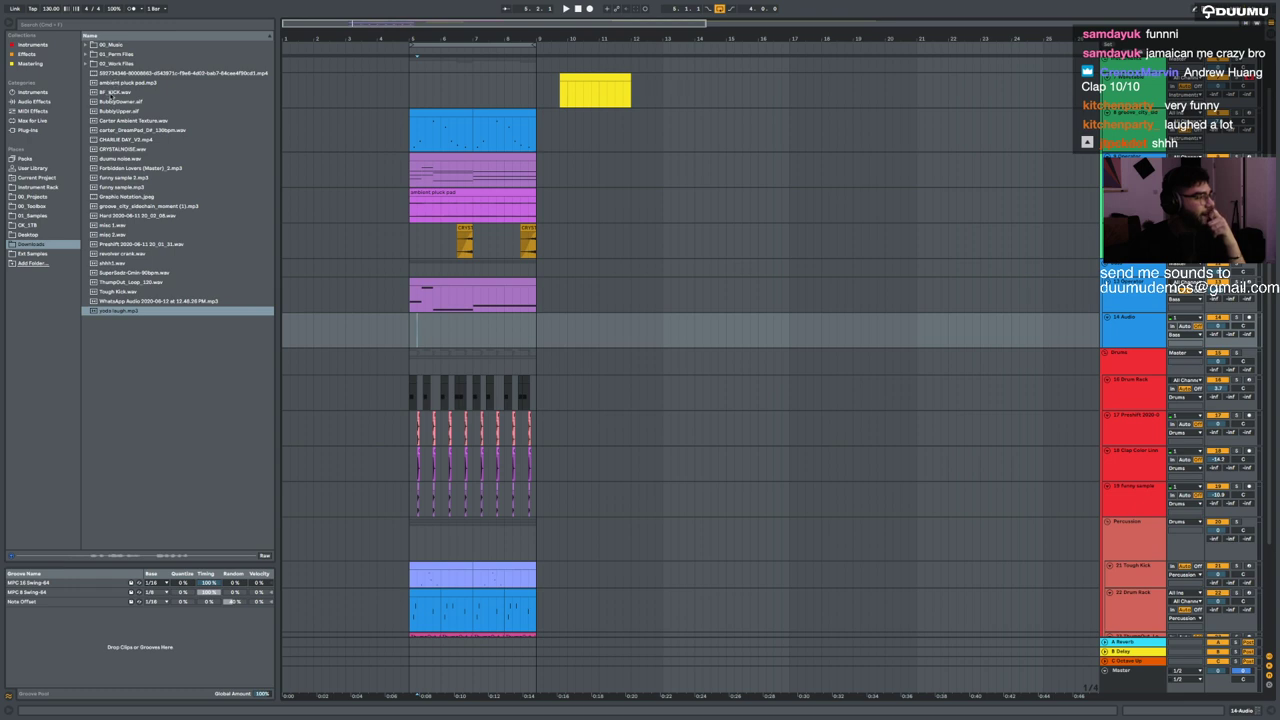
pyautogui.click(114, 102)
pyautogui.click(121, 111)
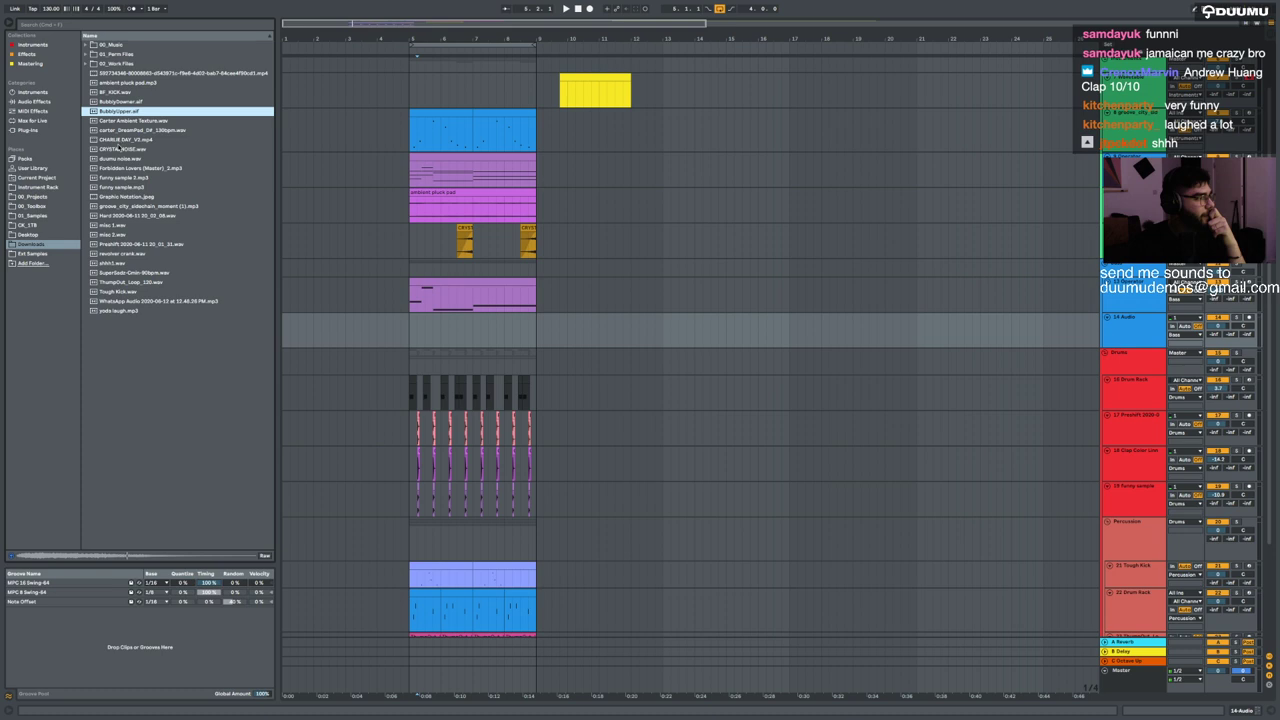
pyautogui.click(118, 159)
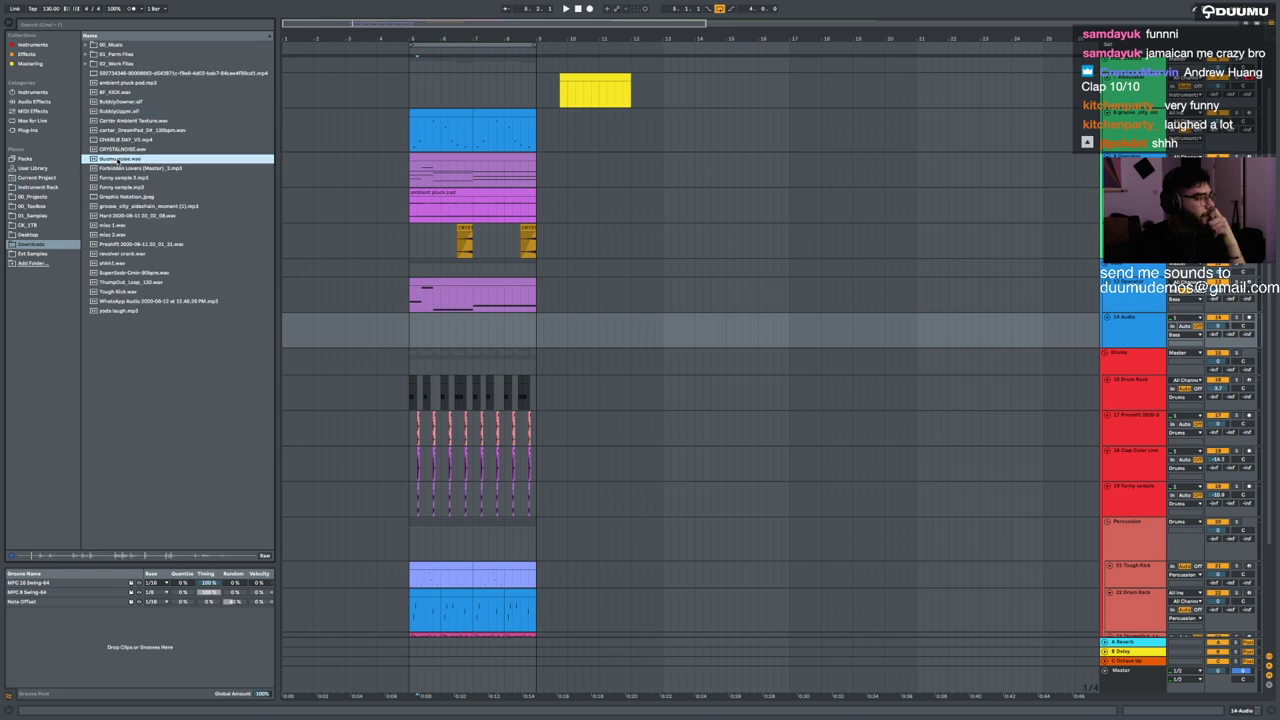
pyautogui.click(122, 177)
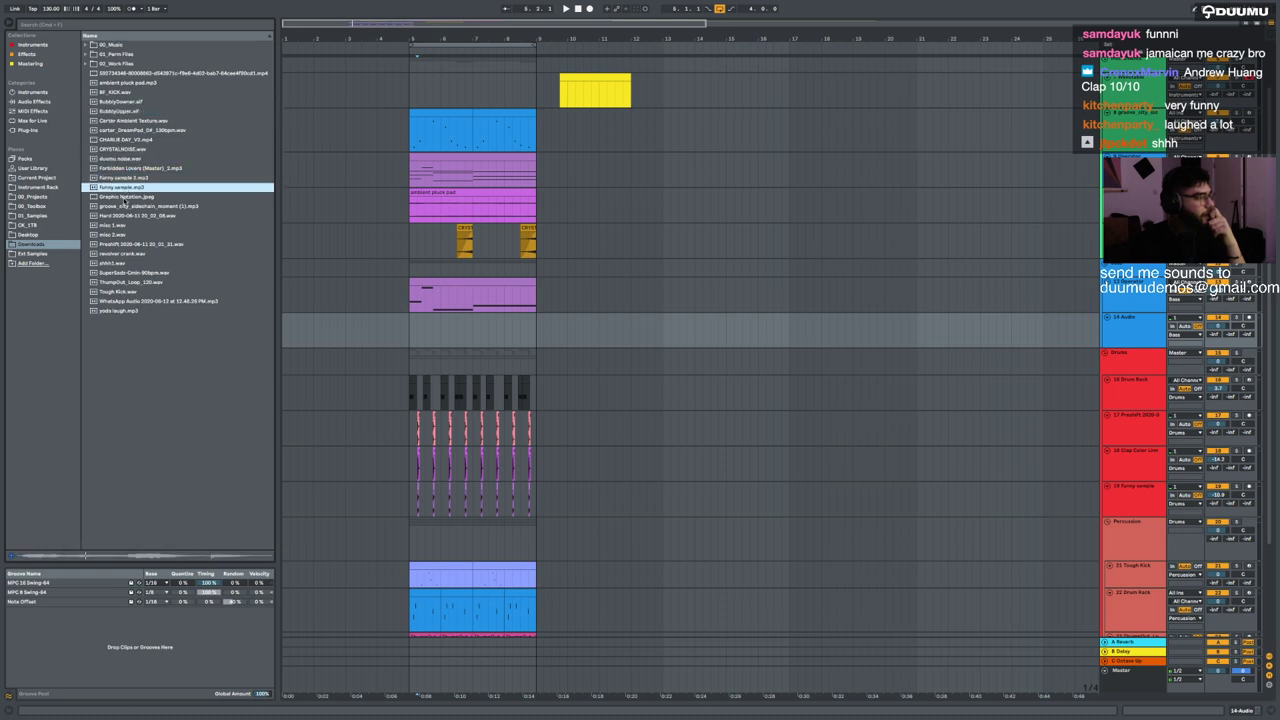
# - Place funny sample 2.mp3 in the arrangement on a new audio track between the Operator and ambient pluck pad tracks, starting at bar 13
pyautogui.moveTo(122, 177); pyautogui.dragTo(590, 330)
pyautogui.scroll(2, 579, 318)
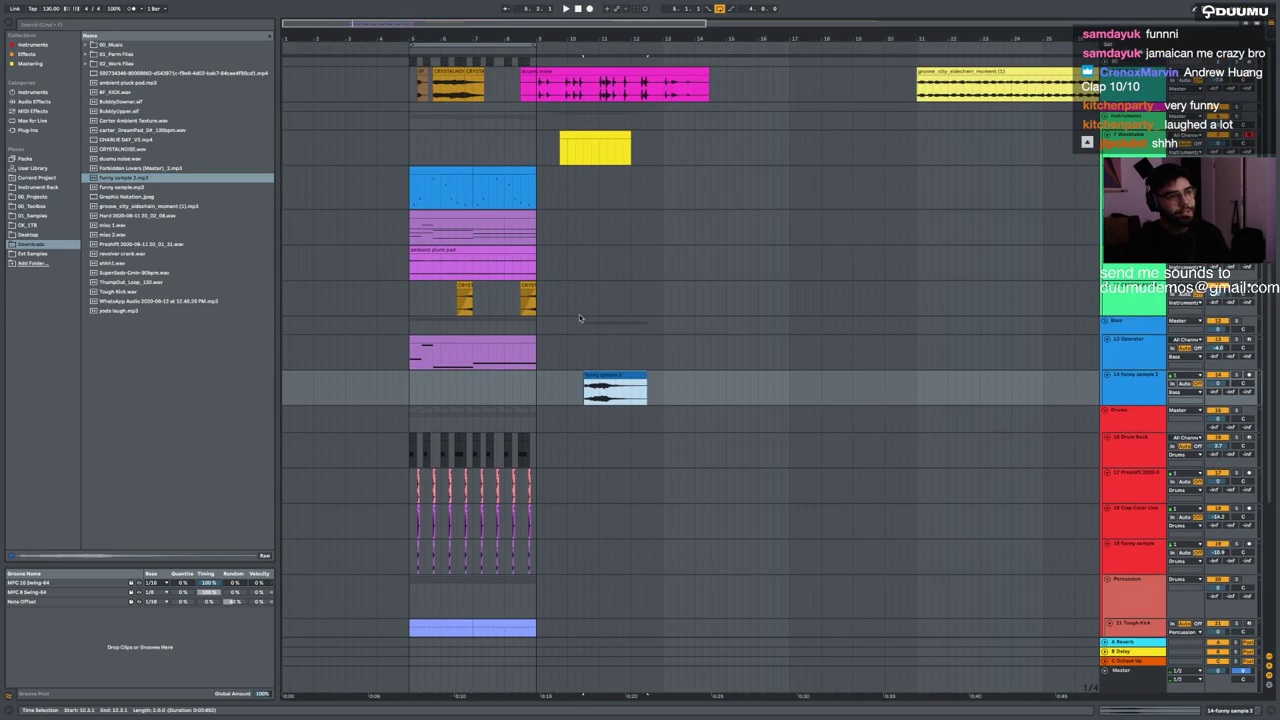
pyautogui.click(1135, 215)
pyautogui.press('super+t')
pyautogui.moveTo(604, 421); pyautogui.dragTo(682, 265)
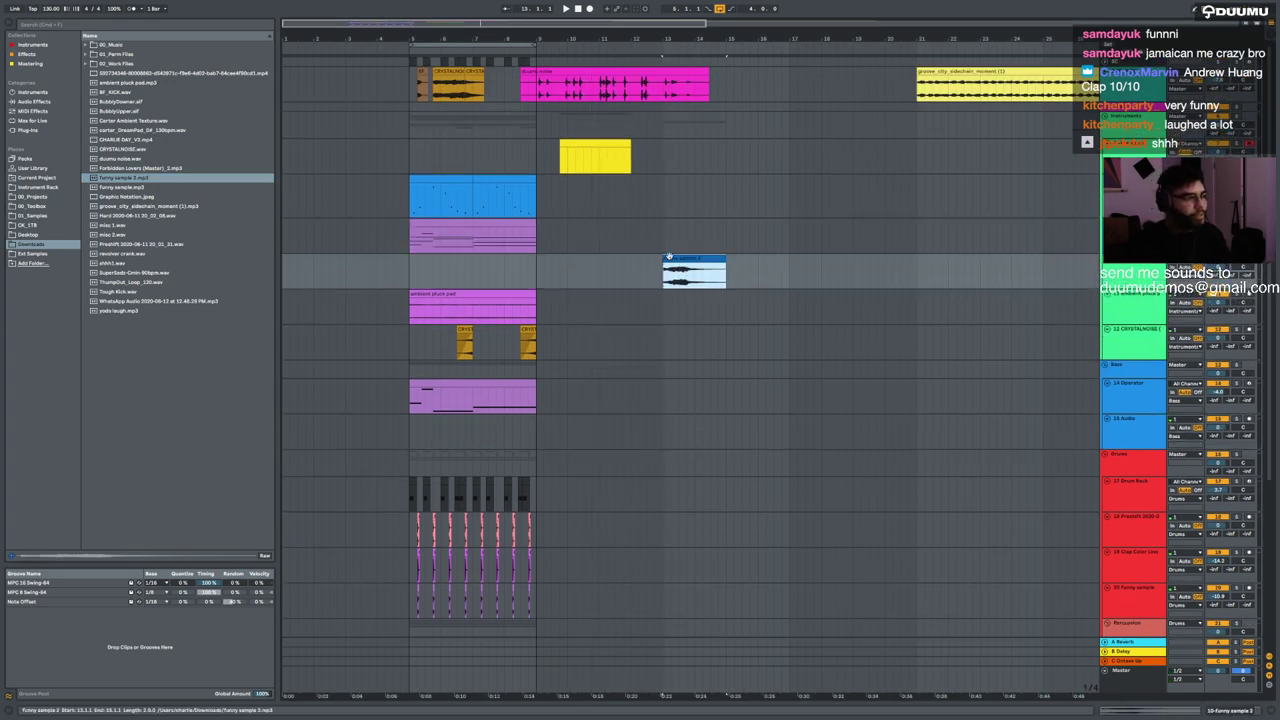
# - Audition the G#2 note of the Operator chord clip, and open the funny sample 2 clip to compare its pitch
pyautogui.doubleClick(451, 222)
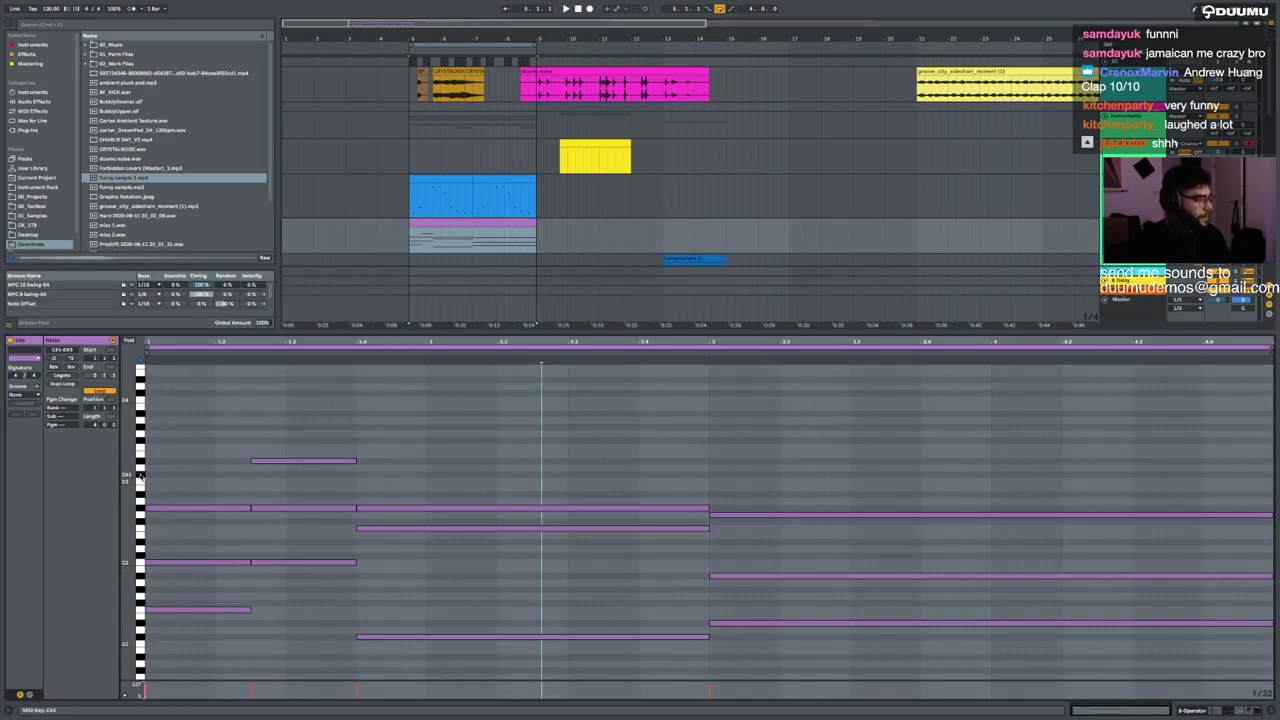
pyautogui.click(140, 509)
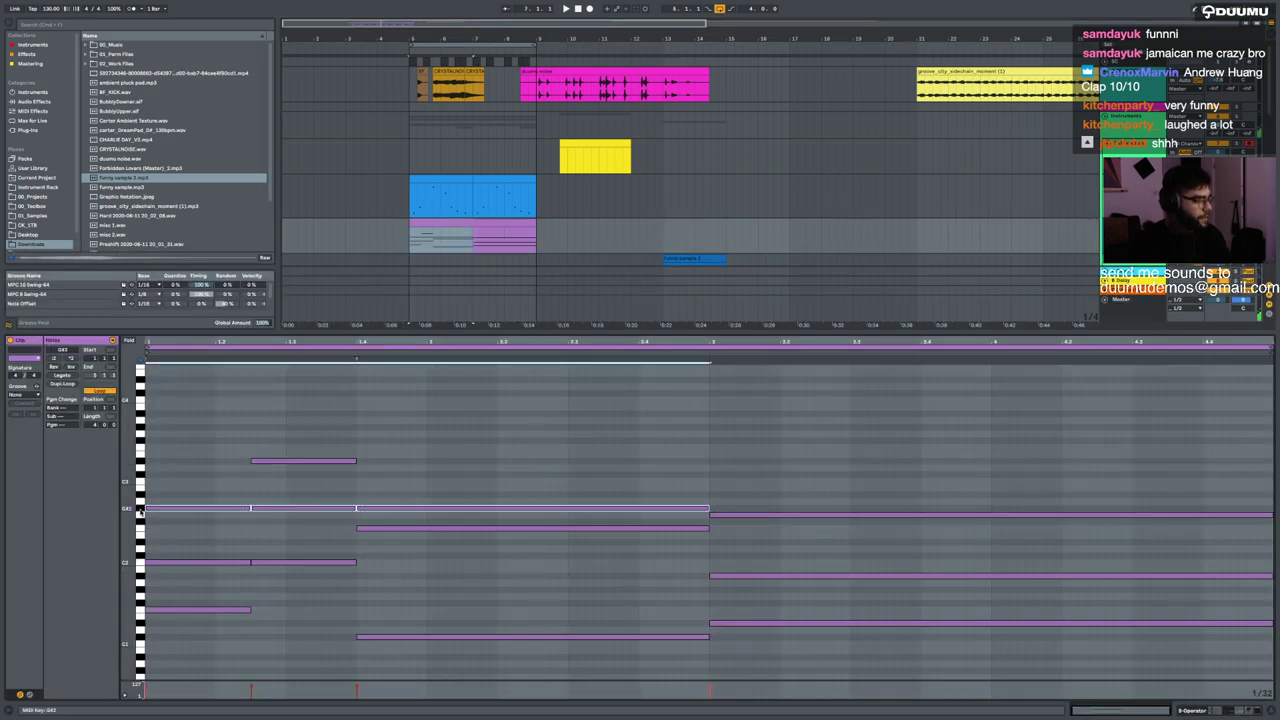
pyautogui.scroll(-3, 661, 230)
pyautogui.click(676, 178)
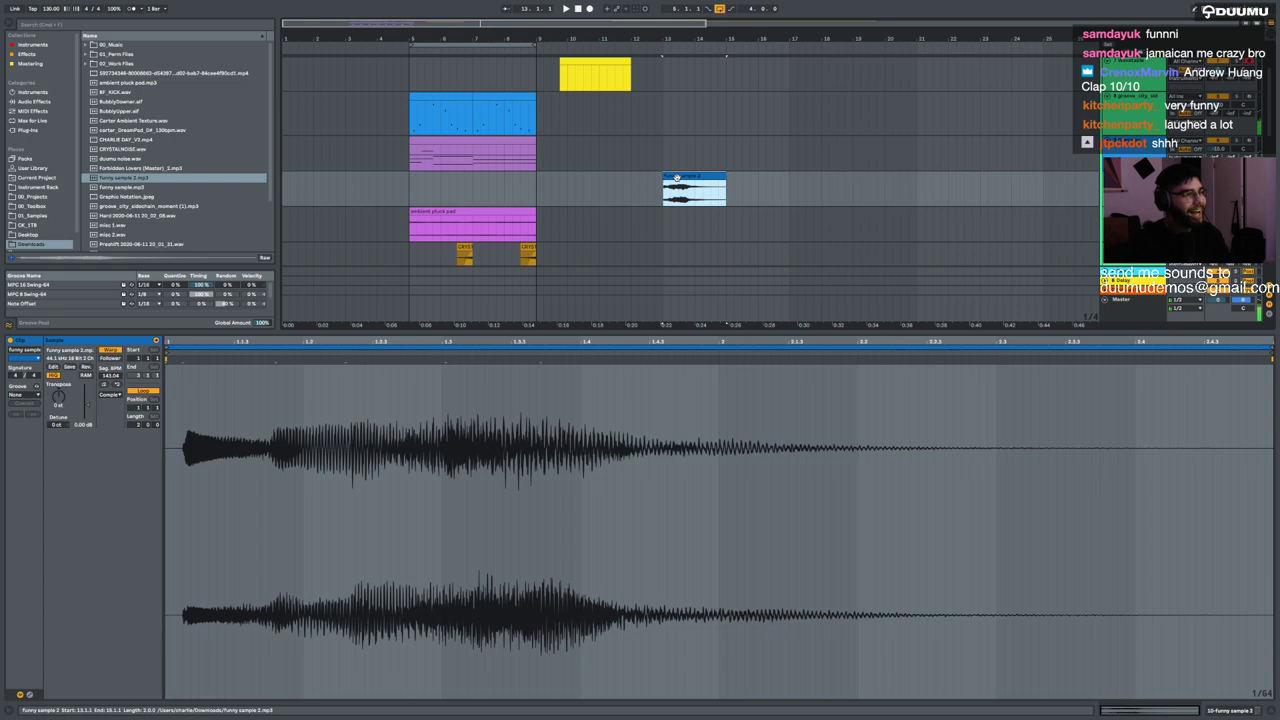
# - Keep the funny sample 2 clip warped, stretch it to over nine bars starting at bar 1, and split it at bar 9
pyautogui.click(110, 350)
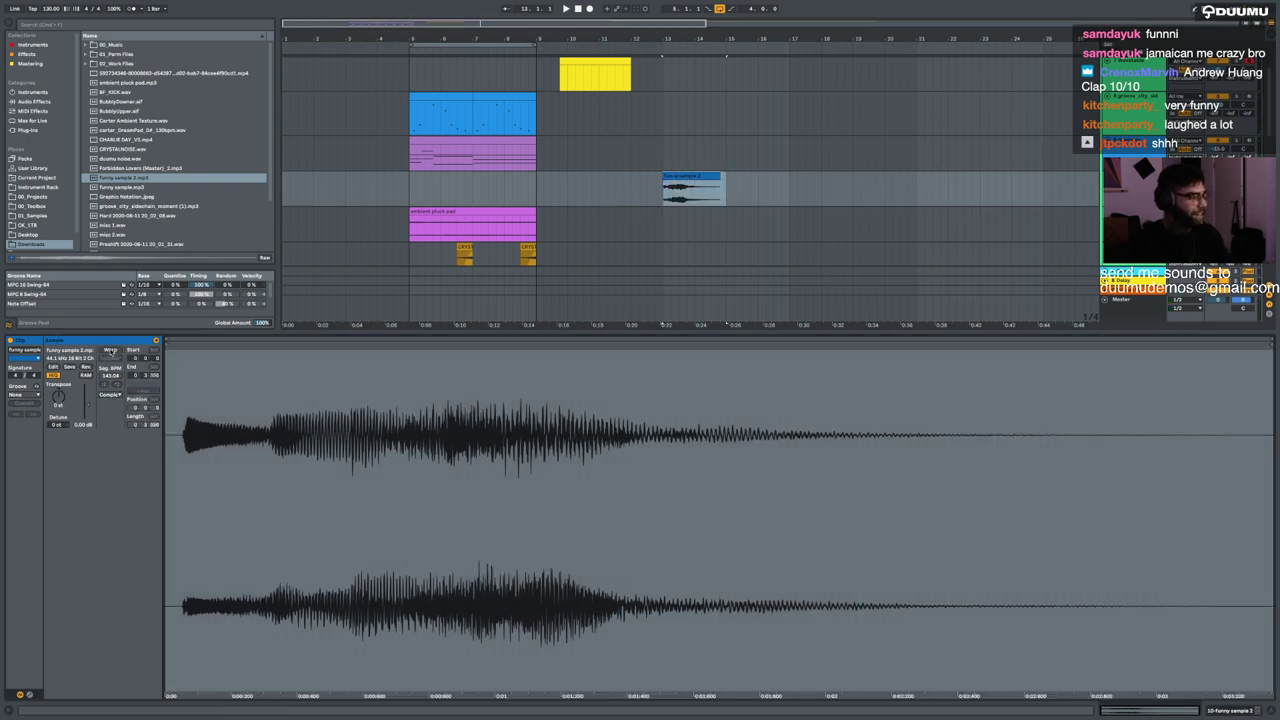
pyautogui.click(110, 350)
pyautogui.moveTo(721, 183); pyautogui.dragTo(963, 170)
pyautogui.moveTo(679, 179); pyautogui.dragTo(309, 177)
pyautogui.click(537, 202)
pyautogui.press('super+e')
pyautogui.click(481, 174)
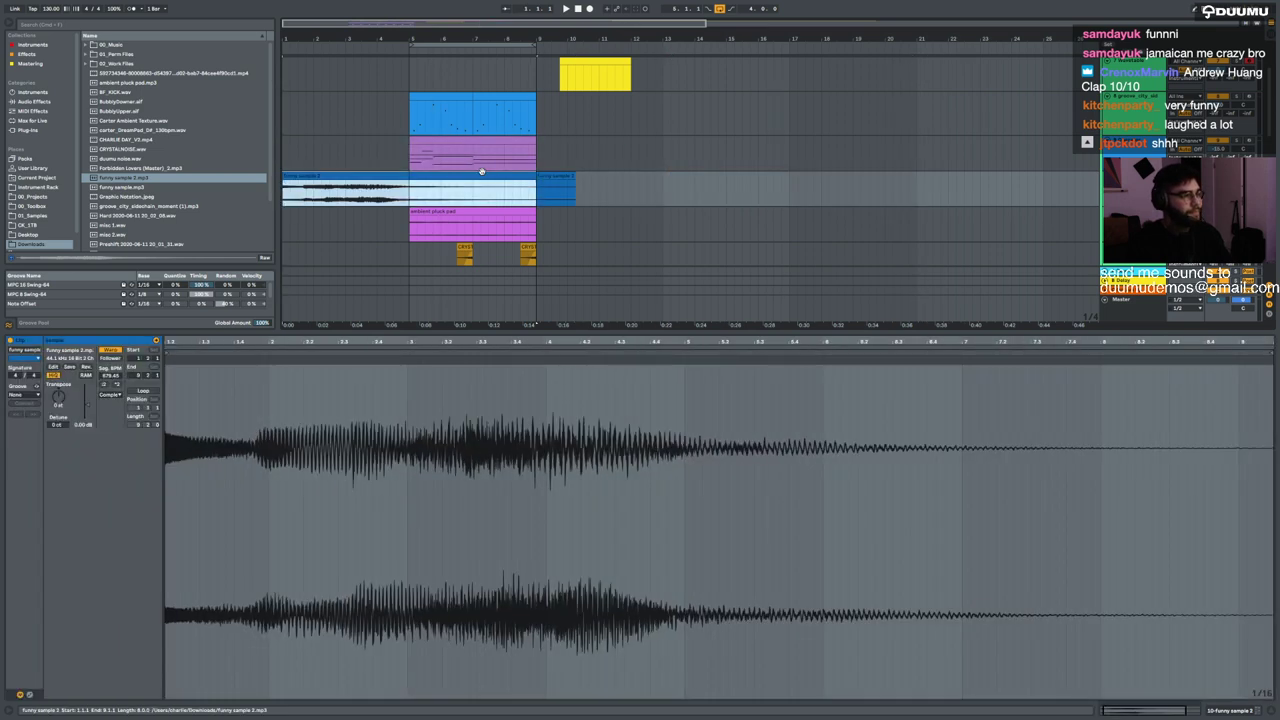
# - Reverse the stretched funny sample 2 clip using Texture warp mode and delete the leftover piece after bar 9
pyautogui.press('r')
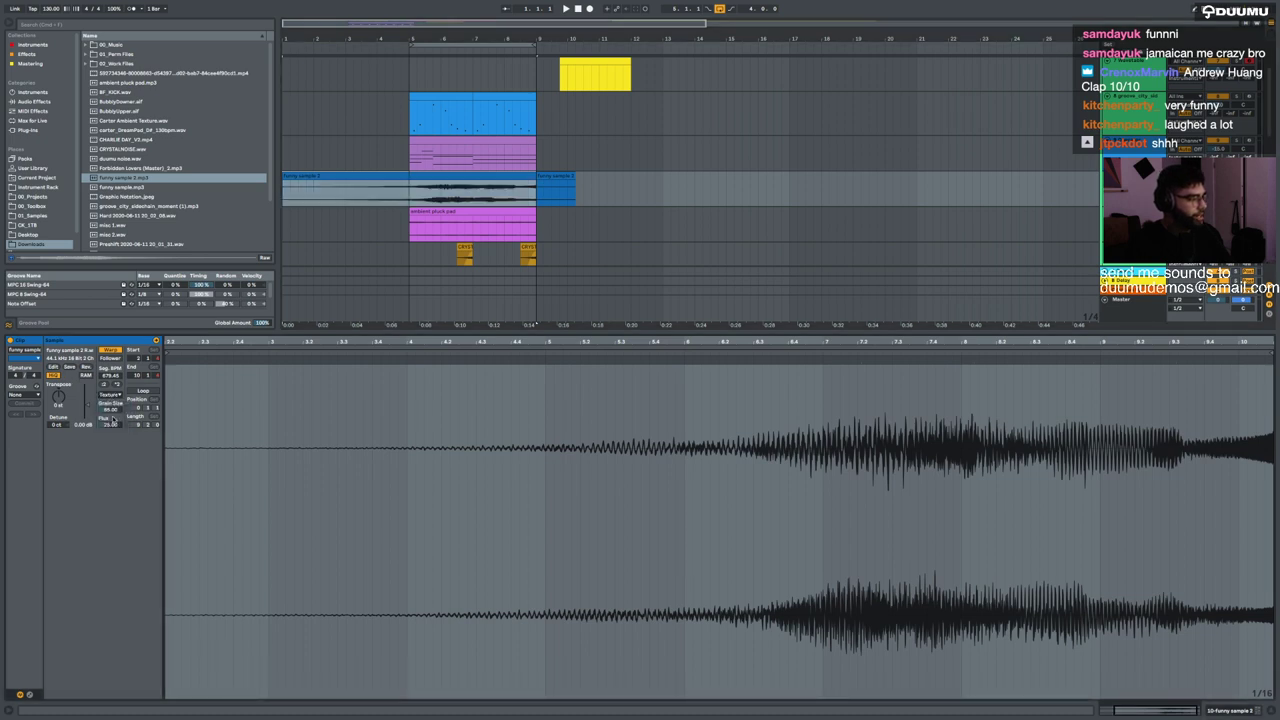
pyautogui.click(378, 176)
pyautogui.press('space')
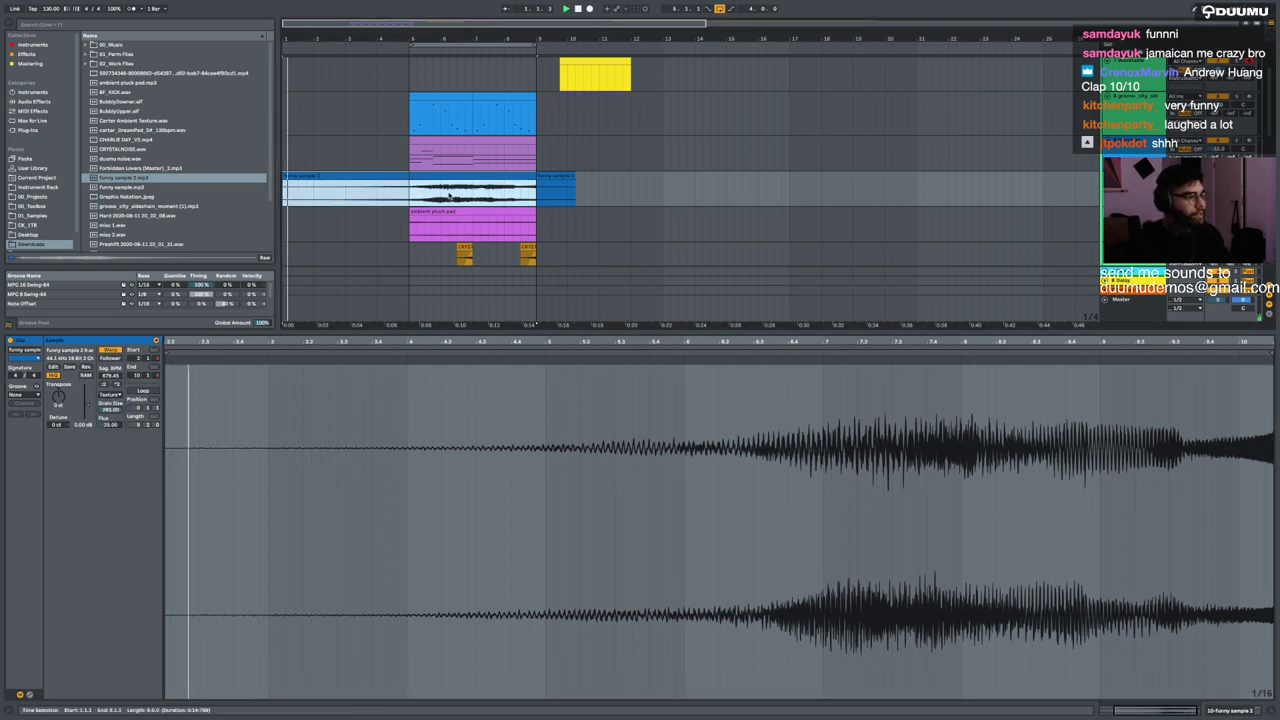
pyautogui.moveTo(538, 187); pyautogui.dragTo(647, 186)
pyautogui.press('Delete')
# - Add an Auto Filter to the funny sample 2 track as a high-pass at 140 Hz
pyautogui.click(488, 175)
pyautogui.hotkey('ctrl', 'f')
pyautogui.write('auto')
pyautogui.press('Down')
pyautogui.press('Return')
pyautogui.moveTo(230, 635); pyautogui.dragTo(230, 618)
pyautogui.click(408, 197)
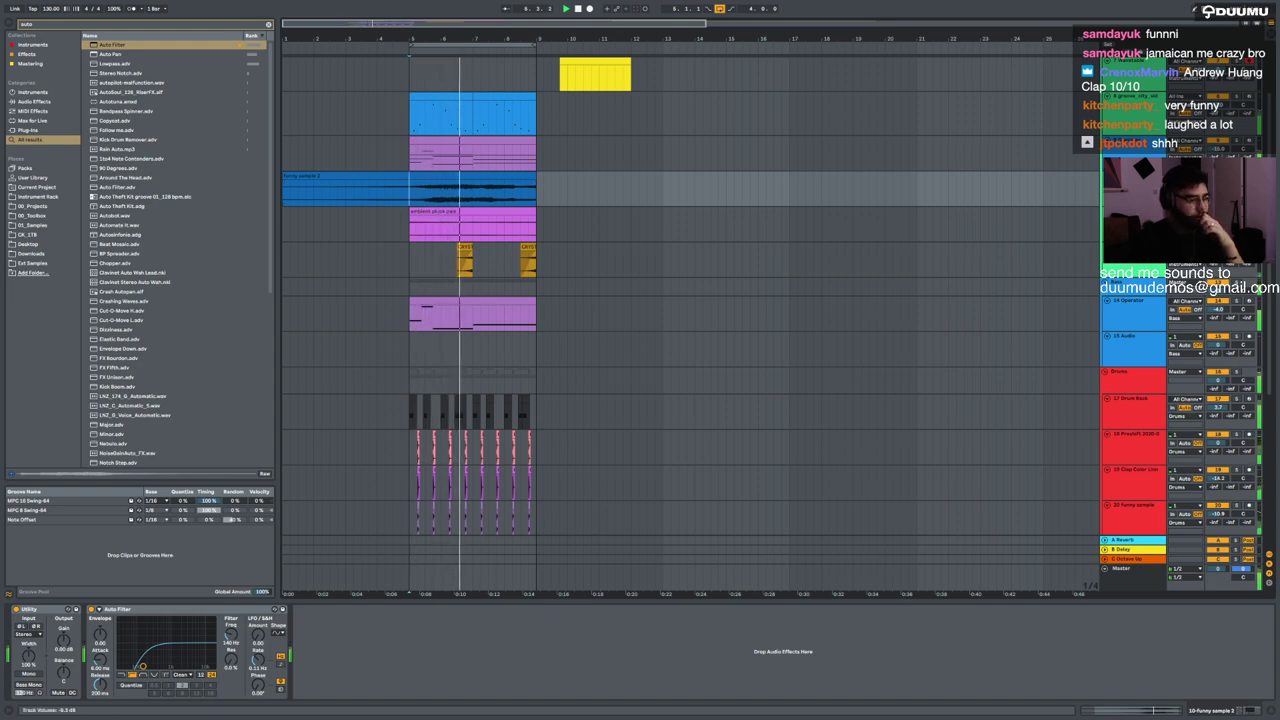
# - Listen to the loop from bars 5 to 9 and examine how the reversed sample sits with the other tracks
pyautogui.moveTo(424, 203); pyautogui.dragTo(538, 193)
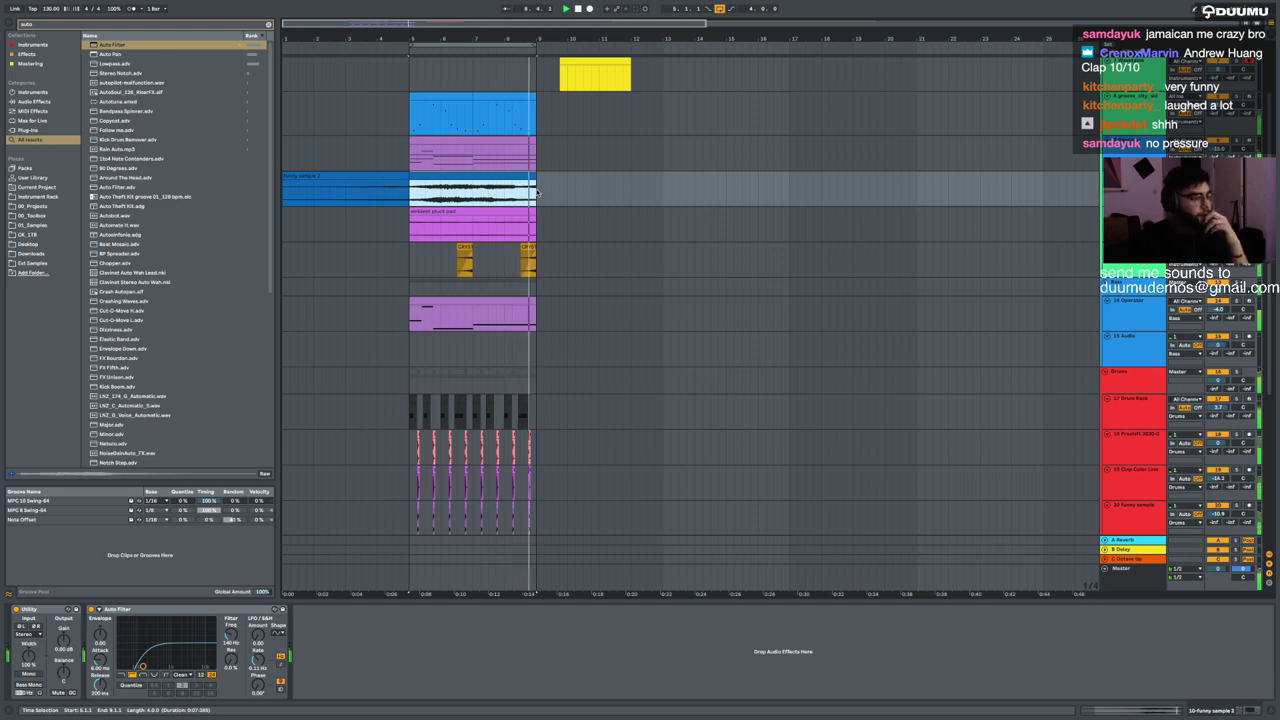
pyautogui.press('z')
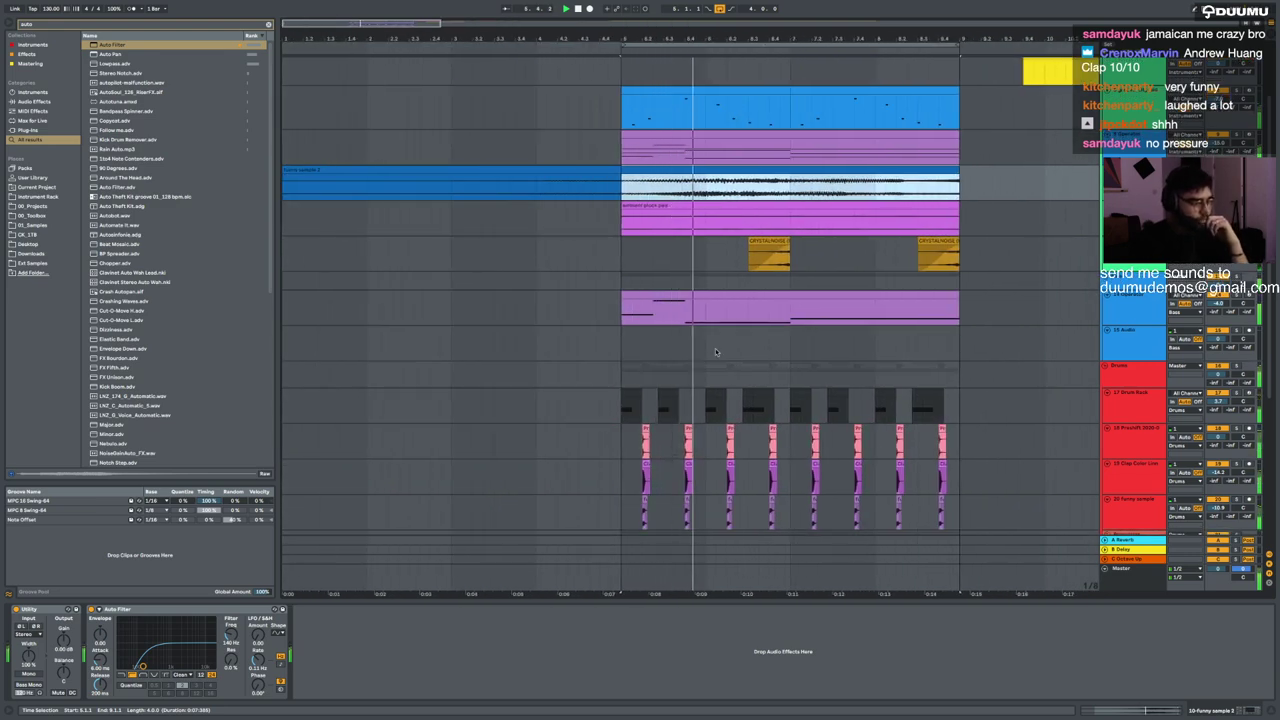
pyautogui.click(712, 601)
pyautogui.scroll(3, 716, 350)
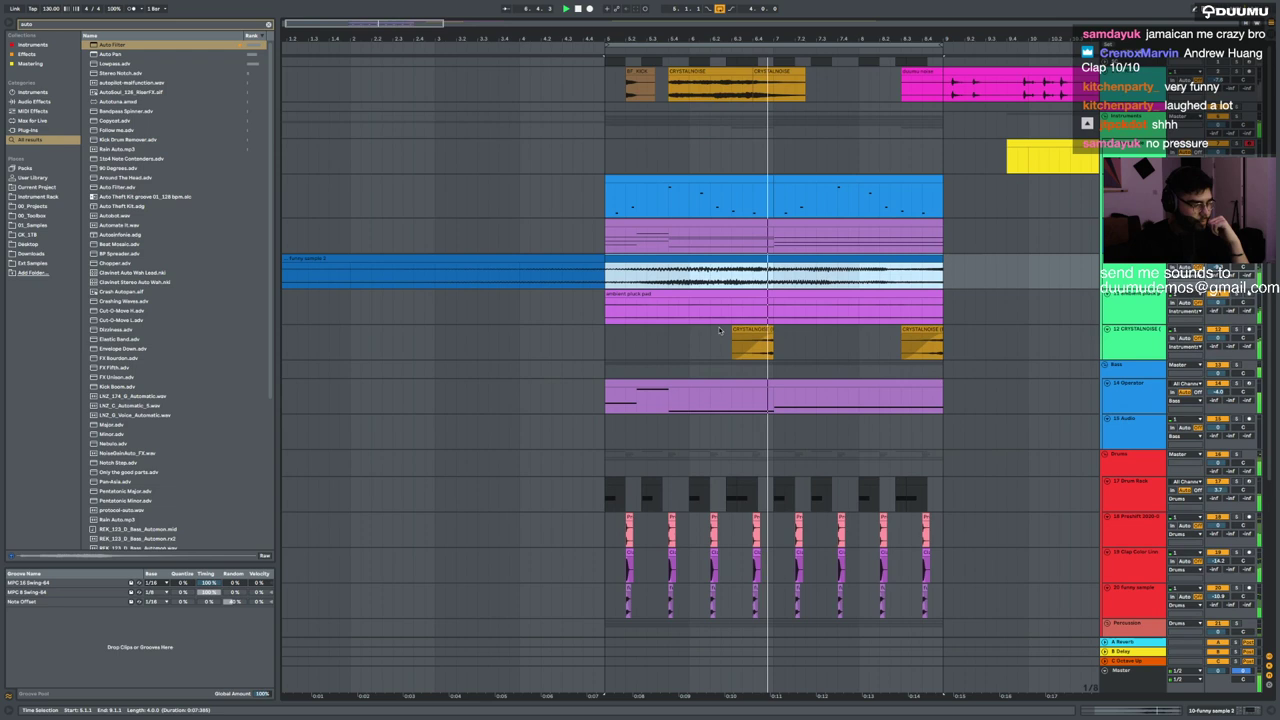
pyautogui.scroll(-1, 717, 335)
pyautogui.hscroll(1, 718, 336)
pyautogui.hscroll(1, 718, 336)
pyautogui.scroll(-2, 717, 335)
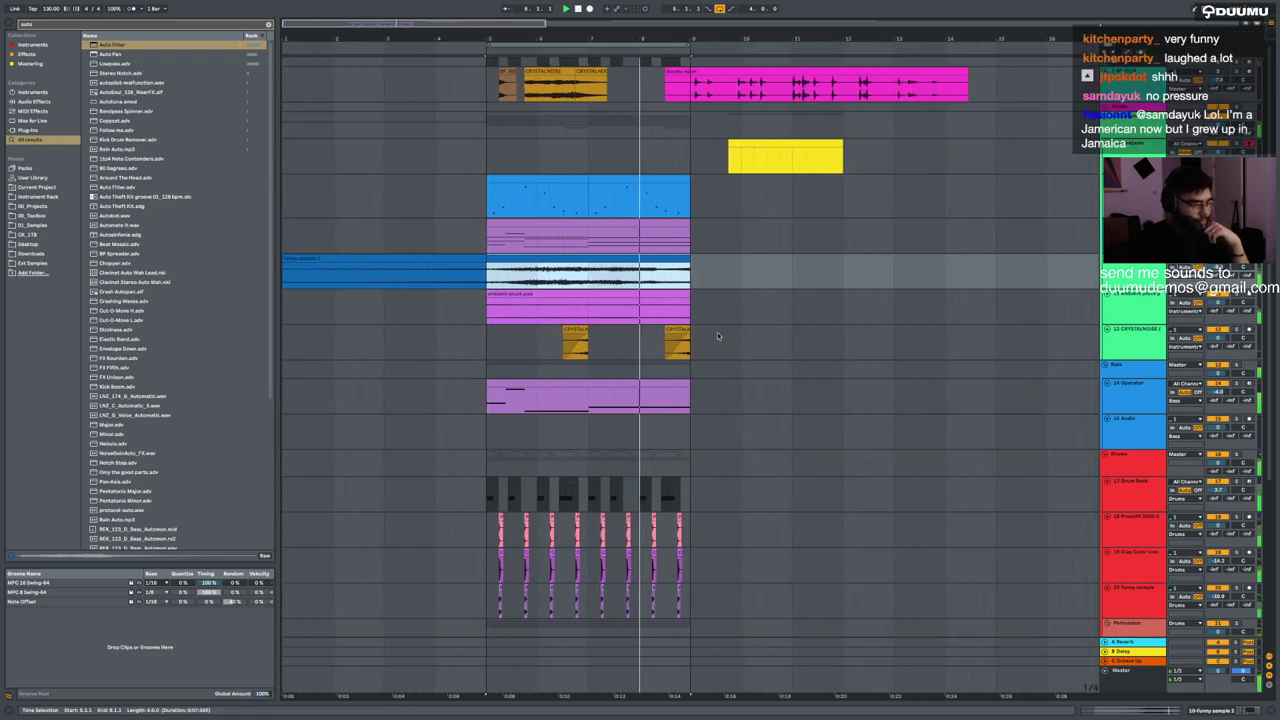
pyautogui.click(635, 287)
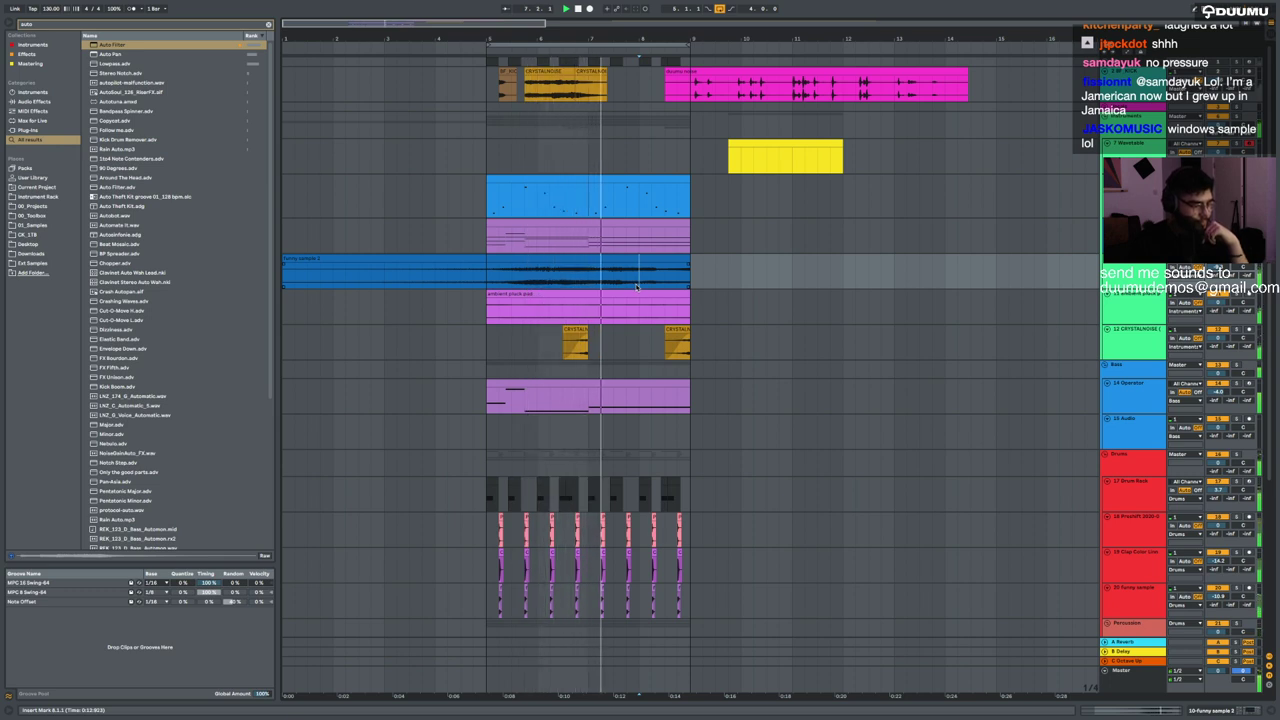
pyautogui.click(550, 275)
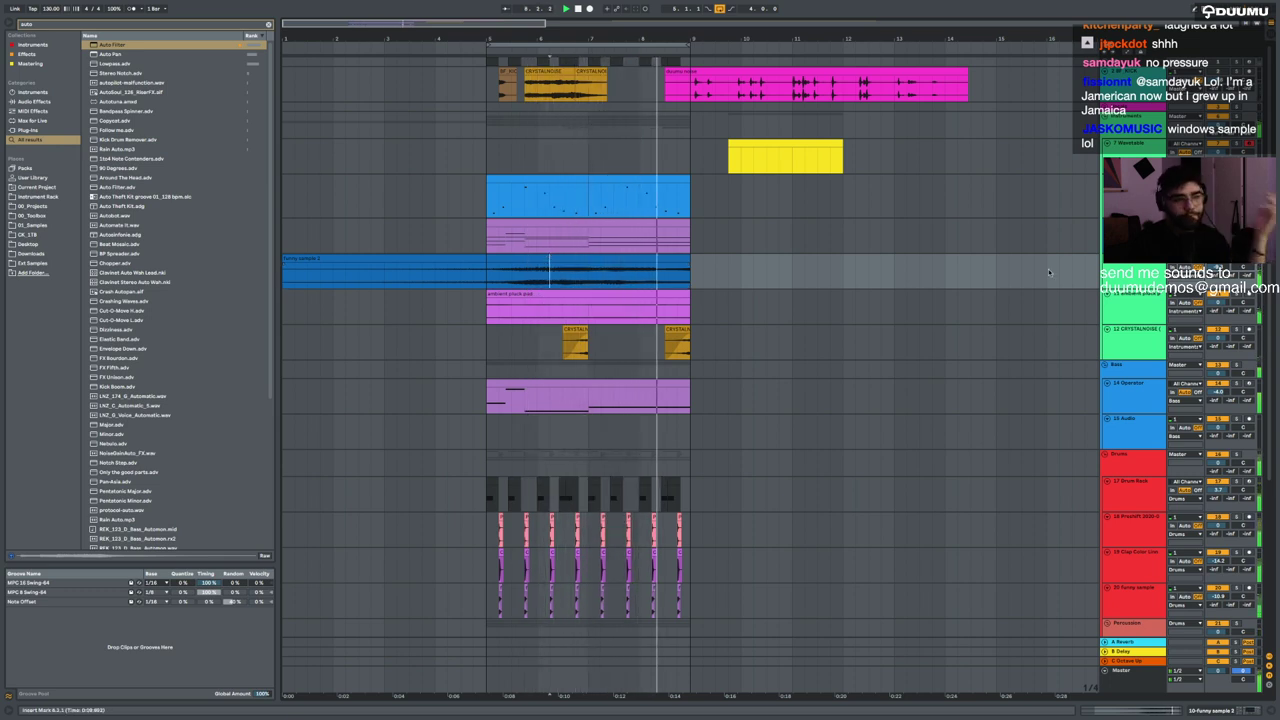
# - Delete the yellow Wavetable clip, duplicate bars 5 to 9 of the instrument, bass and drum tracks, and extend the loop to bar 13
pyautogui.click(736, 156)
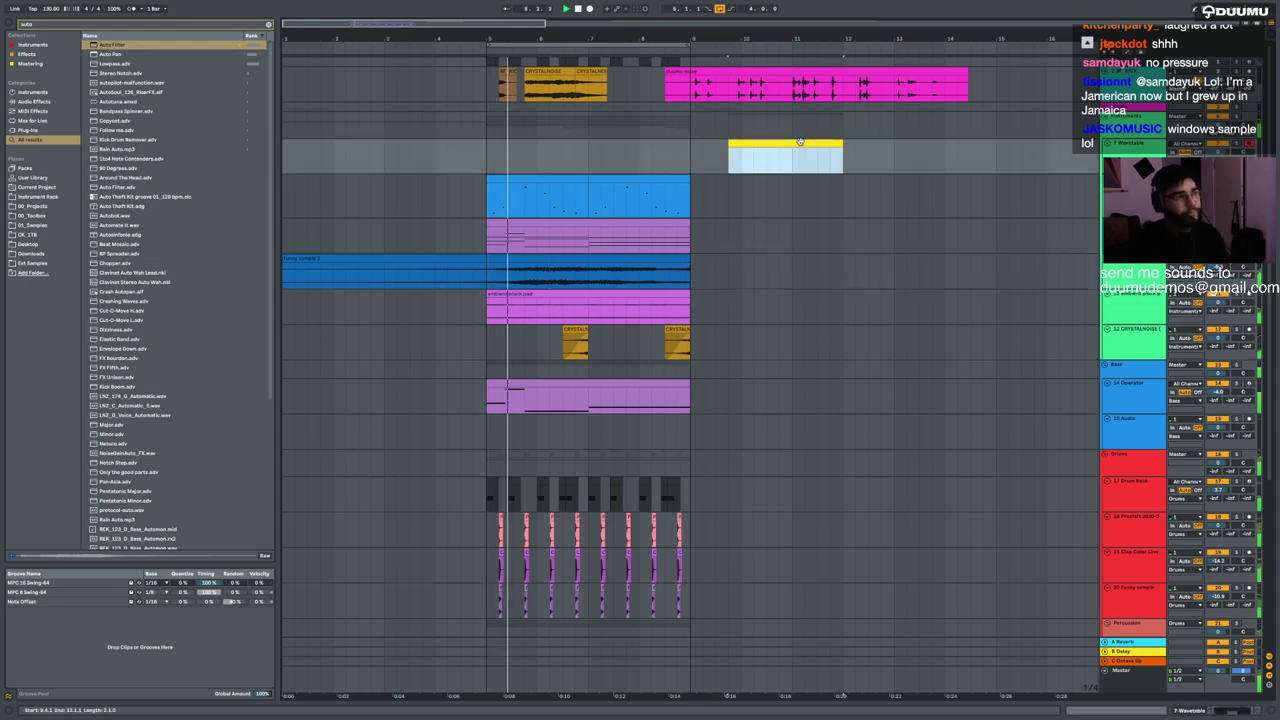
pyautogui.moveTo(490, 130); pyautogui.dragTo(688, 355)
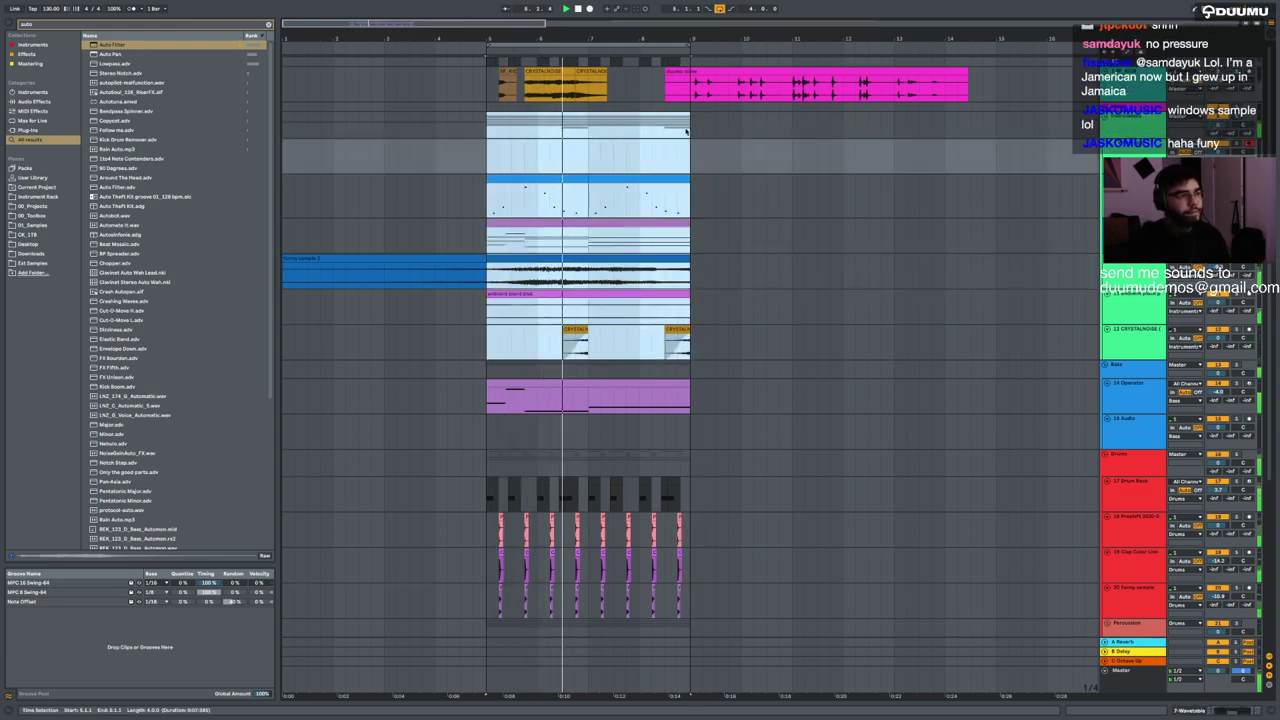
pyautogui.moveTo(687, 453); pyautogui.dragTo(687, 455)
pyautogui.hotkey('ctrl', 'd')
pyautogui.click(484, 463)
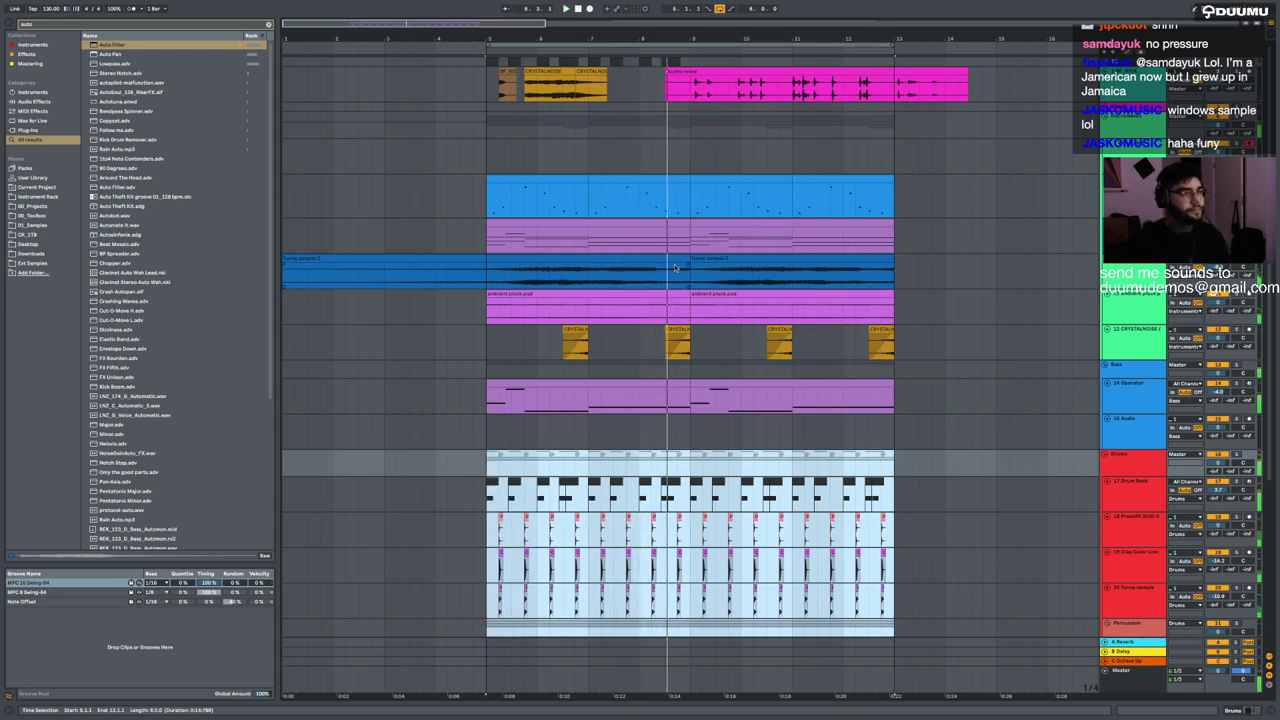
# - Repeat the first beat of the funny sample 2 copy at bar 9 three times to fill the bar with a stutter
pyautogui.click(677, 270)
pyautogui.click(651, 274)
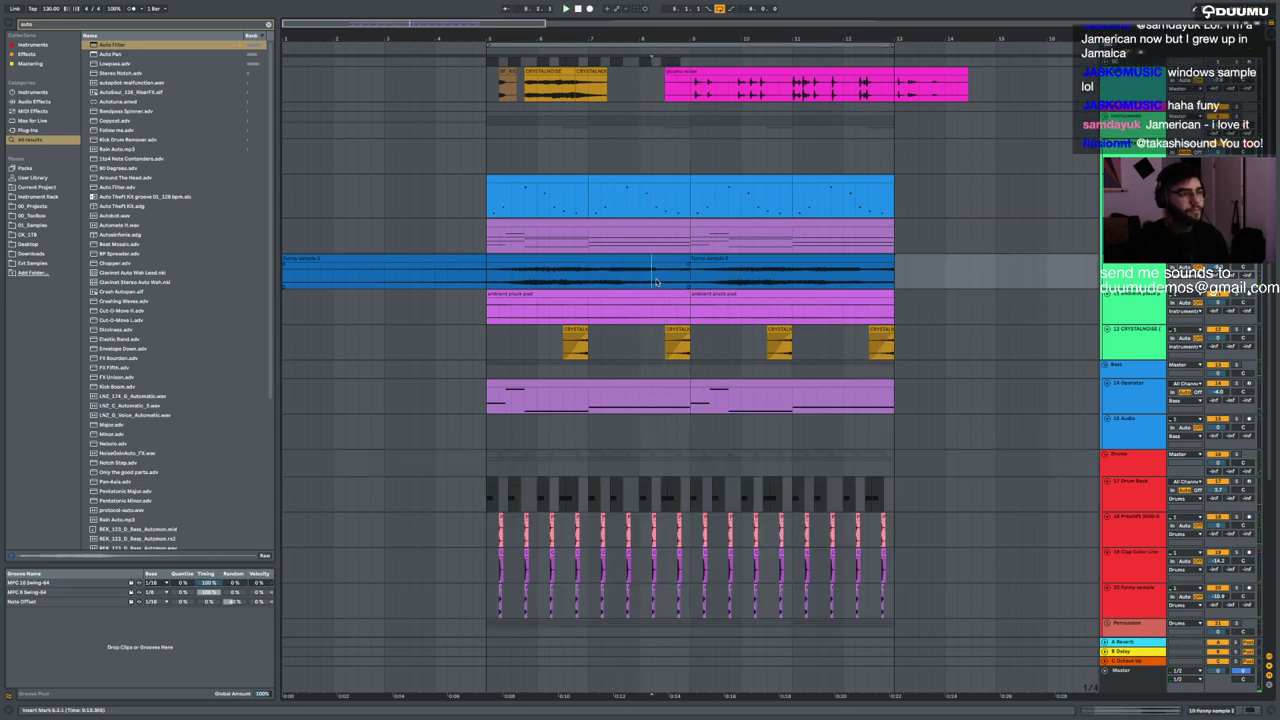
pyautogui.moveTo(690, 272); pyautogui.dragTo(740, 278)
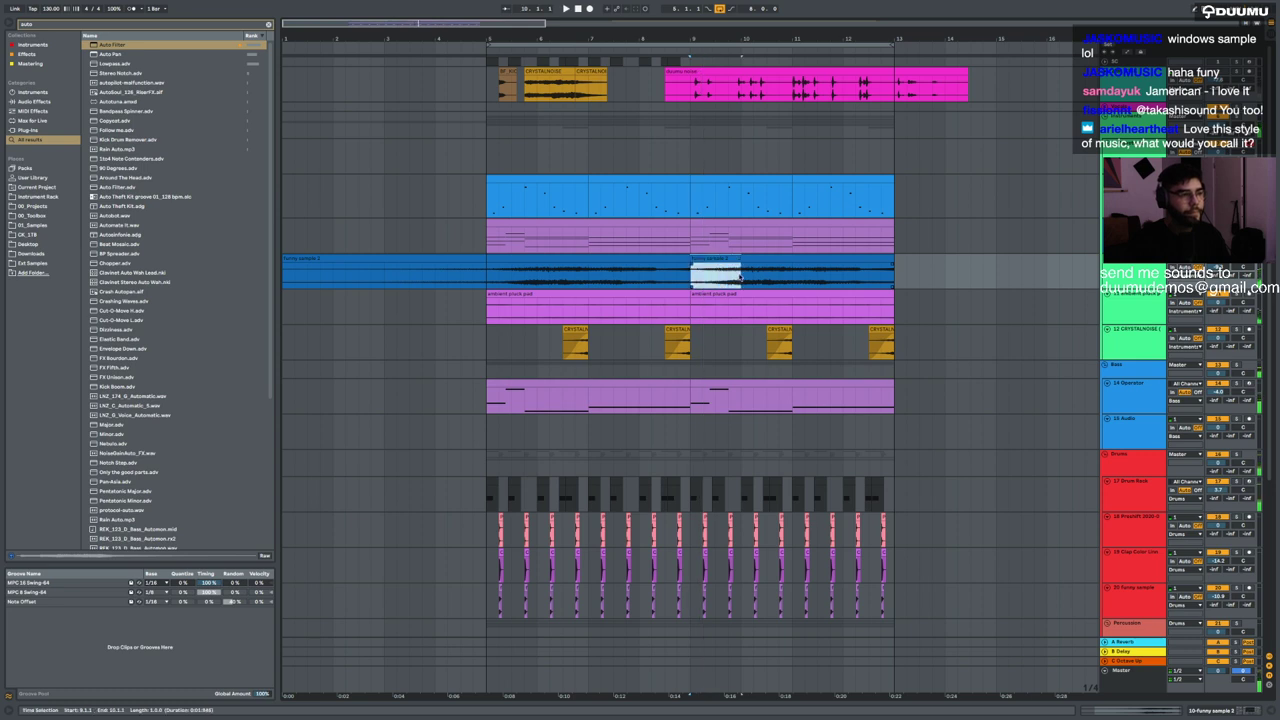
pyautogui.click(488, 277)
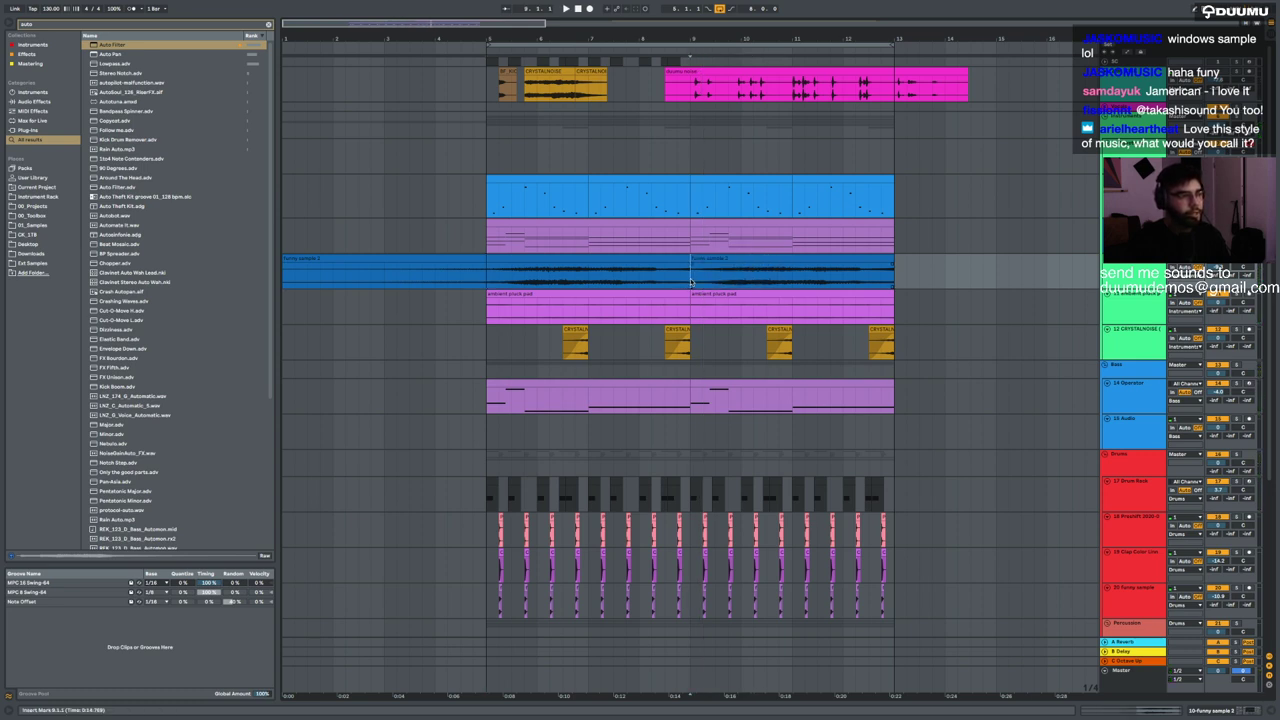
pyautogui.hotkey('ctrl', 'd')
pyautogui.hotkey('ctrl', 'd')
pyautogui.hotkey('ctrl', 'd')
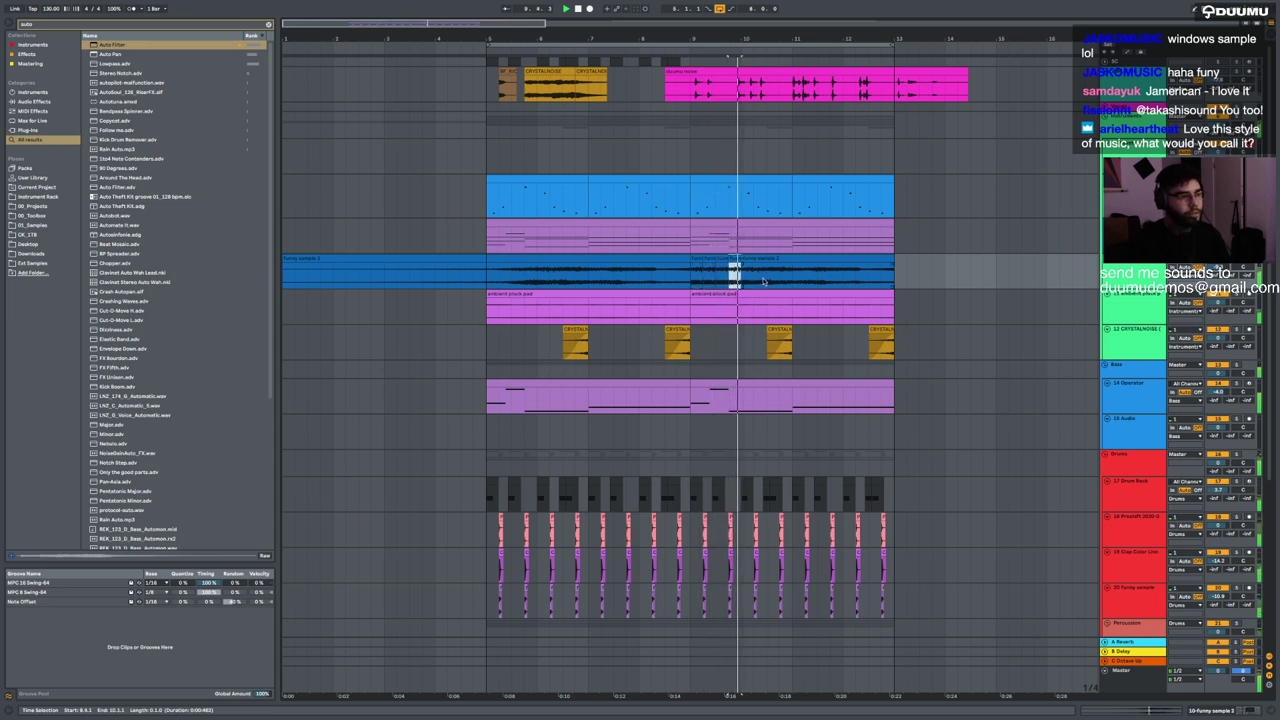
# - Repeat the first beat of bar 11 in the funny sample 2 clip three times, filling up to bar 12
pyautogui.moveTo(793, 281); pyautogui.dragTo(805, 281)
pyautogui.hotkey('ctrl', 'd')
pyautogui.hotkey('ctrl', 'd')
pyautogui.hotkey('ctrl', 'd')
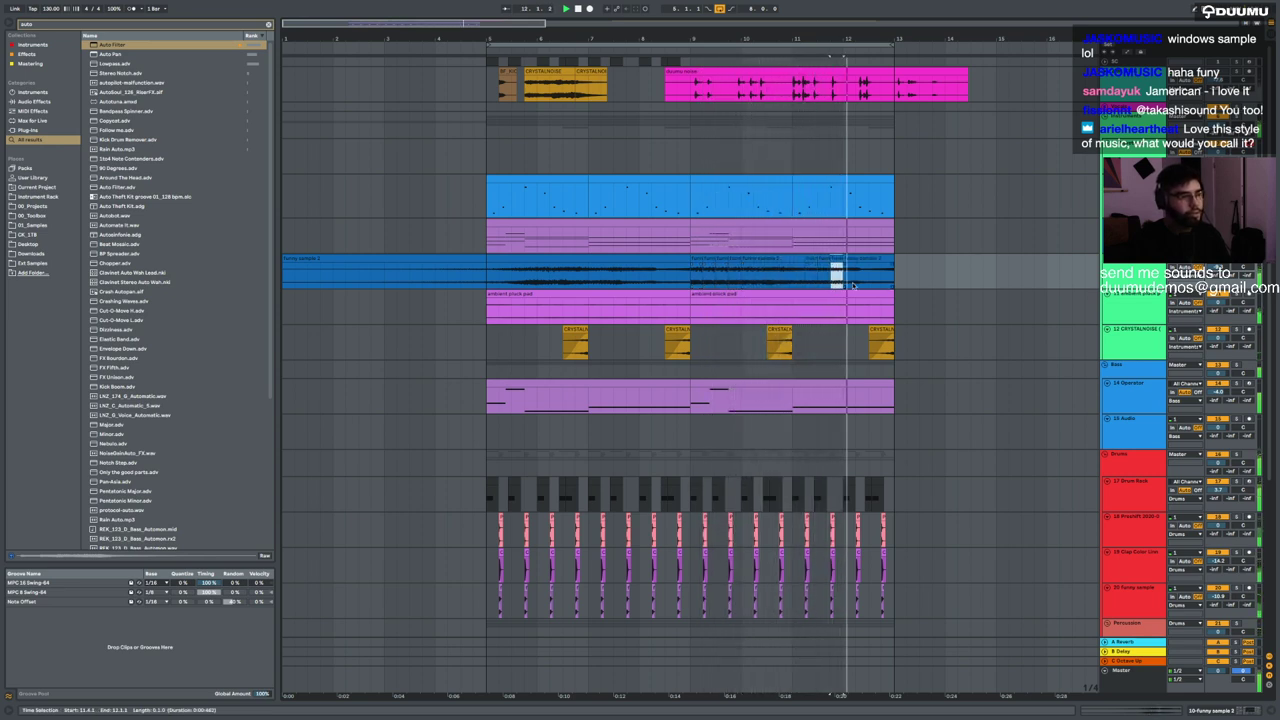
# - Copy the stuttered sample section from bars 9 to 13 over bars 5 to 9 and lower the funny sample 2 track's volume
pyautogui.moveTo(843, 276); pyautogui.dragTo(894, 276)
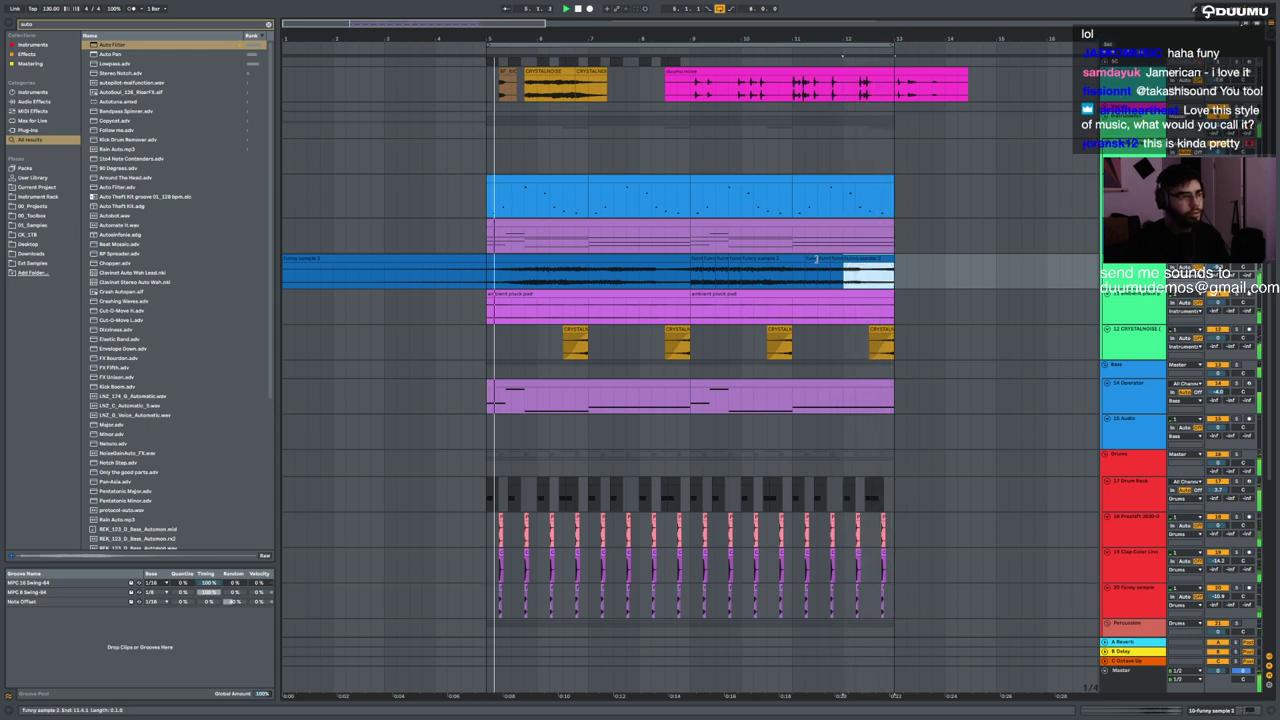
pyautogui.keyDown('shift'); pyautogui.click(696, 259); pyautogui.keyUp('shift')
pyautogui.hotkey('ctrl', 'c')
pyautogui.click(489, 281)
pyautogui.hotkey('ctrl', 'v')
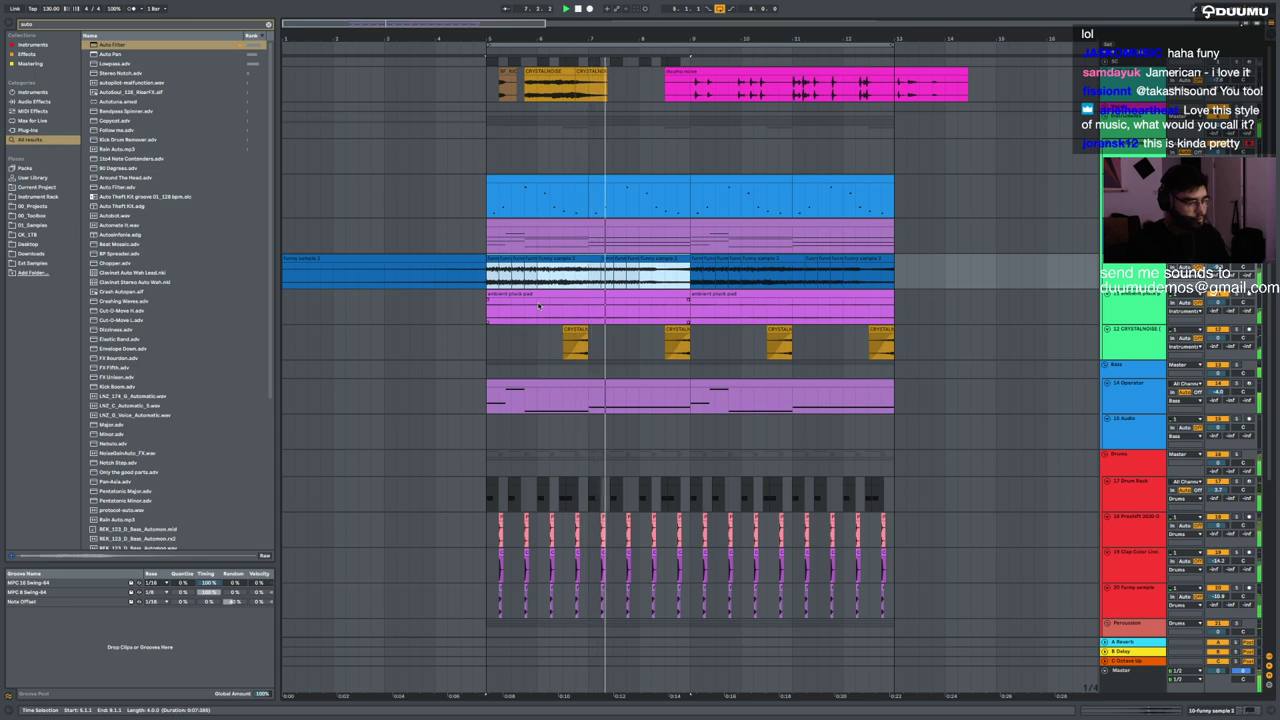
pyautogui.moveTo(1217, 267); pyautogui.dragTo(1217, 275)
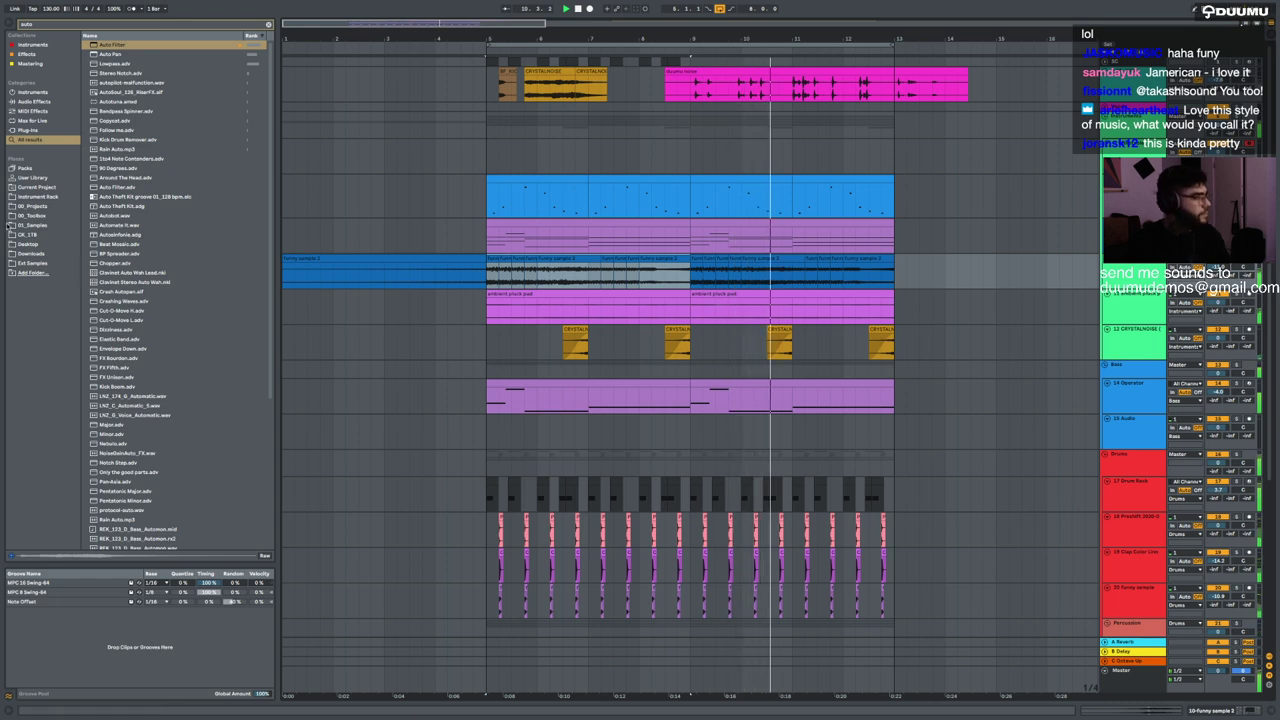
# - Clear the browser search, return to the Downloads folder, stop playback and audition the Hard WAV sample
pyautogui.click(32, 253)
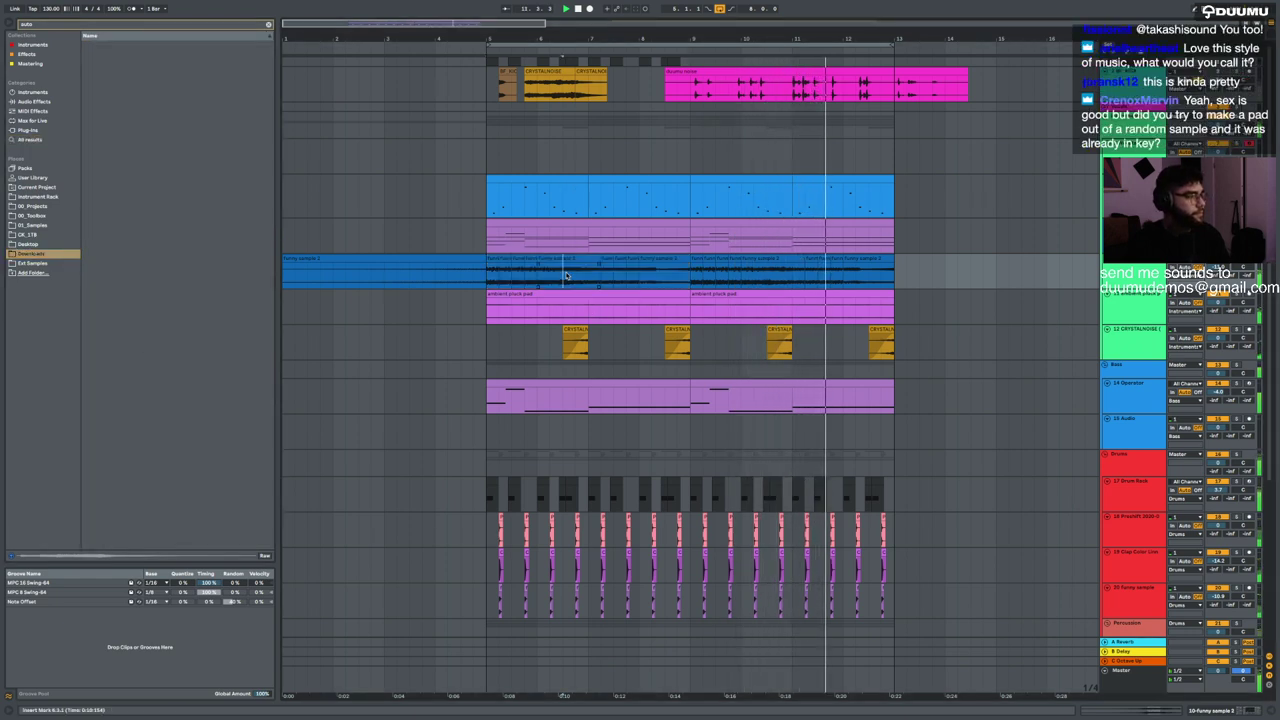
pyautogui.click(268, 24)
pyautogui.click(511, 308)
pyautogui.press('space')
pyautogui.click(164, 216)
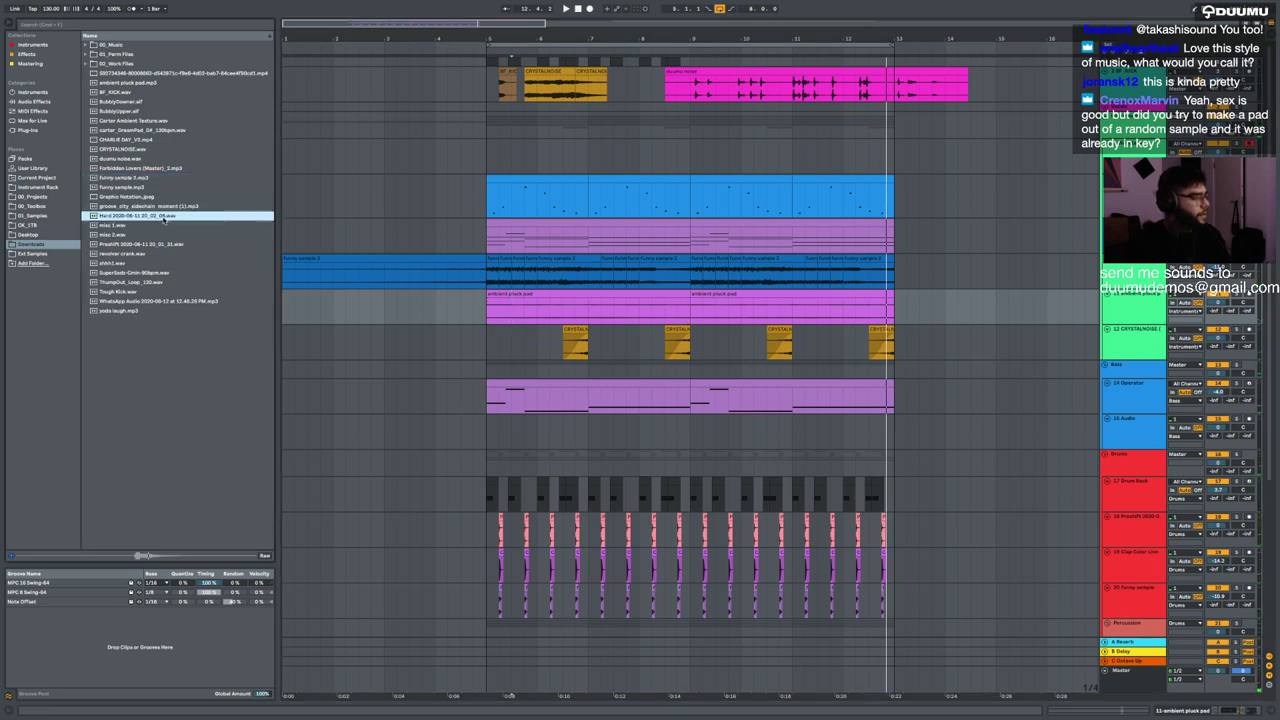
# - Insert an audio track above funny sample 2 and place the Hard WAV sample on it just before bar 5
pyautogui.click(475, 370)
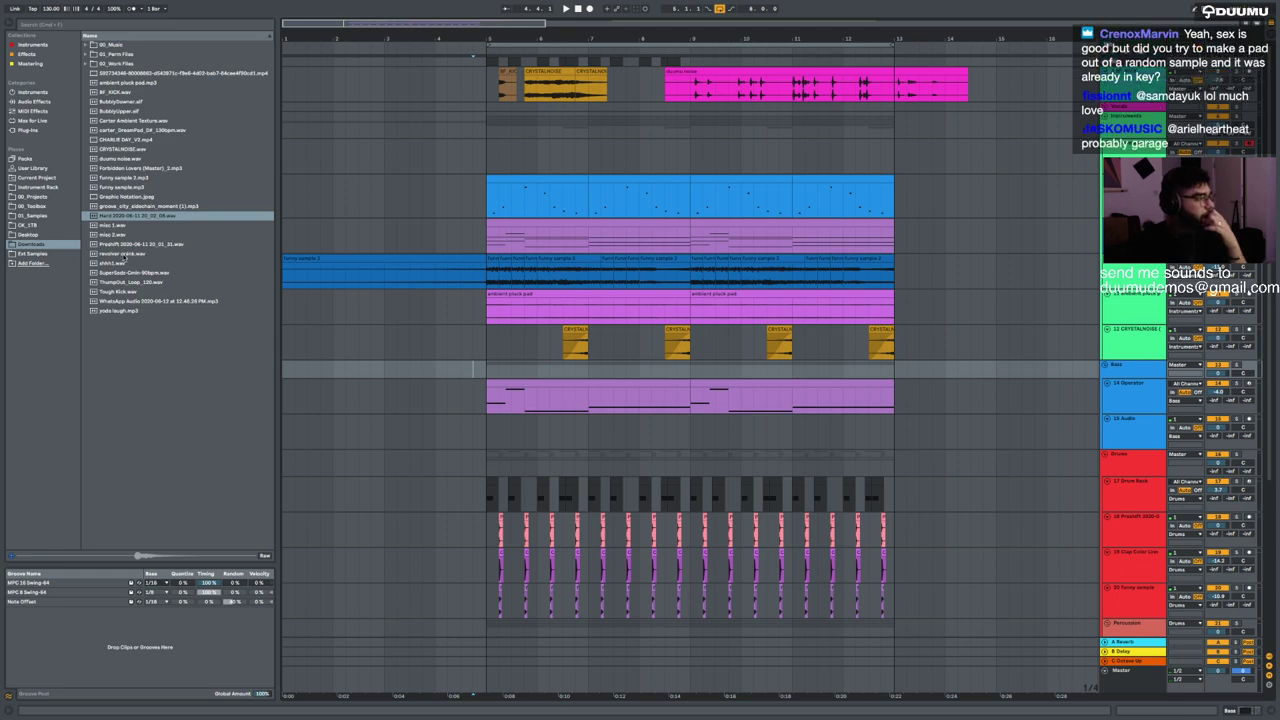
pyautogui.click(1132, 224)
pyautogui.press('super+t')
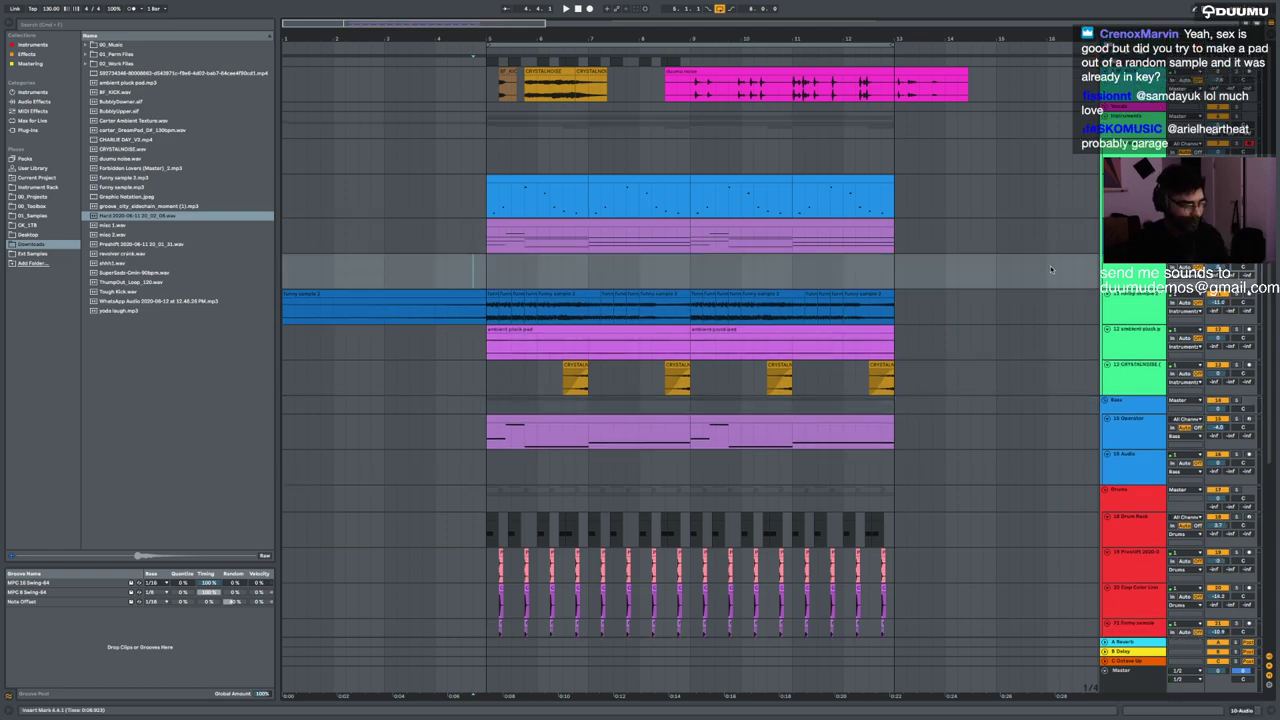
pyautogui.click(152, 217)
pyautogui.moveTo(475, 265); pyautogui.dragTo(479, 266)
# - Cut the silent lead-in off the Hard clip and move the remaining hit to start at bar 5
pyautogui.scroll(10, 479, 266)
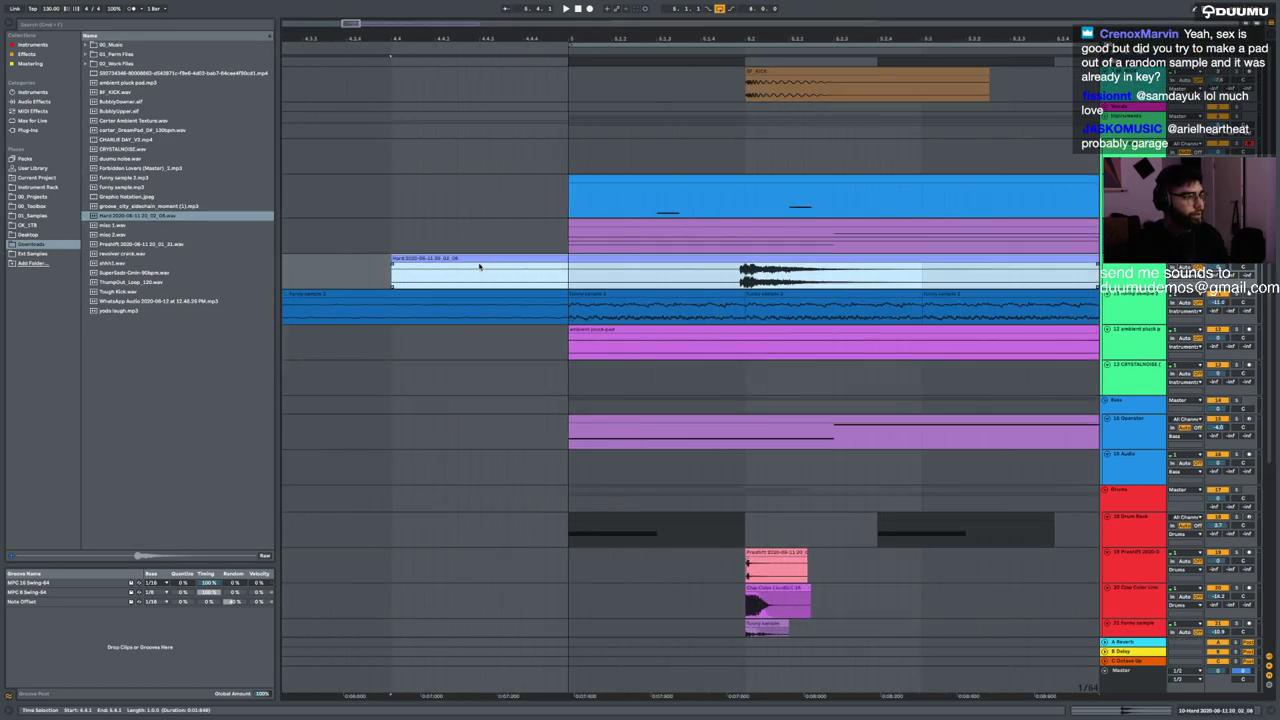
pyautogui.click(761, 269)
pyautogui.scroll(6, 761, 269)
pyautogui.press('super+e')
pyautogui.click(771, 258)
pyautogui.press('Delete')
pyautogui.scroll(-10, 773, 259)
pyautogui.moveTo(785, 259); pyautogui.dragTo(747, 264)
pyautogui.click(742, 258)
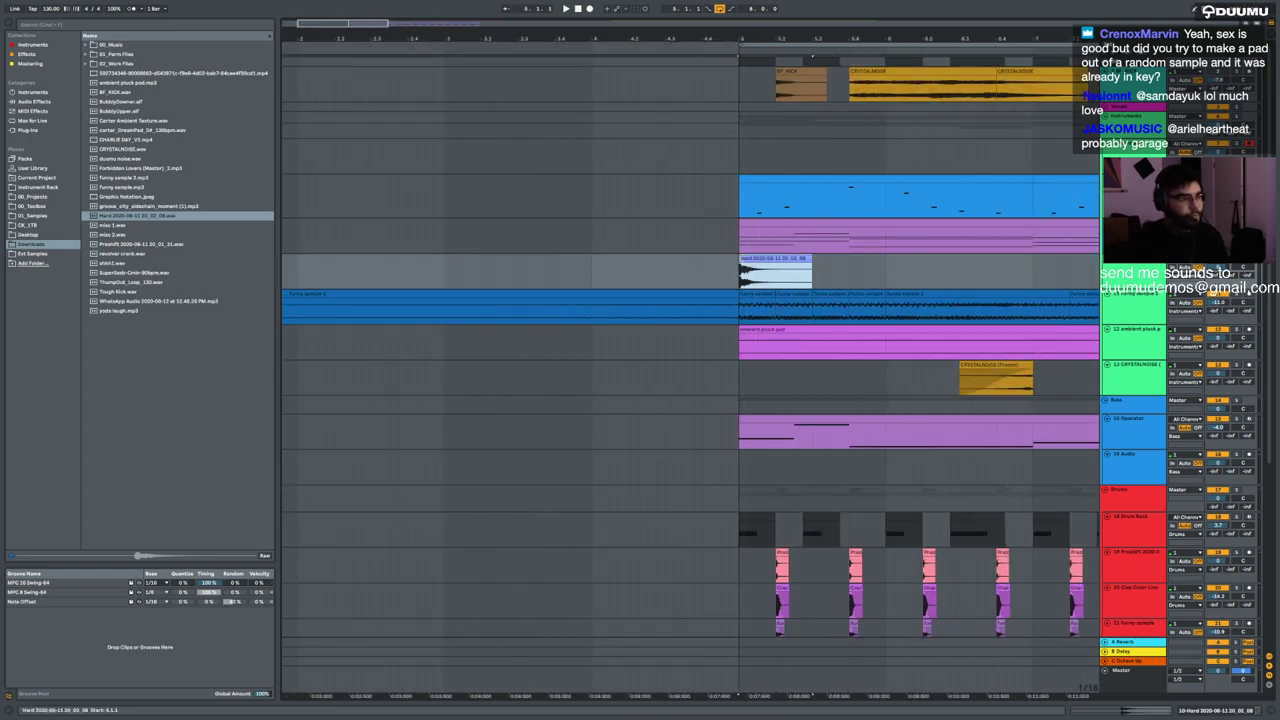
# - Search the browser for "resonat" and add the Resonators effect to the Hard sample's track
pyautogui.press('super+f')
pyautogui.write('resonat')
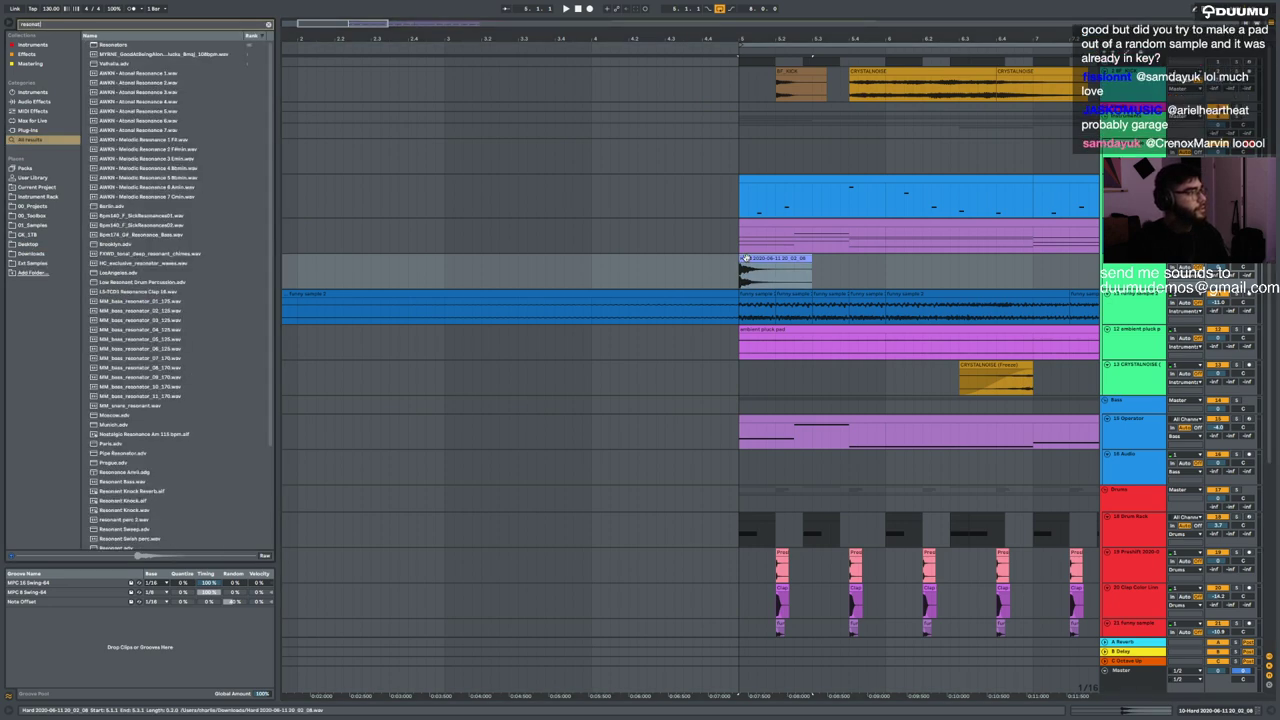
pyautogui.press('Return')
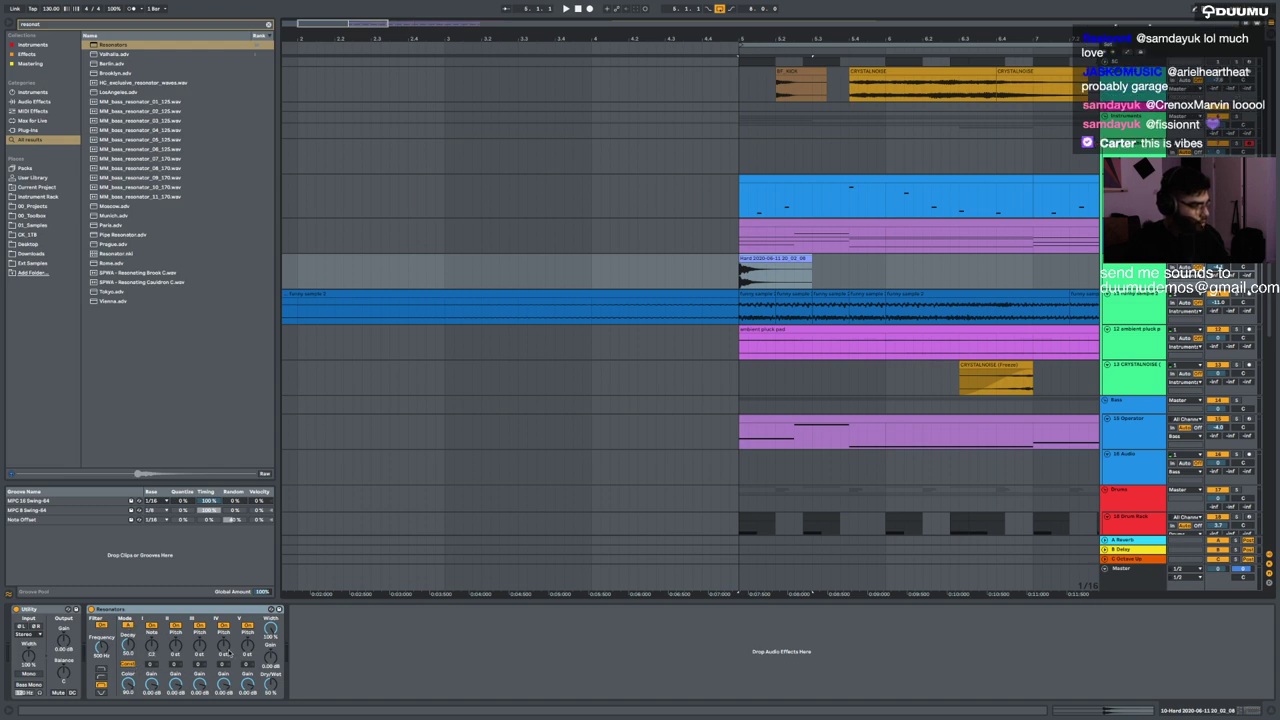
# - Tune Resonators to G#1 with the second resonator at +7 st, raise the other pitches and set Dry/Wet to 100% while auditioning
pyautogui.press('space')
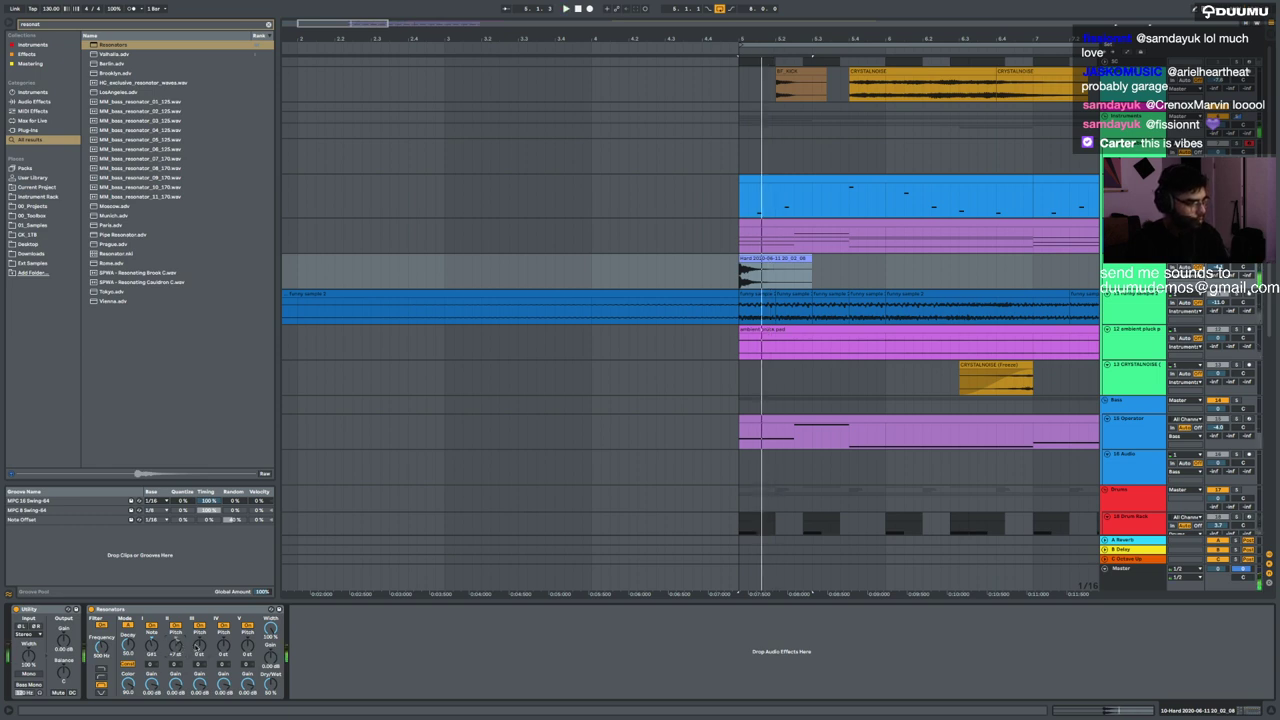
pyautogui.press('space')
pyautogui.press('space')
pyautogui.moveTo(222, 647); pyautogui.dragTo(222, 615)
pyautogui.press('space')
pyautogui.press('space')
pyautogui.press('space')
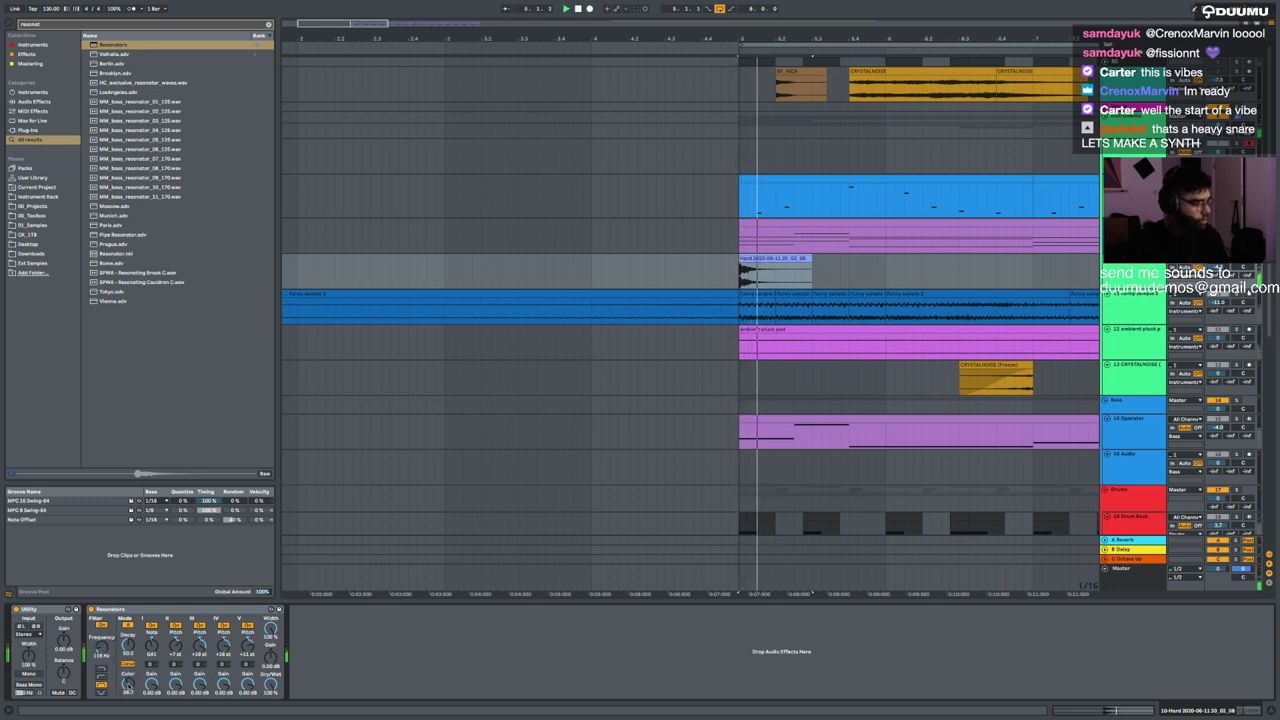
# - Search the browser for "ott" and add the OTT preset after Resonators
pyautogui.hotkey('ctrl', 'f')
pyautogui.write('ott')
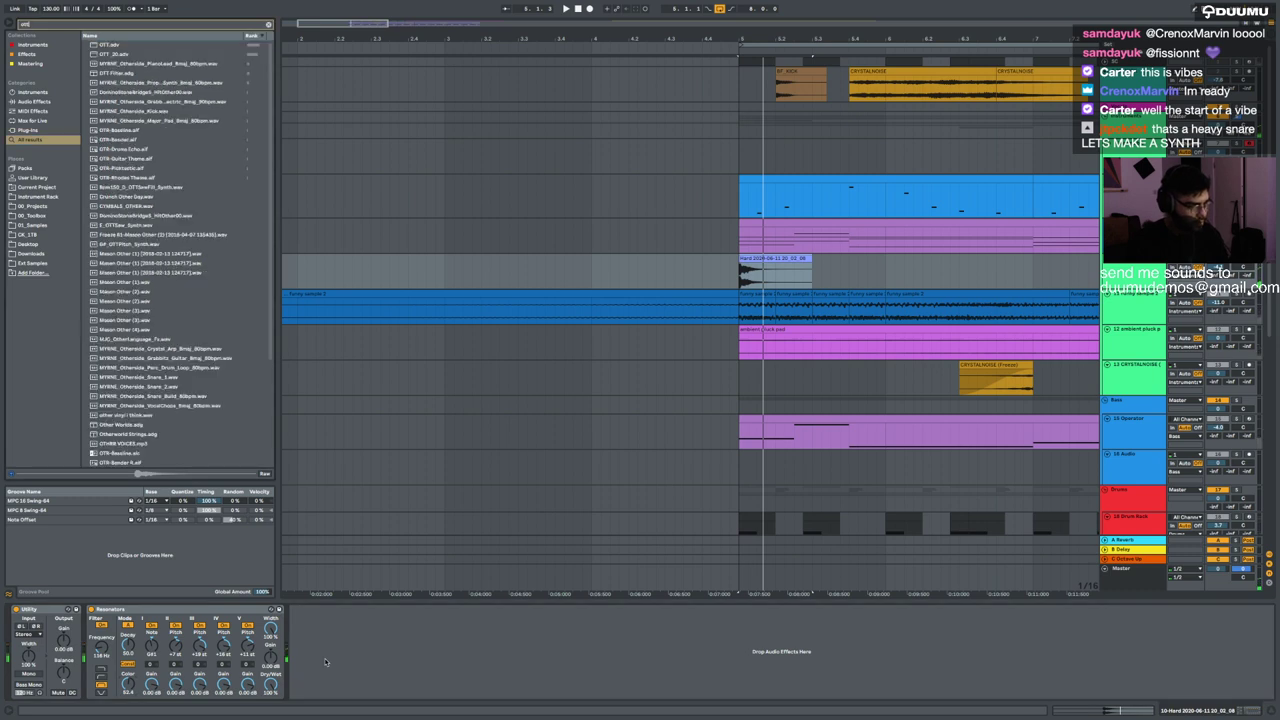
pyautogui.press('Return')
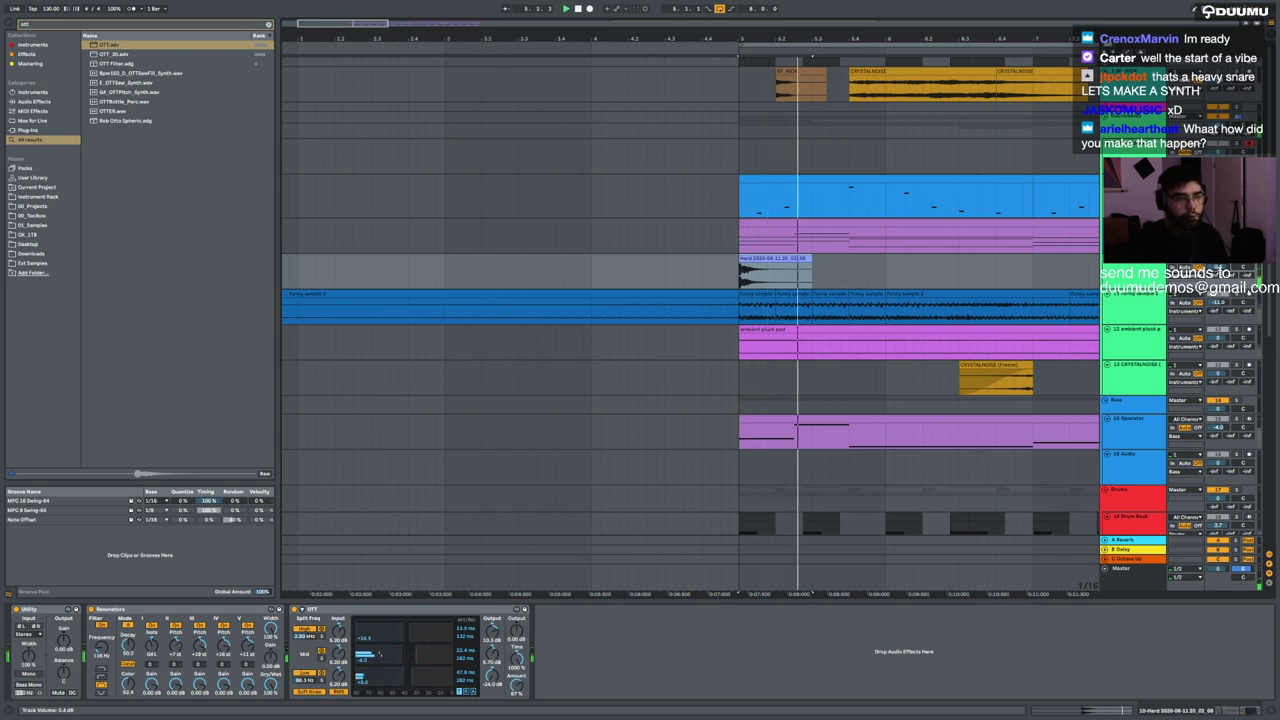
# - Freeze and flatten the Hard sample's track to render its effects into audio
pyautogui.click(748, 259)
pyautogui.press('-')
pyautogui.press('-')
pyautogui.press('-')
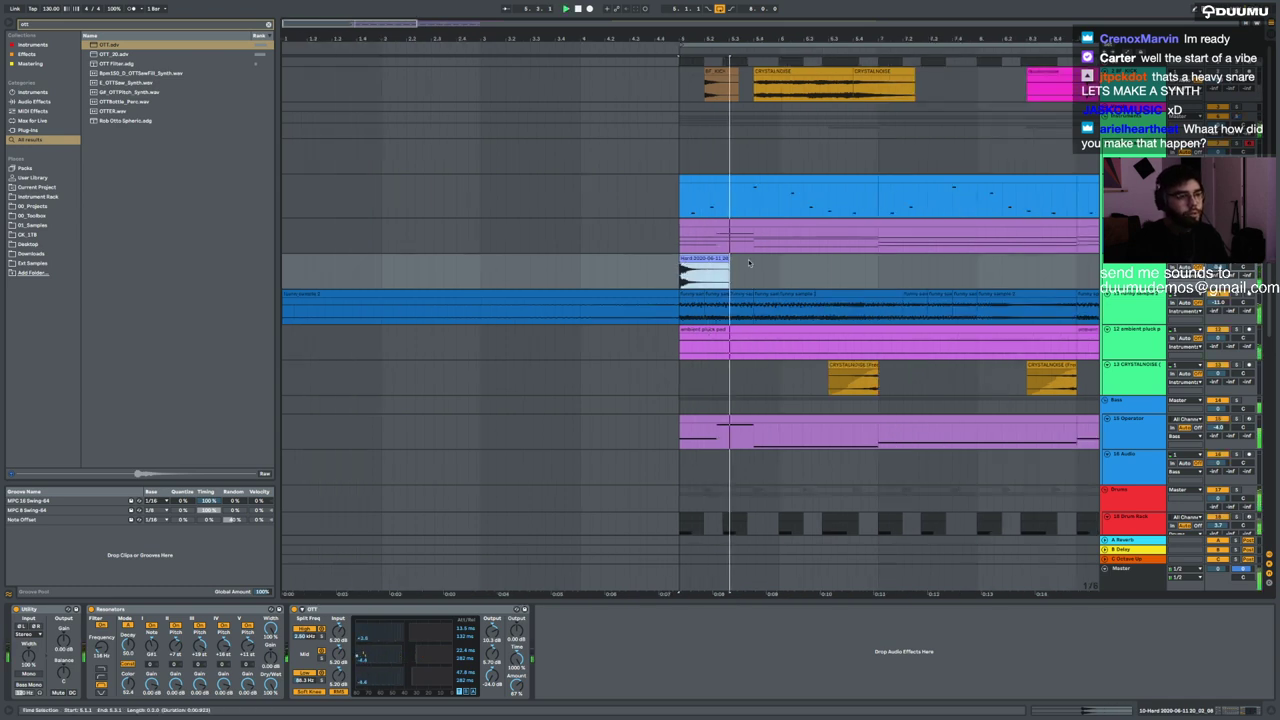
pyautogui.rightClick(1116, 303)
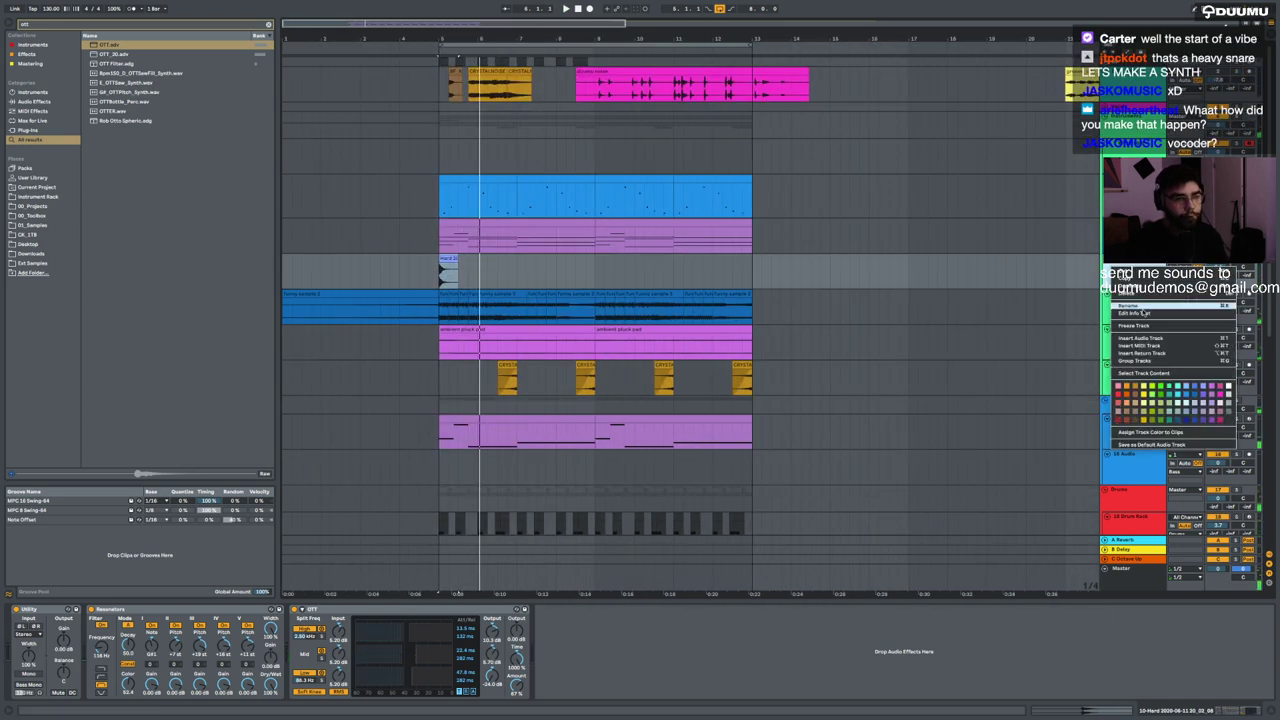
pyautogui.click(1132, 326)
pyautogui.rightClick(1140, 350)
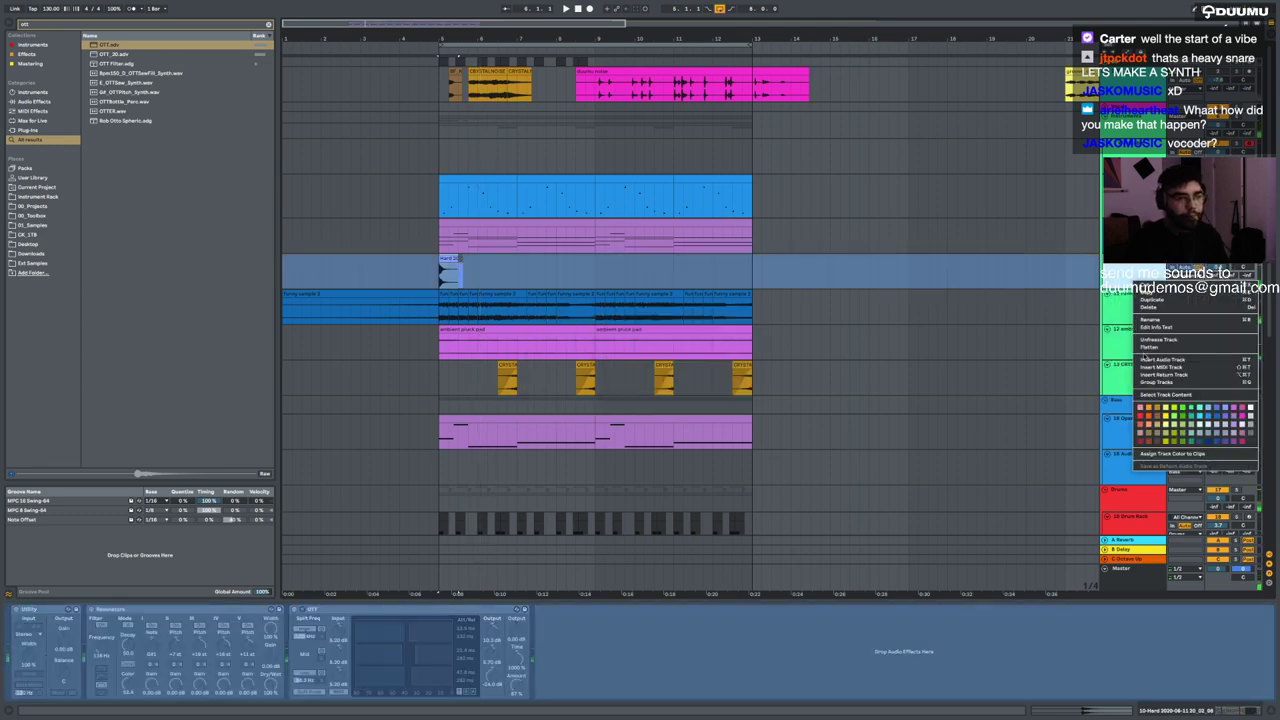
pyautogui.click(1151, 347)
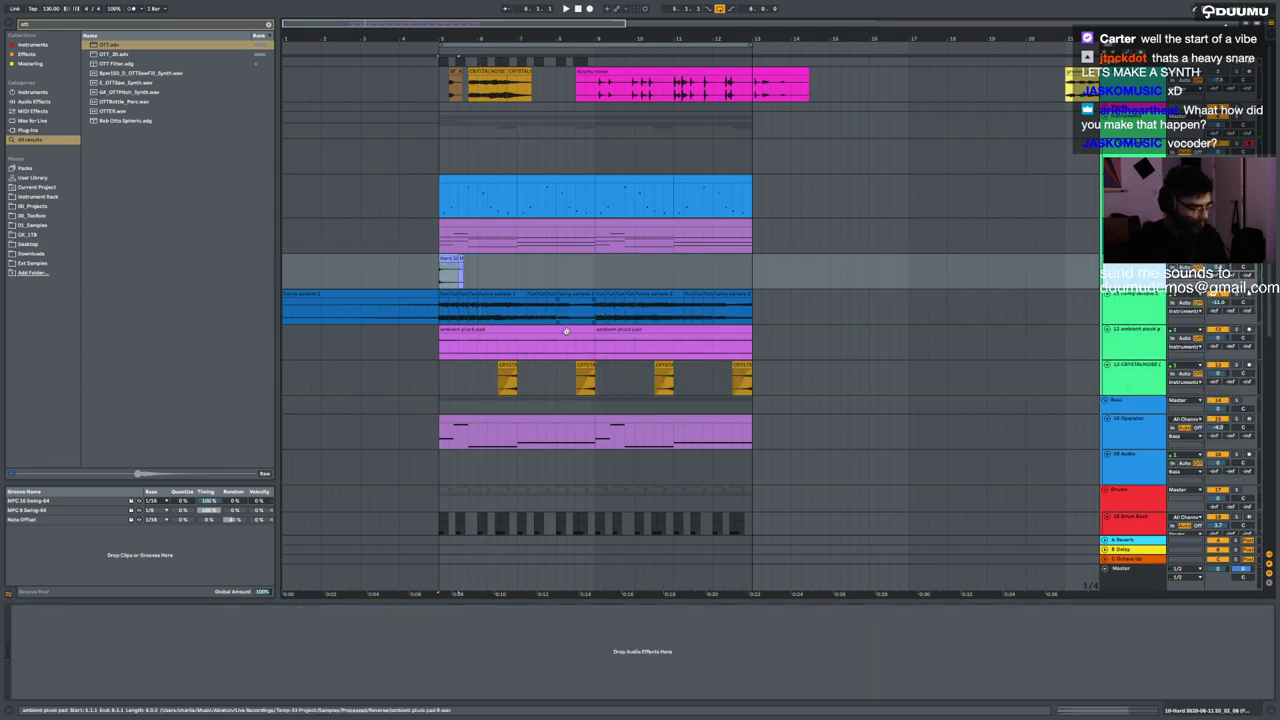
# - Turn off warping for the flattened Hard clip, raise its clip gain and play it back
pyautogui.scroll(8, 566, 331)
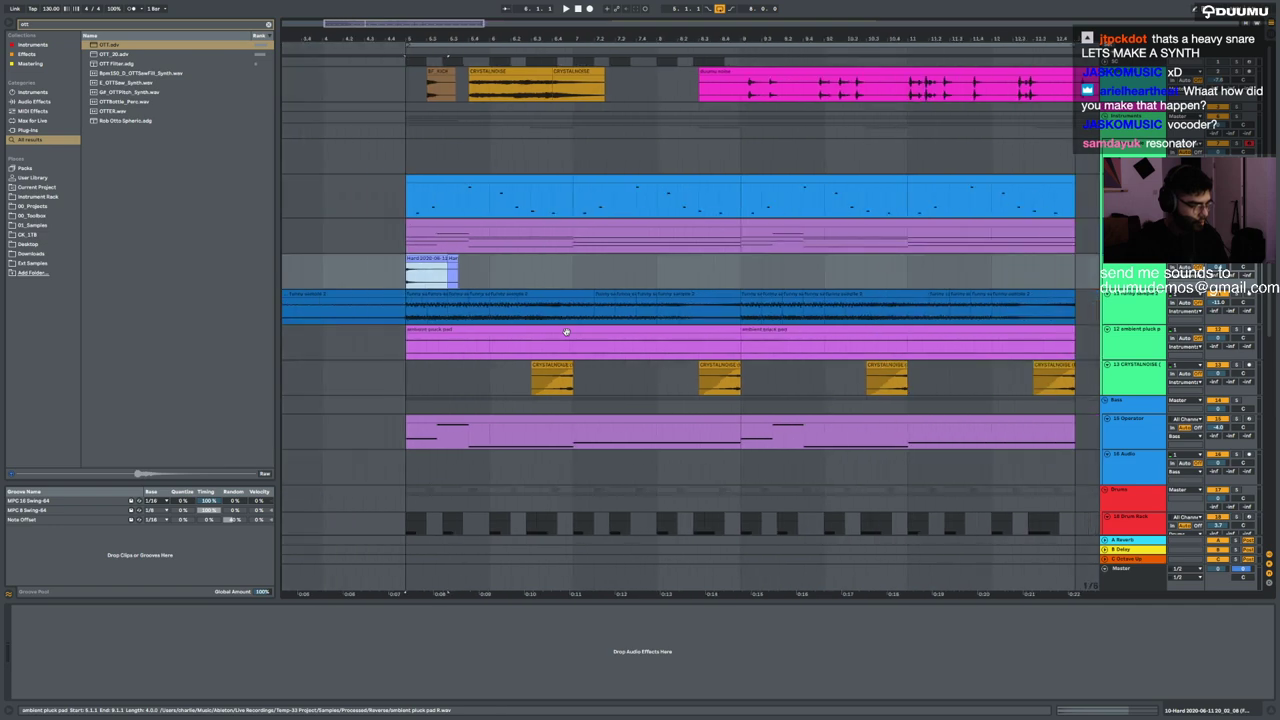
pyautogui.hscroll(-2, 566, 331)
pyautogui.doubleClick(497, 276)
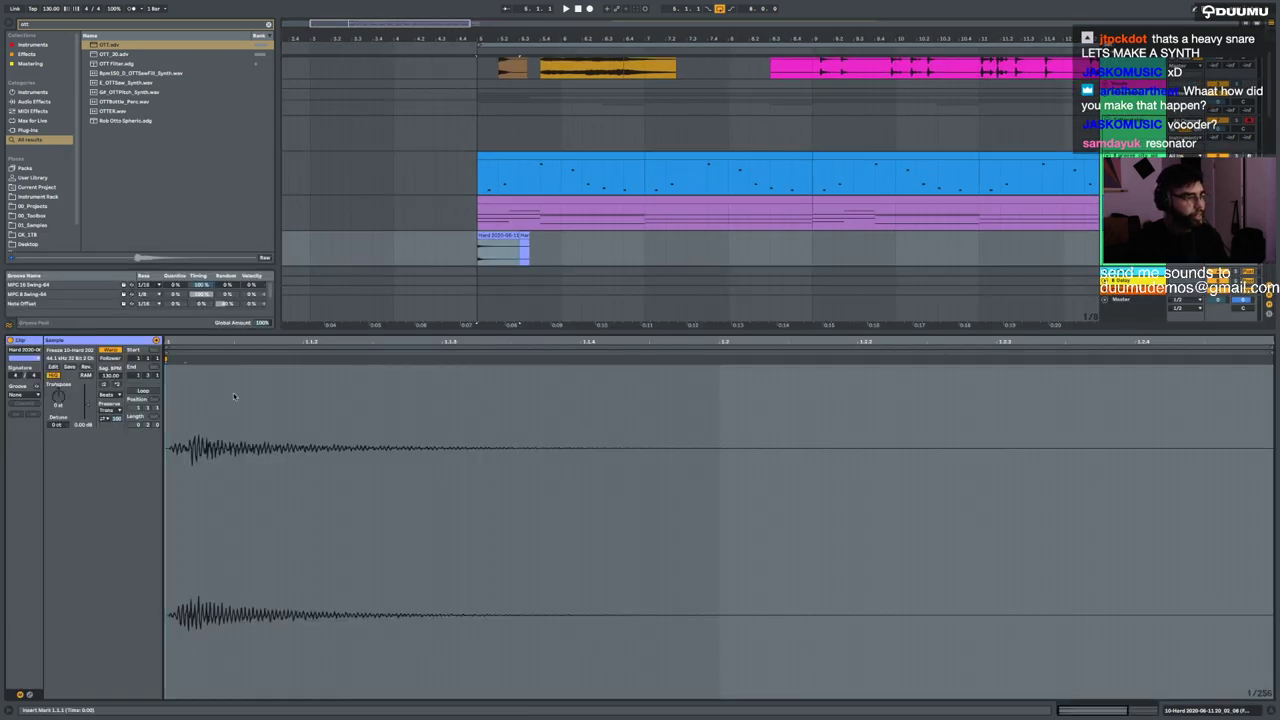
pyautogui.click(108, 350)
pyautogui.moveTo(86, 405); pyautogui.dragTo(86, 395)
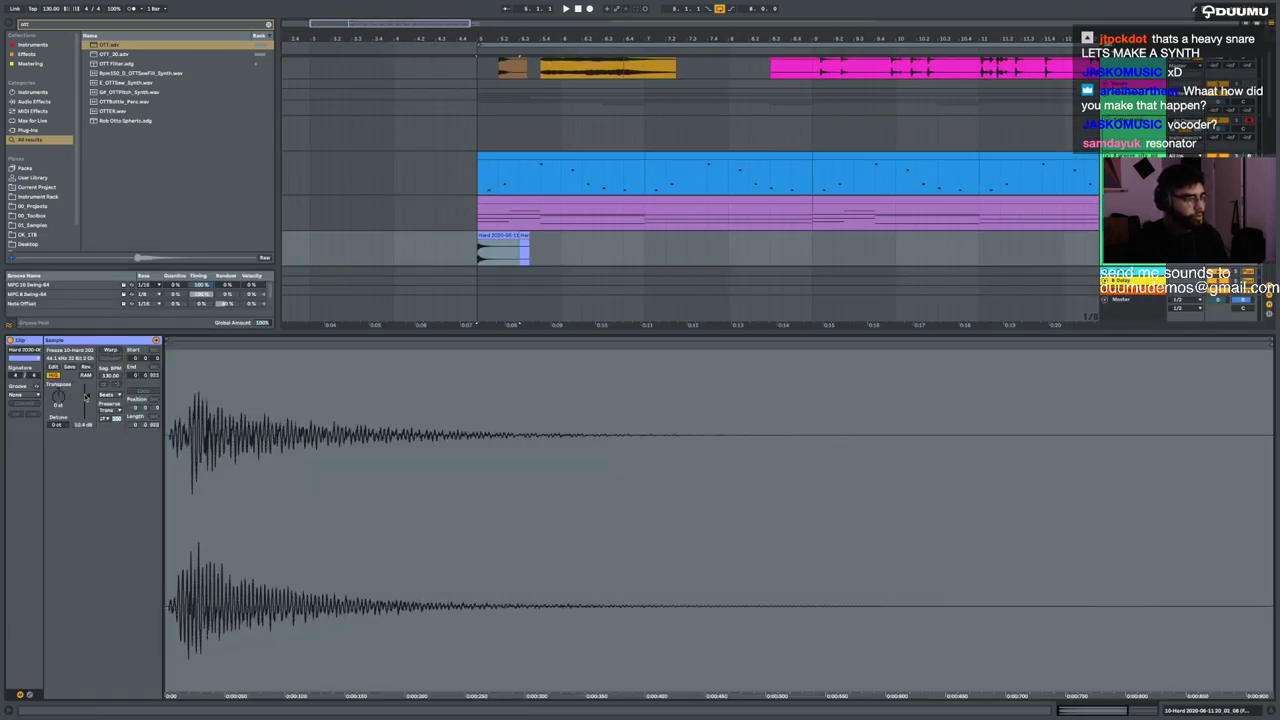
pyautogui.press('space')
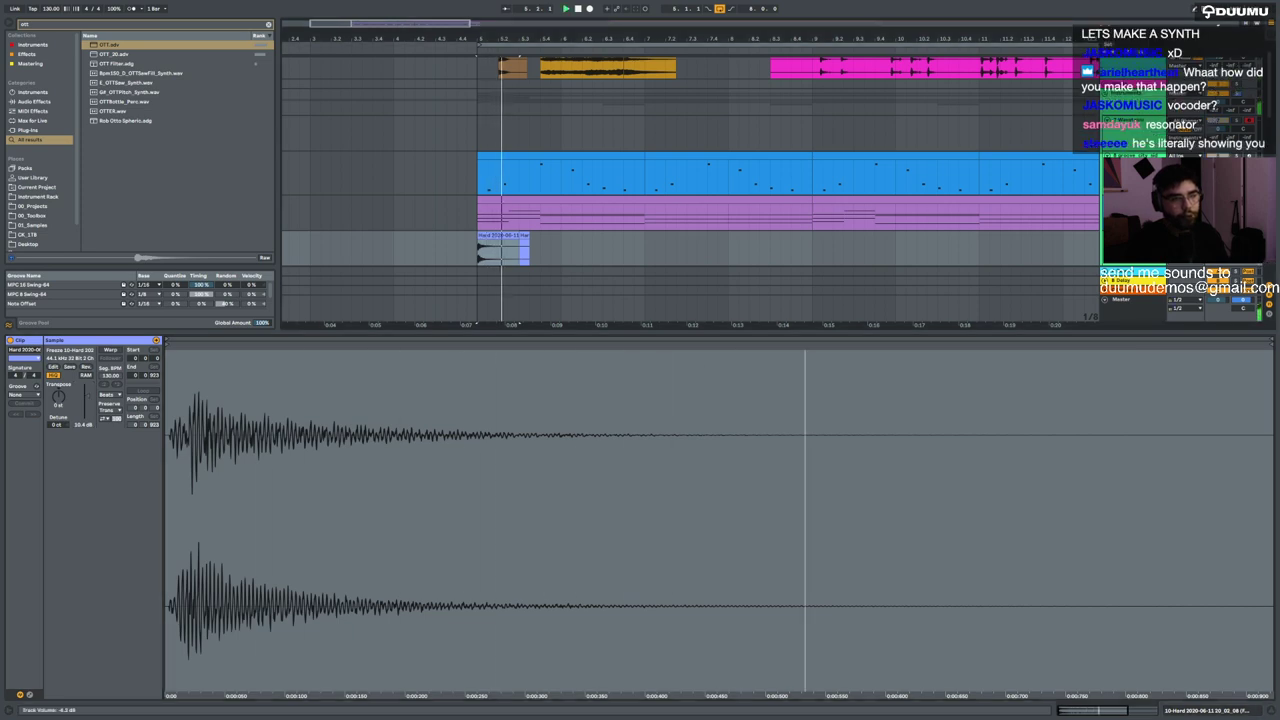
pyautogui.press('space')
# - Move the Hard hit to 5.1.3, duplicate it at 5.2.2 and play the pair against the loop
pyautogui.moveTo(490, 236); pyautogui.dragTo(524, 252)
pyautogui.click(479, 247)
pyautogui.press('space')
pyautogui.press('space')
pyautogui.scroll(5, 499, 251)
pyautogui.press('super+d')
pyautogui.click(410, 251)
pyautogui.press('space')
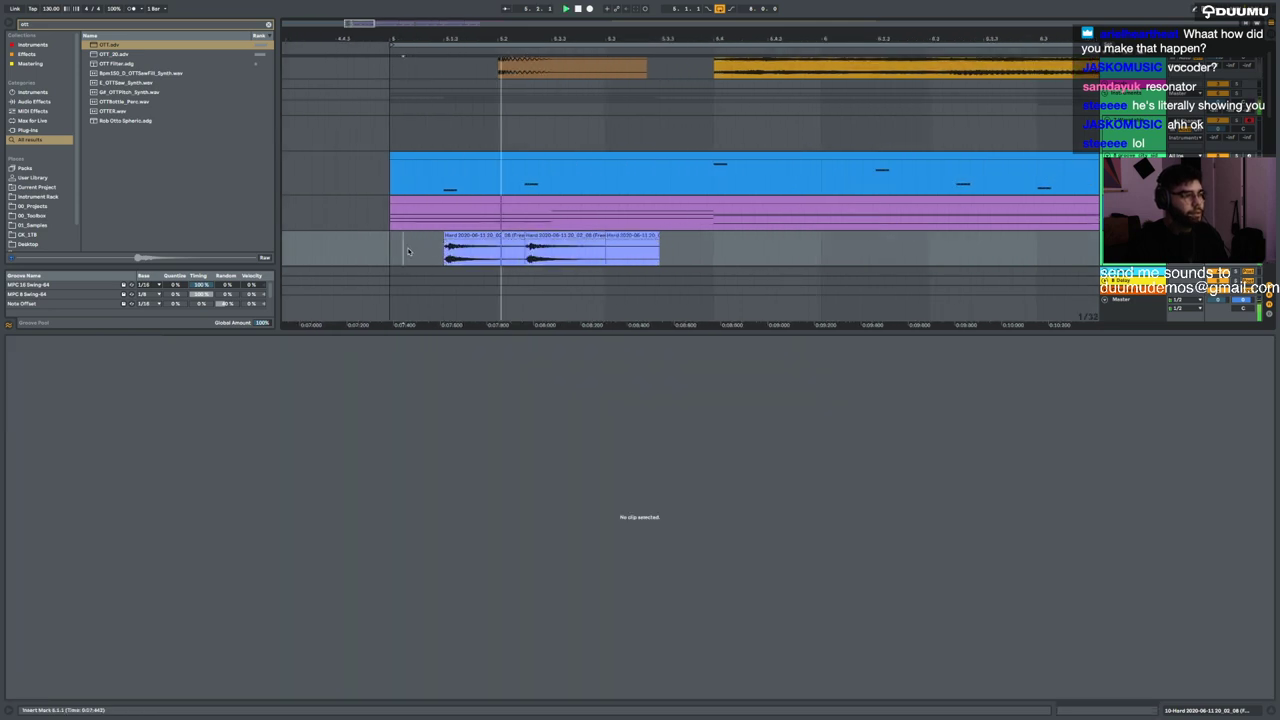
pyautogui.press('space')
# - Commit the MPC 16 Swing groove to the MIDI clip and align the second Hard hit with its second note
pyautogui.click(537, 235)
pyautogui.scroll(4, 537, 234)
pyautogui.click(486, 155)
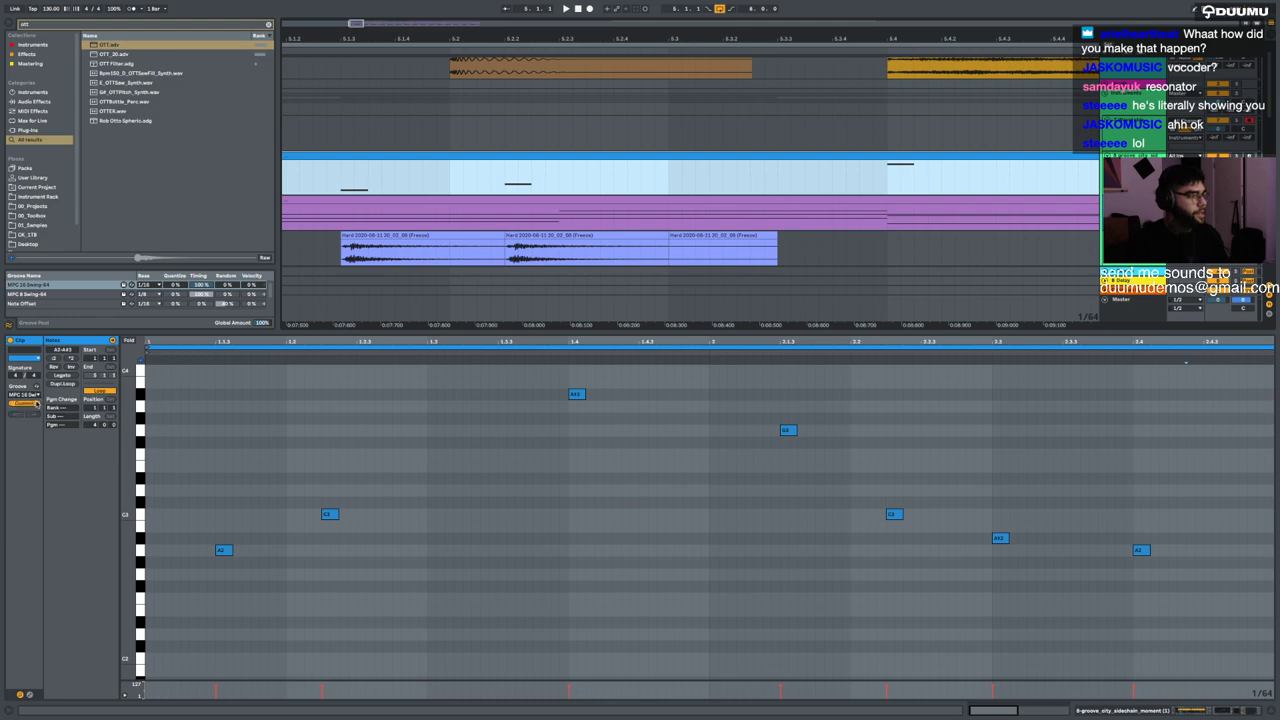
pyautogui.click(37, 403)
pyautogui.moveTo(547, 235); pyautogui.dragTo(561, 235)
pyautogui.scroll(-4, 561, 235)
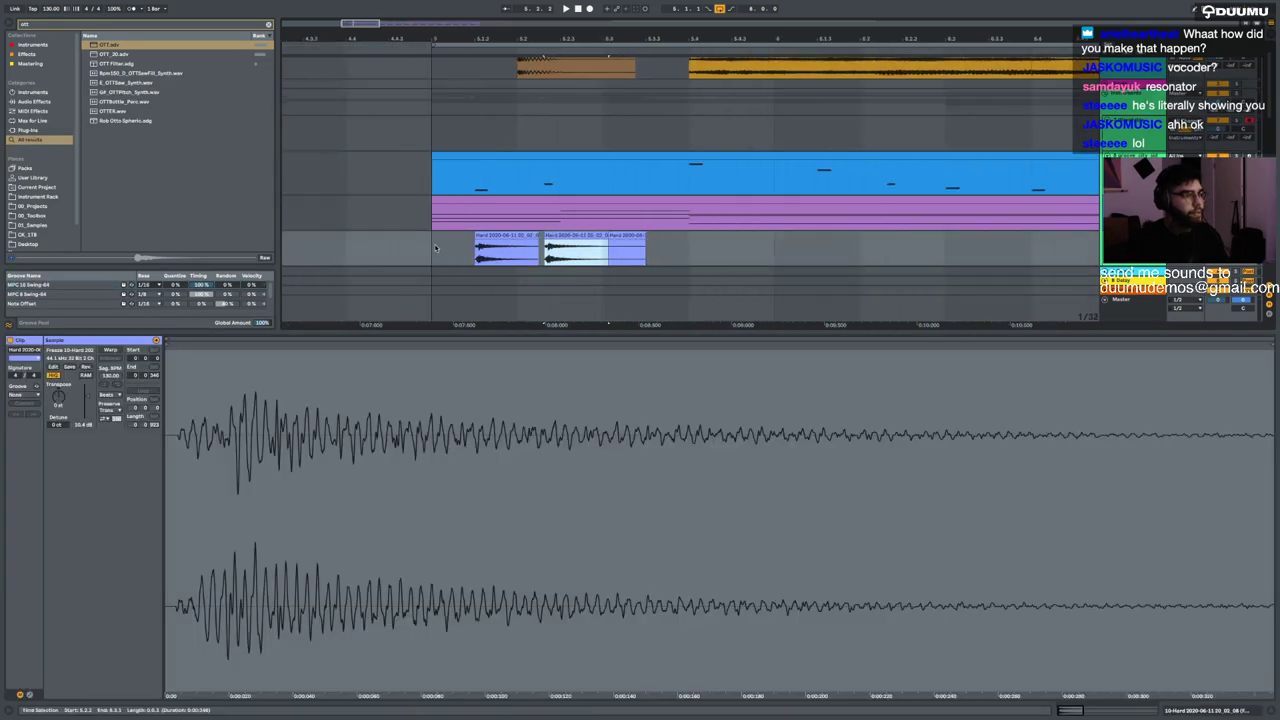
pyautogui.click(435, 248)
# - Transpose the second Hard hit up 12 semitones, play the result and delete the leftover tail clip at 5.3
pyautogui.click(585, 236)
pyautogui.click(125, 395)
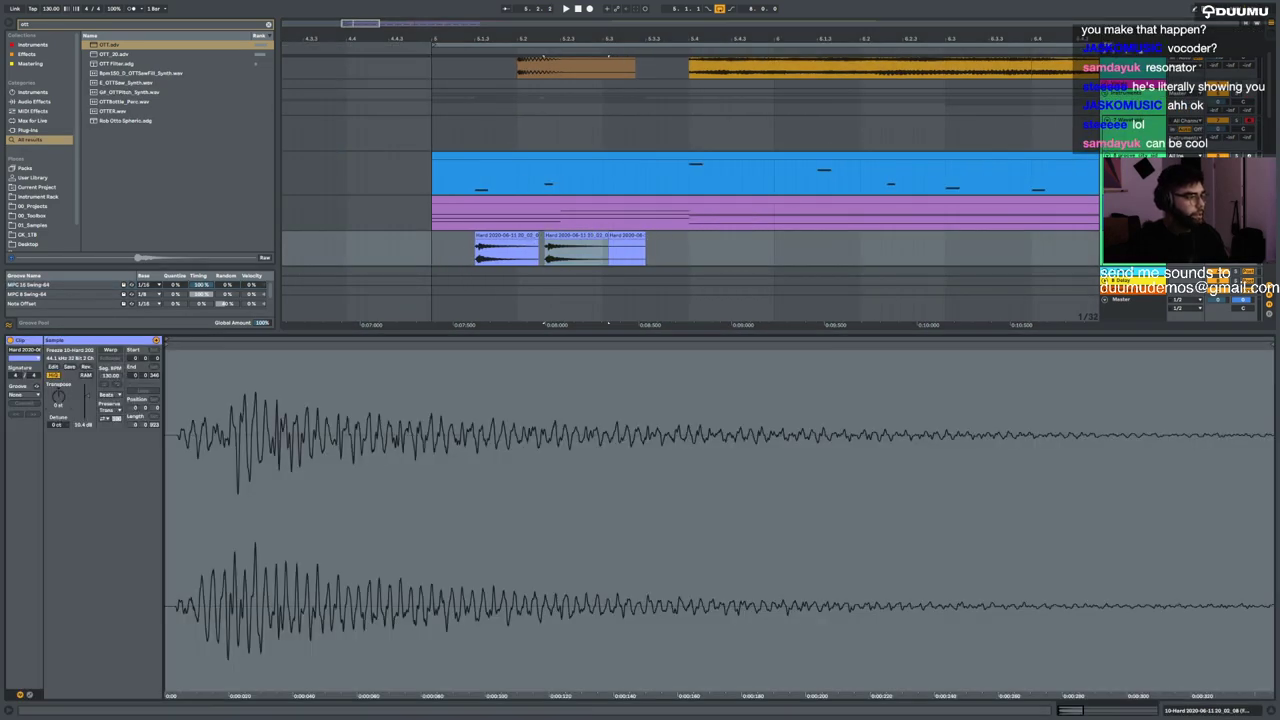
pyautogui.moveTo(58, 396); pyautogui.dragTo(59, 403)
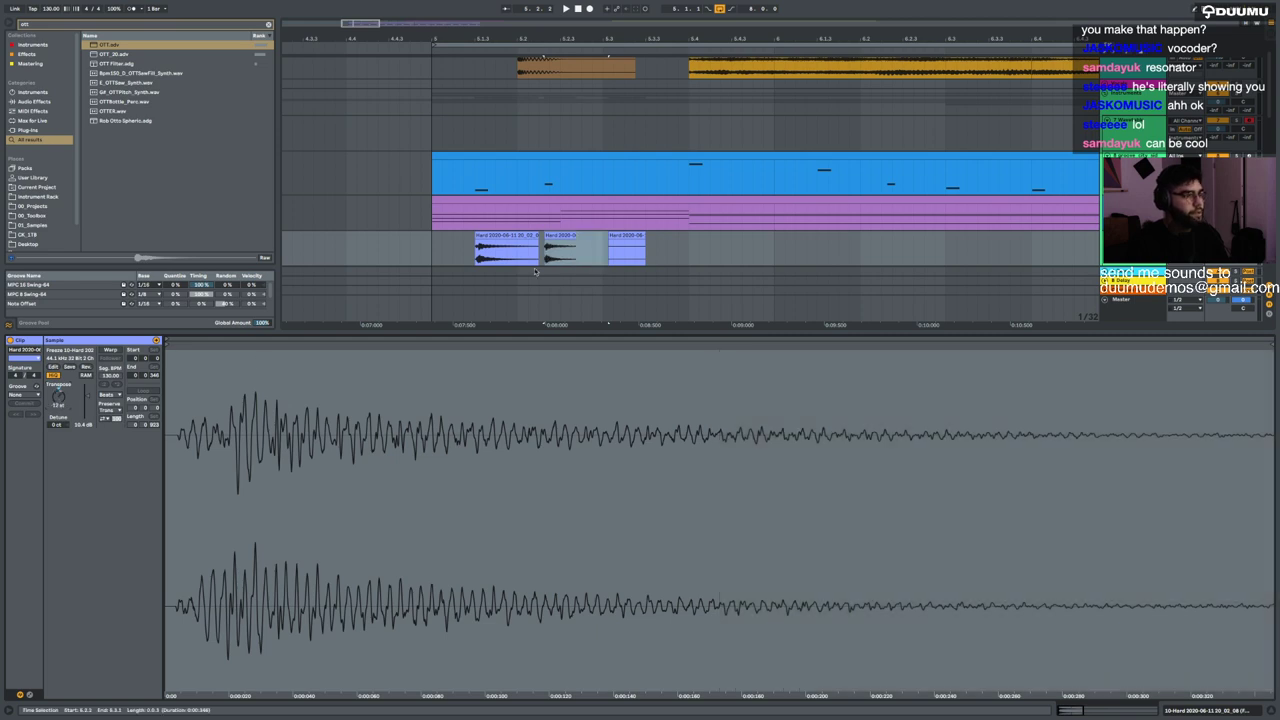
pyautogui.scroll(2, 551, 235)
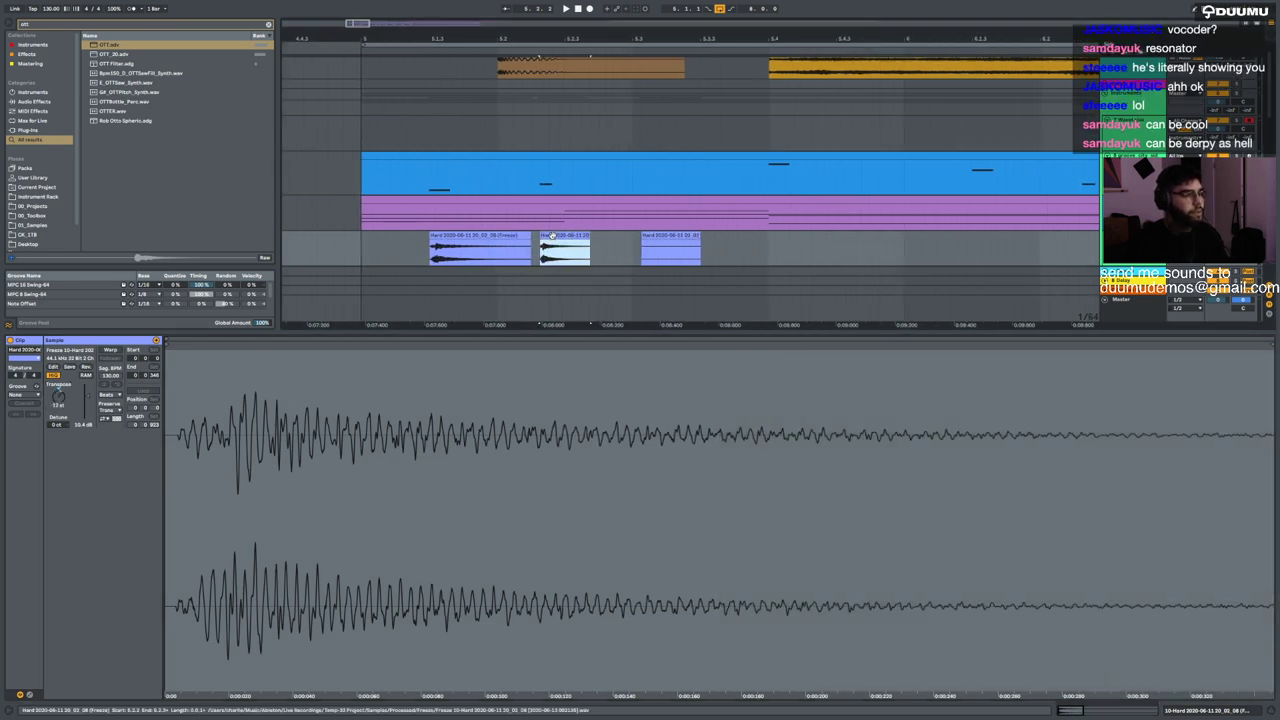
pyautogui.click(364, 256)
pyautogui.press('space')
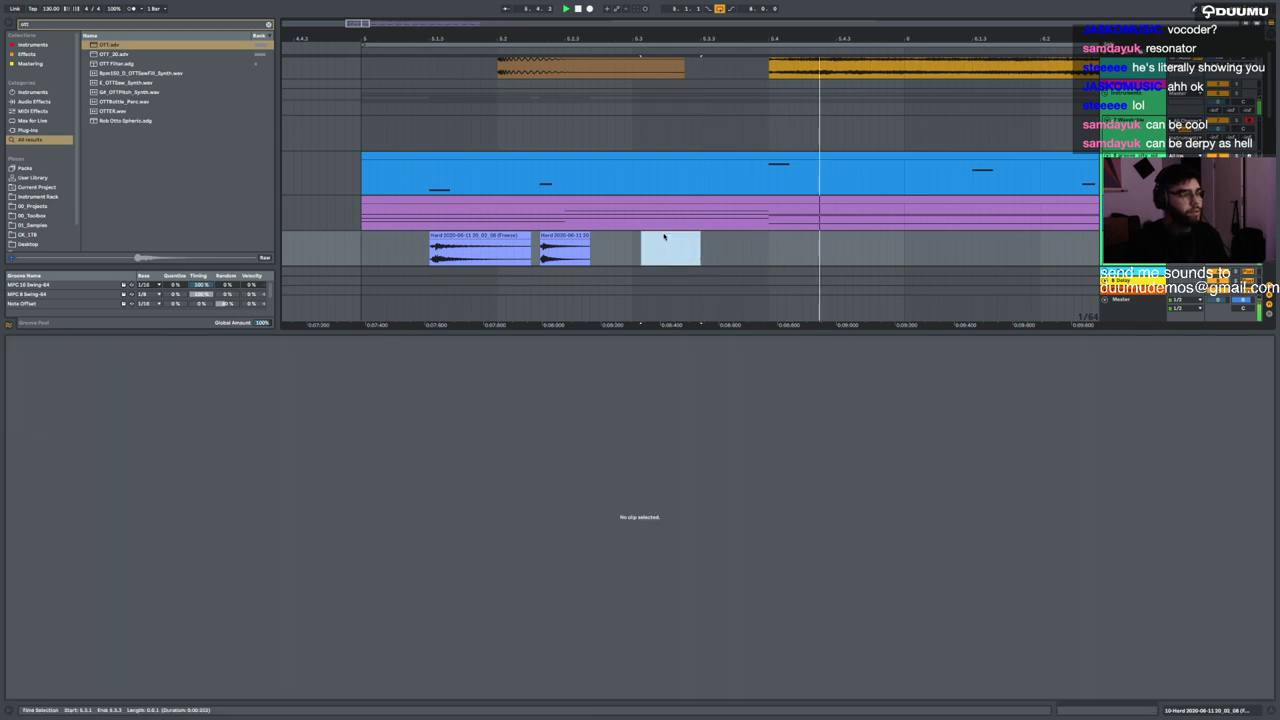
# - Duplicate the two-bar section of Hard hits from bar 5 so the pattern repeats up to bar 13
pyautogui.scroll(-5, 665, 238)
pyautogui.moveTo(461, 250); pyautogui.dragTo(403, 251)
pyautogui.hotkey('ctrl', 'd')
pyautogui.hotkey('ctrl', 'd')
pyautogui.hotkey('ctrl', 'd')
pyautogui.hotkey('ctrl', 'd')
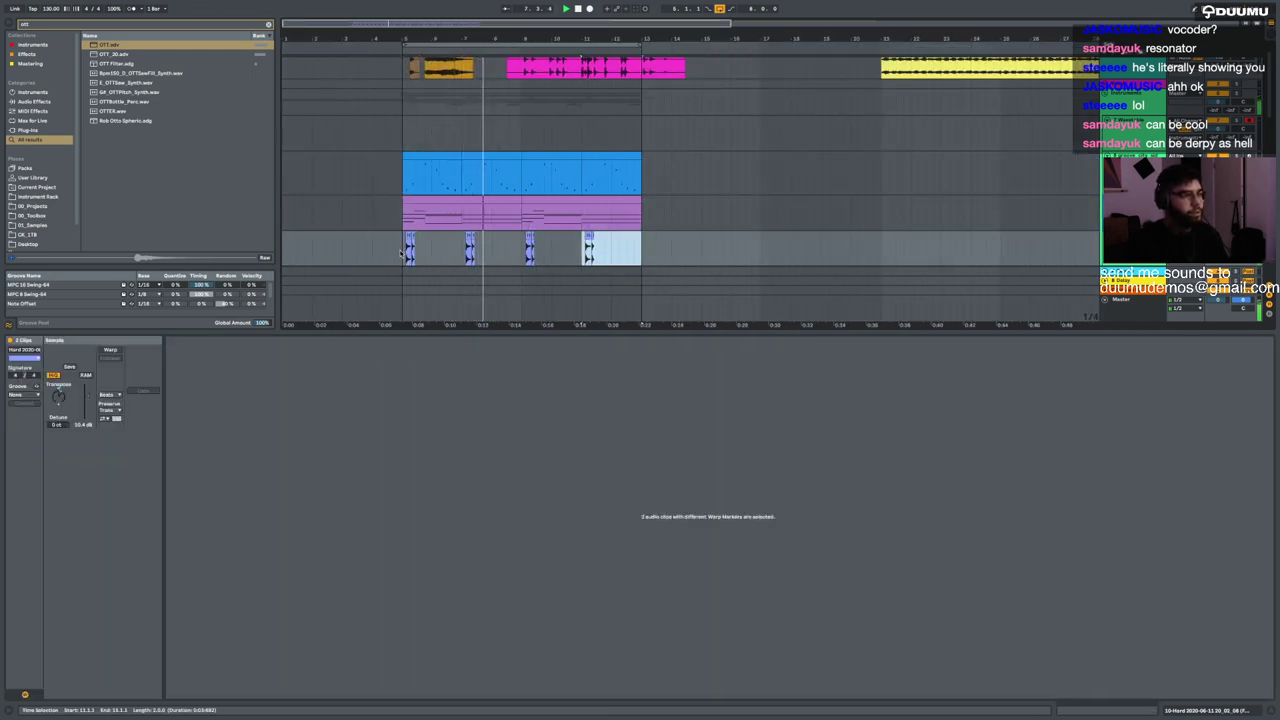
pyautogui.hotkey('ctrl', 'z')
# - Shift all the Hard hits between bars 5 and 13 two beats later and play from bar 5
pyautogui.click(402, 252)
pyautogui.scroll(5, 402, 252)
pyautogui.scroll(-4, 402, 252)
pyautogui.moveTo(428, 250); pyautogui.dragTo(718, 240)
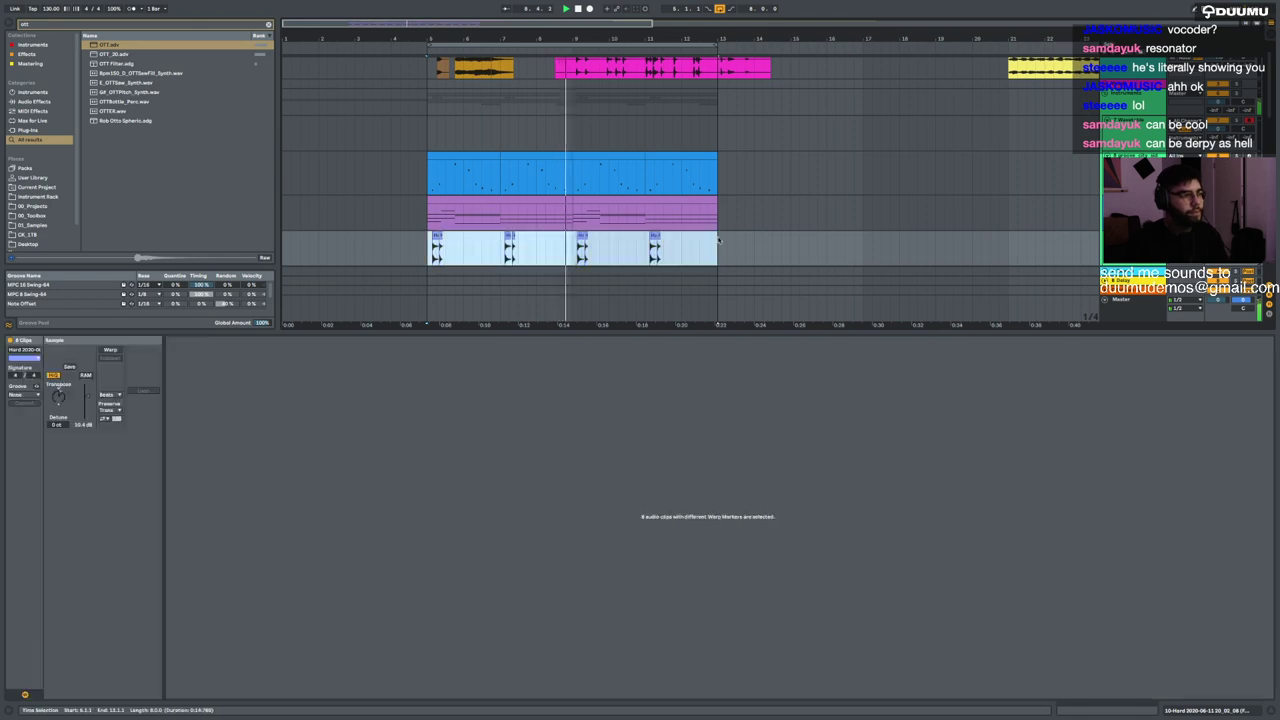
pyautogui.press('Right')
pyautogui.press('Right')
pyautogui.press('Right')
pyautogui.press('Left')
pyautogui.click(436, 251)
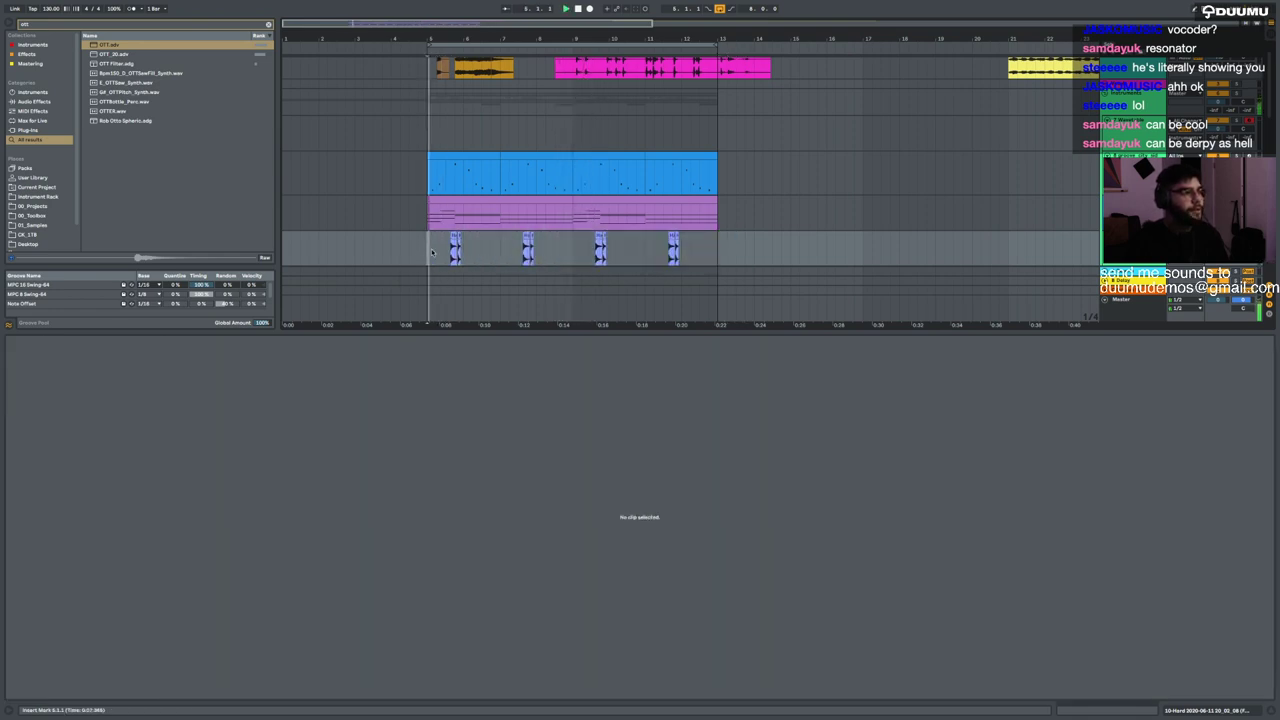
pyautogui.scroll(3, 432, 252)
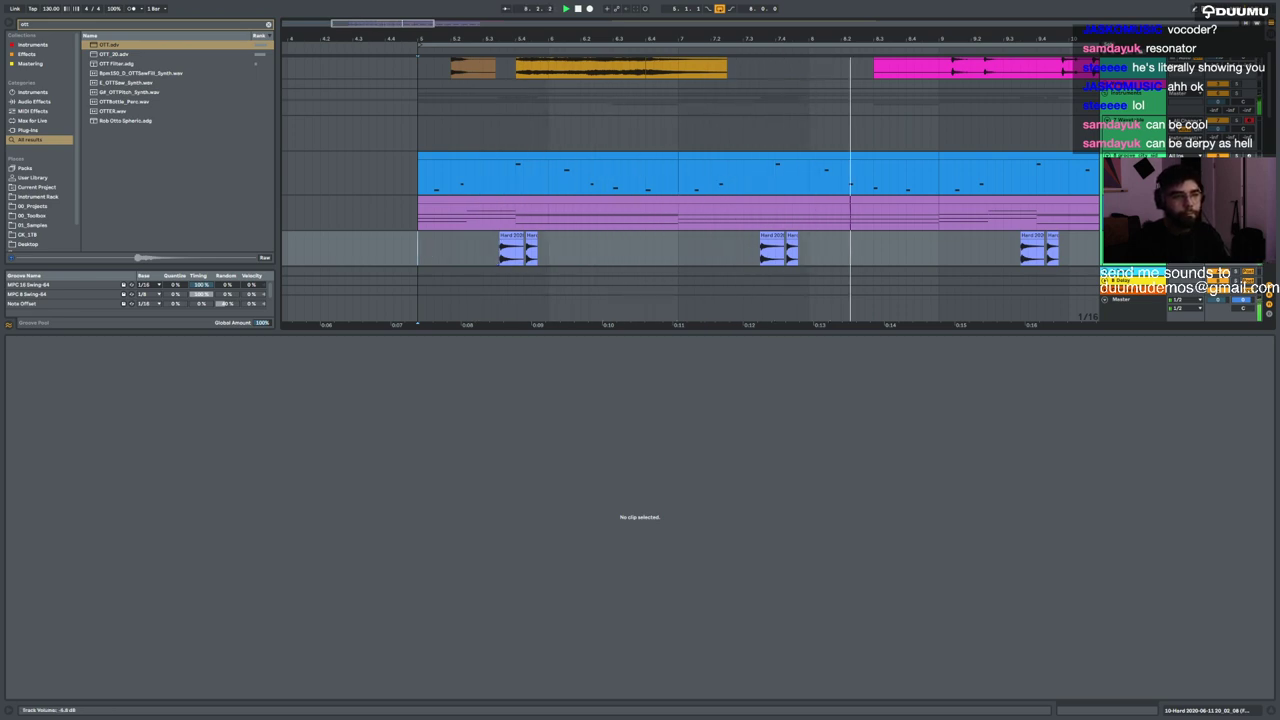
# - Examine the full waveform and loop settings of the funny sample 2 clip at bar 8
pyautogui.click(1136, 157)
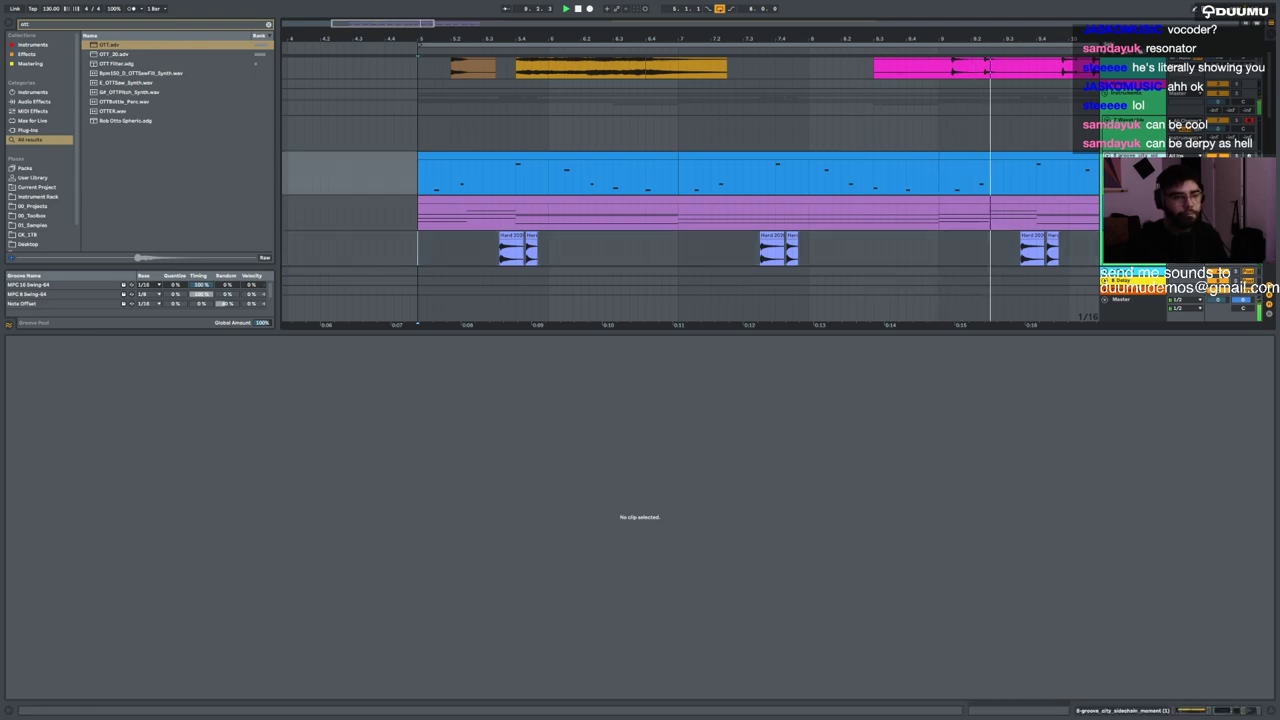
pyautogui.press('super+alt+l')
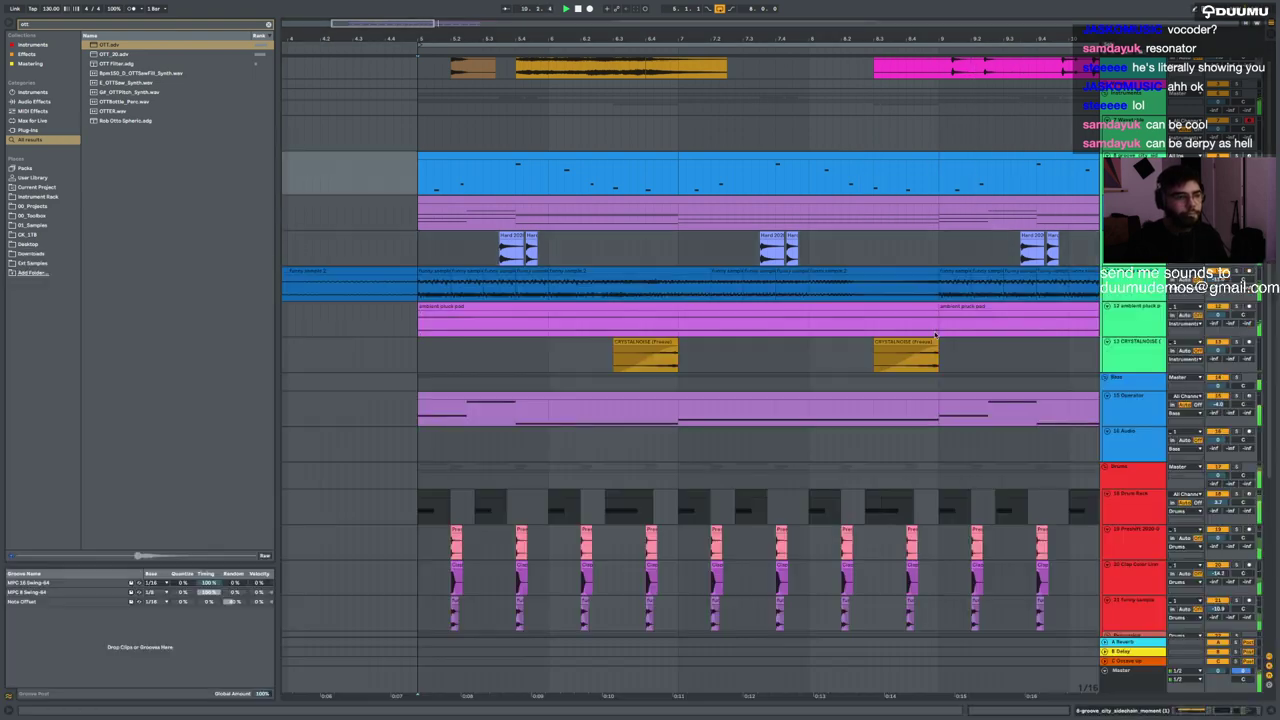
pyautogui.hscroll(2, 937, 334)
pyautogui.scroll(-1, 937, 334)
pyautogui.scroll(-2, 819, 286)
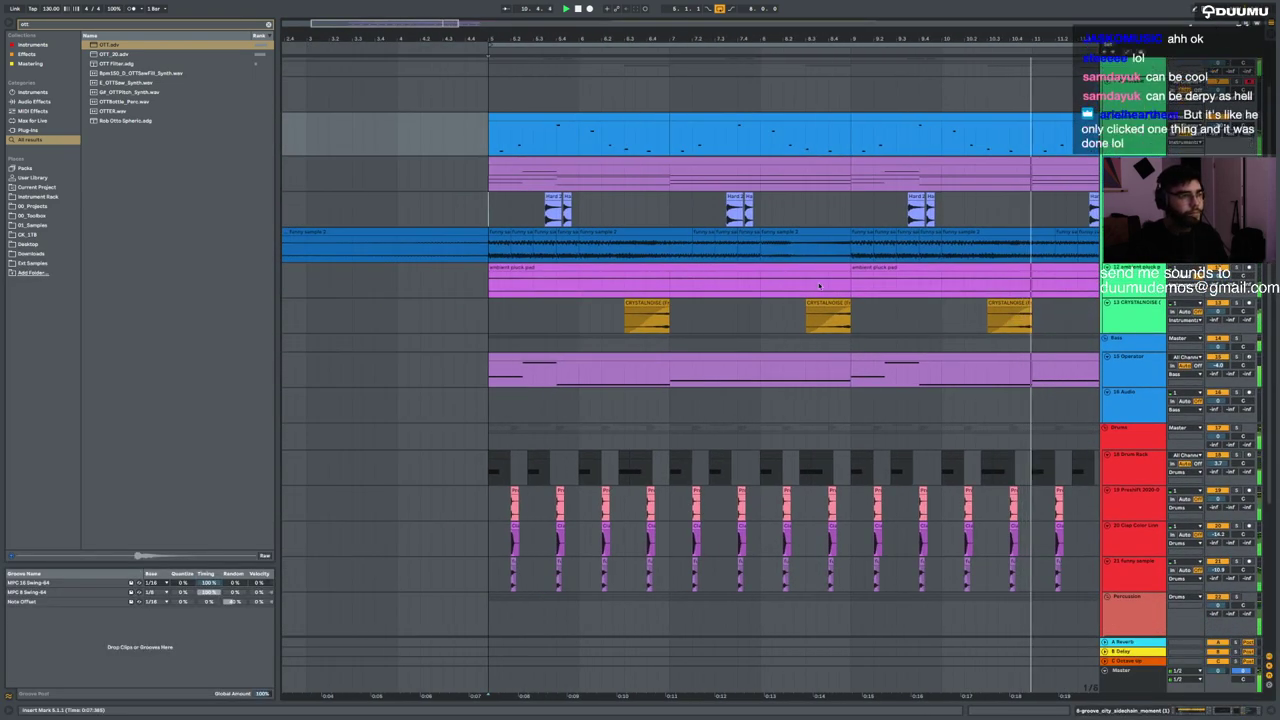
pyautogui.click(772, 232)
pyautogui.press('super+alt+l')
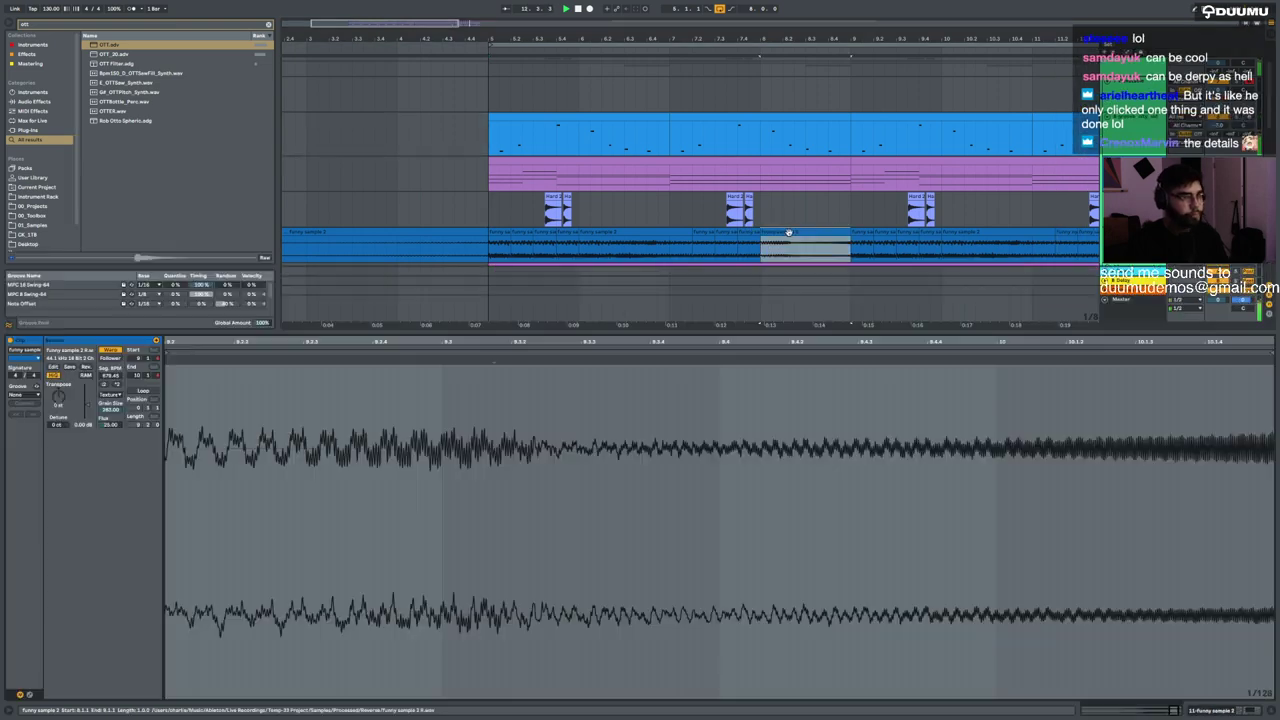
pyautogui.doubleClick(464, 342)
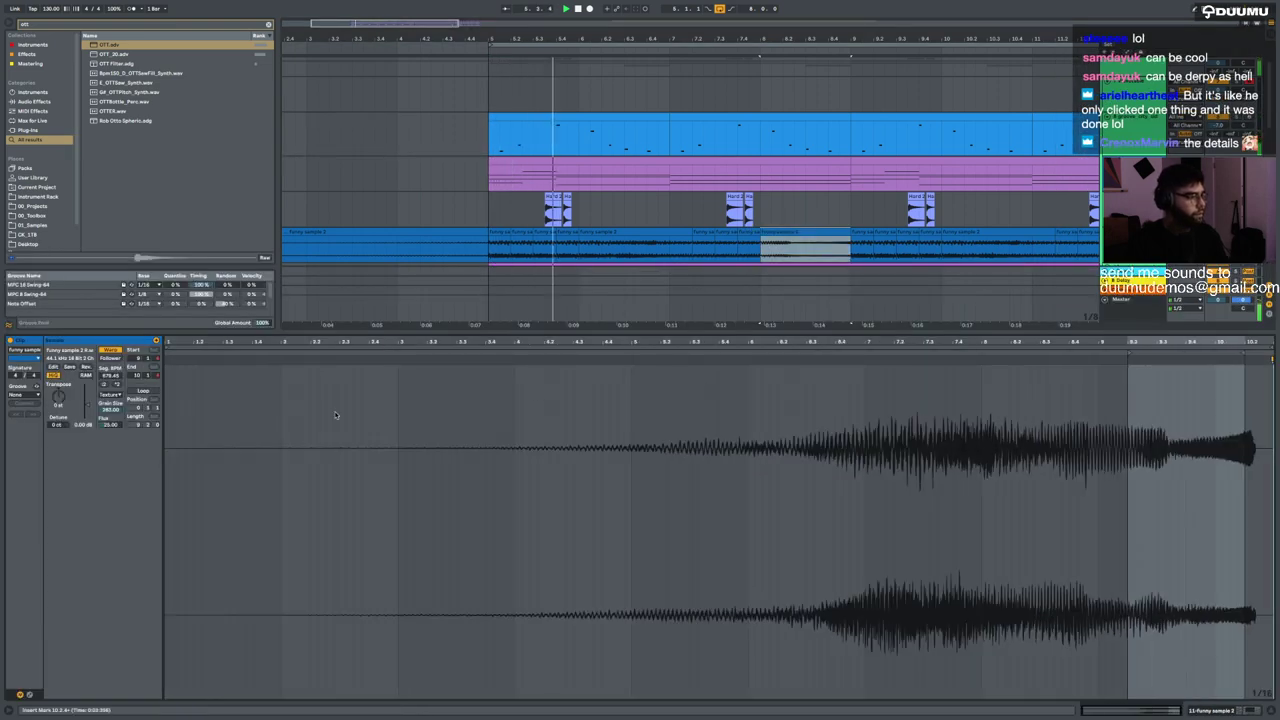
pyautogui.click(145, 391)
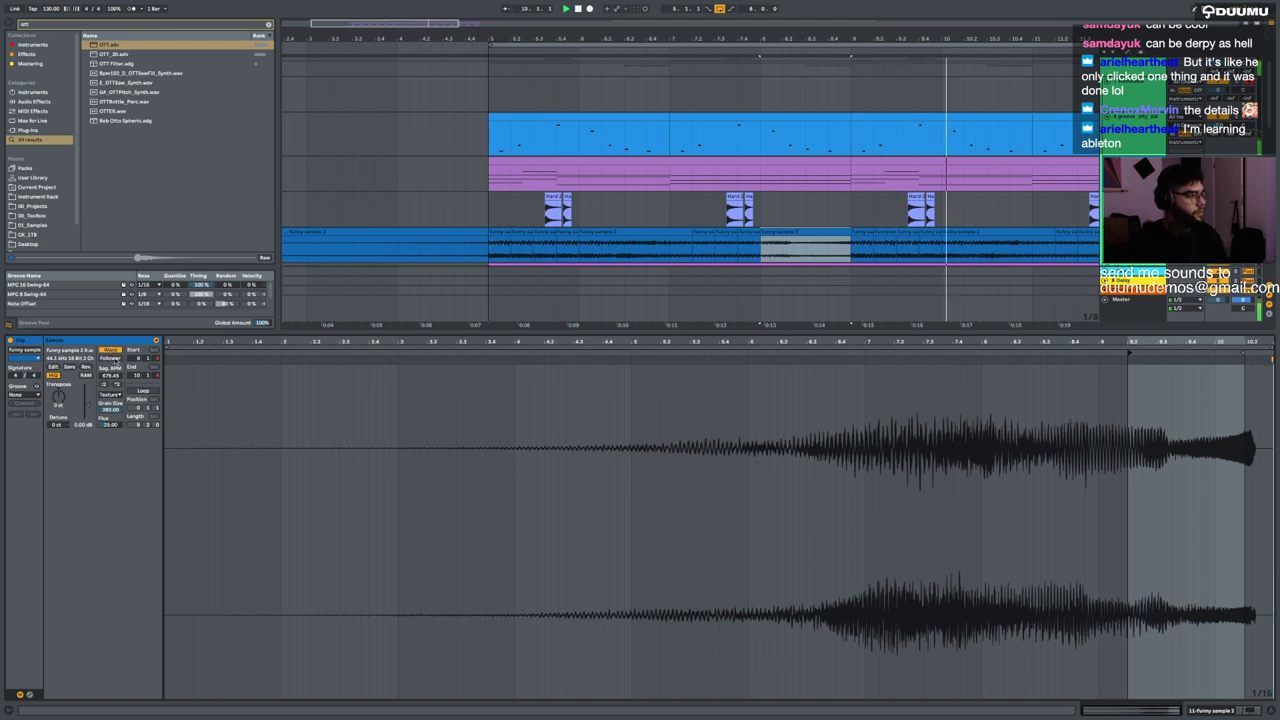
# - Enable looping on the funny sample 2 clip at bar 8, move its start earlier to around 7.2 in the sample, and play it
pyautogui.moveTo(1128, 355); pyautogui.dragTo(858, 355)
pyautogui.press('space')
pyautogui.moveTo(776, 378)
pyautogui.mouseDown()
pyautogui.moveTo(706, 389)
pyautogui.moveTo(1036, 378)
pyautogui.moveTo(917, 381)
pyautogui.mouseUp()
pyautogui.press('space')
pyautogui.press('space')
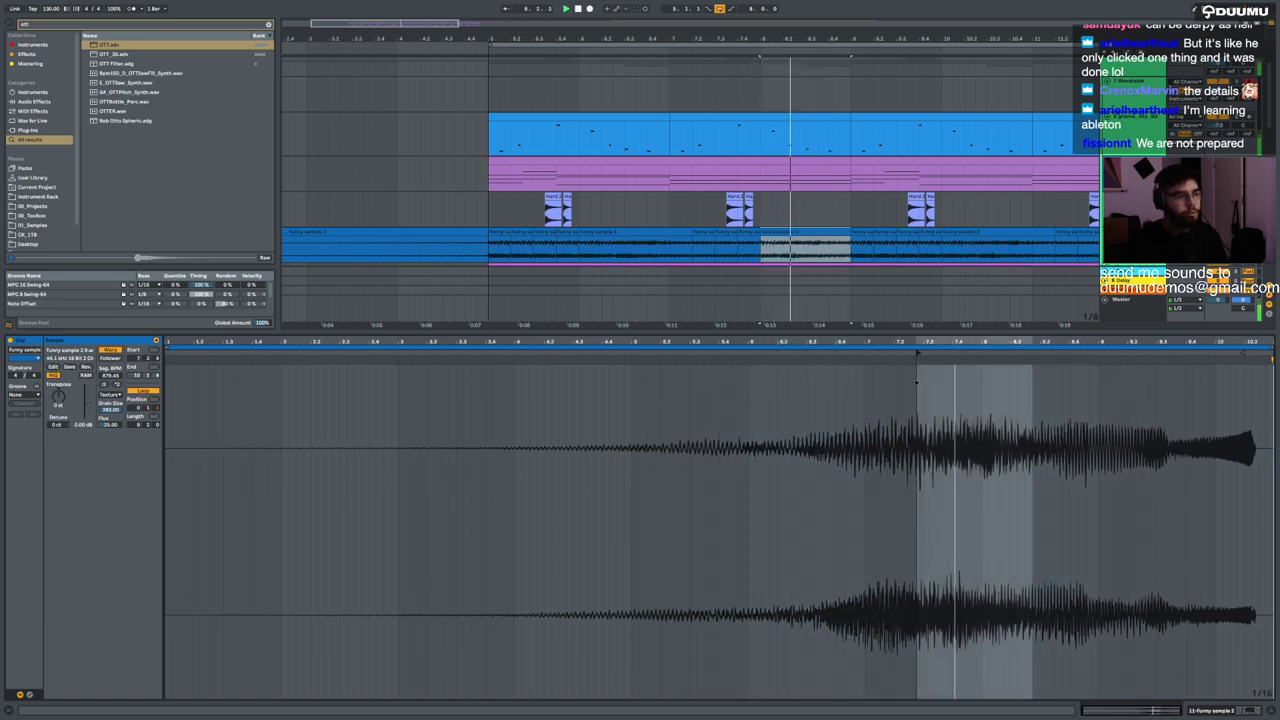
# - Enable looping on the final funny sample 2 clip at bar 12 and shift its start back to around 5.4 in the sample
pyautogui.scroll(-5, 773, 240)
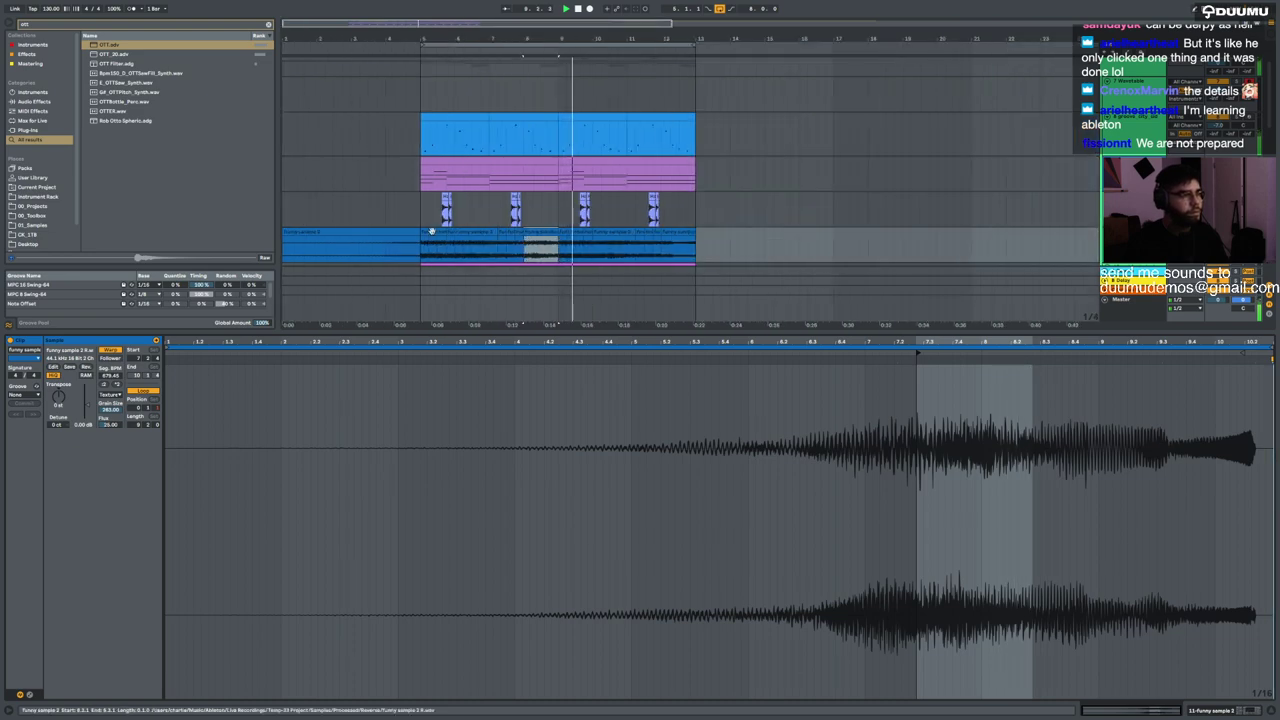
pyautogui.click(433, 232)
pyautogui.keyDown('shift'); pyautogui.click(544, 232); pyautogui.keyUp('shift')
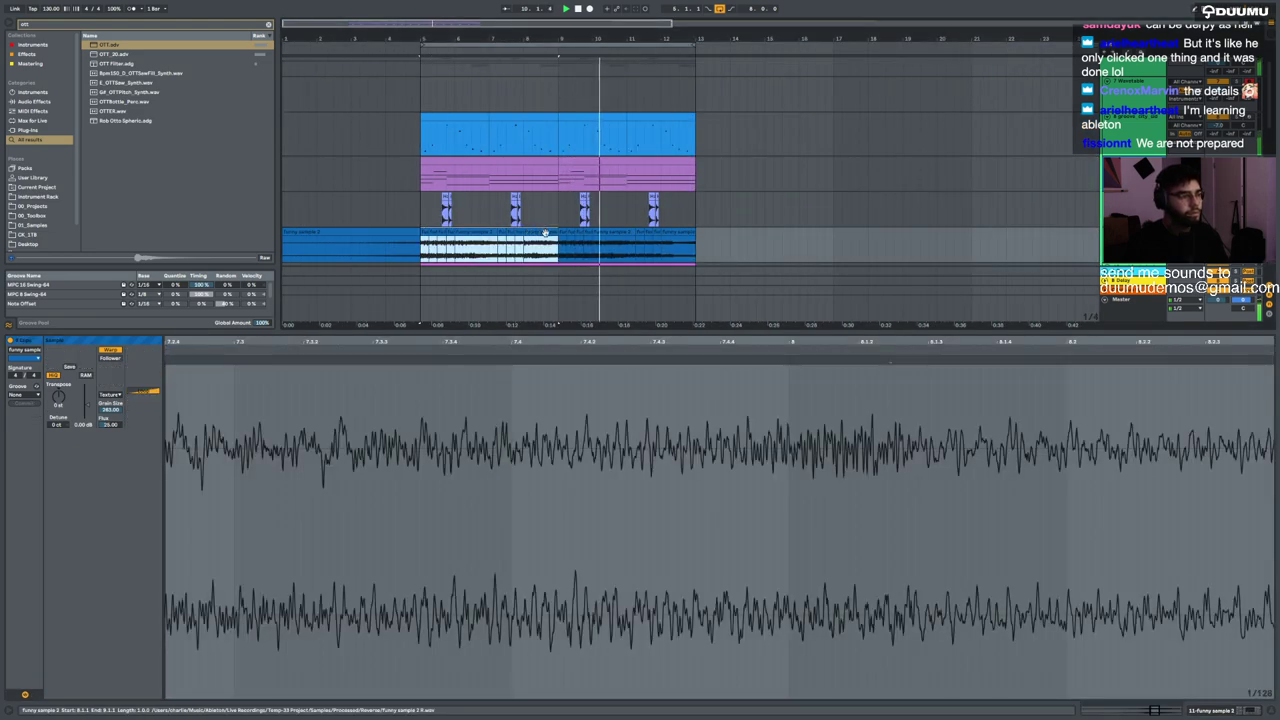
pyautogui.click(675, 232)
pyautogui.press('0')
pyautogui.moveTo(201, 343); pyautogui.dragTo(201, 360)
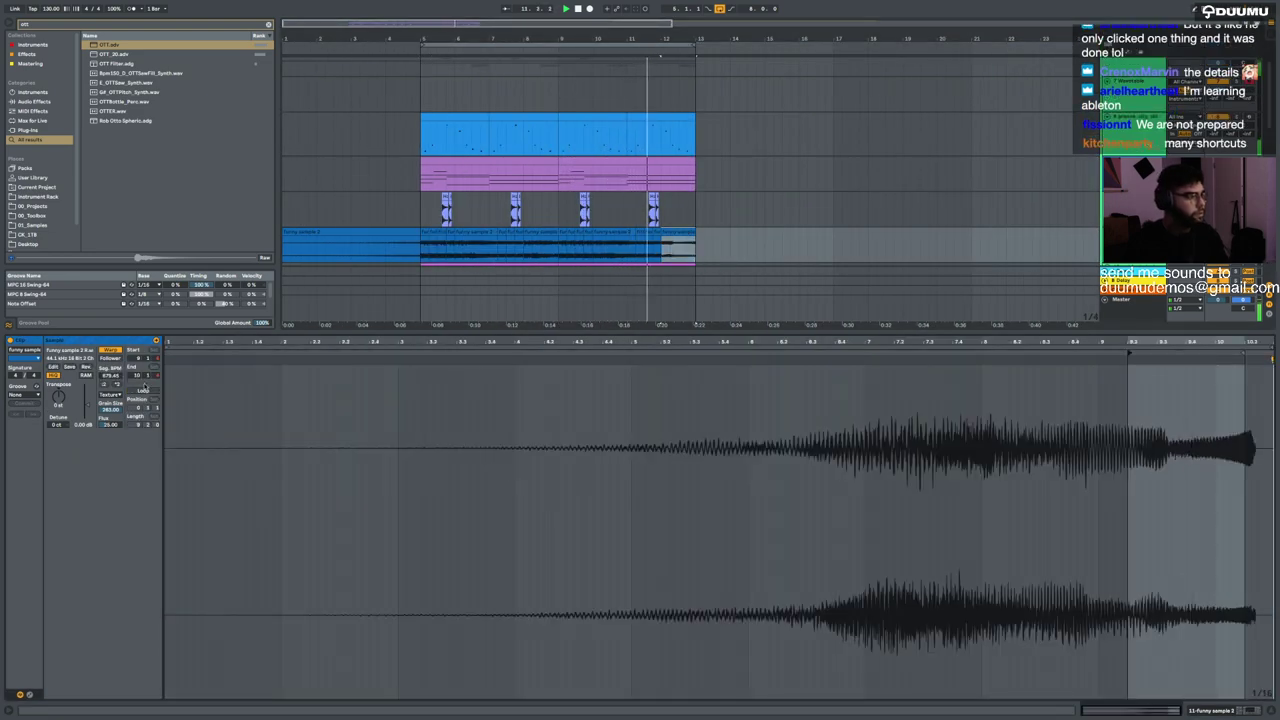
pyautogui.click(800, 356)
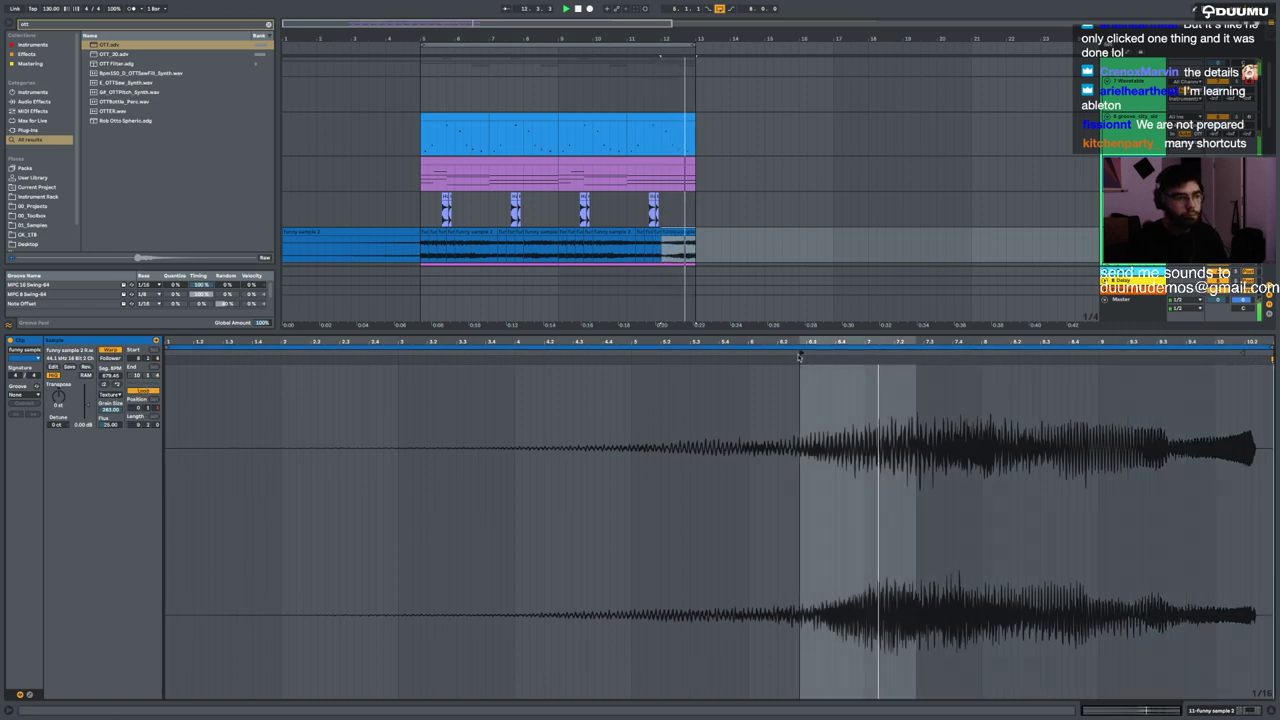
pyautogui.click(718, 352)
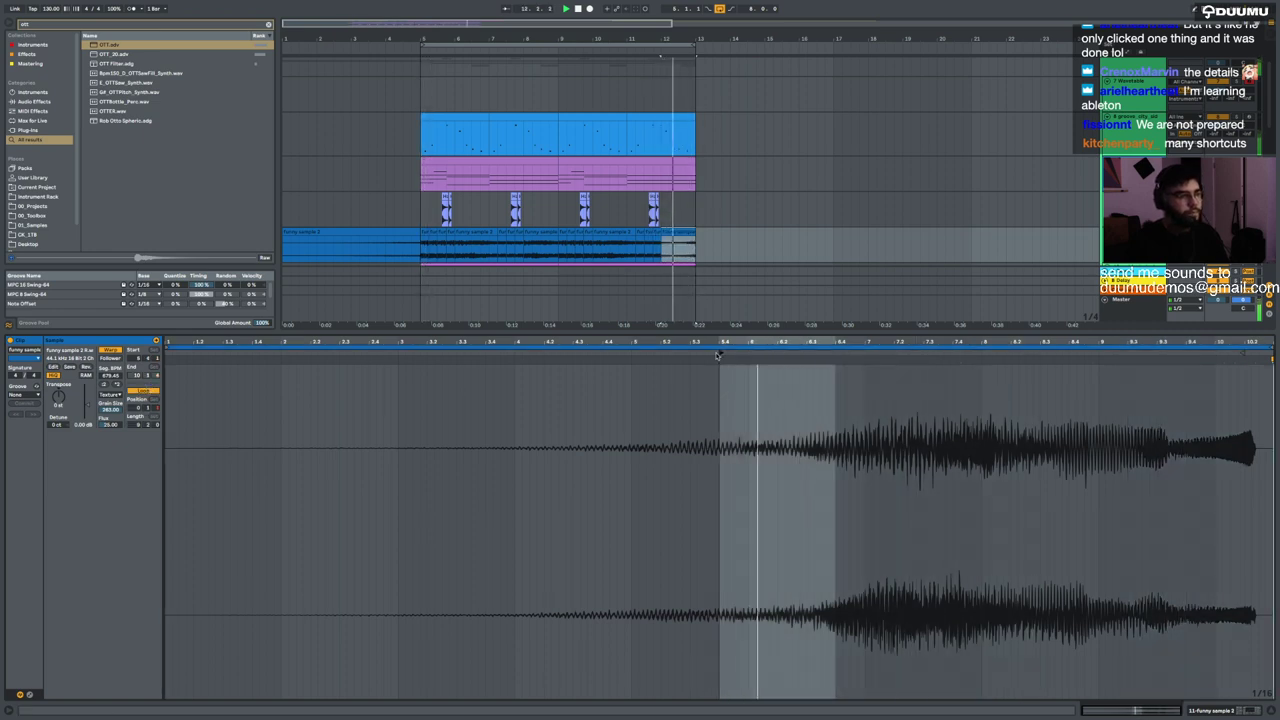
# - Group the Preshift, Clap Color and funny sample tracks together inside the Drums group and play the loop
pyautogui.press('super+alt+l')
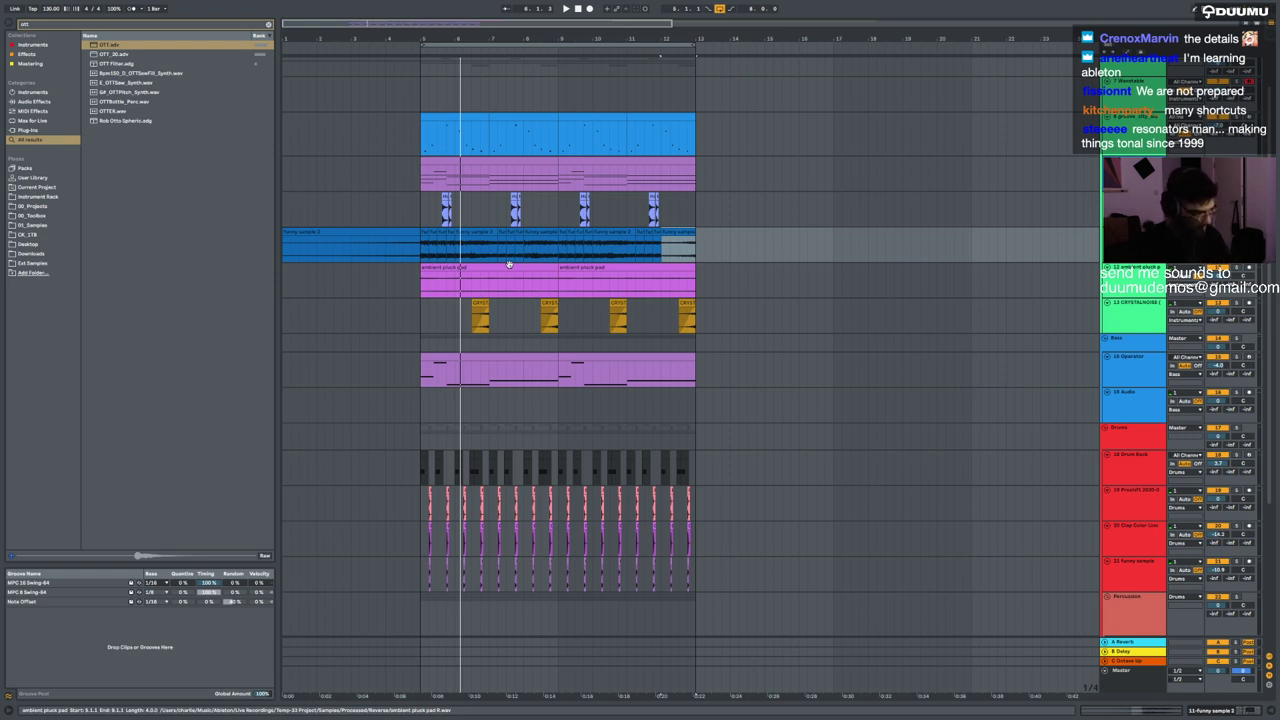
pyautogui.scroll(-5, 509, 265)
pyautogui.click(1146, 379)
pyautogui.keyDown('shift'); pyautogui.click(1125, 320); pyautogui.keyUp('shift')
pyautogui.hotkey('ctrl', 'g')
pyautogui.press('space')
# - Add EQ Eight to the new drum subgroup, cut the lows and dip the highs near 10 kHz
pyautogui.click(427, 317)
pyautogui.hotkey('ctrl', 'f')
pyautogui.write('eq')
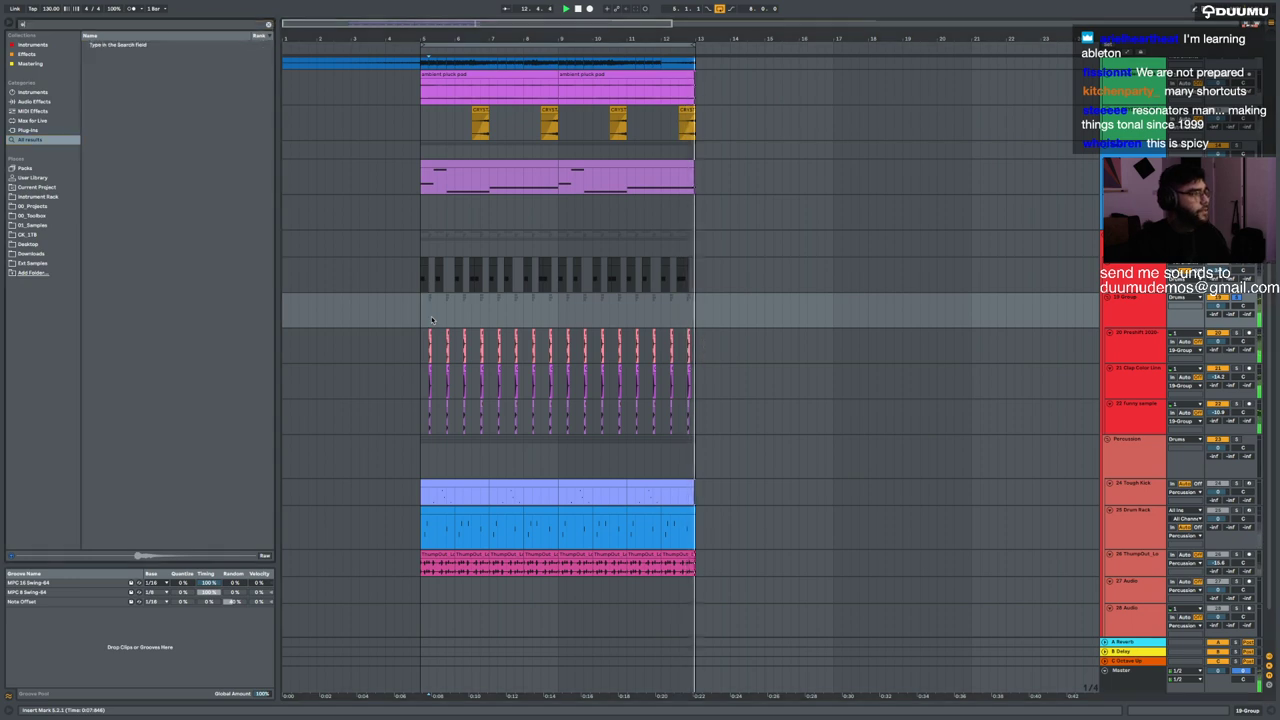
pyautogui.press('Down')
pyautogui.press('Return')
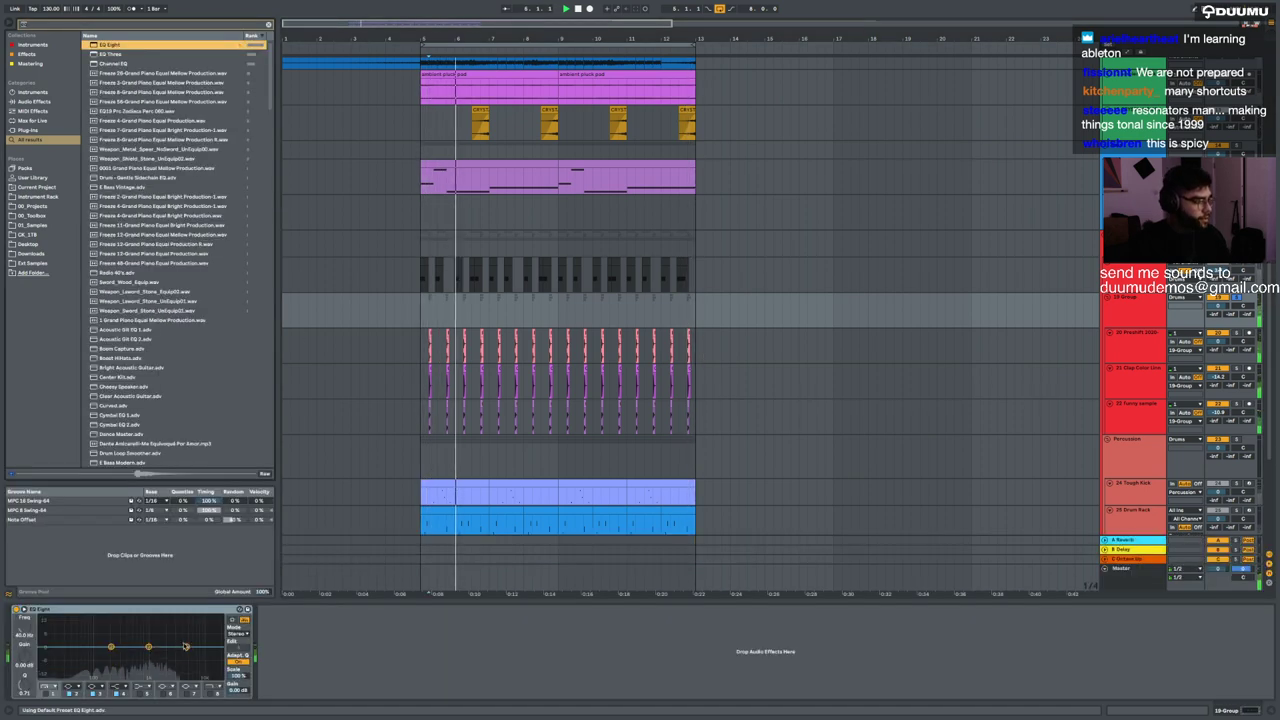
pyautogui.moveTo(184, 660)
pyautogui.mouseDown()
pyautogui.moveTo(205, 654)
pyautogui.moveTo(199, 663)
pyautogui.mouseUp()
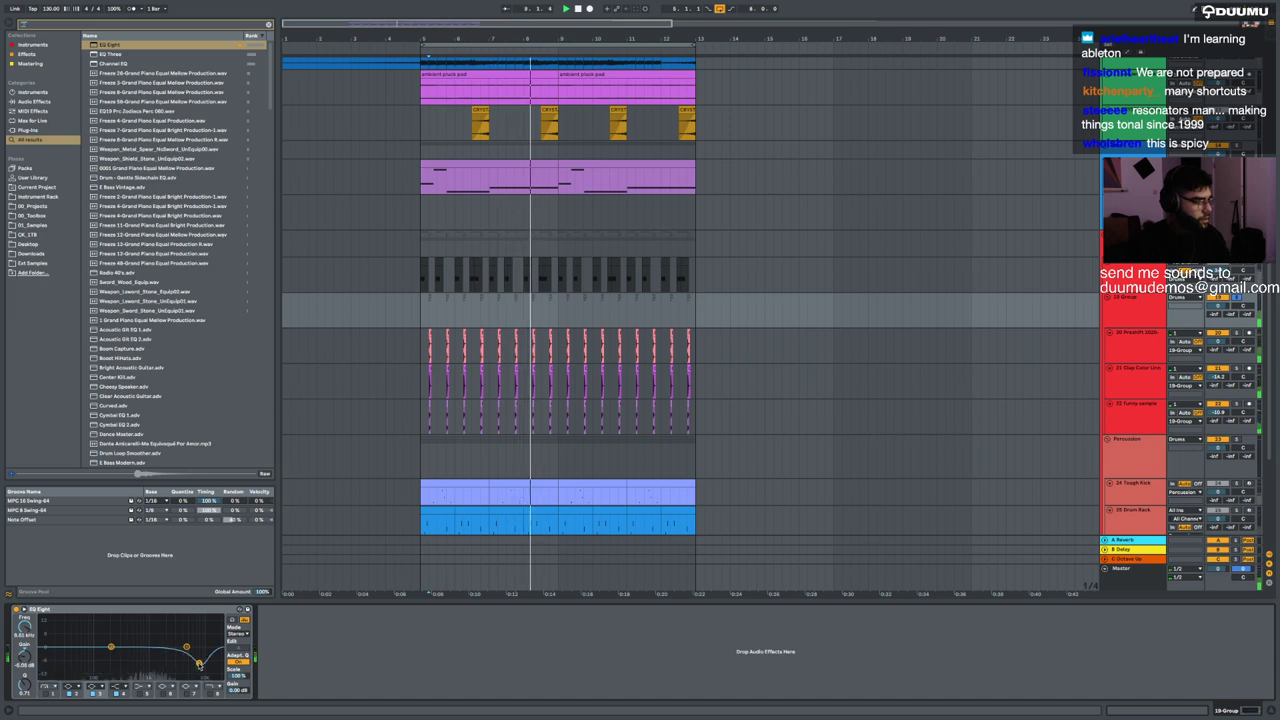
pyautogui.click(46, 694)
pyautogui.moveTo(73, 653); pyautogui.dragTo(107, 654)
# - Add a Chorus after the EQ on the drum subgroup and adjust its modulation amount and rate
pyautogui.hotkey('ctrl', 'f')
pyautogui.write('chor')
pyautogui.press('Down')
pyautogui.press('Return')
pyautogui.moveTo(335, 650); pyautogui.dragTo(327, 634)
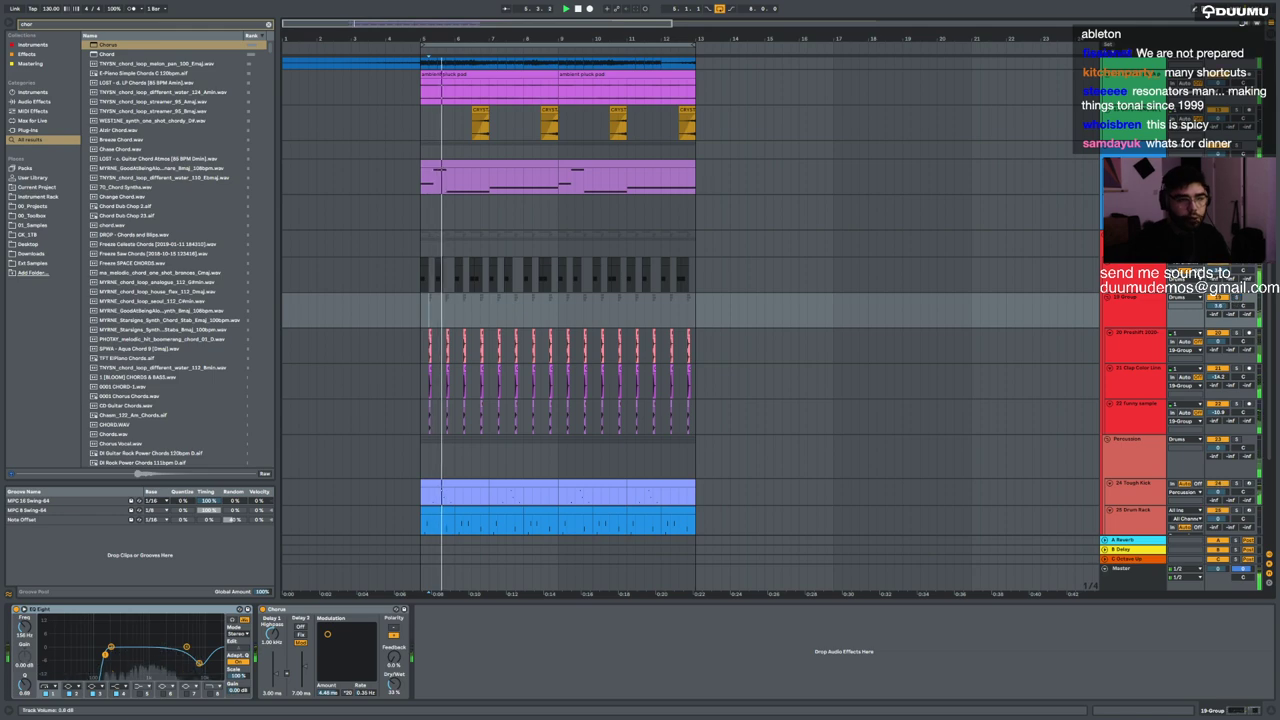
# - Move the Clap Color track out of the subgroup, placing it directly above, and reselect the subgroup
pyautogui.scroll(5, 447, 418)
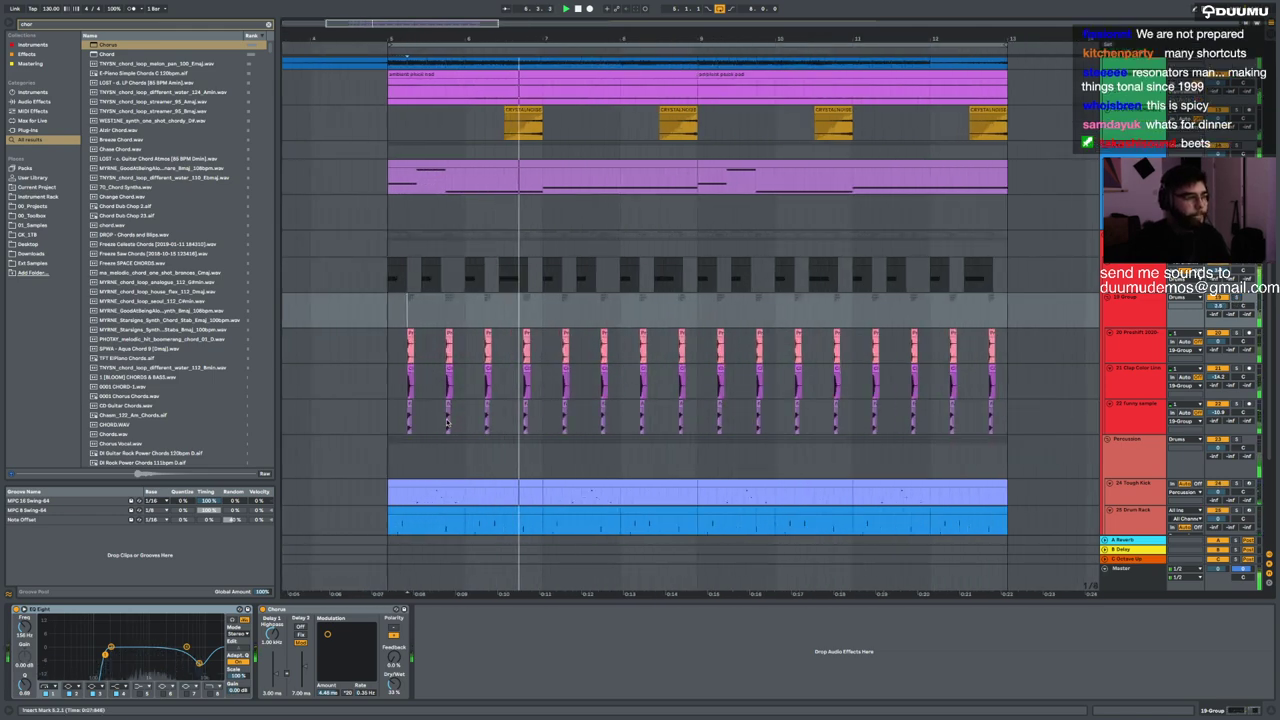
pyautogui.hscroll(-3, 446, 418)
pyautogui.scroll(-3, 446, 418)
pyautogui.click(1137, 390)
pyautogui.moveTo(1136, 355); pyautogui.dragTo(1131, 322)
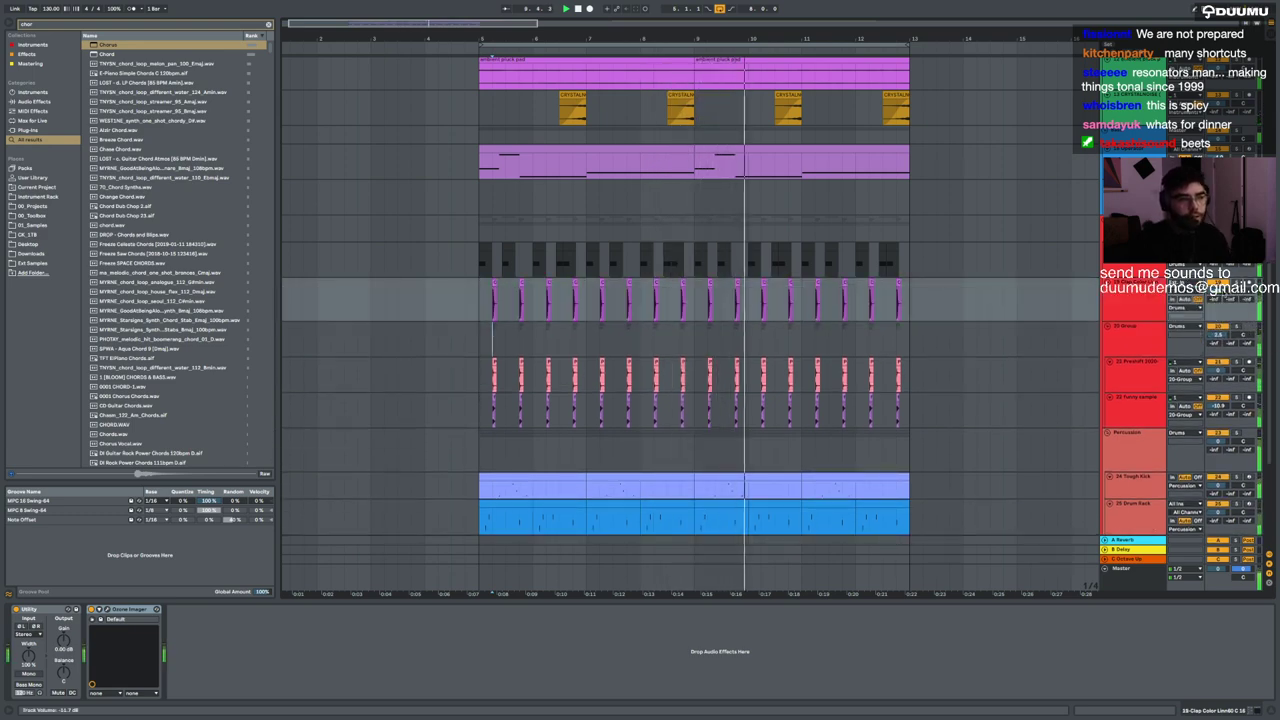
pyautogui.click(1145, 337)
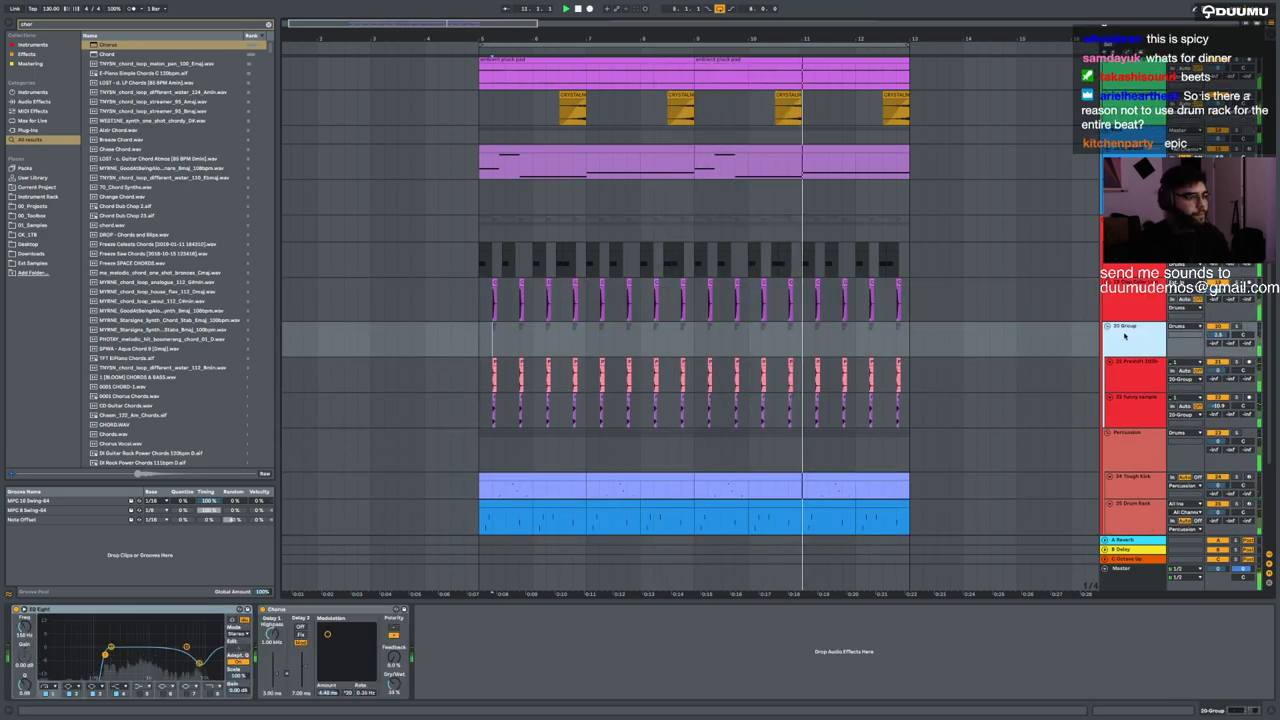
# - Delete the leftover CRYSTALNOISE, magenta and groove_city_sidechain_moment clips from the upper audio track
pyautogui.press('-')
pyautogui.scroll(5, 733, 337)
pyautogui.press('-')
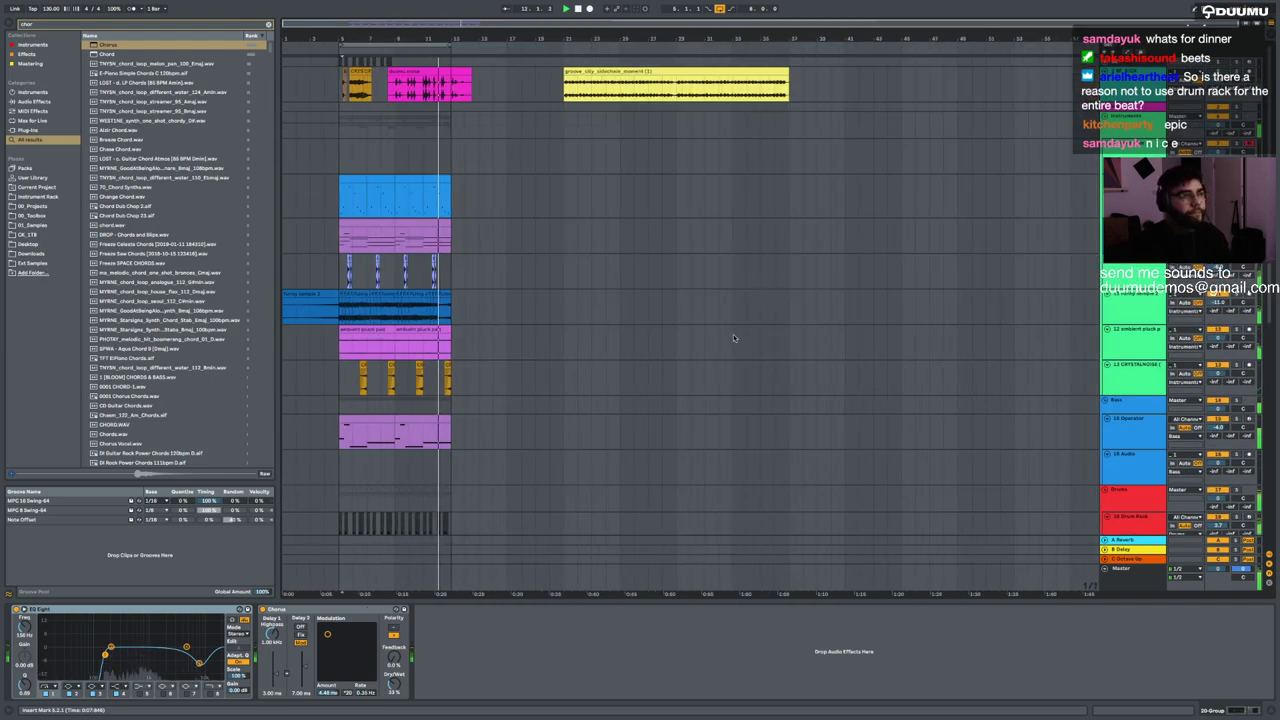
pyautogui.scroll(5, 354, 95)
pyautogui.moveTo(314, 90); pyautogui.dragTo(920, 88)
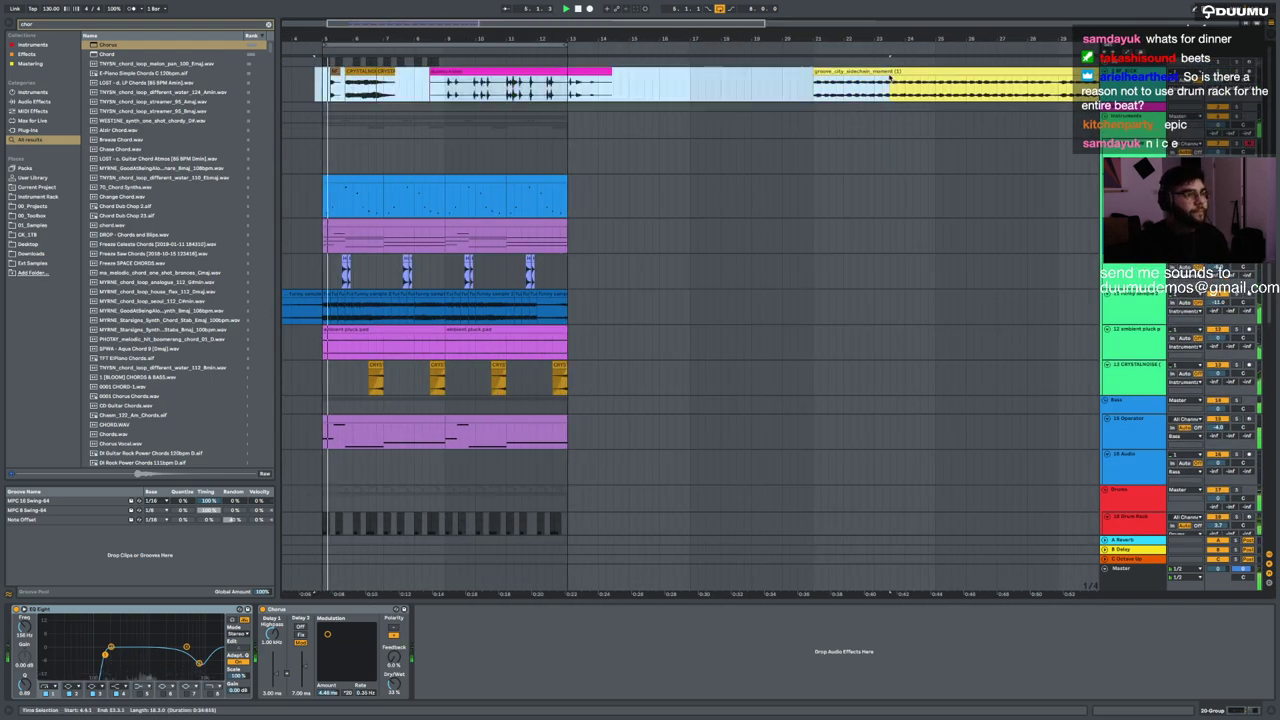
pyautogui.keyDown('shift'); pyautogui.click(901, 71); pyautogui.keyUp('shift')
pyautogui.press('Delete')
pyautogui.click(514, 97)
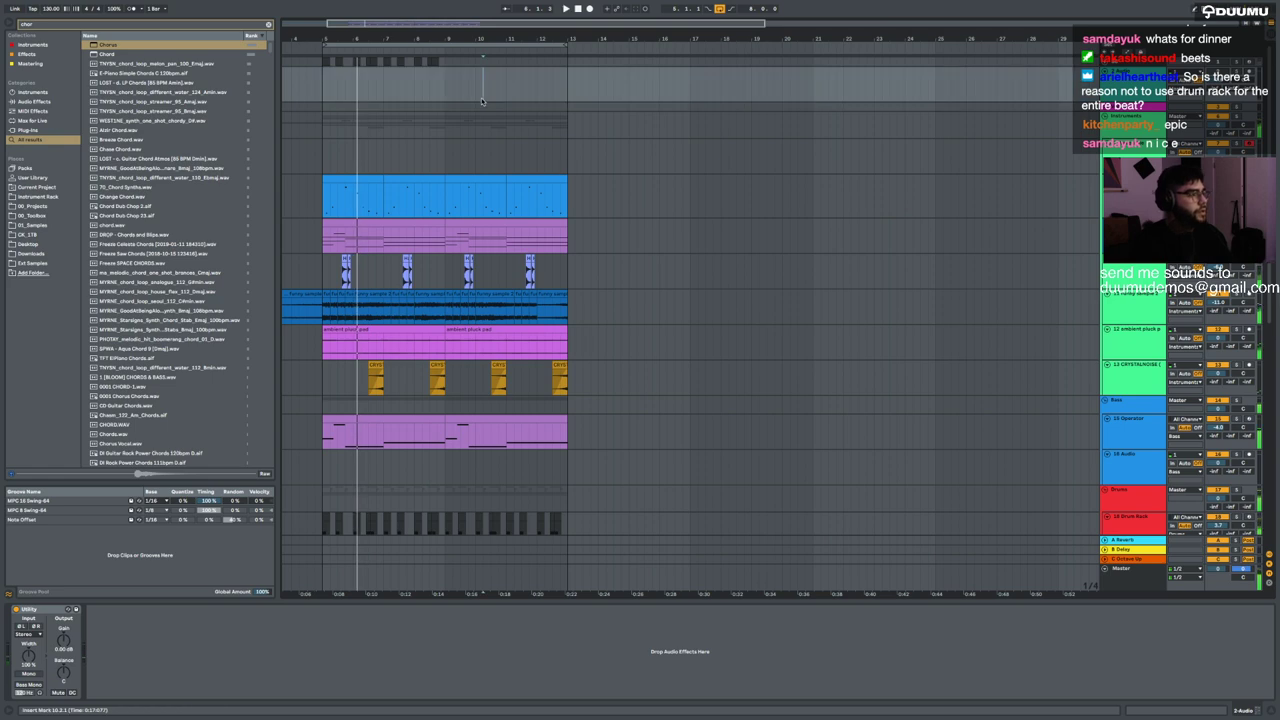
# - Switch to the Gmail inbox to look over the submitted samples, and return to Ableton Live
pyautogui.hotkey('ctrl', 'Left')
pyautogui.click(130, 145)
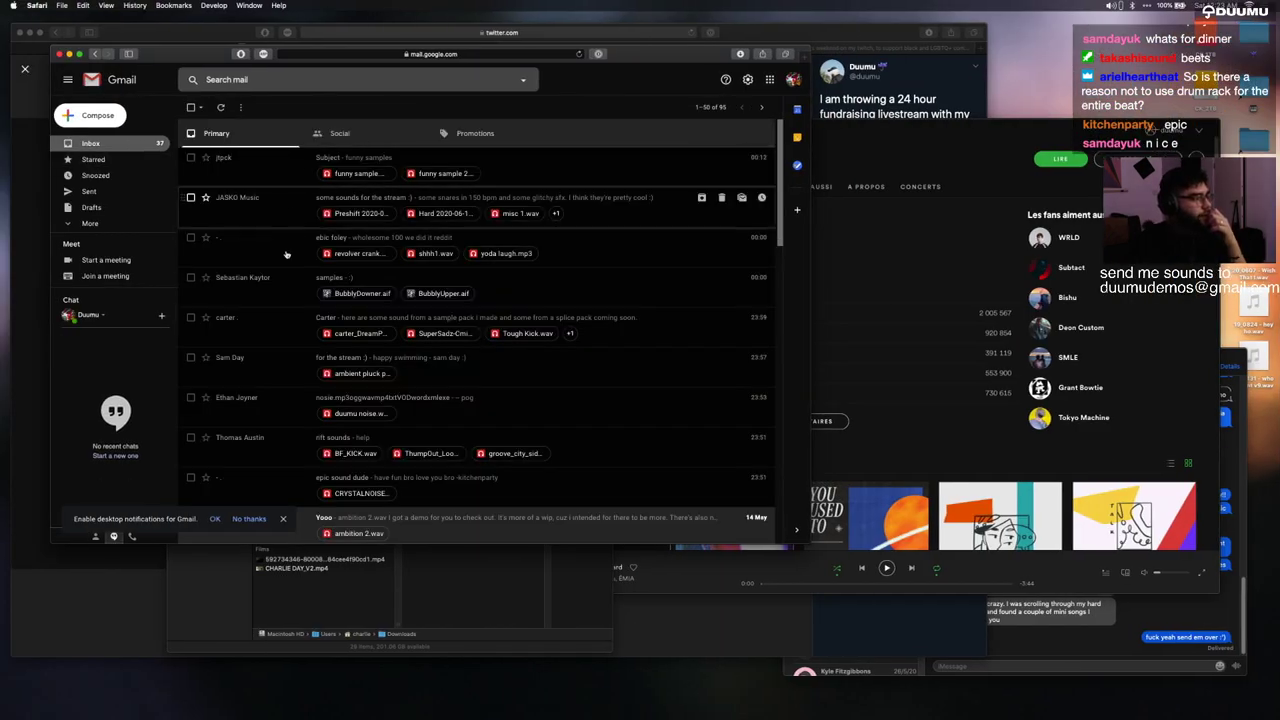
pyautogui.press('super+Tab')
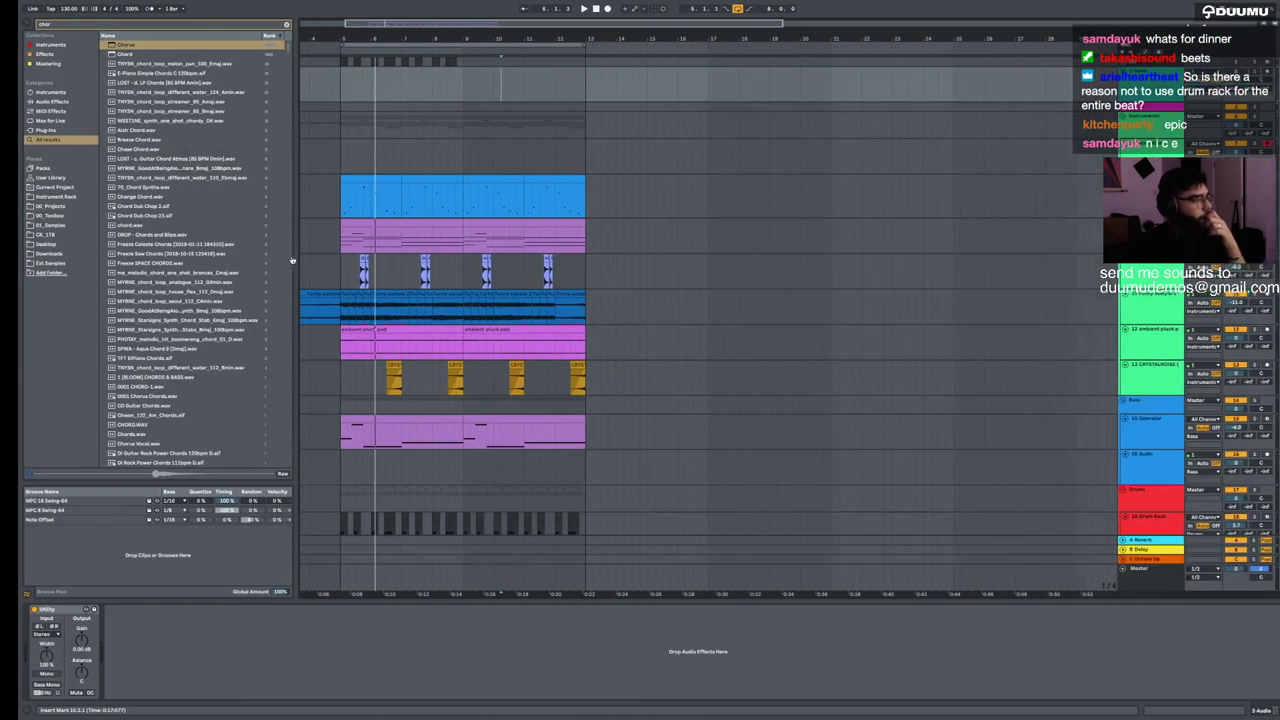
# - Insert an audio track below the Operator track and place shhh1.wav from the Downloads folder on it at 5.4.1
pyautogui.click(30, 225)
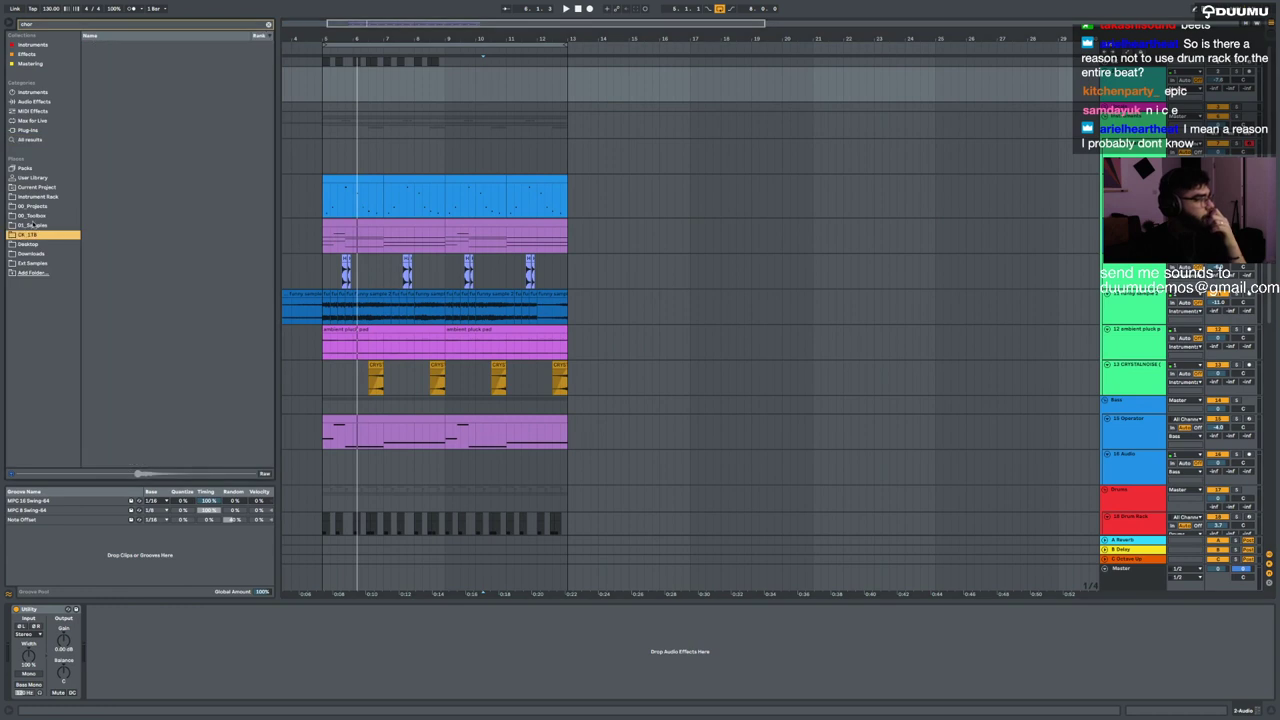
pyautogui.click(268, 24)
pyautogui.click(1098, 240)
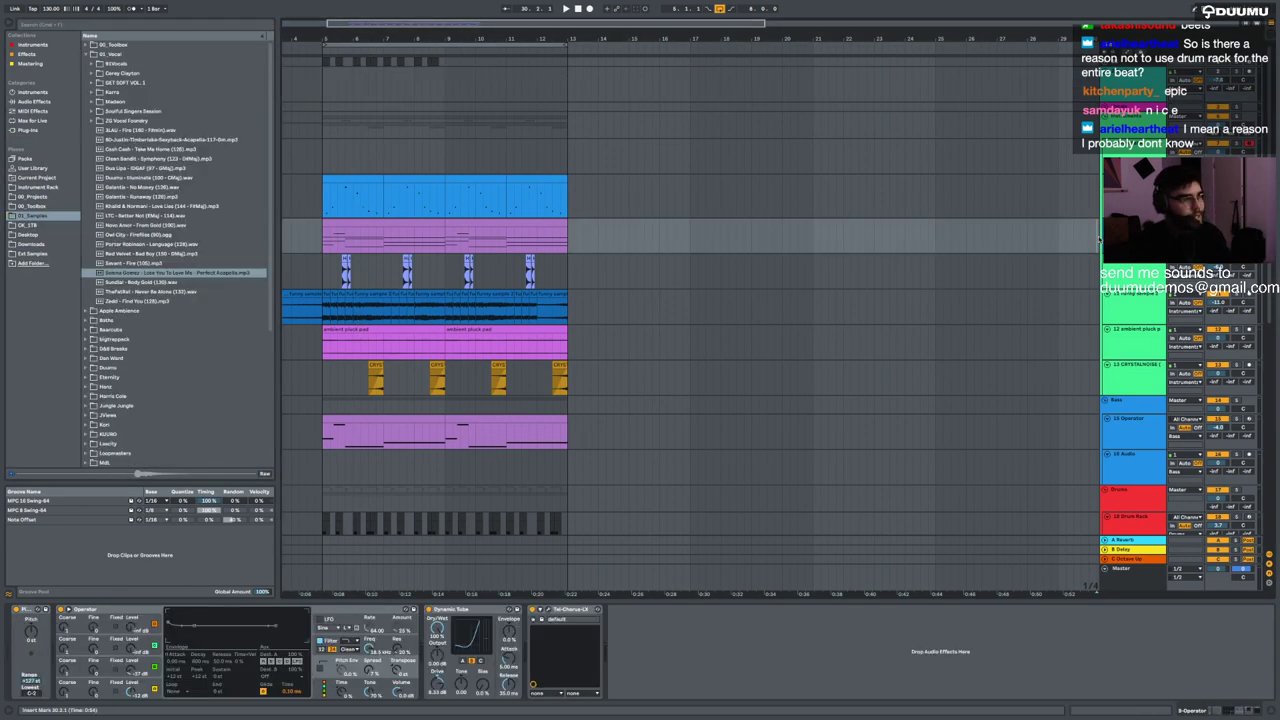
pyautogui.press('super+t')
pyautogui.click(33, 244)
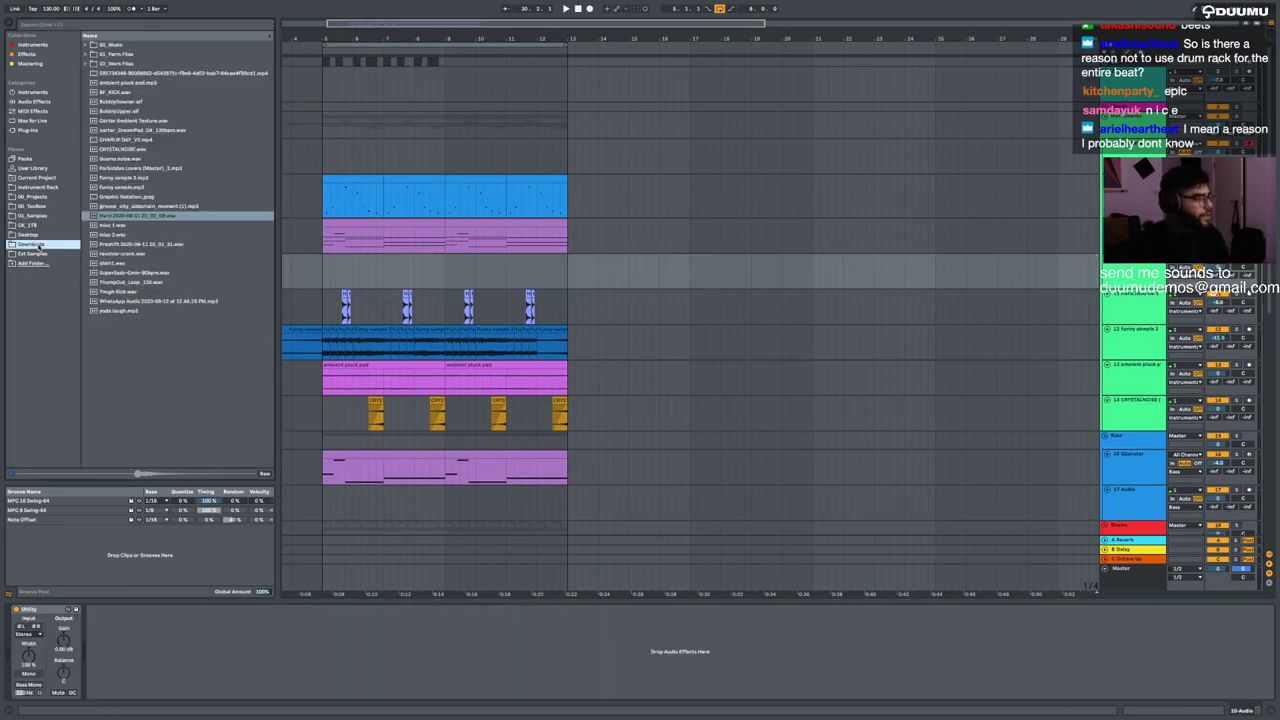
pyautogui.moveTo(120, 264); pyautogui.dragTo(345, 270)
pyautogui.scroll(5, 343, 269)
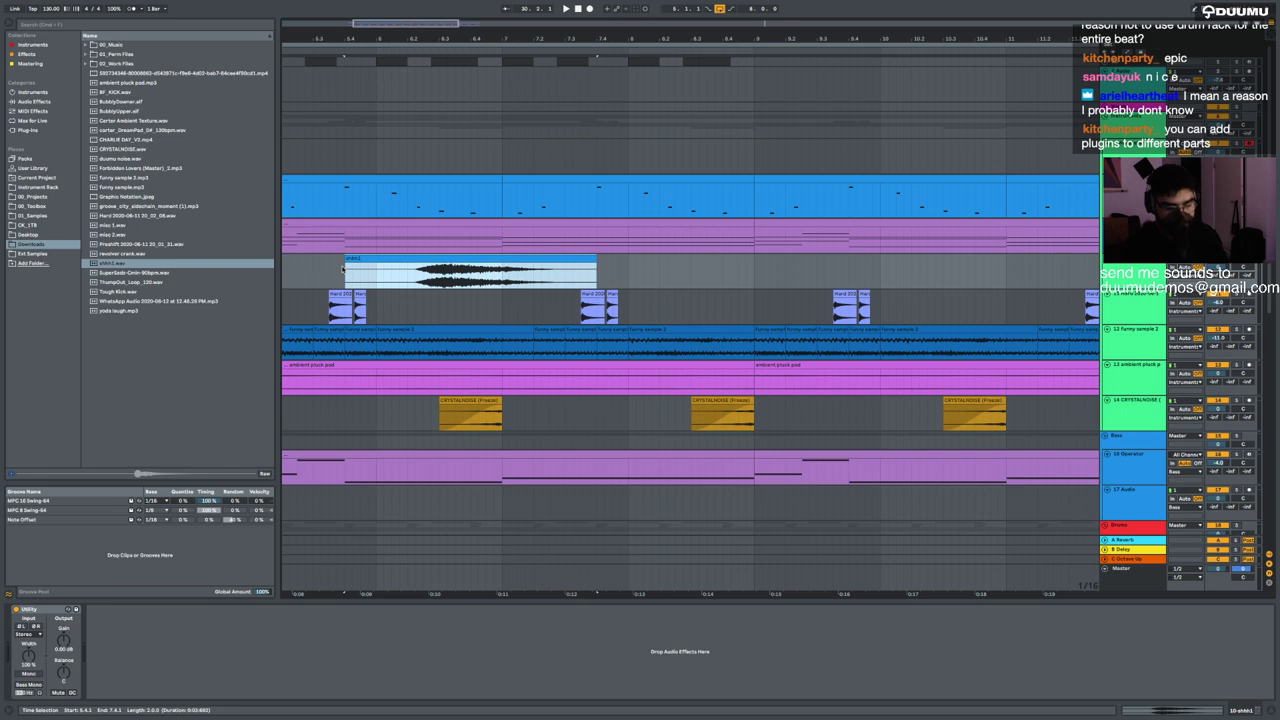
# - Open the shhh1 clip, split it near the onset of the sound and delete the silent leading part
pyautogui.doubleClick(443, 257)
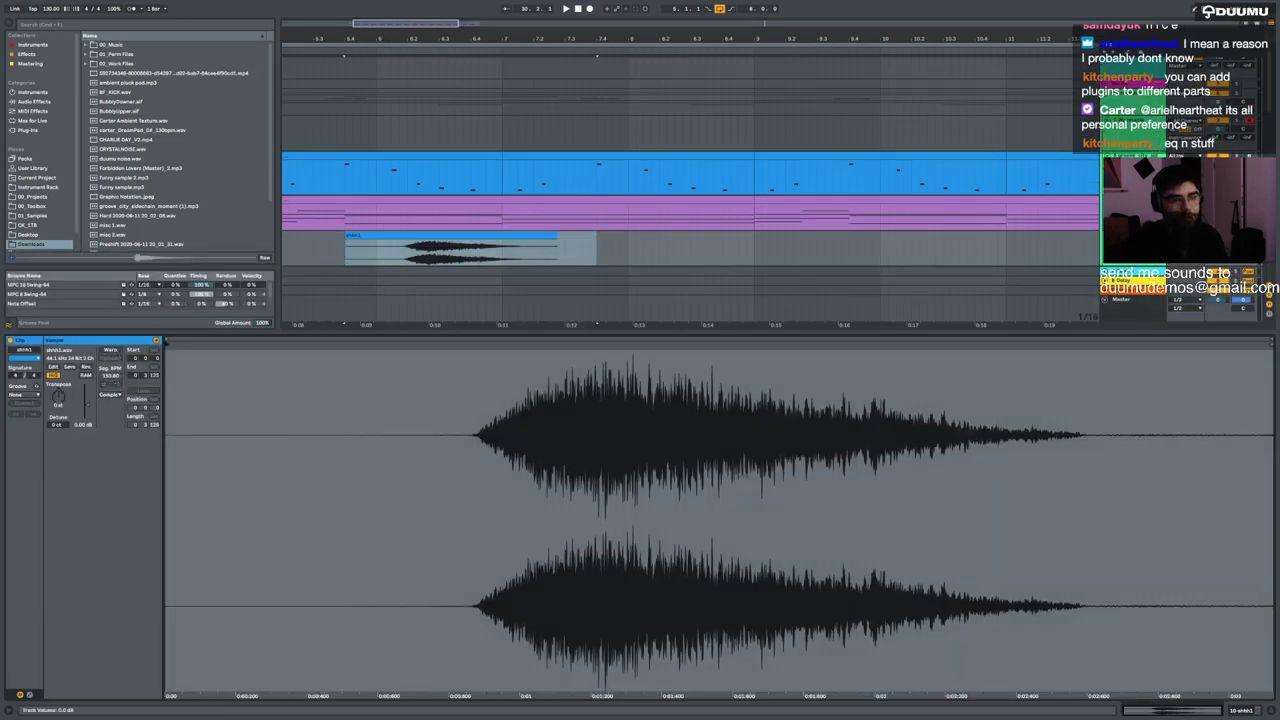
pyautogui.click(329, 245)
pyautogui.click(408, 251)
pyautogui.press('space')
pyautogui.press('super+e')
pyautogui.click(392, 237)
pyautogui.press('Delete')
pyautogui.press('space')
pyautogui.click(431, 239)
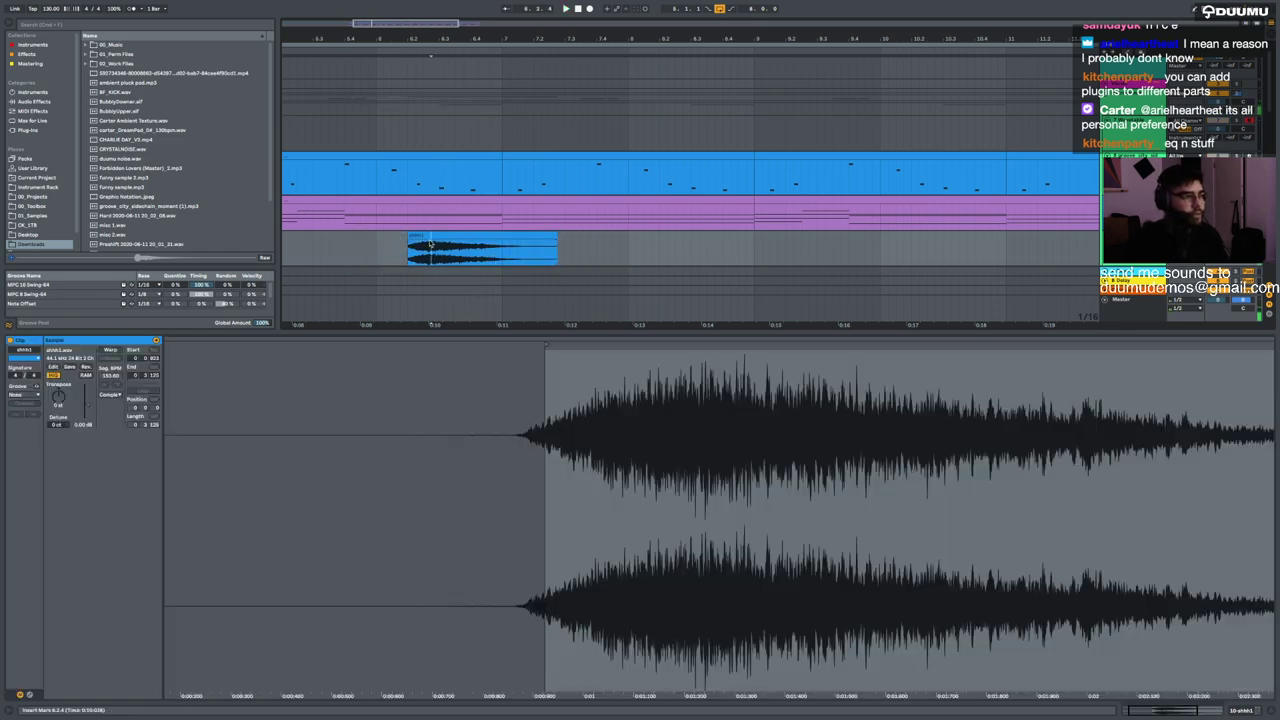
# - Move the trimmed shhh1 clip to the start of bar 5, transpose it up 24 semitones and audition it
pyautogui.scroll(-3, 431, 241)
pyautogui.hscroll(-2, 437, 240)
pyautogui.moveTo(494, 237); pyautogui.dragTo(397, 240)
pyautogui.moveTo(57, 398); pyautogui.dragTo(57, 374)
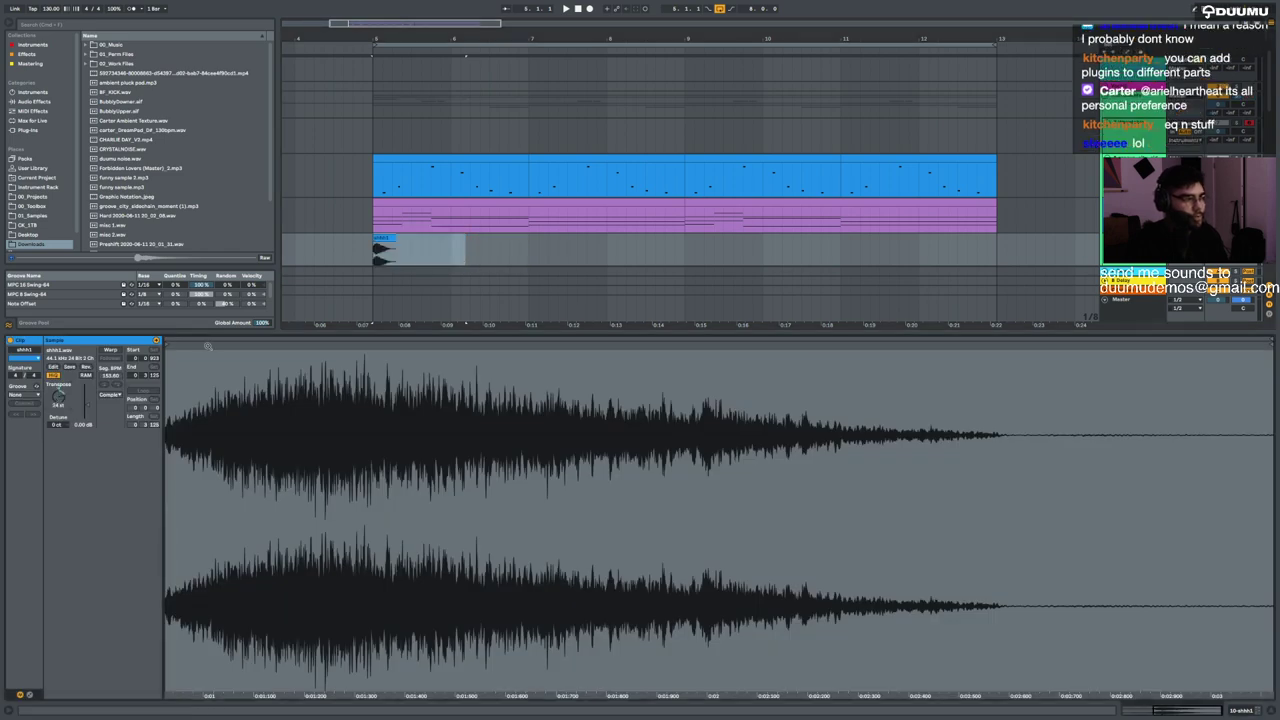
pyautogui.click(377, 240)
pyautogui.press('space')
pyautogui.scroll(-1, 378, 239)
pyautogui.press('space')
pyautogui.press('space')
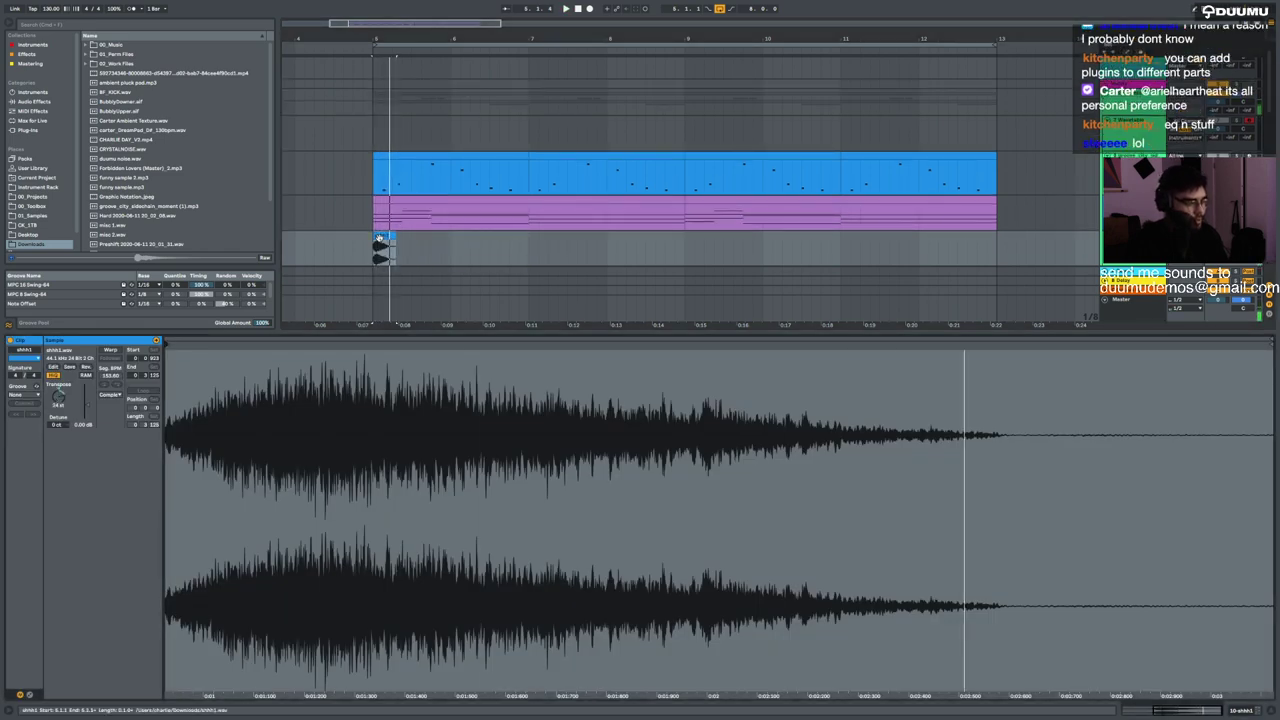
pyautogui.press('space')
pyautogui.press('space')
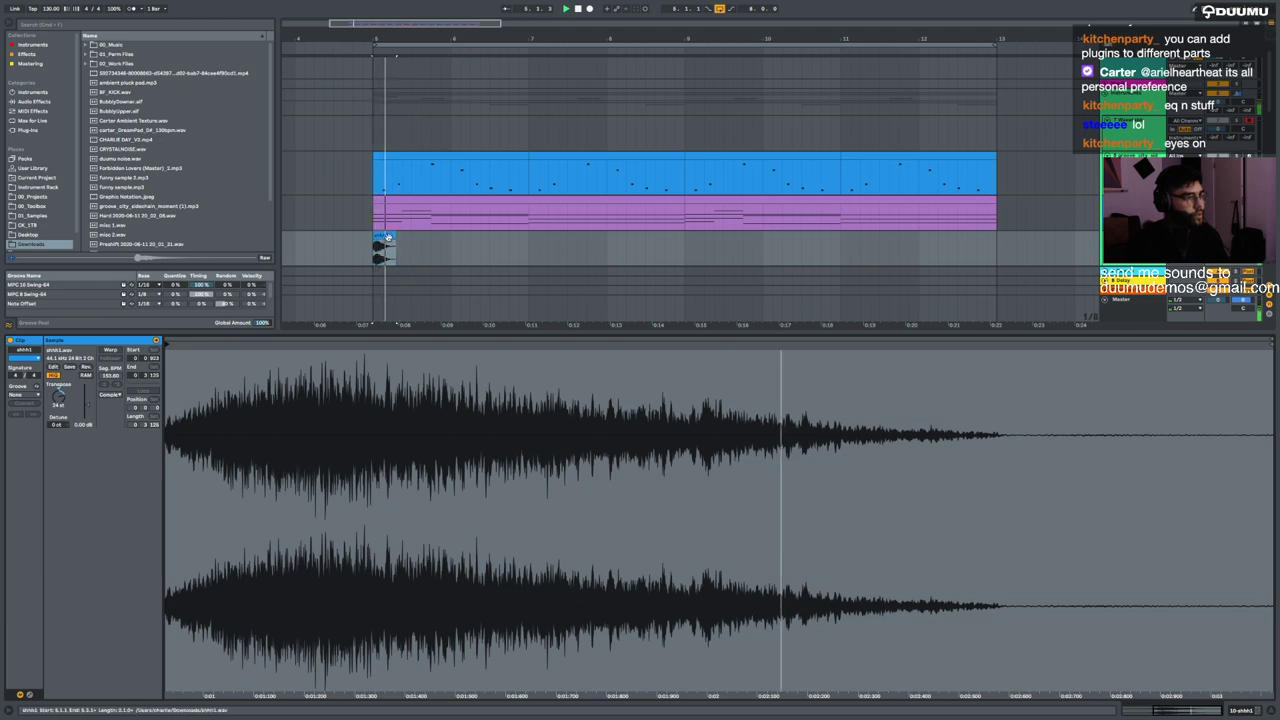
pyautogui.press('space')
# - Add Resonators to the shhh1 track, raise its Dry/Wet to 100% and play the clip
pyautogui.press('super+f')
pyautogui.write('reso')
pyautogui.press('Down')
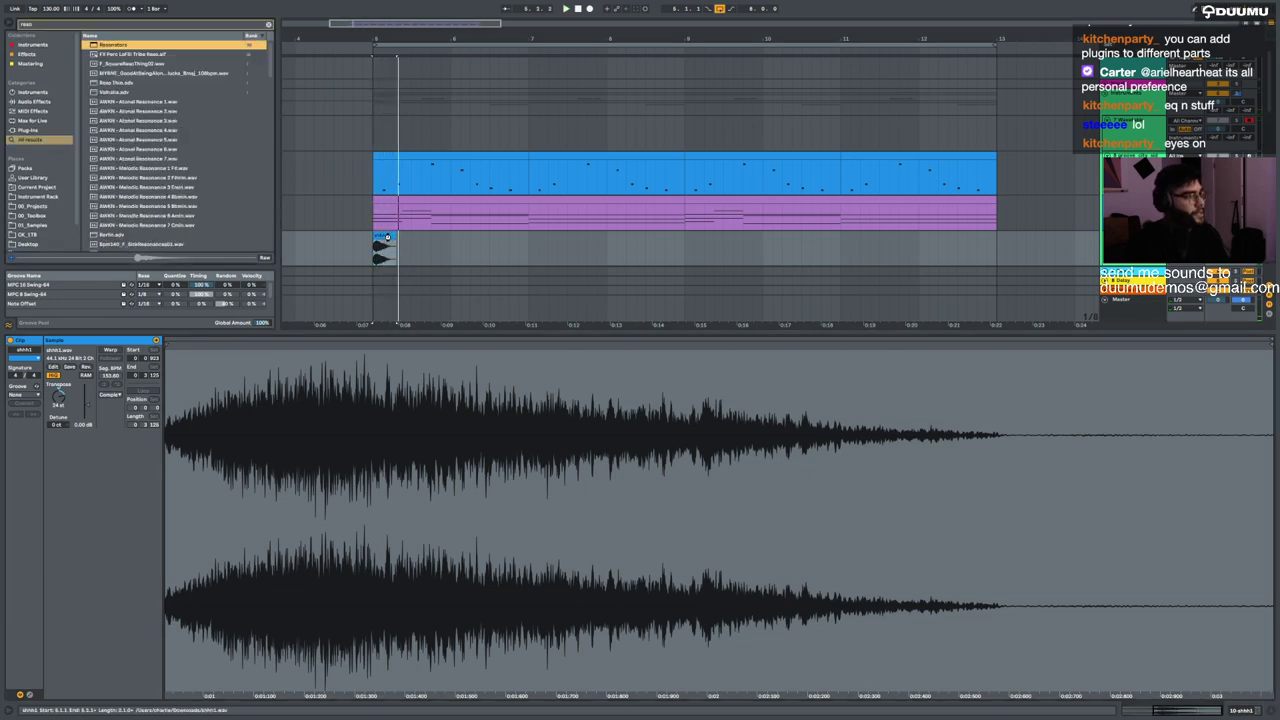
pyautogui.press('Return')
pyautogui.press('space')
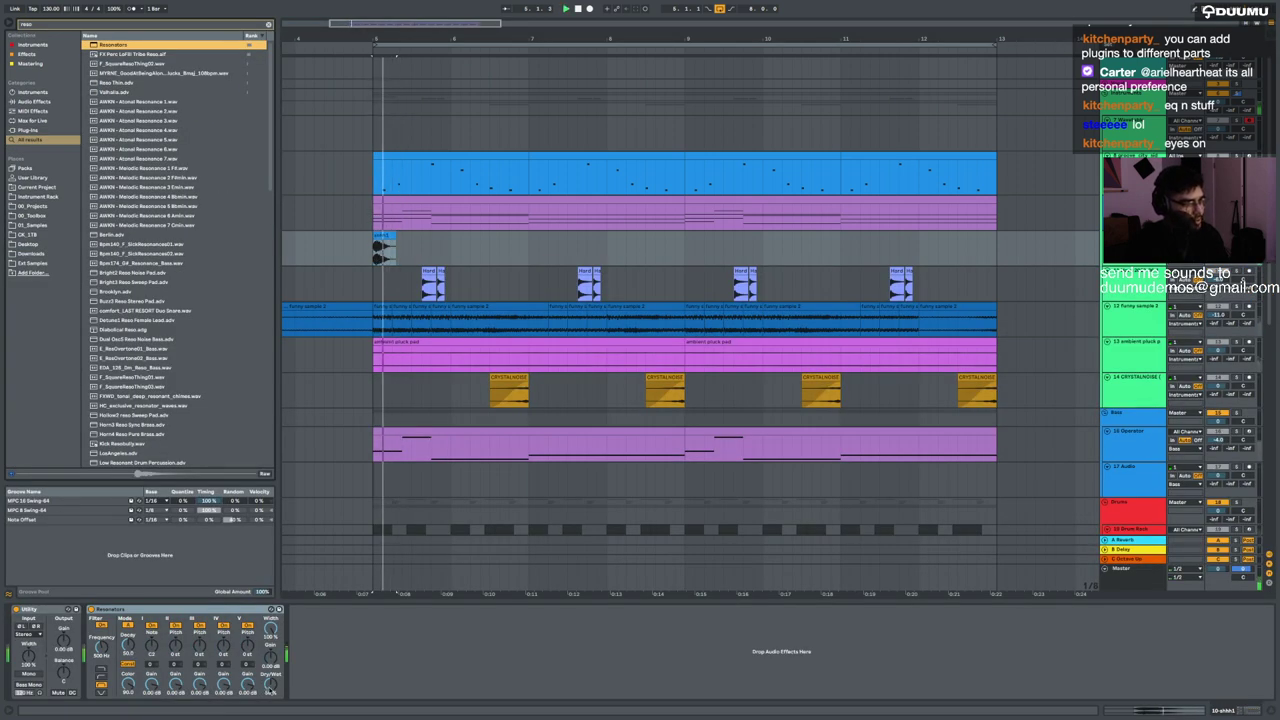
pyautogui.moveTo(270, 685); pyautogui.dragTo(270, 635)
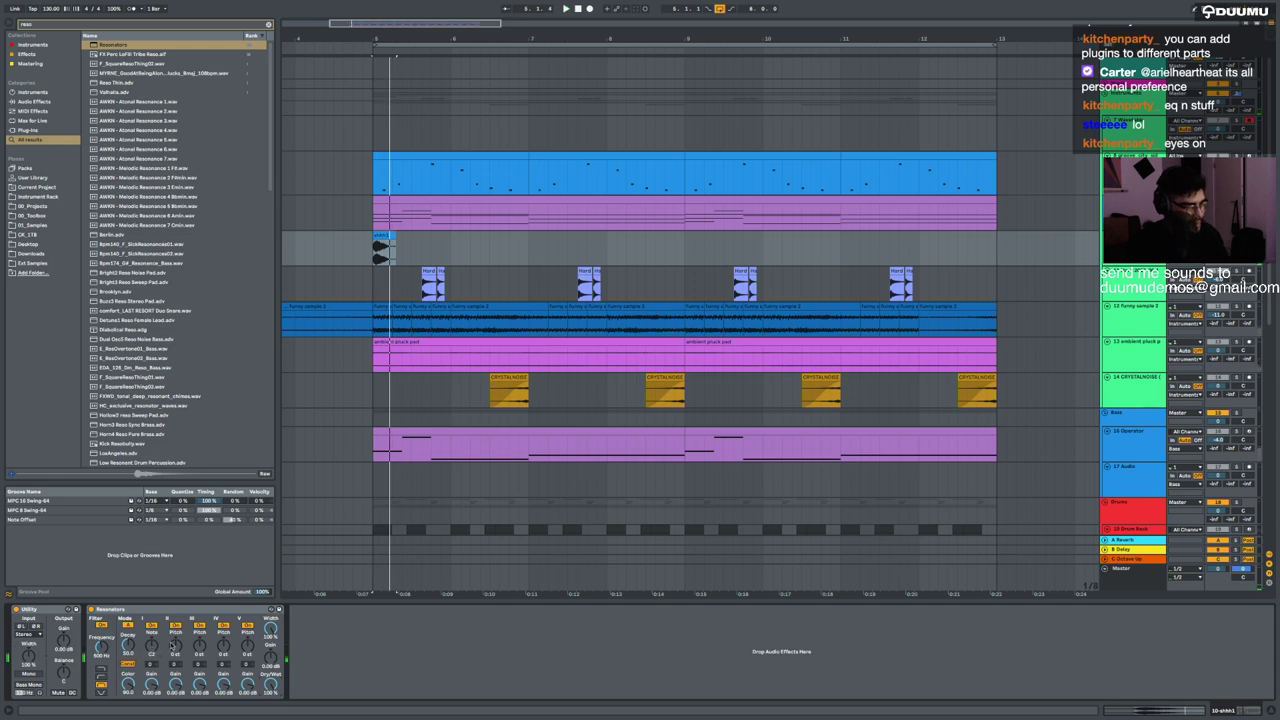
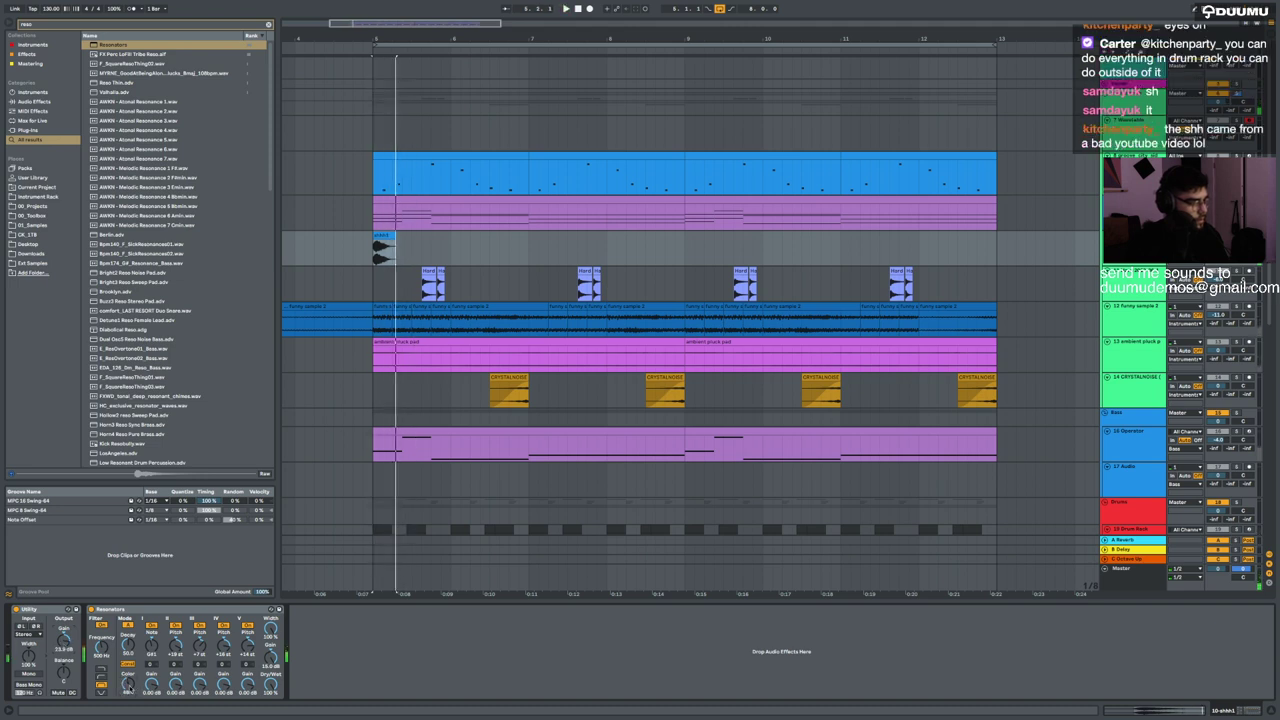
# - Adjust the Resonators' filter frequency on the shhh1 track and play the tuned hit
pyautogui.moveTo(103, 654); pyautogui.dragTo(102, 651)
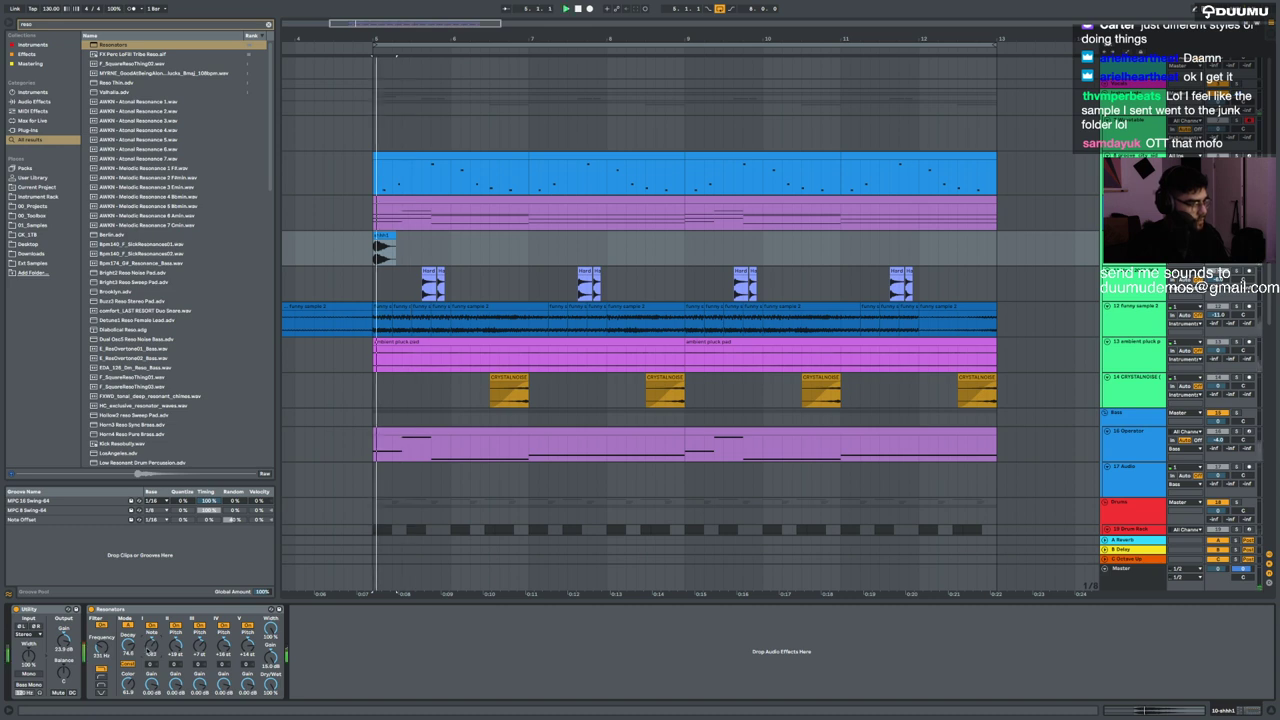
pyautogui.press('space')
pyautogui.press('space')
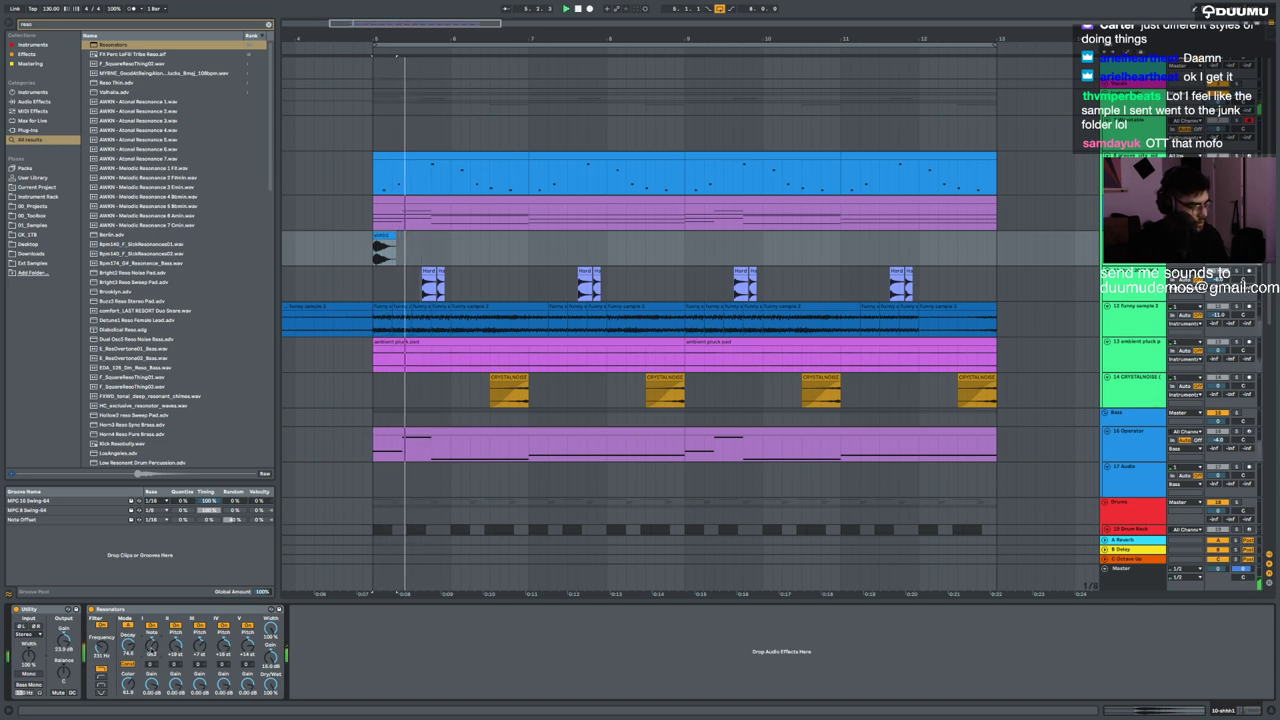
pyautogui.press('space')
# - Add EQ Eight after the Resonators on the shhh1 track and cut the low frequencies with a low-cut filter
pyautogui.hotkey('ctrl', 'f')
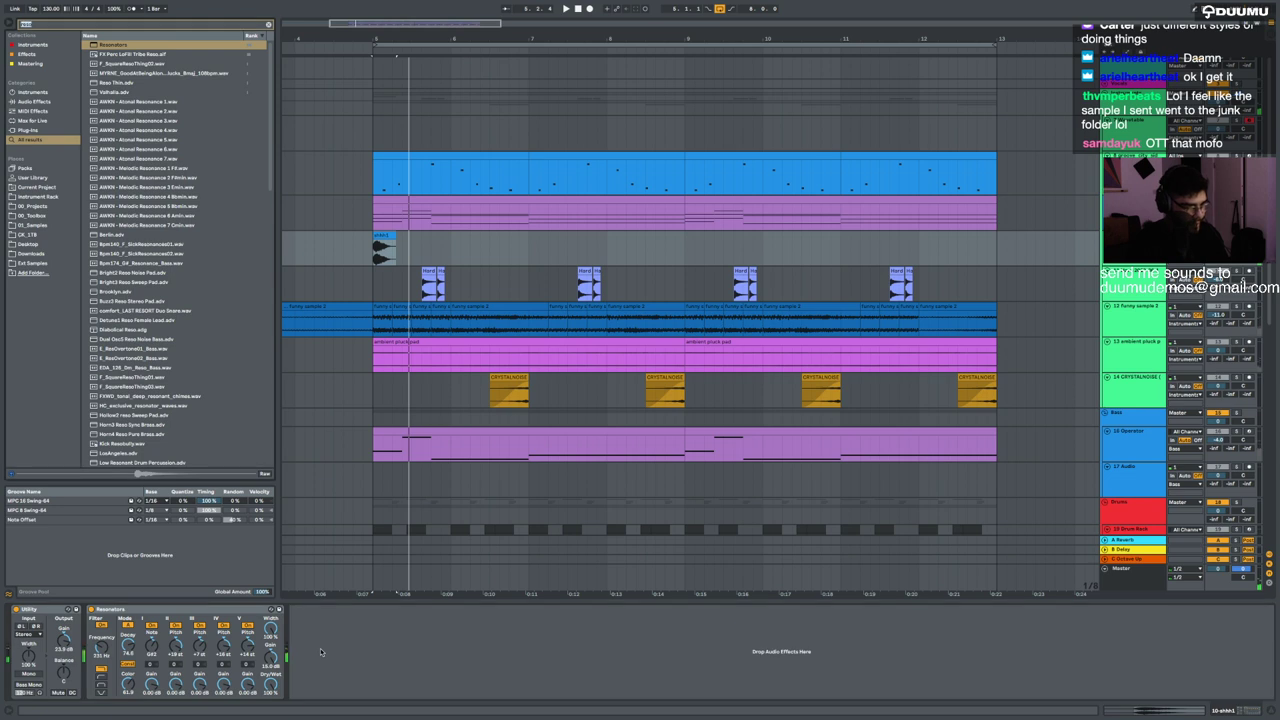
pyautogui.write('eq')
pyautogui.press('Down')
pyautogui.press('Return')
pyautogui.click(323, 695)
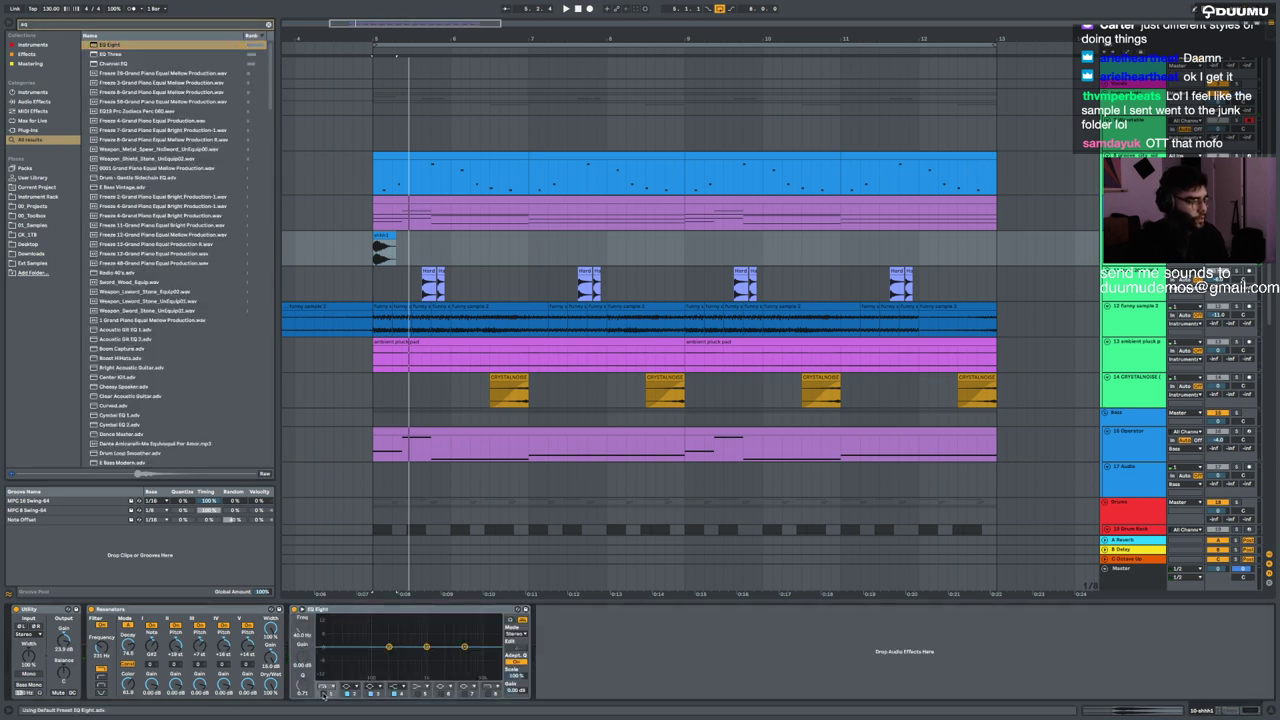
pyautogui.moveTo(354, 651); pyautogui.dragTo(389, 648)
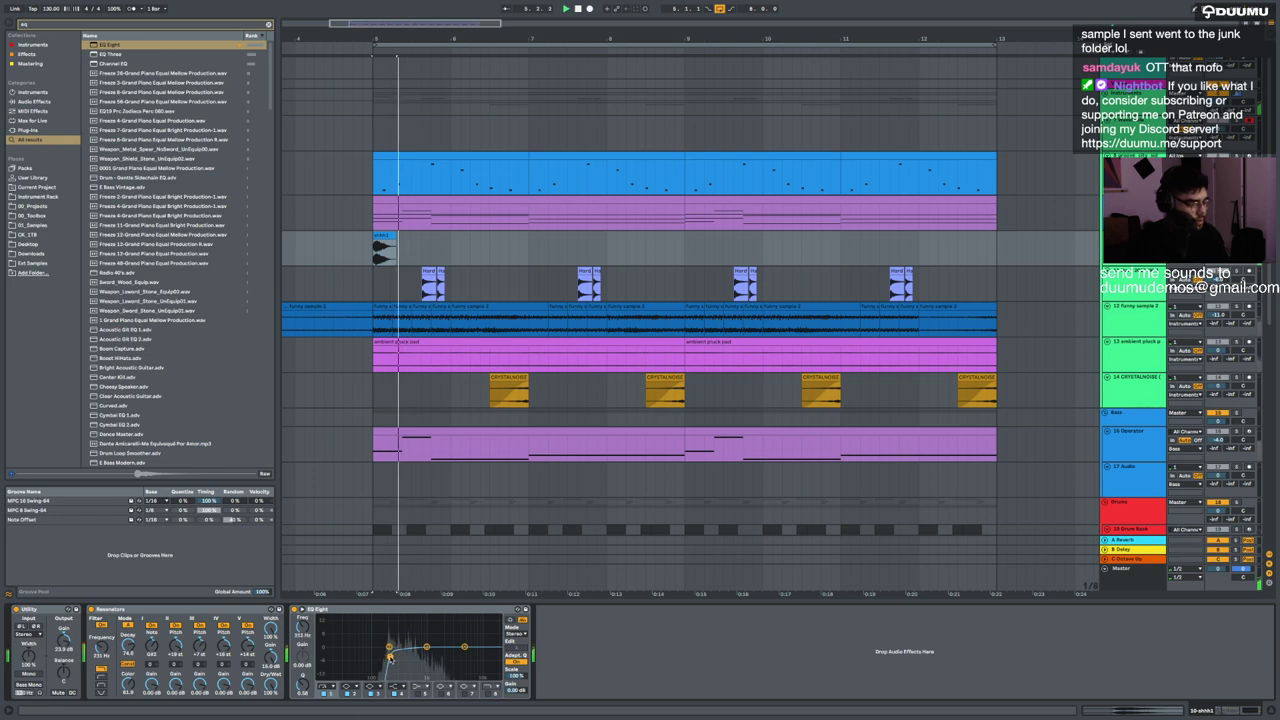
# - Freeze and flatten the shhh1 track, then play the rendered clip
pyautogui.rightClick(1127, 244)
pyautogui.click(1143, 307)
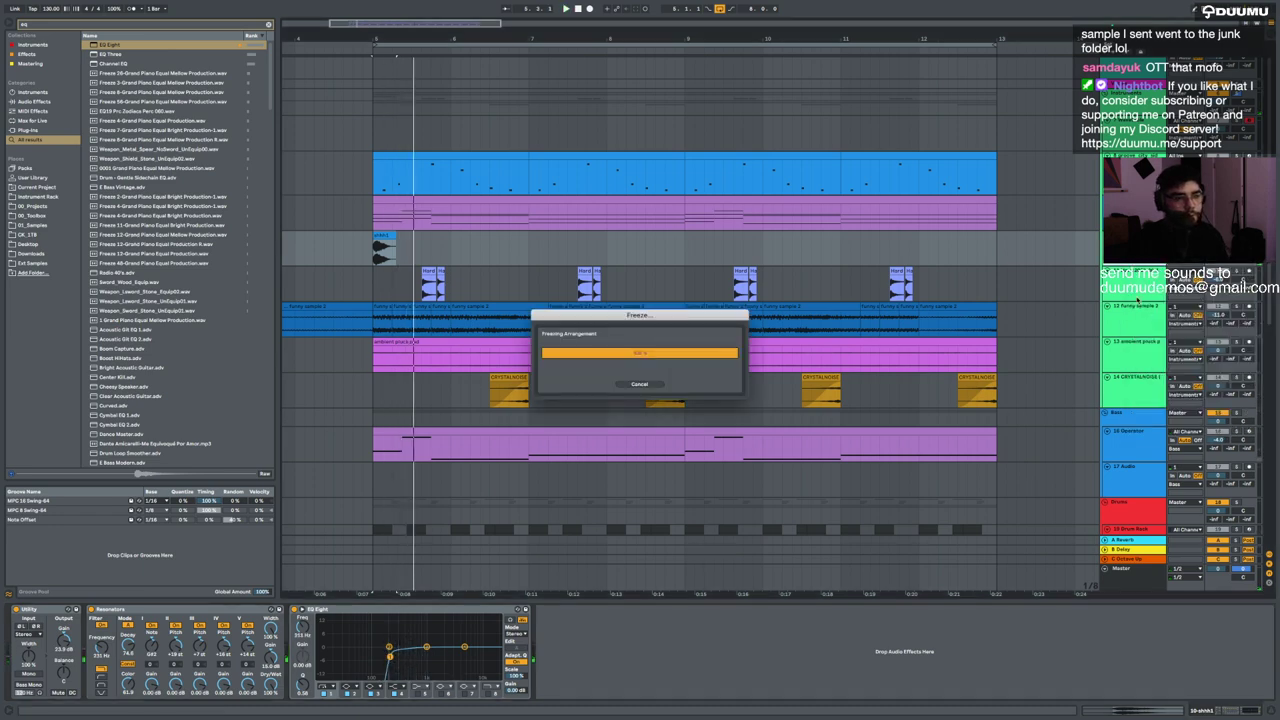
pyautogui.rightClick(1113, 237)
pyautogui.click(1130, 305)
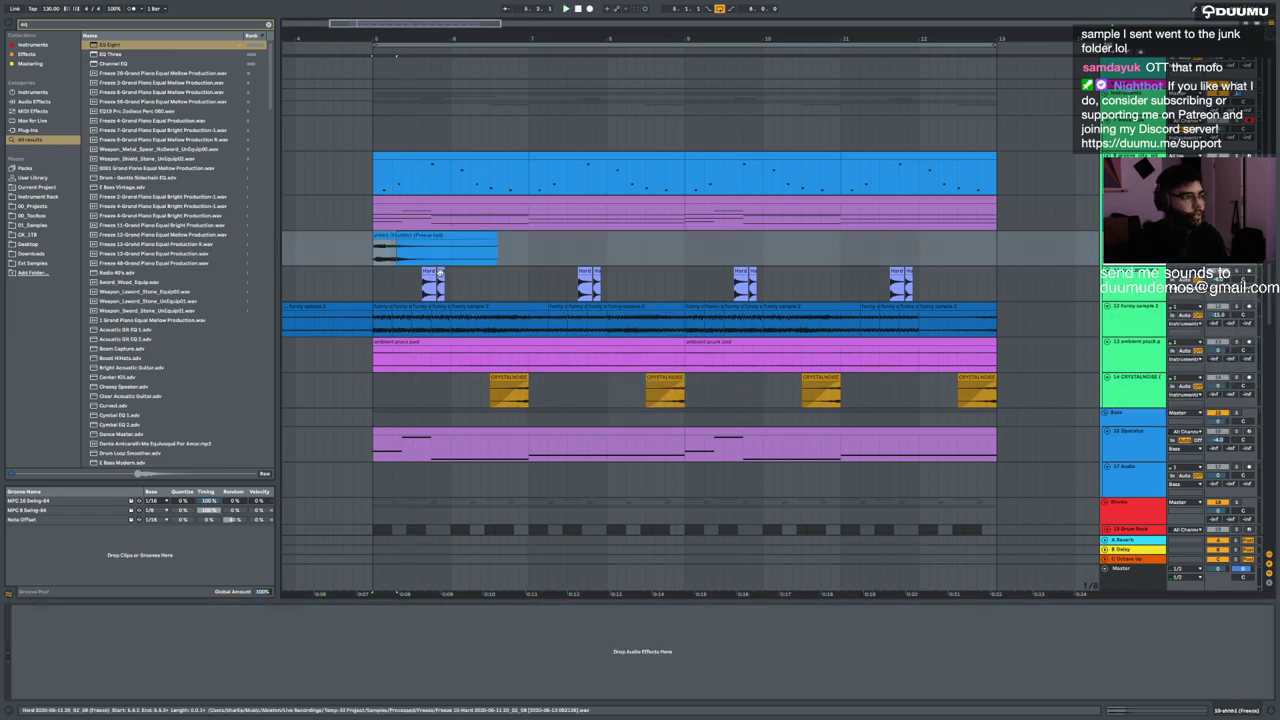
pyautogui.click(397, 238)
pyautogui.press('space')
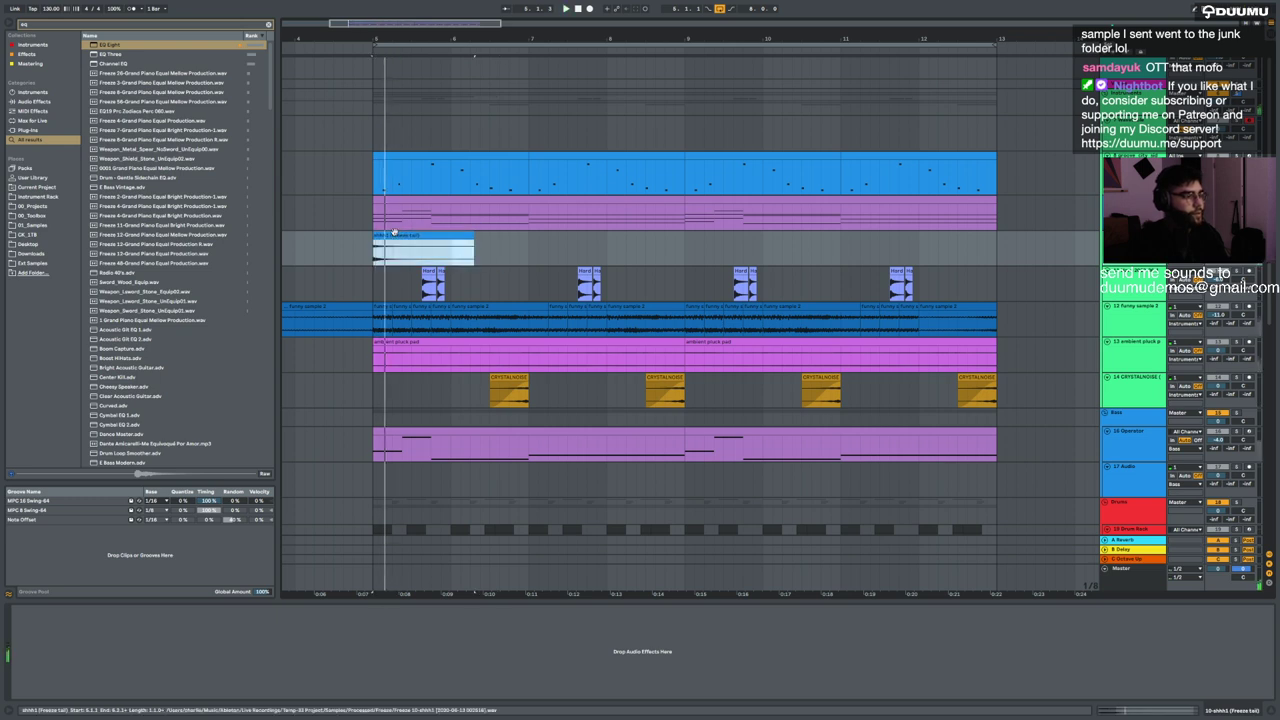
pyautogui.press('space')
# - Select the first three sixteenths of the rendered shhh1 clip and duplicate them as successive hits from bar 5
pyautogui.scroll(5, 388, 257)
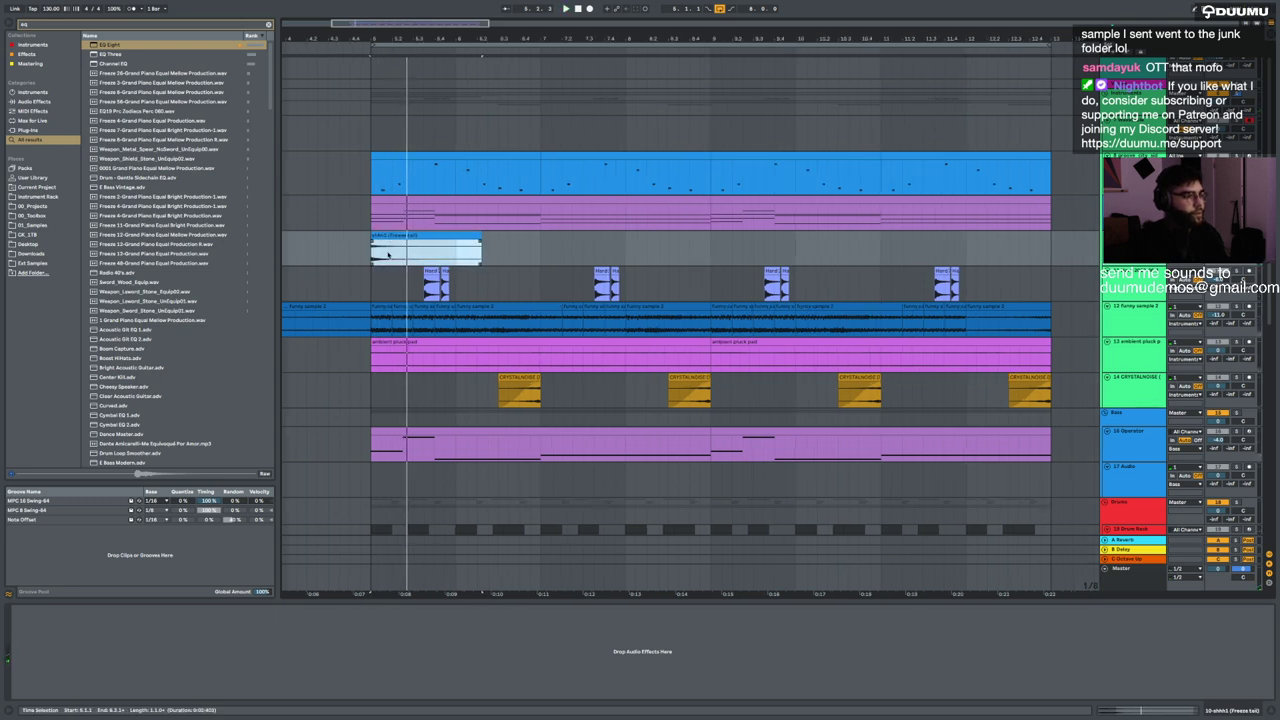
pyautogui.moveTo(396, 254); pyautogui.dragTo(381, 254)
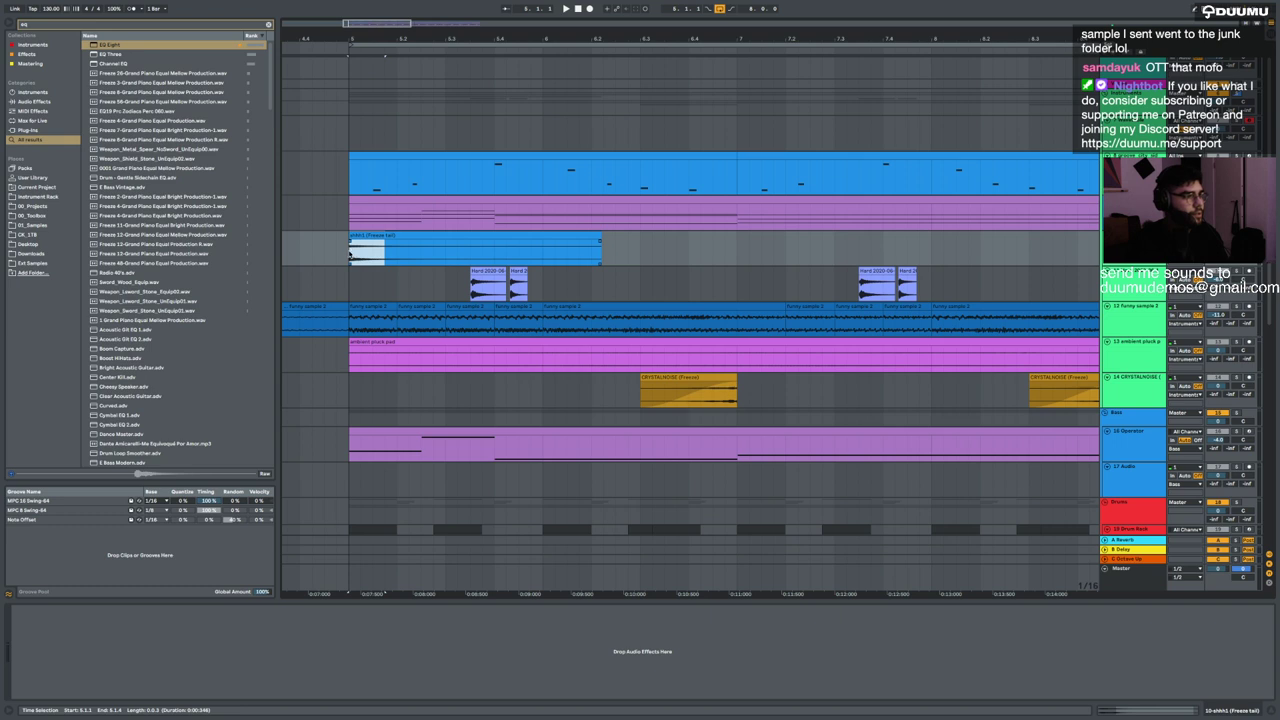
pyautogui.press('+')
pyautogui.press('+')
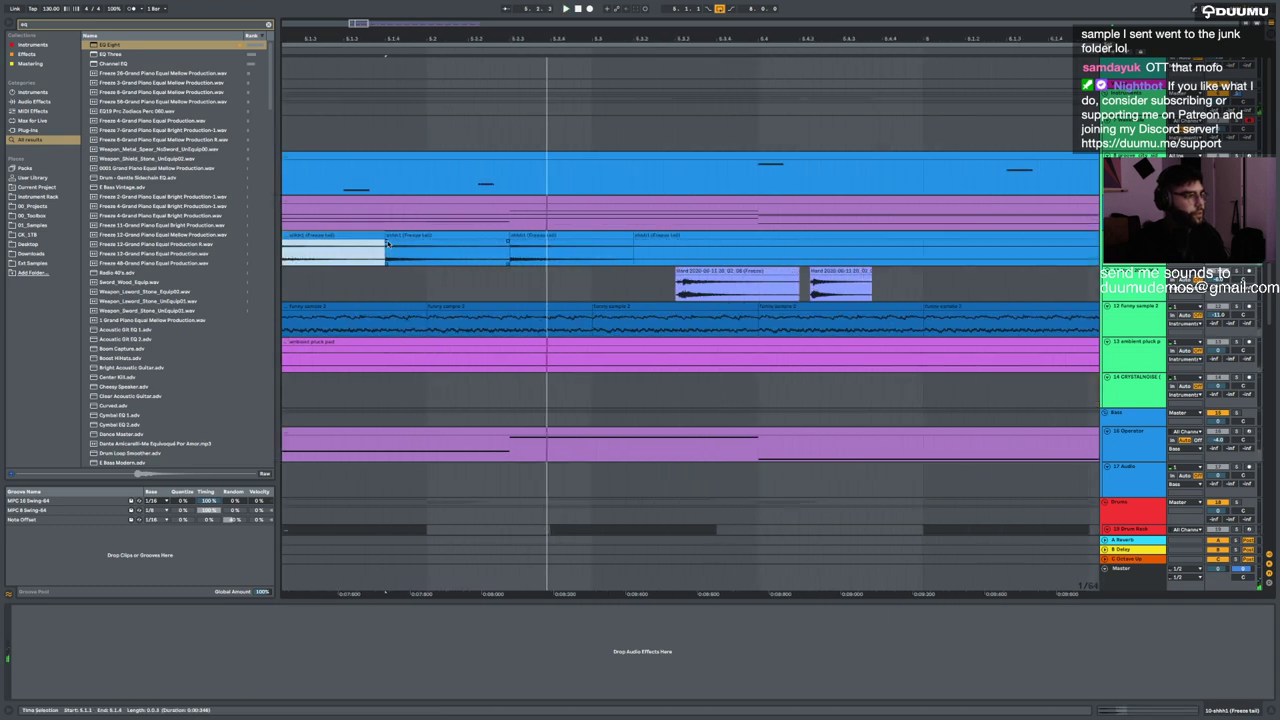
pyautogui.scroll(-3, 397, 235)
# - Fine-tune the edges of the repeated shhh1 hits at the start of bar 5 and audition the rhythm
pyautogui.moveTo(397, 235); pyautogui.dragTo(396, 239)
pyautogui.click(381, 238)
pyautogui.press('space')
pyautogui.press('space')
pyautogui.moveTo(487, 236); pyautogui.dragTo(479, 236)
pyautogui.click(370, 236)
pyautogui.press('space')
pyautogui.scroll(-3, 371, 237)
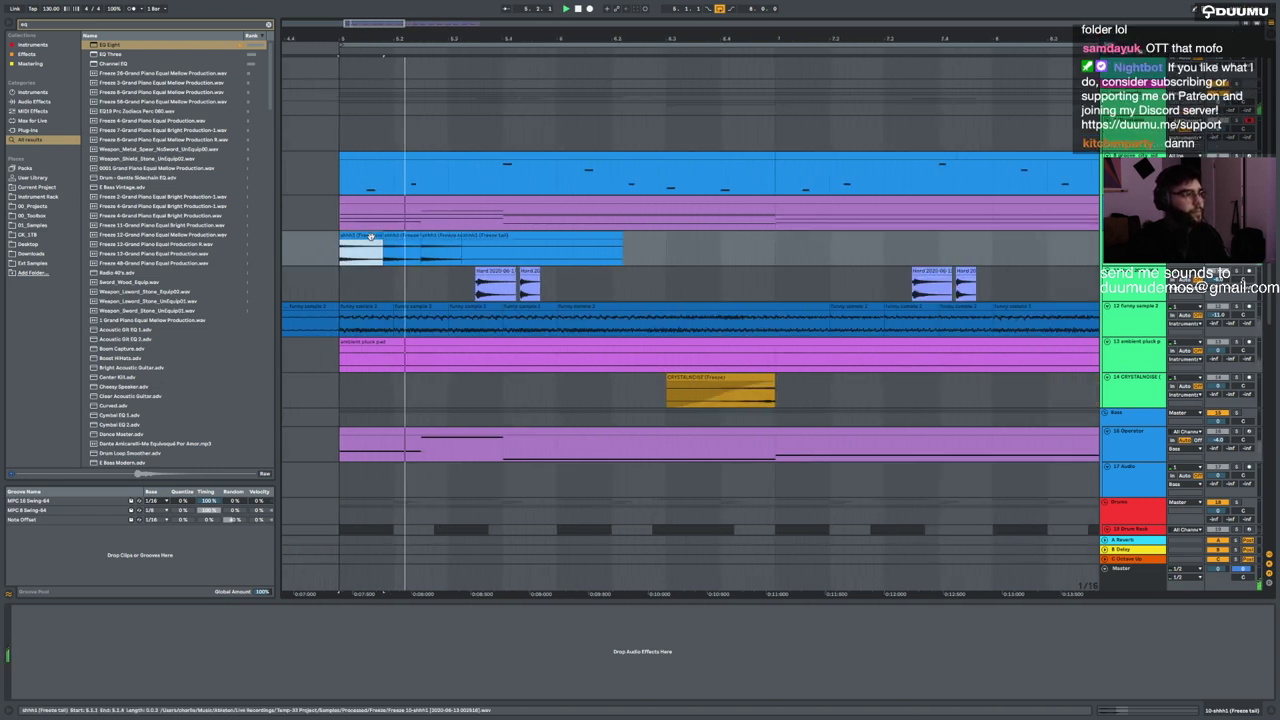
pyautogui.press('space')
# - Duplicate the first two shhh1 hits across bar 5, play the pattern and remove the surplus clips at its end
pyautogui.click(403, 237)
pyautogui.keyDown('shift'); pyautogui.click(357, 237); pyautogui.keyUp('shift')
pyautogui.press('super+d')
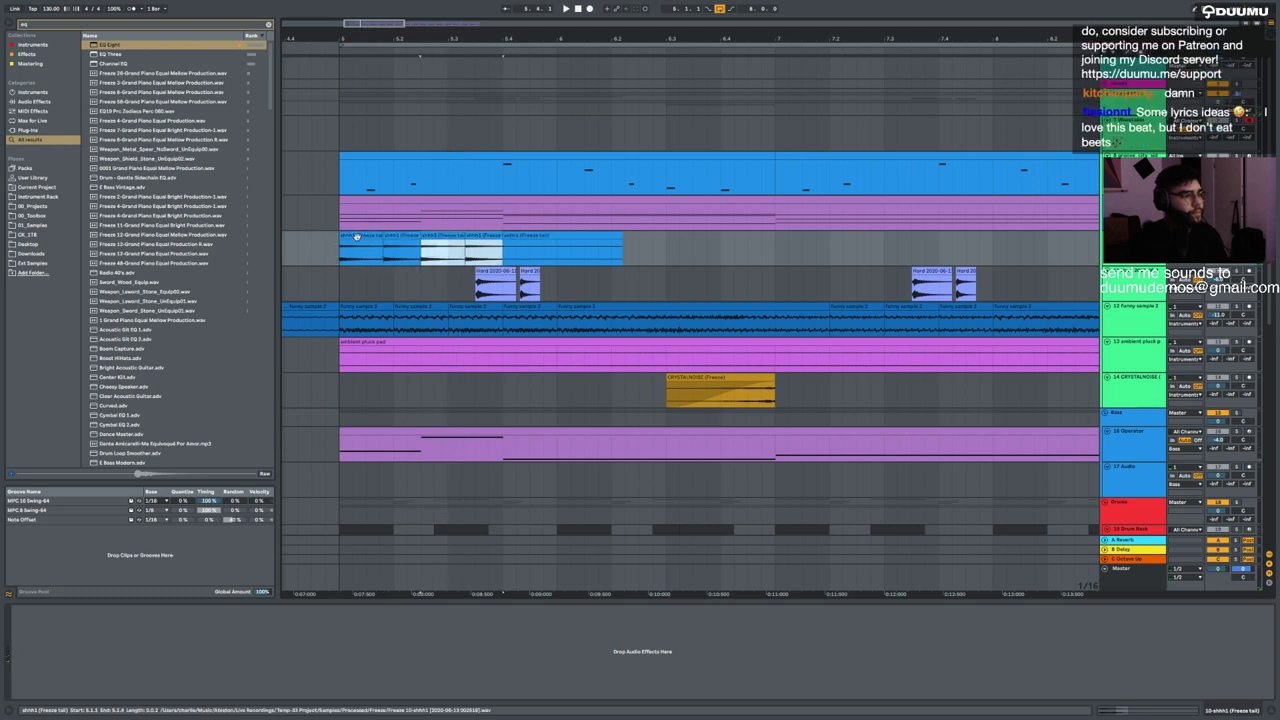
pyautogui.hotkey('ctrl', 'd')
pyautogui.click(362, 237)
pyautogui.press('space')
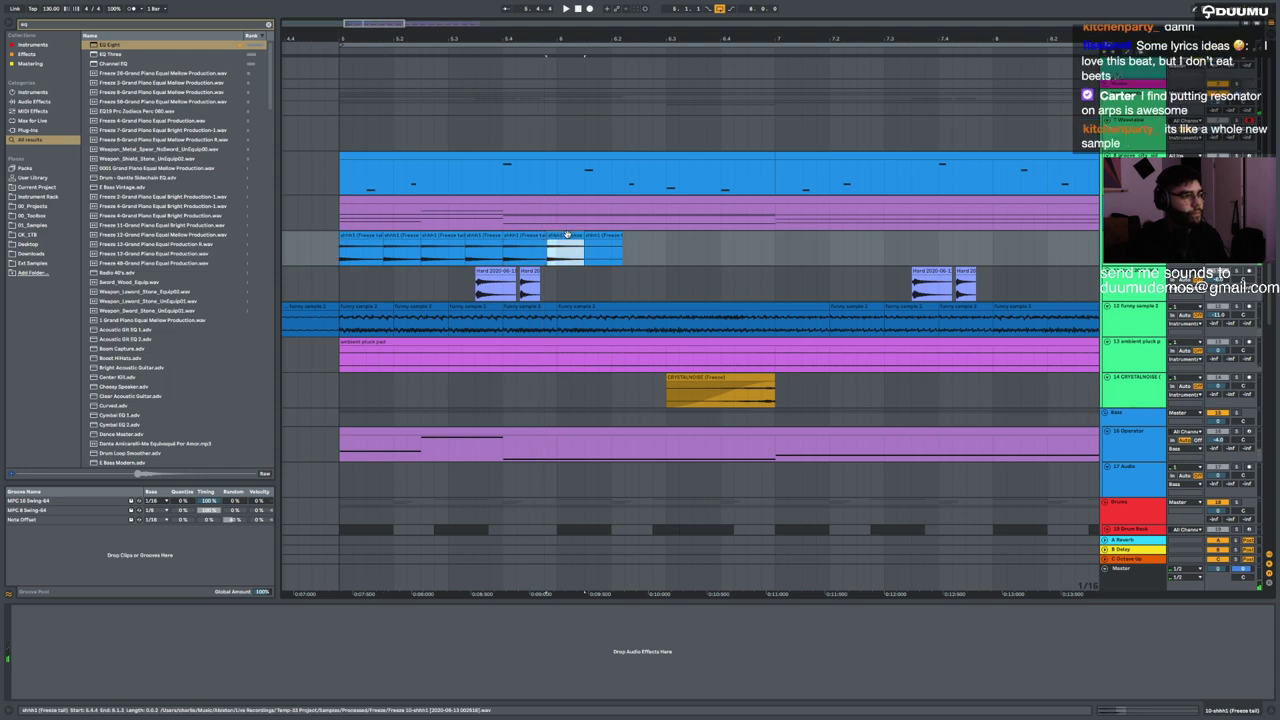
pyautogui.click(604, 237)
pyautogui.click(537, 246)
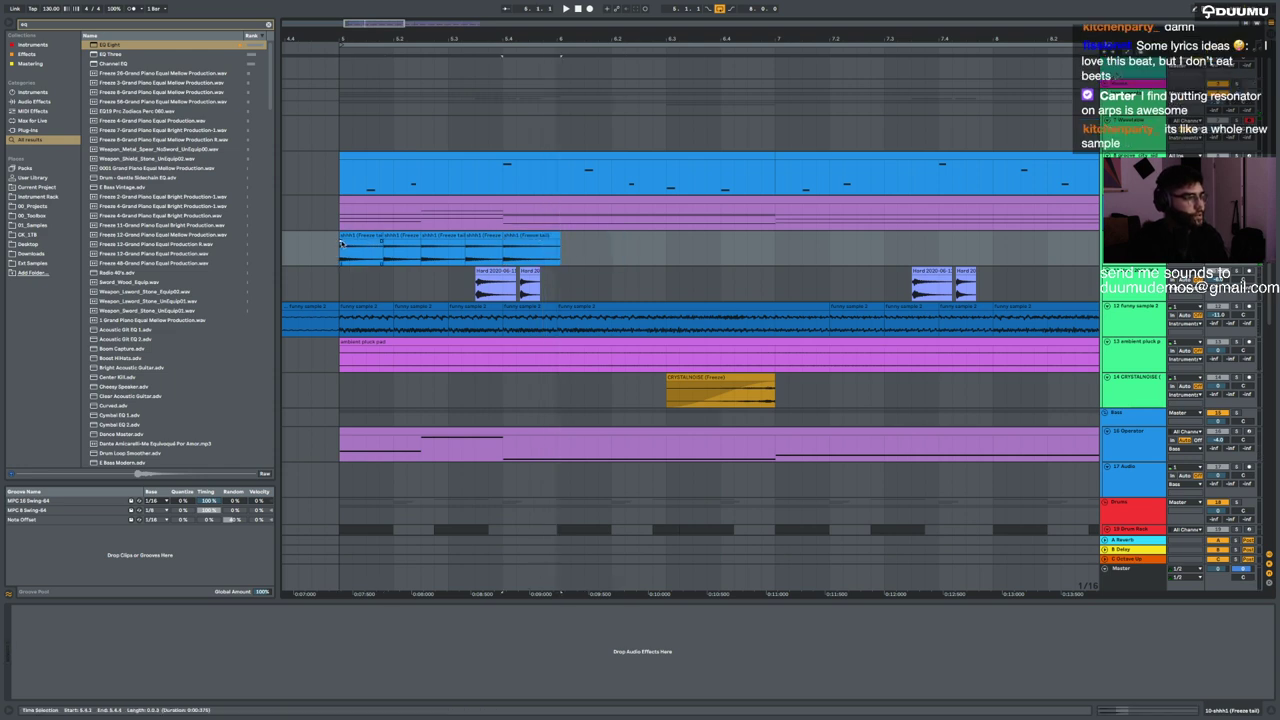
# - Repeat the first two shhh1 hits through bar 5 again, delete the extra end clip and play the five-hit pattern
pyautogui.click(391, 236)
pyautogui.keyDown('shift'); pyautogui.click(368, 235); pyautogui.keyUp('shift')
pyautogui.press('super+d')
pyautogui.press('super+d')
pyautogui.click(368, 235)
pyautogui.press('space')
pyautogui.click(555, 236)
pyautogui.press('Delete')
pyautogui.press('space')
pyautogui.moveTo(556, 240); pyautogui.dragTo(330, 252)
# - Add the OTT preset to the shhh1 track and lower its Amount to 70% while playing the pattern
pyautogui.click(320, 405)
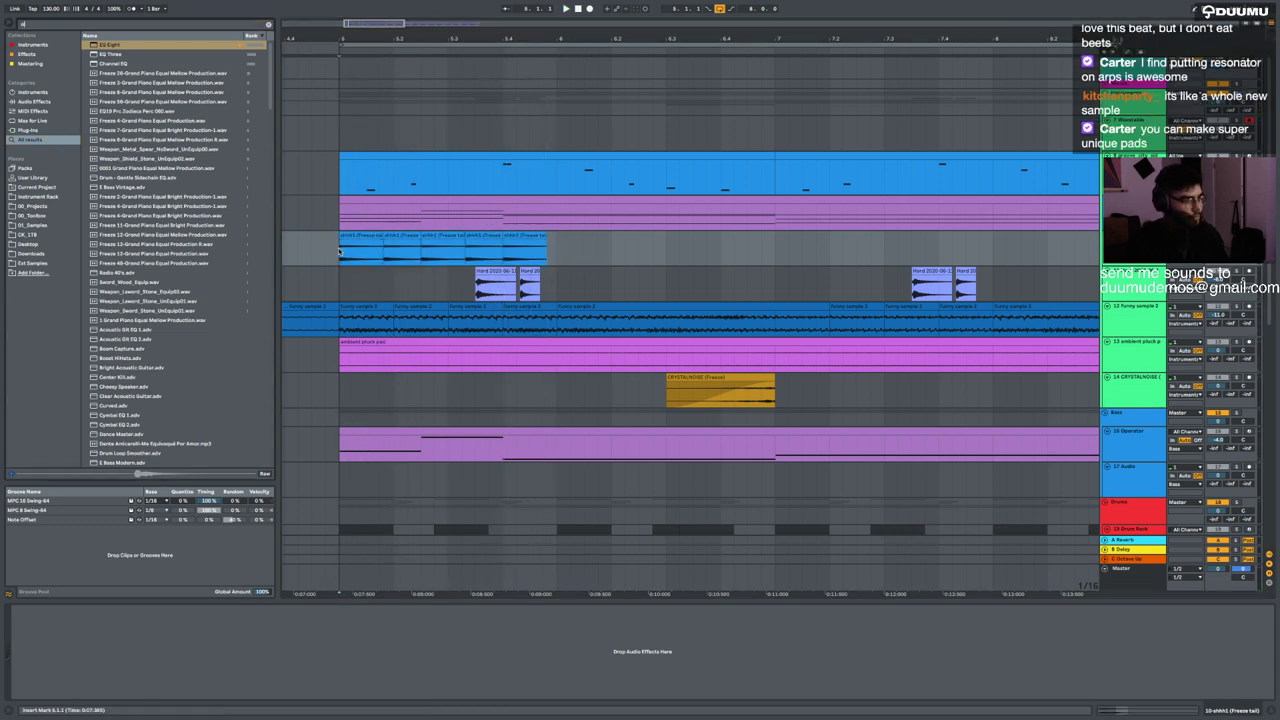
pyautogui.hotkey('ctrl', 'f')
pyautogui.write('ott')
pyautogui.press('Return')
pyautogui.press('space')
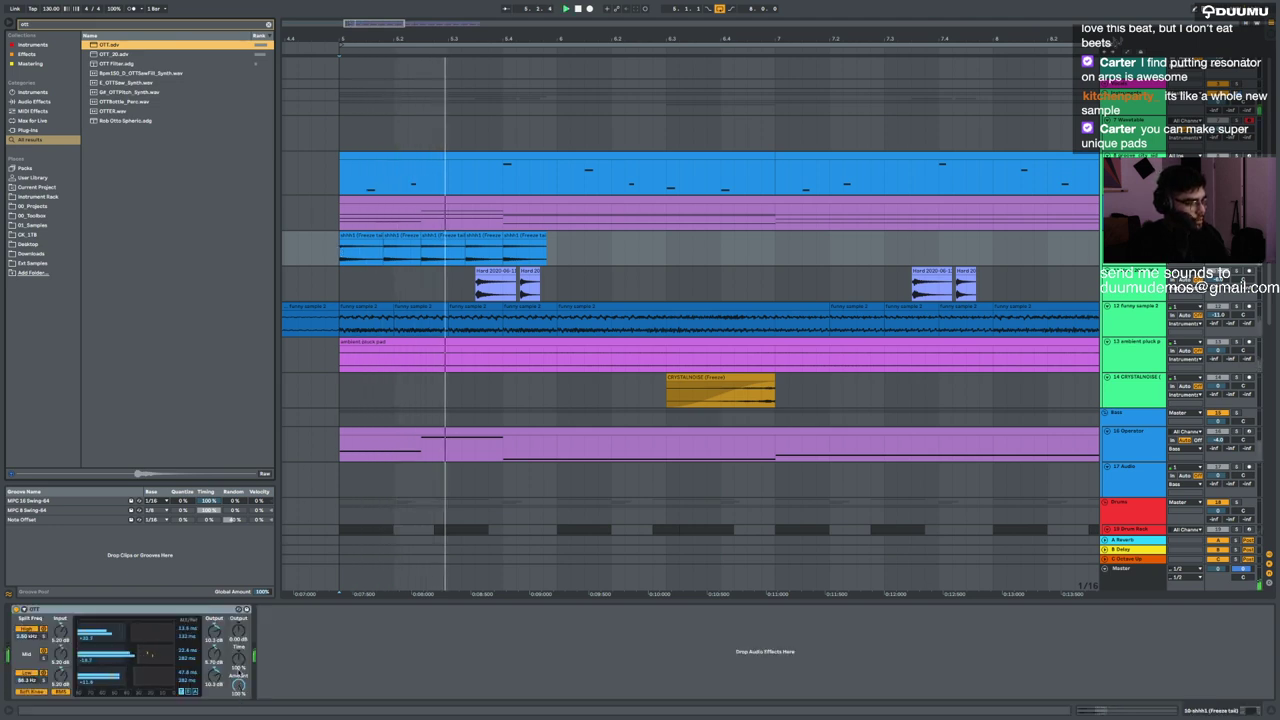
pyautogui.moveTo(238, 685); pyautogui.dragTo(238, 695)
pyautogui.press('space')
pyautogui.press('space')
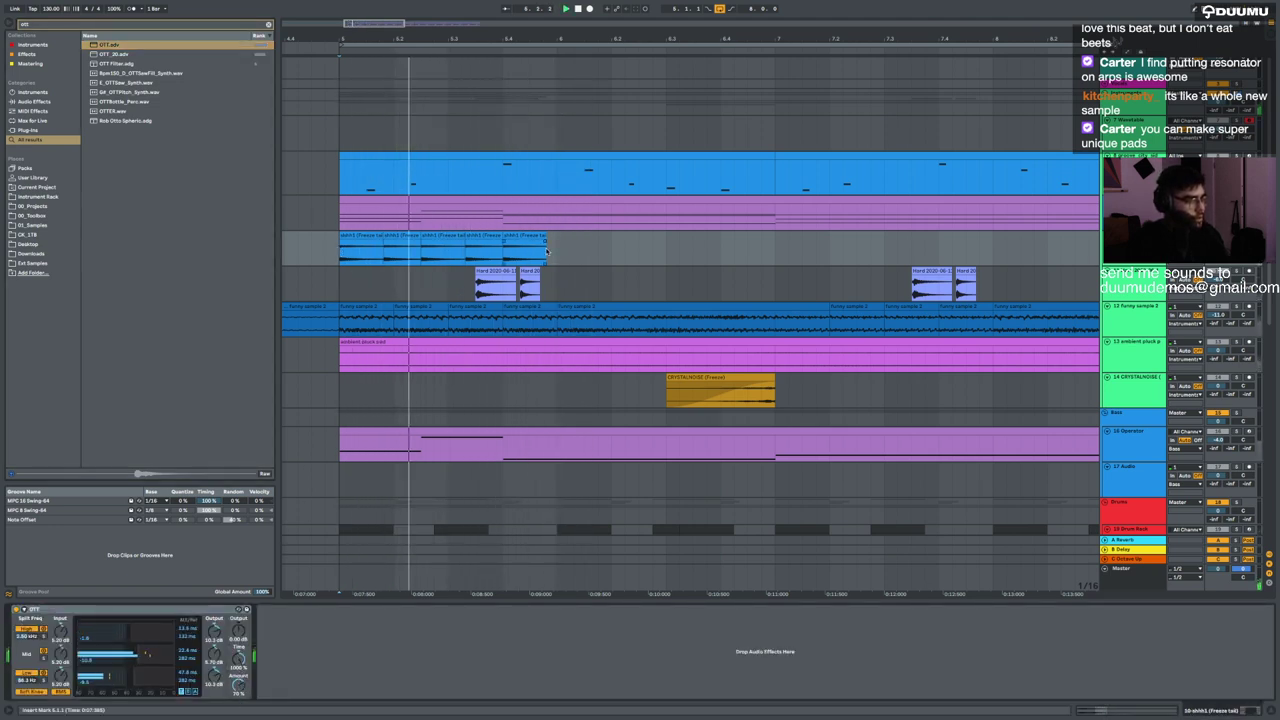
# - Extend the last shhh1 hit to the start of bar 6 and play the bar
pyautogui.click(542, 236)
pyautogui.moveTo(542, 236); pyautogui.dragTo(552, 236)
pyautogui.press('space')
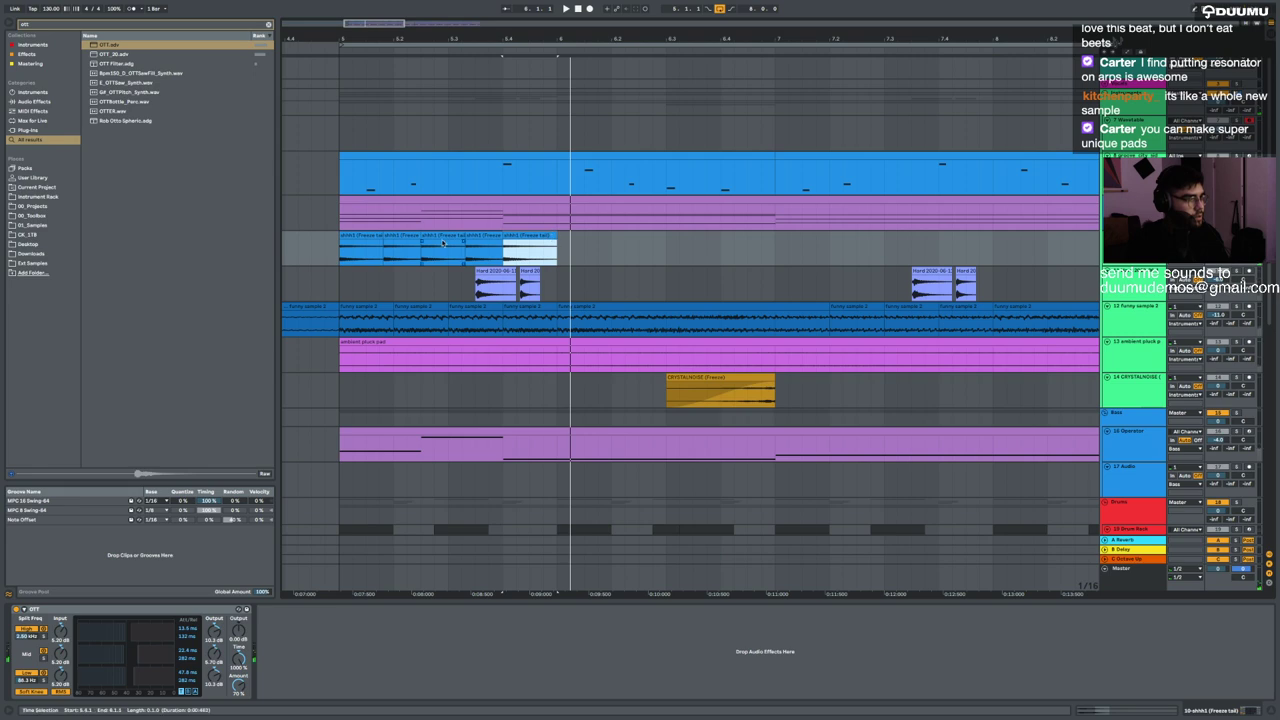
pyautogui.click(354, 236)
pyautogui.press('space')
# - Split the last shhh1 hit at 5.4.3, transpose the end slice to 12 semitones and raise its clip gain
pyautogui.click(530, 251)
pyautogui.press('super+e')
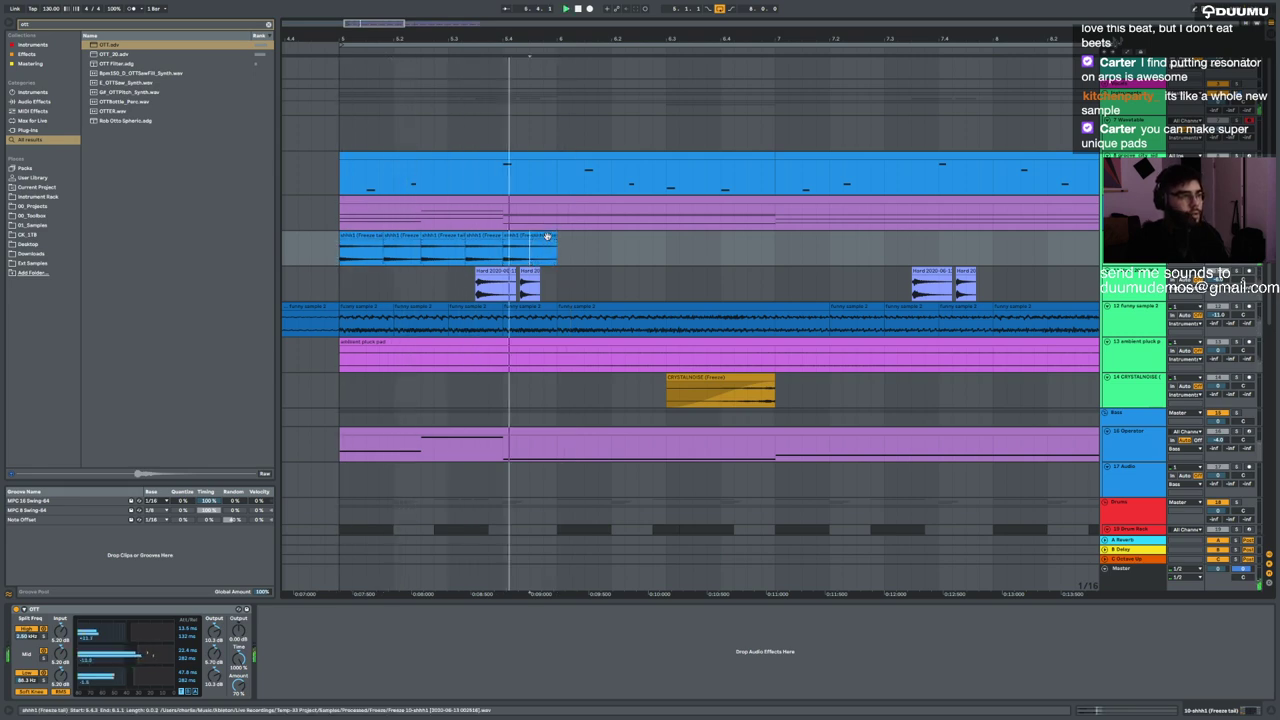
pyautogui.doubleClick(546, 236)
pyautogui.press('space')
pyautogui.scroll(-10, 306, 409)
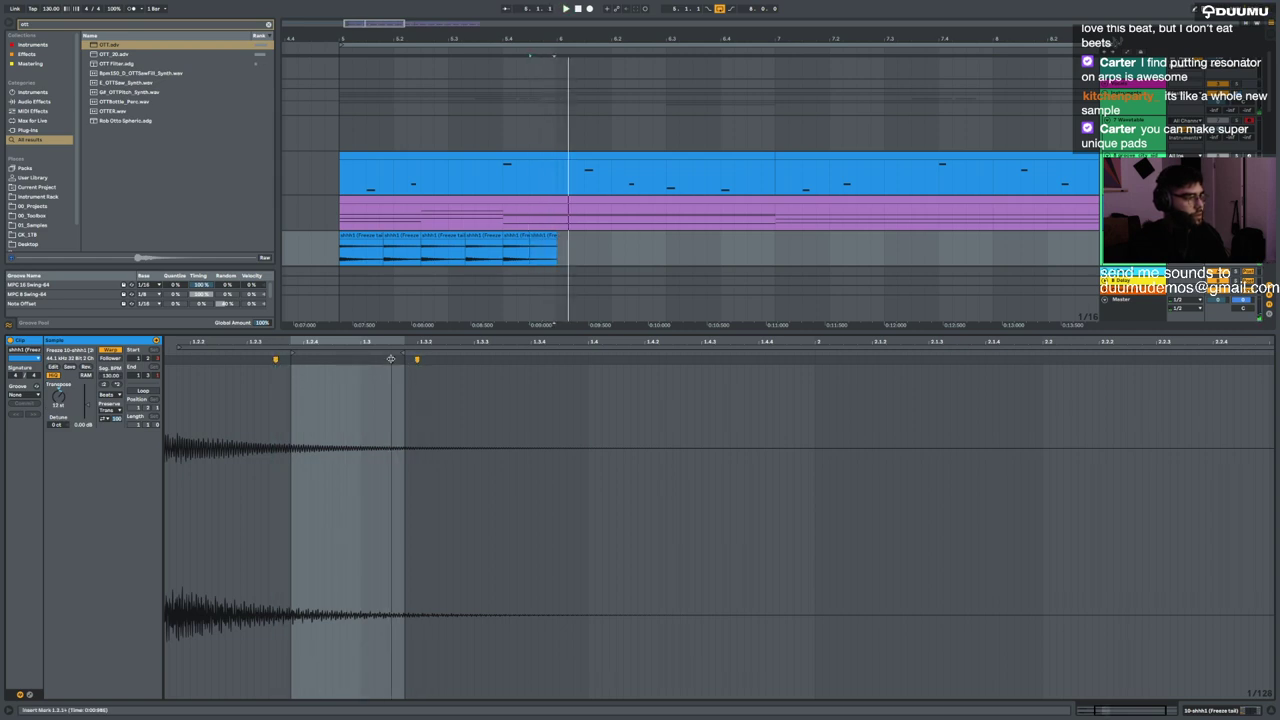
pyautogui.moveTo(87, 405); pyautogui.dragTo(84, 397)
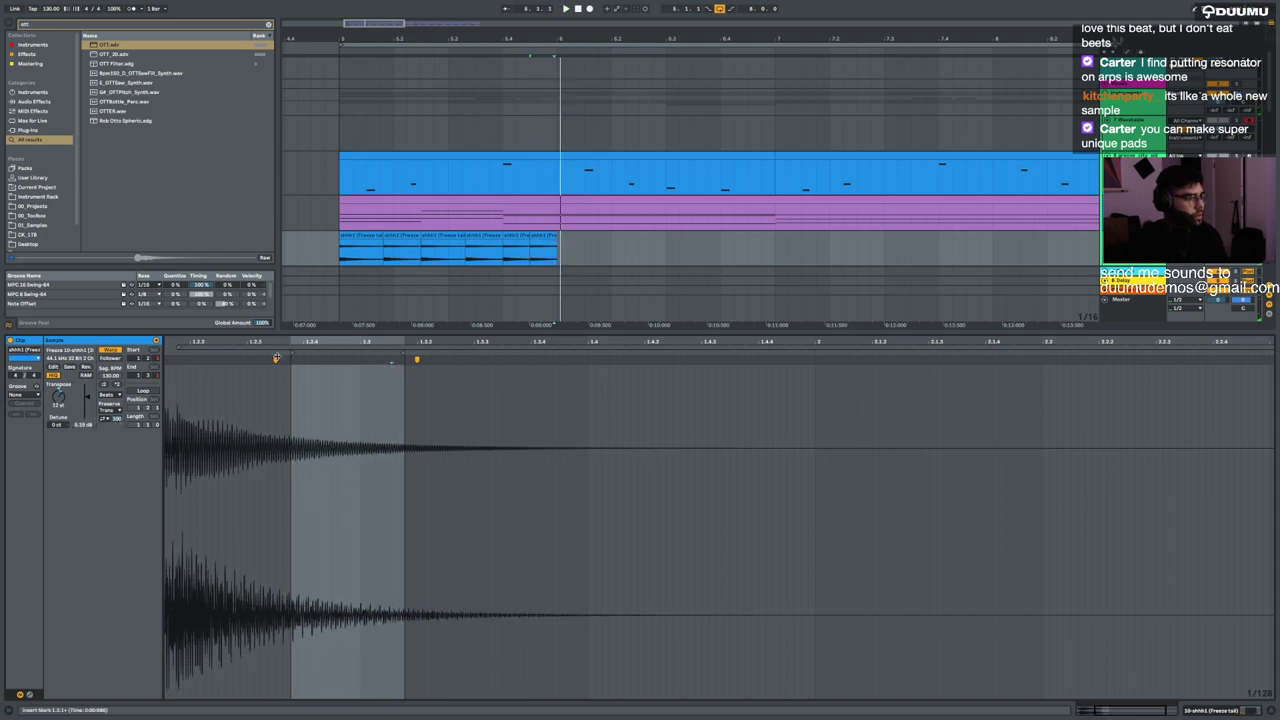
# - Stretch the end slice's audio by moving its warp markers later and audition the result
pyautogui.moveTo(277, 358); pyautogui.dragTo(391, 358)
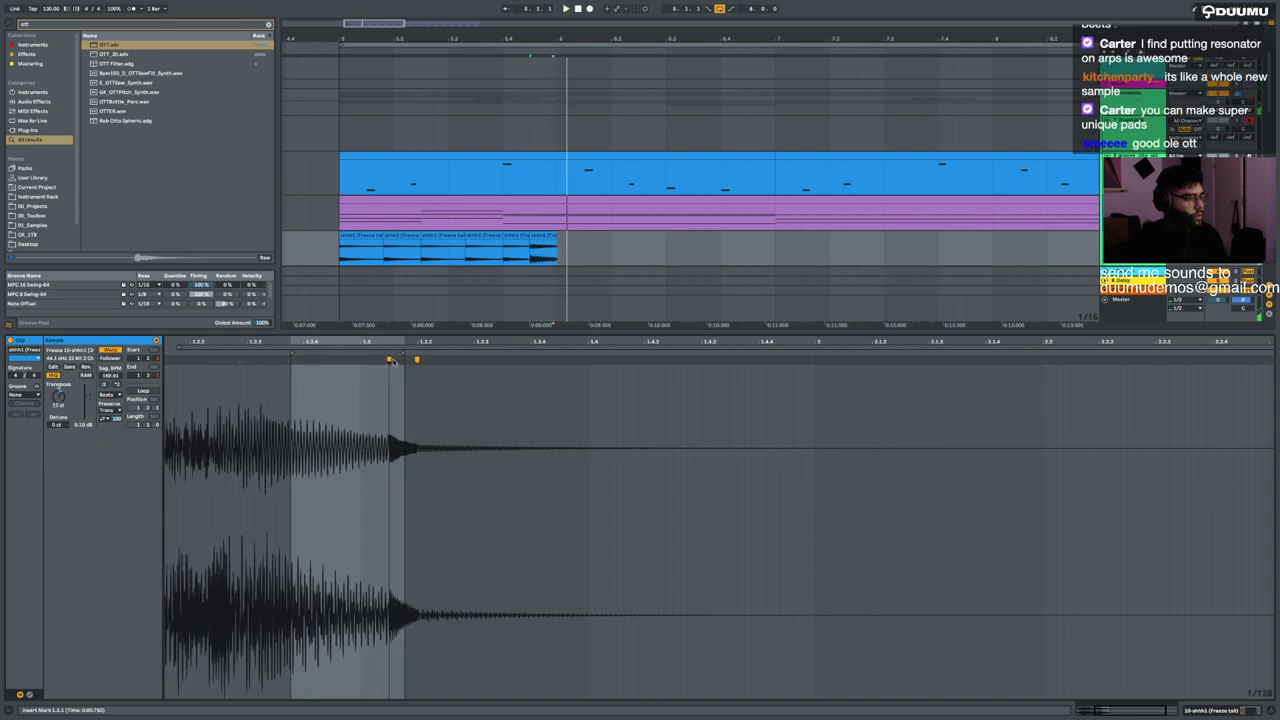
pyautogui.click(531, 238)
pyautogui.moveTo(532, 245); pyautogui.dragTo(540, 246)
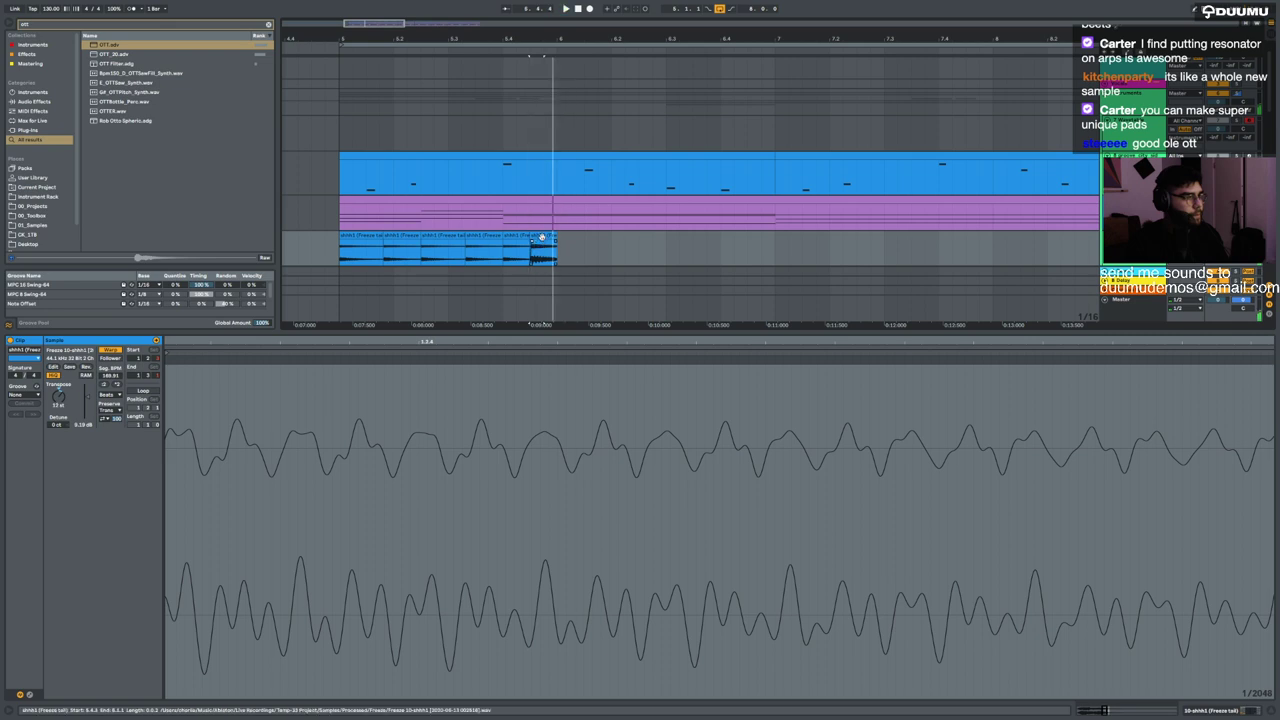
pyautogui.click(543, 237)
pyautogui.moveTo(484, 341)
pyautogui.mouseDown()
pyautogui.moveTo(468, 341)
pyautogui.moveTo(1010, 358)
pyautogui.mouseUp()
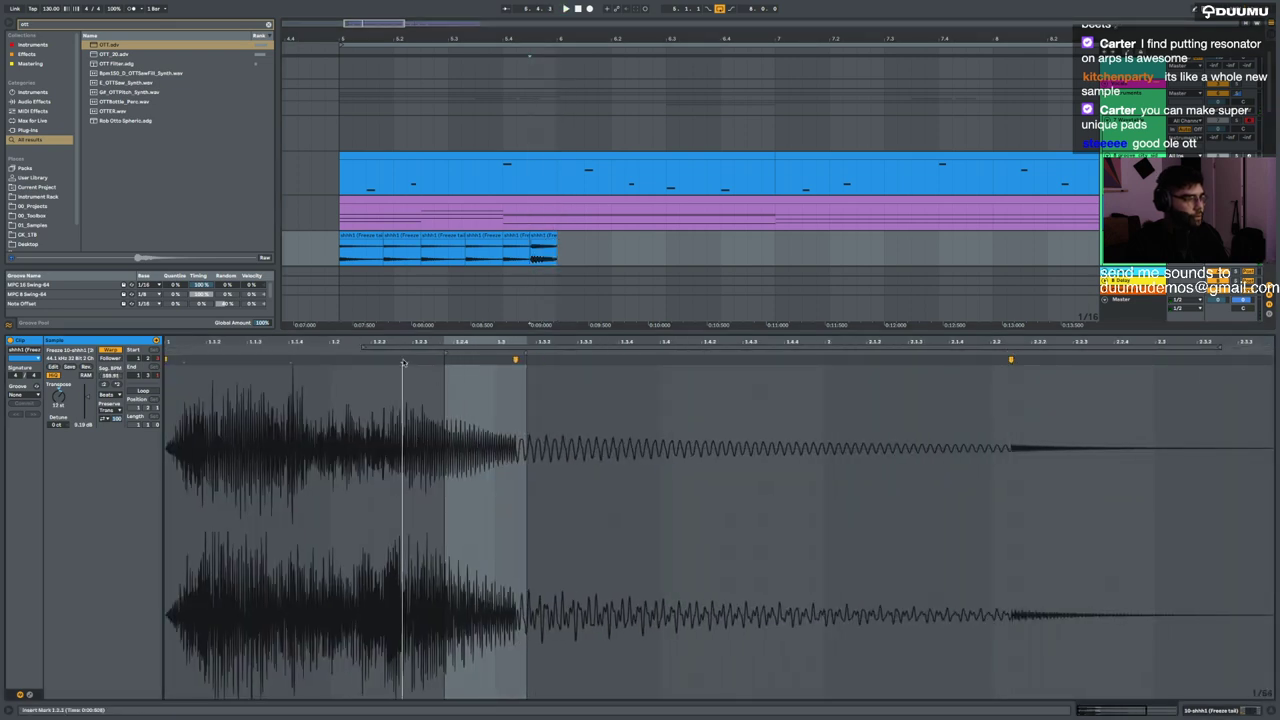
pyautogui.moveTo(516, 359); pyautogui.dragTo(784, 358)
pyautogui.press('space')
pyautogui.press('space')
pyautogui.press('space')
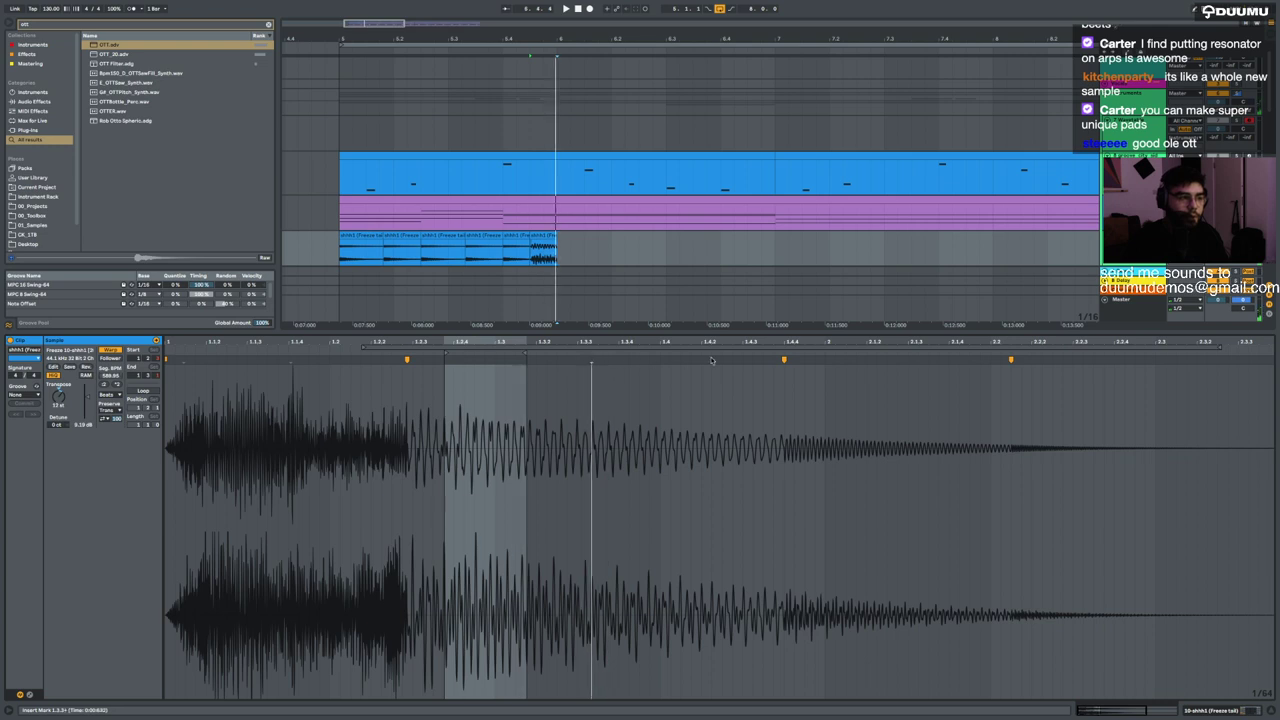
# - Select all shhh1 clips in bar 5 and duplicate the one-bar pattern up to bar 9
pyautogui.click(356, 235)
pyautogui.keyDown('shift'); pyautogui.click(551, 234); pyautogui.keyUp('shift')
pyautogui.scroll(-8, 551, 234)
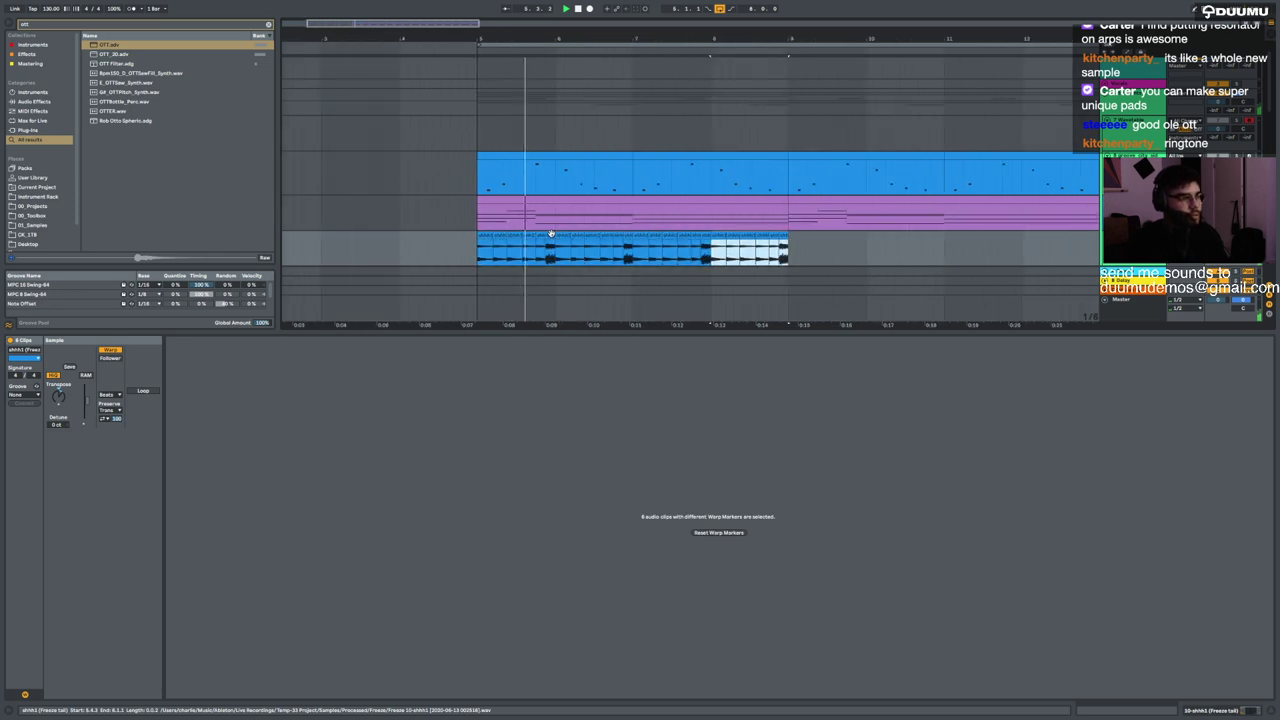
pyautogui.scroll(2, 551, 234)
pyautogui.scroll(-3, 551, 234)
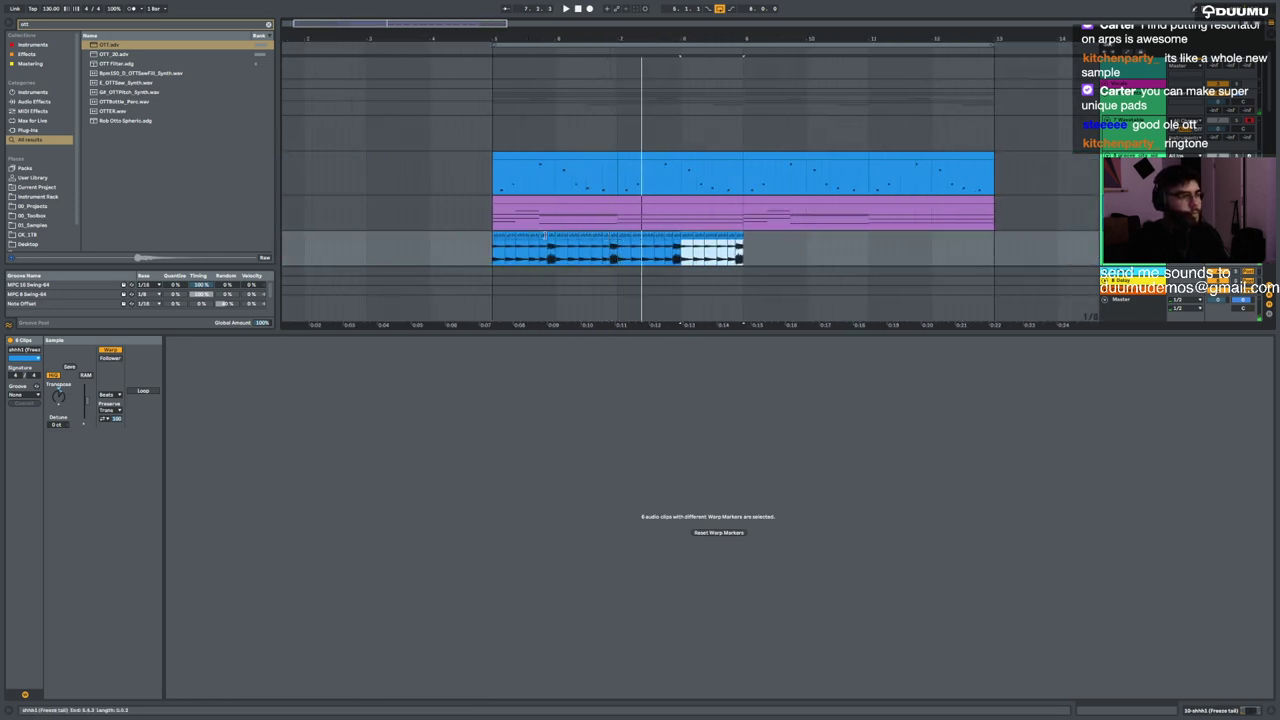
# - Replace the pitched end slice in bar 5 with a plain hit and repeat the two-bar phrase up to bar 13
pyautogui.click(543, 235)
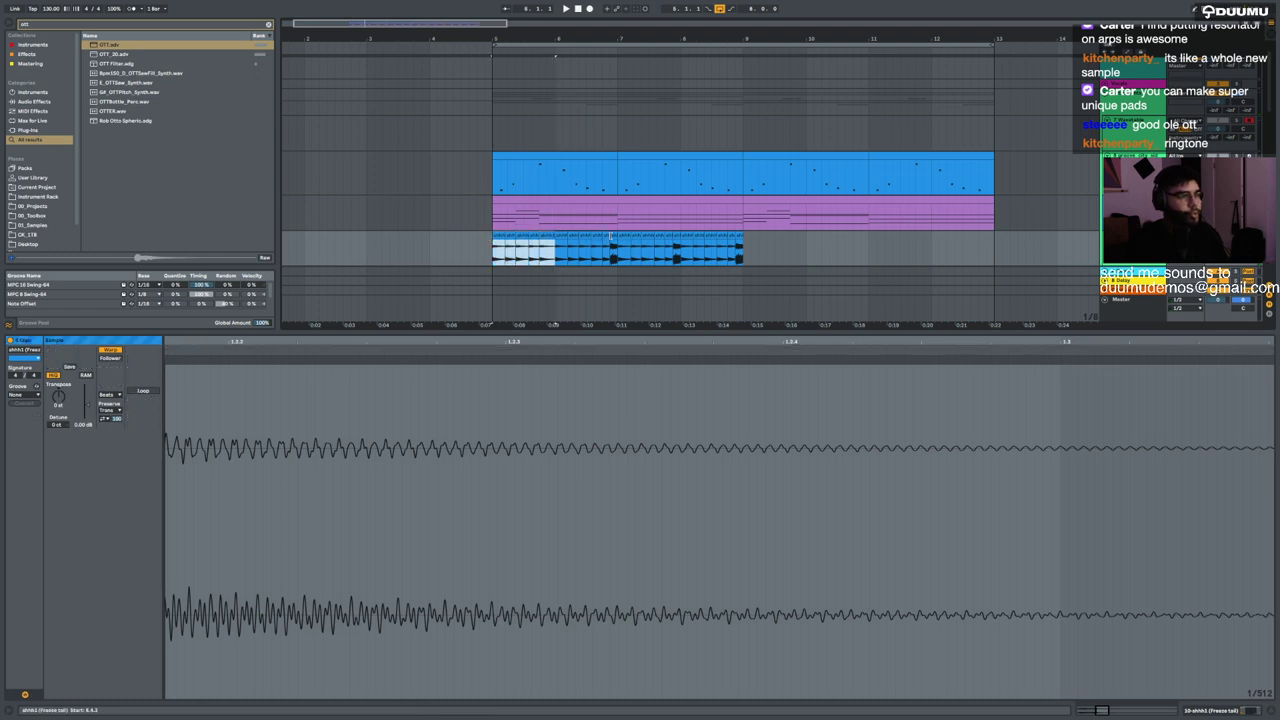
pyautogui.keyDown('shift'); pyautogui.click(610, 236); pyautogui.keyUp('shift')
pyautogui.hotkey('ctrl', 'd')
pyautogui.hotkey('ctrl', 'd')
pyautogui.hotkey('ctrl', 'd')
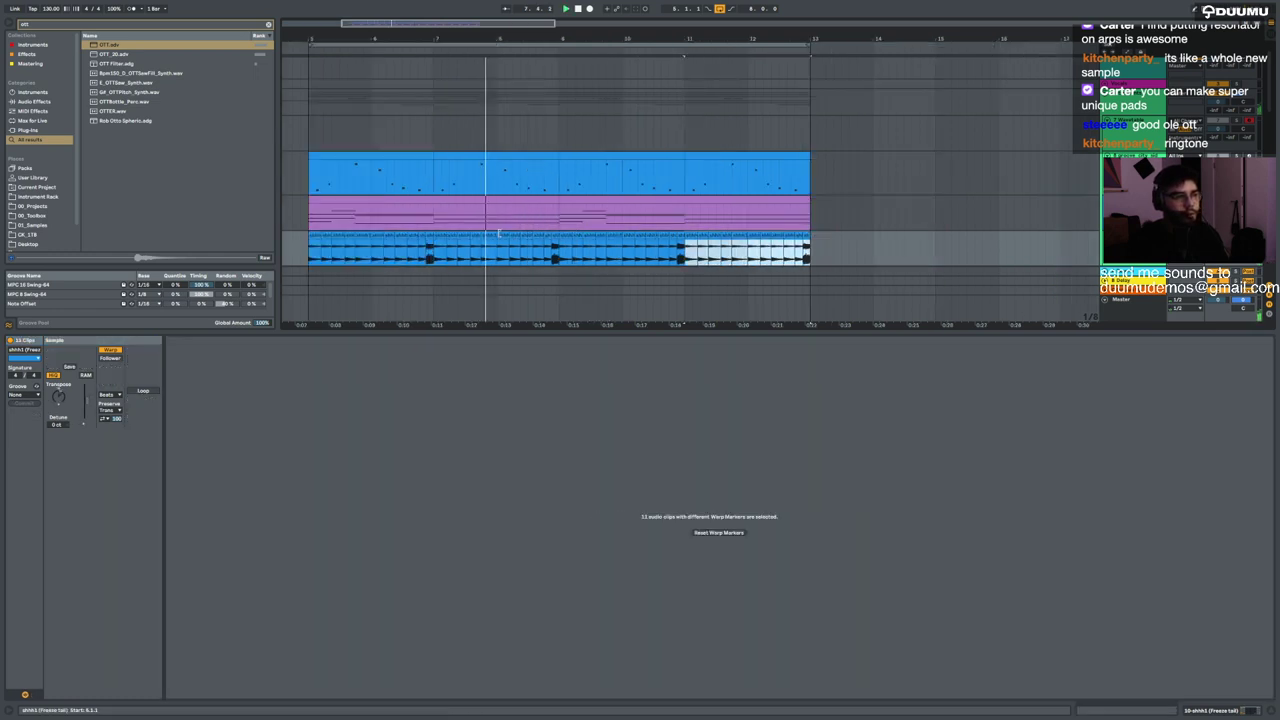
# - Add Glue Compressor after OTT, set its threshold to about -24.8 dB and makeup to about 7.4 dB, and enable soft clipping
pyautogui.click(1211, 714)
pyautogui.hotkey('ctrl', 'f')
pyautogui.write('glue')
pyautogui.press('Down')
pyautogui.press('Return')
pyautogui.press('Return')
pyautogui.moveTo(318, 673); pyautogui.dragTo(344, 655)
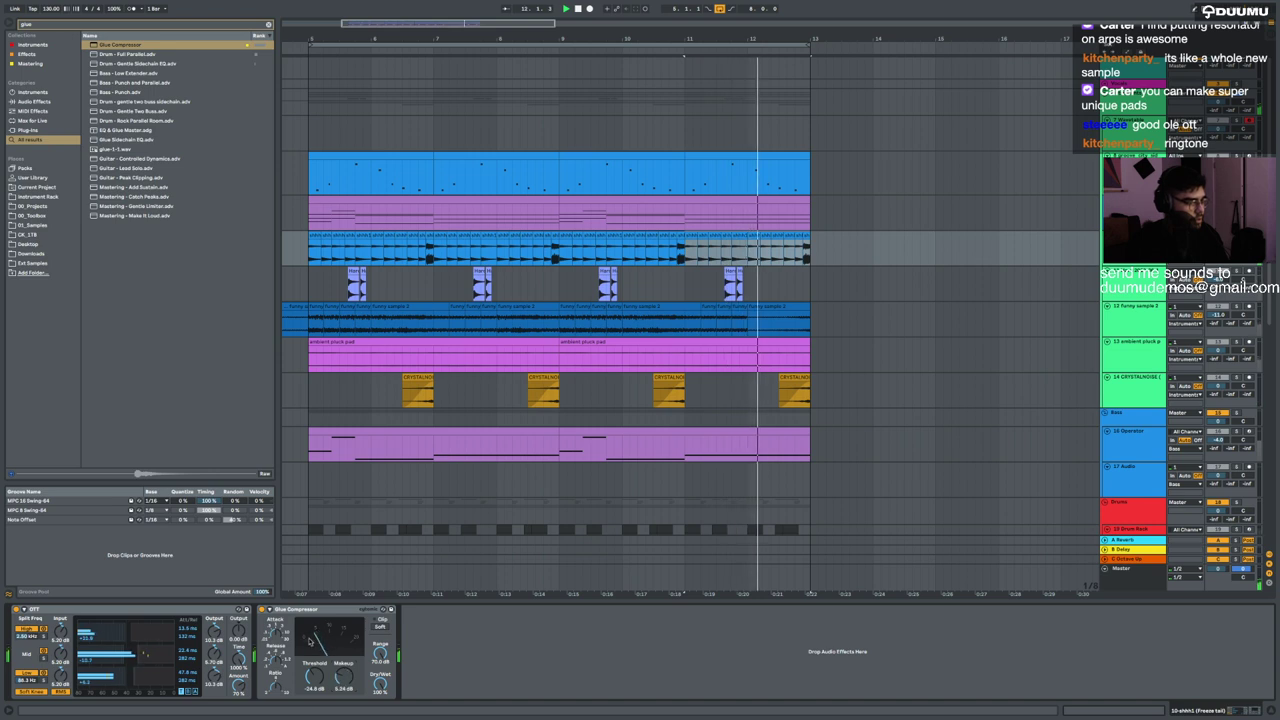
pyautogui.moveTo(346, 680); pyautogui.dragTo(346, 677)
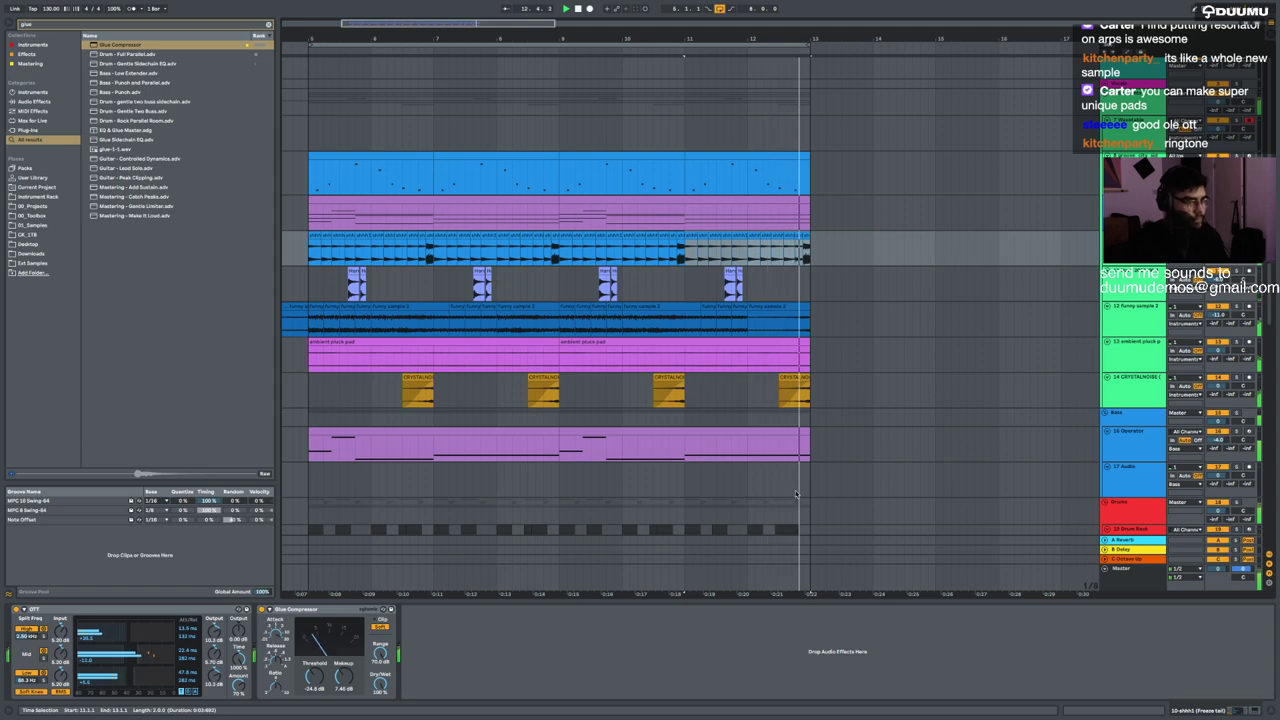
# - Hide the device view and duplicate the SC track's four bars of clips from bar 5 to fill bars 9 to 13
pyautogui.press('super+alt+l')
pyautogui.click(517, 430)
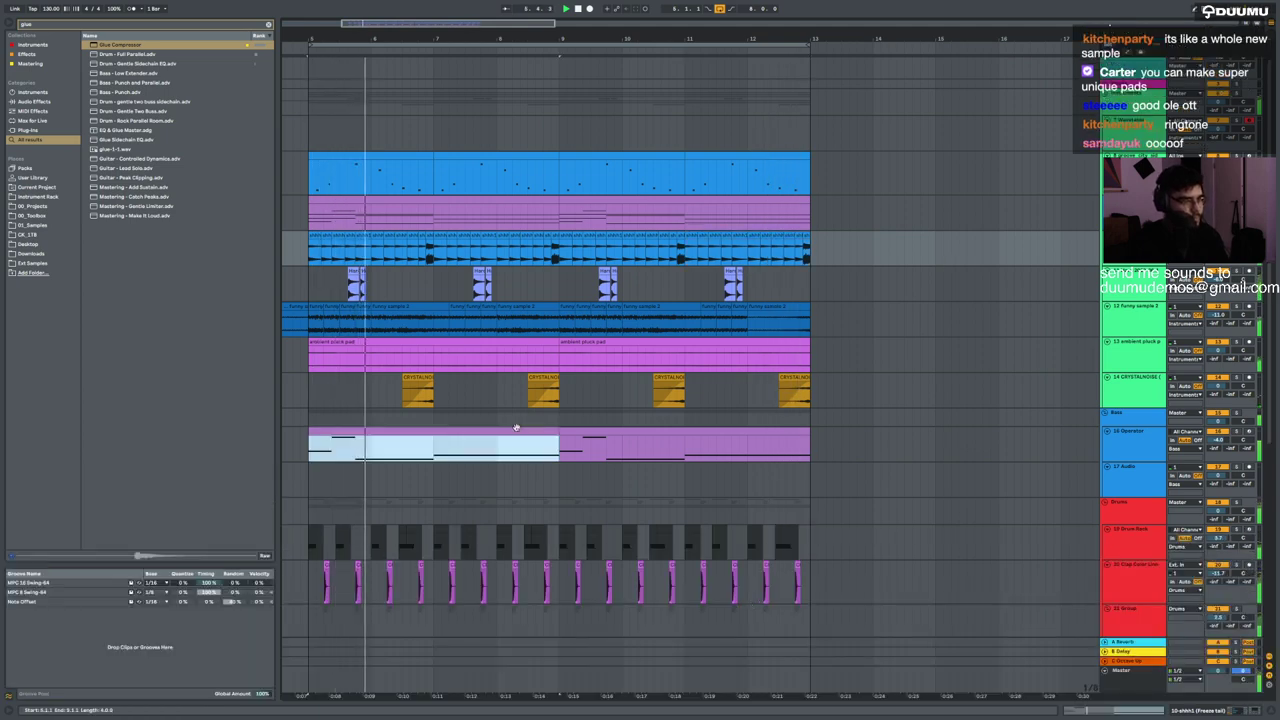
pyautogui.scroll(-3, 517, 430)
pyautogui.scroll(1, 517, 430)
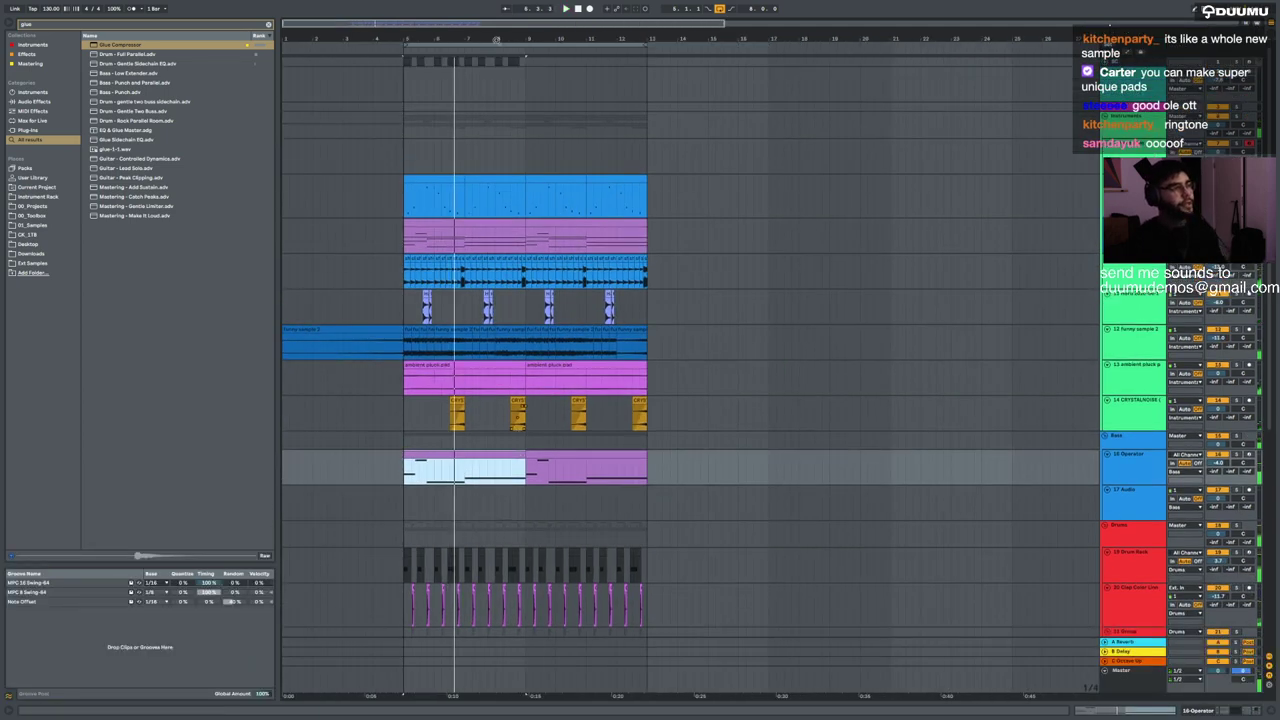
pyautogui.moveTo(528, 62); pyautogui.dragTo(404, 62)
pyautogui.press('super+d')
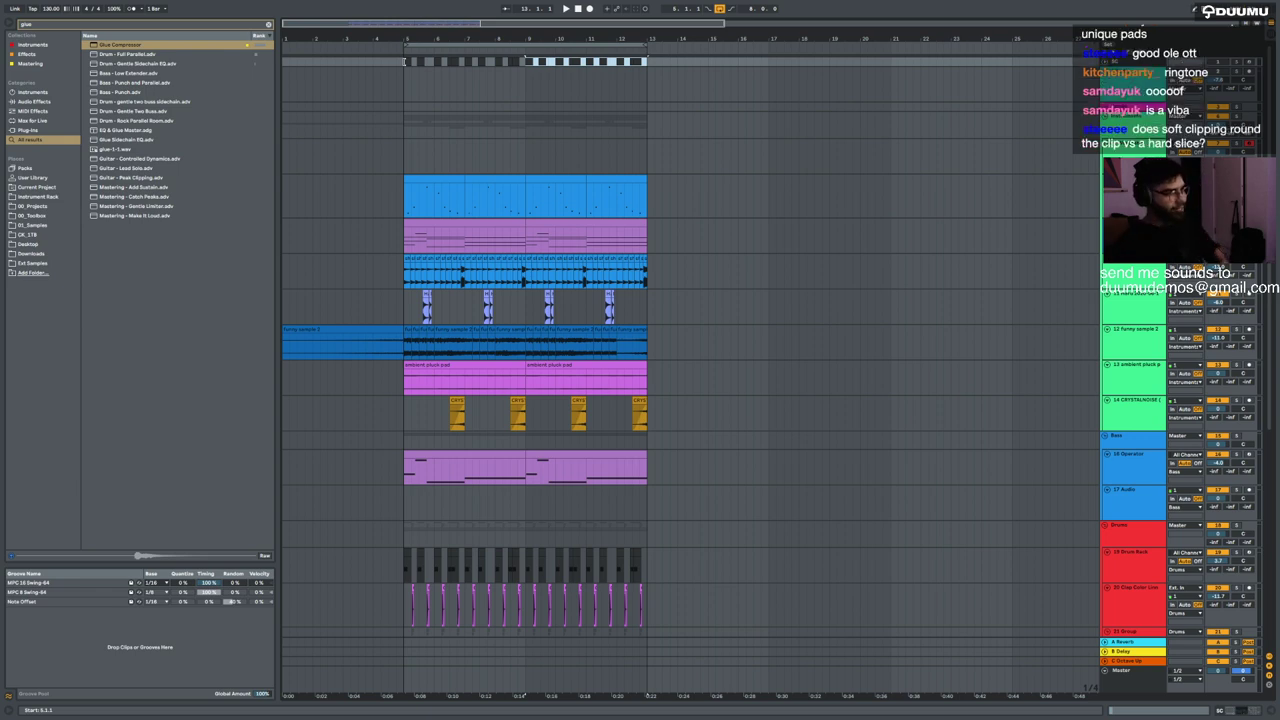
# - Clear the browser search and show the contents of the Downloads folder
pyautogui.click(30, 206)
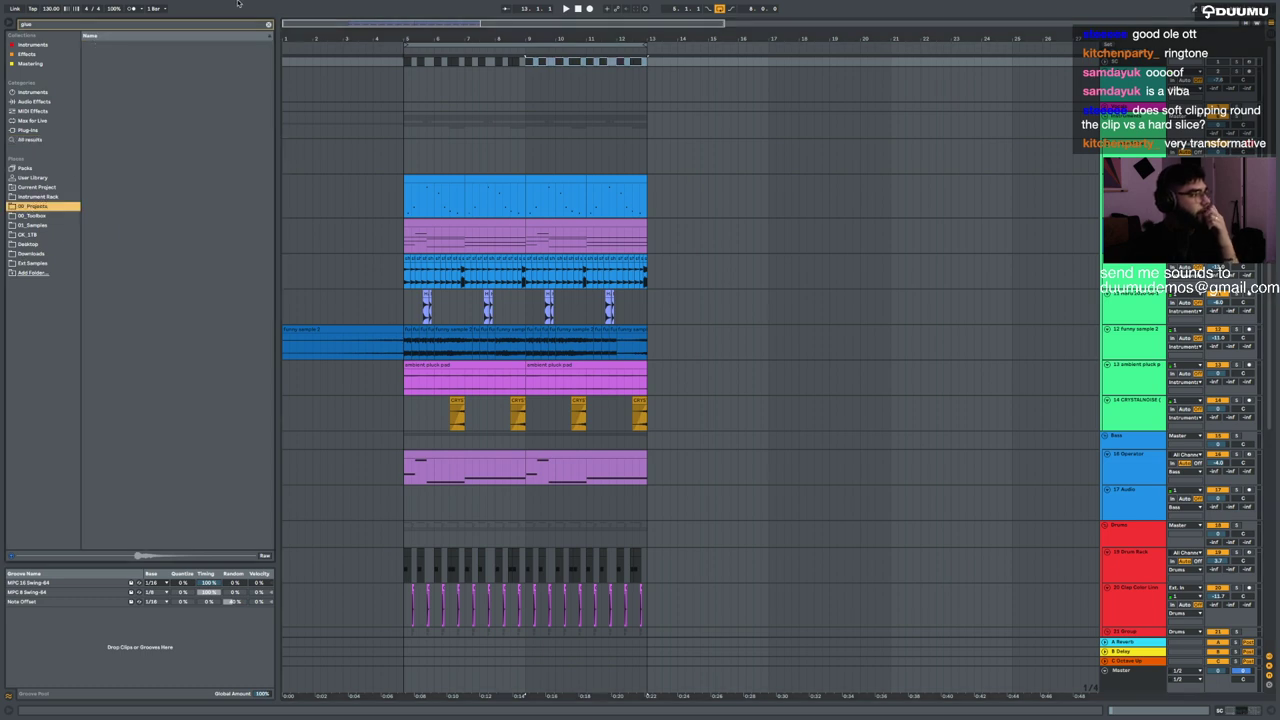
pyautogui.click(268, 25)
pyautogui.click(35, 245)
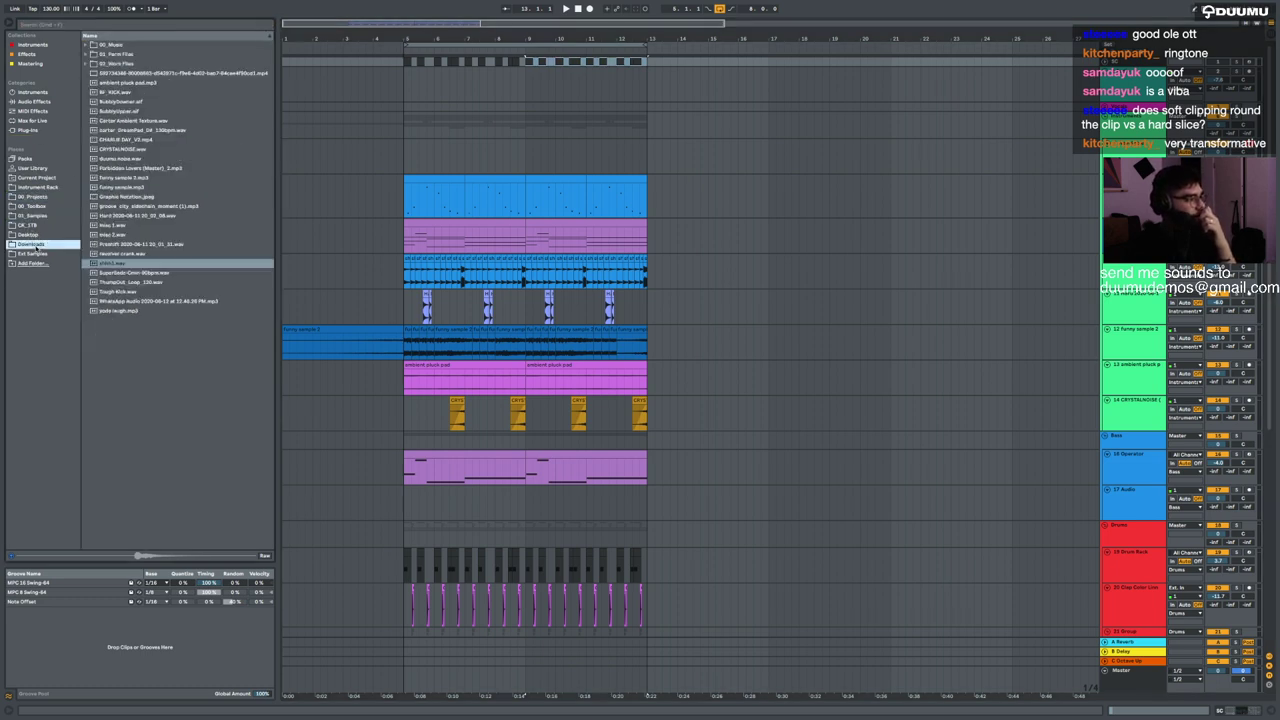
# - Preview revolver crank.wav from Downloads and place it on an empty Percussion audio track from bar 5
pyautogui.click(121, 255)
pyautogui.scroll(-10, 761, 522)
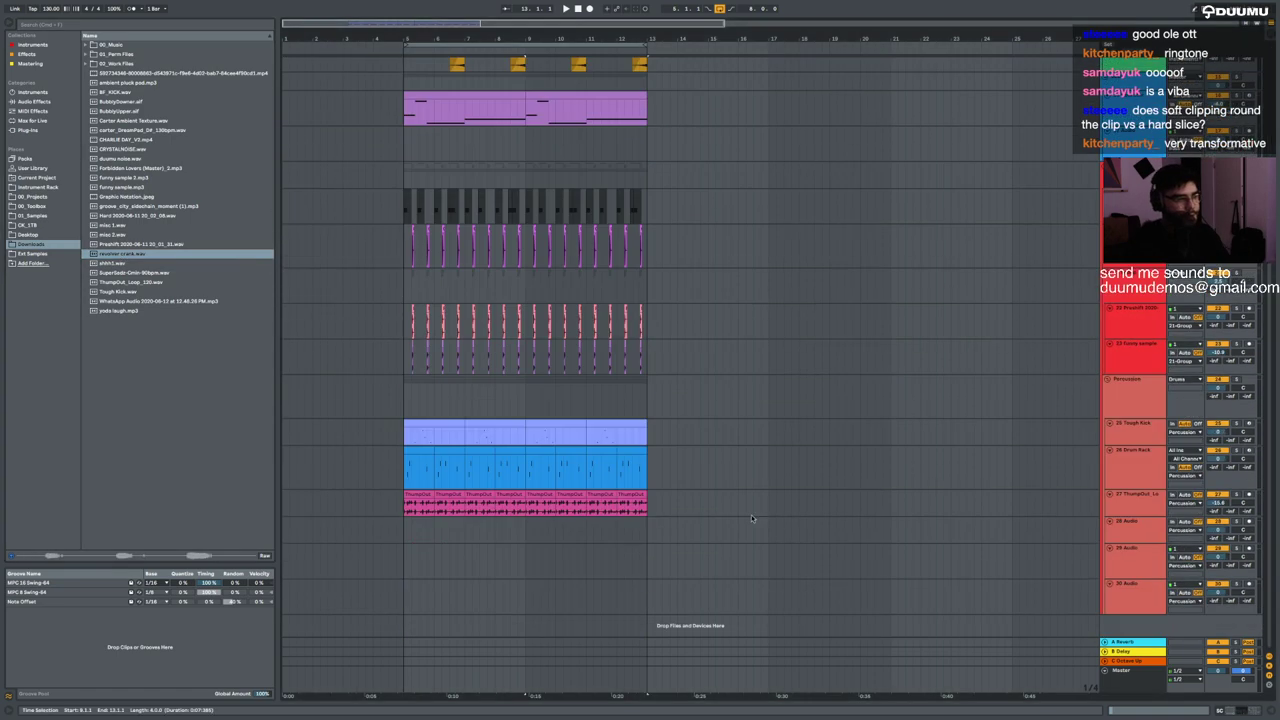
pyautogui.scroll(3, 563, 450)
pyautogui.hscroll(-5, 563, 450)
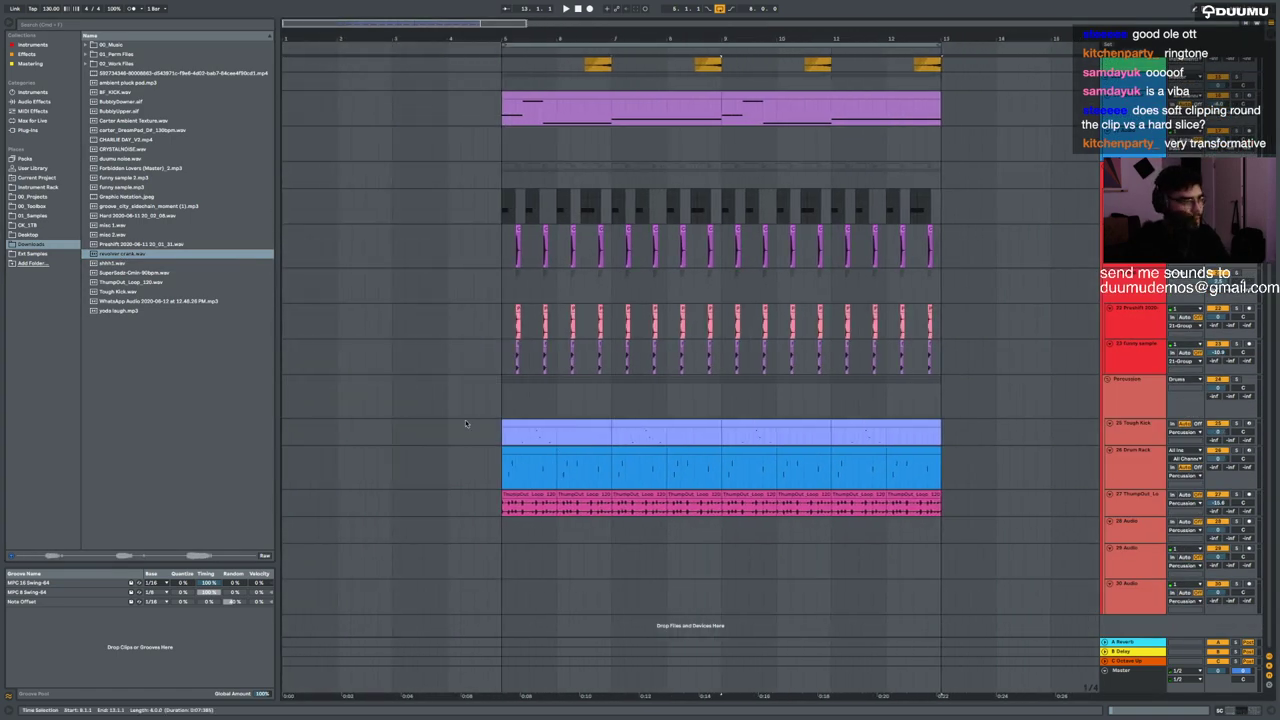
pyautogui.moveTo(120, 255)
pyautogui.mouseDown()
pyautogui.moveTo(225, 310)
pyautogui.moveTo(501, 549)
pyautogui.mouseUp()
pyautogui.click(628, 514)
pyautogui.scroll(10, 680, 562)
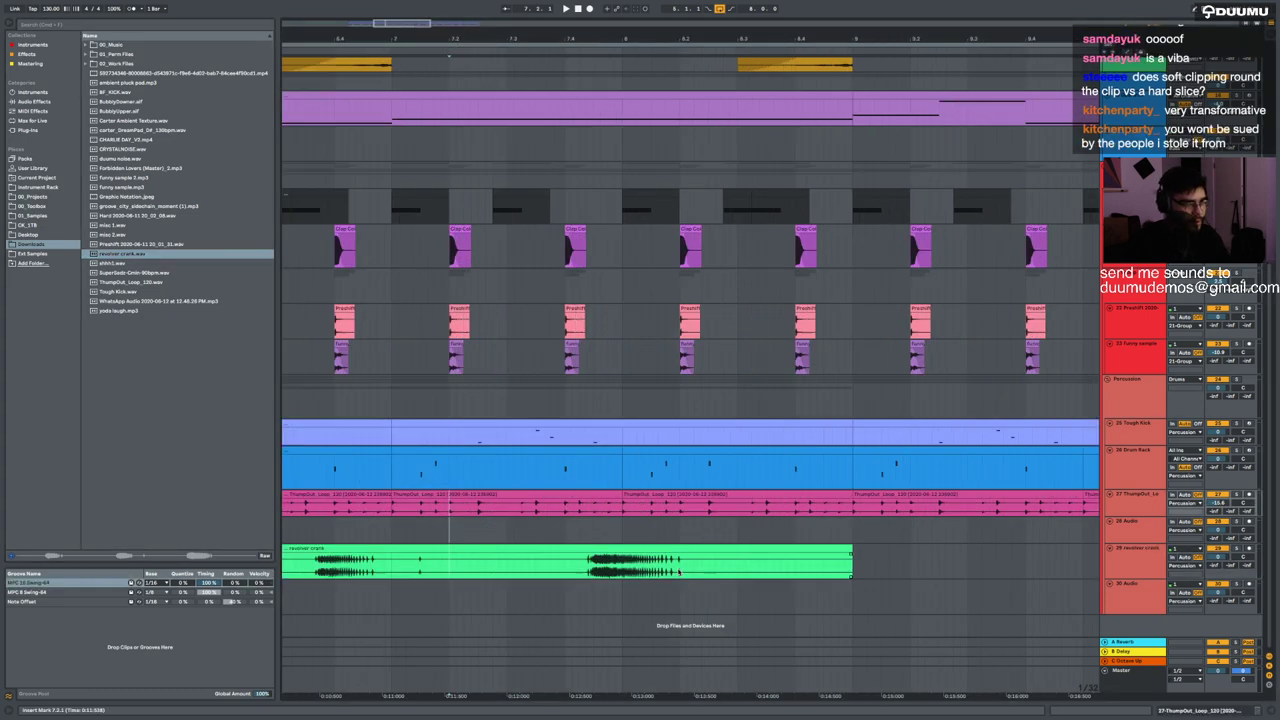
# - Split the revolver crank clip in bar 8 and delete the pieces from the track
pyautogui.click(606, 562)
pyautogui.press('super+e')
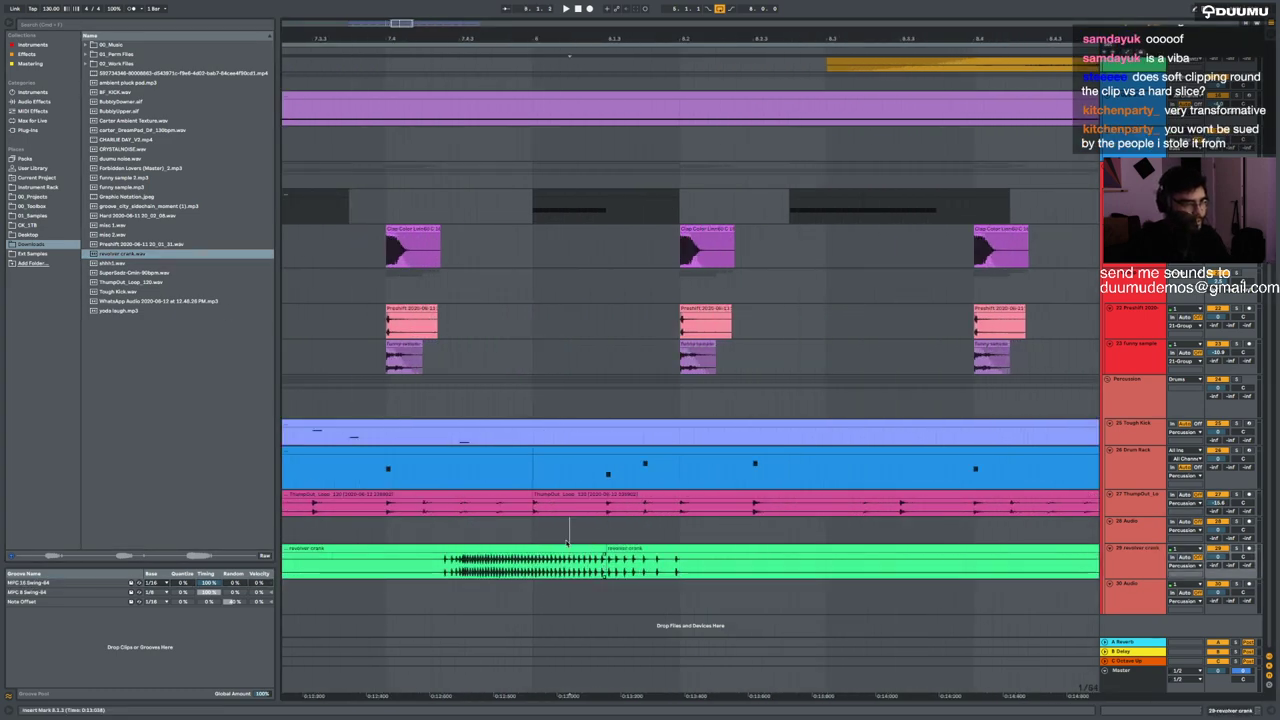
pyautogui.click(569, 532)
pyautogui.click(576, 548)
pyautogui.scroll(-8, 580, 554)
pyautogui.press('Delete')
pyautogui.click(615, 547)
pyautogui.press('Delete')
# - Place revolver crank.wav on the Percussion audio track again, keeping only a half-beat slice that ends at bar 7
pyautogui.hscroll(-5, 613, 550)
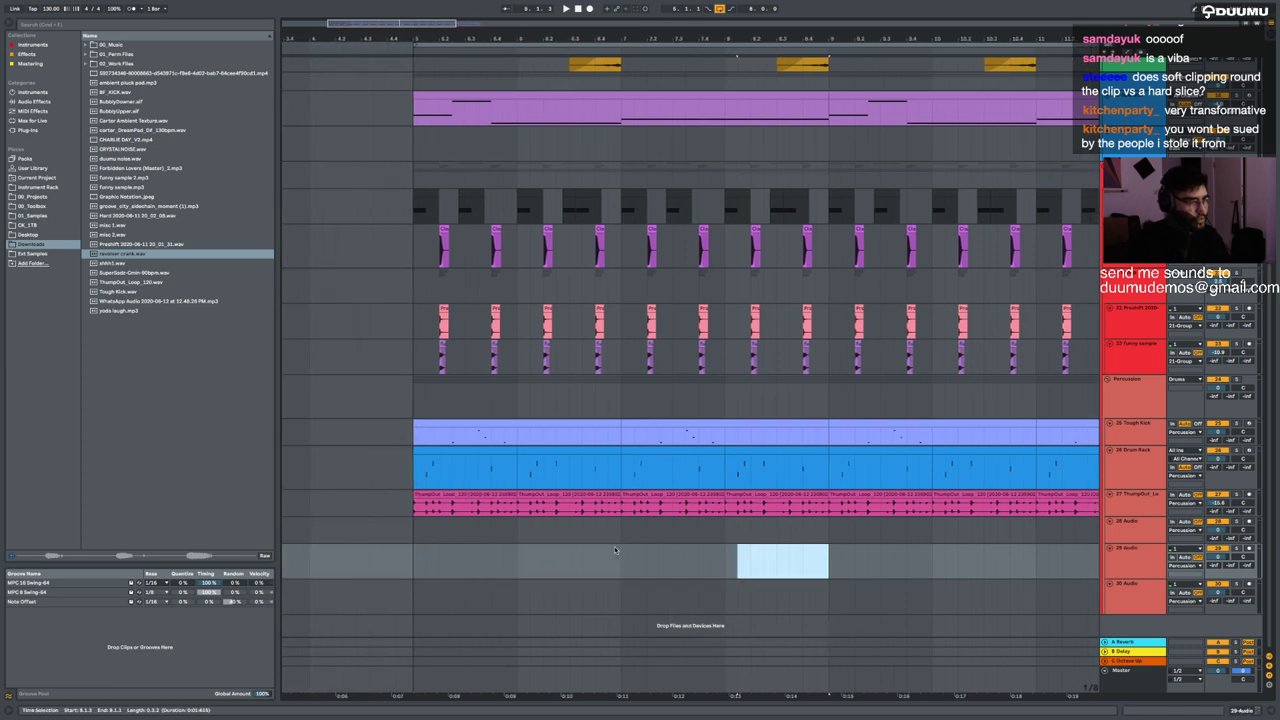
pyautogui.click(445, 569)
pyautogui.press('space')
pyautogui.scroll(6, 500, 562)
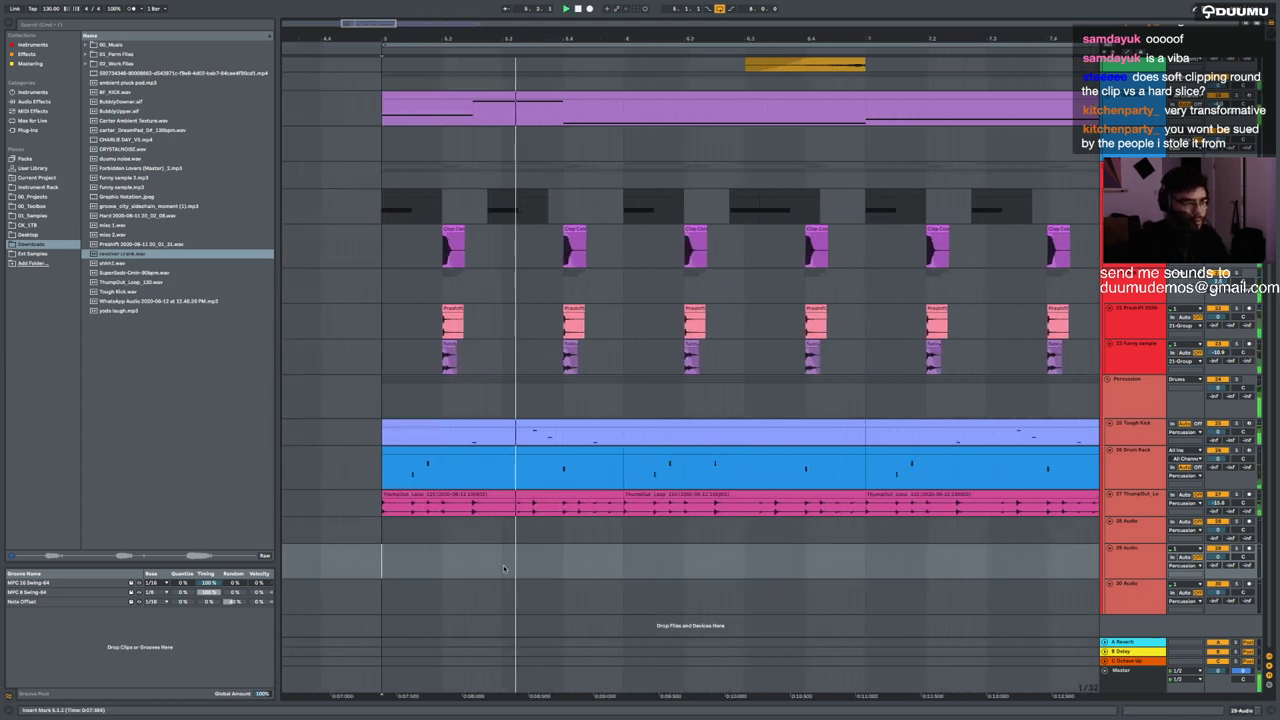
pyautogui.scroll(-3, 500, 562)
pyautogui.moveTo(122, 254); pyautogui.dragTo(895, 553)
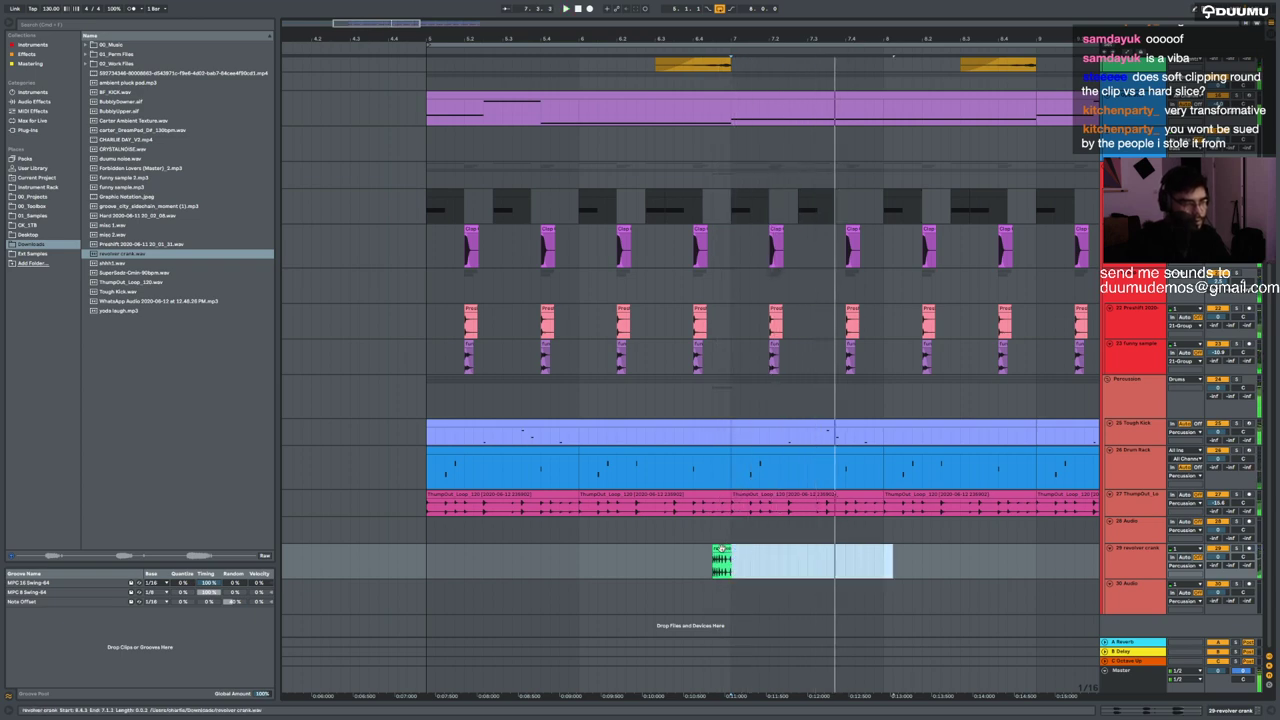
# - Turn off warping for the revolver crank slice, transpose it to about -15 st, and trim its end at bar 7
pyautogui.doubleClick(722, 548)
pyautogui.press('space')
pyautogui.press('space')
pyautogui.press('space')
pyautogui.press('space')
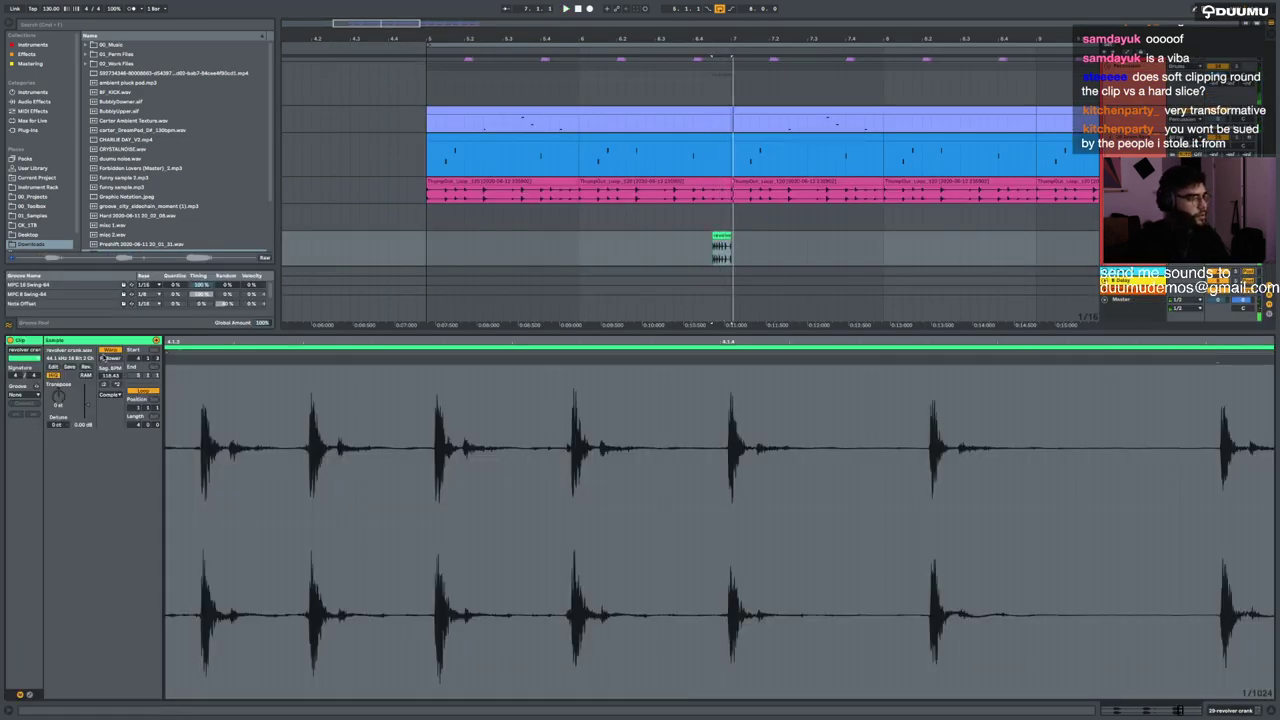
pyautogui.click(108, 350)
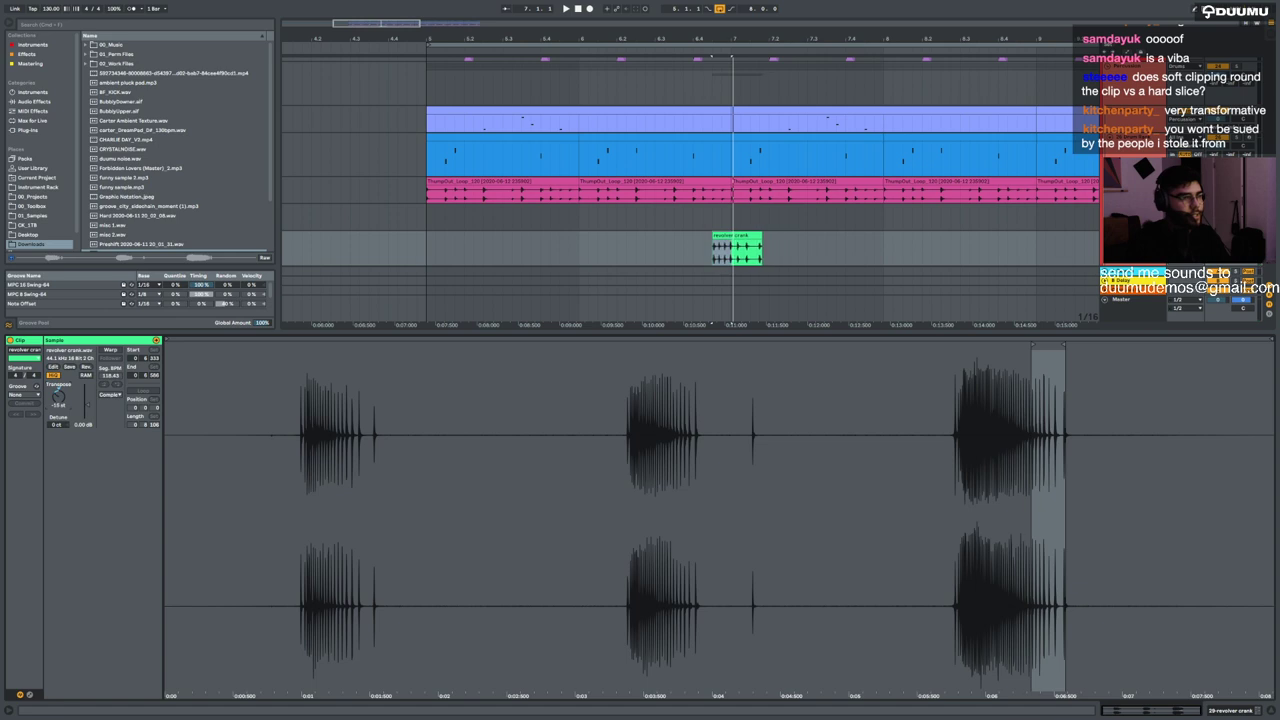
pyautogui.moveTo(713, 250); pyautogui.dragTo(839, 254)
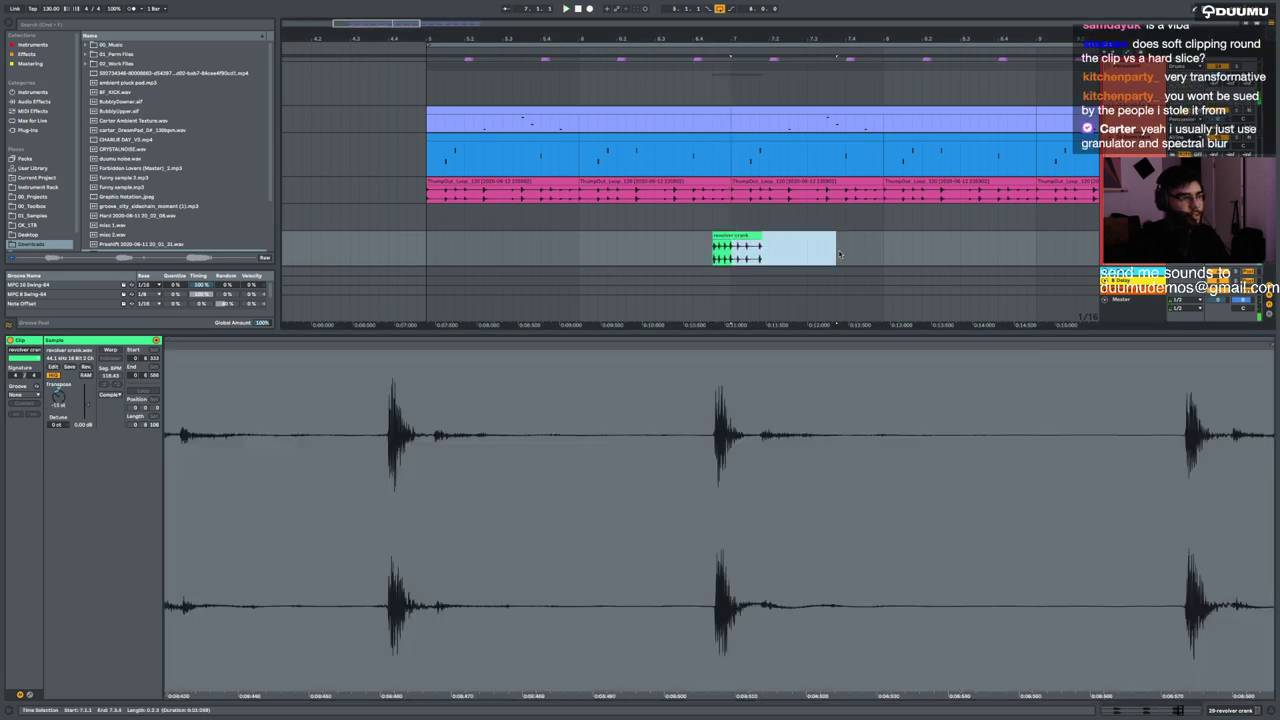
pyautogui.press('Delete')
# - Duplicate the two-bar revolver crank phrase until it reaches bar 13, and adjust the track's volume during playback
pyautogui.moveTo(733, 249); pyautogui.dragTo(431, 247)
pyautogui.scroll(-2, 431, 230)
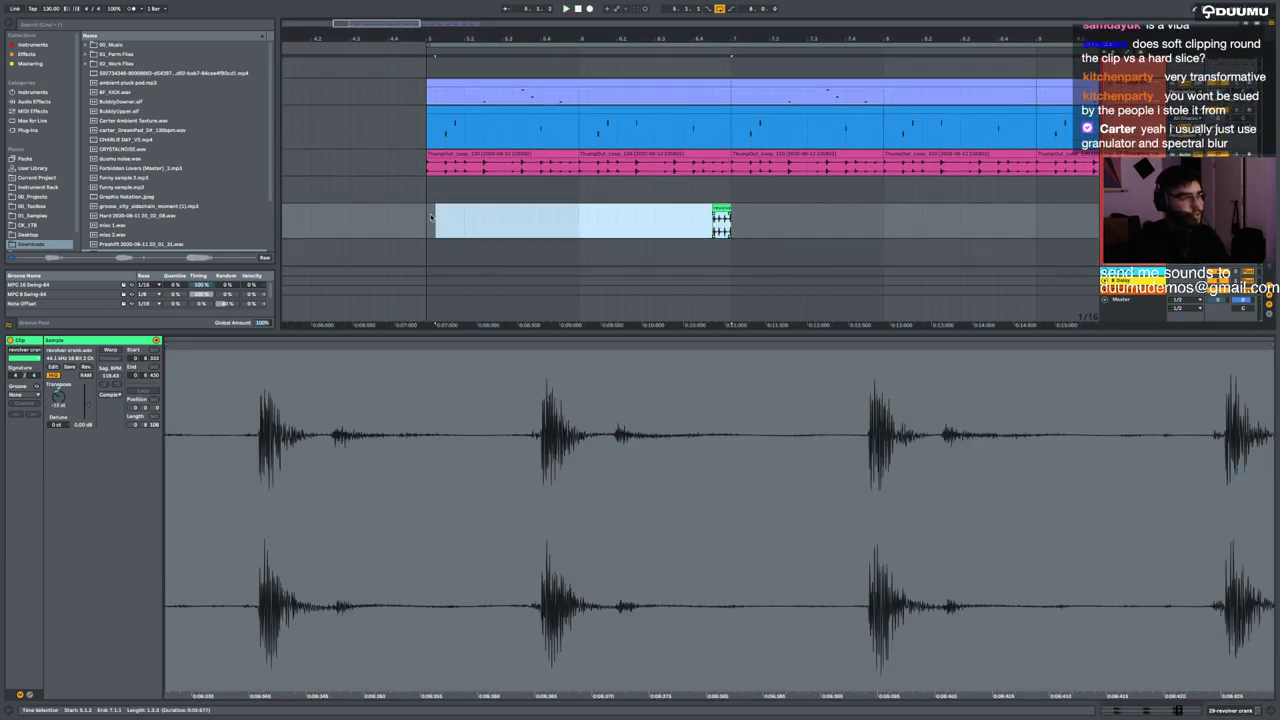
pyautogui.press('space')
pyautogui.scroll(-3, 425, 221)
pyautogui.press('super+d')
pyautogui.press('super+d')
pyautogui.press('super+d')
pyautogui.scroll(-5, 425, 221)
pyautogui.moveTo(1217, 218); pyautogui.dragTo(1217, 222)
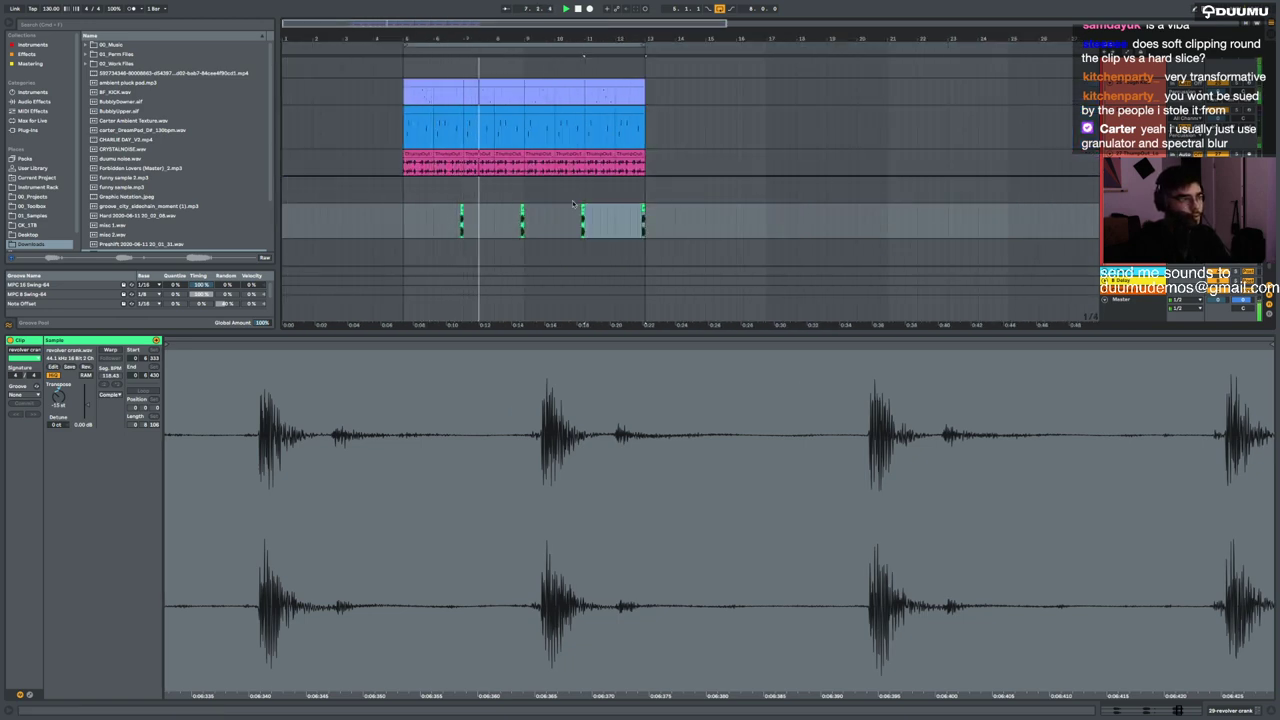
# - Extend the start of the revolver crank slice before bar 9 back to beat 8.4 and audition it
pyautogui.scroll(-1, 657, 192)
pyautogui.scroll(6, 529, 195)
pyautogui.moveTo(522, 182); pyautogui.dragTo(498, 183)
pyautogui.click(426, 192)
pyautogui.press('space')
pyautogui.press('space')
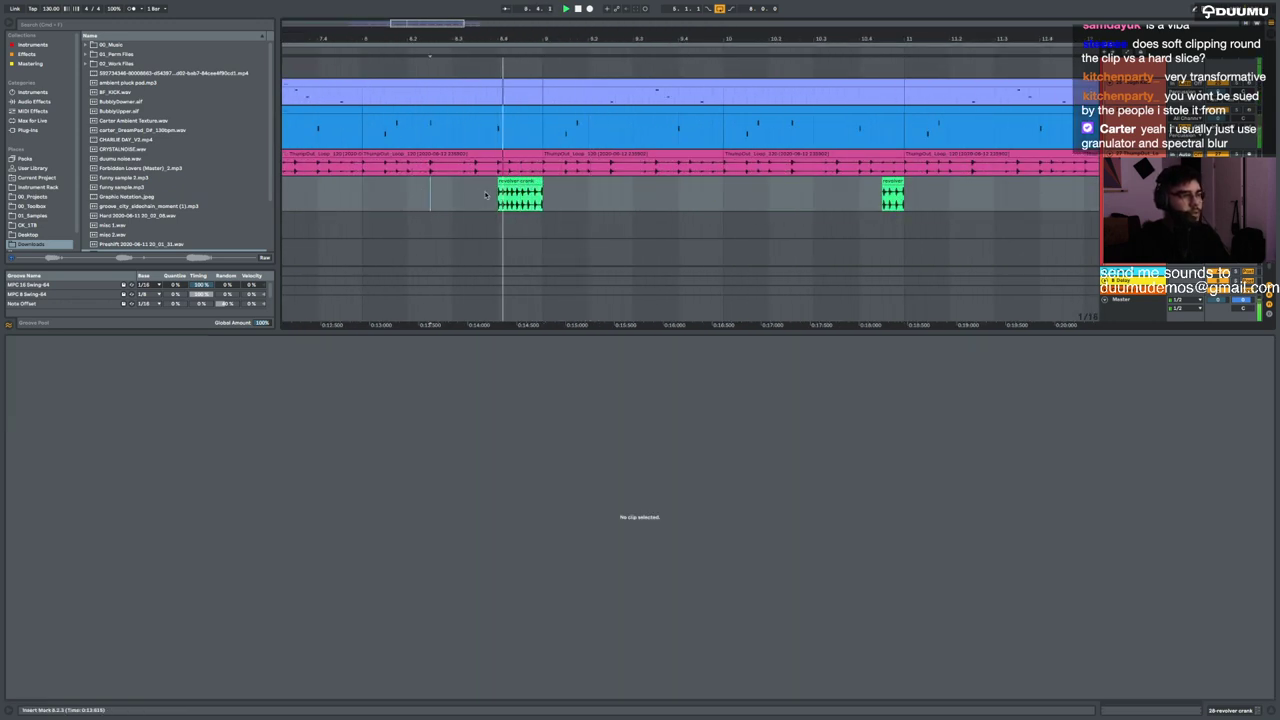
pyautogui.click(520, 179)
pyautogui.scroll(-4, 520, 181)
pyautogui.scroll(3, 520, 185)
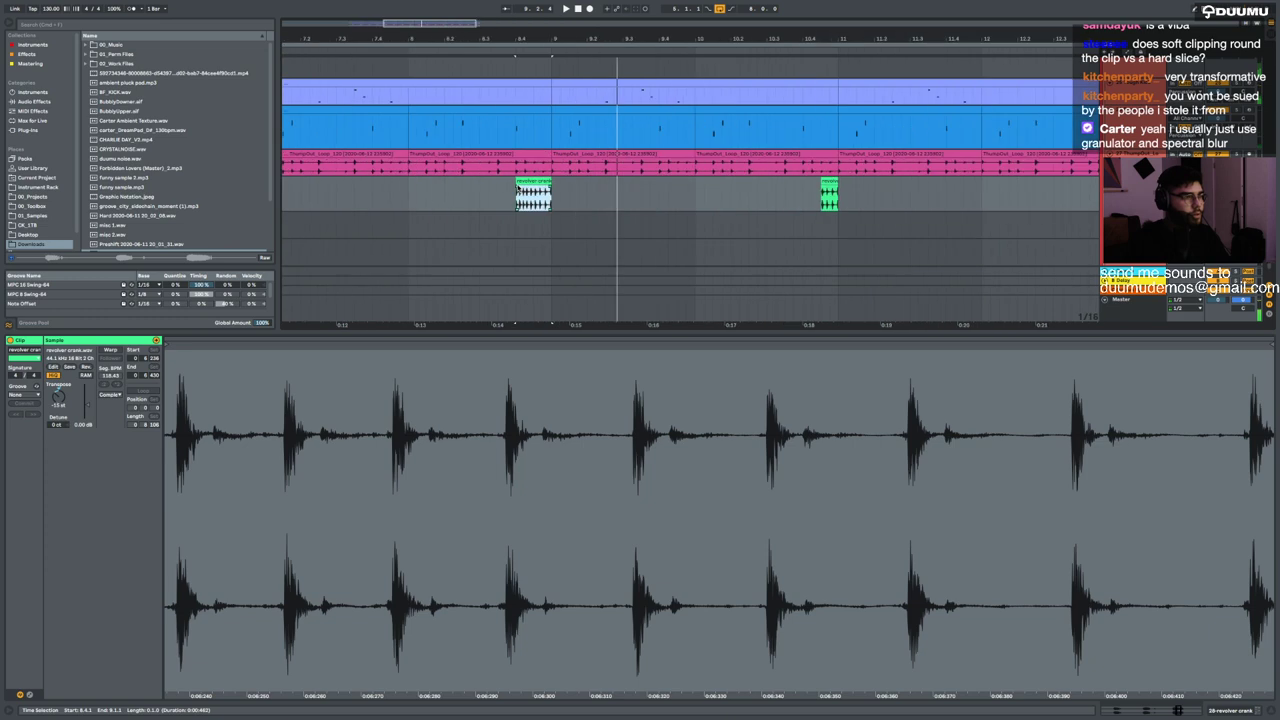
pyautogui.scroll(-5, 536, 184)
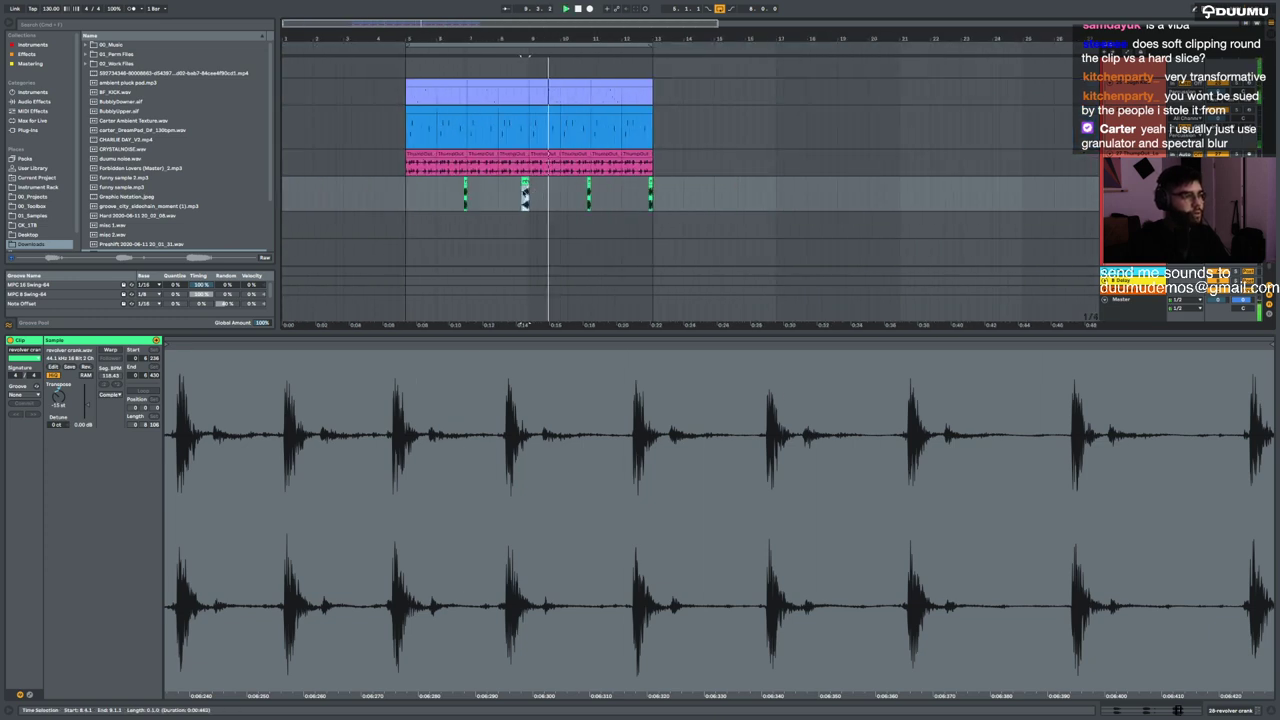
# - Add a fade-in to the extended revolver crank slice, align its start with 8.4, and cut its overhang past bar 9
pyautogui.scroll(6, 524, 195)
pyautogui.click(563, 185)
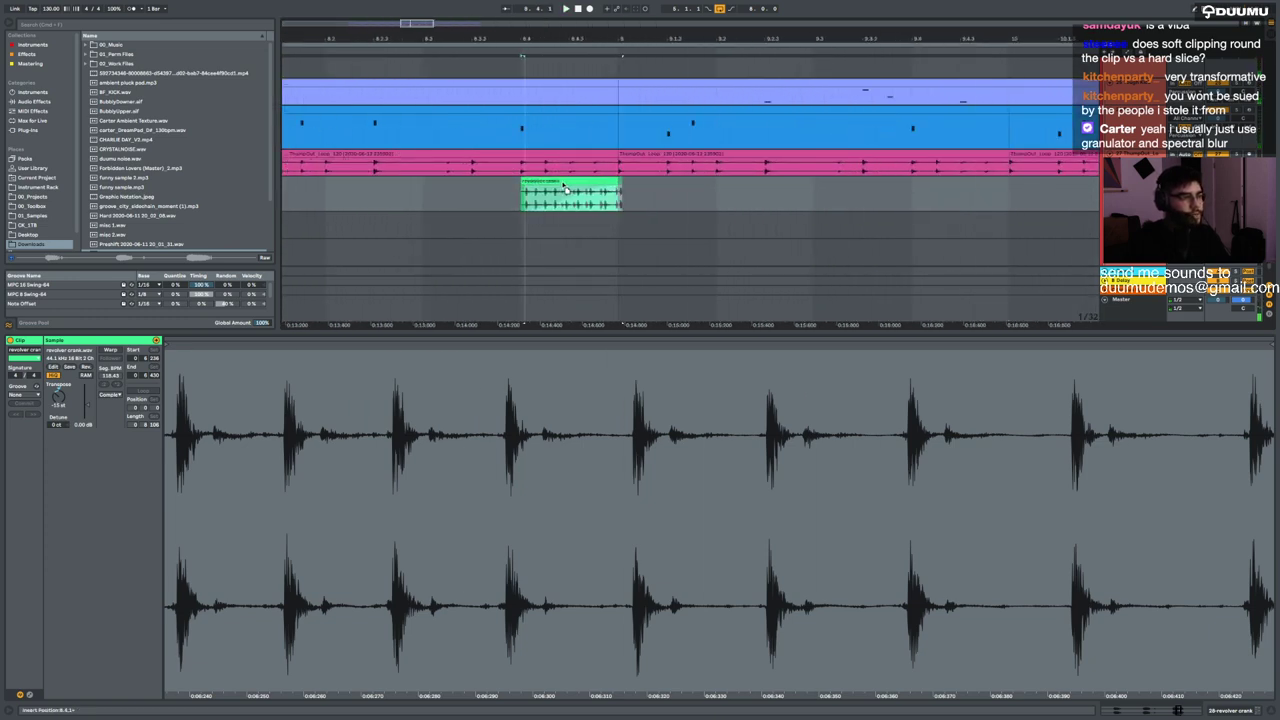
pyautogui.click(562, 182)
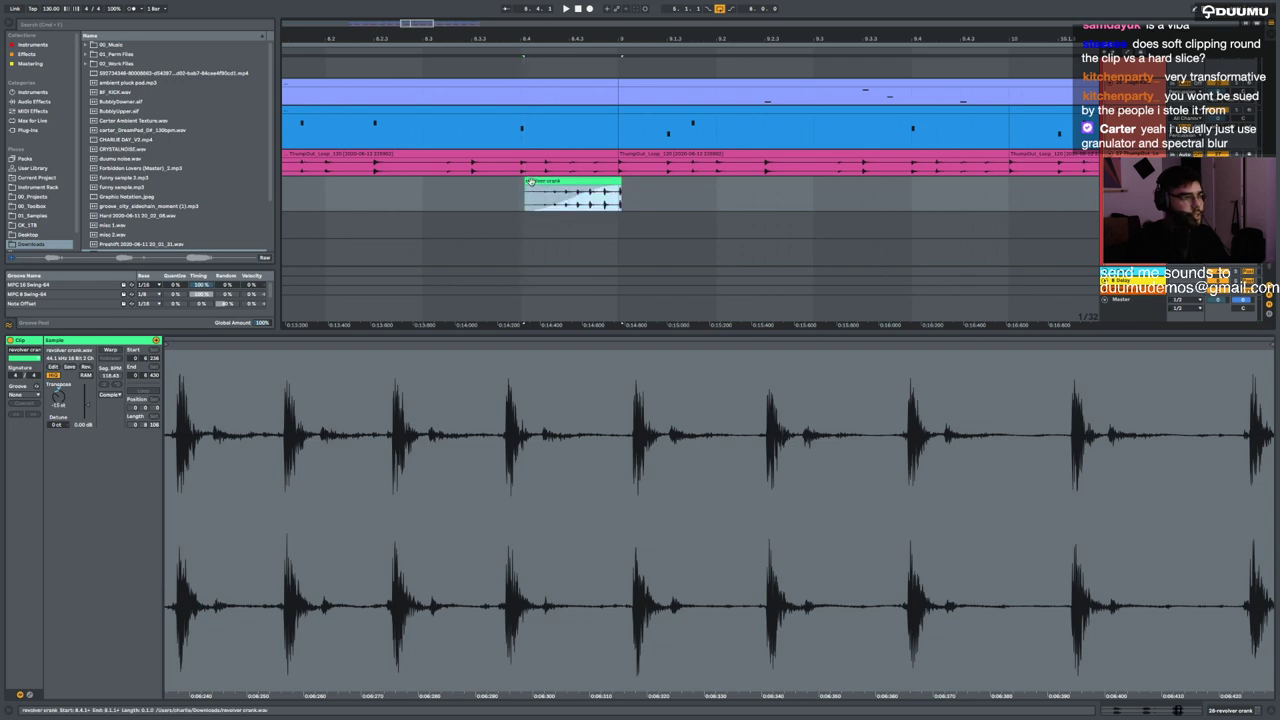
pyautogui.moveTo(525, 182); pyautogui.dragTo(521, 182)
pyautogui.moveTo(622, 203); pyautogui.dragTo(647, 203)
pyautogui.press('Delete')
pyautogui.scroll(-5, 651, 202)
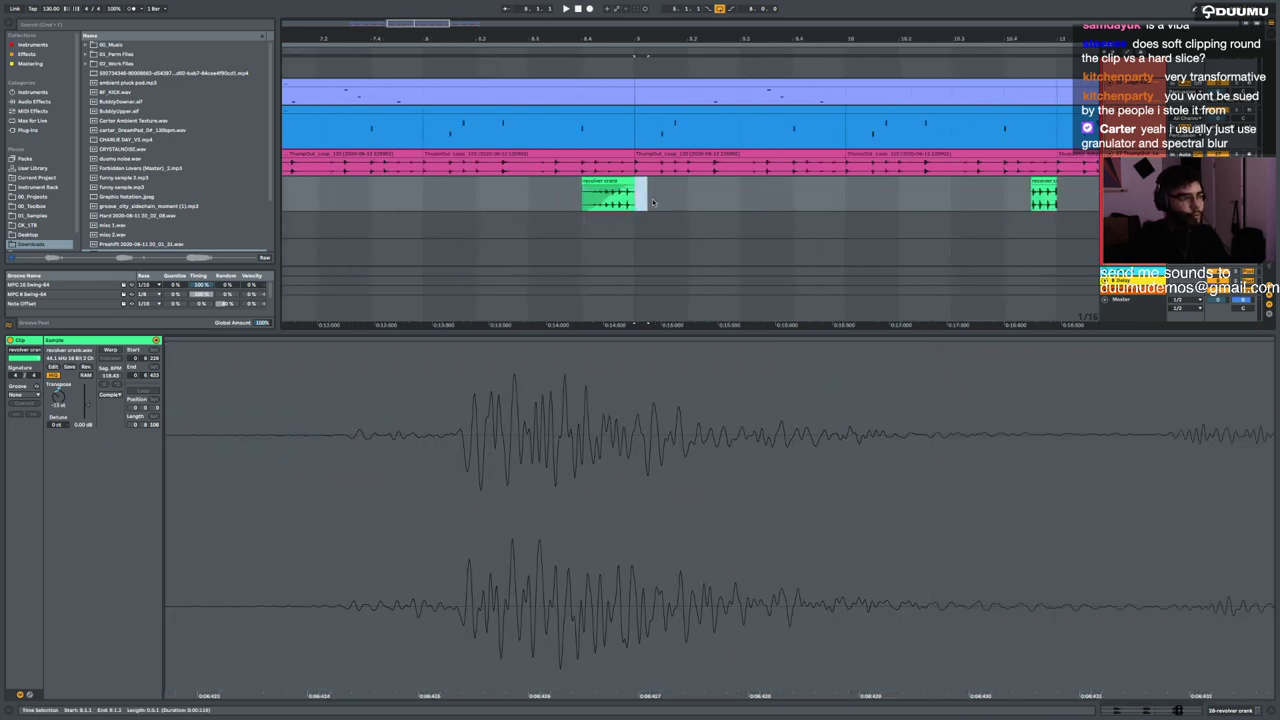
# - Adjust and trim the next revolver crank slice, and duplicate the track's bars 5 to 9 over bars 9 to 13
pyautogui.scroll(8, 403, 189)
pyautogui.moveTo(403, 182); pyautogui.dragTo(336, 182)
pyautogui.moveTo(478, 200)
pyautogui.mouseDown()
pyautogui.moveTo(461, 200)
pyautogui.moveTo(468, 182)
pyautogui.mouseUp()
pyautogui.press('Delete')
pyautogui.scroll(-8, 468, 190)
pyautogui.moveTo(540, 203)
pyautogui.mouseDown()
pyautogui.moveTo(392, 203)
pyautogui.moveTo(540, 198)
pyautogui.mouseUp()
pyautogui.click(398, 203)
pyautogui.hotkey('ctrl', 'd')
# - Hide the clip view and set the revolver crank track's volume to about -14 dB
pyautogui.click(518, 336)
pyautogui.press('alt+super+l')
pyautogui.scroll(5, 514, 332)
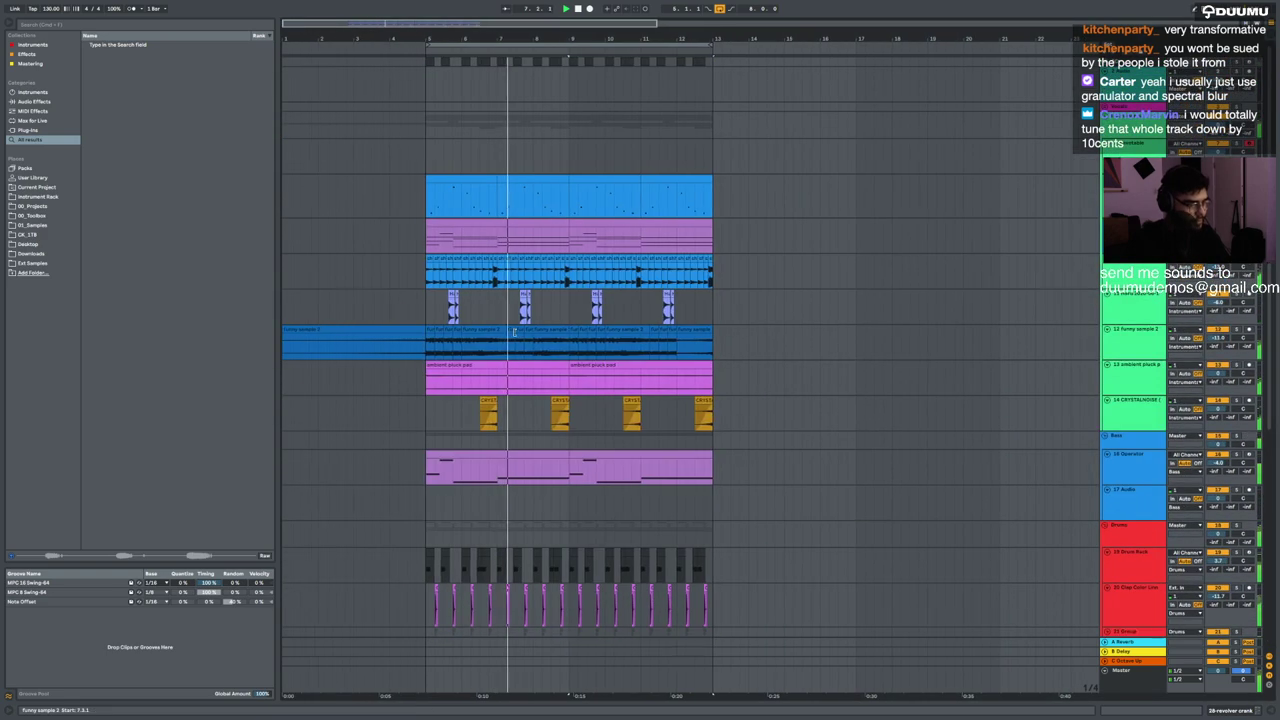
pyautogui.scroll(-8, 513, 332)
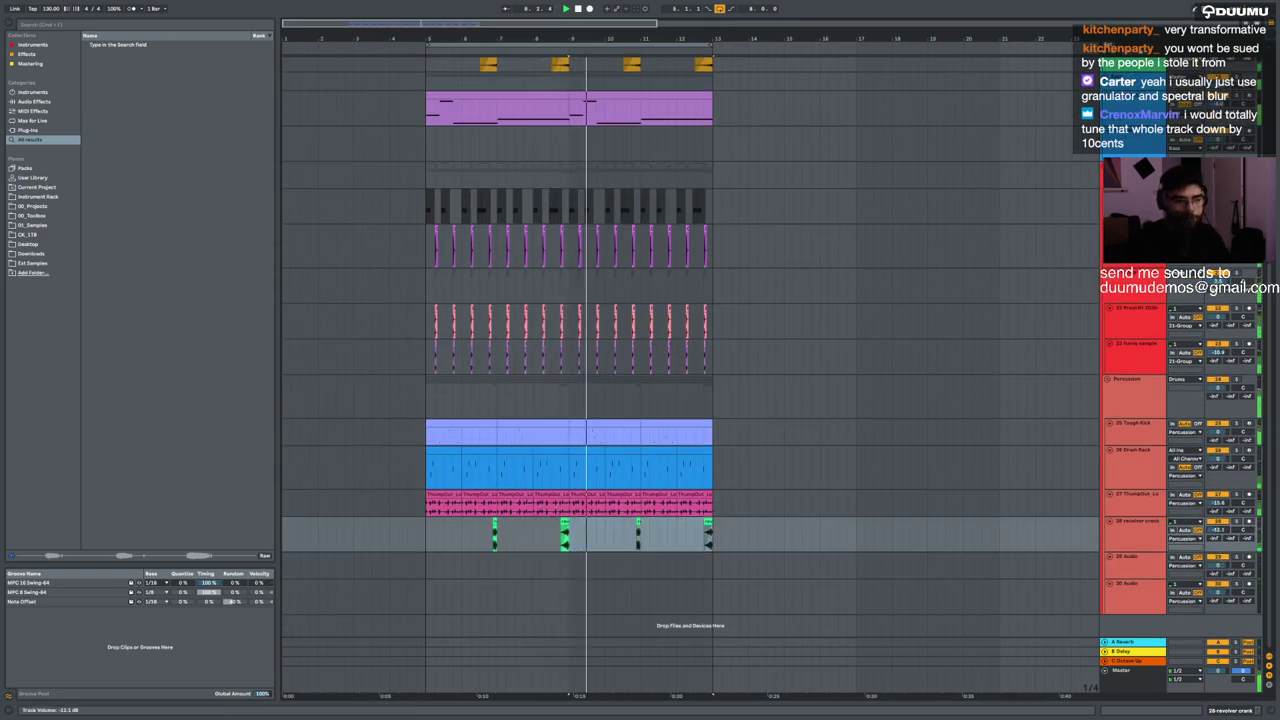
pyautogui.moveTo(1217, 530); pyautogui.dragTo(1217, 536)
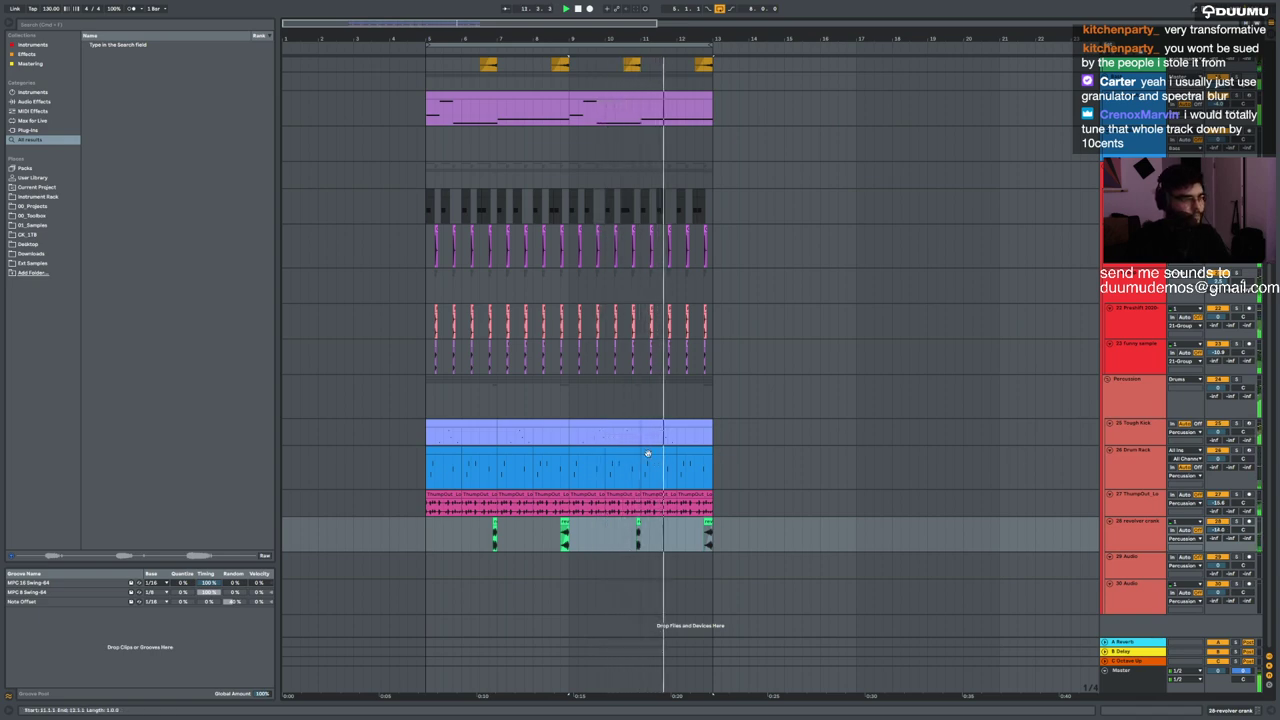
# - Open the last funny sample 2 clip before bar 13 and raise its clip gain to about 6 dB
pyautogui.scroll(7, 648, 454)
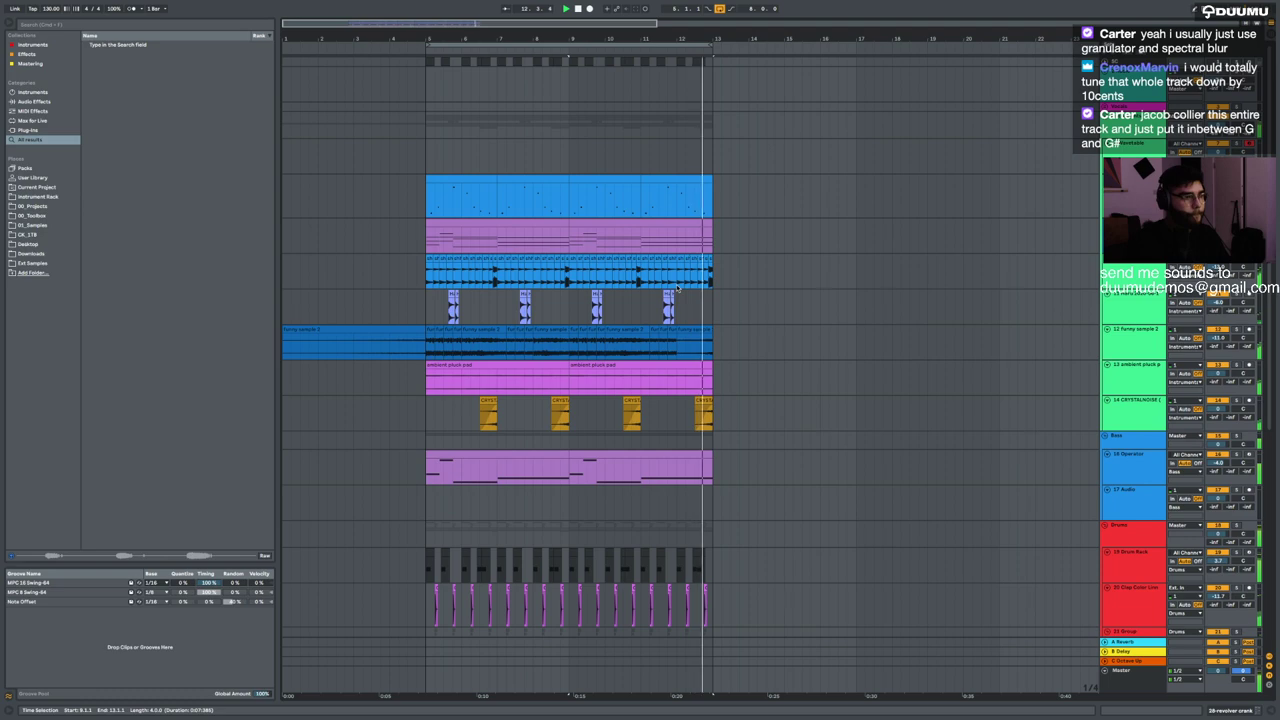
pyautogui.scroll(-8, 677, 287)
pyautogui.scroll(8, 514, 336)
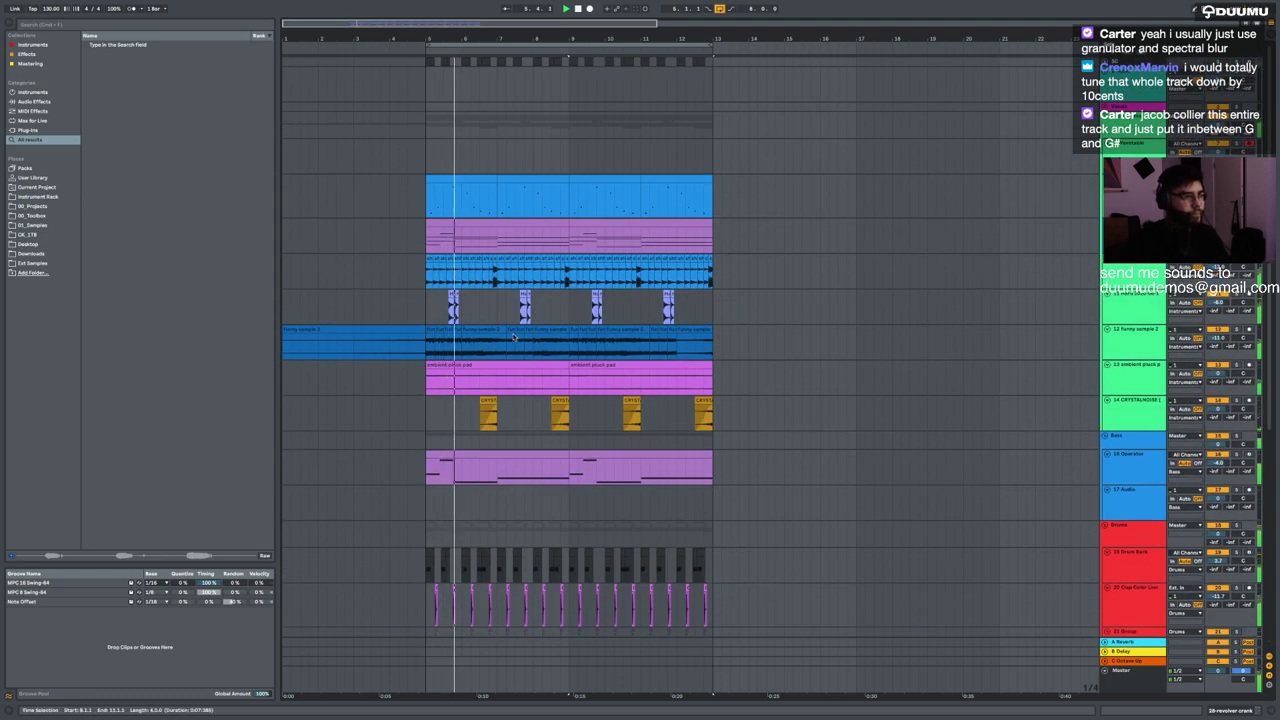
pyautogui.click(514, 336)
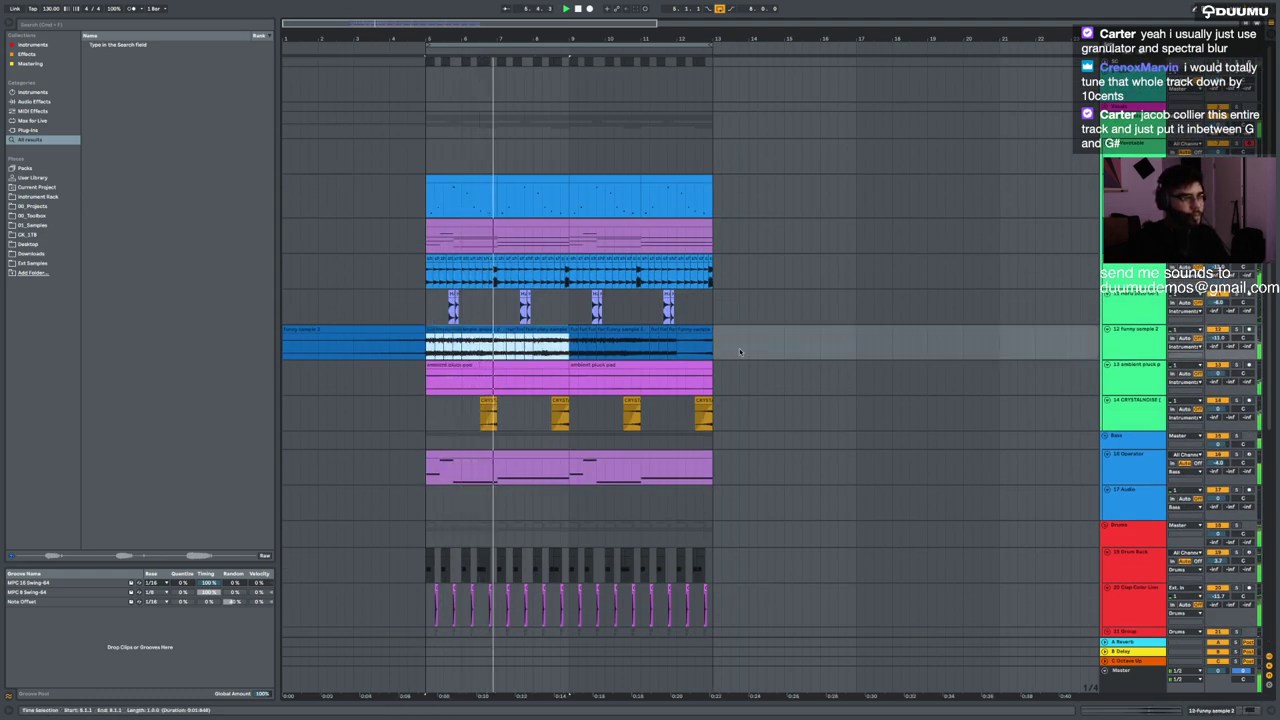
pyautogui.doubleClick(679, 336)
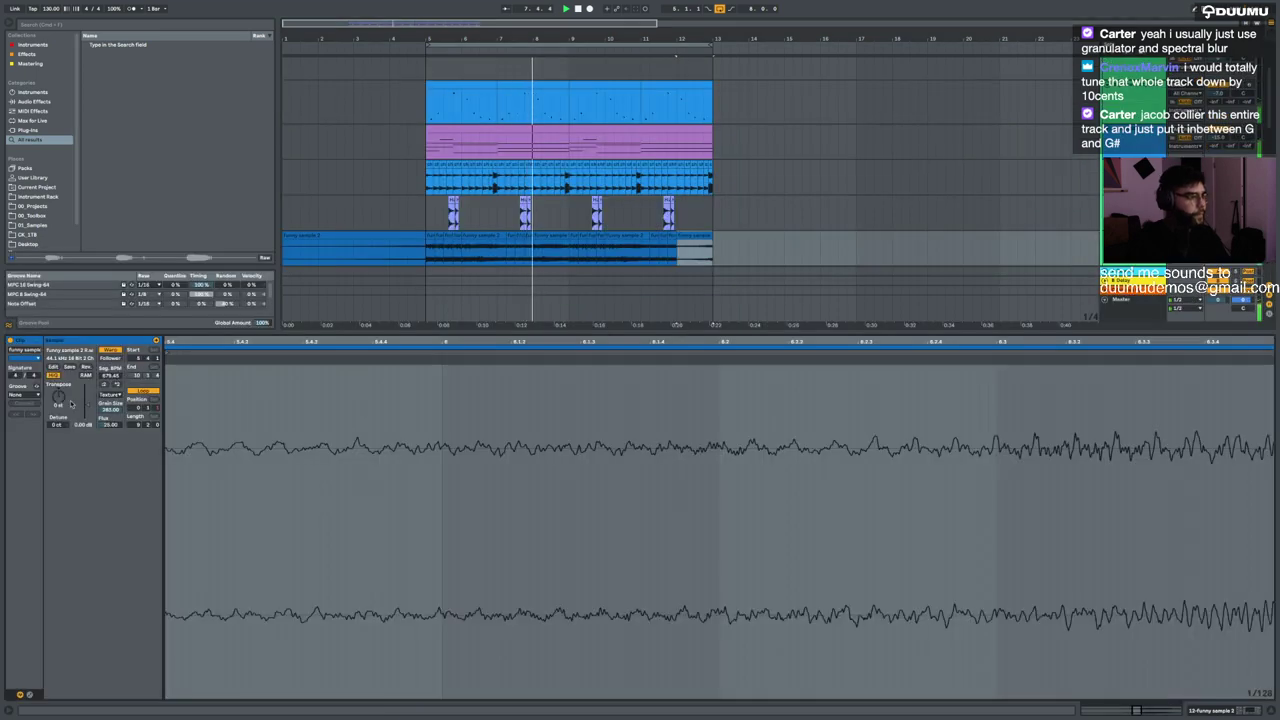
pyautogui.moveTo(87, 405); pyautogui.dragTo(87, 397)
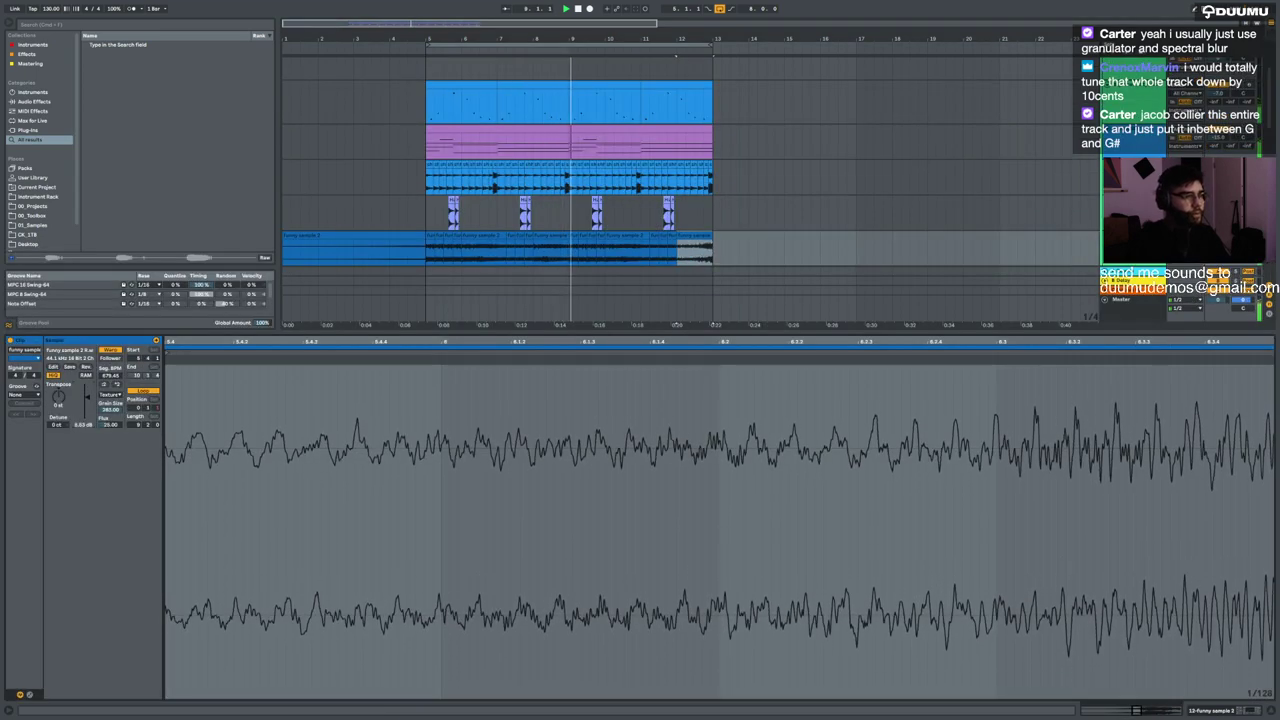
# - Add the OTT_30 preset after Auto Filter on the funny sample 2 track and set its amount to about 40%
pyautogui.click(1210, 715)
pyautogui.press('super+f')
pyautogui.write('ott')
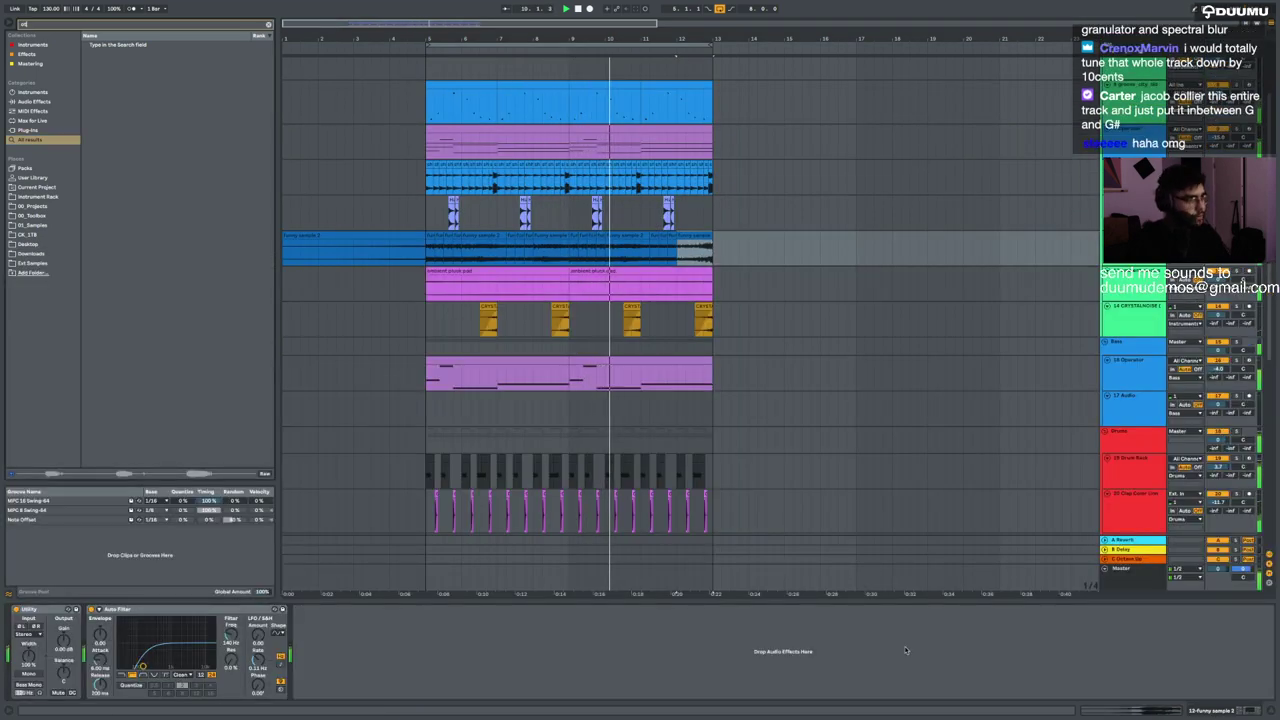
pyautogui.press('Return')
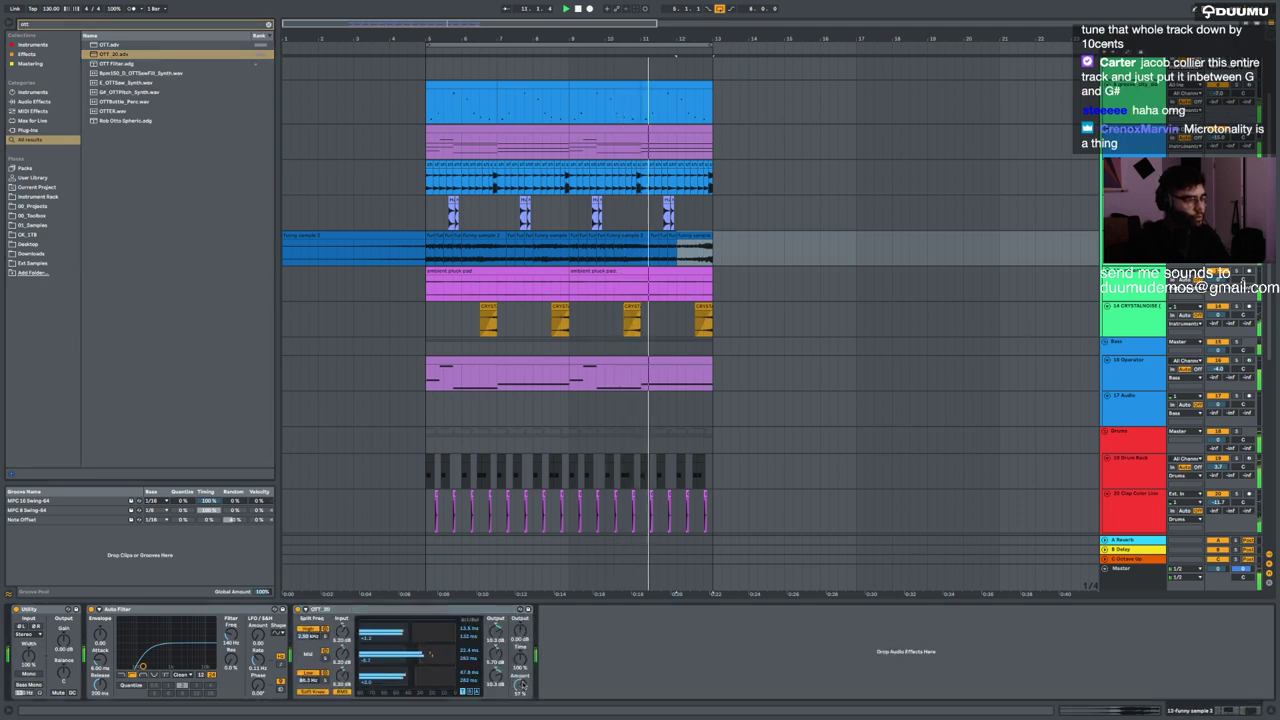
pyautogui.moveTo(519, 685); pyautogui.dragTo(495, 712)
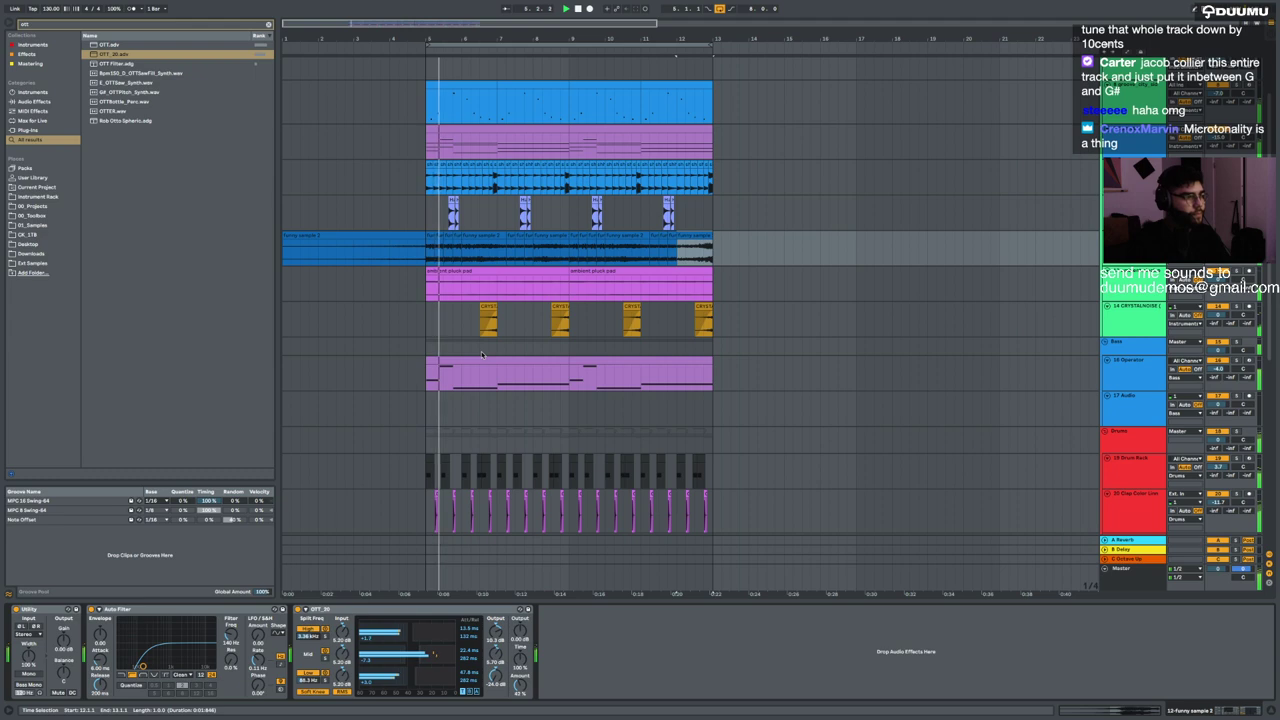
# - Copy the groove_city clip pattern into bars 1 to 5 and audition it
pyautogui.press('space')
pyautogui.click(371, 238)
pyautogui.scroll(3, 371, 238)
pyautogui.click(438, 178)
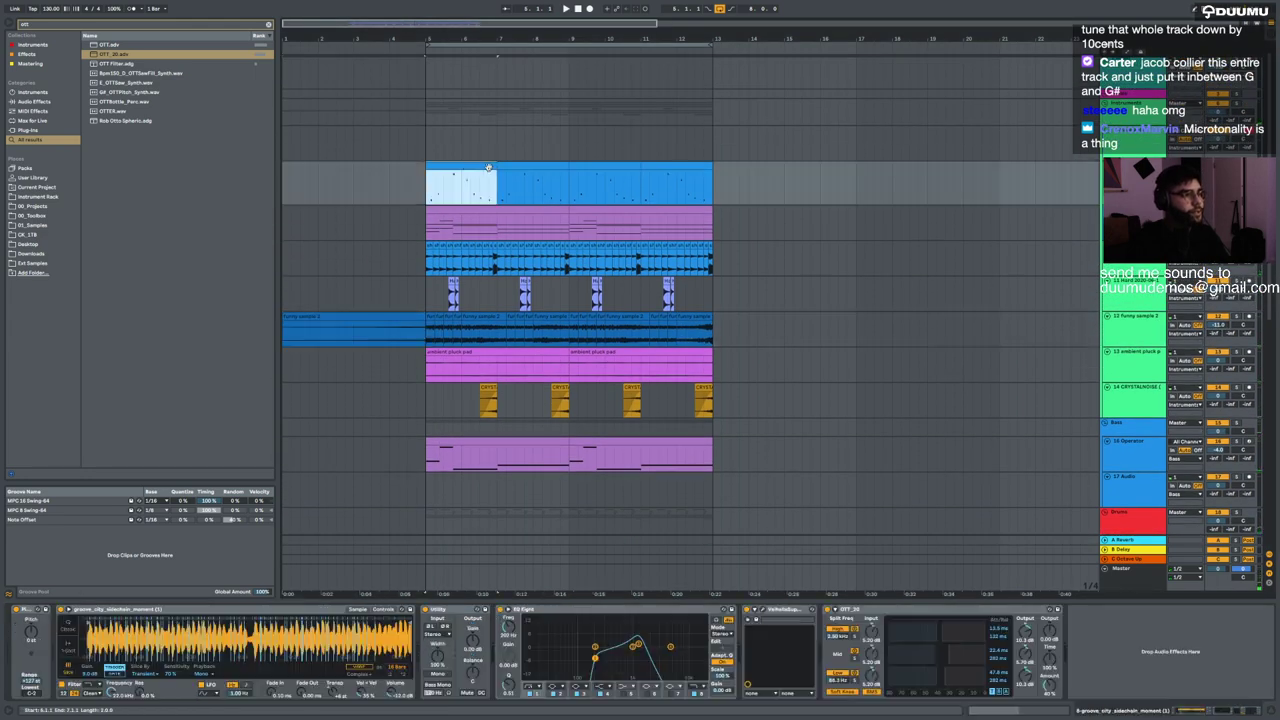
pyautogui.click(284, 190)
pyautogui.press('super+v')
pyautogui.press('space')
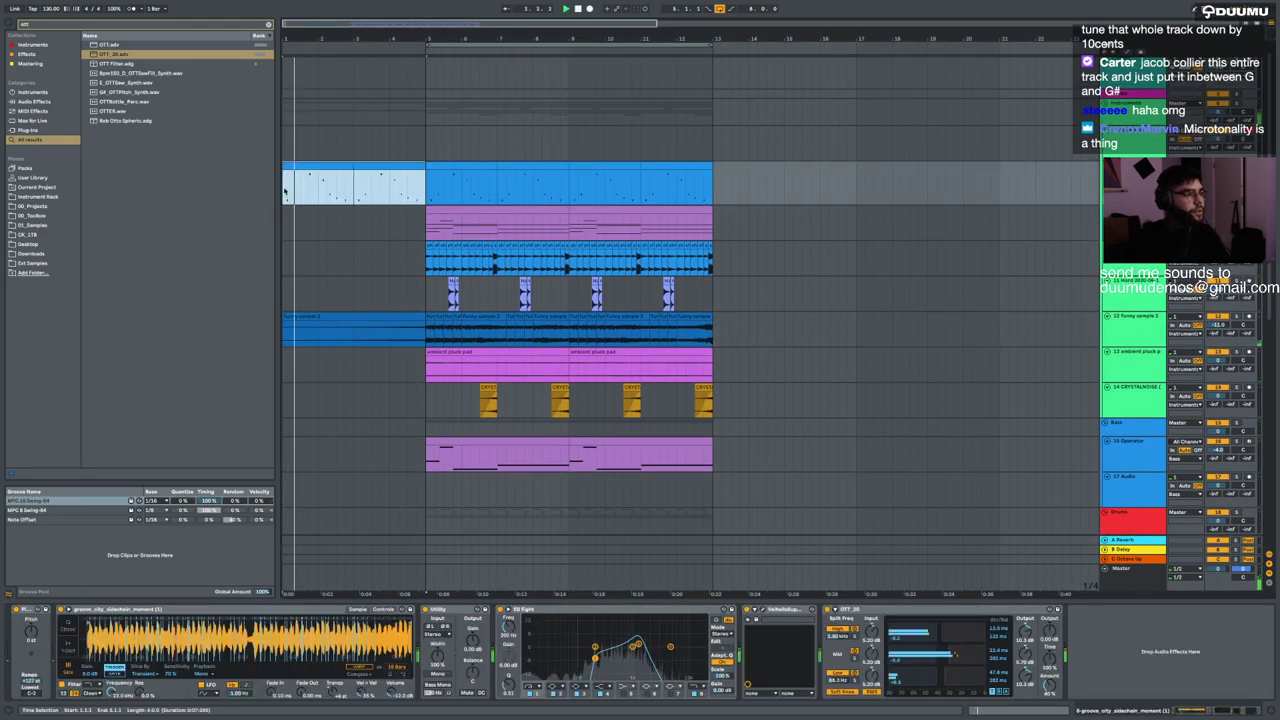
pyautogui.scroll(4, 284, 190)
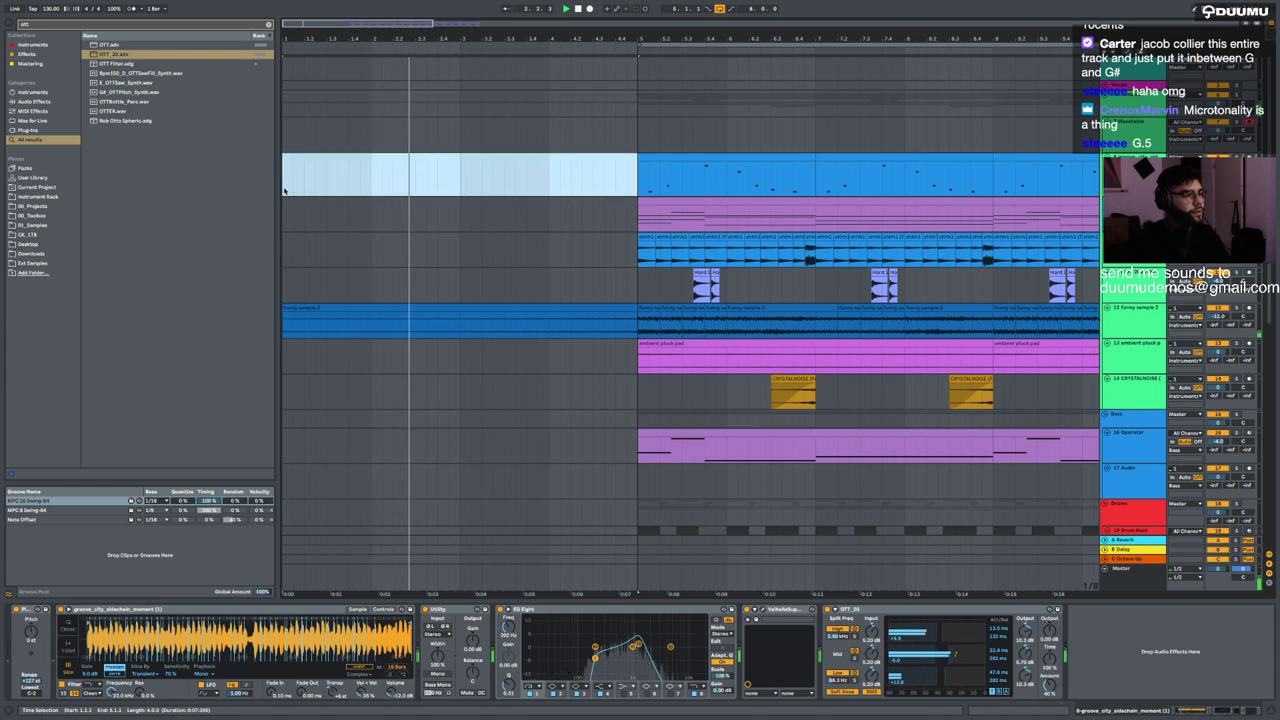
# - Copy the two bars of ThumpOut loop clips from bar 5 and paste them at bar 3
pyautogui.scroll(-3, 284, 190)
pyautogui.scroll(-3, 284, 190)
pyautogui.scroll(-5, 284, 190)
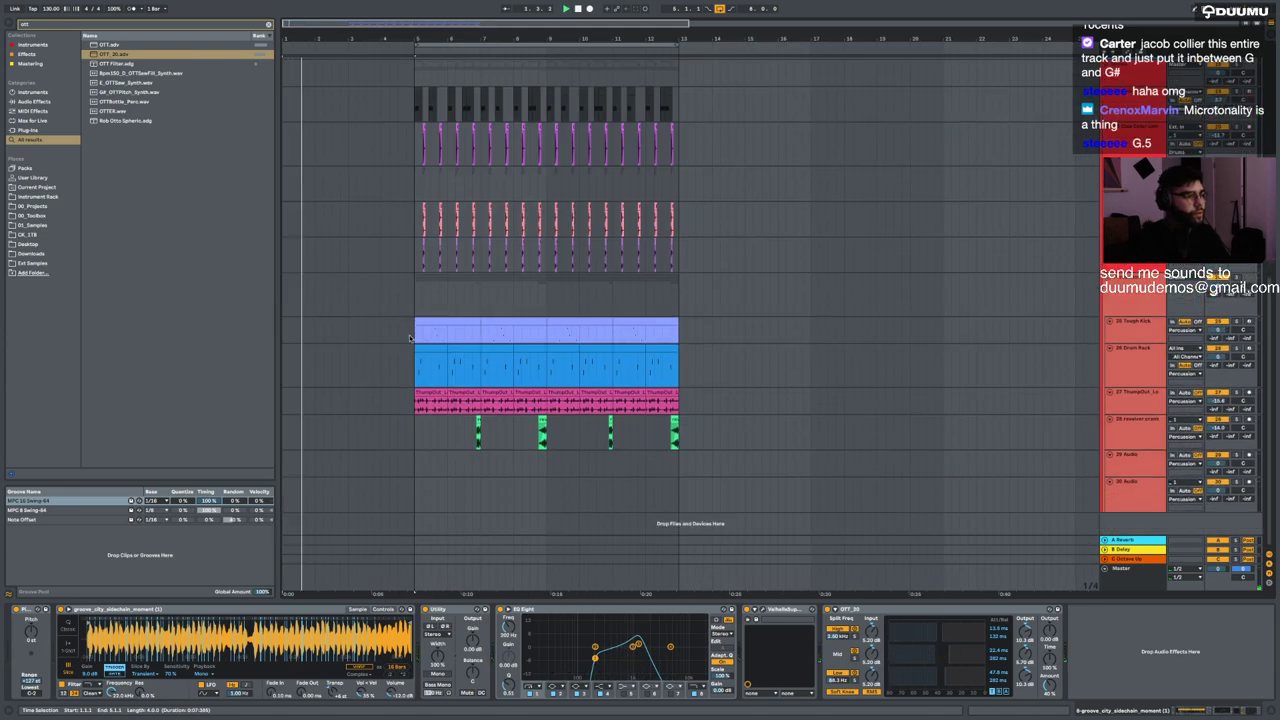
pyautogui.moveTo(416, 404); pyautogui.dragTo(480, 396)
pyautogui.press('super+c')
pyautogui.click(349, 407)
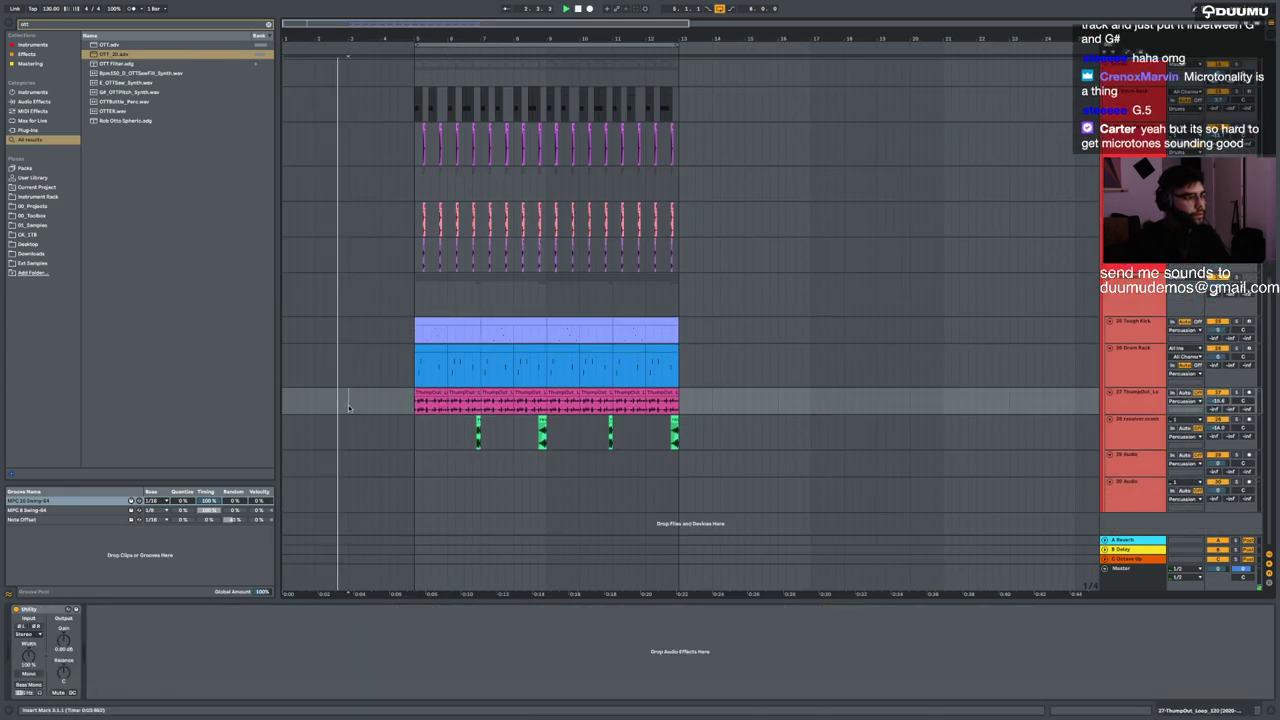
pyautogui.press('super+v')
pyautogui.scroll(5, 400, 405)
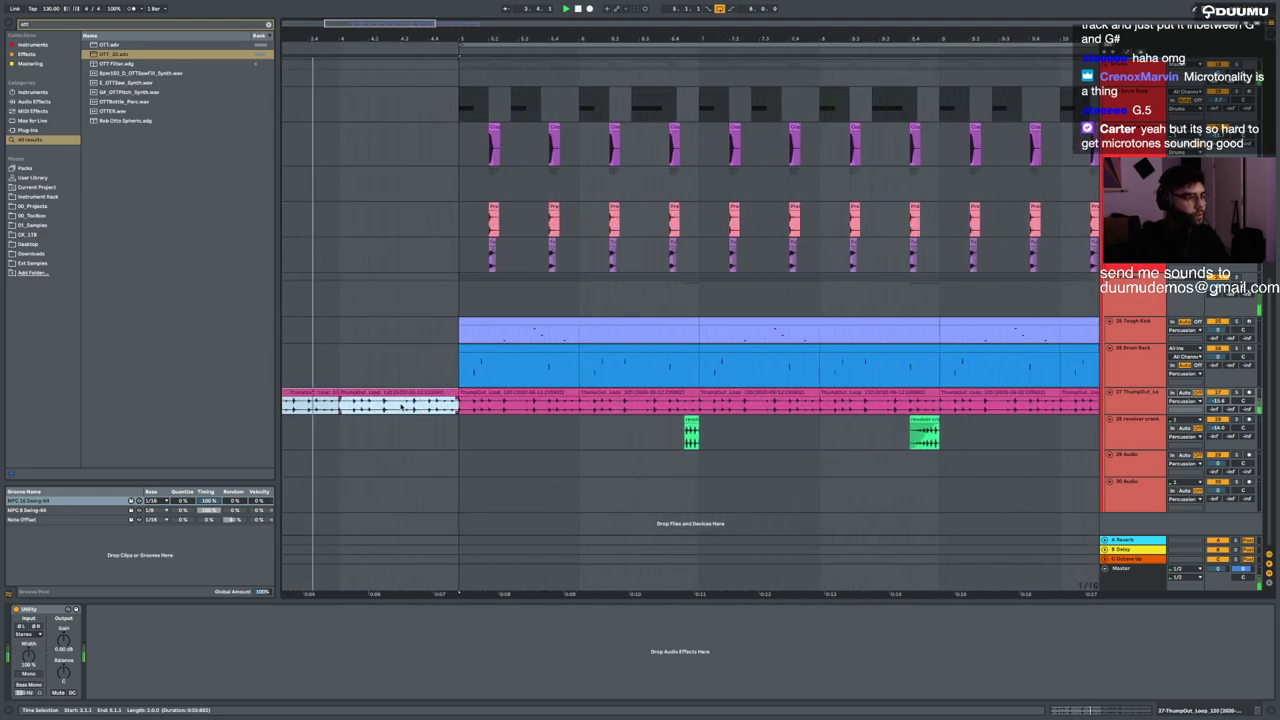
# - Copy the clap clip and the two grouped Preshift and funny sample hits onto the fourth beat of bar 4
pyautogui.scroll(6, 400, 406)
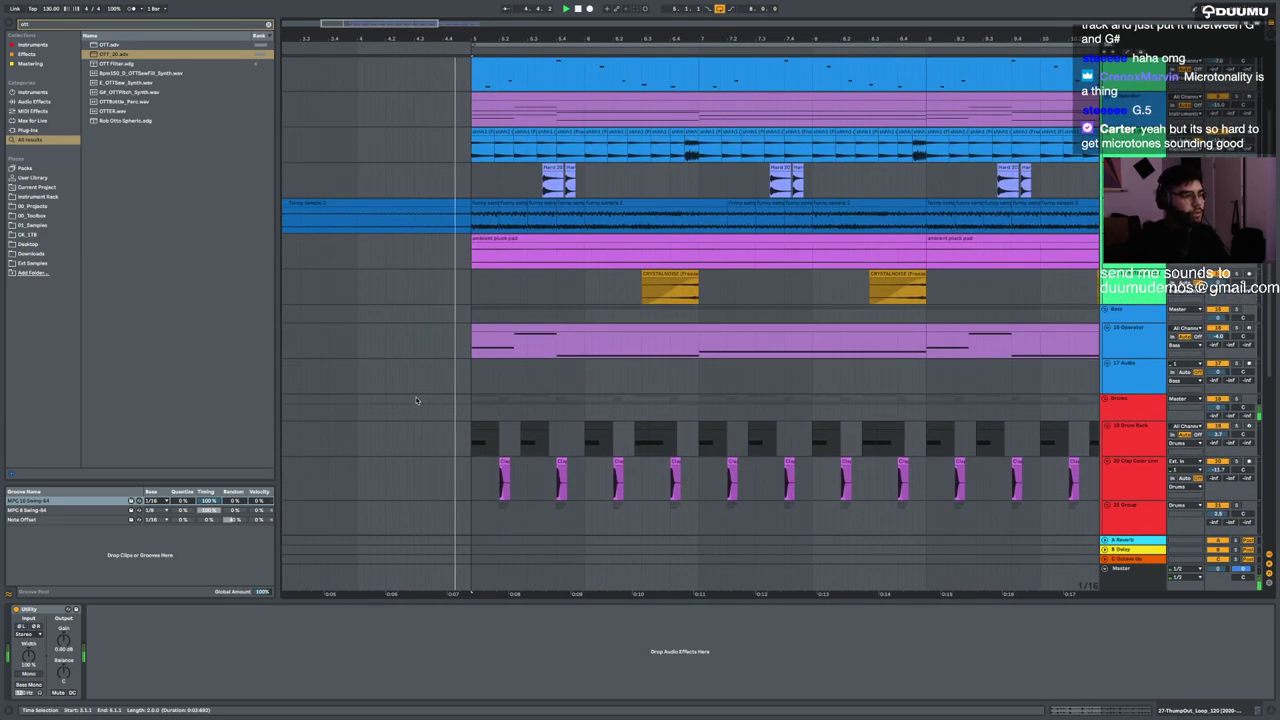
pyautogui.scroll(-3, 456, 415)
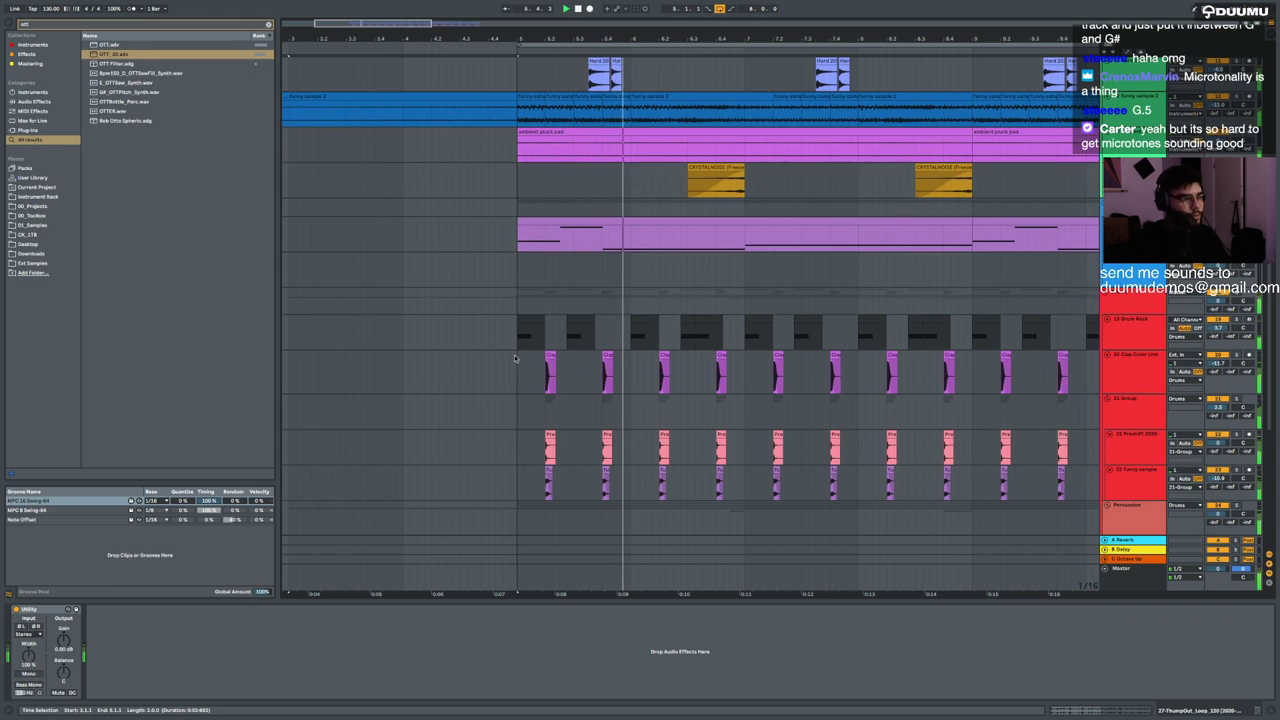
pyautogui.moveTo(512, 372); pyautogui.dragTo(572, 392)
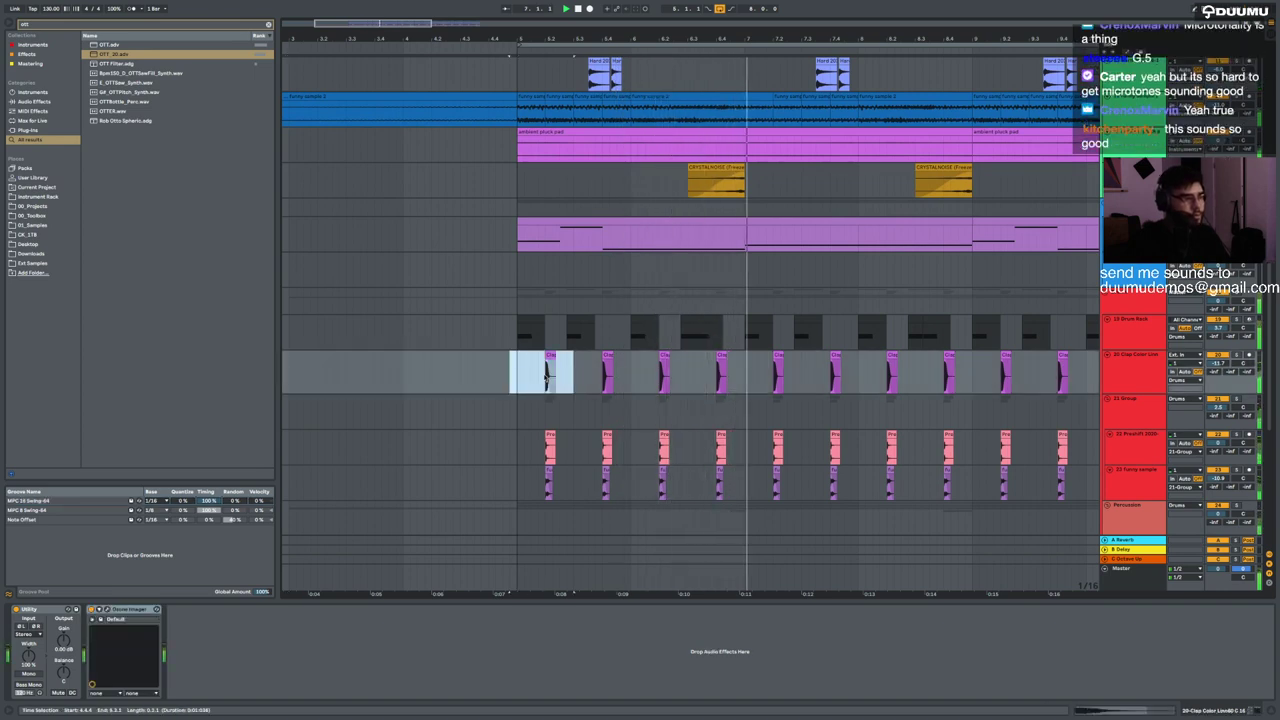
pyautogui.click(518, 376)
pyautogui.moveTo(571, 420); pyautogui.dragTo(572, 482)
pyautogui.press('super+c')
pyautogui.click(461, 371)
pyautogui.press('super+v')
pyautogui.moveTo(338, 366); pyautogui.dragTo(334, 366)
pyautogui.press('space')
pyautogui.press('space')
# - Delete the last beat before bar 5 from the intro's ThumpOut loop and funny sample 2 clips
pyautogui.scroll(-5, 333, 366)
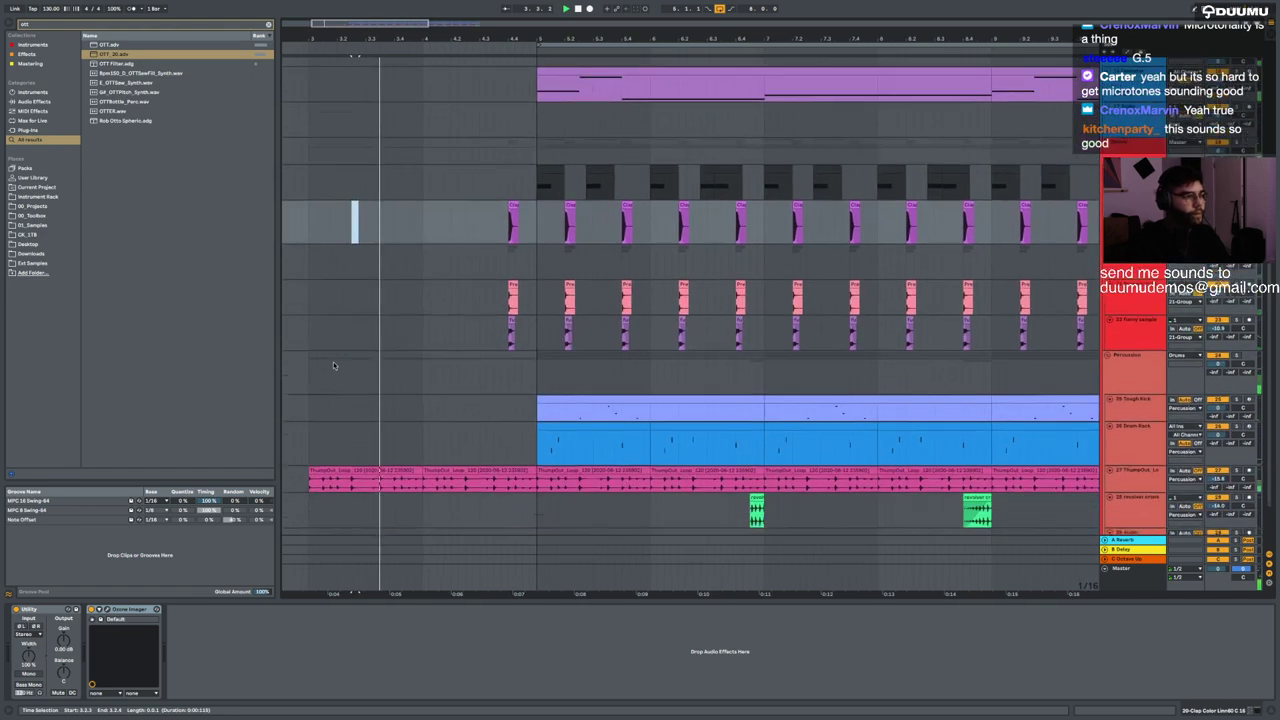
pyautogui.moveTo(504, 439); pyautogui.dragTo(531, 439)
pyautogui.press('Delete')
pyautogui.scroll(8, 531, 439)
pyautogui.moveTo(512, 356); pyautogui.dragTo(538, 356)
pyautogui.press('Delete')
pyautogui.scroll(-8, 538, 356)
# - Extend the start of the Tough Kick clip one beat back into bar 4 and play the transition
pyautogui.scroll(-3, 530, 354)
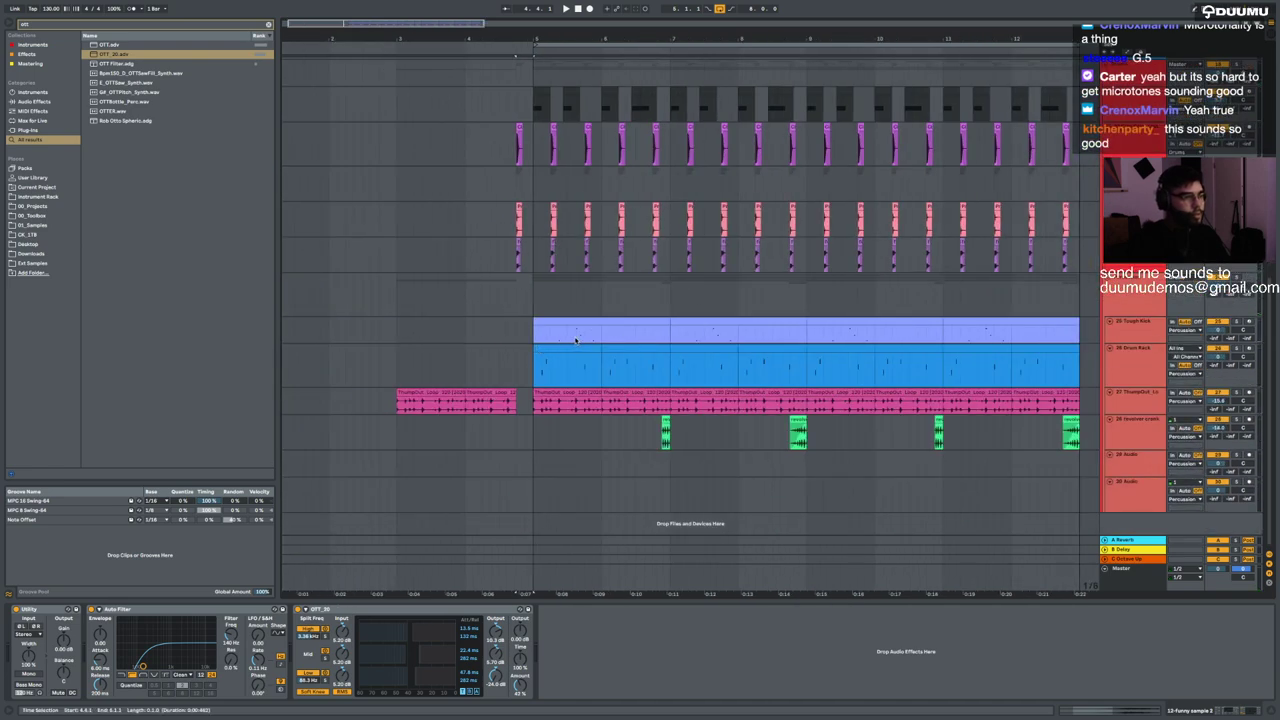
pyautogui.moveTo(586, 336); pyautogui.dragTo(599, 337)
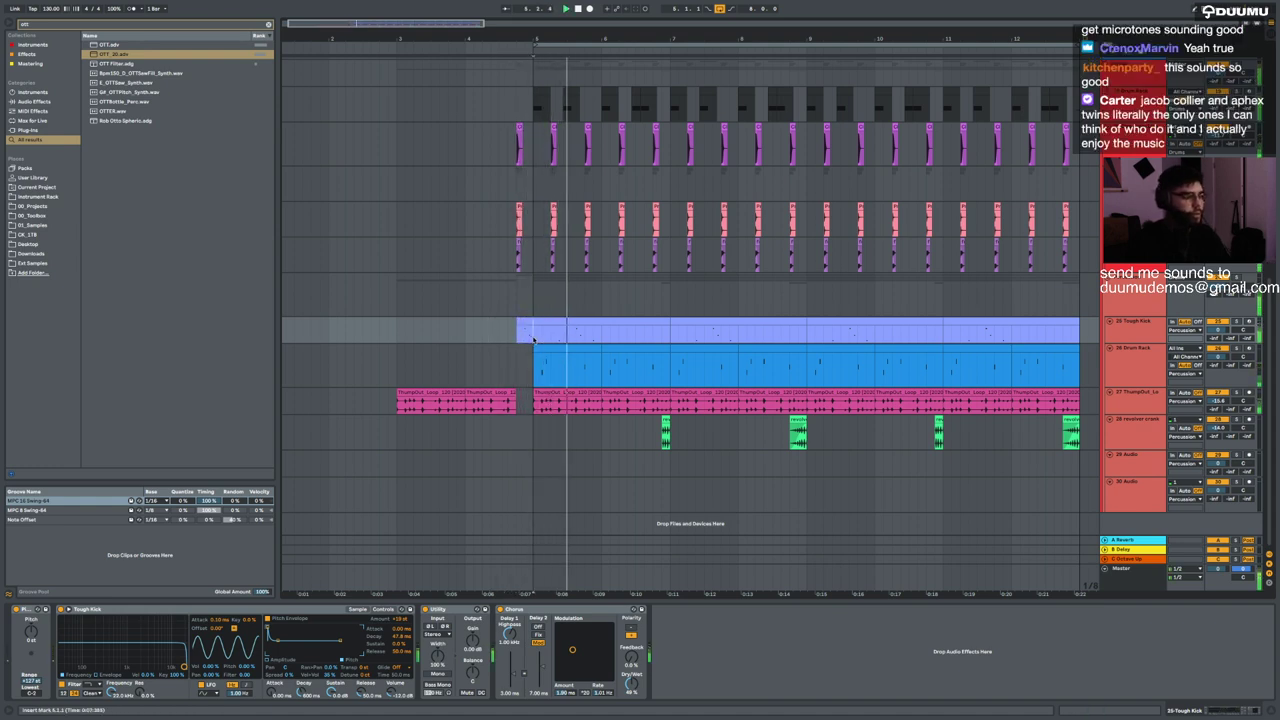
pyautogui.scroll(-2, 533, 340)
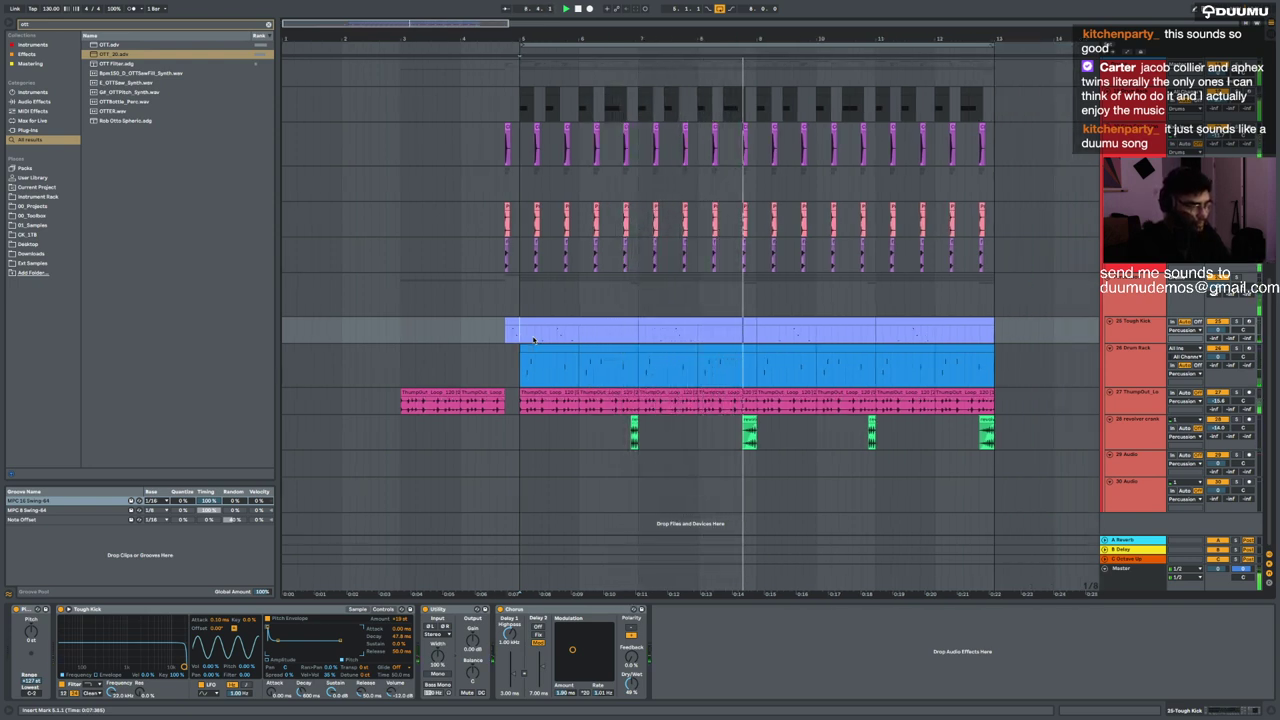
pyautogui.press('-')
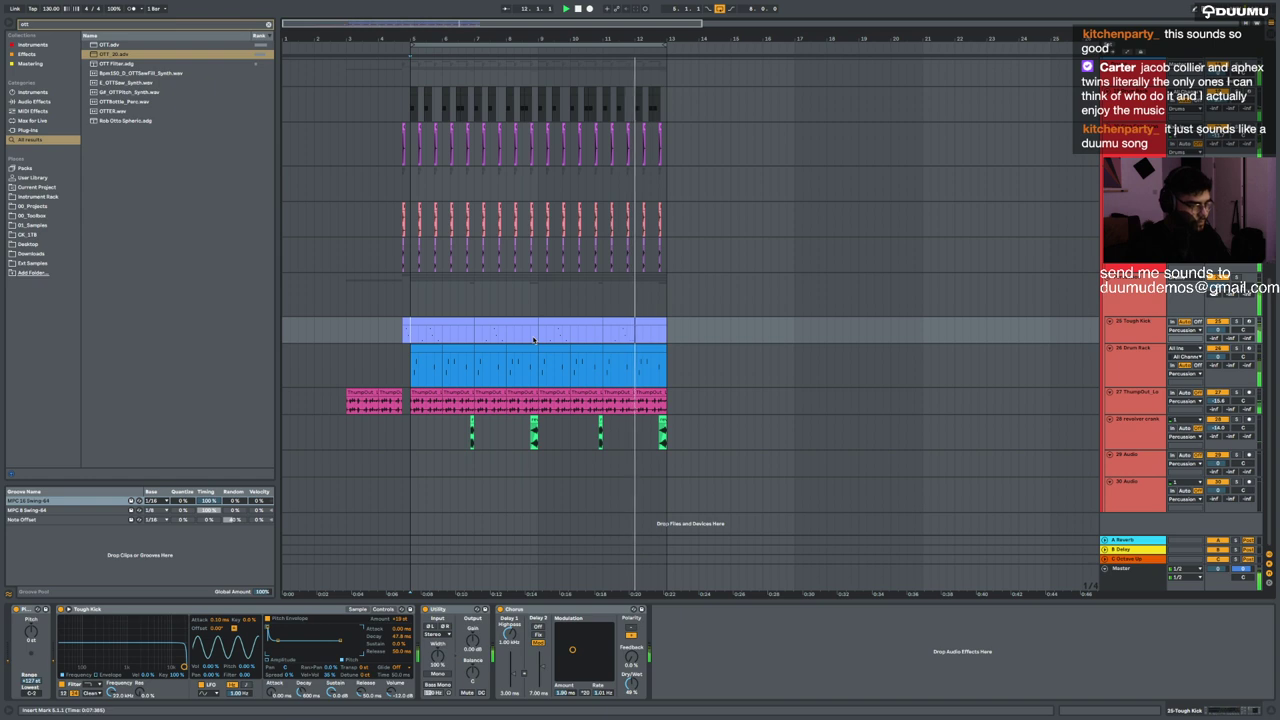
# - Insert SoundShifter Pitch (s) before Utility on the master, detune it by cents and raise the Glue Compressor makeup to 4.29 dB
pyautogui.click(1127, 572)
pyautogui.press('super+f')
pyautogui.write('soundshifter')
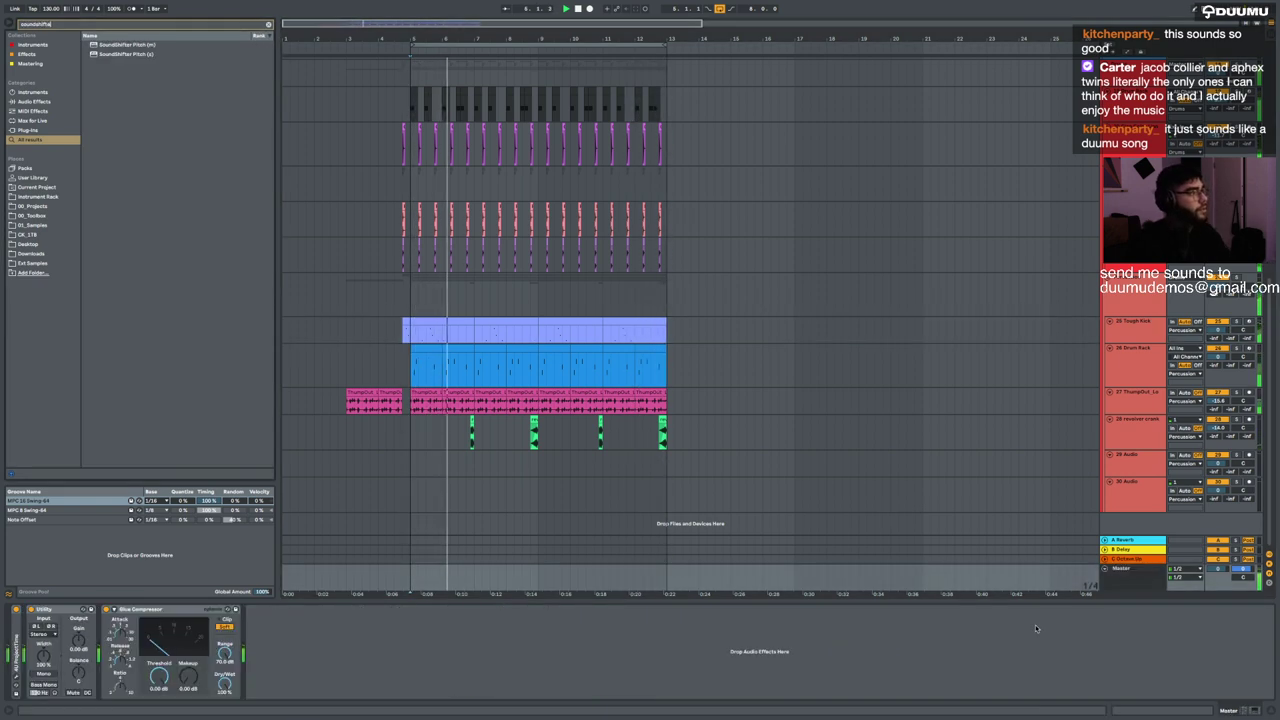
pyautogui.moveTo(127, 54); pyautogui.dragTo(32, 650)
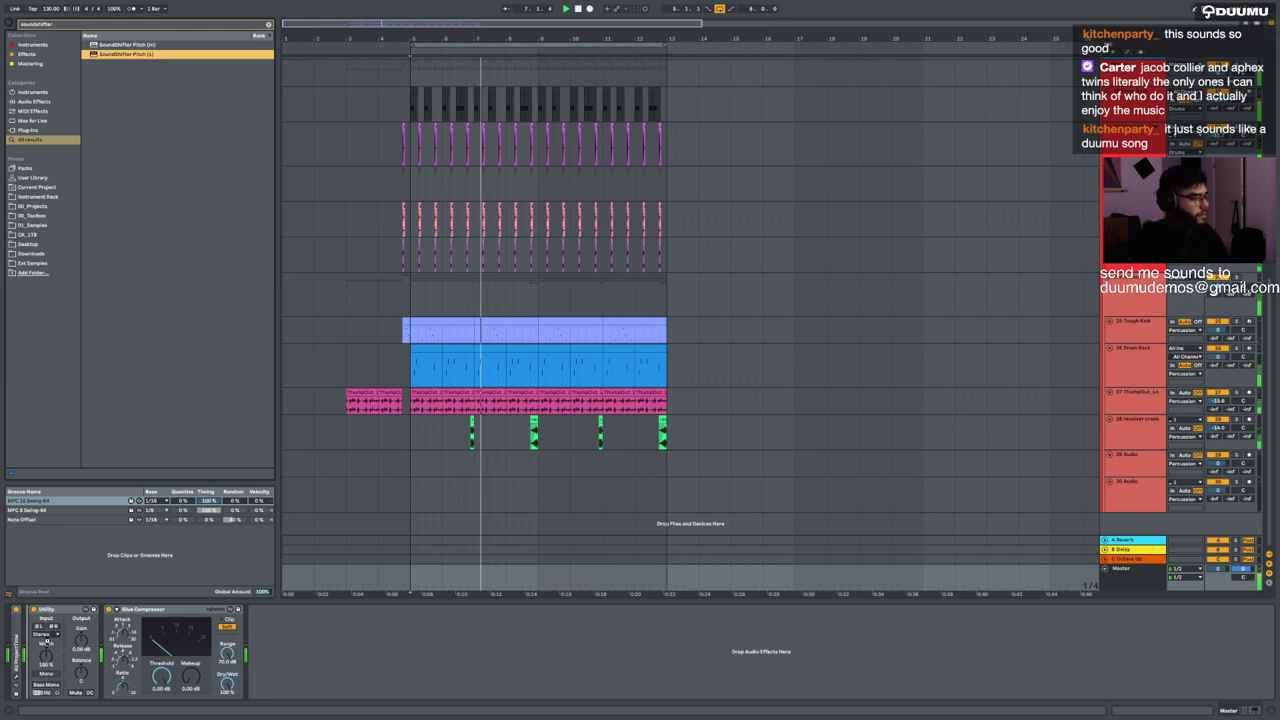
pyautogui.press('Return')
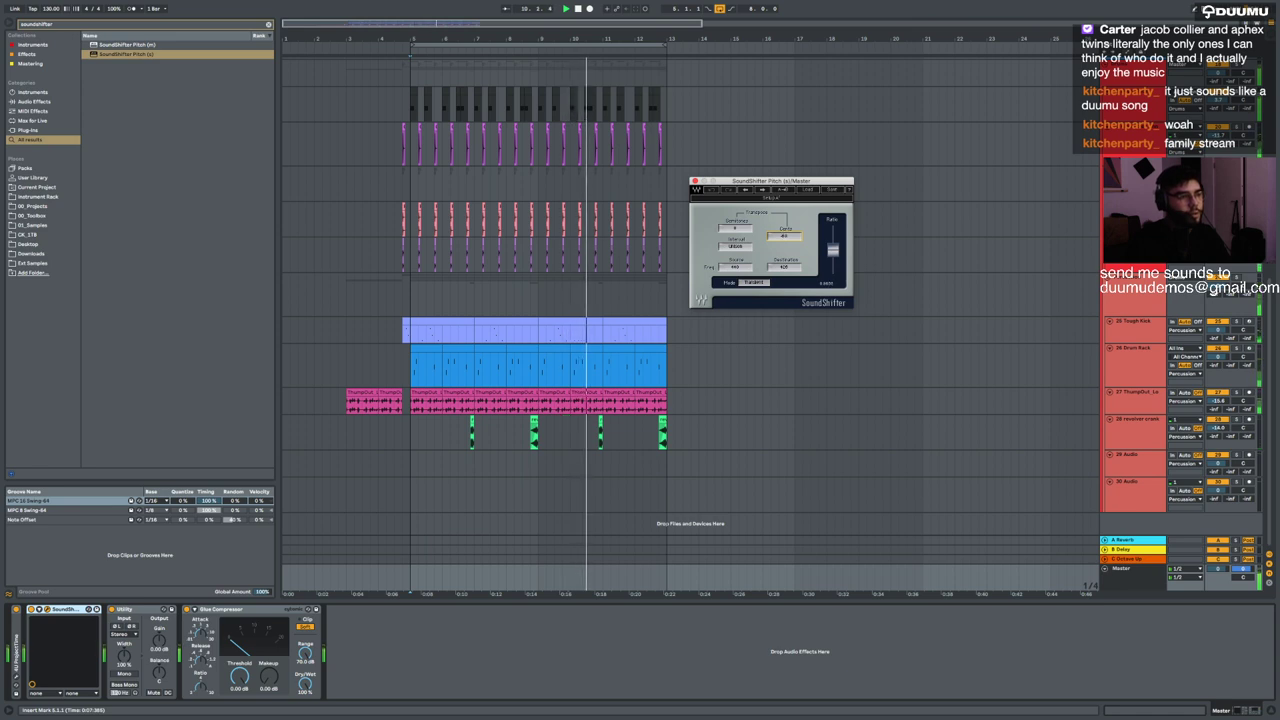
pyautogui.click(694, 181)
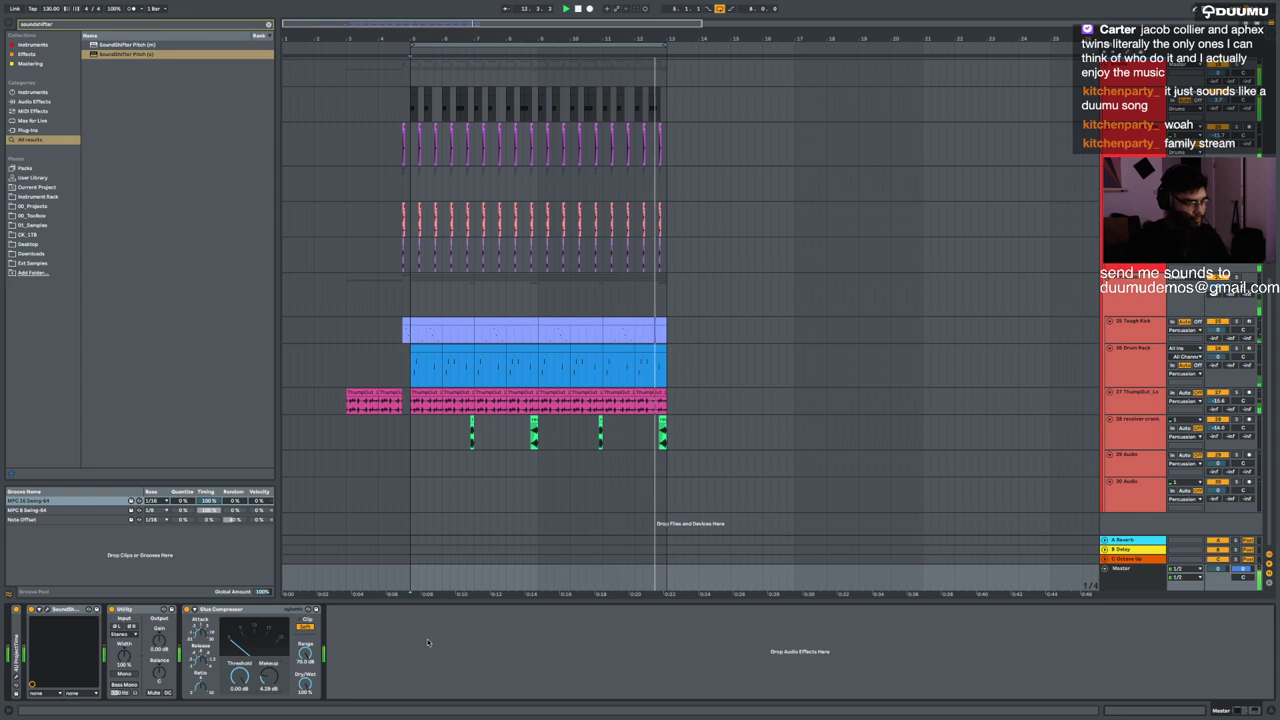
# - Add the OTT_30 preset before SoundShifter on the master and set its amount to about 10%
pyautogui.hotkey('ctrl', 'f')
pyautogui.write('ott')
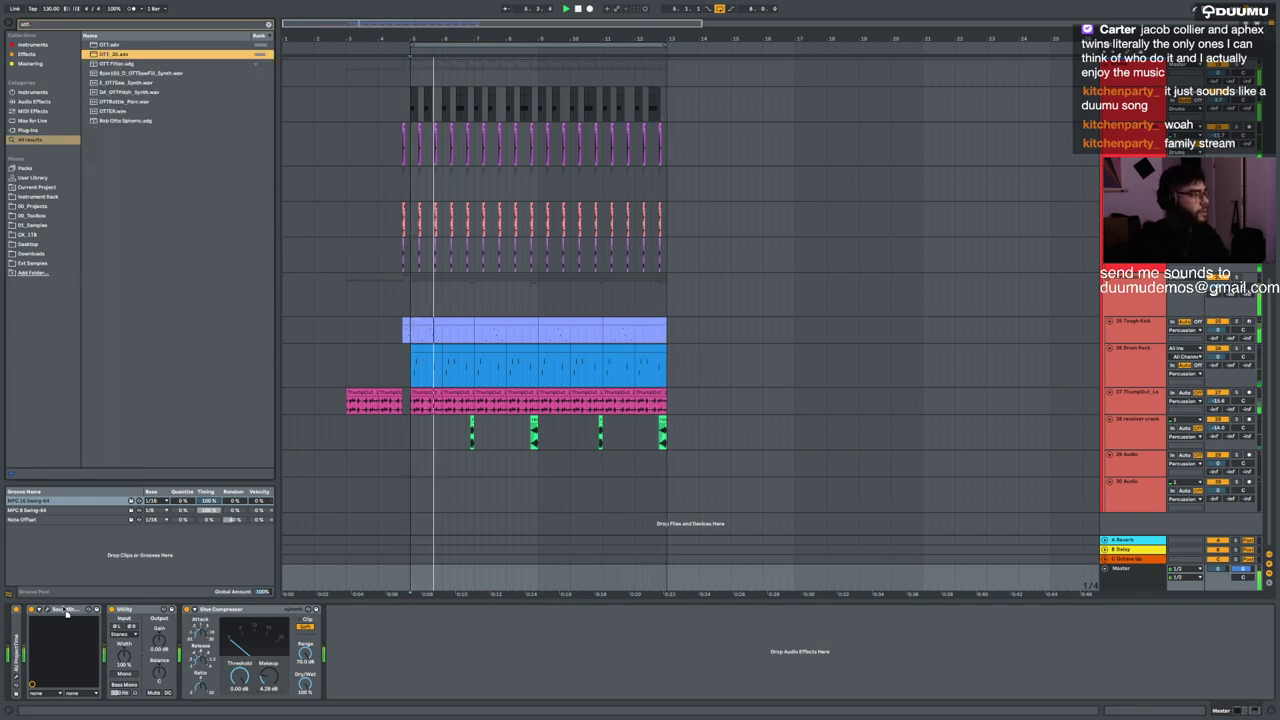
pyautogui.press('Return')
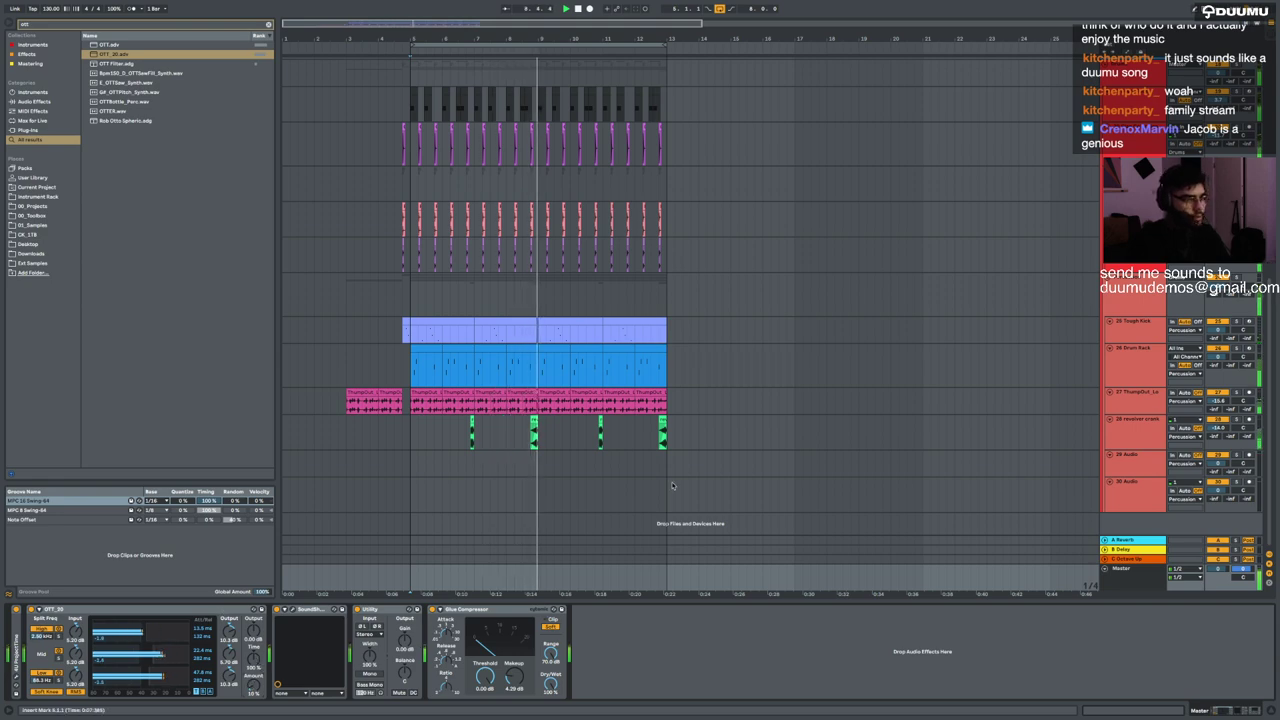
# - Add EQ Eight after Utility on the Drums group, cut the mids around 630 Hz and hide the device view
pyautogui.scroll(10, 577, 514)
pyautogui.click(1129, 503)
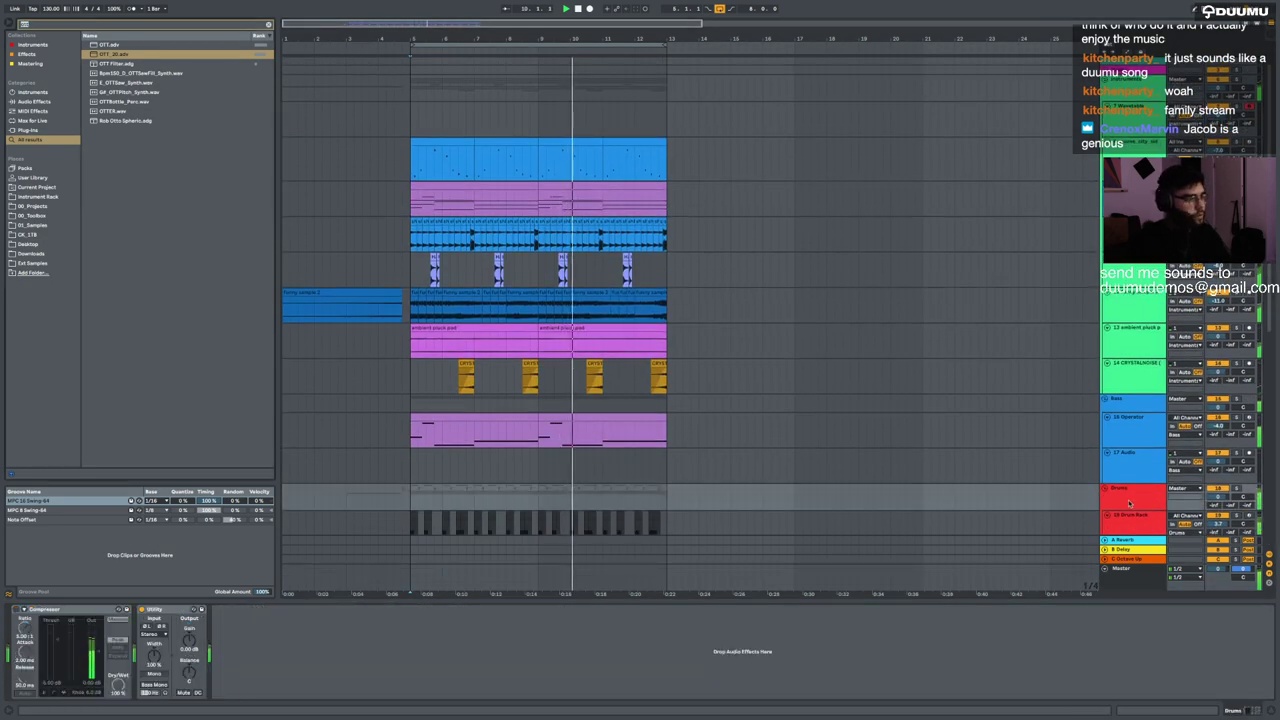
pyautogui.hotkey('ctrl', 'f')
pyautogui.write('eq')
pyautogui.press('Down')
pyautogui.press('Return')
pyautogui.moveTo(348, 646); pyautogui.dragTo(338, 657)
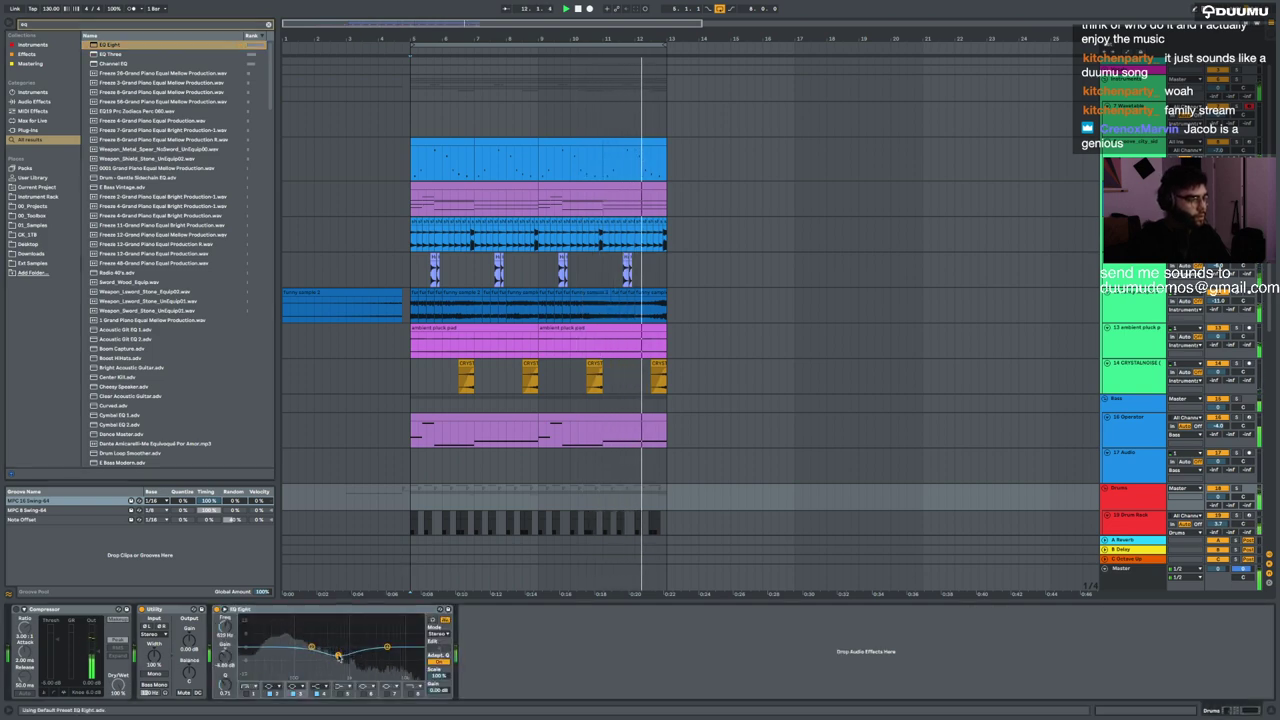
pyautogui.hotkey('ctrl', 'alt', 'l')
# - Switch to Gmail in Safari and open the newest submission email, "Issa Sound"
pyautogui.scroll(1, 457, 434)
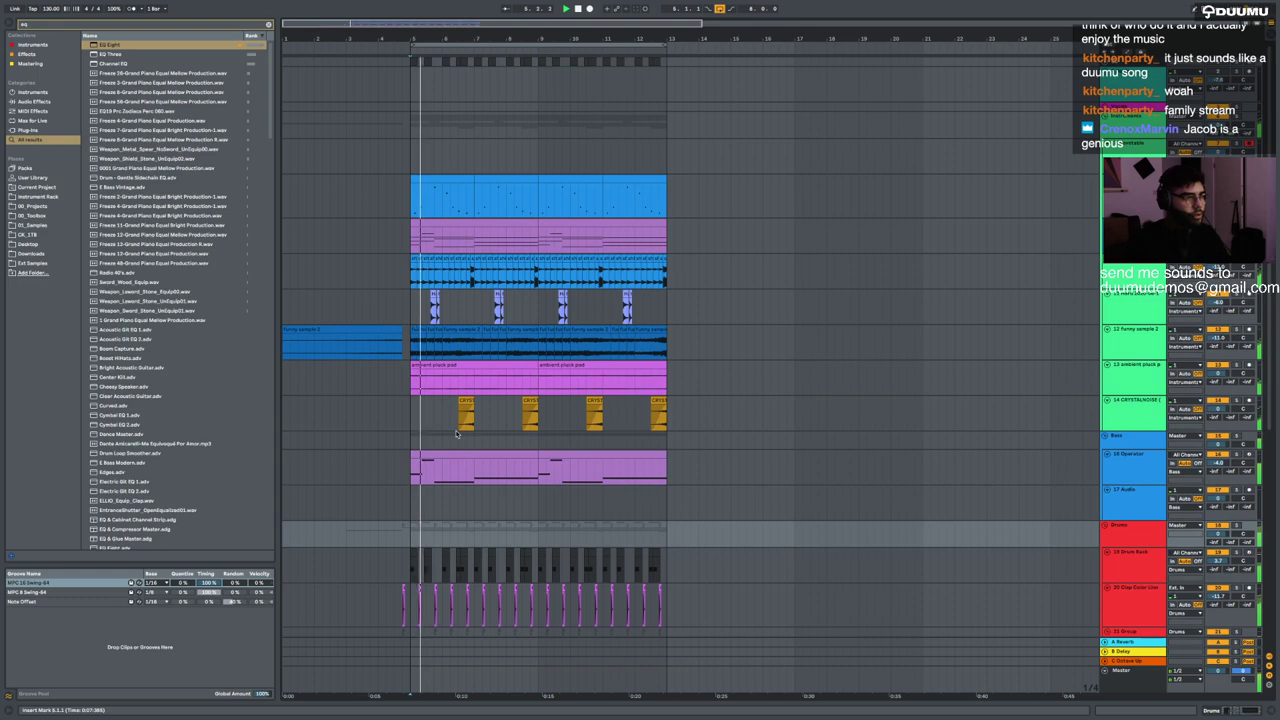
pyautogui.hotkey('ctrl', 'Left')
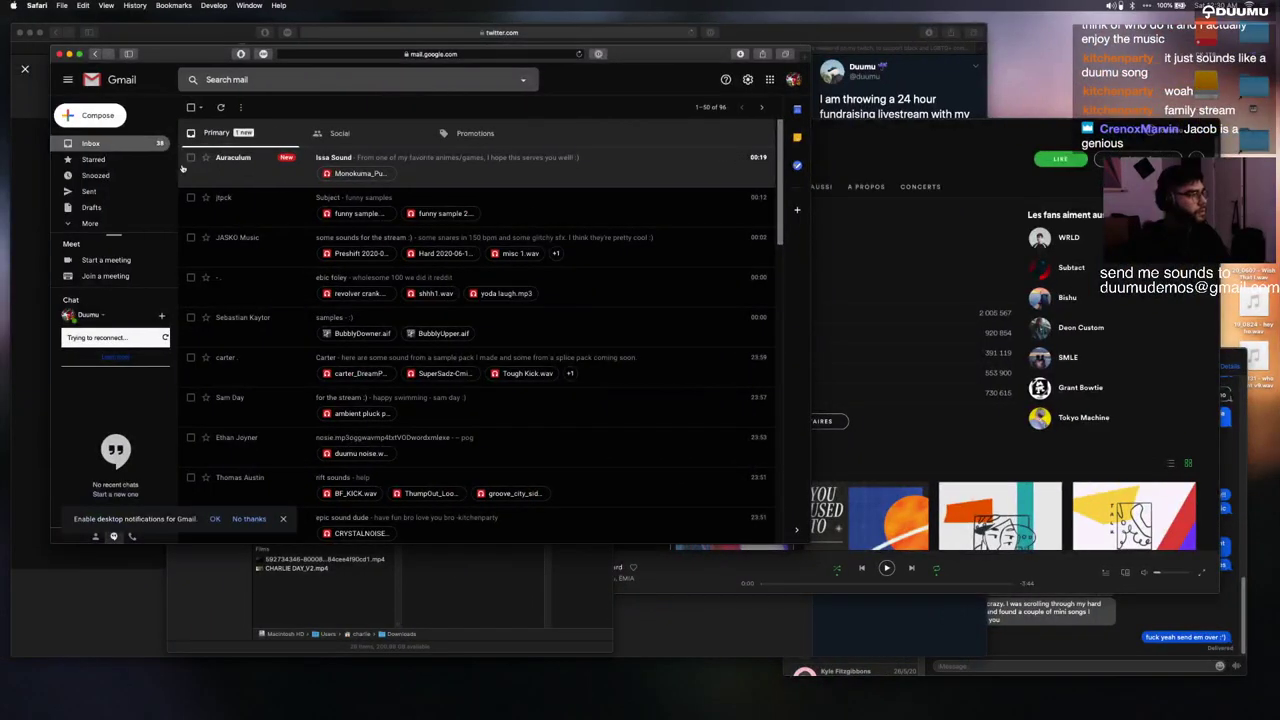
pyautogui.click(455, 146)
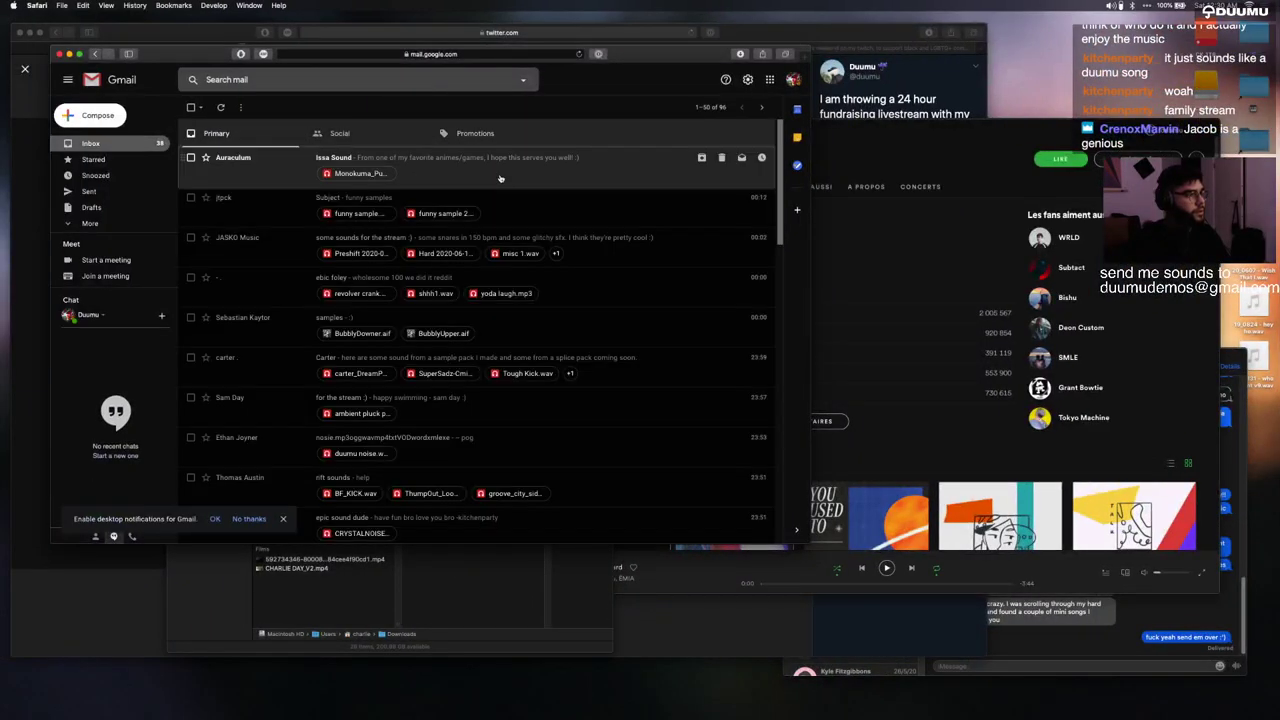
pyautogui.click(492, 177)
pyautogui.press('Return')
pyautogui.hotkey('ctrl', 'Right')
# - Stop playback, list the Downloads folder in Ableton Live's browser and download the email's Monokuma_Punishment_Time.wav attachment from Gmail
pyautogui.click(690, 315)
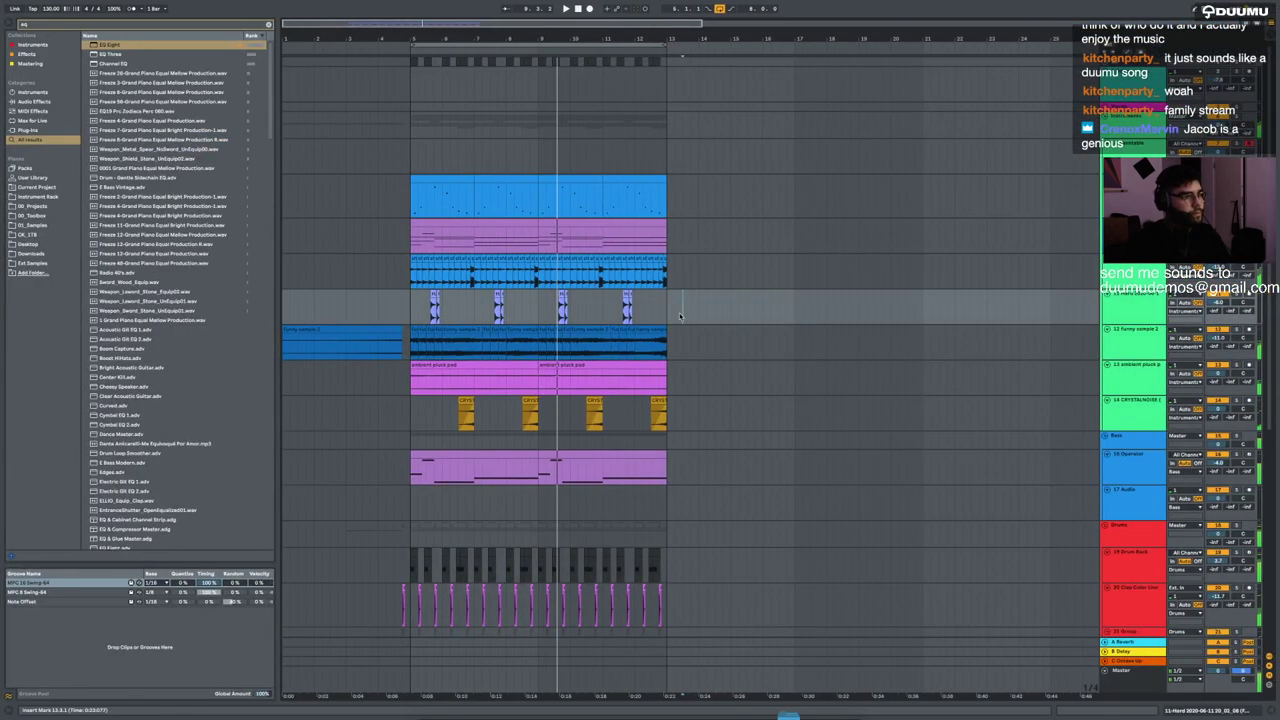
pyautogui.click(57, 255)
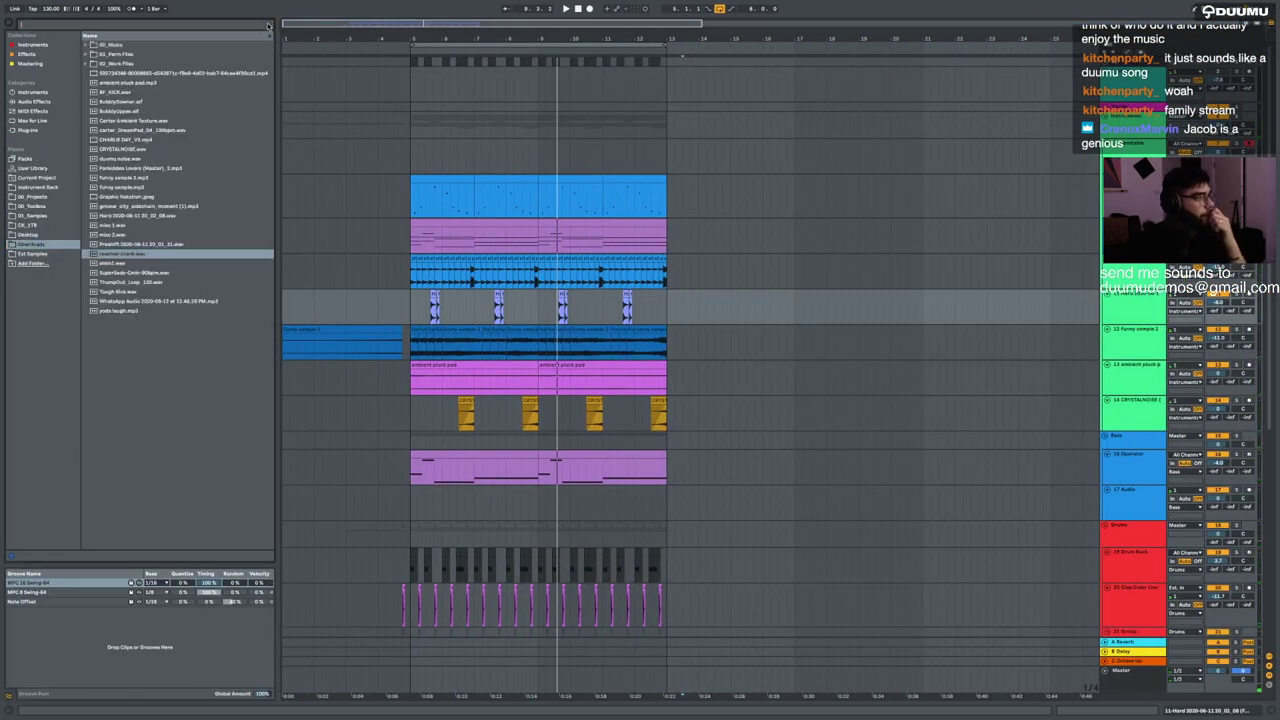
pyautogui.press('super+Tab')
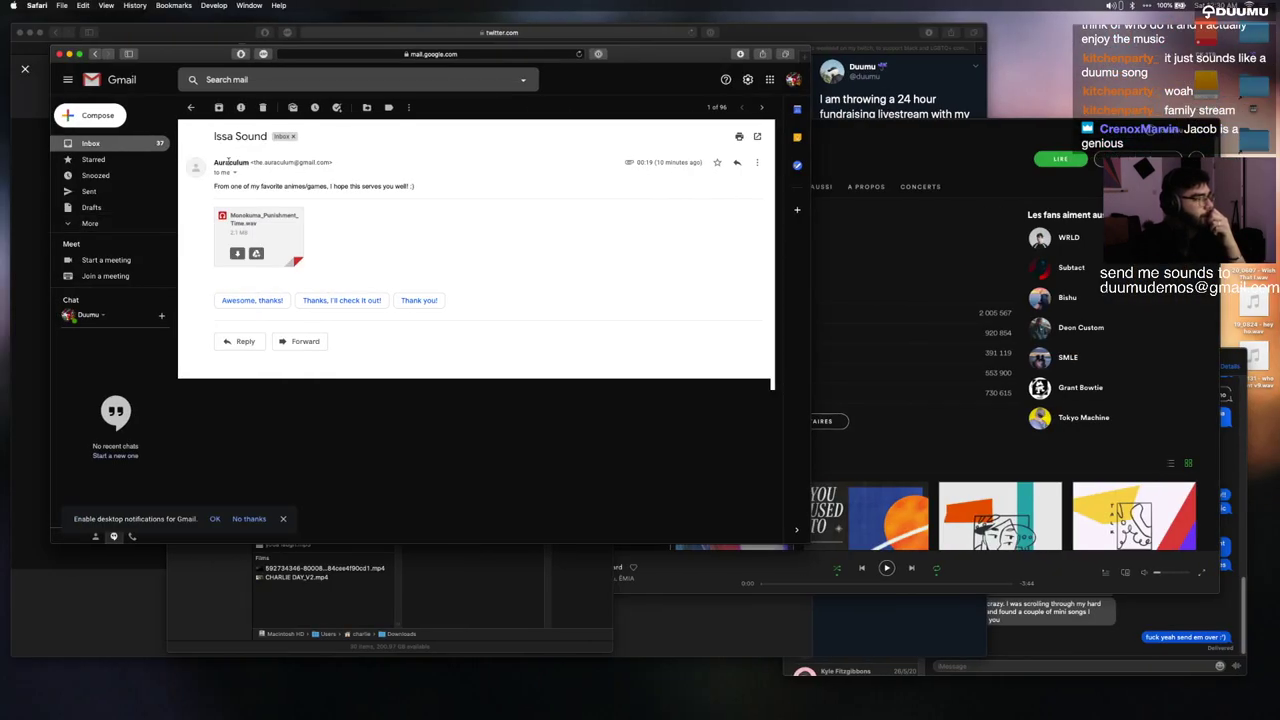
pyautogui.moveTo(215, 162); pyautogui.dragTo(250, 162)
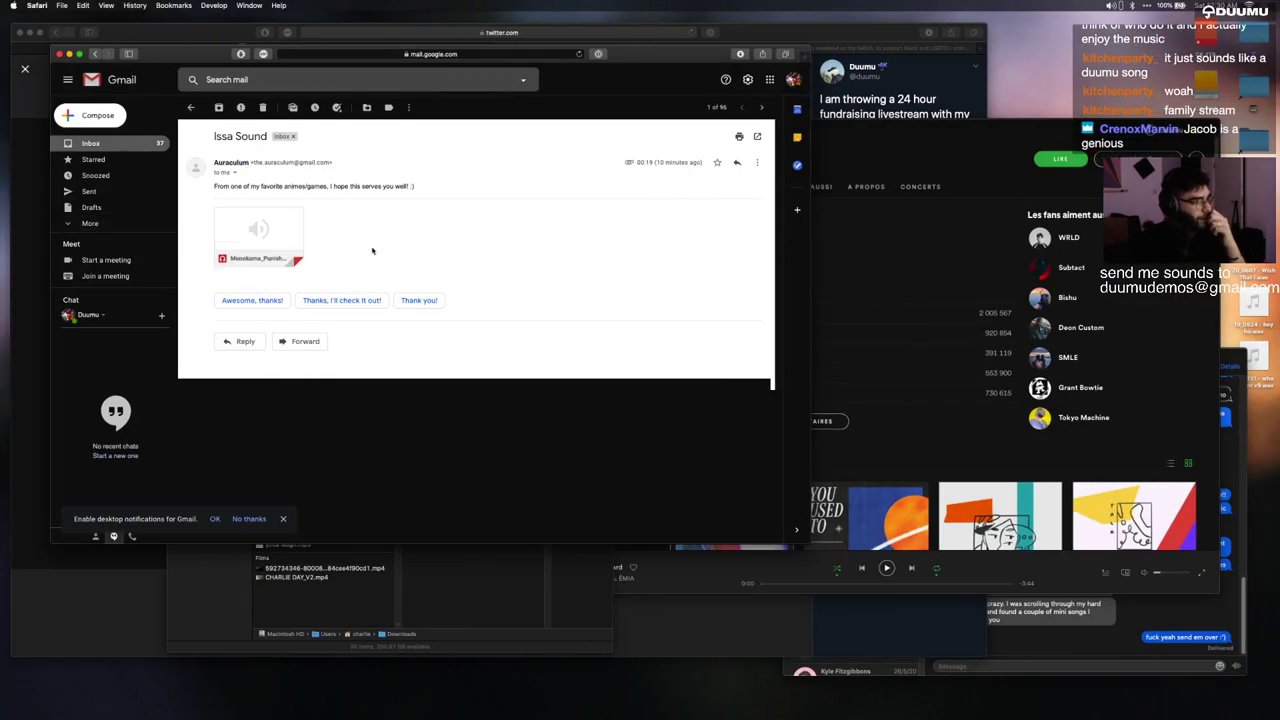
pyautogui.press('super+Tab')
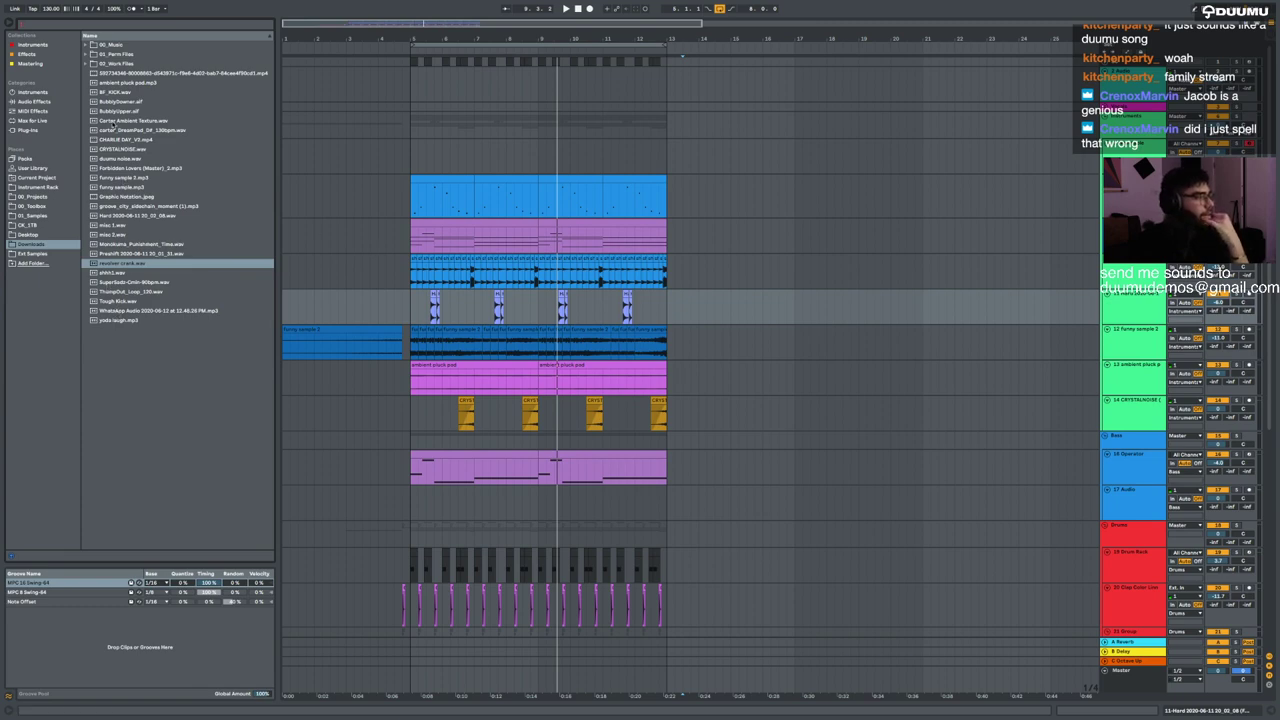
pyautogui.click(105, 229)
pyautogui.hotkey('ctrl', 'Left')
pyautogui.hotkey('ctrl', 'Right')
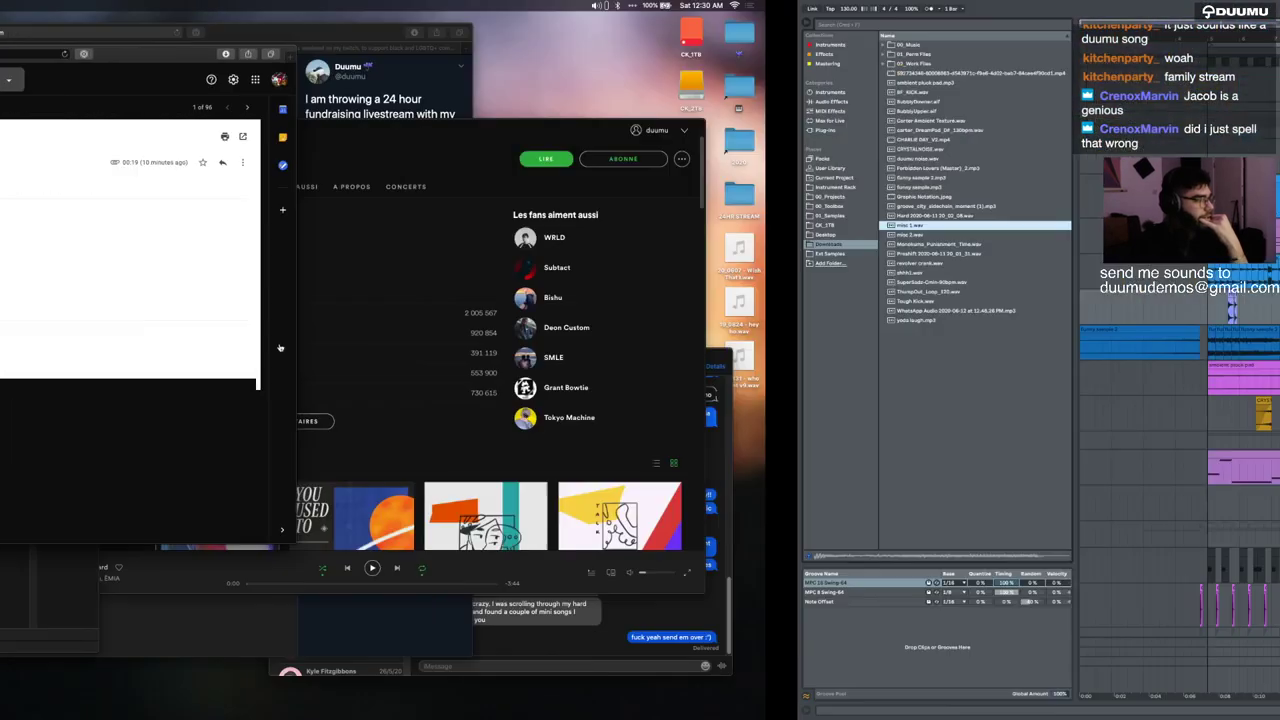
# - Insert a new audio track below the groove_city MIDI track and place Monokuma_Punishment_Time.wav on it at bar 1
pyautogui.moveTo(114, 244); pyautogui.dragTo(815, 190)
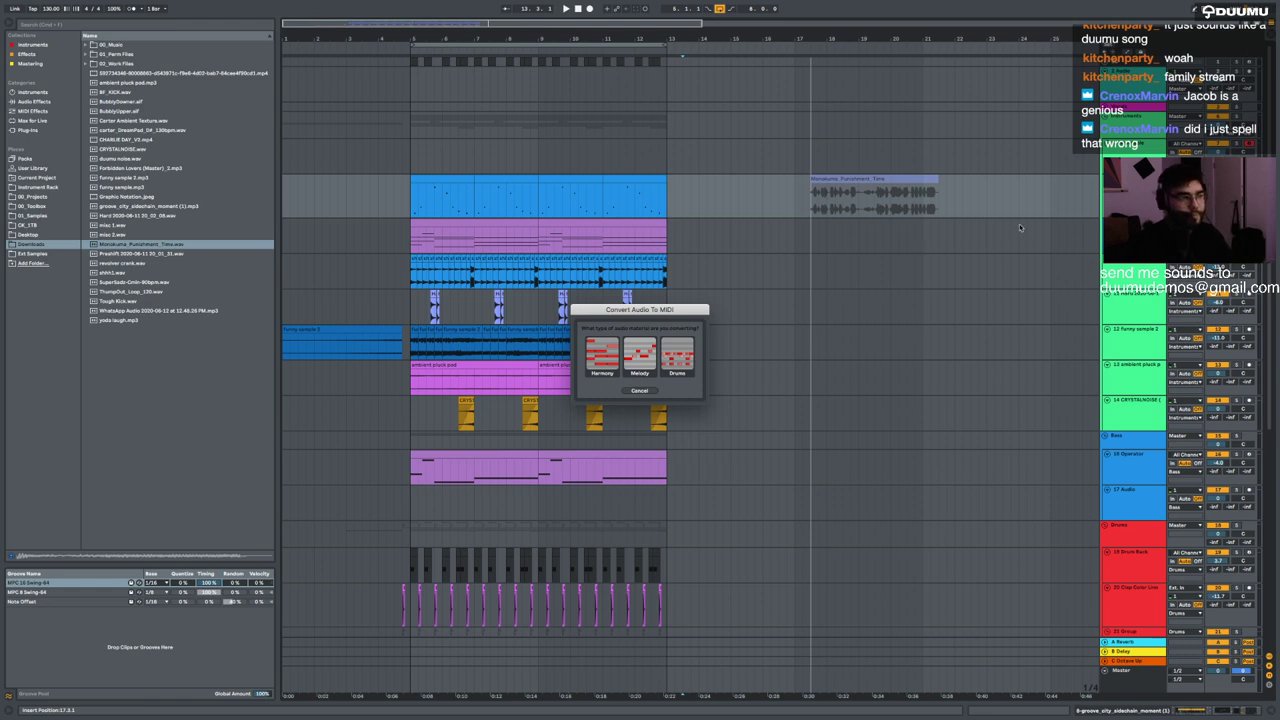
pyautogui.click(632, 391)
pyautogui.press('super+t')
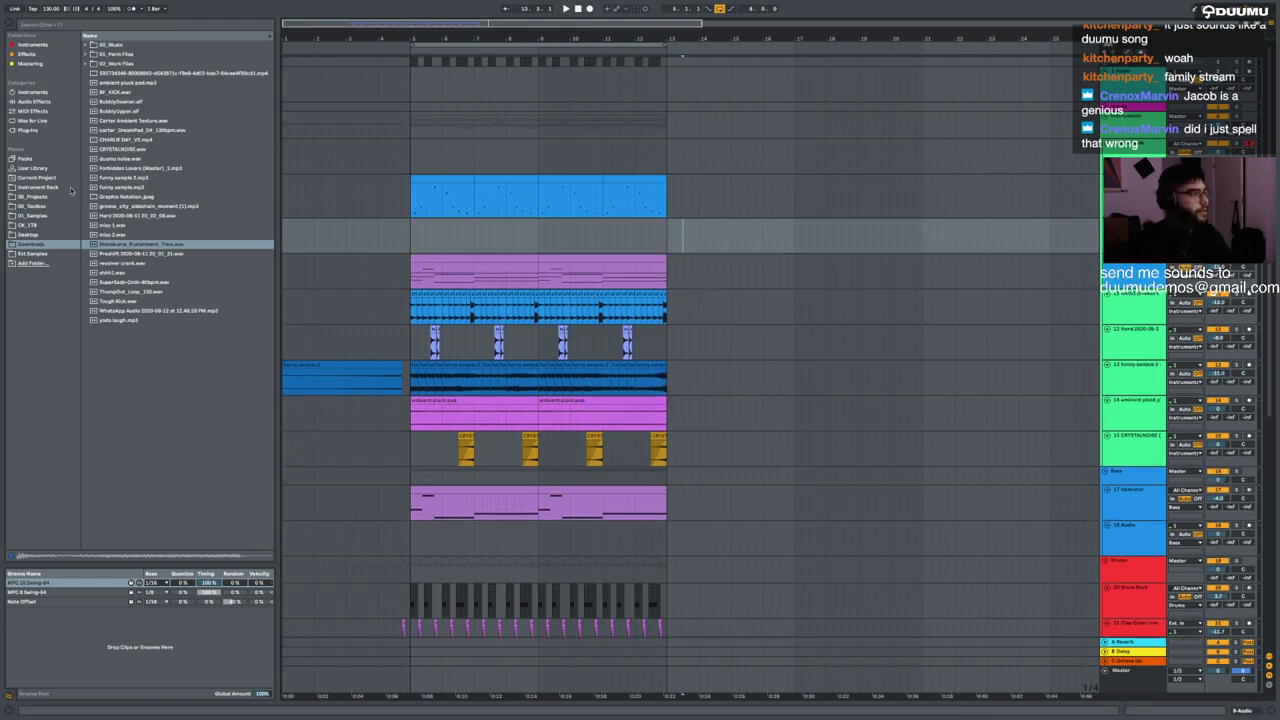
pyautogui.moveTo(139, 243); pyautogui.dragTo(289, 242)
pyautogui.click(314, 234)
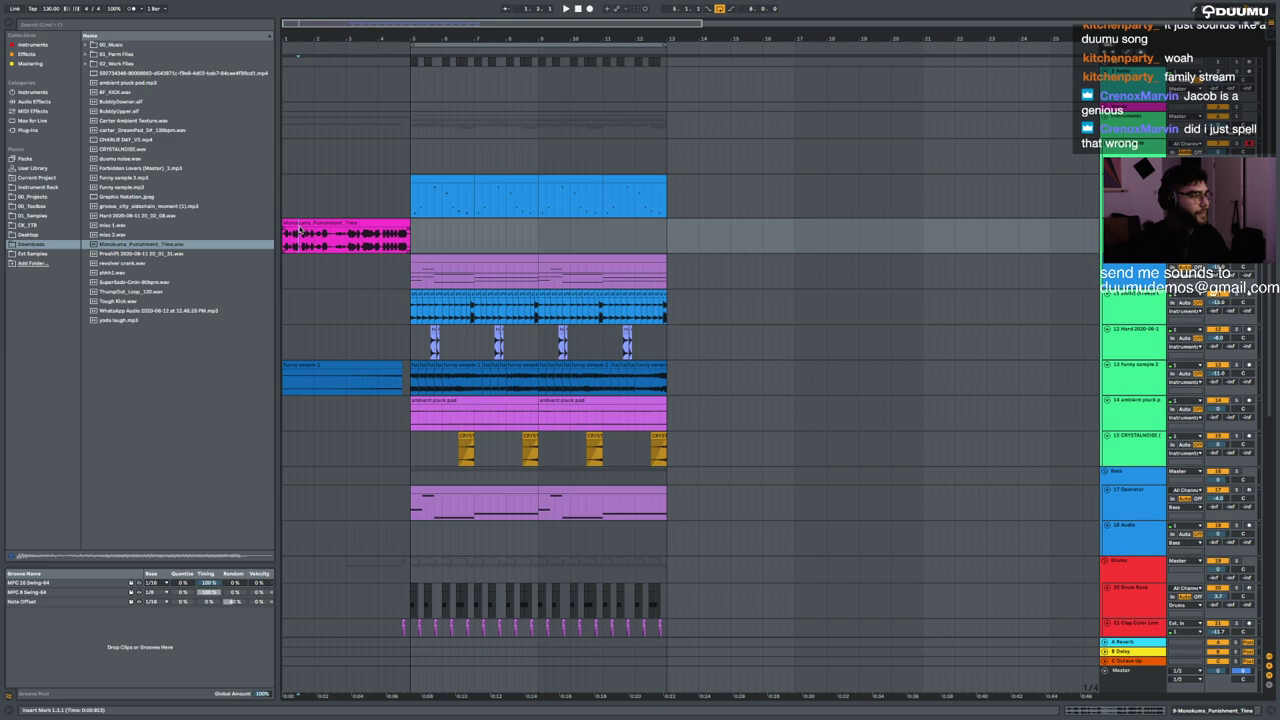
# - Turn off warping for the Monokuma_Punishment_Time clip, audition it and hide the clip view
pyautogui.doubleClick(299, 232)
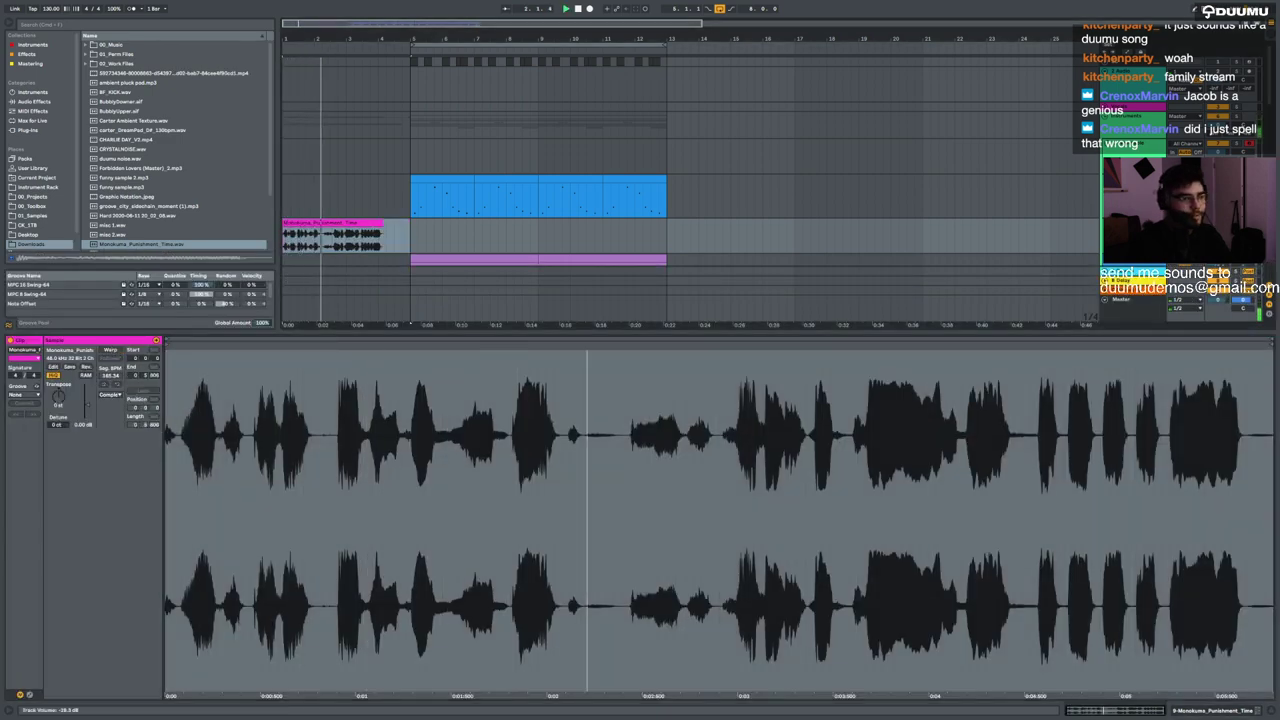
pyautogui.click(360, 242)
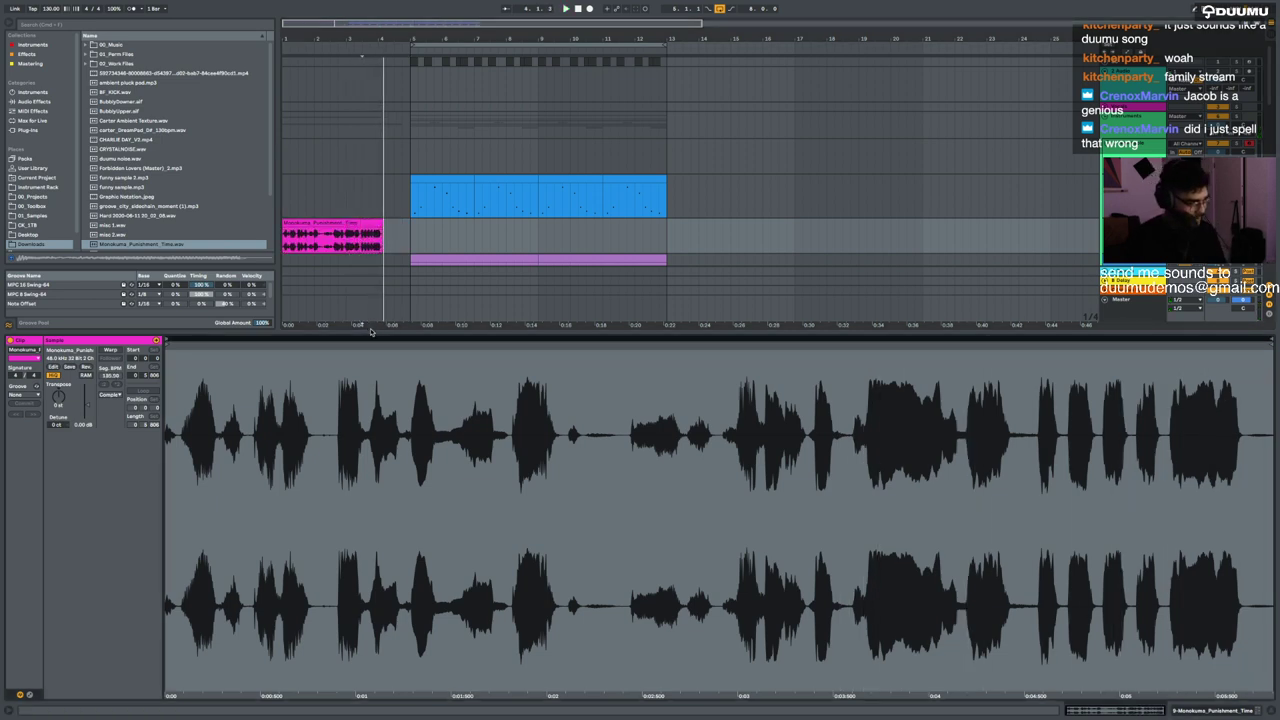
pyautogui.press('alt+super+l')
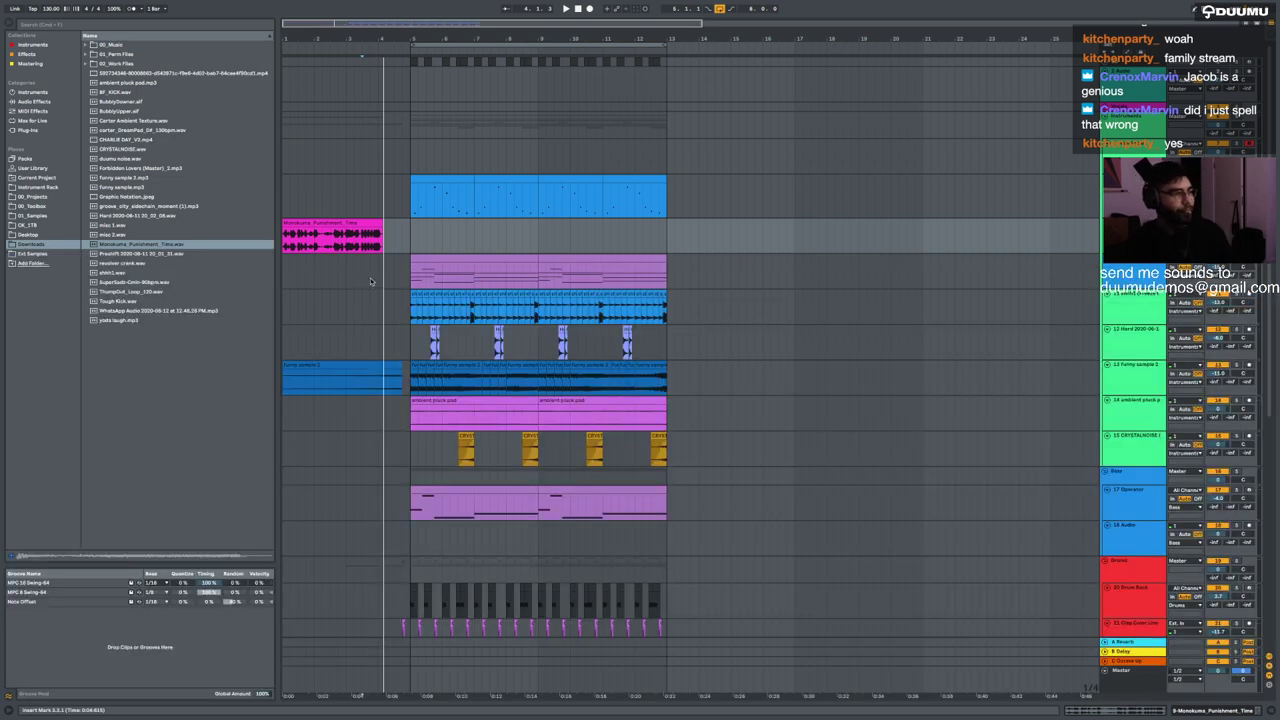
# - Audition short sections of the Monokuma_Punishment_Time clip around bars 2 and 3, and select the whole clip
pyautogui.scroll(5, 371, 282)
pyautogui.scroll(7, 486, 244)
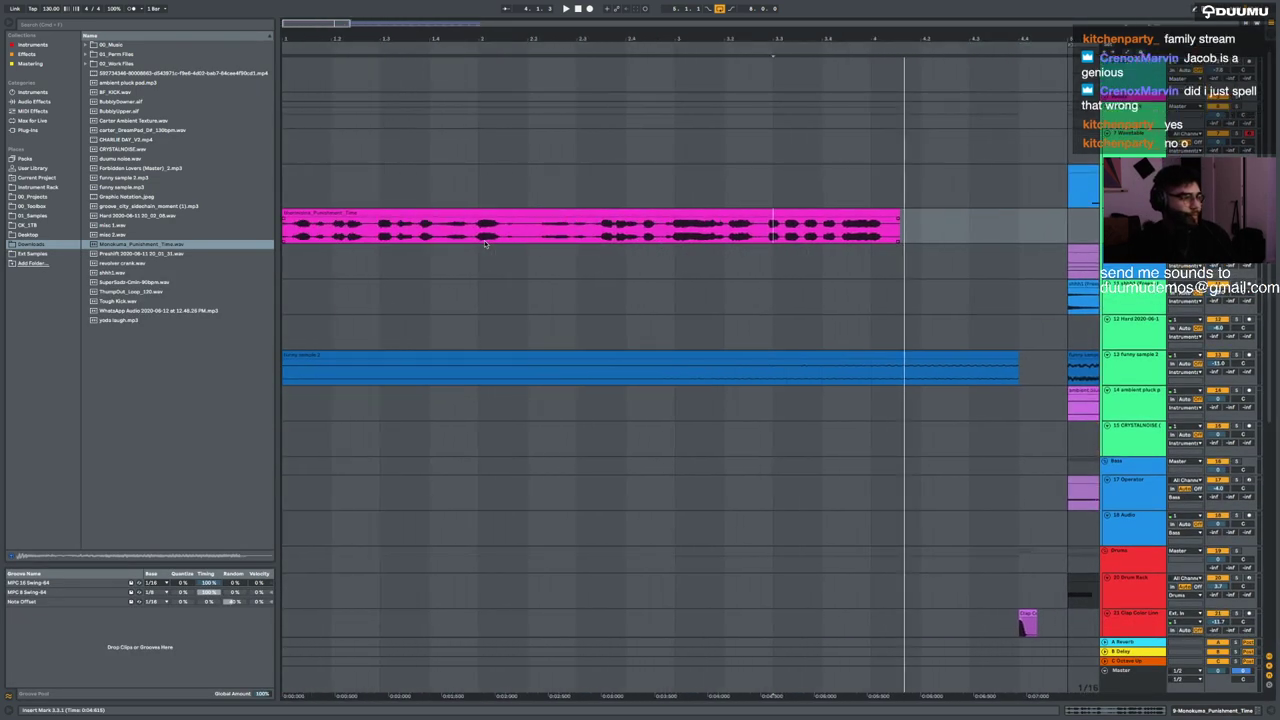
pyautogui.scroll(-3, 485, 244)
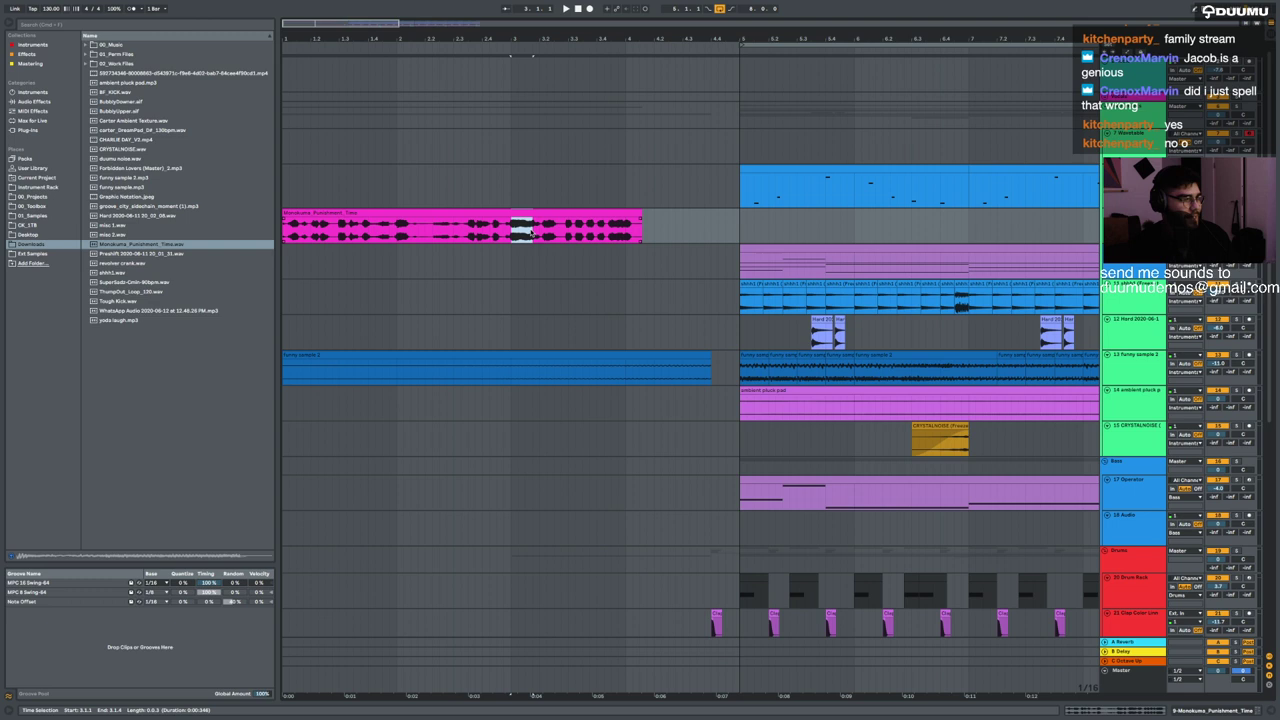
pyautogui.press('space')
pyautogui.press('space')
pyautogui.press('space')
pyautogui.press('space')
pyautogui.press('space')
pyautogui.press('space')
pyautogui.press('space')
pyautogui.press('space')
pyautogui.press('space')
pyautogui.press('space')
pyautogui.press('space')
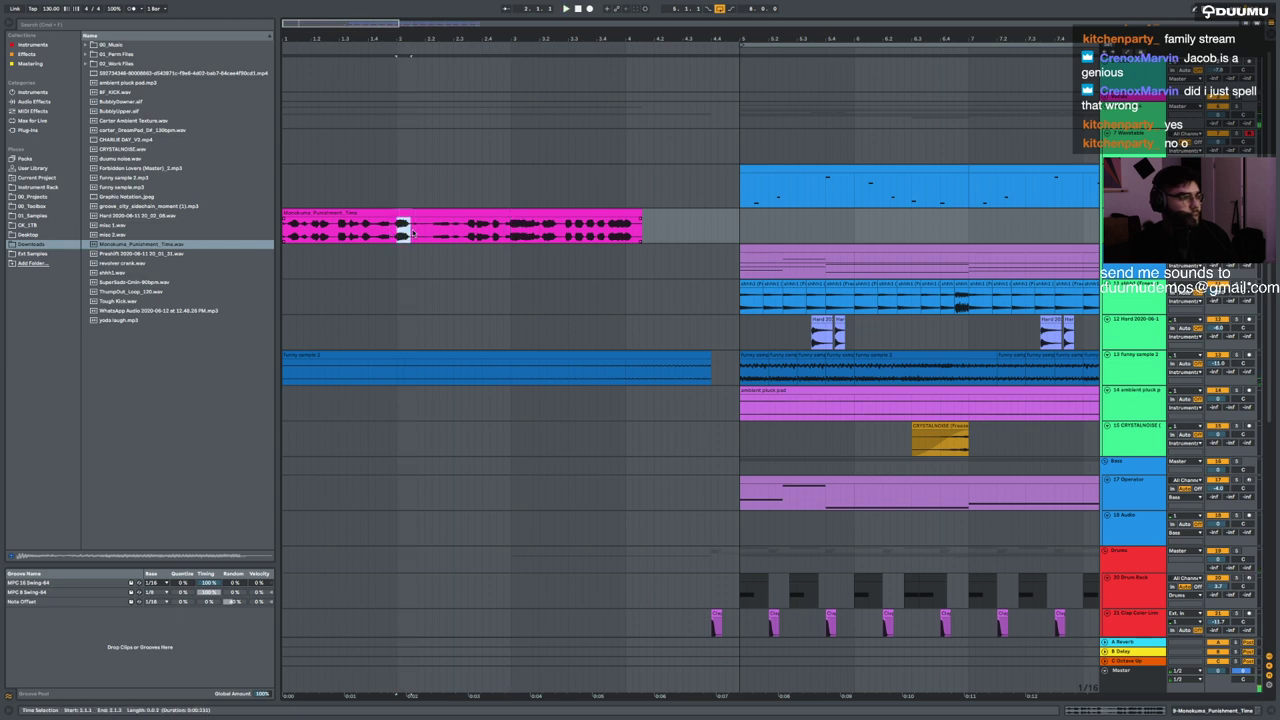
pyautogui.click(315, 213)
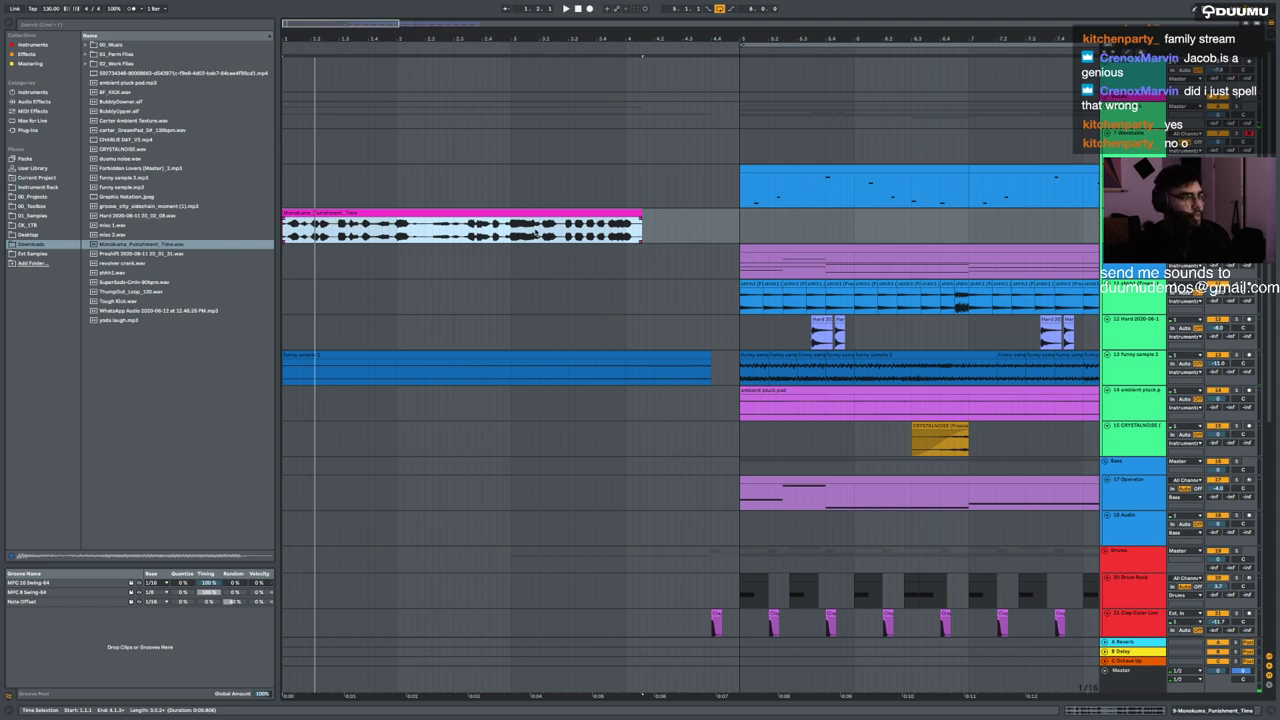
# - Copy short chops of the Monokuma_Punishment_Time clip to around bar 5 and audition more of the long clip for usable sounds
pyautogui.click(512, 236)
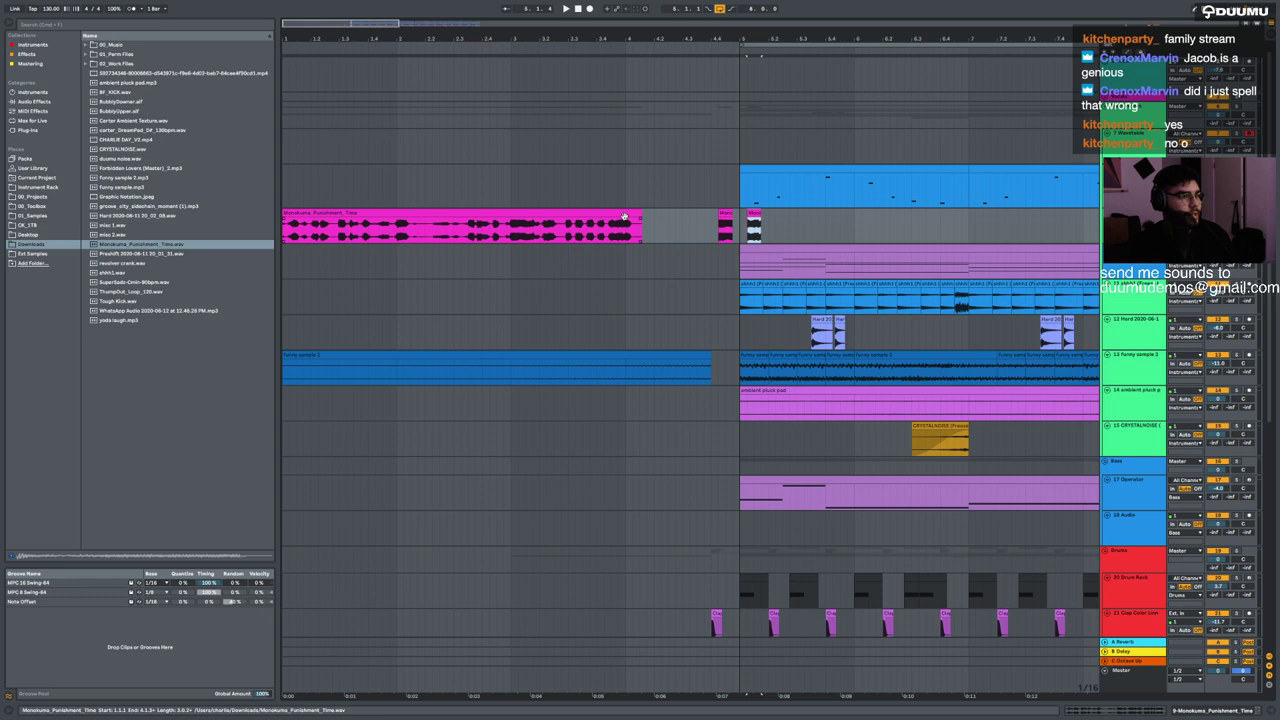
pyautogui.click(335, 236)
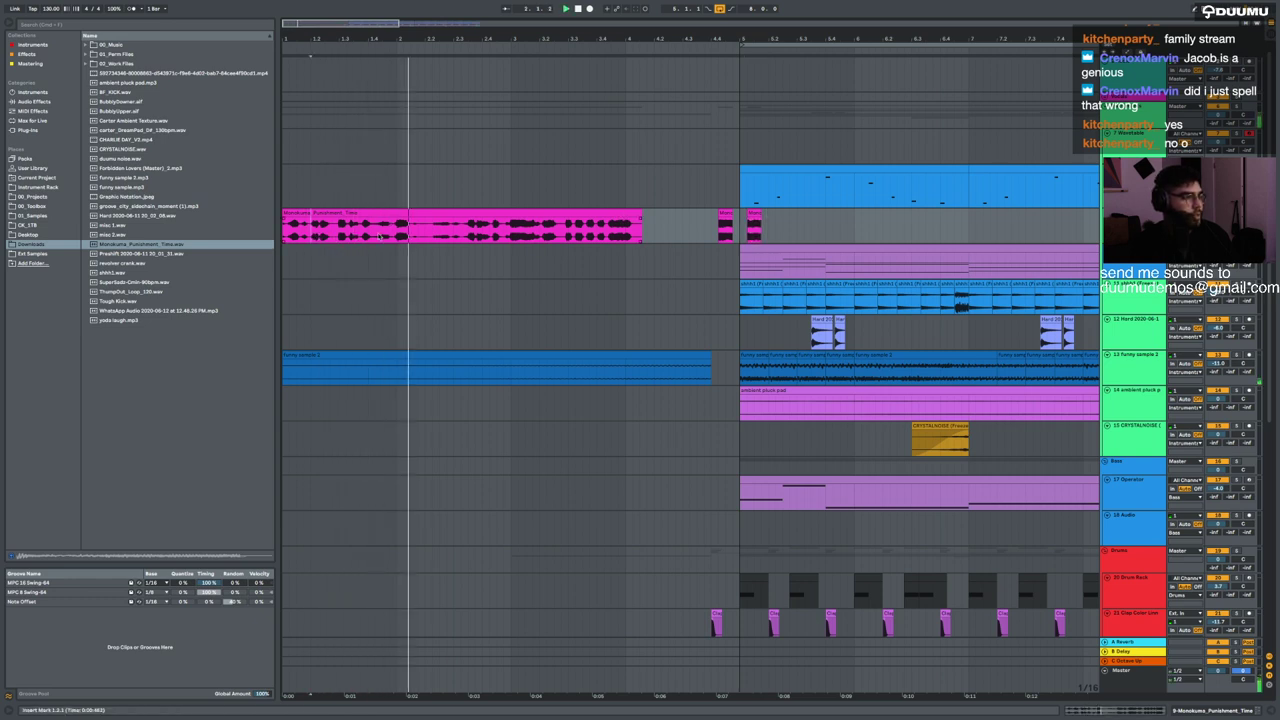
pyautogui.press('space')
pyautogui.press('space')
pyautogui.click(476, 237)
pyautogui.press('space')
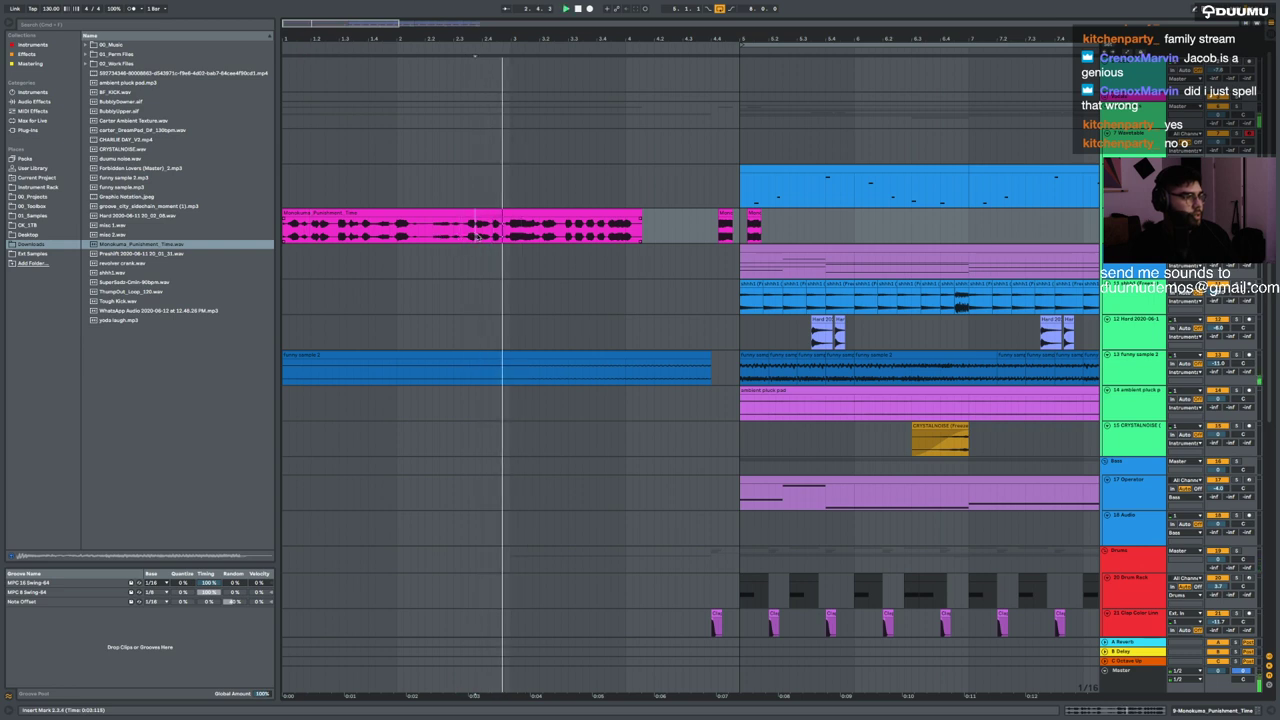
# - Delete the full-length Monokuma_Punishment_Time clip and move its three short chops out of the way past bar 9
pyautogui.click(597, 213)
pyautogui.press('Delete')
pyautogui.click(675, 218)
pyautogui.press('super+f')
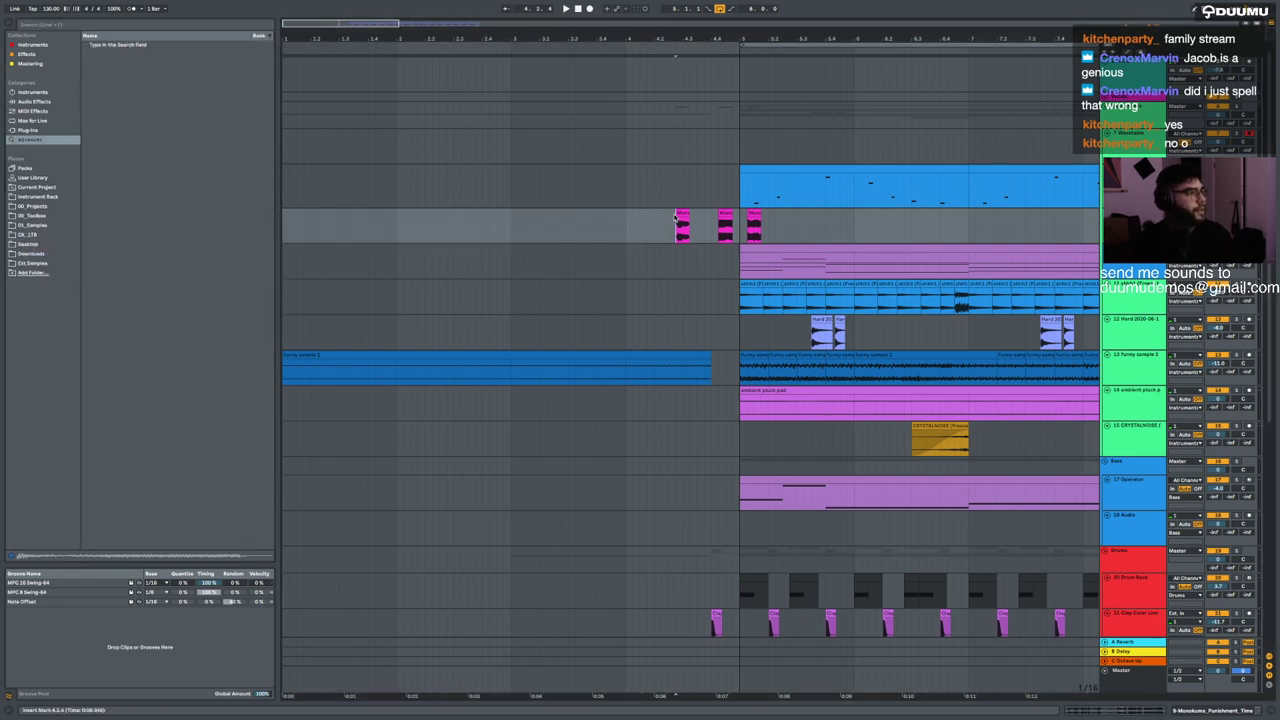
pyautogui.keyDown('shift'); pyautogui.click(766, 226); pyautogui.keyUp('shift')
pyautogui.press('super+x')
pyautogui.scroll(-5, 770, 226)
pyautogui.click(879, 227)
pyautogui.press('super+v')
# - Place the first Monokuma chop at 5.3 and audition it with the loop
pyautogui.click(902, 218)
pyautogui.click(552, 231)
pyautogui.press('space')
pyautogui.click(534, 230)
pyautogui.press('space')
# - Pitch the chop at 5.3 with a transpose of -1 st and a detune of 24 ct
pyautogui.scroll(5, 587, 224)
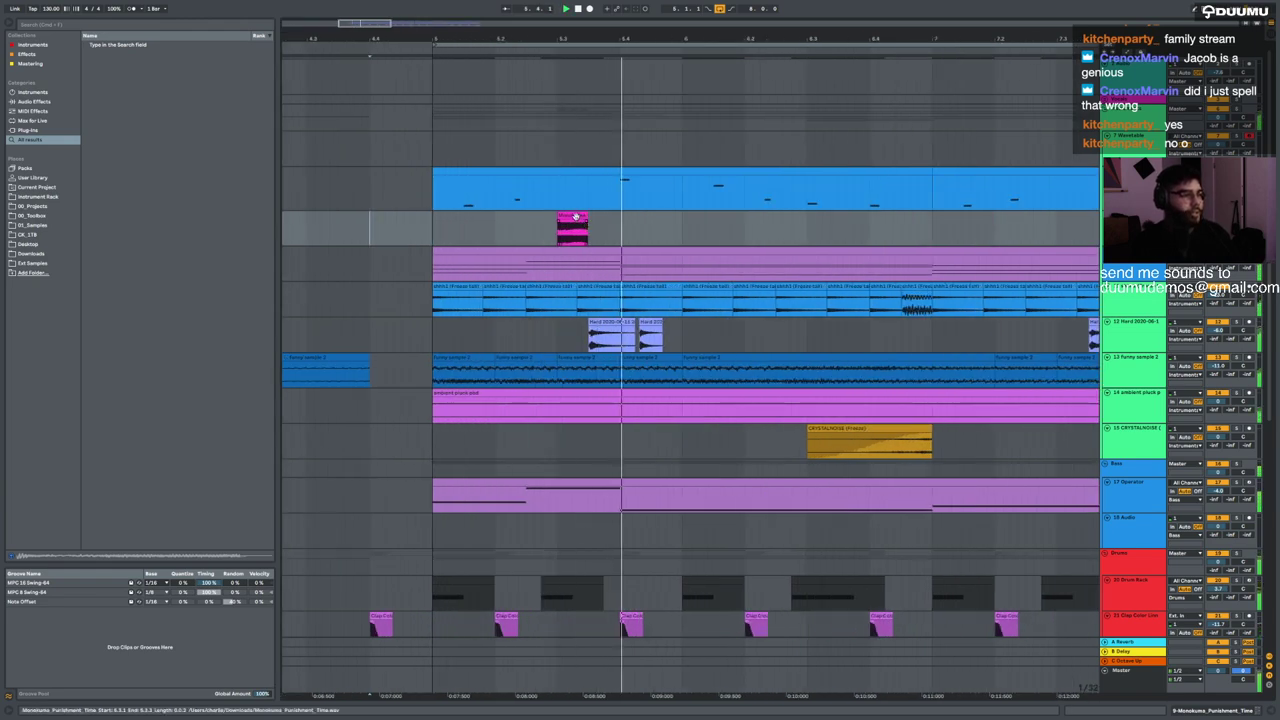
pyautogui.doubleClick(575, 216)
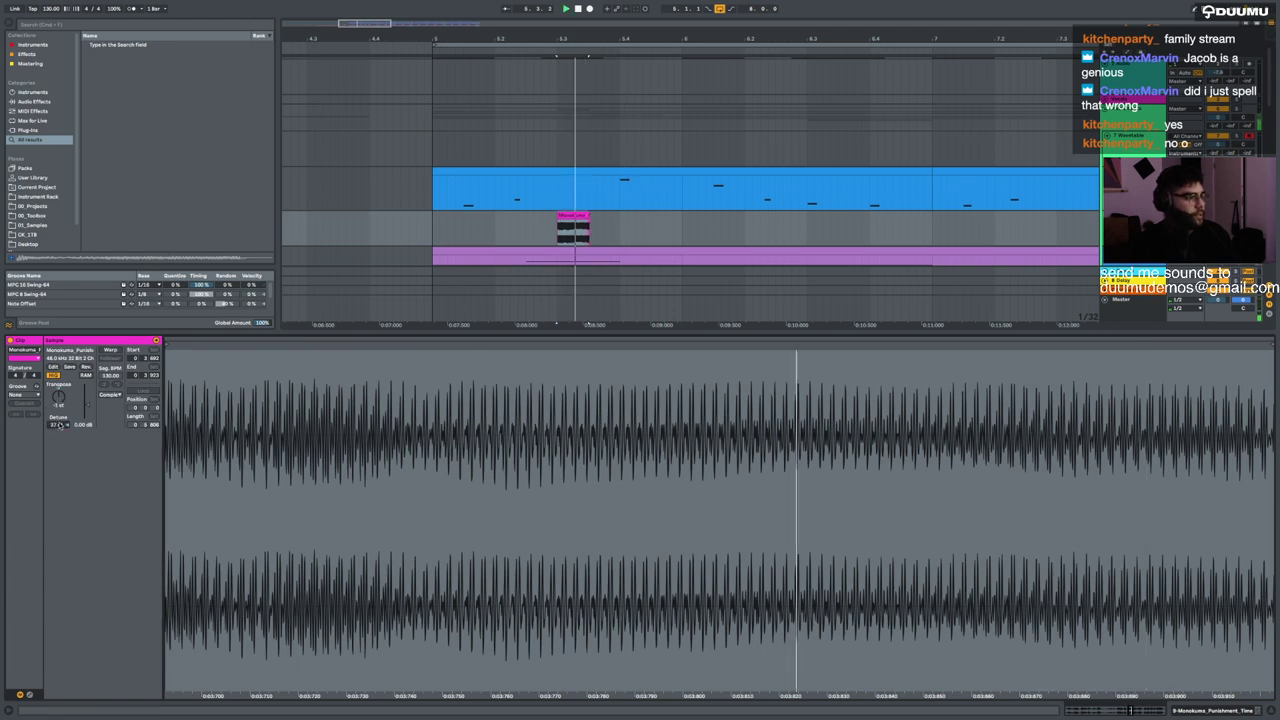
pyautogui.press('space')
# - Search the browser for "auto tune" and load Auto-Tune EFX onto the Monokuma track
pyautogui.hotkey('ctrl', 'f')
pyautogui.write('auto tune')
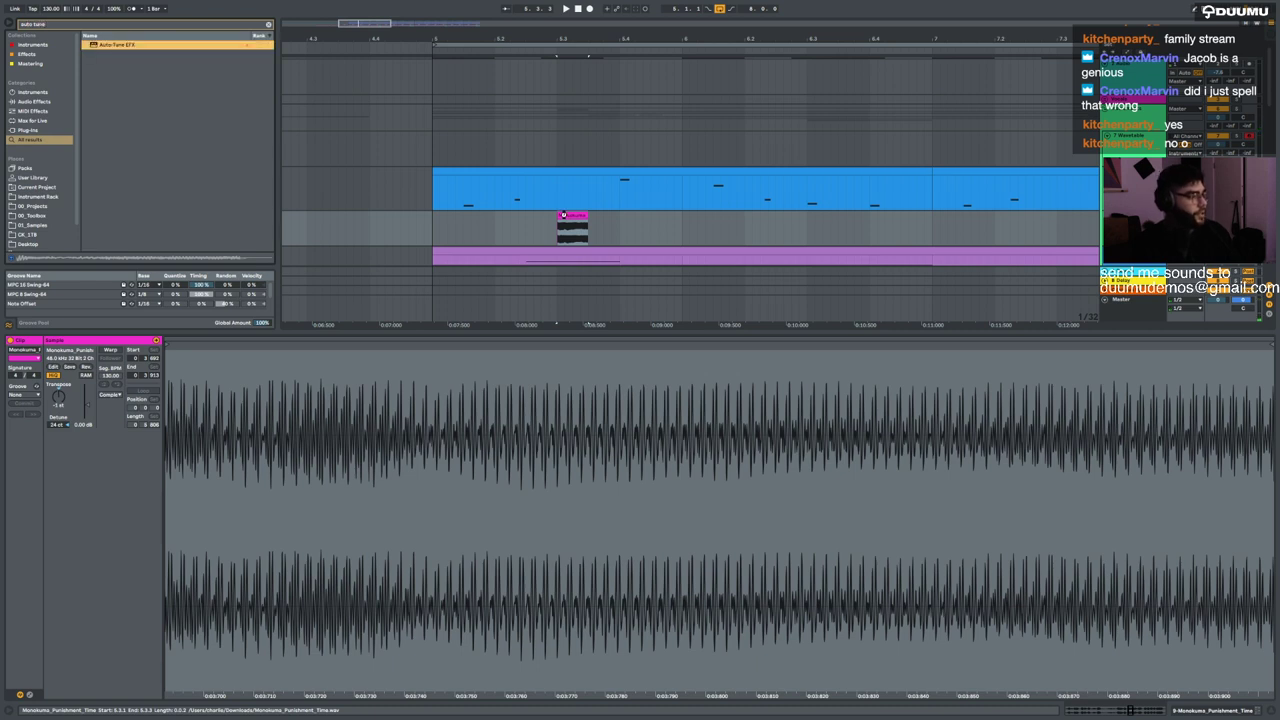
pyautogui.press('Return')
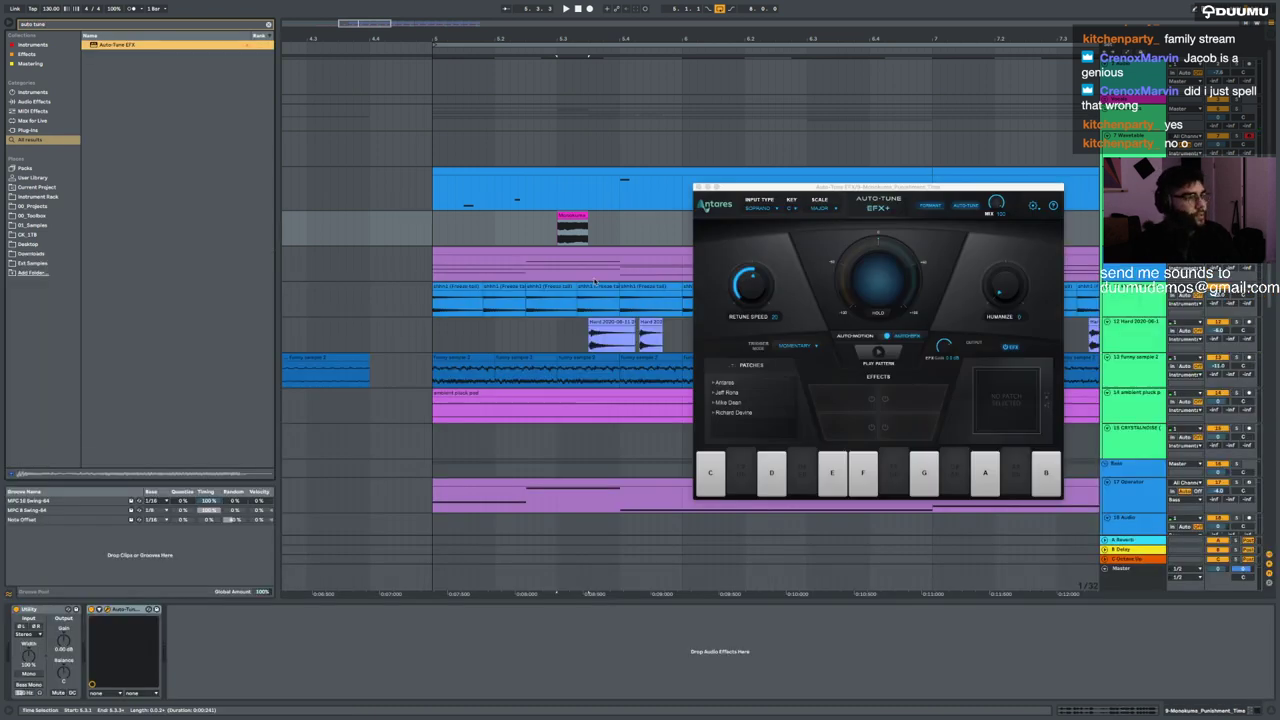
# - Change the audio buffer size in the audio preferences and close the preferences window
pyautogui.click(632, 276)
pyautogui.press('super+comma')
pyautogui.press('super+m')
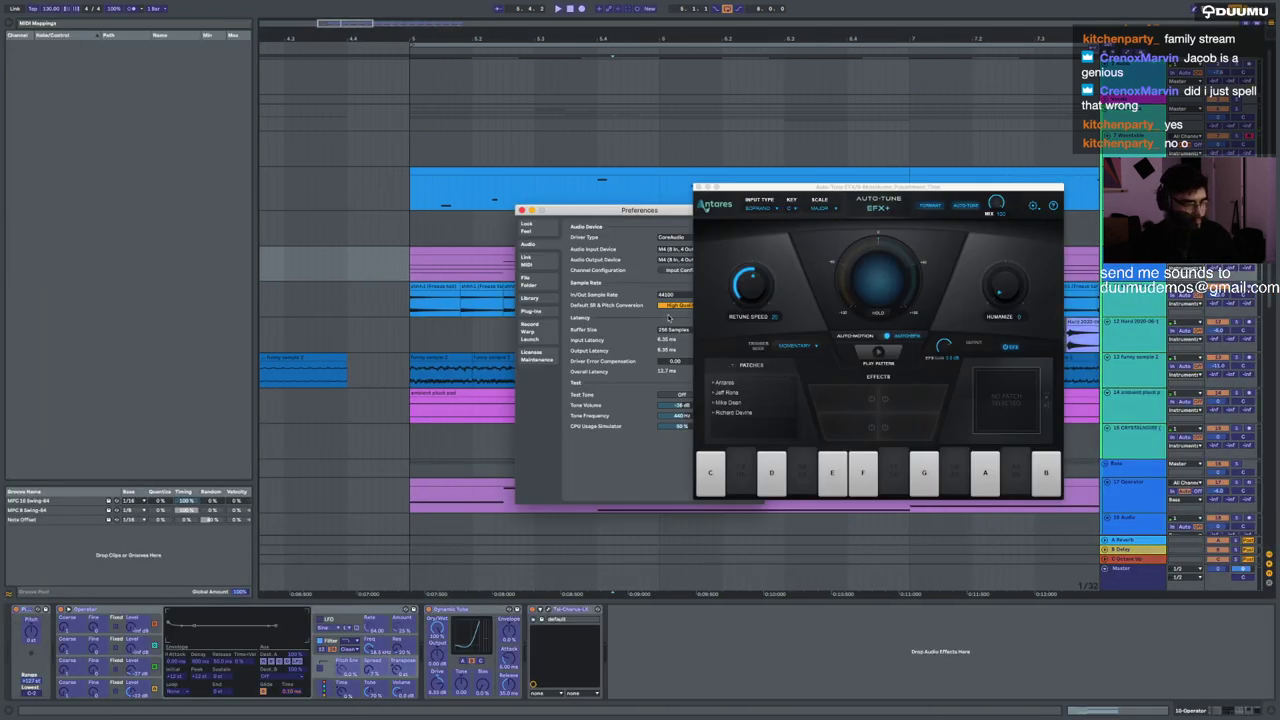
pyautogui.press('super+m')
pyautogui.click(673, 329)
pyautogui.click(673, 359)
pyautogui.click(520, 209)
# - Set Auto-Tune EFX to the key of Ab major with retune speed 0, audition the chop and close the plug-in window
pyautogui.click(788, 207)
pyautogui.click(797, 299)
pyautogui.click(543, 192)
pyautogui.click(555, 229)
pyautogui.press('space')
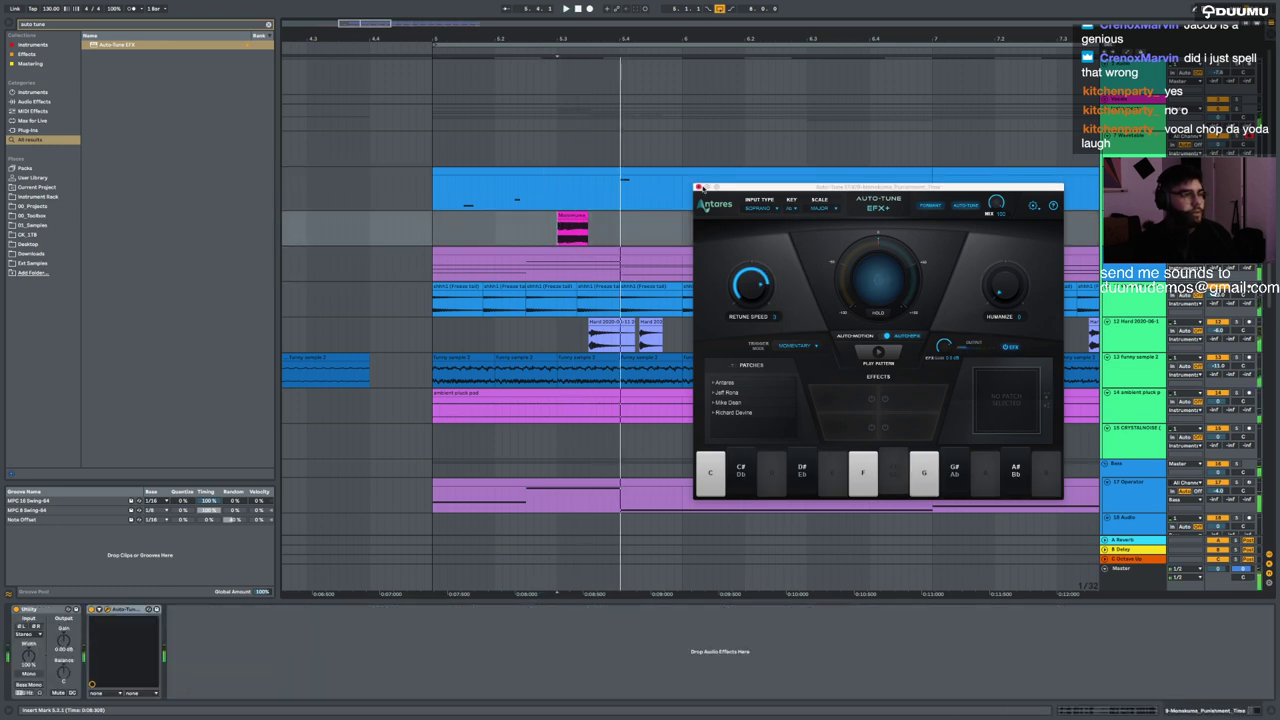
pyautogui.click(699, 187)
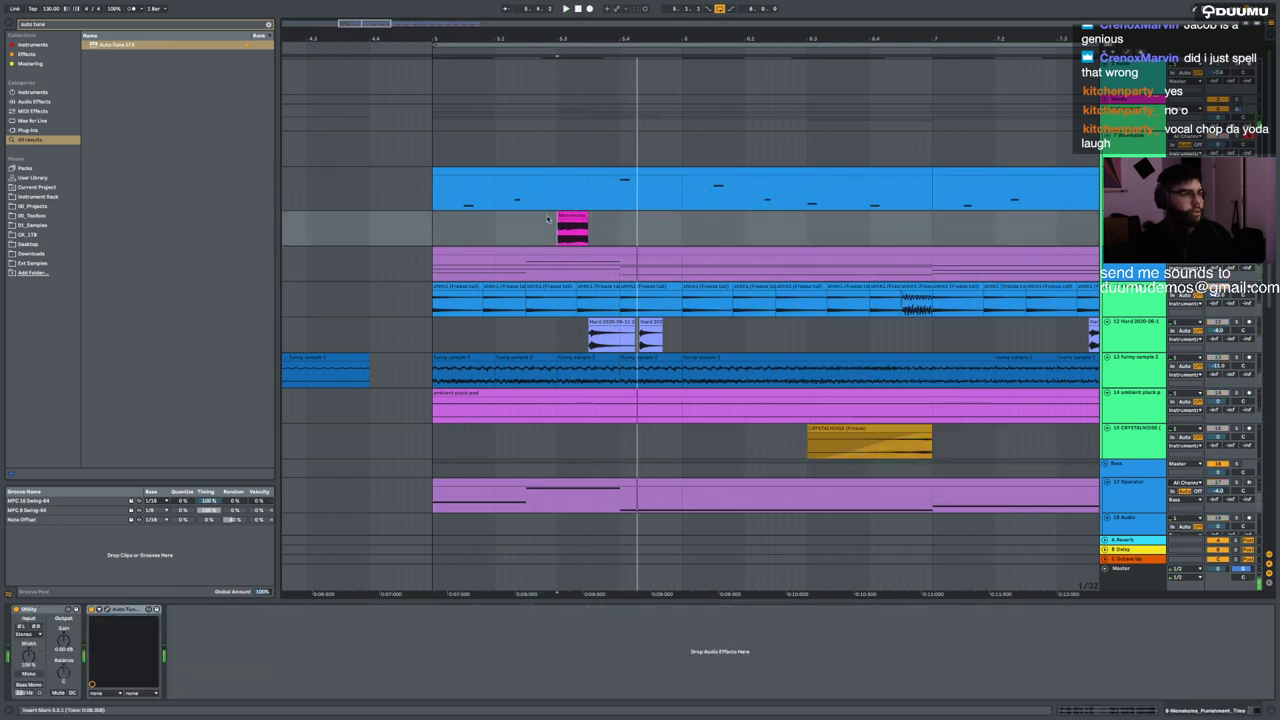
# - Lengthen the first chop to one beat, move it to 5.2 and audition the loop from bar 5
pyautogui.moveTo(578, 214); pyautogui.dragTo(619, 214)
pyautogui.press('space')
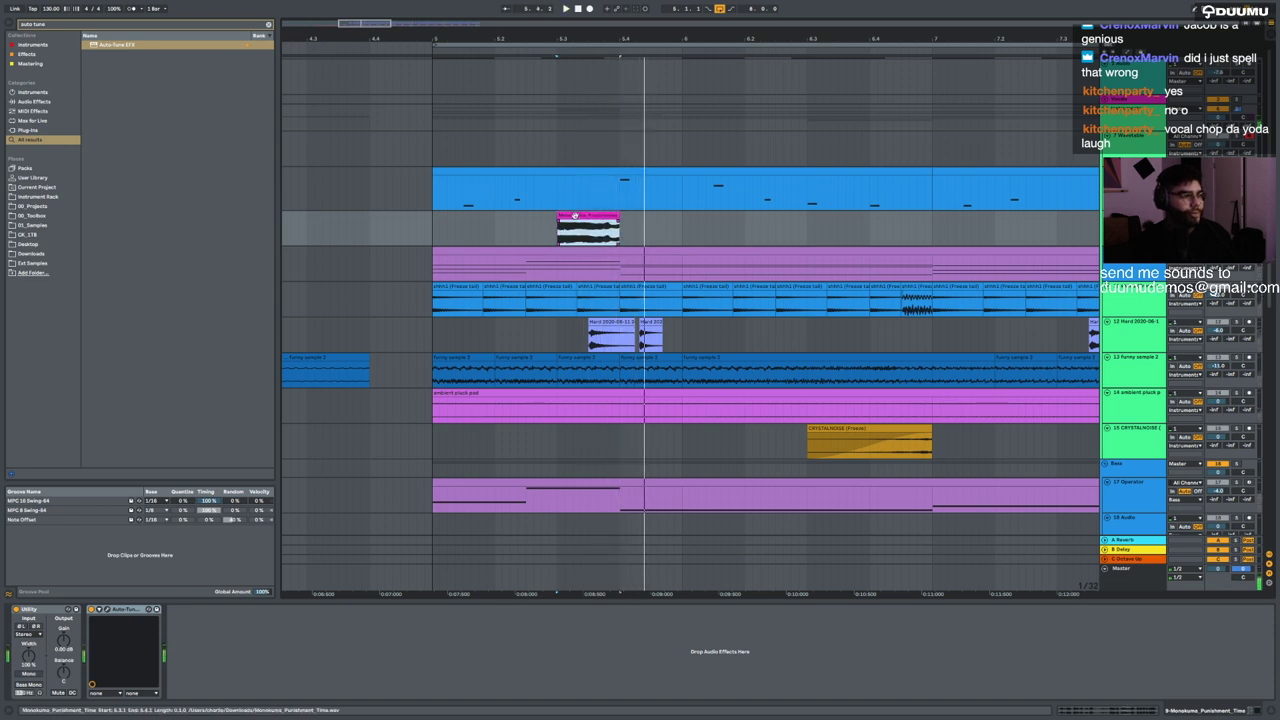
pyautogui.scroll(-5, 573, 217)
pyautogui.press('Delete')
pyautogui.click(524, 229)
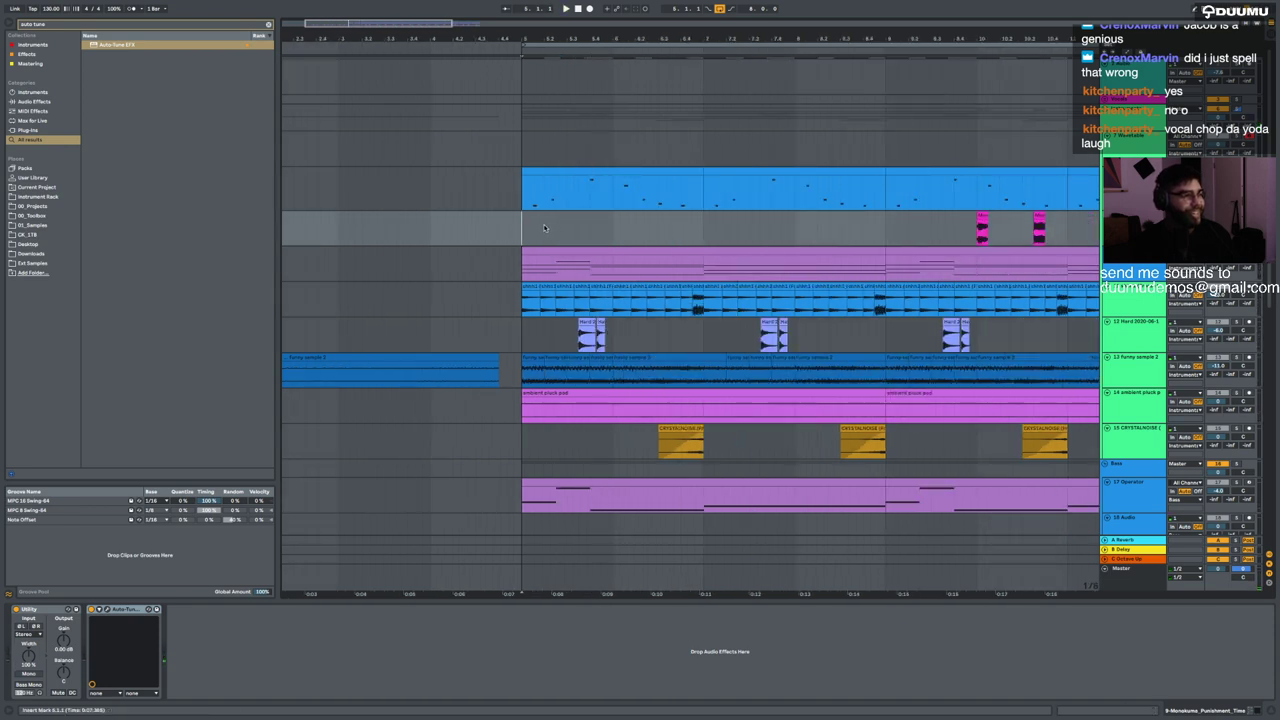
pyautogui.press('space')
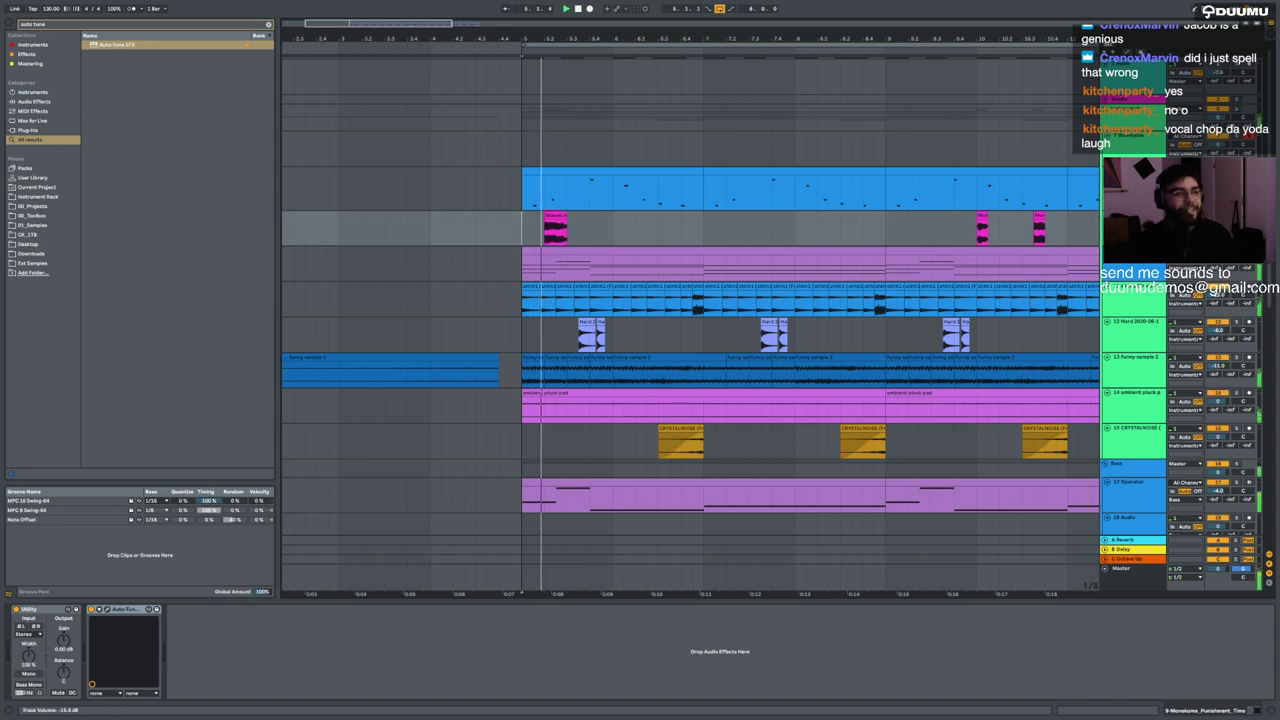
pyautogui.press('space')
# - Audition the chop at 10.3.3, move it to 5.4.3 and listen to it together with the first chop
pyautogui.click(1040, 216)
pyautogui.press('space')
pyautogui.press('space')
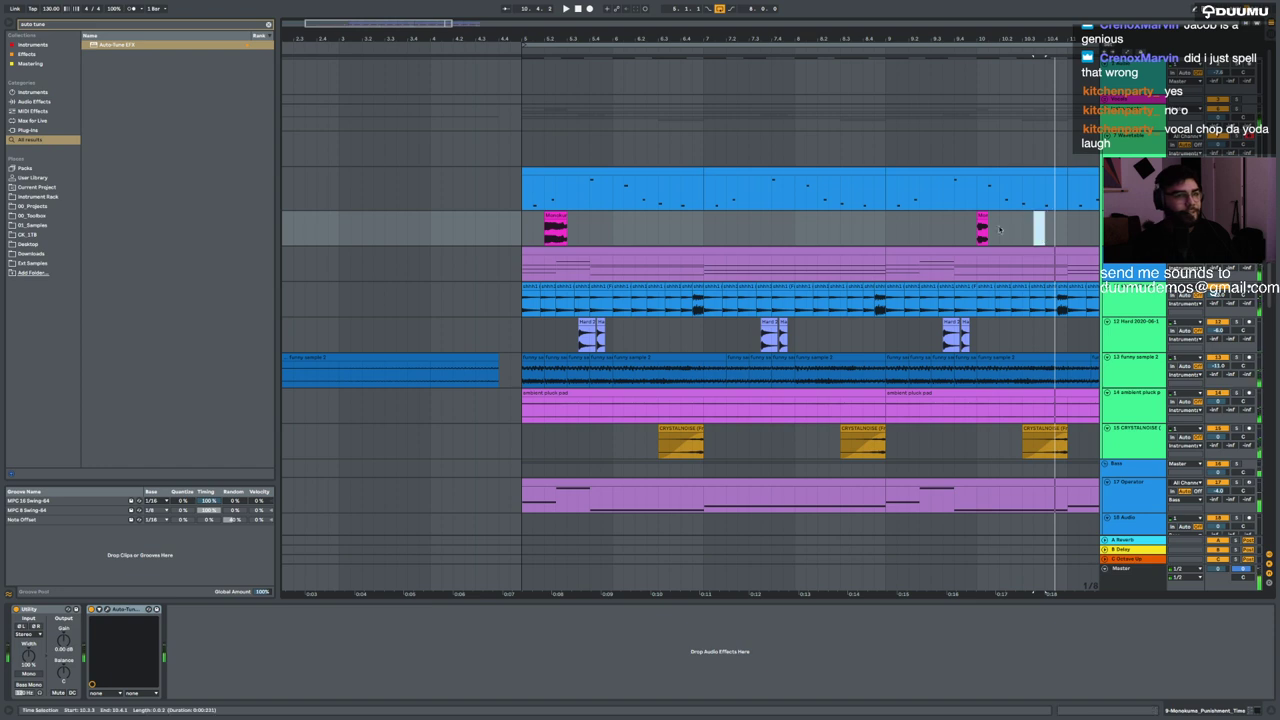
pyautogui.press('Delete')
pyautogui.press('space')
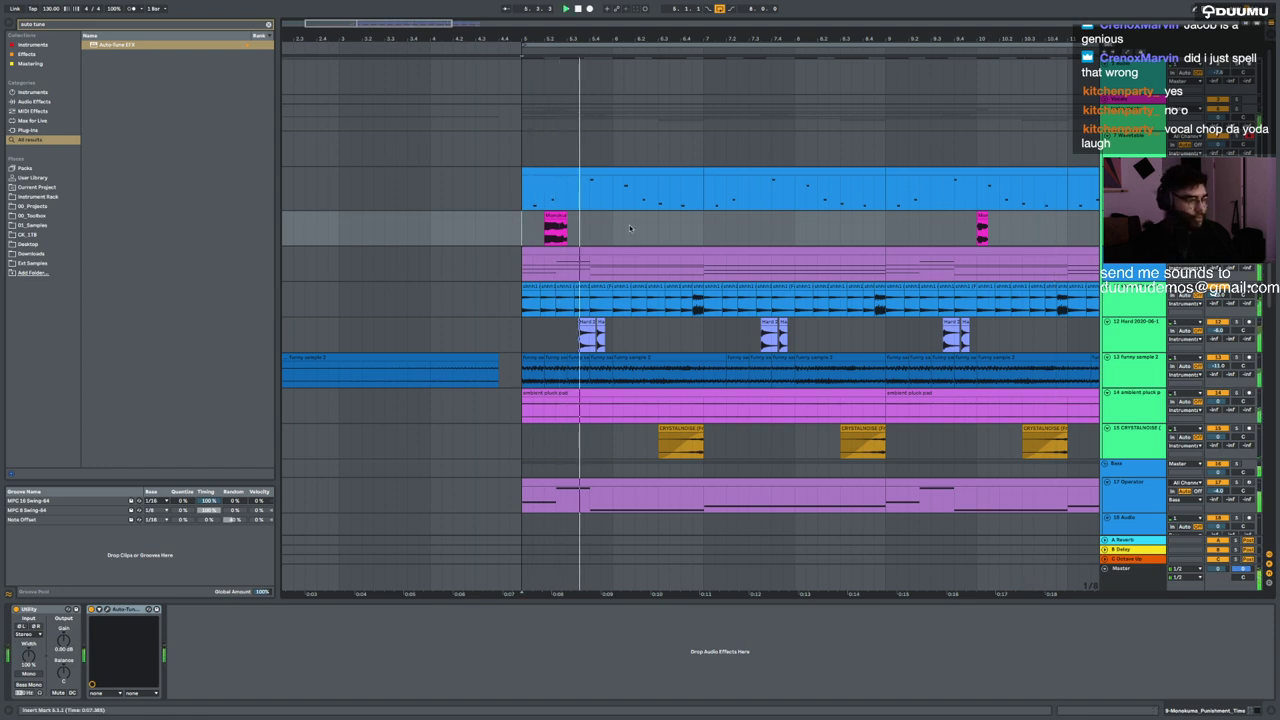
pyautogui.press('space')
pyautogui.click(602, 234)
pyautogui.click(544, 232)
pyautogui.press('space')
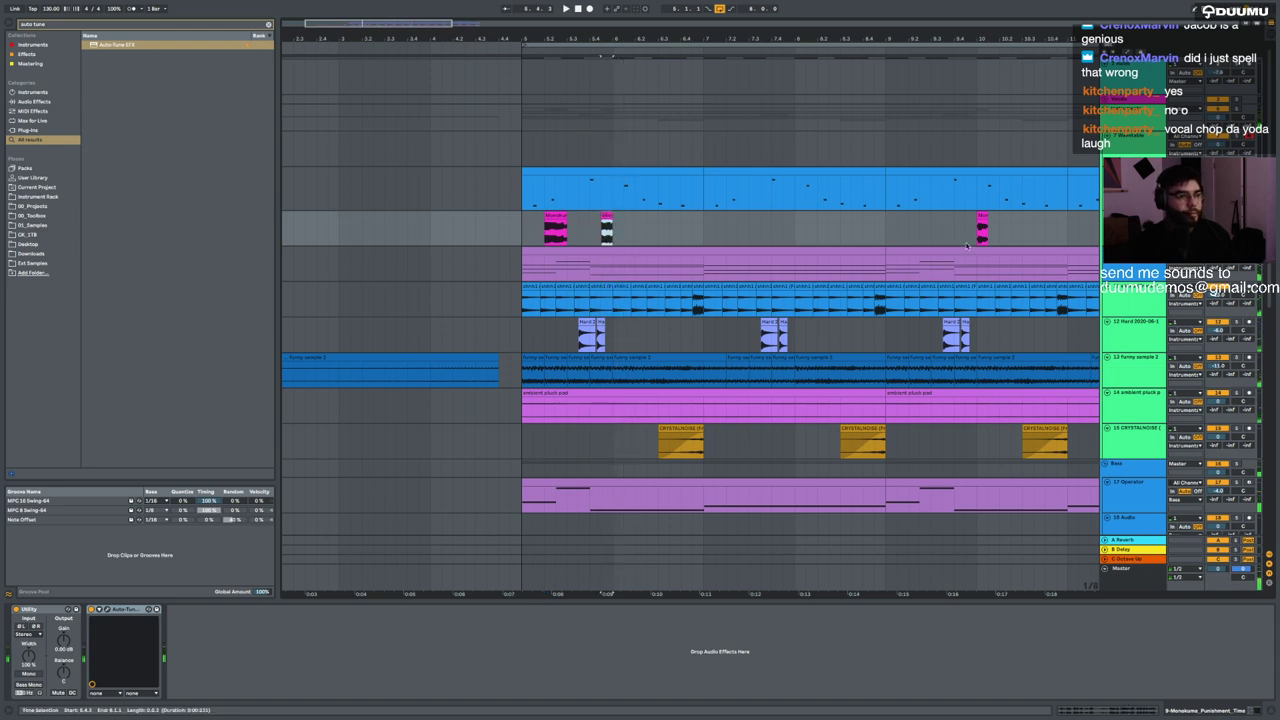
# - Move the remaining chop from bar 10 to about 6.3.3 and play the loop from bar 5
pyautogui.click(981, 213)
pyautogui.press('space')
pyautogui.moveTo(981, 213); pyautogui.dragTo(678, 216)
pyautogui.click(520, 226)
pyautogui.press('space')
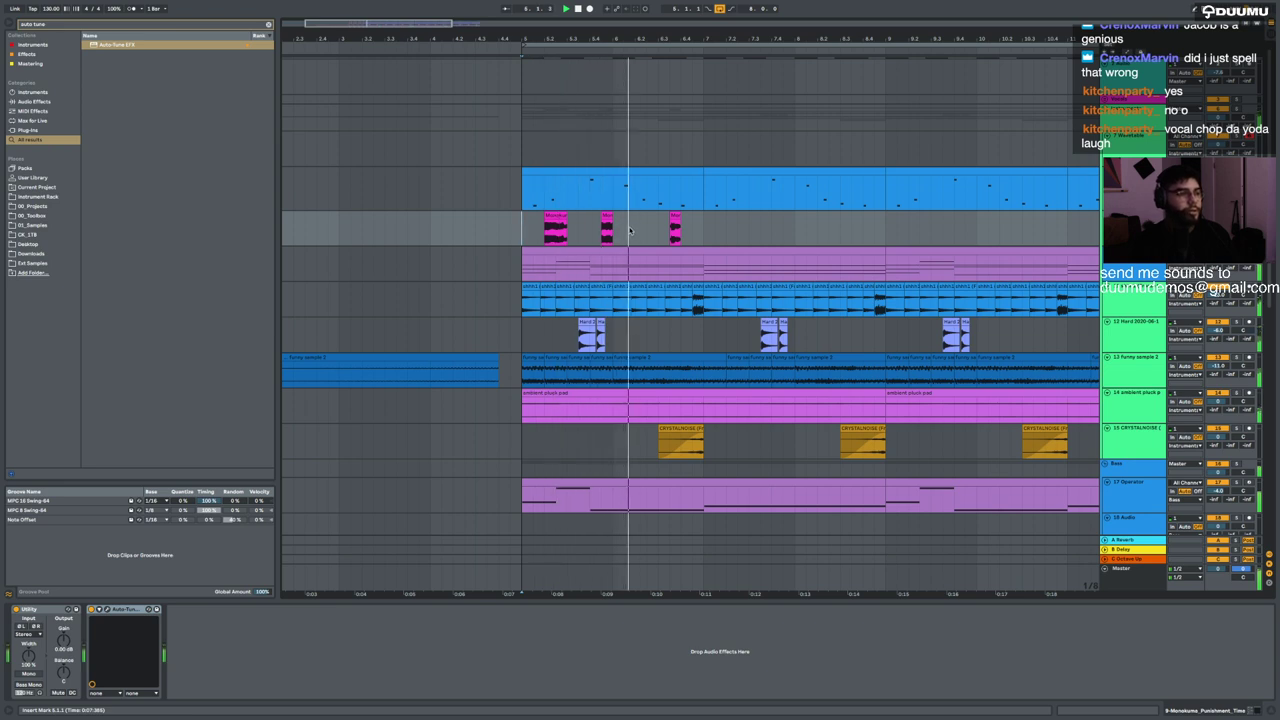
pyautogui.press('space')
# - Load the Lowpass.adv preset onto the Monokuma track and set its cutoff to about 1.35 kHz during playback
pyautogui.moveTo(700, 229); pyautogui.dragTo(520, 232)
pyautogui.click(555, 229)
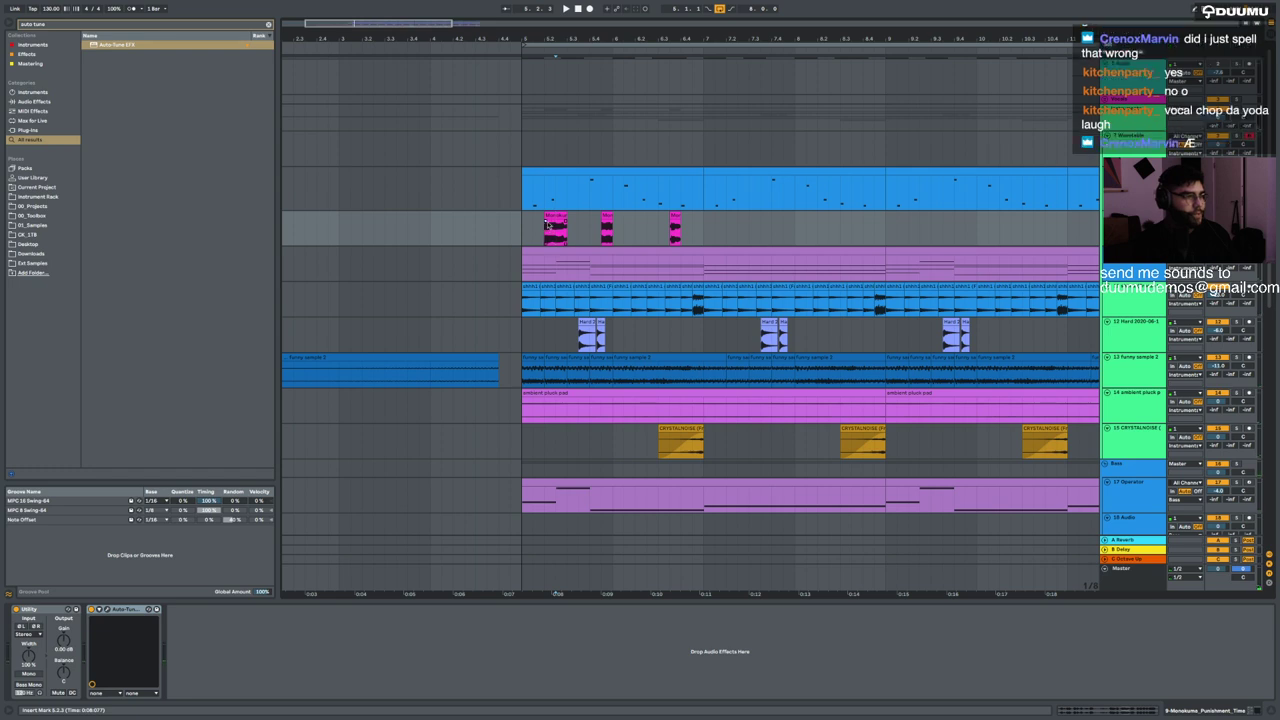
pyautogui.click(517, 232)
pyautogui.hotkey('ctrl', 'f')
pyautogui.write('low')
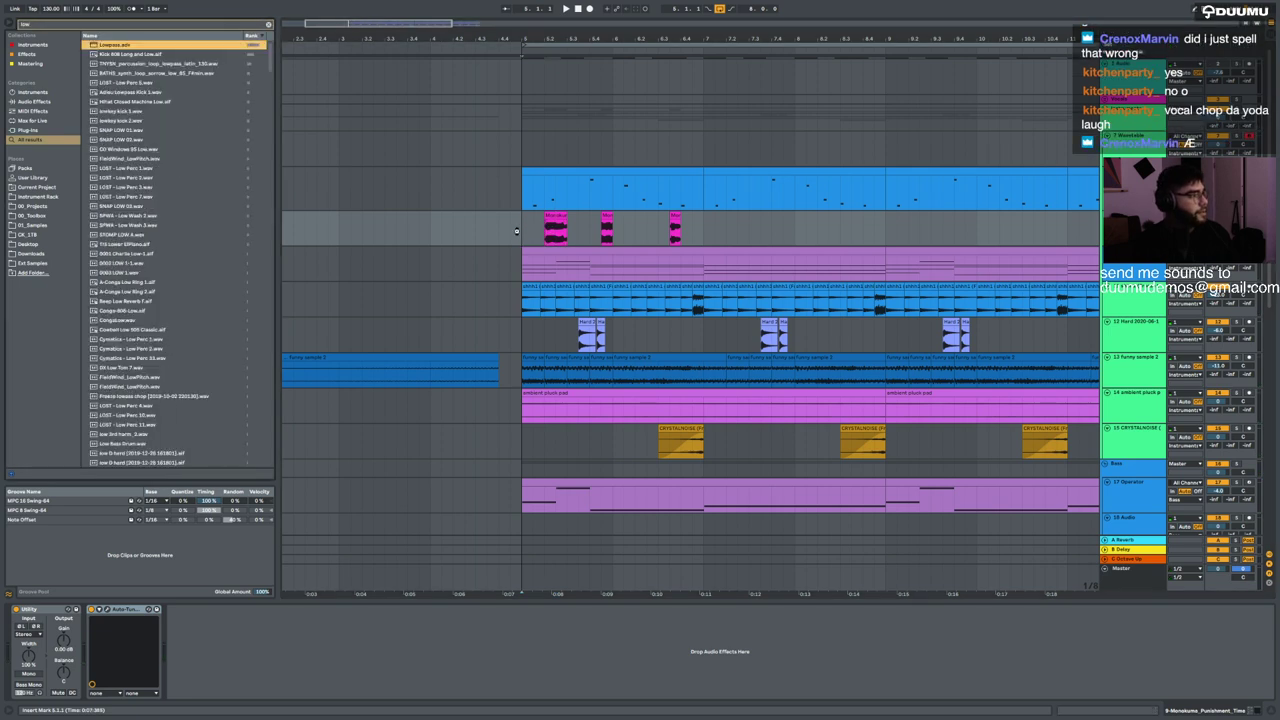
pyautogui.press('Return')
pyautogui.press('space')
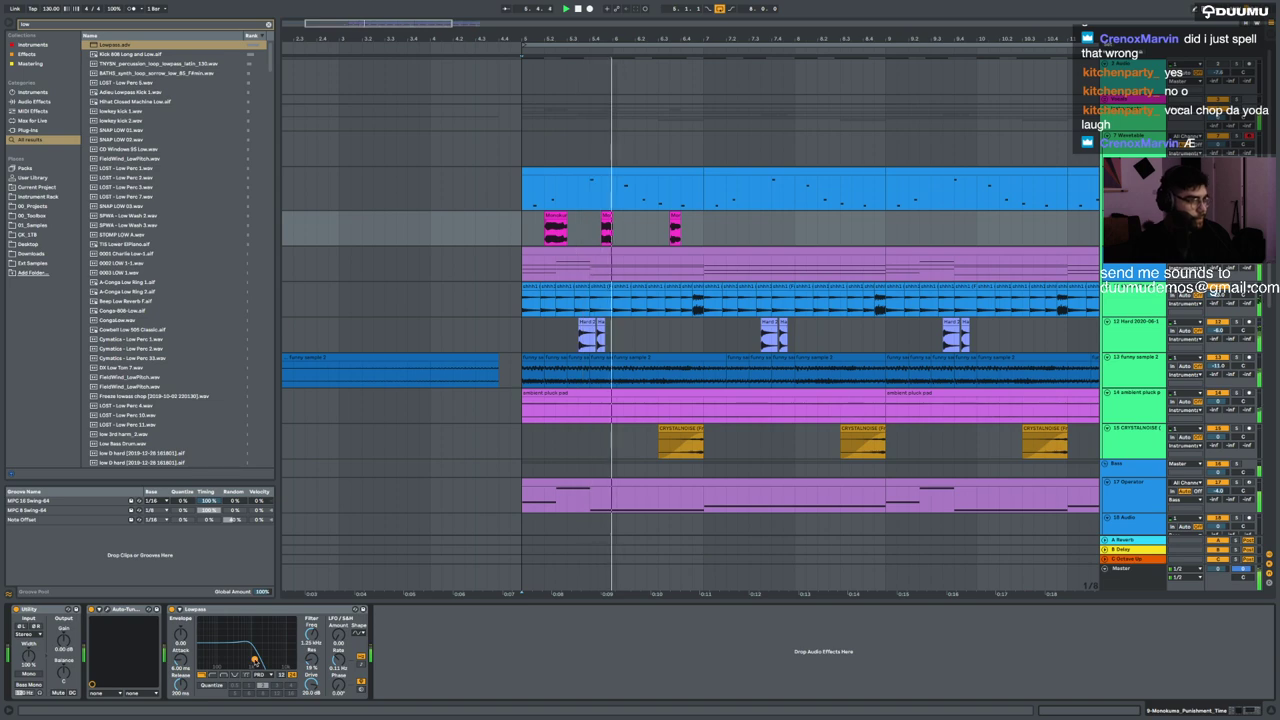
# - Add the Space FX.adg rack after the low-pass filter, audition it and close the ValhallaRoom window
pyautogui.write('space')
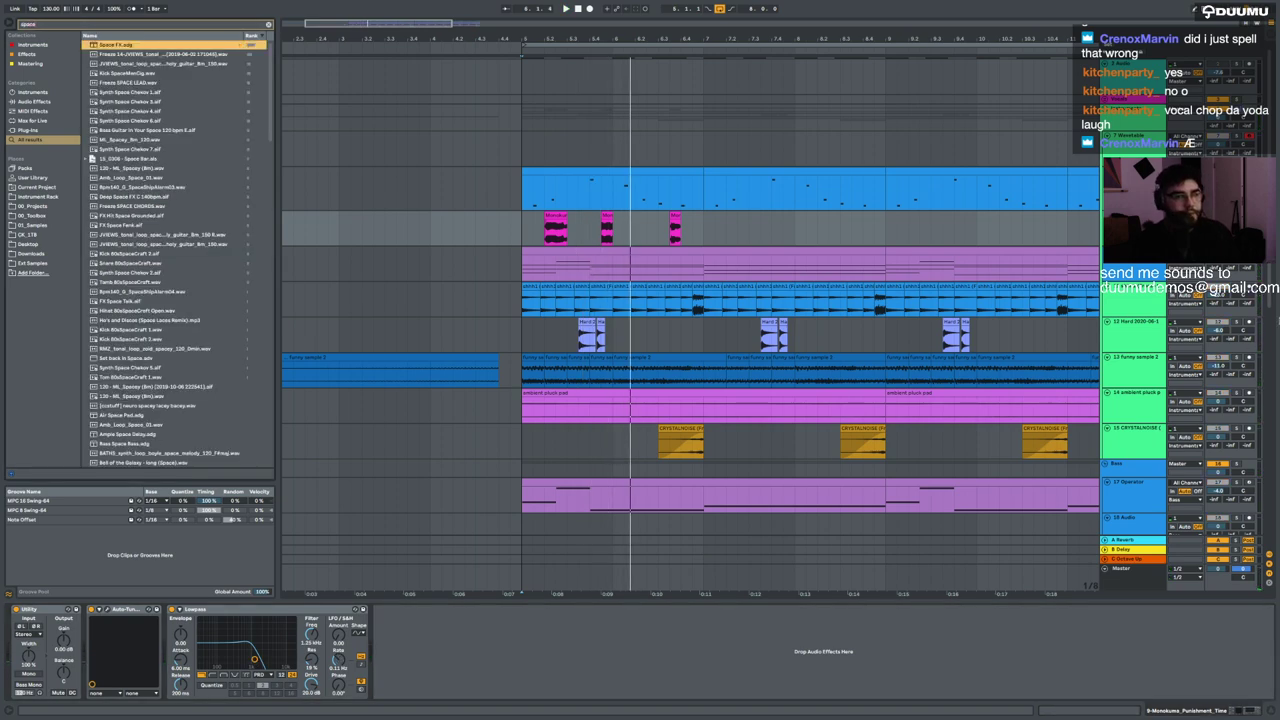
pyautogui.press('Return')
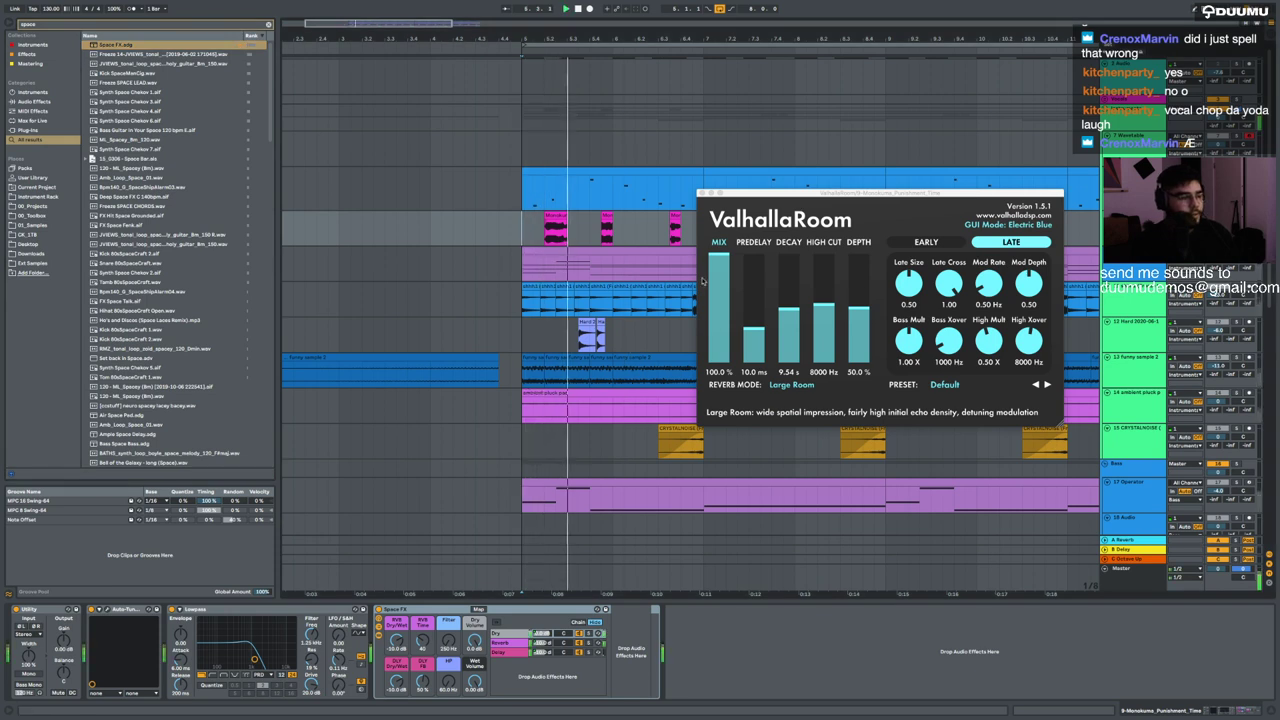
pyautogui.click(702, 193)
pyautogui.press('space')
# - Insert an Auto Filter as a high-pass between Lowpass and Space FX, and set the track volume to -7.0 dB
pyautogui.press('super+f')
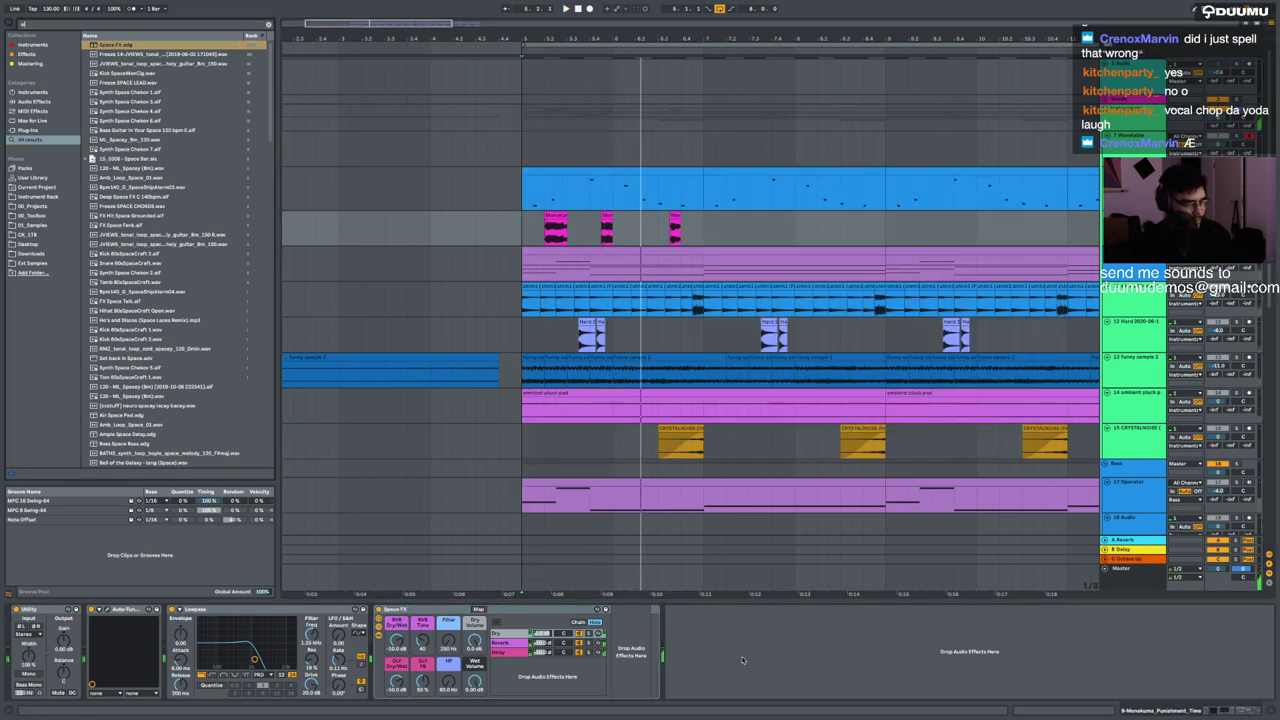
pyautogui.write('auto')
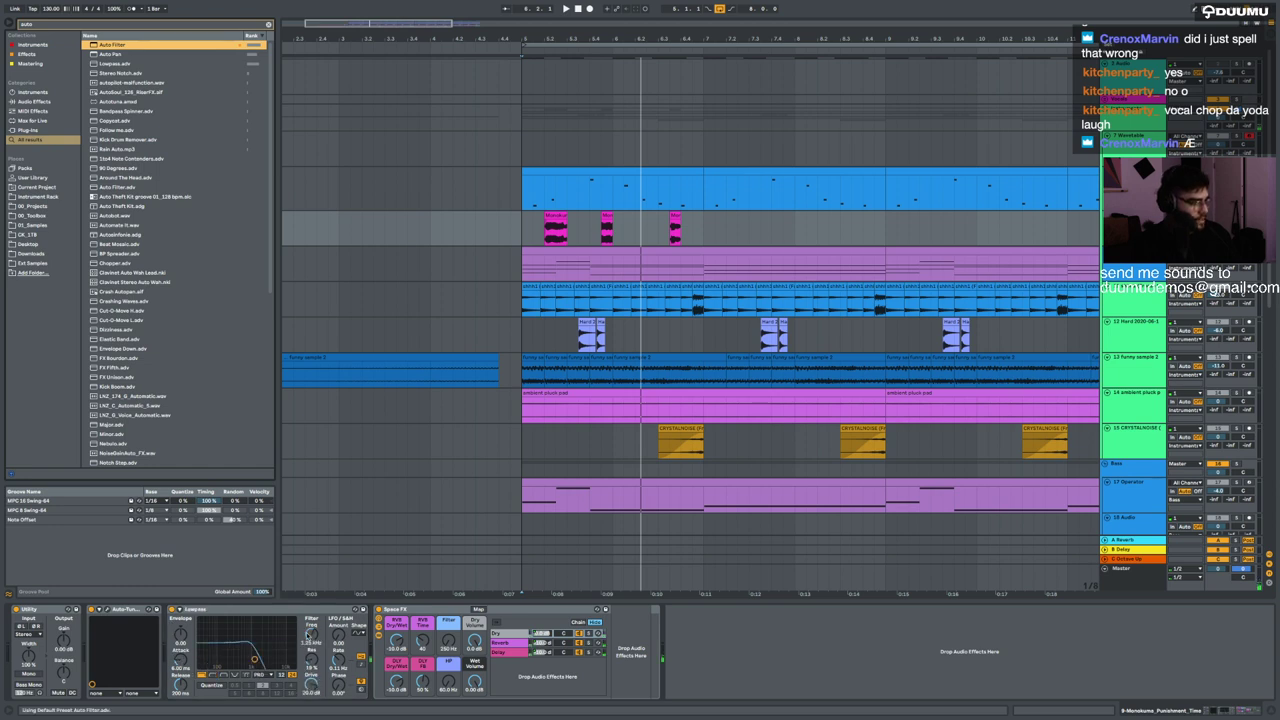
pyautogui.moveTo(110, 219); pyautogui.dragTo(160, 645)
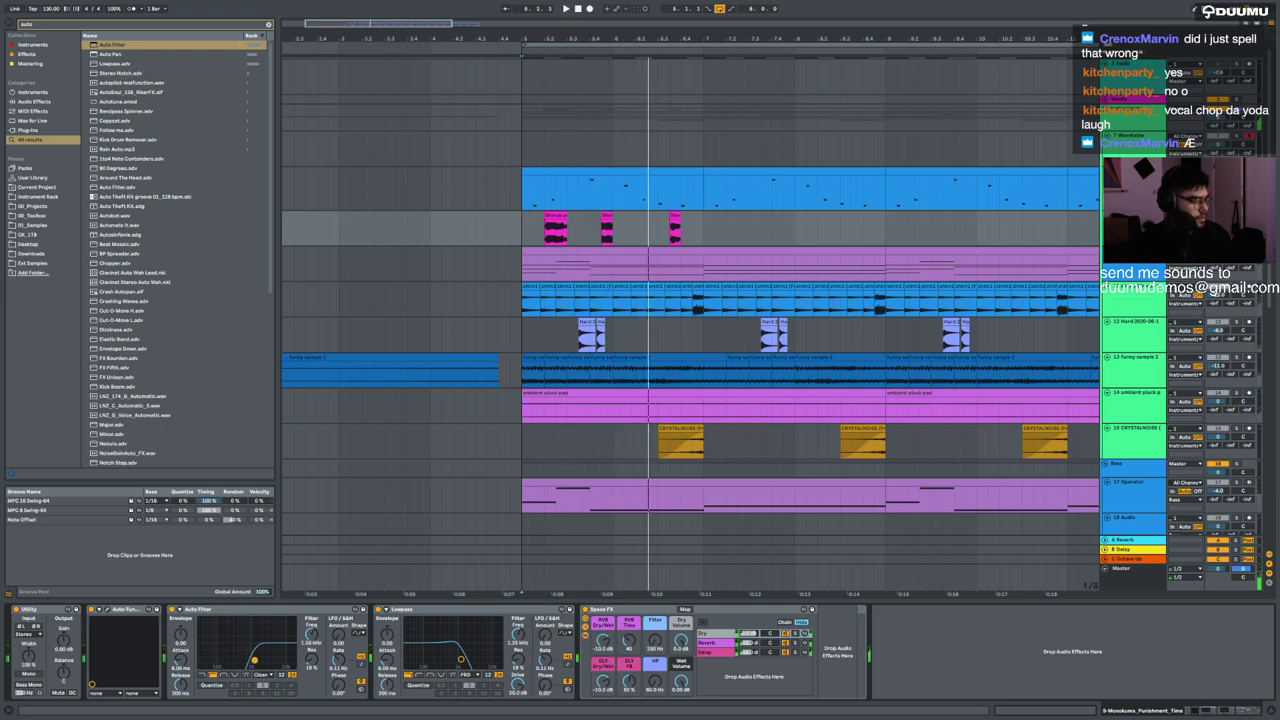
pyautogui.moveTo(222, 609); pyautogui.dragTo(586, 638)
pyautogui.moveTo(446, 662); pyautogui.dragTo(434, 662)
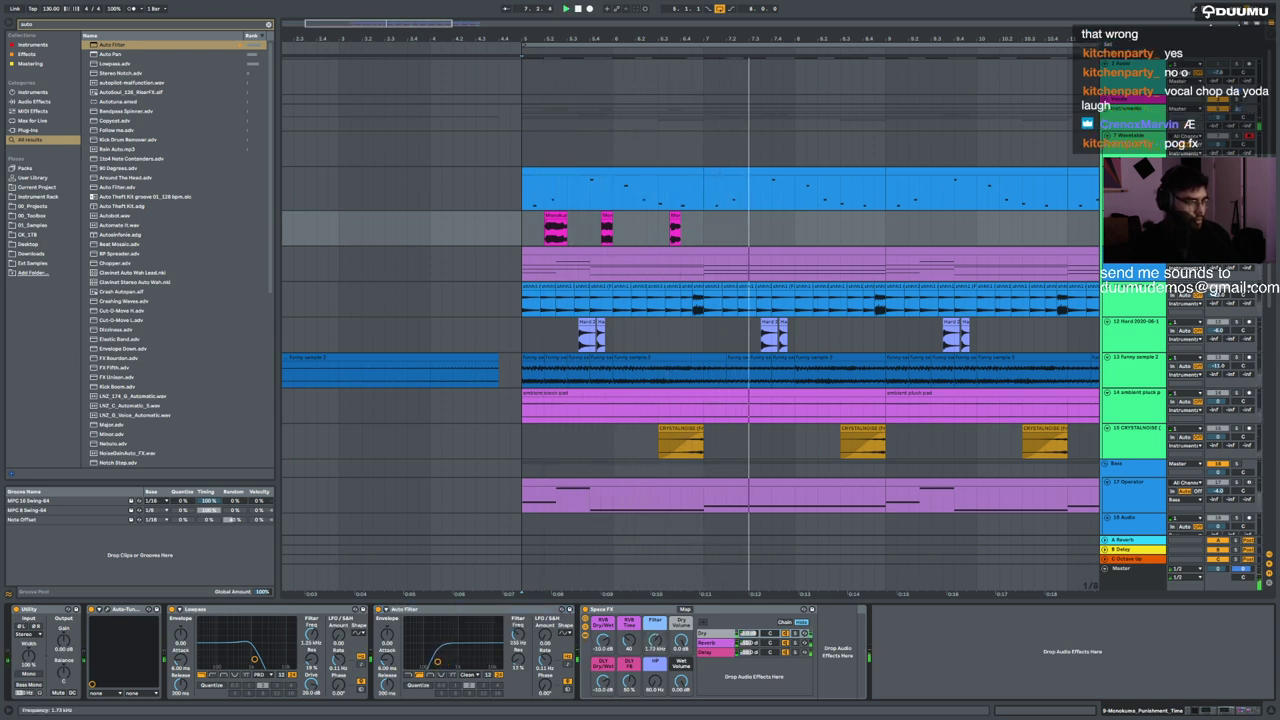
pyautogui.click(1236, 215)
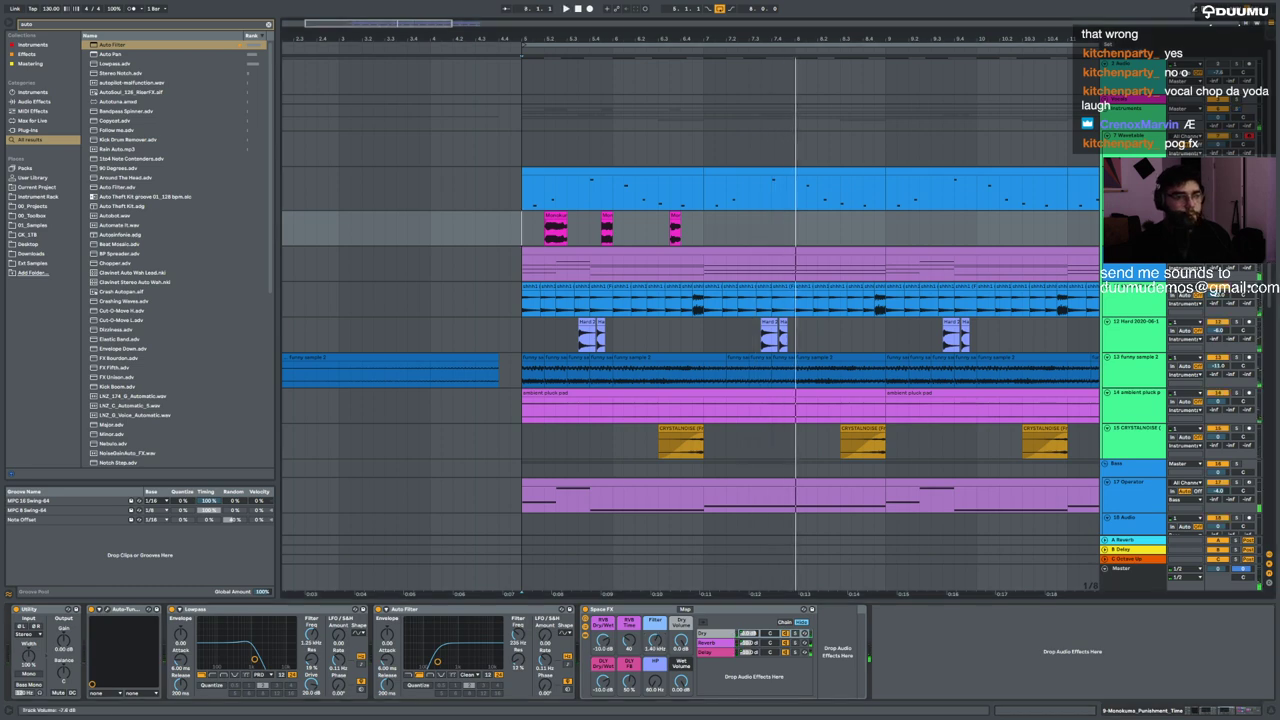
# - Copy four bars of the shhh1 freeze clips starting at bar 5 to bar 1 so they run under the intro
pyautogui.hscroll(-3, 306, 224)
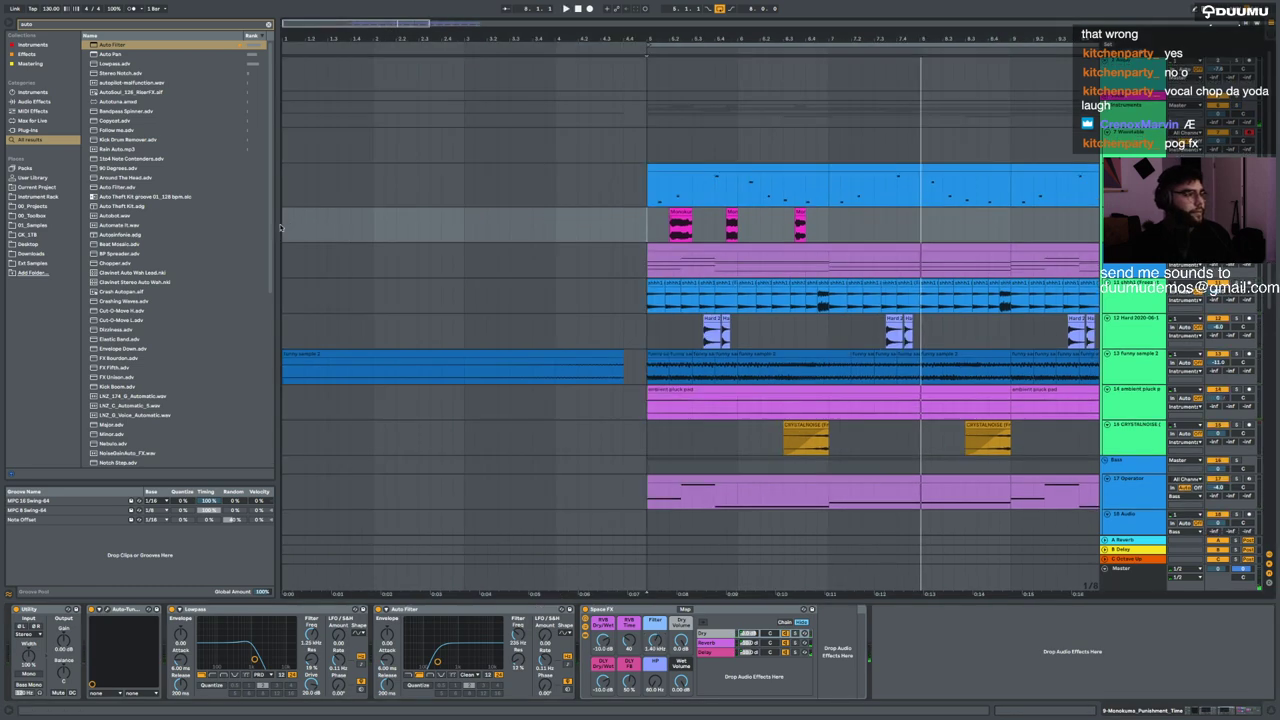
pyautogui.click(281, 228)
pyautogui.scroll(-5, 281, 228)
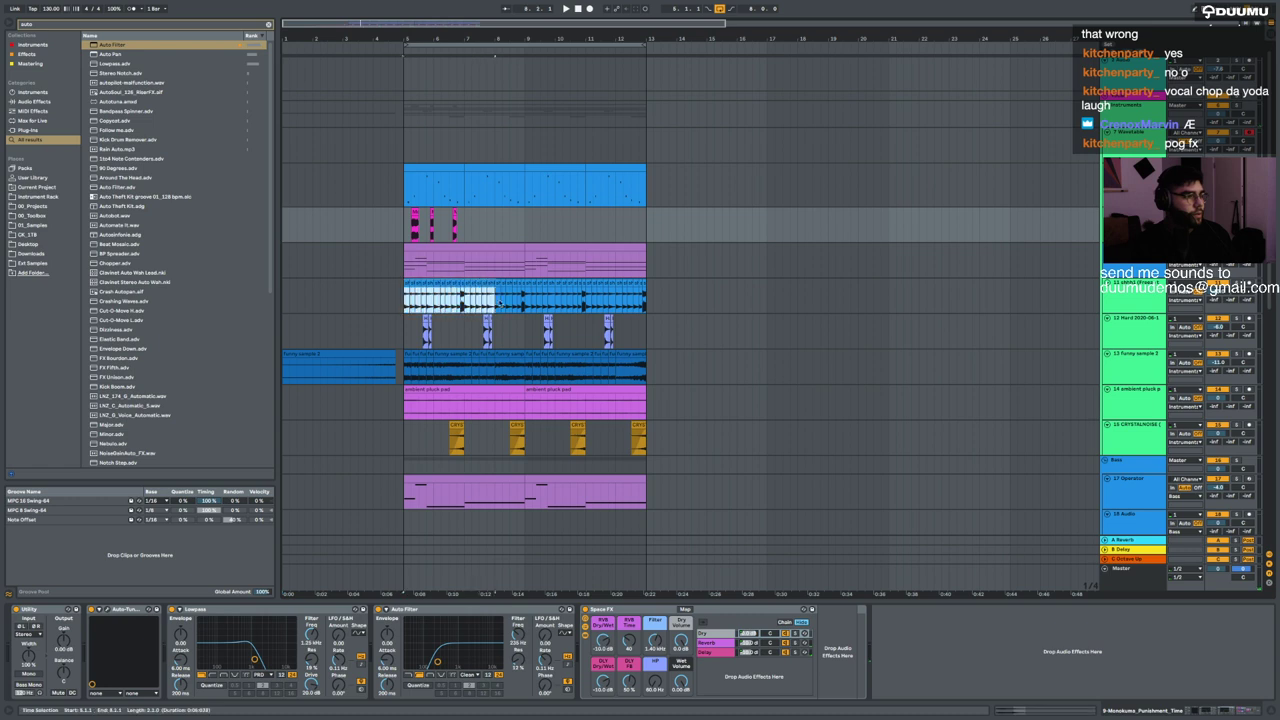
pyautogui.press('super+c')
pyautogui.click(285, 295)
pyautogui.press('super+v')
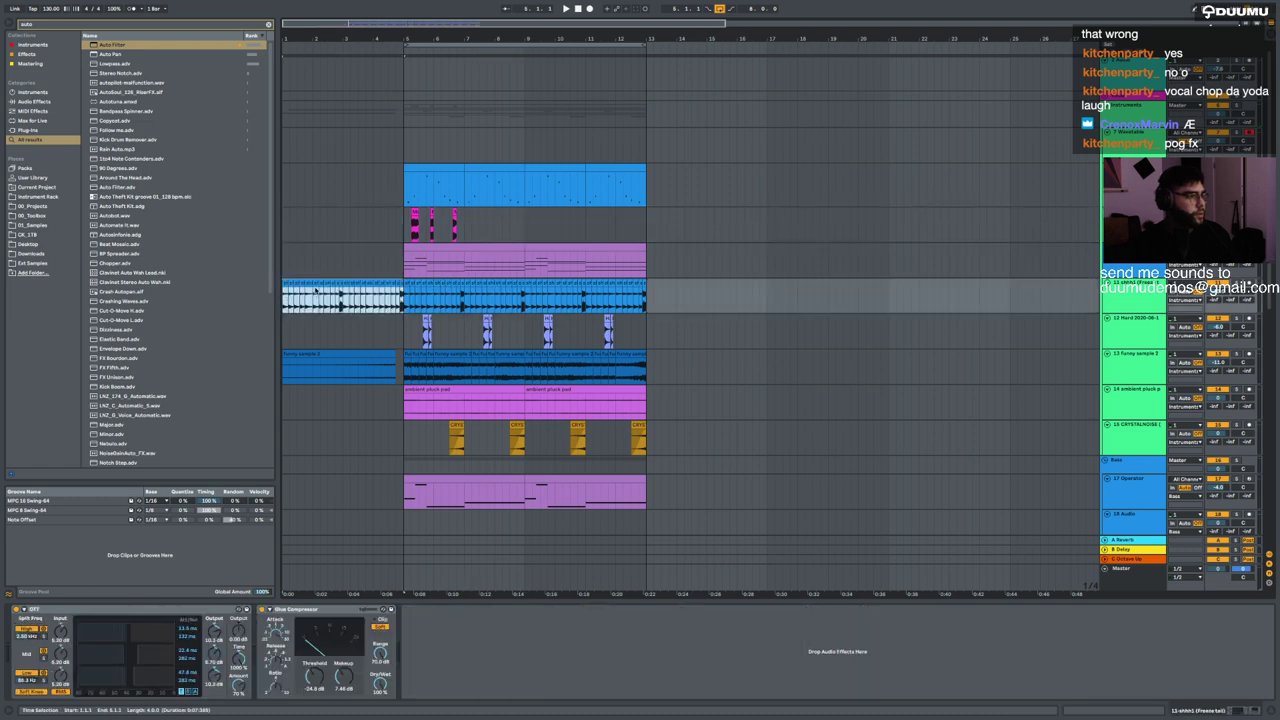
# - Play the intro from bar 1 and delete the shhh1 segment at 4.4.1 just before the loop starts
pyautogui.click(315, 288)
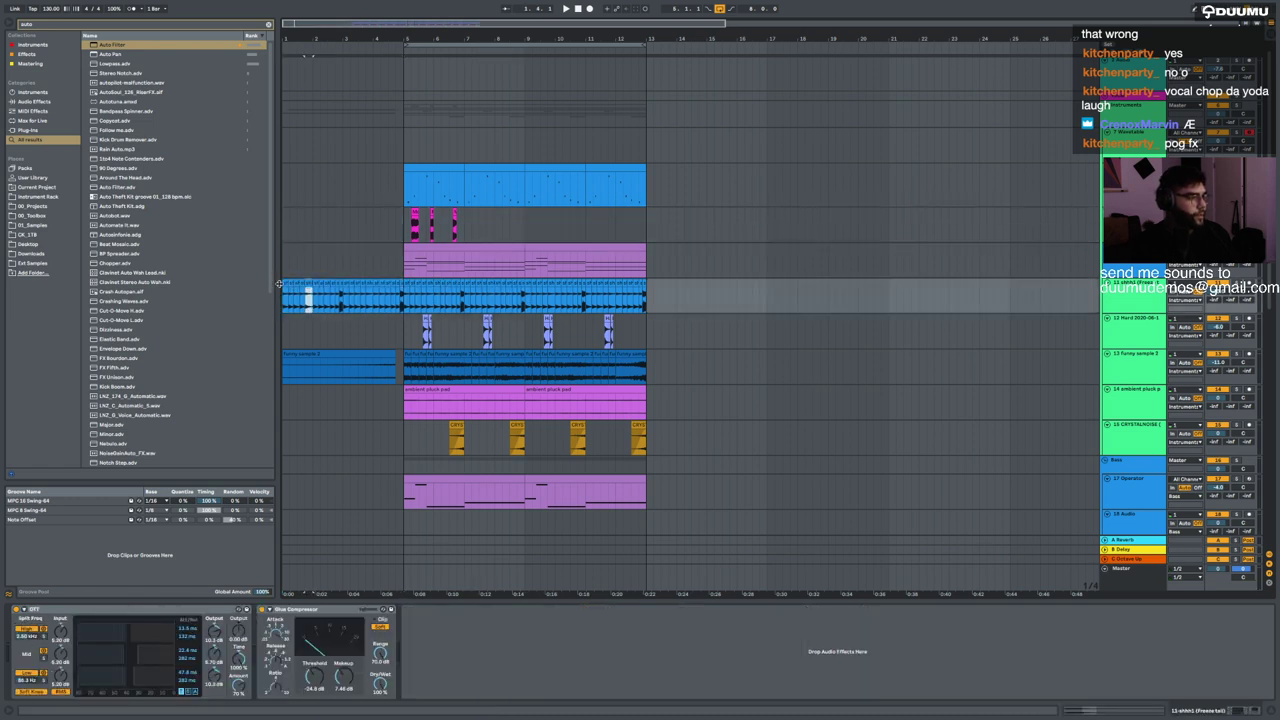
pyautogui.press('space')
pyautogui.scroll(3, 287, 288)
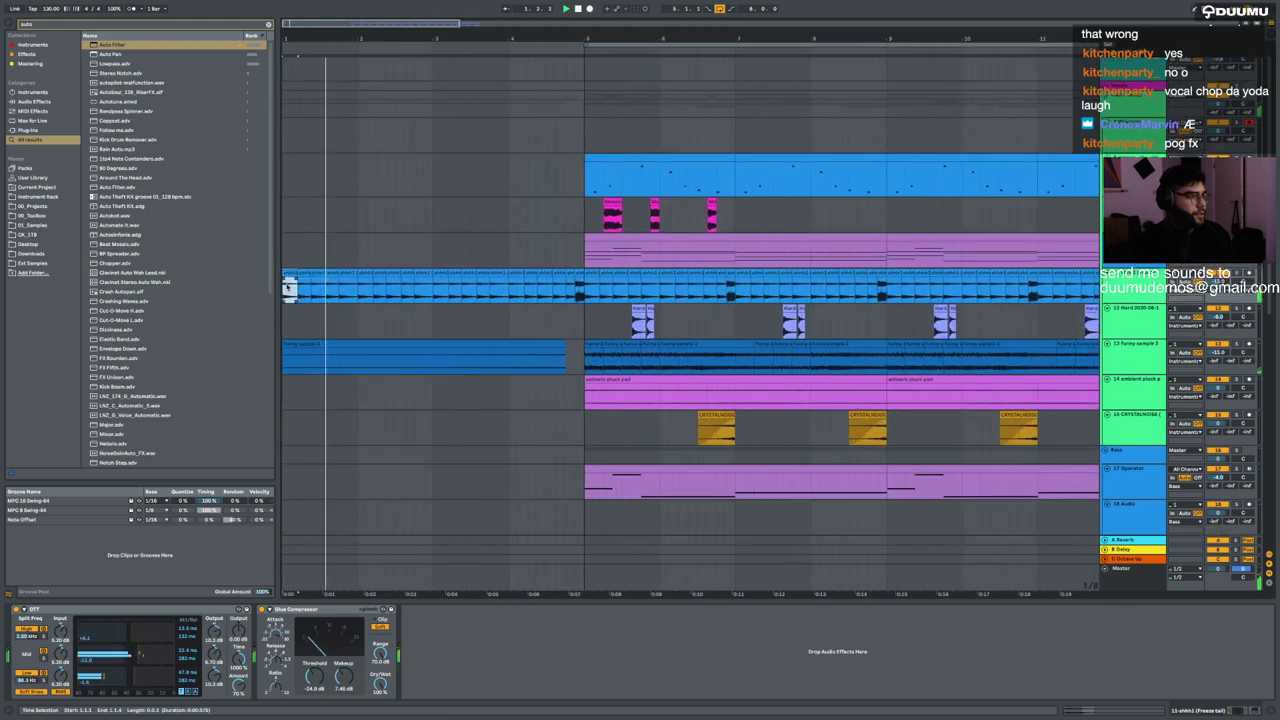
pyautogui.click(569, 271)
pyautogui.press('Delete')
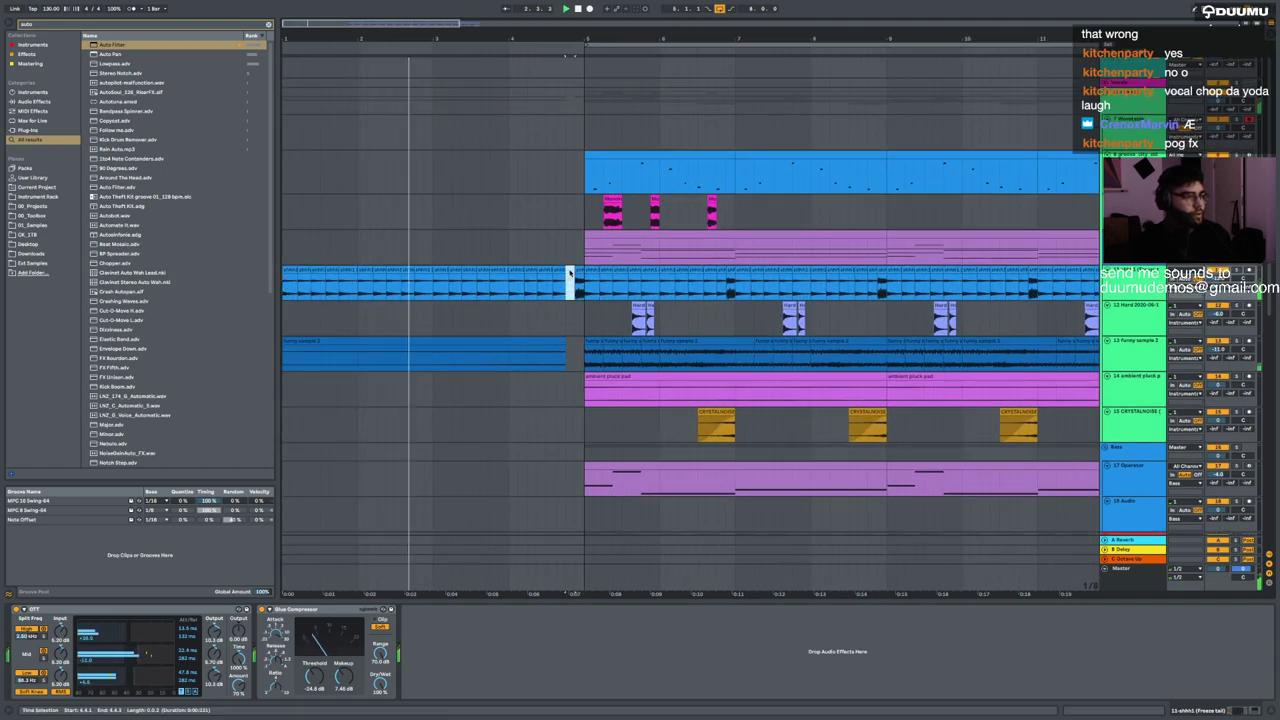
pyautogui.scroll(3, 570, 273)
pyautogui.scroll(-5, 570, 275)
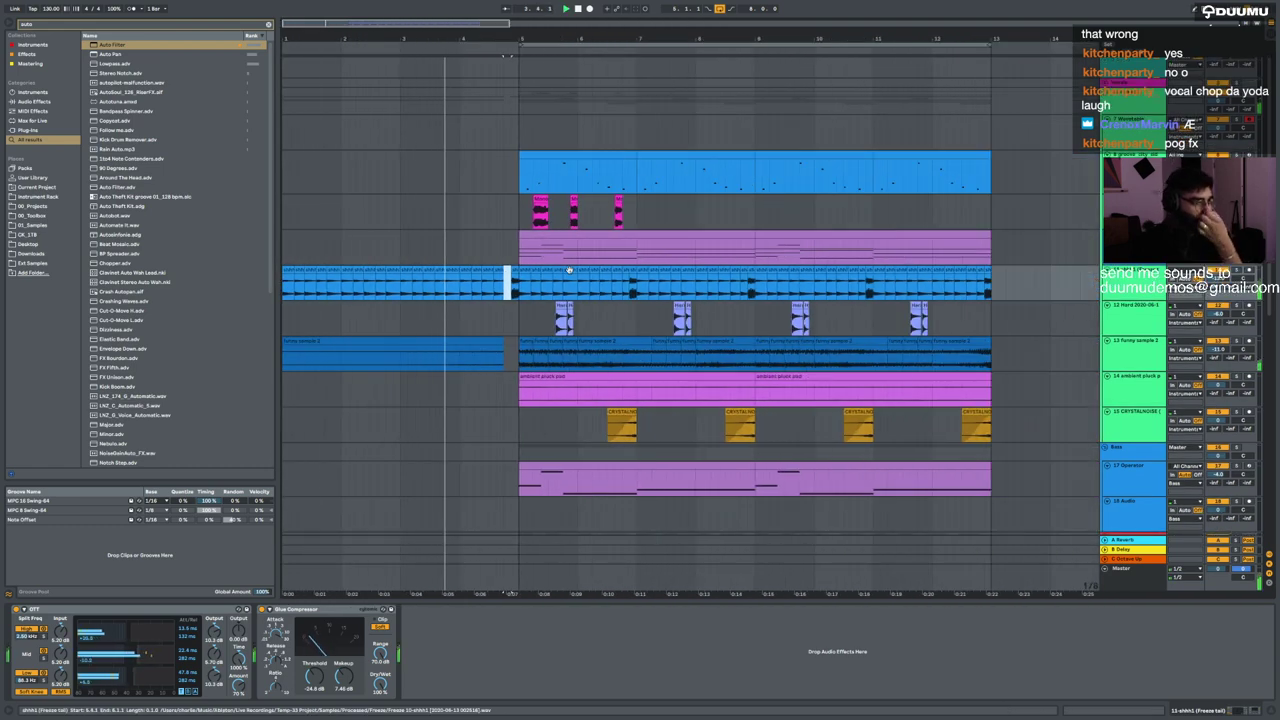
# - Select the Monokuma_Punishment_Time chops from bar 5 to bar 9 and duplicate them into bars 9 to 13
pyautogui.click(506, 295)
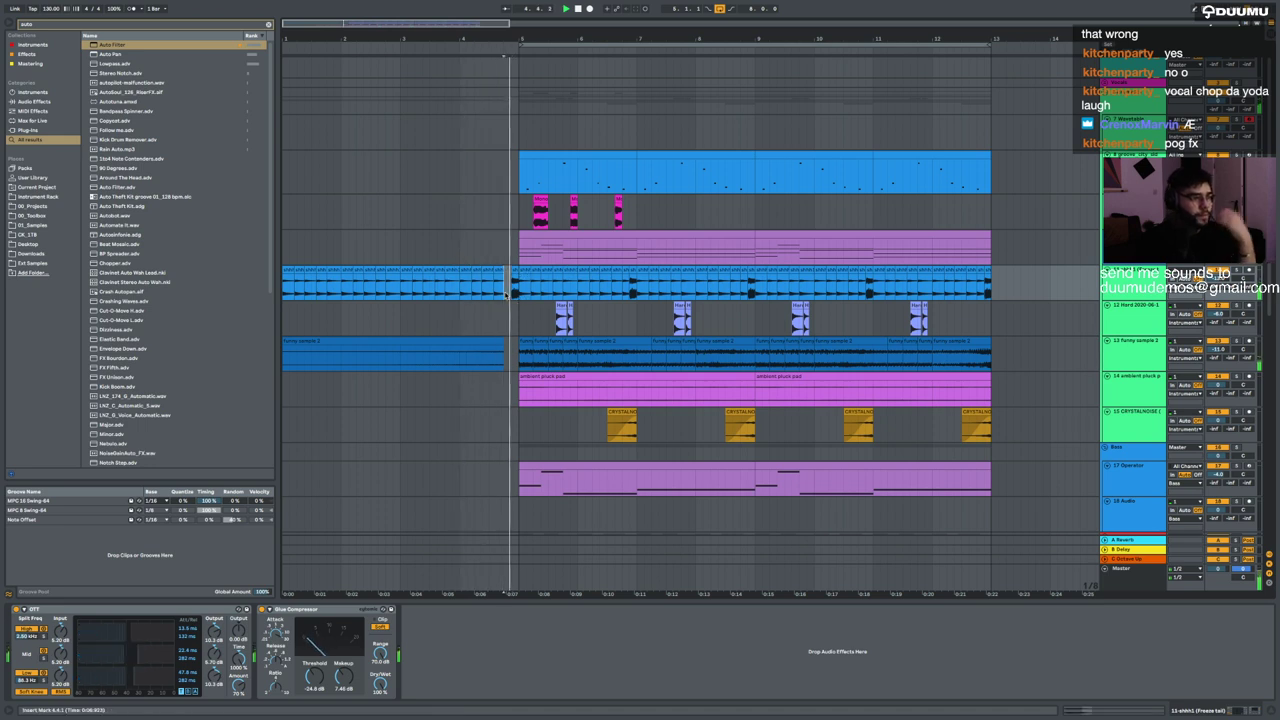
pyautogui.click(519, 213)
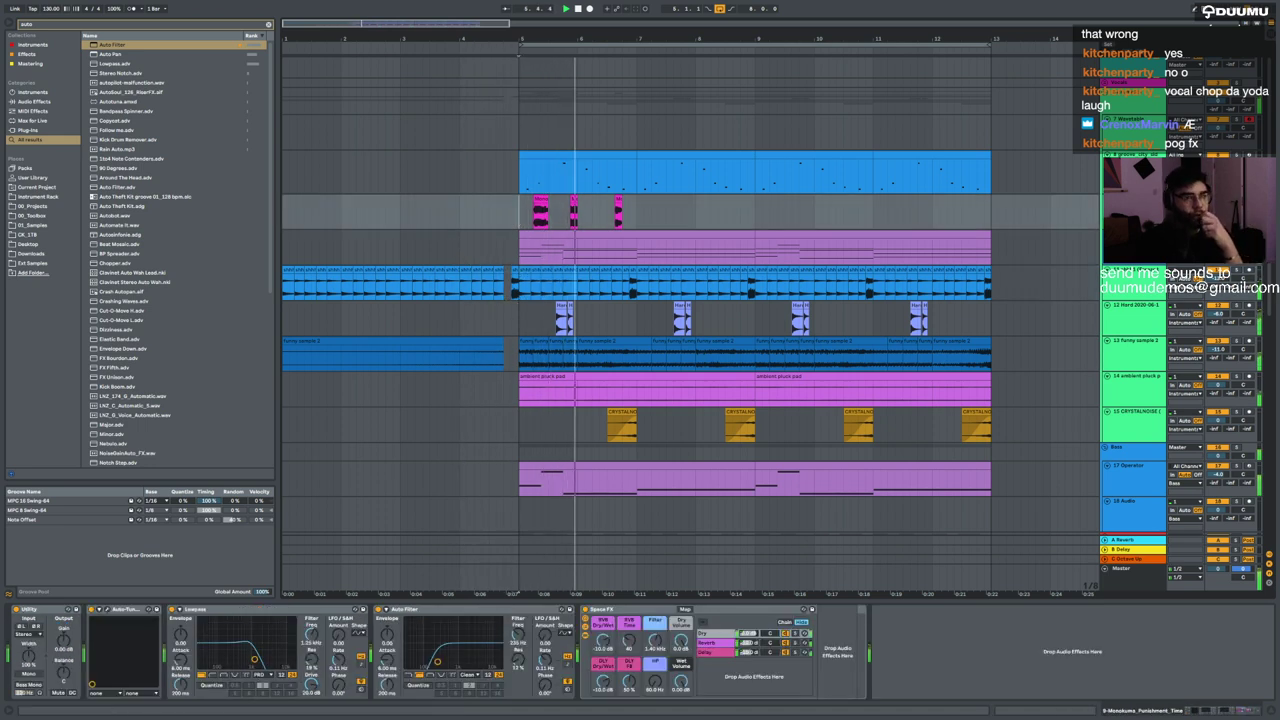
pyautogui.moveTo(519, 210); pyautogui.dragTo(750, 210)
pyautogui.hotkey('ctrl', 'd')
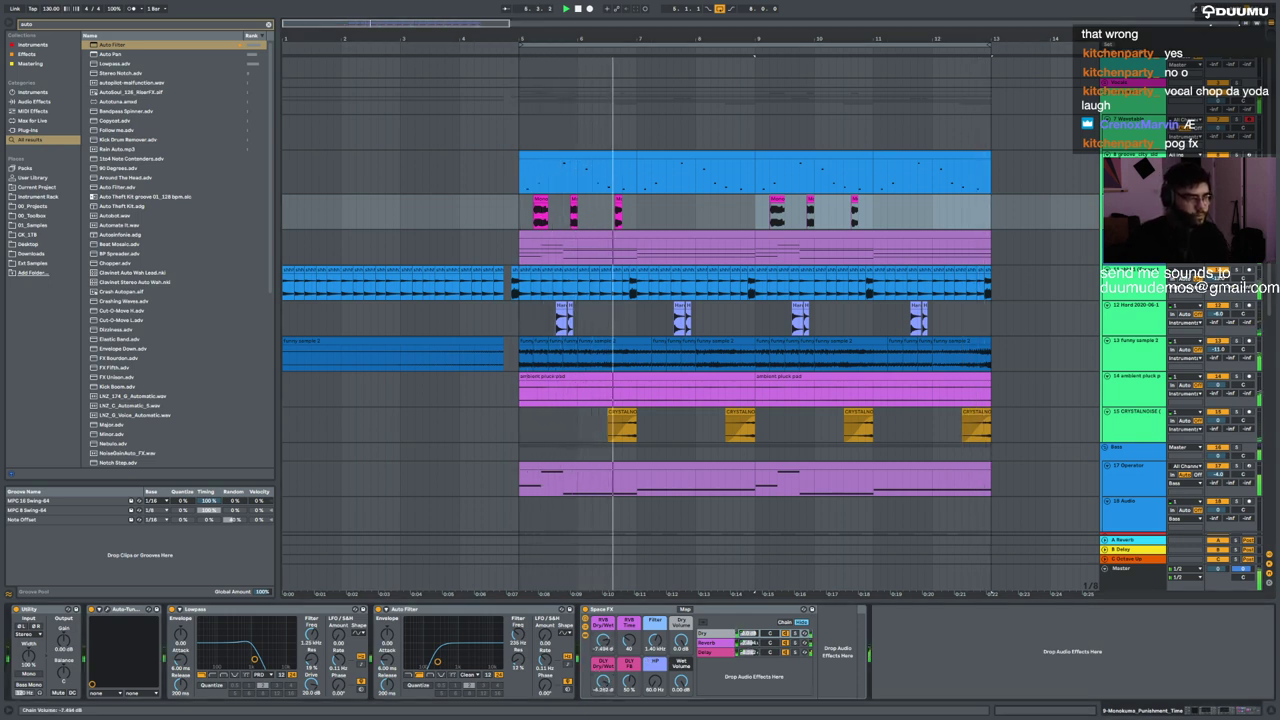
# - Add the OTT_30.adv preset after Space FX on the chop track and lower the track's volume
pyautogui.hotkey('ctrl', 'f')
pyautogui.write('ott')
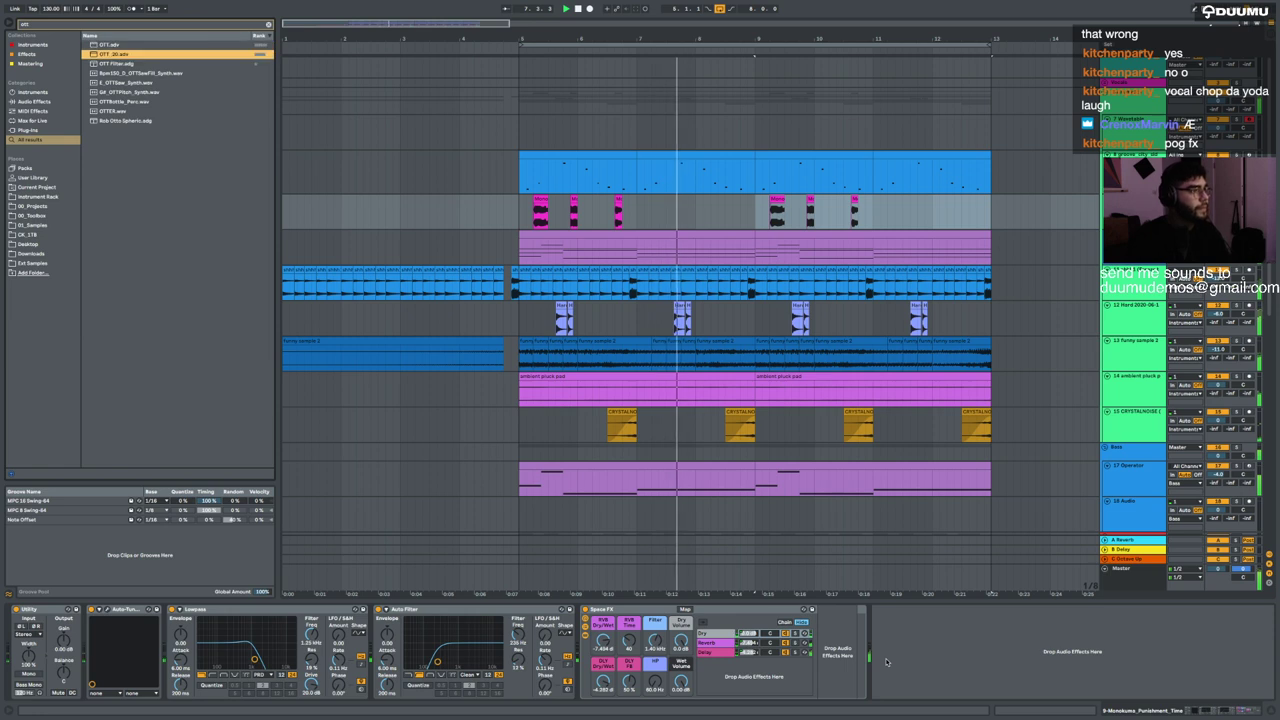
pyautogui.press('Return')
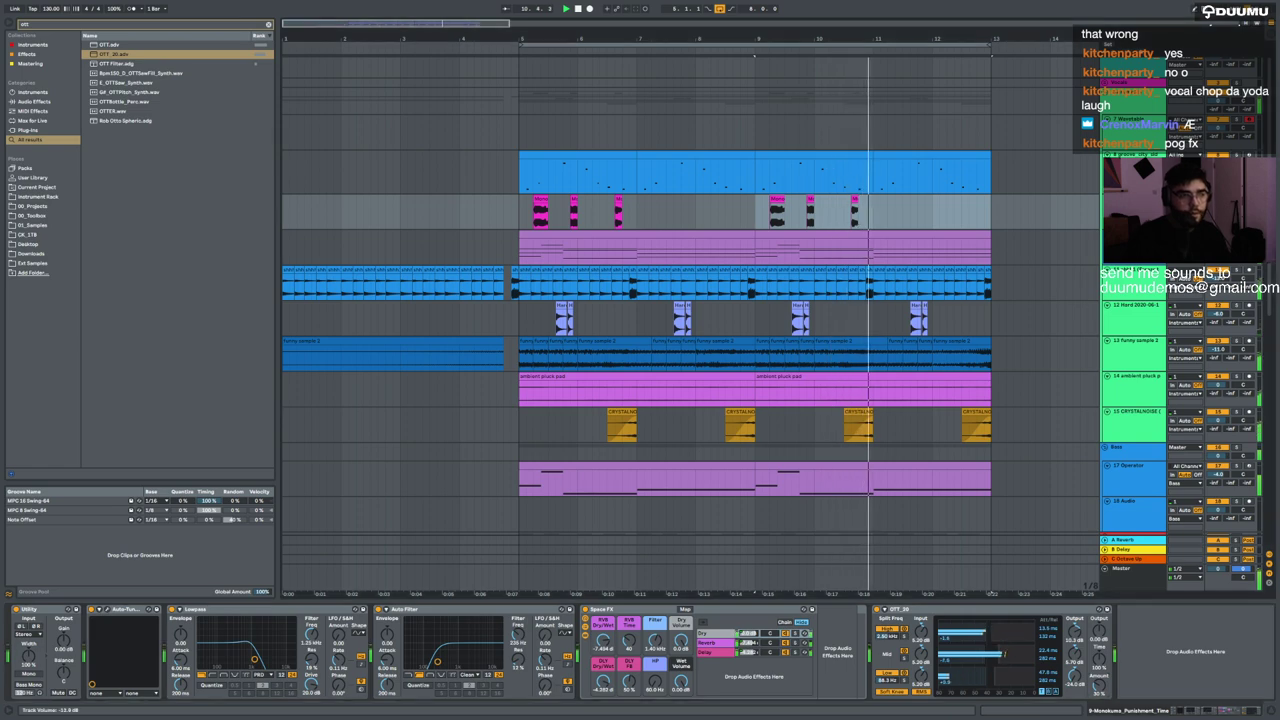
pyautogui.press('-')
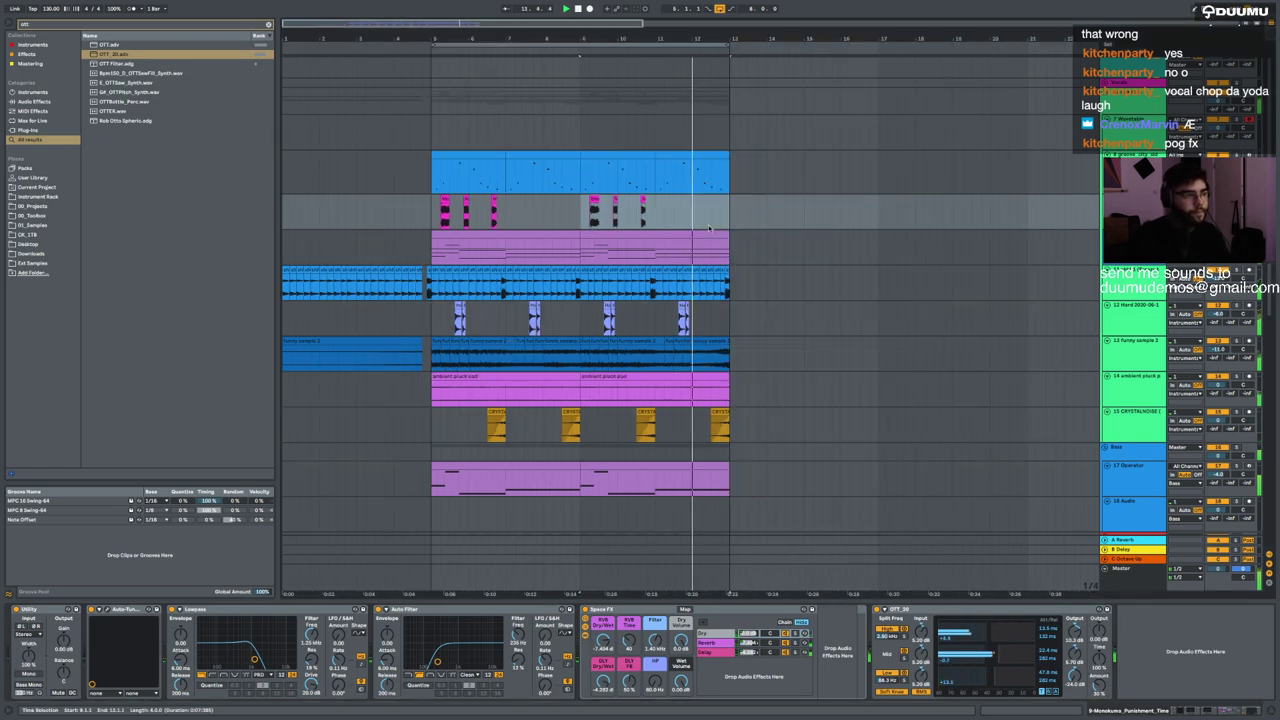
# - Duplicate the Operator chord track, move the copy near the top of the instruments group, and stop playback
pyautogui.click(468, 144)
pyautogui.click(468, 155)
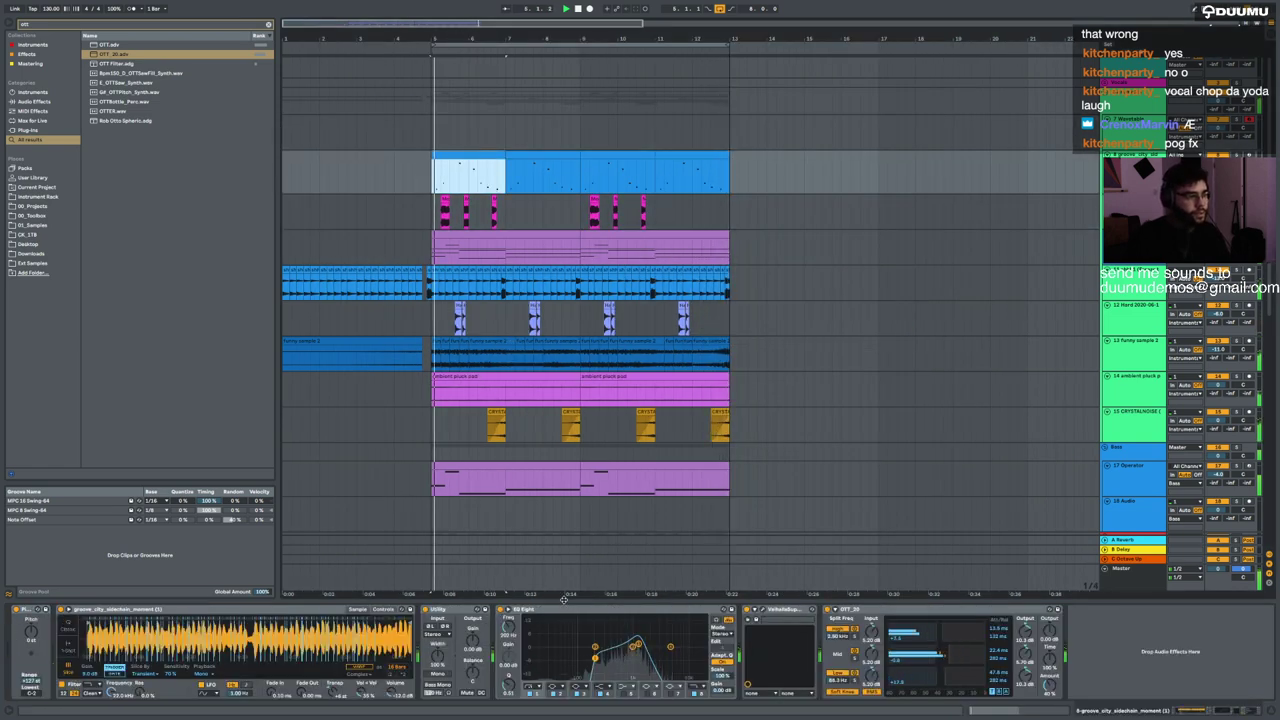
pyautogui.press('super+alt+l')
pyautogui.click(1115, 274)
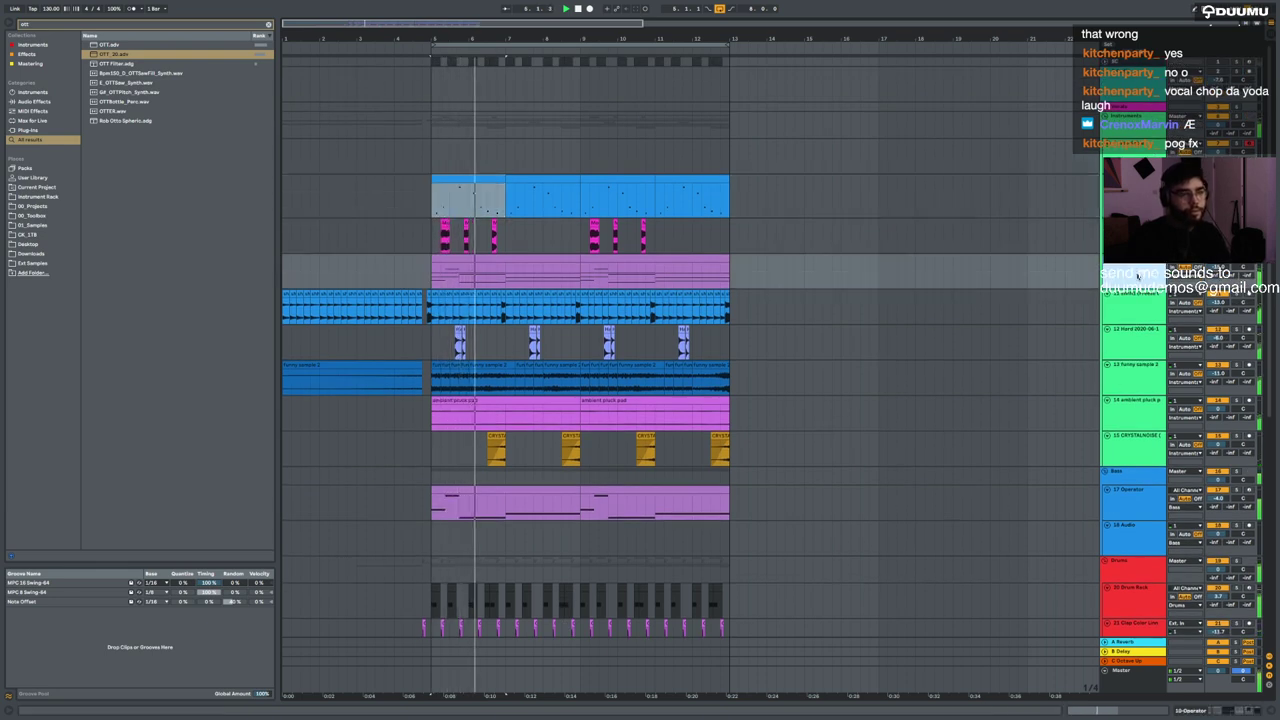
pyautogui.moveTo(1139, 153); pyautogui.dragTo(1139, 150)
pyautogui.click(538, 144)
pyautogui.press('space')
# - Replace Operator on the copied chord track with the Kontakt VST and load The Gentleman piano
pyautogui.press('super+f')
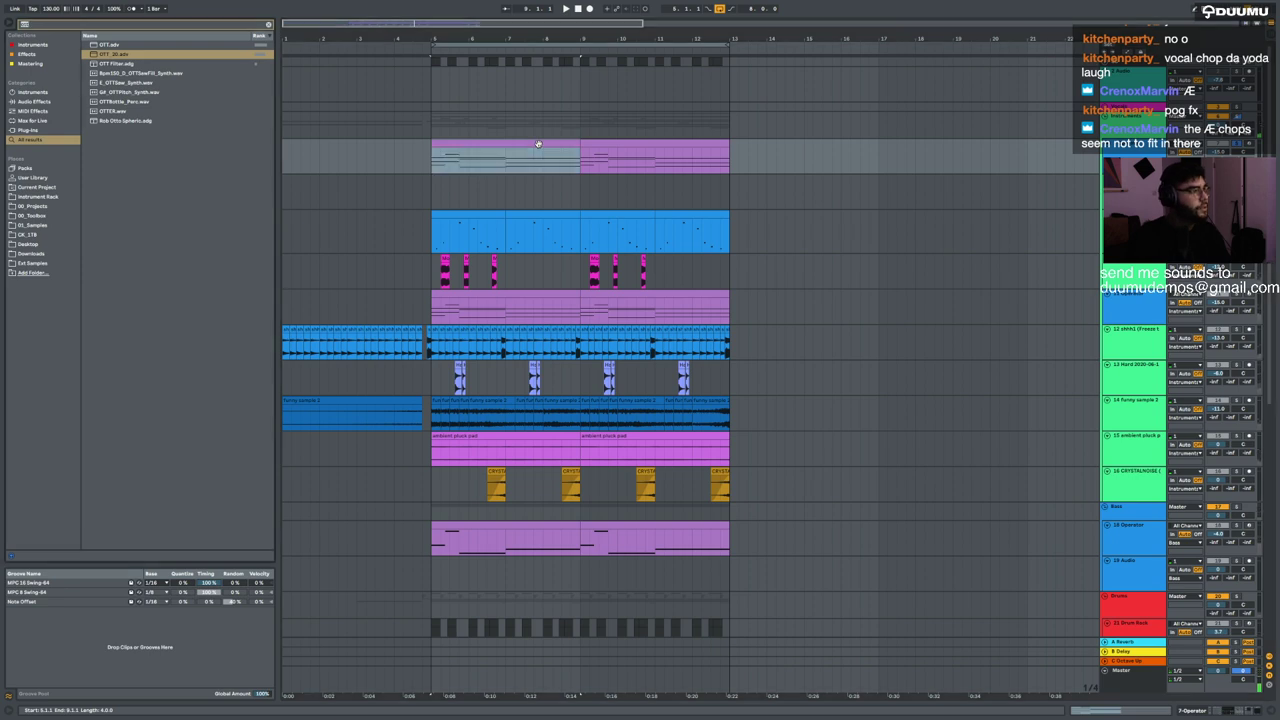
pyautogui.hotkey('ctrl', 'f')
pyautogui.write('kontakt v')
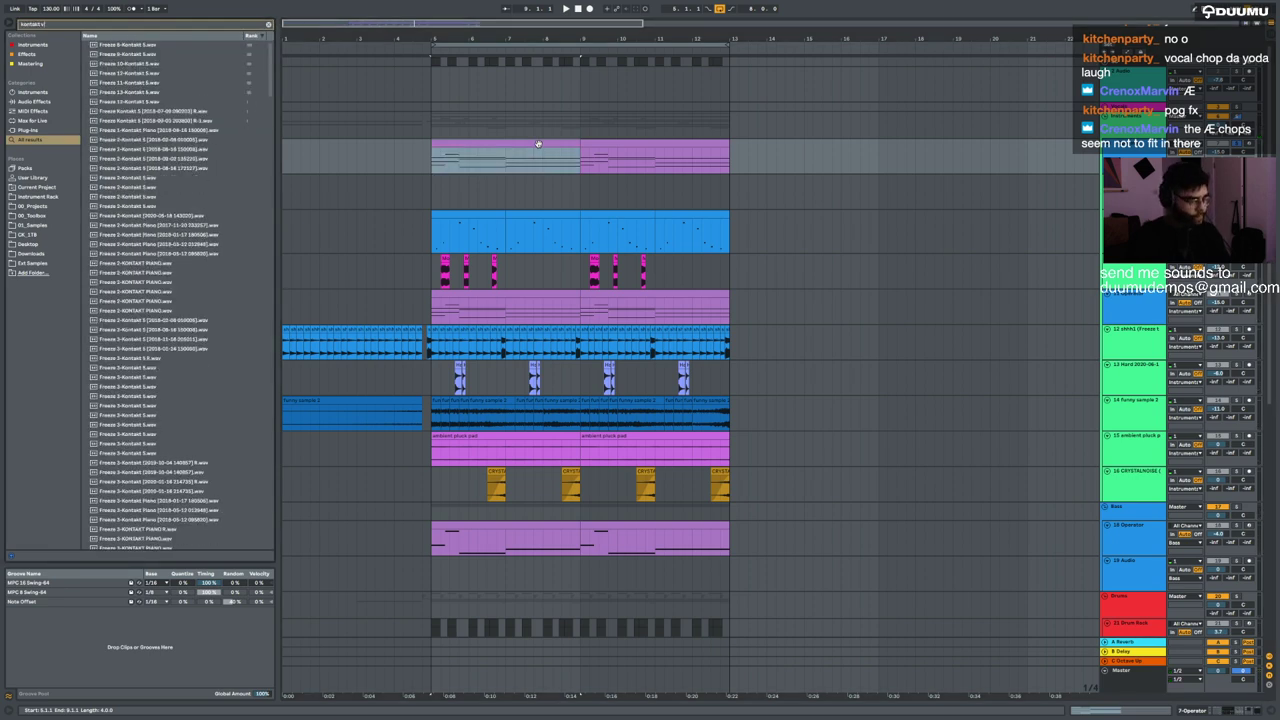
pyautogui.write('st')
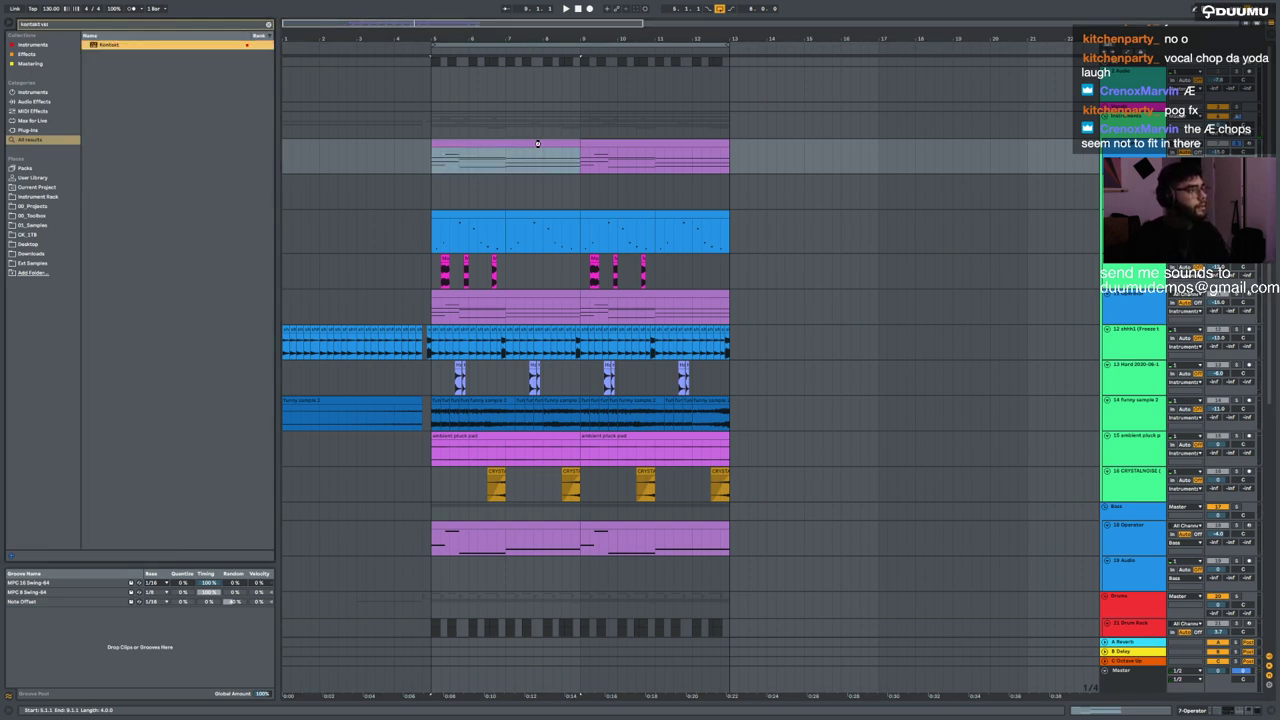
pyautogui.hotkey('ctrl', 'Left')
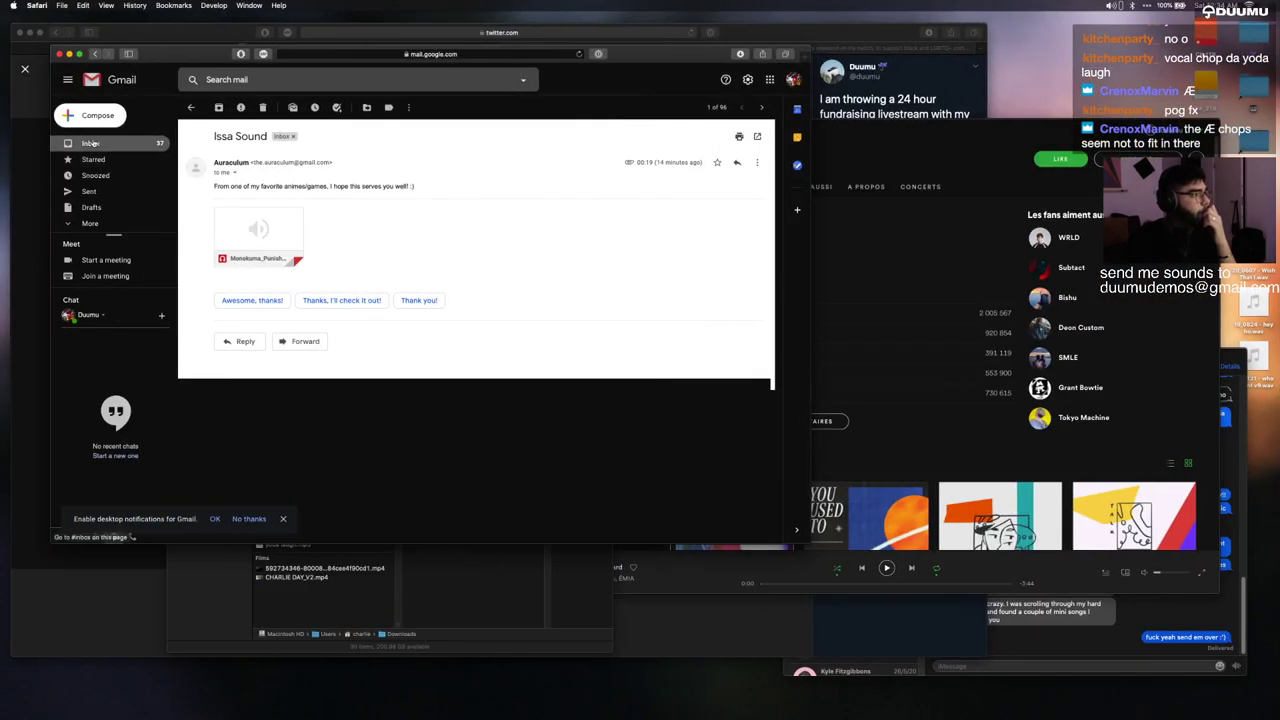
pyautogui.click(94, 141)
pyautogui.hotkey('ctrl', 'Right')
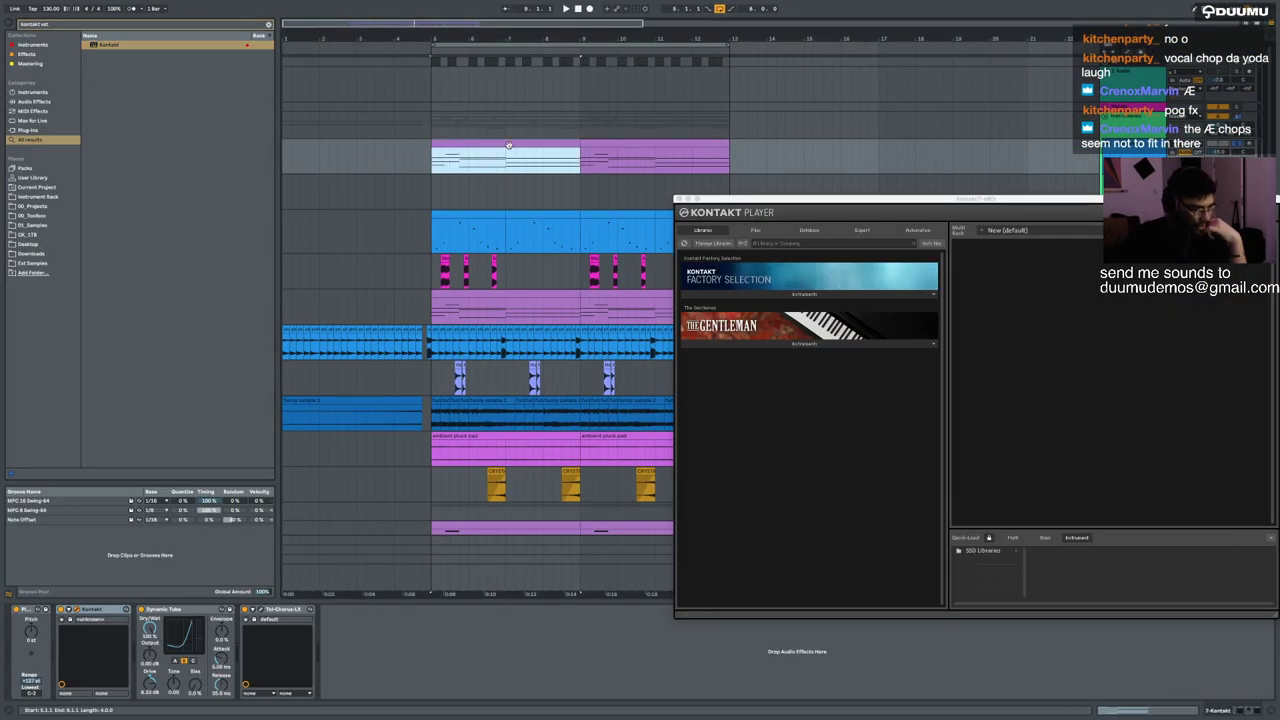
pyautogui.click(808, 343)
pyautogui.doubleClick(740, 356)
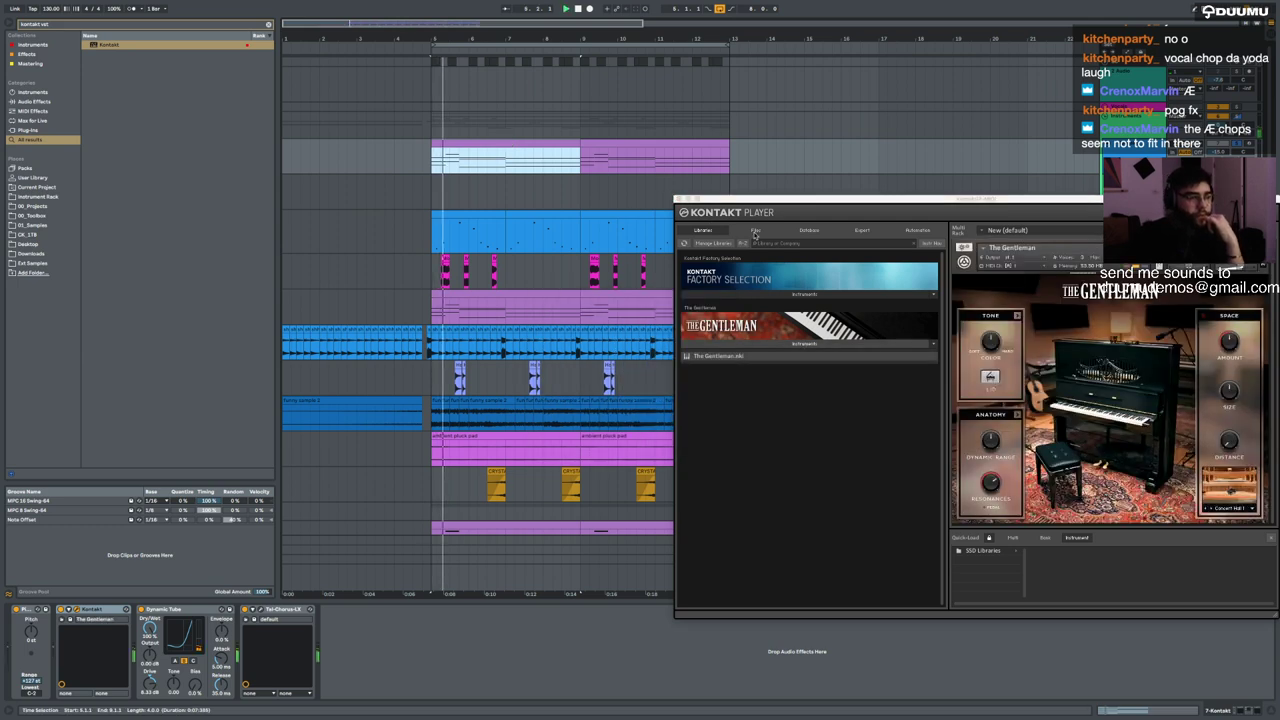
# - Remove the Tal-Chorus-LX and Dynamic Tube effects from the piano track
pyautogui.click(280, 609)
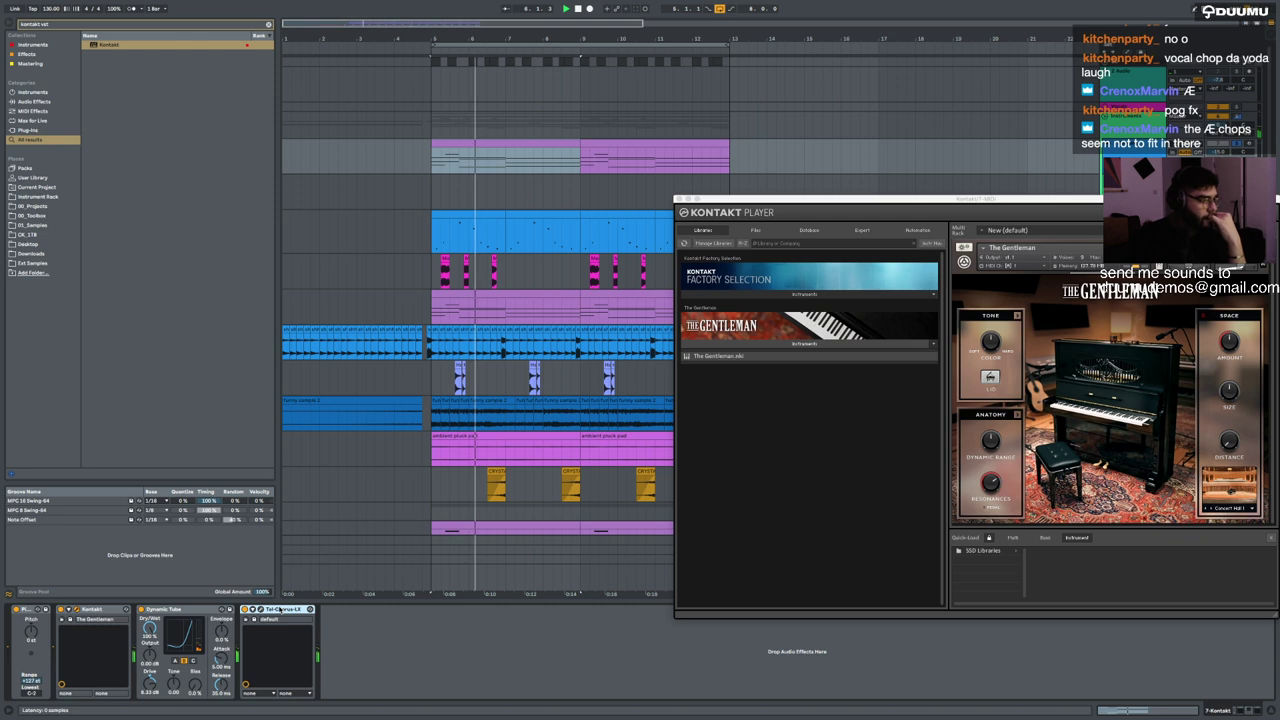
pyautogui.press('Delete')
pyautogui.press('Delete')
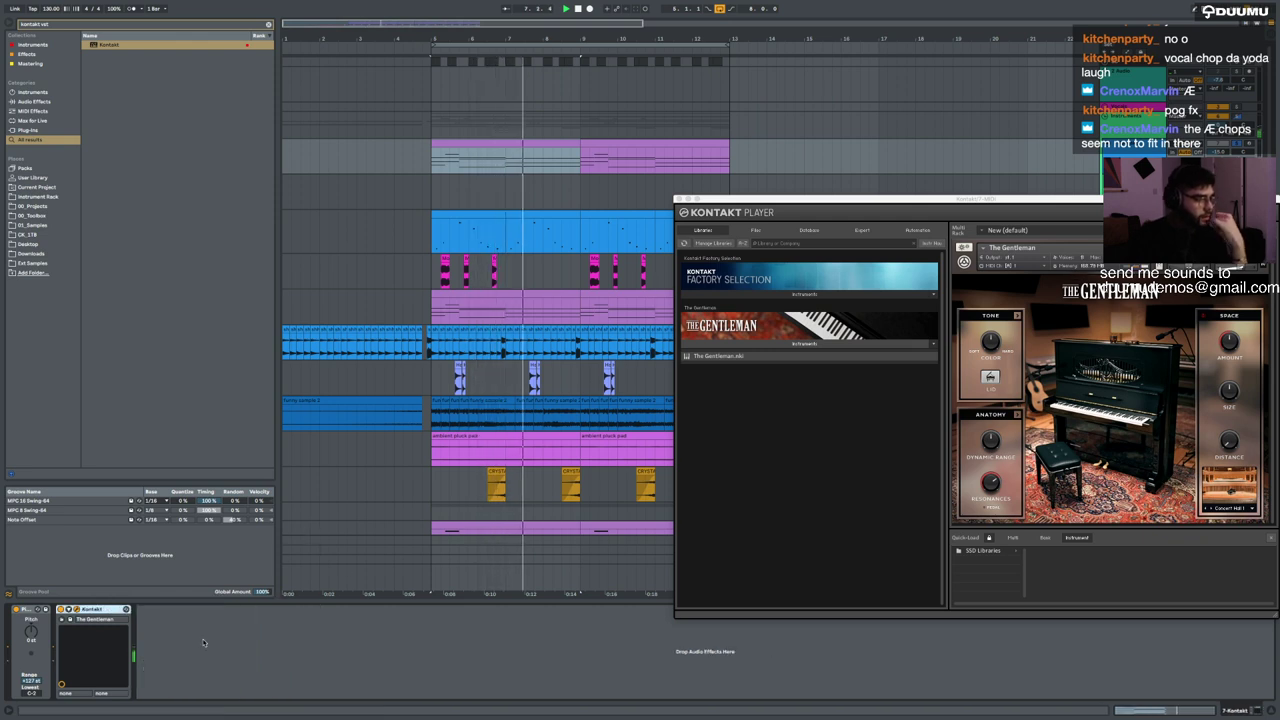
# - Insert Keys Velocity.adv before Kontakt and a Utility after it with its gain raised to about 17.3 dB
pyautogui.hotkey('ctrl', 'f')
pyautogui.write('keys')
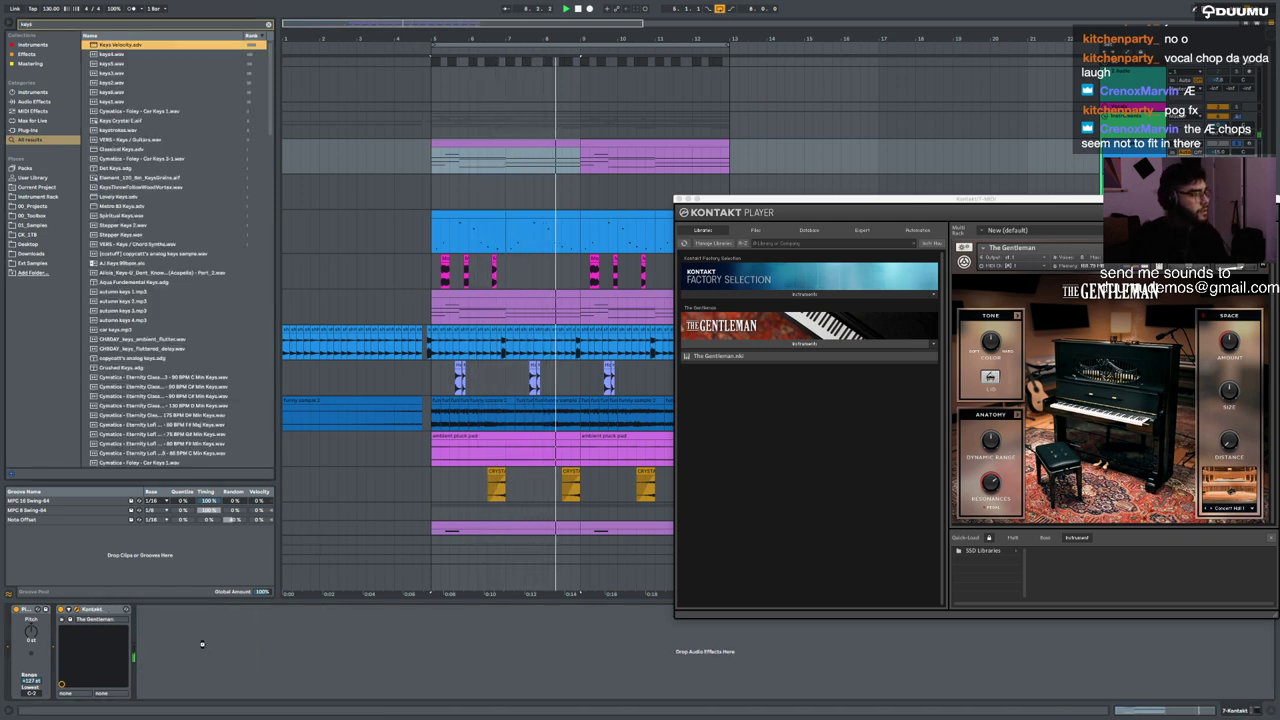
pyautogui.press('Return')
pyautogui.hotkey('ctrl', 'f')
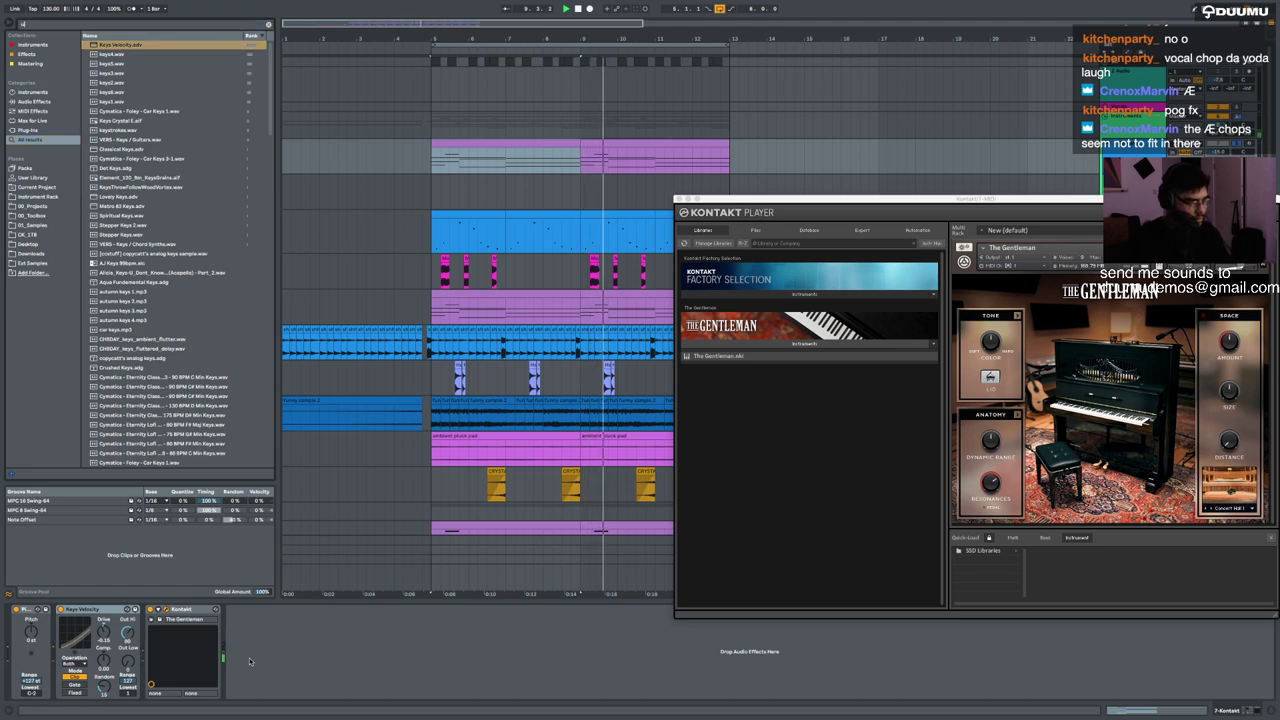
pyautogui.write('util')
pyautogui.press('Return')
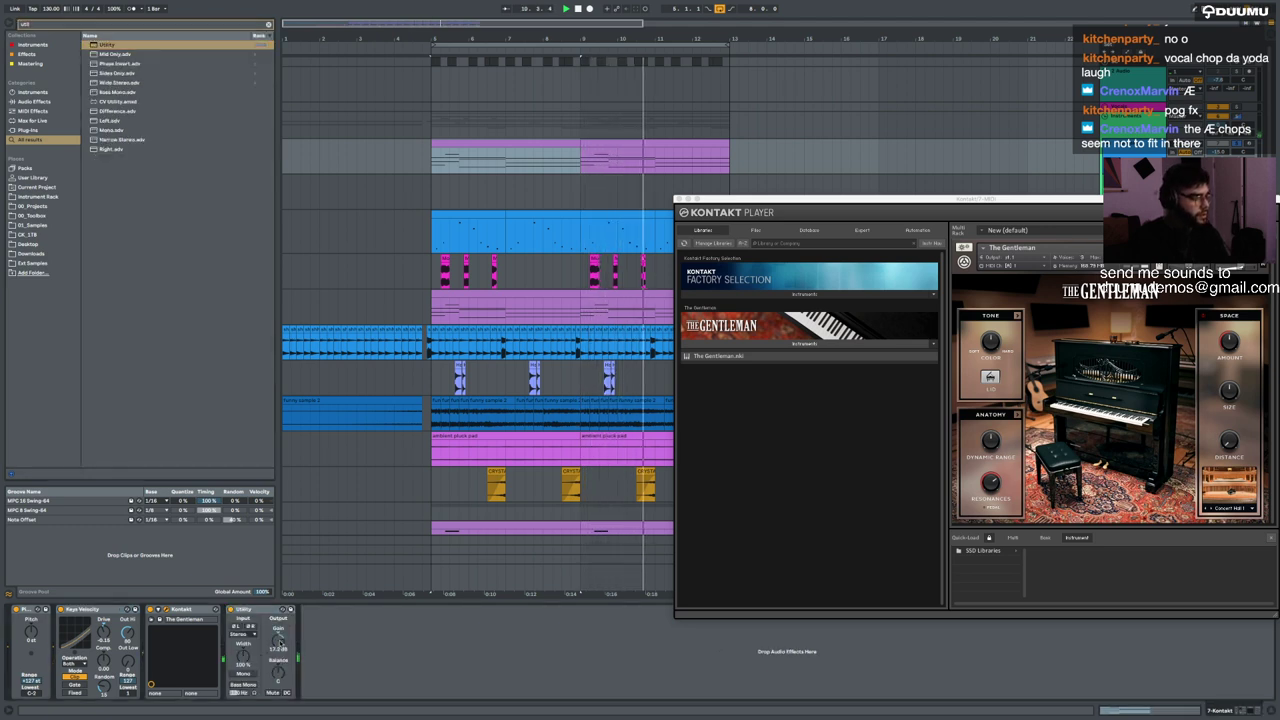
# - Apply the Note Offset groove to the first piano clip and close the Kontakt window
pyautogui.moveTo(45, 519); pyautogui.dragTo(505, 148)
pyautogui.click(495, 144)
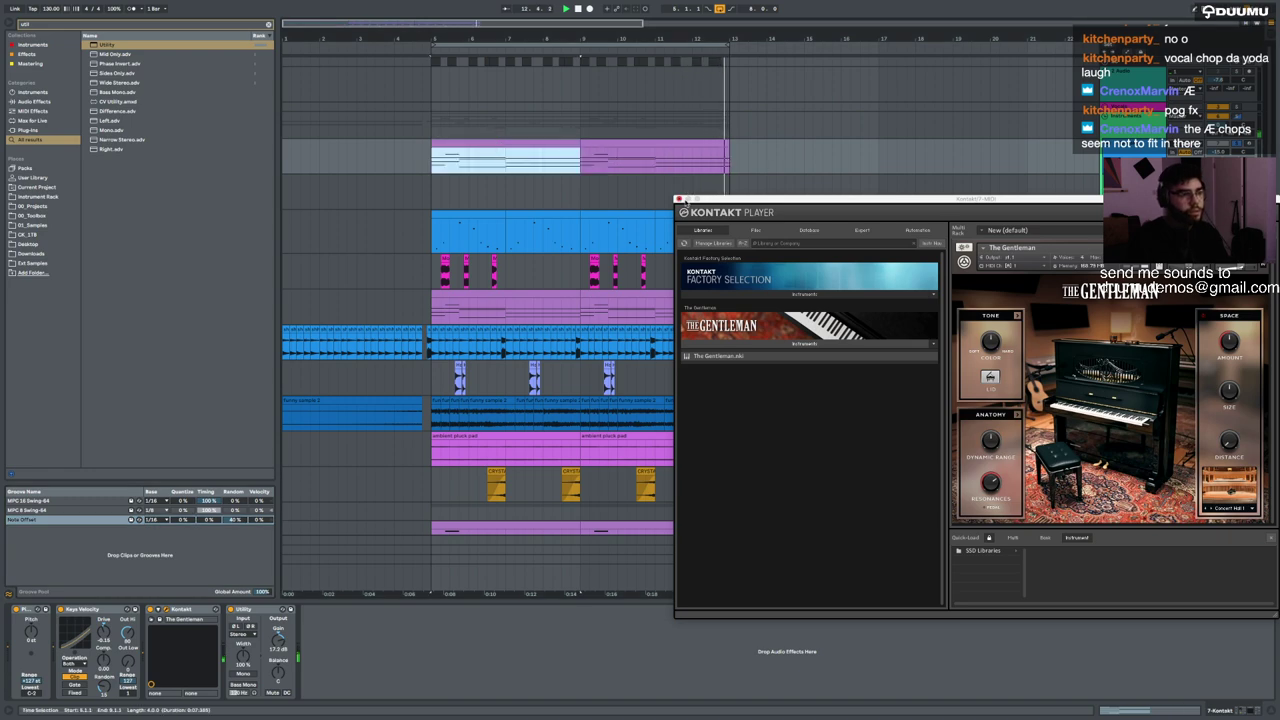
pyautogui.click(680, 199)
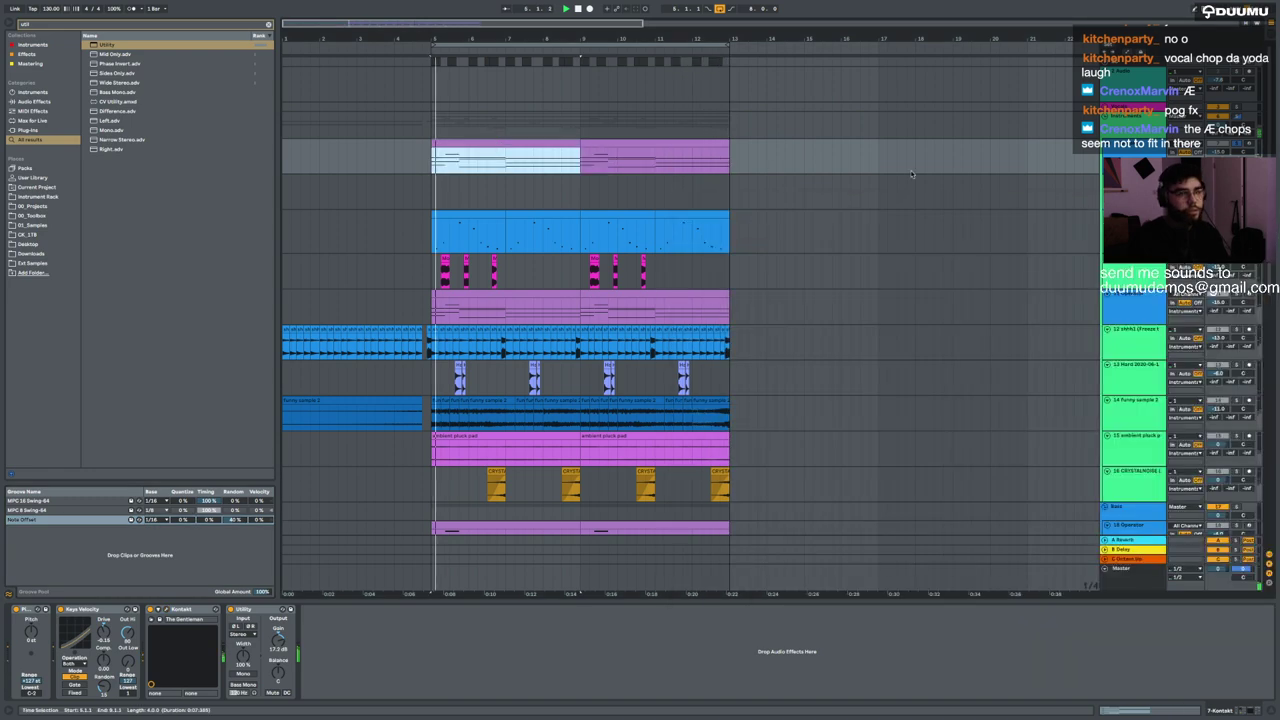
# - Open the first piano clip, add a melody note above its opening chords, and pitch it to C3
pyautogui.doubleClick(559, 154)
pyautogui.click(202, 507)
pyautogui.press('space')
pyautogui.moveTo(202, 507); pyautogui.dragTo(233, 406)
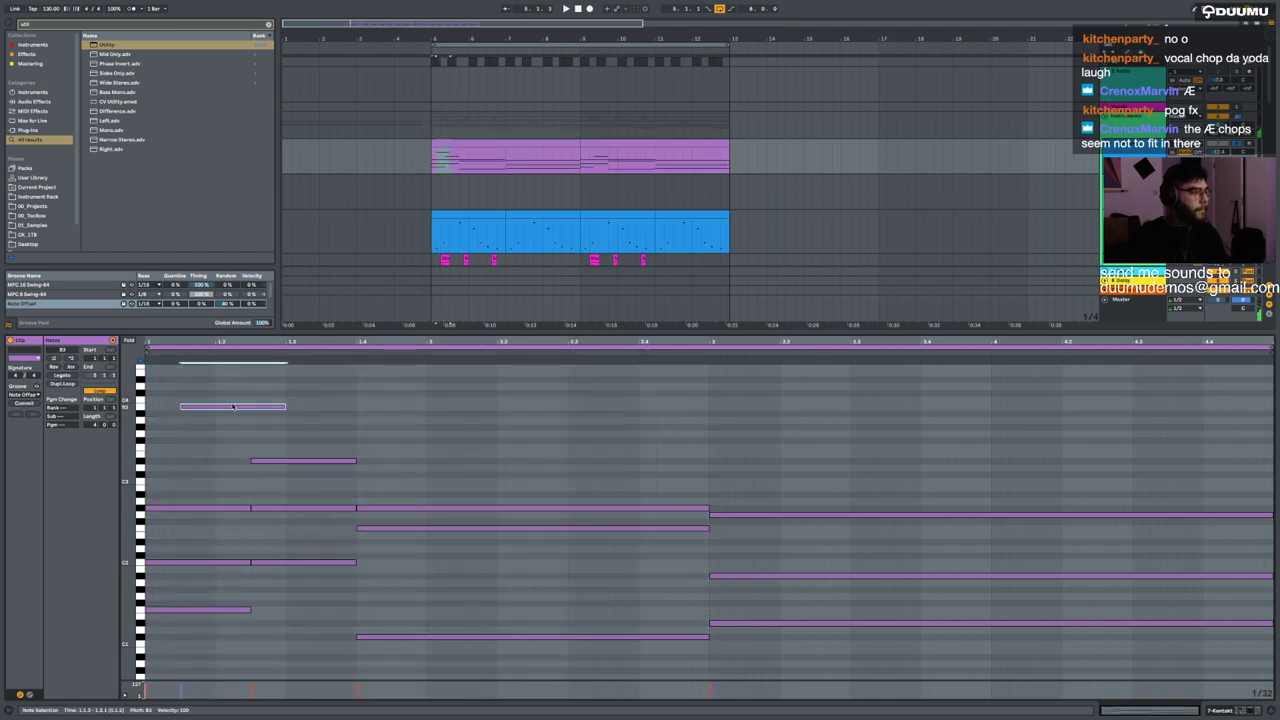
pyautogui.press('space')
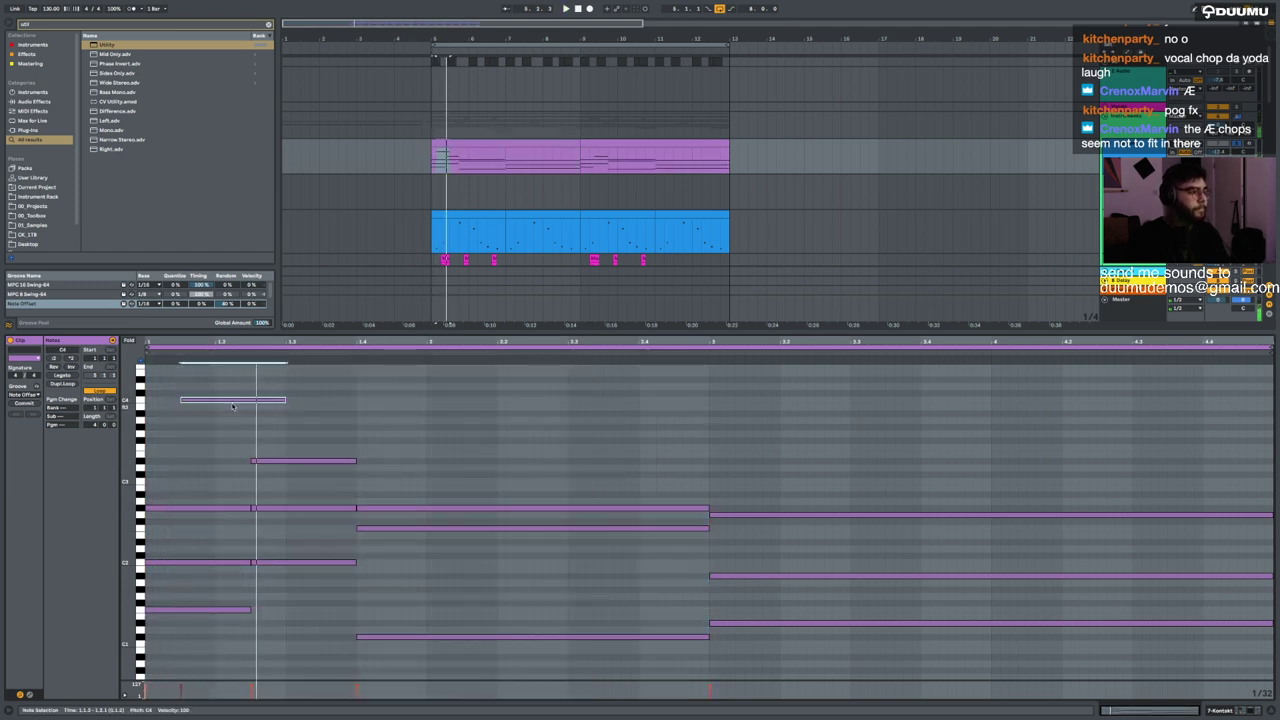
pyautogui.moveTo(323, 402)
pyautogui.mouseDown()
pyautogui.moveTo(451, 404)
pyautogui.moveTo(311, 403)
pyautogui.mouseUp()
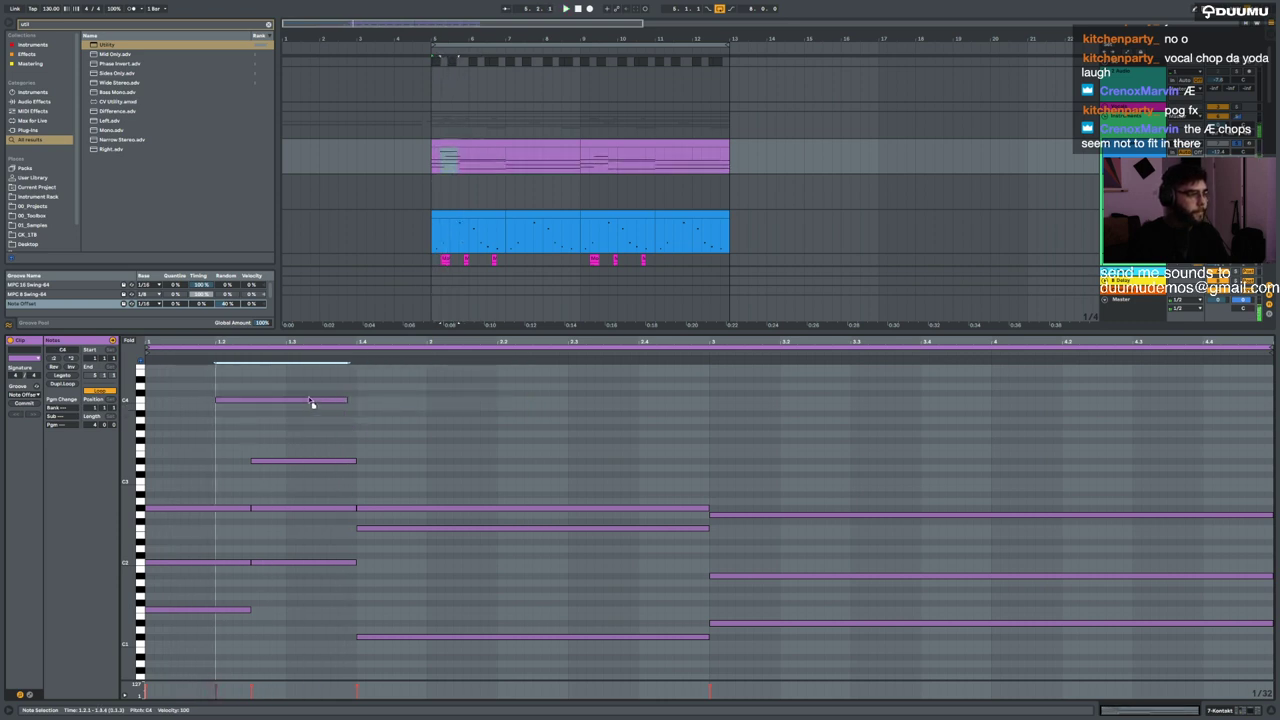
pyautogui.hotkey('shift', 'Down')
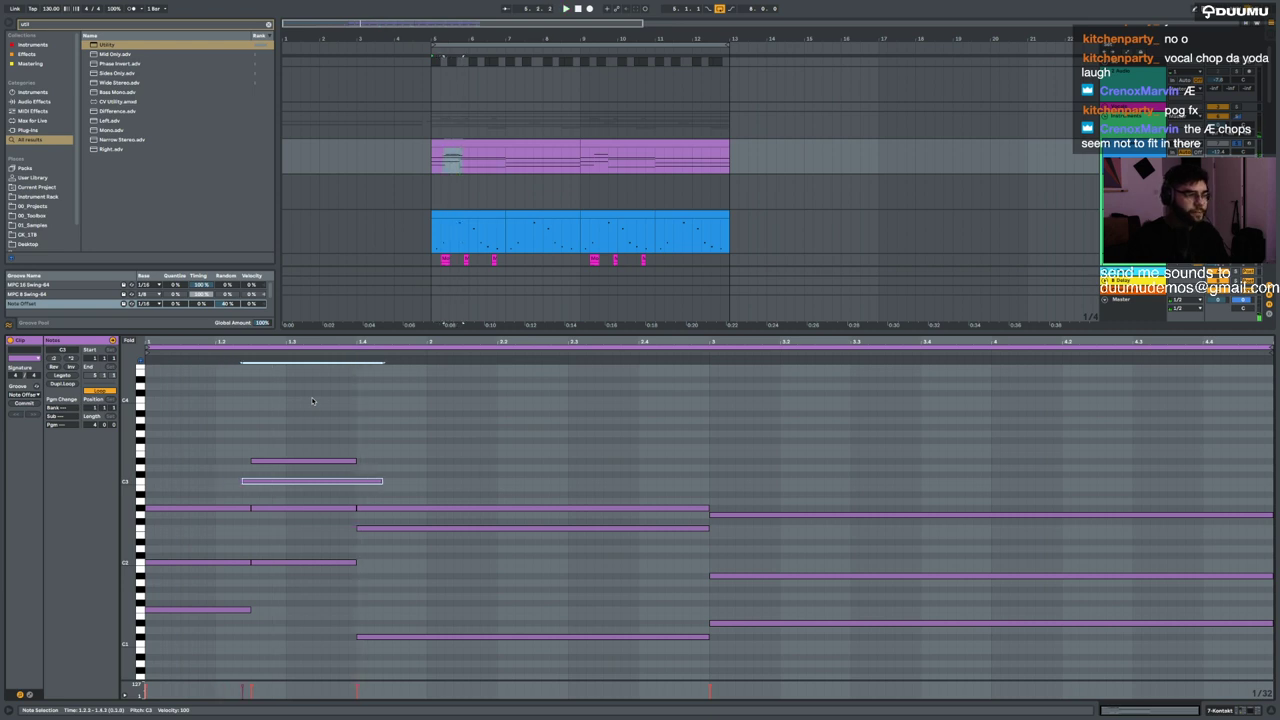
# - Audition the C3 note, shift its start to 1.3.2 and lengthen it to the start of bar 3
pyautogui.press('space')
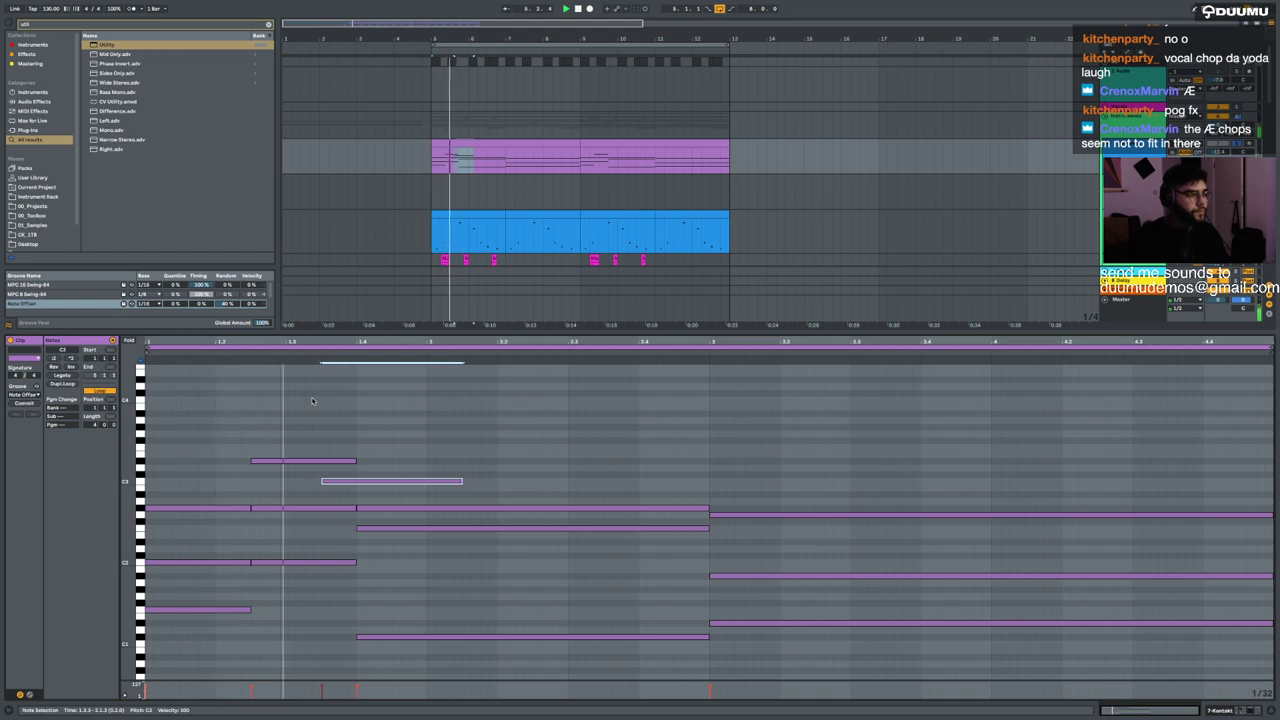
pyautogui.press('space')
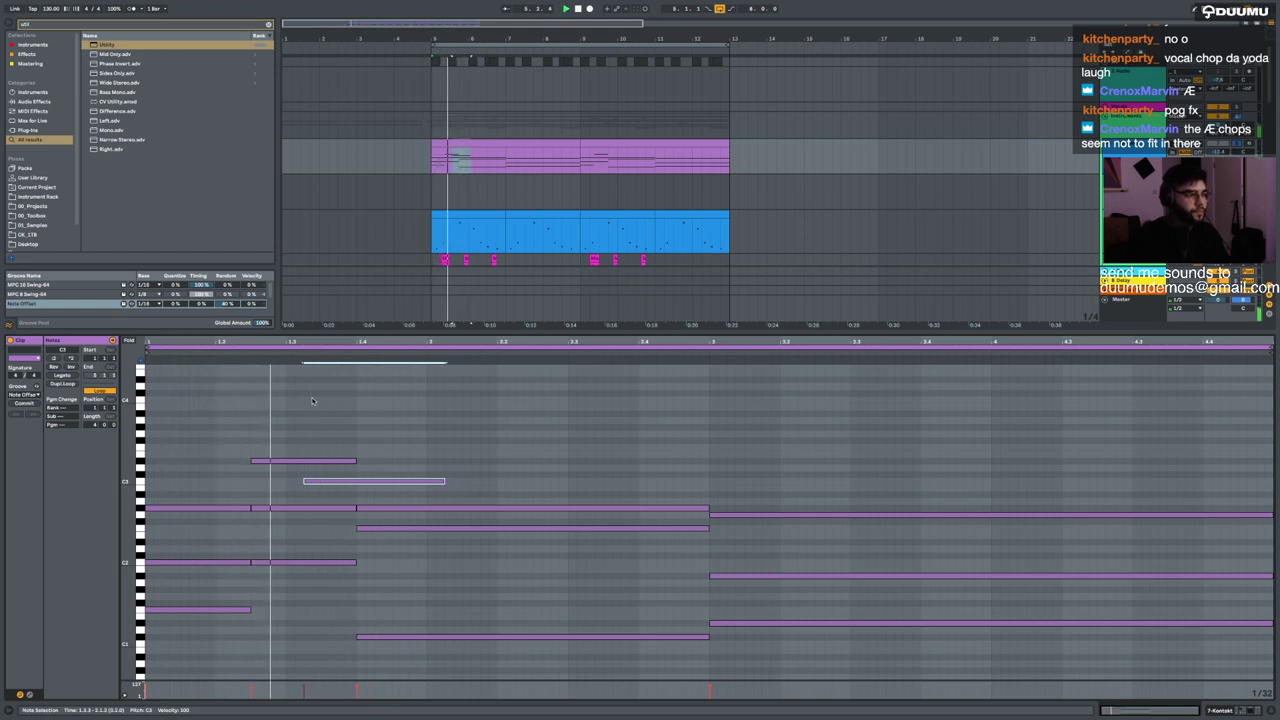
pyautogui.hotkey('shift', 'Right')
pyautogui.hotkey('shift', 'Right')
pyautogui.hotkey('shift', 'Right')
pyautogui.hotkey('shift', 'Right')
pyautogui.hotkey('shift', 'Right')
pyautogui.hotkey('shift', 'Right')
pyautogui.hotkey('shift', 'Right')
pyautogui.hotkey('shift', 'Right')
pyautogui.hotkey('shift', 'Right')
pyautogui.hotkey('shift', 'Right')
pyautogui.hotkey('shift', 'Right')
pyautogui.hotkey('shift', 'Right')
pyautogui.hotkey('shift', 'Right')
pyautogui.hotkey('shift', 'Right')
pyautogui.hotkey('shift', 'Right')
pyautogui.hotkey('shift', 'Right')
pyautogui.hotkey('shift', 'Right')
pyautogui.hotkey('shift', 'Right')
pyautogui.hotkey('shift', 'Right')
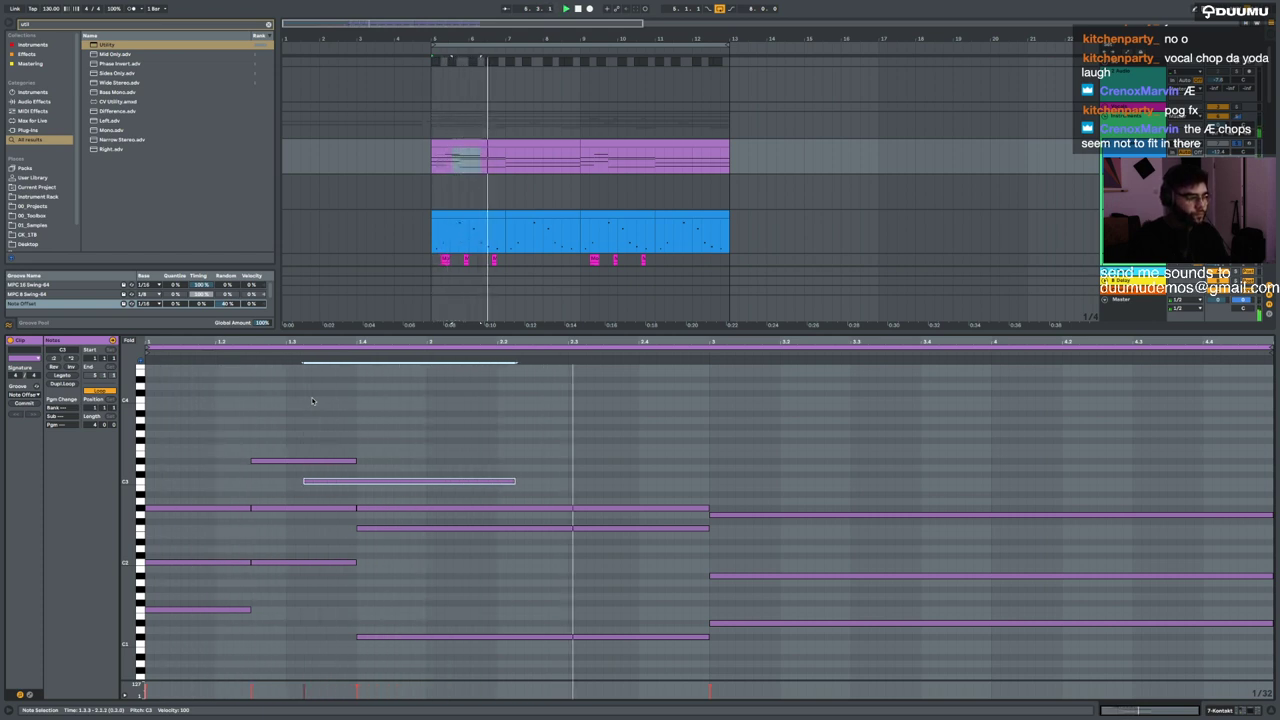
pyautogui.hotkey('shift', 'Right')
pyautogui.hotkey('shift', 'Right')
pyautogui.hotkey('shift', 'Right')
pyautogui.hotkey('shift', 'Right')
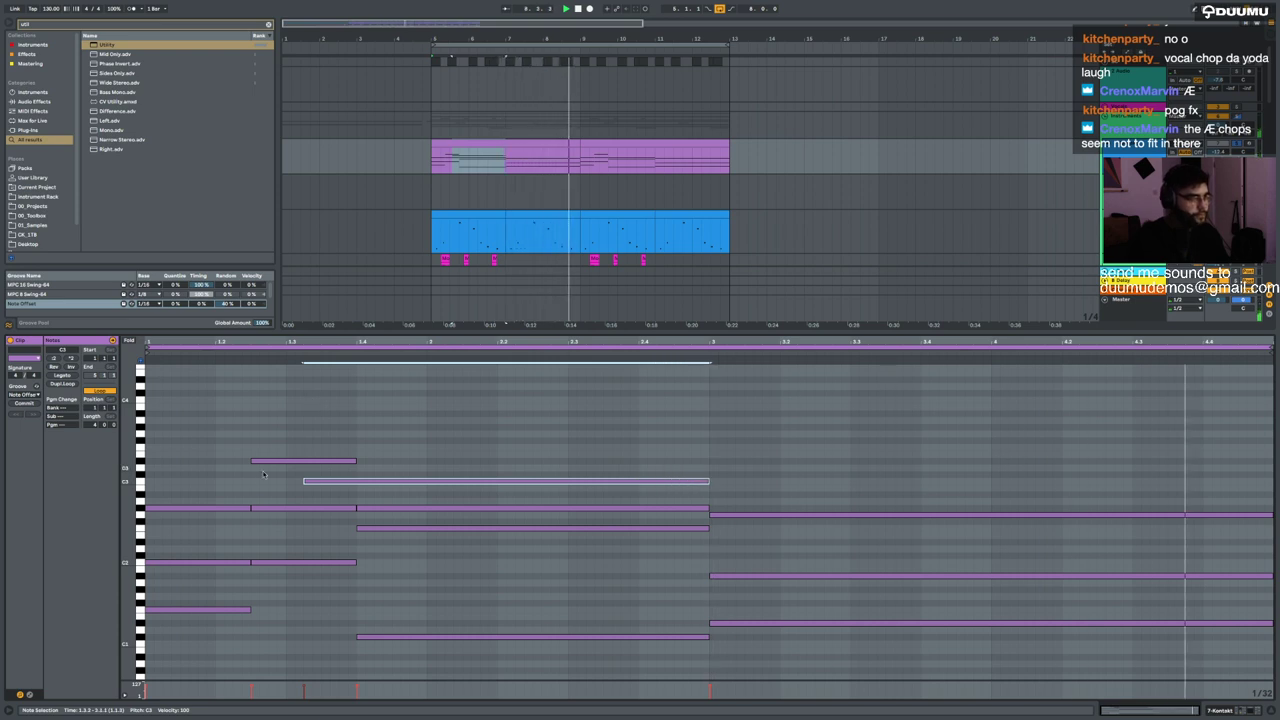
# - Play the loop with the new piano part, rebalance the piano track's volume, and return to the full arrangement
pyautogui.click(508, 145)
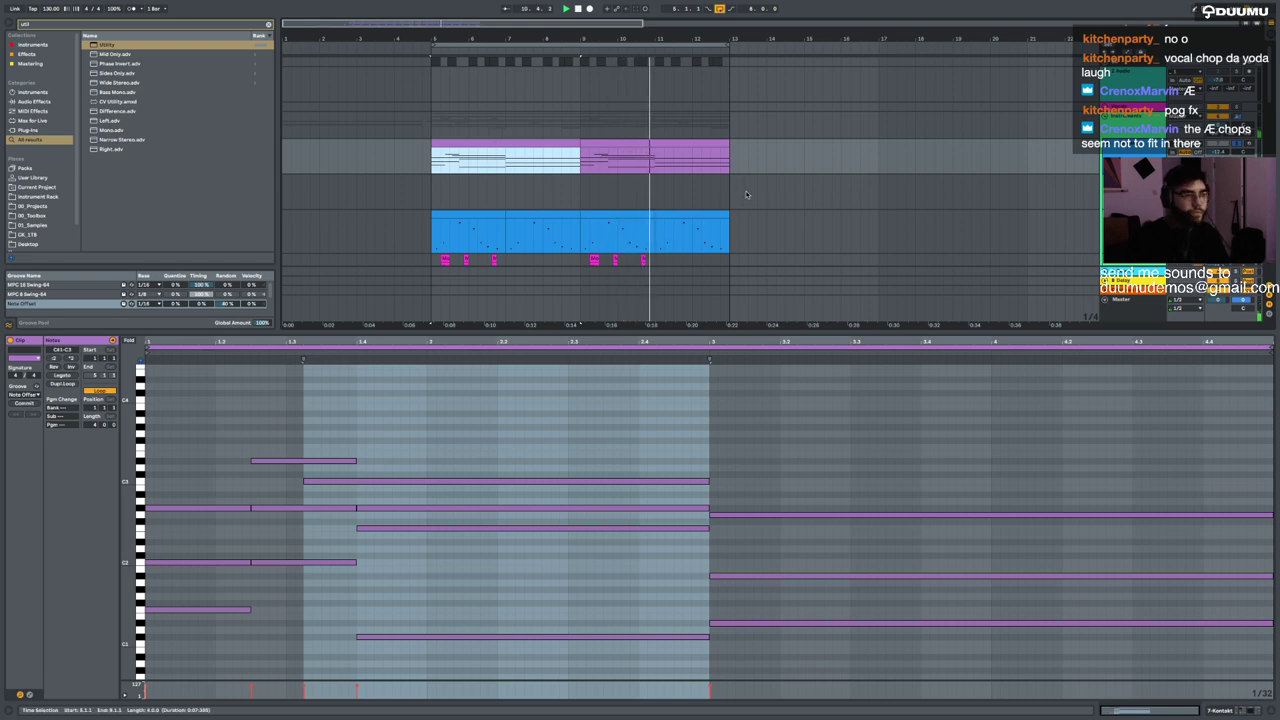
pyautogui.scroll(-2, 743, 194)
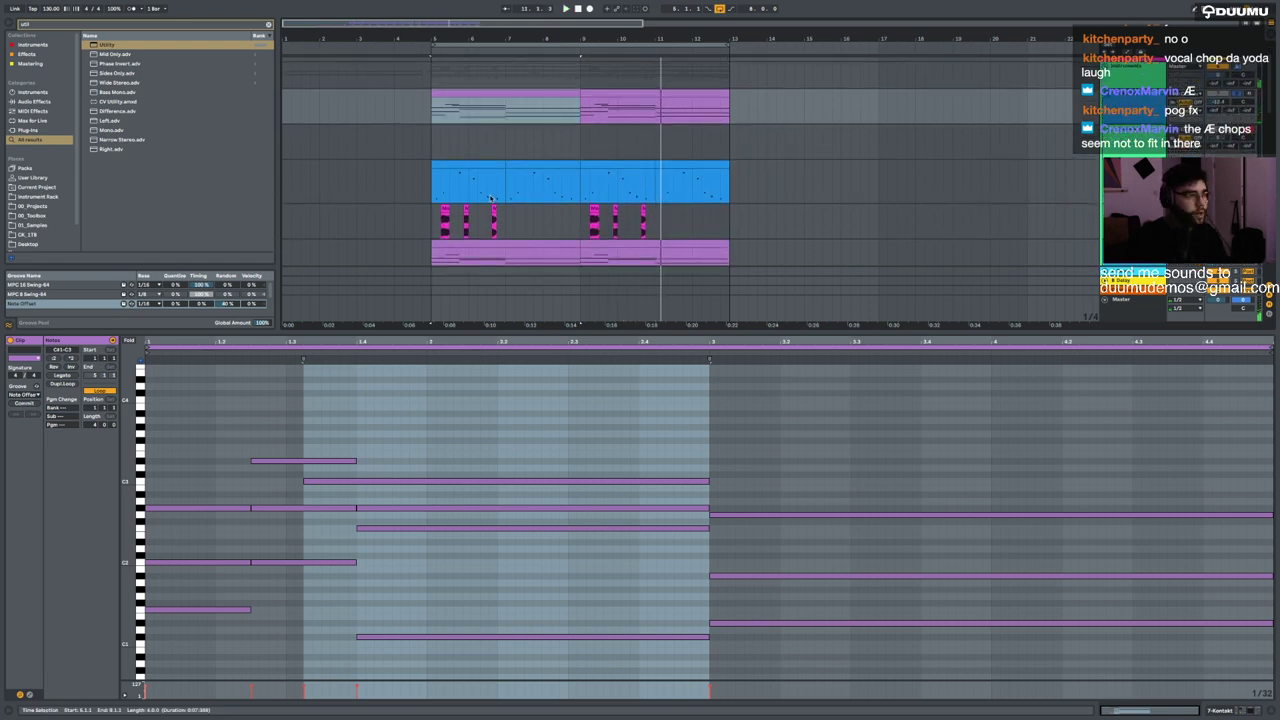
pyautogui.click(430, 226)
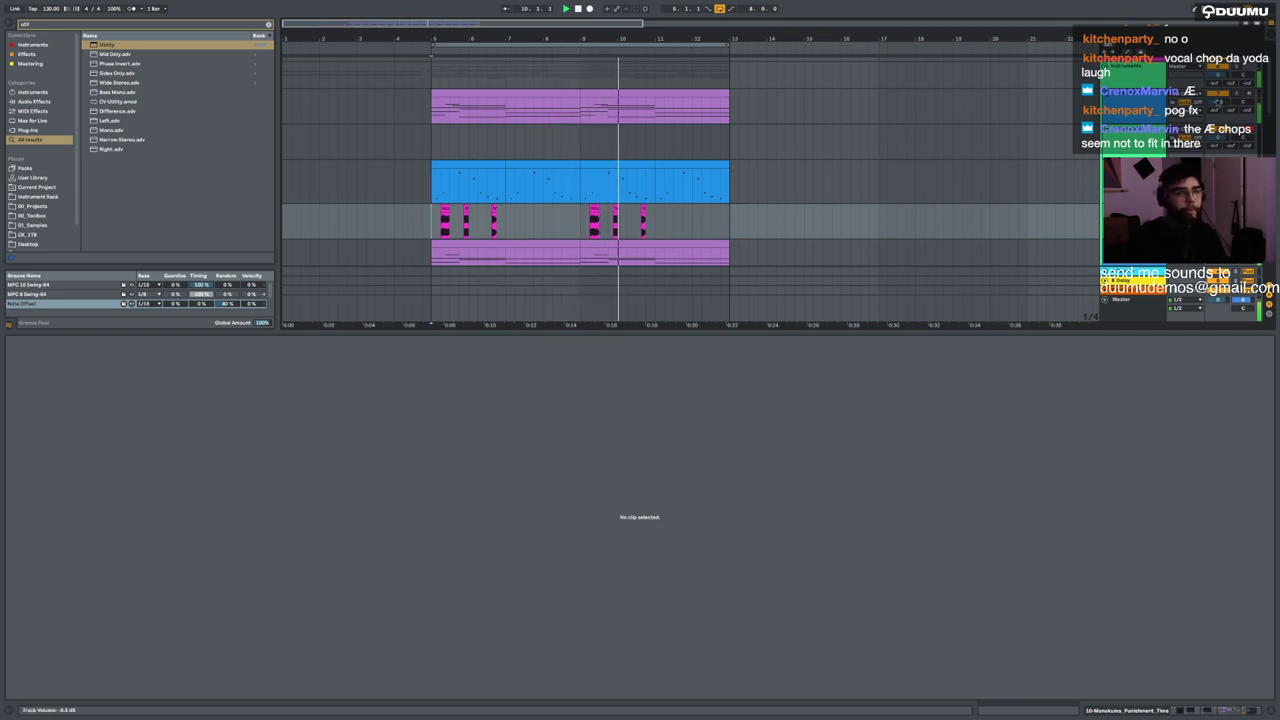
pyautogui.press('super+alt+l')
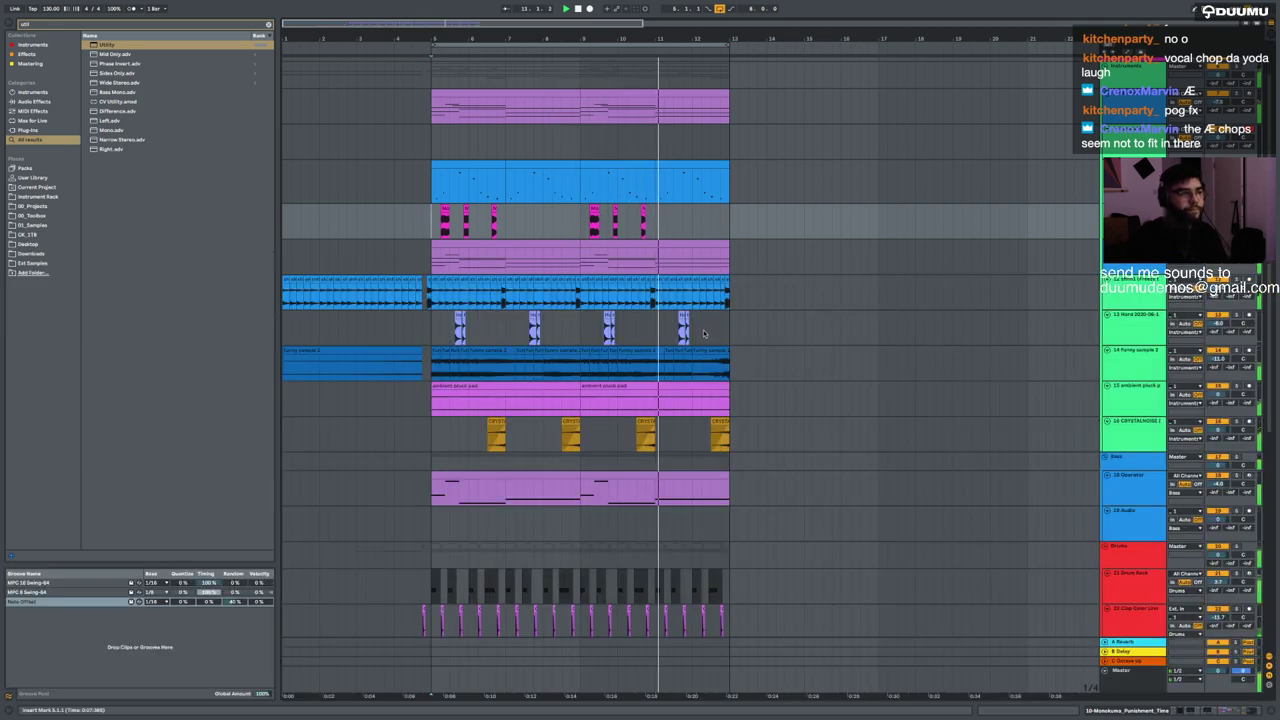
pyautogui.scroll(2, 806, 320)
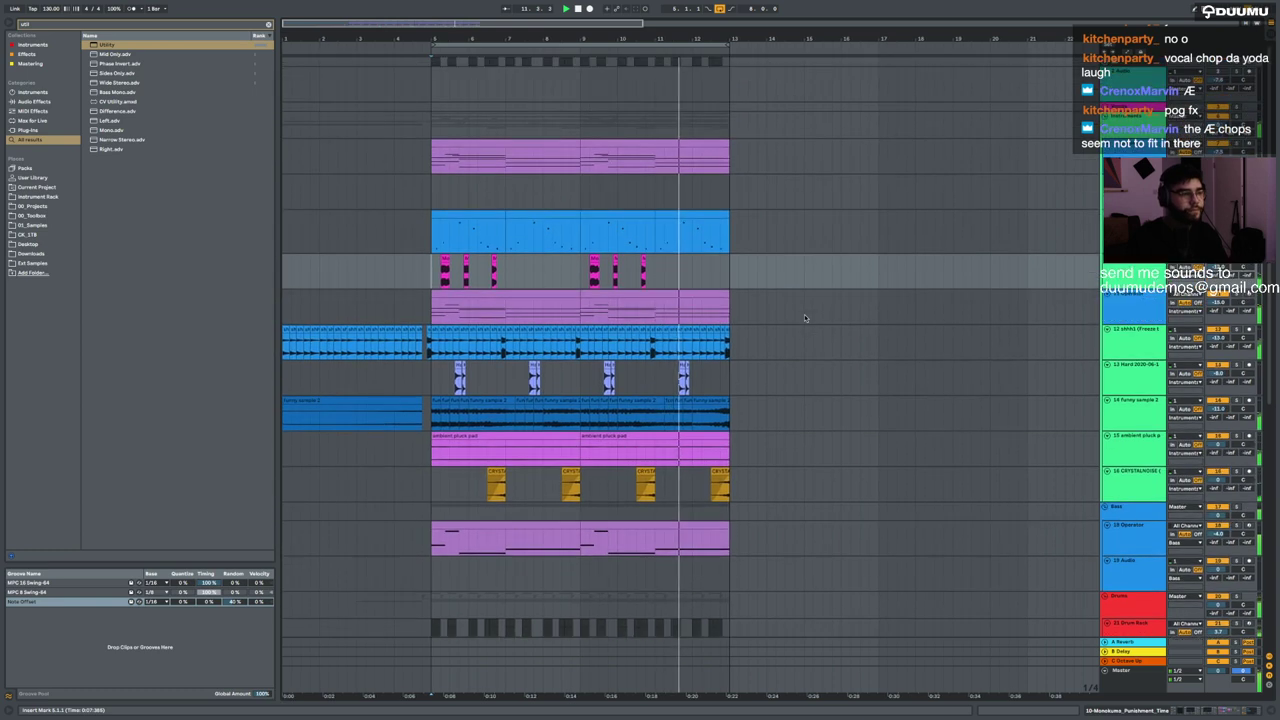
pyautogui.click(541, 110)
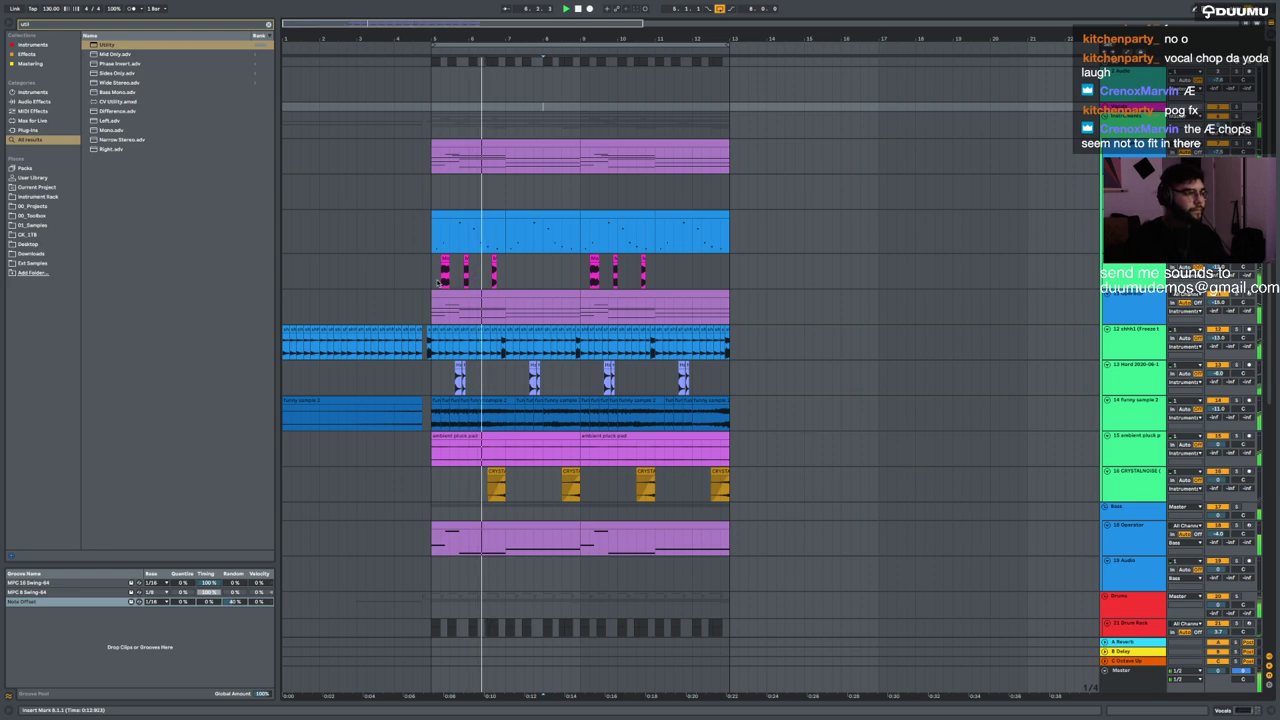
# - Play the loop in short passes around the Monokuma chops, starting from bar 5
pyautogui.scroll(6, 441, 262)
pyautogui.click(527, 265)
pyautogui.click(515, 268)
pyautogui.scroll(-5, 487, 281)
pyautogui.click(548, 258)
pyautogui.press('space')
pyautogui.press('space')
pyautogui.click(526, 275)
pyautogui.press('space')
pyautogui.press('space')
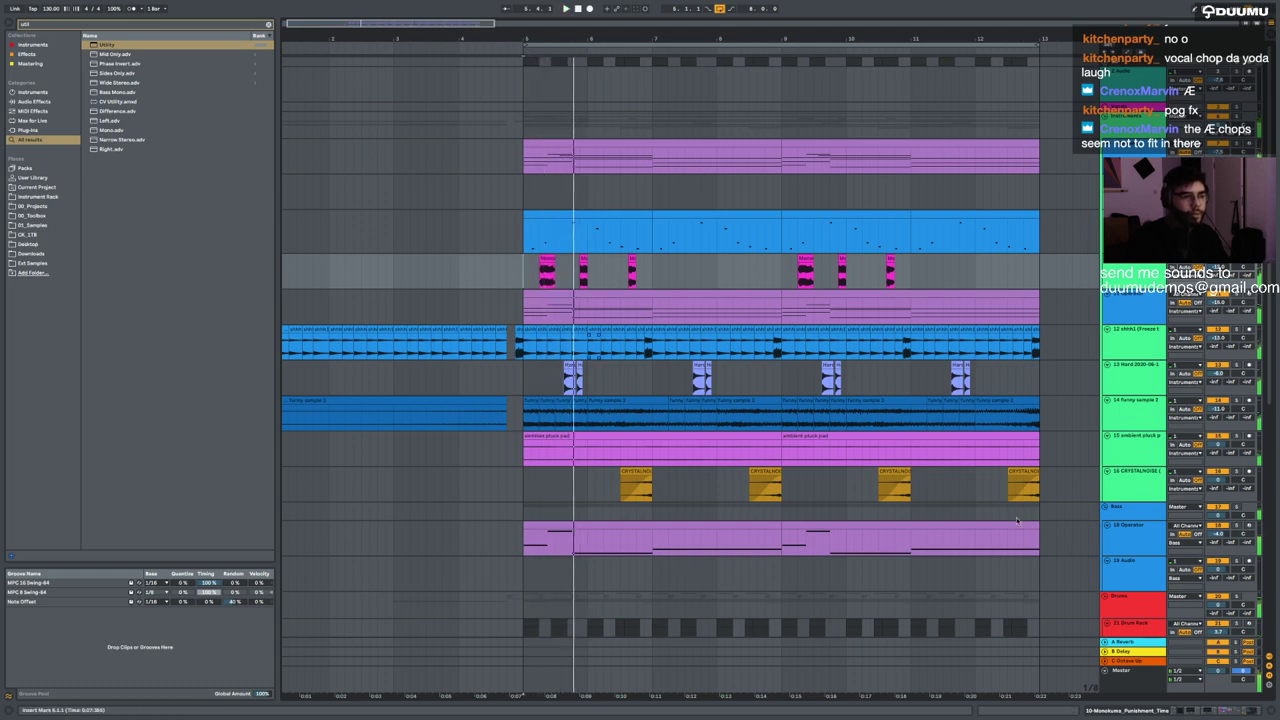
# - Solo the funny sample on track 14 and listen to it on its own from the start of bar 5
pyautogui.scroll(-5, 753, 510)
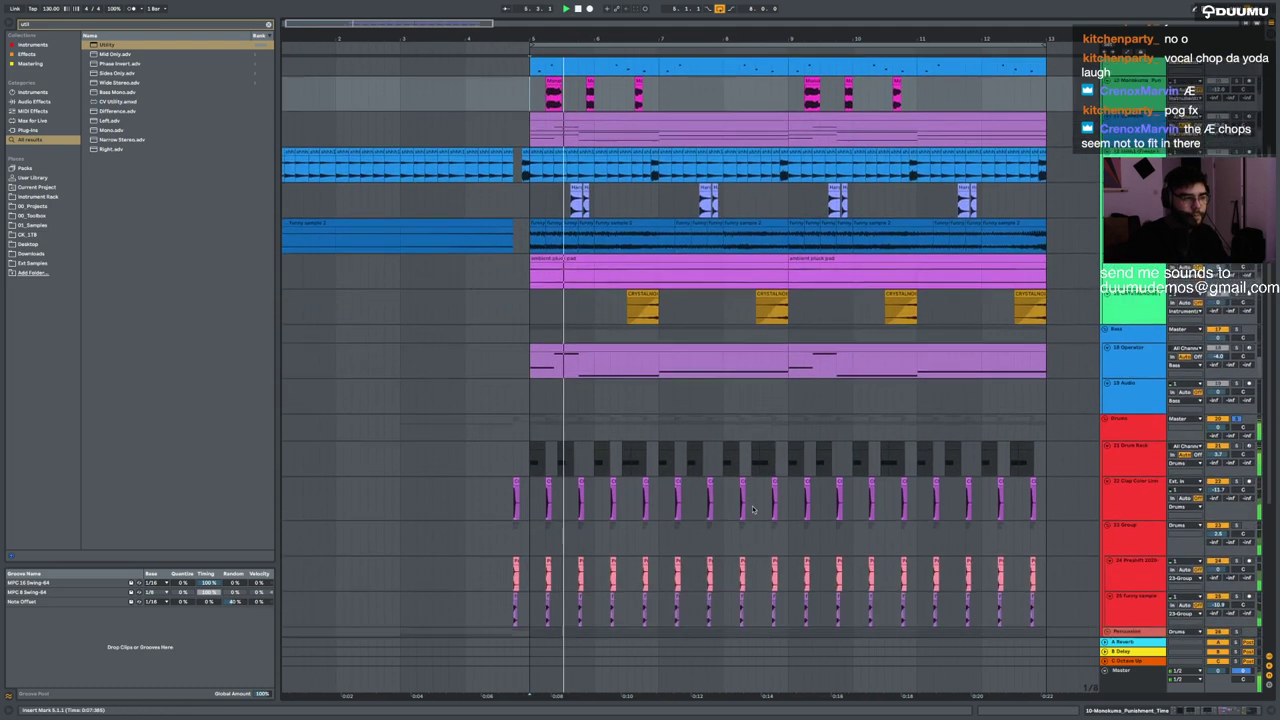
pyautogui.scroll(1, 753, 510)
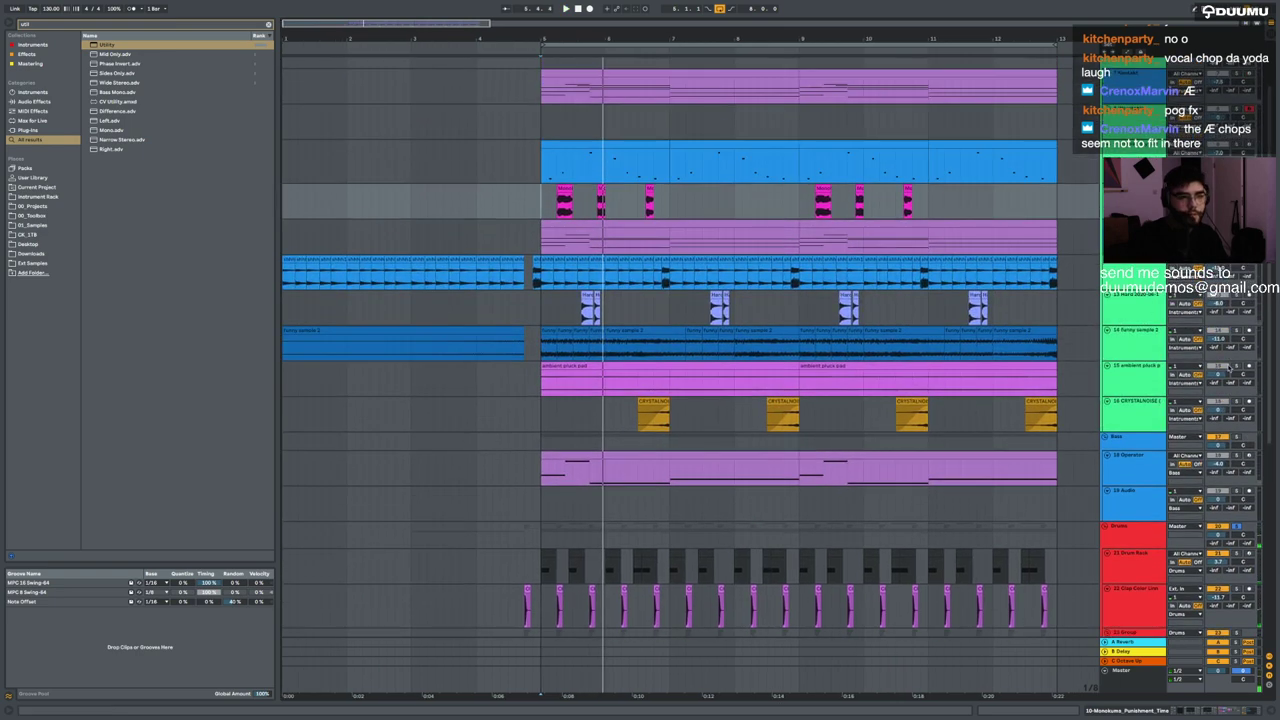
pyautogui.click(1237, 331)
pyautogui.press('space')
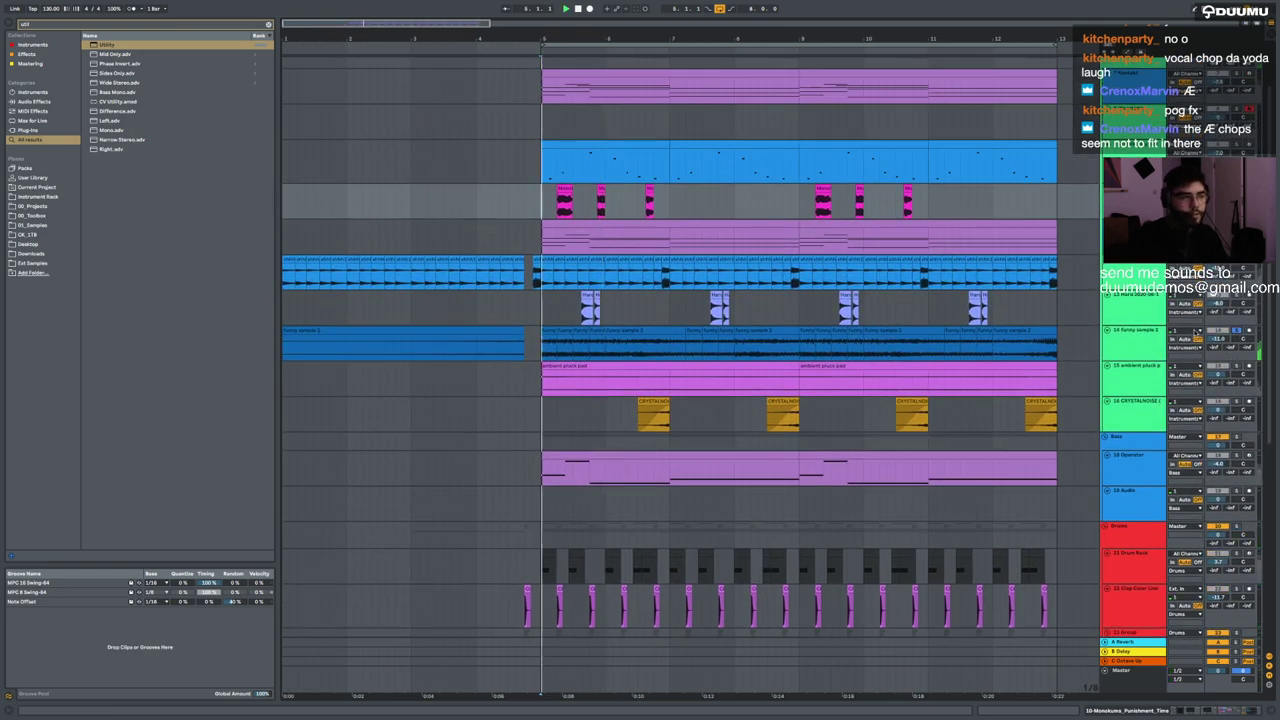
pyautogui.scroll(5, 549, 350)
pyautogui.press('space')
# - Duplicate the one-beat funny sample slice at 5.1.1 on track 14 three times to fill bar 5
pyautogui.click(515, 340)
pyautogui.click(522, 331)
pyautogui.press('super+d')
pyautogui.press('super+d')
pyautogui.press('super+d')
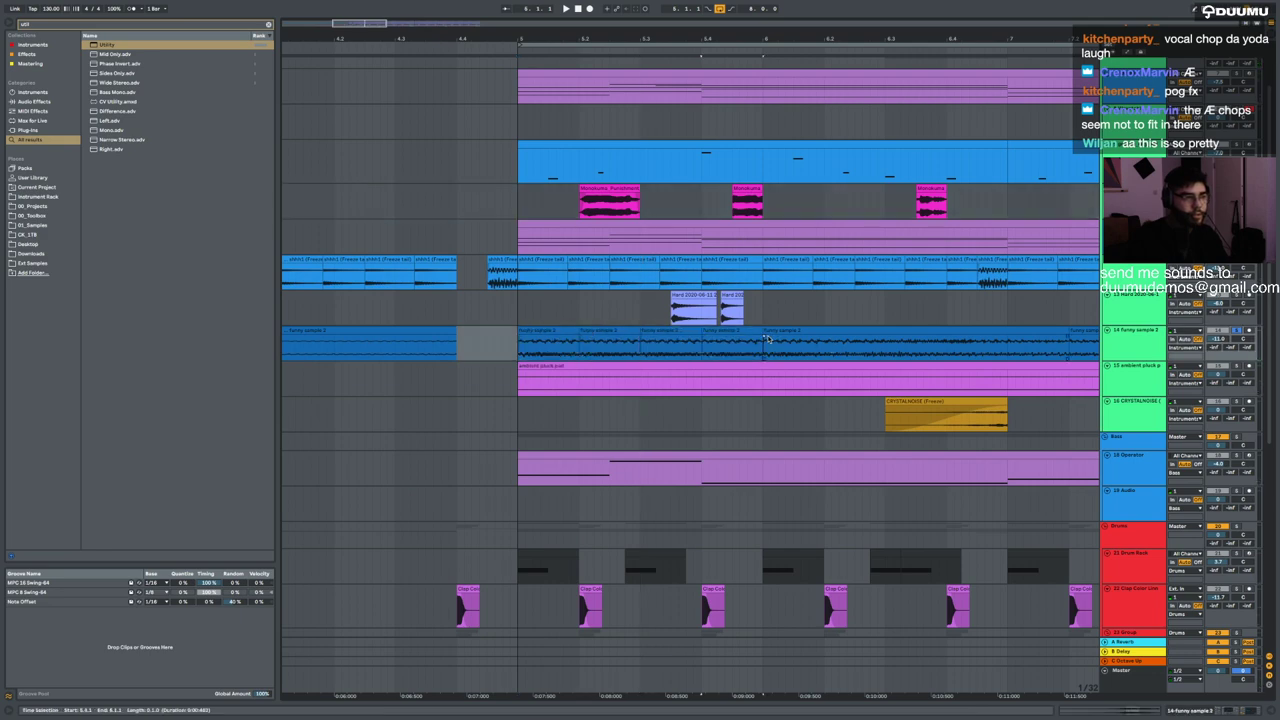
# - Check the funny sample slices in bars 7 and 8 on track 14, and select the range from 9.1.1 to 12.1.1
pyautogui.hscroll(5, 768, 339)
pyautogui.scroll(-3, 768, 338)
pyautogui.click(779, 343)
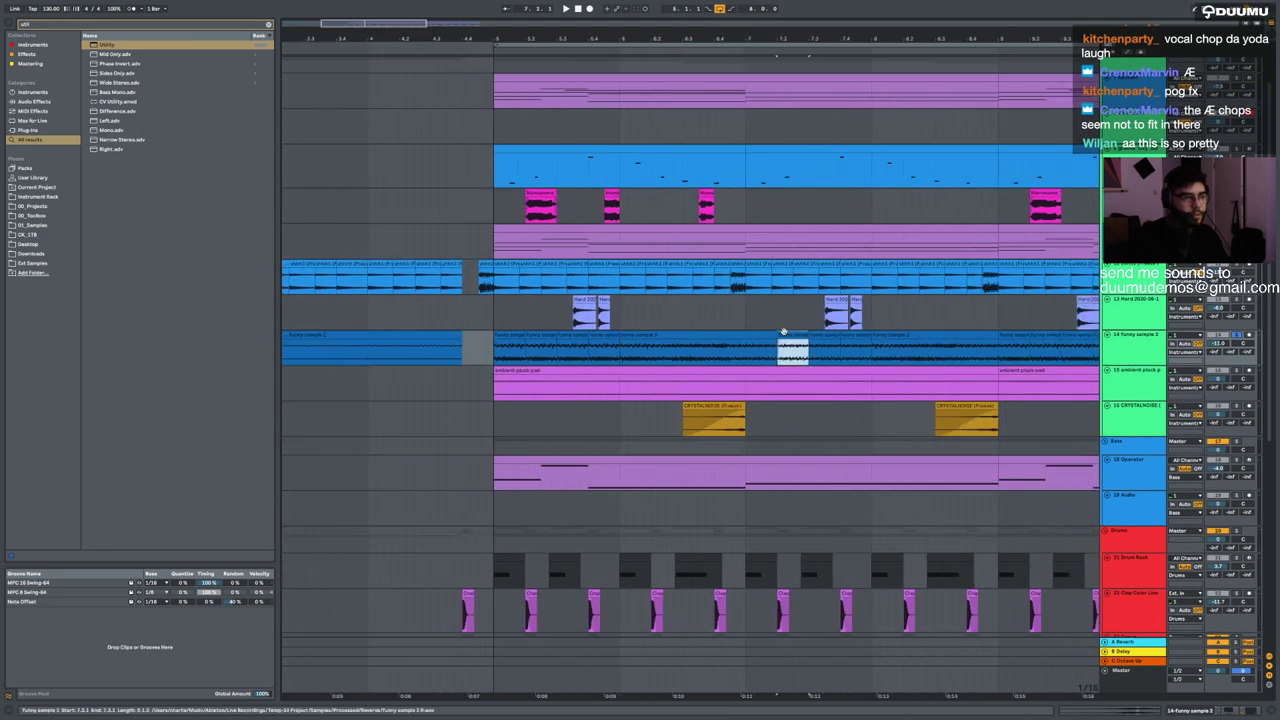
pyautogui.click(874, 343)
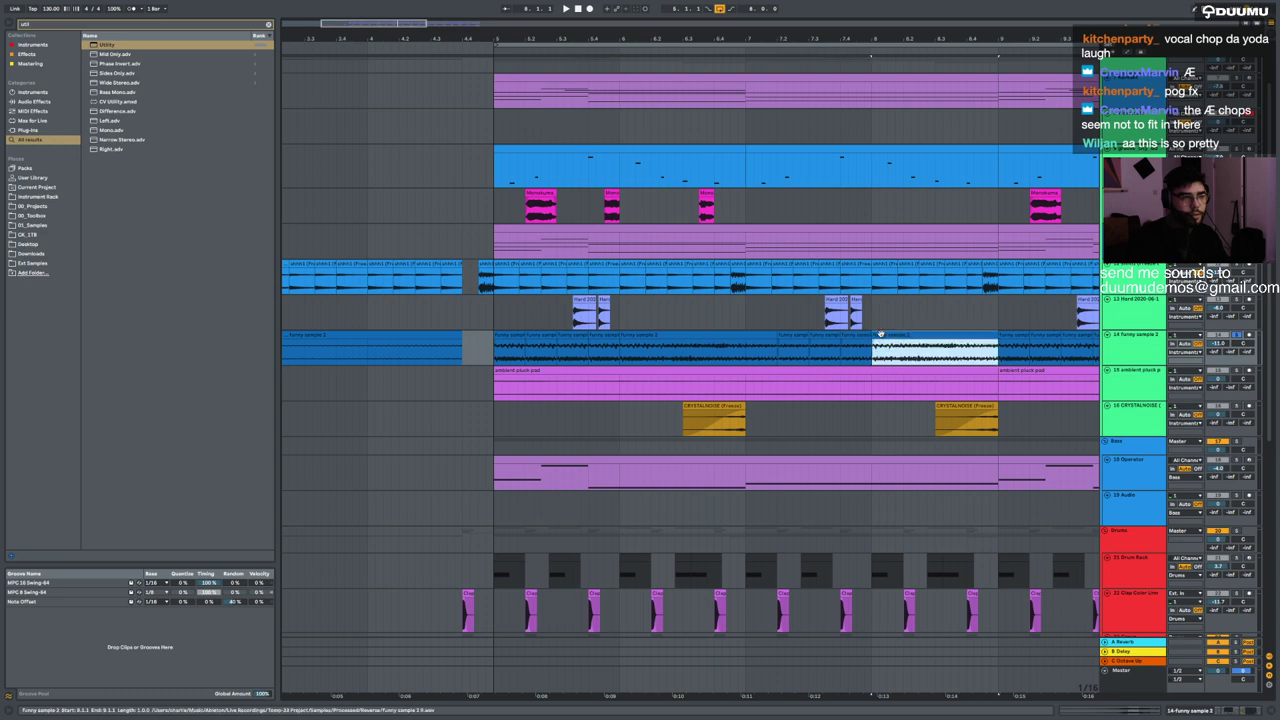
pyautogui.press('-')
pyautogui.moveTo(473, 343); pyautogui.dragTo(879, 362)
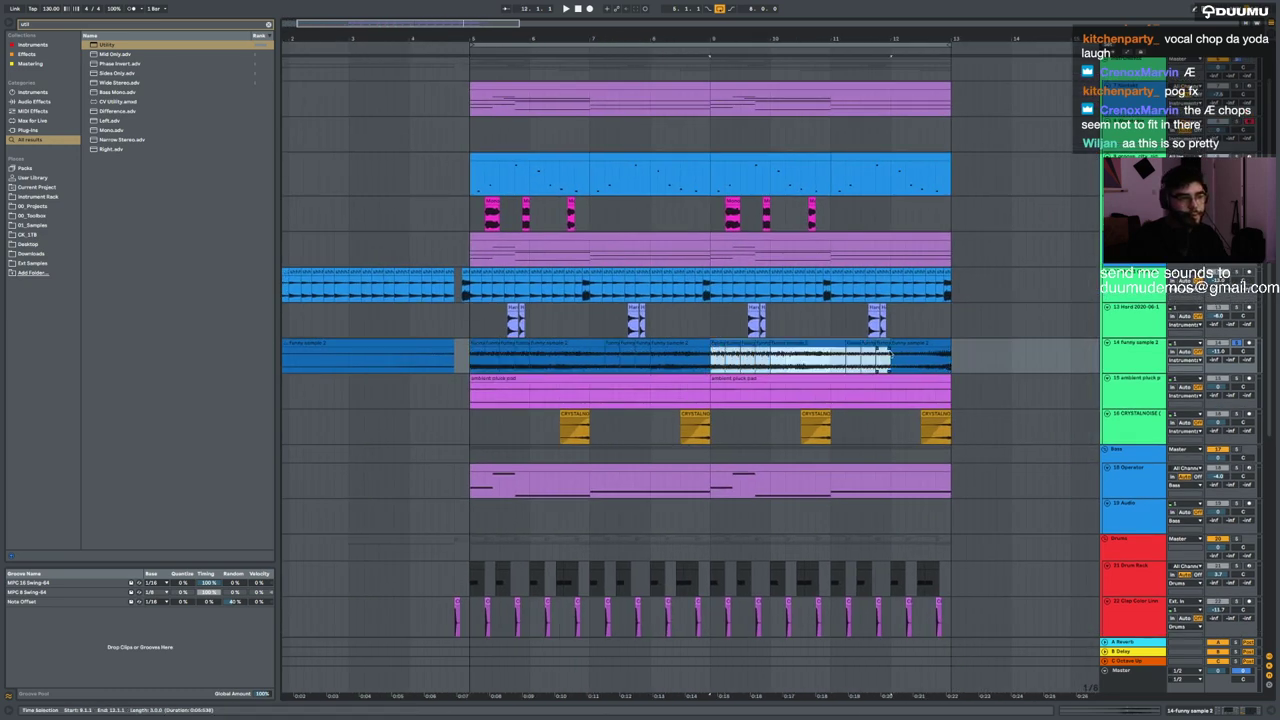
# - Play the arrangement from bar 5 and solo the shhh1 track
pyautogui.click(894, 351)
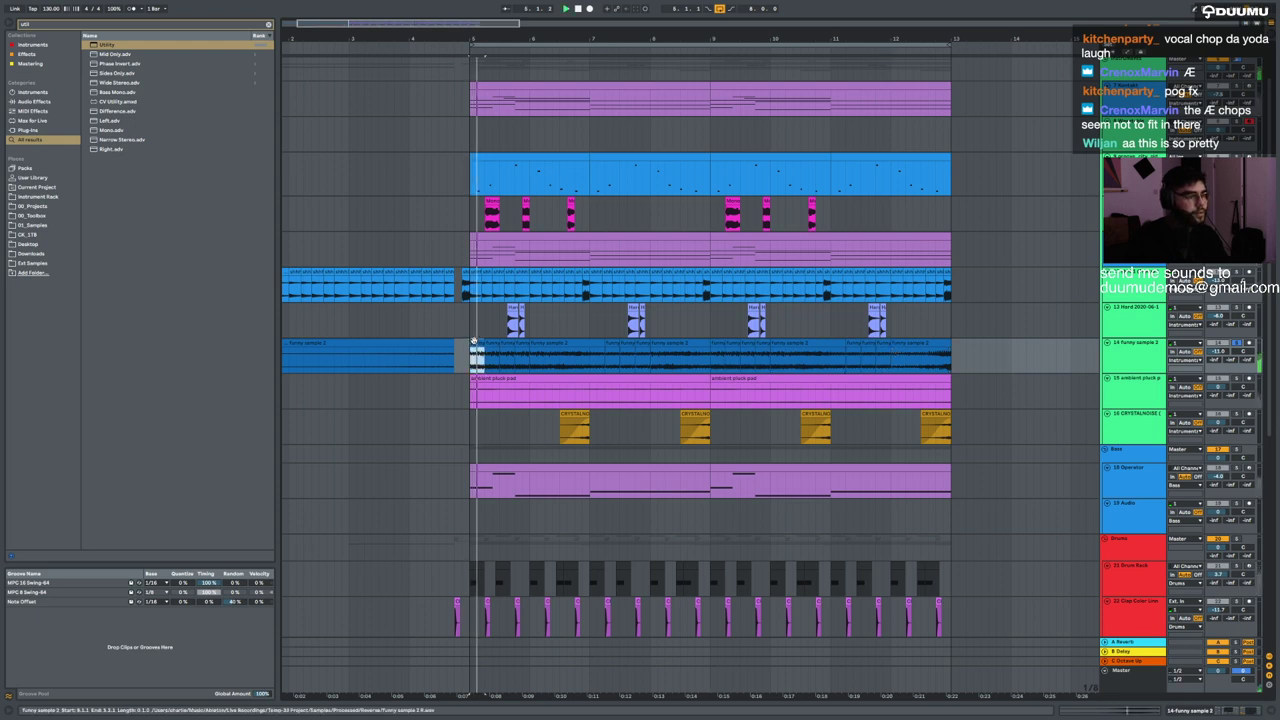
pyautogui.press('+')
pyautogui.press('+')
pyautogui.click(1236, 272)
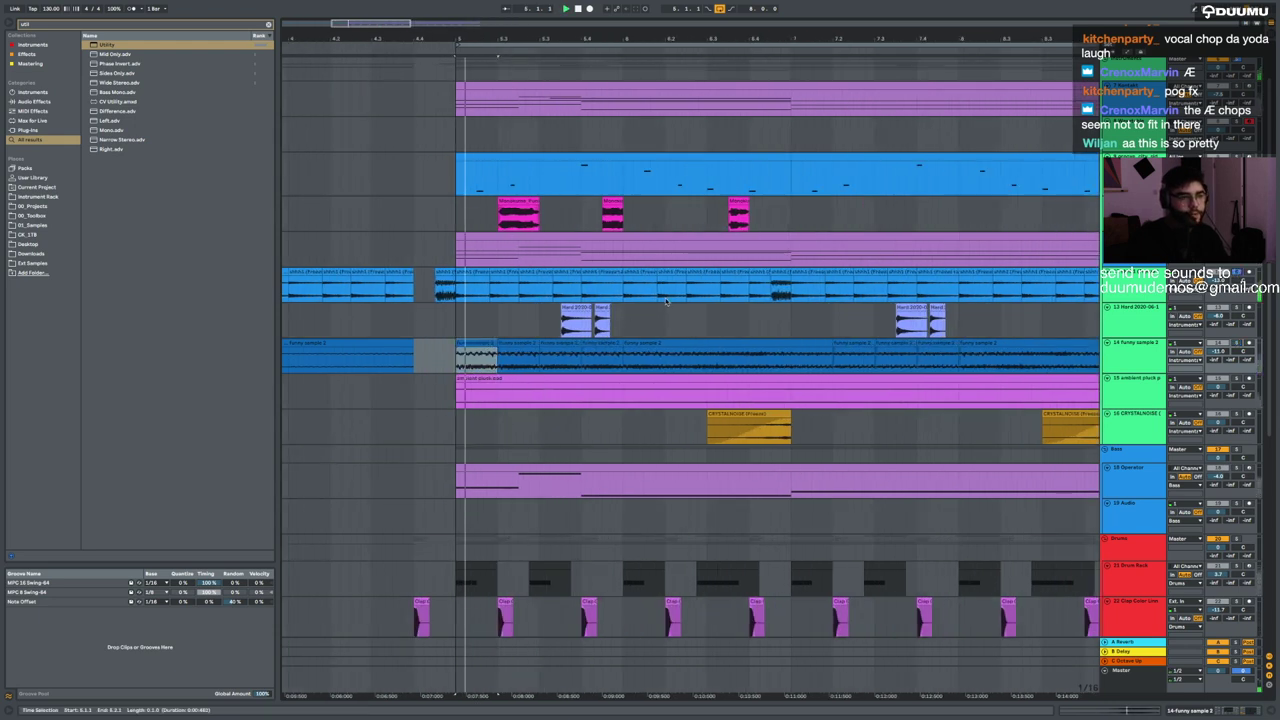
# - Add an EQ Eight to the shhh1 track's device chain
pyautogui.click(1121, 291)
pyautogui.hotkey('ctrl', 'f')
pyautogui.write('eq')
pyautogui.press('Down')
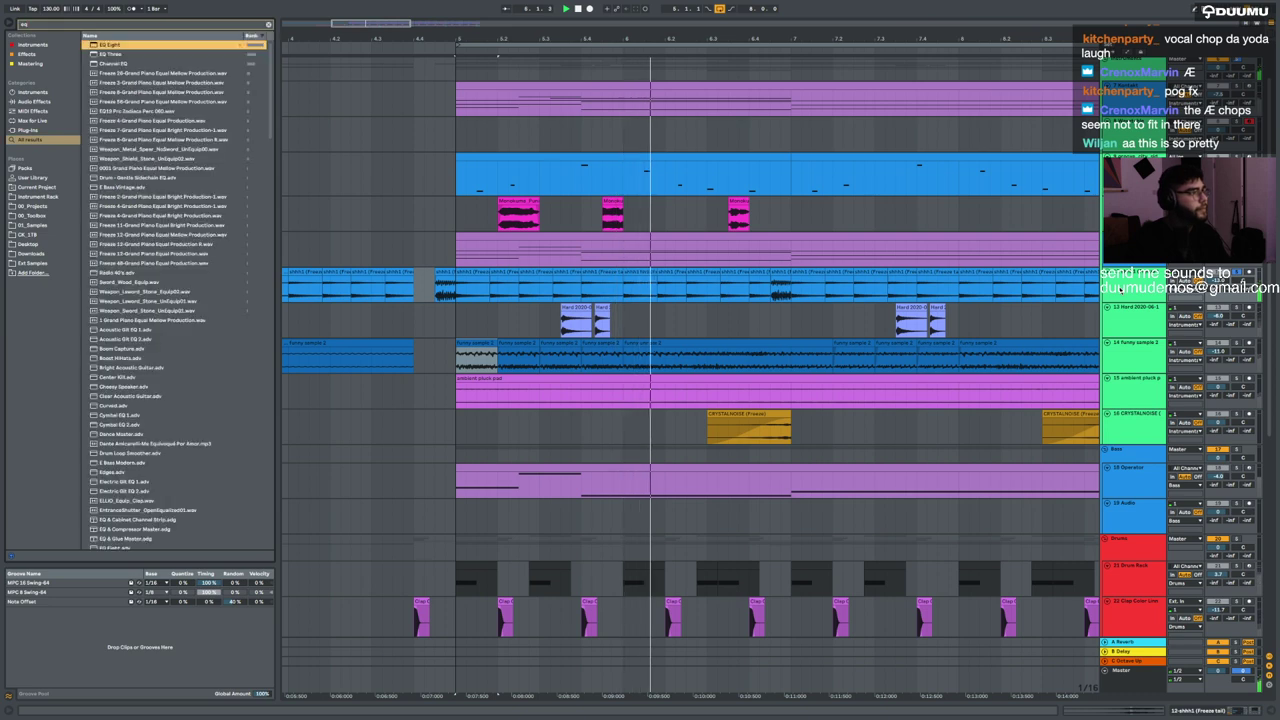
pyautogui.press('Return')
# - Shape the shhh1 track's EQ Eight curve with a gradual low-end cut and a raised high end
pyautogui.click(436, 694)
pyautogui.moveTo(461, 647); pyautogui.dragTo(483, 666)
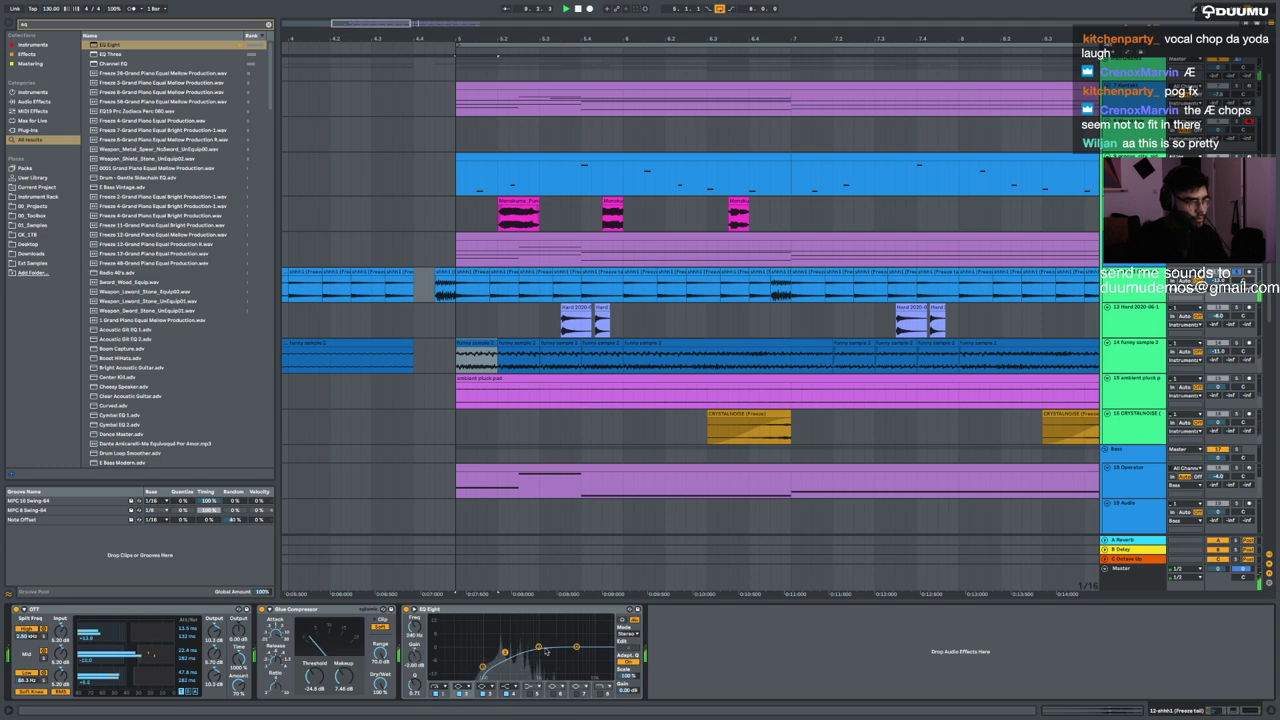
pyautogui.moveTo(576, 647); pyautogui.dragTo(566, 635)
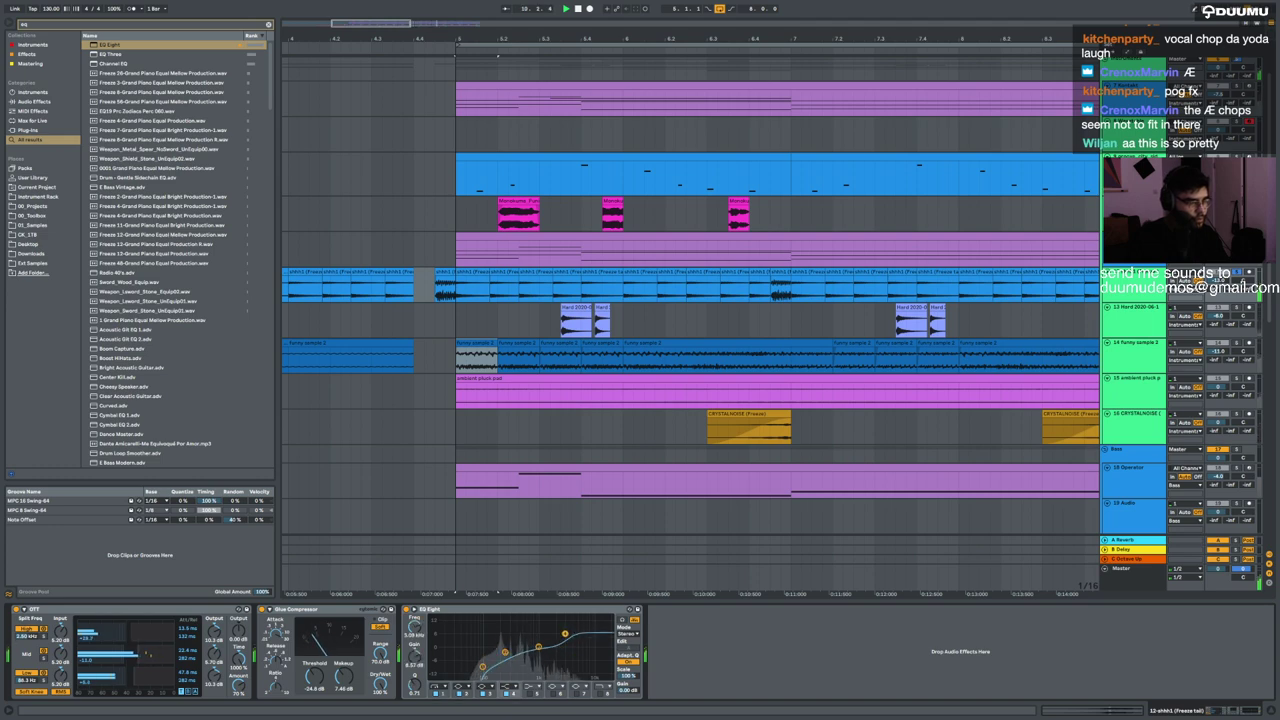
# - Close the device view and adjust the shhh1 track's volume while the full arrangement plays
pyautogui.press('super+alt+l')
pyautogui.scroll(-5, 642, 501)
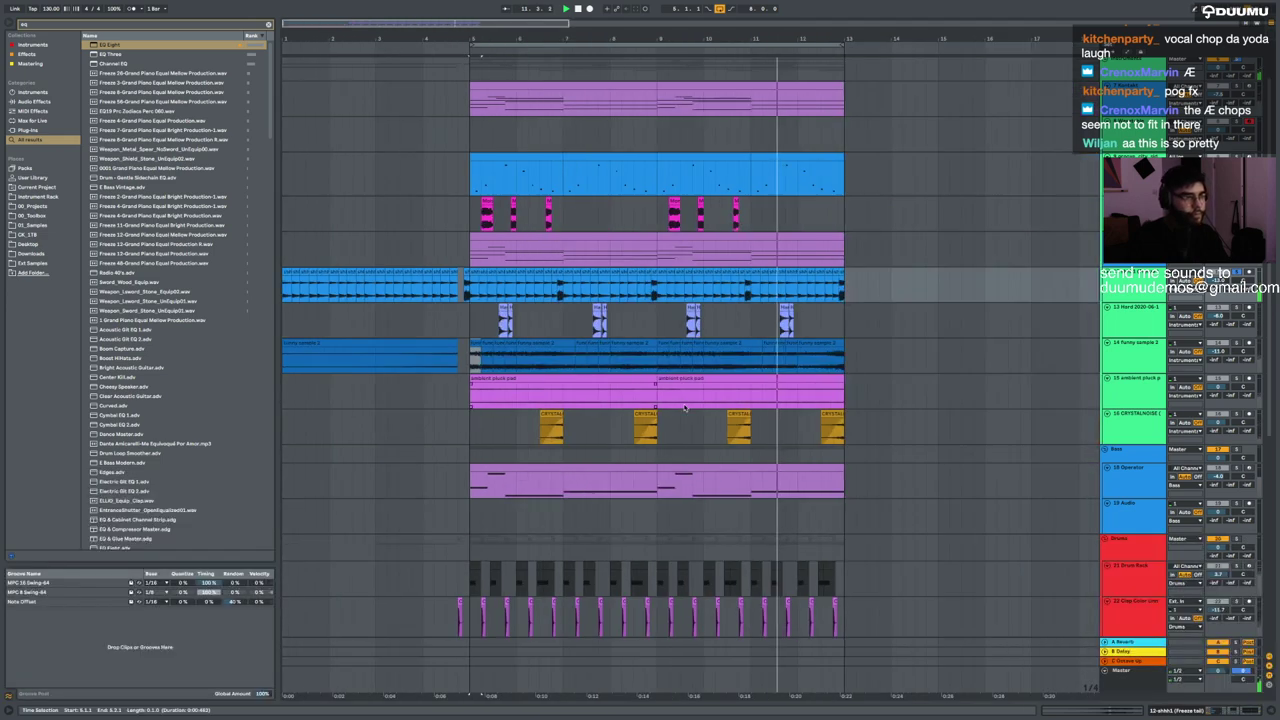
pyautogui.moveTo(1216, 281); pyautogui.dragTo(1216, 268)
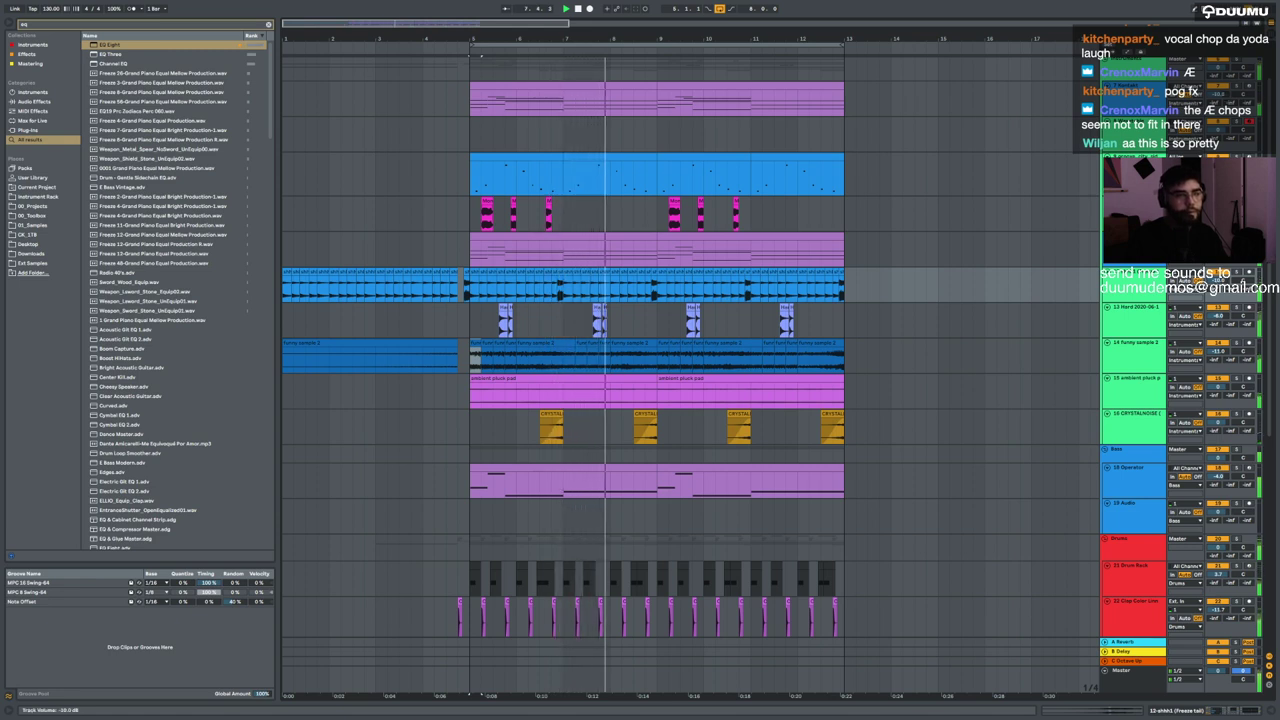
pyautogui.click(622, 84)
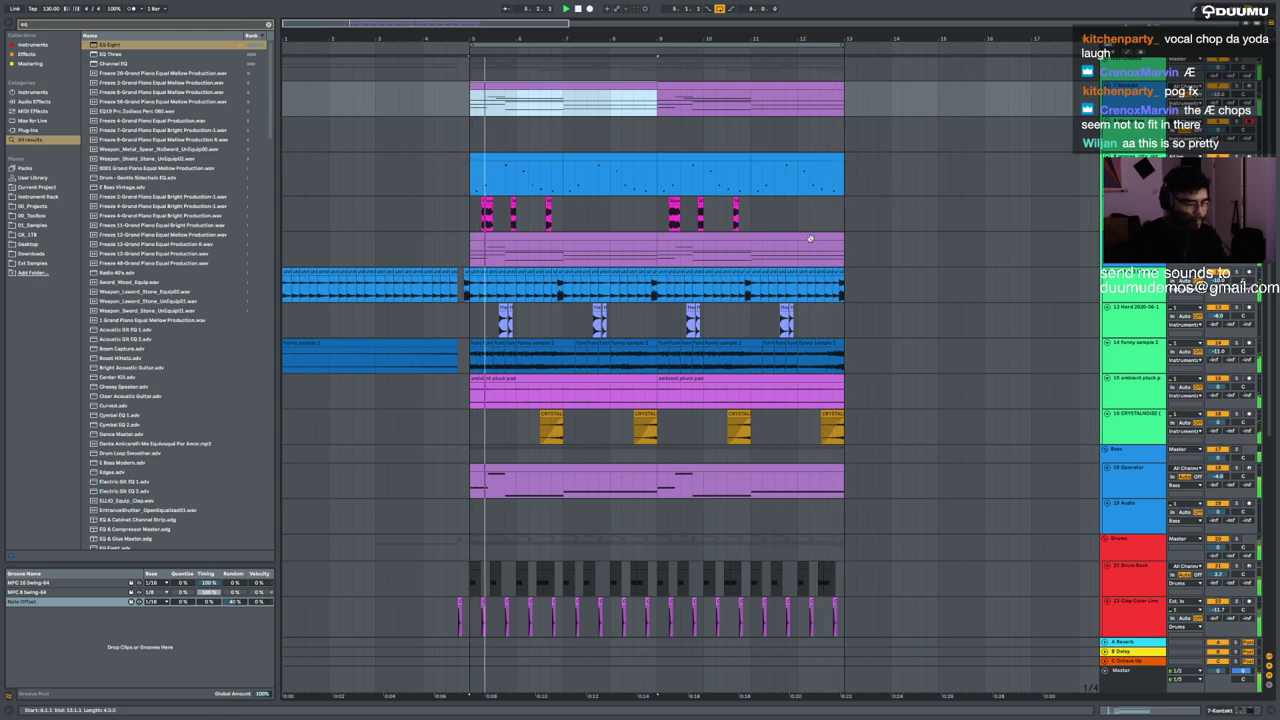
pyautogui.click(725, 308)
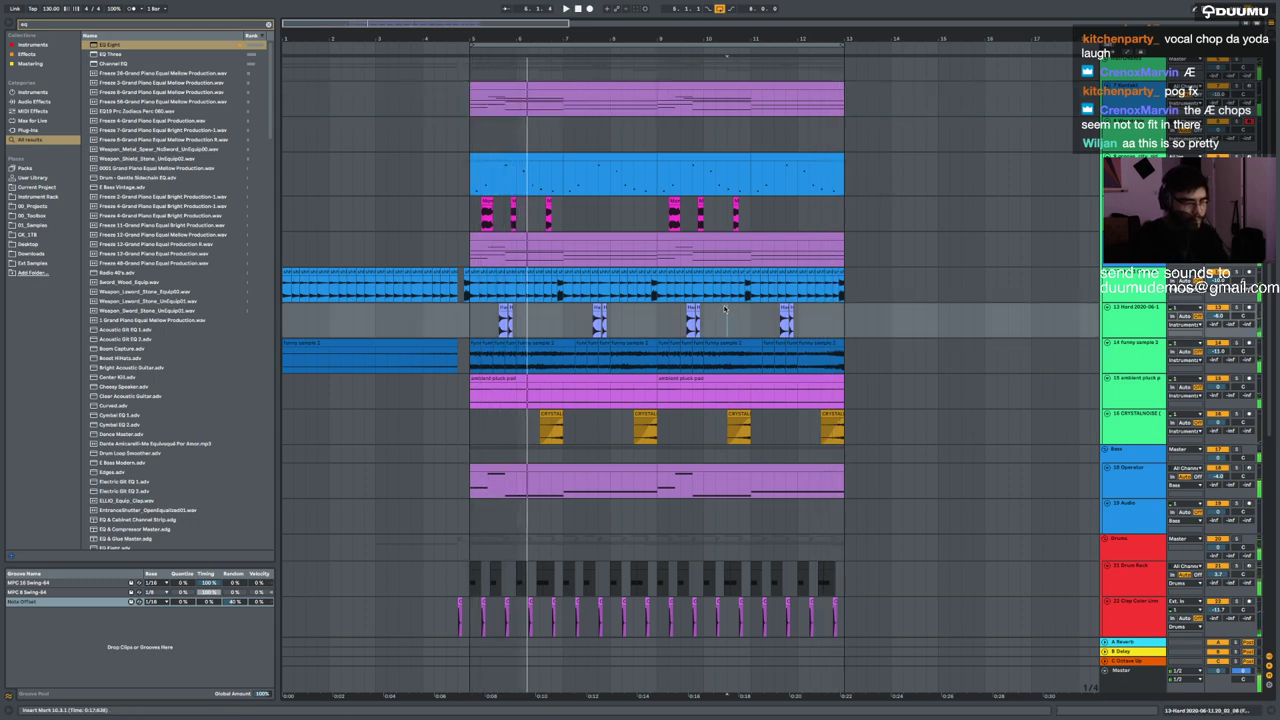
pyautogui.press('-')
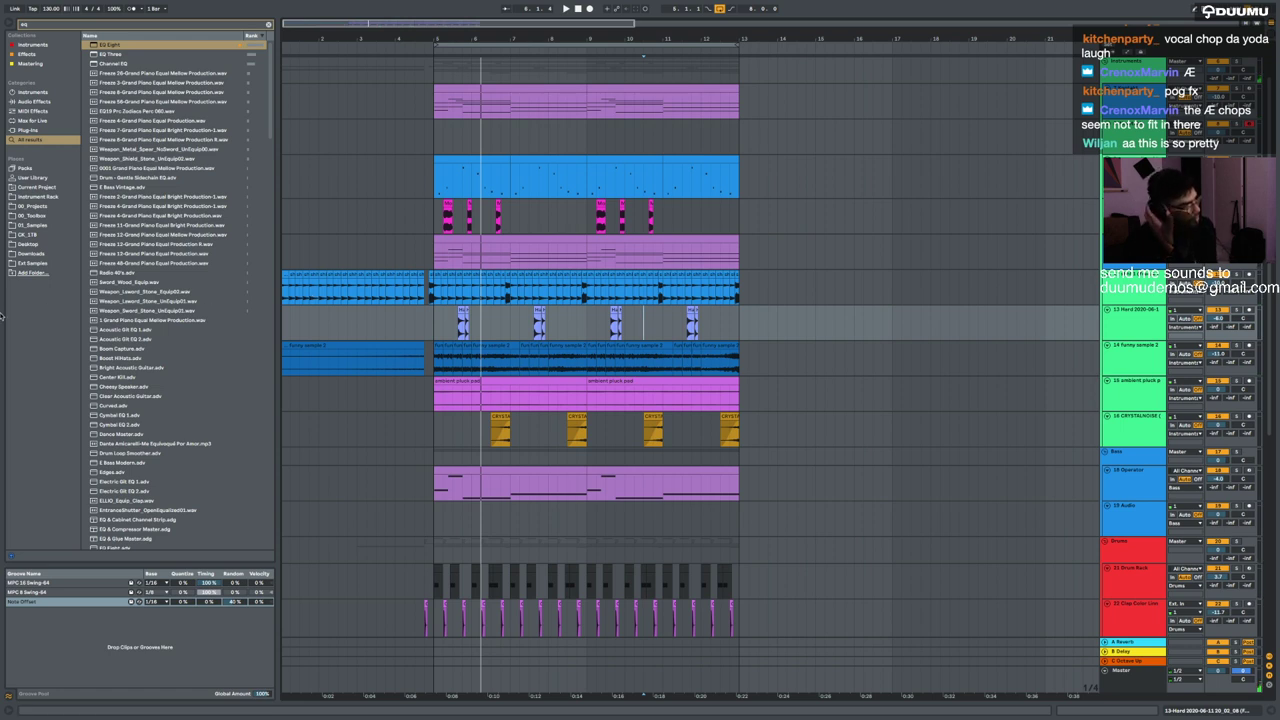
# - Switch to Gmail in Safari and download the attachment alien tech.wav from the open message
pyautogui.click(30, 206)
pyautogui.click(40, 216)
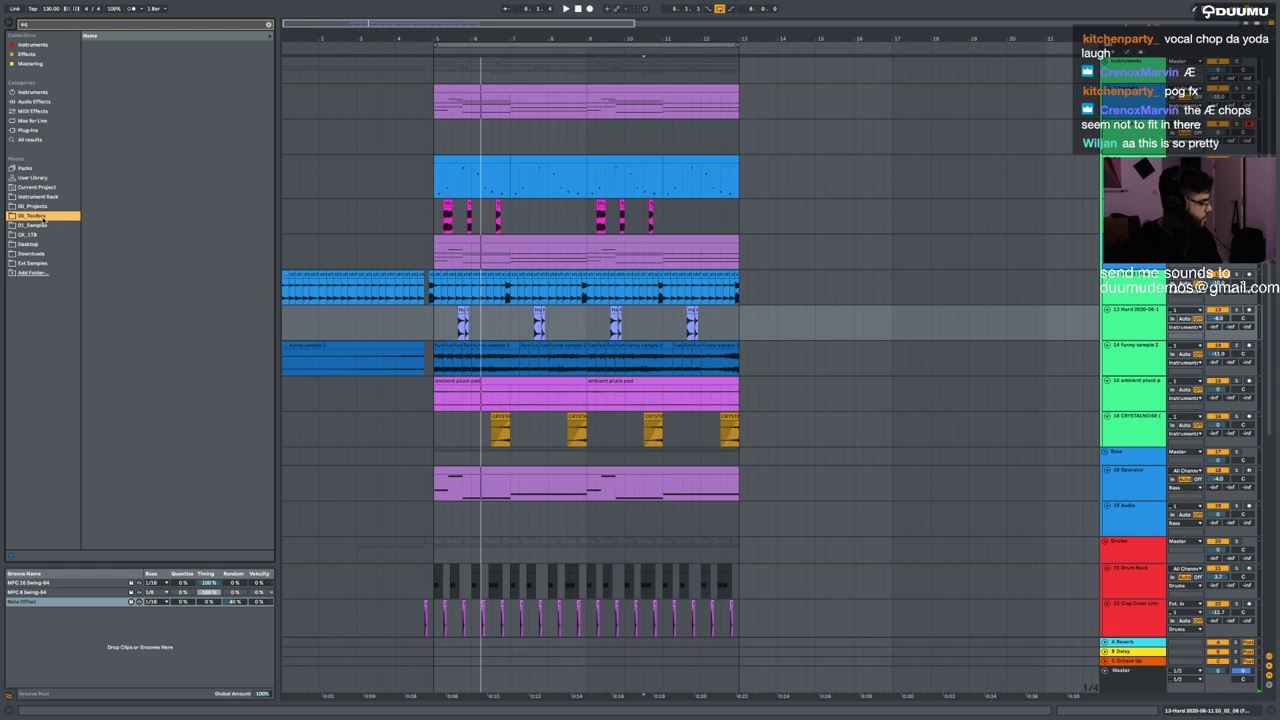
pyautogui.hotkey('ctrl', 'Left')
pyautogui.click(450, 166)
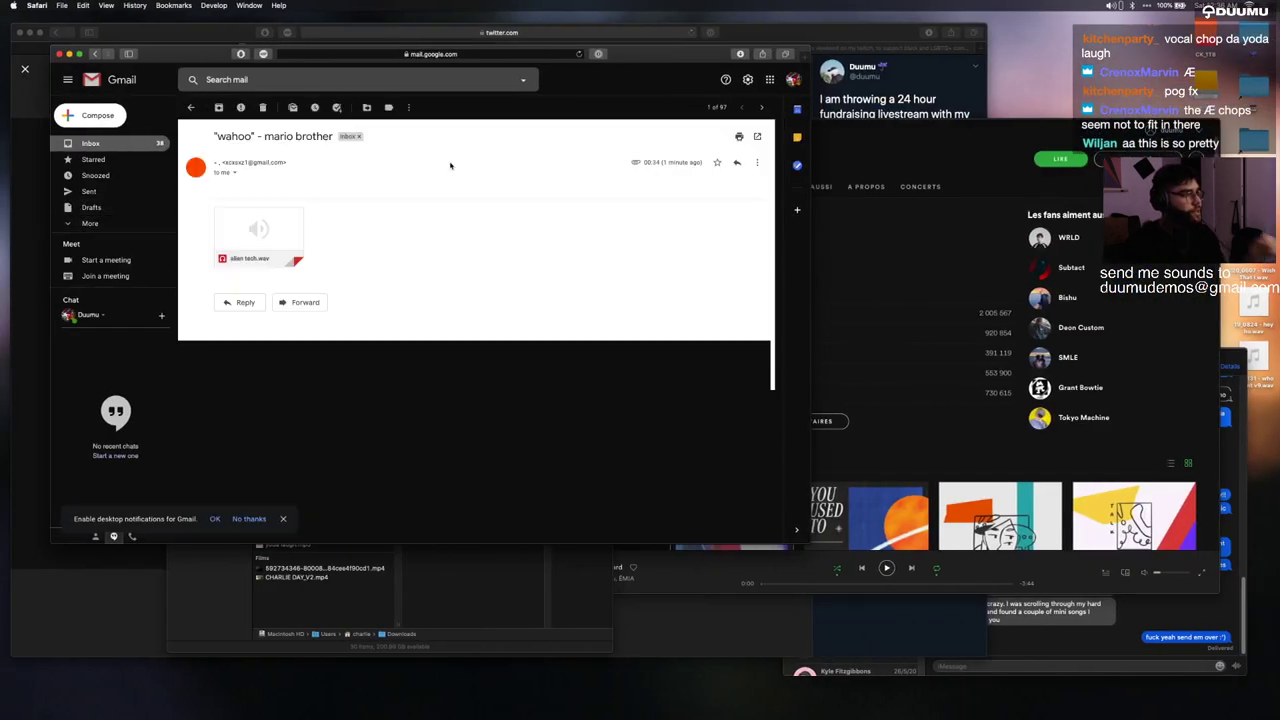
pyautogui.moveTo(234, 254)
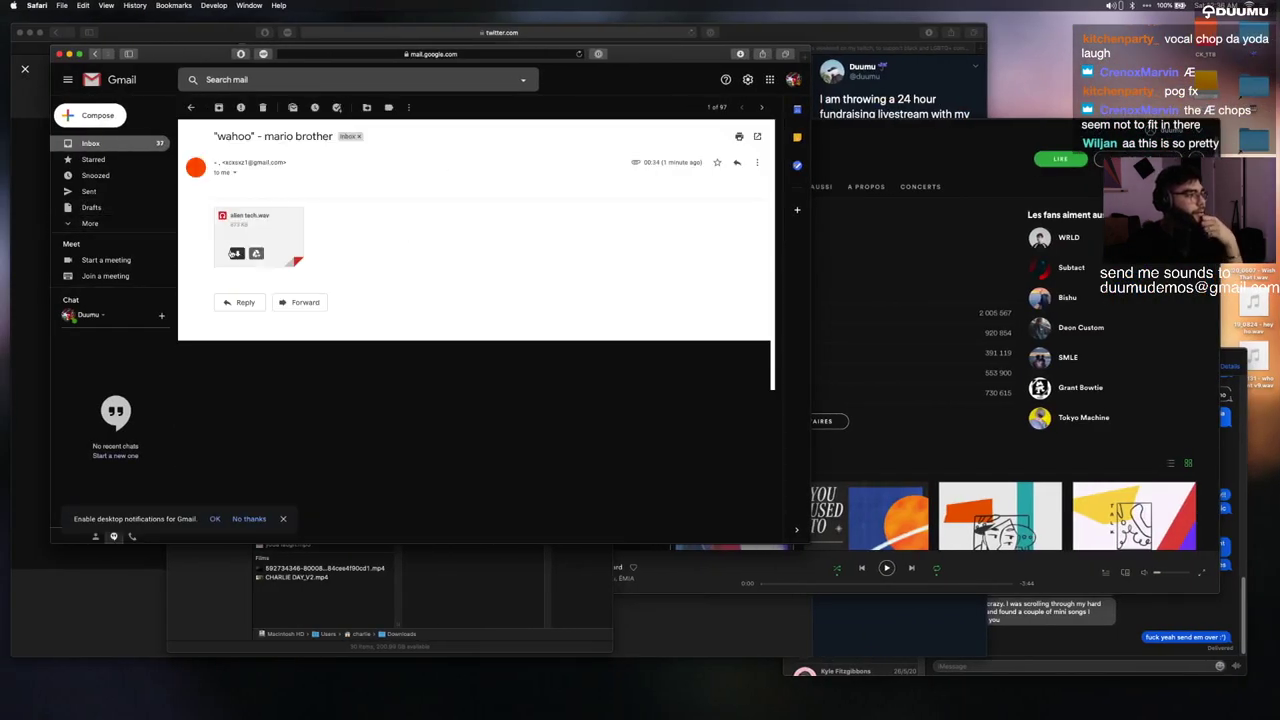
pyautogui.click(236, 253)
pyautogui.click(518, 321)
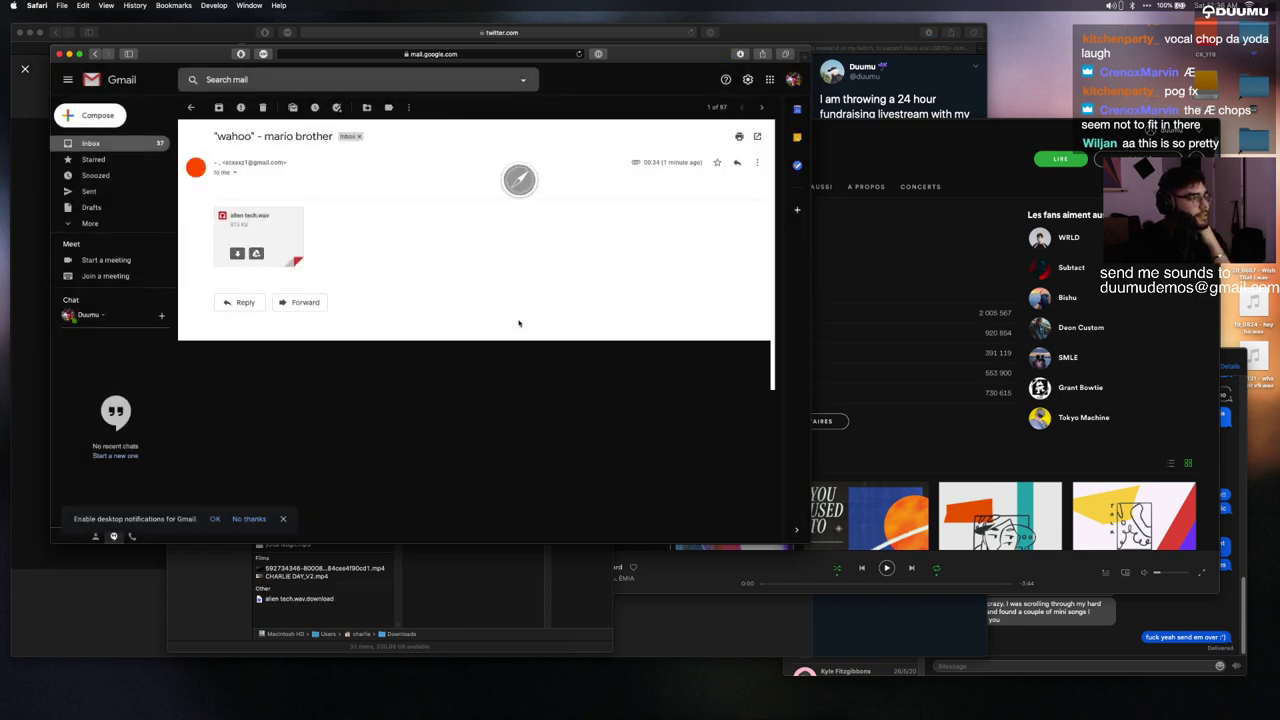
# - Return to Ableton Live, show the Downloads folder in the browser and clear the old search text
pyautogui.hotkey('ctrl', 'Right')
pyautogui.click(43, 256)
pyautogui.click(36, 245)
pyautogui.hotkey('ctrl', 'Left')
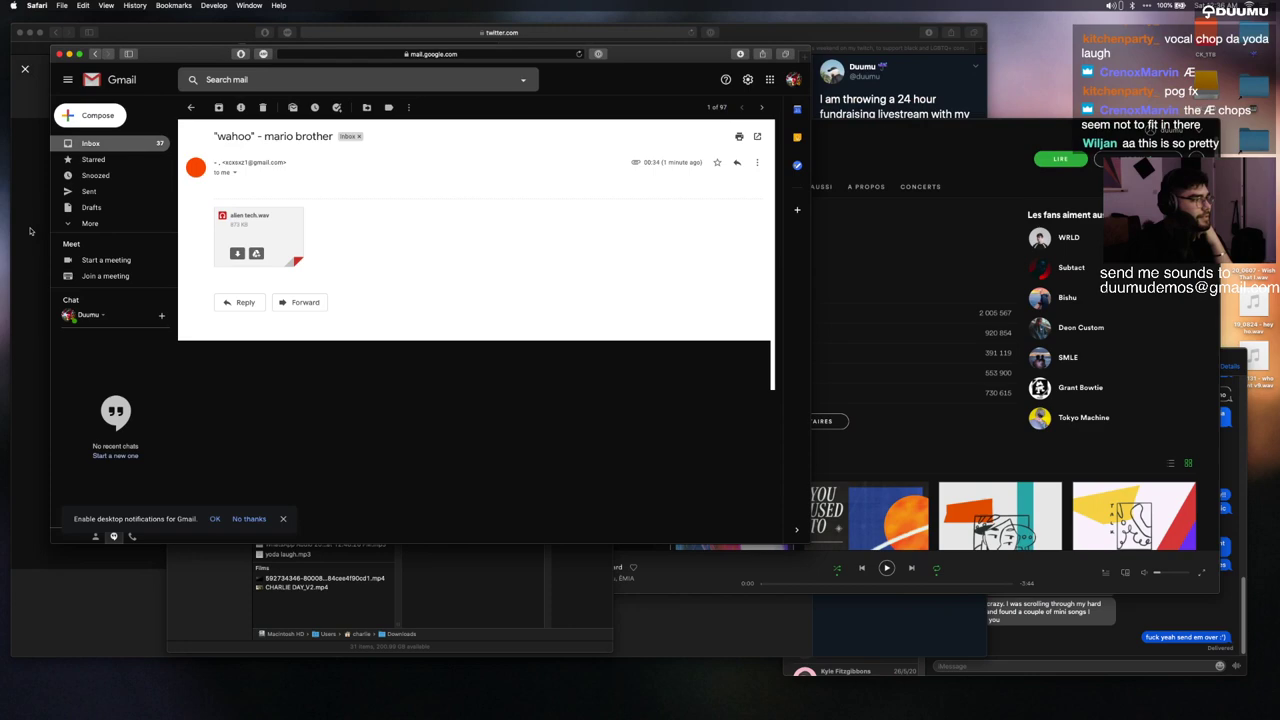
pyautogui.hotkey('ctrl', 'Right')
pyautogui.press('Down')
pyautogui.click(266, 25)
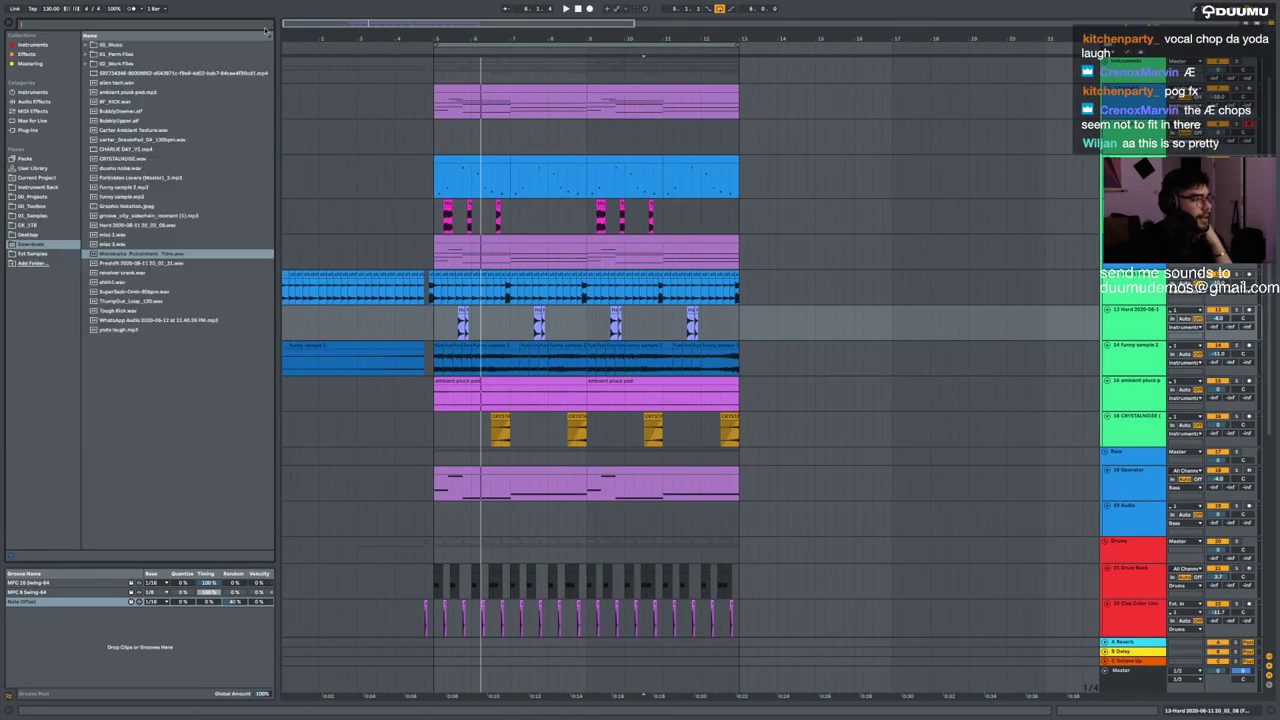
# - Place the alien tech.wav sample on the Hard audio track at bar 15
pyautogui.click(120, 84)
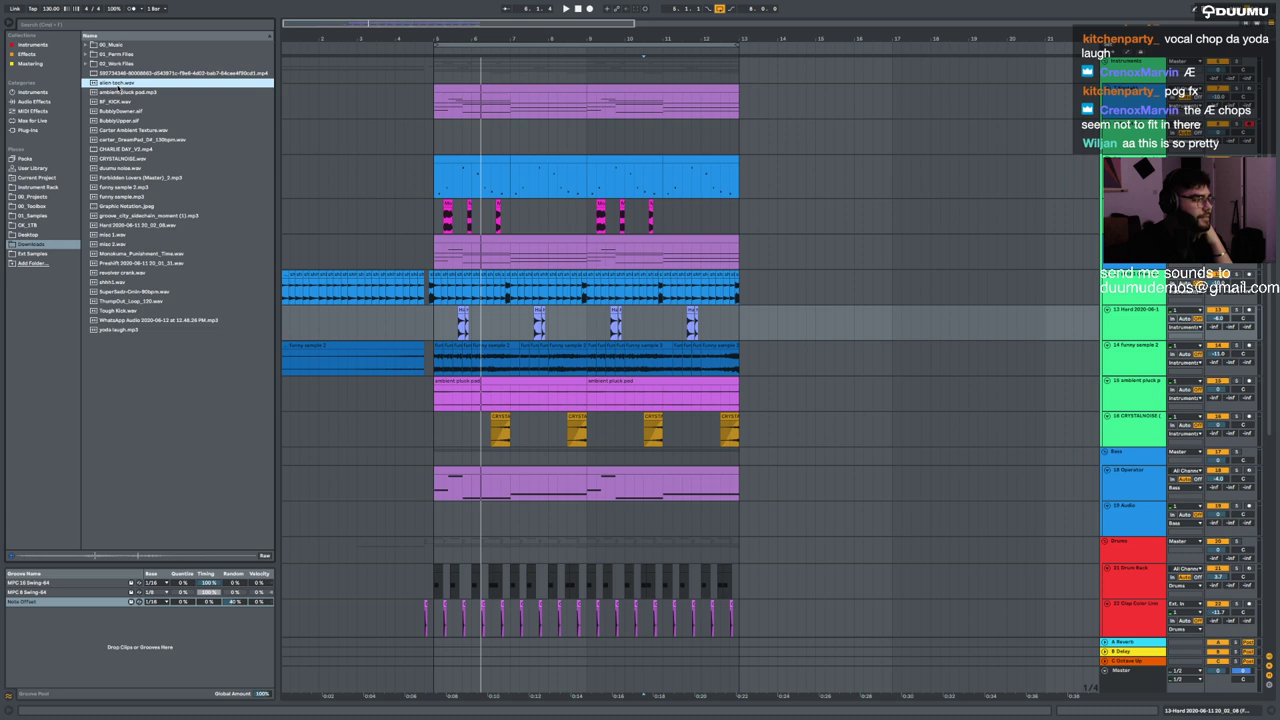
pyautogui.moveTo(120, 88); pyautogui.dragTo(819, 327)
pyautogui.scroll(2, 895, 345)
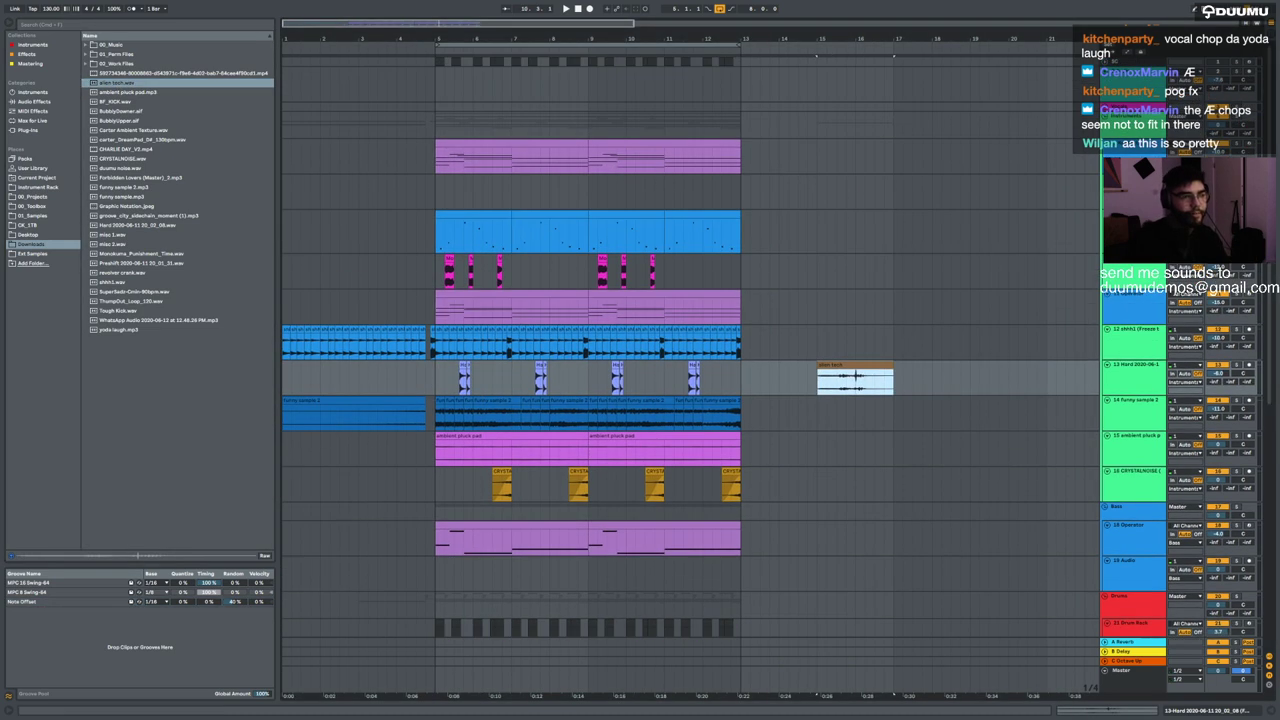
# - Insert a new audio track below the blue MIDI clips and move the alien tech clip onto it at bar 9
pyautogui.click(1134, 222)
pyautogui.hotkey('ctrl', 't')
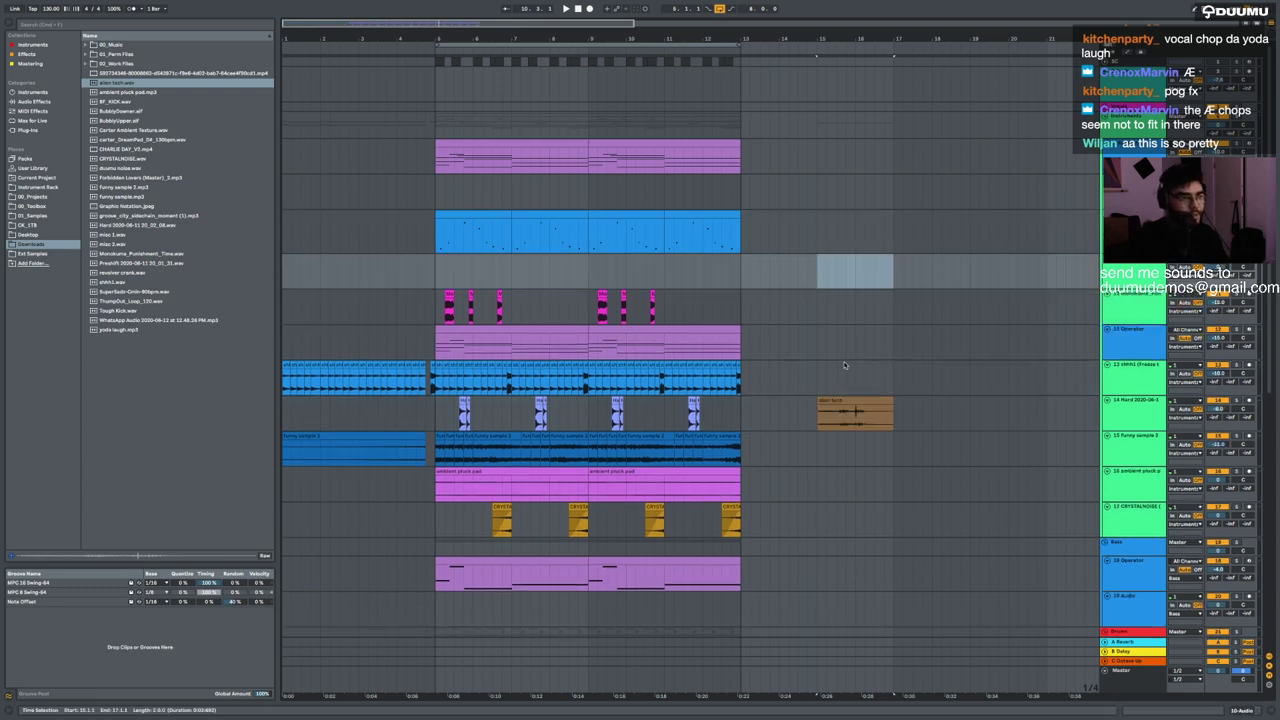
pyautogui.moveTo(846, 398); pyautogui.dragTo(619, 261)
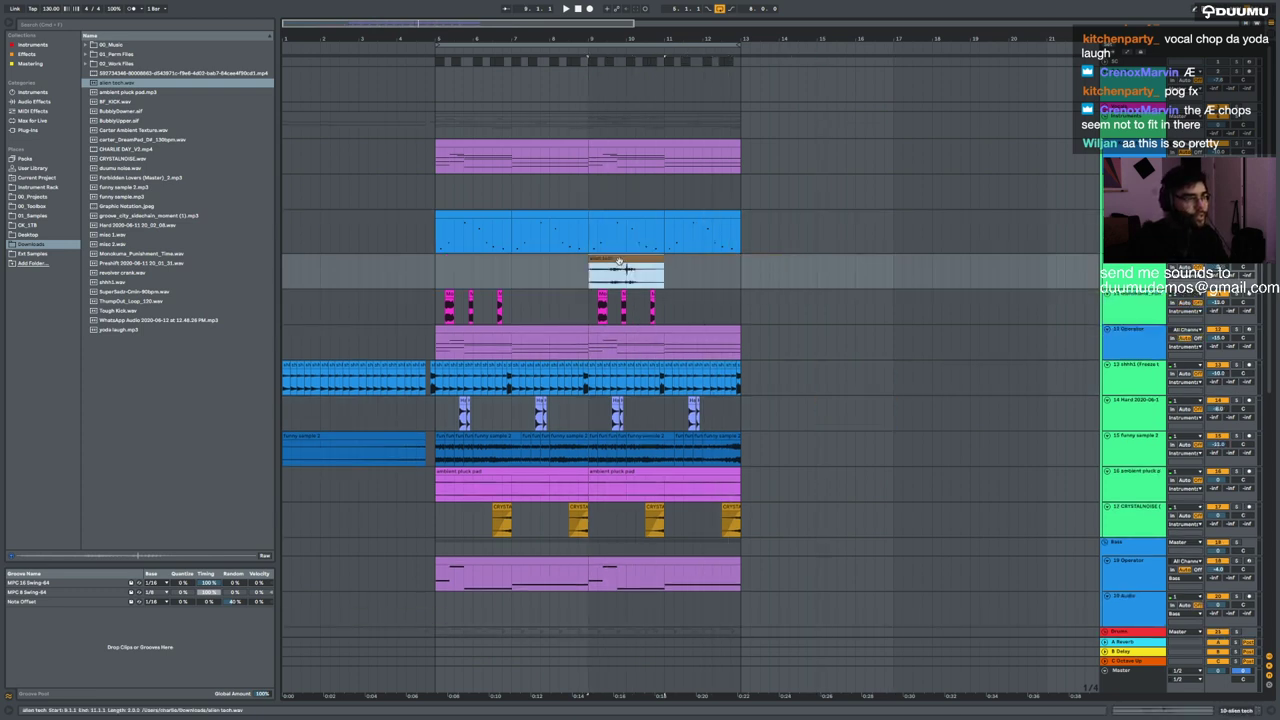
# - Play the arrangement around the alien tech clip and open the clip's sample view
pyautogui.click(1218, 268)
pyautogui.press('space')
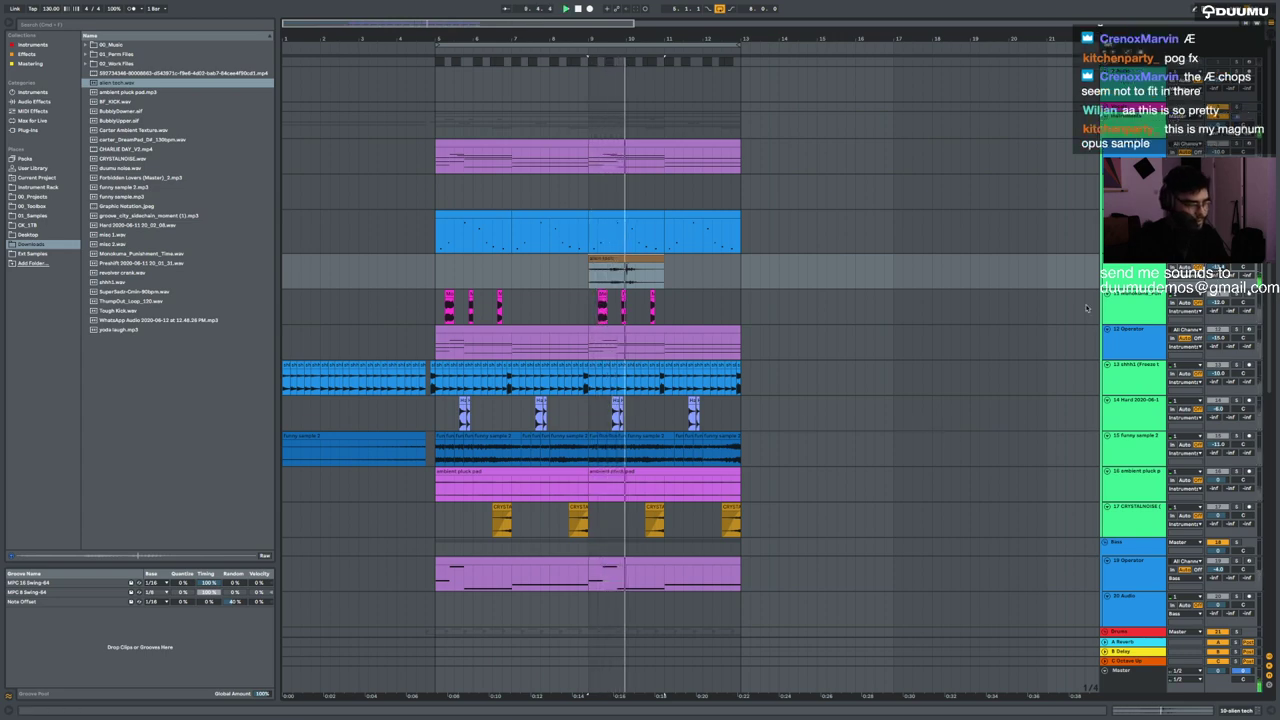
pyautogui.scroll(-3, 764, 435)
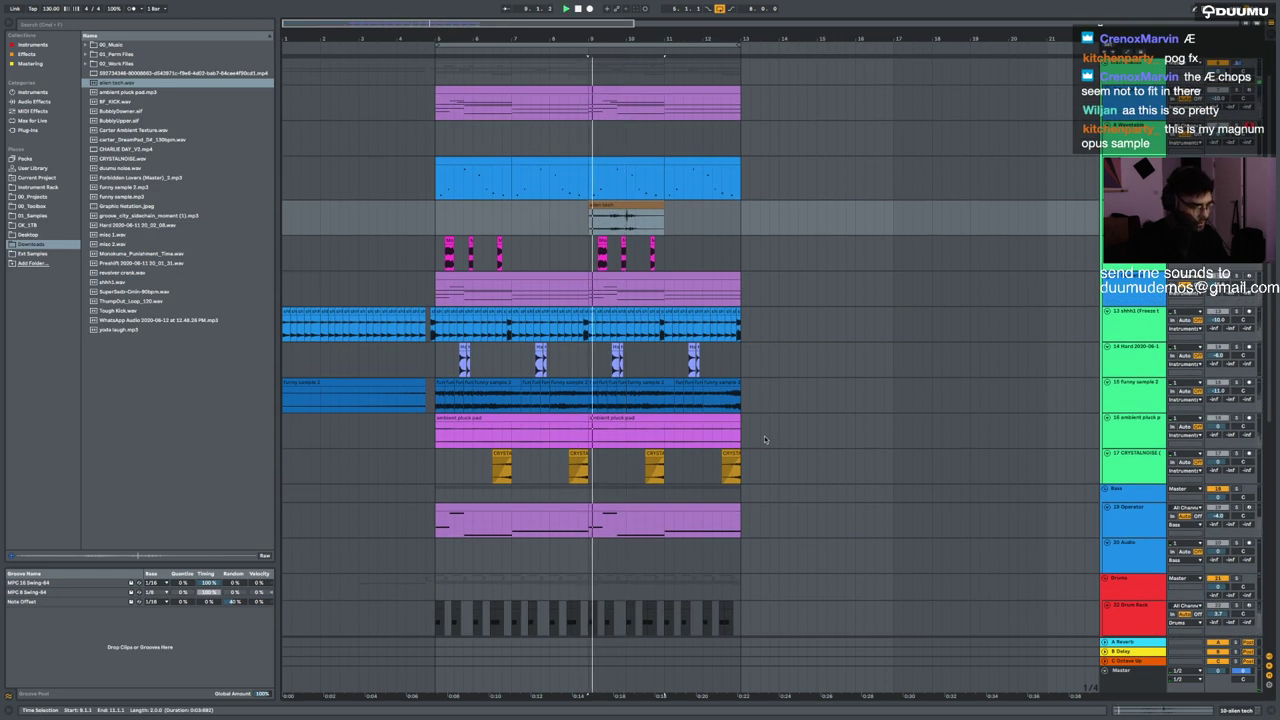
pyautogui.click(622, 200)
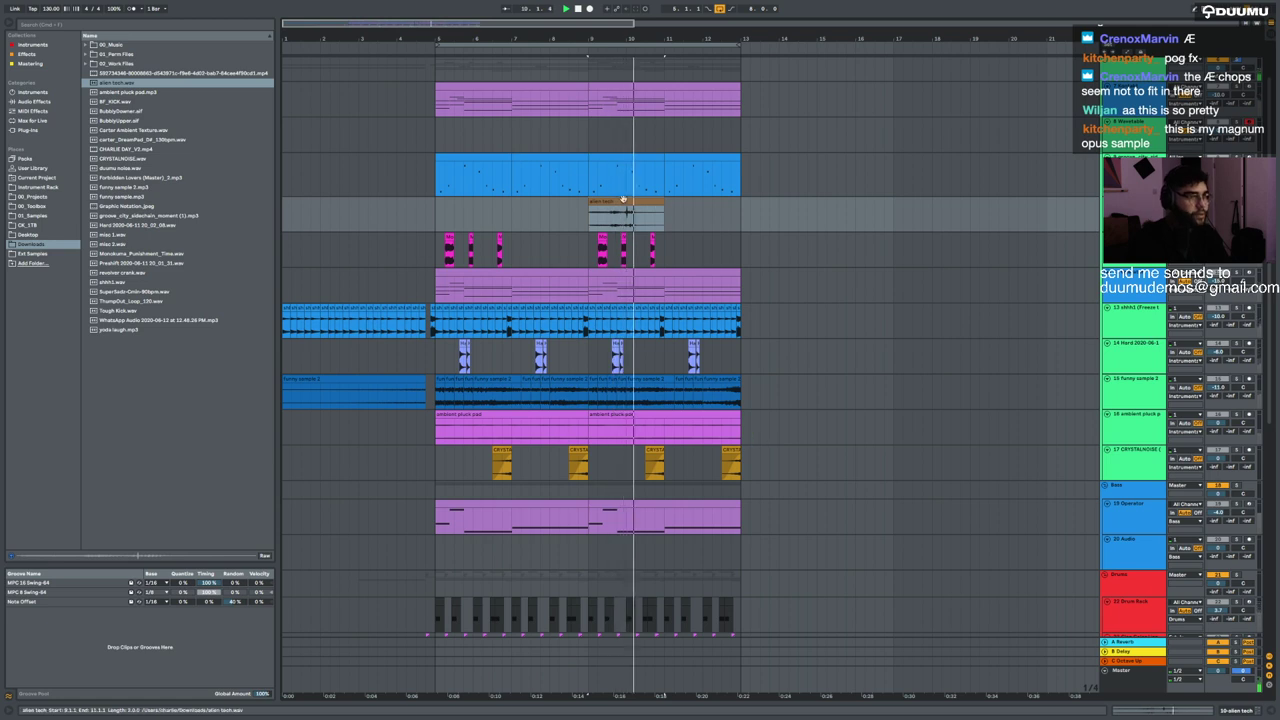
pyautogui.doubleClick(622, 200)
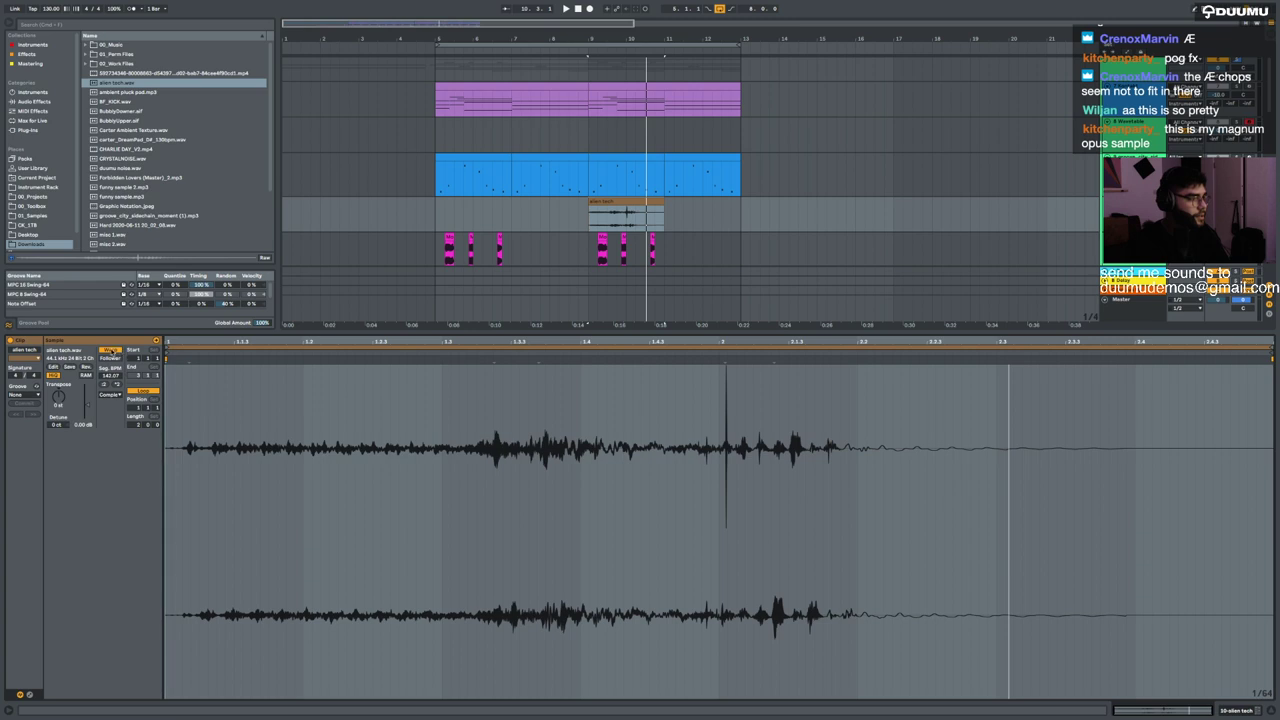
# - Turn off warping for the alien tech clip and audition it in the arrangement
pyautogui.click(116, 351)
pyautogui.press('space')
pyautogui.press('space')
pyautogui.press('space')
pyautogui.scroll(5, 589, 219)
pyautogui.press('space')
# - Split the alien tech clip at 9.3 and delete the part after the split
pyautogui.click(694, 216)
pyautogui.press('super+e')
pyautogui.click(714, 202)
pyautogui.press('Delete')
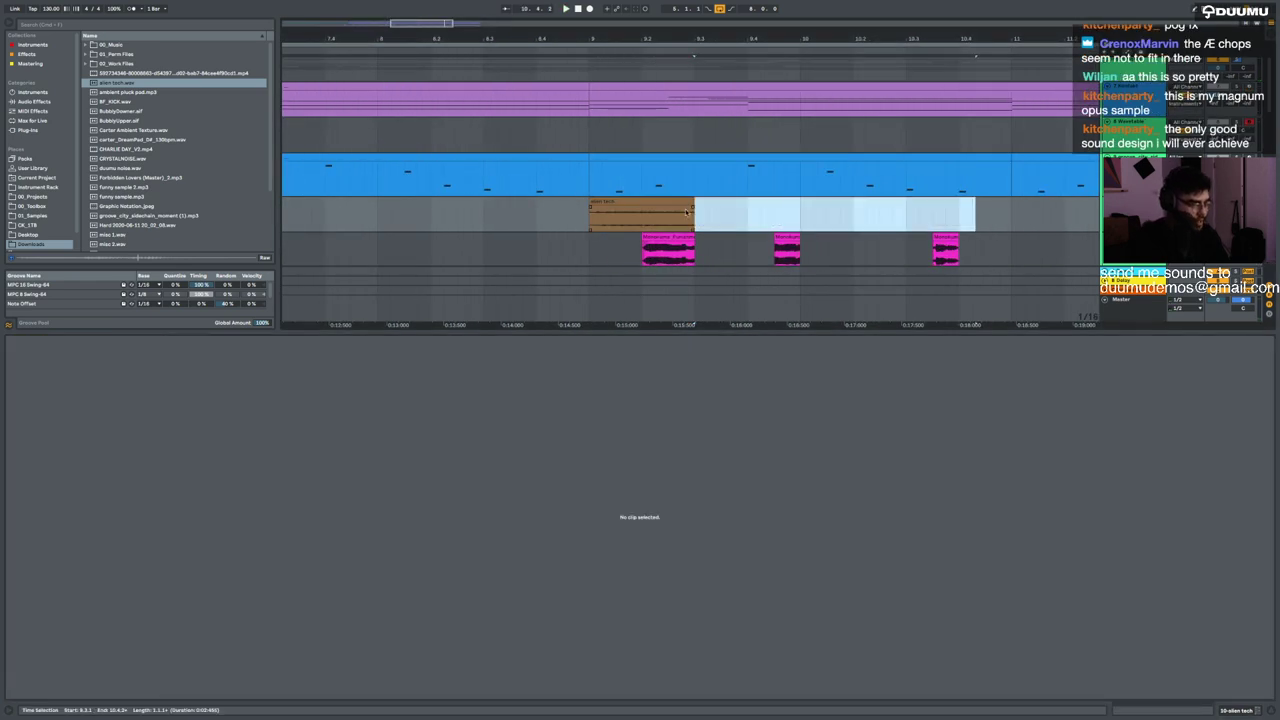
# - Transpose the alien tech clip to 48 st and extend its end to cover the rest of the sample
pyautogui.scroll(-3, 691, 208)
pyautogui.click(660, 202)
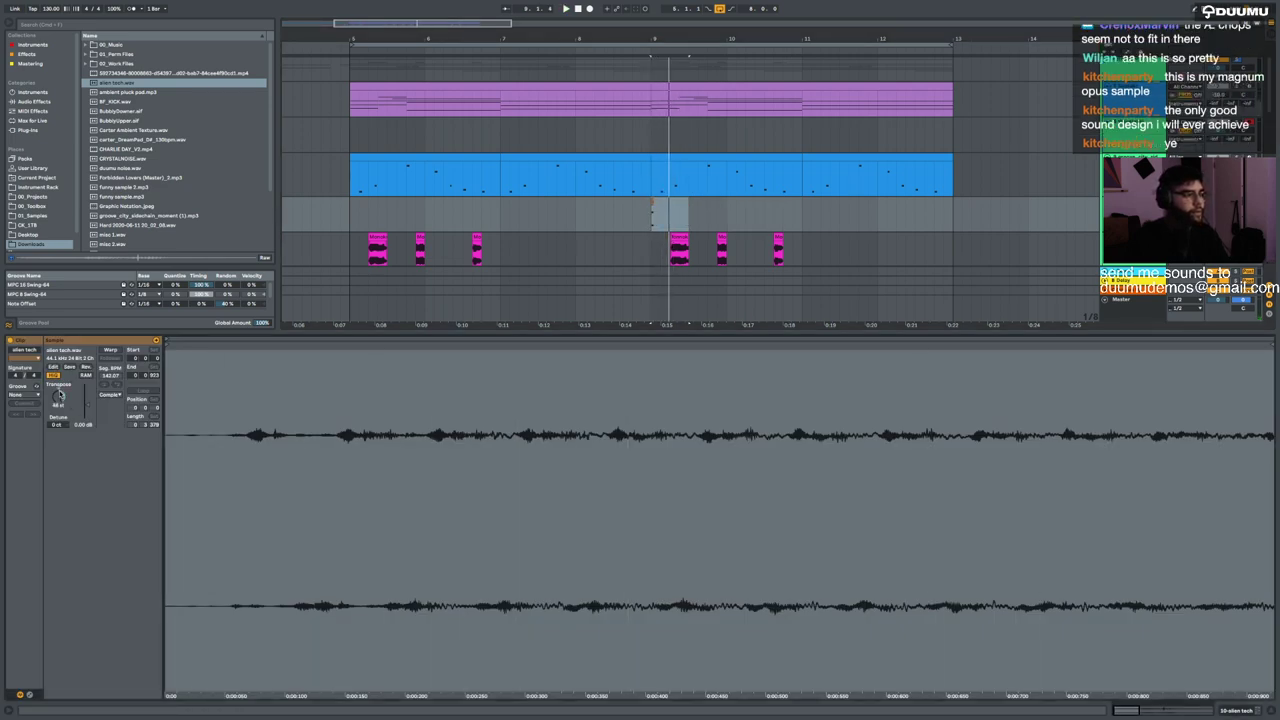
pyautogui.scroll(5, 652, 203)
pyautogui.click(659, 201)
pyautogui.click(656, 212)
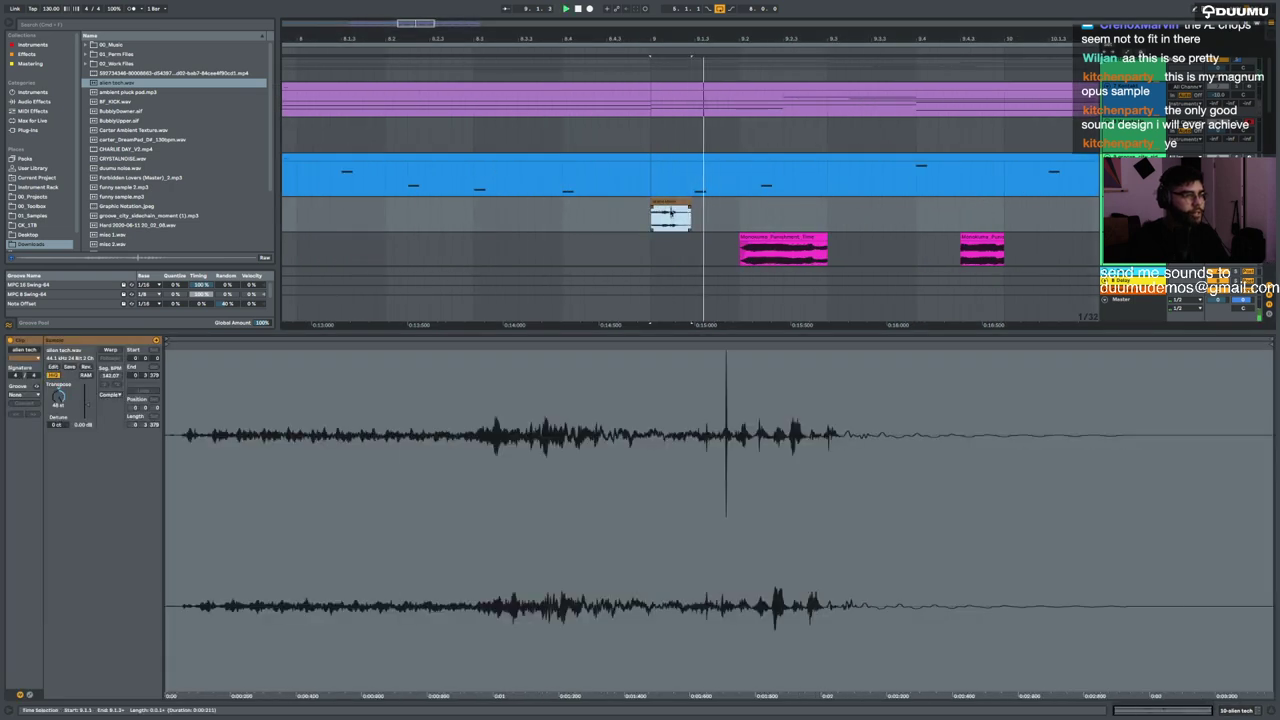
pyautogui.press('-')
pyautogui.press('+')
pyautogui.press('+')
# - Move the alien tech clip to just before bar 9, trim its opening and listen to it in context
pyautogui.moveTo(711, 208); pyautogui.dragTo(548, 203)
pyautogui.press('space')
pyautogui.press('space')
pyautogui.press('space')
pyautogui.press('space')
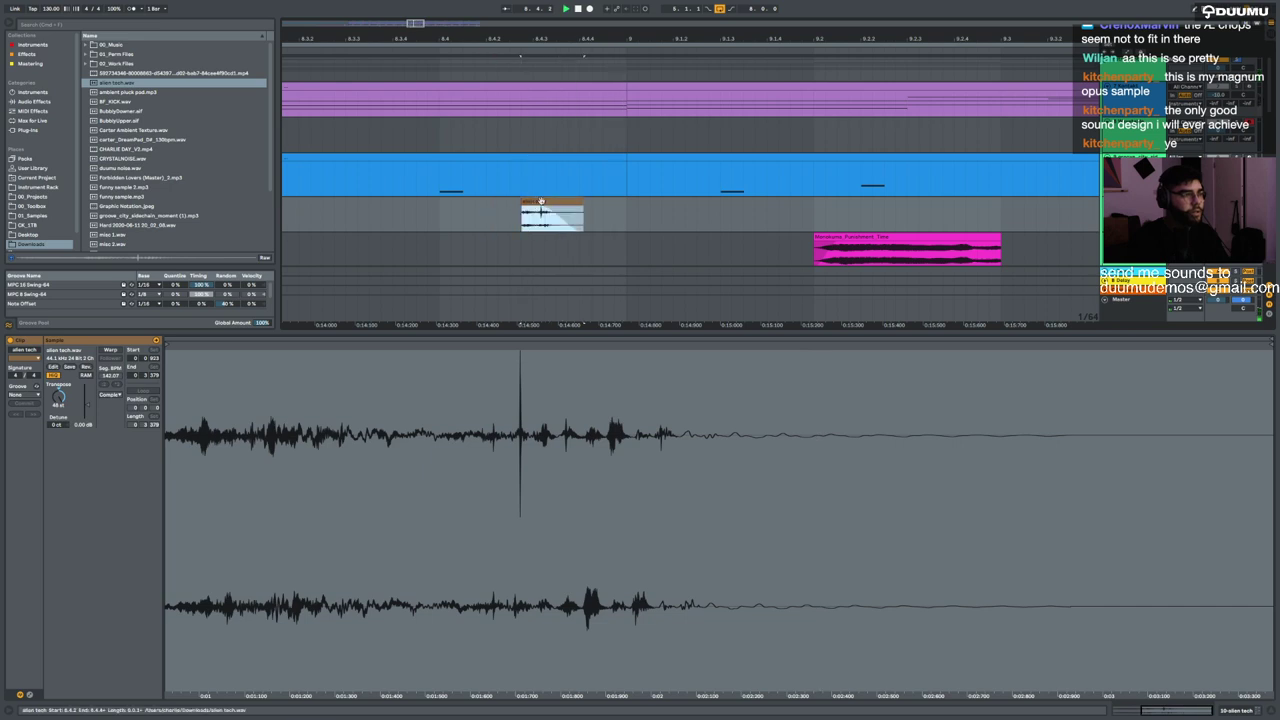
# - Trim the alien tech clip's start to 8.4.3 and shorten its fade-out while repeatedly auditioning the lead-in to bar 9
pyautogui.click(540, 208)
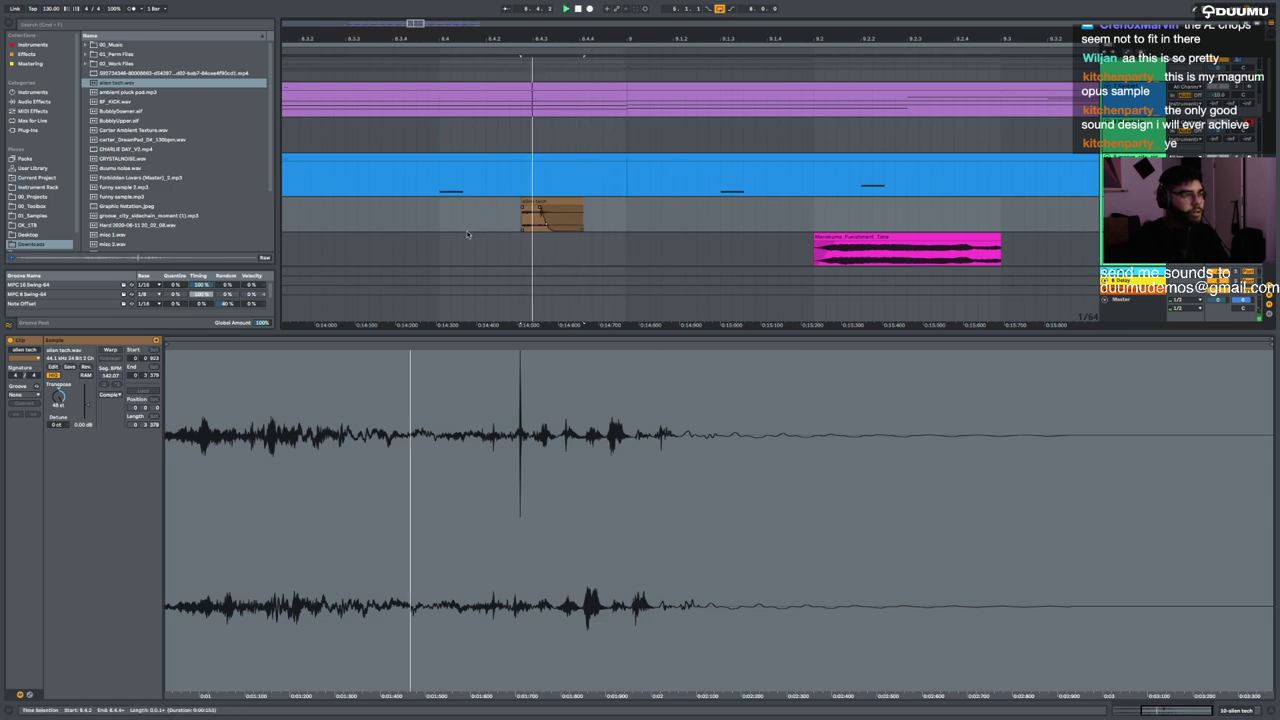
pyautogui.press('space')
pyautogui.press('space')
pyautogui.click(531, 201)
pyautogui.press('space')
pyautogui.press('space')
pyautogui.moveTo(522, 209); pyautogui.dragTo(583, 210)
pyautogui.press('space')
pyautogui.press('space')
pyautogui.click(551, 202)
pyautogui.press('space')
pyautogui.press('space')
pyautogui.press('space')
pyautogui.press('space')
pyautogui.moveTo(523, 202); pyautogui.dragTo(580, 209)
pyautogui.press('space')
pyautogui.press('space')
pyautogui.press('space')
pyautogui.press('space')
pyautogui.press('space')
pyautogui.press('space')
pyautogui.press('space')
pyautogui.press('space')
pyautogui.press('space')
pyautogui.press('space')
pyautogui.press('space')
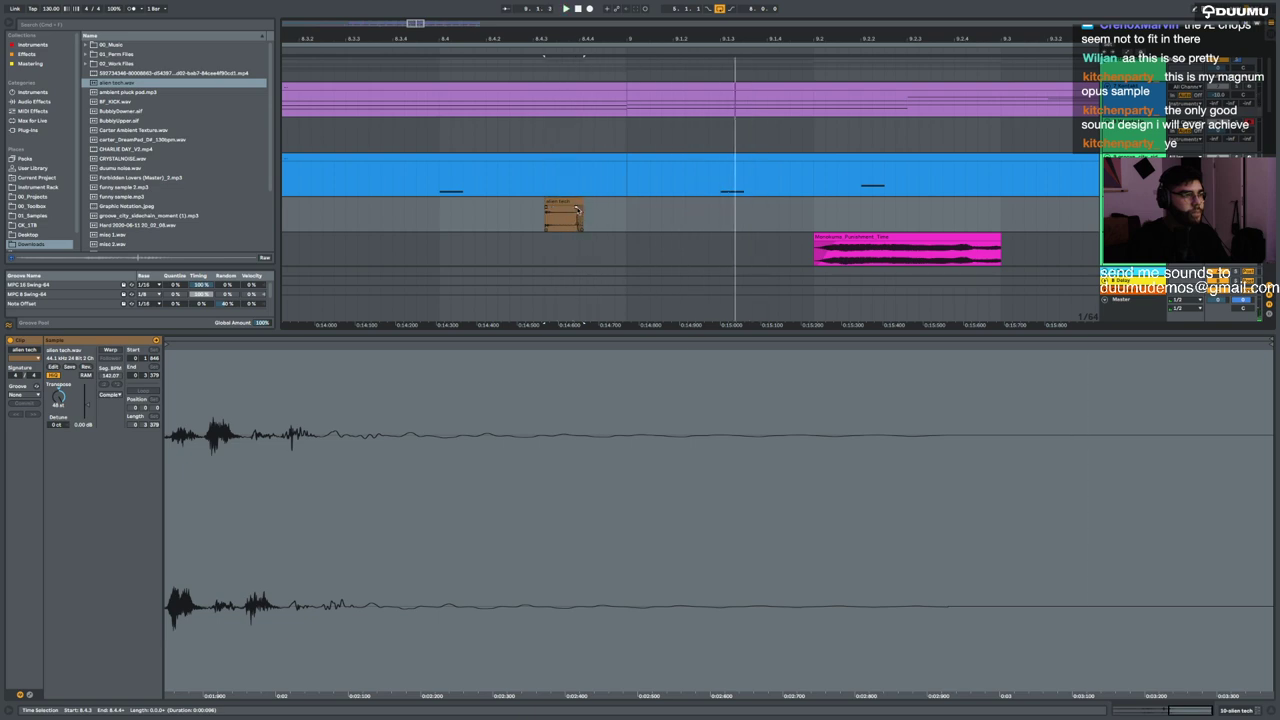
# - Adjust the alien tech clip's end fade, consolidate the clip and play the passage leading into bar 9
pyautogui.click(580, 222)
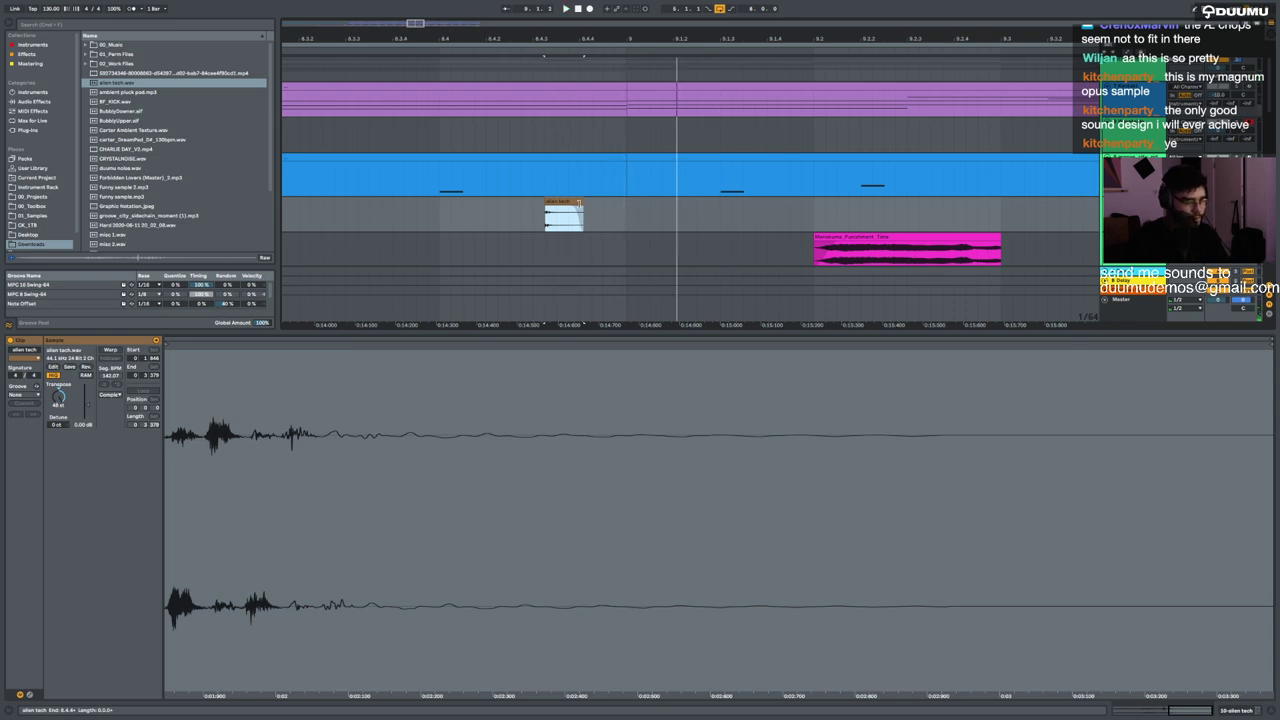
pyautogui.press('super+j')
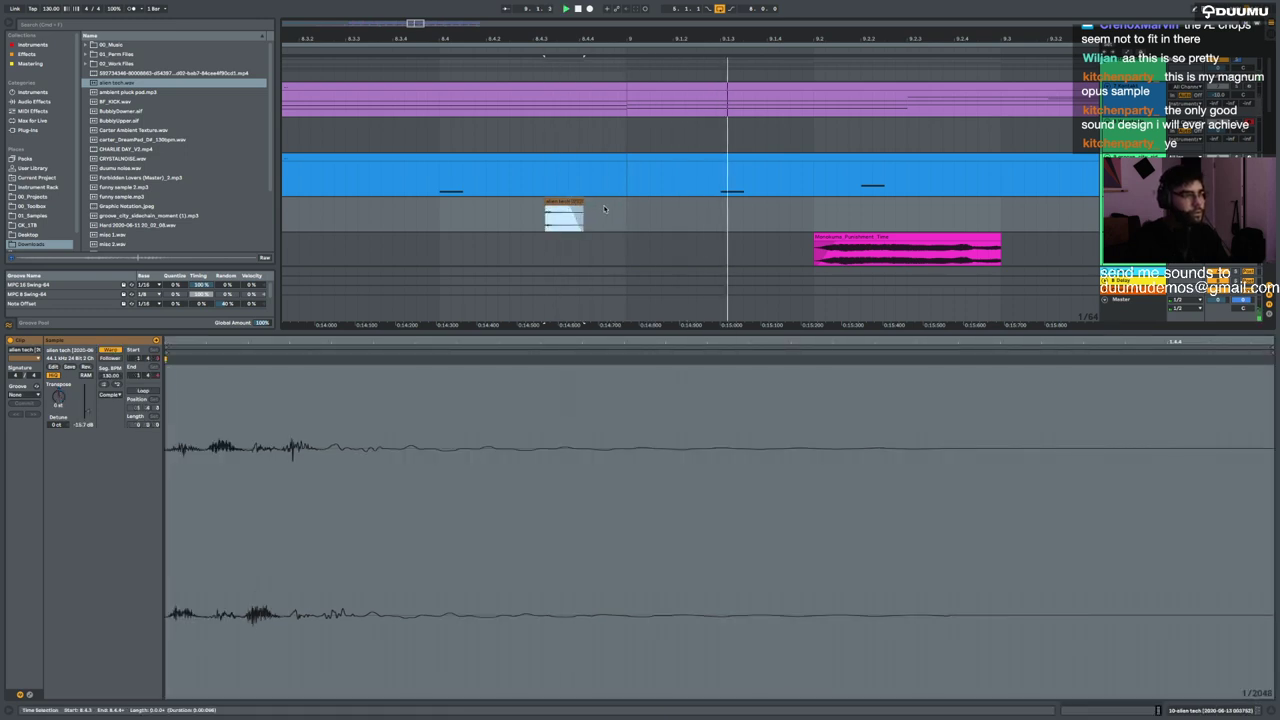
pyautogui.click(463, 214)
pyautogui.press('space')
pyautogui.press('space')
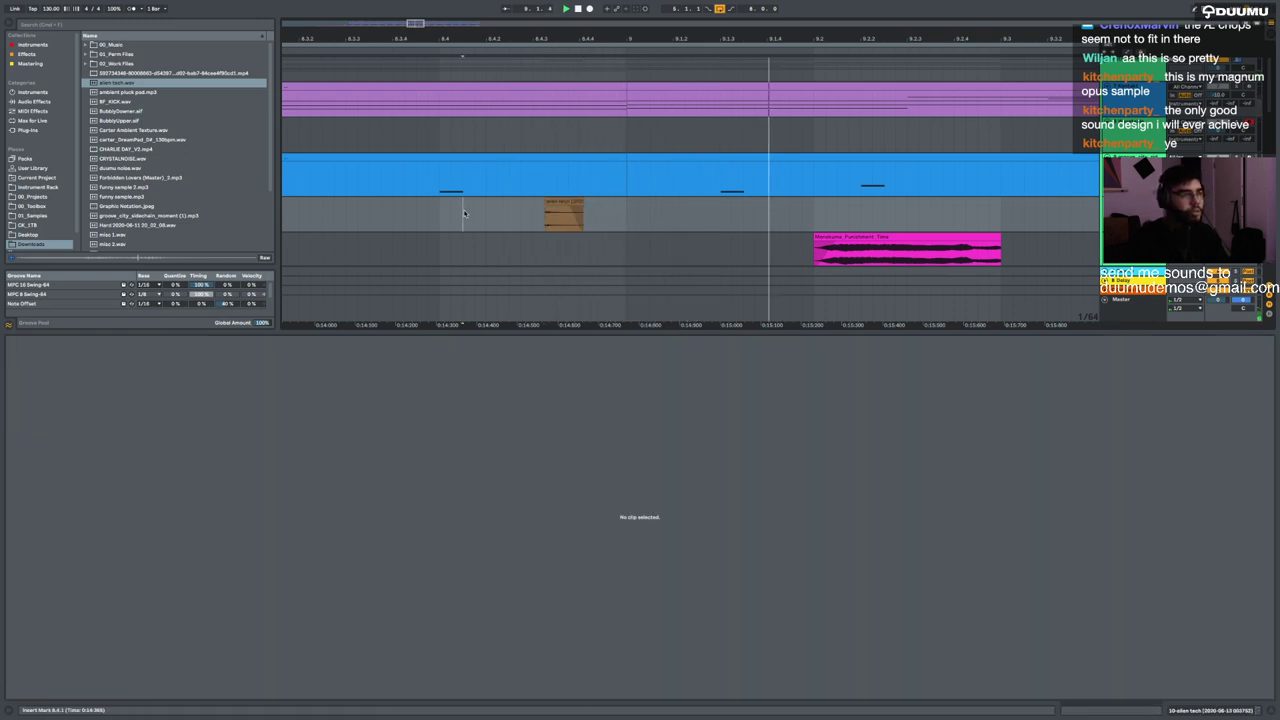
pyautogui.scroll(-5, 463, 214)
pyautogui.click(416, 217)
pyautogui.press('space')
pyautogui.press('space')
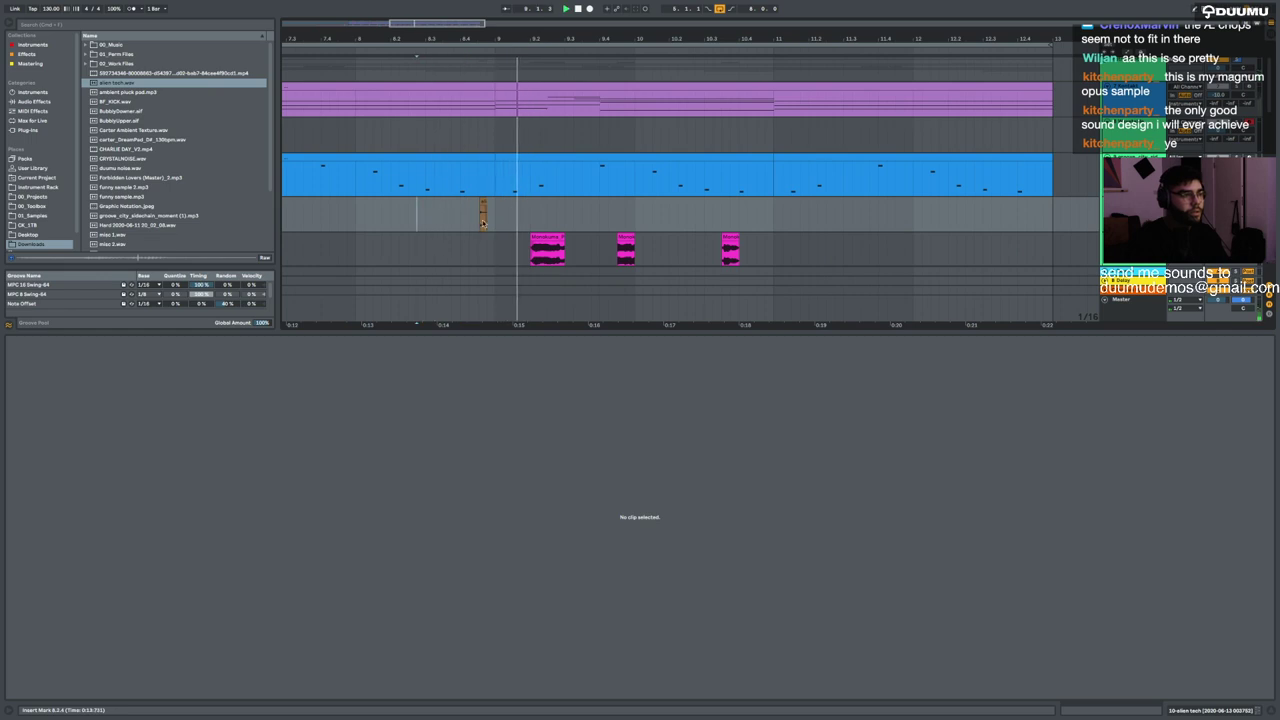
# - Raise the consolidated alien tech clip's gain to about 1.23 dB and audition it
pyautogui.click(483, 212)
pyautogui.moveTo(87, 411); pyautogui.dragTo(87, 403)
pyautogui.press('space')
pyautogui.press('space')
pyautogui.press('space')
pyautogui.press('space')
pyautogui.press('space')
pyautogui.press('space')
# - Move the alien tech clip earlier in bar 8, stretch it with a segment BPM of 999 and audition it
pyautogui.moveTo(487, 202); pyautogui.dragTo(449, 200)
pyautogui.press('space')
pyautogui.press('space')
pyautogui.press('space')
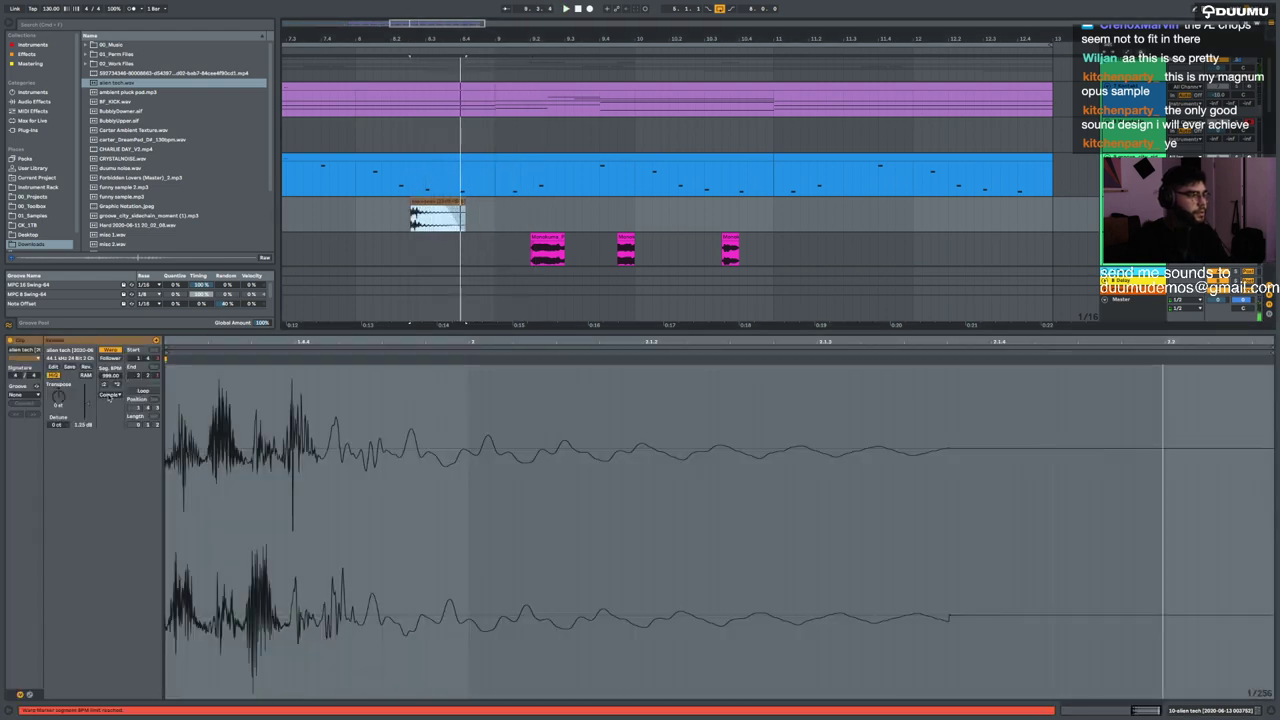
# - Trim the alien tech clip's start to 8.2.4, audition it and consolidate it
pyautogui.click(437, 203)
pyautogui.moveTo(411, 203); pyautogui.dragTo(420, 203)
pyautogui.press('space')
pyautogui.press('space')
pyautogui.press('space')
pyautogui.click(430, 202)
pyautogui.press('space')
pyautogui.press('space')
pyautogui.click(431, 210)
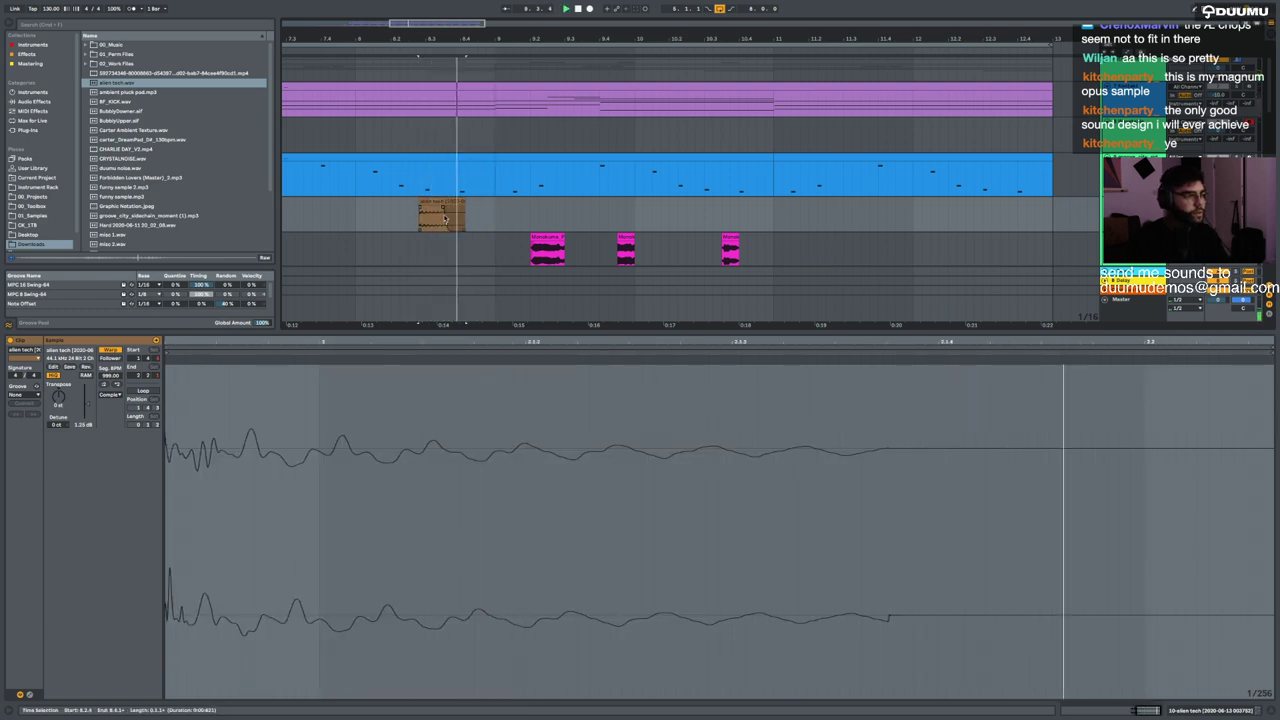
pyautogui.click(433, 202)
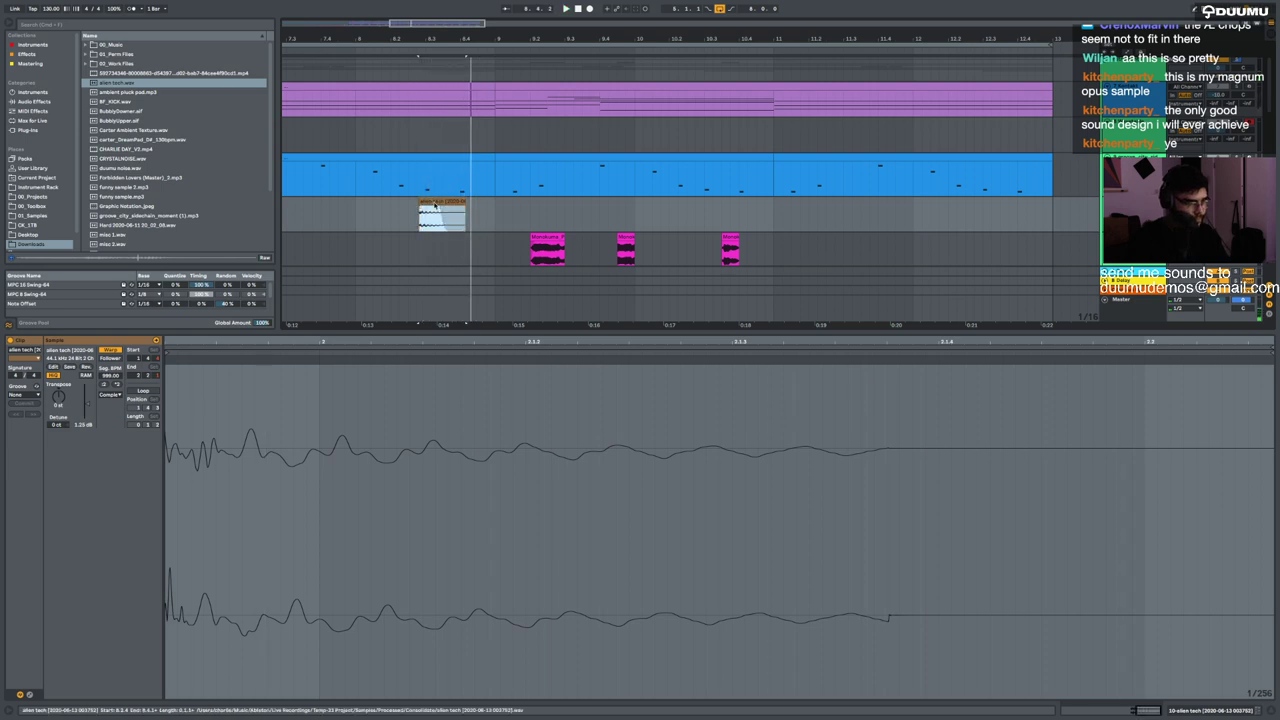
pyautogui.press('super+j')
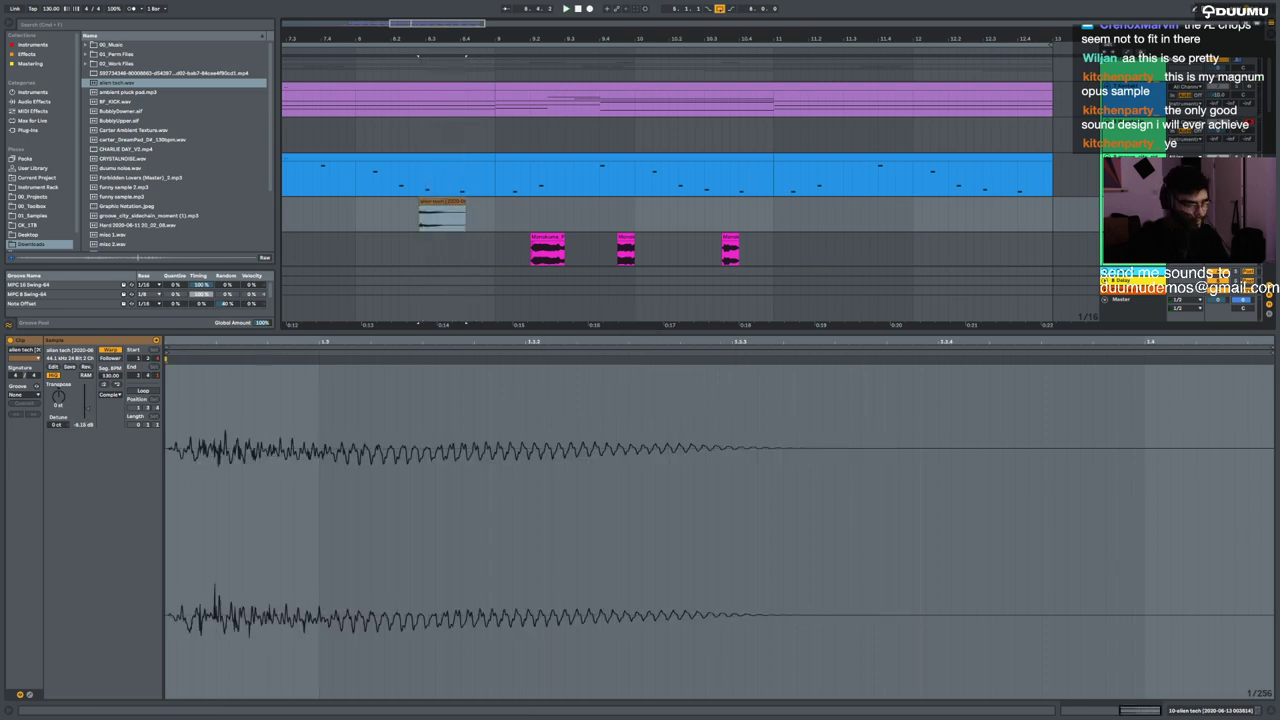
# - Find the Tuner device in the browser and add it to the alien tech audio track
pyautogui.hotkey('ctrl', 'f')
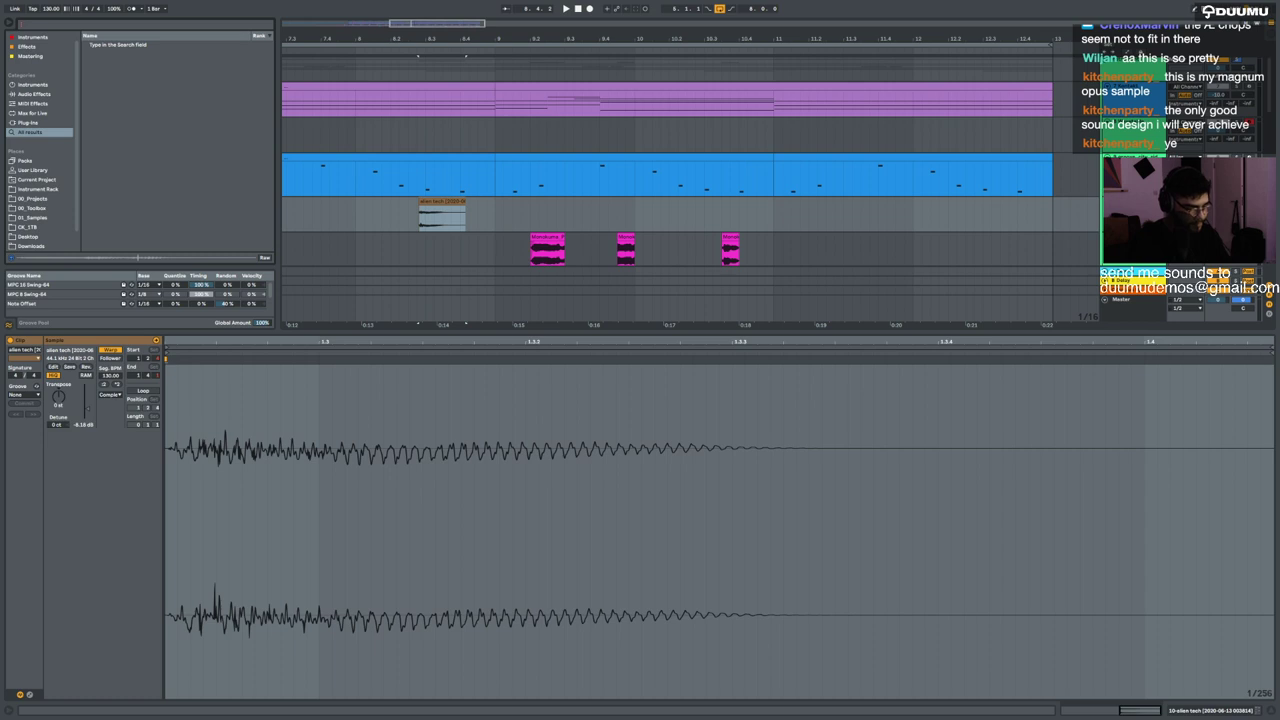
pyautogui.write('tuner')
pyautogui.press('Return')
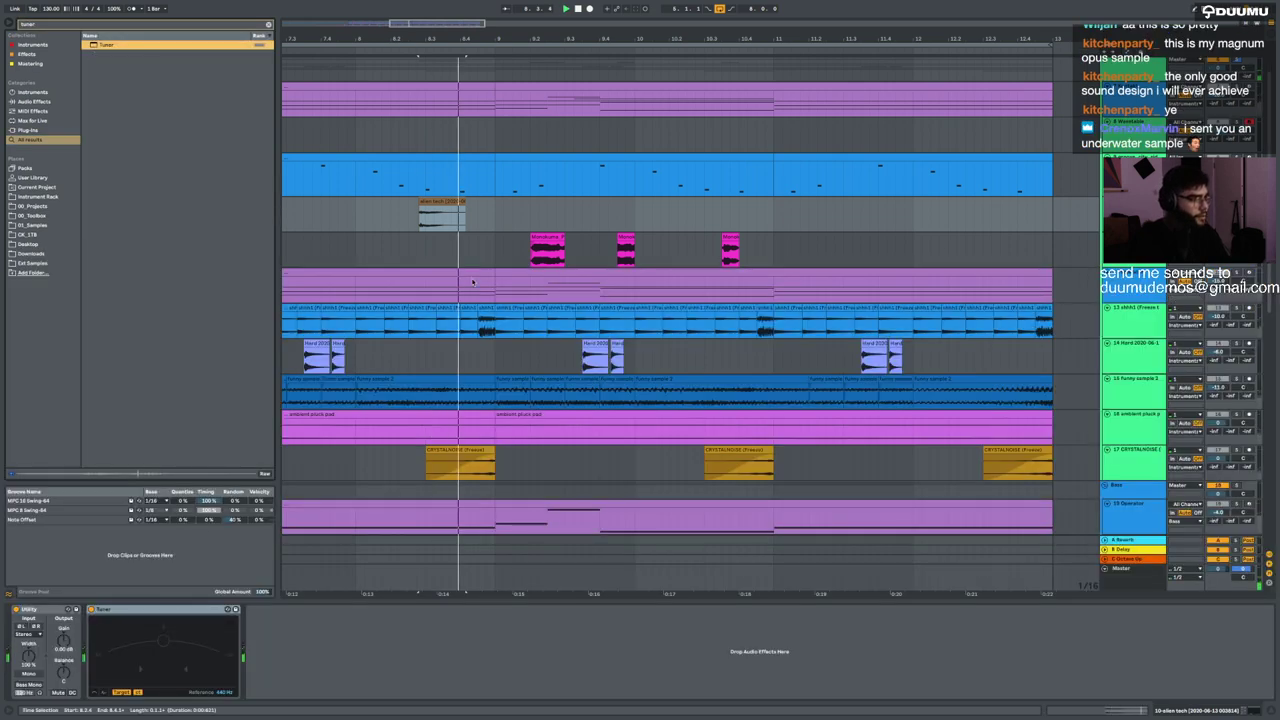
# - Raise the consolidated alien tech clip's gain and trim its start to 8.3.1 while auditioning it
pyautogui.doubleClick(441, 214)
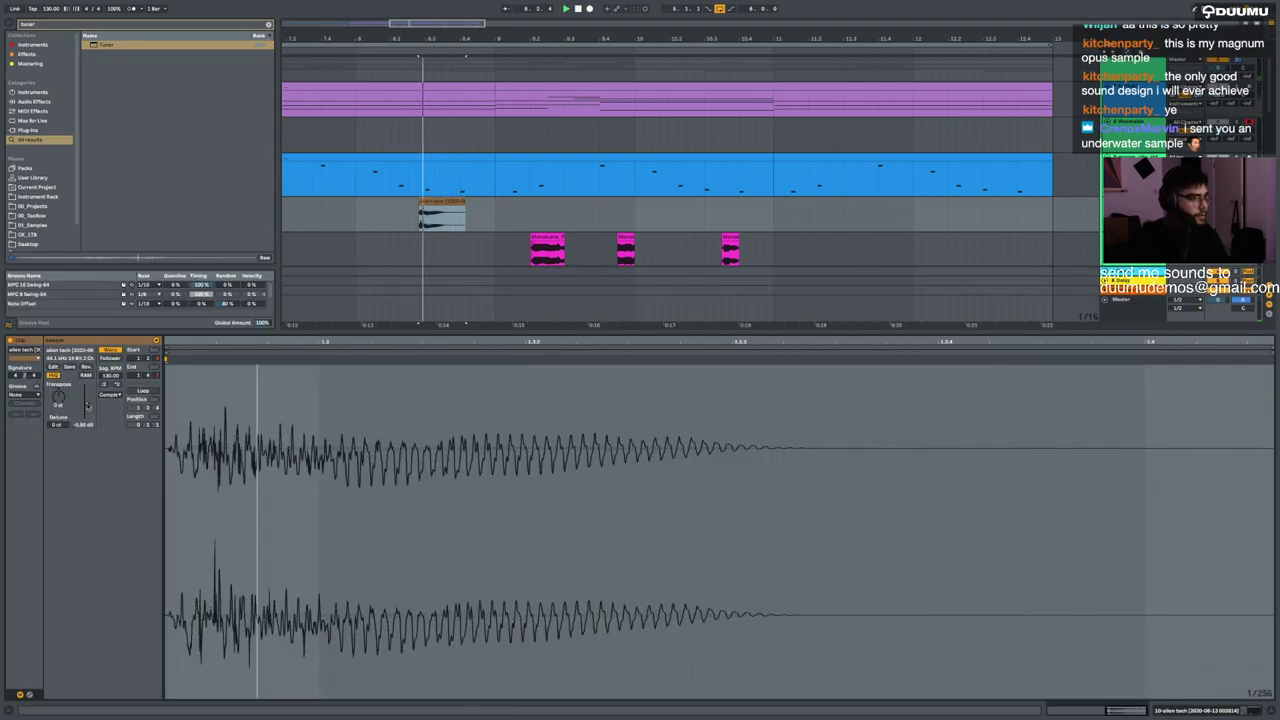
pyautogui.press('space')
pyautogui.click(1186, 709)
pyautogui.press('space')
pyautogui.press('space')
pyautogui.click(427, 222)
pyautogui.press('space')
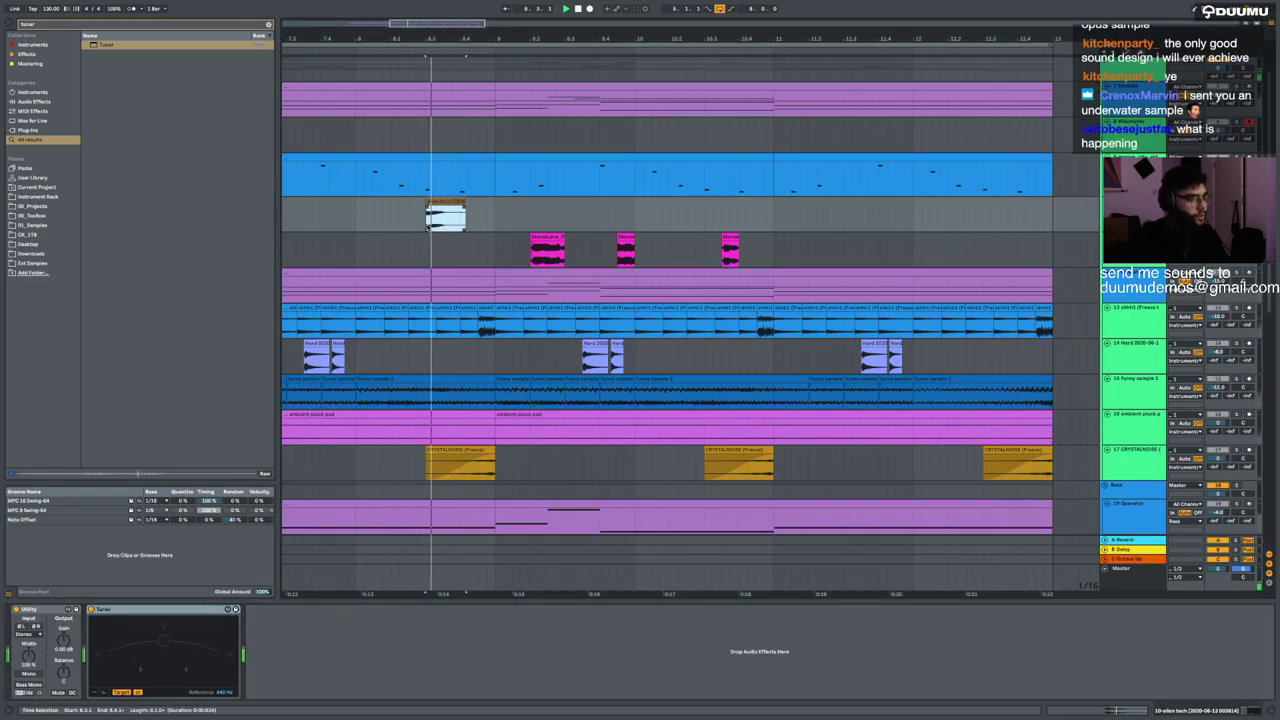
pyautogui.scroll(5, 428, 228)
pyautogui.press('space')
# - Insert a MIDI track below the alien tech track and load the clip into a Simpler in Classic mode
pyautogui.moveTo(428, 228); pyautogui.dragTo(461, 228)
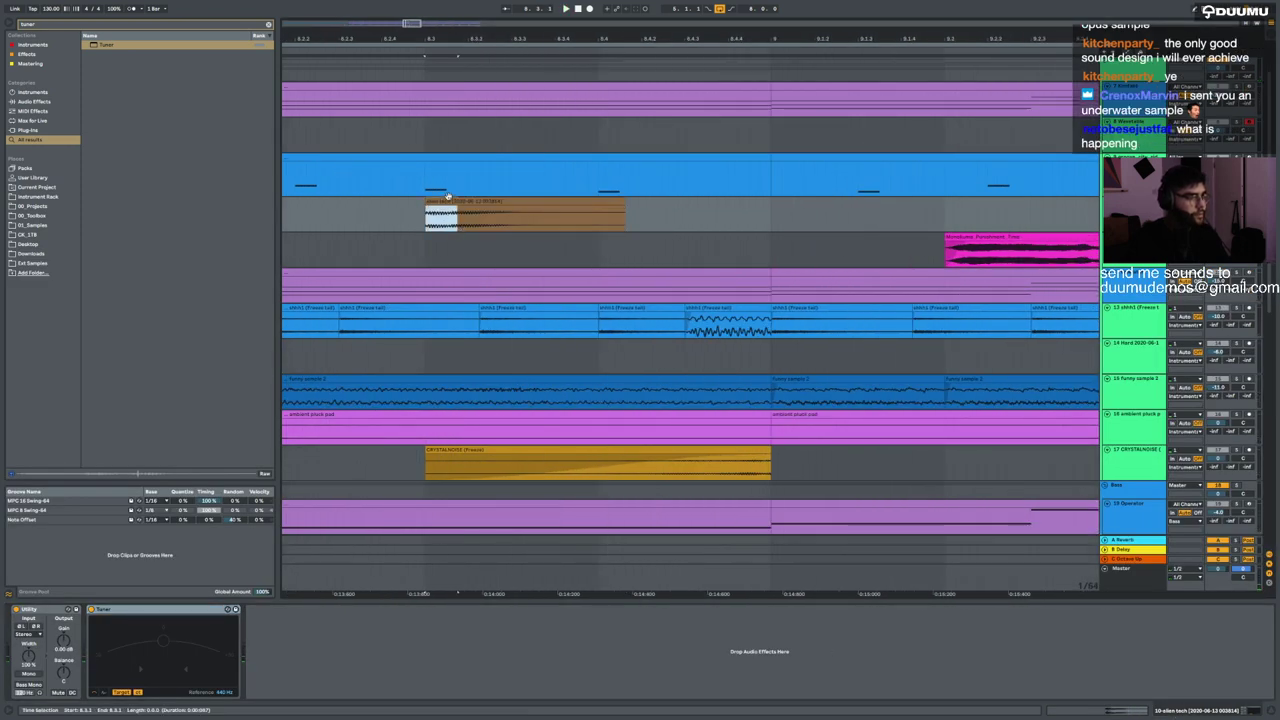
pyautogui.click(459, 201)
pyautogui.press('super+shift+t')
pyautogui.moveTo(459, 209); pyautogui.dragTo(68, 630)
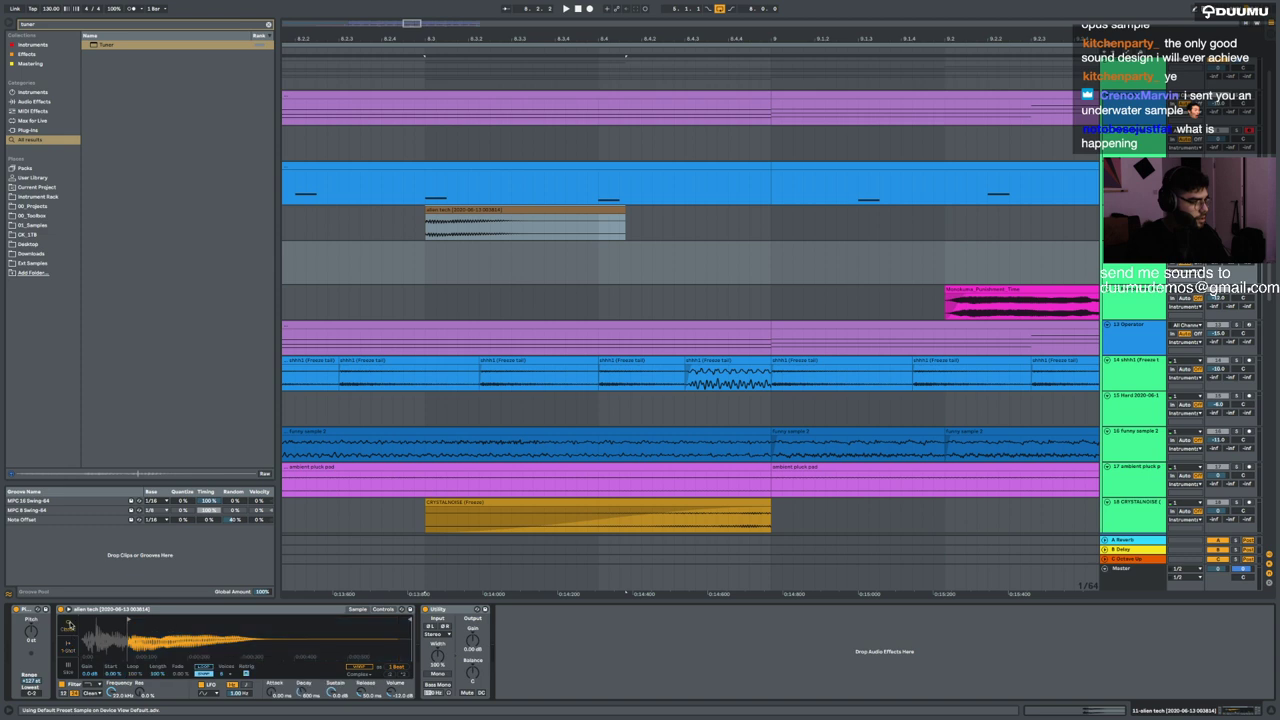
# - Enable looping in the alien tech Simpler, narrow the played region to a short slice and set the loop fade to 75%
pyautogui.click(203, 668)
pyautogui.press('space')
pyautogui.moveTo(408, 620); pyautogui.dragTo(168, 621)
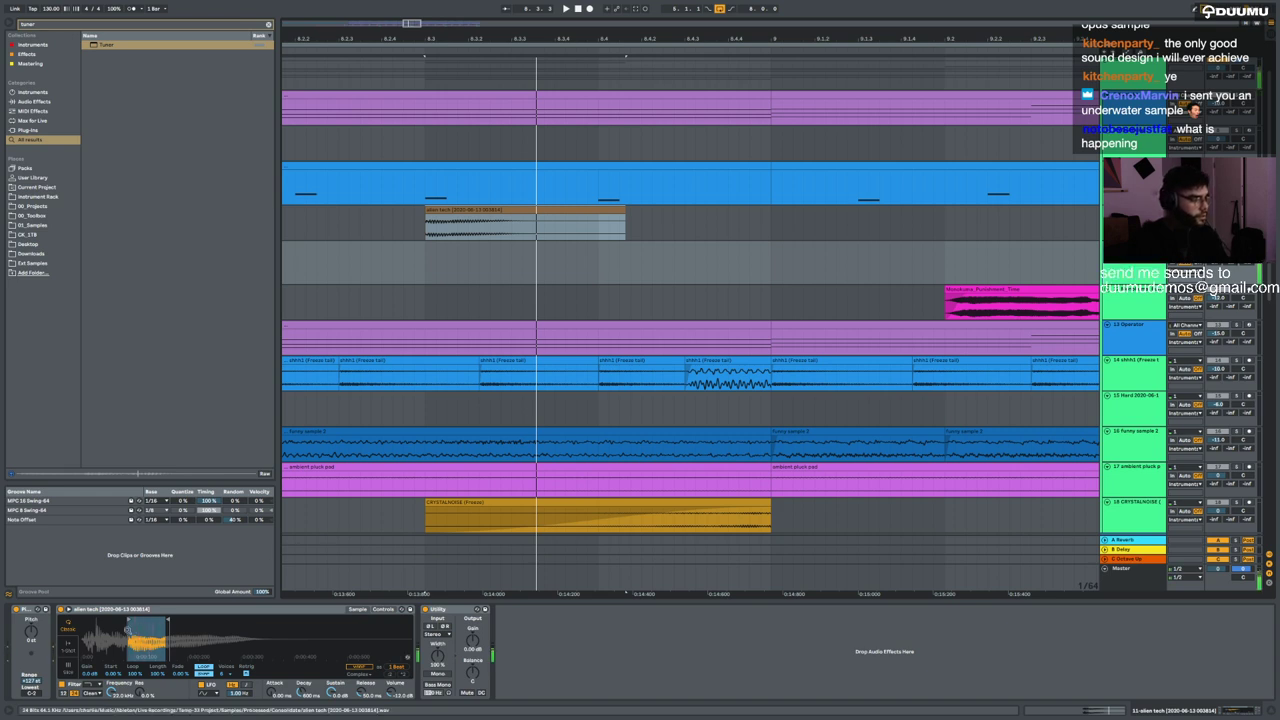
pyautogui.moveTo(167, 622); pyautogui.dragTo(145, 622)
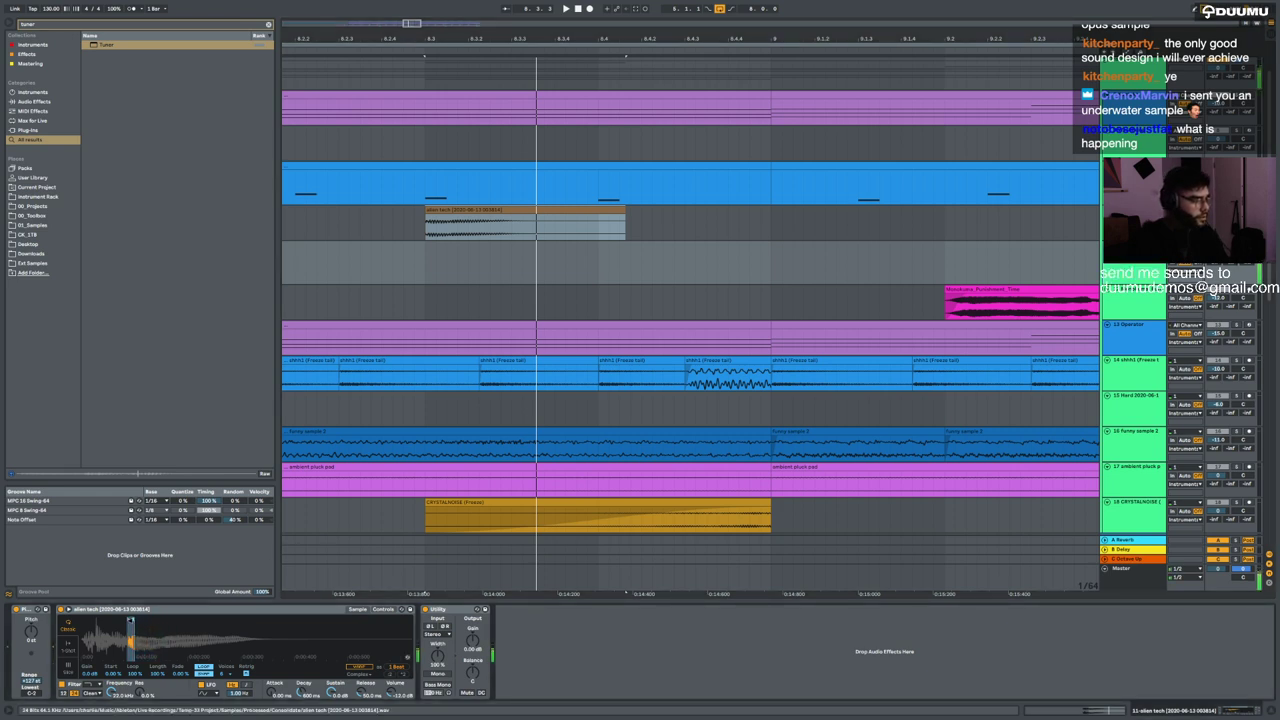
pyautogui.moveTo(152, 621); pyautogui.dragTo(175, 621)
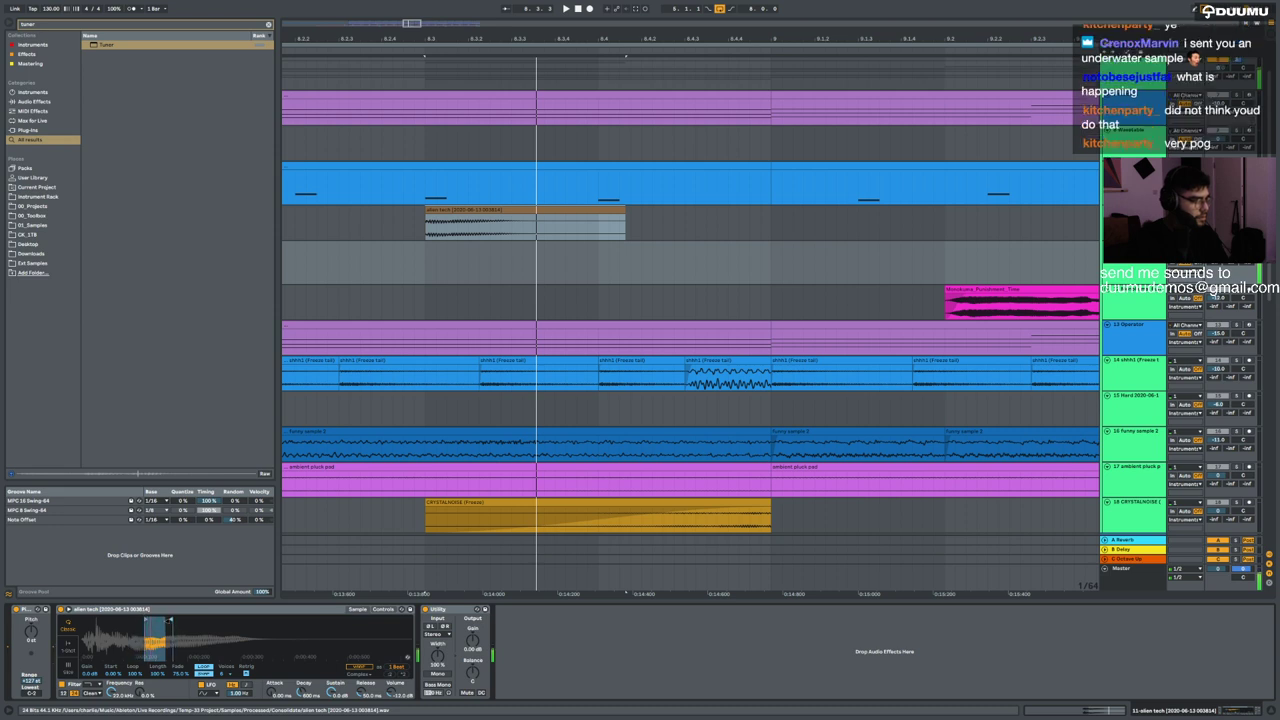
# - Refine the Simpler's loop portion and extend the sample's end marker to cover more of the buzzing waveform
pyautogui.moveTo(165, 623); pyautogui.dragTo(258, 690)
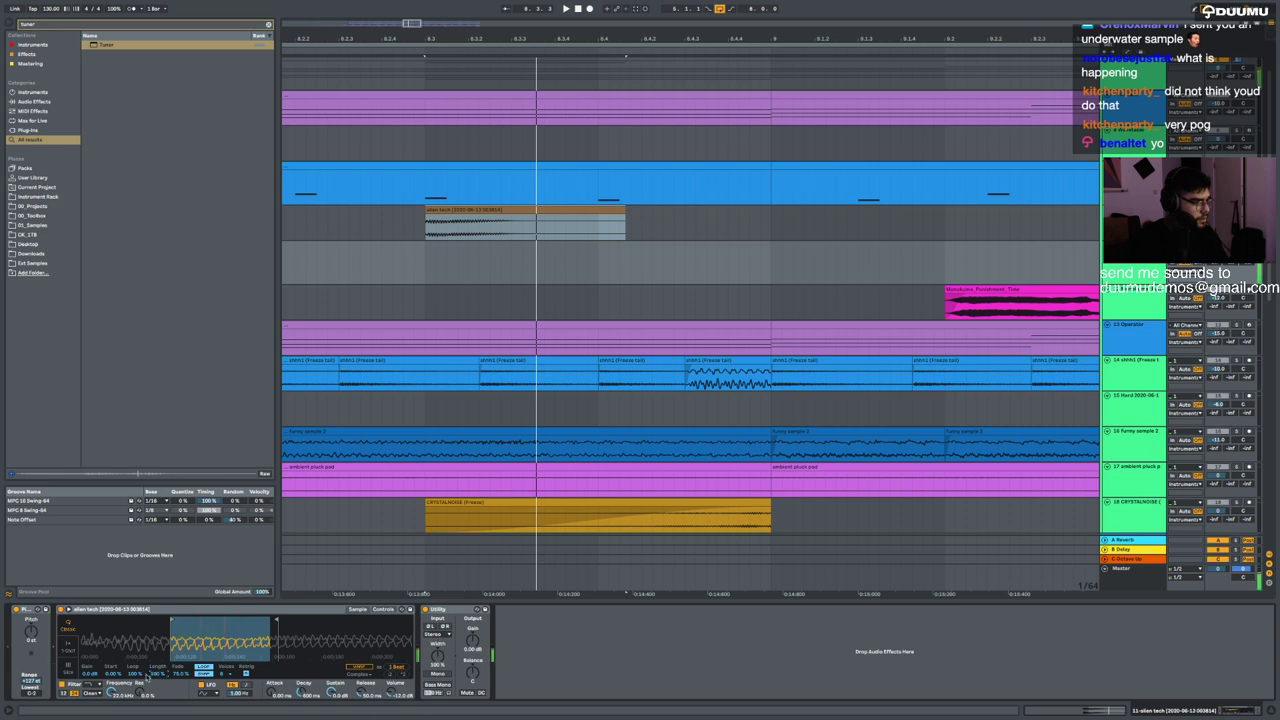
pyautogui.moveTo(118, 674)
pyautogui.mouseDown()
pyautogui.moveTo(118, 650)
pyautogui.moveTo(116, 696)
pyautogui.mouseUp()
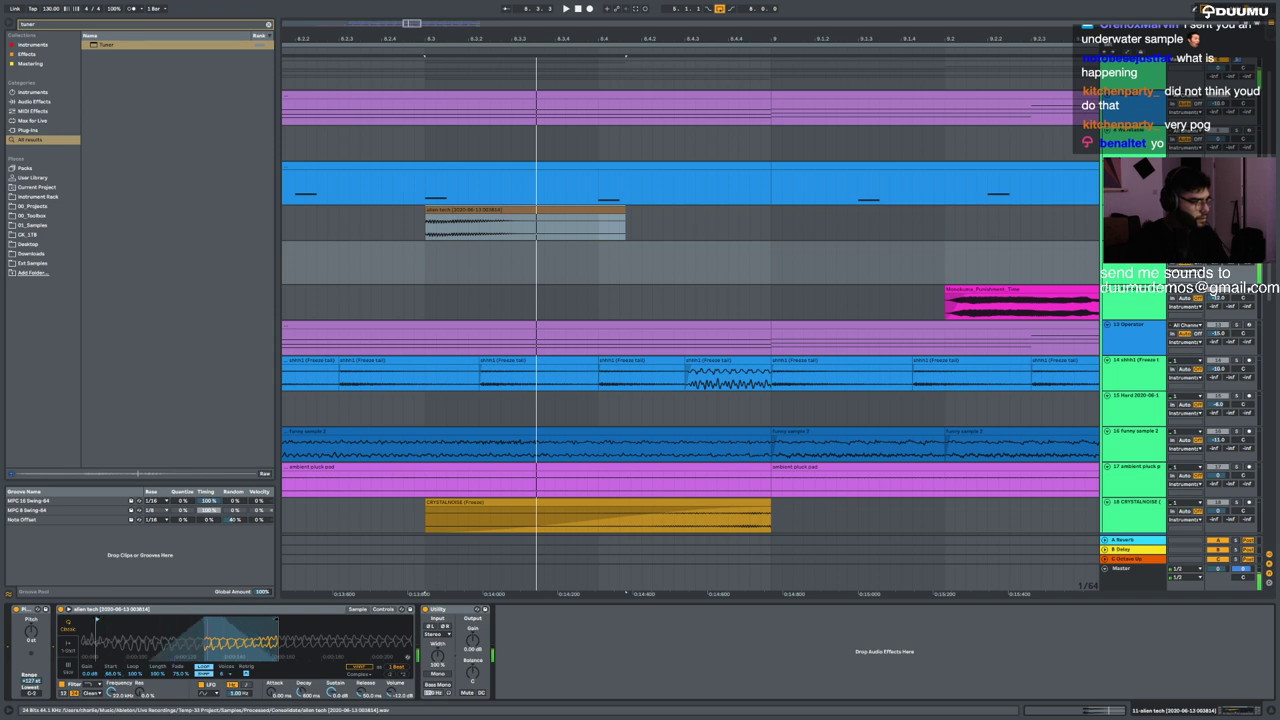
pyautogui.moveTo(276, 620); pyautogui.dragTo(346, 621)
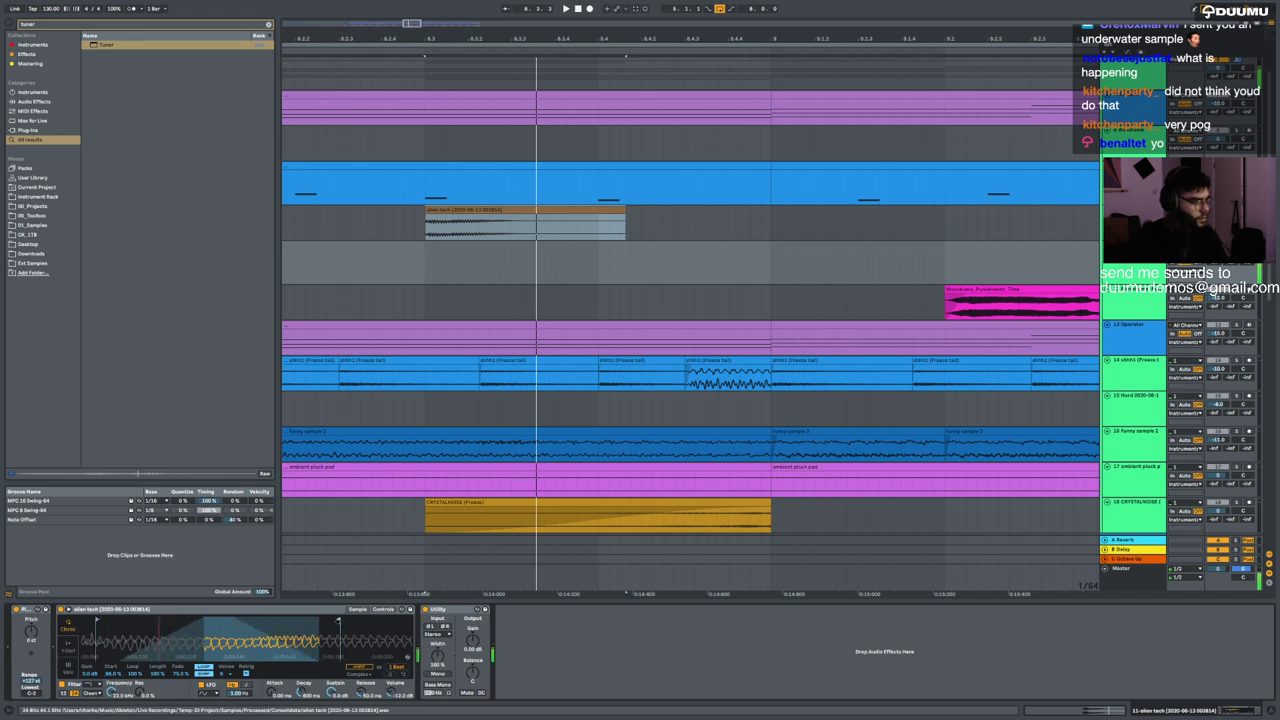
# - Add a Tuner after the Utility on the Simpler track and readjust the sample's start and end markers
pyautogui.press('BackSpace')
pyautogui.press('BackSpace')
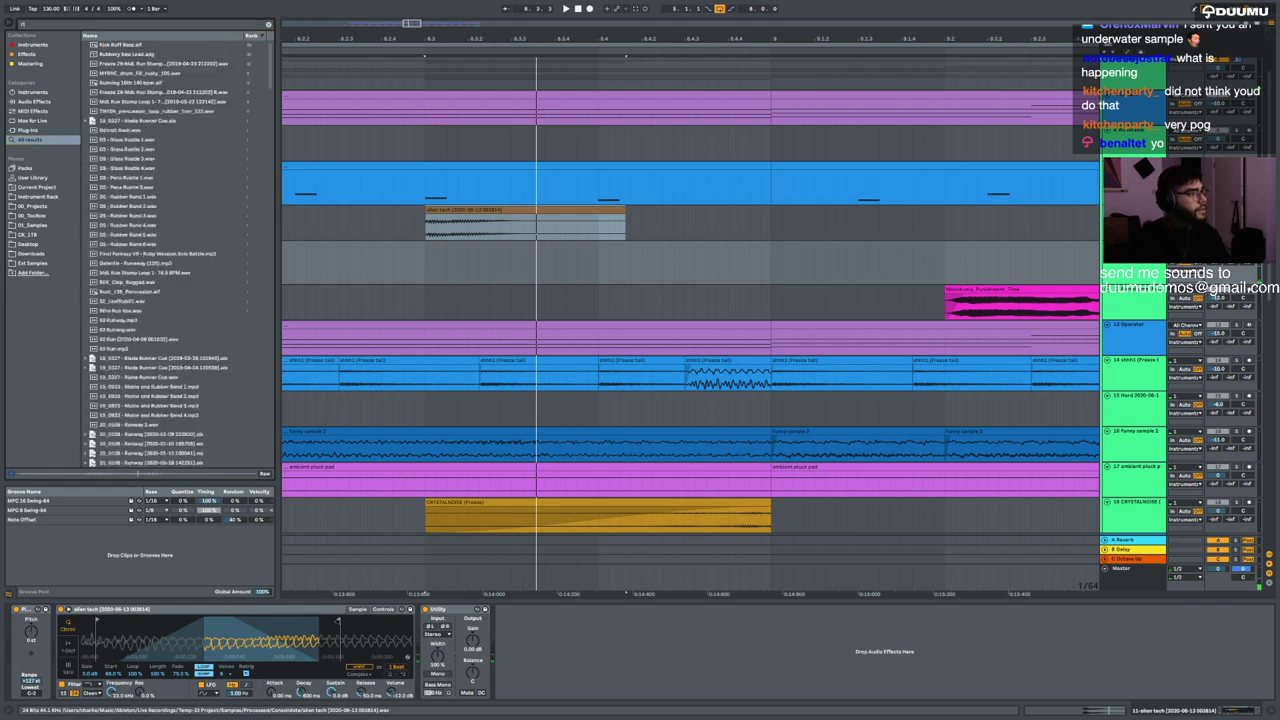
pyautogui.write('e')
pyautogui.press('Down')
pyautogui.press('Return')
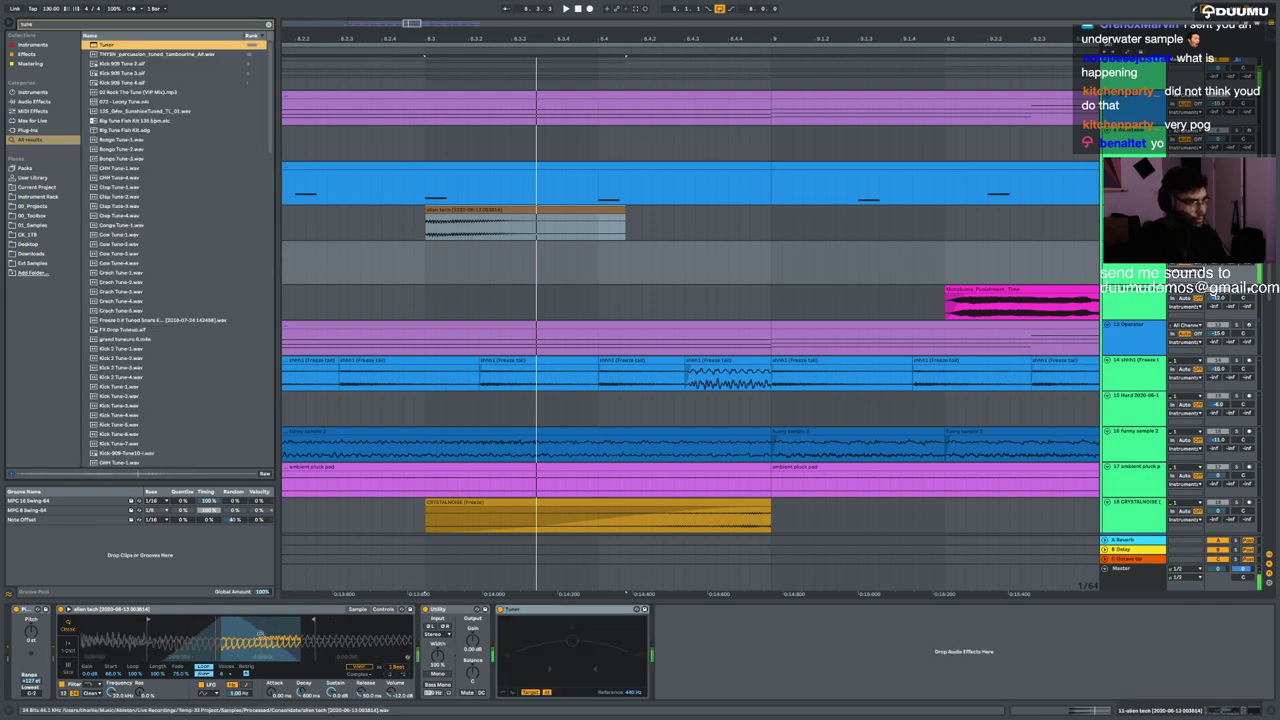
pyautogui.moveTo(392, 692); pyautogui.dragTo(392, 674)
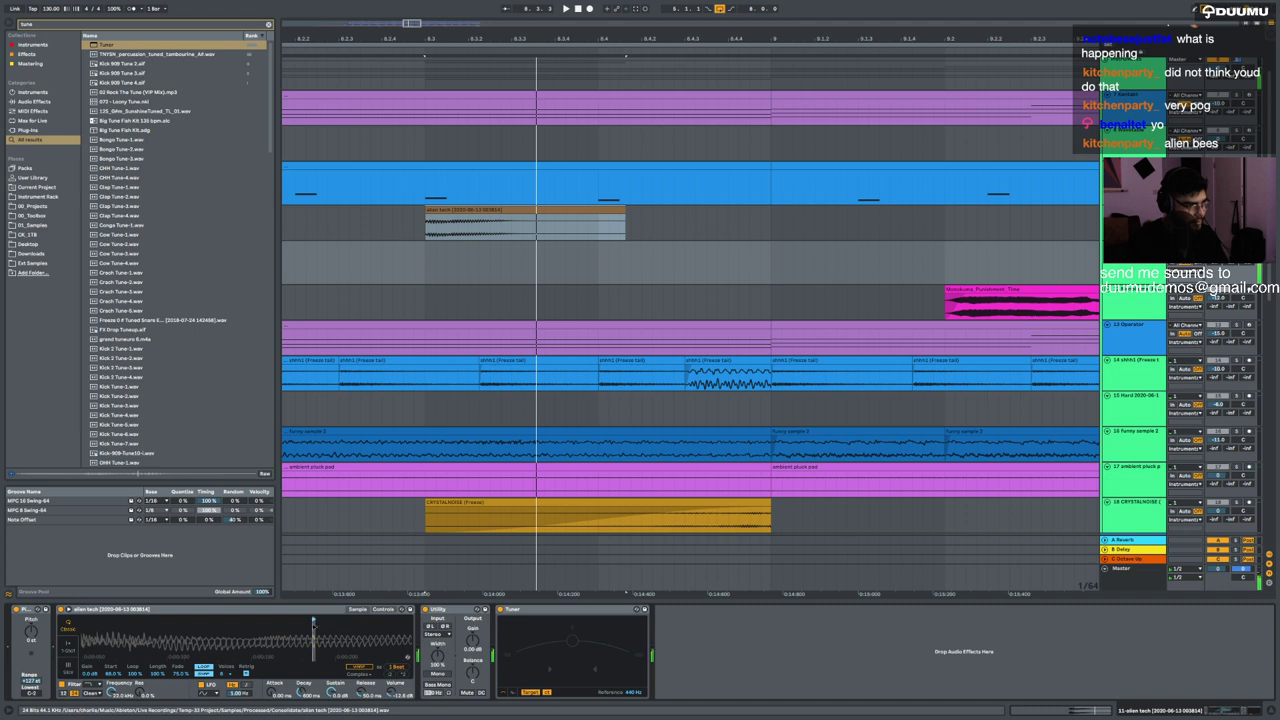
pyautogui.moveTo(312, 622); pyautogui.dragTo(136, 625)
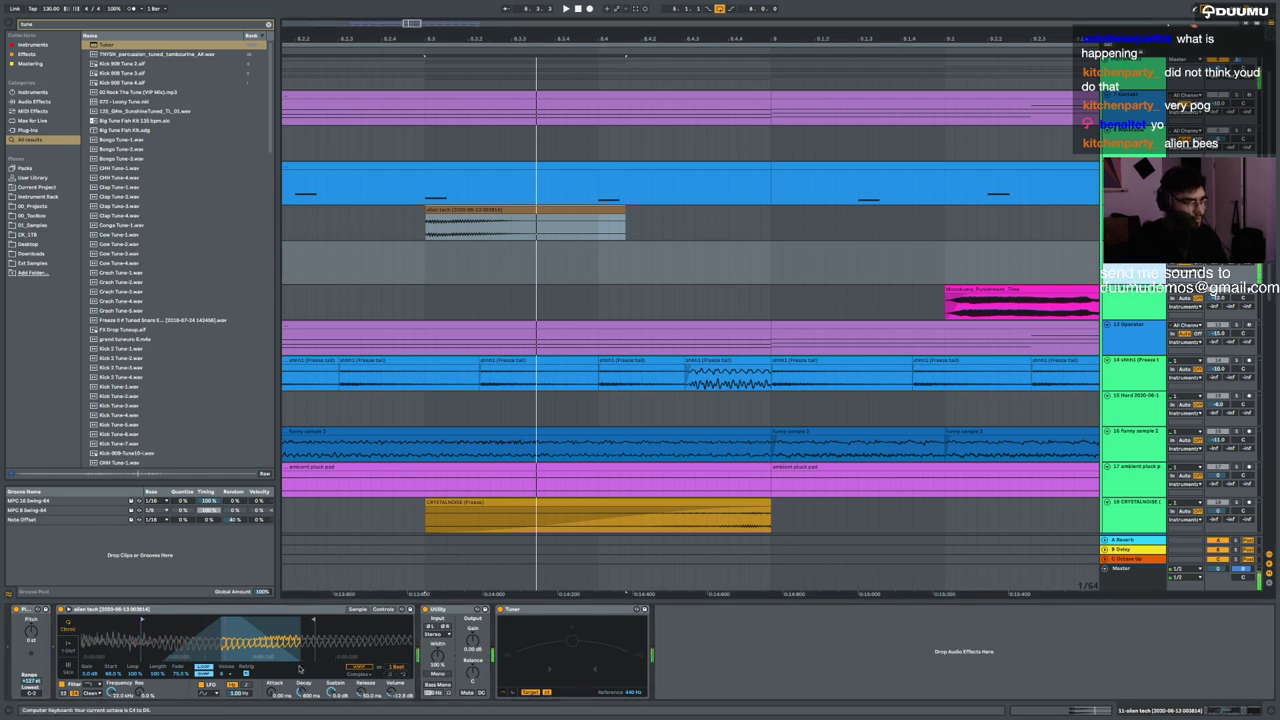
# - Add an EQ Eight before the Utility with a low cut at about 140 Hz and check the Simpler's Controls view
pyautogui.hotkey('ctrl', 'f')
pyautogui.write('eq')
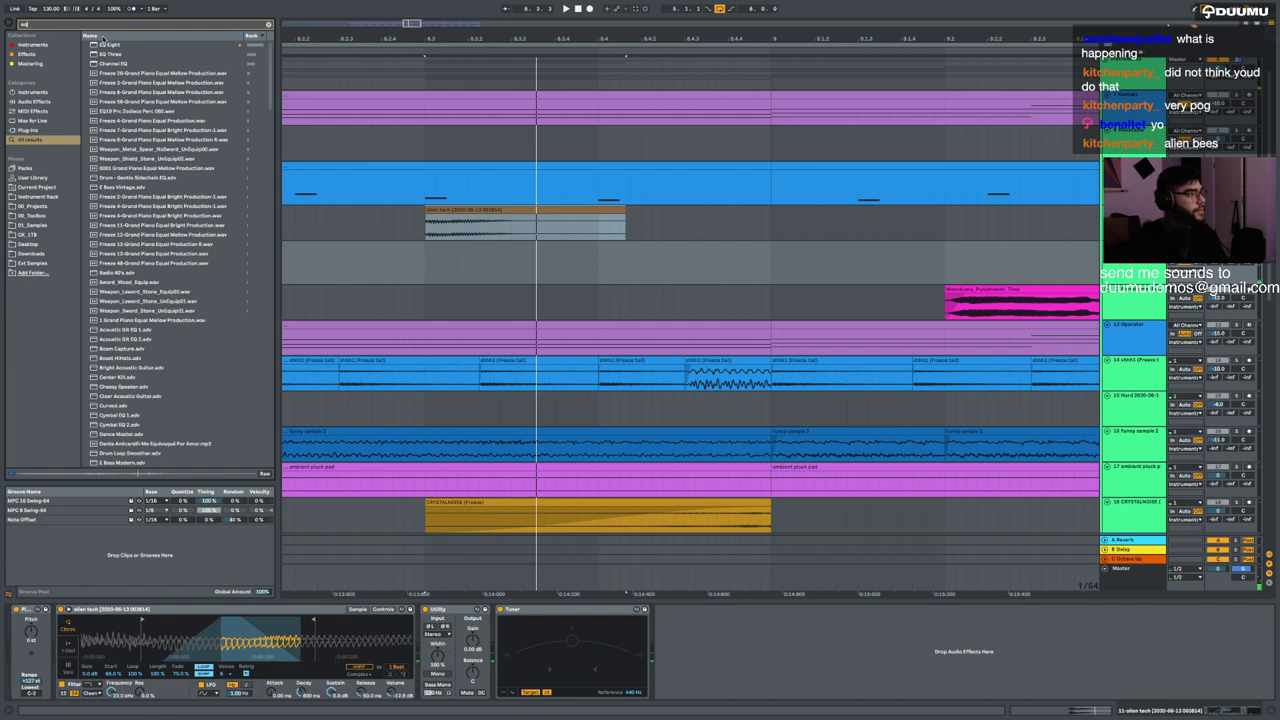
pyautogui.moveTo(441, 666); pyautogui.dragTo(443, 668)
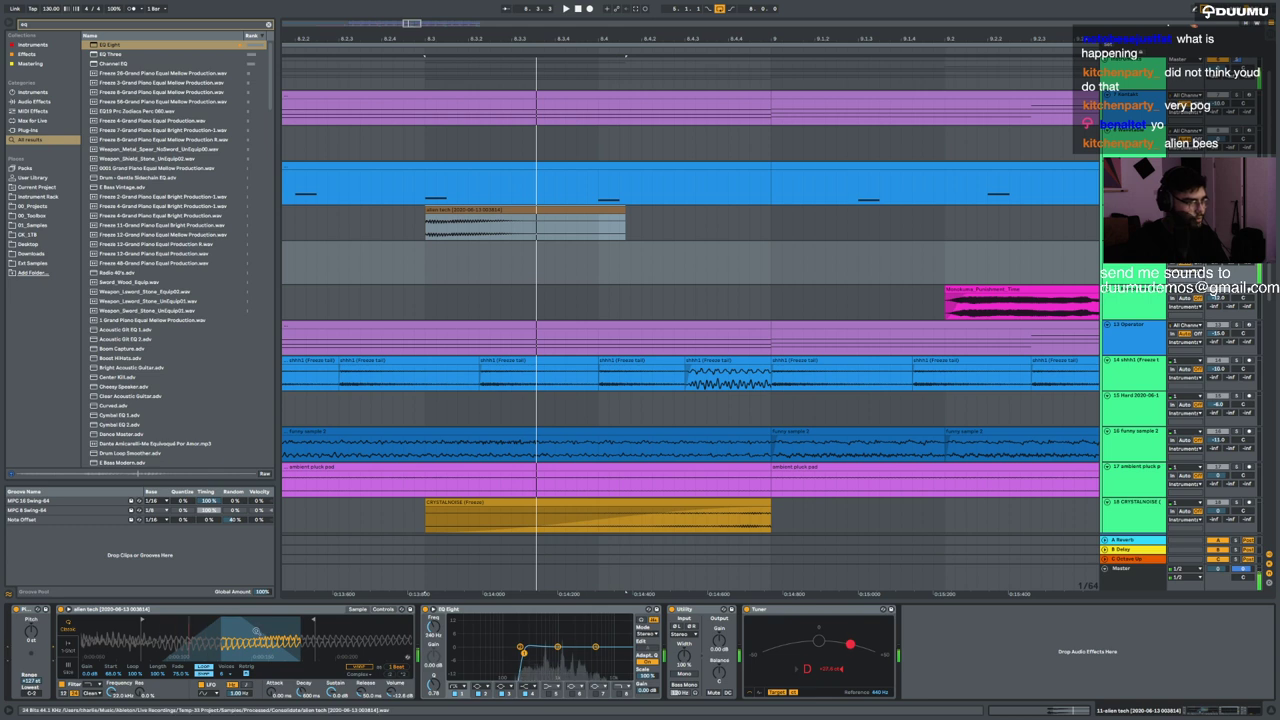
pyautogui.click(383, 609)
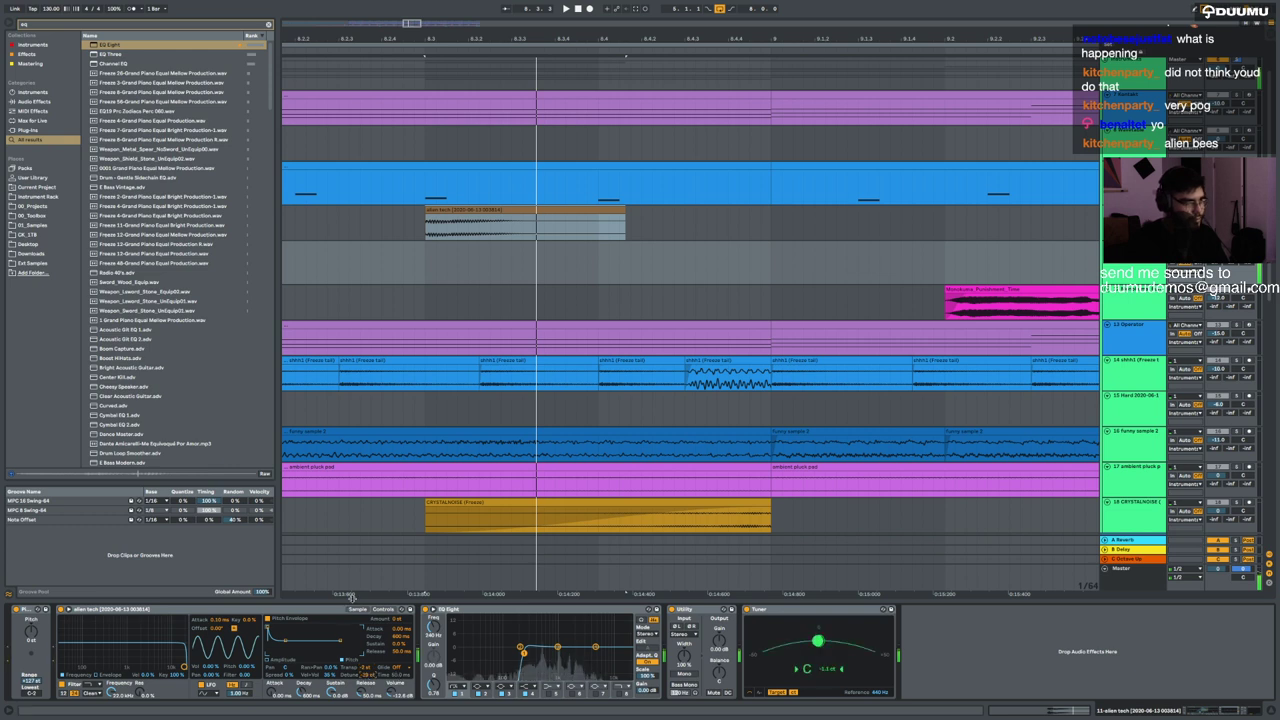
pyautogui.click(357, 609)
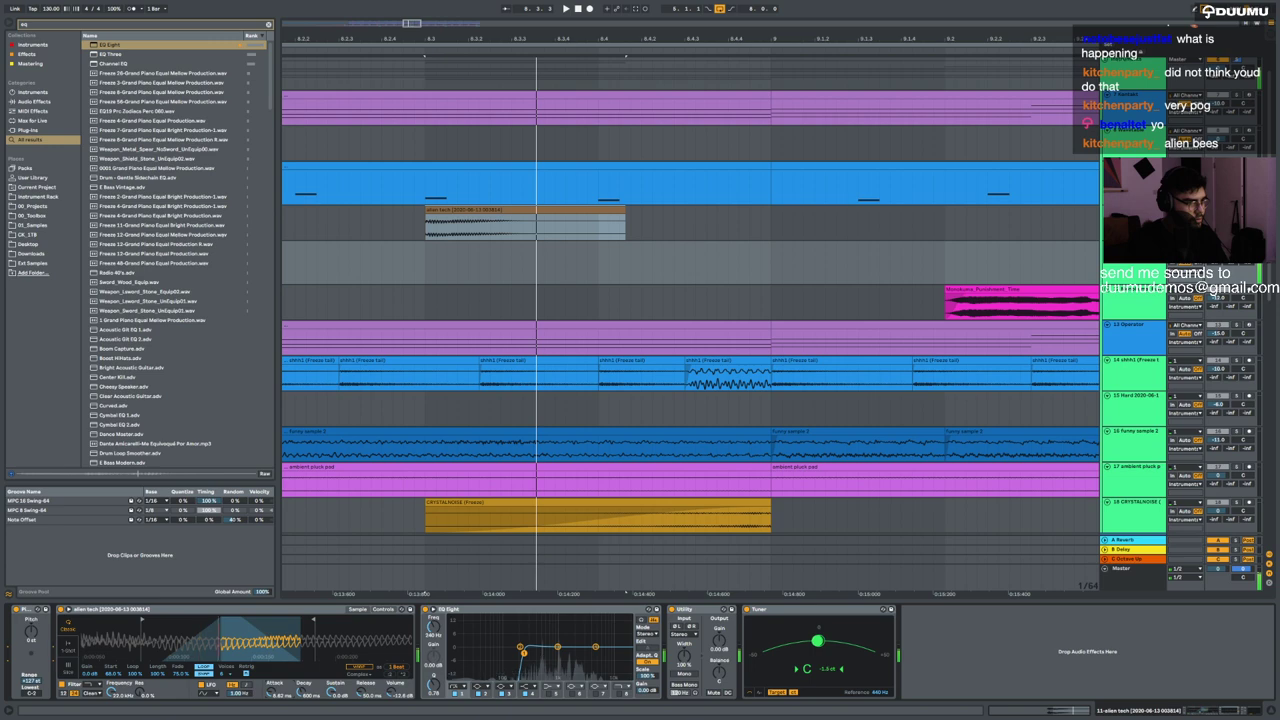
# - Copy the upper purple MIDI track's clips from bar 5 onto the alien tech Simpler track and play them while raising the pitch
pyautogui.scroll(-5, 710, 287)
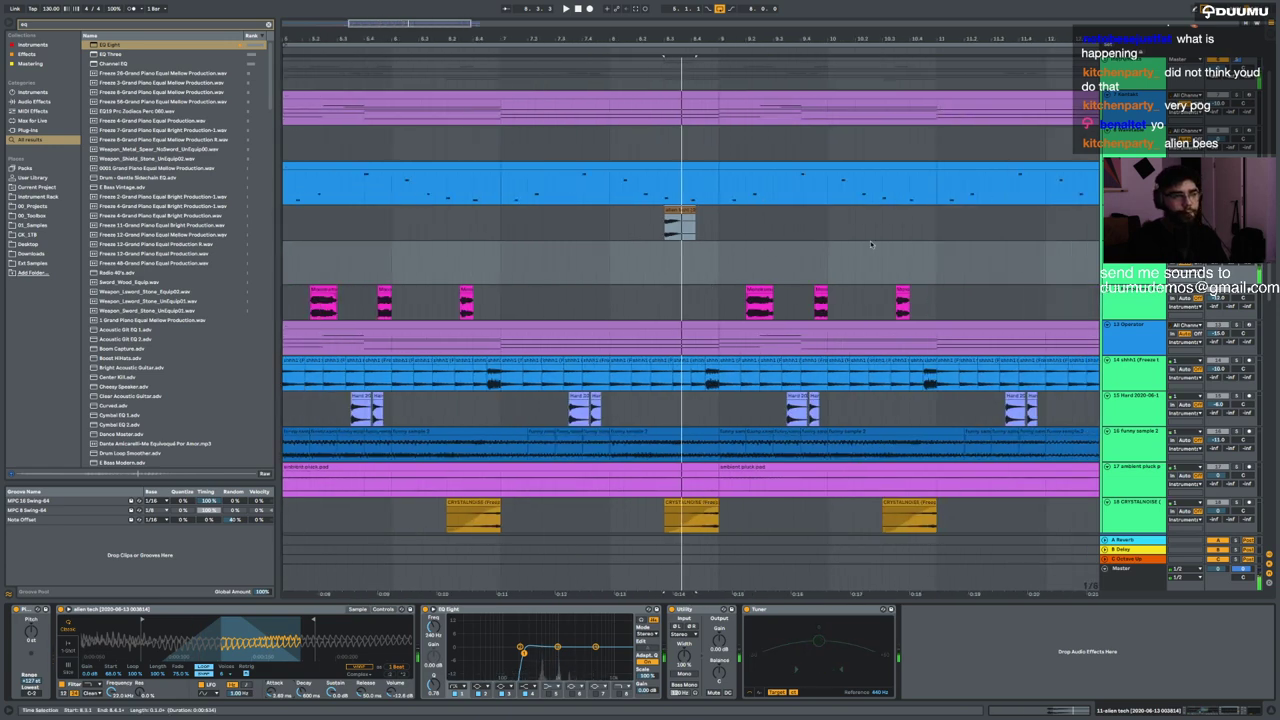
pyautogui.scroll(-5, 649, 123)
pyautogui.click(491, 120)
pyautogui.click(493, 258)
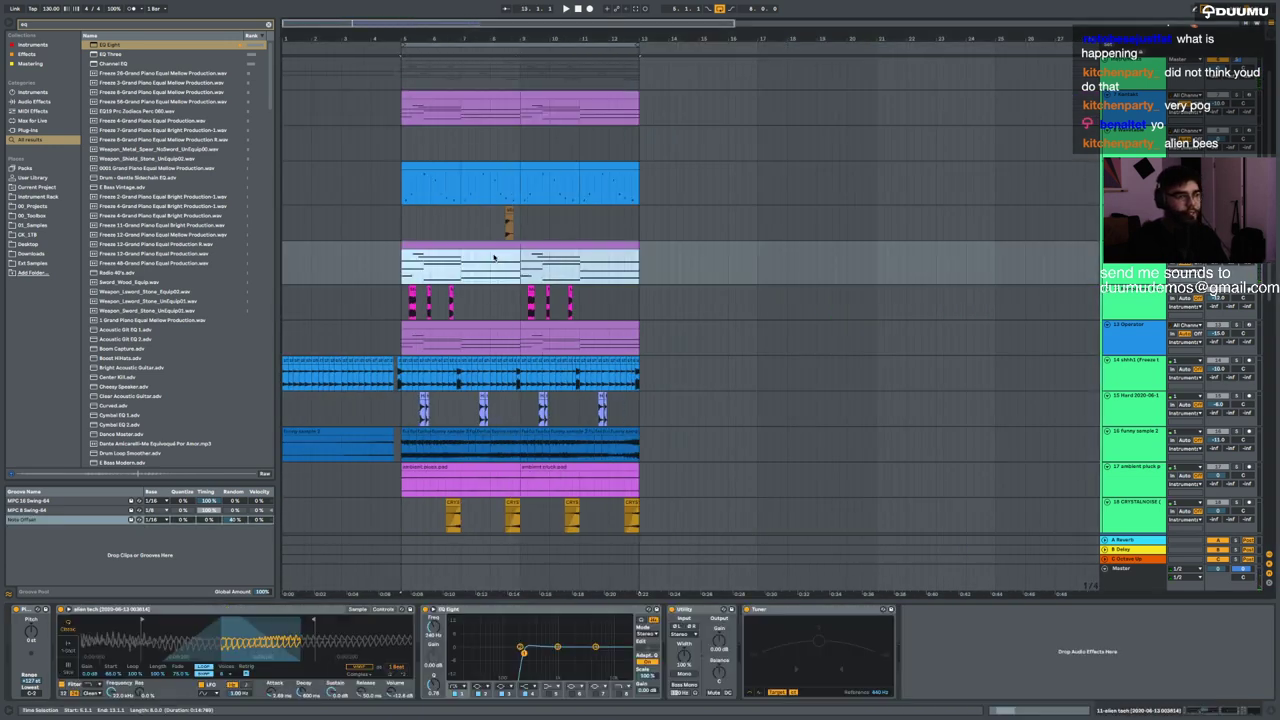
pyautogui.press('space')
pyautogui.press('0')
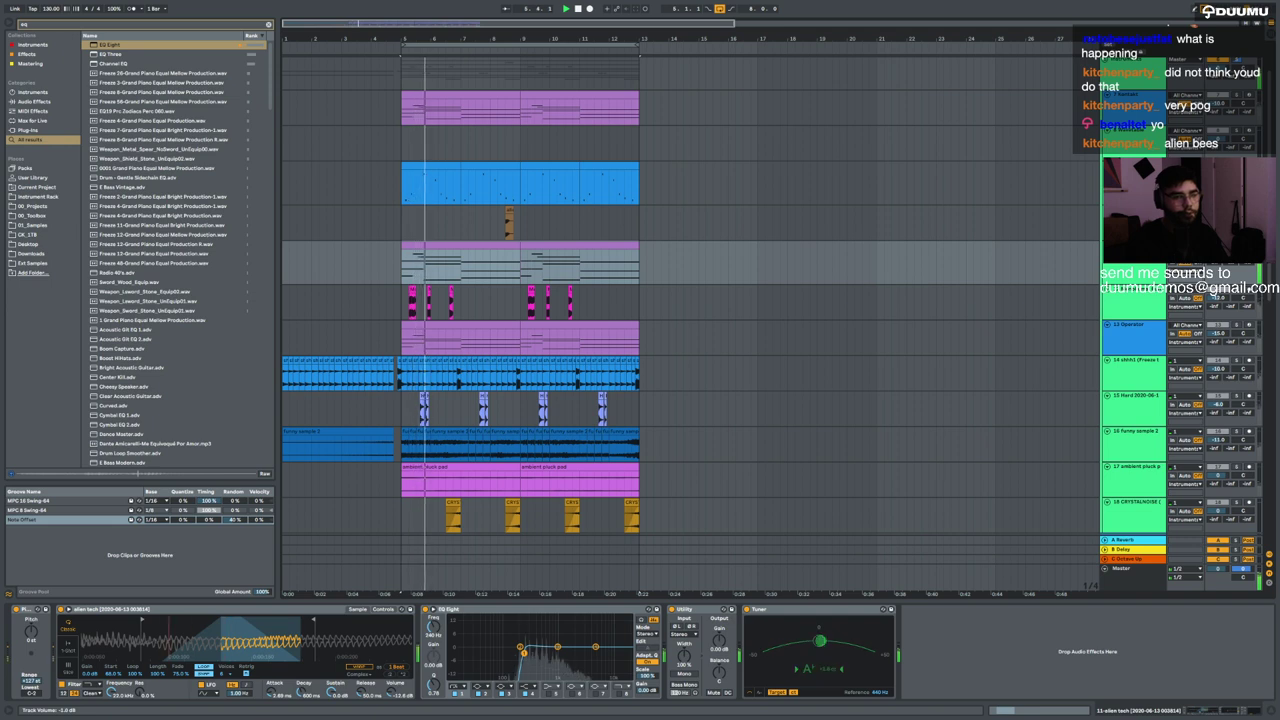
pyautogui.press('space')
pyautogui.press('space')
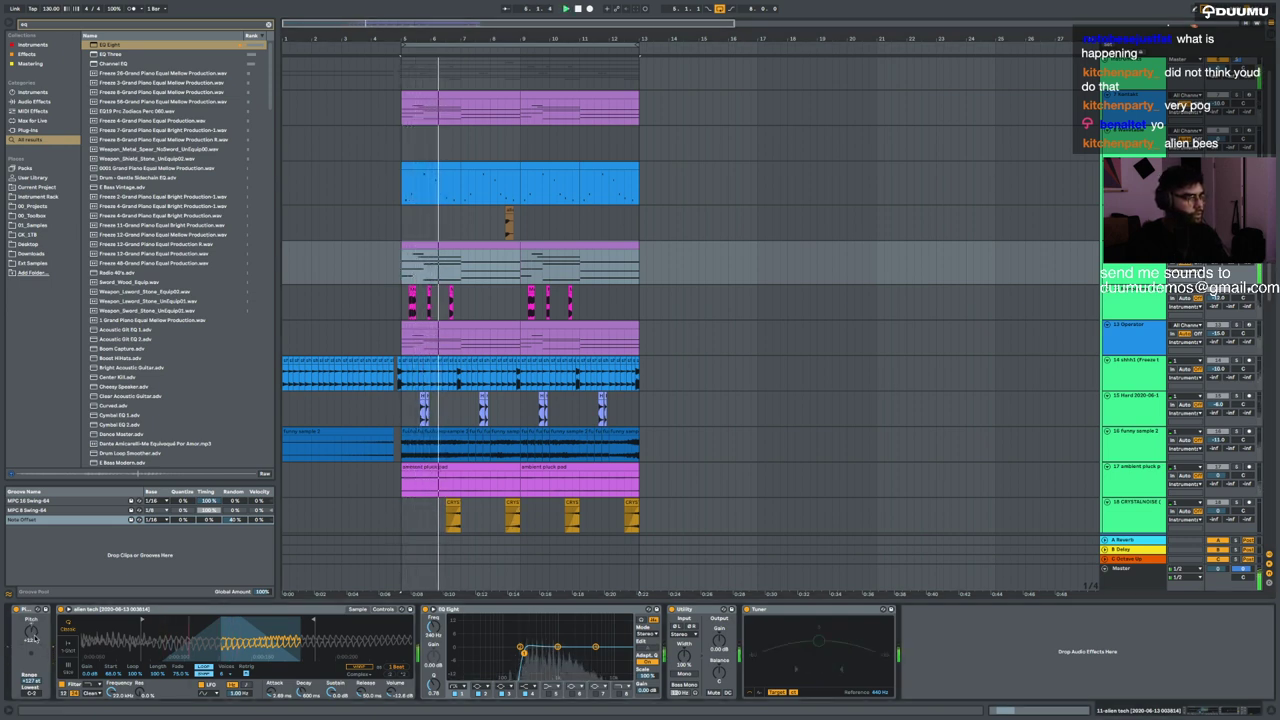
# - Replace the Simpler track's MIDI with copies of both clips from the Operator track
pyautogui.click(470, 329)
pyautogui.keyDown('shift'); pyautogui.click(545, 328); pyautogui.keyUp('shift')
pyautogui.moveTo(545, 328); pyautogui.dragTo(545, 248)
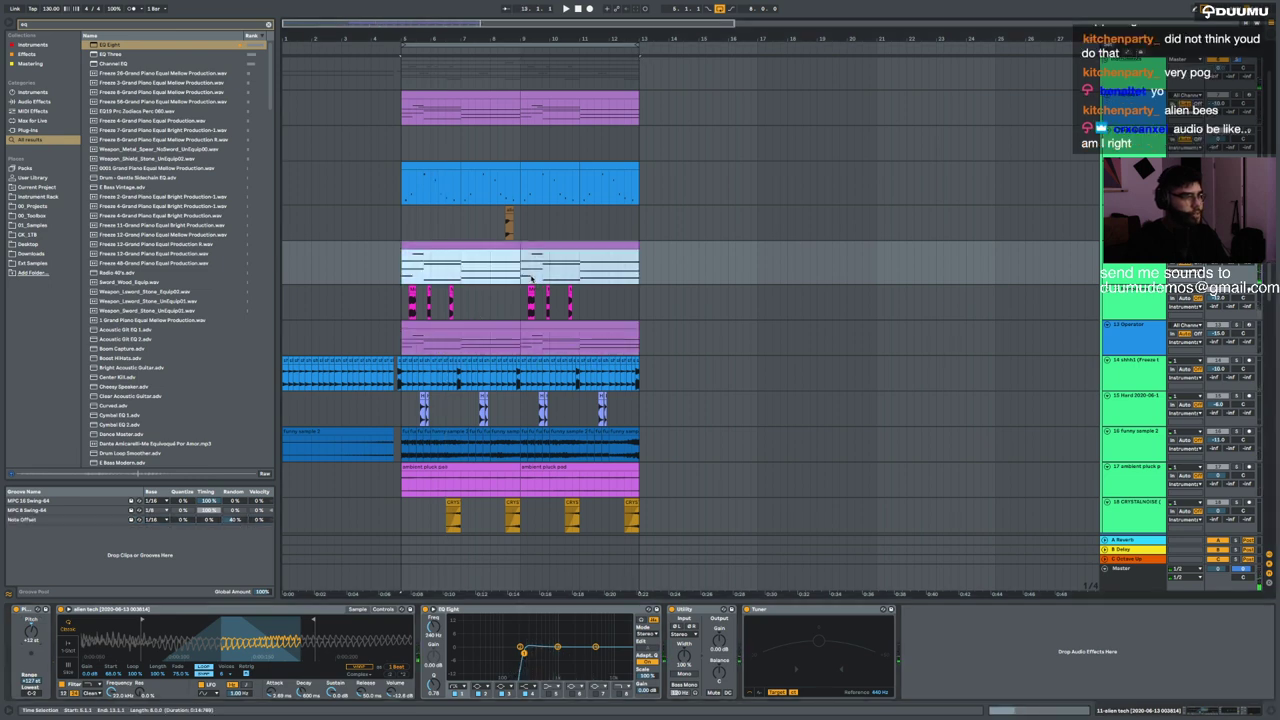
# - Raise the Pitch device on the Simpler track to +24 st while playing the section from bar 5
pyautogui.press('space')
pyautogui.click(31, 632)
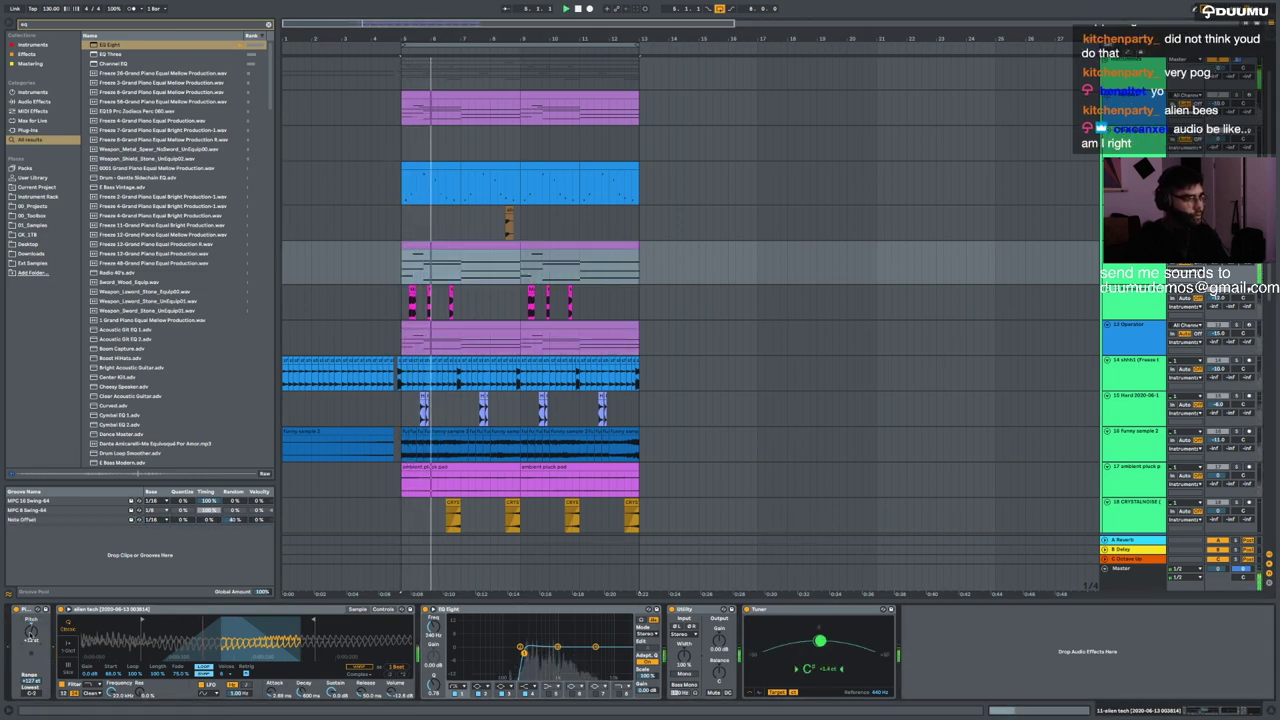
pyautogui.press('space')
pyautogui.press('space')
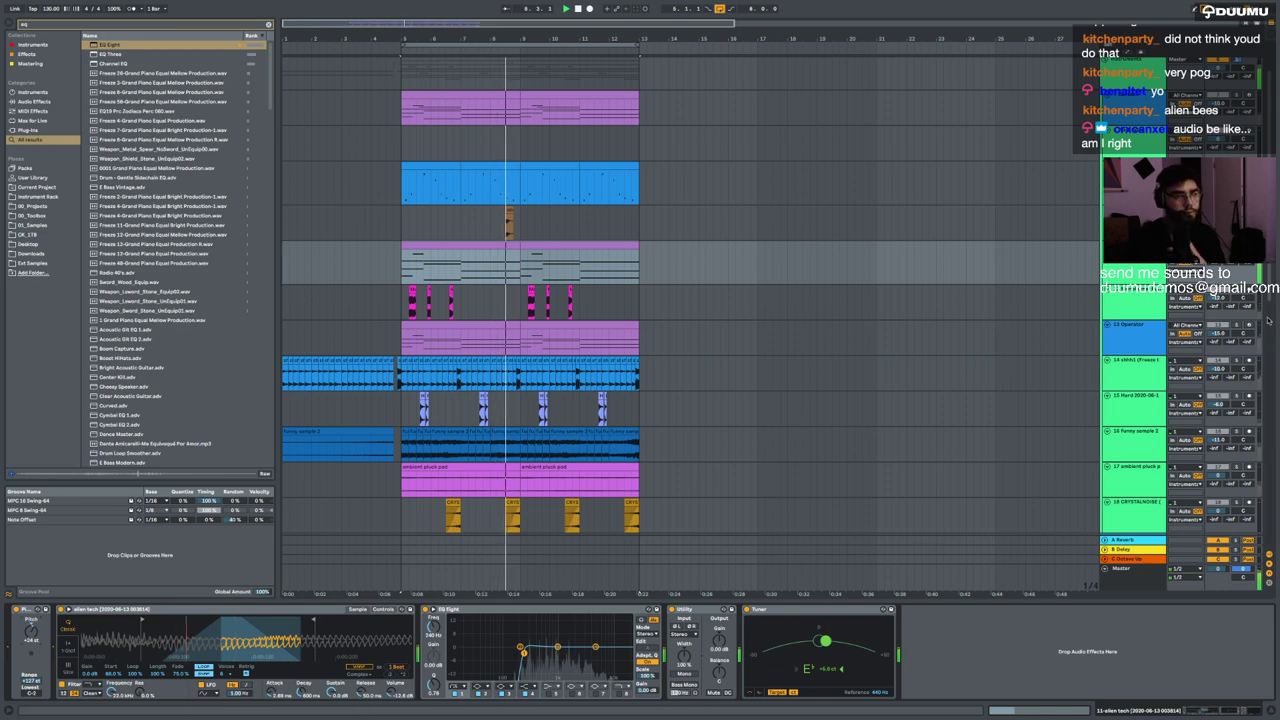
# - Delete the original alien tech audio track and select the Simpler track's MIDI clip starting at bar 5
pyautogui.click(1134, 214)
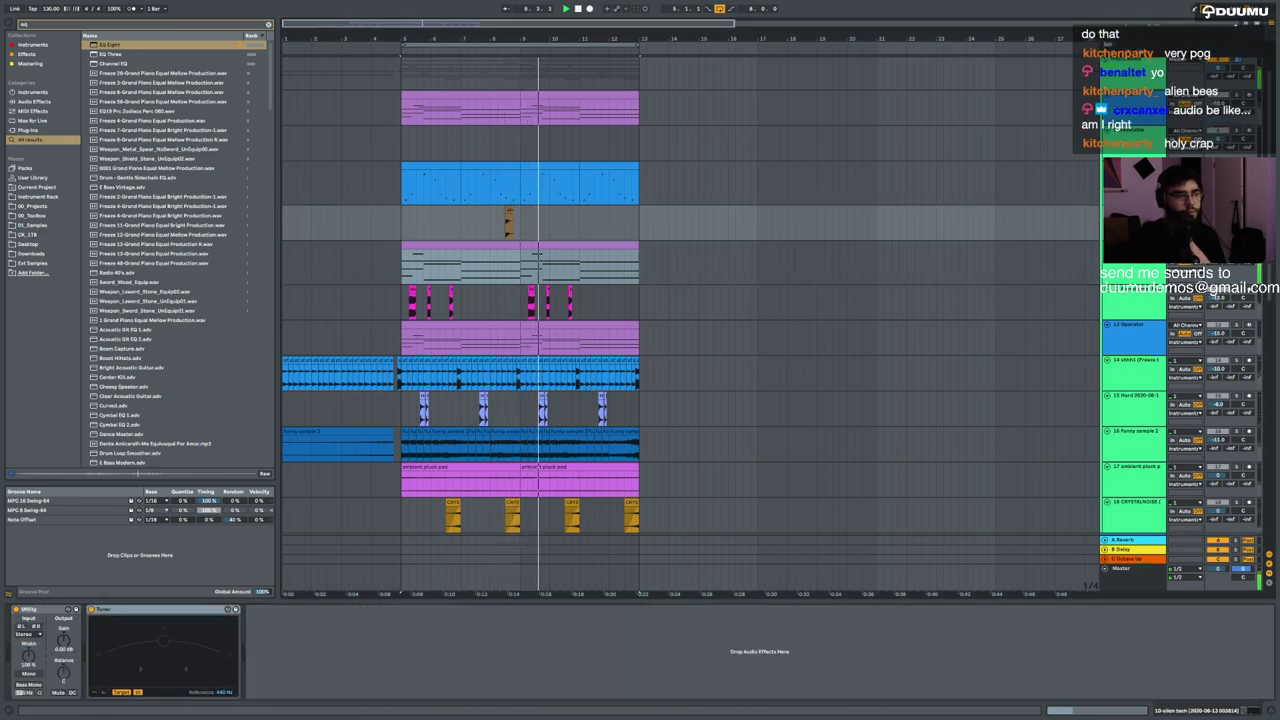
pyautogui.press('Delete')
pyautogui.click(468, 202)
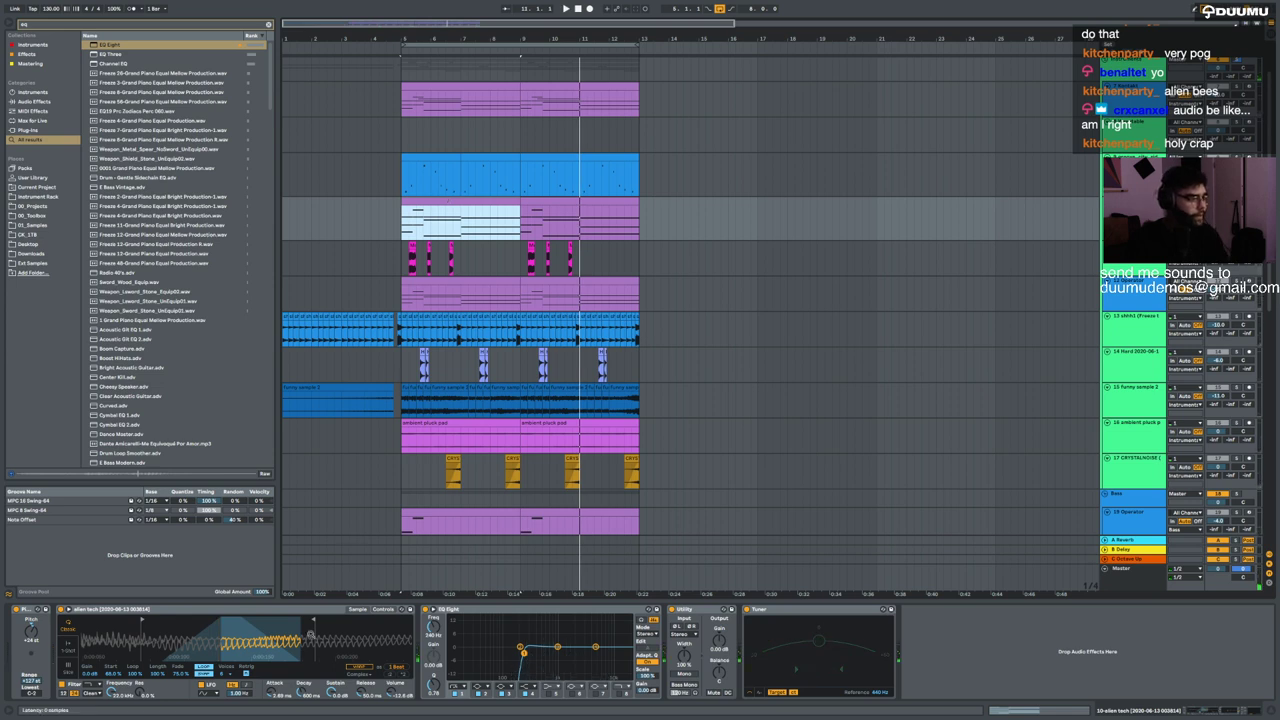
# - Refine the Simpler's loop fade, the EQ Eight low cut and the Pitch device while playing the section from bar 5
pyautogui.press('space')
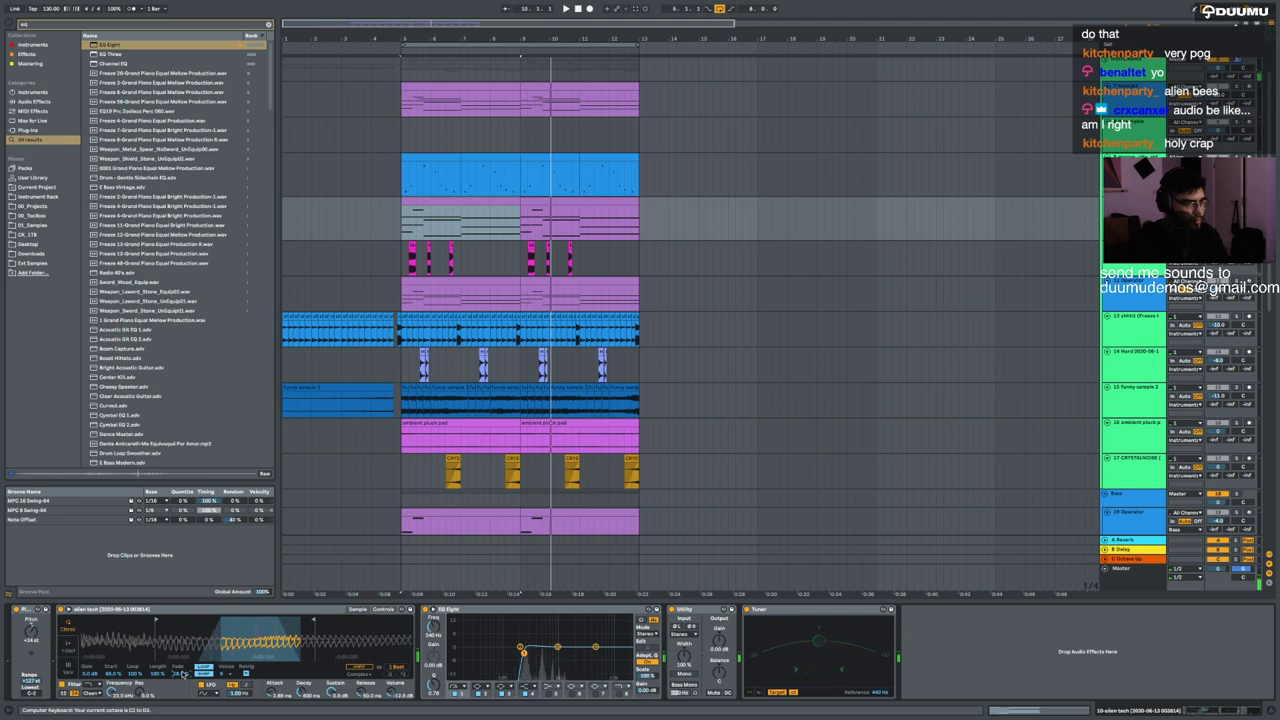
pyautogui.press('space')
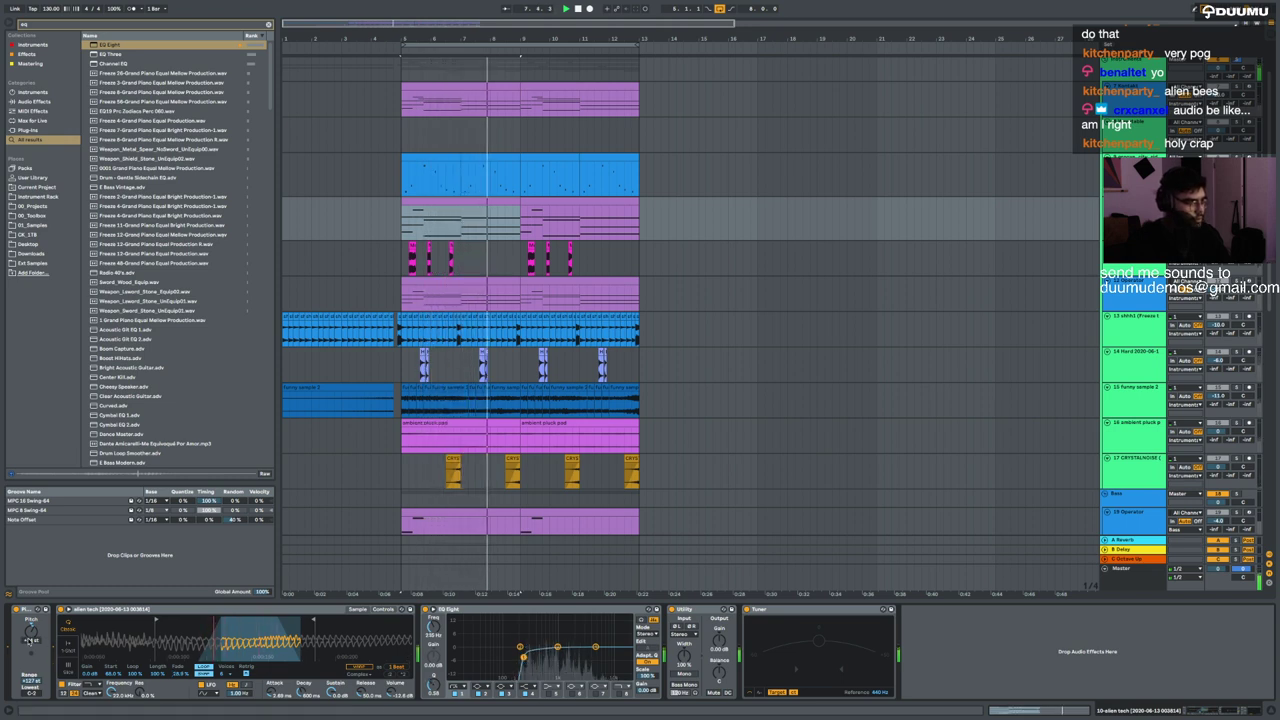
pyautogui.press('space')
pyautogui.press('space')
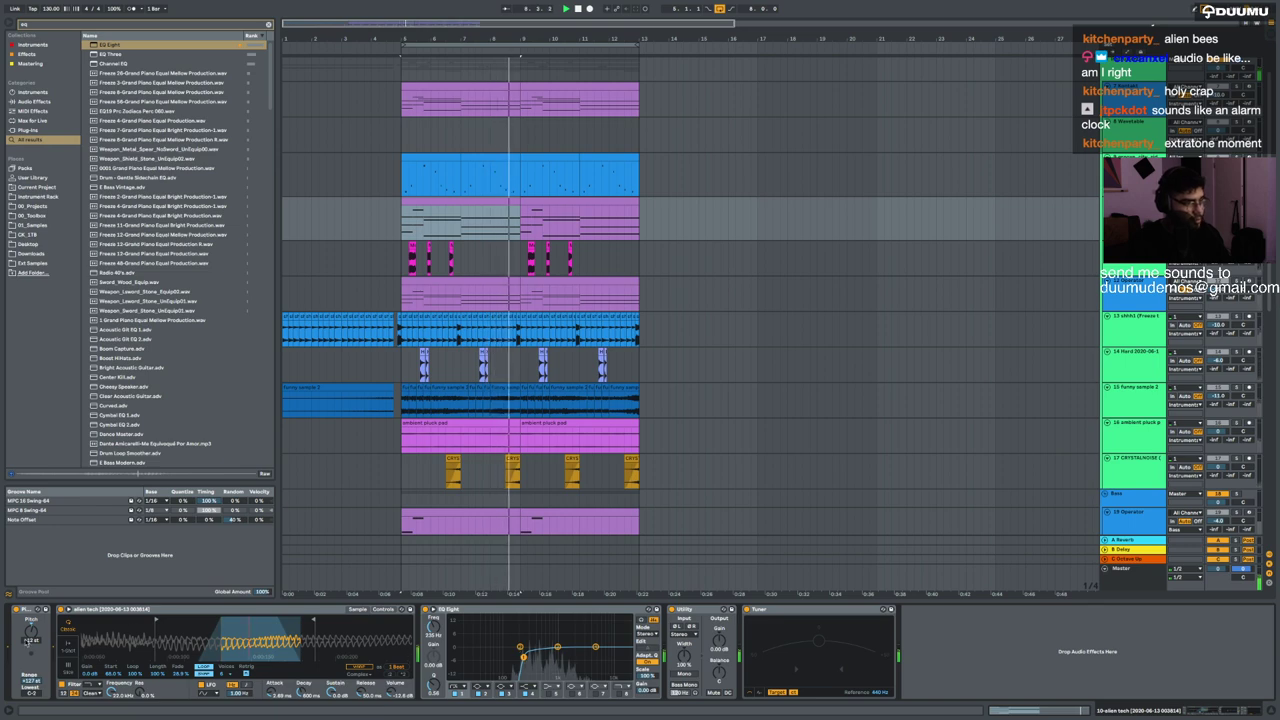
# - Add an Arpeggiator to the alien tech Simpler track, adjust its rate and gate, and refine the Simpler's sample loop
pyautogui.hotkey('ctrl', 'f')
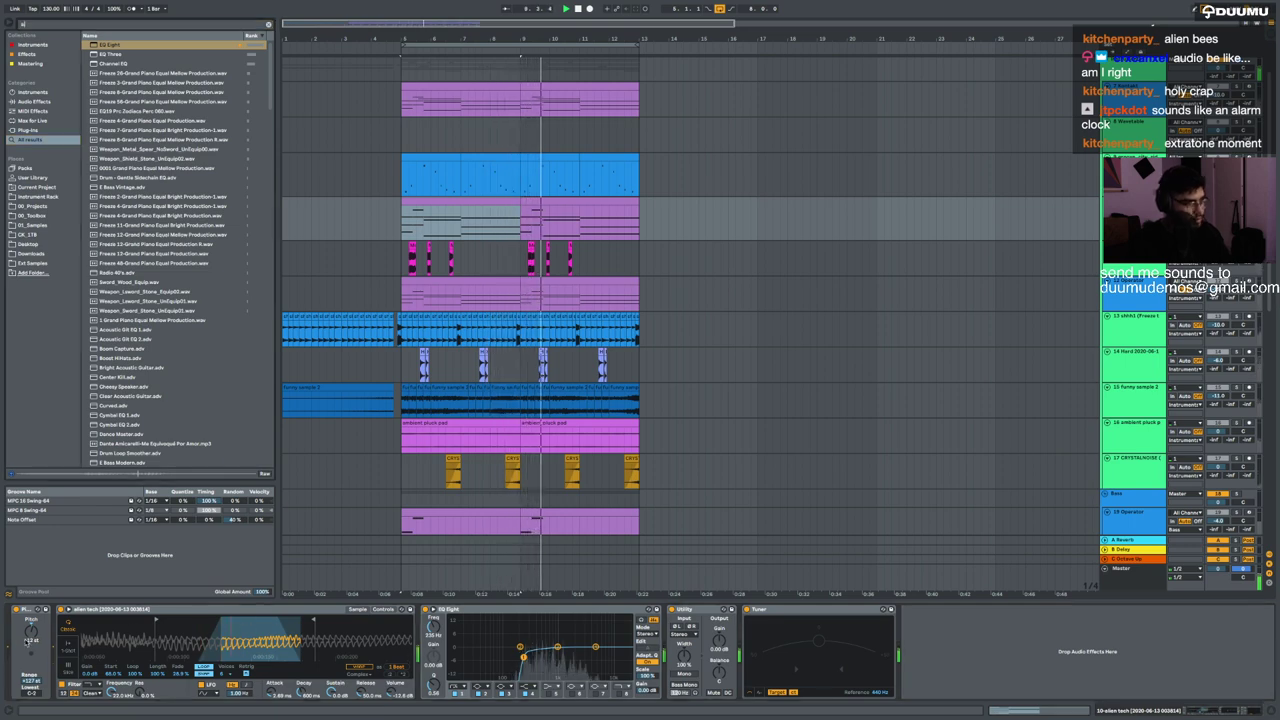
pyautogui.write('arparp')
pyautogui.press('Down')
pyautogui.press('Return')
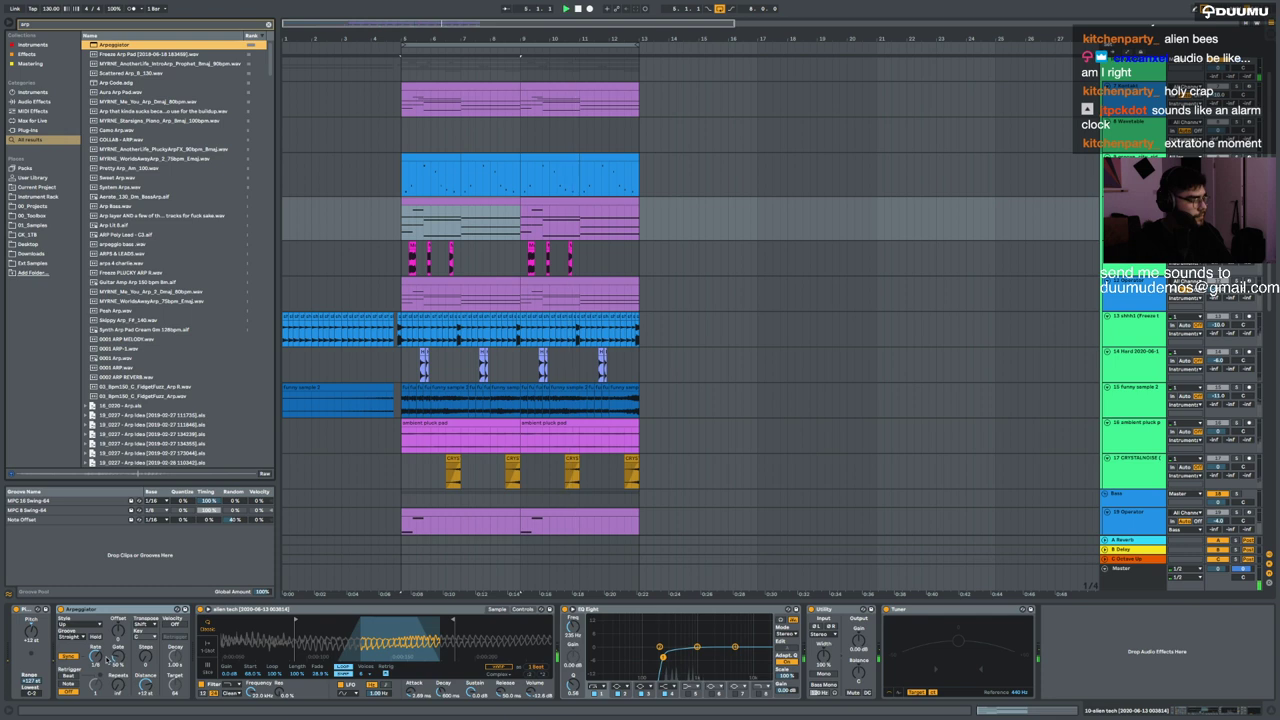
pyautogui.moveTo(110, 660); pyautogui.dragTo(103, 671)
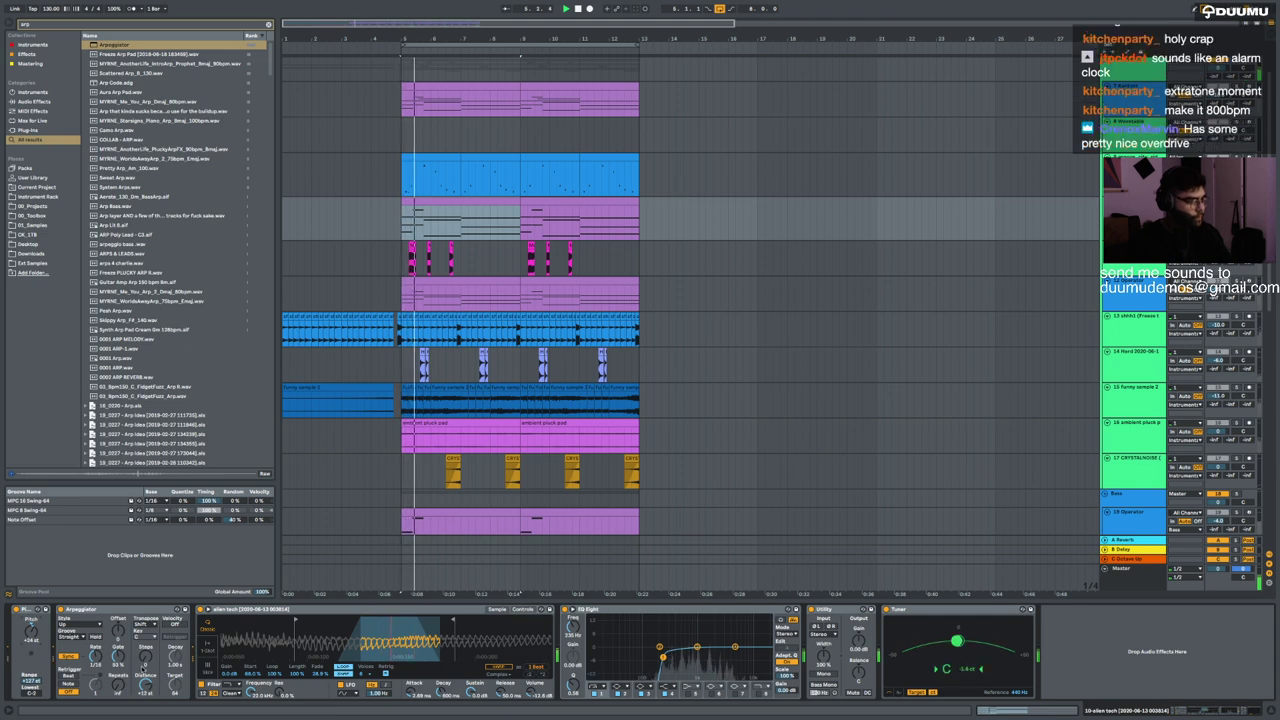
pyautogui.moveTo(295, 620); pyautogui.dragTo(405, 620)
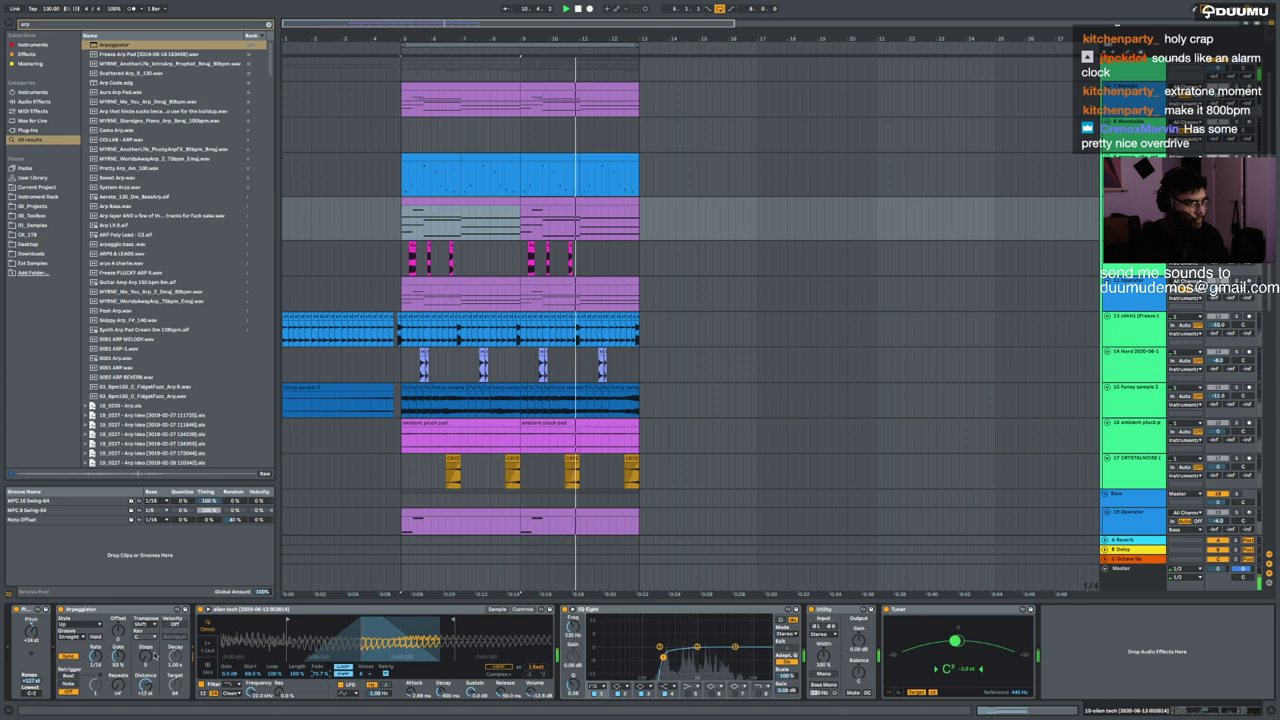
# - Enable the Simpler's filter envelope, set its amount to 72 and adjust the envelope decay and filter frequency
pyautogui.click(480, 611)
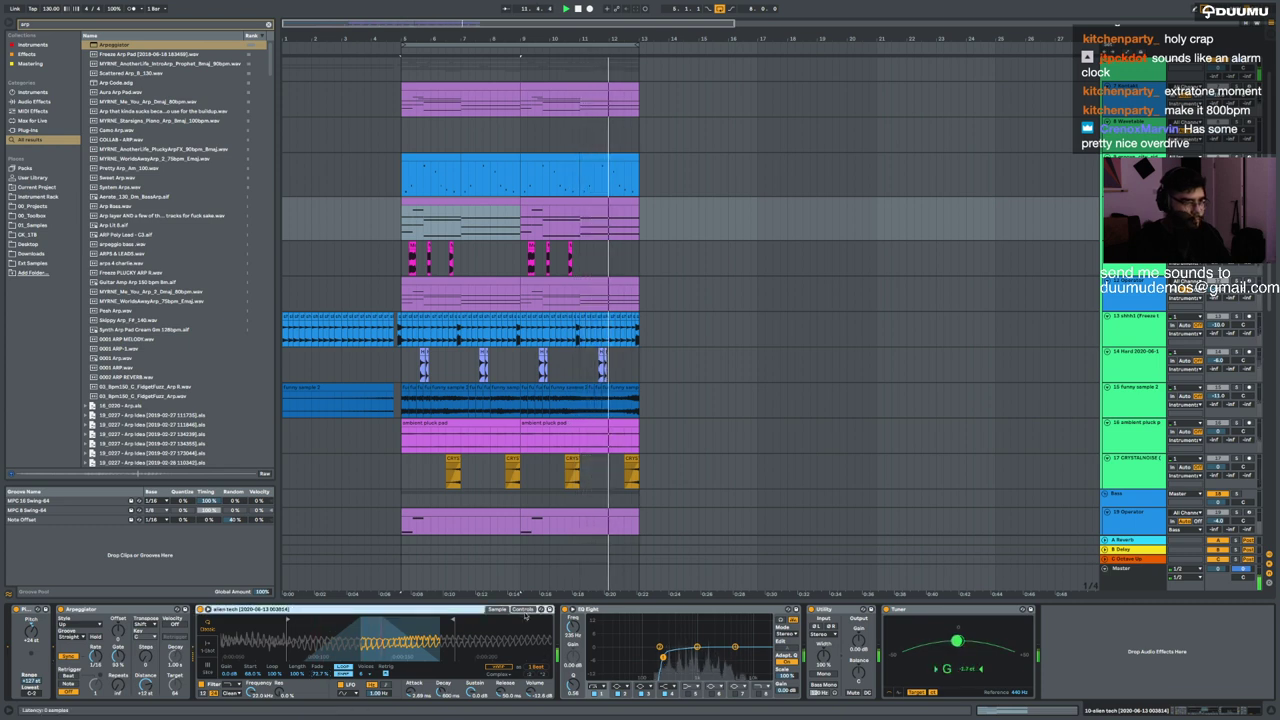
pyautogui.click(520, 610)
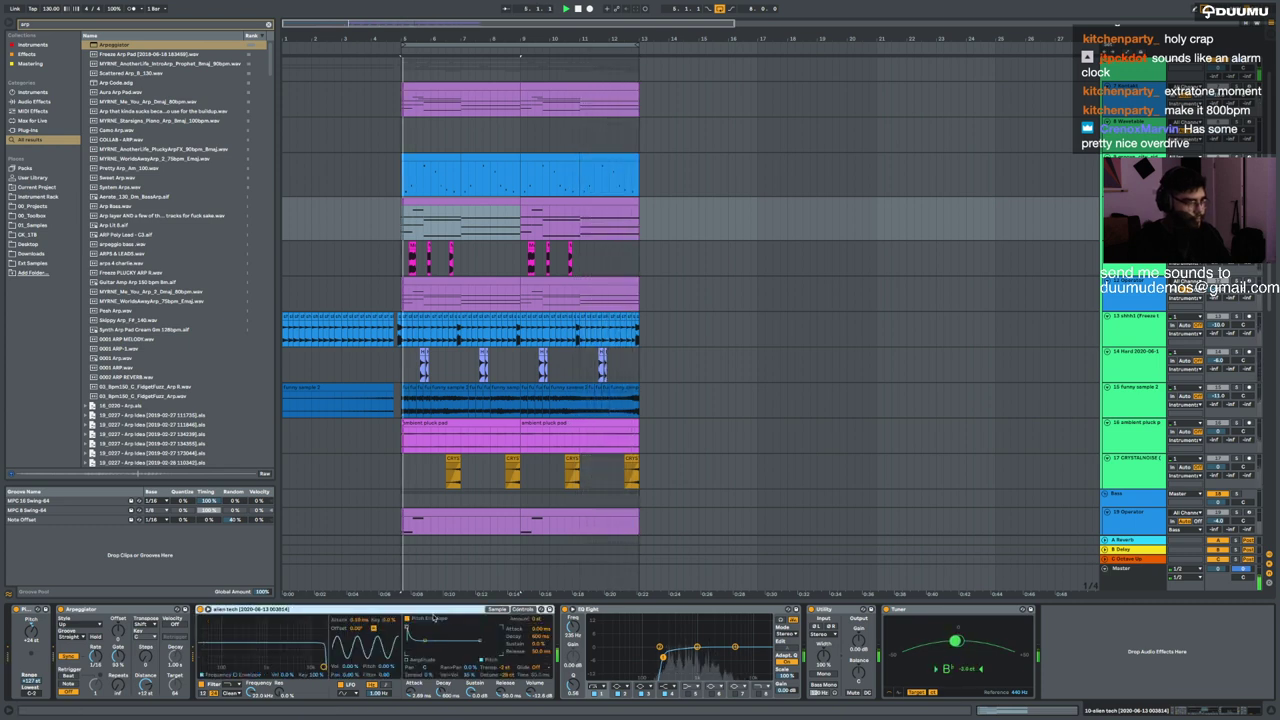
pyautogui.click(202, 618)
pyautogui.click(318, 611)
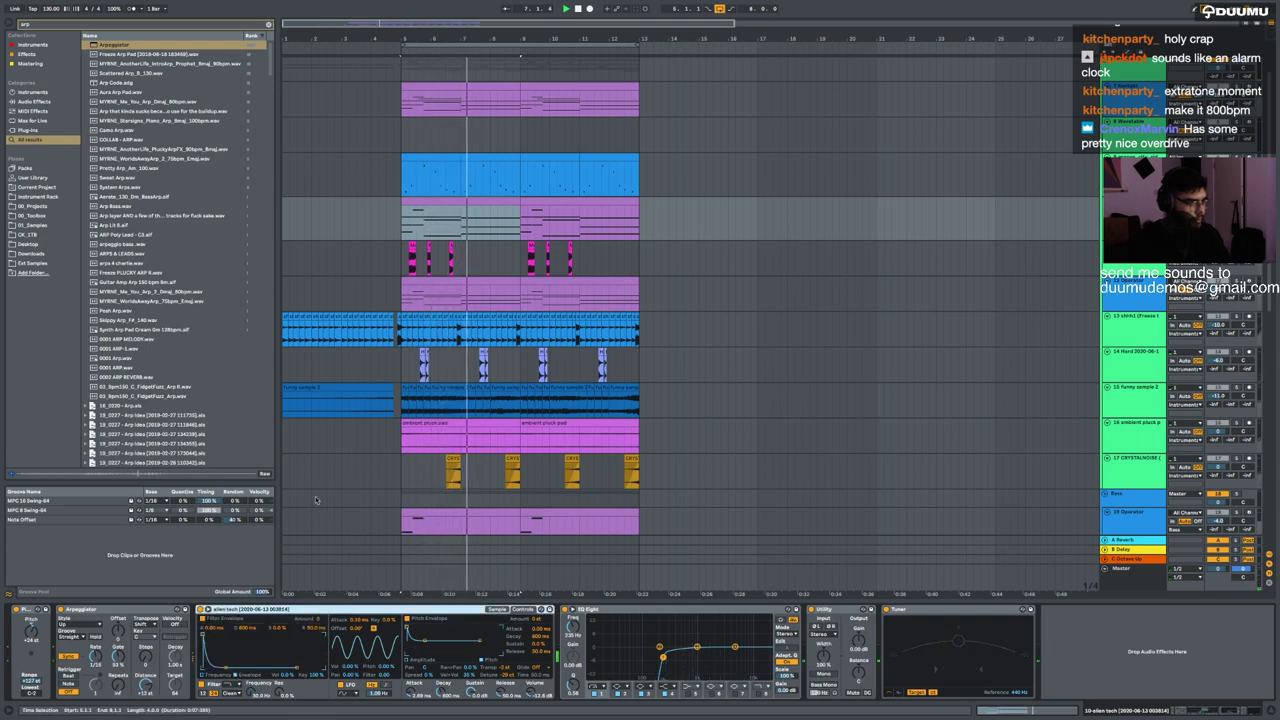
pyautogui.moveTo(316, 619); pyautogui.dragTo(316, 545)
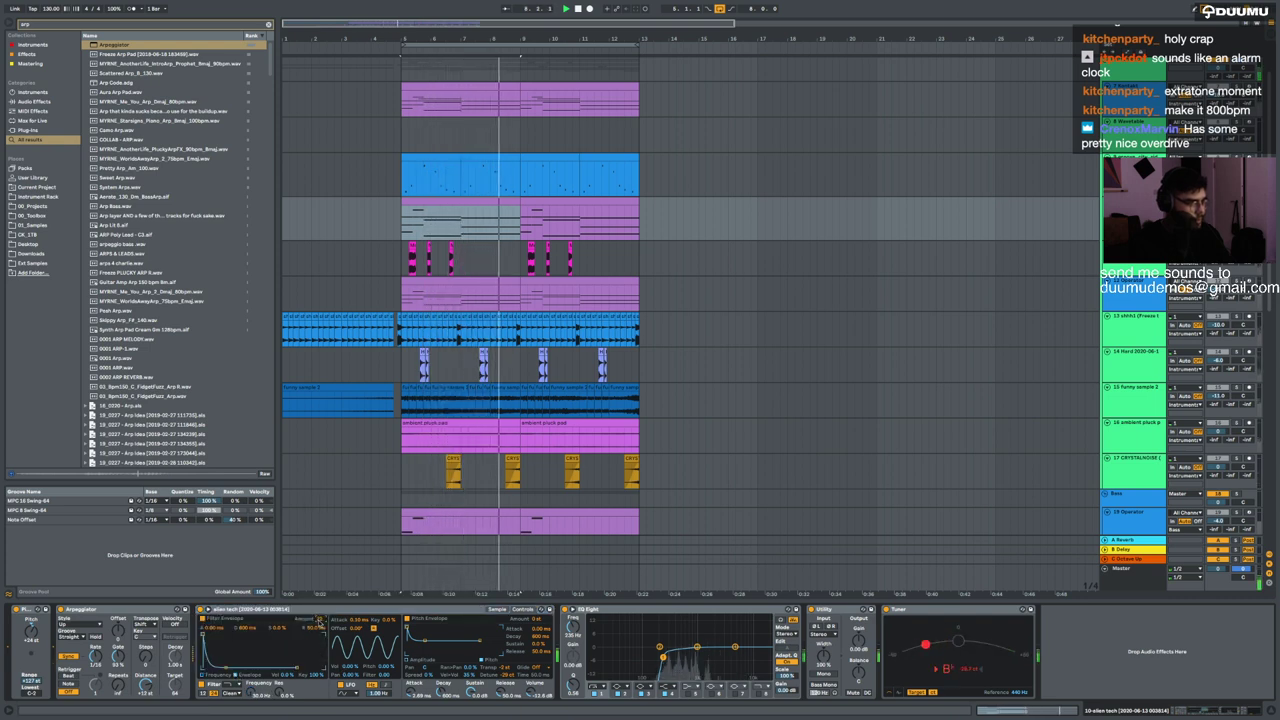
pyautogui.moveTo(225, 667); pyautogui.dragTo(230, 667)
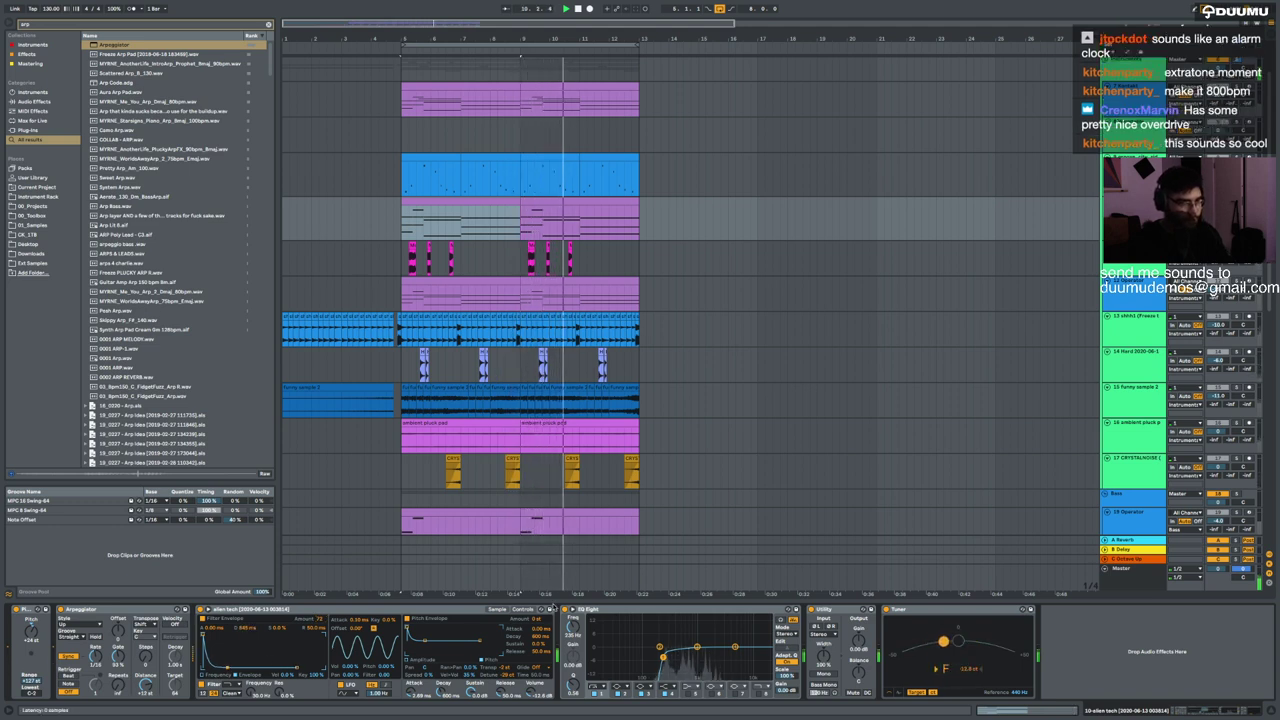
# - Correct the Simpler's detune against the Tuner in its global controls
pyautogui.click(499, 610)
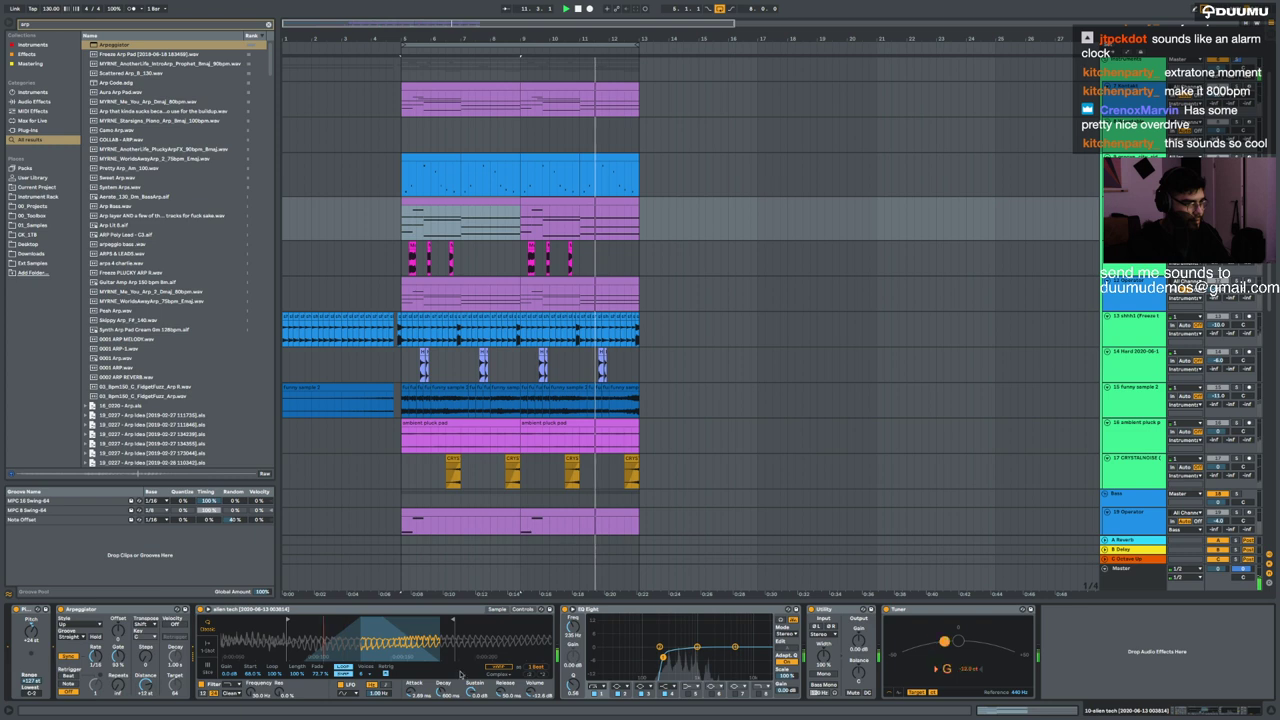
pyautogui.click(523, 609)
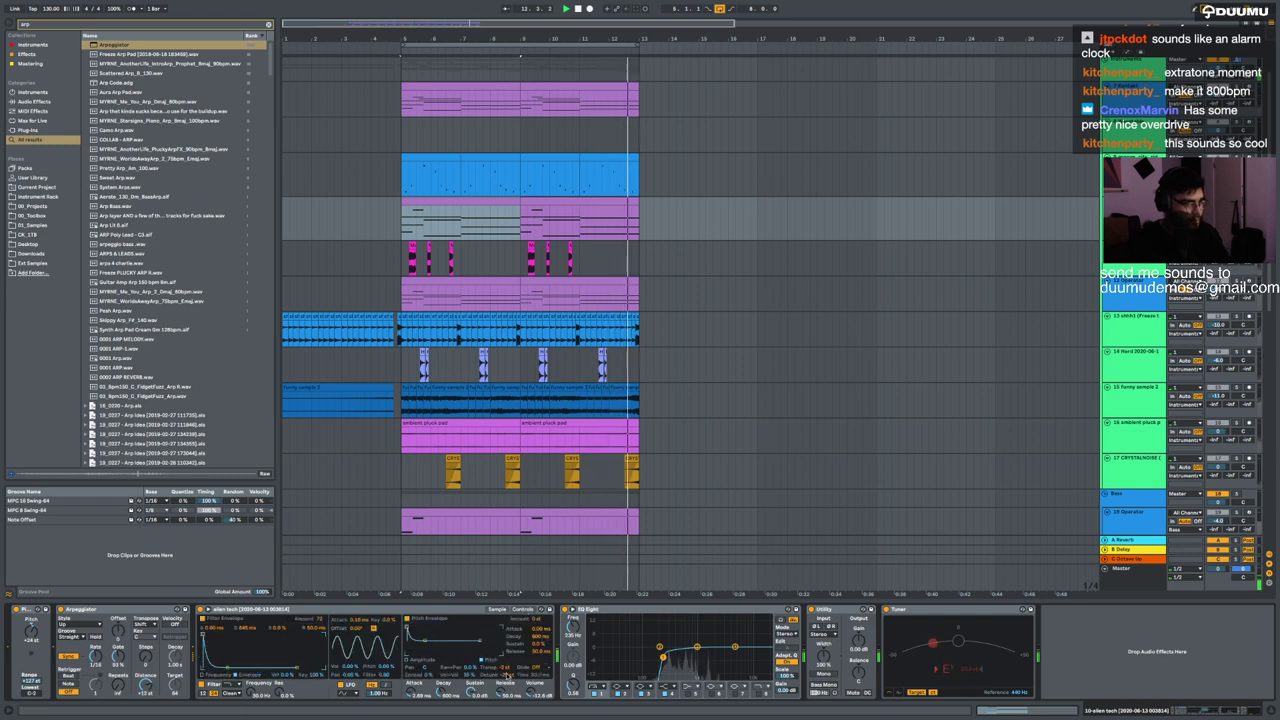
pyautogui.moveTo(508, 676); pyautogui.dragTo(508, 667)
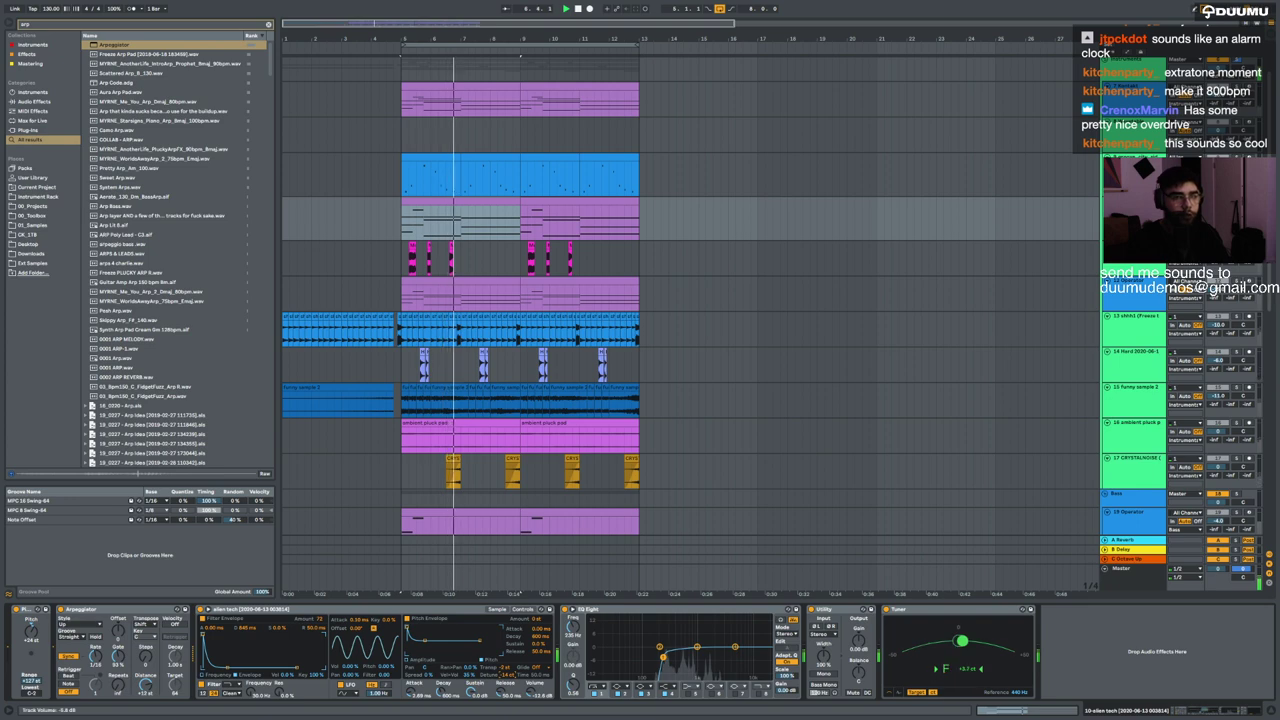
# - Add the Space FX rack after the Tuner, set its Filter macro to 1.01 kHz and close the ValhallaRoom window
pyautogui.hotkey('ctrl', 'f')
pyautogui.write('space')
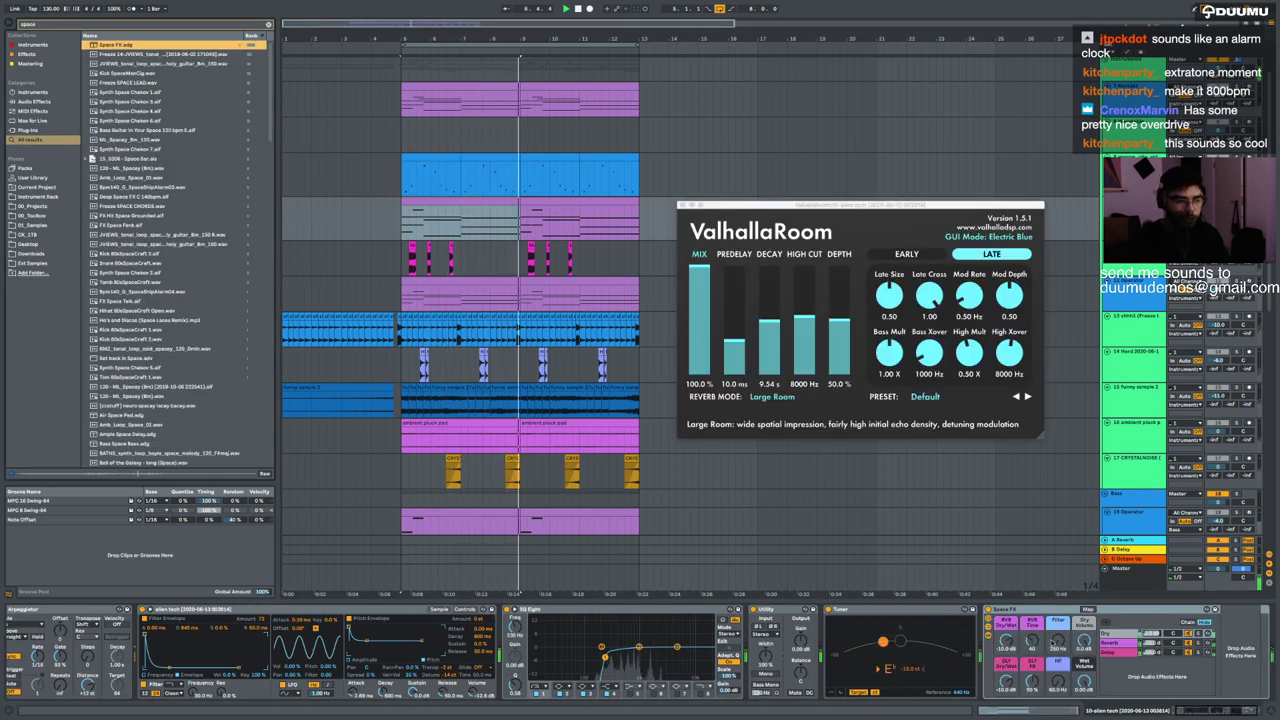
pyautogui.click(1058, 641)
pyautogui.moveTo(1058, 641); pyautogui.dragTo(1032, 637)
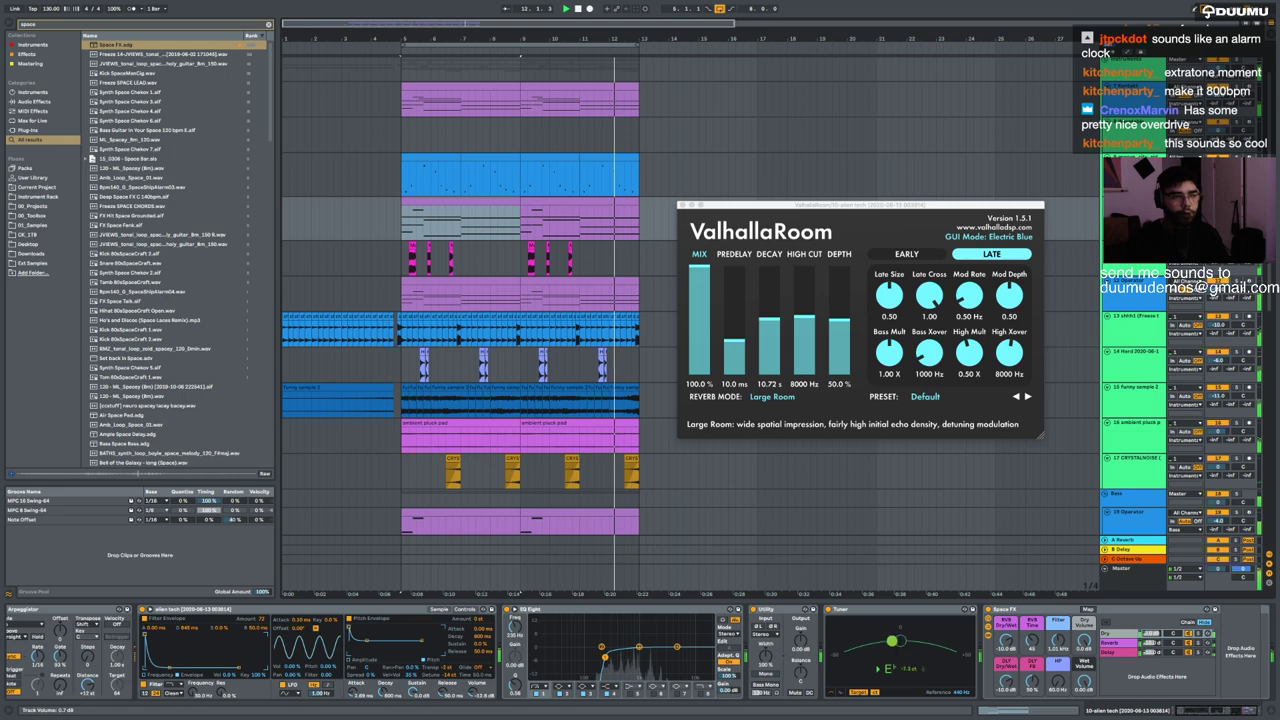
pyautogui.click(684, 210)
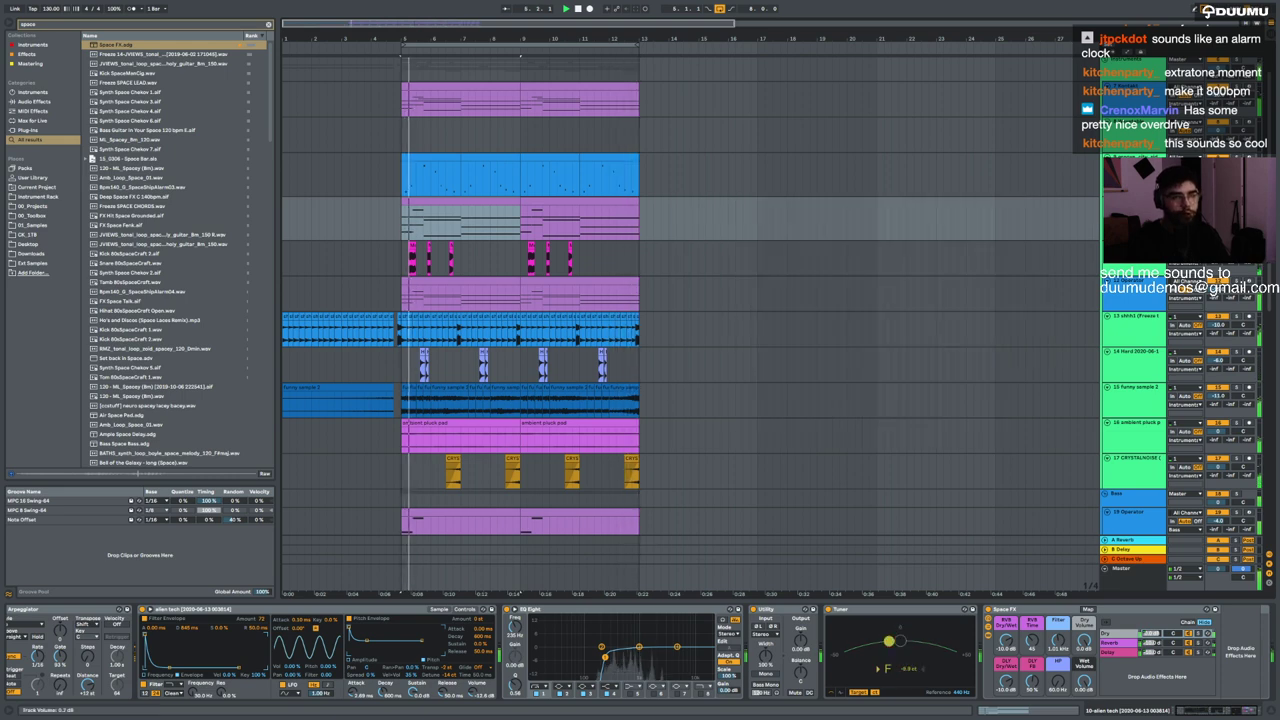
# - Add a second EQ Eight after the Space FX rack, cut the lows with its first band and stop playback
pyautogui.write('eq')
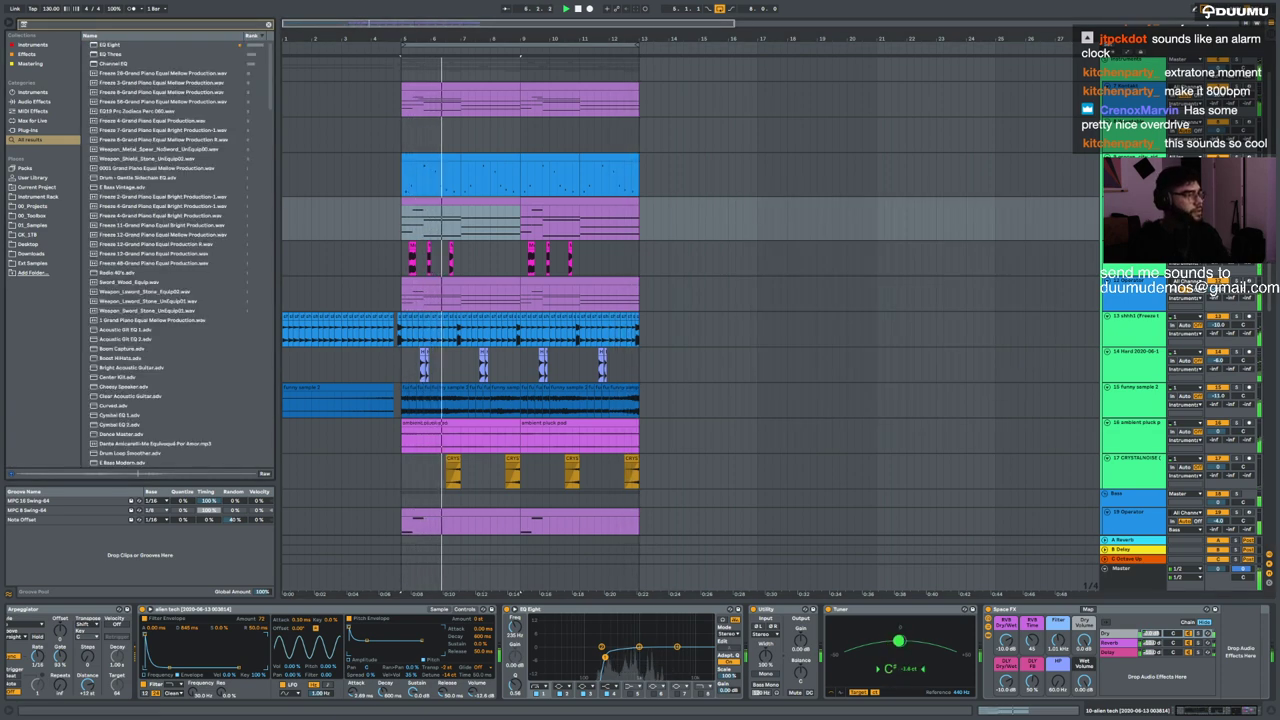
pyautogui.press('Down')
pyautogui.press('Return')
pyautogui.click(1064, 693)
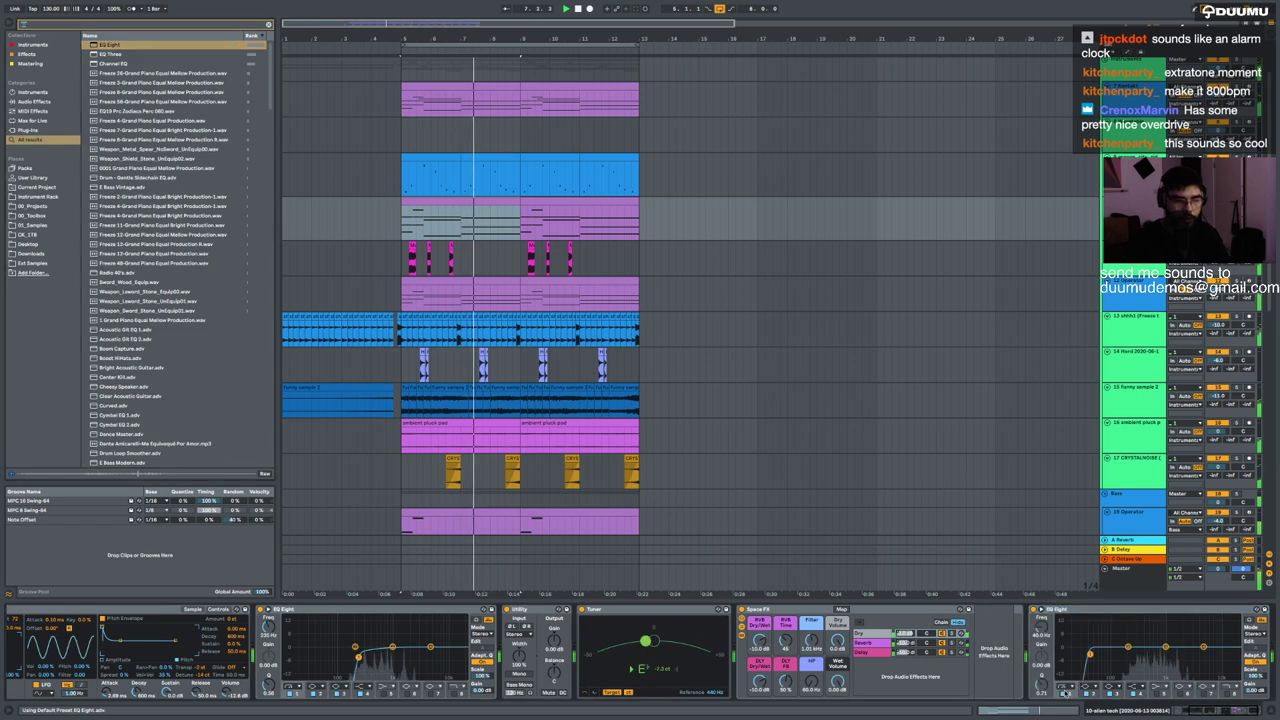
pyautogui.moveTo(1088, 653); pyautogui.dragTo(1125, 658)
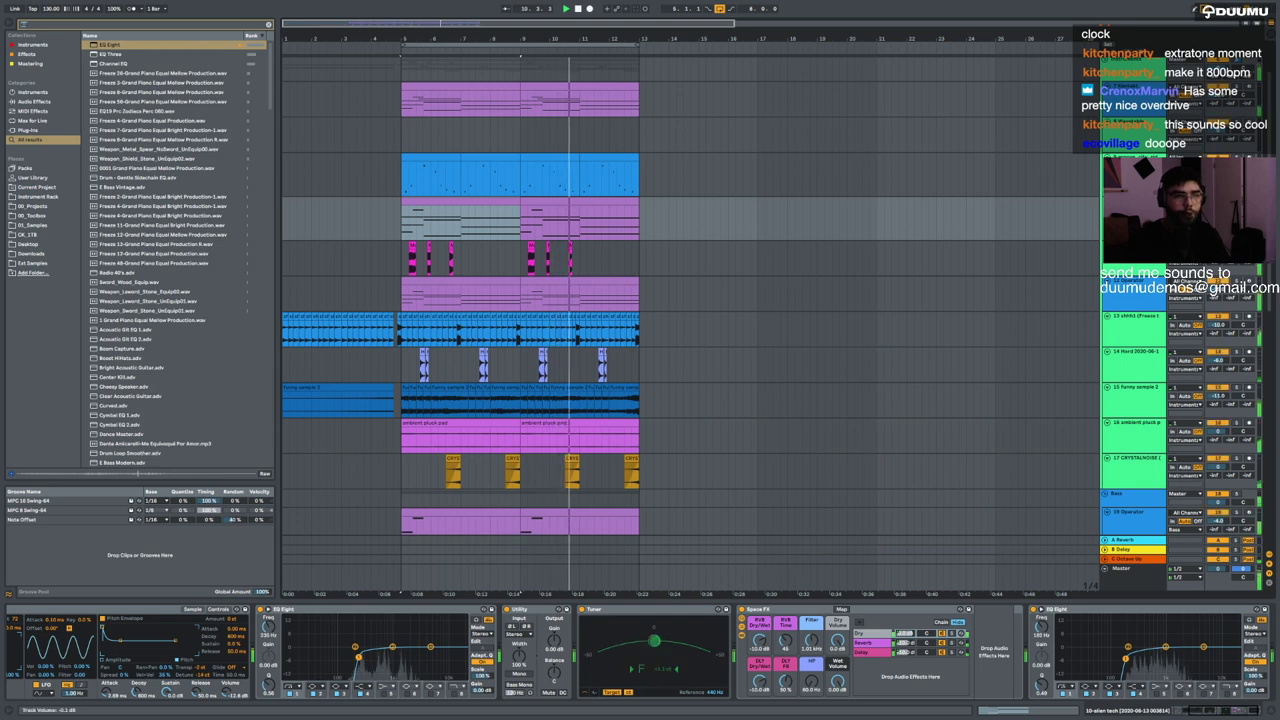
pyautogui.scroll(-2, 488, 209)
pyautogui.press('space')
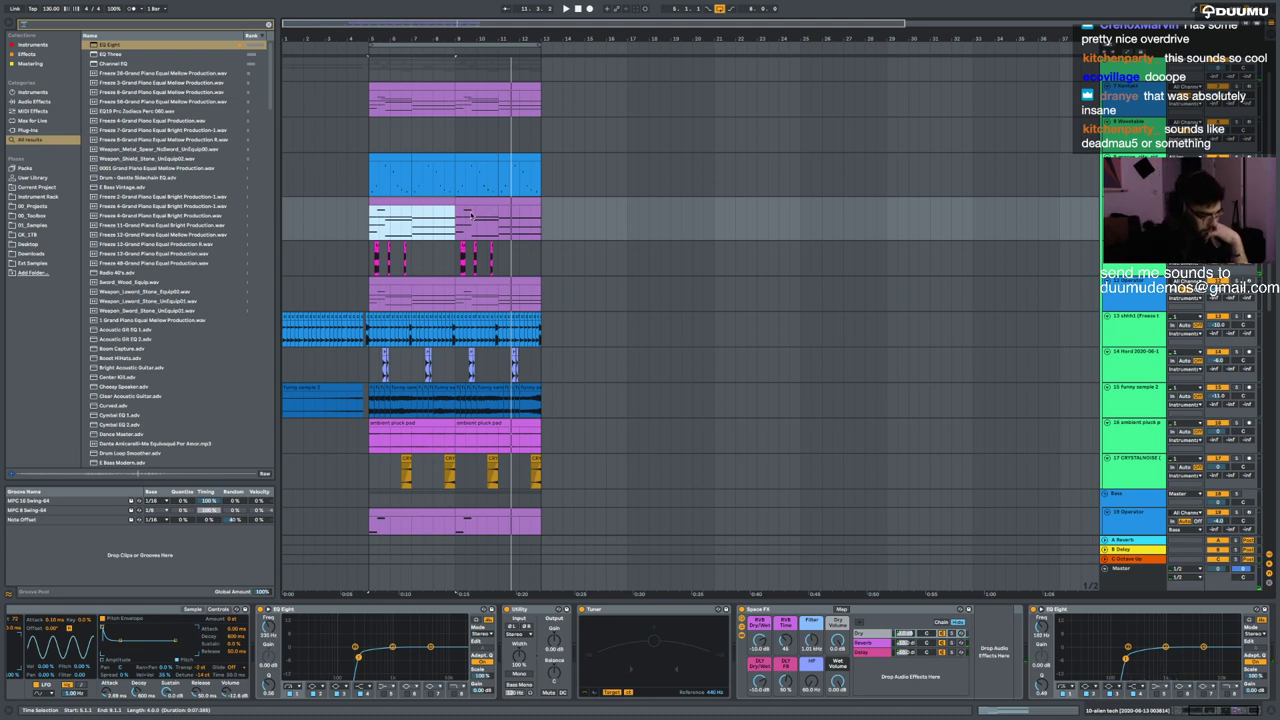
# - Play the arrangement from bar 1 and review how the tracks work together through the section from bar 5
pyautogui.scroll(3, 470, 215)
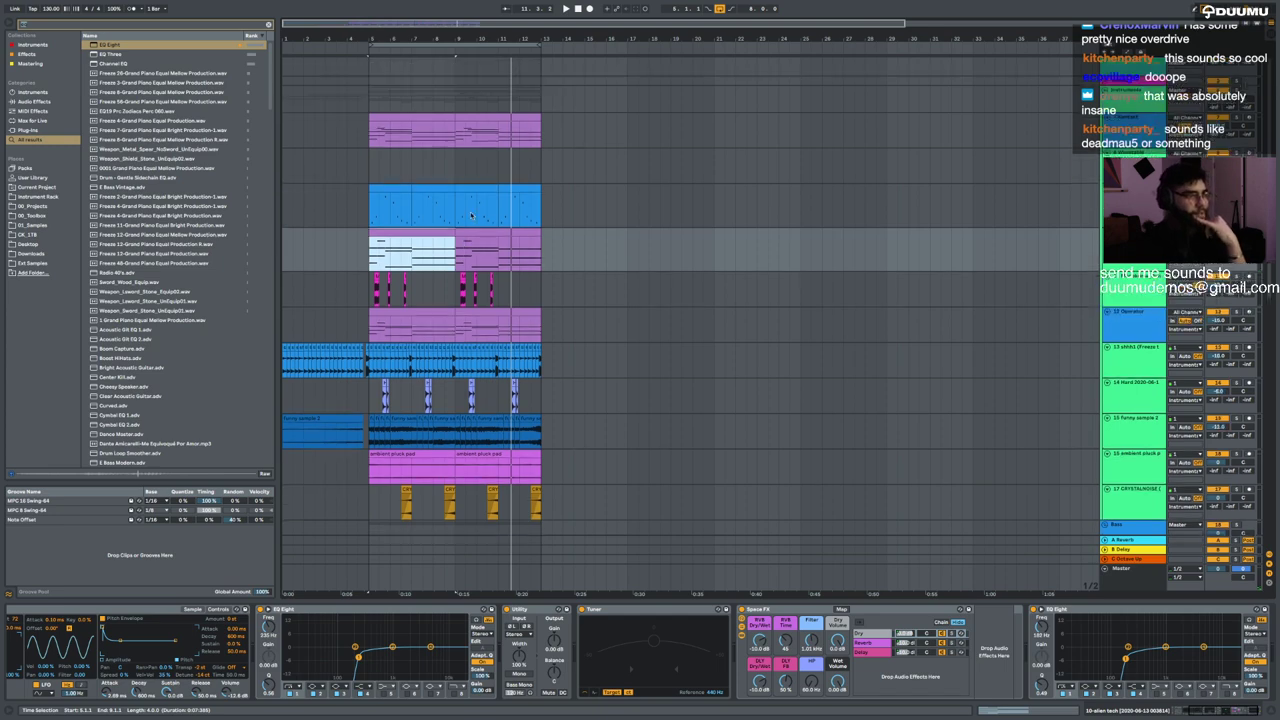
pyautogui.click(284, 277)
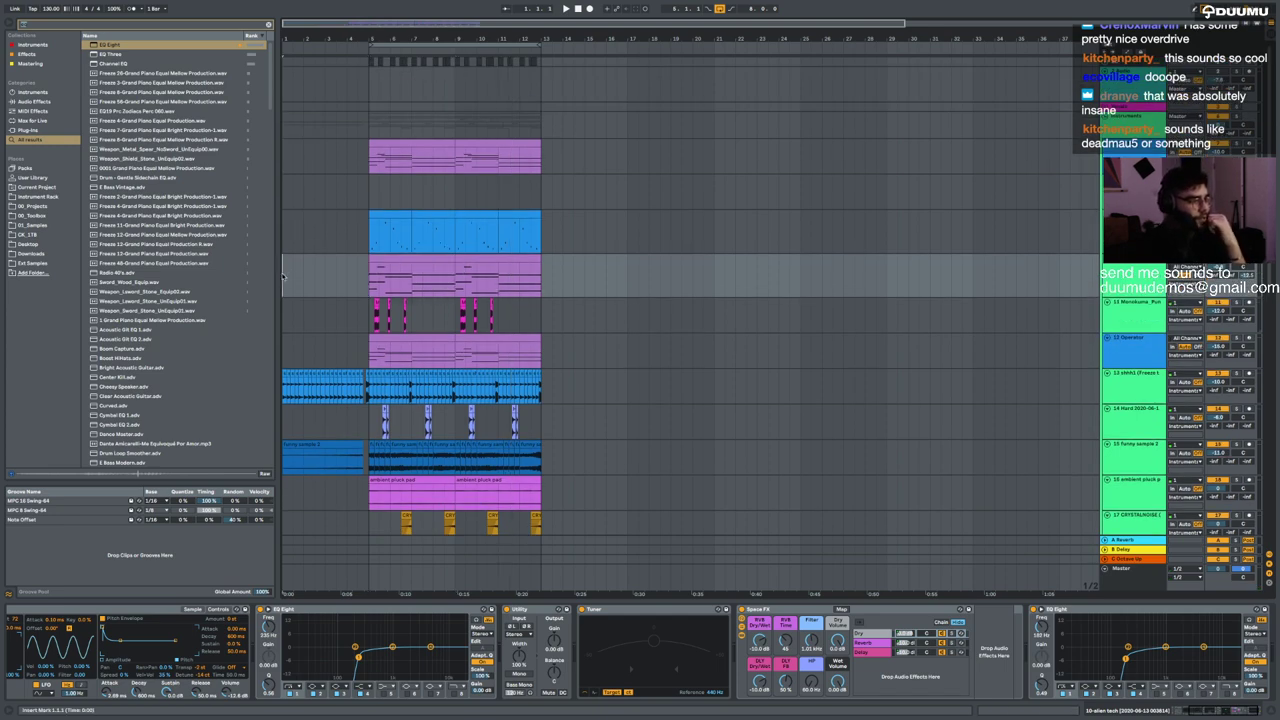
pyautogui.press('space')
pyautogui.scroll(3, 283, 277)
pyautogui.scroll(-3, 283, 277)
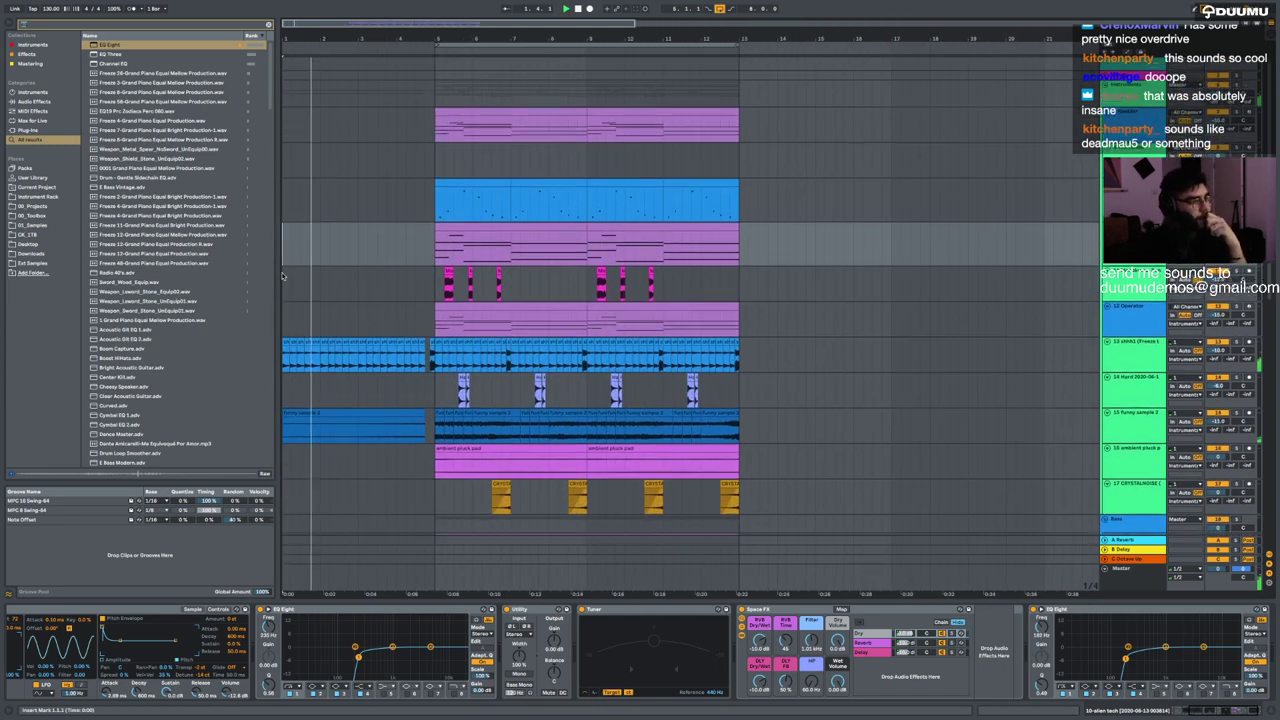
pyautogui.press('+')
pyautogui.scroll(-1, 283, 277)
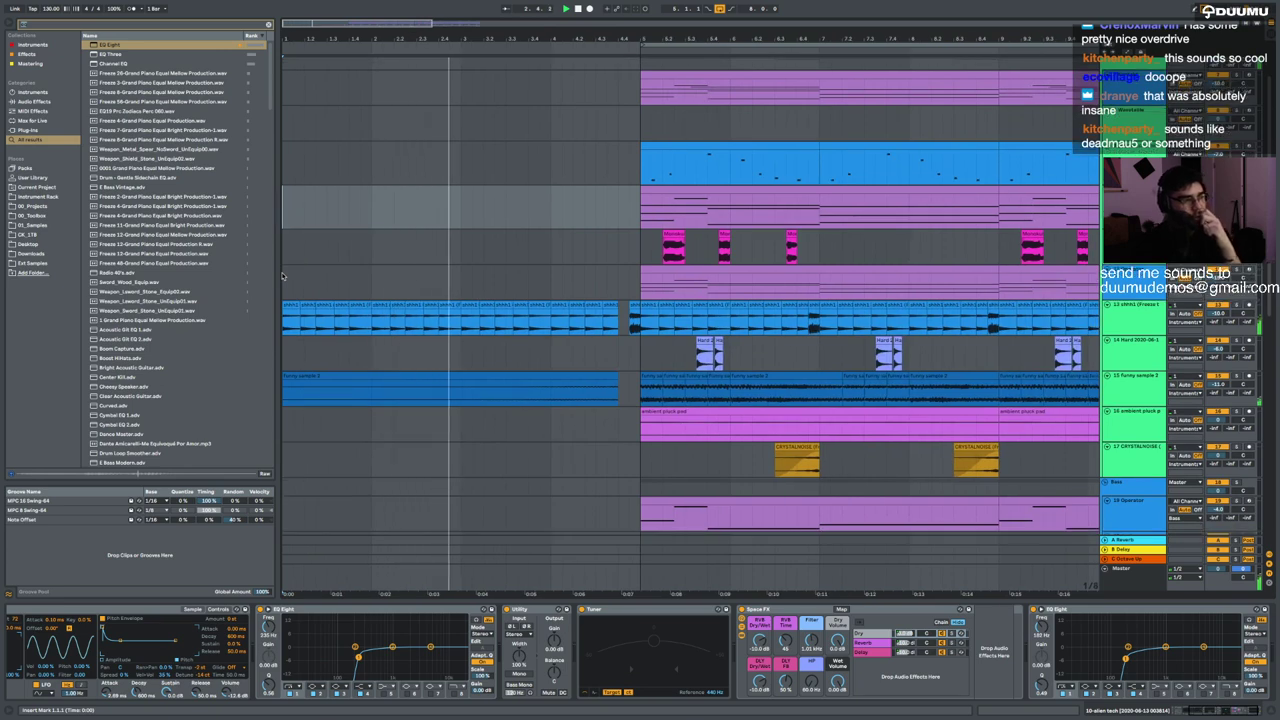
pyautogui.scroll(-3, 283, 277)
pyautogui.scroll(4, 362, 377)
pyautogui.scroll(-4, 362, 377)
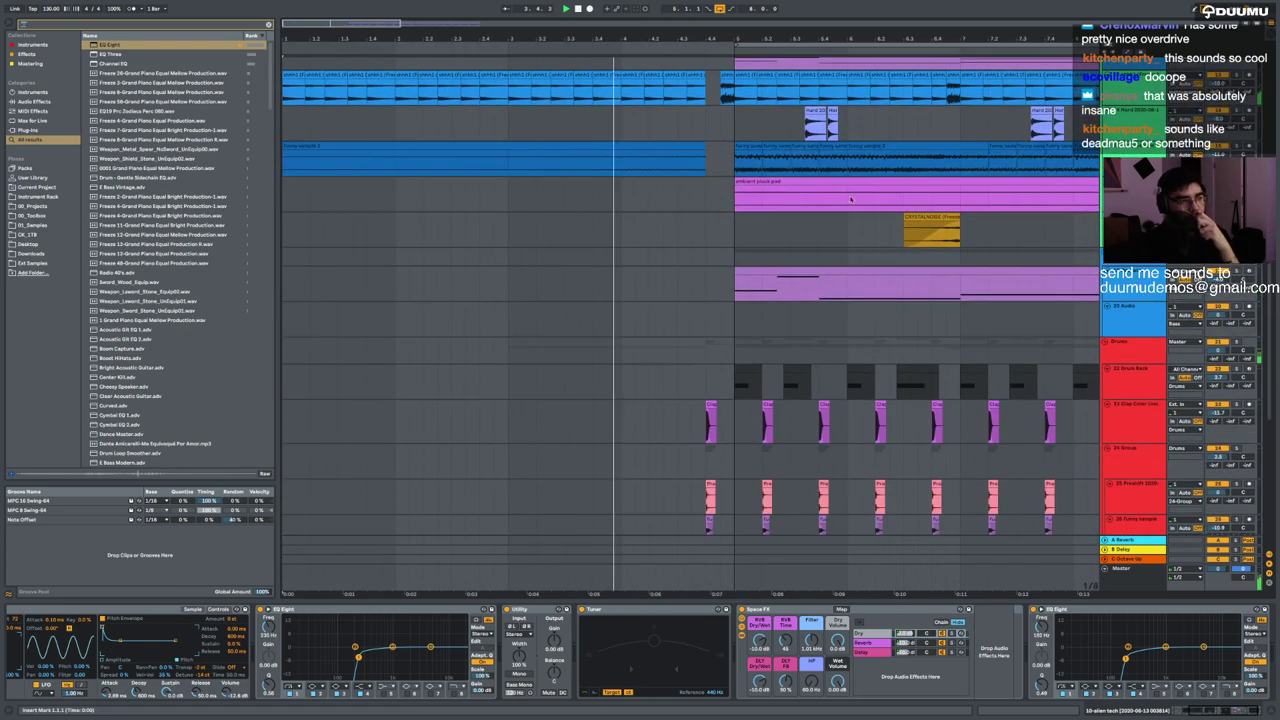
pyautogui.click(737, 174)
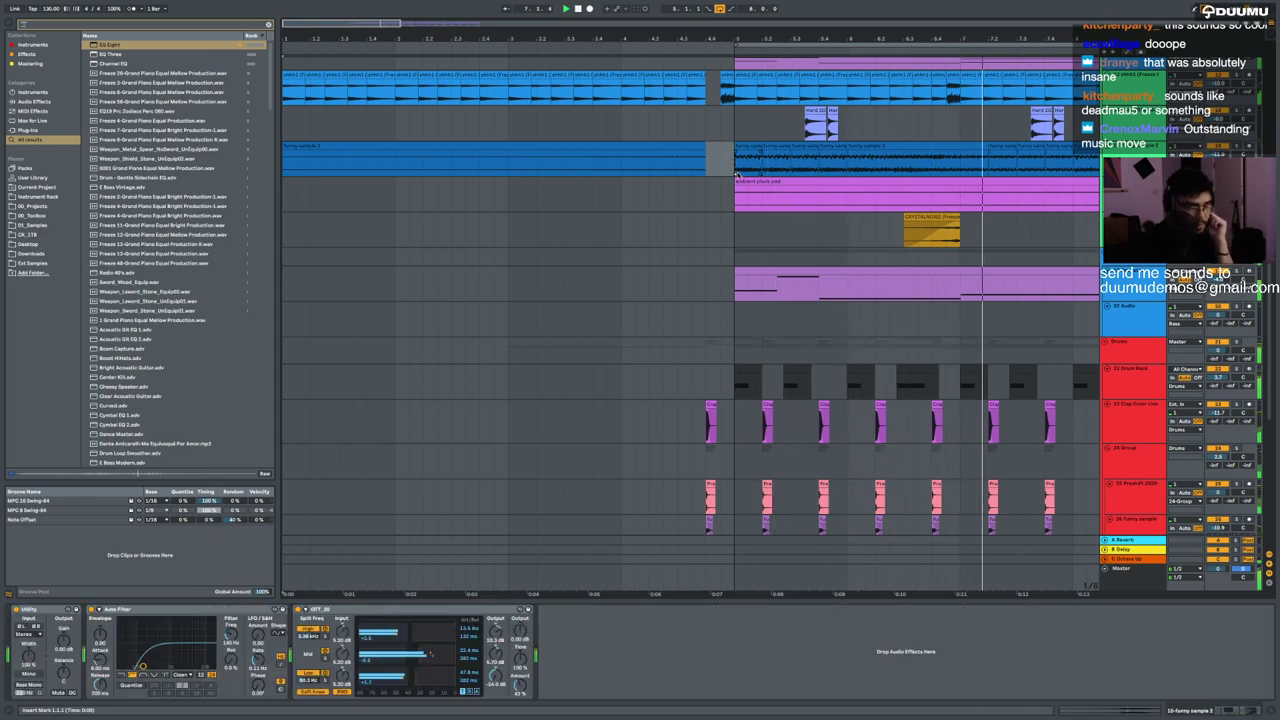
pyautogui.scroll(5, 739, 176)
pyautogui.hscroll(3, 739, 176)
pyautogui.scroll(-2, 739, 177)
pyautogui.hscroll(2, 736, 185)
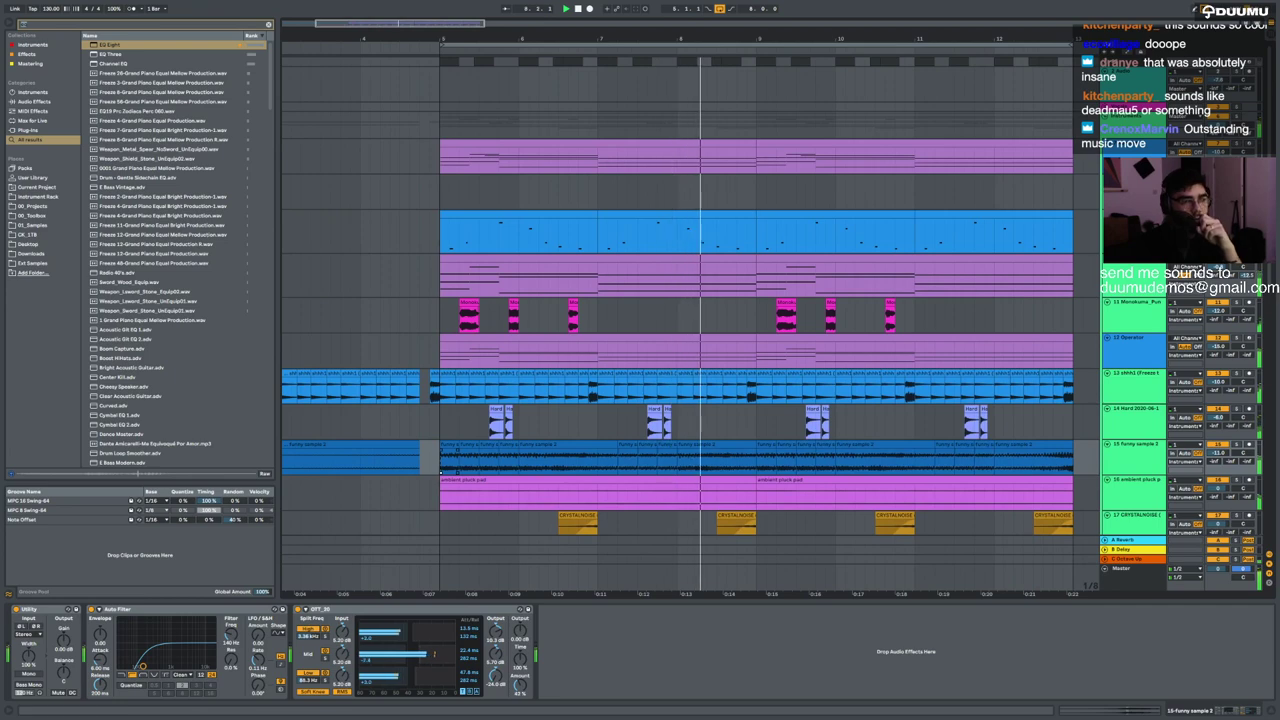
# - Set the Arpeggiator style on the alien tech track to Random Other after trying Random Once
pyautogui.click(1135, 276)
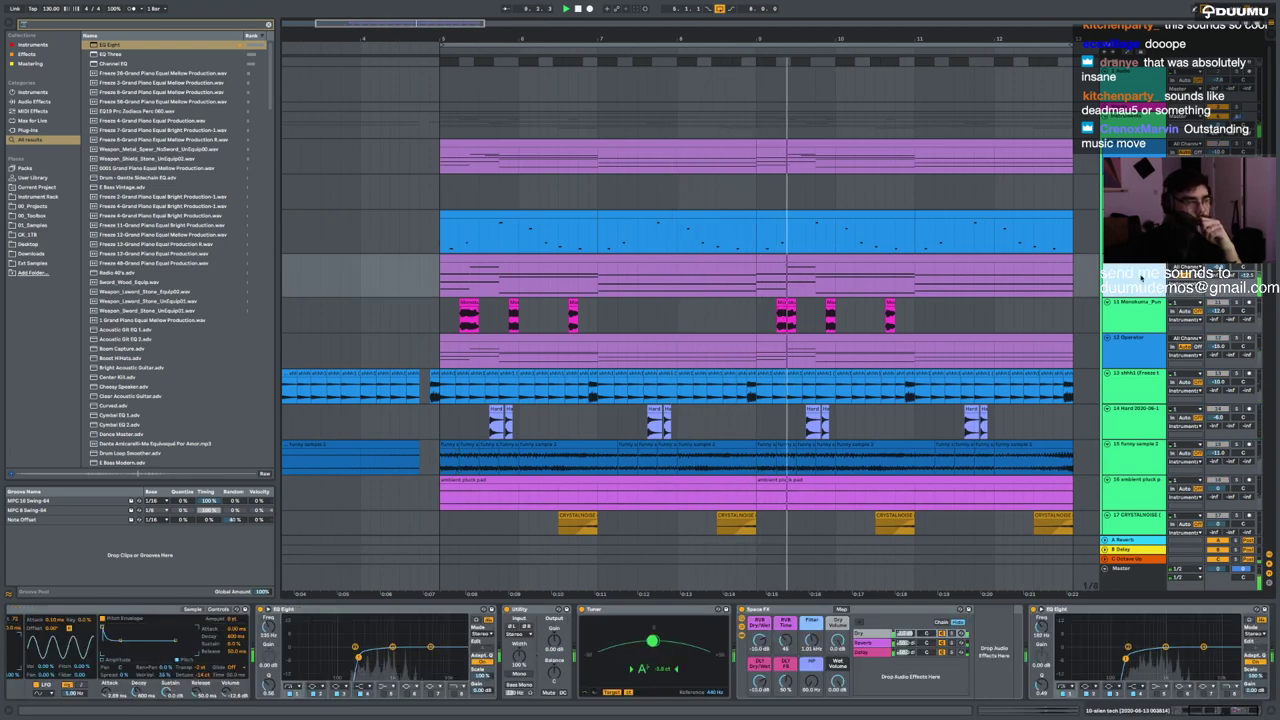
pyautogui.hscroll(-4, 125, 631)
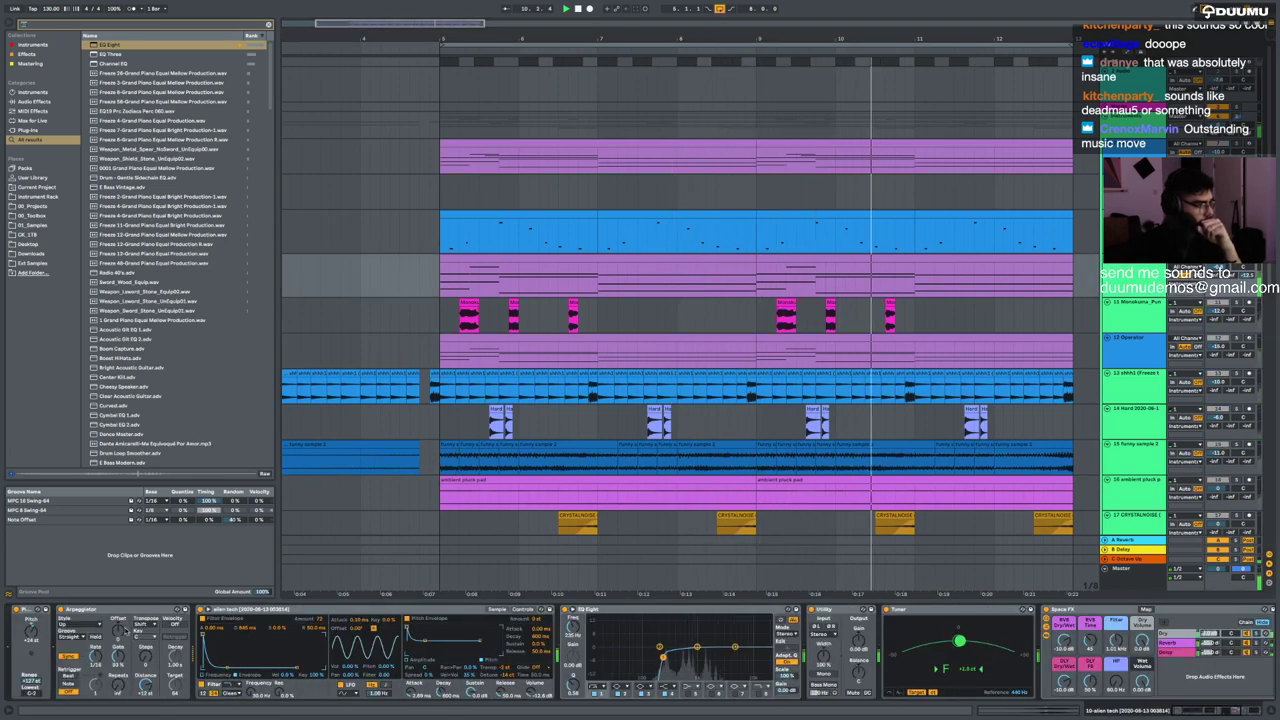
pyautogui.click(75, 623)
pyautogui.click(73, 617)
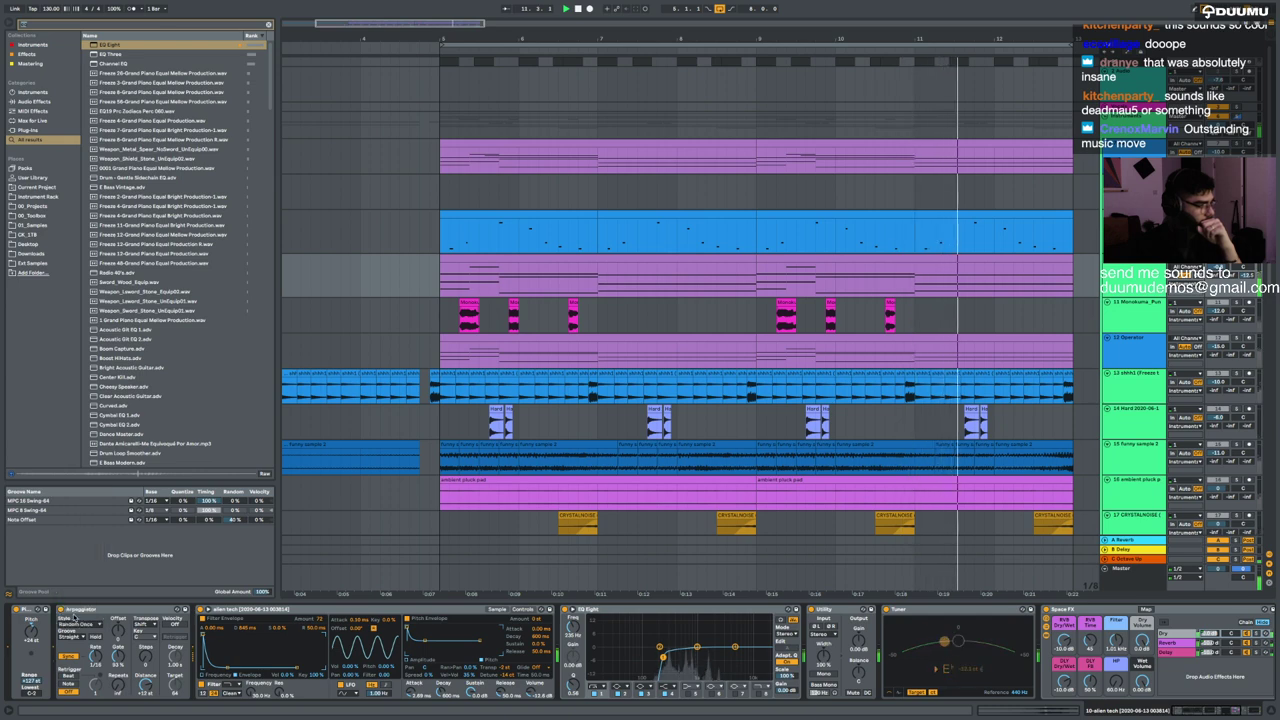
pyautogui.click(75, 623)
pyautogui.click(73, 617)
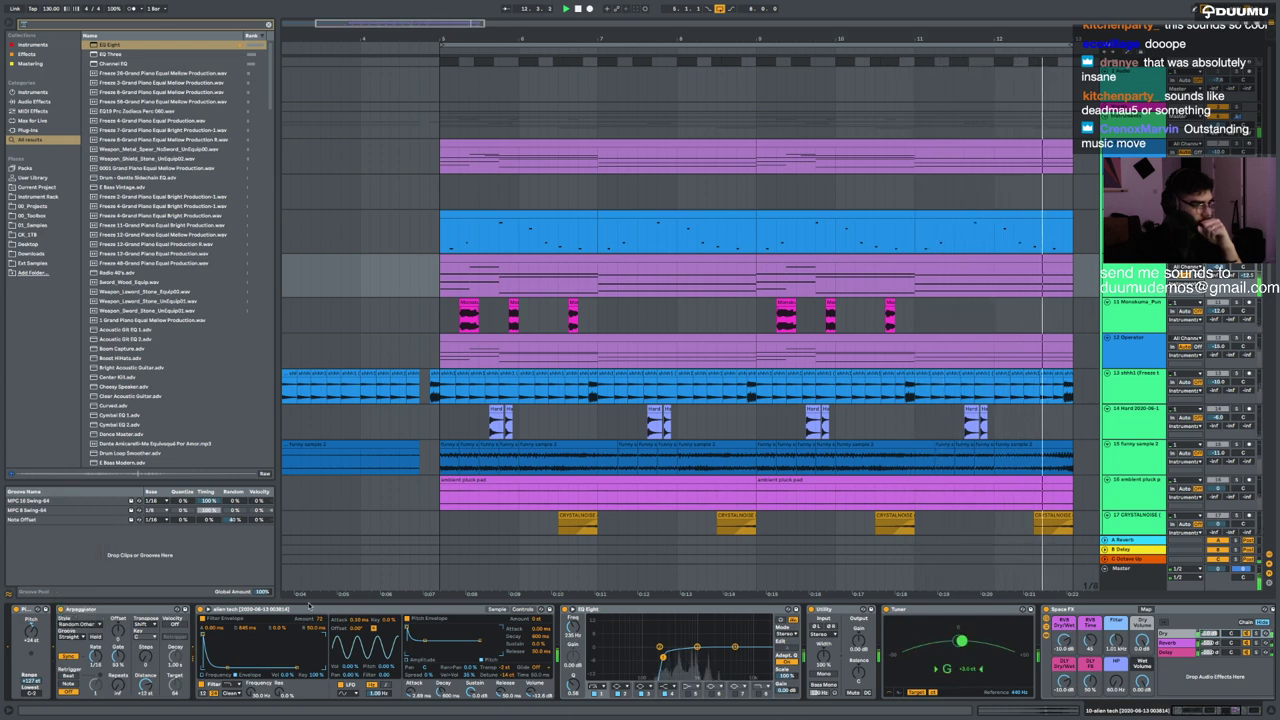
pyautogui.scroll(-3, 697, 383)
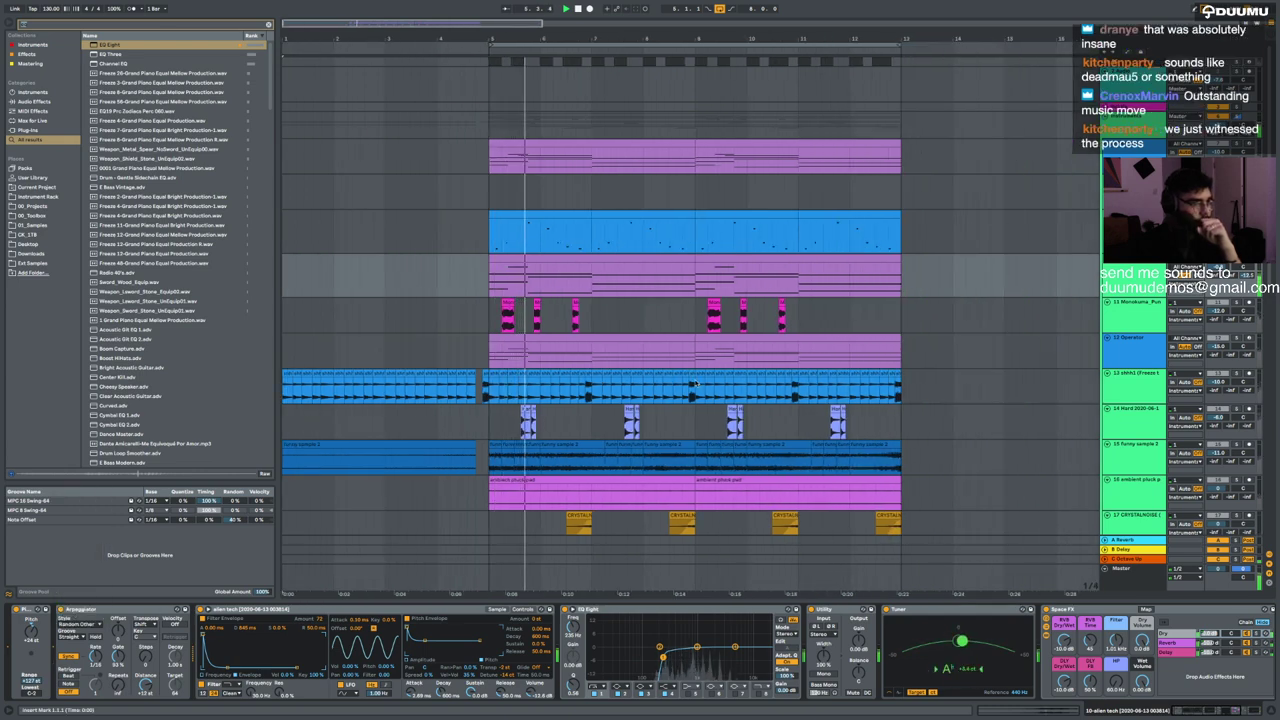
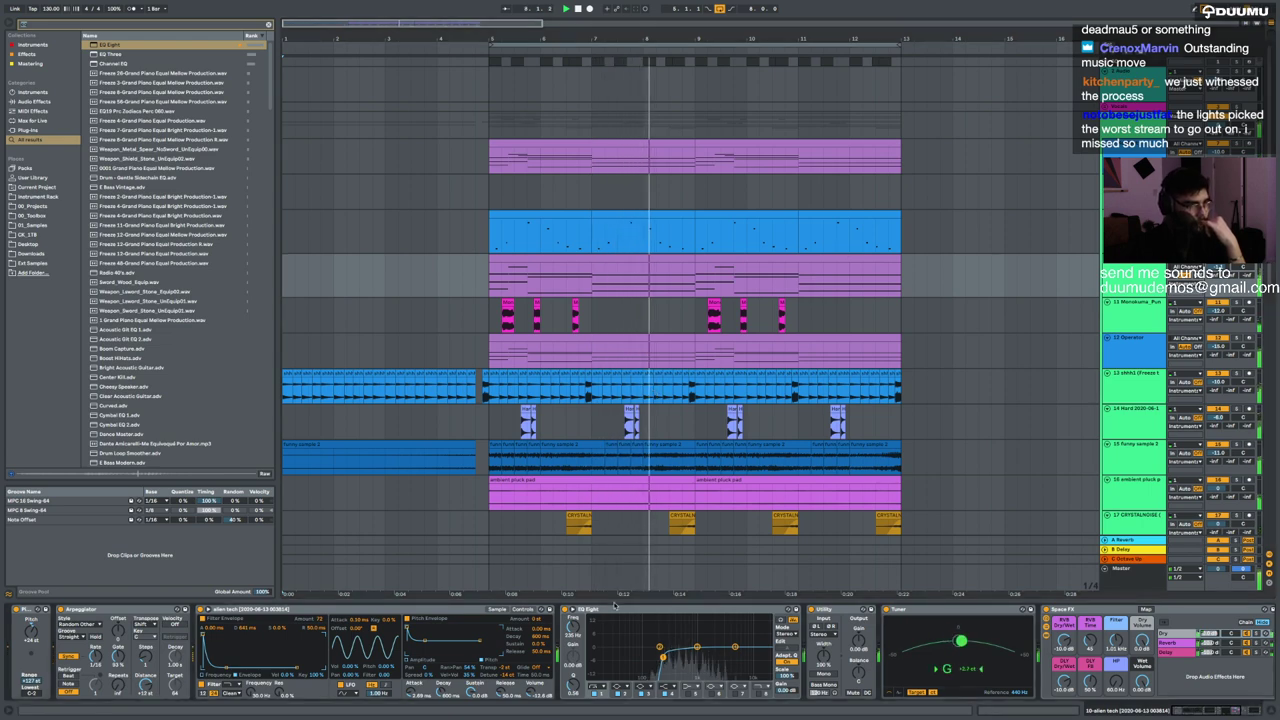
# - Hide the device view, check the Gmail inbox for more viewer samples and return to the Ableton Live arrangement
pyautogui.press('super+alt+l')
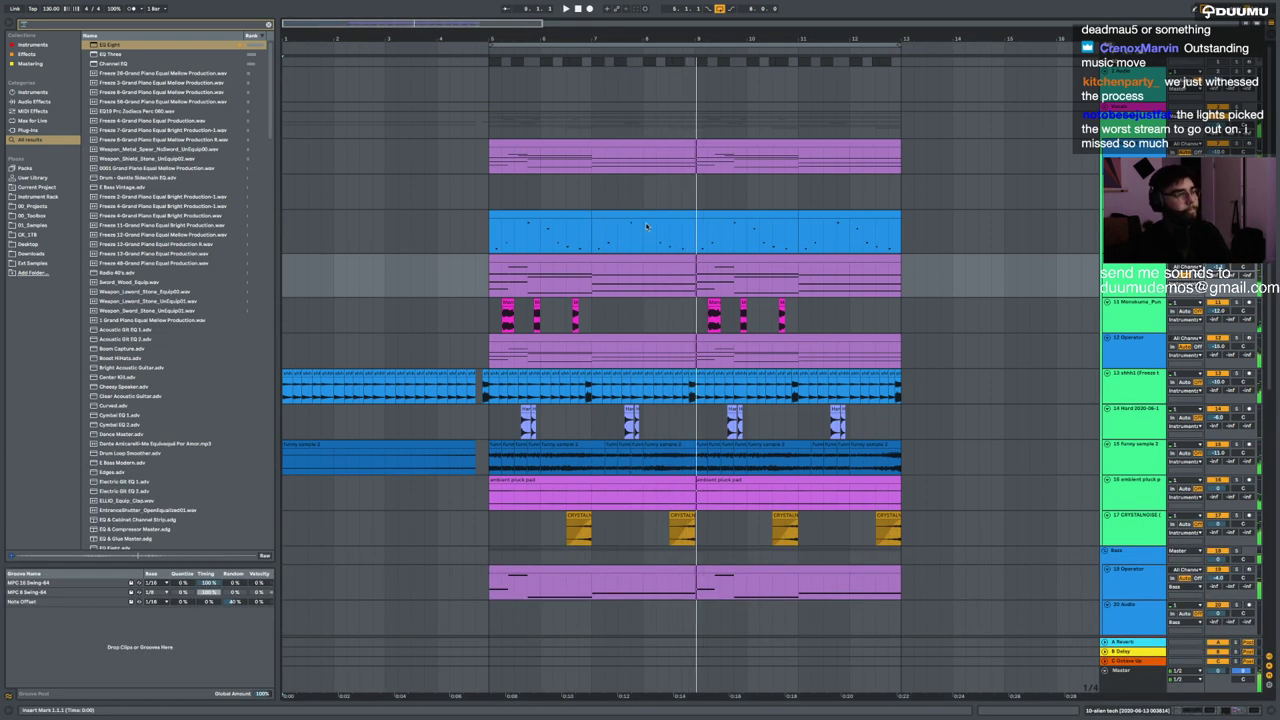
pyautogui.press('-')
pyautogui.hotkey('ctrl', 'Left')
pyautogui.click(92, 143)
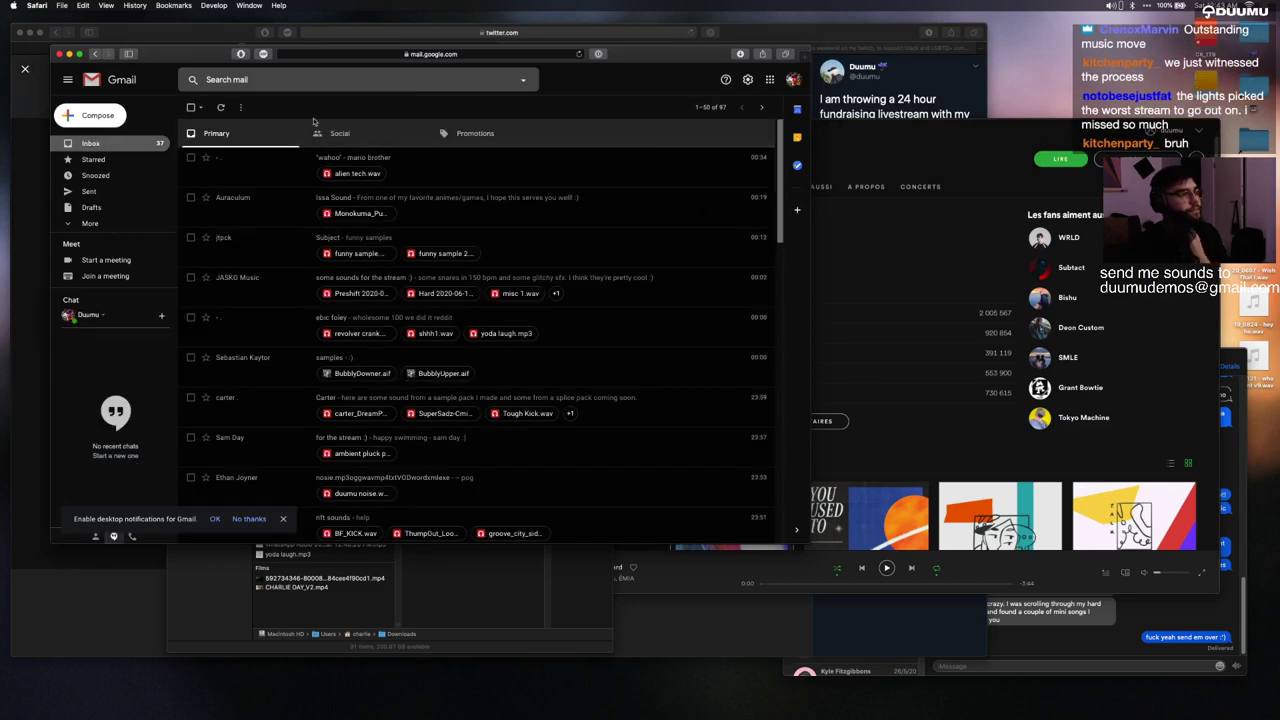
pyautogui.press('super+Tab')
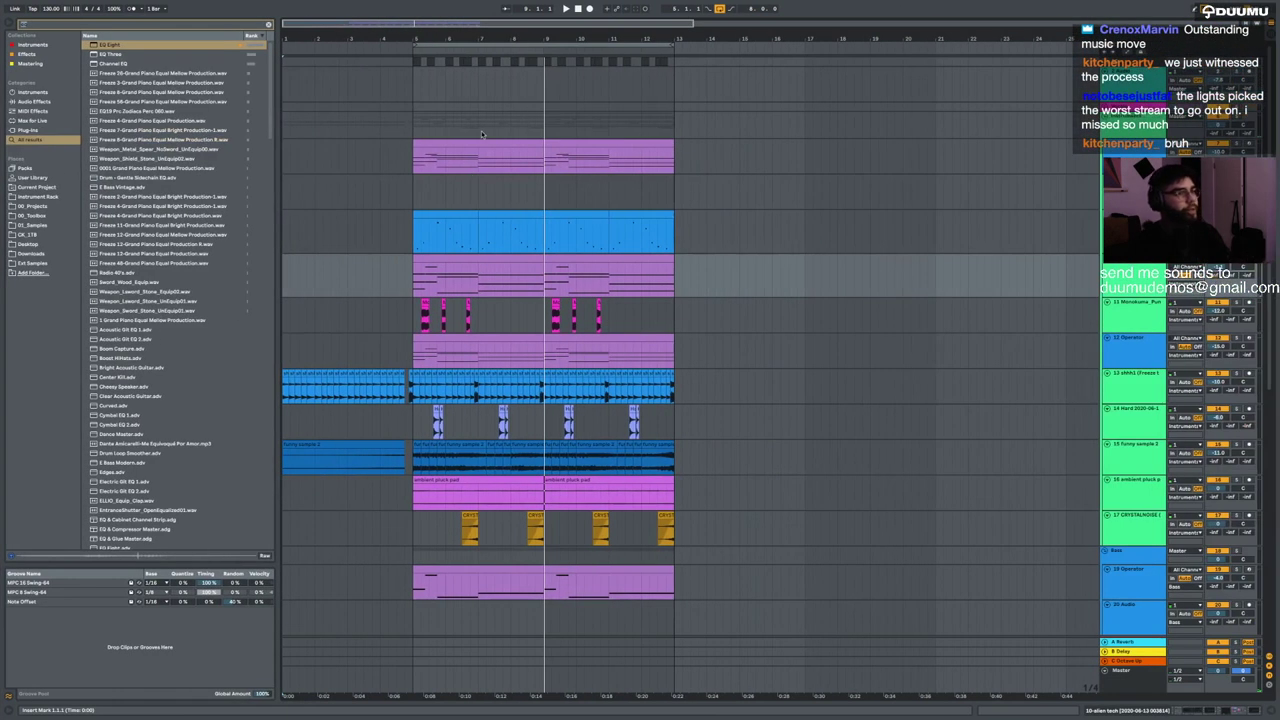
# - Insert four bars of silence at bar 1 three times so the arrangement's main section starts at bar 17
pyautogui.moveTo(408, 122); pyautogui.dragTo(284, 530)
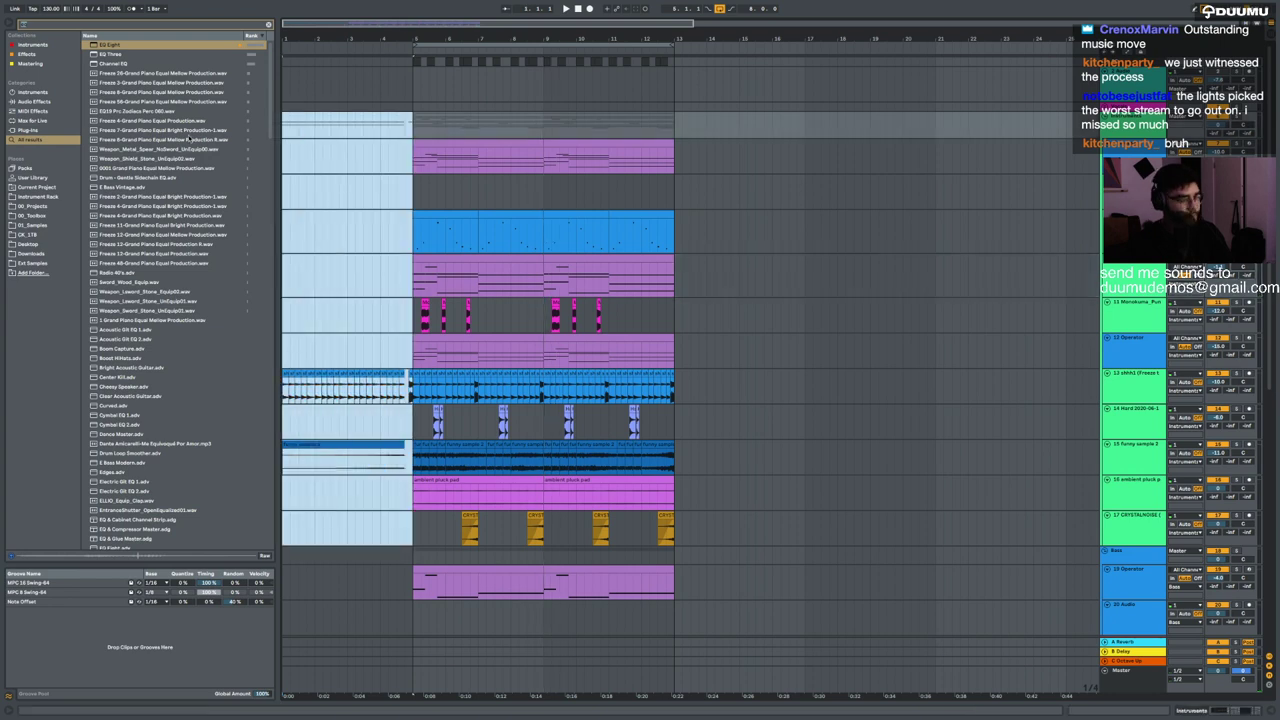
pyautogui.press('super+i')
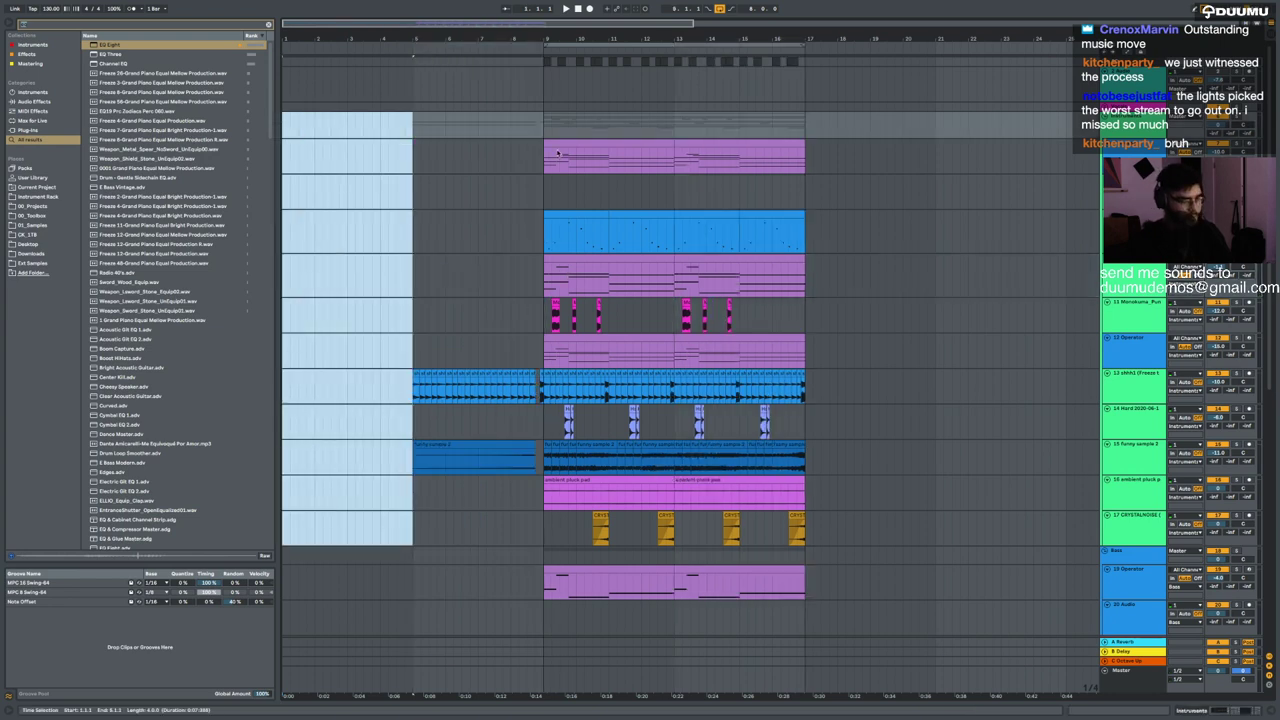
pyautogui.press('super+i')
pyautogui.press('super+i')
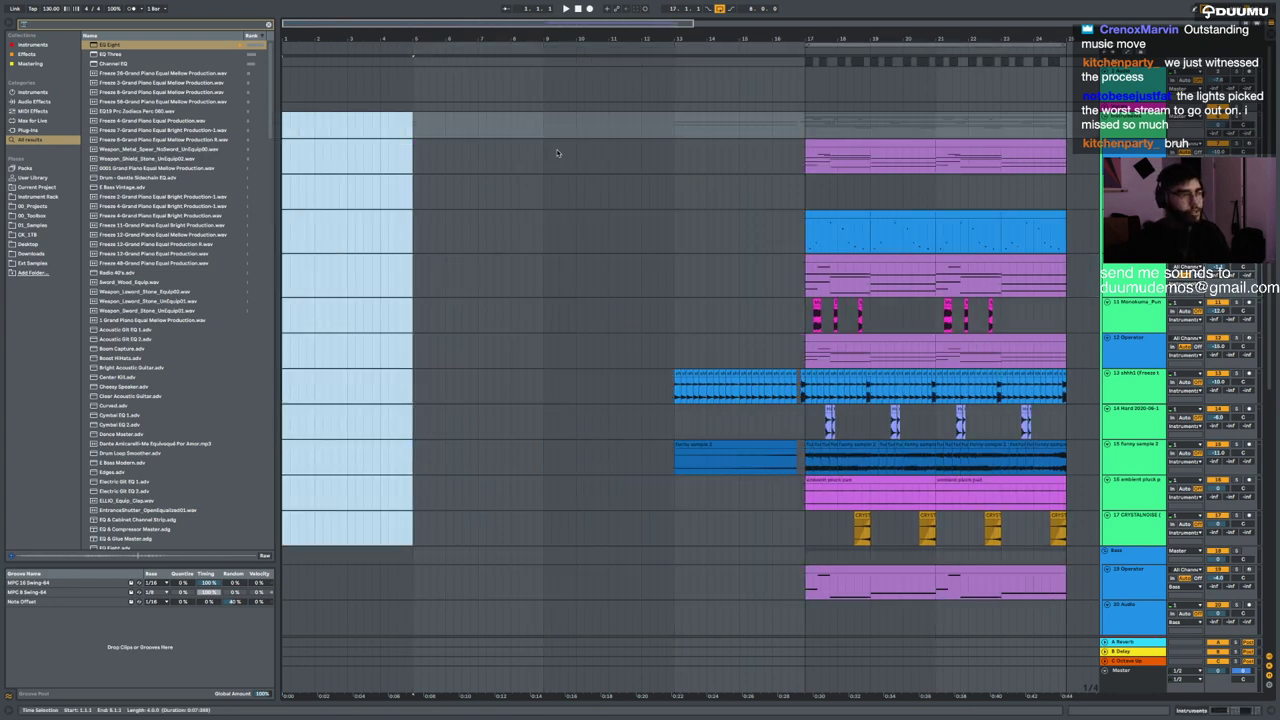
# - Copy the purple MIDI chord clips on the Kontakt track to the eight bars from bar 9 to bar 17
pyautogui.press('-')
pyautogui.press('-')
pyautogui.click(532, 147)
pyautogui.click(598, 148)
pyautogui.moveTo(596, 148); pyautogui.dragTo(456, 148)
pyautogui.click(537, 144)
pyautogui.keyDown('shift'); pyautogui.click(585, 144); pyautogui.keyUp('shift')
pyautogui.moveTo(583, 144)
pyautogui.mouseDown()
pyautogui.moveTo(374, 148)
pyautogui.moveTo(470, 150)
pyautogui.mouseUp()
pyautogui.press('super+v')
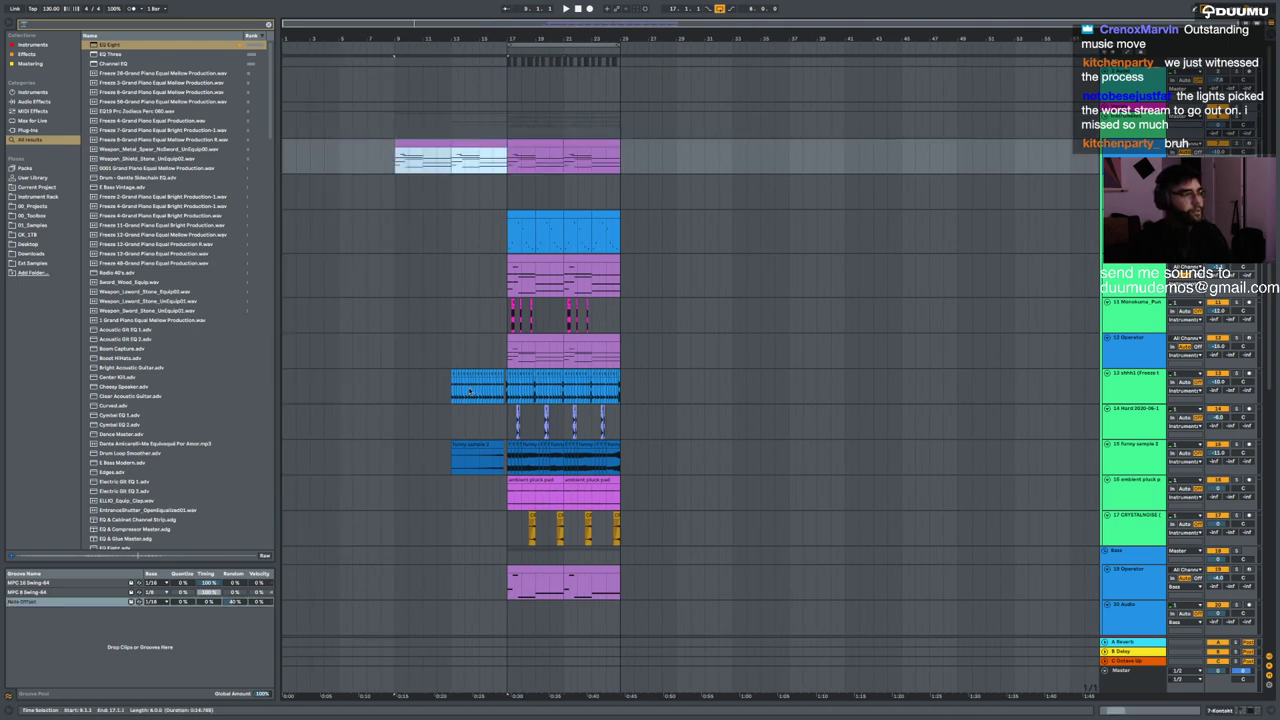
# - Play the arrangement from bar 9 and insert a new audio track below the CRYSTALNOISE track
pyautogui.press('space')
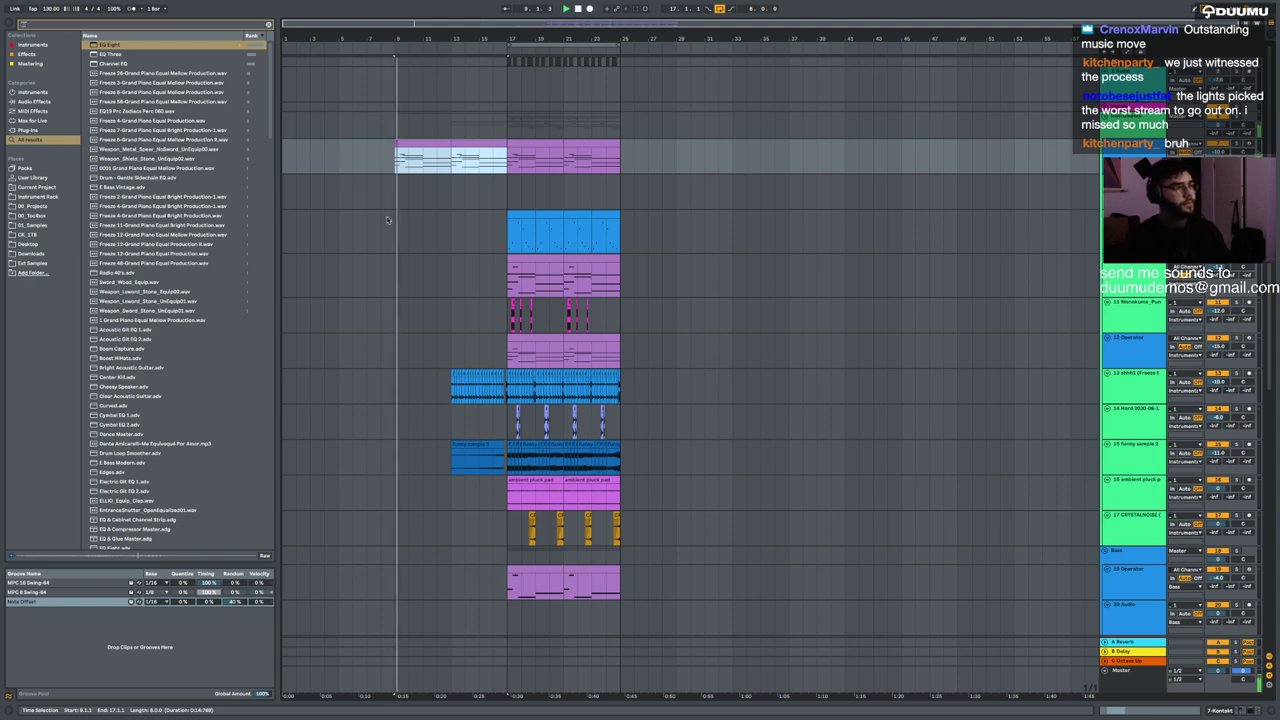
pyautogui.scroll(5, 389, 221)
pyautogui.hscroll(-2, 388, 221)
pyautogui.scroll(-3, 388, 221)
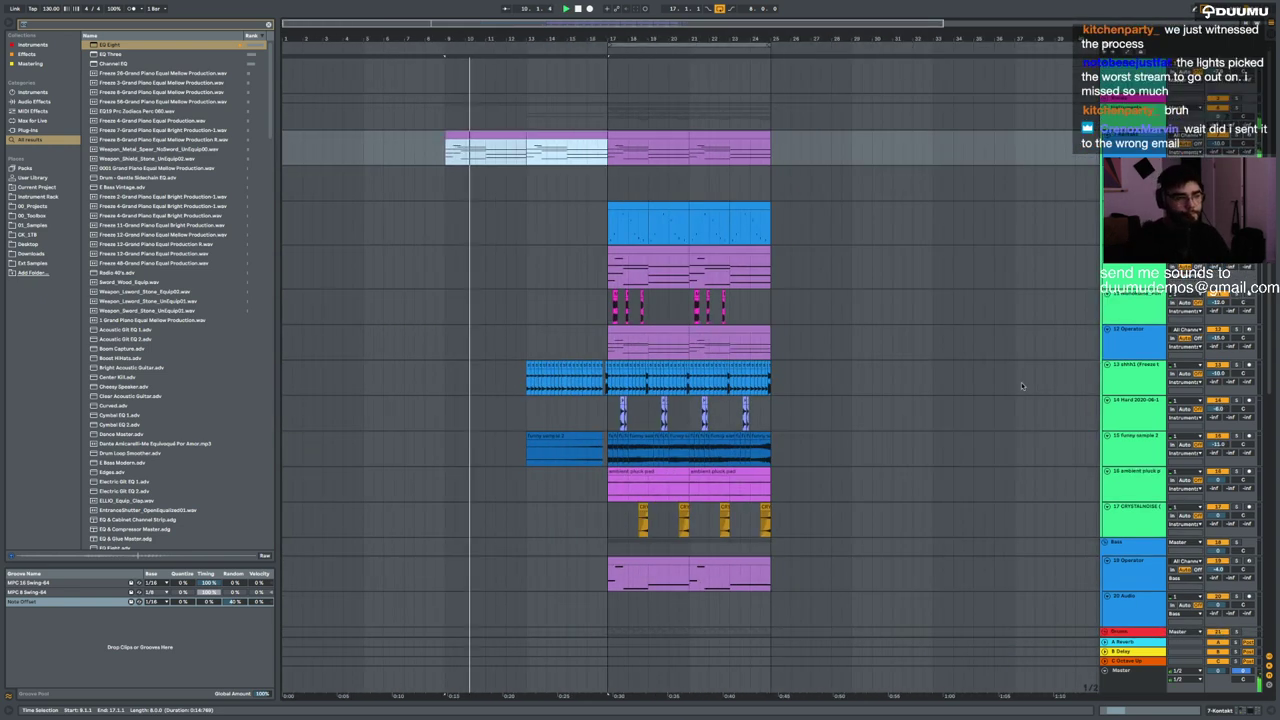
pyautogui.click(1124, 515)
pyautogui.press('super+t')
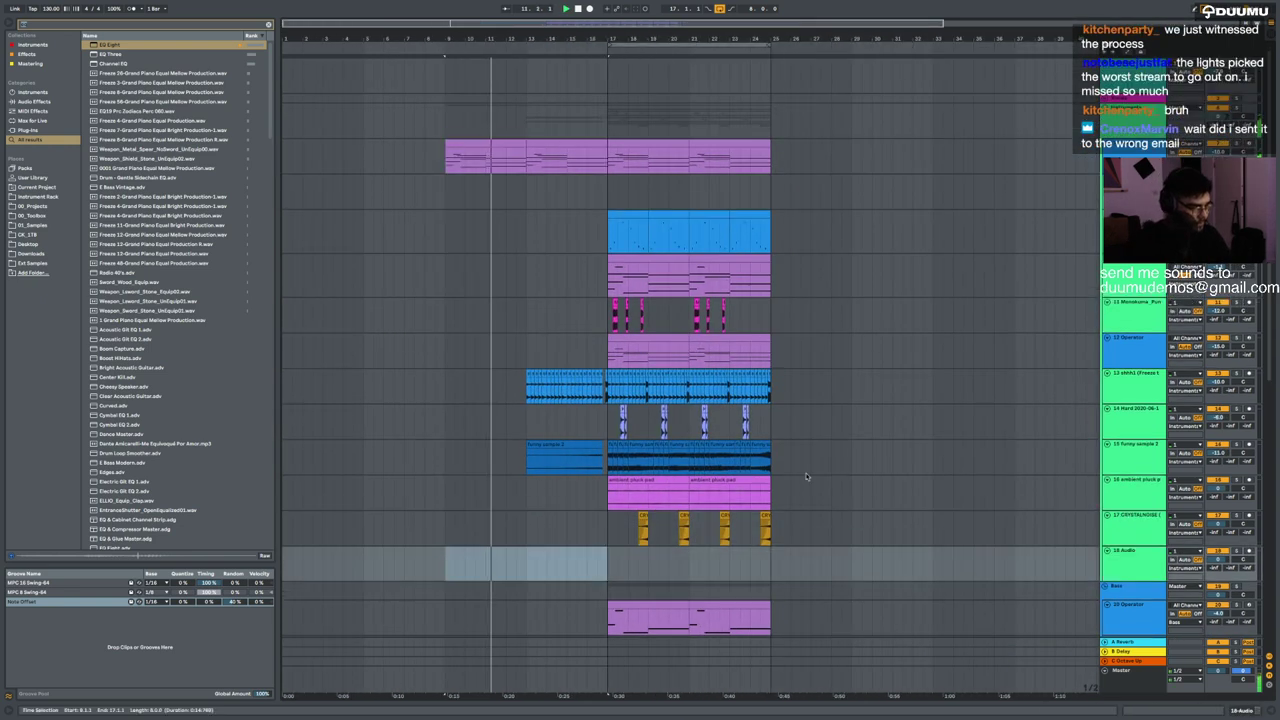
pyautogui.click(396, 562)
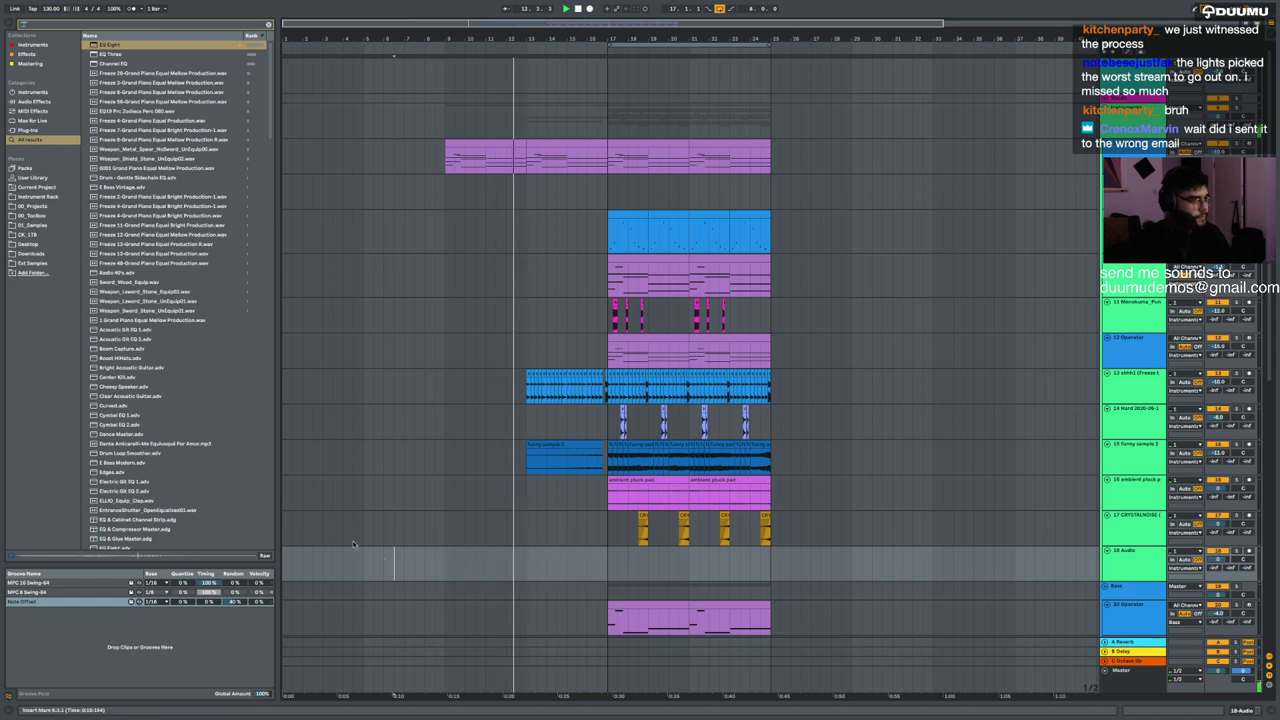
# - Browse the 00_Projects, 00_Toolbox, Desktop and 01_Samples folders for a sample to use on the new audio track
pyautogui.press('super+f')
pyautogui.click(32, 205)
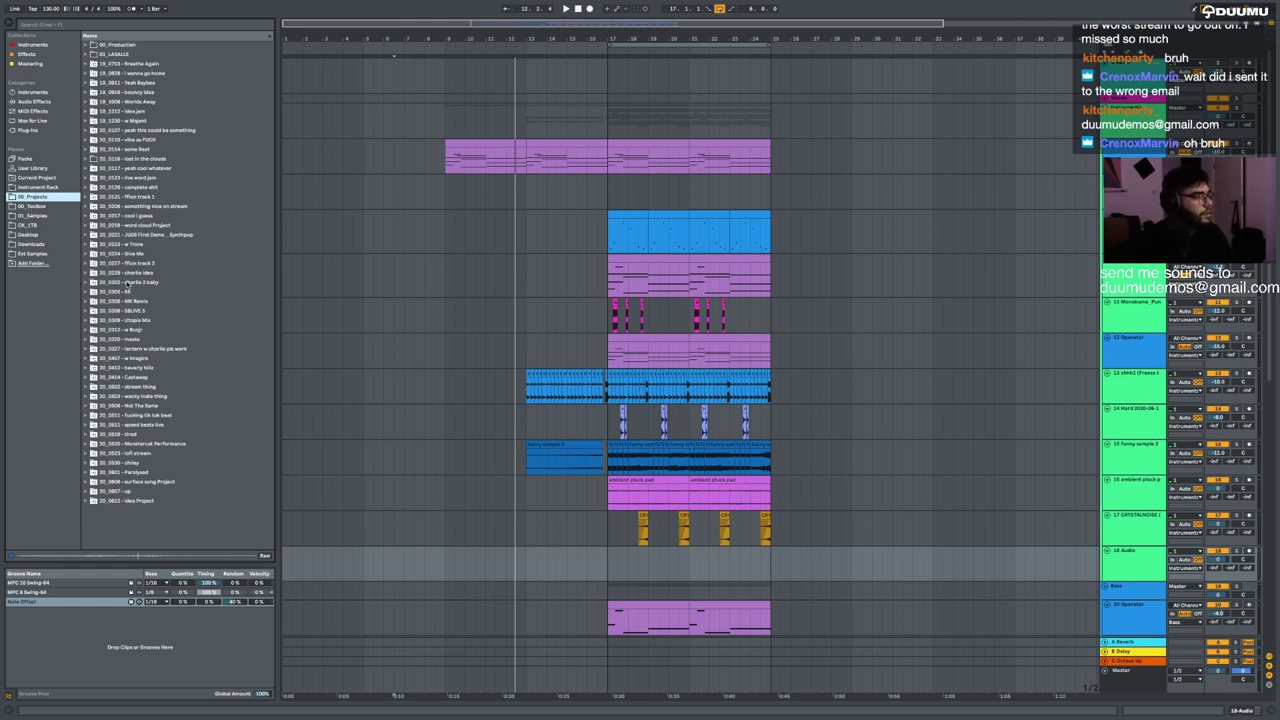
pyautogui.click(32, 206)
pyautogui.click(36, 235)
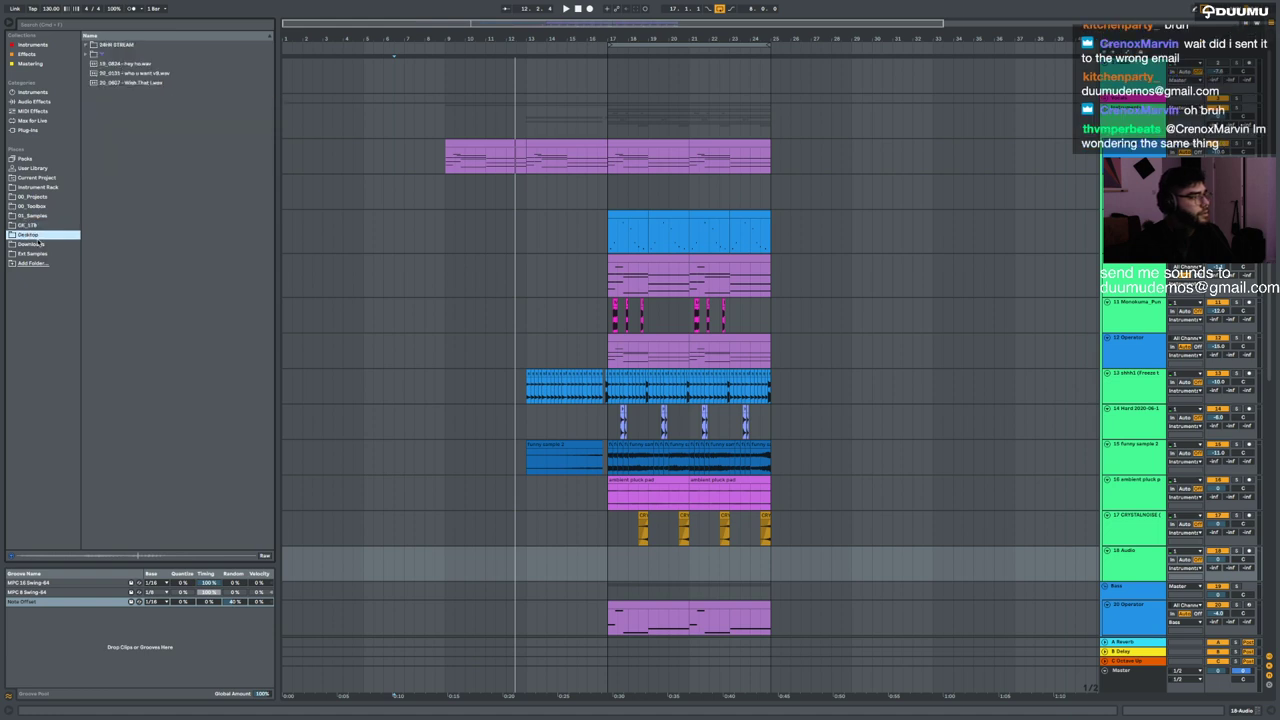
pyautogui.click(40, 216)
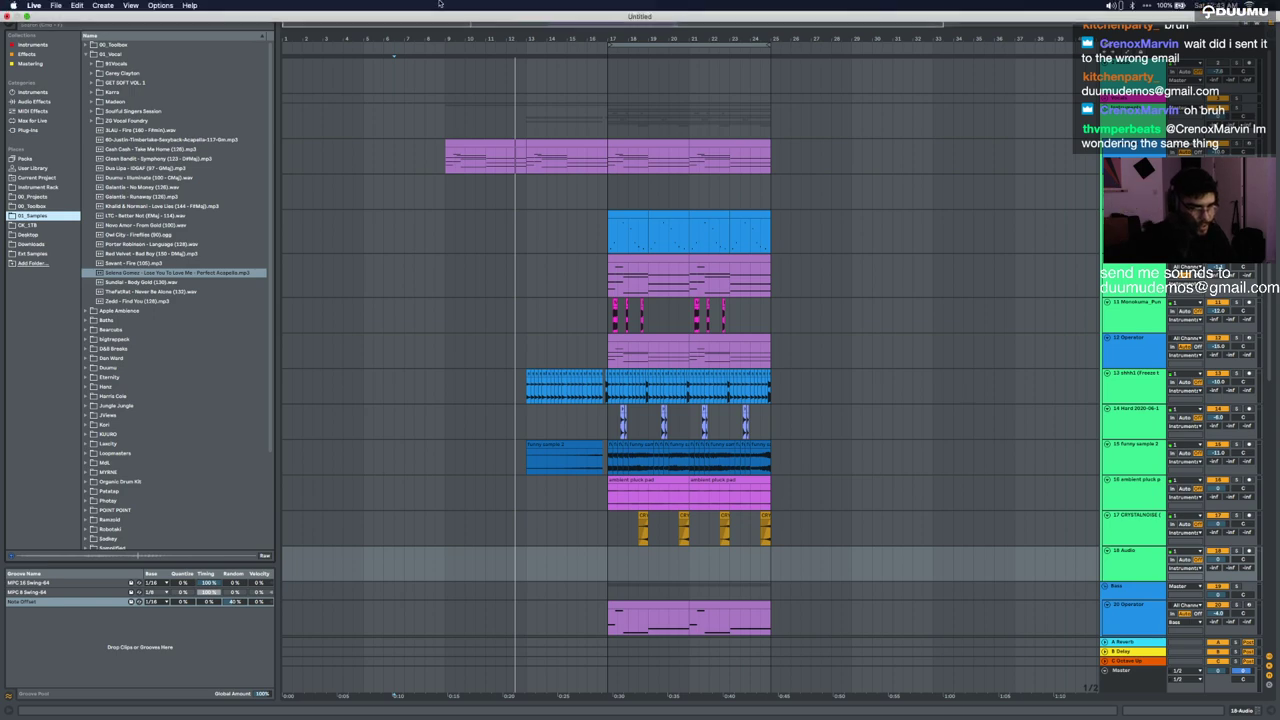
pyautogui.scroll(-3, 488, 250)
pyautogui.scroll(1, 488, 250)
pyautogui.hscroll(2, 488, 252)
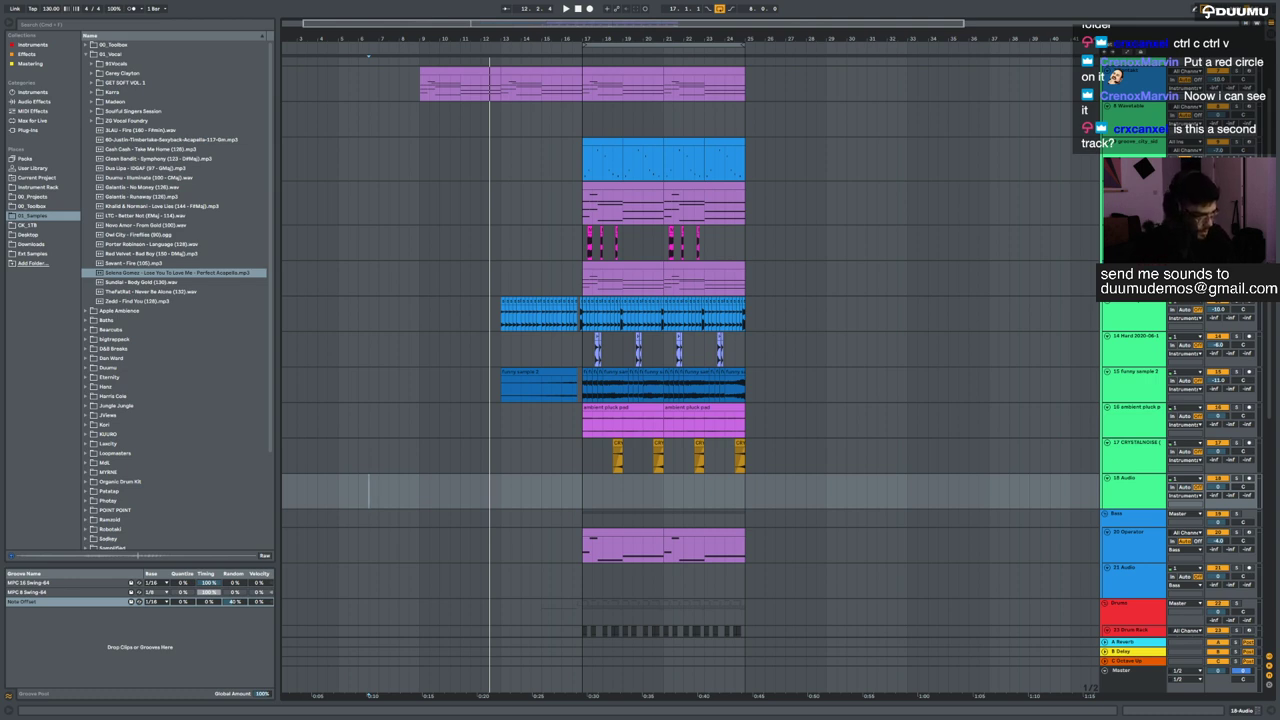
# - Switch to Gmail in Safari, show the Spam folder and open the newest message containing a Dropbox sample link
pyautogui.hotkey('ctrl', 'Left')
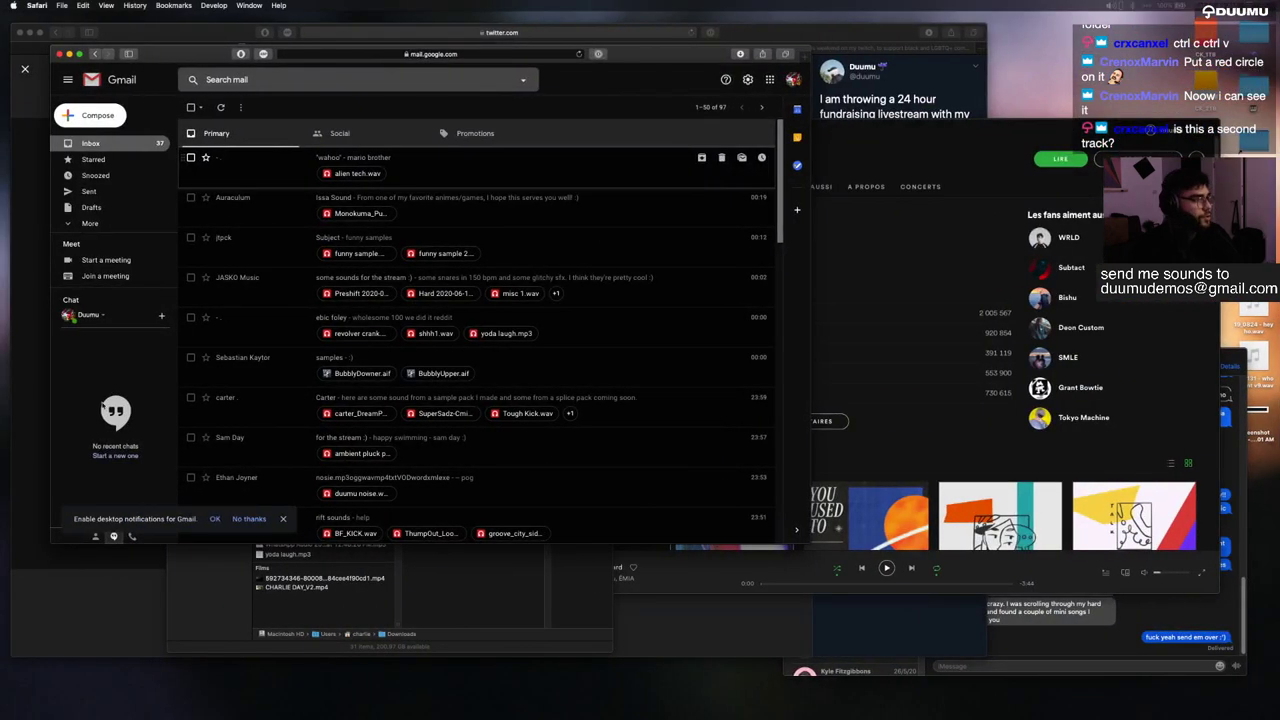
pyautogui.click(95, 224)
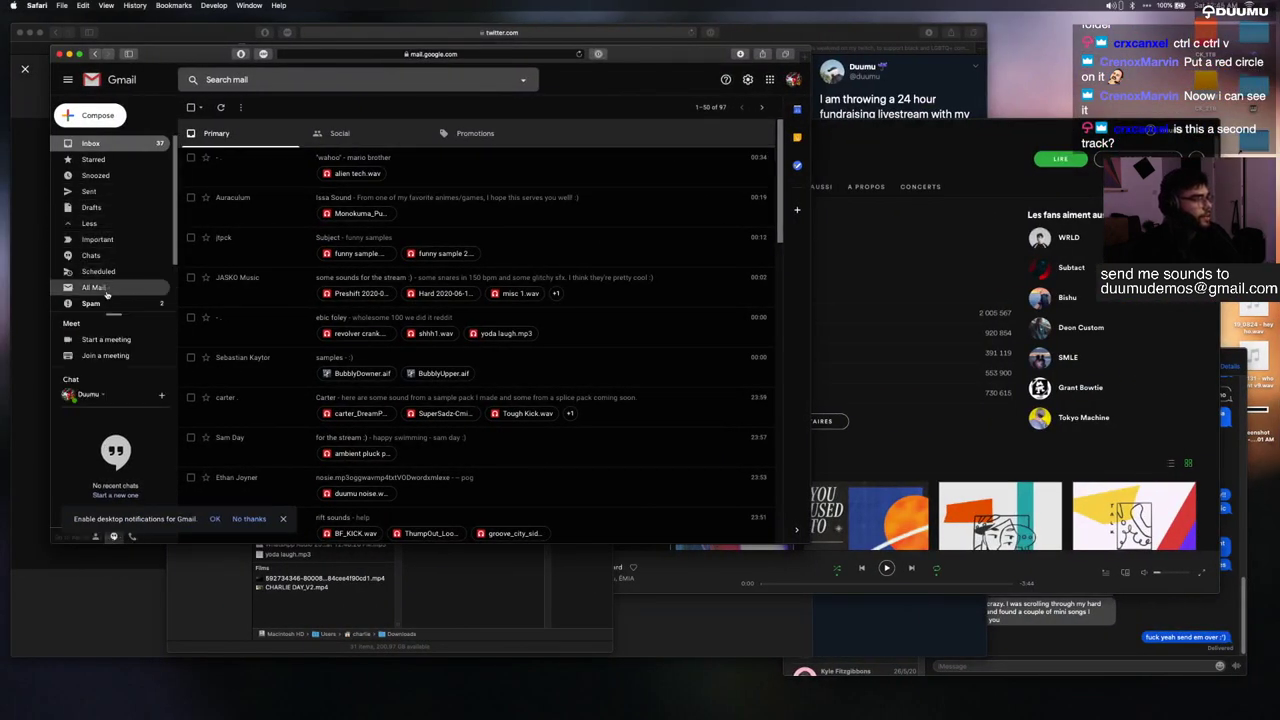
pyautogui.click(91, 303)
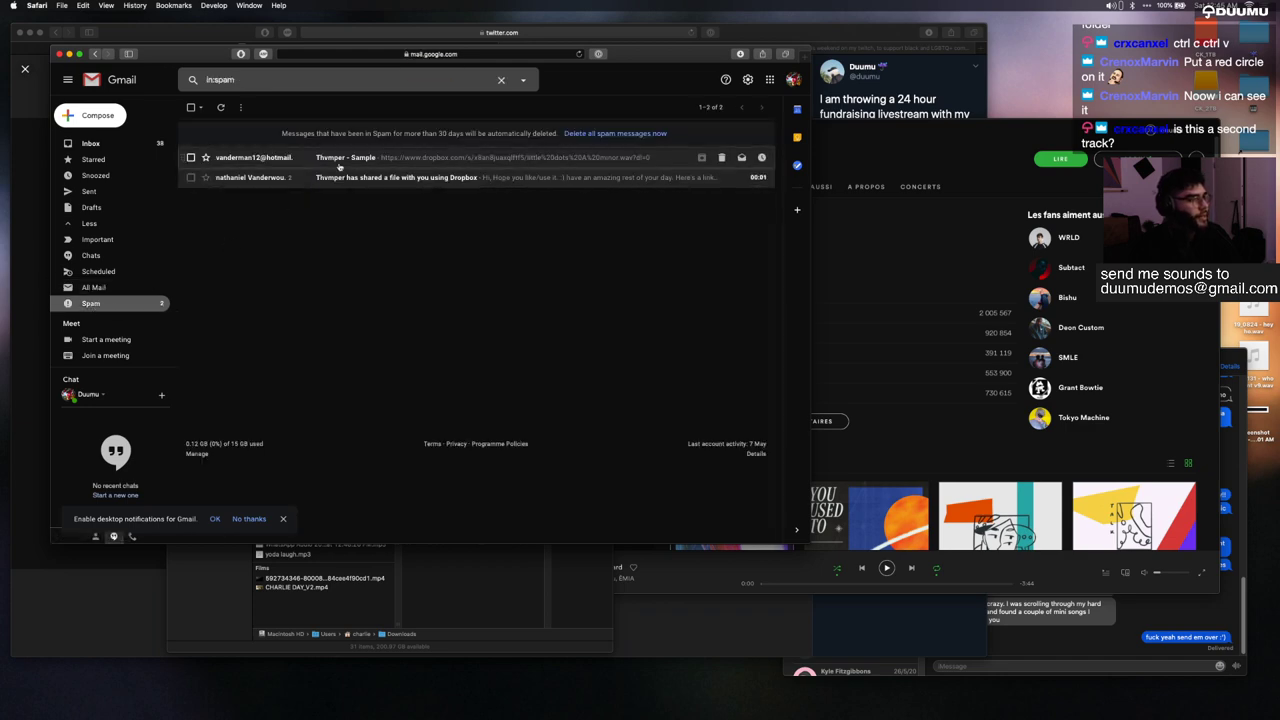
pyautogui.click(345, 158)
# - Follow the flagged Dropbox link, dismiss the account sign-up form and directly download little dots A minor.wav
pyautogui.click(352, 249)
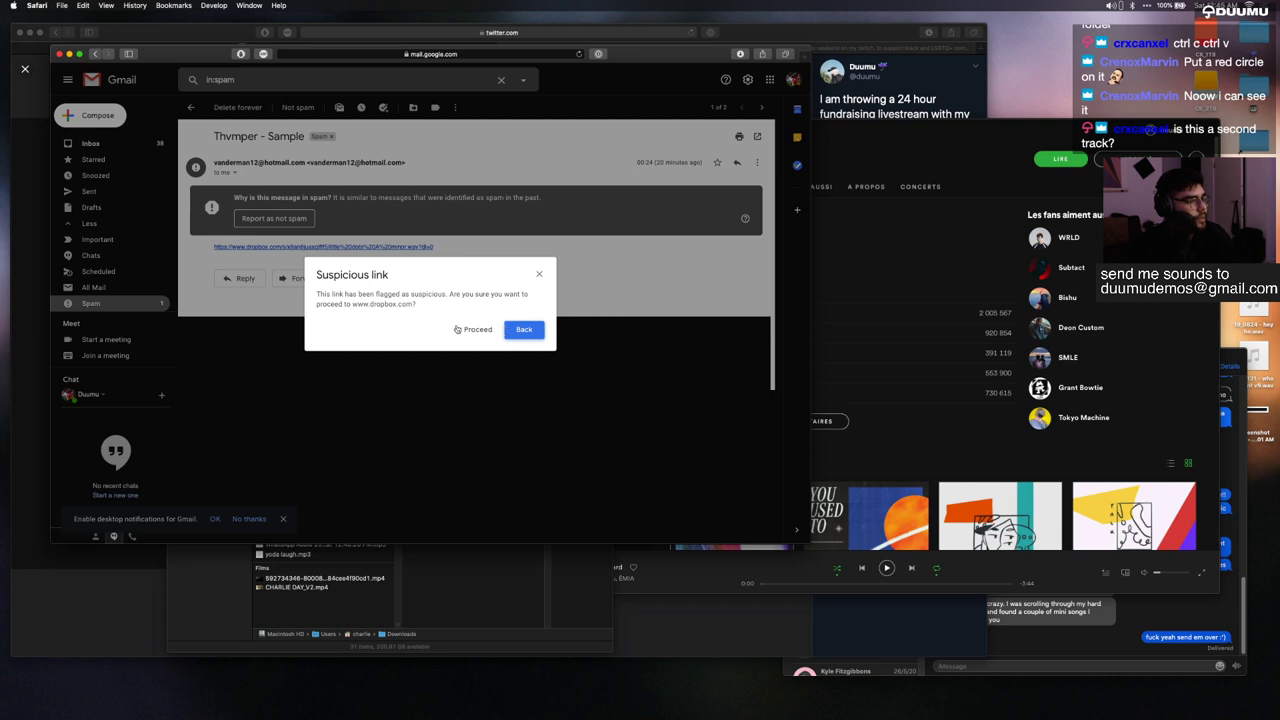
pyautogui.click(484, 329)
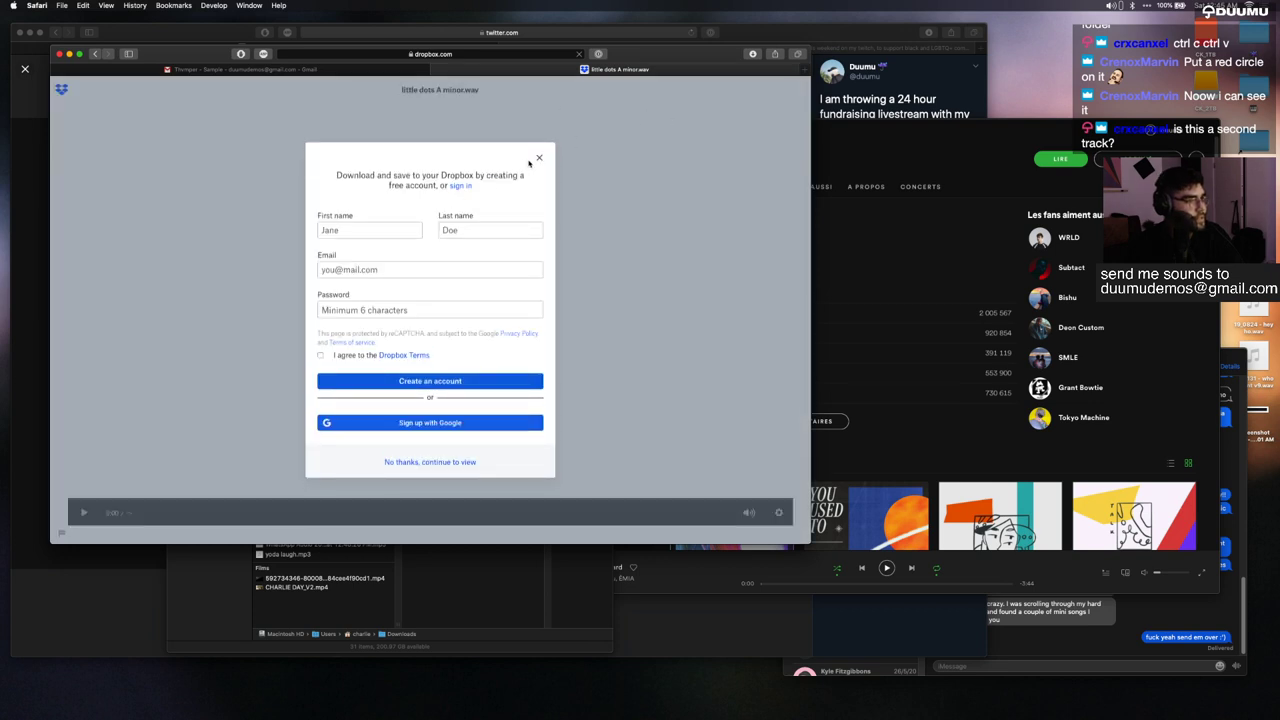
pyautogui.click(541, 161)
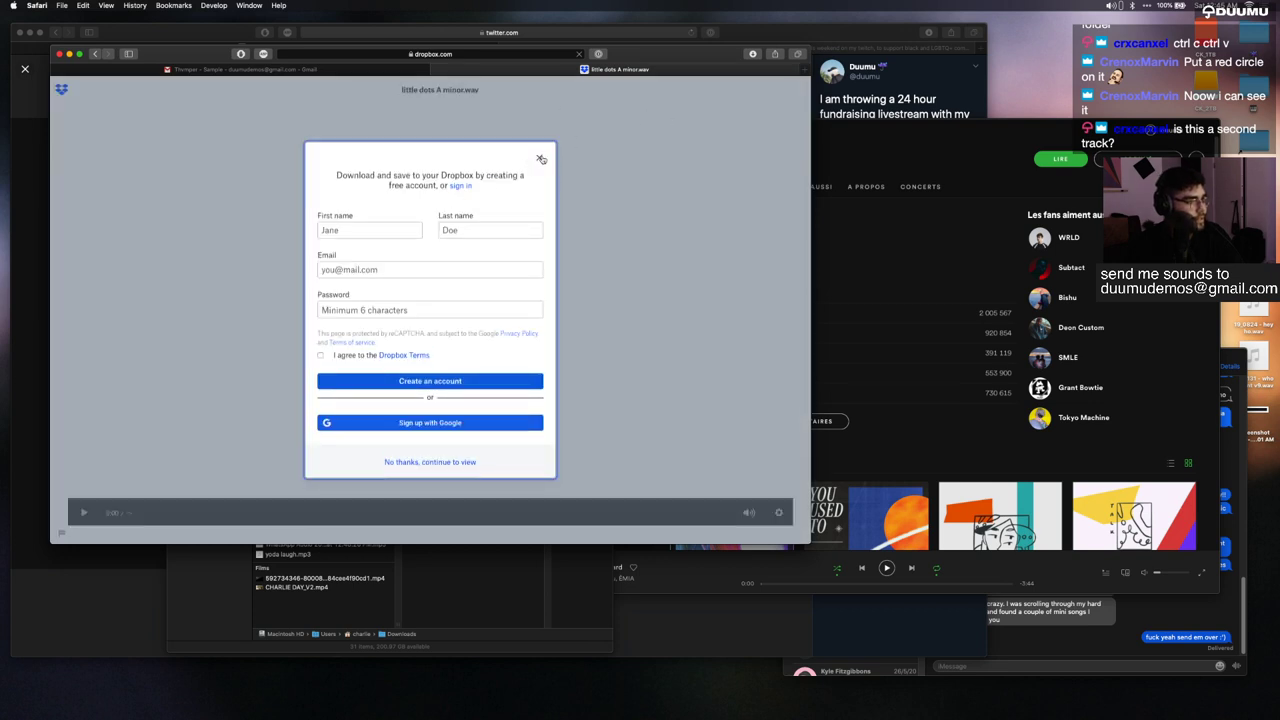
pyautogui.click(632, 89)
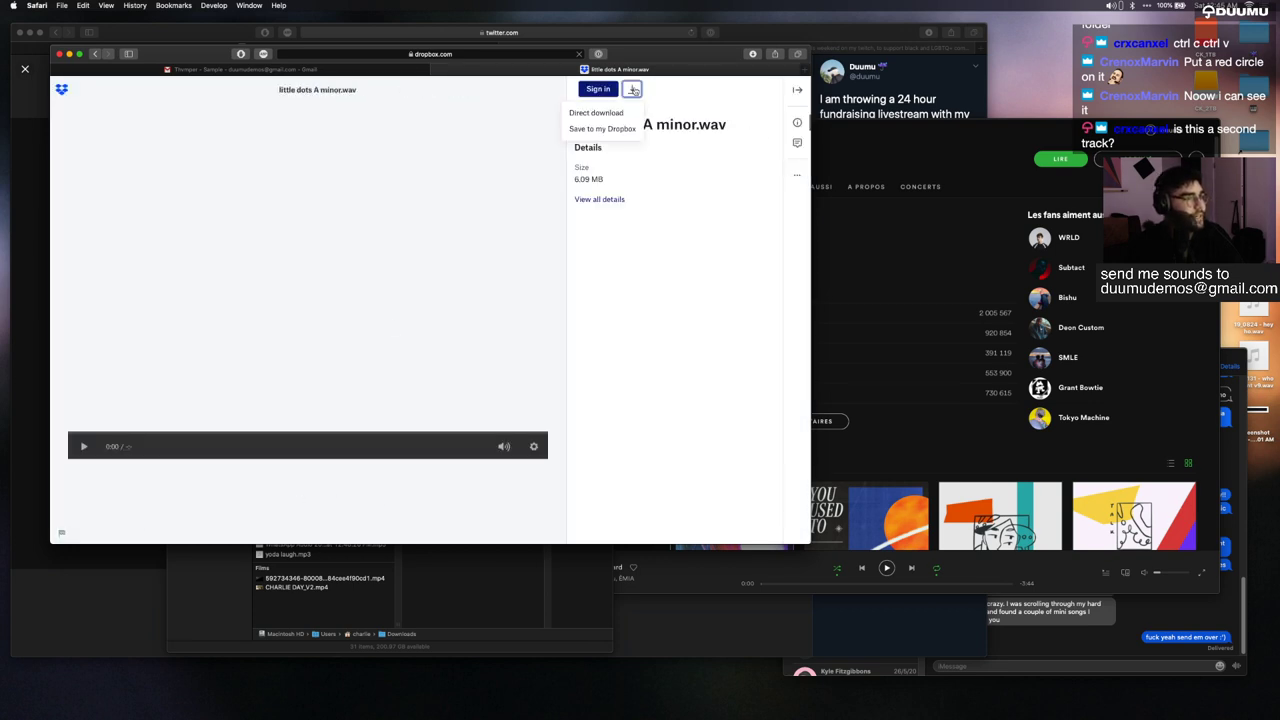
pyautogui.click(607, 114)
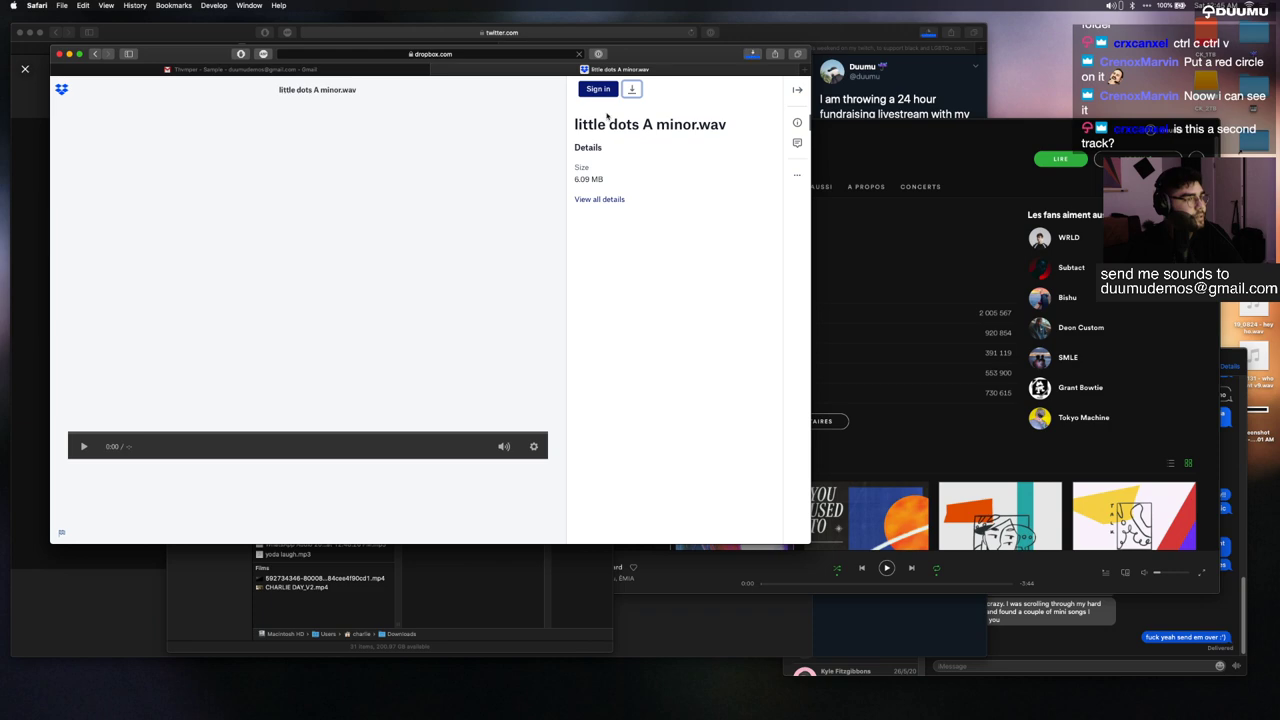
# - Return to the Gmail spam list and examine the other message sharing a file through Dropbox
pyautogui.click(427, 70)
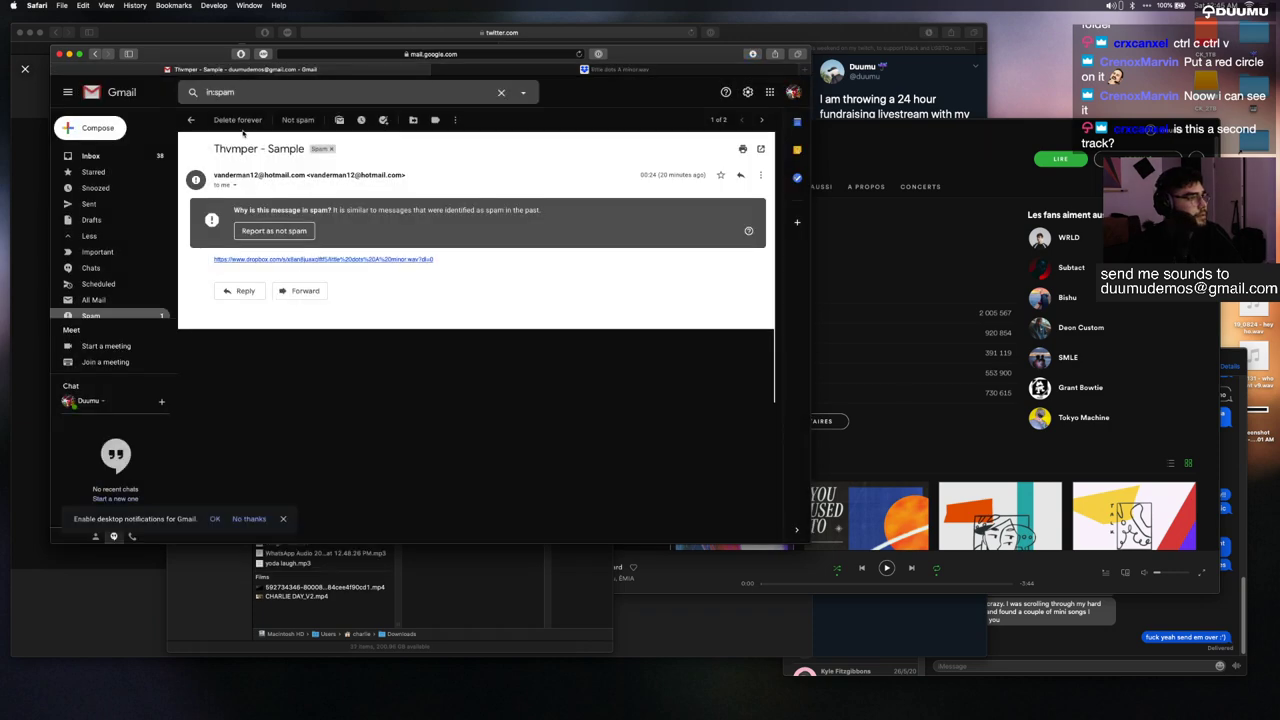
pyautogui.click(191, 120)
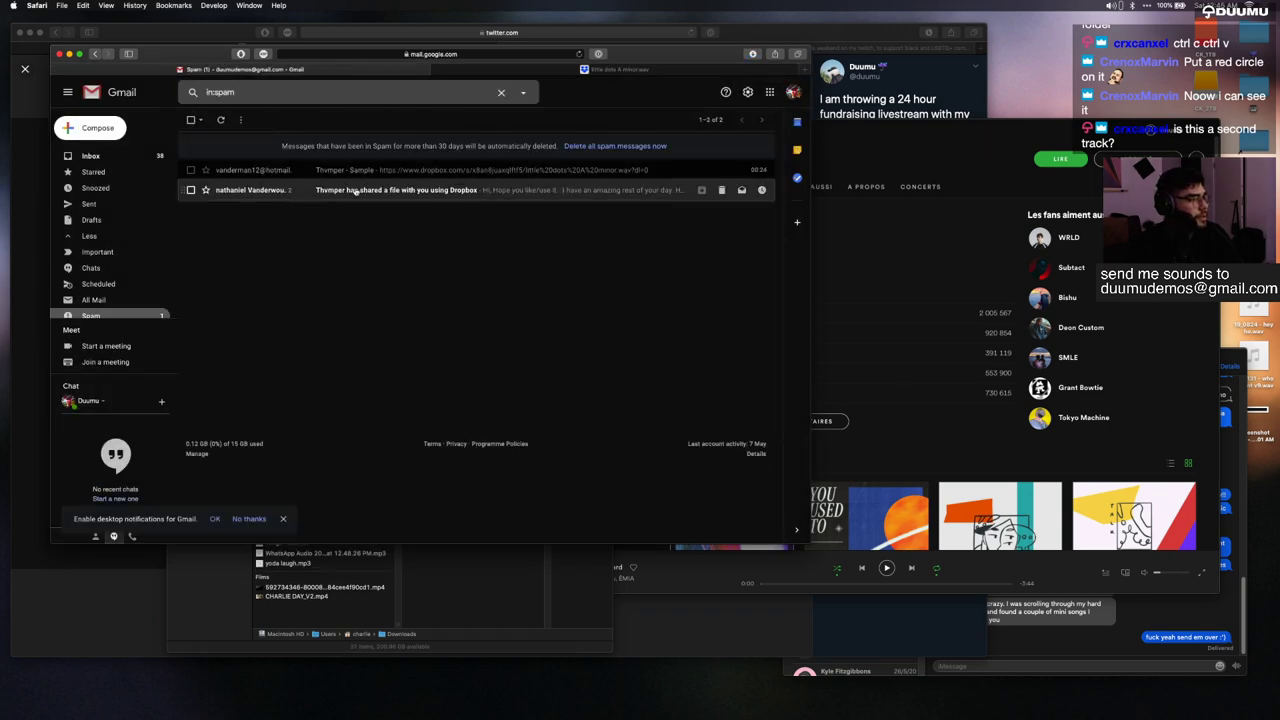
pyautogui.click(357, 191)
pyautogui.scroll(-3, 369, 376)
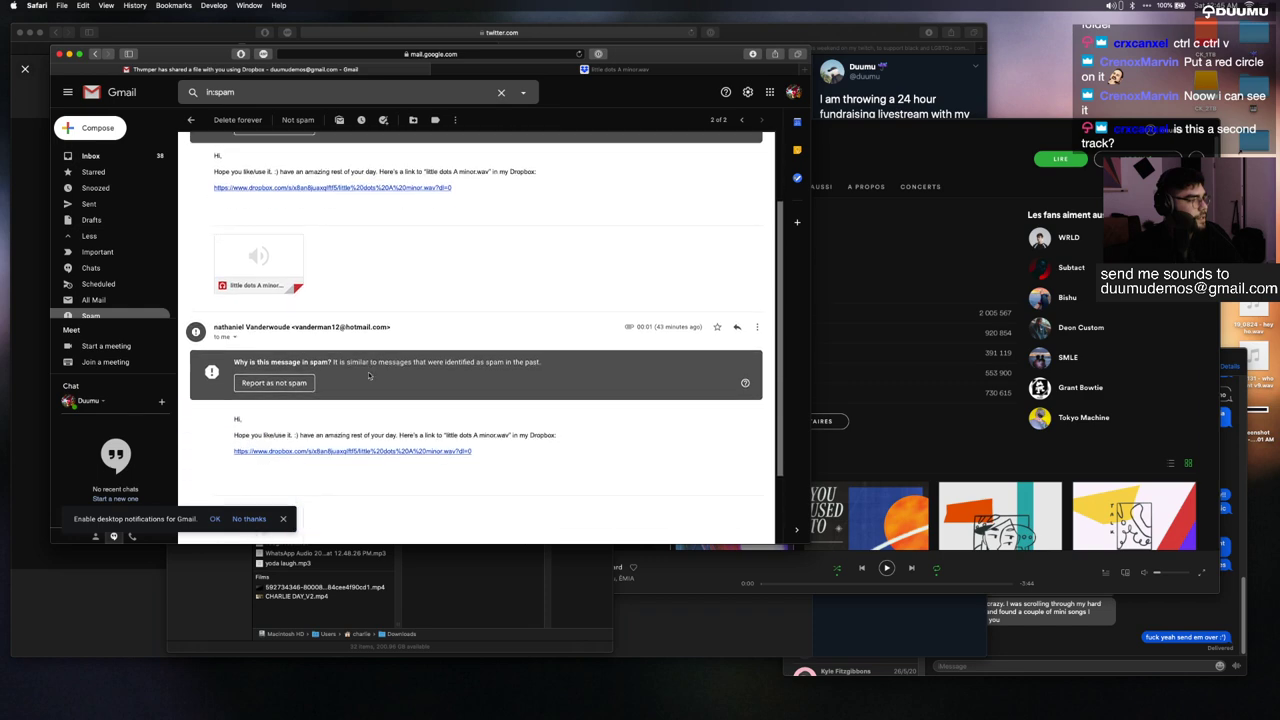
pyautogui.scroll(-1, 310, 395)
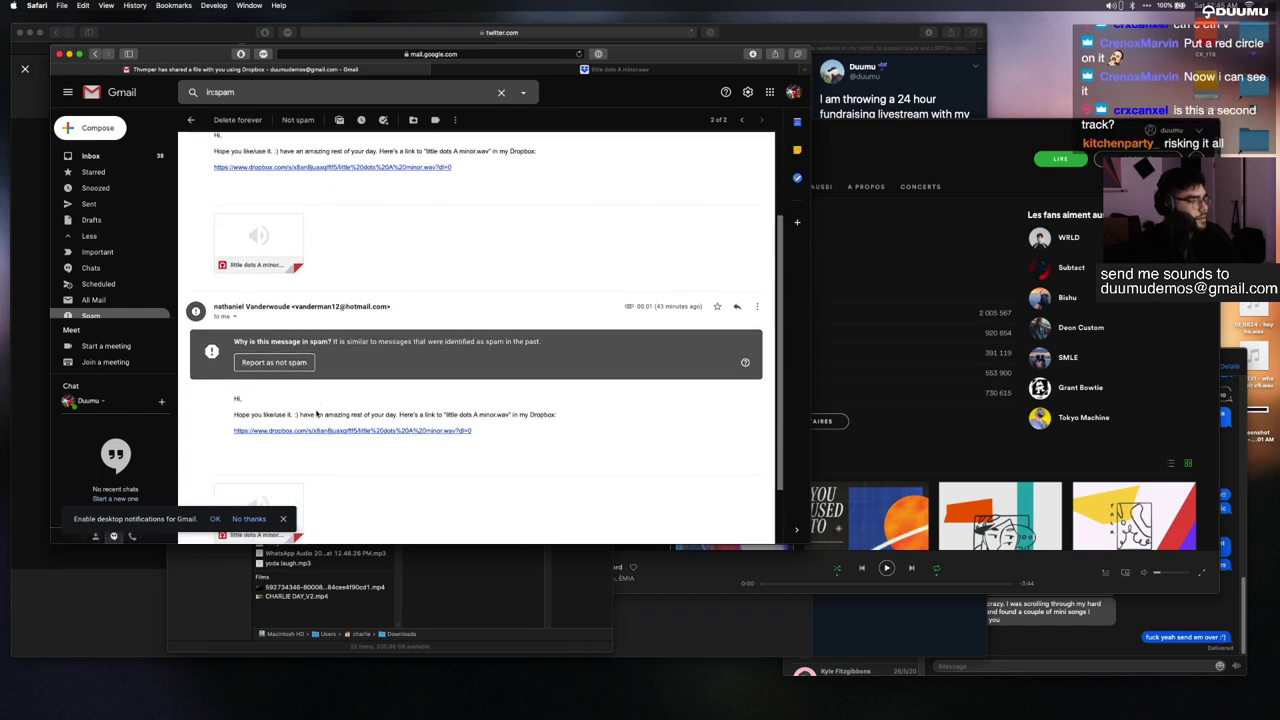
pyautogui.scroll(4, 316, 412)
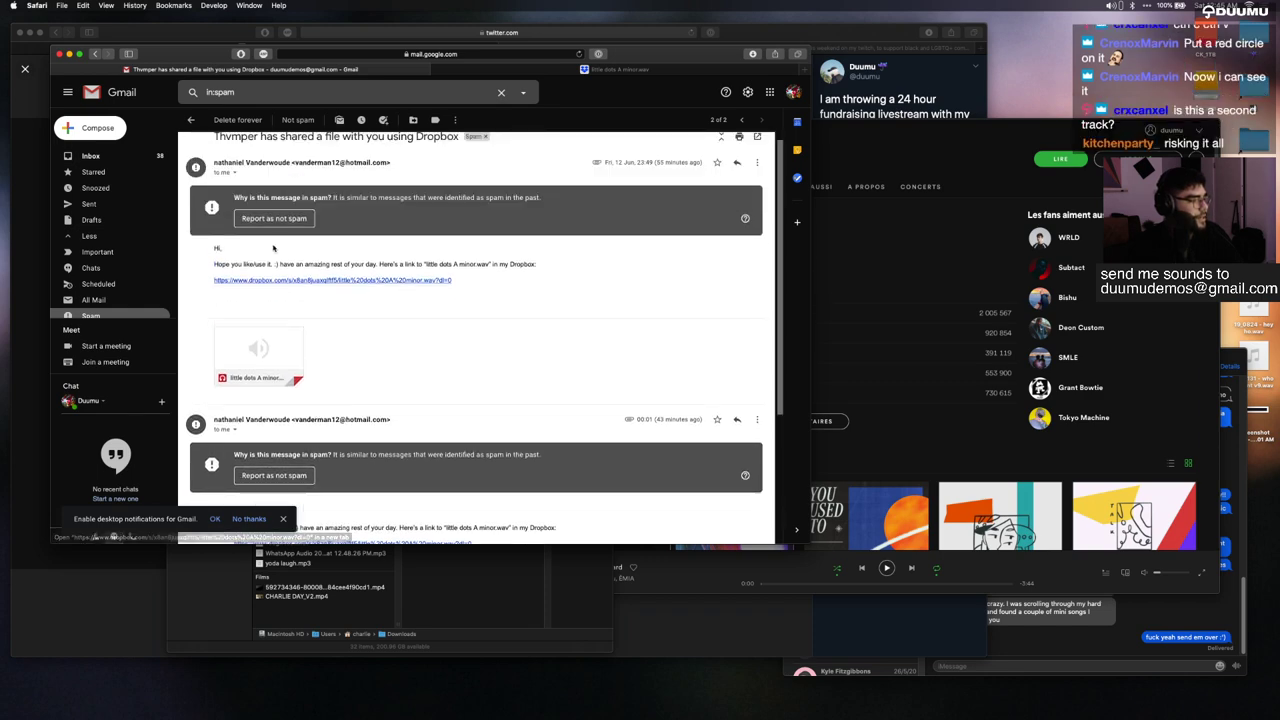
# - Download the FL kick MP3 attachment from the inbox message "another one", allowing downloads from mail.google.com, and return to the inbox
pyautogui.click(92, 157)
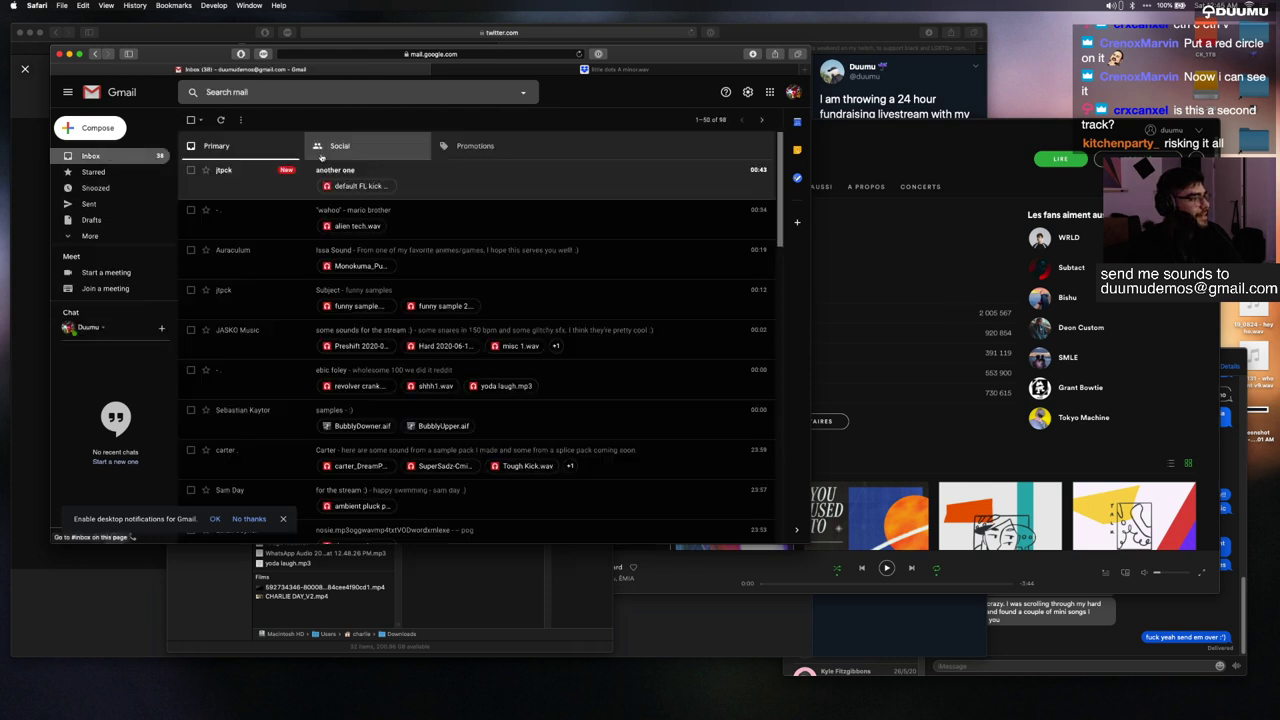
pyautogui.click(398, 183)
pyautogui.moveTo(238, 266)
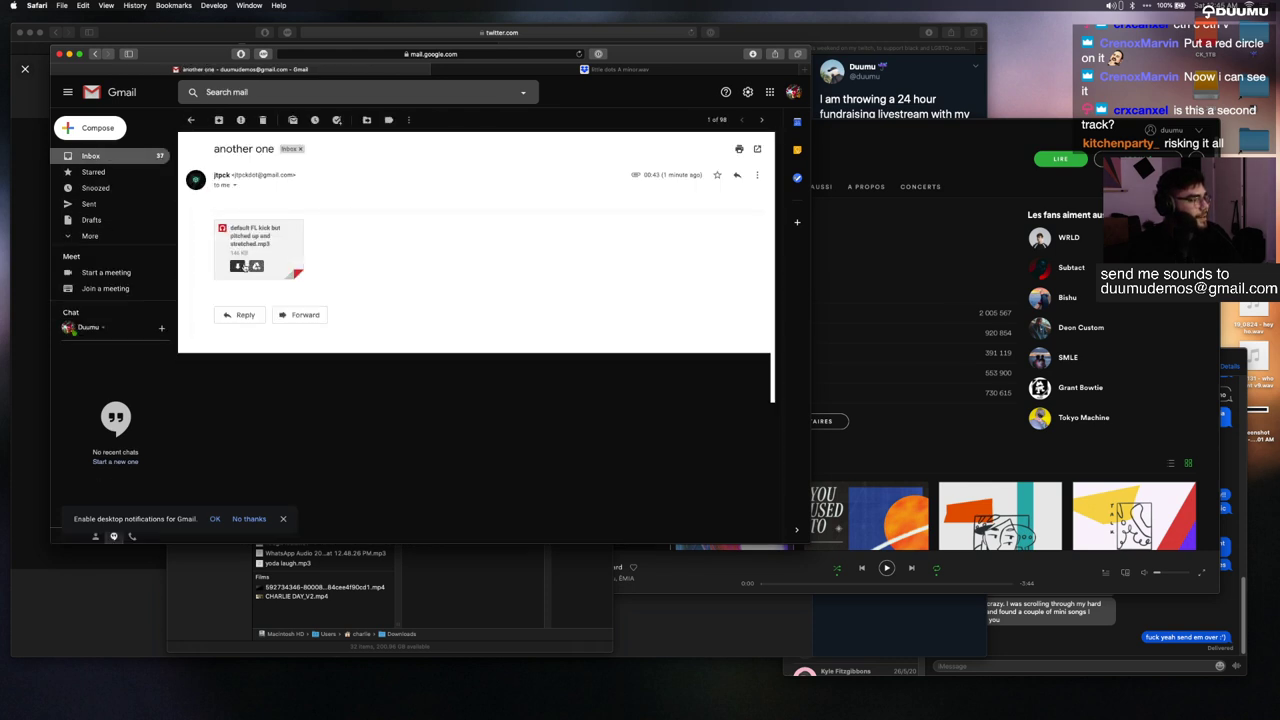
pyautogui.click(238, 268)
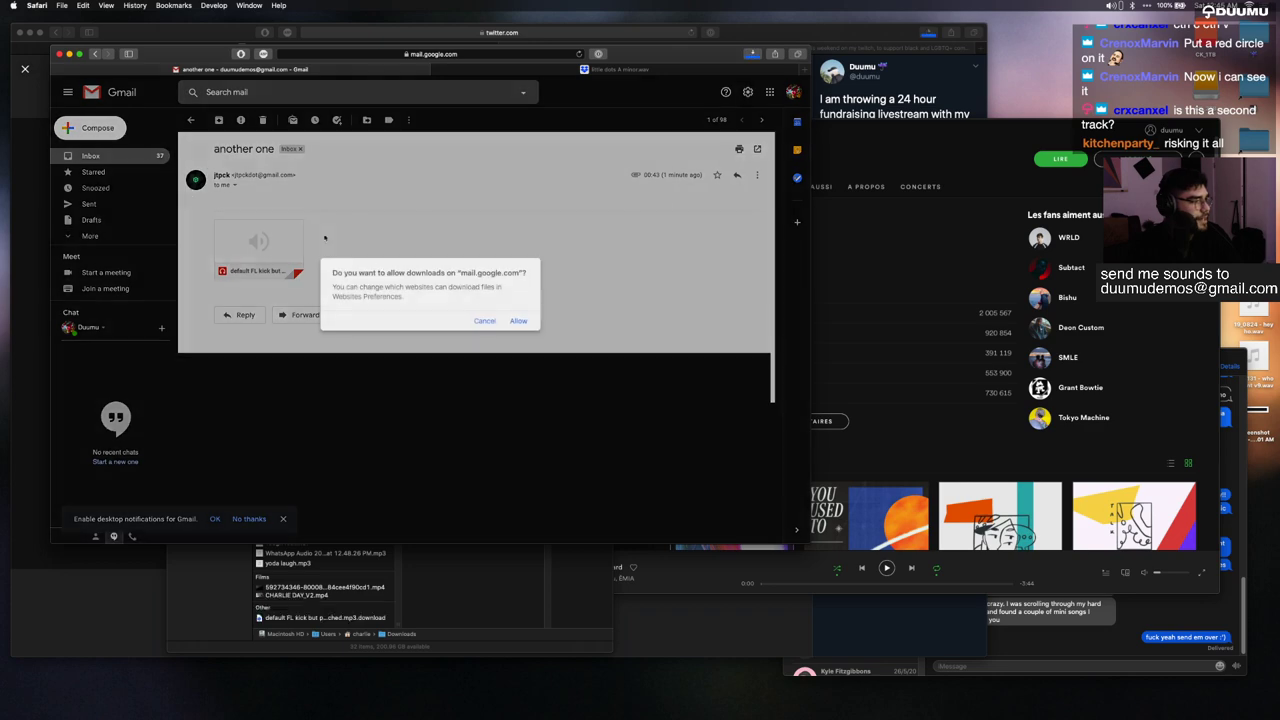
pyautogui.click(518, 322)
pyautogui.click(92, 156)
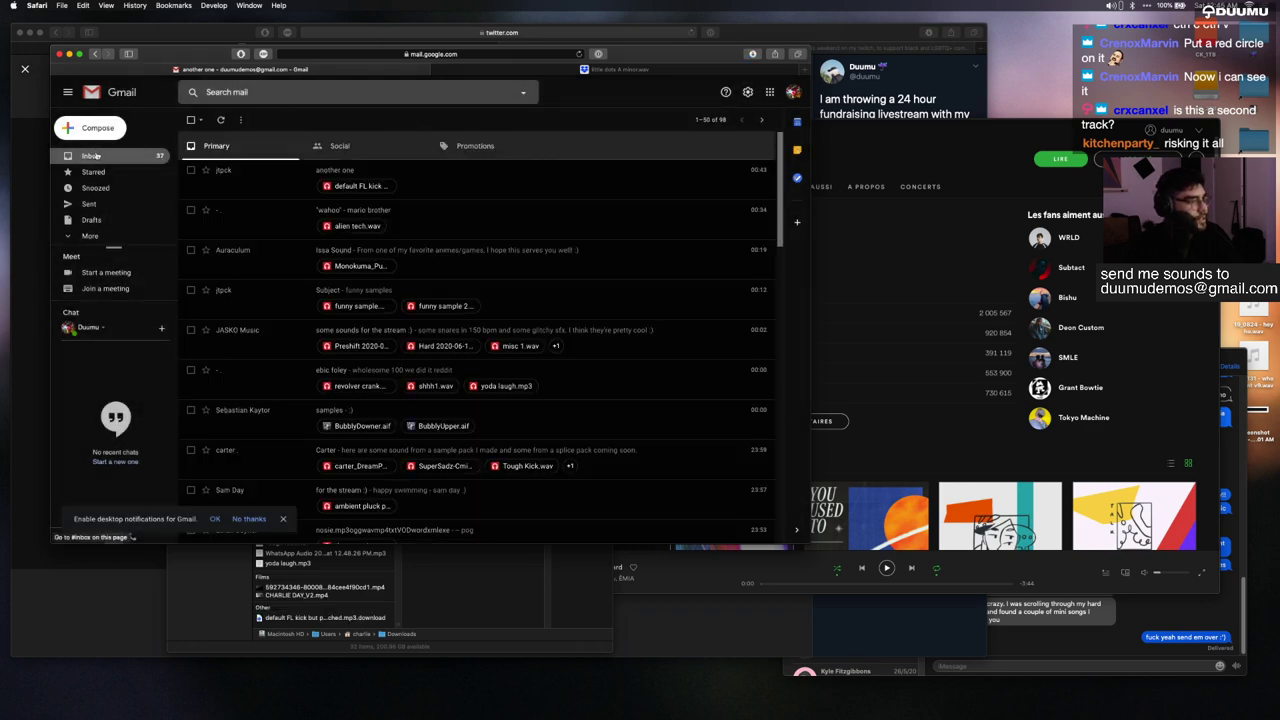
# - Switch to Ableton Live, search the browser for "pad 20", place 2020 Pad_D.wav at bar 1 of the new audio track and open its clip
pyautogui.press('super+Tab')
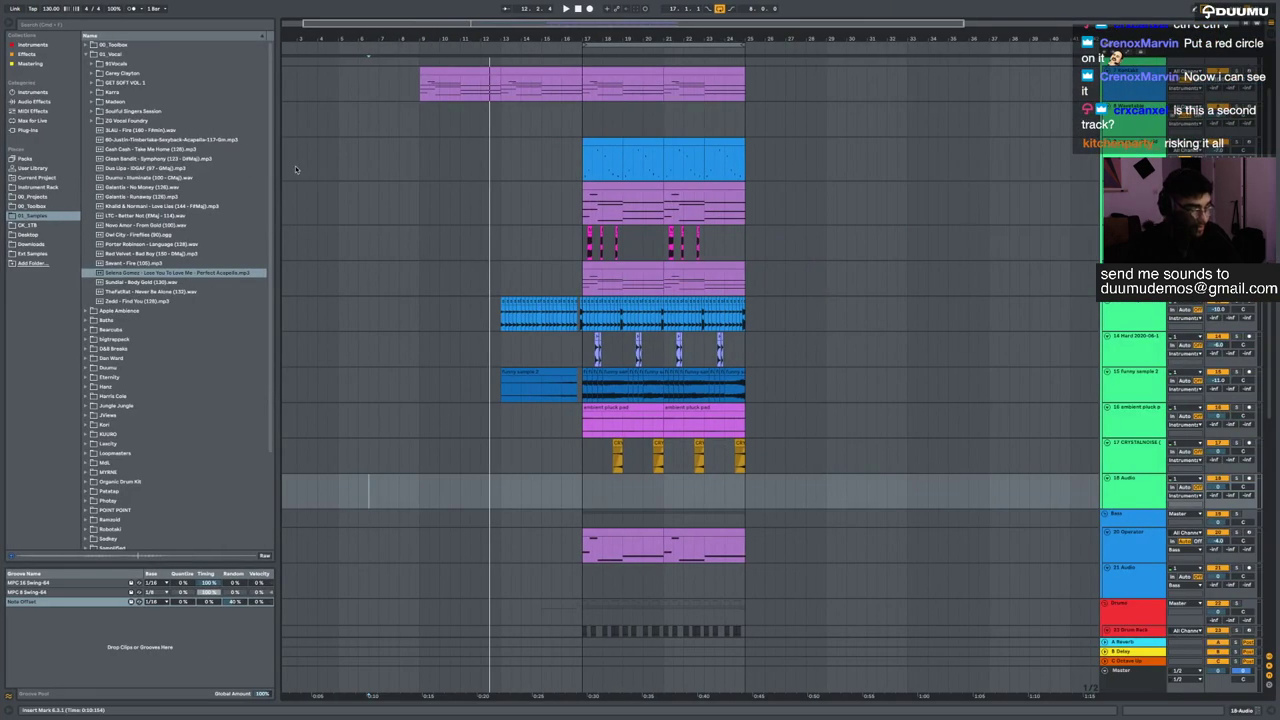
pyautogui.scroll(3, 973, 407)
pyautogui.hscroll(-1, 973, 407)
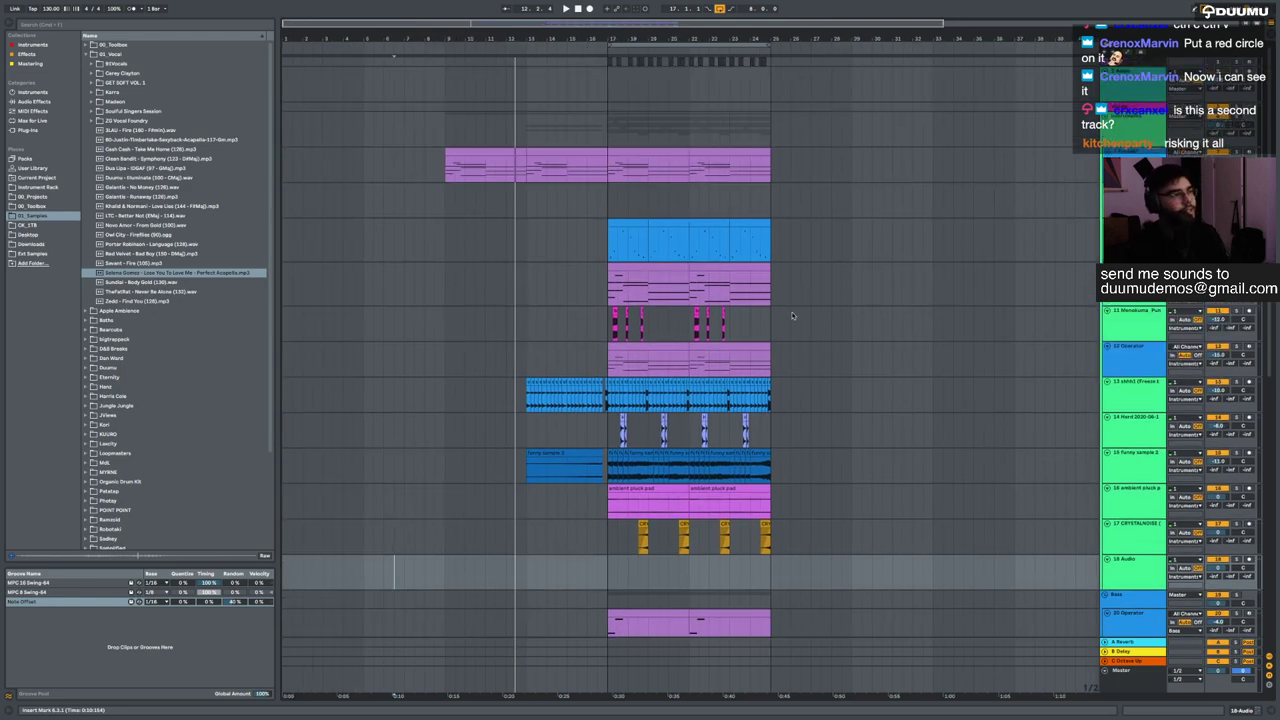
pyautogui.press('super+f')
pyautogui.write('pad 20')
pyautogui.click(105, 46)
pyautogui.moveTo(105, 46); pyautogui.dragTo(298, 557)
pyautogui.doubleClick(298, 557)
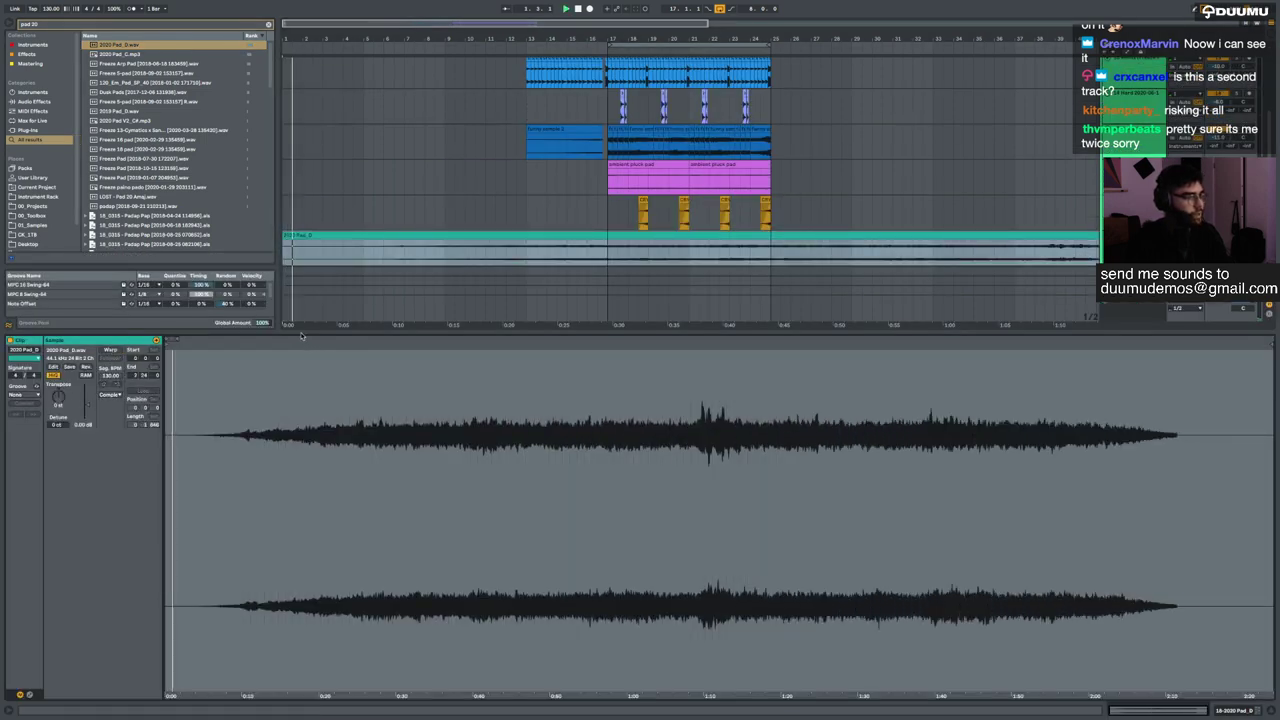
# - Audition the 2020 Pad_D clip from bar 1, transpose it up and hide the clip view
pyautogui.press('super+alt+l')
pyautogui.click(335, 235)
pyautogui.press('super+alt+l')
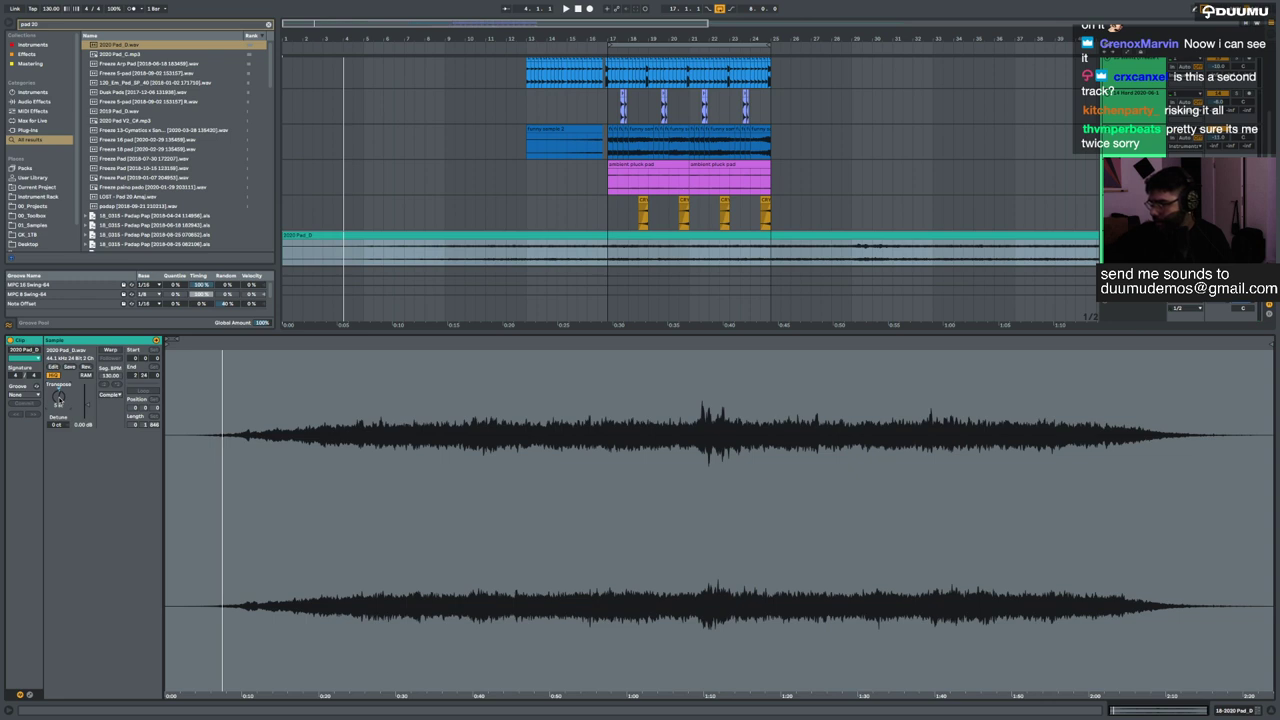
pyautogui.press('space')
pyautogui.click(392, 237)
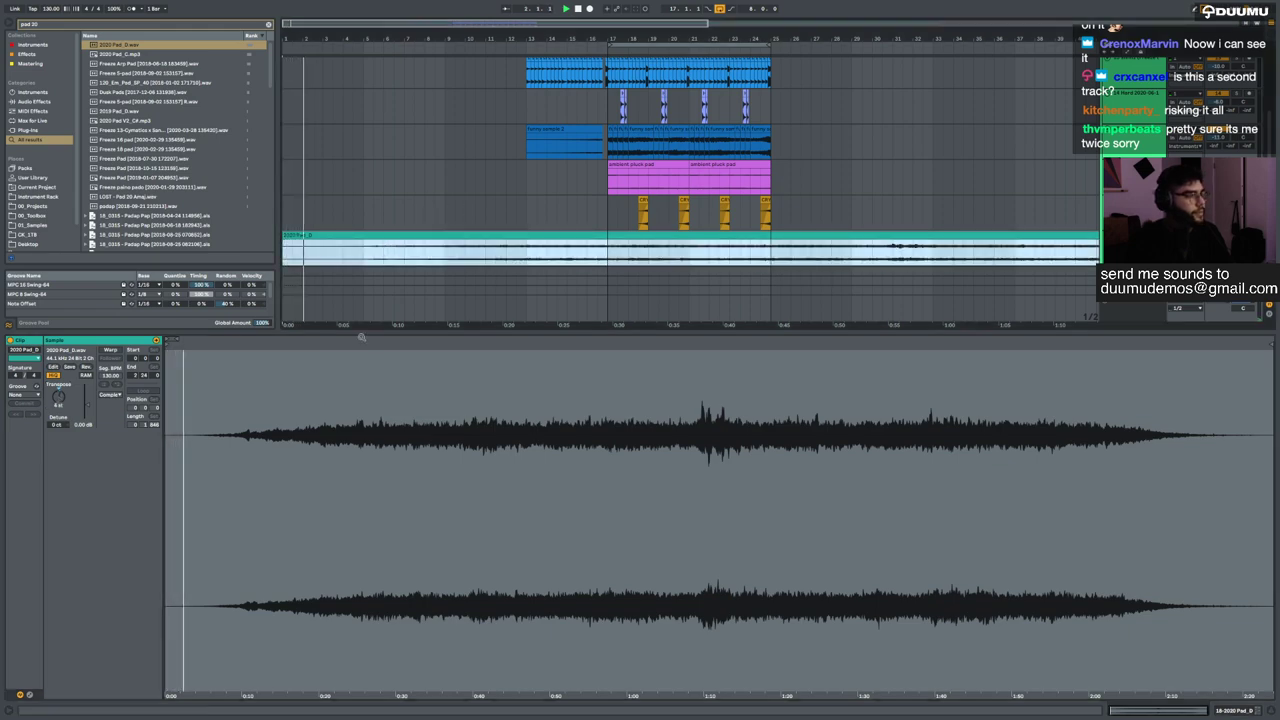
pyautogui.press('super+alt+l')
pyautogui.scroll(5, 350, 333)
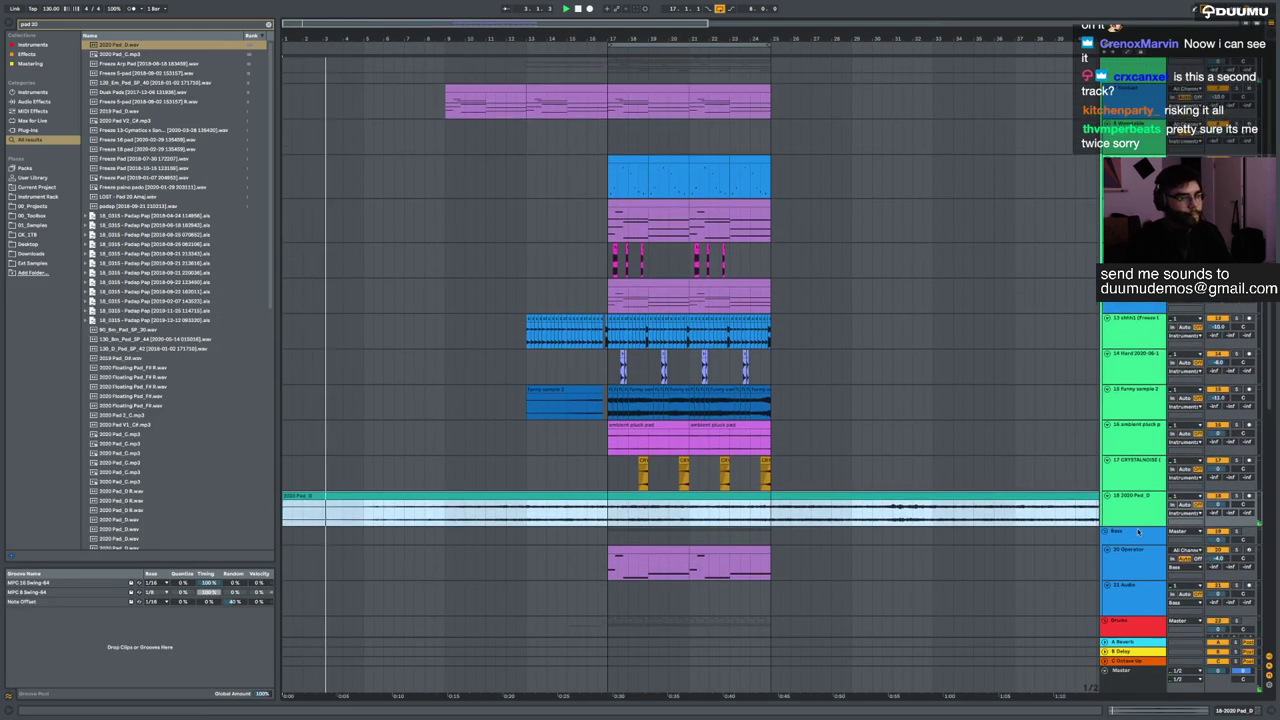
# - Insert an audio track below 2020 Pad_D, show the 00_Toolbox folder in the browser and lower the pad track's volume to about -10 dB
pyautogui.click(1130, 511)
pyautogui.press('super+t')
pyautogui.press('super+f')
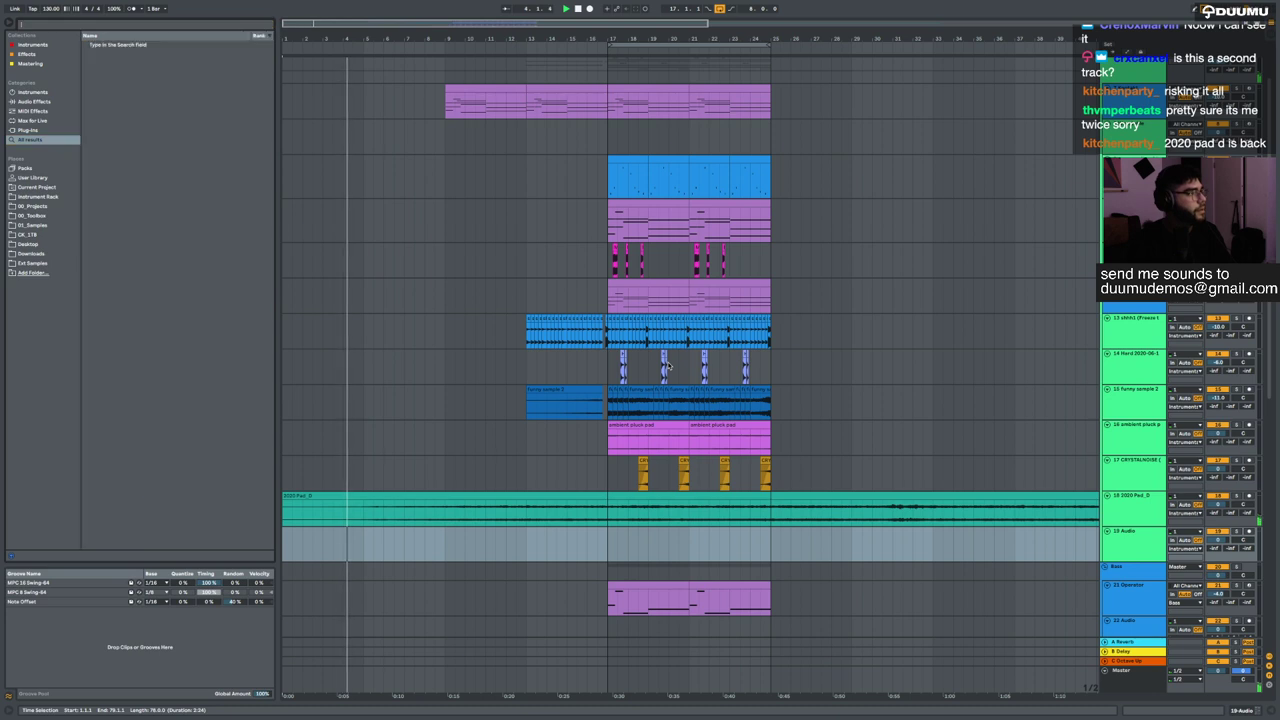
pyautogui.click(40, 215)
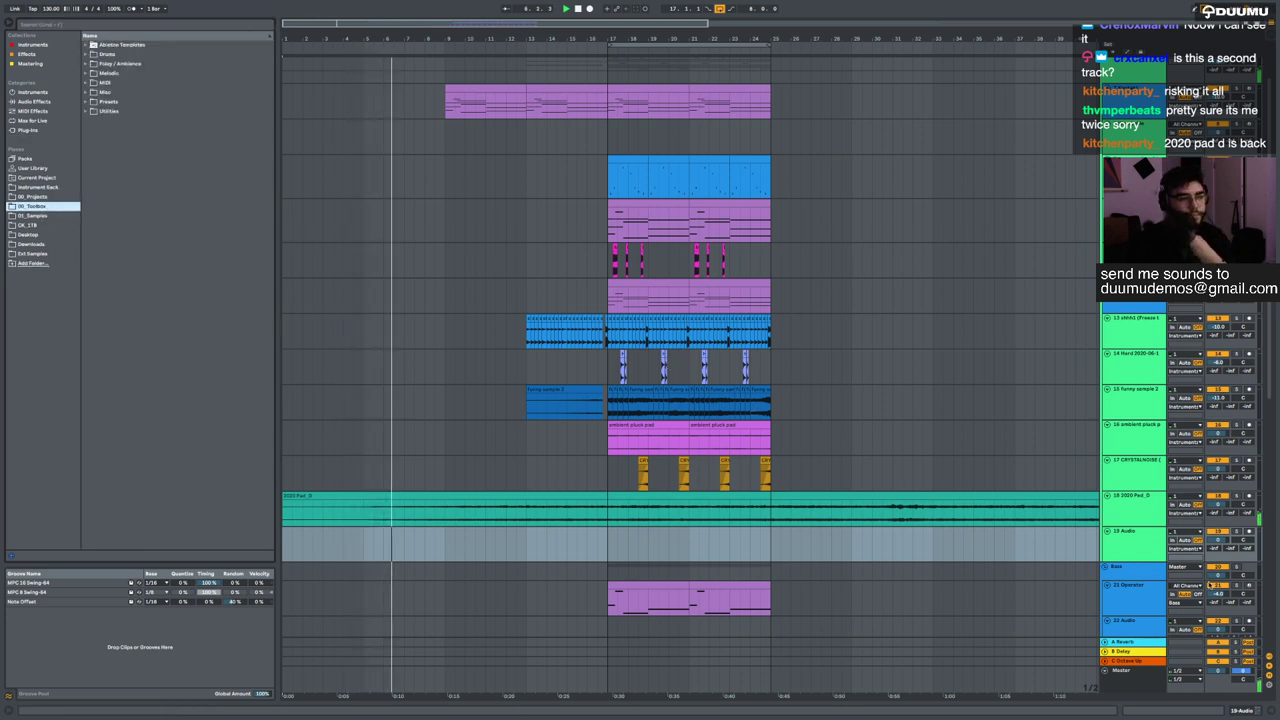
pyautogui.moveTo(1218, 505); pyautogui.dragTo(1218, 535)
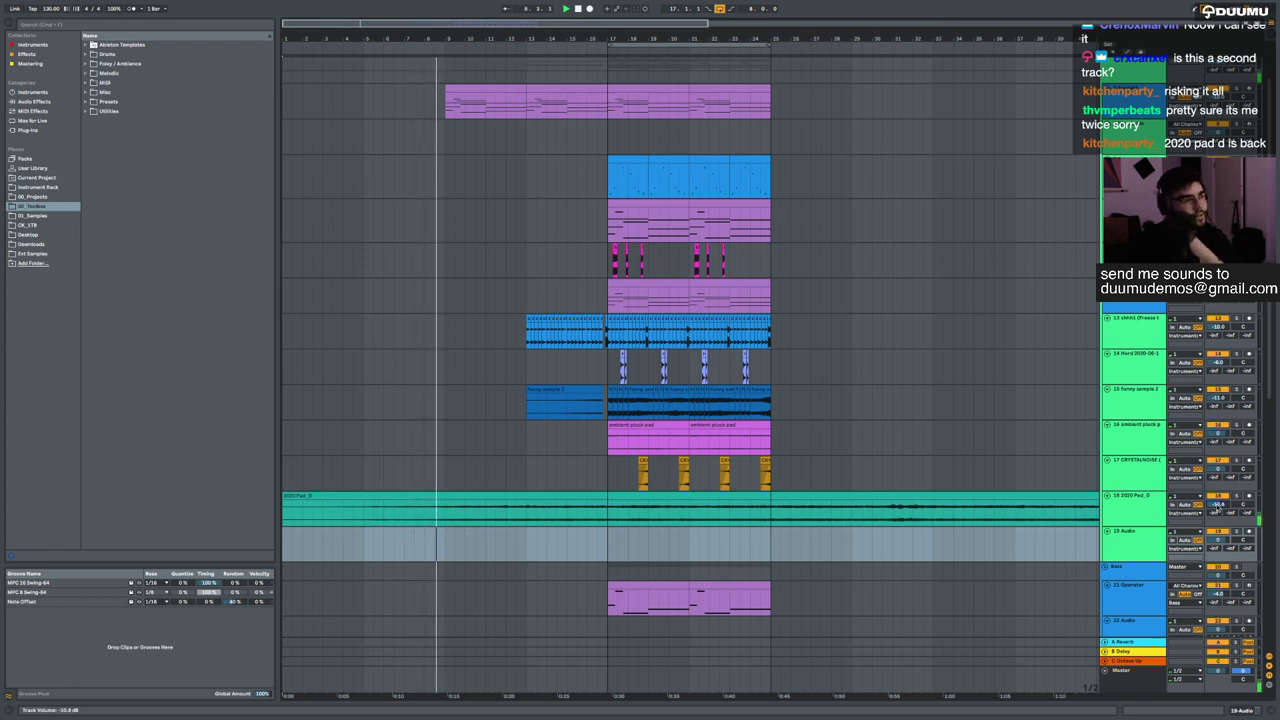
# - Open the chord MIDI clip starting at bar 9 and examine which notes it uses around G#2
pyautogui.click(667, 503)
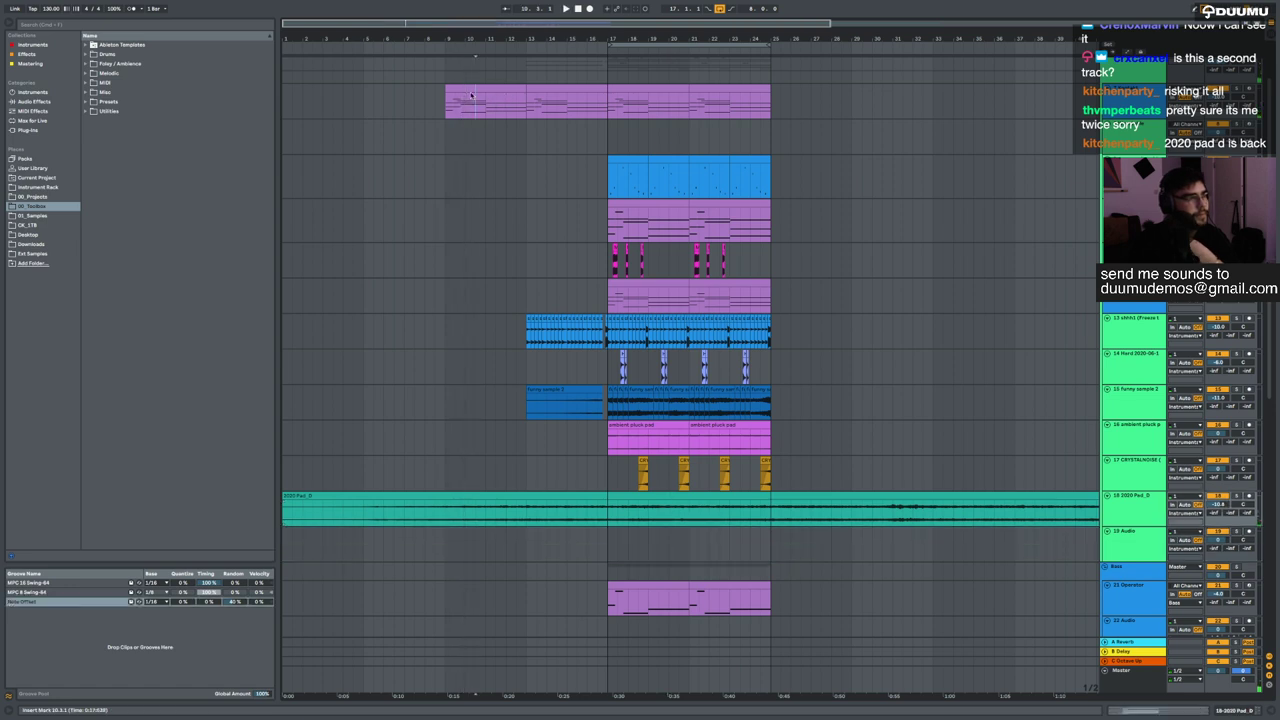
pyautogui.doubleClick(506, 97)
pyautogui.click(134, 508)
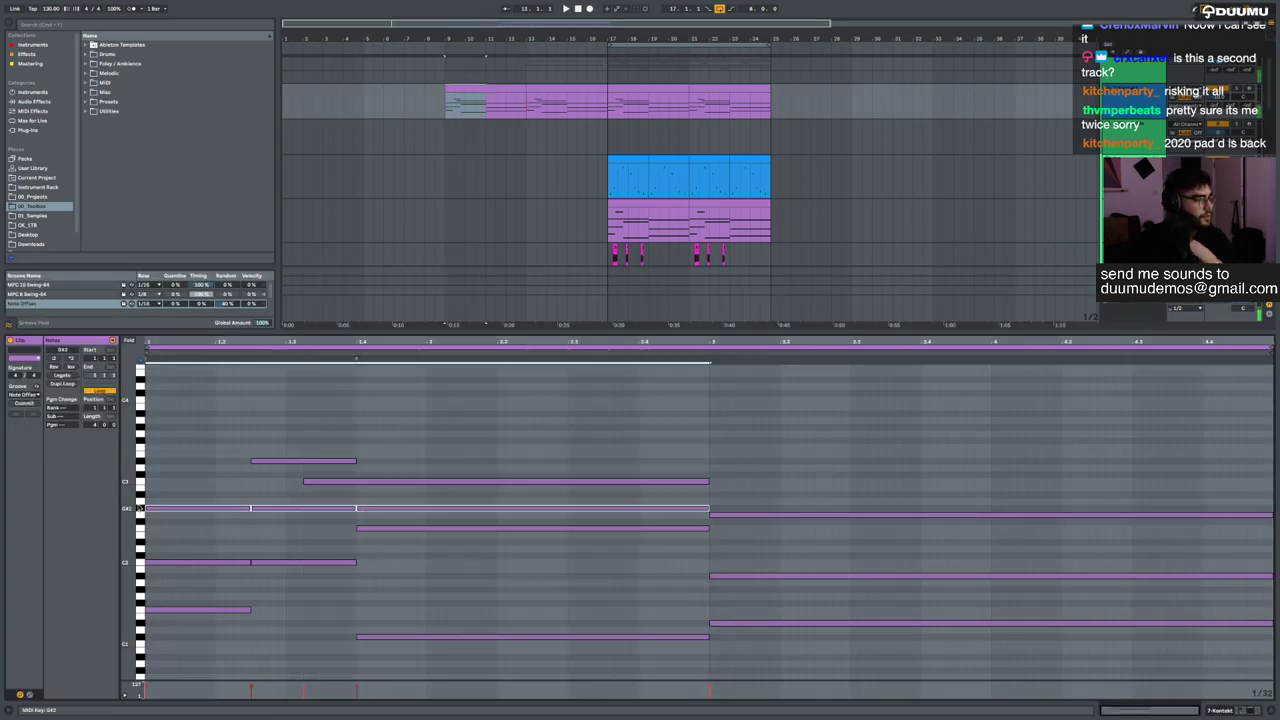
pyautogui.moveTo(140, 543); pyautogui.dragTo(140, 508)
pyautogui.scroll(-5, 515, 212)
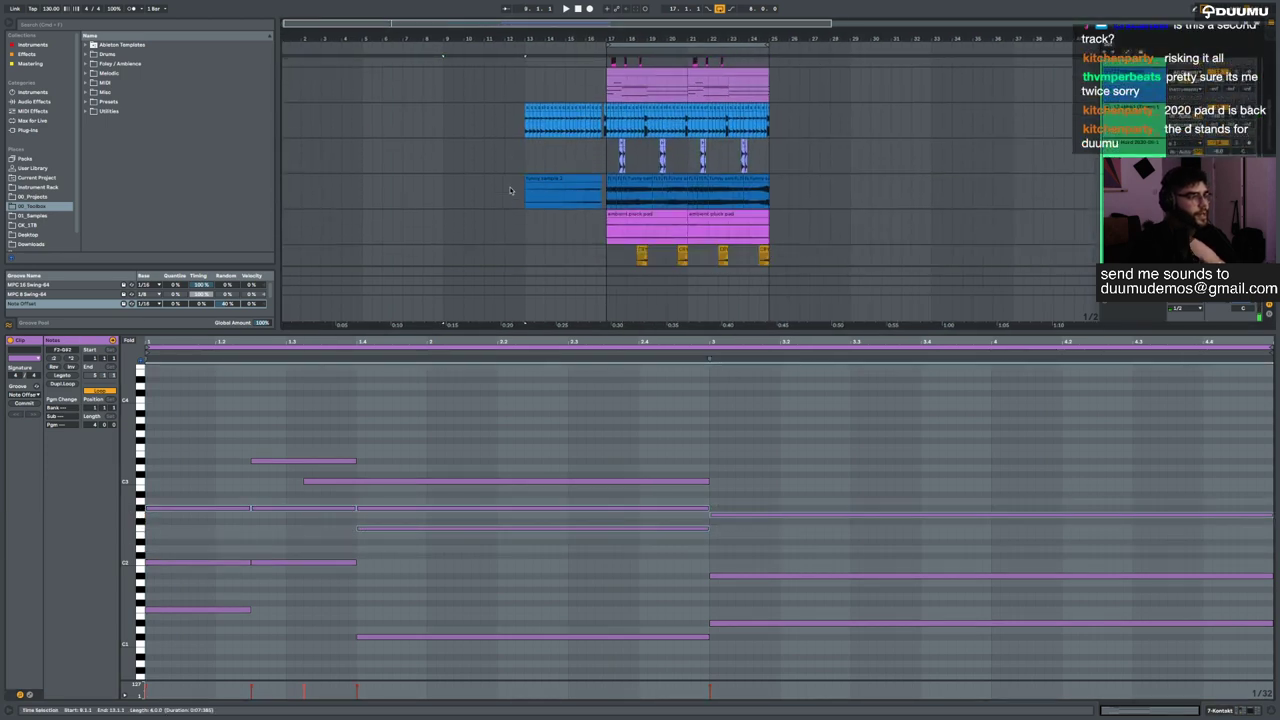
# - Reset the 2020 Pad_D clip's transposition to 0 st and audition it from bar 1
pyautogui.click(413, 202)
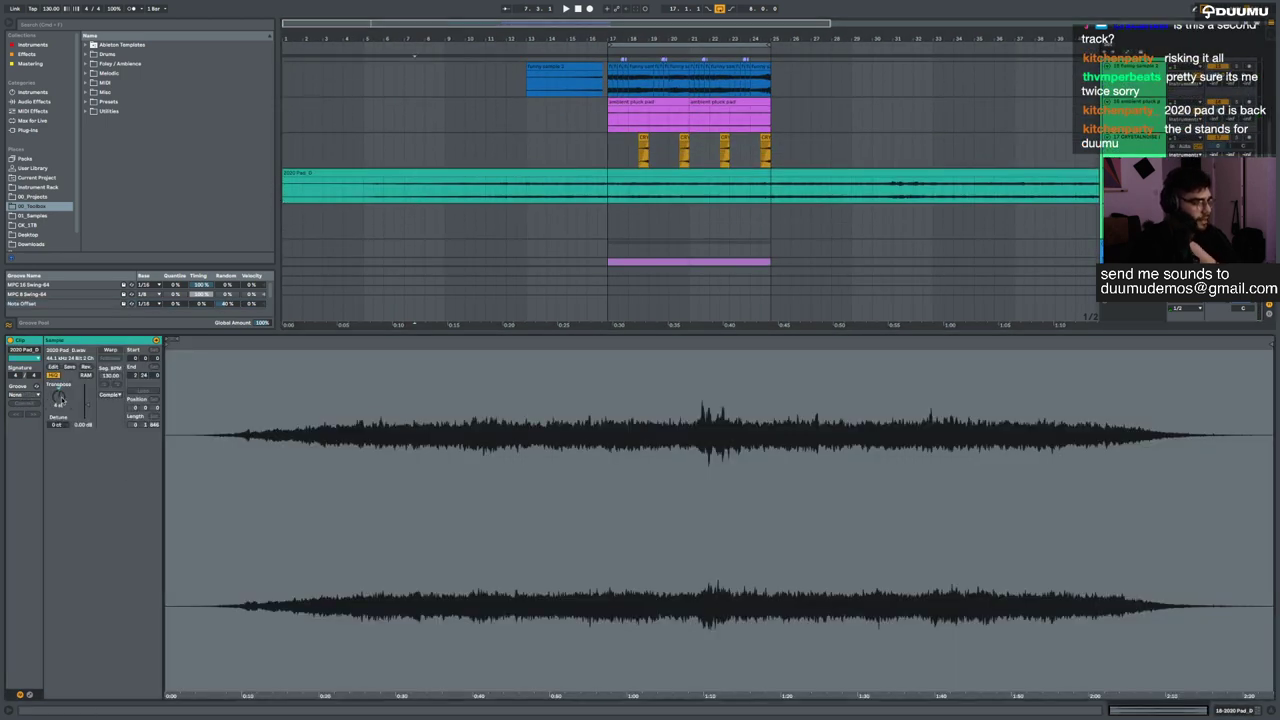
pyautogui.click(352, 185)
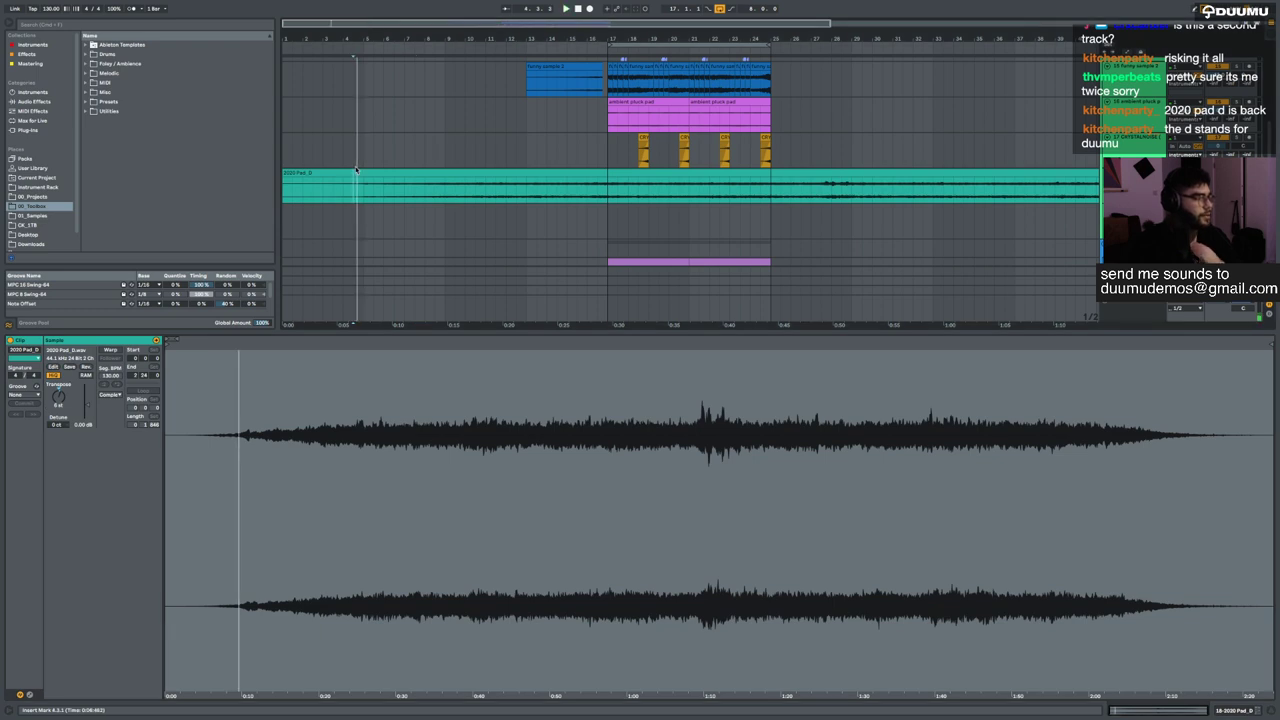
pyautogui.click(352, 170)
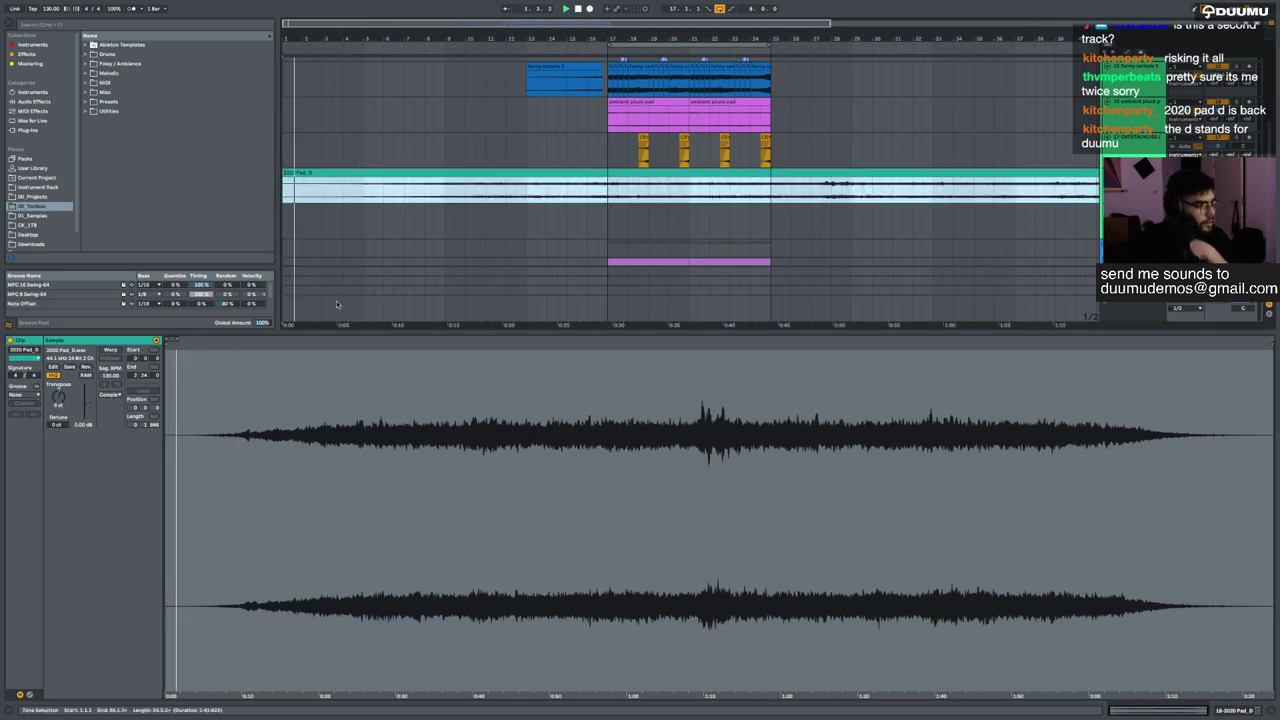
# - Browse the Toolbox's Melodic folder, add another audio track and place Skippy Arp_F#_140.wav at bar 5 below the pad
pyautogui.click(46, 205)
pyautogui.click(85, 73)
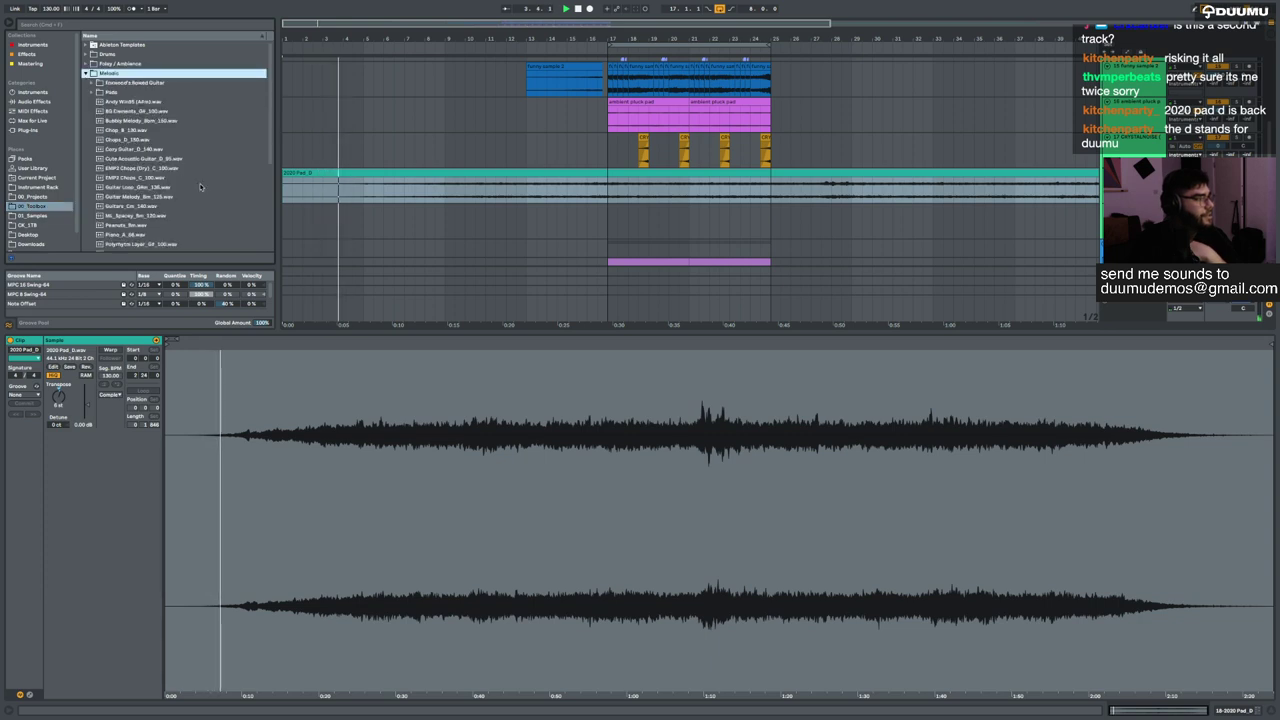
pyautogui.click(325, 336)
pyautogui.press('super+alt+l')
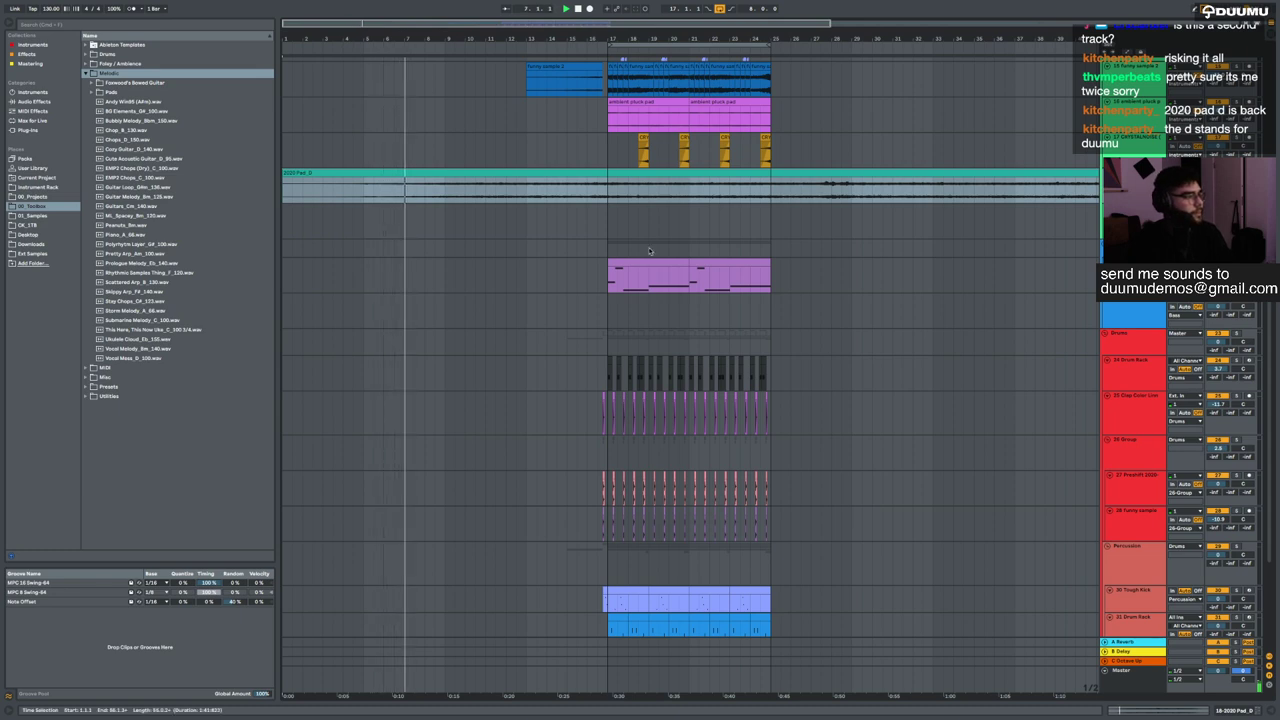
pyautogui.hotkey('ctrl', 't')
pyautogui.moveTo(122, 293); pyautogui.dragTo(364, 219)
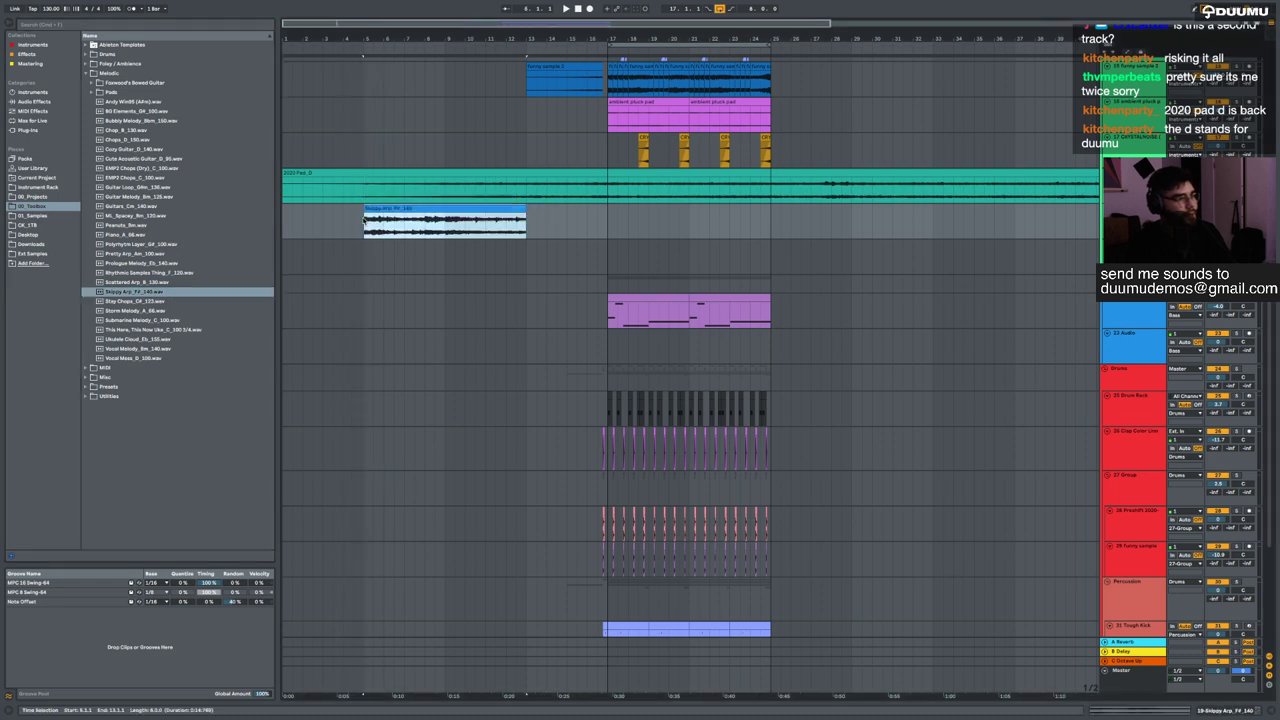
# - Audition the Skippy Arp clip unwarped, turn Warp back on and extend the clip's end to bar 13
pyautogui.doubleClick(393, 208)
pyautogui.click(110, 350)
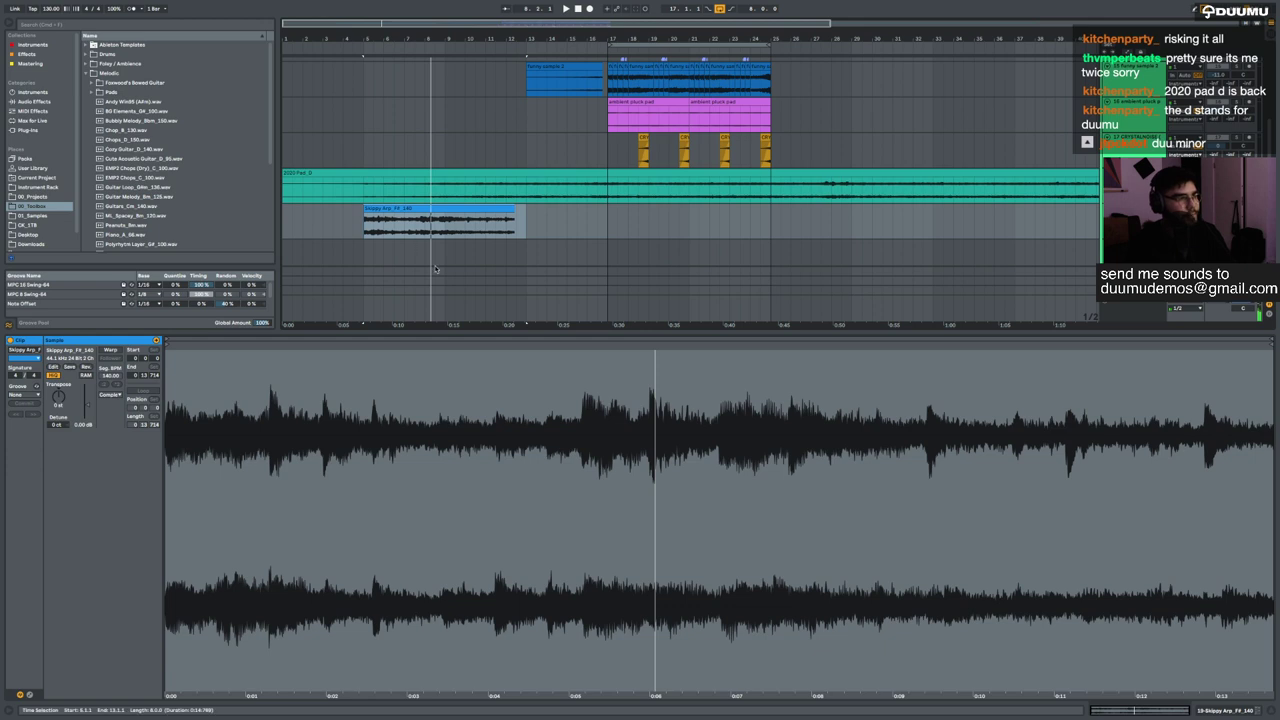
pyautogui.click(392, 208)
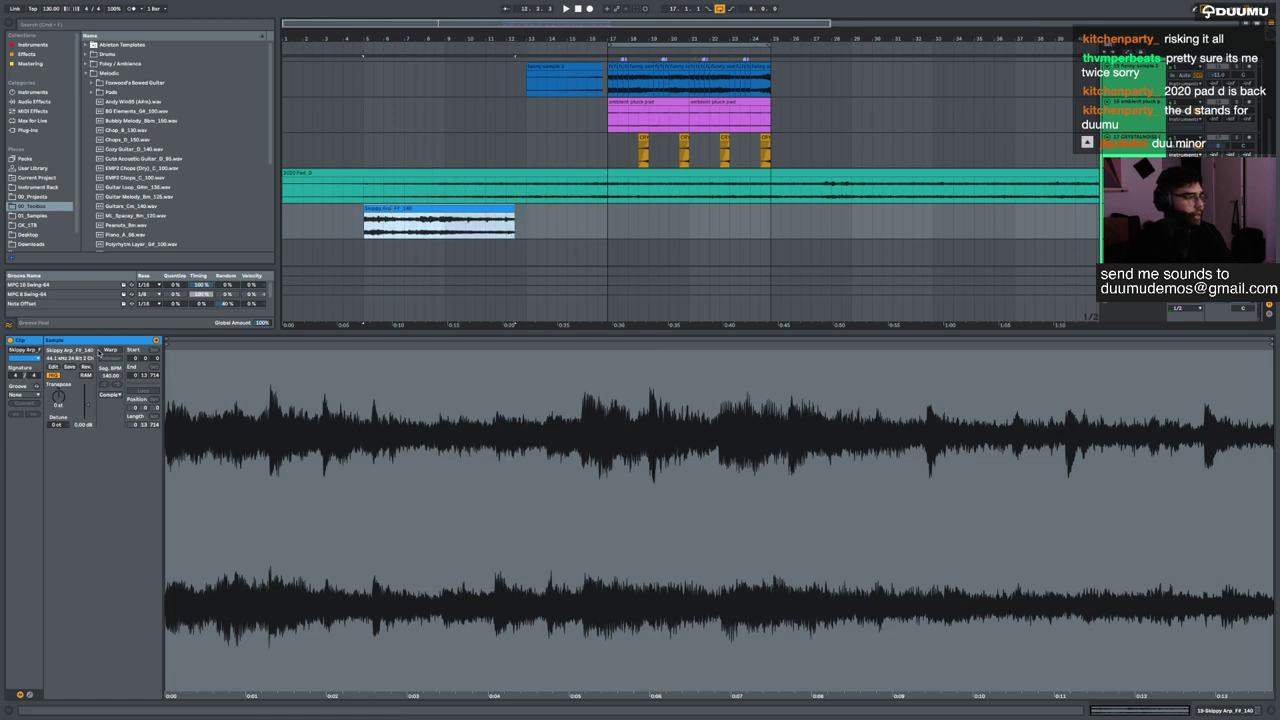
pyautogui.click(110, 350)
pyautogui.press('alt+super+l')
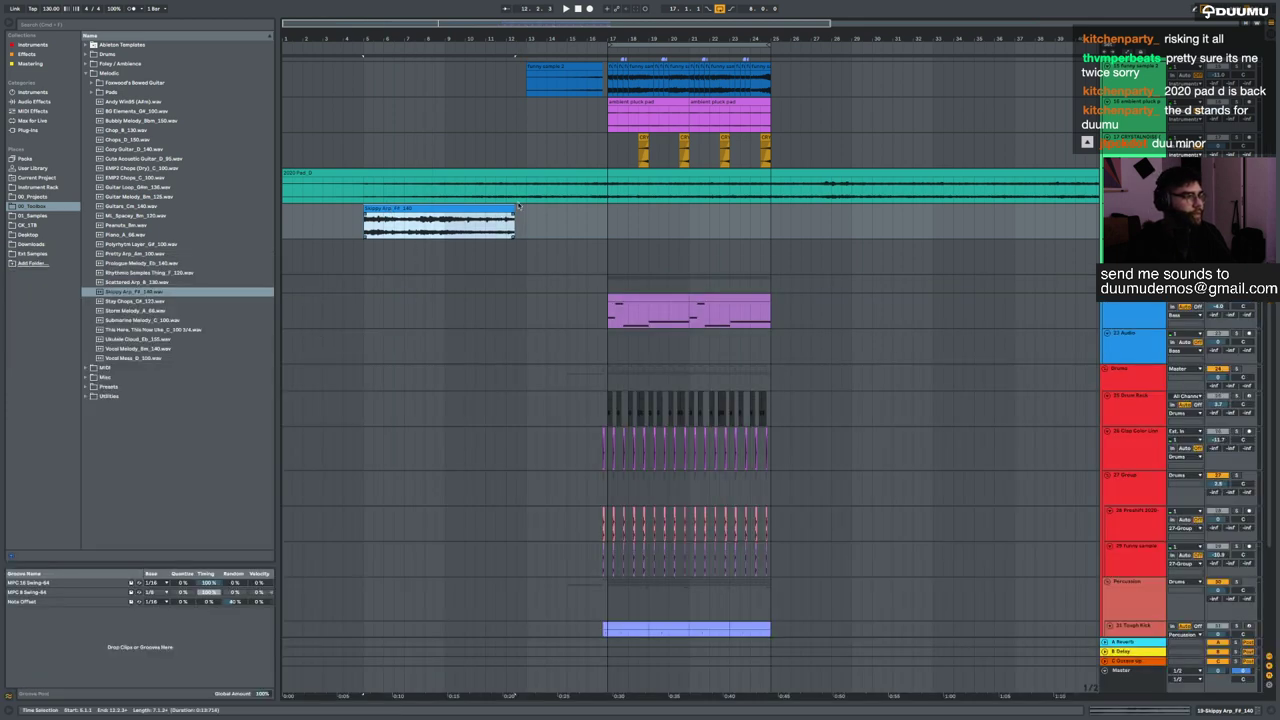
pyautogui.moveTo(513, 206); pyautogui.dragTo(526, 207)
pyautogui.doubleClick(505, 207)
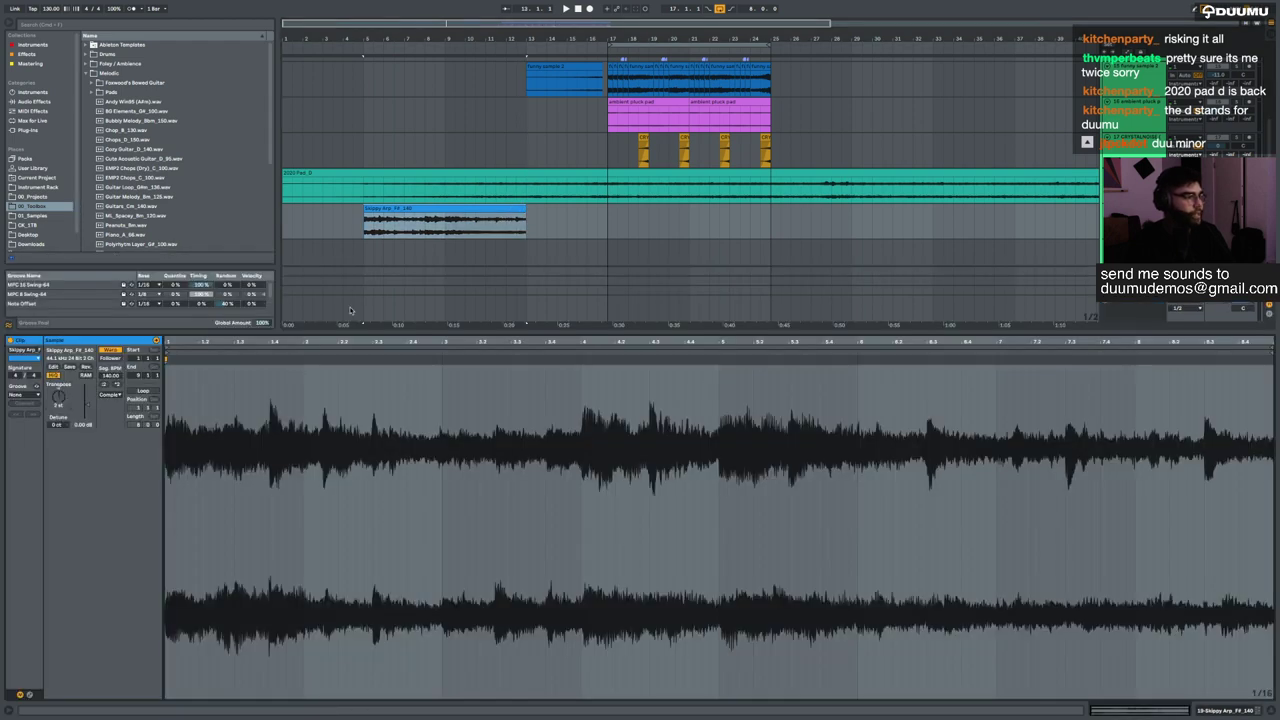
# - Reverse the Skippy Arp clip, stretch it across bars 1 to 21 and give it a fade-in at its start
pyautogui.click(517, 213)
pyautogui.moveTo(588, 211); pyautogui.dragTo(405, 212)
pyautogui.click(404, 209)
# - Search the browser for "lowp" and add the Lowpass.adv preset to the Skippy Arp track
pyautogui.press('super+f')
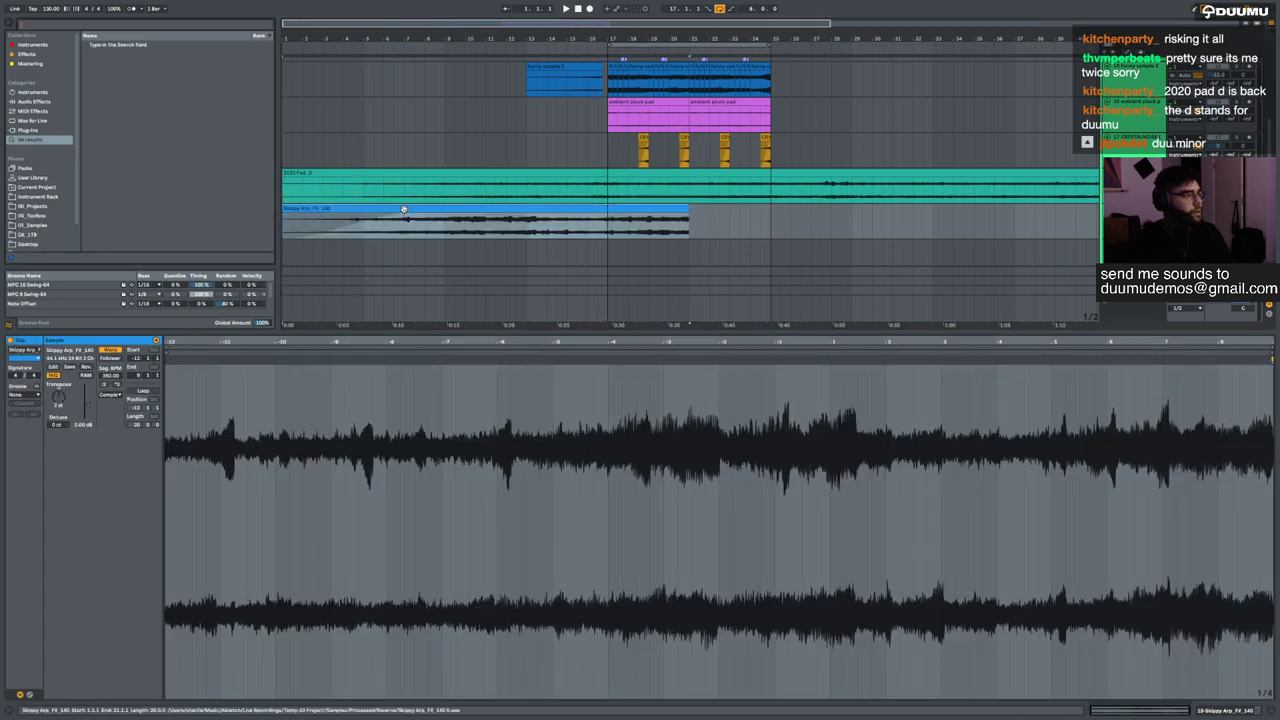
pyautogui.write('pw')
pyautogui.press('BackSpace')
pyautogui.press('BackSpace')
pyautogui.write('lowp')
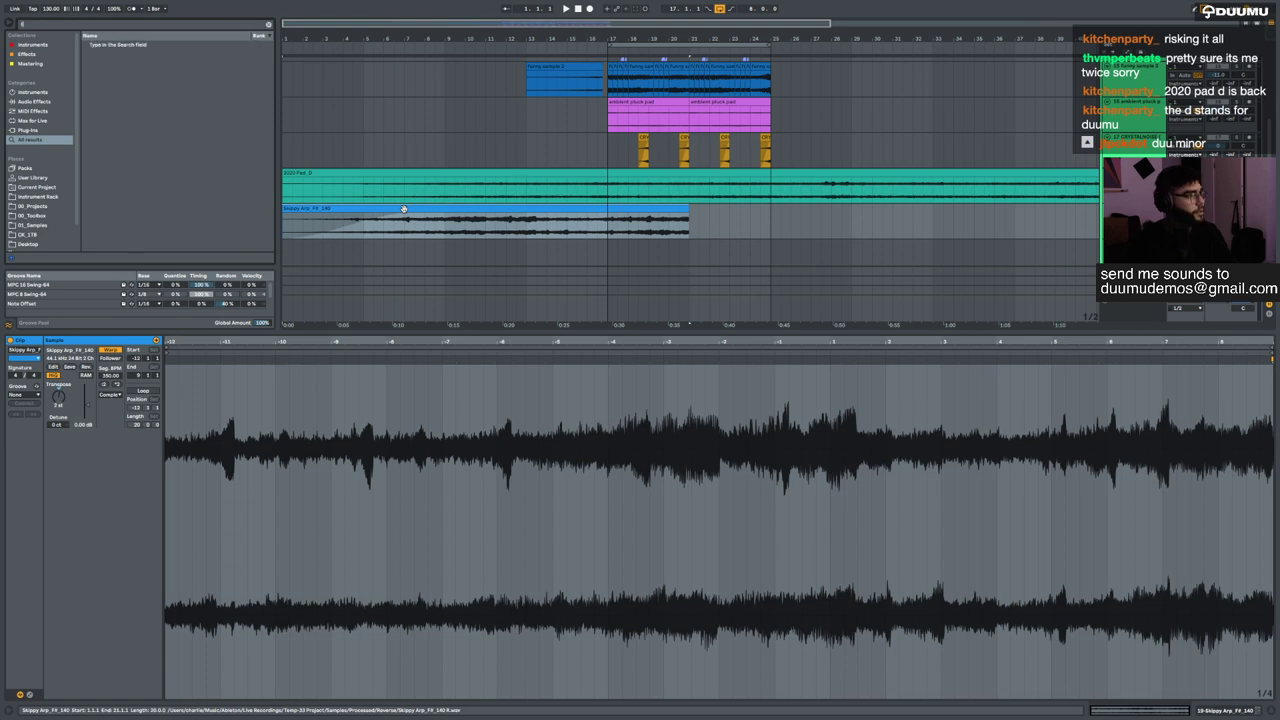
pyautogui.press('Return')
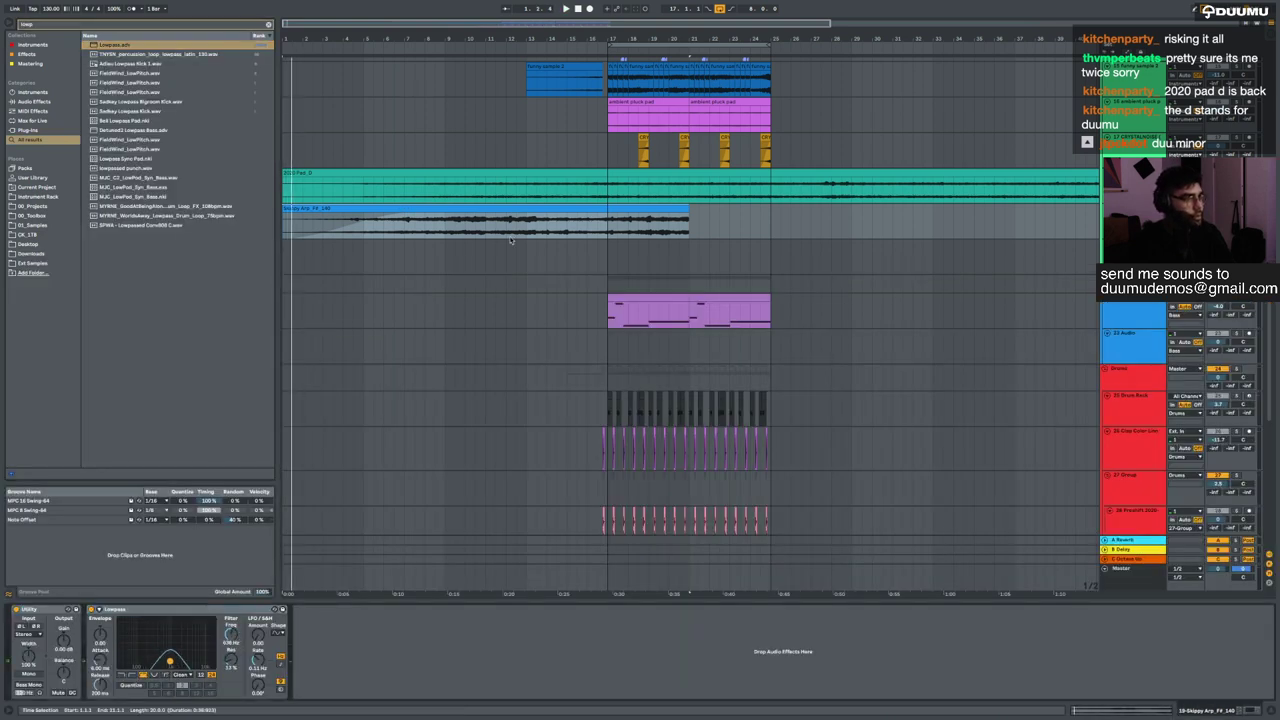
# - Set the reversed arp clip's warp mode to Texture during playback and extend the clip's end to bar 25
pyautogui.click(425, 226)
pyautogui.press('space')
pyautogui.doubleClick(441, 207)
pyautogui.click(113, 395)
pyautogui.click(112, 410)
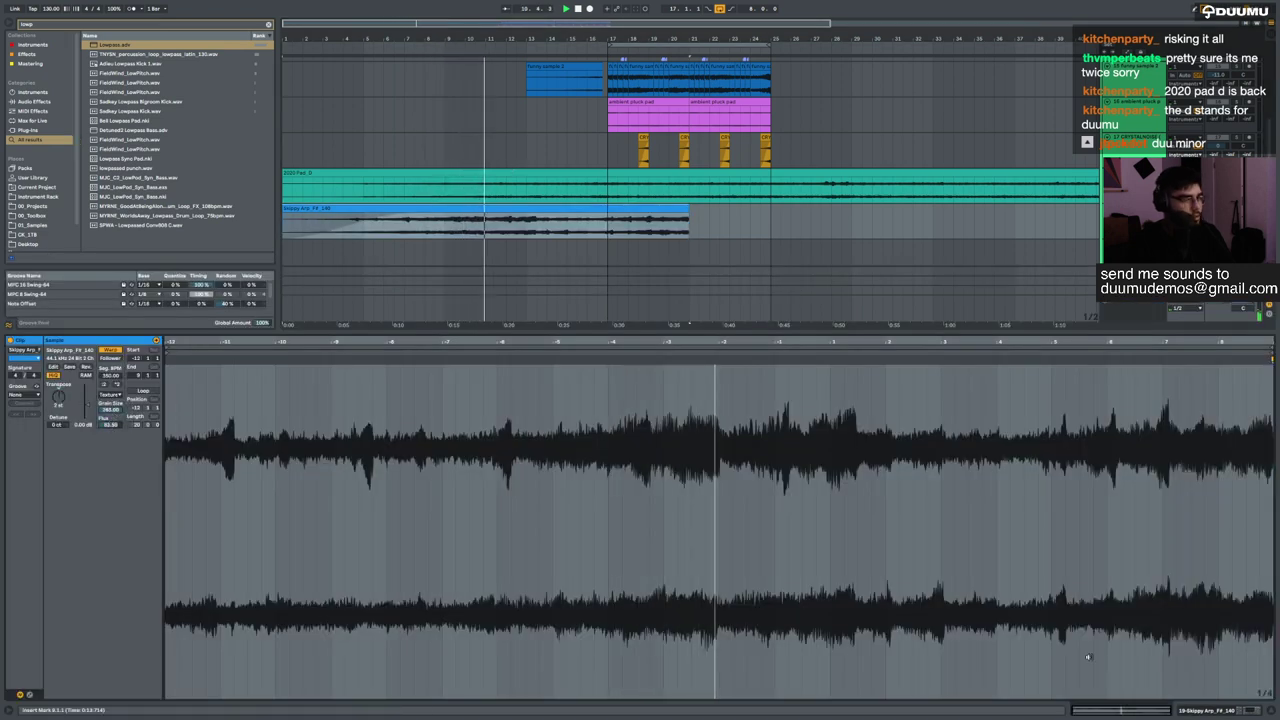
pyautogui.click(1228, 710)
pyautogui.click(601, 235)
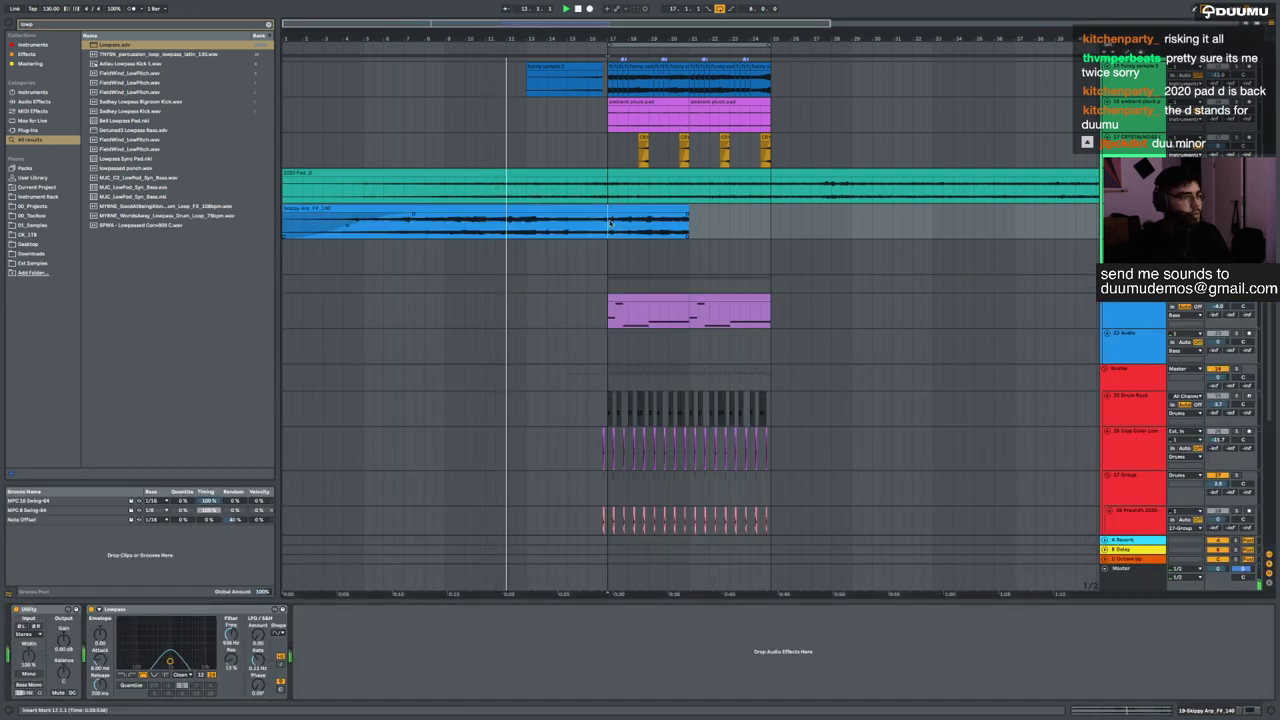
pyautogui.moveTo(688, 210); pyautogui.dragTo(770, 212)
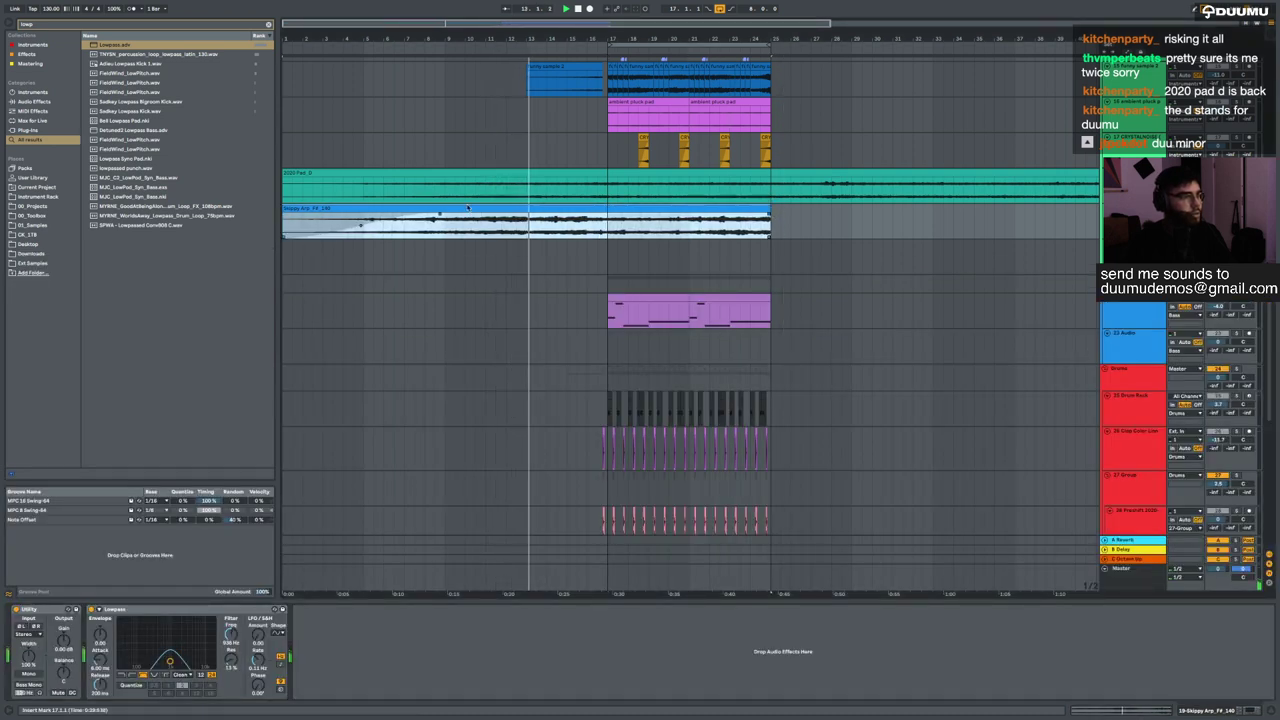
# - Search the browser for "supermass" and add ValhallaSupermassive to the Skippy Arp track after the Lowpass filter
pyautogui.press('super+f')
pyautogui.write('sopermass')
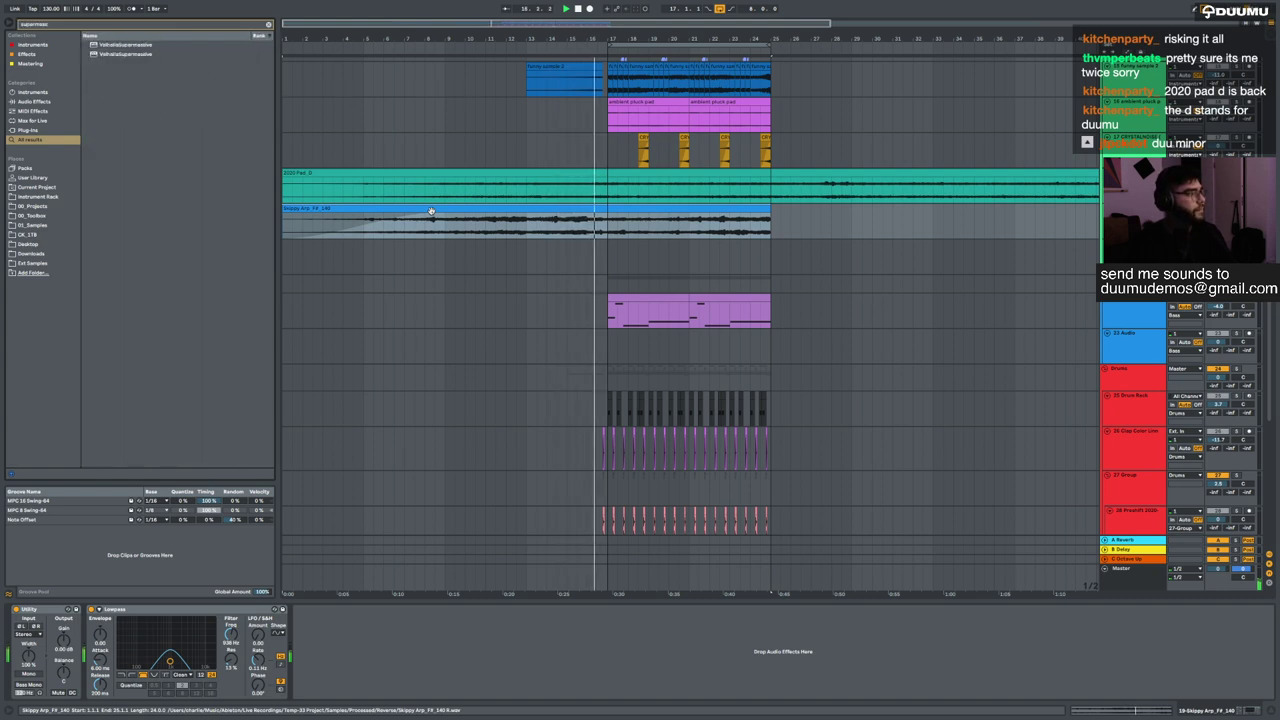
pyautogui.click(112, 55)
pyautogui.moveTo(532, 238); pyautogui.dragTo(534, 238)
pyautogui.press('space')
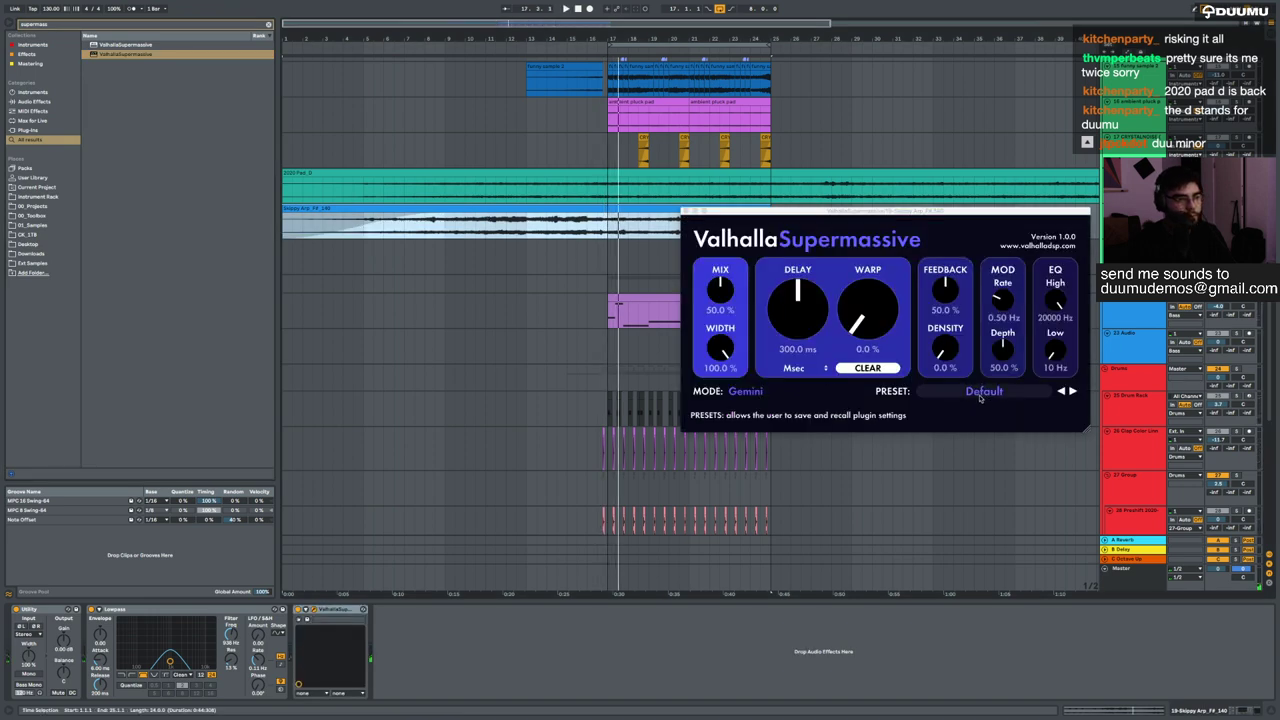
# - Load the SFX Nebulae preset Barnard 33 in ValhallaSupermassive, play from bar 1 and close the plug-in window
pyautogui.click(981, 392)
pyautogui.moveTo(948, 514)
pyautogui.moveTo(1052, 489)
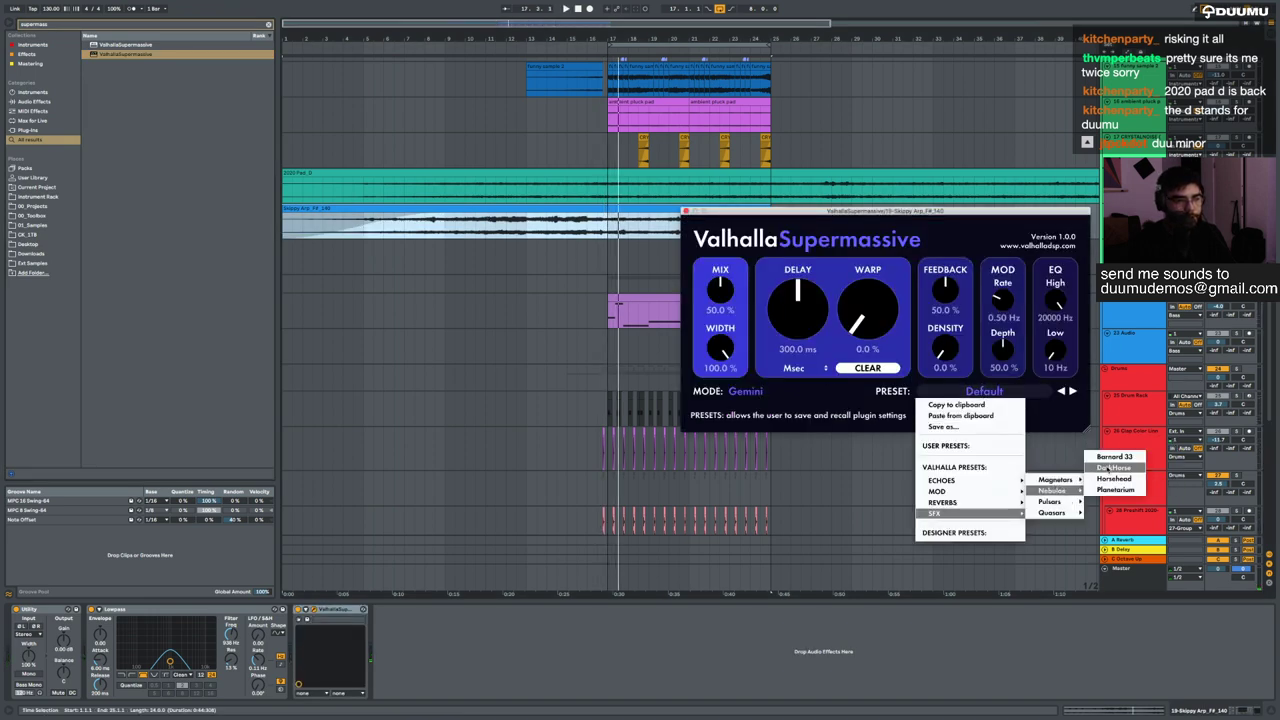
pyautogui.click(1115, 468)
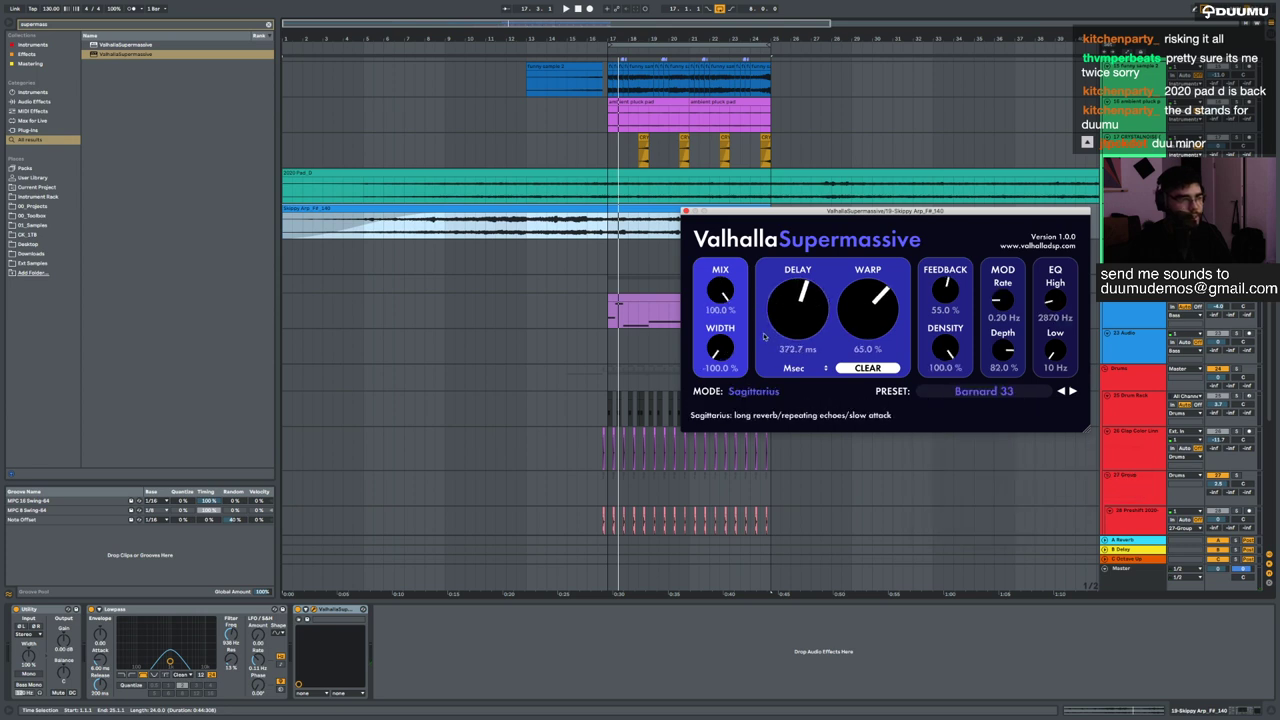
pyautogui.click(505, 204)
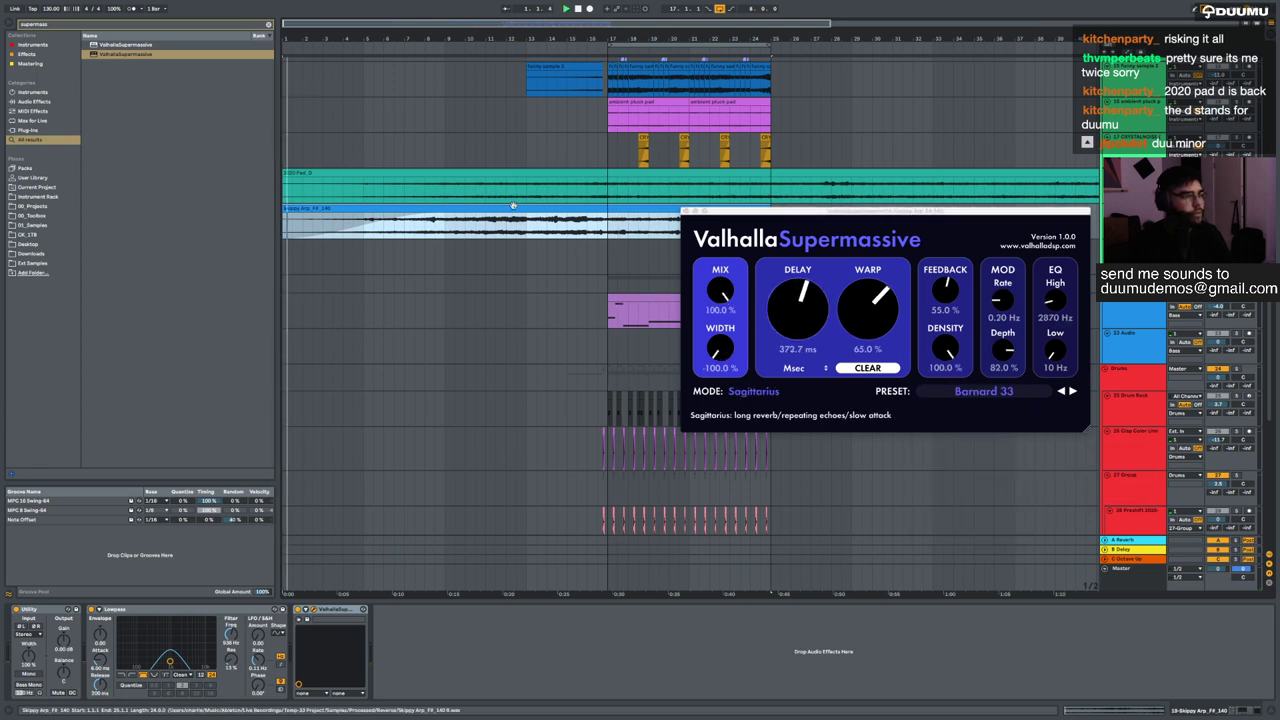
pyautogui.click(688, 212)
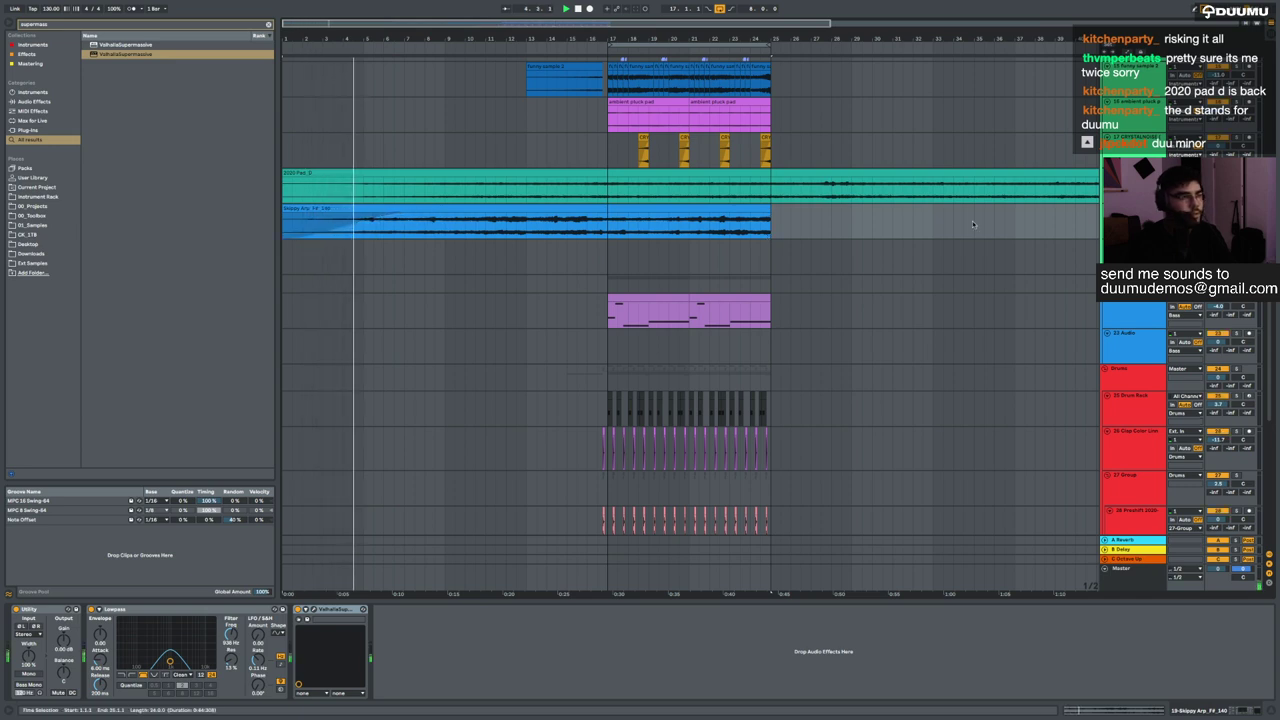
# - Group the 2020 Pad_D and Skippy Arp tracks and add a Utility device to the group
pyautogui.scroll(1, 690, 320)
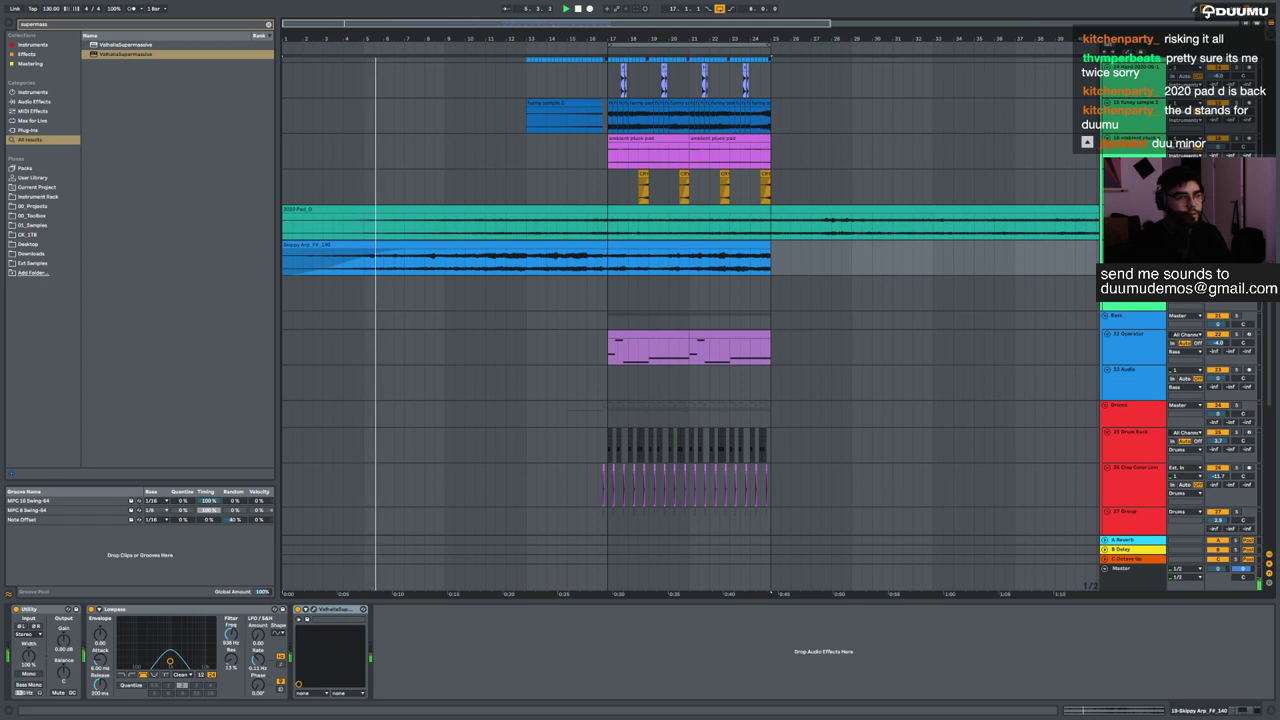
pyautogui.click(1134, 210)
pyautogui.press('Up')
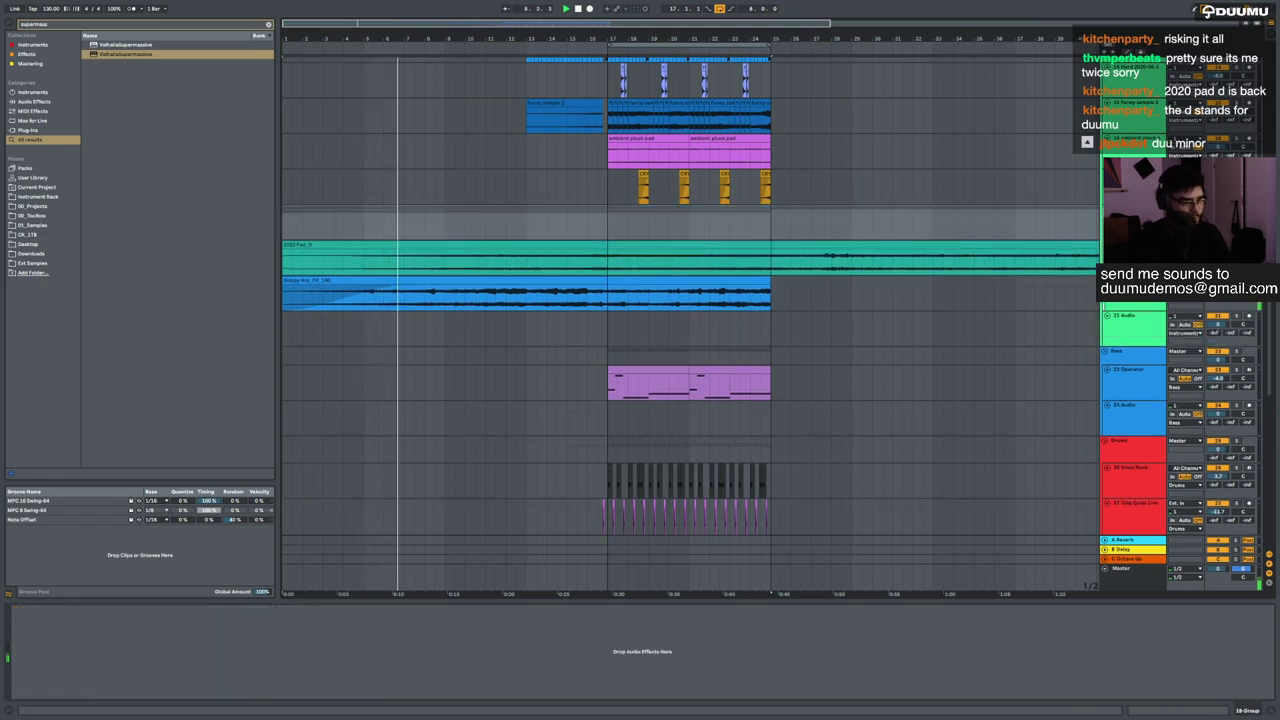
pyautogui.press('super+f')
pyautogui.write('uti')
pyautogui.press('Return')
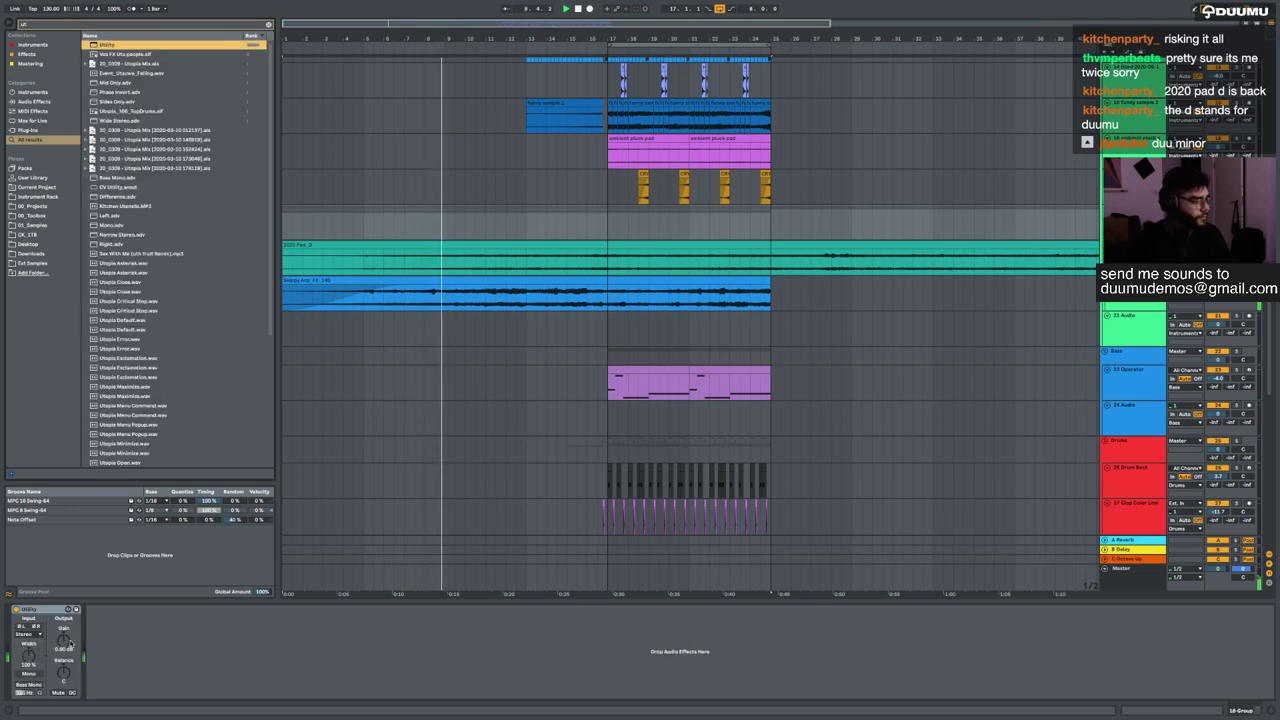
# - Automate the pad group's Utility gain to dip at bar 16.4 and ramp back up to bar 17, and listen through the transition
pyautogui.scroll(10, 506, 321)
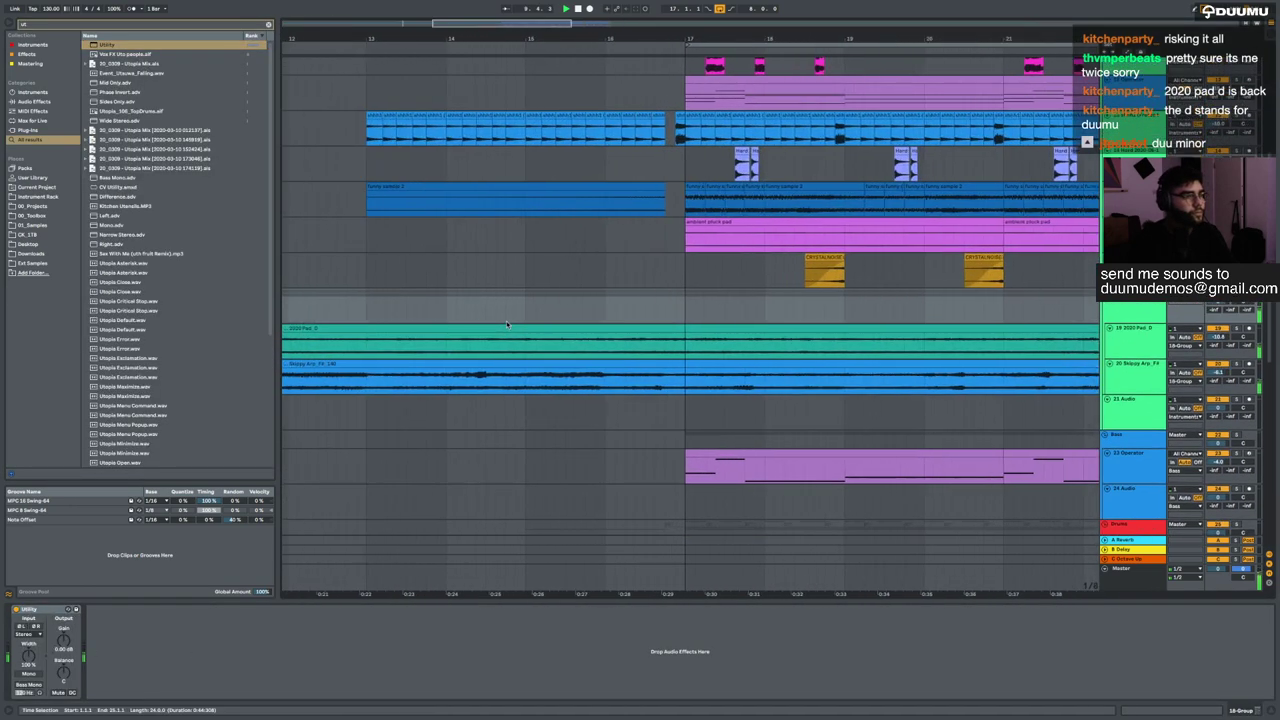
pyautogui.hscroll(2, 506, 321)
pyautogui.hscroll(1, 596, 324)
pyautogui.press('a')
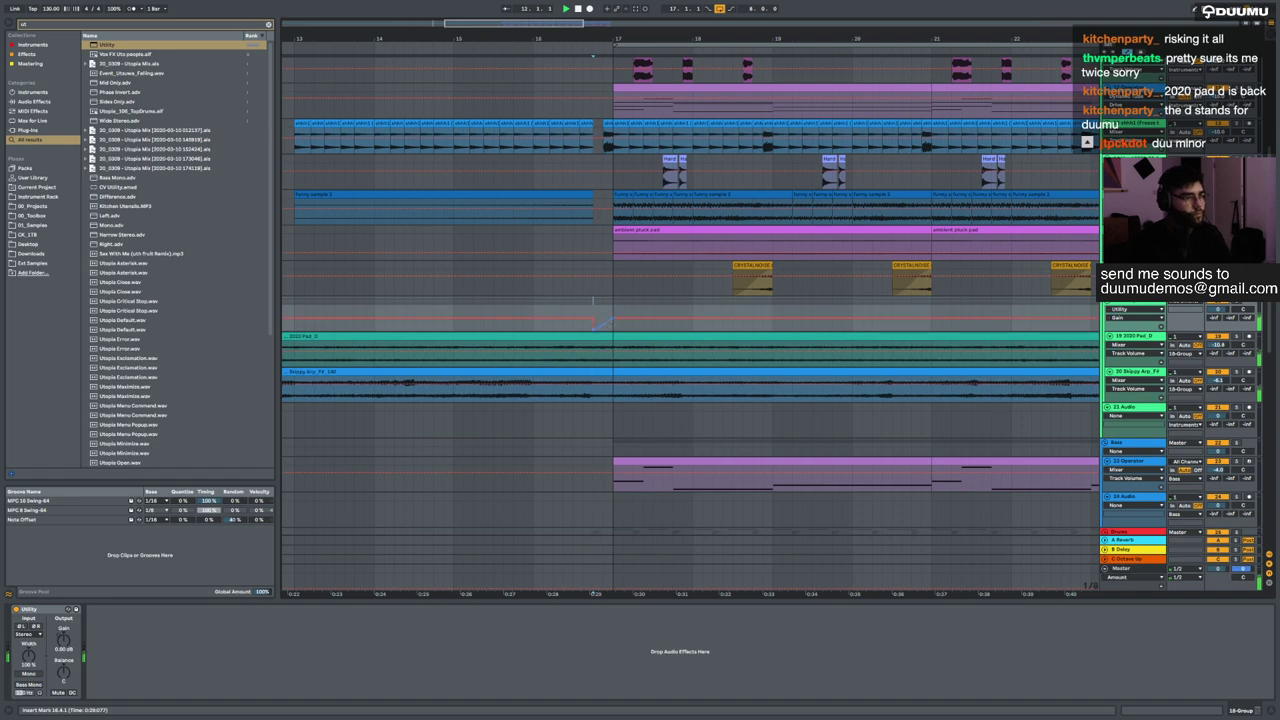
pyautogui.press('a')
pyautogui.press('x')
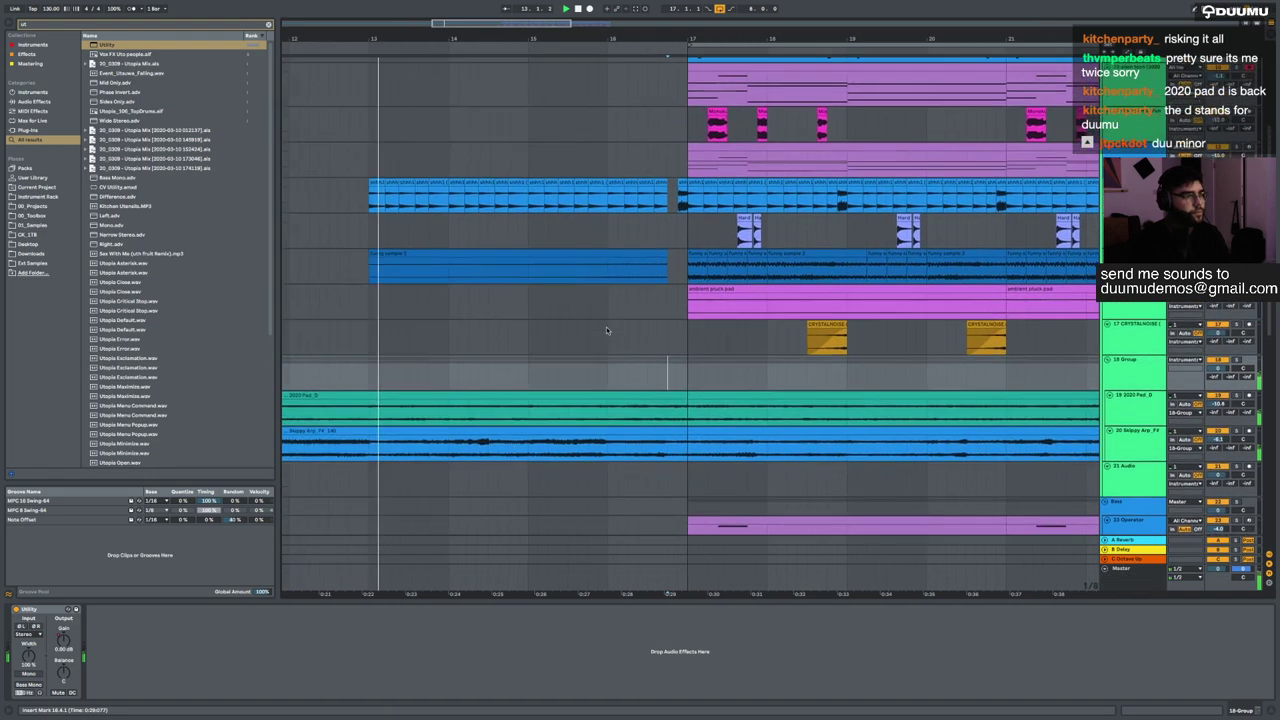
pyautogui.scroll(-1, 1155, 369)
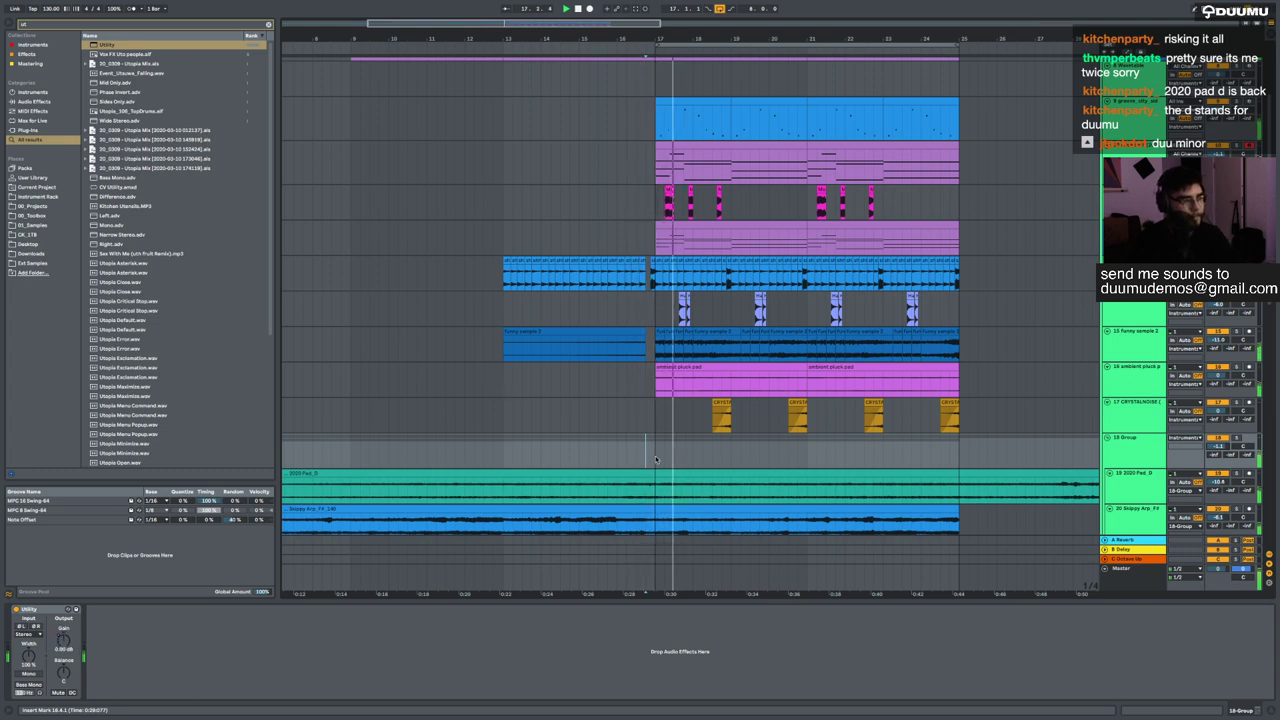
# - Replay the transition into bar 17 and examine the instrument and percussion tracks around it
pyautogui.scroll(-4, 655, 459)
pyautogui.hscroll(1, 656, 461)
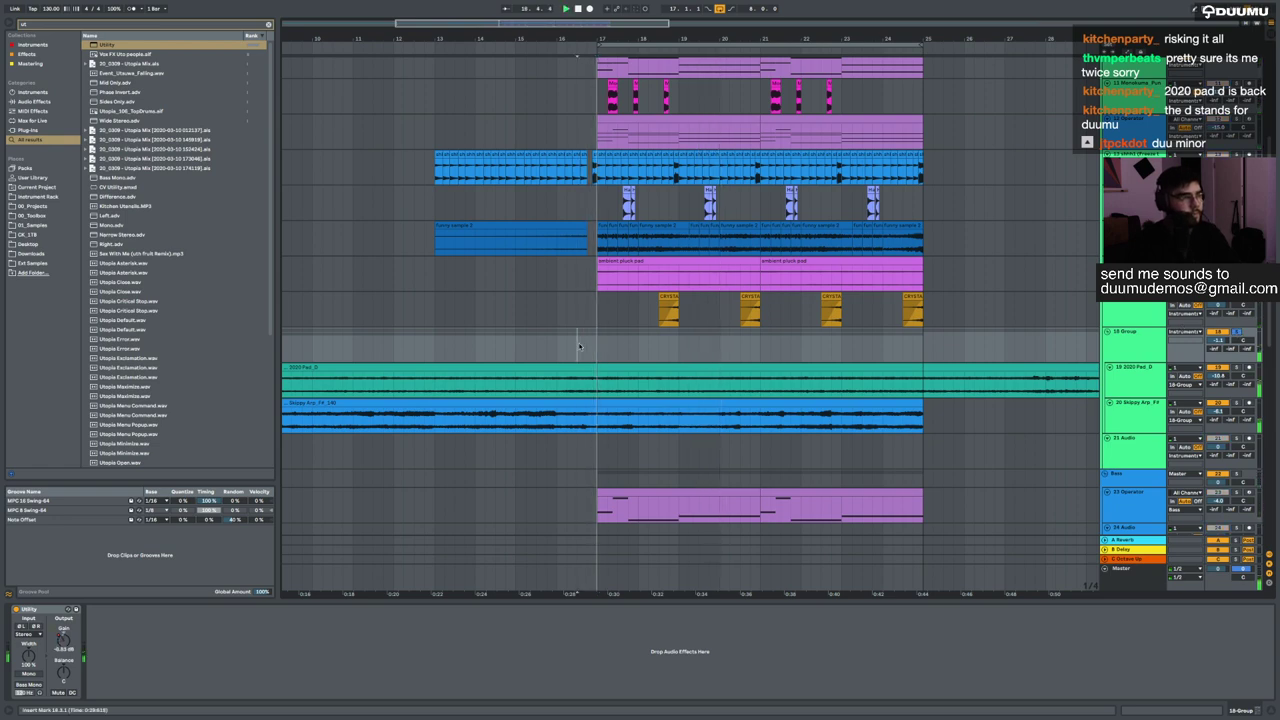
pyautogui.scroll(-10, 578, 346)
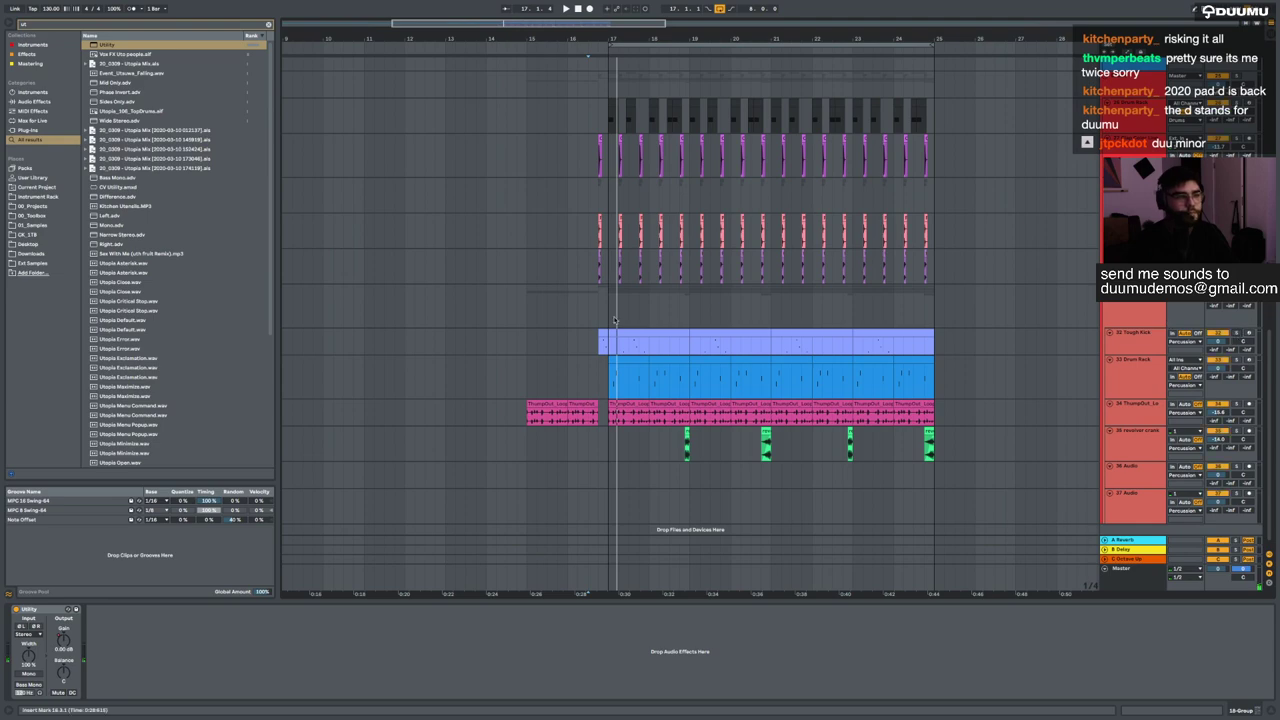
pyautogui.click(576, 307)
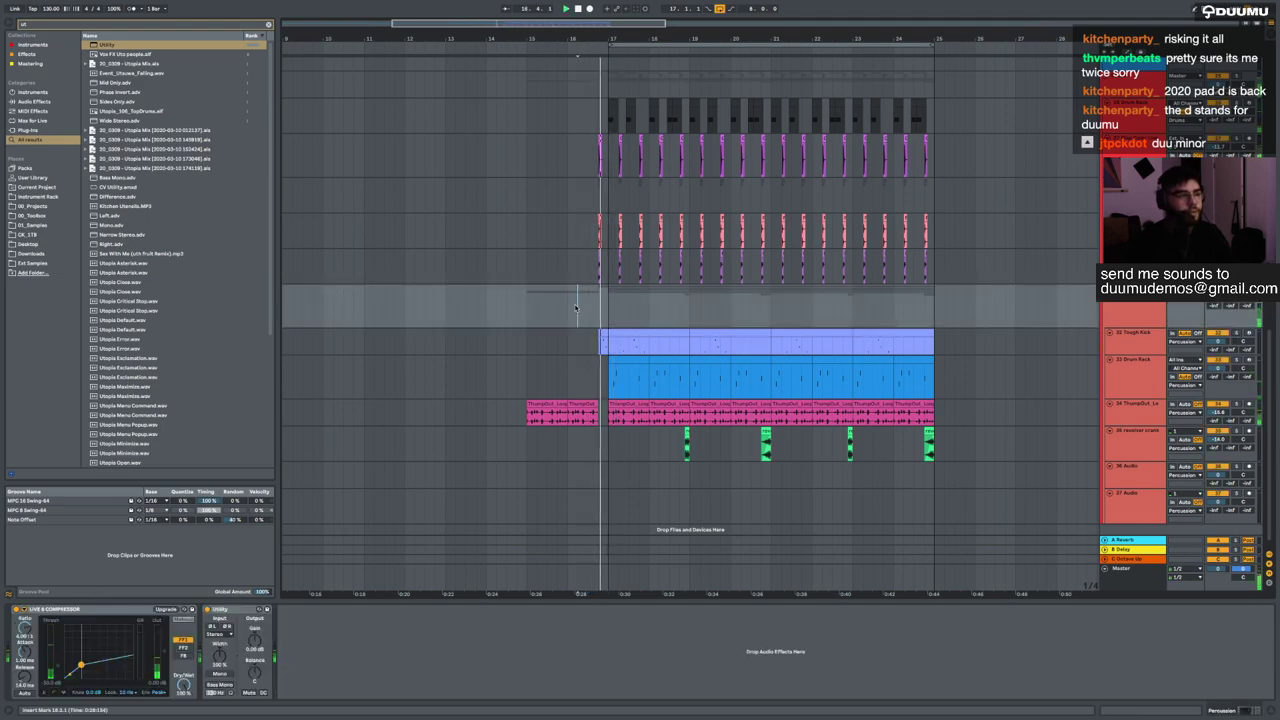
pyautogui.scroll(10, 576, 307)
pyautogui.moveTo(600, 165); pyautogui.dragTo(608, 167)
pyautogui.scroll(3, 585, 228)
pyautogui.click(585, 228)
pyautogui.press('space')
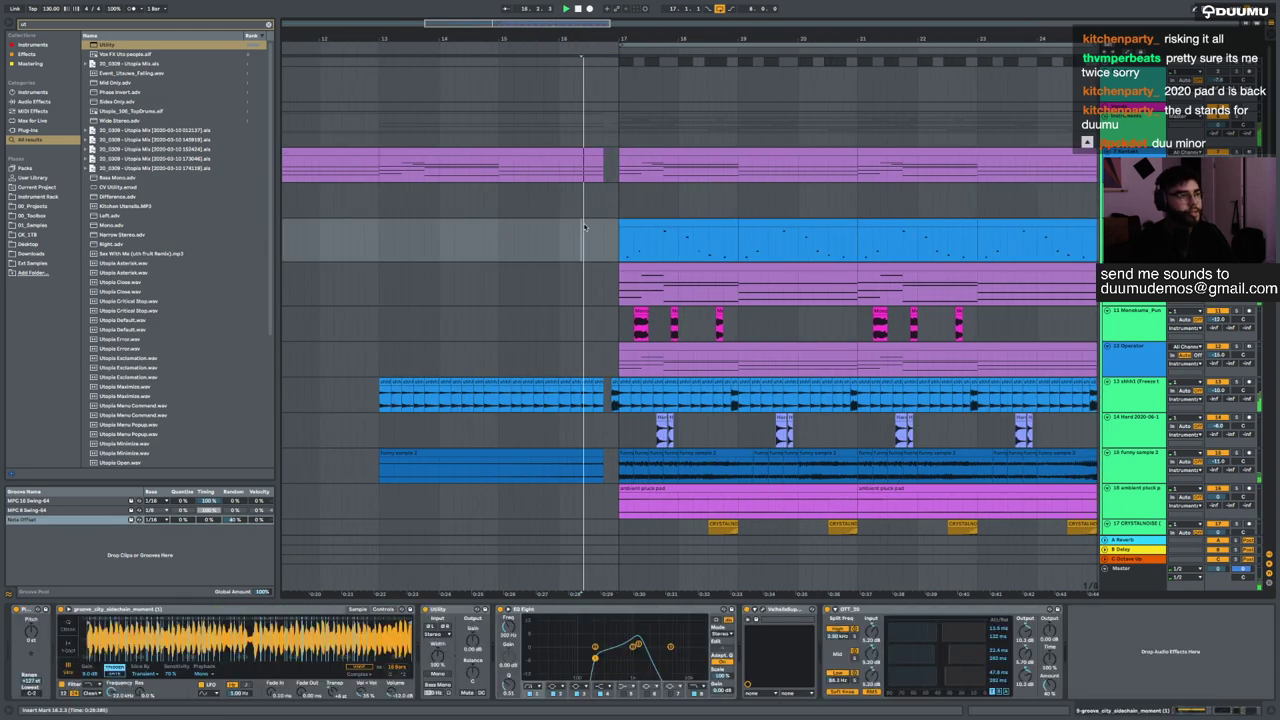
pyautogui.click(598, 176)
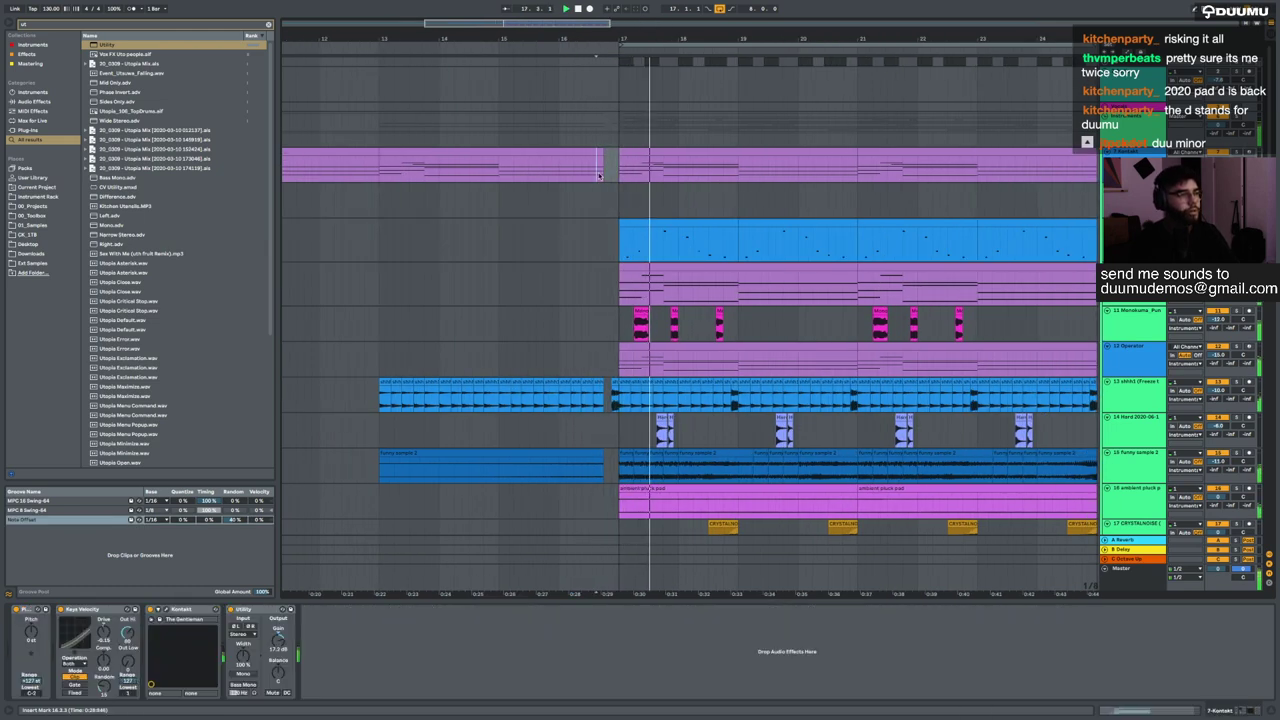
pyautogui.scroll(-2, 605, 176)
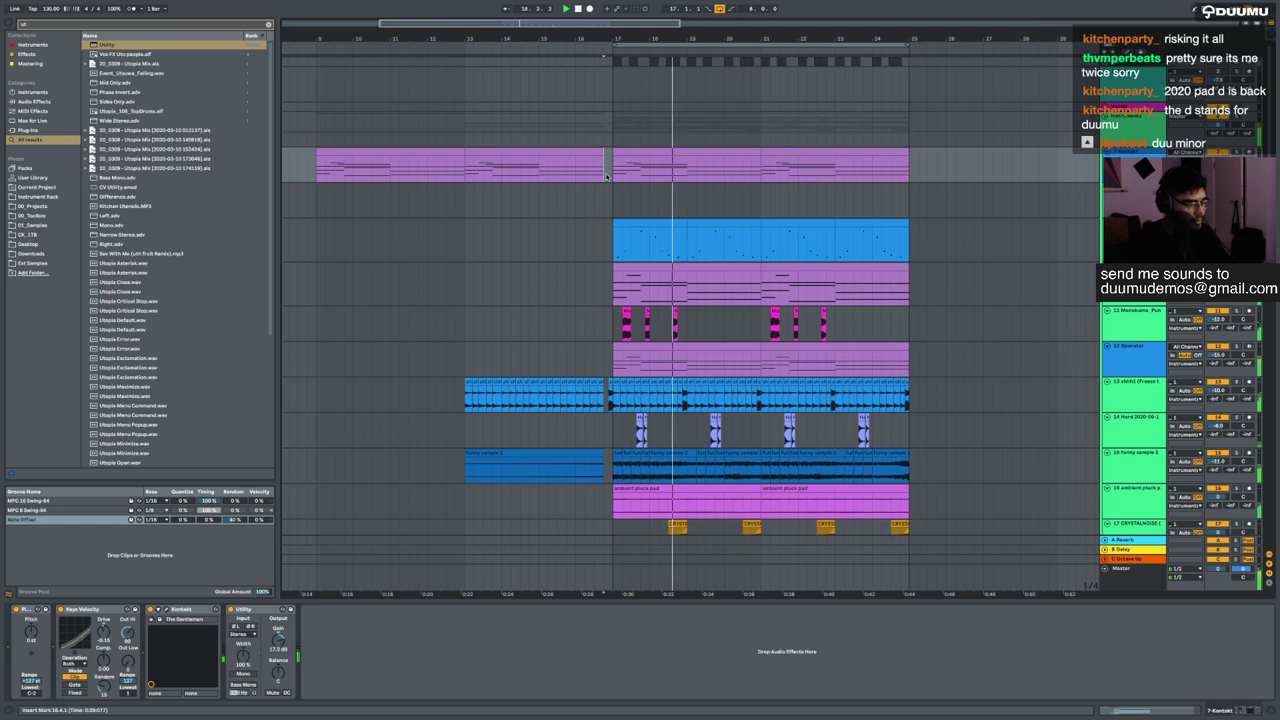
pyautogui.scroll(-2, 605, 176)
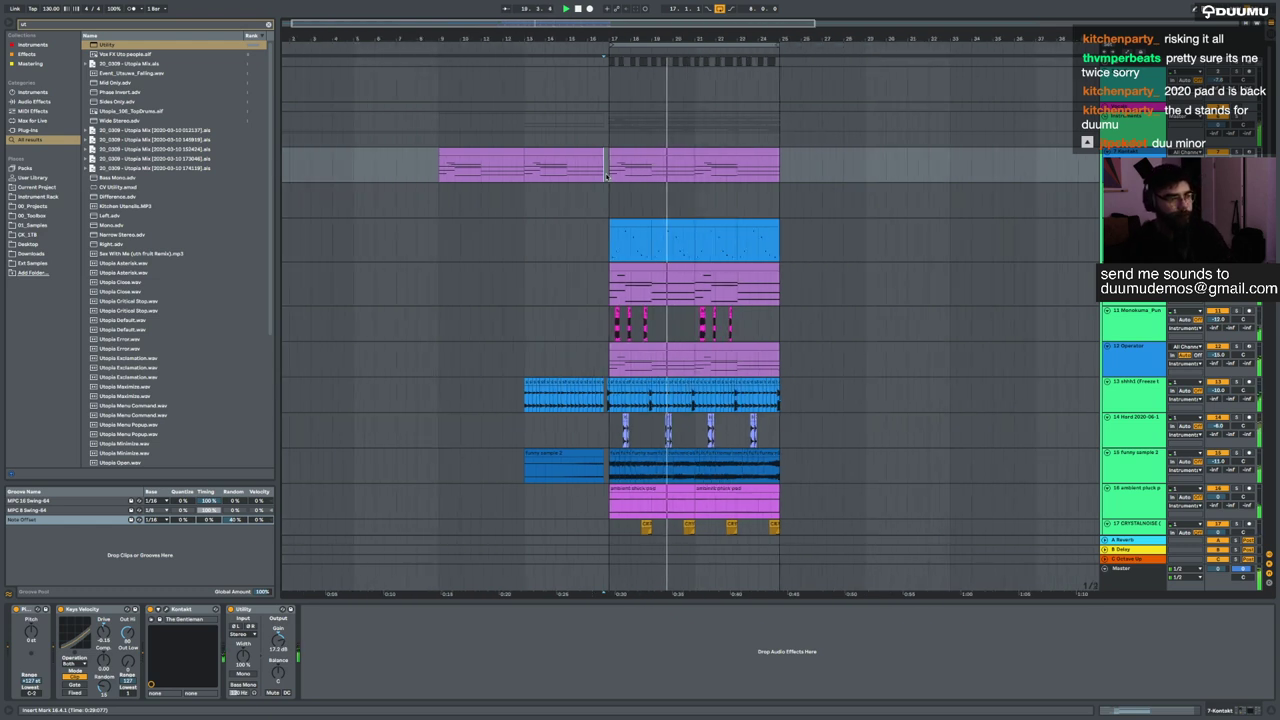
# - Set the makeup gain of the master track's Glue Compressor to 8 dB and hide the device view
pyautogui.click(1133, 580)
pyautogui.moveTo(514, 677); pyautogui.dragTo(514, 685)
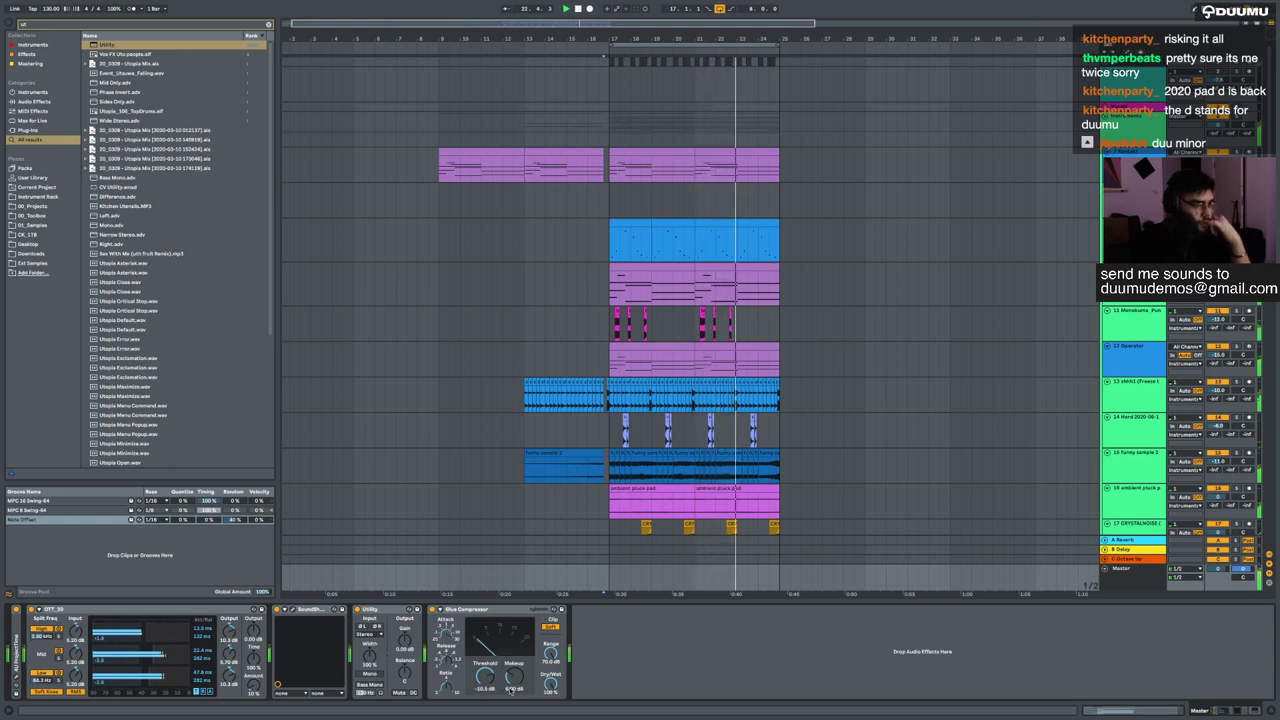
pyautogui.moveTo(511, 679); pyautogui.dragTo(511, 668)
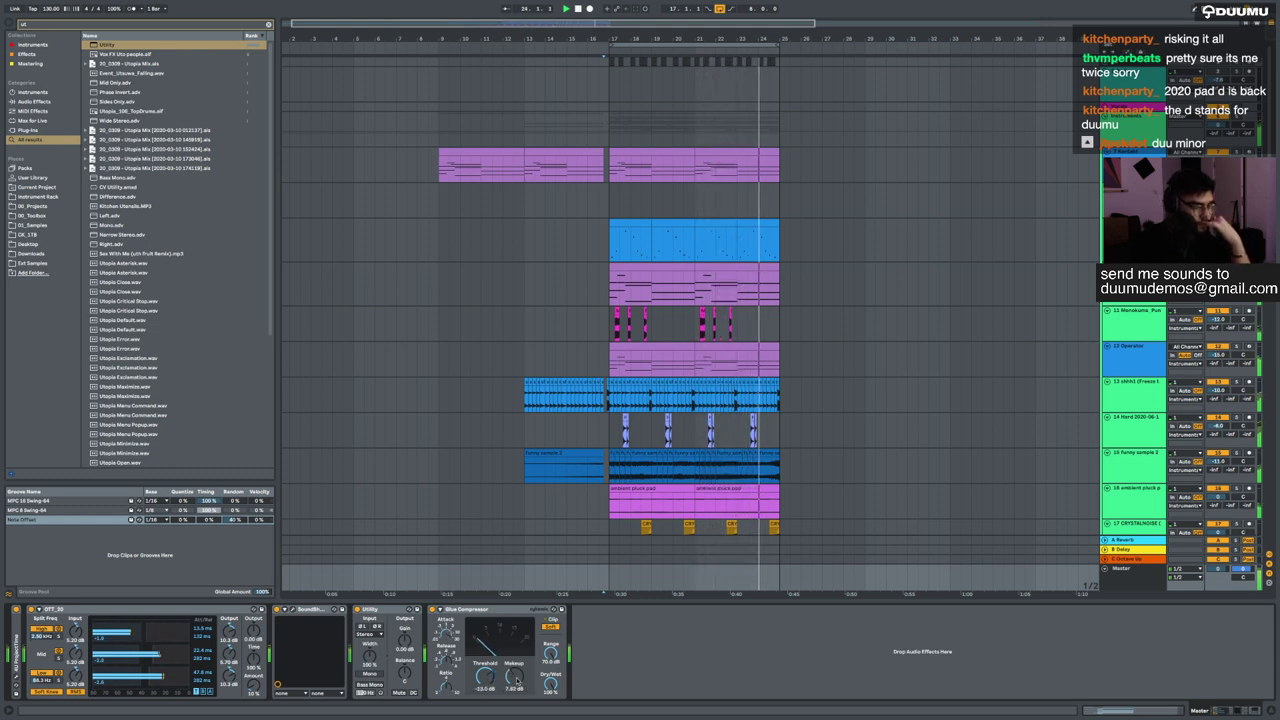
pyautogui.write('8')
pyautogui.press('Return')
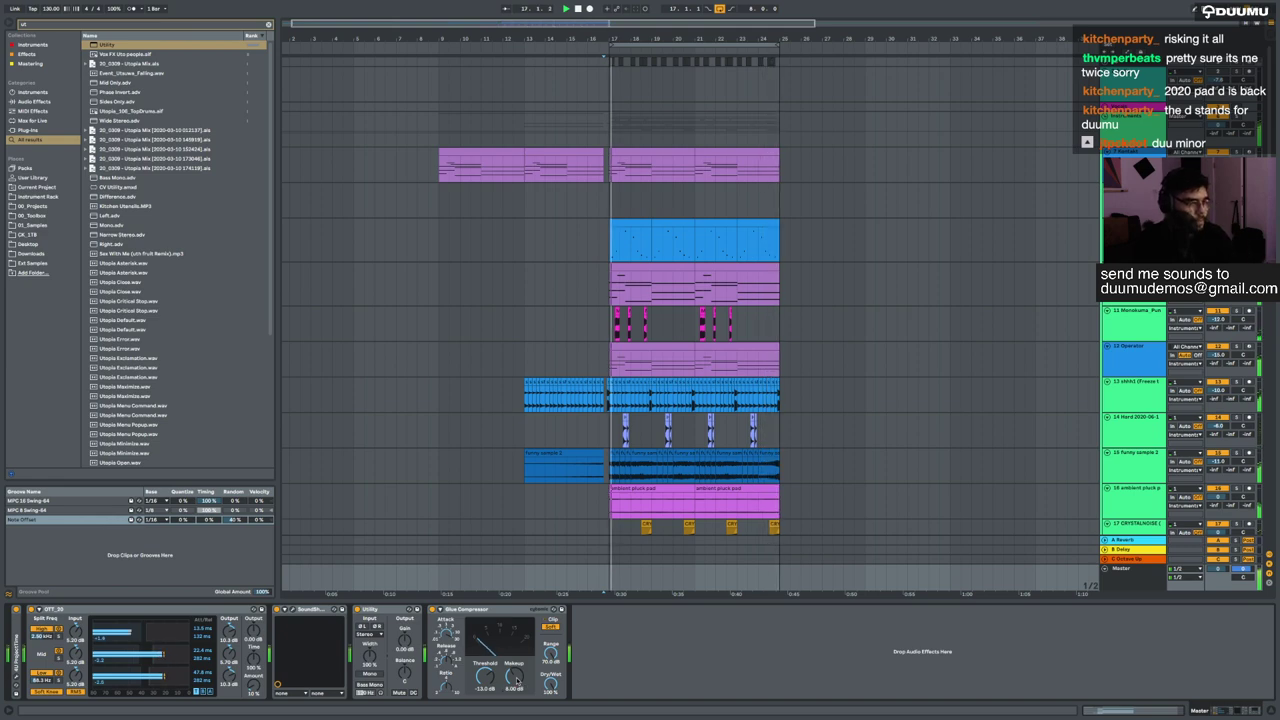
pyautogui.moveTo(617, 601); pyautogui.dragTo(616, 650)
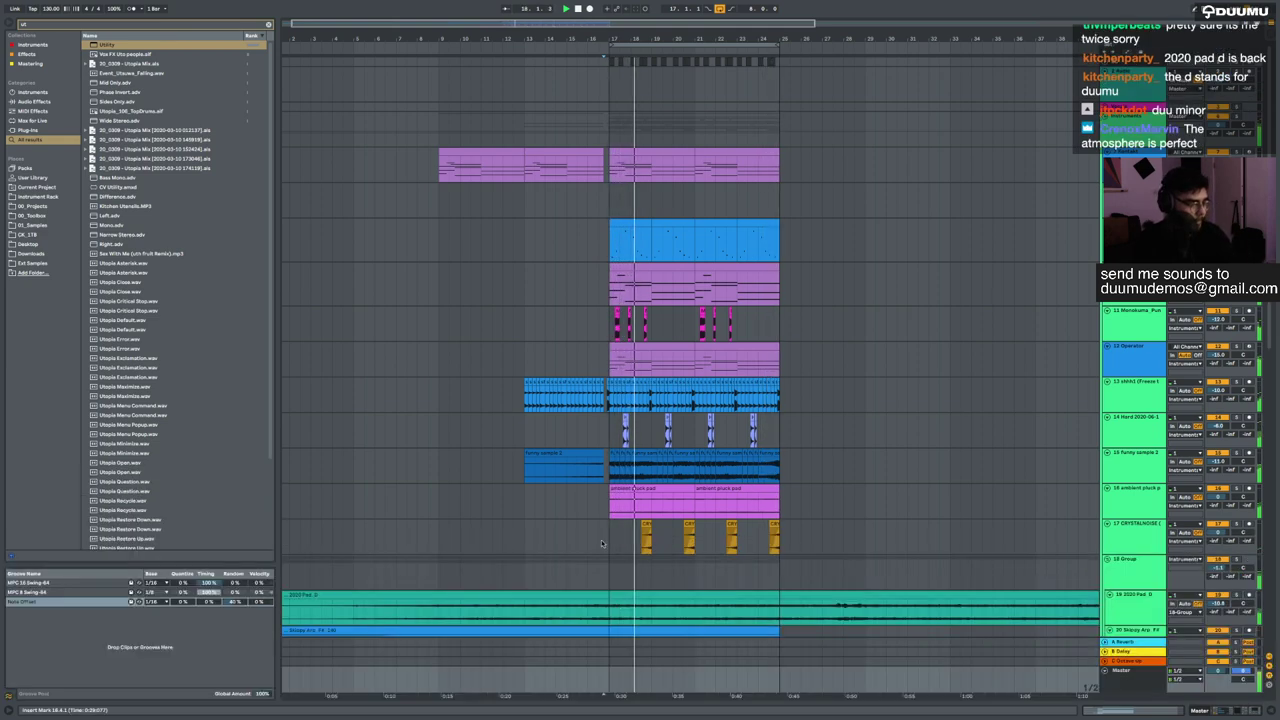
# - Stop playback, clear the browser search and place little dots A minor.wav from Downloads in the empty area after bar 29
pyautogui.hscroll(-1, 572, 449)
pyautogui.scroll(-2, 572, 449)
pyautogui.scroll(-1, 572, 449)
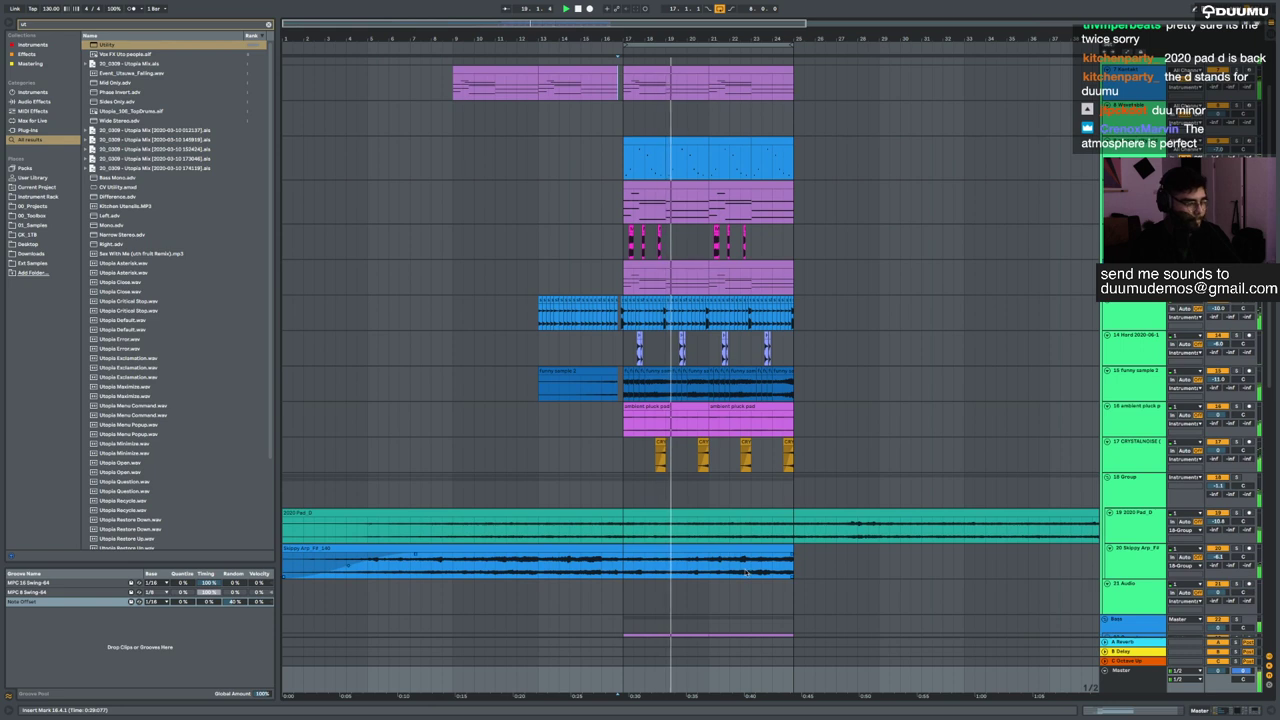
pyautogui.click(407, 540)
pyautogui.press('space')
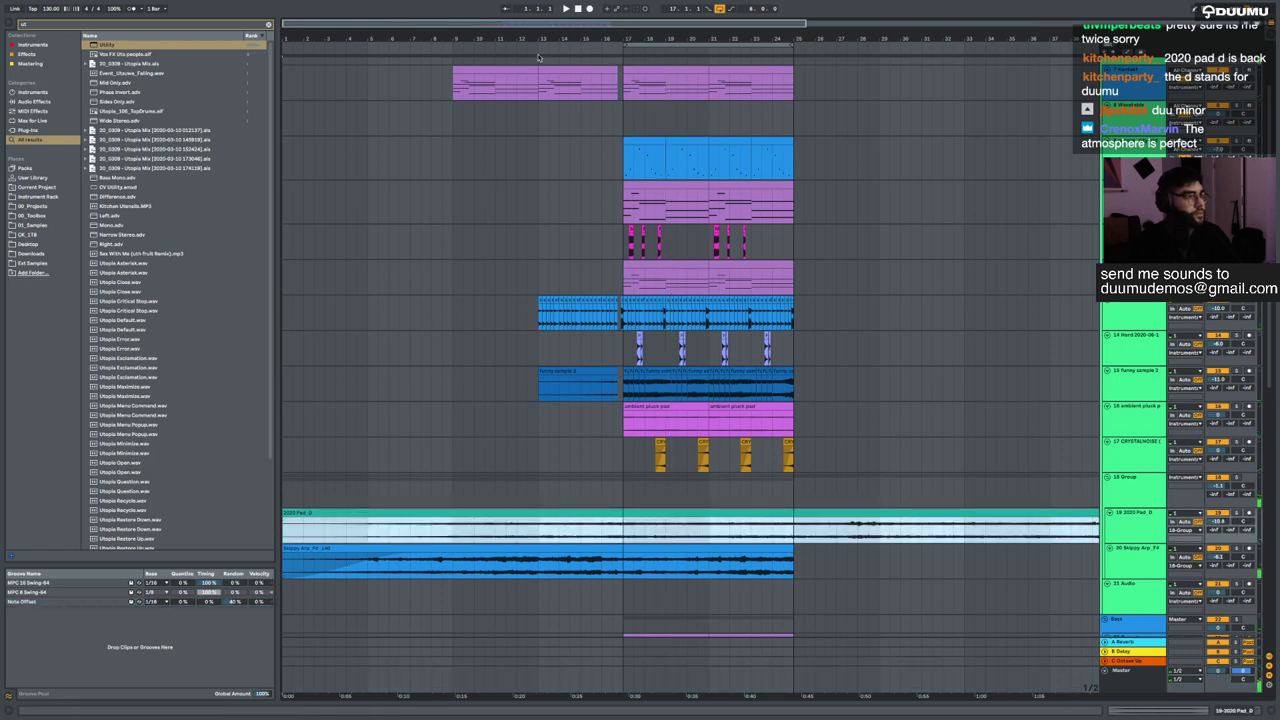
pyautogui.click(577, 9)
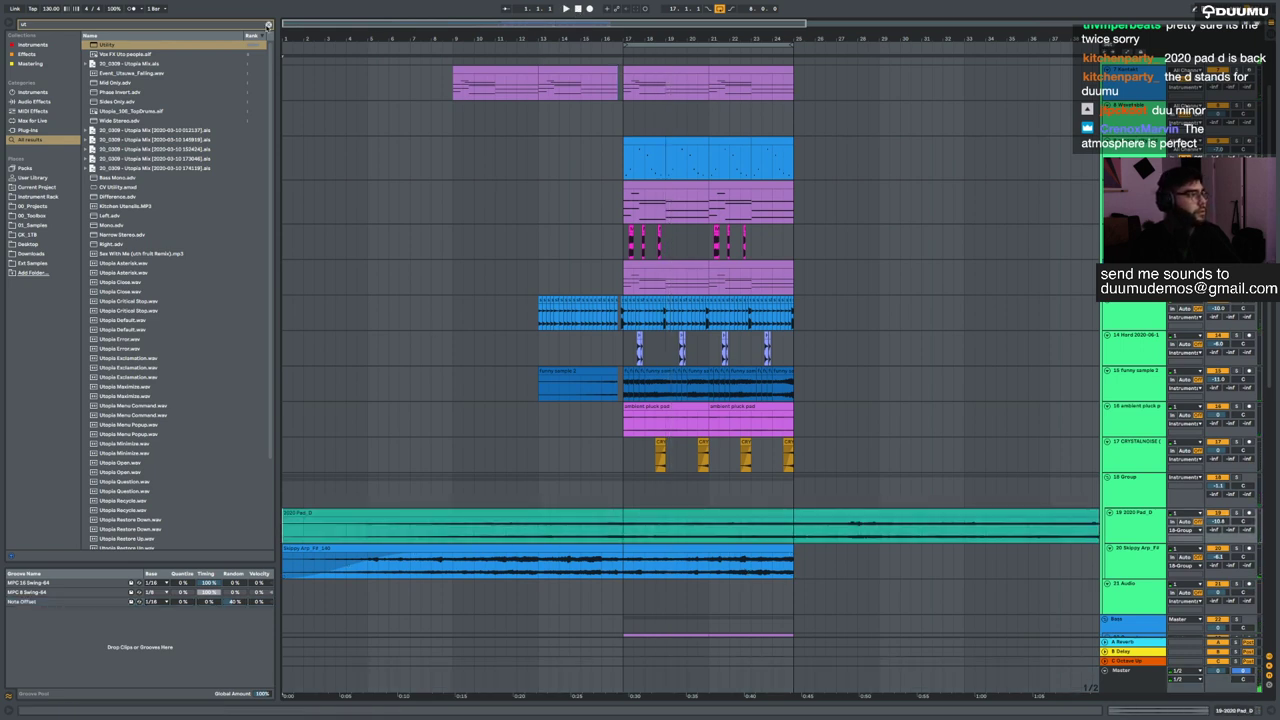
pyautogui.click(267, 24)
pyautogui.click(32, 235)
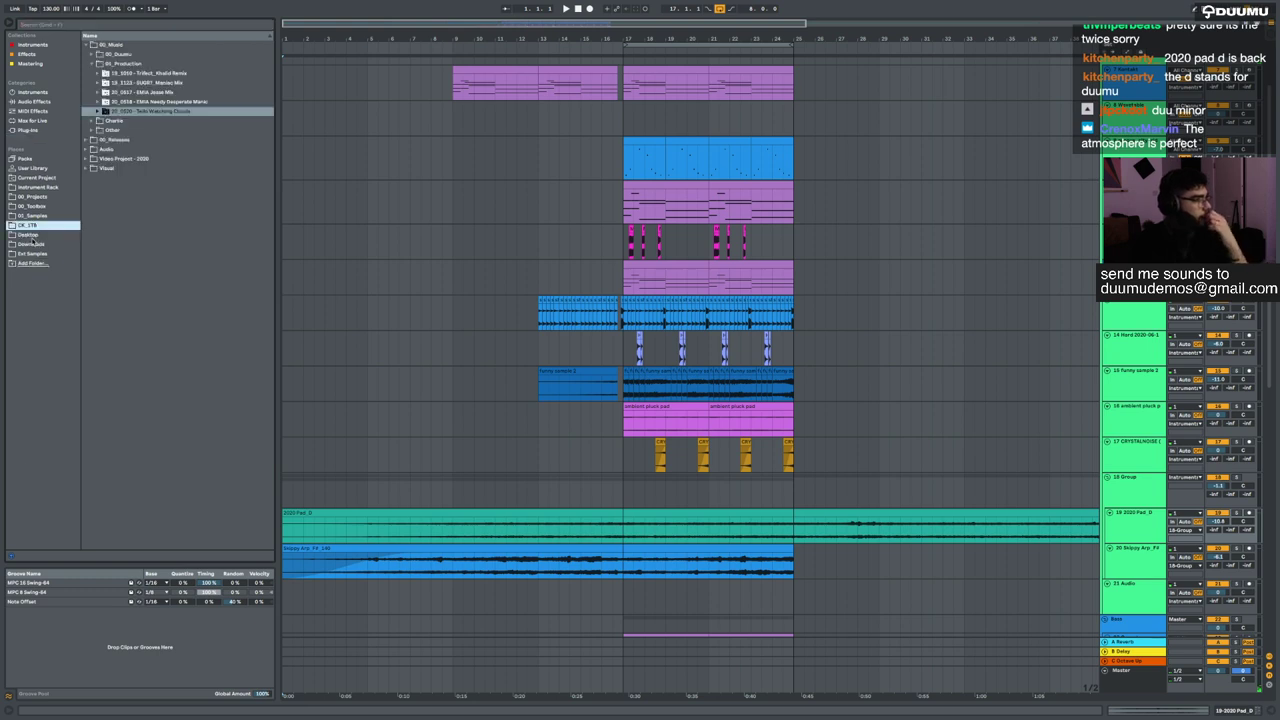
pyautogui.click(34, 244)
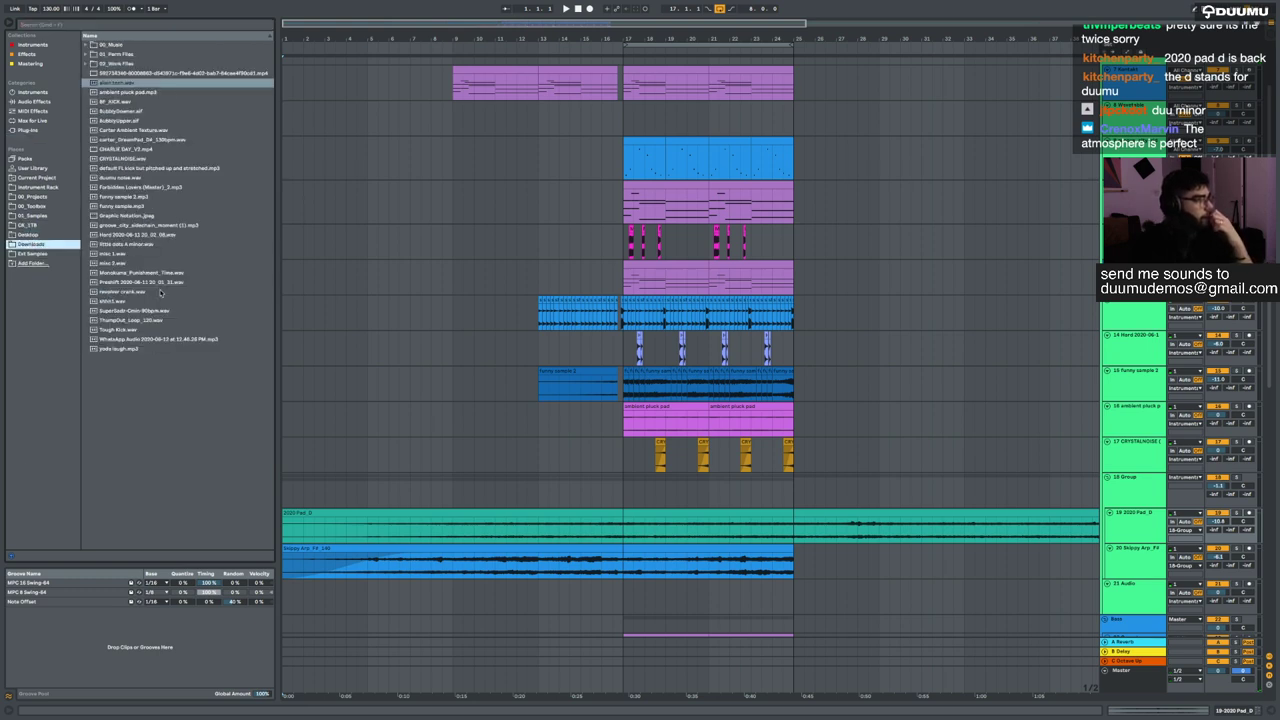
pyautogui.moveTo(115, 244); pyautogui.dragTo(890, 443)
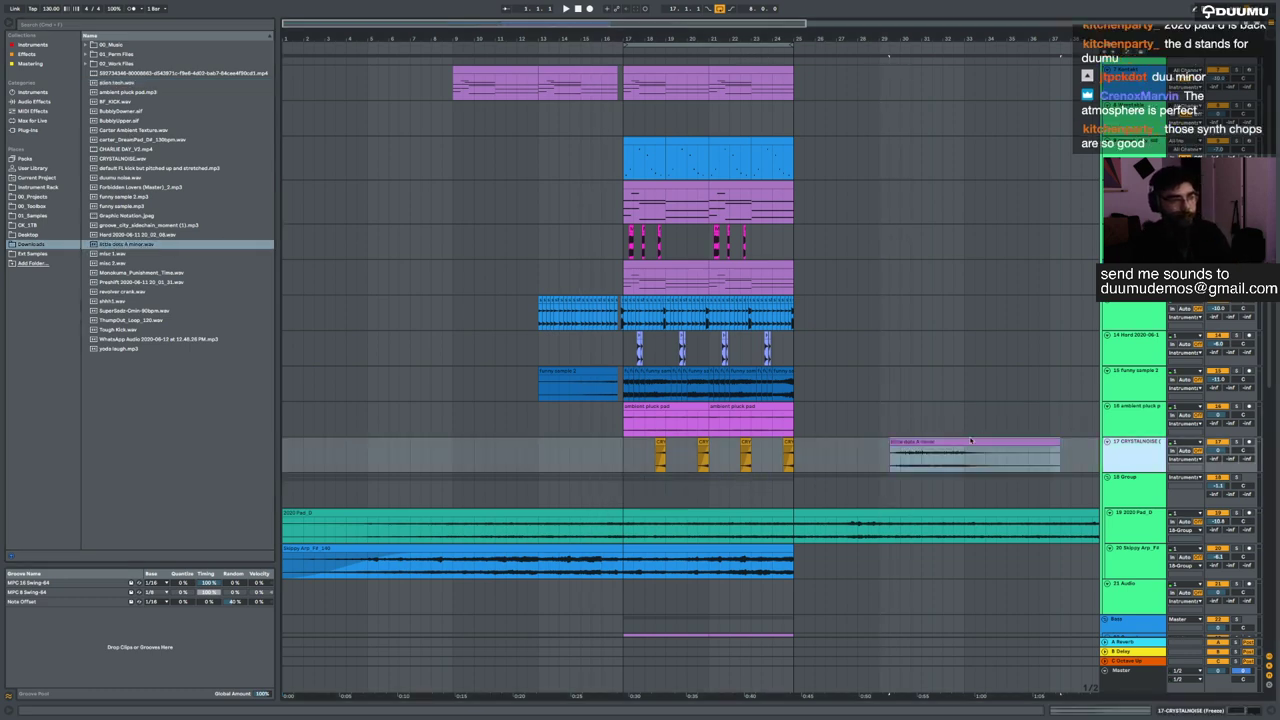
# - Turn off warping for the little dots A minor clip, move it onto its own audio track and play it
pyautogui.doubleClick(920, 455)
pyautogui.click(110, 349)
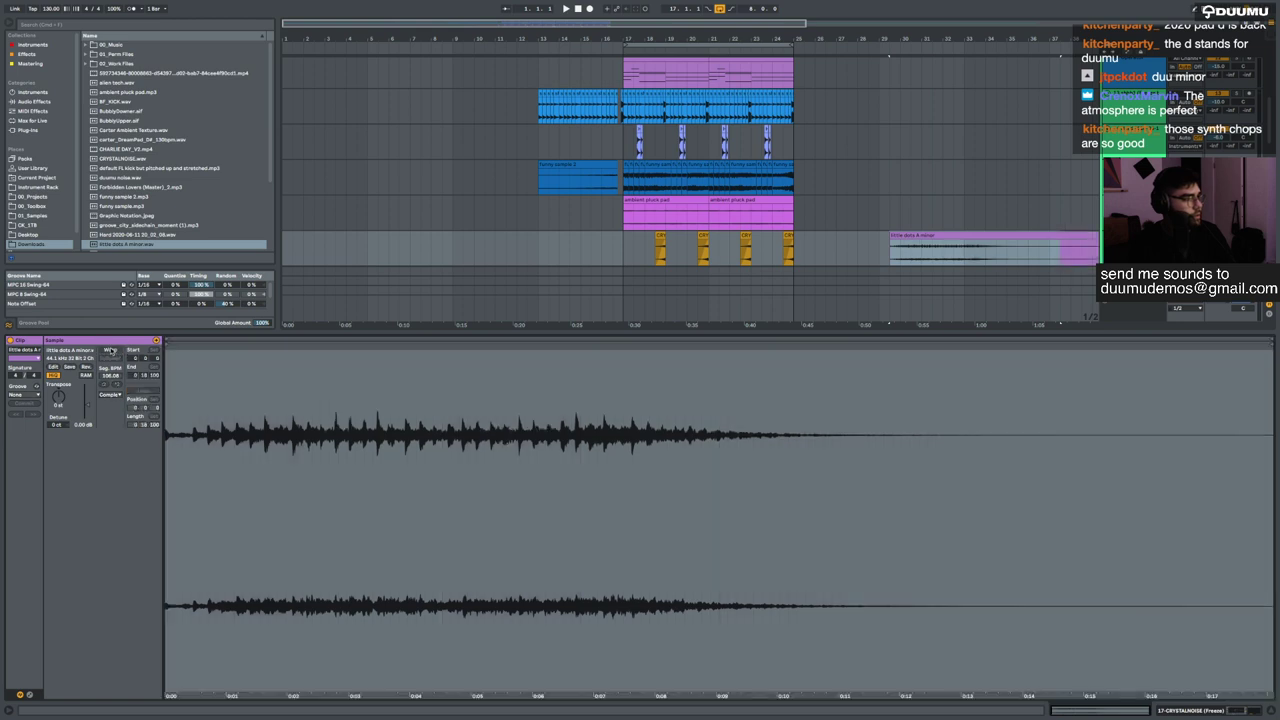
pyautogui.scroll(-3, 935, 200)
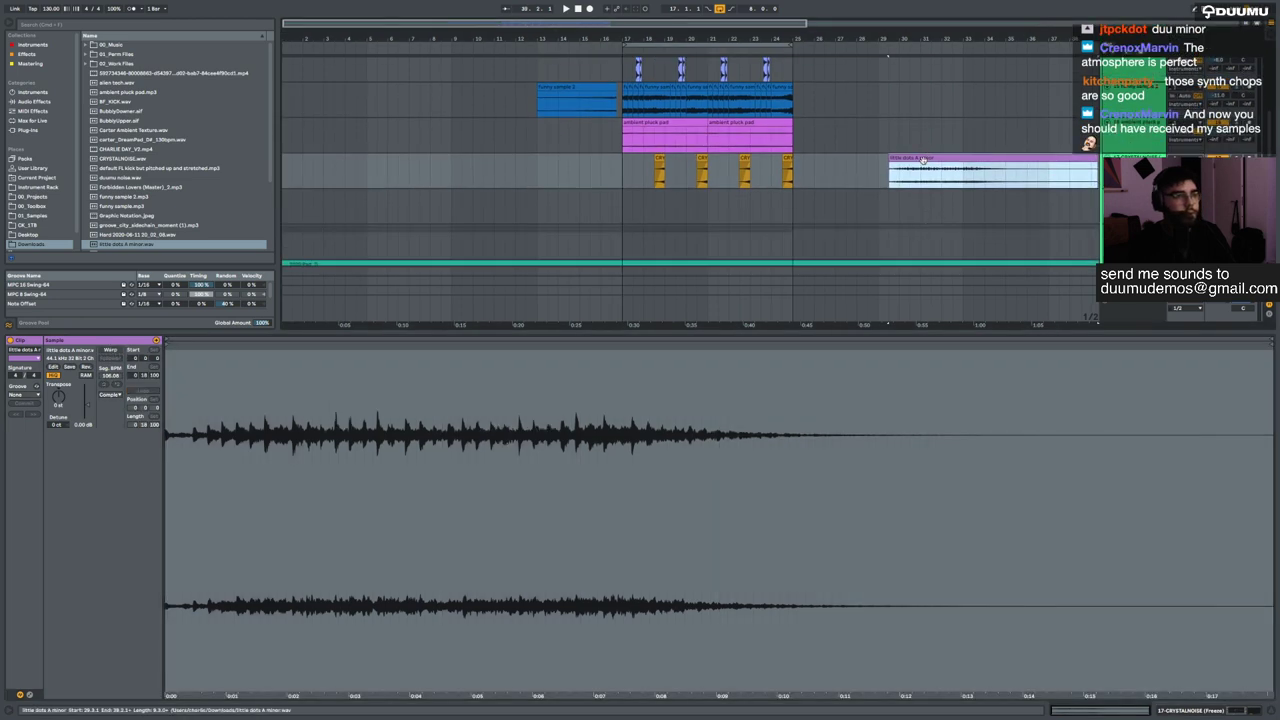
pyautogui.moveTo(922, 160); pyautogui.dragTo(922, 209)
pyautogui.press('space')
pyautogui.click(1240, 195)
pyautogui.press('space')
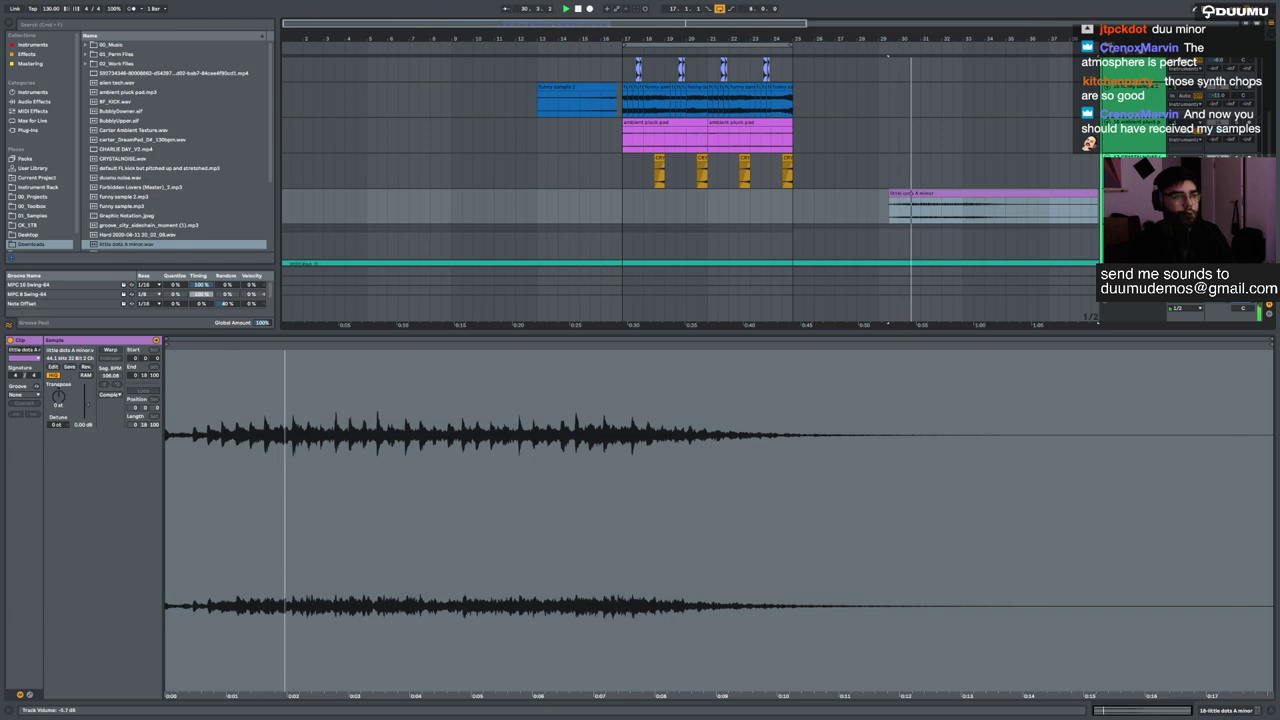
# - Transpose the little dots A minor clip up 8 semitones and replay it
pyautogui.click(919, 193)
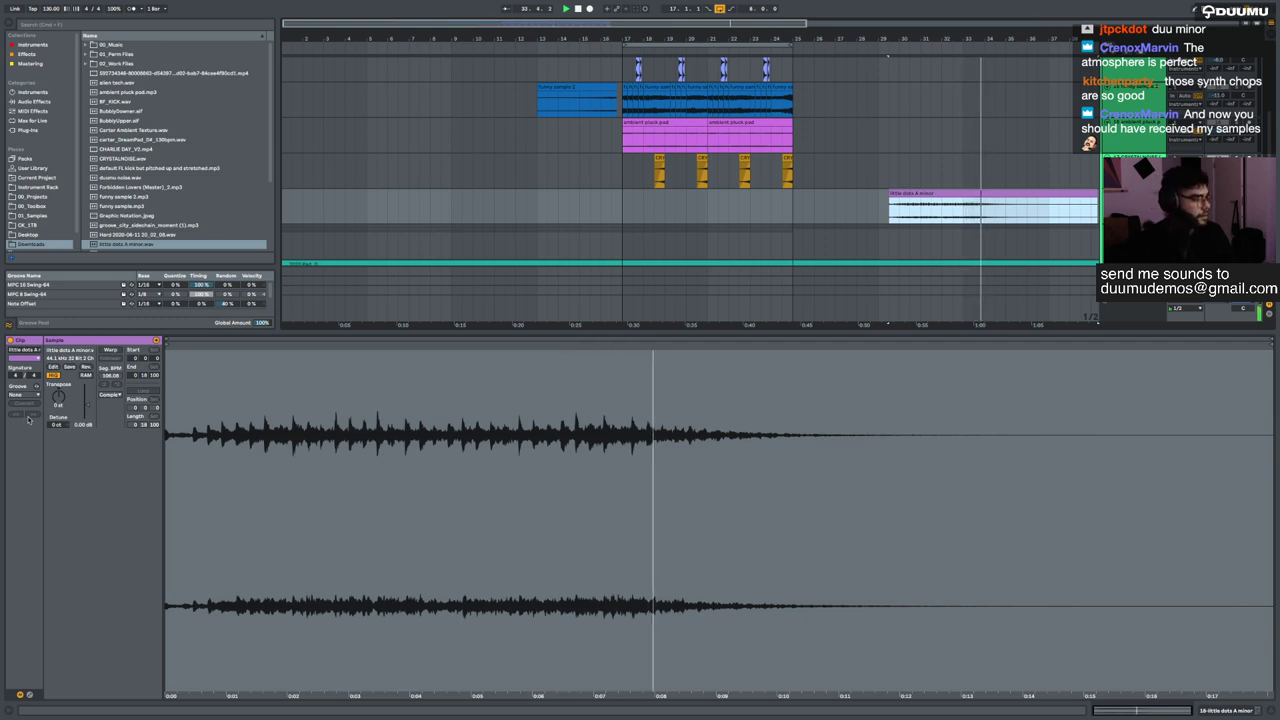
pyautogui.click(57, 404)
pyautogui.write('8')
pyautogui.press('Return')
pyautogui.press('space')
pyautogui.press('space')
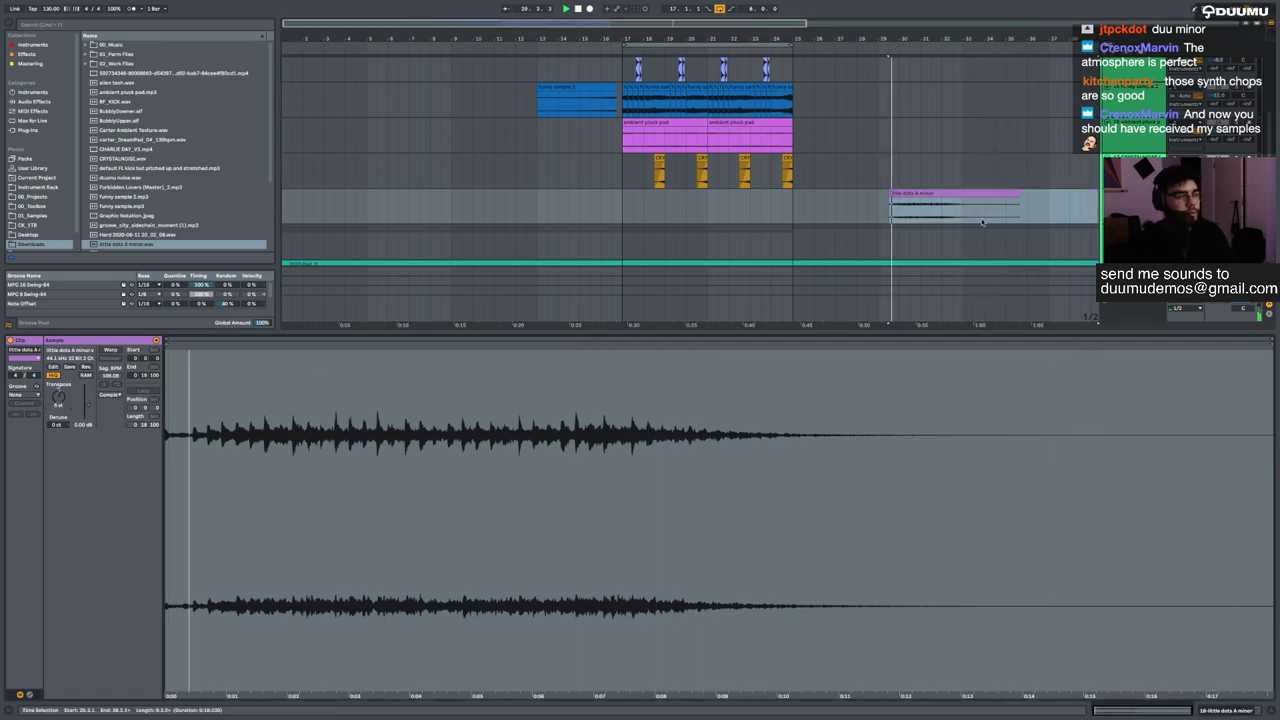
# - Move the little dots A minor clip to start at bar 29 and turn on warping for it
pyautogui.doubleClick(906, 194)
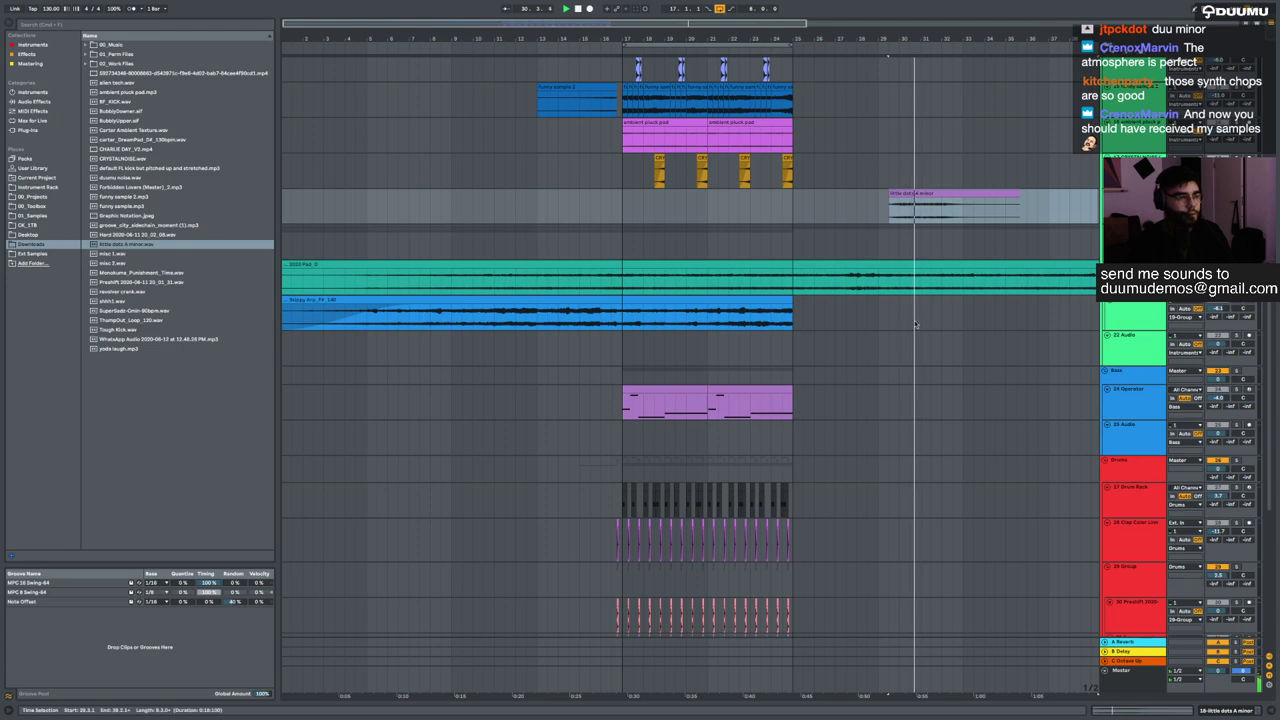
pyautogui.moveTo(917, 190); pyautogui.dragTo(905, 191)
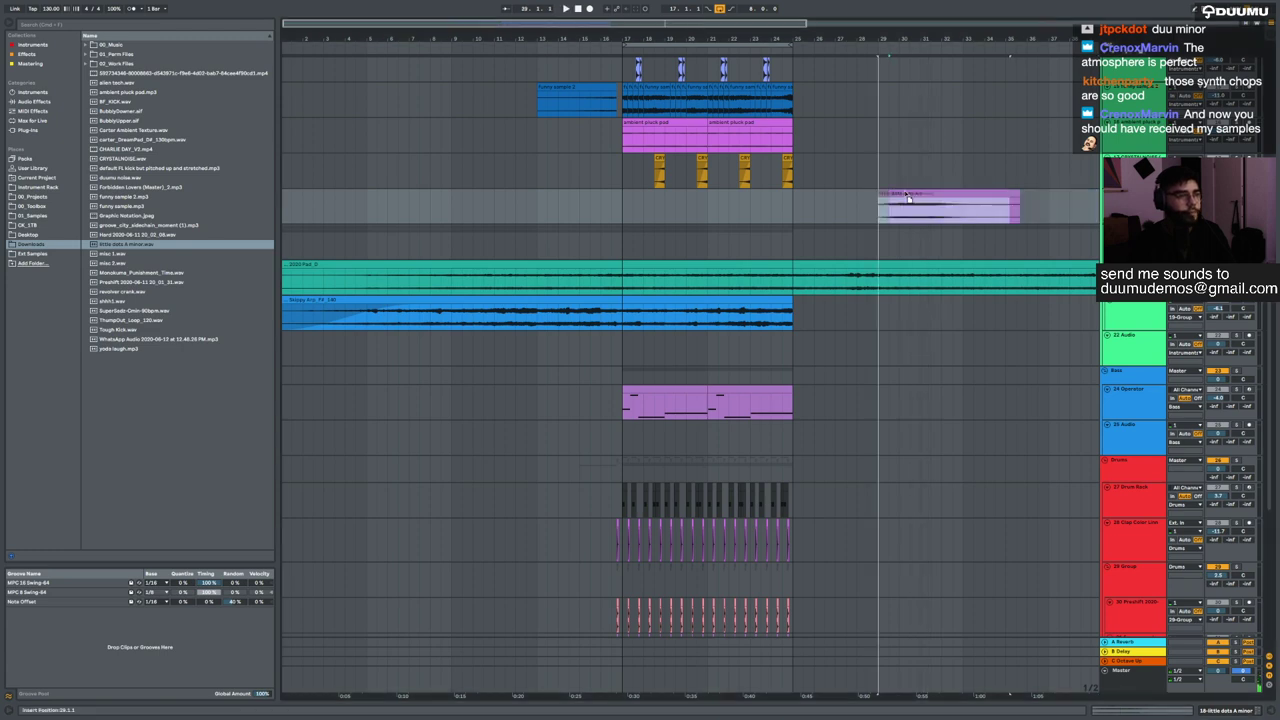
pyautogui.doubleClick(905, 191)
pyautogui.click(109, 351)
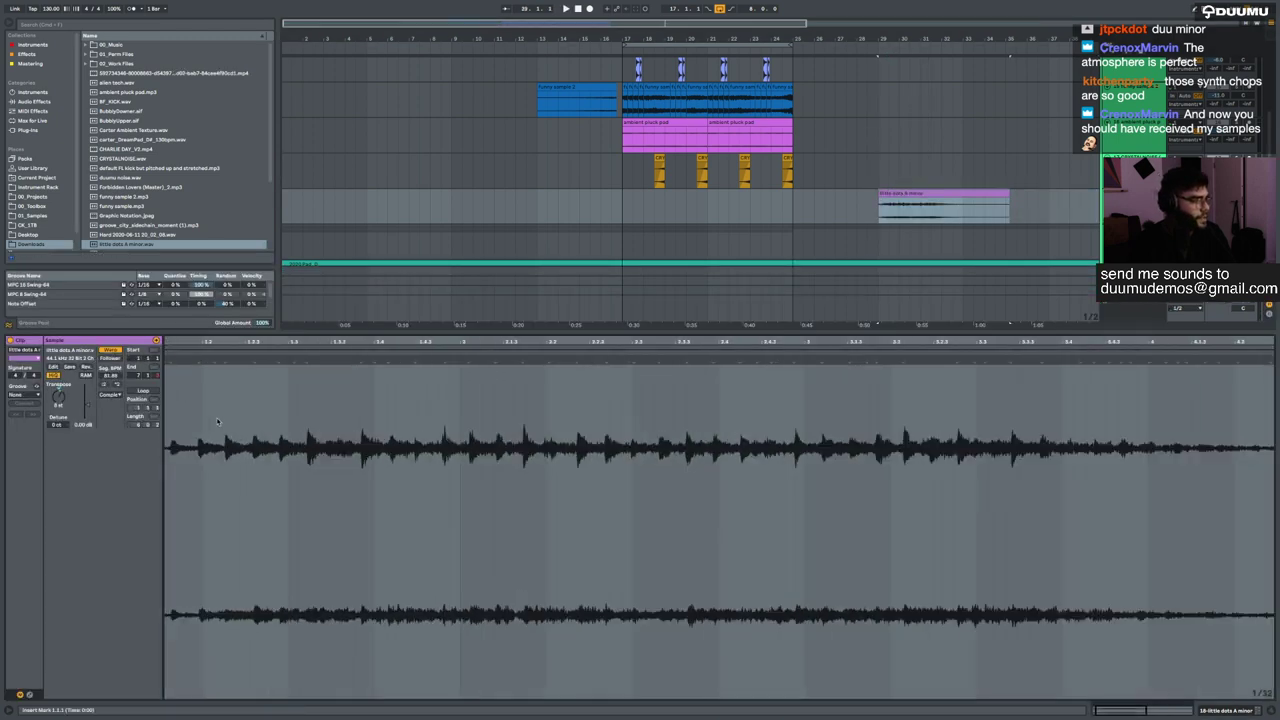
# - Adjust the warp timing of the little dots A minor sample so its plucks line up with the grid, checking by playback
pyautogui.scroll(-3, 217, 422)
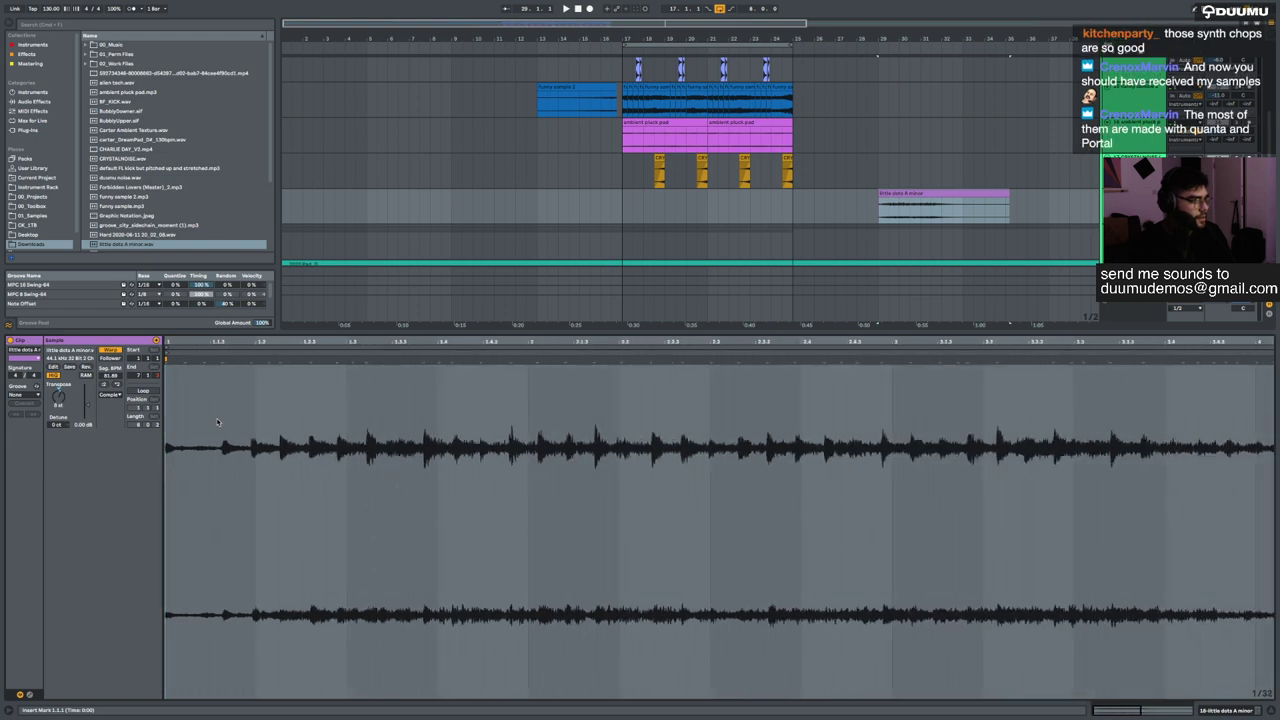
pyautogui.moveTo(241, 358); pyautogui.dragTo(245, 358)
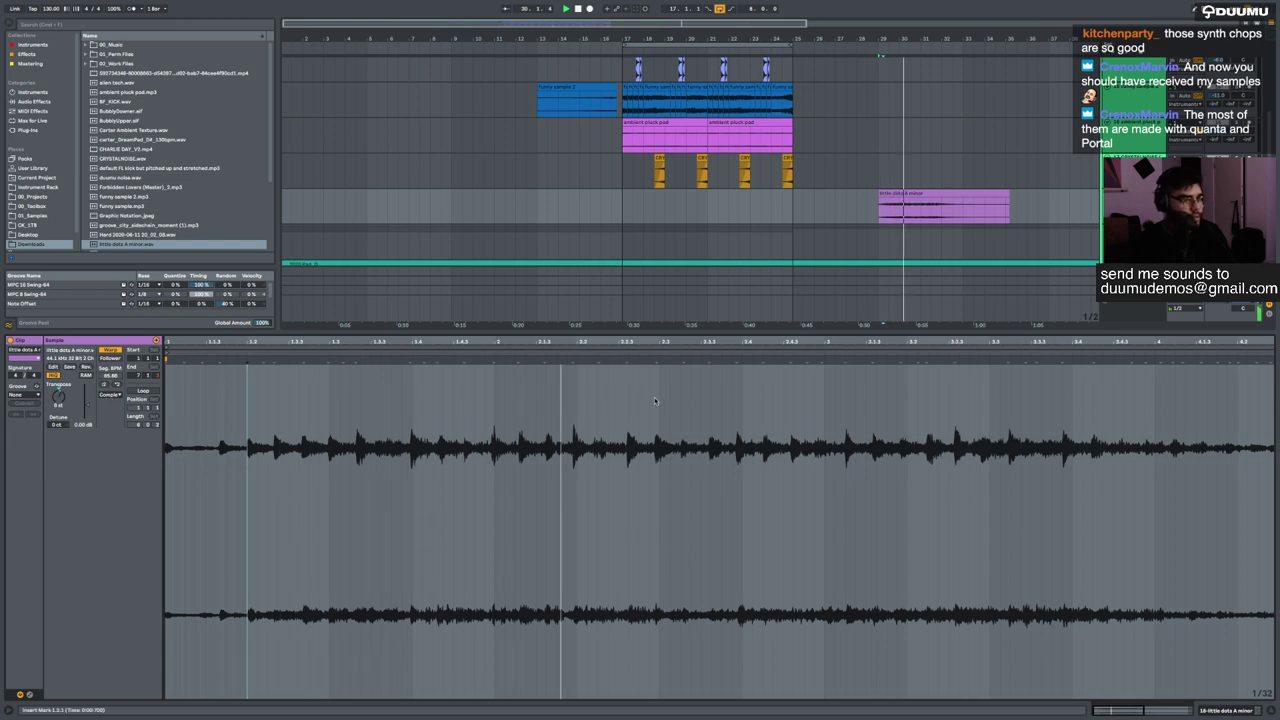
pyautogui.press('space')
pyautogui.moveTo(655, 358); pyautogui.dragTo(658, 358)
pyautogui.press('space')
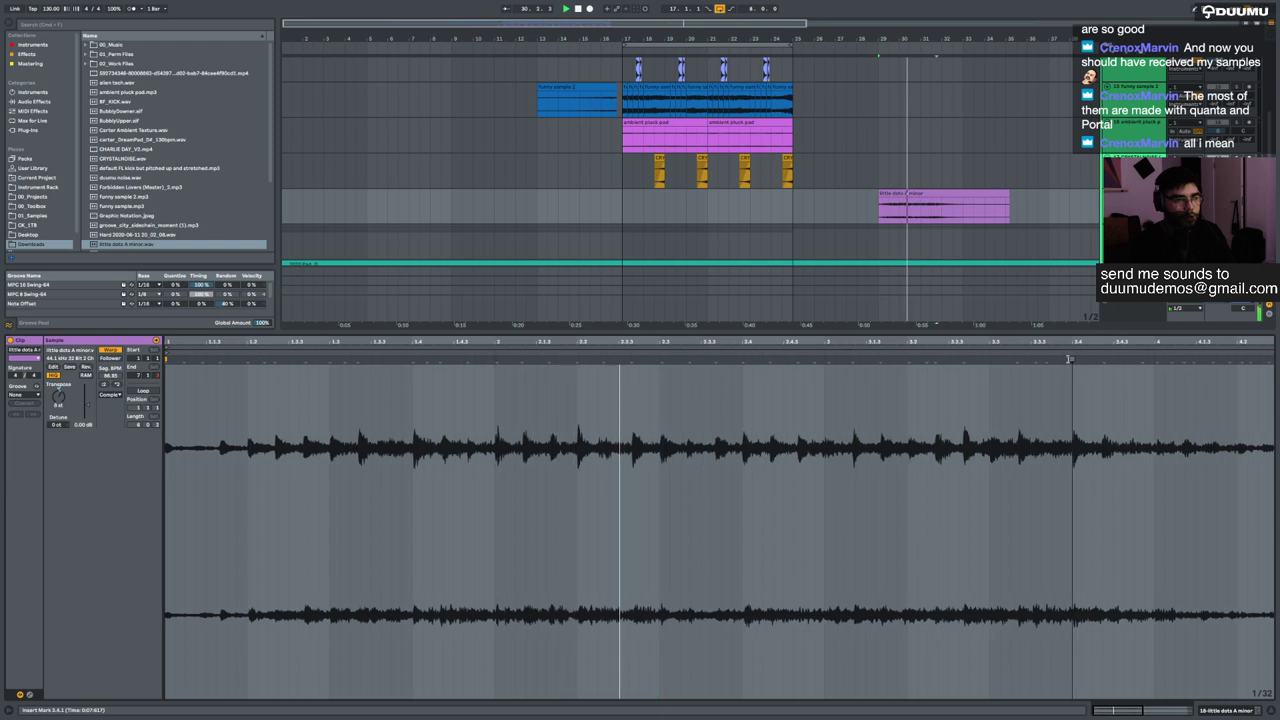
pyautogui.click(1068, 414)
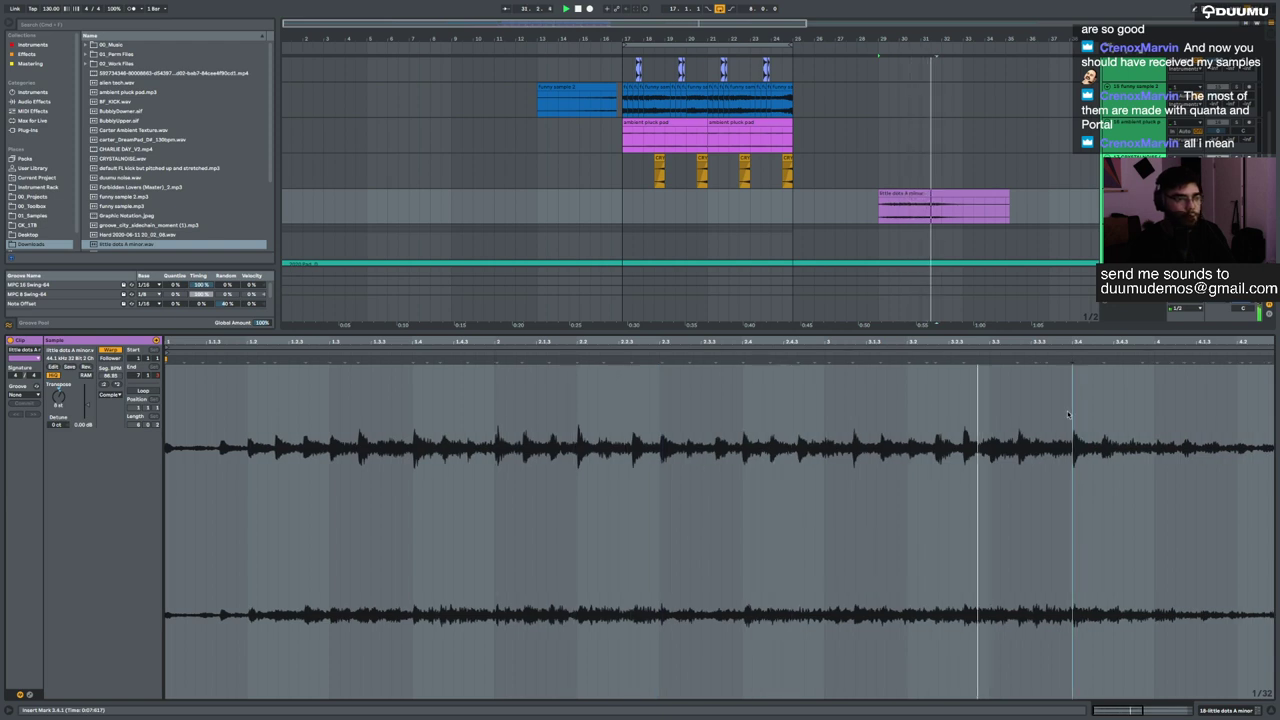
pyautogui.scroll(-6, 1068, 414)
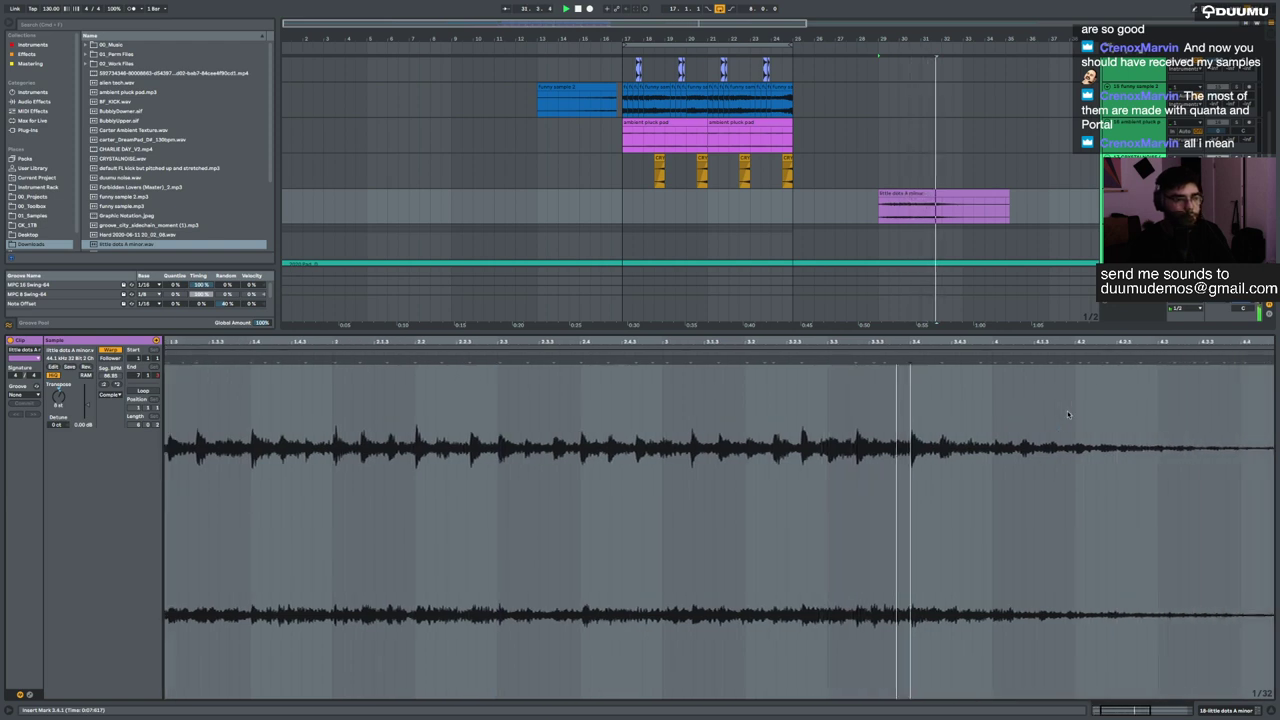
# - Stop playback and move the little dots A minor clip to start at bar 7 in the intro
pyautogui.click(958, 191)
pyautogui.press('space')
pyautogui.moveTo(938, 192); pyautogui.dragTo(470, 204)
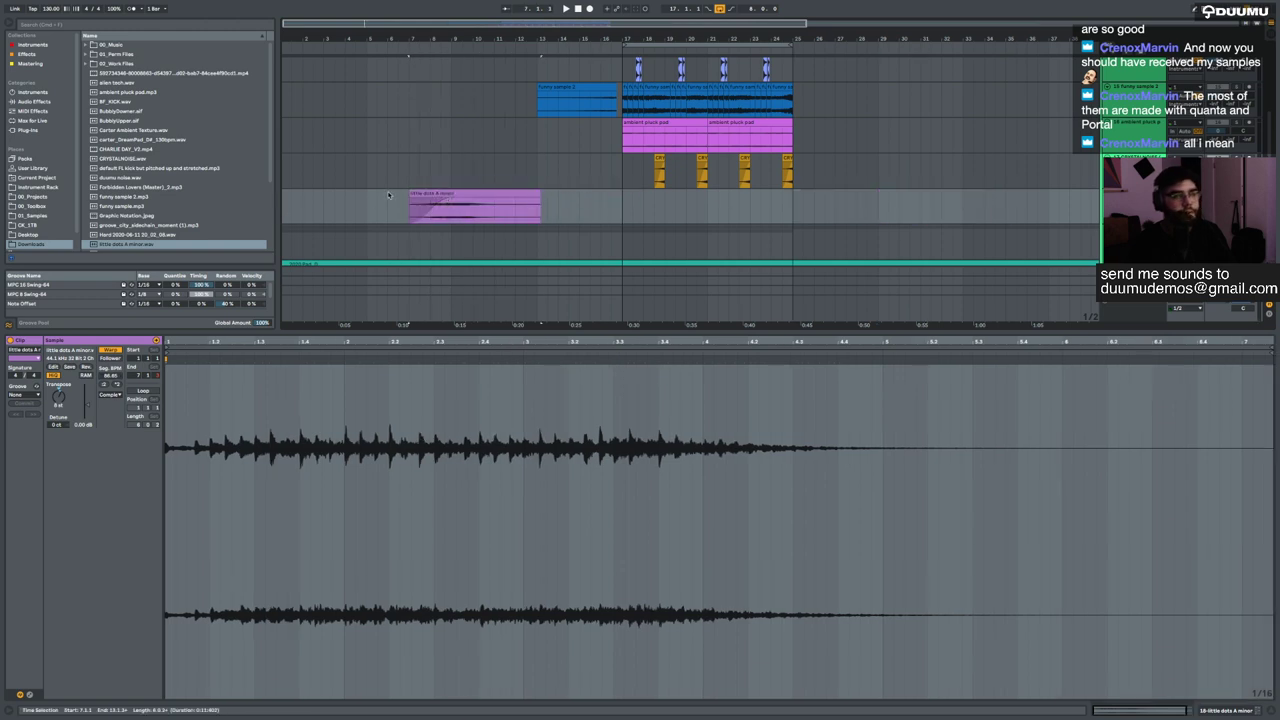
# - Play the intro from bar 1 with the clip view hidden to hear the little dots clip in context
pyautogui.click(1107, 193)
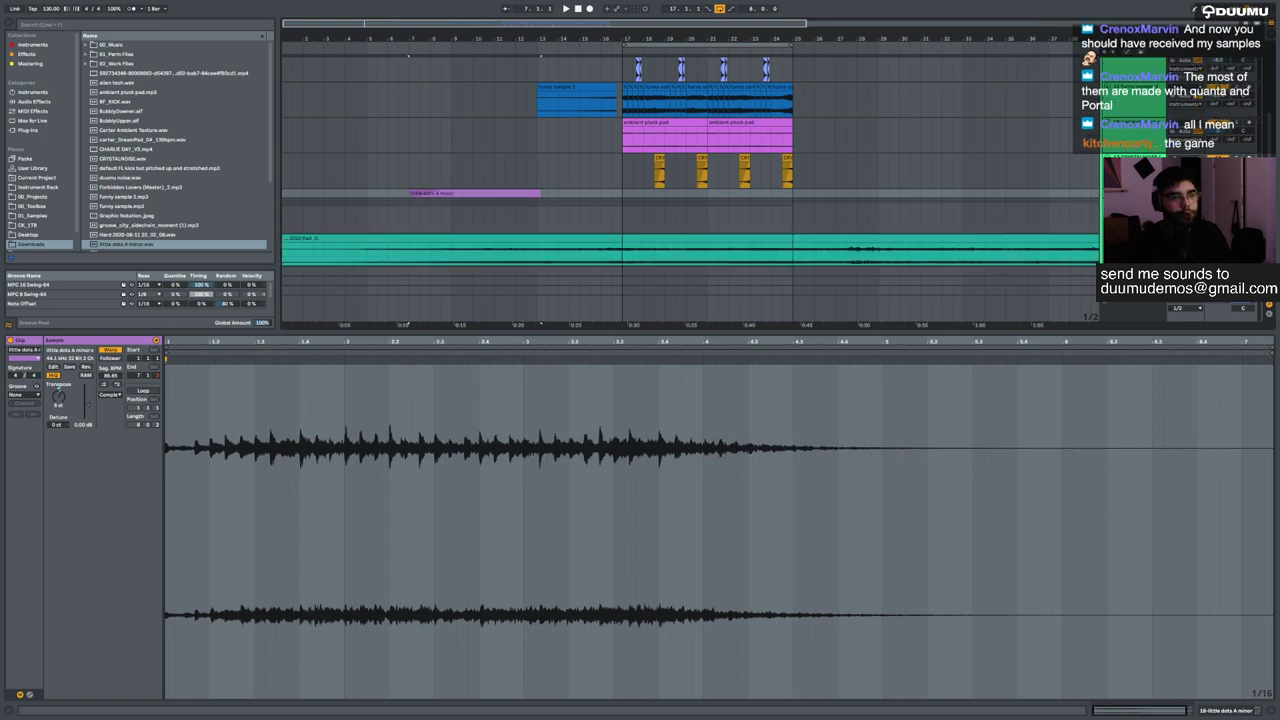
pyautogui.click(1107, 193)
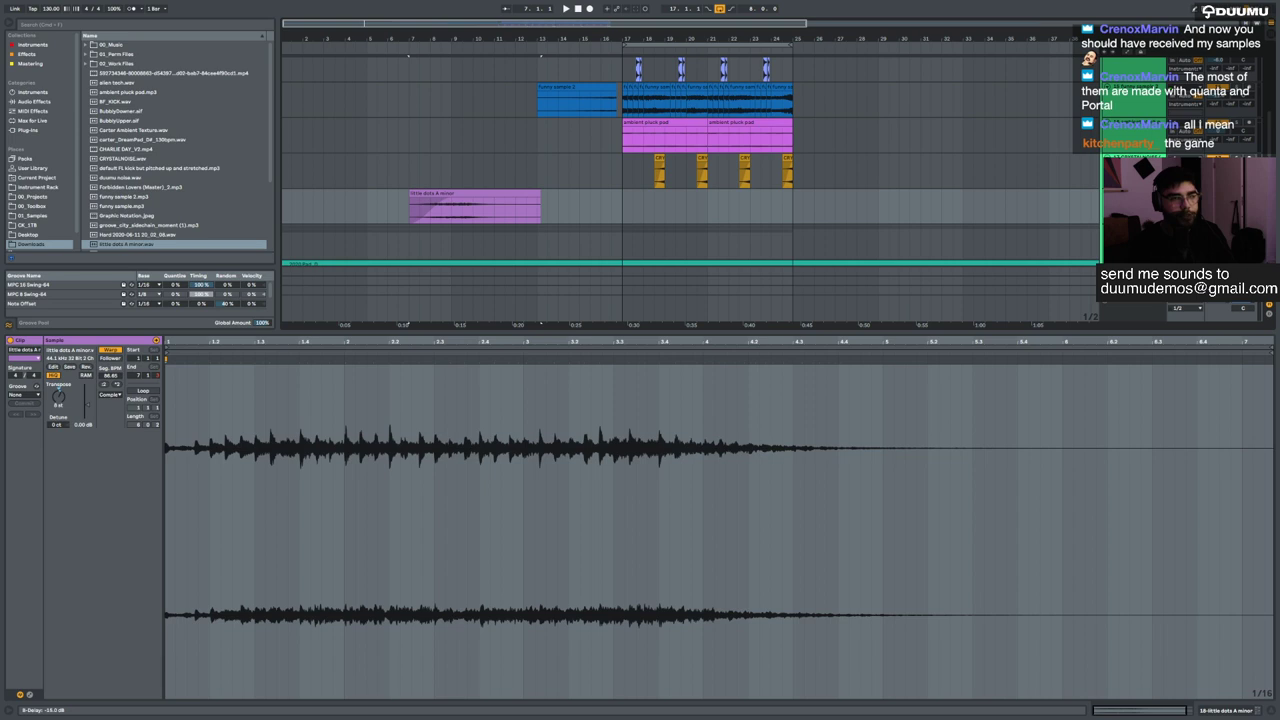
pyautogui.click(289, 207)
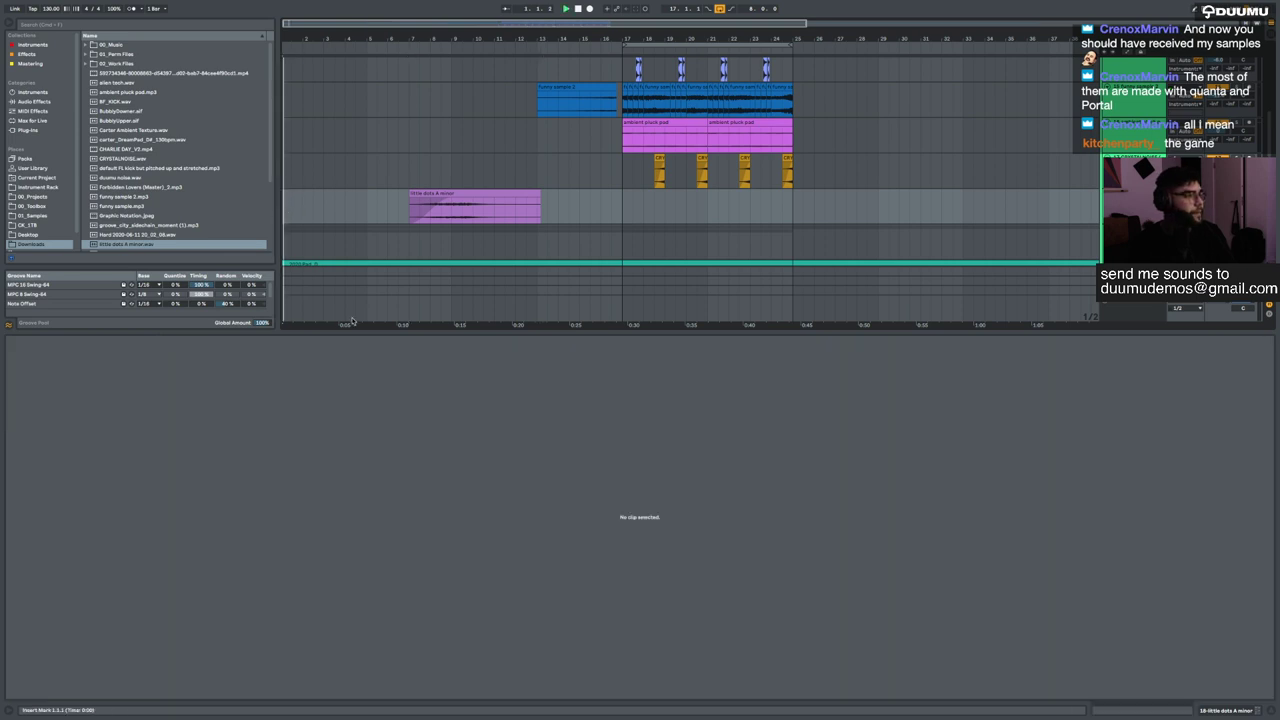
pyautogui.hotkey('ctrl', 'alt', 'l')
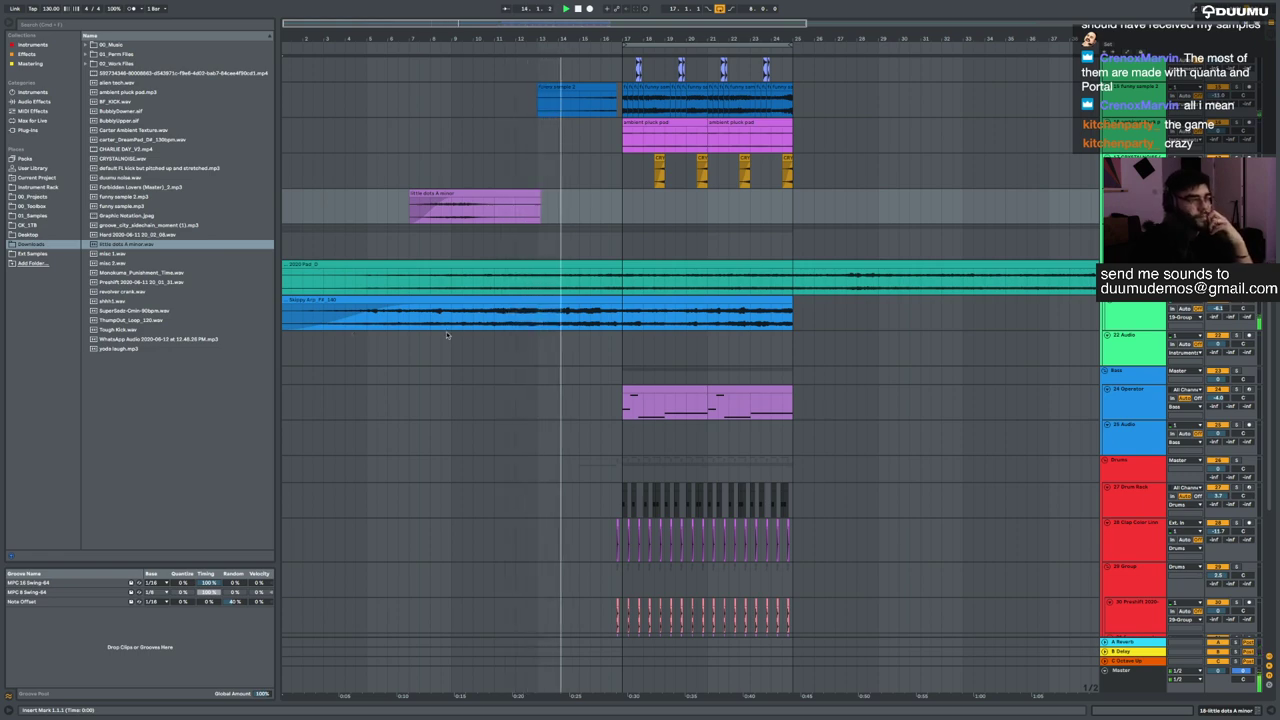
# - Listen to the intro running into the main section, and set the insert marker at bar 17 on the Monokuma track
pyautogui.scroll(5, 446, 331)
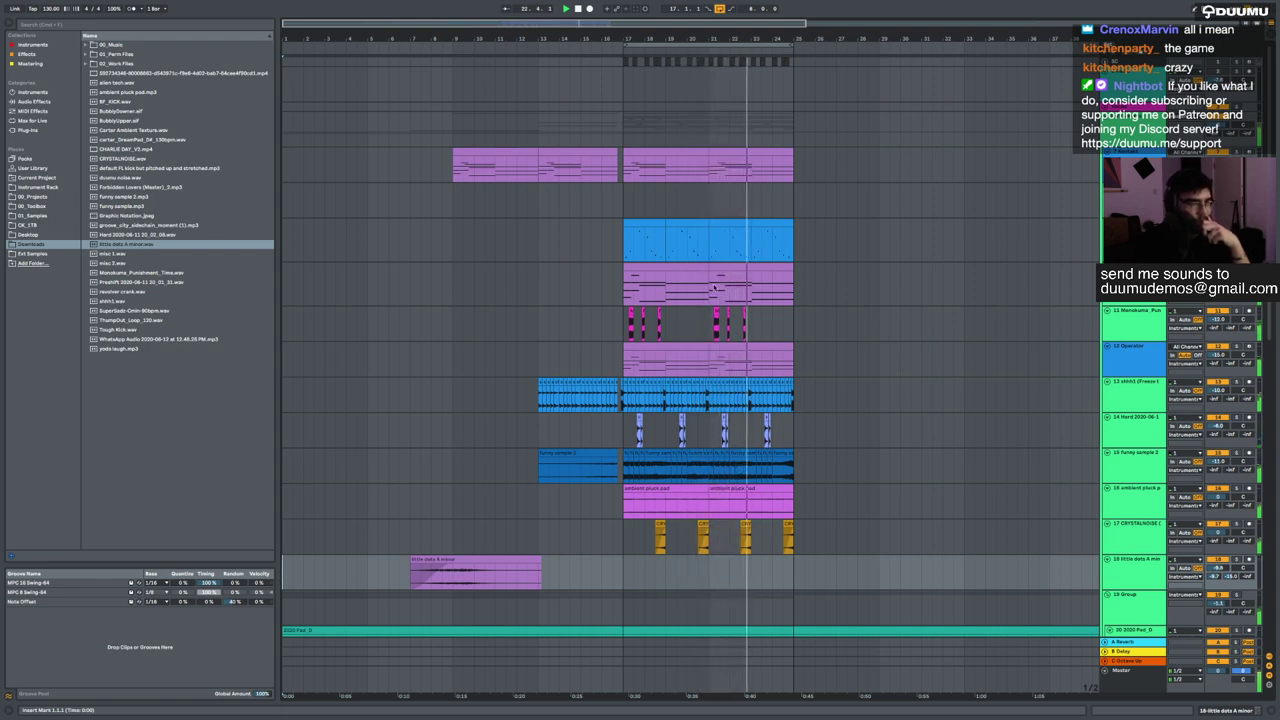
pyautogui.click(629, 322)
pyautogui.scroll(2, 629, 320)
pyautogui.scroll(-2, 628, 314)
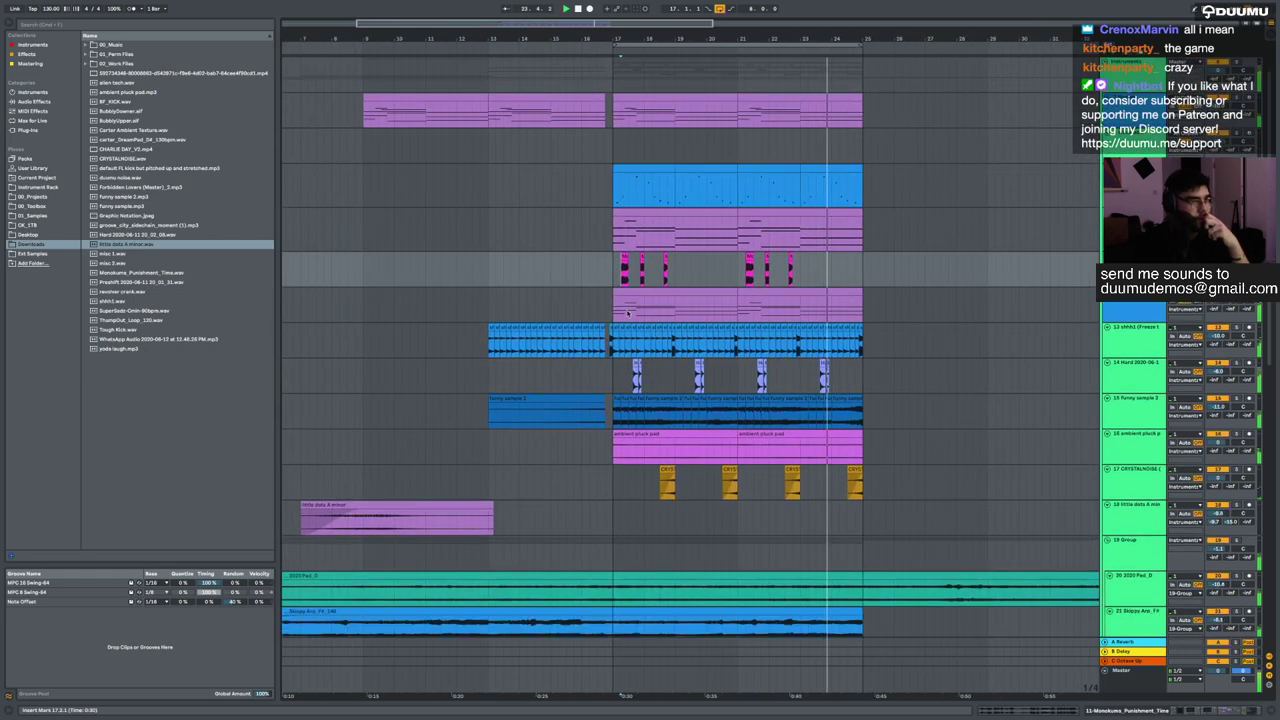
pyautogui.scroll(-1, 628, 312)
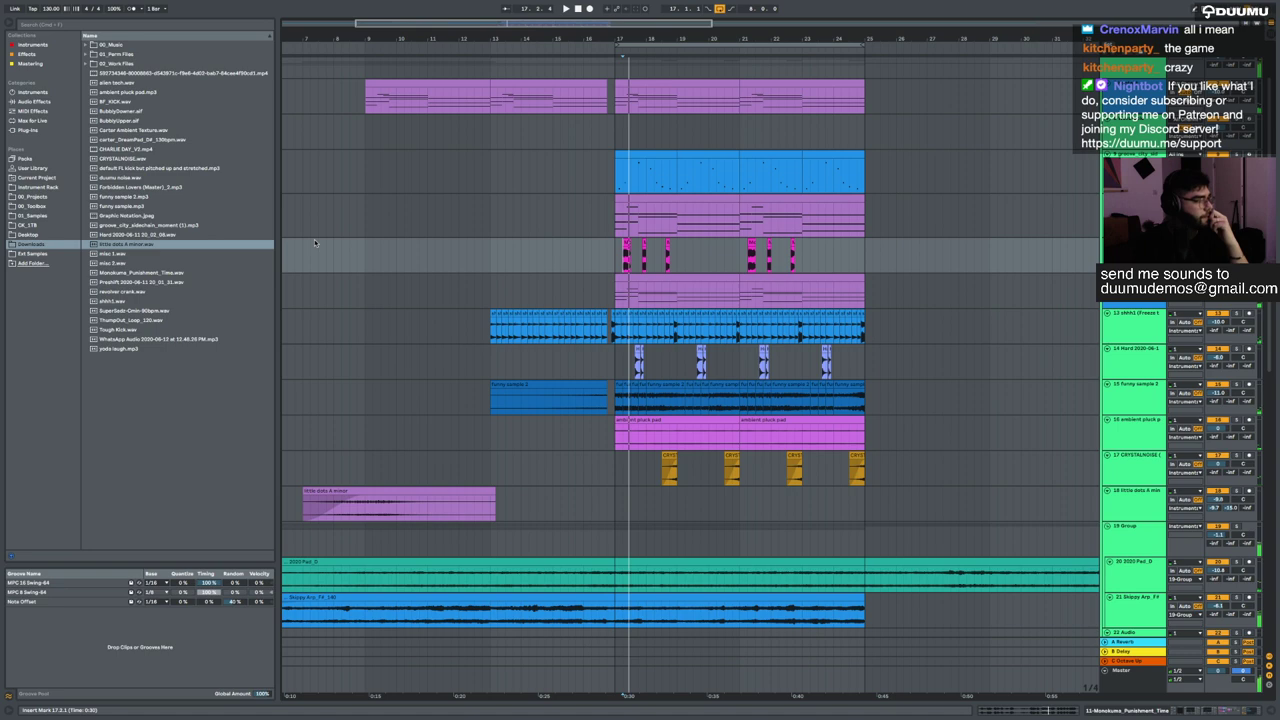
# - Switch to Gmail in Safari, download all three audio attachments from the viewer's sample email, and return to Ableton Live
pyautogui.hotkey('ctrl', 'Left')
pyautogui.click(271, 190)
pyautogui.moveTo(245, 265)
pyautogui.click(236, 282)
pyautogui.press('Return')
pyautogui.click(334, 281)
pyautogui.click(433, 281)
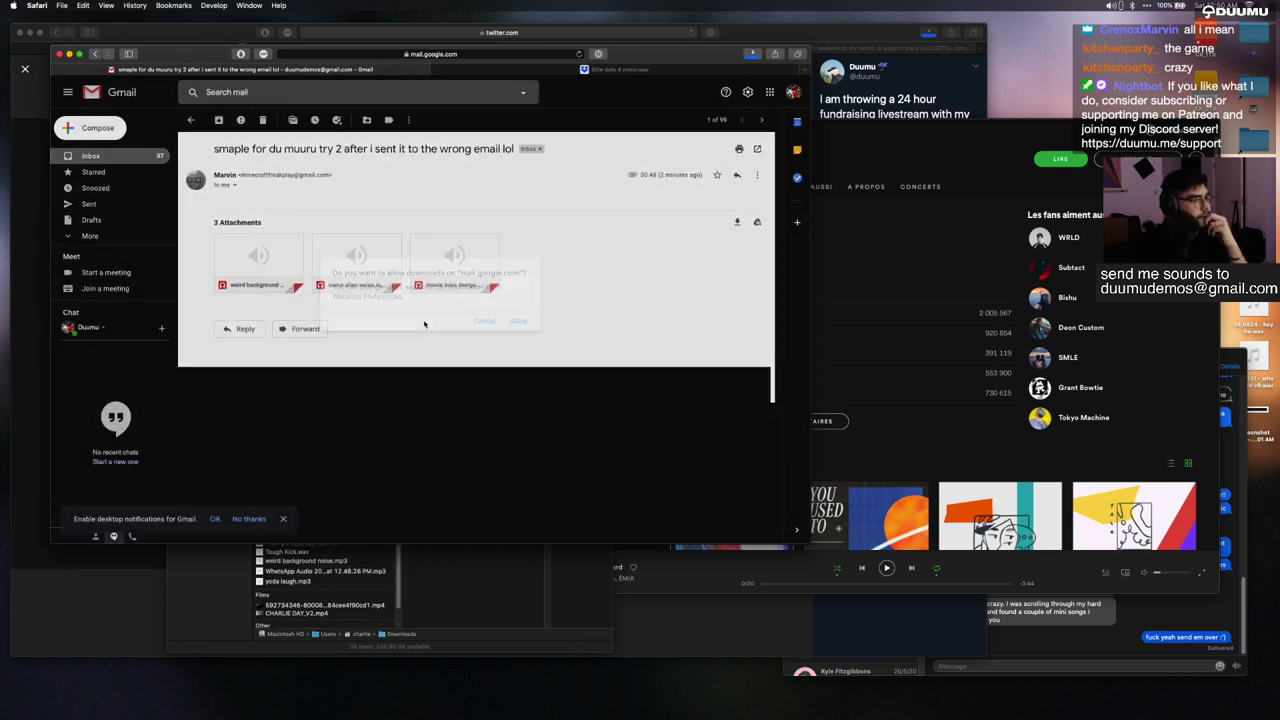
pyautogui.press('super+Tab')
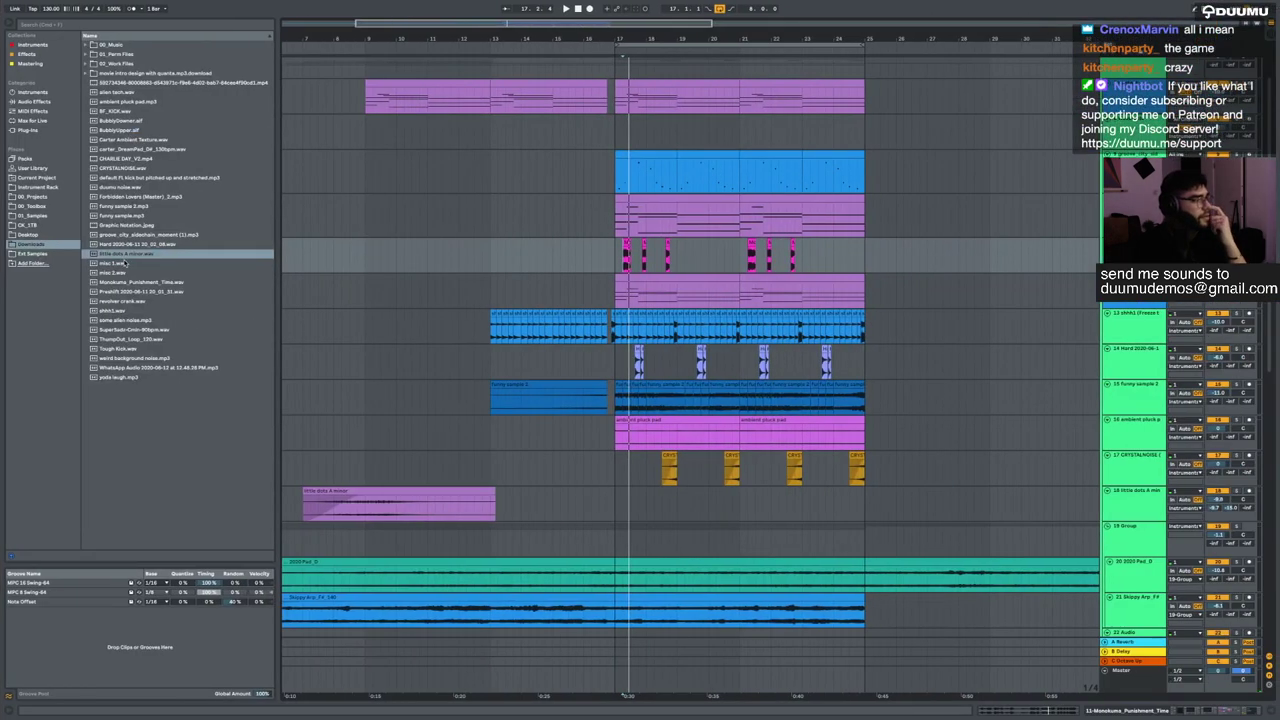
pyautogui.press('super+Tab')
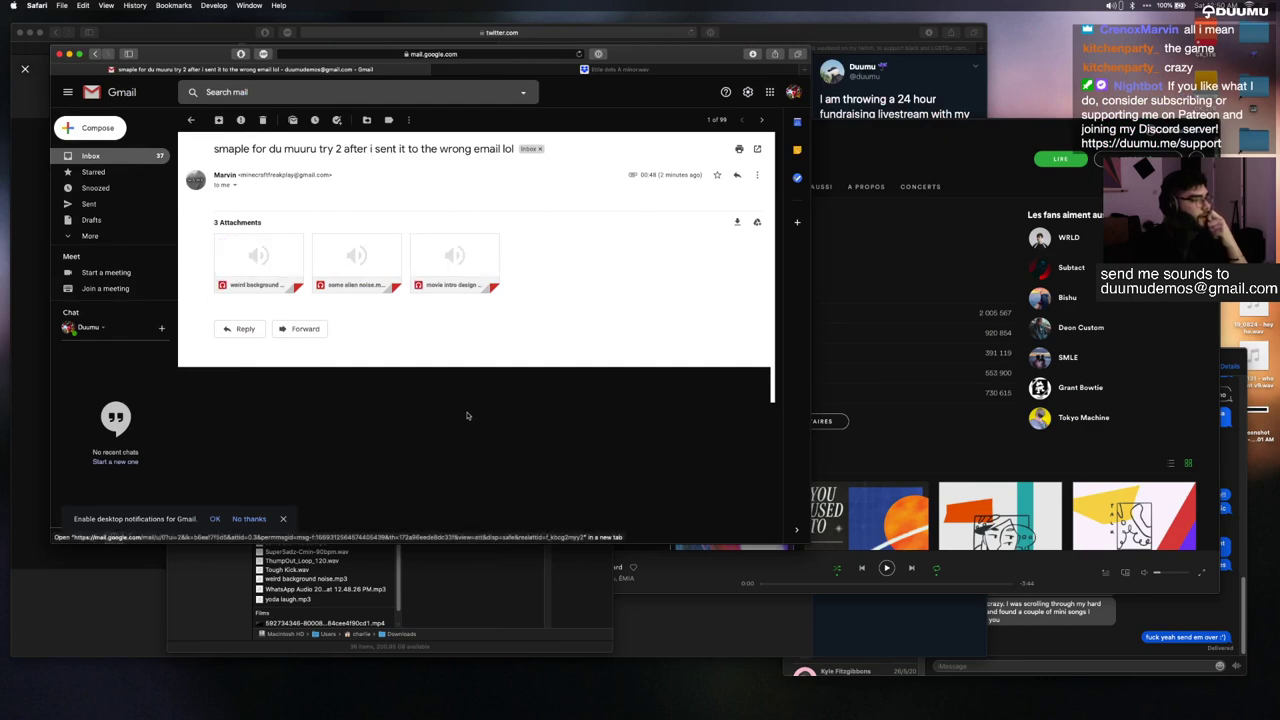
pyautogui.press('super+Tab')
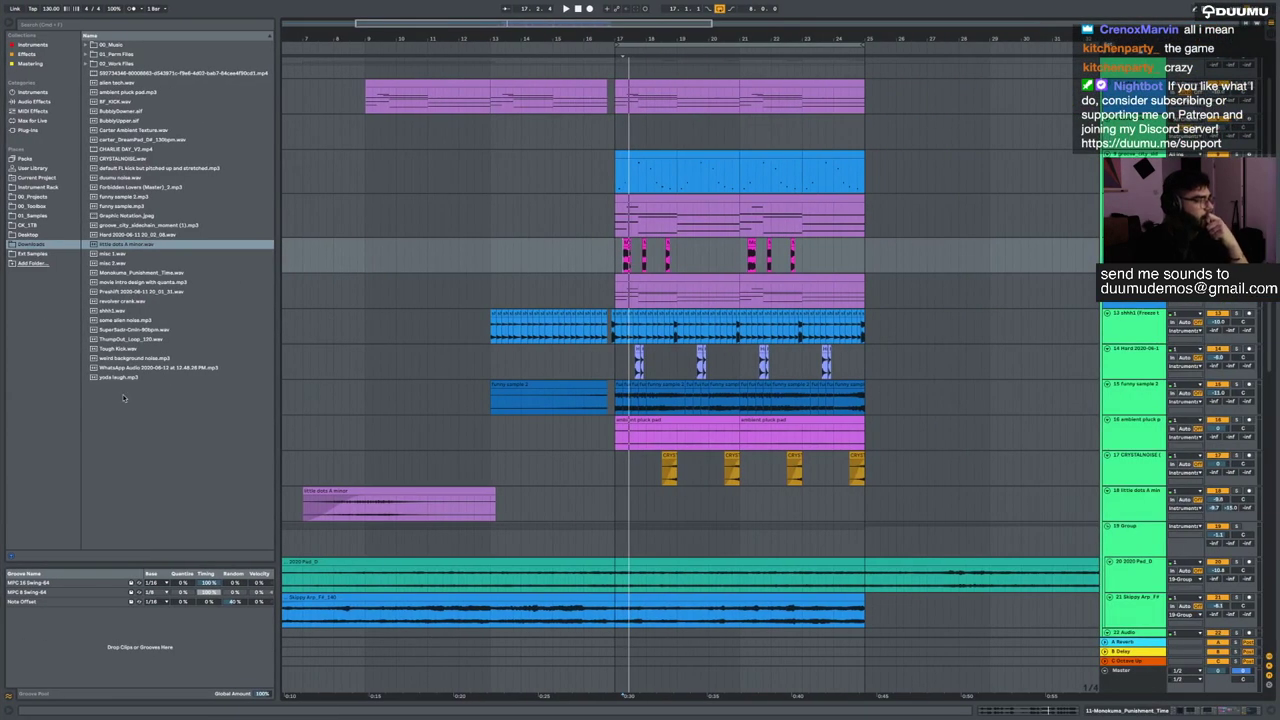
# - Place weird background noise.mp3 at bar 1 on a new audio track below the little dots A minor track
pyautogui.click(117, 358)
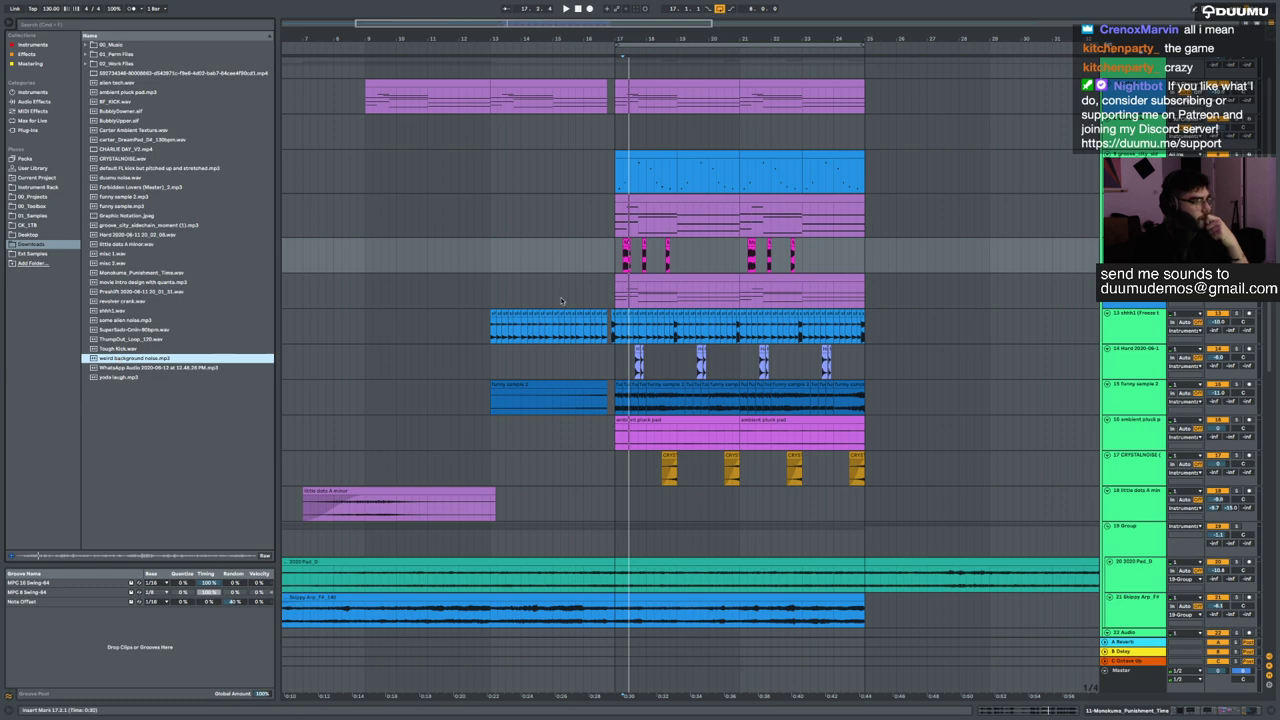
pyautogui.scroll(-3, 1071, 380)
pyautogui.click(1140, 420)
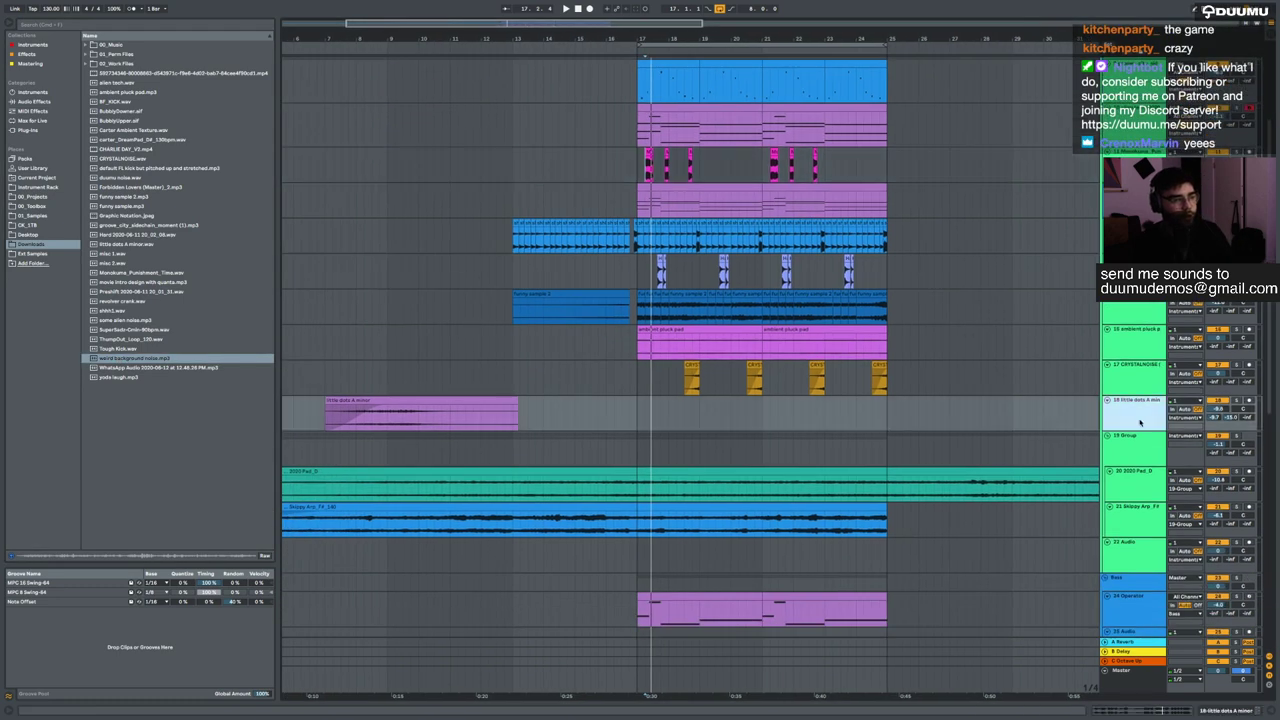
pyautogui.press('super+t')
pyautogui.moveTo(140, 360); pyautogui.dragTo(286, 432)
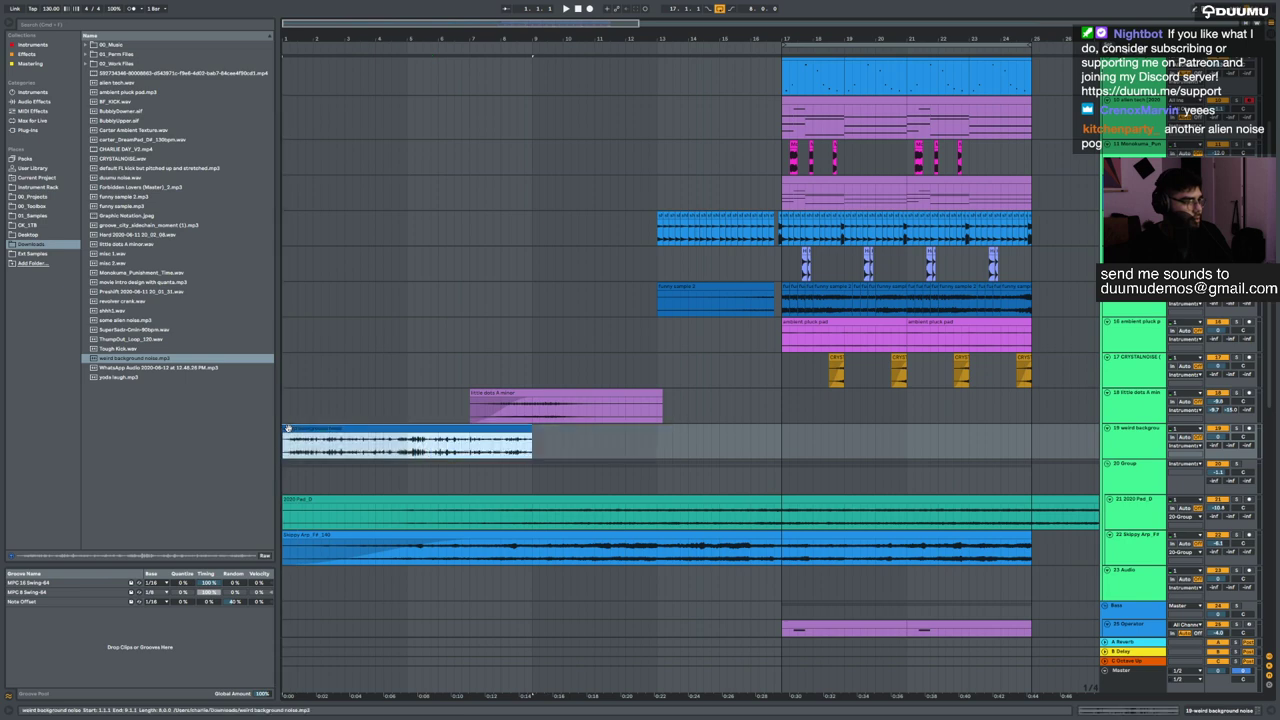
# - Stretch the weird background noise clip across the intro, end it one beat before bar 17, and set its warp mode to Texture
pyautogui.doubleClick(285, 432)
pyautogui.click(112, 349)
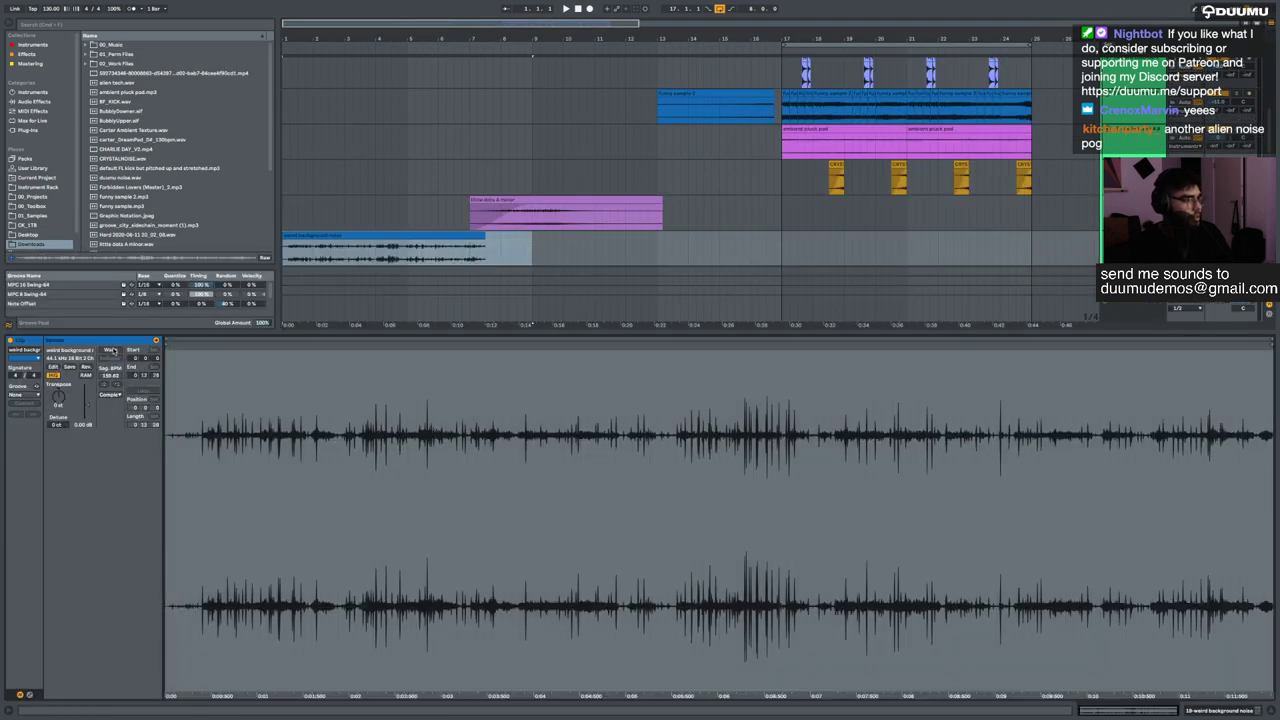
pyautogui.moveTo(285, 238); pyautogui.dragTo(302, 243)
pyautogui.moveTo(476, 240); pyautogui.dragTo(779, 252)
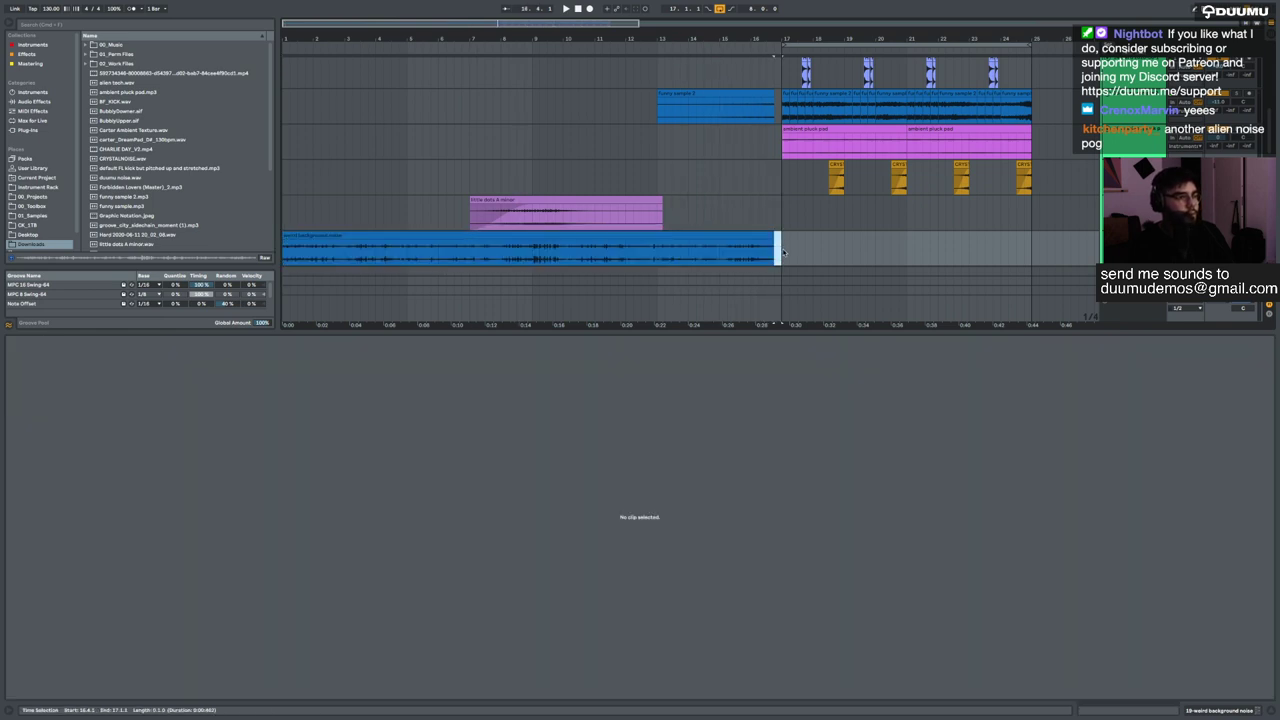
pyautogui.click(674, 256)
pyautogui.click(111, 396)
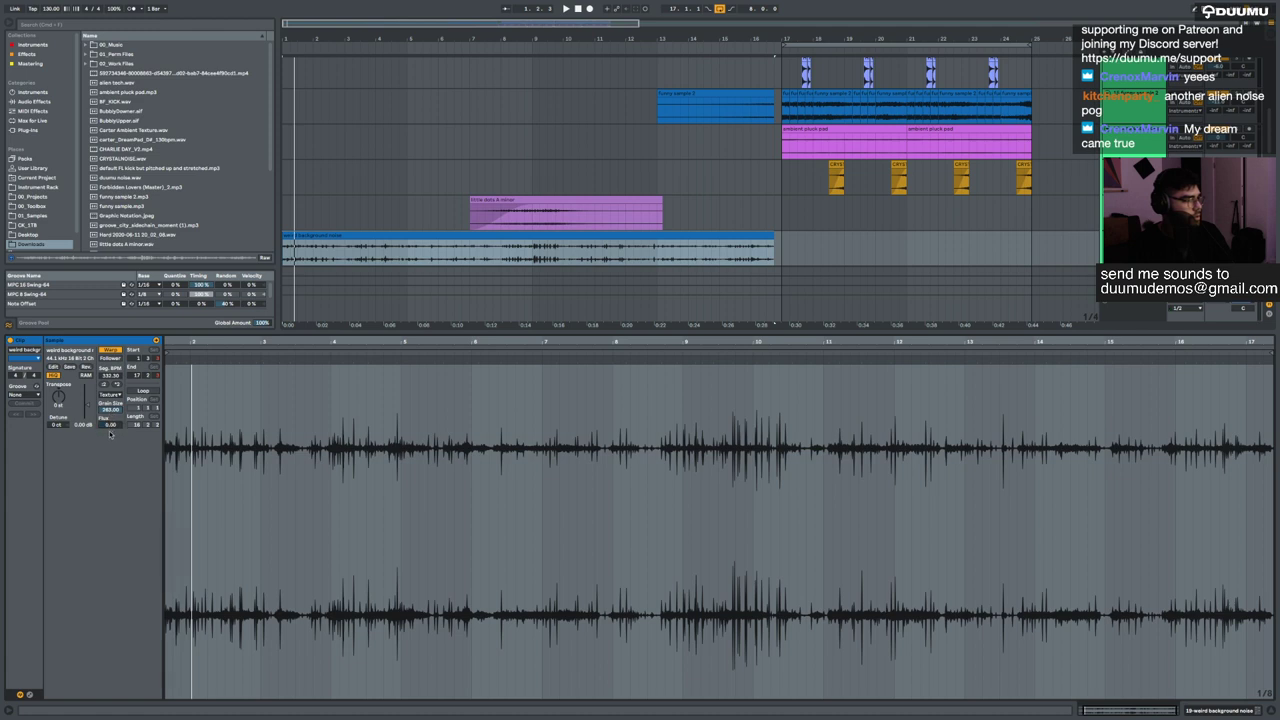
# - Play the intro with the clip view hidden and add an audio track below the 23 Audio track
pyautogui.press('space')
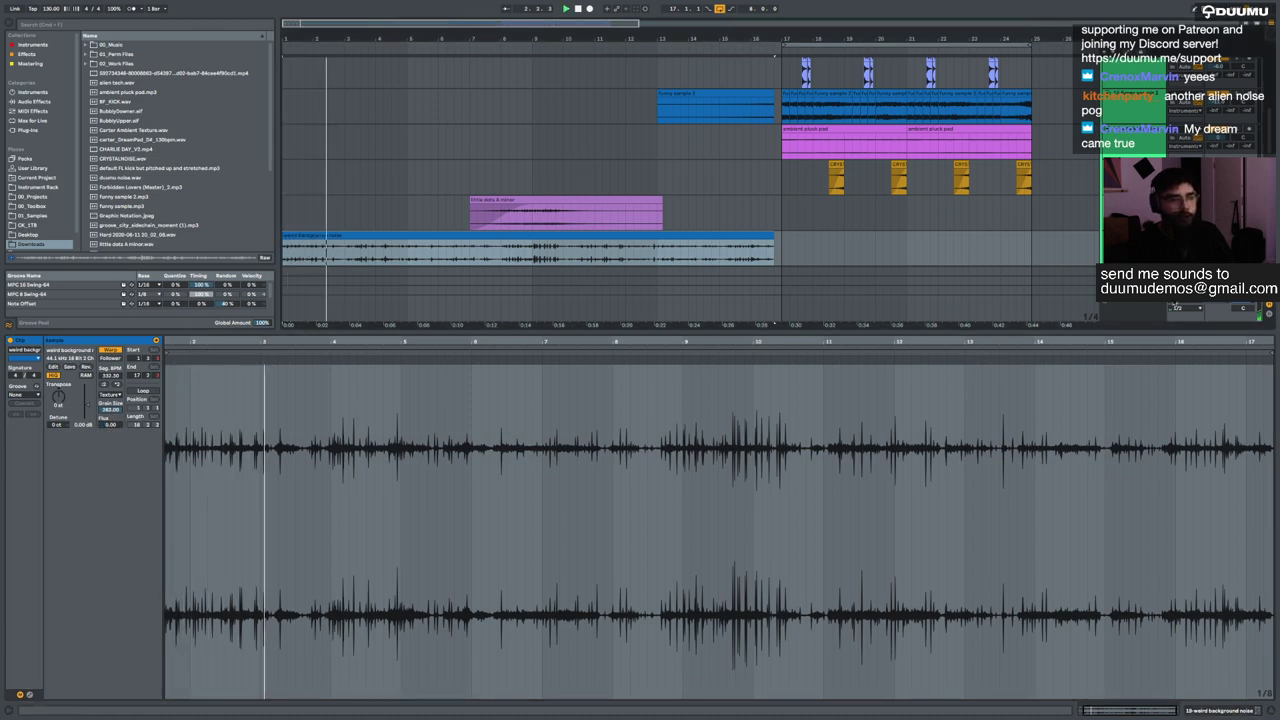
pyautogui.press('super+alt+l')
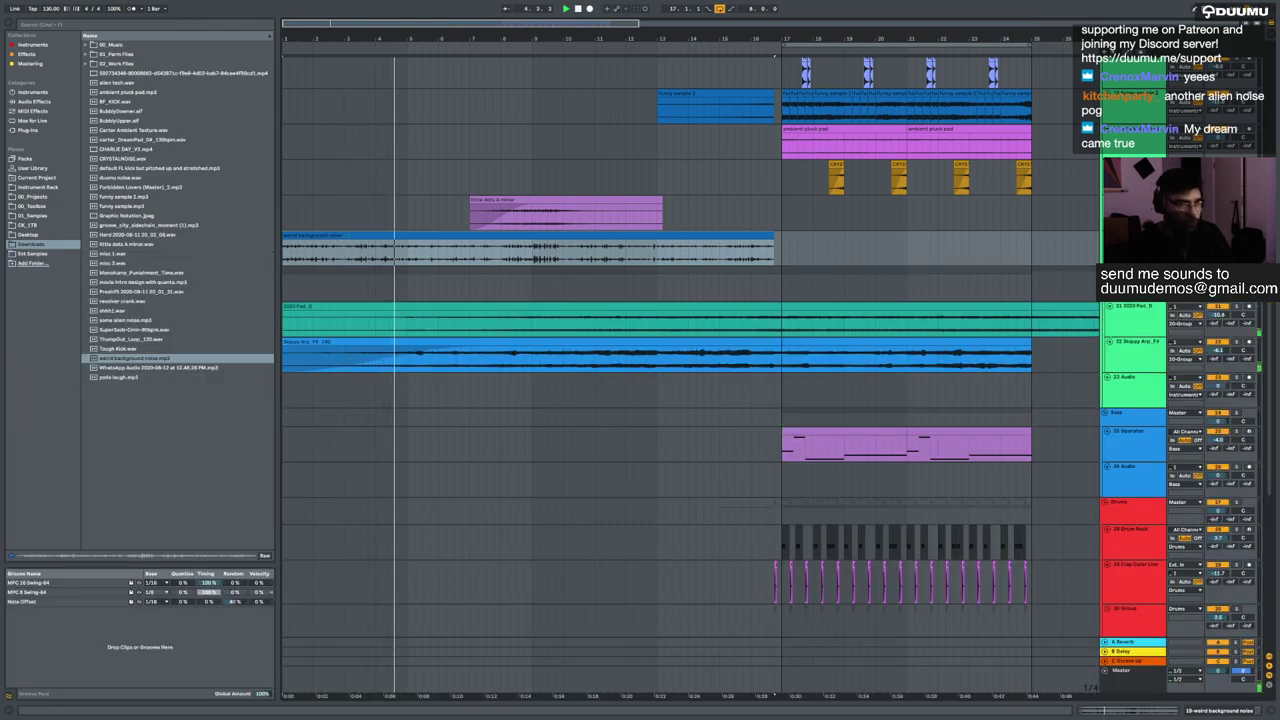
pyautogui.click(1133, 286)
pyautogui.hotkey('ctrl', 't')
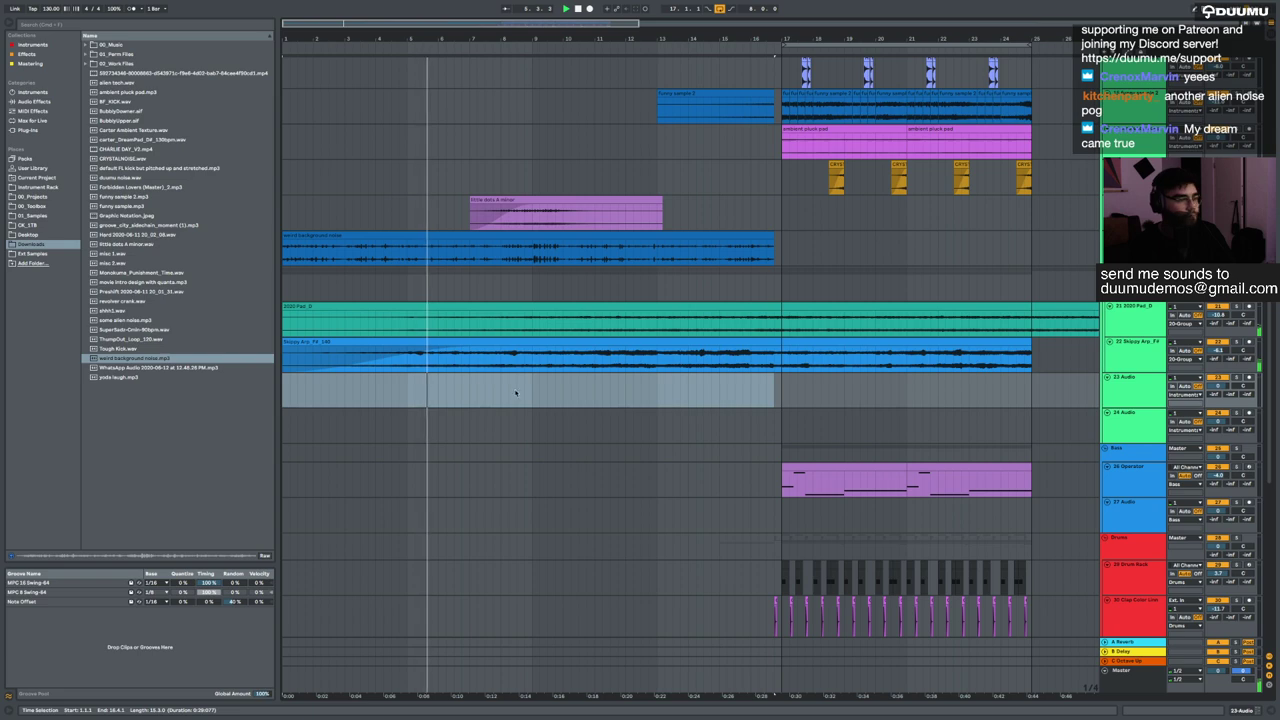
# - Audition some alien noise.mp3 from the Downloads folder
pyautogui.click(321, 392)
pyautogui.hotkey('ctrl', 'Left')
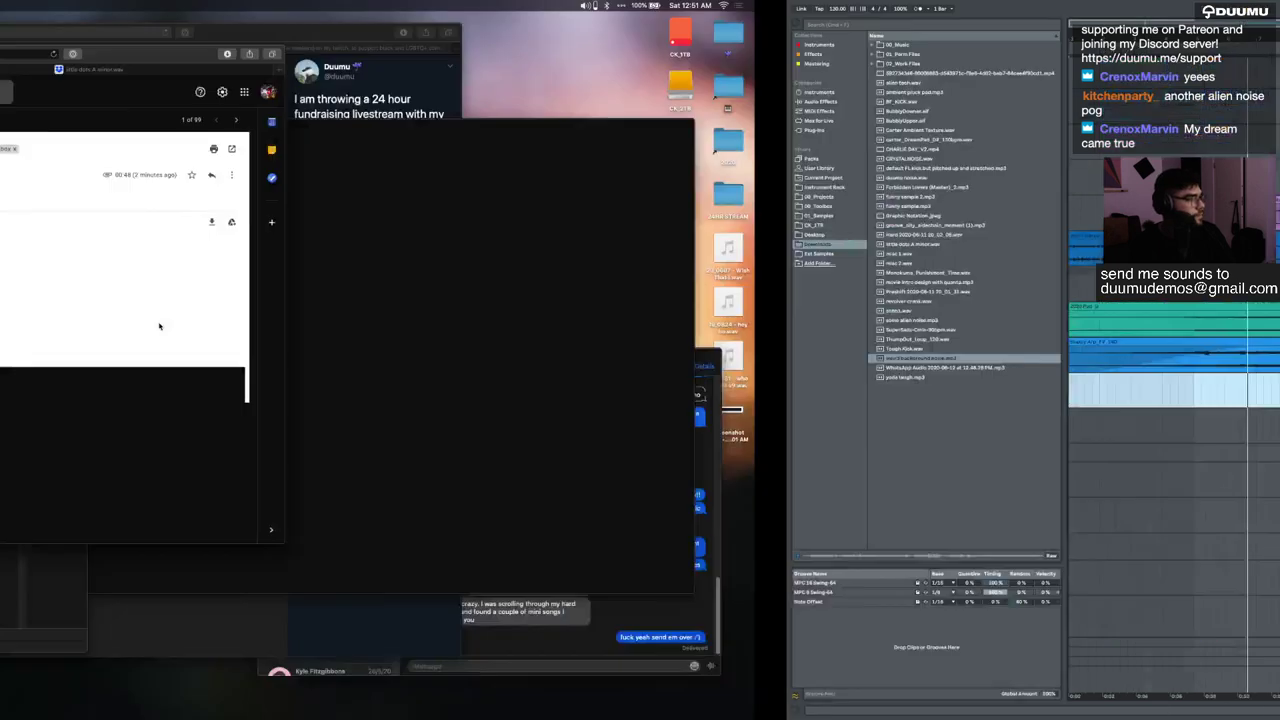
pyautogui.hotkey('ctrl', 'Right')
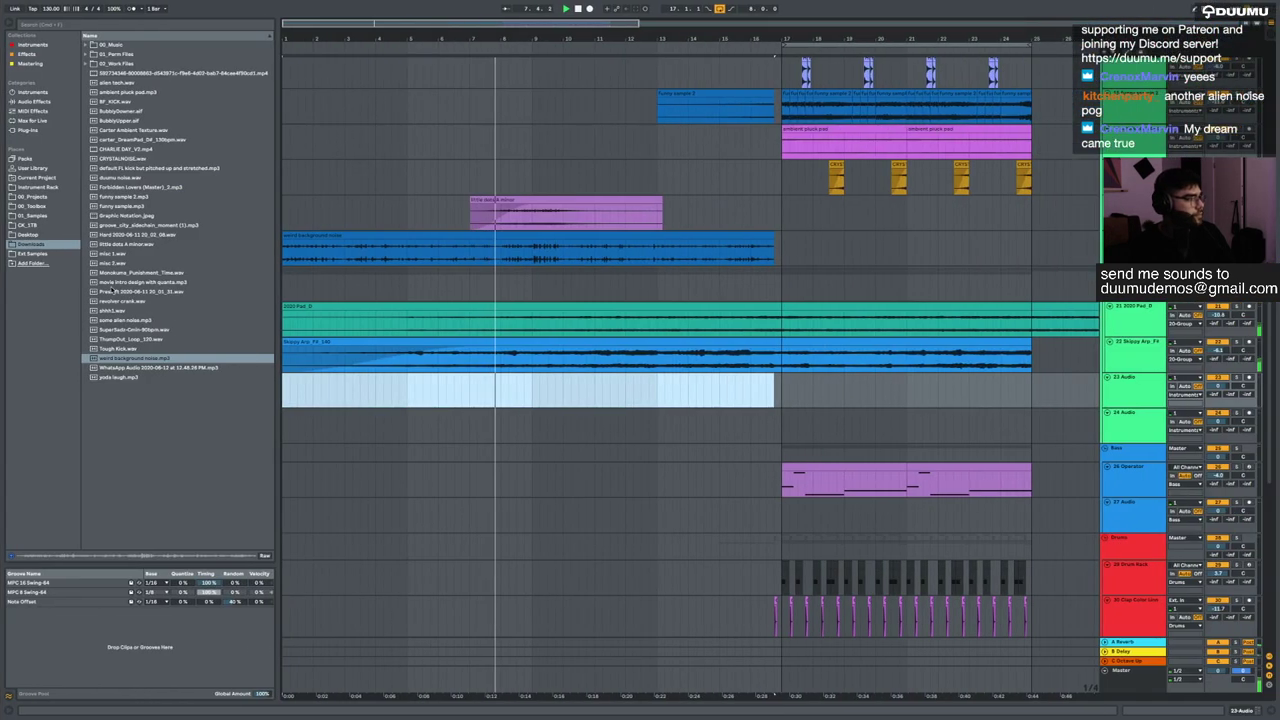
pyautogui.click(114, 320)
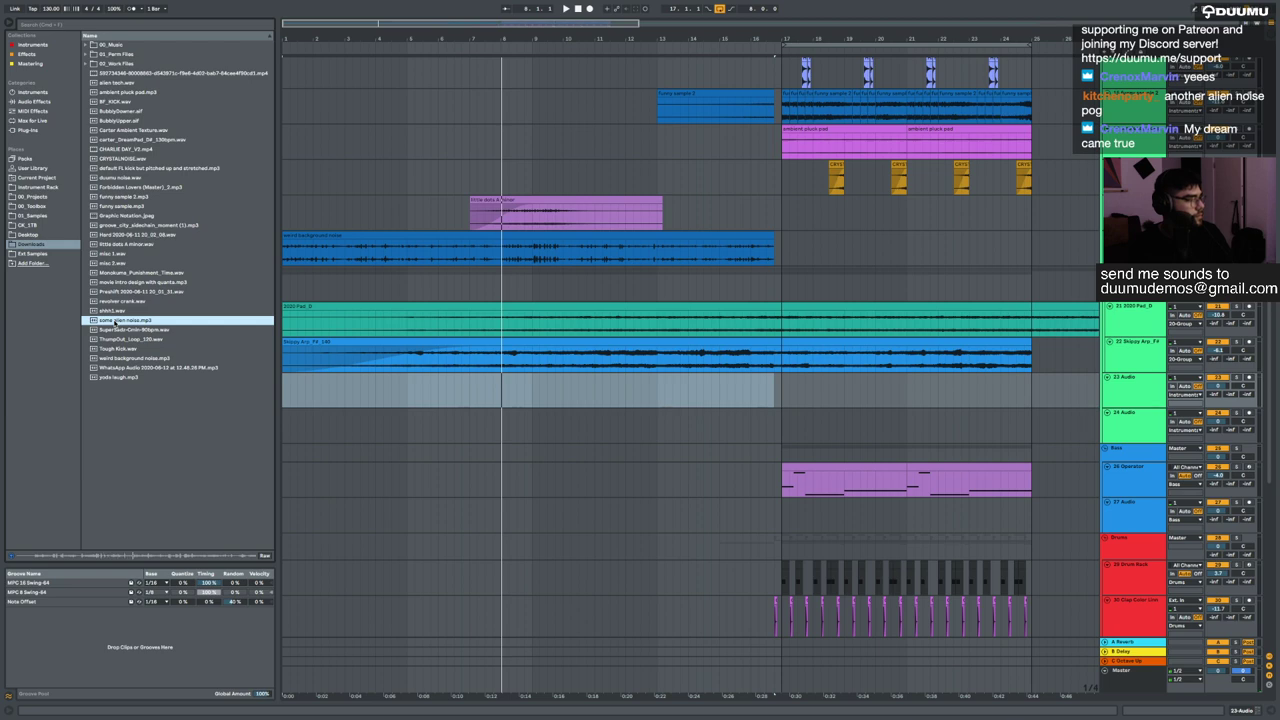
pyautogui.click(311, 403)
pyautogui.hotkey('ctrl', 'Left')
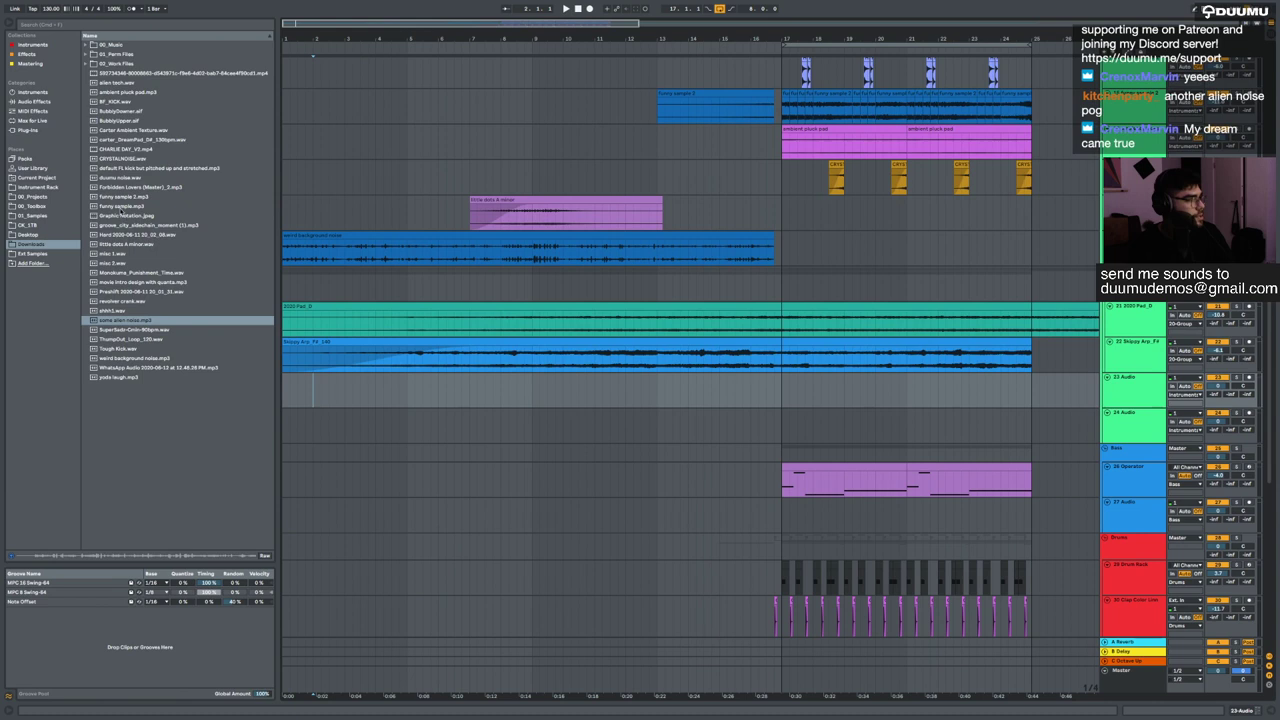
# - Audition movie intro design with quanta.mp3 and place it on the 23 Audio track, starting just after bar 4
pyautogui.click(111, 282)
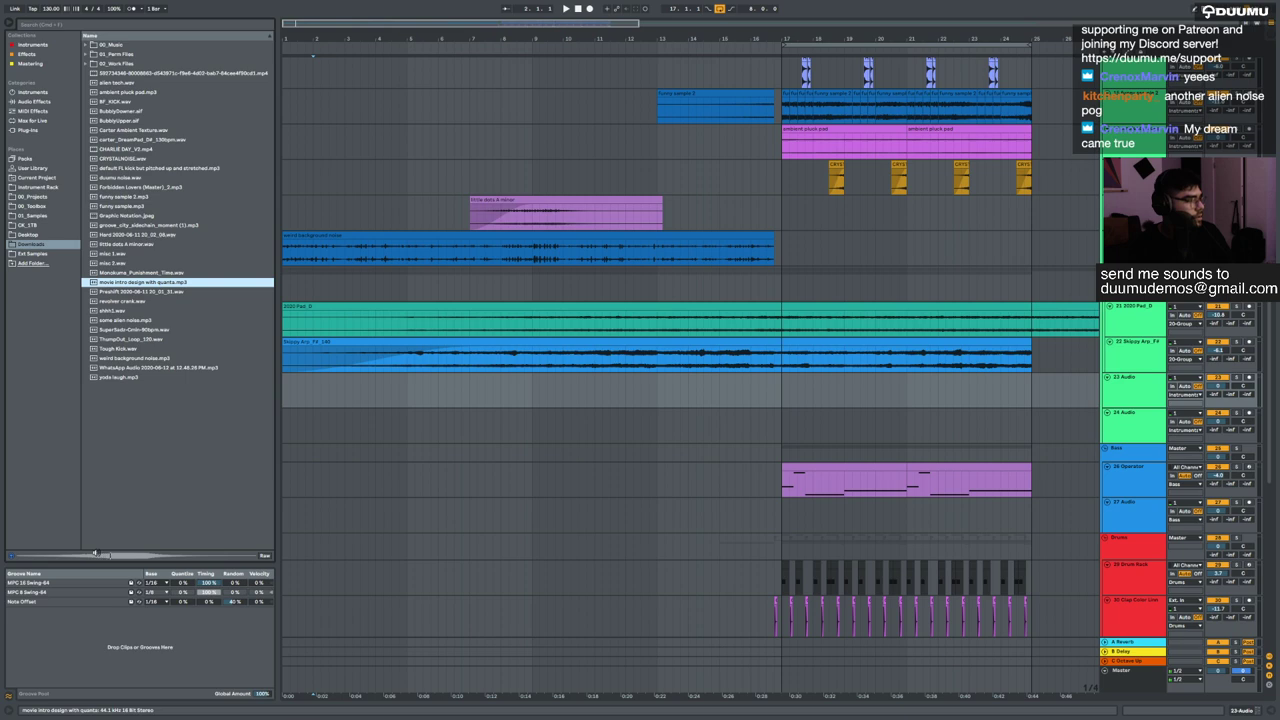
pyautogui.click(374, 399)
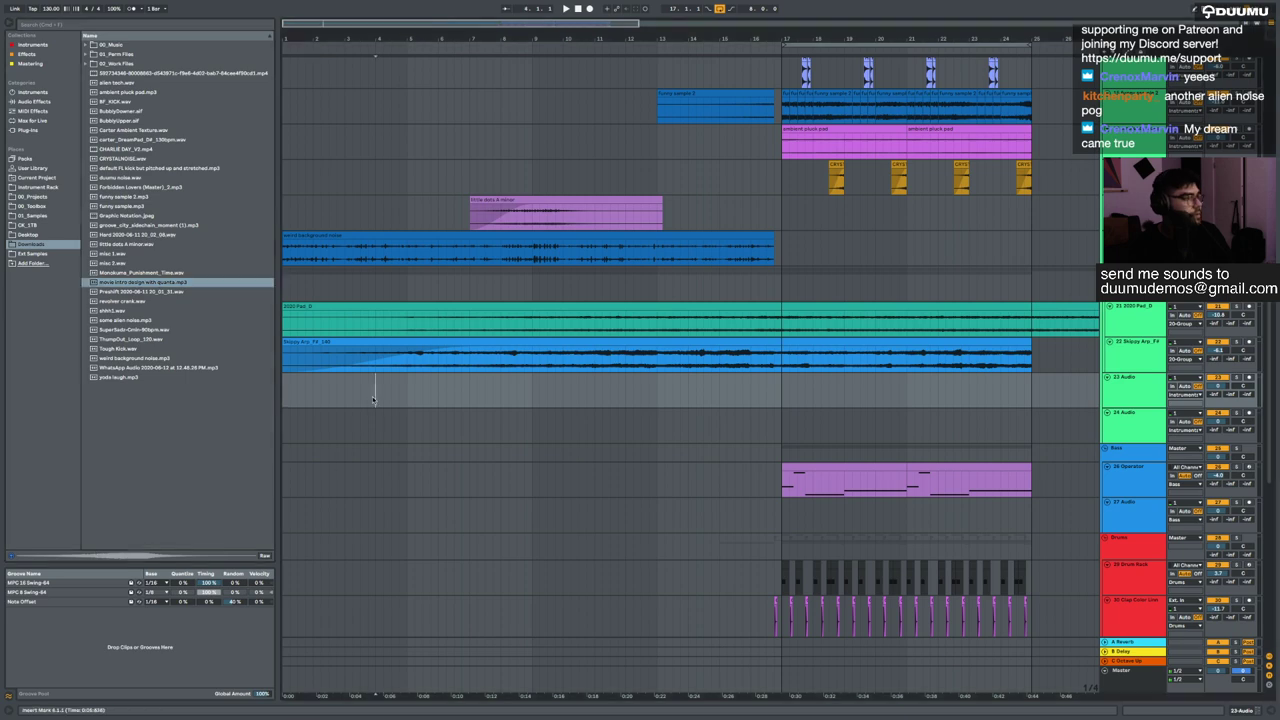
pyautogui.moveTo(186, 284); pyautogui.dragTo(388, 397)
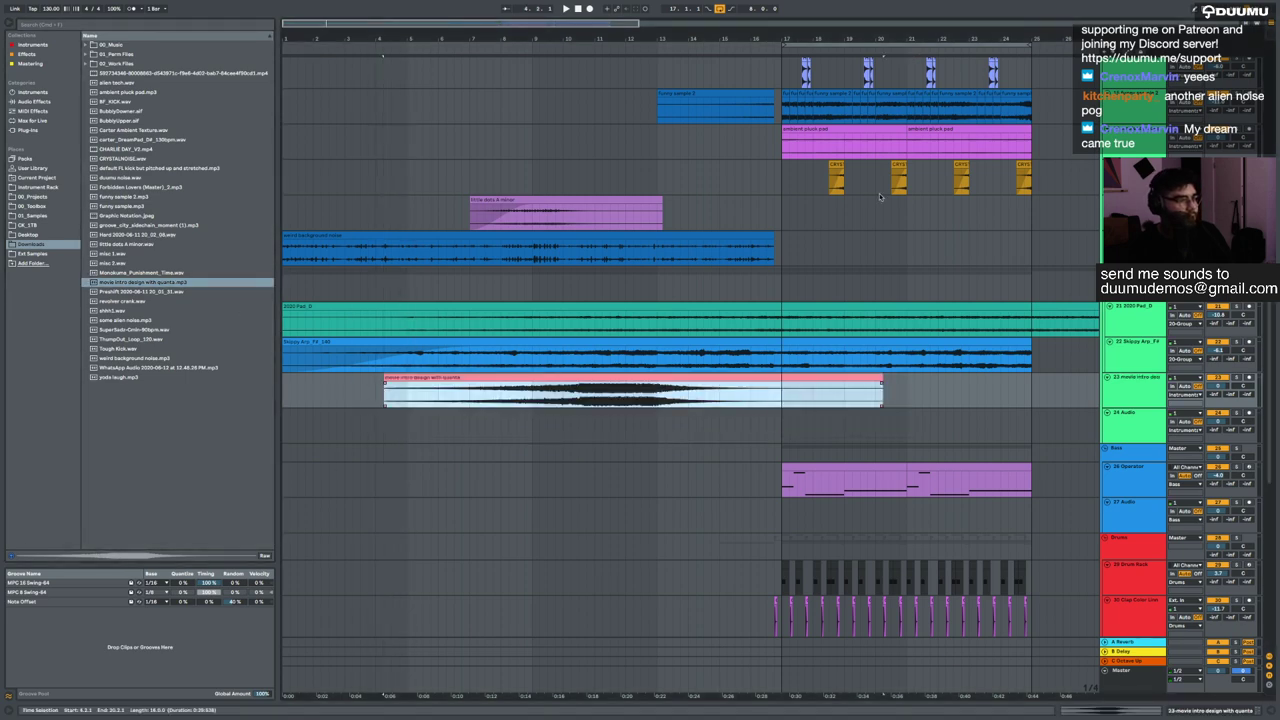
# - Open the Operator chord clip at bar 17 and sound single piano-roll keys to compare pitches, checking the master effects
pyautogui.scroll(2, 858, 238)
pyautogui.scroll(2, 856, 148)
pyautogui.doubleClick(808, 178)
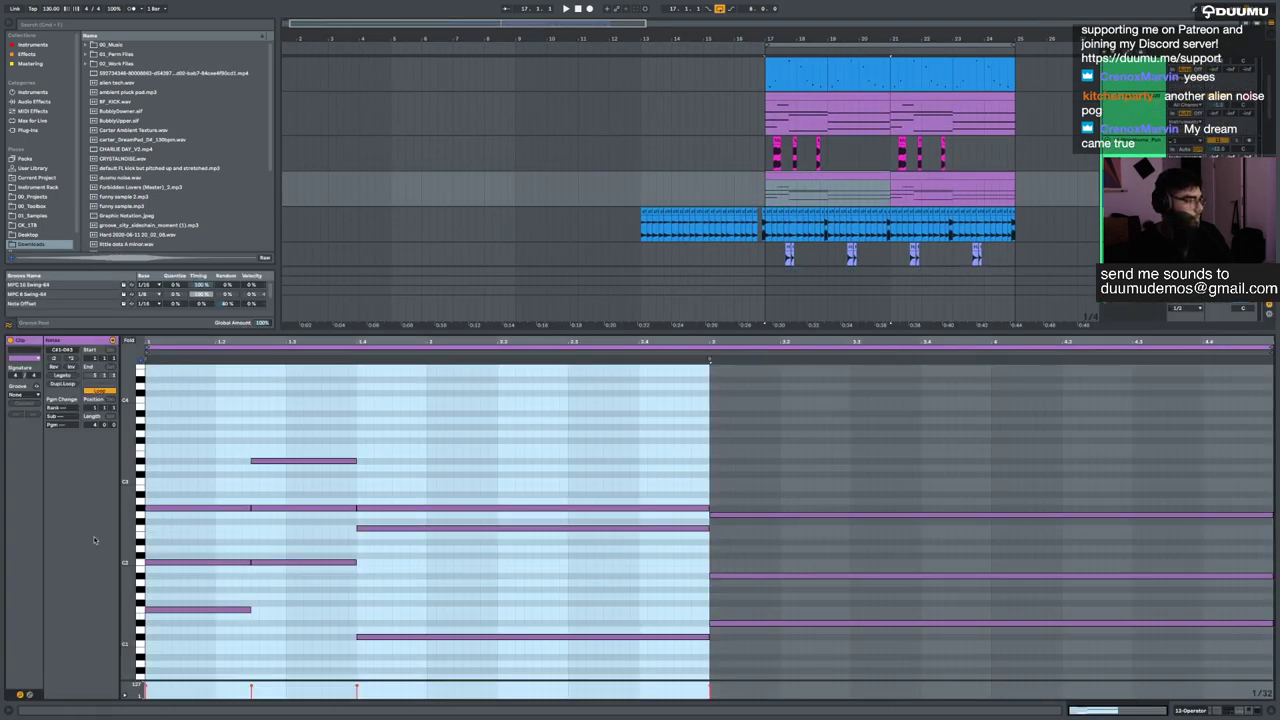
pyautogui.click(139, 510)
pyautogui.click(140, 457)
pyautogui.click(140, 457)
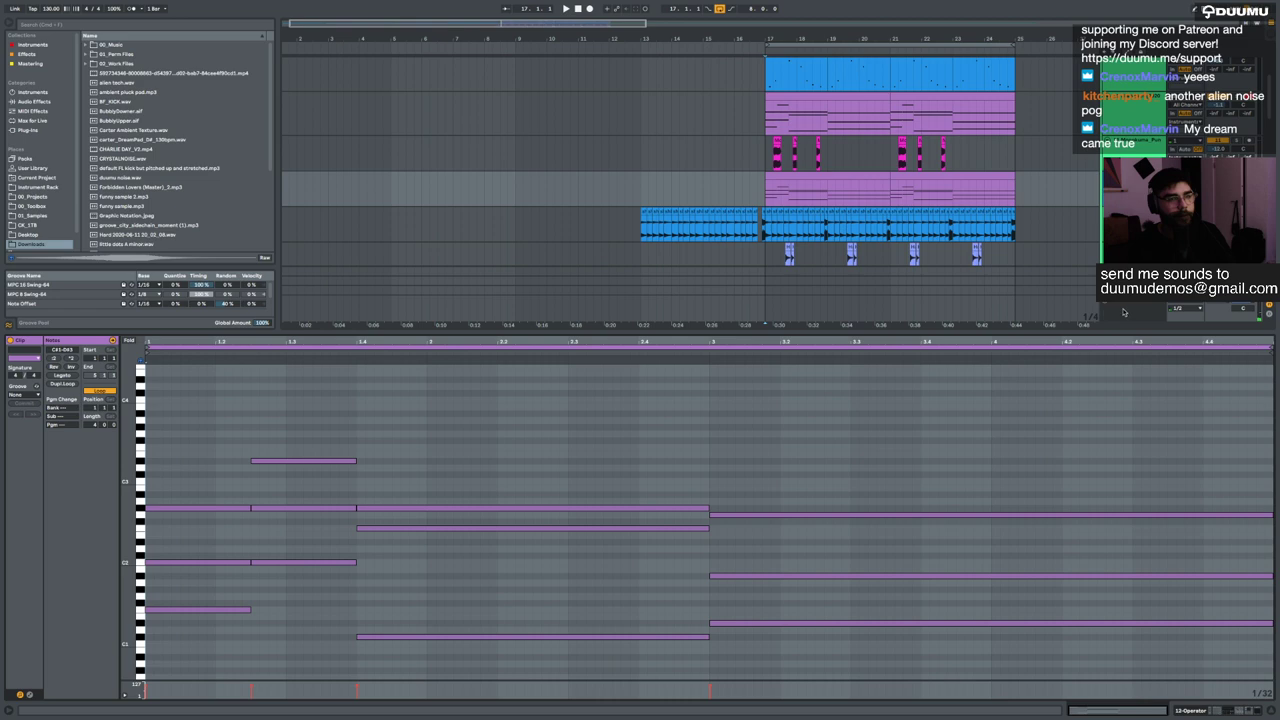
pyautogui.click(1203, 706)
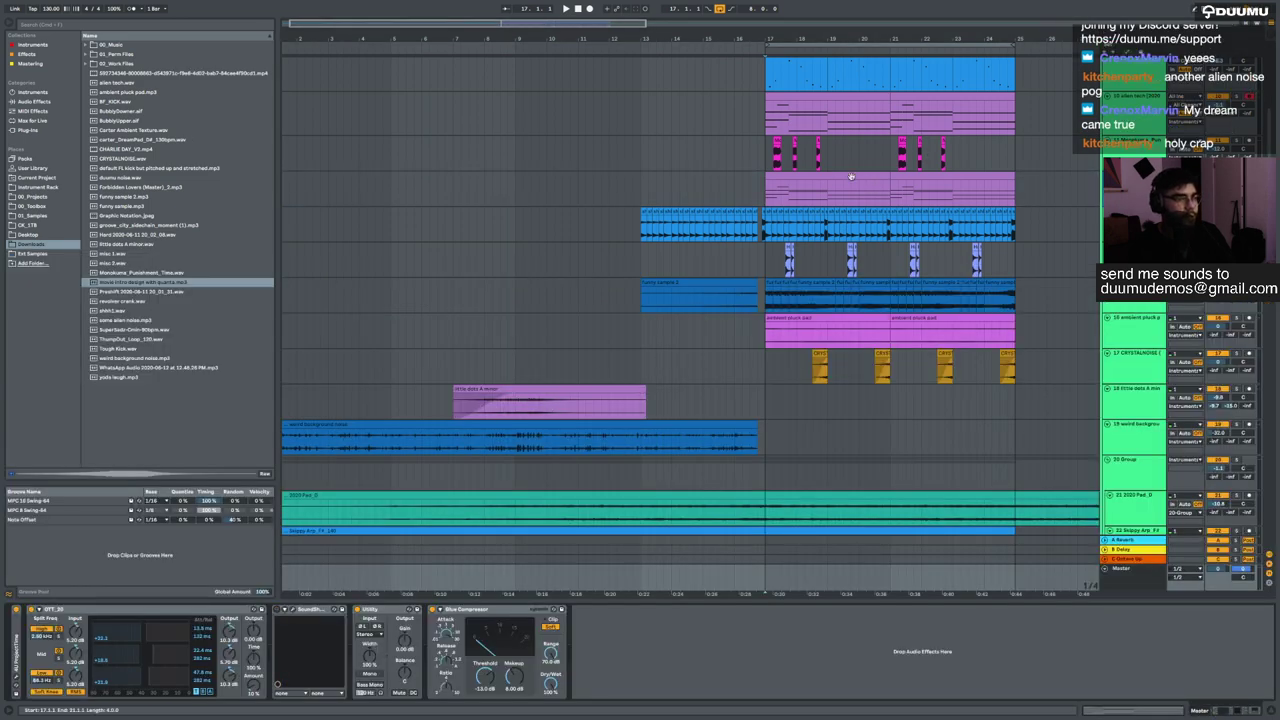
# - Audition the movie intro and Monokuma samples again and compare their pitch with keys in the Operator chord clip
pyautogui.click(157, 283)
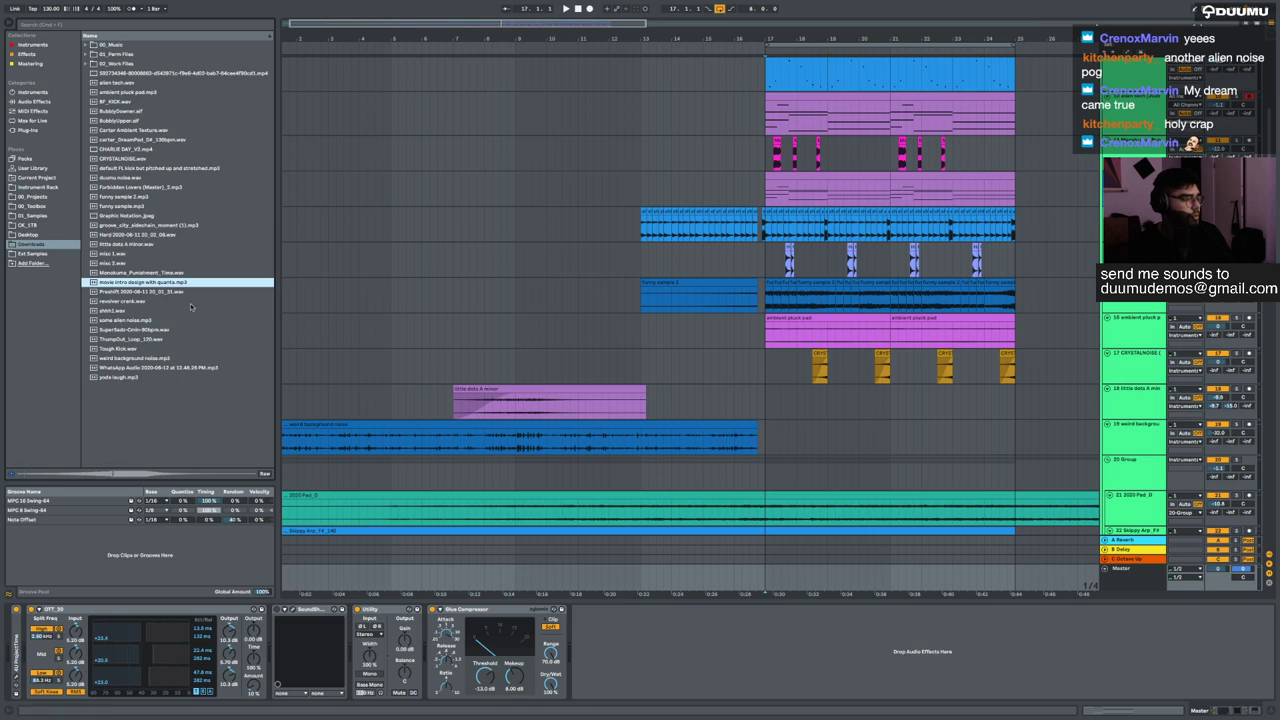
pyautogui.click(140, 274)
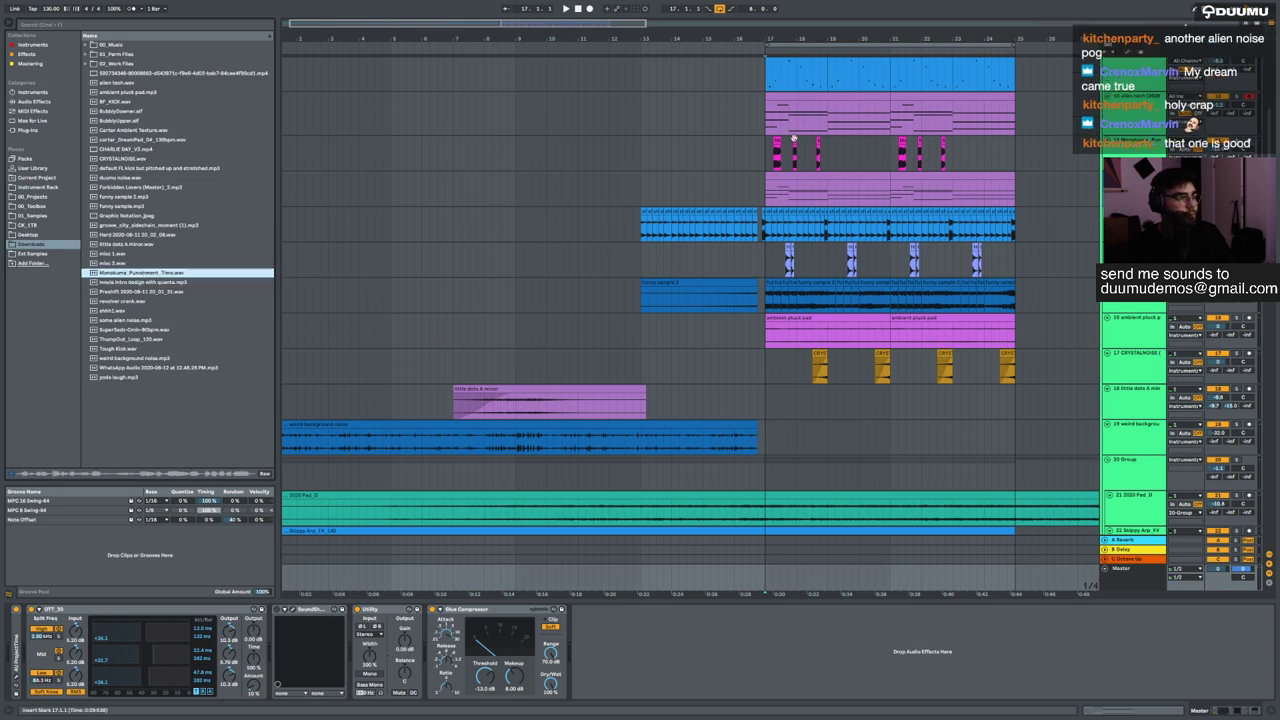
pyautogui.click(601, 202)
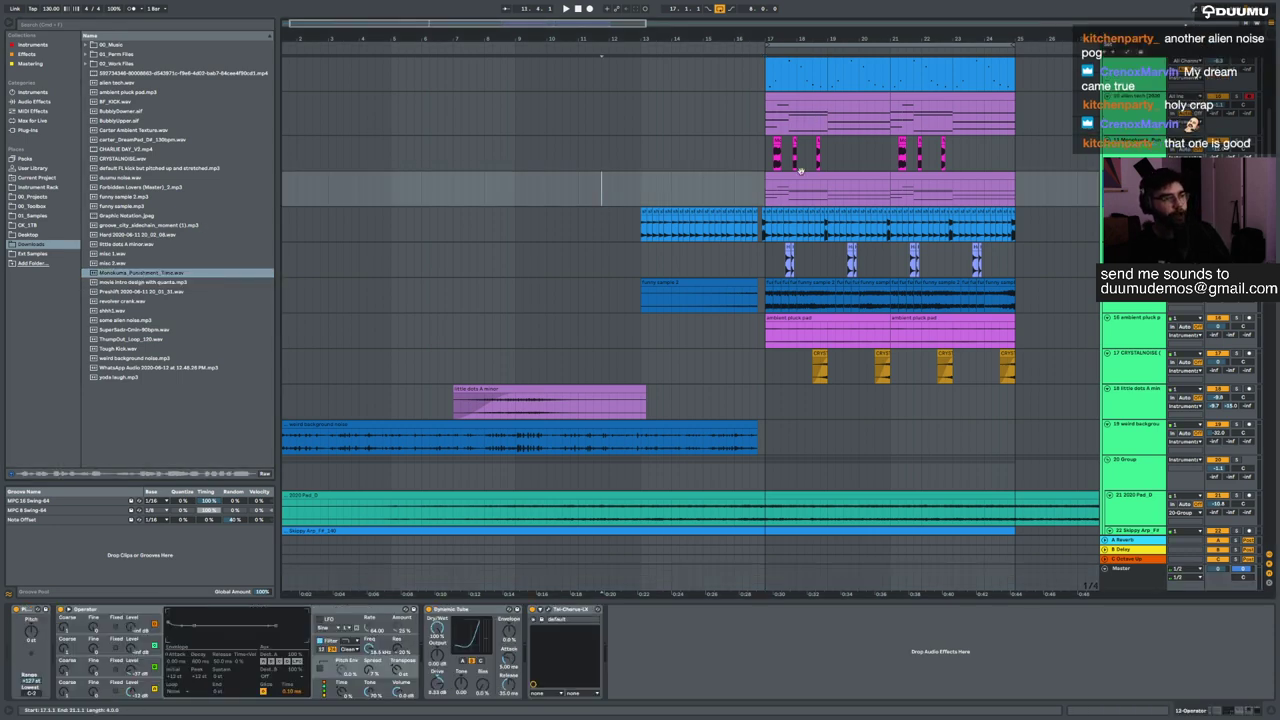
pyautogui.doubleClick(800, 172)
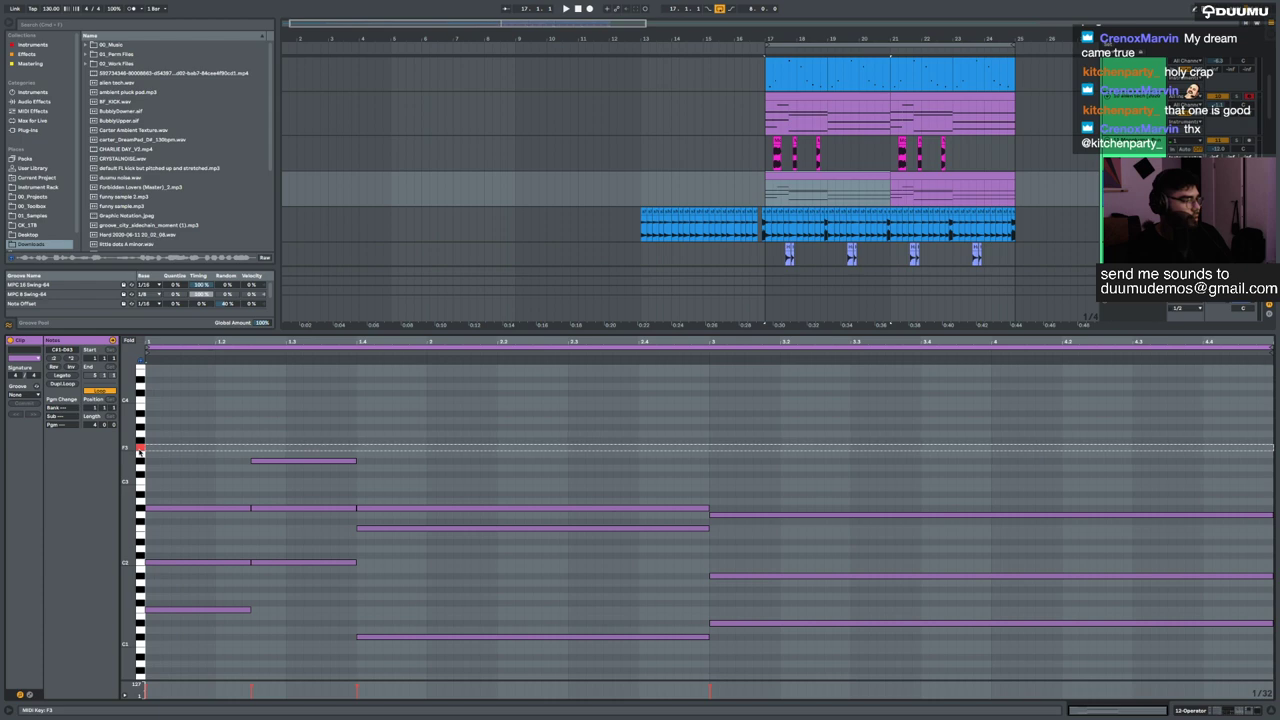
pyautogui.scroll(-8, 627, 224)
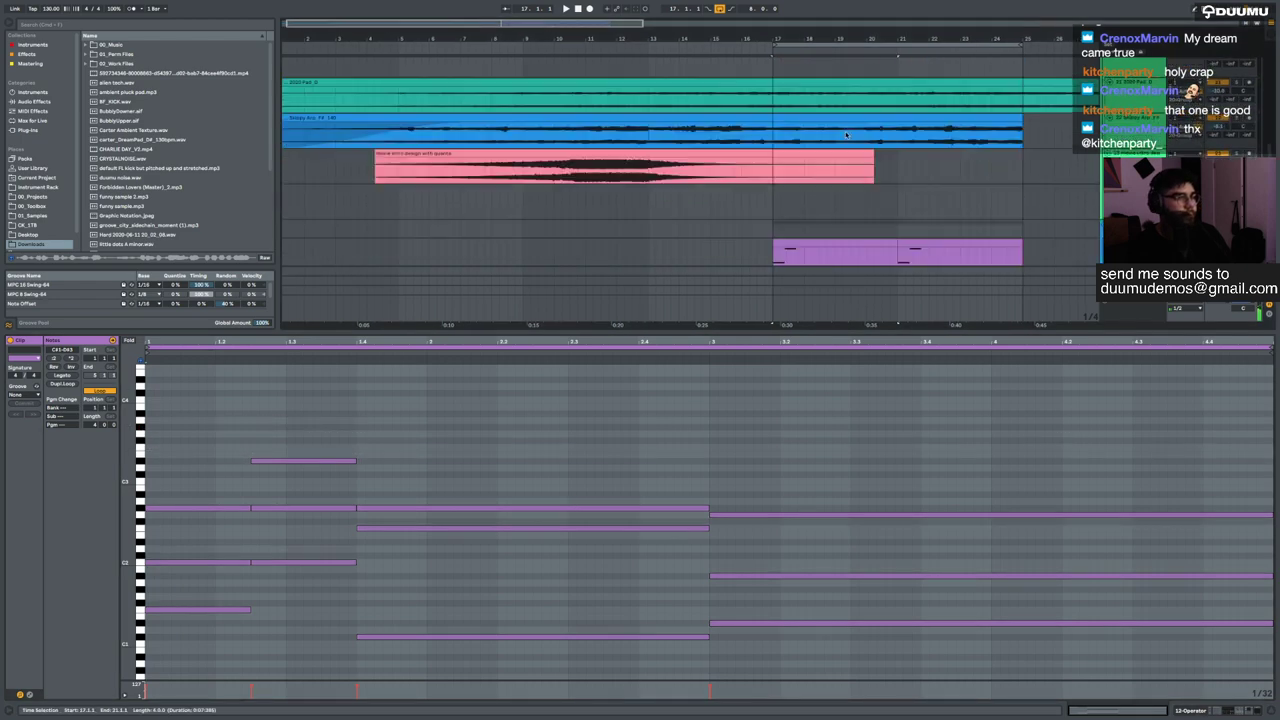
# - Load the Lowpass preset onto the movie intro track, switch it to band-pass and lower its filter frequency during playback
pyautogui.doubleClick(577, 149)
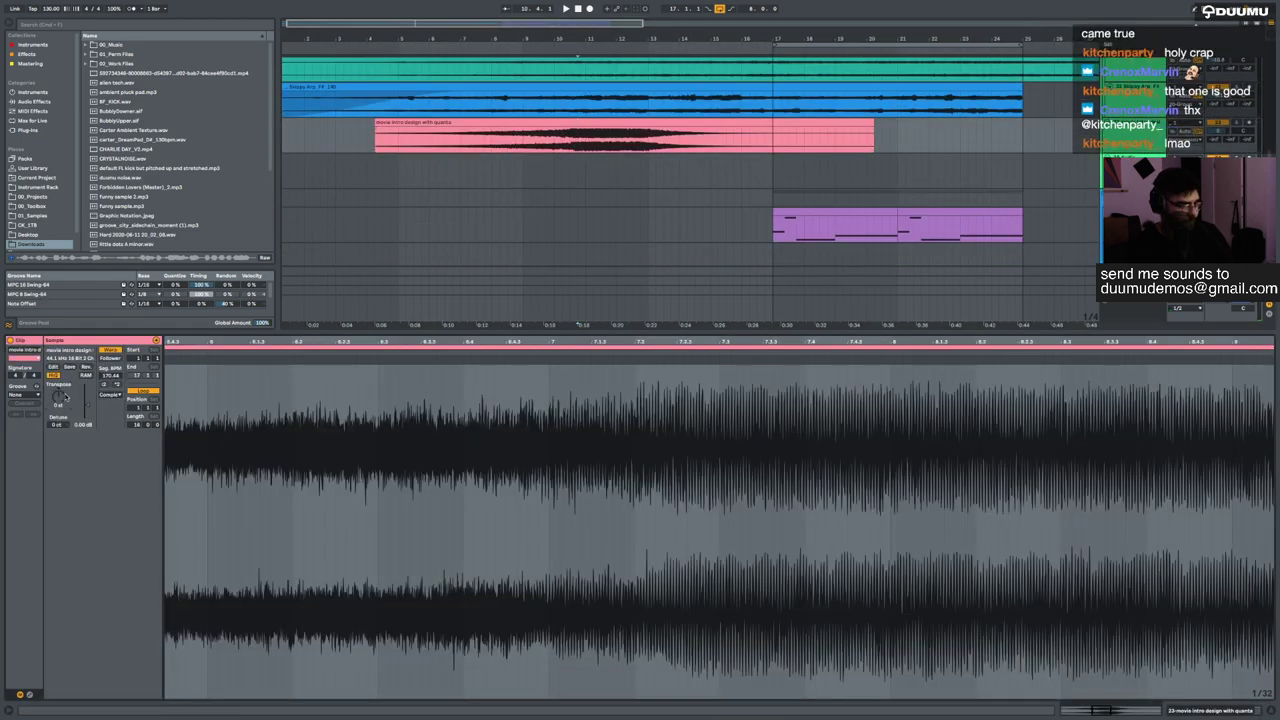
pyautogui.click(1199, 716)
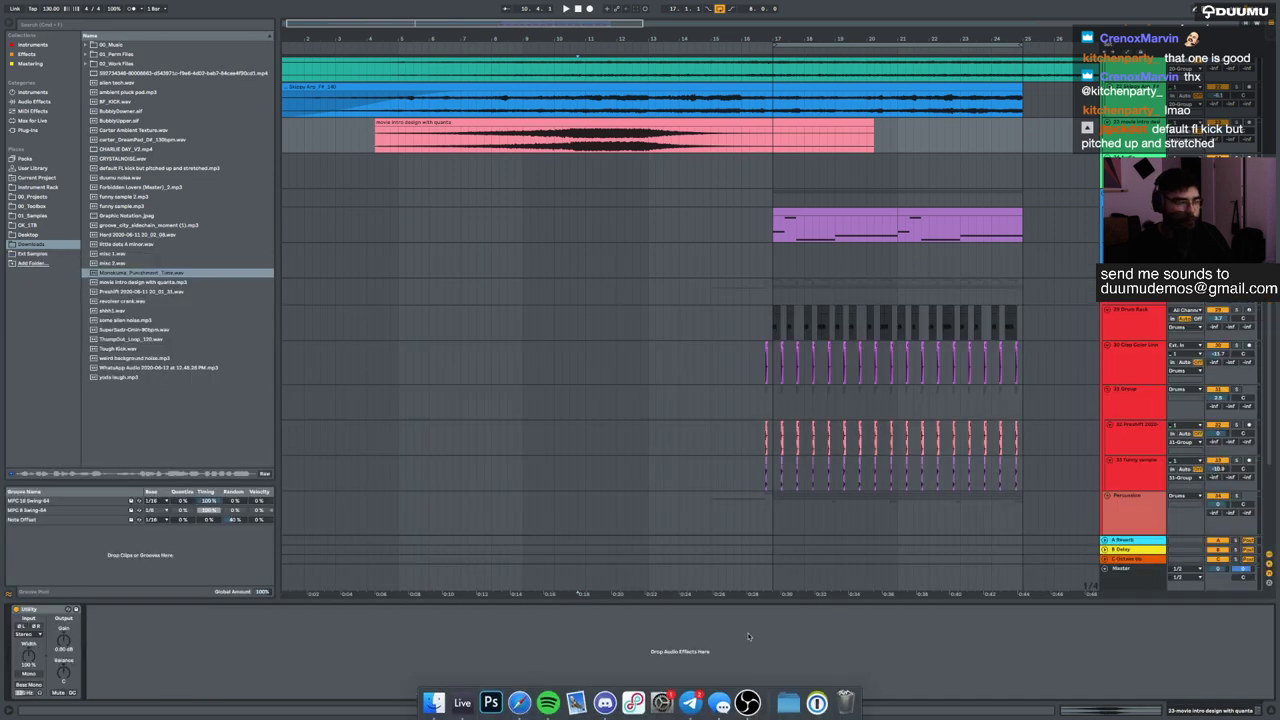
pyautogui.click(771, 582)
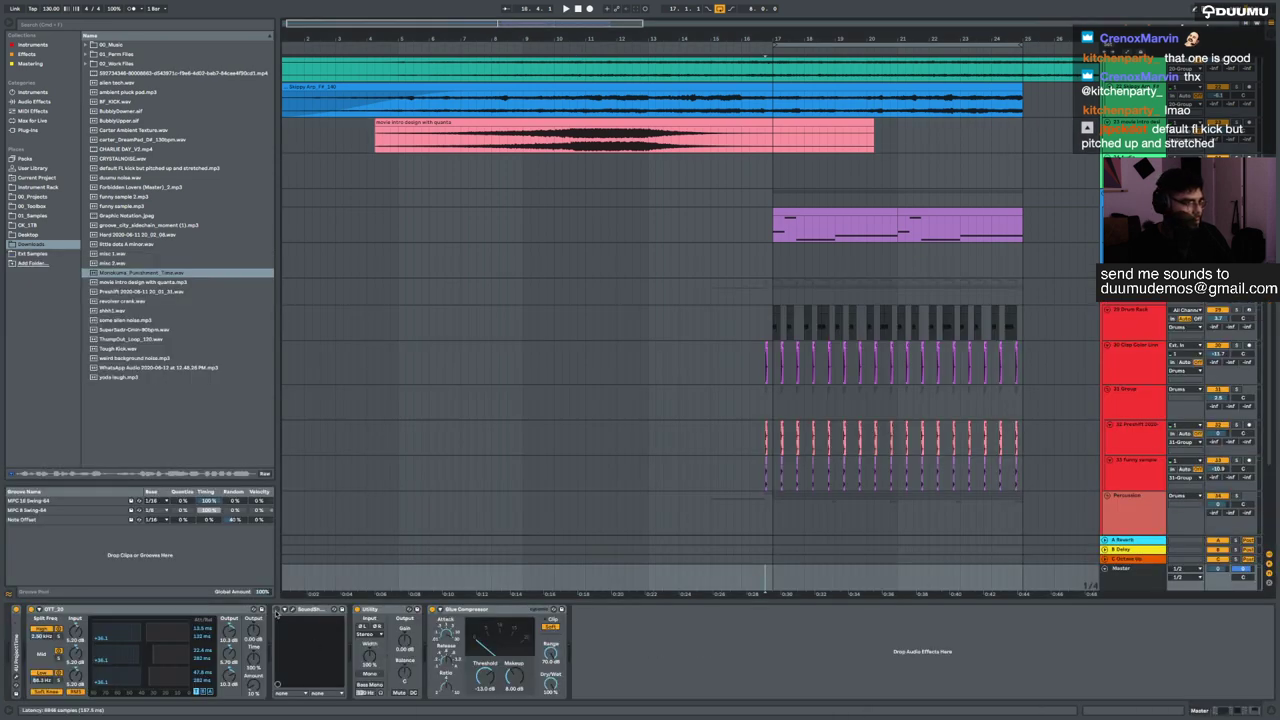
pyautogui.scroll(3, 583, 249)
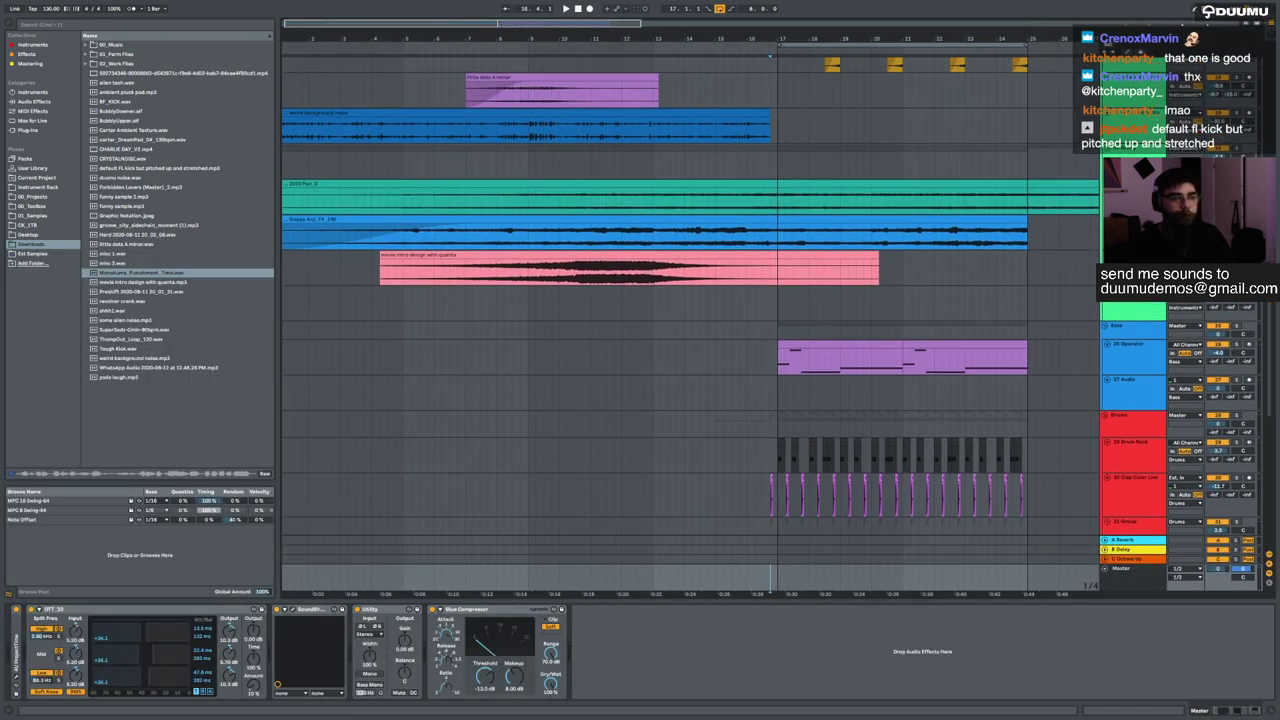
pyautogui.click(588, 280)
pyautogui.hotkey('ctrl', 'f')
pyautogui.write('low')
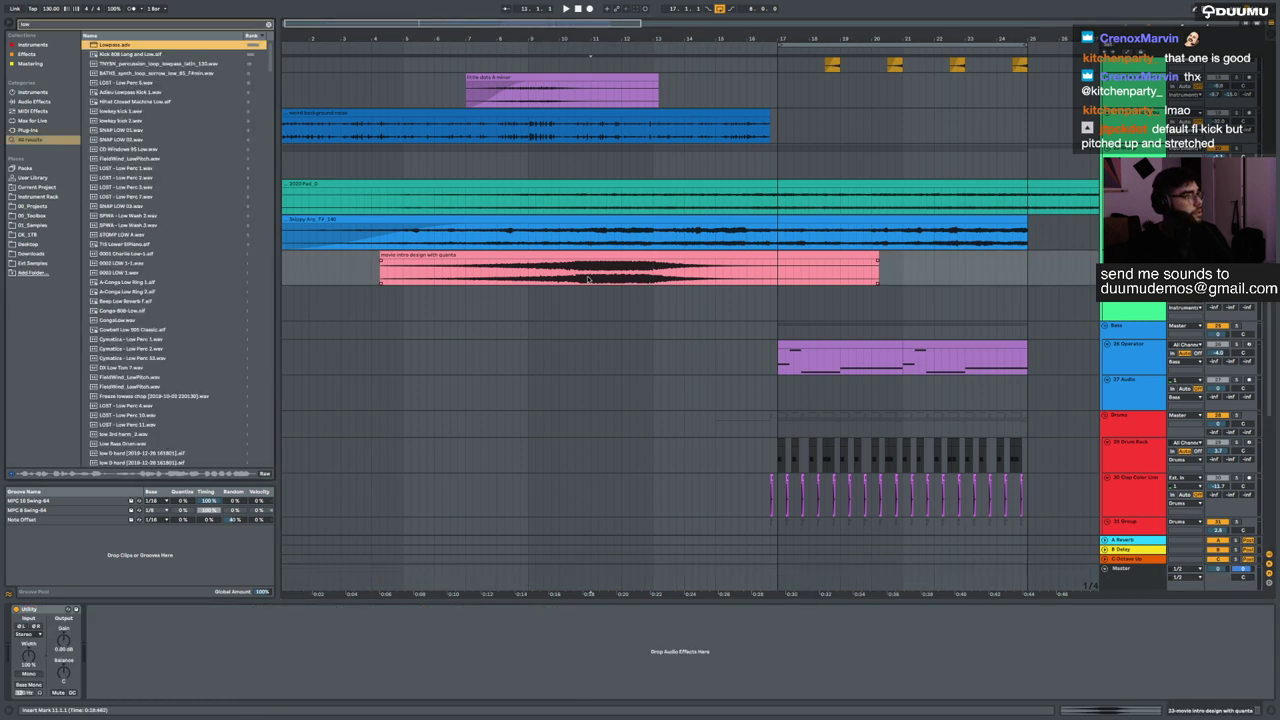
pyautogui.press('Return')
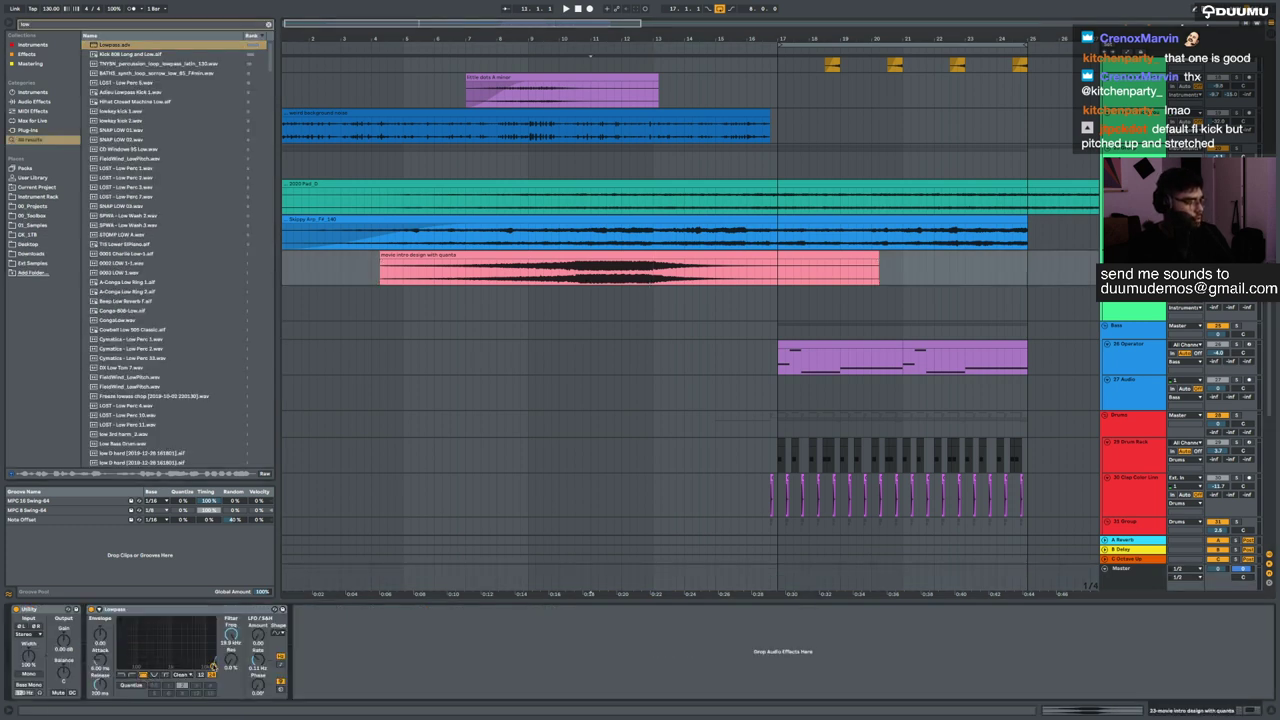
pyautogui.press('space')
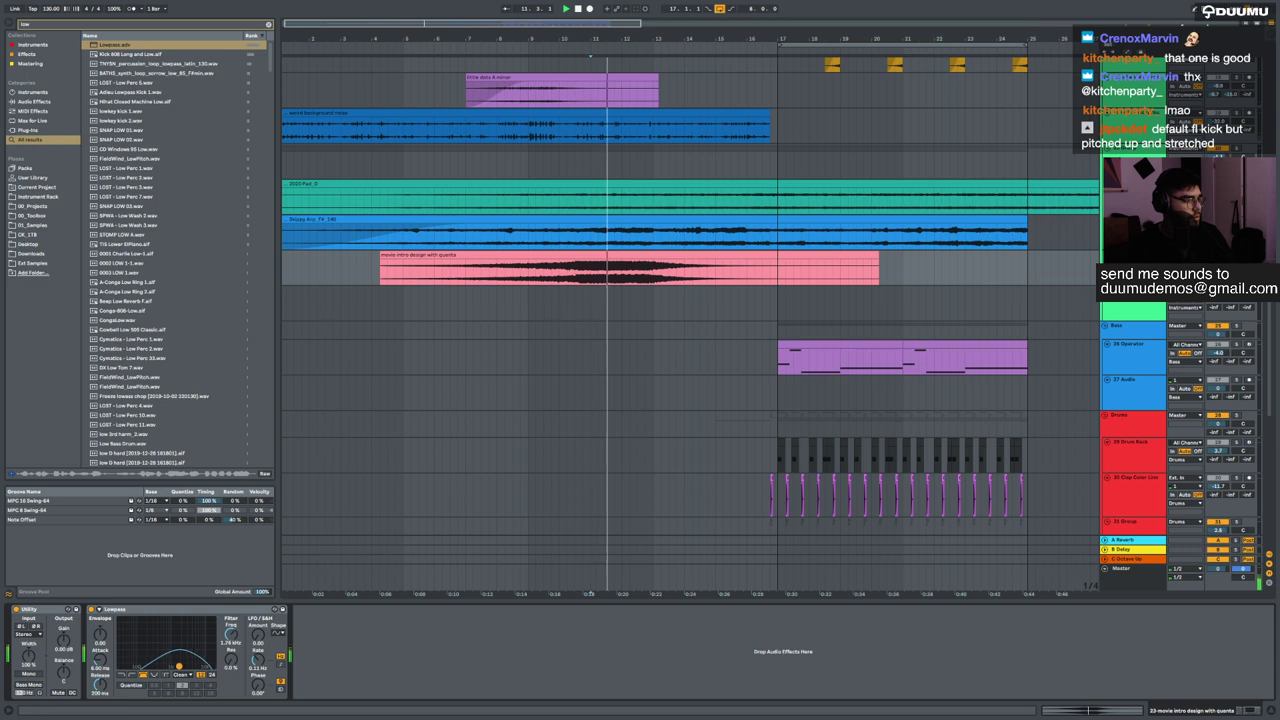
pyautogui.moveTo(179, 667); pyautogui.dragTo(167, 667)
# - Add an Auto Filter after the Lowpass device on the movie intro track and set it to high-pass
pyautogui.hotkey('ctrl', 'f')
pyautogui.write('auto')
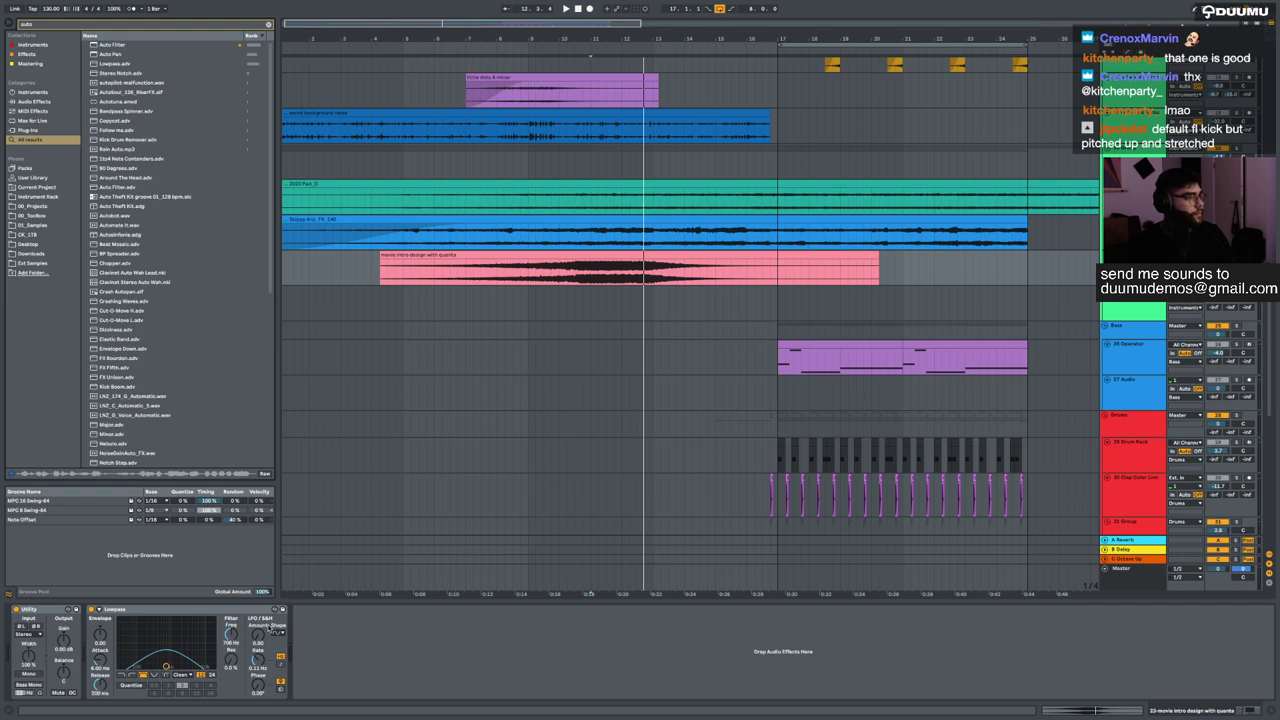
pyautogui.press('Return')
pyautogui.press('space')
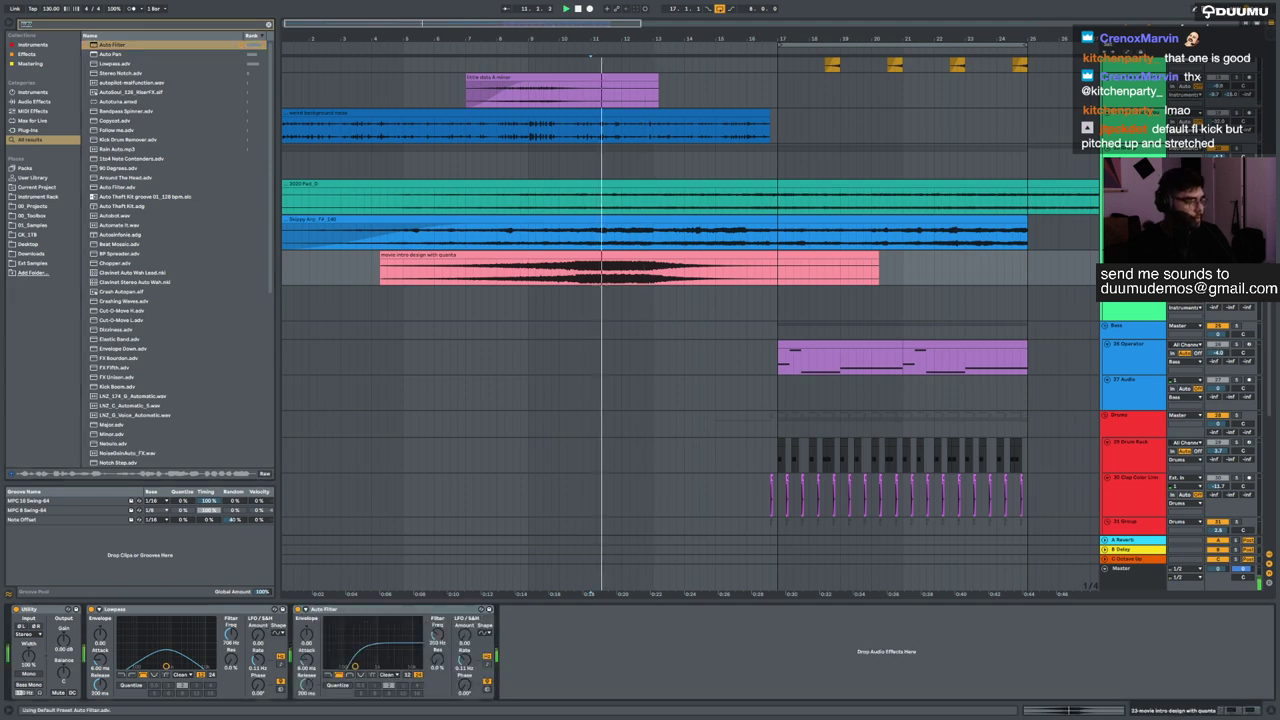
# - Set the movie intro clip's warp mode to Texture with grain size 263, transpose it and listen to its middle
pyautogui.doubleClick(502, 255)
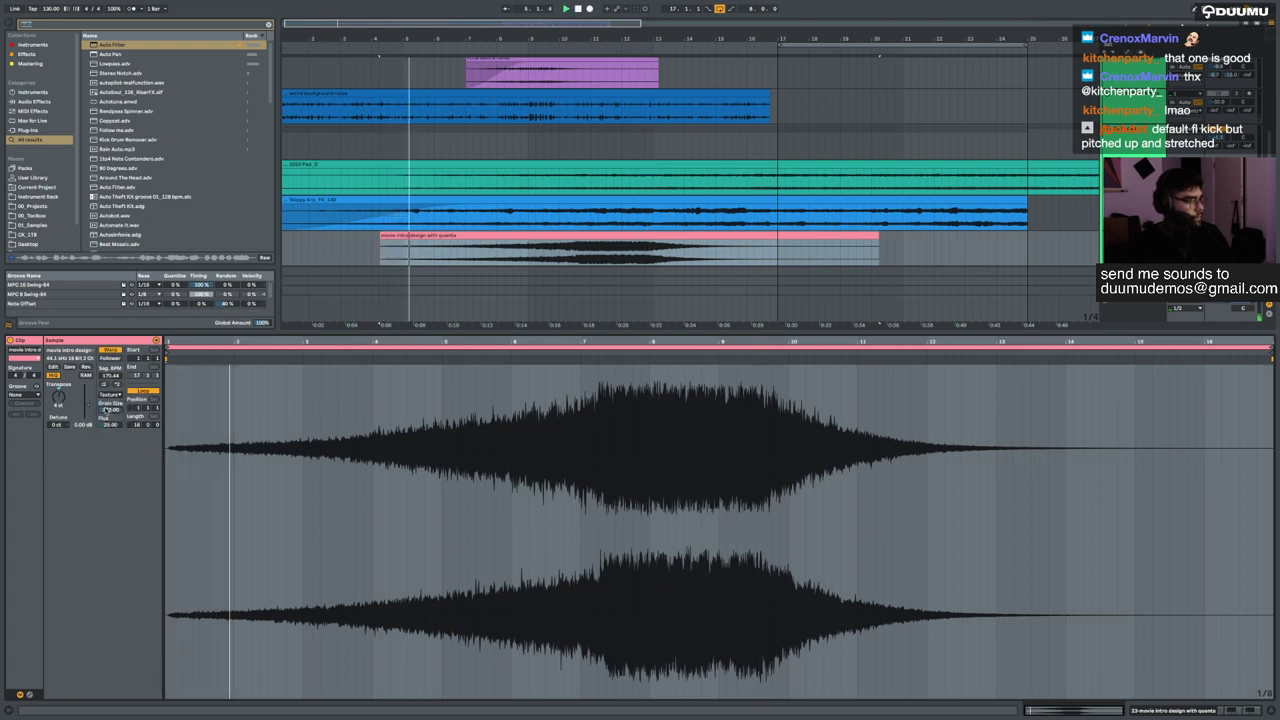
pyautogui.click(446, 237)
pyautogui.click(553, 252)
pyautogui.press('space')
pyautogui.press('space')
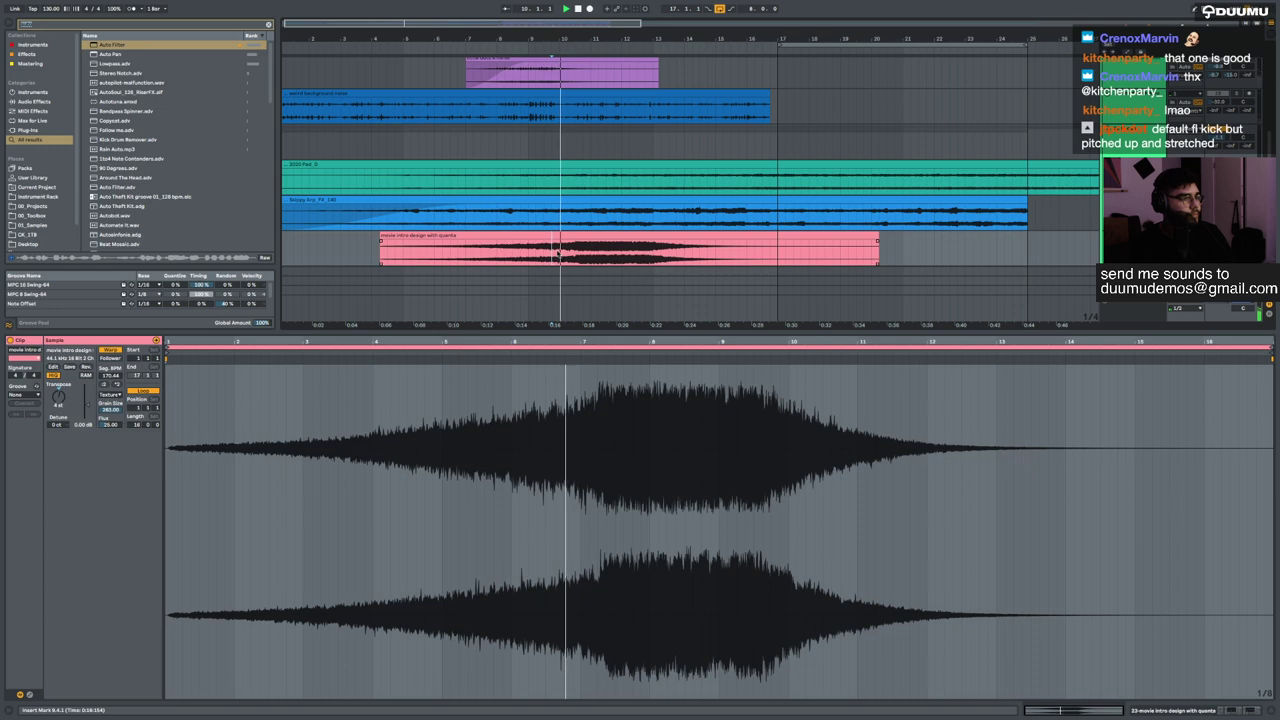
# - Cut the quiet build-up off the movie intro clip so that it starts at 10.2.1
pyautogui.press('super+e')
pyautogui.click(536, 239)
pyautogui.press('Delete')
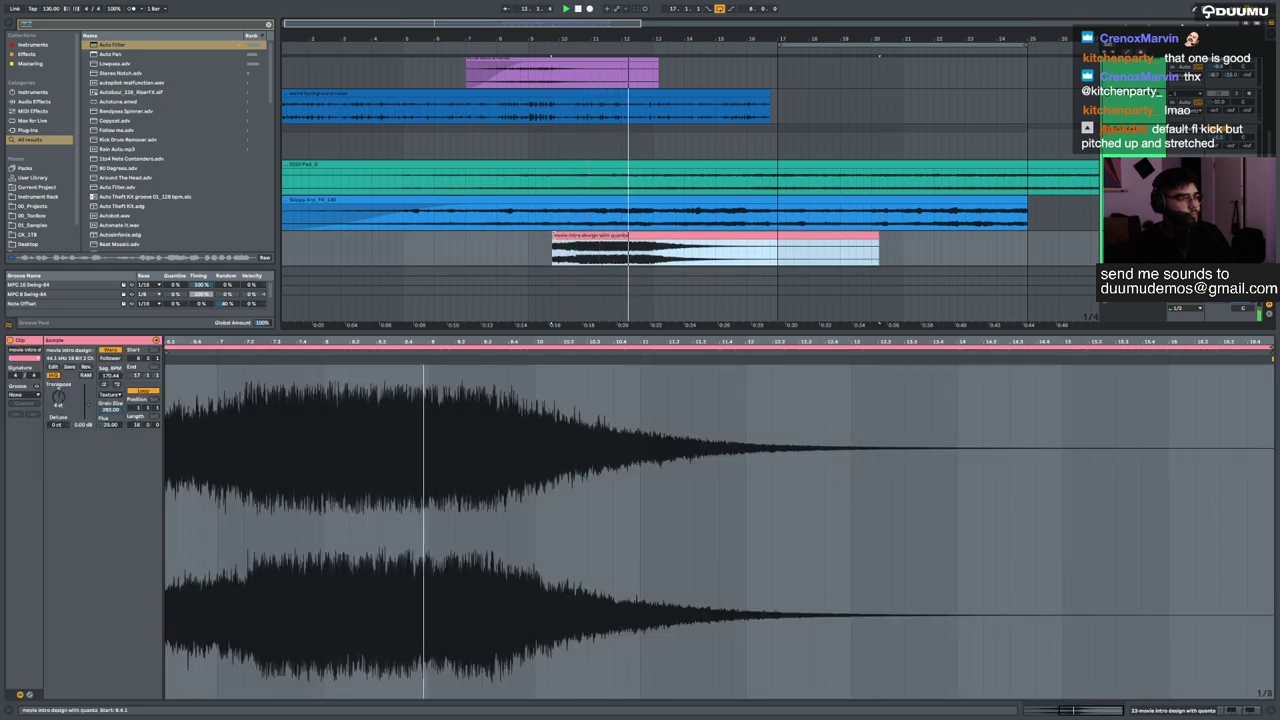
pyautogui.click(553, 240)
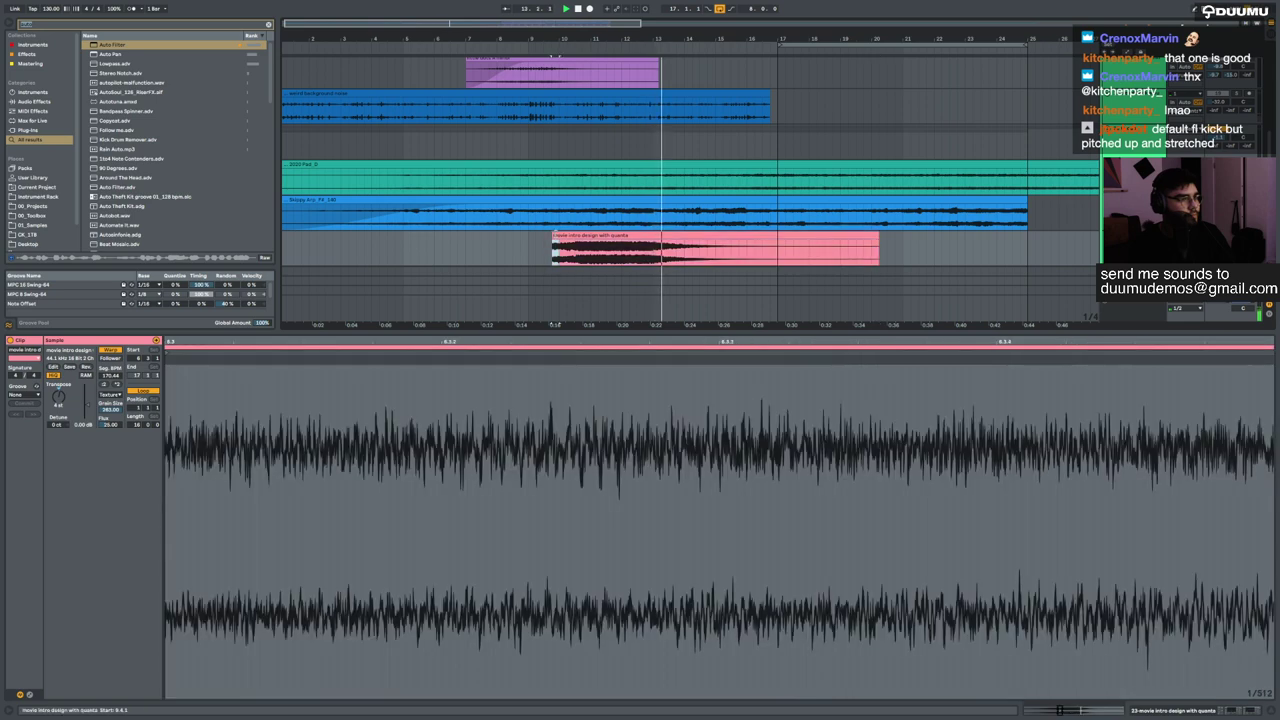
pyautogui.moveTo(552, 238); pyautogui.dragTo(567, 238)
pyautogui.press('super+alt+l')
pyautogui.scroll(3, 600, 335)
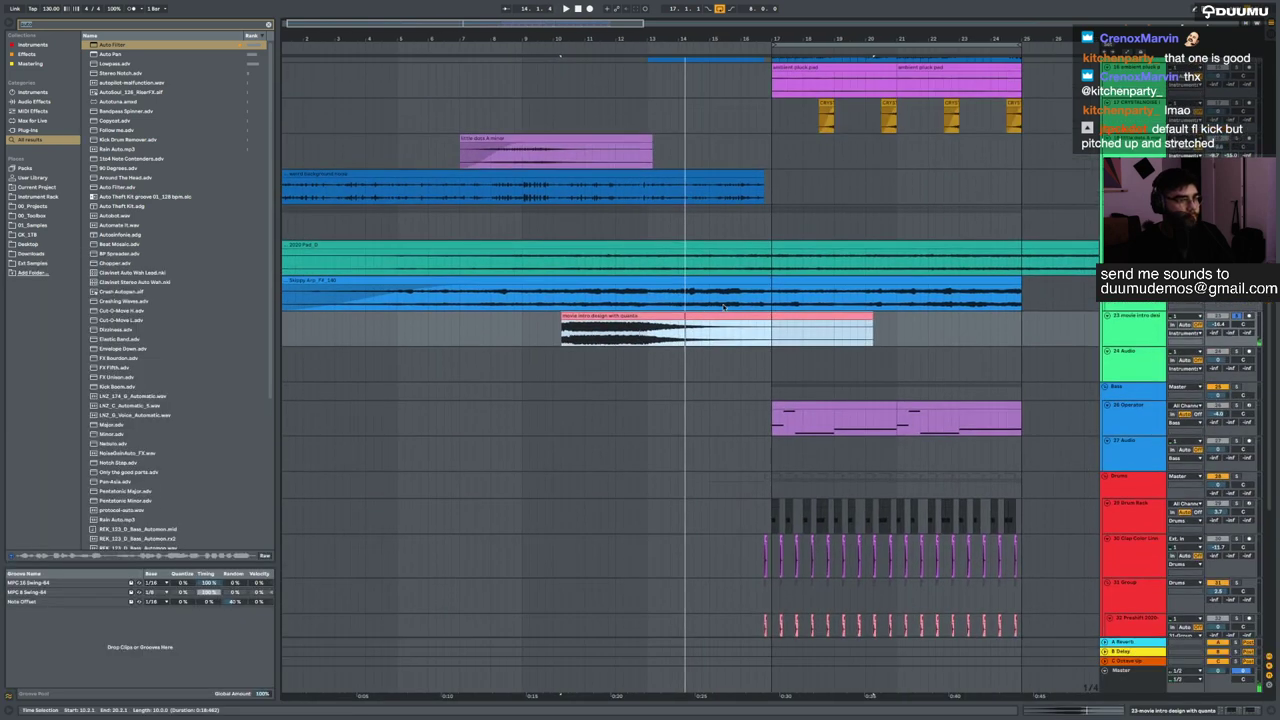
# - Move the movie intro clip about three bars earlier and trim its end back to 16.4.1
pyautogui.press('space')
pyautogui.moveTo(568, 318)
pyautogui.mouseDown()
pyautogui.moveTo(537, 318)
pyautogui.moveTo(560, 316)
pyautogui.mouseUp()
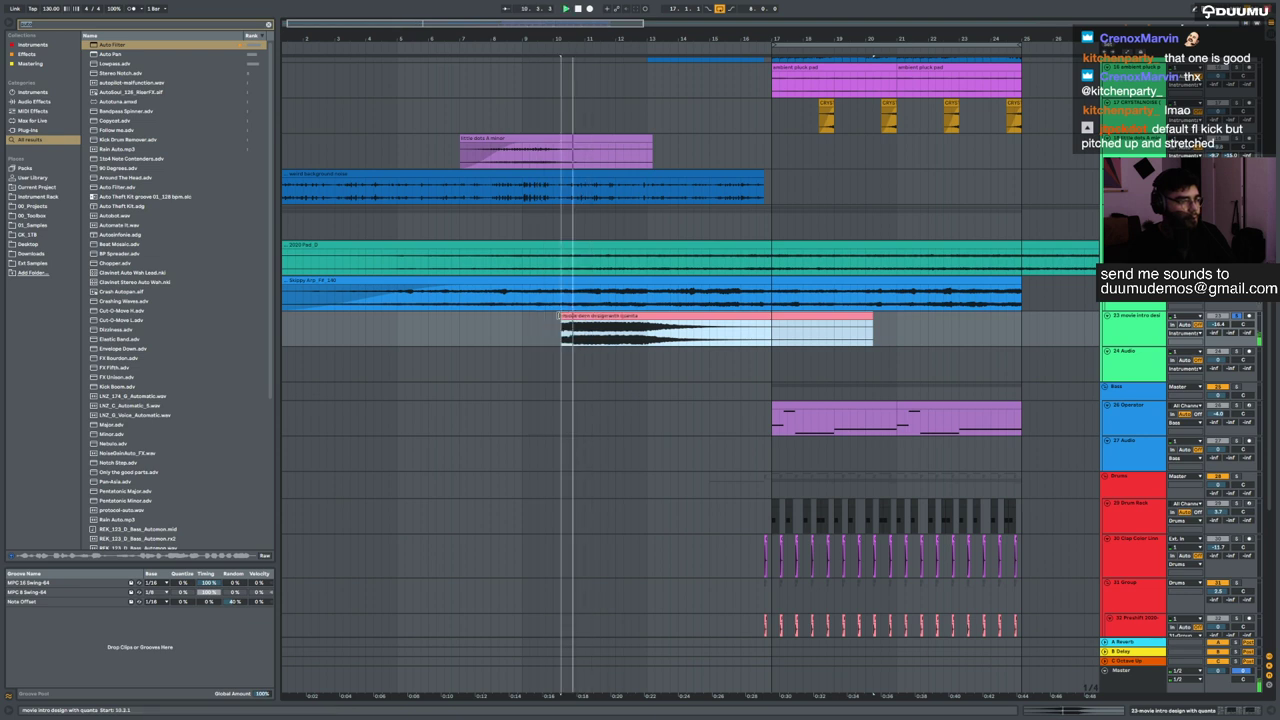
pyautogui.press('space')
pyautogui.press('space')
pyautogui.moveTo(561, 320); pyautogui.dragTo(510, 323)
pyautogui.press('space')
pyautogui.moveTo(766, 336); pyautogui.dragTo(773, 339)
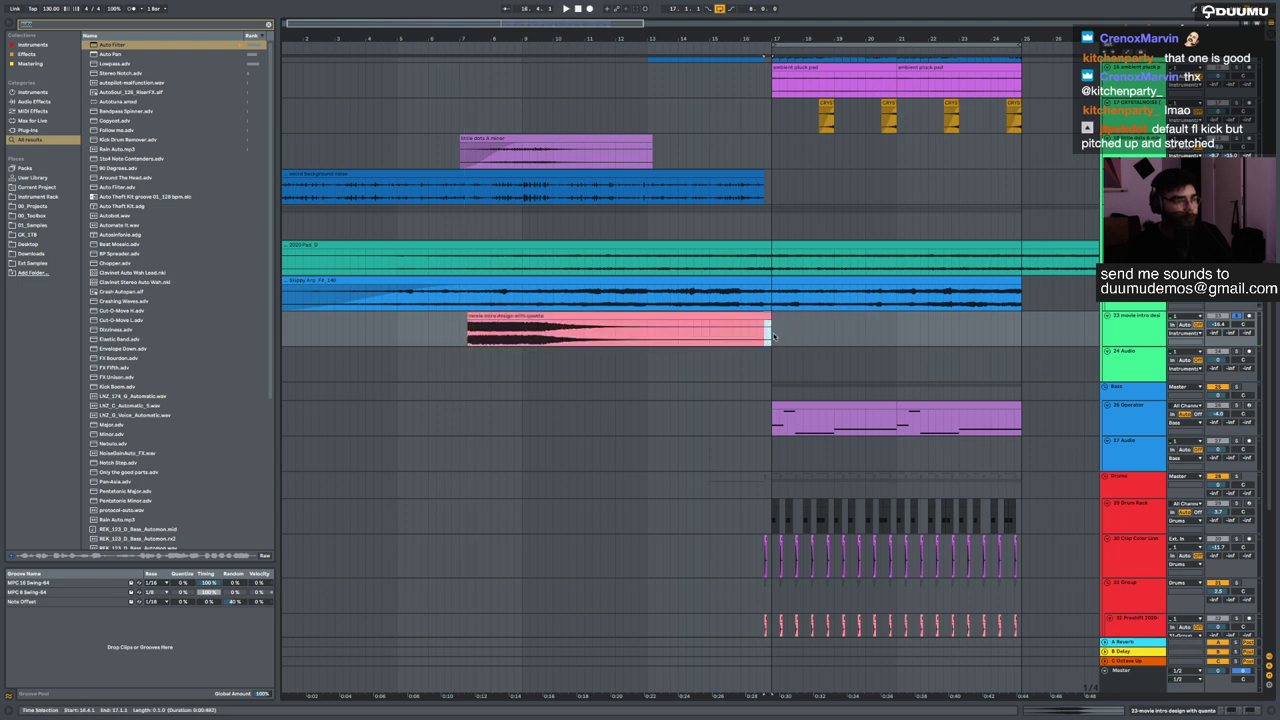
# - Reverse the movie intro clip, unsolo its track and play it with the rest of the arrangement
pyautogui.click(743, 315)
pyautogui.press('r')
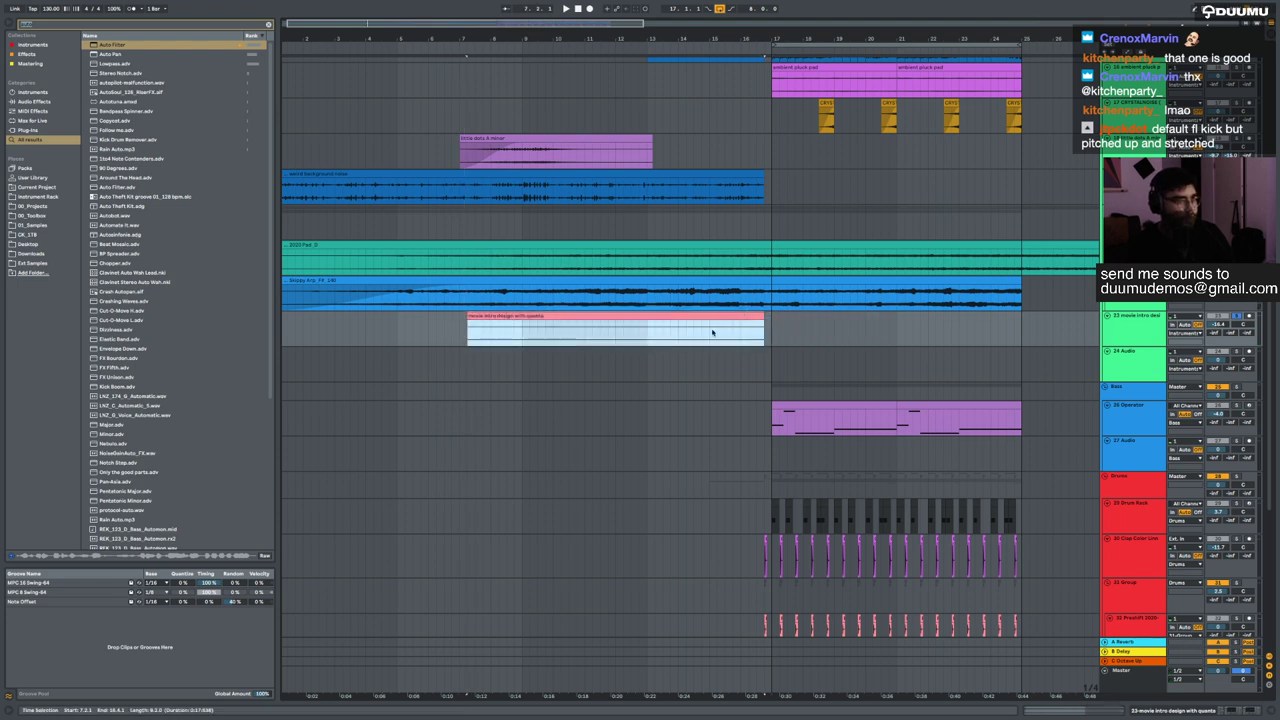
pyautogui.press('space')
pyautogui.click(1238, 318)
pyautogui.press('space')
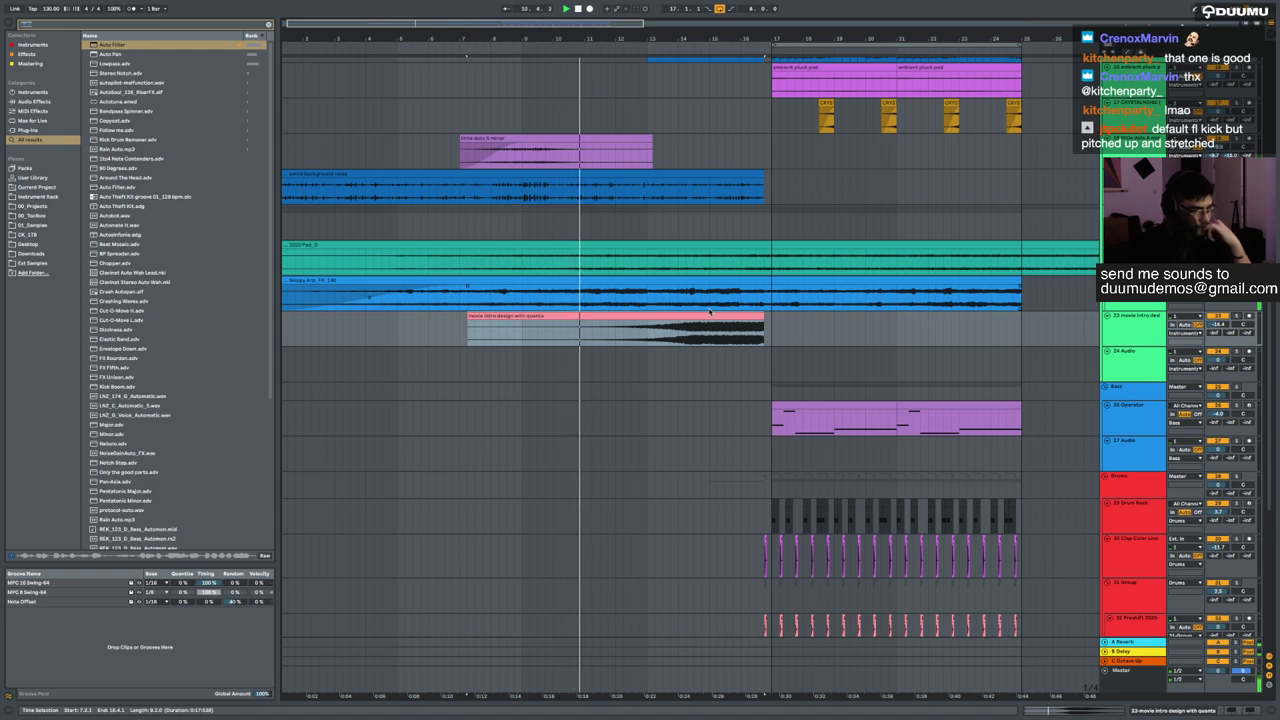
# - Set the movie intro track's volume to about -12 dB while listening to the transition into bar 17
pyautogui.scroll(2, 710, 313)
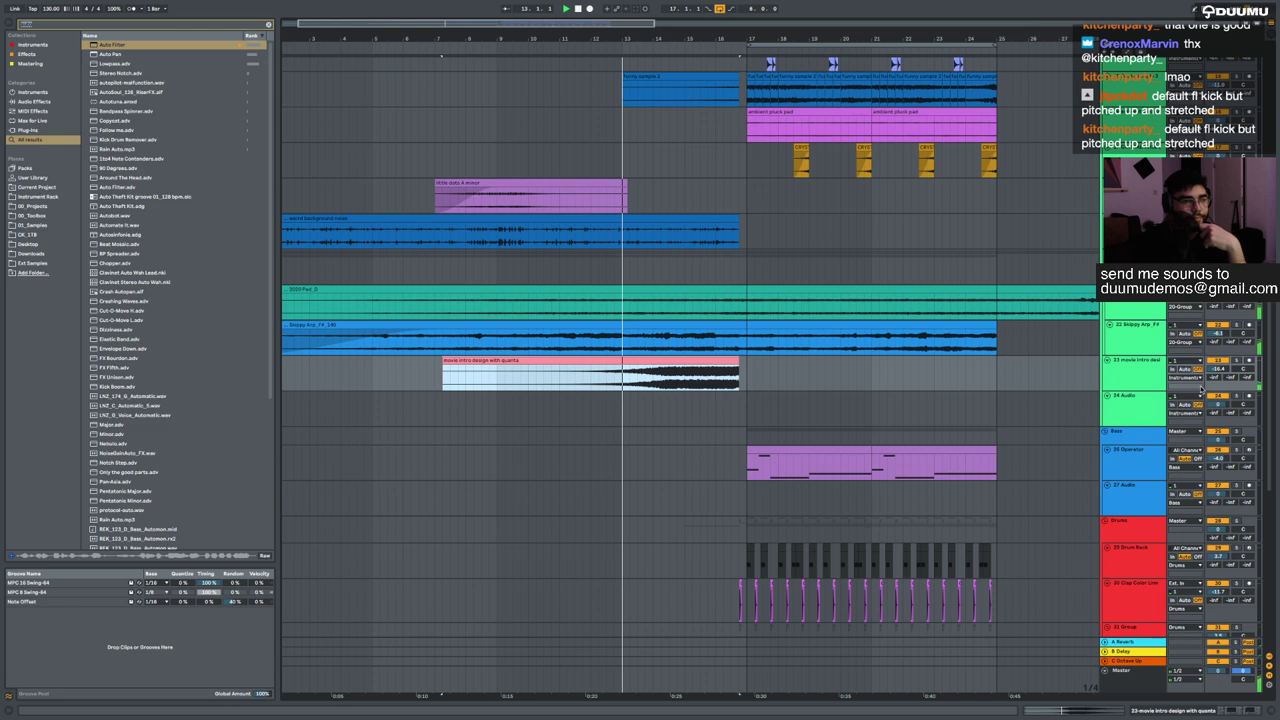
pyautogui.moveTo(1217, 371); pyautogui.dragTo(1217, 360)
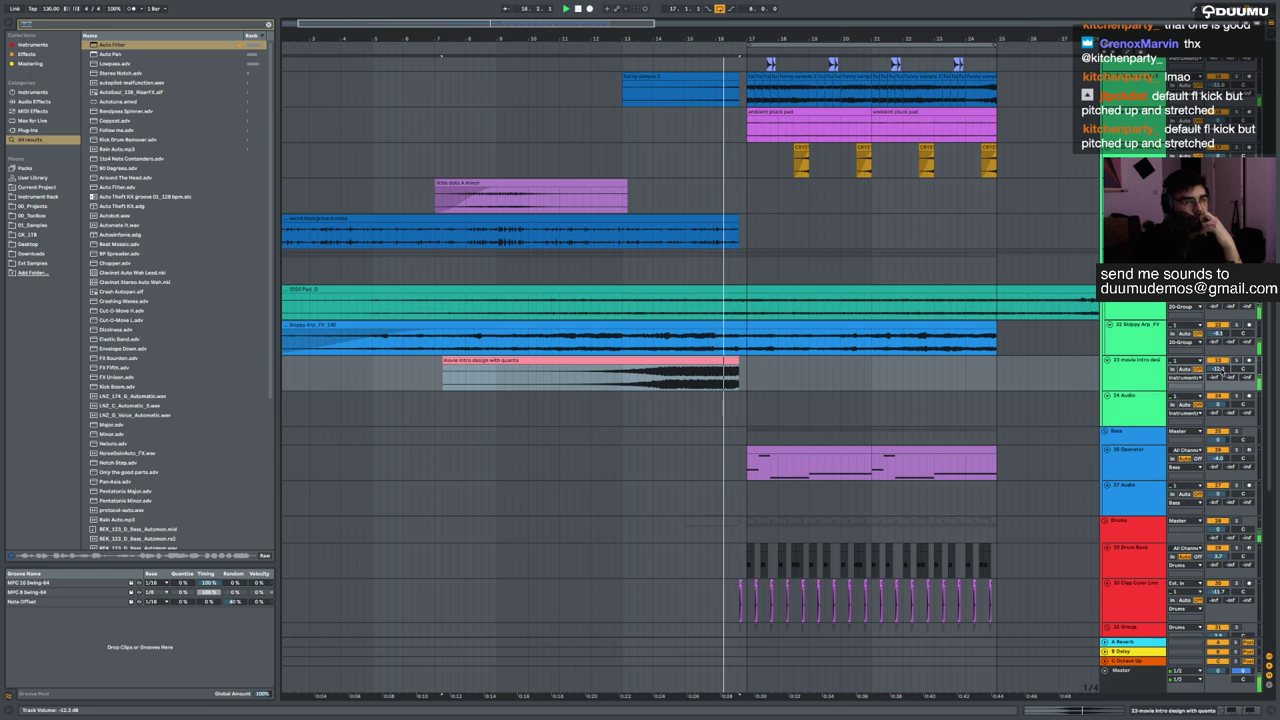
pyautogui.click(751, 416)
pyautogui.scroll(2, 751, 416)
pyautogui.scroll(2, 751, 416)
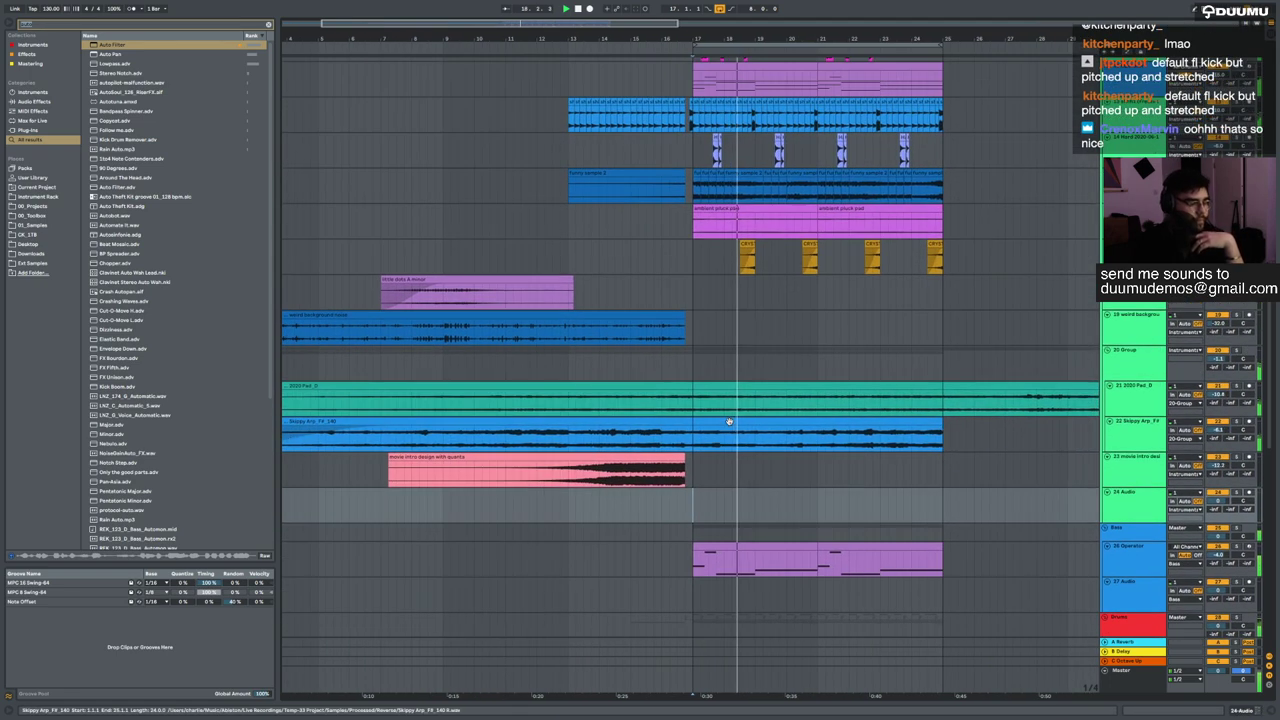
# - Insert an audio track below weird background noise and place default FL kick but pitched up and stretched.mp3 there, around bar 14
pyautogui.click(1053, 319)
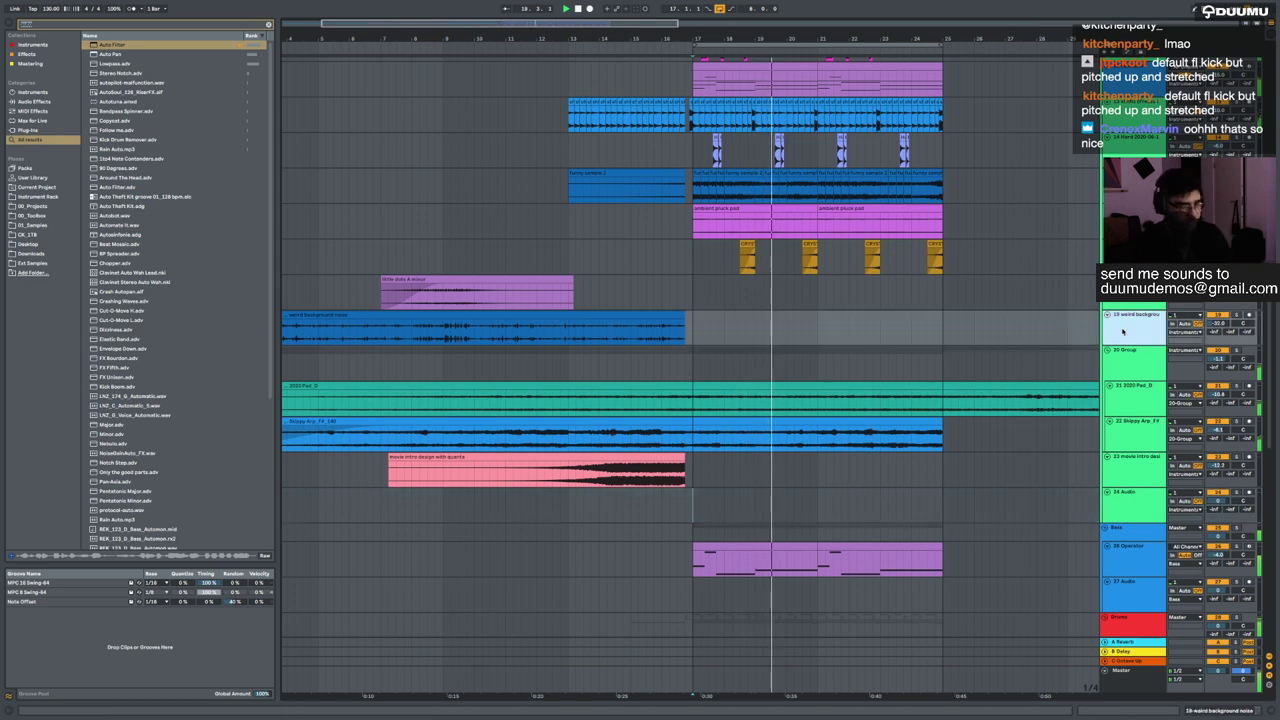
pyautogui.hotkey('ctrl', 't')
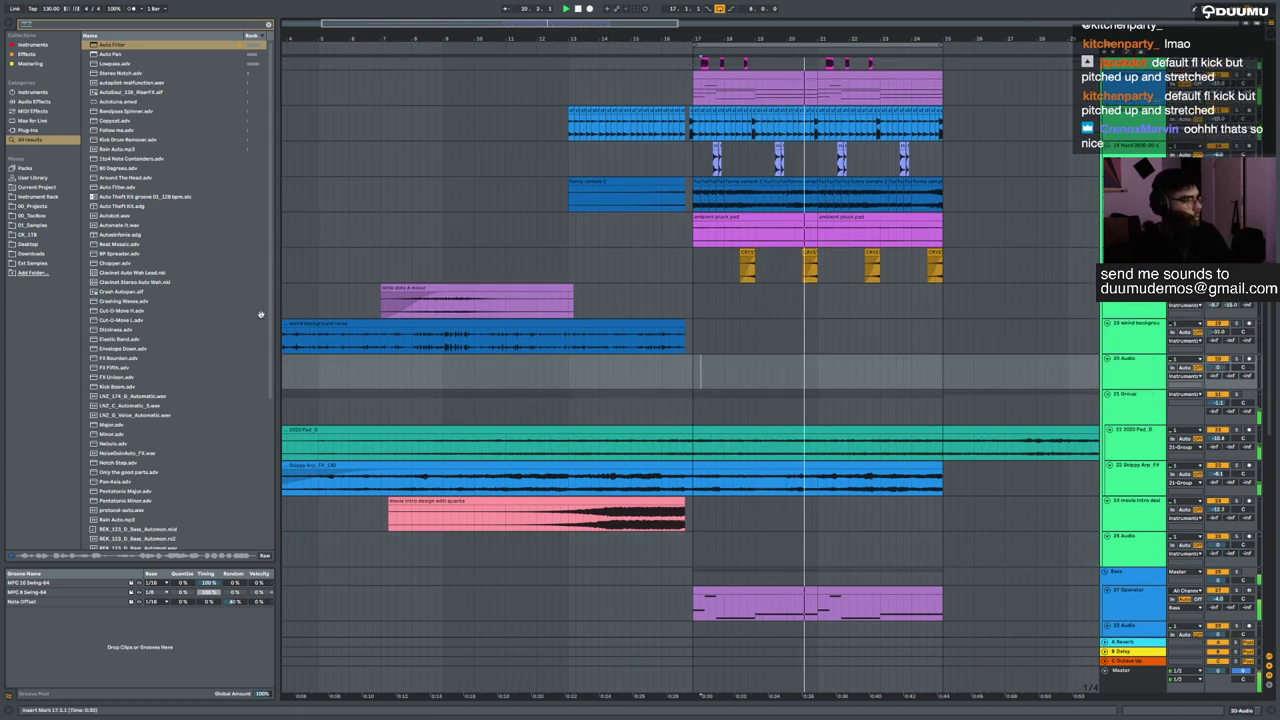
pyautogui.click(33, 215)
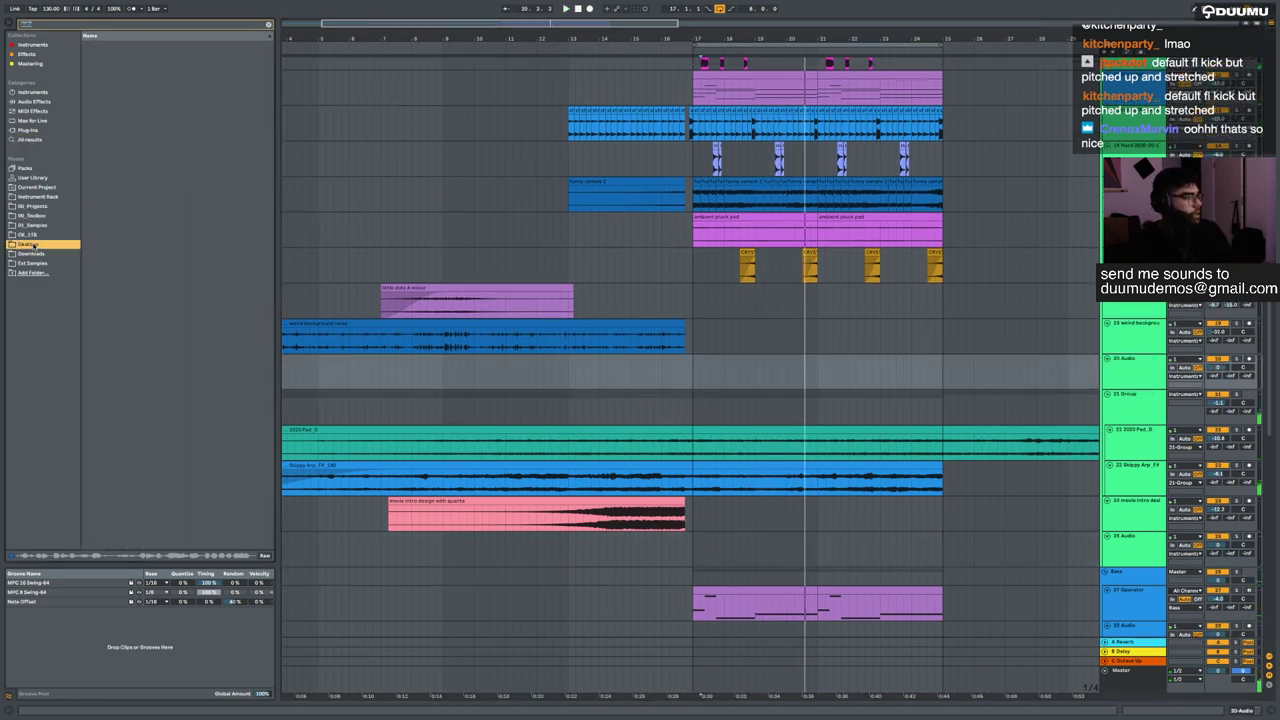
pyautogui.click(268, 25)
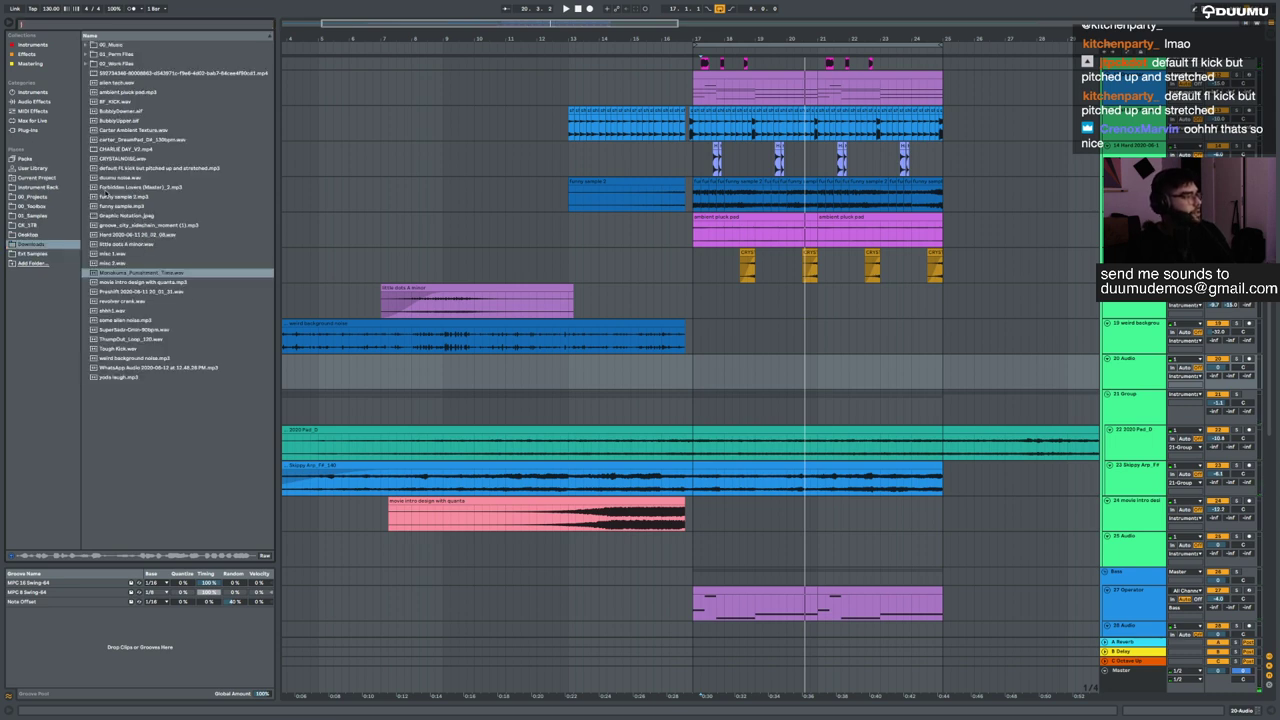
pyautogui.click(112, 169)
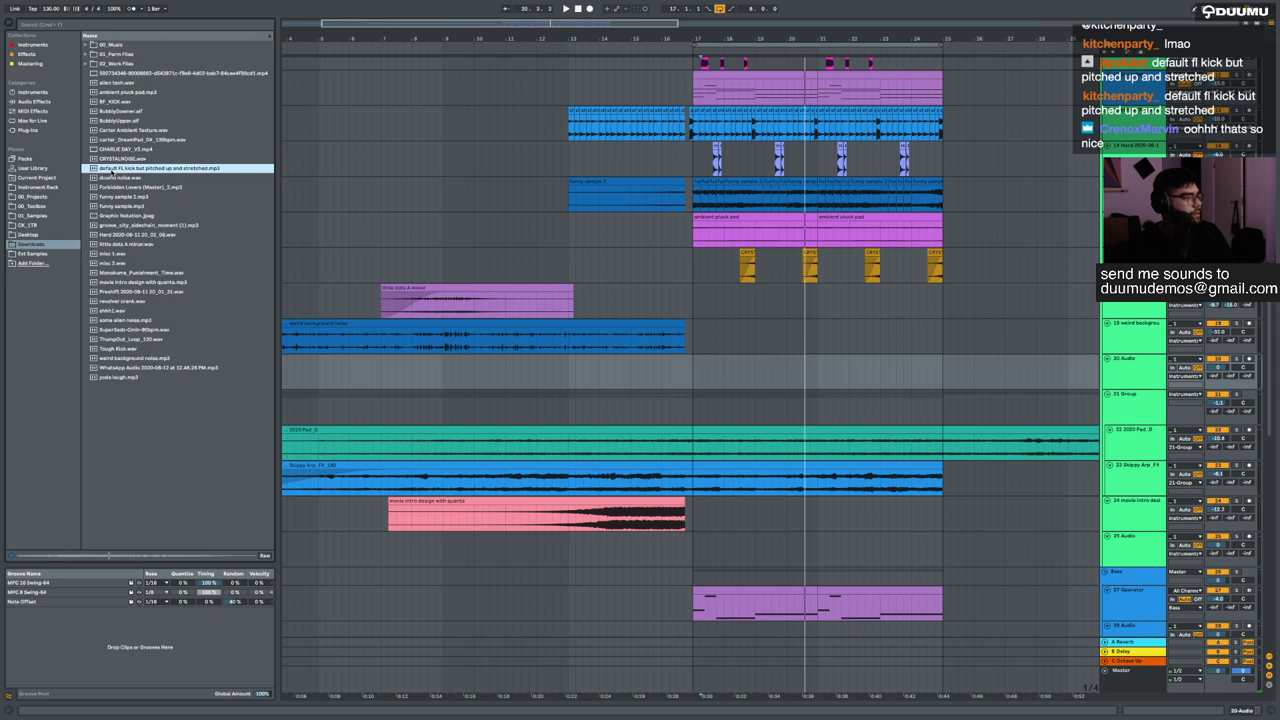
pyautogui.moveTo(112, 170); pyautogui.dragTo(631, 366)
pyautogui.doubleClick(631, 366)
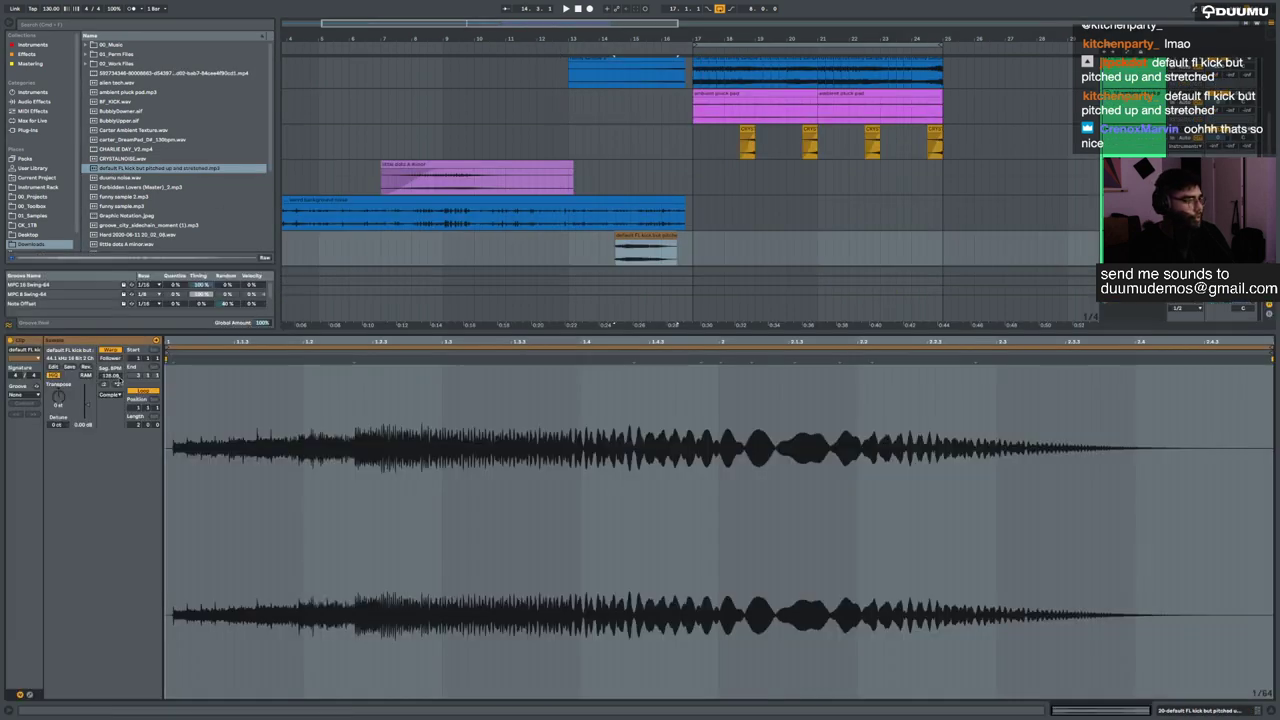
# - Turn warping off for the FL kick clip, trim its start to the kick sweep and listen to it
pyautogui.click(109, 350)
pyautogui.moveTo(162, 346)
pyautogui.mouseDown()
pyautogui.moveTo(670, 345)
pyautogui.moveTo(626, 345)
pyautogui.mouseUp()
pyautogui.press('space')
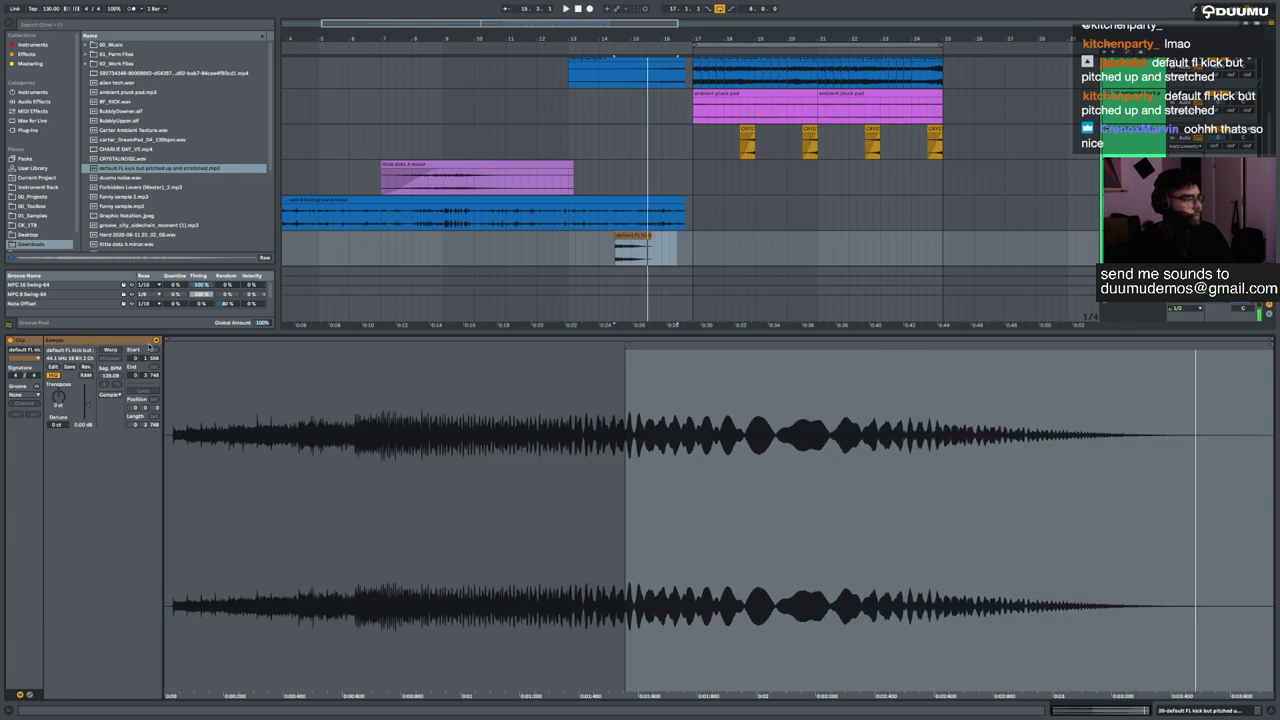
# - Turn warping back on for the FL kick clip and stretch it to span 12.3.1 to 16.4.1
pyautogui.click(105, 352)
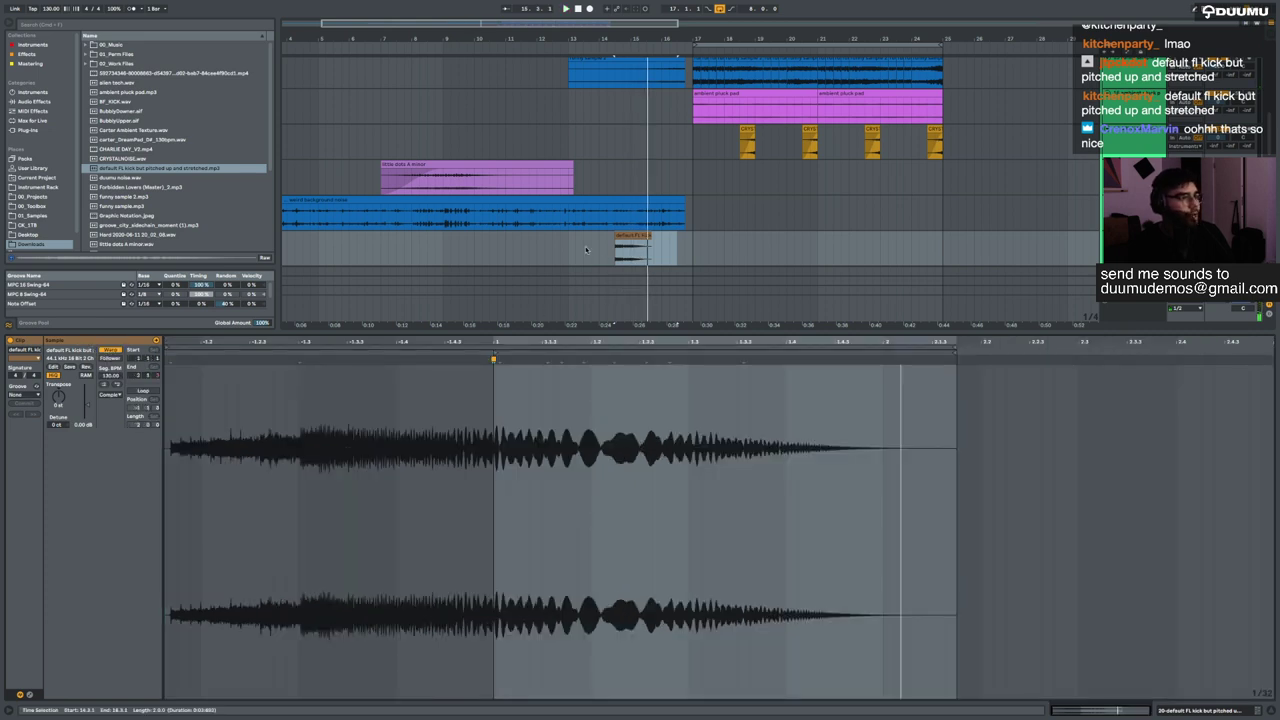
pyautogui.click(643, 248)
pyautogui.moveTo(649, 237)
pyautogui.mouseDown()
pyautogui.moveTo(746, 237)
pyautogui.moveTo(640, 241)
pyautogui.moveTo(653, 242)
pyautogui.mouseUp()
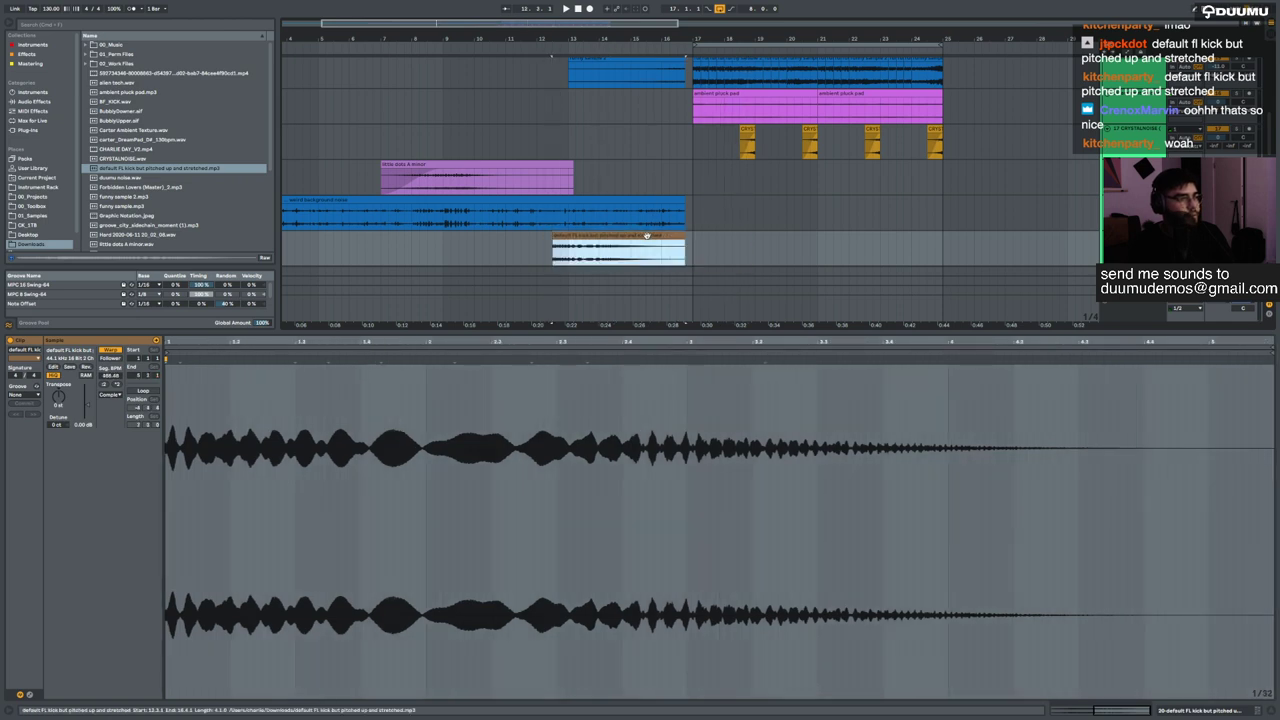
# - Reverse the FL kick clip in Texture warp mode, lower its gain and set its track volume to -7.4 dB
pyautogui.click(111, 395)
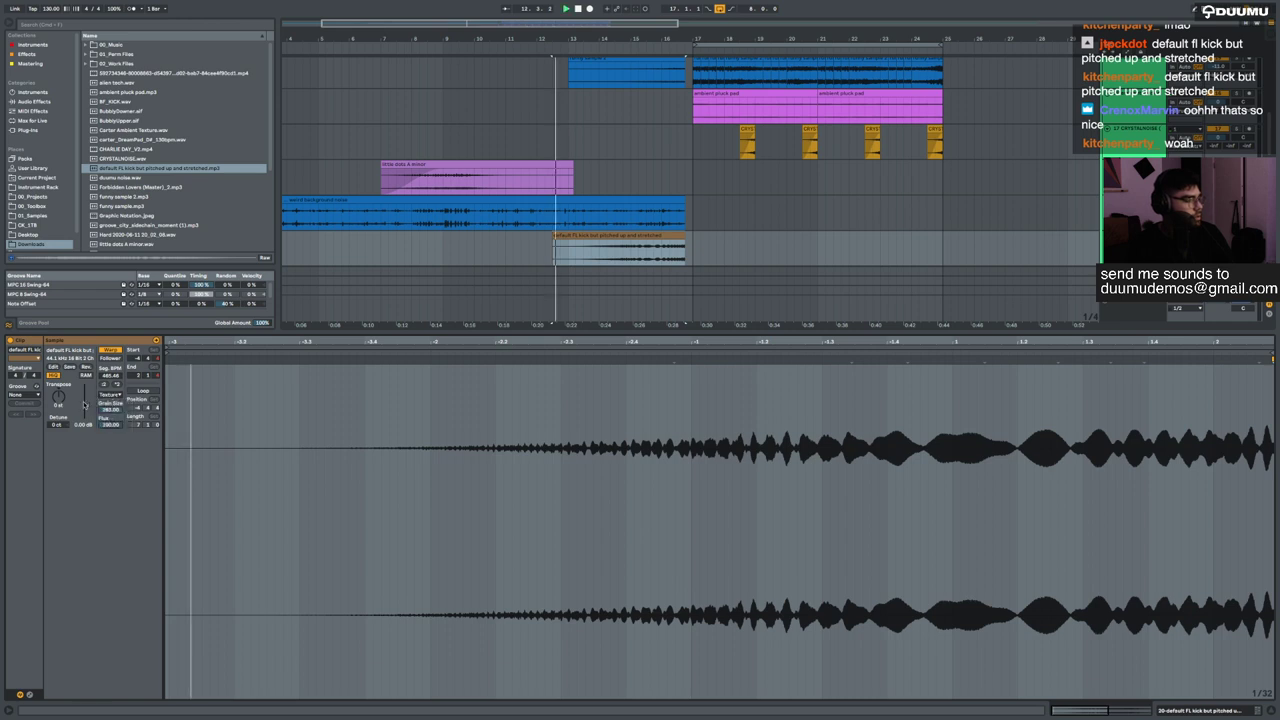
pyautogui.moveTo(84, 405); pyautogui.dragTo(85, 410)
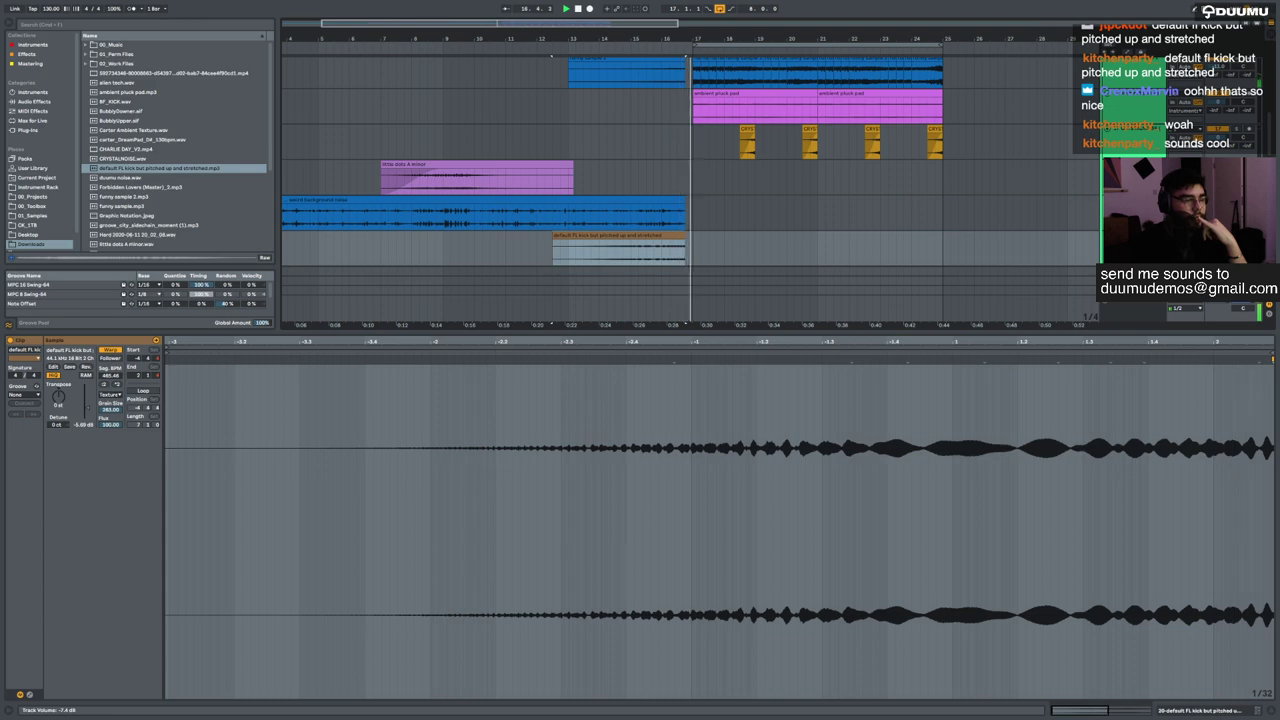
pyautogui.press('super+alt+l')
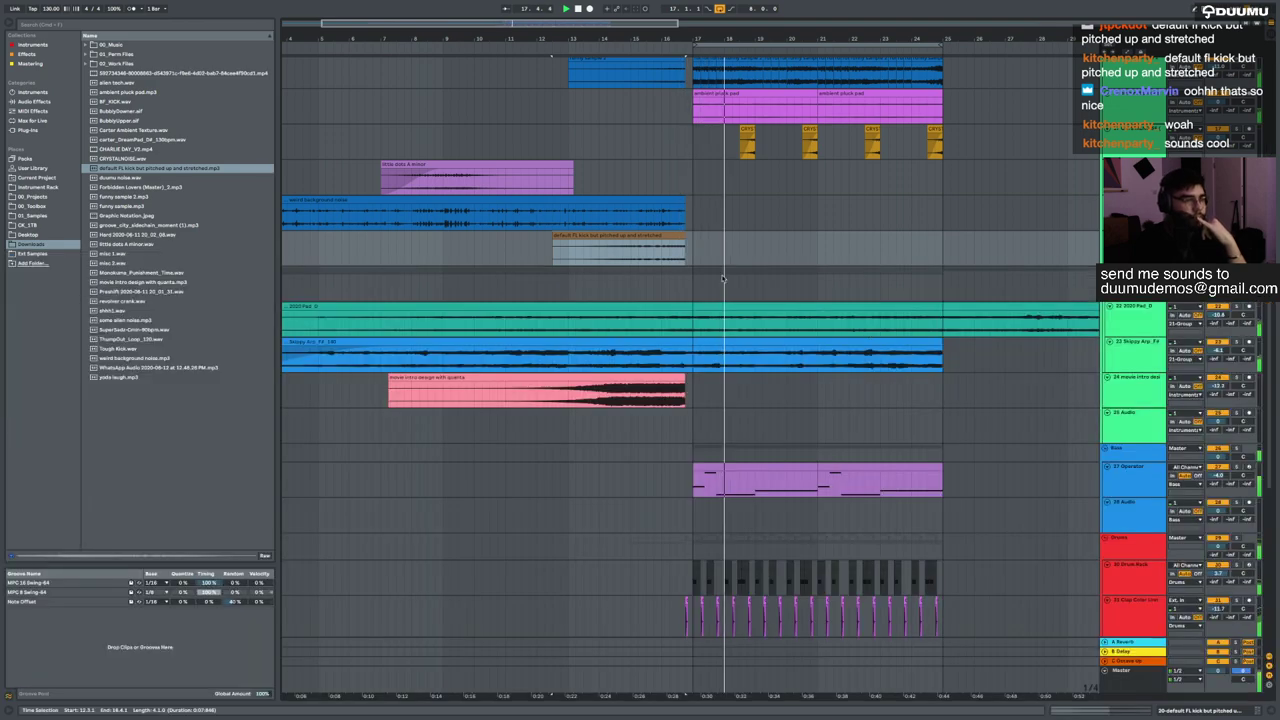
# - Review the arrangement tracks during playback from bar 17 and show the master effects
pyautogui.scroll(10, 937, 260)
pyautogui.scroll(-3, 937, 260)
pyautogui.scroll(-1, 937, 260)
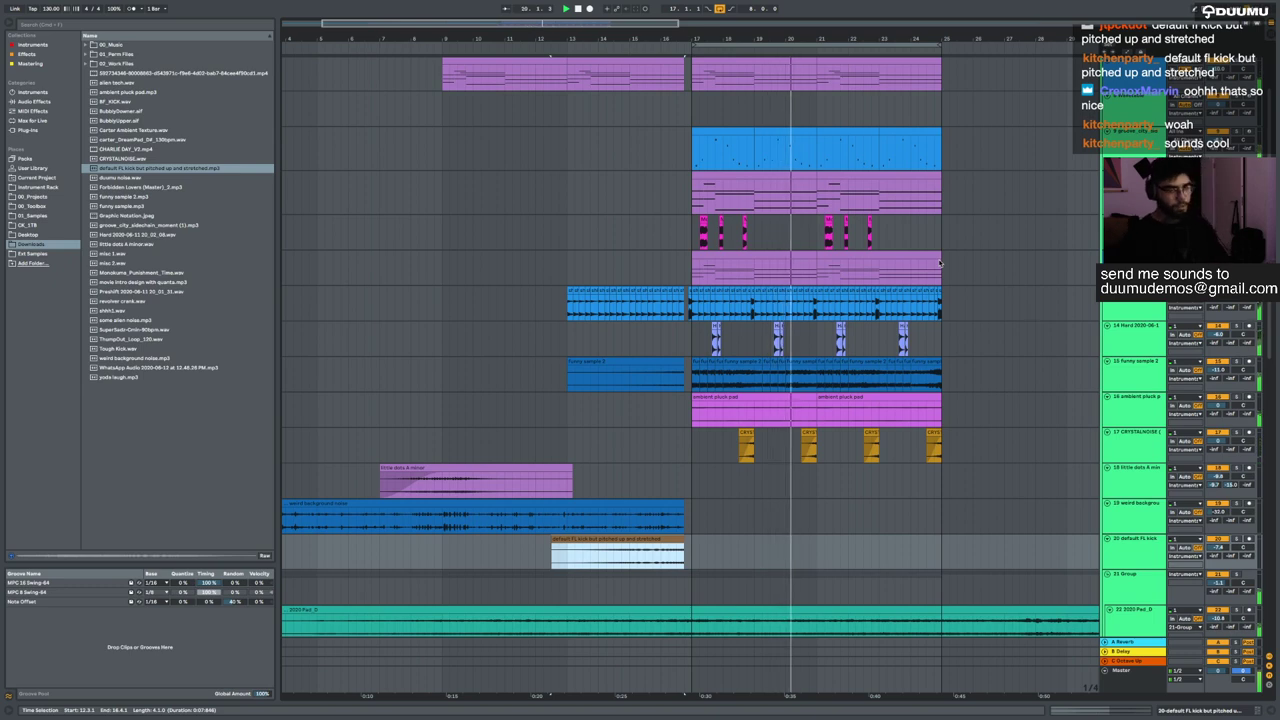
pyautogui.click(1207, 695)
pyautogui.click(1206, 707)
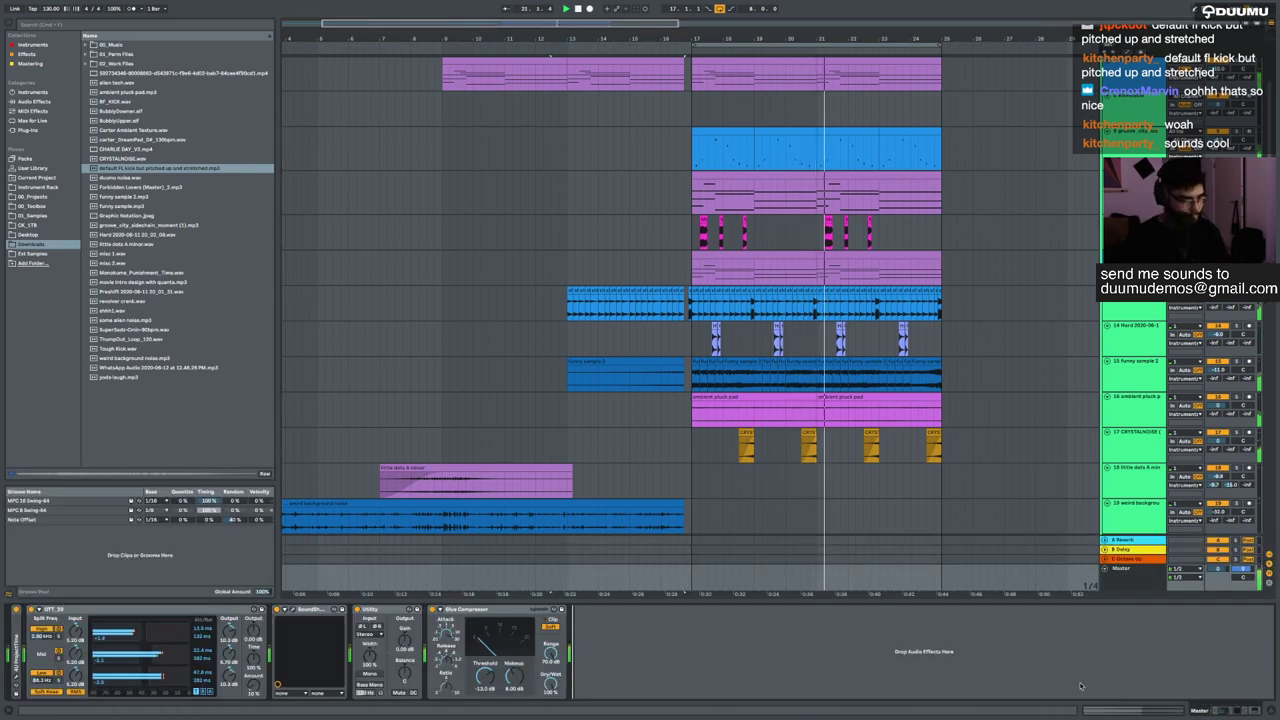
# - Search for "pro-q" and insert FabFilter Pro-Q 3 on the master, directly before the Utility device
pyautogui.press('super+f')
pyautogui.write('pro-q')
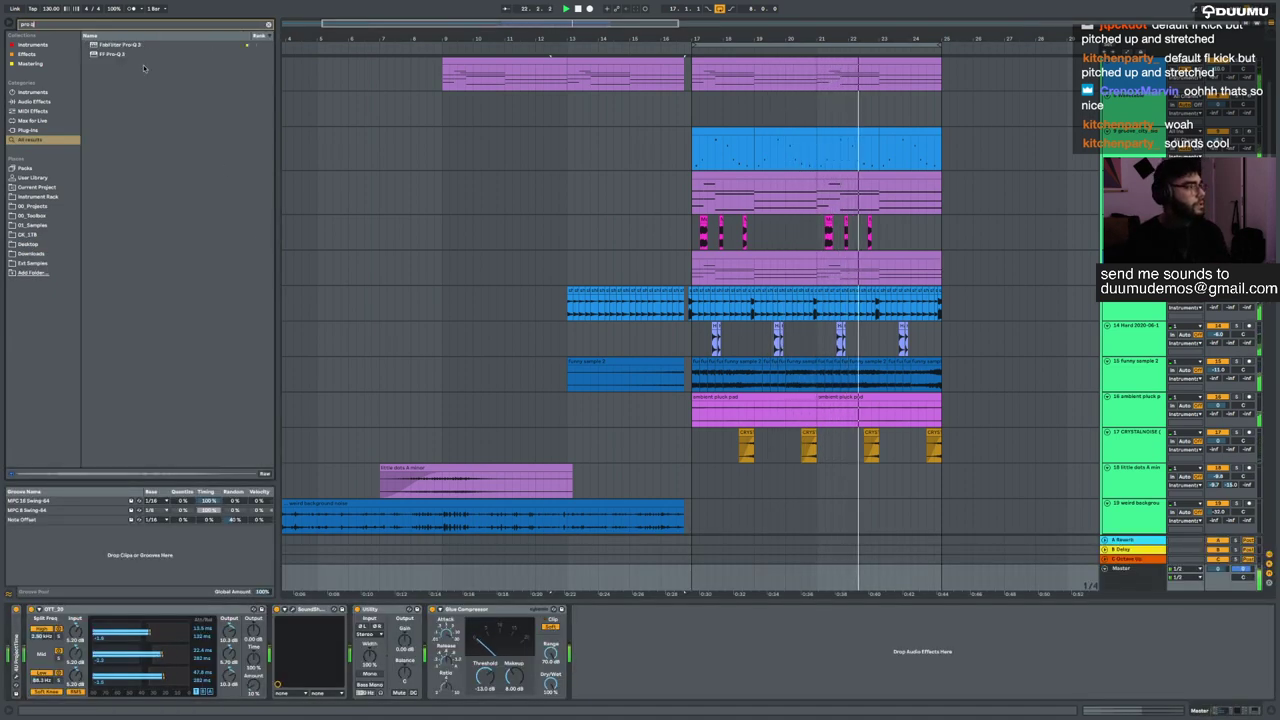
pyautogui.click(113, 45)
pyautogui.moveTo(113, 45); pyautogui.dragTo(297, 683)
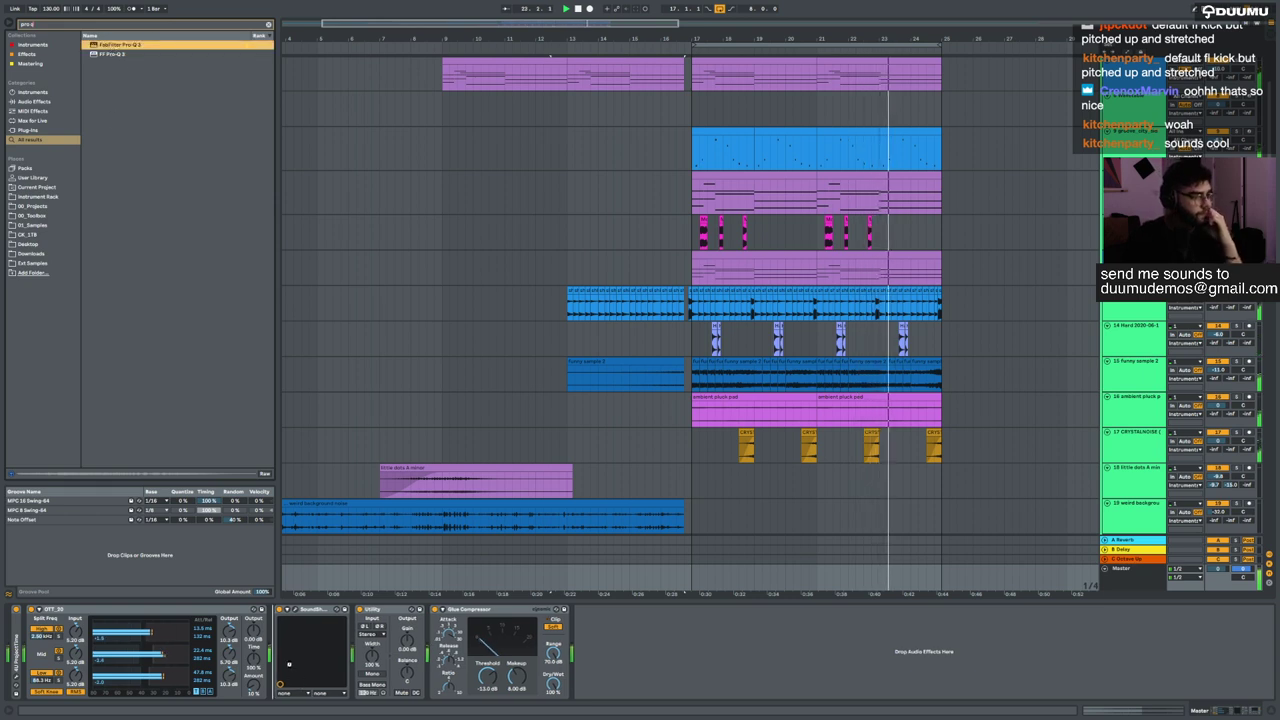
pyautogui.moveTo(319, 617); pyautogui.dragTo(471, 625)
# - Shape the master EQ with a 2.5 dB low-mid dip near 125 Hz, a low cut, a 1 dB mid dip and a high-end boost
pyautogui.moveTo(903, 343); pyautogui.dragTo(861, 381)
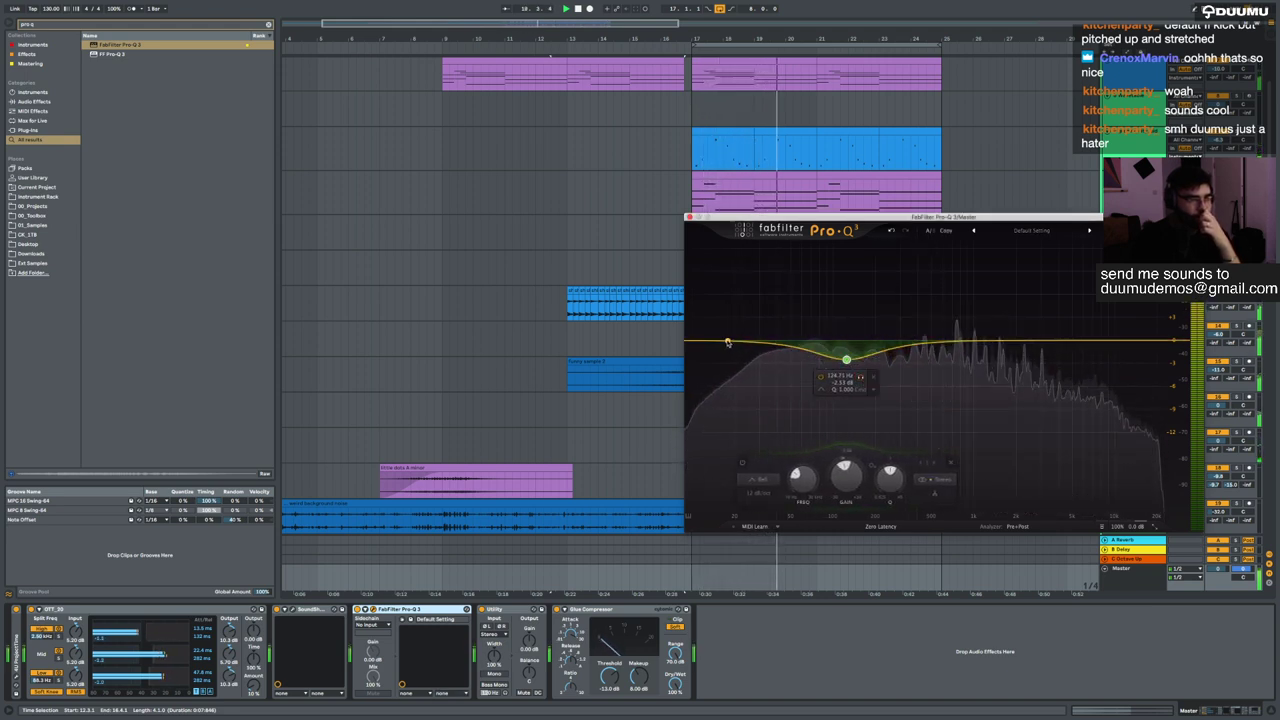
pyautogui.click(727, 341)
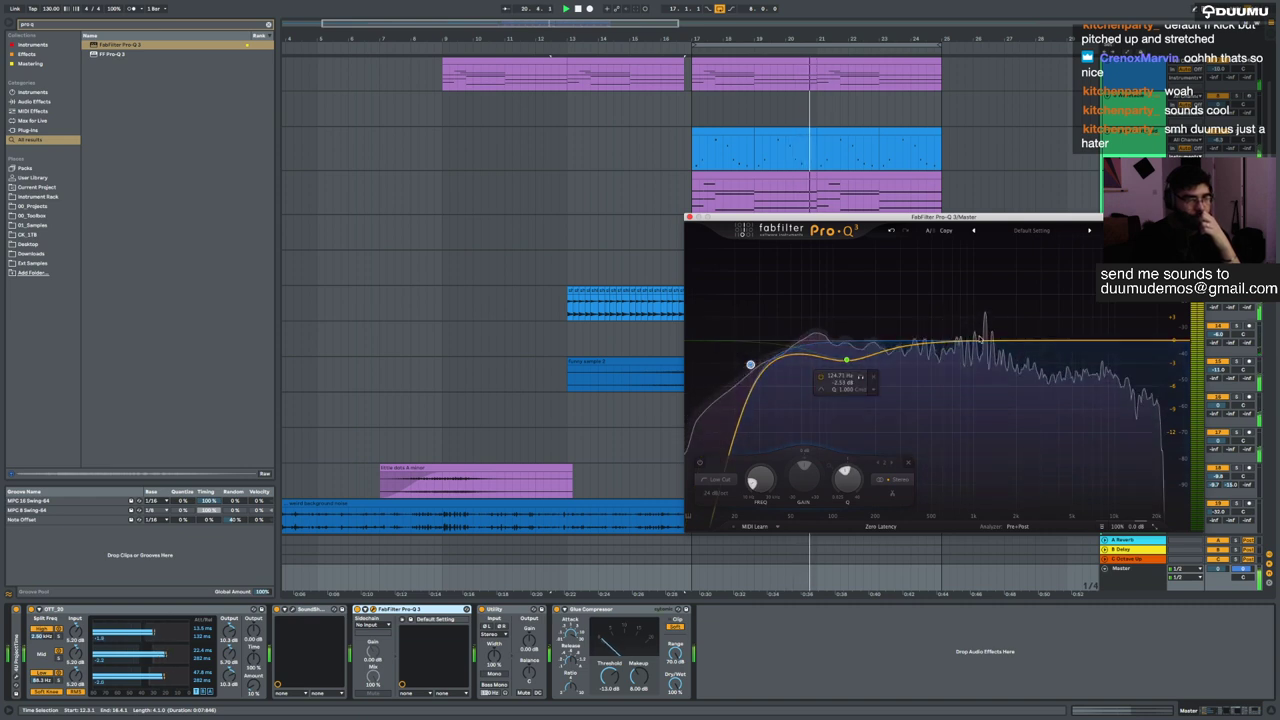
pyautogui.moveTo(976, 341); pyautogui.dragTo(916, 350)
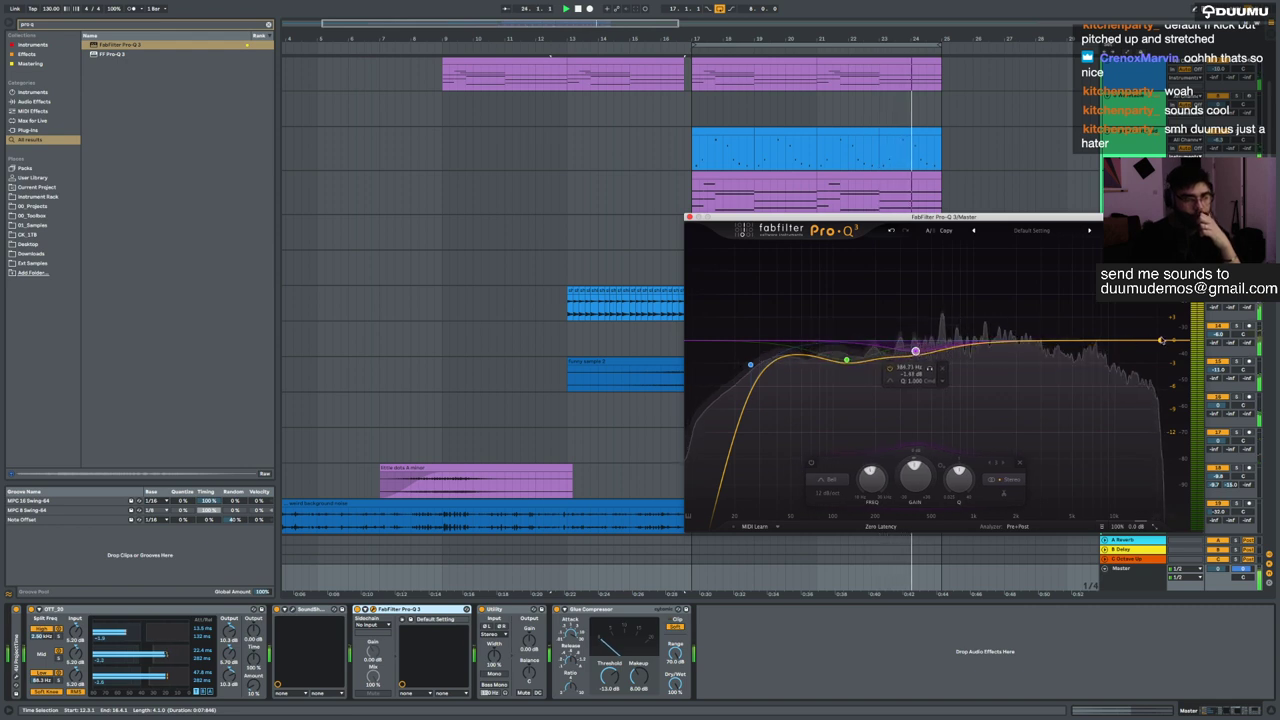
pyautogui.moveTo(1161, 341); pyautogui.dragTo(1091, 326)
pyautogui.click(690, 217)
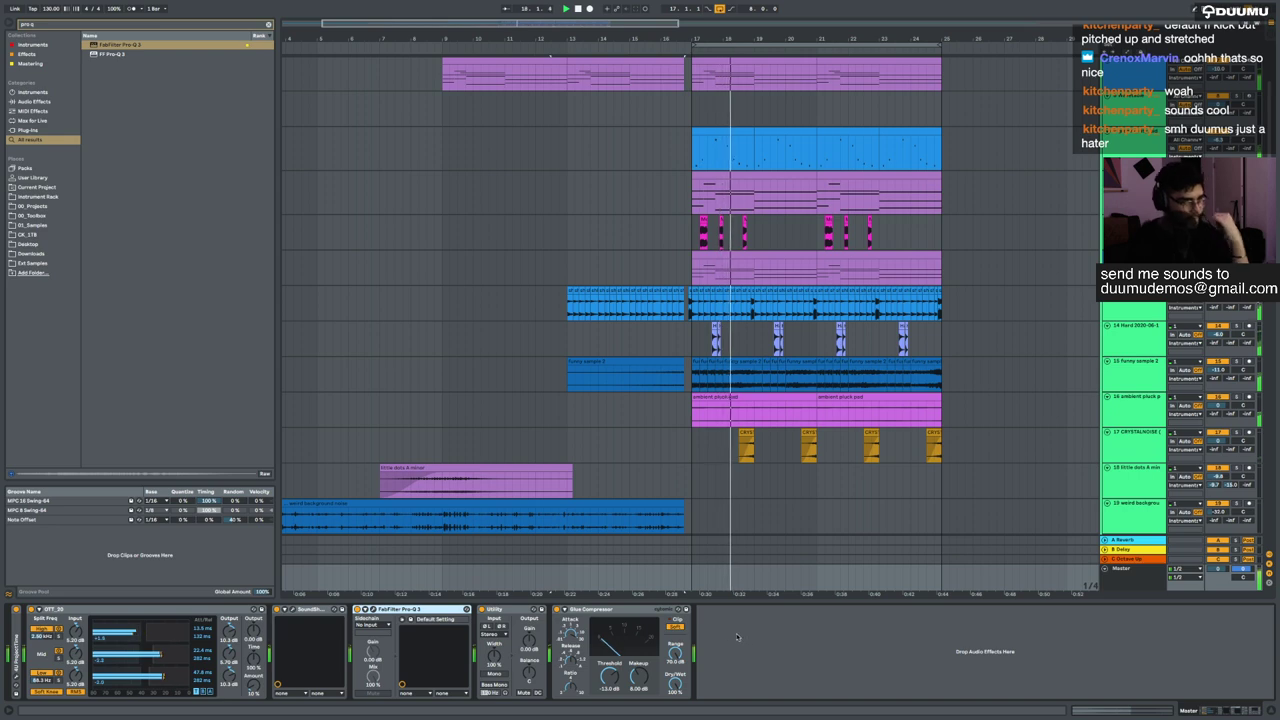
# - Duplicate the section from 17.1.1 to 25.1.1 across all tracks and loop the resulting 16 bars from bar 17
pyautogui.press('alt+super+l')
pyautogui.scroll(2, 709, 602)
pyautogui.hscroll(1, 709, 602)
pyautogui.press('space')
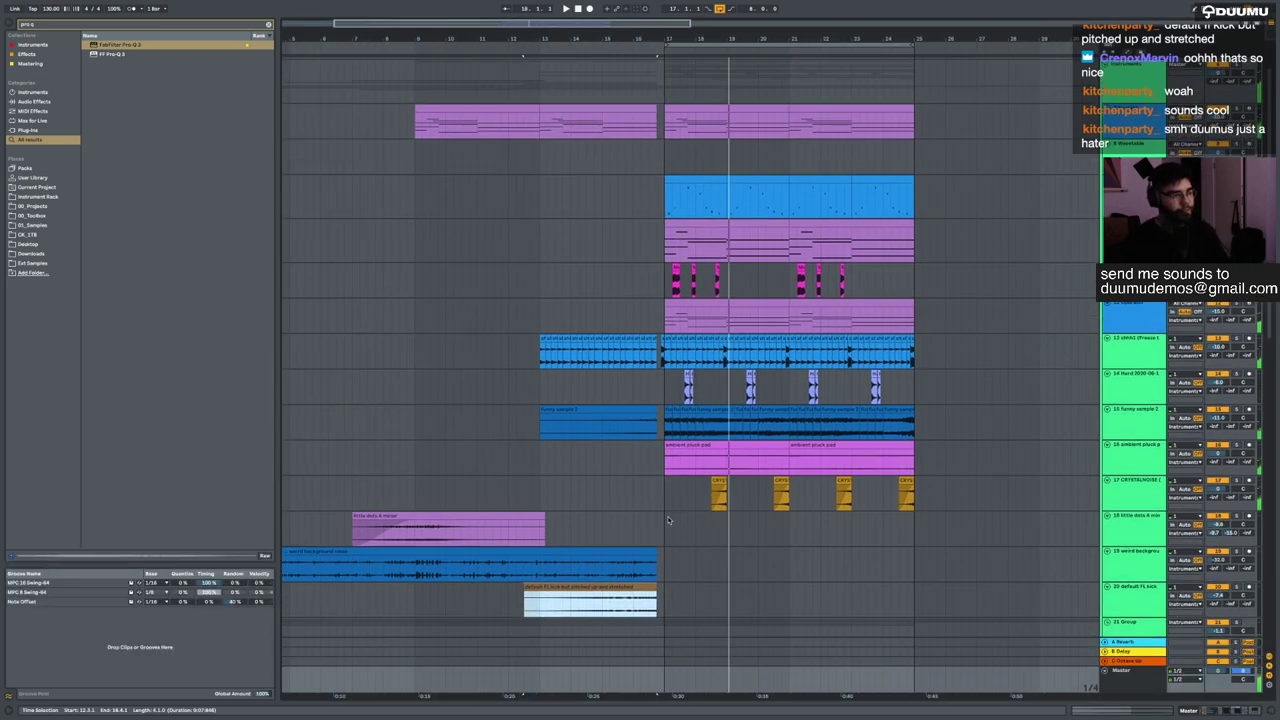
pyautogui.click(667, 510)
pyautogui.click(666, 519)
pyautogui.scroll(-9, 667, 522)
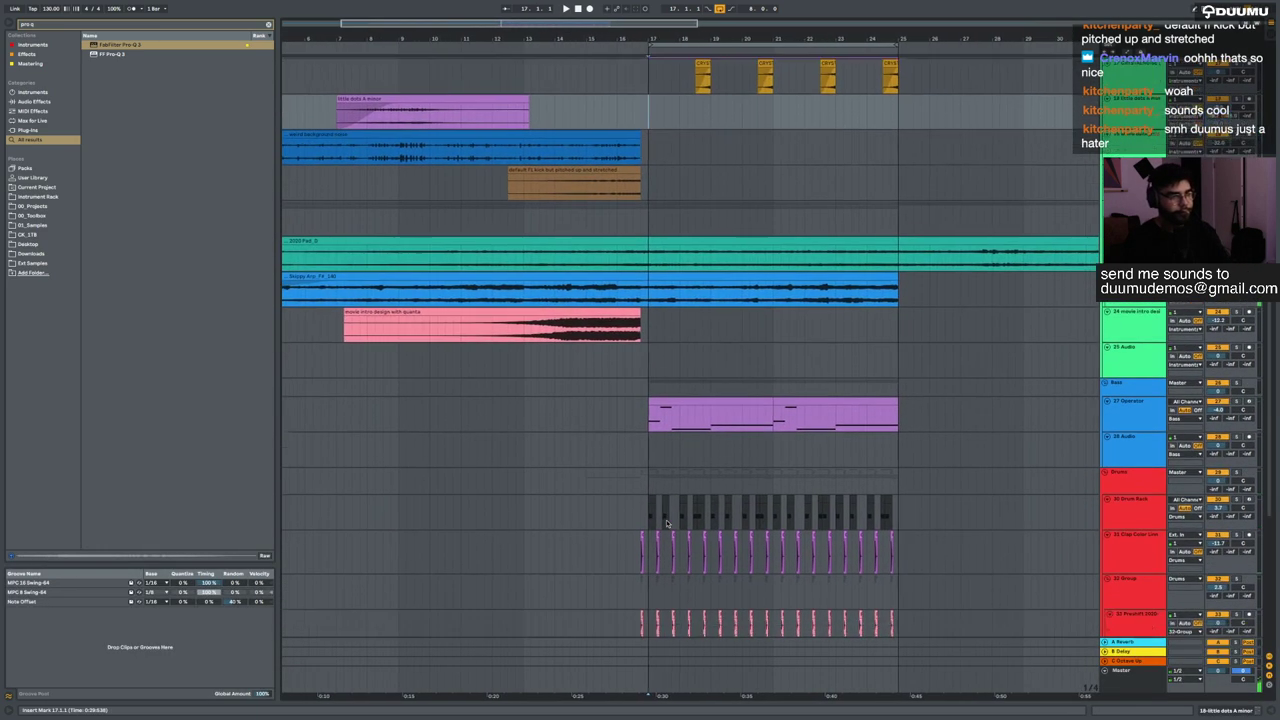
pyautogui.scroll(-5, 667, 521)
pyautogui.click(631, 545)
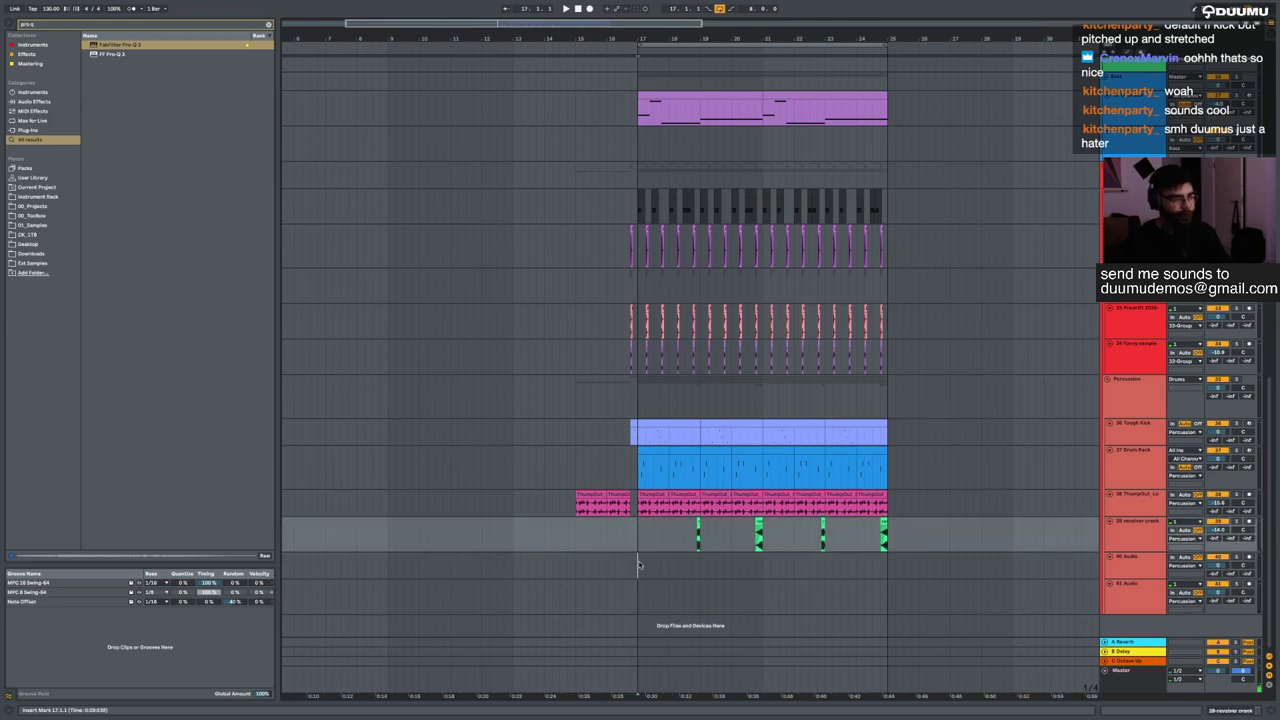
pyautogui.scroll(15, 640, 565)
pyautogui.moveTo(839, 117); pyautogui.dragTo(881, 128)
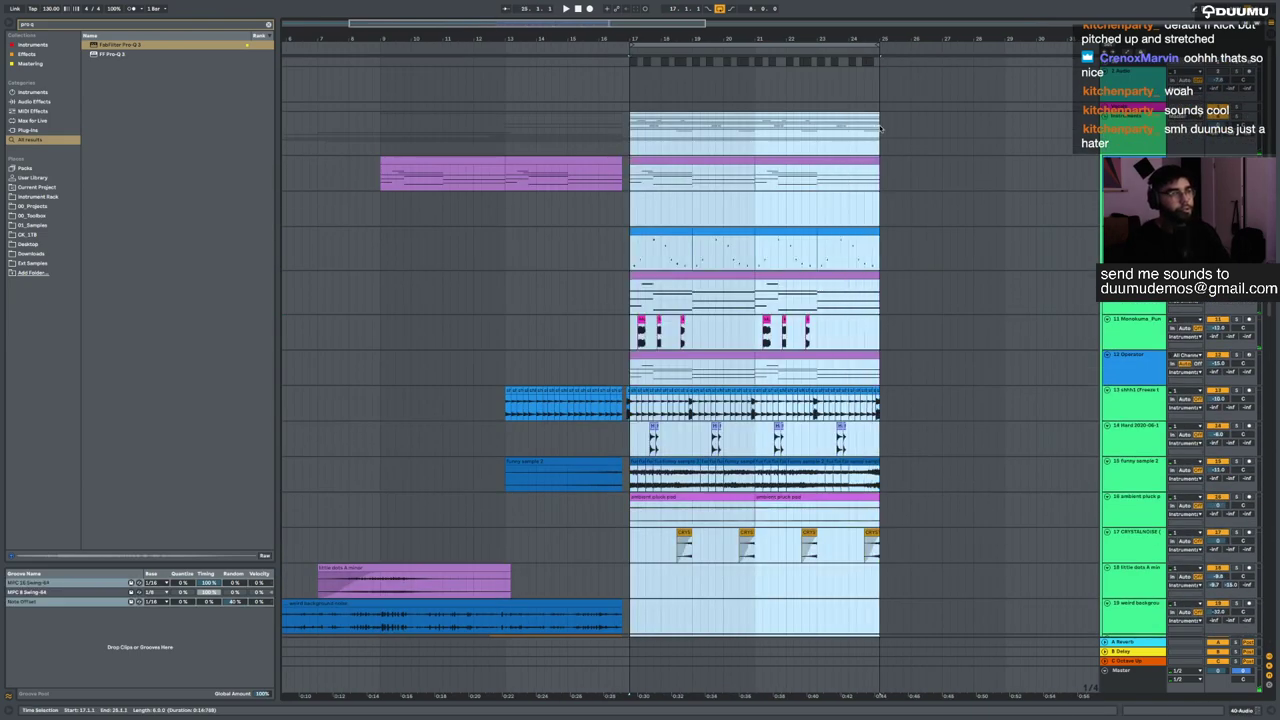
pyautogui.hotkey('ctrl', 'd')
pyautogui.hotkey('ctrl', 'l')
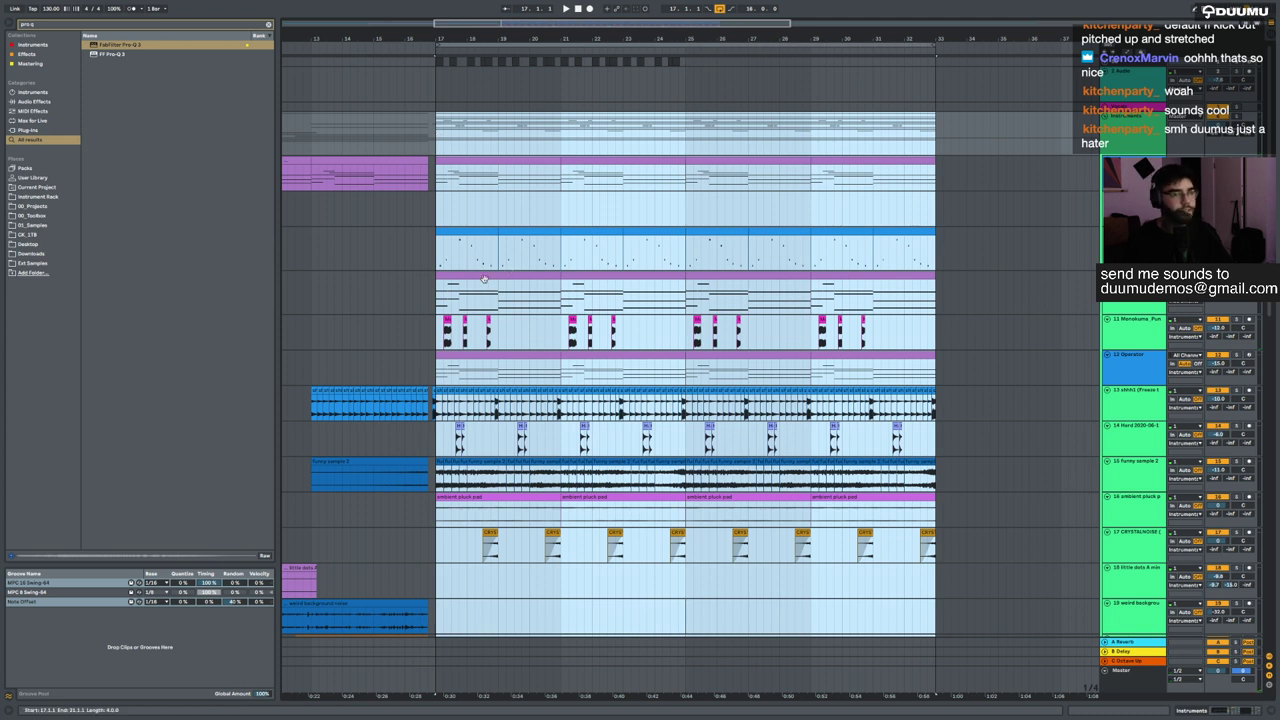
# - Delete the alien tech and Operator melody clips from bars 17 to 25
pyautogui.click(475, 277)
pyautogui.keyDown('shift'); pyautogui.click(617, 276); pyautogui.keyUp('shift')
pyautogui.press('Delete')
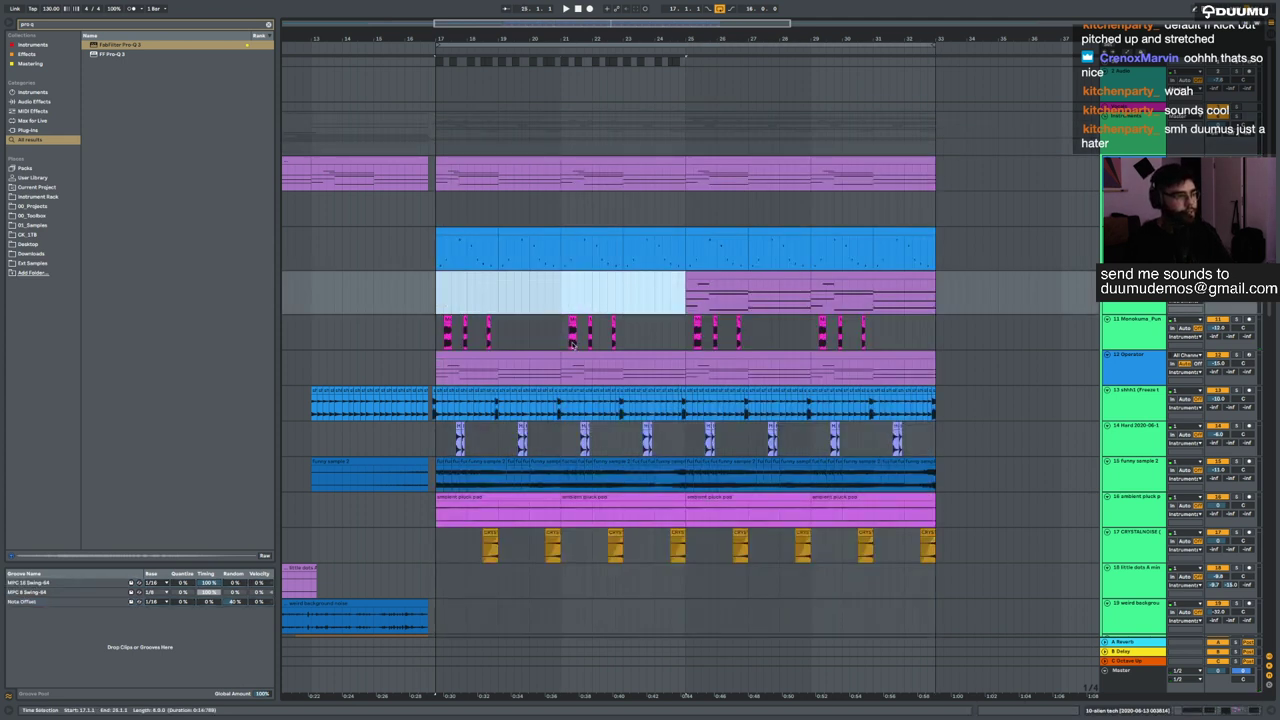
pyautogui.click(533, 353)
pyautogui.keyDown('shift'); pyautogui.click(610, 368); pyautogui.keyUp('shift')
pyautogui.press('Delete')
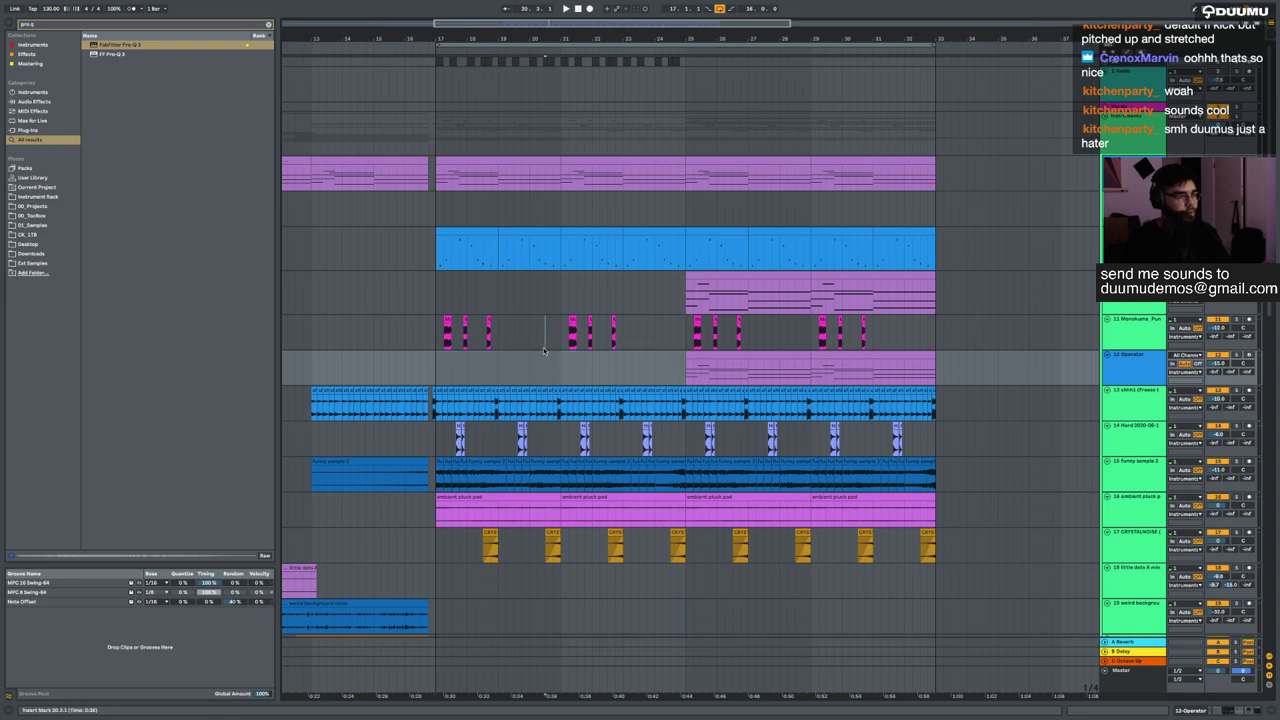
# - Delete the first group of Monokuma hits after bar 17 and the groove_city_sidechain_moment clips from 17.1.1 to 24.1.1
pyautogui.click(562, 340)
pyautogui.moveTo(565, 341); pyautogui.dragTo(429, 321)
pyautogui.moveTo(437, 240); pyautogui.dragTo(657, 238)
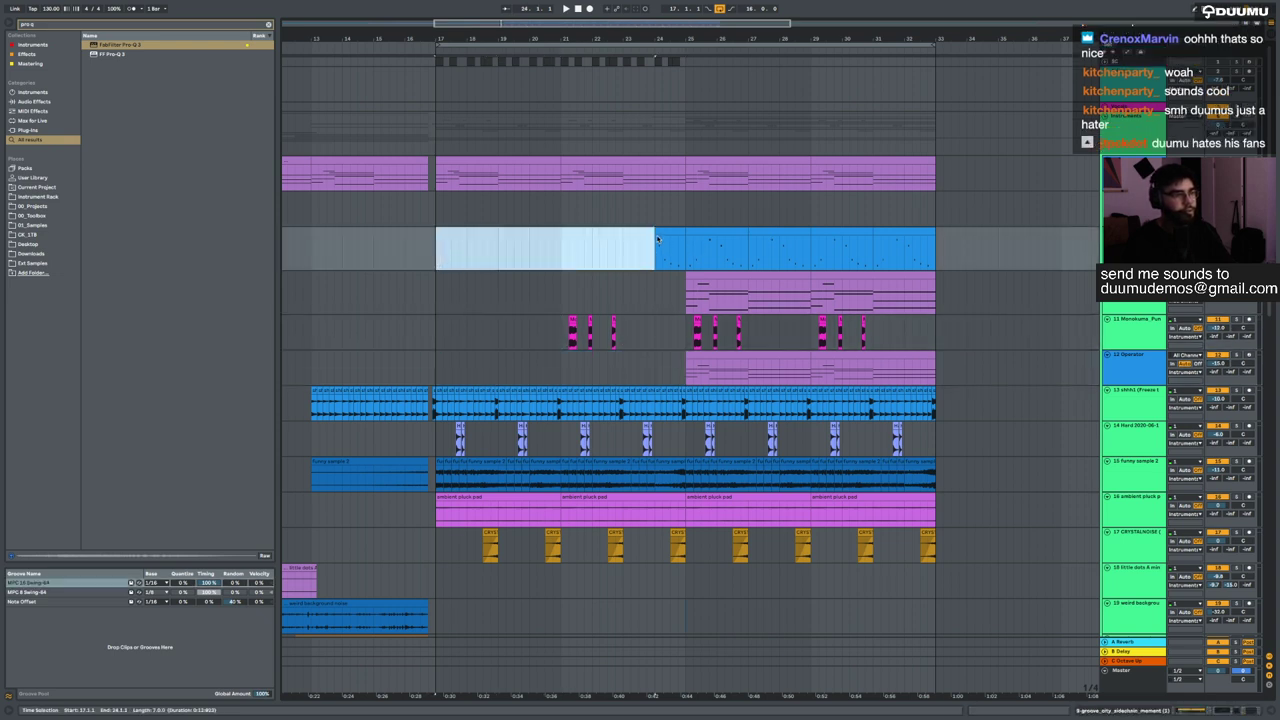
pyautogui.press('Delete')
# - Add a Lowpass filter to the funny sample 2 track and automate its Frequency rising from about 830 Hz at bar 17 to open at bar 25
pyautogui.click(436, 462)
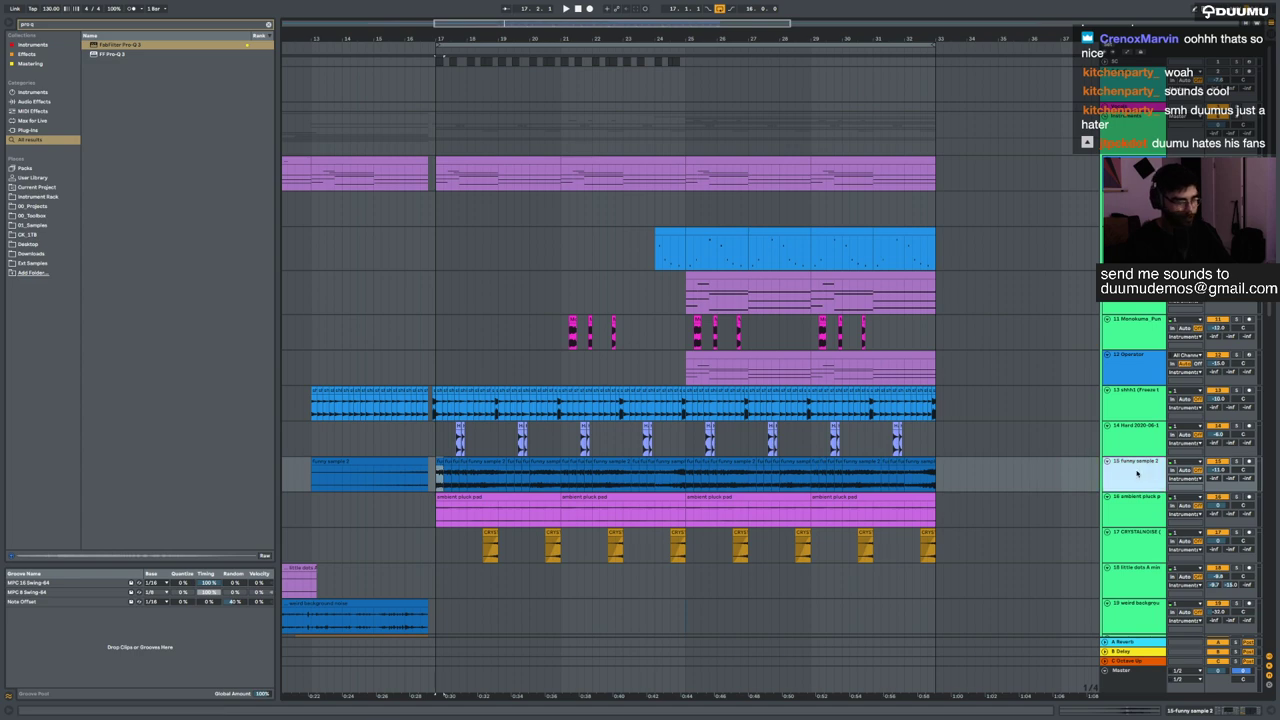
pyautogui.hotkey('ctrl', 'f')
pyautogui.write('low')
pyautogui.hotkey('shift', 'Tab')
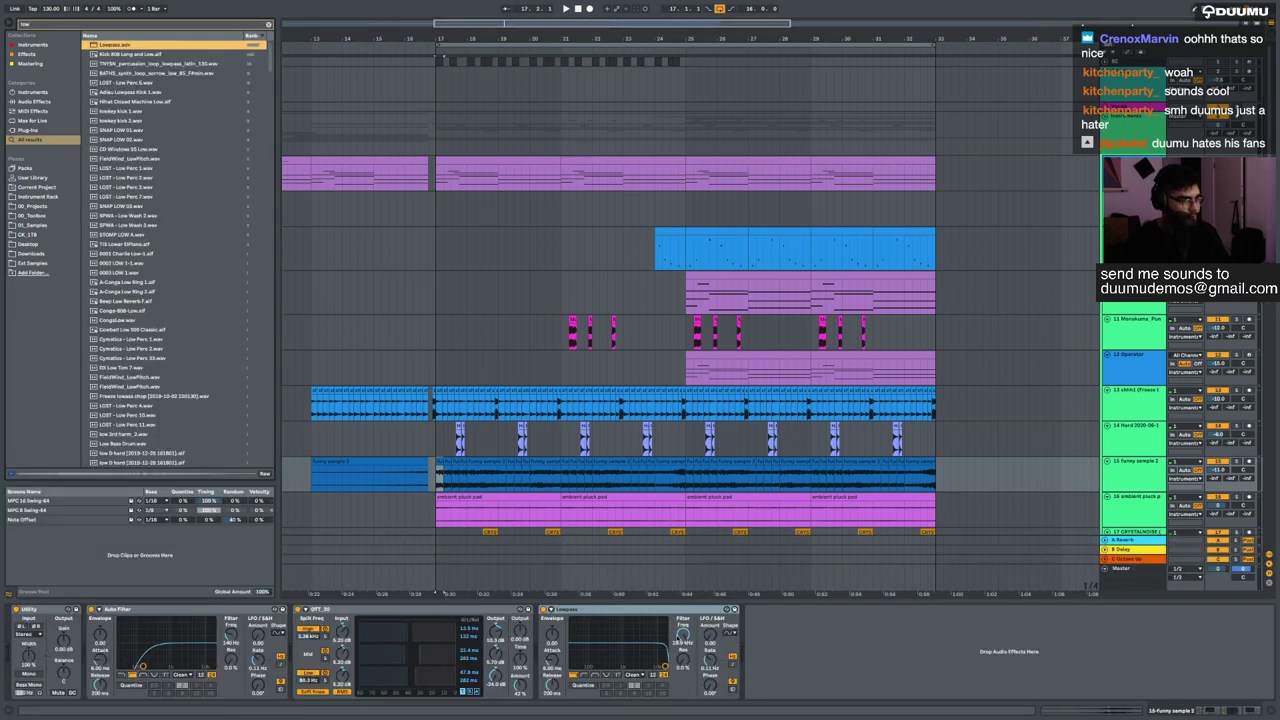
pyautogui.click(602, 513)
pyautogui.doubleClick(435, 477)
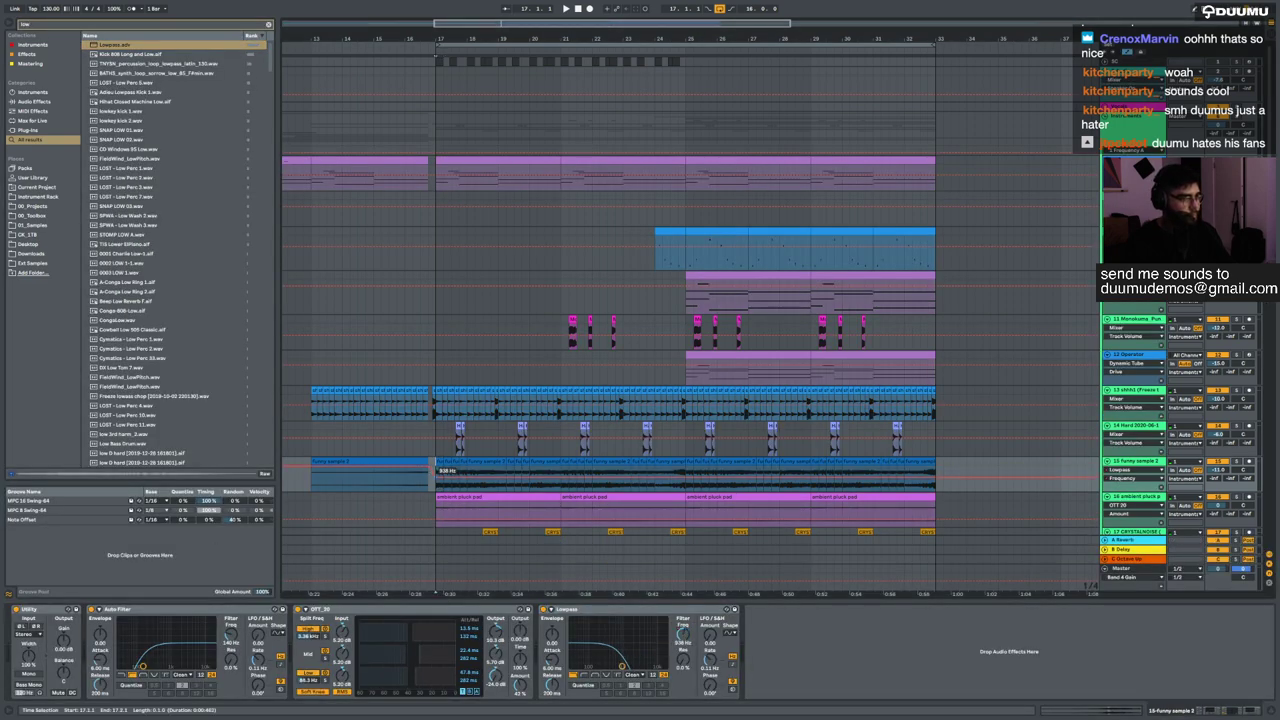
pyautogui.moveTo(692, 489); pyautogui.dragTo(687, 470)
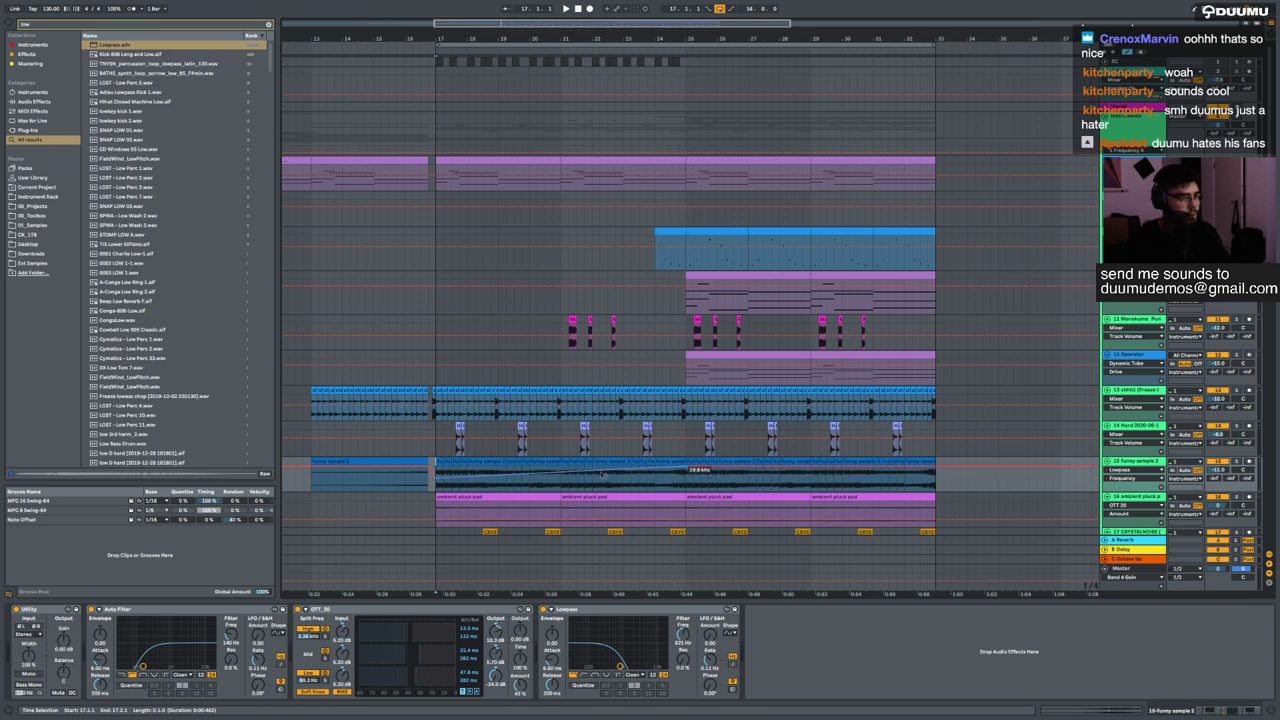
pyautogui.press('a')
# - Clear the last beat before bar 25, from 24.4.1, on the pad, arp, bass, funny sample 2, ambient pluck pad, CRYSTALNOISE and shhh1 tracks
pyautogui.scroll(5, 633, 482)
pyautogui.scroll(-8, 633, 482)
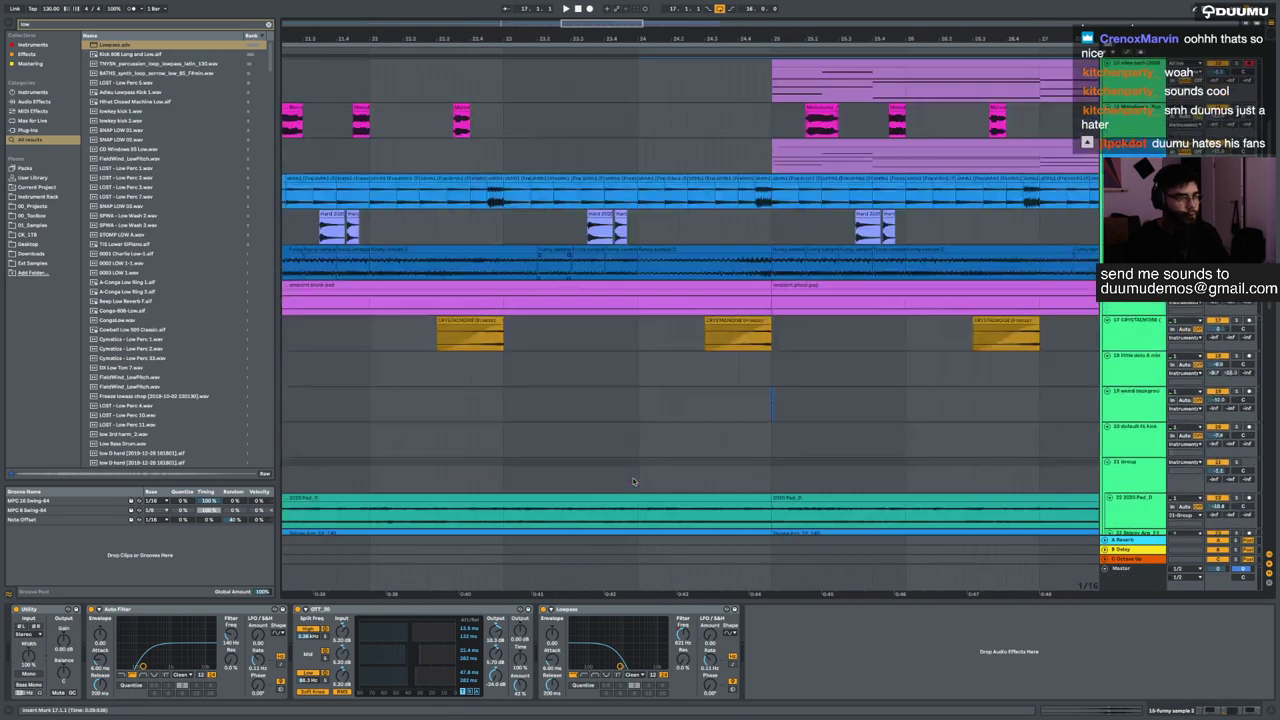
pyautogui.moveTo(584, 314); pyautogui.dragTo(603, 210)
pyautogui.click(588, 316)
pyautogui.scroll(10, 587, 317)
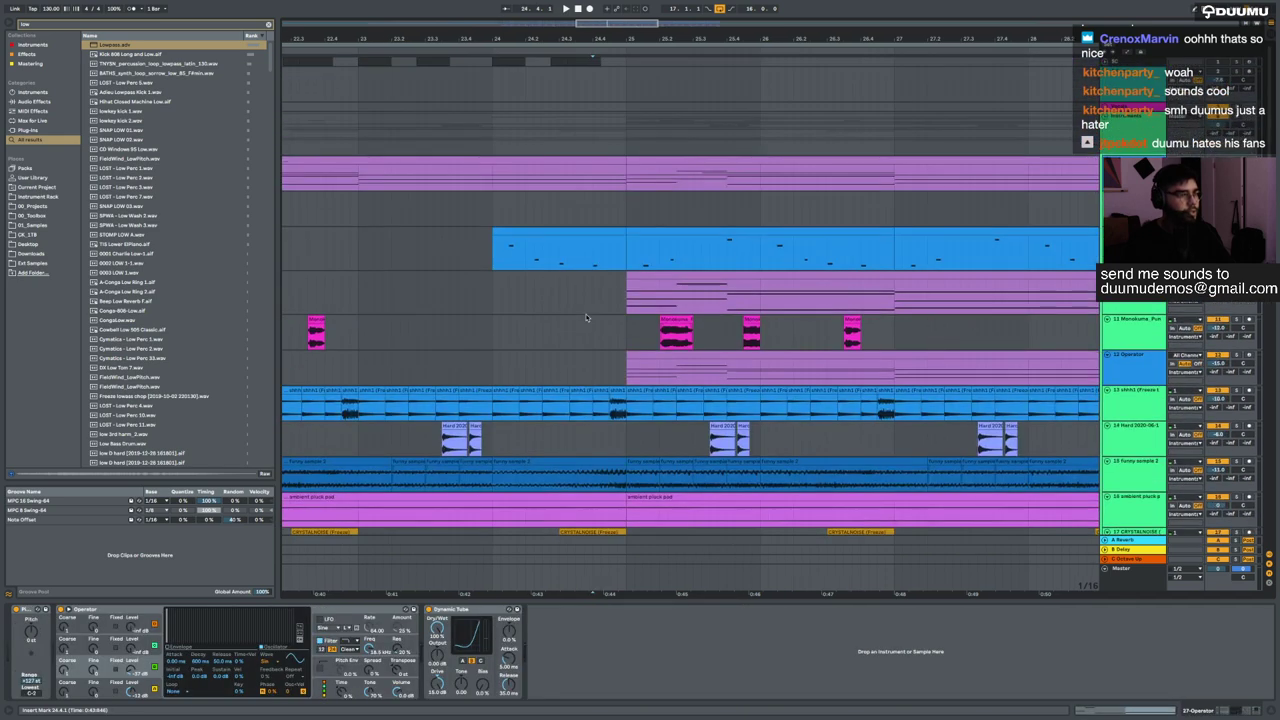
pyautogui.keyDown('shift'); pyautogui.click(626, 437); pyautogui.keyUp('shift')
pyautogui.click(602, 394)
pyautogui.press('Delete')
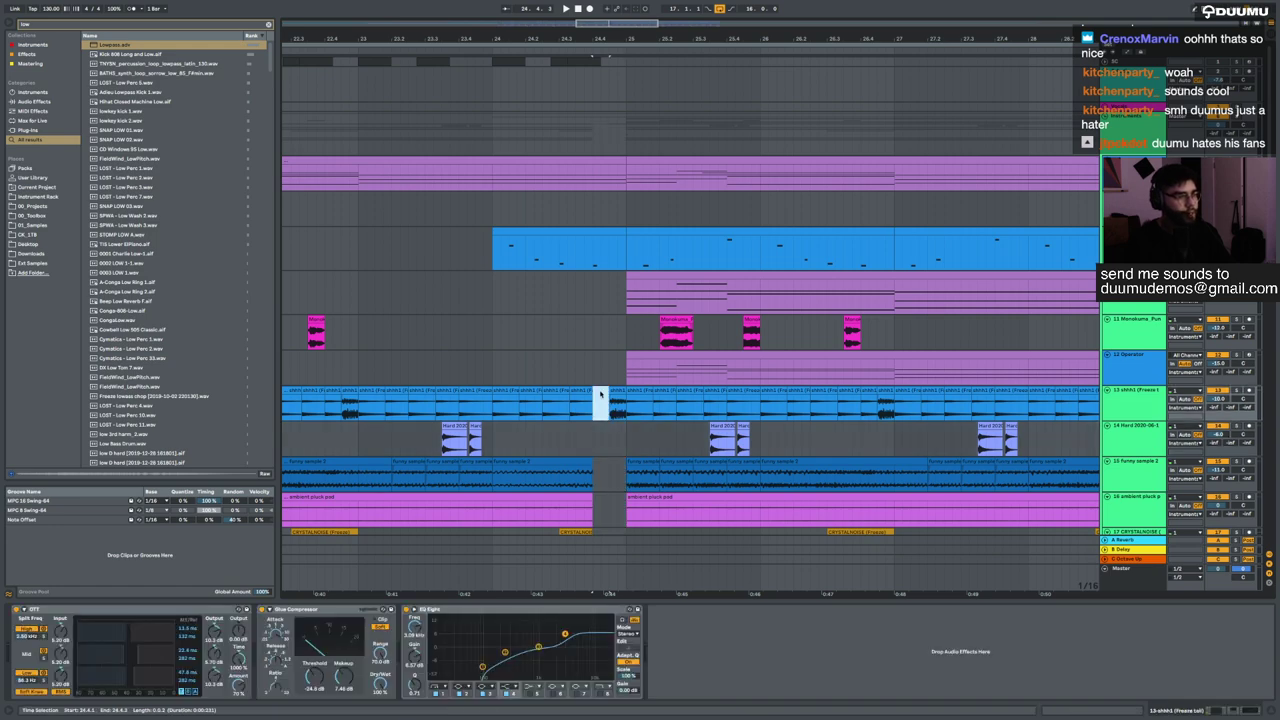
# - Clear 24.4.1 to 25.1.1 on the Kontakt, groove_city_sidechain_moment and ThumpOut loop tracks
pyautogui.moveTo(592, 267); pyautogui.dragTo(627, 177)
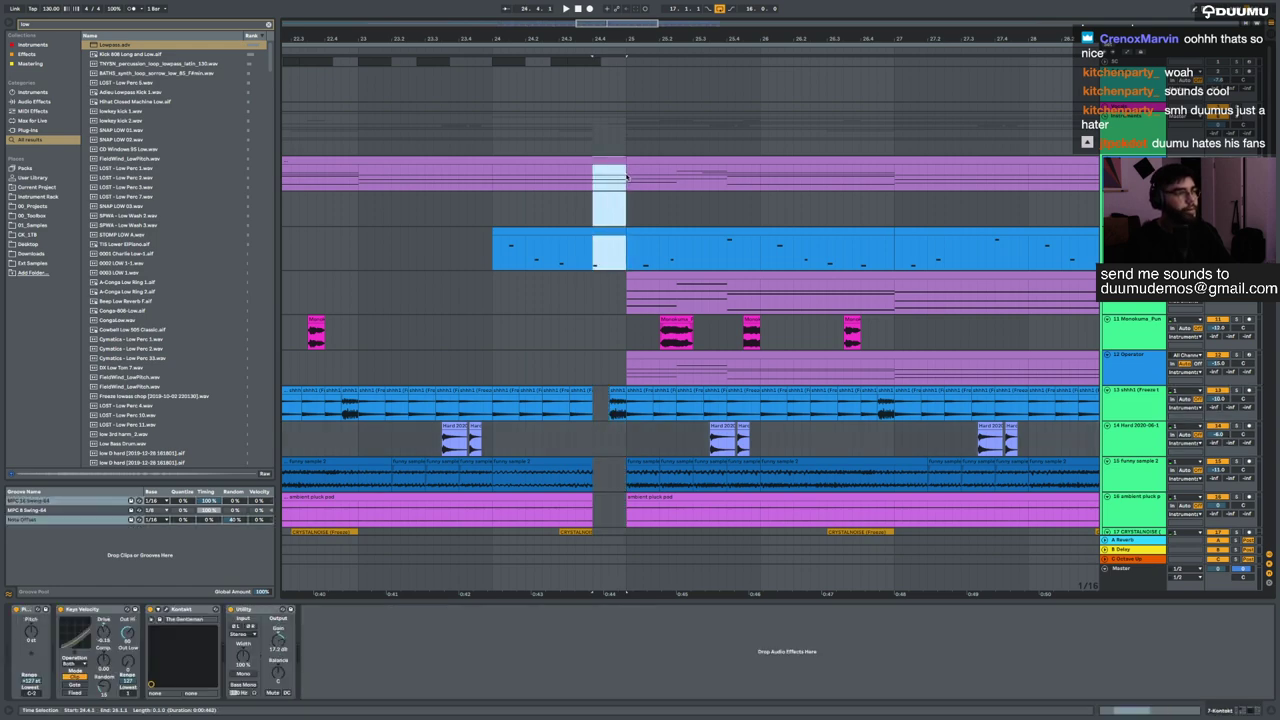
pyautogui.press('Delete')
pyautogui.scroll(-10, 627, 177)
pyautogui.scroll(-5, 618, 278)
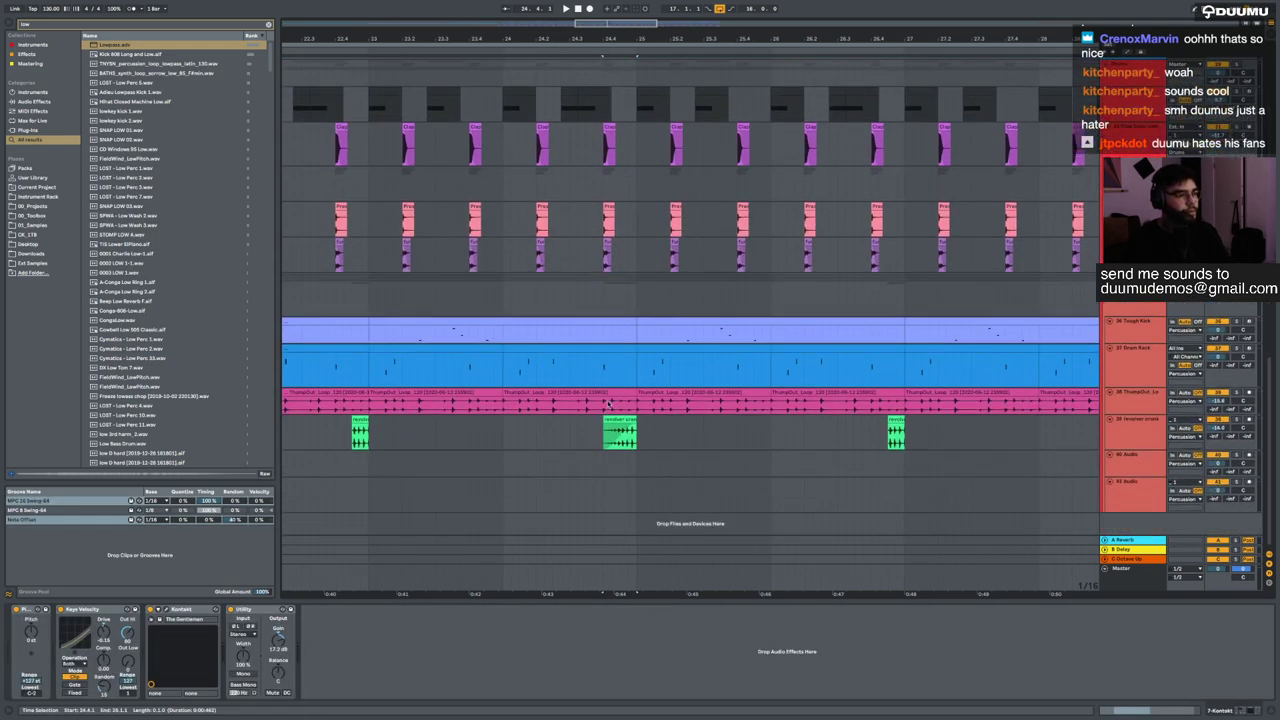
pyautogui.keyDown('shift'); pyautogui.click(634, 340); pyautogui.keyUp('shift')
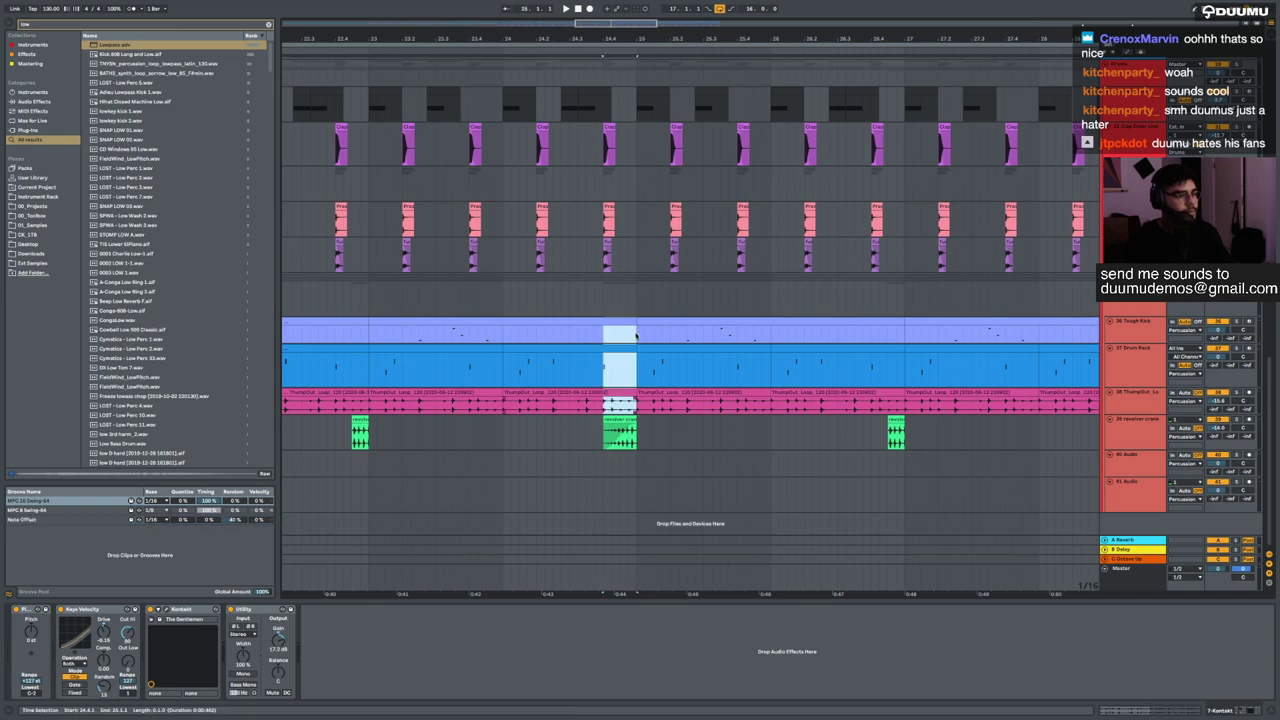
pyautogui.click(630, 401)
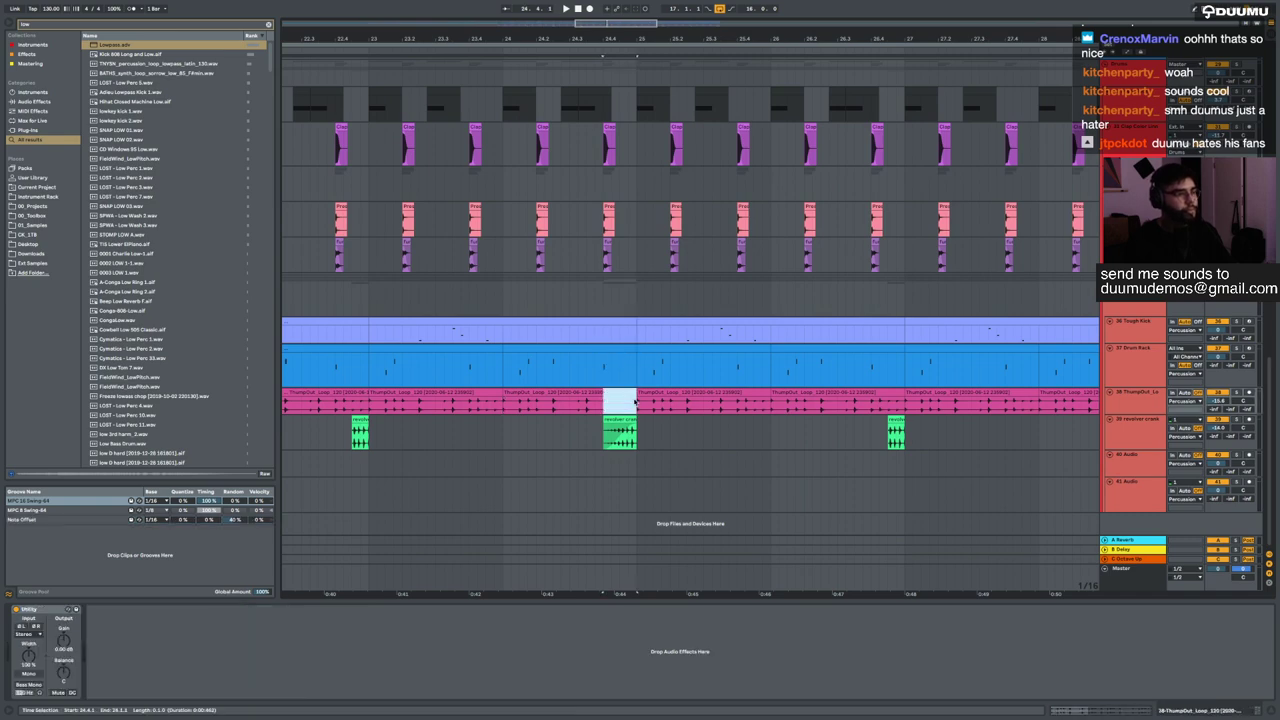
pyautogui.scroll(7, 634, 401)
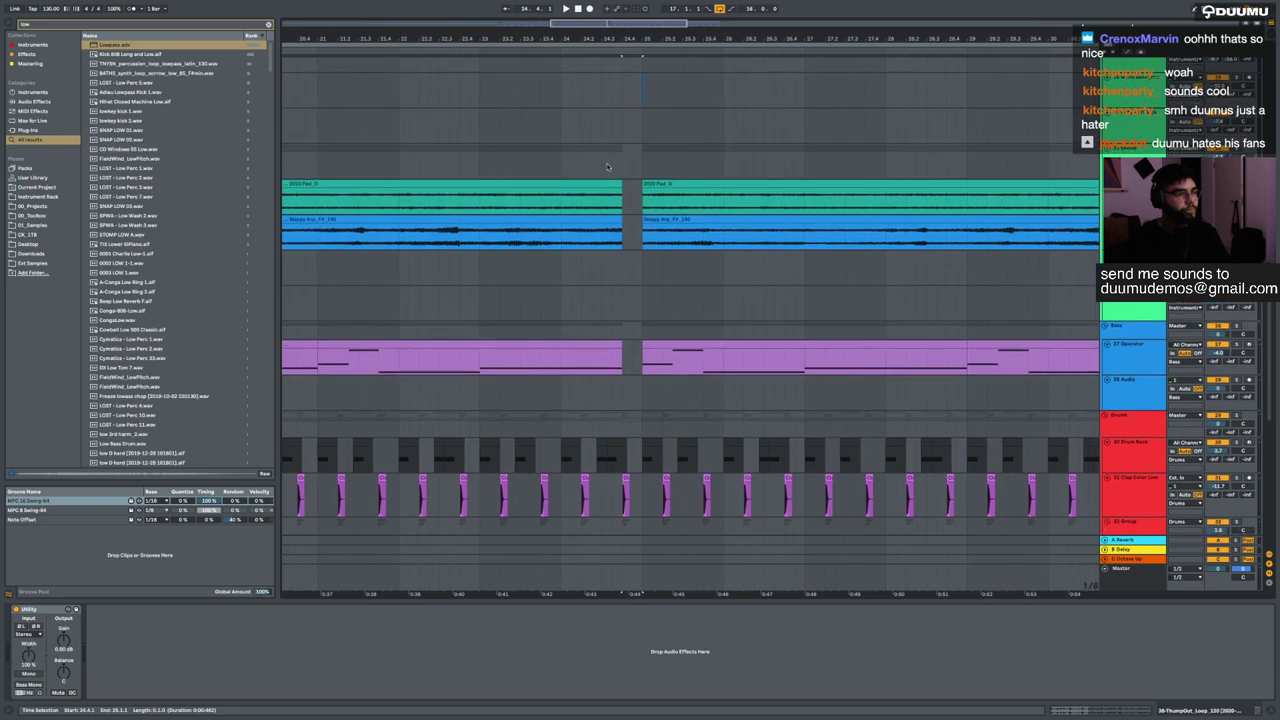
# - Draw a level automation dip just before bar 17 on the 21-Group track, duplicate it eight bars on, and play from bar 15
pyautogui.press('a')
pyautogui.scroll(-5, 650, 179)
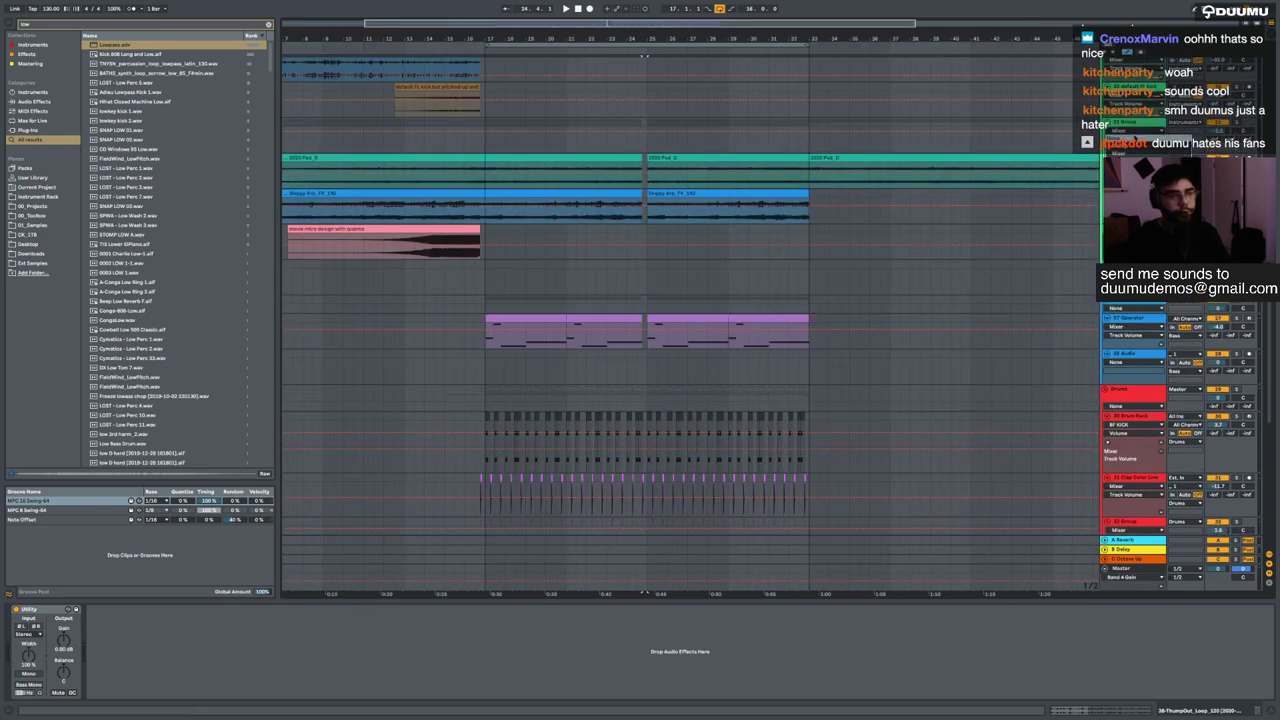
pyautogui.click(1125, 151)
pyautogui.click(480, 139)
pyautogui.moveTo(484, 139); pyautogui.dragTo(484, 150)
pyautogui.click(482, 145)
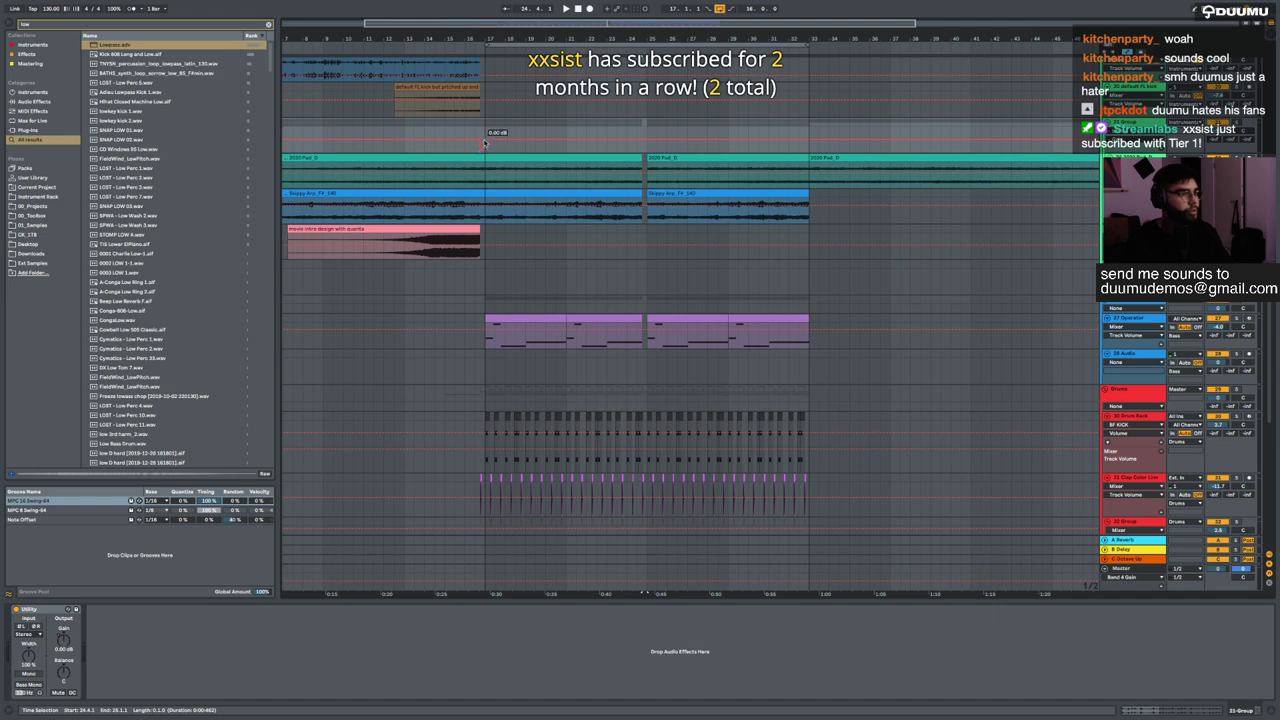
pyautogui.moveTo(469, 132); pyautogui.dragTo(627, 130)
pyautogui.hotkey('ctrl', 'd')
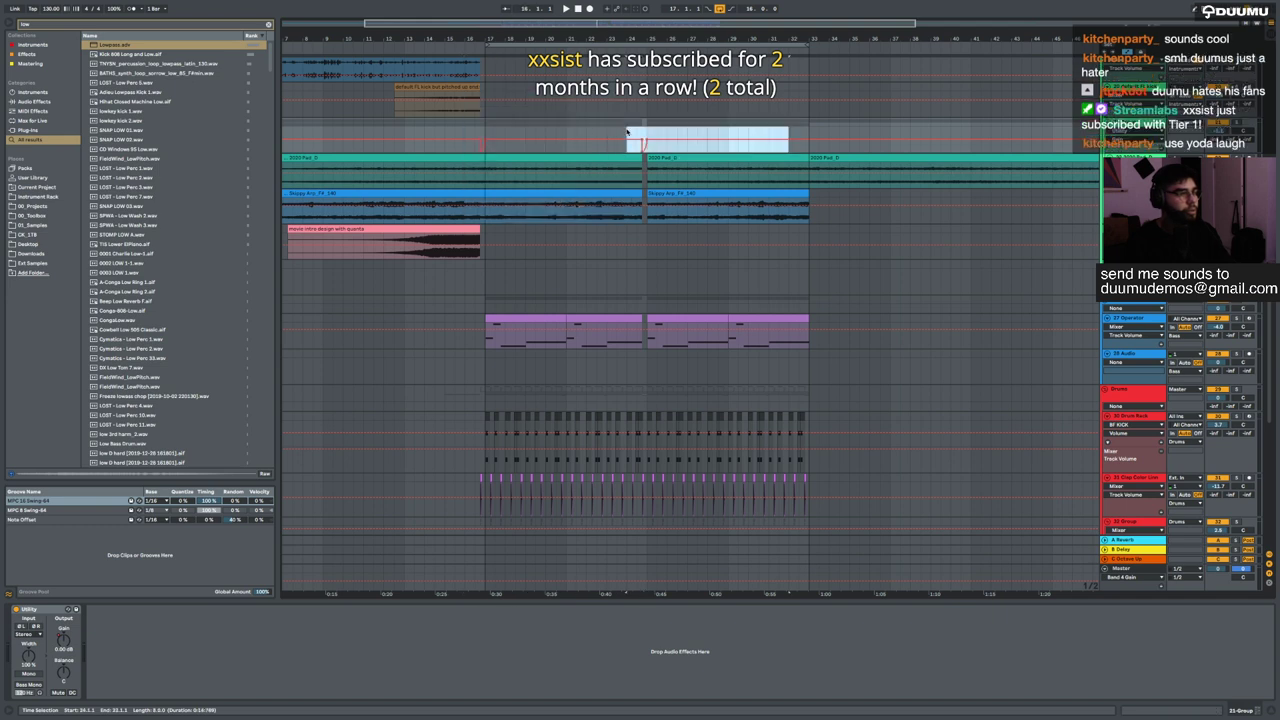
pyautogui.click(1052, 167)
pyautogui.click(454, 286)
pyautogui.press('space')
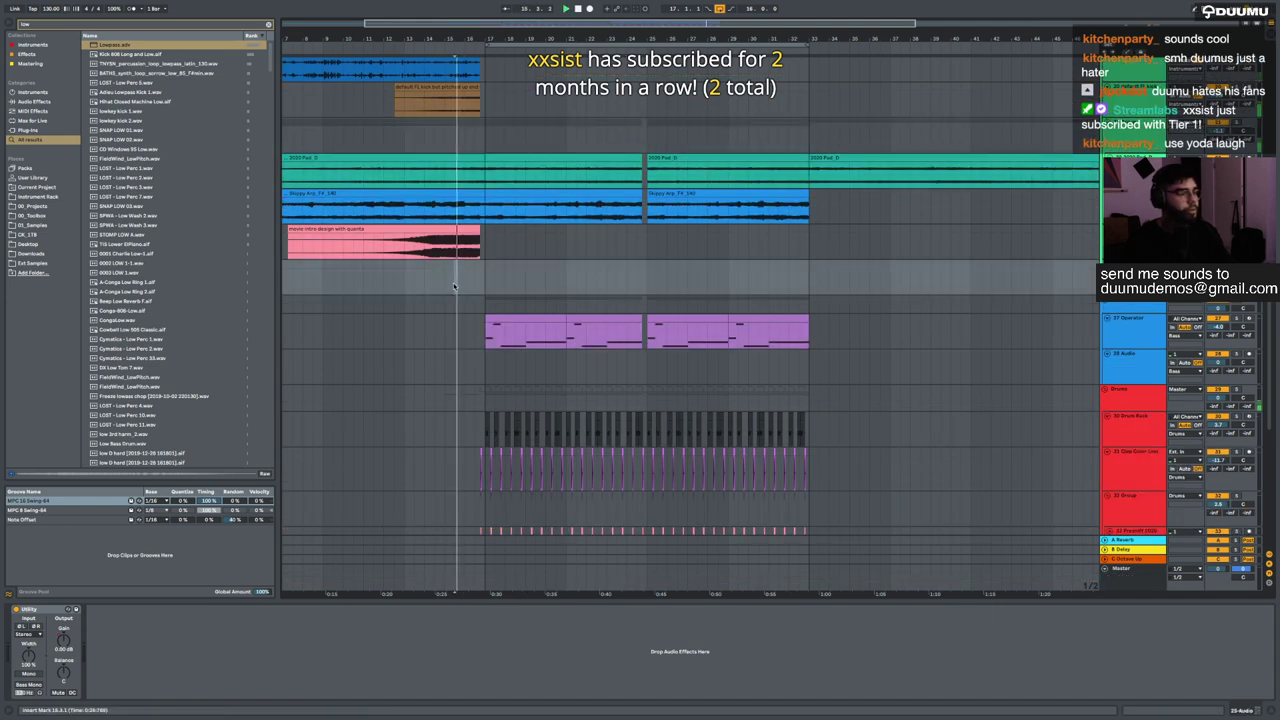
# - Copy the movie intro riser over the bar 25 section and repeat a short slice of its loud end up to bar 33
pyautogui.moveTo(416, 230); pyautogui.dragTo(700, 253)
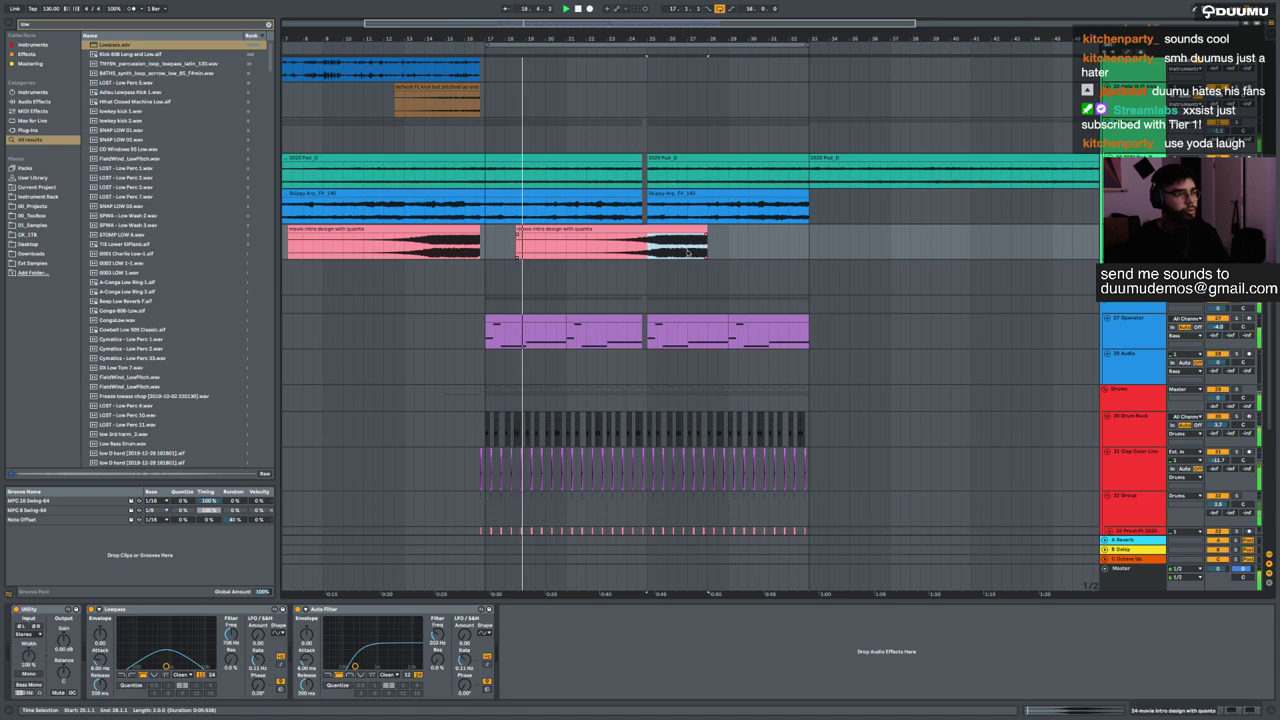
pyautogui.press('super+d')
pyautogui.press('super+d')
pyautogui.press('super+d')
pyautogui.press('super+d')
pyautogui.press('super+d')
pyautogui.press('super+d')
pyautogui.press('super+d')
pyautogui.press('super+d')
pyautogui.press('super+d')
pyautogui.press('super+d')
pyautogui.press('super+d')
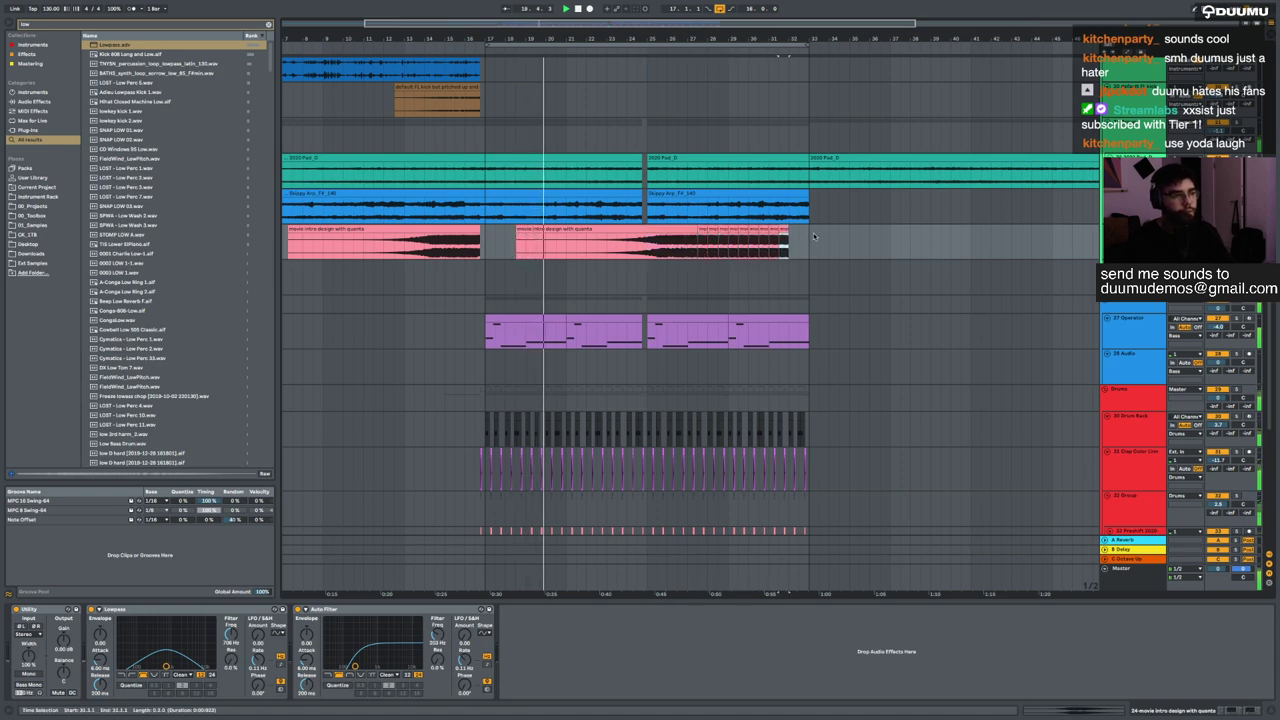
# - Split the copied movie intro clip at 24.4.1 and fade in its second part during playback
pyautogui.scroll(8, 643, 252)
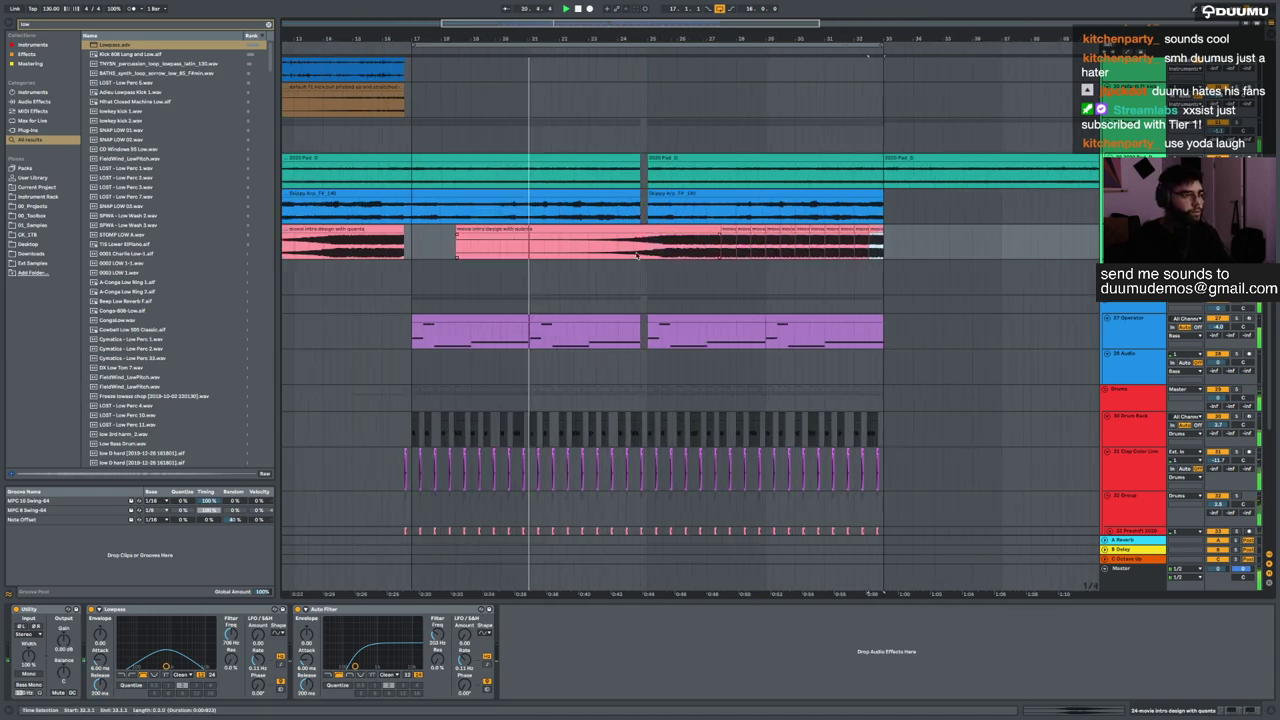
pyautogui.click(642, 253)
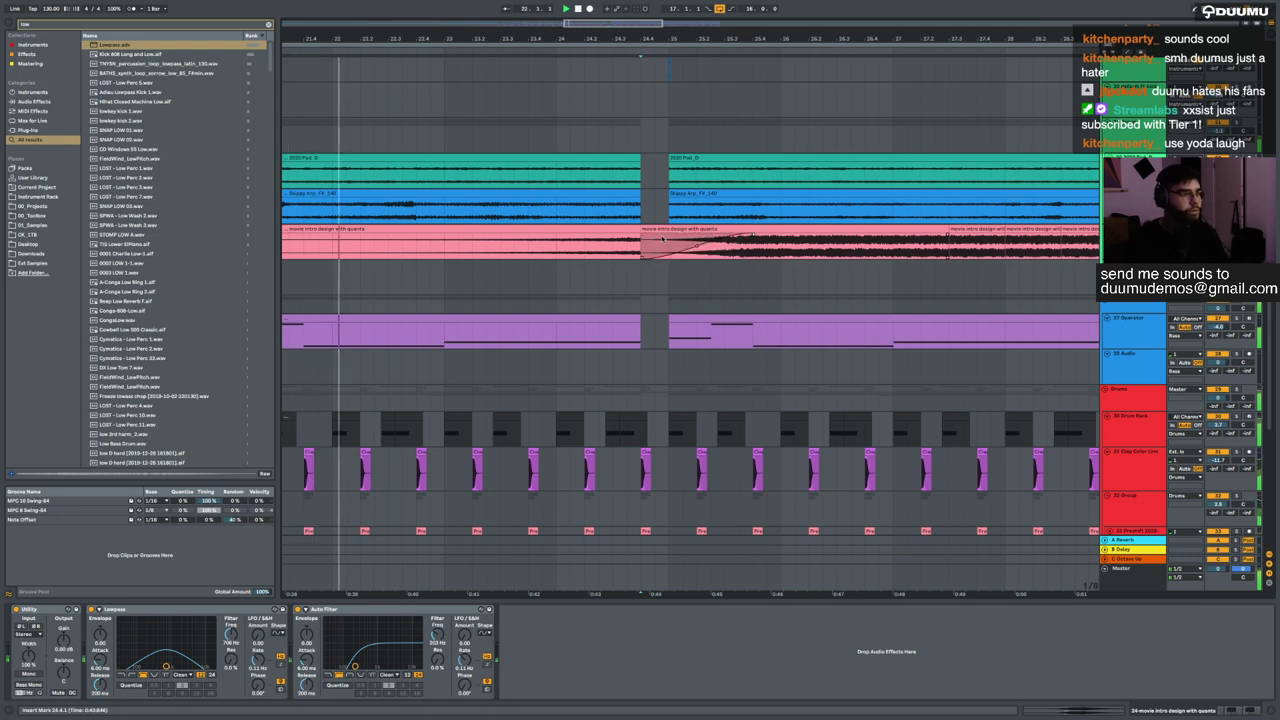
pyautogui.scroll(-5, 600, 236)
pyautogui.scroll(-3, 600, 236)
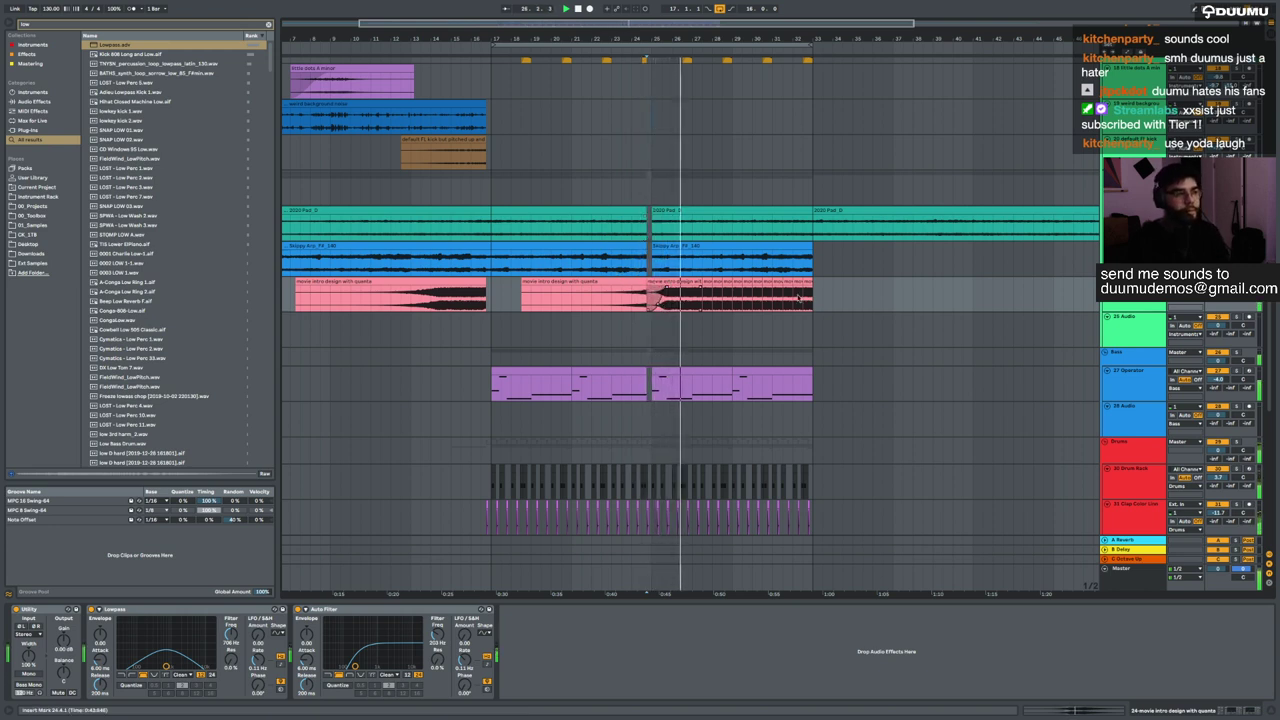
# - Lower the clip volume of the movie intro riser clips between 24.4.1 and 33.1.1 together
pyautogui.click(694, 282)
pyautogui.keyDown('shift'); pyautogui.click(808, 282); pyautogui.keyUp('shift')
pyautogui.hotkey('shift', 'Tab')
pyautogui.moveTo(88, 410); pyautogui.dragTo(85, 408)
pyautogui.hotkey('ctrl', 'alt', 'l')
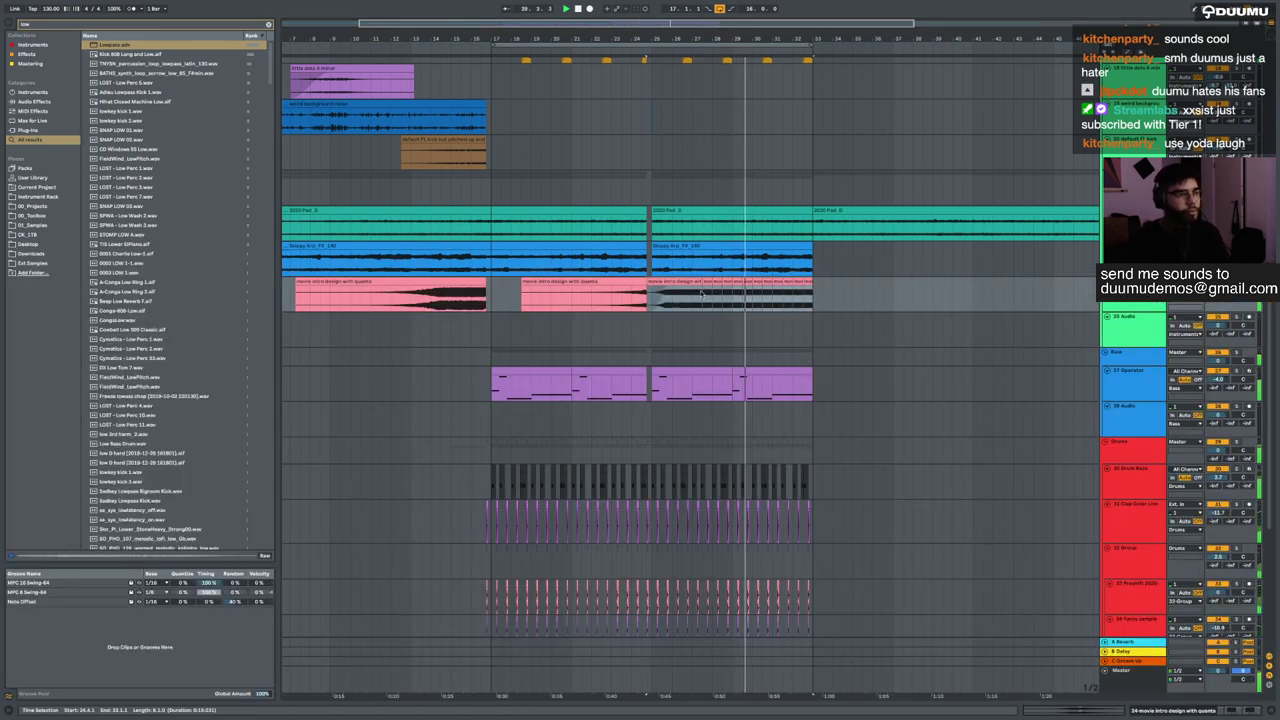
pyautogui.hotkey('ctrl', 'alt', 'l')
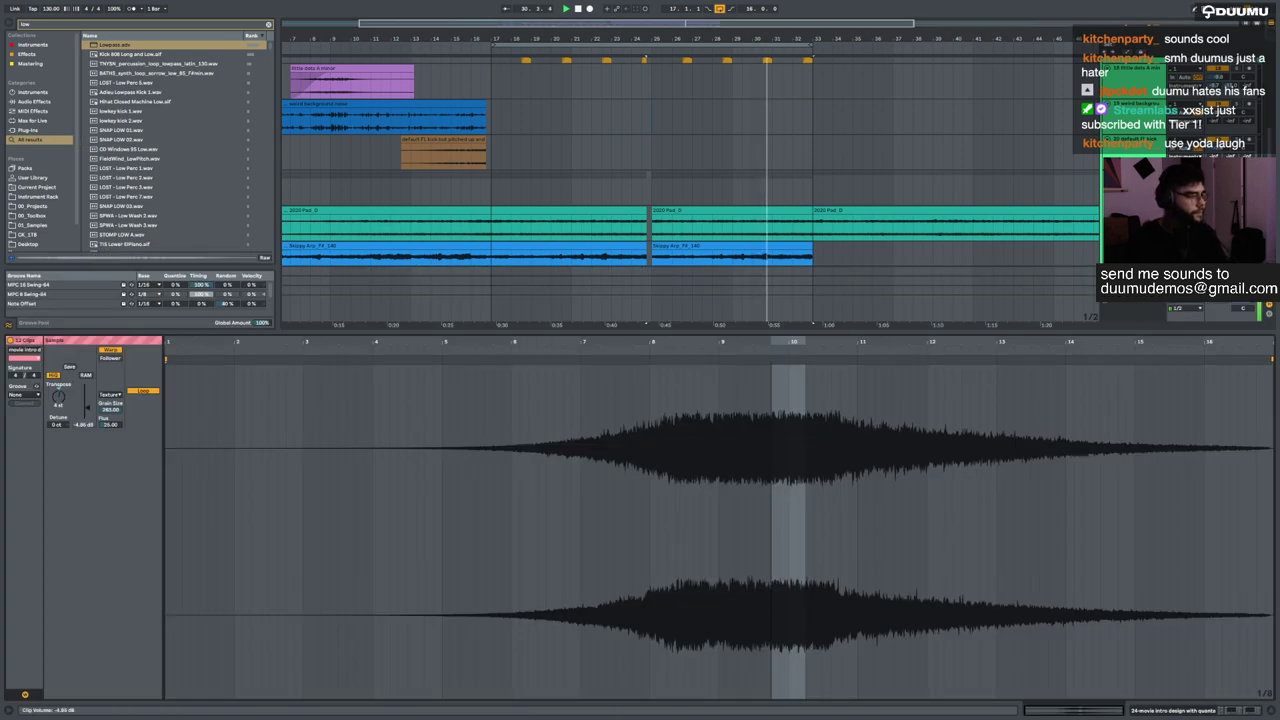
pyautogui.moveTo(87, 407); pyautogui.dragTo(87, 411)
pyautogui.hotkey('ctrl', 'alt', 'l')
pyautogui.click(643, 302)
pyautogui.scroll(5, 663, 301)
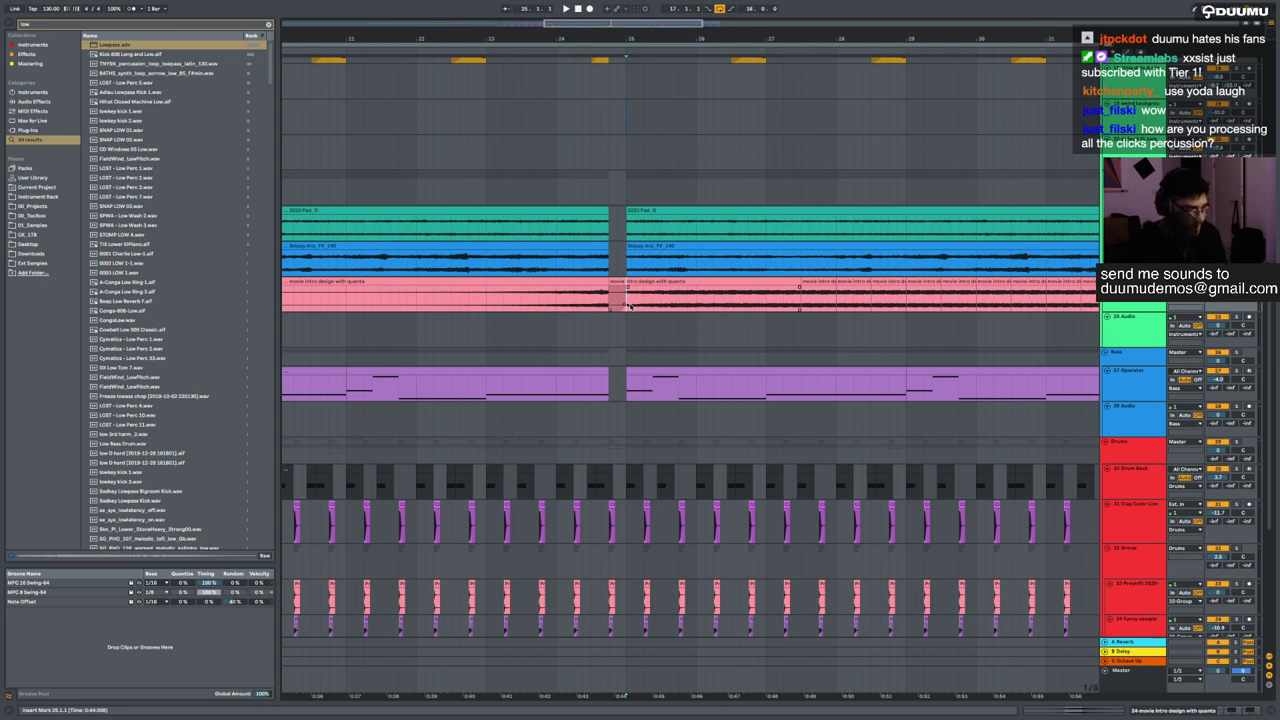
pyautogui.click(628, 334)
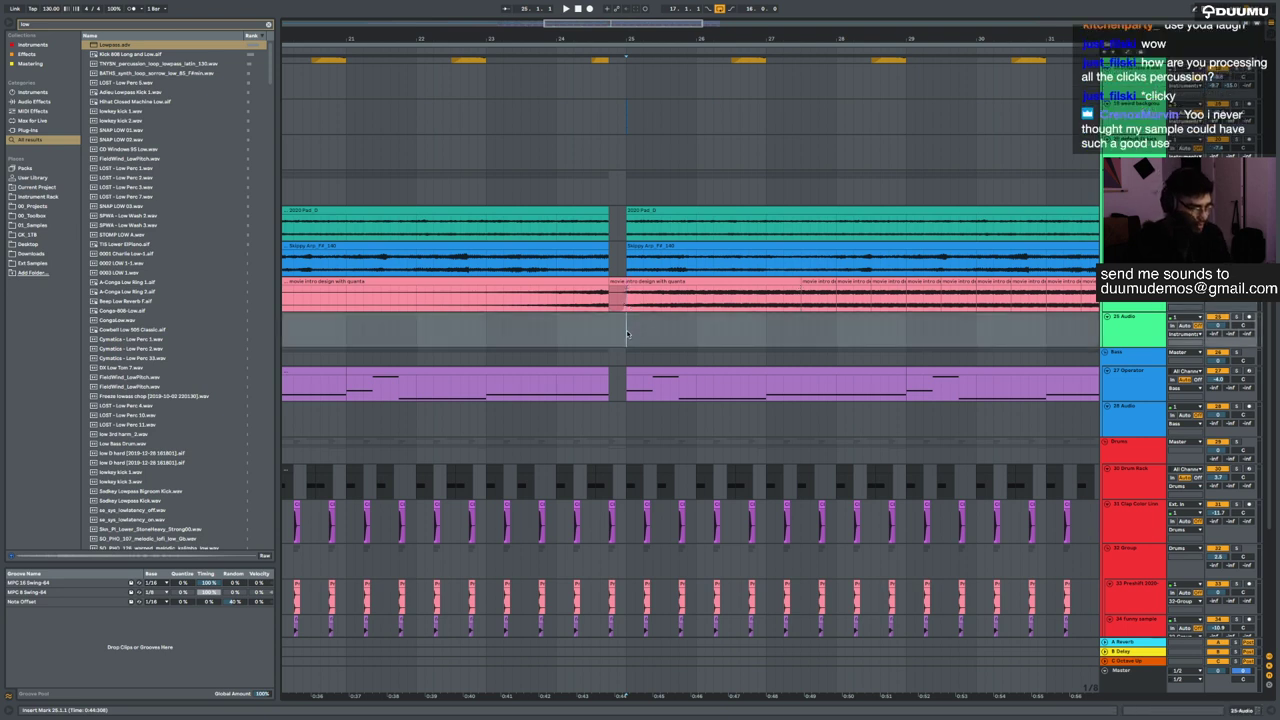
pyautogui.press('-')
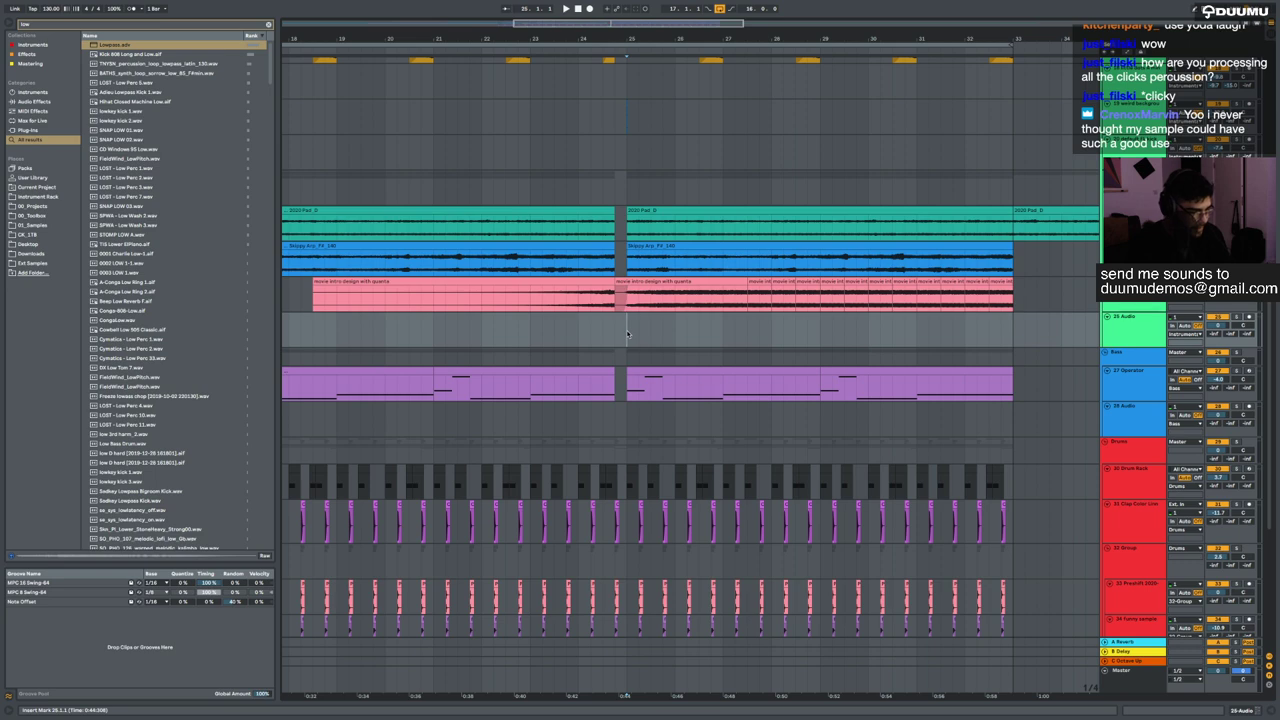
pyautogui.scroll(-2, 628, 334)
pyautogui.scroll(-3, 628, 334)
pyautogui.scroll(-5, 628, 334)
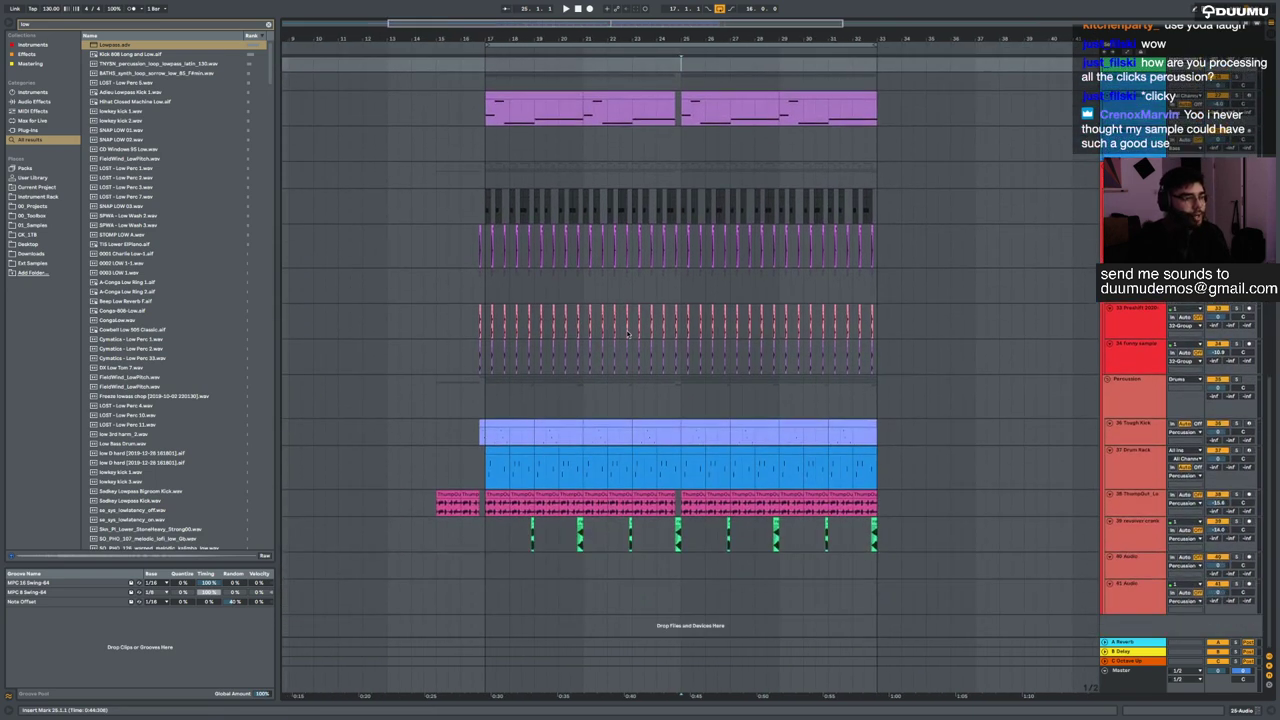
pyautogui.scroll(5, 628, 334)
pyautogui.hscroll(-1, 628, 334)
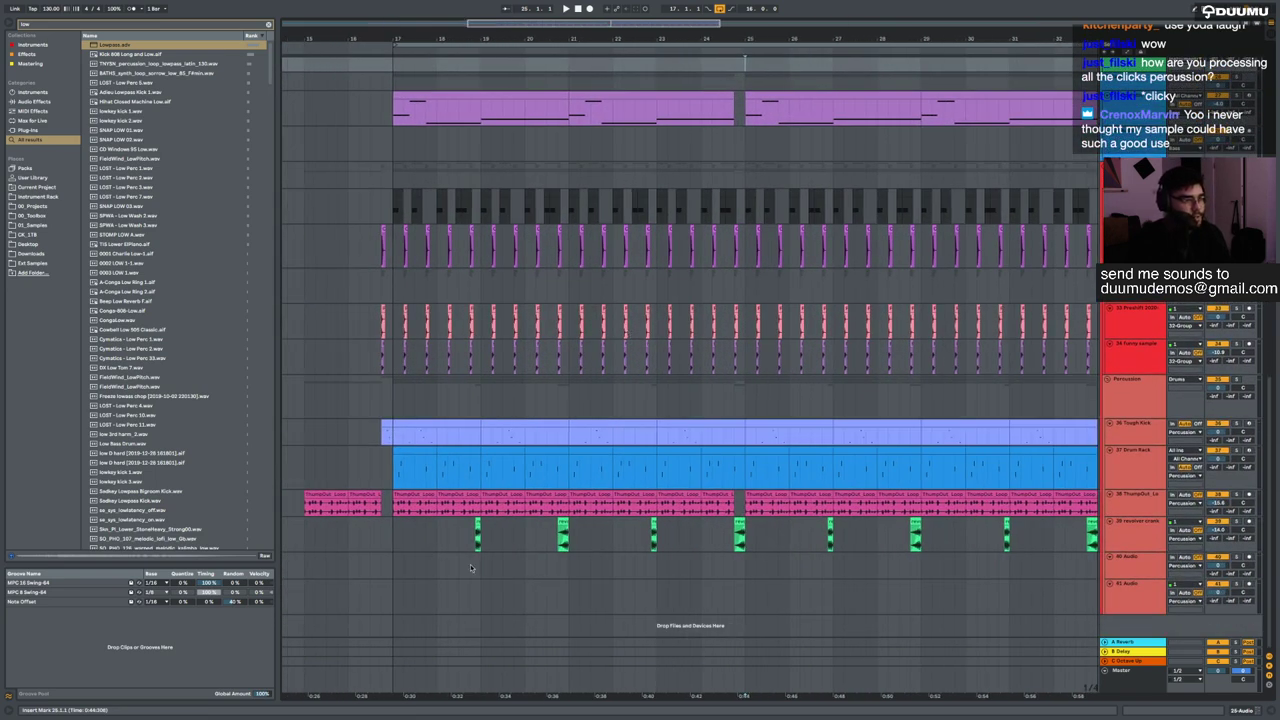
# - Add an audio track below the ThumpOut loop track and place the original ThumpOut_Loop_130.wav from Downloads on it at bar 17
pyautogui.click(406, 494)
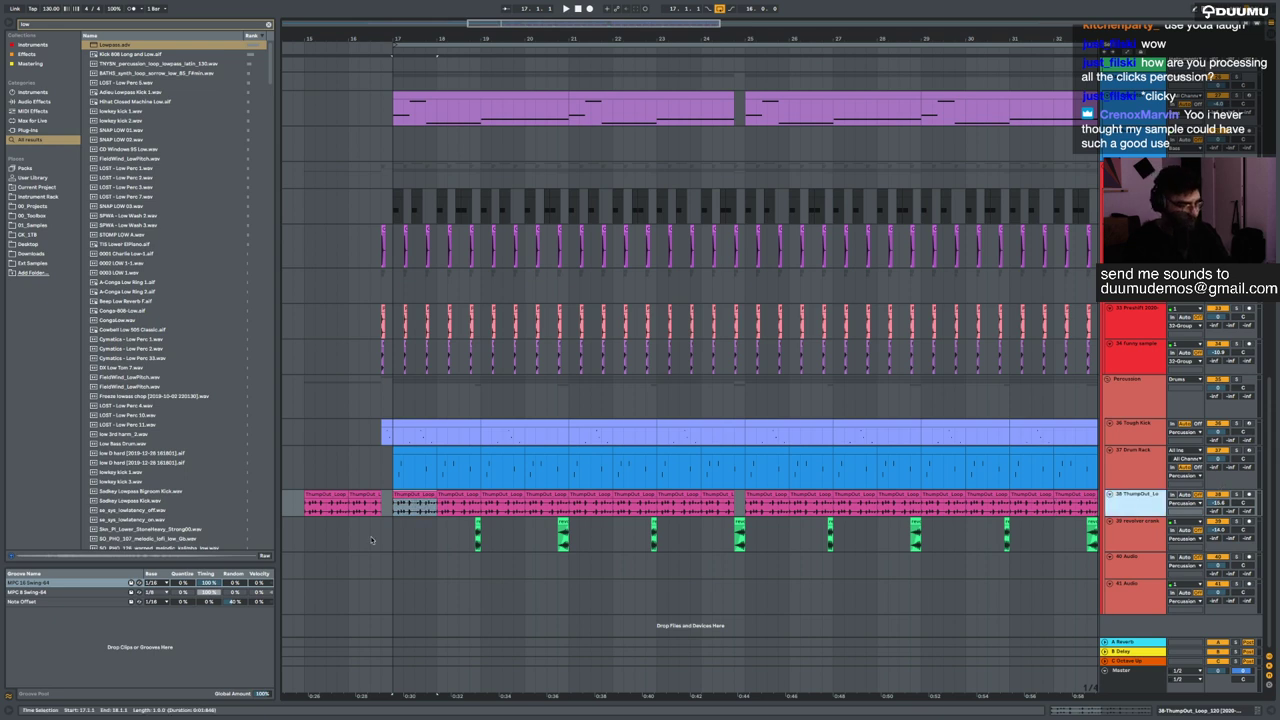
pyautogui.hotkey('ctrl', 't')
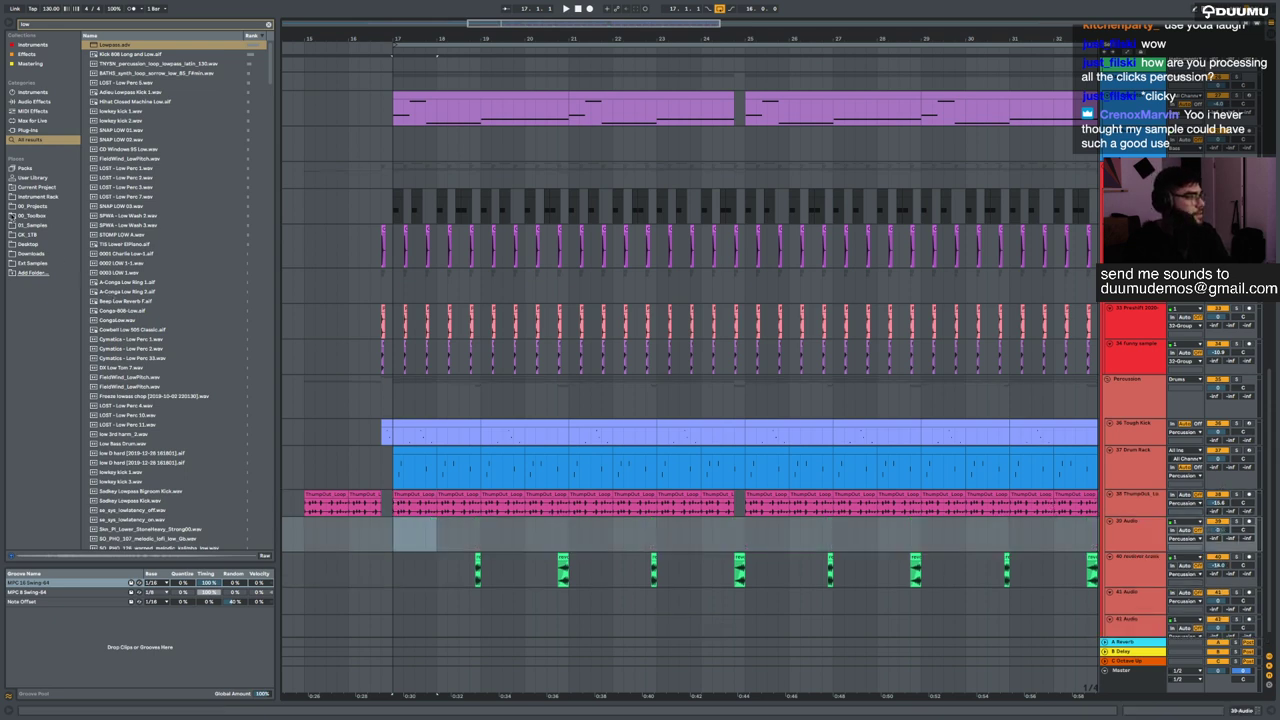
pyautogui.click(35, 215)
pyautogui.click(30, 254)
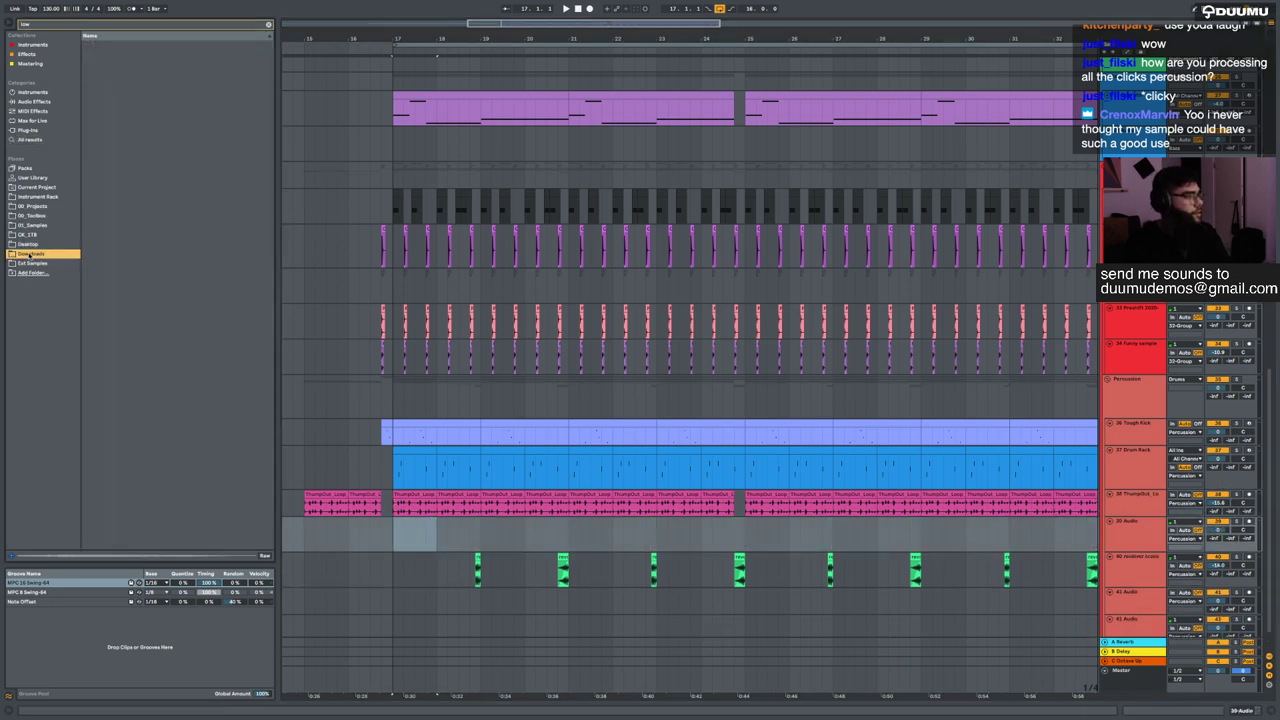
pyautogui.click(268, 24)
pyautogui.moveTo(110, 339); pyautogui.dragTo(458, 524)
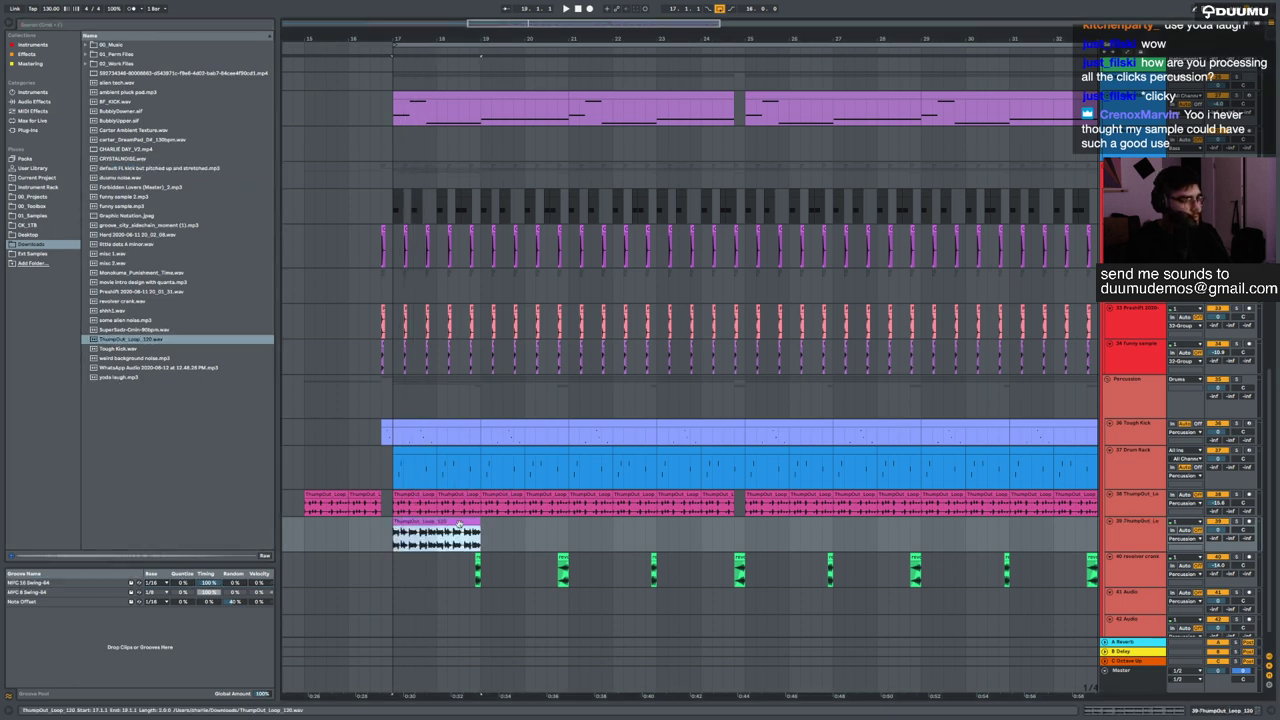
# - Compare the original loop with the processed ThumpOut loop by soloing each during playback, and delete the temporary track
pyautogui.click(1236, 522)
pyautogui.press('space')
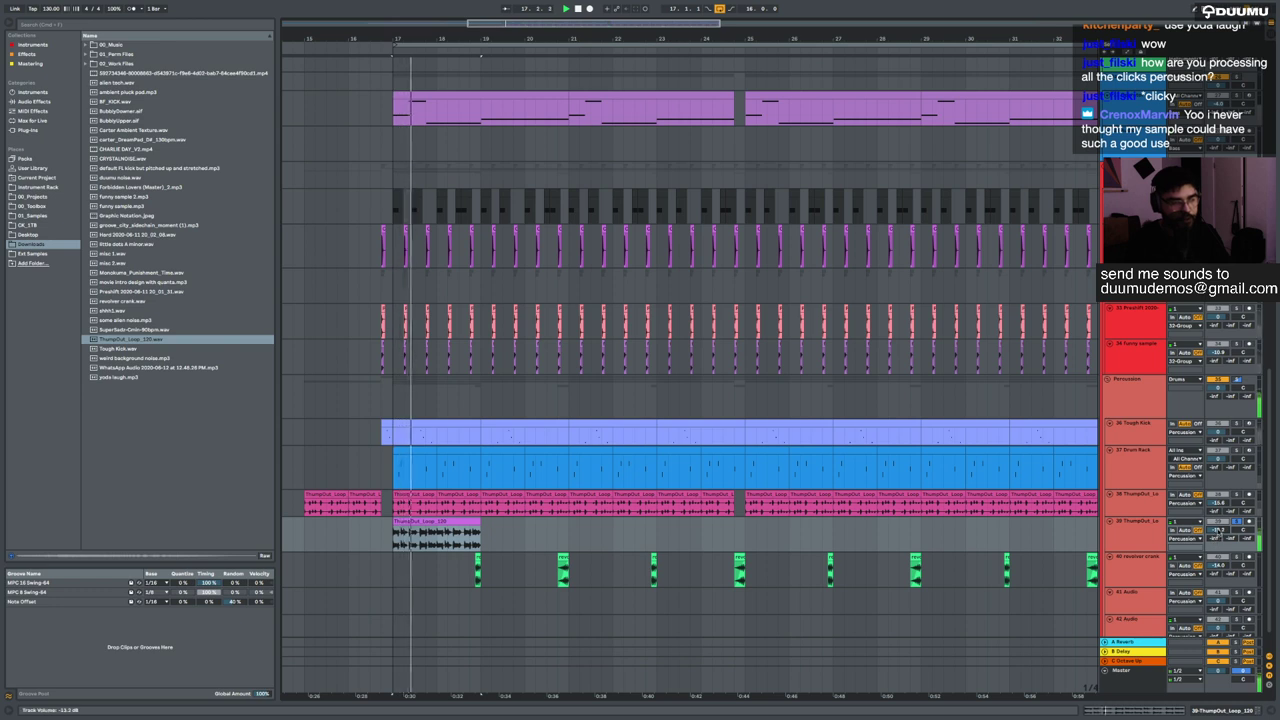
pyautogui.click(458, 520)
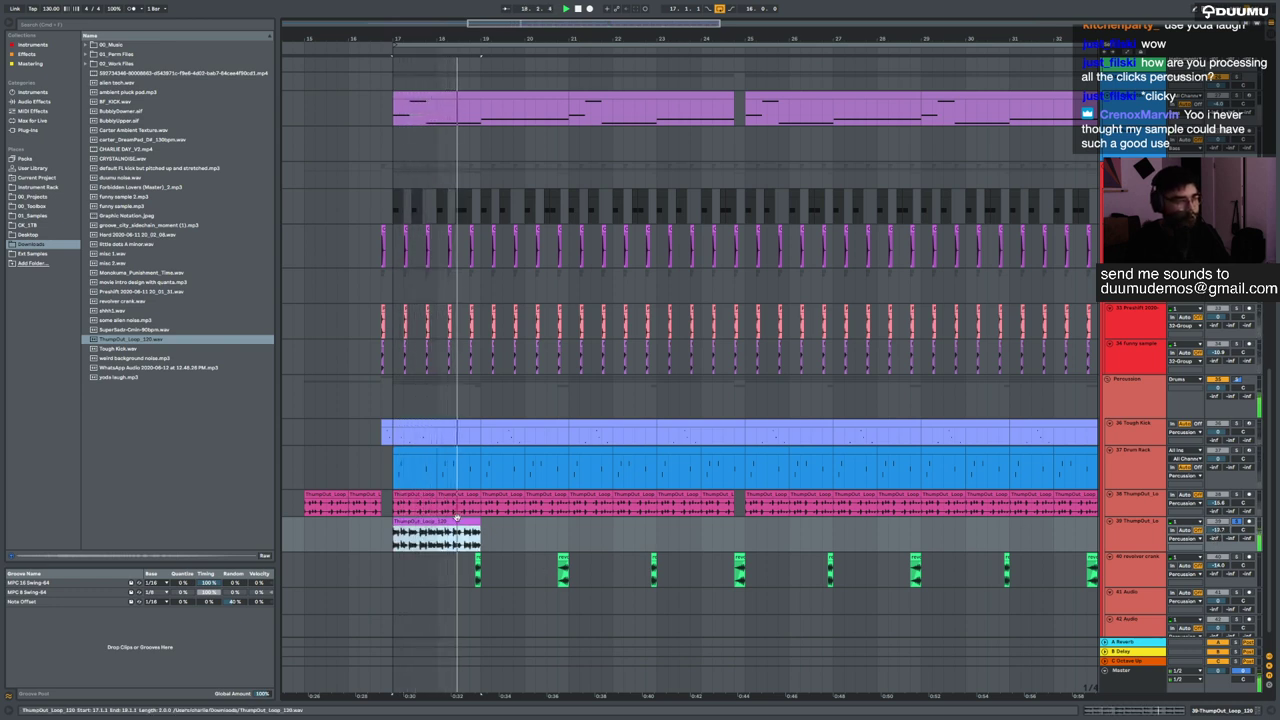
pyautogui.click(1236, 494)
pyautogui.click(1150, 532)
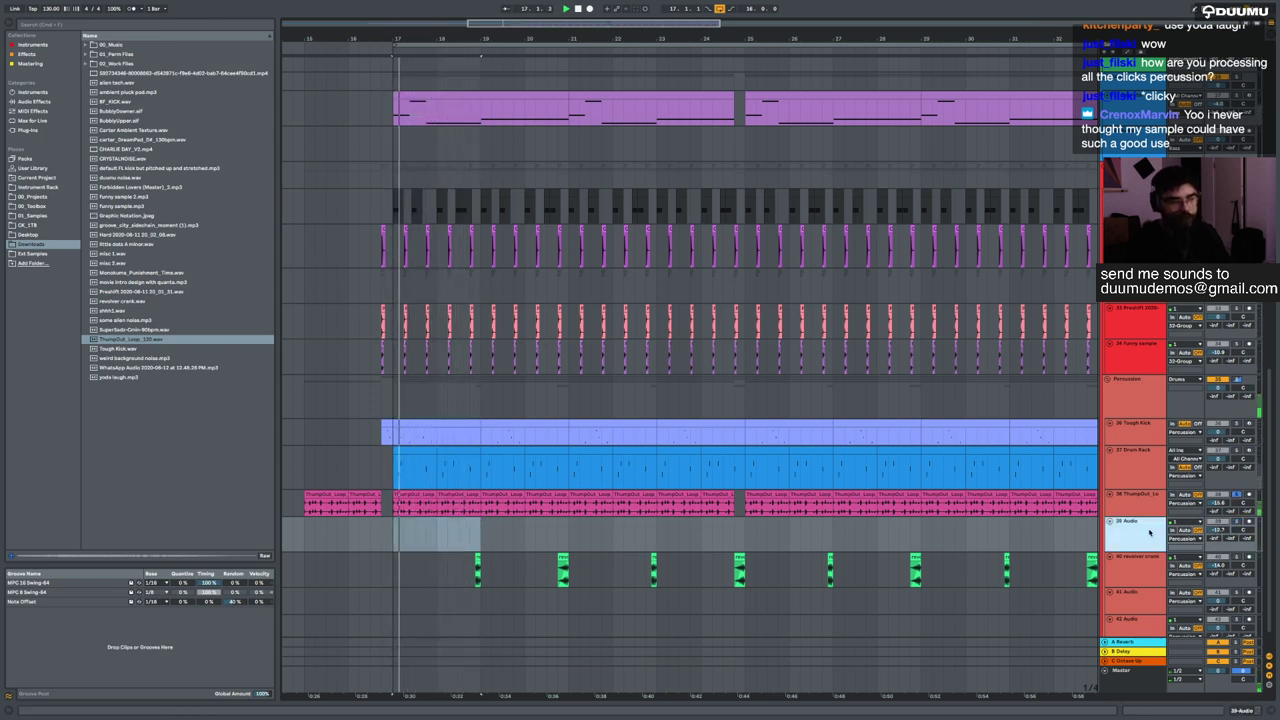
pyautogui.press('Delete')
# - Listen to the soloed ThumpOut loop, move the solo to the percussion Drum Rack track and preview Tough Kick.wav
pyautogui.click(428, 495)
pyautogui.click(448, 495)
pyautogui.press('space')
pyautogui.click(1229, 460)
pyautogui.click(1237, 451)
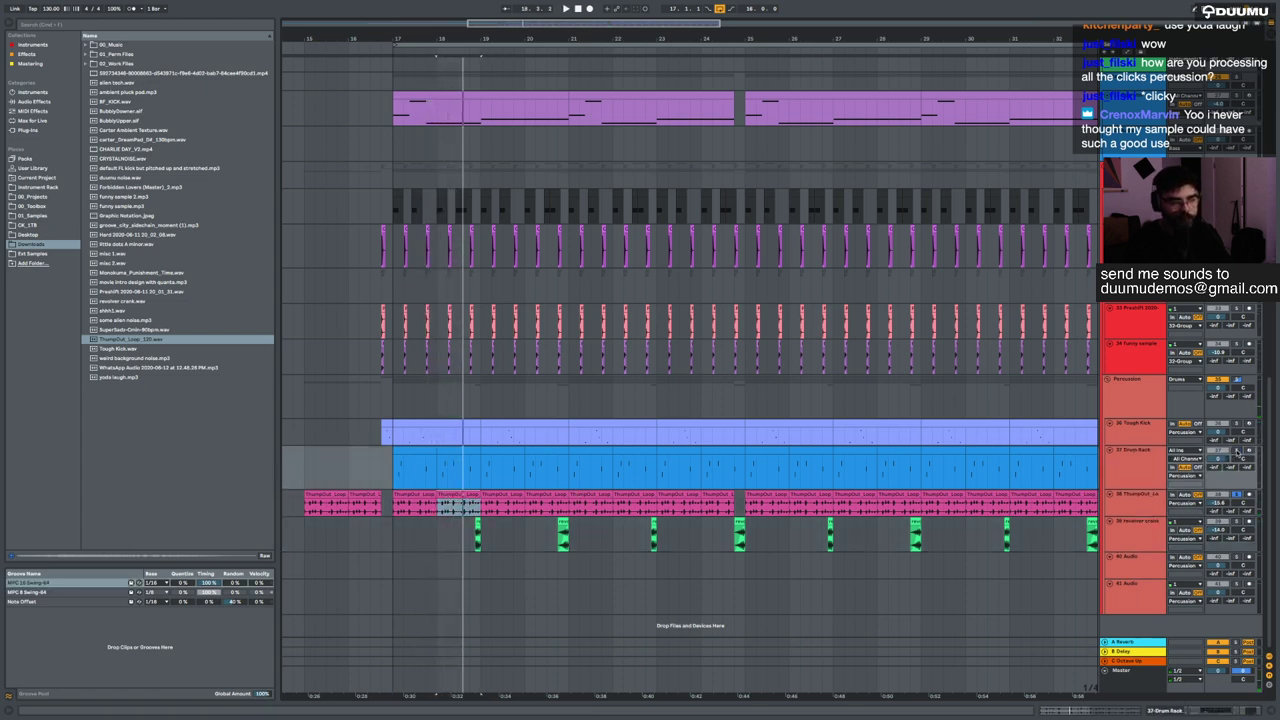
pyautogui.click(118, 350)
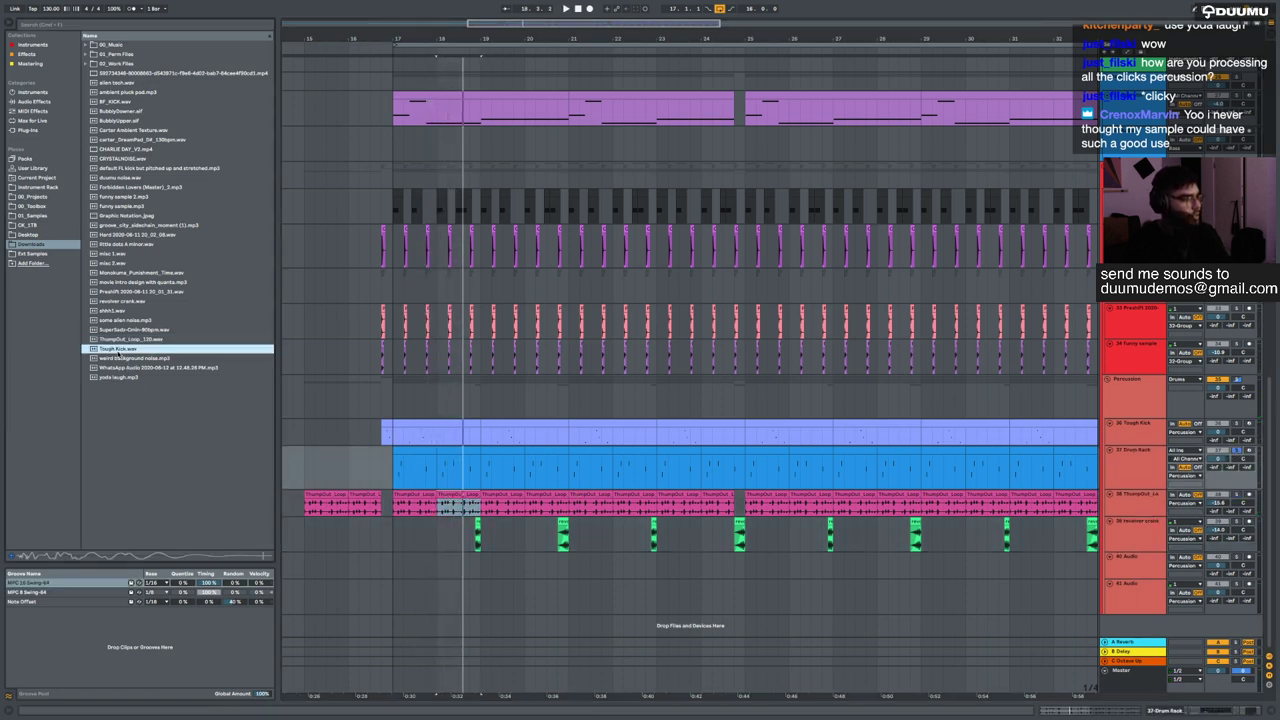
# - Play the percussion Drum Rack and Tough Kick tracks soloed in turn from bar 17 and show the Drum Rack's devices
pyautogui.click(405, 450)
pyautogui.press('space')
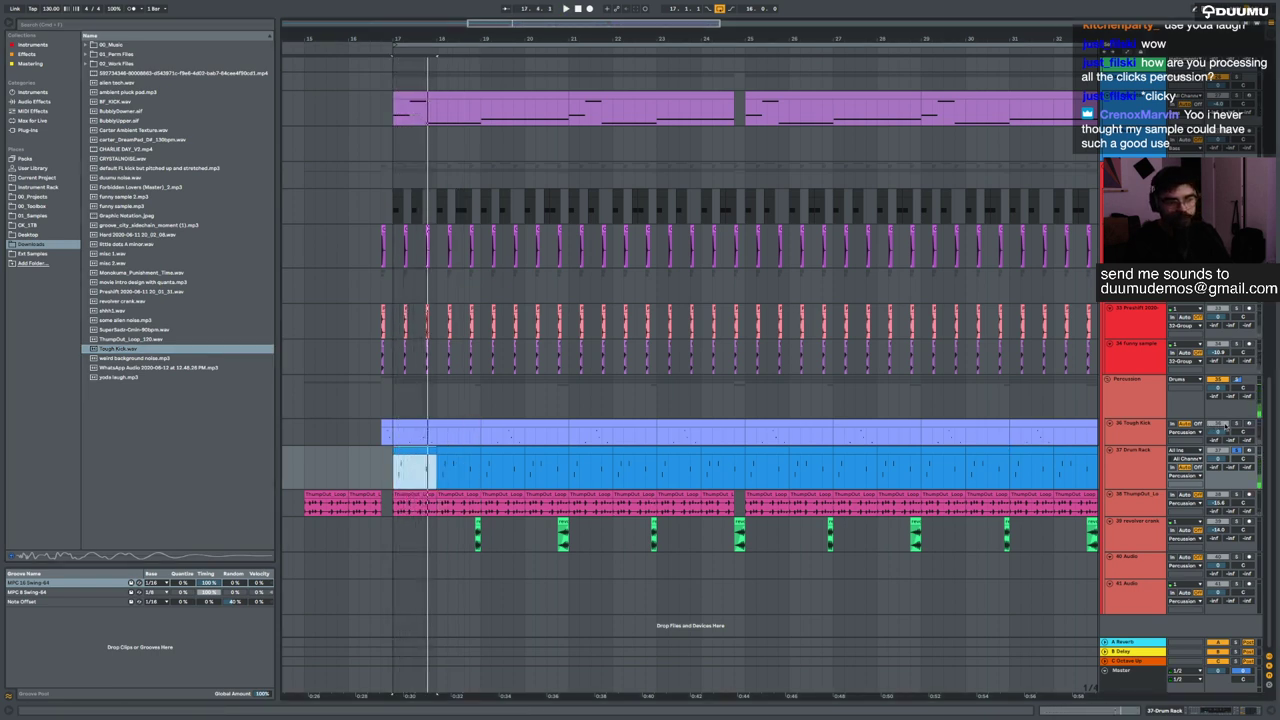
pyautogui.click(1236, 424)
pyautogui.press('space')
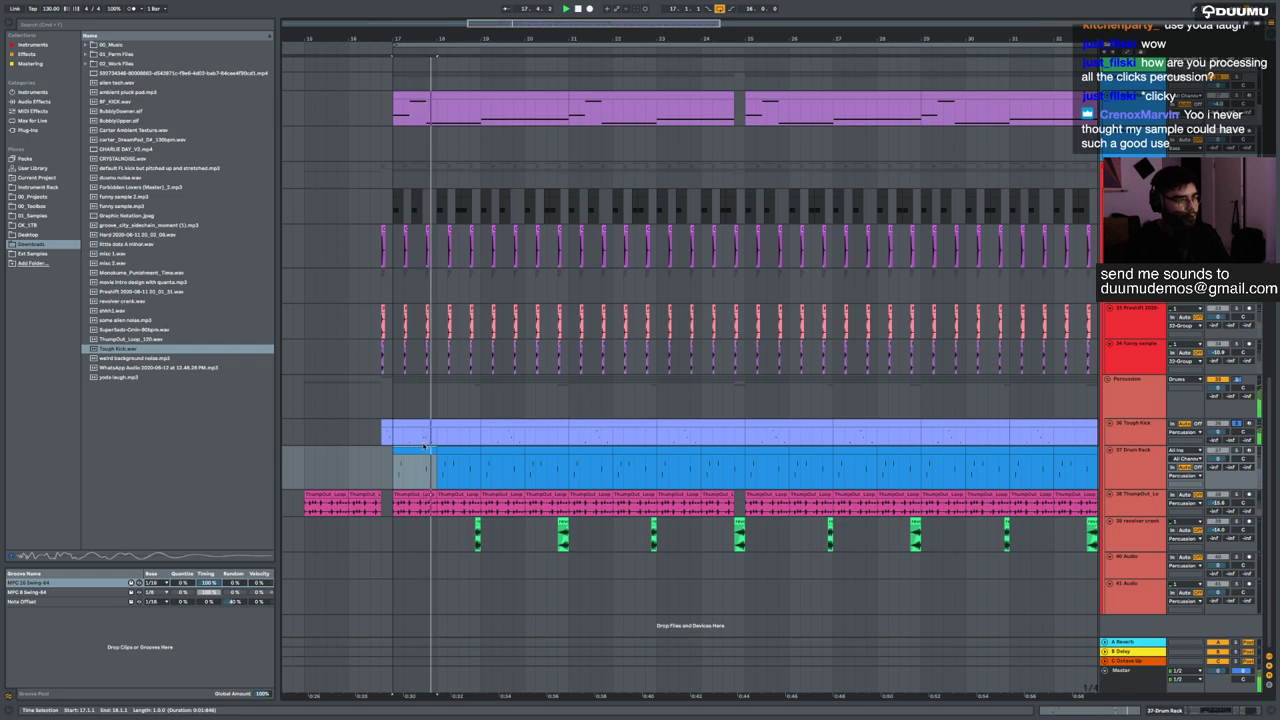
pyautogui.press('space')
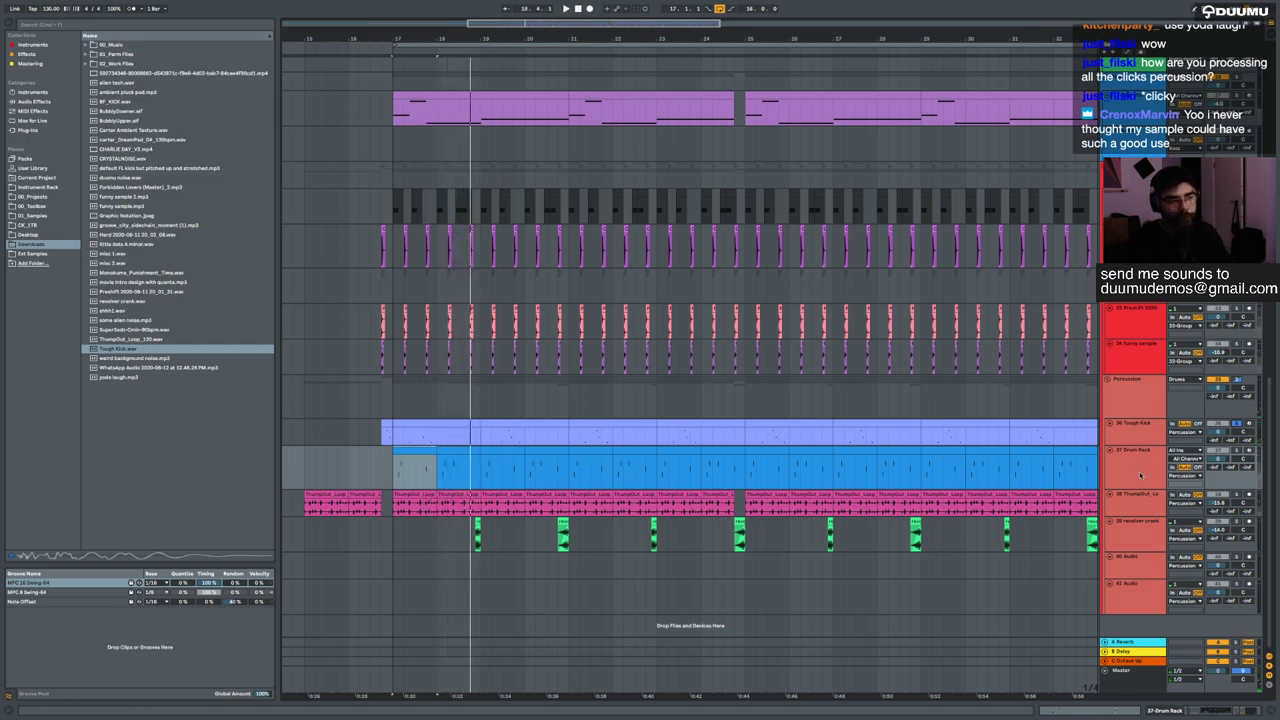
pyautogui.press('space')
pyautogui.hotkey('shift', 'Tab')
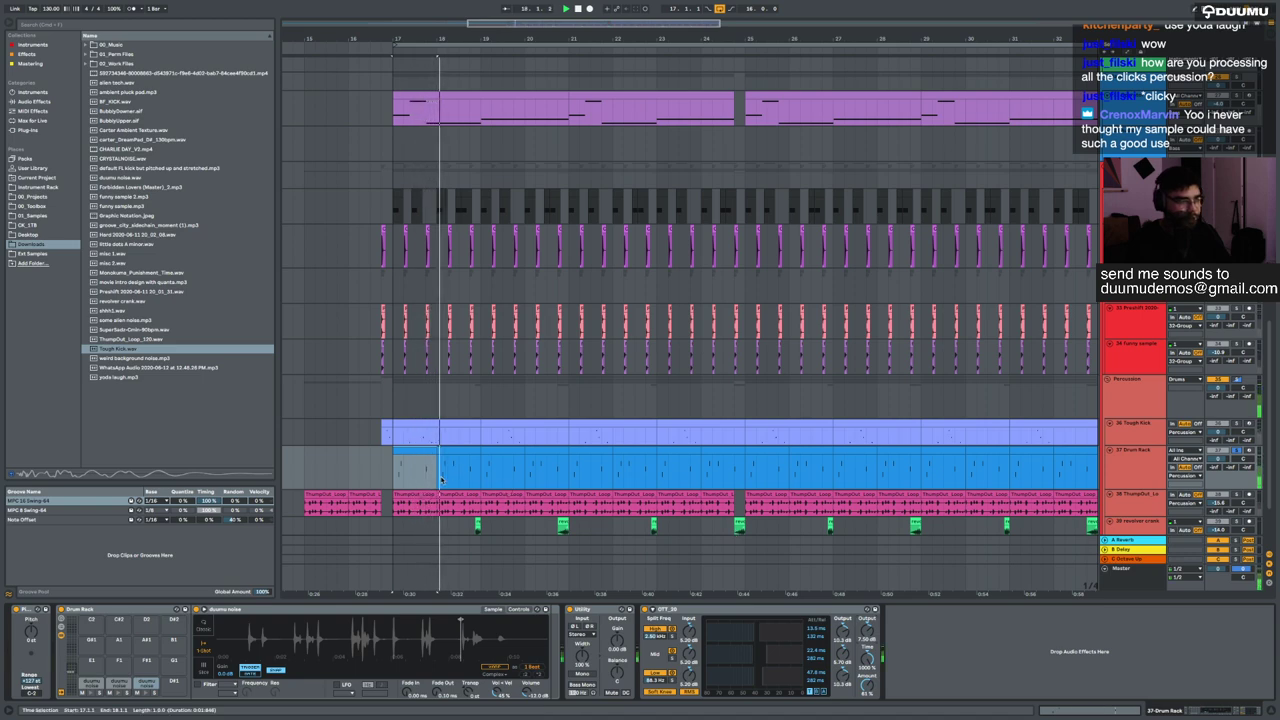
pyautogui.press('space')
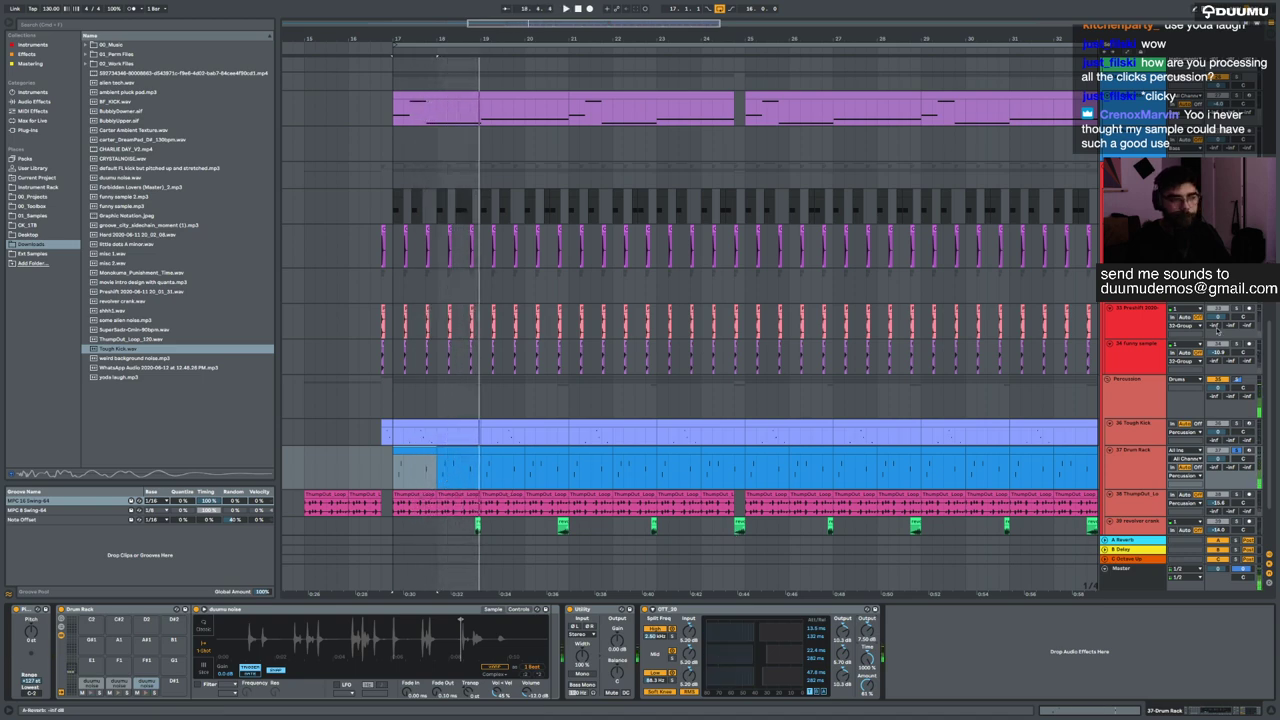
pyautogui.press('space')
# - Listen to the revolver crank clips around bars 18 to 21 and review how they sit with the other drum tracks
pyautogui.scroll(-2, 487, 393)
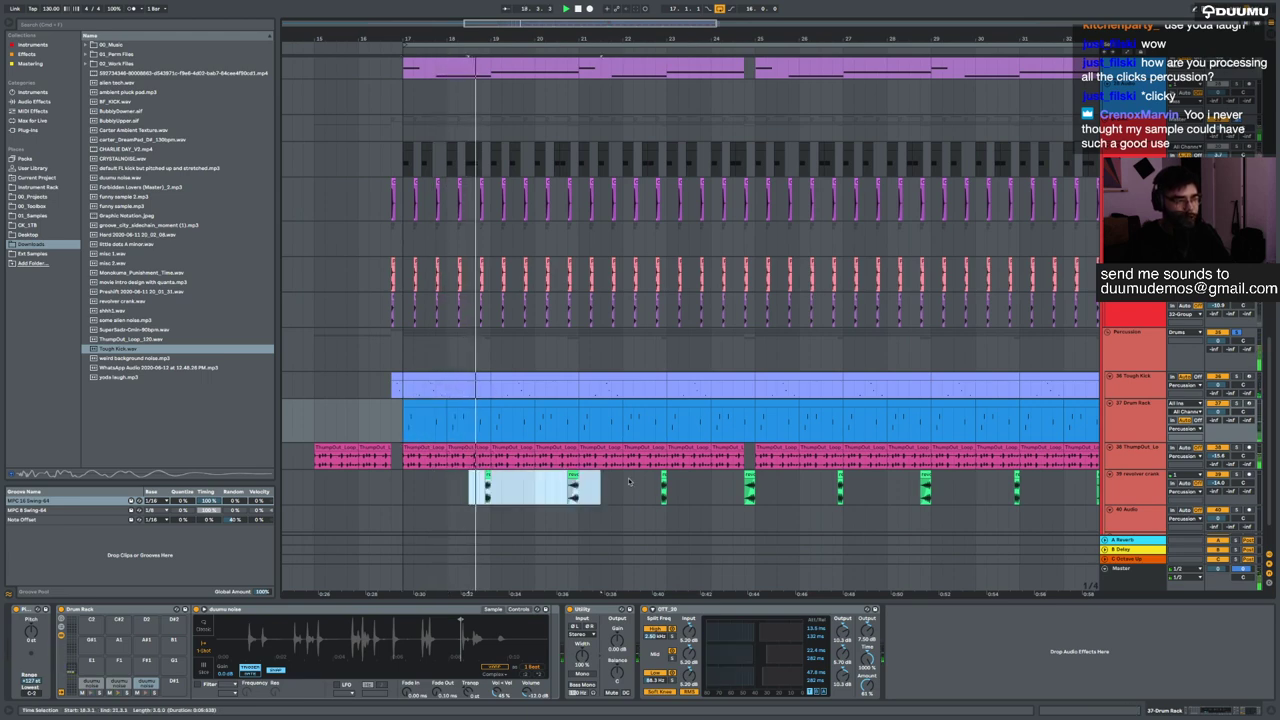
pyautogui.click(567, 485)
pyautogui.scroll(5, 566, 484)
pyautogui.moveTo(557, 485); pyautogui.dragTo(649, 488)
pyautogui.scroll(-4, 649, 489)
pyautogui.scroll(3, 649, 489)
pyautogui.scroll(-4, 652, 488)
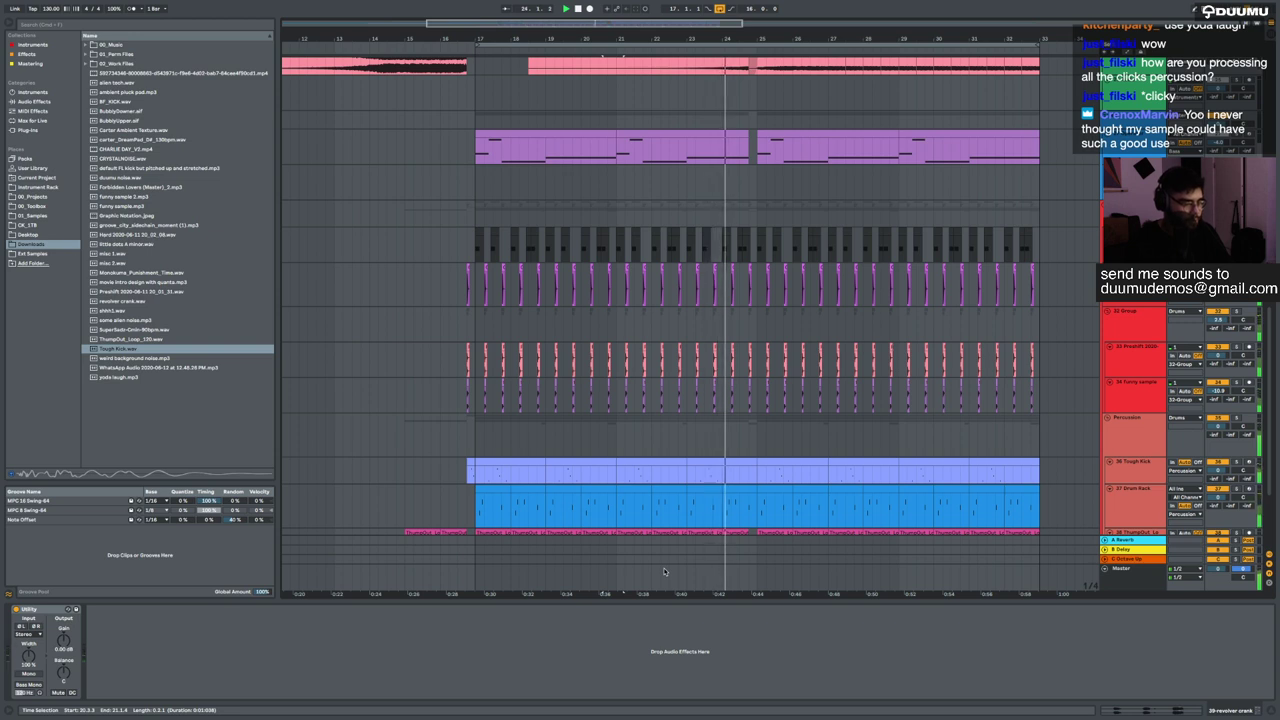
pyautogui.moveTo(632, 602); pyautogui.dragTo(634, 690)
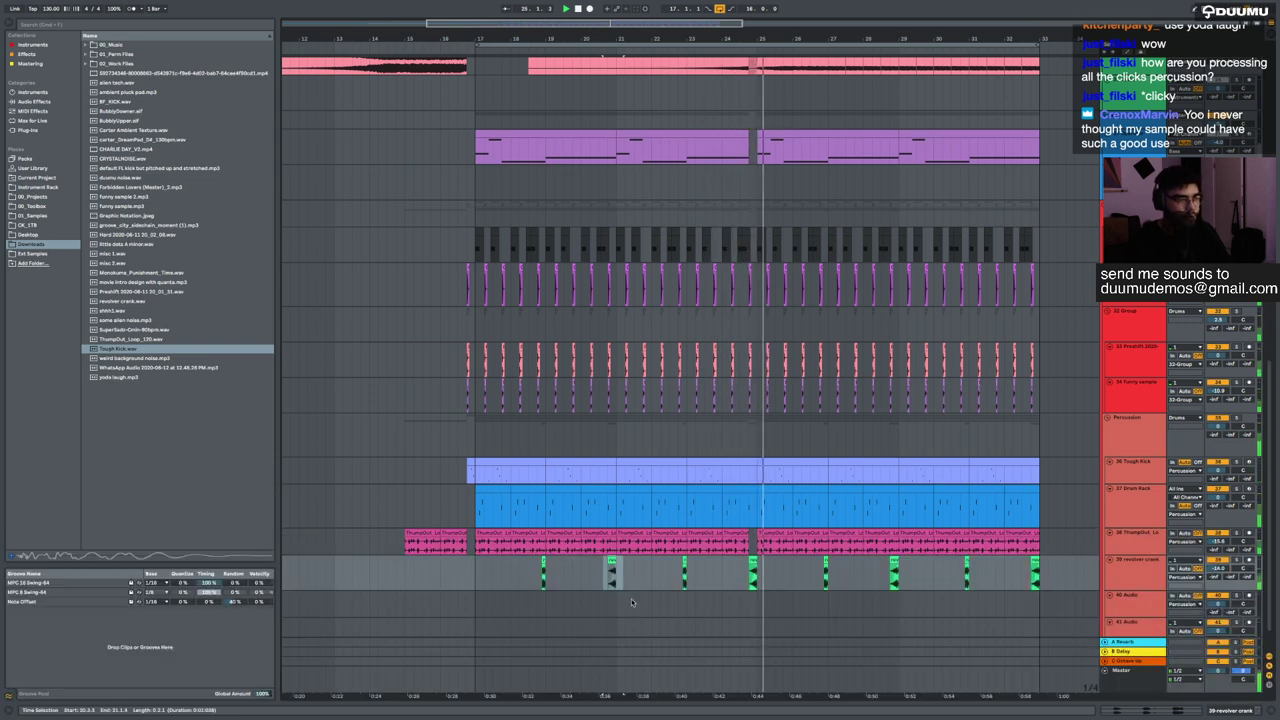
# - Loop the Operator bass clip for four bars from bar 17 and play it soloed with its devices shown
pyautogui.click(755, 503)
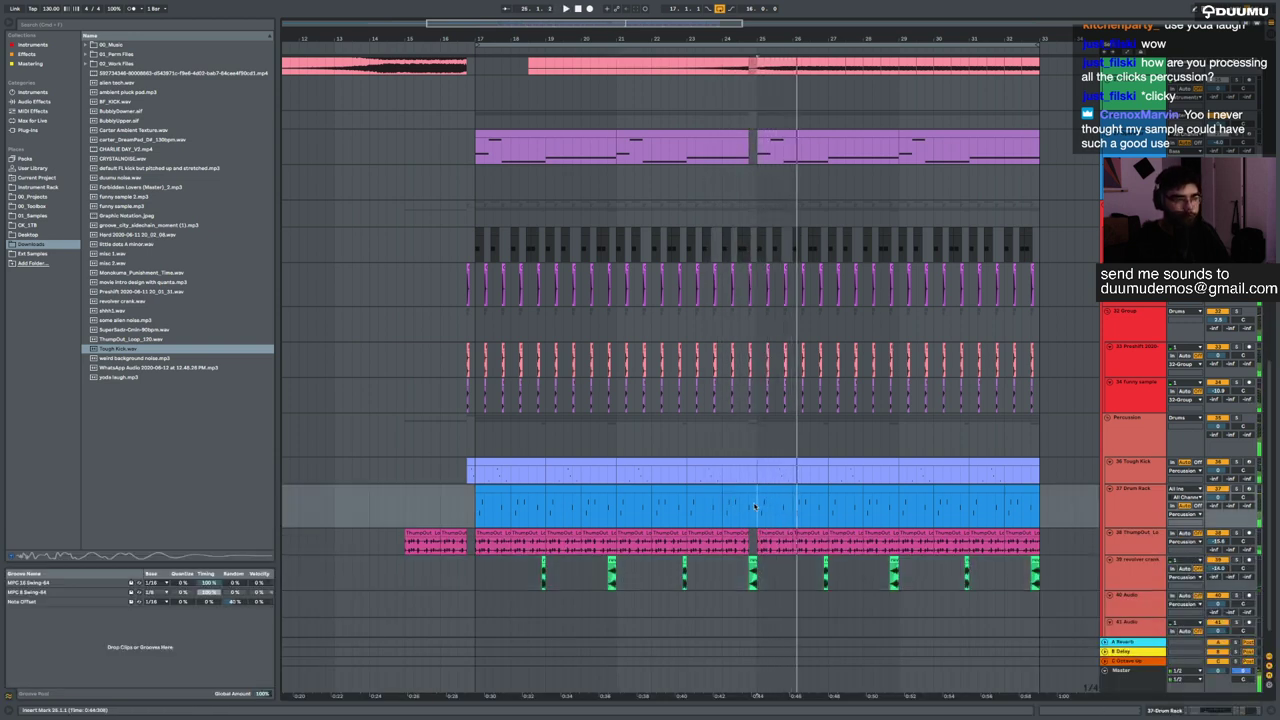
pyautogui.scroll(10, 863, 385)
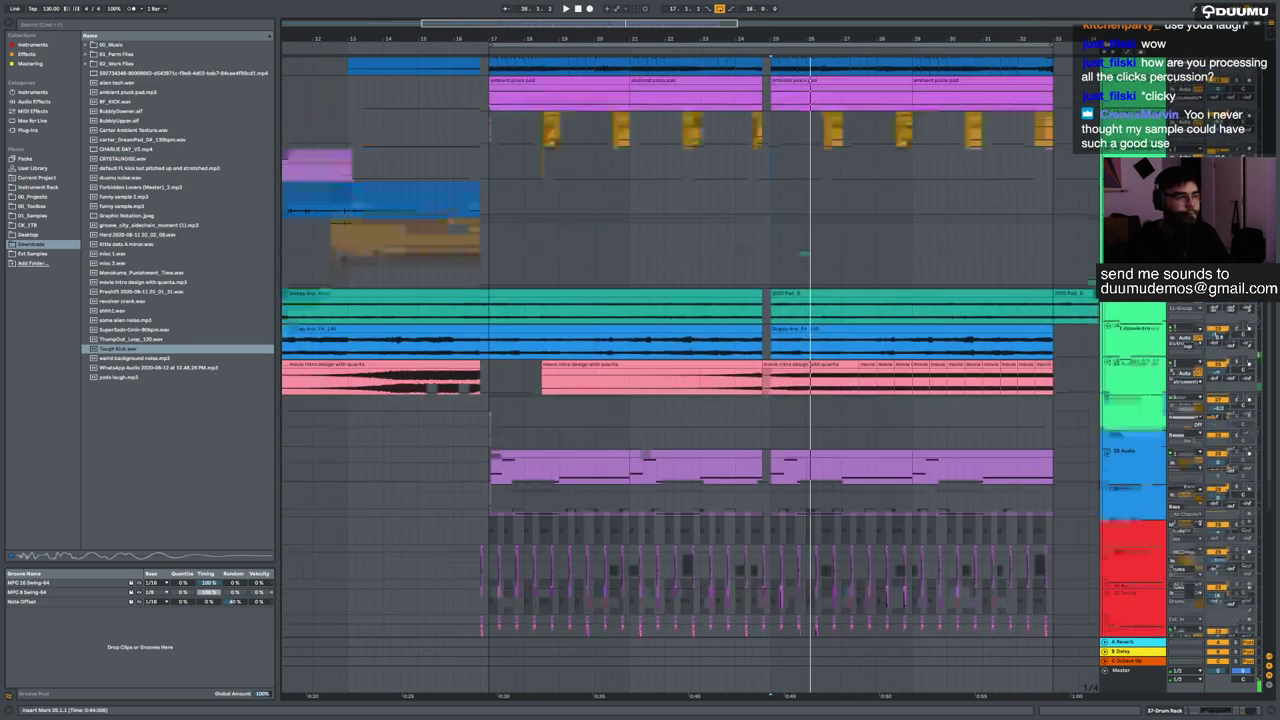
pyautogui.click(568, 528)
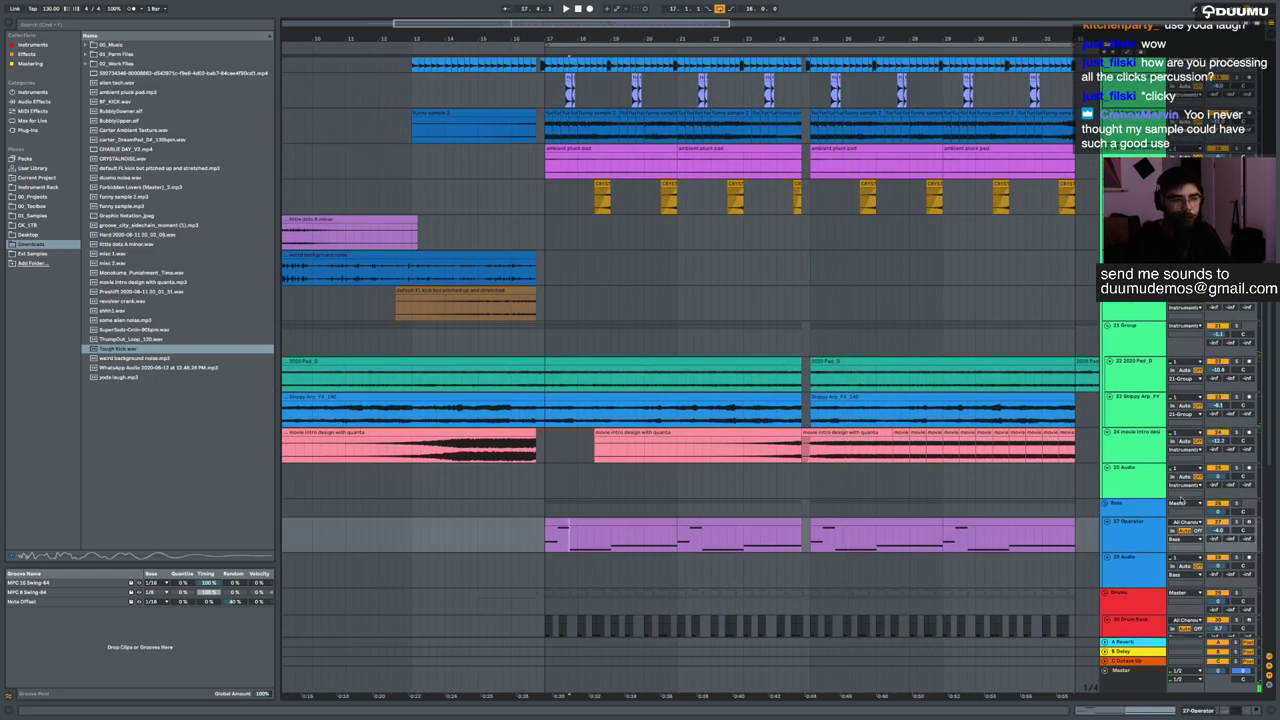
pyautogui.click(725, 520)
pyautogui.click(651, 521)
pyautogui.press('space')
pyautogui.press('super+l')
pyautogui.click(1192, 710)
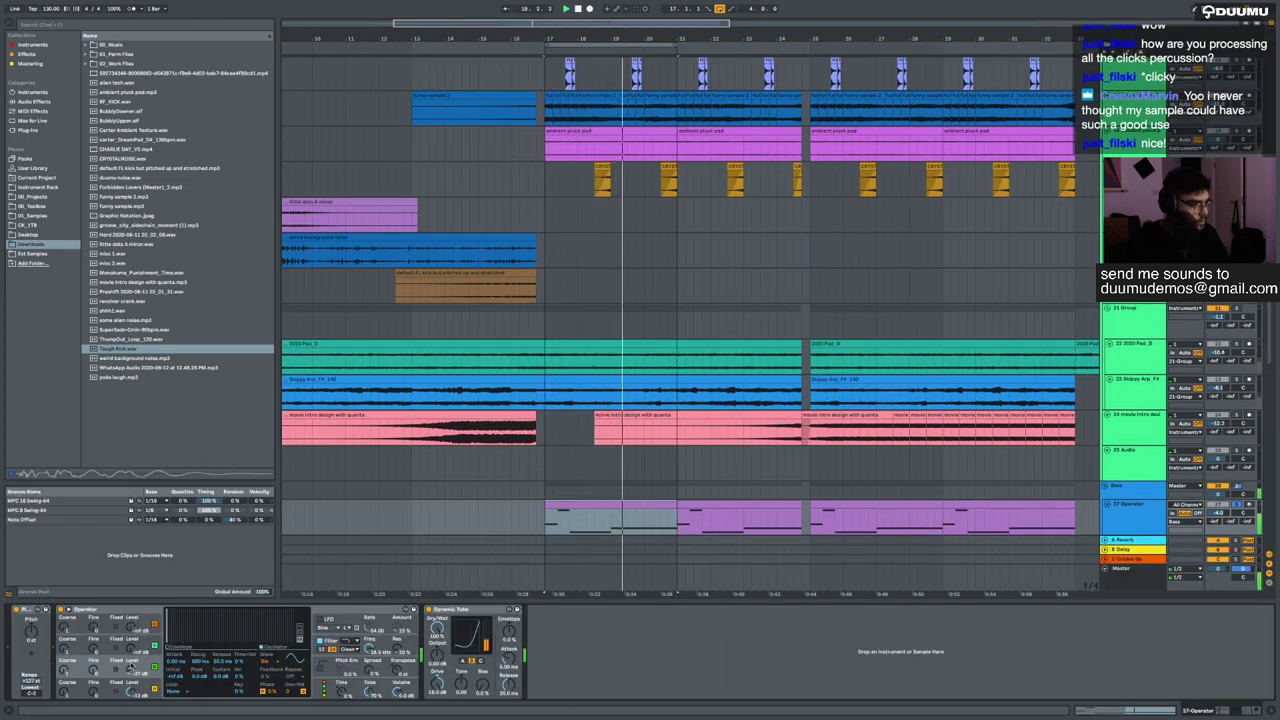
# - Change the Operator bass algorithm and try oscillator C at 0.0 dB with a shorter envelope decay and another waveform
pyautogui.click(325, 687)
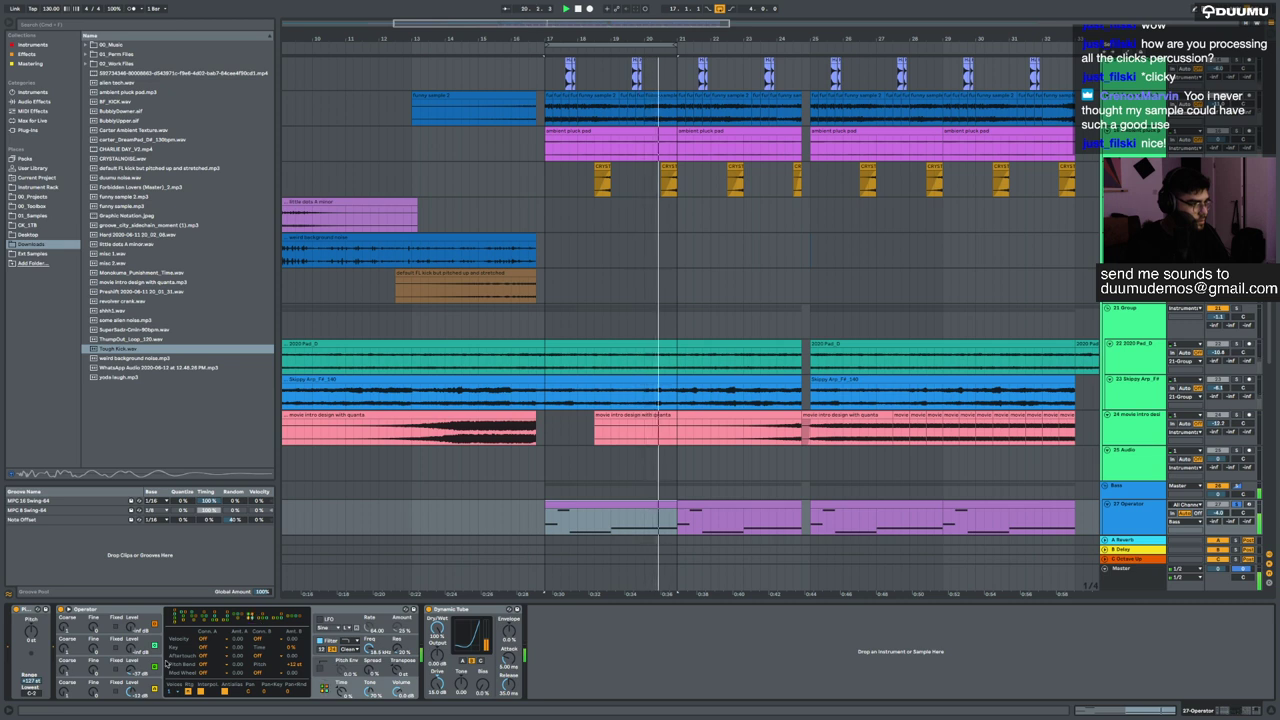
pyautogui.click(130, 690)
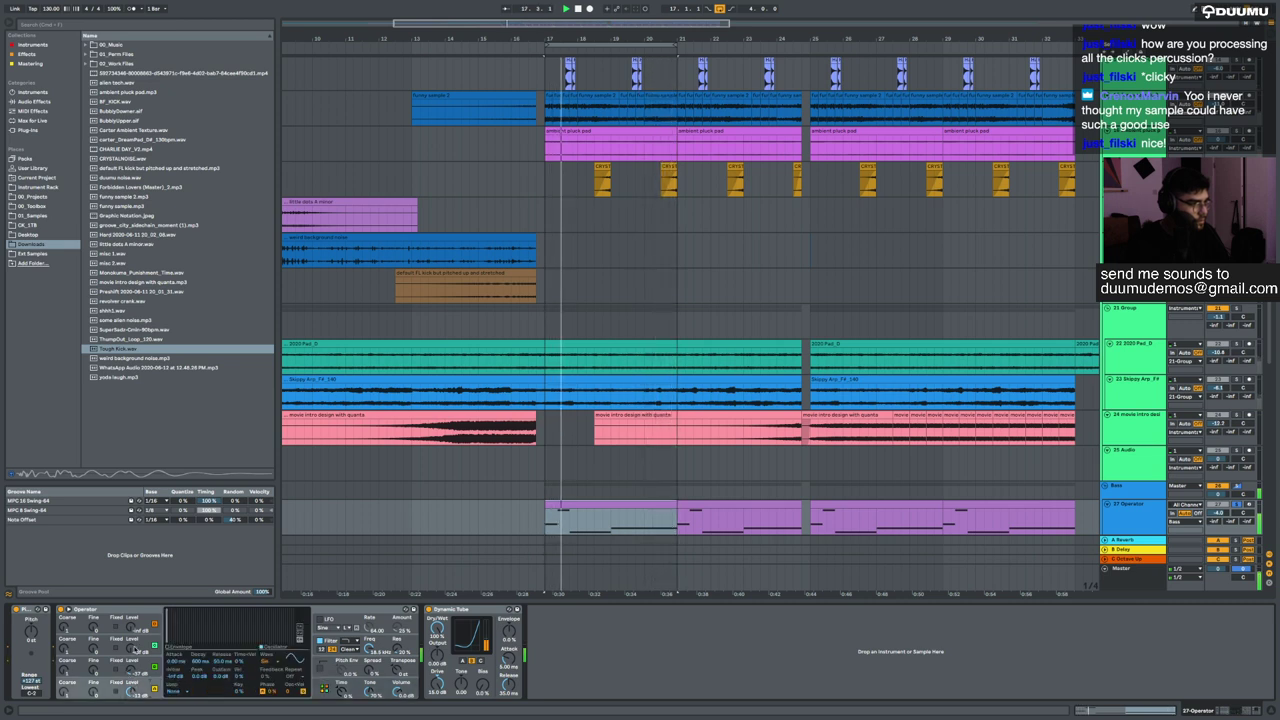
pyautogui.moveTo(221, 676)
pyautogui.mouseDown()
pyautogui.moveTo(221, 712)
pyautogui.moveTo(200, 685)
pyautogui.mouseUp()
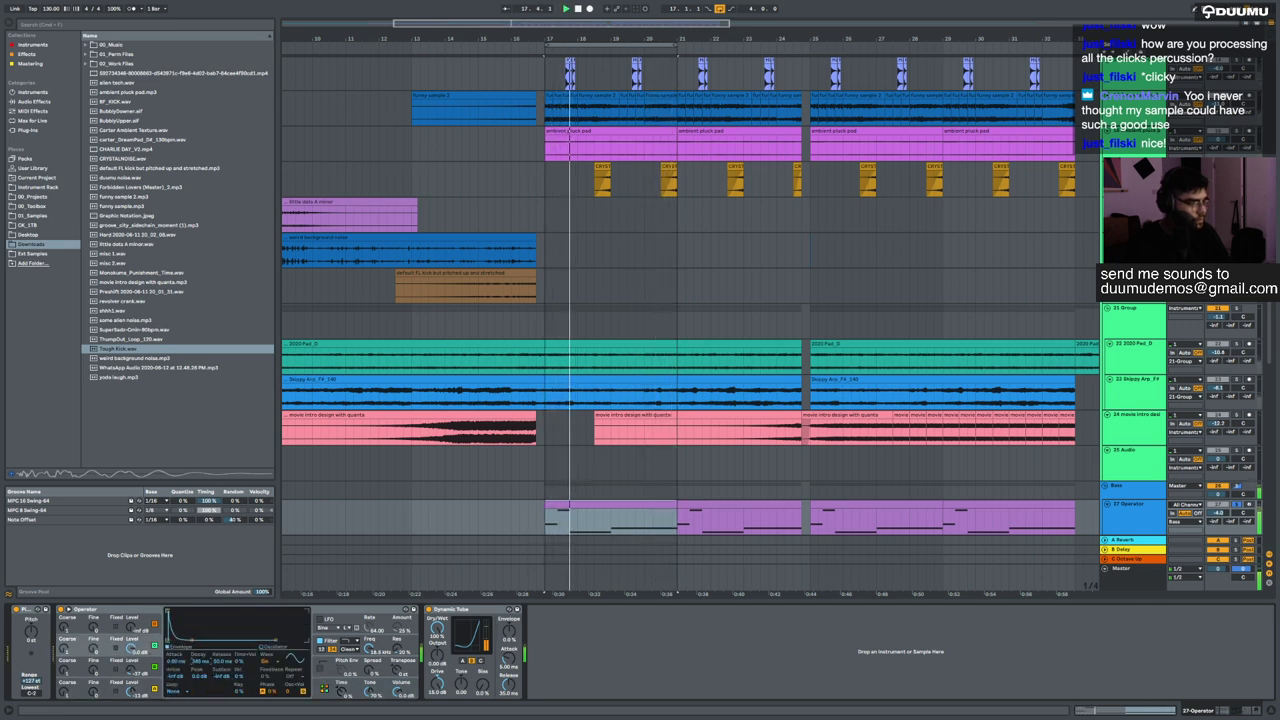
pyautogui.click(264, 660)
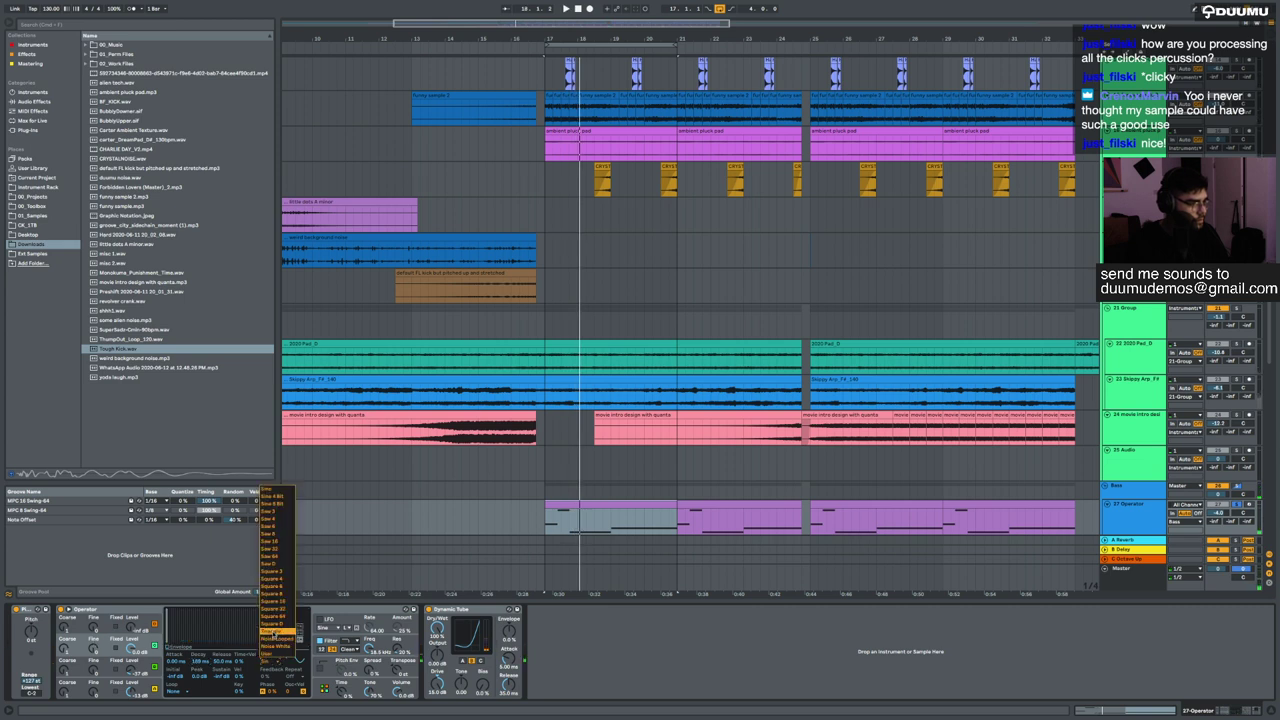
pyautogui.click(274, 631)
pyautogui.press('space')
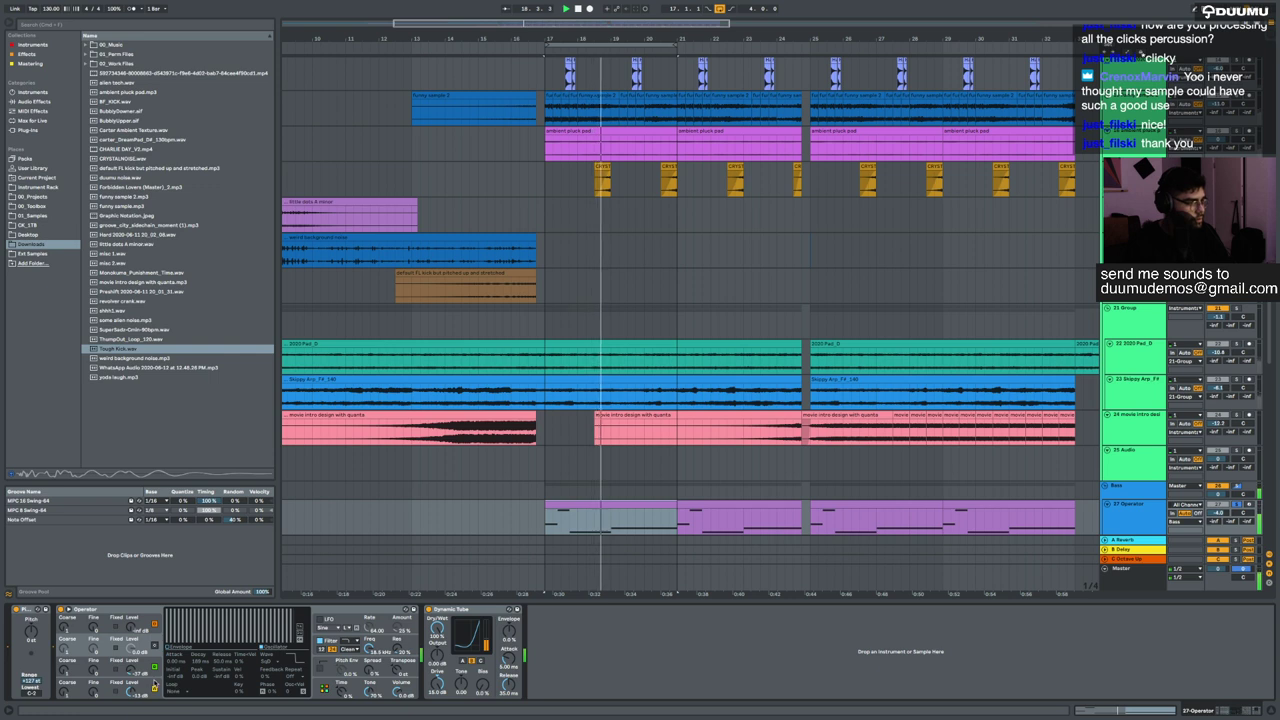
# - Adjust the envelope decay of oscillator A in the Operator bass while replaying the loop
pyautogui.click(110, 690)
pyautogui.click(195, 661)
pyautogui.press('space')
pyautogui.press('space')
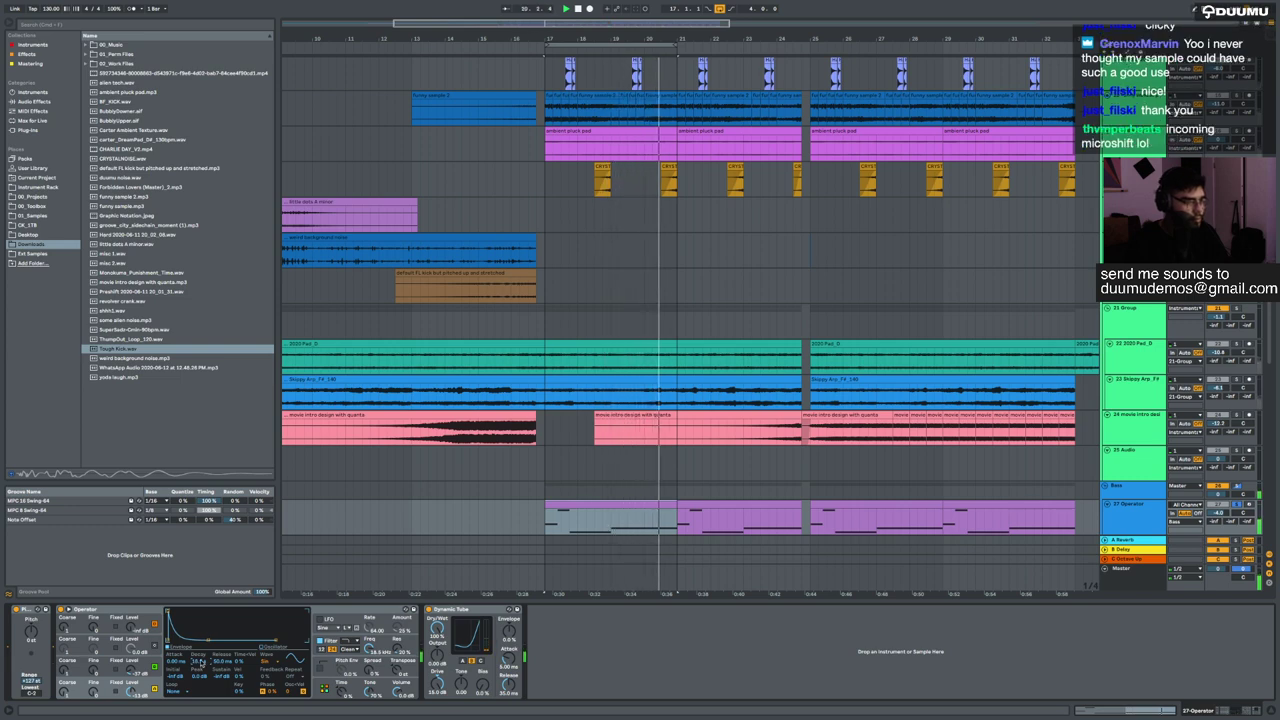
pyautogui.scroll(-3, 1046, 505)
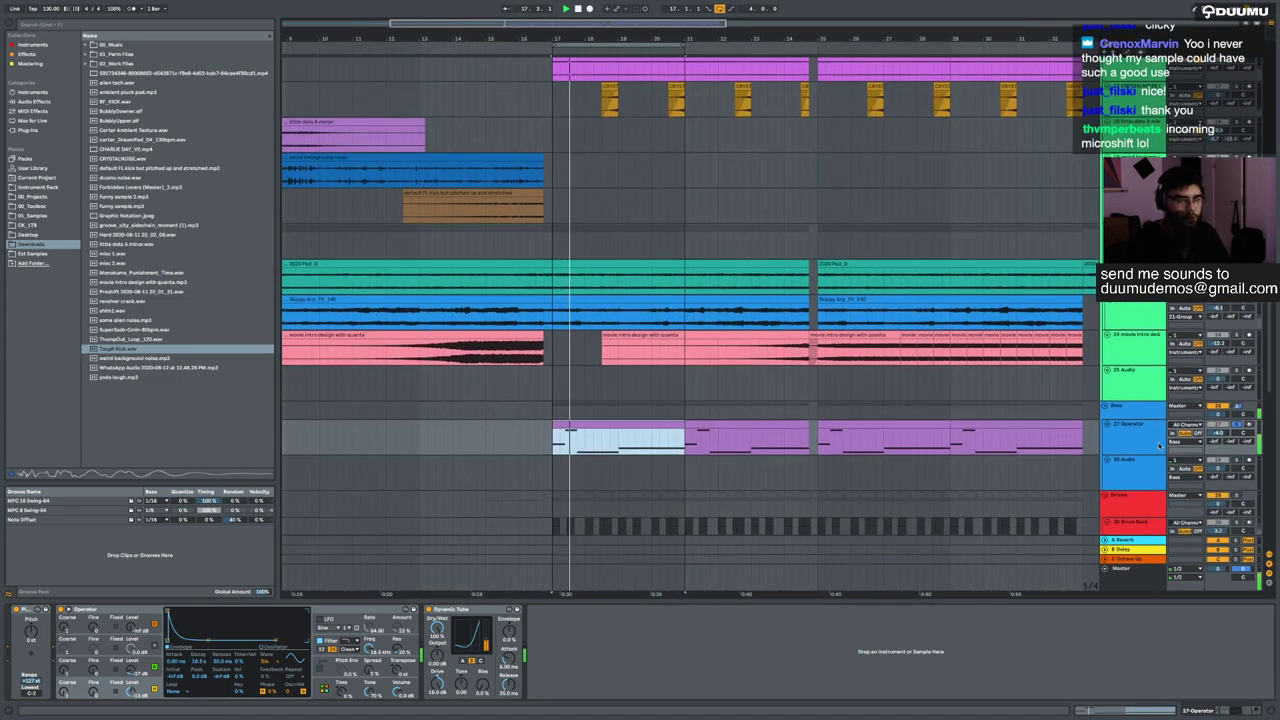
# - Duplicate the Operator bass track and play the copy soloed over the four-bar loop
pyautogui.click(1185, 450)
pyautogui.hotkey('ctrl', 'd')
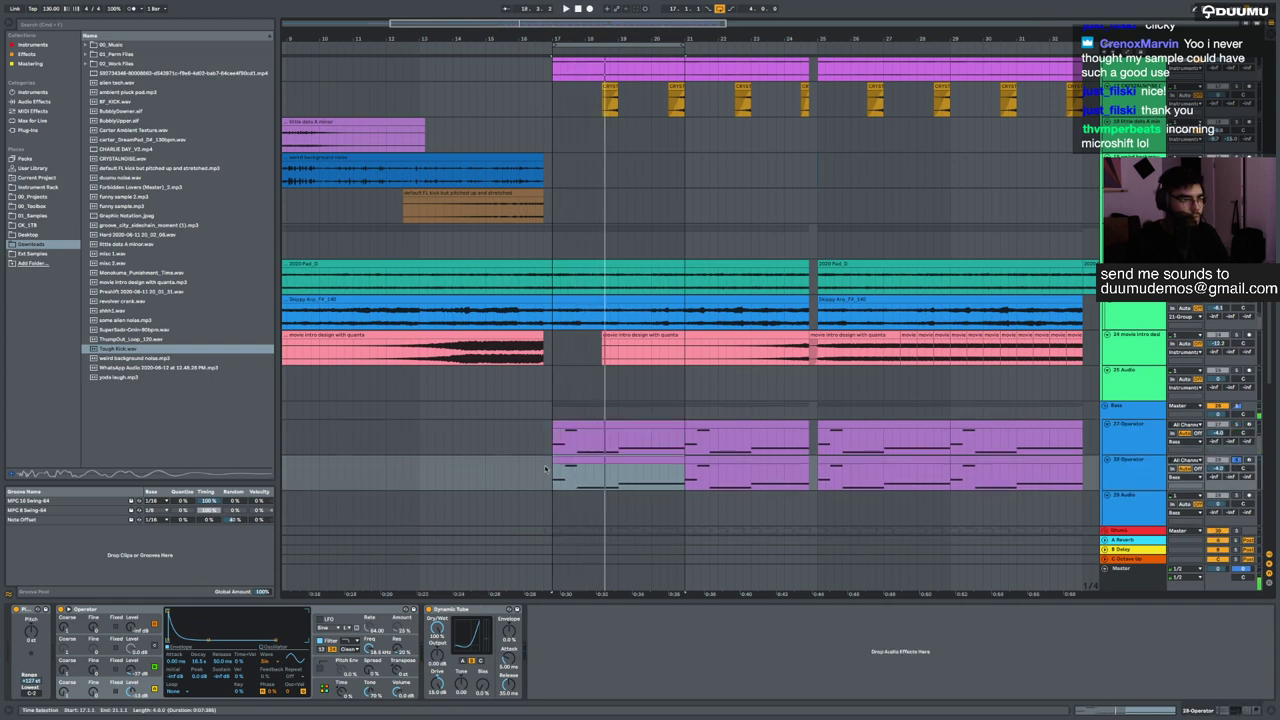
pyautogui.press('space')
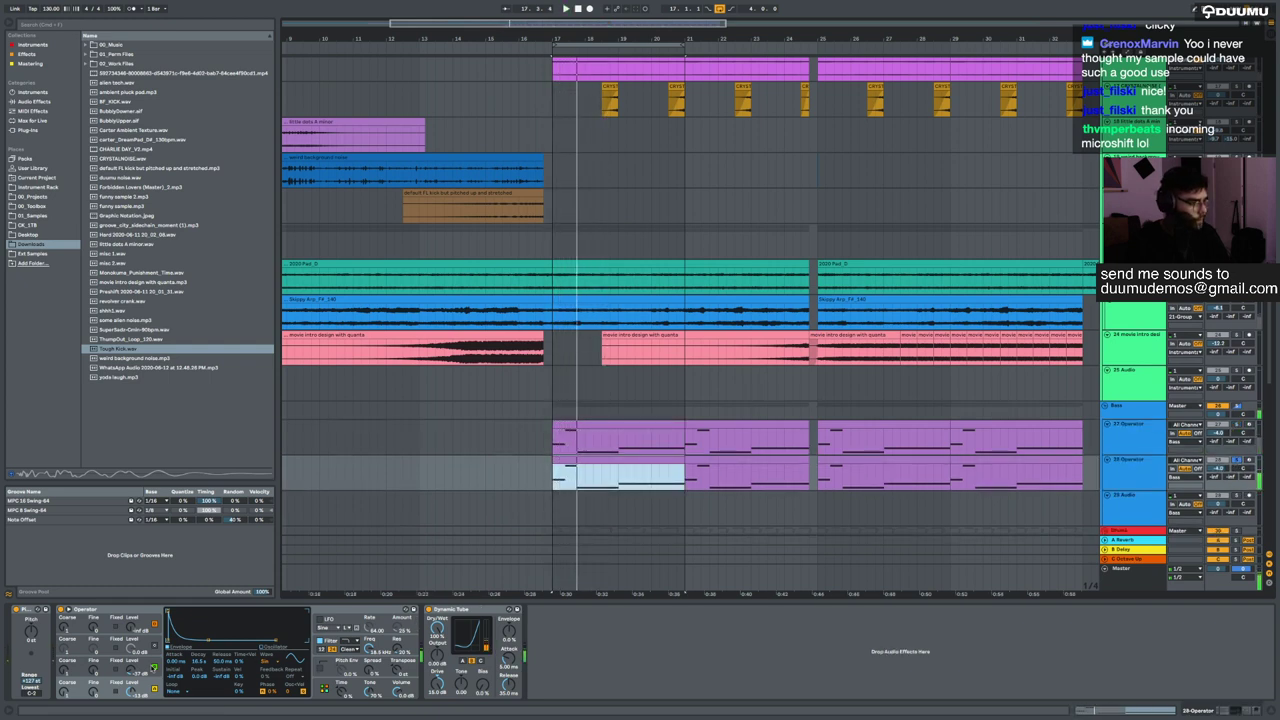
# - Turn off oscillator B in the duplicated Operator and set oscillator A's waveform to Square D
pyautogui.click(154, 667)
pyautogui.click(156, 683)
pyautogui.click(267, 659)
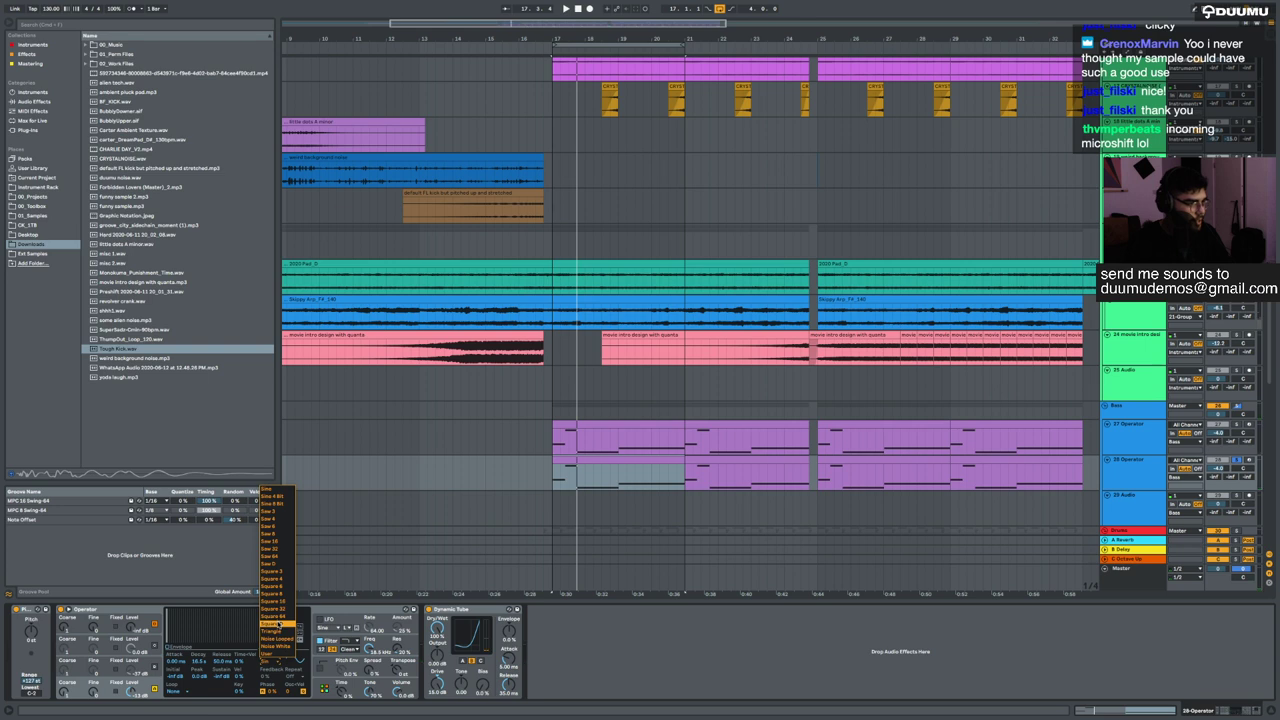
pyautogui.click(276, 623)
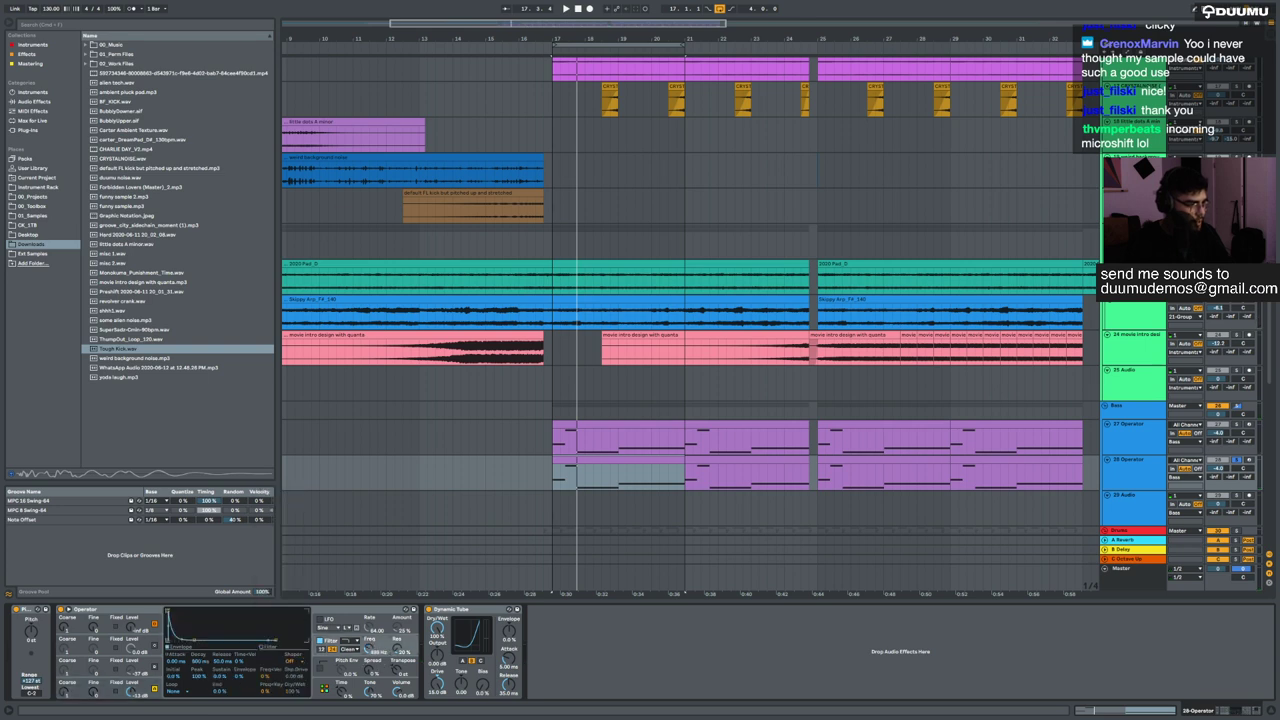
# - Shape the duplicated Operator's filter envelope with a 2.11 ms attack, 1.15 s decay and 69 % envelope amount while replaying the loop
pyautogui.press('space')
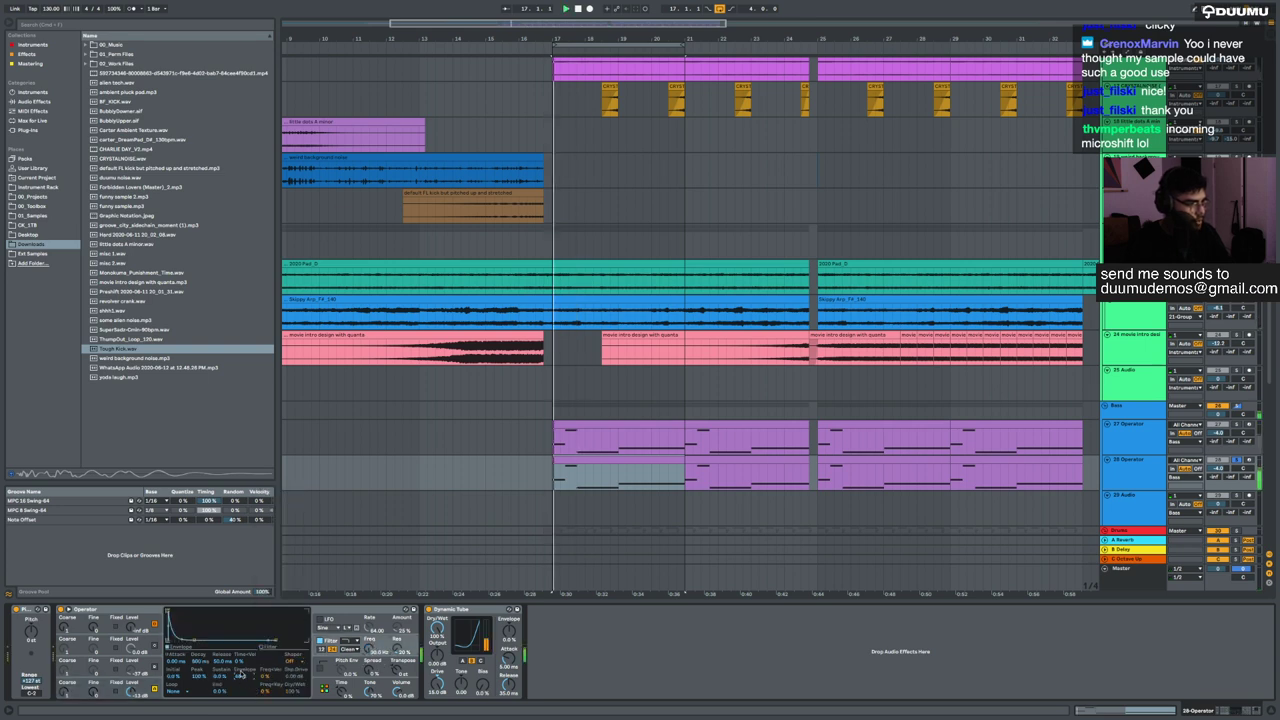
pyautogui.press('space')
pyautogui.moveTo(179, 661); pyautogui.dragTo(179, 640)
pyautogui.press('space')
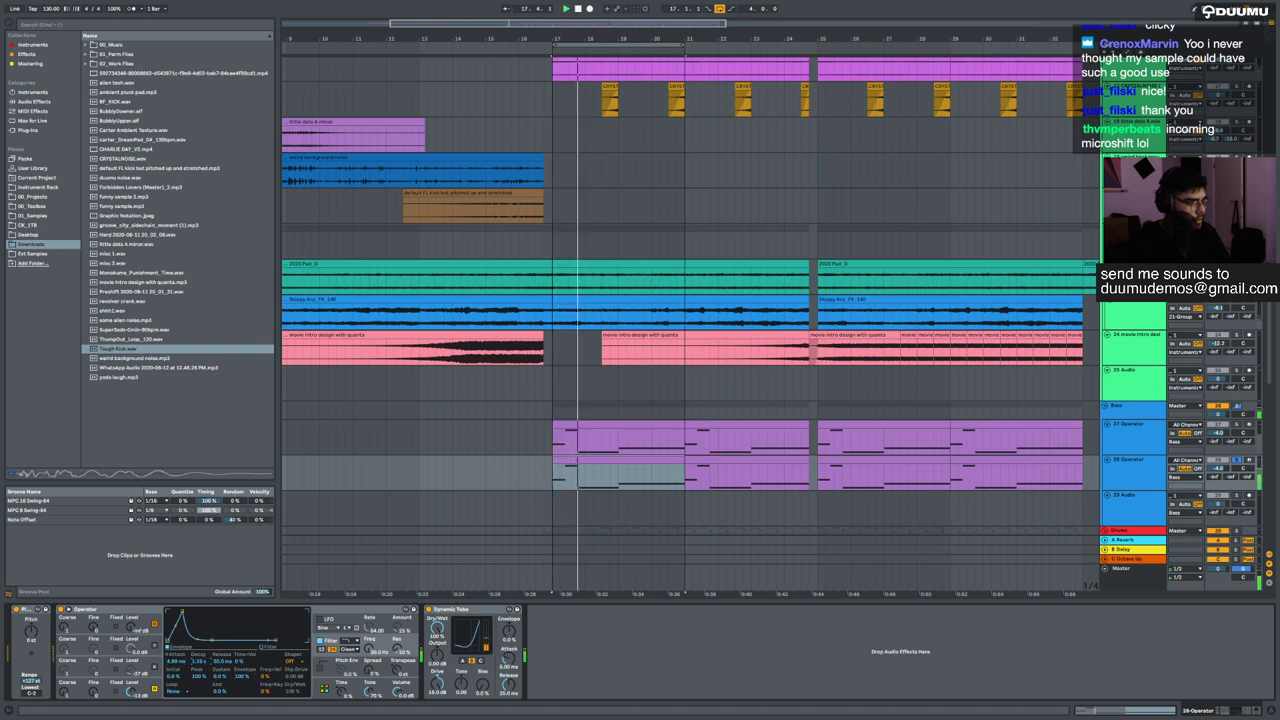
pyautogui.press('space')
pyautogui.press('space')
pyautogui.moveTo(177, 661); pyautogui.dragTo(177, 671)
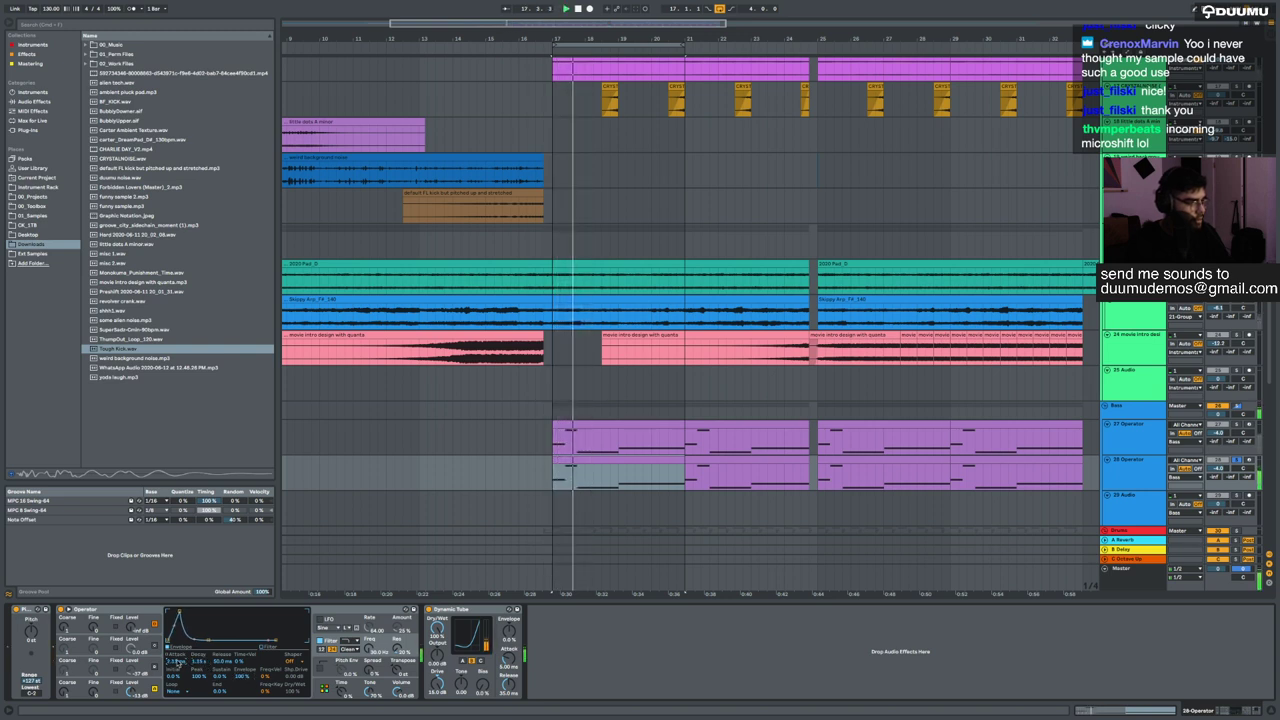
pyautogui.press('space')
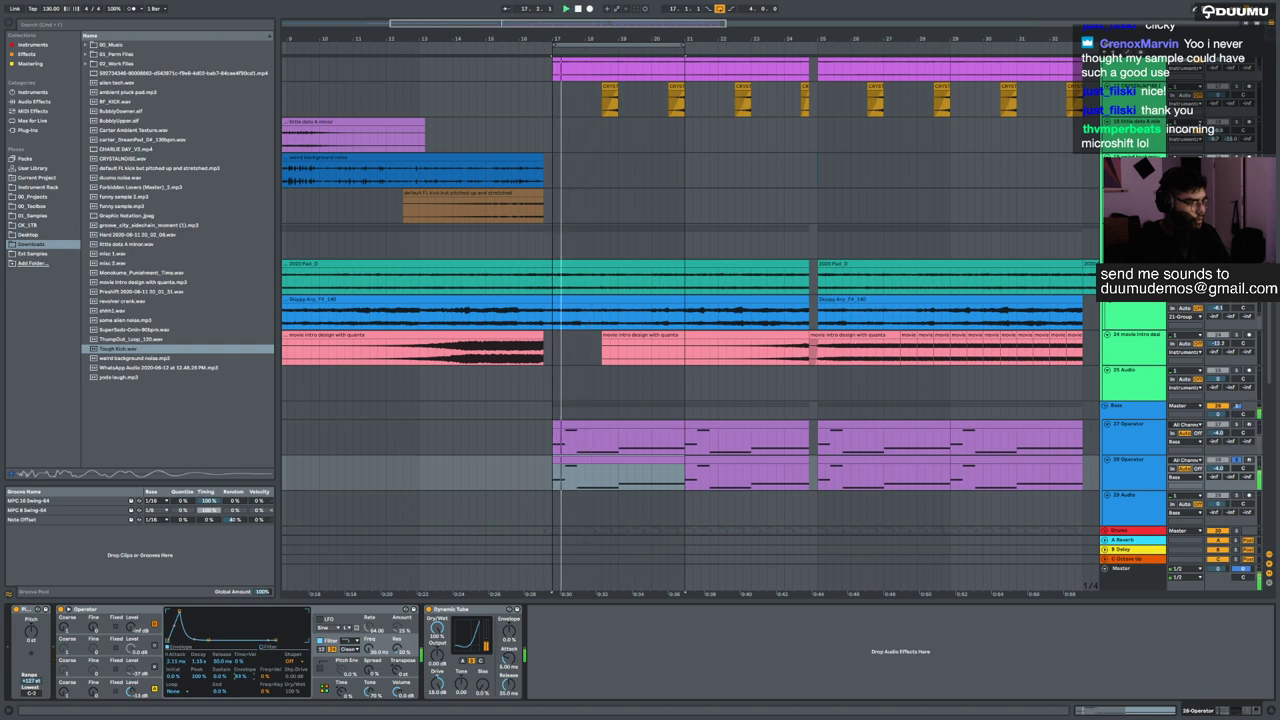
pyautogui.press('space')
pyautogui.press('space')
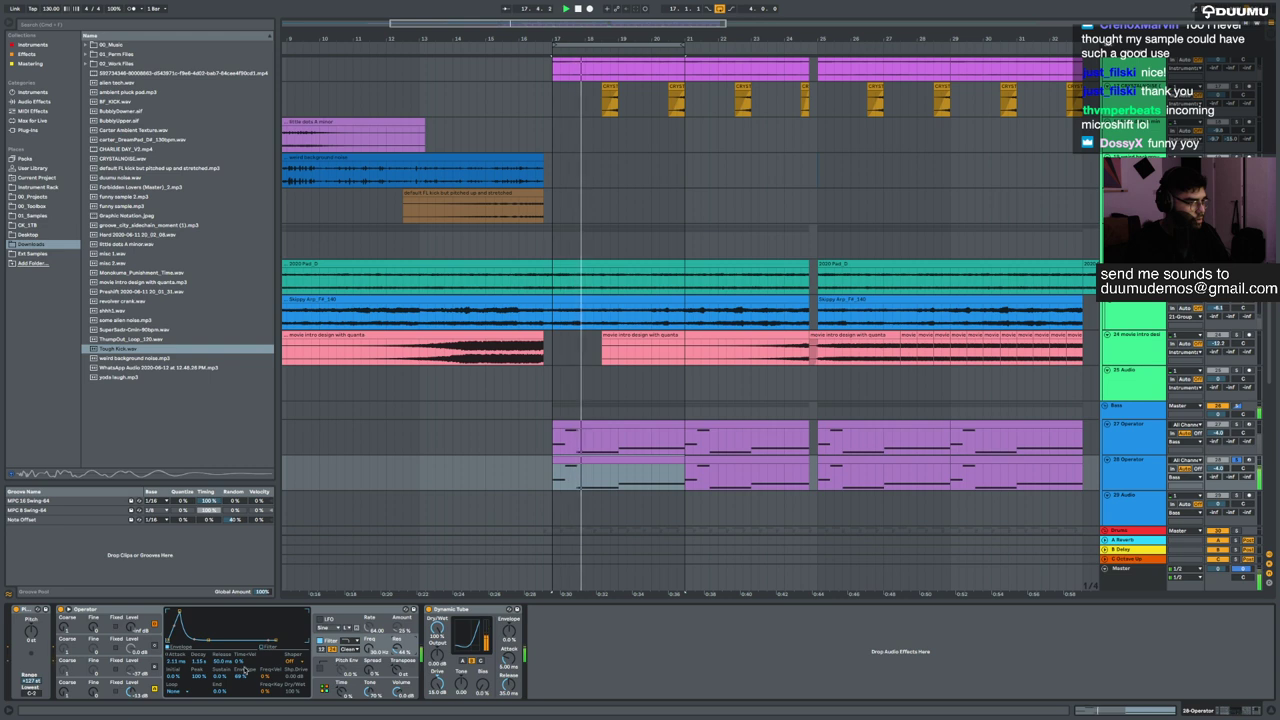
# - Remove the Dynamic Tube effect from the duplicated Operator track during loop playback
pyautogui.press('space')
pyautogui.click(428, 610)
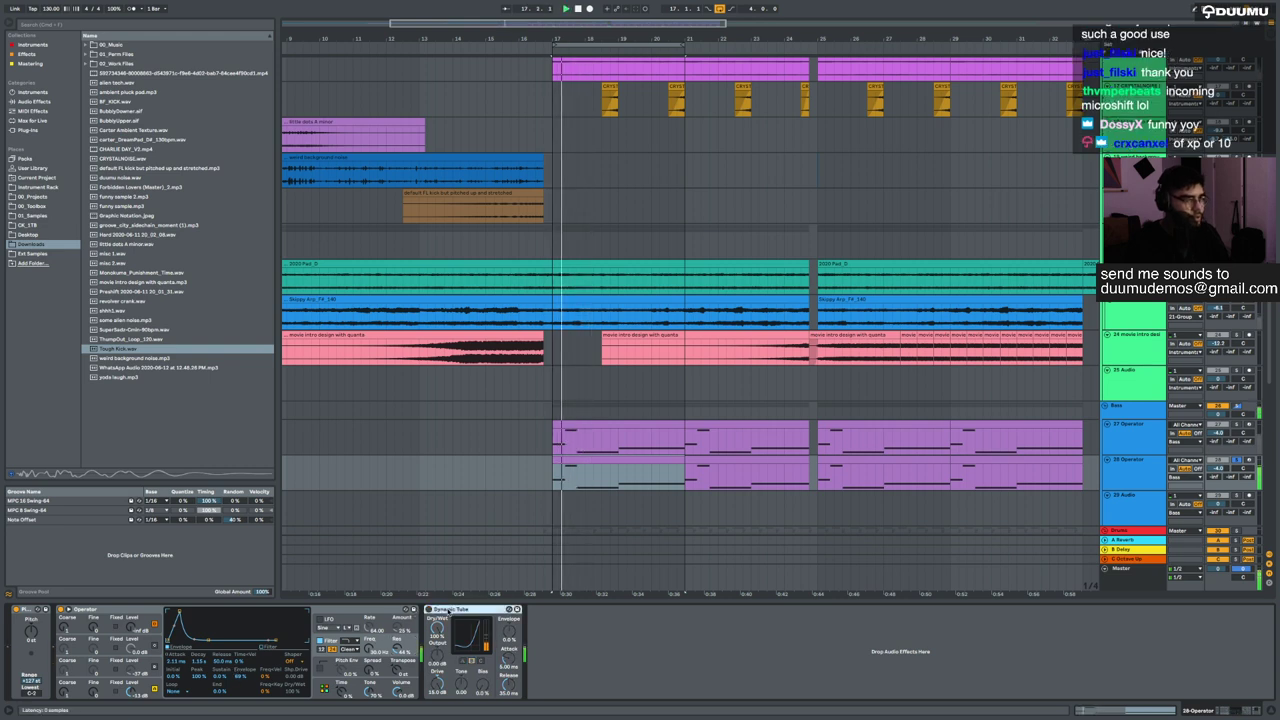
pyautogui.press('Delete')
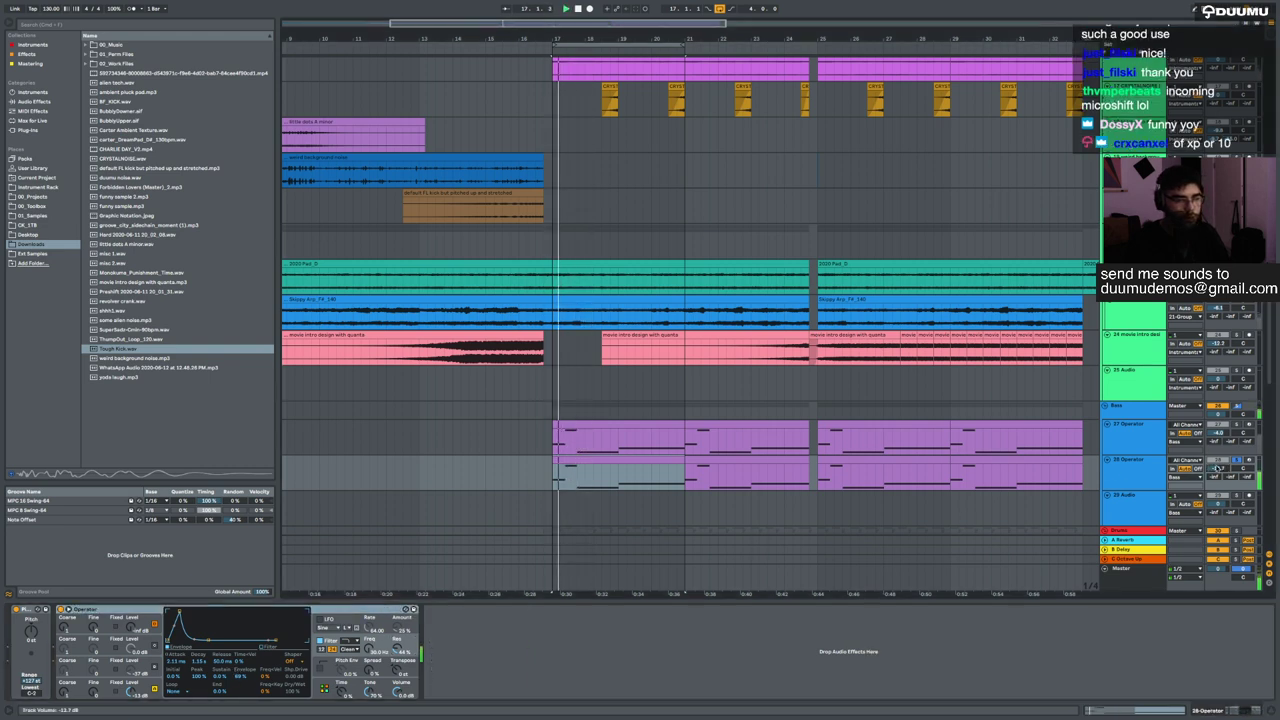
# - Search the browser for "auto" and add Auto Filter after Operator on the 28-Operator track
pyautogui.press('super+f')
pyautogui.write('aut')
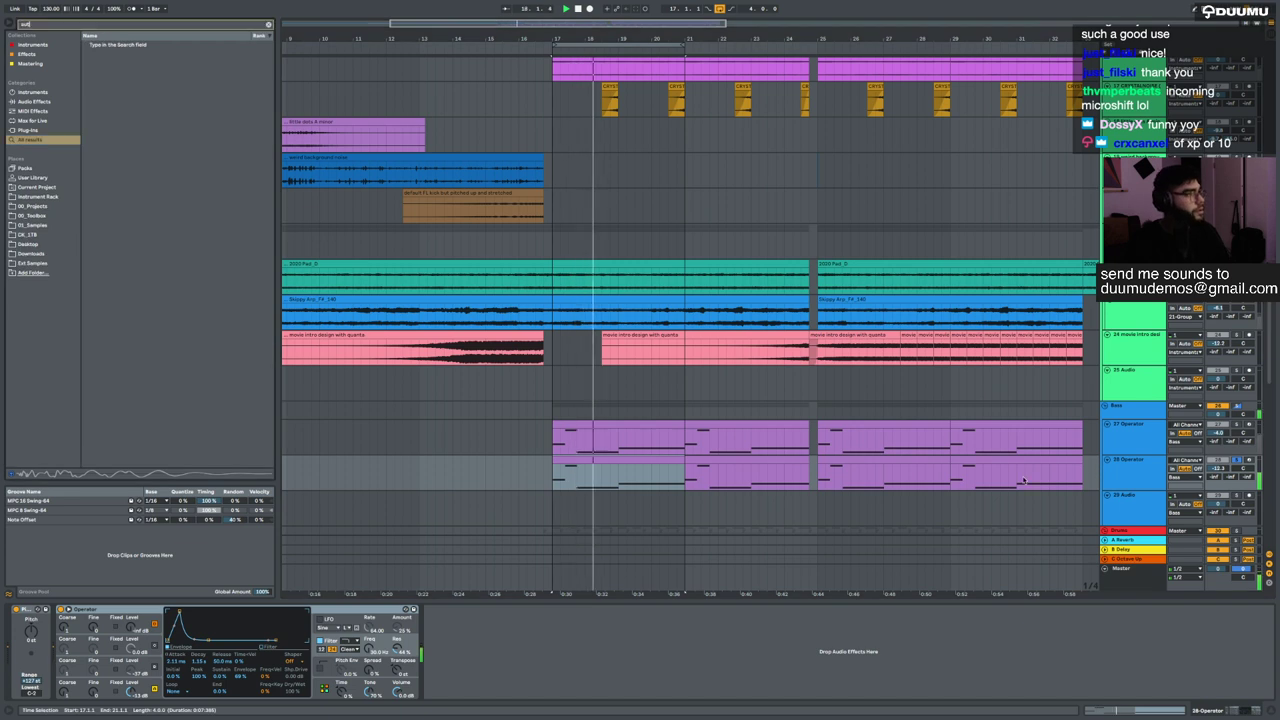
pyautogui.write('o')
pyautogui.press('Return')
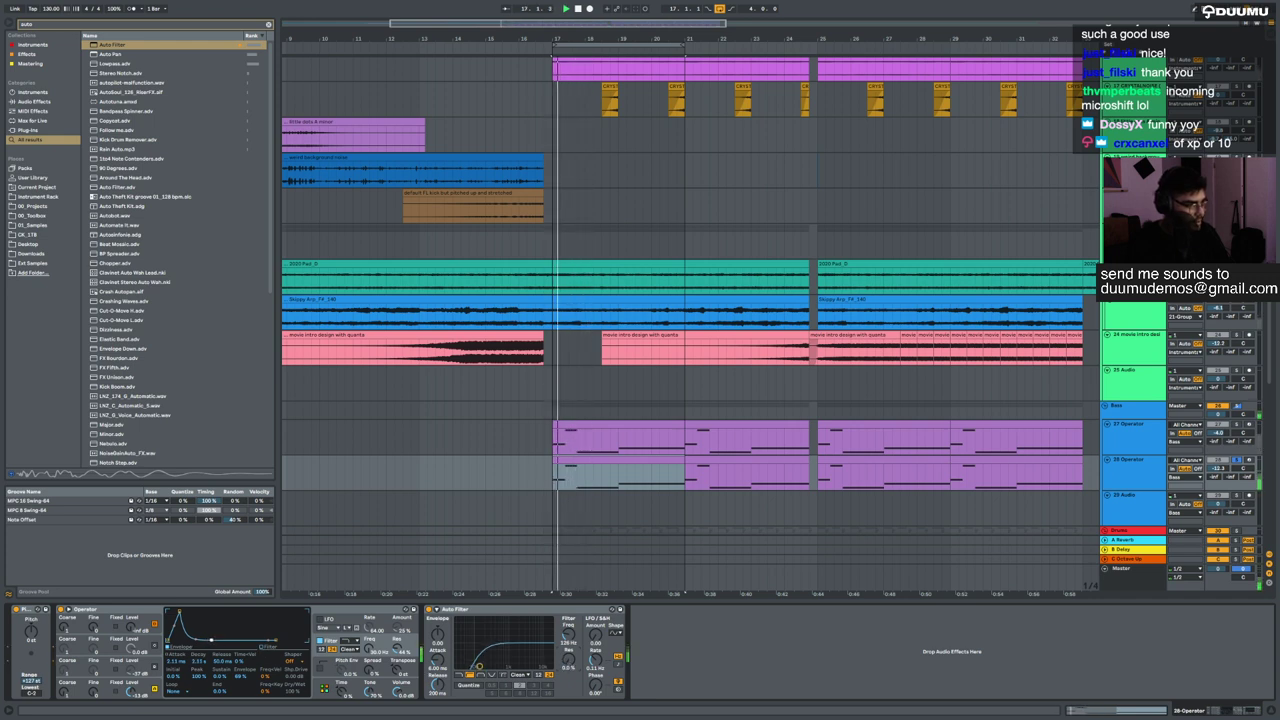
# - Enable Operator's oscillator B, raise its level and switch the algorithm to the parallel layout
pyautogui.click(153, 667)
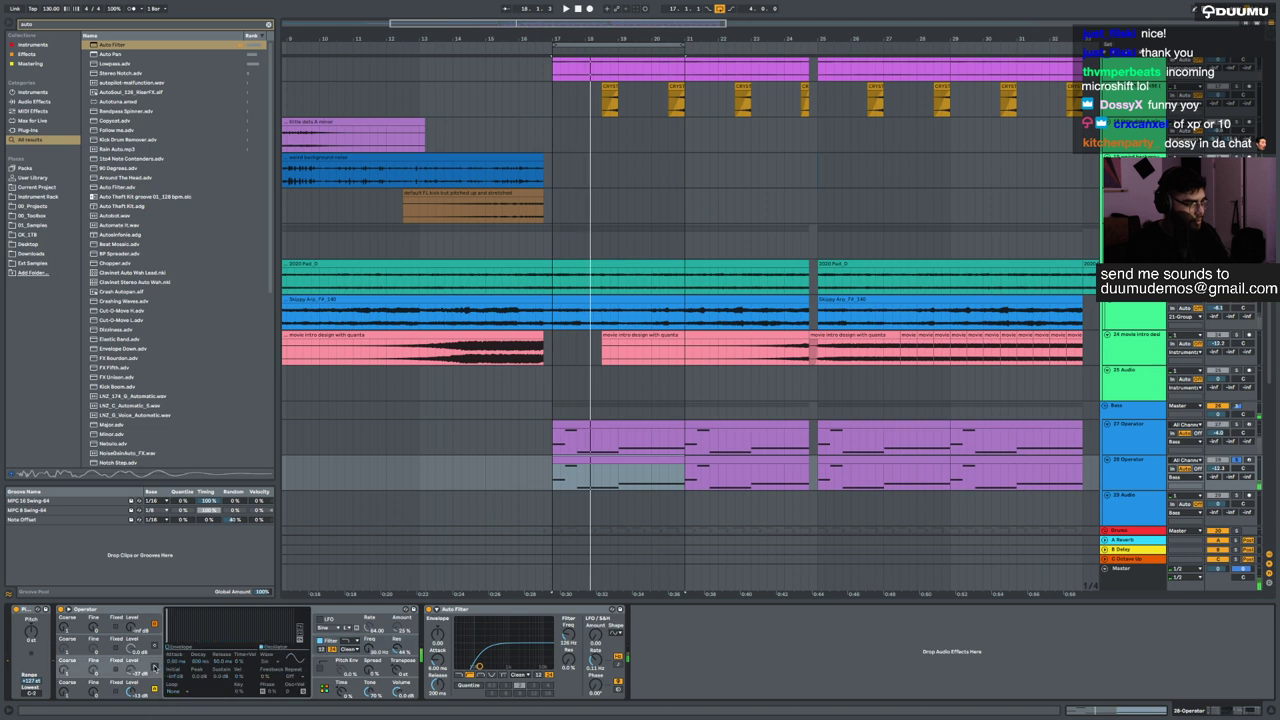
pyautogui.moveTo(132, 667); pyautogui.dragTo(132, 657)
pyautogui.press('space')
pyautogui.click(325, 688)
pyautogui.click(292, 615)
# - Draw oscillator B's harmonic partials at full level, 0.00 dB, across the spectrum
pyautogui.click(93, 670)
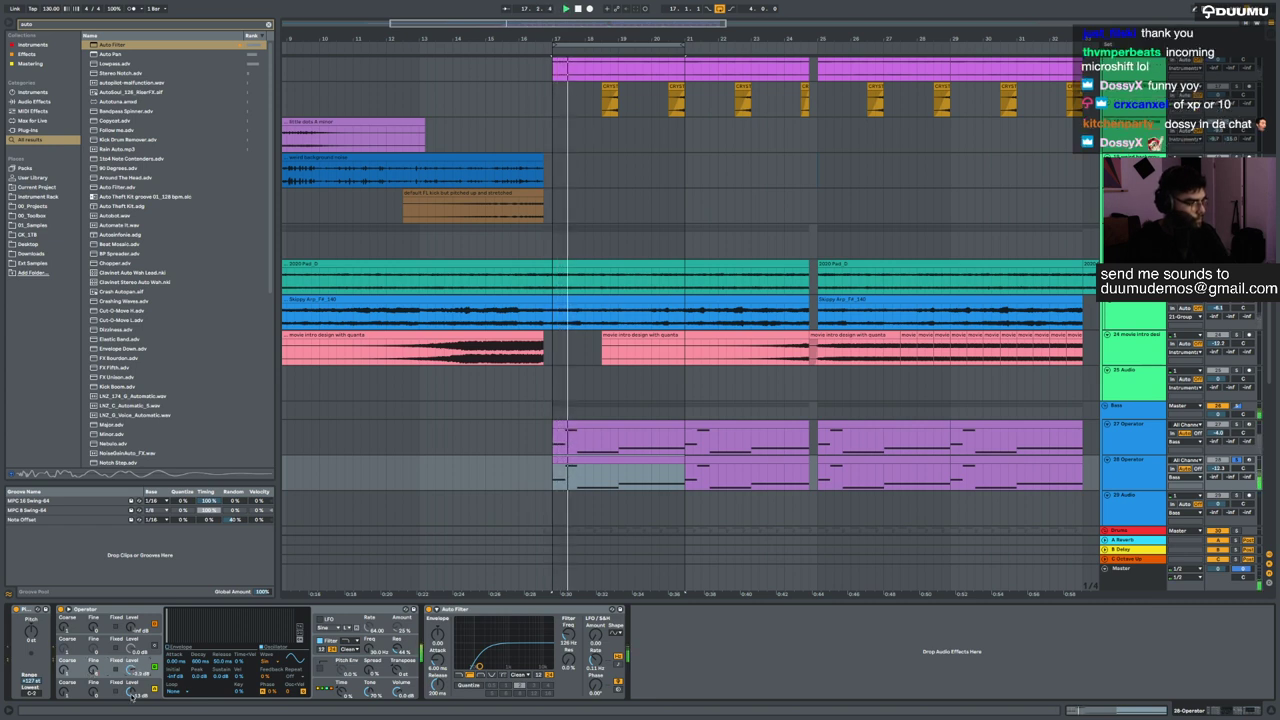
pyautogui.click(264, 663)
pyautogui.click(275, 625)
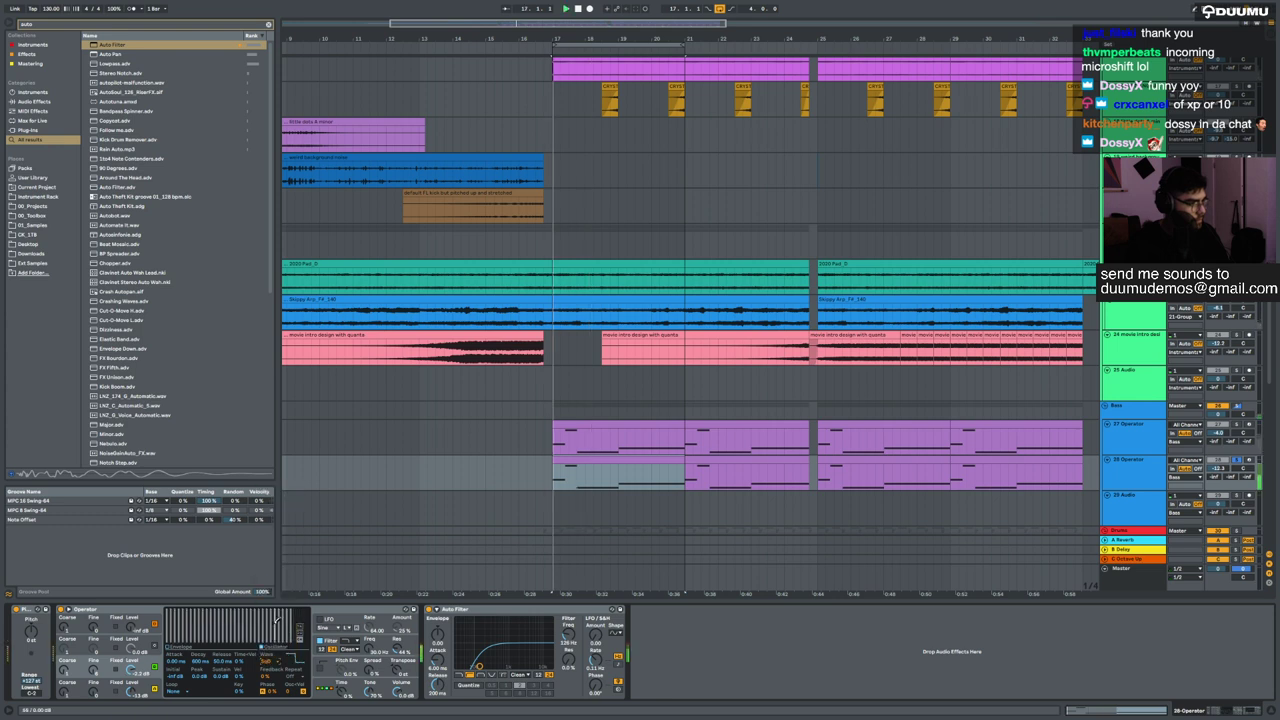
# - Balance the levels and coarse tuning of oscillators A and B against the looped bass
pyautogui.click(133, 690)
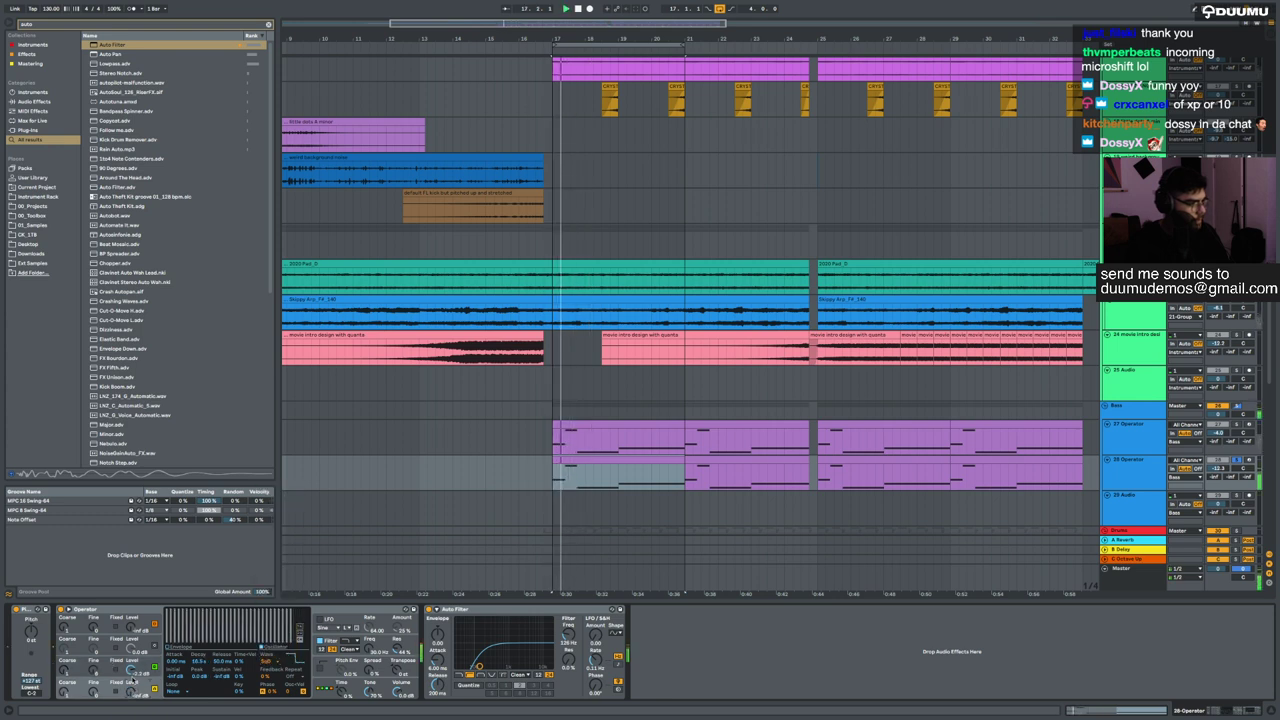
pyautogui.click(90, 672)
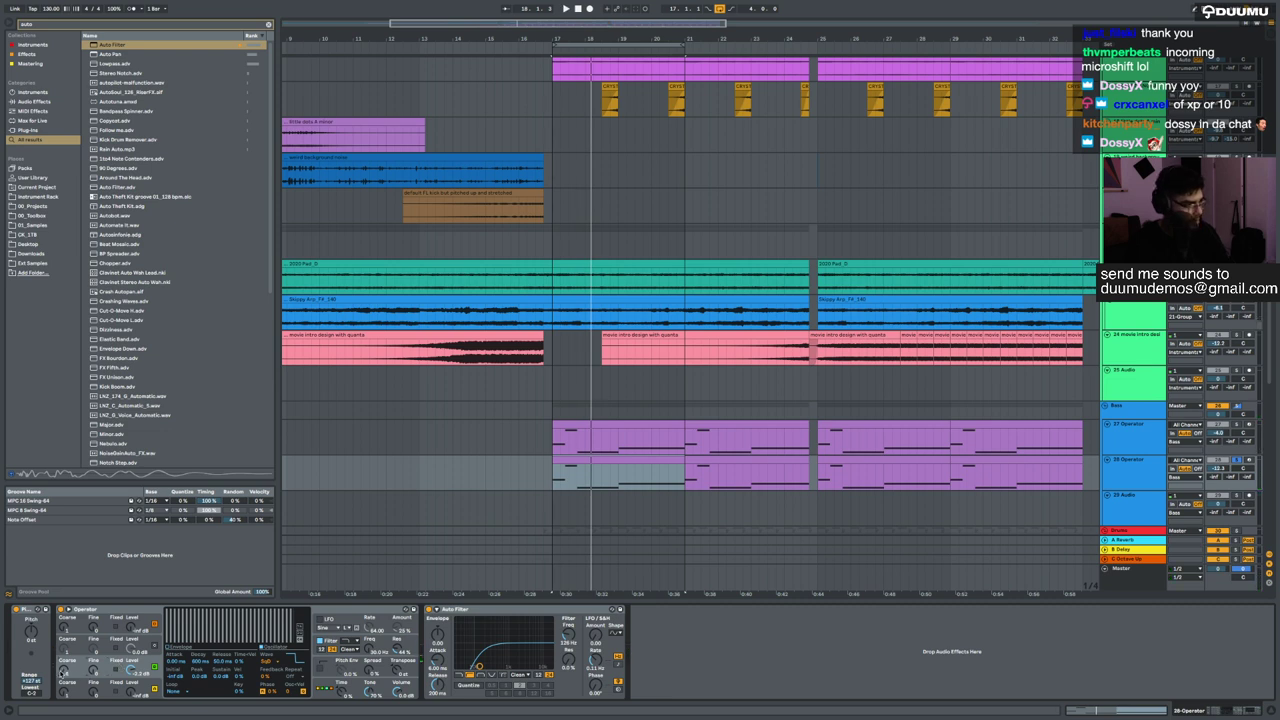
pyautogui.click(64, 692)
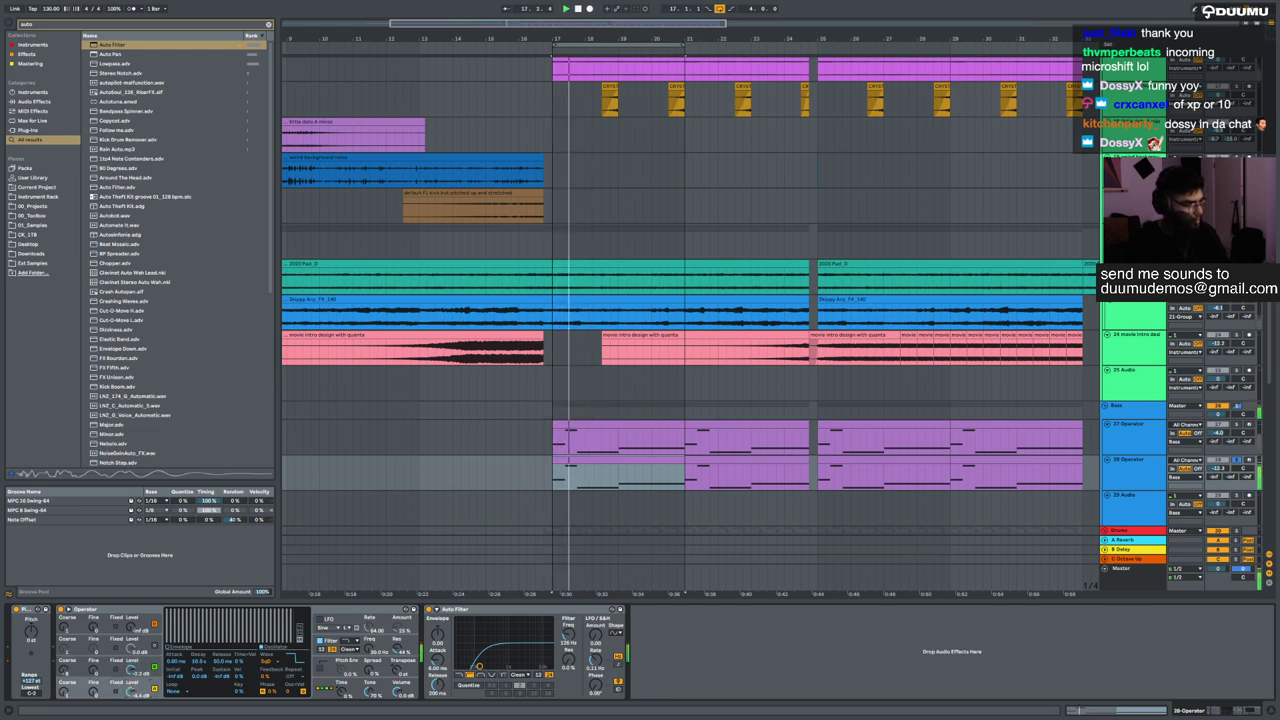
pyautogui.click(64, 668)
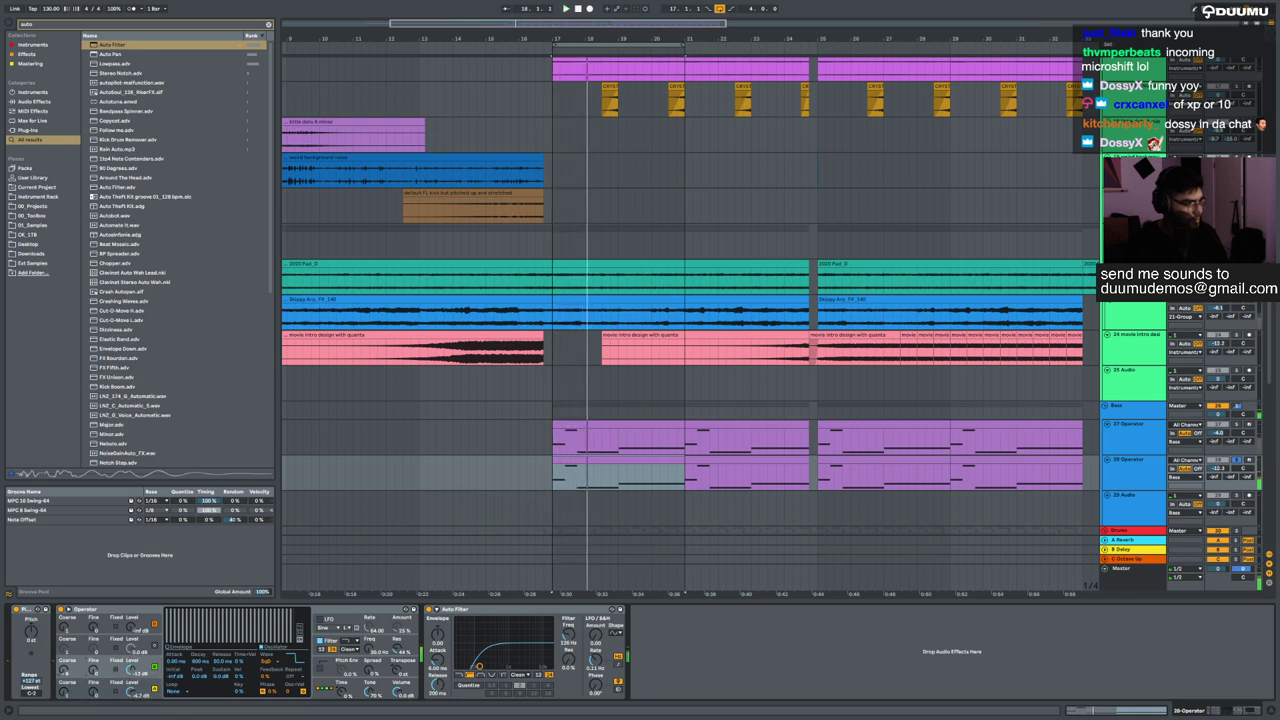
pyautogui.press('space')
pyautogui.press('space')
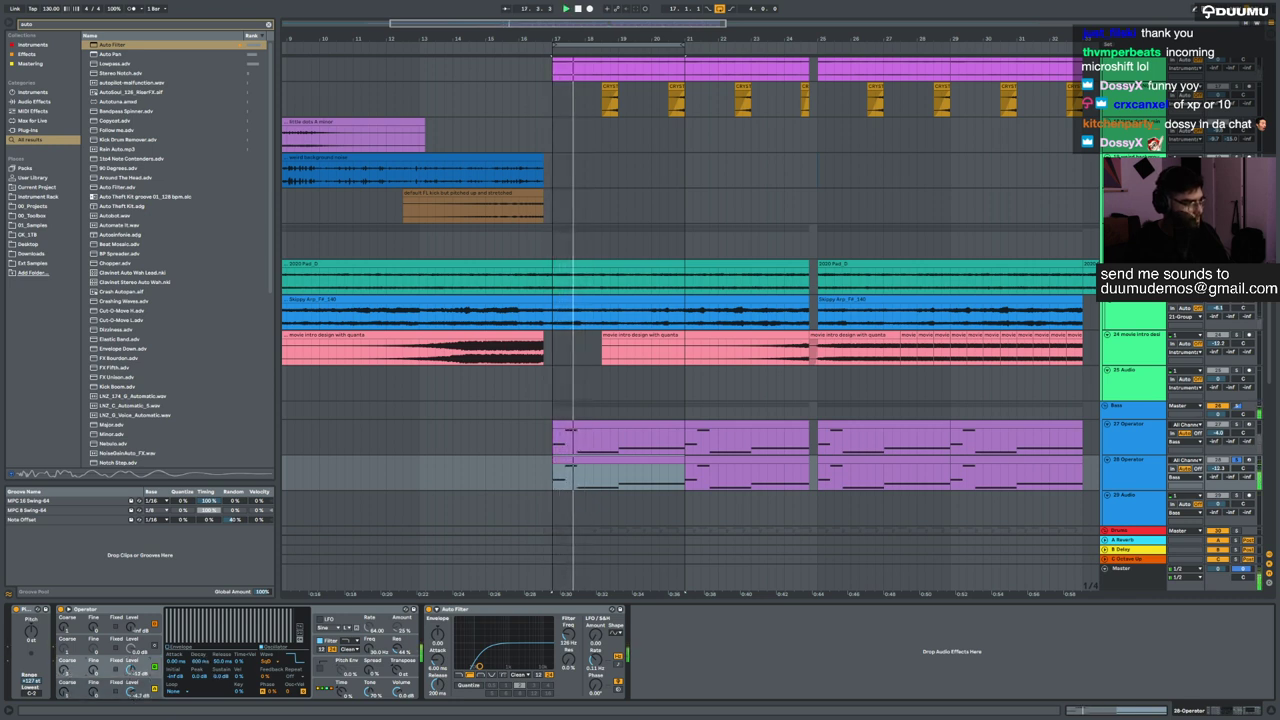
# - Raise Operator's Spread to 77 % and resume playback
pyautogui.press('space')
pyautogui.moveTo(371, 669); pyautogui.dragTo(371, 631)
pyautogui.press('space')
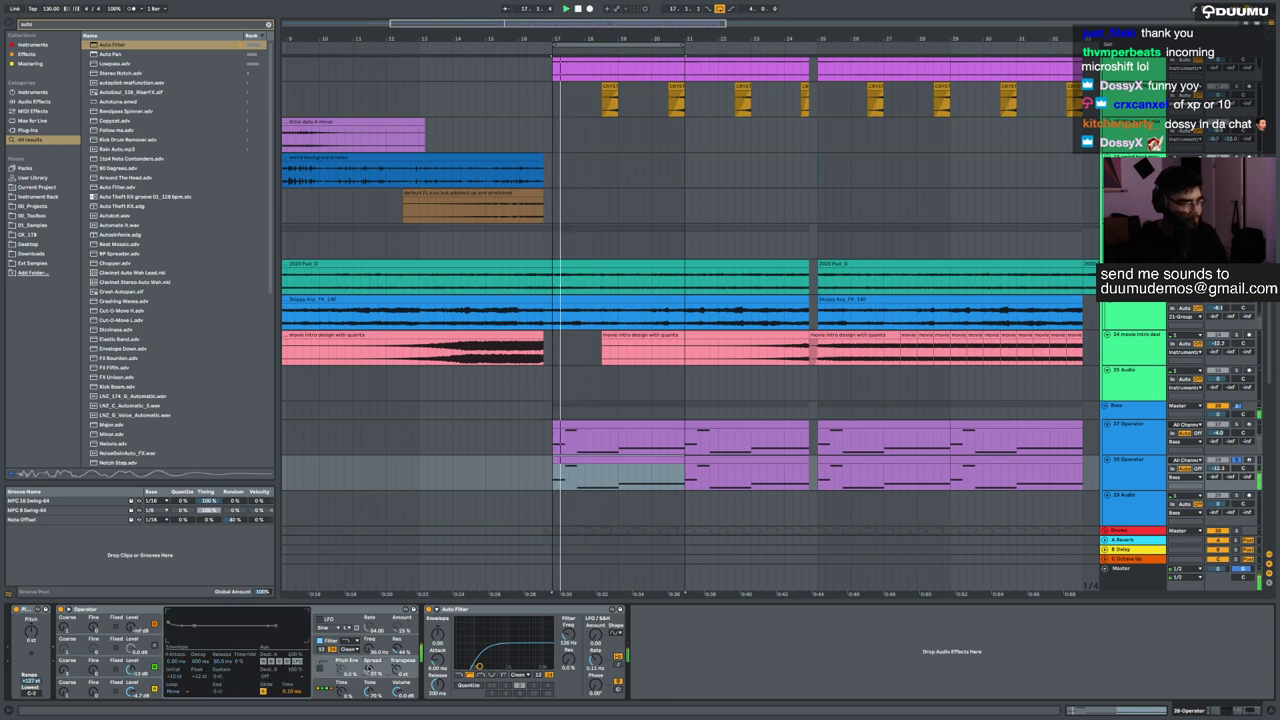
# - Make the 28-Operator track slightly taller and add EQ Eight to the end of its device chain
pyautogui.moveTo(1116, 490); pyautogui.dragTo(1116, 498)
pyautogui.click(1116, 479)
pyautogui.press('space')
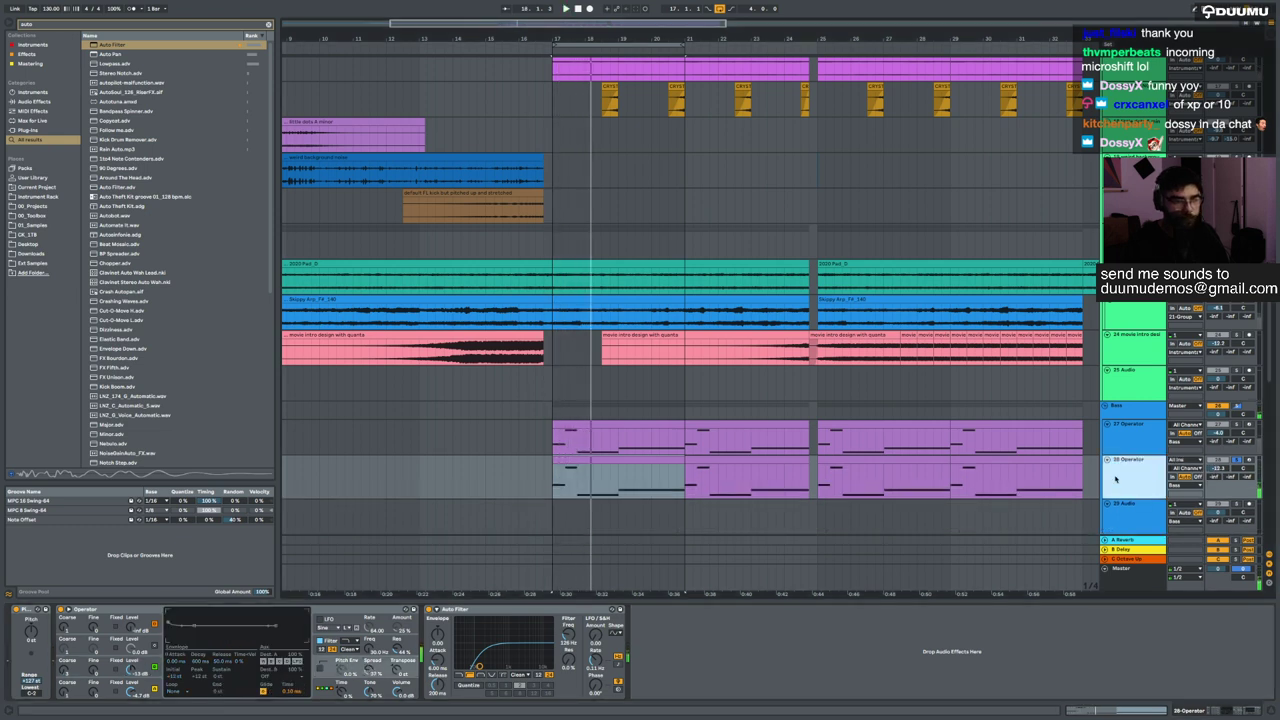
pyautogui.press('super+f')
pyautogui.write('eq')
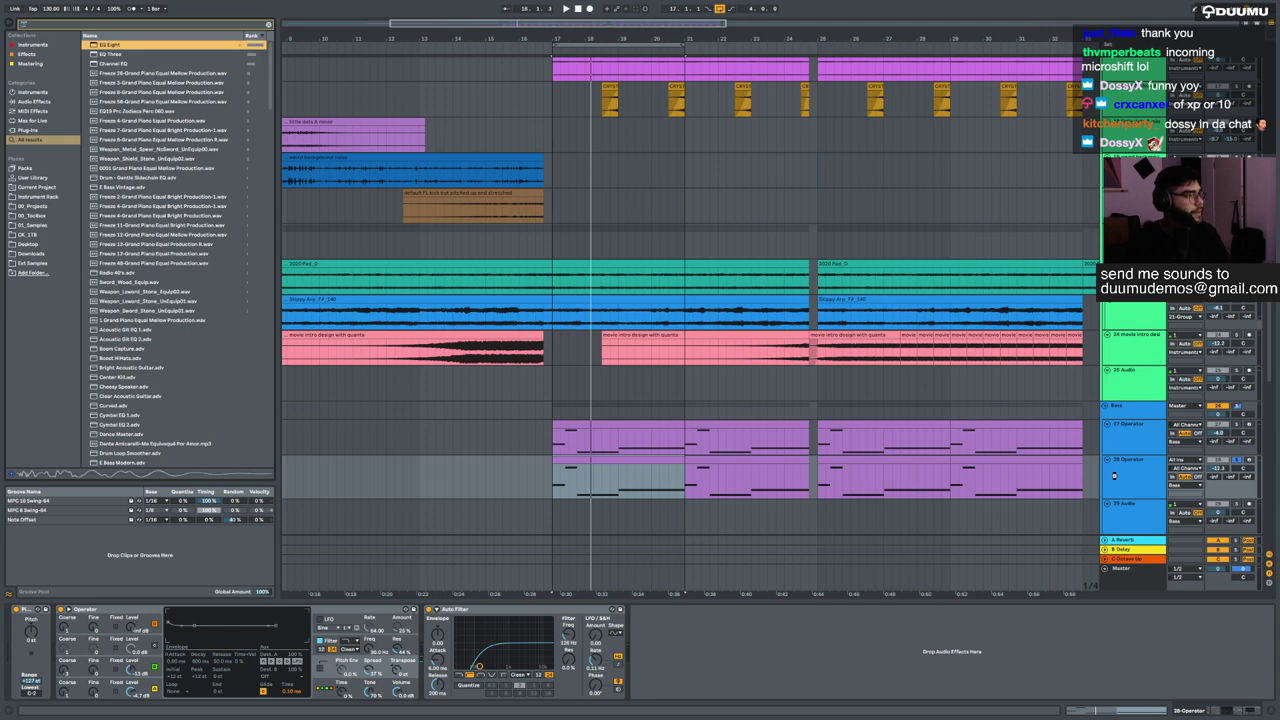
pyautogui.press('Return')
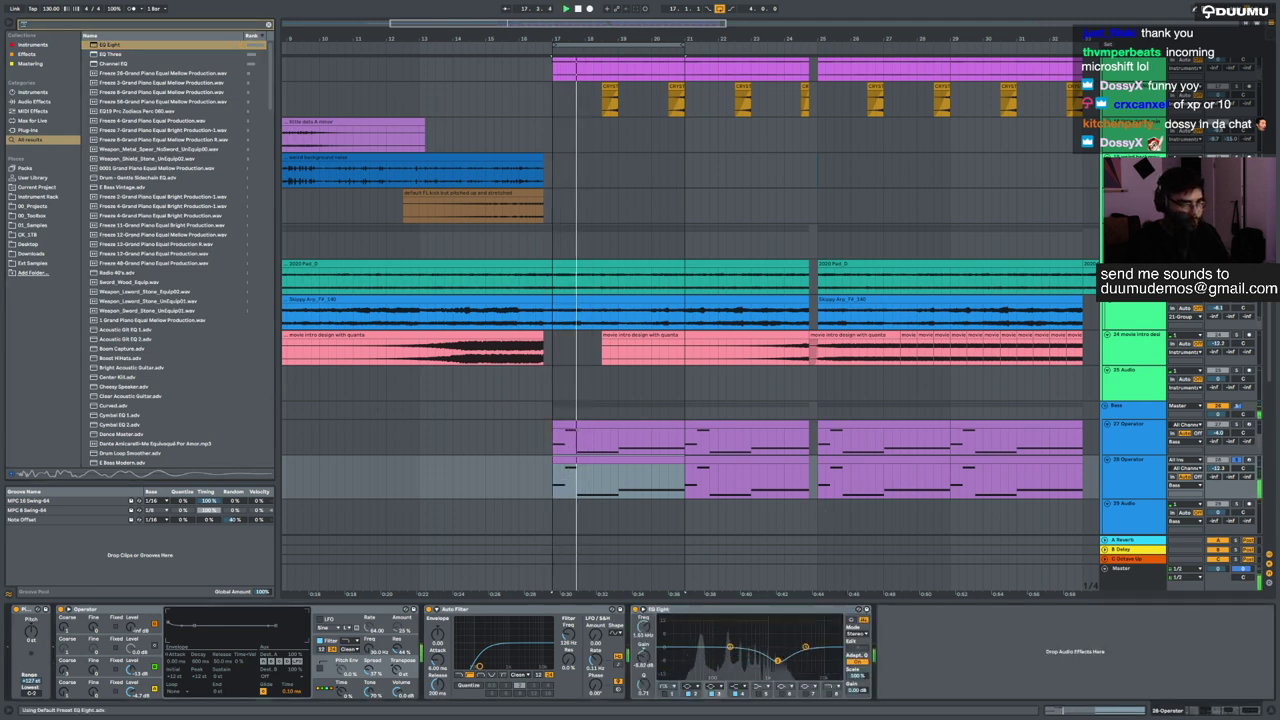
# - Move the EQ Eight dip to about 435 Hz while checking it in playback
pyautogui.moveTo(777, 660); pyautogui.dragTo(748, 661)
pyautogui.press('space')
pyautogui.press('space')
pyautogui.moveTo(748, 662); pyautogui.dragTo(748, 660)
pyautogui.press('space')
# - Search the browser for "valhalla" and add ValhallaRoom after EQ Eight on the 28-Operator track
pyautogui.write('reve')
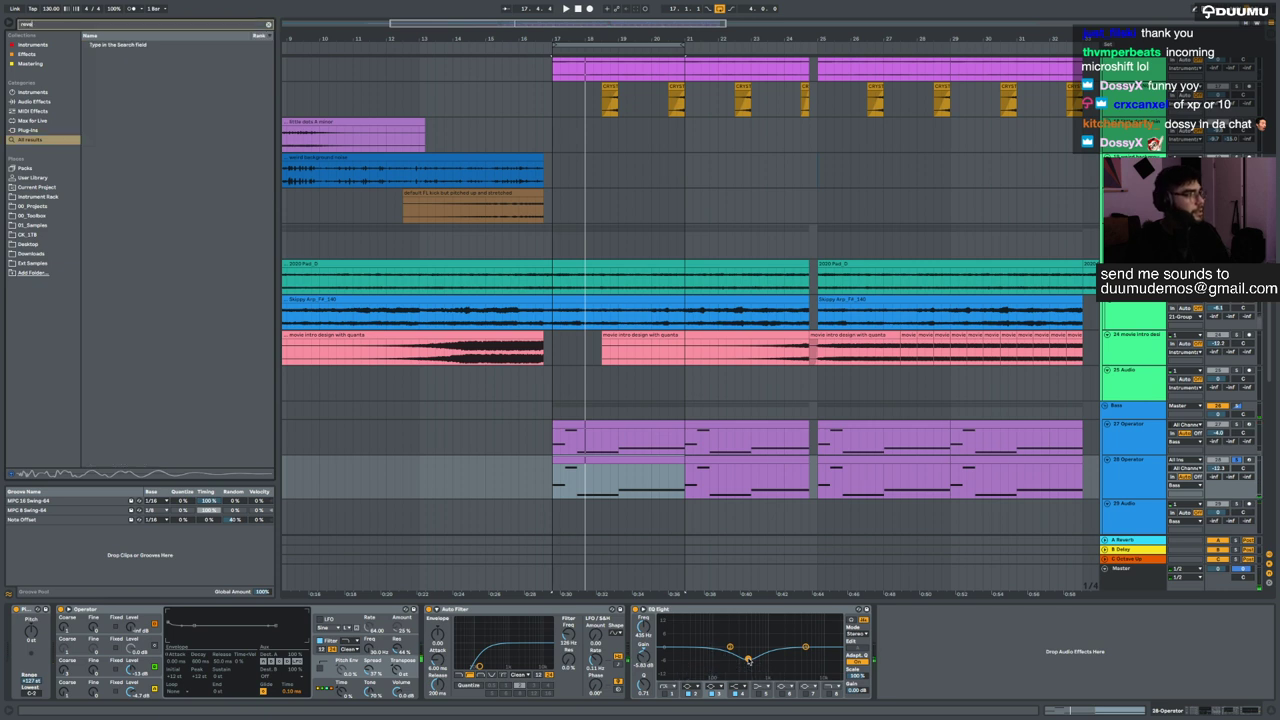
pyautogui.write('rb')
pyautogui.write('valhalla')
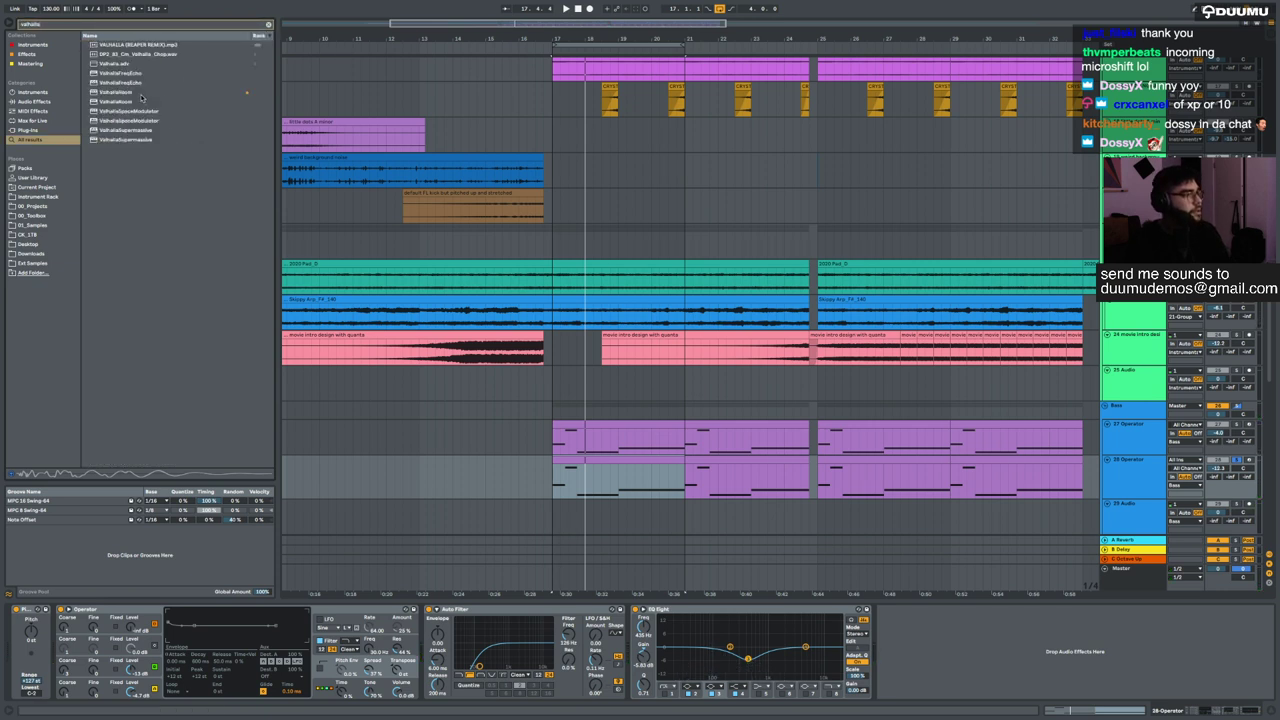
pyautogui.doubleClick(141, 93)
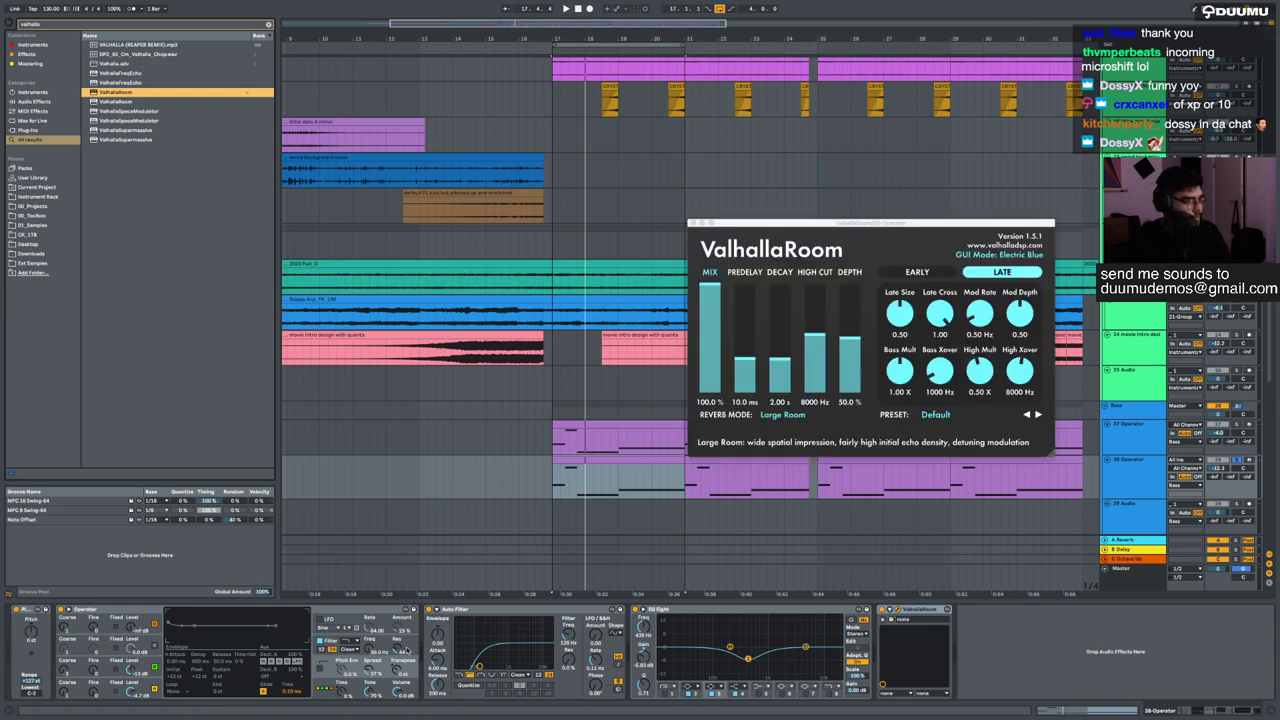
pyautogui.click(311, 651)
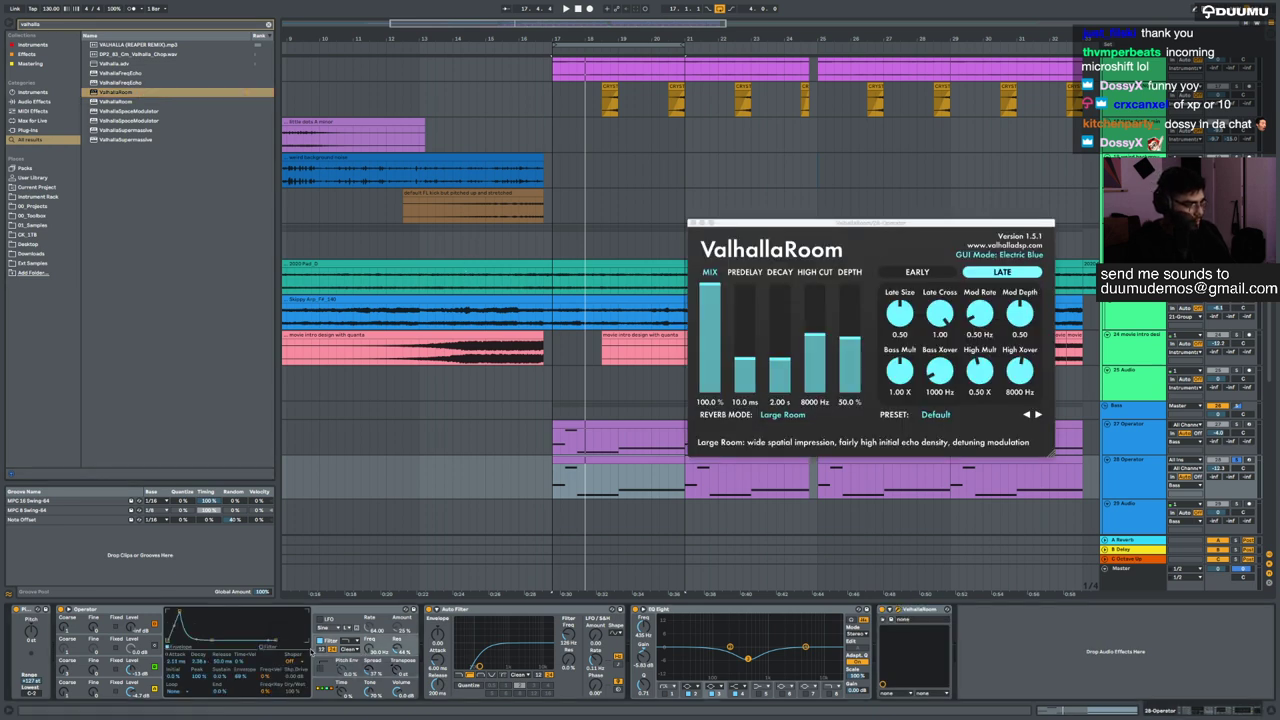
# - Set ValhallaRoom's mix to about 50 %, its predelay to 0.0 ms and its decay to 0.80 s
pyautogui.click(712, 364)
pyautogui.click(781, 374)
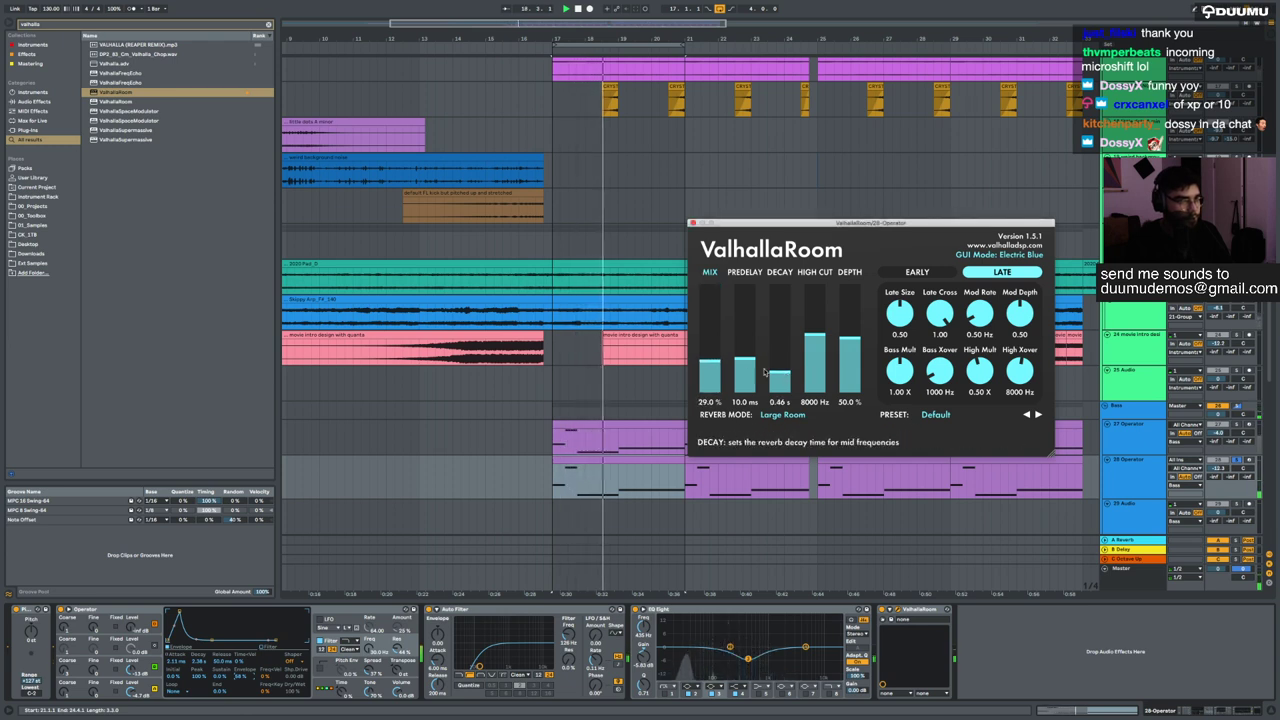
pyautogui.moveTo(746, 374); pyautogui.dragTo(746, 426)
pyautogui.moveTo(713, 368); pyautogui.dragTo(776, 370)
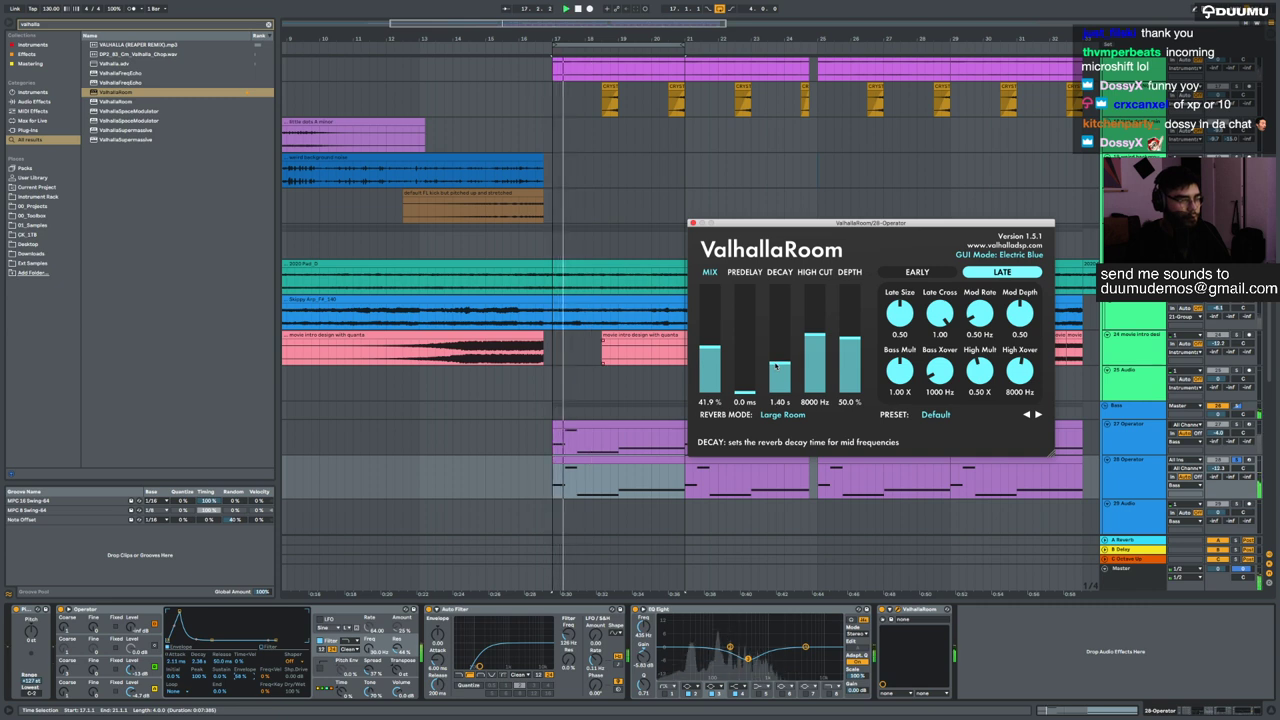
pyautogui.moveTo(710, 365); pyautogui.dragTo(710, 354)
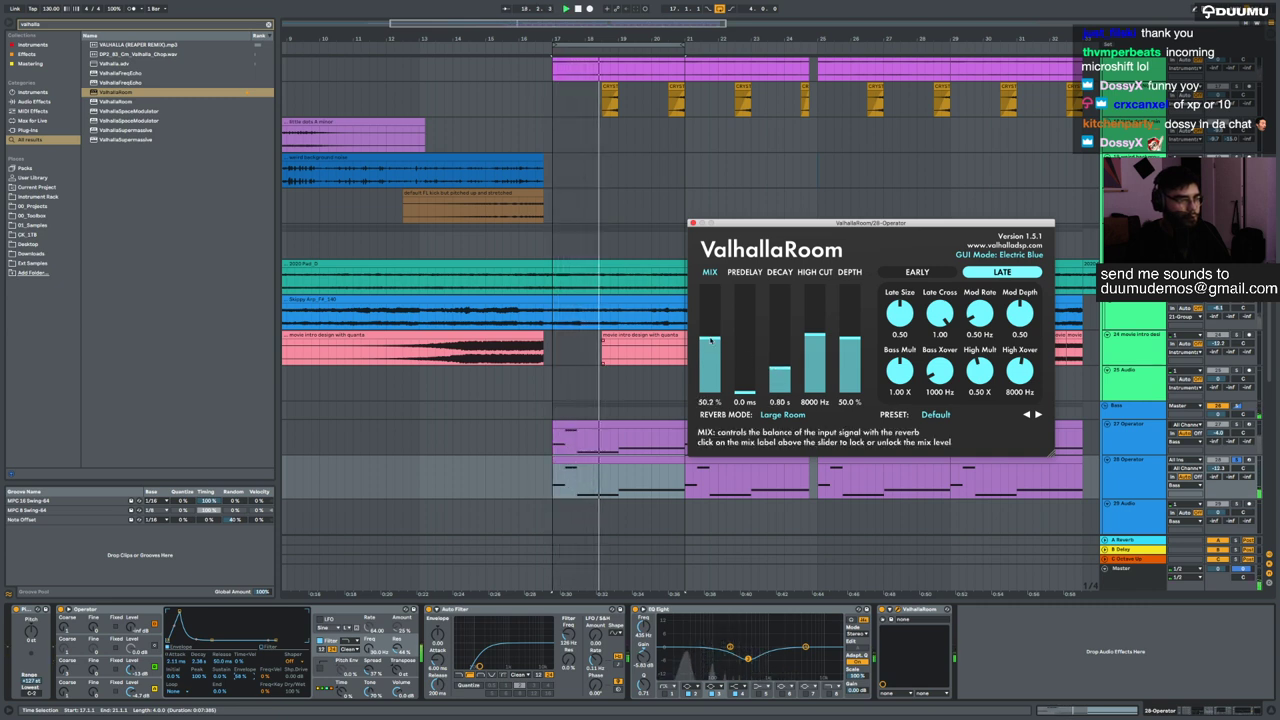
# - Solo the whole Bass group, play it and close the ValhallaRoom window
pyautogui.click(1237, 406)
pyautogui.press('space')
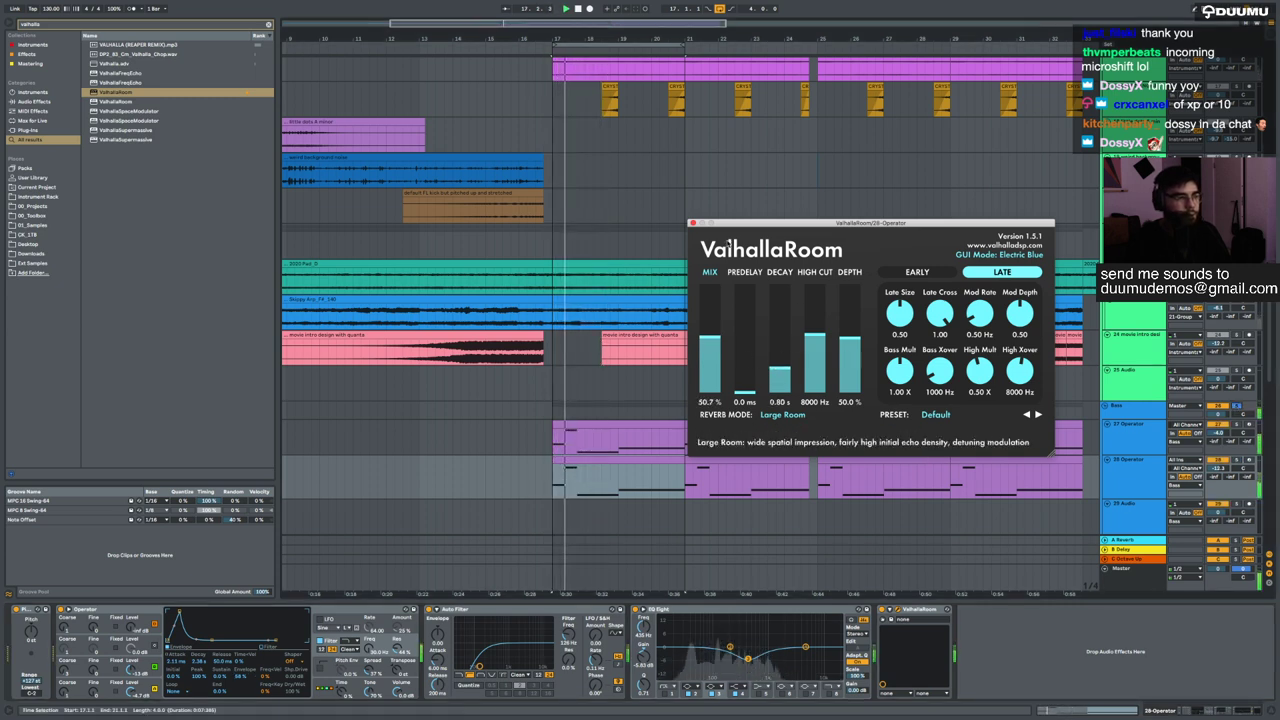
pyautogui.click(693, 223)
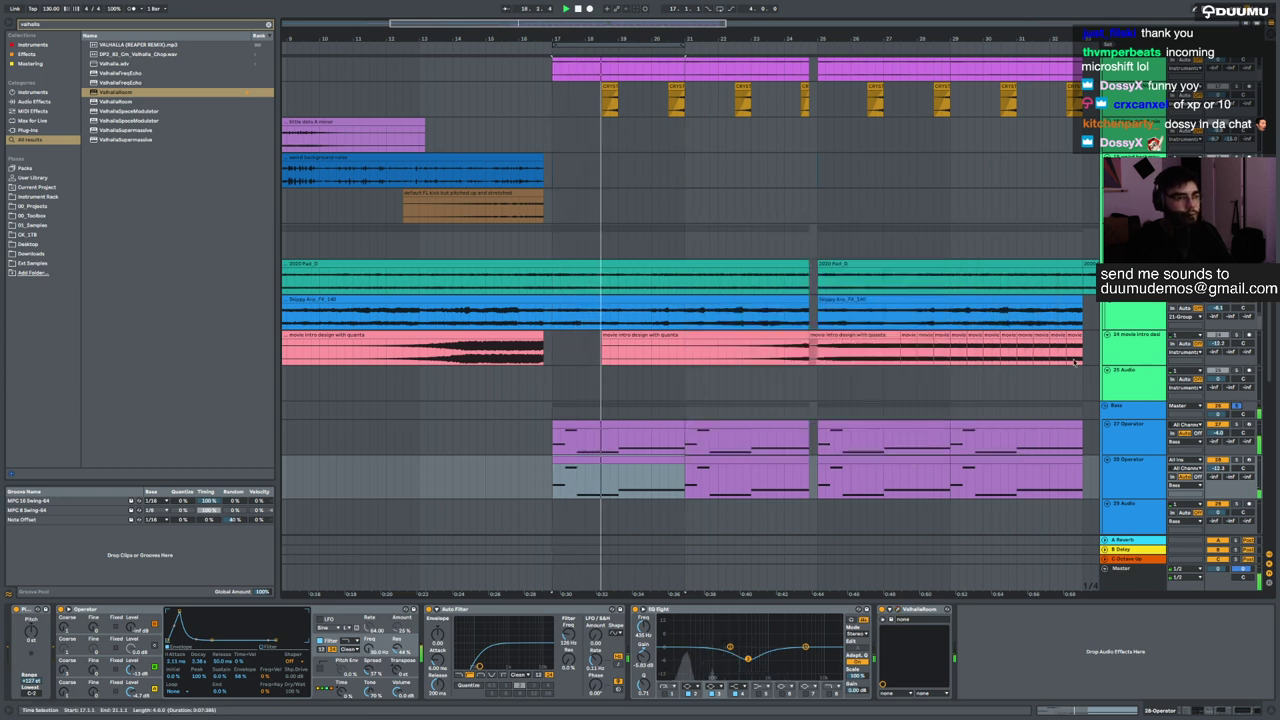
# - Clear the solo and set the 28-Operator track's volume to about -11.4 dB in the full mix
pyautogui.click(1240, 460)
pyautogui.press('space')
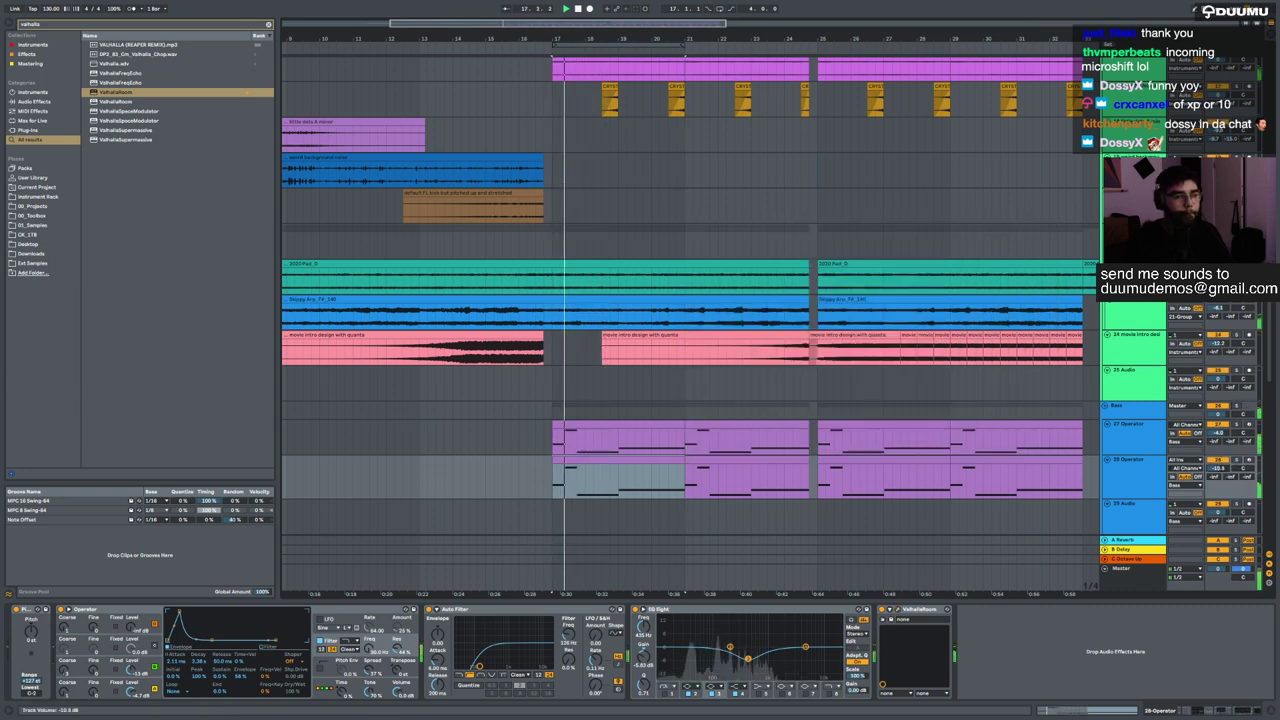
pyautogui.moveTo(1221, 470); pyautogui.dragTo(1221, 460)
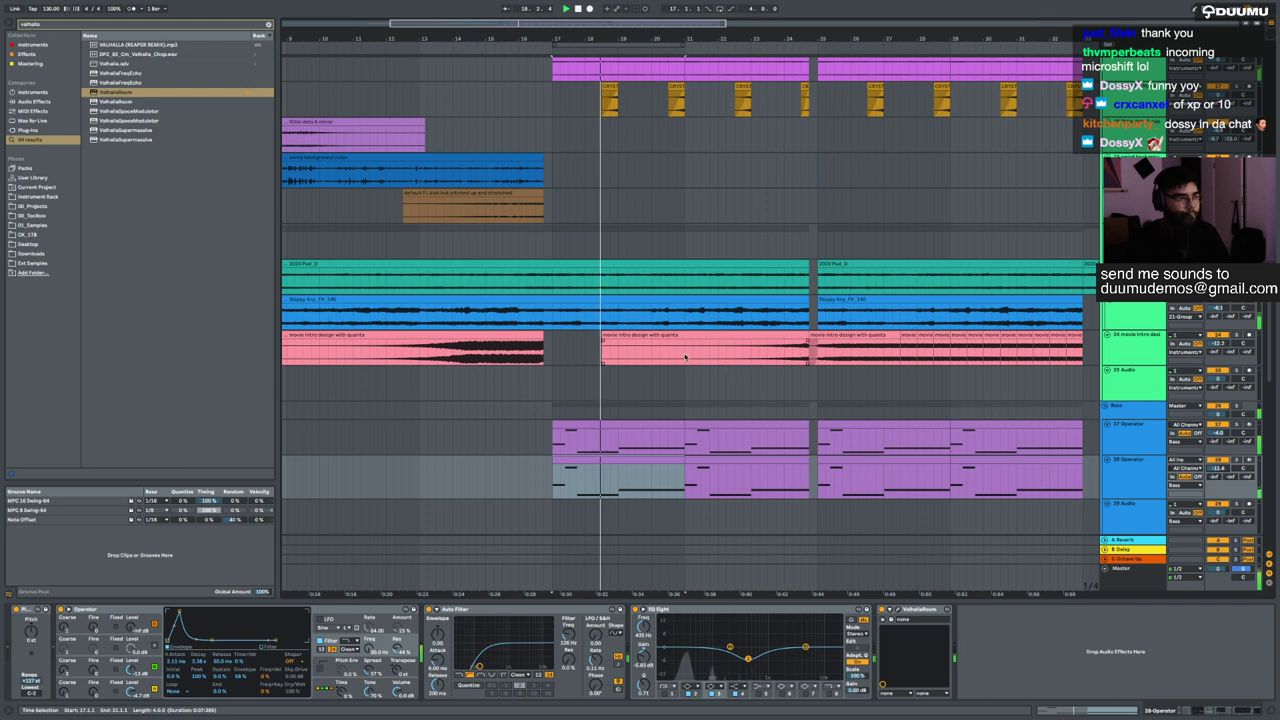
# - Split the 2020 Pad_D and arp clips at bar 17 and add long fade-ins to the parts starting there
pyautogui.click(552, 320)
pyautogui.click(553, 285)
pyautogui.hotkey('ctrl', 'e')
pyautogui.click(554, 309)
pyautogui.hotkey('ctrl', 'e')
pyautogui.moveTo(554, 307); pyautogui.dragTo(812, 308)
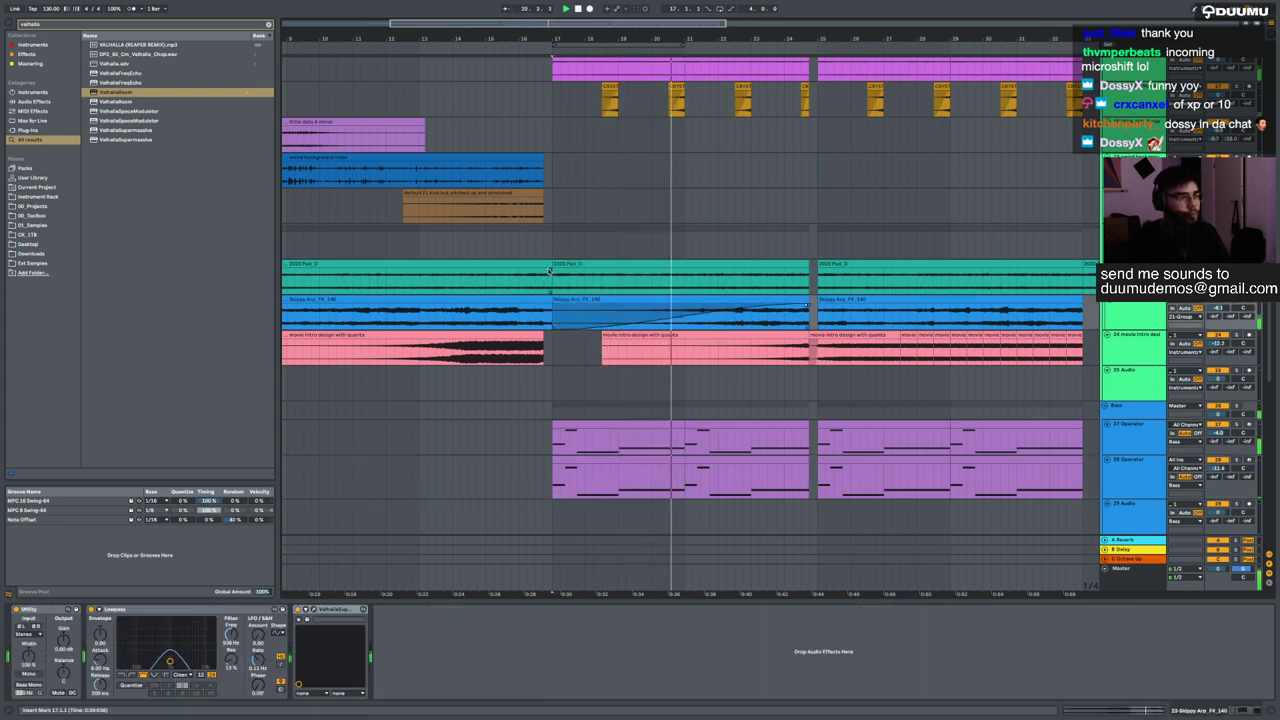
pyautogui.moveTo(554, 270); pyautogui.dragTo(900, 267)
# - Add a fade-in across the first ambient pluck pad clip starting at bar 17
pyautogui.scroll(-3, 650, 219)
pyautogui.scroll(4, 650, 219)
pyautogui.click(614, 219)
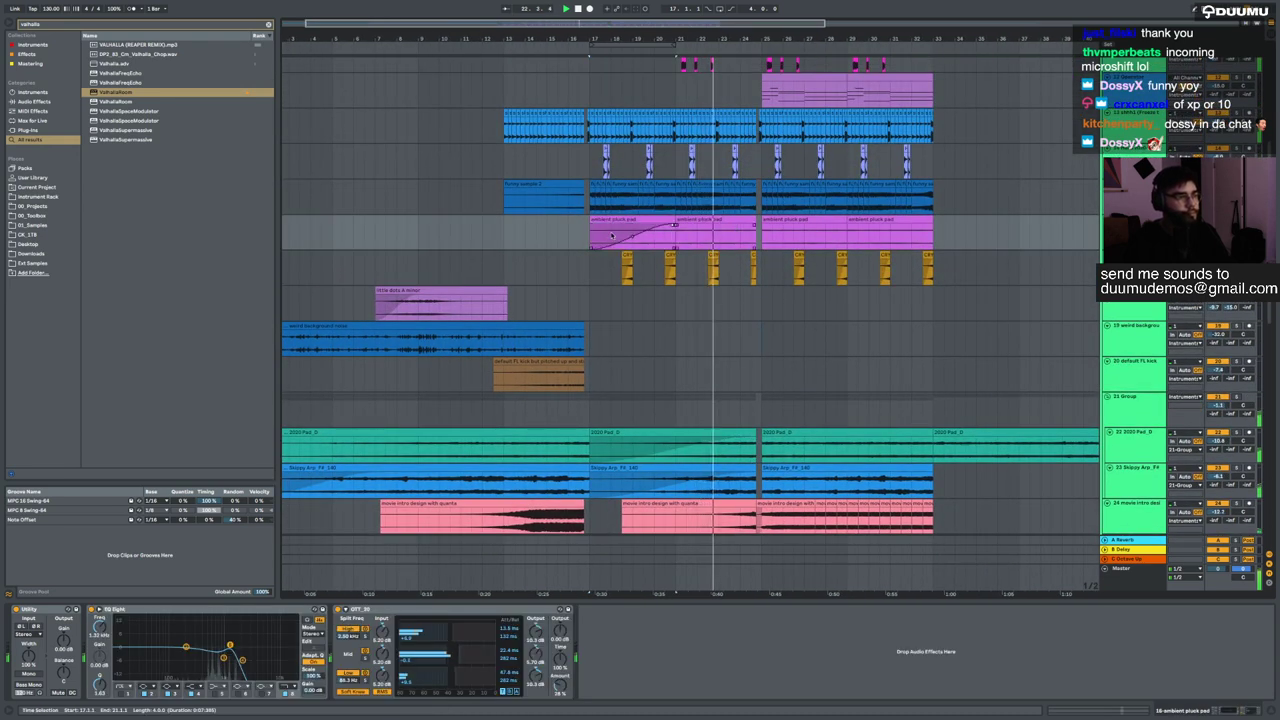
pyautogui.click(550, 246)
# - Play the arrangement from bar 14 to listen to the transition into the faded-in section
pyautogui.scroll(5, 585, 275)
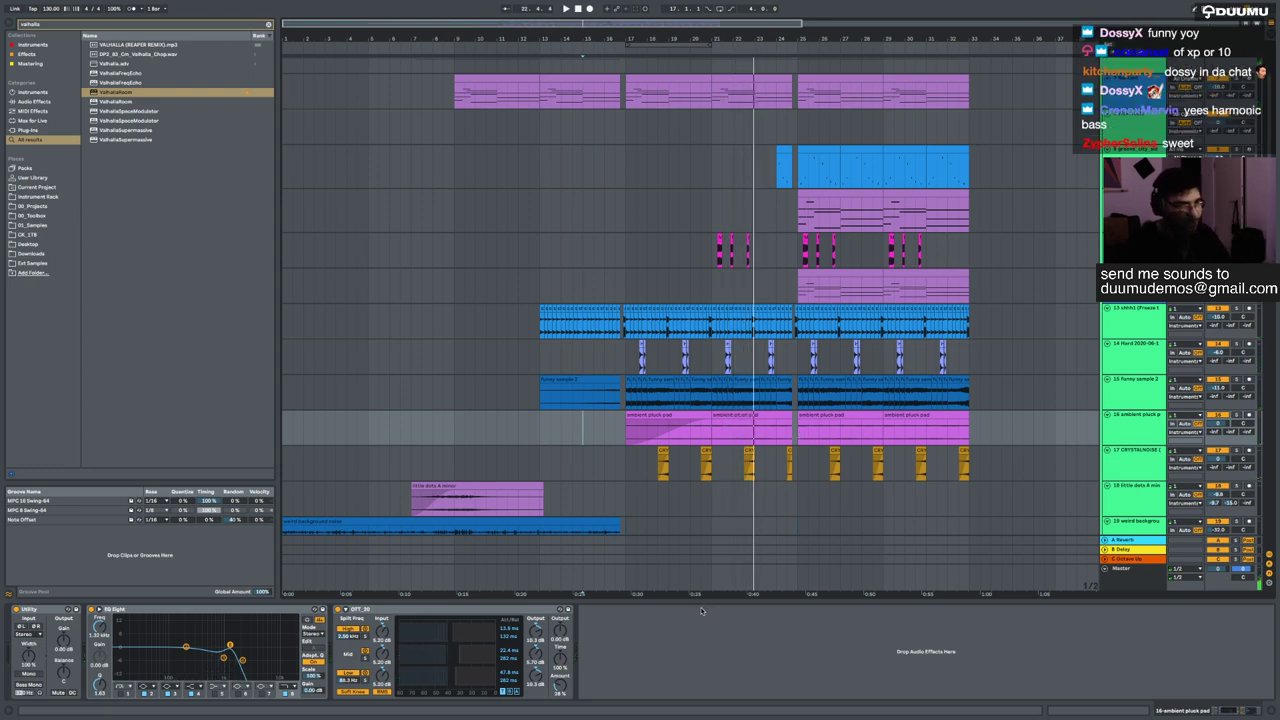
pyautogui.click(592, 521)
pyautogui.click(591, 496)
pyautogui.press('space')
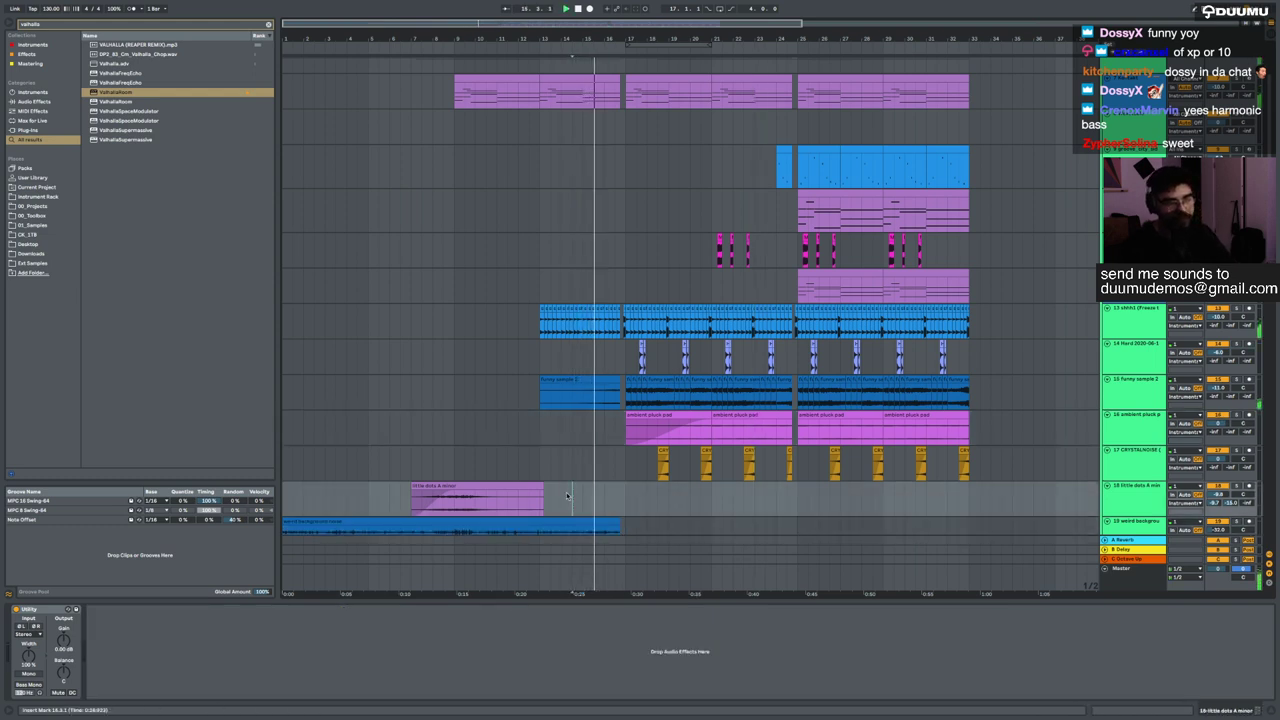
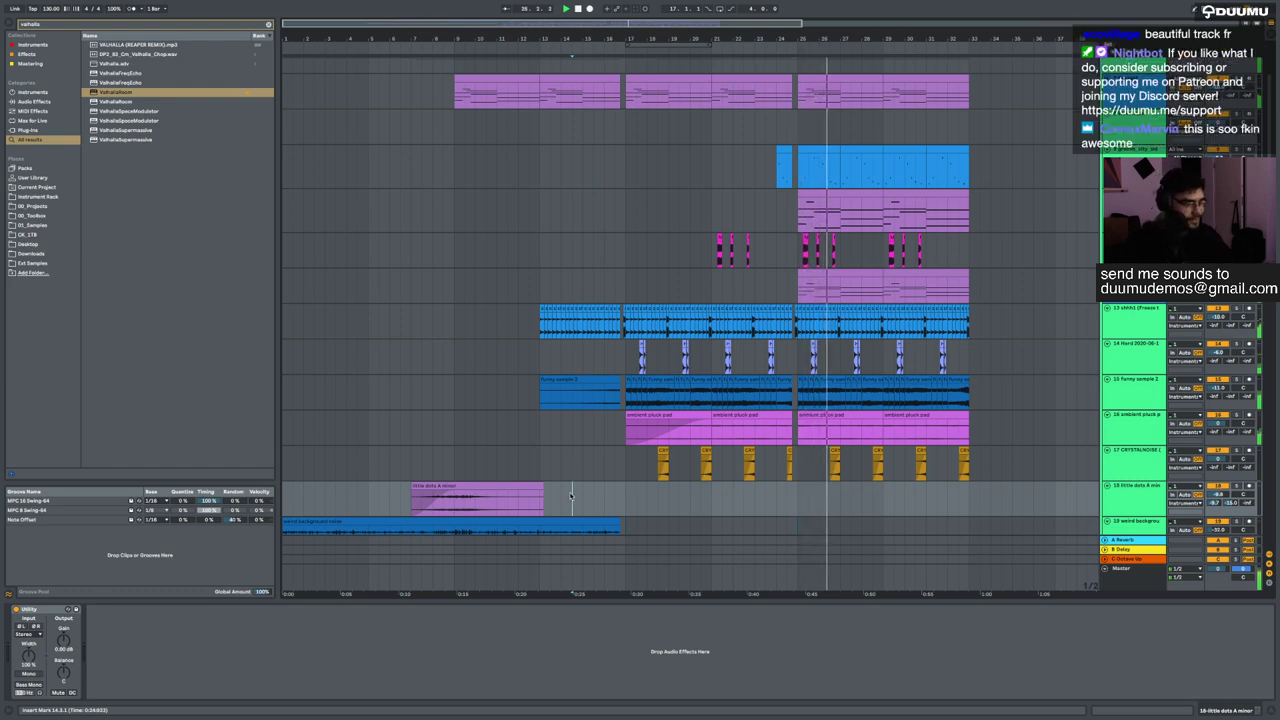
# - Hide the device chain and duplicate the SC track's clips from bars 17–25 into bars 25–33
pyautogui.hotkey('ctrl', 'alt', 'l')
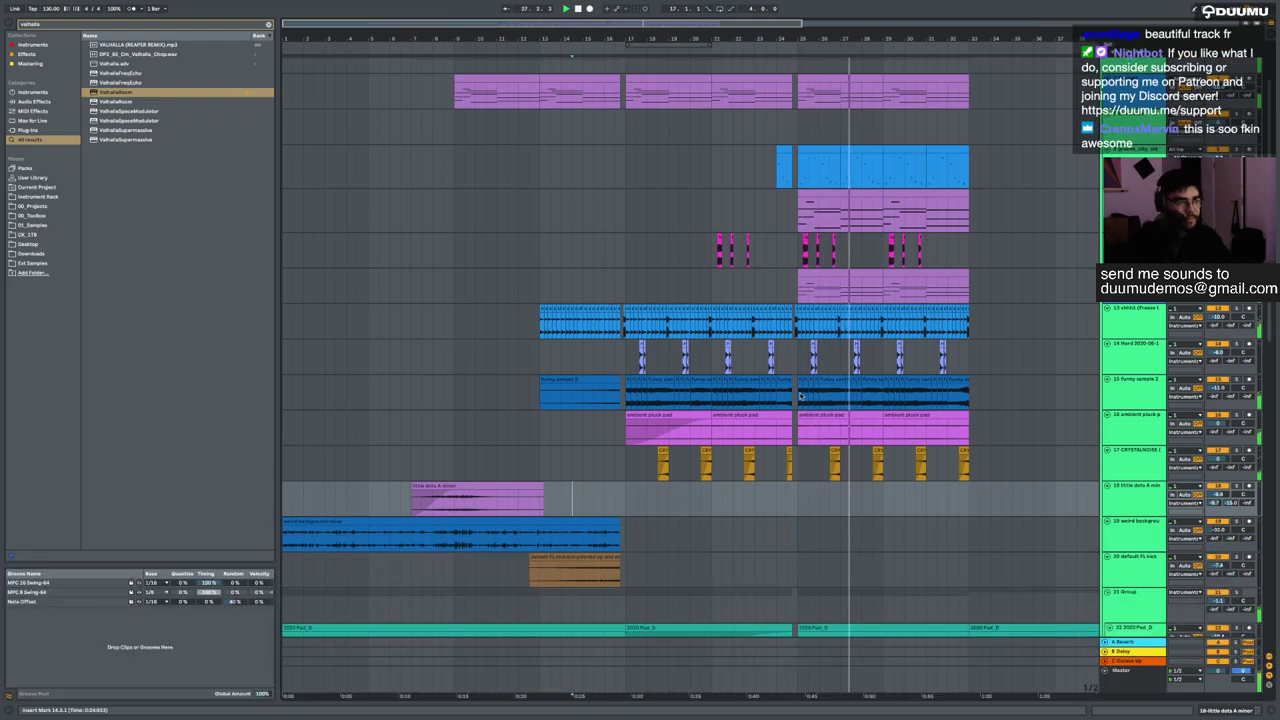
pyautogui.scroll(2, 793, 473)
pyautogui.click(624, 61)
pyautogui.moveTo(625, 64); pyautogui.dragTo(796, 64)
pyautogui.hotkey('ctrl', 'd')
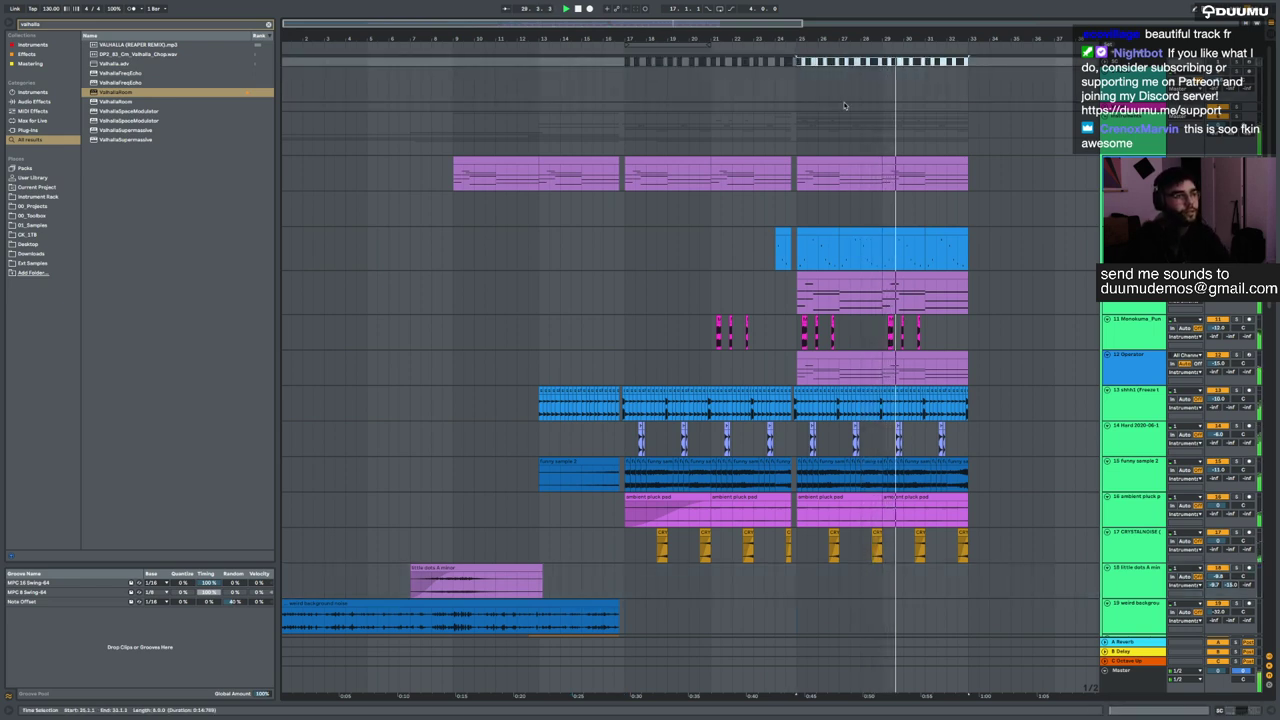
# - Select the Instruments group's clips across bars 25–33 and show the 4-Audio track's device chain
pyautogui.moveTo(797, 128); pyautogui.dragTo(965, 140)
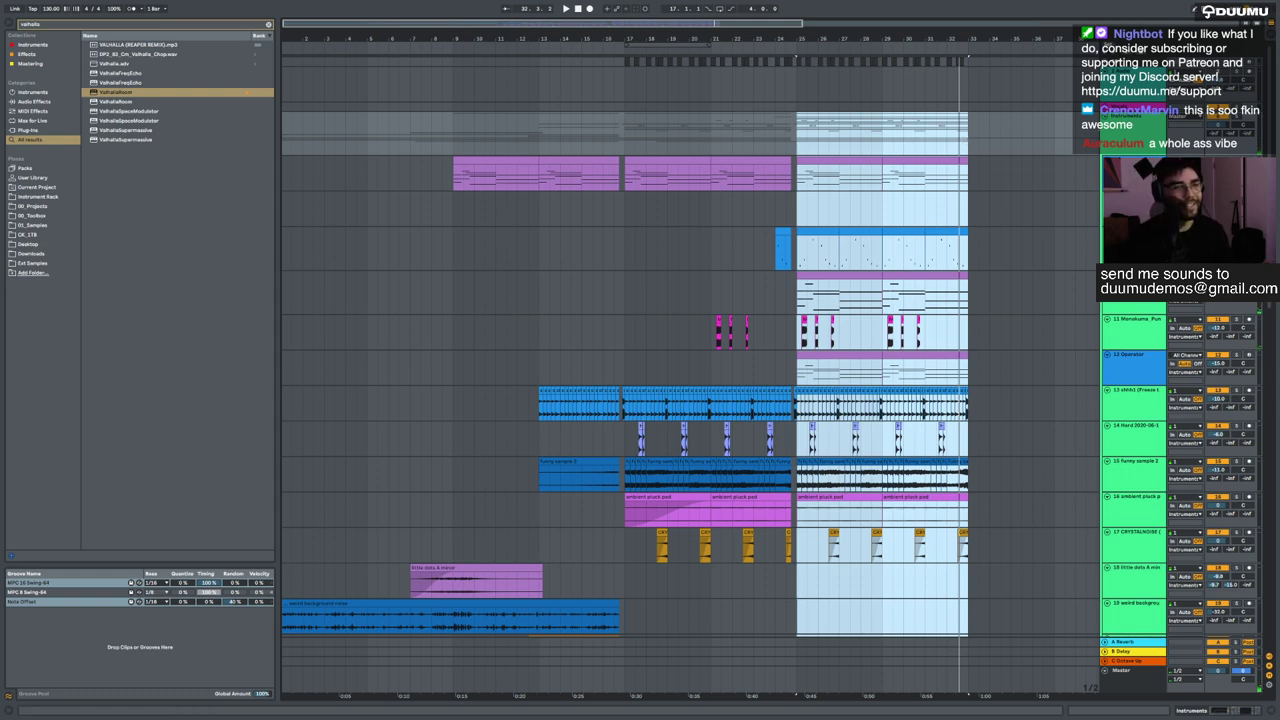
pyautogui.scroll(3, 690, 380)
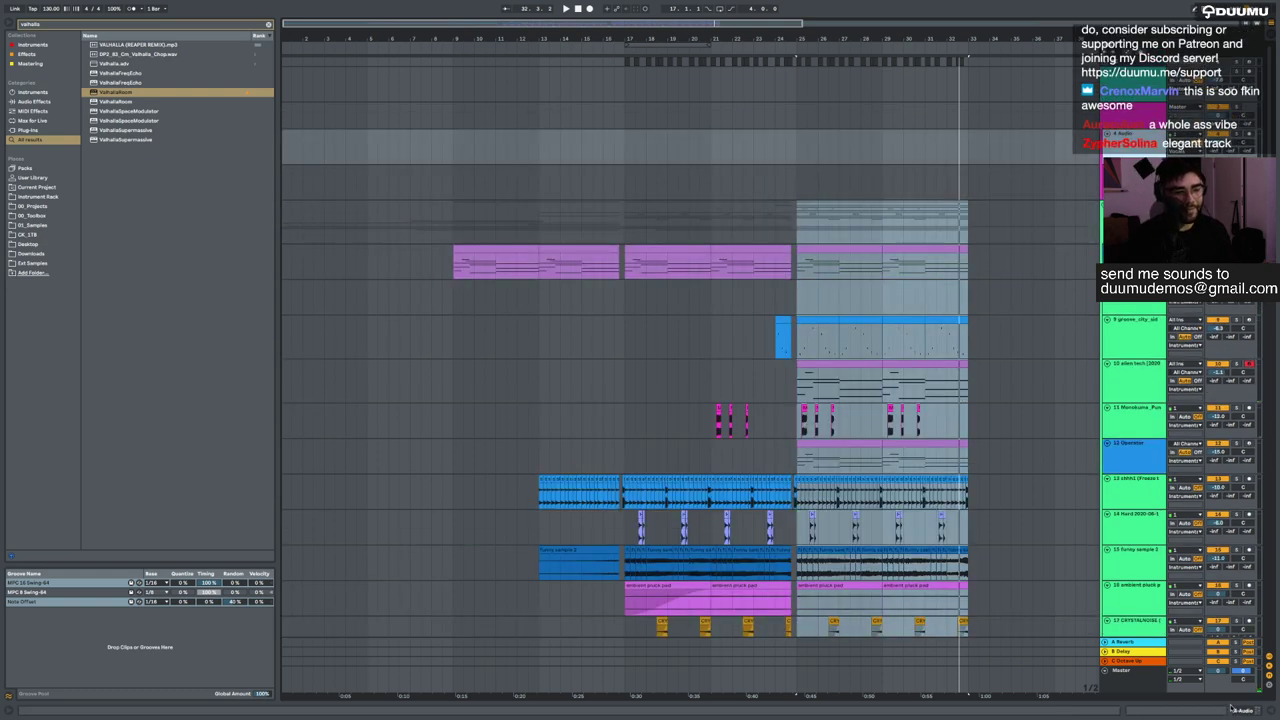
pyautogui.click(1235, 709)
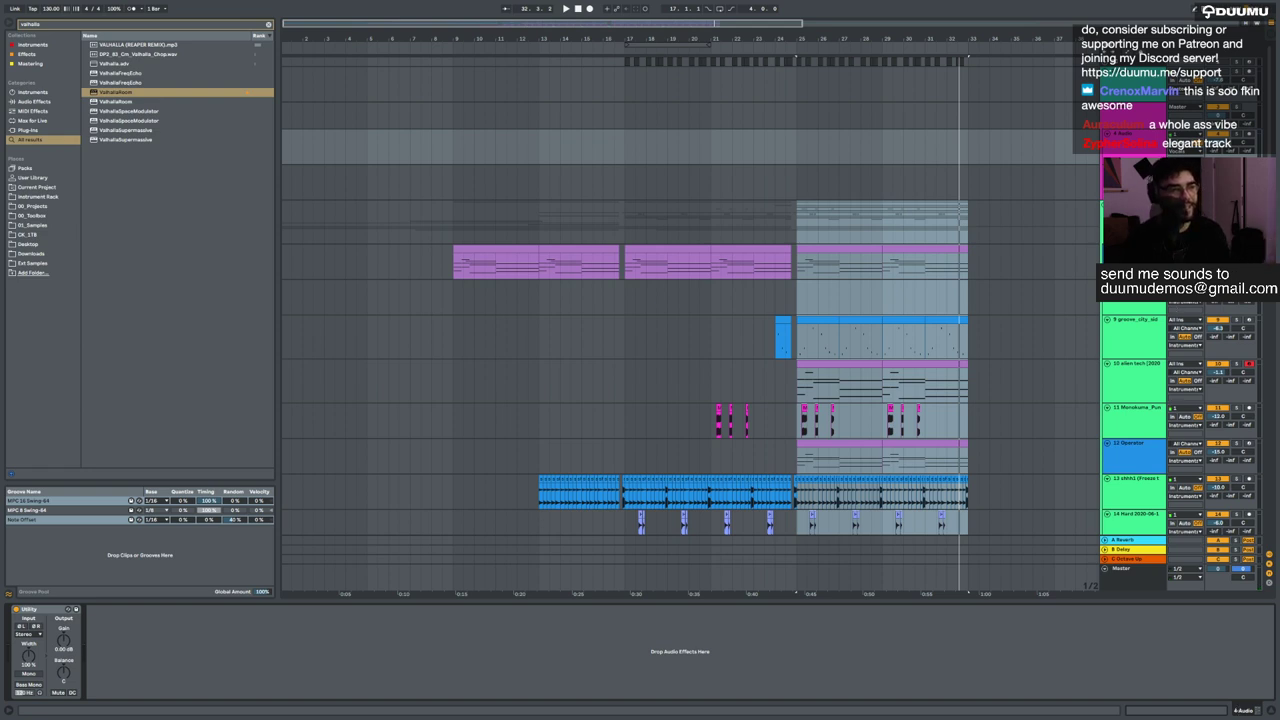
# - Find Basic Vocal Chain.adg in the browser and load it onto the 4-Audio track after the Utility device
pyautogui.click(517, 140)
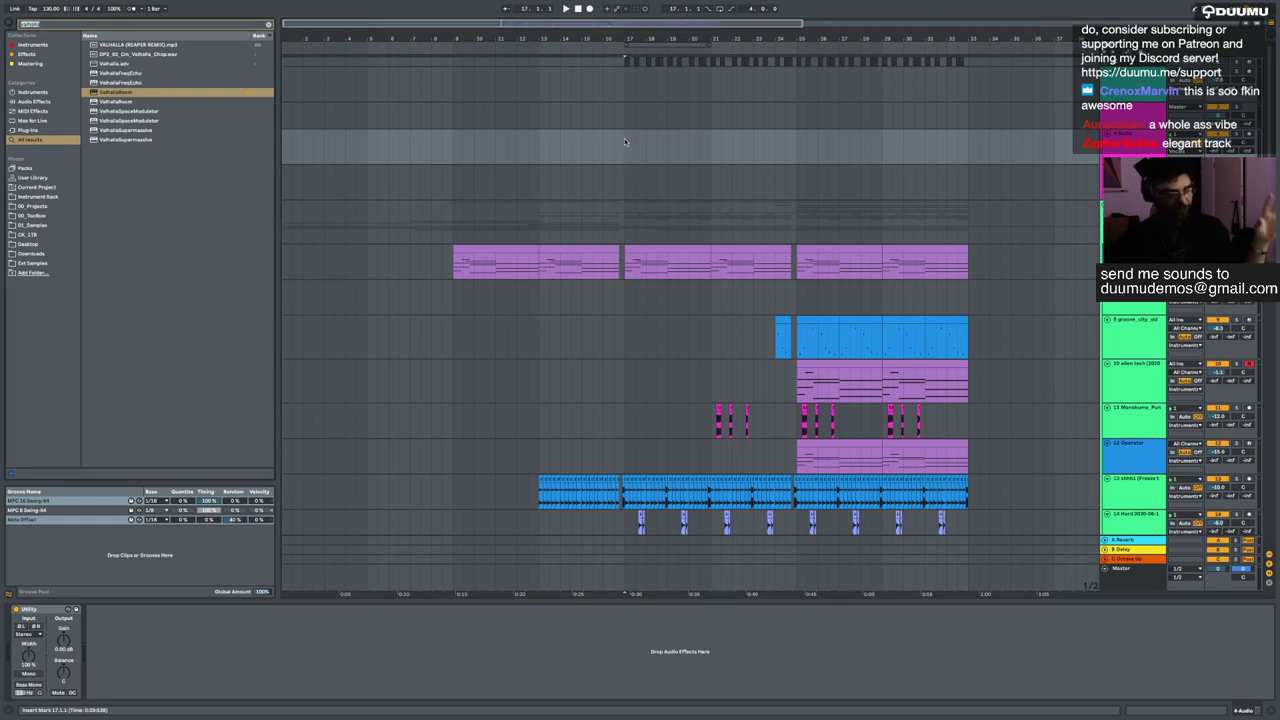
pyautogui.write('basic')
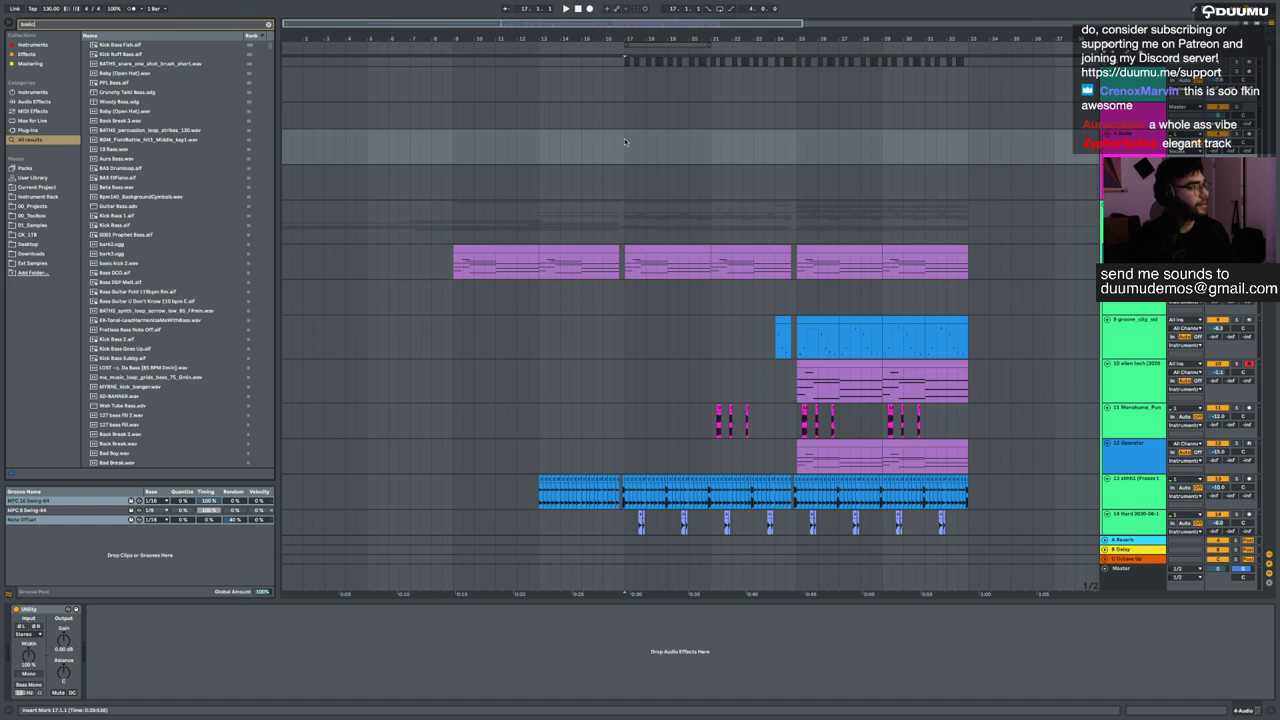
pyautogui.write(' vocal')
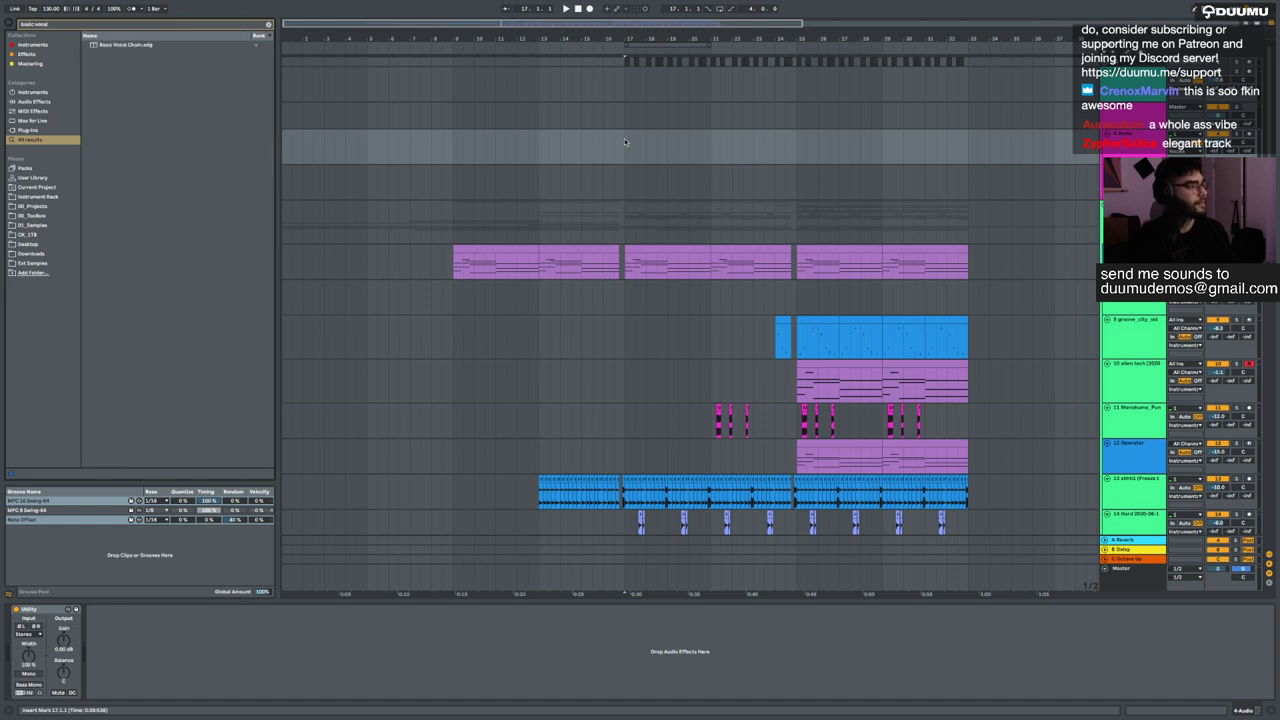
pyautogui.press('Return')
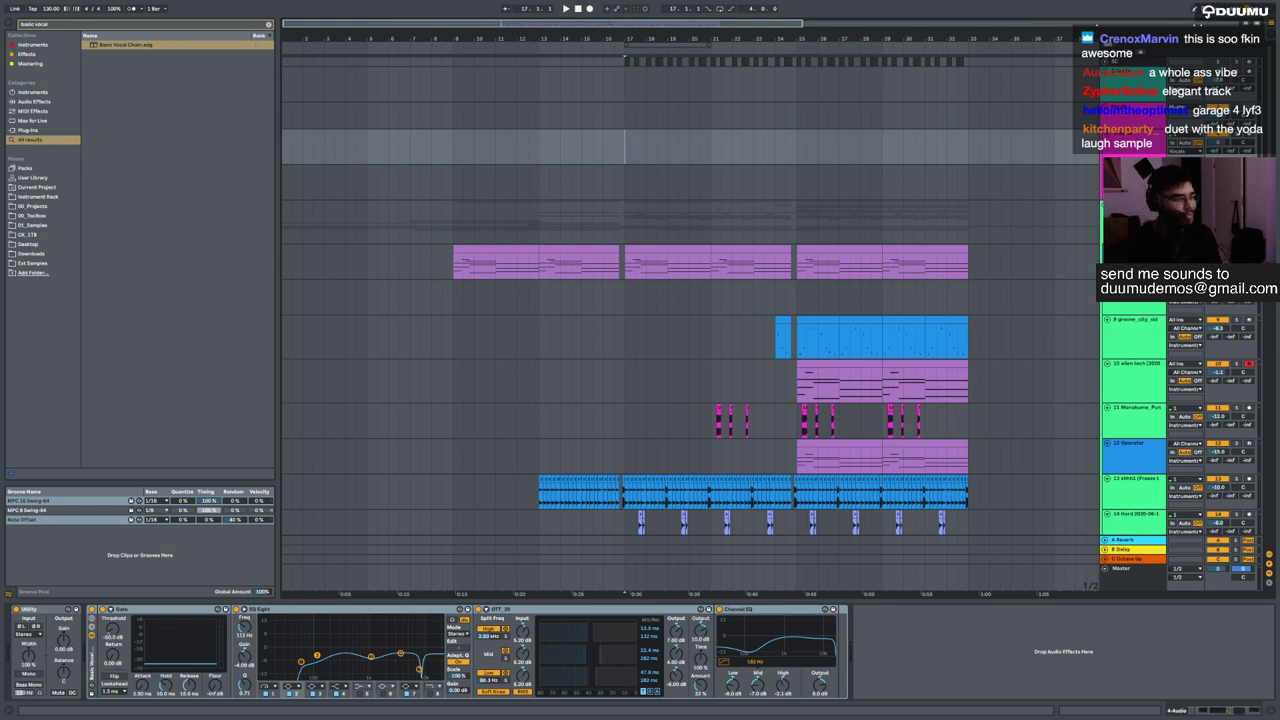
# - Find the Auto-Tune EFX plug-in in the browser and insert it between Utility and the vocal chain on the 4-Audio track
pyautogui.press('super+f')
pyautogui.write('auto')
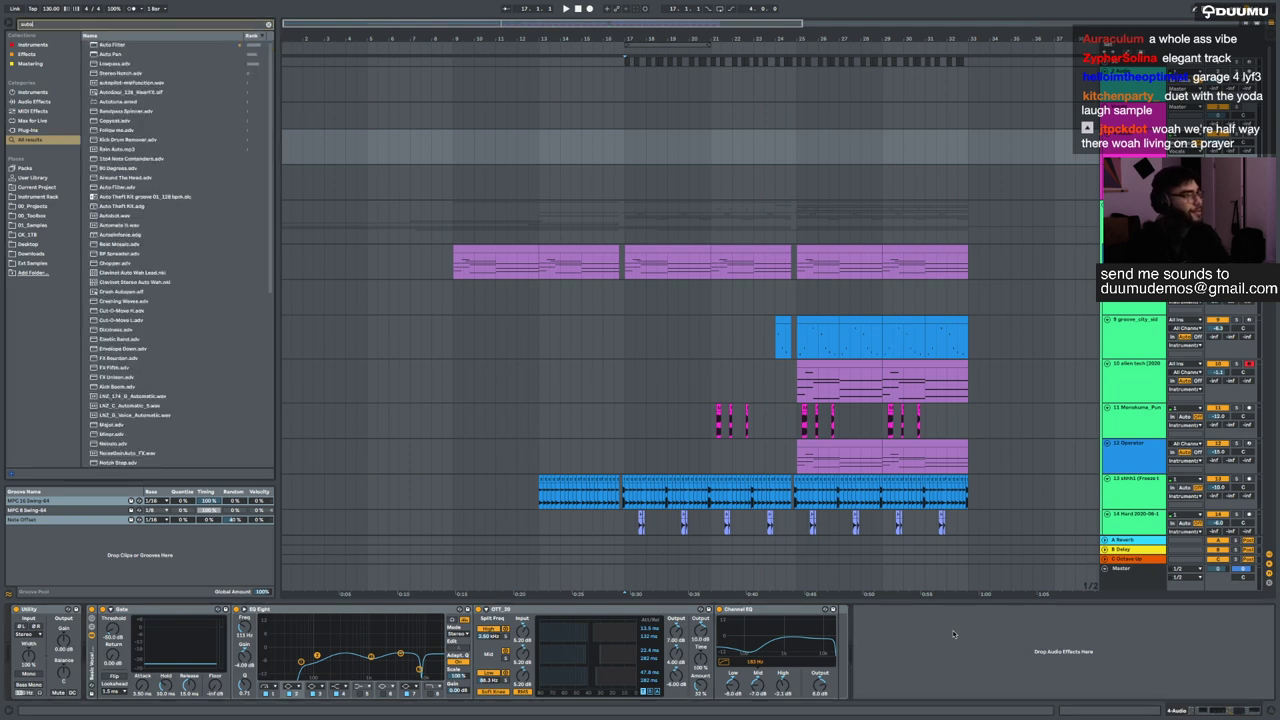
pyautogui.write(' tune')
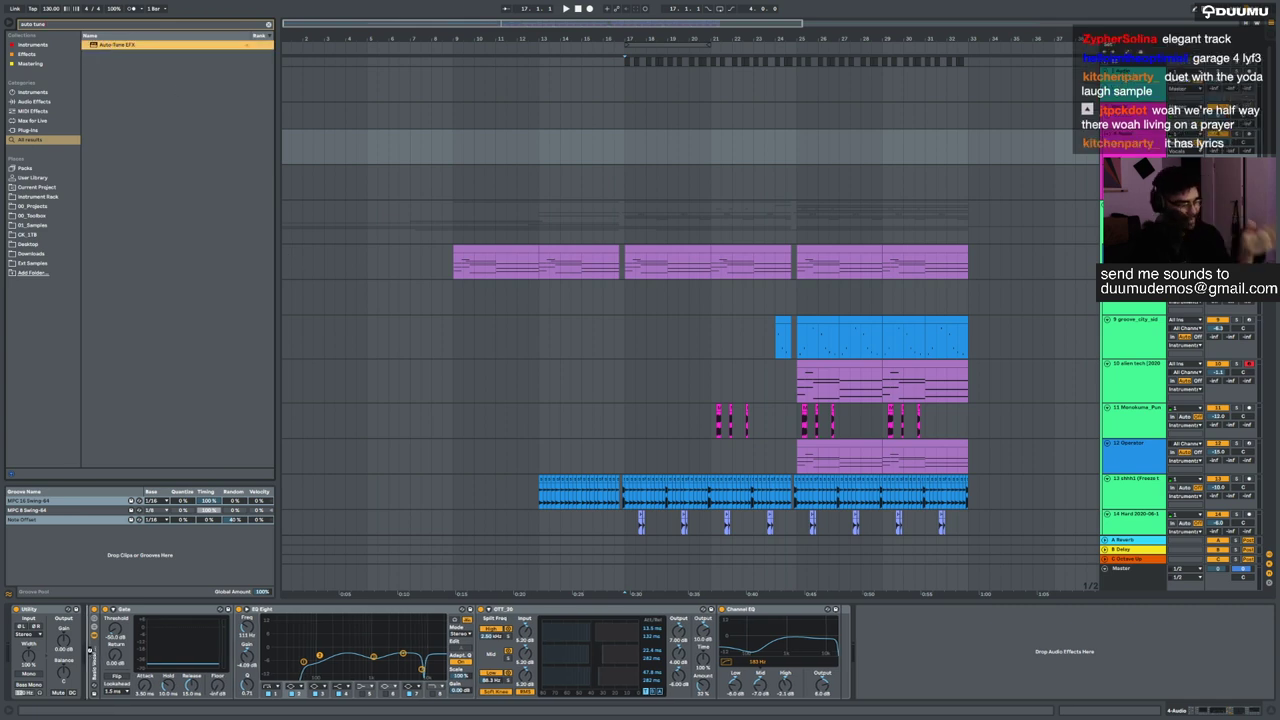
pyautogui.moveTo(90, 650); pyautogui.dragTo(90, 652)
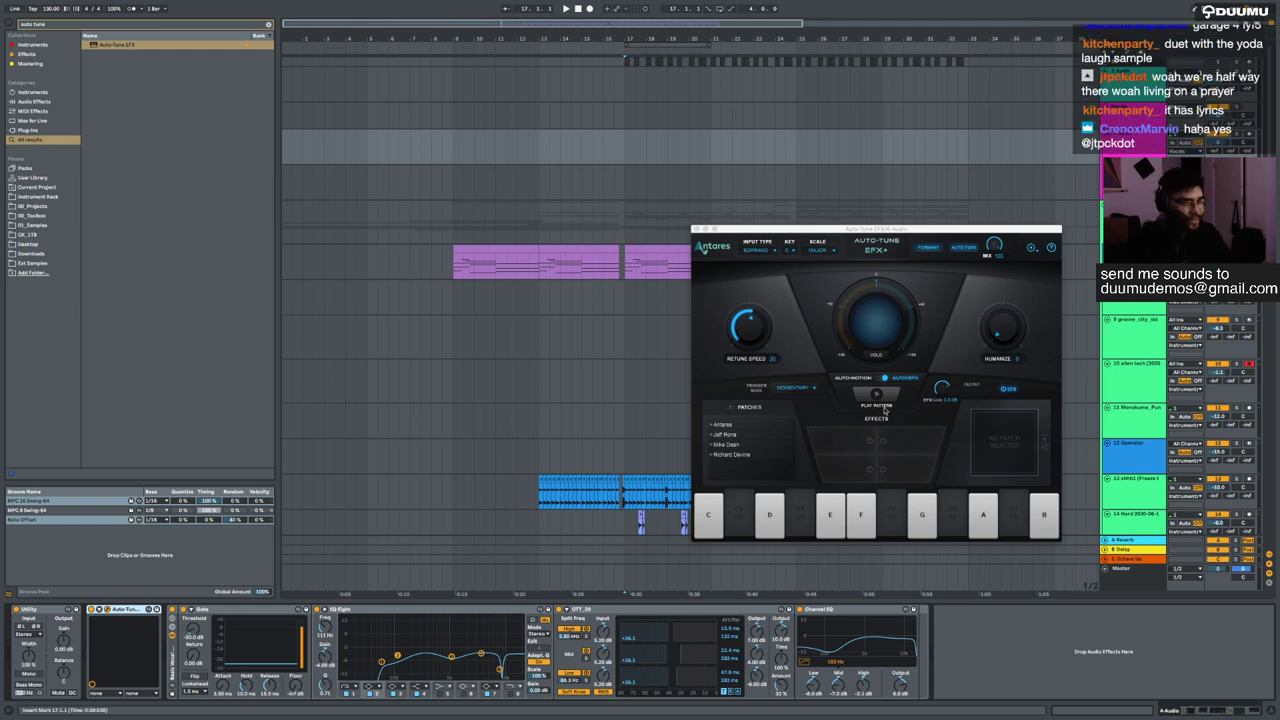
# - Lower the Auto-Tune EFX+ retune speed and close the plug-in window
pyautogui.moveTo(742, 330); pyautogui.dragTo(734, 323)
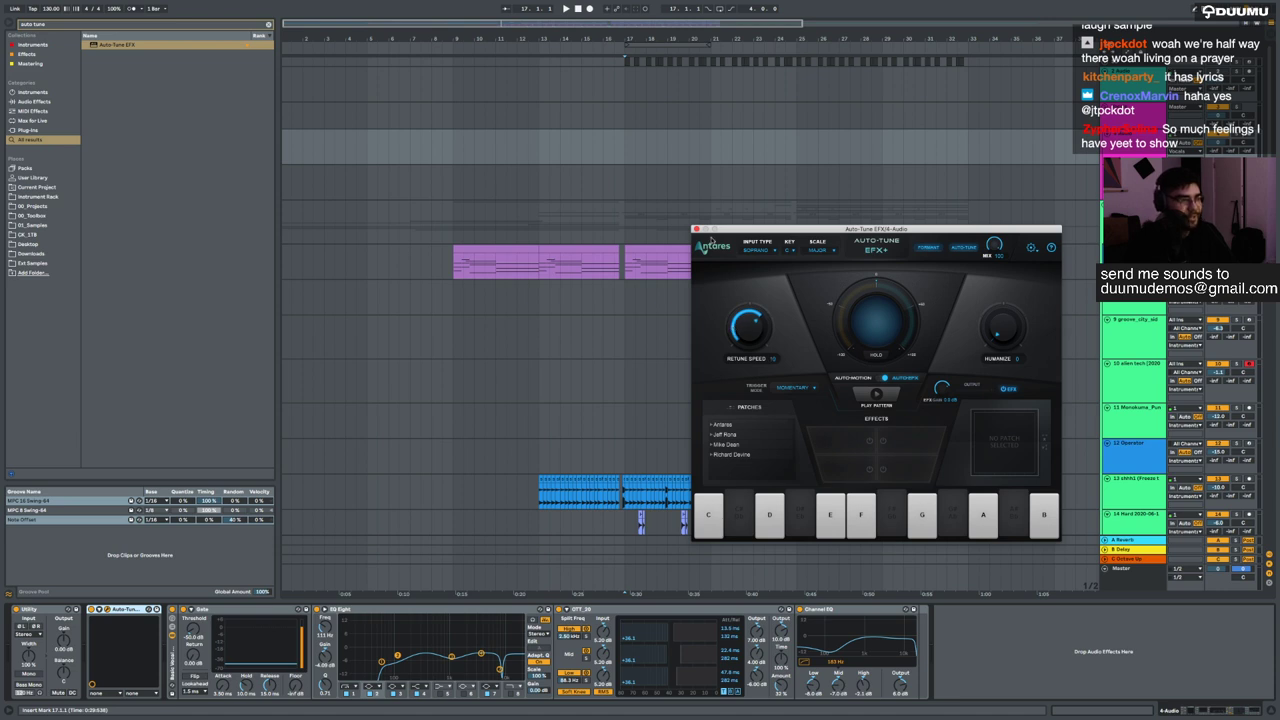
pyautogui.click(696, 229)
pyautogui.click(658, 230)
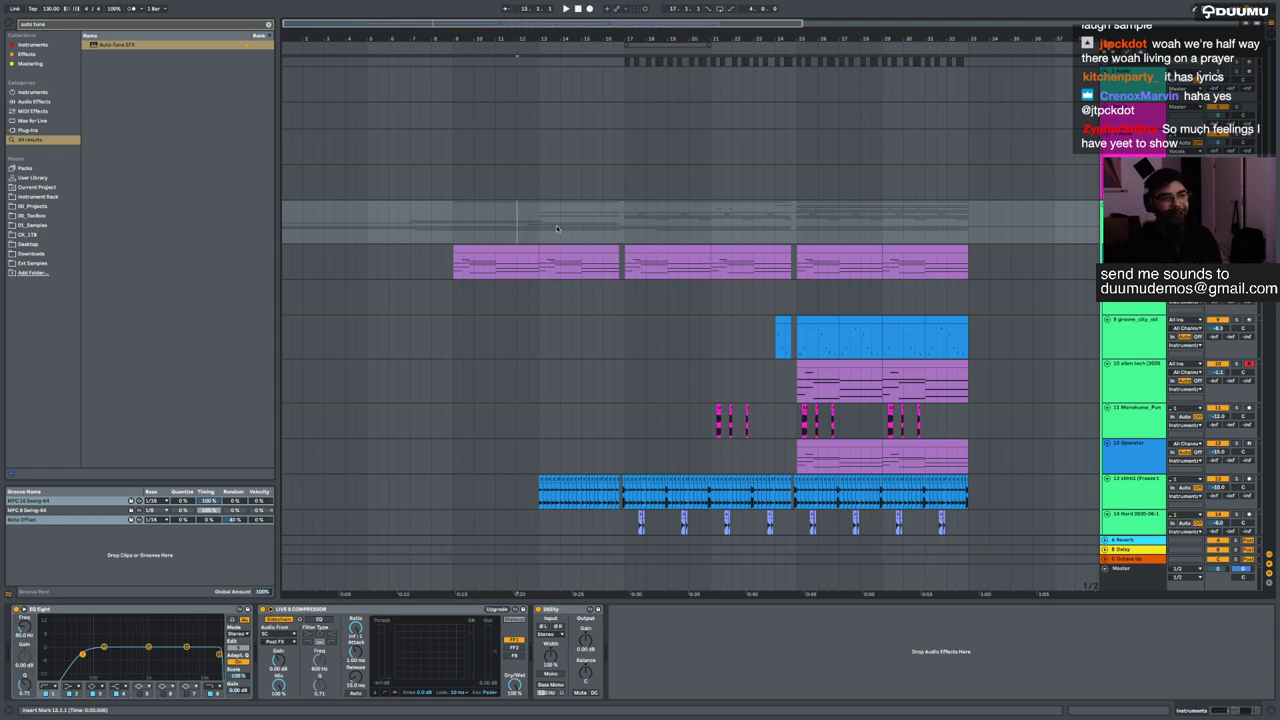
# - Arm the 4-Audio track and record a vocal take over the arrangement from about bar 15 to bar 24
pyautogui.click(1250, 135)
pyautogui.click(518, 170)
pyautogui.click(549, 144)
pyautogui.press('space')
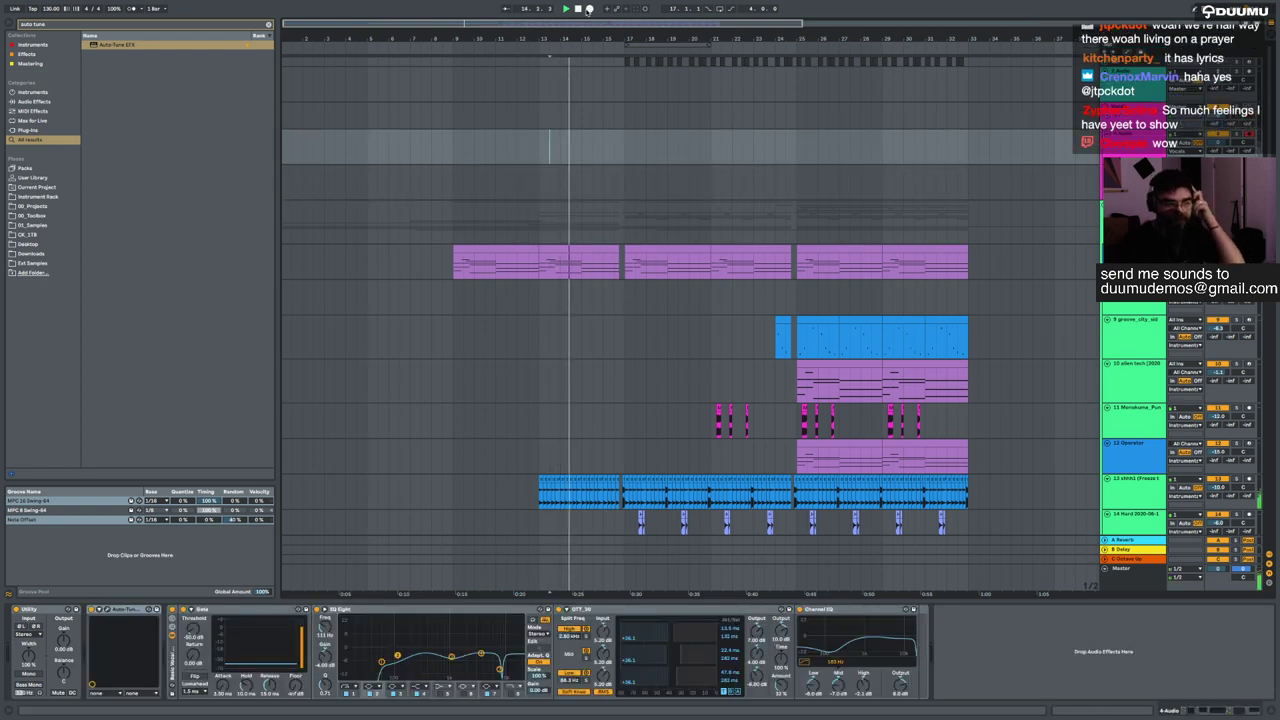
pyautogui.click(590, 9)
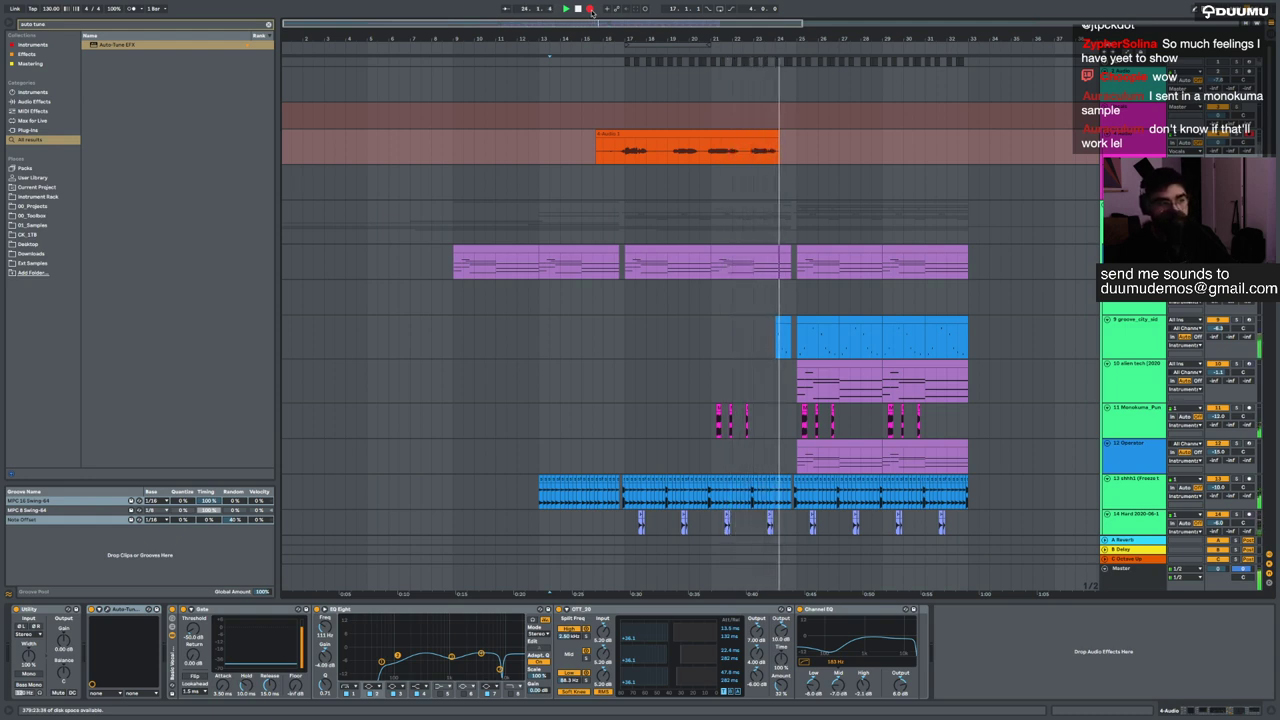
pyautogui.press('space')
# - Trim the silence before the recorded vocal and shift the clip so its first phrase lands on bar 17
pyautogui.moveTo(614, 158); pyautogui.dragTo(588, 156)
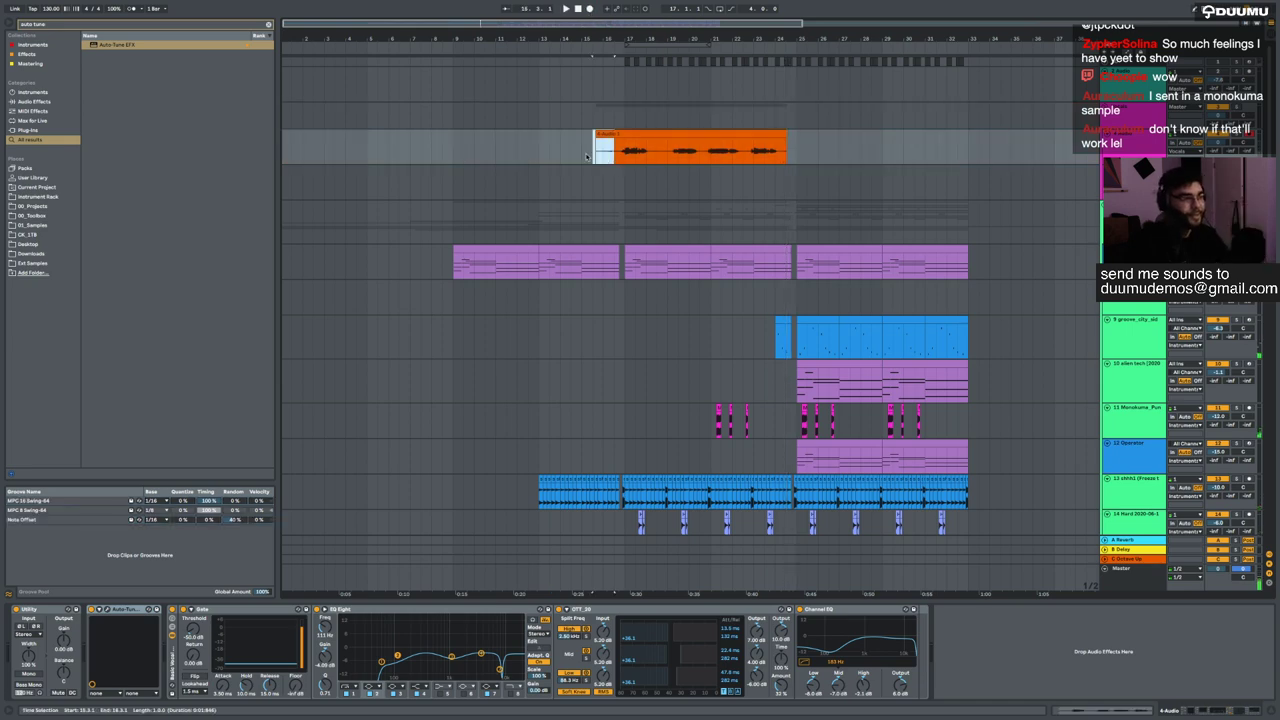
pyautogui.click(602, 155)
pyautogui.press('space')
pyautogui.scroll(5, 607, 150)
pyautogui.moveTo(636, 134); pyautogui.dragTo(688, 137)
pyautogui.scroll(5, 678, 138)
pyautogui.press('space')
# - Set the vocal clip's transpose to 1 st, detune to -50 ct and gain to about -3.3 dB, and audition it
pyautogui.doubleClick(688, 137)
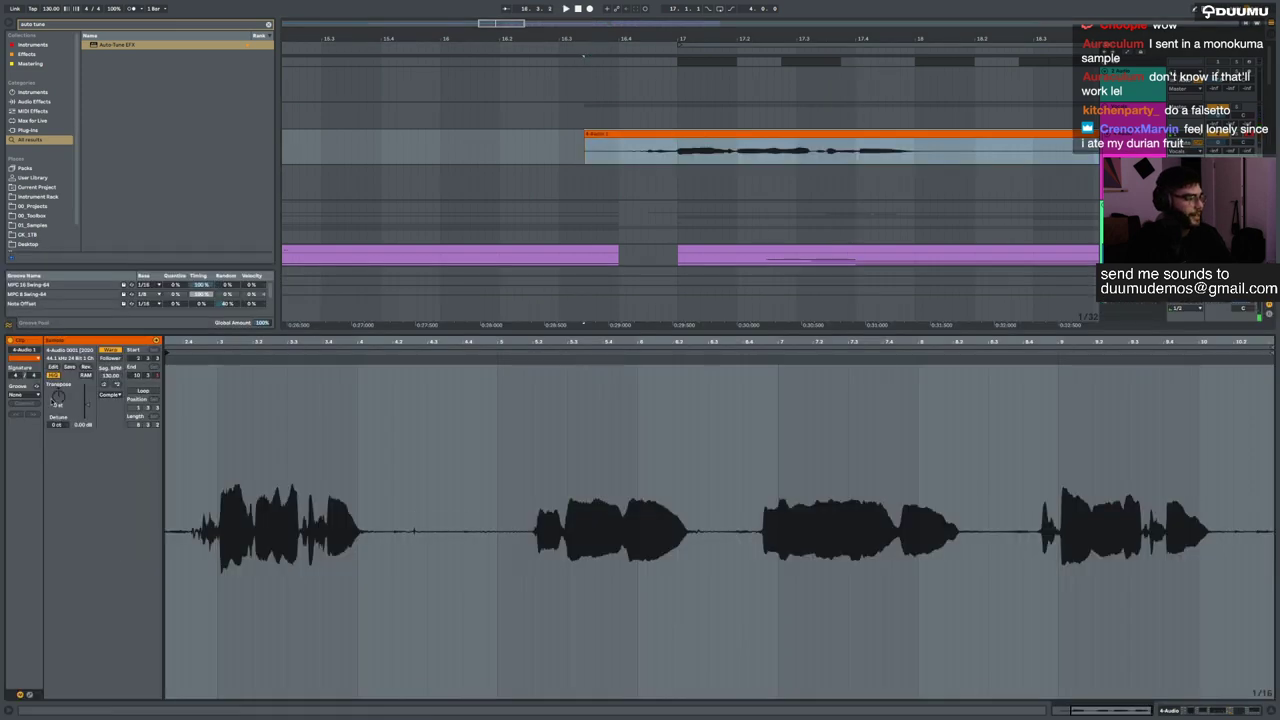
pyautogui.click(1165, 710)
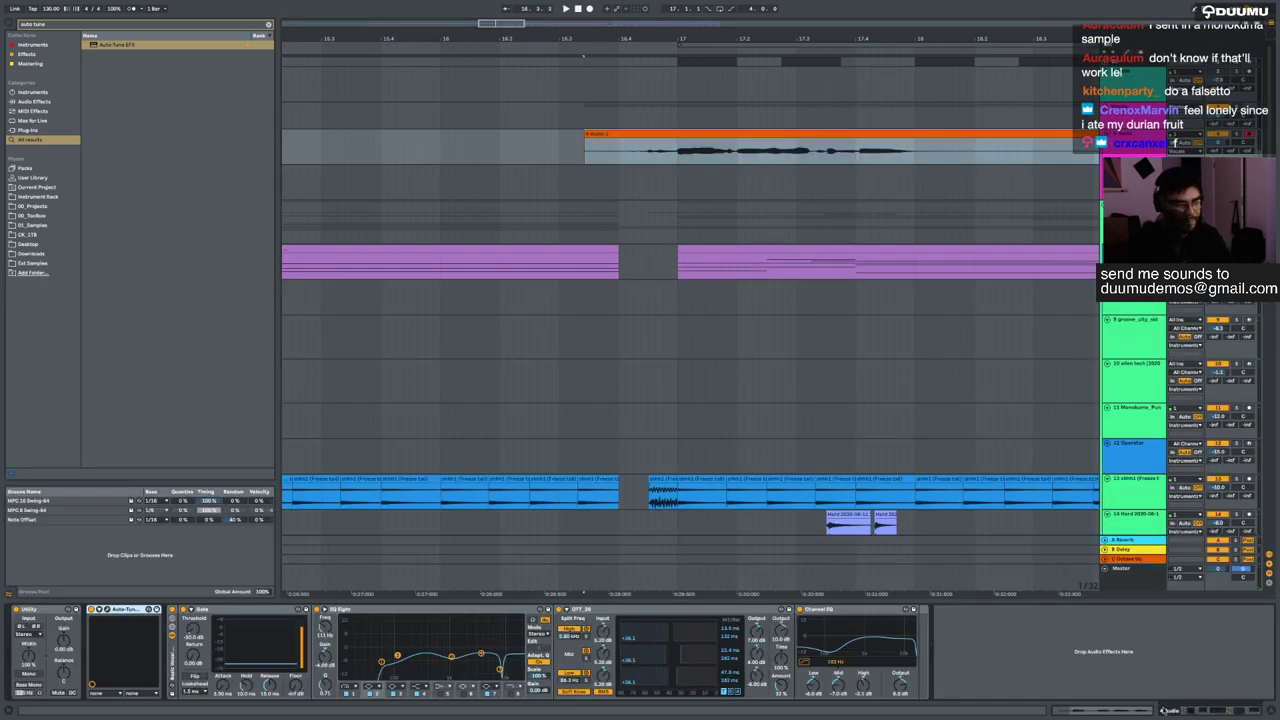
pyautogui.click(620, 132)
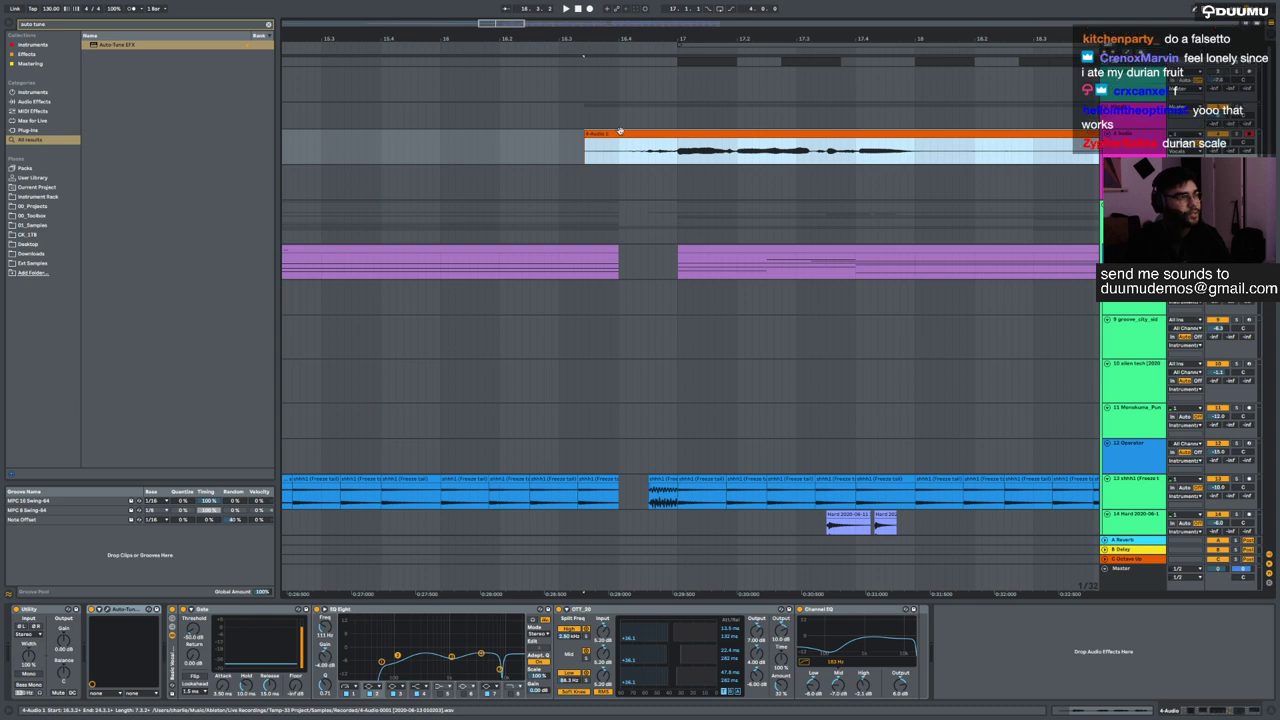
pyautogui.doubleClick(620, 132)
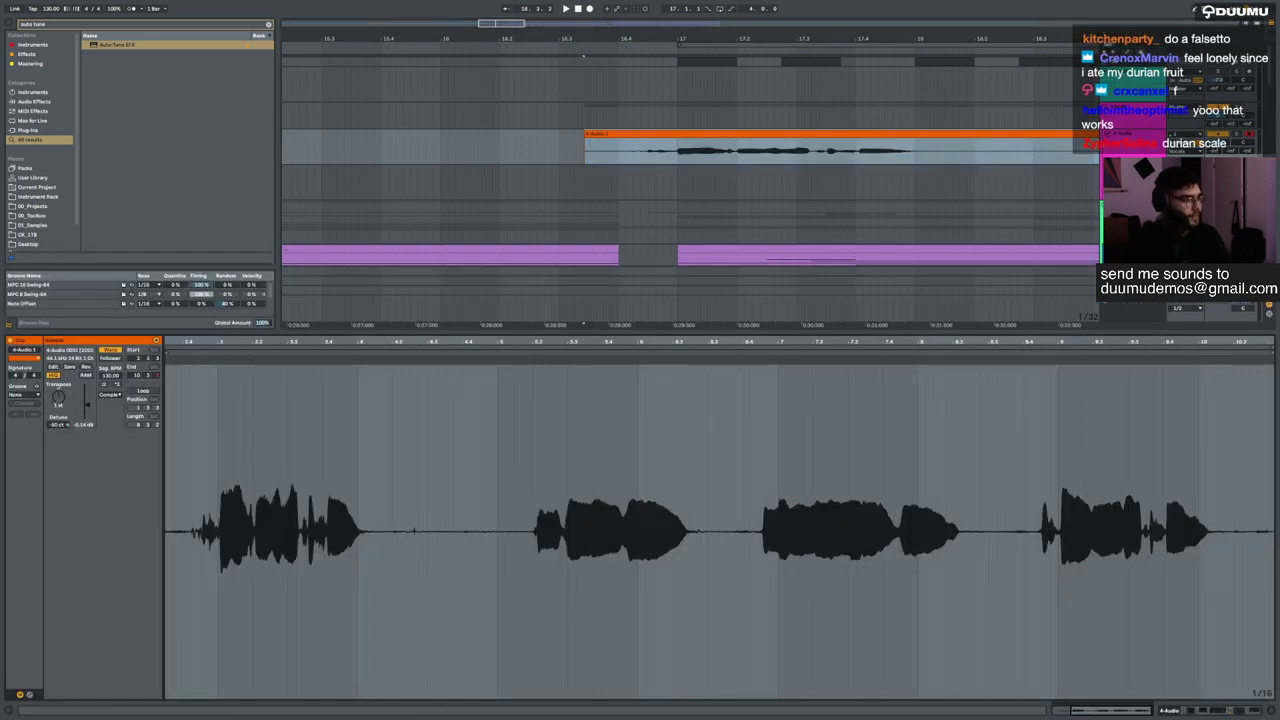
pyautogui.moveTo(85, 404); pyautogui.dragTo(83, 411)
pyautogui.press('space')
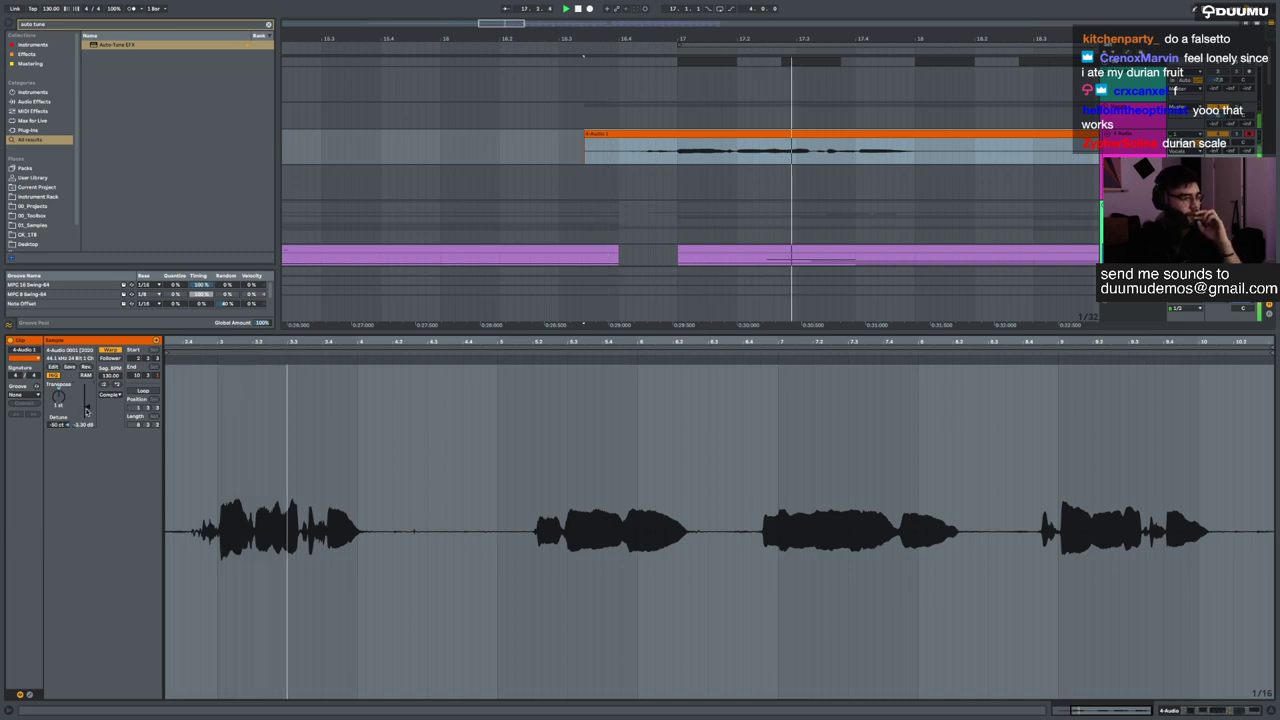
pyautogui.click(1187, 712)
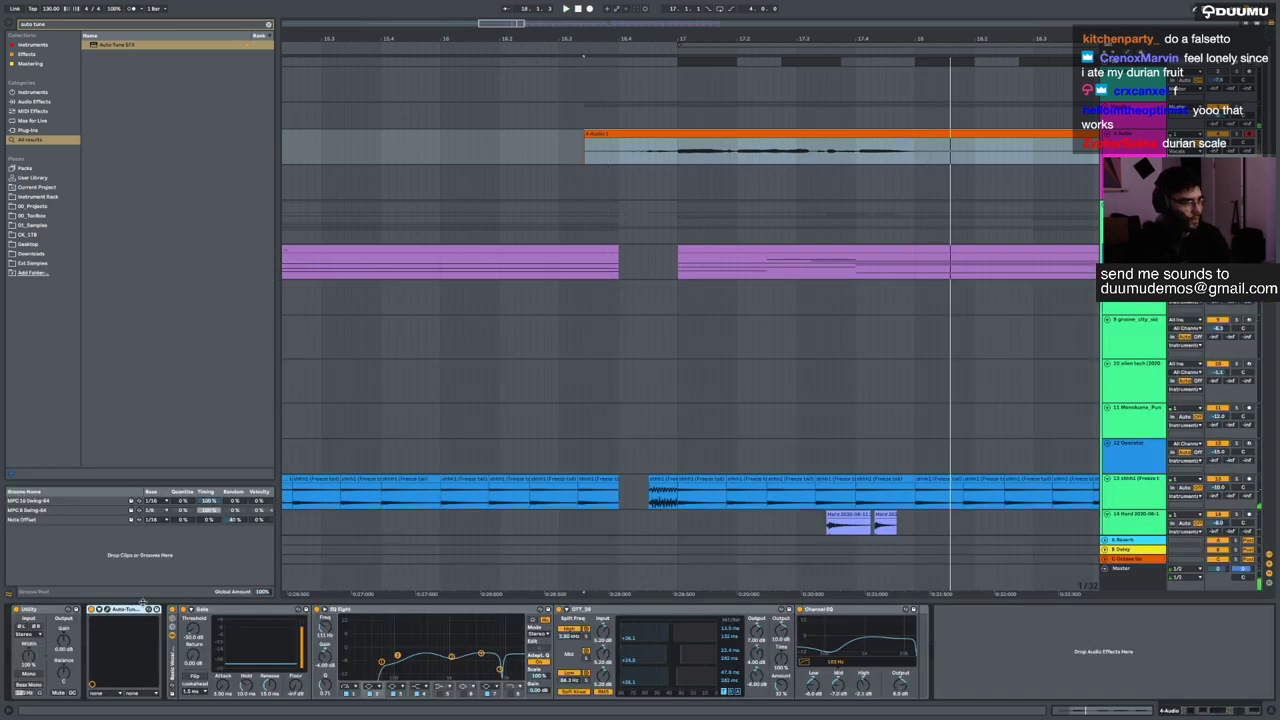
# - Set the key in the Auto-Tune EFX+ window to Ab, close it and play the vocal
pyautogui.press('super+alt+p')
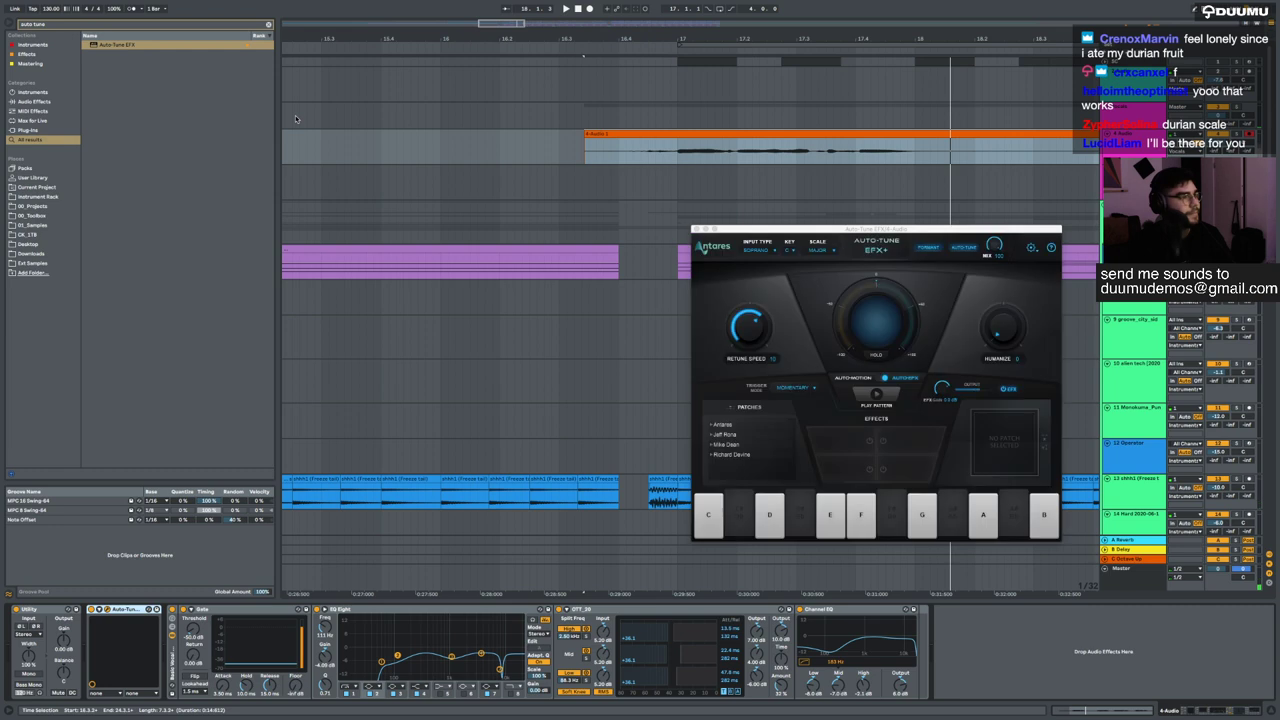
pyautogui.click(789, 250)
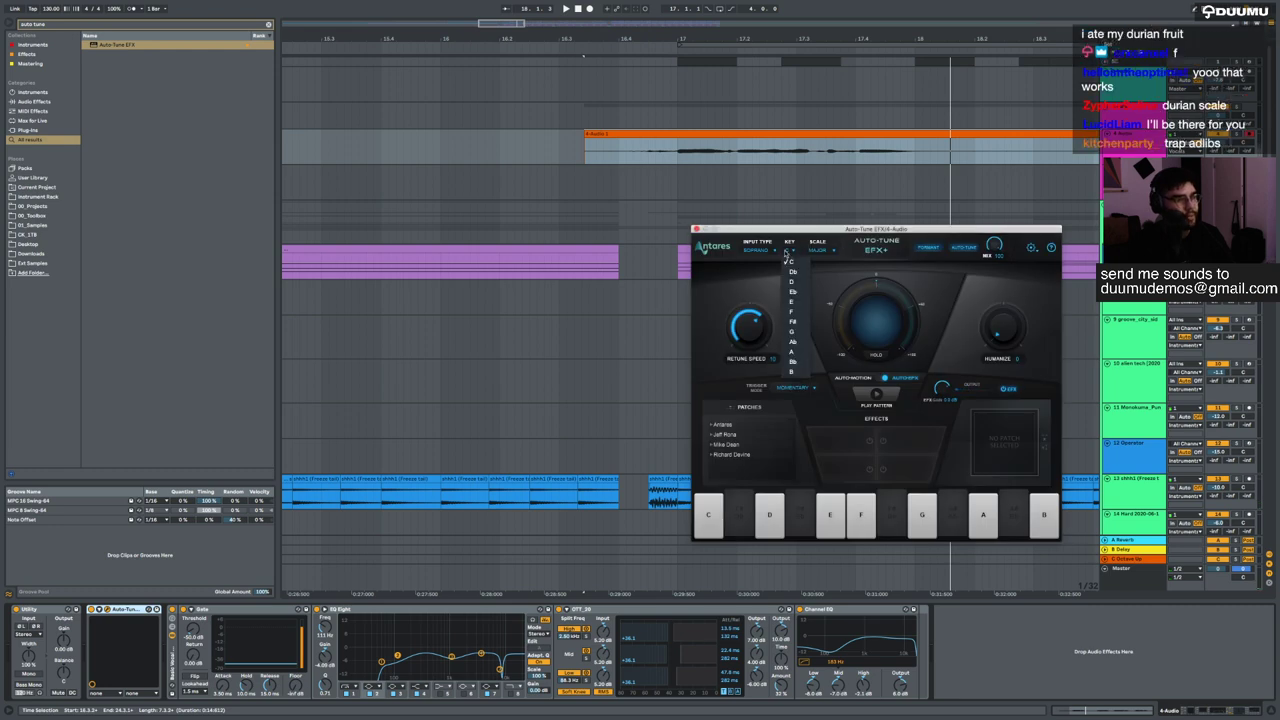
pyautogui.click(793, 343)
pyautogui.press('super+alt+p')
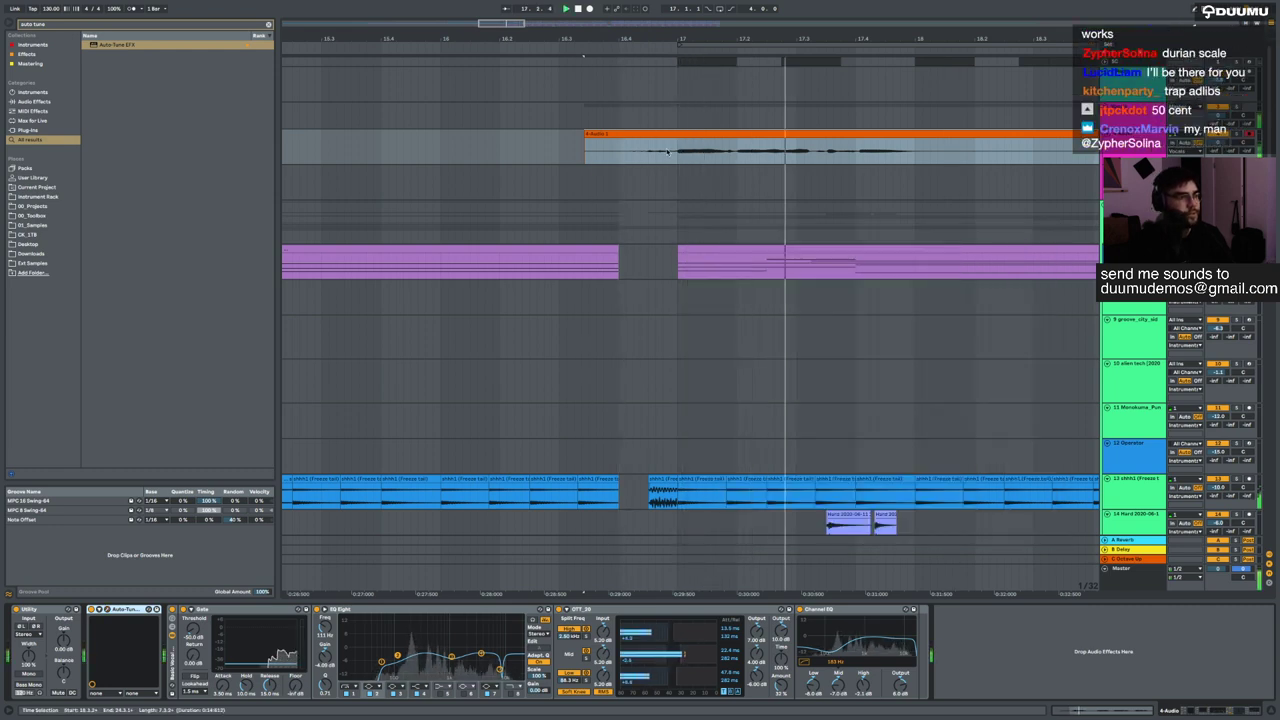
# - Add a short fade-in to the start of the vocal clip just before bar 17 while playing from bar 17
pyautogui.click(677, 152)
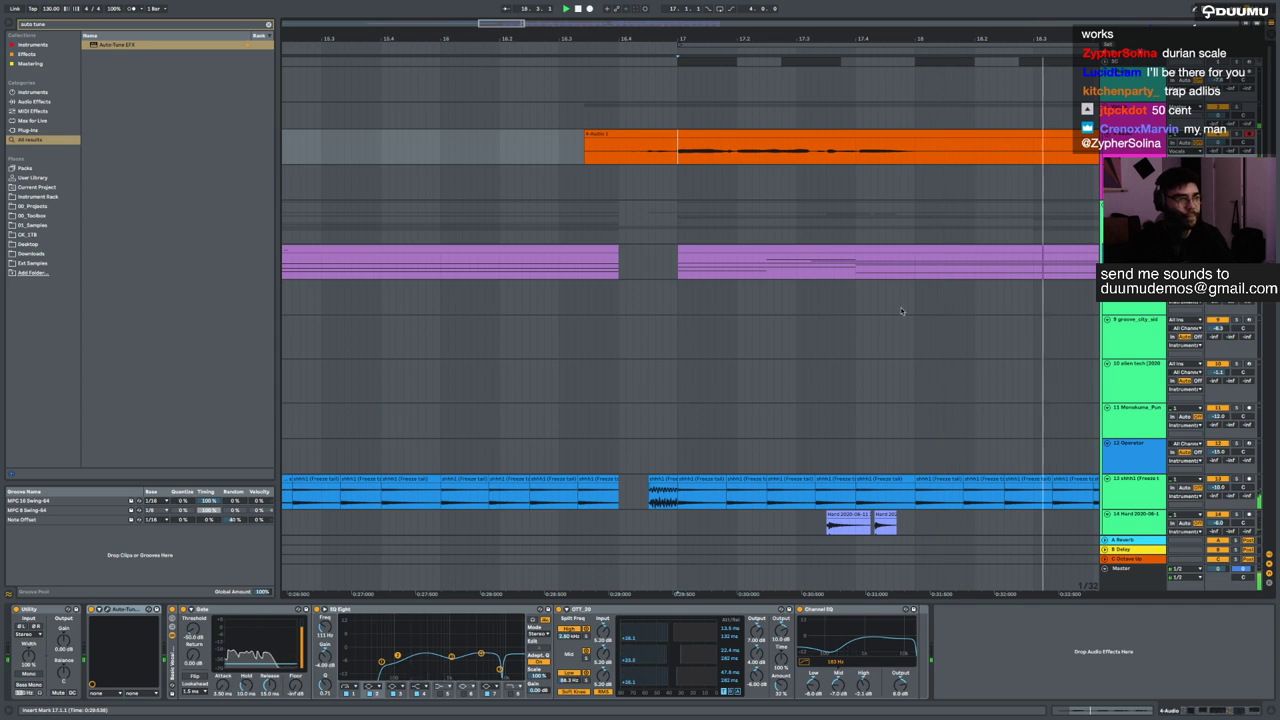
pyautogui.scroll(-5, 902, 311)
pyautogui.hscroll(3, 903, 311)
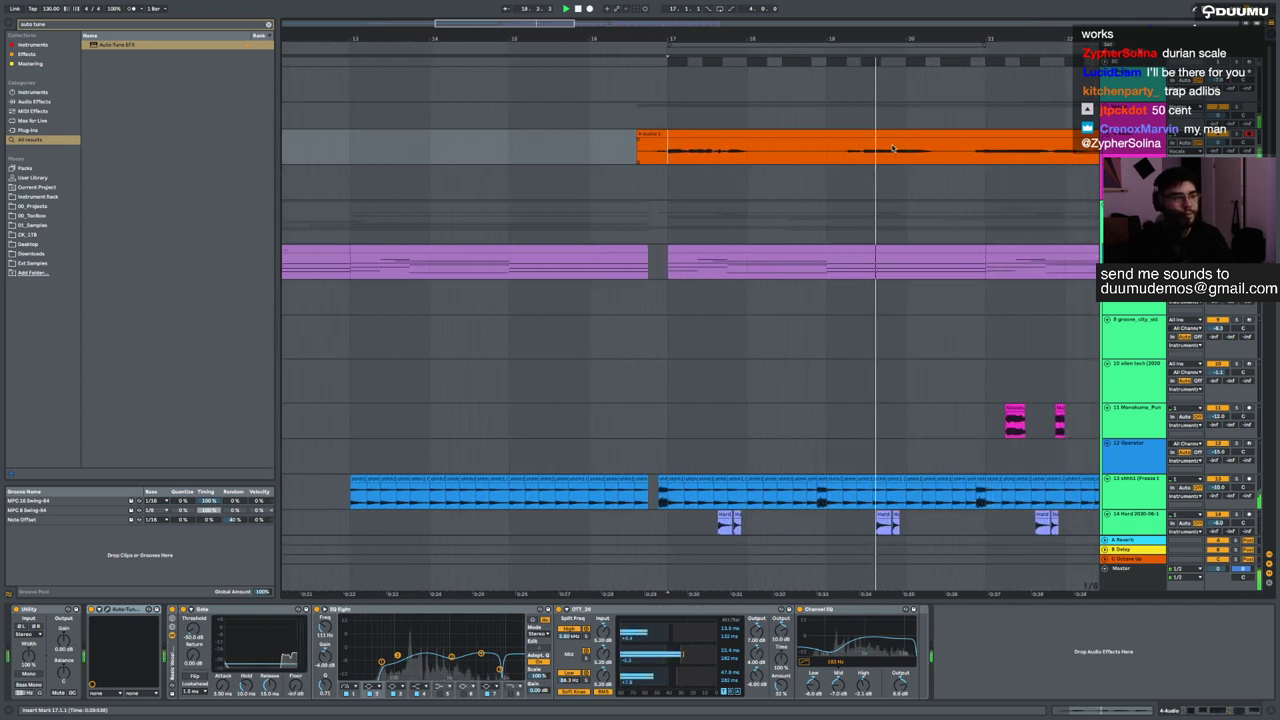
pyautogui.moveTo(638, 133); pyautogui.dragTo(665, 142)
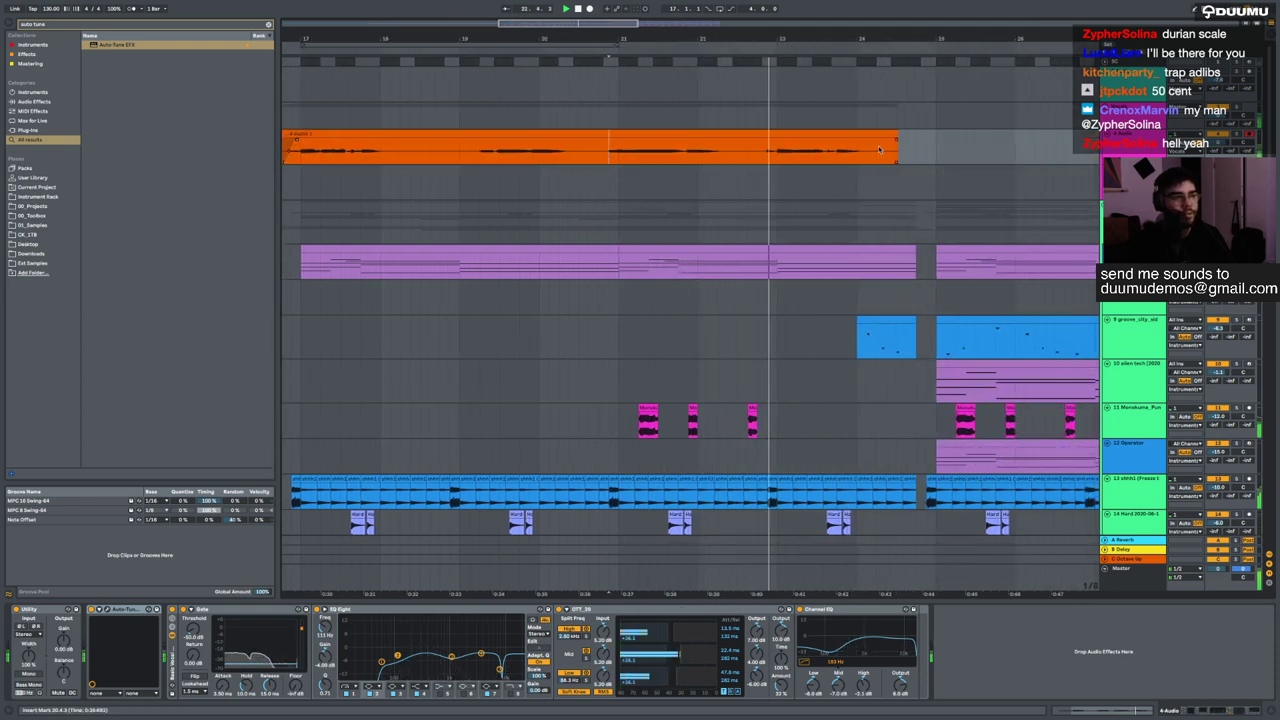
# - Shorten the end of the vocal clip just after bar 24 and replay it from its start
pyautogui.scroll(-3, 879, 149)
pyautogui.click(884, 135)
pyautogui.moveTo(884, 135); pyautogui.dragTo(873, 135)
pyautogui.click(611, 135)
pyautogui.press('space')
pyautogui.press('space')
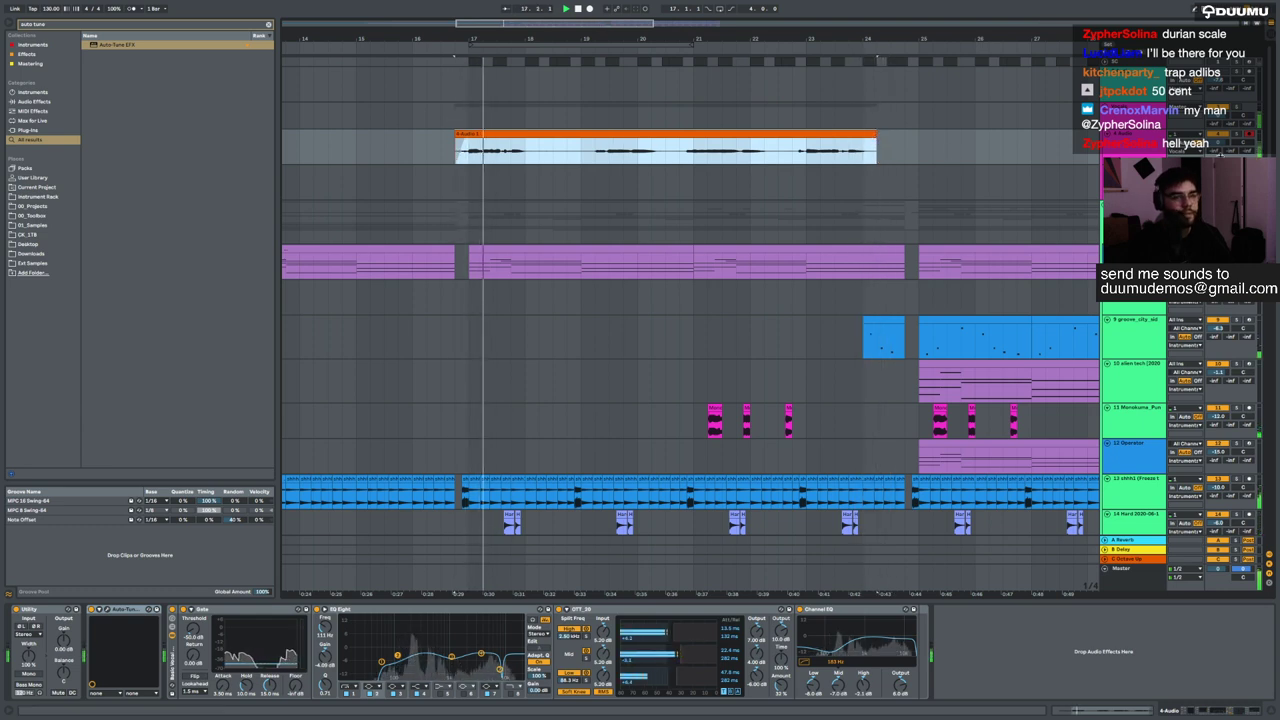
# - Toggle the plug-in before FabFilter Pro-Q 2 on the Master track and delete the recorded vocal clip
pyautogui.click(386, 590)
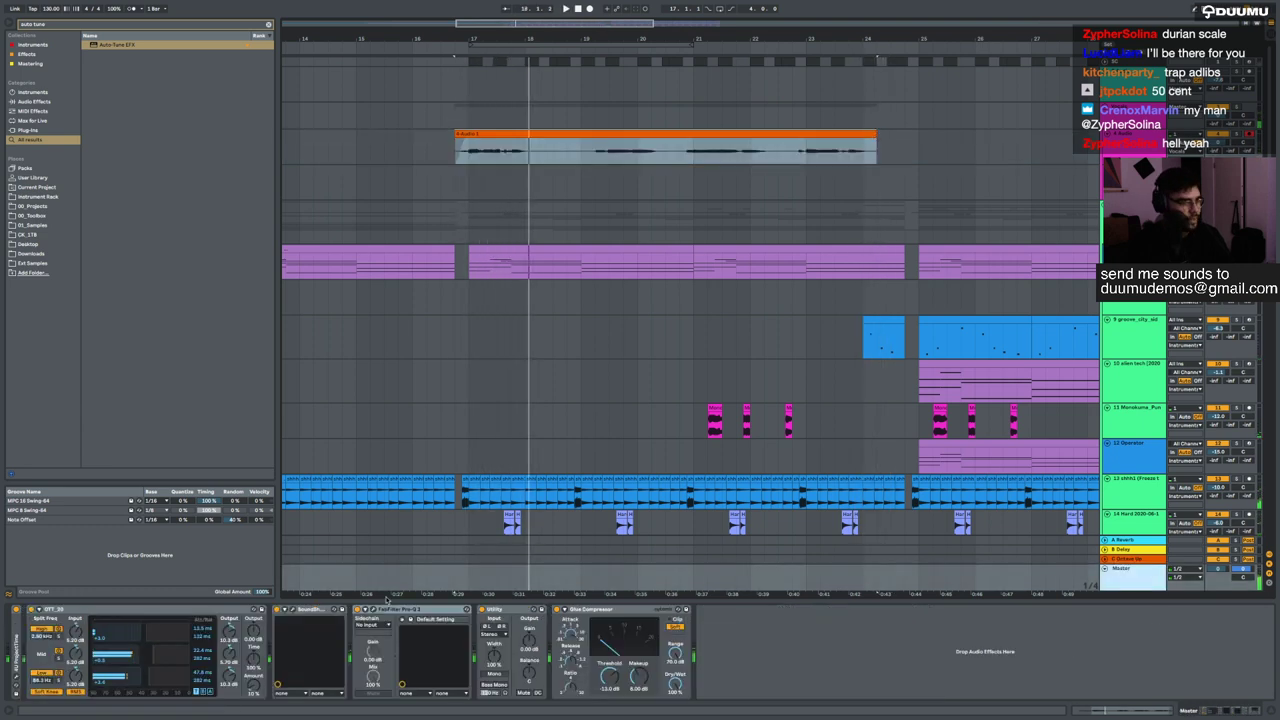
pyautogui.click(275, 610)
pyautogui.click(475, 134)
pyautogui.press('Delete')
# - Record a new vocal take on the 4-Audio track from about bar 15.3 to bar 25
pyautogui.click(419, 147)
pyautogui.press('space')
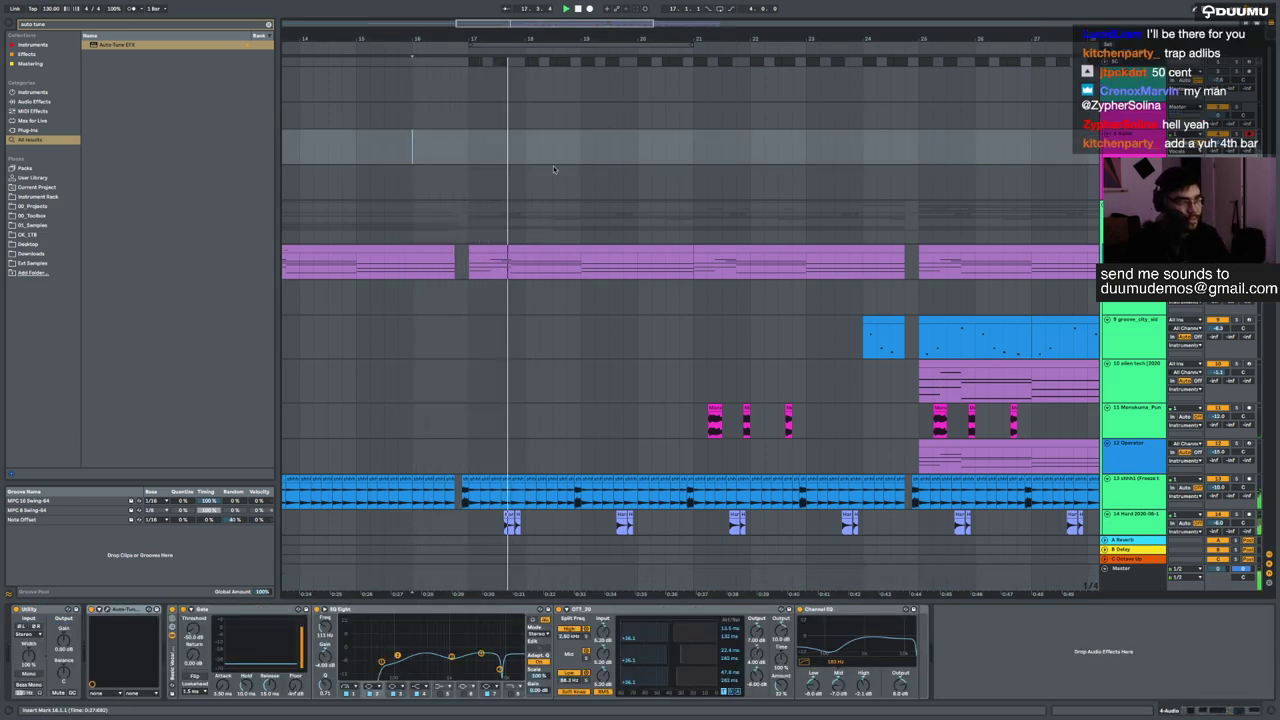
pyautogui.click(590, 8)
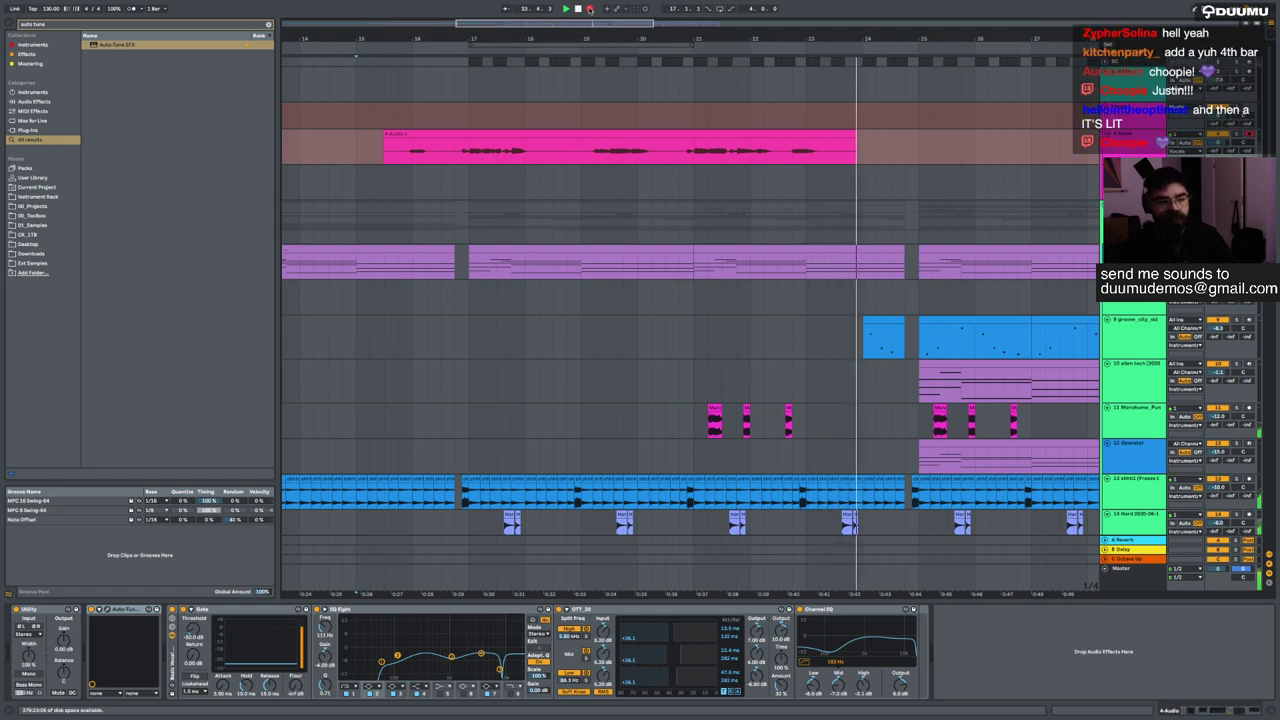
pyautogui.click(590, 8)
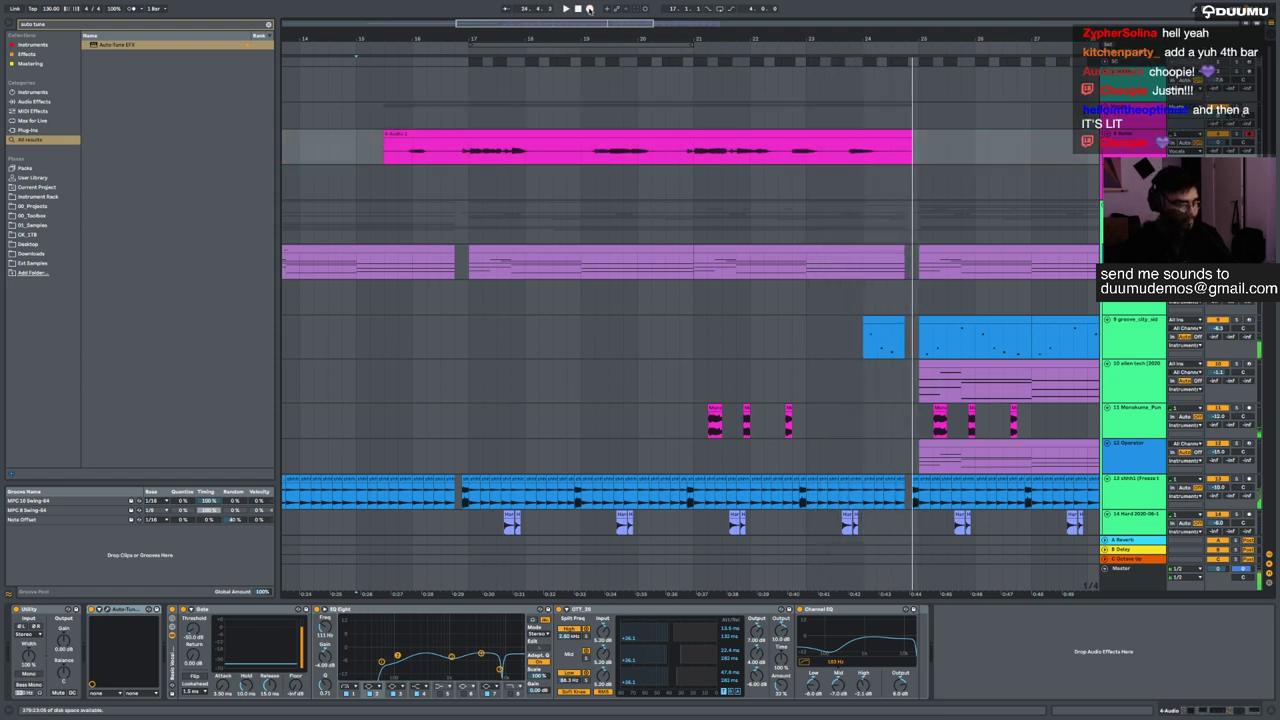
# - Remove the part of the new vocal clip before bar 16.4 and play from there
pyautogui.moveTo(453, 153); pyautogui.dragTo(360, 143)
pyautogui.click(454, 153)
pyautogui.press('space')
# - Nudge the new vocal clip in small amounts along the timeline to align its phrases with the beat during playback
pyautogui.scroll(8, 455, 154)
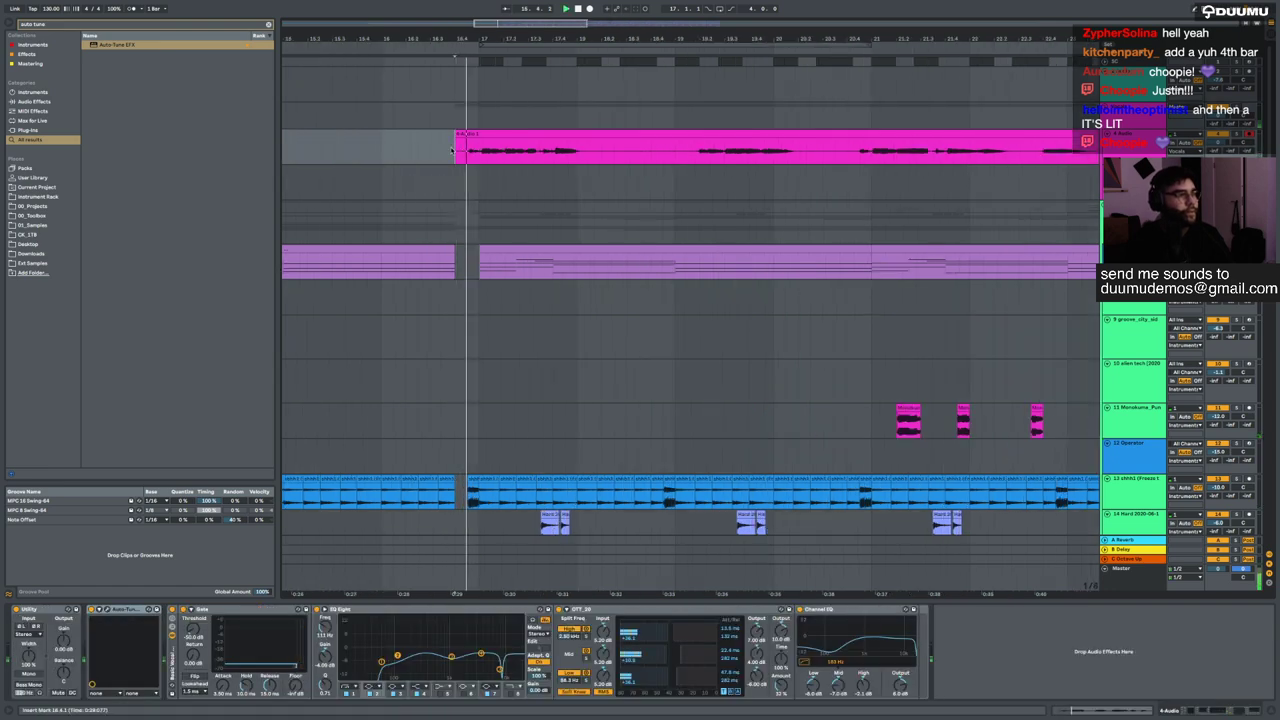
pyautogui.moveTo(590, 135); pyautogui.dragTo(584, 139)
pyautogui.click(575, 138)
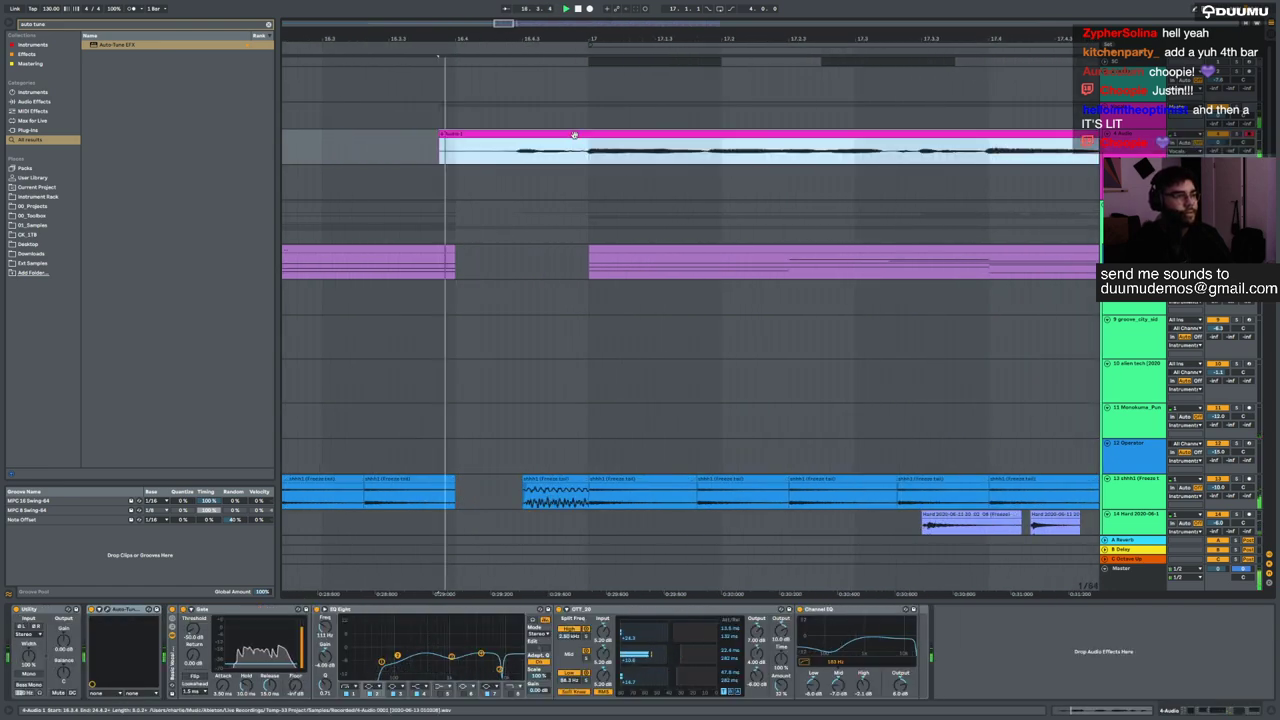
pyautogui.scroll(-3, 578, 138)
pyautogui.moveTo(505, 133); pyautogui.dragTo(539, 133)
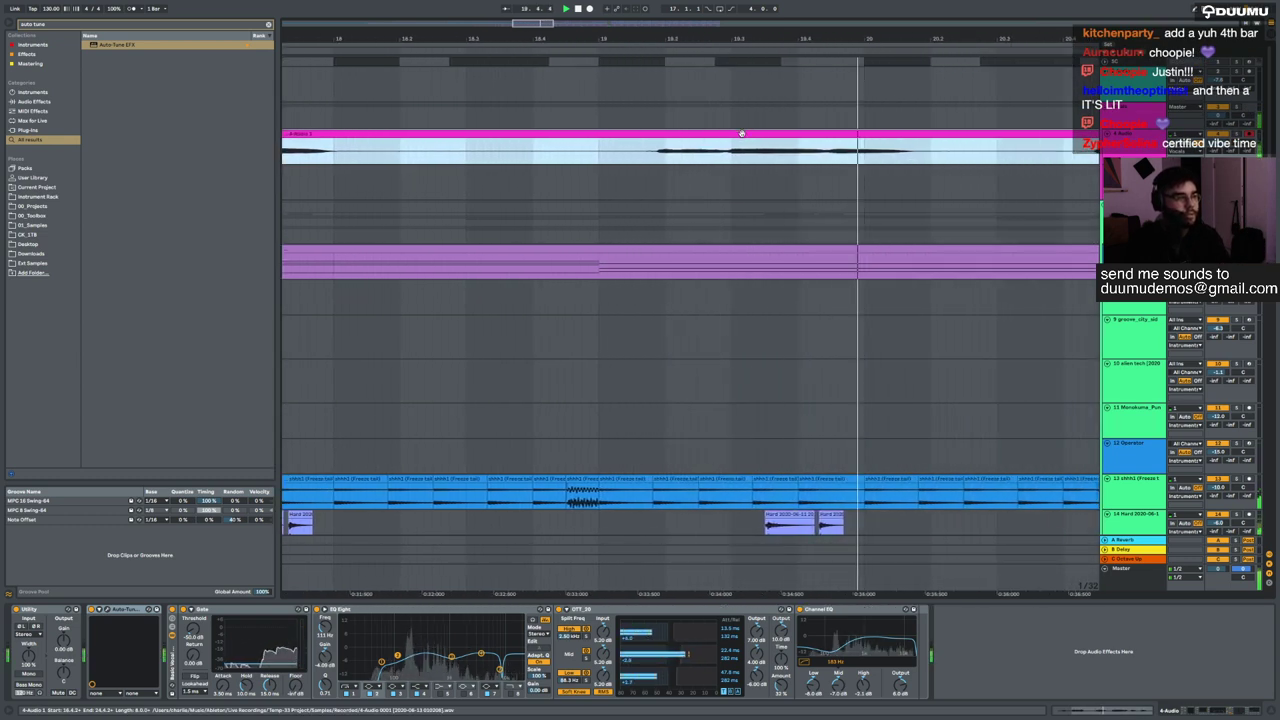
pyautogui.click(590, 148)
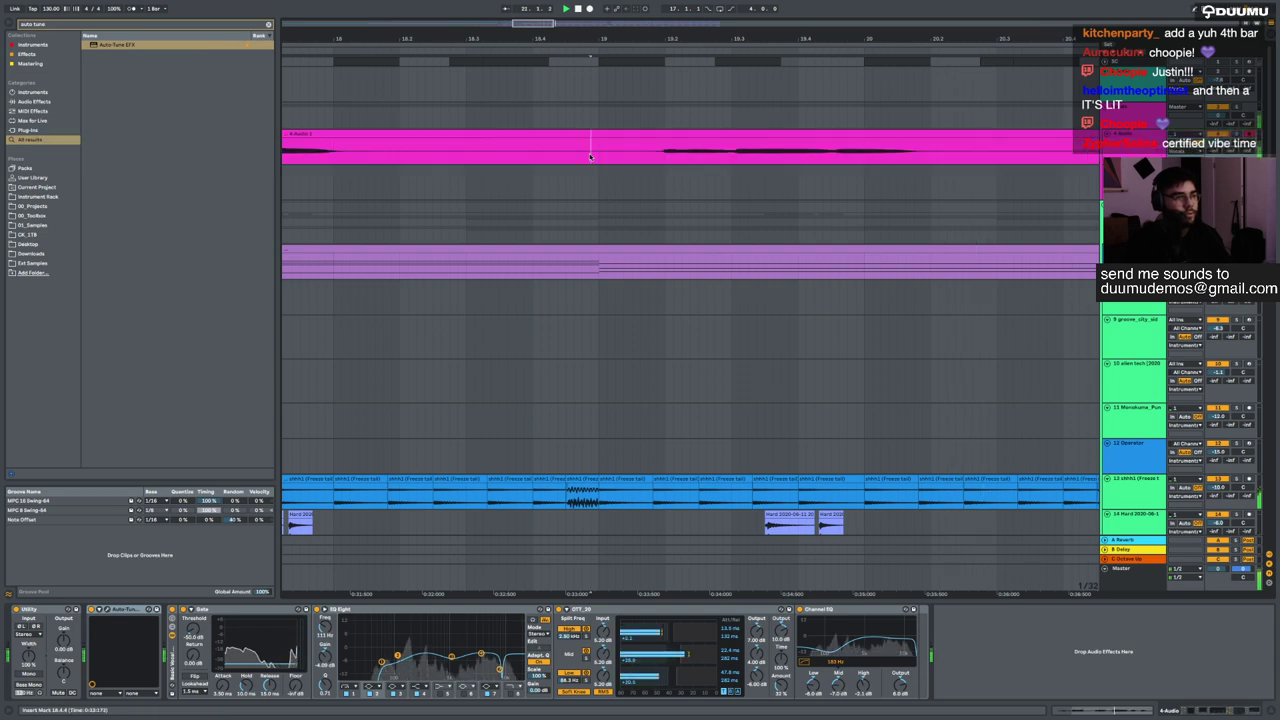
pyautogui.click(550, 138)
pyautogui.moveTo(550, 138); pyautogui.dragTo(550, 135)
# - Trim the end of the vocal clip on the 4-Audio track to bar 24.4, level with the end of the Kontakt clip
pyautogui.scroll(-3, 551, 135)
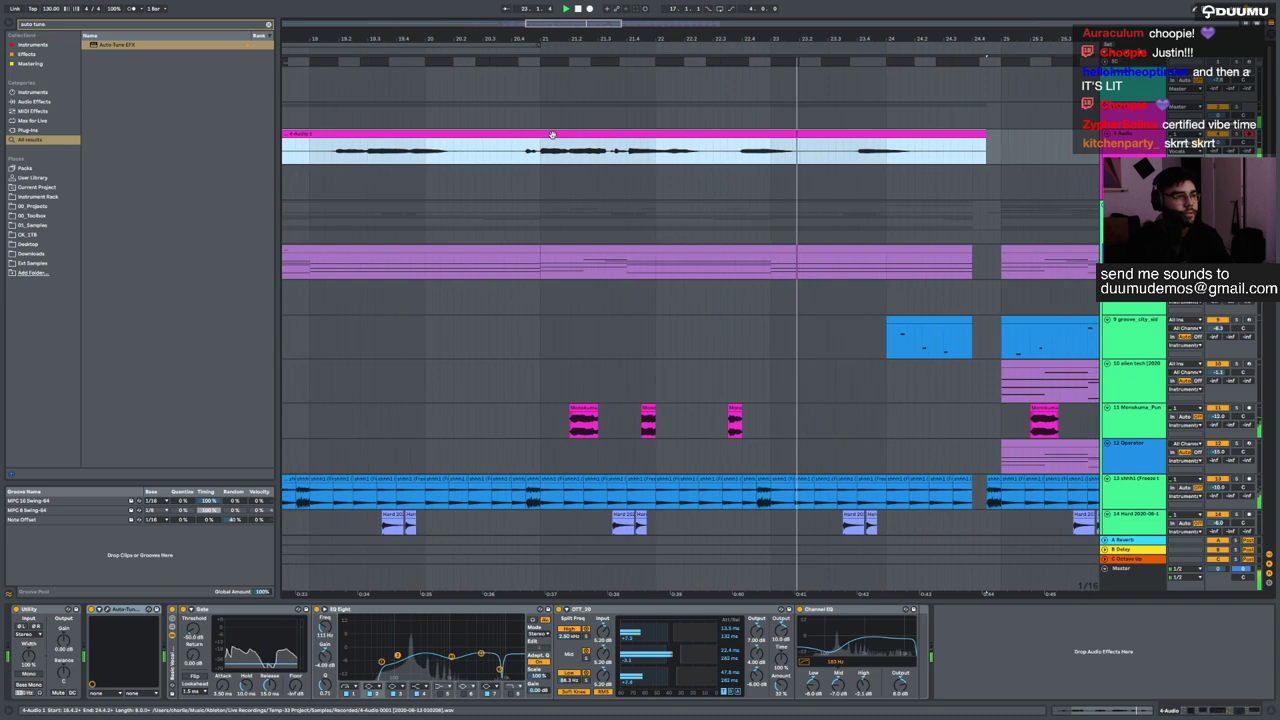
pyautogui.scroll(-2, 555, 148)
pyautogui.click(797, 150)
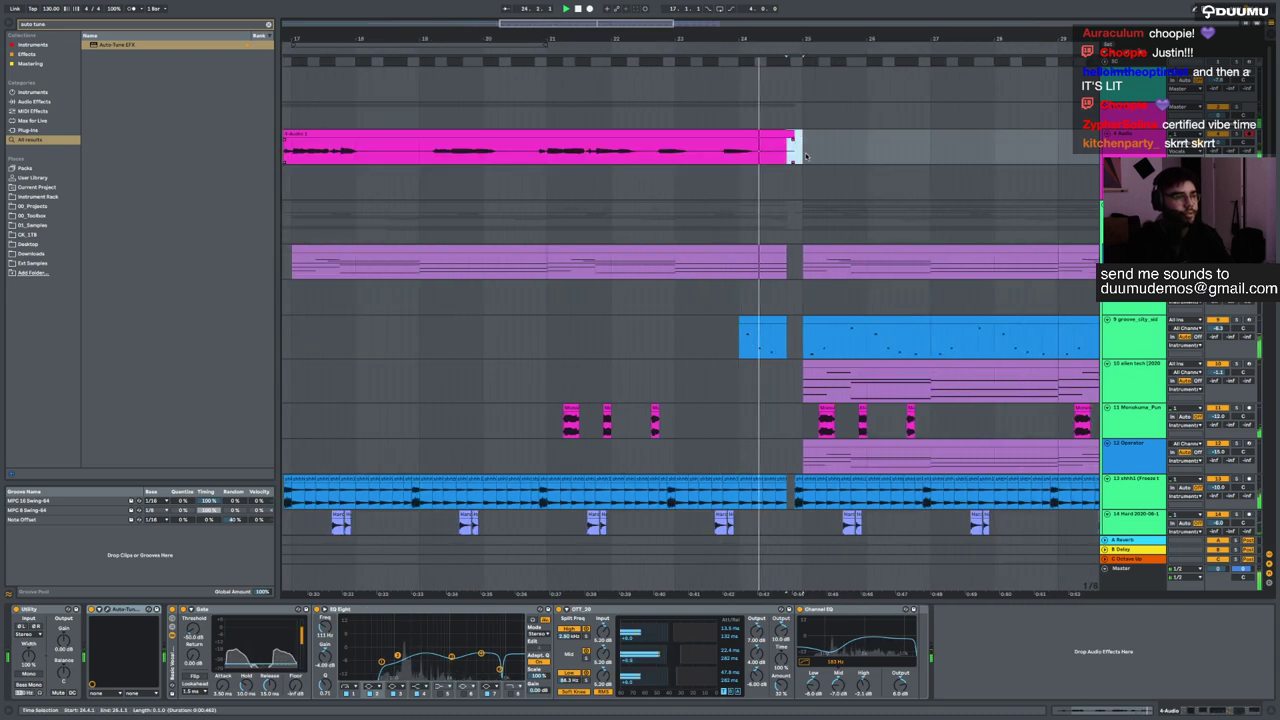
pyautogui.scroll(-3, 803, 155)
pyautogui.scroll(5, 598, 139)
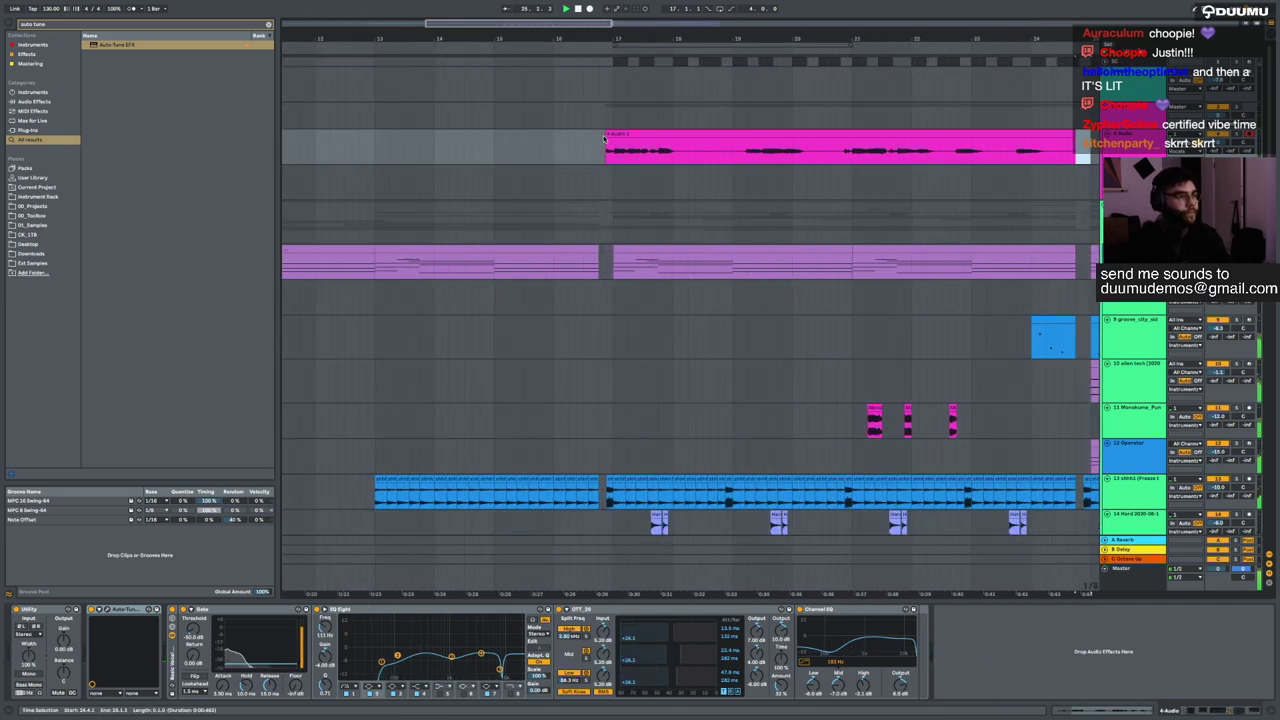
pyautogui.click(598, 140)
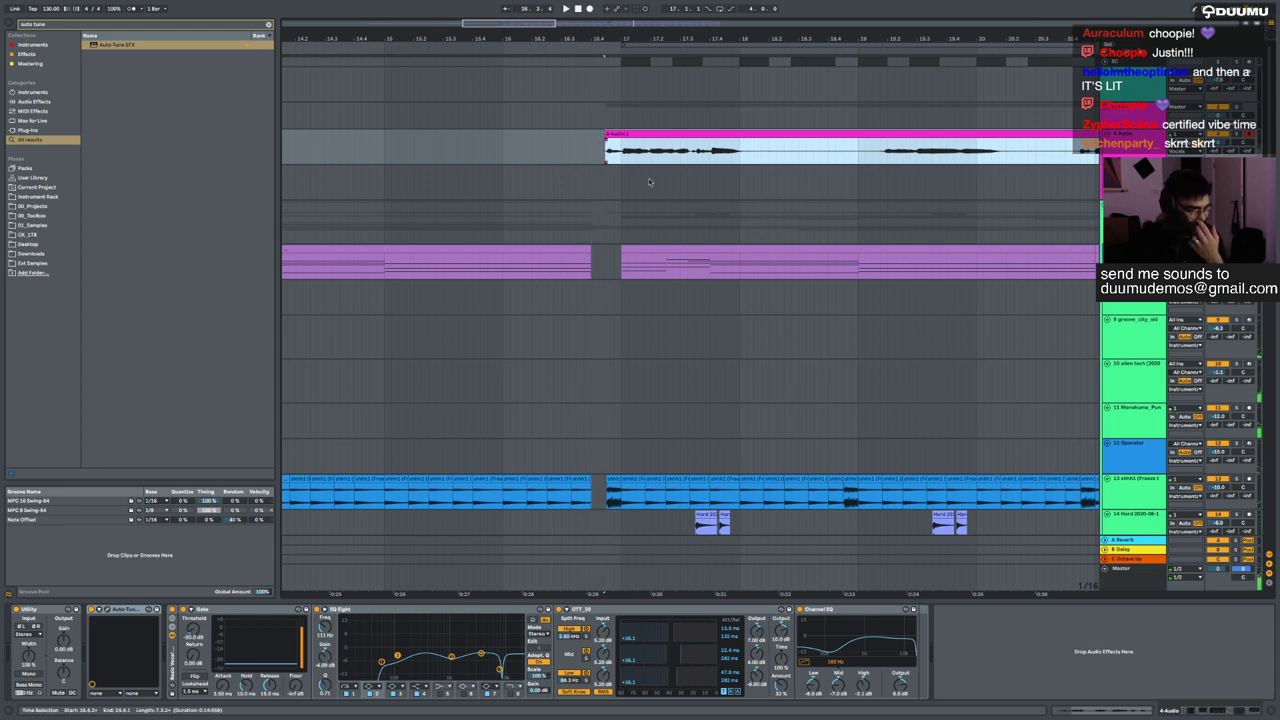
# - Toggle the plug-in just before FabFilter Pro-Q 2 on the Master track
pyautogui.click(1120, 568)
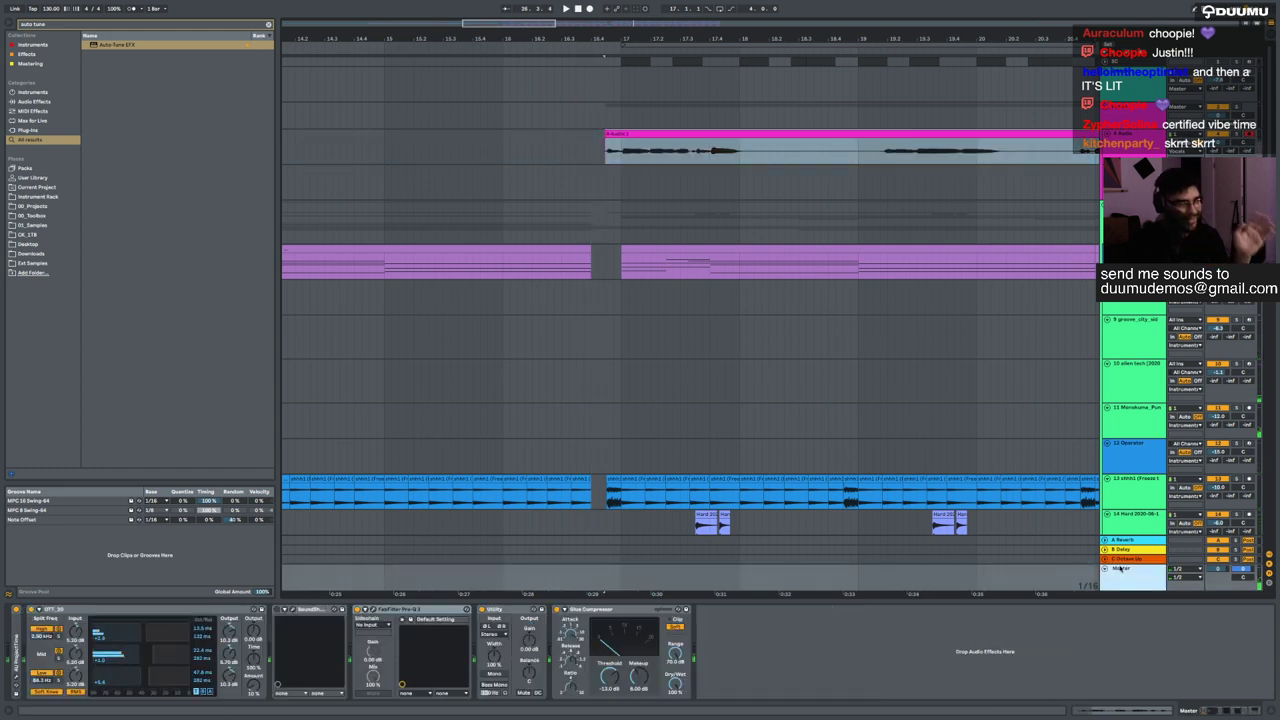
pyautogui.click(277, 609)
pyautogui.scroll(-5, 722, 214)
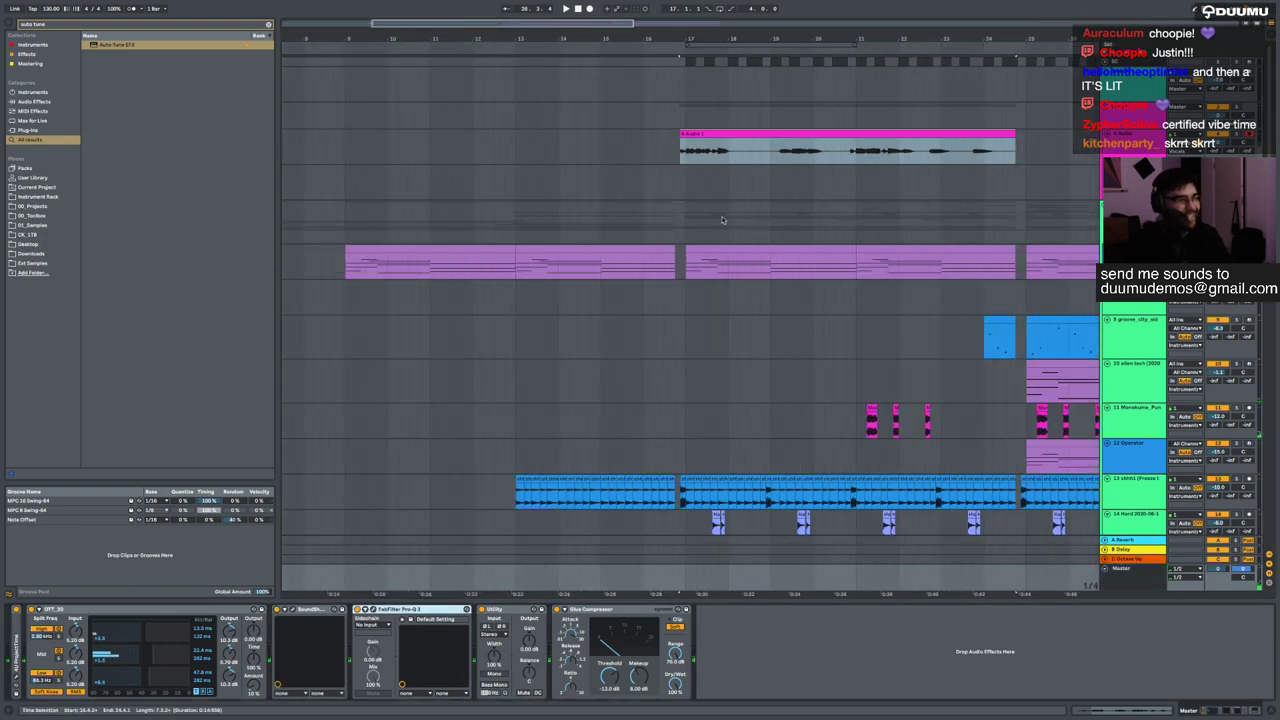
# - Loop the 7-Kontakt track's clip from bar 9 to bar 13 during playback
pyautogui.click(720, 216)
pyautogui.click(570, 156)
pyautogui.hscroll(-5, 416, 168)
pyautogui.scroll(-1, 412, 169)
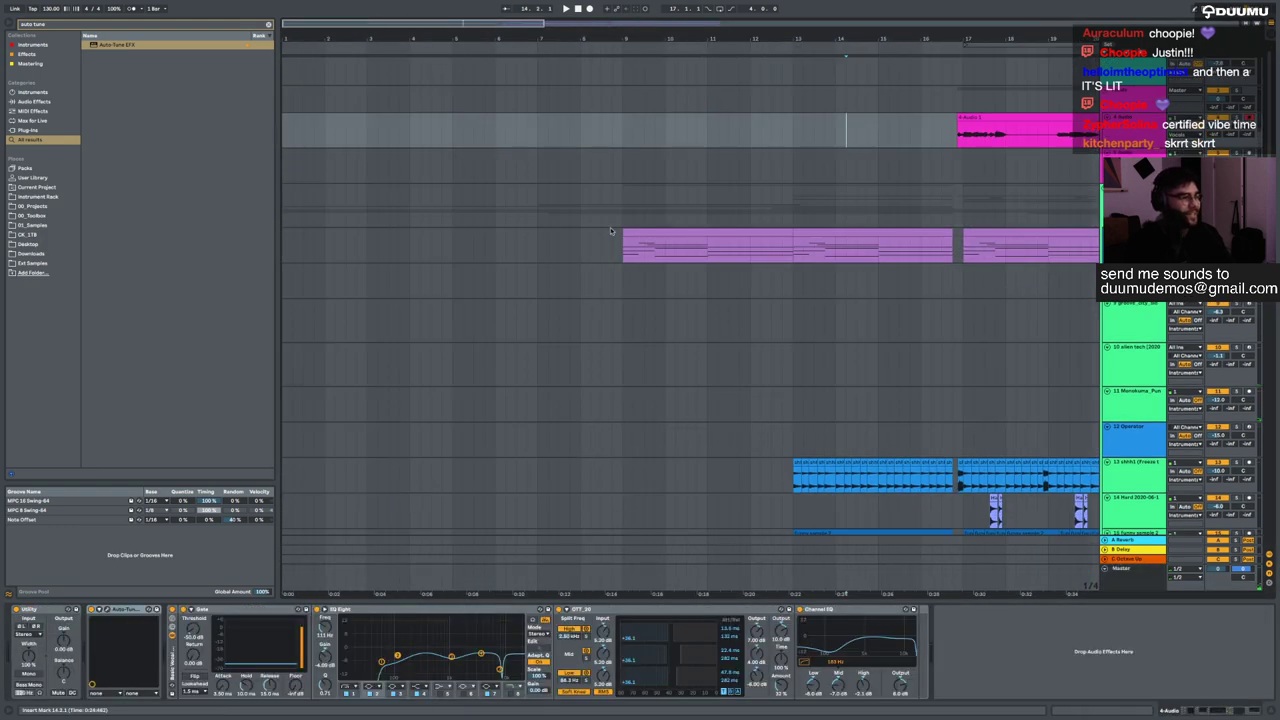
pyautogui.click(645, 236)
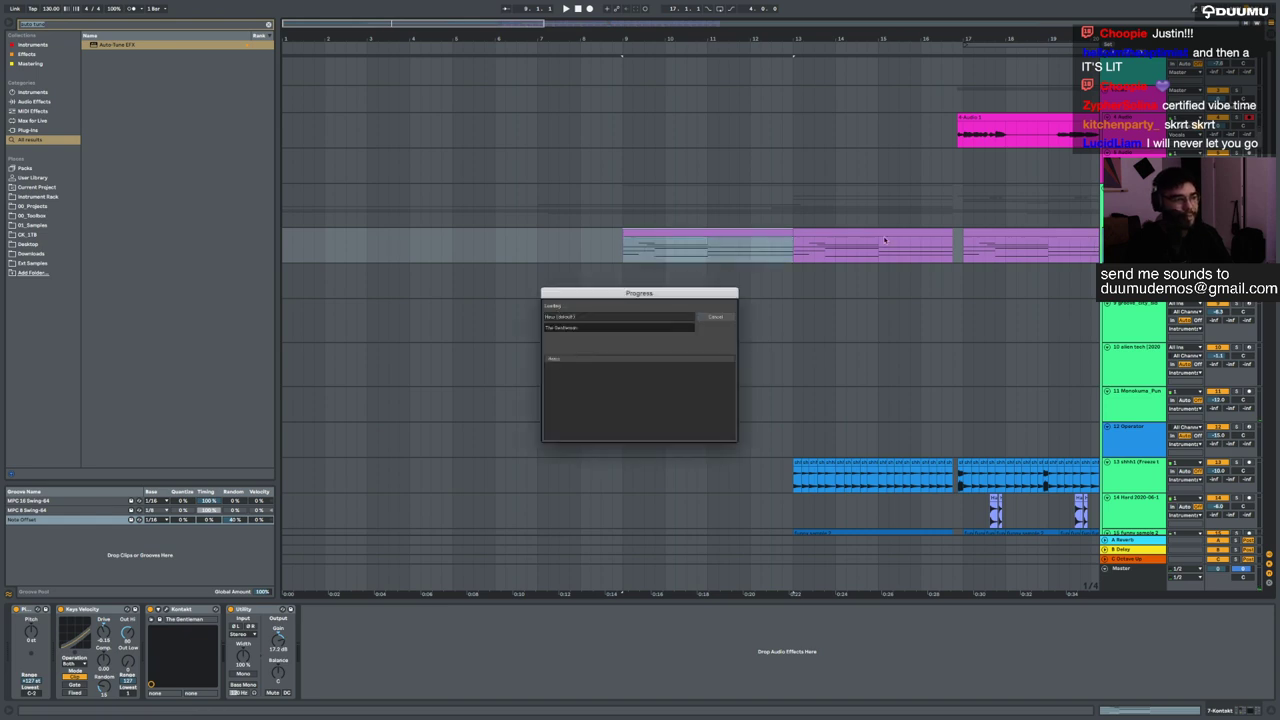
pyautogui.press('super+z')
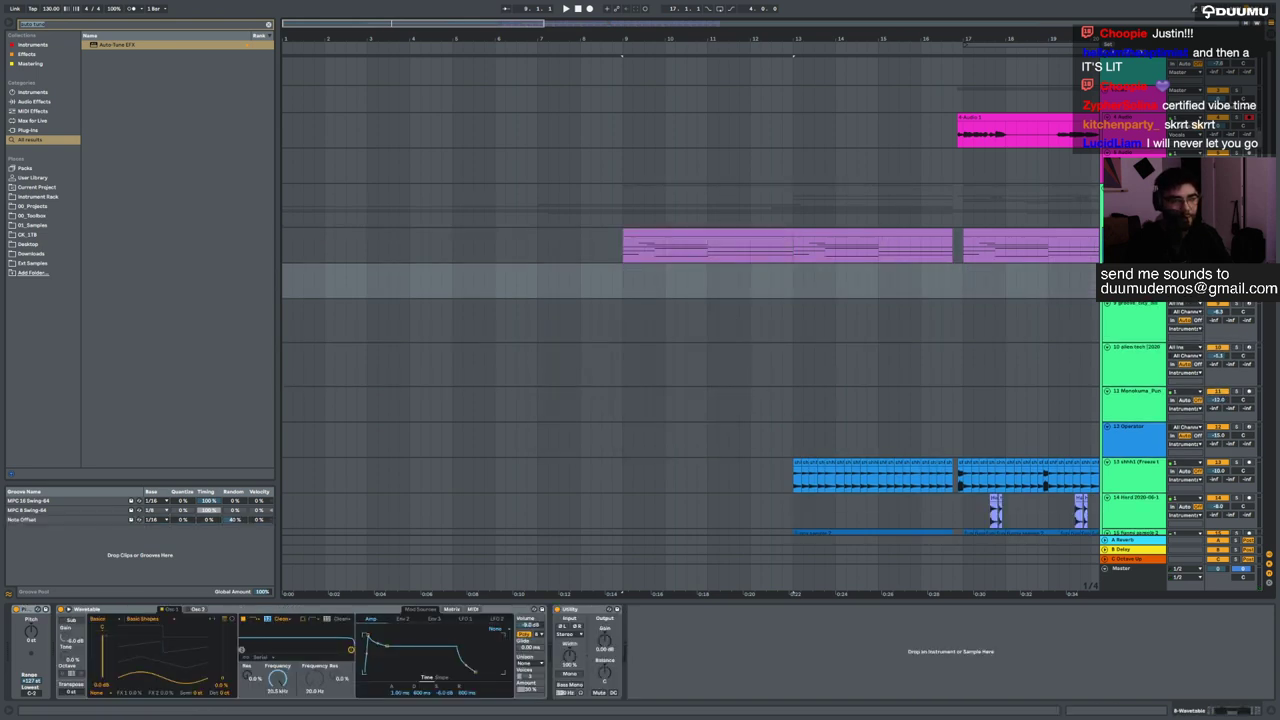
pyautogui.click(720, 232)
pyautogui.press('space')
pyautogui.keyDown('shift'); pyautogui.click(827, 234); pyautogui.keyUp('shift')
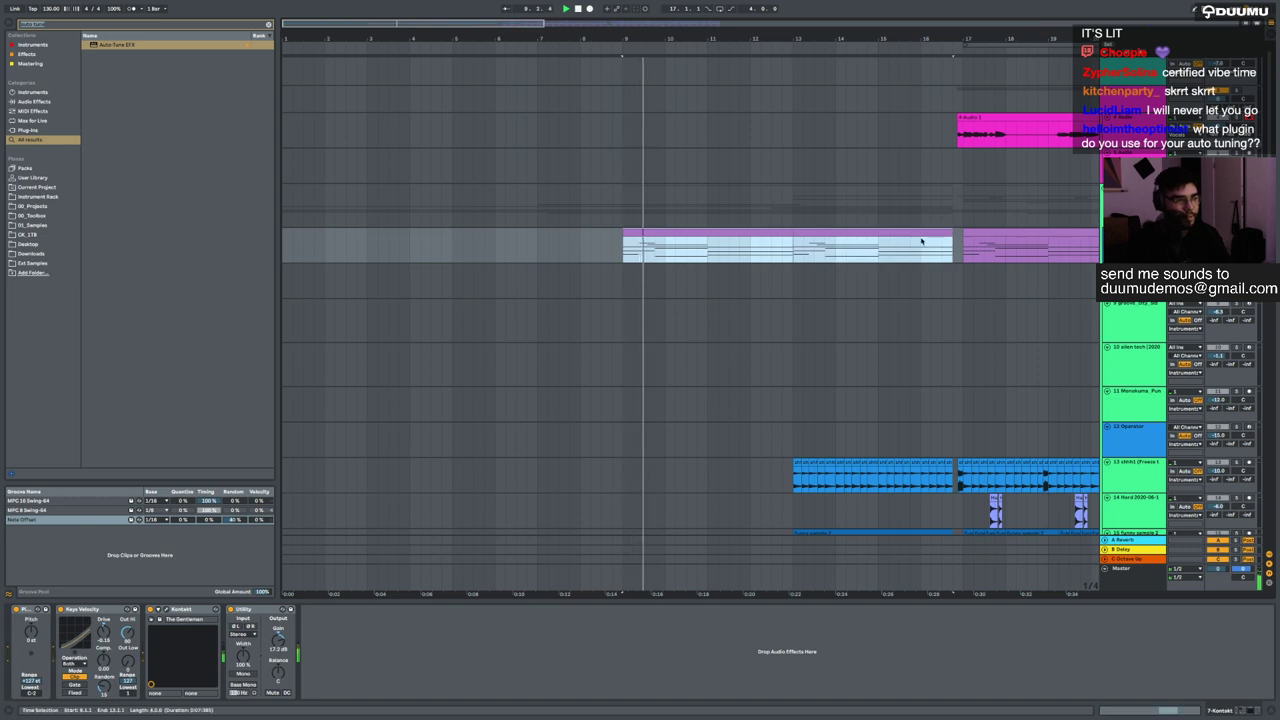
pyautogui.hscroll(2, 923, 240)
pyautogui.click(685, 241)
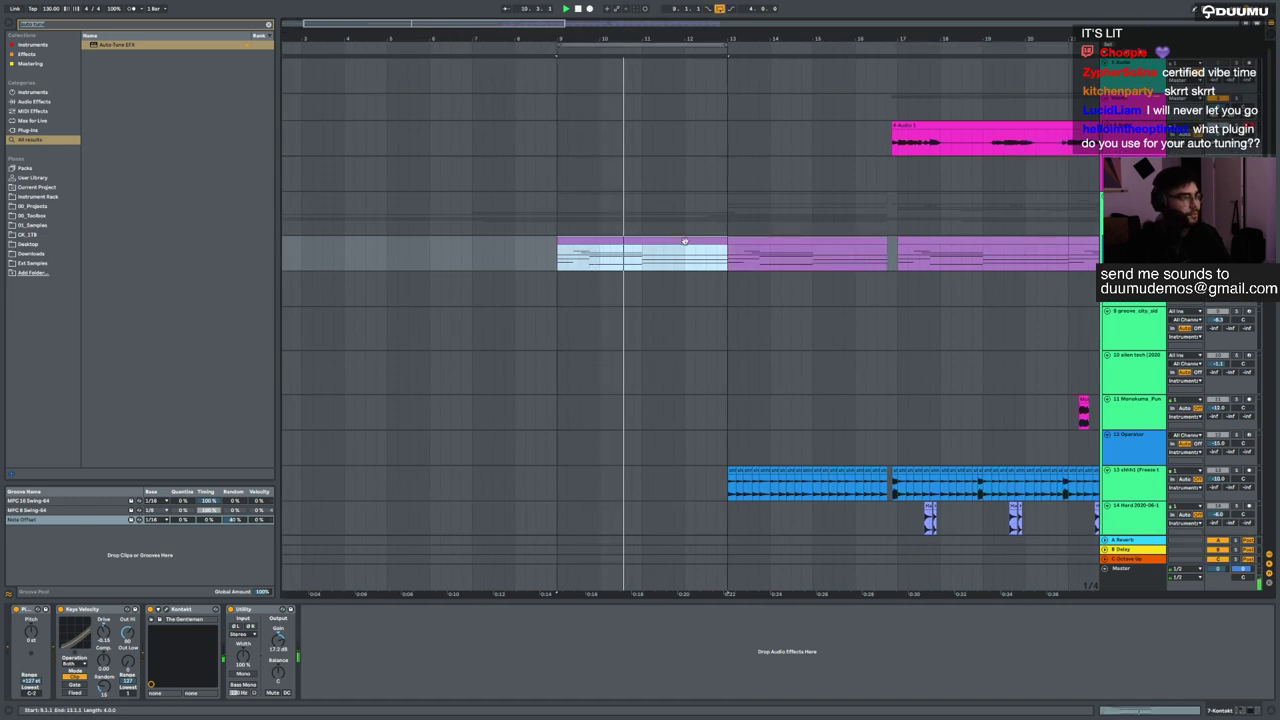
# - Group the Kontakt device into an Instrument Rack and create a second, empty chain in it
pyautogui.click(188, 610)
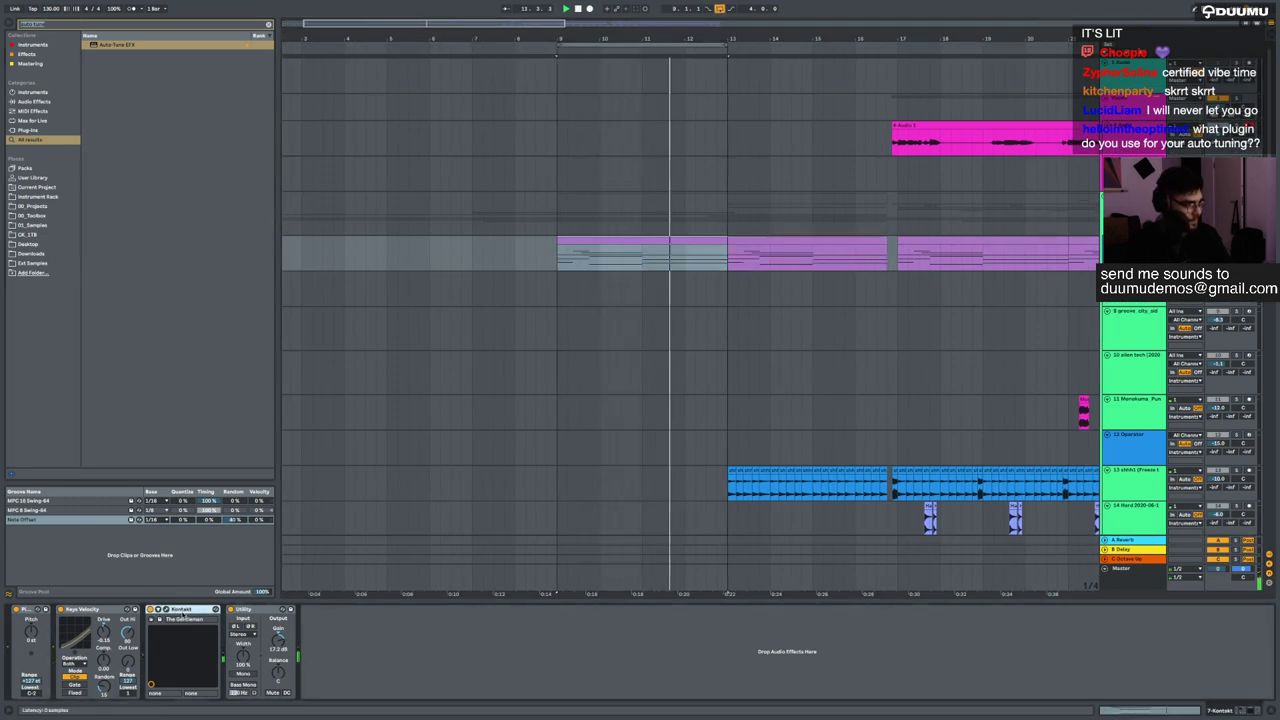
pyautogui.hotkey('ctrl', 'g')
pyautogui.rightClick(177, 644)
pyautogui.click(188, 669)
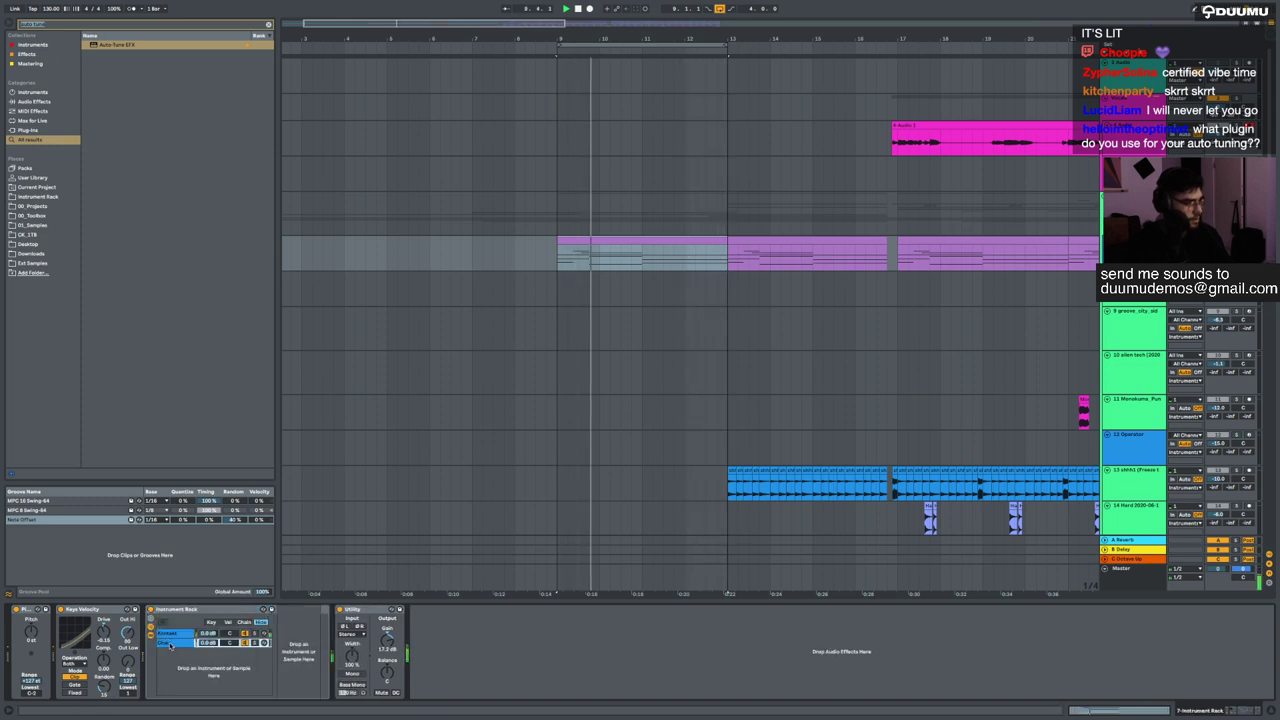
# - Search for "imagiro pia", load imagiro piano into the rack's empty chain and raise its output volume
pyautogui.hotkey('ctrl', 'f')
pyautogui.write('imag')
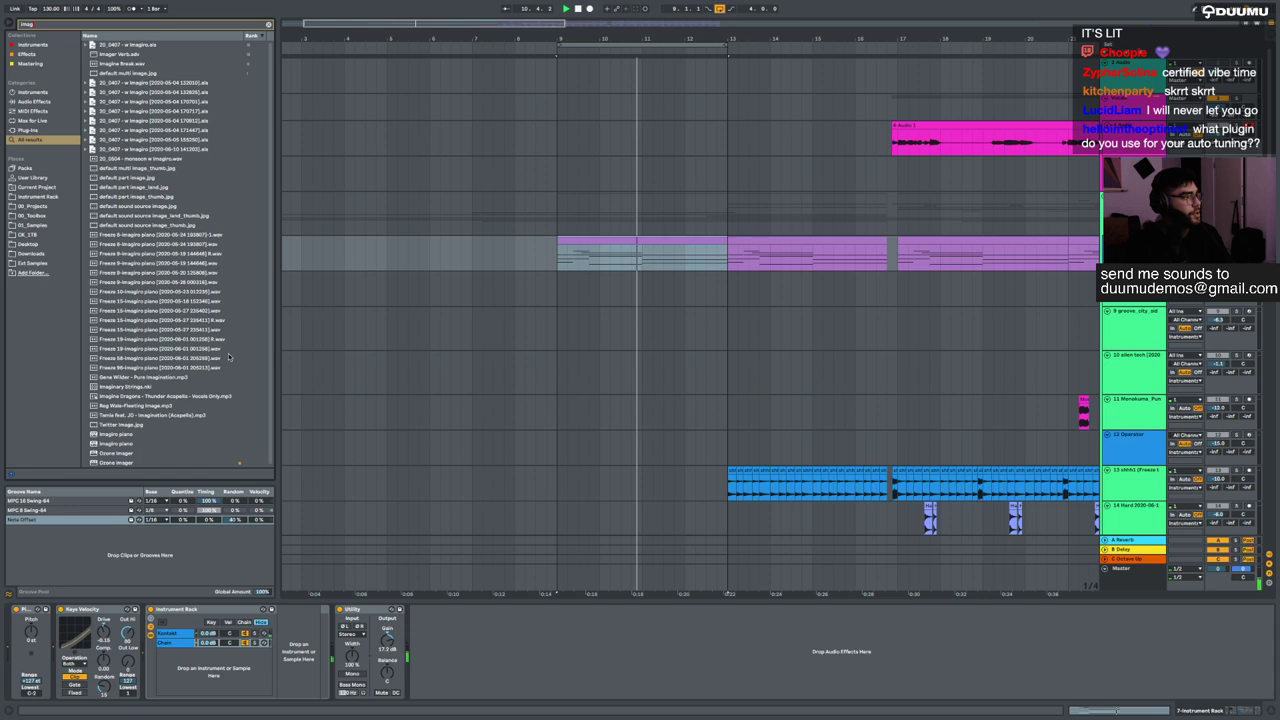
pyautogui.write('ine pia')
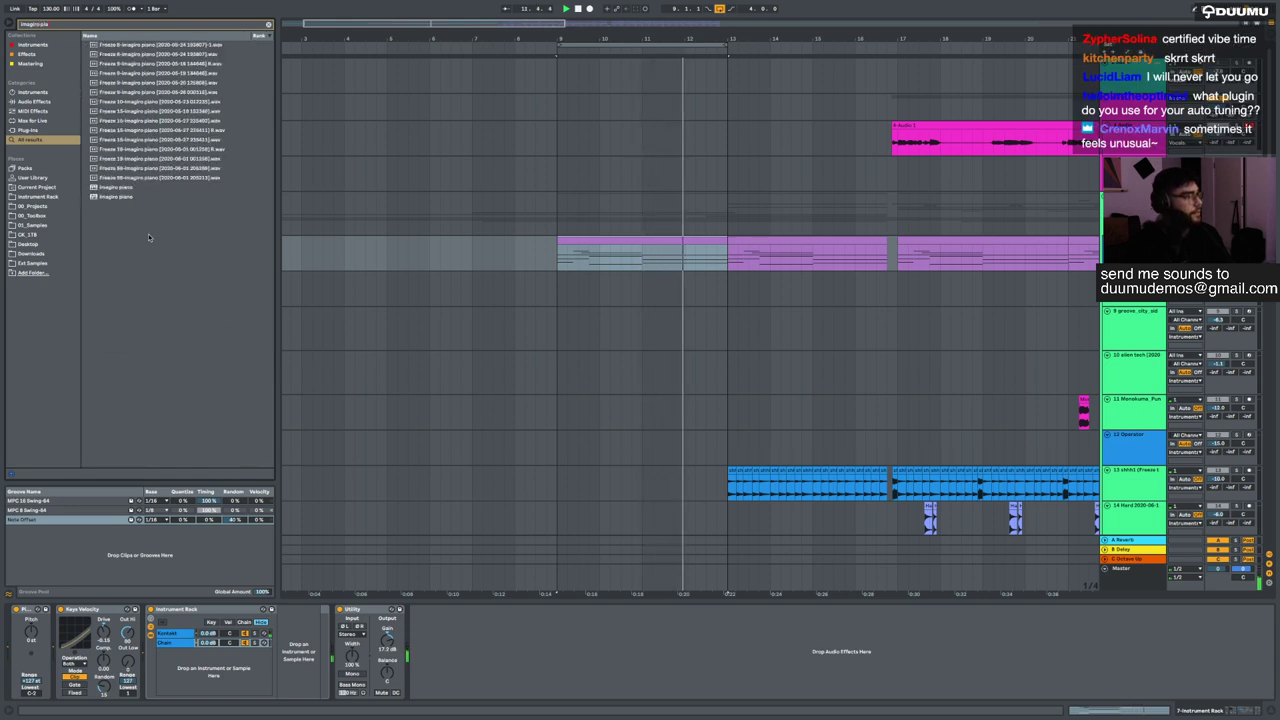
pyautogui.moveTo(103, 188); pyautogui.dragTo(300, 650)
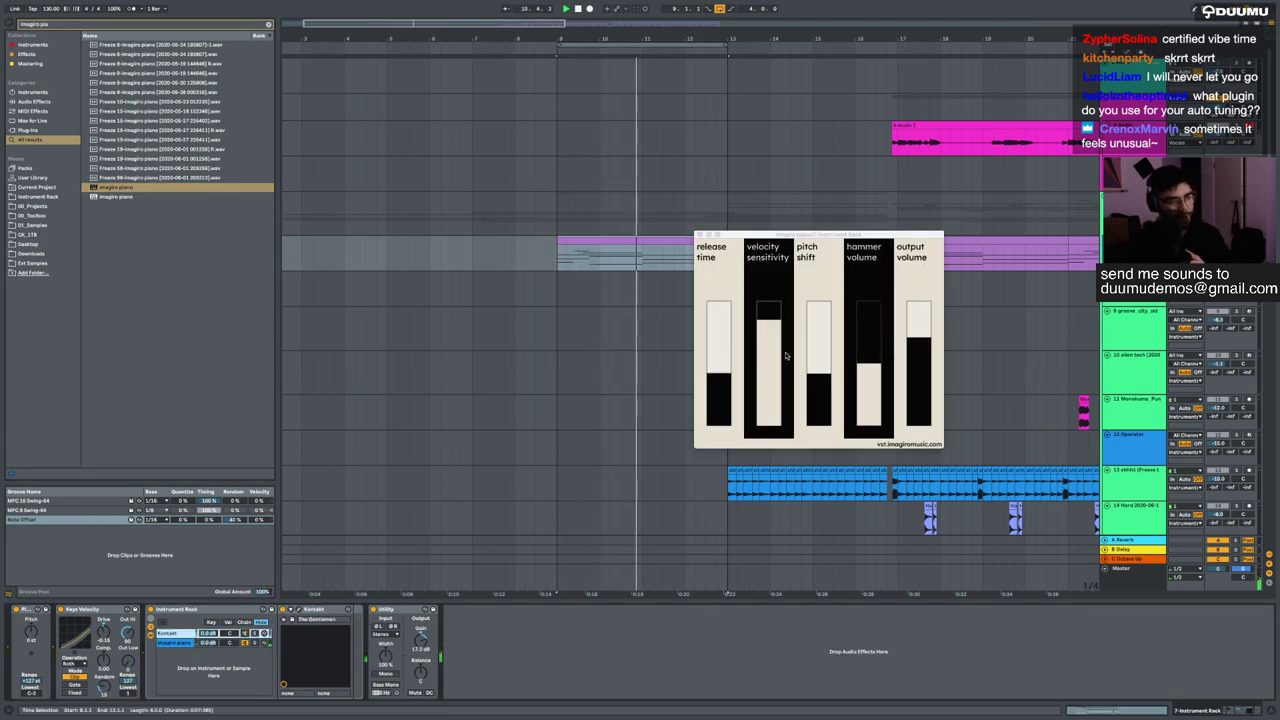
pyautogui.moveTo(912, 340); pyautogui.dragTo(912, 320)
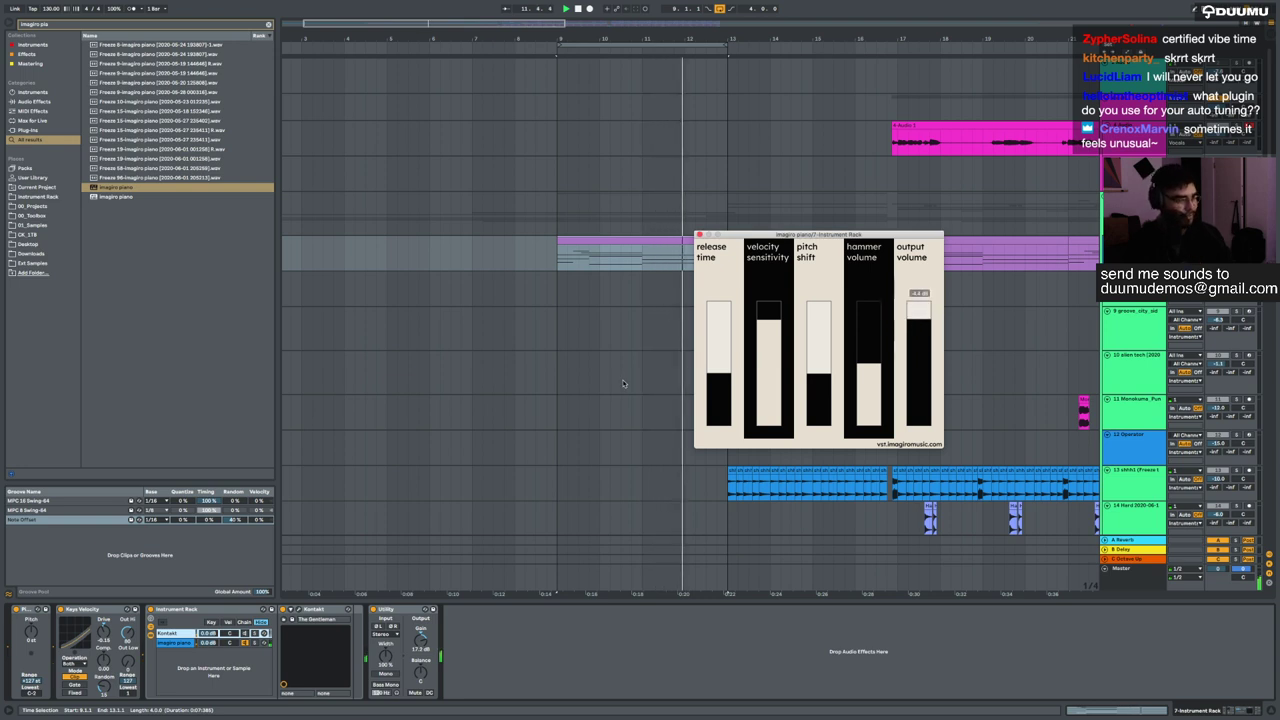
pyautogui.click(699, 234)
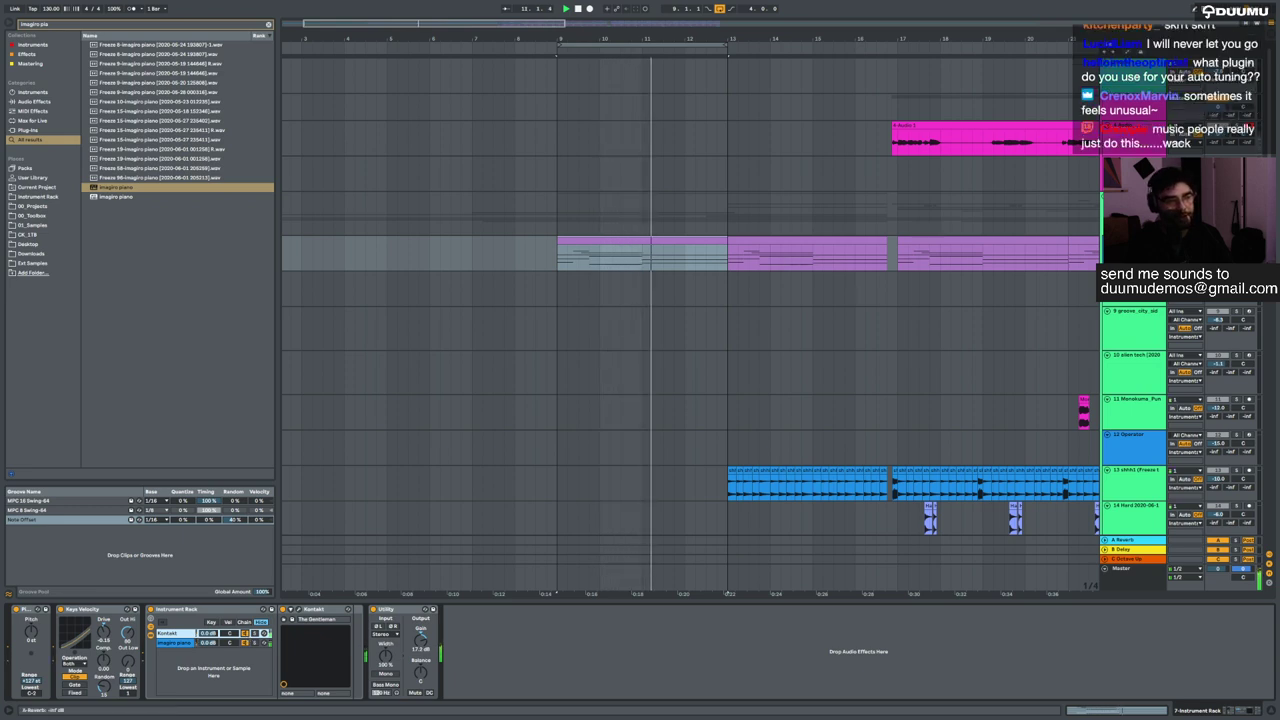
# - Add EQ Eight after Utility on the Kontakt track, dip a low-mid band by about 7 dB and enable band 1 as a low cut
pyautogui.hotkey('ctrl', 'f')
pyautogui.write('eq')
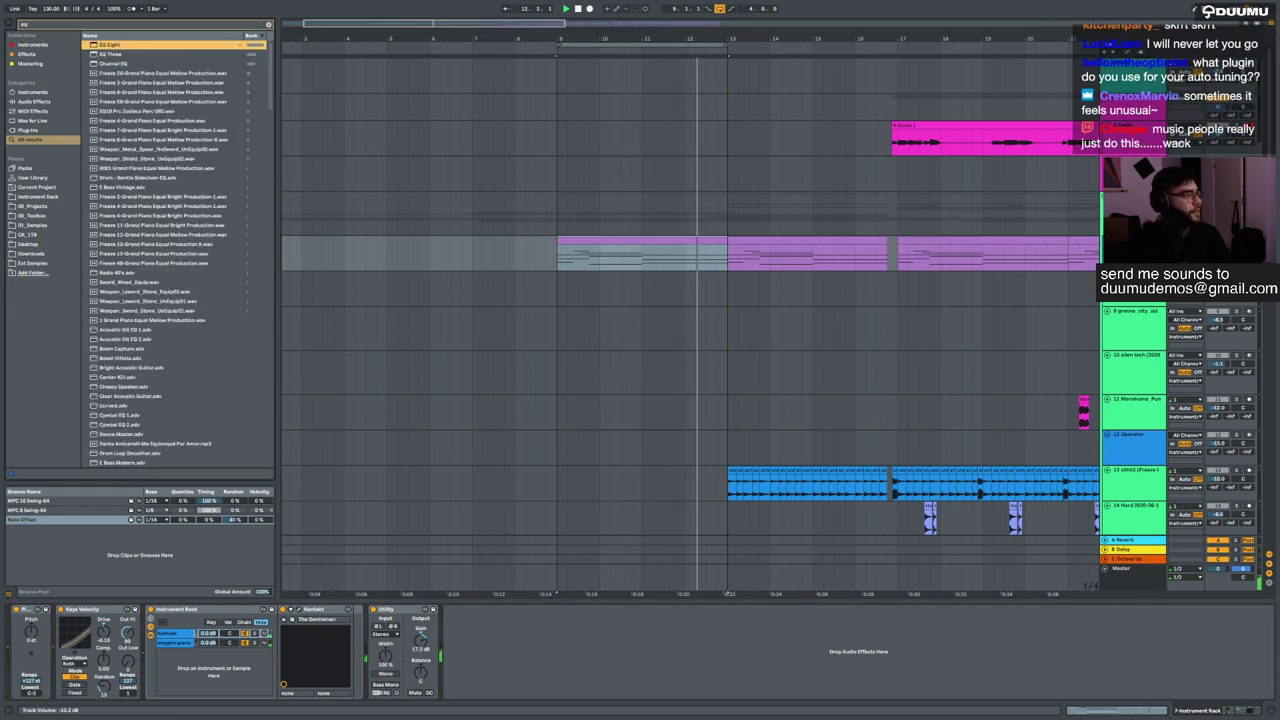
pyautogui.moveTo(572, 581); pyautogui.dragTo(534, 660)
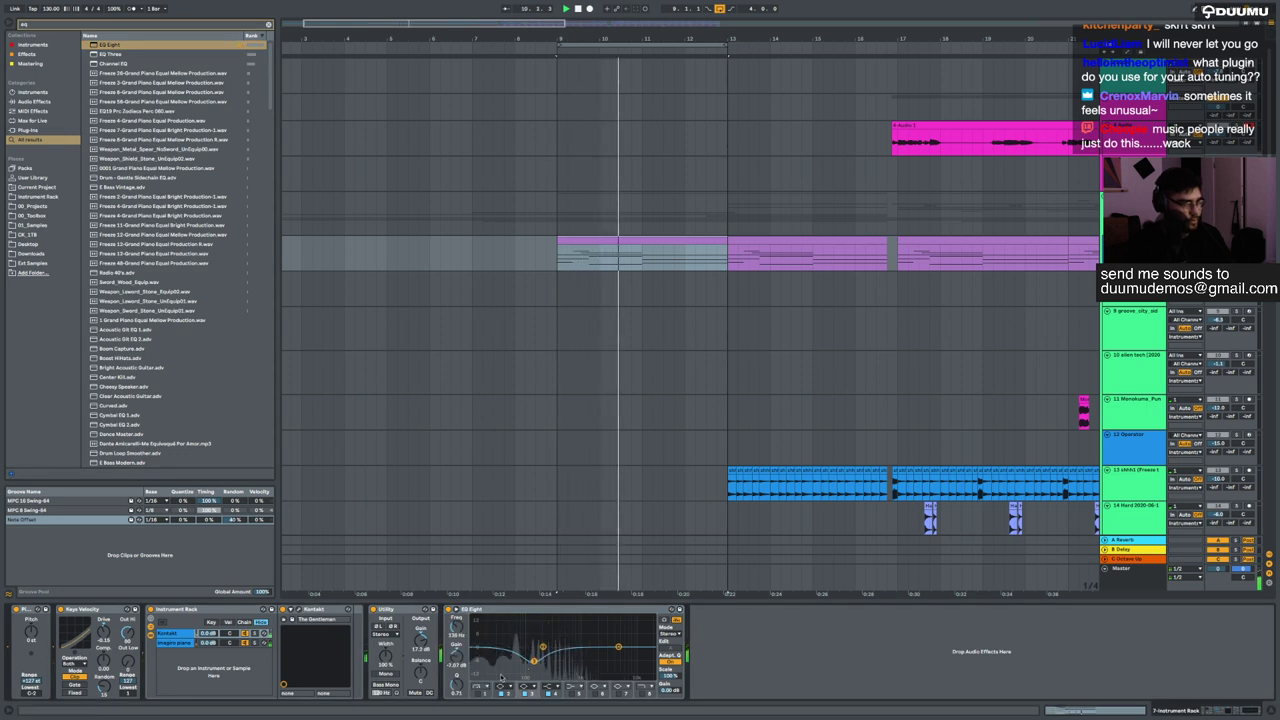
pyautogui.click(476, 694)
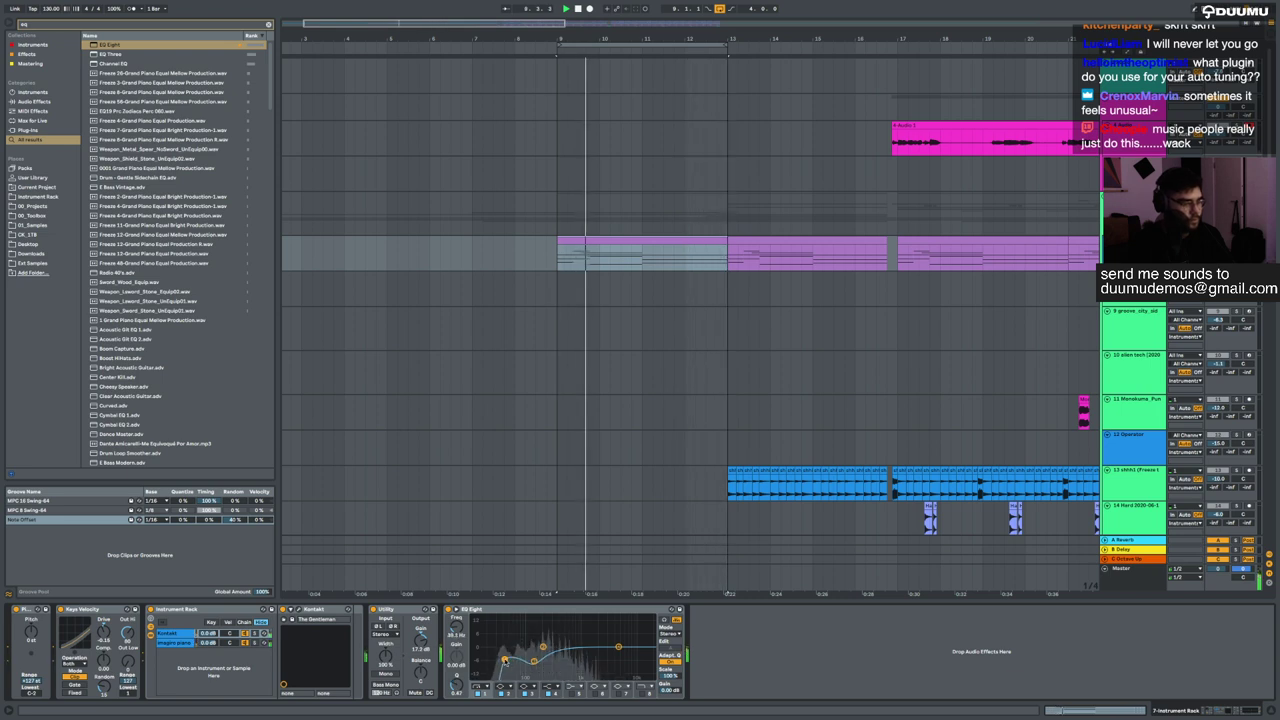
# - Adjust the Random amount of the Note Offset groove and play the arrangement from bar 1 with looping off
pyautogui.click(232, 521)
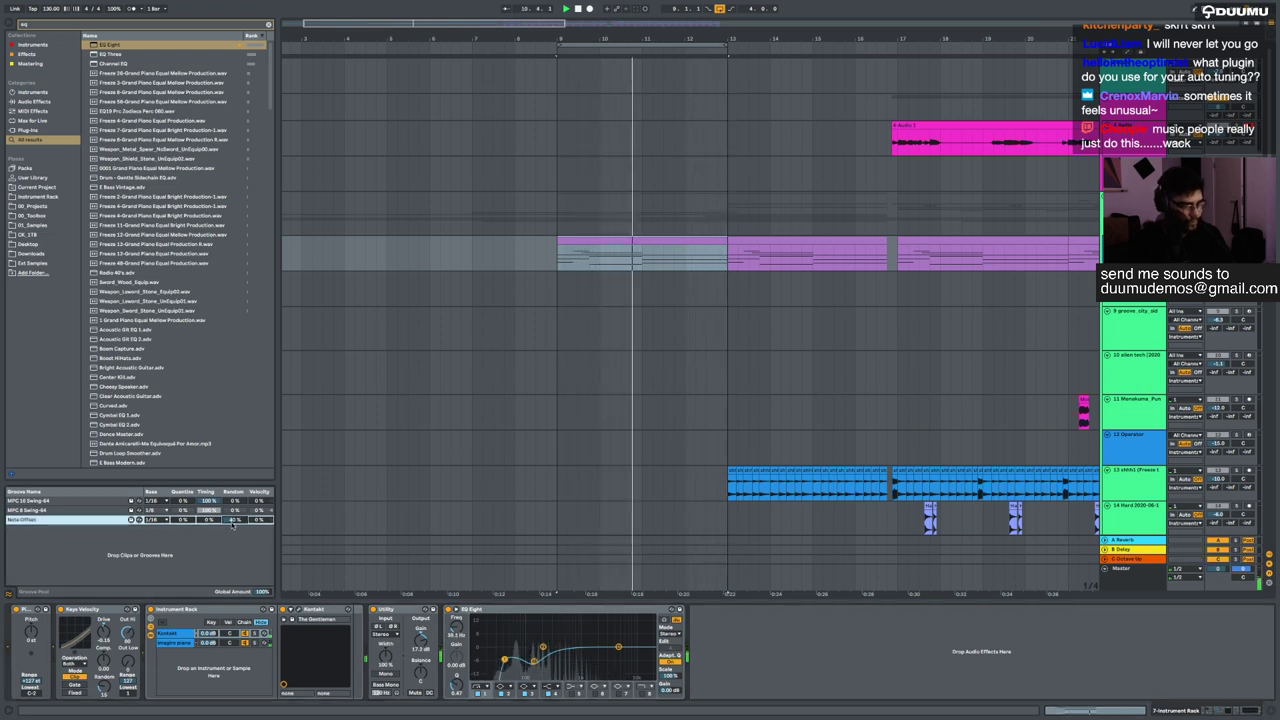
pyautogui.press('space')
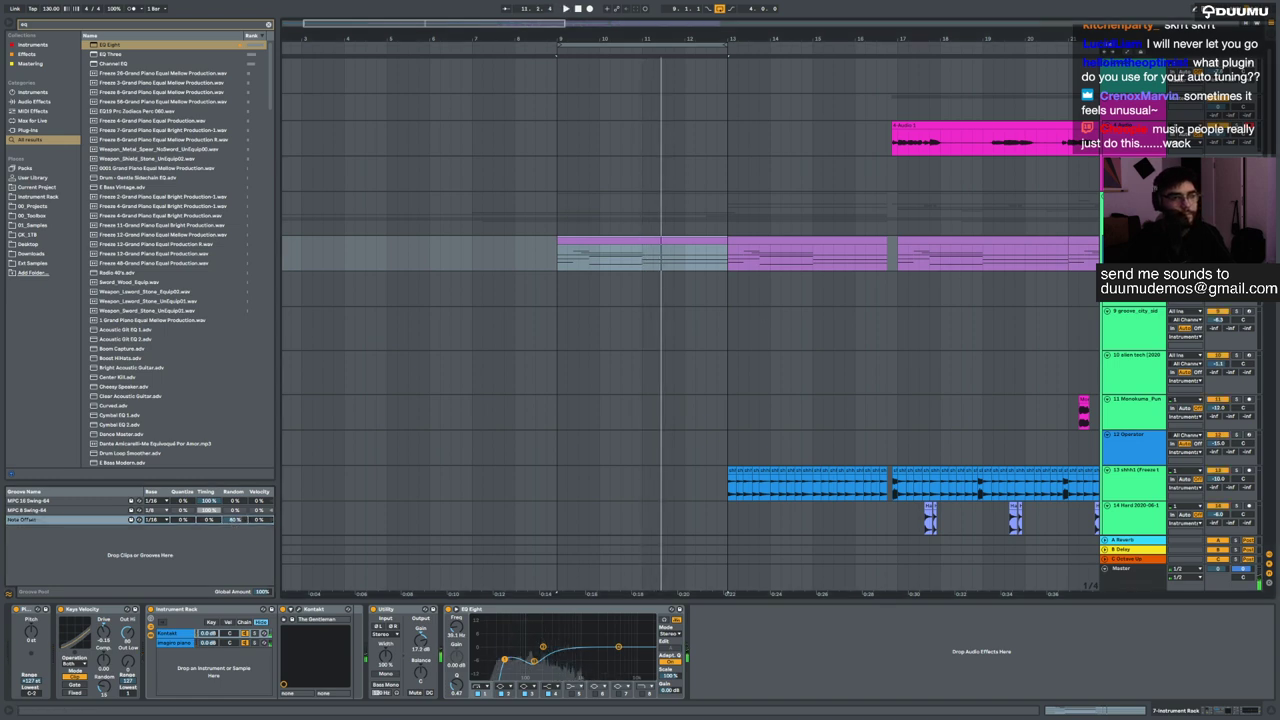
pyautogui.scroll(-3, 790, 275)
pyautogui.click(285, 264)
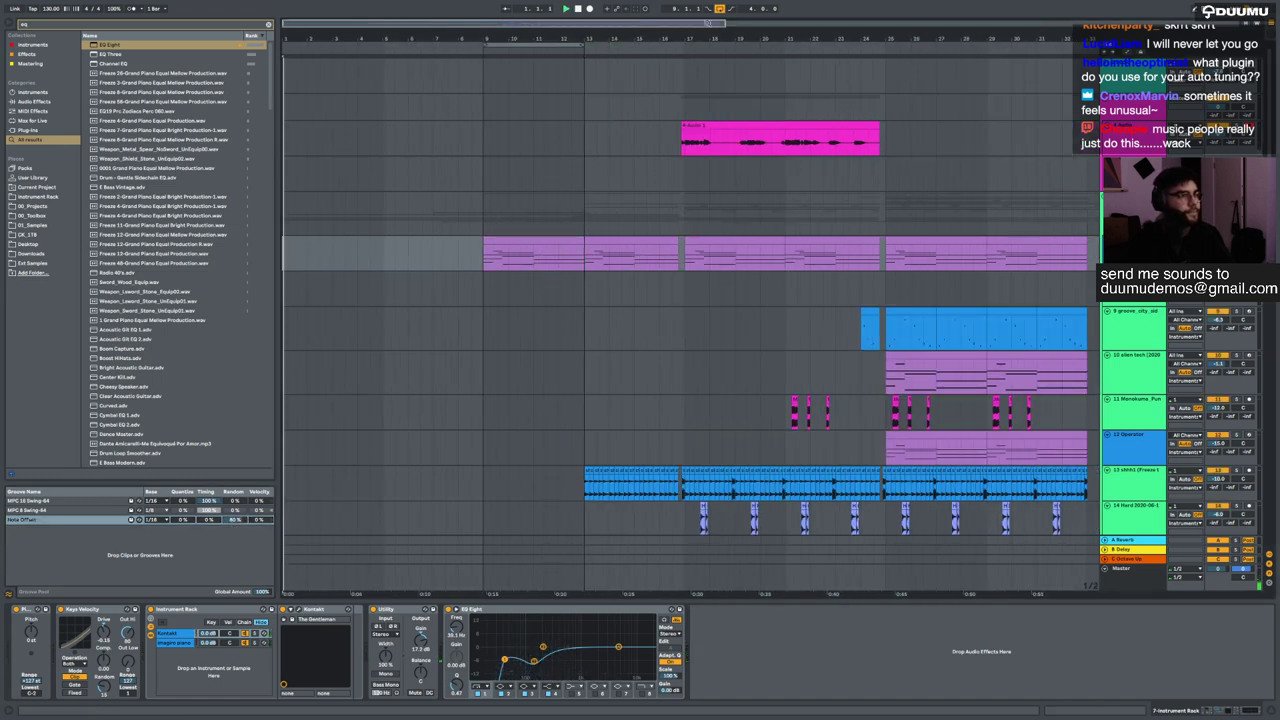
pyautogui.click(719, 9)
pyautogui.scroll(1, 690, 320)
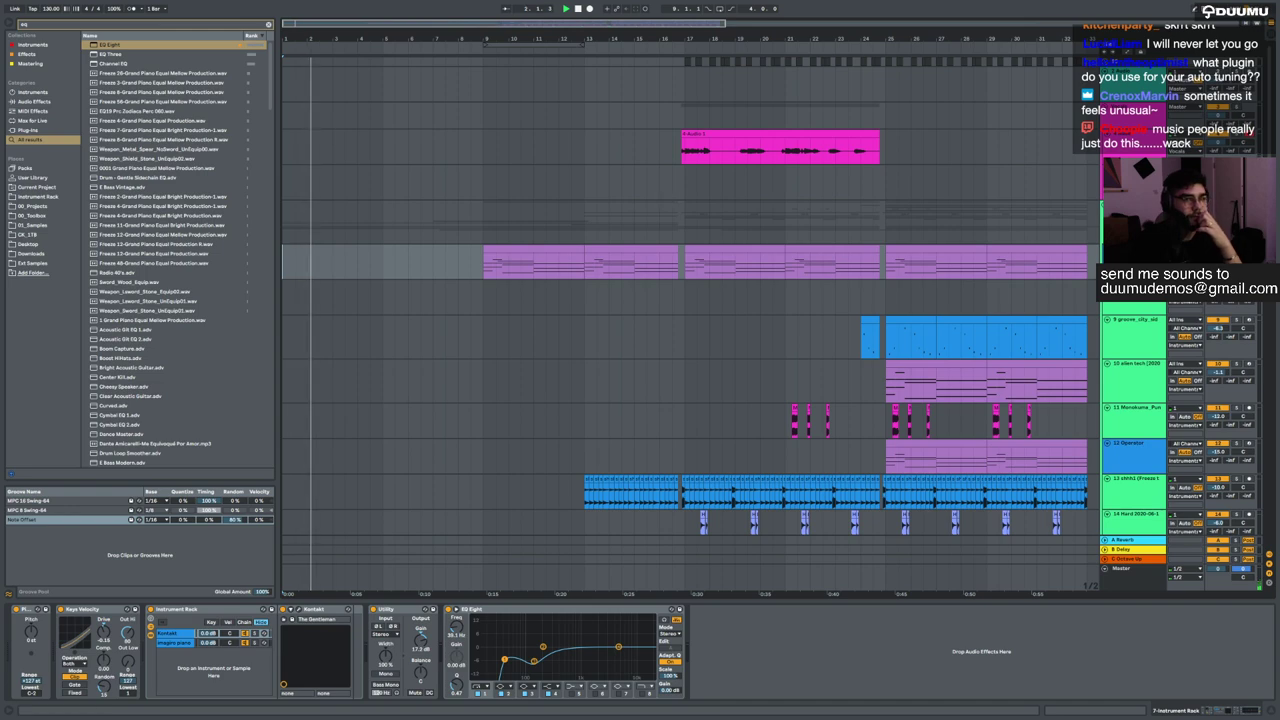
# - Add the Space FX rack to the end of the 4-Audio device chain and raise its Filter frequency
pyautogui.click(600, 147)
pyautogui.press('super+f')
pyautogui.write('space')
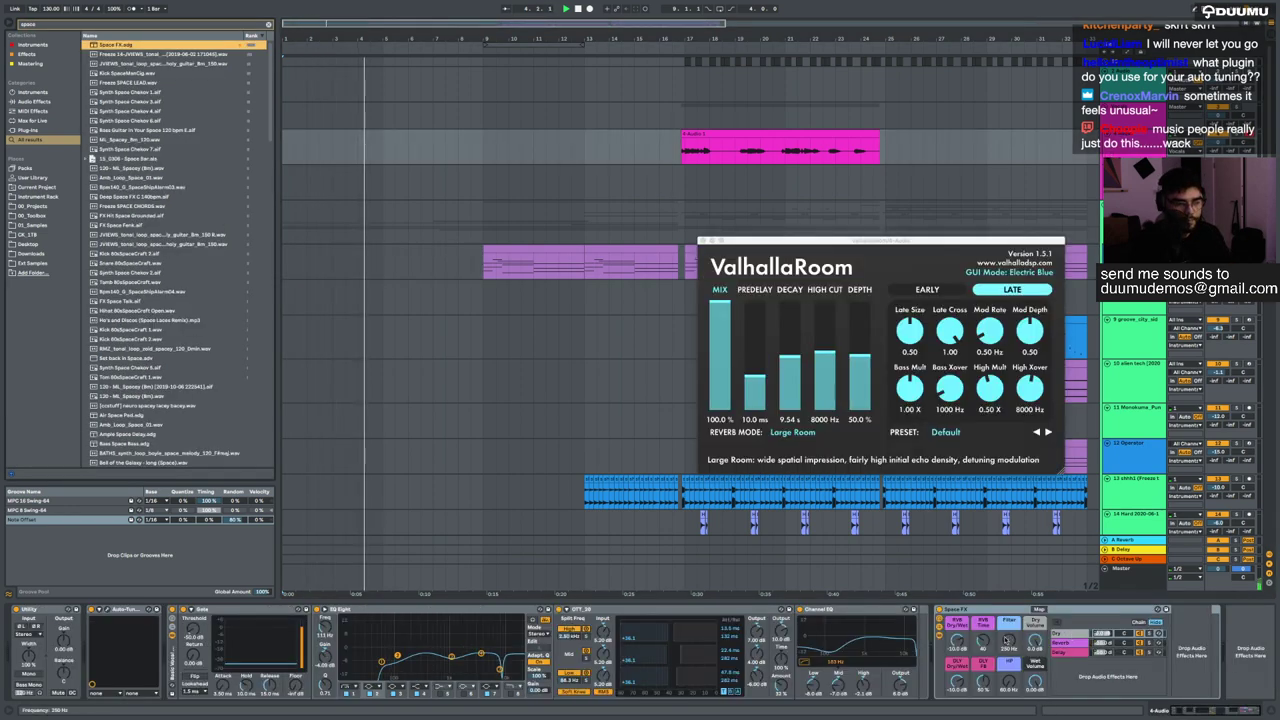
pyautogui.click(703, 241)
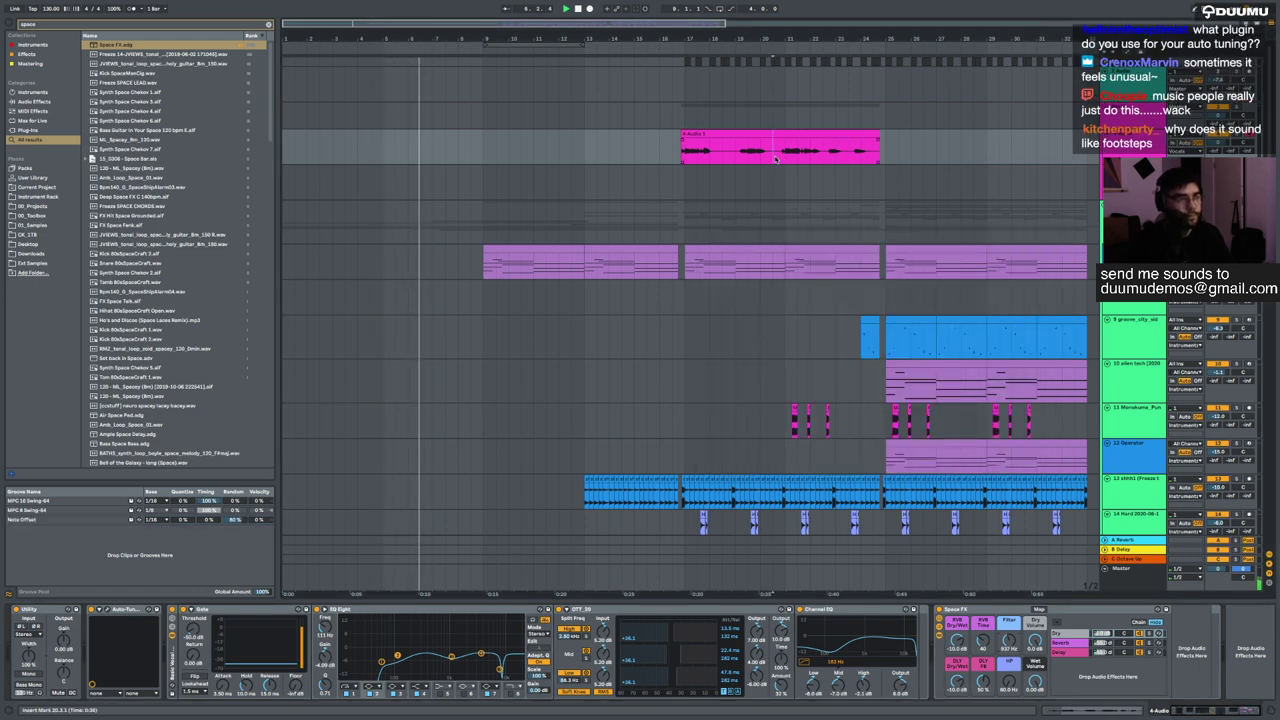
# - Cut the vocal clip's second half from bar 20.3 onward and paste it at bar 24.3
pyautogui.moveTo(774, 152); pyautogui.dragTo(880, 152)
pyautogui.click(868, 156)
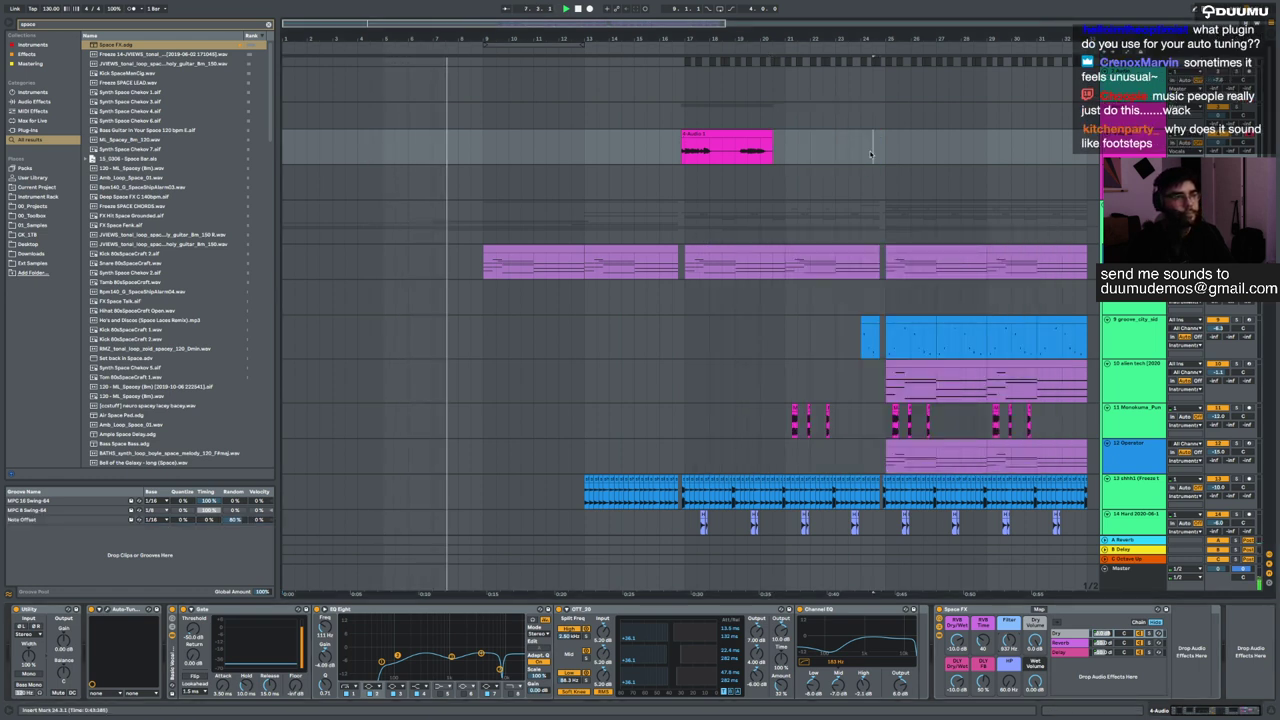
pyautogui.hotkey('ctrl', 'v')
# - Cut the second vocal phrase starting at bar 19 and paste it at bar 21
pyautogui.moveTo(736, 151); pyautogui.dragTo(779, 151)
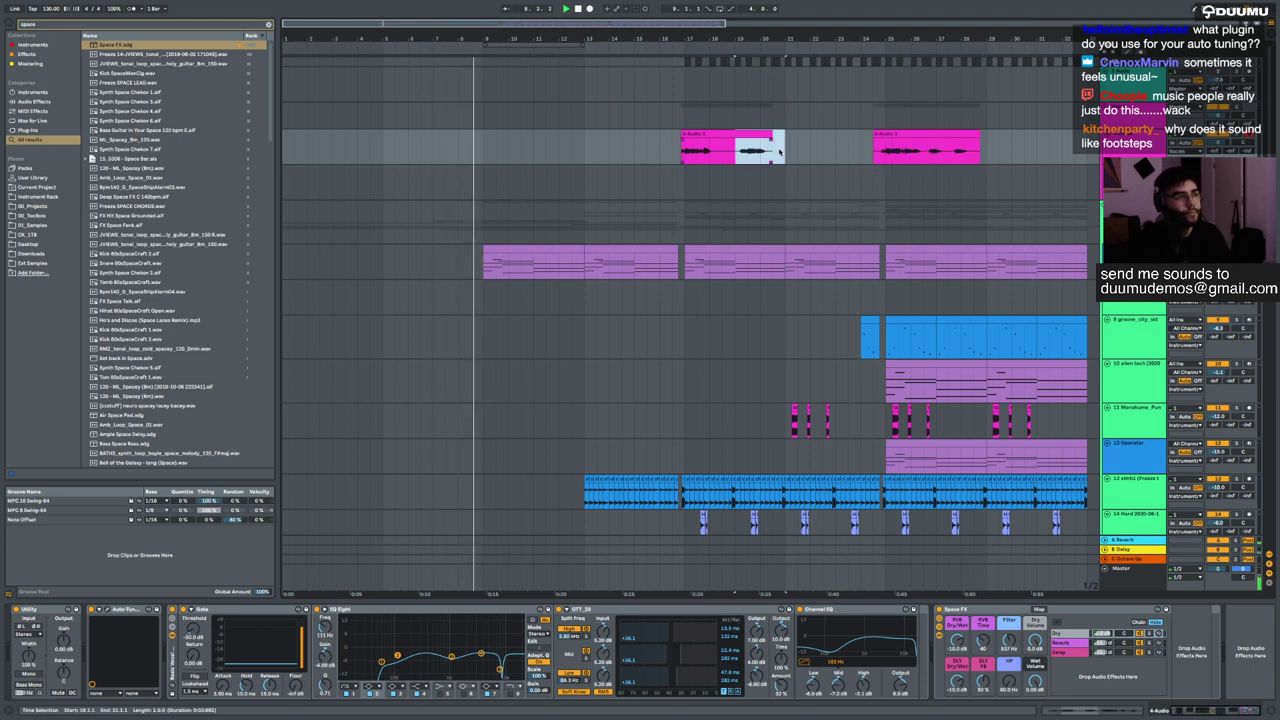
pyautogui.hotkey('ctrl', 'x')
pyautogui.click(784, 152)
pyautogui.hotkey('ctrl', 'v')
# - Cut the last vocal phrases from the end of the moved clip and paste them at bar 29
pyautogui.moveTo(923, 158); pyautogui.dragTo(995, 154)
pyautogui.hotkey('ctrl', 'x')
pyautogui.click(984, 153)
pyautogui.hotkey('ctrl', 'v')
# - Play the rearranged vocal phrases from bar 16.3 and raise the DLY Dry/Wet macro of Space FX on the 4-Audio track
pyautogui.hscroll(3, 979, 156)
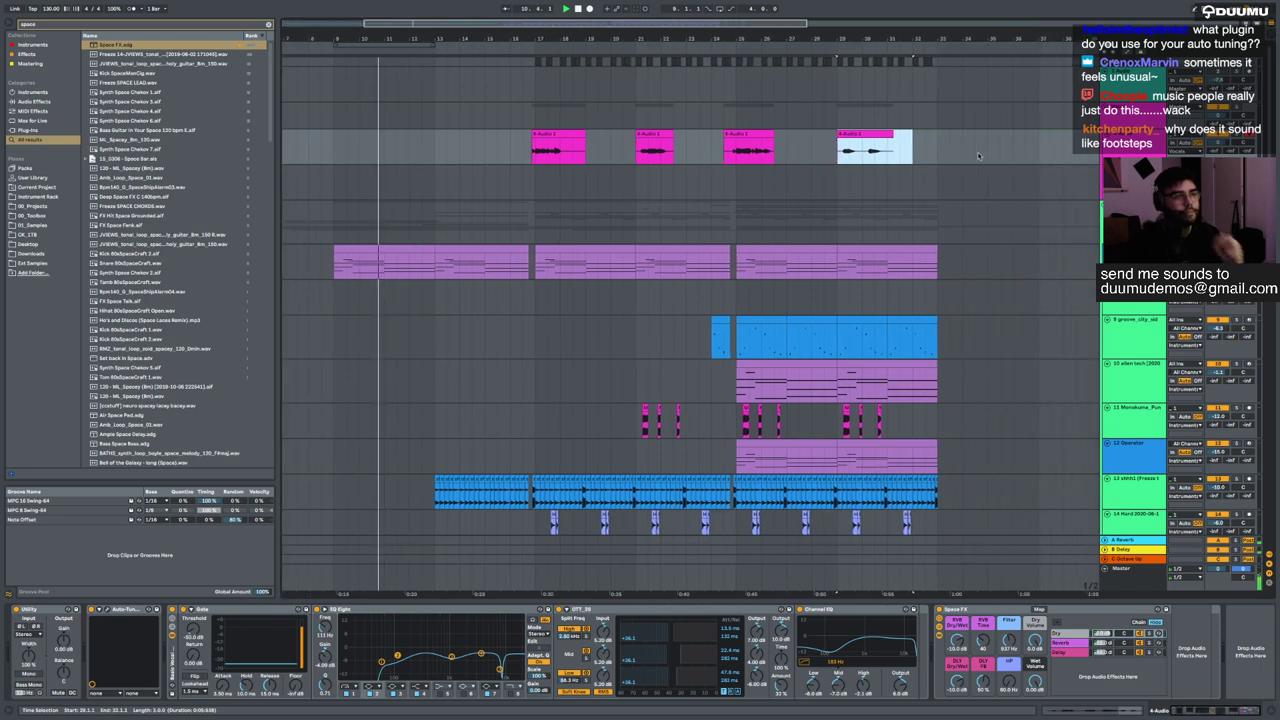
pyautogui.hscroll(2, 978, 155)
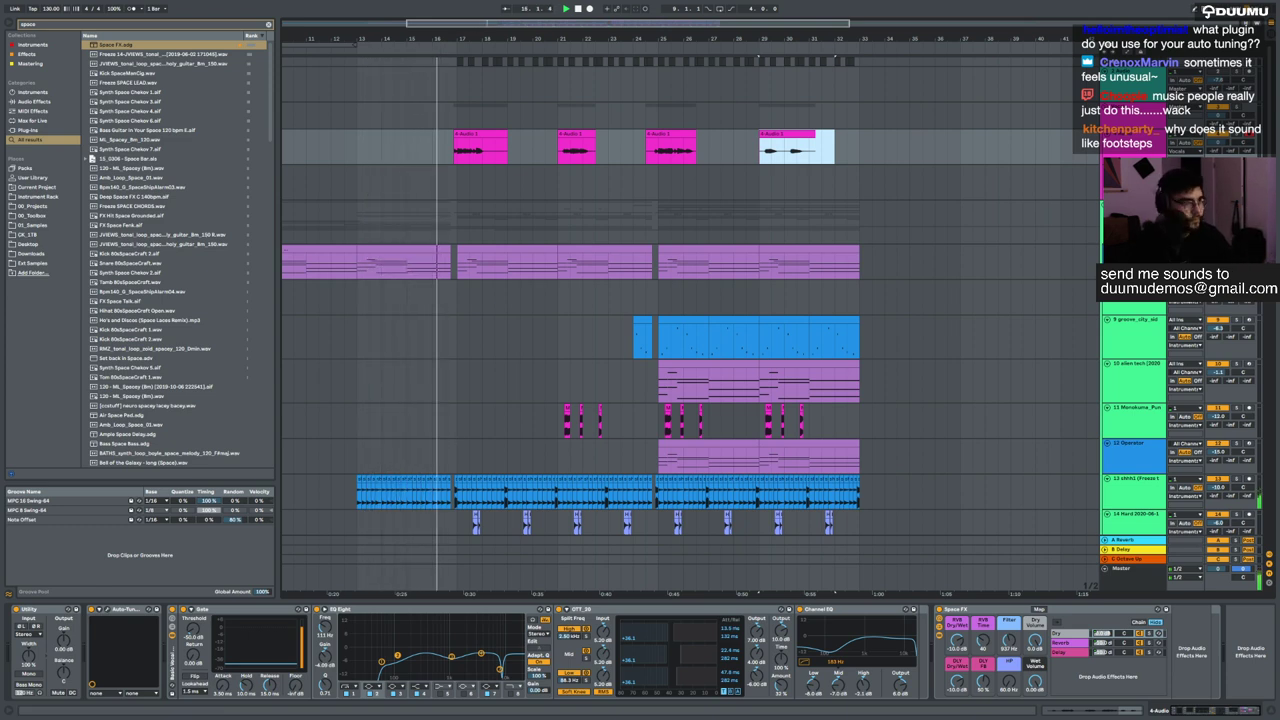
pyautogui.click(443, 217)
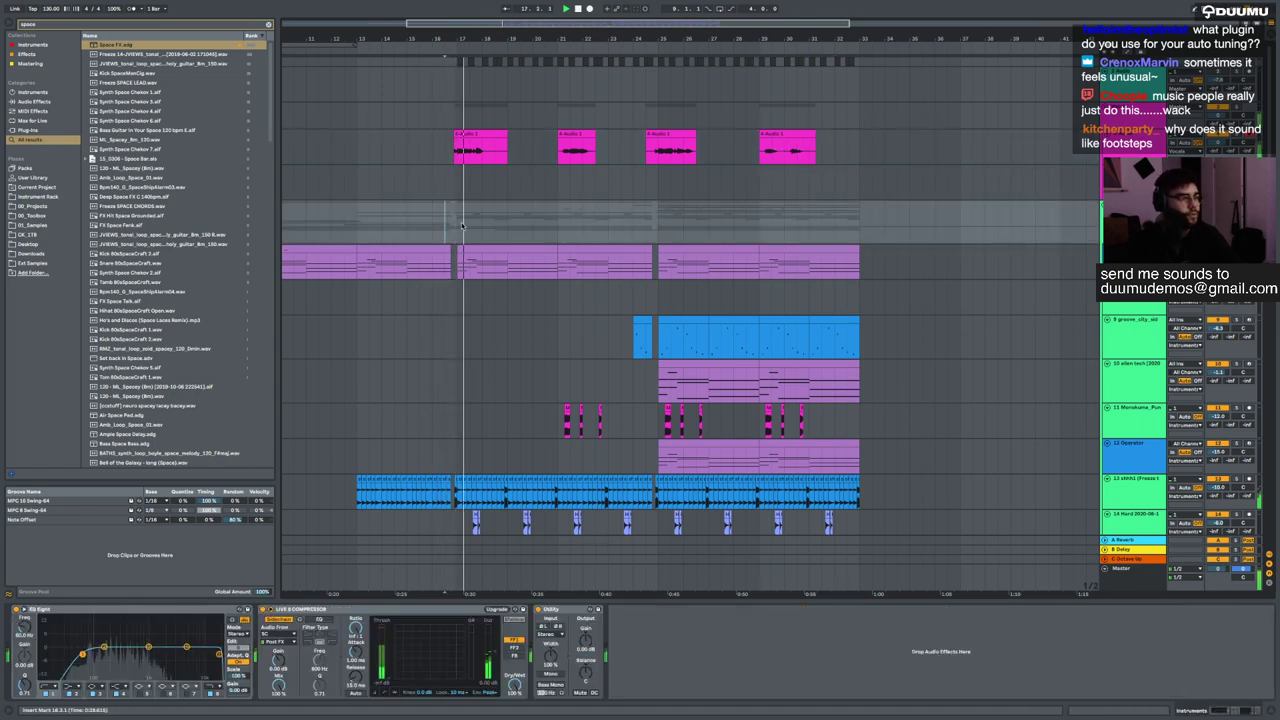
pyautogui.click(1157, 130)
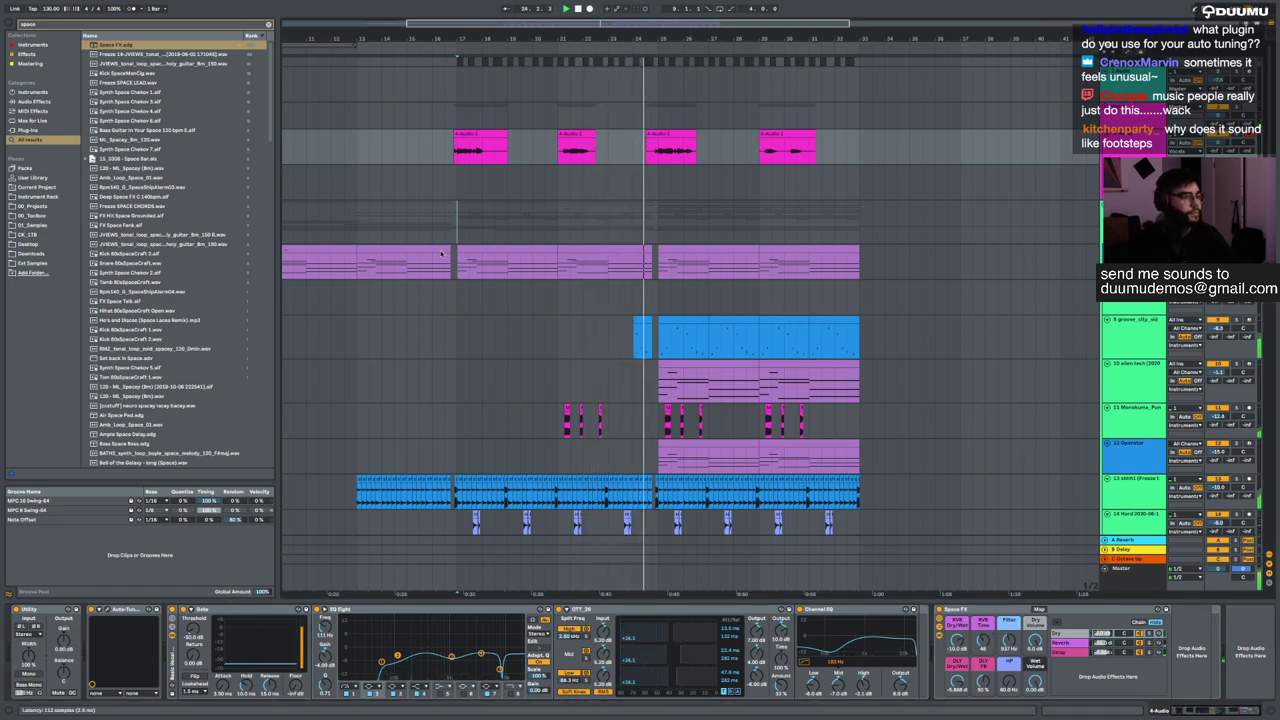
# - Check the Auto-Tune EFX+ settings on the 4-Audio track and play the arrangement from about bar 25
pyautogui.hotkey('ctrl', 'alt', 'p')
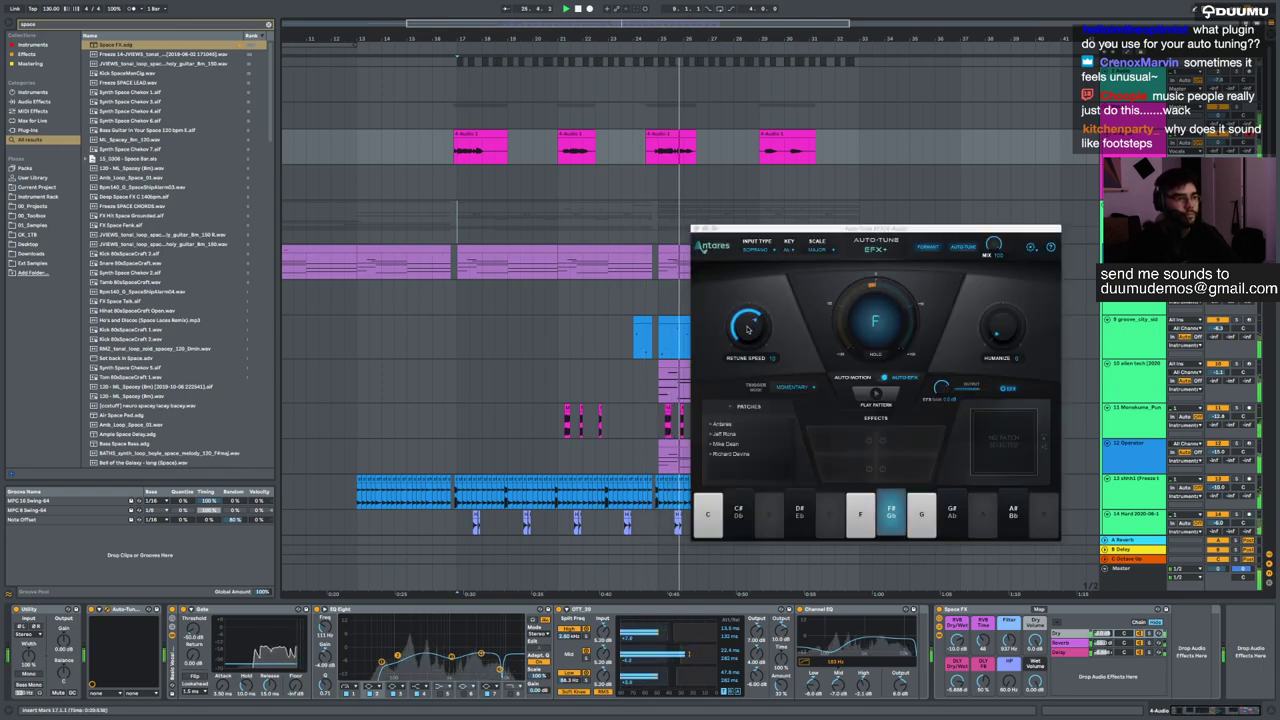
pyautogui.hotkey('ctrl', 'alt', 'p')
pyautogui.click(666, 224)
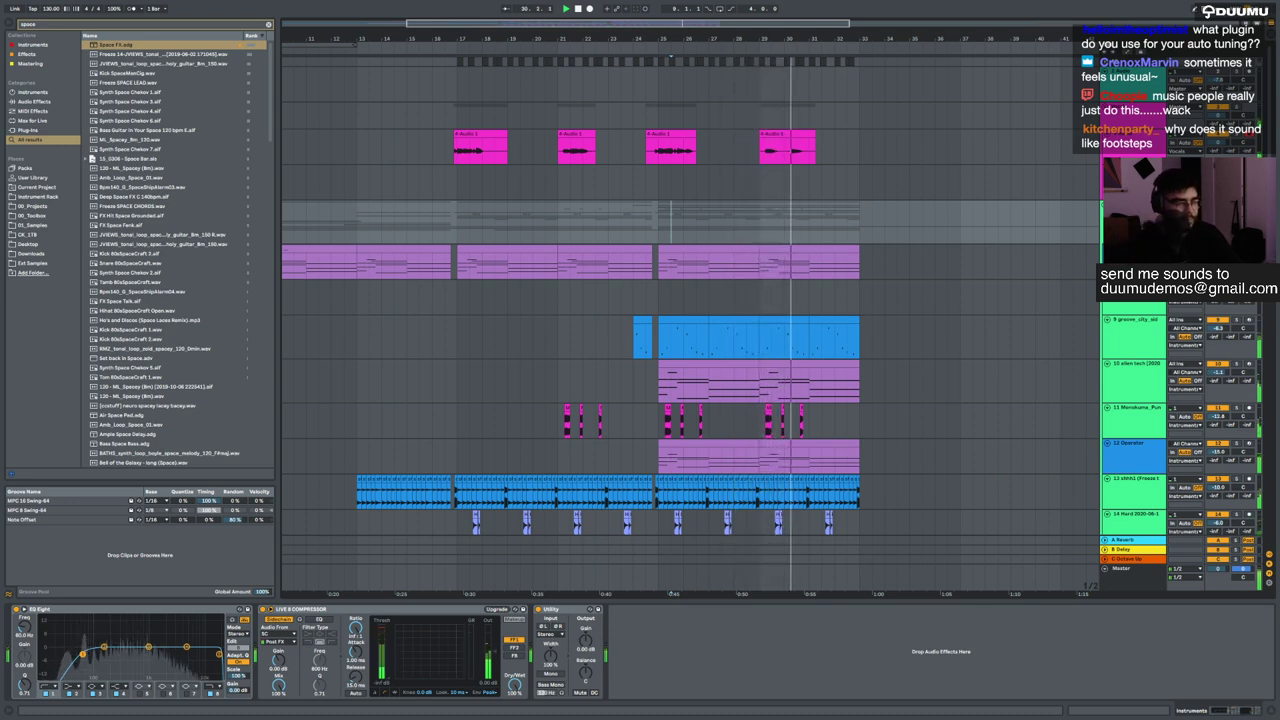
# - Duplicate the bar 29 to 33 clips on tracks 9 to 13 twice so they extend to bar 41
pyautogui.click(758, 579)
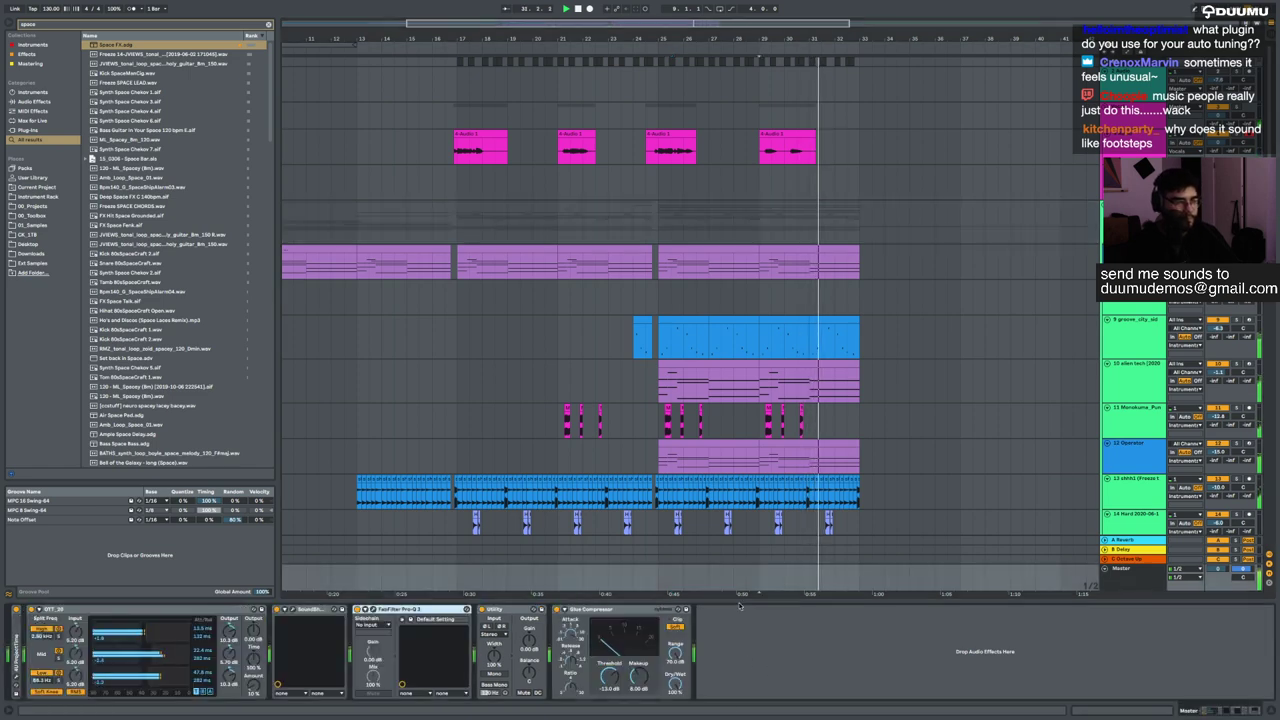
pyautogui.moveTo(730, 600); pyautogui.dragTo(728, 685)
pyautogui.scroll(5, 568, 477)
pyautogui.hscroll(3, 568, 477)
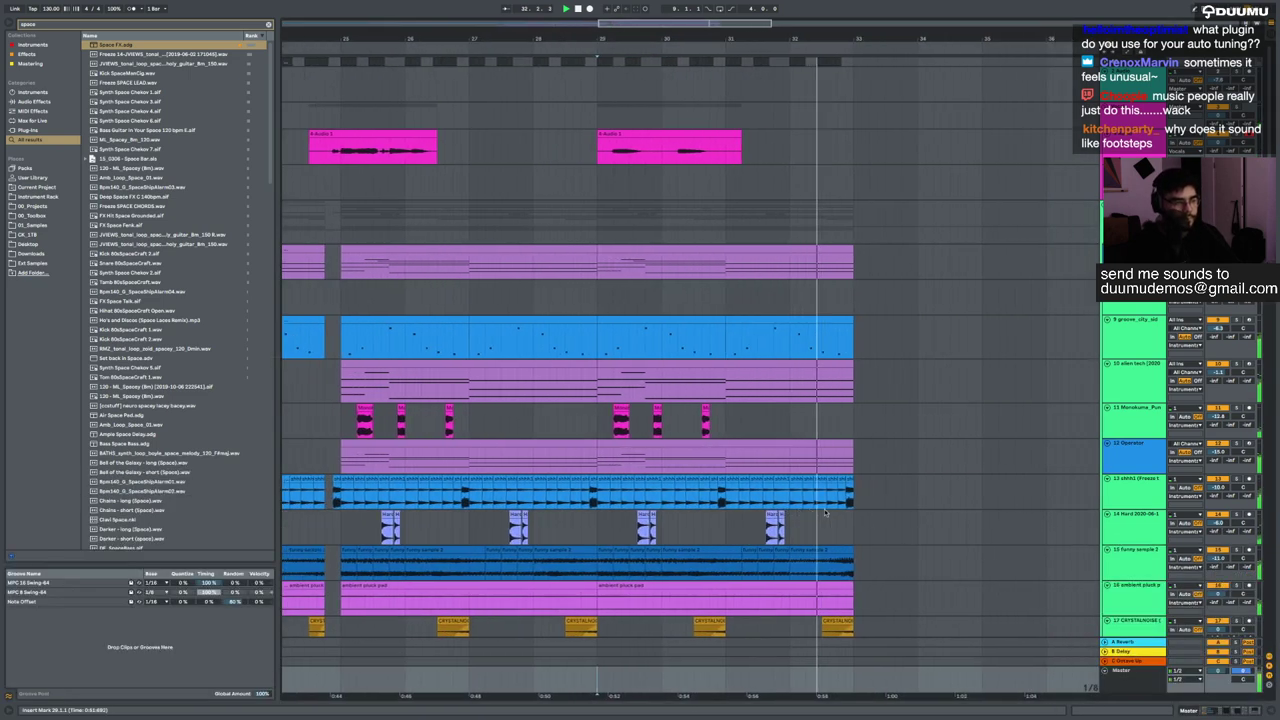
pyautogui.click(566, 482)
pyautogui.keyDown('shift'); pyautogui.click(789, 368); pyautogui.keyUp('shift')
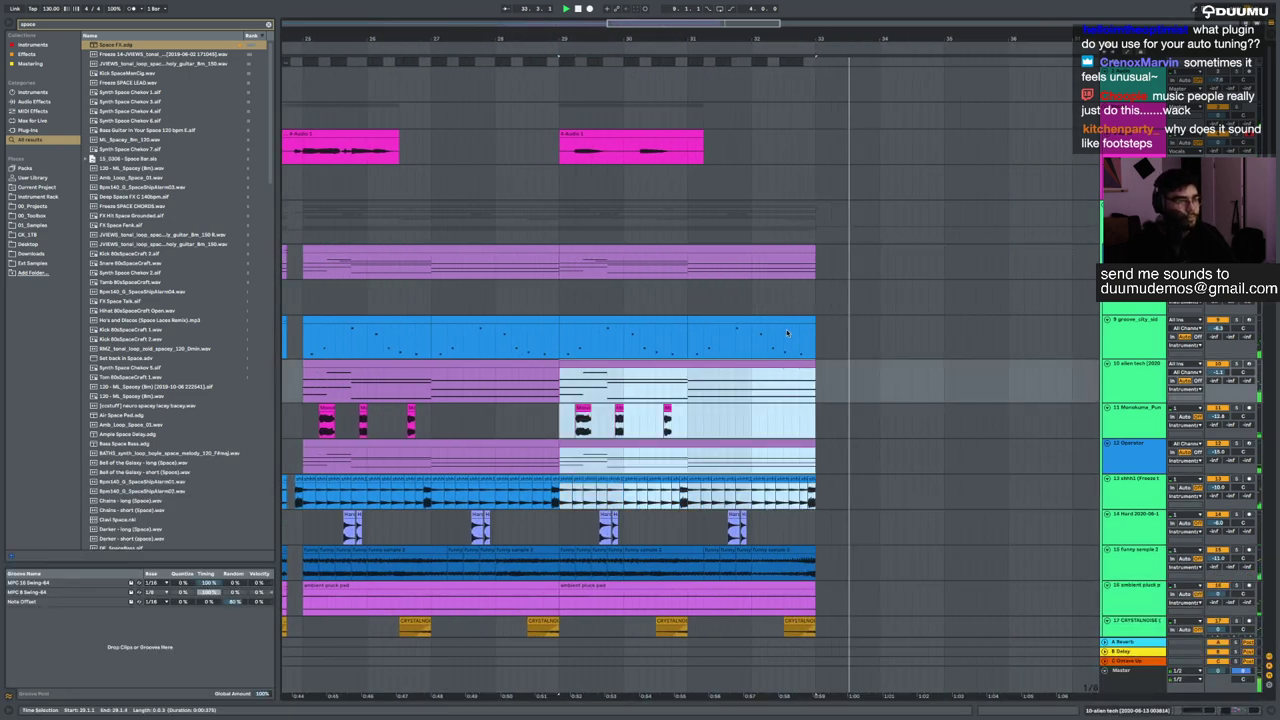
pyautogui.keyDown('shift'); pyautogui.click(777, 320); pyautogui.keyUp('shift')
pyautogui.press('super+d')
pyautogui.hscroll(2, 869, 379)
pyautogui.press('super+d')
pyautogui.scroll(-3, 869, 379)
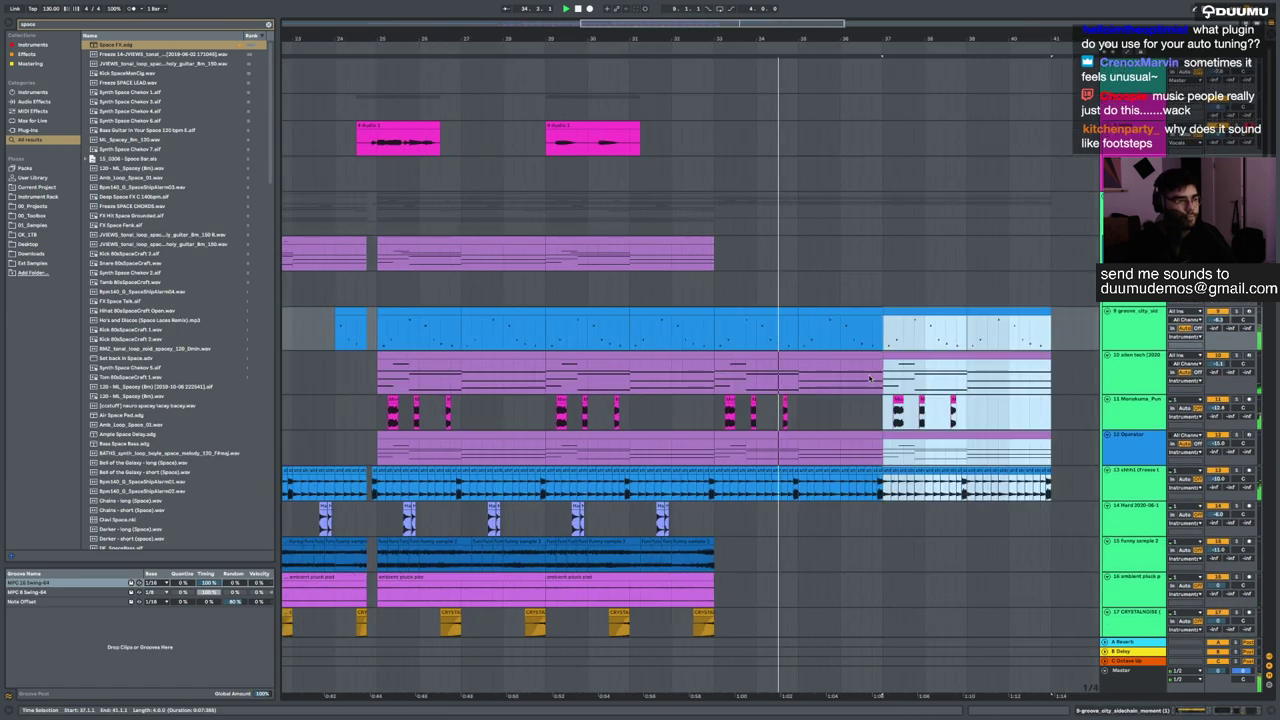
# - Delete the copied alien tech and Operator clips between bars 33 and 41
pyautogui.scroll(-1, 869, 379)
pyautogui.hscroll(1, 869, 379)
pyautogui.scroll(-1, 697, 336)
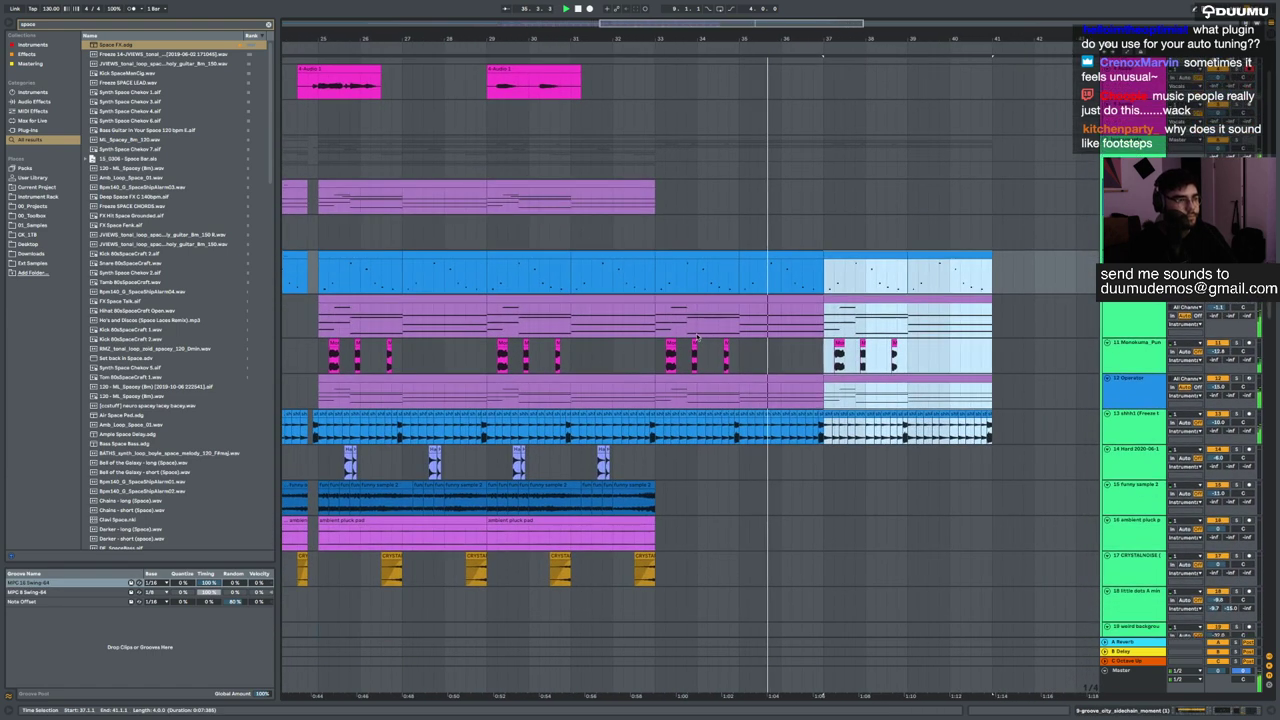
pyautogui.click(687, 299)
pyautogui.keyDown('shift'); pyautogui.click(911, 296); pyautogui.keyUp('shift')
pyautogui.press('Delete')
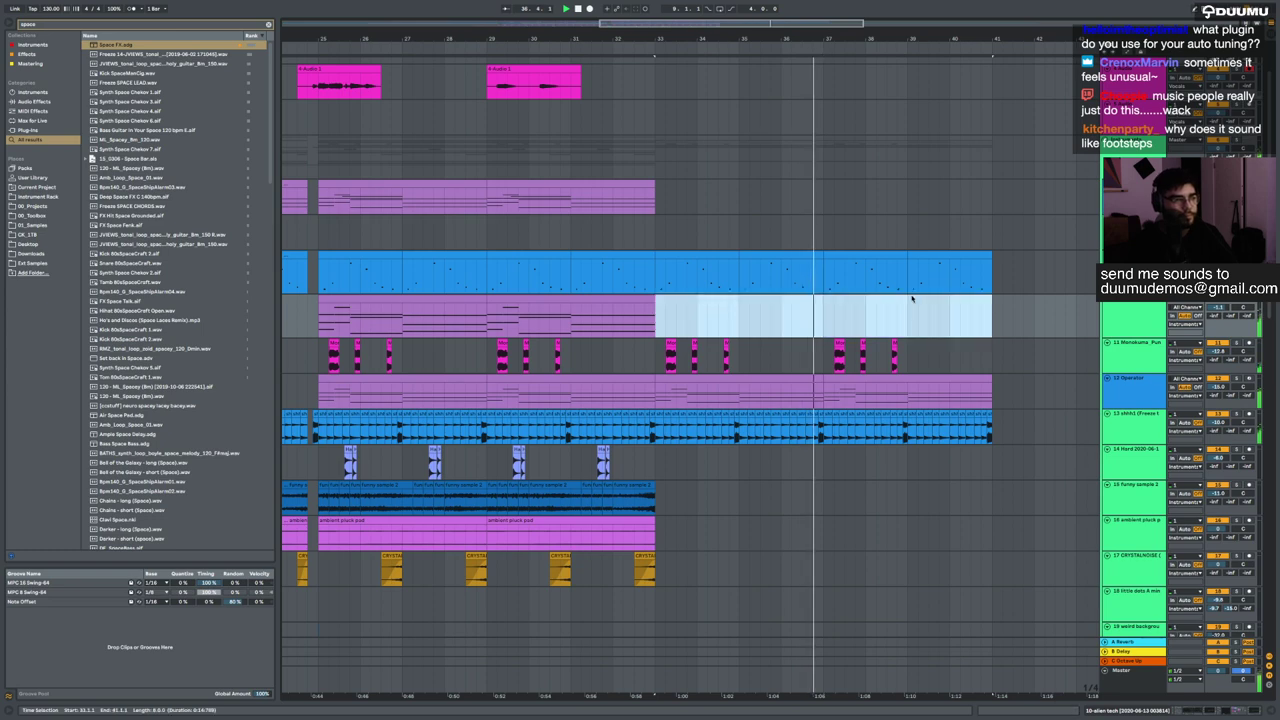
pyautogui.click(780, 379)
pyautogui.keyDown('shift'); pyautogui.click(836, 379); pyautogui.keyUp('shift')
pyautogui.press('Delete')
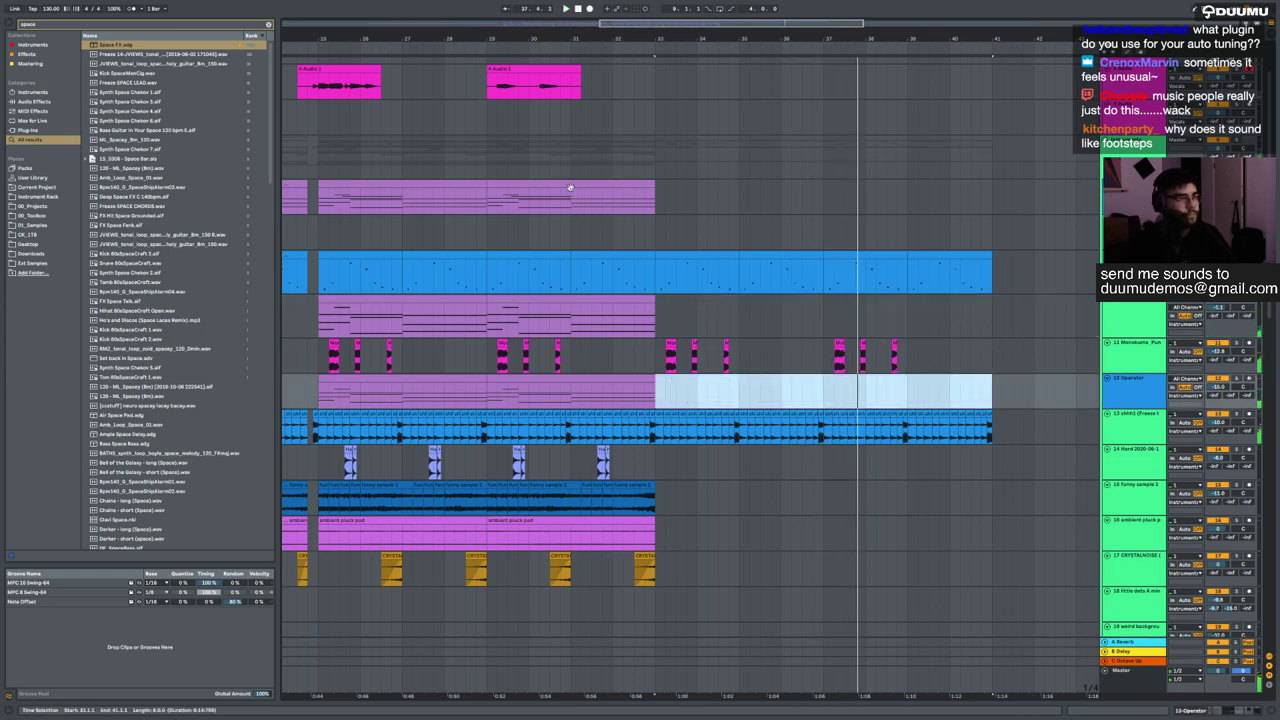
# - Duplicate the Instrument Rack, drum group, Percussion and clap clips that end at bar 33 so they run to bar 41
pyautogui.hotkey('ctrl', 'z')
pyautogui.hotkey('ctrl', 'z')
pyautogui.click(593, 240)
pyautogui.scroll(-15, 593, 240)
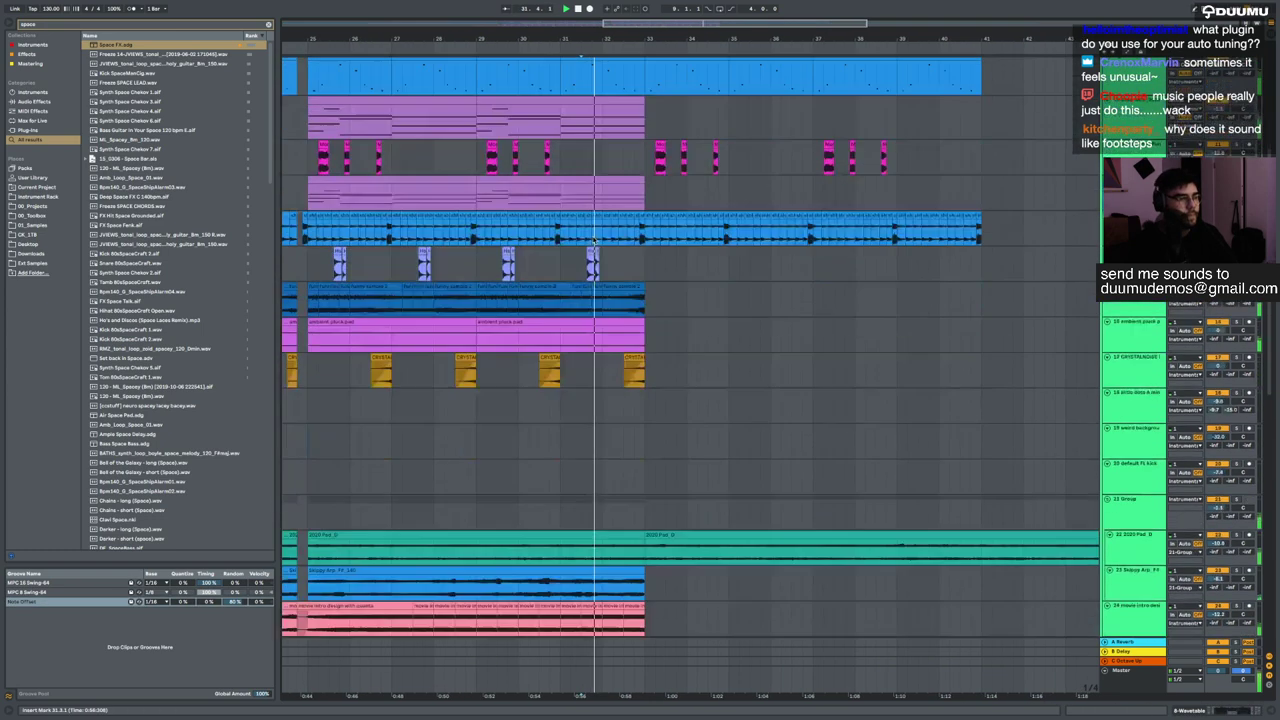
pyautogui.moveTo(420, 280); pyautogui.dragTo(628, 392)
pyautogui.hotkey('ctrl', 'd')
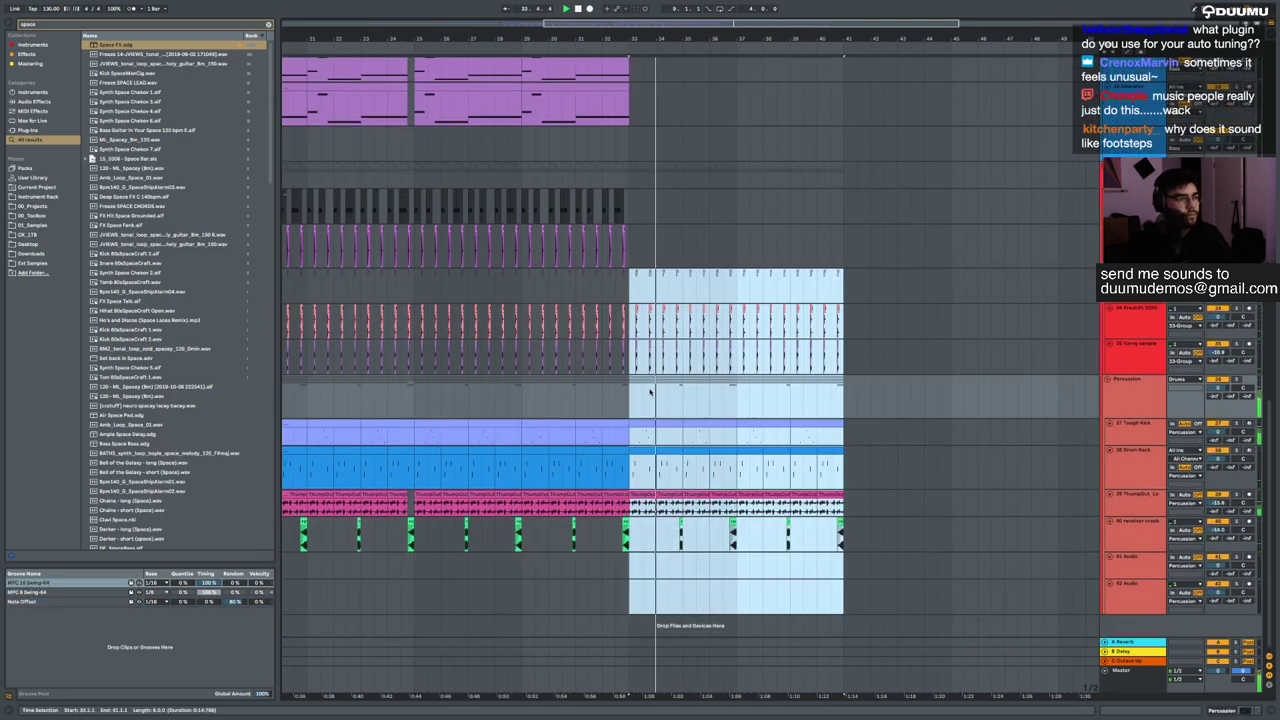
pyautogui.moveTo(628, 246); pyautogui.dragTo(413, 250)
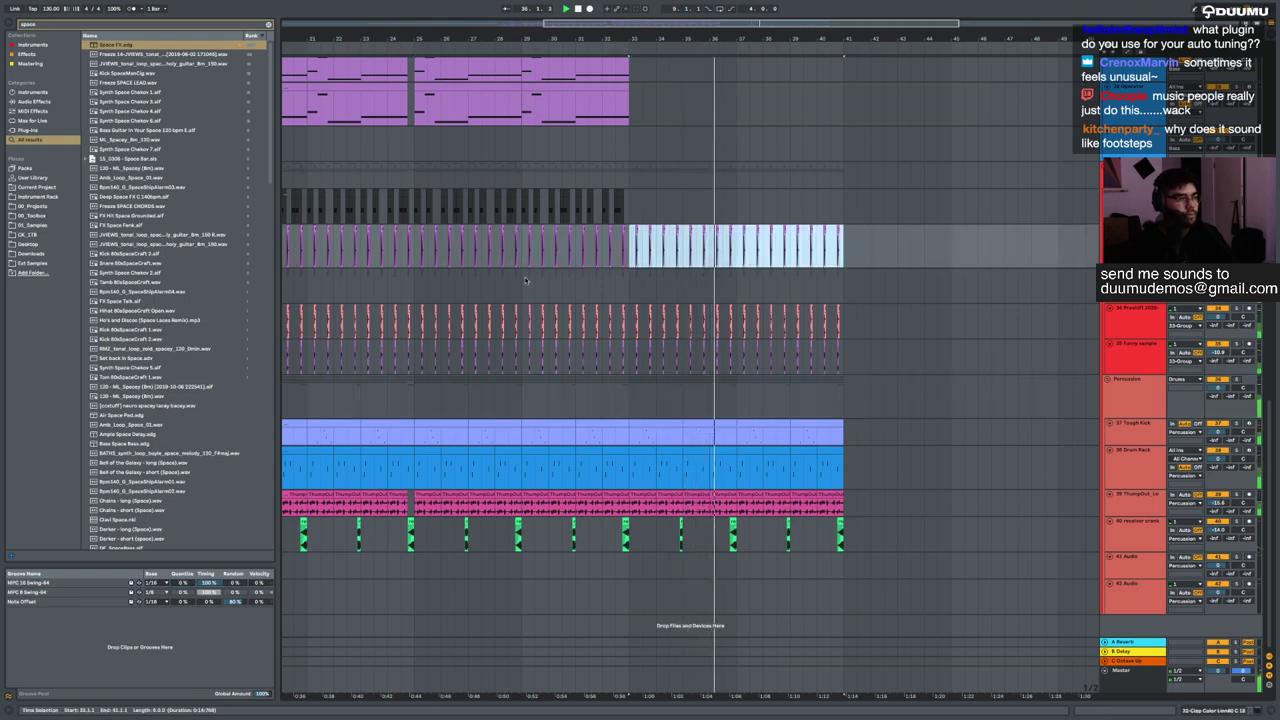
pyautogui.hotkey('ctrl', 'd')
# - Delete the drum group that holds the Preshift and funny sample tracks
pyautogui.moveTo(628, 340); pyautogui.dragTo(859, 295)
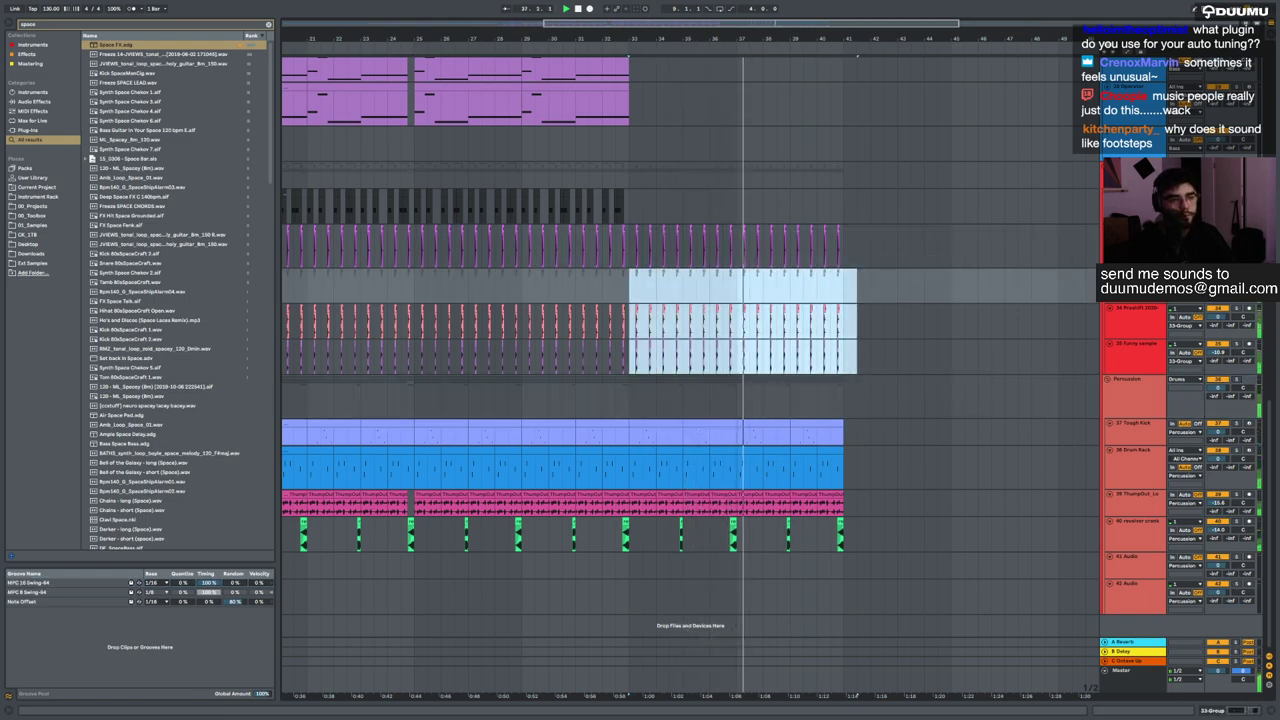
pyautogui.click(1130, 275)
pyautogui.press('Delete')
pyautogui.scroll(-2, 804, 210)
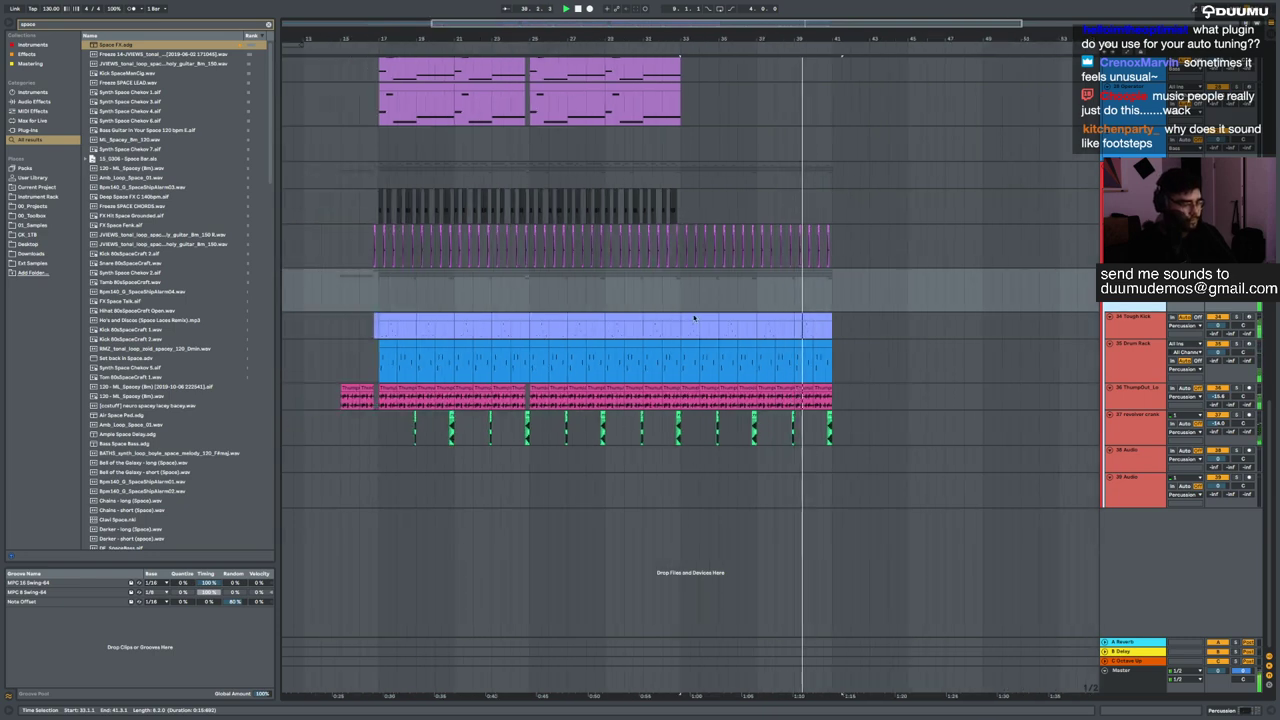
# - Delete all duplicated clips after bar 33 across every track
pyautogui.scroll(10, 684, 437)
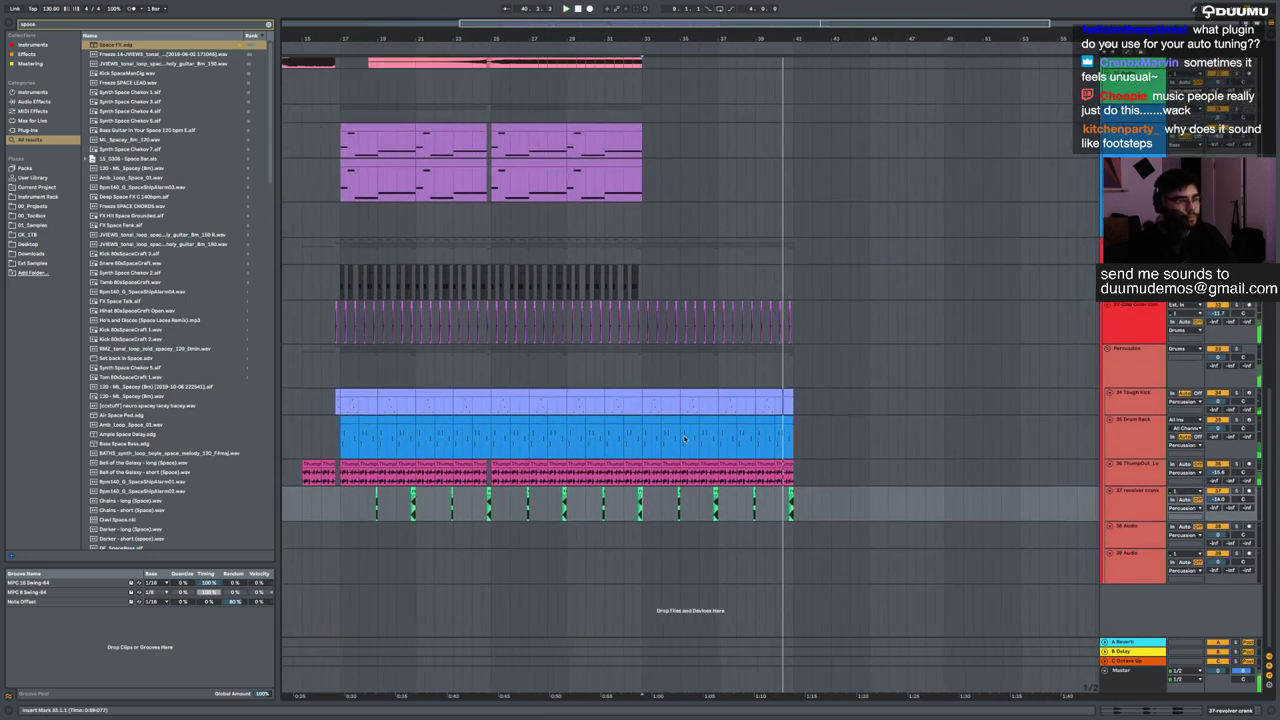
pyautogui.keyDown('shift'); pyautogui.click(1086, 255); pyautogui.keyUp('shift')
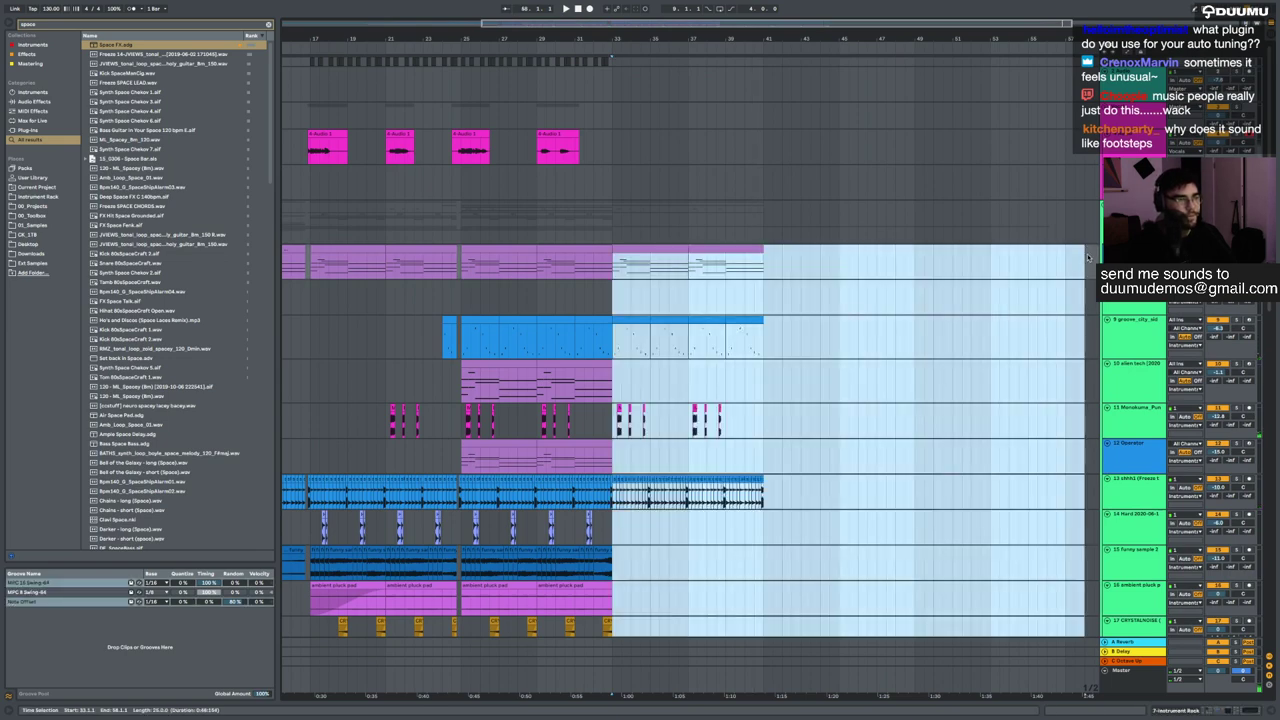
pyautogui.press('Delete')
pyautogui.hscroll(-5, 668, 274)
pyautogui.click(538, 299)
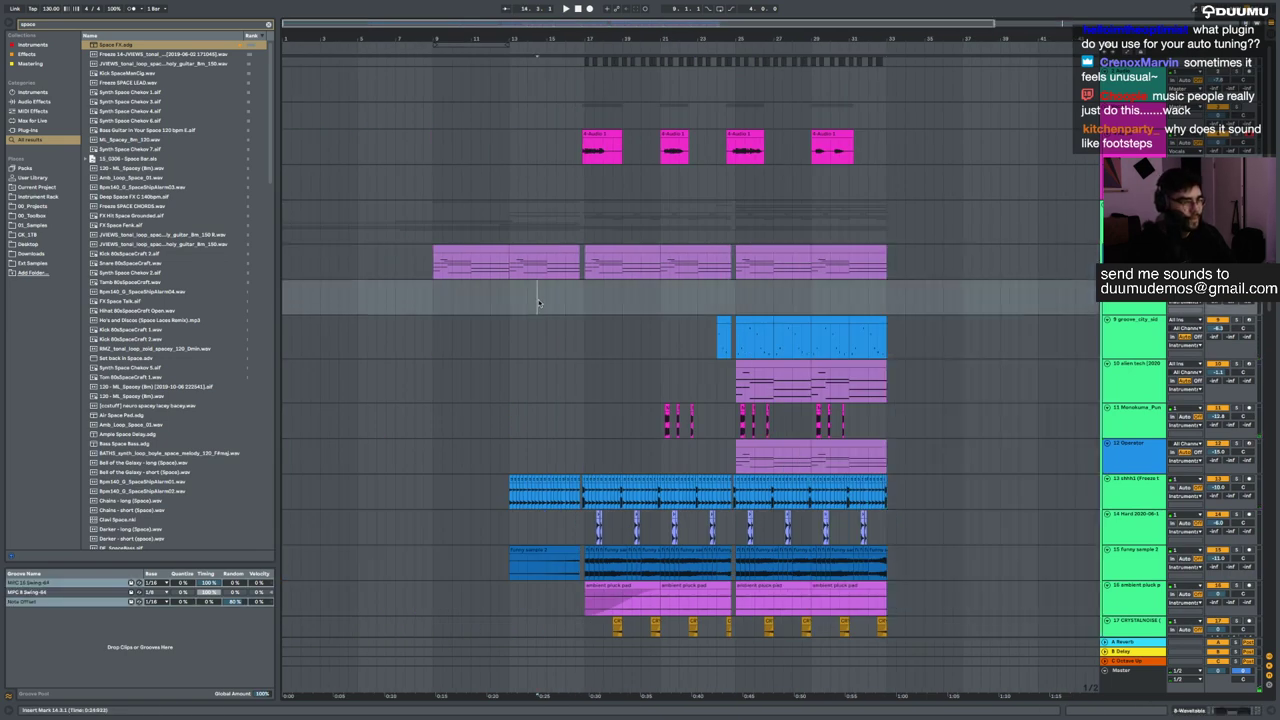
# - Save the Live Set in 00_Projects as "20_0612 - these feelings i have to share" and delete the temporary project files
pyautogui.press('super+s')
pyautogui.press('Return')
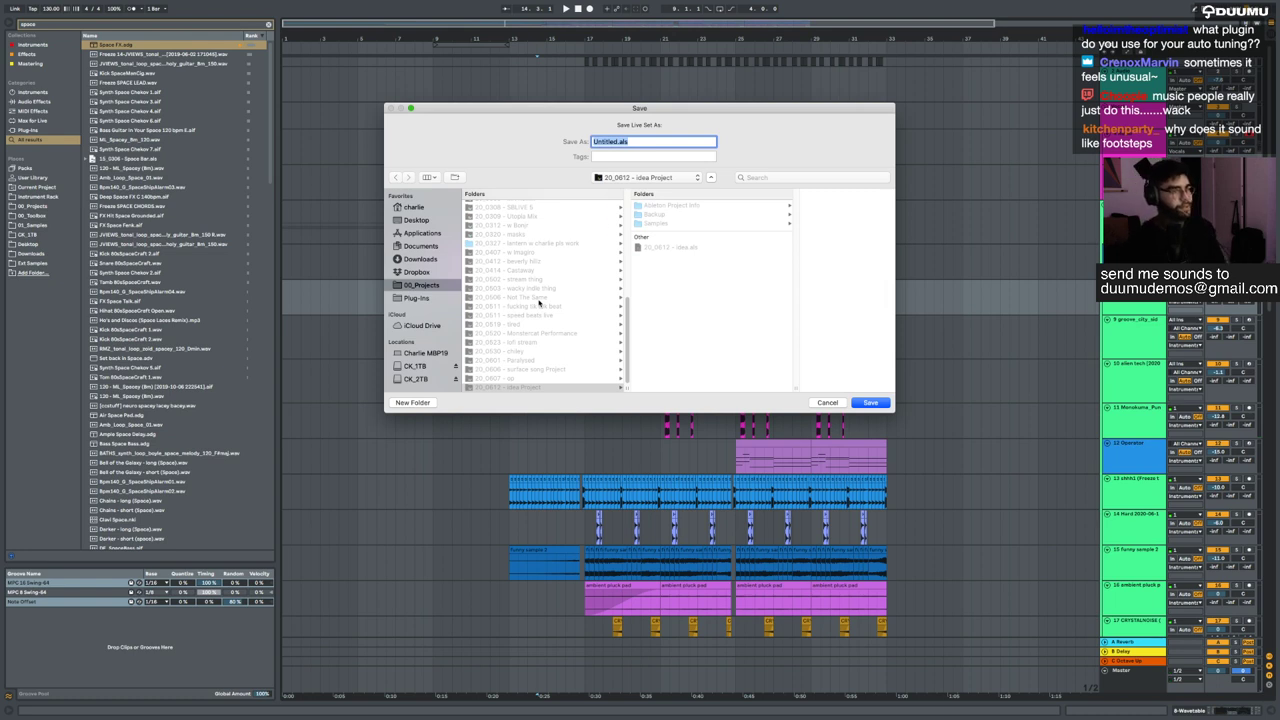
pyautogui.click(421, 285)
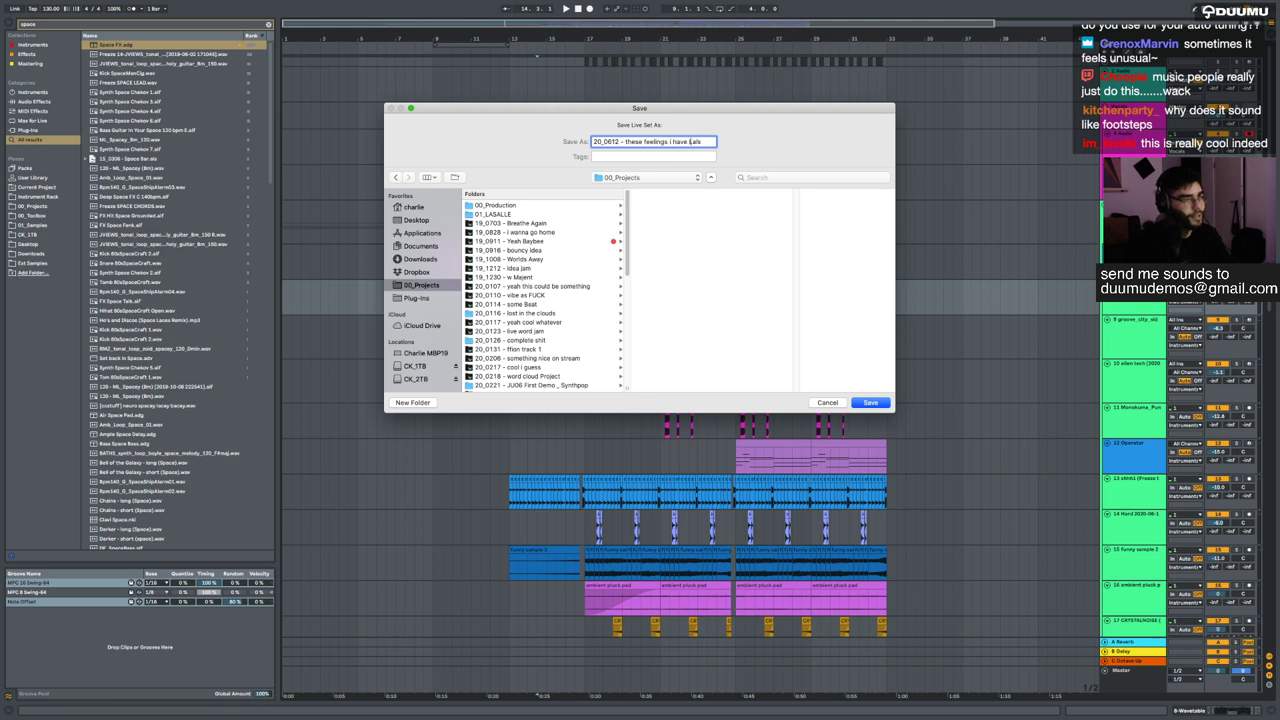
pyautogui.write('to share')
pyautogui.press('Return')
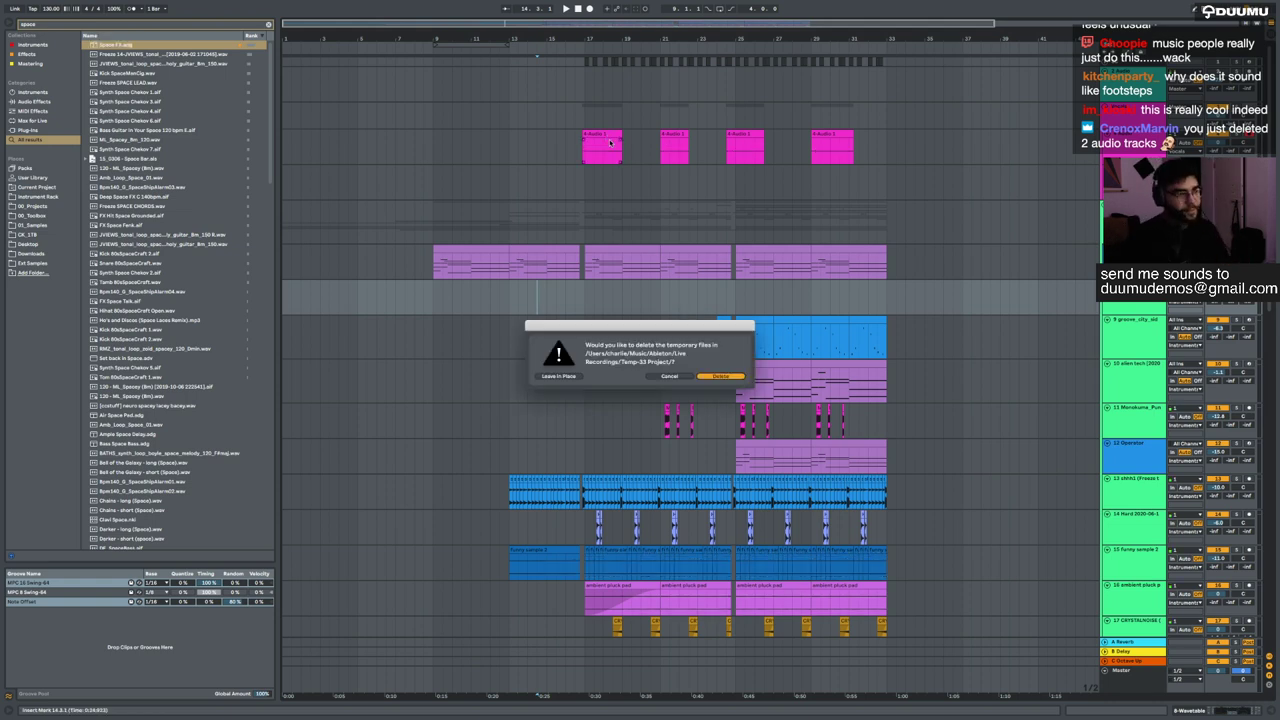
pyautogui.press('Return')
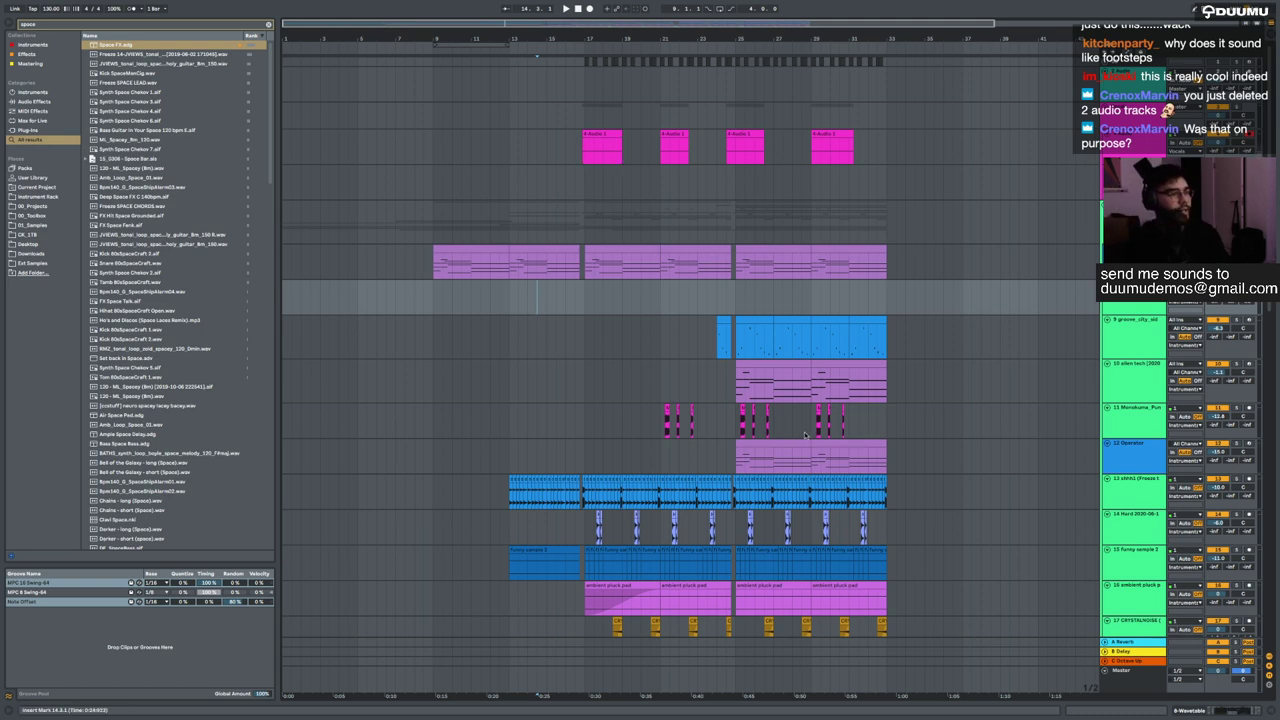
pyautogui.scroll(-15, 420, 338)
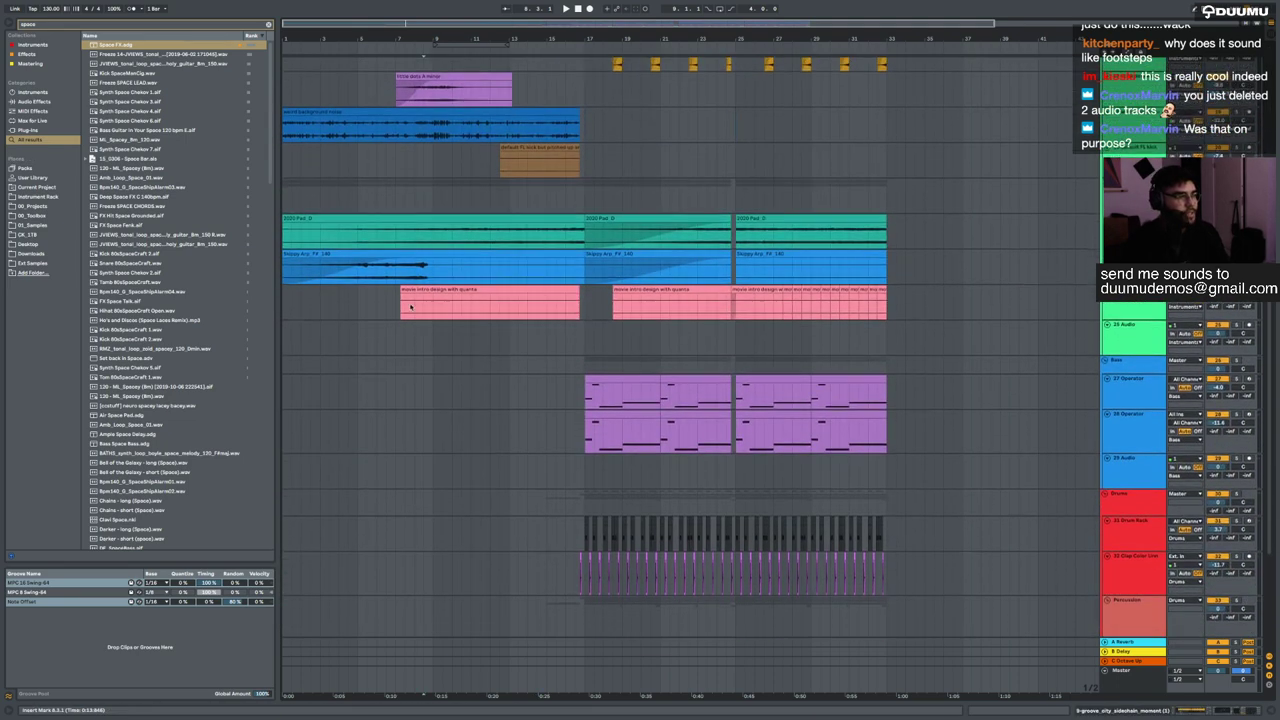
pyautogui.click(340, 254)
pyautogui.scroll(6, 342, 253)
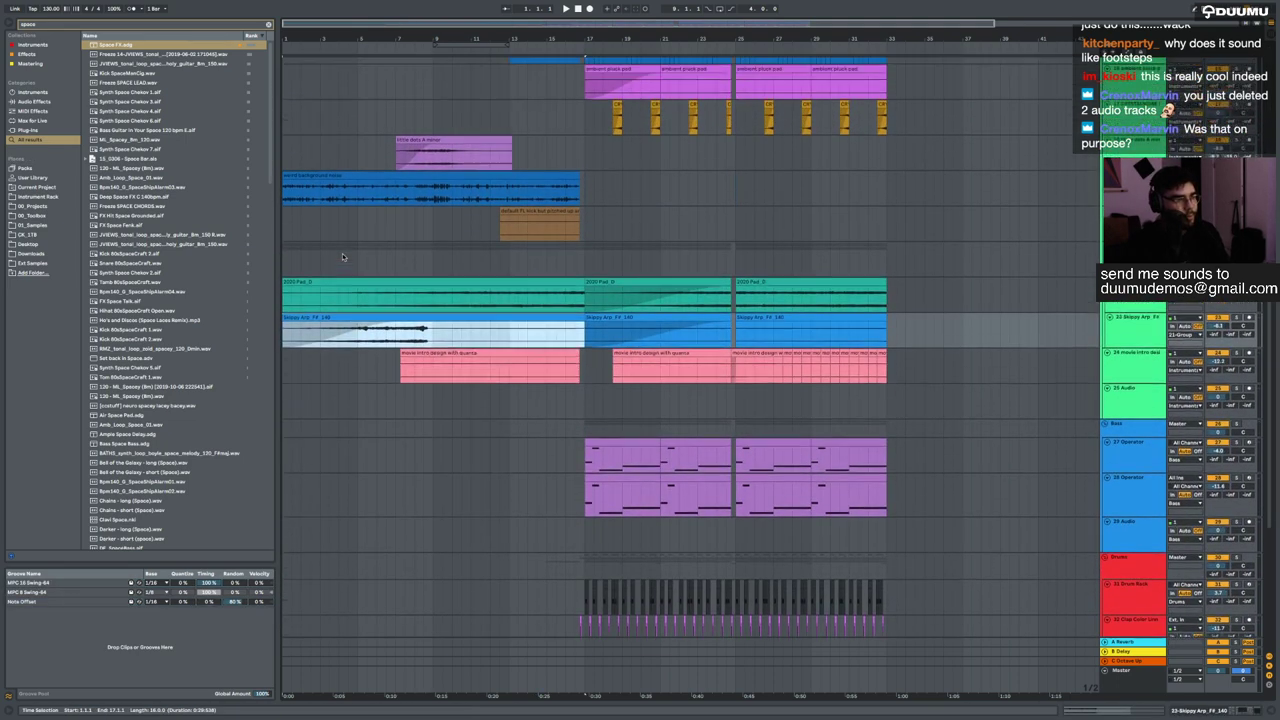
# - Switch to Gmail in Safari and download the Slack - Knock brush.mp3 attachment from the "Slack be like..." e-mail
pyautogui.hotkey('ctrl', 'Left')
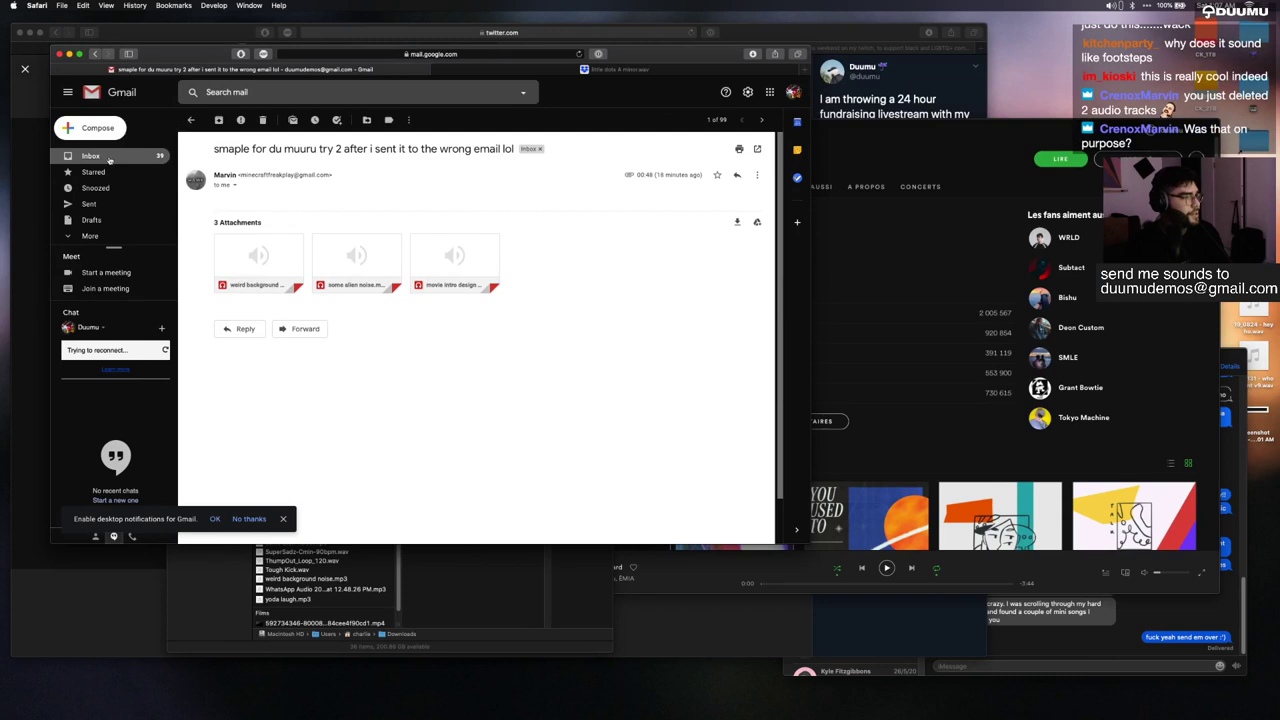
pyautogui.click(108, 159)
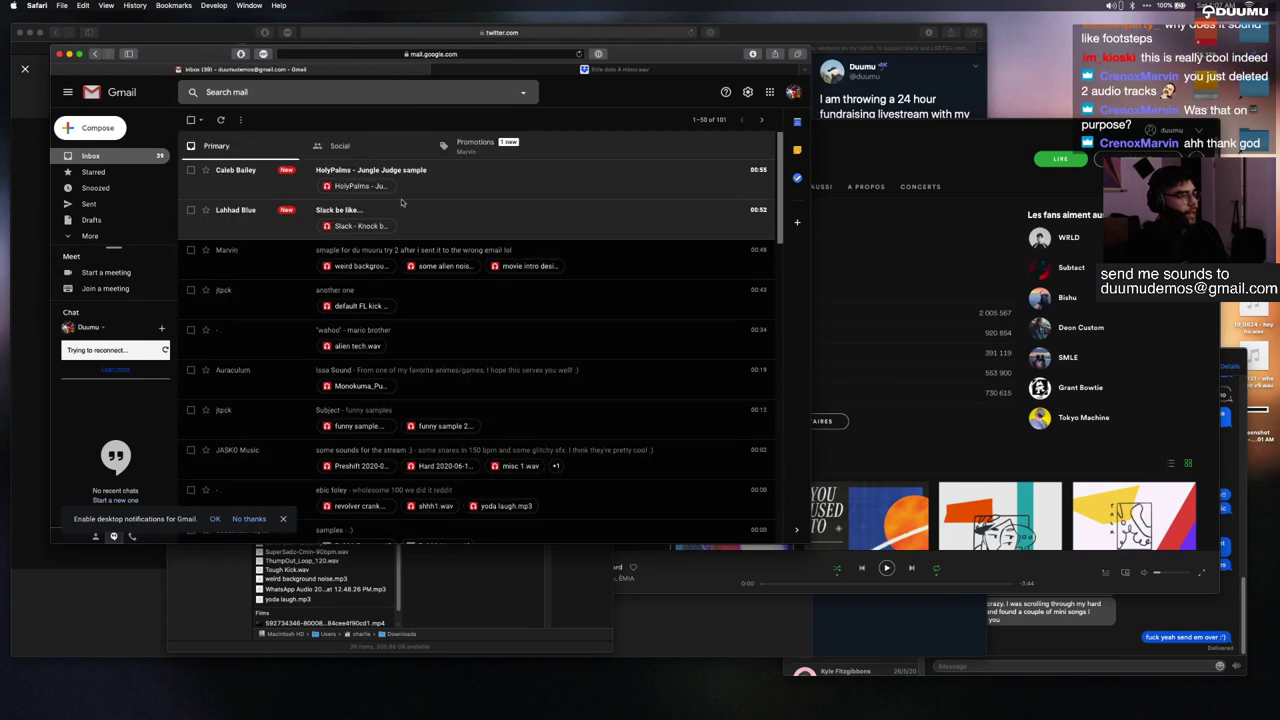
pyautogui.click(443, 218)
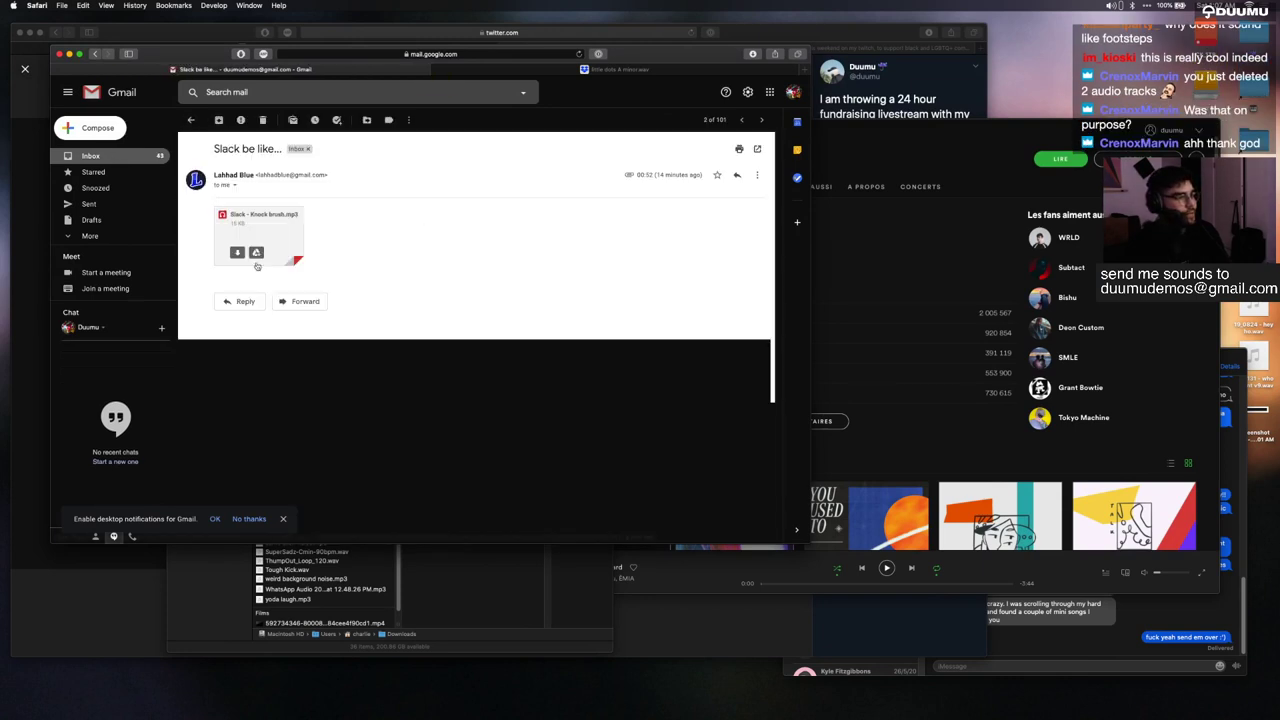
pyautogui.click(236, 253)
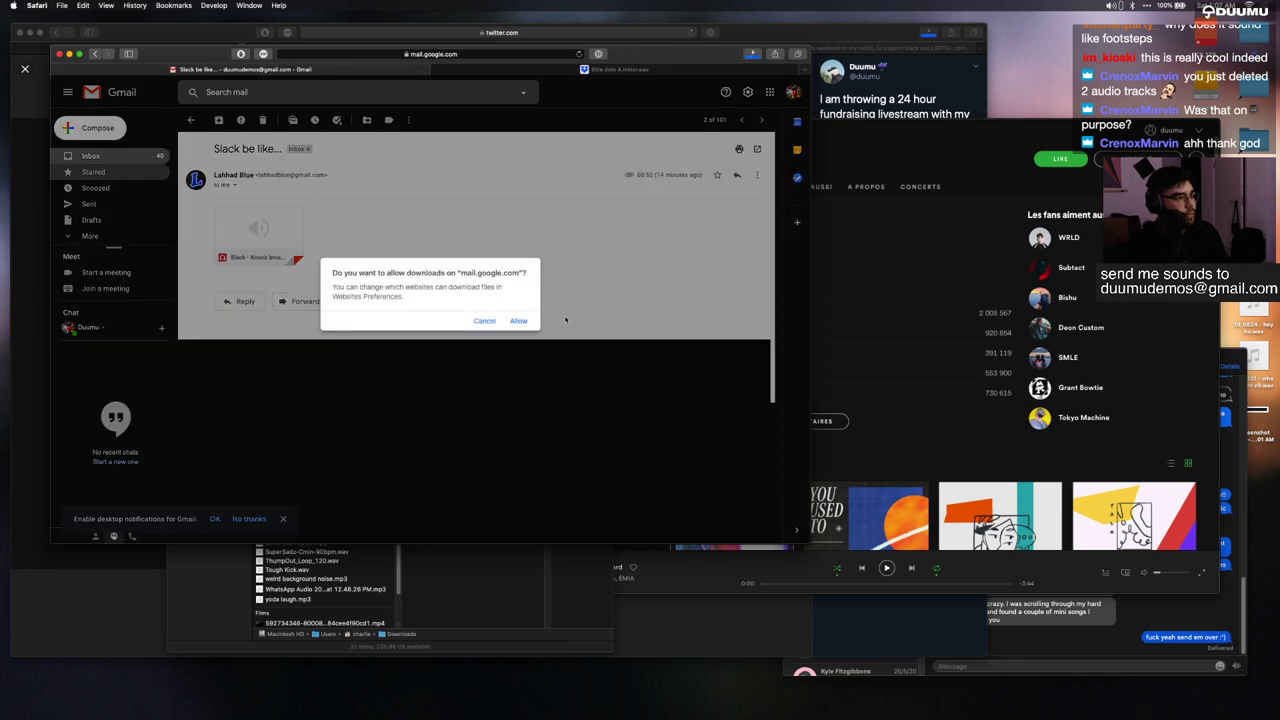
pyautogui.click(519, 322)
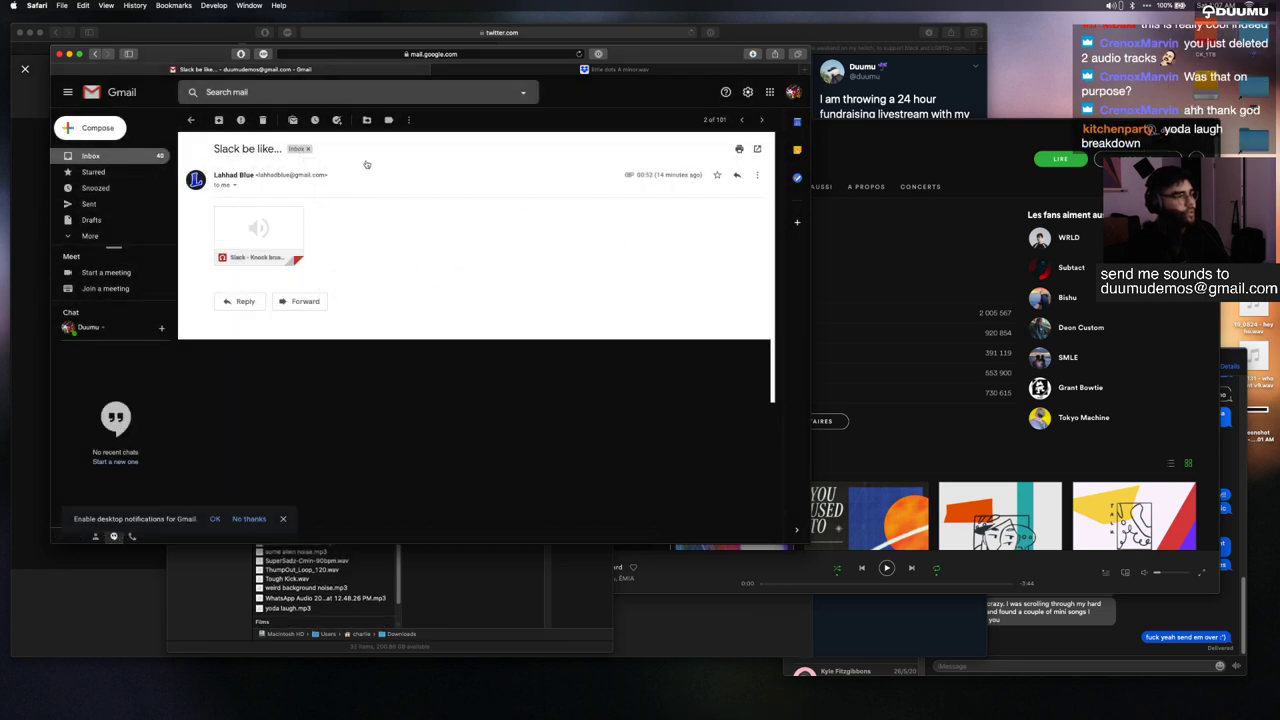
# - Download the attachment of the "HolyPalms - Jungle Judge sample" e-mail from the inbox
pyautogui.click(191, 120)
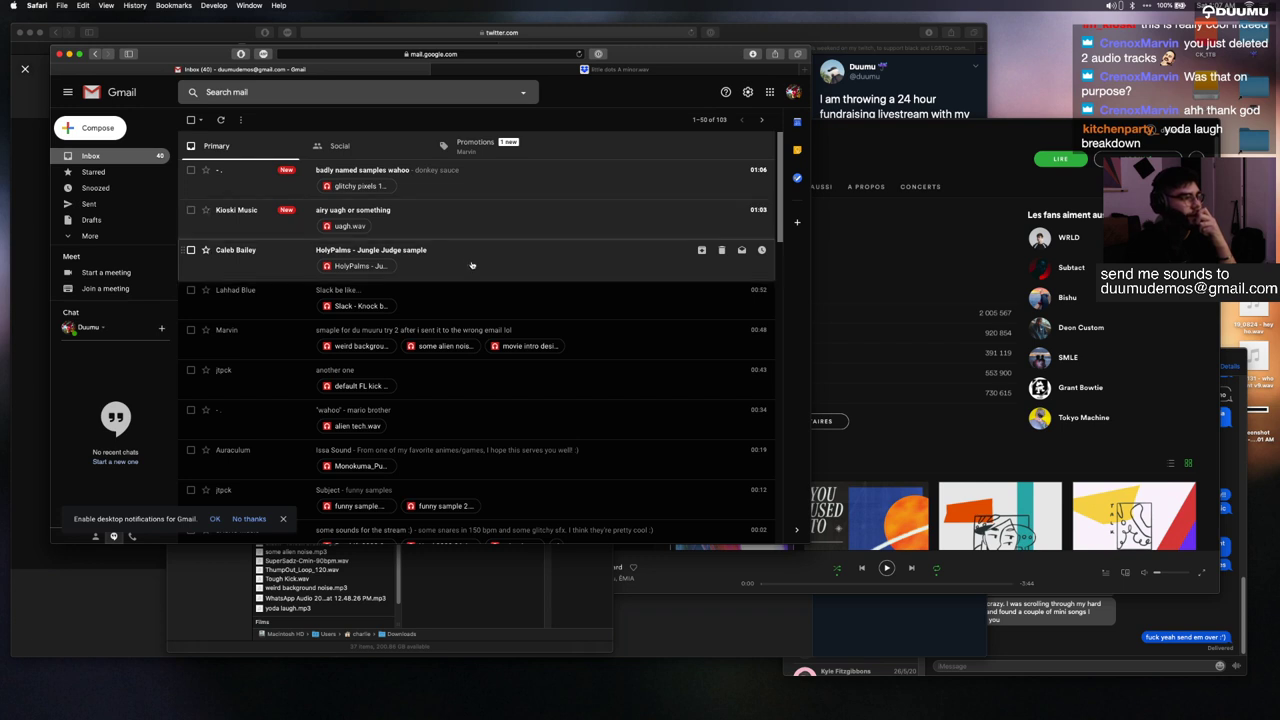
pyautogui.click(472, 265)
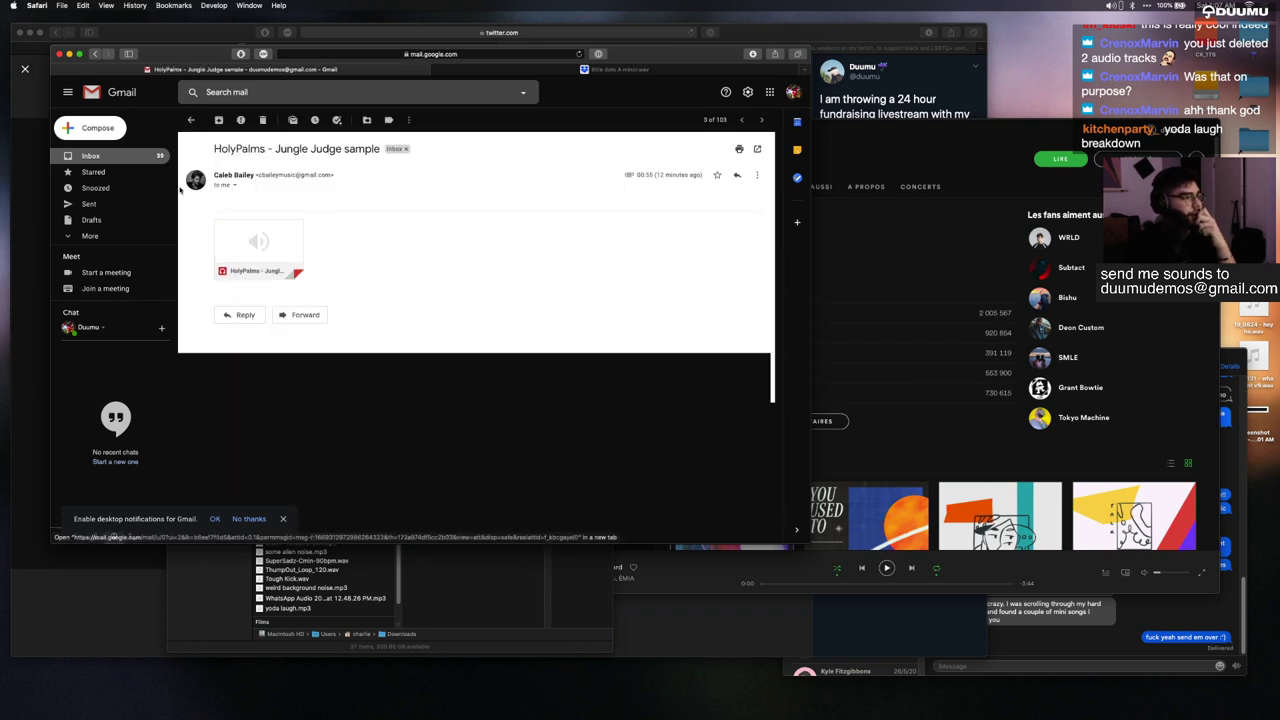
pyautogui.click(518, 321)
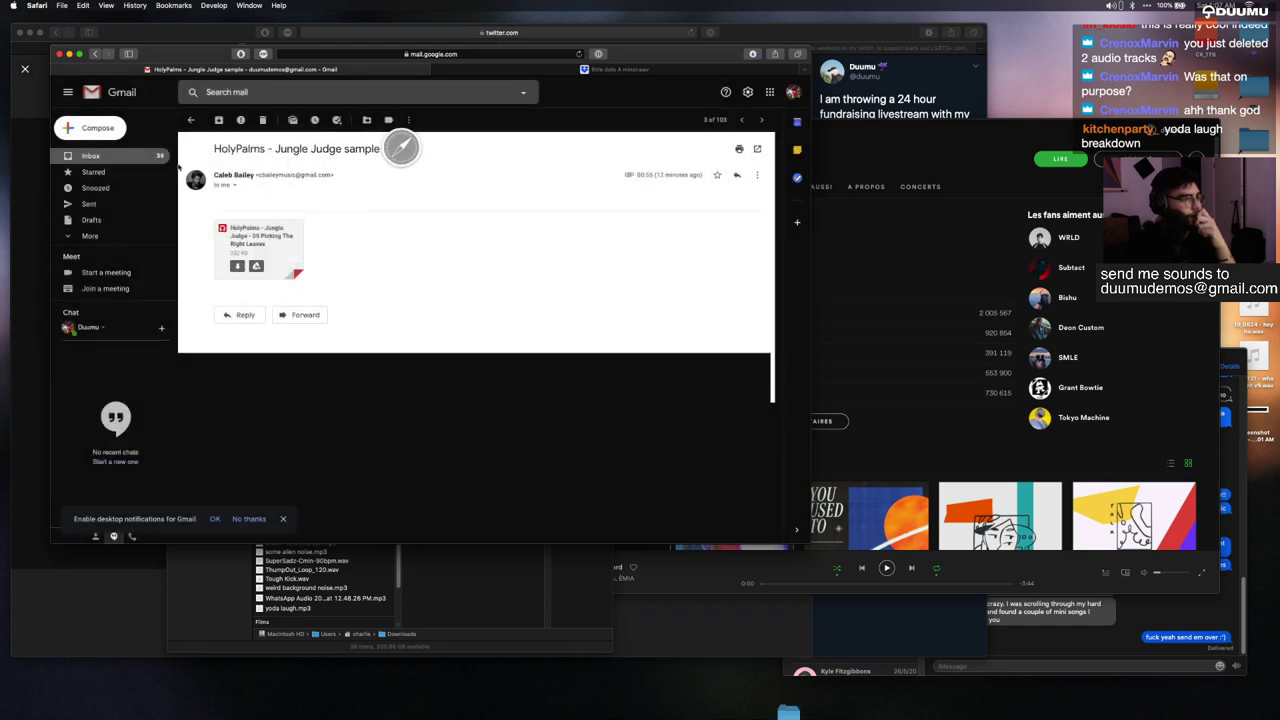
# - Download uagh.wav from the "airy uagh or something" e-mail in the inbox
pyautogui.press('u')
pyautogui.click(437, 230)
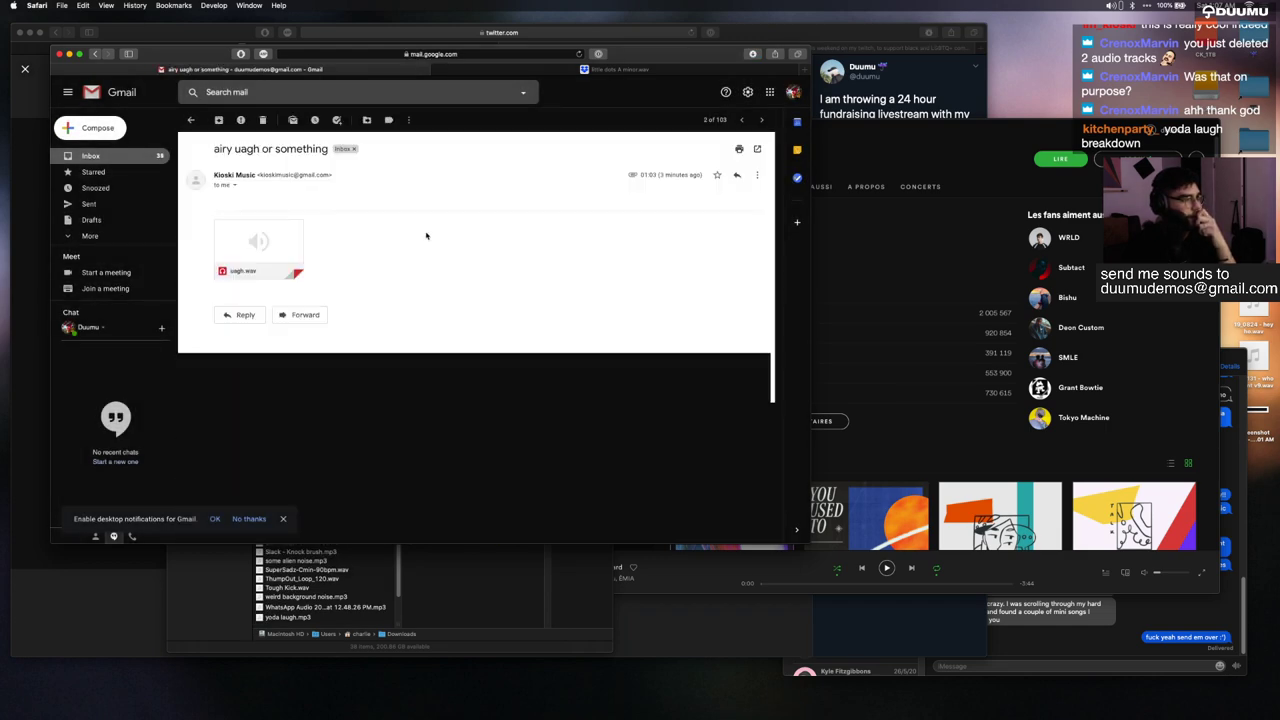
pyautogui.click(237, 266)
pyautogui.click(520, 320)
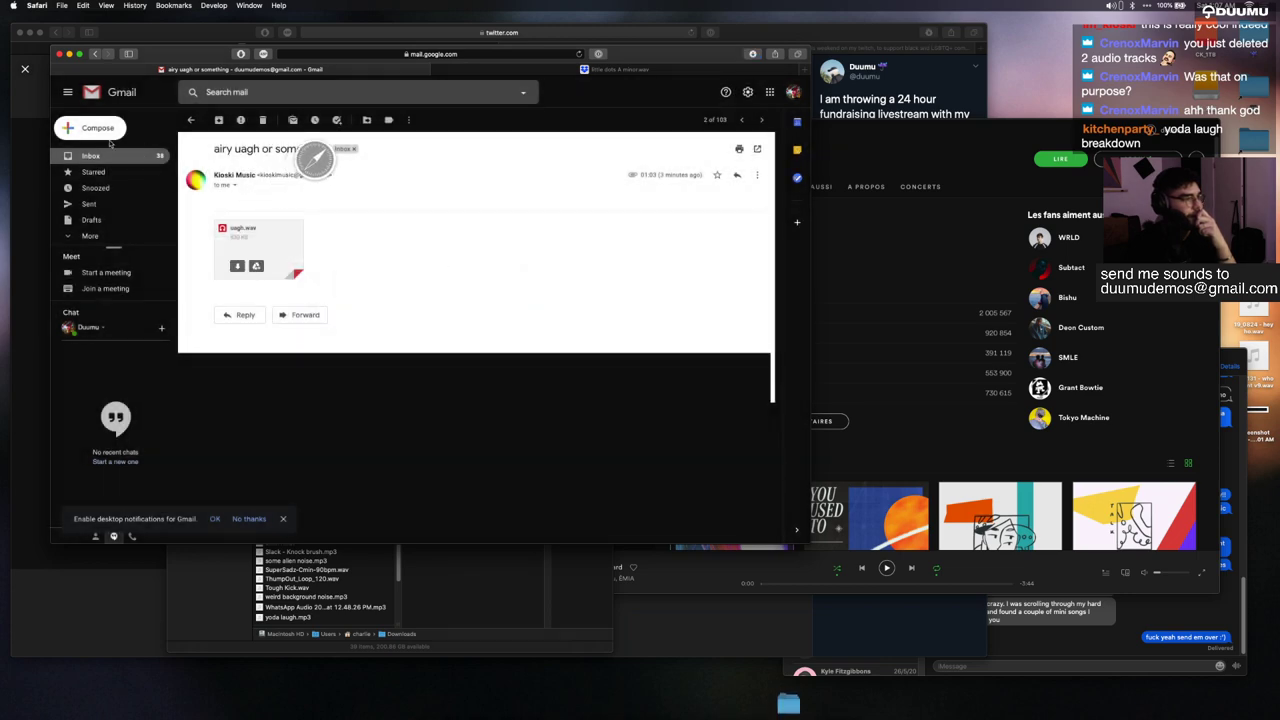
# - Download the glitchy pixels attachment from the "badly named samples wahoo" e-mail in the inbox
pyautogui.press('u')
pyautogui.click(458, 193)
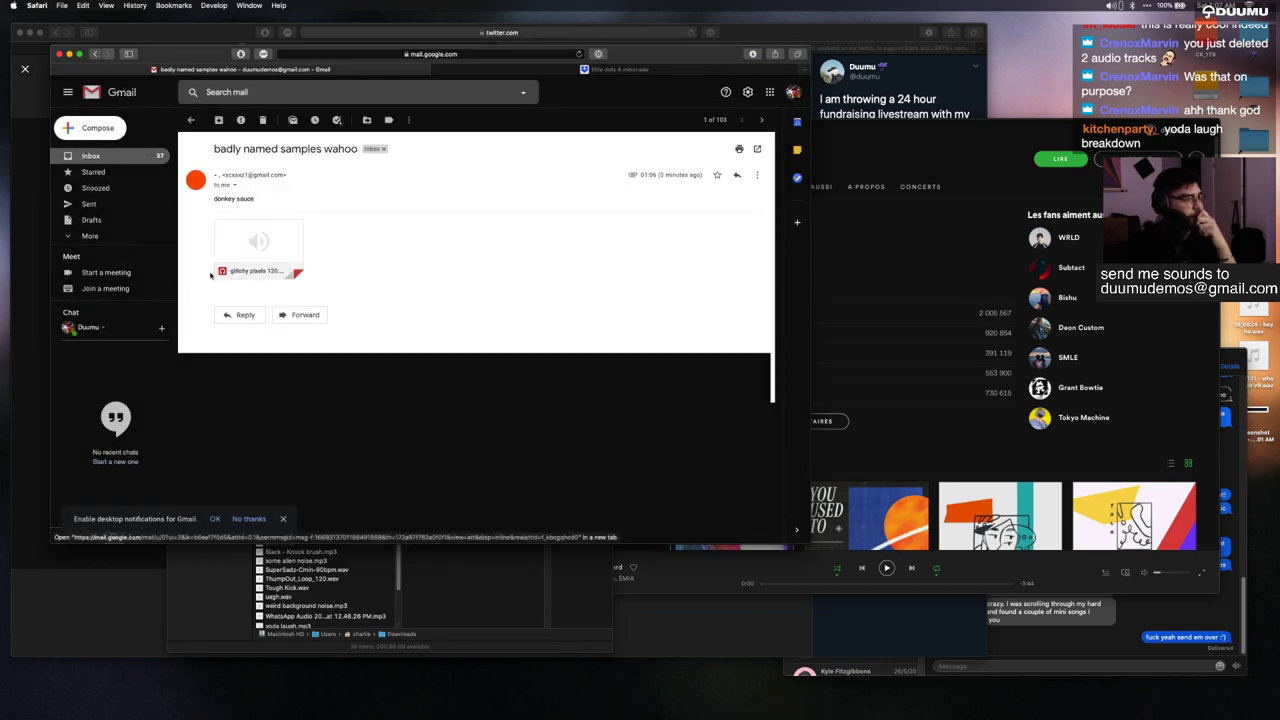
pyautogui.click(237, 268)
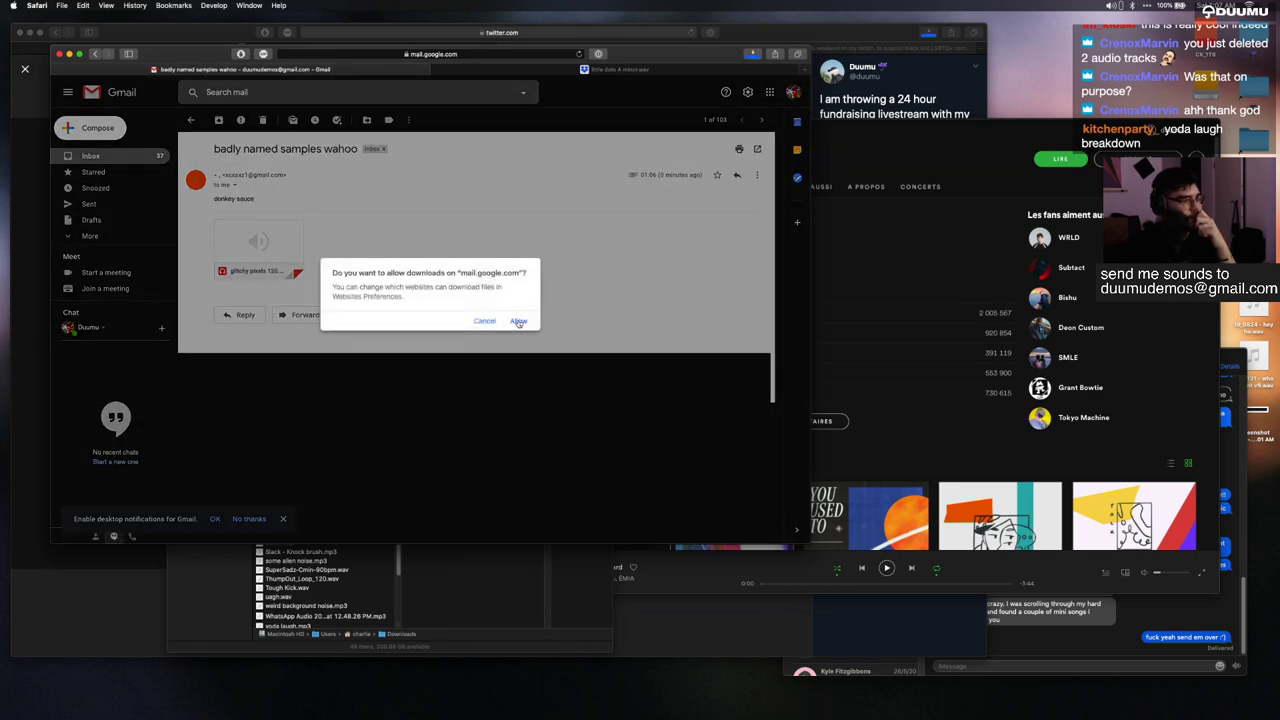
pyautogui.click(519, 320)
# - Download quanta atmos.mp3 from the "one more sample (you cant have enough atmos)" e-mail in Promotions and return to the message list
pyautogui.press('u')
pyautogui.click(475, 145)
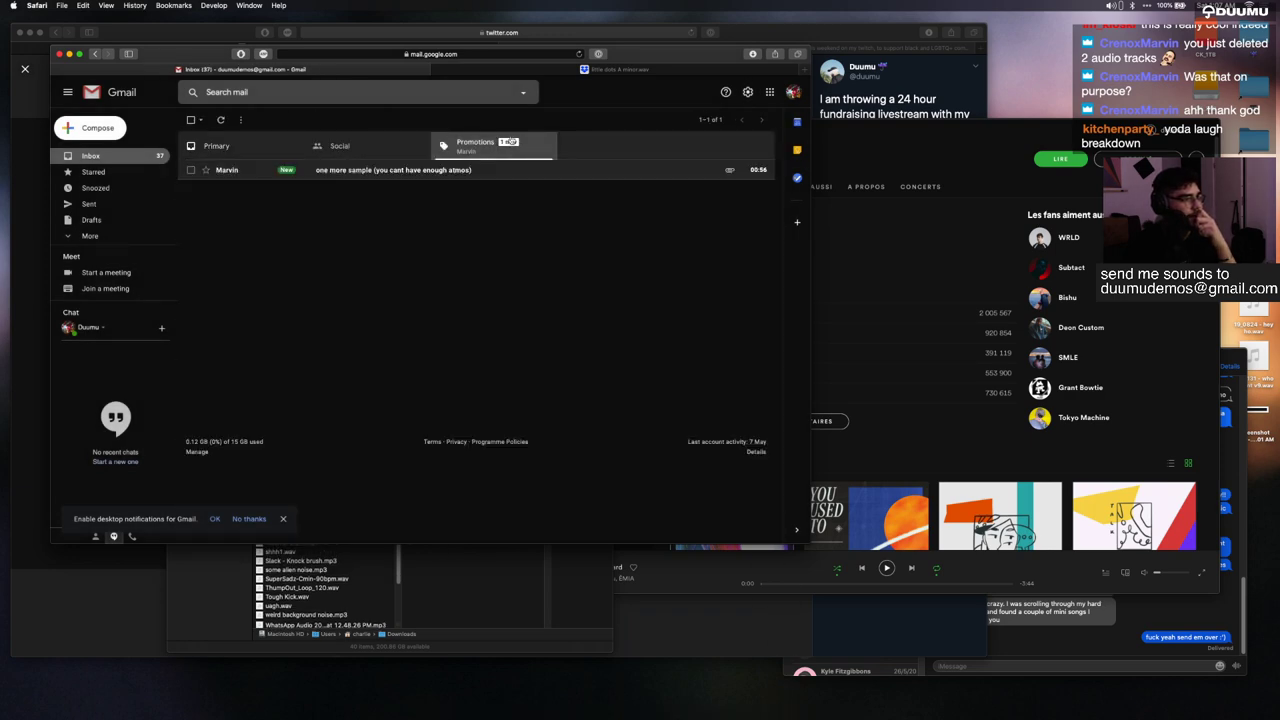
pyautogui.click(350, 178)
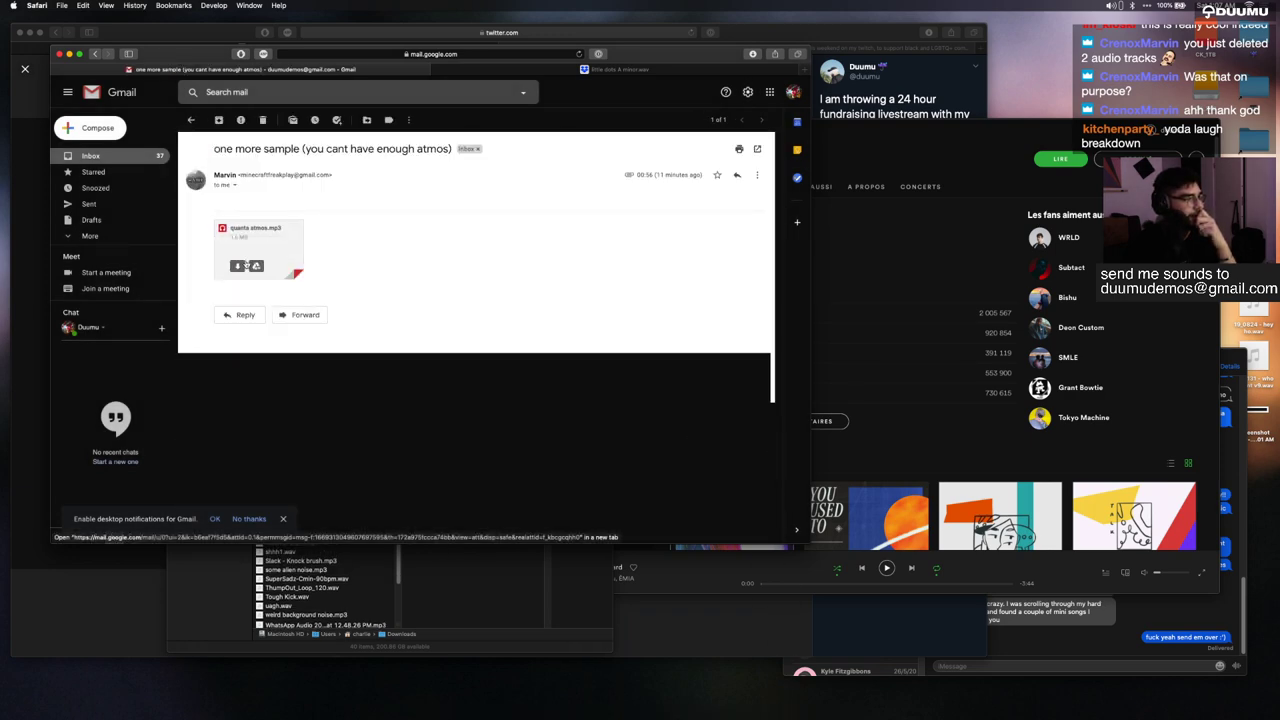
pyautogui.click(237, 268)
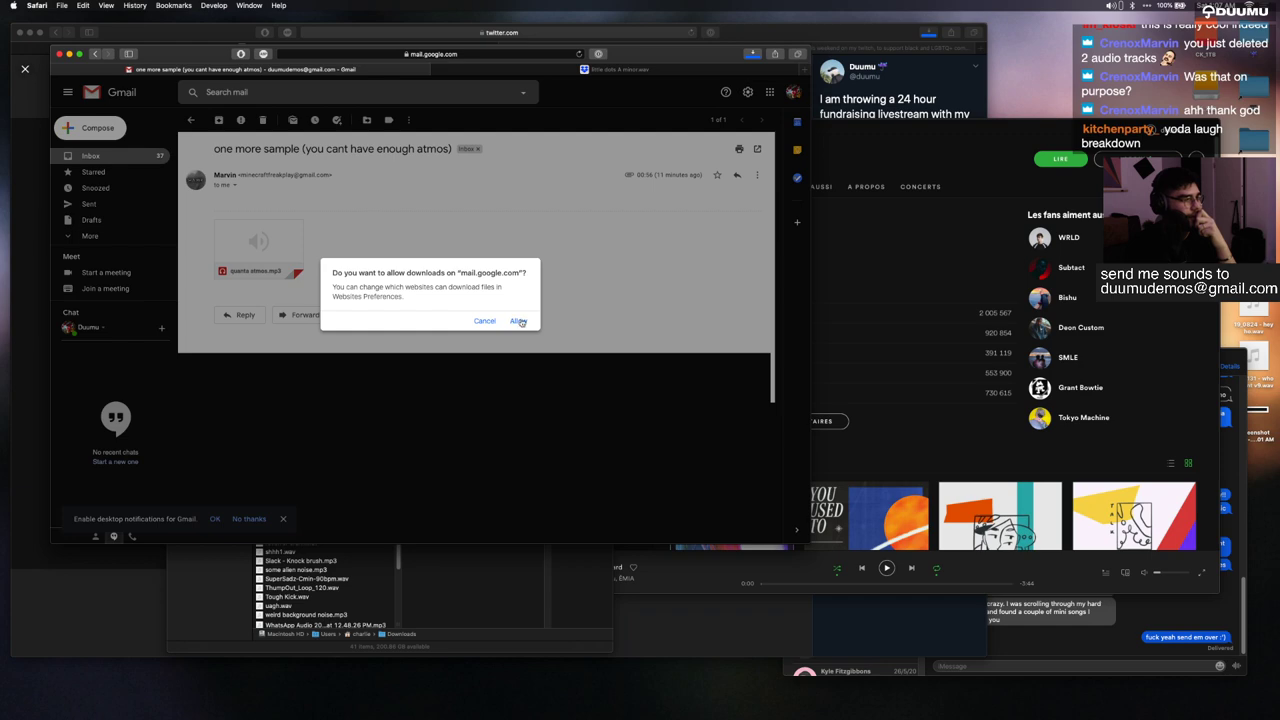
pyautogui.click(519, 321)
pyautogui.click(191, 120)
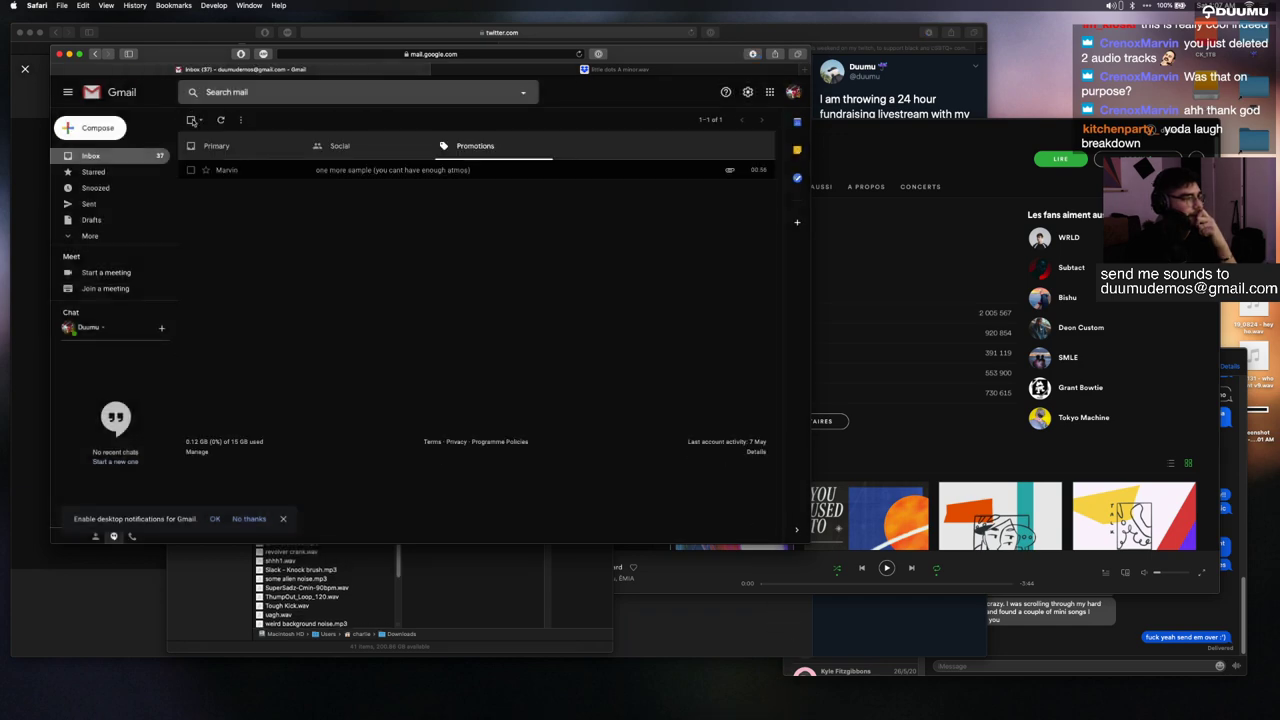
# - Check the Primary inbox for new samples, switch to Ableton Live and list the full Downloads folder with the browser search cleared
pyautogui.hotkey('ctrl', 'Right')
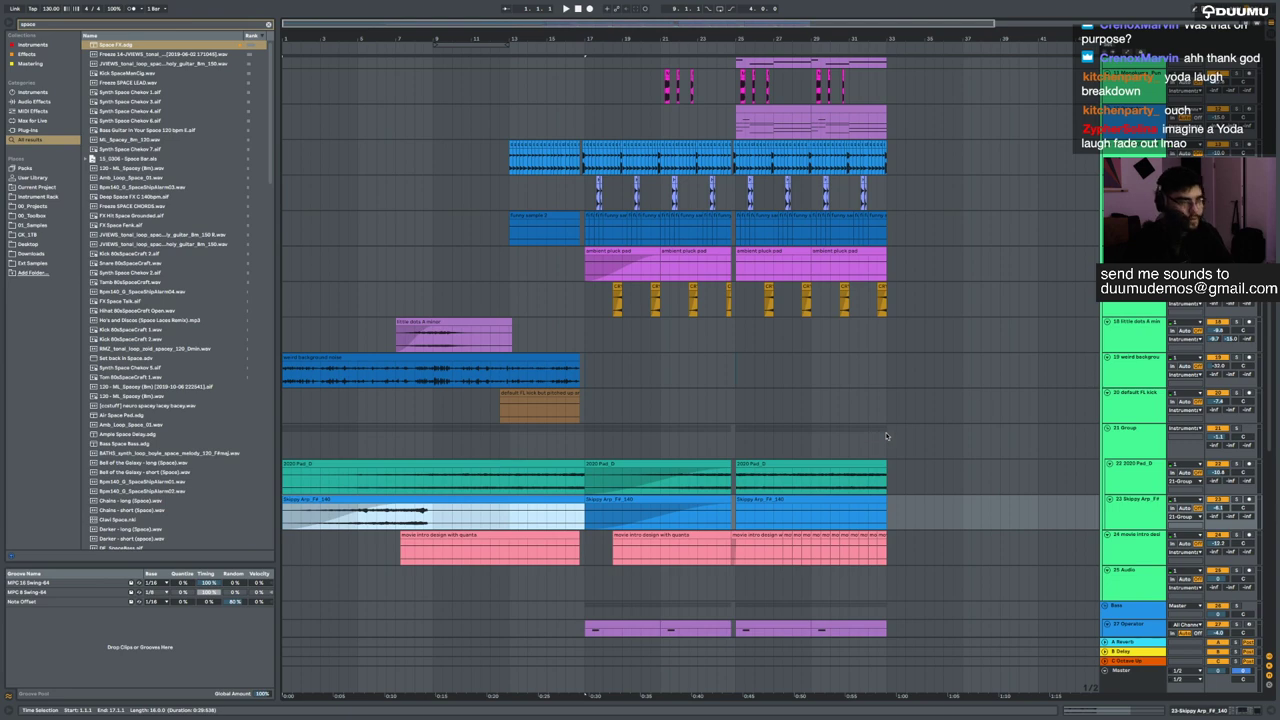
pyautogui.scroll(1, 1011, 372)
pyautogui.hotkey('ctrl', 'Left')
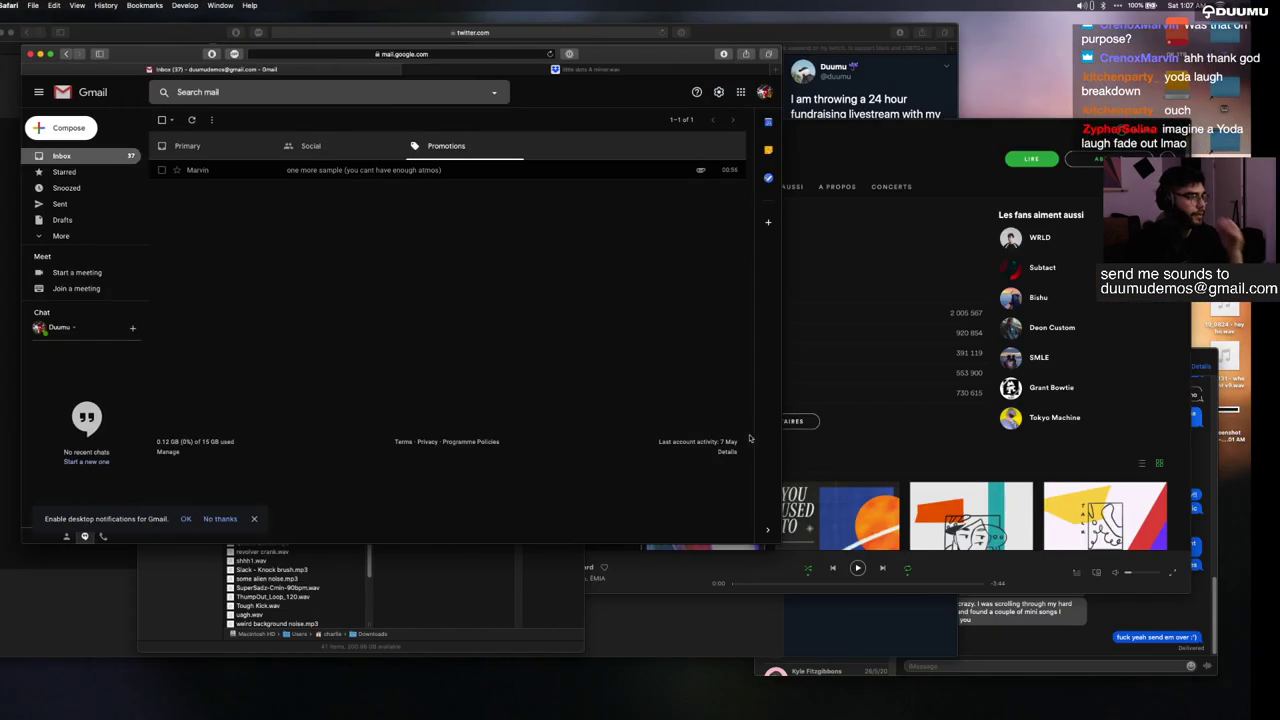
pyautogui.click(118, 160)
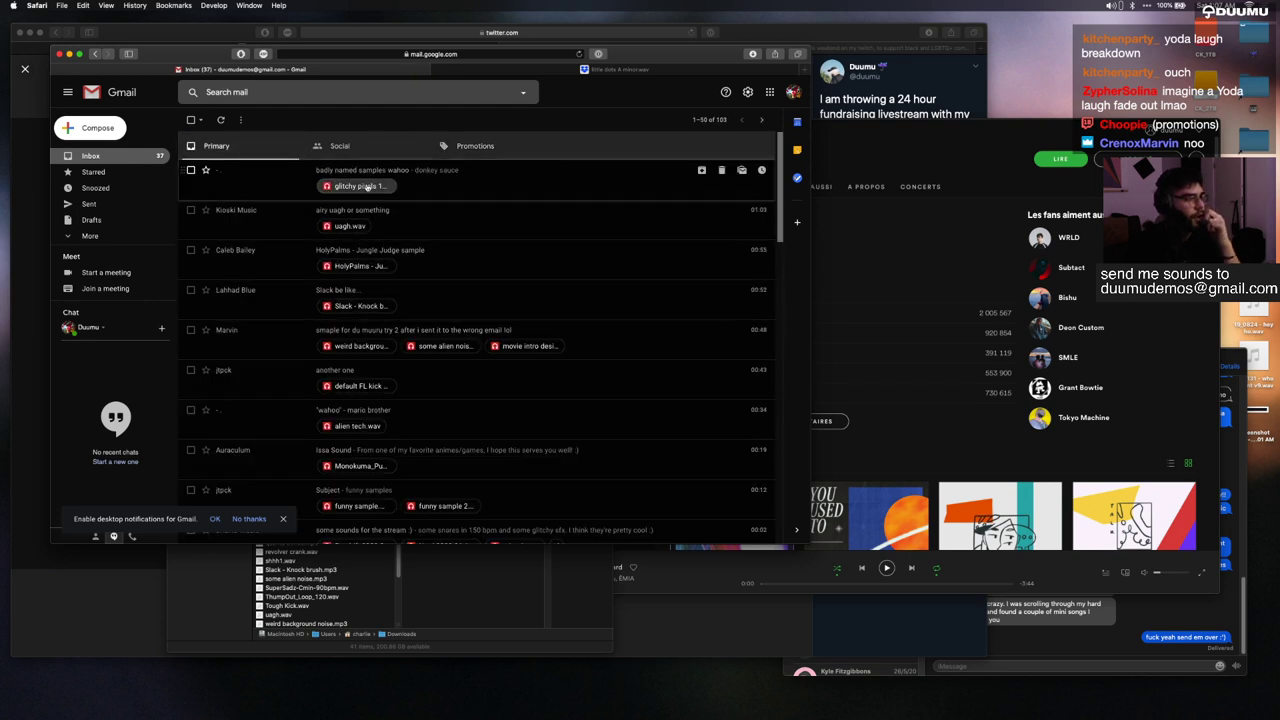
pyautogui.hotkey('ctrl', 'Right')
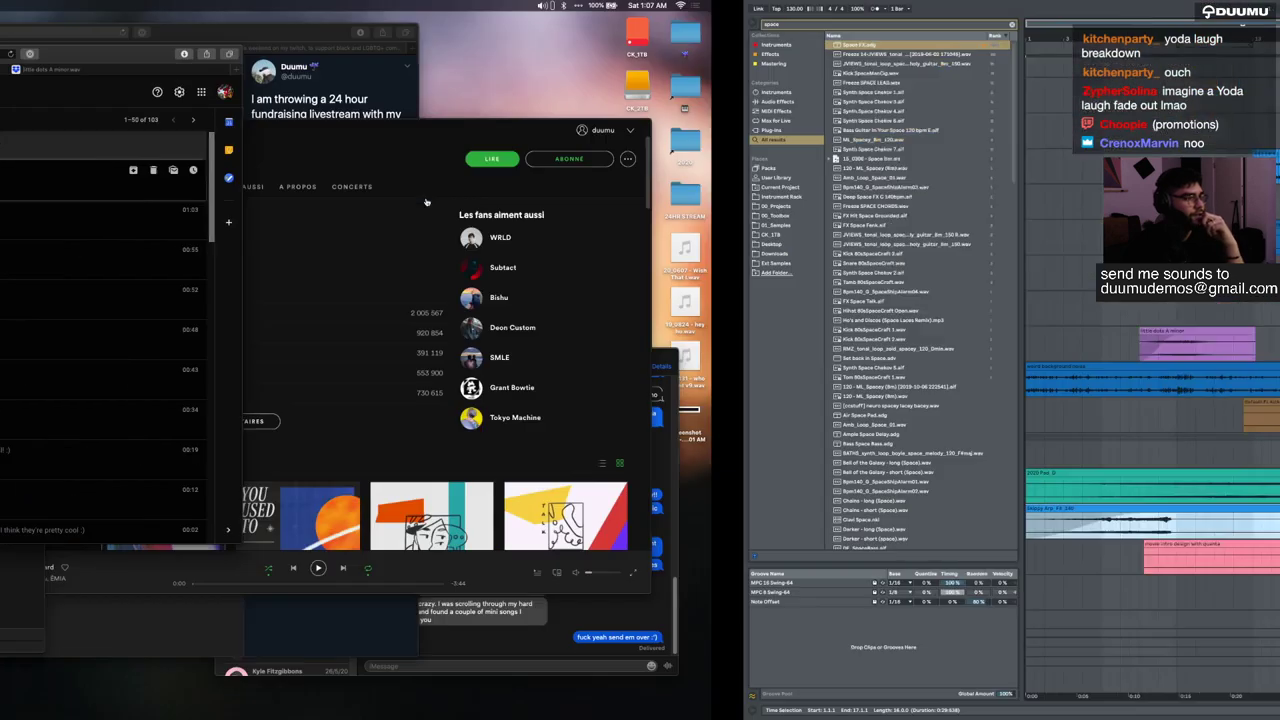
pyautogui.click(31, 253)
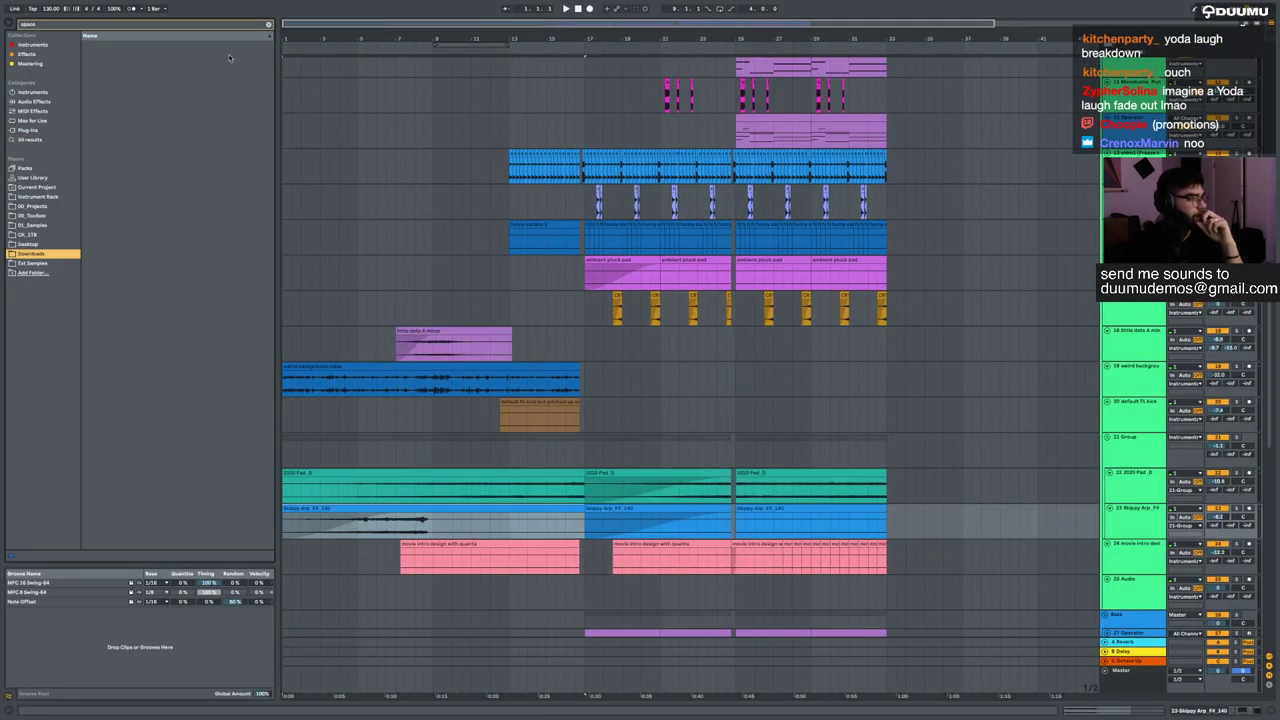
pyautogui.click(268, 25)
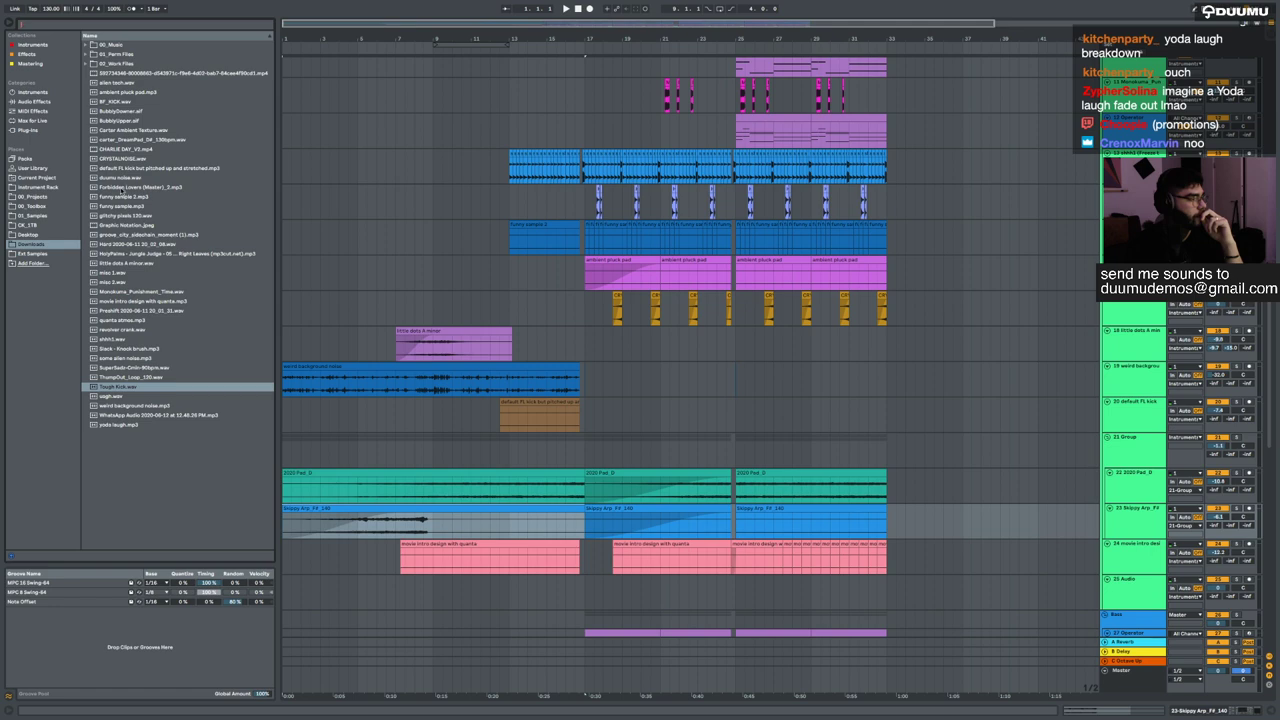
# - Switch back to Gmail to look up the "one more sample" e-mail in Promotions, and return to Ableton Live
pyautogui.hotkey('ctrl', 'Left')
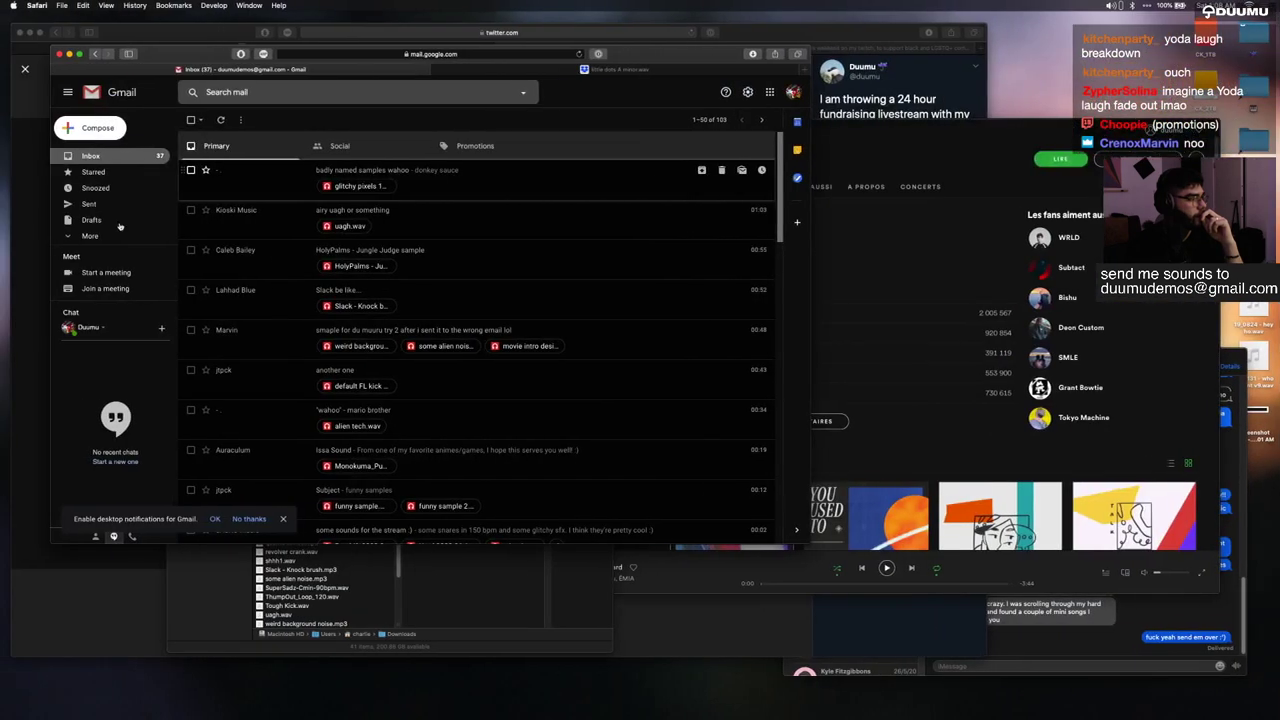
pyautogui.click(478, 146)
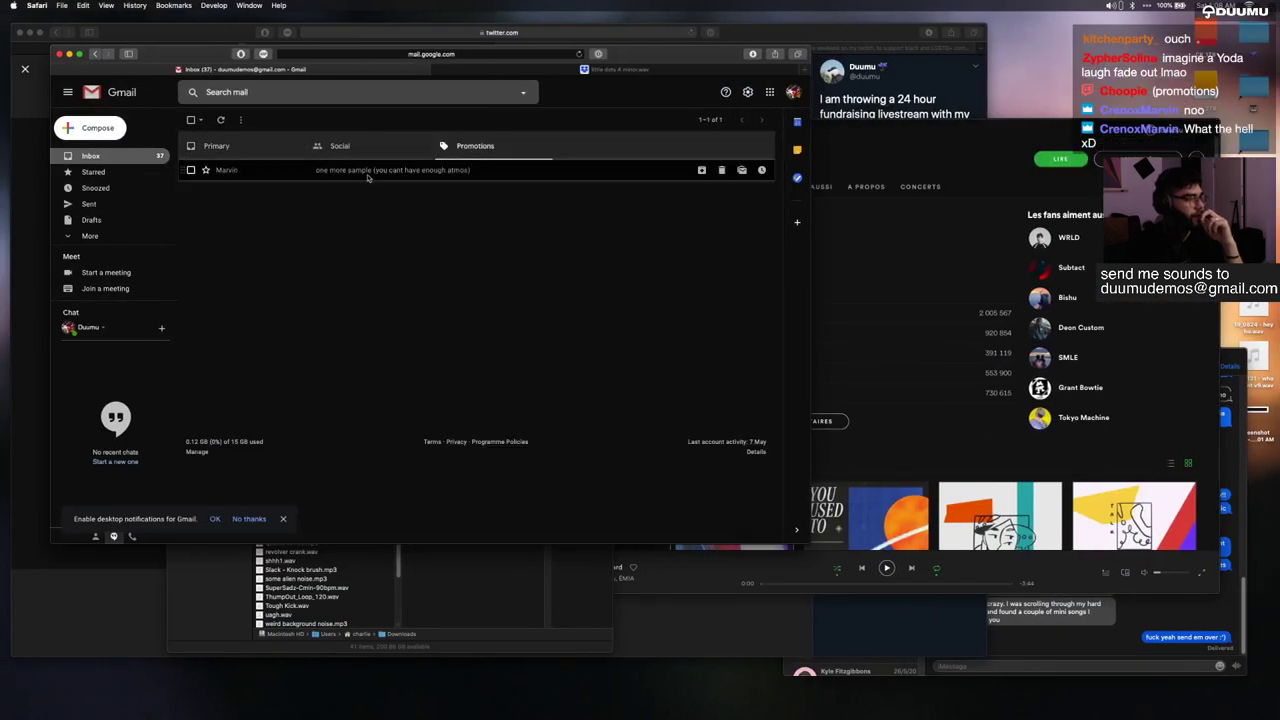
pyautogui.click(300, 170)
pyautogui.click(218, 120)
pyautogui.click(238, 137)
pyautogui.hotkey('ctrl', 'Right')
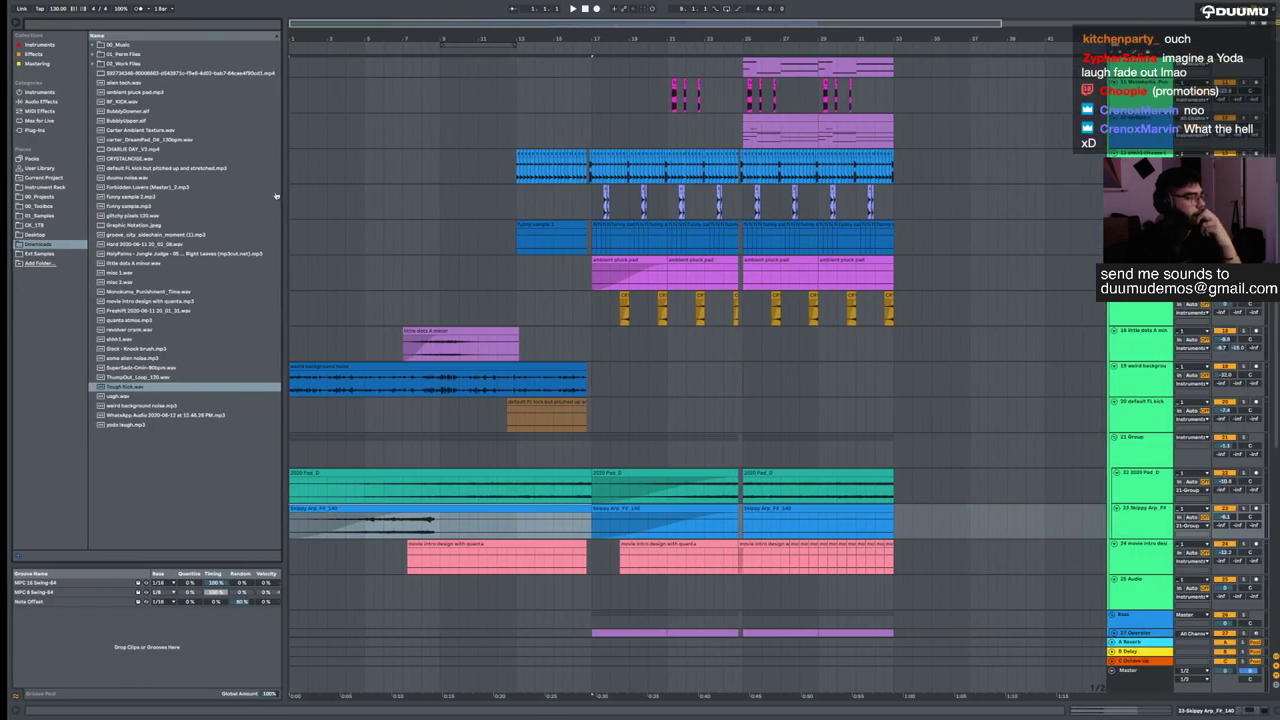
# - Preview quanta atmos.mp3 from Downloads and place it on a new audio track below the default FL kick track, around bar 2.3
pyautogui.click(121, 320)
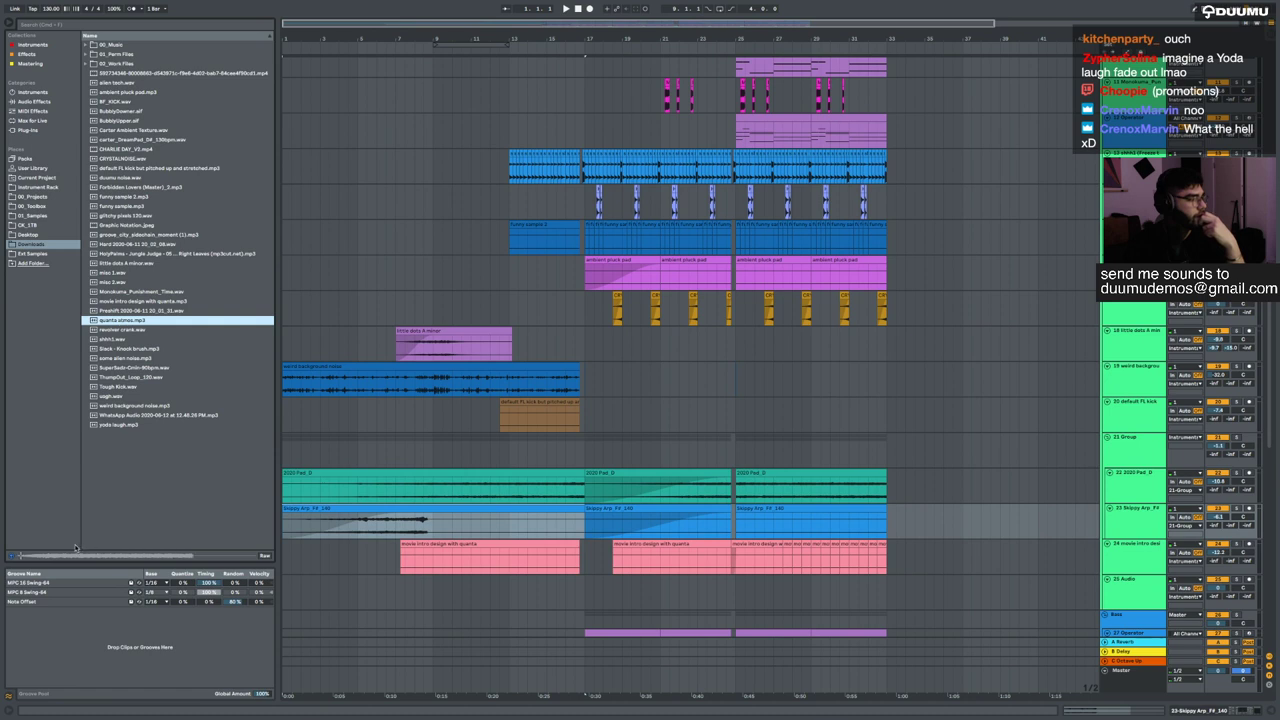
pyautogui.click(1124, 421)
pyautogui.hotkey('ctrl', 't')
pyautogui.moveTo(128, 322); pyautogui.dragTo(312, 450)
pyautogui.scroll(2, 757, 190)
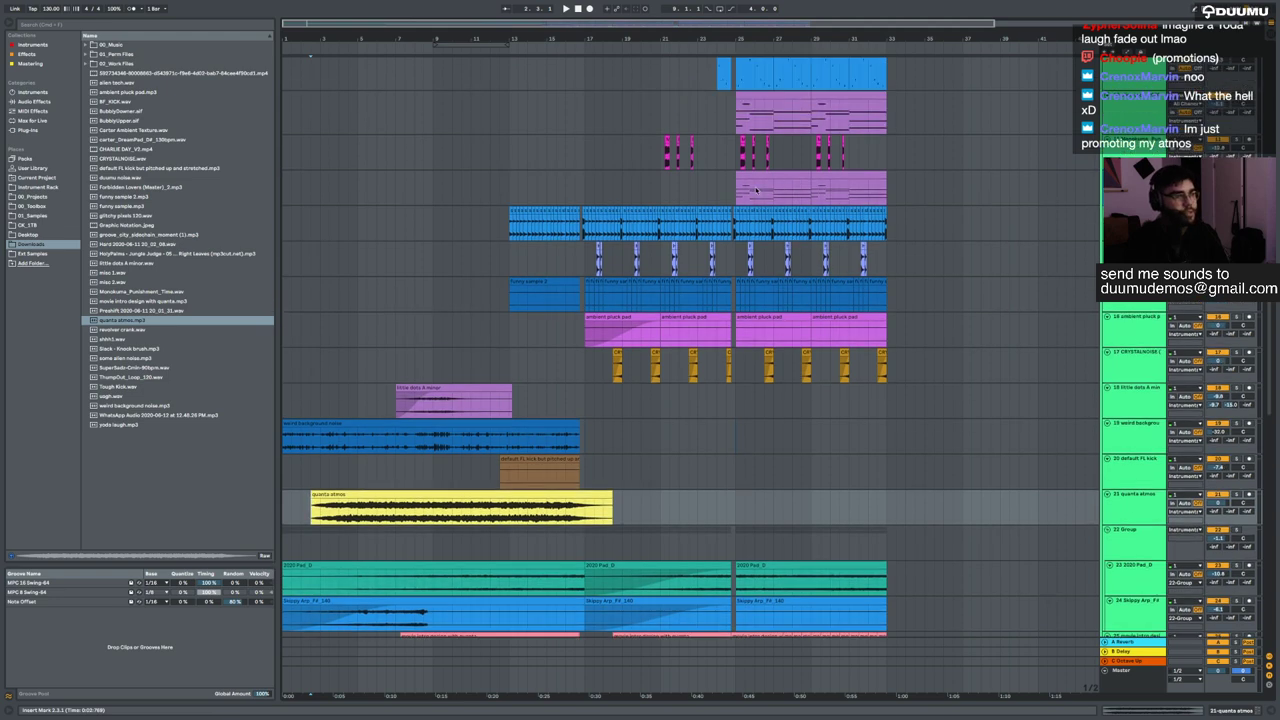
# - Open the Operator chord clip at bar 25 and audition its notes on the piano roll keys
pyautogui.doubleClick(757, 190)
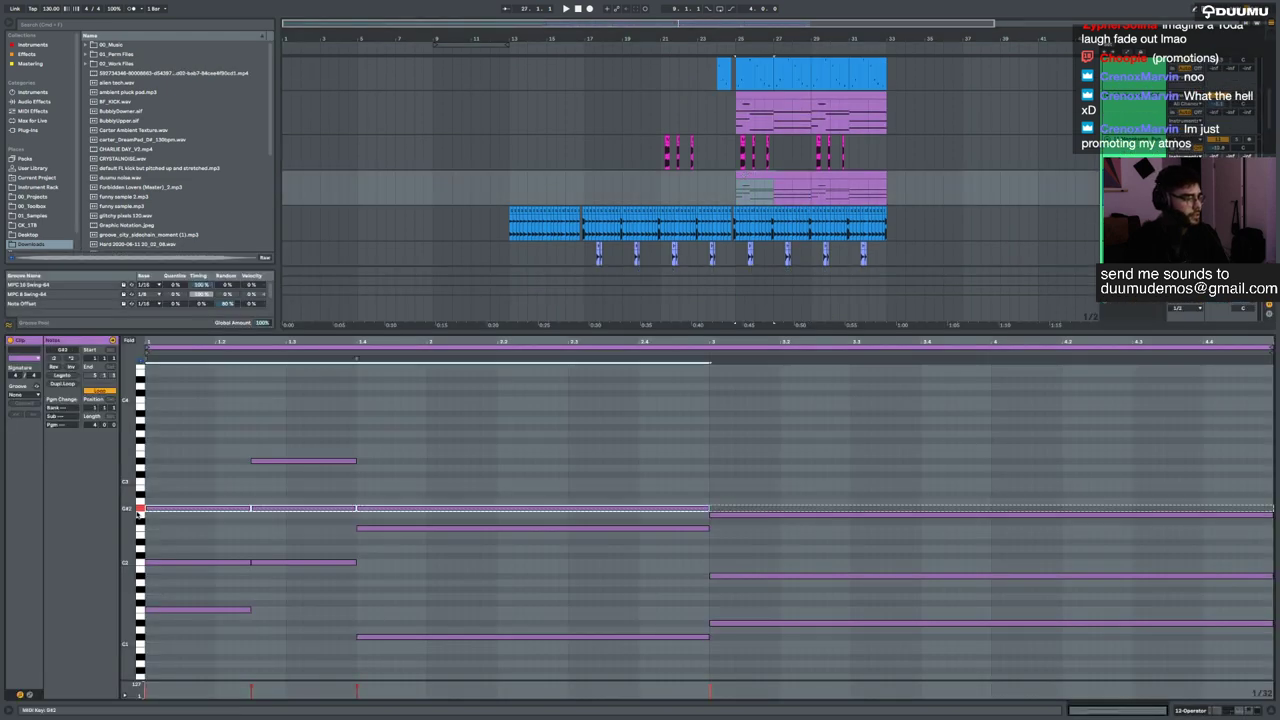
pyautogui.scroll(-2, 582, 208)
pyautogui.moveTo(139, 538)
pyautogui.mouseDown()
pyautogui.moveTo(139, 510)
pyautogui.moveTo(140, 541)
pyautogui.mouseUp()
pyautogui.click(140, 542)
pyautogui.scroll(-7, 532, 168)
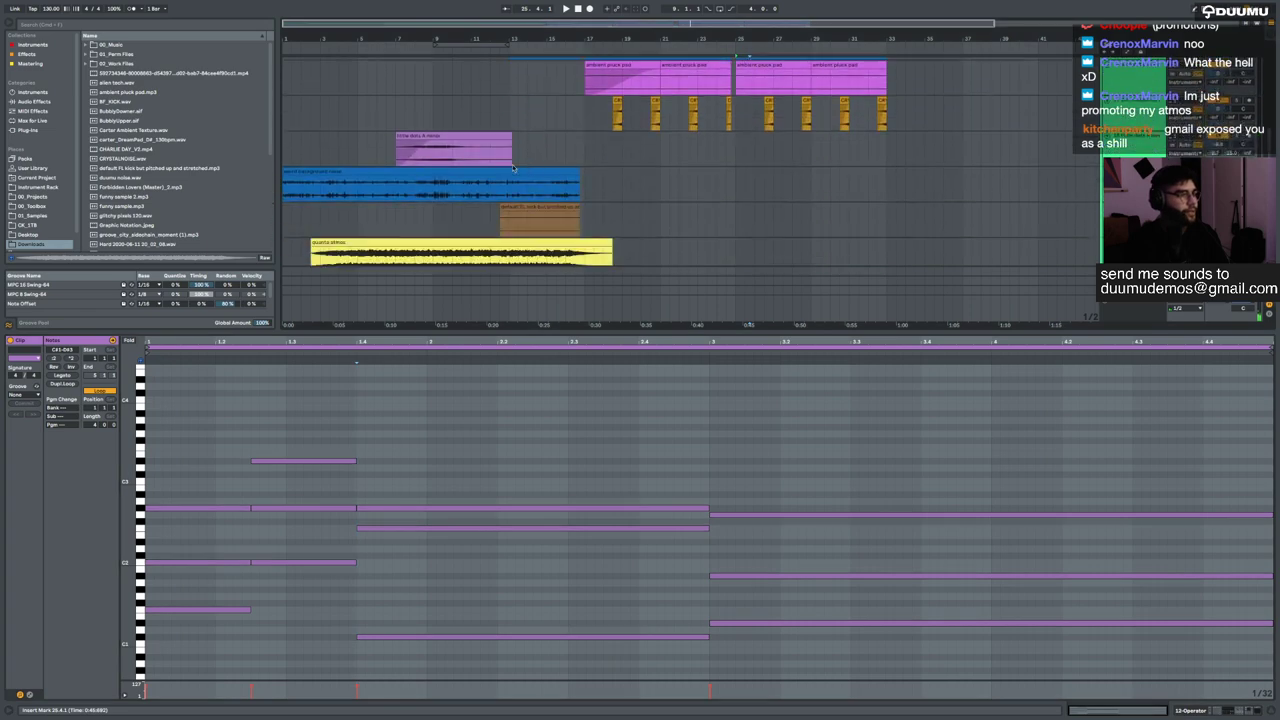
# - Turn off warping on the quanta atmos clip and transpose it up 5 semitones
pyautogui.scroll(-2, 433, 188)
pyautogui.click(440, 212)
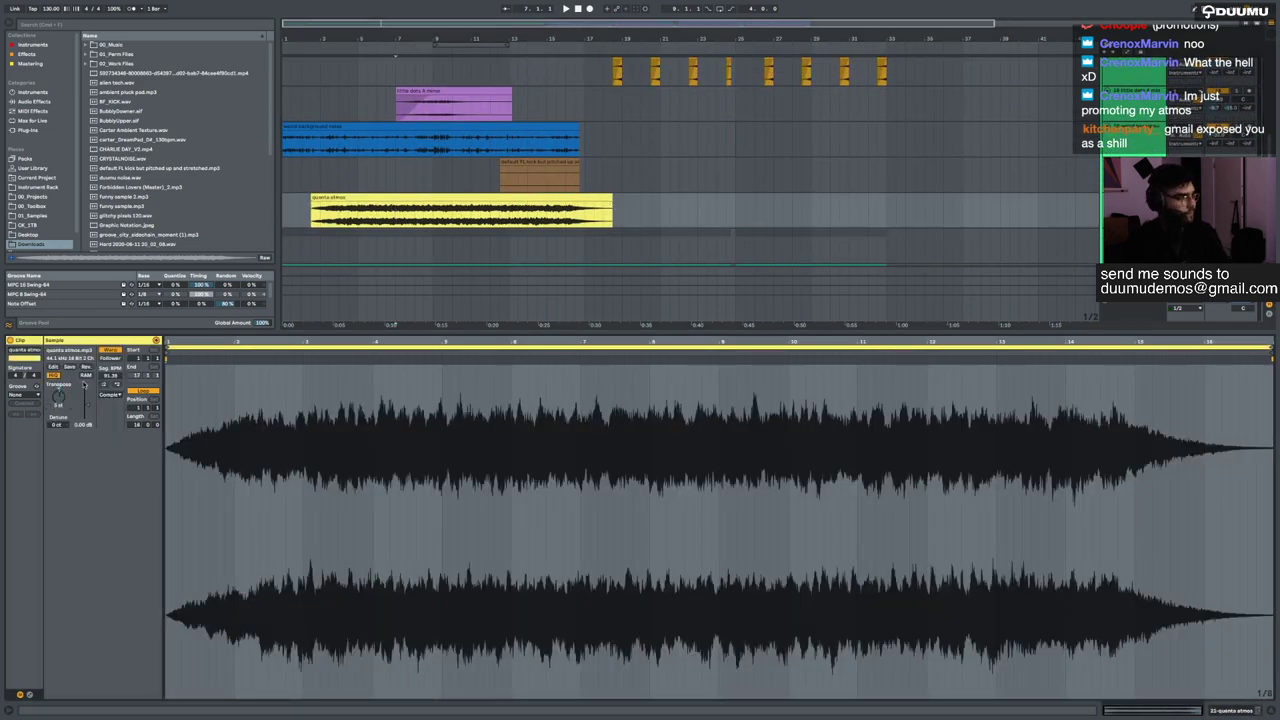
pyautogui.click(113, 350)
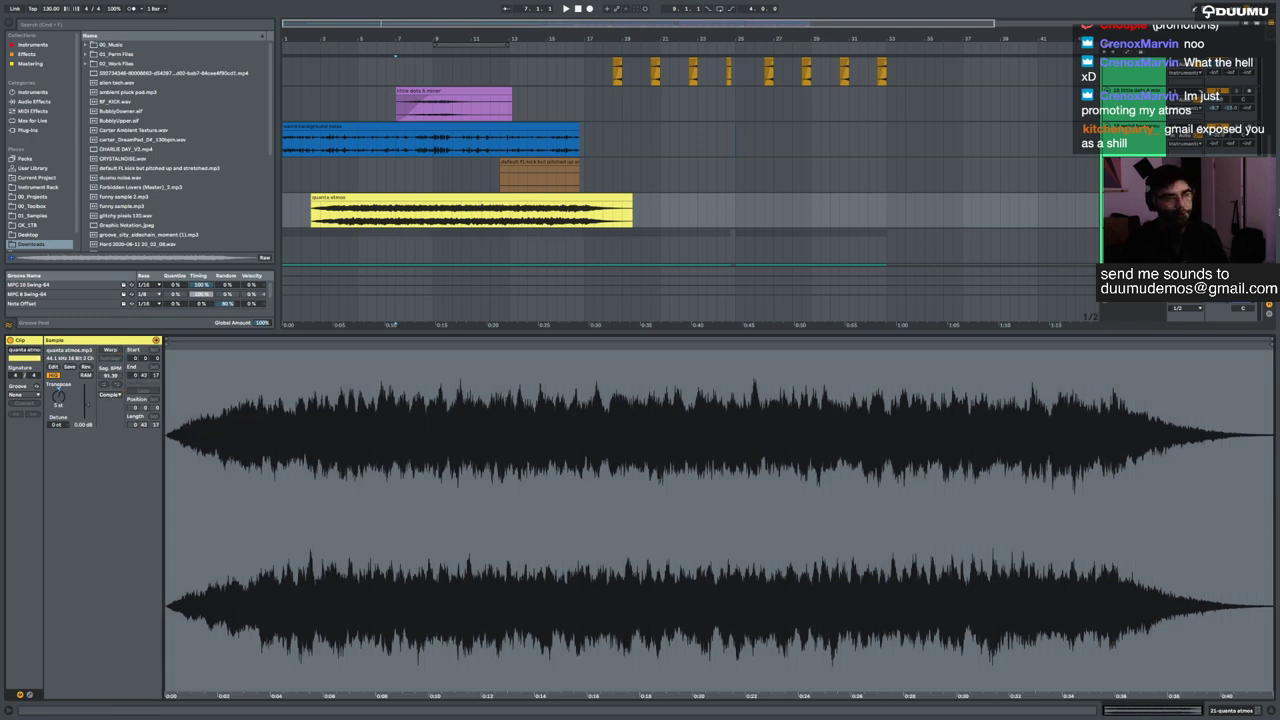
# - Play the arrangement and add an EQ Eight to the quanta atmos track
pyautogui.scroll(1, 719, 520)
pyautogui.press('space')
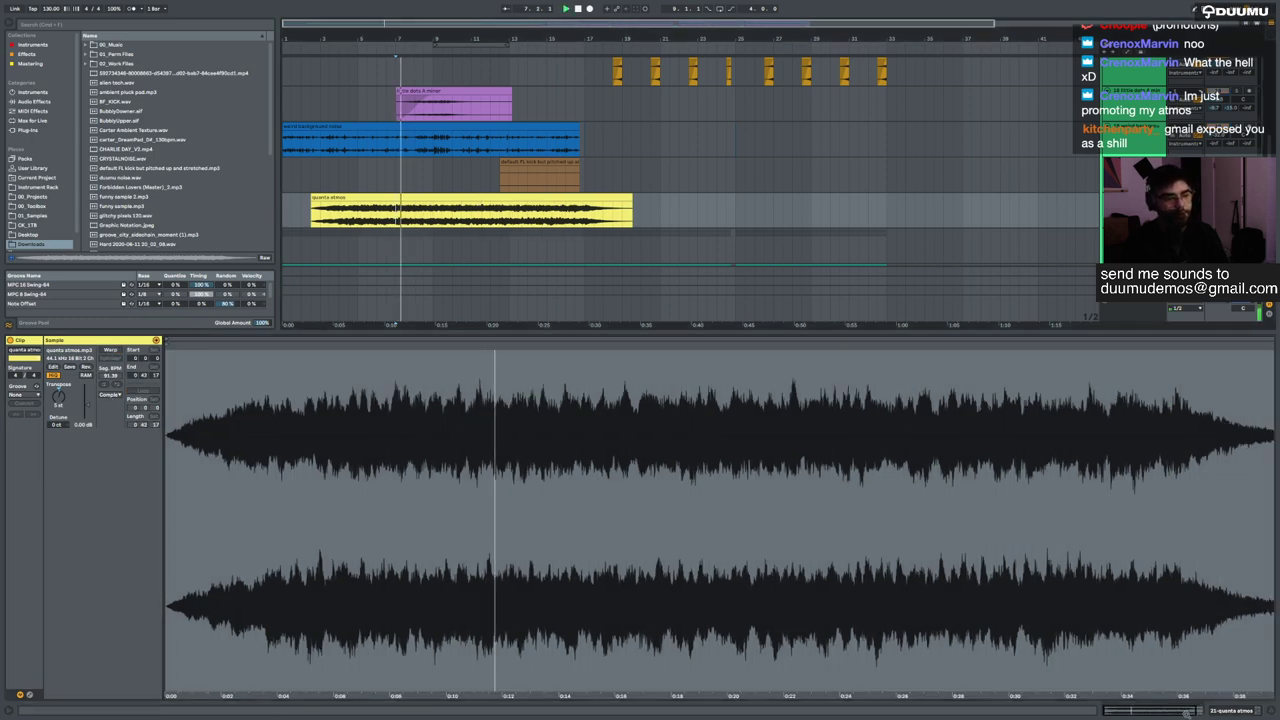
pyautogui.click(365, 221)
pyautogui.press('super+f')
pyautogui.write('eq')
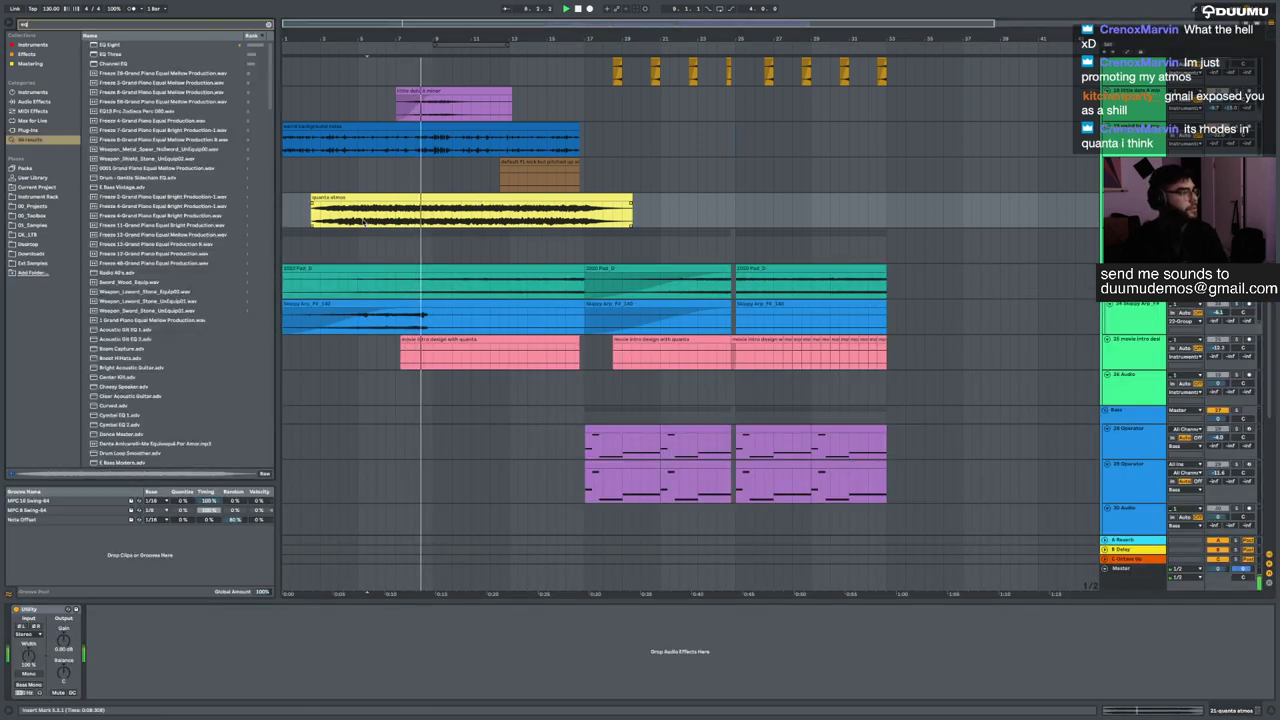
pyautogui.press('Down')
pyautogui.press('Return')
# - Shape the quanta atmos EQ Eight with a gentle low cut at about 180 Hz on band 1 and a high cut on band 8
pyautogui.click(121, 693)
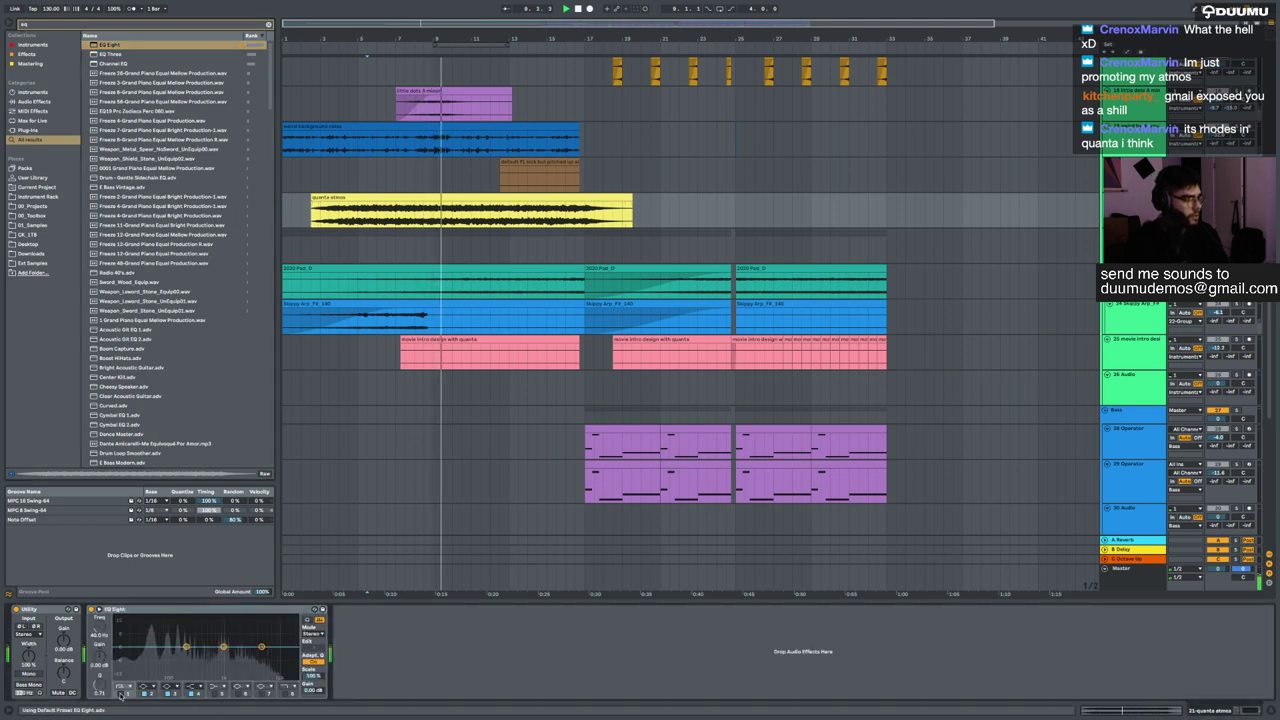
pyautogui.moveTo(146, 647); pyautogui.dragTo(178, 671)
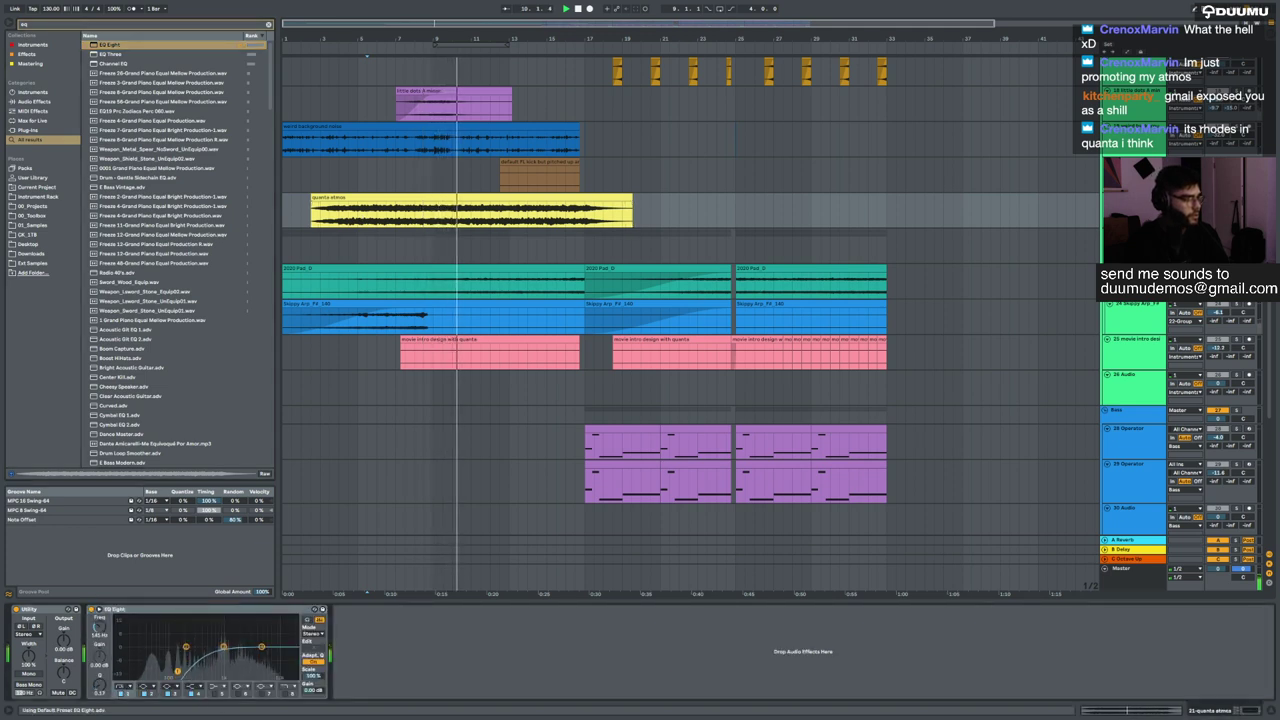
pyautogui.click(285, 693)
pyautogui.moveTo(294, 651); pyautogui.dragTo(282, 657)
pyautogui.moveTo(178, 671)
pyautogui.mouseDown()
pyautogui.moveTo(191, 667)
pyautogui.moveTo(181, 671)
pyautogui.mouseUp()
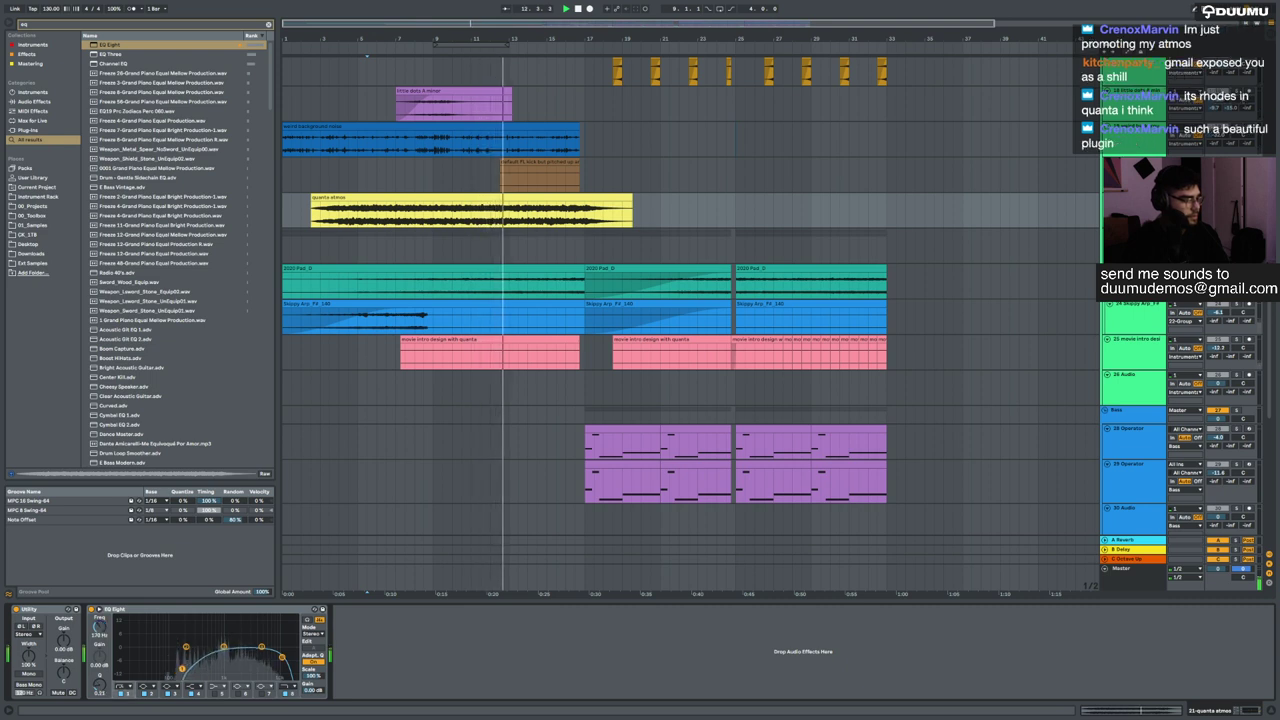
# - Move the quanta atmos clip to start at bar 4.3 and remove the part after bar 16.4
pyautogui.moveTo(557, 205); pyautogui.dragTo(594, 209)
pyautogui.scroll(5, 586, 212)
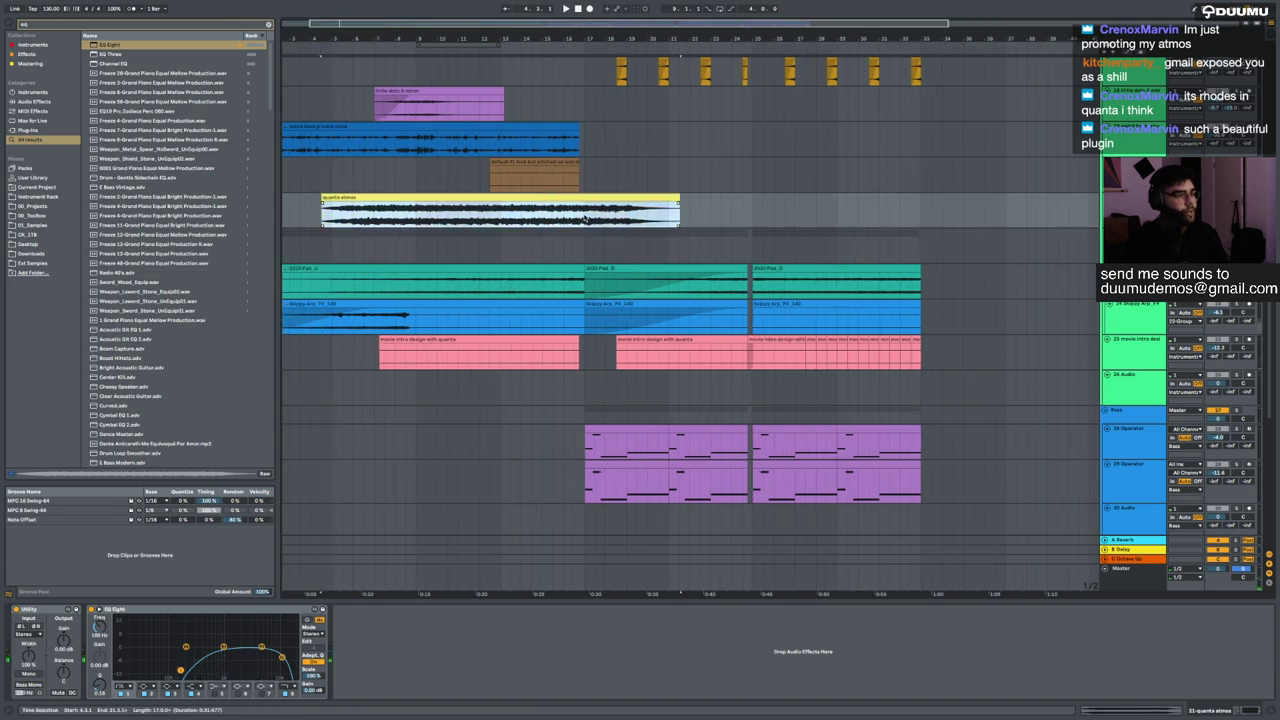
pyautogui.click(562, 219)
pyautogui.moveTo(679, 144); pyautogui.dragTo(876, 226)
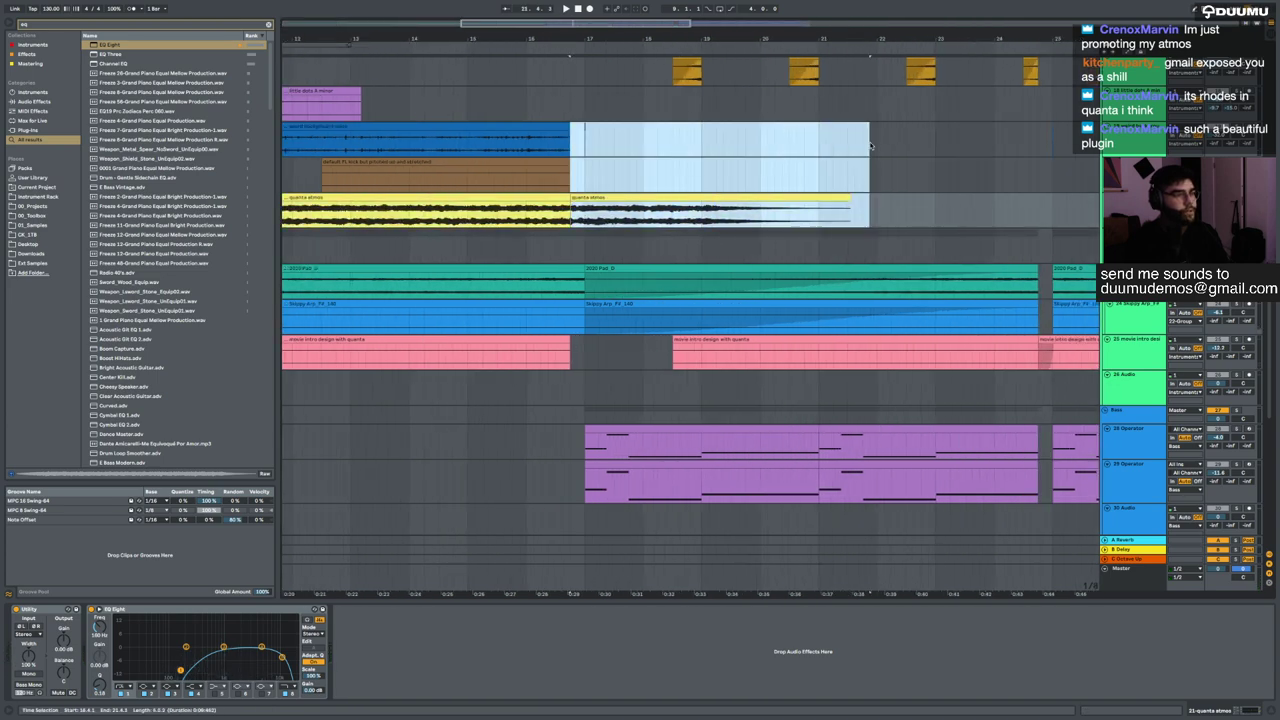
pyautogui.press('Delete')
# - Apply a fade-in across the full length of the trimmed quanta atmos clip
pyautogui.press('-')
pyautogui.press('-')
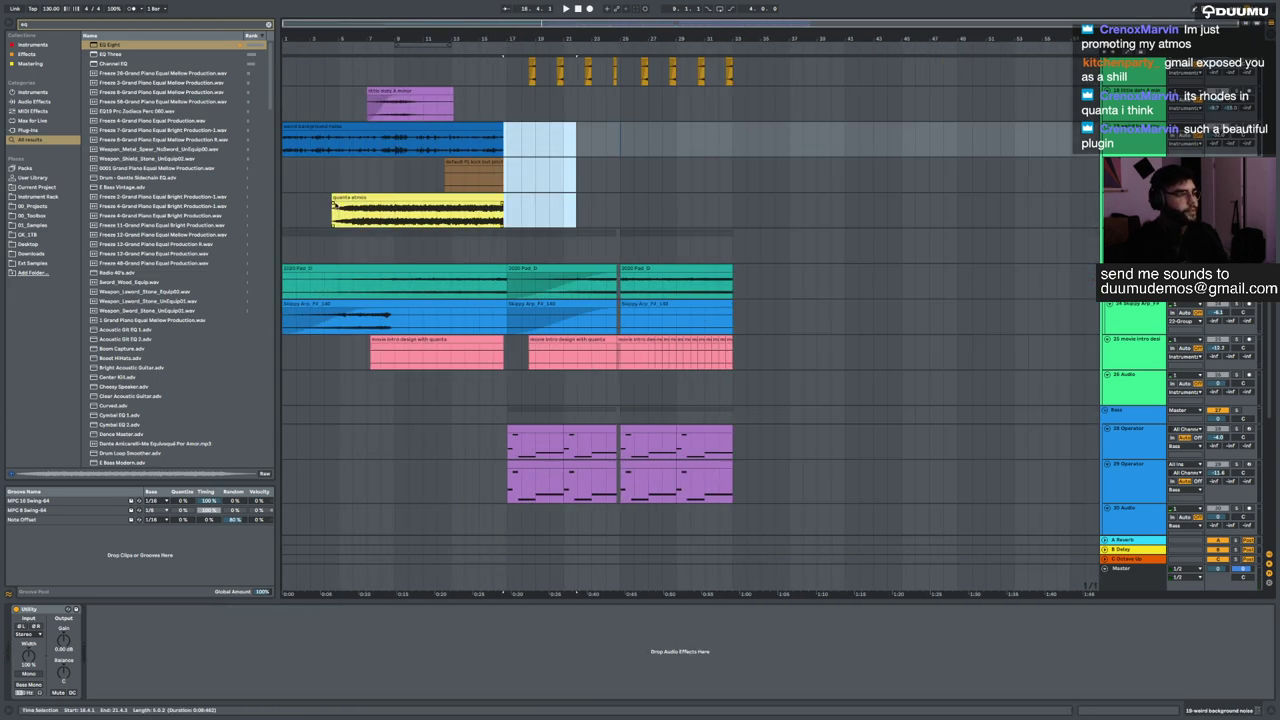
pyautogui.click(606, 205)
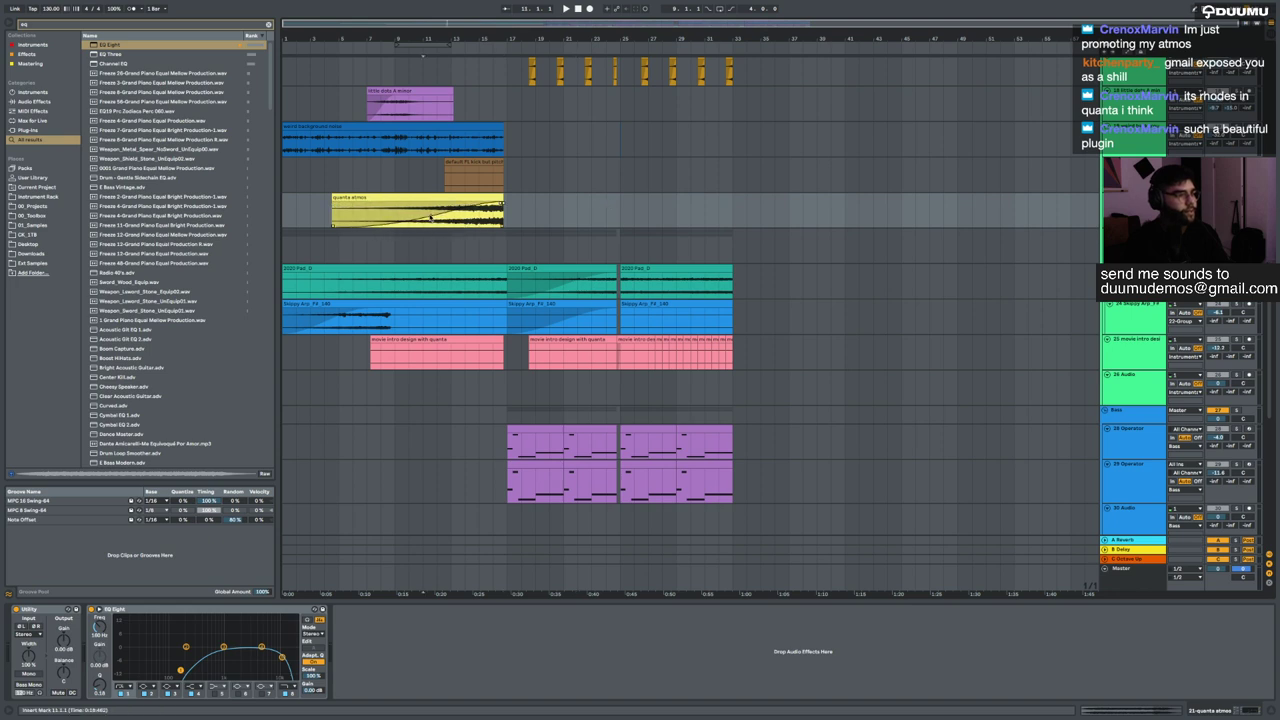
# - Copy the faded quanta atmos clip so it ends at bar 33, and trim the copy to start at bar 23
pyautogui.click(413, 198)
pyautogui.moveTo(413, 198); pyautogui.dragTo(644, 199)
pyautogui.moveTo(740, 199); pyautogui.dragTo(717, 197)
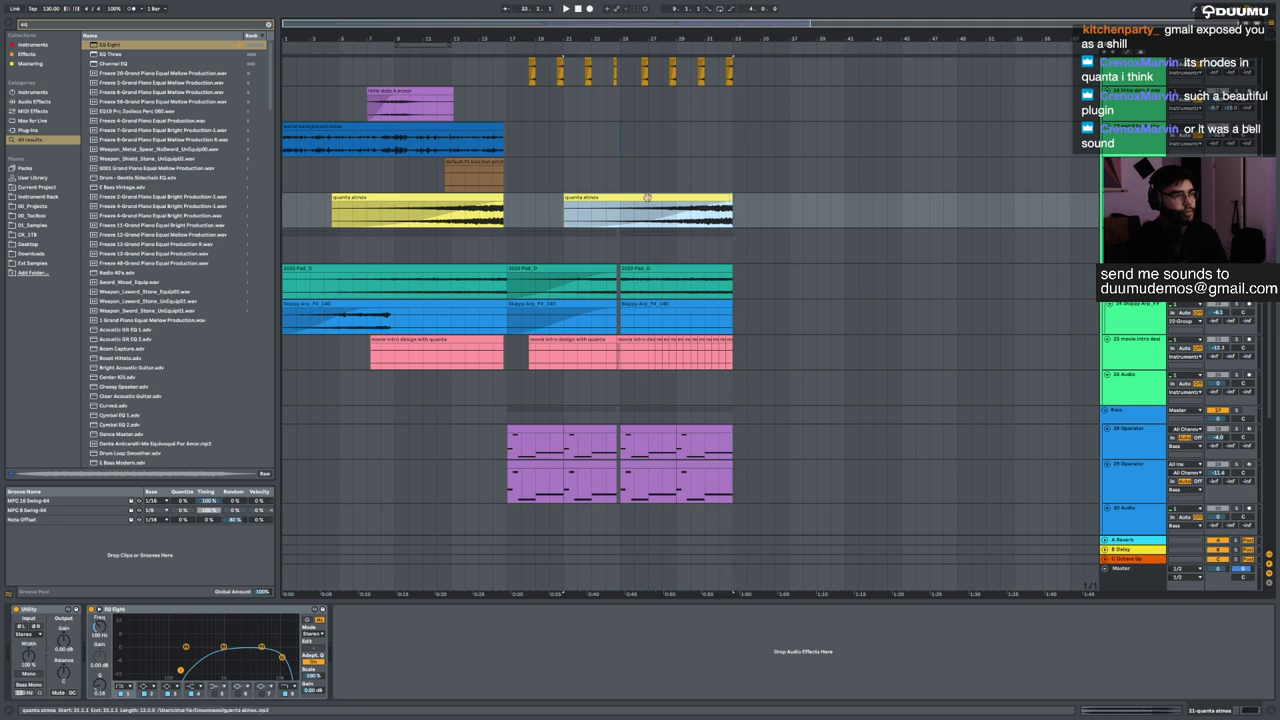
pyautogui.moveTo(564, 205); pyautogui.dragTo(591, 205)
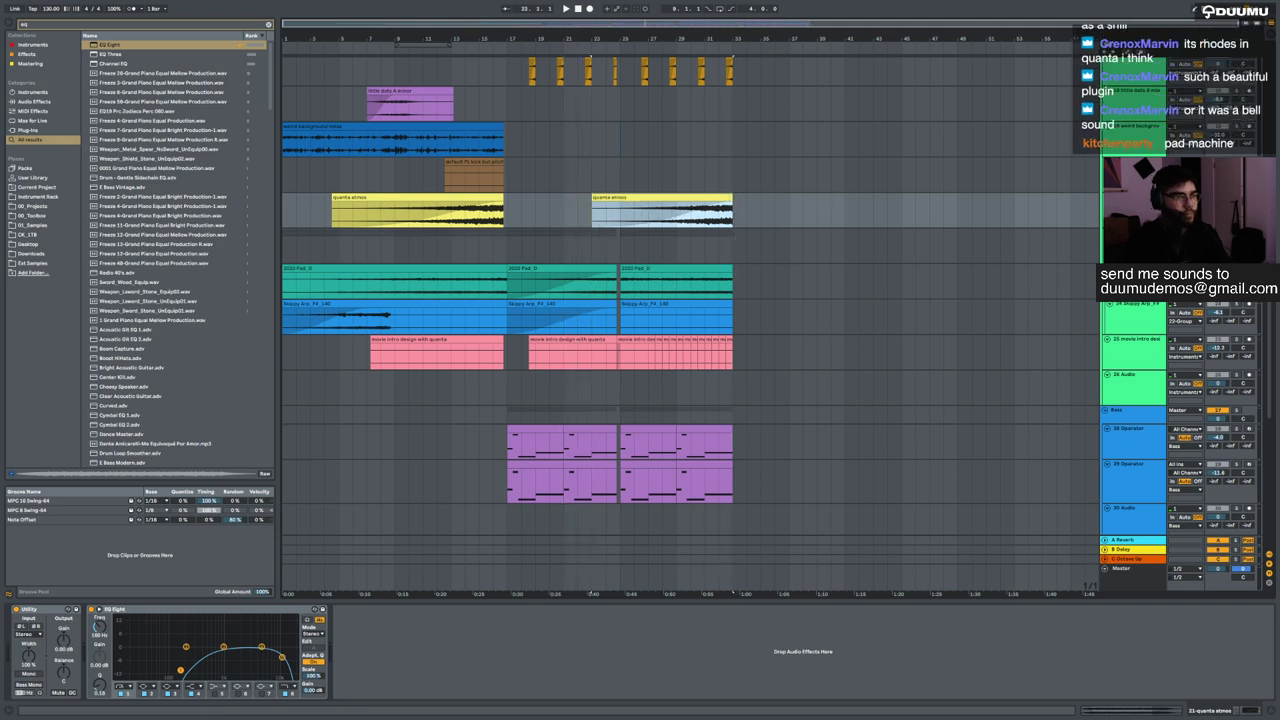
# - List the Downloads folder without a search filter and preview BubblyDowner.aif and the glitchy pixels sample
pyautogui.click(44, 252)
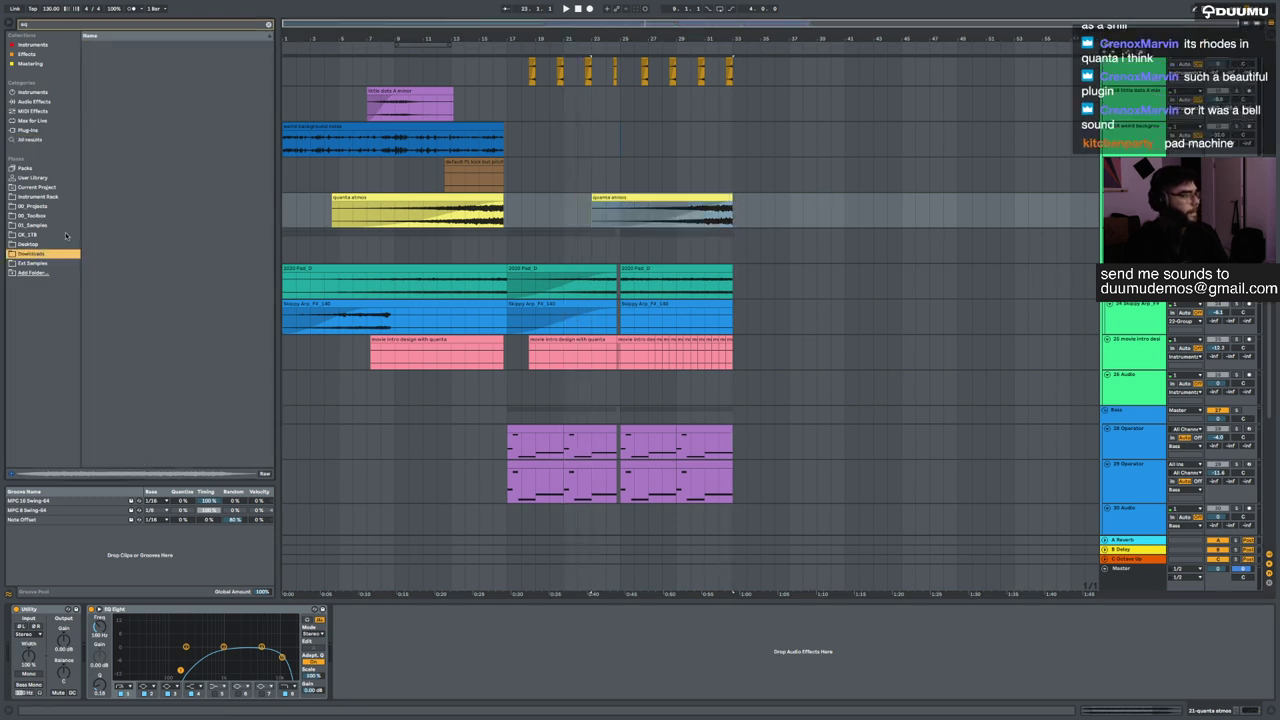
pyautogui.click(268, 24)
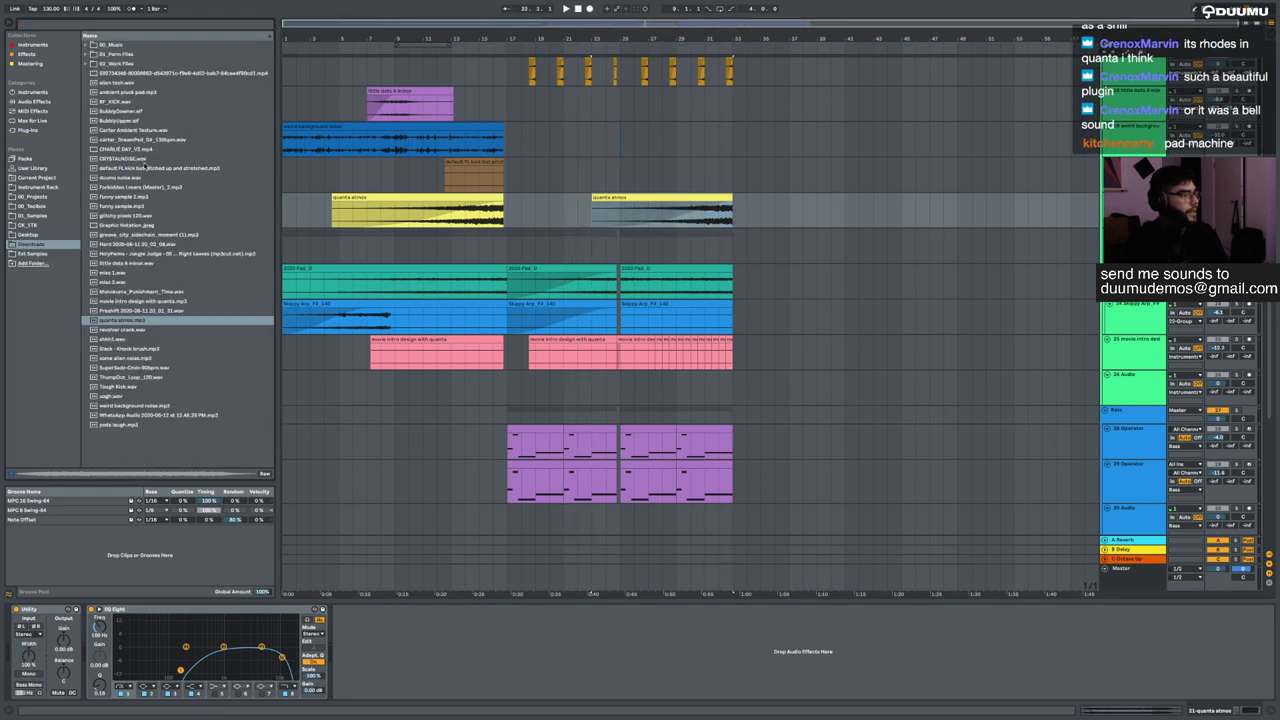
pyautogui.click(114, 112)
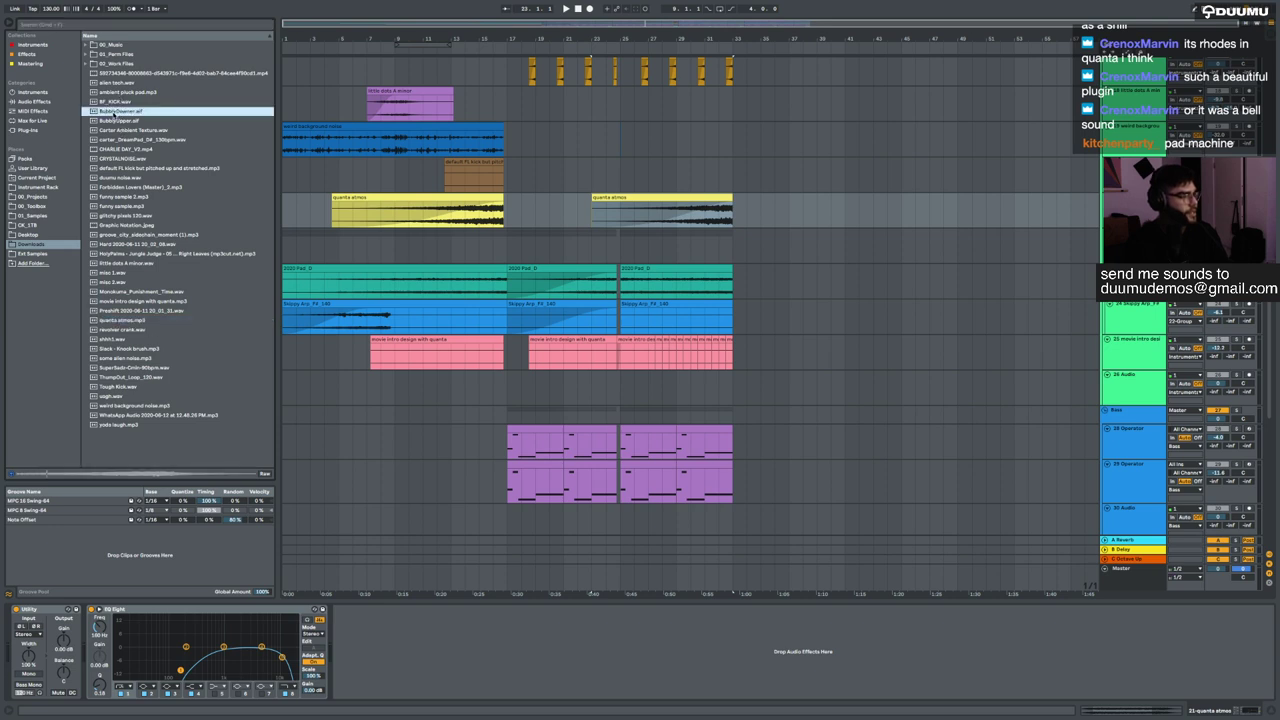
pyautogui.press('Down')
pyautogui.press('Up')
pyautogui.click(324, 219)
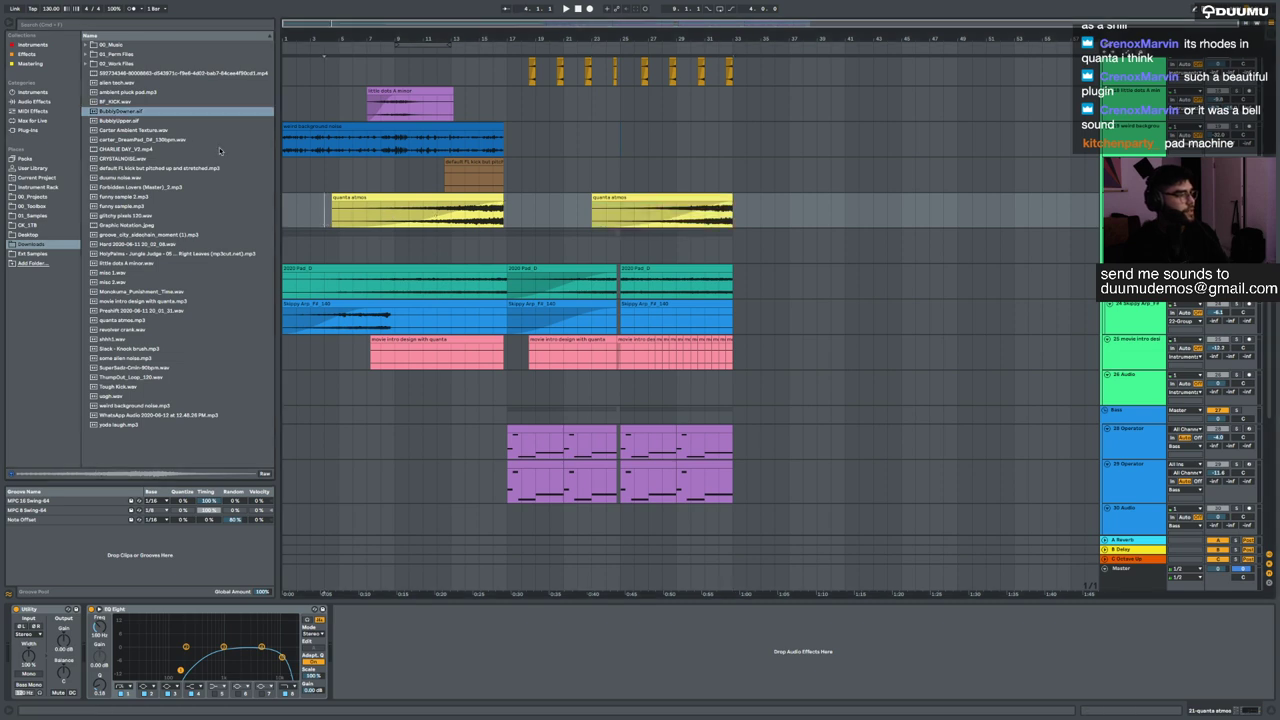
pyautogui.click(114, 216)
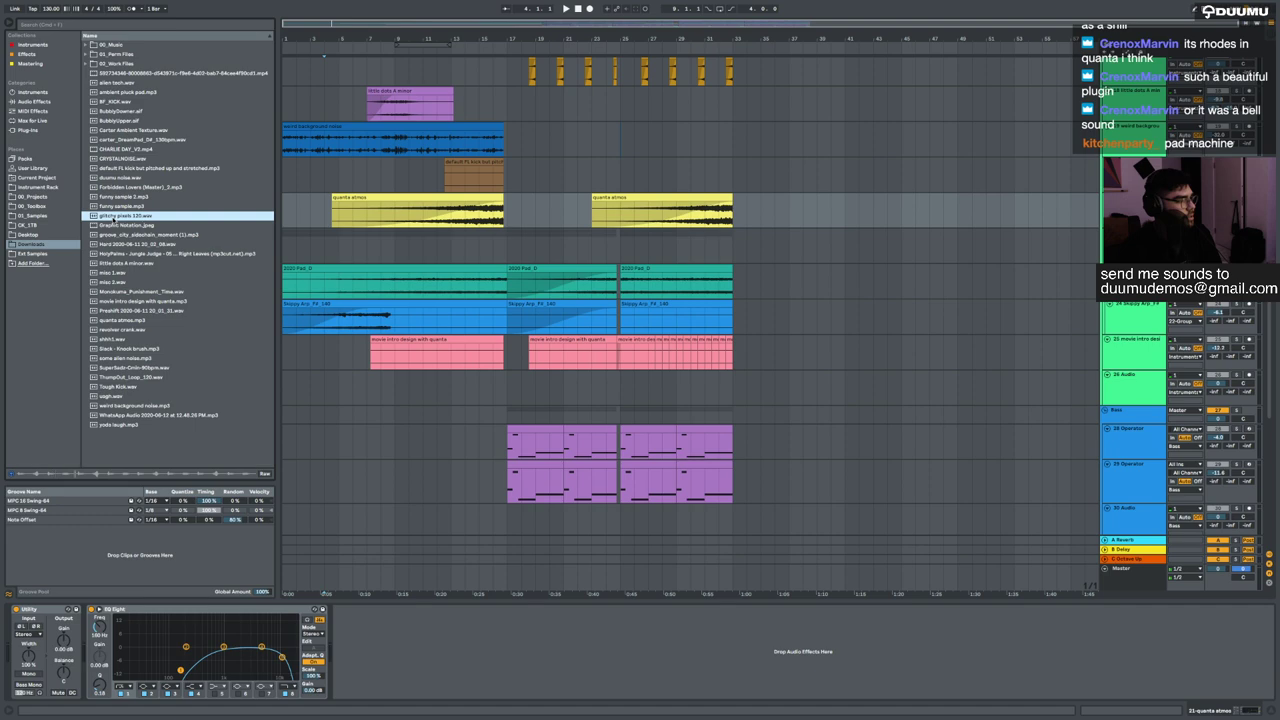
# - Create an audio track below the ThumpOut loop, place the glitchy pixels sample at bar 17 and lower the track's volume
pyautogui.scroll(-5, 714, 318)
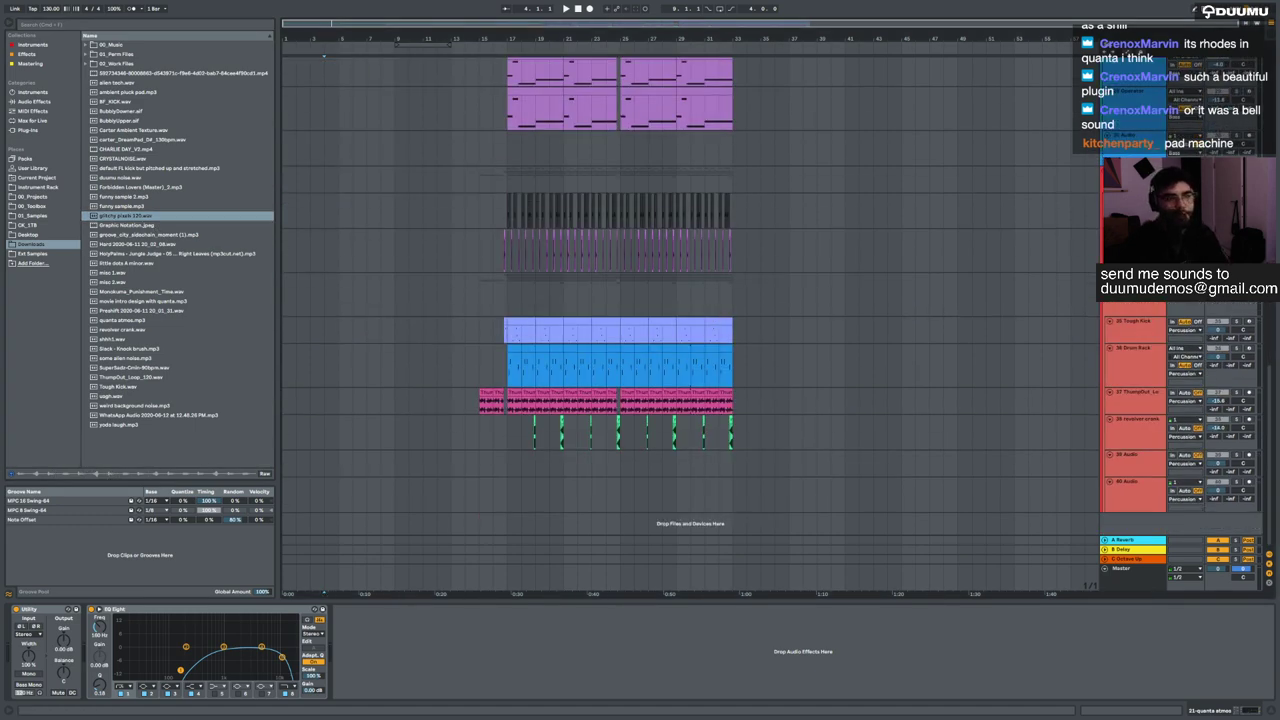
pyautogui.click(1131, 413)
pyautogui.press('super+t')
pyautogui.moveTo(130, 216); pyautogui.dragTo(509, 424)
pyautogui.scroll(5, 508, 424)
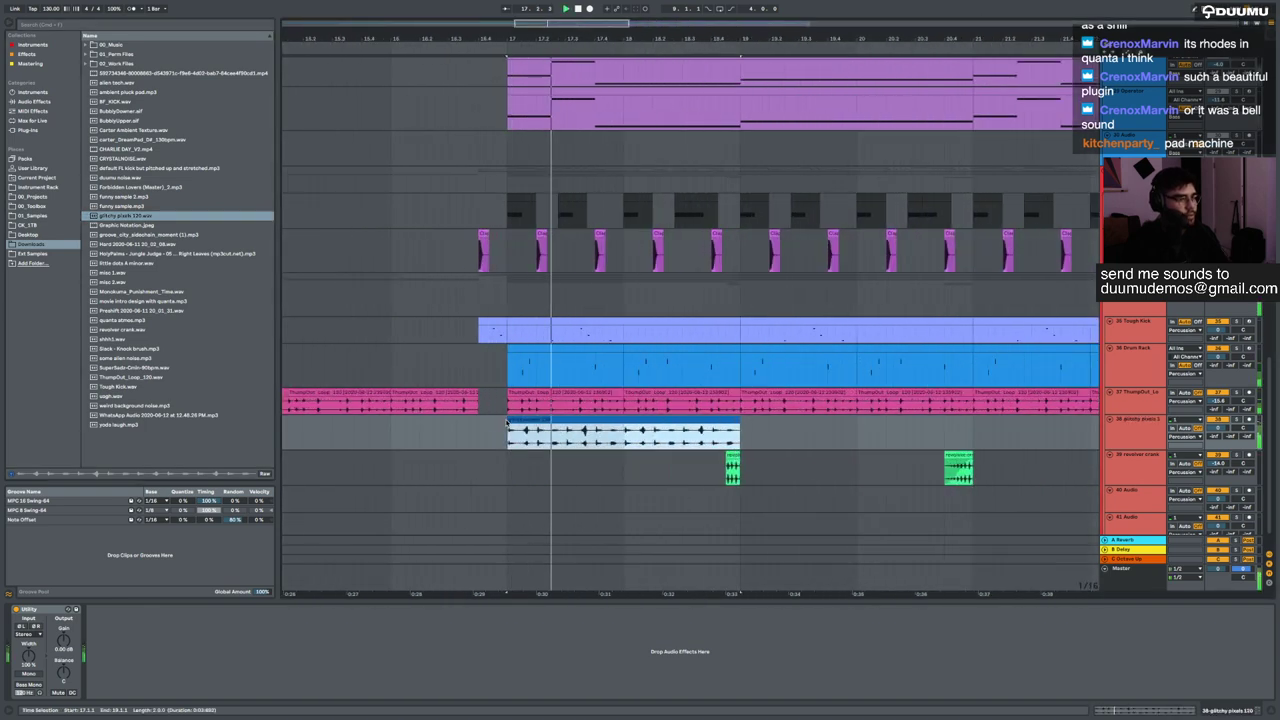
pyautogui.moveTo(1212, 427); pyautogui.dragTo(1210, 430)
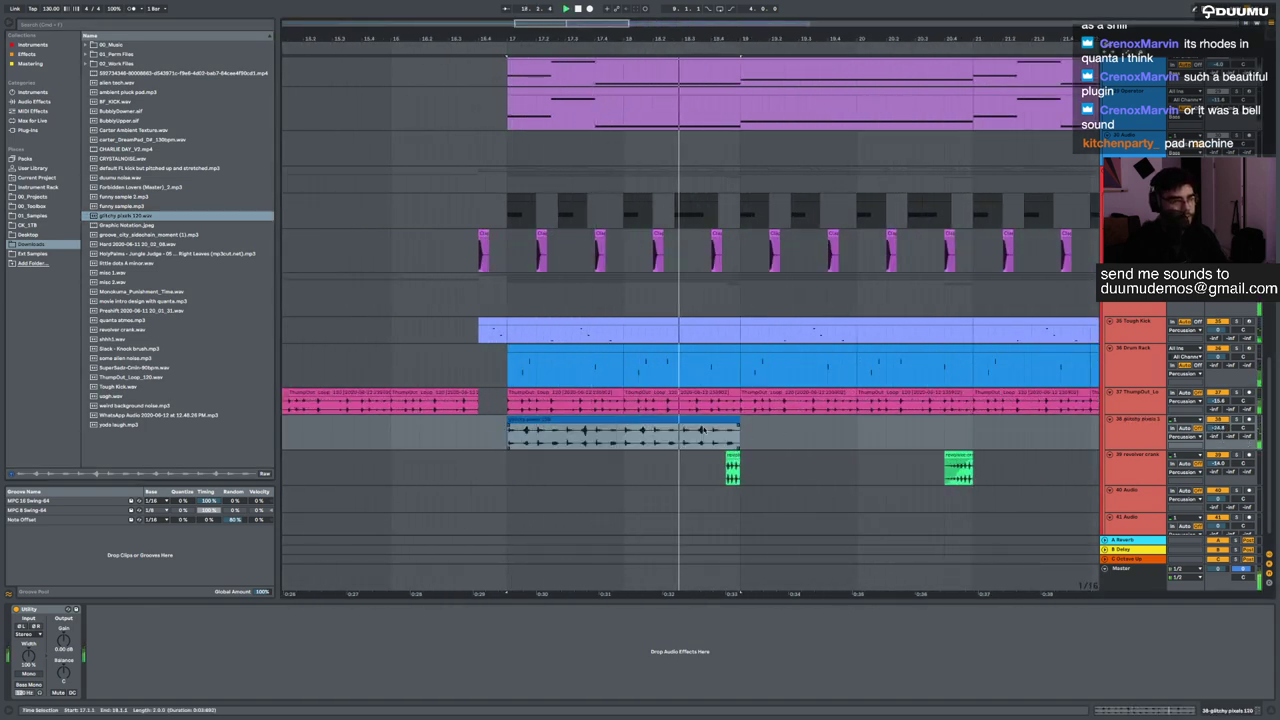
# - Set 1.1.1 at the glitchy pixels clip's first transient, halve its segment tempo and use the Beats warp mode
pyautogui.doubleClick(620, 420)
pyautogui.rightClick(166, 358)
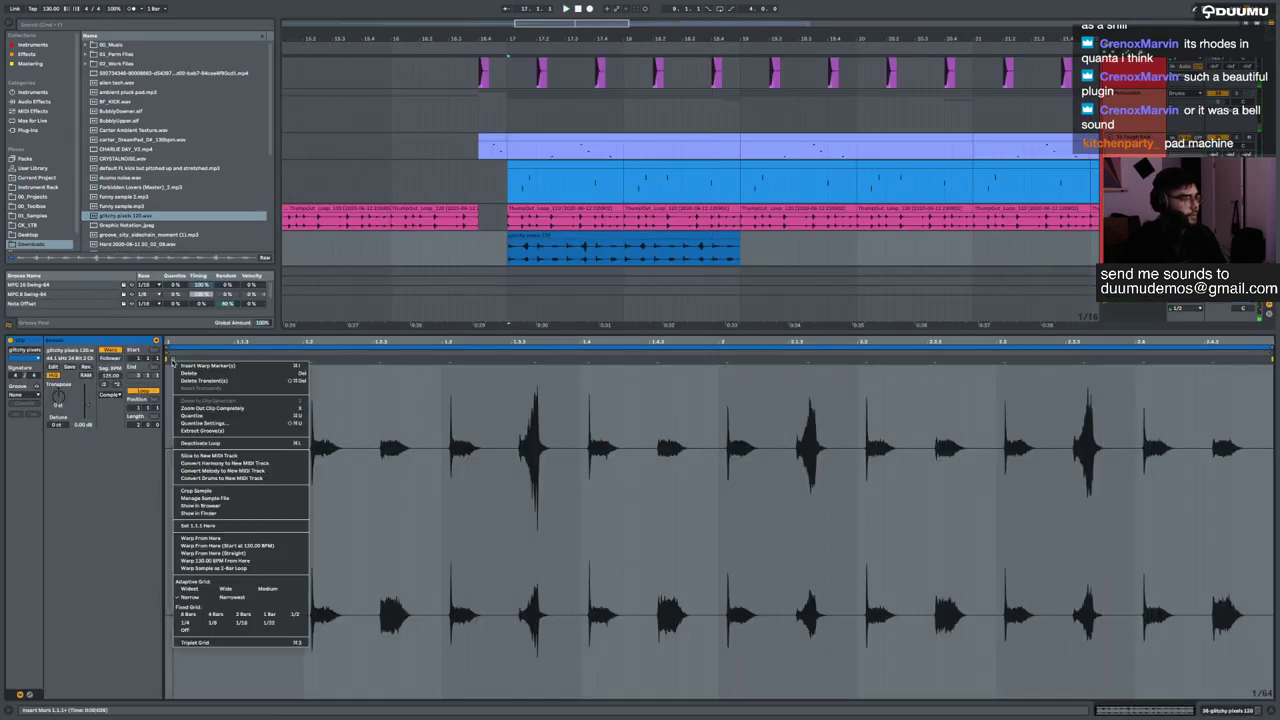
pyautogui.click(205, 526)
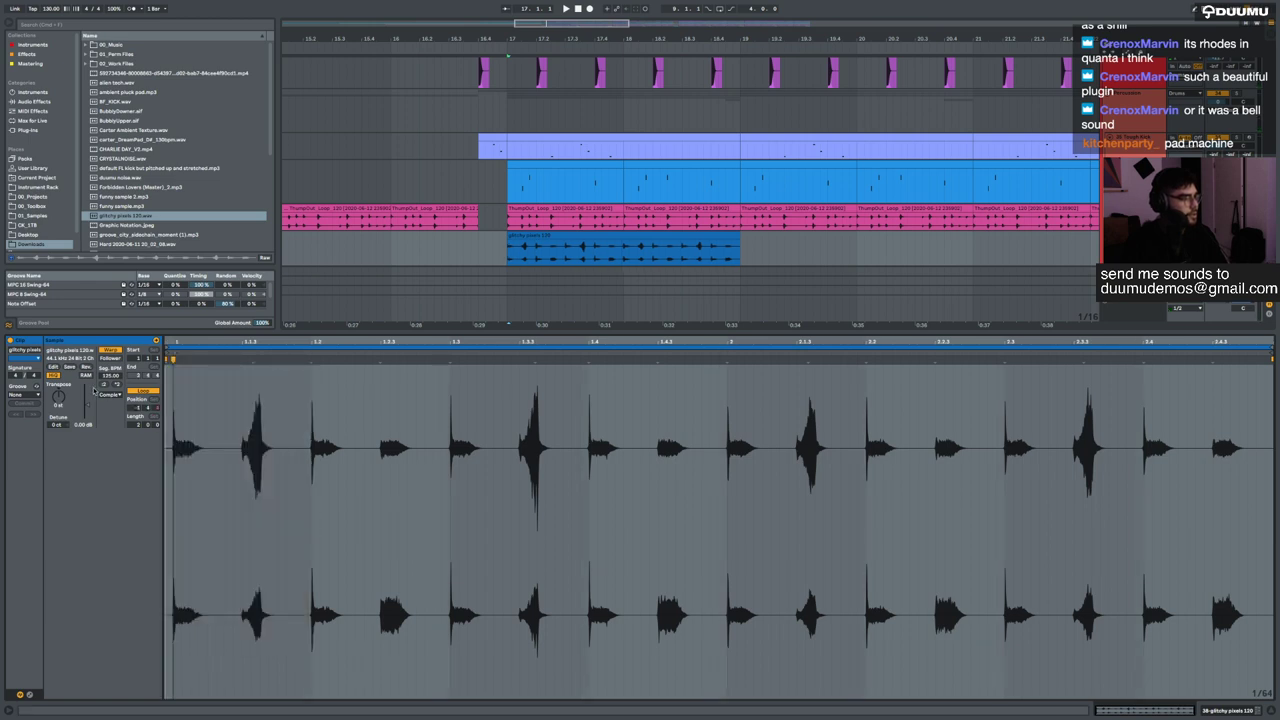
pyautogui.click(104, 385)
pyautogui.click(110, 395)
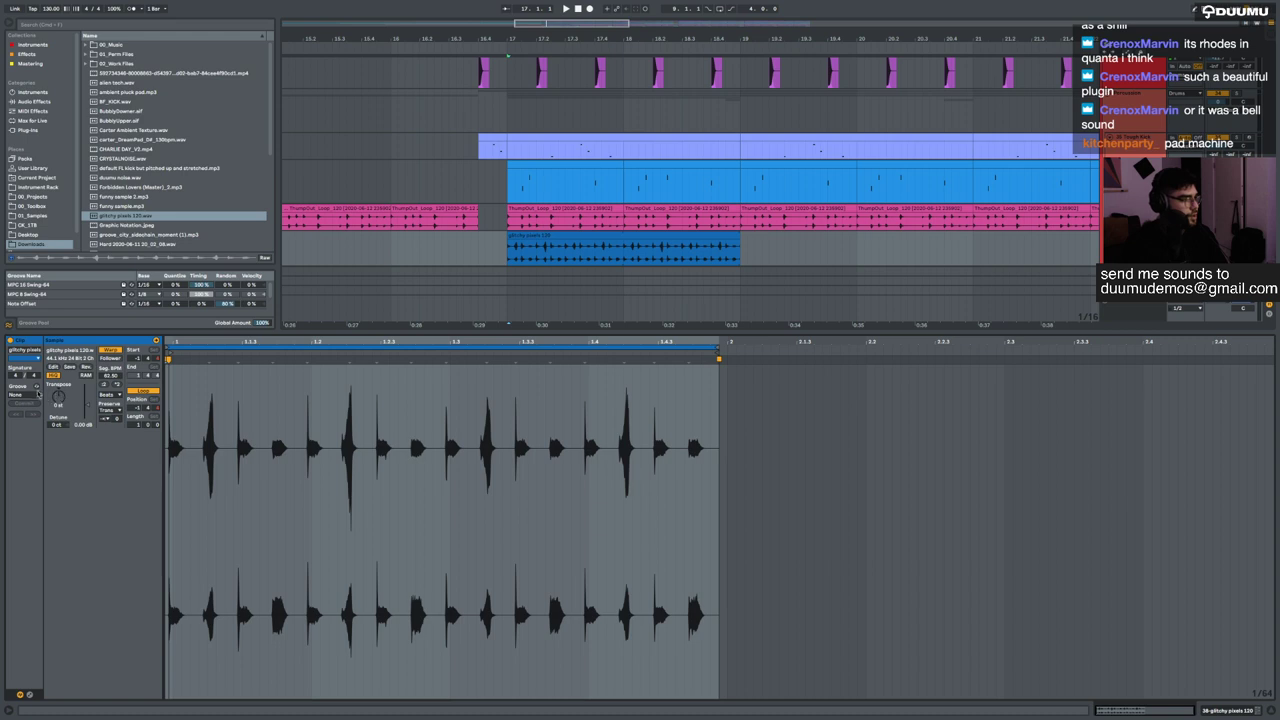
# - Apply the MPC 16 Swing-64 groove to the glitchy pixels clip and play it back
pyautogui.click(28, 396)
pyautogui.click(32, 410)
pyautogui.press('space')
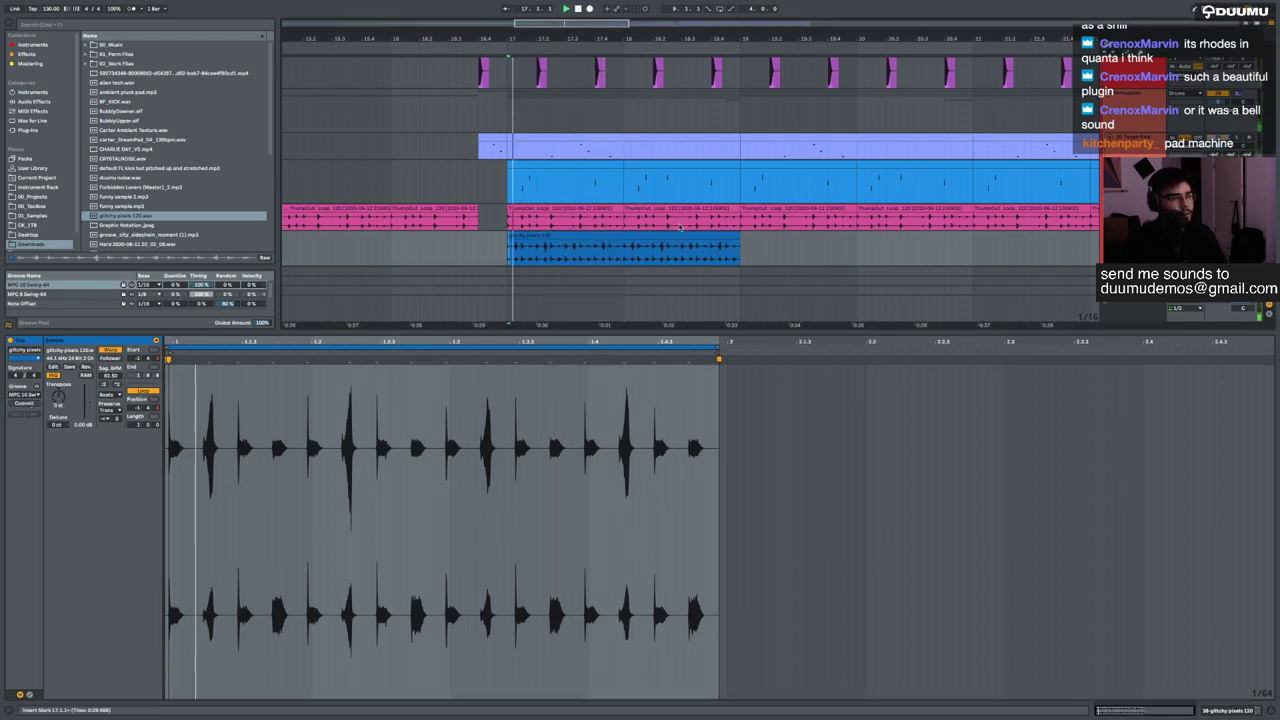
# - Change the glitchy pixels sample's grid to a fixed 1/16 and set 1.1.1 at its first transient again
pyautogui.click(649, 235)
pyautogui.scroll(-5, 650, 236)
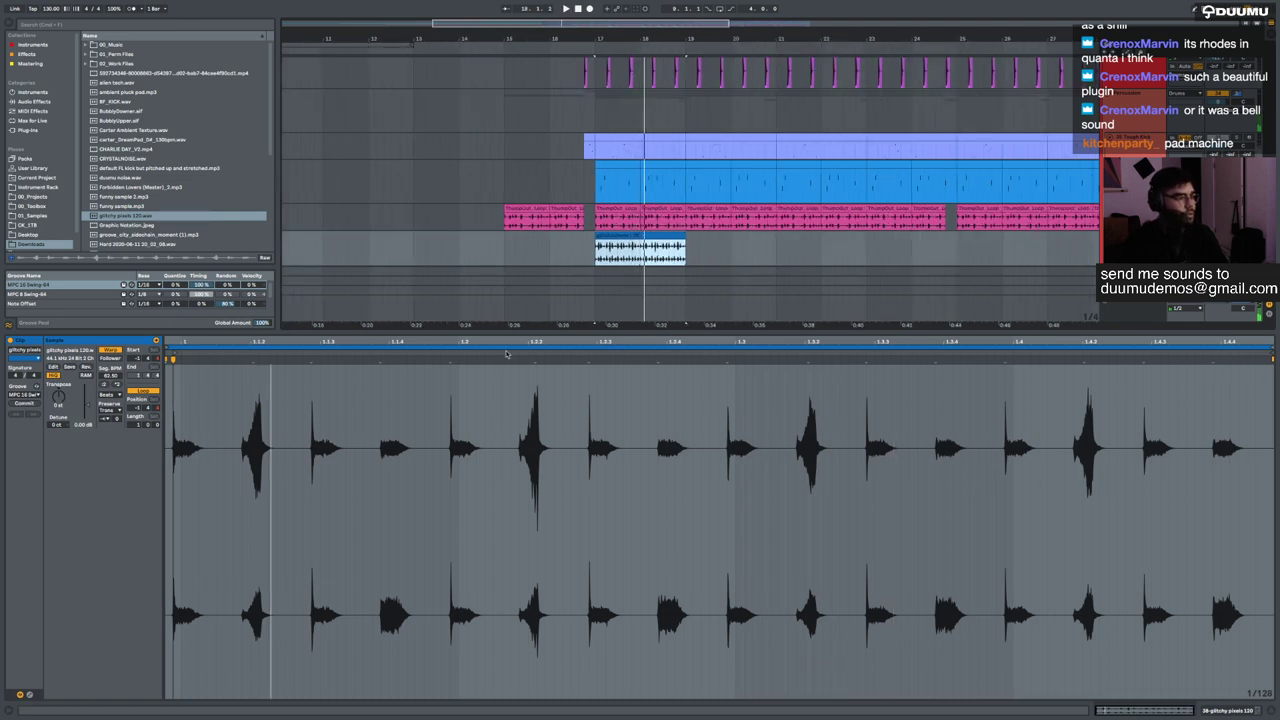
pyautogui.rightClick(417, 487)
pyautogui.click(483, 458)
pyautogui.rightClick(475, 474)
pyautogui.click(539, 435)
pyautogui.rightClick(176, 358)
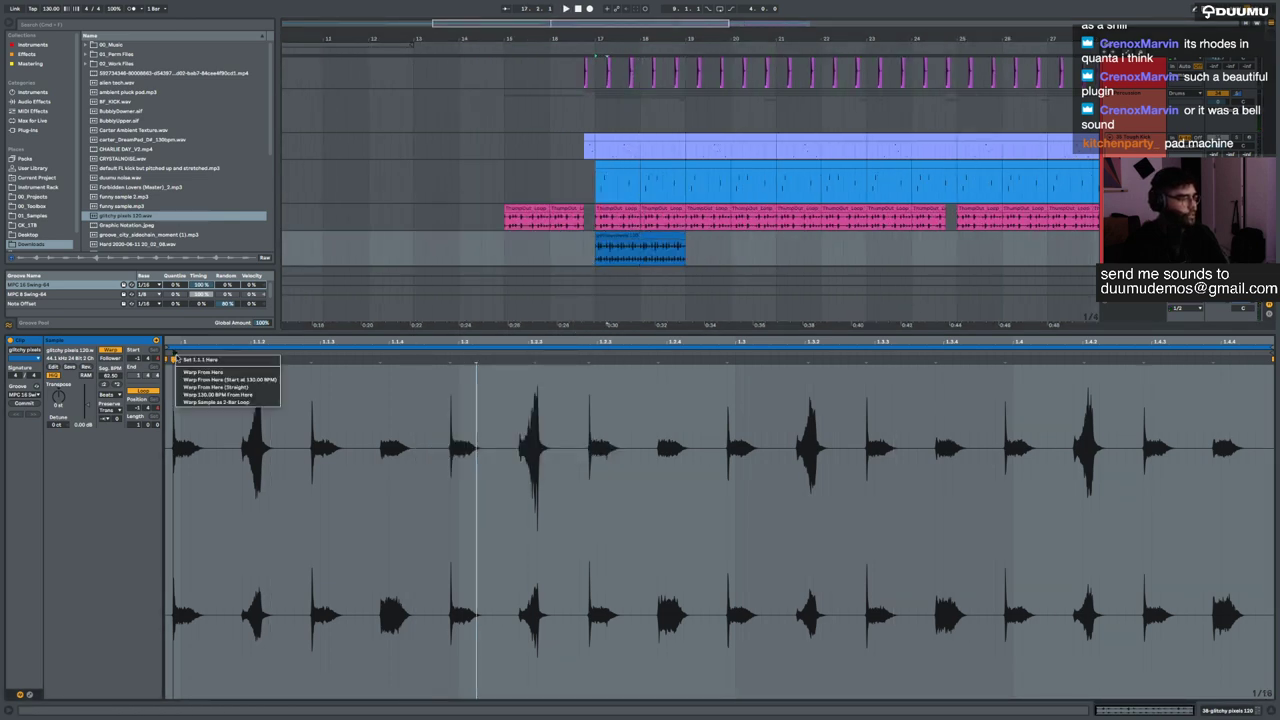
pyautogui.click(194, 359)
# - Insert warp markers on the sixteenth-note grid across the whole glitchy pixels sample
pyautogui.rightClick(382, 470)
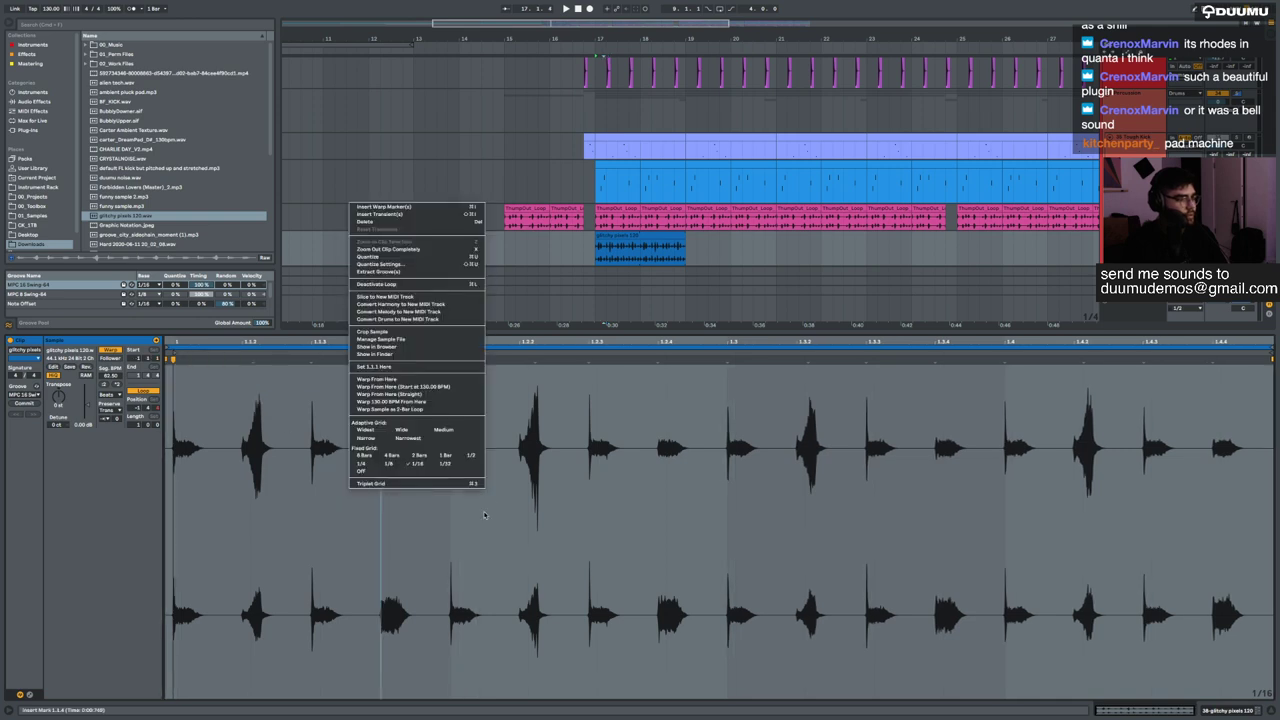
pyautogui.click(417, 464)
pyautogui.moveTo(420, 468); pyautogui.dragTo(394, 480)
pyautogui.press('super+a')
pyautogui.press('super+i')
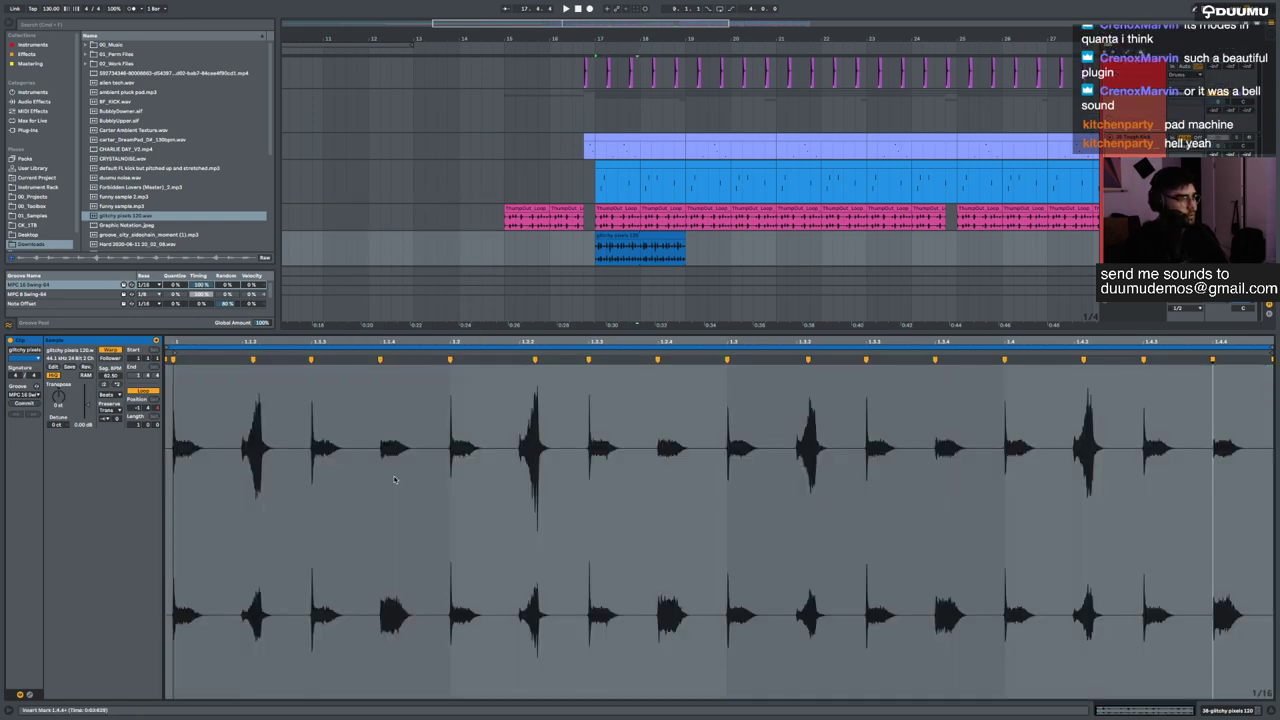
# - Extend the glitchy pixels clip to eight bars, move it to start at bar 25 and play it back
pyautogui.click(676, 235)
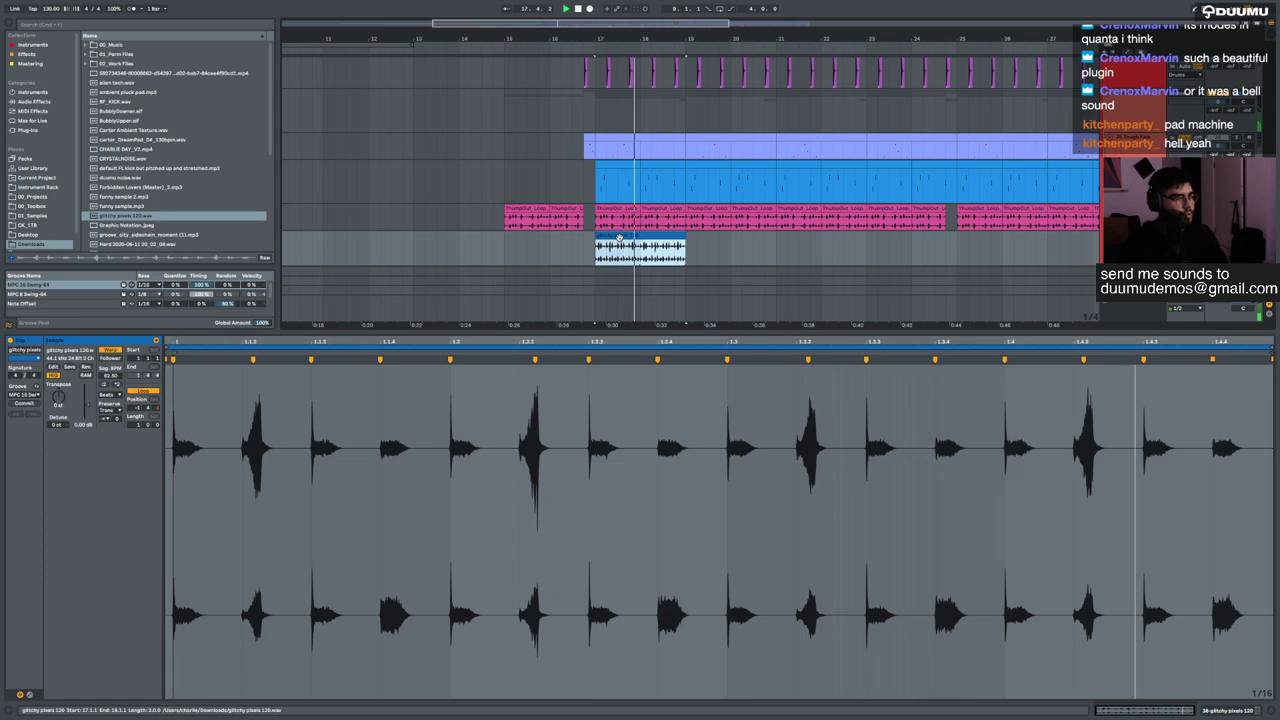
pyautogui.moveTo(676, 235); pyautogui.dragTo(951, 236)
pyautogui.scroll(-5, 952, 238)
pyautogui.press('super+x')
pyautogui.click(622, 248)
pyautogui.press('super+v')
pyautogui.press('space')
pyautogui.press('space')
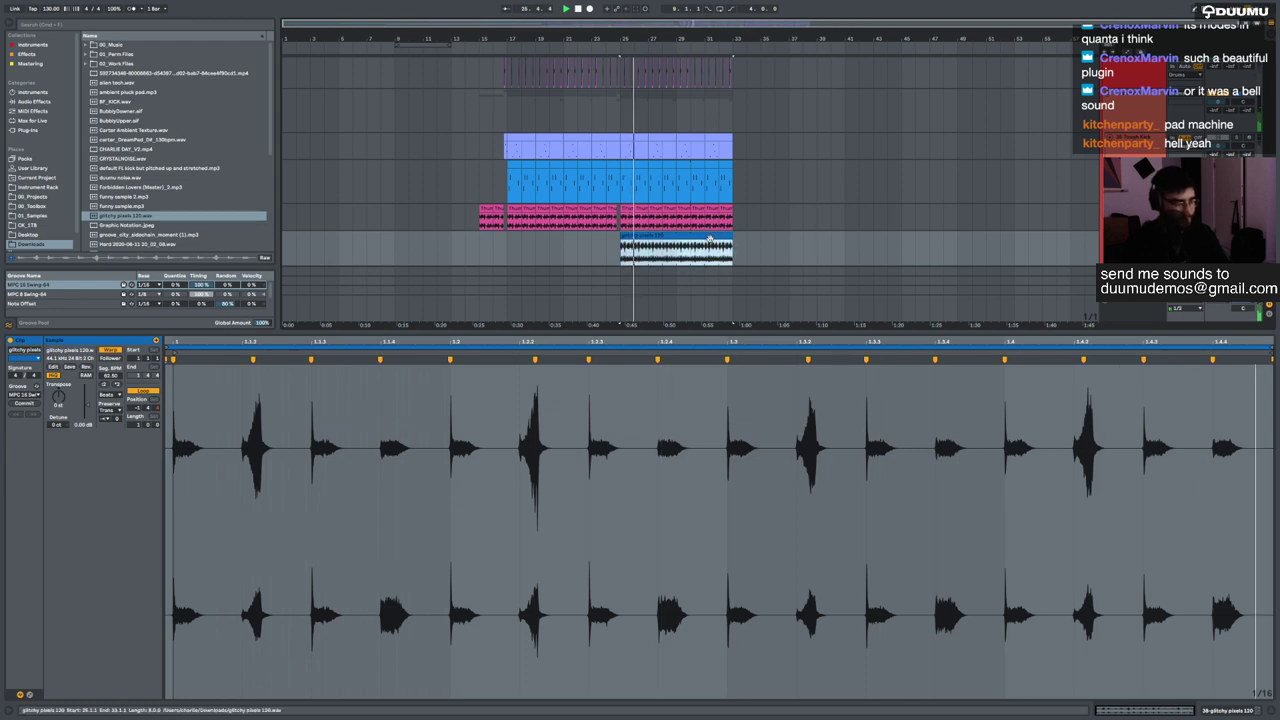
# - Add a Vocoder to the glitchy pixels track and reduce its number of bands
pyautogui.click(709, 236)
pyautogui.hotkey('ctrl', 'f')
pyautogui.write('vocoder')
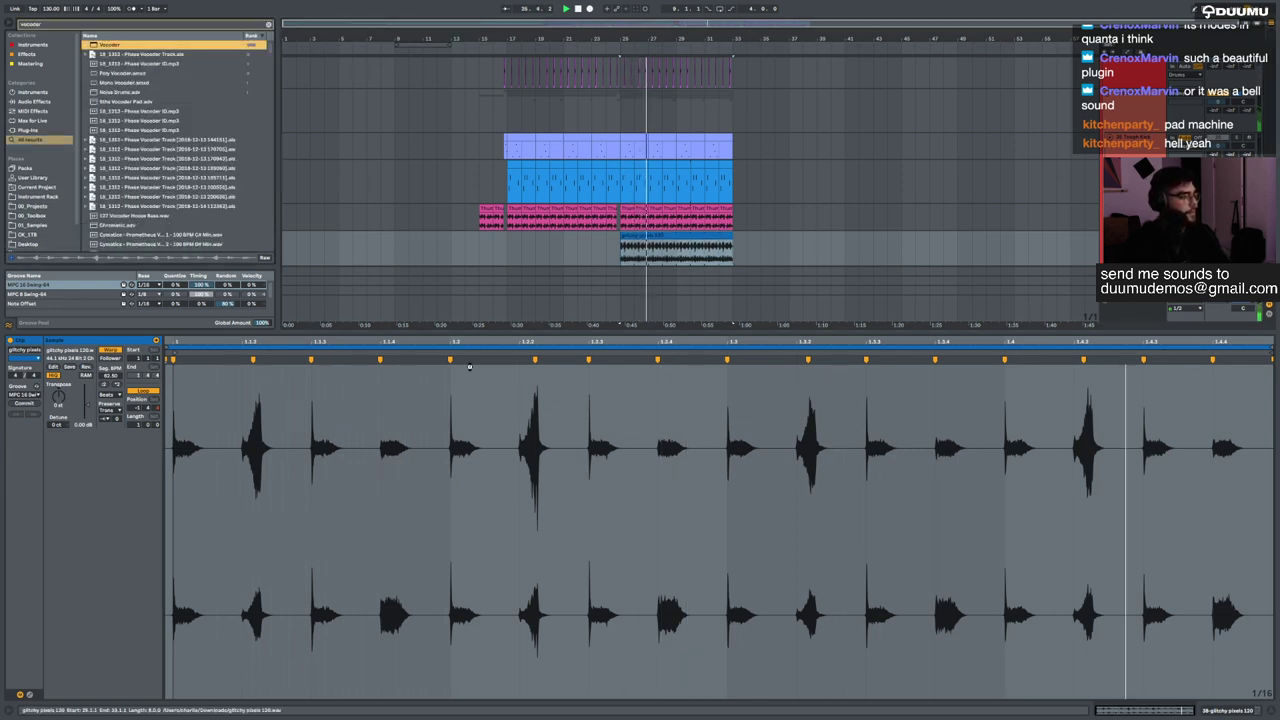
pyautogui.press('Return')
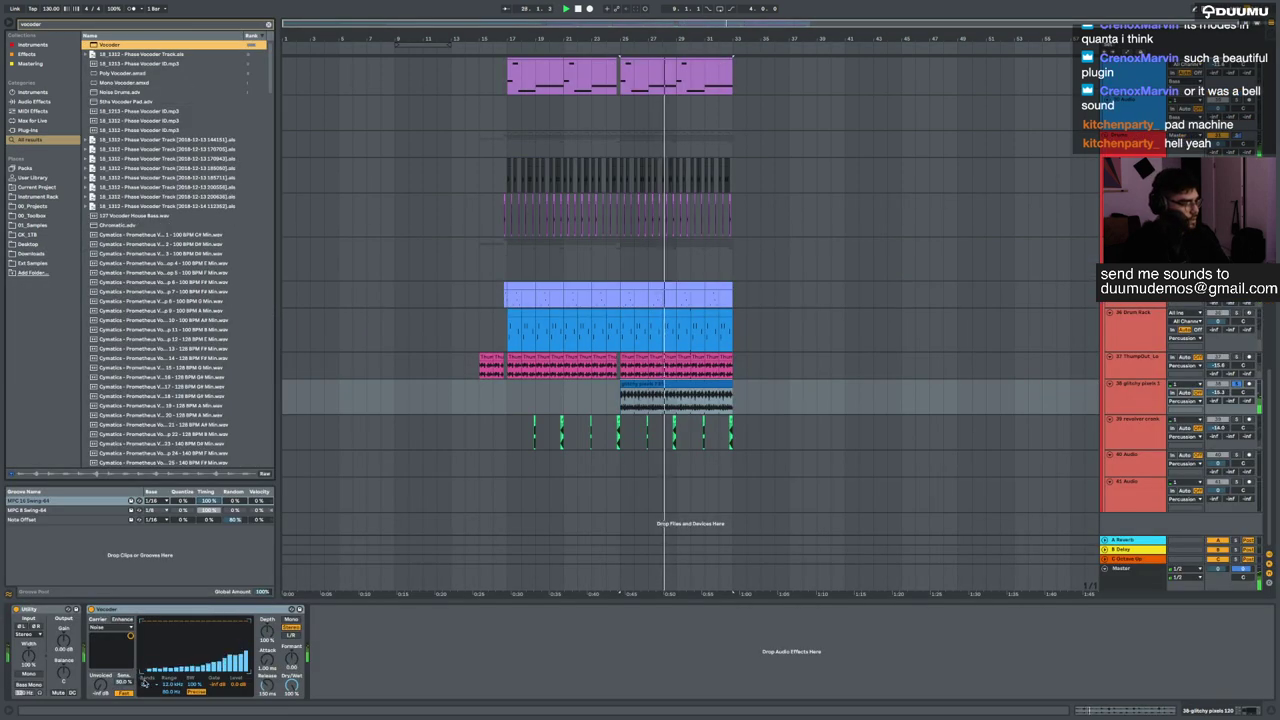
pyautogui.click(147, 685)
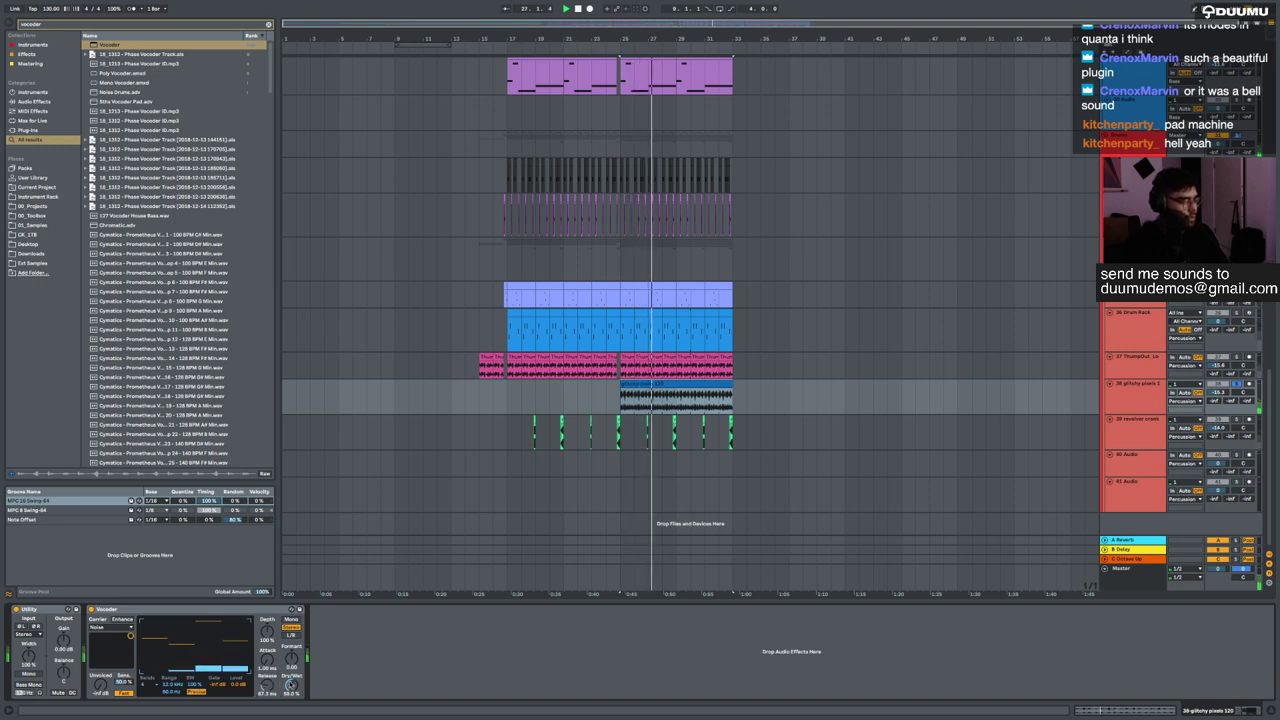
# - Unsolo the glitchy pixels track and raise its volume while listening in the mix
pyautogui.click(1237, 384)
pyautogui.press('space')
pyautogui.press('space')
pyautogui.moveTo(1220, 393); pyautogui.dragTo(1220, 384)
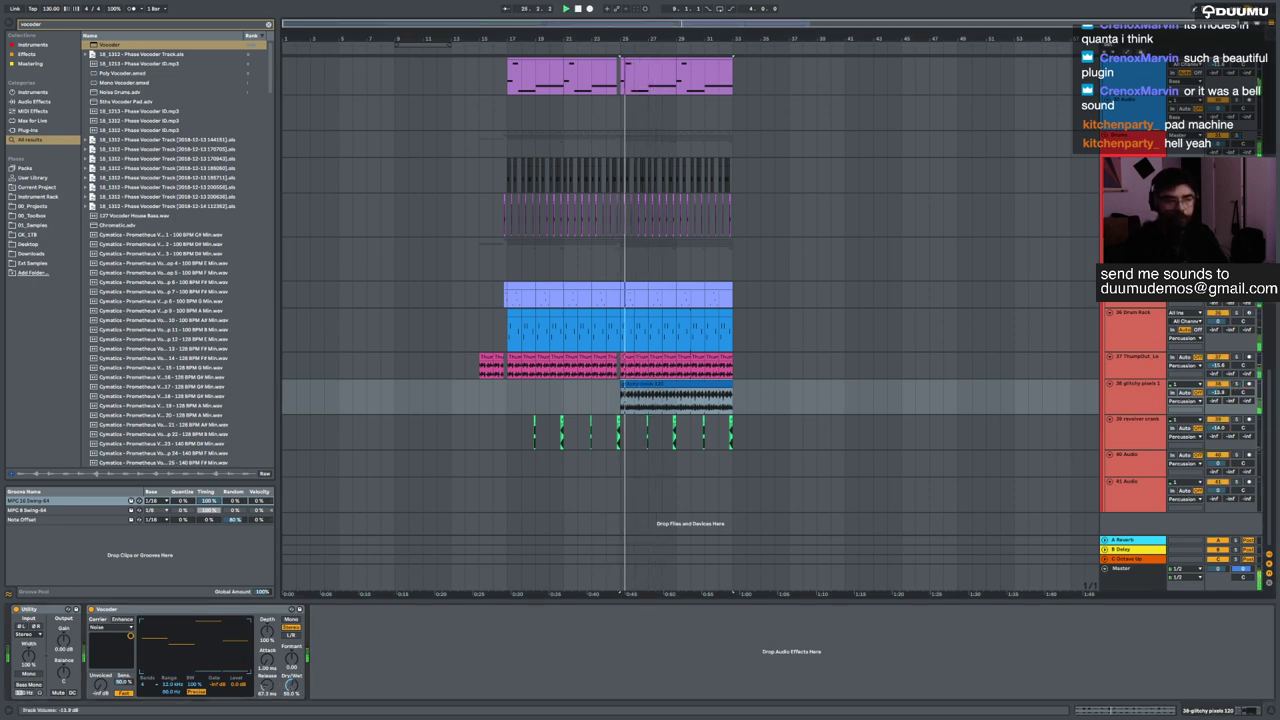
pyautogui.scroll(2, 817, 362)
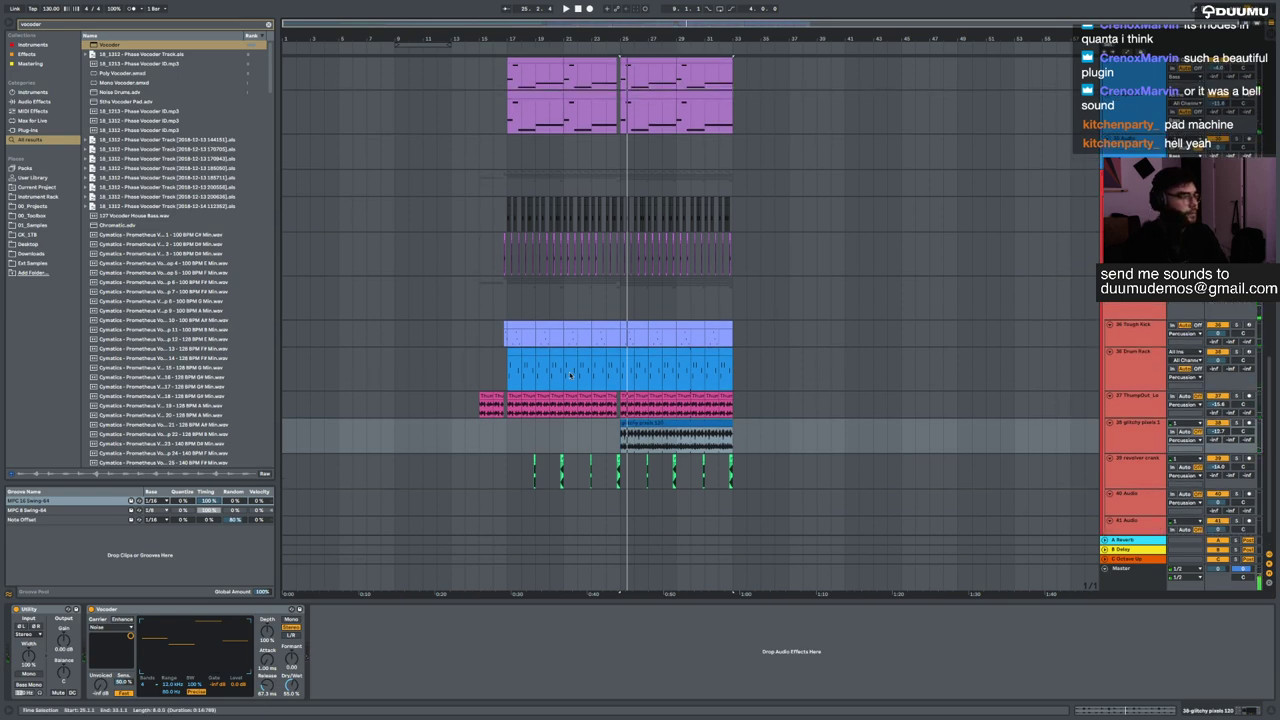
pyautogui.scroll(10, 820, 270)
pyautogui.click(1116, 149)
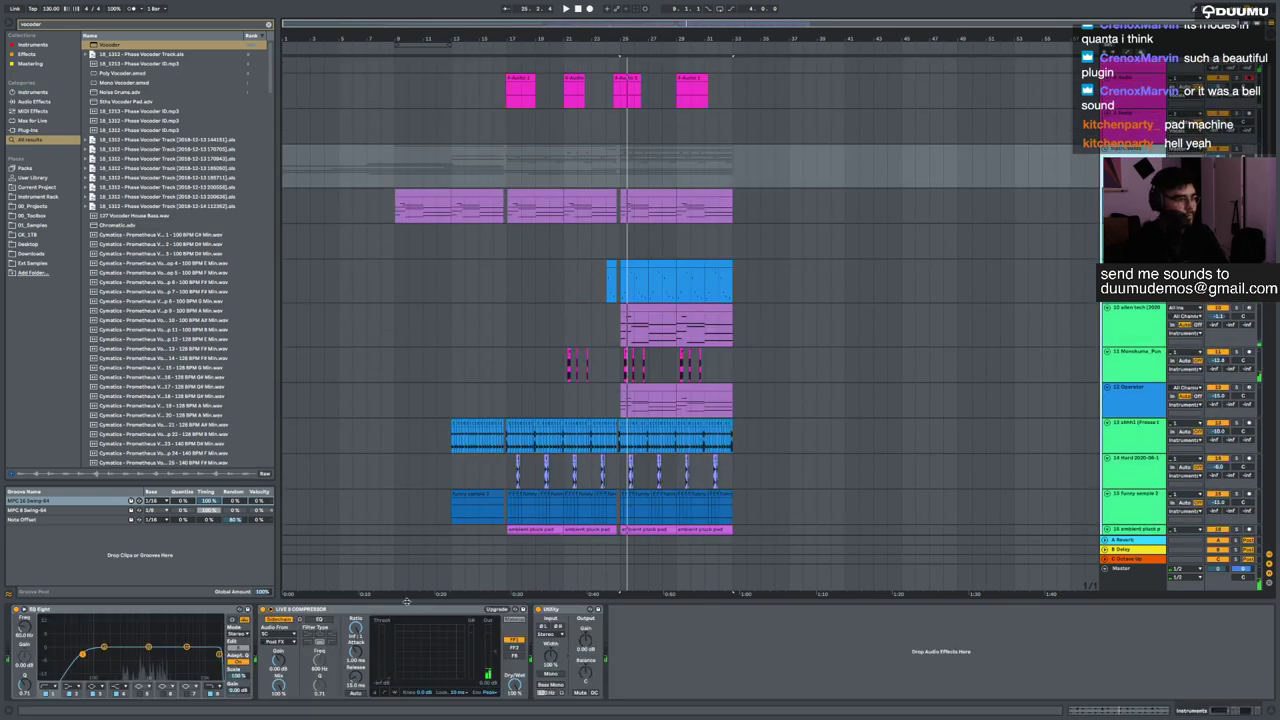
pyautogui.scroll(2, 510, 250)
pyautogui.click(510, 130)
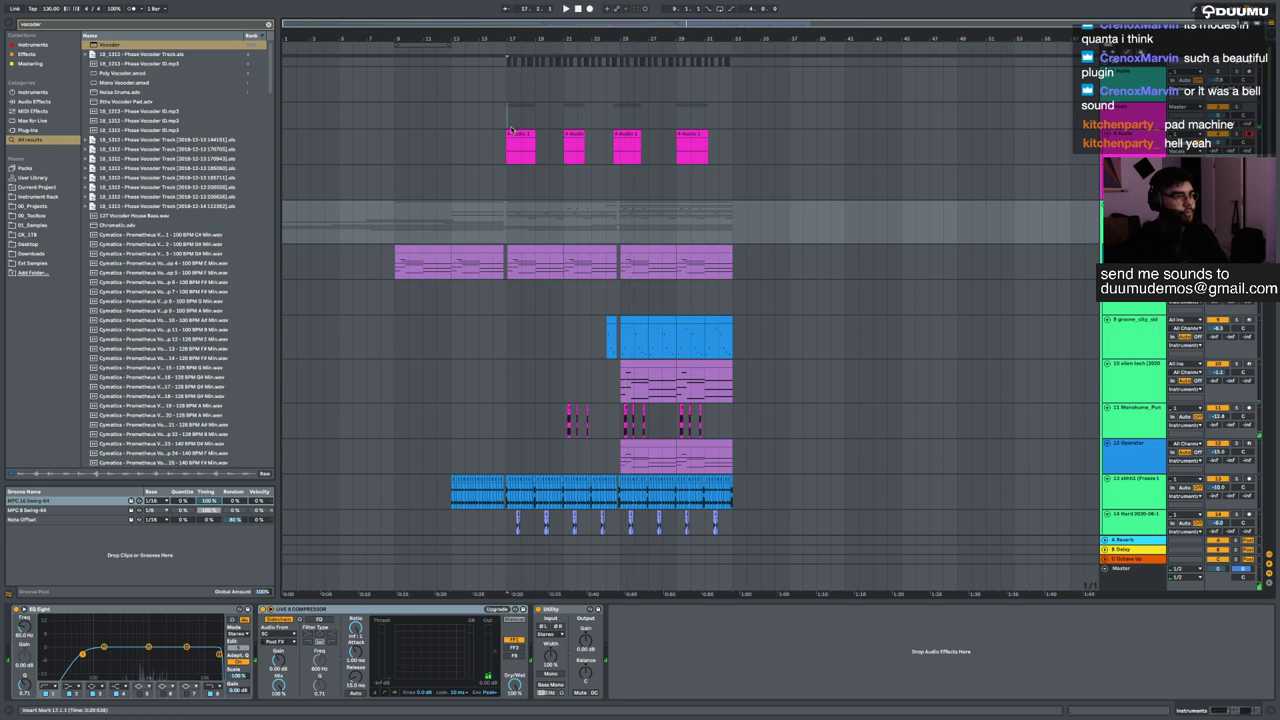
pyautogui.click(510, 129)
# - Switch to Gmail and check the funny samples email and the inbox for attached sounds, then return to Ableton Live
pyautogui.hotkey('ctrl', 'Left')
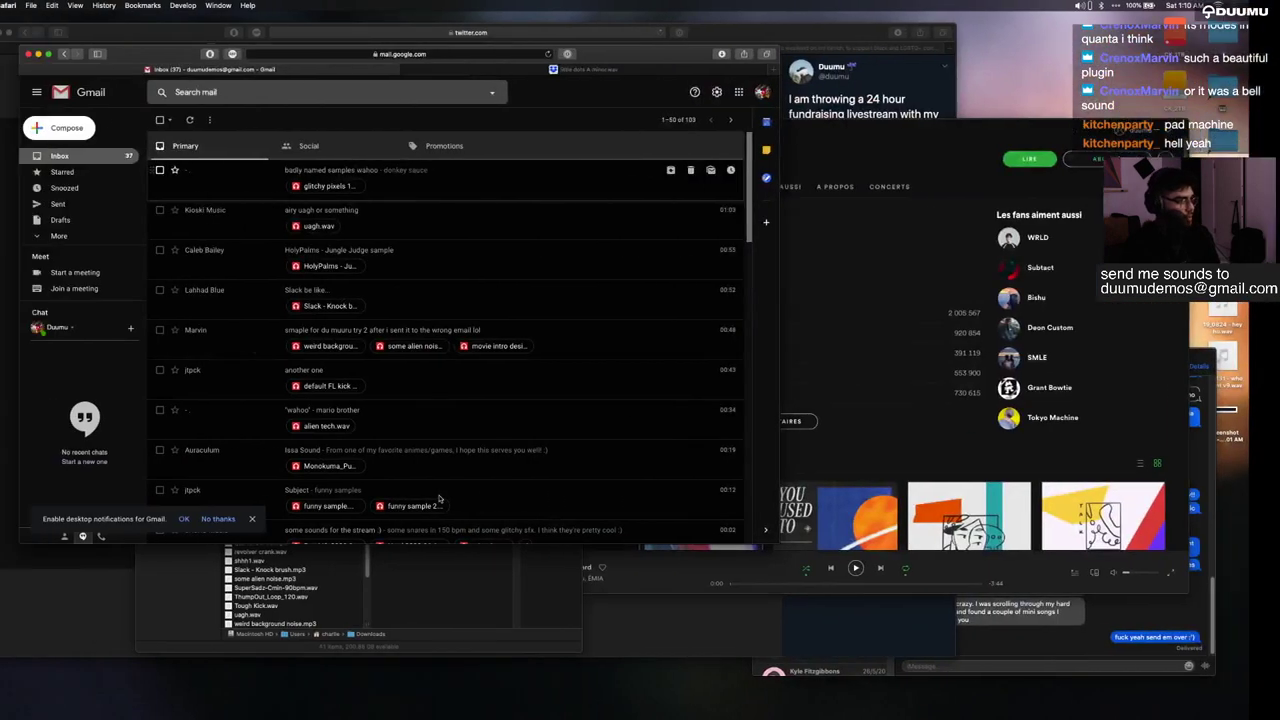
pyautogui.click(439, 490)
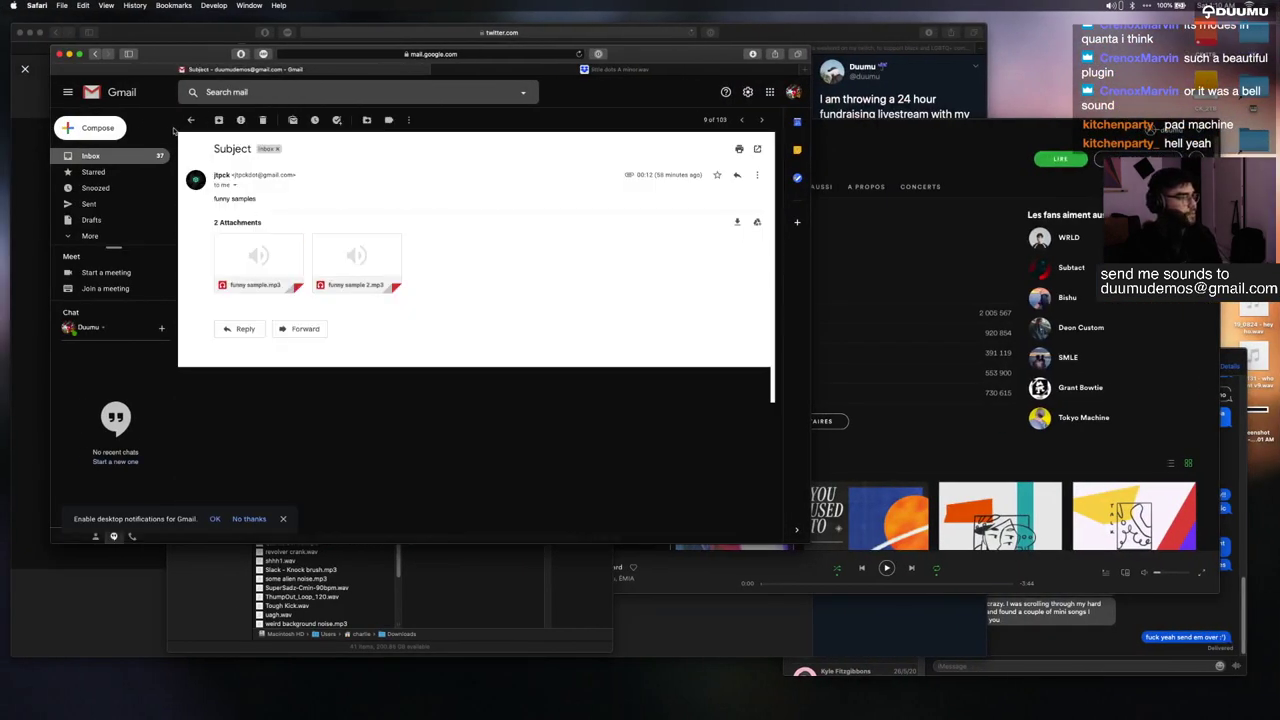
pyautogui.click(191, 119)
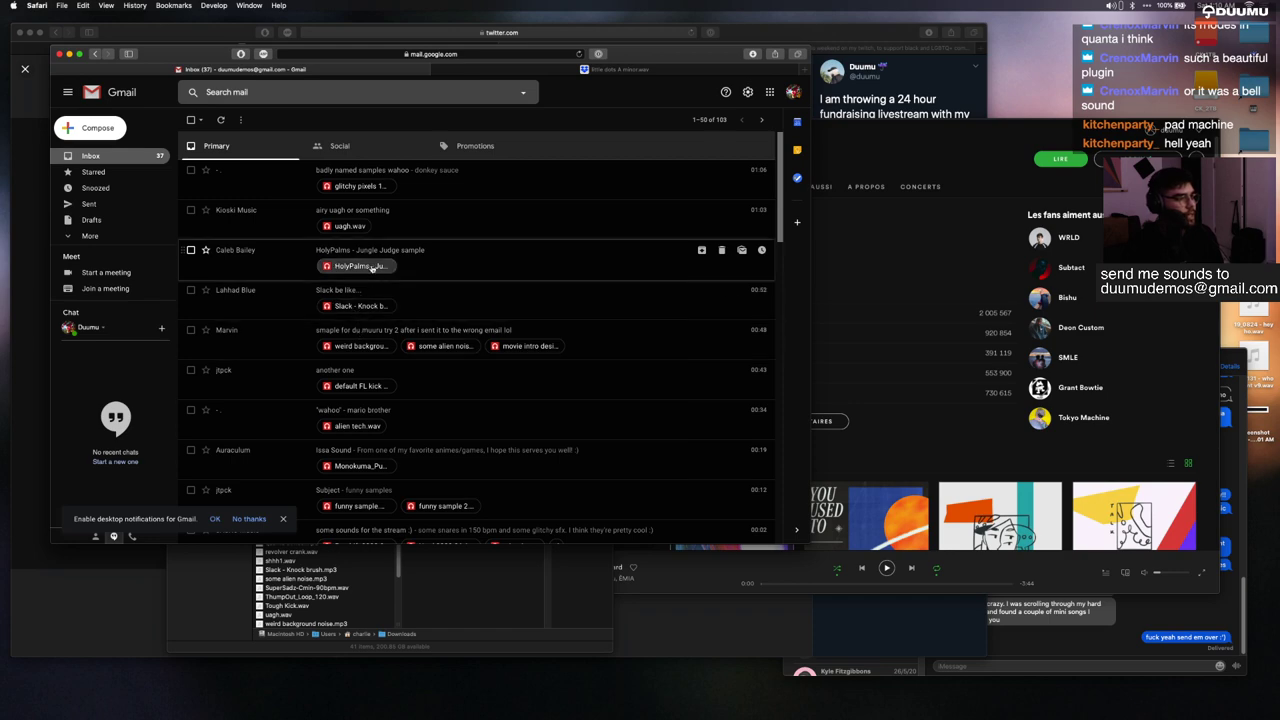
pyautogui.press('super+Tab')
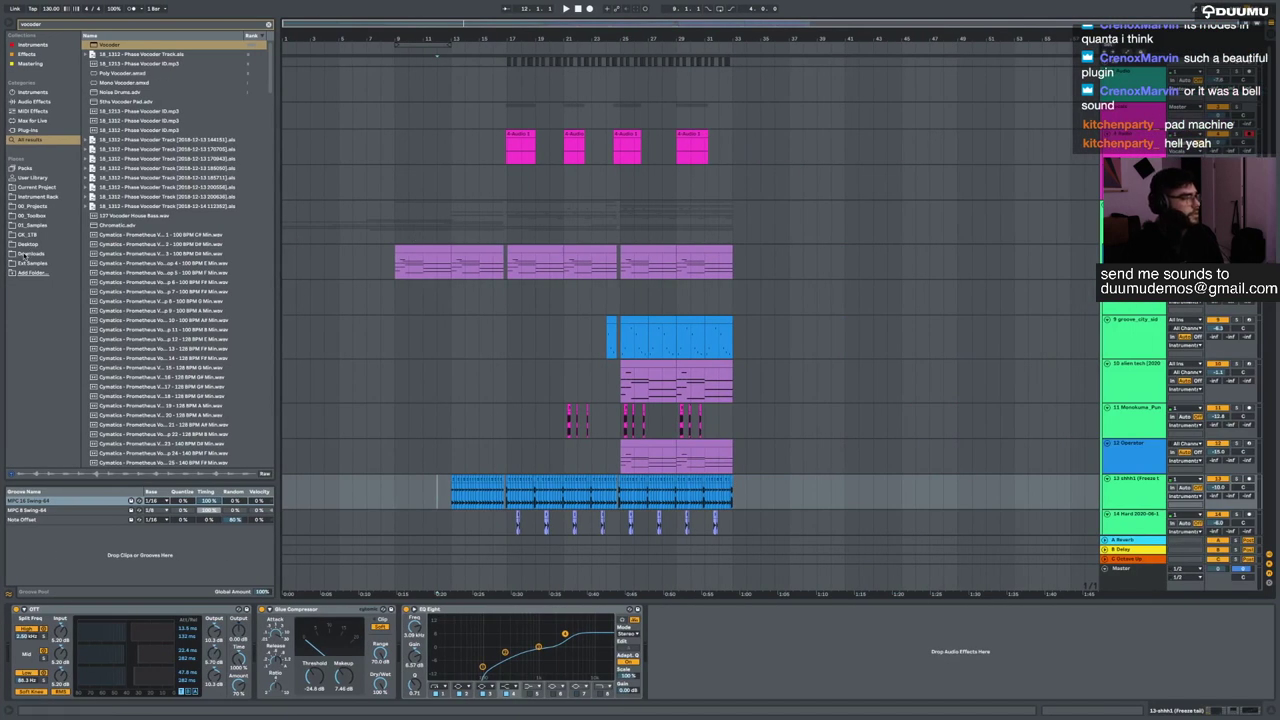
# - List the Downloads folder without a filter and place Slack - Knock brush.mp3 at bar 25 on a new audio track below shhh1
pyautogui.click(22, 255)
pyautogui.click(268, 24)
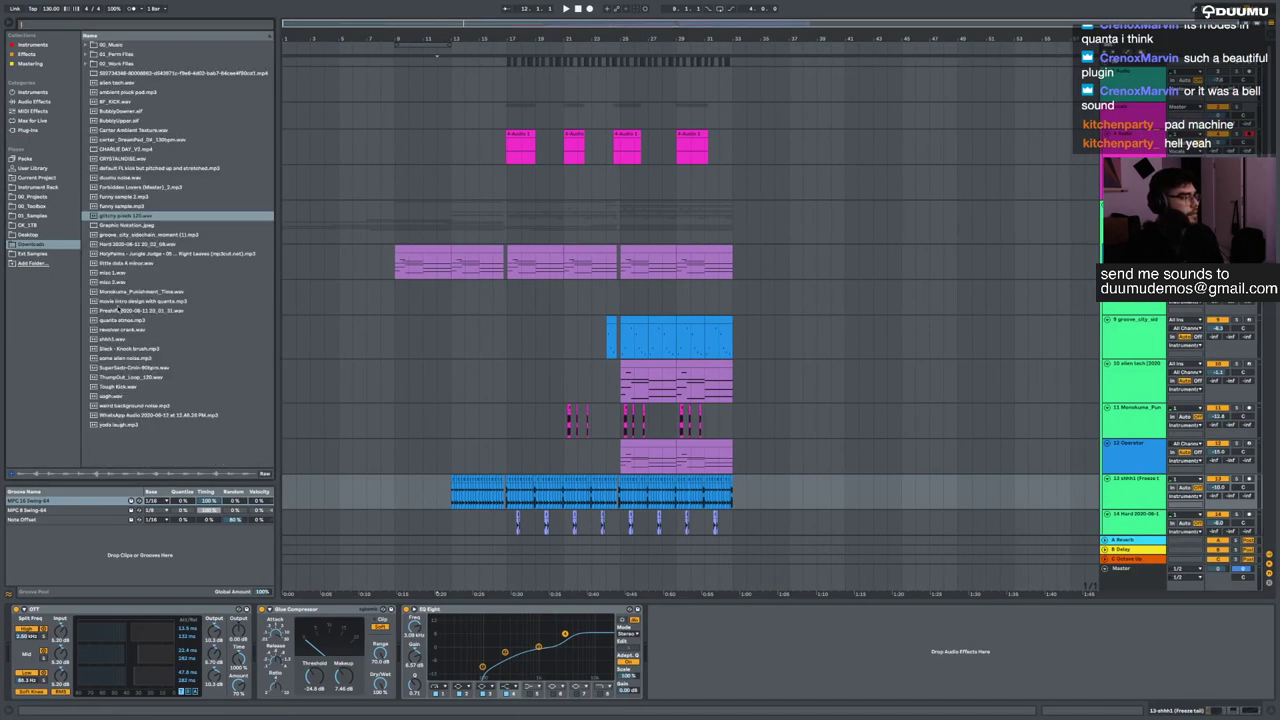
pyautogui.click(113, 349)
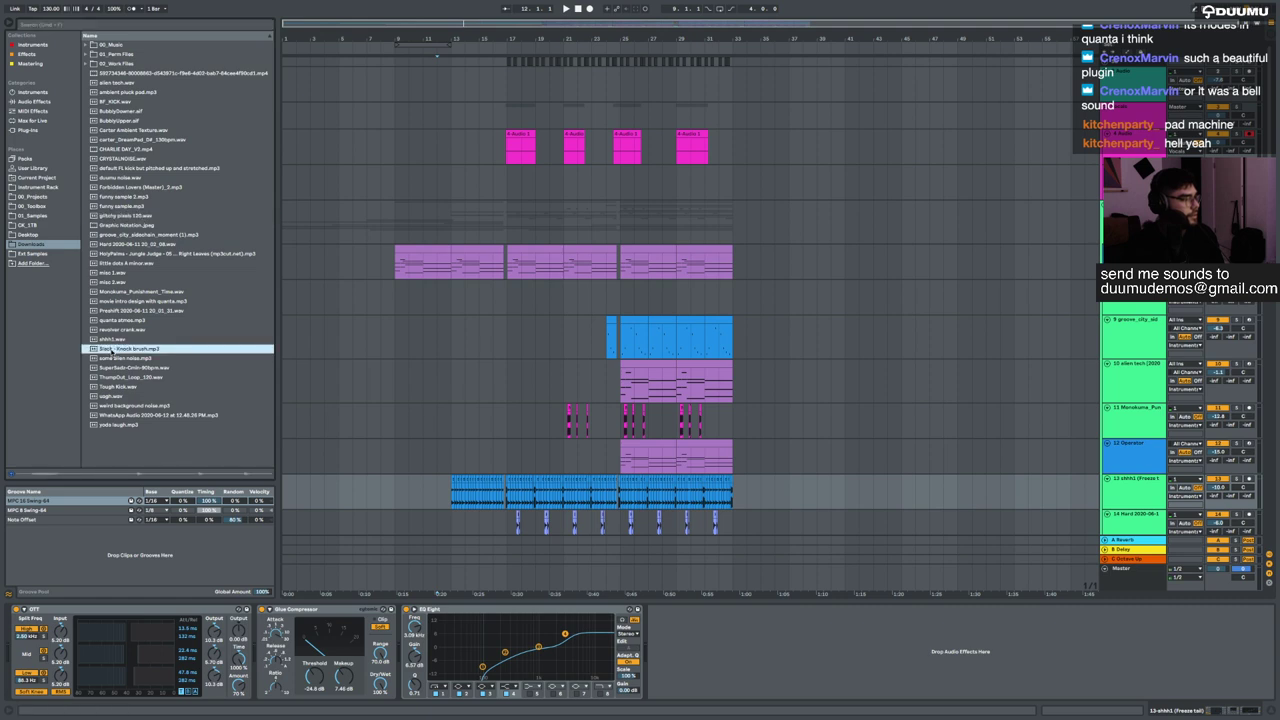
pyautogui.click(1133, 488)
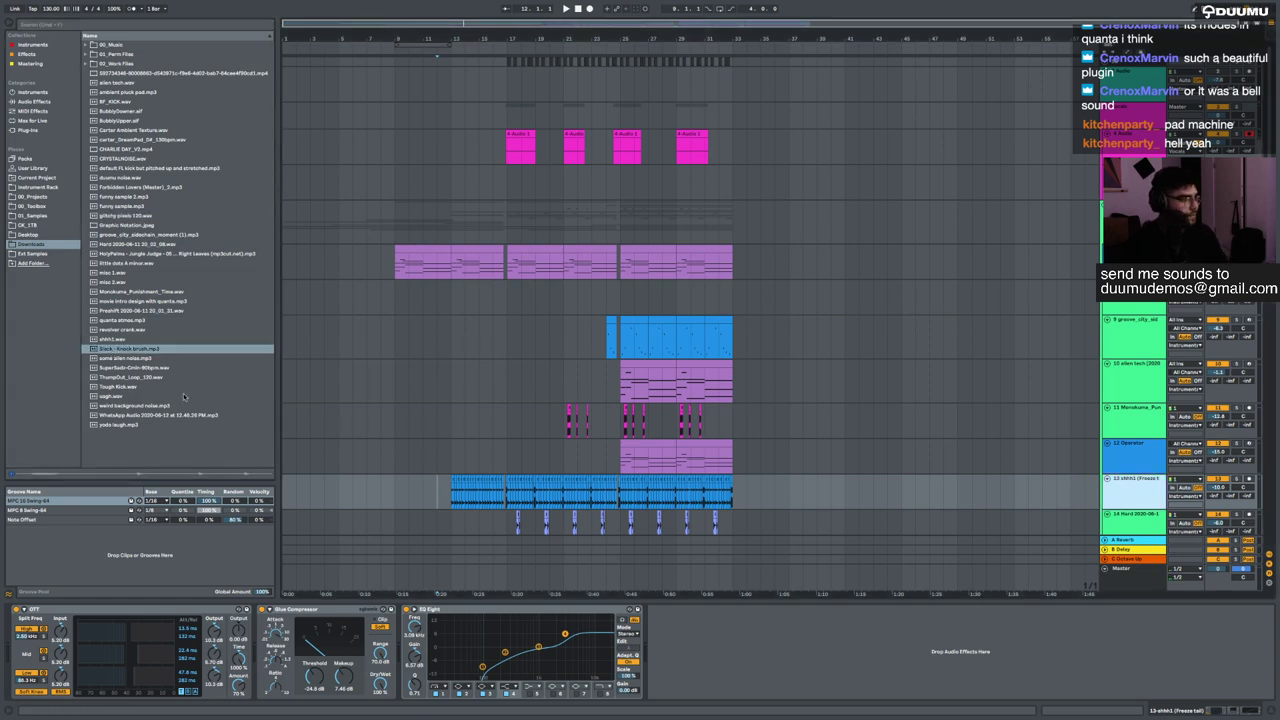
pyautogui.press('super+t')
pyautogui.moveTo(134, 350); pyautogui.dragTo(616, 510)
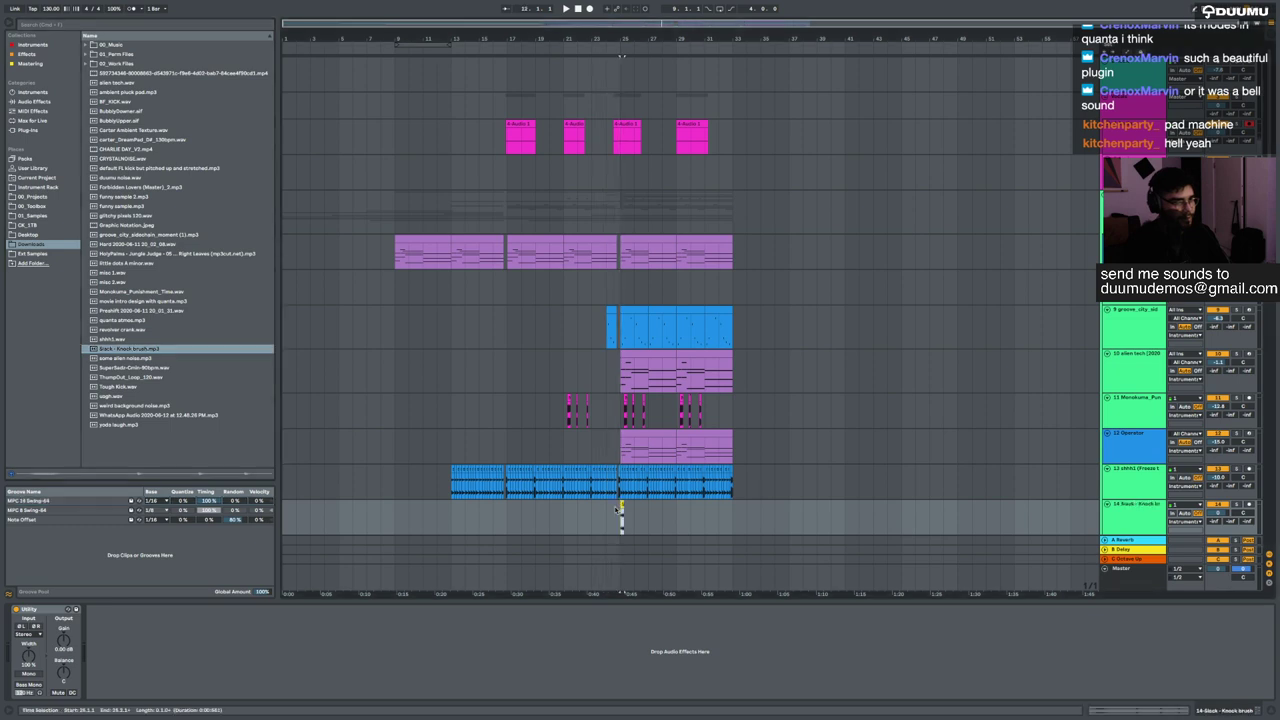
# - Preview uagh.wav and the HolyPalms Jungle Judge sample, placing them on the knock brush track at bar 30 and near bar 40
pyautogui.click(107, 397)
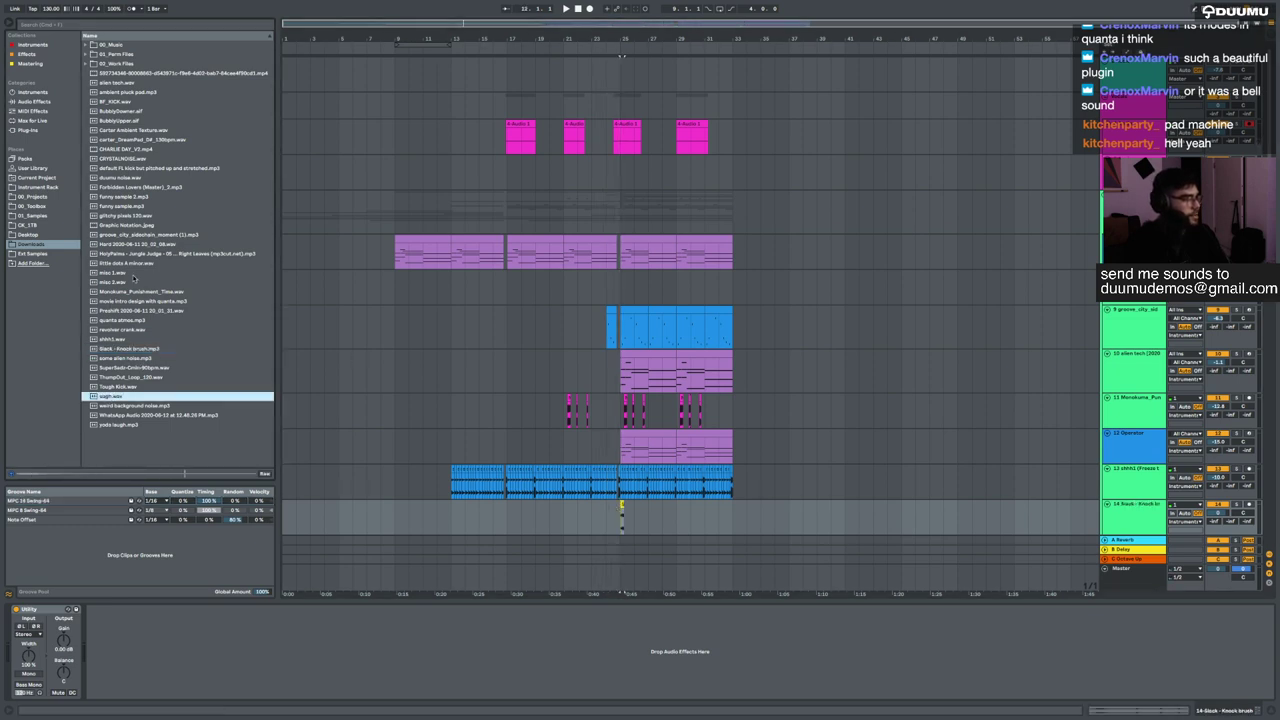
pyautogui.moveTo(110, 397); pyautogui.dragTo(692, 517)
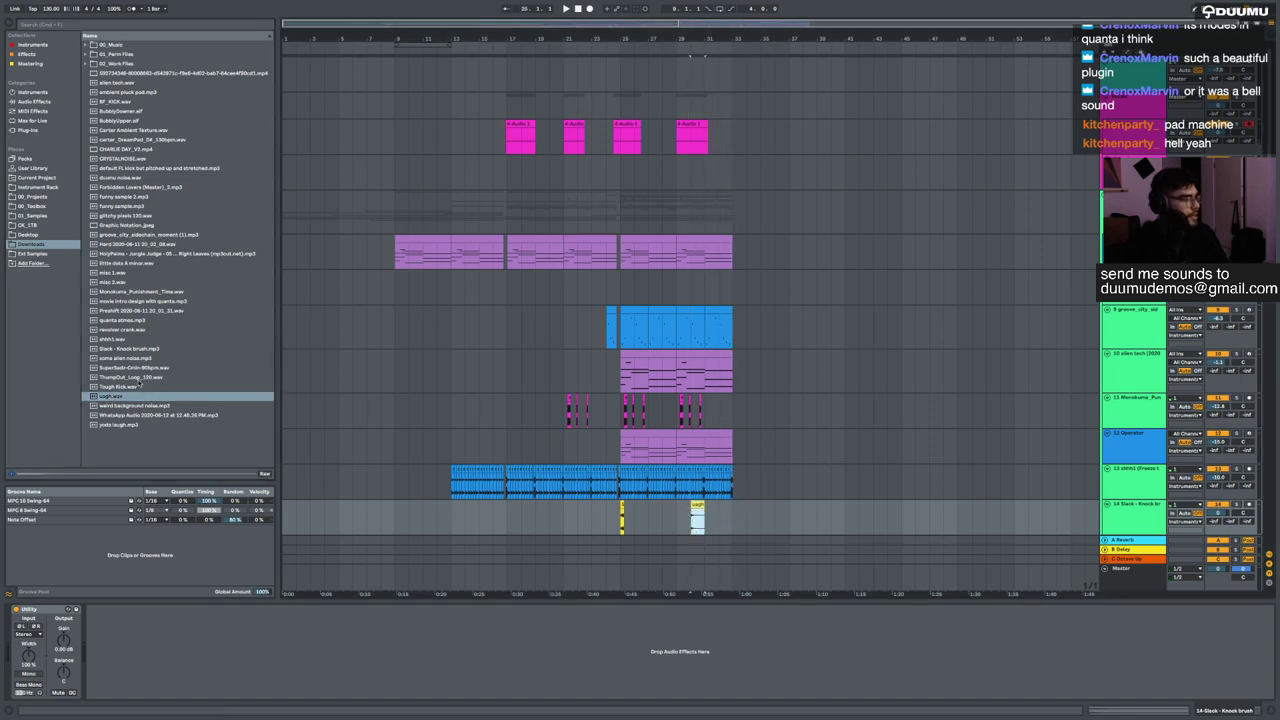
pyautogui.click(121, 254)
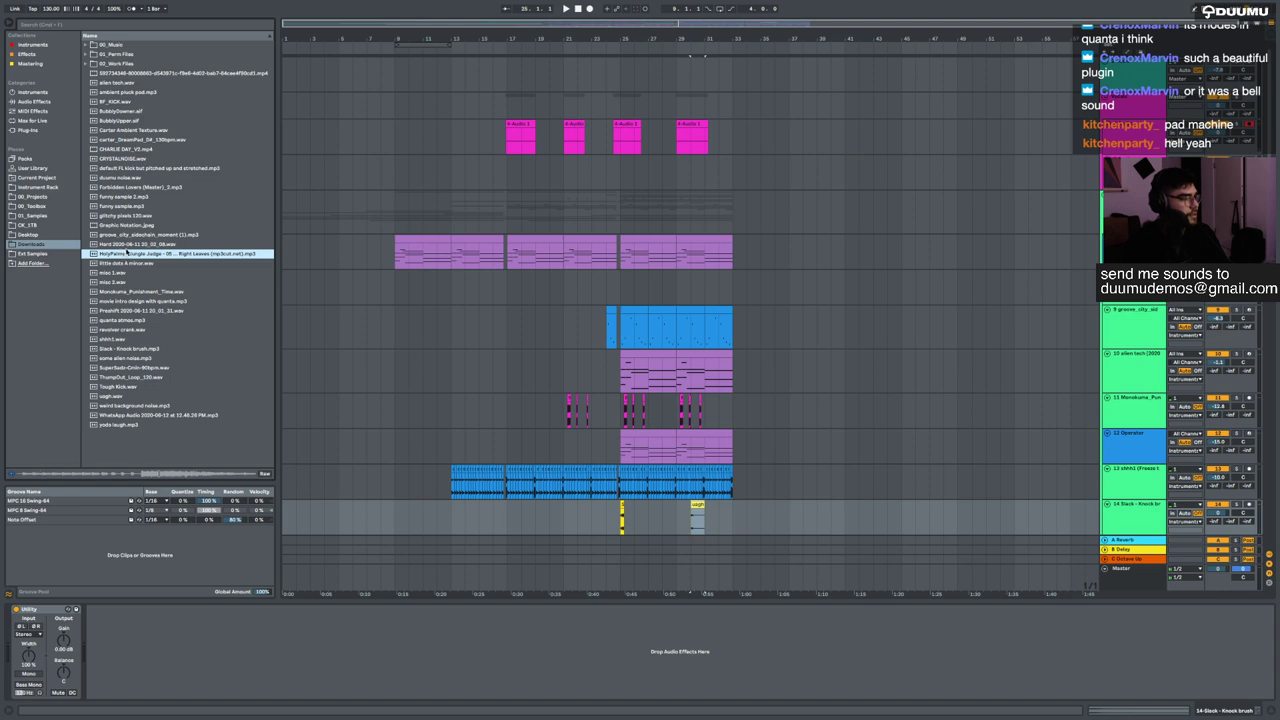
pyautogui.moveTo(137, 254); pyautogui.dragTo(845, 517)
# - Split the HolyPalms clip partway through bar 41 and delete the part before the split
pyautogui.press('z')
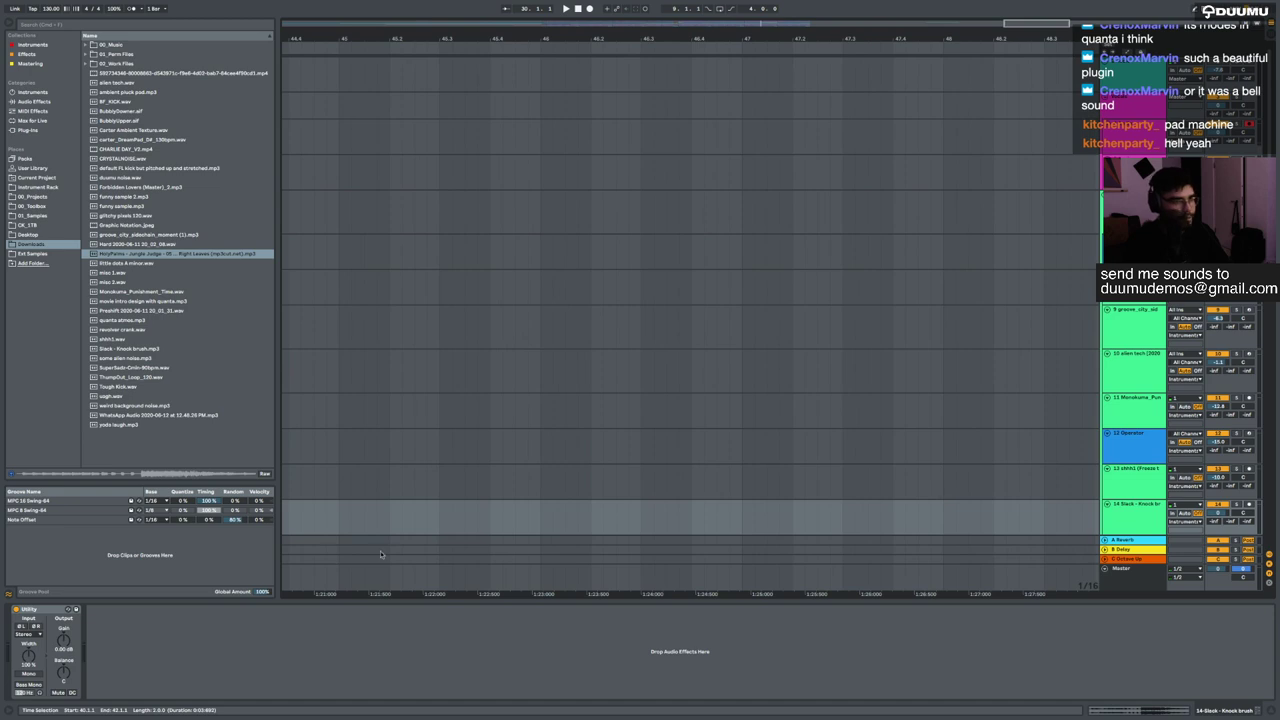
pyautogui.click(390, 312)
pyautogui.press('space')
pyautogui.press('space')
pyautogui.press('super+e')
pyautogui.click(368, 300)
pyautogui.press('Delete')
# - Lower the trimmed HolyPalms clip's gain to about -4 dB and turn off its warping
pyautogui.doubleClick(422, 299)
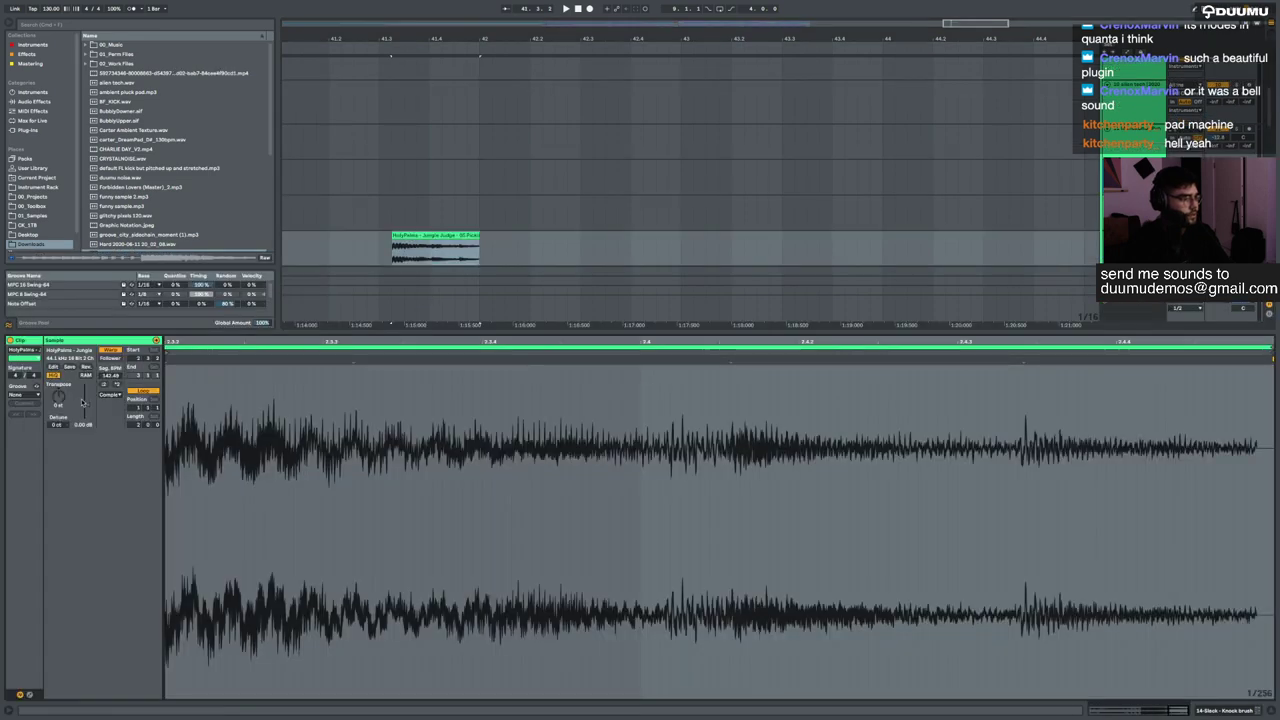
pyautogui.moveTo(83, 402); pyautogui.dragTo(86, 408)
pyautogui.click(113, 350)
# - Open the alien tech track's first MIDI clip and audition its G#2 note
pyautogui.press('x')
pyautogui.scroll(5, 449, 220)
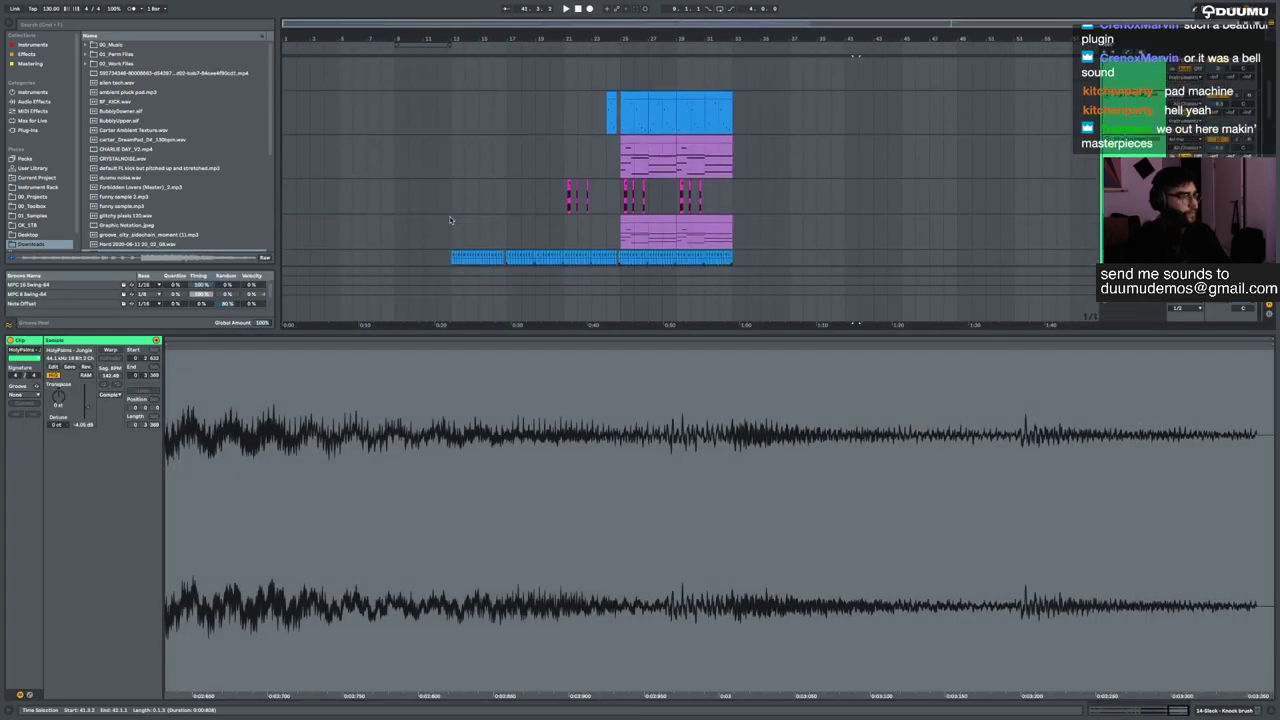
pyautogui.click(655, 197)
pyautogui.click(140, 510)
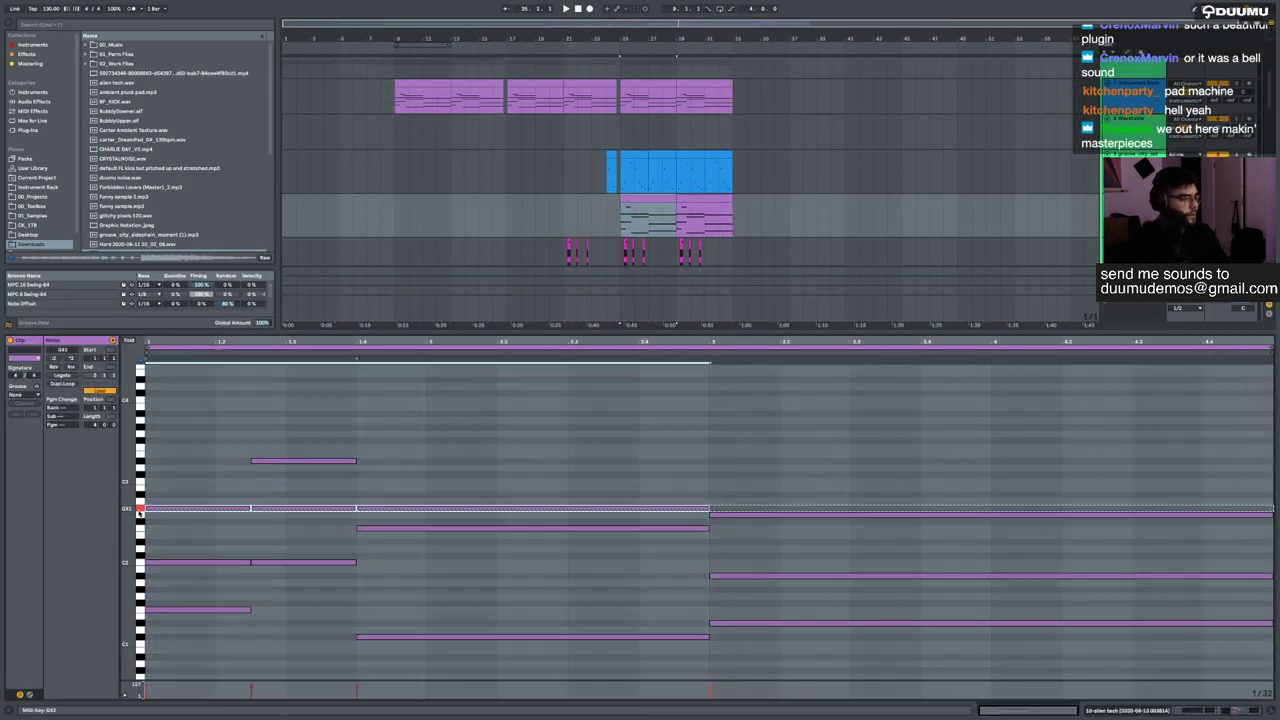
# - Open the Instrument Rack track's MIDI clip at bar 25 and audition its notes between E2 and G#2
pyautogui.click(633, 83)
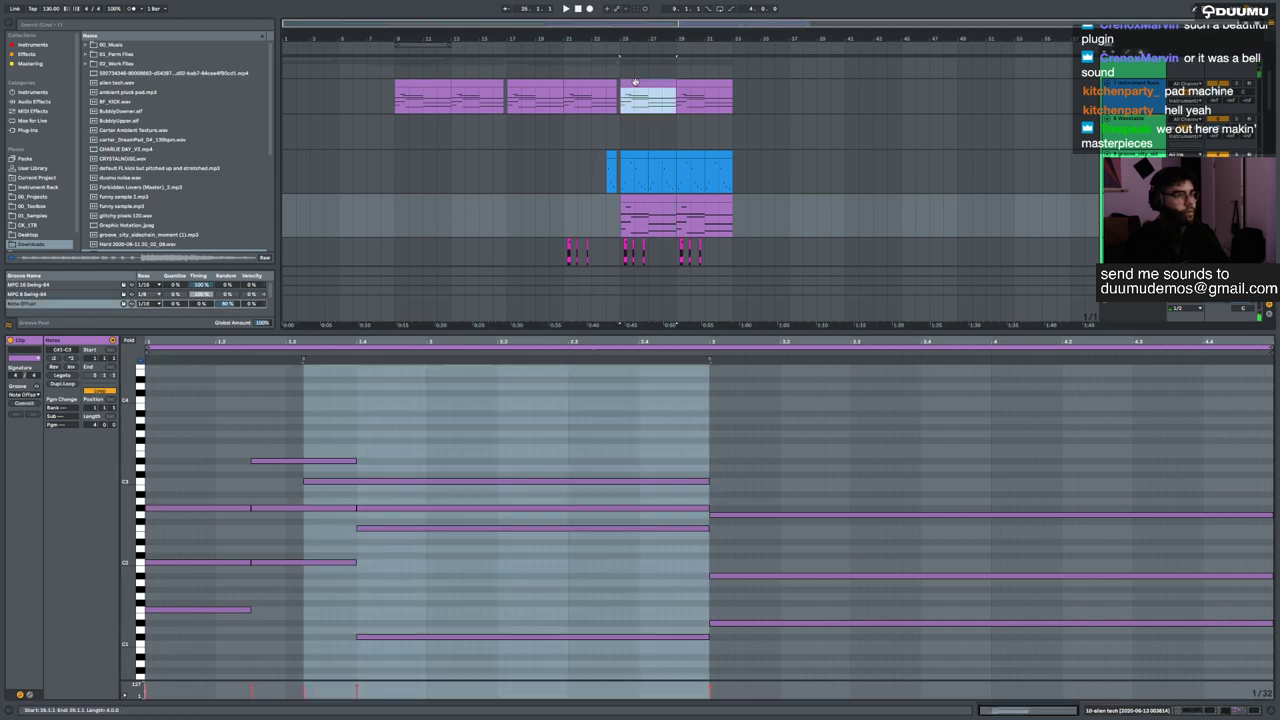
pyautogui.click(140, 549)
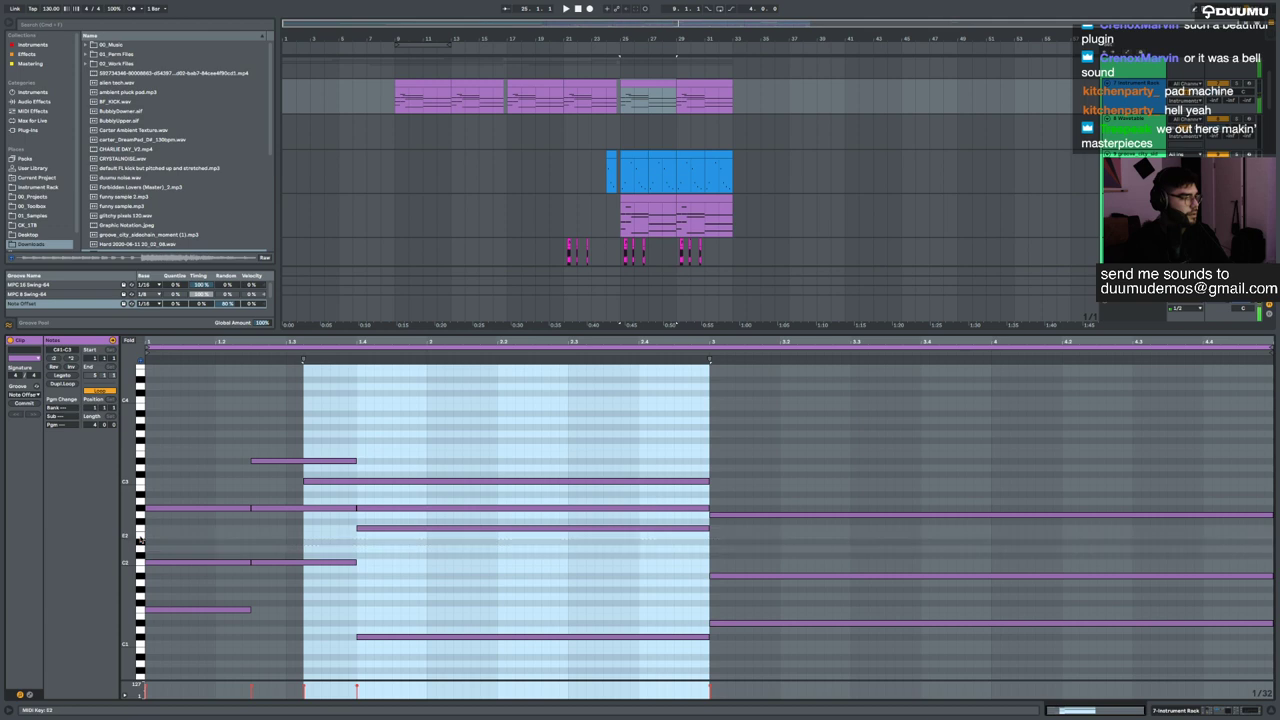
pyautogui.click(140, 523)
pyautogui.click(140, 515)
pyautogui.click(140, 508)
# - Add an audio track below the knock brush track and move the trimmed HolyPalms clip onto it at bar 17
pyautogui.scroll(-10, 825, 92)
pyautogui.scroll(5, 825, 92)
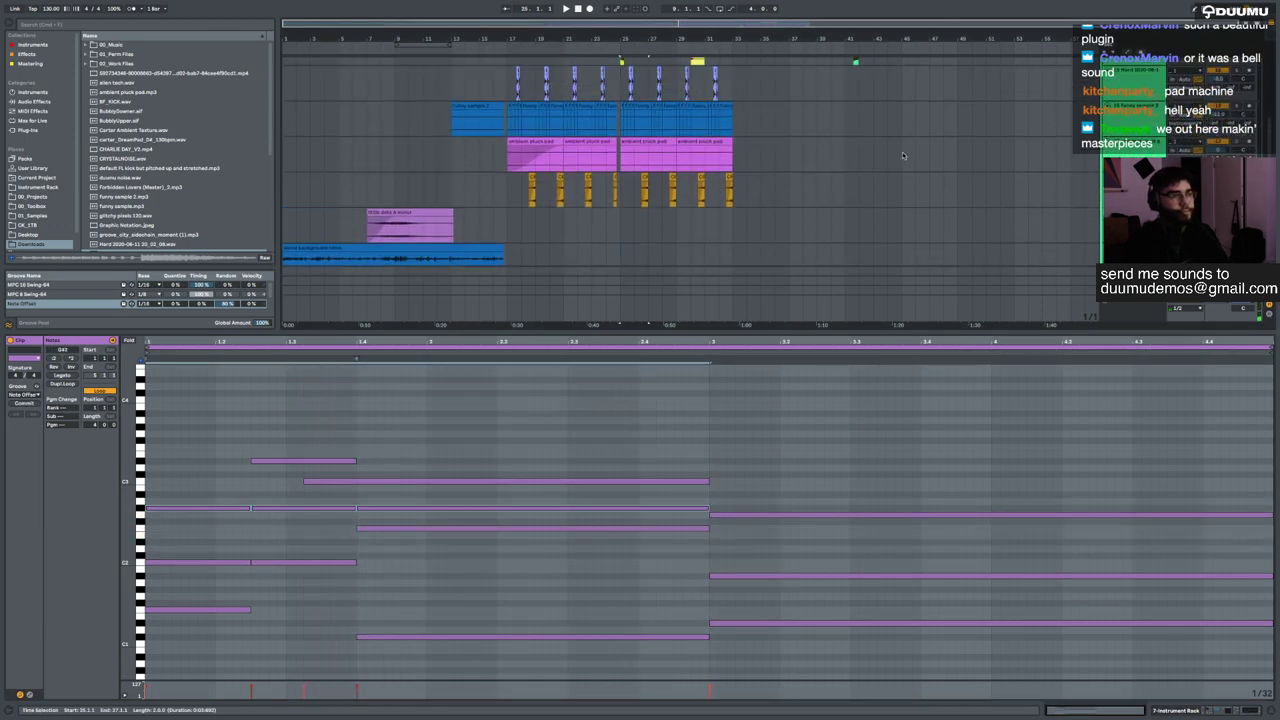
pyautogui.press('super+t')
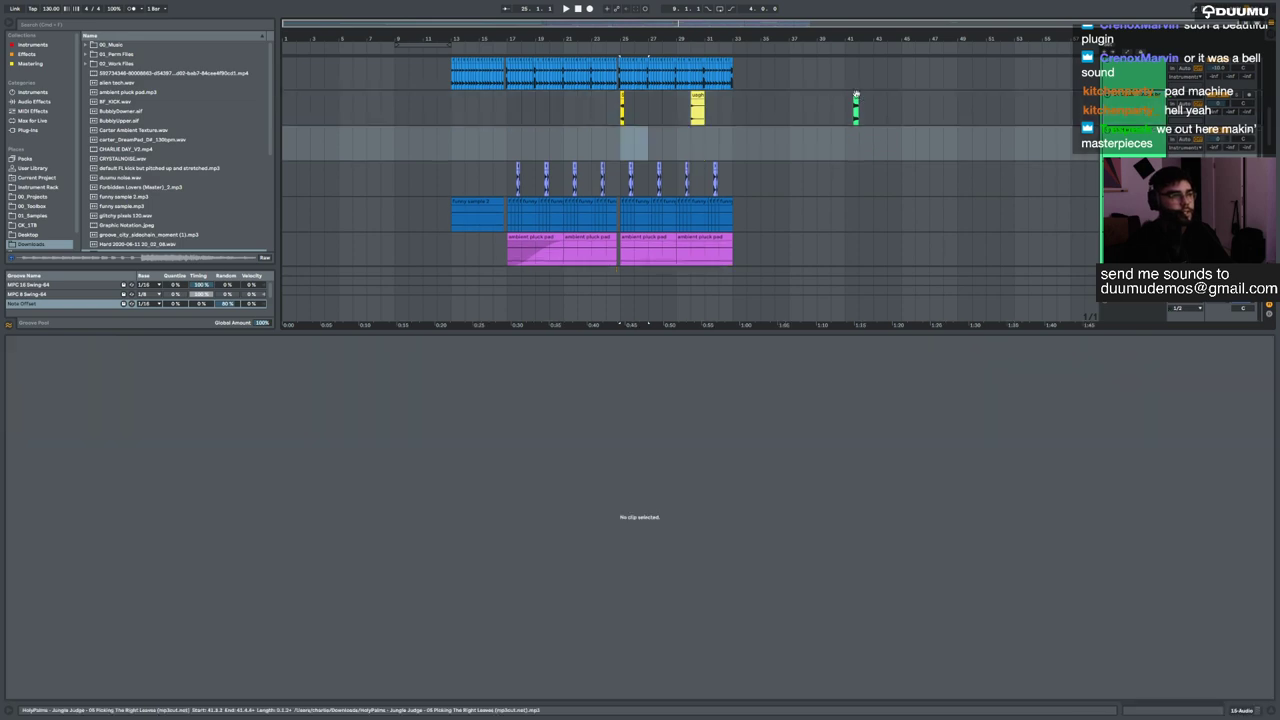
pyautogui.moveTo(856, 95); pyautogui.dragTo(673, 150)
pyautogui.moveTo(509, 152); pyautogui.dragTo(511, 150)
pyautogui.scroll(10, 510, 148)
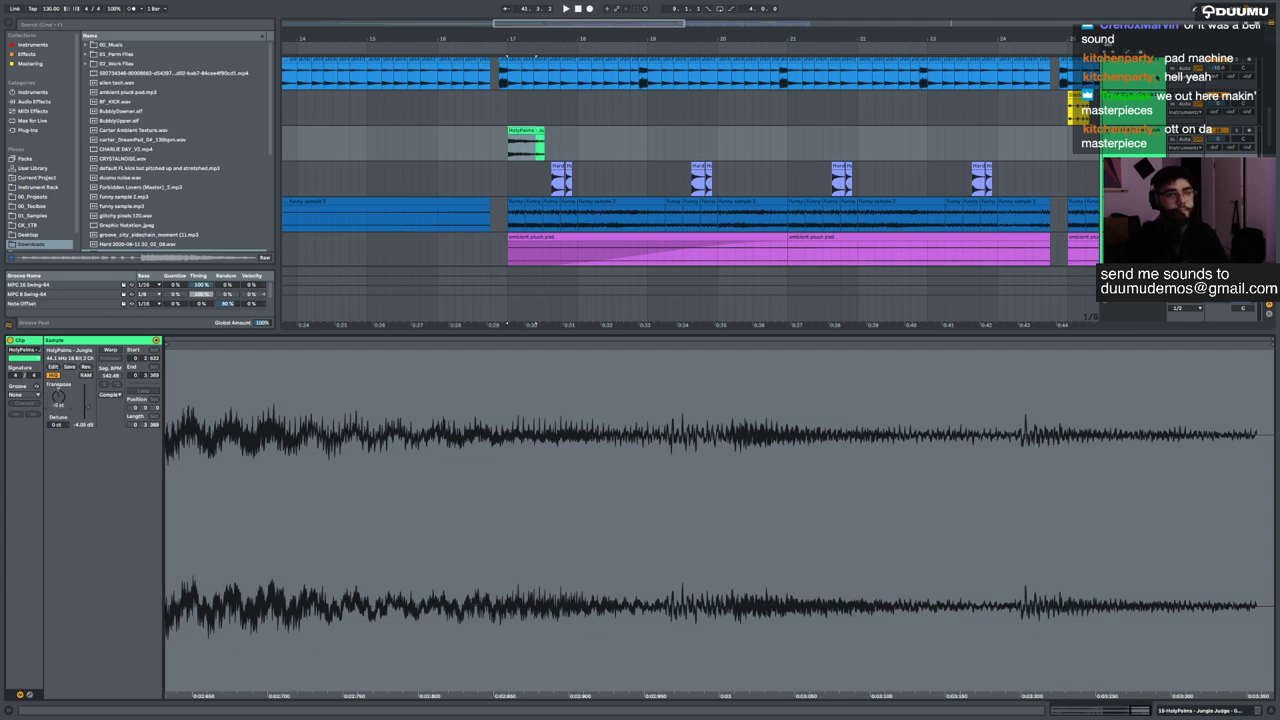
# - Lower the HolyPalms track's volume and high-pass the sample with an added Auto Filter while playing it back
pyautogui.moveTo(1218, 139); pyautogui.dragTo(1218, 162)
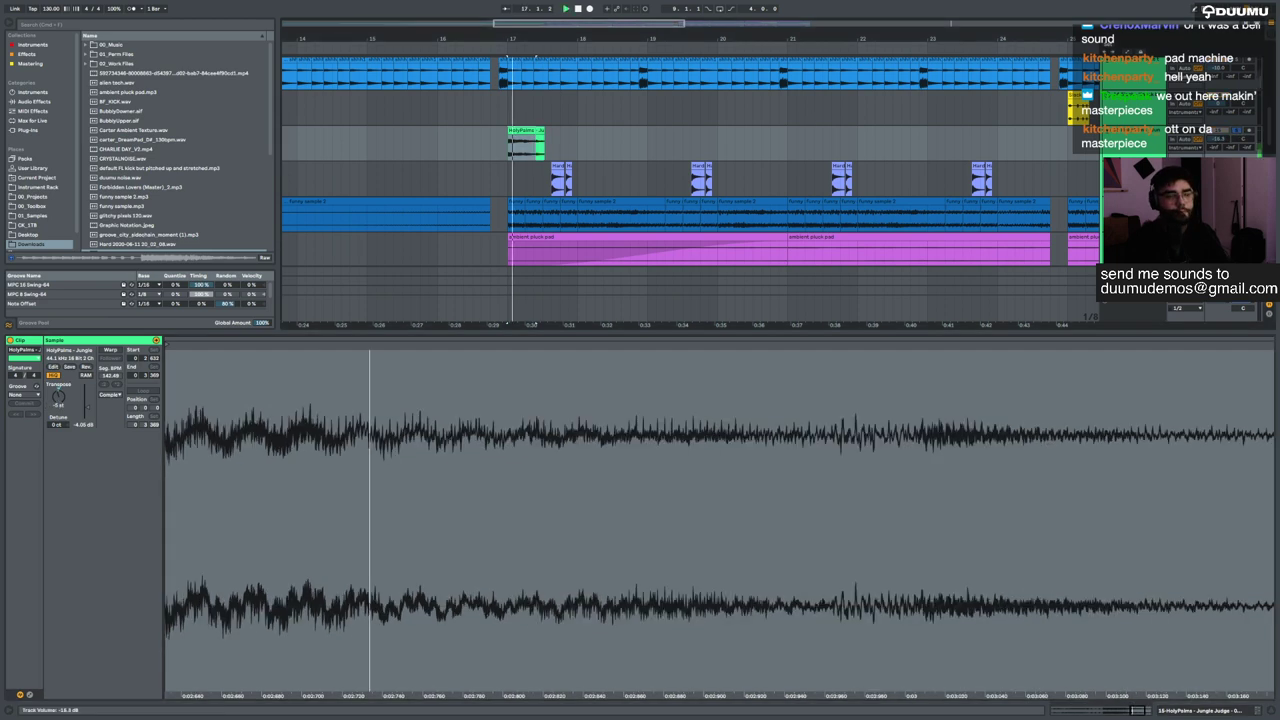
pyautogui.click(516, 142)
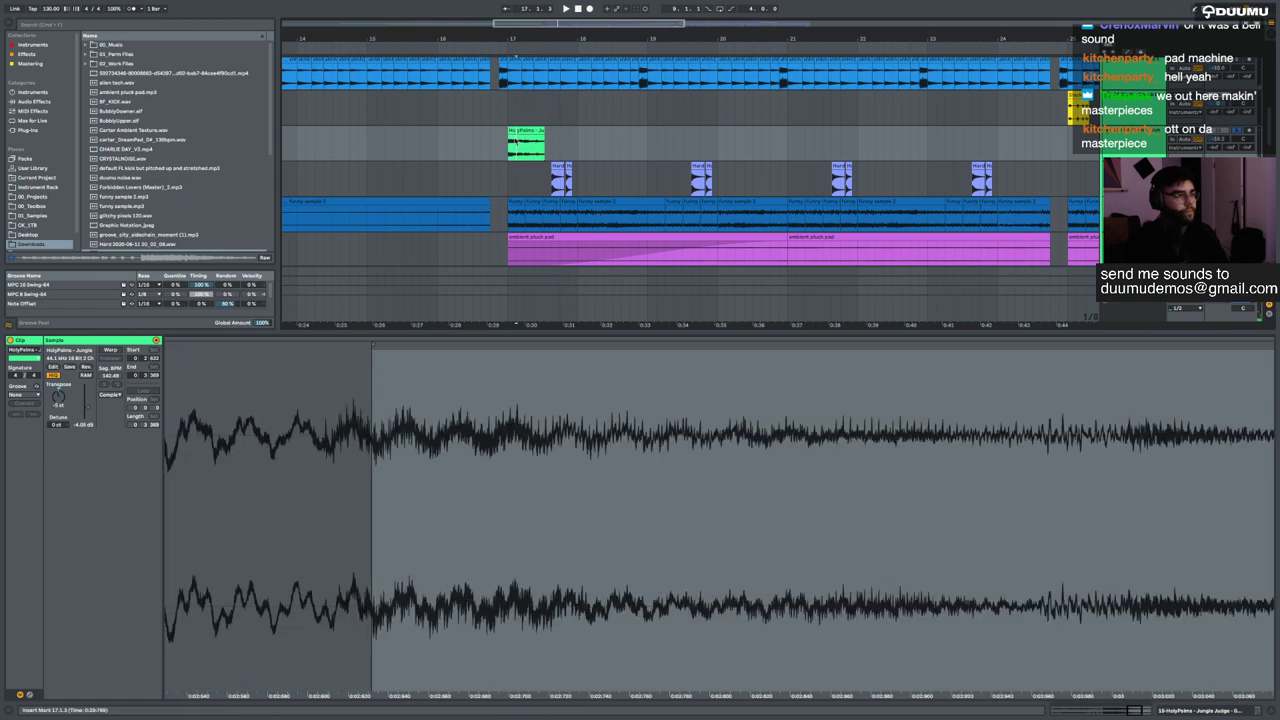
pyautogui.press('super+f')
pyautogui.write('auto')
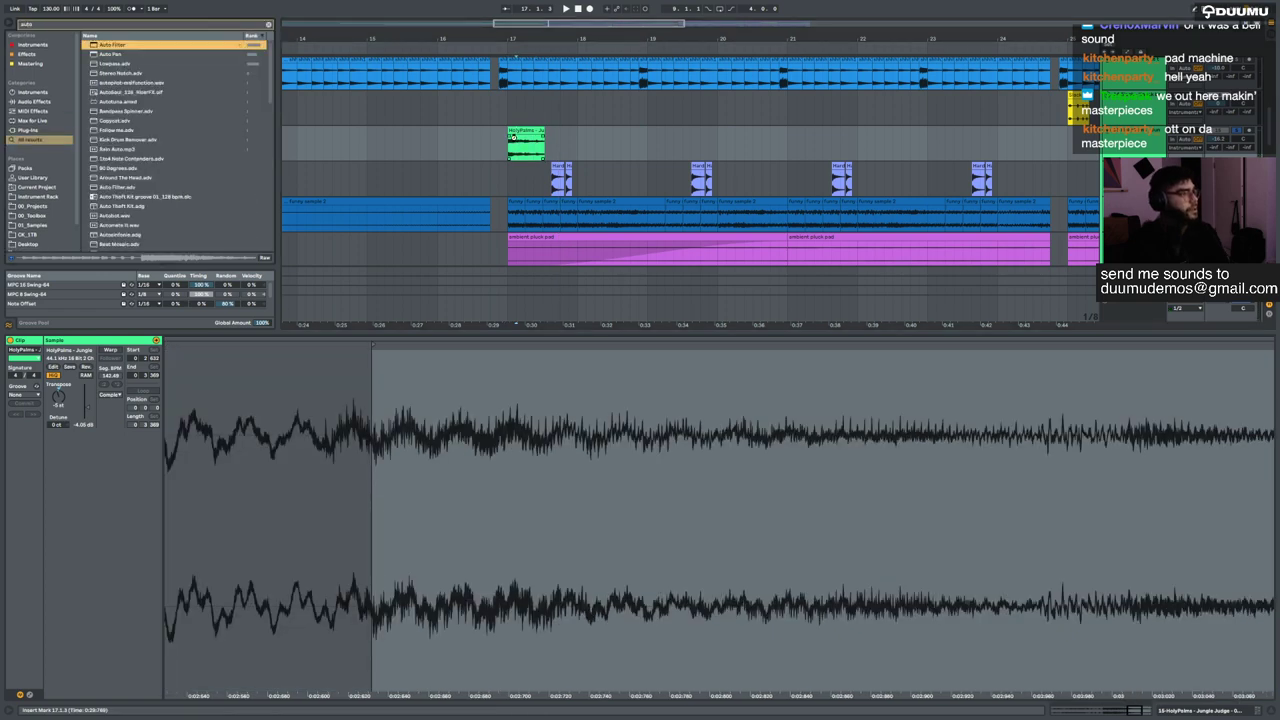
pyautogui.press('Return')
pyautogui.moveTo(145, 666); pyautogui.dragTo(155, 661)
pyautogui.press('space')
pyautogui.press('space')
pyautogui.press('space')
pyautogui.press('space')
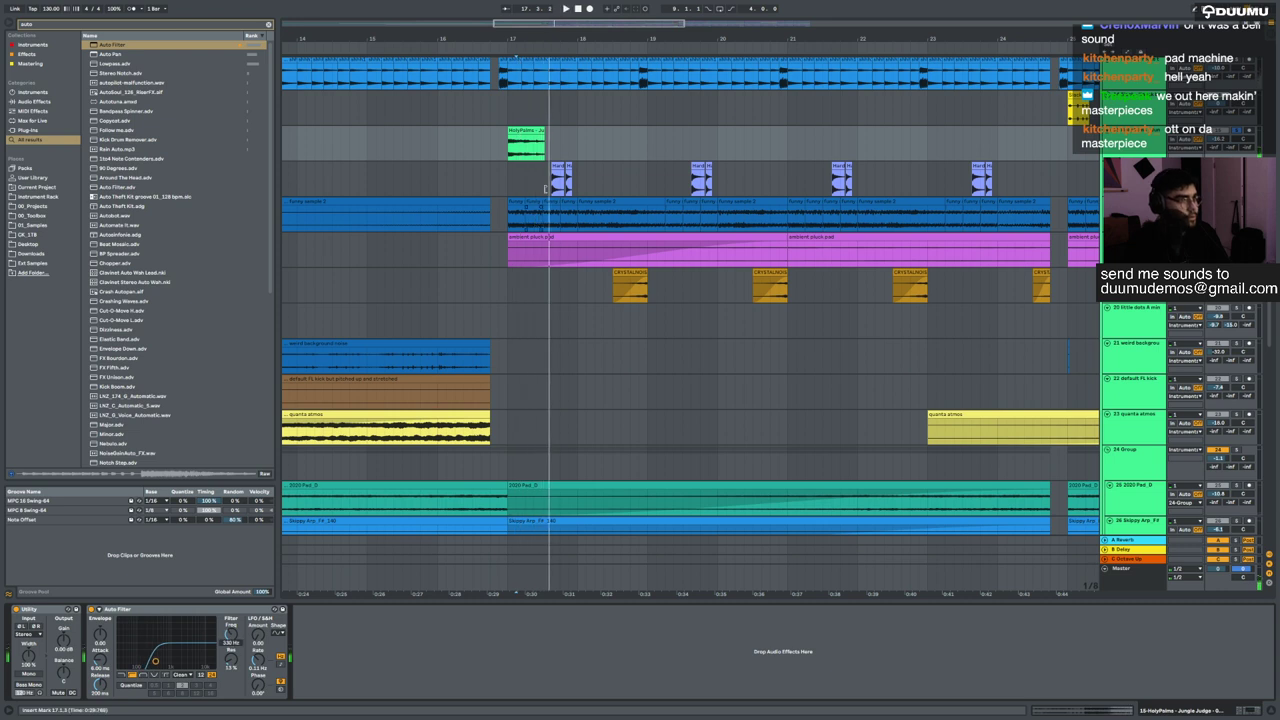
pyautogui.press('space')
# - Move the HolyPalms clip to the middle of bar 20, in line with the CRYSTALNOISE clip
pyautogui.click(516, 131)
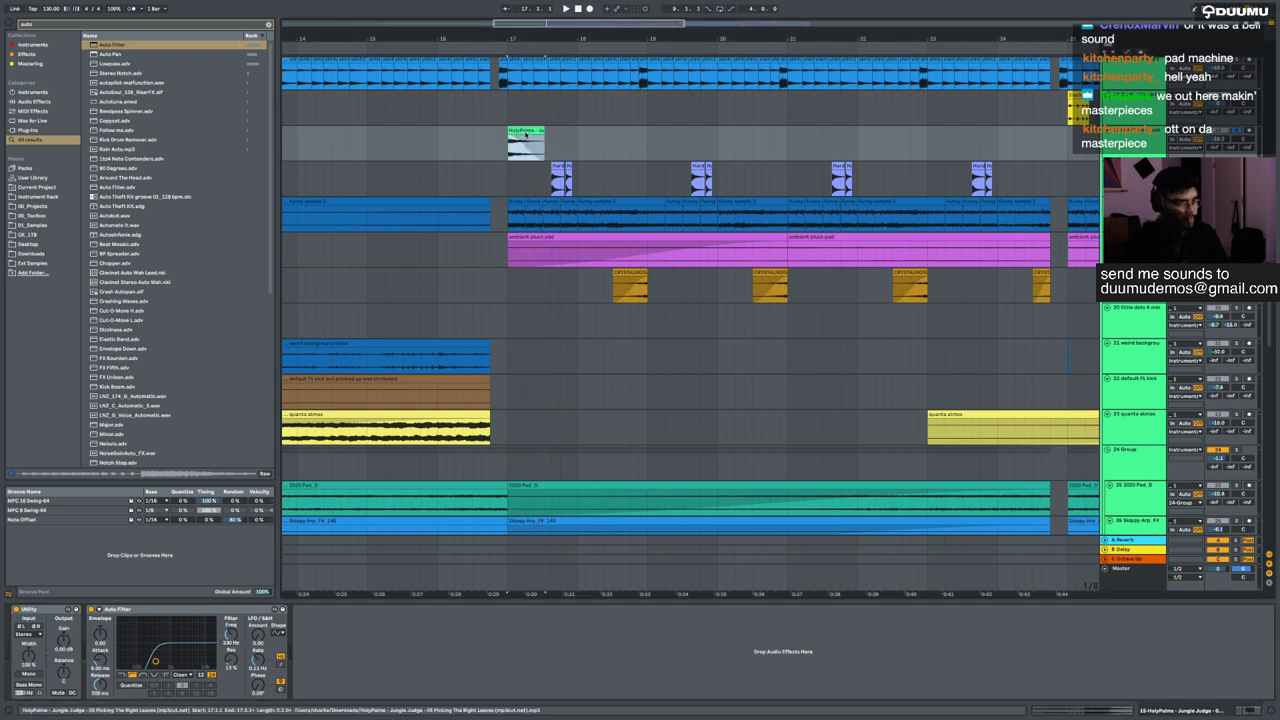
pyautogui.click(524, 131)
pyautogui.moveTo(524, 131); pyautogui.dragTo(775, 143)
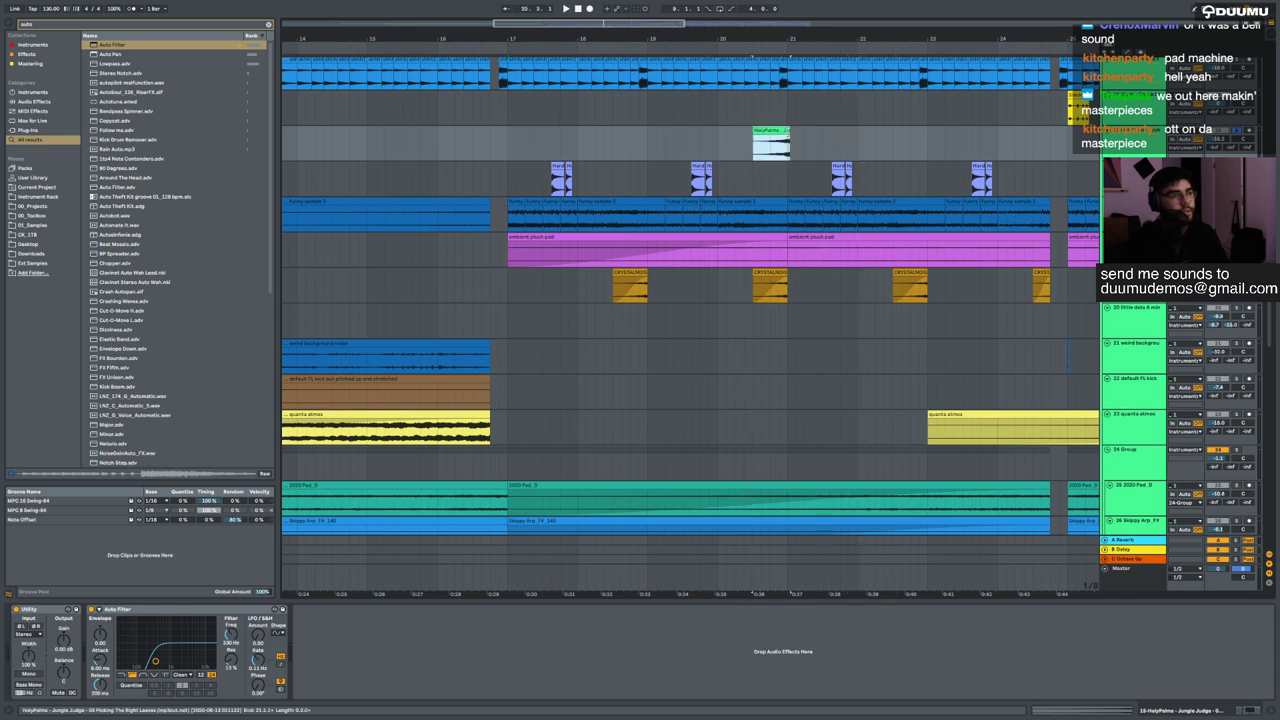
# - Add the Space FX rack to the HolyPalms track and close its ValhallaRoom window
pyautogui.hotkey('ctrl', 'f')
pyautogui.write('space')
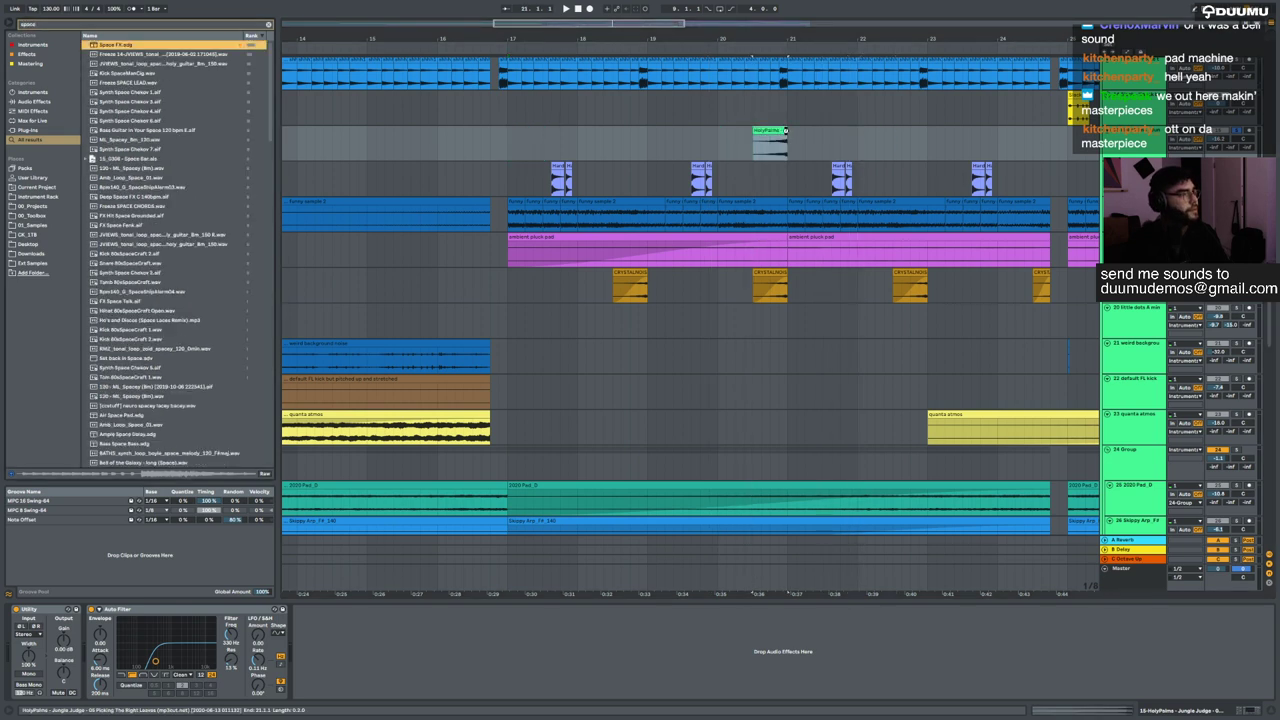
pyautogui.press('Return')
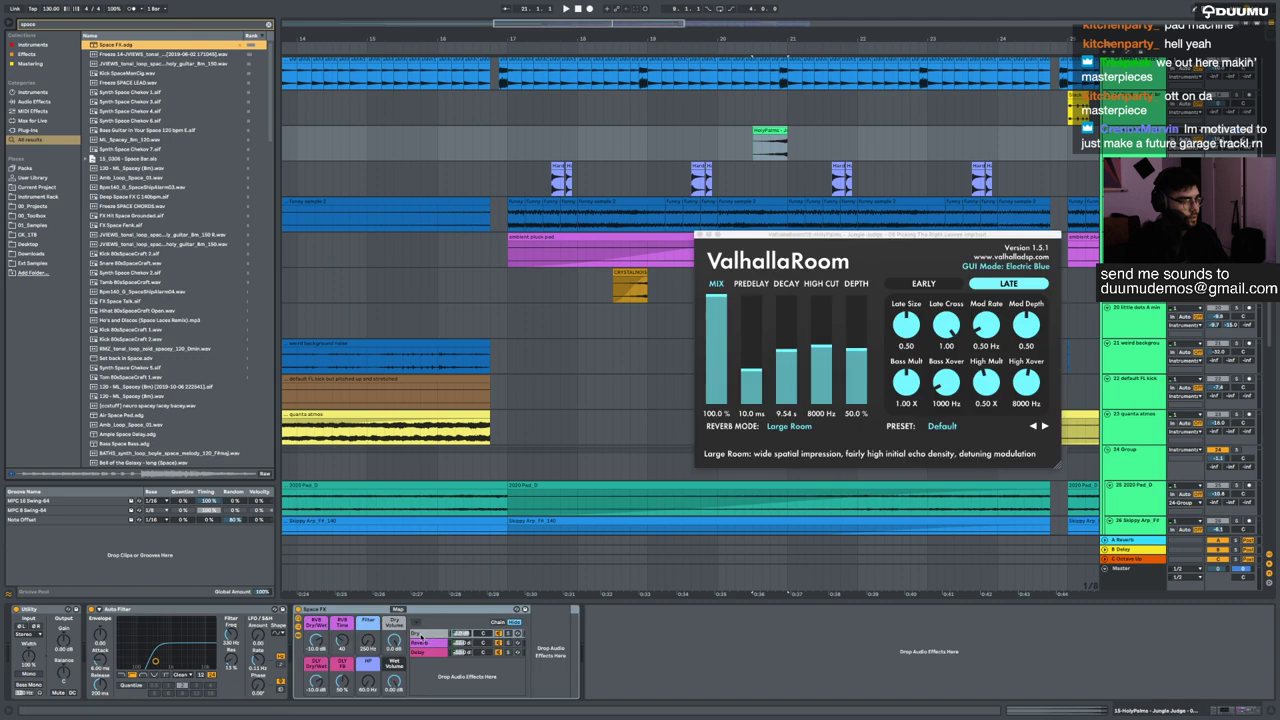
pyautogui.click(697, 233)
pyautogui.press('-')
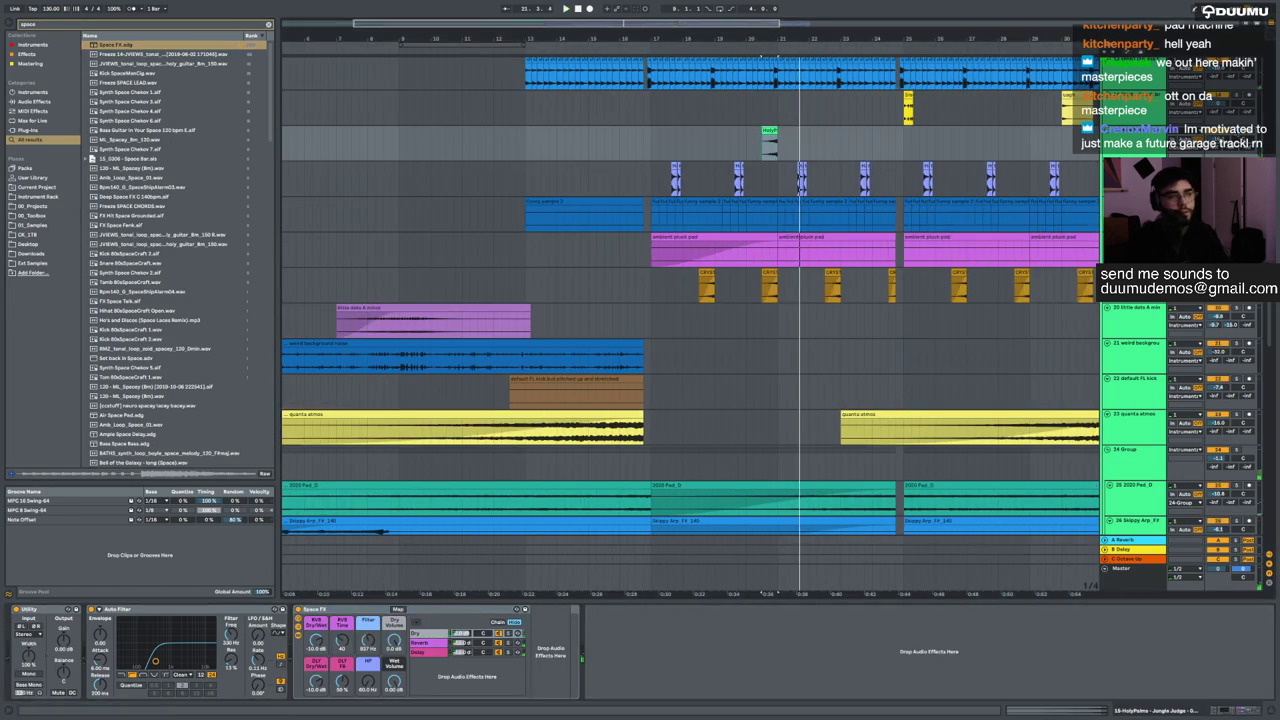
# - Play from bar 19 and duplicate bars 17 to 25 of the HolyPalms track into bars 25 to 33
pyautogui.click(714, 152)
pyautogui.press('space')
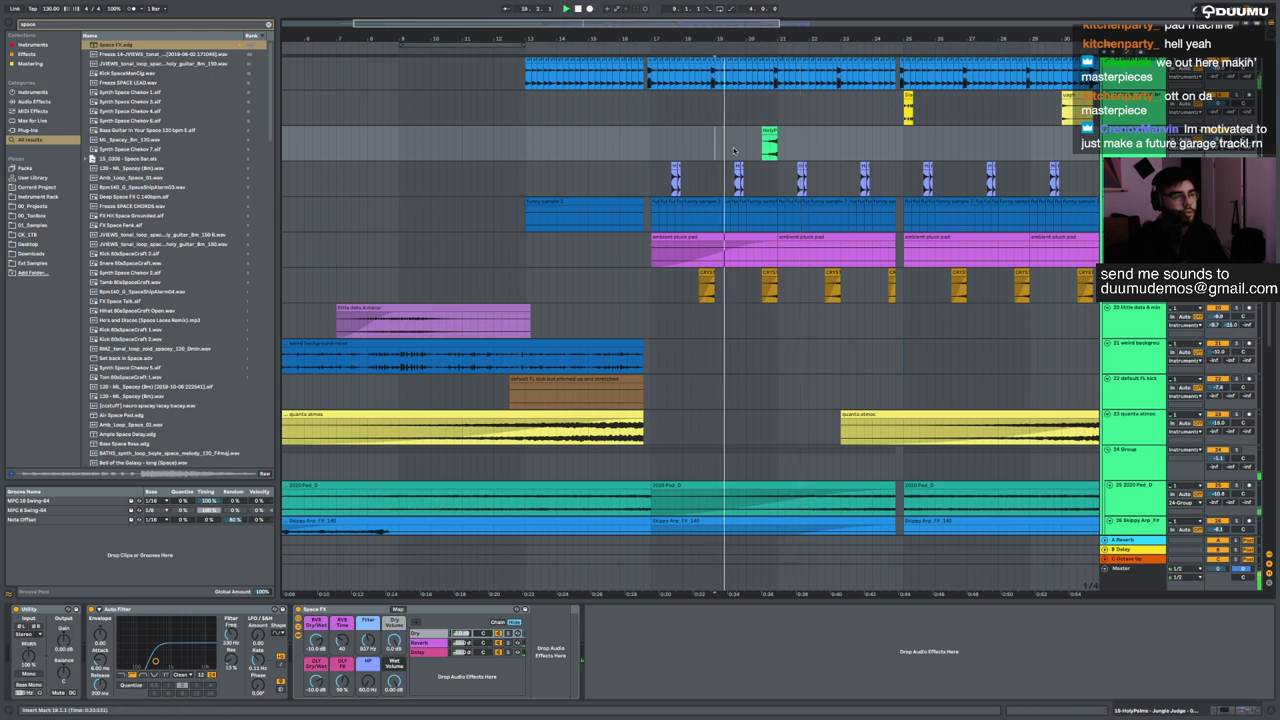
pyautogui.moveTo(652, 147); pyautogui.dragTo(847, 147)
pyautogui.hotkey('ctrl', 'd')
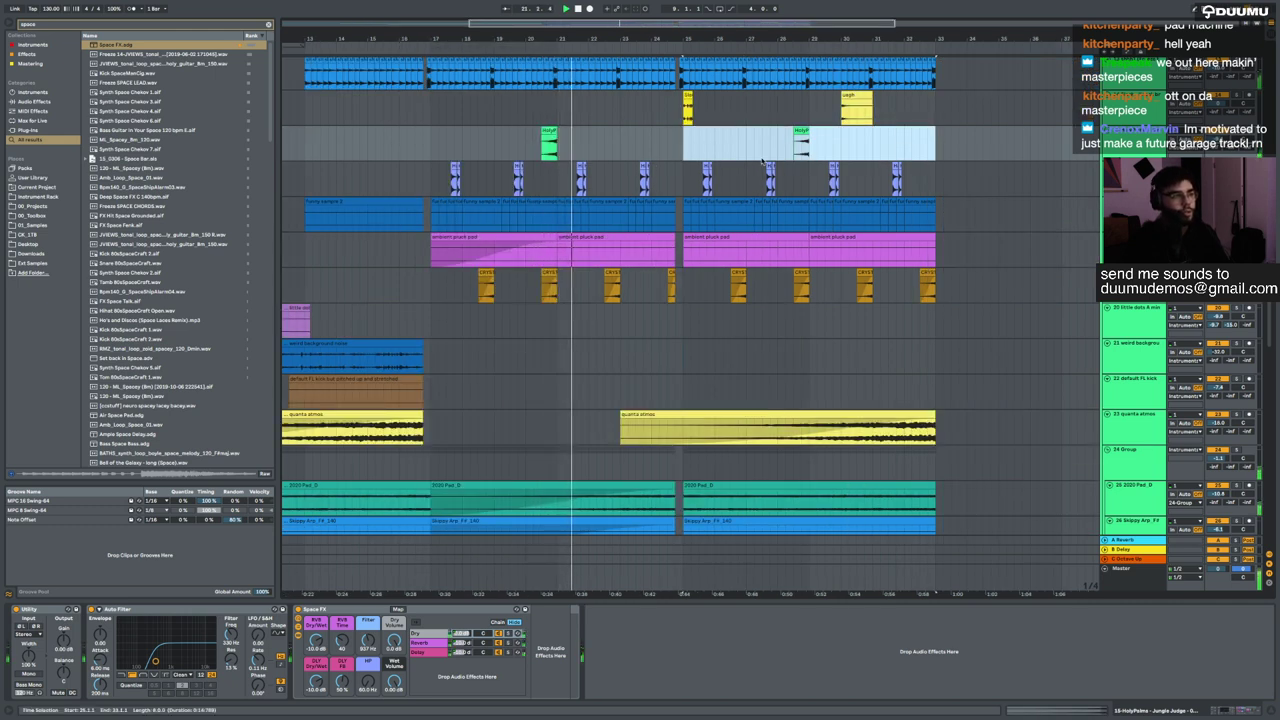
# - Move the Slack - Knock brush clip earlier to start at 24.3.4, open it and play it back
pyautogui.scroll(3, 736, 231)
pyautogui.hscroll(-2, 736, 231)
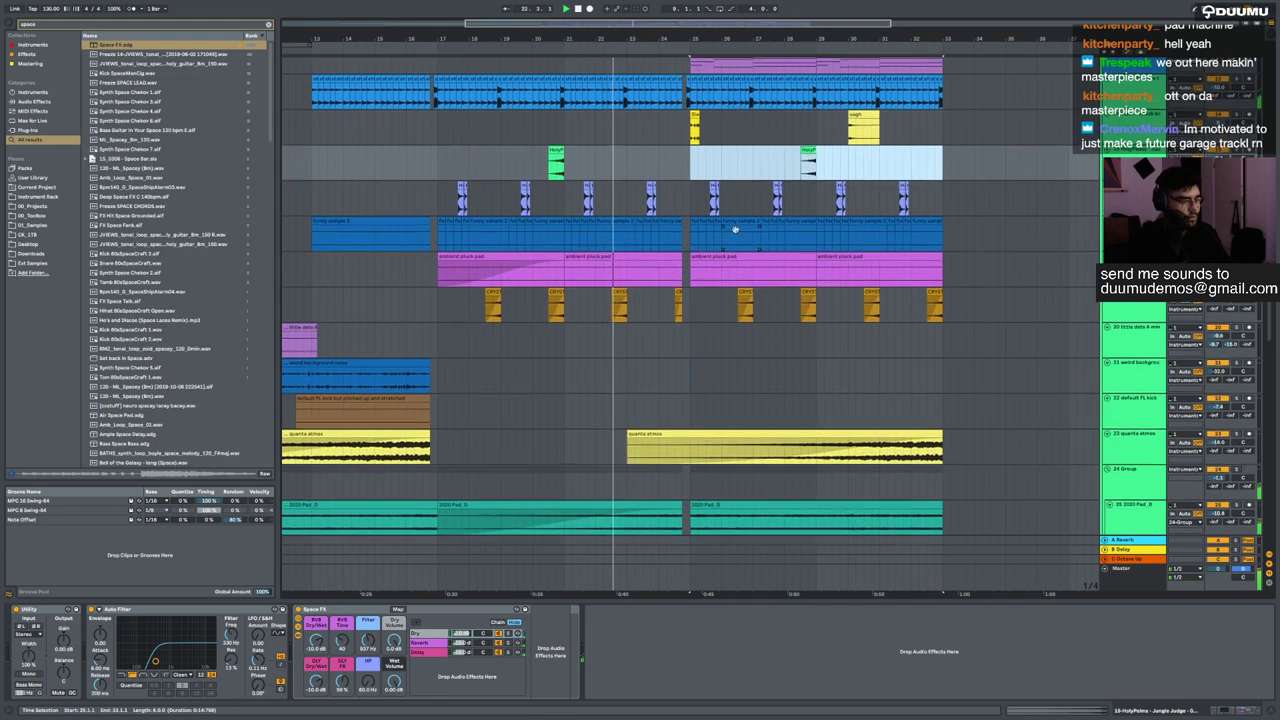
pyautogui.scroll(6, 669, 215)
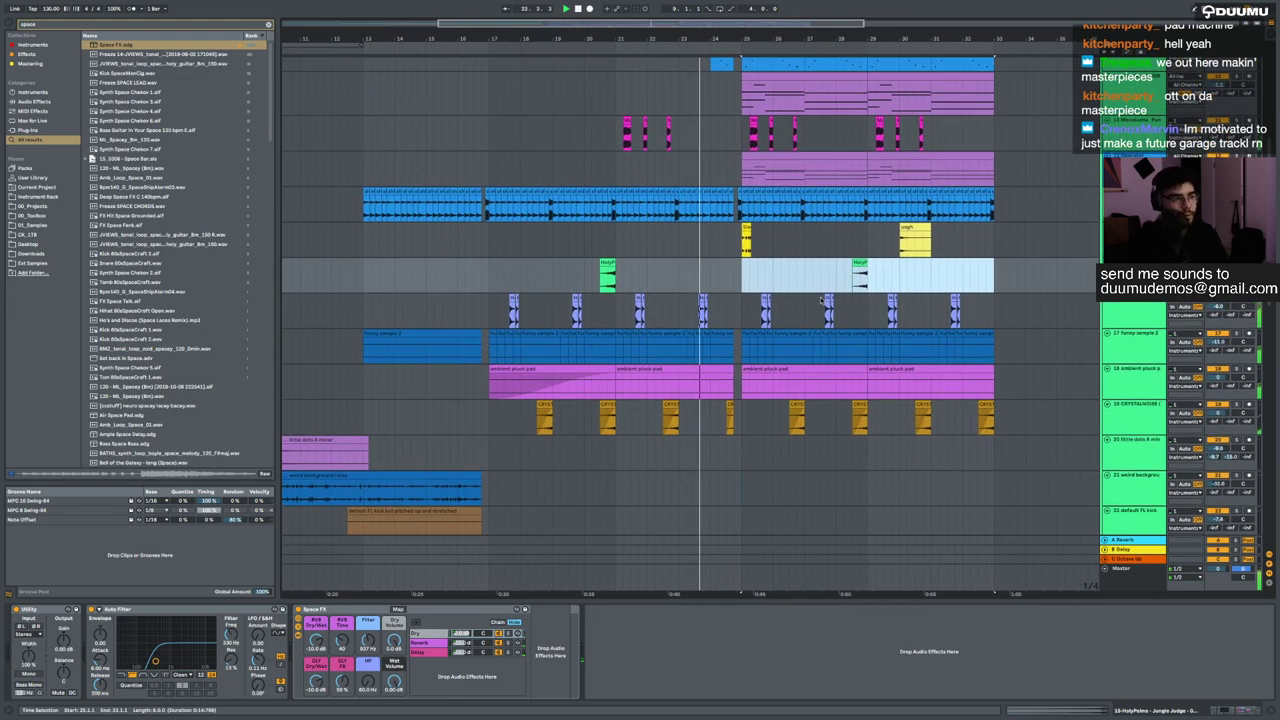
pyautogui.hscroll(-2, 669, 215)
pyautogui.moveTo(781, 603); pyautogui.dragTo(768, 665)
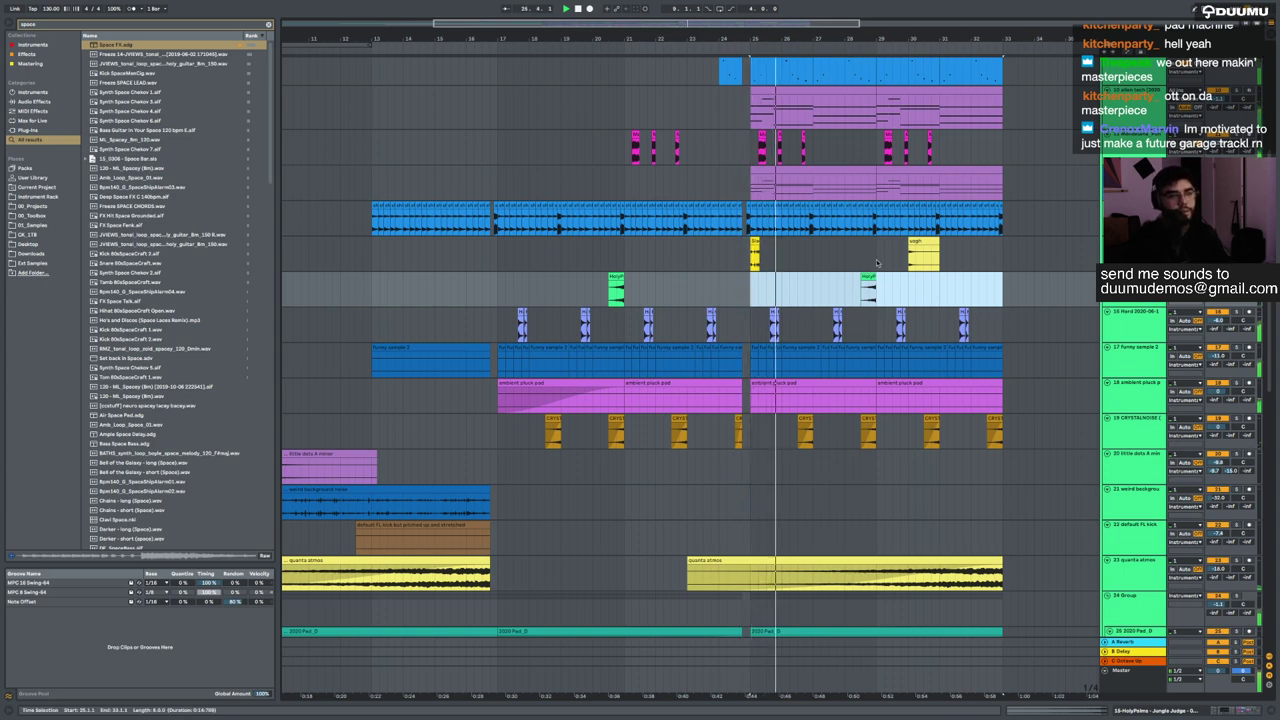
pyautogui.scroll(5, 776, 270)
pyautogui.moveTo(685, 241)
pyautogui.mouseDown()
pyautogui.moveTo(622, 243)
pyautogui.moveTo(691, 243)
pyautogui.moveTo(679, 241)
pyautogui.mouseUp()
pyautogui.scroll(5, 622, 243)
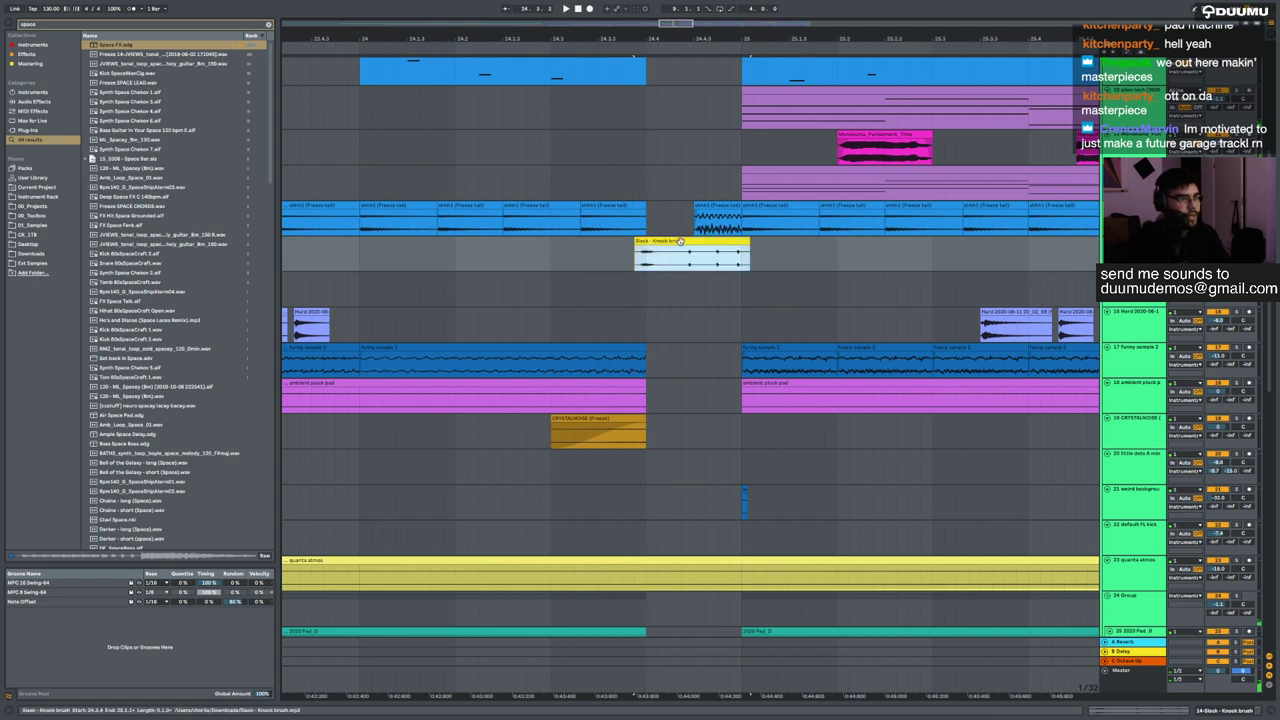
pyautogui.doubleClick(668, 242)
pyautogui.click(670, 251)
pyautogui.press('space')
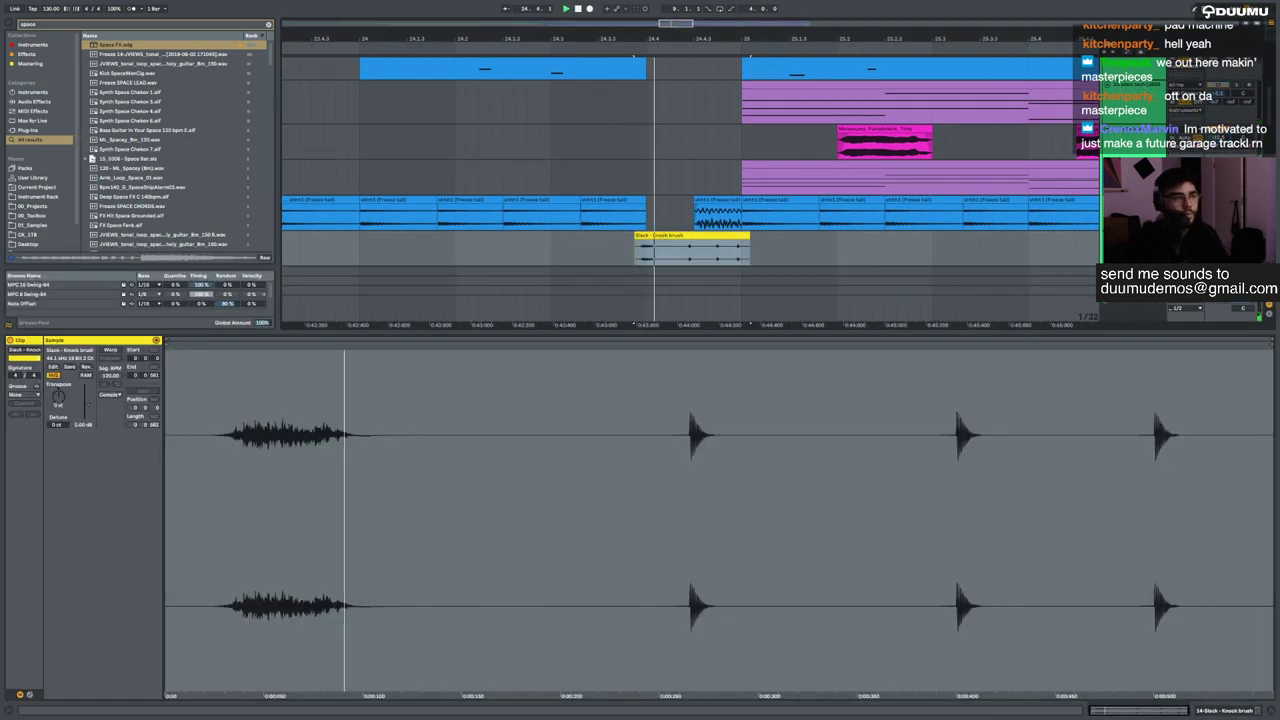
# - Split the knock brush clip just before its first knock and line the knocks up with the freeze-tail clip before bar 25
pyautogui.click(690, 240)
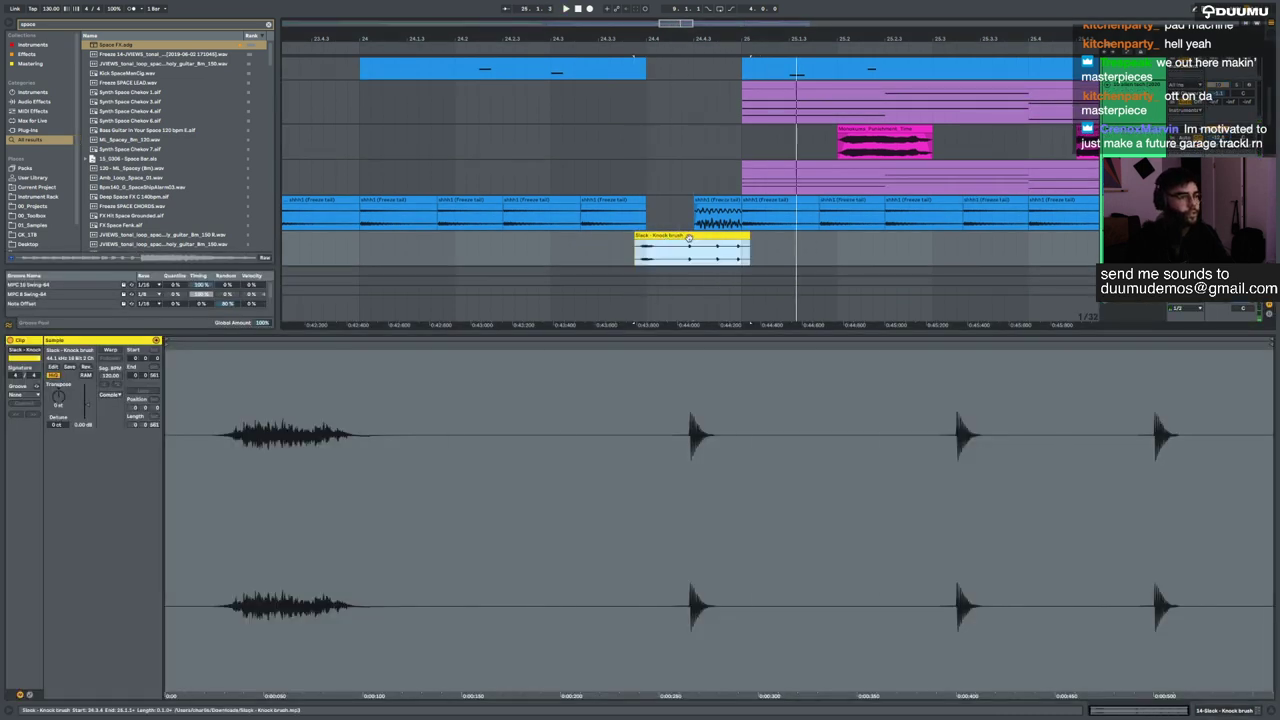
pyautogui.press('z')
pyautogui.scroll(5, 708, 256)
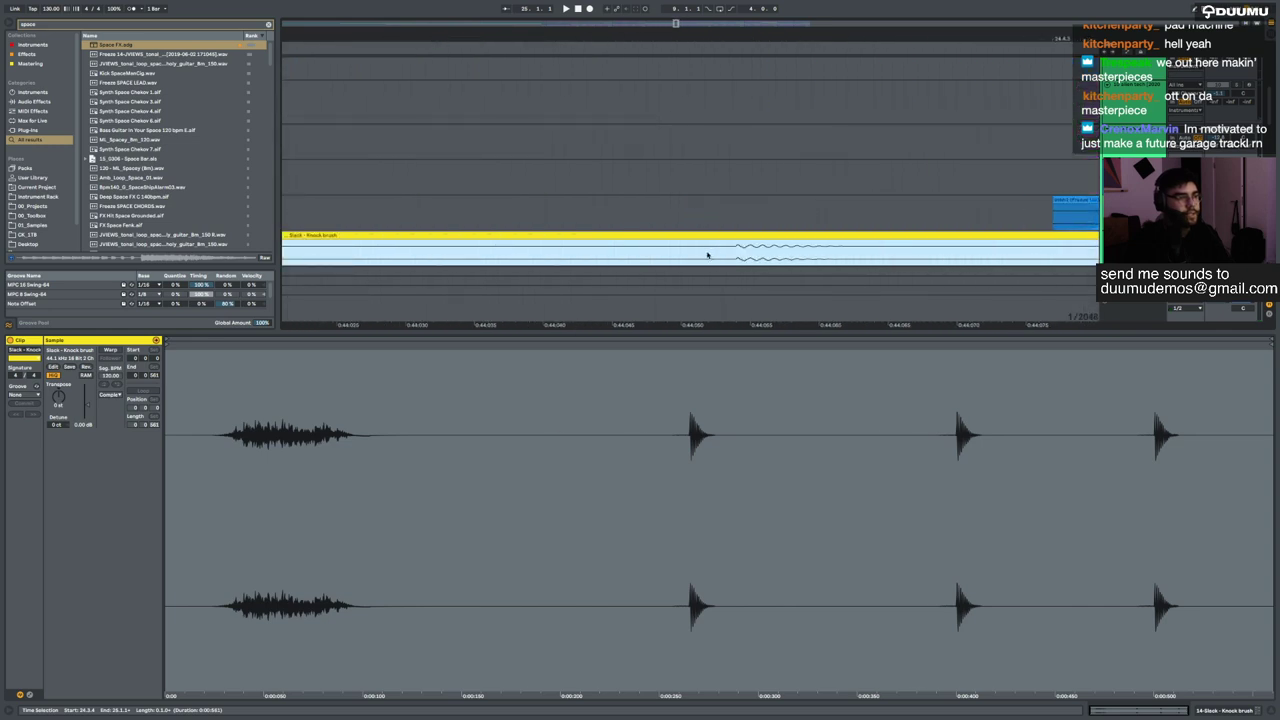
pyautogui.click(729, 257)
pyautogui.press('super+e')
pyautogui.scroll(-8, 730, 253)
pyautogui.click(741, 235)
pyautogui.moveTo(739, 233); pyautogui.dragTo(748, 233)
pyautogui.press('space')
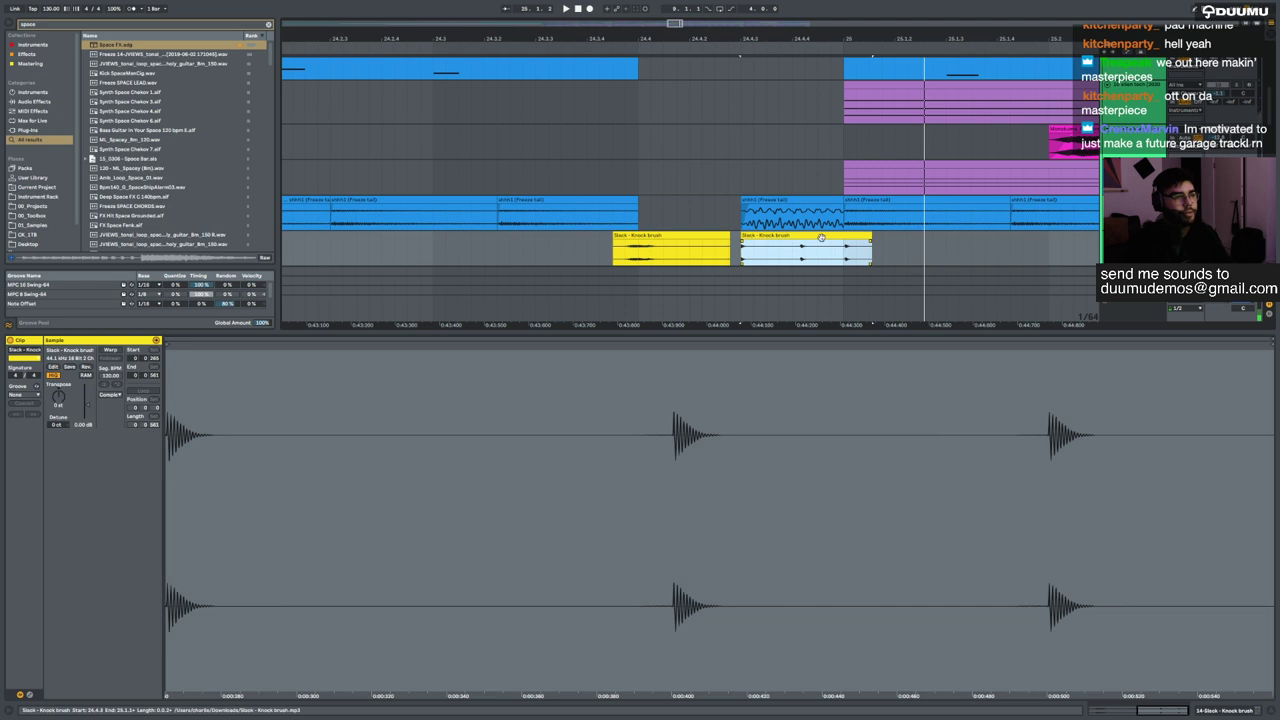
# - Move the brush part to just before beat 24.3 and the knocks part to 24.4.2, then play the result
pyautogui.click(706, 242)
pyautogui.moveTo(697, 242); pyautogui.dragTo(491, 242)
pyautogui.click(758, 235)
pyautogui.moveTo(759, 235)
pyautogui.mouseDown()
pyautogui.moveTo(696, 237)
pyautogui.moveTo(708, 238)
pyautogui.mouseUp()
pyautogui.press('space')
# - Turn on warping for the knocks clip and set its fixed grid to 1/16
pyautogui.scroll(-3, 713, 242)
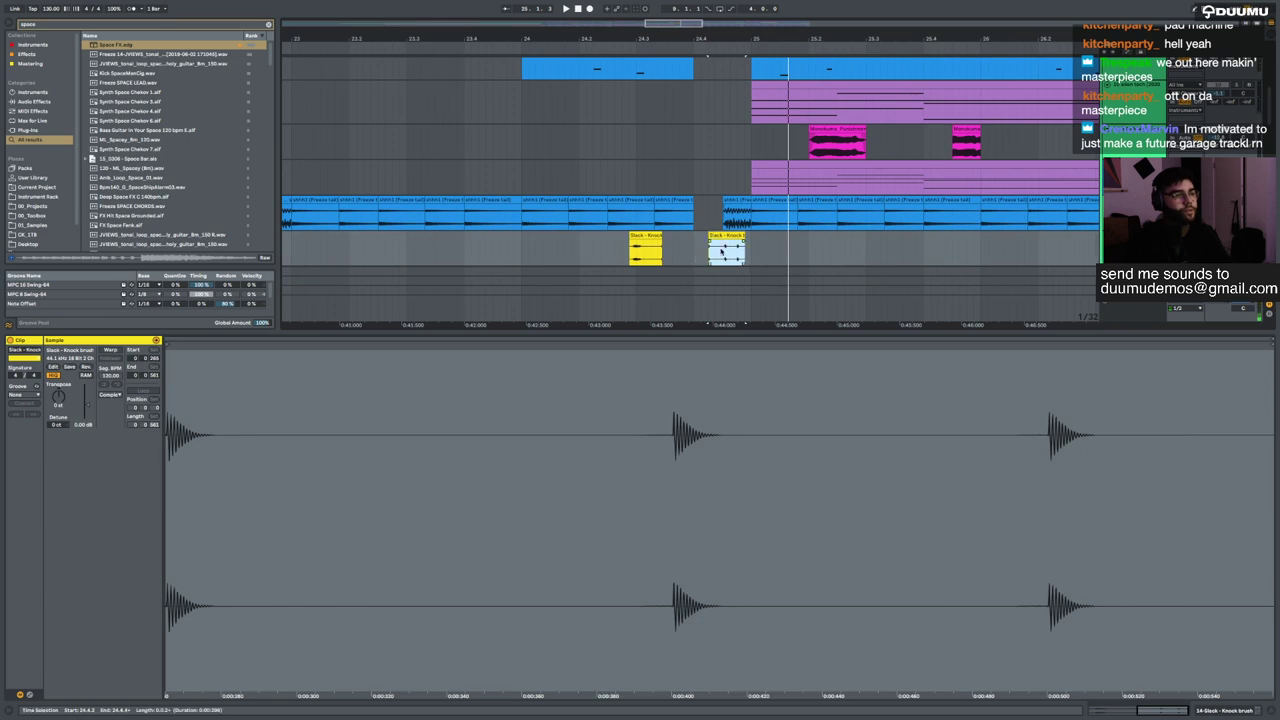
pyautogui.scroll(5, 722, 252)
pyautogui.click(733, 255)
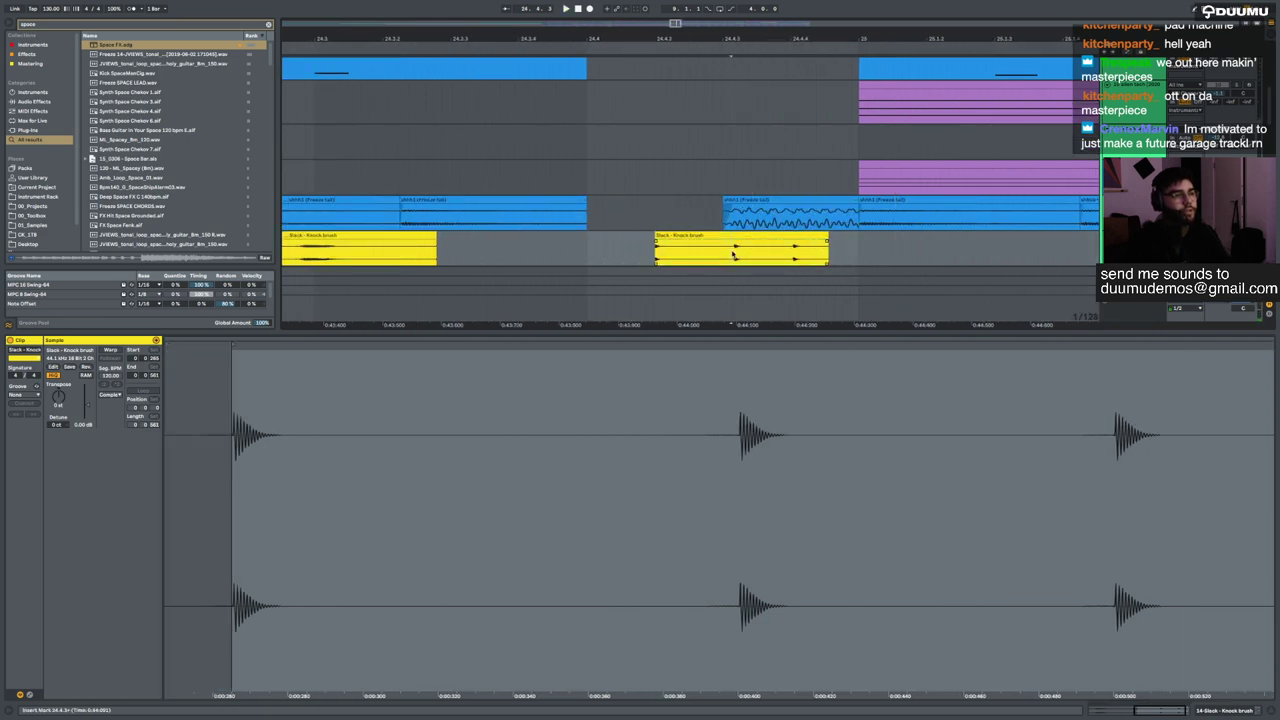
pyautogui.click(737, 237)
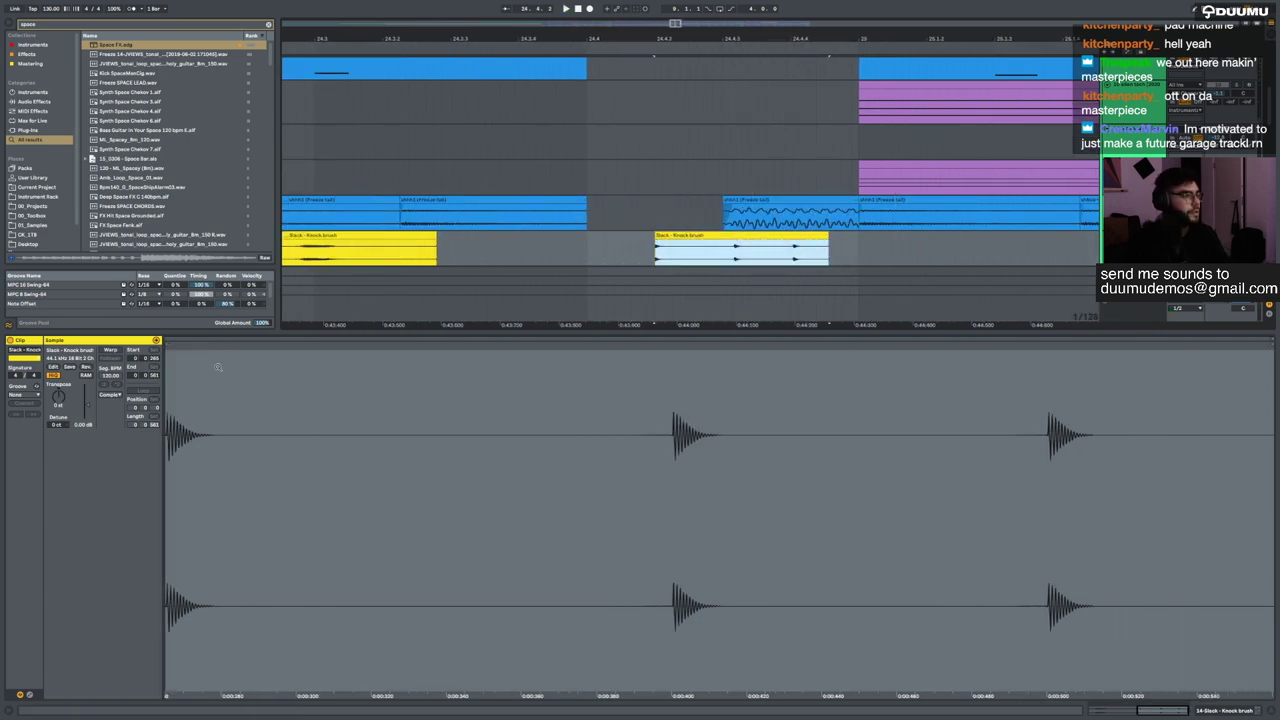
pyautogui.click(113, 351)
pyautogui.rightClick(764, 459)
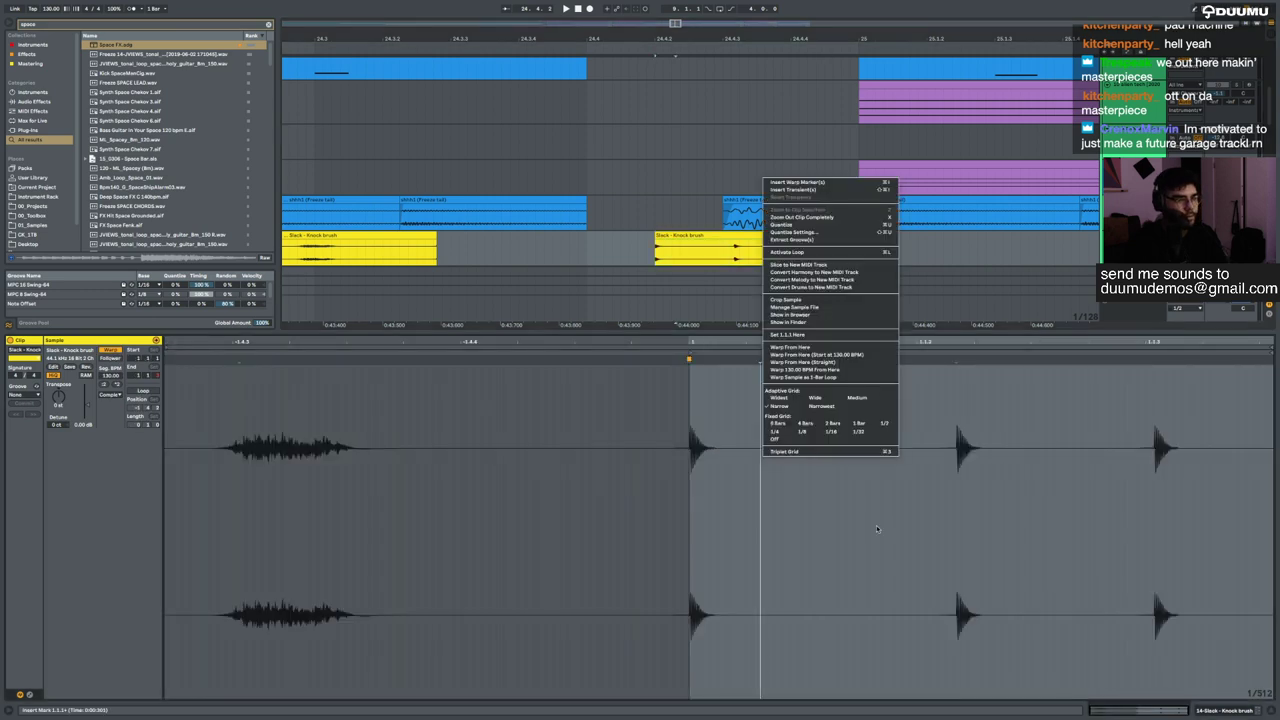
pyautogui.click(821, 437)
# - Quantize the whole knocks sample and warp its third knock onto the next 1/16 grid line
pyautogui.press('super+a')
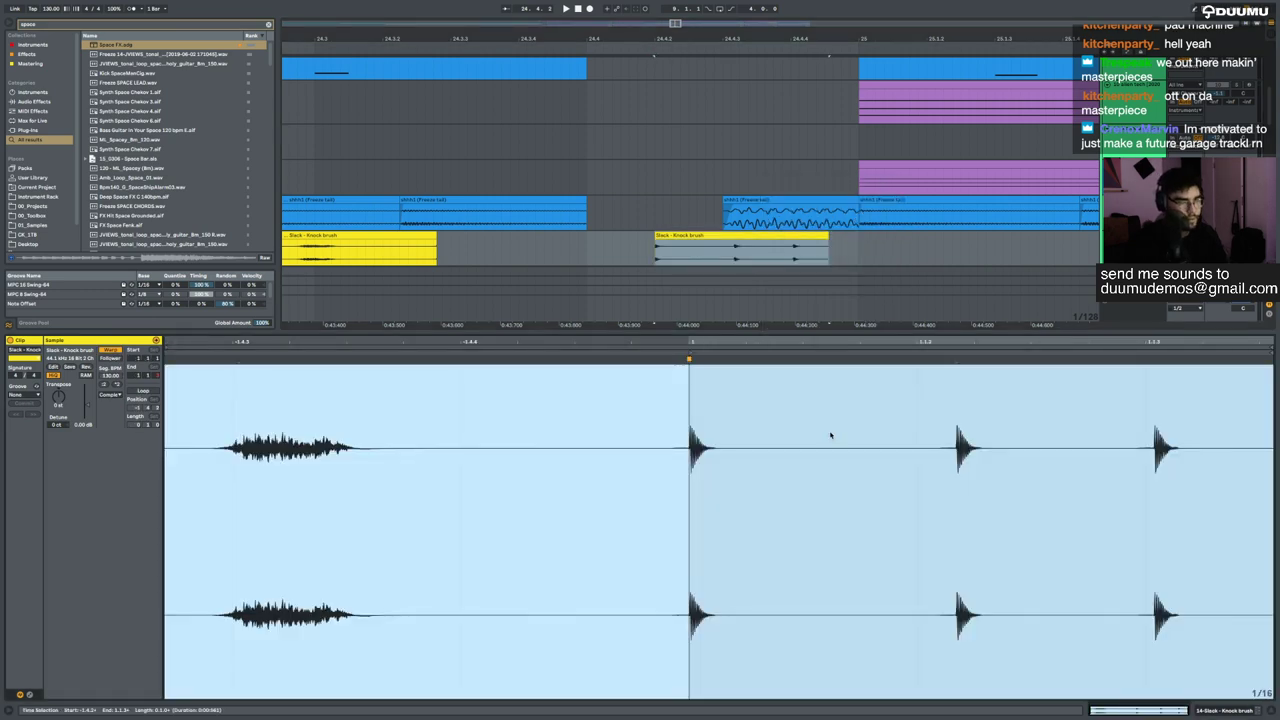
pyautogui.press('super+u')
pyautogui.click(1142, 420)
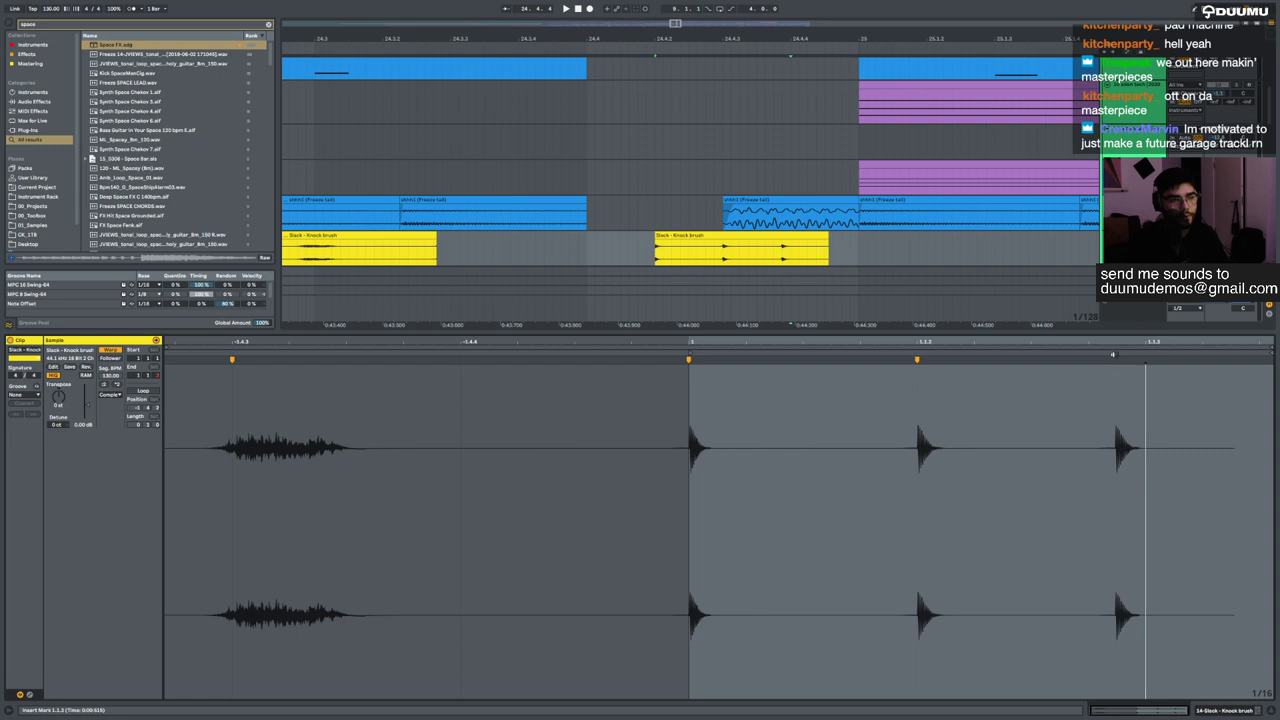
pyautogui.moveTo(1114, 361); pyautogui.dragTo(1146, 359)
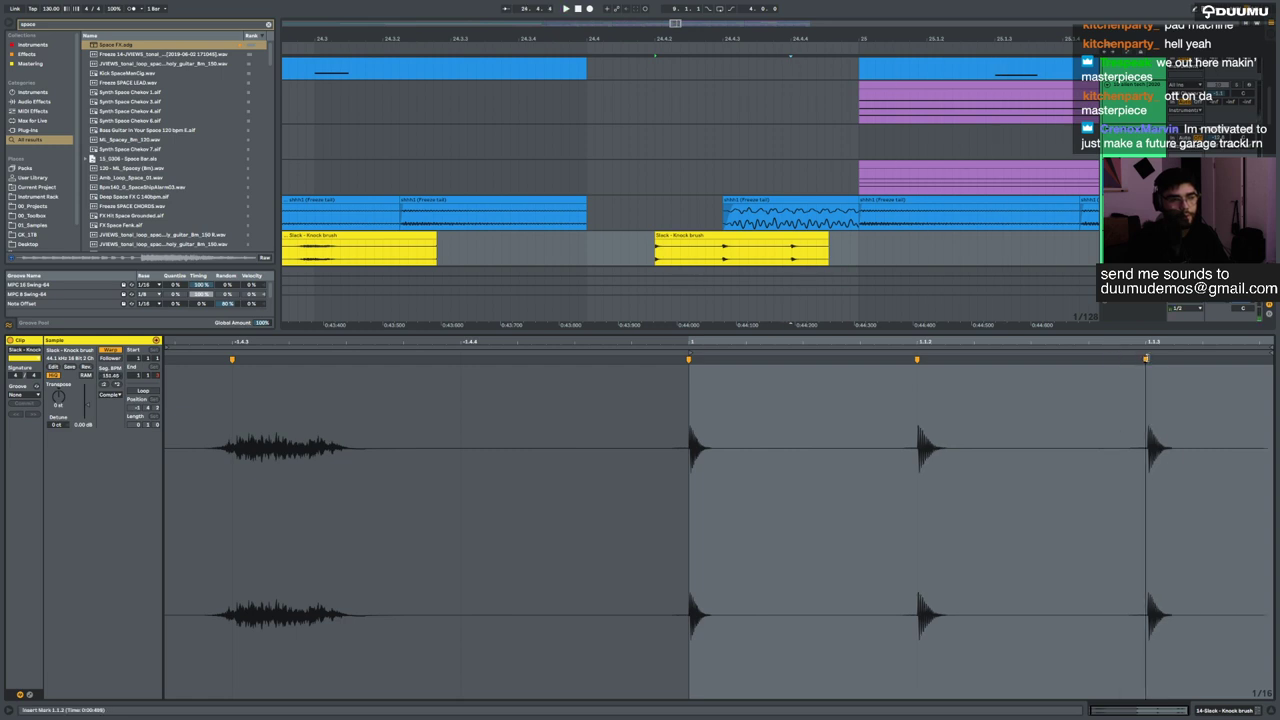
# - Apply the MPC 16 Swing-64 groove and Beats warp mode to the knocks clip and audition it
pyautogui.click(22, 395)
pyautogui.click(30, 405)
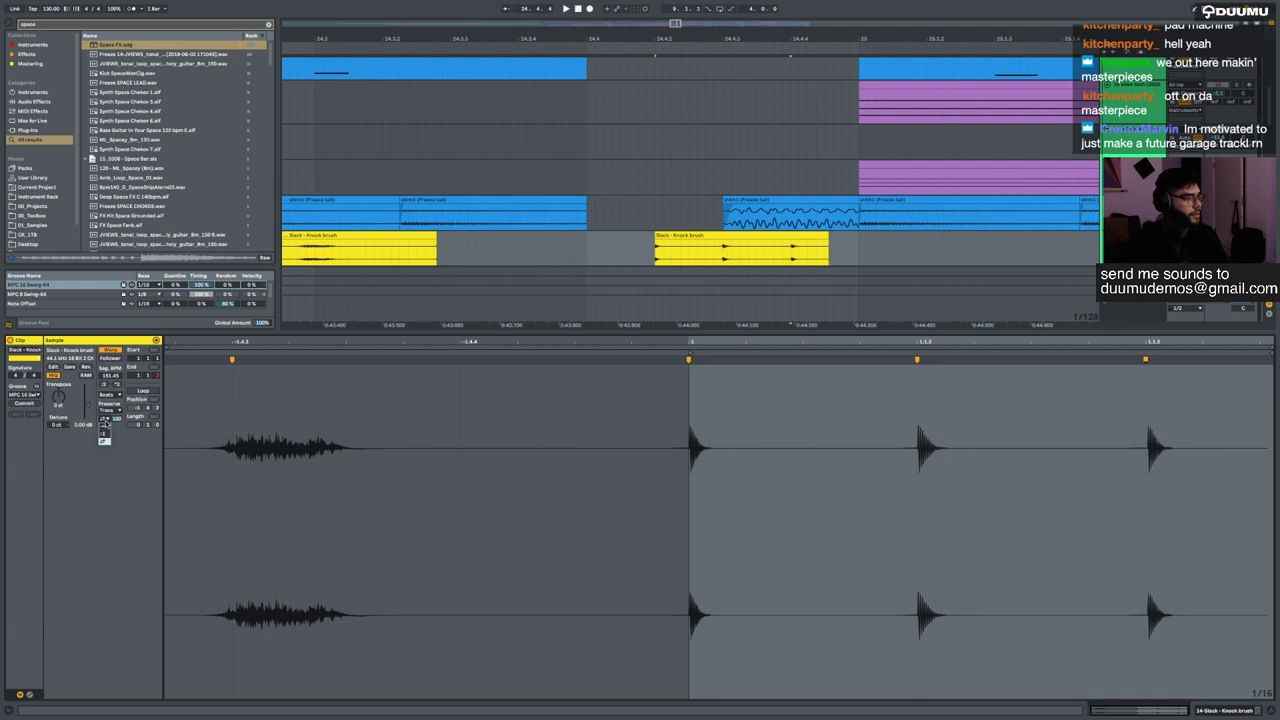
pyautogui.press('space')
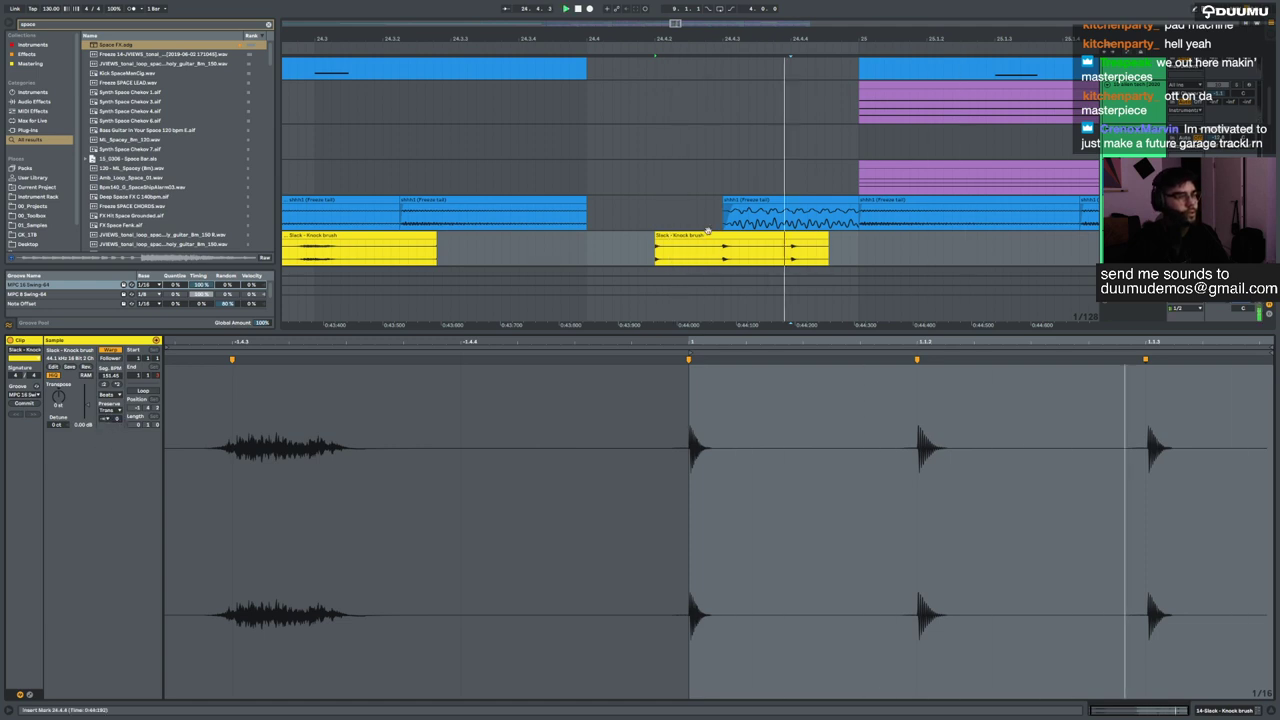
# - Split the brush sound off the first knock brush clip, trim its start and place it at beat 24.4
pyautogui.scroll(-5, 881, 200)
pyautogui.click(716, 250)
pyautogui.press('super+e')
pyautogui.click(706, 237)
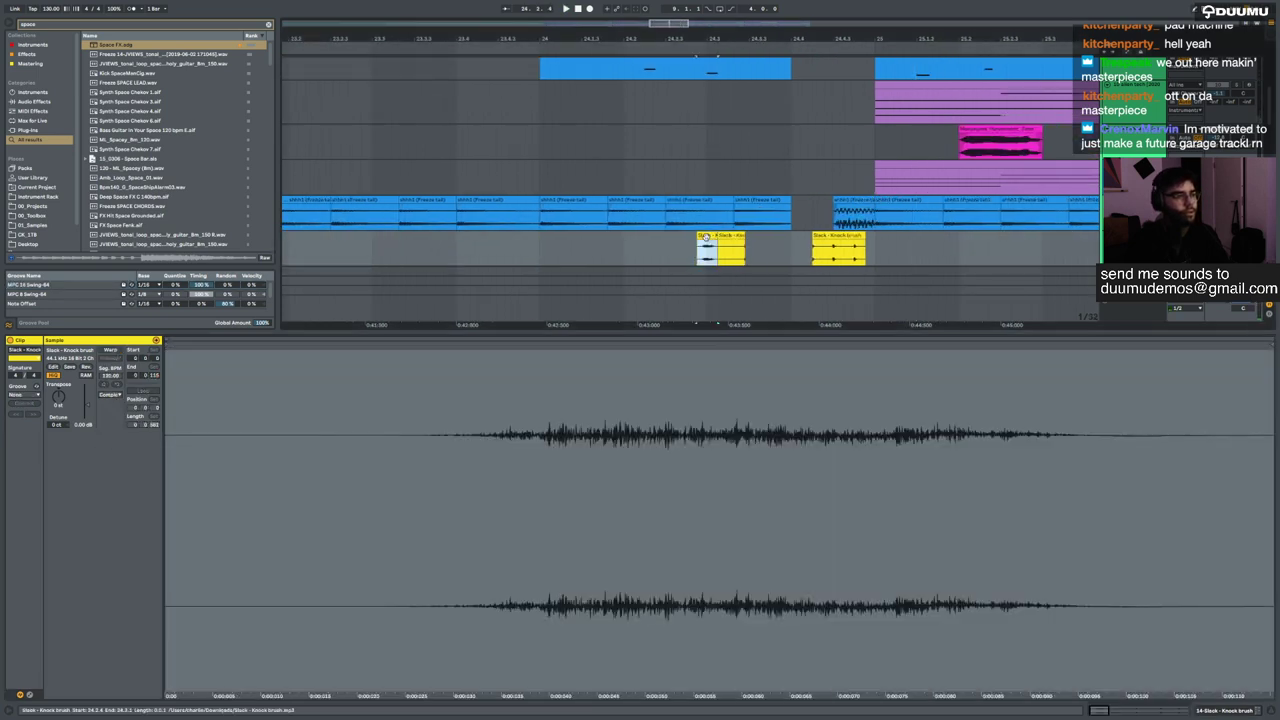
pyautogui.moveTo(698, 236); pyautogui.dragTo(711, 236)
pyautogui.moveTo(793, 241); pyautogui.dragTo(794, 241)
pyautogui.press('space')
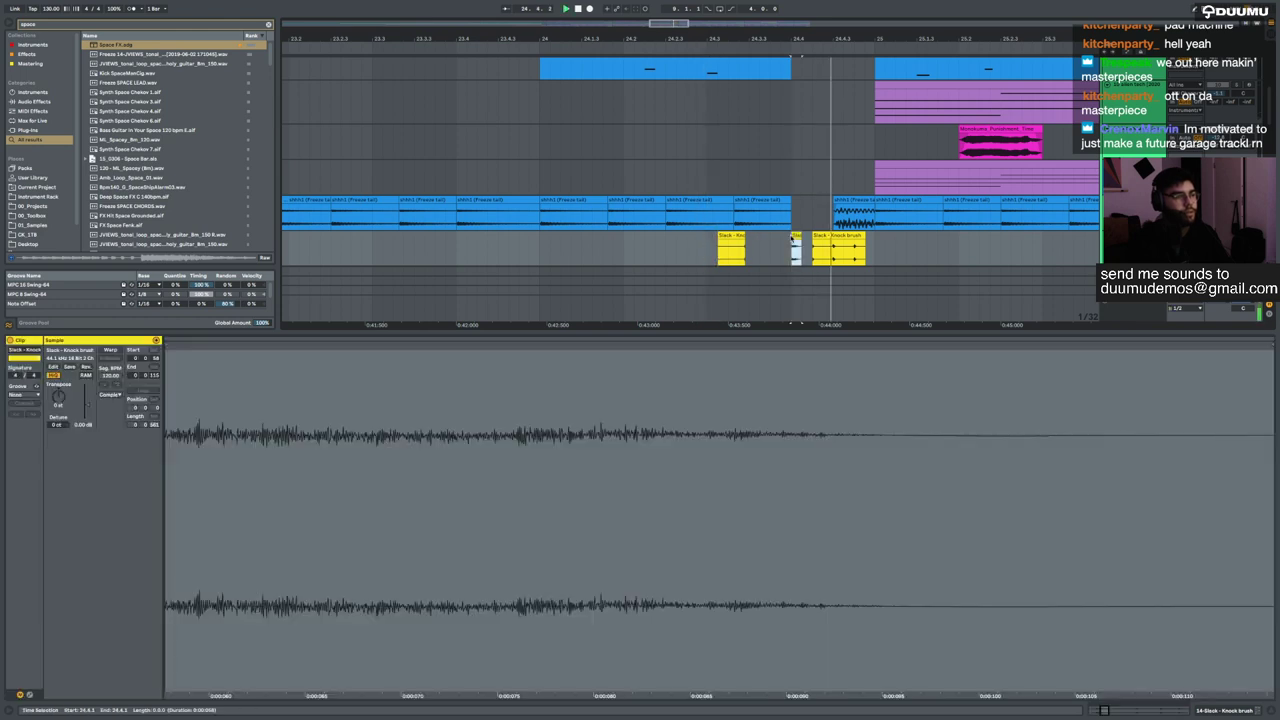
# - Delete the knock brush clip ahead of beat 24.4 and audition the passage without it
pyautogui.press('space')
pyautogui.click(736, 237)
pyautogui.press('Delete')
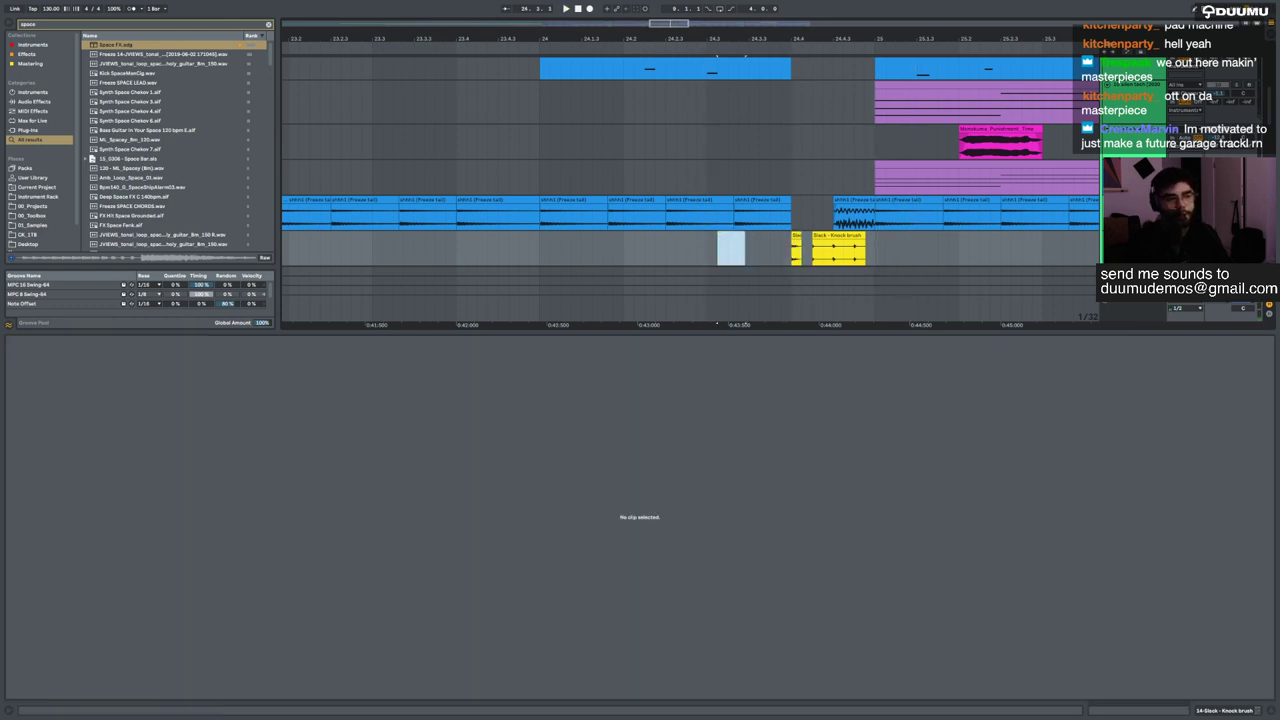
pyautogui.click(675, 252)
pyautogui.press('space')
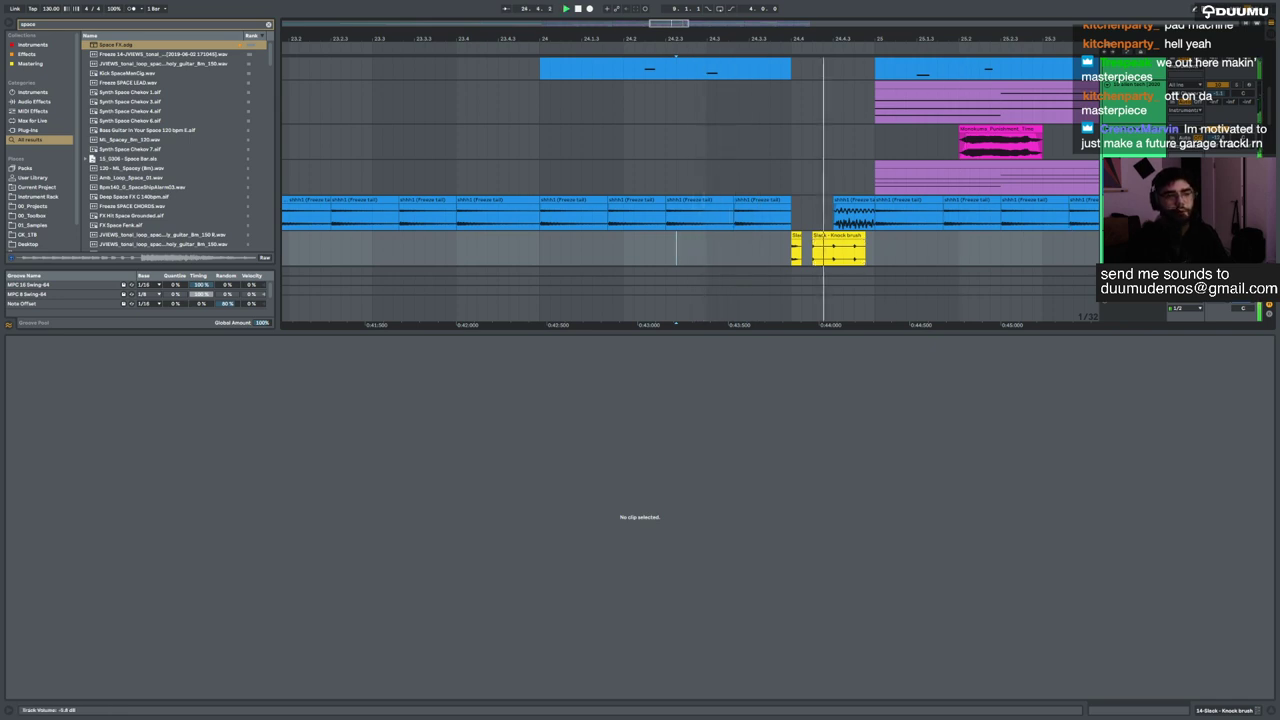
# - Cut the two remaining knock brush clips out of the break before bar 25 and hide the clip view
pyautogui.click(798, 237)
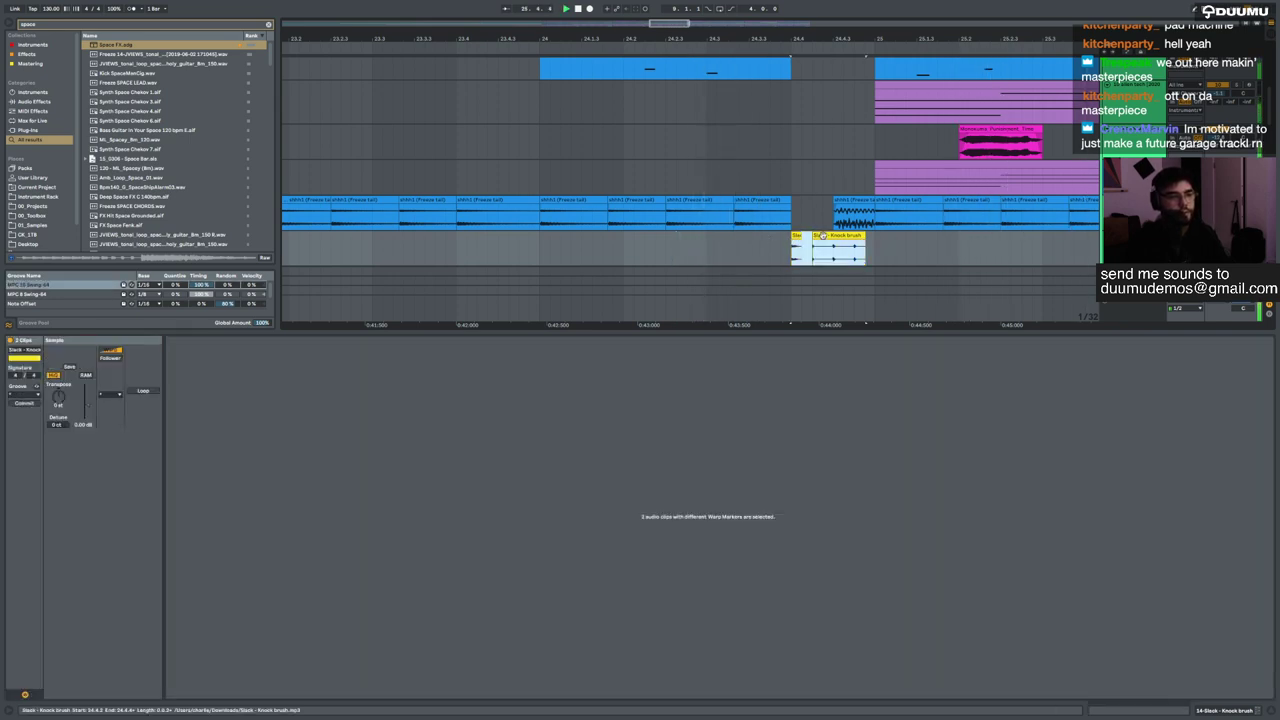
pyautogui.keyDown('shift'); pyautogui.click(832, 237); pyautogui.keyUp('shift')
pyautogui.scroll(-5, 826, 242)
pyautogui.press('Delete')
pyautogui.press('space')
pyautogui.hscroll(2, 815, 245)
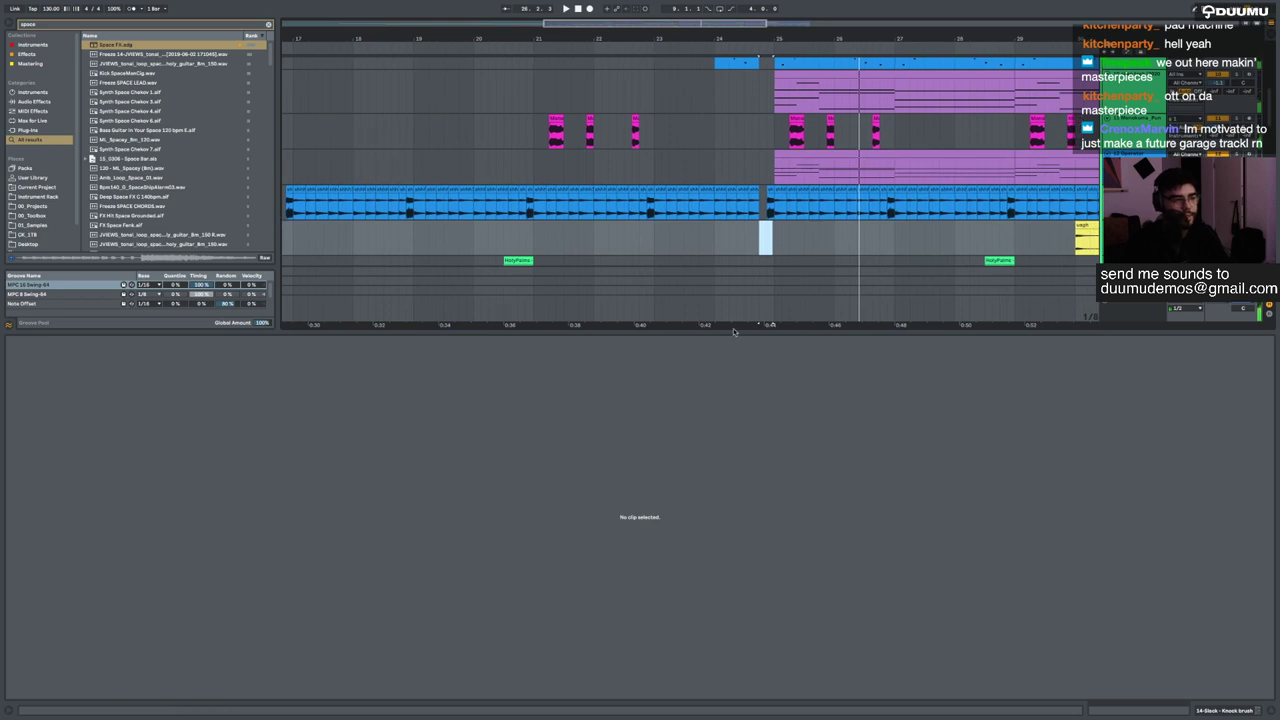
pyautogui.press('super+alt+l')
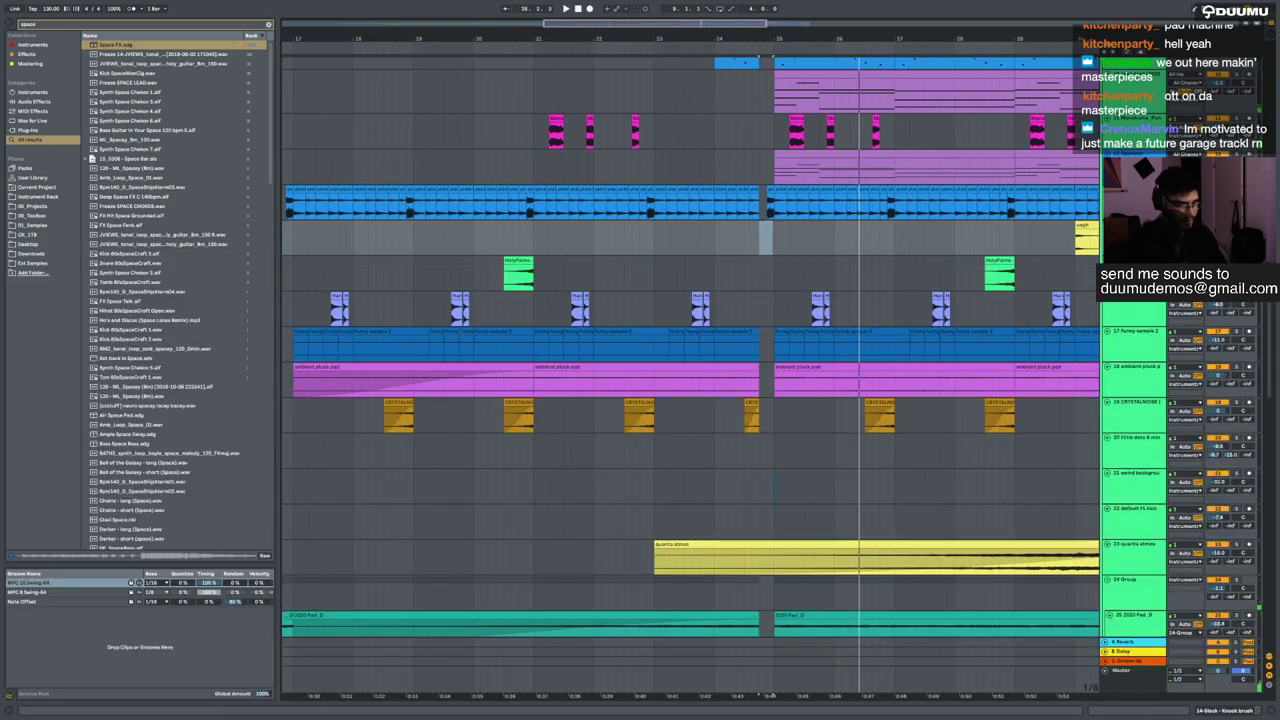
# - Insert a new audio track below the current one, paste the two knock brush clips at bar 25, and audition them
pyautogui.hotkey('ctrl', 't')
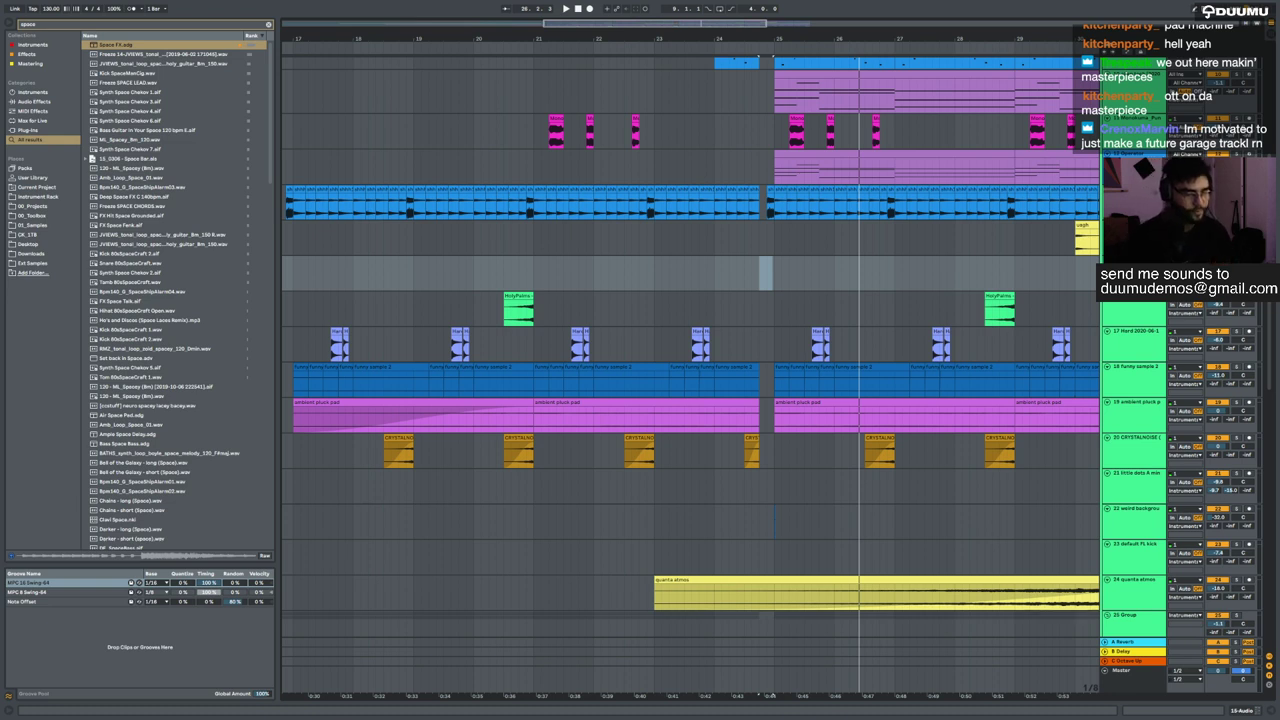
pyautogui.click(797, 283)
pyautogui.click(775, 280)
pyautogui.press('super+v')
pyautogui.press('space')
pyautogui.scroll(5, 774, 280)
pyautogui.scroll(-3, 774, 280)
pyautogui.press('space')
pyautogui.scroll(-1, 774, 280)
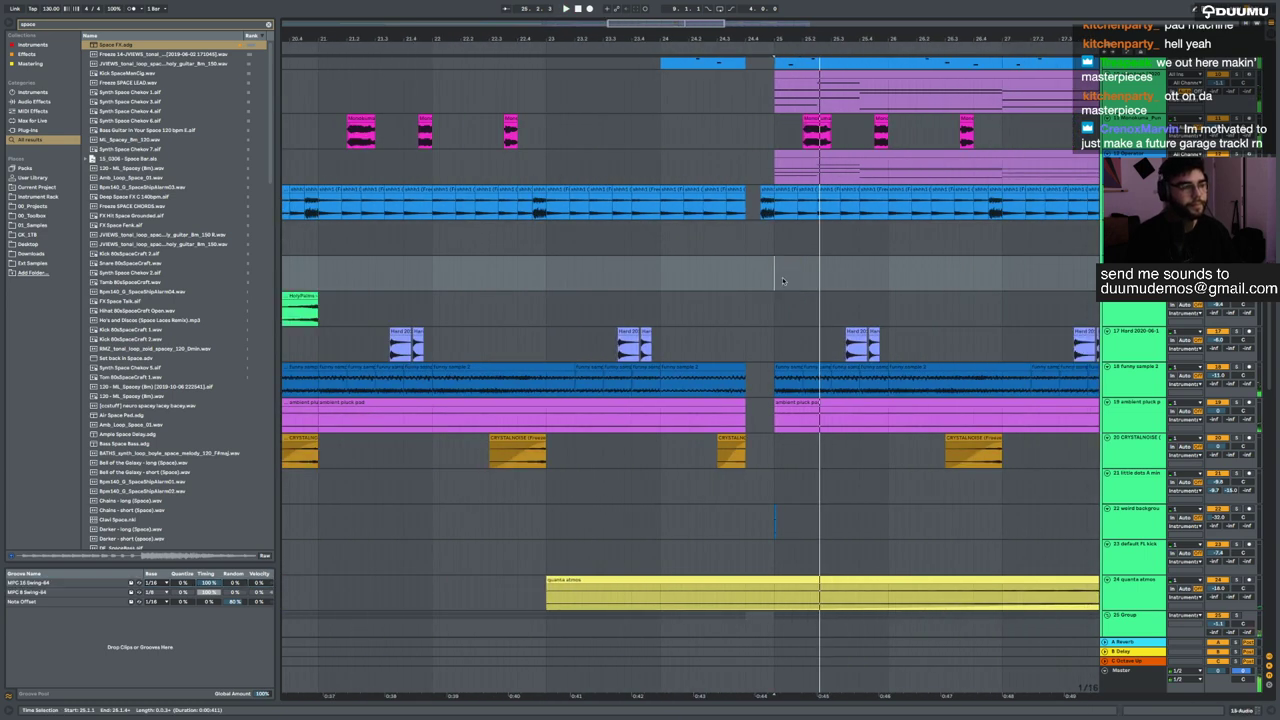
pyautogui.press('super+z')
pyautogui.scroll(4, 782, 281)
pyautogui.press('super+v')
pyautogui.press('space')
# - Duplicate the two-bar knock brush section from bar 25 up to bar 33 and set its track volume to -6.0 dB
pyautogui.scroll(-3, 938, 278)
pyautogui.moveTo(938, 278); pyautogui.dragTo(1048, 275)
pyautogui.press('super+d')
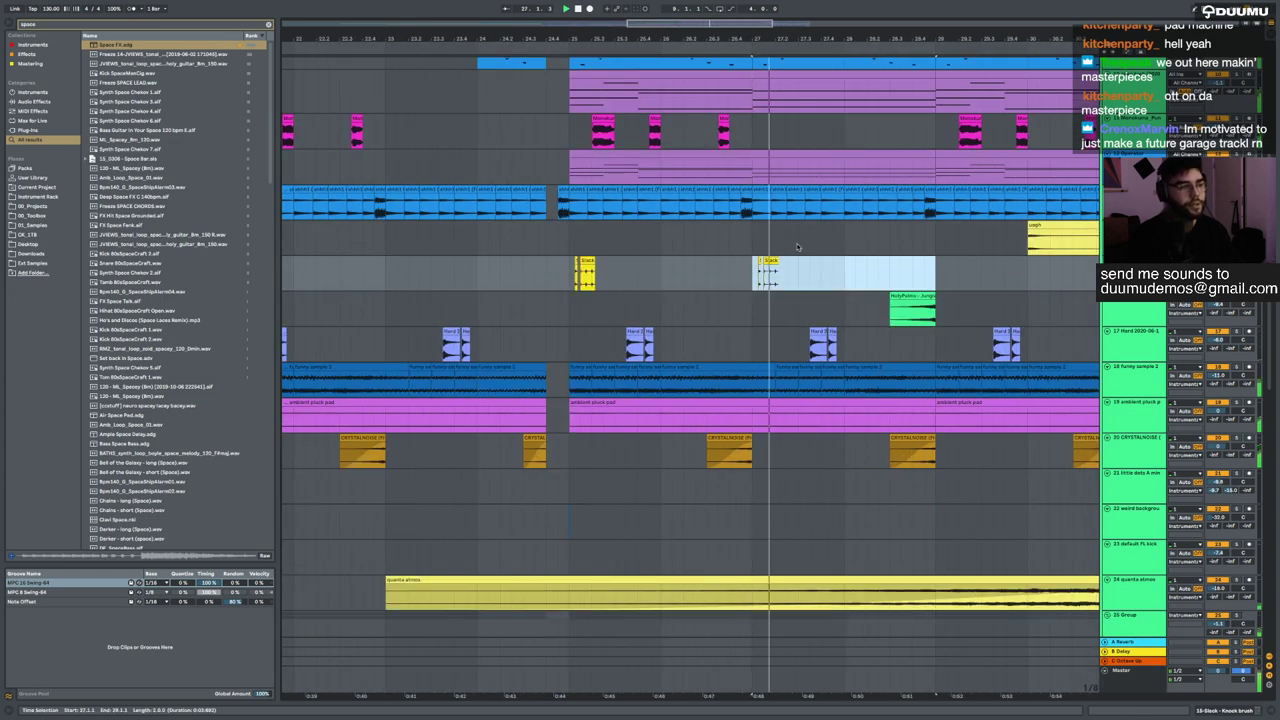
pyautogui.hscroll(3, 799, 246)
pyautogui.scroll(-3, 798, 248)
pyautogui.press('super+d')
pyautogui.press('super+d')
pyautogui.press('super+d')
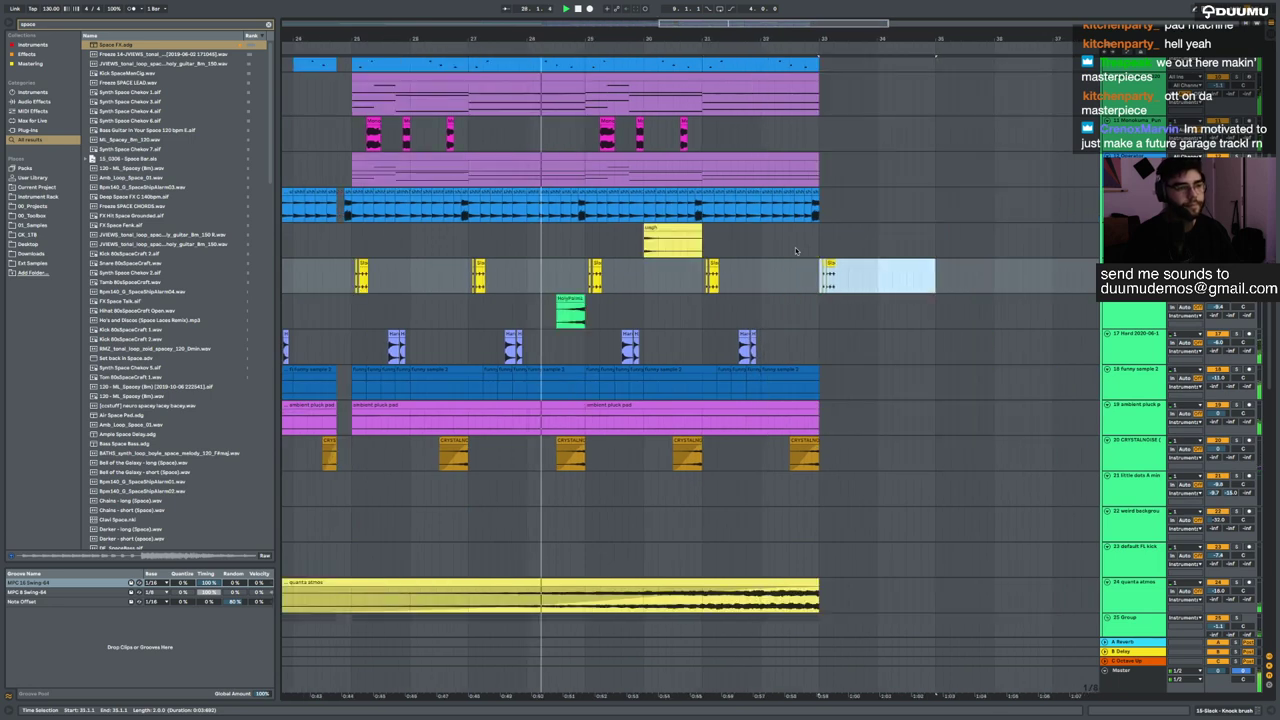
pyautogui.hotkey('ctrl', 'z')
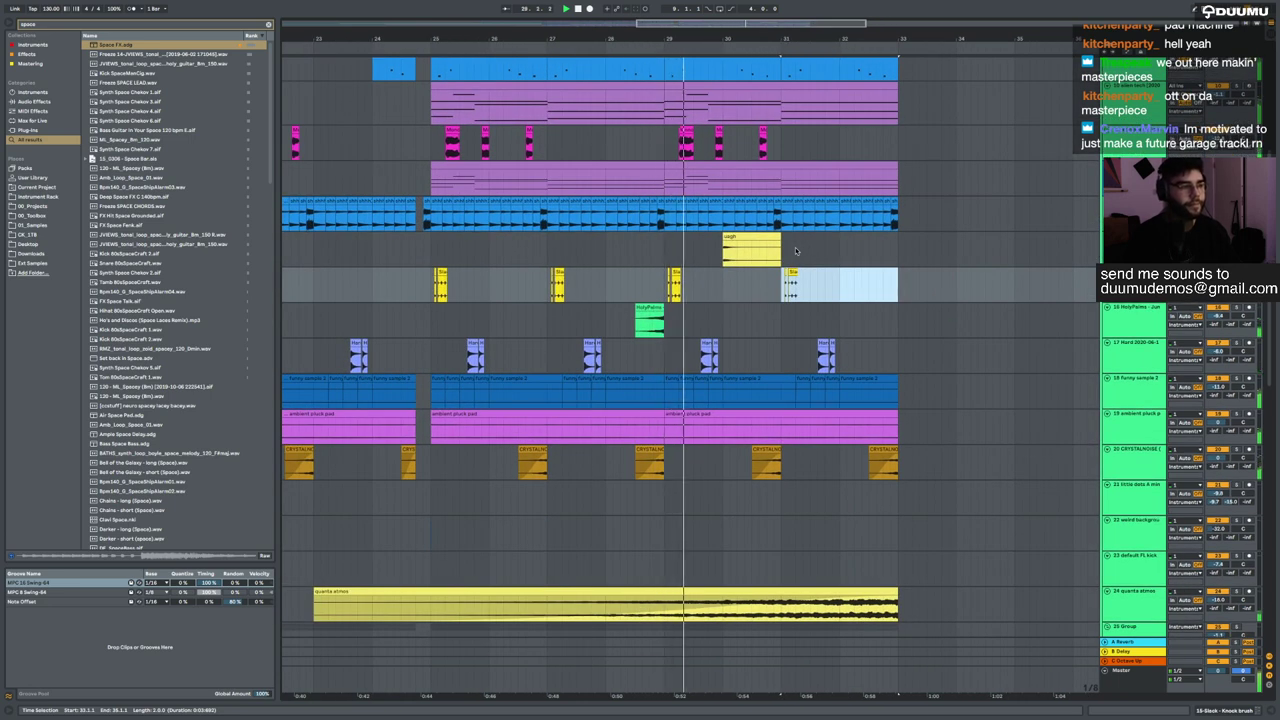
pyautogui.moveTo(1217, 316); pyautogui.dragTo(1217, 321)
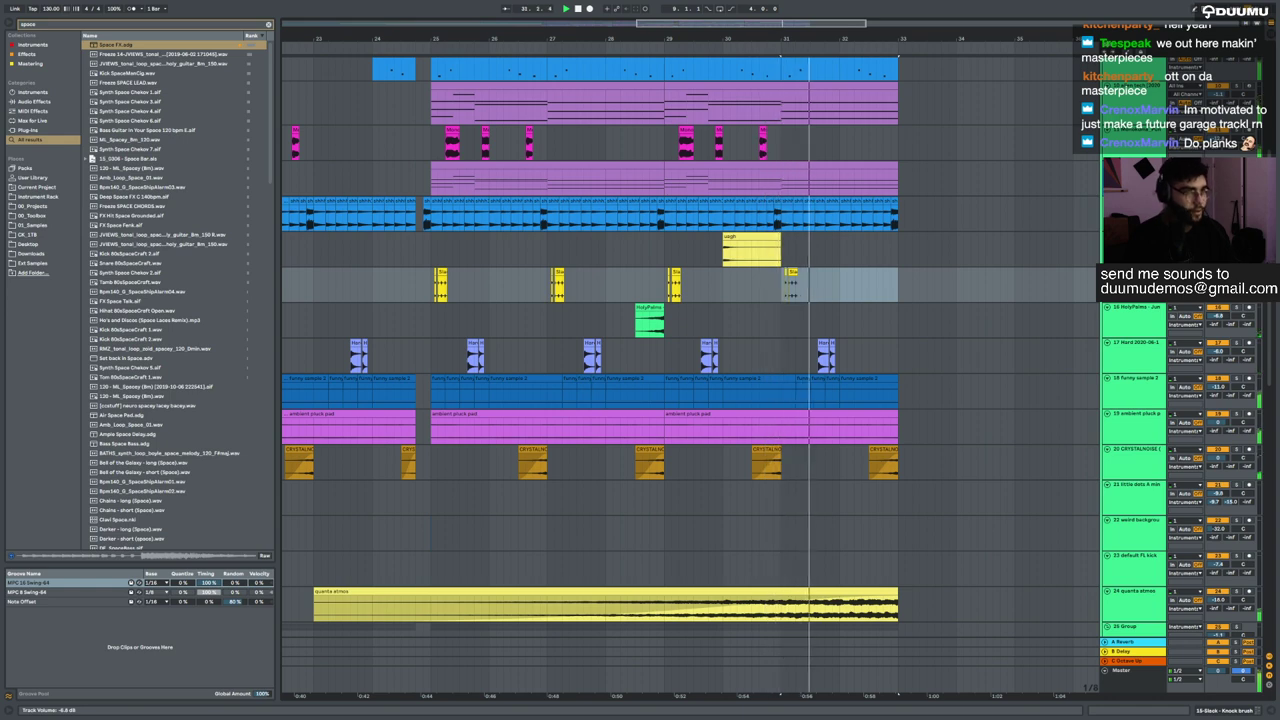
# - Move the one-bar uagh clip from bar 30 to bar 25 on the empty percussion track and set its volume to -8.4 dB
pyautogui.click(756, 238)
pyautogui.scroll(-10, 756, 238)
pyautogui.hscroll(-5, 756, 238)
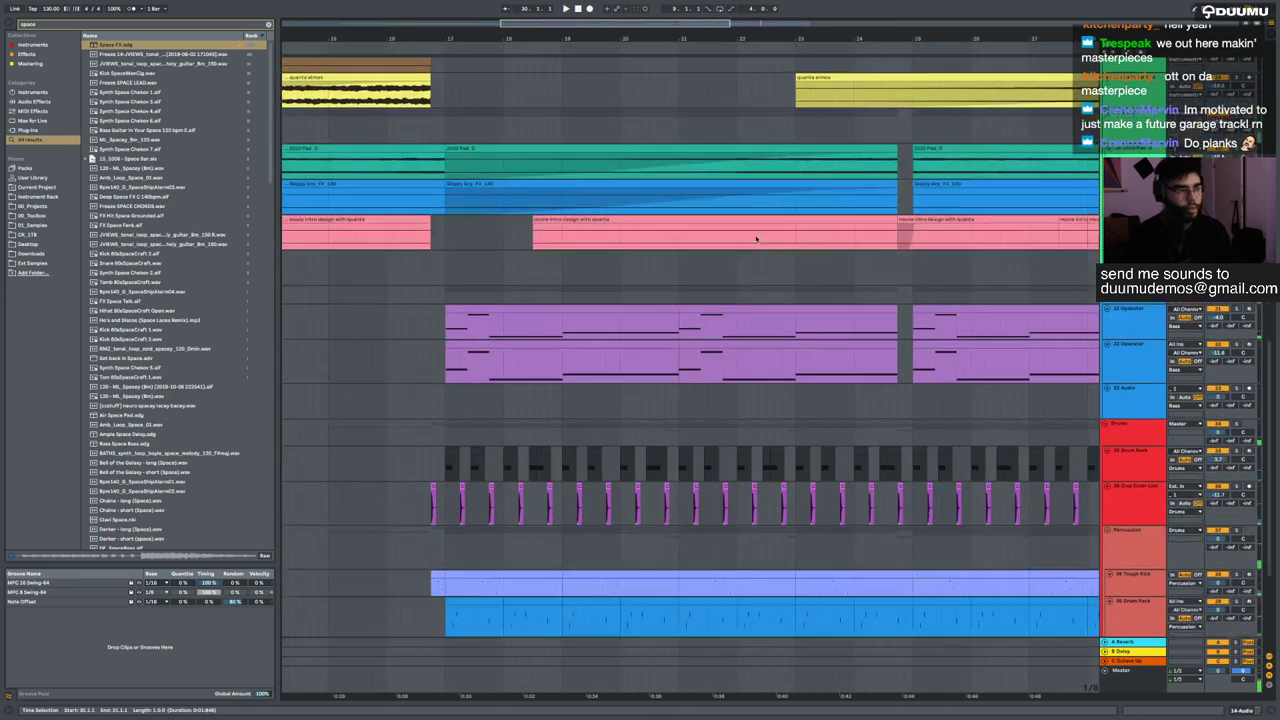
pyautogui.scroll(-5, 756, 238)
pyautogui.hscroll(2, 1020, 492)
pyautogui.click(792, 563)
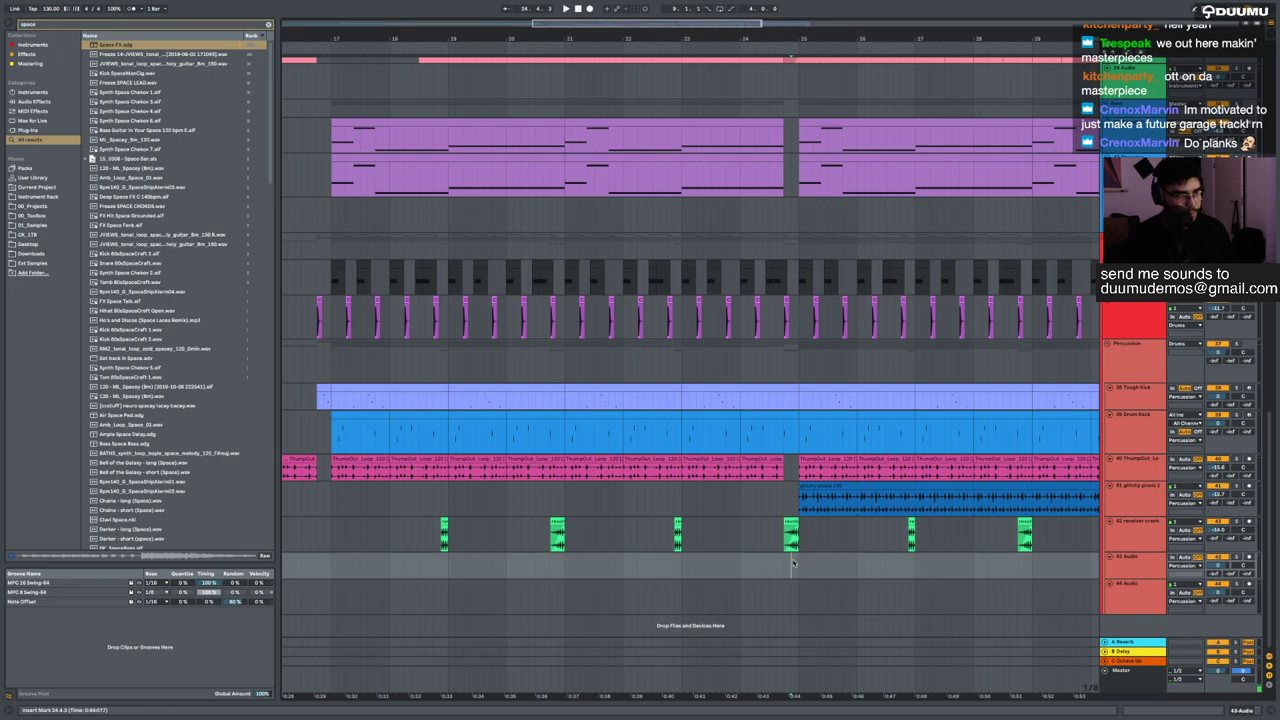
pyautogui.hotkey('ctrl', 'v')
pyautogui.scroll(5, 760, 572)
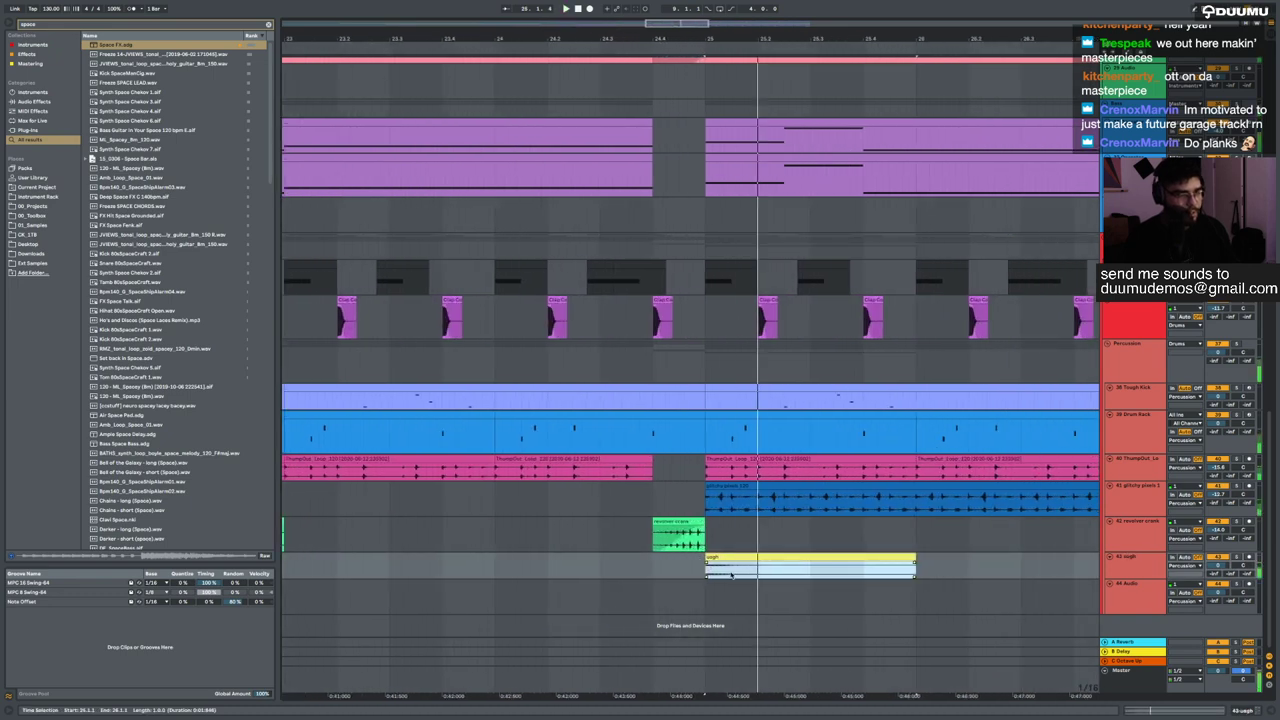
pyautogui.click(1237, 557)
pyautogui.moveTo(1218, 565); pyautogui.dragTo(1218, 569)
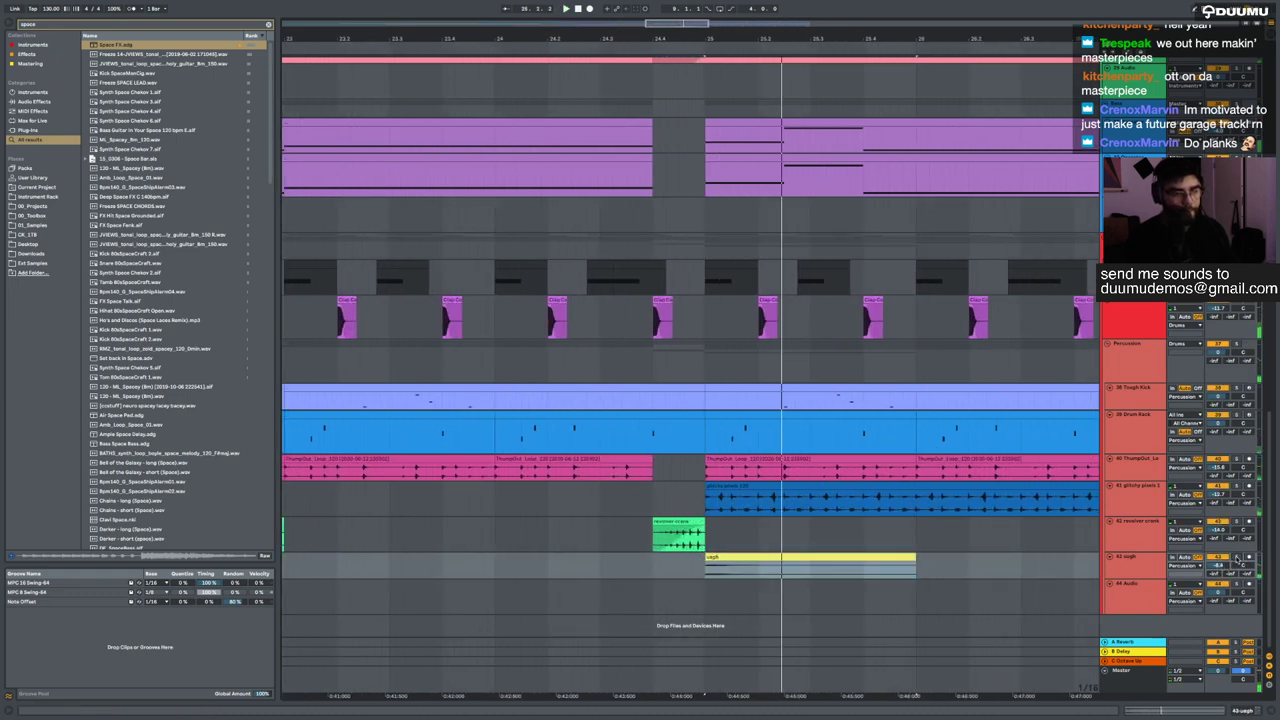
# - Repeat the opening portion of the uagh clip continuously from bar 25 through to bar 33
pyautogui.click(704, 577)
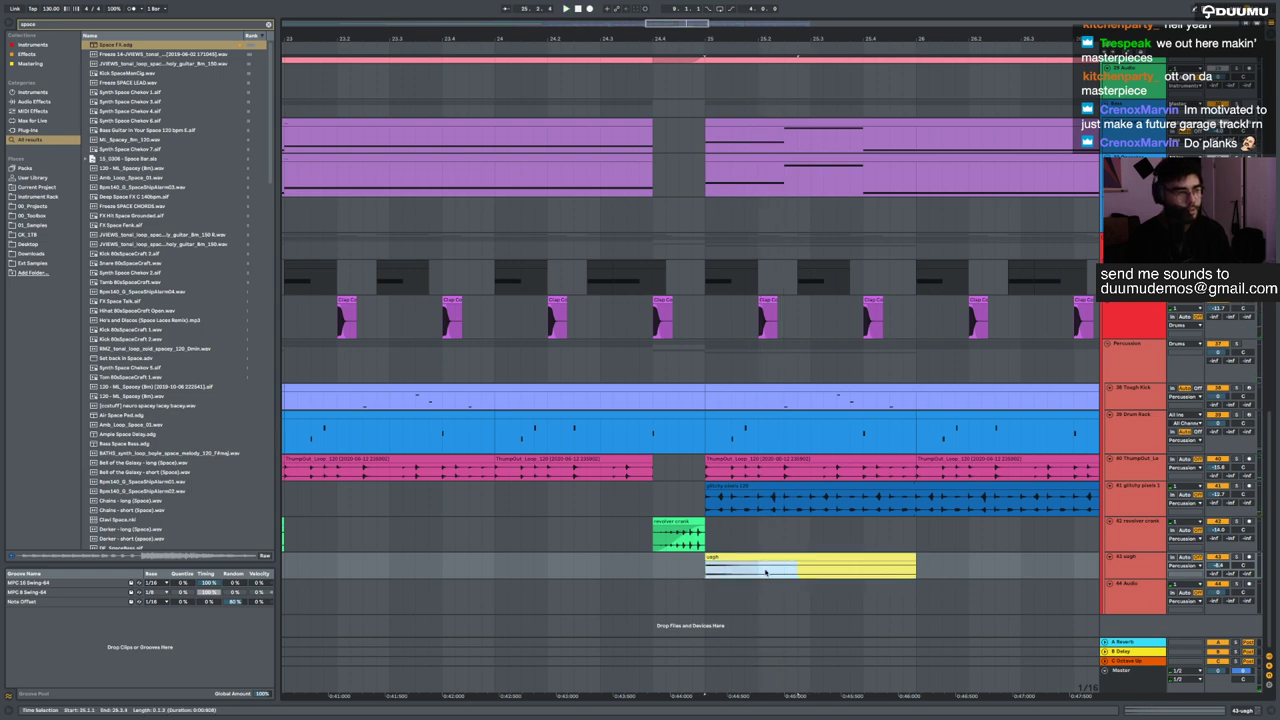
pyautogui.press('space')
pyautogui.hotkey('ctrl', 'd')
pyautogui.hotkey('ctrl', 'd')
pyautogui.hotkey('ctrl', 'd')
pyautogui.hotkey('ctrl', 'd')
pyautogui.hotkey('ctrl', 'd')
pyautogui.scroll(-5, 759, 570)
pyautogui.hotkey('ctrl', 'd')
pyautogui.hotkey('ctrl', 'd')
pyautogui.hotkey('ctrl', 'd')
pyautogui.hotkey('ctrl', 'd')
pyautogui.hotkey('ctrl', 'd')
pyautogui.hotkey('ctrl', 'd')
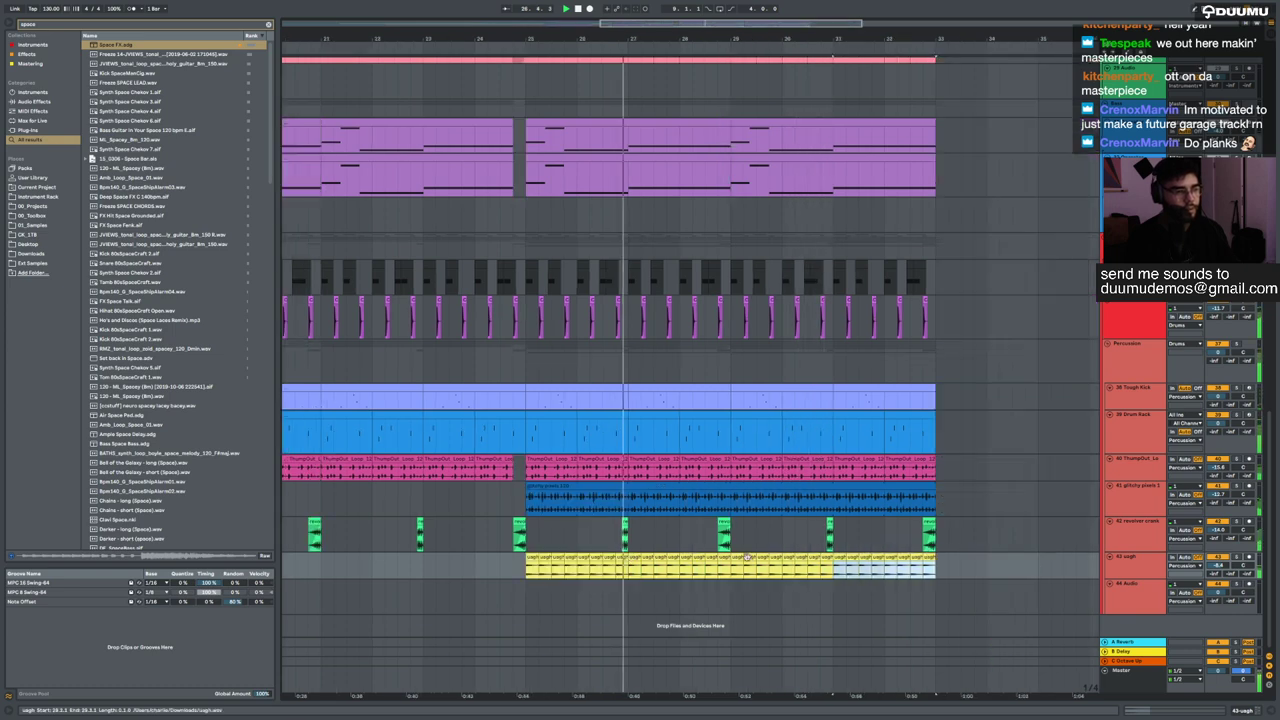
# - Add an EQ Eight to the uagh track with a low cut at about 758 Hz
pyautogui.keyDown('shift'); pyautogui.click(527, 557); pyautogui.keyUp('shift')
pyautogui.press('super+f')
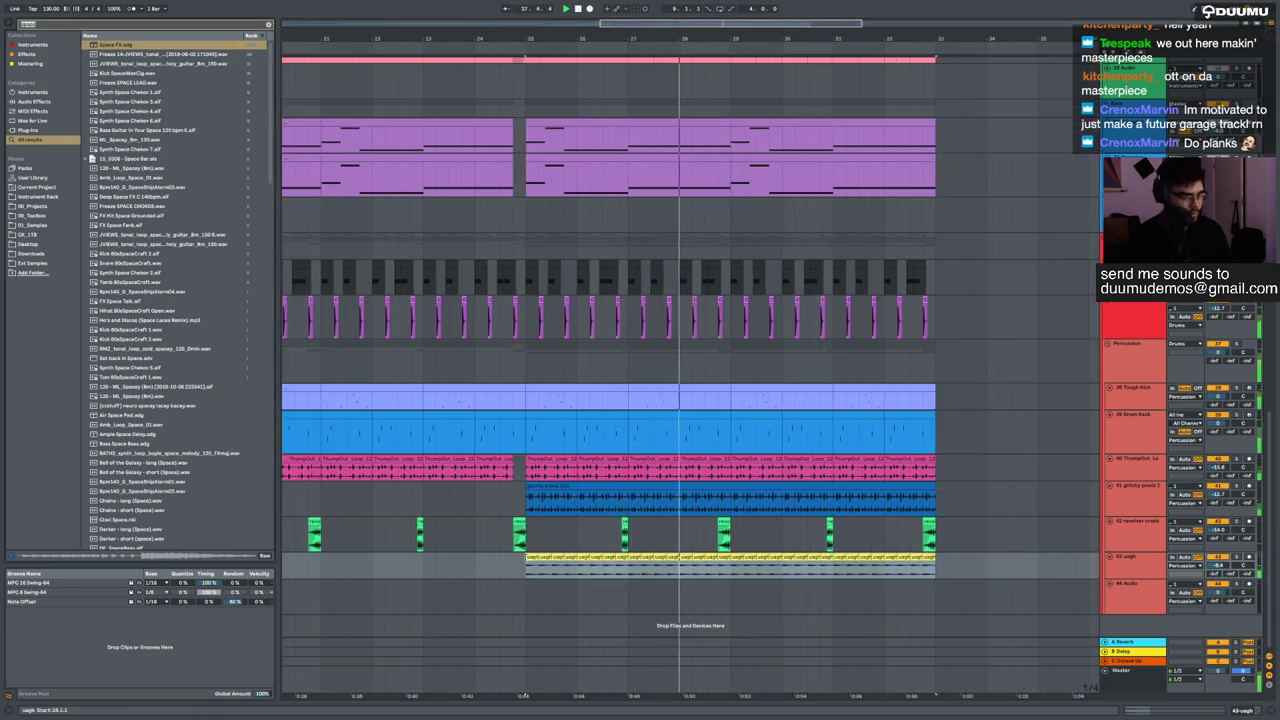
pyautogui.write('eq')
pyautogui.press('Return')
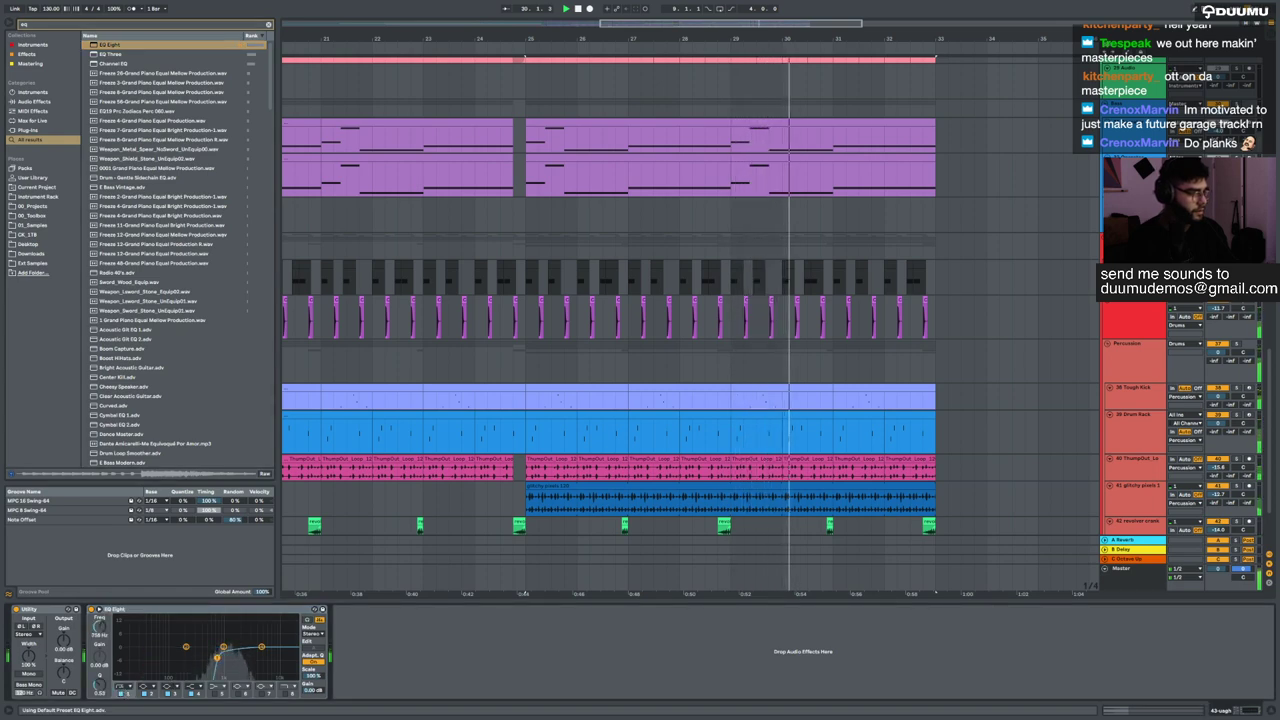
# - Raise the uagh track's volume slightly and audition it with the mix from bar 25
pyautogui.click(676, 497)
pyautogui.scroll(-3, 676, 497)
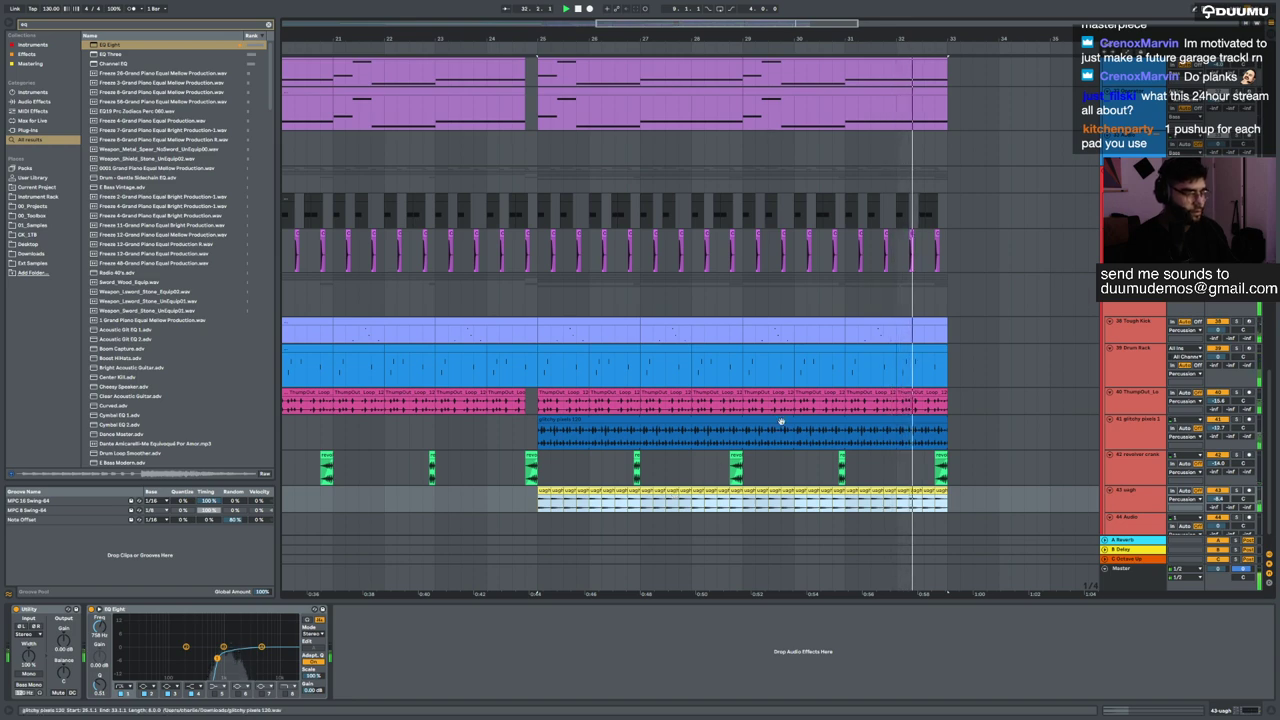
pyautogui.scroll(1, 782, 421)
pyautogui.moveTo(1217, 521); pyautogui.dragTo(1217, 519)
pyautogui.press('space')
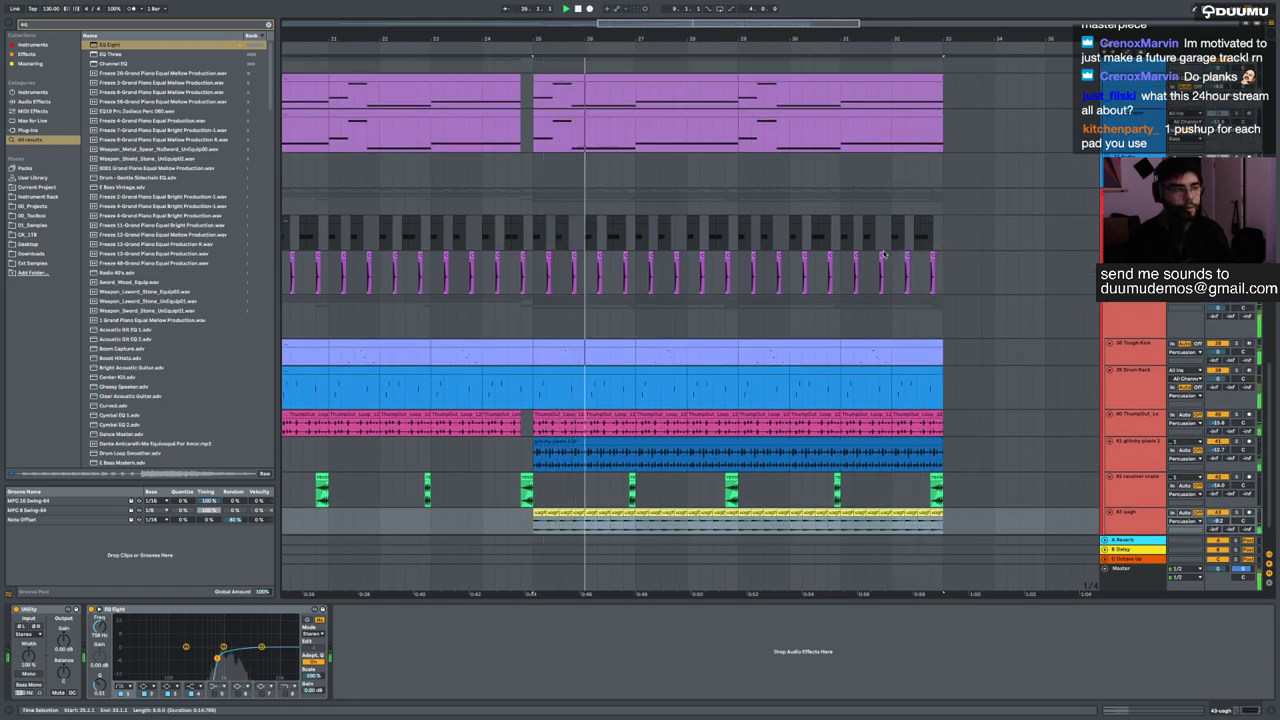
# - Audition the soloed Bass group, restore the full mix, and save the Live Set
pyautogui.scroll(10, 883, 254)
pyautogui.press('space')
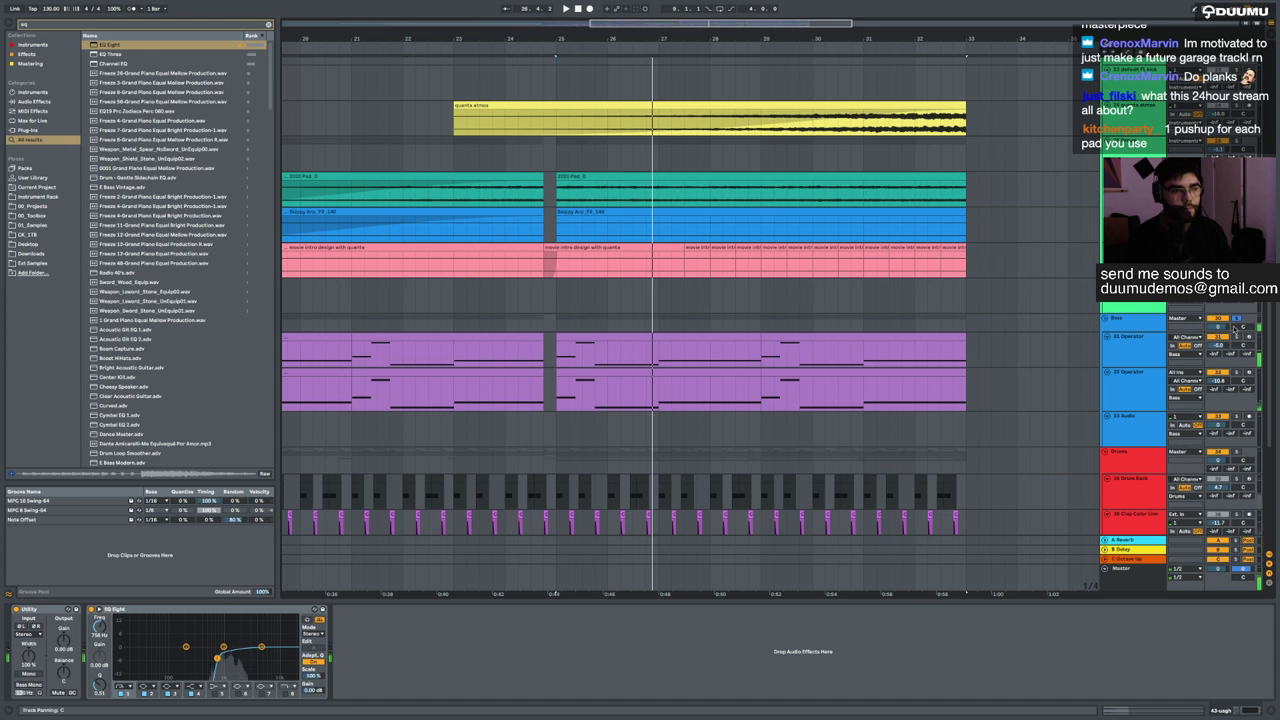
pyautogui.click(919, 318)
pyautogui.press('super+s')
pyautogui.press('Return')
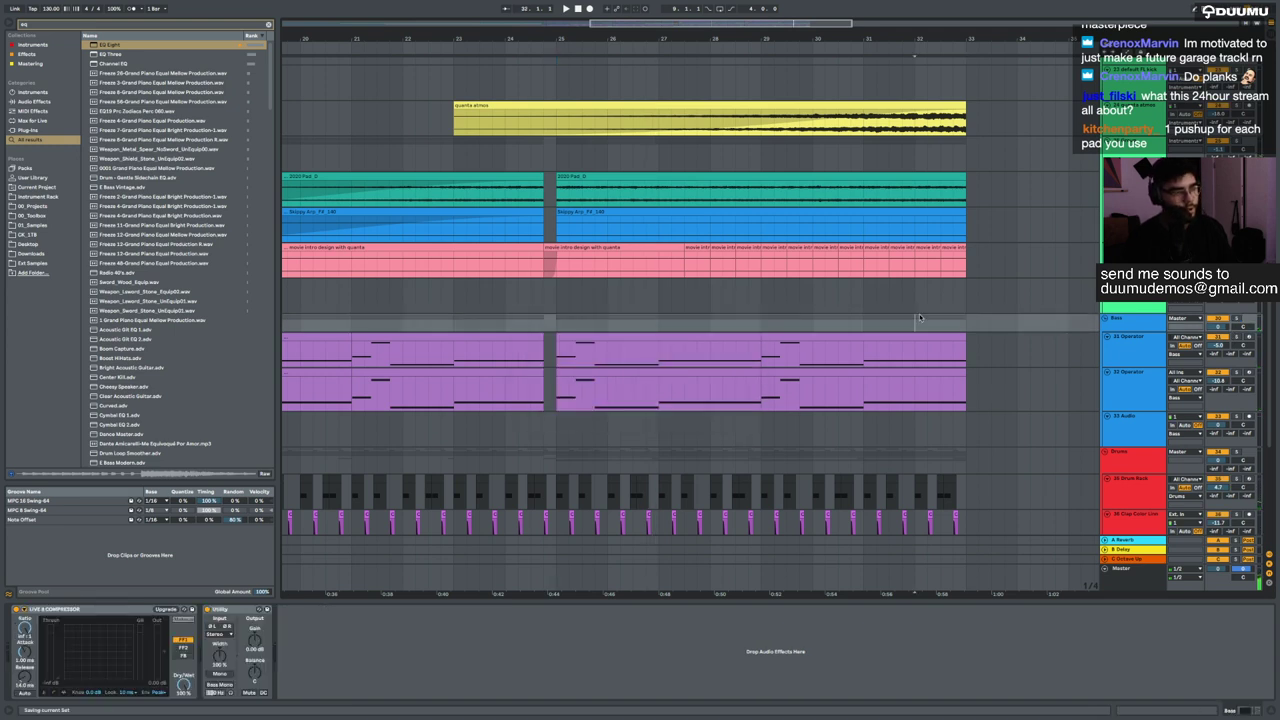
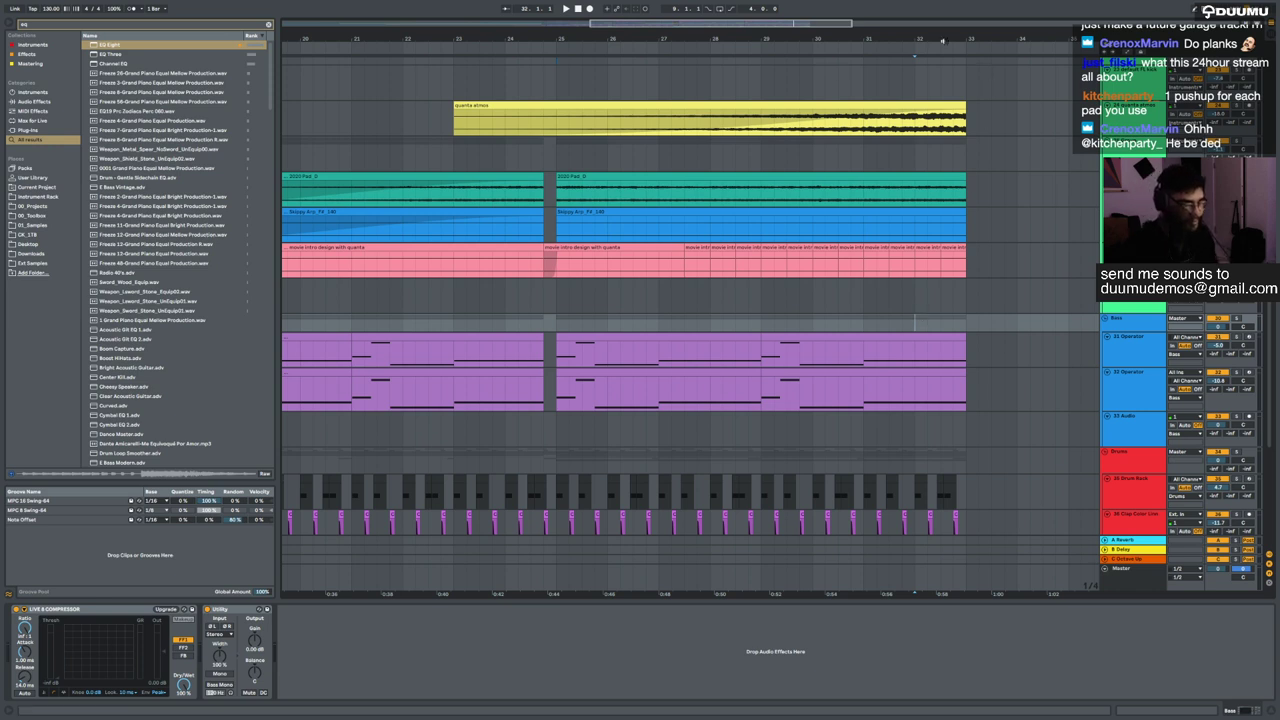
# - Examine the device chains of the movie intro, Skippy Arp, 2020 Pad and quanta atmos tracks
pyautogui.scroll(-4, 651, 438)
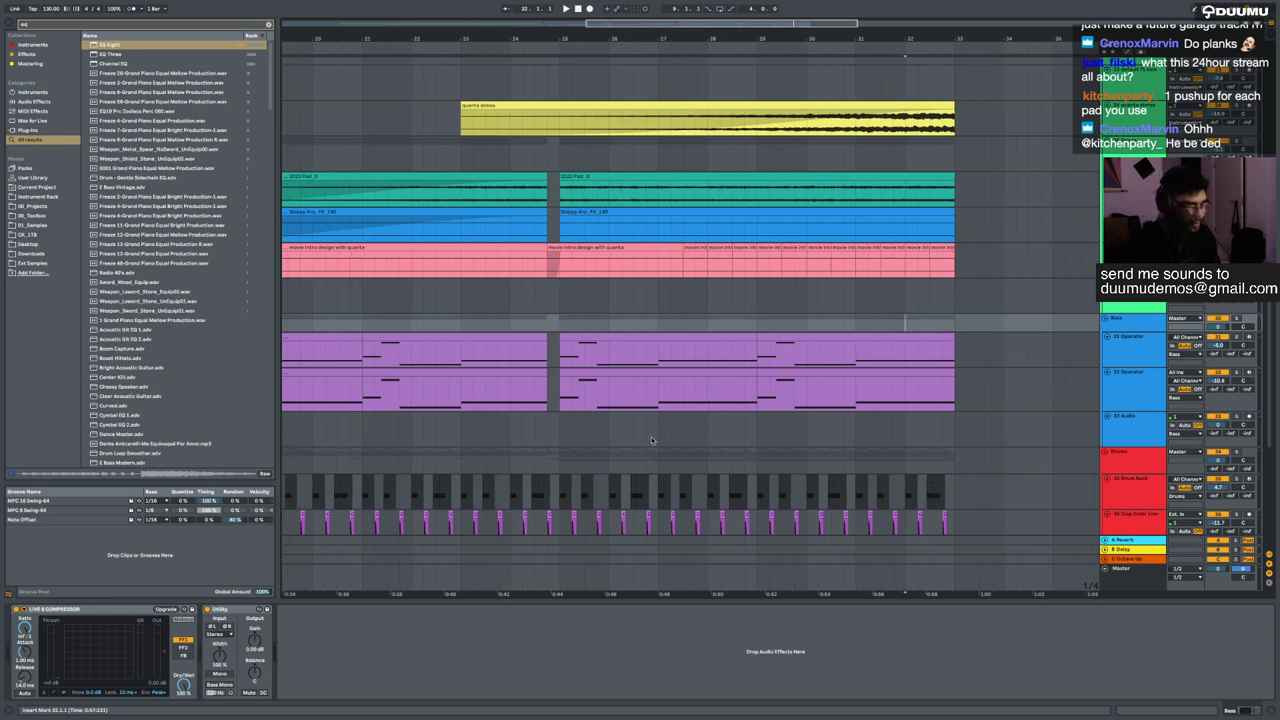
pyautogui.hscroll(-3, 651, 438)
pyautogui.scroll(-1, 651, 438)
pyautogui.hscroll(-3, 651, 440)
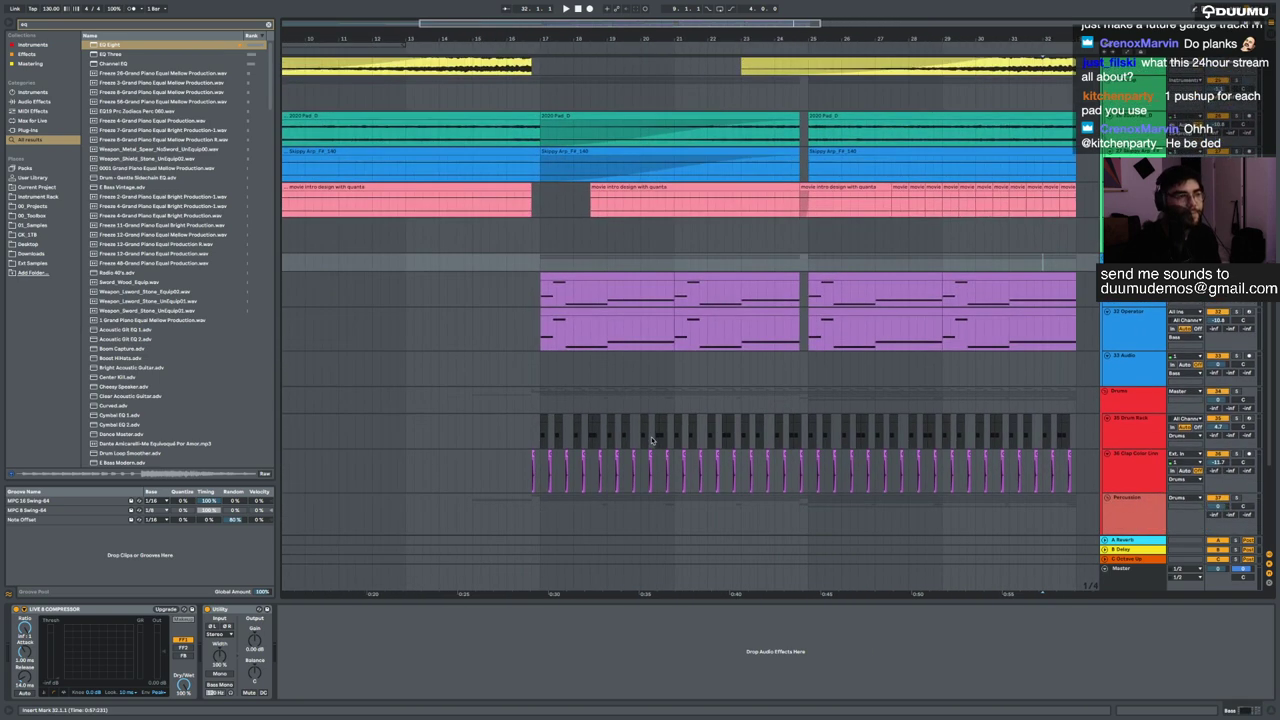
pyautogui.scroll(-4, 880, 311)
pyautogui.scroll(5, 882, 310)
pyautogui.click(734, 423)
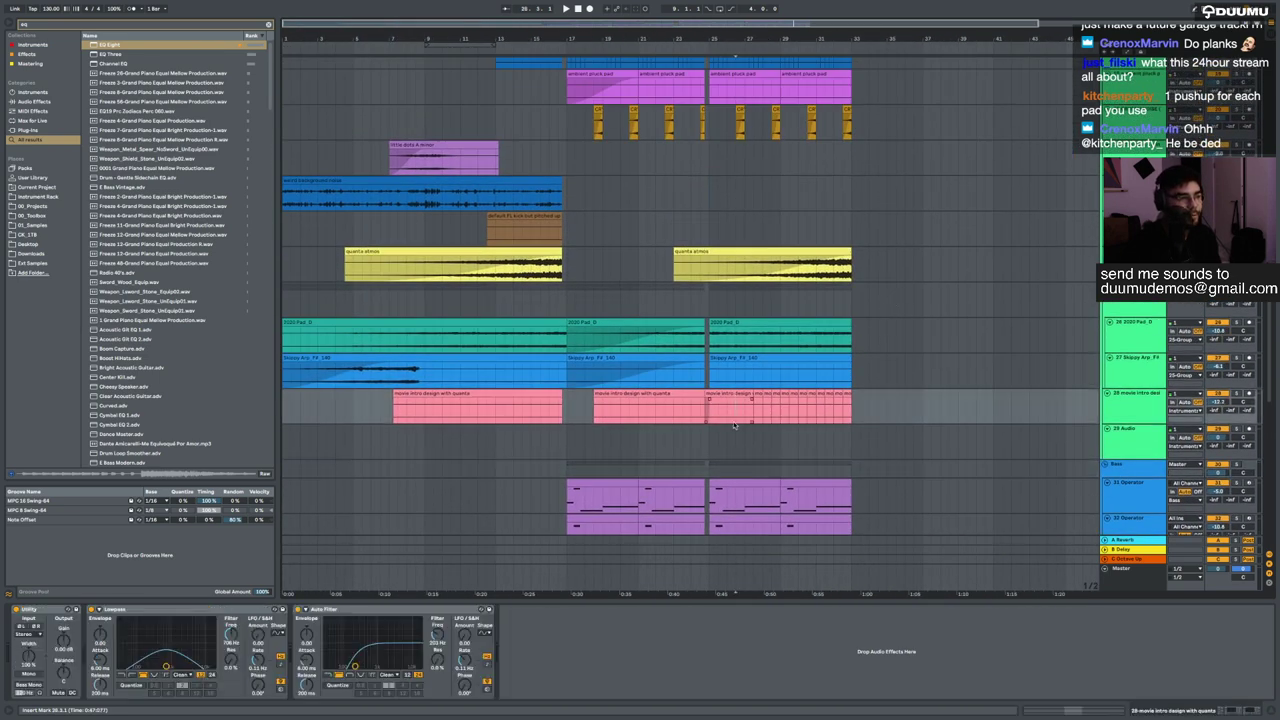
pyautogui.click(745, 375)
pyautogui.click(744, 341)
pyautogui.click(743, 274)
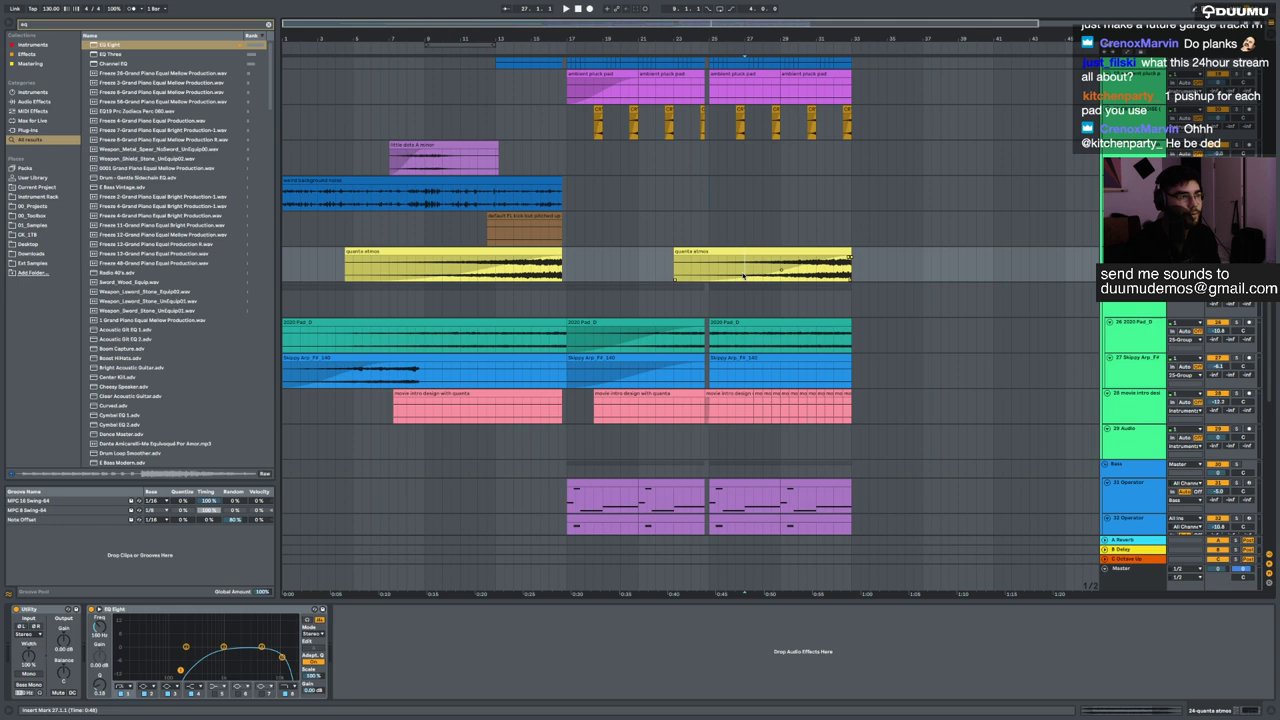
# - Examine the device chains of the ambient pluck pad, funny sample 2 and little dots A minor tracks
pyautogui.scroll(4, 742, 275)
pyautogui.click(663, 228)
pyautogui.scroll(8, 663, 228)
pyautogui.scroll(-3, 663, 230)
pyautogui.scroll(-4, 663, 230)
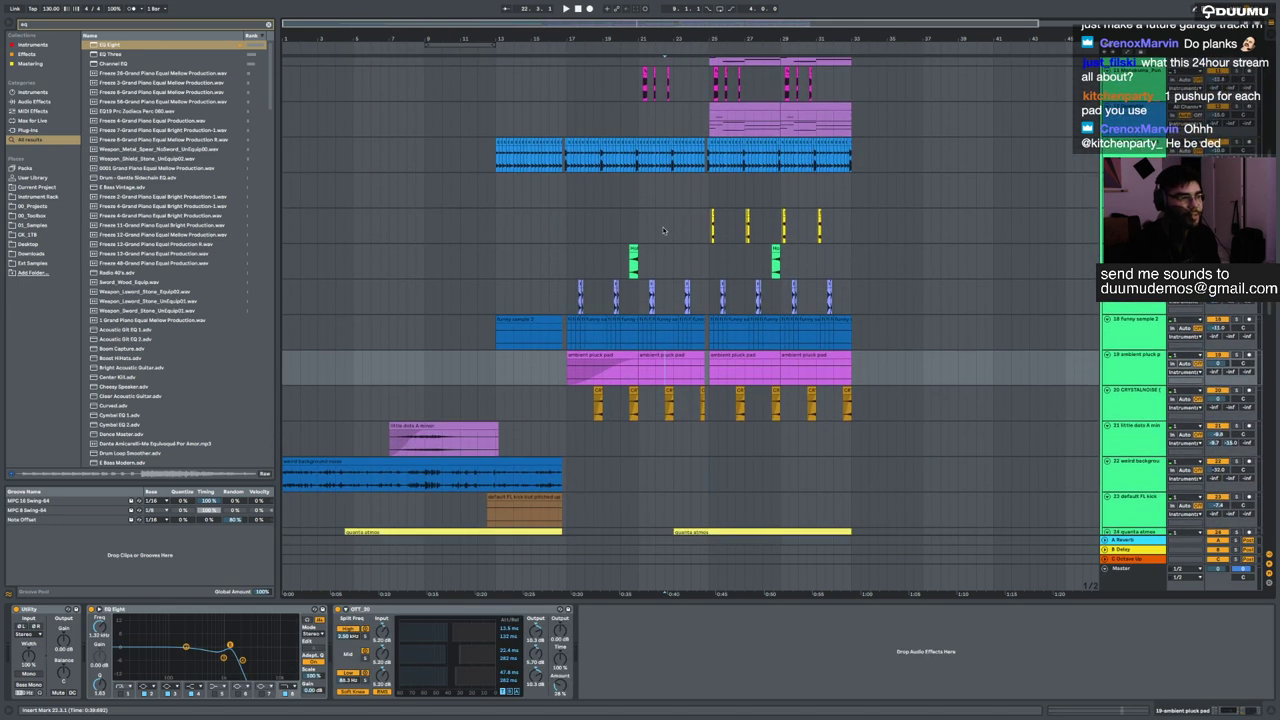
pyautogui.moveTo(479, 337); pyautogui.dragTo(861, 330)
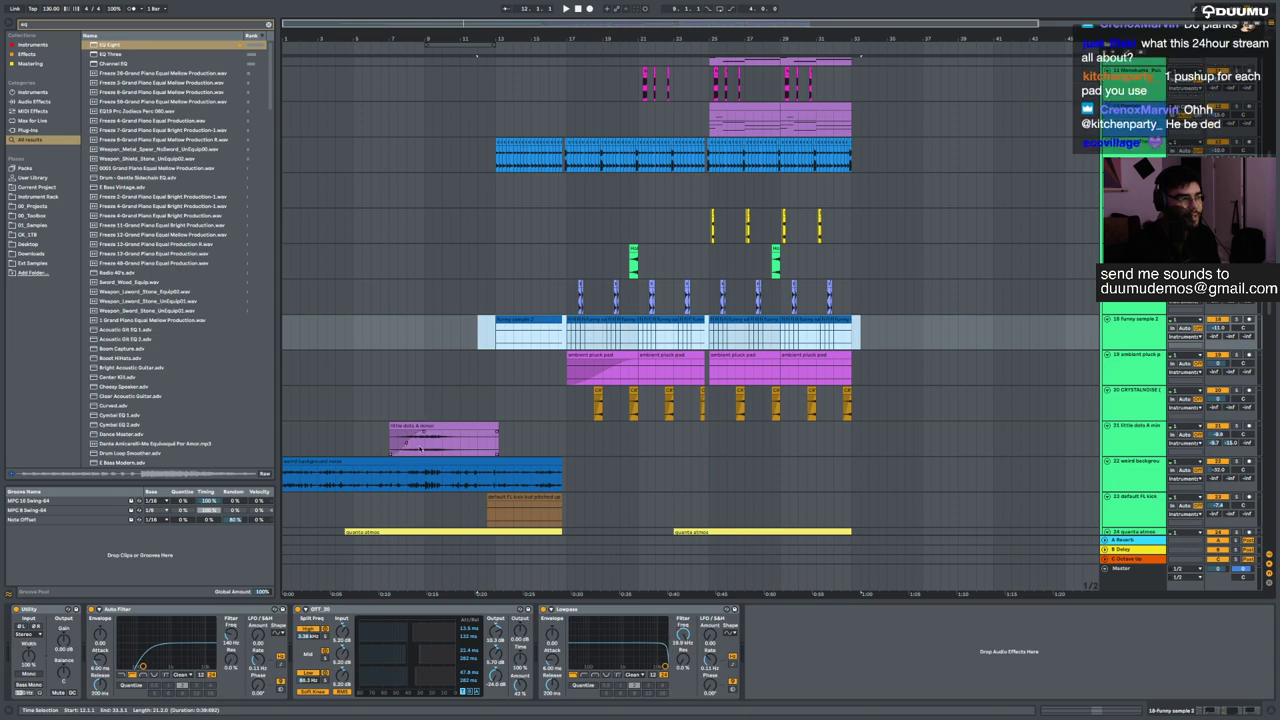
pyautogui.click(425, 449)
pyautogui.scroll(-3, 425, 450)
pyautogui.scroll(-5, 425, 450)
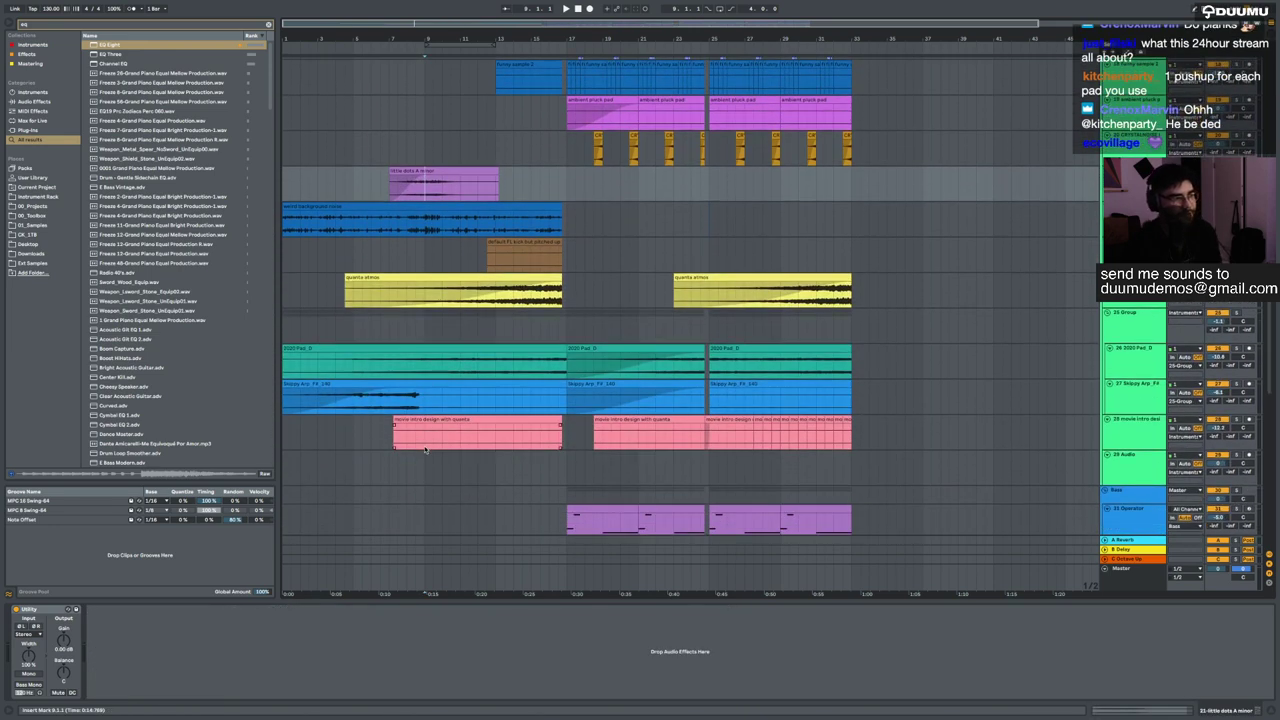
pyautogui.scroll(-5, 424, 450)
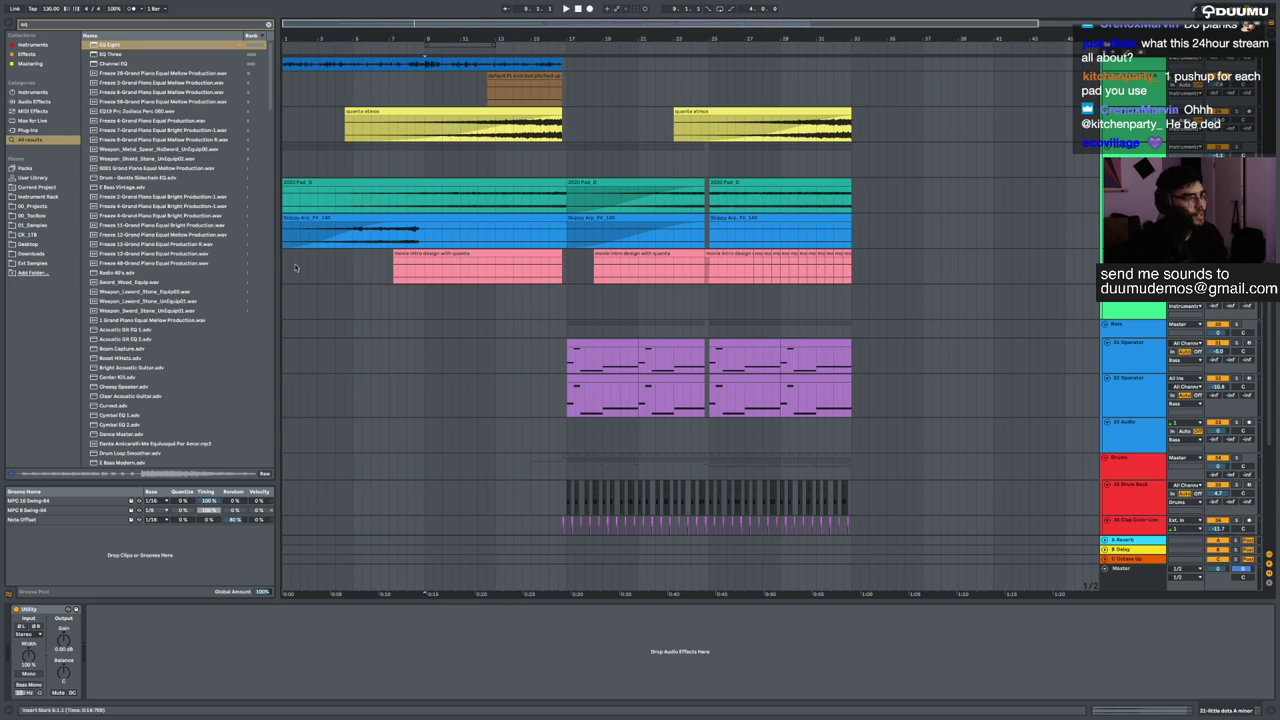
# - Play the arrangement from bar 1 at the Skippy Arp clip and hide the device view
pyautogui.click(317, 210)
pyautogui.scroll(5, 312, 214)
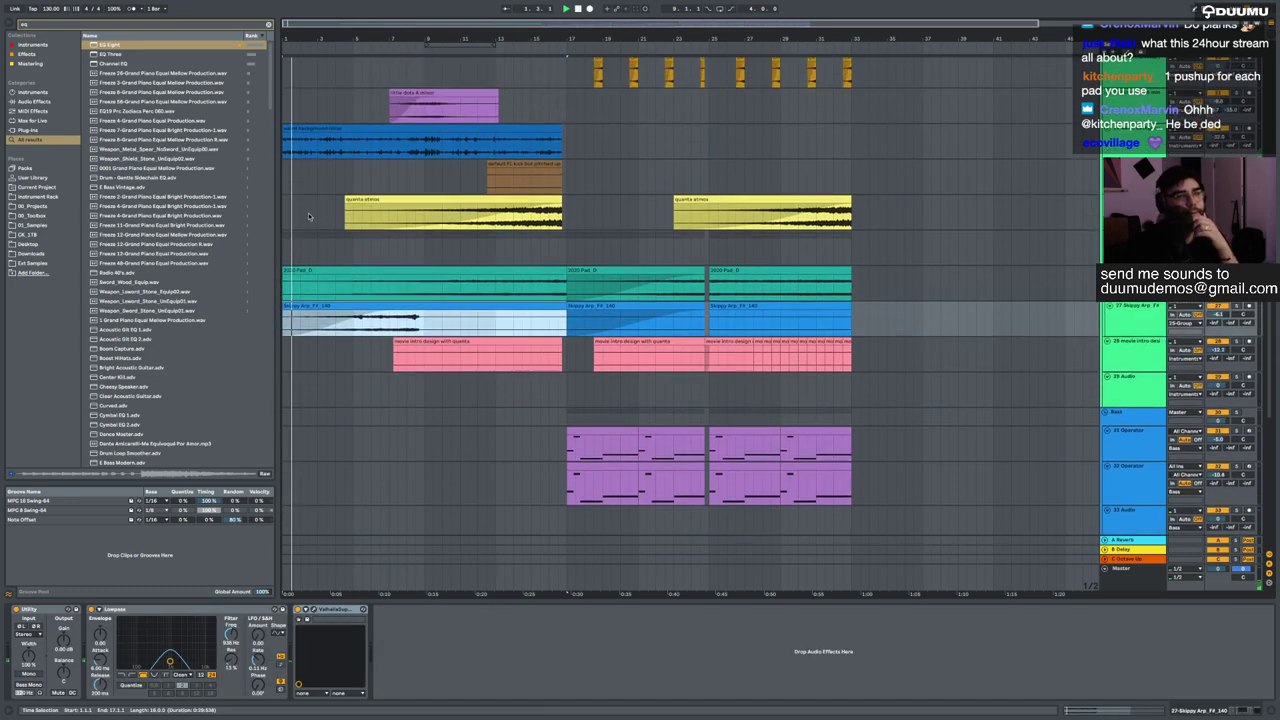
pyautogui.scroll(5, 309, 217)
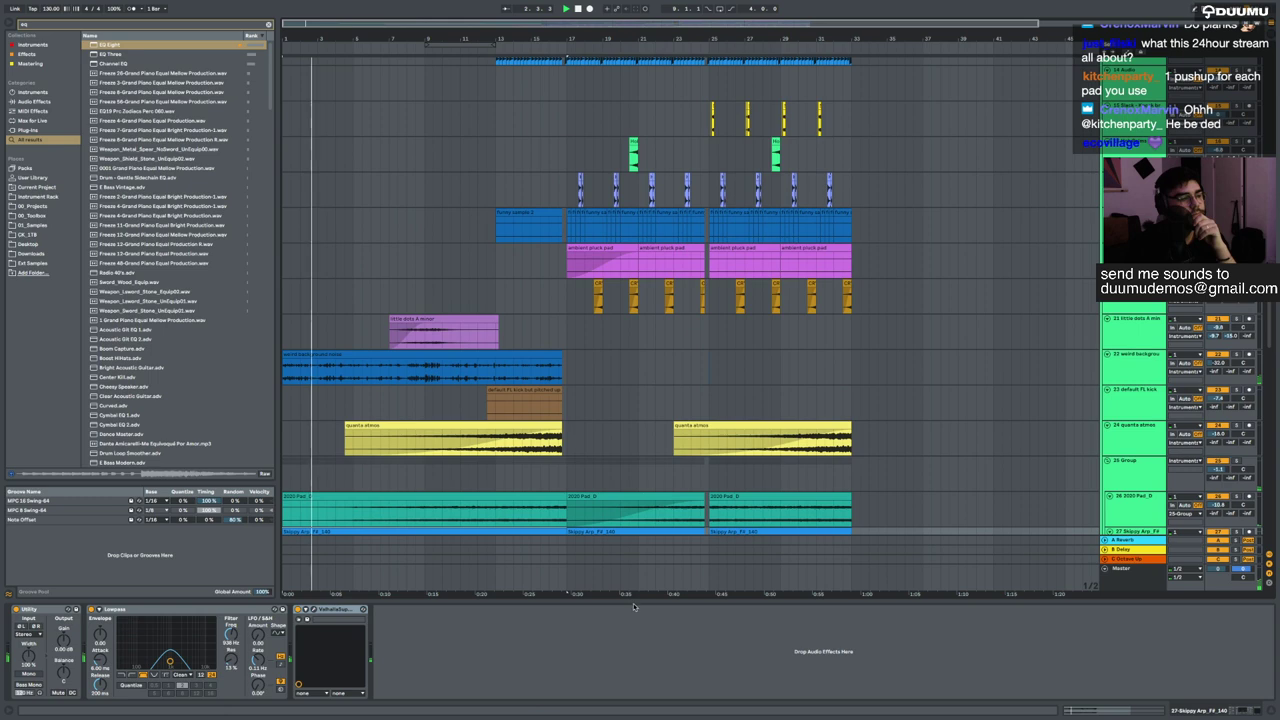
pyautogui.moveTo(640, 600); pyautogui.dragTo(640, 698)
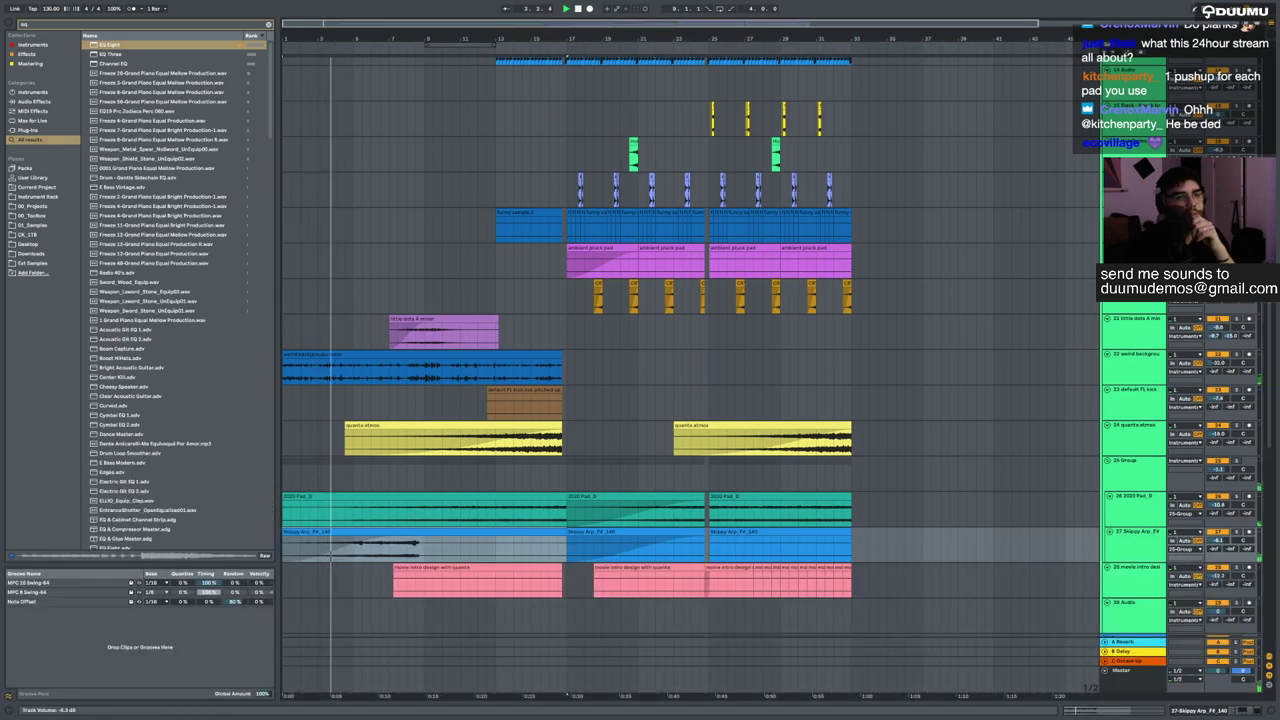
# - Delete the empty track below shhh1 and move the Slack - Knock brush track into the Percussion group, between Tough Kick and Drum Rack
pyautogui.scroll(5, 953, 148)
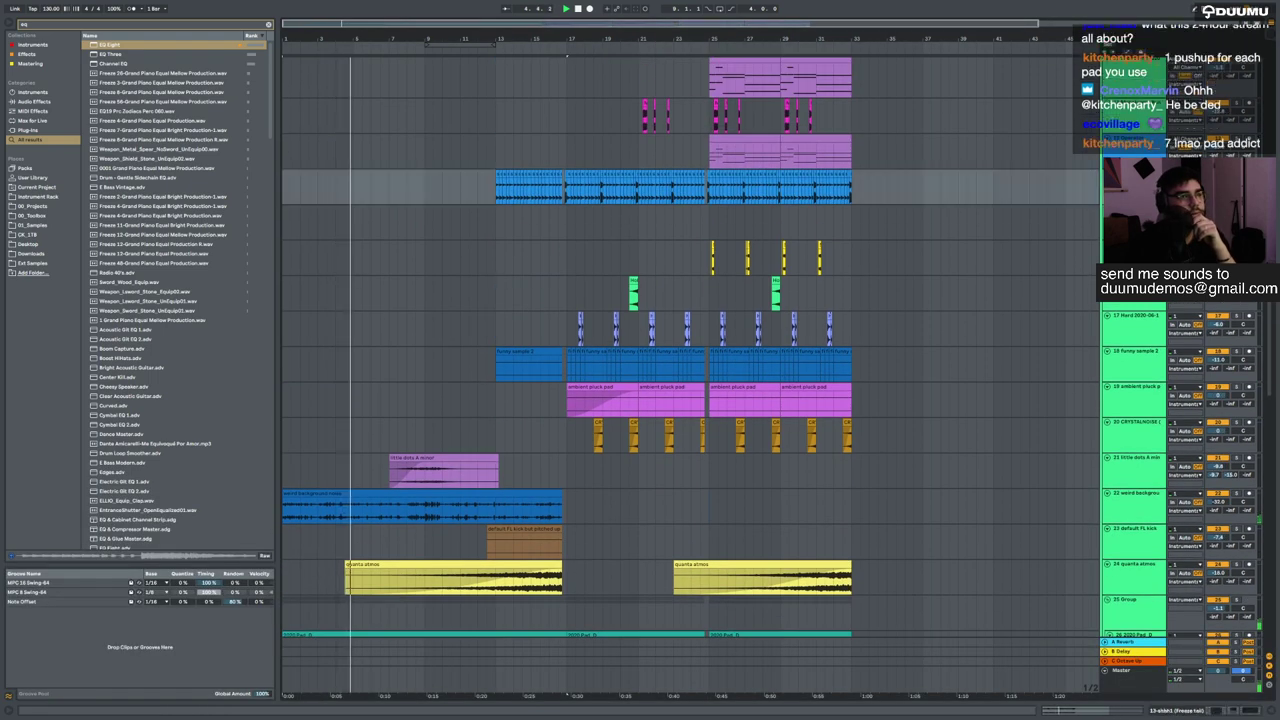
pyautogui.scroll(-1, 566, 374)
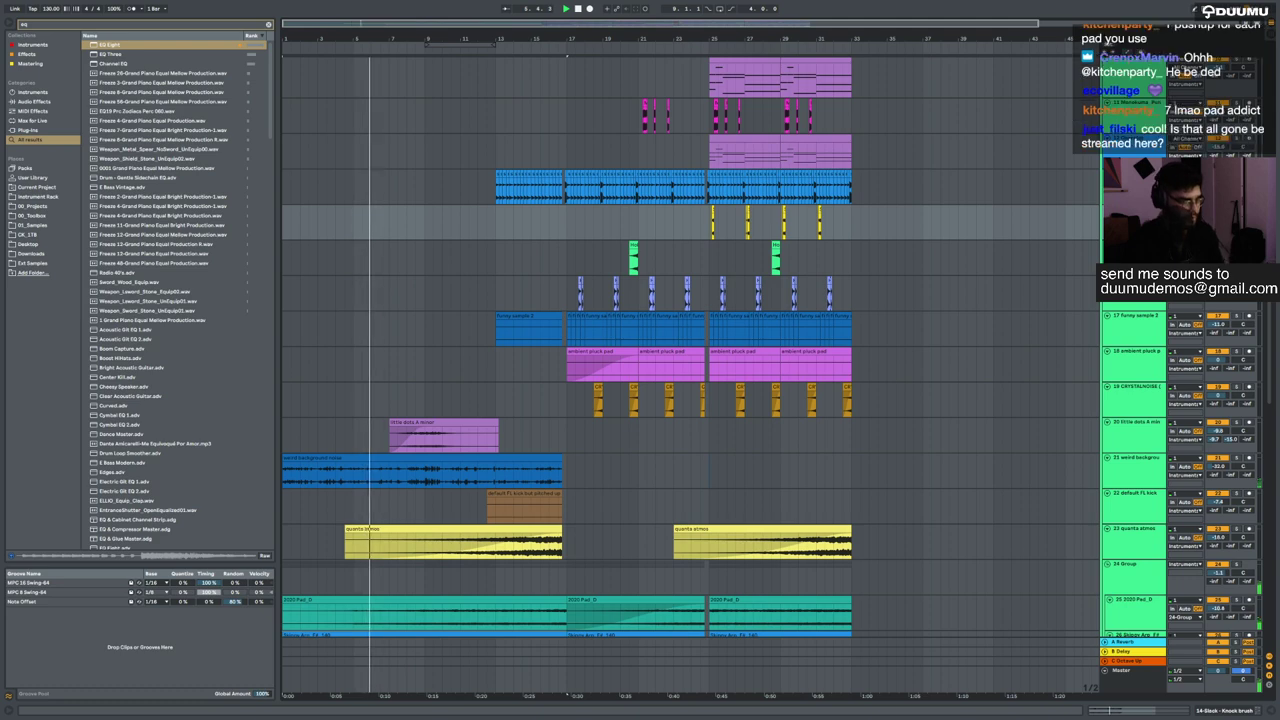
pyautogui.scroll(-1, 566, 374)
pyautogui.scroll(-15, 1130, 370)
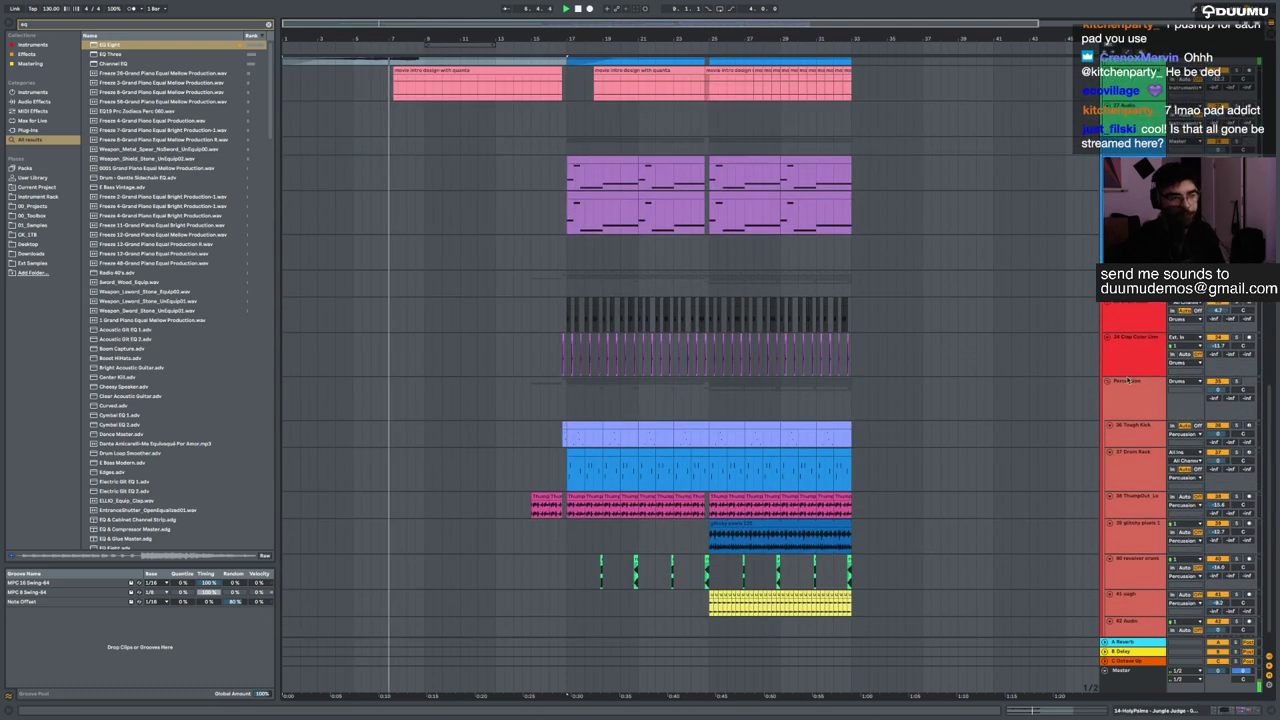
pyautogui.click(1120, 372)
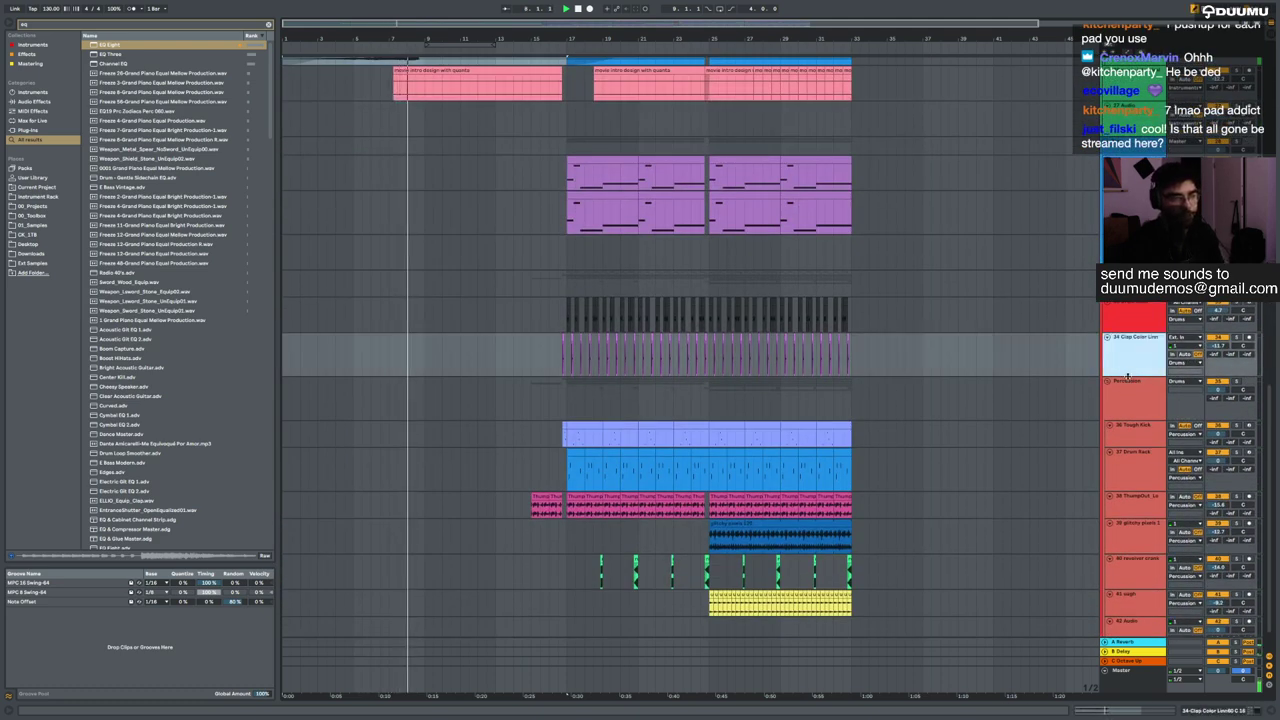
pyautogui.click(1133, 463)
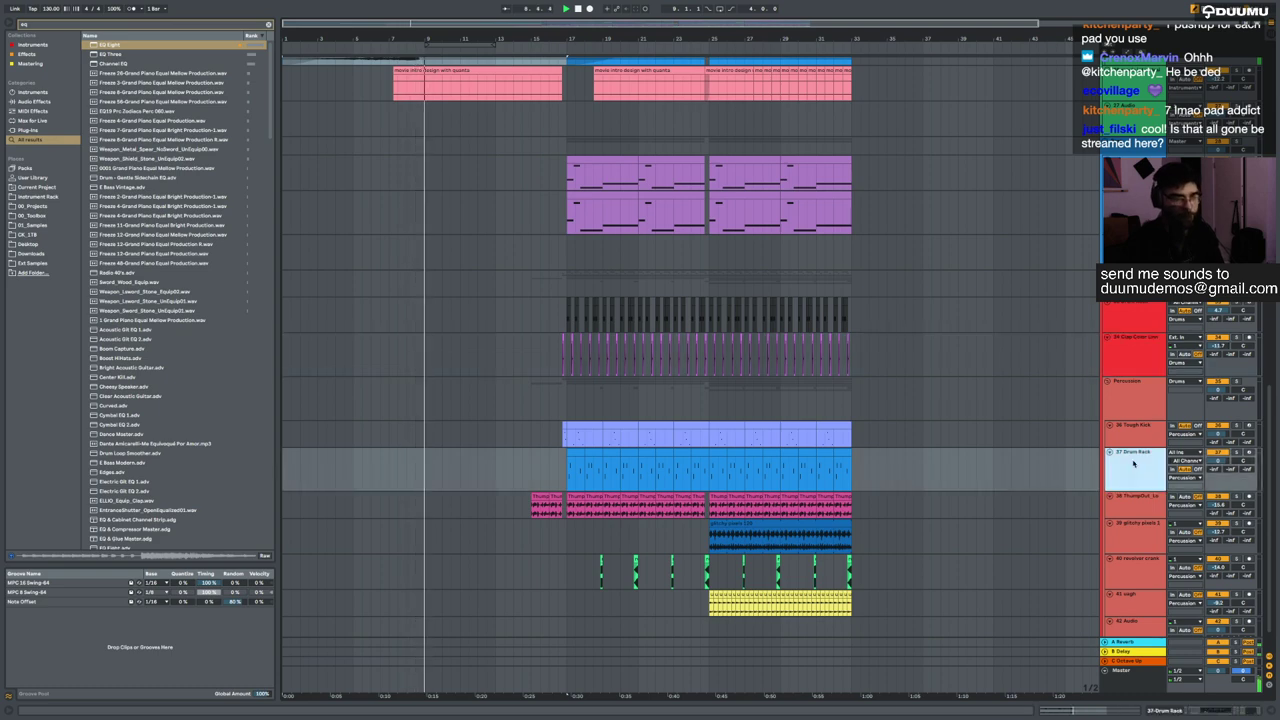
pyautogui.press('super+v')
# - Review the instrument, bass and drum tracks across the arrangement while it plays toward bar 33
pyautogui.scroll(15, 905, 418)
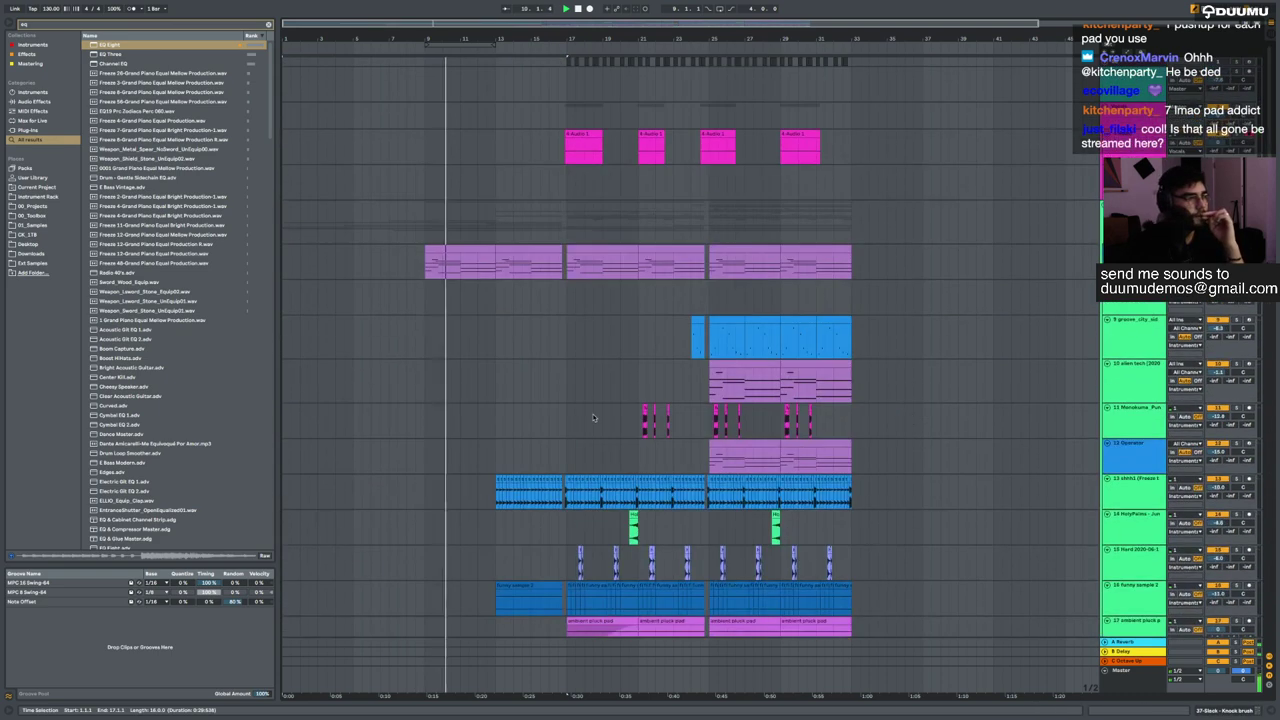
pyautogui.scroll(3, 889, 414)
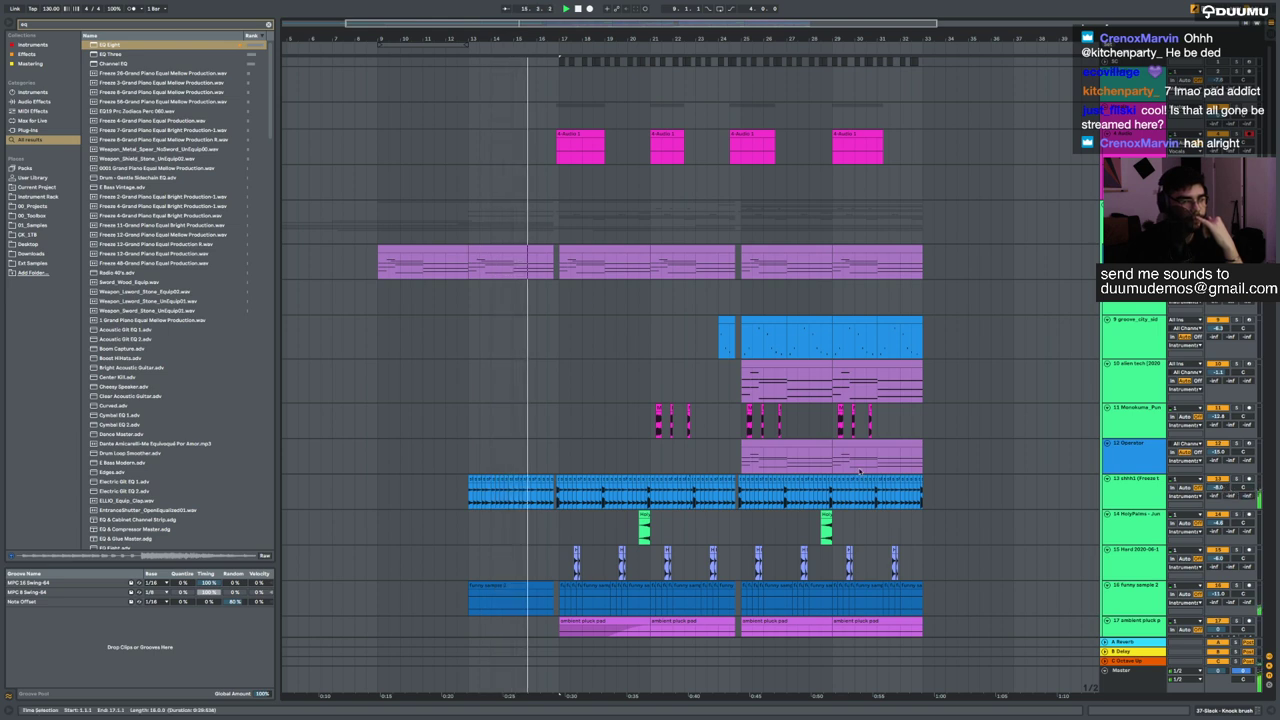
pyautogui.click(565, 514)
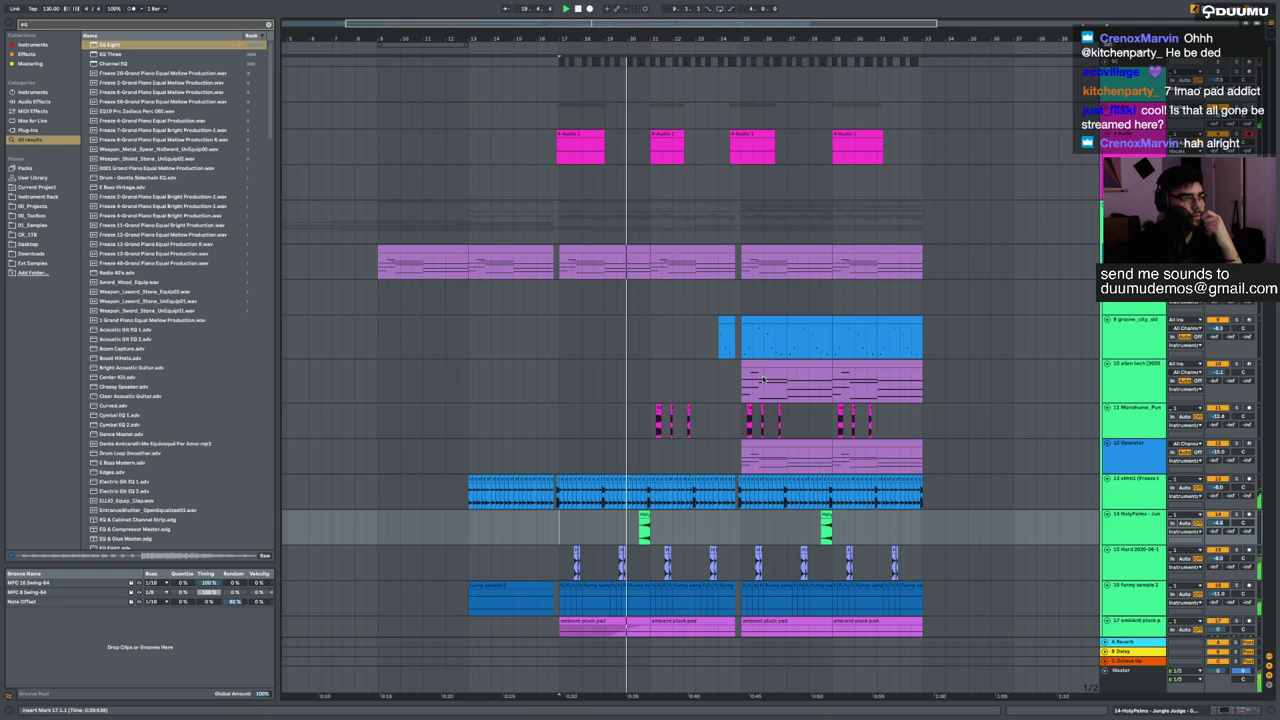
pyautogui.scroll(-10, 939, 482)
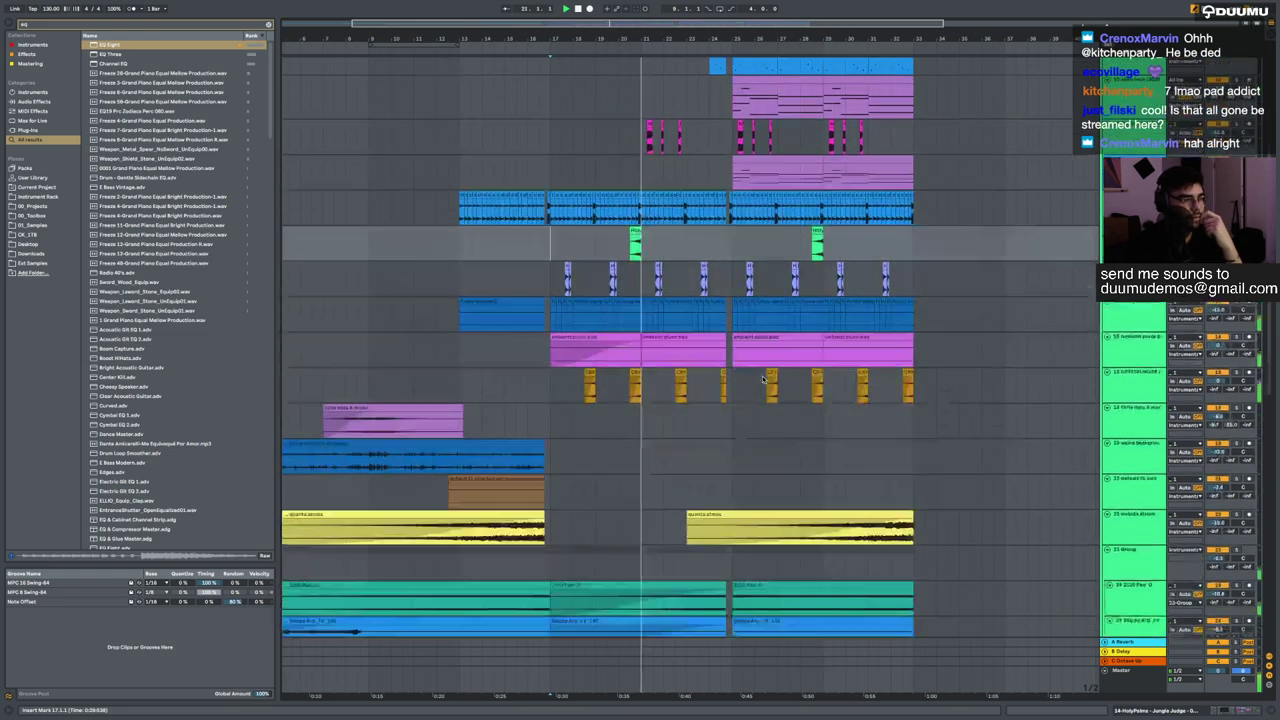
pyautogui.scroll(-3, 939, 482)
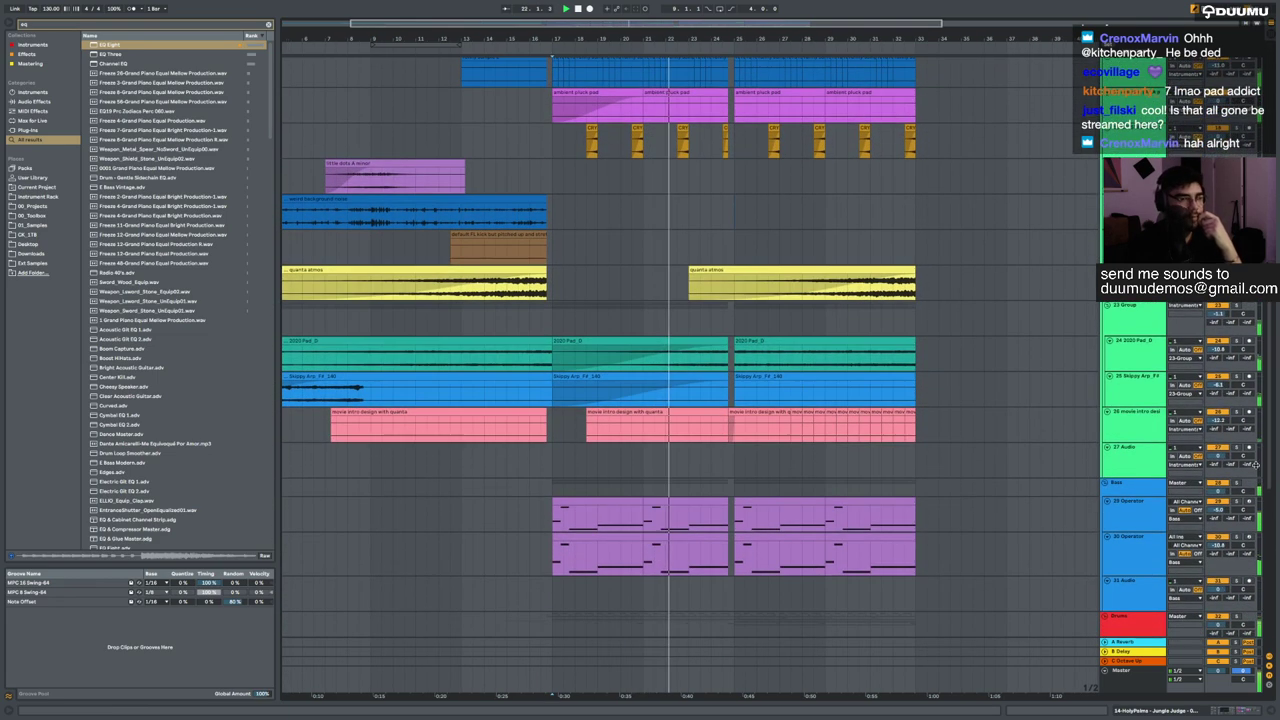
pyautogui.scroll(-5, 1093, 436)
pyautogui.scroll(-1, 1093, 436)
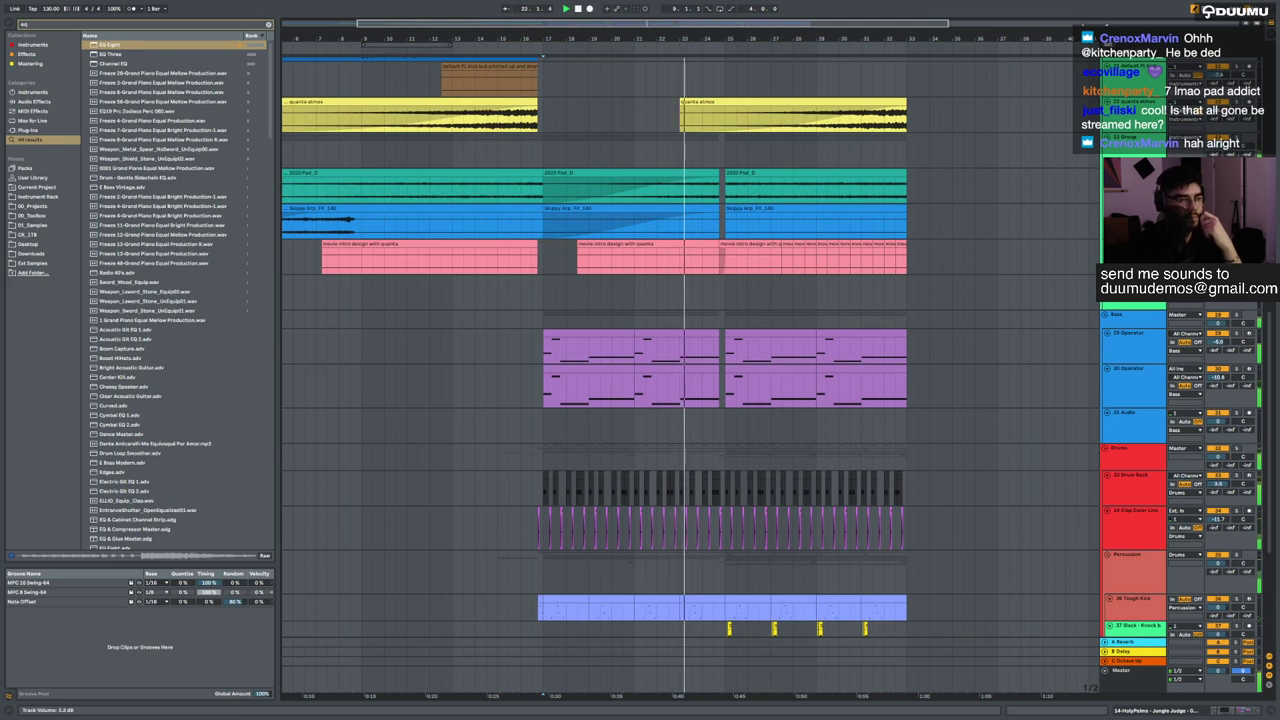
pyautogui.click(737, 452)
pyautogui.hscroll(3, 726, 460)
pyautogui.scroll(-3, 726, 460)
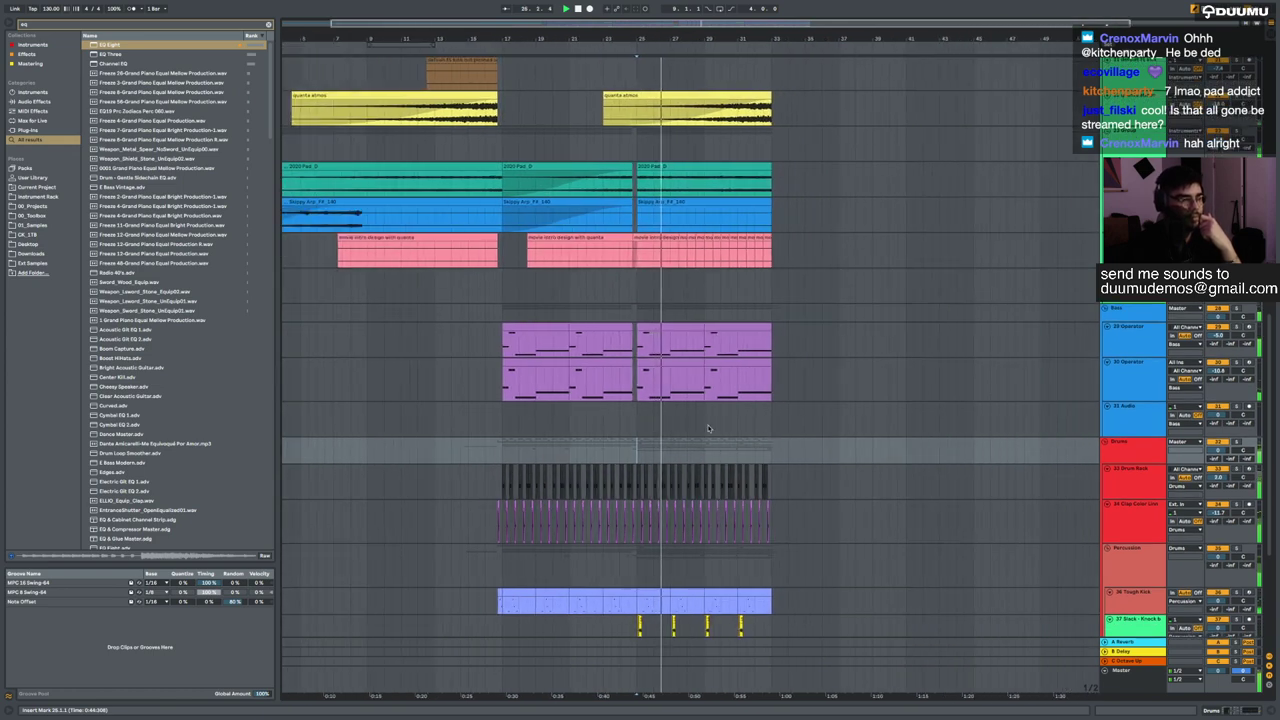
pyautogui.scroll(-5, 708, 428)
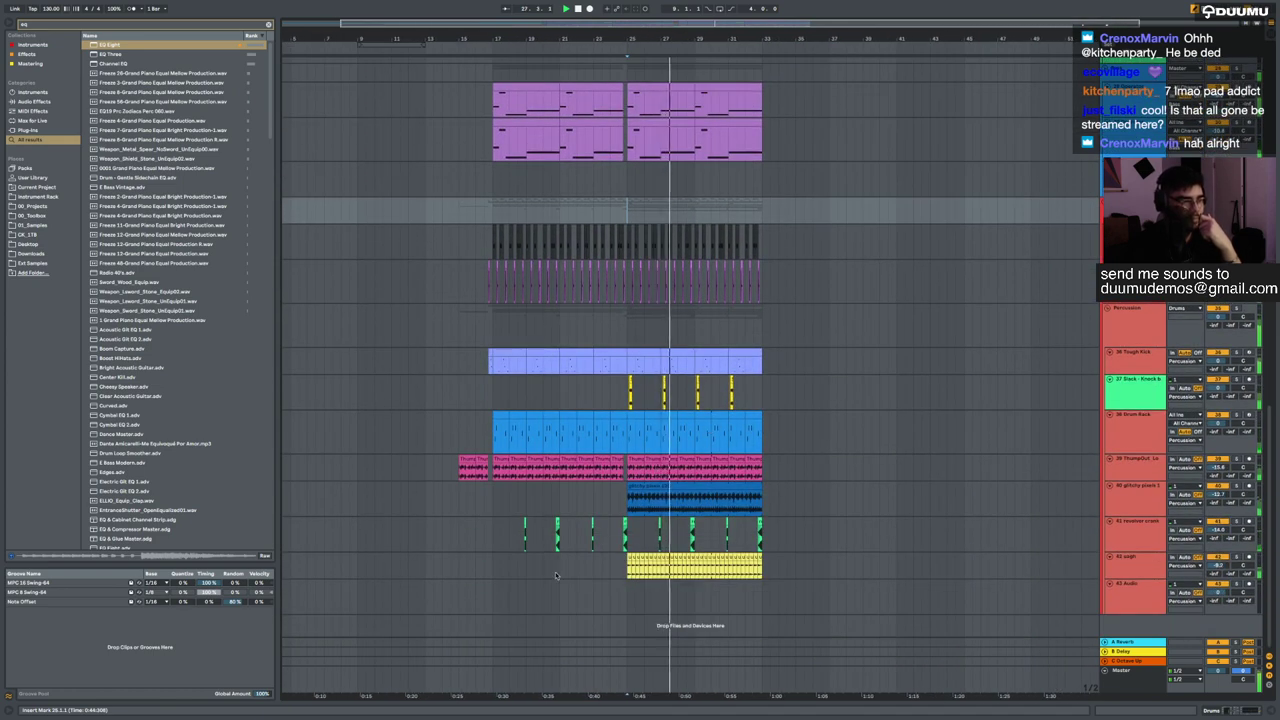
# - Select bars 17 to 33 across all tracks and duplicate the section directly after bar 33
pyautogui.click(491, 572)
pyautogui.hscroll(2, 491, 572)
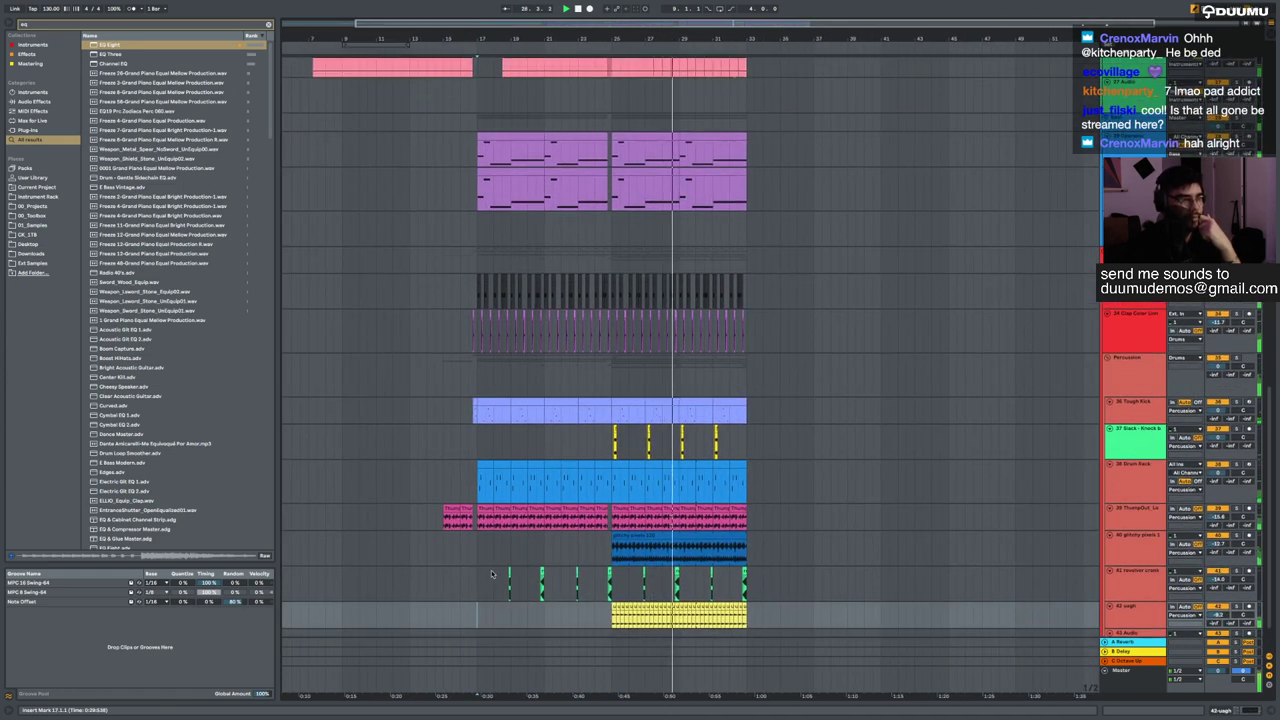
pyautogui.scroll(10, 680, 201)
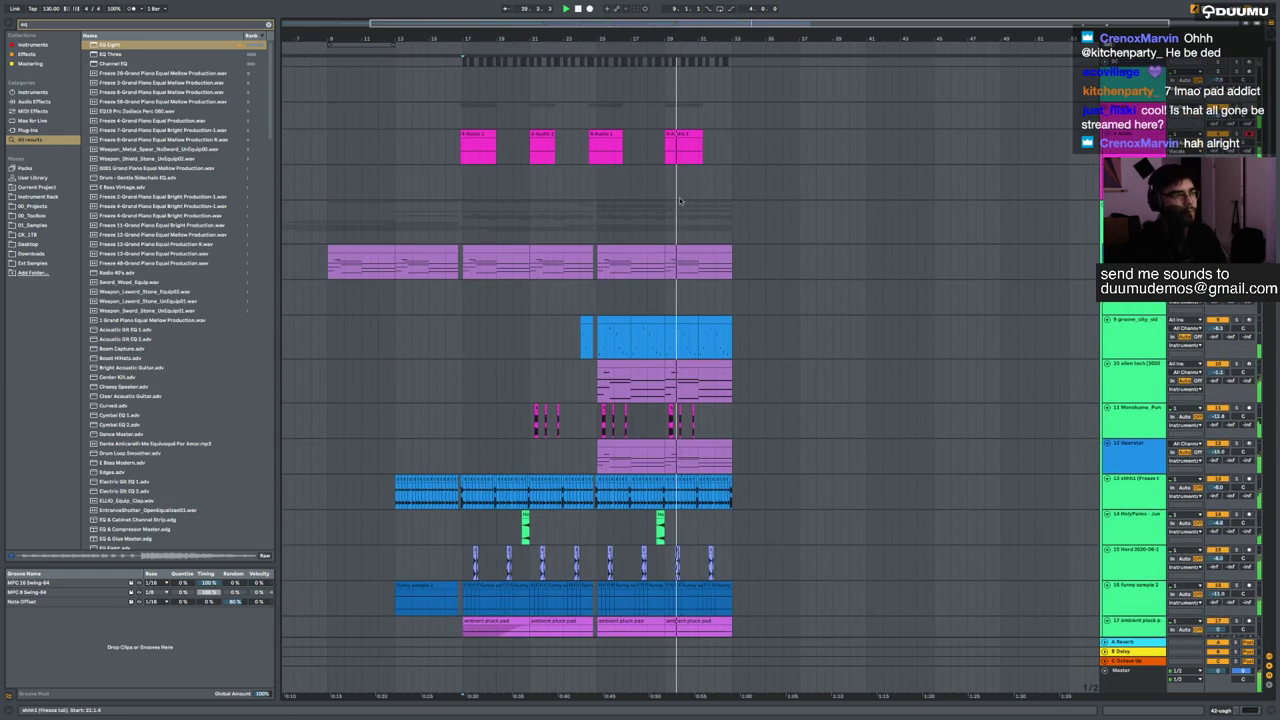
pyautogui.click(731, 61)
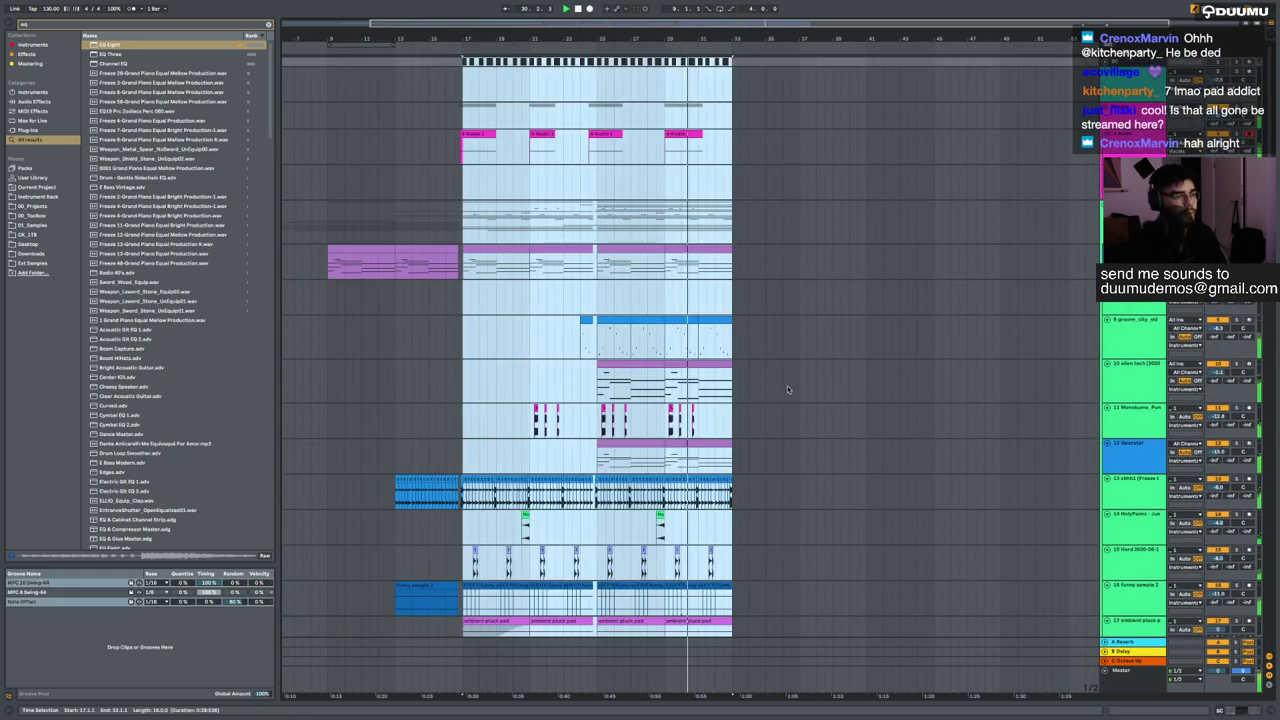
pyautogui.hotkey('ctrl', 'd')
# - Copy bars 41 to 49 of the Instruments group and paste them over the group's content at bar 33
pyautogui.click(868, 299)
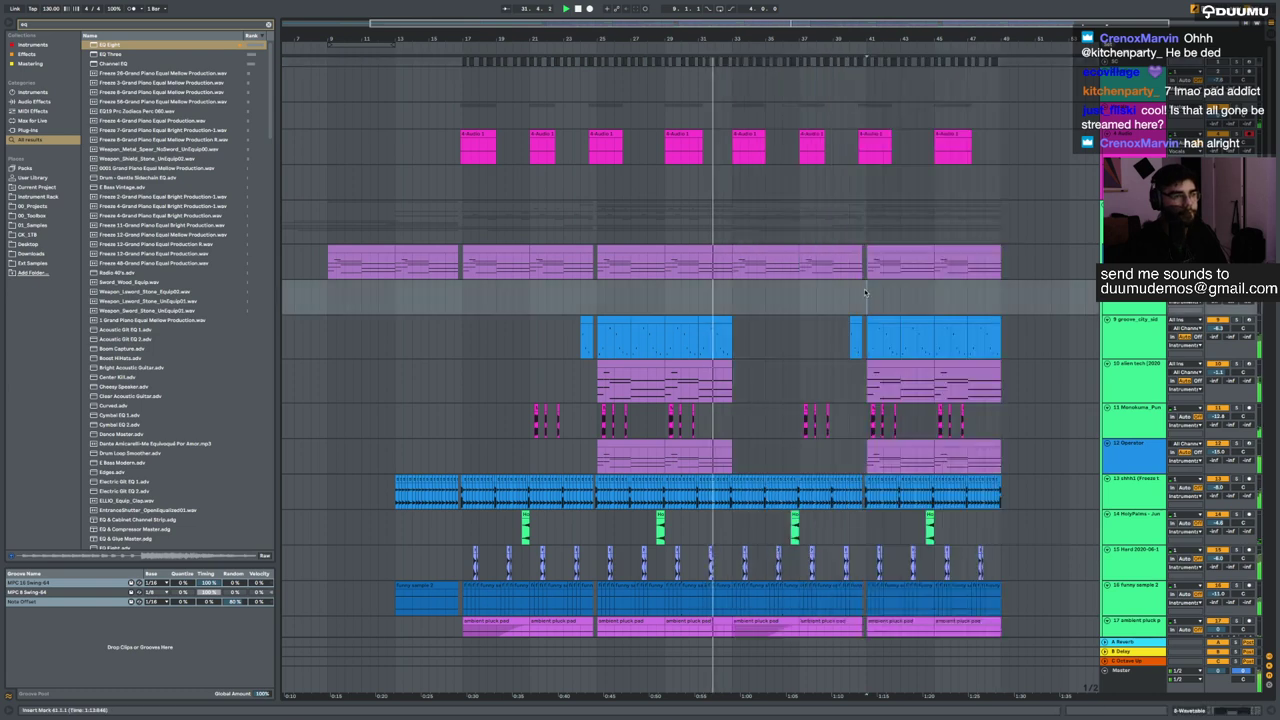
pyautogui.moveTo(868, 297); pyautogui.dragTo(1000, 226)
pyautogui.click(732, 228)
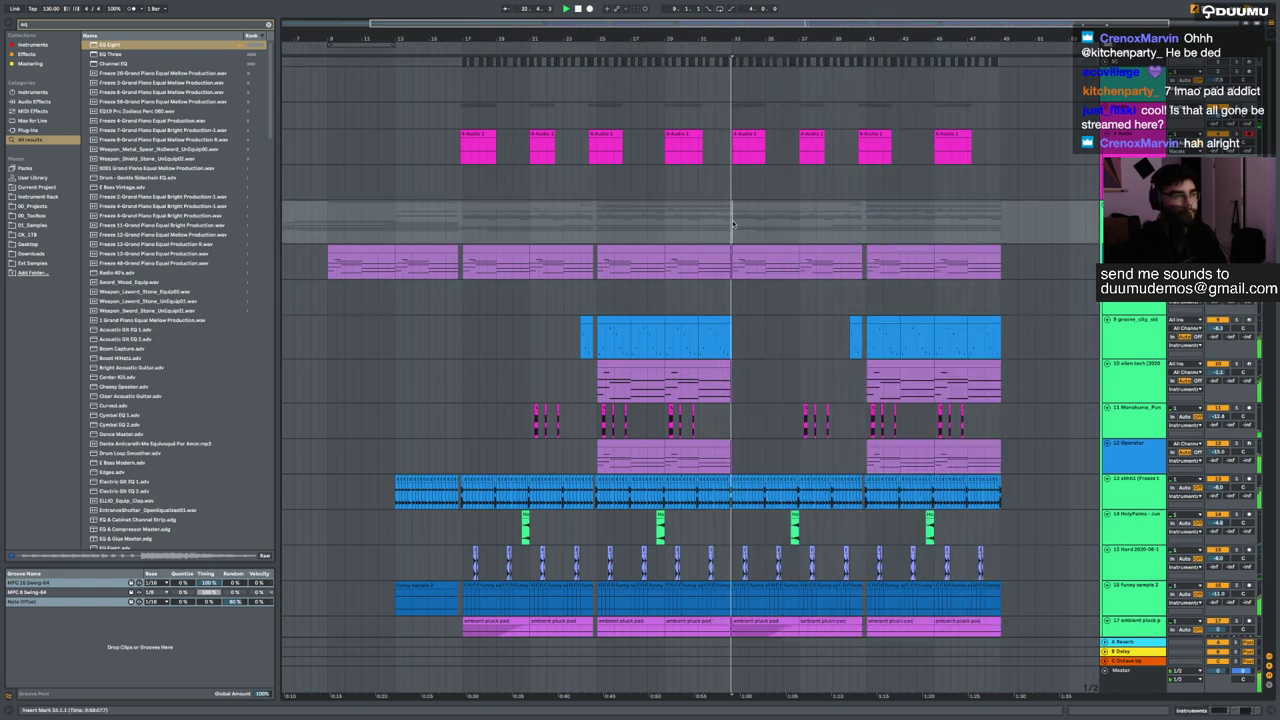
pyautogui.press('super+v')
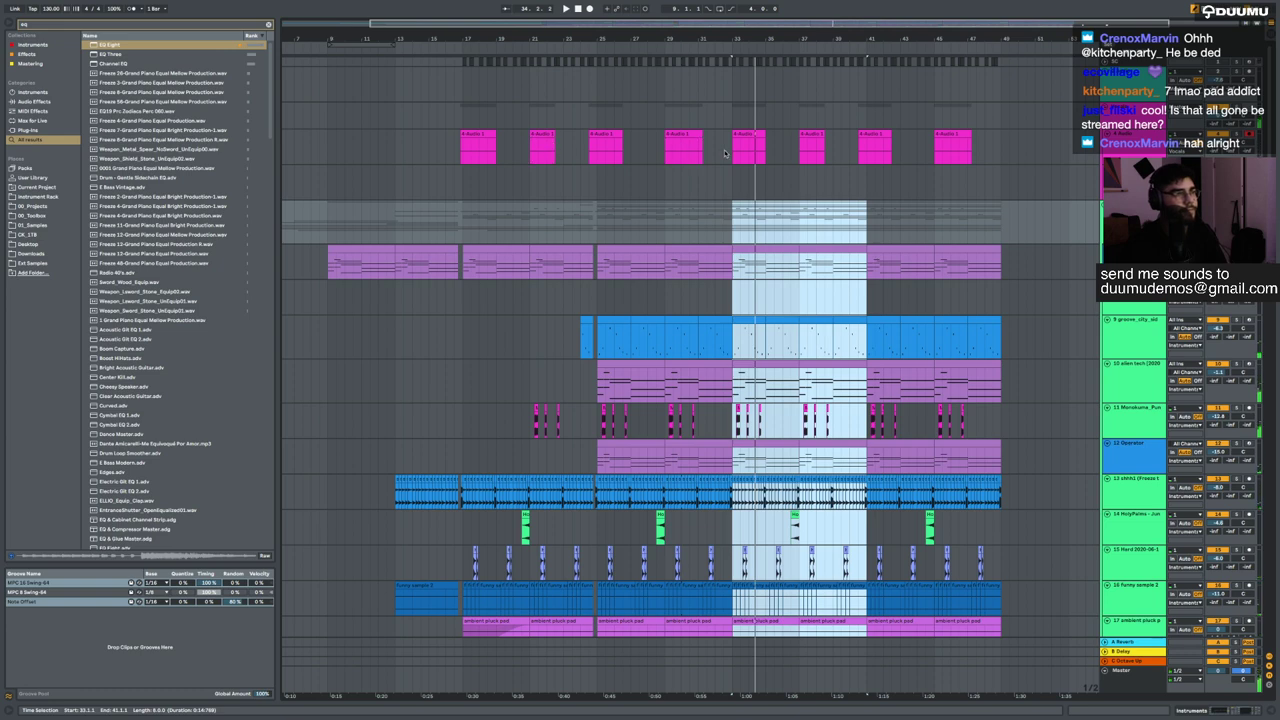
# - Delete the first four pink audio clips, between bars 17 and 31, from the 6-Audio track
pyautogui.moveTo(725, 153); pyautogui.dragTo(406, 153)
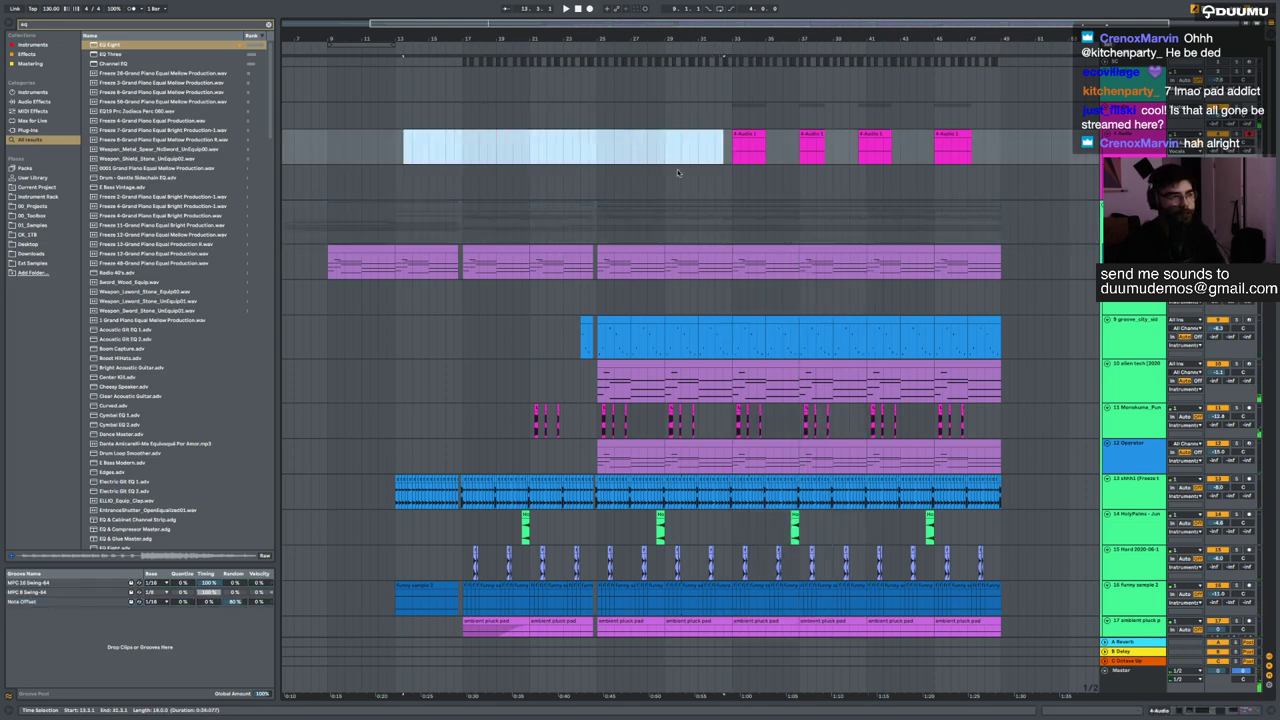
pyautogui.scroll(-5, 677, 169)
pyautogui.moveTo(755, 302); pyautogui.dragTo(616, 300)
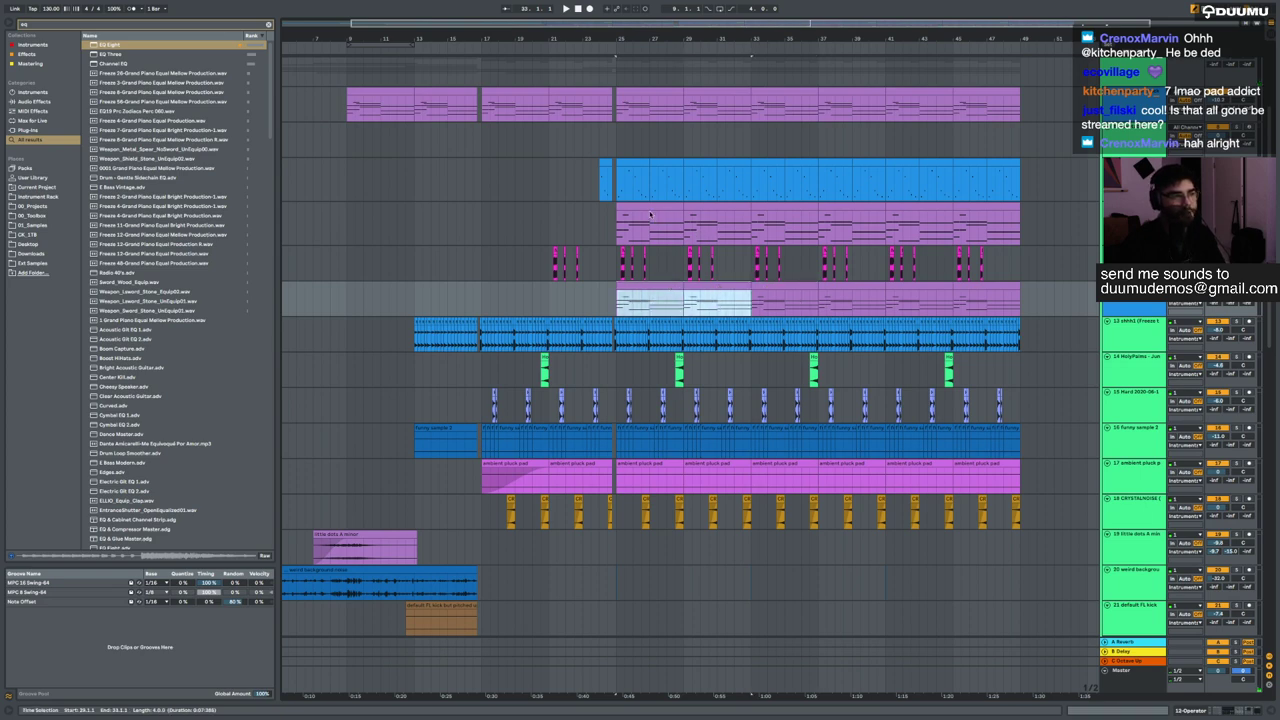
pyautogui.click(649, 214)
# - Clear the last beat before bar 41, from 40.4, on the quanta atmos, 2020 Pad, Skippy Arp and CRYSTALNOISE tracks
pyautogui.scroll(-8, 721, 428)
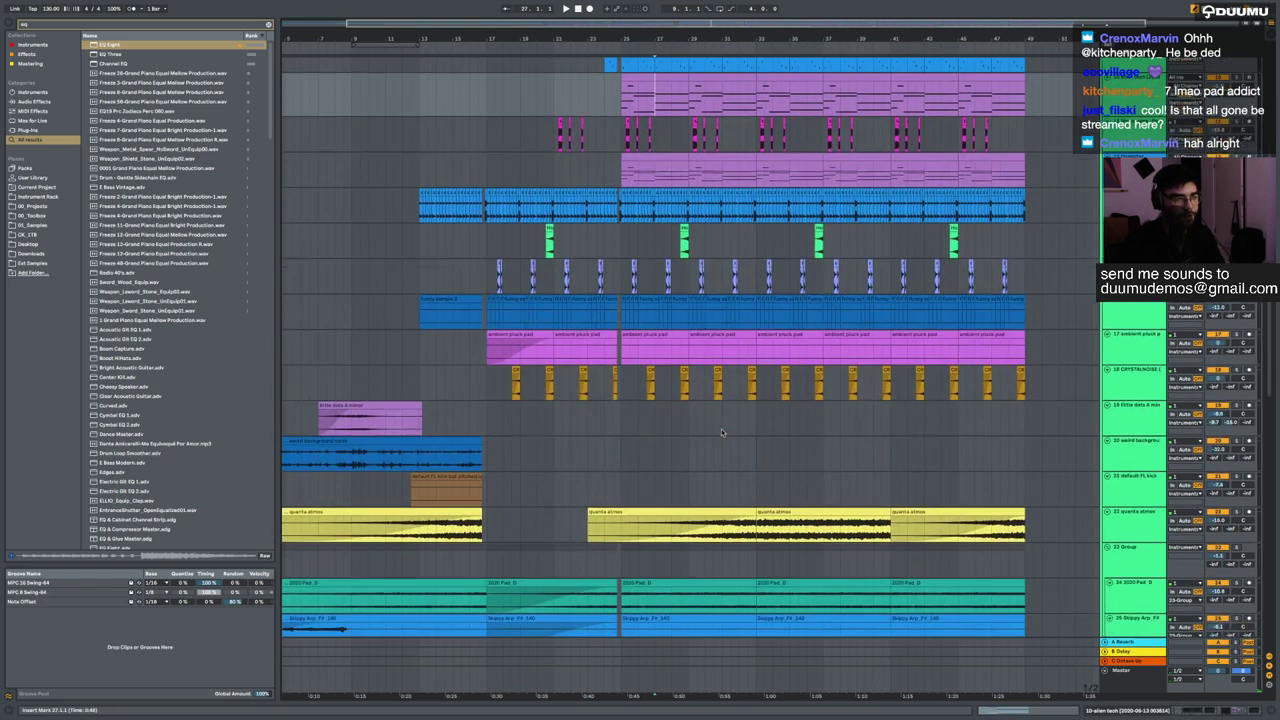
pyautogui.scroll(-10, 724, 417)
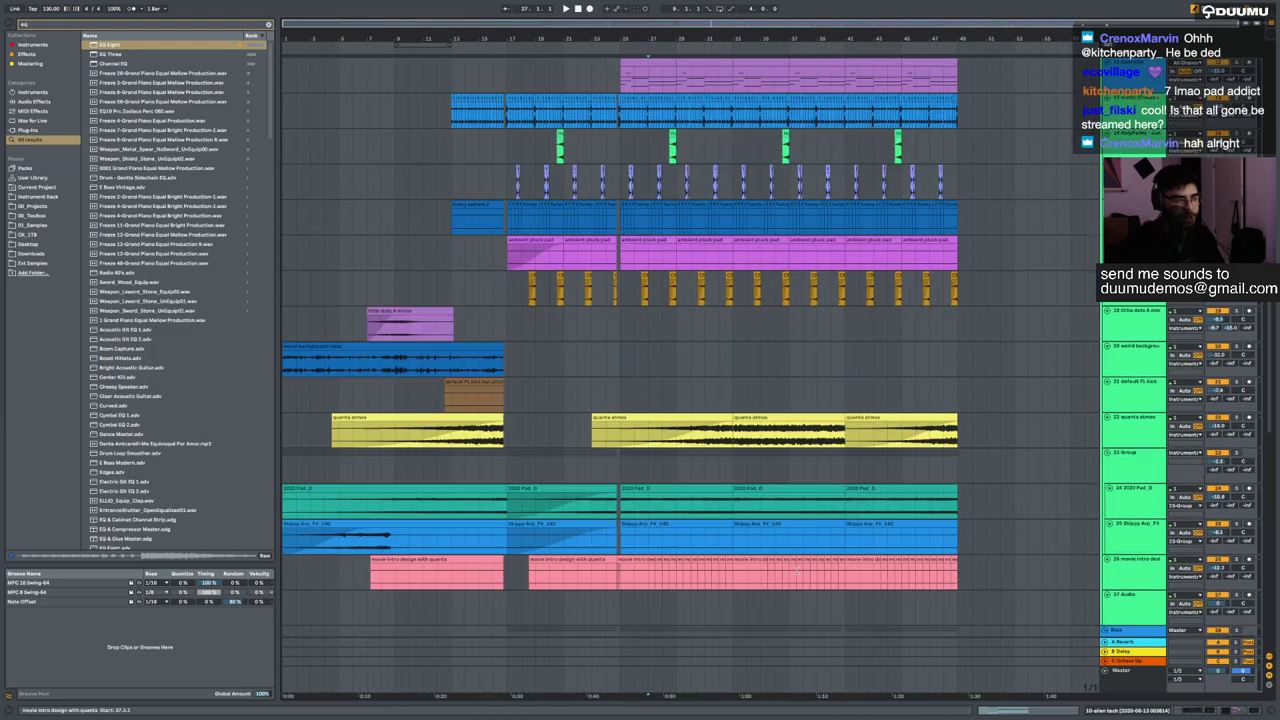
pyautogui.scroll(3, 852, 452)
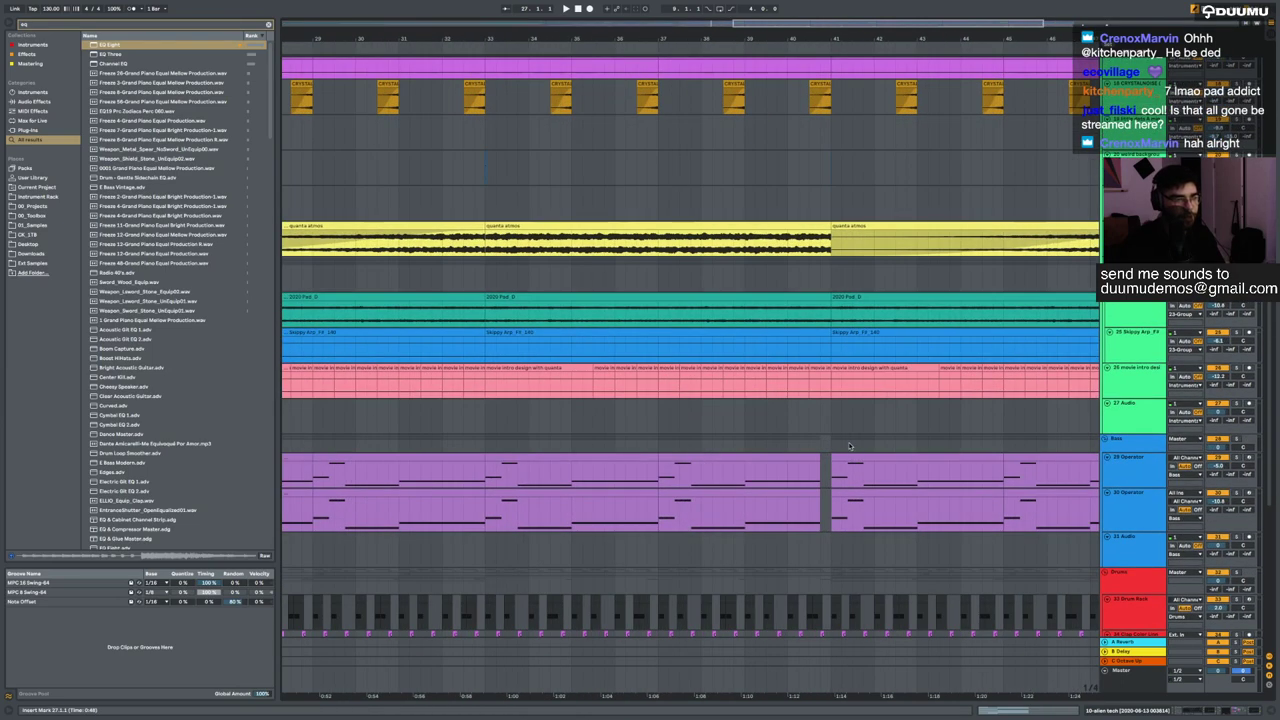
pyautogui.scroll(8, 818, 392)
pyautogui.click(771, 402)
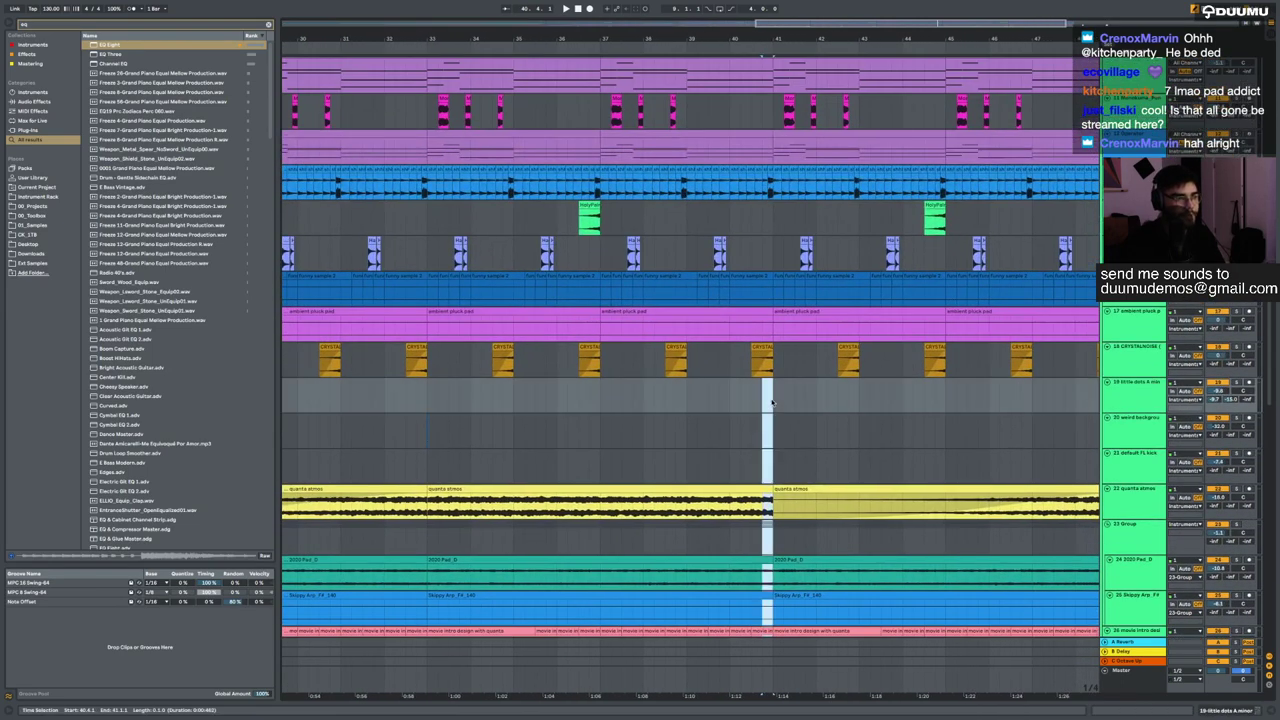
pyautogui.click(762, 365)
pyautogui.scroll(-3, 761, 366)
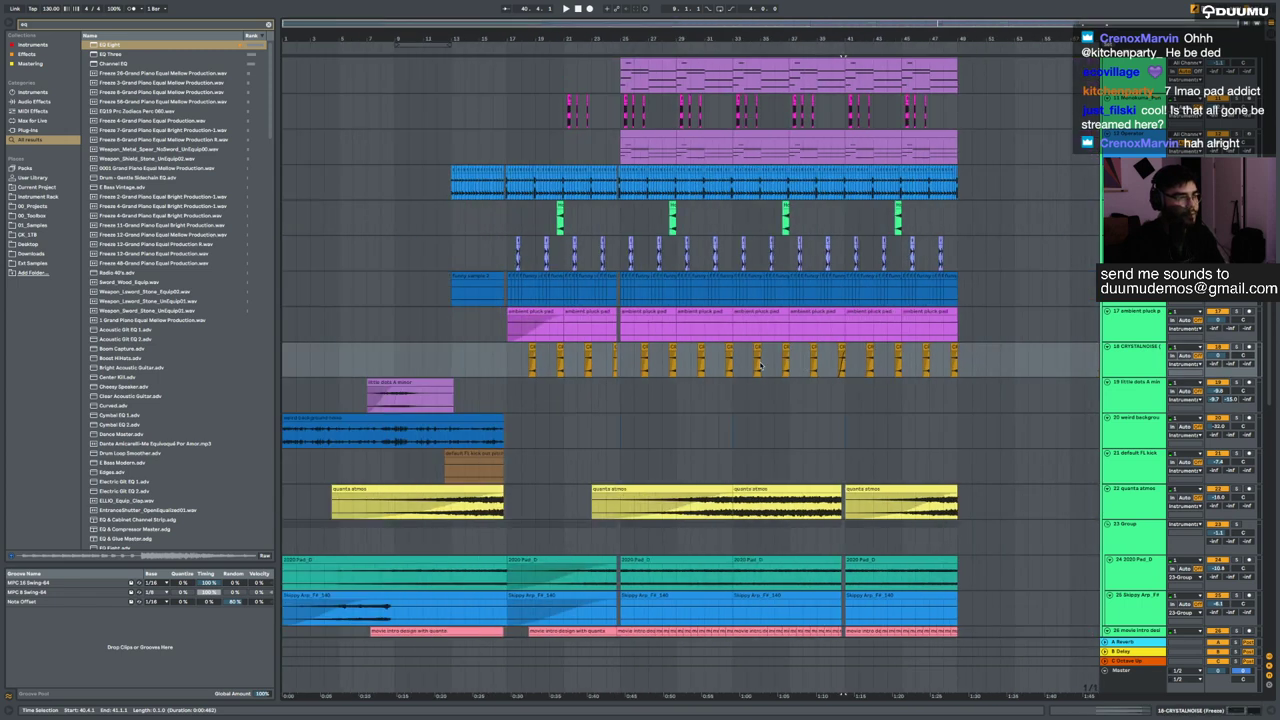
pyautogui.scroll(4, 905, 360)
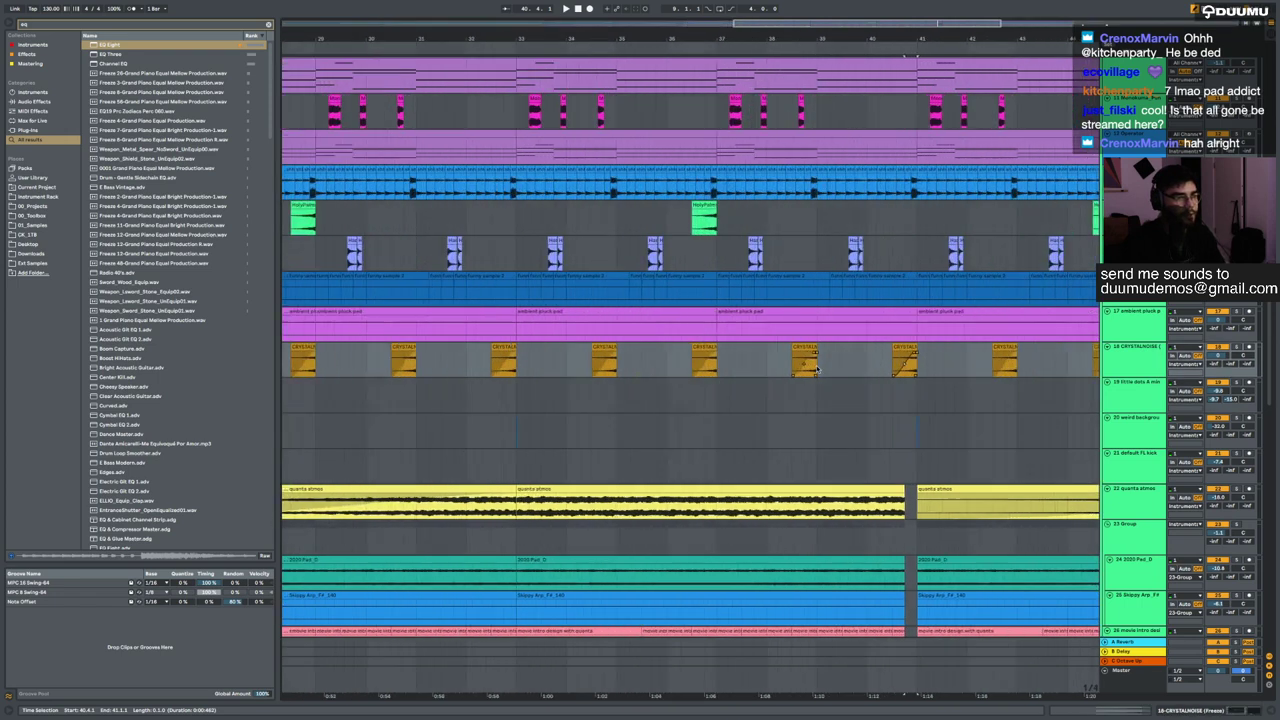
pyautogui.moveTo(920, 434); pyautogui.dragTo(957, 435)
# - Delete beat 40.4 from the HolyPalms through ambient pluck pad tracks and the first half of that beat from shhh1
pyautogui.click(911, 332)
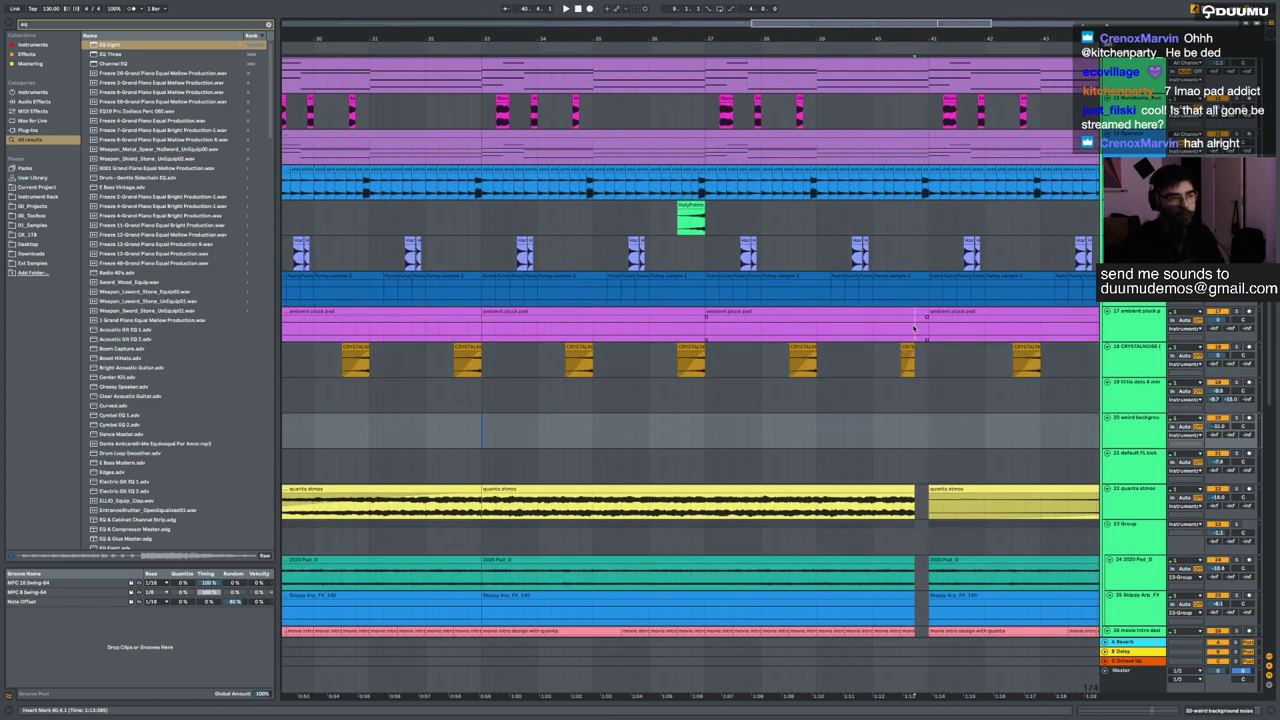
pyautogui.scroll(5, 860, 345)
pyautogui.keyDown('shift'); pyautogui.click(871, 479); pyautogui.keyUp('shift')
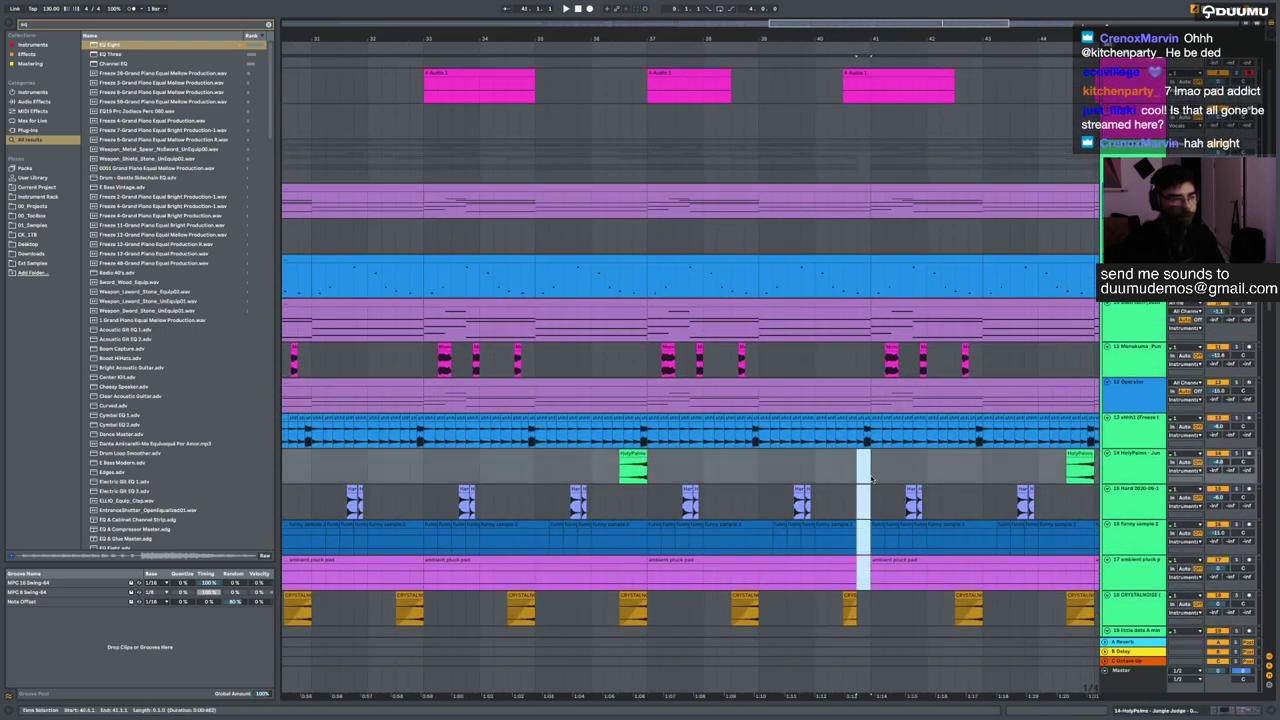
pyautogui.press('Delete')
pyautogui.moveTo(858, 416); pyautogui.dragTo(862, 420)
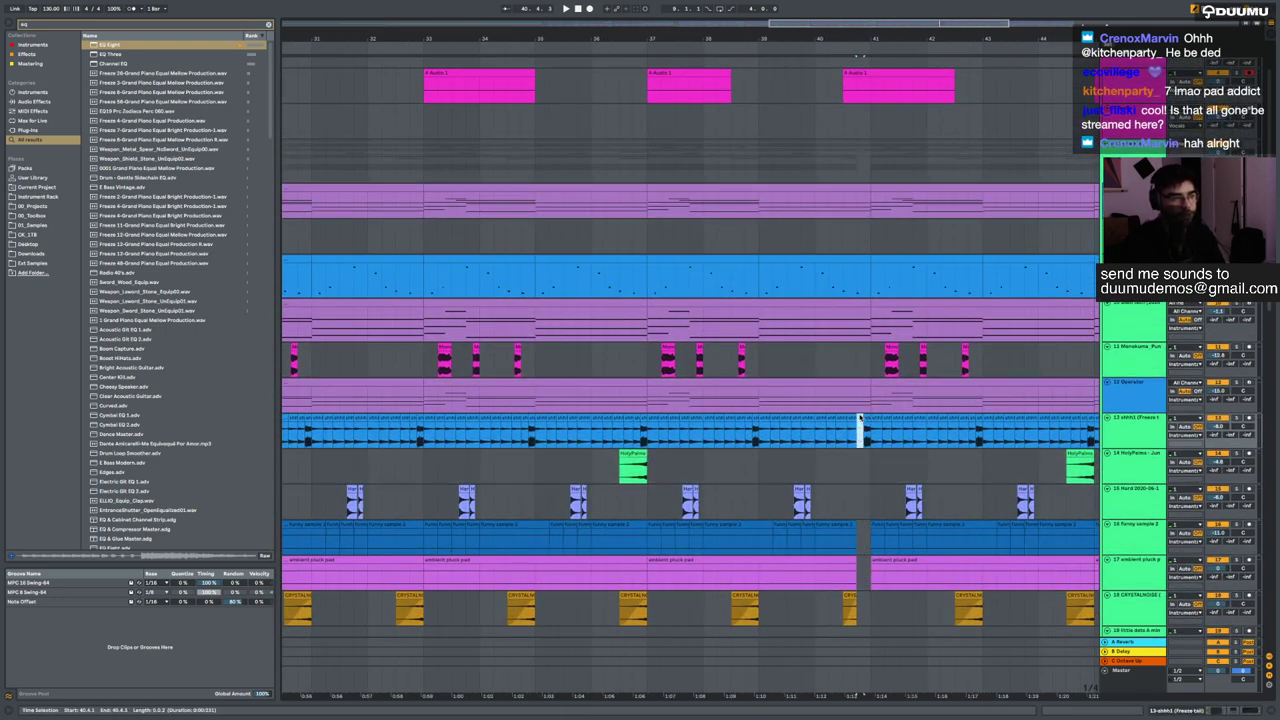
# - Delete beat 40.4 from the instrument tracks above shhh1 and play the transition into bar 41
pyautogui.moveTo(866, 311); pyautogui.dragTo(846, 352)
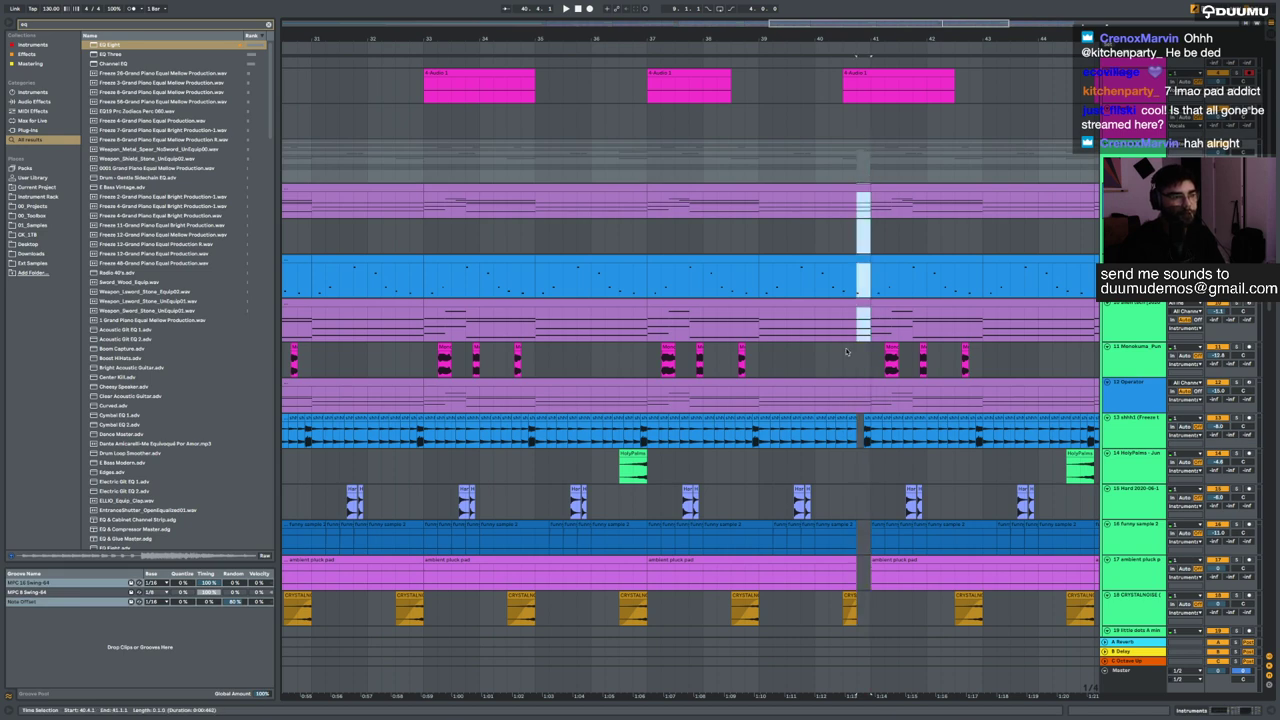
pyautogui.press('Delete')
pyautogui.click(842, 405)
pyautogui.press('space')
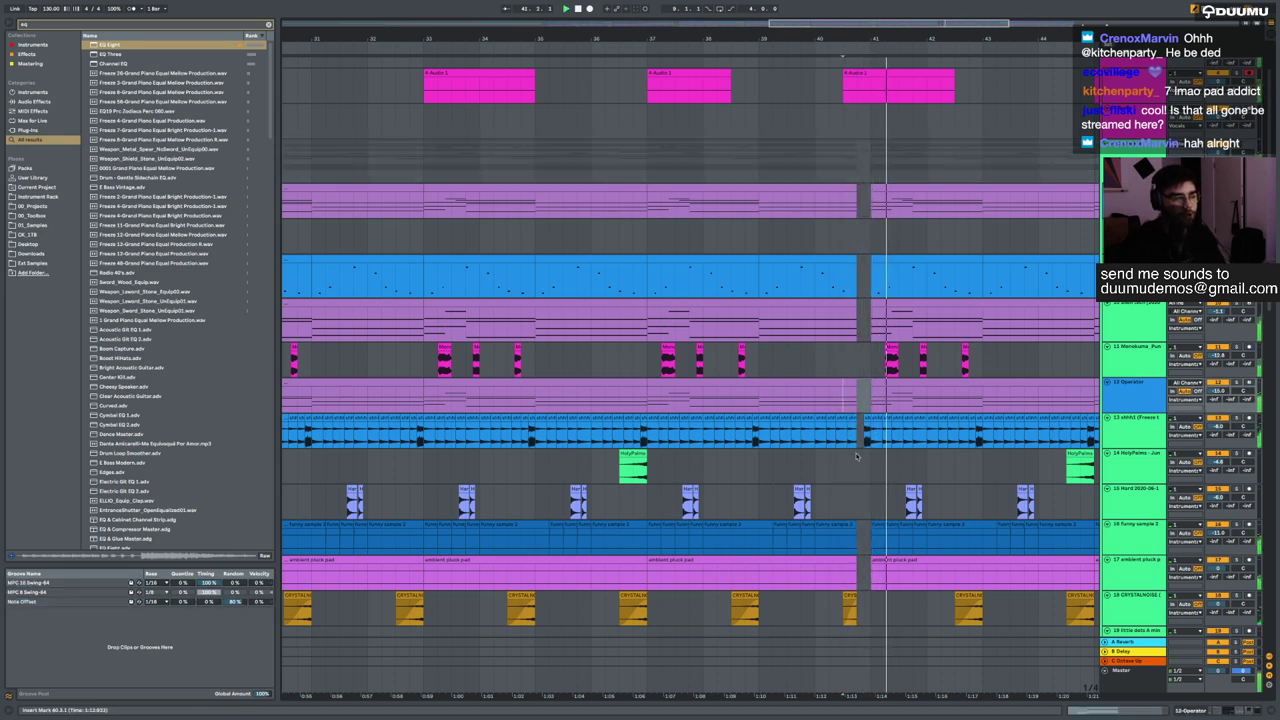
# - Duplicate bars 25 to 33 of the Percussion group, down through the empty Audio track, into bars 33 to 41
pyautogui.scroll(-15, 840, 405)
pyautogui.scroll(-5, 855, 456)
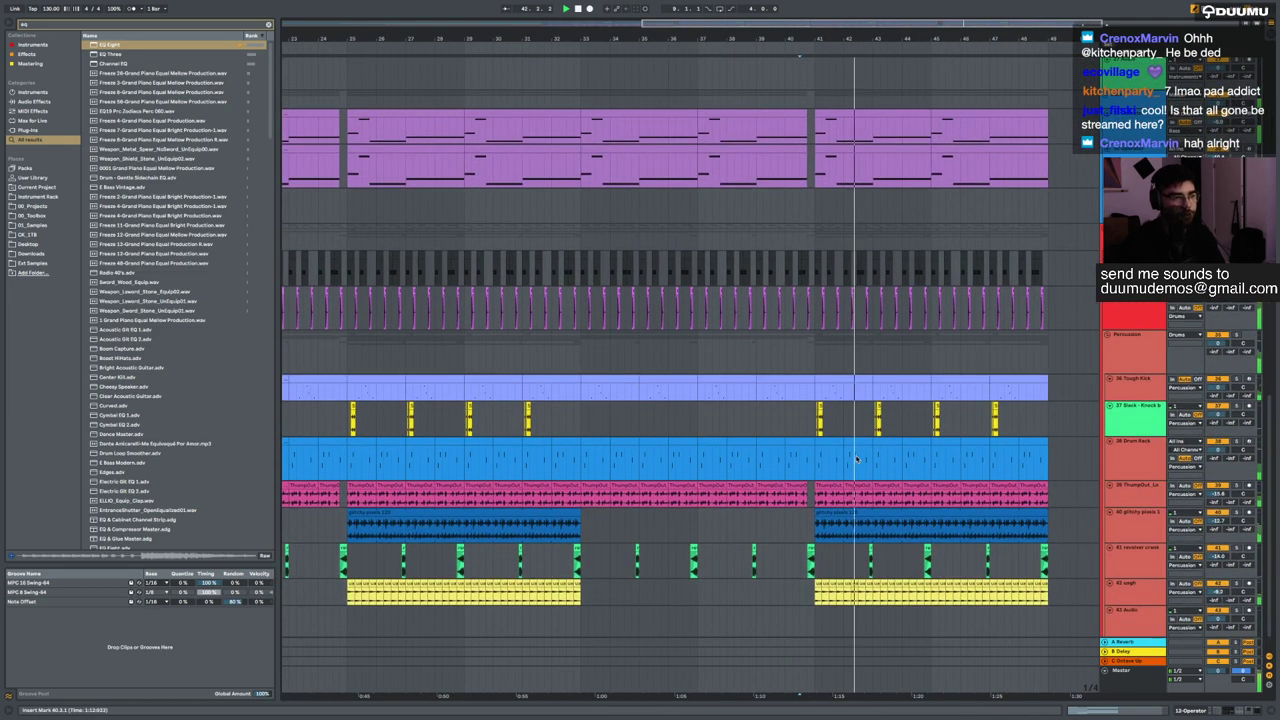
pyautogui.click(588, 526)
pyautogui.keyDown('shift'); pyautogui.click(620, 593); pyautogui.keyUp('shift')
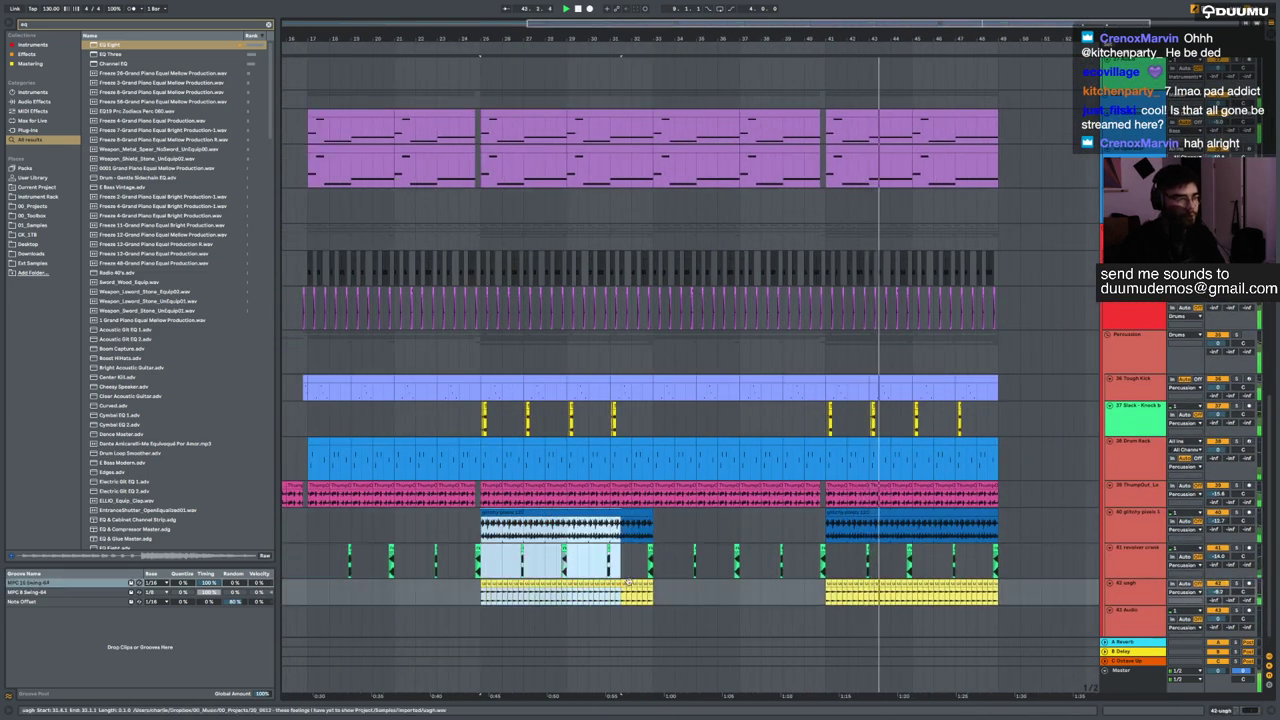
pyautogui.keyDown('shift'); pyautogui.click(664, 601); pyautogui.keyUp('shift')
pyautogui.keyDown('shift'); pyautogui.click(654, 603); pyautogui.keyUp('shift')
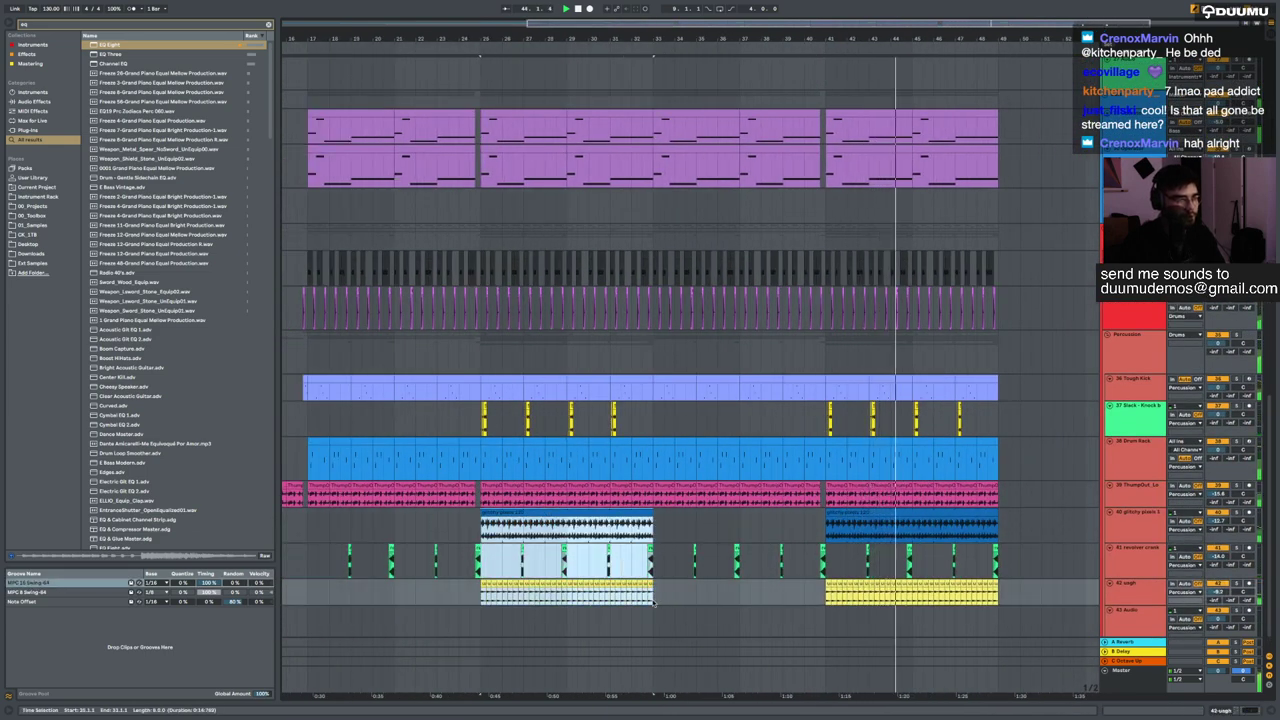
pyautogui.keyDown('shift'); pyautogui.click(654, 362); pyautogui.keyUp('shift')
pyautogui.hotkey('ctrl', 'd')
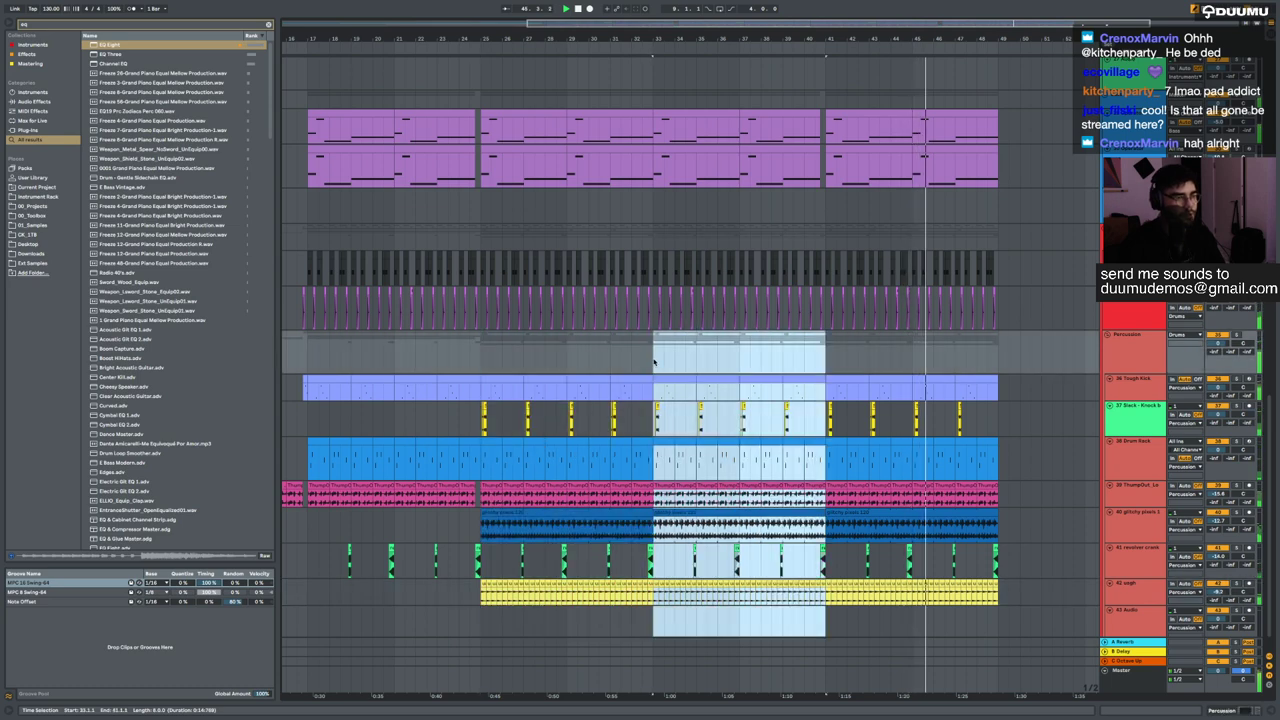
# - Insert a MIDI track below the percussion Drum Rack and load the 909 Core Kit onto it
pyautogui.scroll(-1, 863, 388)
pyautogui.click(1144, 432)
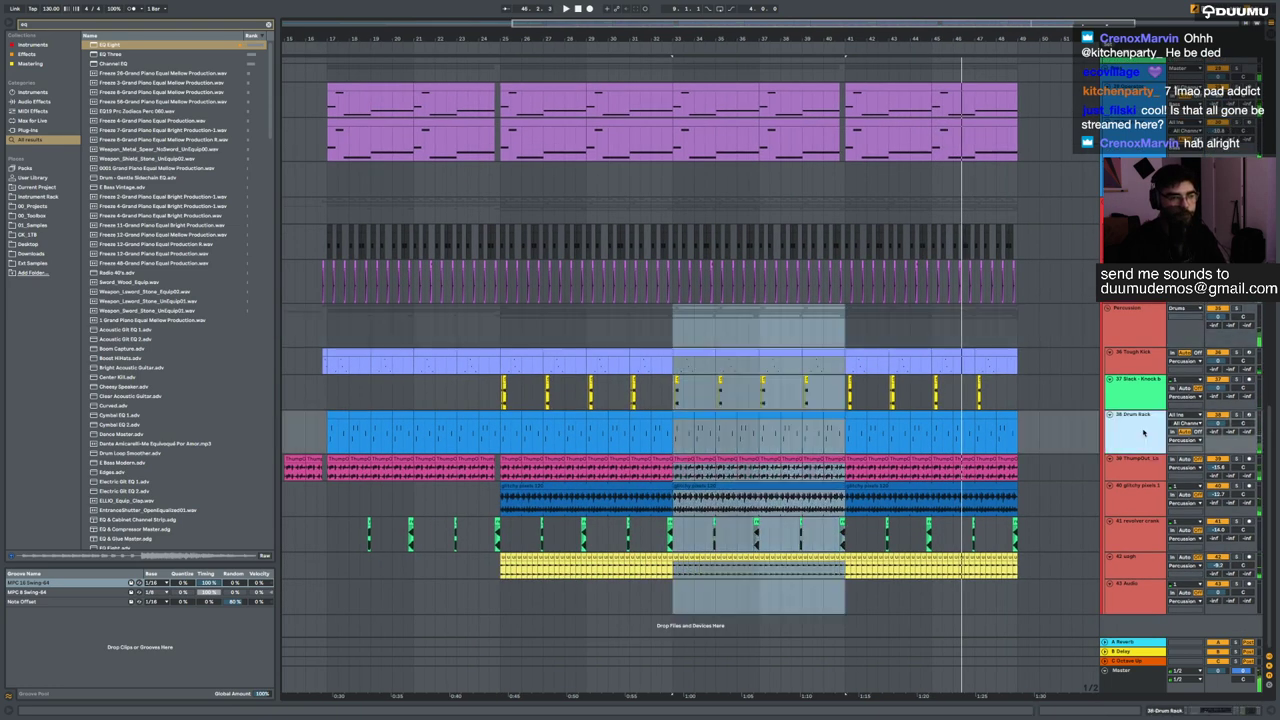
pyautogui.hotkey('ctrl', 'shift', 't')
pyautogui.hotkey('ctrl', 'f')
pyautogui.write('909')
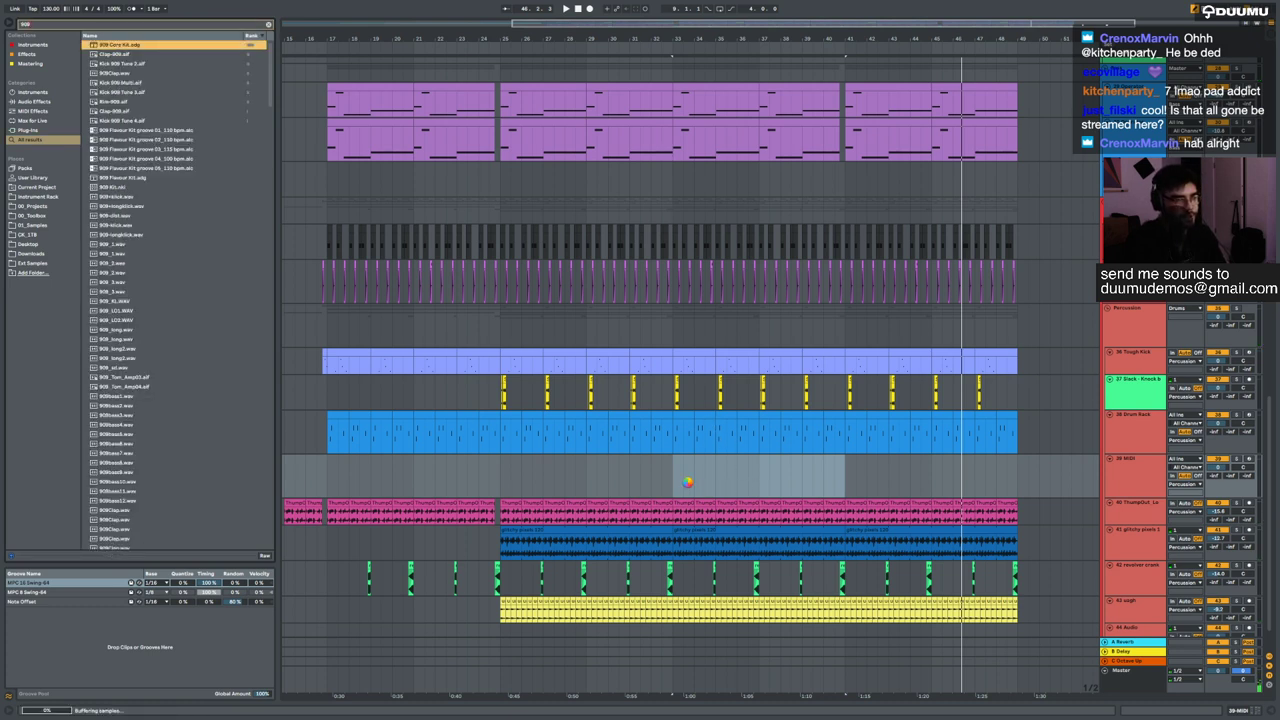
pyautogui.moveTo(687, 482); pyautogui.dragTo(687, 486)
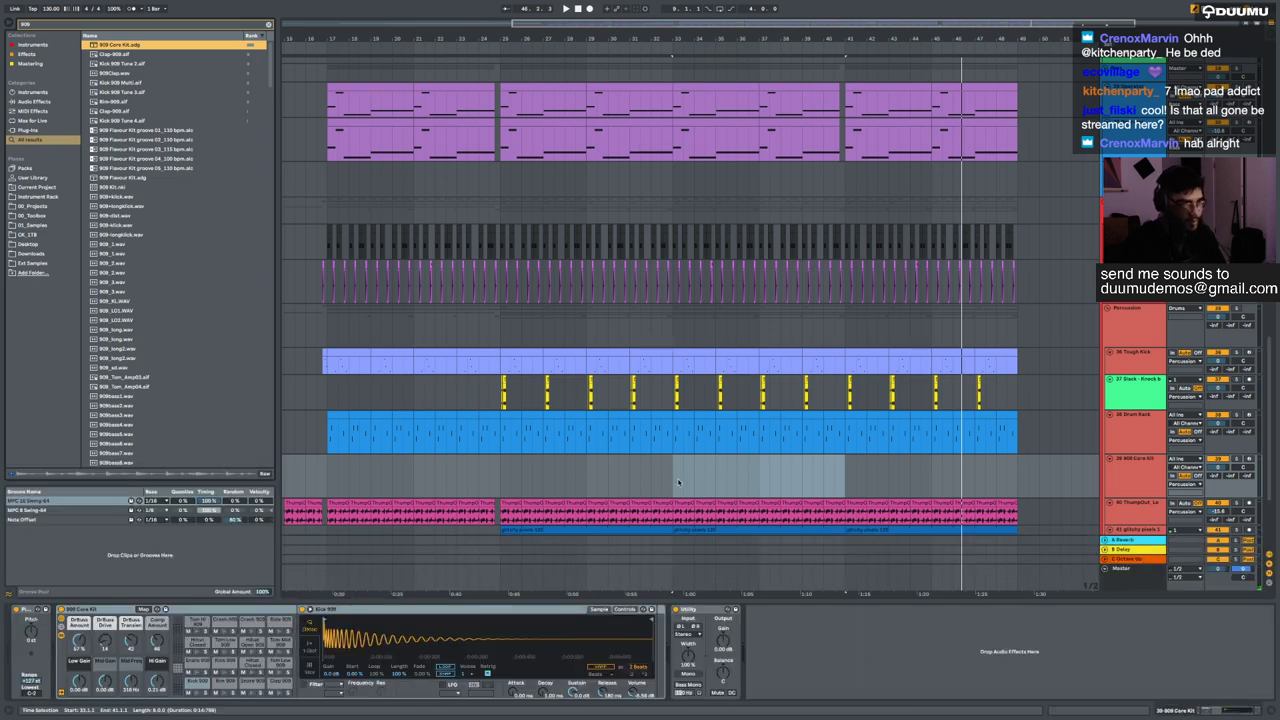
# - Create an eight-bar MIDI clip at bar 33 on the 909 Core Kit track with the MPC 16 Swing-64 groove and a 1/32 grid
pyautogui.doubleClick(682, 484)
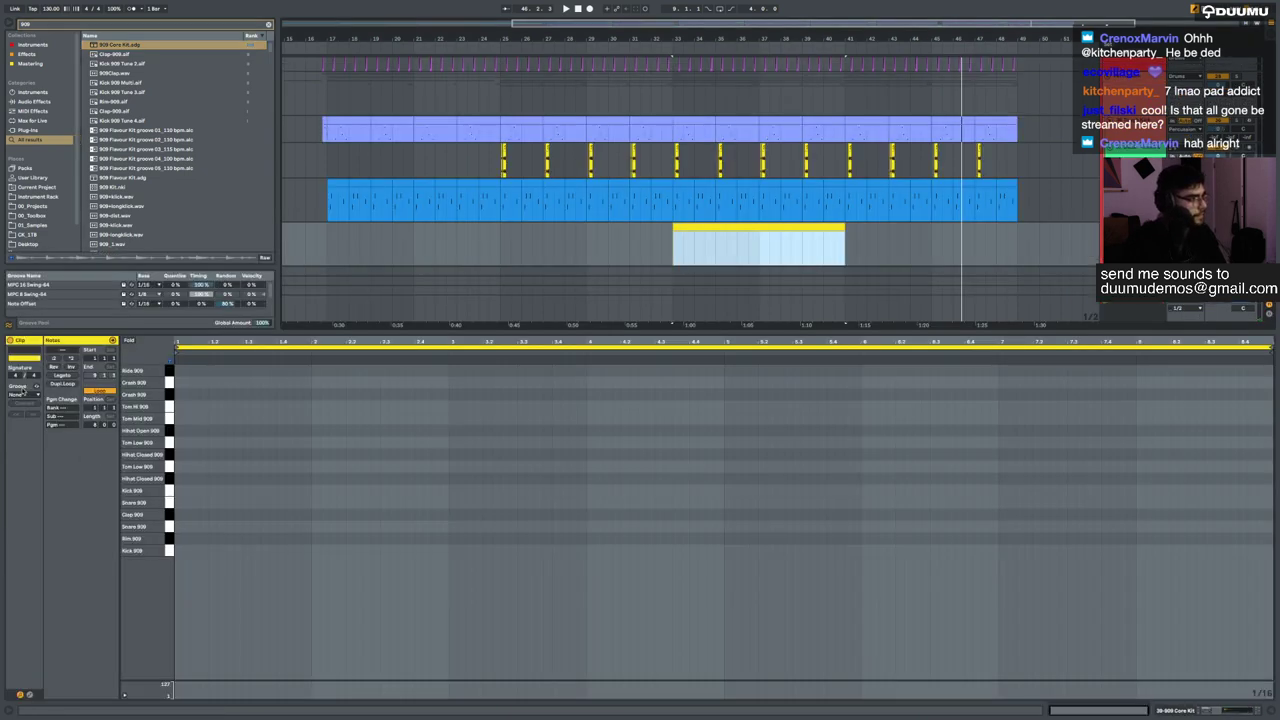
pyautogui.click(22, 394)
pyautogui.click(30, 417)
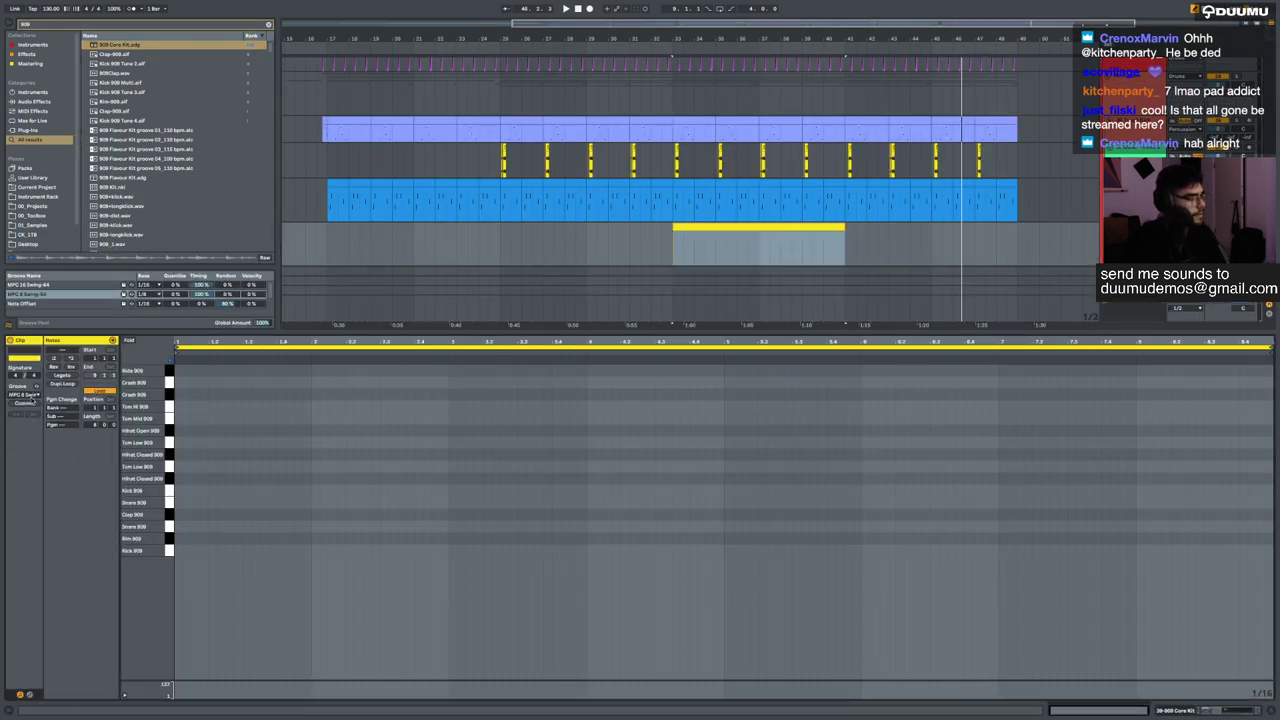
pyautogui.click(30, 410)
pyautogui.press('space')
pyautogui.press('+')
pyautogui.press('+')
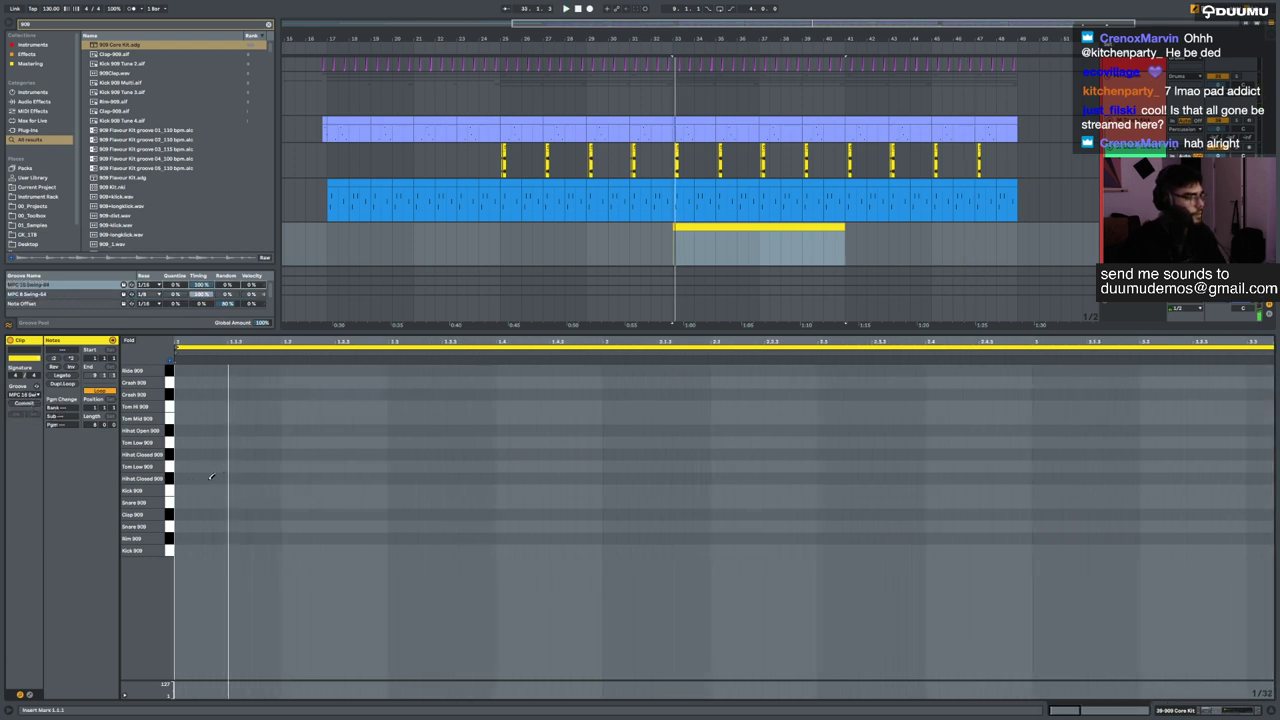
# - Add a short pattern across the two Hihat Closed 909 rows in beat 1 and duplicate it into beat 2
pyautogui.doubleClick(208, 478)
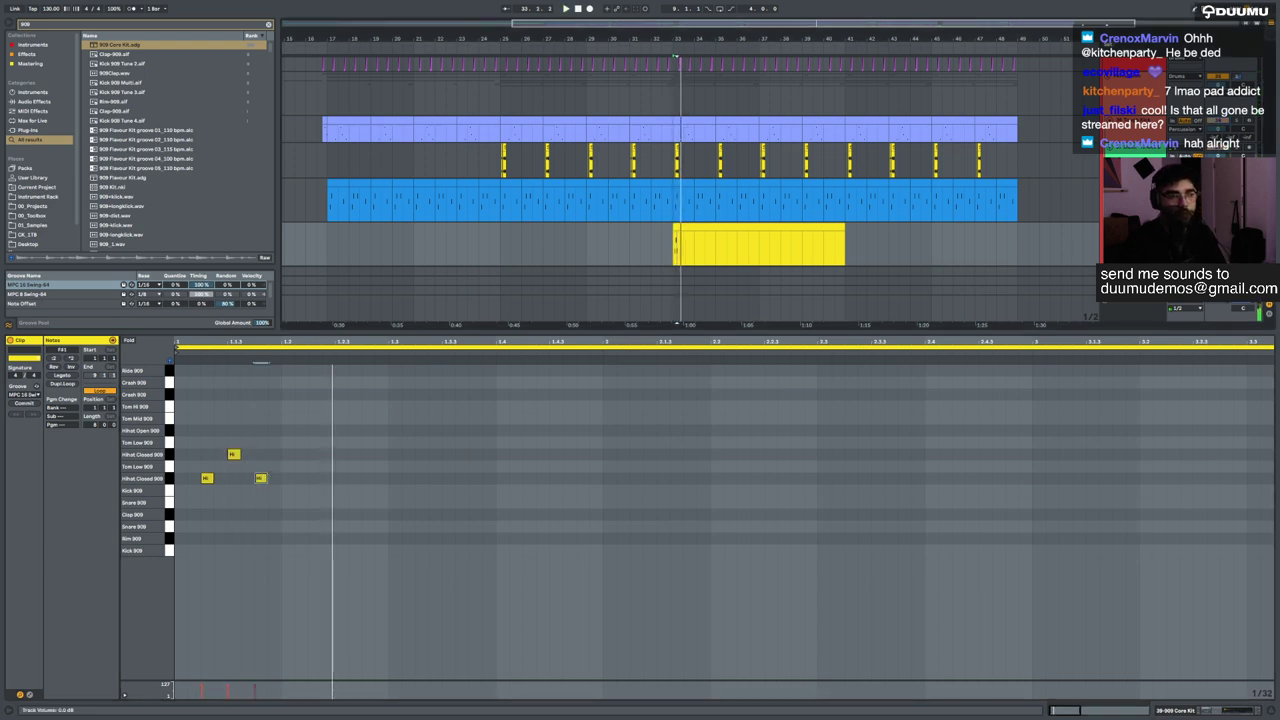
pyautogui.press('space')
pyautogui.hotkey('ctrl', 'd')
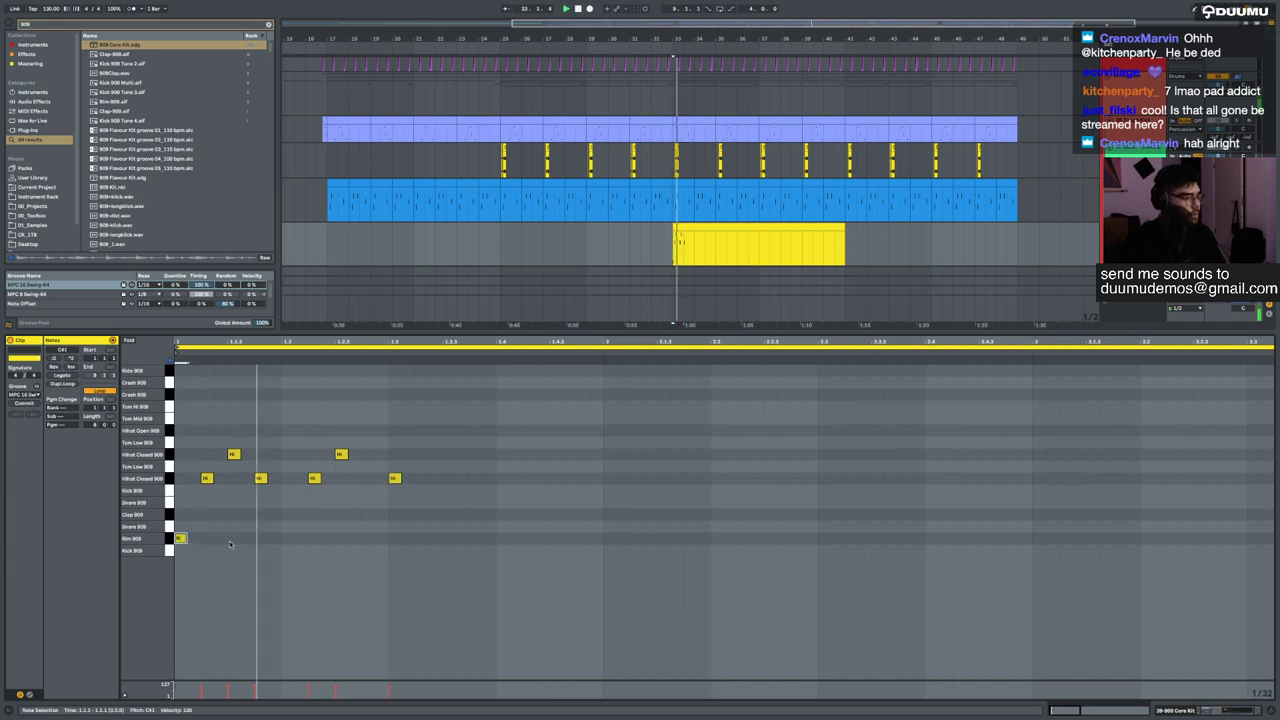
# - Delete the two trial Tom Hi 909 notes and play back the hi-hat pattern
pyautogui.press('space')
pyautogui.click(140, 539)
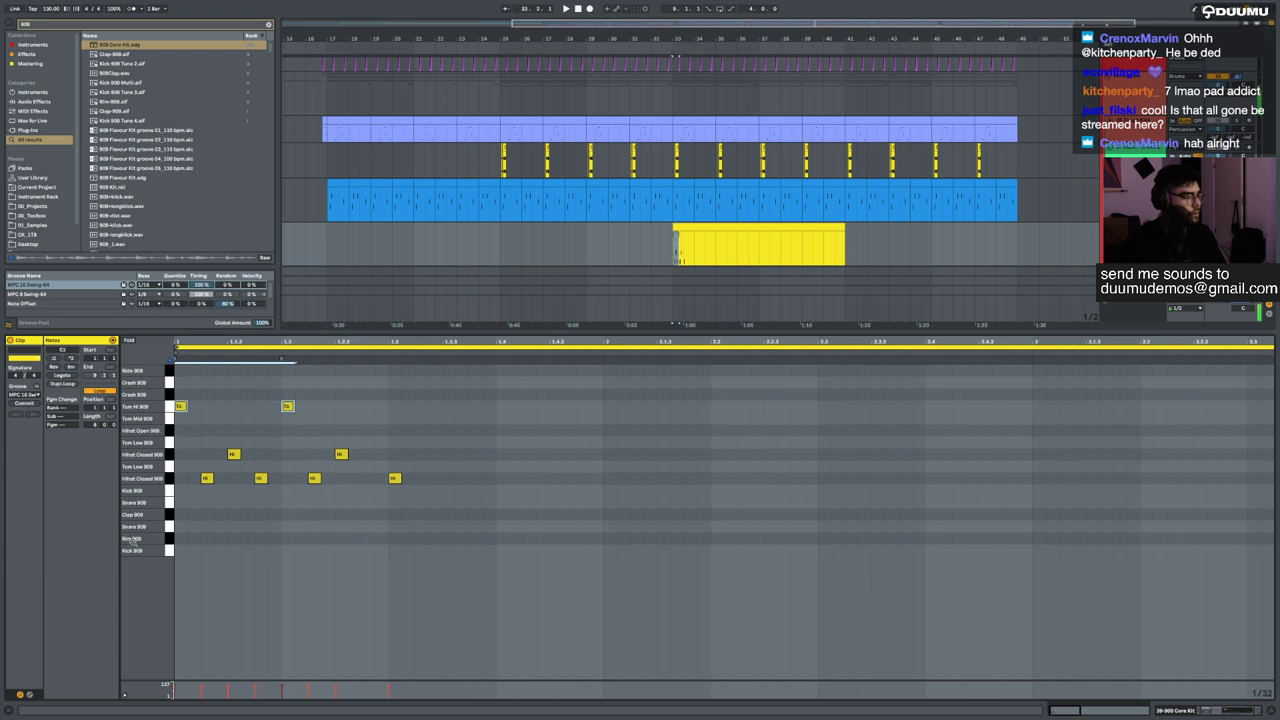
pyautogui.press('Delete')
pyautogui.press('space')
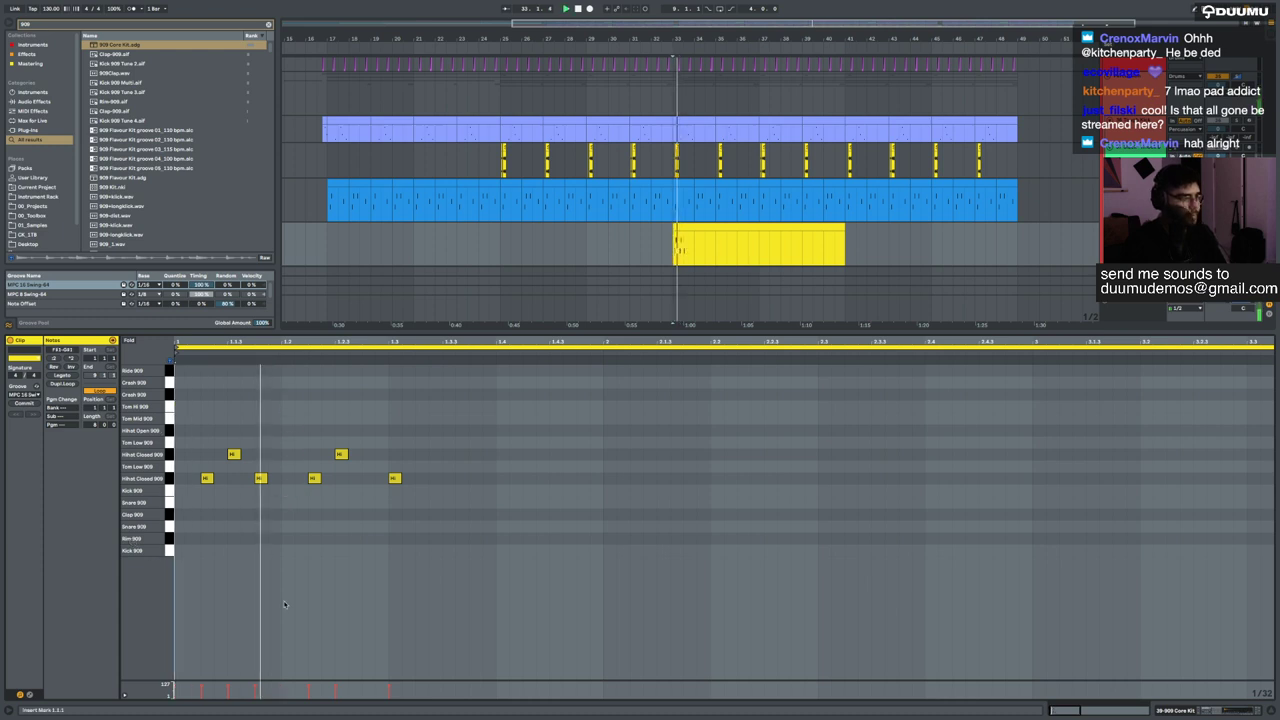
pyautogui.press('space')
# - Duplicate the closed hi-hat pattern repeatedly until it reaches bar 4 of the 909 clip
pyautogui.click(388, 486)
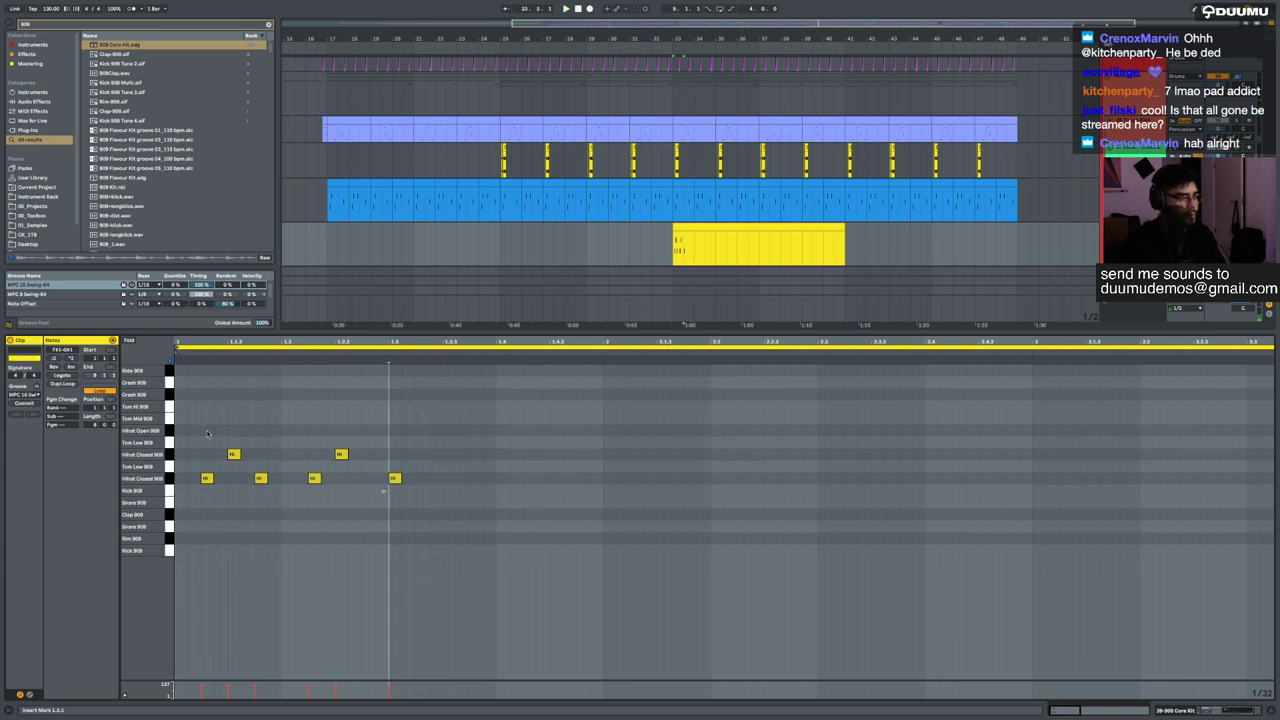
pyautogui.hotkey('ctrl', 'd')
pyautogui.press('space')
pyautogui.hotkey('ctrl', 'd')
pyautogui.hotkey('ctrl', 'd')
pyautogui.hotkey('ctrl', 'd')
pyautogui.hotkey('ctrl', 'd')
pyautogui.hotkey('ctrl', 'd')
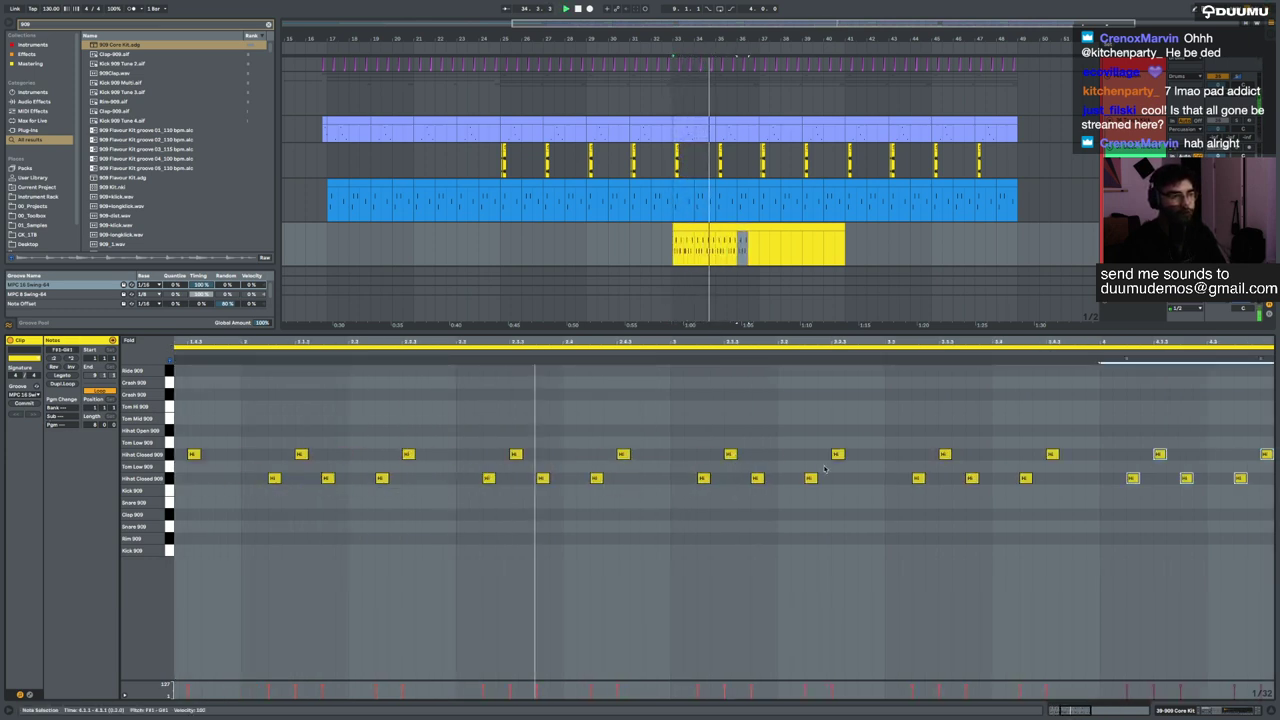
# - Delete the hi-hat notes from bar 3 onward and duplicate the first two bars of the pattern into bars 3 and 4
pyautogui.scroll(-5, 825, 468)
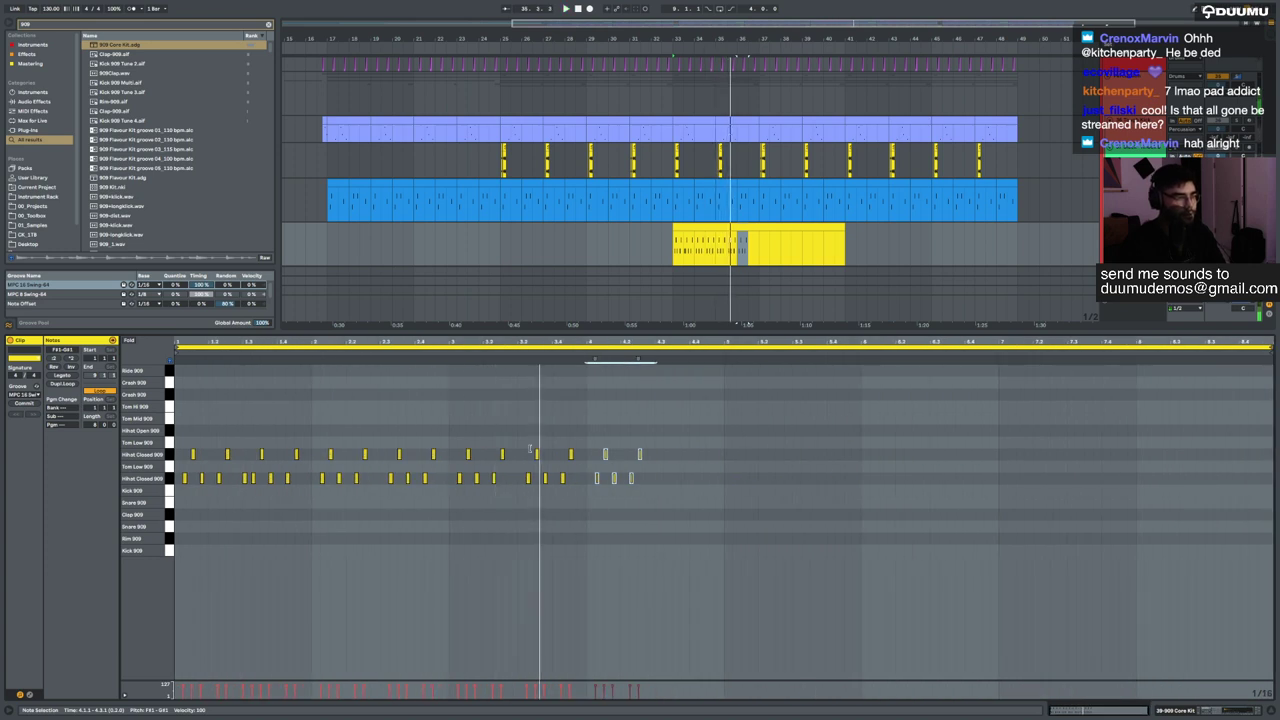
pyautogui.moveTo(448, 432); pyautogui.dragTo(692, 503)
pyautogui.press('Delete')
pyautogui.press('space')
pyautogui.hotkey('ctrl', 'a')
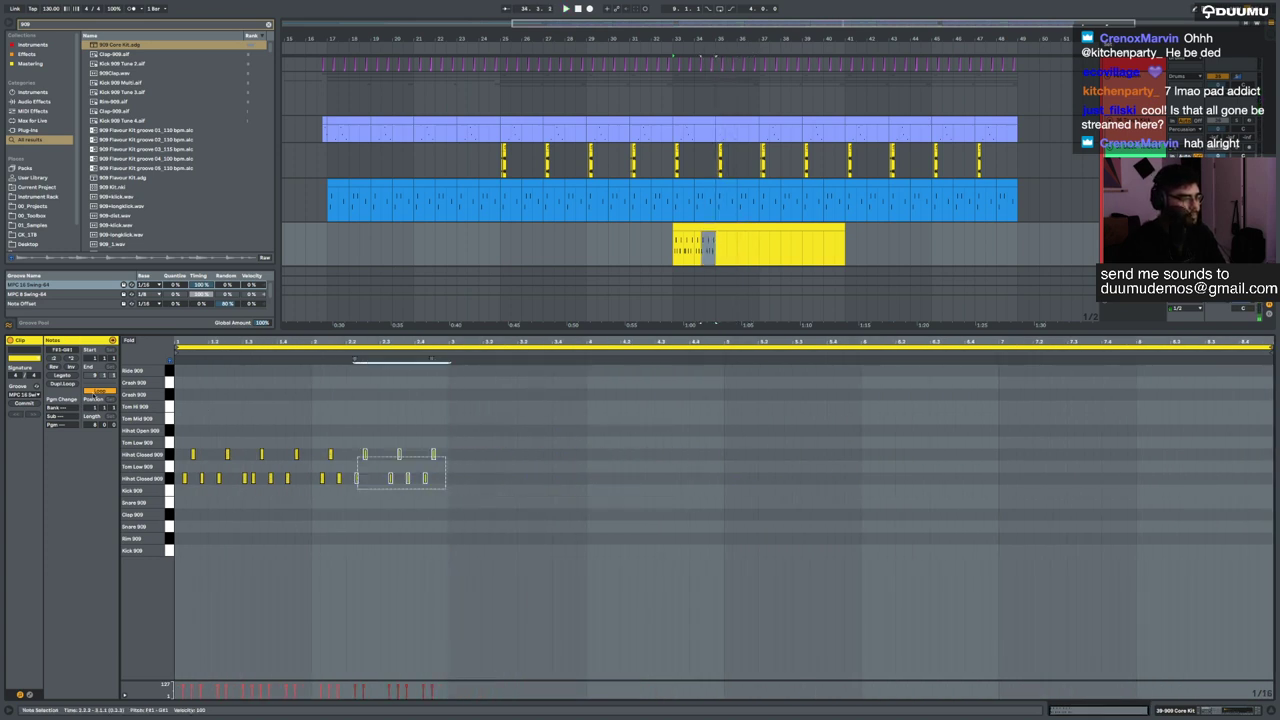
pyautogui.hotkey('ctrl', 'd')
# - Add two Rim 909 notes around the middle of bar 2 in the 909 clip and play it back
pyautogui.press('space')
pyautogui.scroll(6, 292, 557)
pyautogui.scroll(-3, 292, 557)
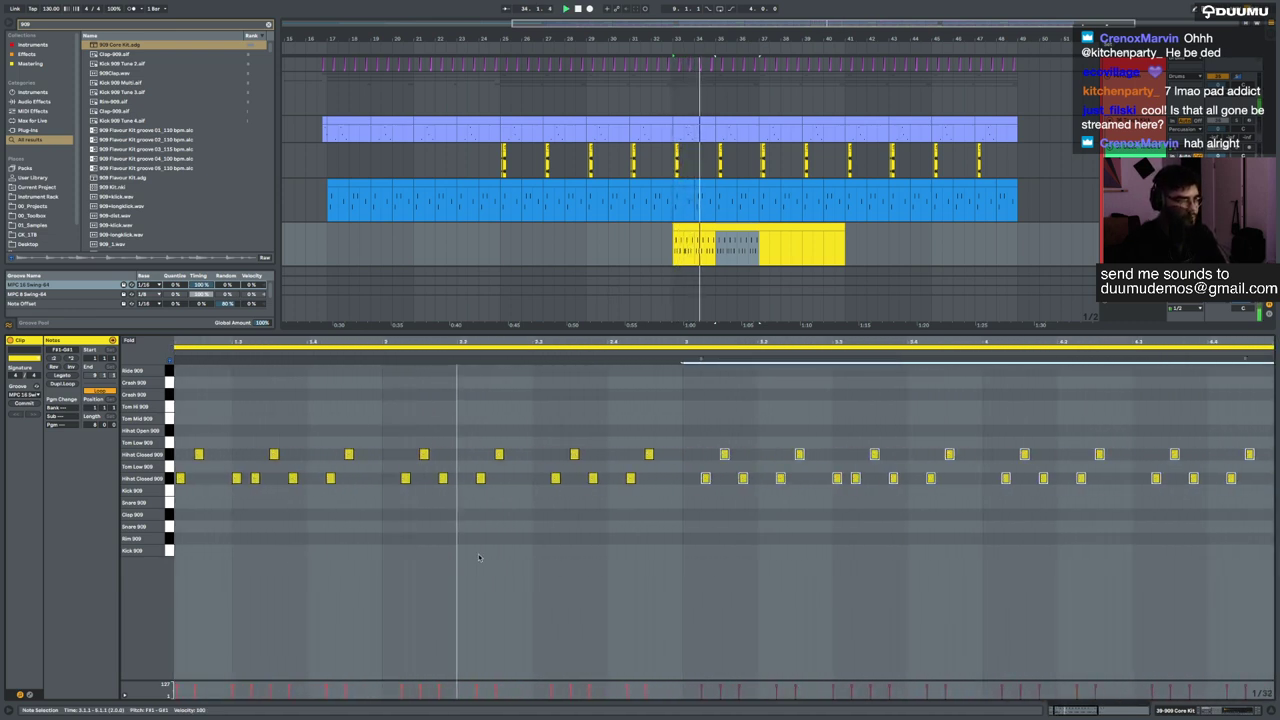
pyautogui.doubleClick(539, 542)
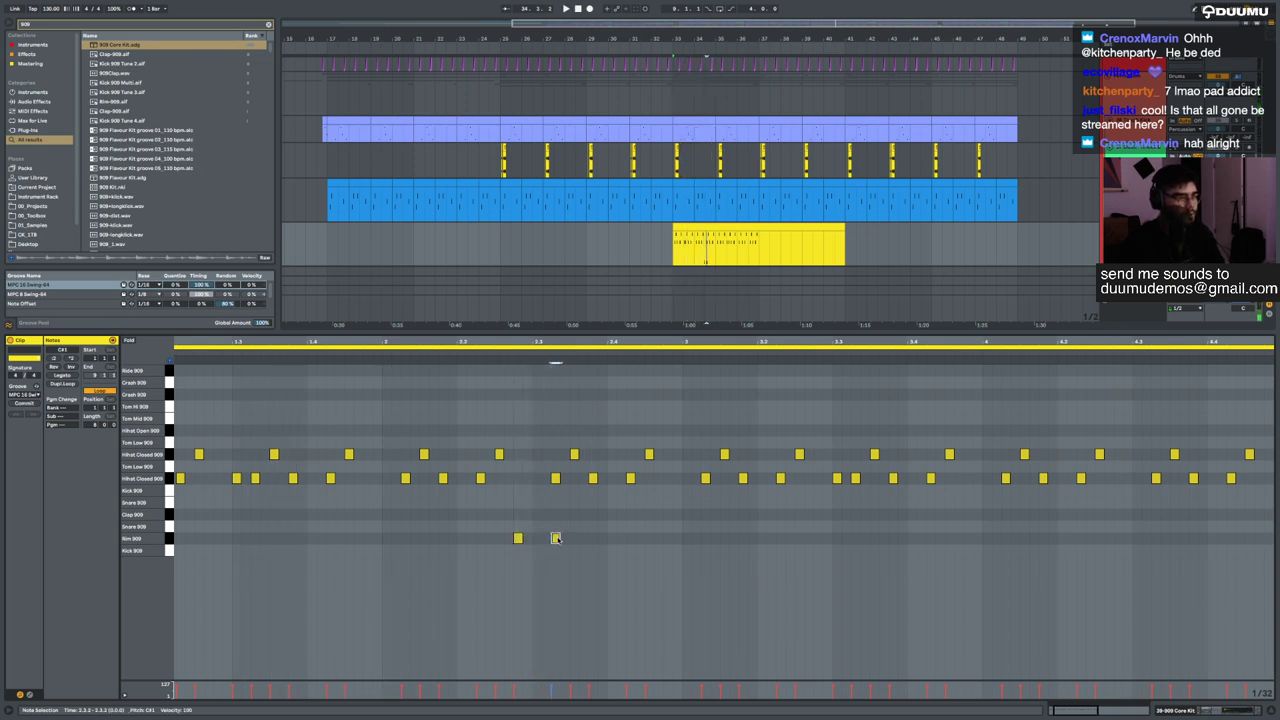
pyautogui.press('space')
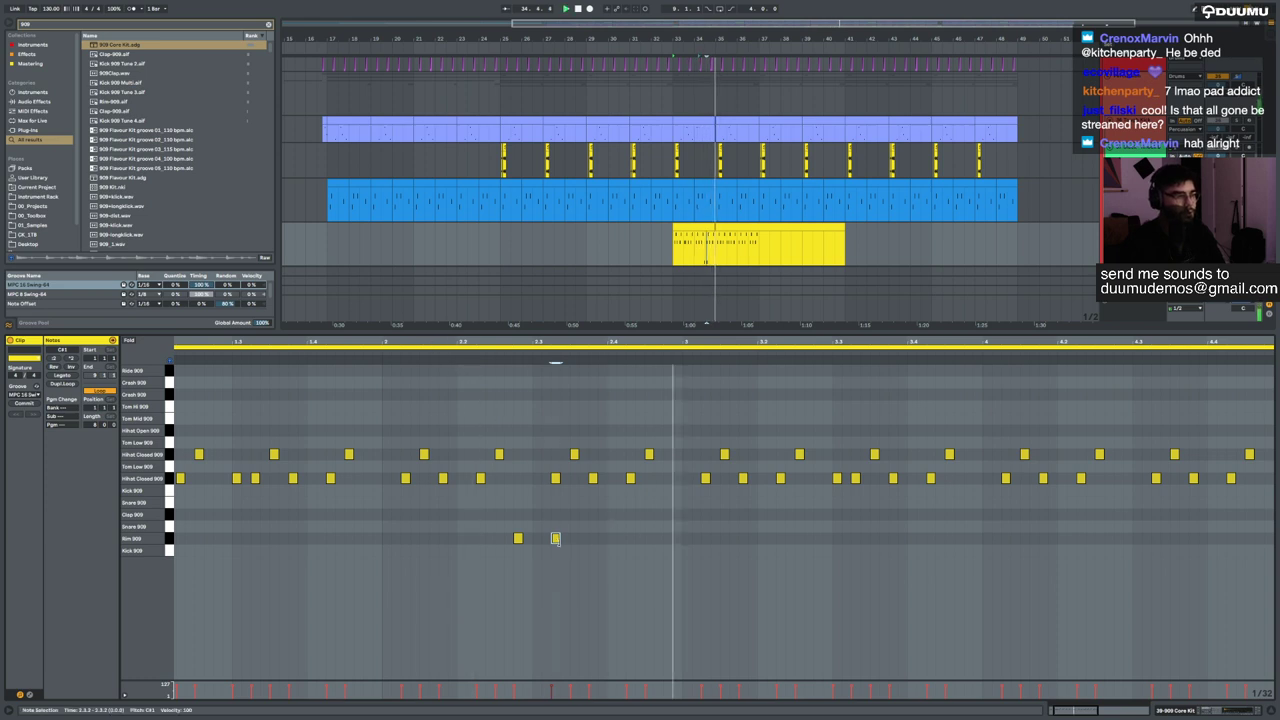
# - Duplicate the two rim notes into bar 4 and shift the last copied note slightly earlier
pyautogui.click(467, 360)
pyautogui.scroll(-3, 489, 545)
pyautogui.moveTo(420, 539); pyautogui.dragTo(97, 568)
pyautogui.press('super+d')
pyautogui.moveTo(716, 529); pyautogui.dragTo(670, 541)
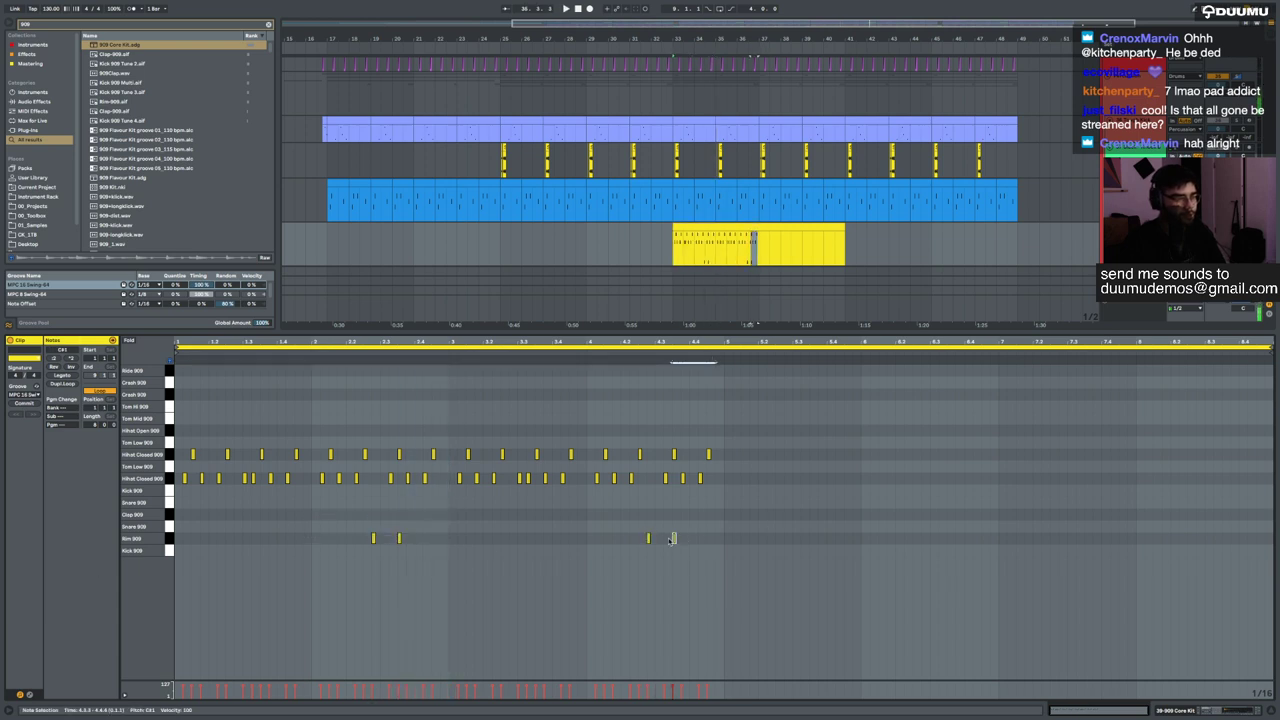
# - Split the 909 clip at bar 37, consolidate its first four bars and extend that clip as a loop to bar 49
pyautogui.click(759, 250)
pyautogui.press('super+e')
pyautogui.click(747, 229)
pyautogui.press('super+j')
pyautogui.click(88, 392)
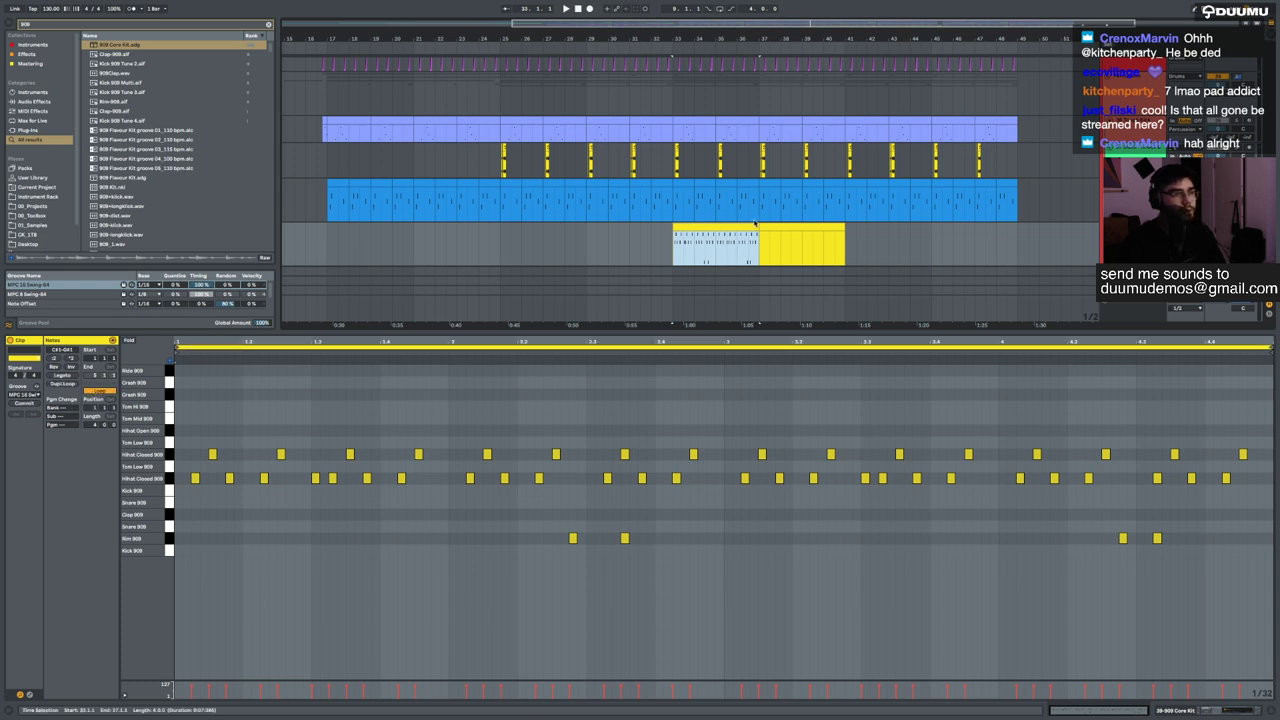
pyautogui.moveTo(755, 225); pyautogui.dragTo(1020, 226)
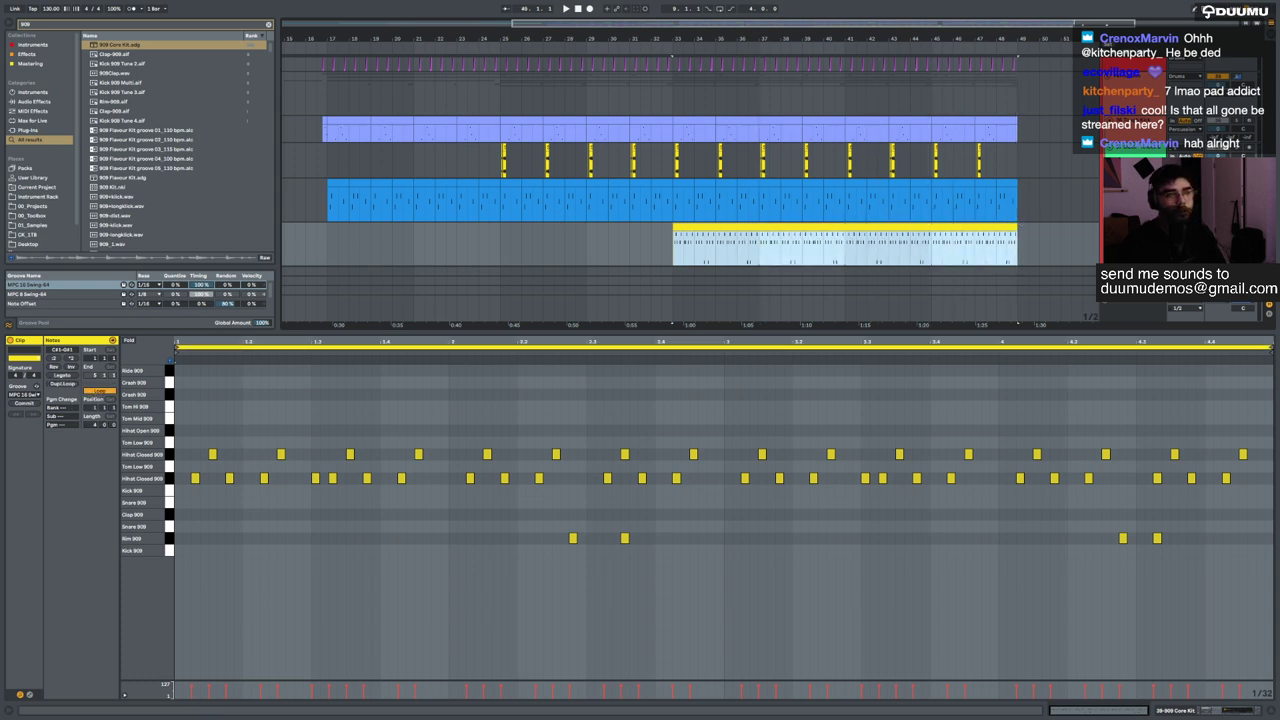
# - Close the clip editor and select beats 2 to 4 of bar 32 on the Drum Rack track in the Drums group
pyautogui.click(724, 600)
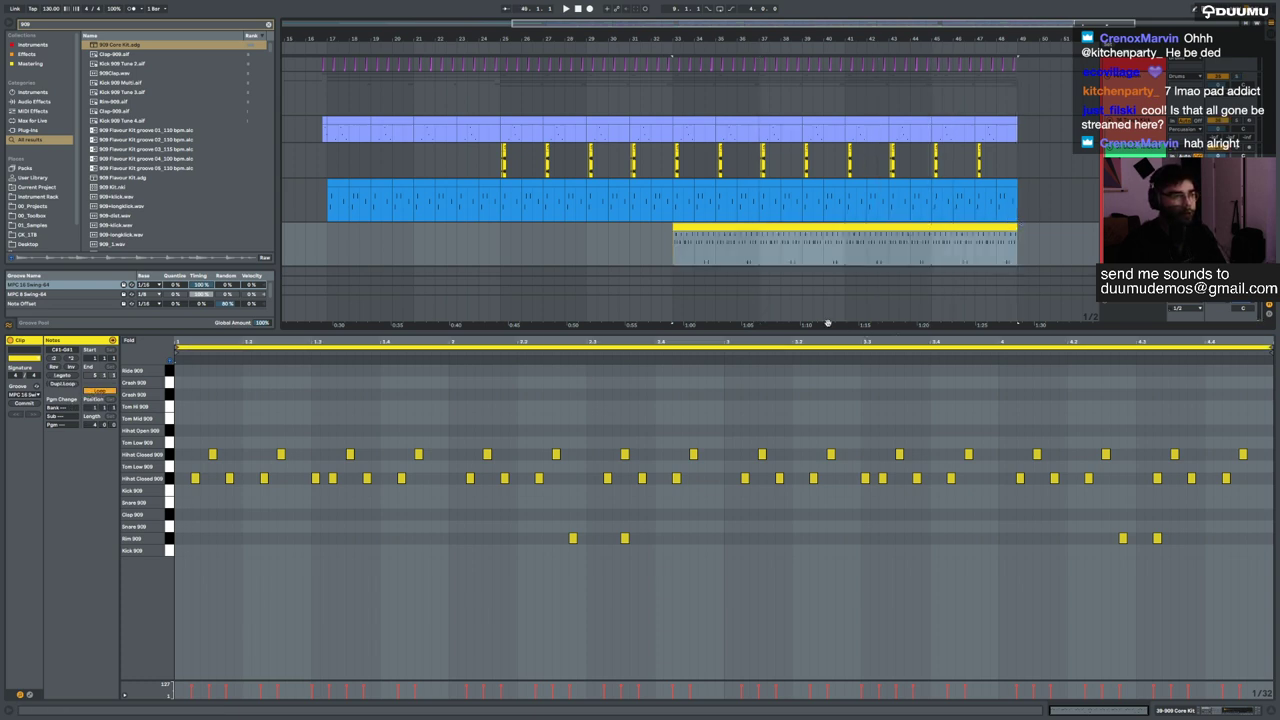
pyautogui.hotkey('ctrl', 'alt', 'l')
pyautogui.scroll(5, 653, 400)
pyautogui.scroll(-2, 653, 400)
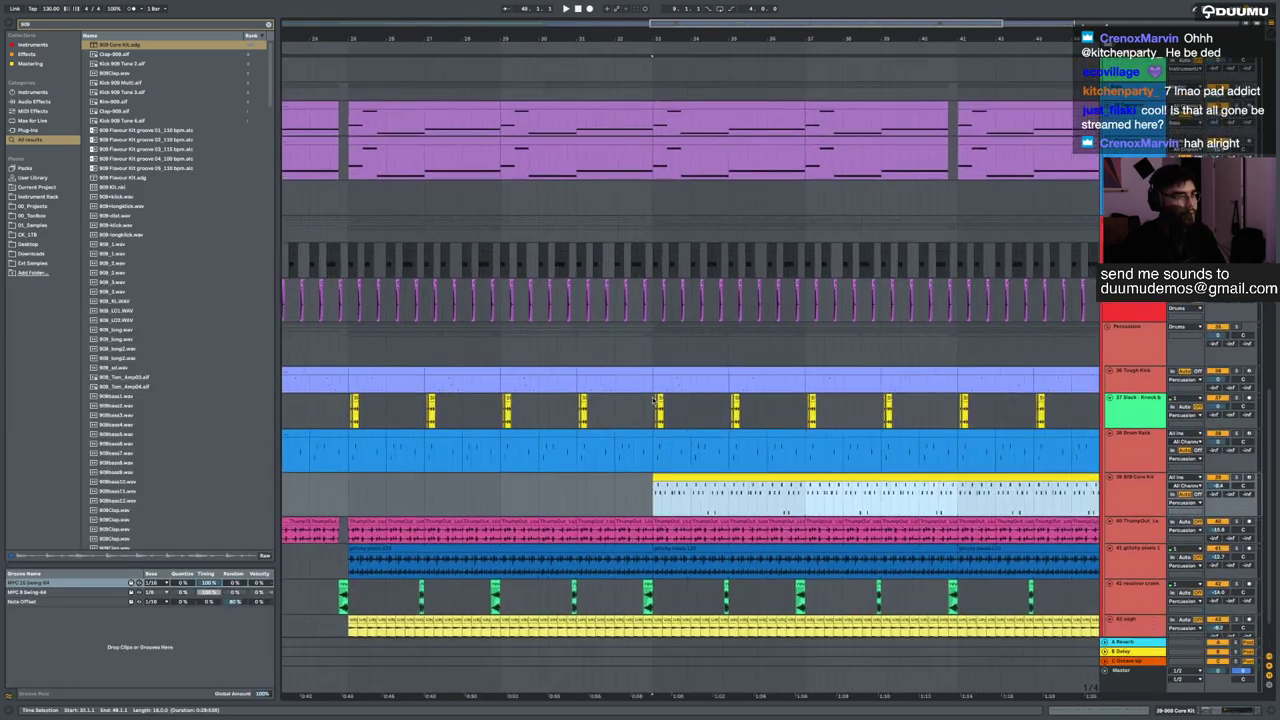
pyautogui.scroll(6, 653, 400)
pyautogui.scroll(1, 653, 400)
pyautogui.moveTo(615, 404); pyautogui.dragTo(680, 404)
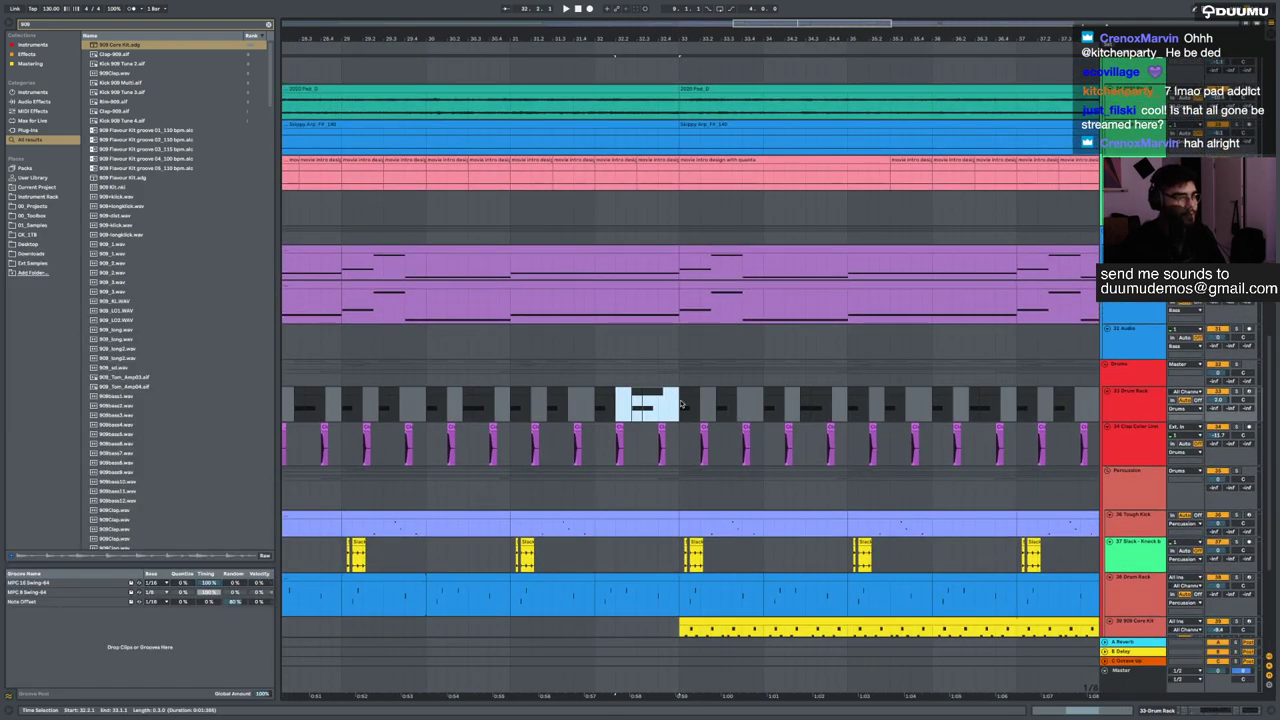
# - Delete bar 32 from the two bass Operator tracks and from the 2020 Pad, Skippy Arp and movie intro design tracks
pyautogui.moveTo(584, 306)
pyautogui.mouseDown()
pyautogui.moveTo(677, 264)
pyautogui.moveTo(595, 304)
pyautogui.mouseUp()
pyautogui.scroll(5, 594, 304)
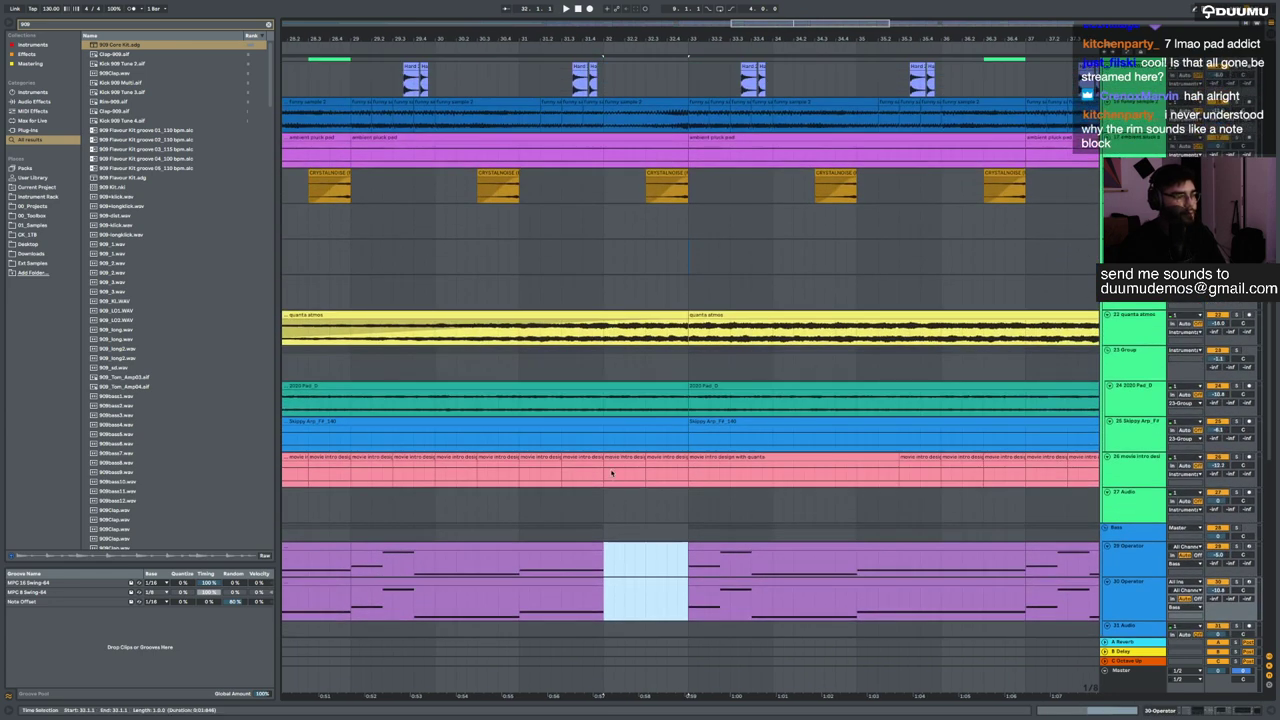
pyautogui.moveTo(605, 479); pyautogui.dragTo(685, 403)
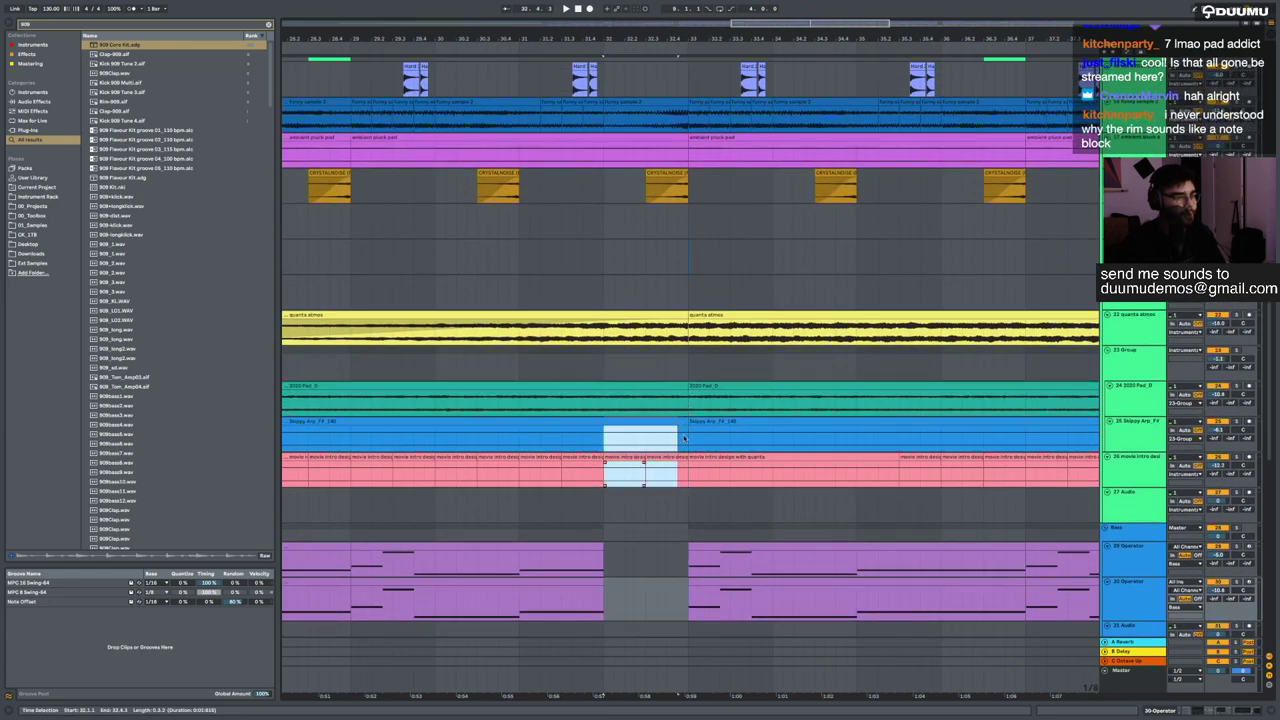
pyautogui.scroll(1, 688, 403)
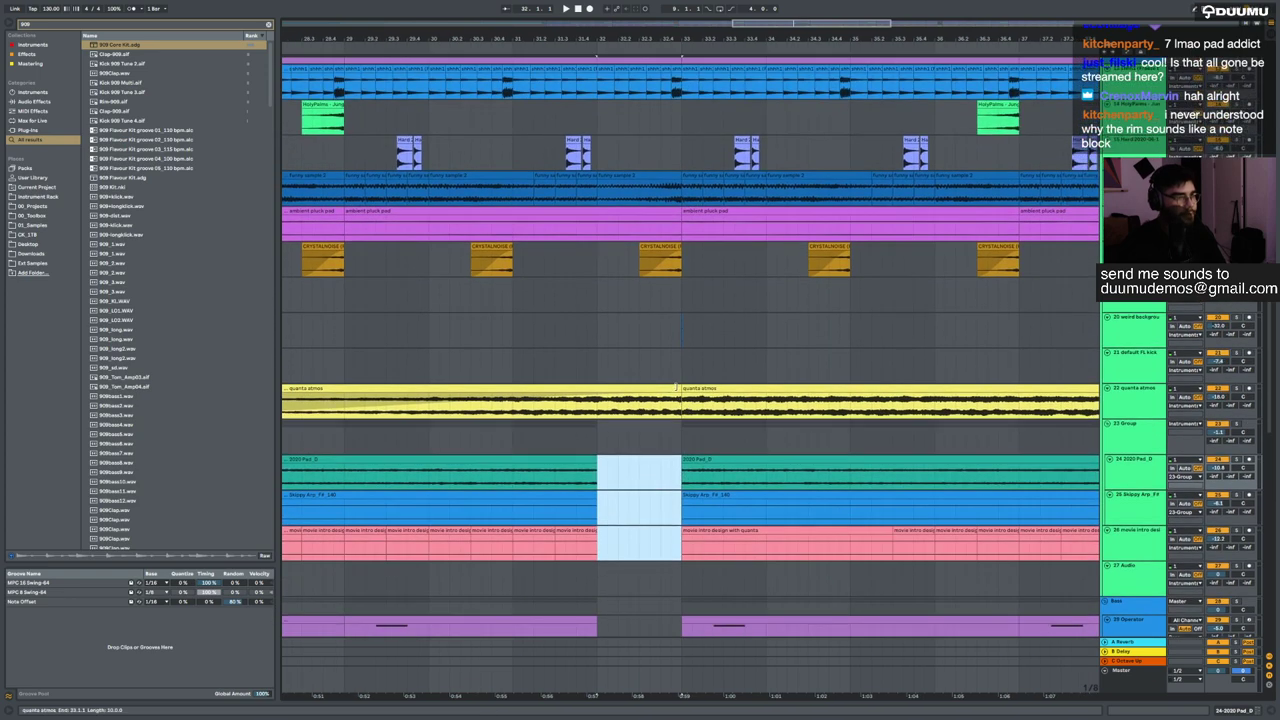
# - Delete bar 32 up to 32.4.3 from the shhh1 track, keeping its last half beat before bar 33
pyautogui.scroll(1, 619, 348)
pyautogui.click(598, 243)
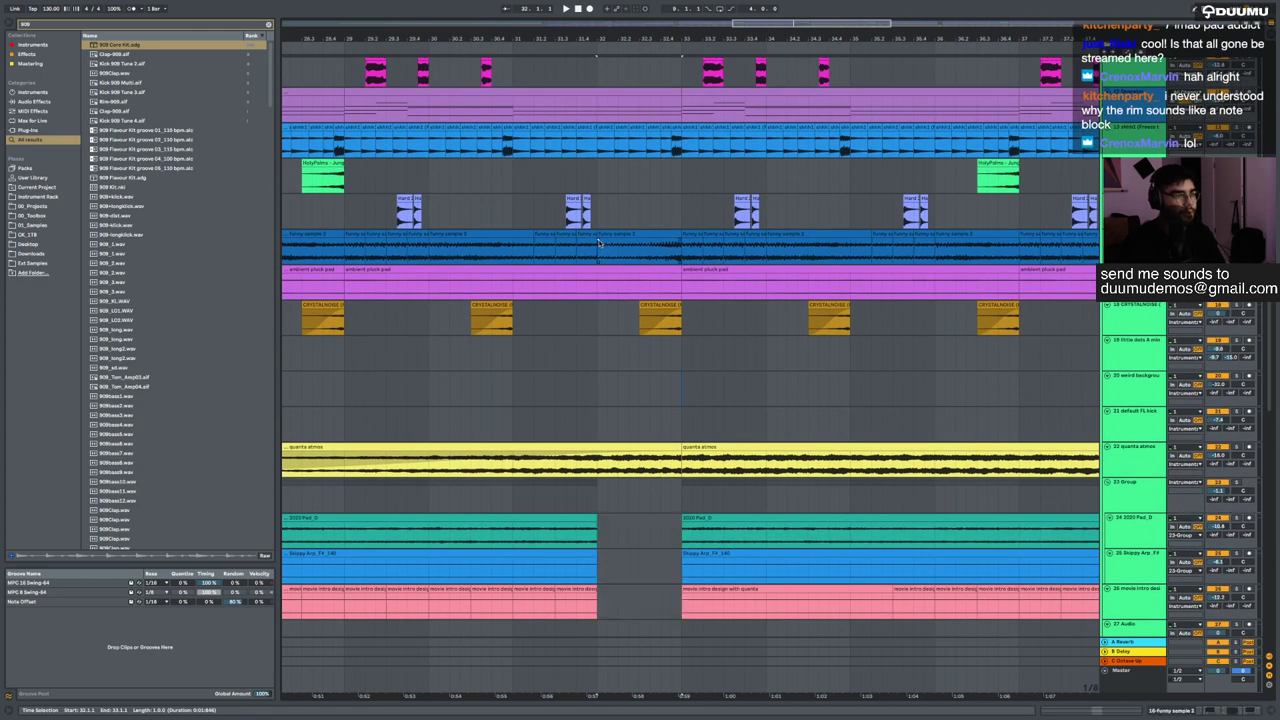
pyautogui.scroll(2, 678, 292)
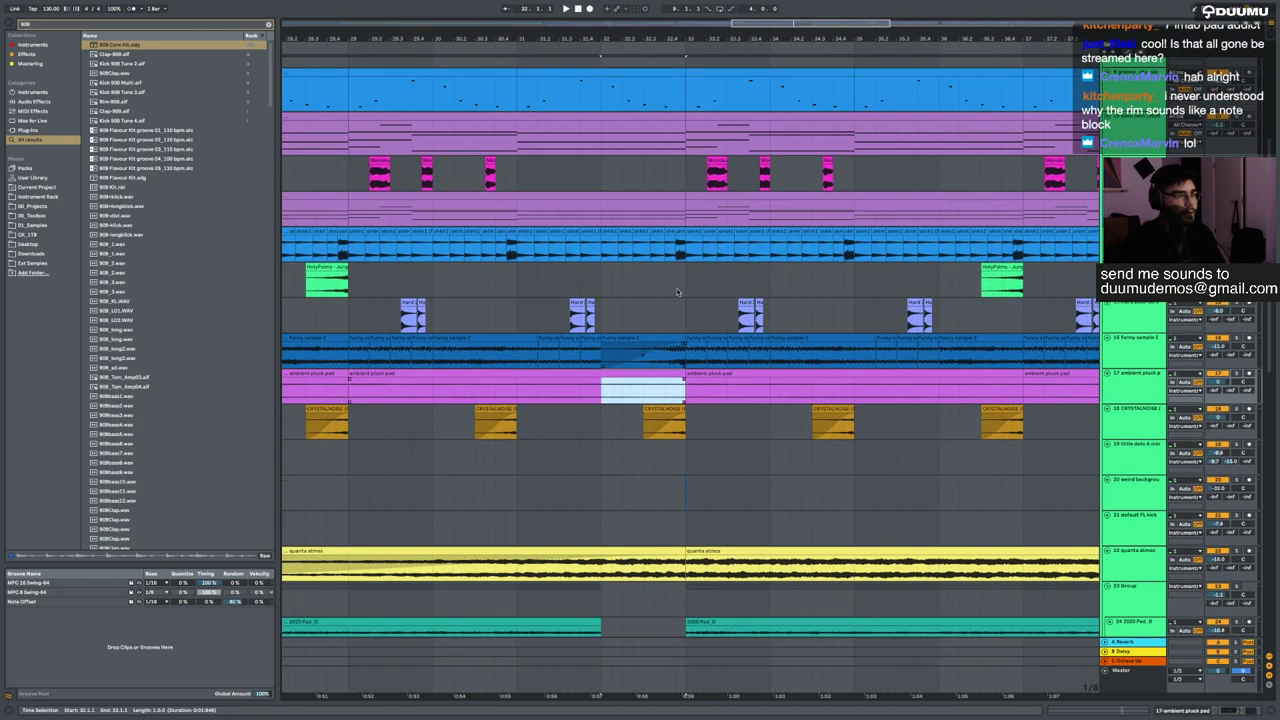
pyautogui.click(608, 242)
pyautogui.keyDown('shift'); pyautogui.click(670, 243); pyautogui.keyUp('shift')
pyautogui.press('Delete')
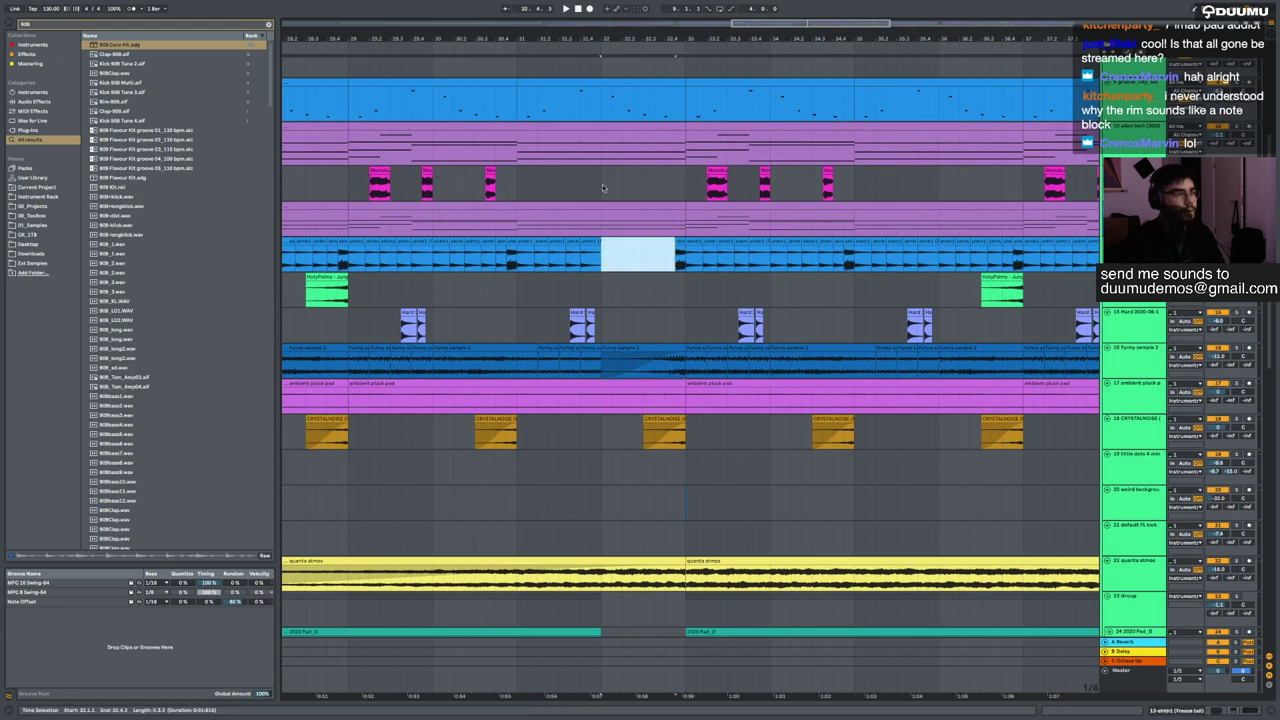
# - Clear beat 32.4 on the instrument tracks around shhh1, including funny sample 2, ambient pluck pad, CRYSTALNOISE and quanta atmos
pyautogui.moveTo(670, 232); pyautogui.dragTo(688, 110)
pyautogui.press('Delete')
pyautogui.moveTo(665, 329); pyautogui.dragTo(735, 508)
pyautogui.press('Delete')
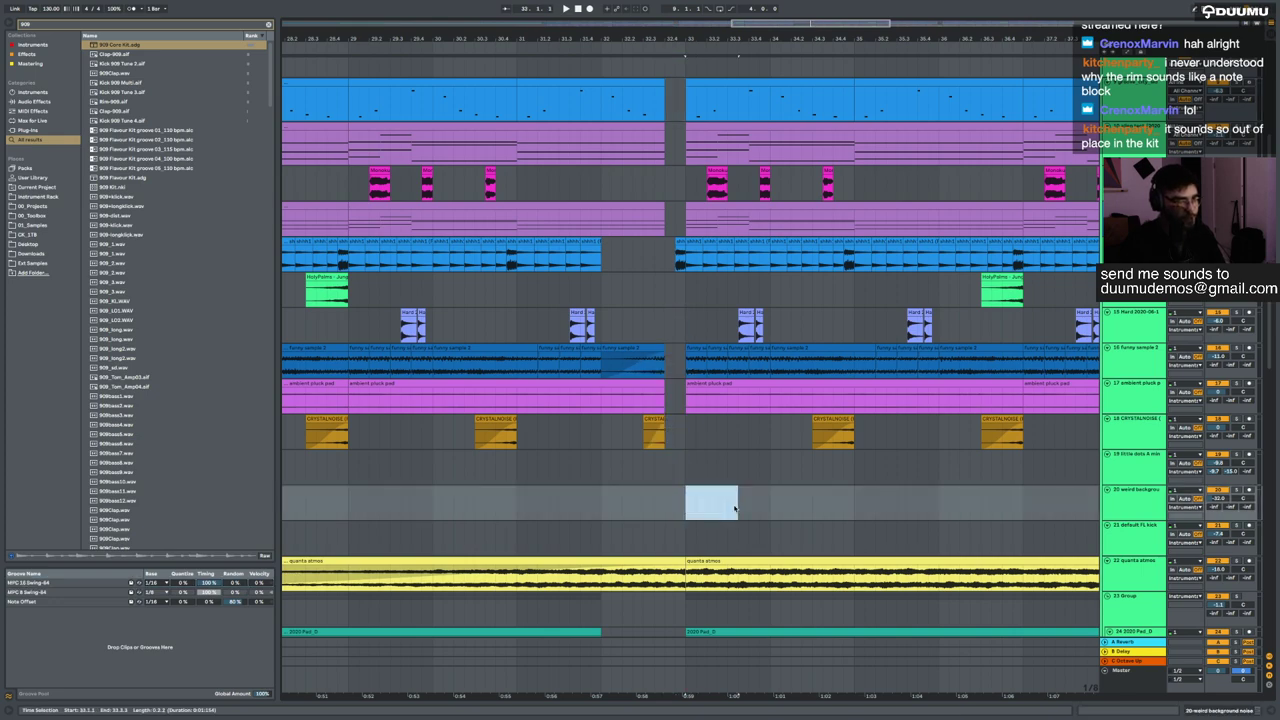
pyautogui.moveTo(683, 561); pyautogui.dragTo(664, 561)
pyautogui.scroll(-8, 664, 561)
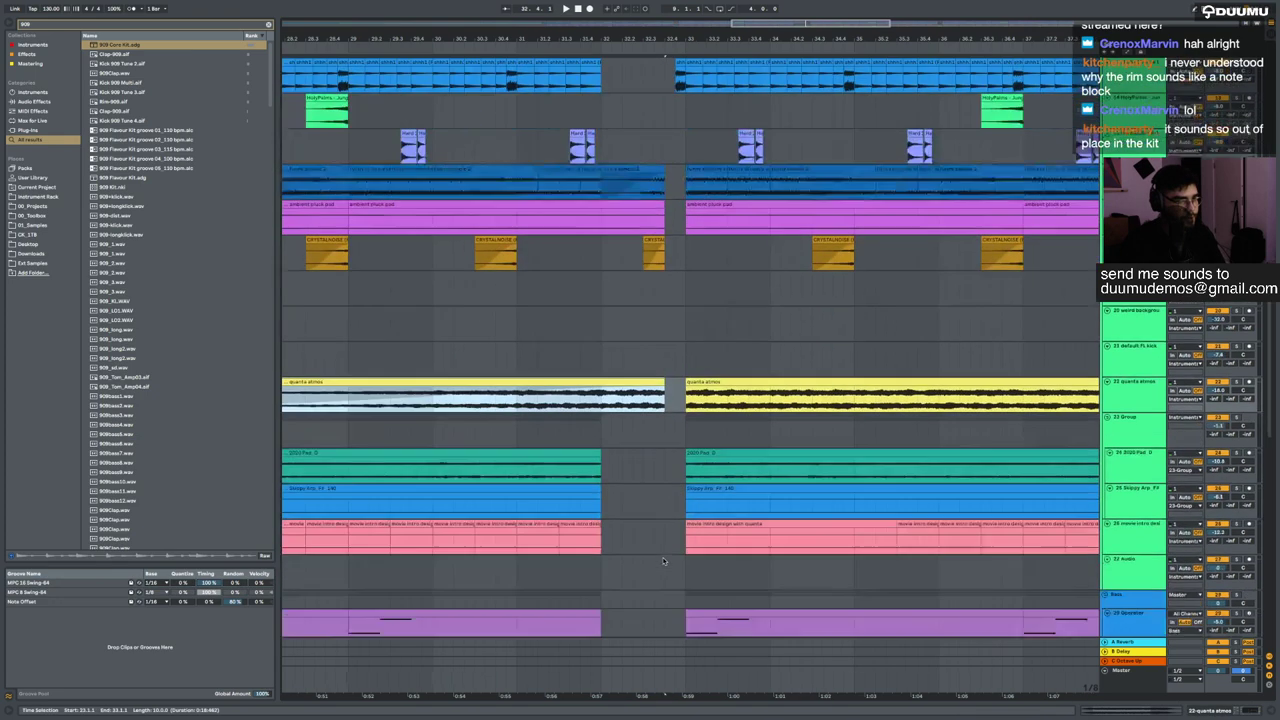
# - Clear beat 32.4 on the percussion tracks from Slack - Knock brush through glitchy pixels, and on the uegh track
pyautogui.scroll(-8, 663, 558)
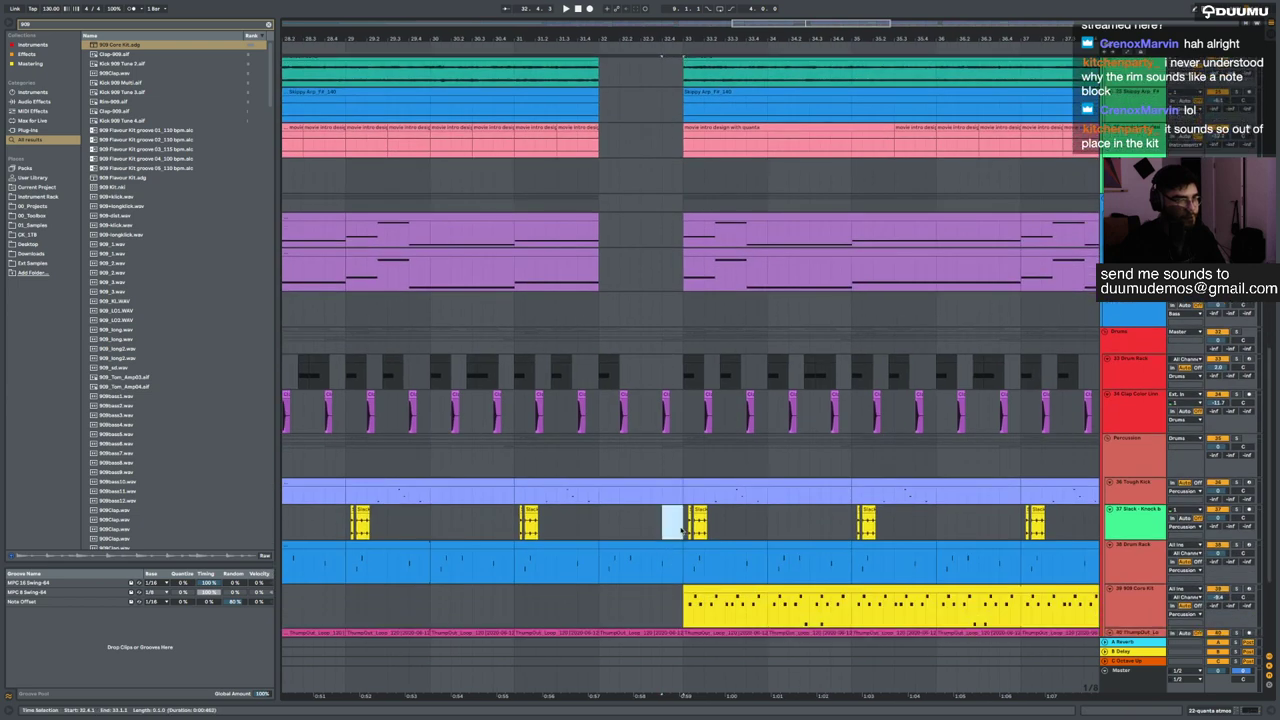
pyautogui.moveTo(679, 530); pyautogui.dragTo(684, 530)
pyautogui.scroll(-7, 683, 531)
pyautogui.keyDown('shift'); pyautogui.click(683, 558); pyautogui.keyUp('shift')
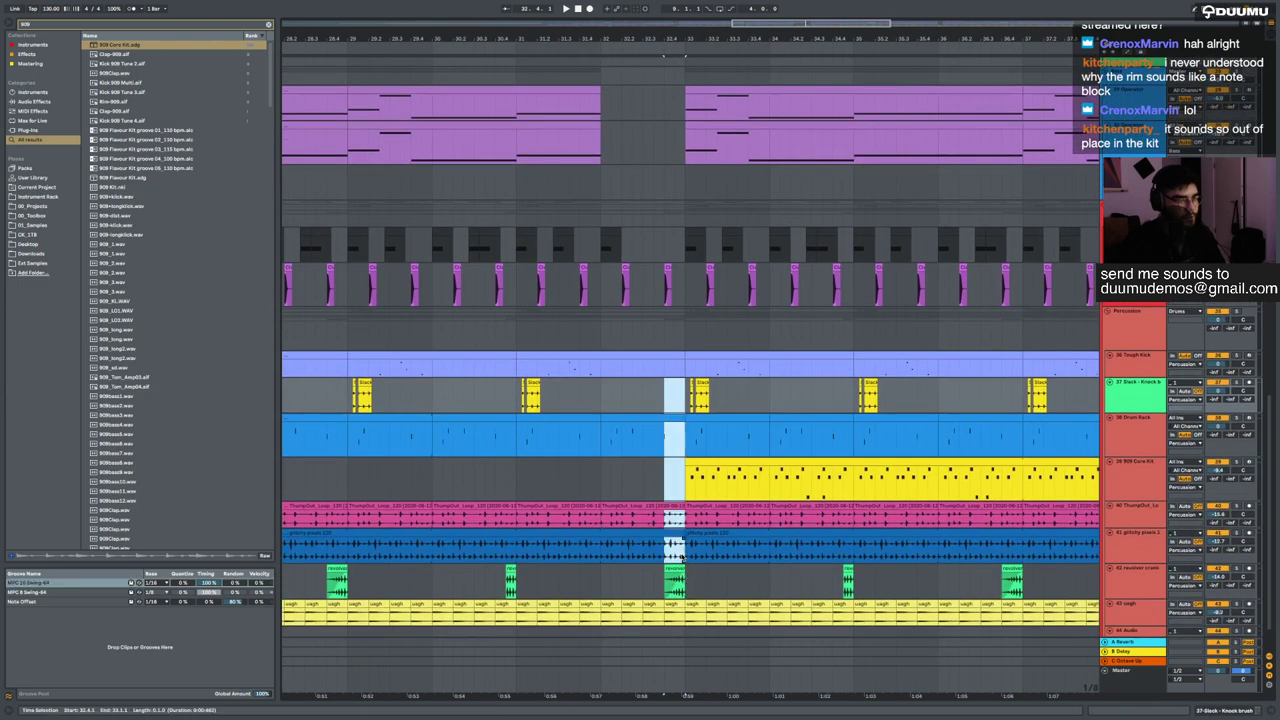
pyautogui.press('Delete')
pyautogui.click(676, 606)
pyautogui.press('Delete')
# - Play the arrangement from bar 14 and review the instrument and bass tracks through the transition gap before bar 33
pyautogui.scroll(-10, 674, 606)
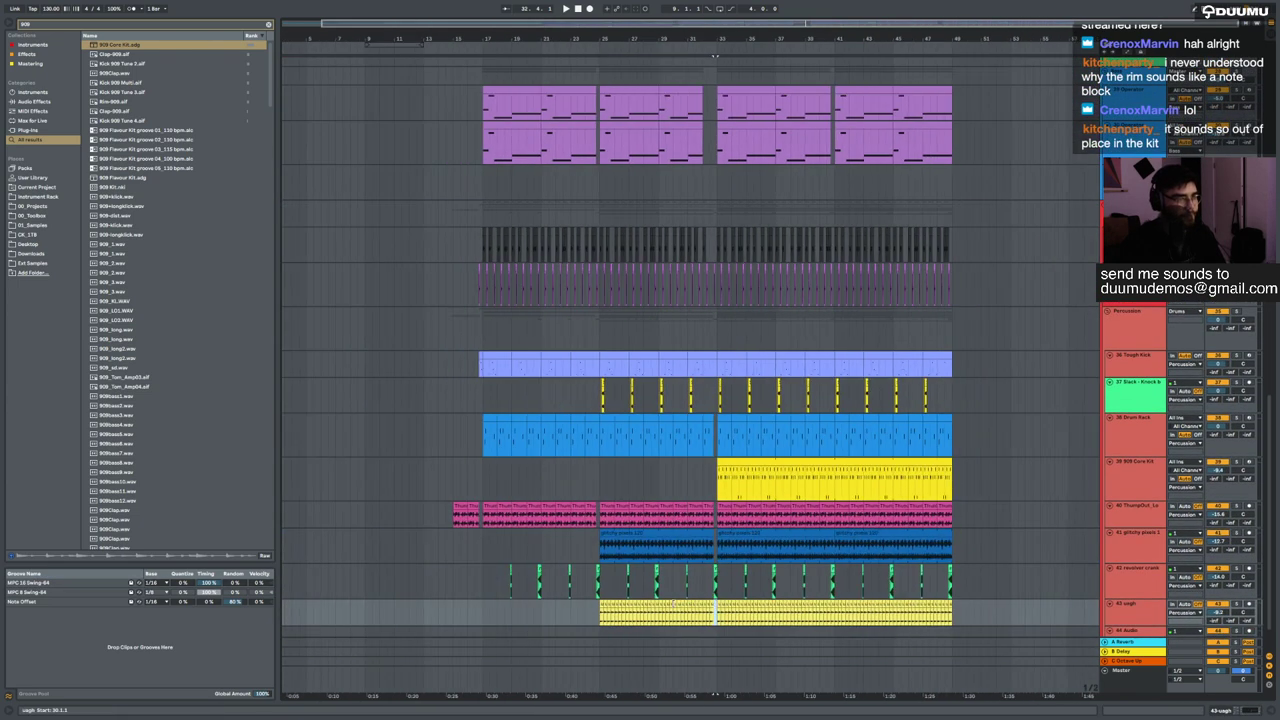
pyautogui.click(438, 479)
pyautogui.press('space')
pyautogui.scroll(10, 538, 284)
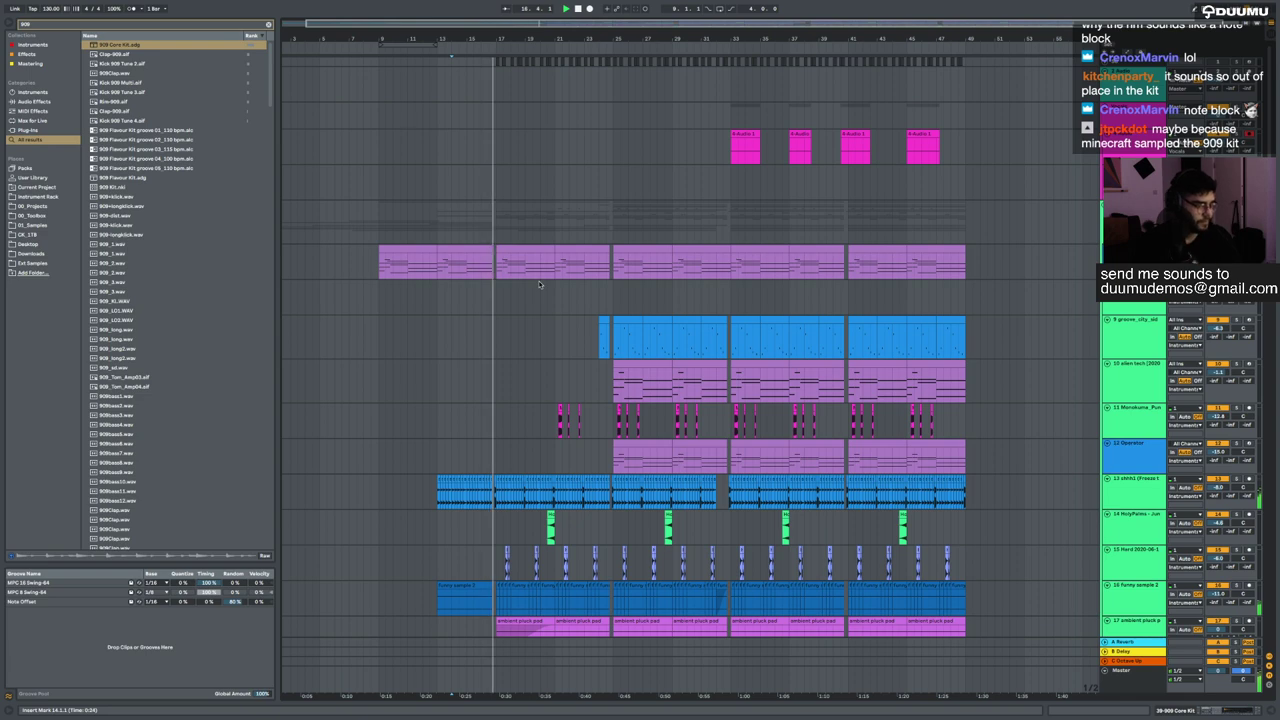
pyautogui.click(501, 354)
pyautogui.scroll(5, 499, 356)
pyautogui.scroll(-3, 499, 356)
pyautogui.scroll(-4, 498, 357)
pyautogui.scroll(-2, 498, 357)
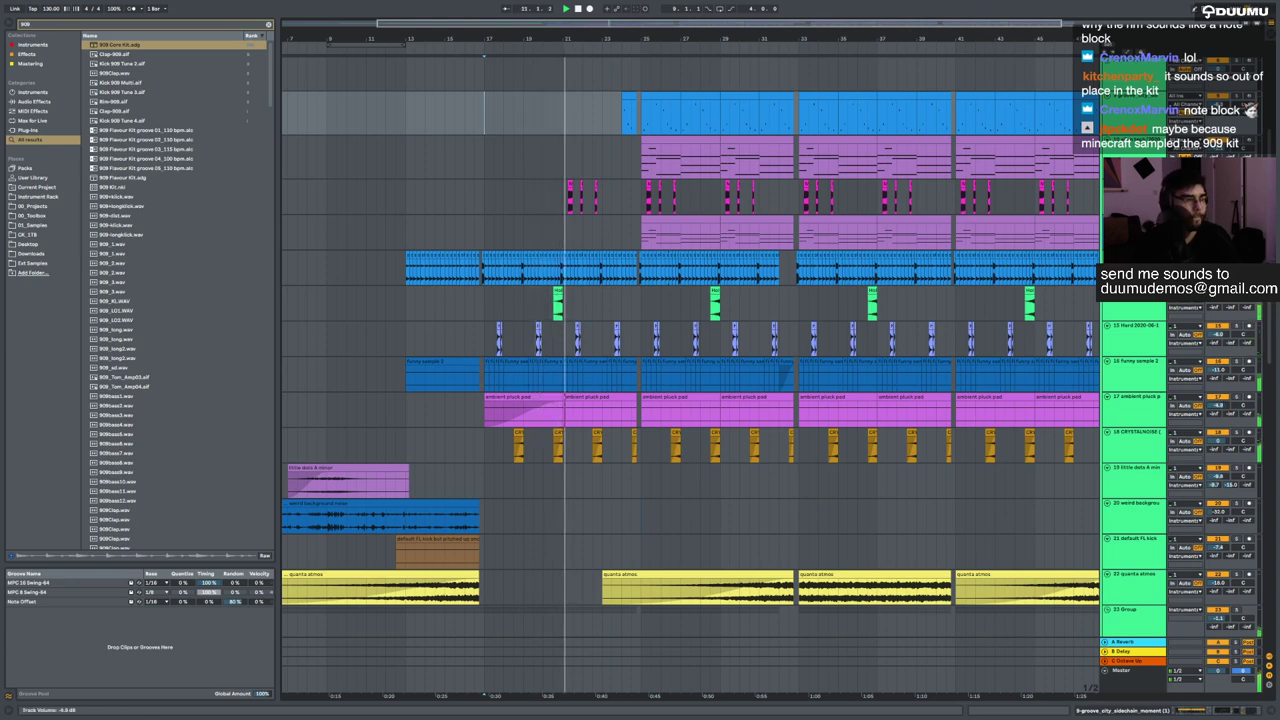
pyautogui.scroll(3, 748, 353)
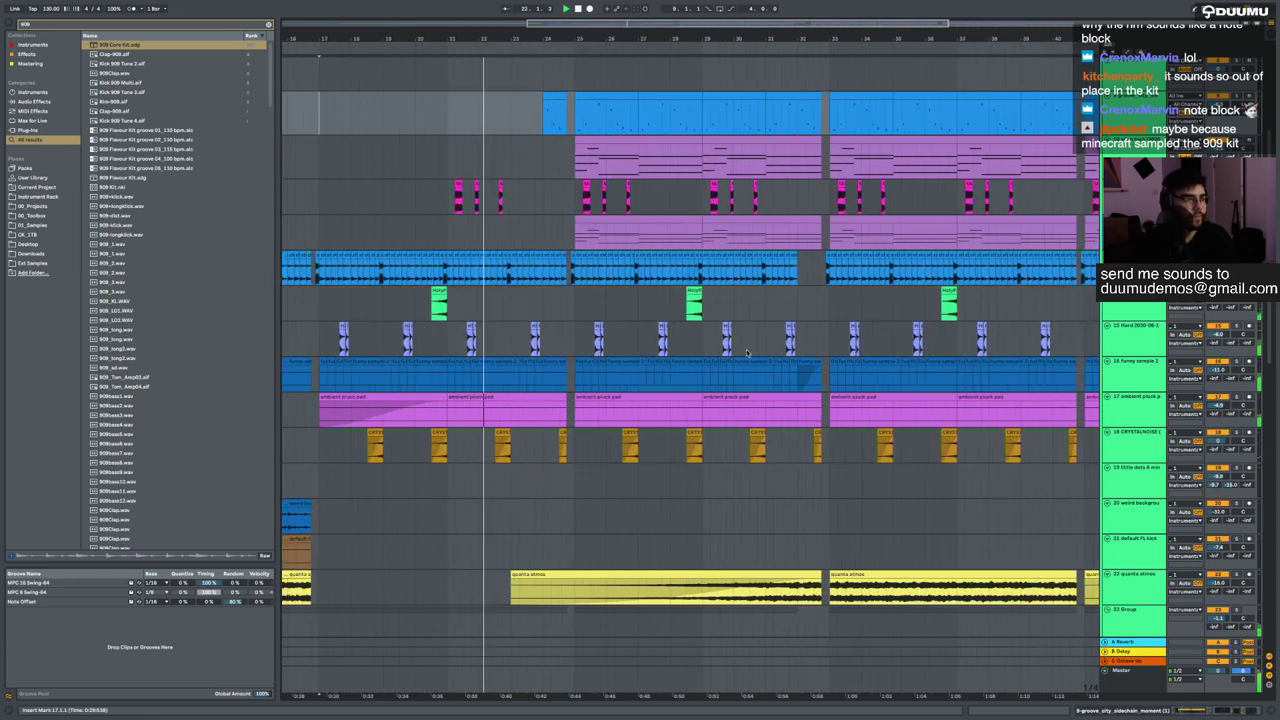
pyautogui.scroll(-3, 747, 353)
pyautogui.scroll(-3, 746, 352)
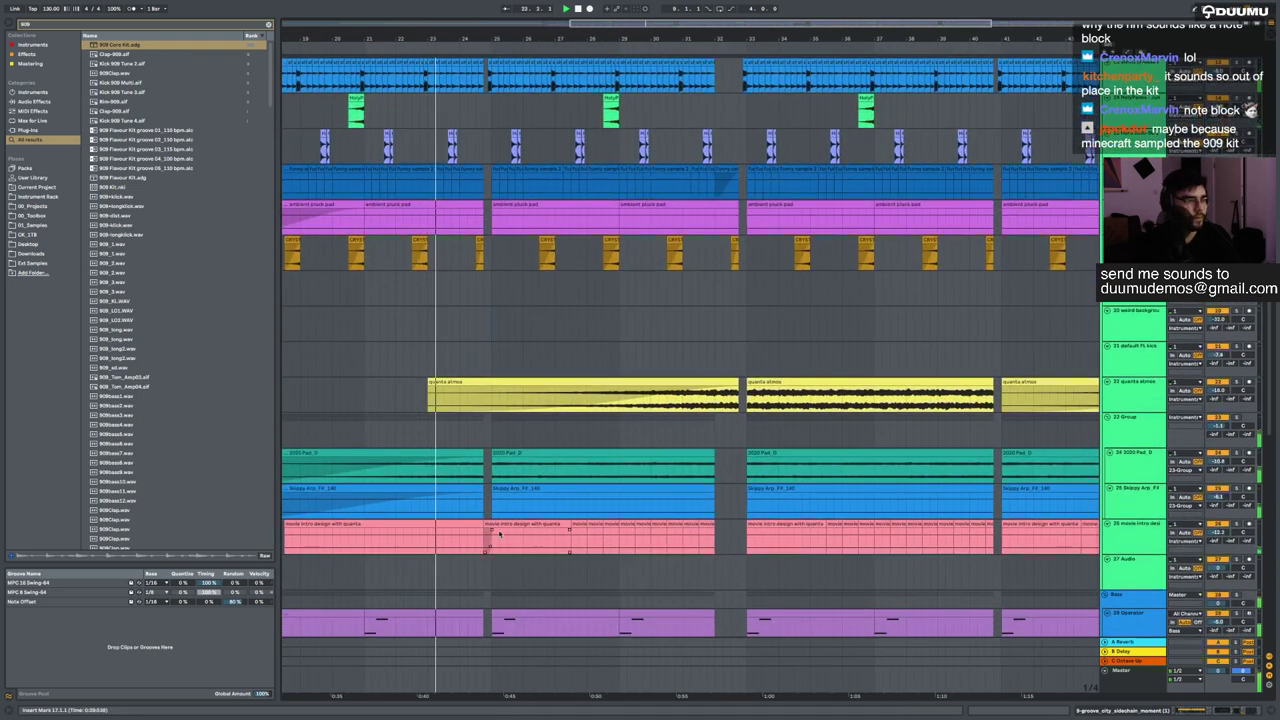
pyautogui.scroll(-2, 649, 535)
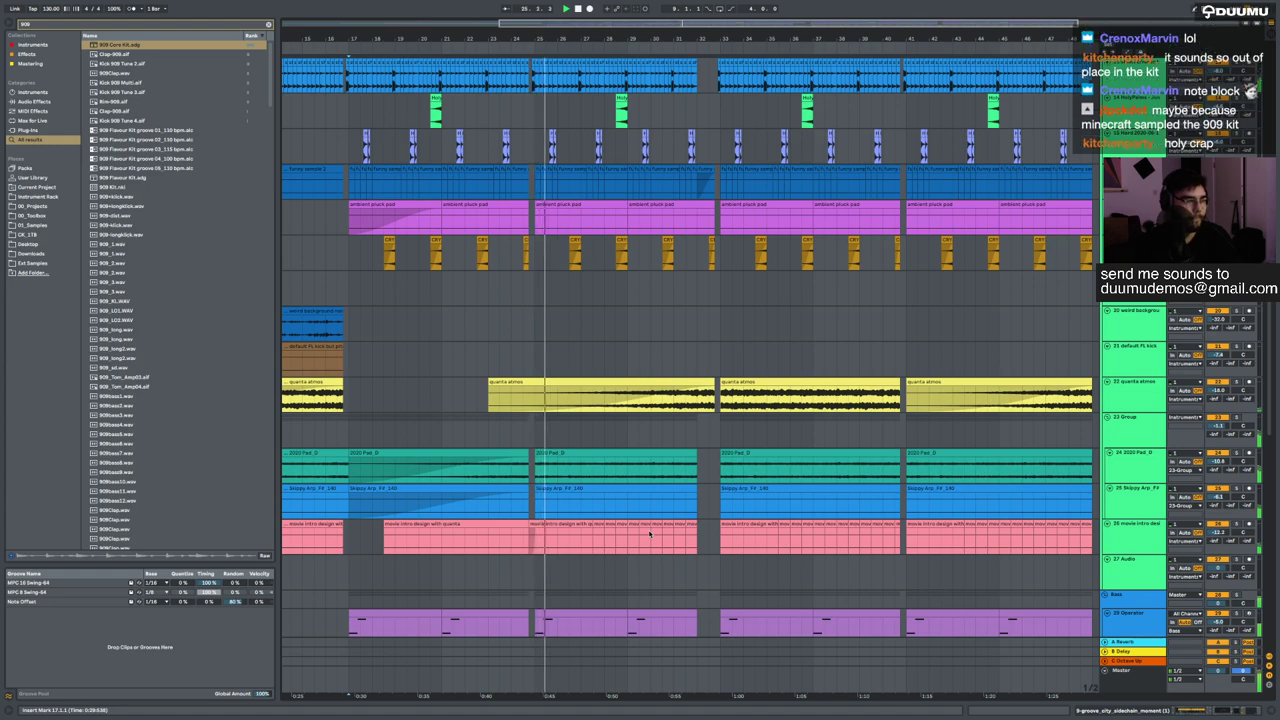
pyautogui.scroll(10, 649, 535)
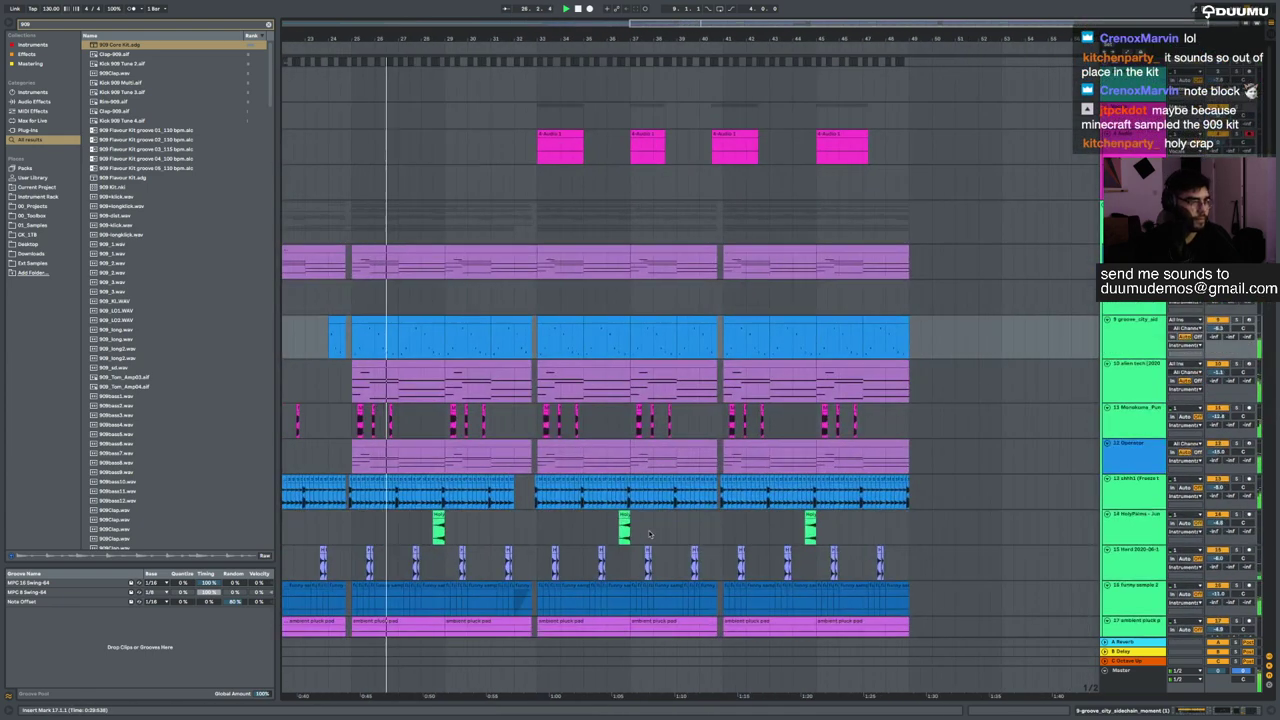
pyautogui.scroll(-2, 649, 535)
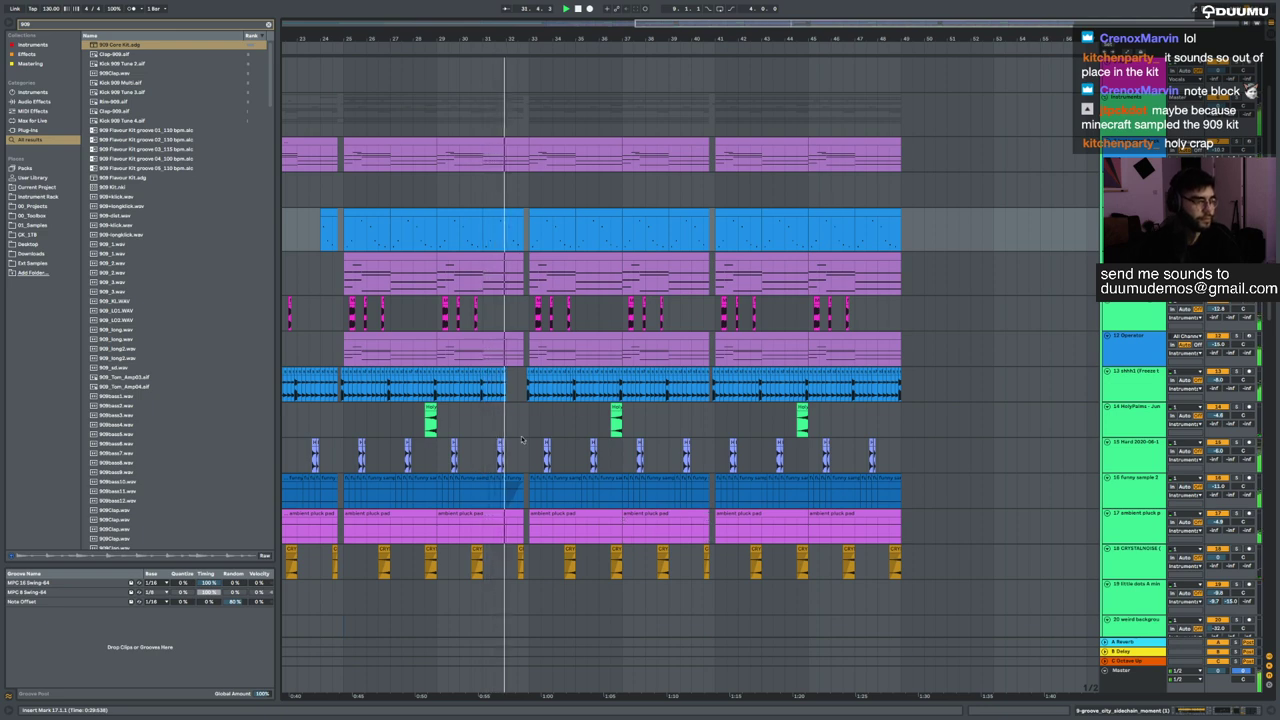
pyautogui.scroll(5, 521, 440)
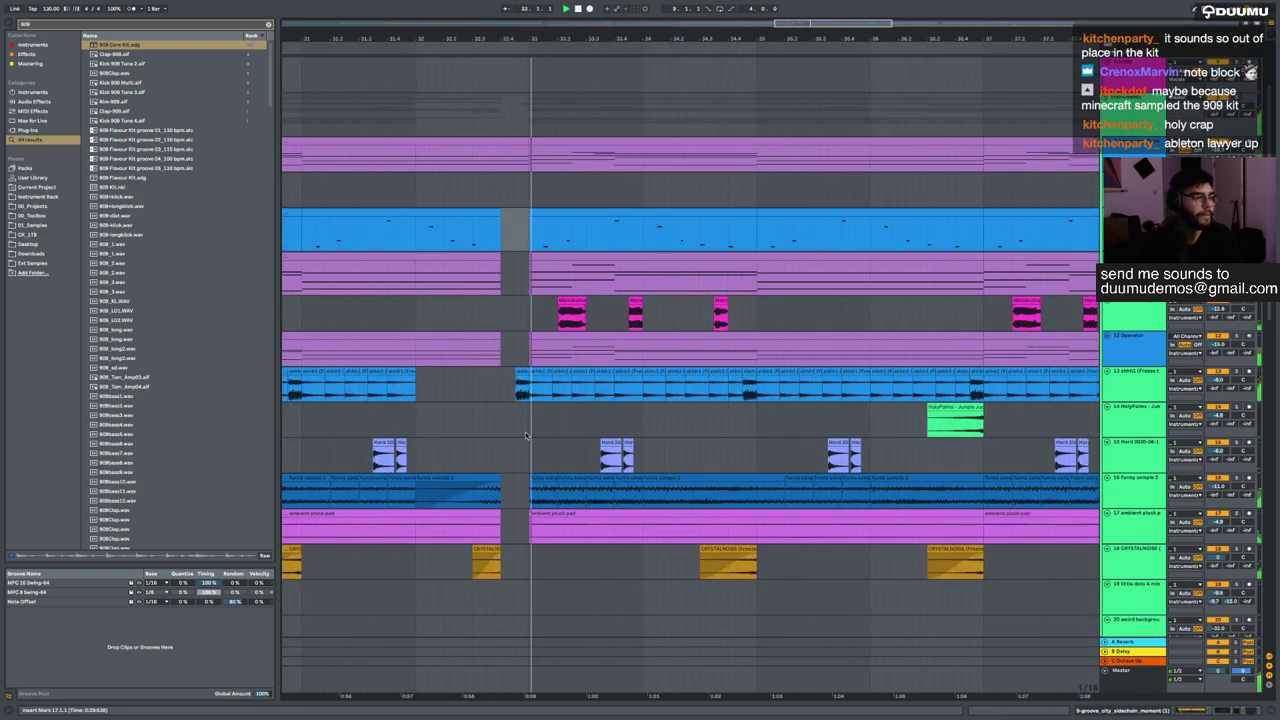
# - Stop playback and extend the start of the Audio clip at bar 33 about five sixteenths earlier into the gap
pyautogui.scroll(3, 526, 436)
pyautogui.click(547, 128)
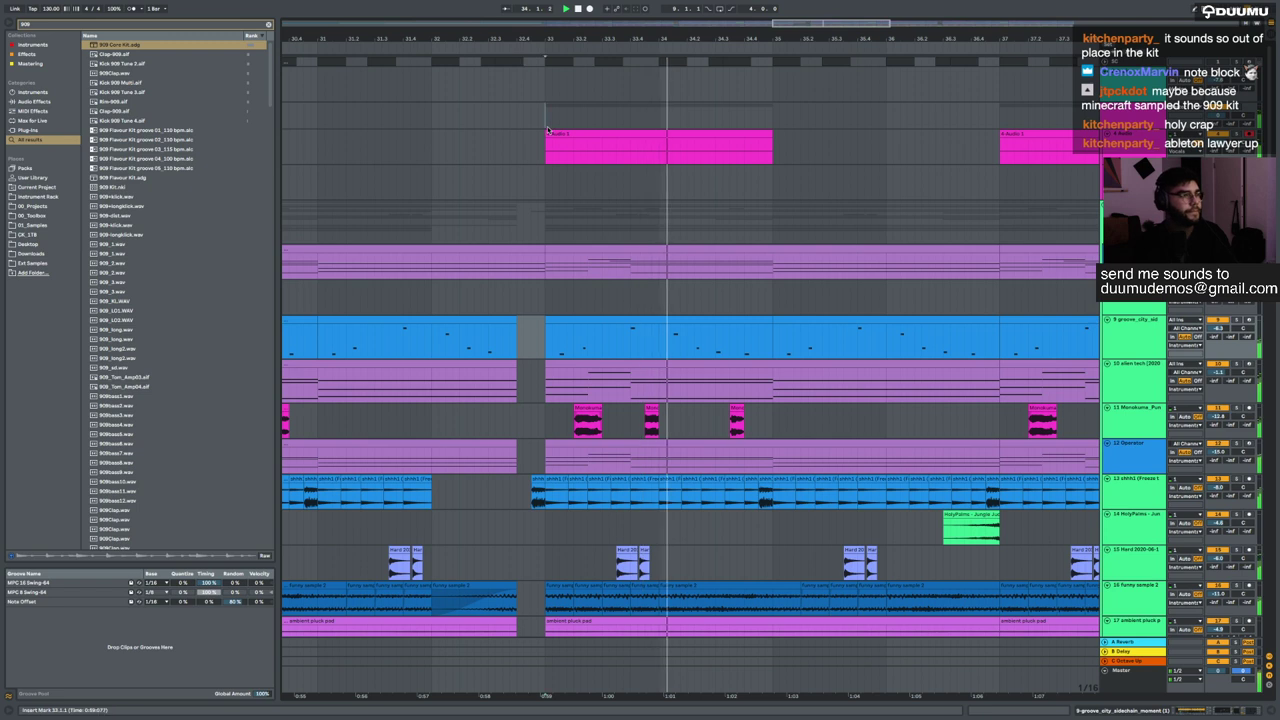
pyautogui.press('space')
pyautogui.moveTo(547, 131); pyautogui.dragTo(510, 132)
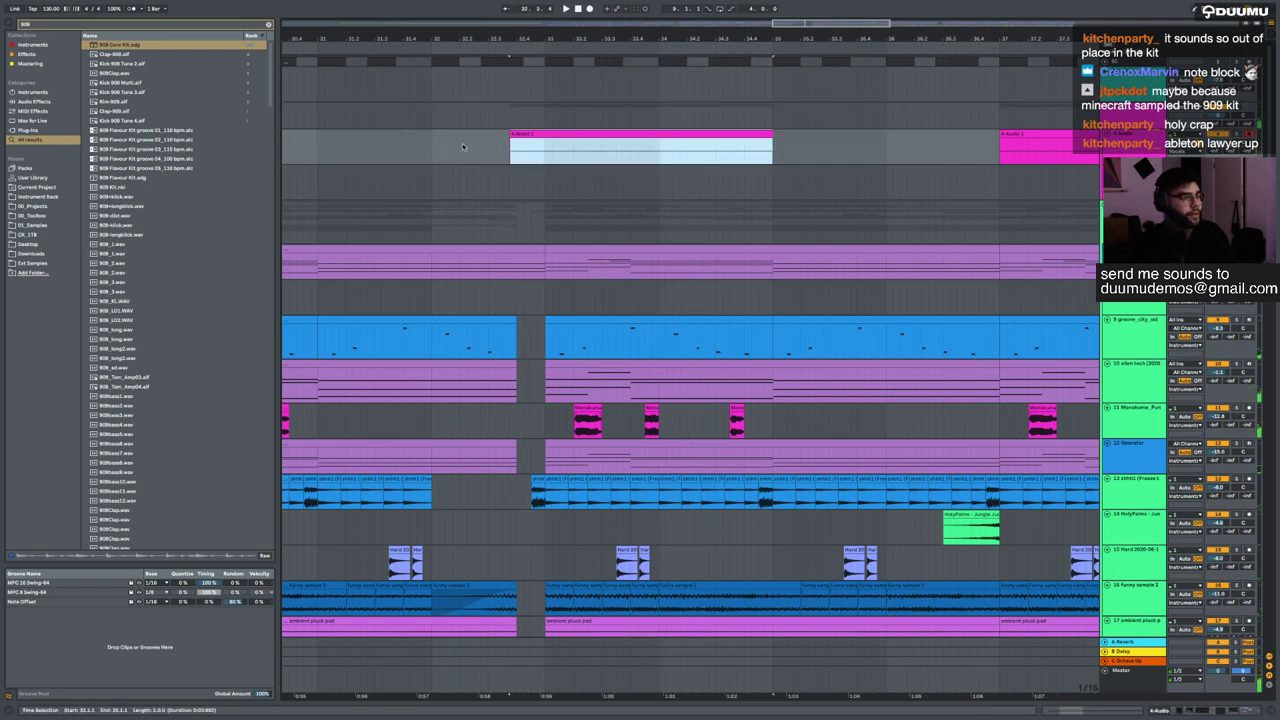
# - Stop playback and delete the part of the Operator clip on track 12 from 32.1.1 up to the gap before bar 33
pyautogui.click(368, 182)
pyautogui.press('space')
pyautogui.moveTo(433, 465); pyautogui.dragTo(521, 451)
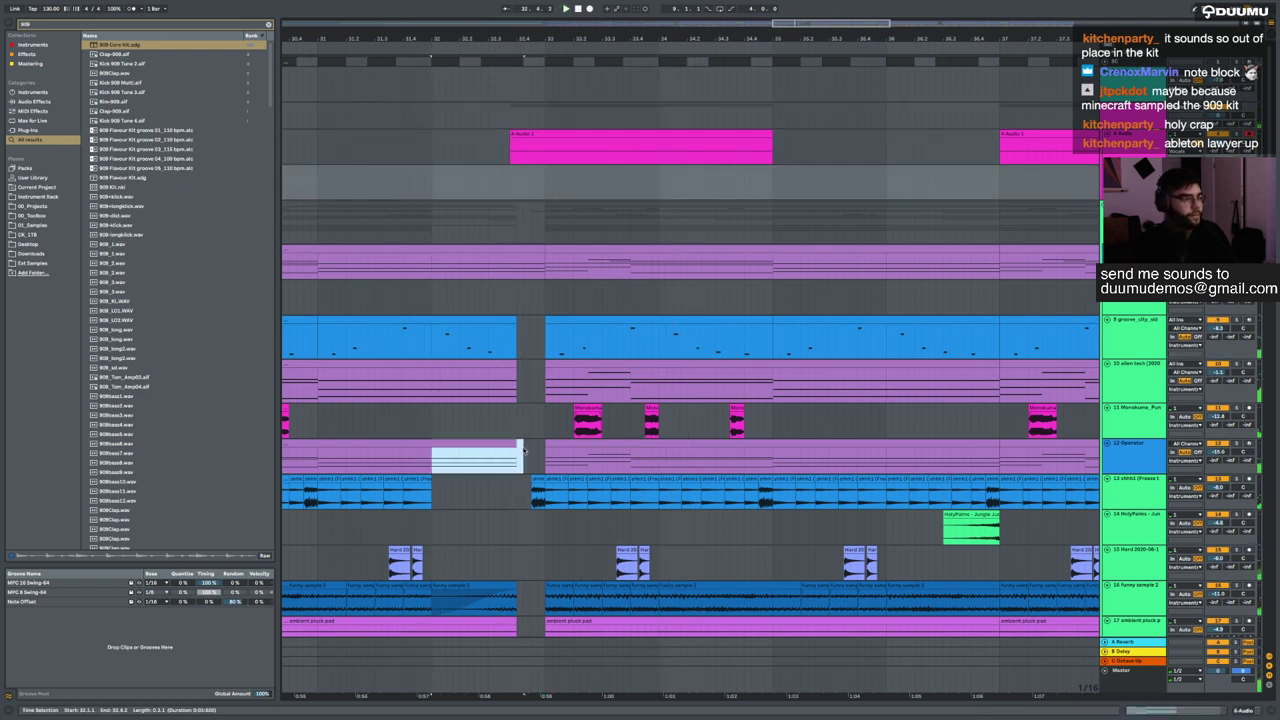
pyautogui.scroll(-10, 523, 450)
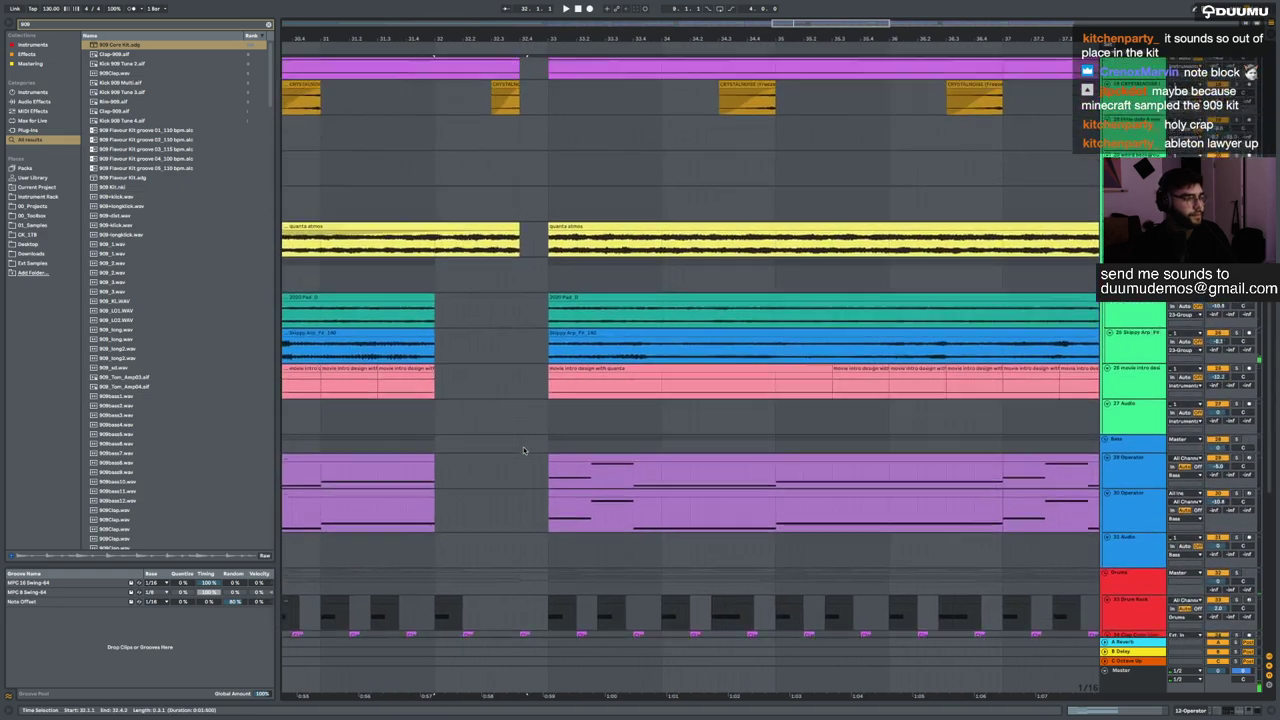
pyautogui.scroll(5, 523, 450)
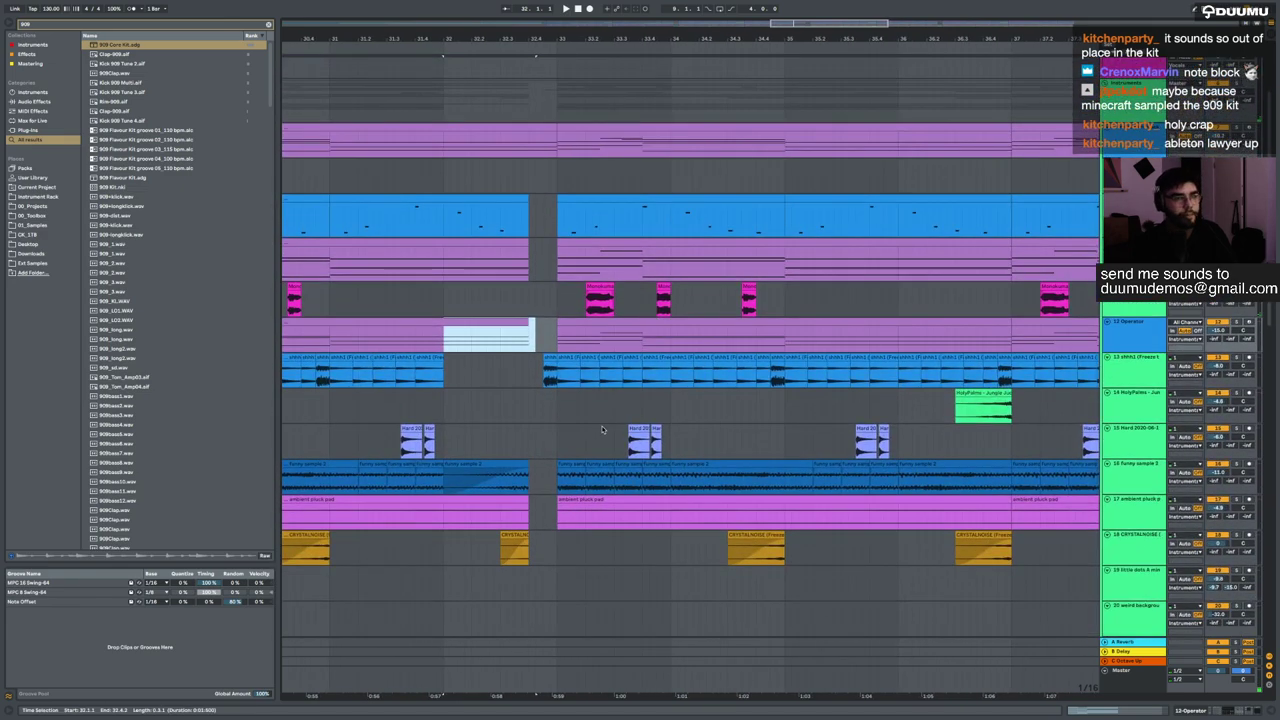
pyautogui.press('Delete')
# - Delete the alien tech clips between bars 25 and 33
pyautogui.click(438, 270)
pyautogui.scroll(-10, 440, 268)
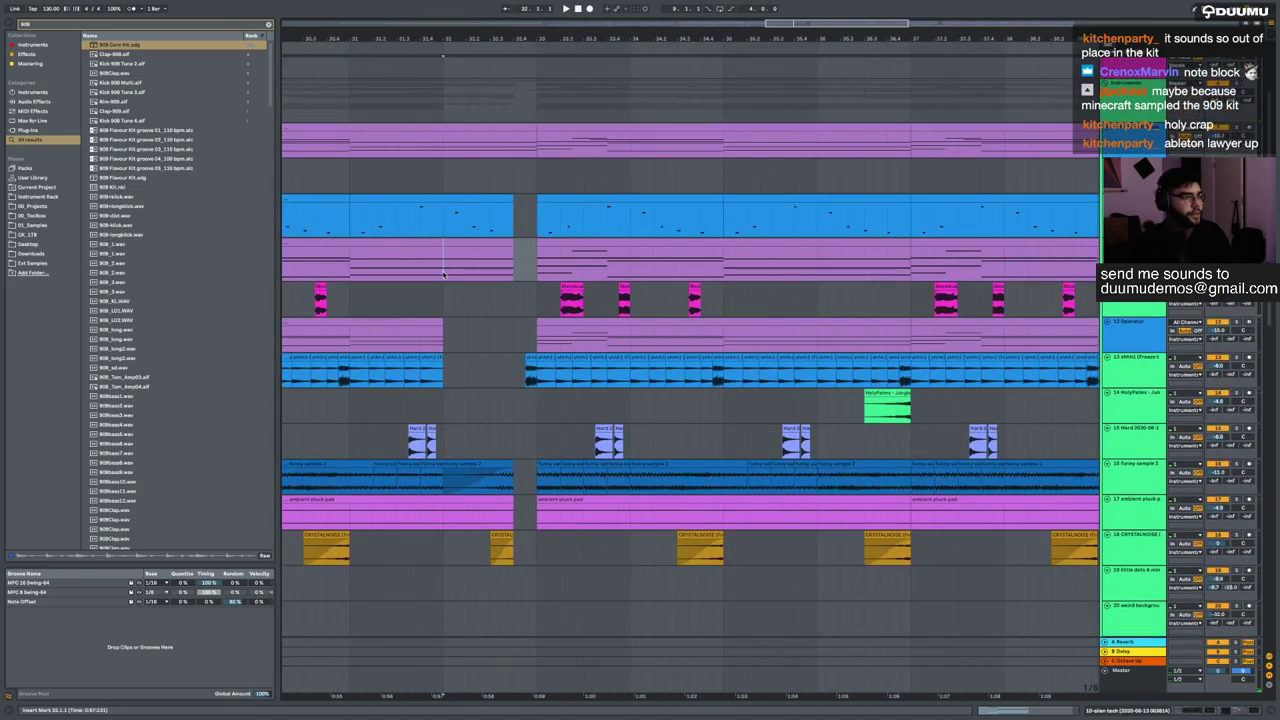
pyautogui.click(670, 243)
pyautogui.moveTo(670, 243); pyautogui.dragTo(694, 246)
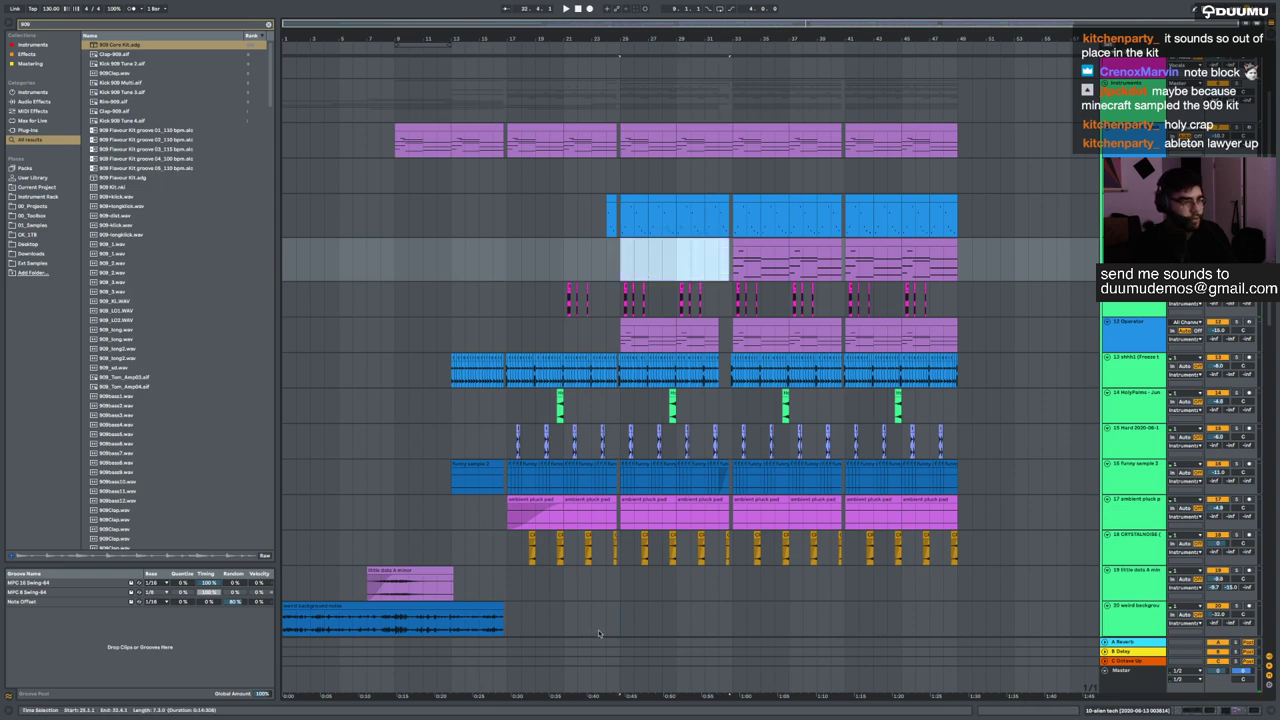
# - Move the movie intro design clips from the bar 25 to 32 section so they start at 32.4.1
pyautogui.scroll(-10, 598, 629)
pyautogui.click(589, 426)
pyautogui.moveTo(634, 432); pyautogui.dragTo(826, 428)
pyautogui.scroll(15, 736, 405)
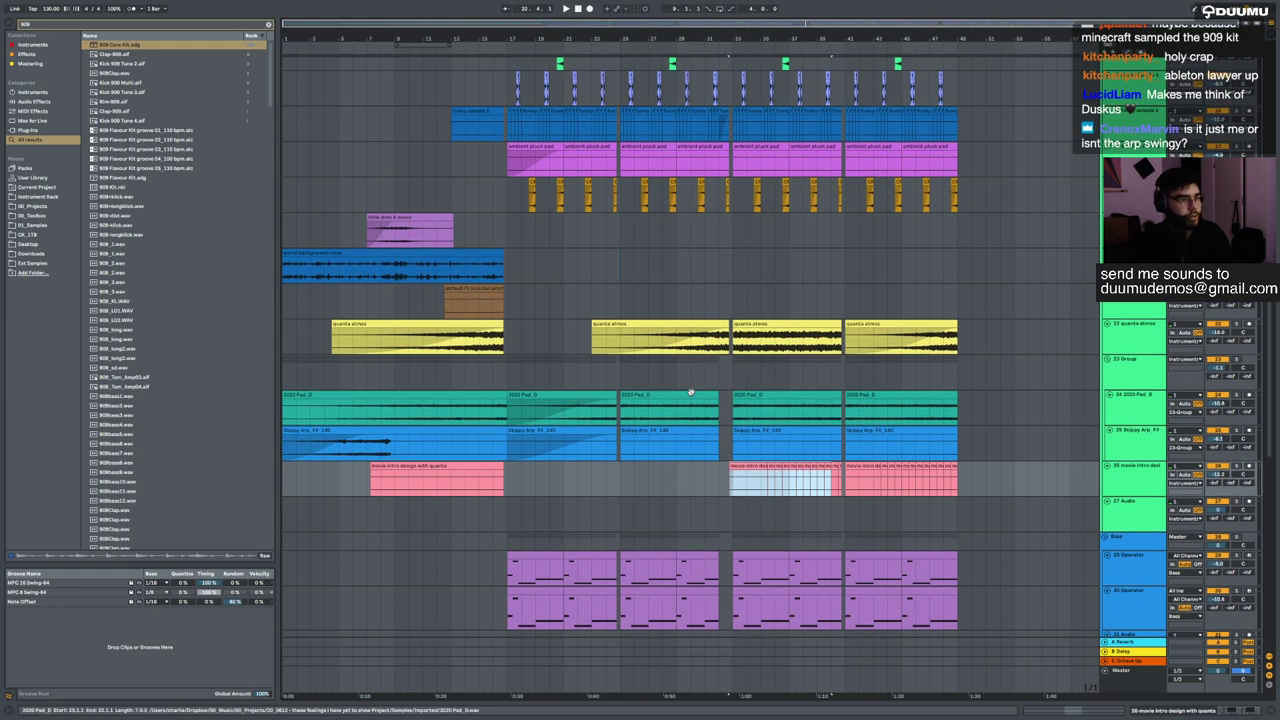
pyautogui.scroll(5, 697, 358)
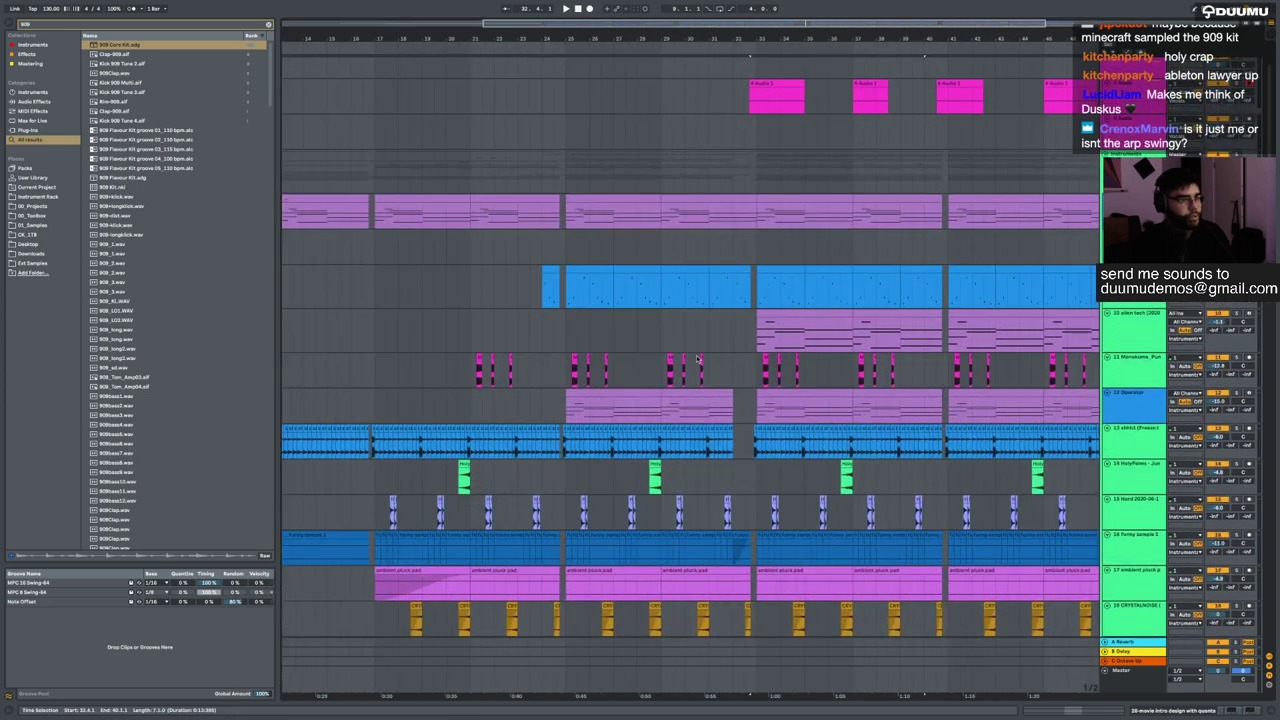
# - Clear the Instrument Rack clip and the SC track's clips from the gap just before bar 33
pyautogui.click(727, 272)
pyautogui.scroll(5, 750, 273)
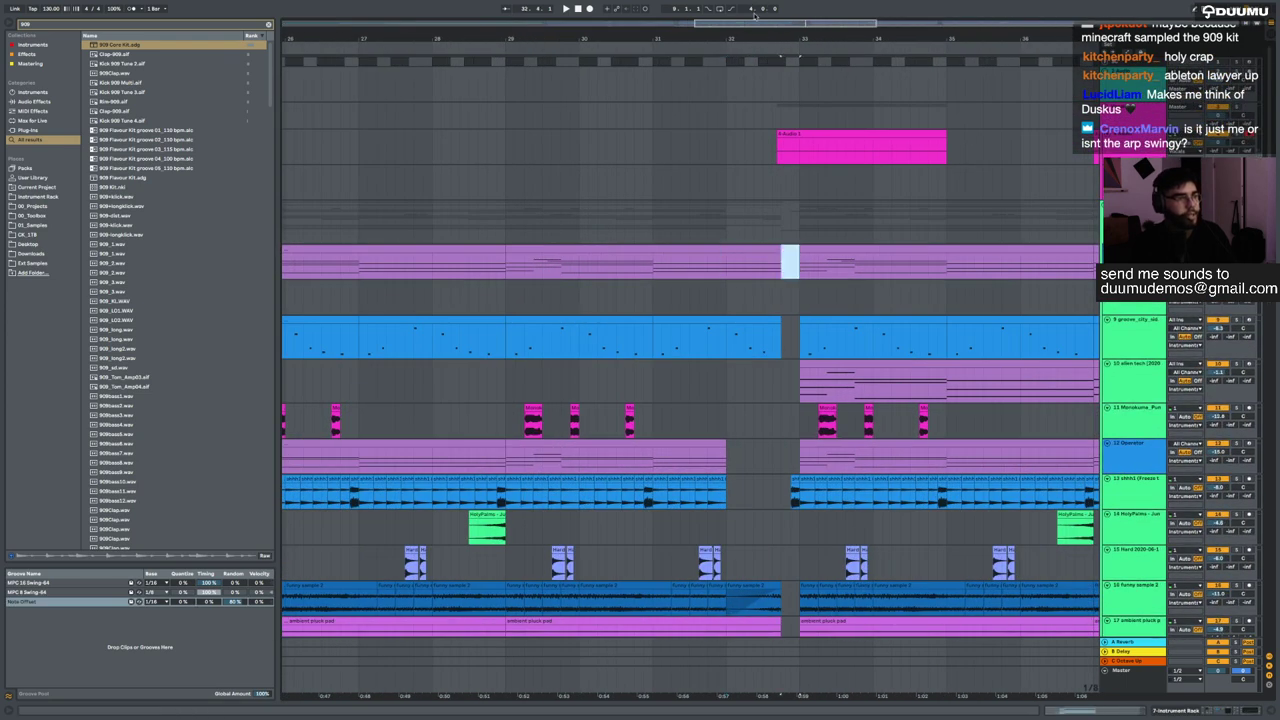
pyautogui.moveTo(753, 63); pyautogui.dragTo(792, 61)
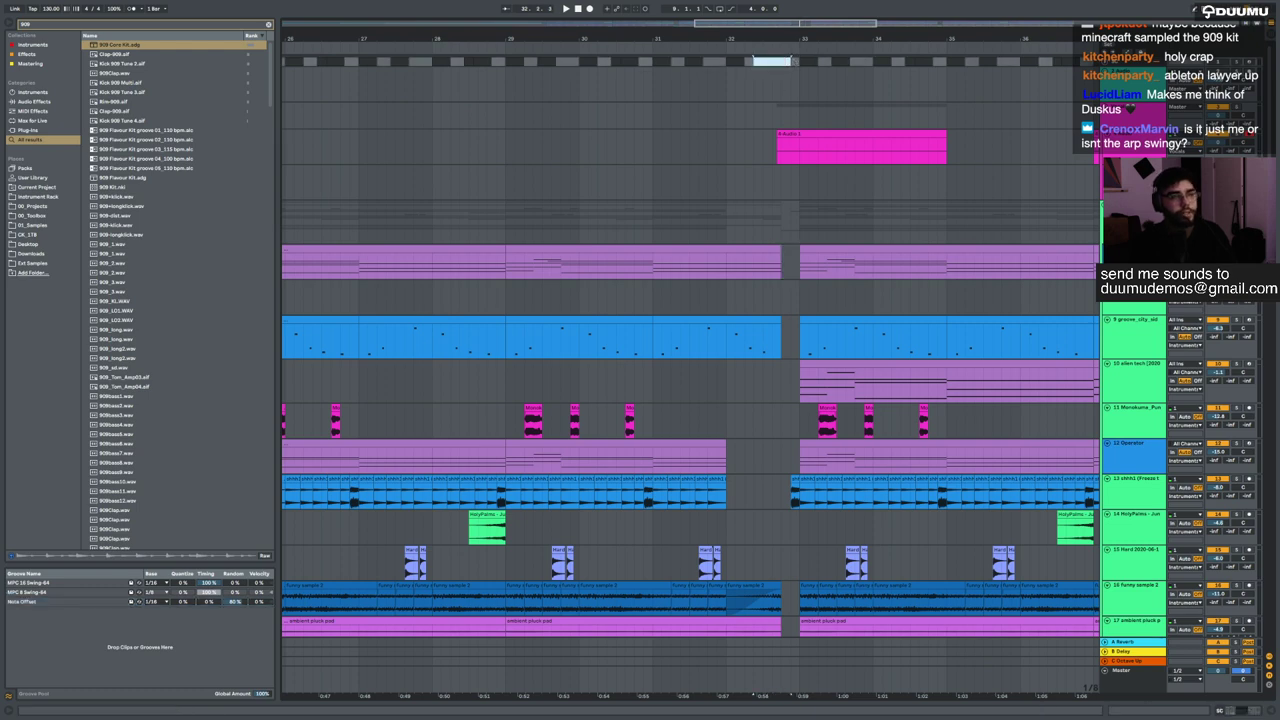
# - Duplicate the 4-Audio track and delete every clip on the copy except the first one
pyautogui.click(1134, 136)
pyautogui.hotkey('ctrl', 'd')
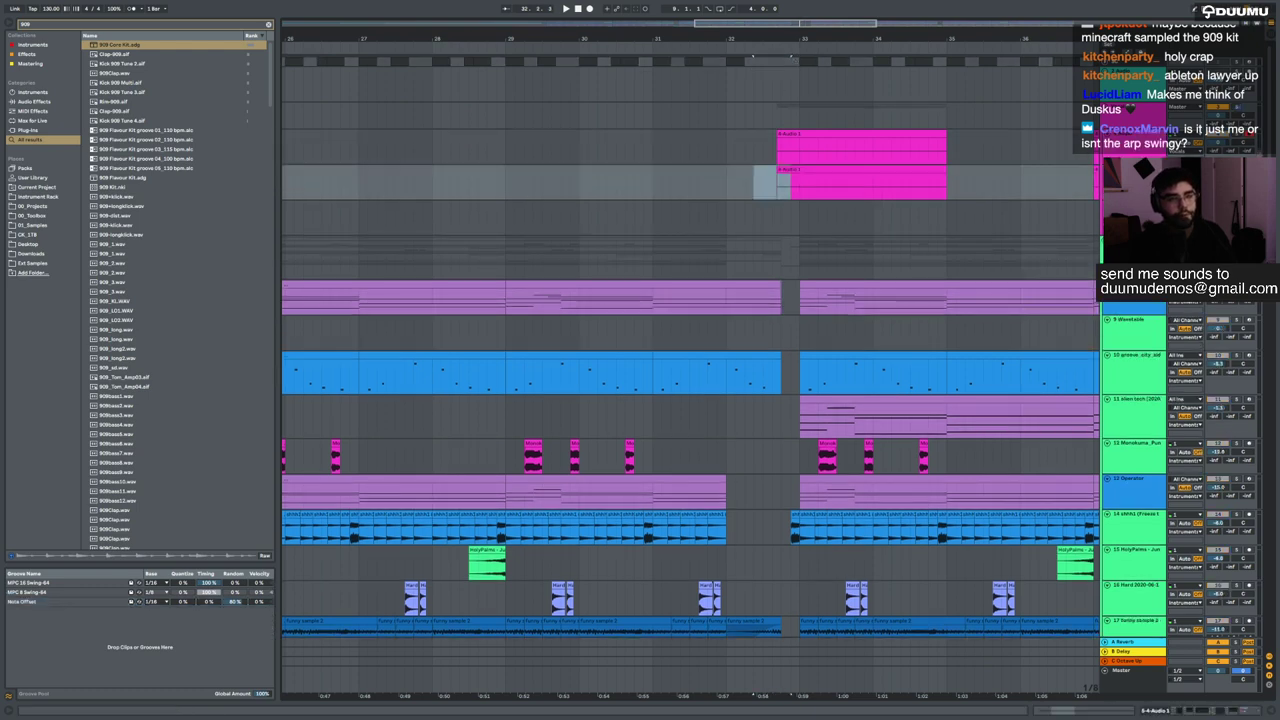
pyautogui.scroll(-6, 908, 170)
pyautogui.moveTo(916, 181); pyautogui.dragTo(776, 181)
pyautogui.keyDown('shift'); pyautogui.click(971, 181); pyautogui.keyUp('shift')
pyautogui.press('Delete')
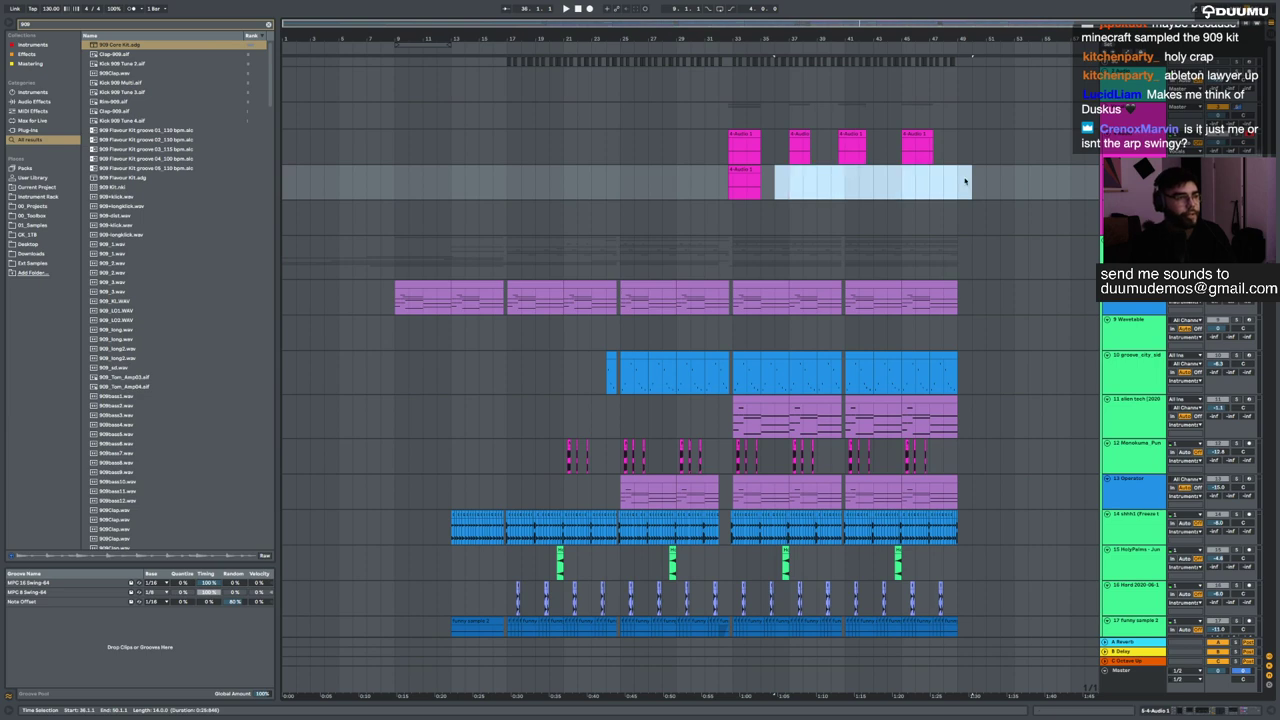
# - Play back the remaining clip on the duplicated audio track and show that track's effect chain
pyautogui.click(736, 169)
pyautogui.press('space')
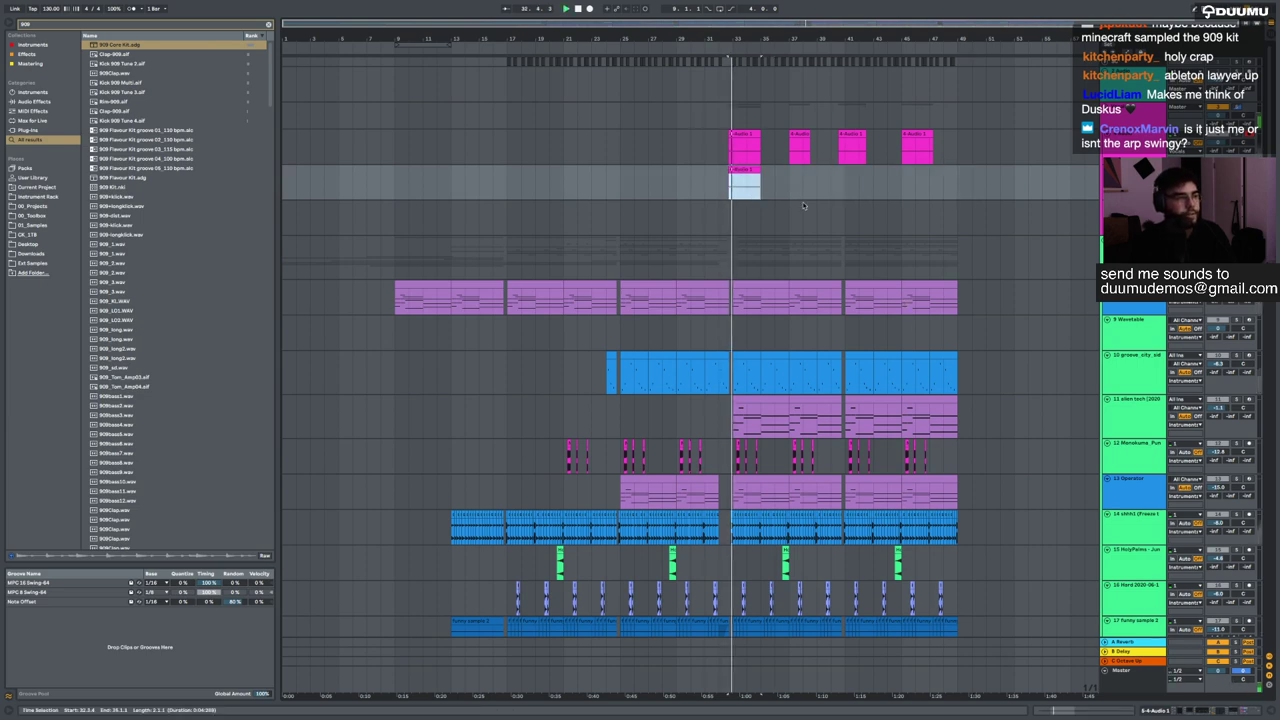
pyautogui.scroll(5, 804, 215)
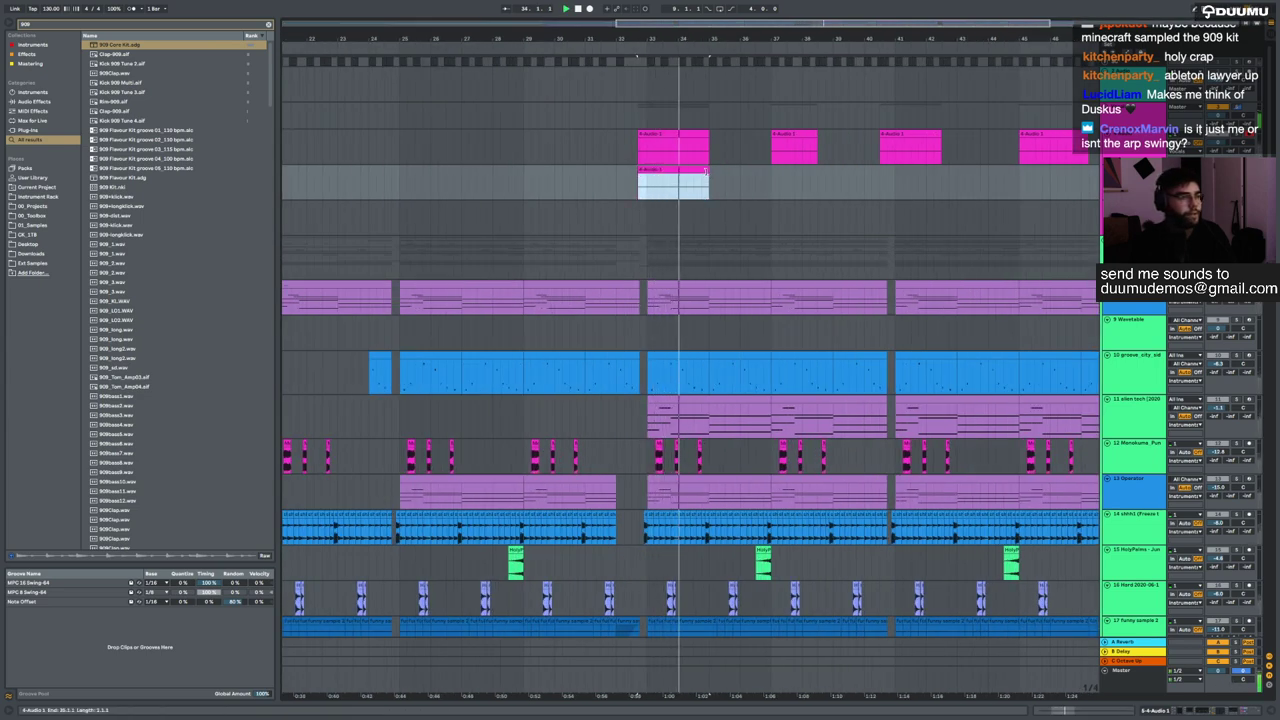
pyautogui.click(1178, 711)
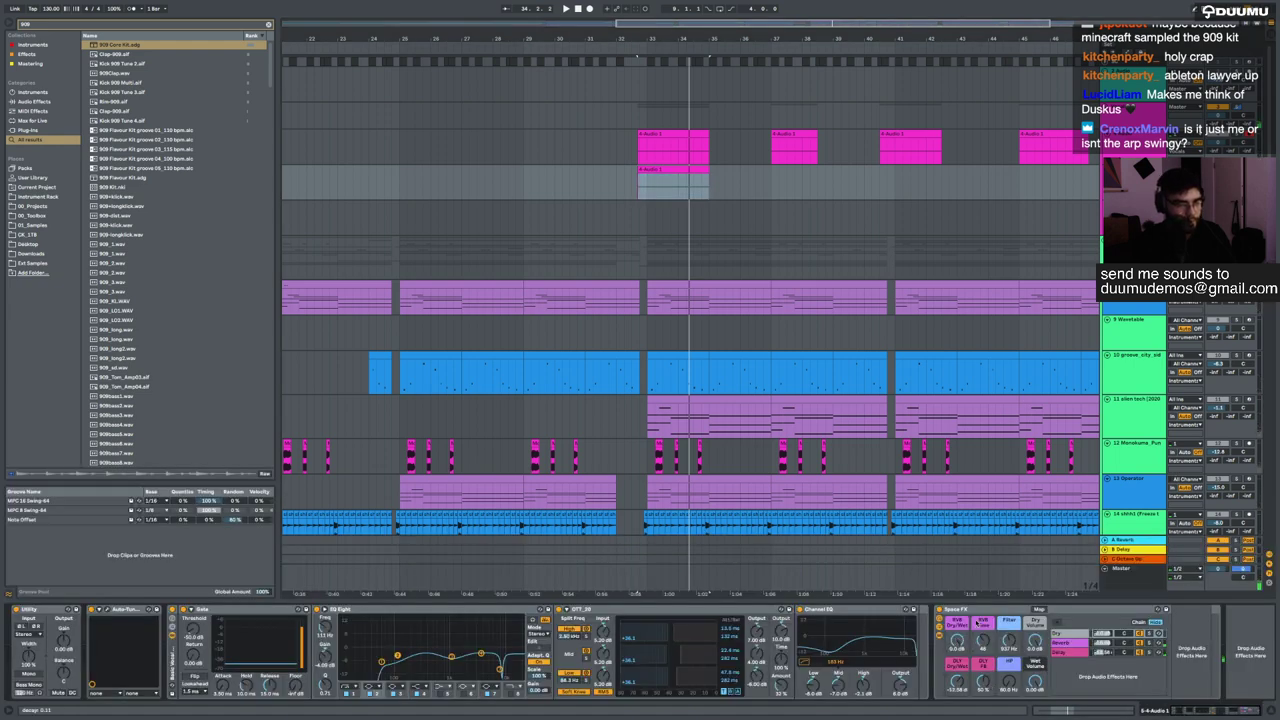
# - Freeze the duplicated audio track and flatten it to audio
pyautogui.rightClick(1128, 178)
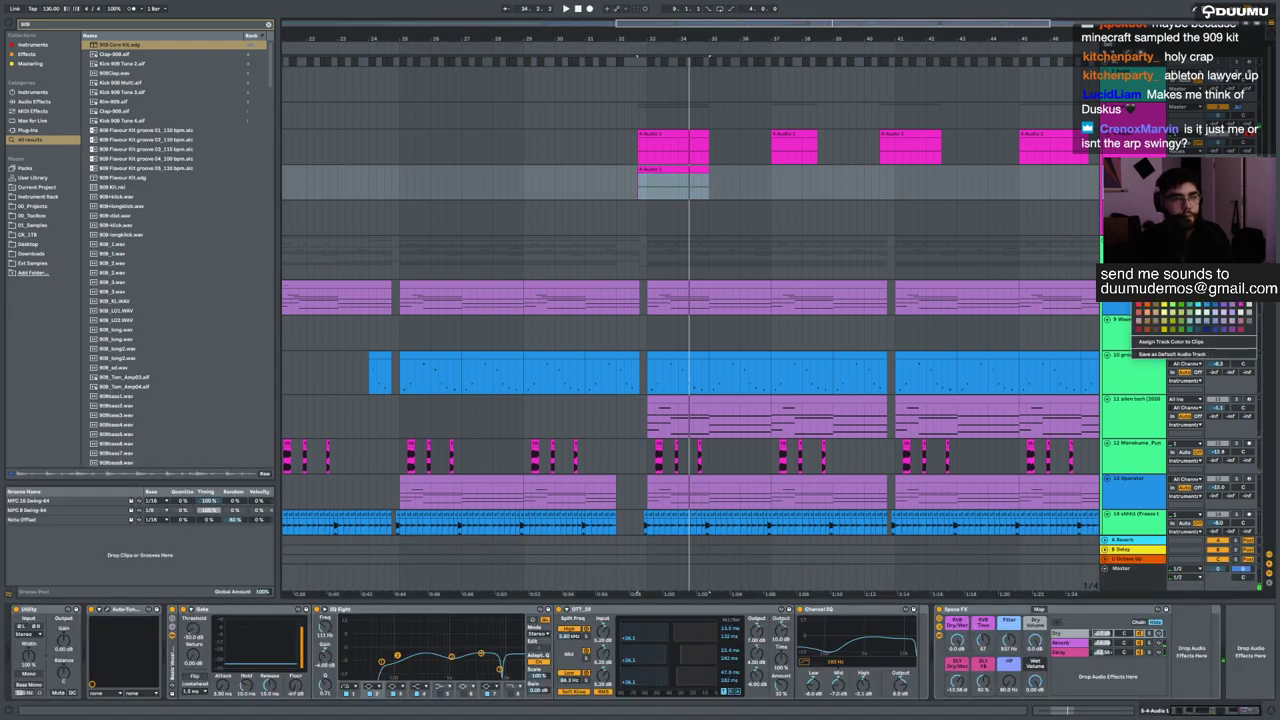
pyautogui.click(1150, 266)
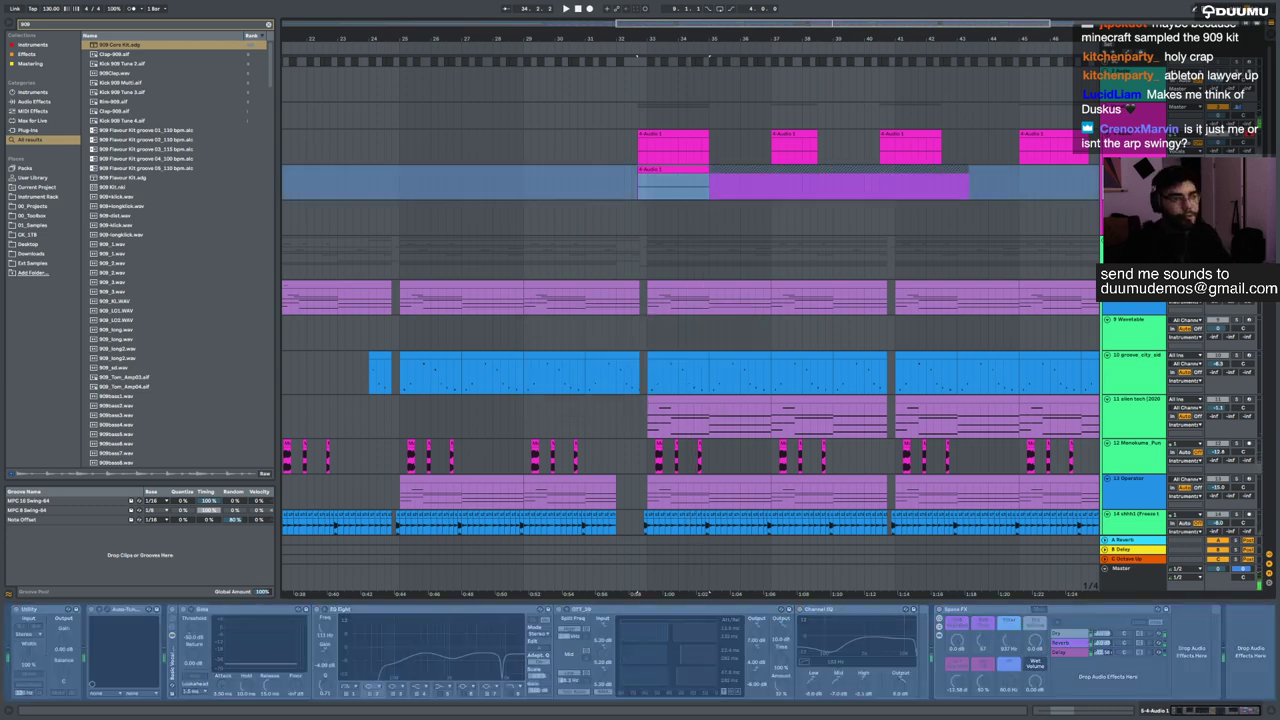
pyautogui.rightClick(1137, 181)
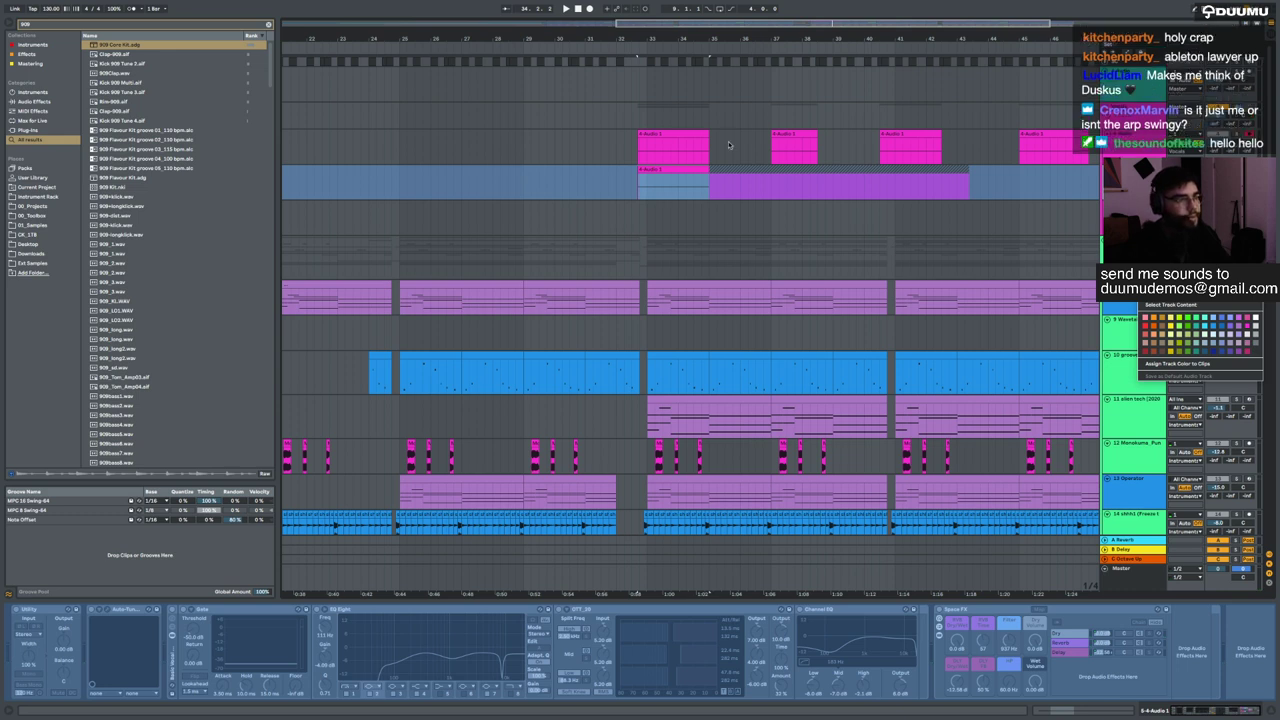
# - Remove the flattened vocal clip and keep only the freeze tail, with its start extended back to about bar 34
pyautogui.click(687, 170)
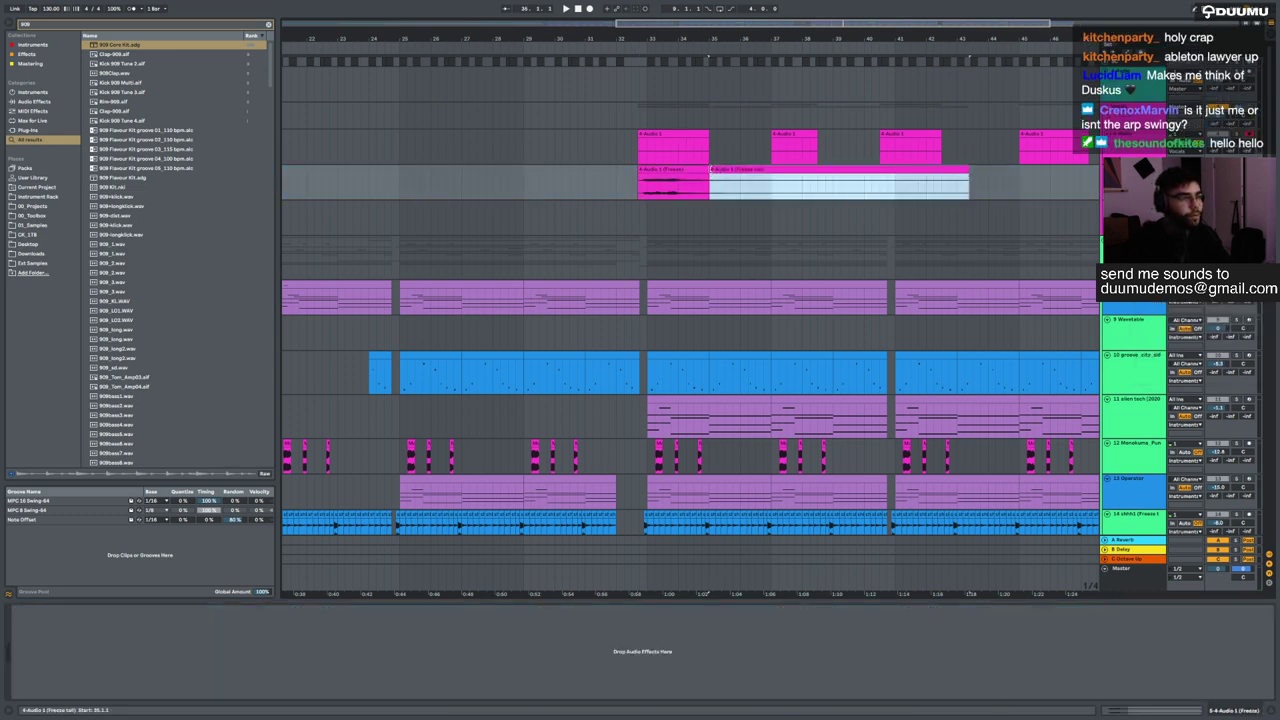
pyautogui.press('Delete')
pyautogui.click(653, 172)
pyautogui.hotkey('ctrl', 'z')
pyautogui.click(663, 174)
pyautogui.press('Delete')
pyautogui.click(706, 168)
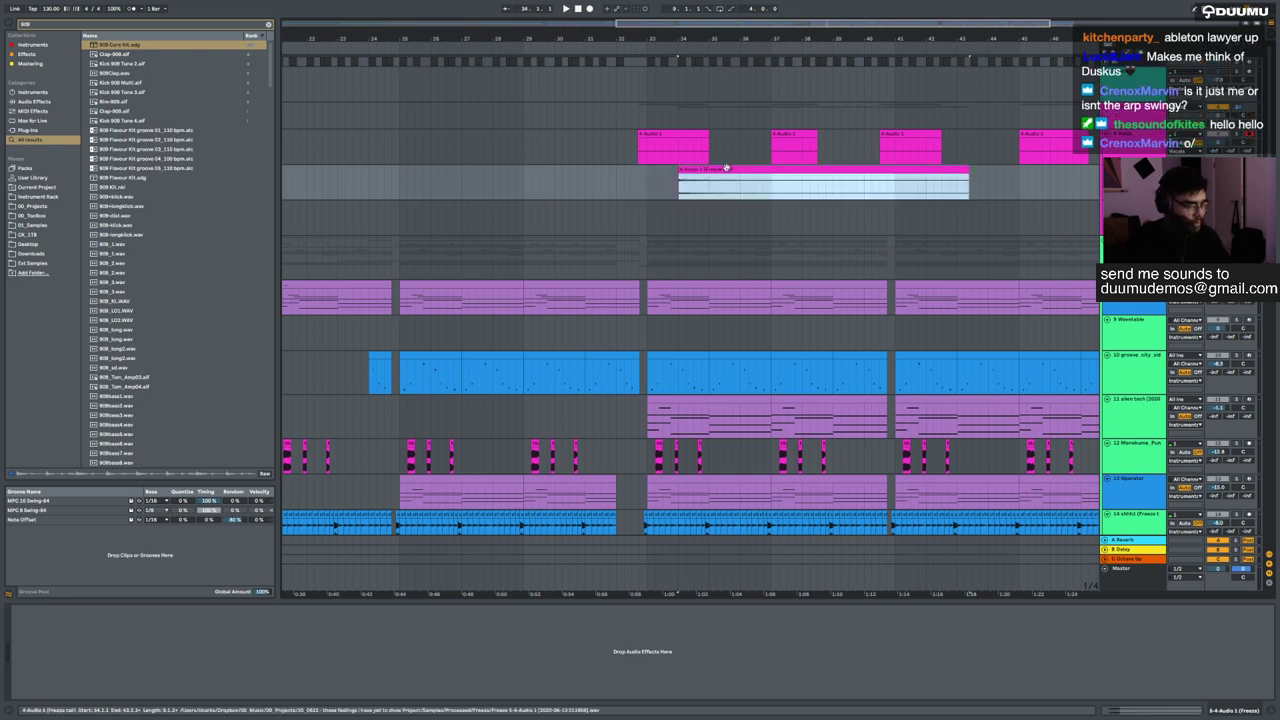
# - Move the freeze tail clip to start at bar 27 and cut off everything after 32.4.1
pyautogui.moveTo(727, 166)
pyautogui.mouseDown()
pyautogui.moveTo(500, 177)
pyautogui.moveTo(516, 182)
pyautogui.mouseUp()
pyautogui.click(646, 188)
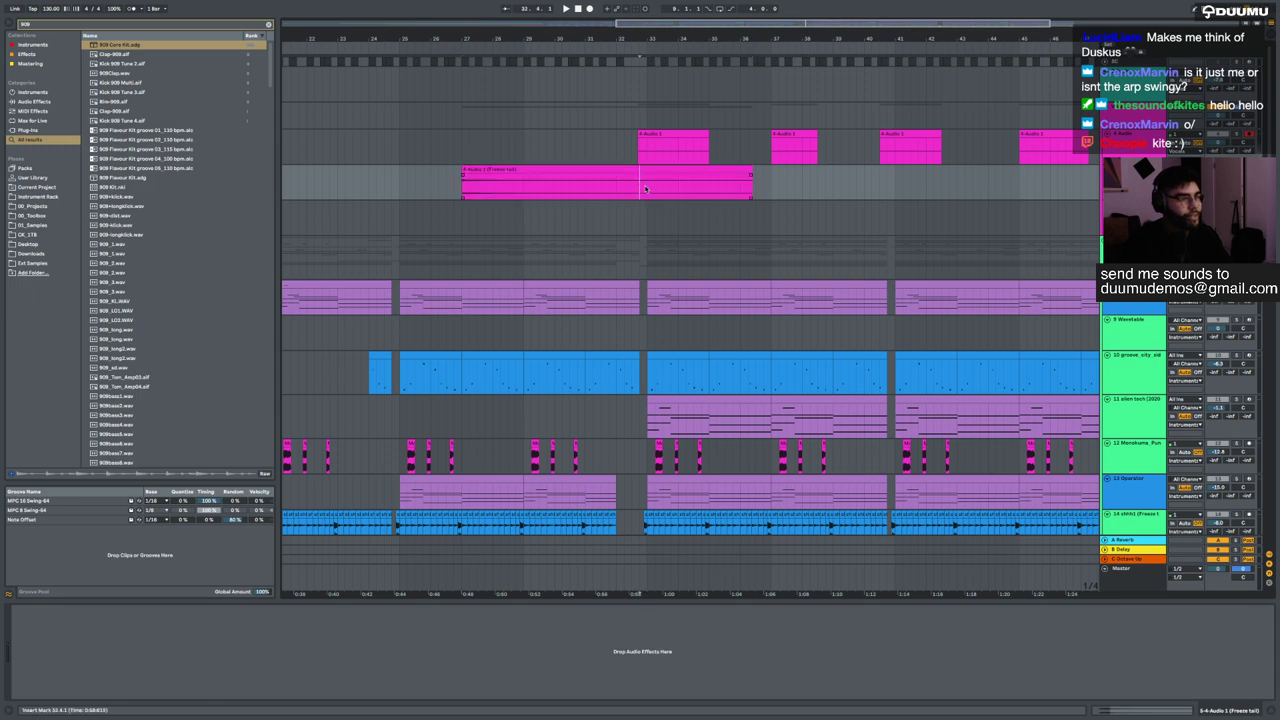
pyautogui.press('super+e')
pyautogui.click(626, 171)
pyautogui.click(655, 171)
pyautogui.press('Delete')
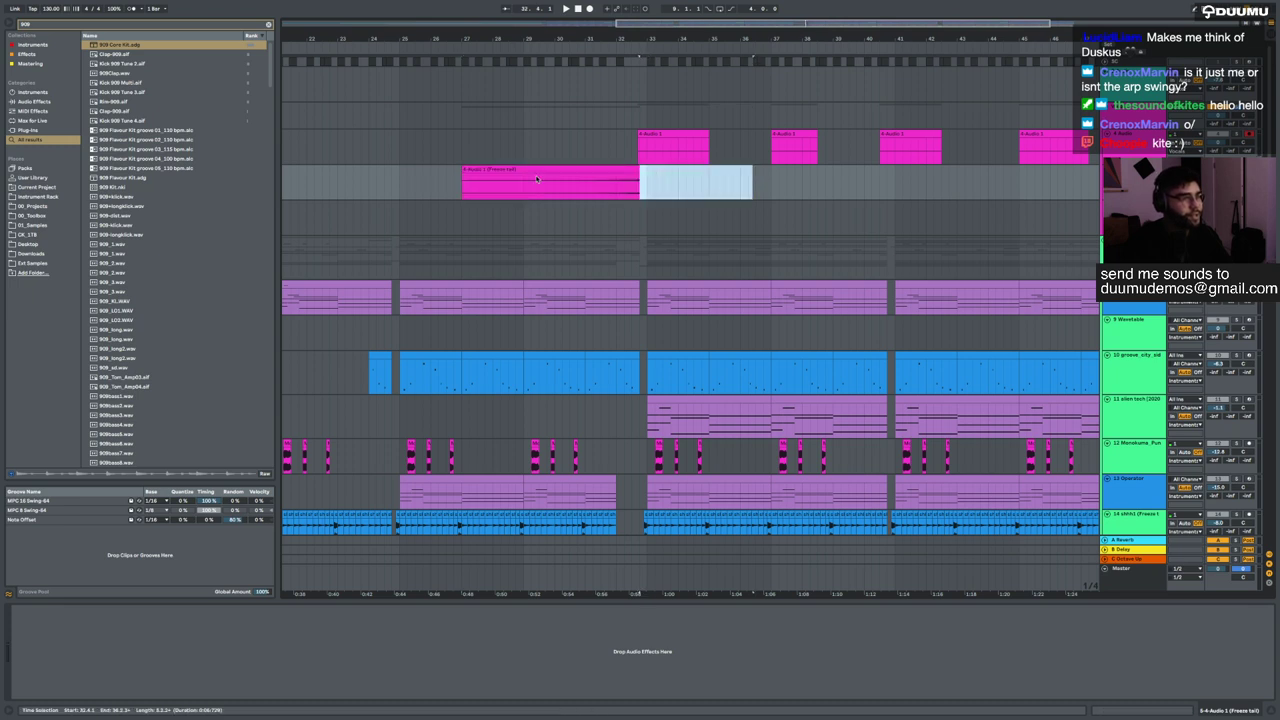
# - Add a long curved fade-in across most of the freeze tail clip
pyautogui.click(474, 171)
pyautogui.click(650, 148)
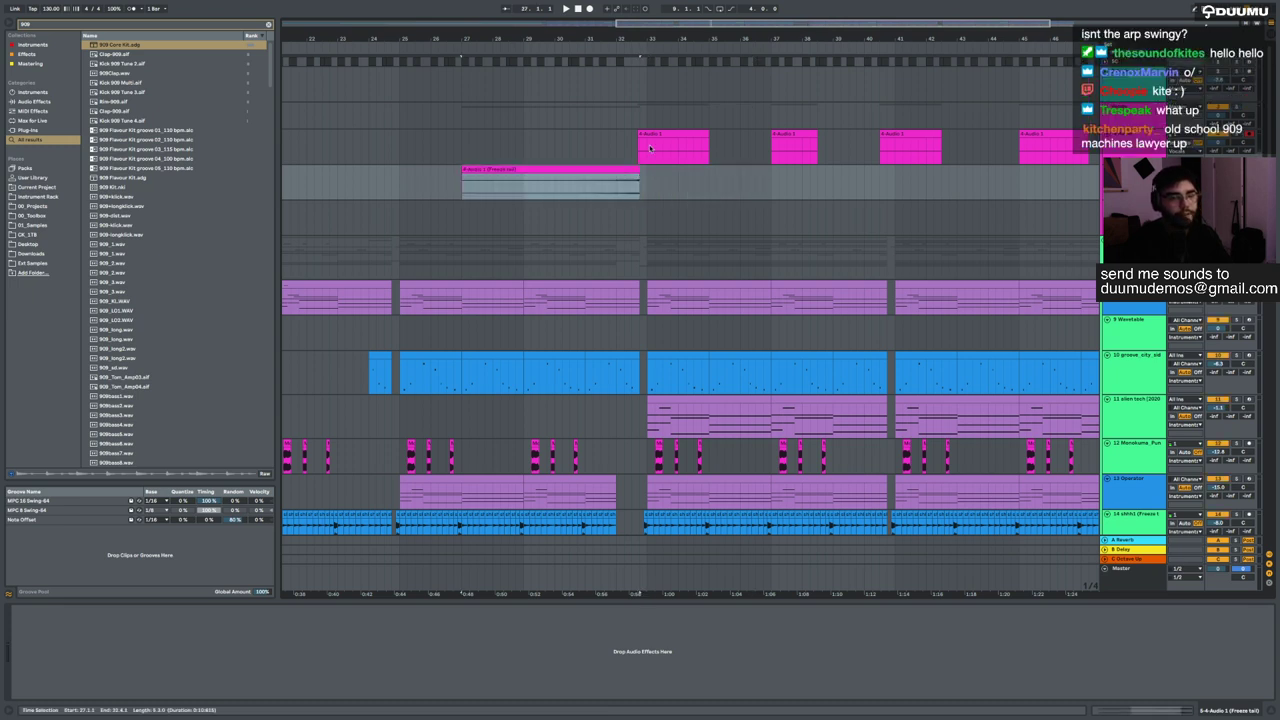
pyautogui.click(464, 176)
pyautogui.press('-')
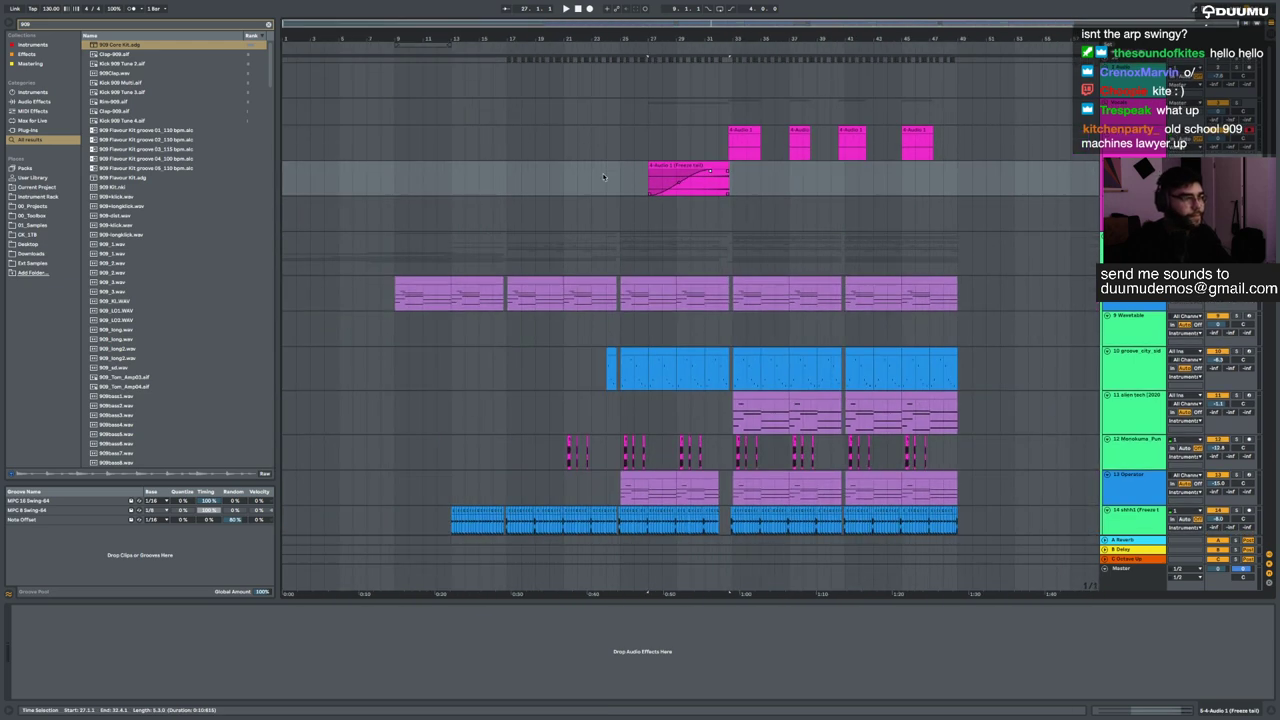
# - Play the arrangement from the beginning and hide the device view
pyautogui.click(283, 188)
pyautogui.press('space')
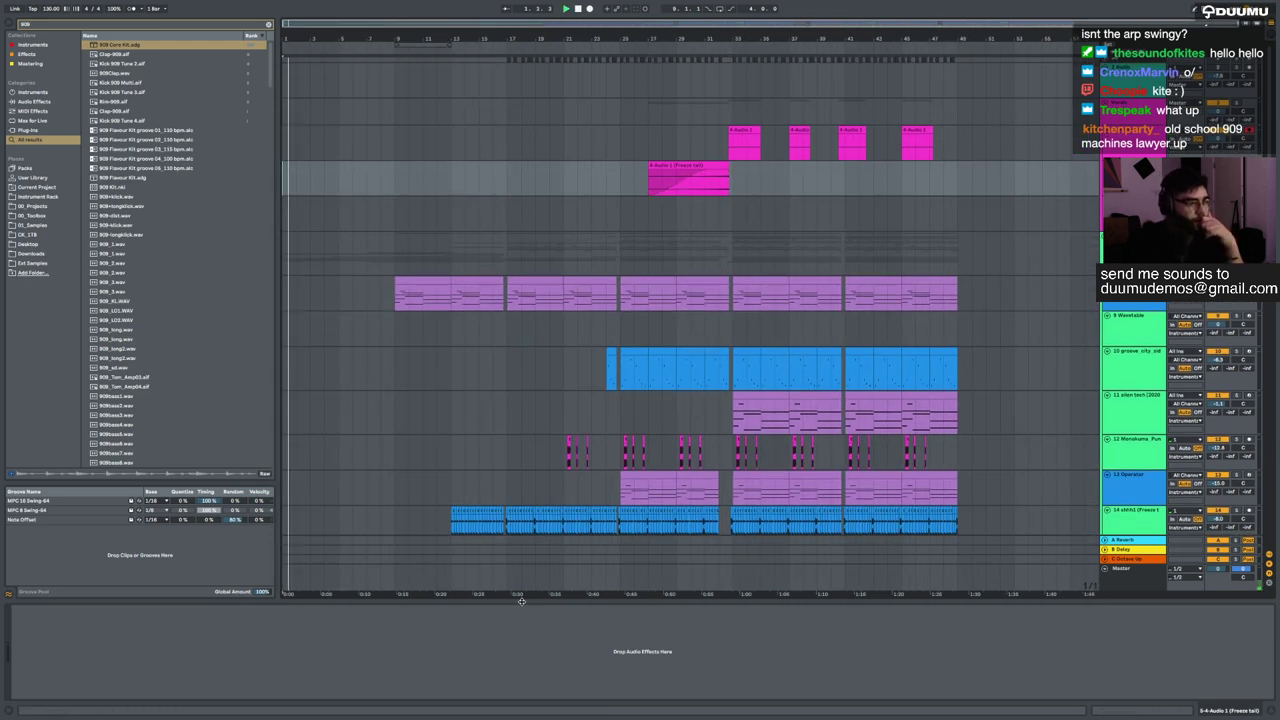
pyautogui.click(523, 601)
pyautogui.scroll(-5, 523, 596)
pyautogui.scroll(5, 522, 595)
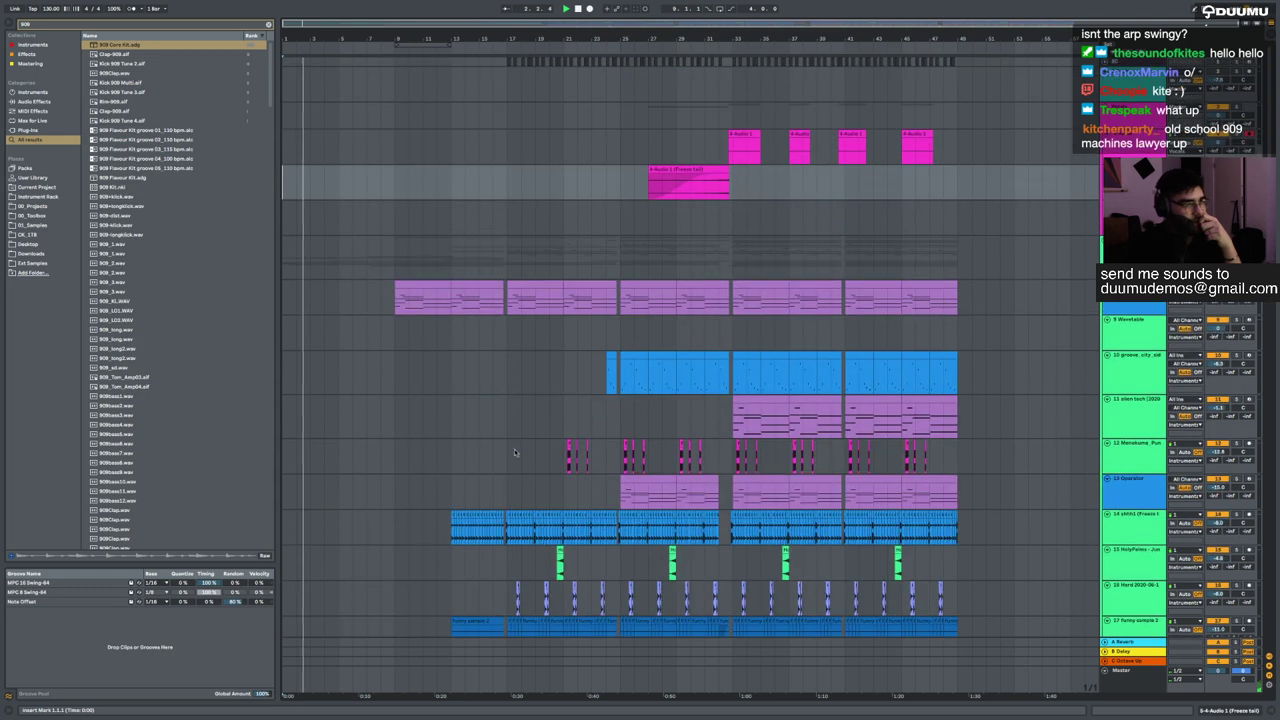
# - Lengthen the fade-in of the first ambient pluck pad clip so it spans the whole clip up to bar 25
pyautogui.moveTo(506, 248); pyautogui.dragTo(719, 252)
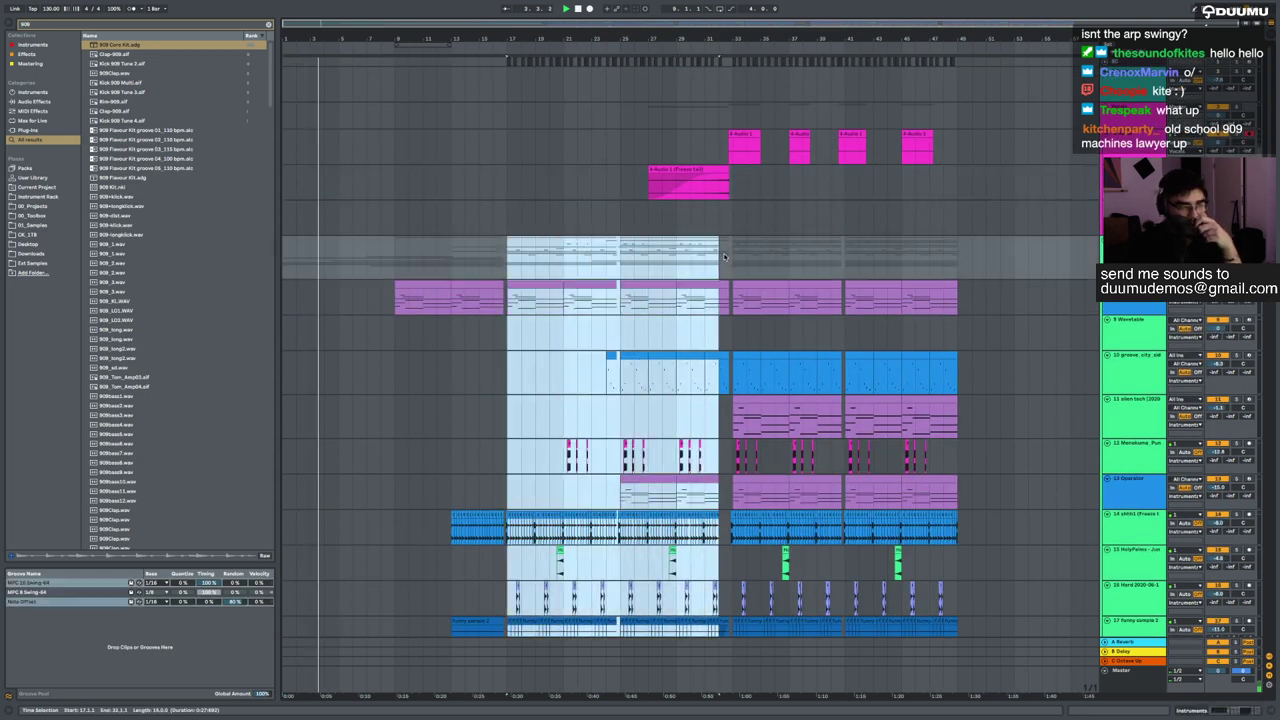
pyautogui.scroll(-5, 560, 375)
pyautogui.click(561, 375)
pyautogui.moveTo(562, 359); pyautogui.dragTo(614, 364)
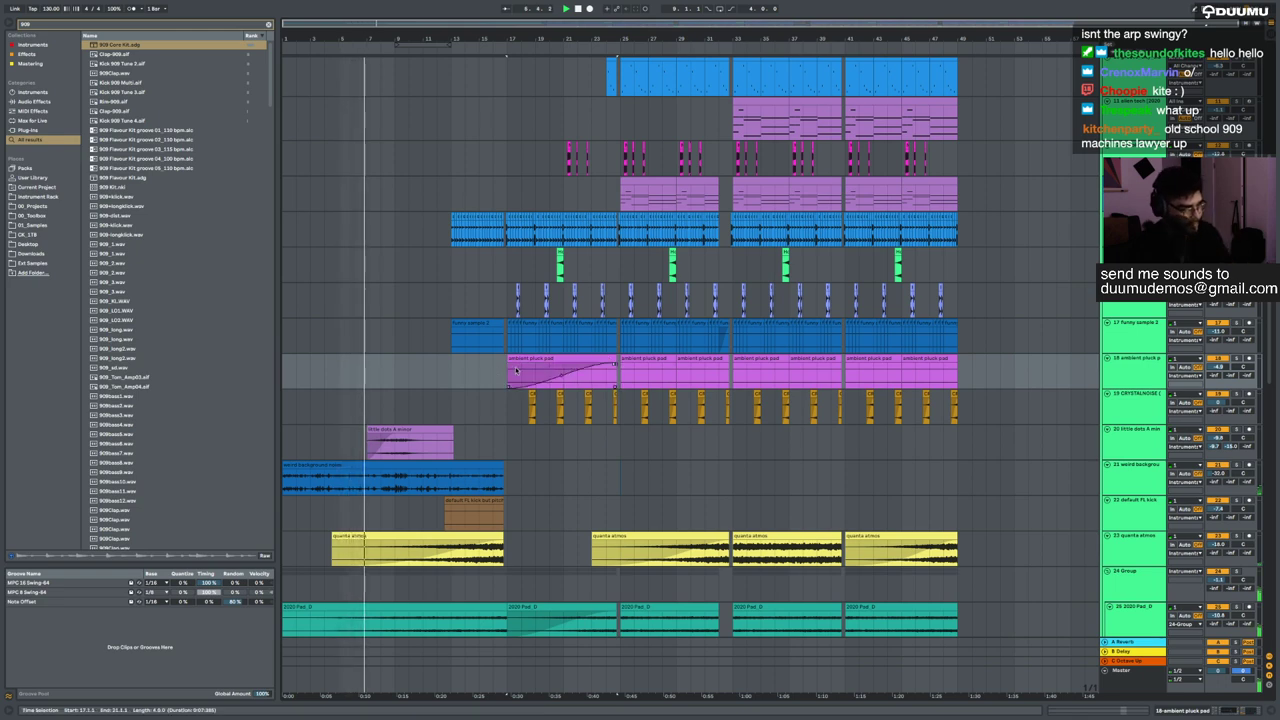
# - Shape the frequency automation on the funny sample 2 track into a rising ramp starting at bar 17
pyautogui.press('a')
pyautogui.click(607, 331)
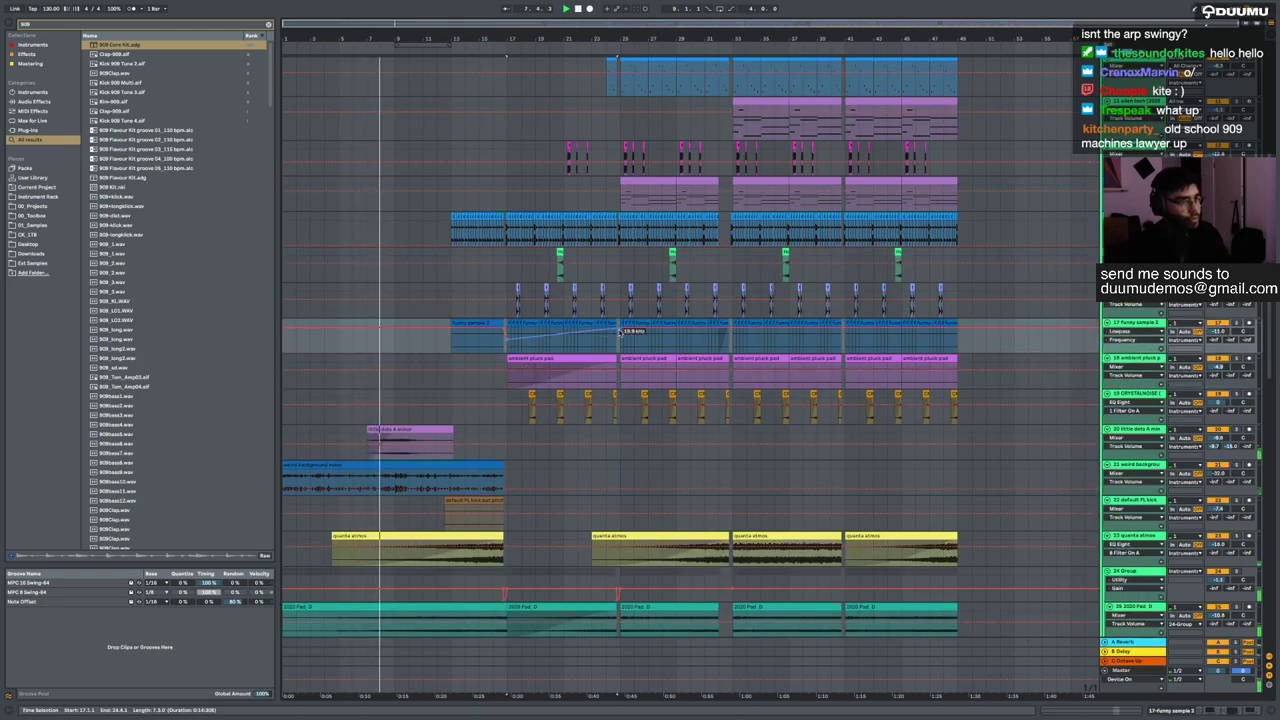
pyautogui.moveTo(510, 339); pyautogui.dragTo(733, 330)
pyautogui.press('a')
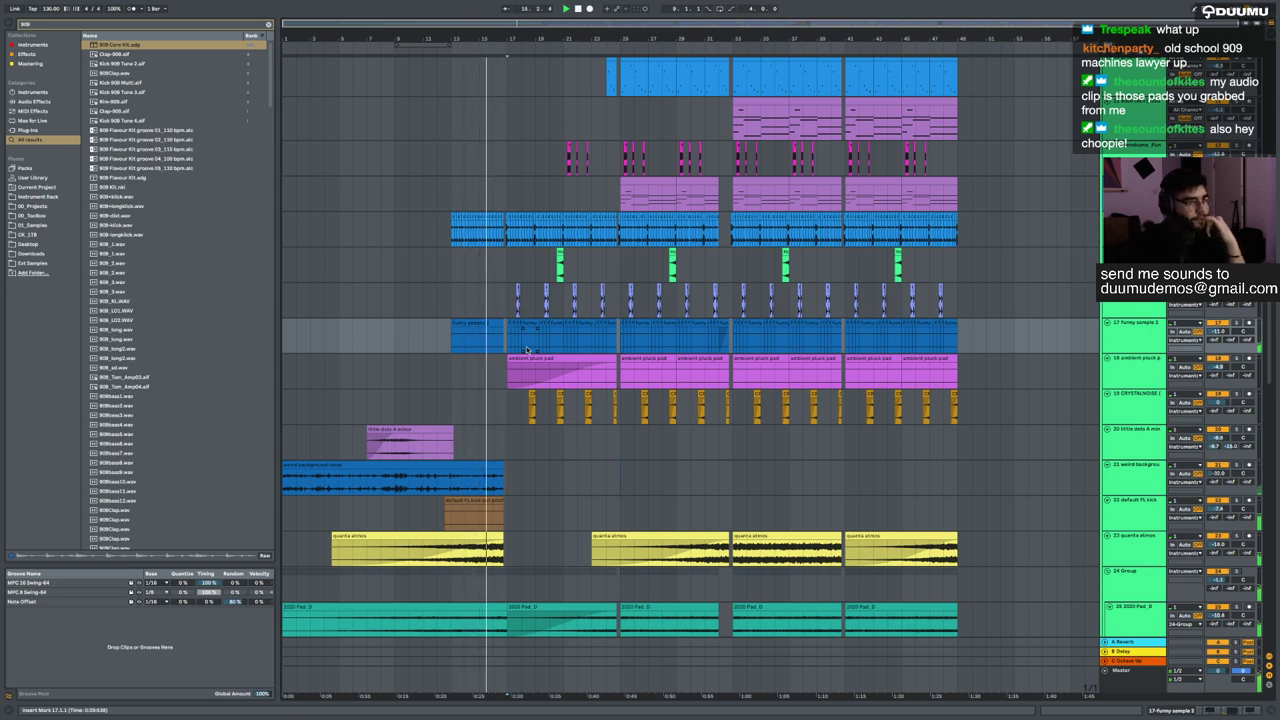
# - Listen to the arrangement from bar 16 onward and examine the clips across the instrument, bass and drum tracks
pyautogui.scroll(4, 527, 348)
pyautogui.scroll(3, 527, 348)
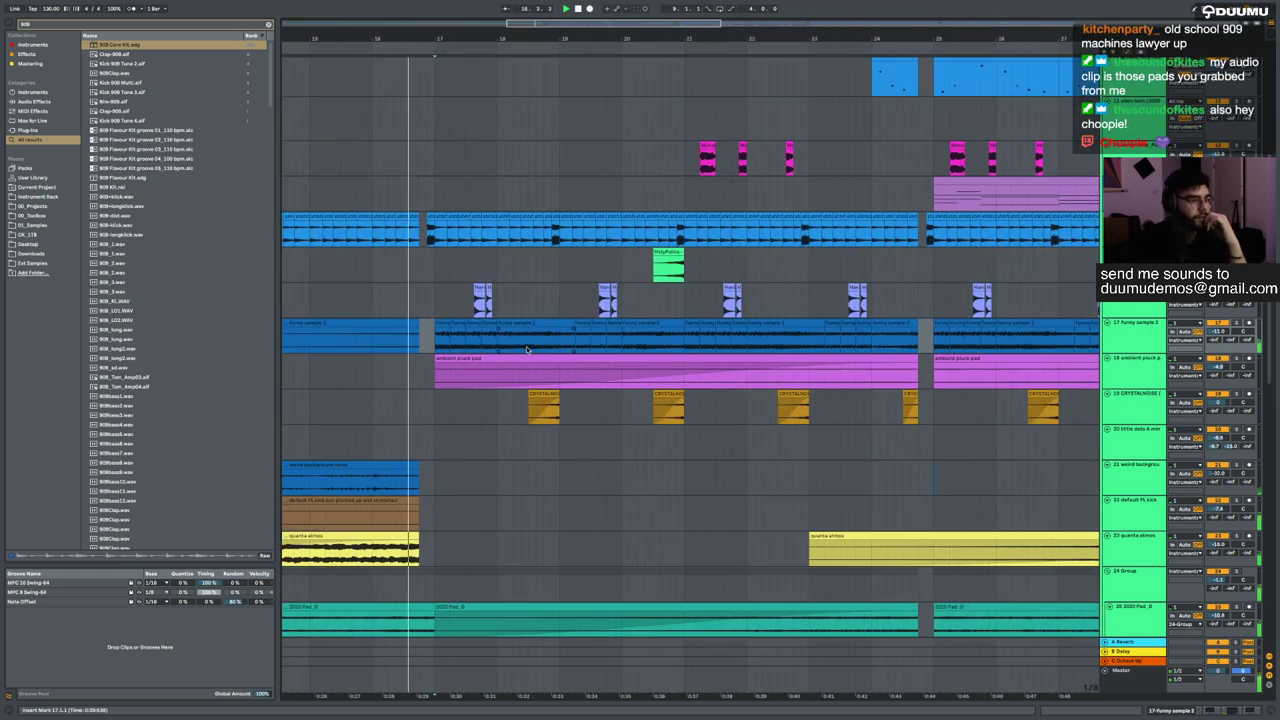
pyautogui.scroll(5, 500, 460)
pyautogui.scroll(-4, 500, 460)
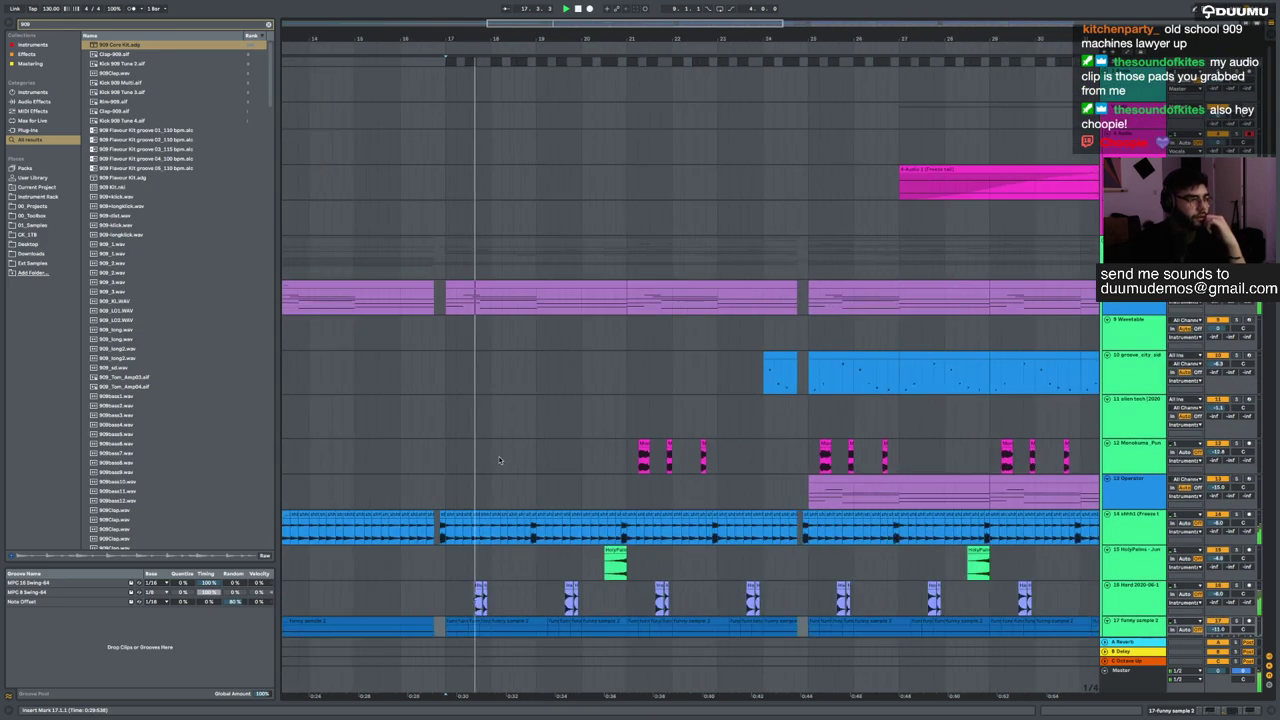
pyautogui.scroll(2, 500, 460)
pyautogui.scroll(-10, 499, 460)
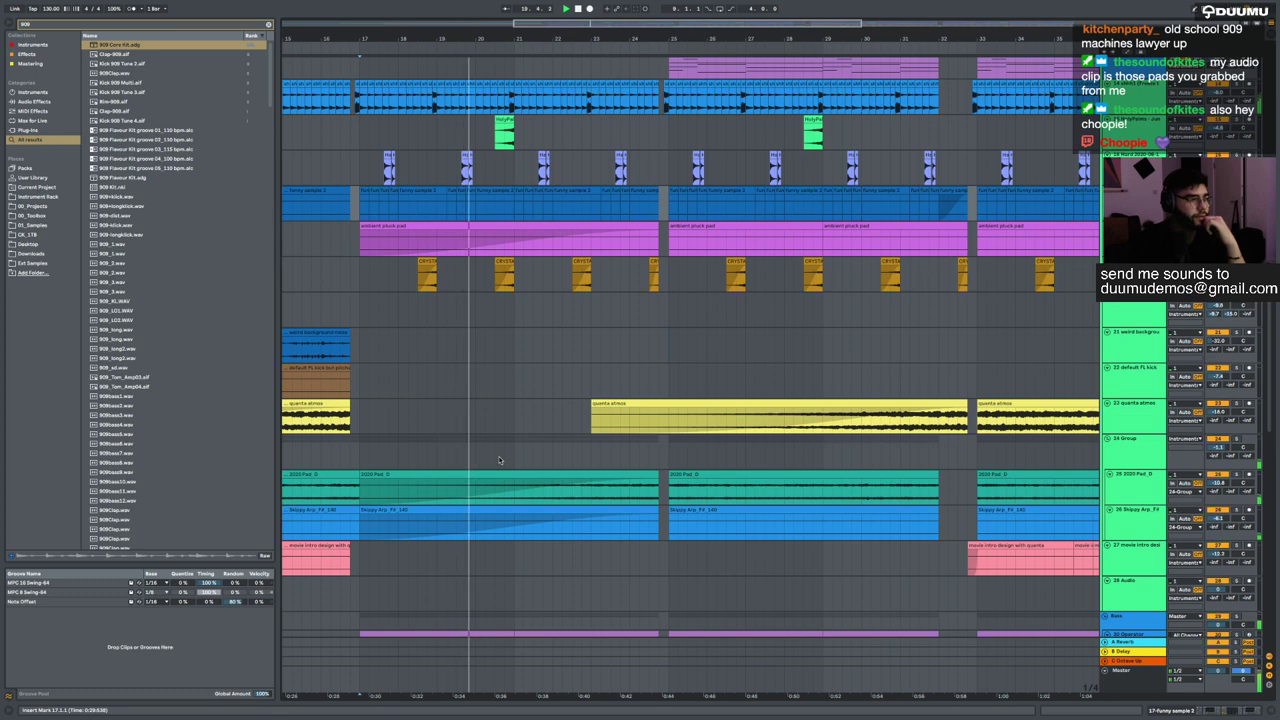
pyautogui.scroll(-2, 500, 460)
pyautogui.scroll(3, 500, 460)
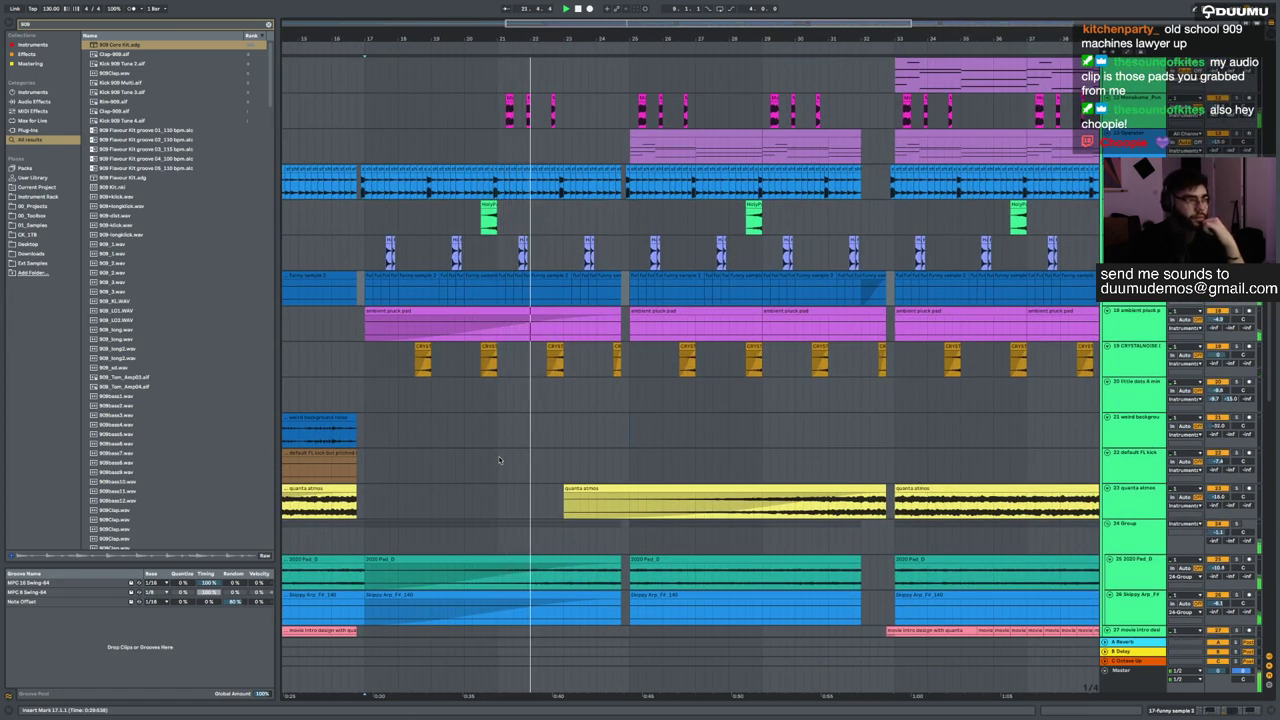
pyautogui.scroll(1, 500, 460)
pyautogui.hscroll(2, 500, 460)
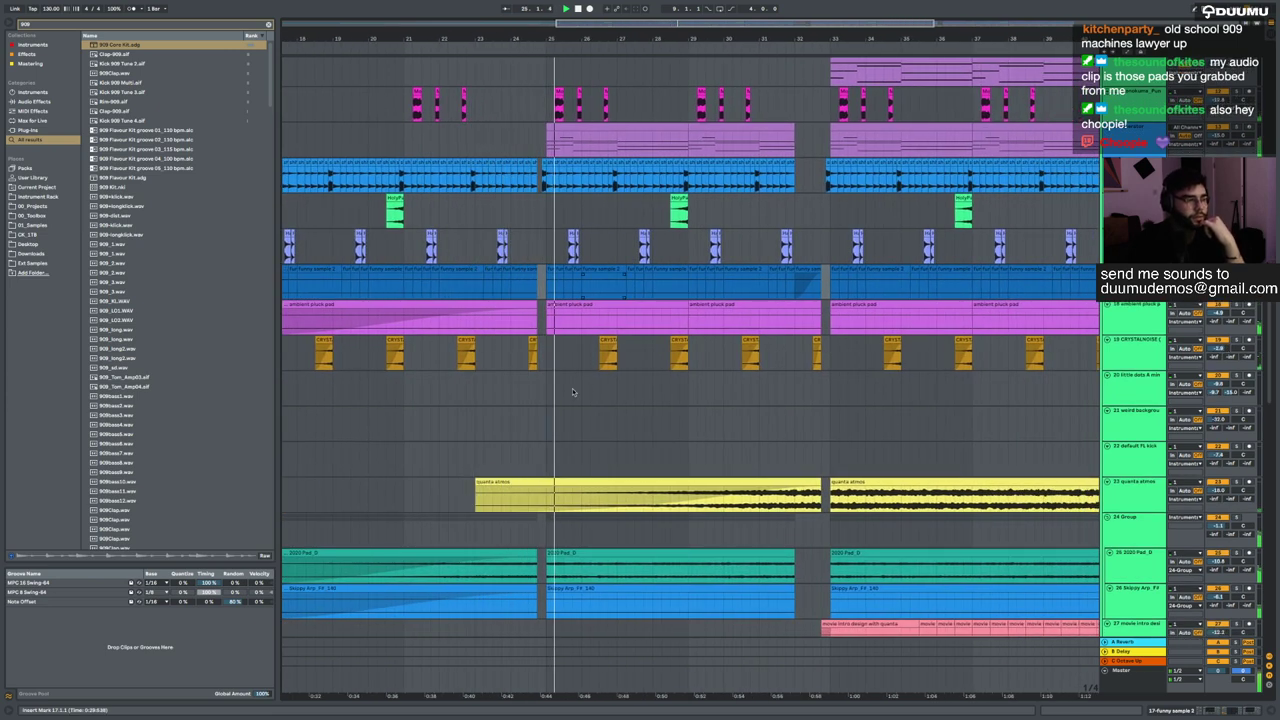
pyautogui.scroll(-5, 549, 391)
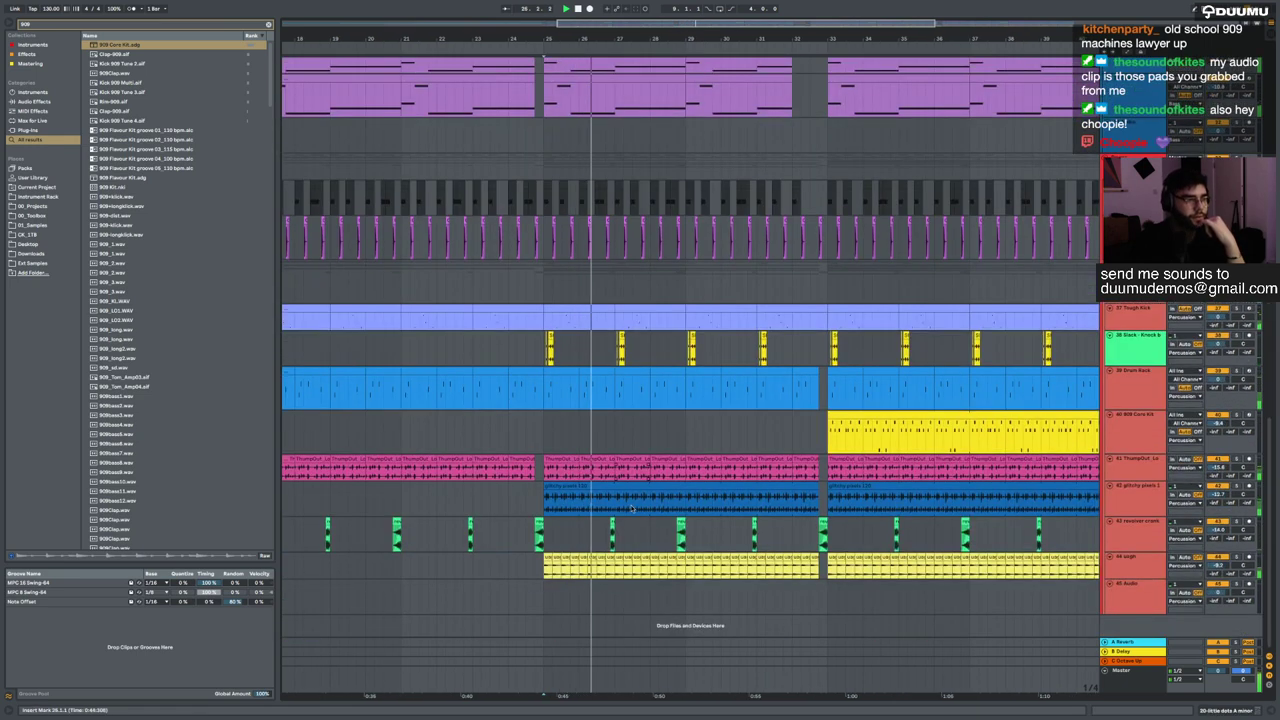
# - Nudge the start of the first glitchy pixels clip slightly ahead of bar 25, set its loop position to 1.1.1, and hide the clip view
pyautogui.scroll(6, 604, 496)
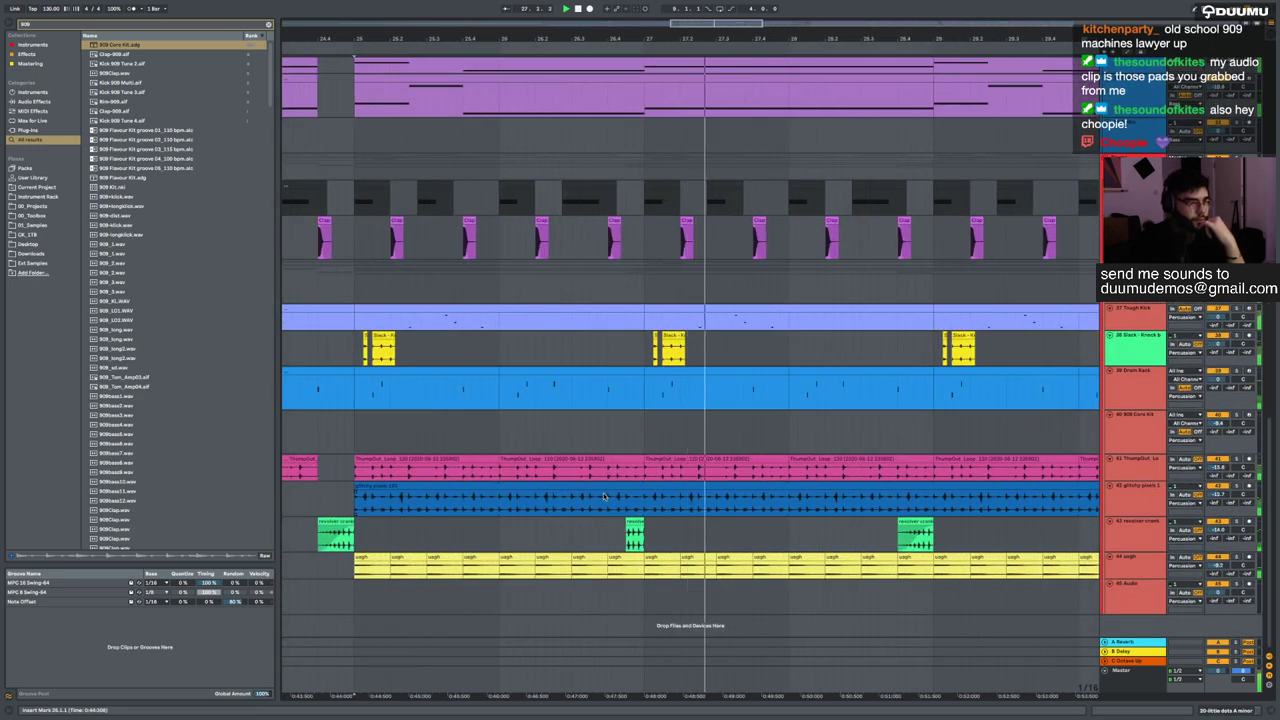
pyautogui.click(595, 488)
pyautogui.scroll(6, 595, 488)
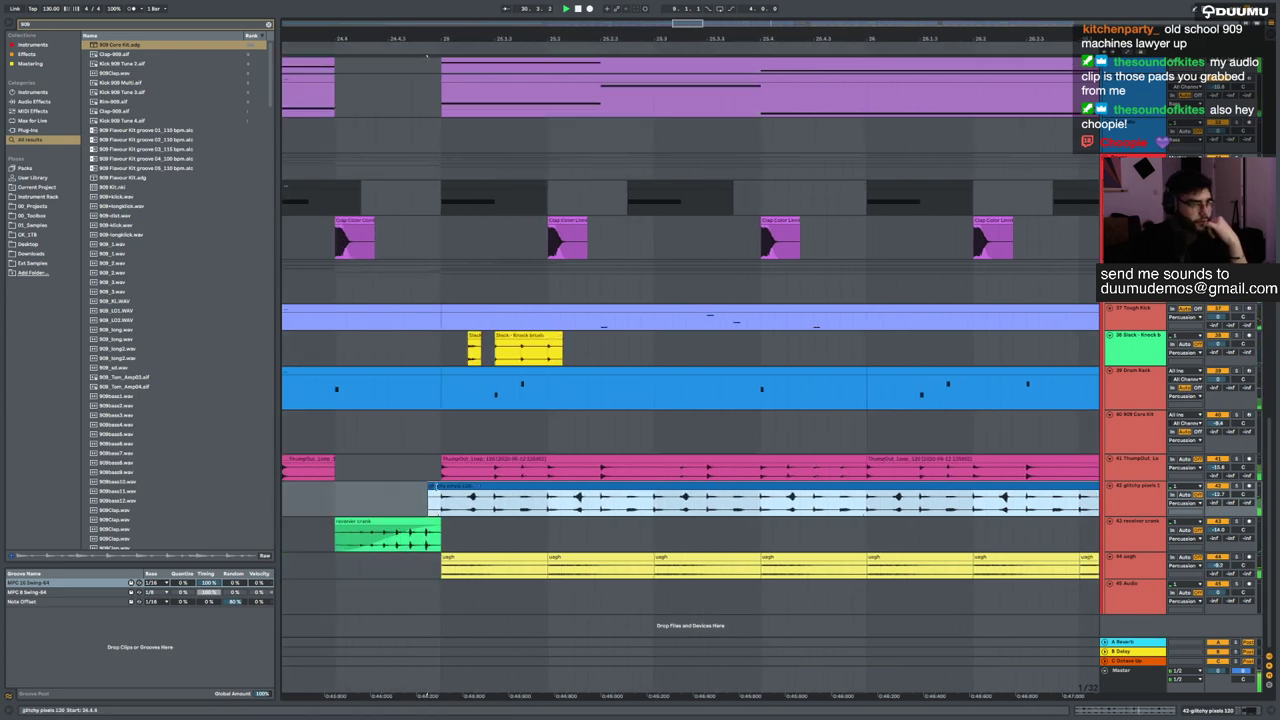
pyautogui.doubleClick(430, 486)
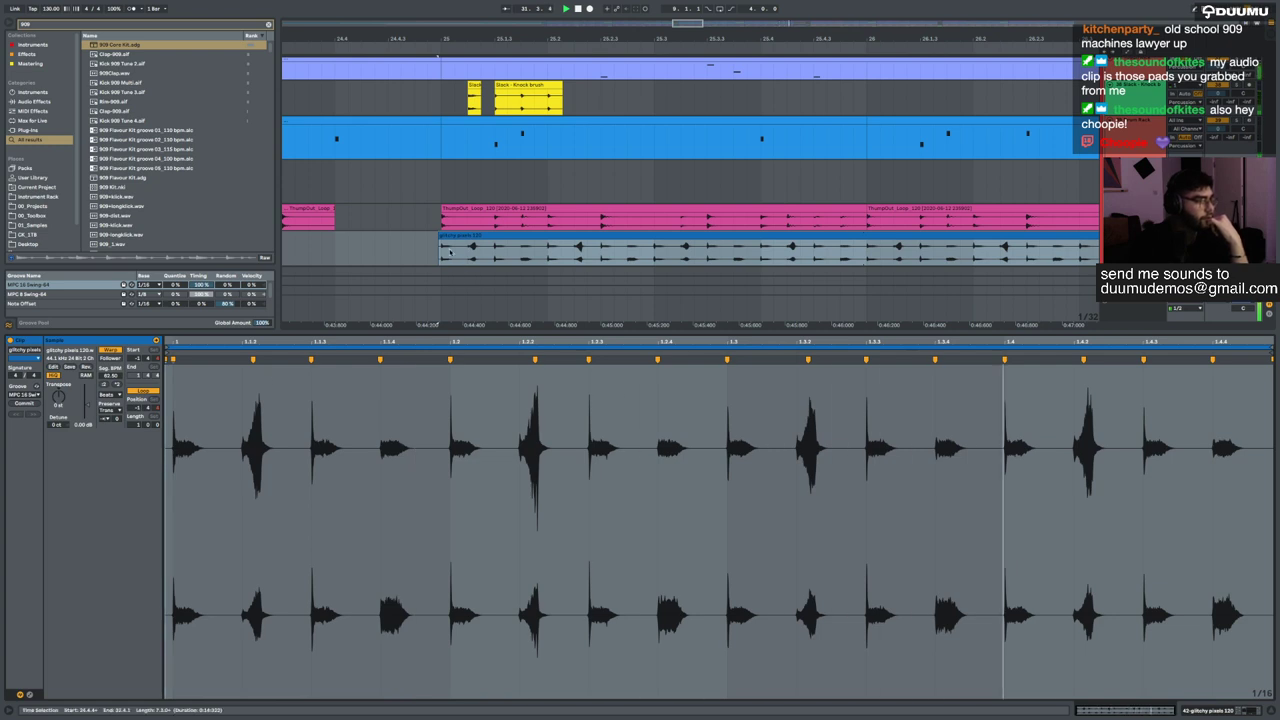
pyautogui.click(450, 252)
pyautogui.click(170, 346)
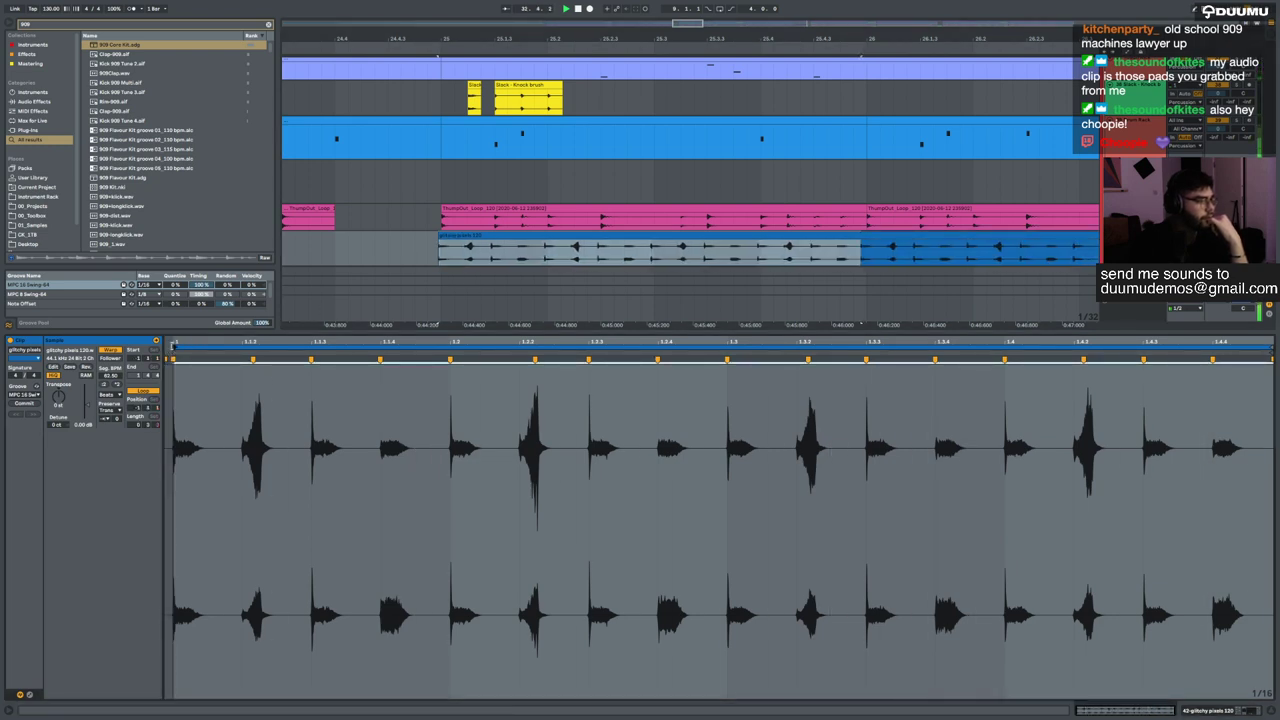
pyautogui.click(698, 239)
pyautogui.moveTo(698, 239); pyautogui.dragTo(702, 240)
pyautogui.scroll(-8, 701, 240)
pyautogui.hscroll(8, 765, 250)
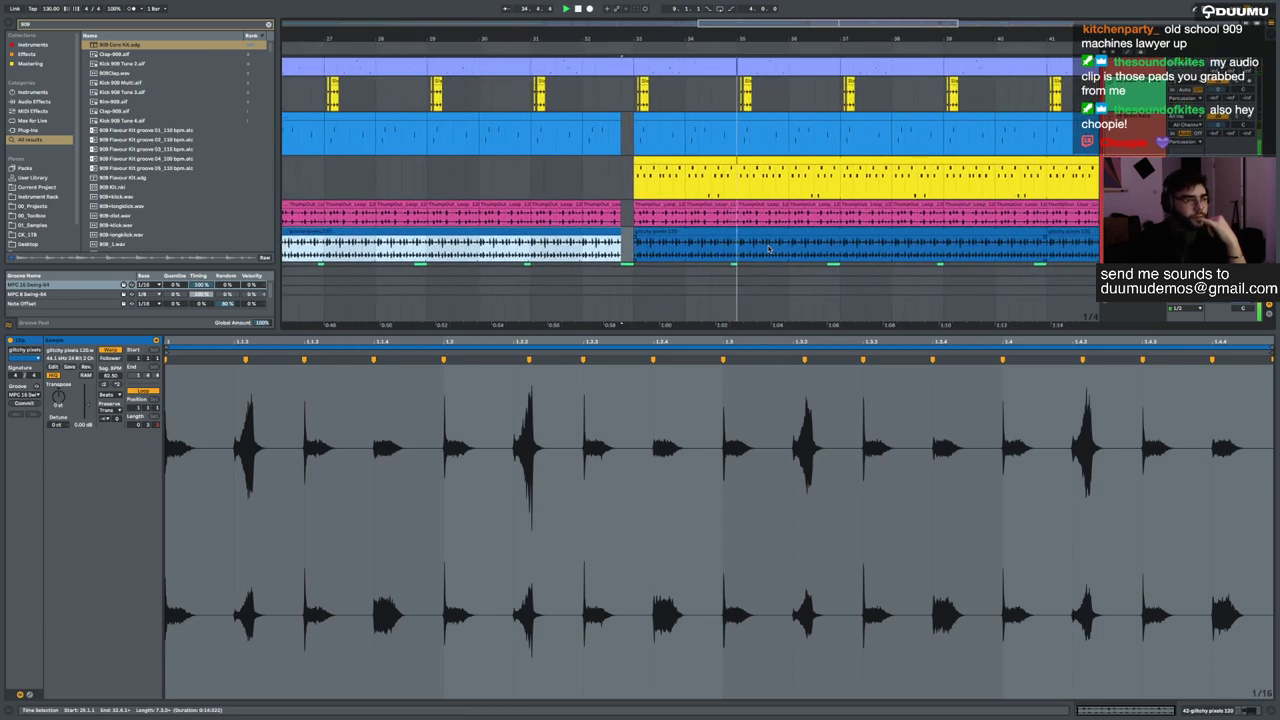
pyautogui.scroll(-3, 771, 255)
pyautogui.press('super+alt+l')
pyautogui.hscroll(3, 817, 323)
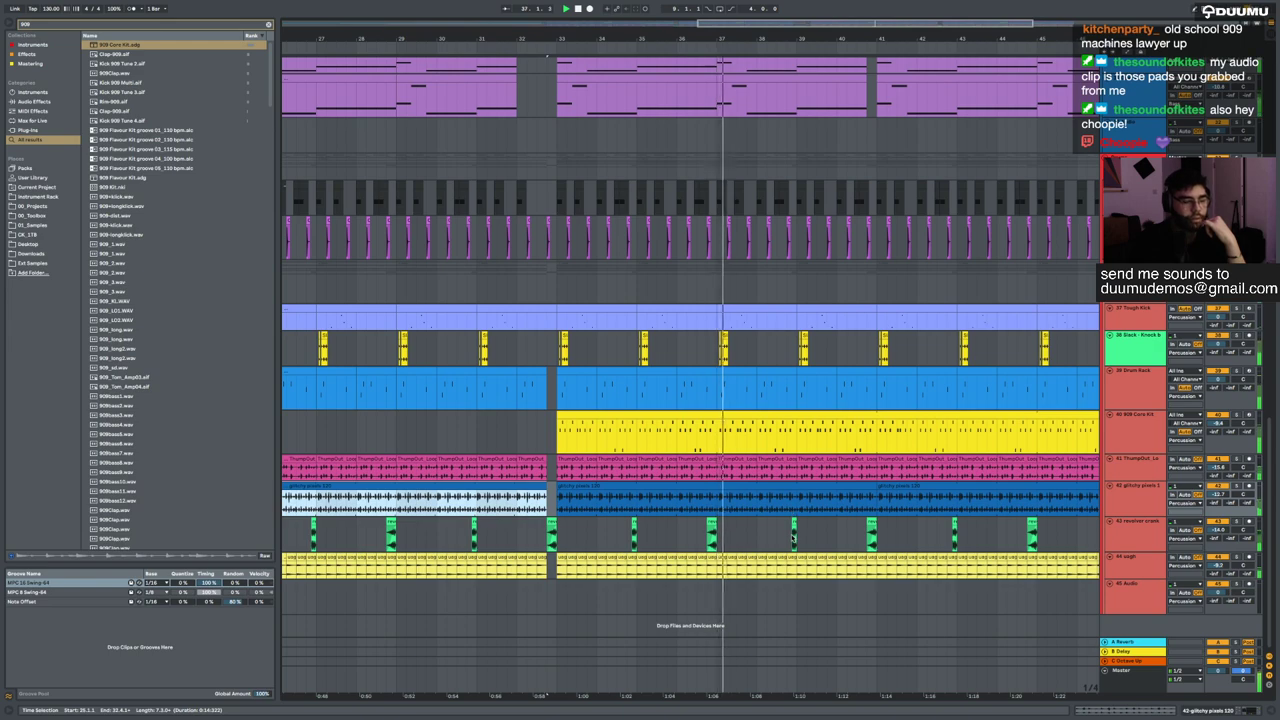
# - Listen to the arrangement from bar 37 onward and examine the vocal, instrument, atmosphere, bass and drum tracks up to bar 49
pyautogui.hscroll(3, 793, 538)
pyautogui.scroll(1, 793, 538)
pyautogui.scroll(-4, 792, 538)
pyautogui.scroll(10, 793, 537)
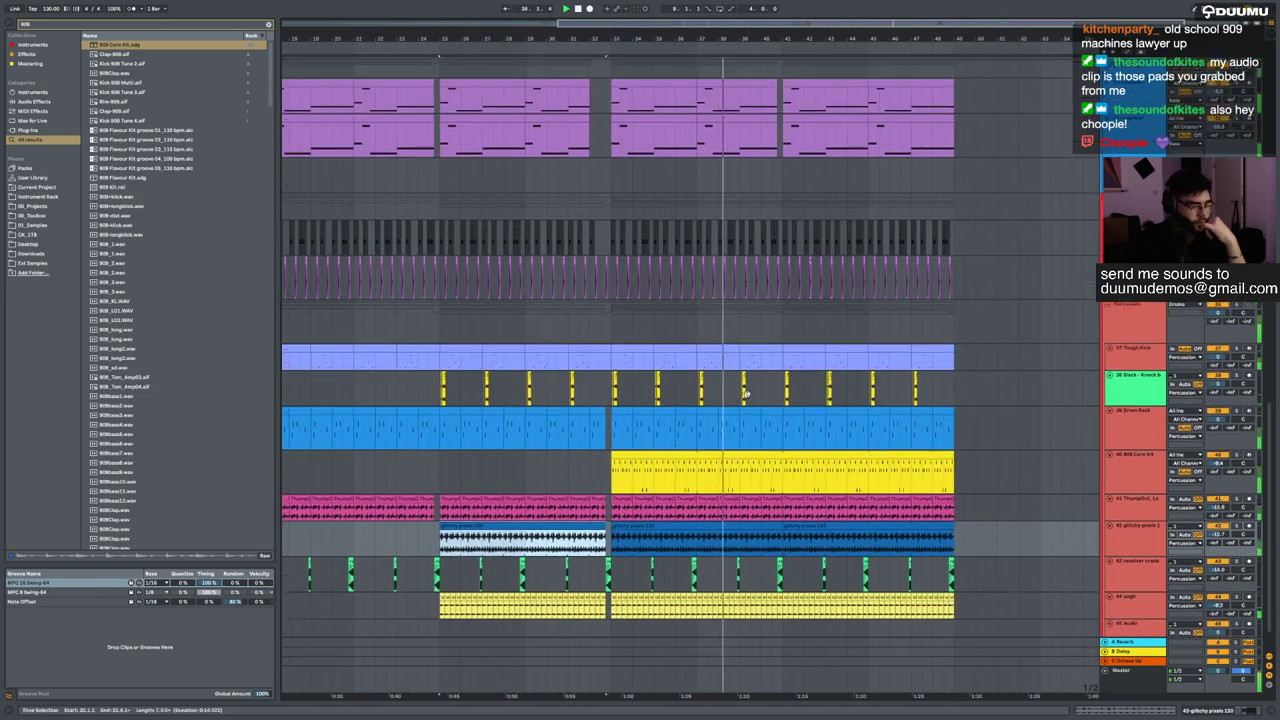
pyautogui.scroll(3, 747, 397)
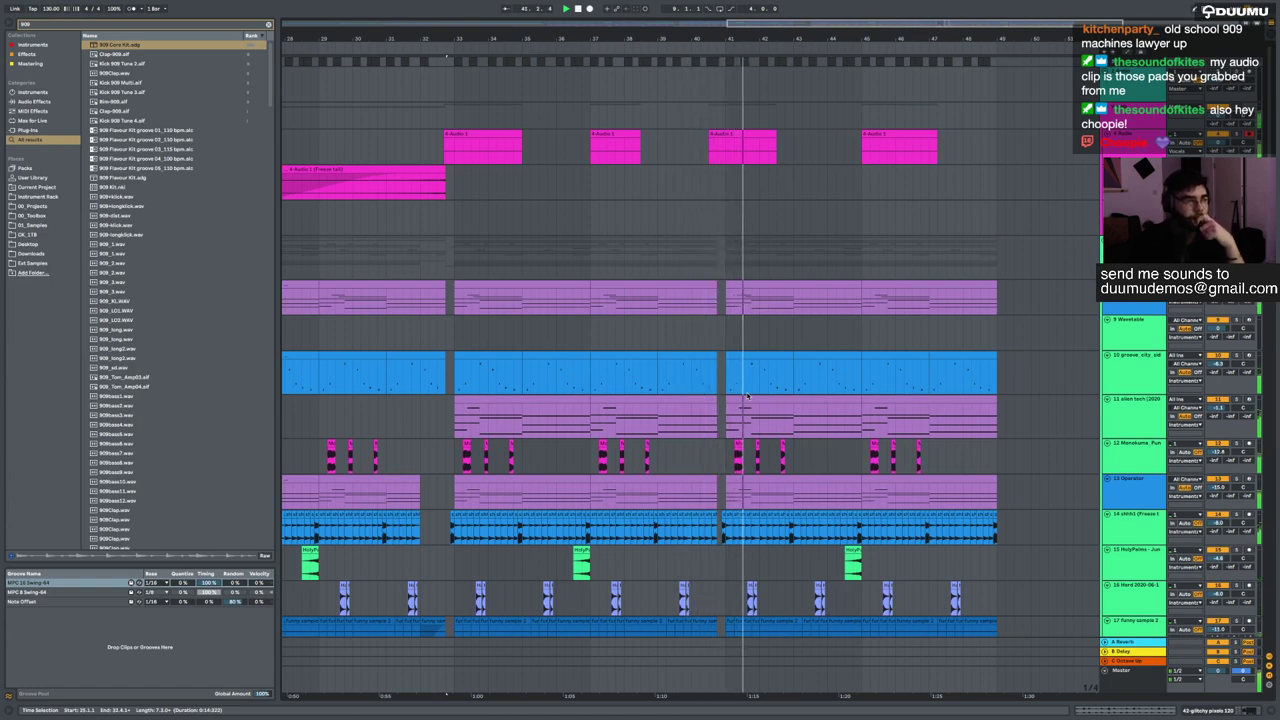
pyautogui.scroll(-2, 747, 397)
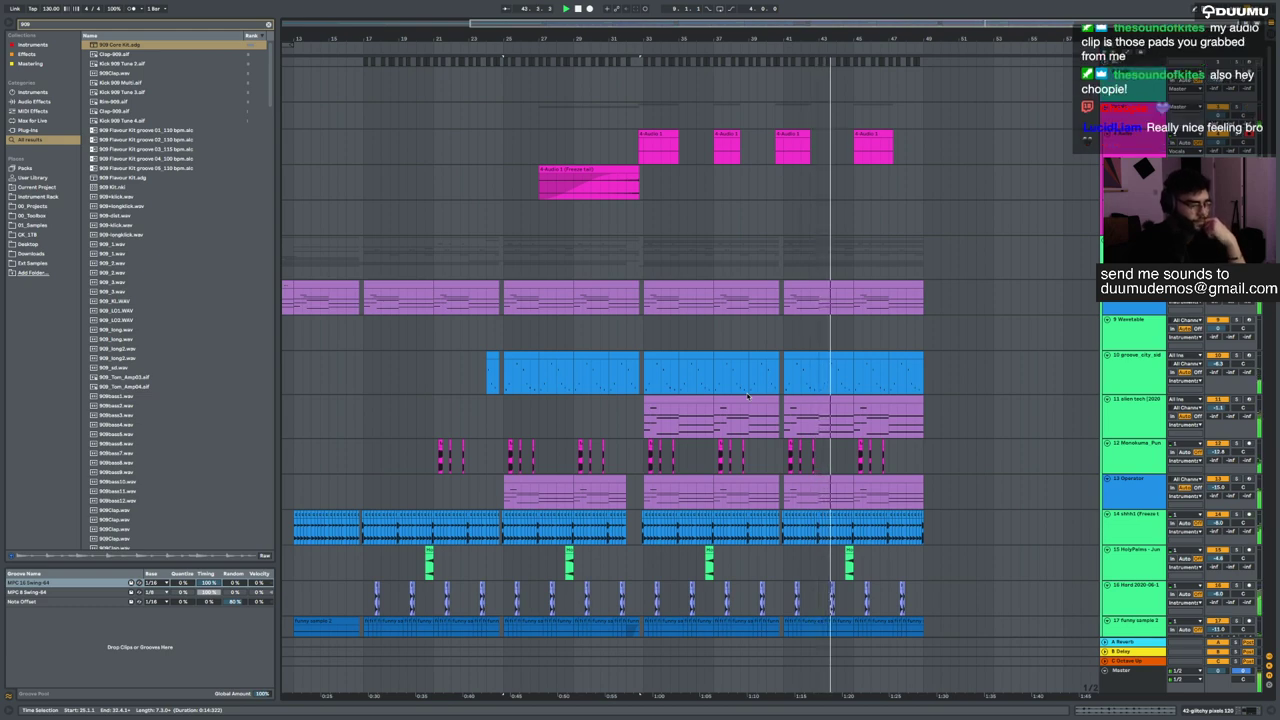
pyautogui.scroll(2, 747, 397)
pyautogui.scroll(-8, 747, 397)
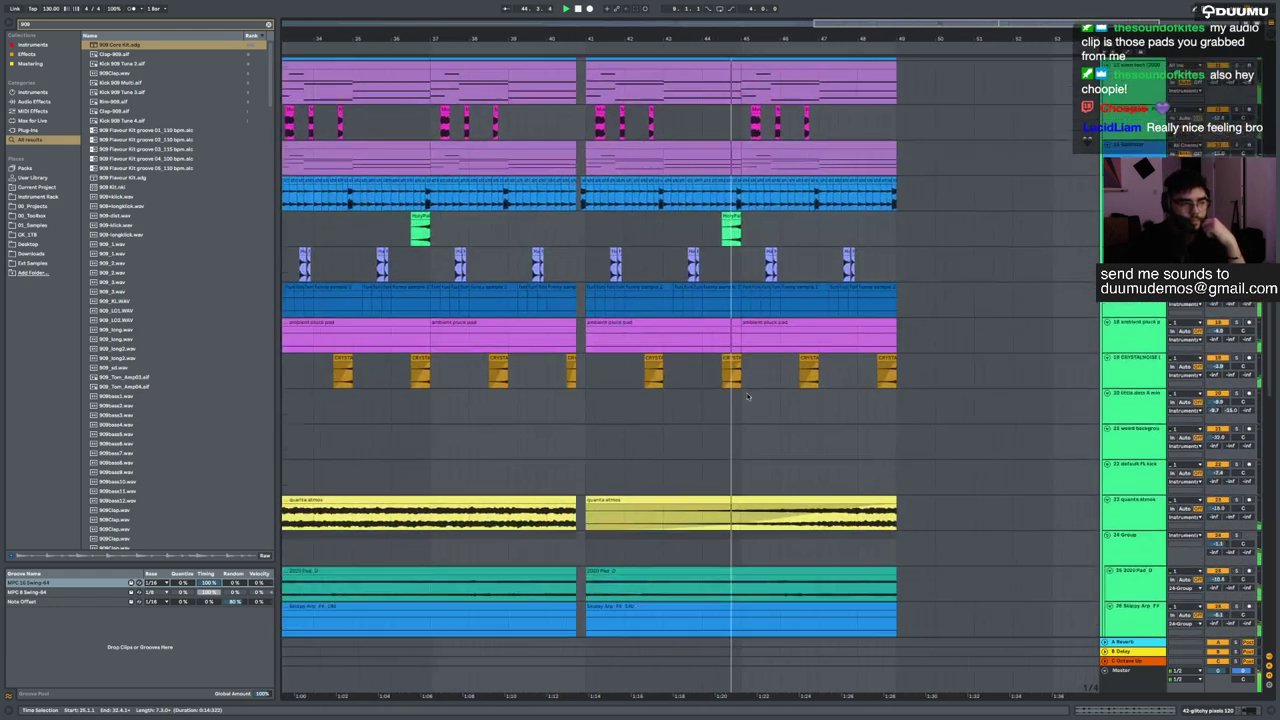
pyautogui.scroll(-10, 747, 397)
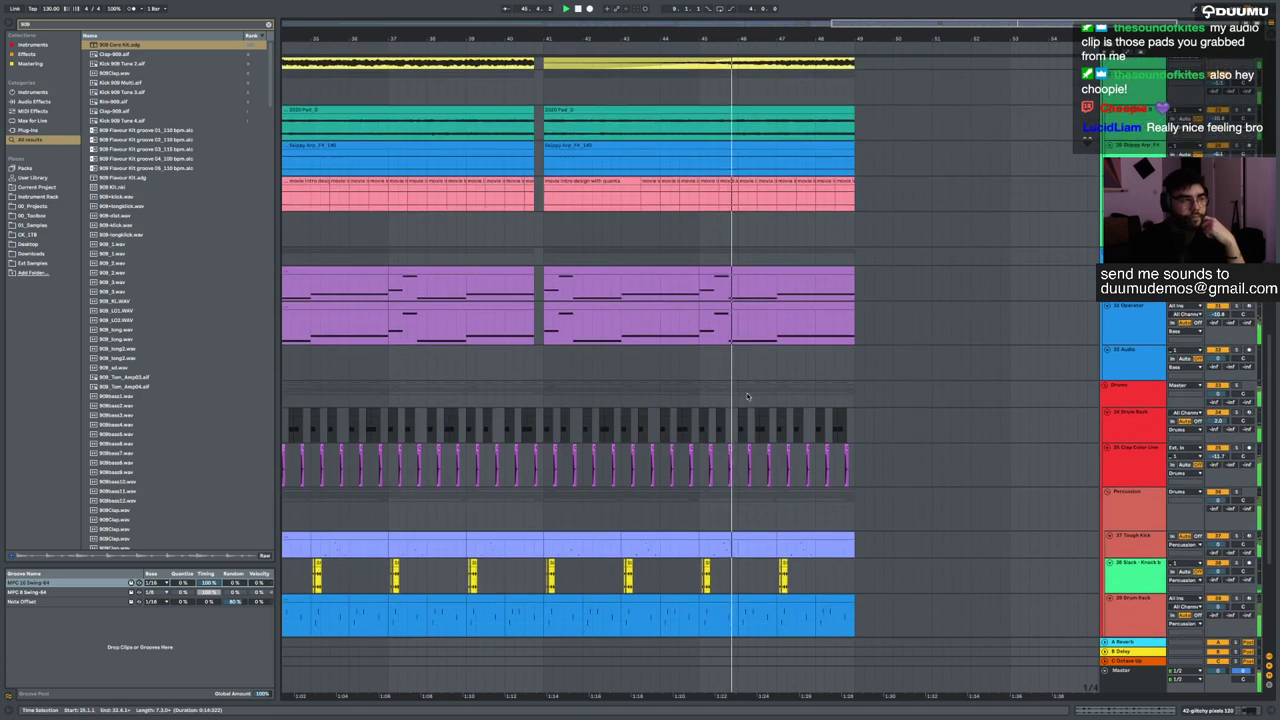
pyautogui.scroll(10, 747, 397)
pyautogui.scroll(-5, 830, 360)
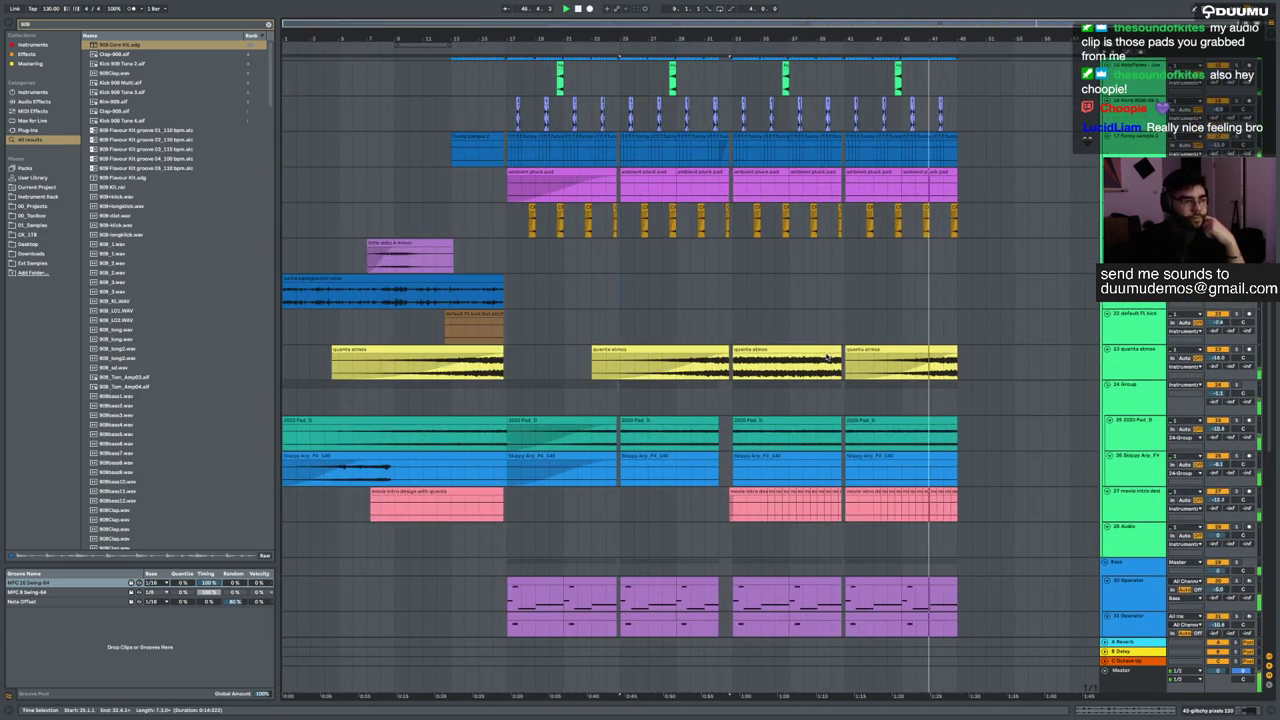
# - Try to replace the last faded quanta atmos clip with a duplicate of the preceding quanta atmos clip
pyautogui.click(856, 349)
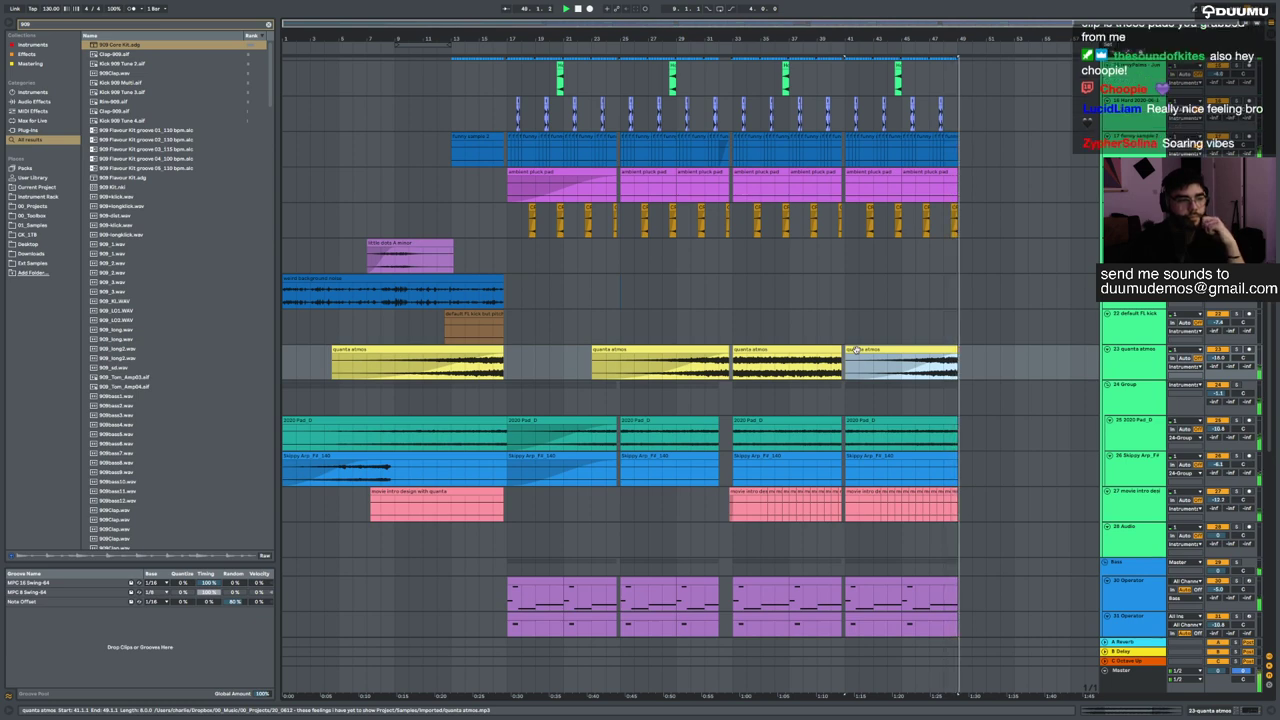
pyautogui.press('Delete')
pyautogui.moveTo(842, 360)
pyautogui.mouseDown()
pyautogui.moveTo(858, 360)
pyautogui.moveTo(843, 361)
pyautogui.mouseUp()
pyautogui.keyDown('shift'); pyautogui.click(848, 362); pyautogui.keyUp('shift')
pyautogui.press('super+d')
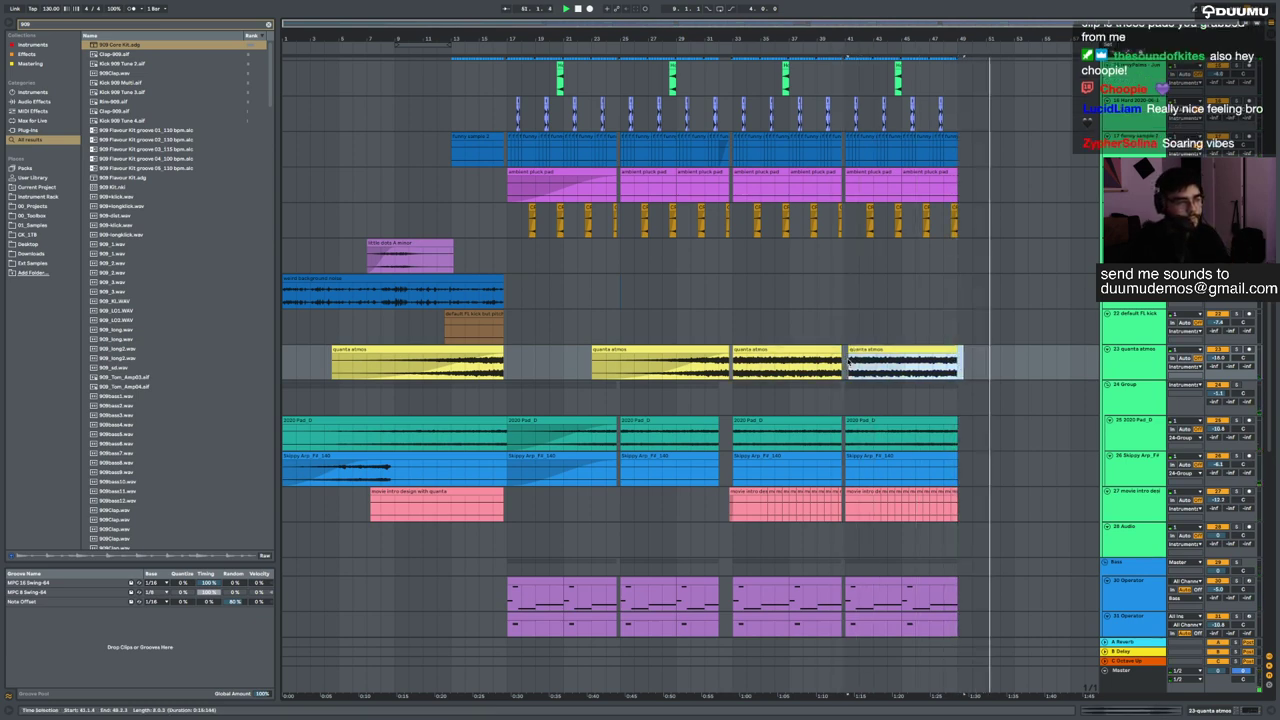
pyautogui.press('z')
pyautogui.keyDown('shift'); pyautogui.click(848, 362); pyautogui.keyUp('shift')
pyautogui.press('x')
# - Replace the quanta atmos clip at bar 41 with a duplicate of the preceding clip, spanning bars 41 to 49
pyautogui.click(867, 348)
pyautogui.press('Delete')
pyautogui.click(844, 357)
pyautogui.hotkey('ctrl', 'd')
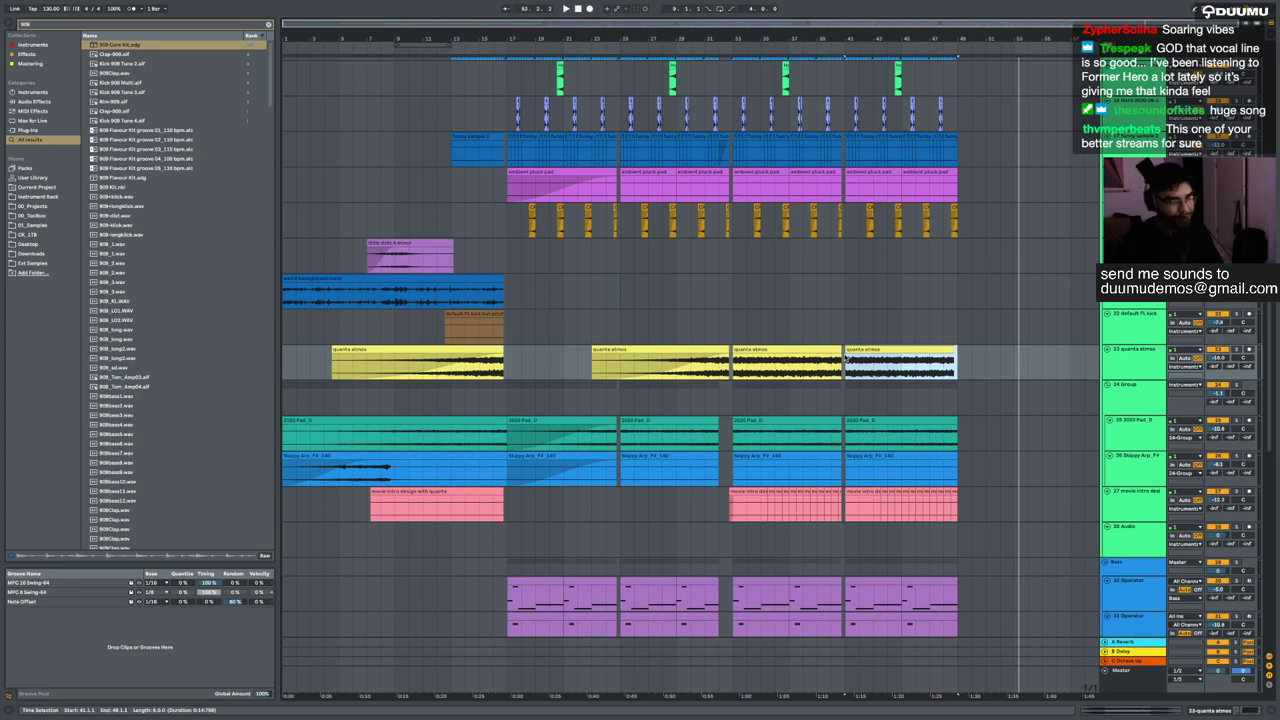
pyautogui.scroll(8, 845, 358)
pyautogui.moveTo(690, 145); pyautogui.dragTo(777, 147)
pyautogui.click(708, 146)
pyautogui.scroll(5, 707, 146)
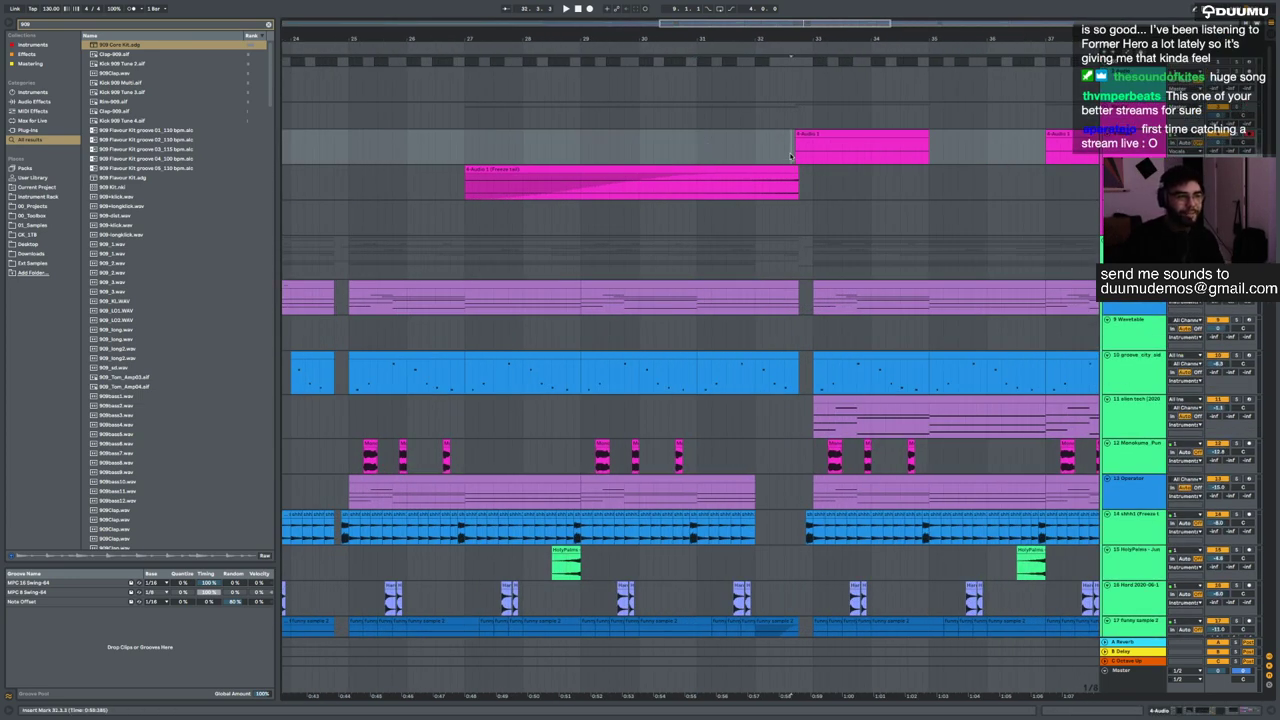
pyautogui.click(716, 231)
pyautogui.hotkey('ctrl', 'Left')
pyautogui.click(937, 311)
pyautogui.hotkey('ctrl', 'Right')
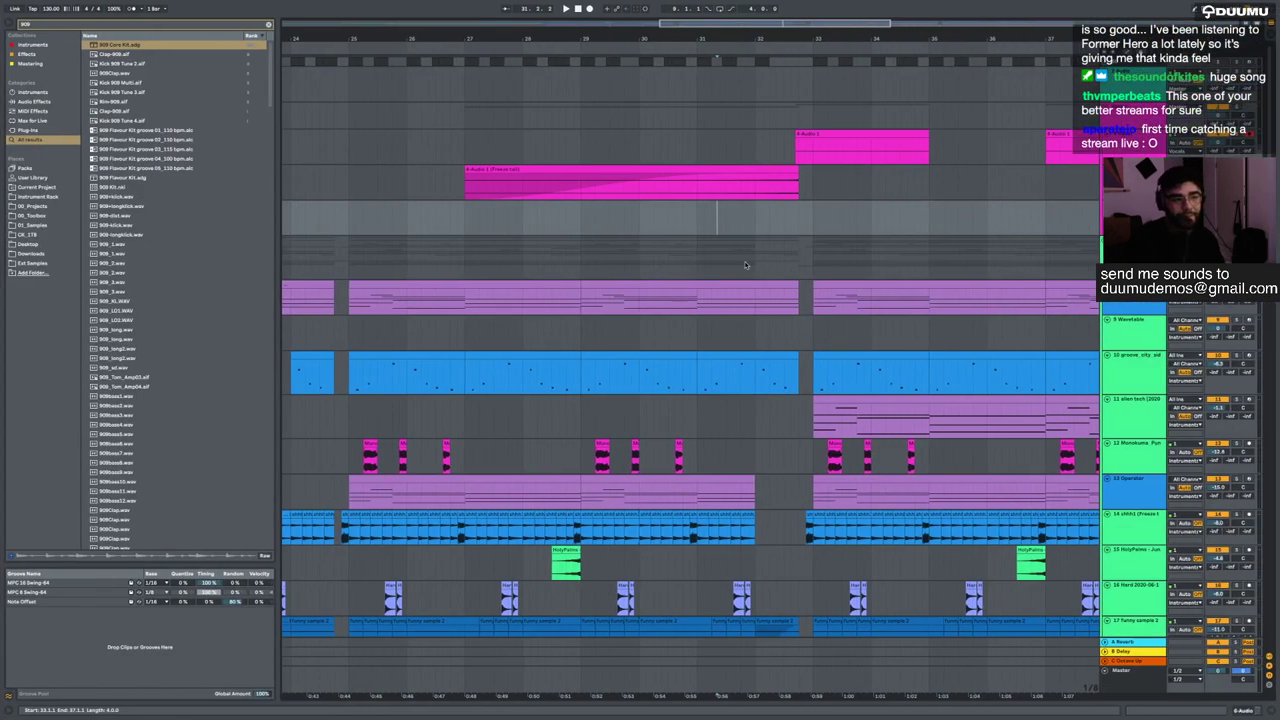
pyautogui.click(697, 213)
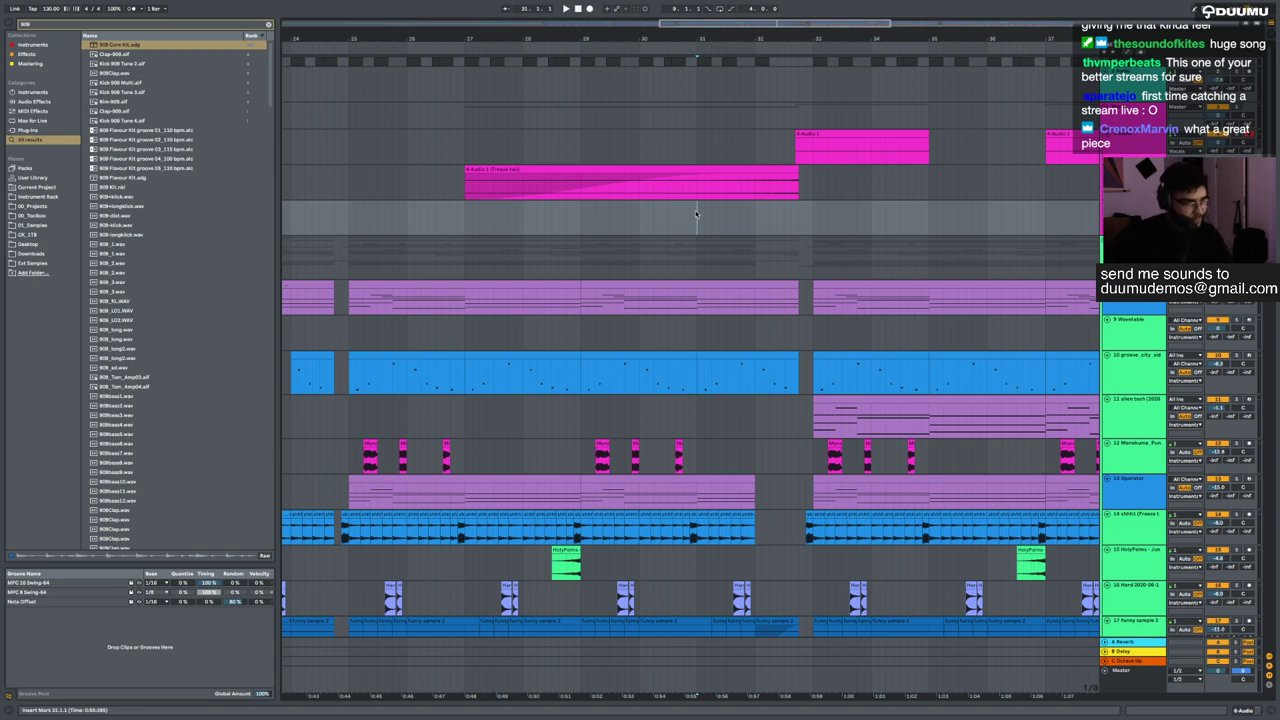
# - Save the set and show the contents of the Desktop folder in the browser
pyautogui.scroll(-4, 697, 213)
pyautogui.hotkey('ctrl', 's')
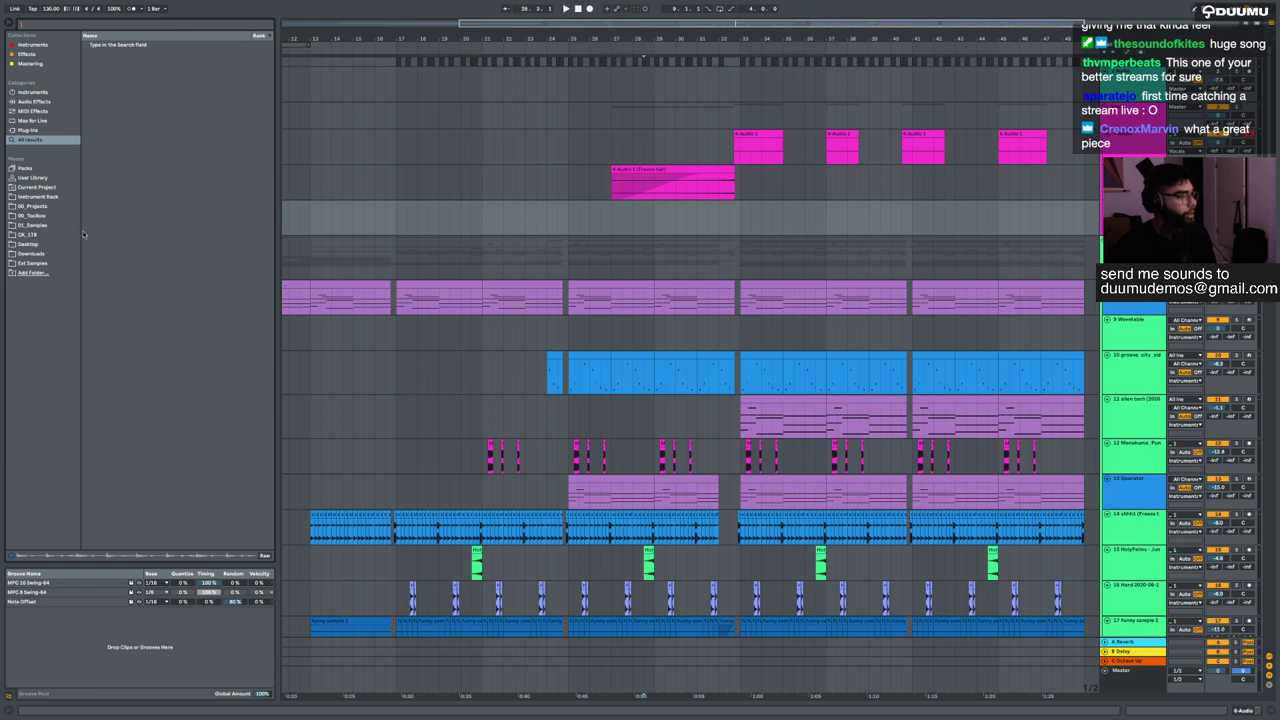
pyautogui.click(28, 243)
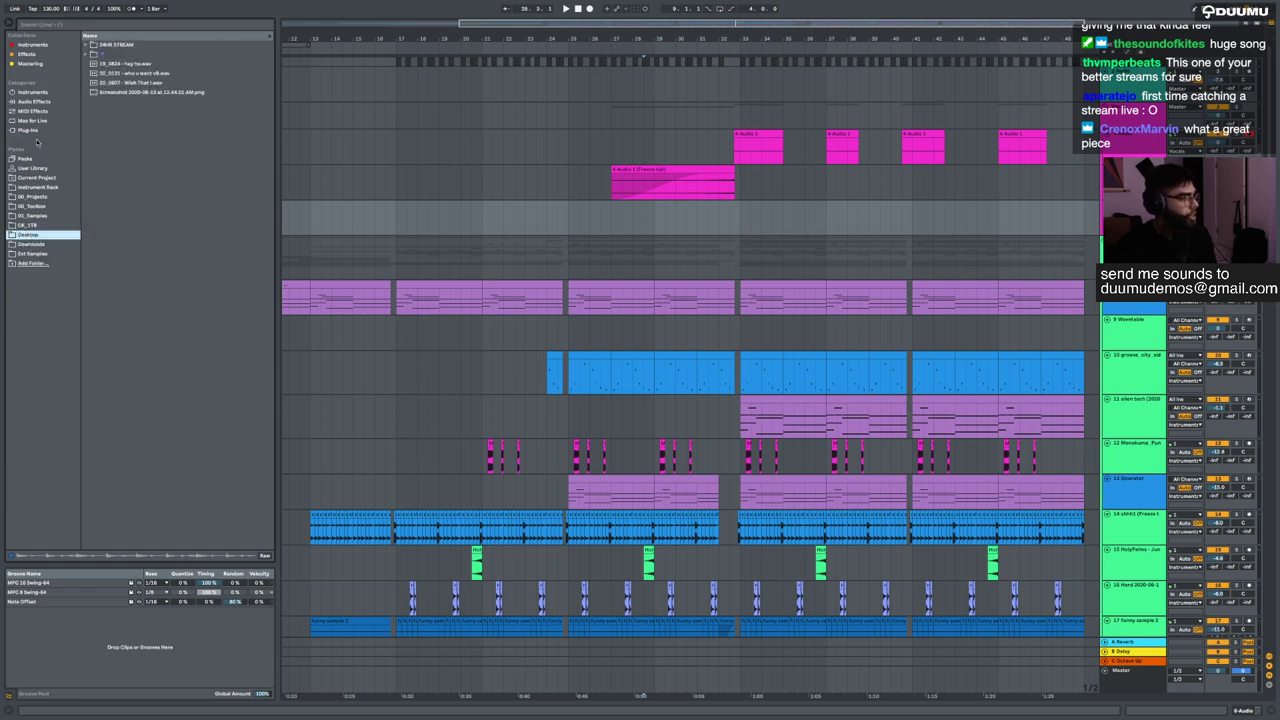
# - Open the recently used set 20_0612 - idea.als
pyautogui.click(57, 5)
pyautogui.moveTo(68, 36)
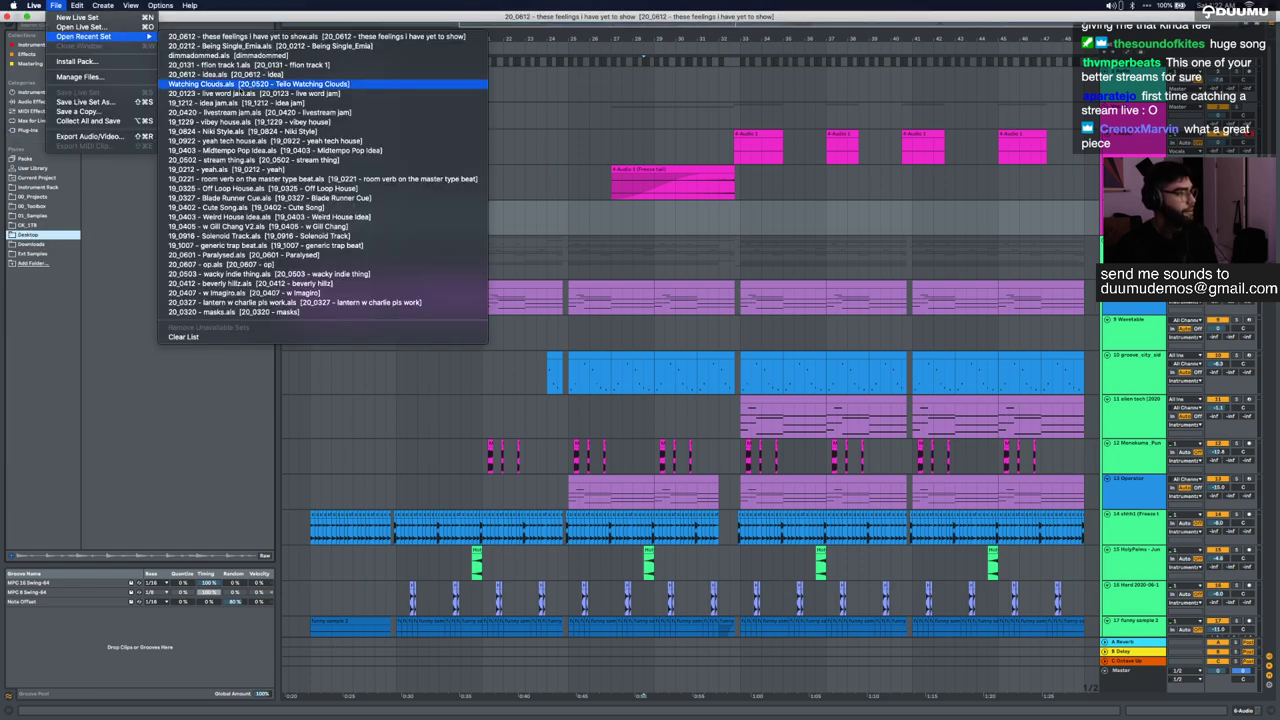
pyautogui.click(233, 76)
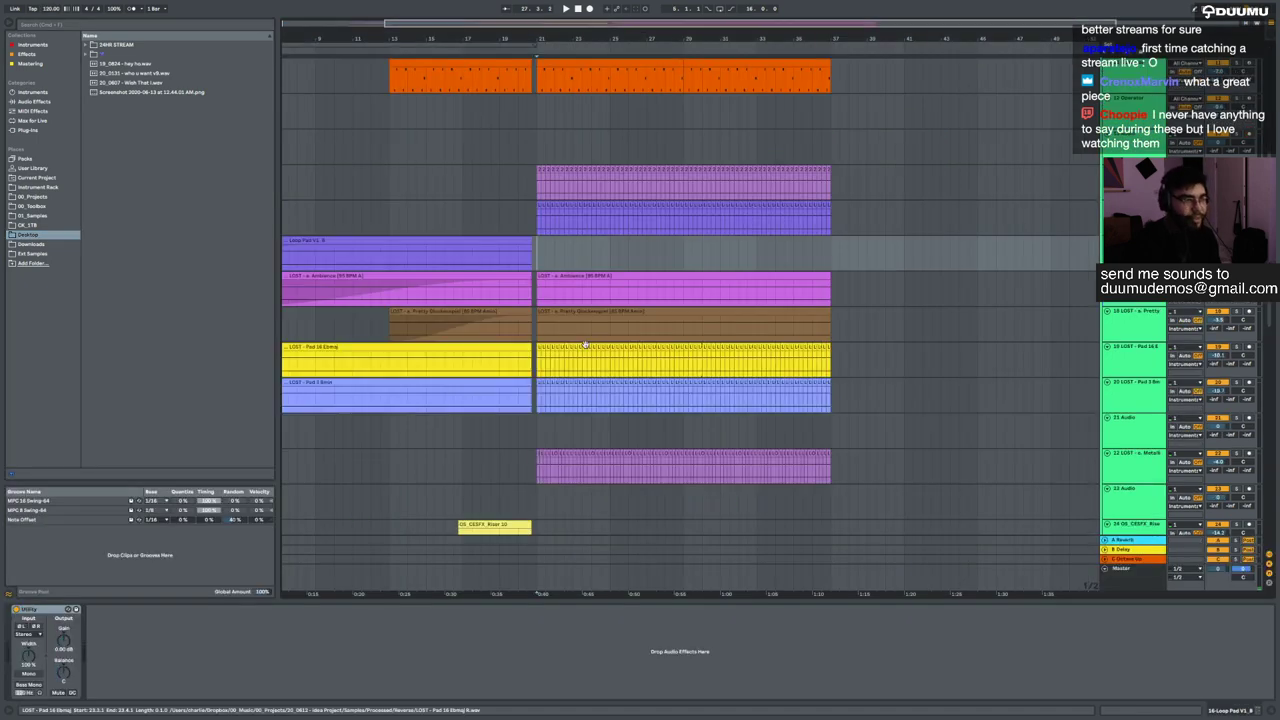
# - Play the arrangement from the start of the Loop Pad V1_B clip and hide the device view
pyautogui.scroll(8, 587, 347)
pyautogui.hscroll(-3, 565, 327)
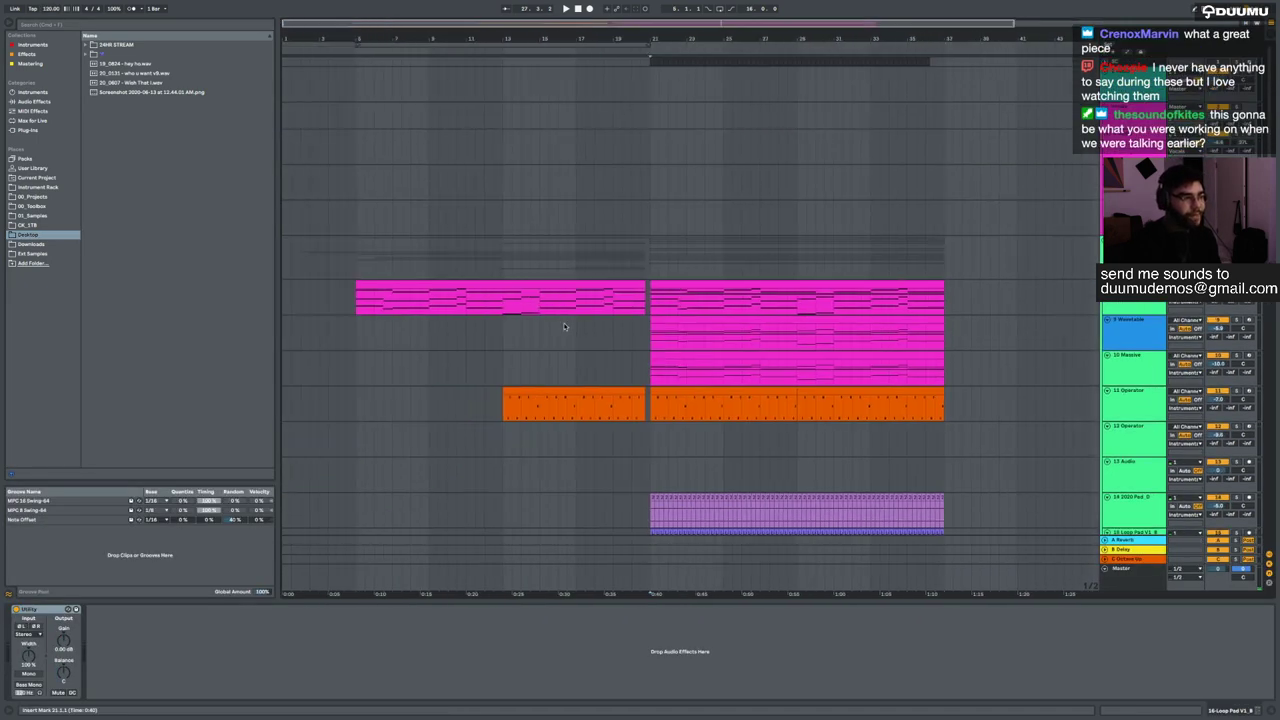
pyautogui.scroll(-10, 481, 298)
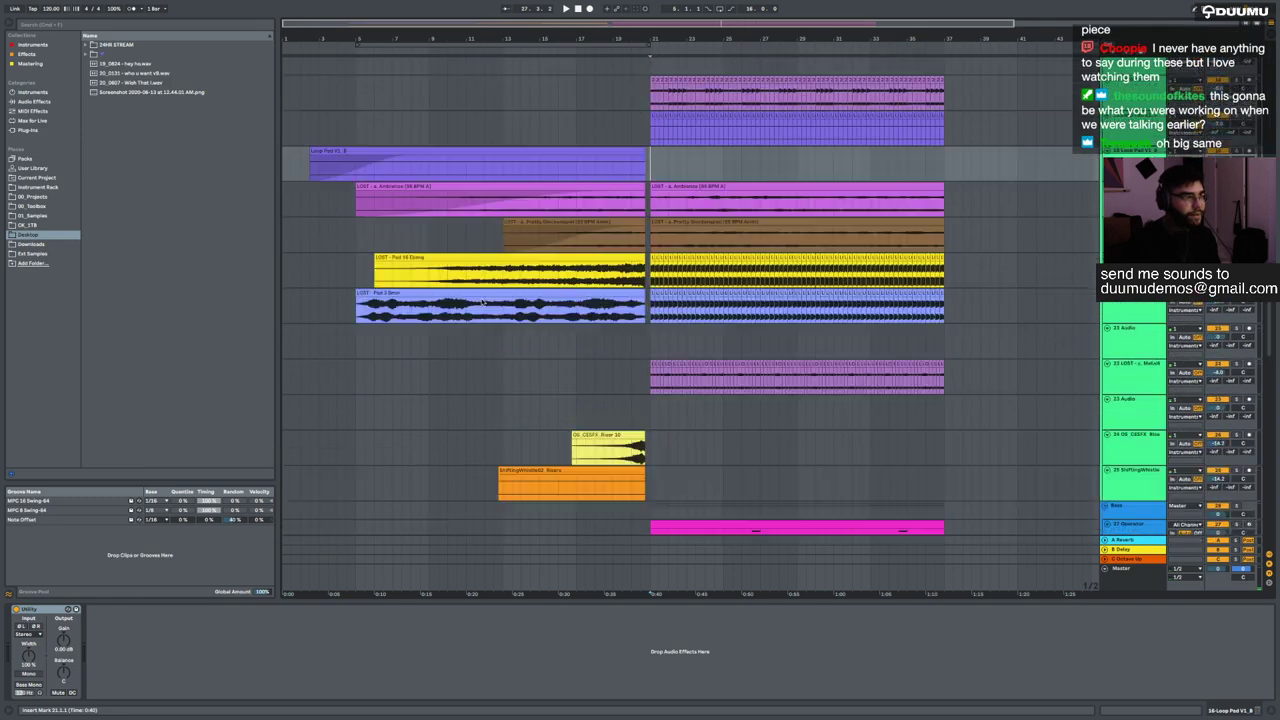
pyautogui.click(386, 165)
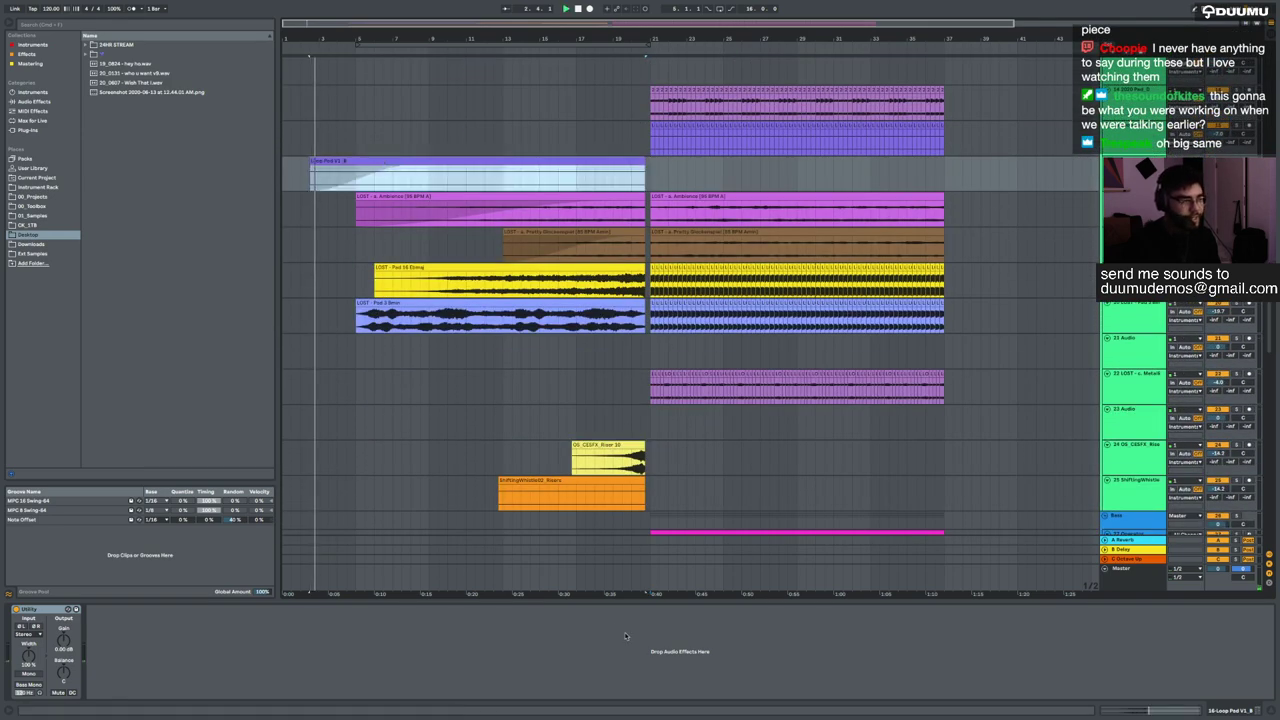
pyautogui.scroll(10, 561, 526)
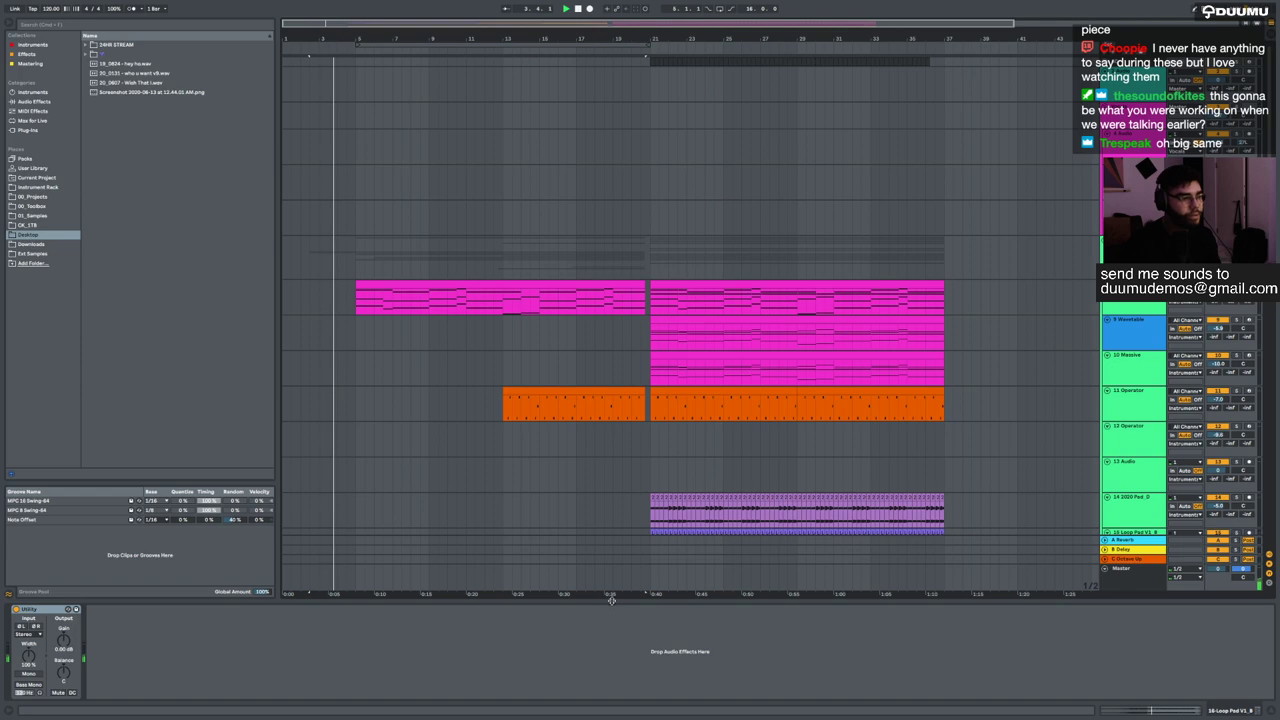
pyautogui.press('super+alt+l')
# - Lower the volume of the 11 Operator track with the orange clips to about -8 dB during playback
pyautogui.scroll(-4, 397, 396)
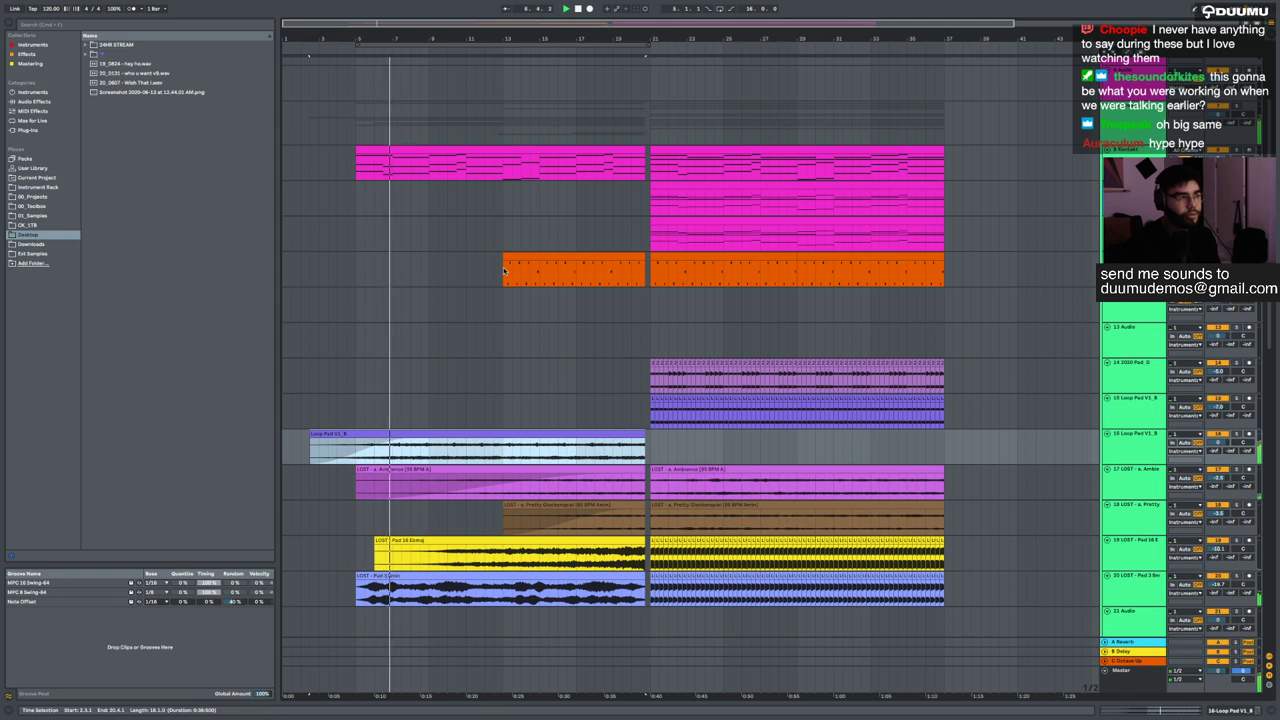
pyautogui.scroll(-5, 512, 389)
pyautogui.scroll(-15, 511, 389)
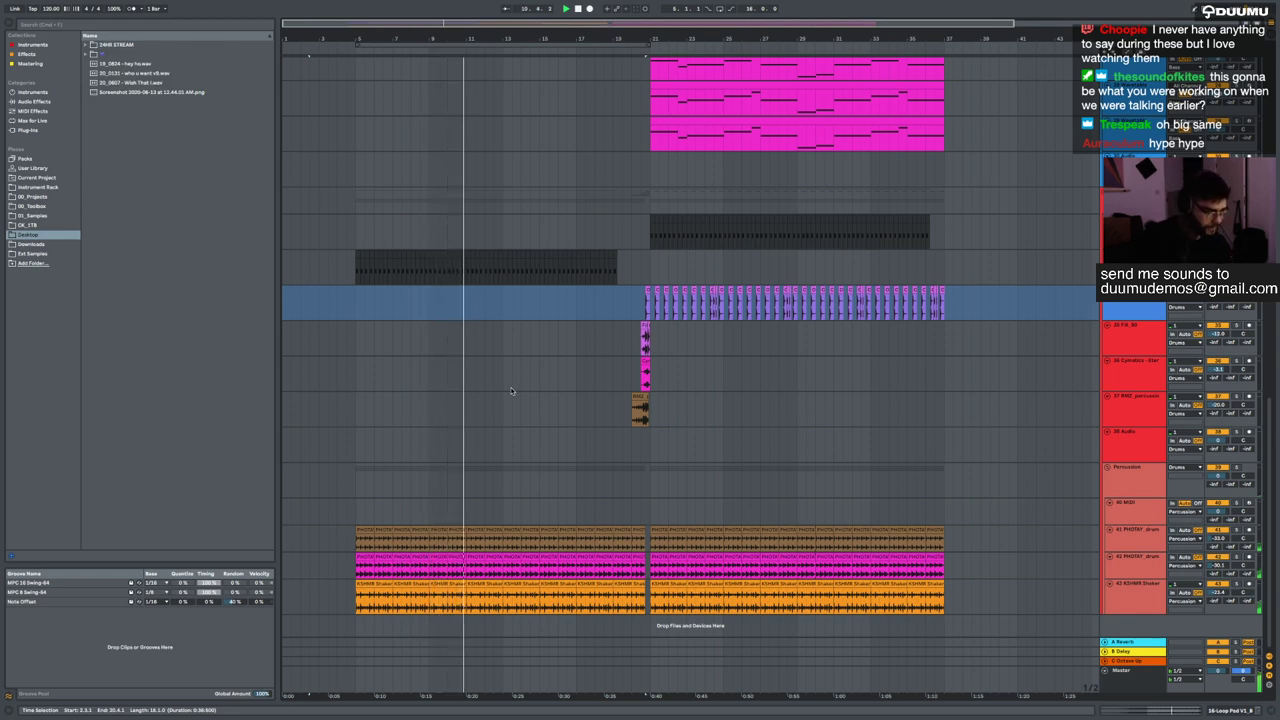
pyautogui.scroll(15, 511, 389)
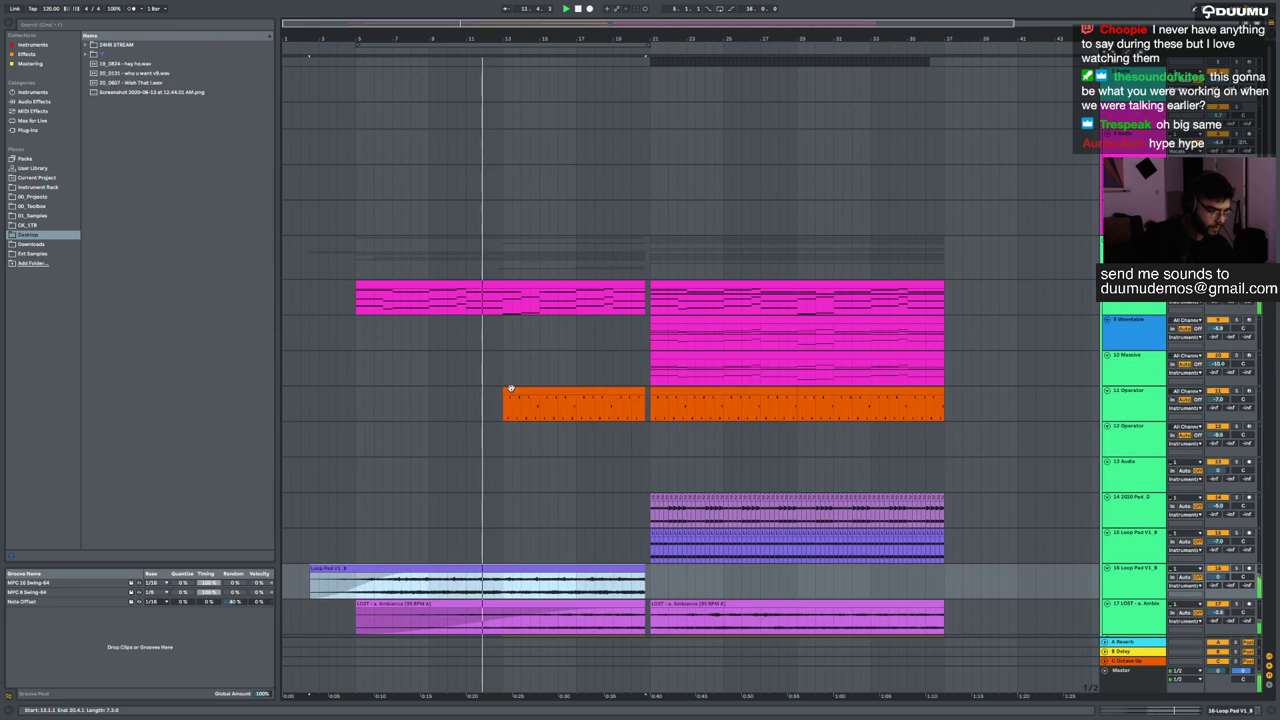
pyautogui.click(1217, 577)
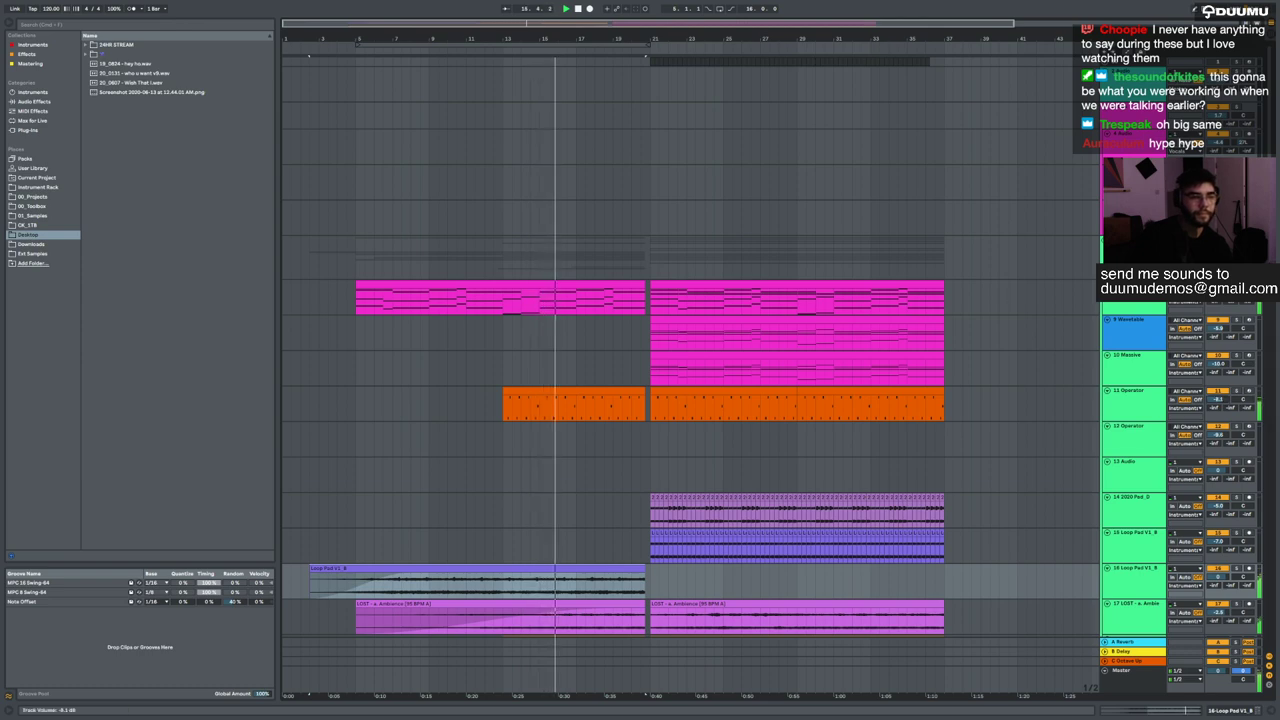
# - Listen through the transition into the drop at bar 21 and examine the pad, riser and bass clips around it
pyautogui.scroll(2, 648, 457)
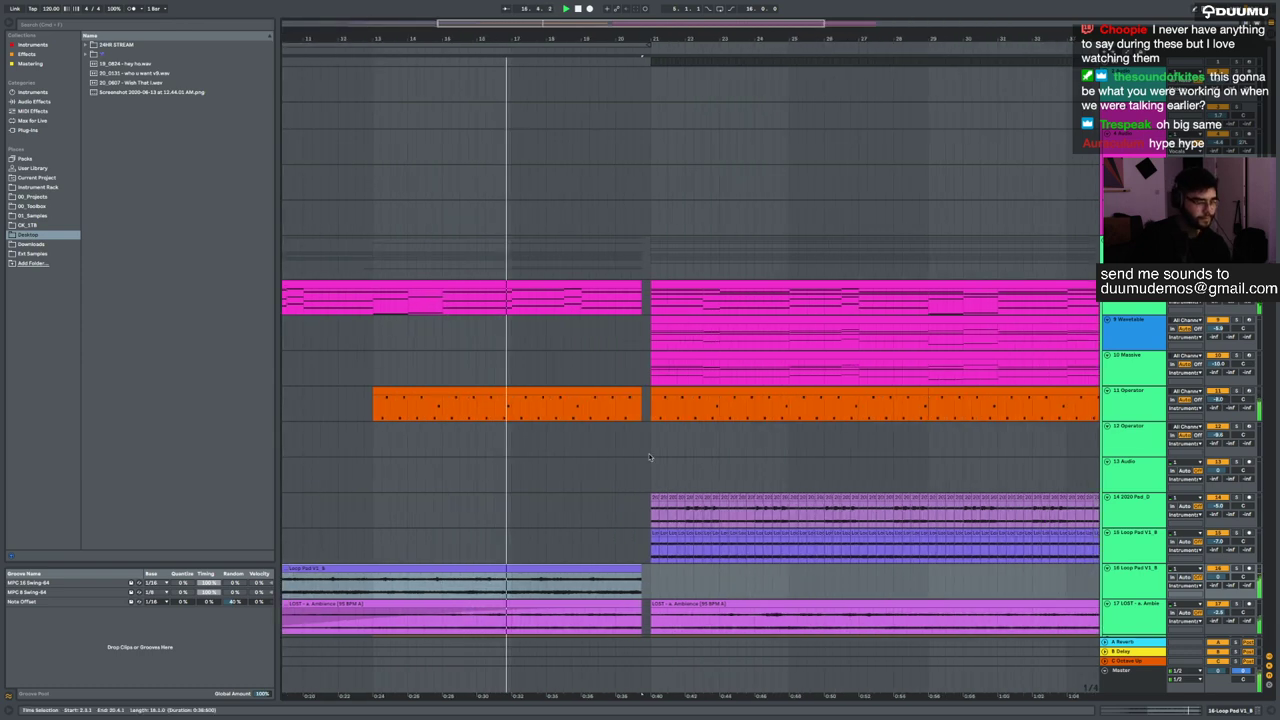
pyautogui.scroll(-10, 648, 457)
pyautogui.scroll(-5, 648, 457)
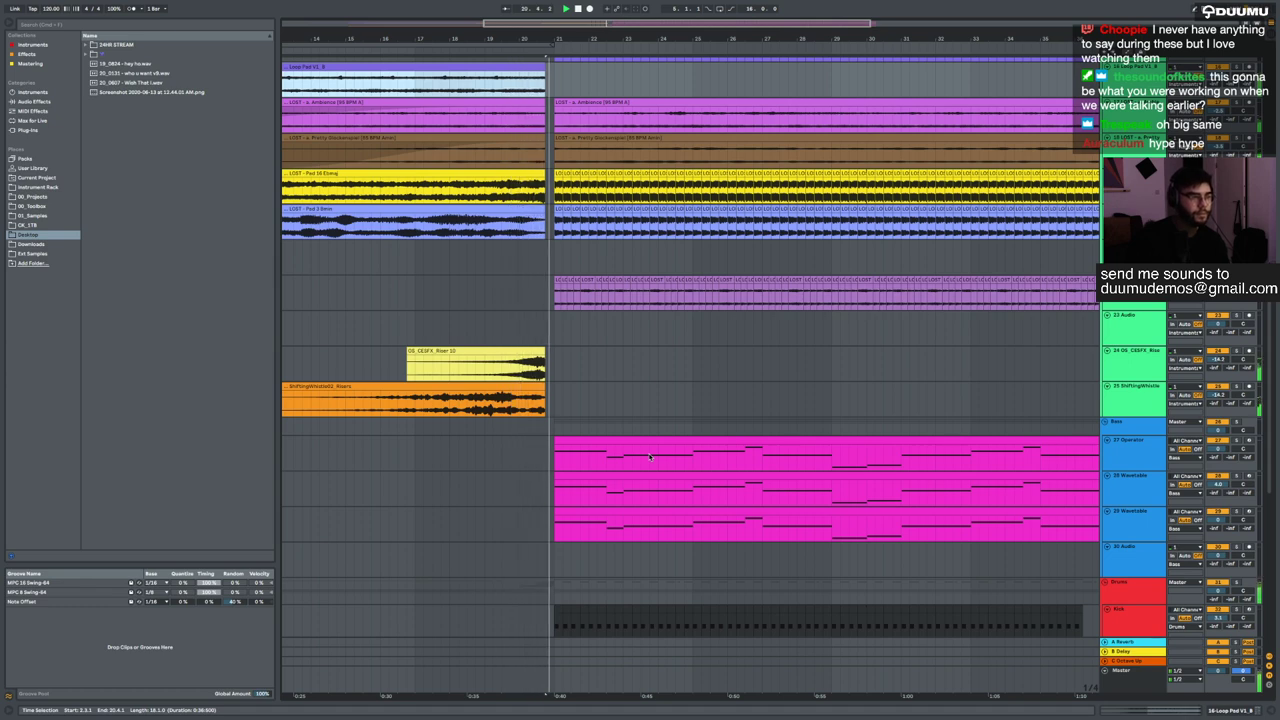
pyautogui.hscroll(5, 649, 457)
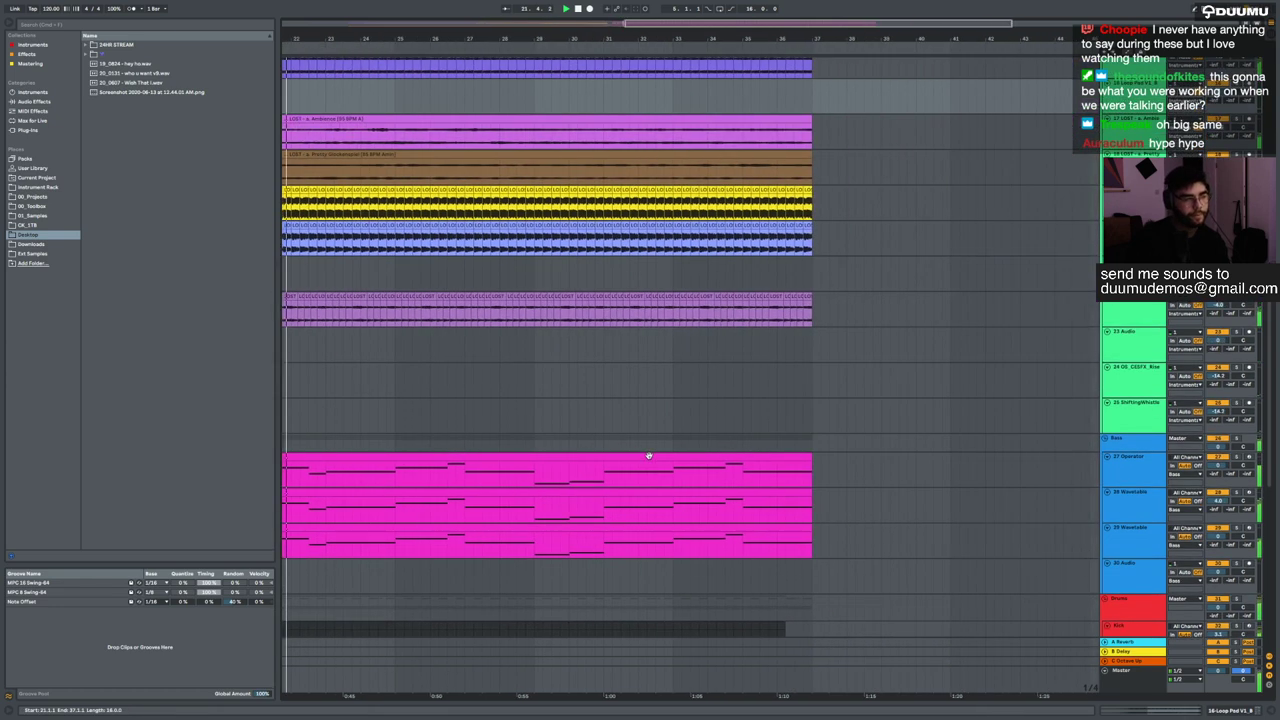
pyautogui.scroll(-3, 649, 457)
pyautogui.scroll(3, 649, 457)
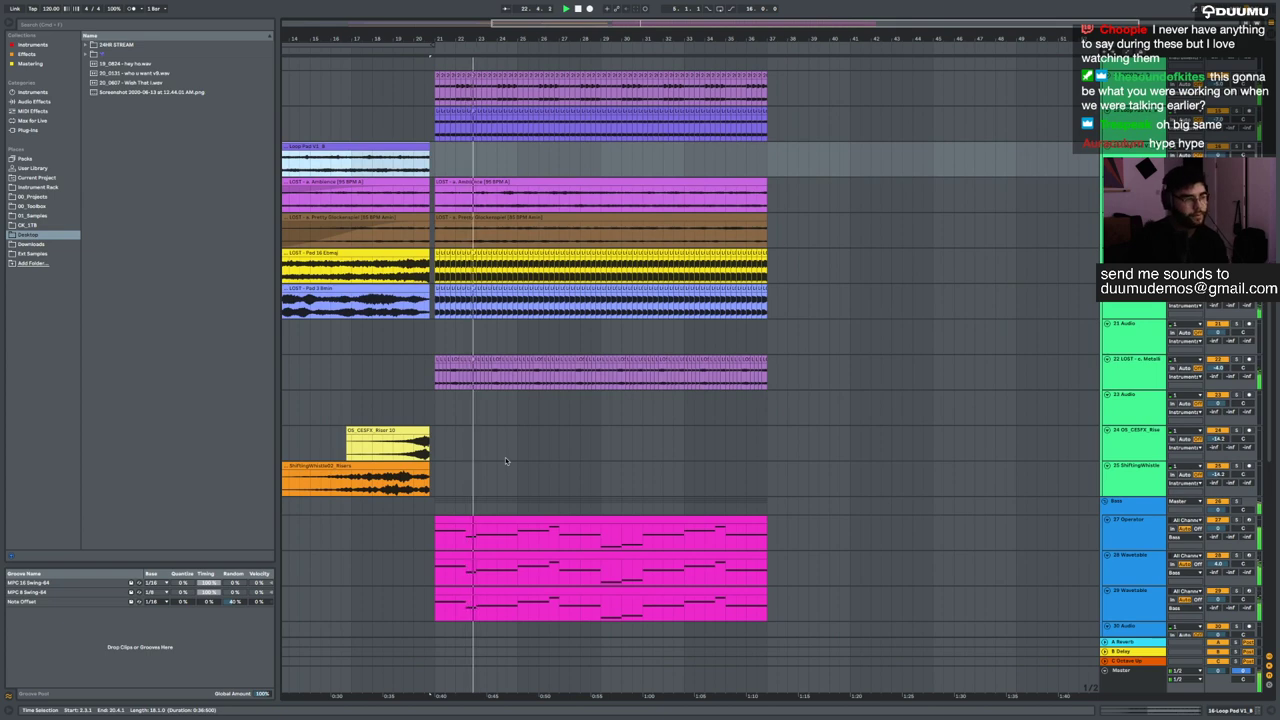
# - Listen through the drop from bar 21 to bar 37 and examine its synth, Operator, pad and ambience clips
pyautogui.scroll(10, 505, 458)
pyautogui.scroll(1, 505, 460)
pyautogui.moveTo(443, 440); pyautogui.dragTo(768, 447)
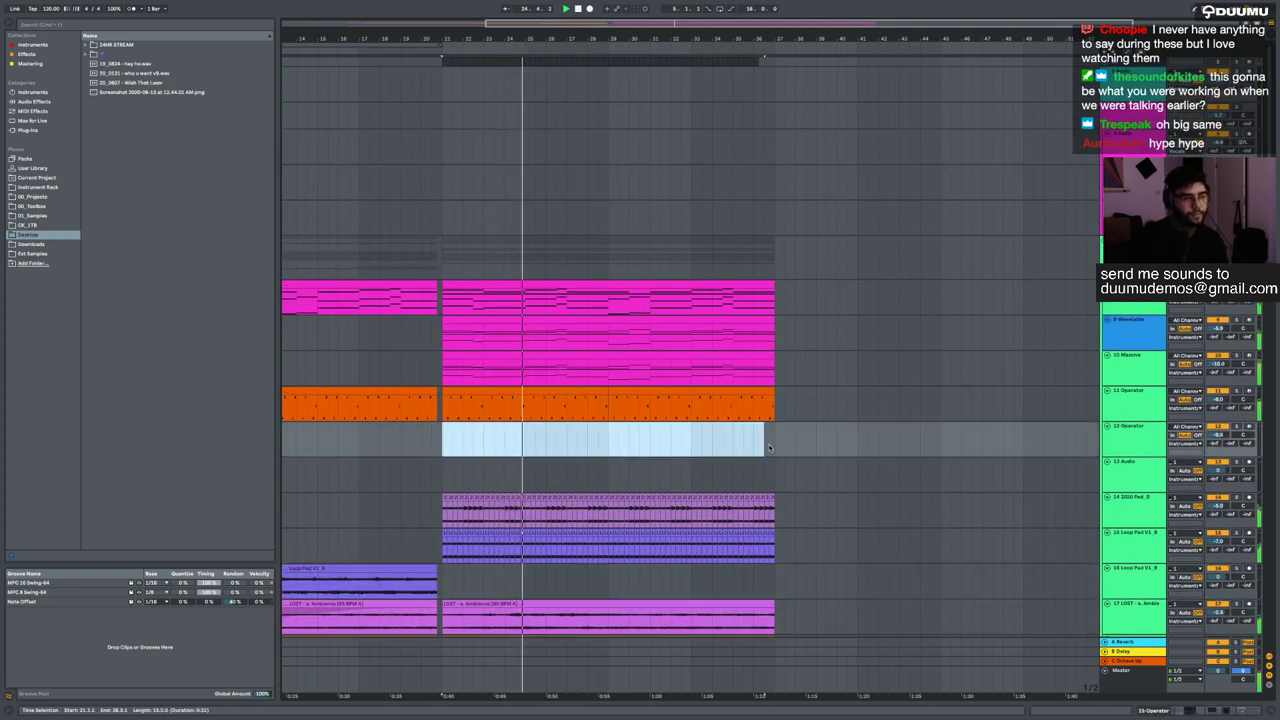
pyautogui.click(768, 447)
pyautogui.scroll(-10, 769, 448)
pyautogui.scroll(2, 769, 448)
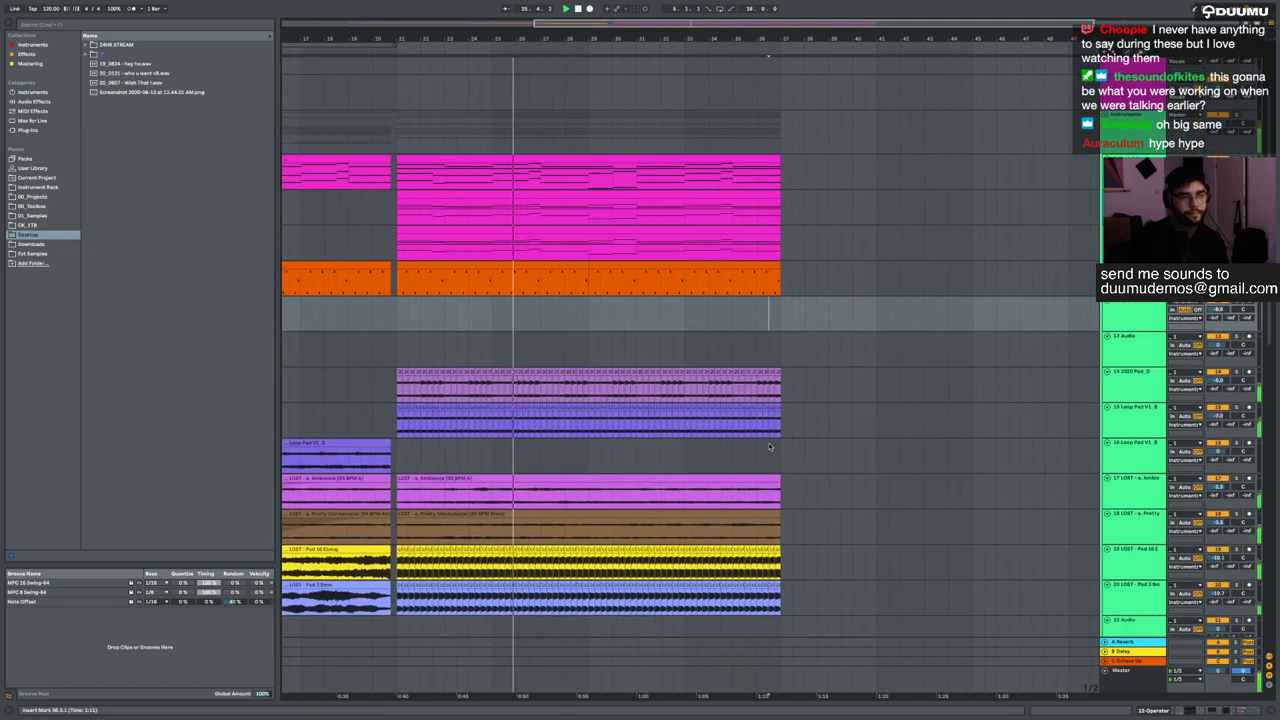
pyautogui.scroll(-2, 769, 447)
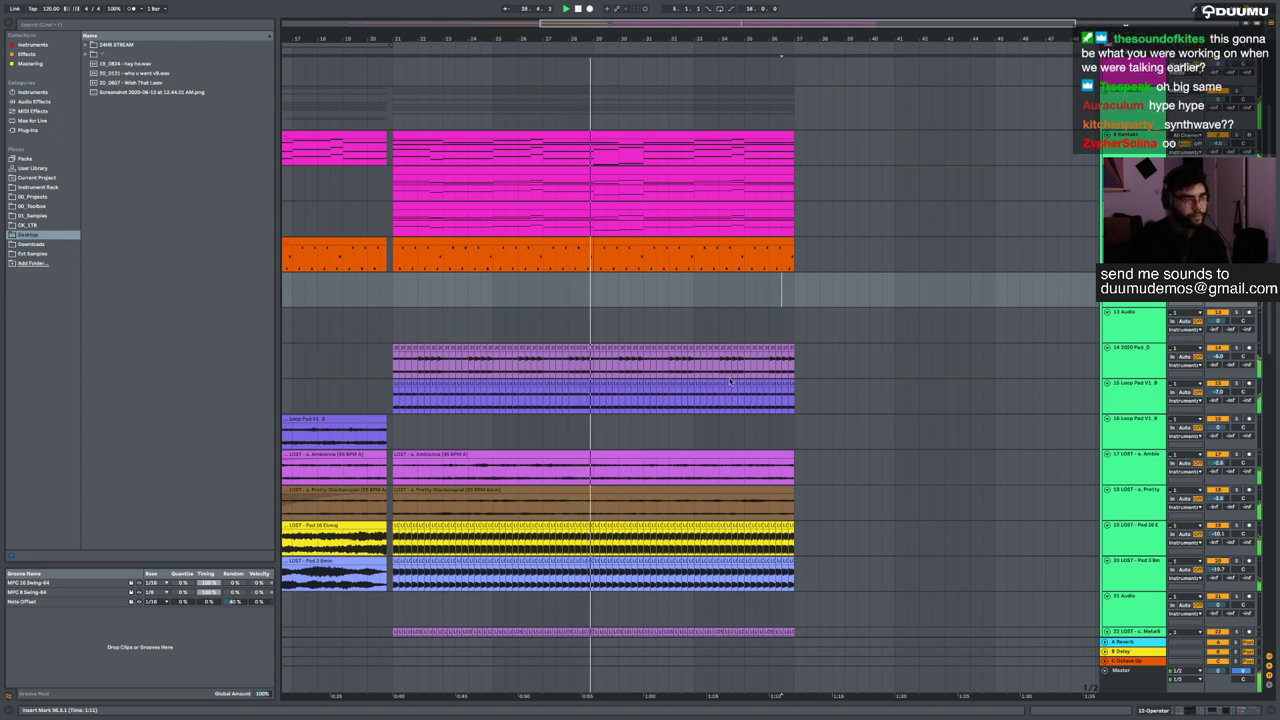
pyautogui.click(595, 281)
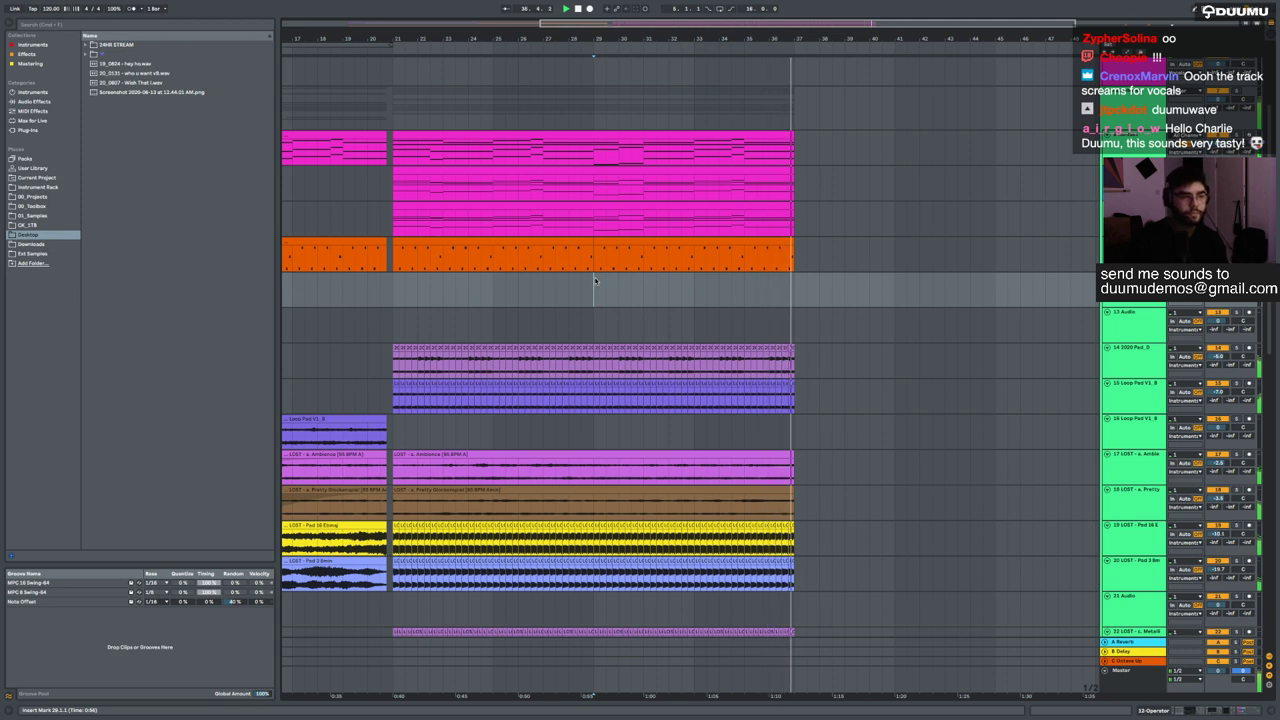
# - Browse the sample folders for a vocal and place LTC - Better Not (EMaj - 114).wav from 01_Vocal on a vocal track at bar 5
pyautogui.click(32, 225)
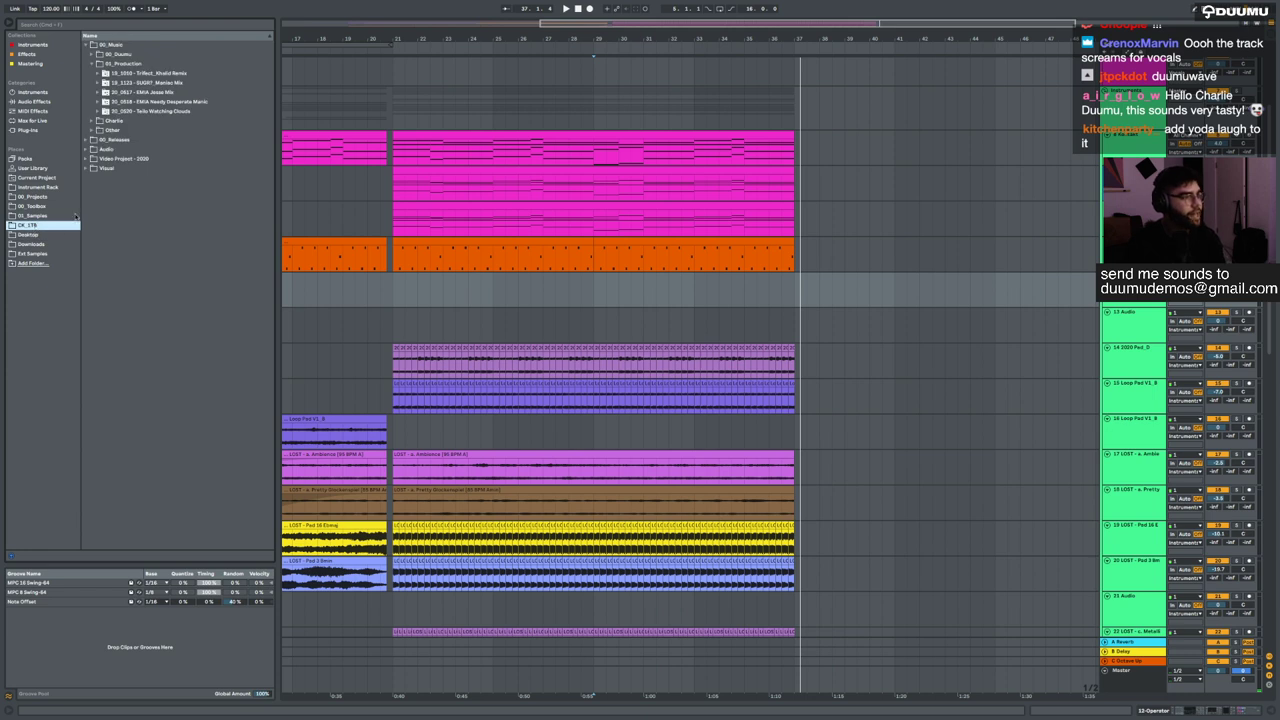
pyautogui.click(93, 63)
pyautogui.click(32, 253)
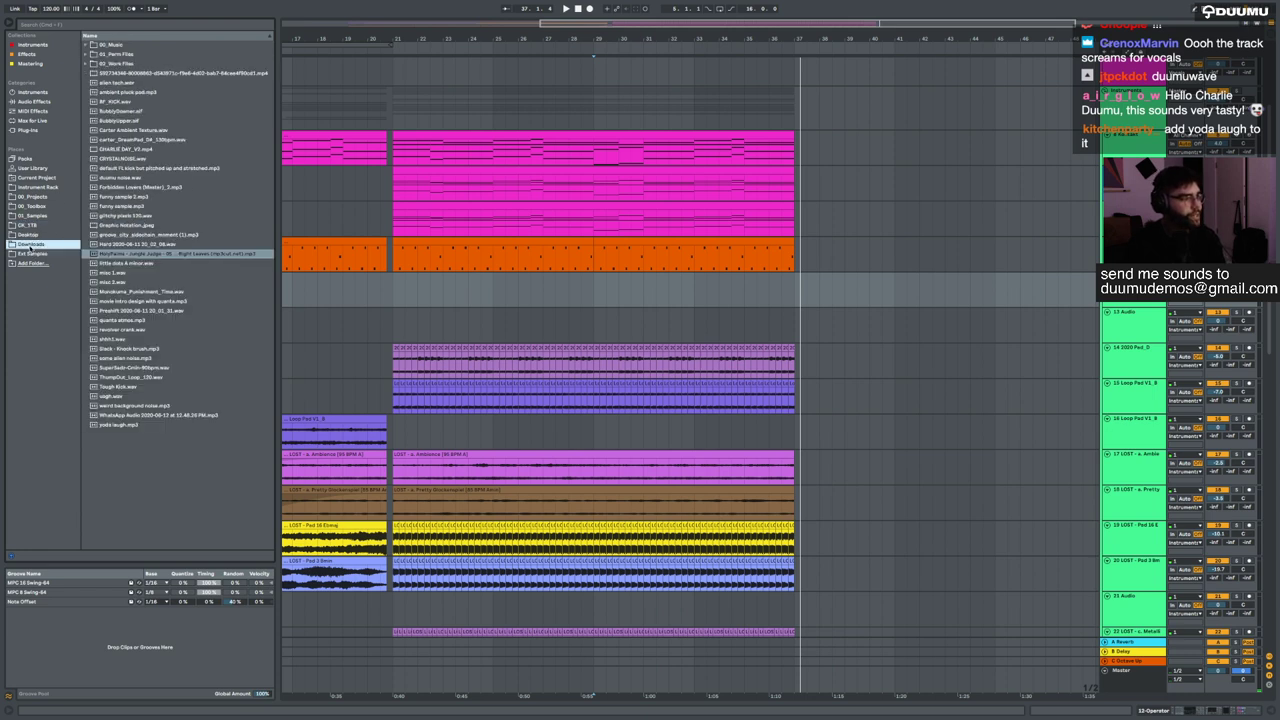
pyautogui.click(31, 235)
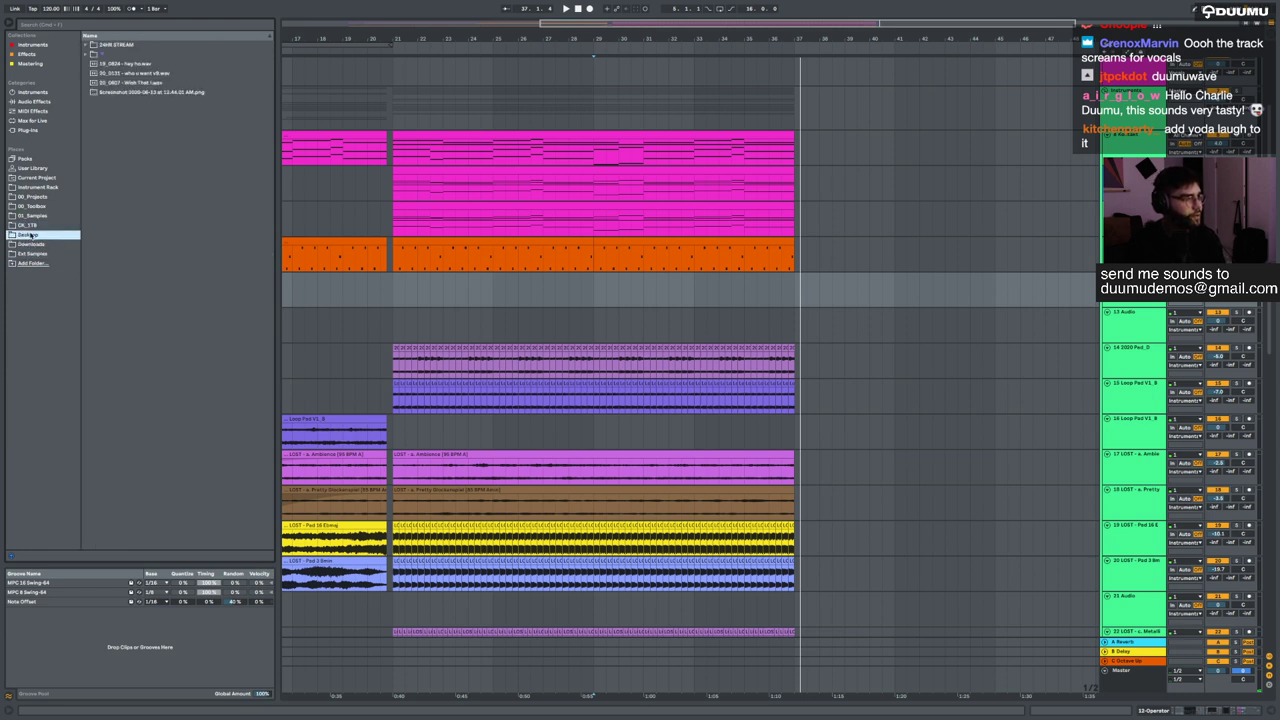
pyautogui.click(30, 206)
pyautogui.click(35, 217)
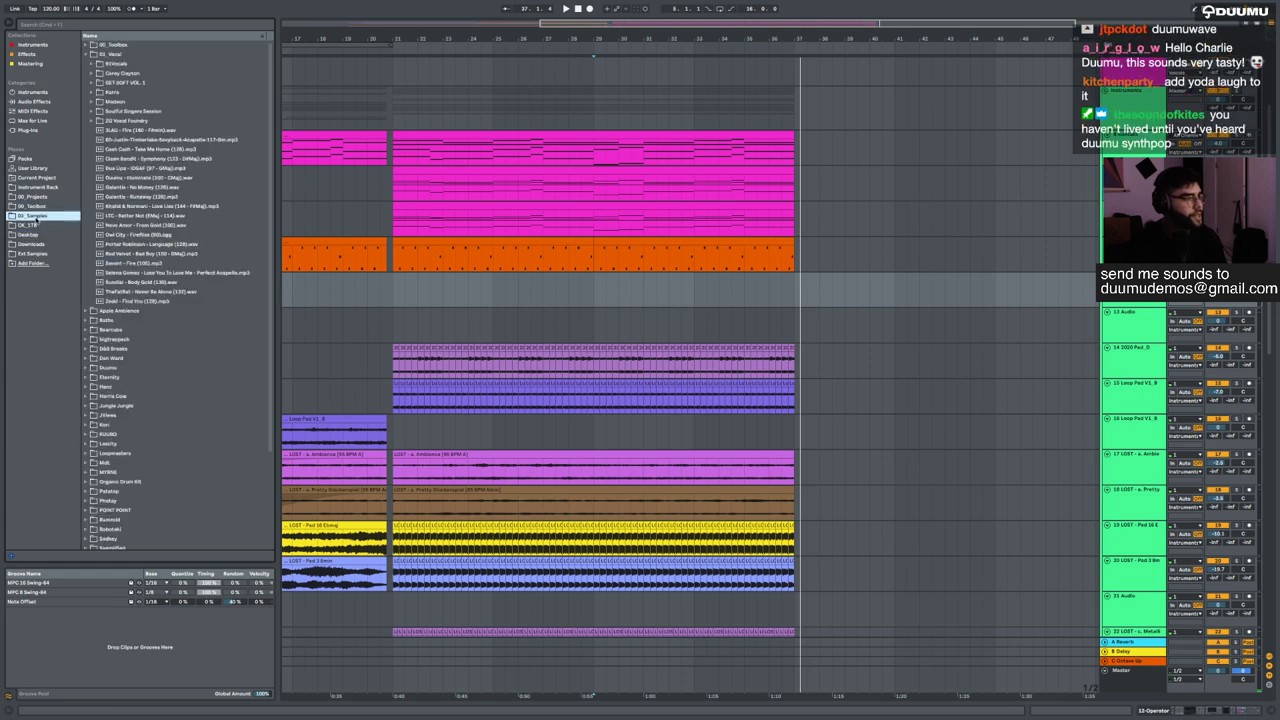
pyautogui.scroll(3, 508, 341)
pyautogui.hscroll(-10, 508, 341)
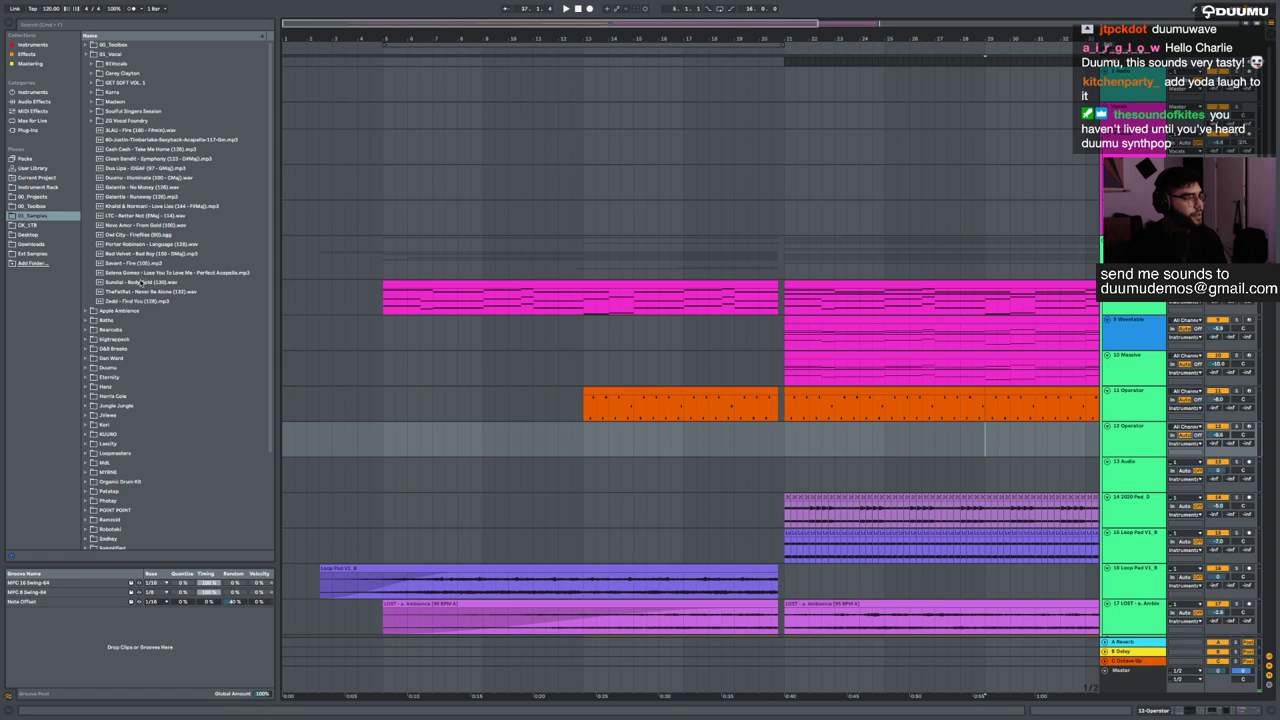
pyautogui.moveTo(140, 215); pyautogui.dragTo(381, 151)
# - Open the Kontakt chord clip at bar 5 and audition its upper notes on the piano roll to check the key
pyautogui.doubleClick(440, 285)
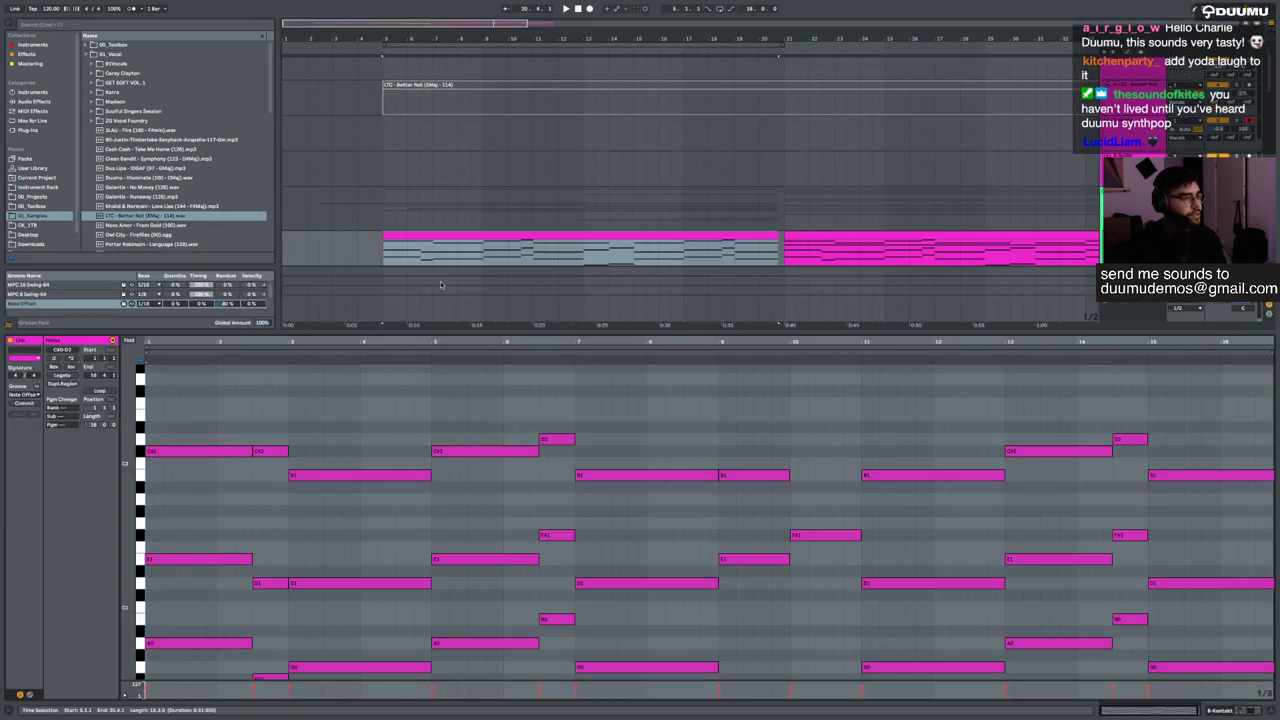
pyautogui.click(140, 451)
pyautogui.click(140, 439)
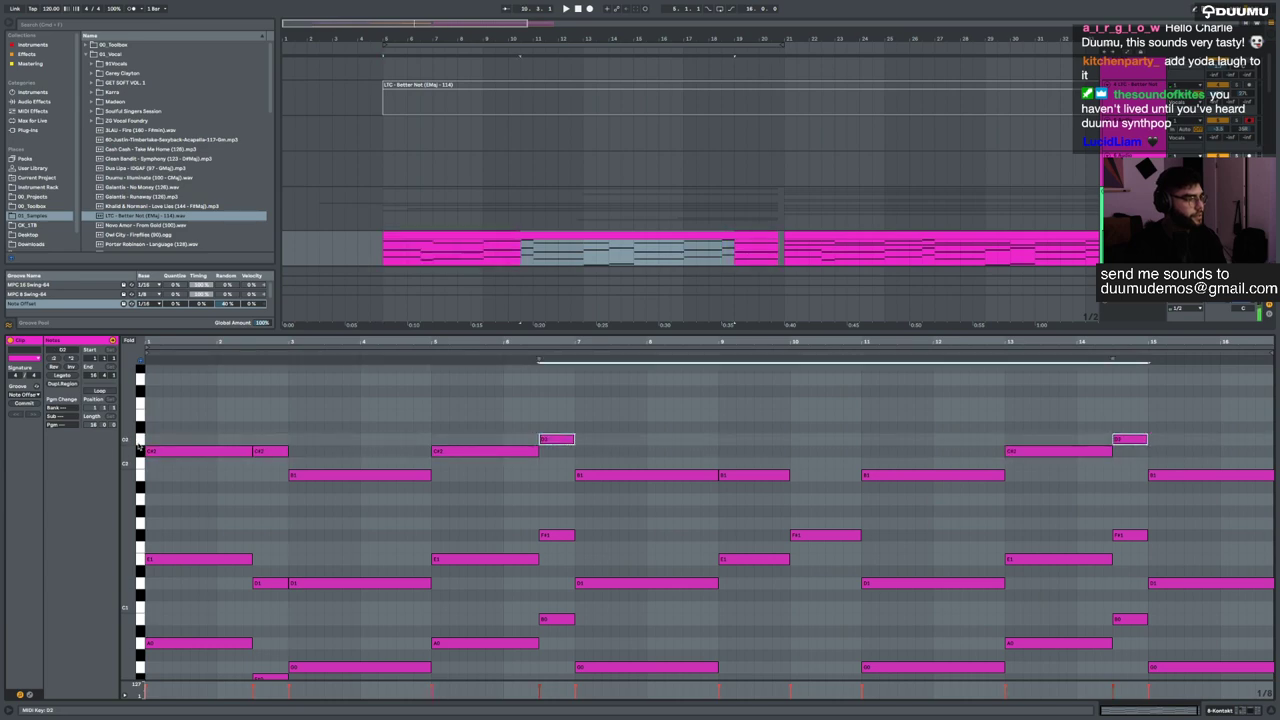
# - Turn on warping for the LTC - Better Not vocal clip and set its segment tempo to 114 BPM
pyautogui.click(446, 88)
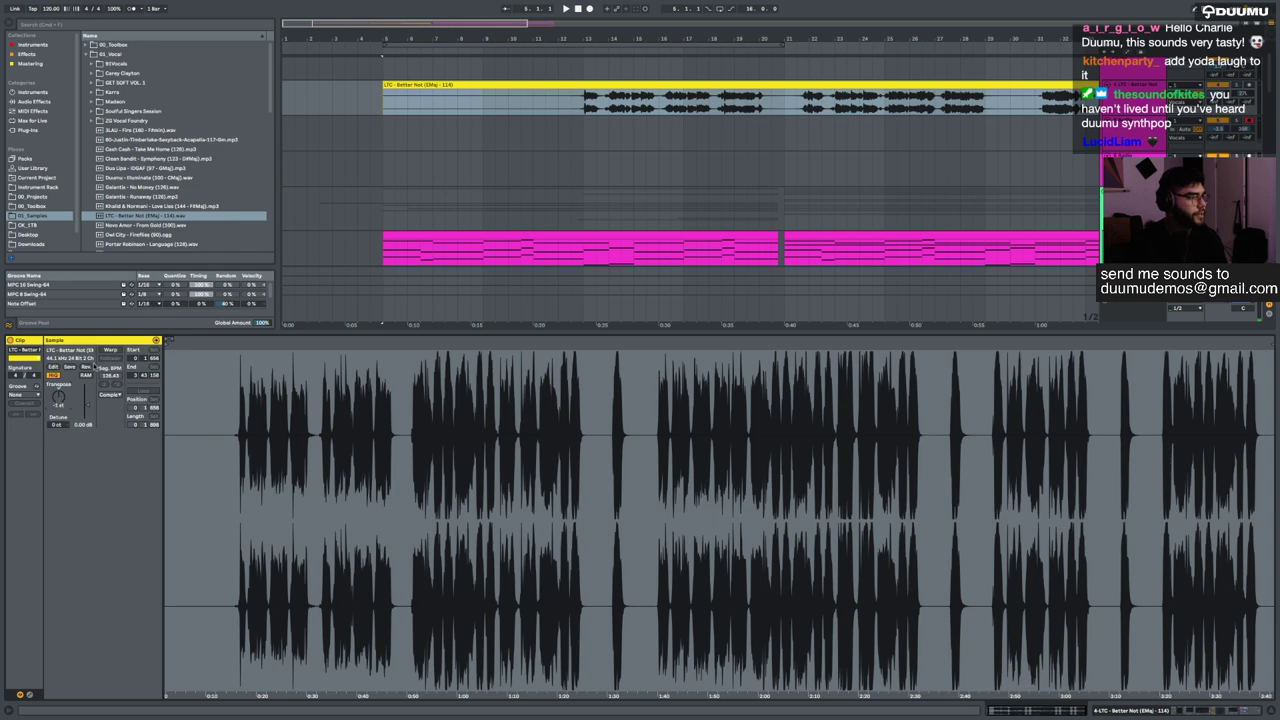
pyautogui.click(105, 350)
pyautogui.click(111, 377)
pyautogui.write('11')
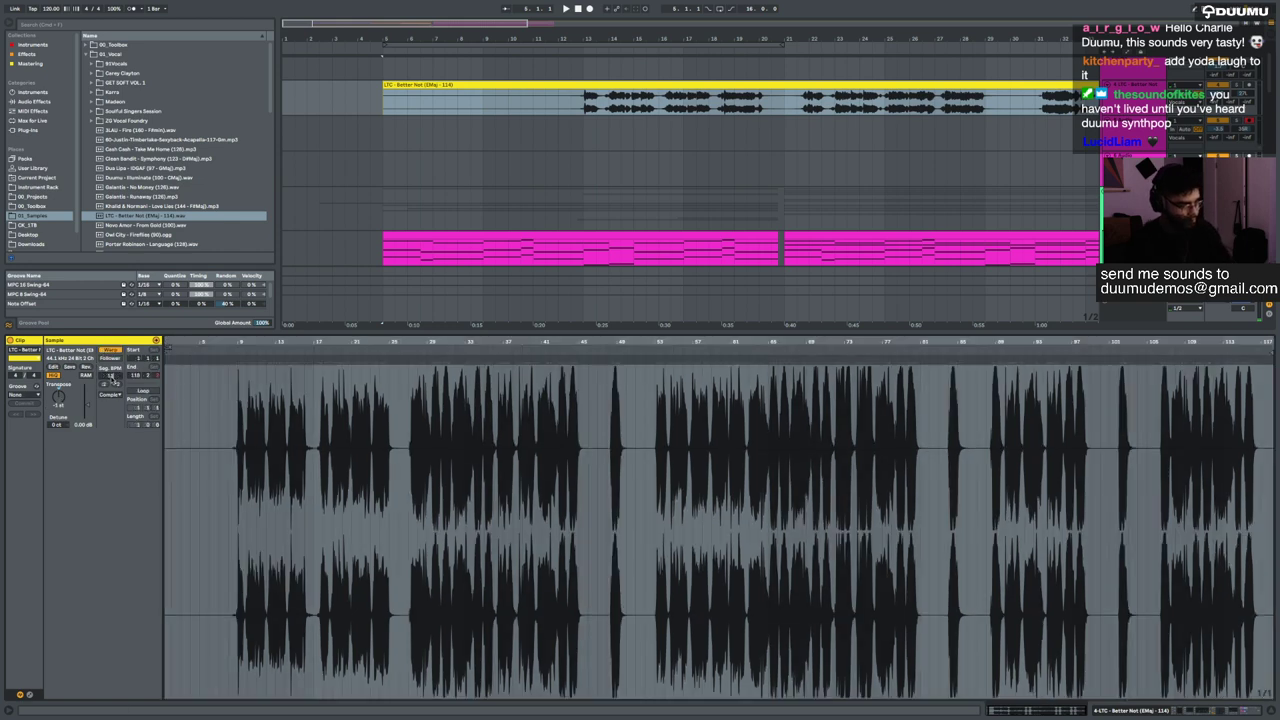
pyautogui.write('4')
pyautogui.press('Return')
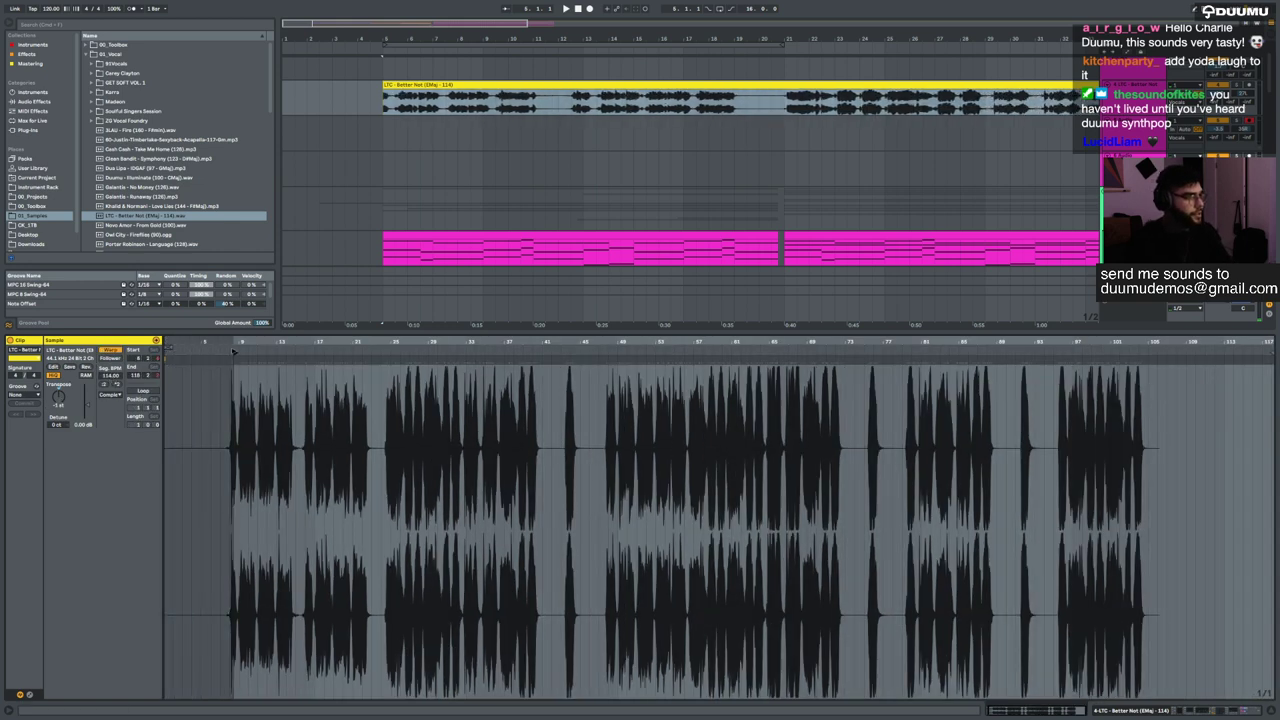
# - Play the warped vocal briefly and delete the empty audio track directly below the vocal track
pyautogui.press('space')
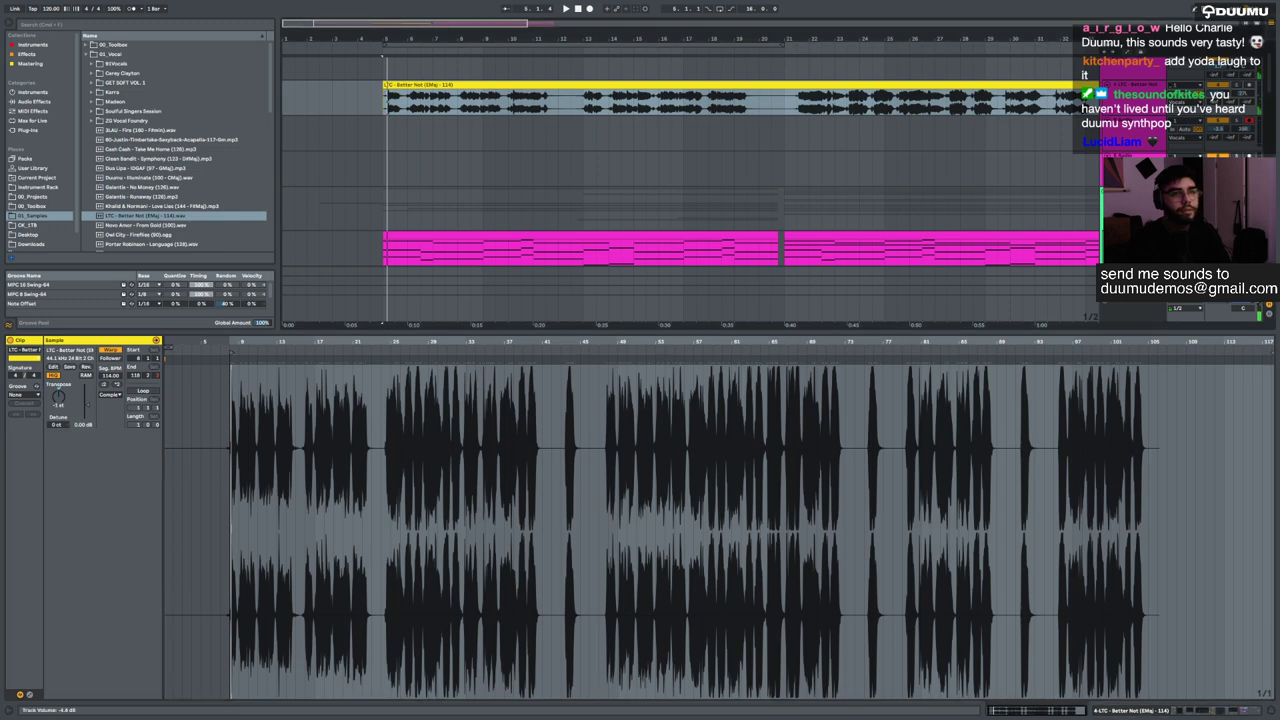
pyautogui.click(1135, 136)
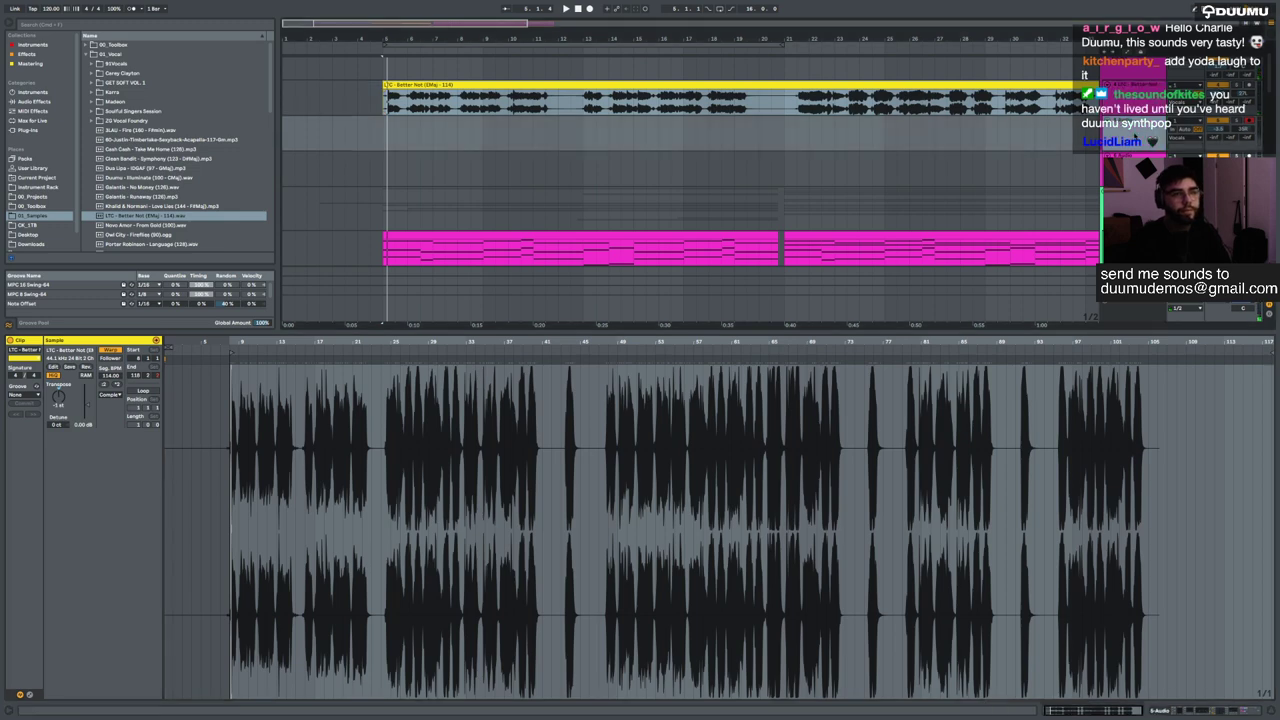
pyautogui.press('Delete')
# - Show the device chains and remove every effect from the LTC - Better Not vocal track
pyautogui.click(1226, 708)
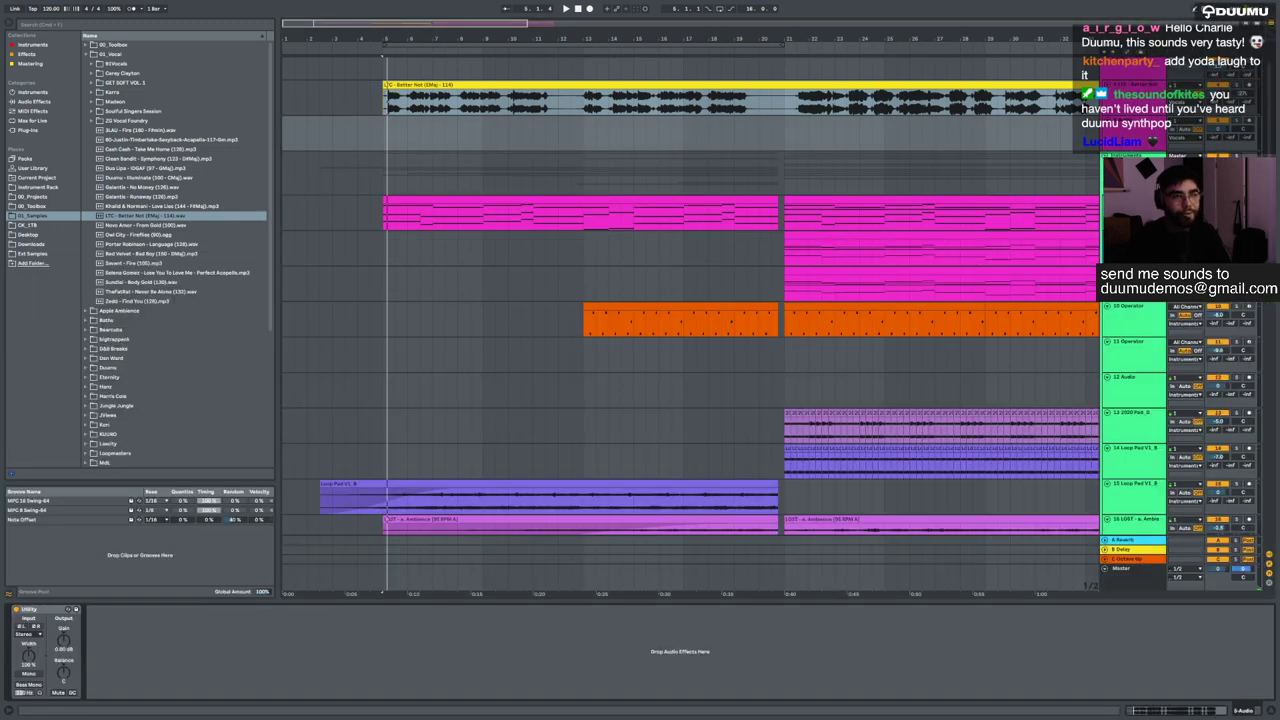
pyautogui.click(1132, 68)
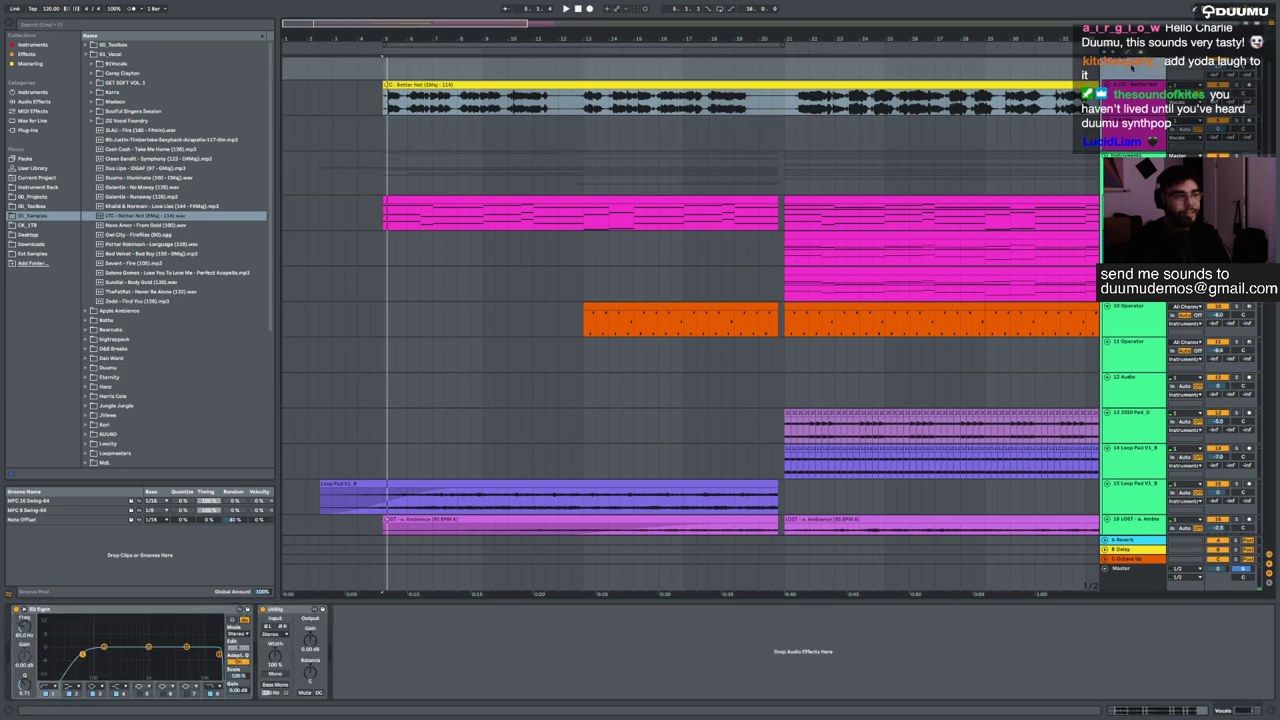
pyautogui.scroll(5, 363, 118)
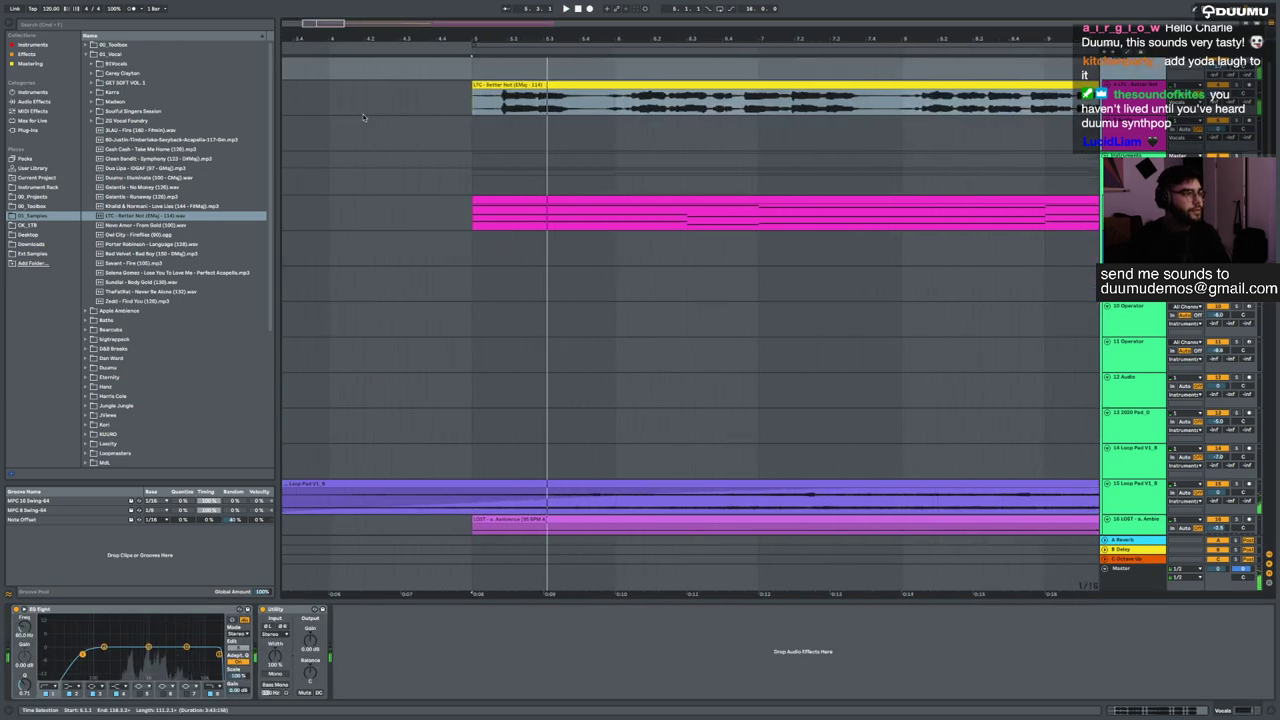
pyautogui.click(516, 83)
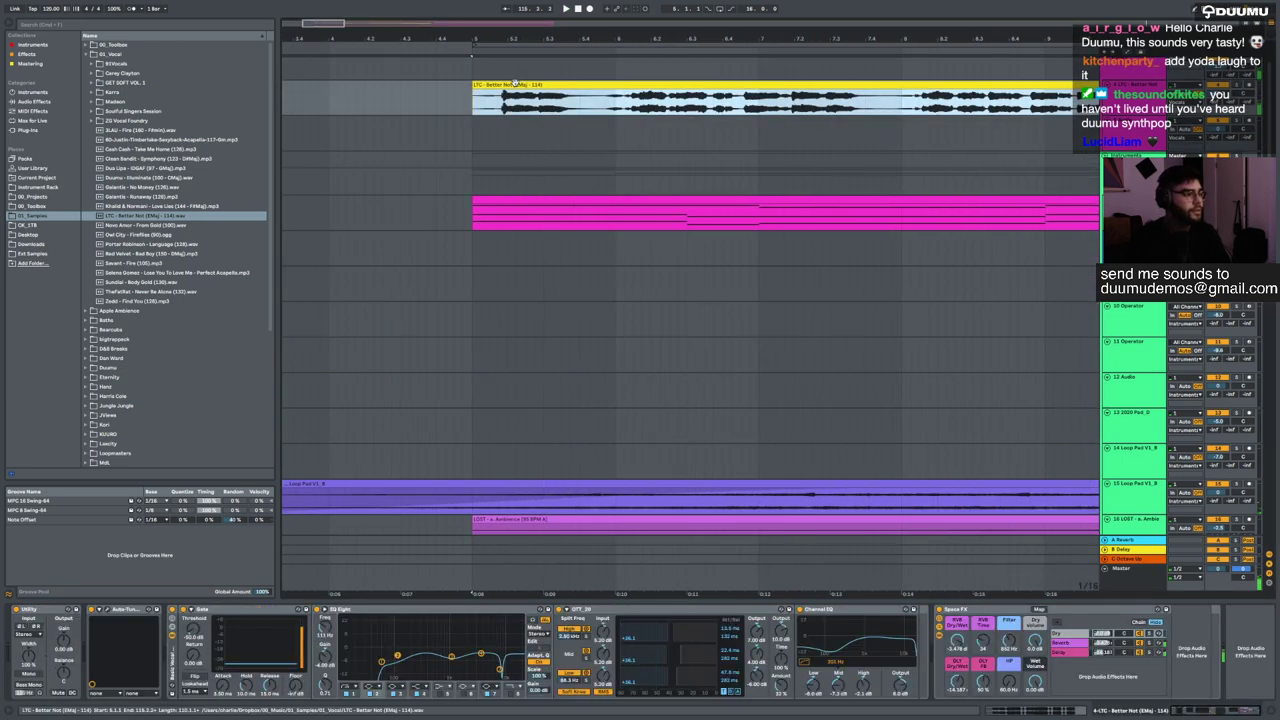
pyautogui.click(121, 611)
pyautogui.press('super+a')
pyautogui.press('Delete')
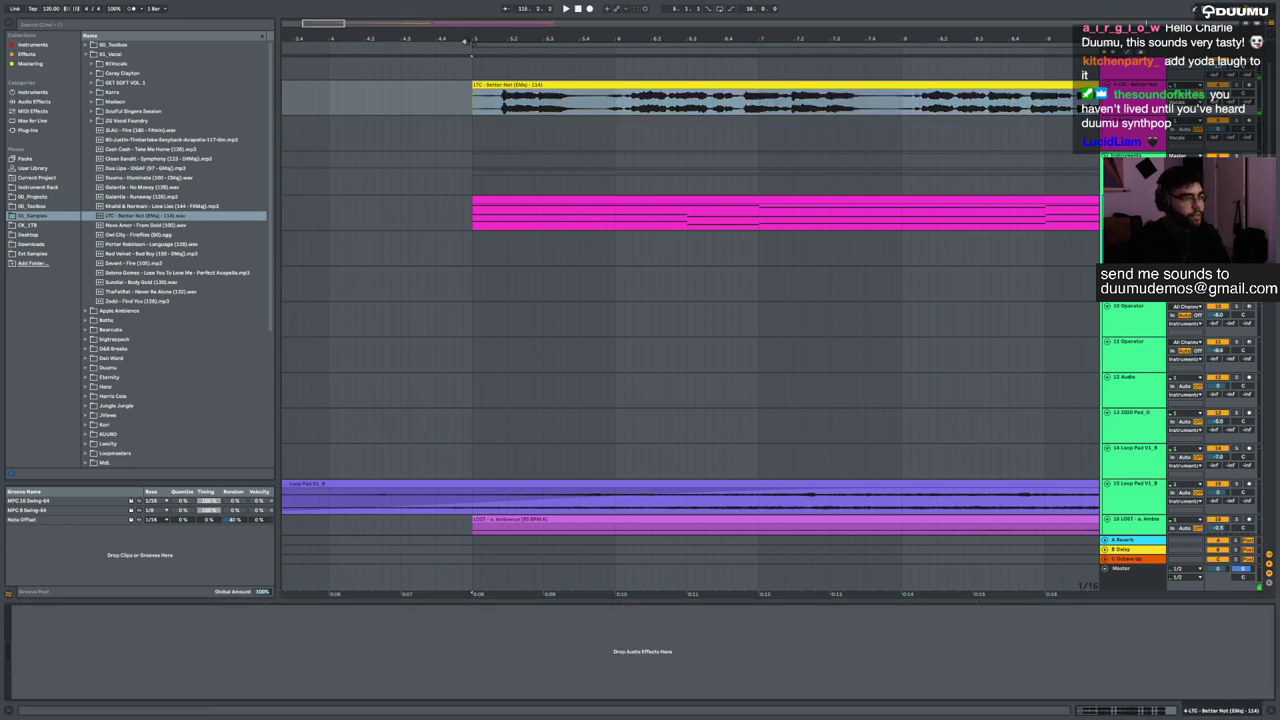
# - Move the vocal clip earlier to start at about 4.4.1 and check its sample settings during playback
pyautogui.scroll(3, 498, 115)
pyautogui.moveTo(517, 86); pyautogui.dragTo(480, 91)
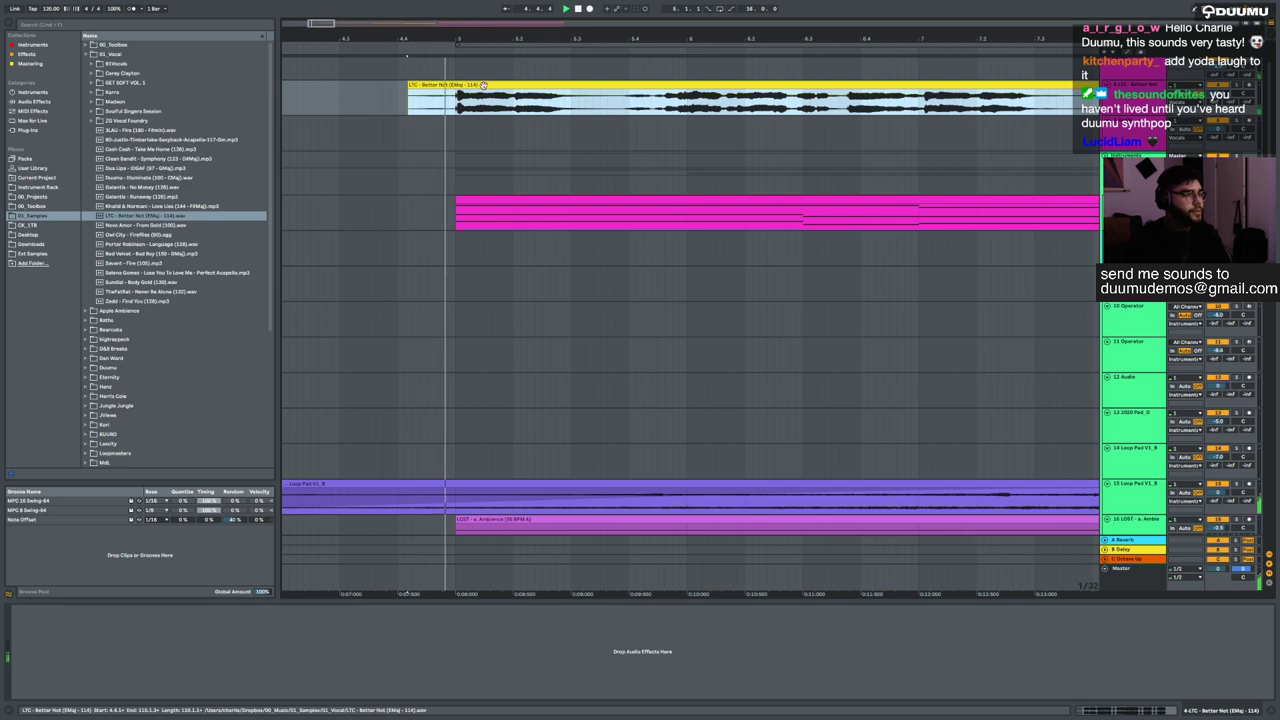
pyautogui.doubleClick(483, 85)
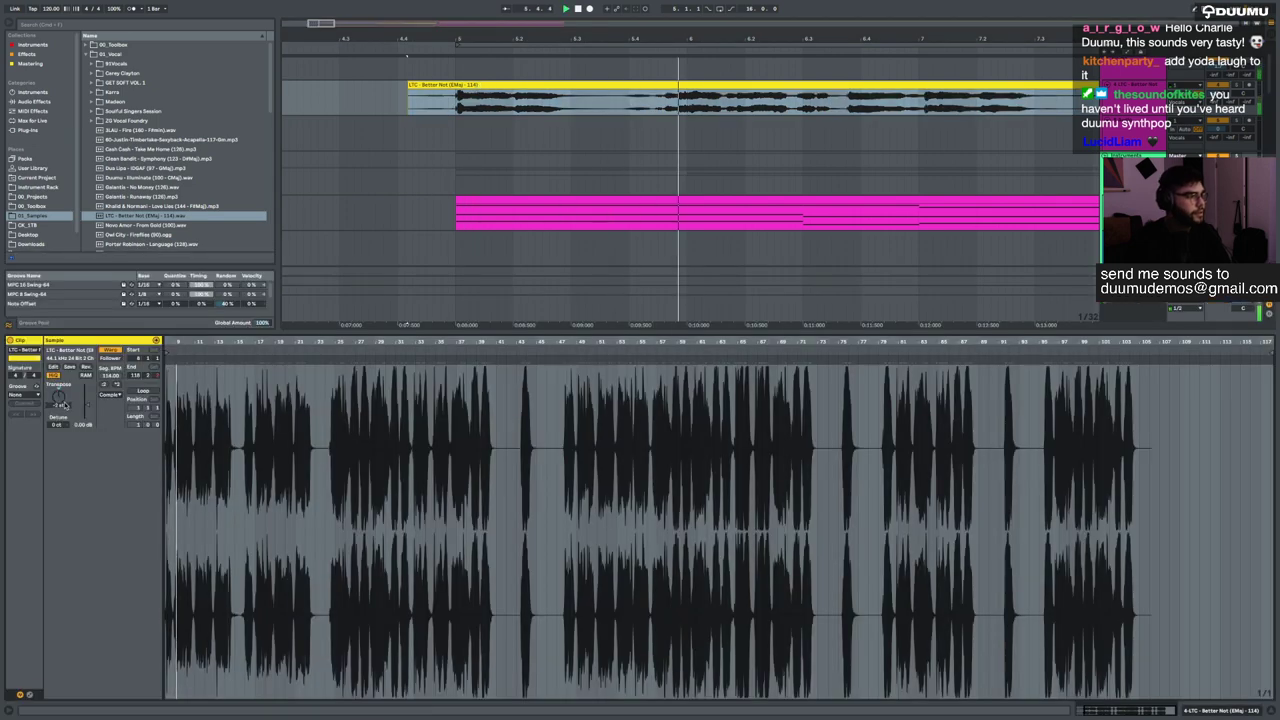
pyautogui.press('super+alt+l')
# - Lower the volume of the LTC - Better Not vocal track while the arrangement plays
pyautogui.scroll(2, 512, 335)
pyautogui.scroll(-5, 512, 335)
pyautogui.moveTo(1217, 142); pyautogui.dragTo(1217, 200)
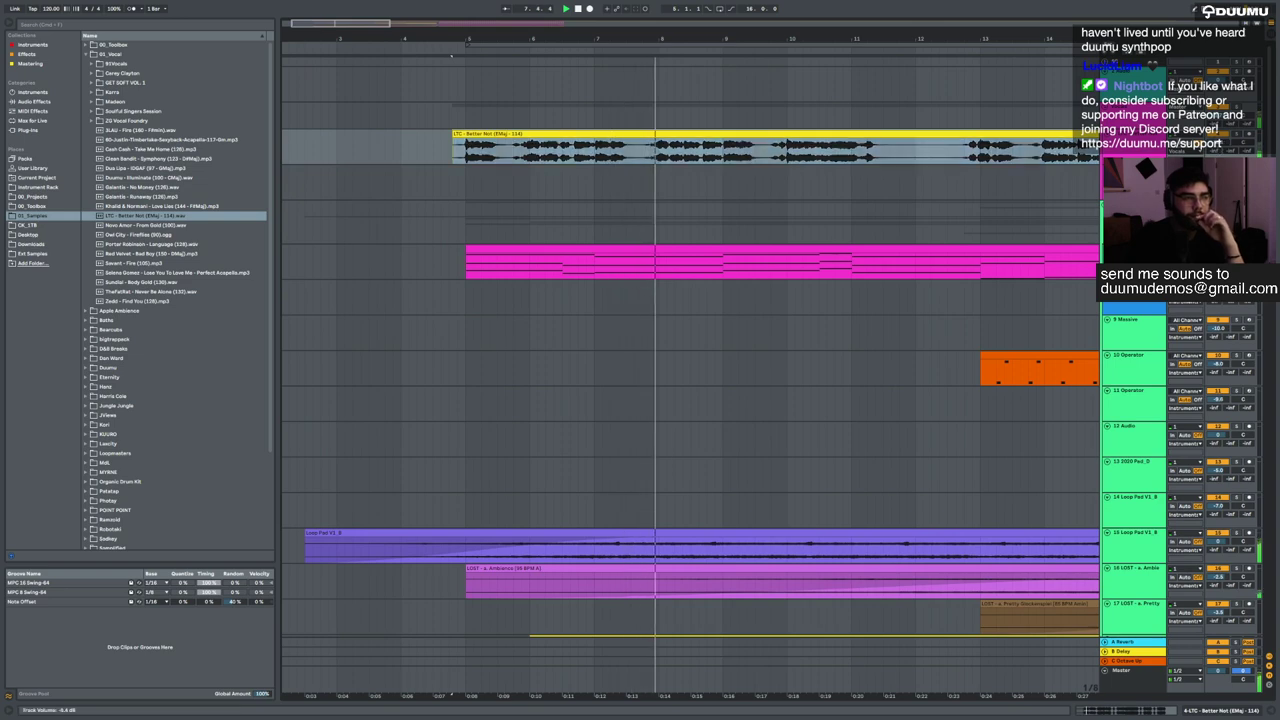
pyautogui.click(1058, 134)
pyautogui.hscroll(1, 1066, 170)
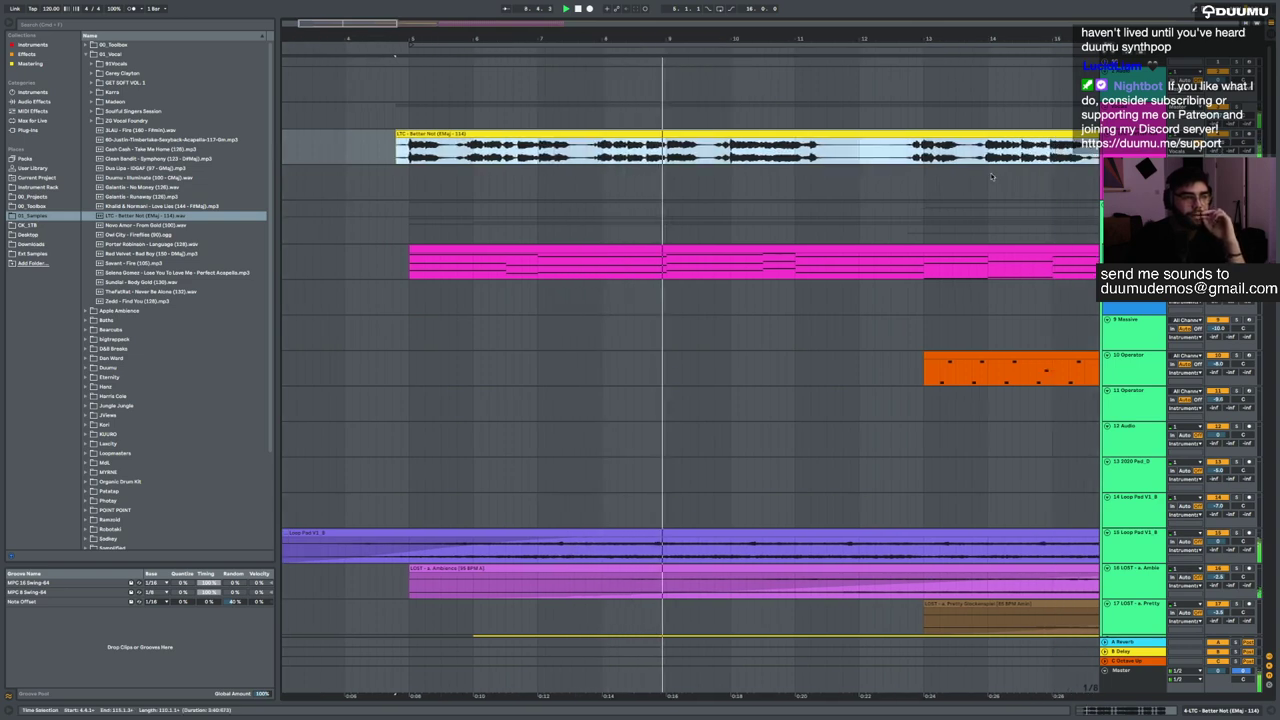
# - Listen to the vocal against the build-up before bar 21 and examine how its phrases line up with the chords
pyautogui.scroll(-5, 1070, 171)
pyautogui.scroll(5, 814, 170)
pyautogui.scroll(-7, 814, 170)
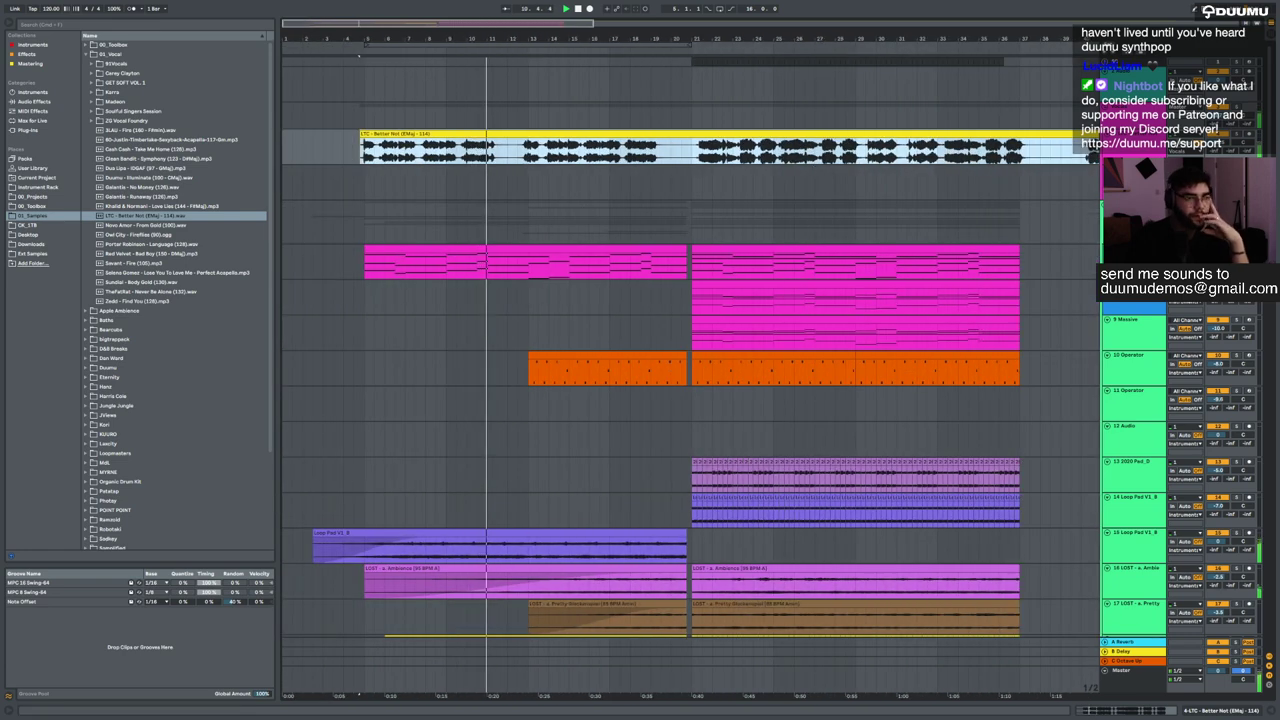
pyautogui.click(728, 286)
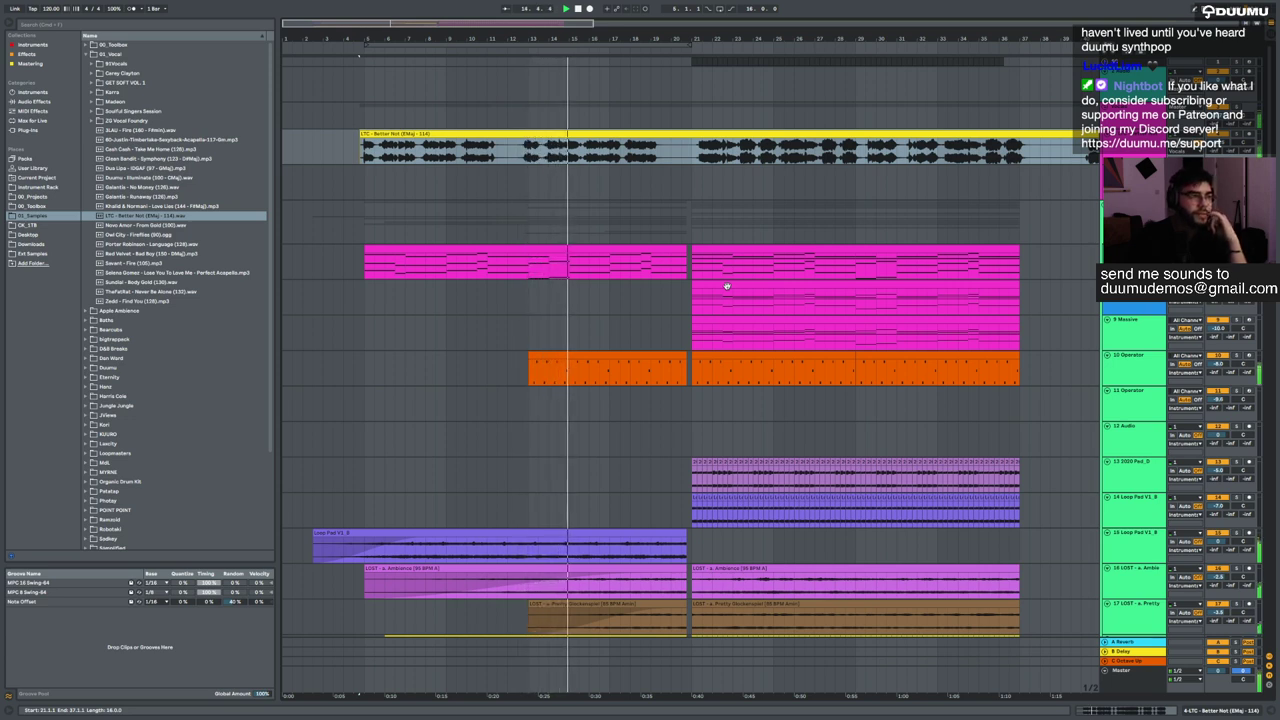
pyautogui.scroll(5, 647, 238)
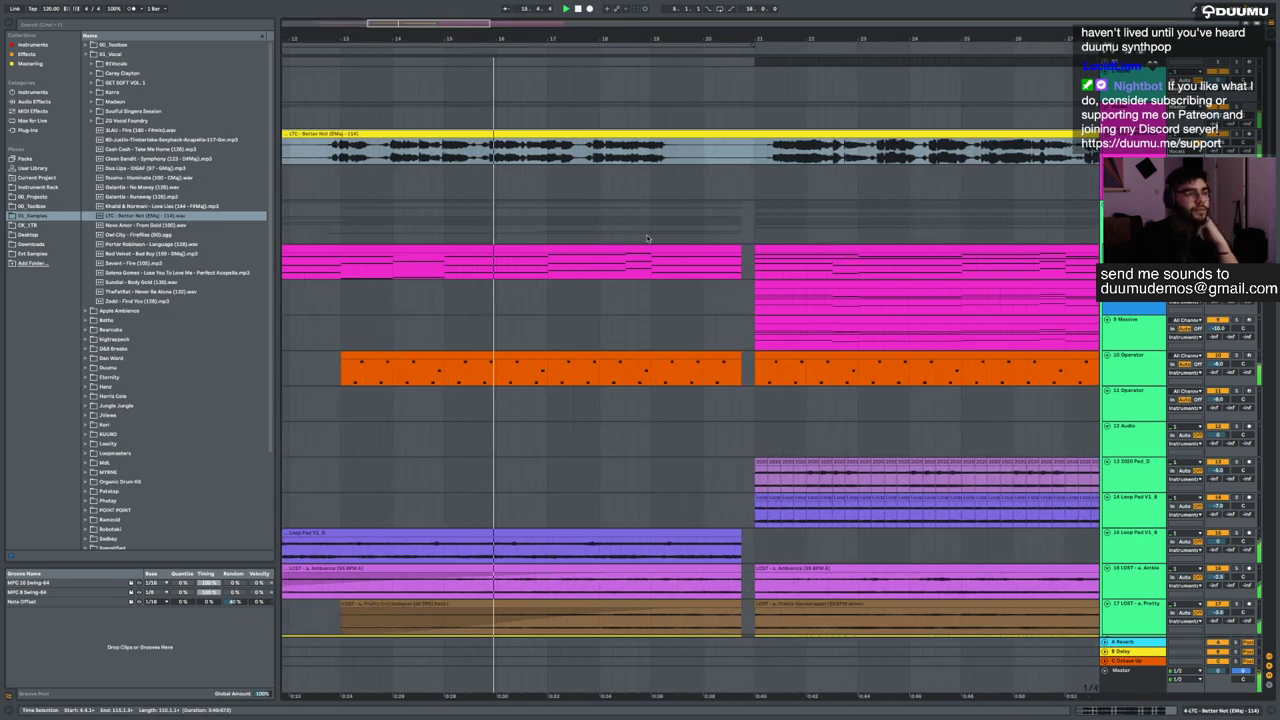
pyautogui.scroll(-4, 740, 229)
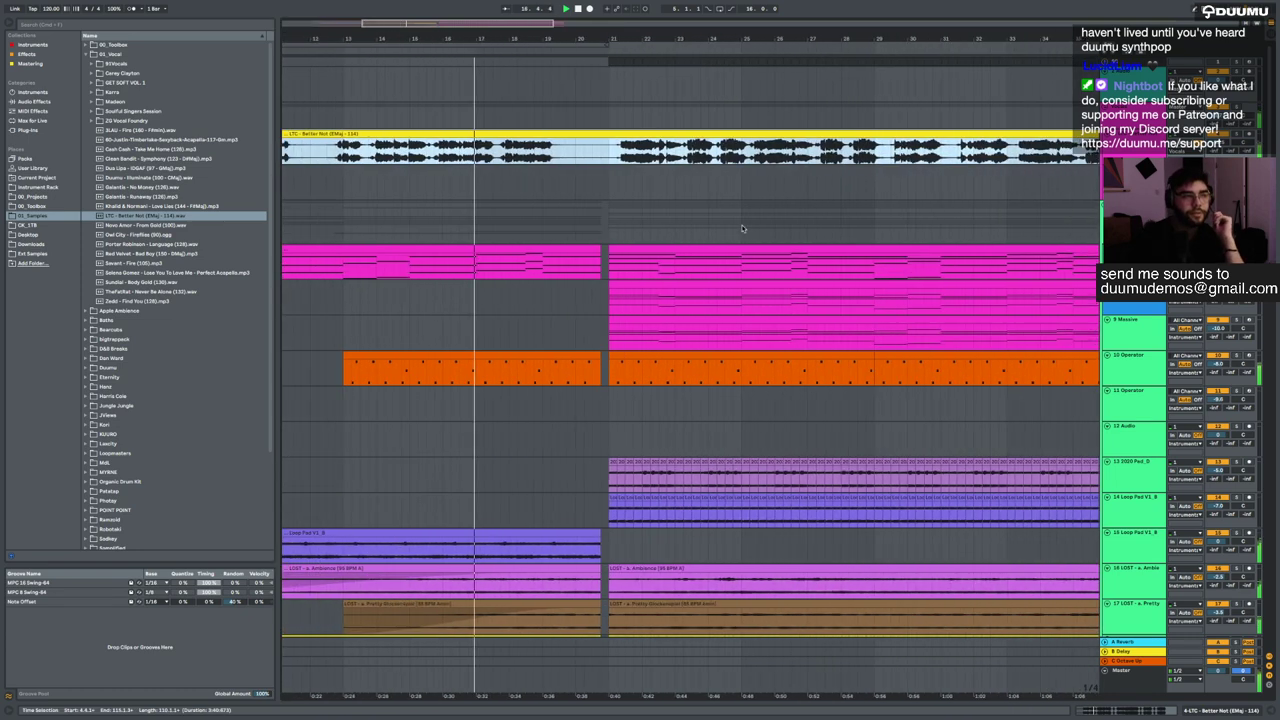
pyautogui.scroll(-3, 827, 227)
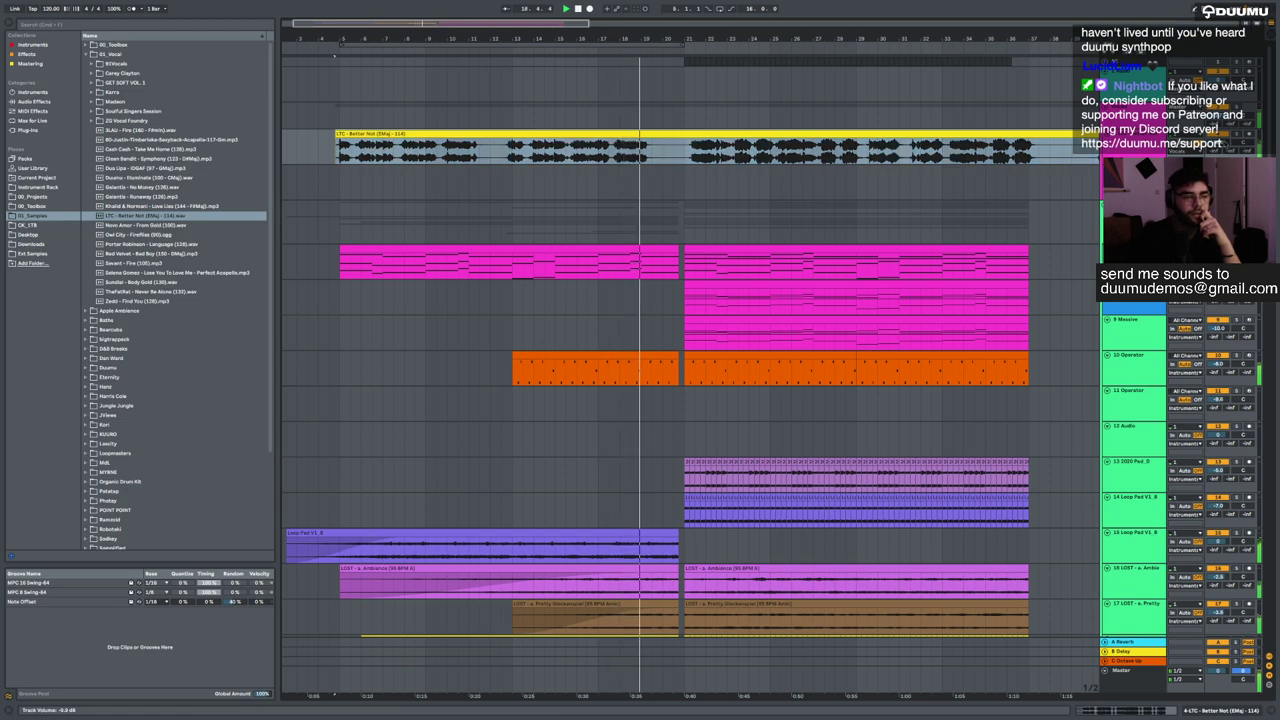
# - Place the insert marker at bar 21 and examine the vocal clip's phrasing through the first bars of the drop
pyautogui.scroll(4, 556, 296)
pyautogui.moveTo(597, 289); pyautogui.dragTo(538, 288)
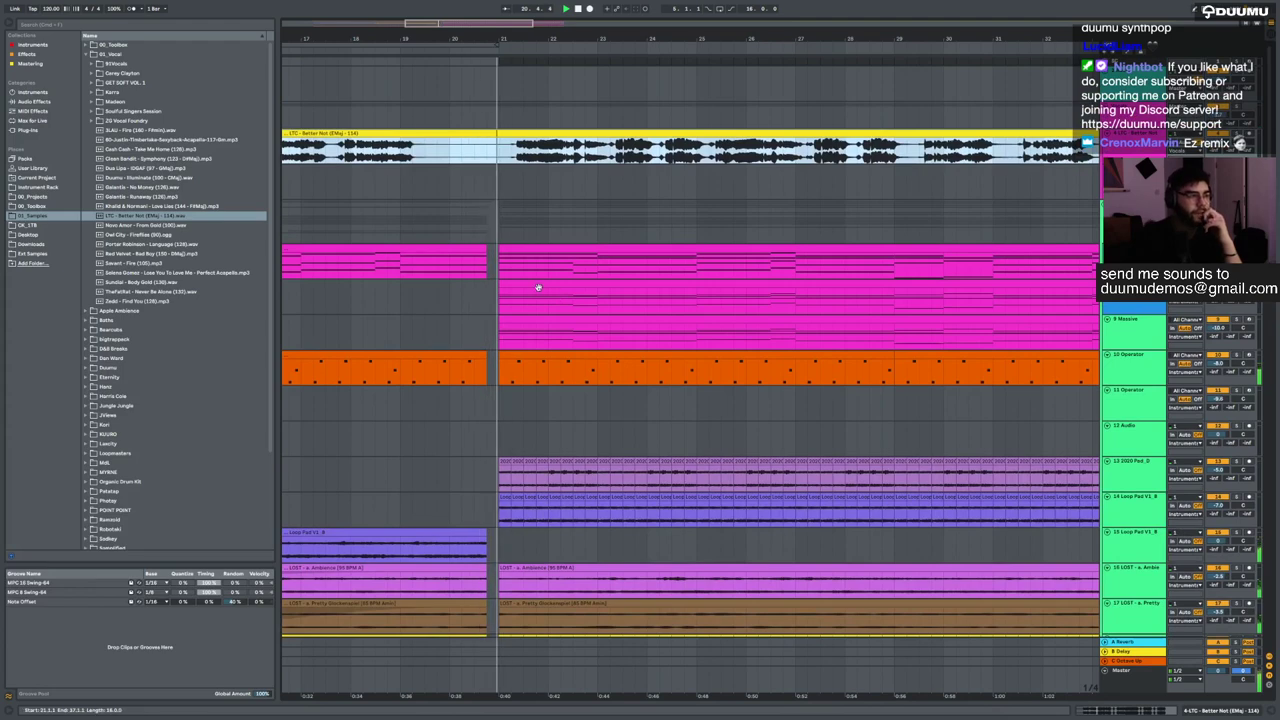
pyautogui.click(541, 213)
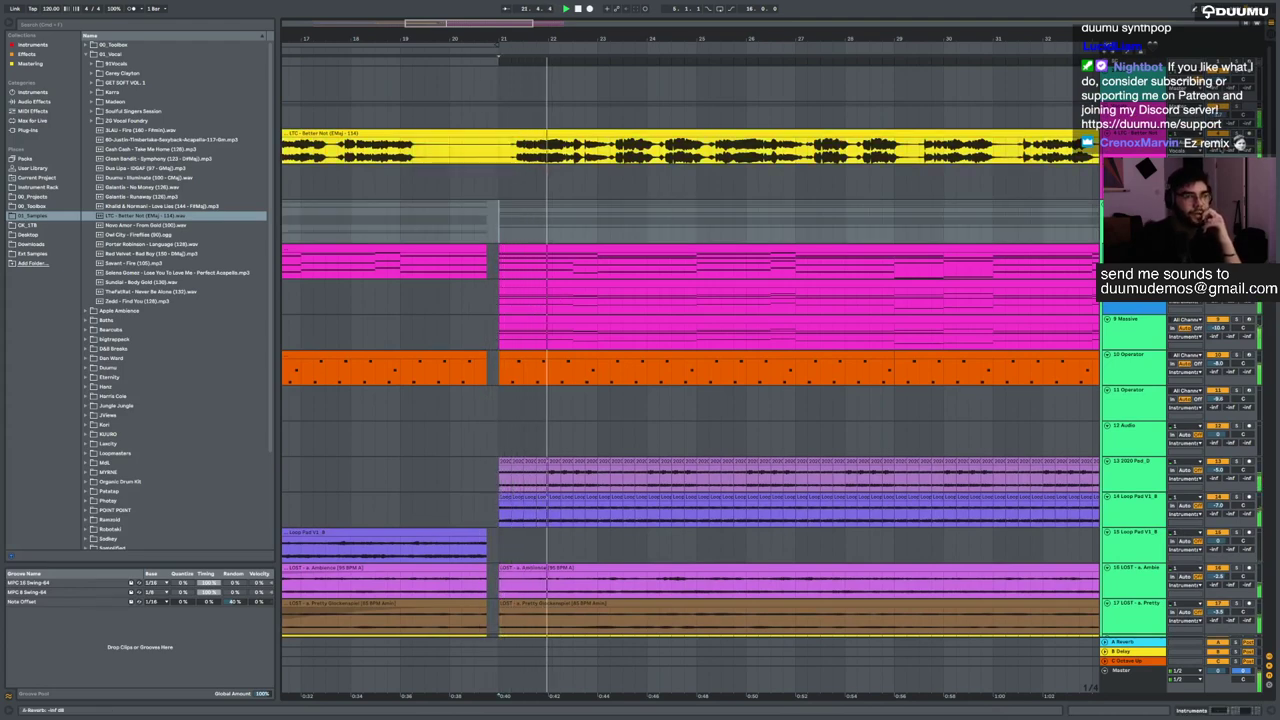
pyautogui.scroll(5, 588, 150)
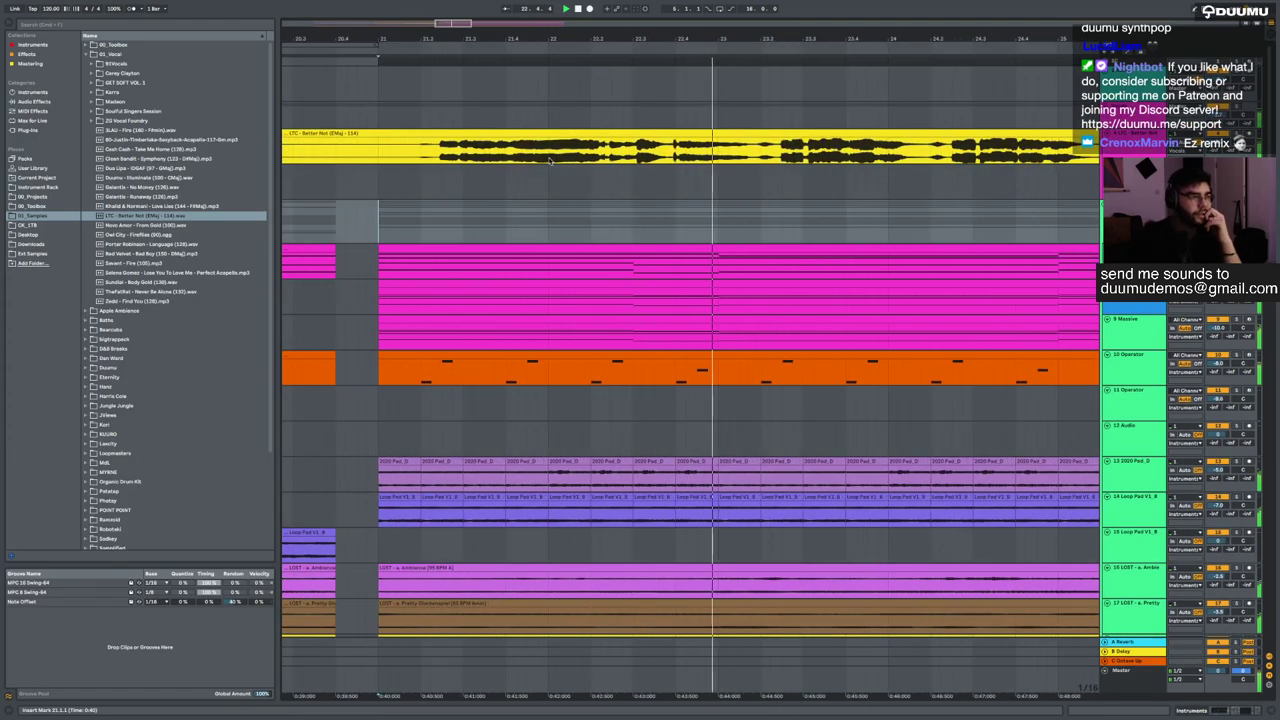
pyautogui.hscroll(3, 761, 148)
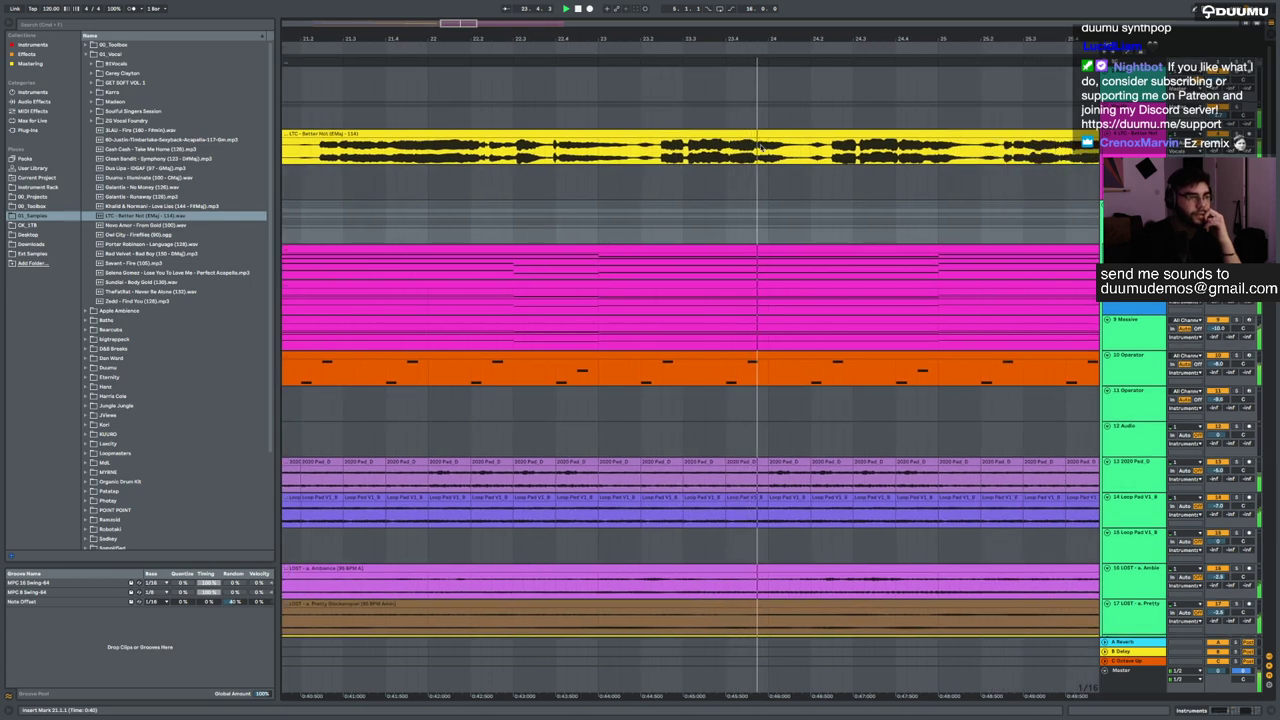
pyautogui.scroll(2, 765, 147)
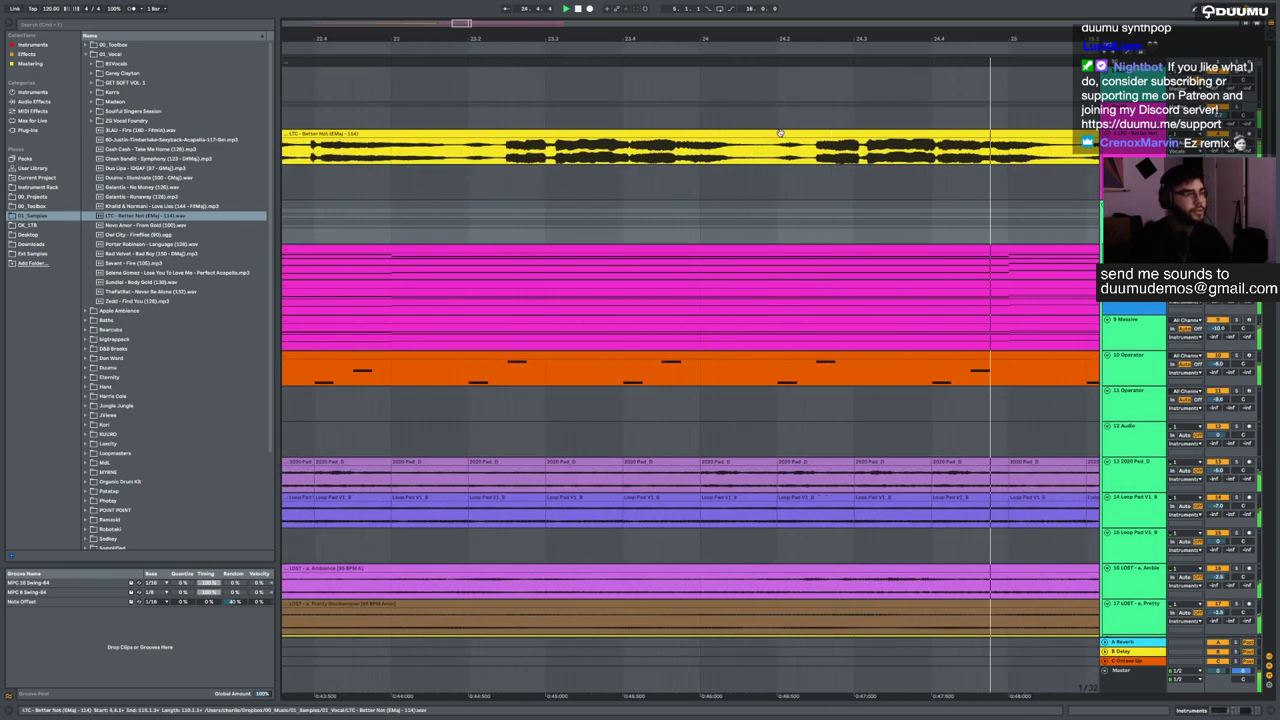
# - Select the LTC - Better Not vocal clip and examine how its phrases line up with the drop during playback
pyautogui.click(776, 139)
pyautogui.moveTo(776, 137); pyautogui.dragTo(778, 138)
pyautogui.scroll(-5, 780, 138)
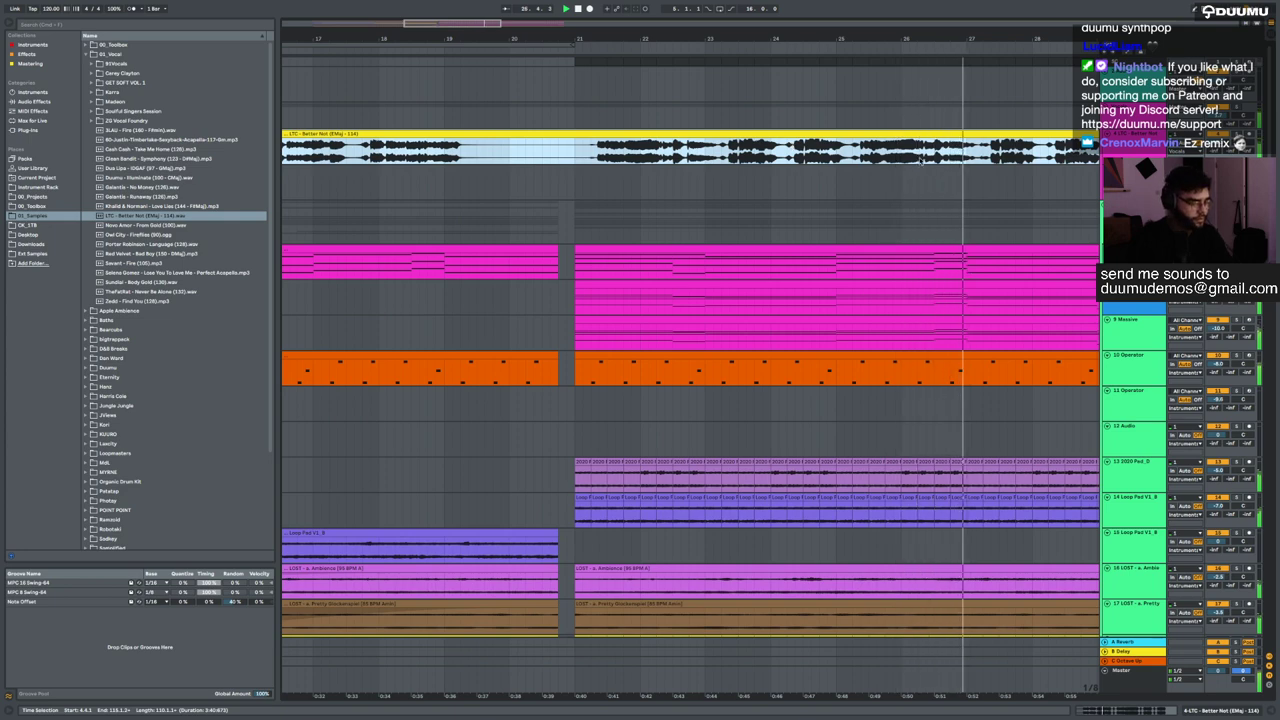
pyautogui.scroll(-3, 775, 140)
pyautogui.scroll(6, 346, 162)
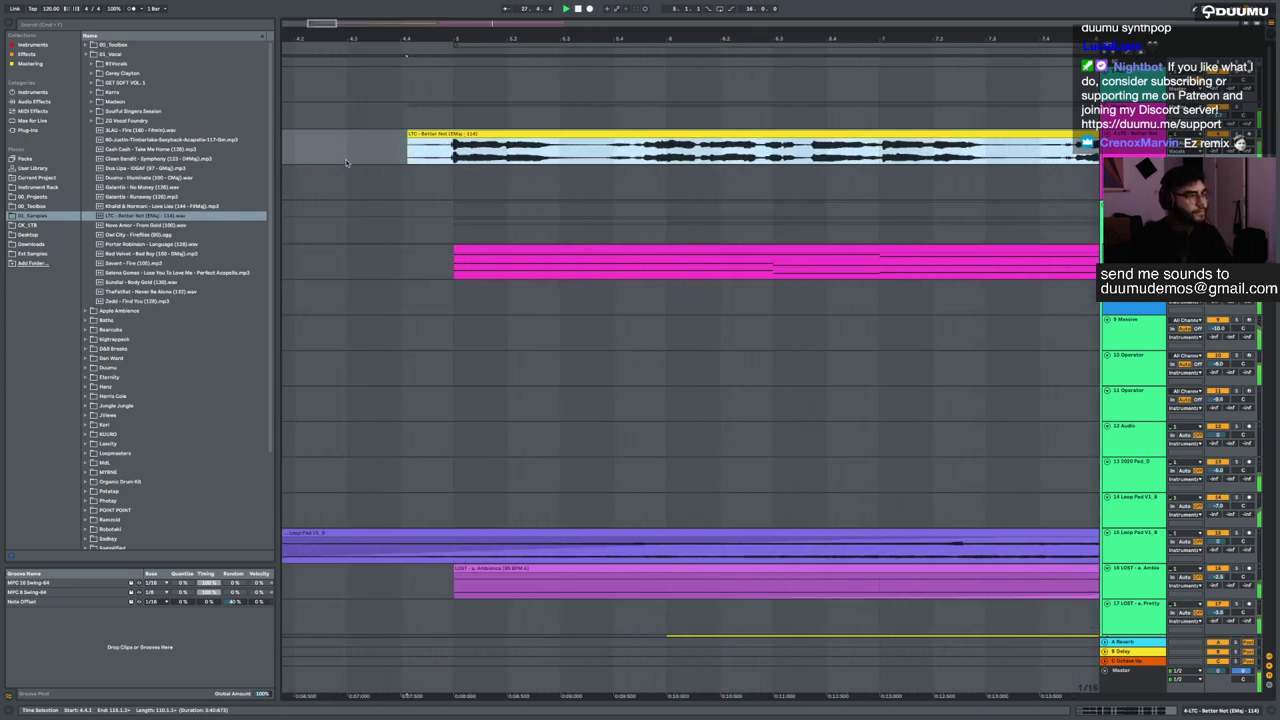
pyautogui.scroll(-6, 443, 162)
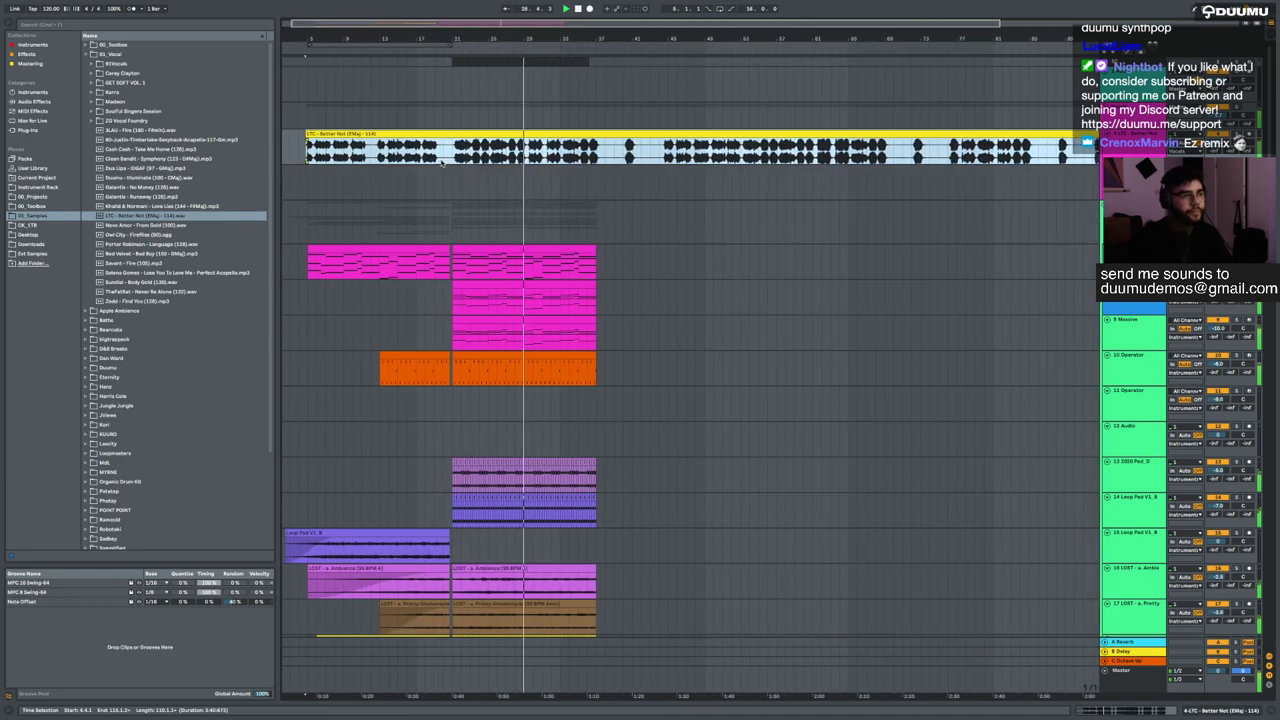
pyautogui.scroll(3, 524, 170)
pyautogui.scroll(6, 453, 173)
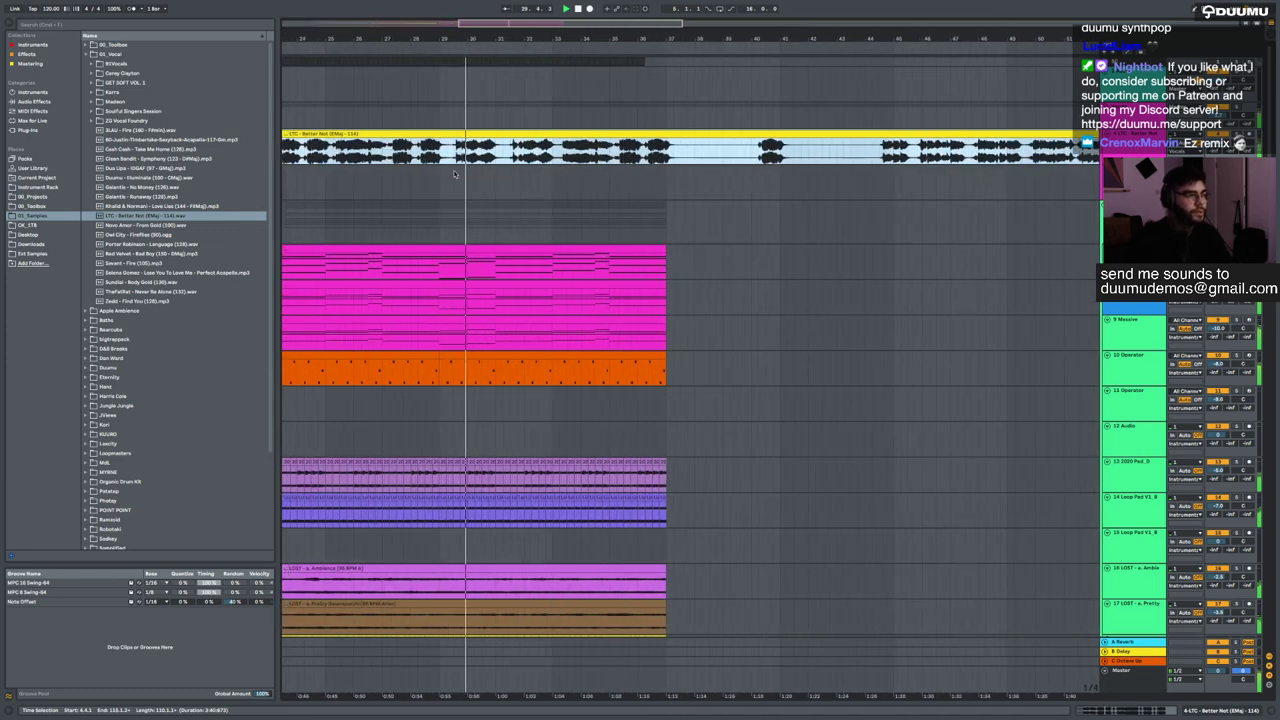
pyautogui.scroll(-2, 453, 173)
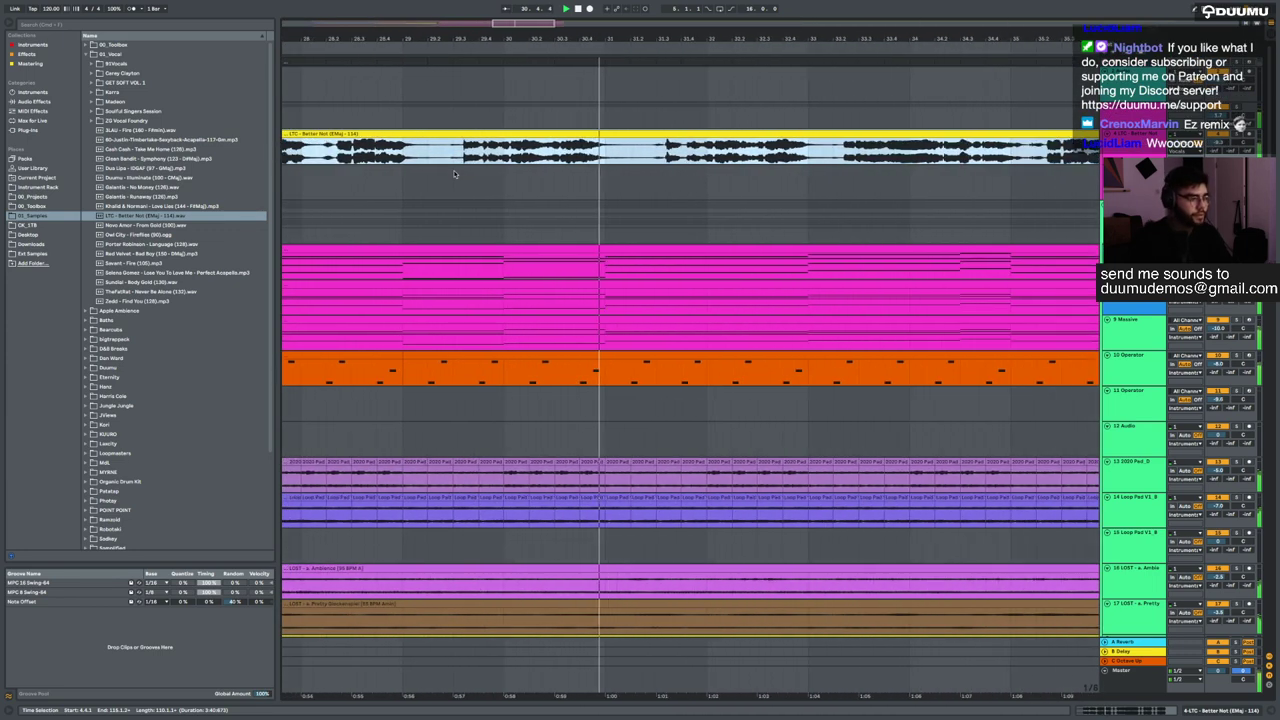
pyautogui.scroll(-2, 453, 173)
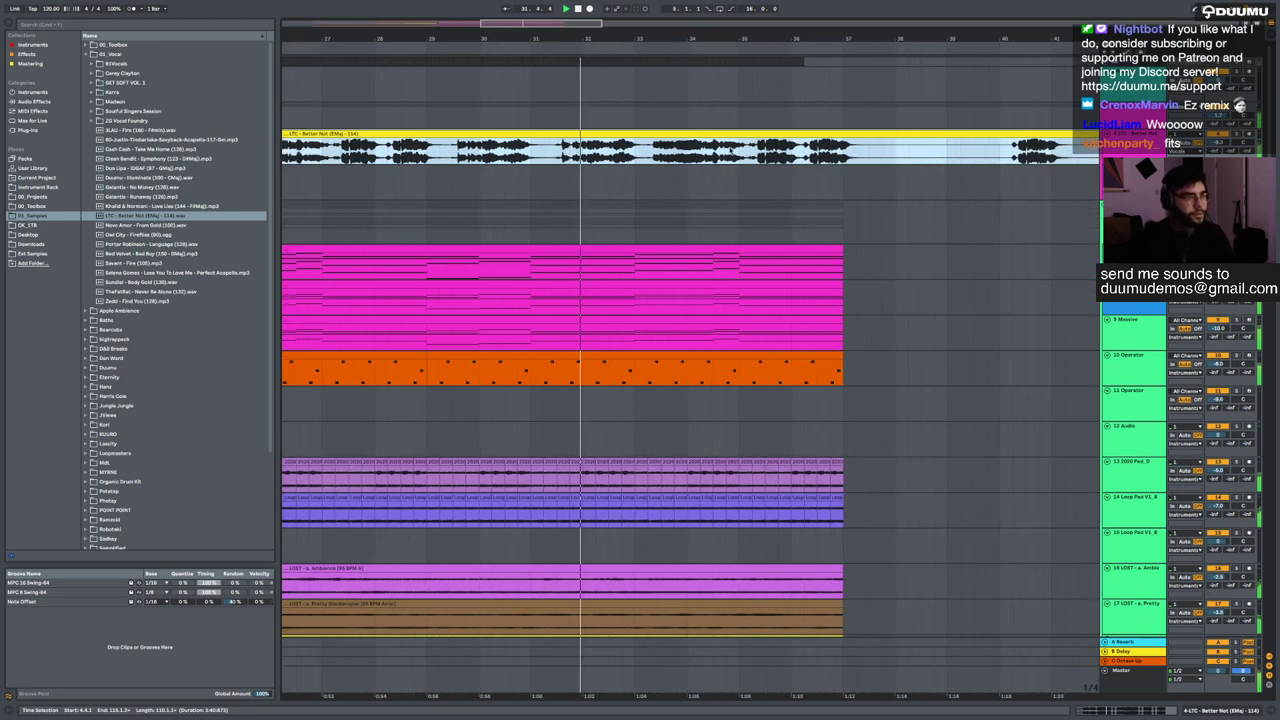
# - Split the vocal clip at about 37.3.1, just past the drop's end, and delete the remainder of the acapella
pyautogui.click(868, 154)
pyautogui.press('super+e')
pyautogui.click(886, 134)
pyautogui.press('Delete')
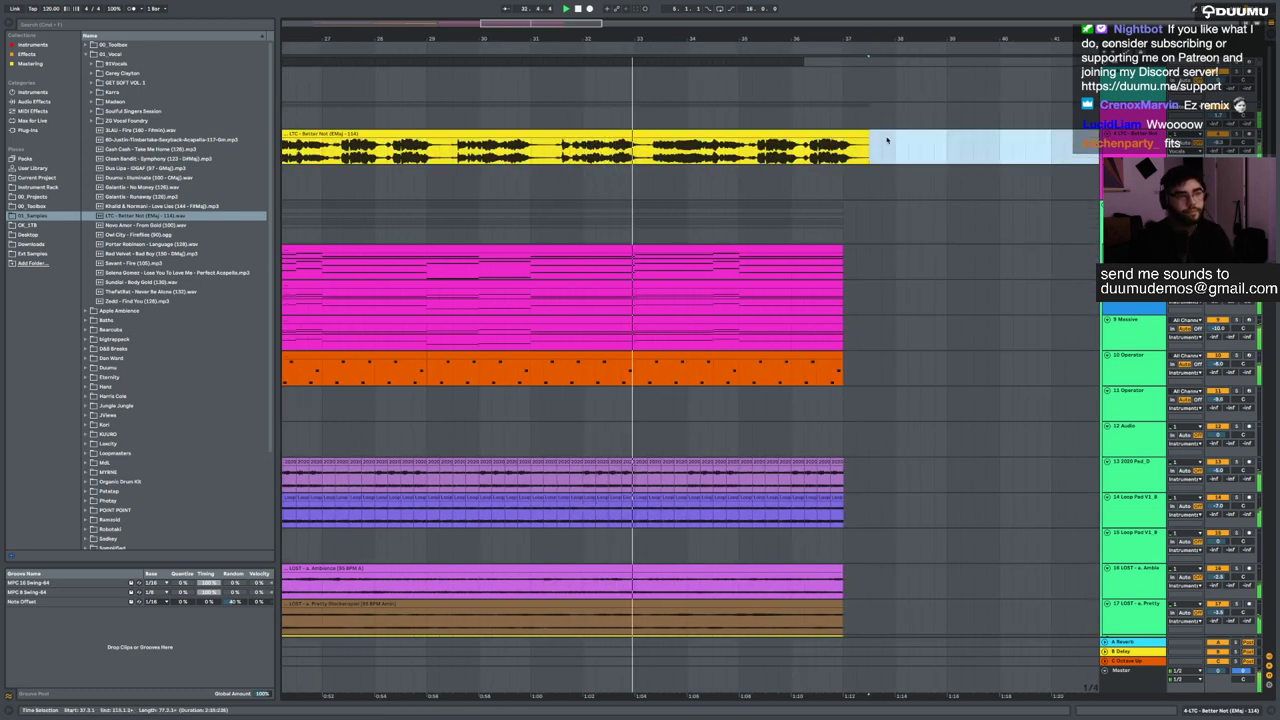
pyautogui.click(1215, 152)
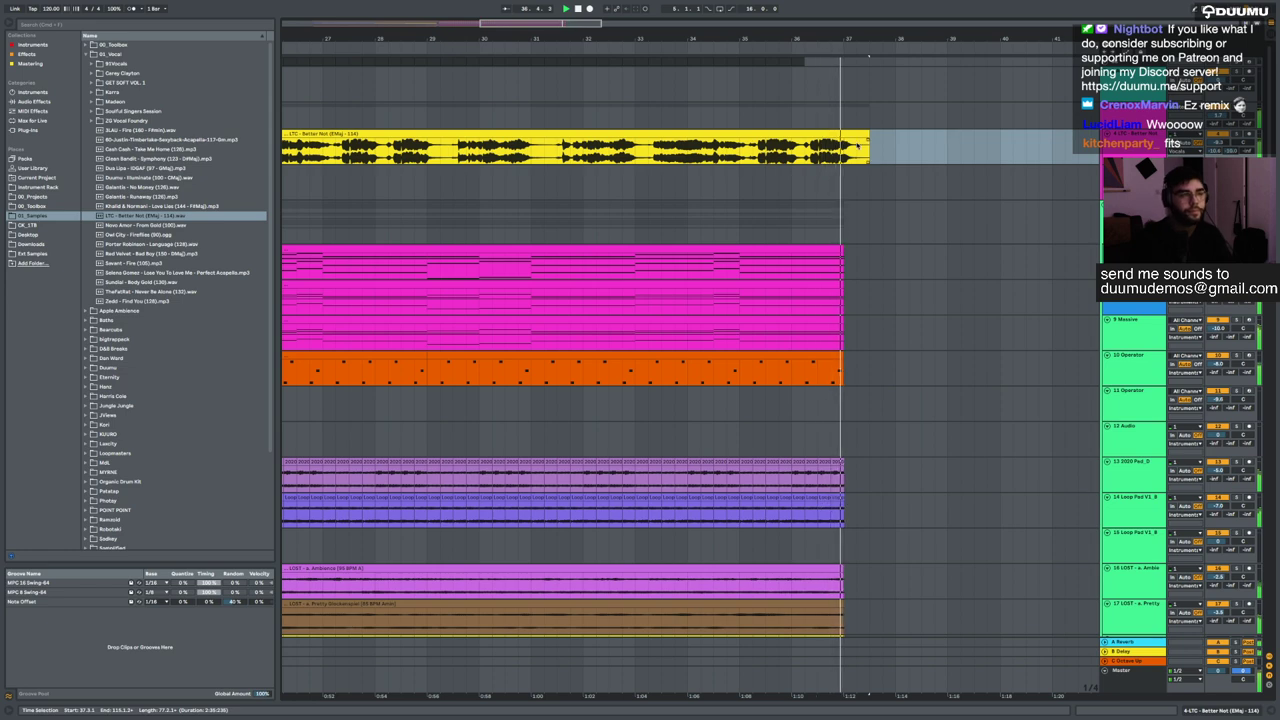
pyautogui.scroll(-3, 841, 190)
pyautogui.click(841, 196)
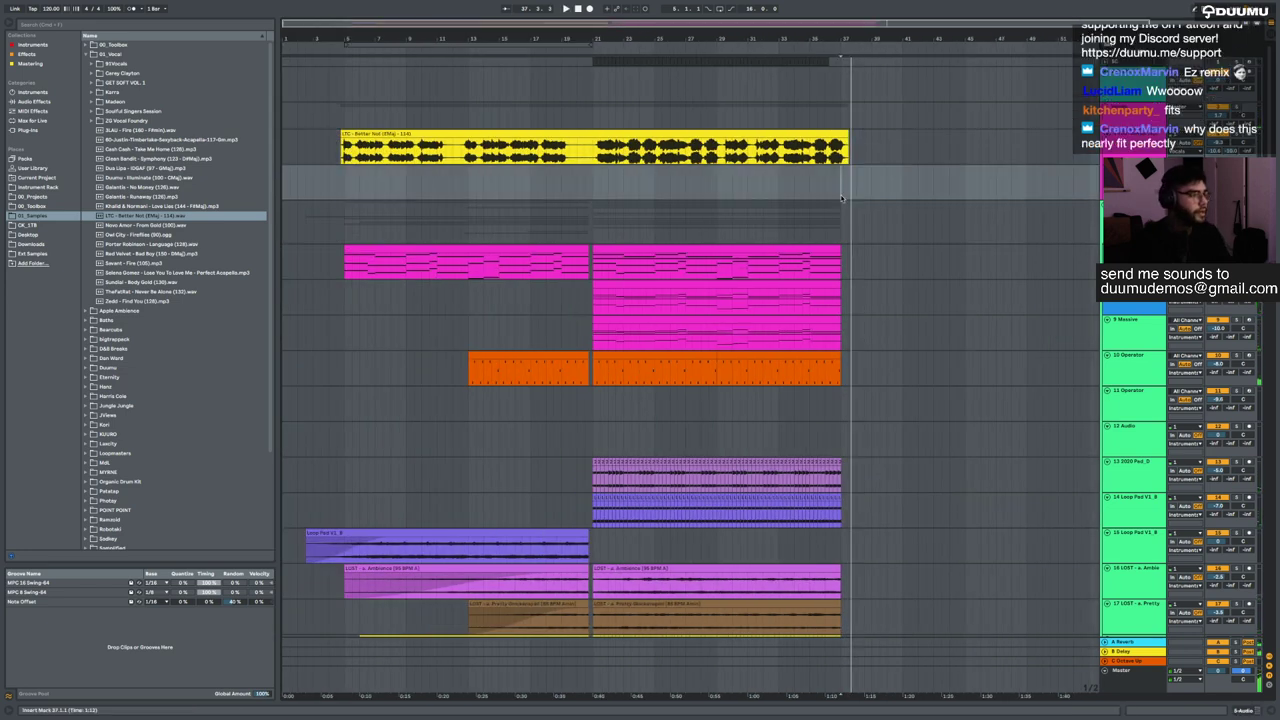
# - Open the recent set 19_0824 - Niki Style without saving the changes to 20_0612 - idea
pyautogui.click(56, 5)
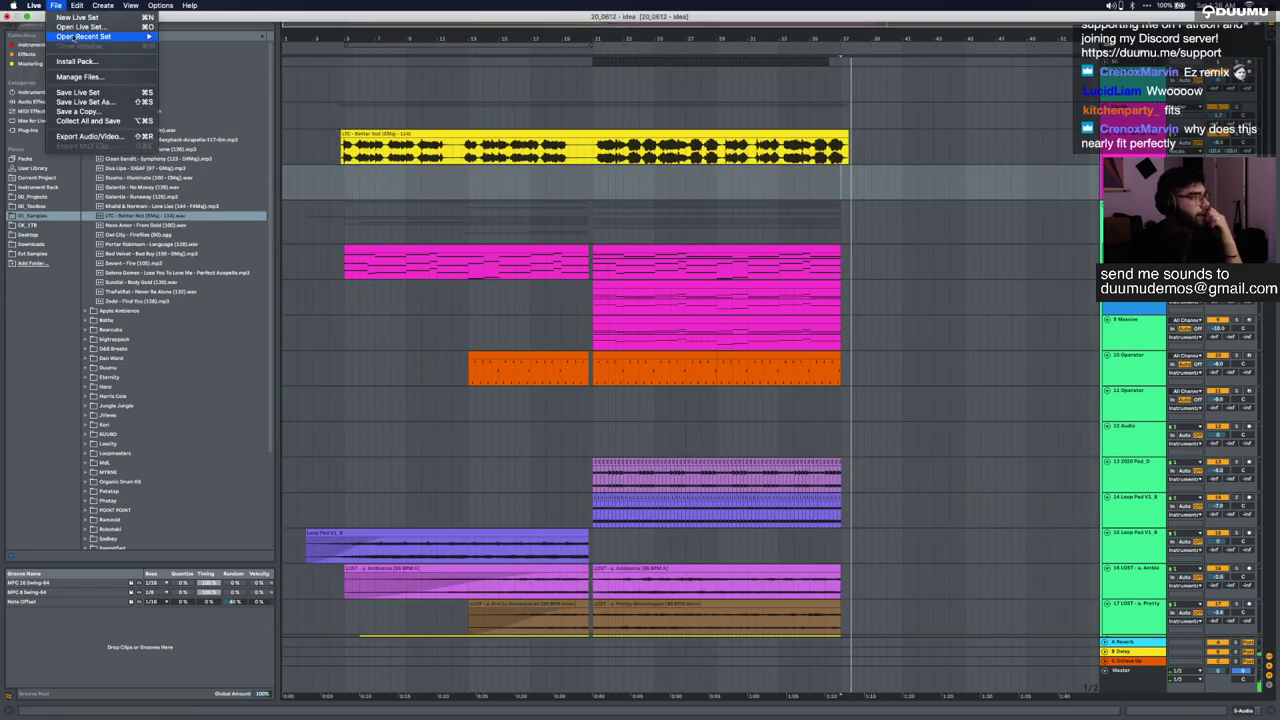
pyautogui.moveTo(83, 36)
pyautogui.click(608, 397)
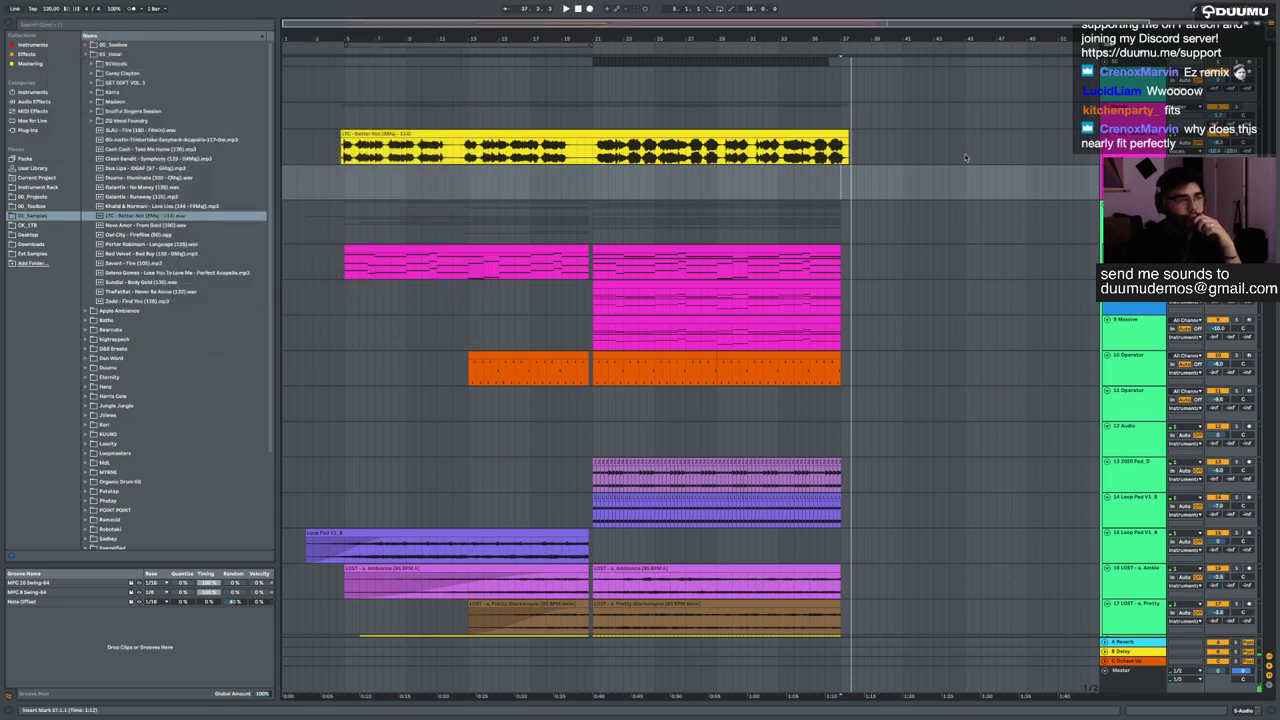
pyautogui.click(58, 5)
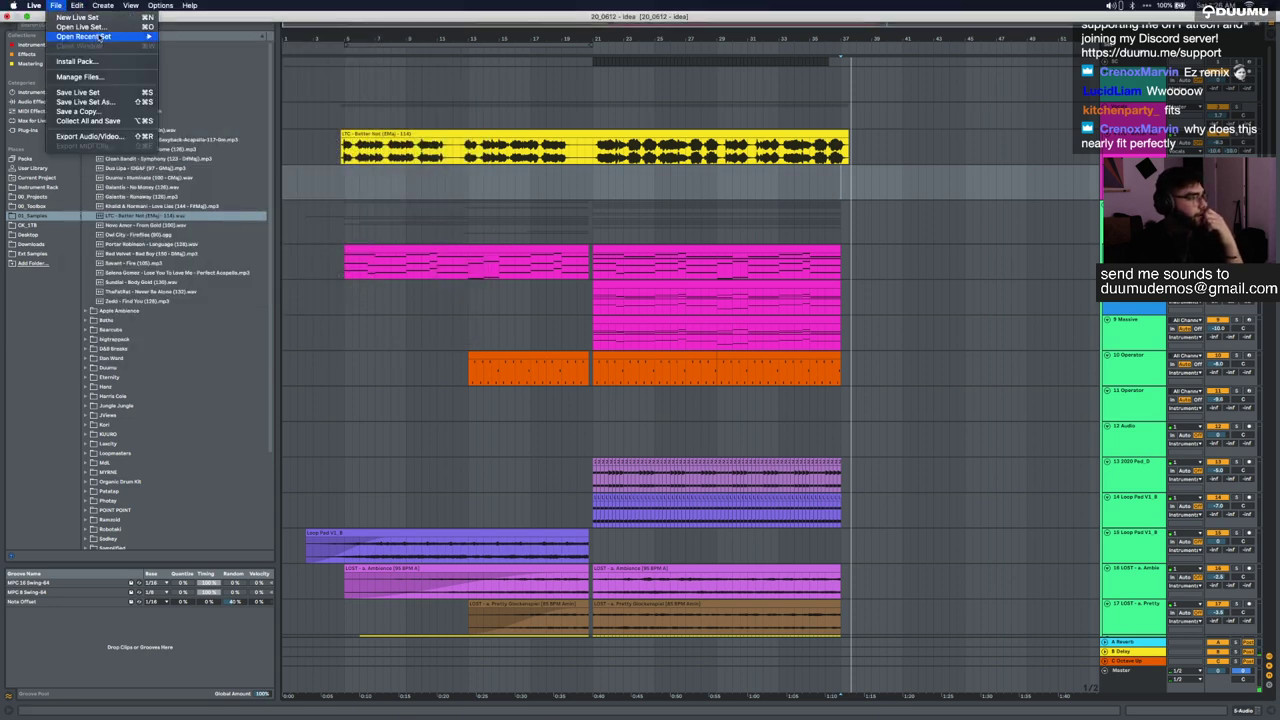
pyautogui.moveTo(104, 37)
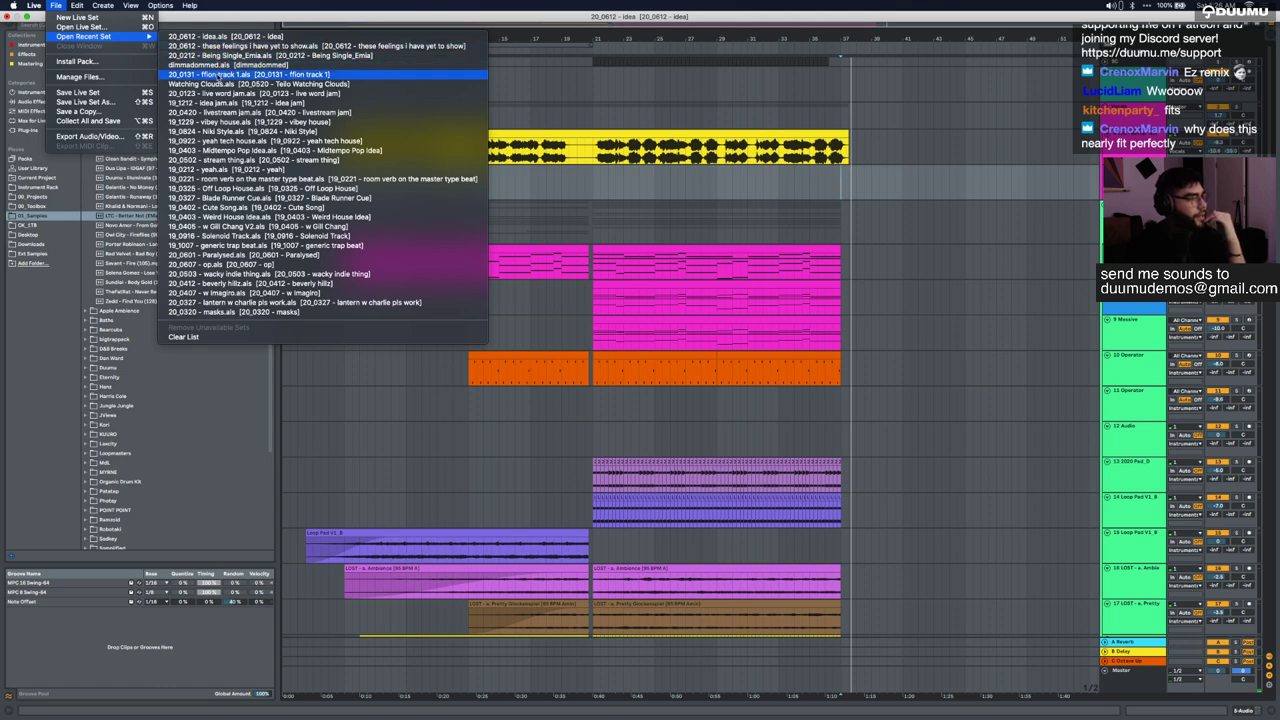
pyautogui.click(225, 131)
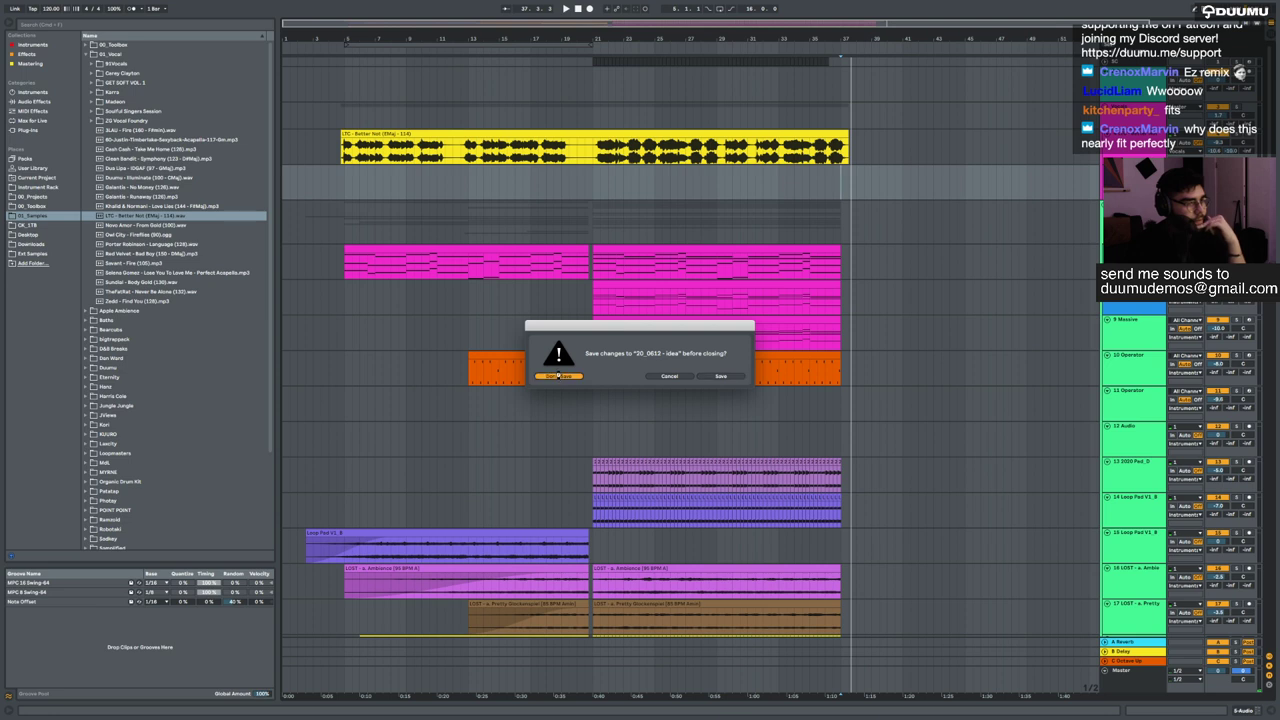
pyautogui.click(558, 376)
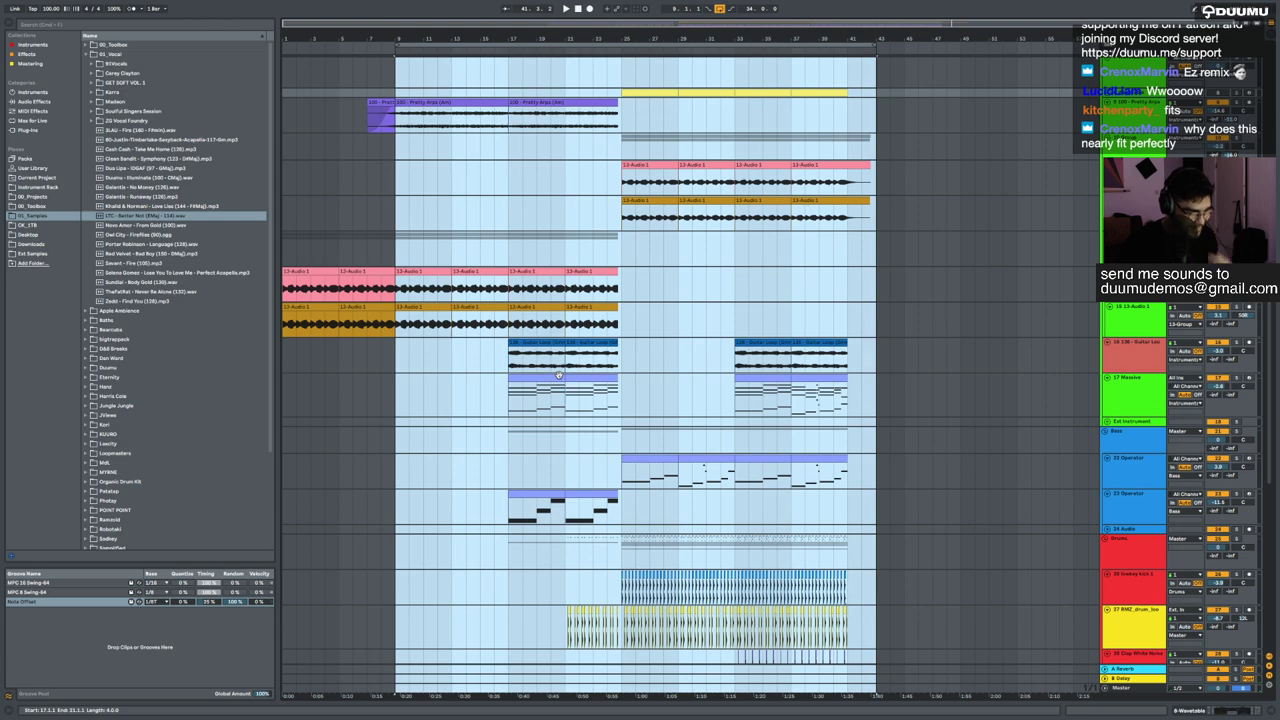
# - Look over the arrangement's tracks and play it from 14.3.1, shortly before the guitar loop enters
pyautogui.scroll(8, 543, 360)
pyautogui.scroll(3, 543, 360)
pyautogui.scroll(-6, 543, 360)
pyautogui.scroll(-5, 557, 456)
pyautogui.click(643, 445)
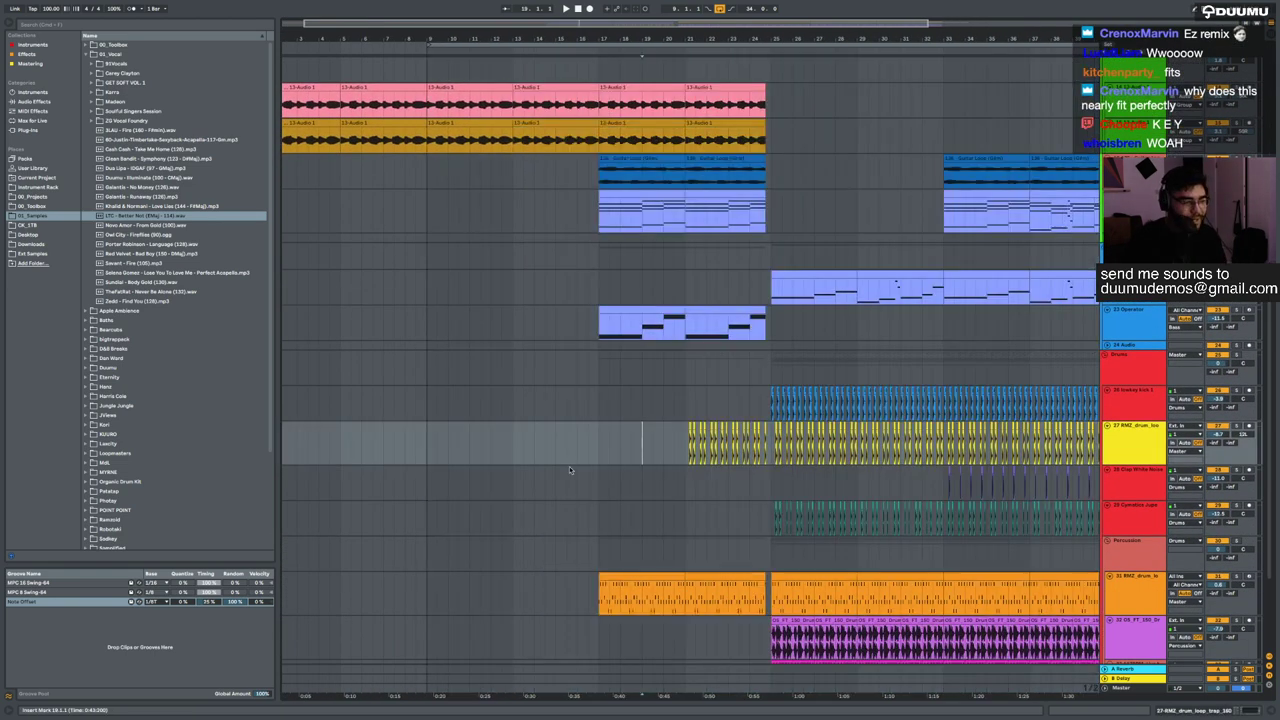
pyautogui.click(569, 482)
pyautogui.click(547, 490)
# - Delete the empty 34 MIDI track below the percussion loops while the arrangement plays
pyautogui.scroll(3, 547, 490)
pyautogui.hscroll(5, 547, 490)
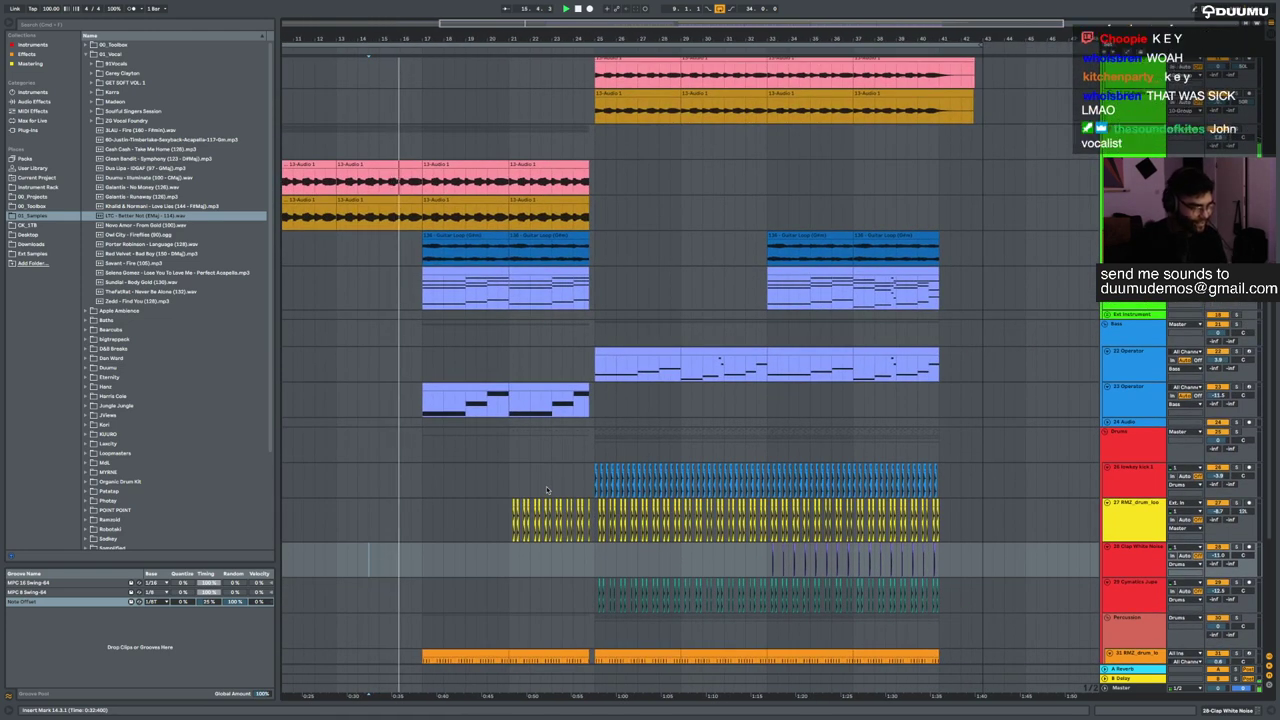
pyautogui.scroll(6, 547, 490)
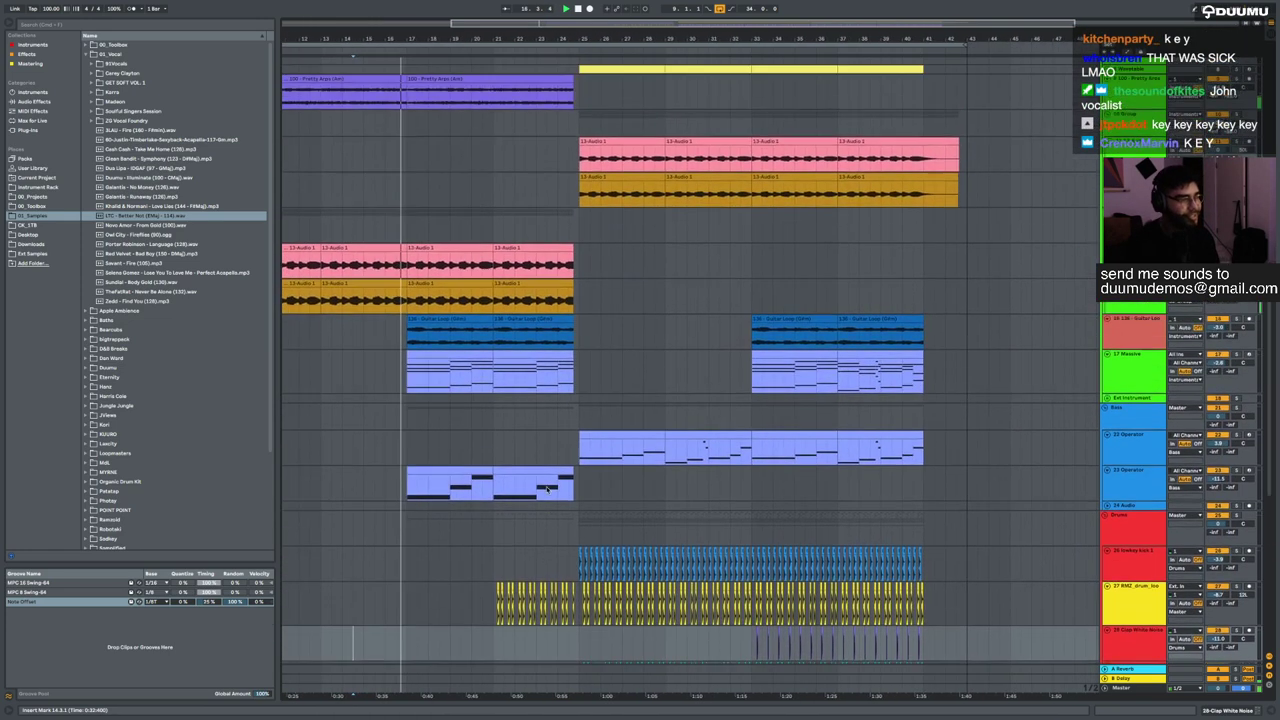
pyautogui.scroll(-10, 547, 490)
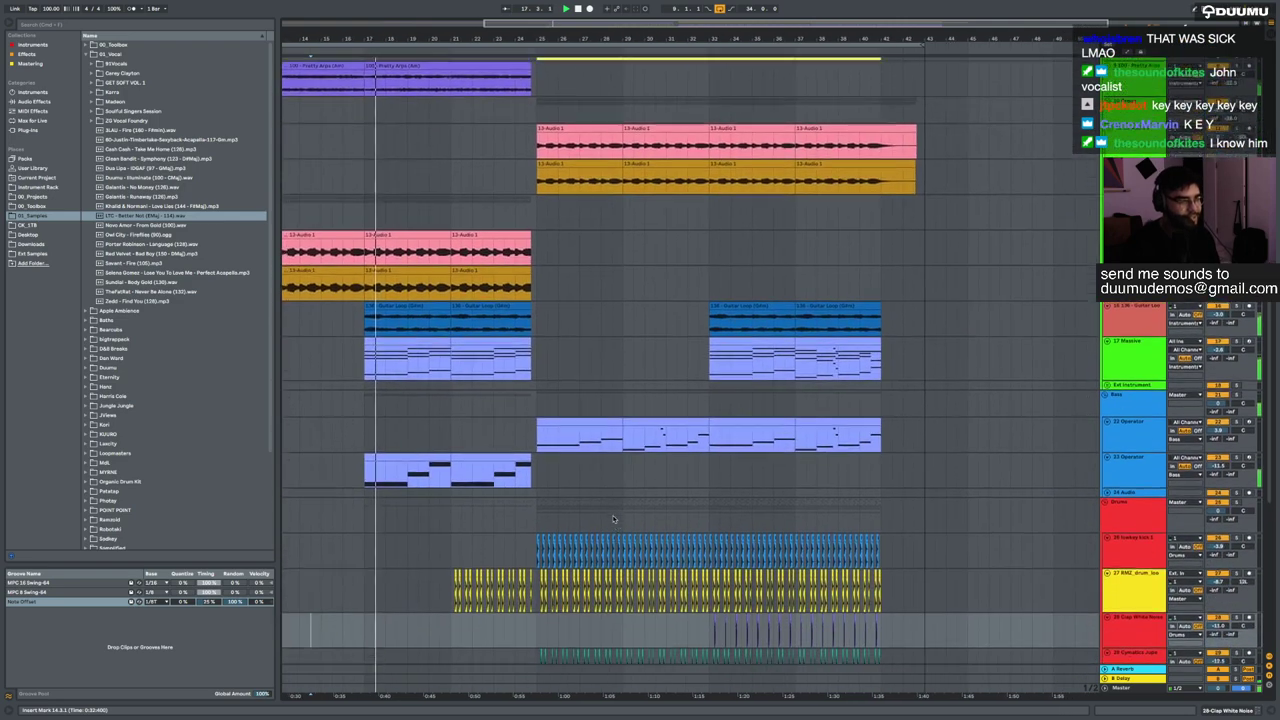
pyautogui.scroll(1, 613, 520)
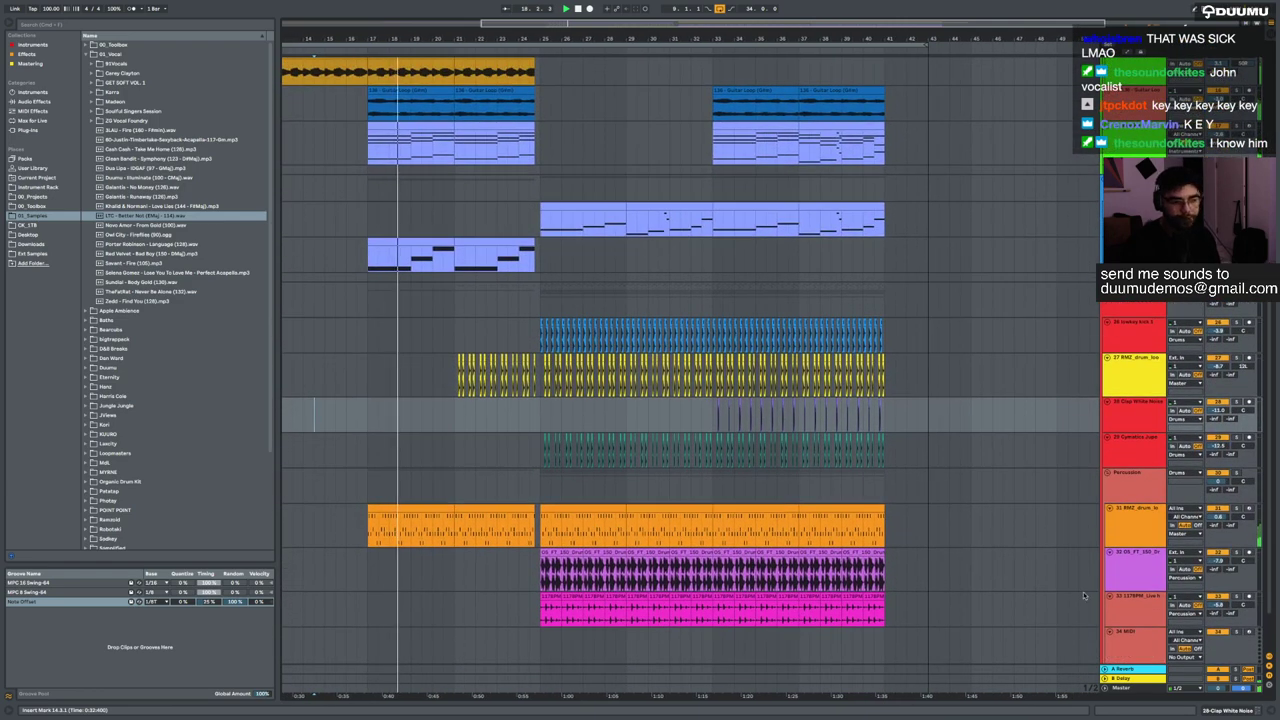
pyautogui.scroll(-2, 613, 520)
pyautogui.click(1118, 593)
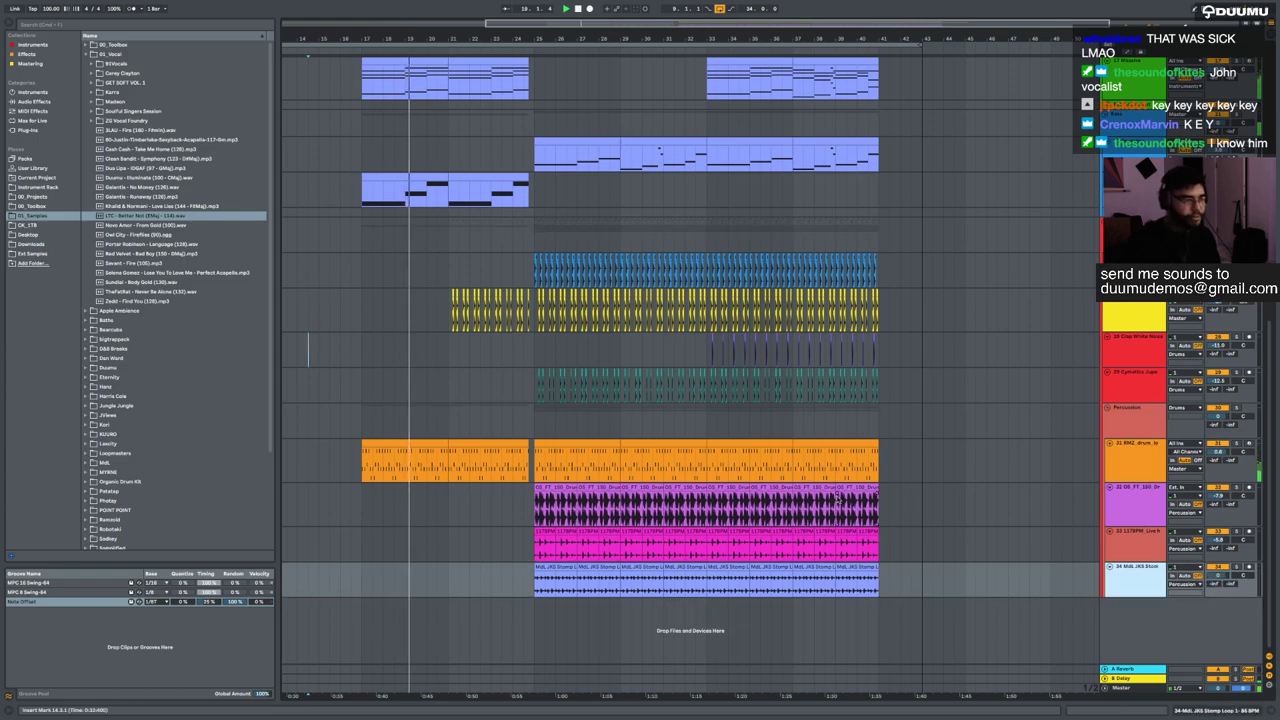
pyautogui.scroll(5, 838, 500)
pyautogui.hotkey('ctrl', 'Left')
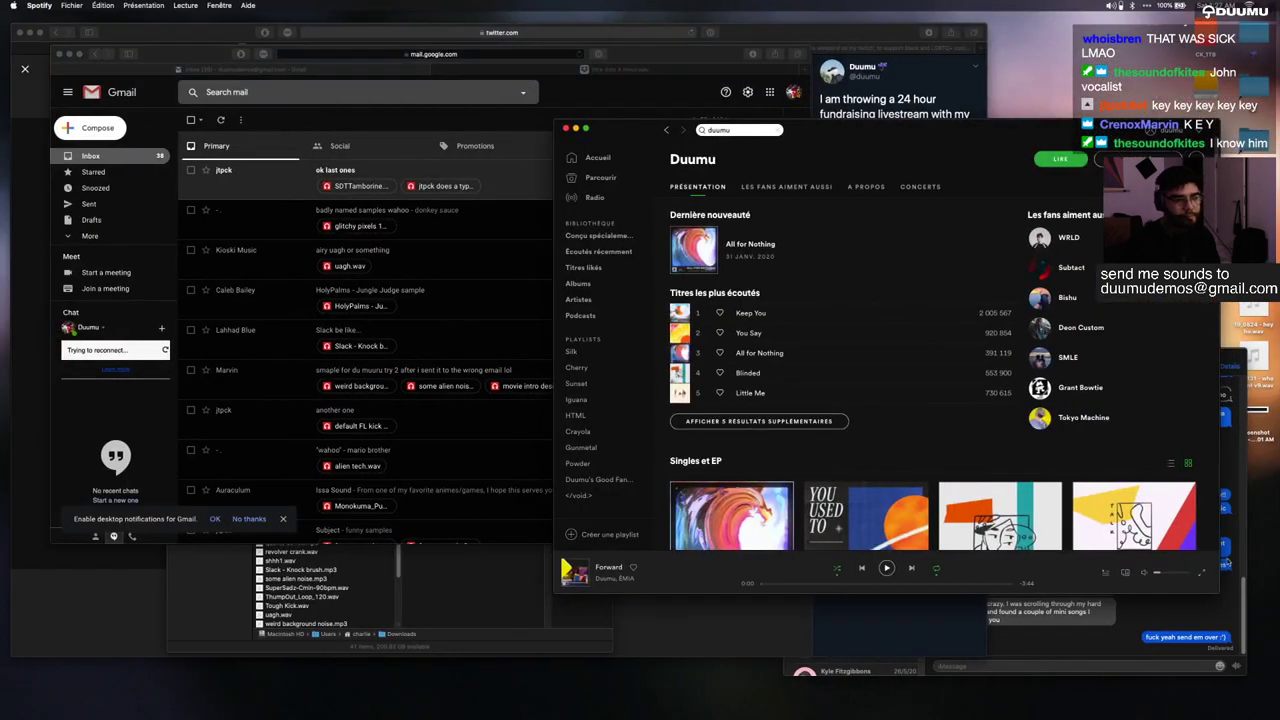
pyautogui.click(1076, 650)
pyautogui.press('super+Tab')
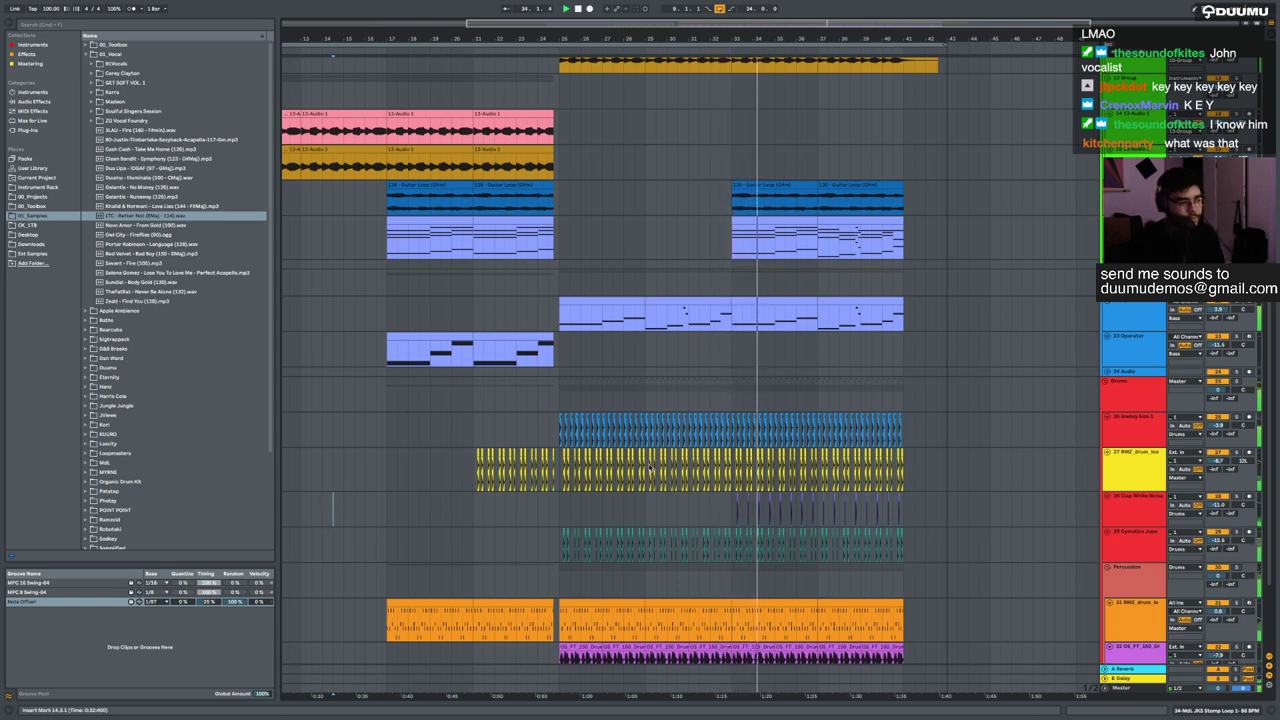
# - Stop playback and examine the set's instrument, bass and drum tracks and their routing
pyautogui.scroll(4, 835, 246)
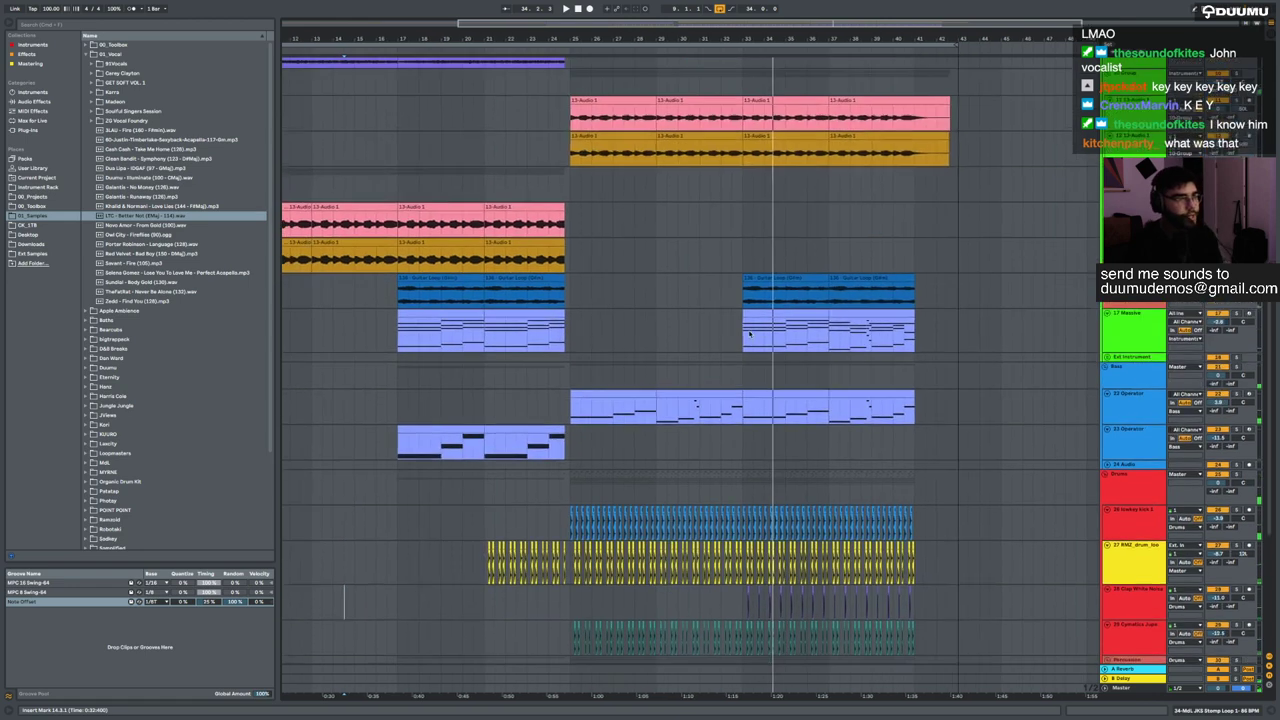
pyautogui.click(56, 5)
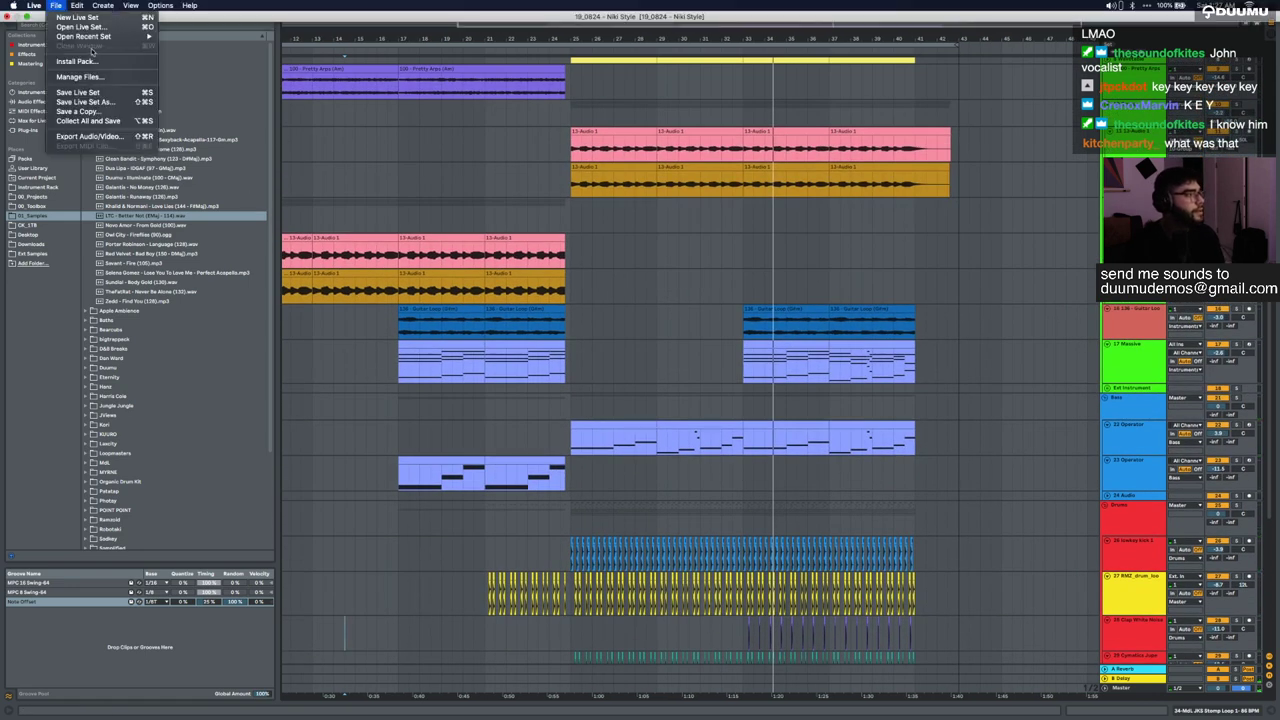
pyautogui.click(762, 461)
pyautogui.scroll(6, 762, 461)
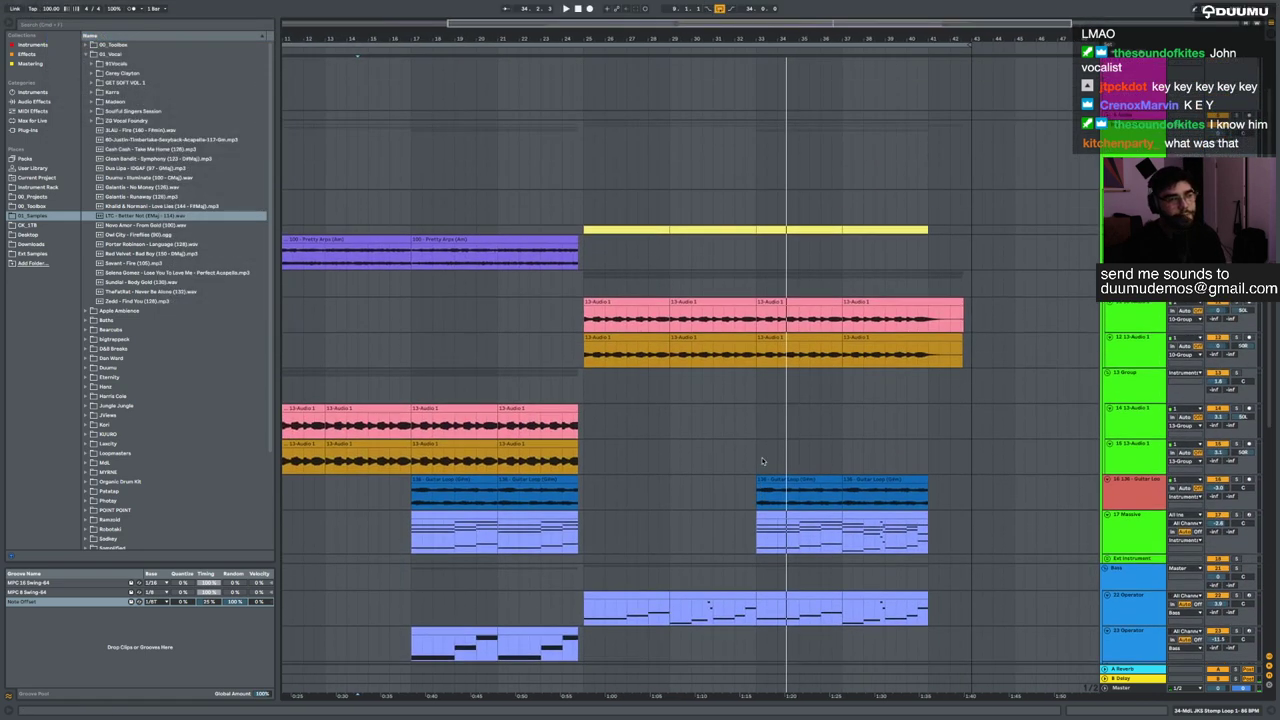
pyautogui.scroll(2, 762, 461)
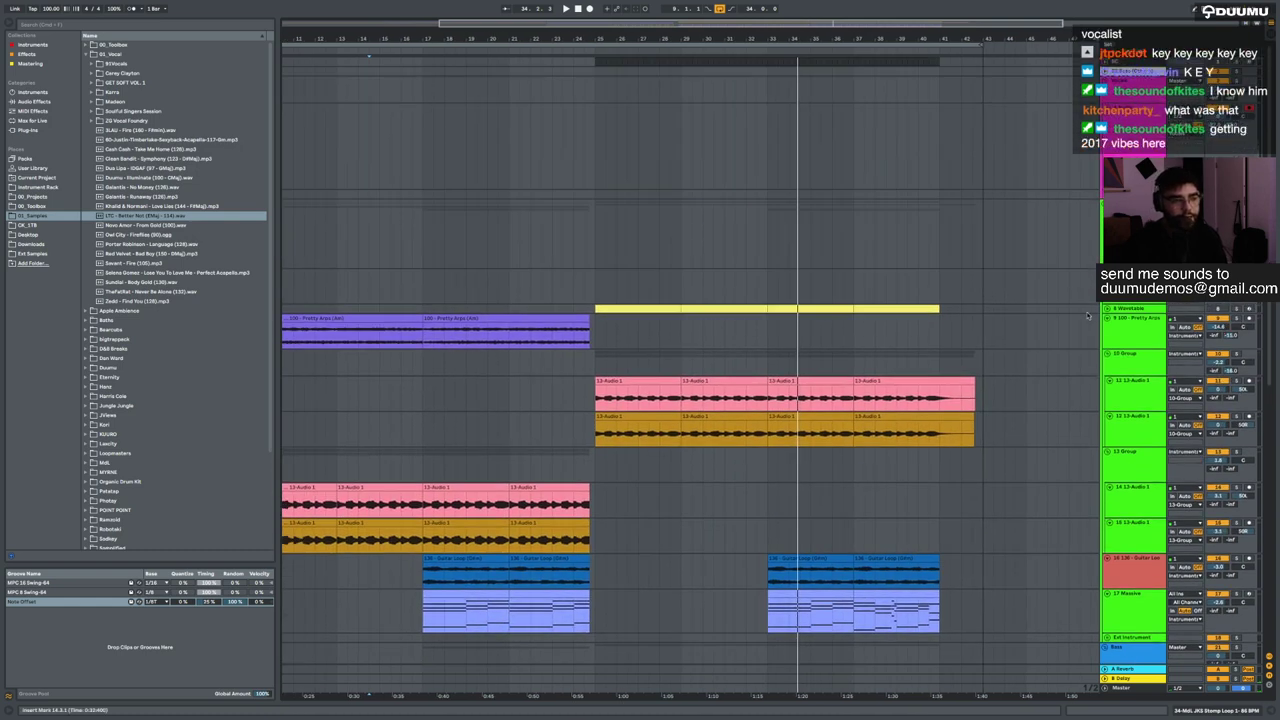
pyautogui.click(1195, 327)
pyautogui.click(1195, 327)
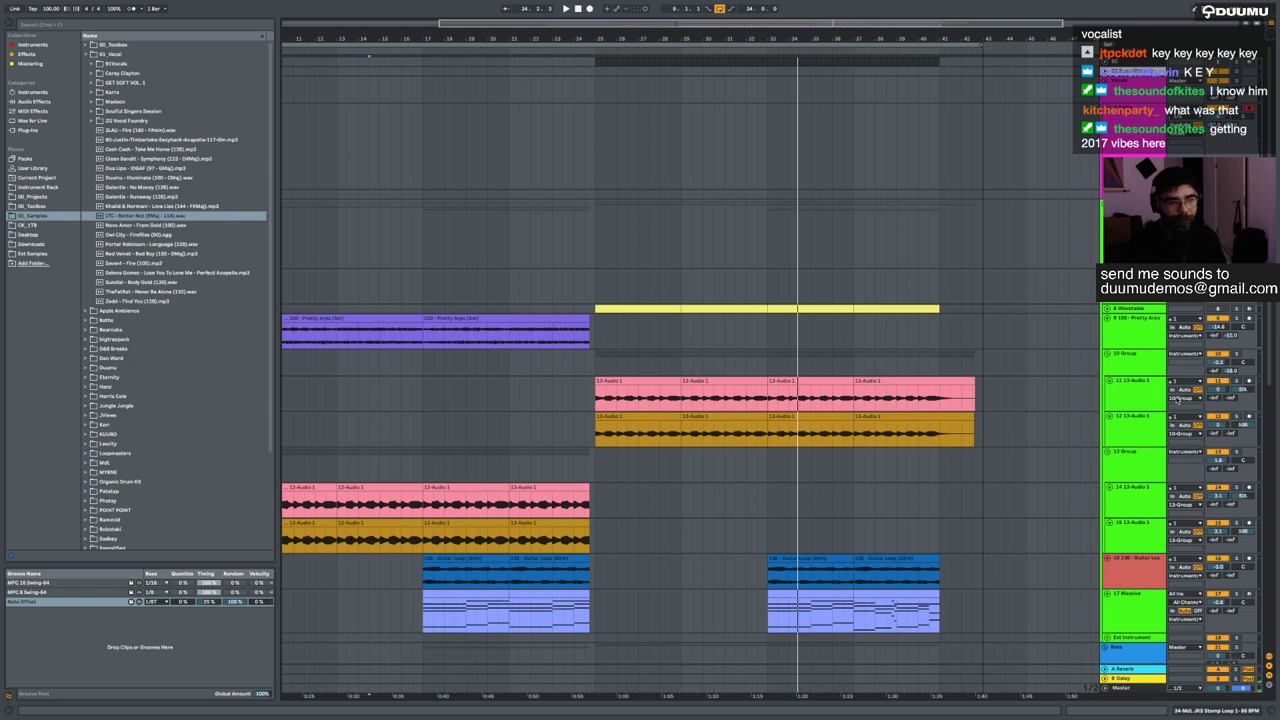
pyautogui.scroll(-5, 1157, 395)
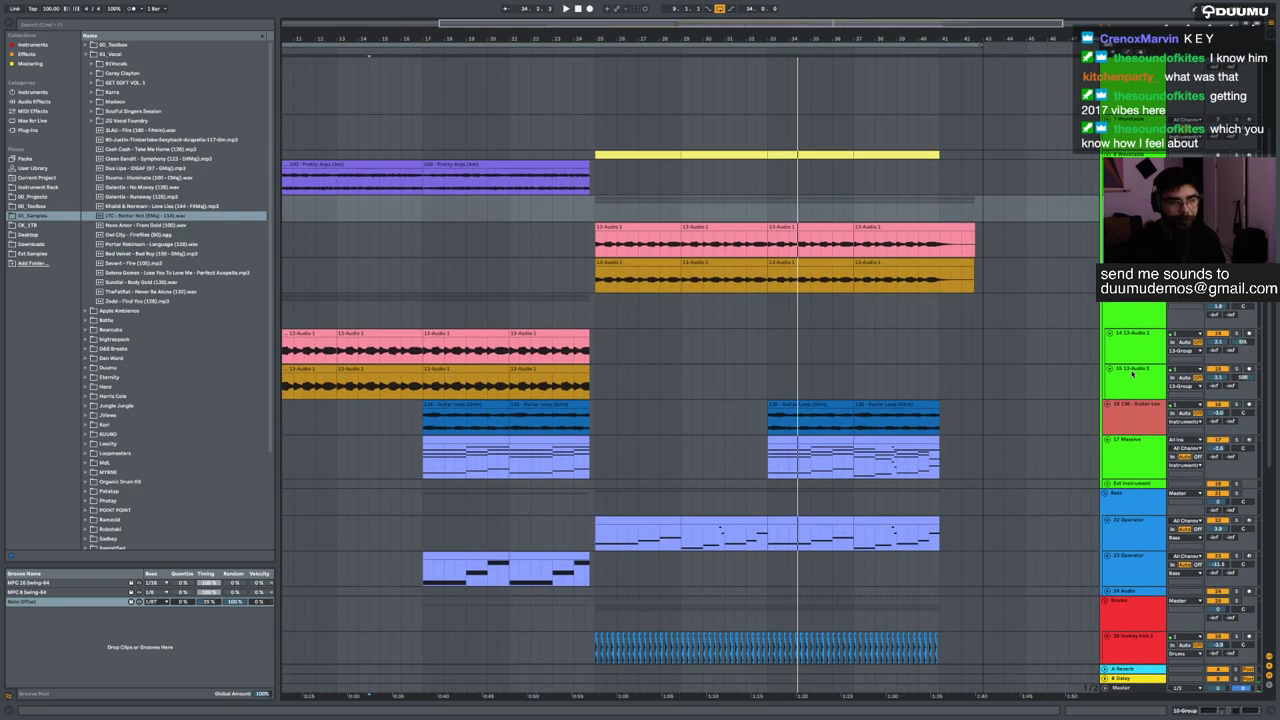
pyautogui.scroll(-6, 1133, 372)
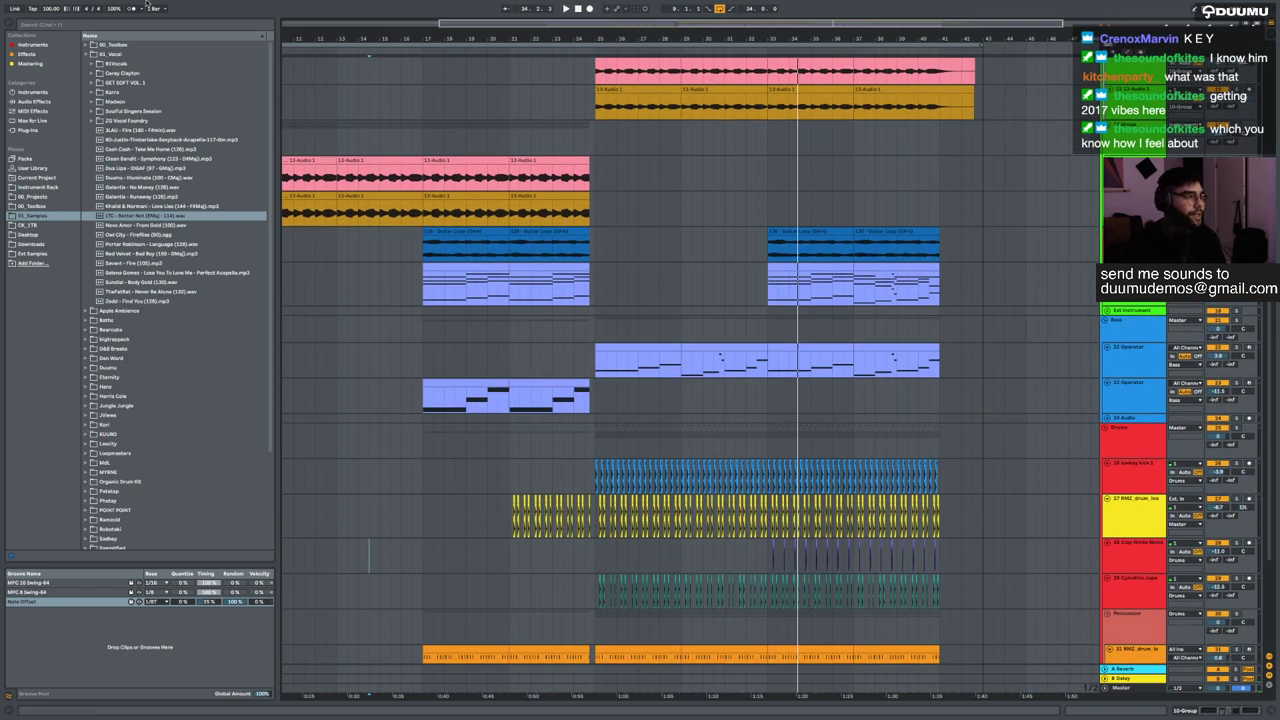
# - Open the recent set 20_0612 - these feelings i have yet to show without saving 19_0824 - Niki Style, and switch to Spotify
pyautogui.click(56, 5)
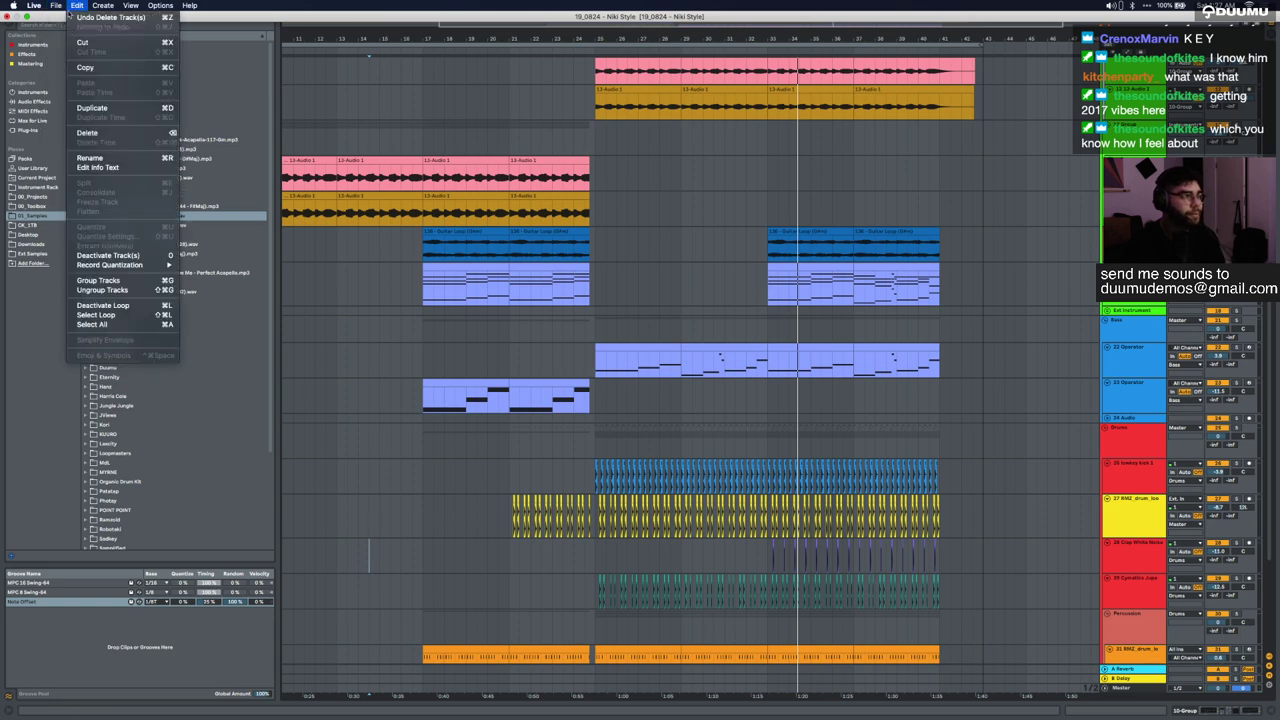
pyautogui.moveTo(66, 42)
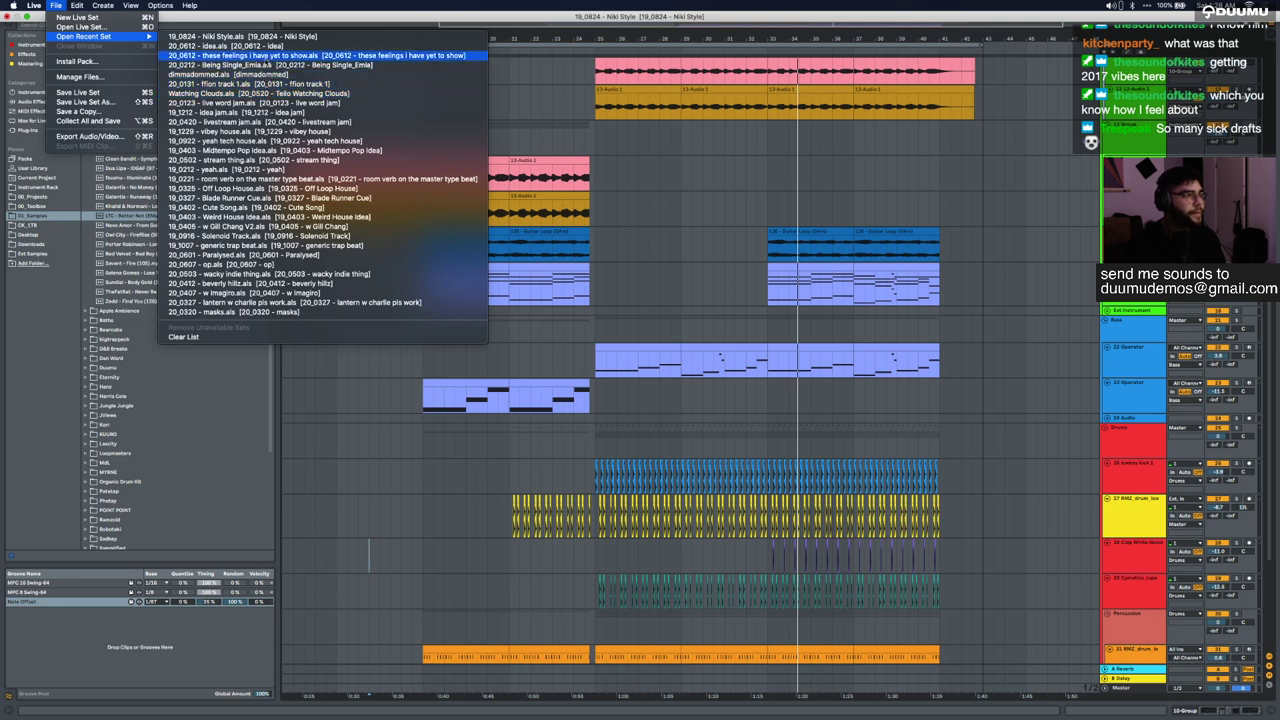
pyautogui.click(300, 55)
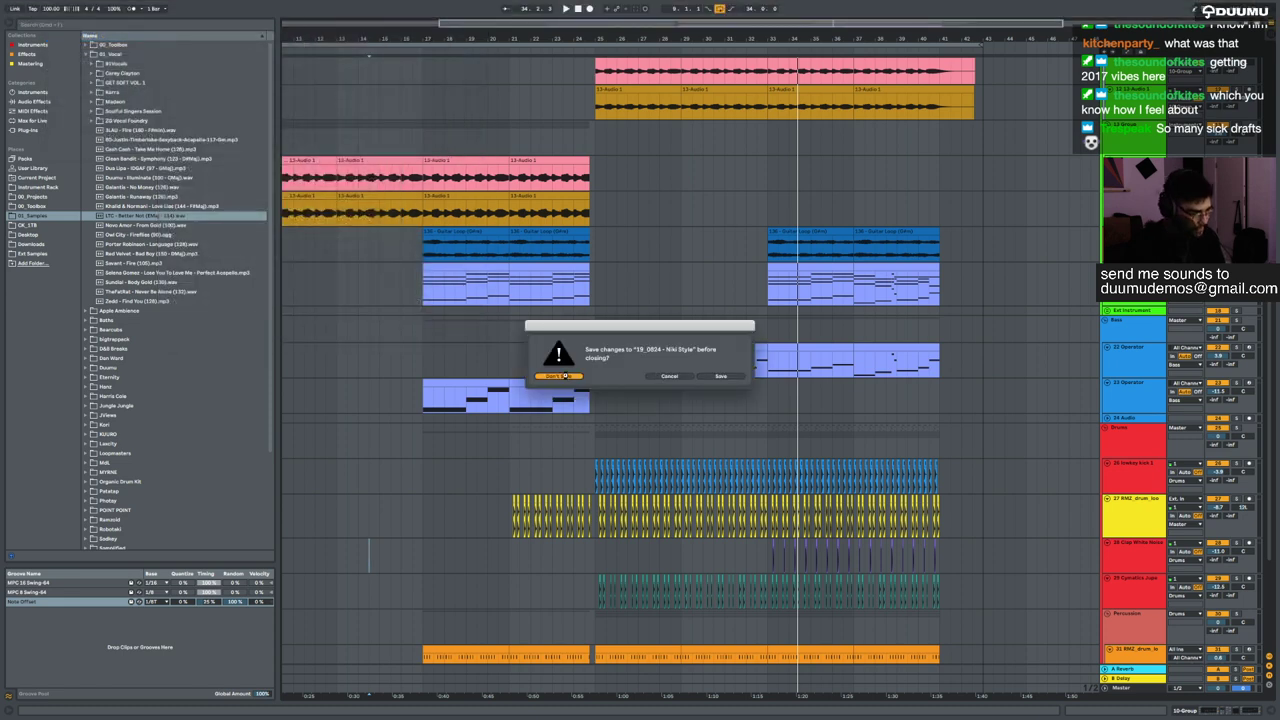
pyautogui.click(562, 376)
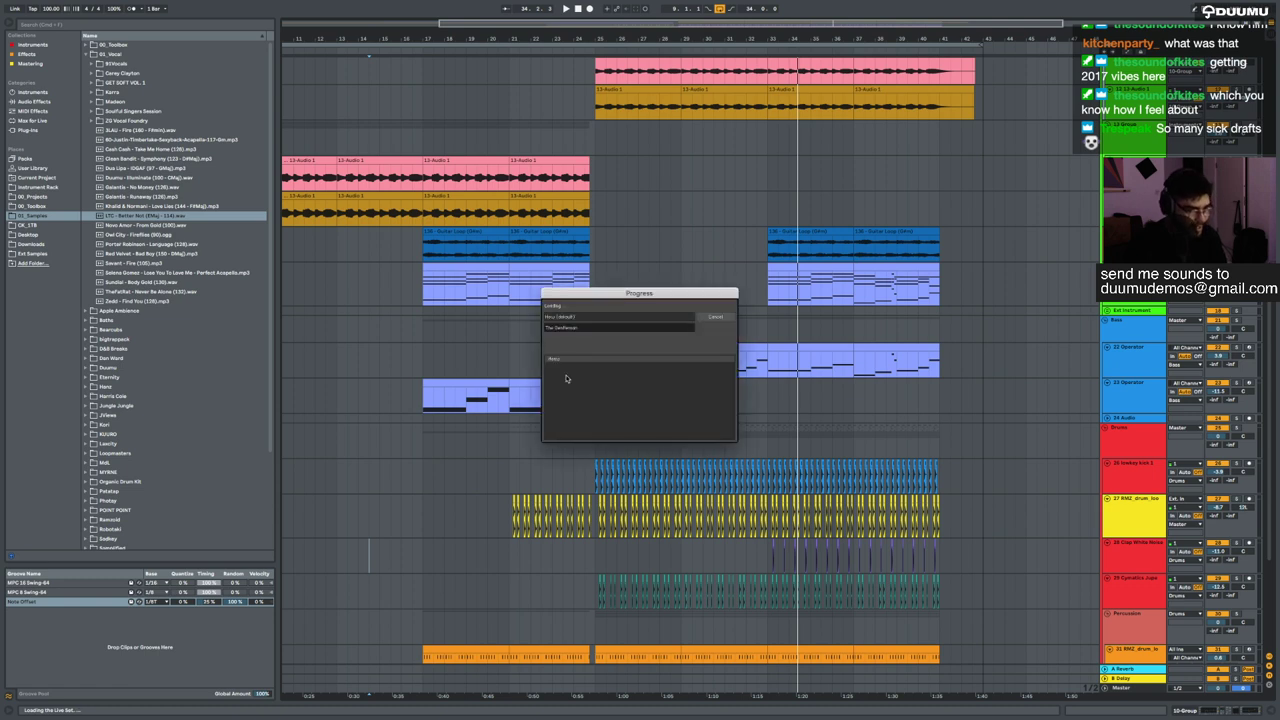
pyautogui.press('super+Tab')
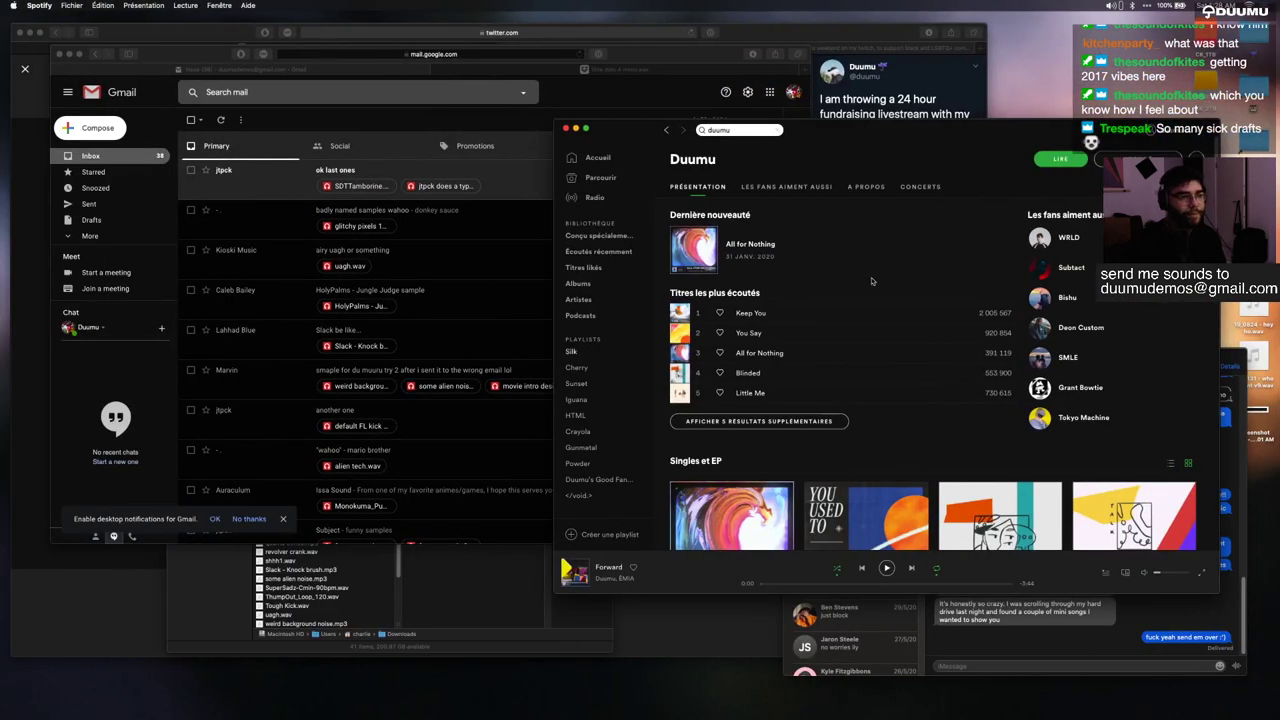
# - Open the CK_1TB drive in Finder, plus a second window showing the 00_Projects folder
pyautogui.doubleClick(1206, 36)
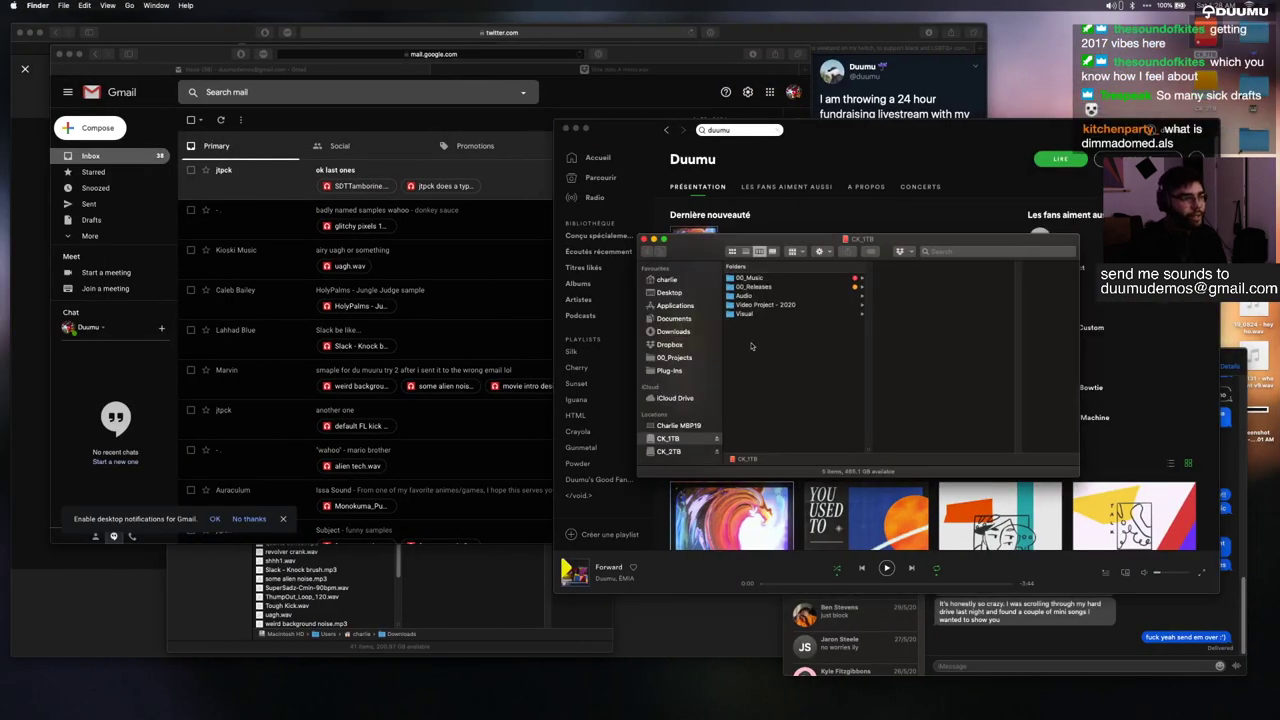
pyautogui.press('super+n')
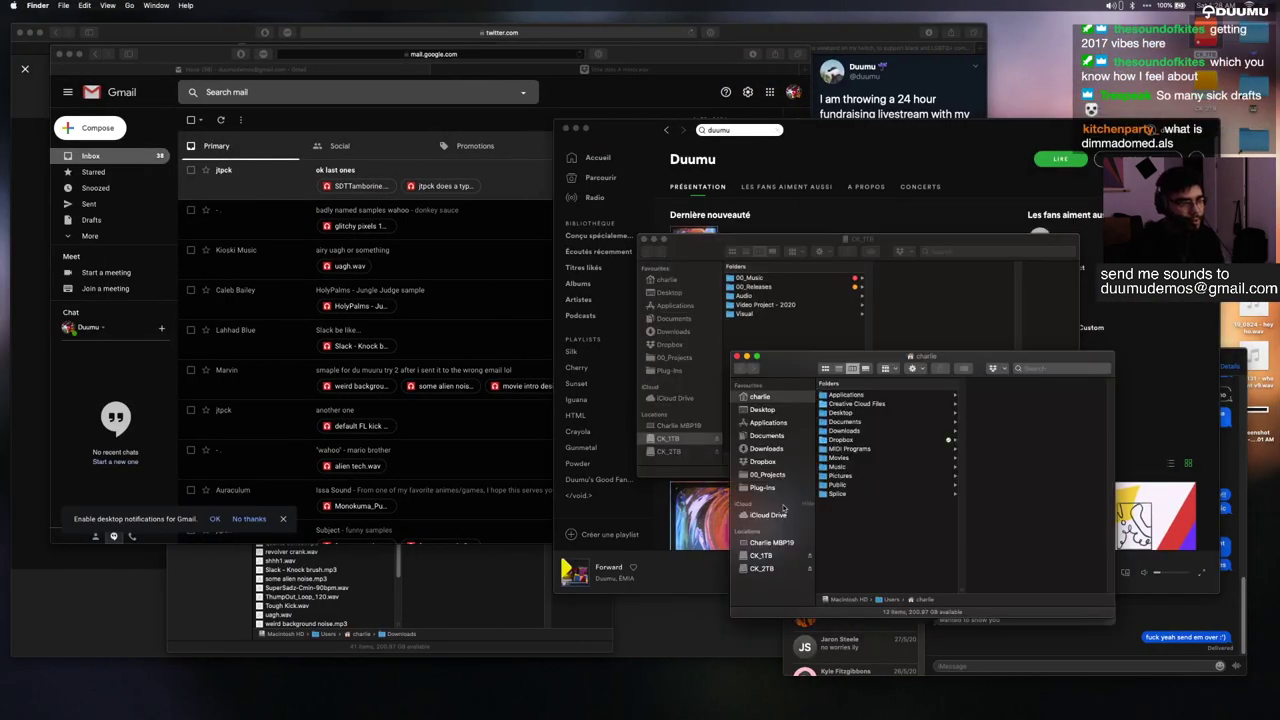
pyautogui.moveTo(850, 357); pyautogui.dragTo(723, 348)
pyautogui.hotkey('ctrl', 'Right')
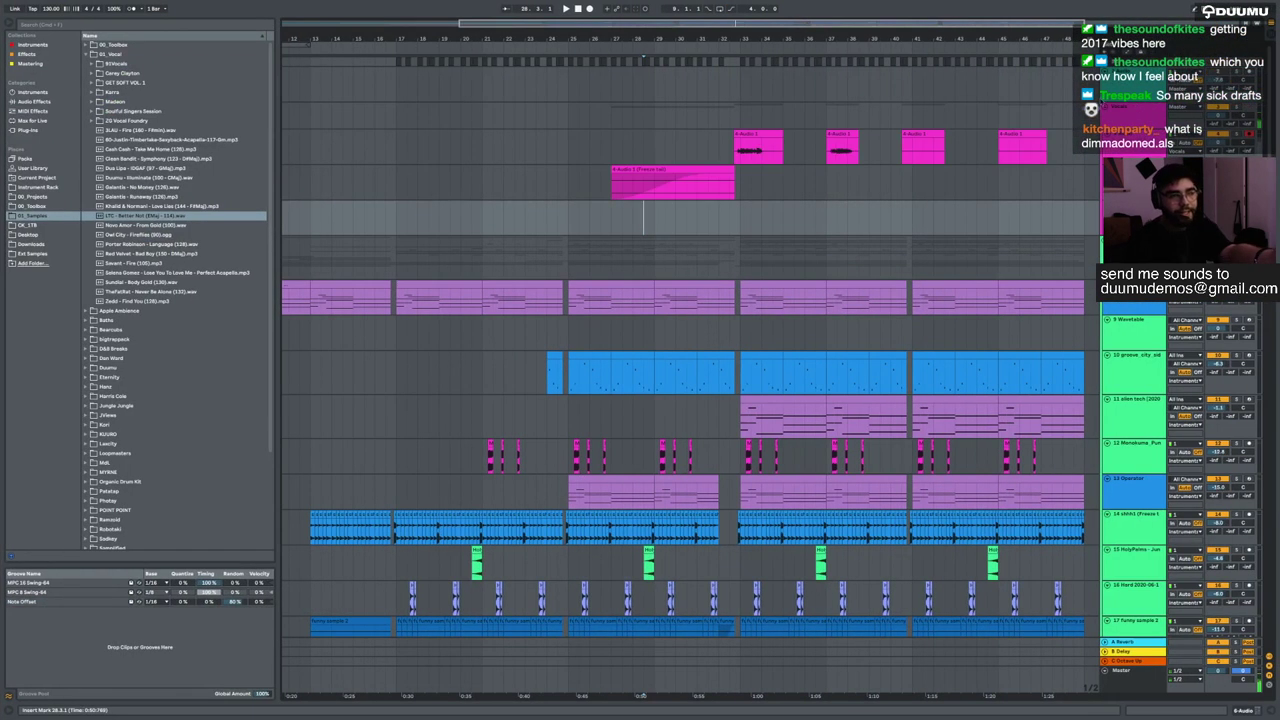
pyautogui.click(1130, 140)
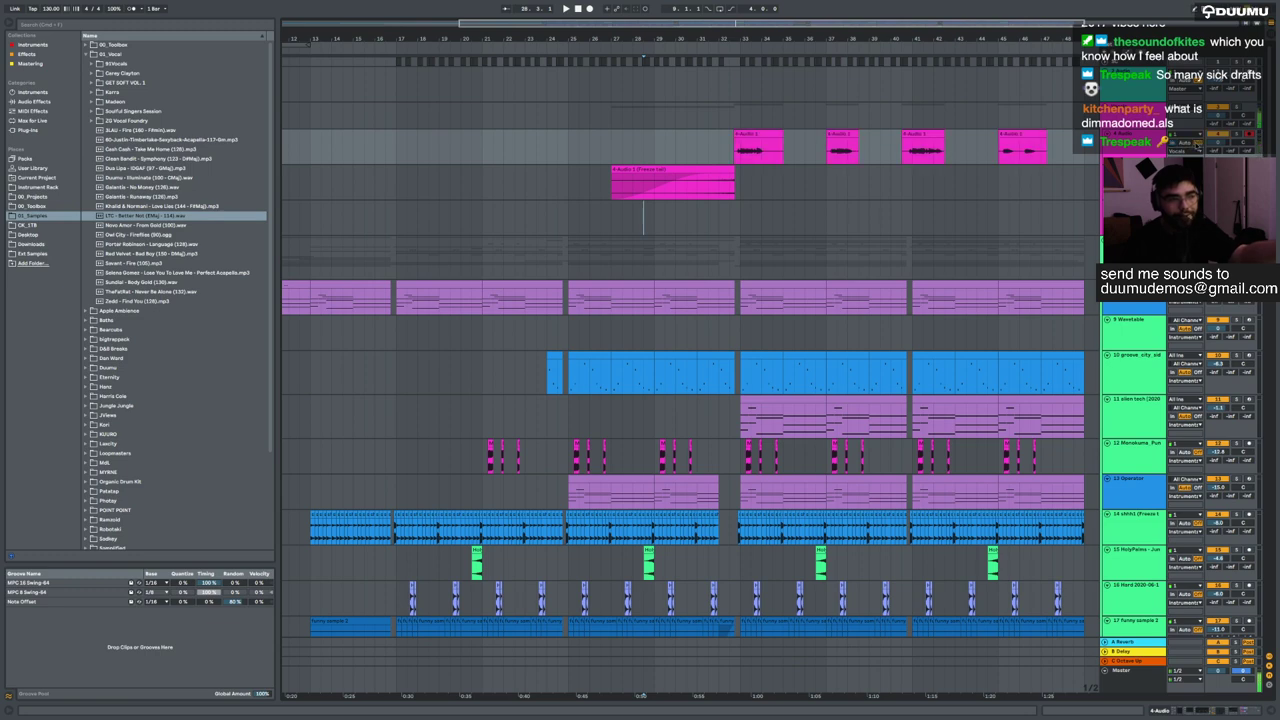
pyautogui.press('super+Tab')
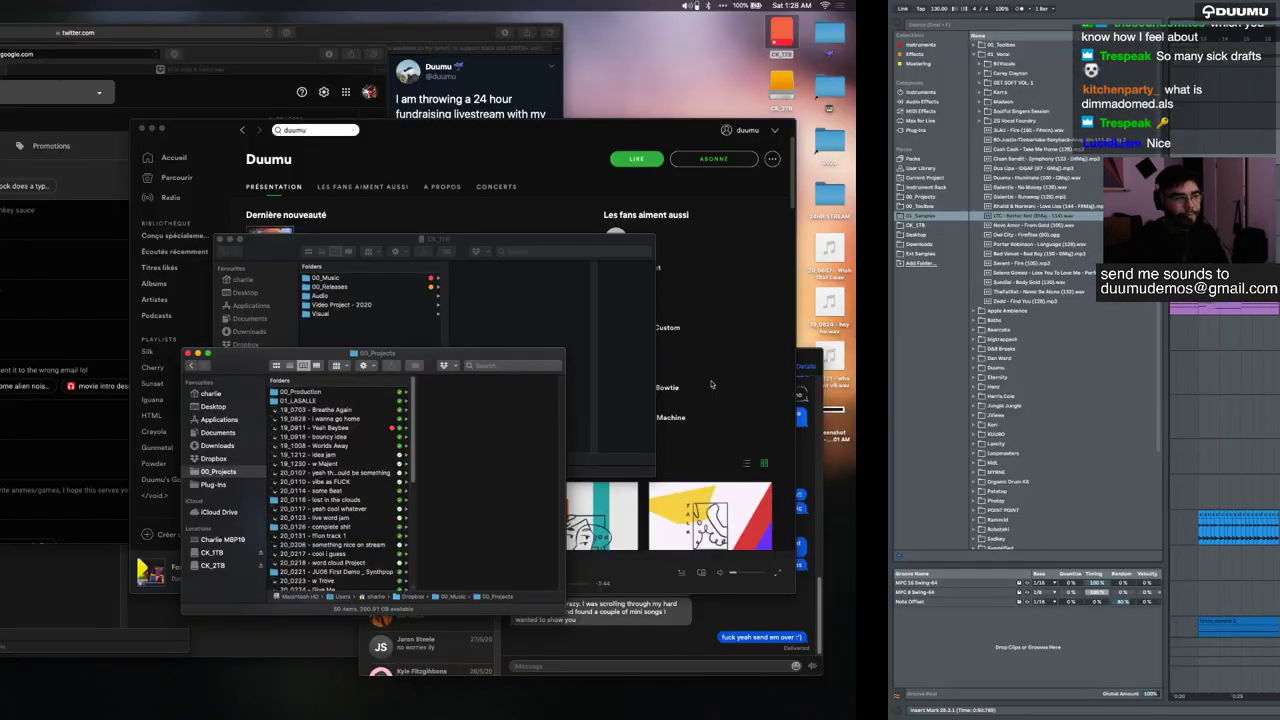
pyautogui.moveTo(712, 353); pyautogui.dragTo(318, 350)
pyautogui.scroll(-2, 361, 451)
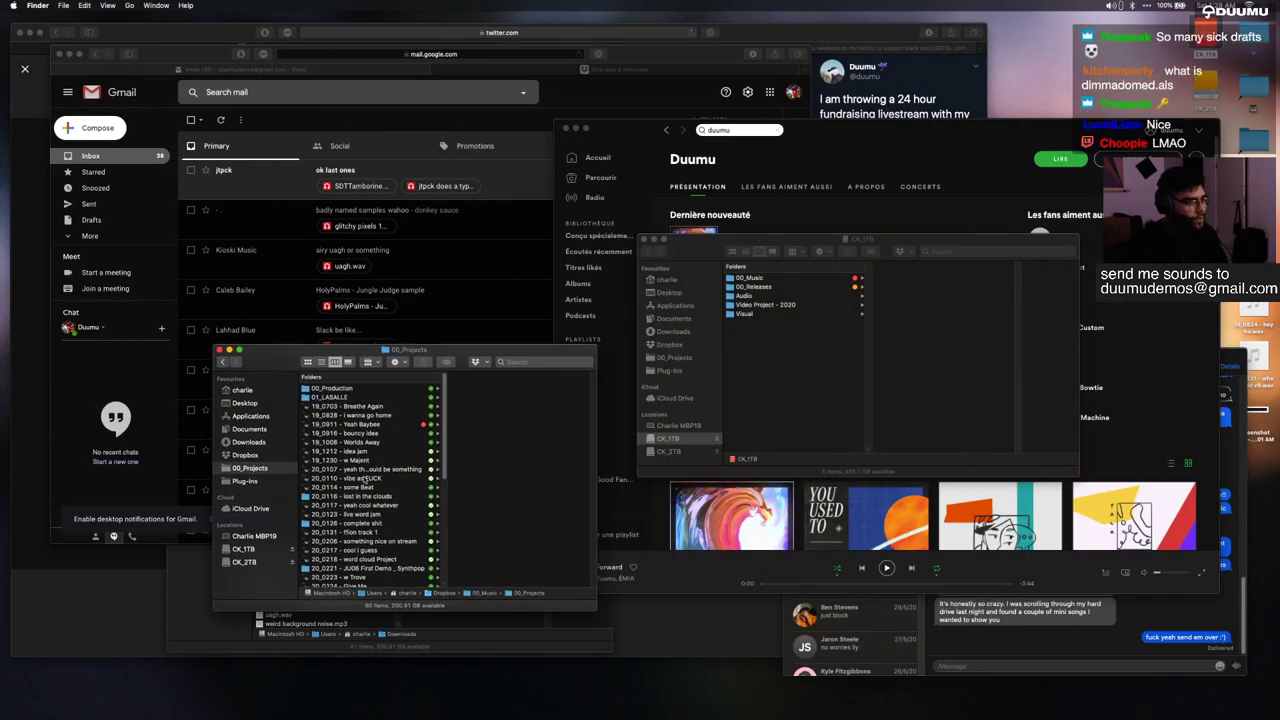
# - Select all the 2020 project folders in 00_Projects, starting from 20_0107, and enlarge the window to show the full list
pyautogui.click(335, 448)
pyautogui.scroll(-10, 350, 480)
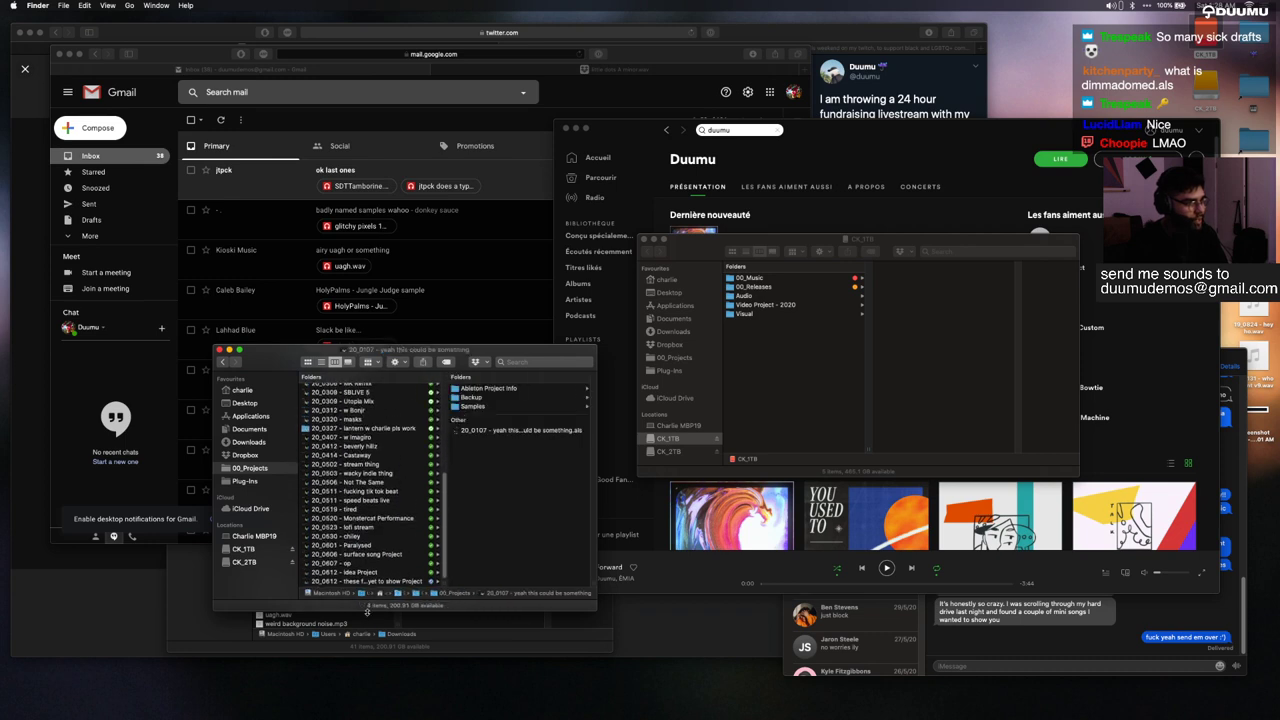
pyautogui.press('super+a')
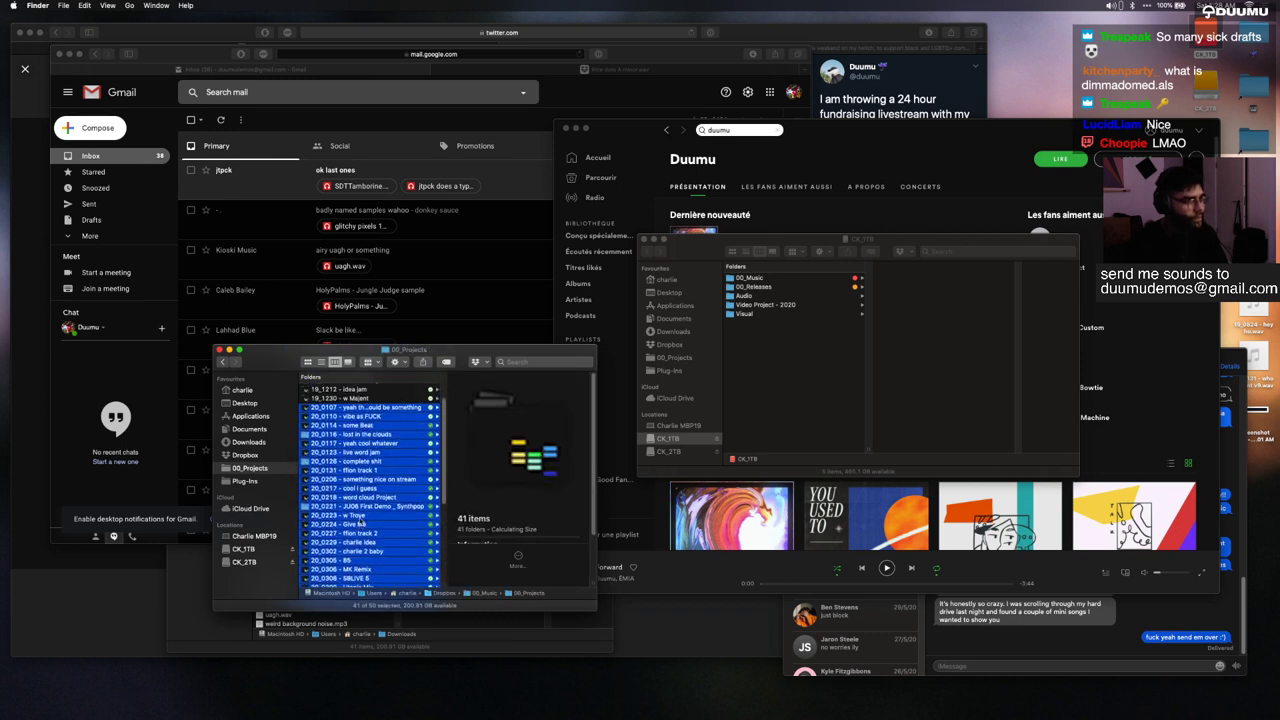
pyautogui.moveTo(440, 609); pyautogui.dragTo(446, 717)
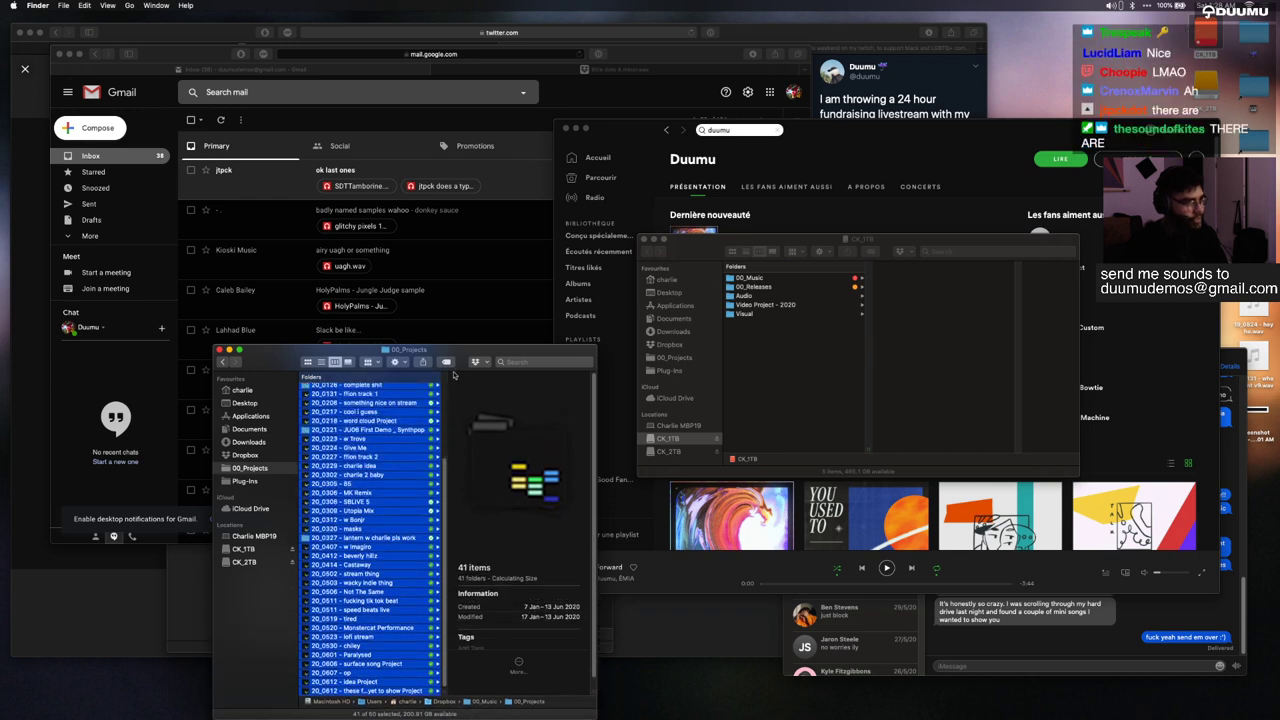
pyautogui.moveTo(437, 343); pyautogui.dragTo(436, 270)
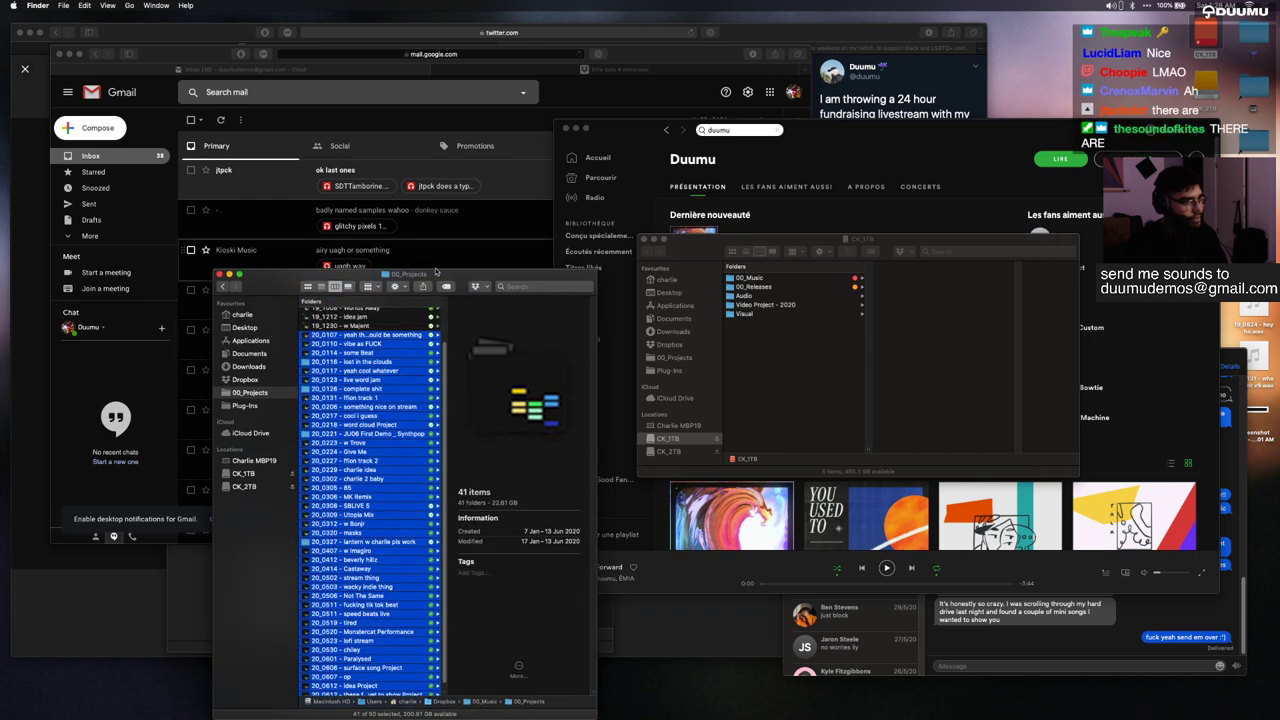
# - Browse the CK_1TB drive's Audio 2020 folder, and find the newest projects in the 00_Music Other folder
pyautogui.click(800, 380)
pyautogui.click(743, 296)
pyautogui.click(895, 324)
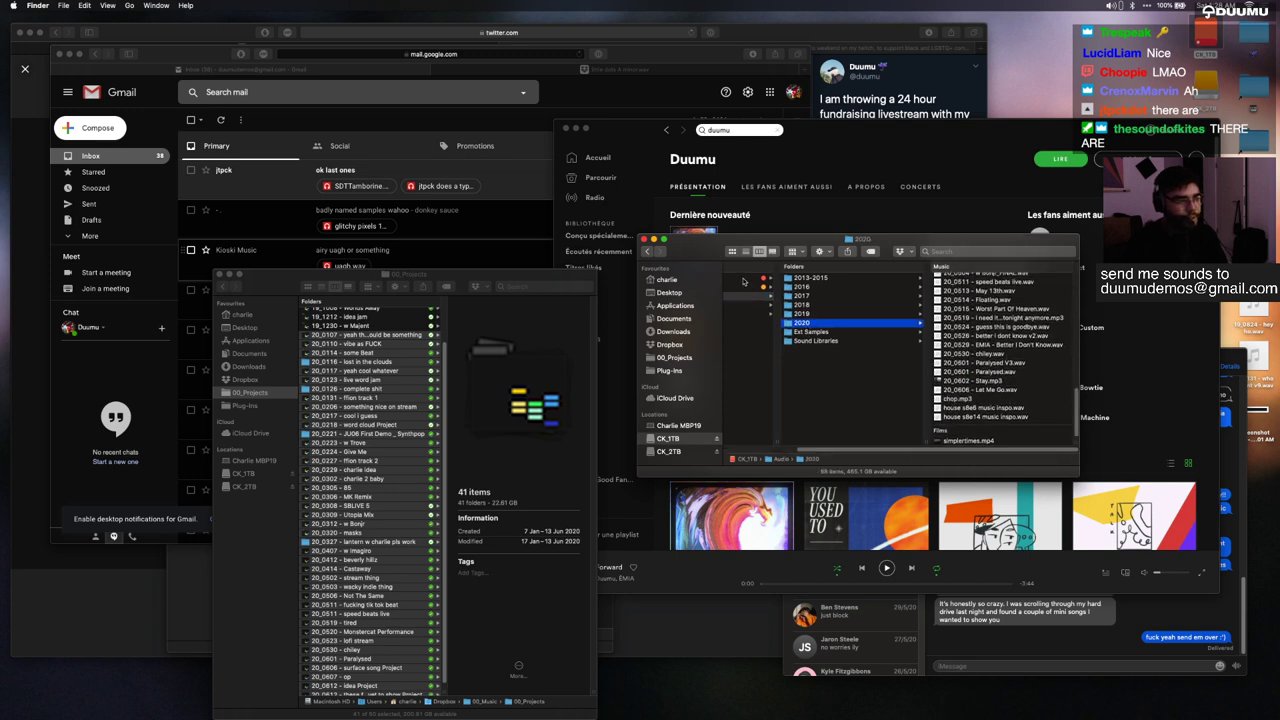
pyautogui.click(744, 280)
pyautogui.click(894, 305)
pyautogui.scroll(-10, 988, 340)
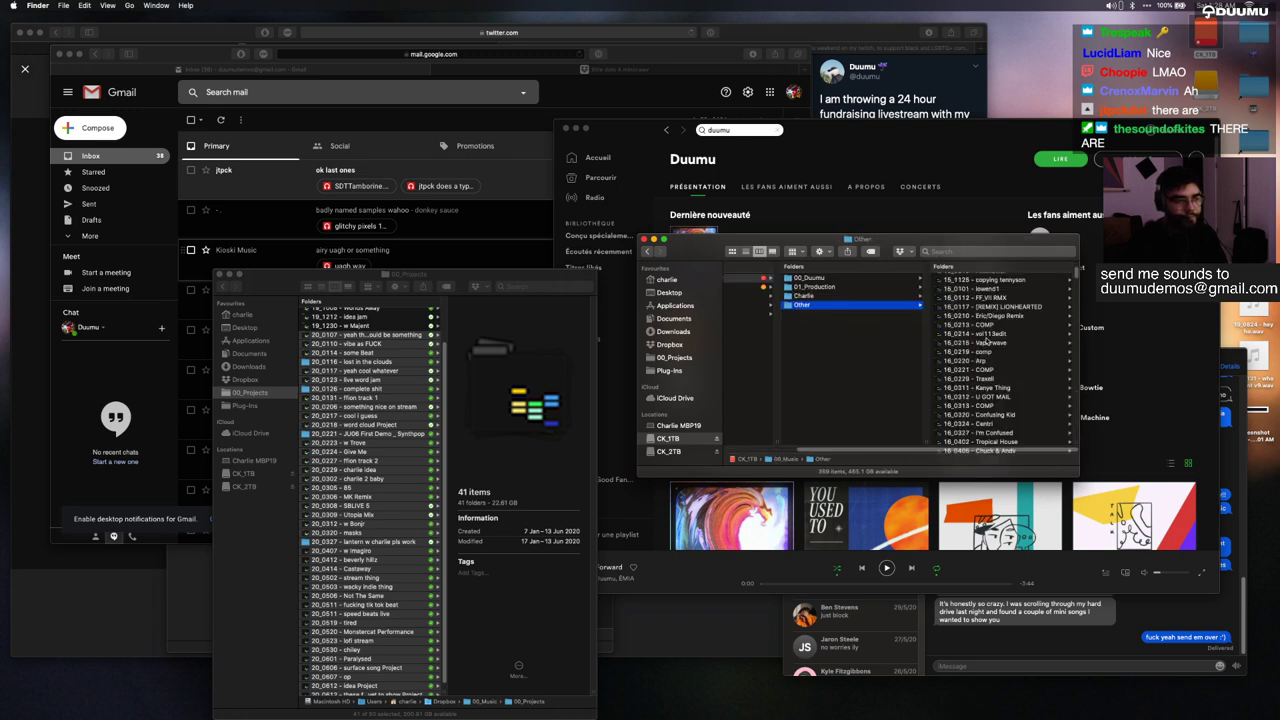
pyautogui.scroll(-10, 986, 340)
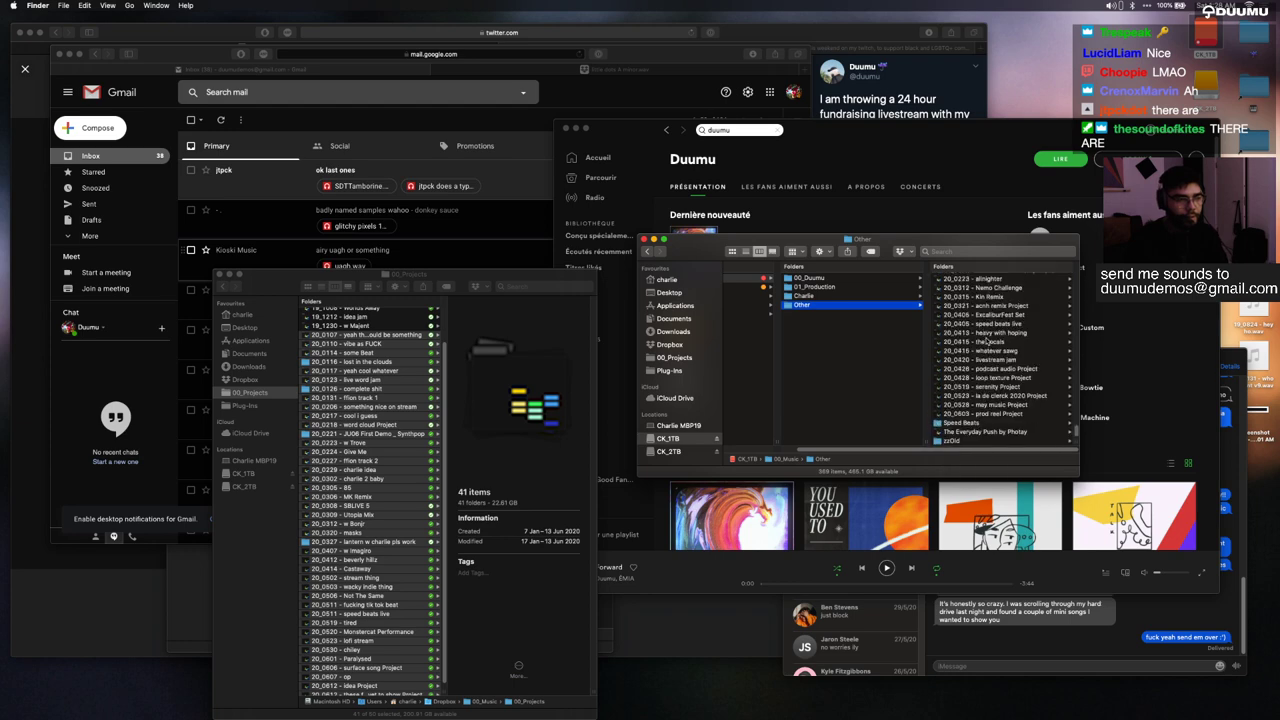
# - Select the Other folder's projects from 20_0103 - stream word jam to 20_0603 - prod reel Project and arrange both Finder windows side by side
pyautogui.click(955, 415)
pyautogui.scroll(5, 808, 322)
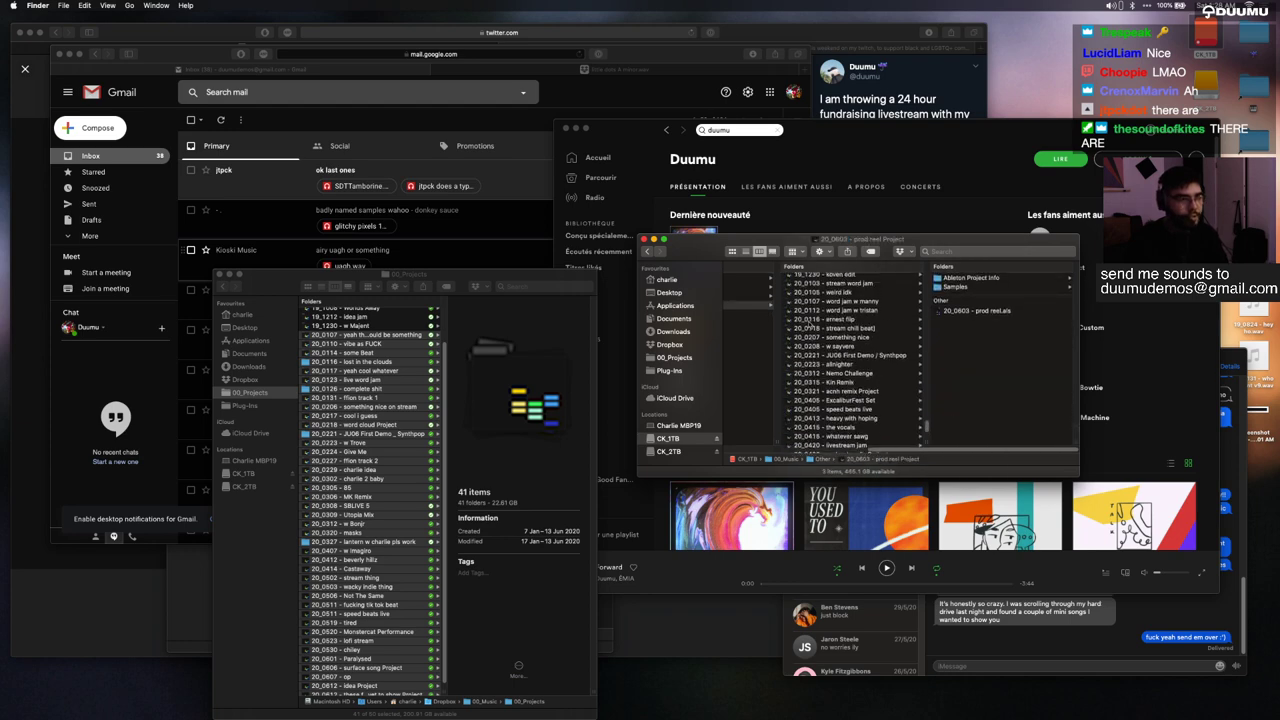
pyautogui.keyDown('shift'); pyautogui.click(820, 313); pyautogui.keyUp('shift')
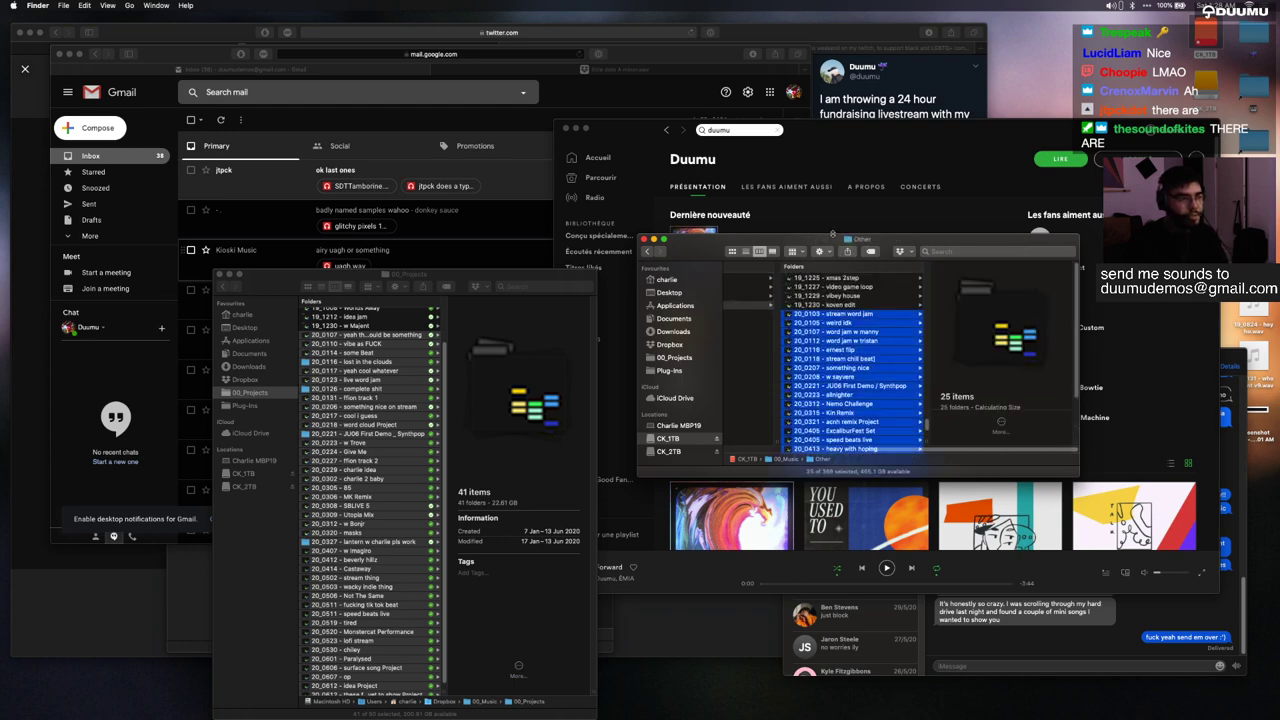
pyautogui.moveTo(828, 237); pyautogui.dragTo(828, 48)
pyautogui.moveTo(433, 281); pyautogui.dragTo(482, 94)
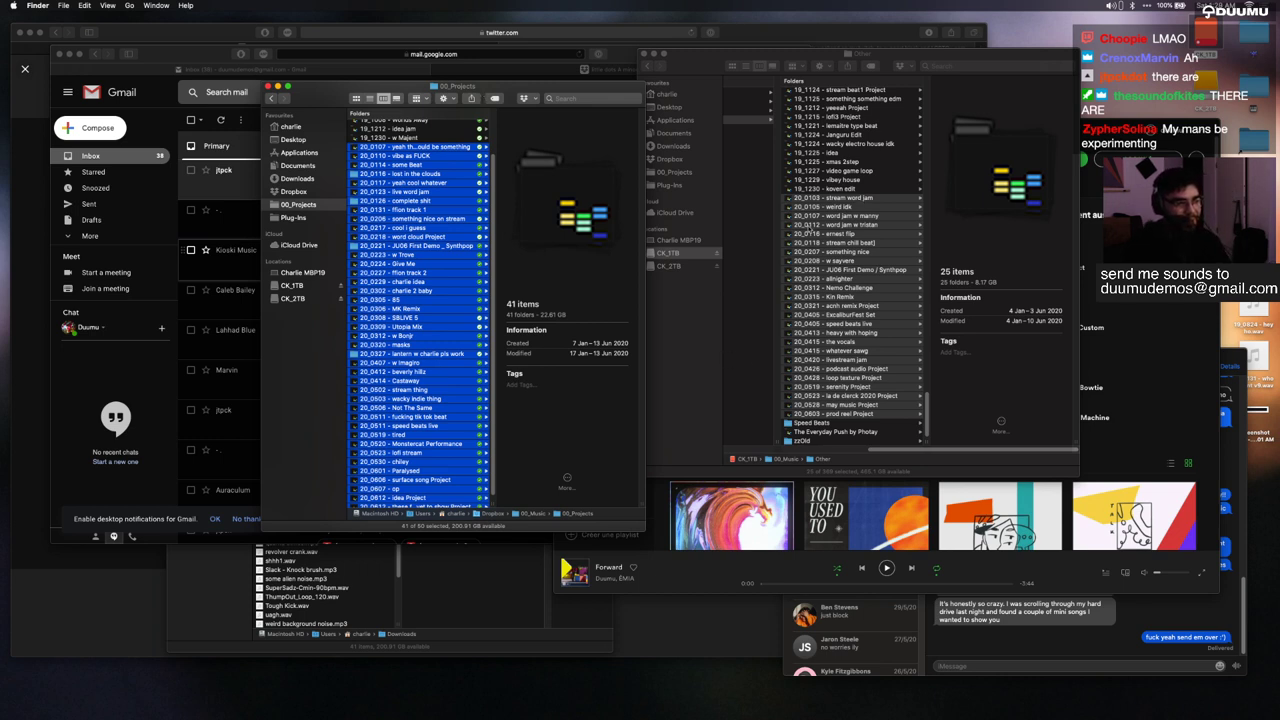
# - Look through the whole list of exported audio files in CK_1TB's Audio 2020 folder, with the window widened
pyautogui.click(761, 258)
pyautogui.click(770, 213)
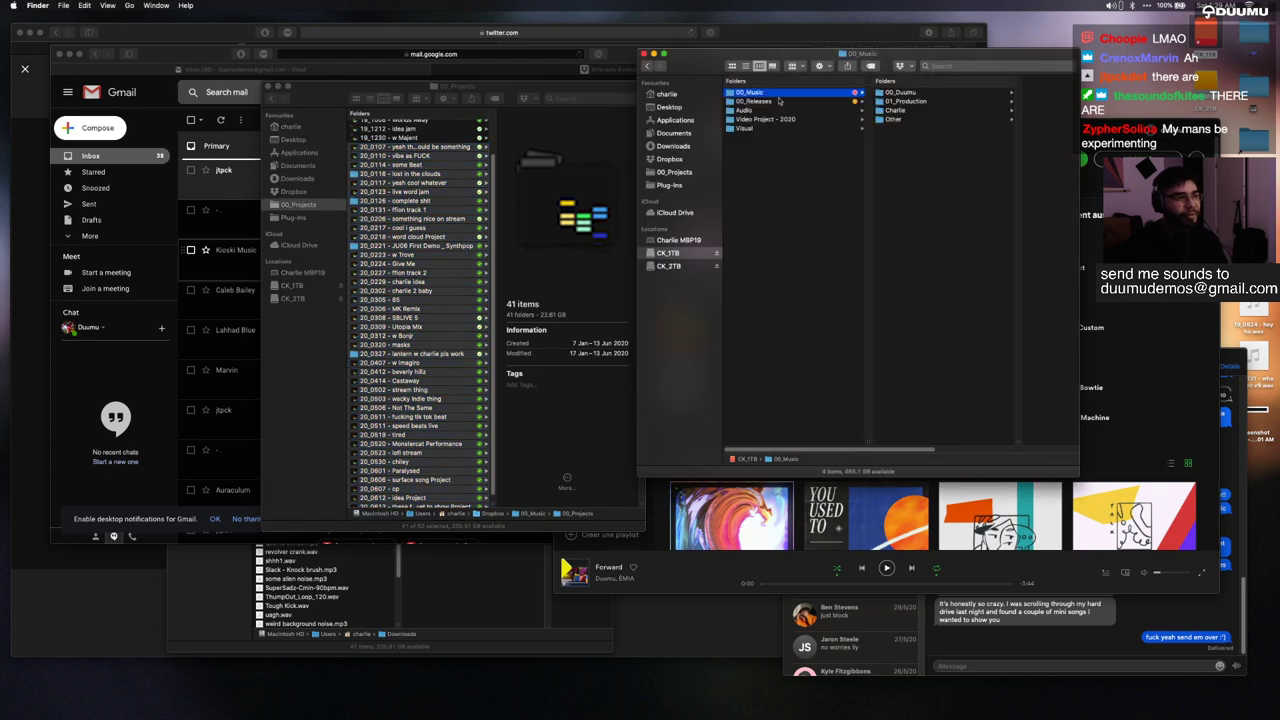
pyautogui.click(756, 111)
pyautogui.click(899, 138)
pyautogui.scroll(-10, 1005, 183)
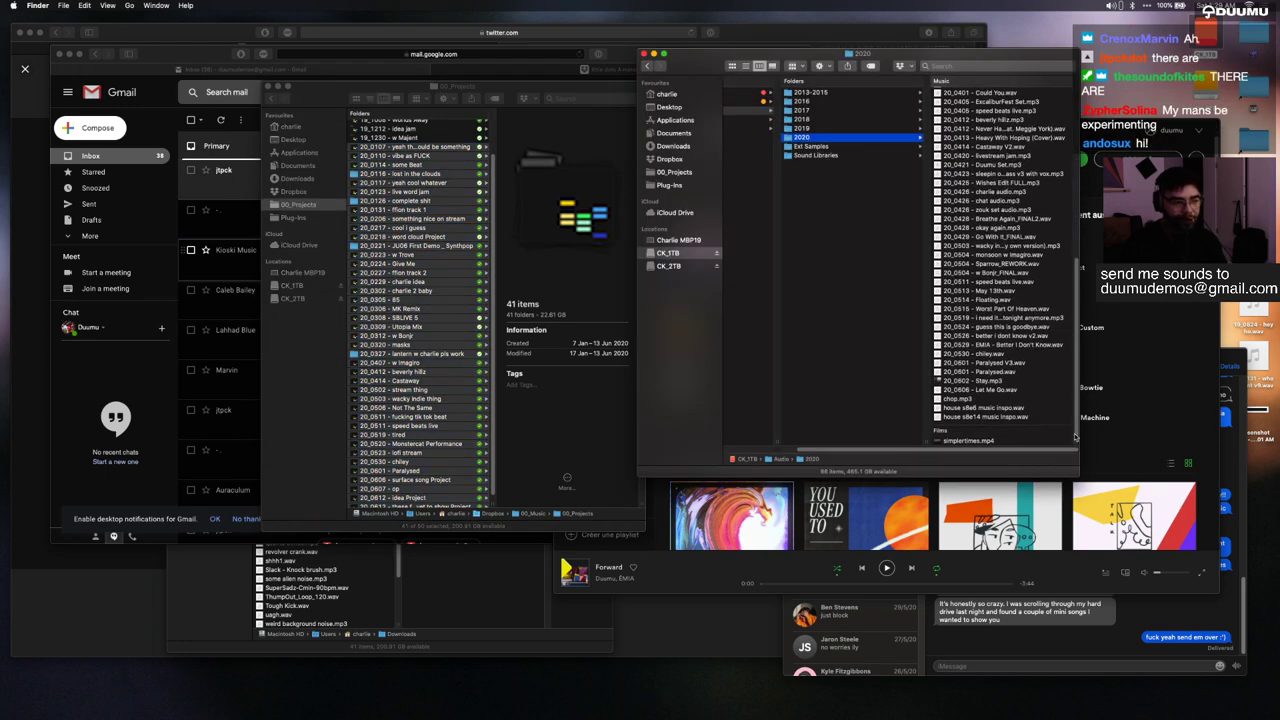
pyautogui.moveTo(1076, 442); pyautogui.dragTo(1174, 426)
pyautogui.scroll(10, 1062, 284)
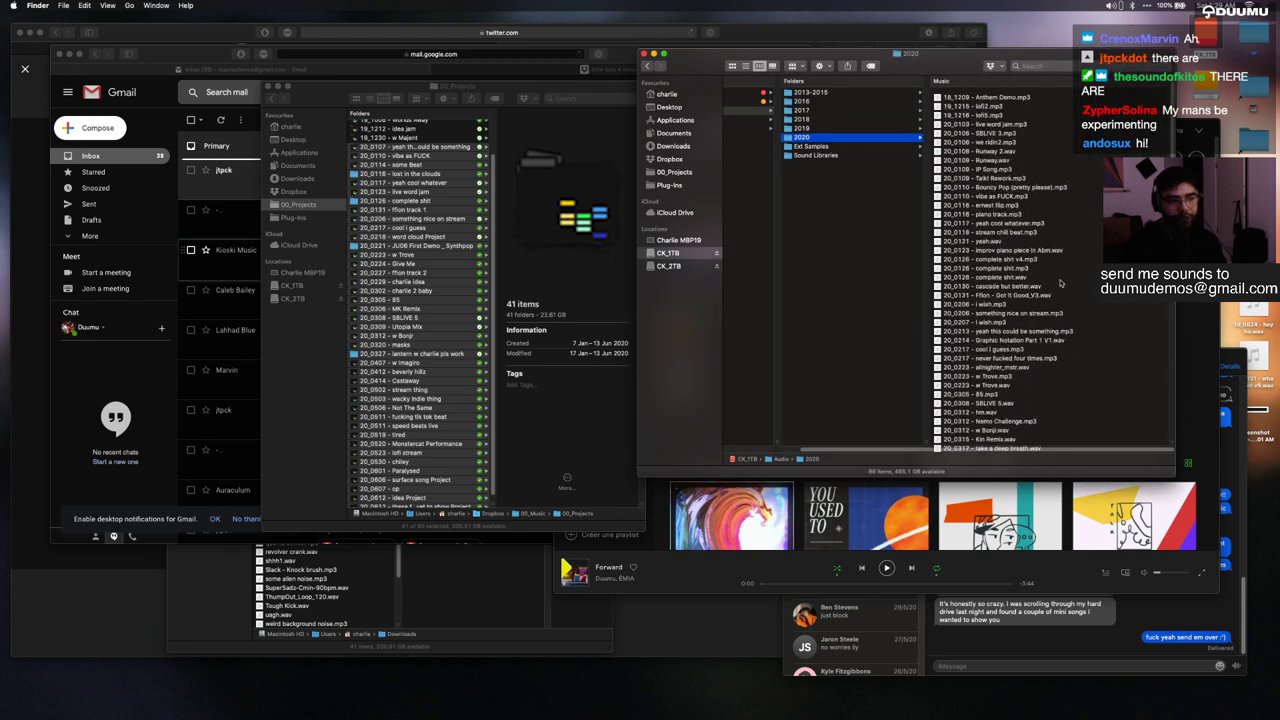
pyautogui.scroll(-10, 1061, 284)
pyautogui.scroll(10, 1061, 284)
pyautogui.scroll(-10, 1061, 284)
pyautogui.scroll(10, 1061, 284)
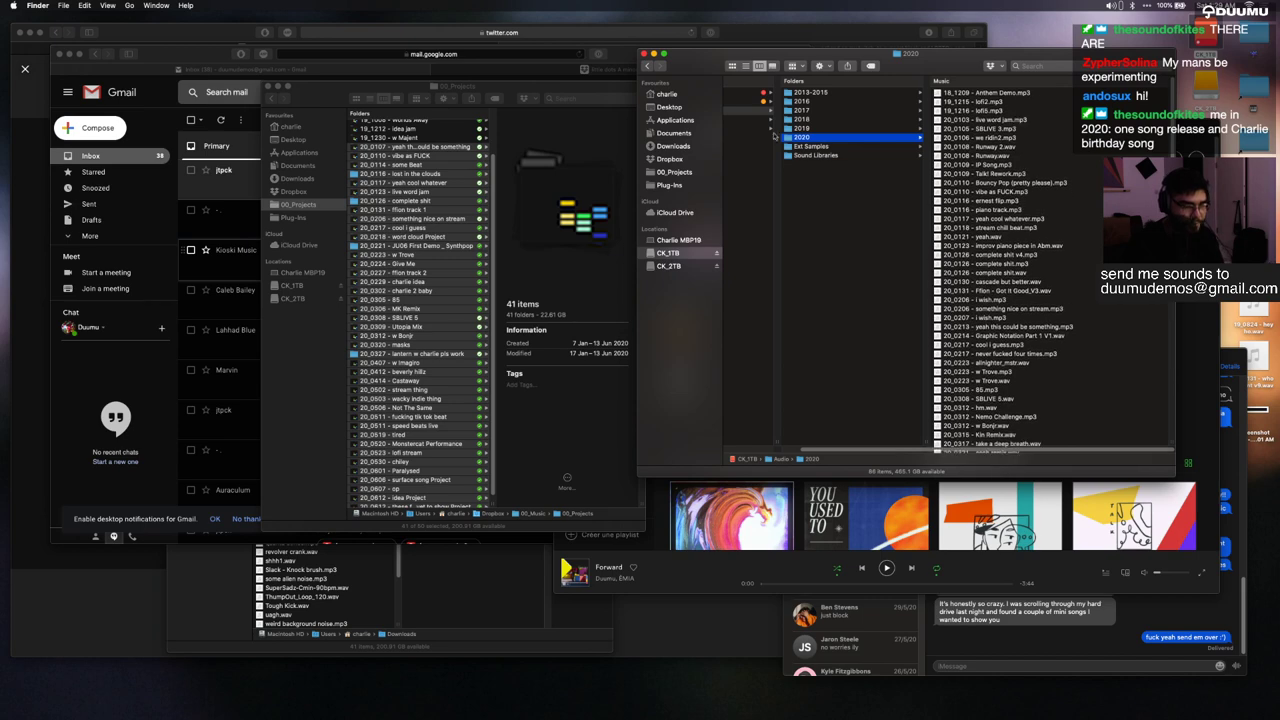
# - Close the CK_1TB, 00_Projects and Downloads Finder windows, checking the 20_0511 - speed beats live project folder on the way
pyautogui.click(645, 53)
pyautogui.scroll(-1, 415, 422)
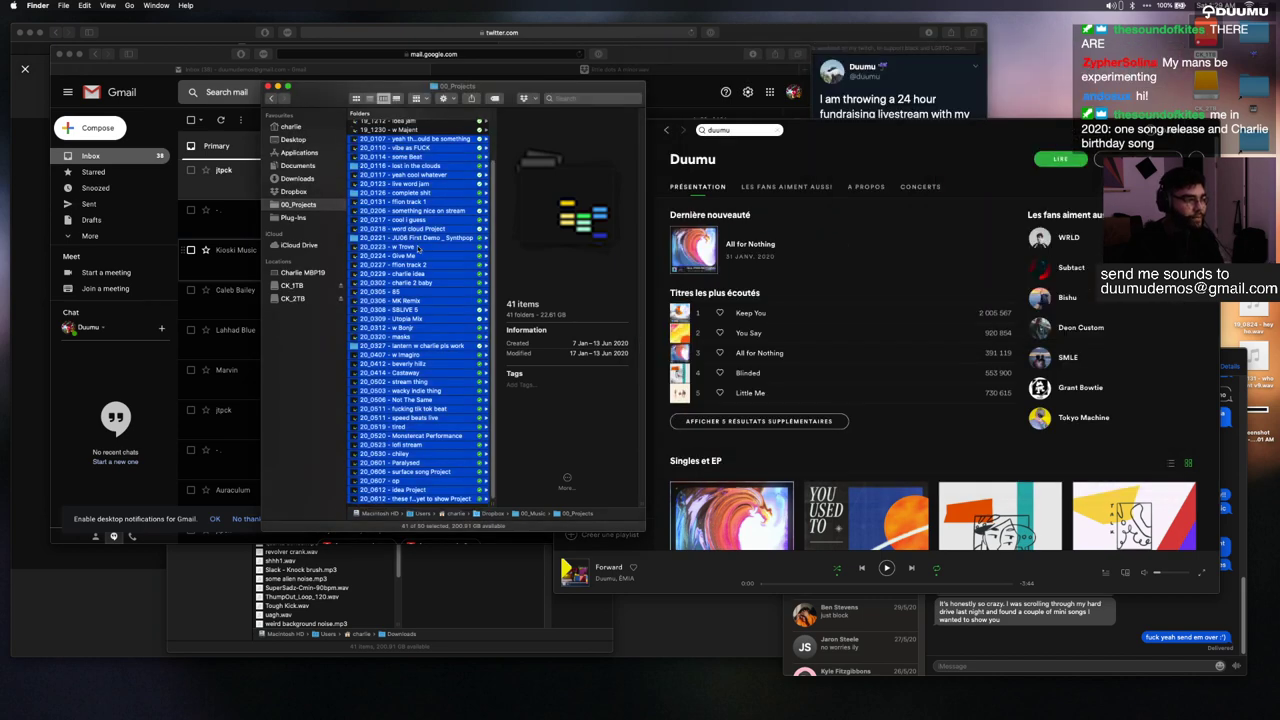
pyautogui.click(416, 422)
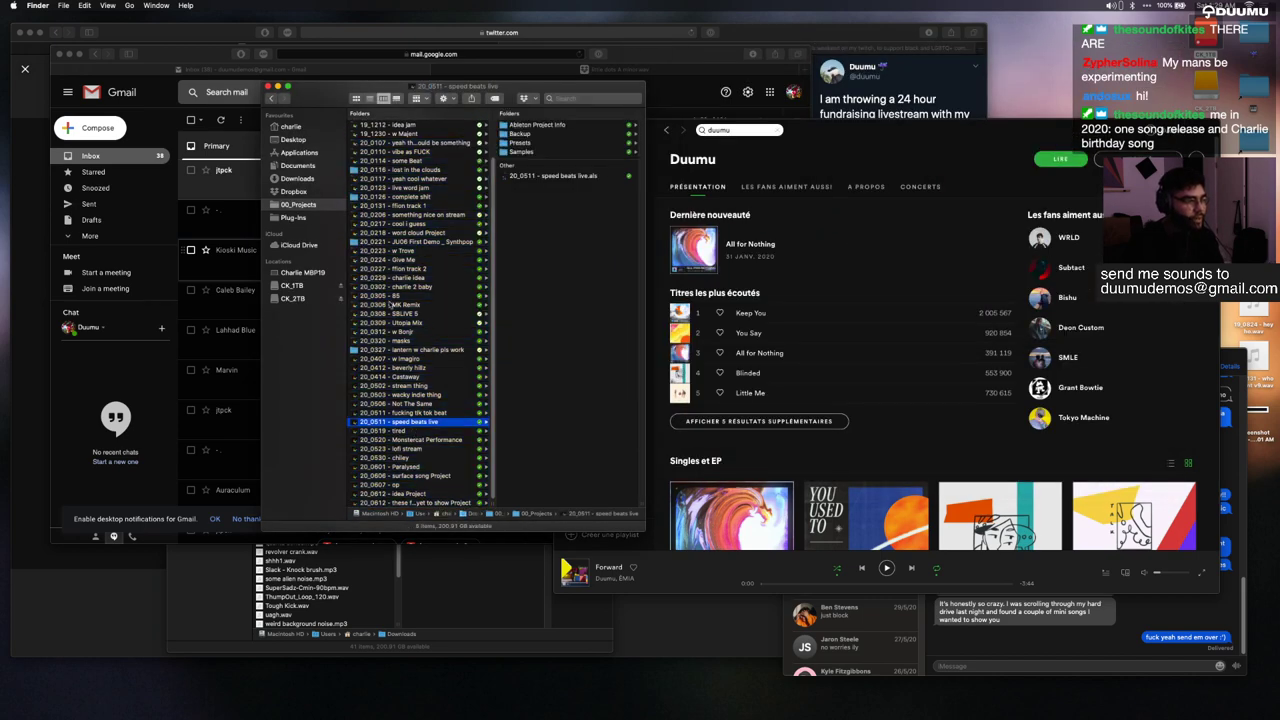
pyautogui.click(268, 87)
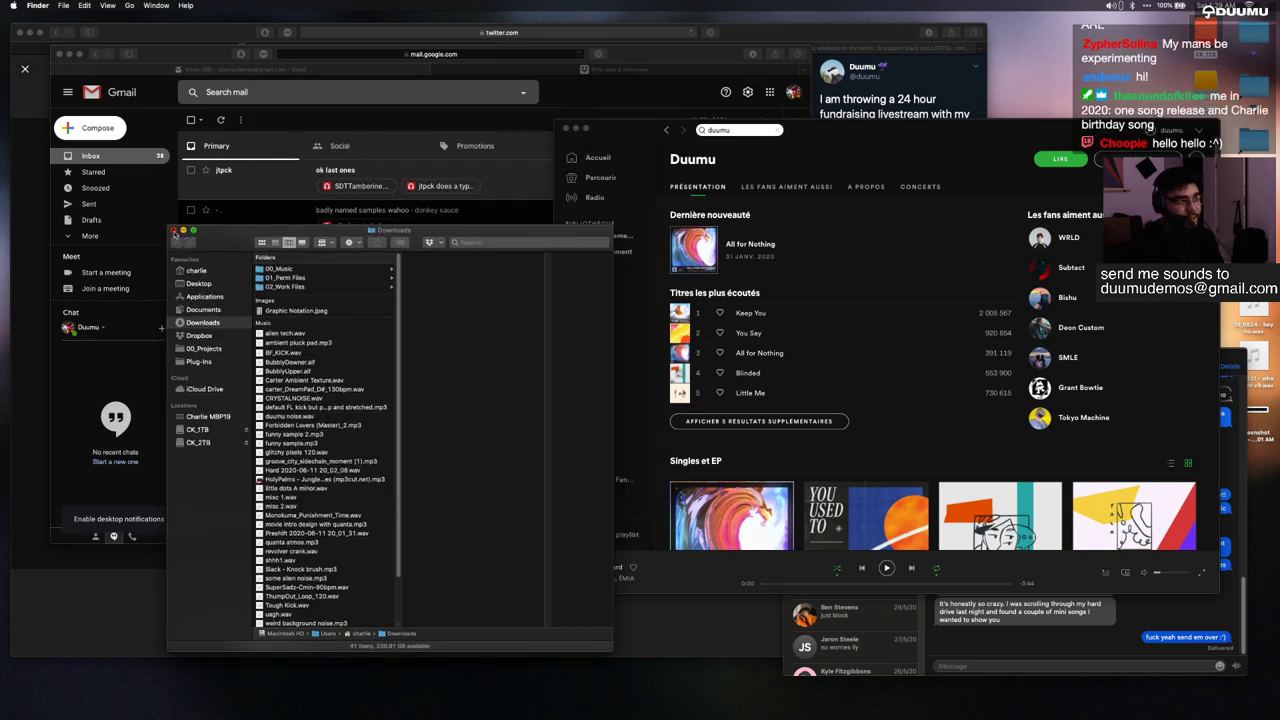
pyautogui.click(174, 231)
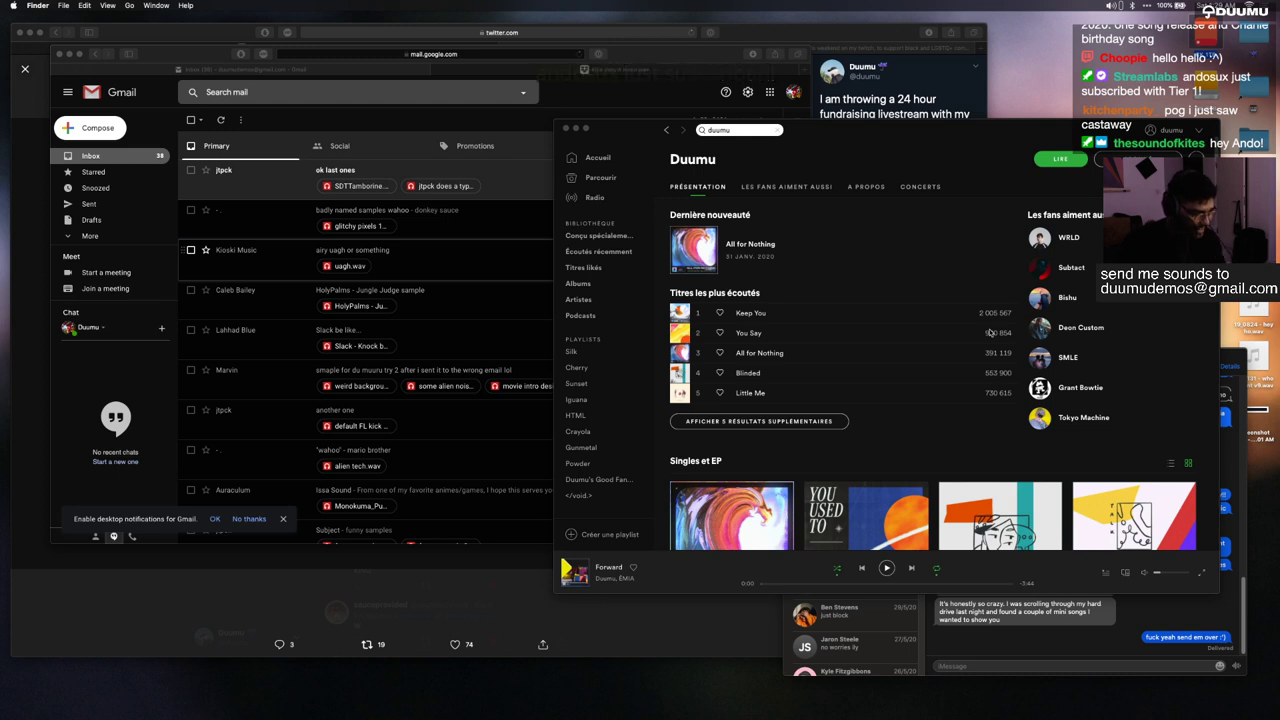
# - Open the "ok last ones" e-mail in Gmail and download its attached WAV samples
pyautogui.click(266, 187)
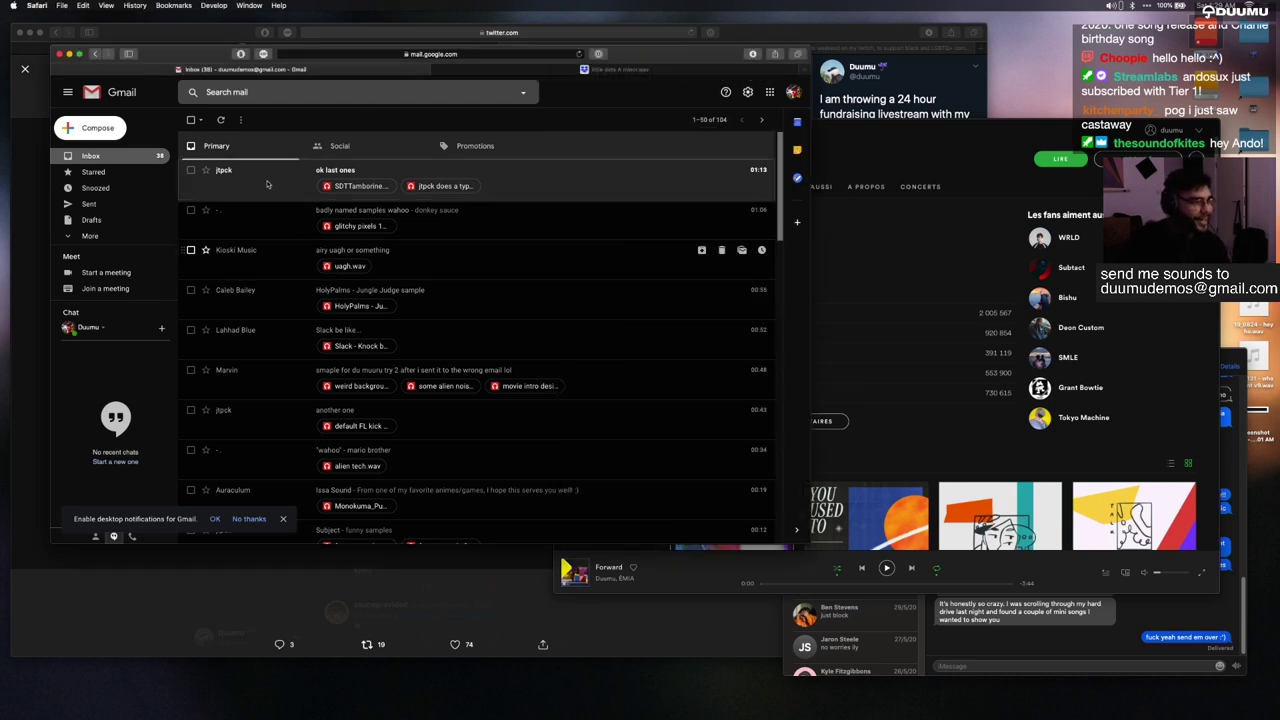
pyautogui.click(266, 187)
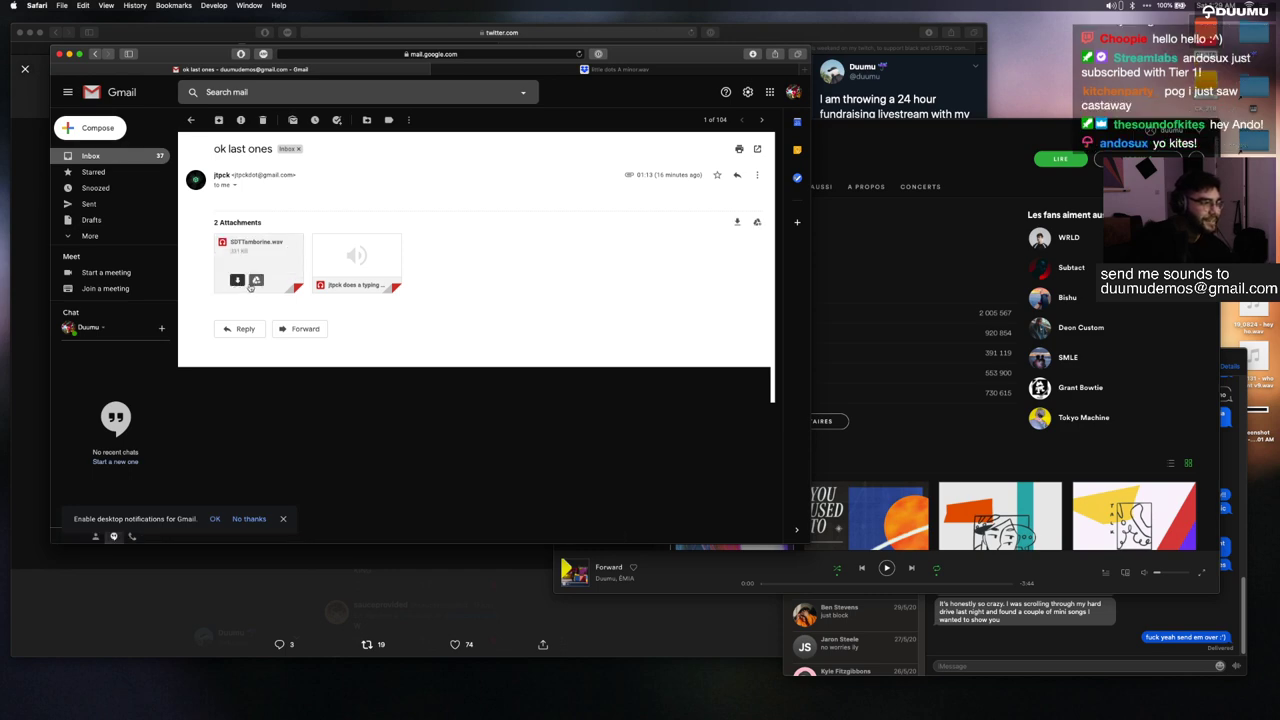
pyautogui.click(335, 280)
pyautogui.press('Return')
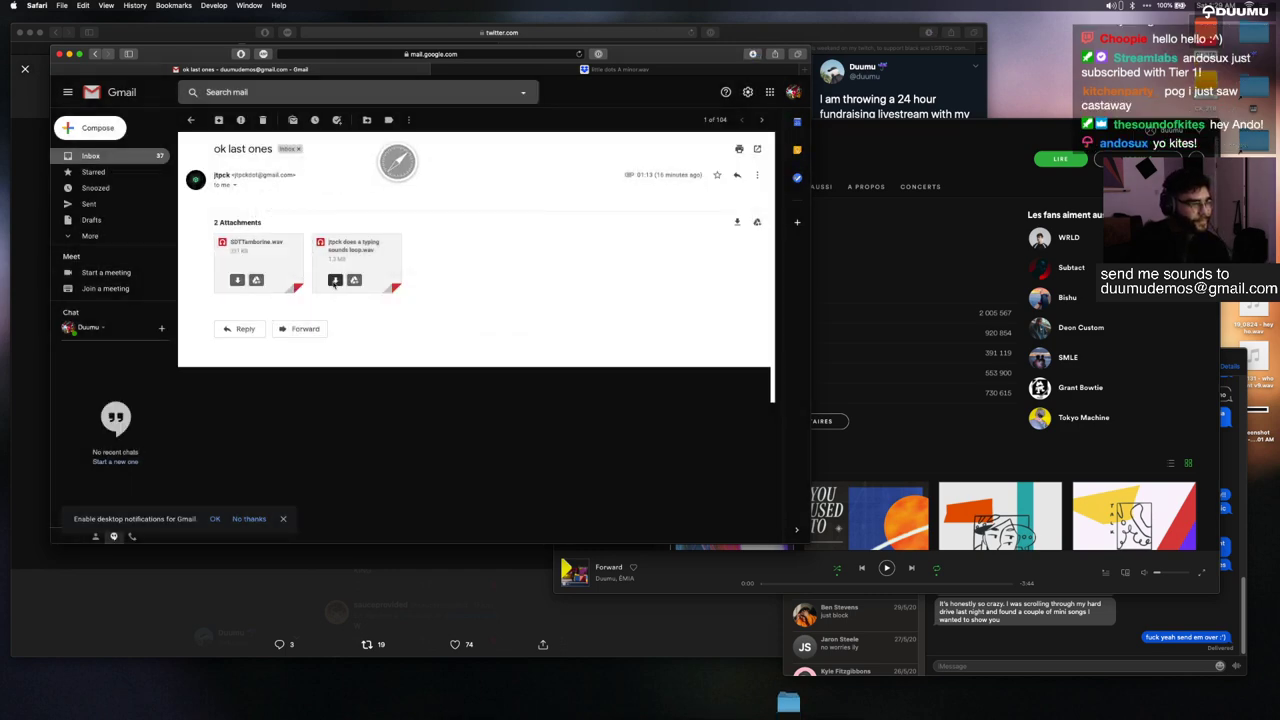
pyautogui.click(337, 283)
pyautogui.press('Return')
# - Switch to Ableton Live, select the weird background noise clip at the start of the arrangement, and examine the tracks below it
pyautogui.hotkey('ctrl', 'Right')
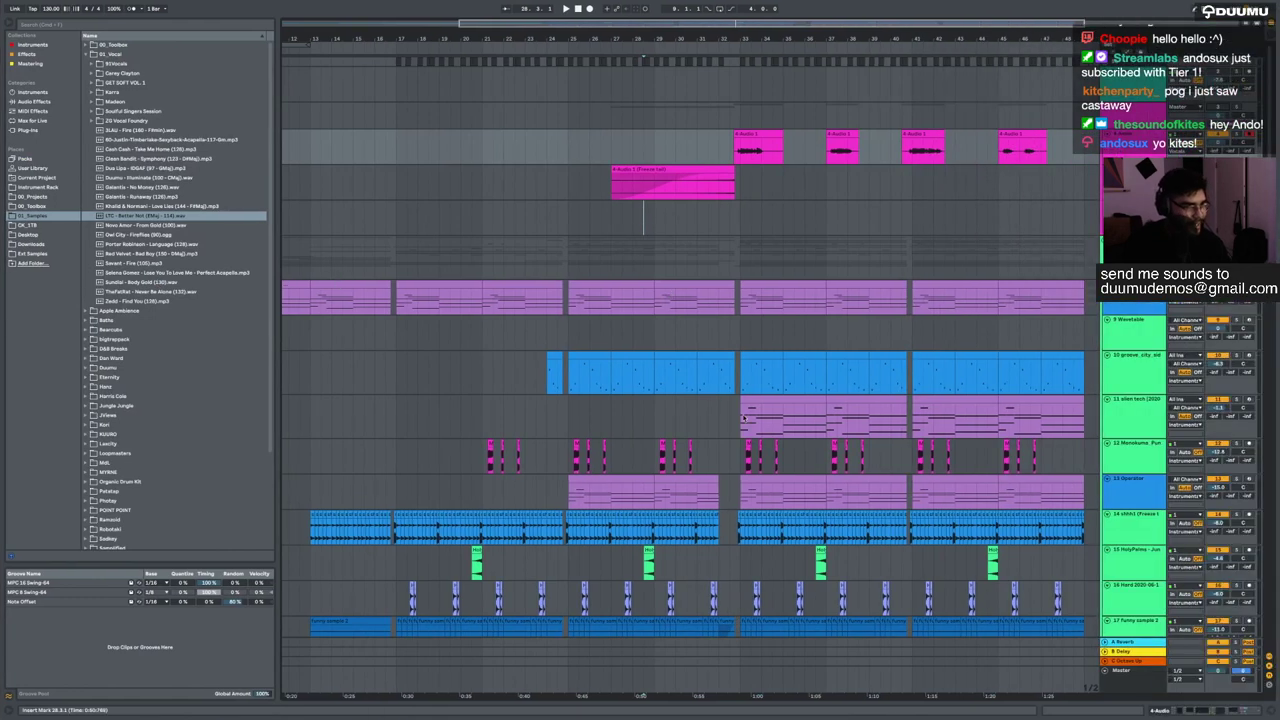
pyautogui.scroll(-5, 740, 400)
pyautogui.scroll(-3, 728, 385)
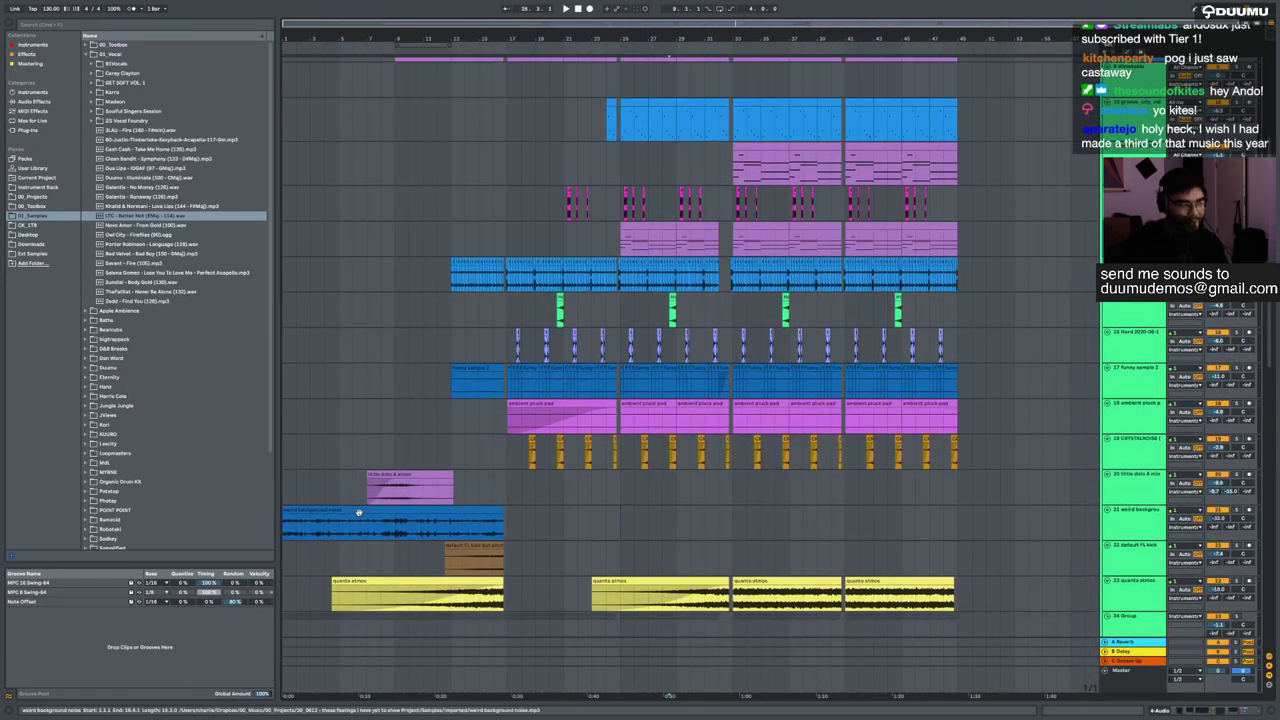
pyautogui.click(342, 512)
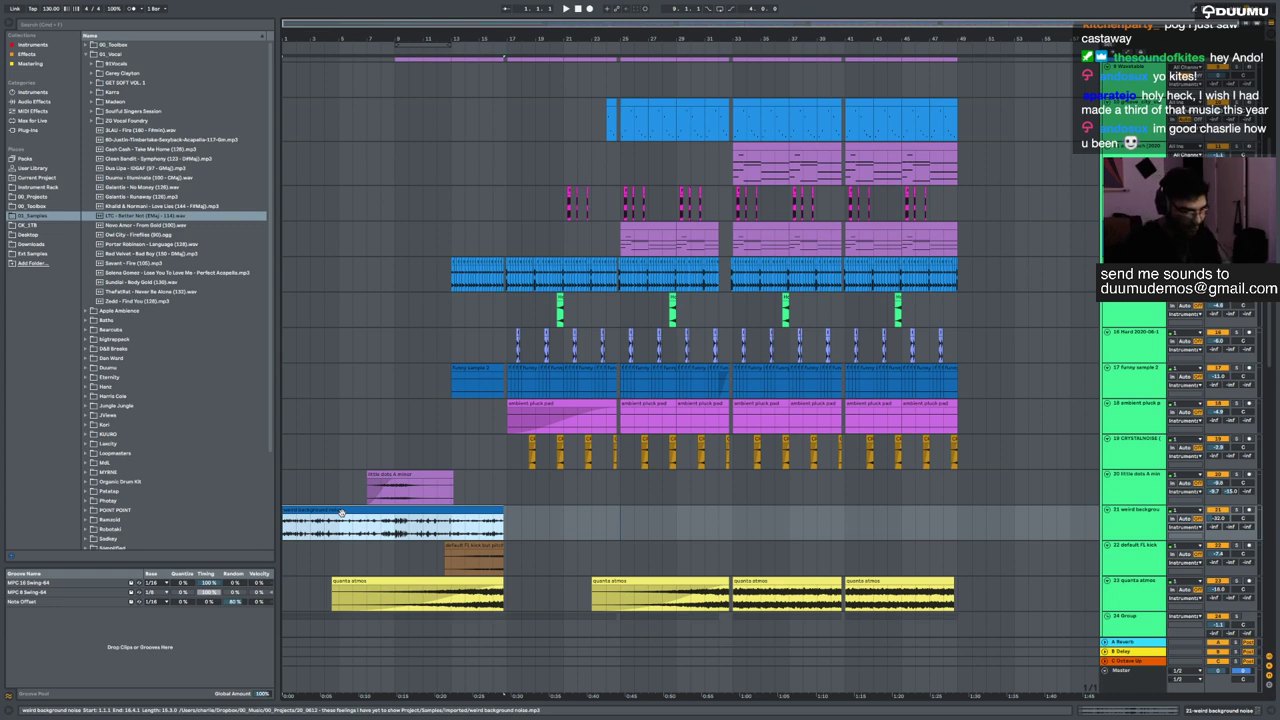
pyautogui.scroll(-3, 308, 503)
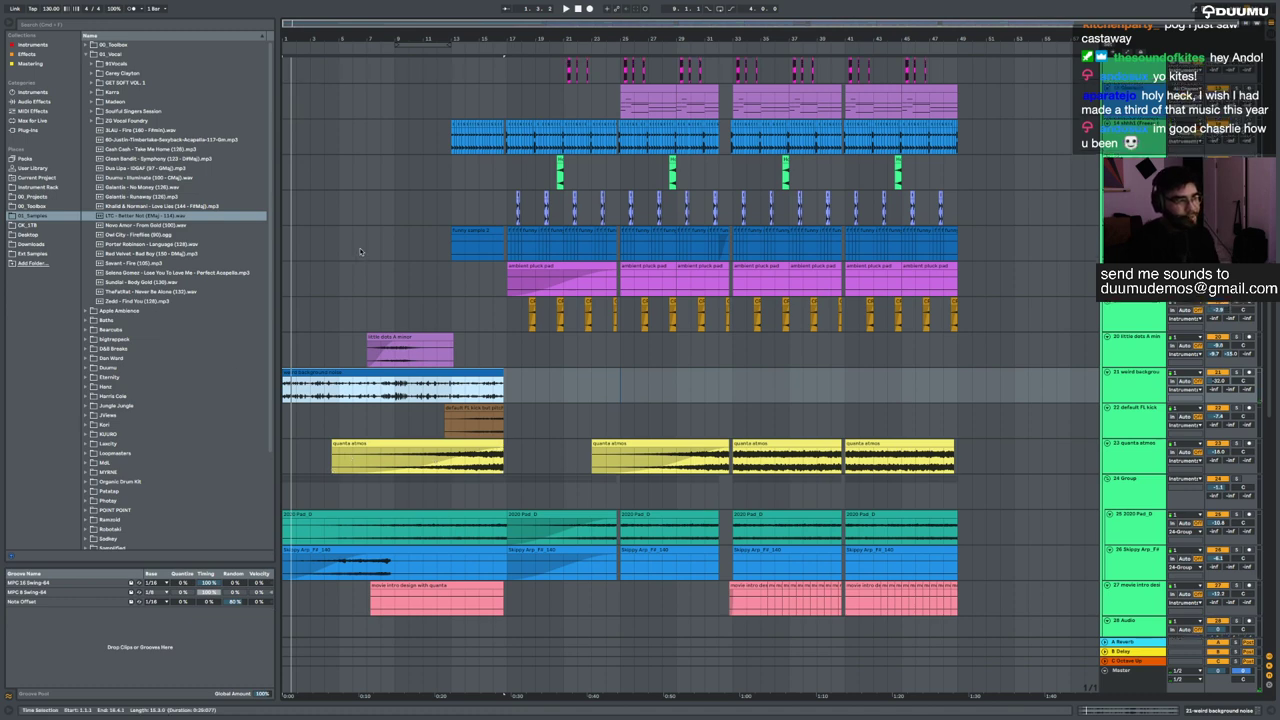
# - Play the arrangement from 1.1.1 and look over its instrument, bass, drum and percussion tracks
pyautogui.scroll(9, 360, 251)
pyautogui.click(360, 251)
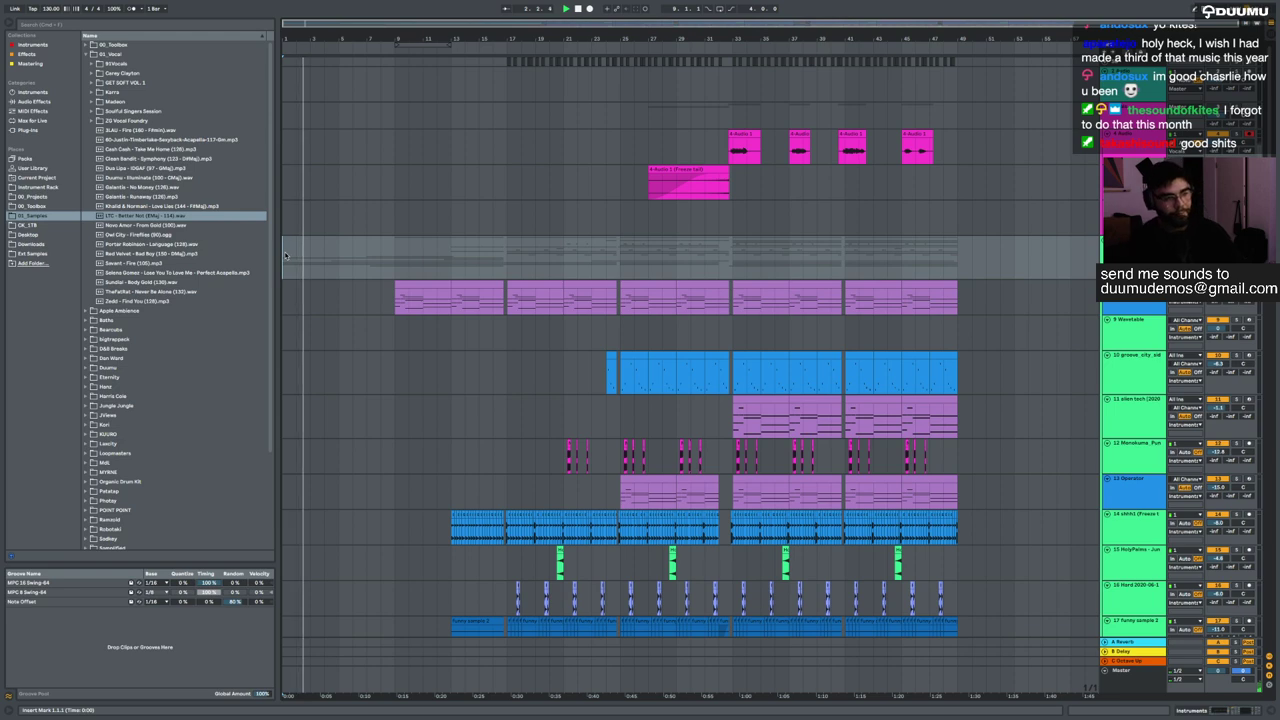
pyautogui.scroll(-15, 285, 256)
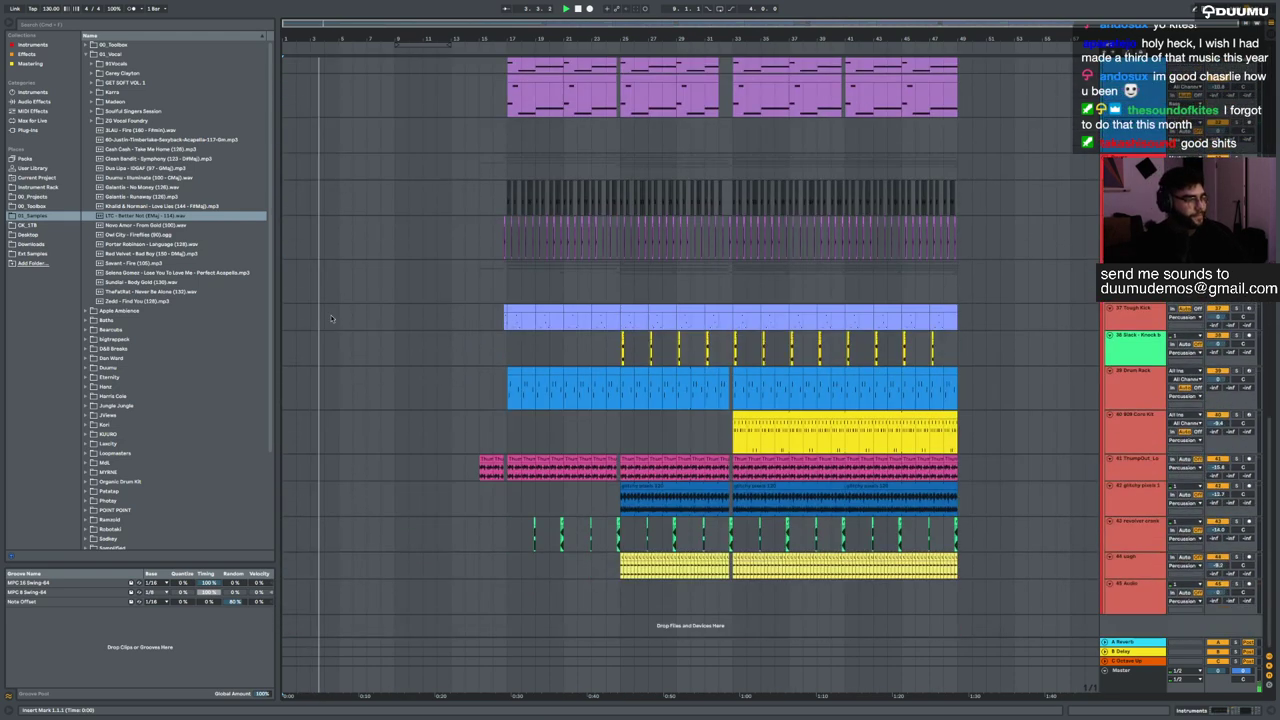
pyautogui.scroll(10, 299, 270)
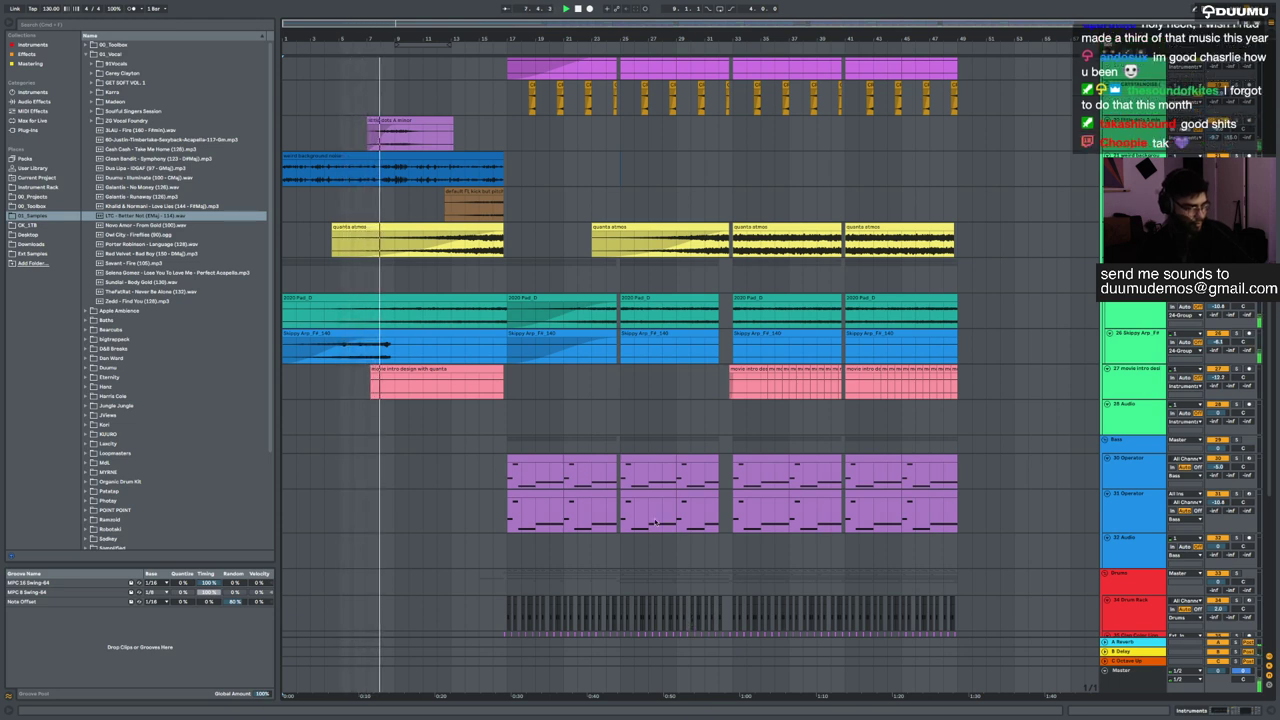
pyautogui.scroll(10, 500, 418)
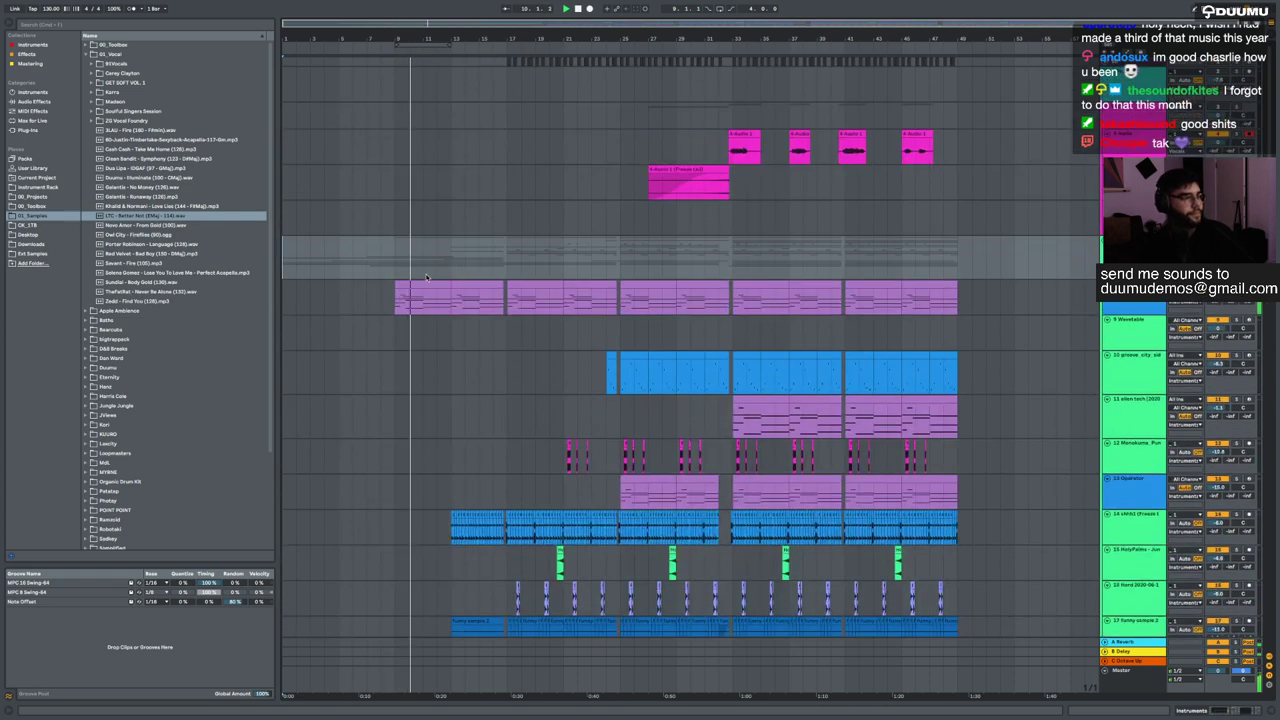
# - Select the purple clip starting at bar 9 and look over the instrument, atmosphere, bass and percussion tracks while the arrangement plays
pyautogui.click(425, 284)
pyautogui.scroll(3, 418, 287)
pyautogui.scroll(-1, 418, 287)
pyautogui.scroll(-1, 418, 287)
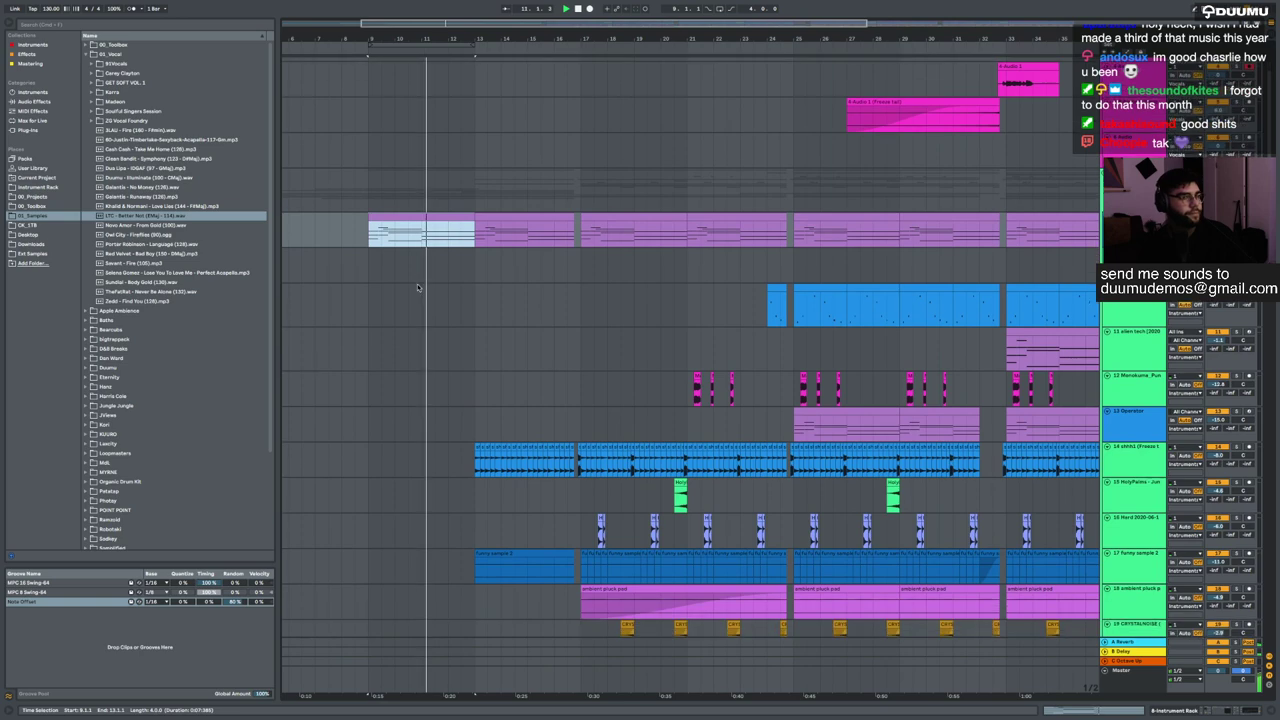
pyautogui.scroll(-6, 690, 360)
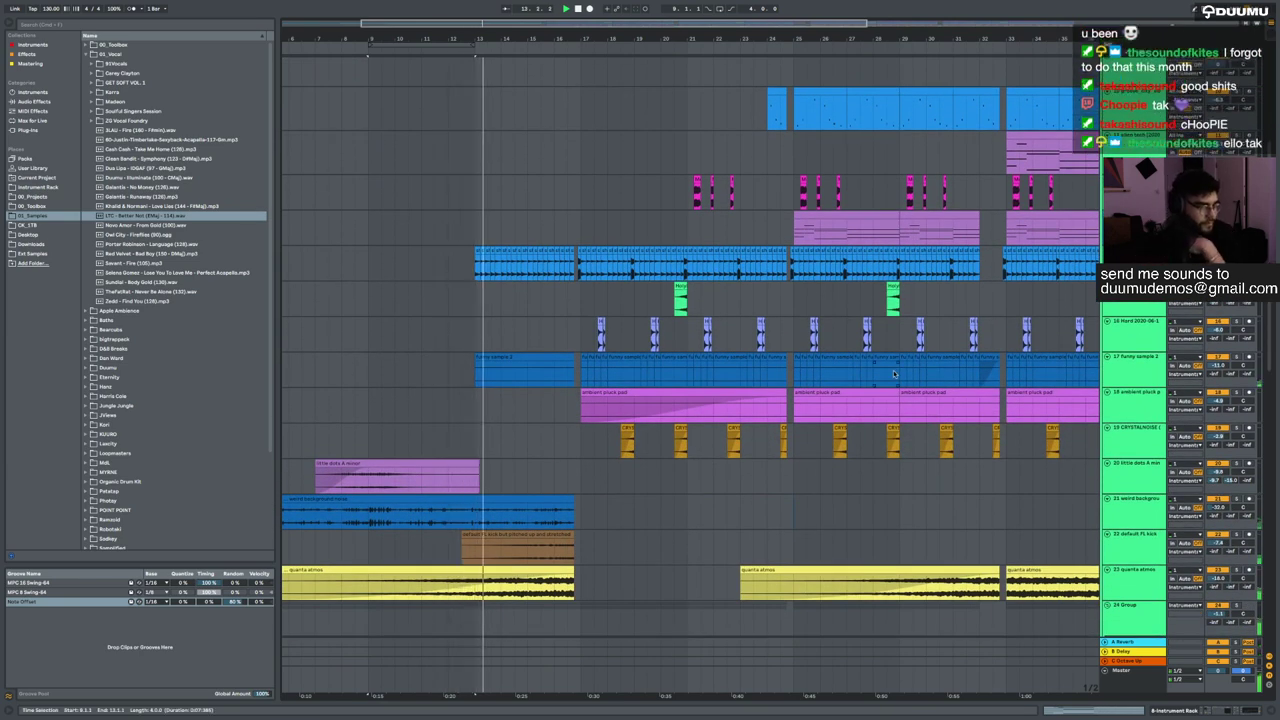
pyautogui.scroll(-7, 894, 374)
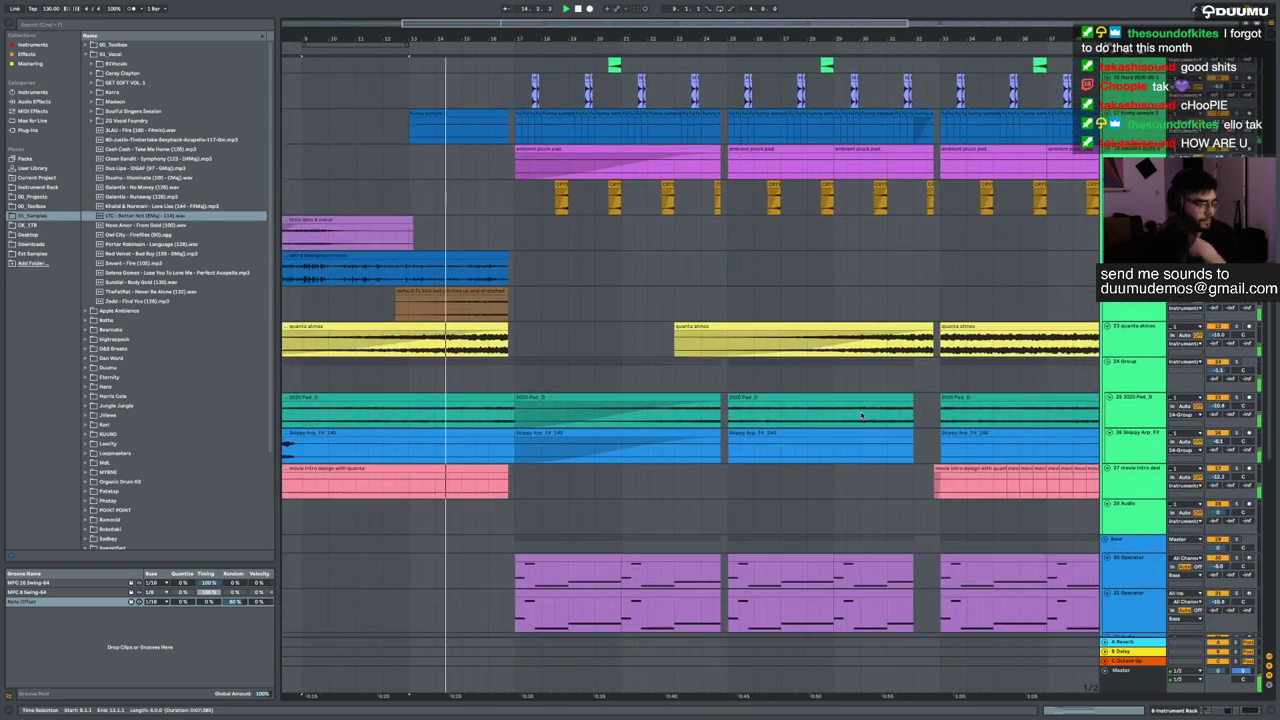
pyautogui.scroll(-1, 861, 415)
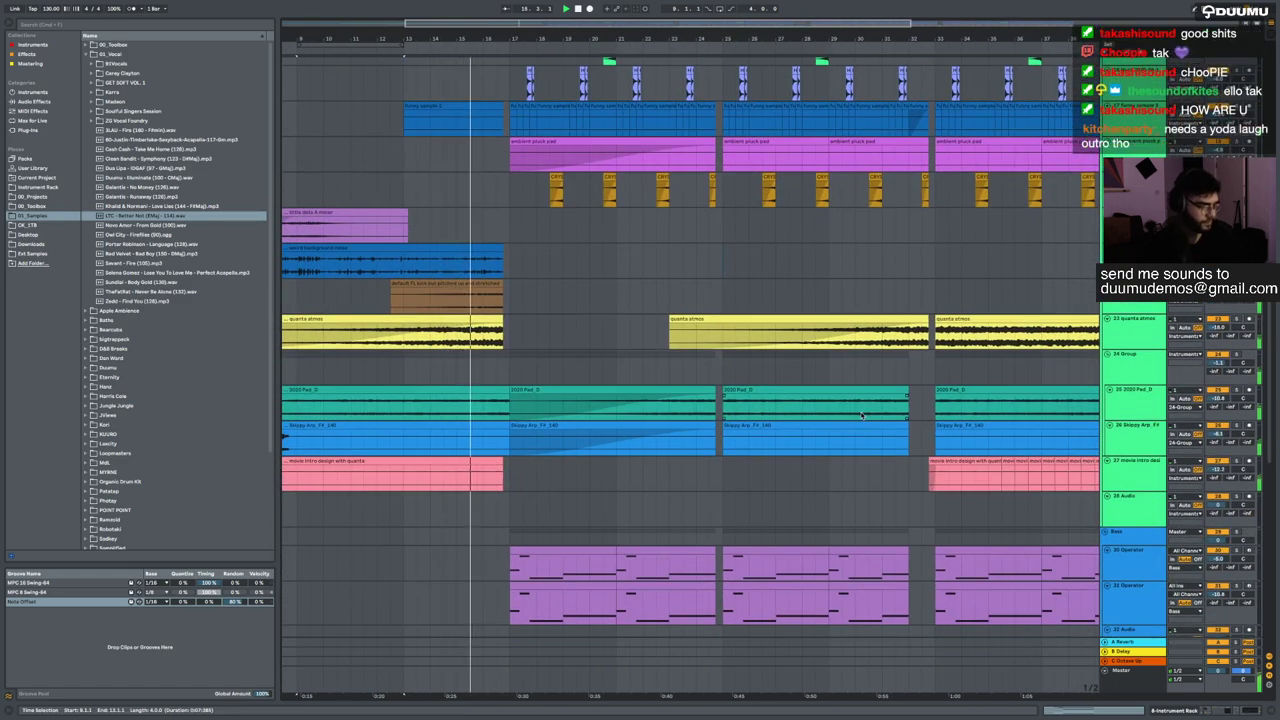
pyautogui.scroll(7, 830, 390)
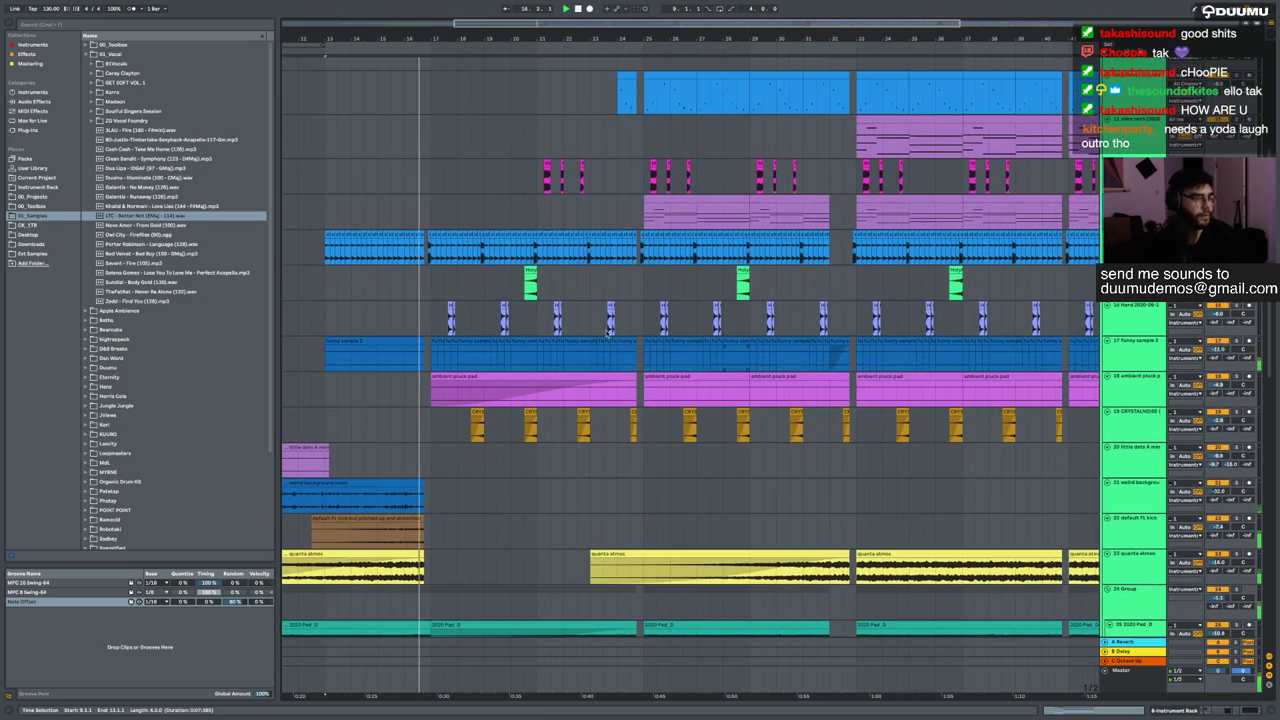
pyautogui.scroll(-15, 432, 450)
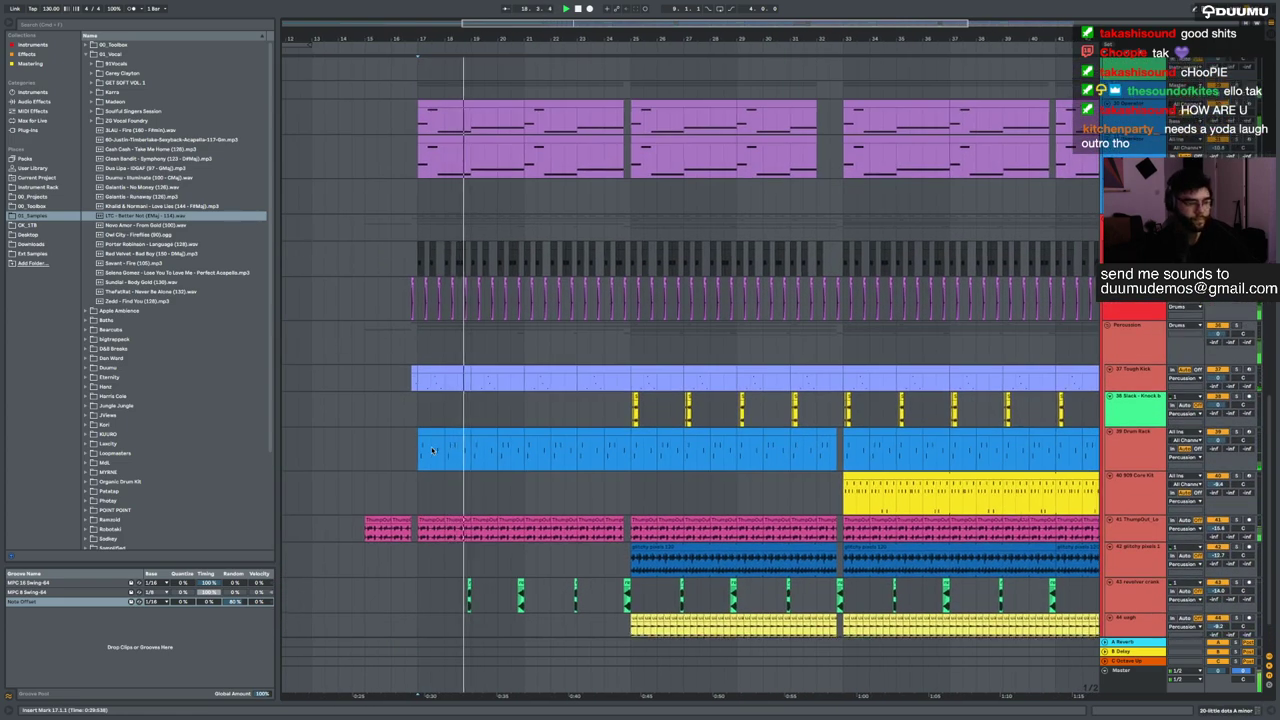
# - Set the insert marker at 25.1.1 on the alien tech track and examine the upper instrument and vocal tracks during playback
pyautogui.scroll(5, 432, 450)
pyautogui.scroll(4, 432, 450)
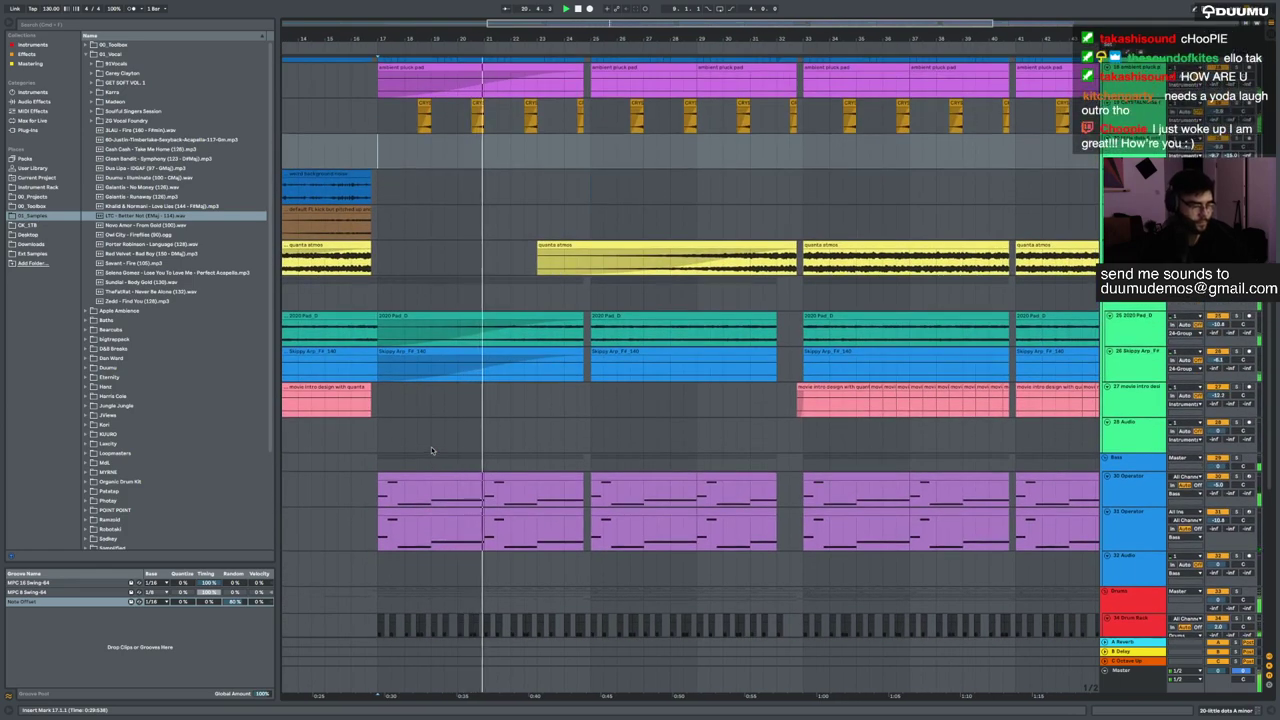
pyautogui.scroll(8, 432, 450)
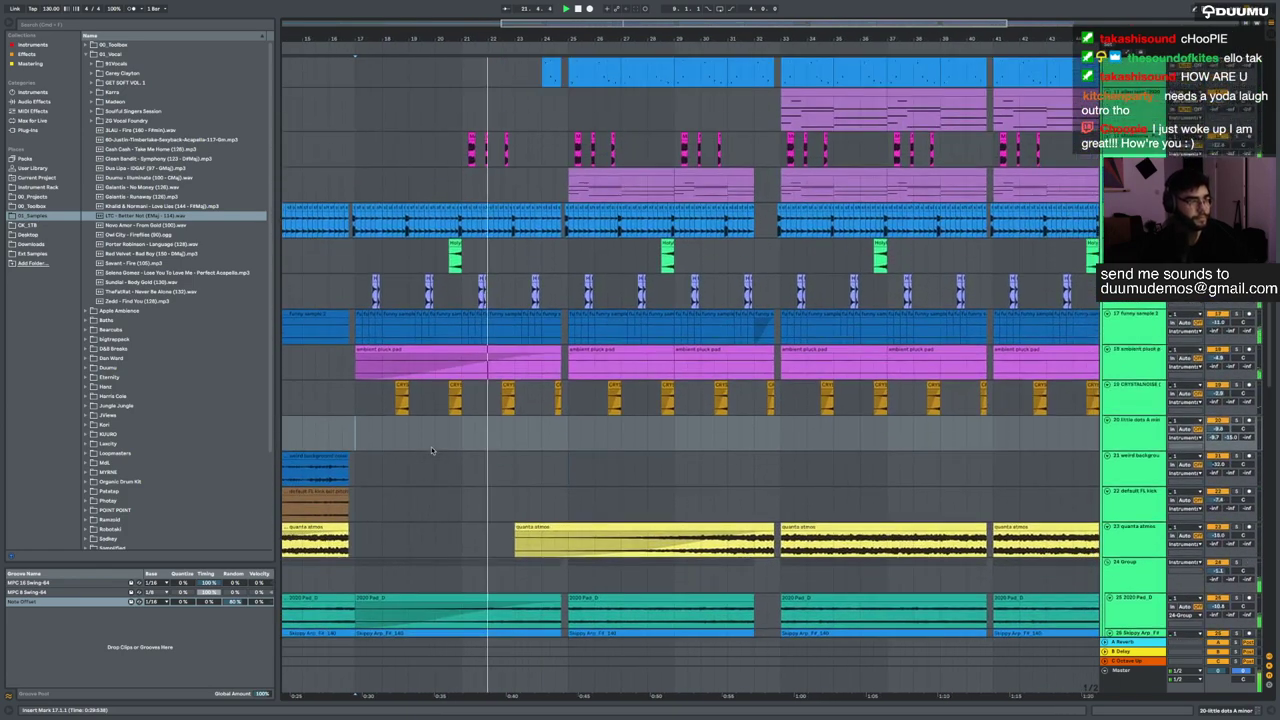
pyautogui.scroll(8, 432, 450)
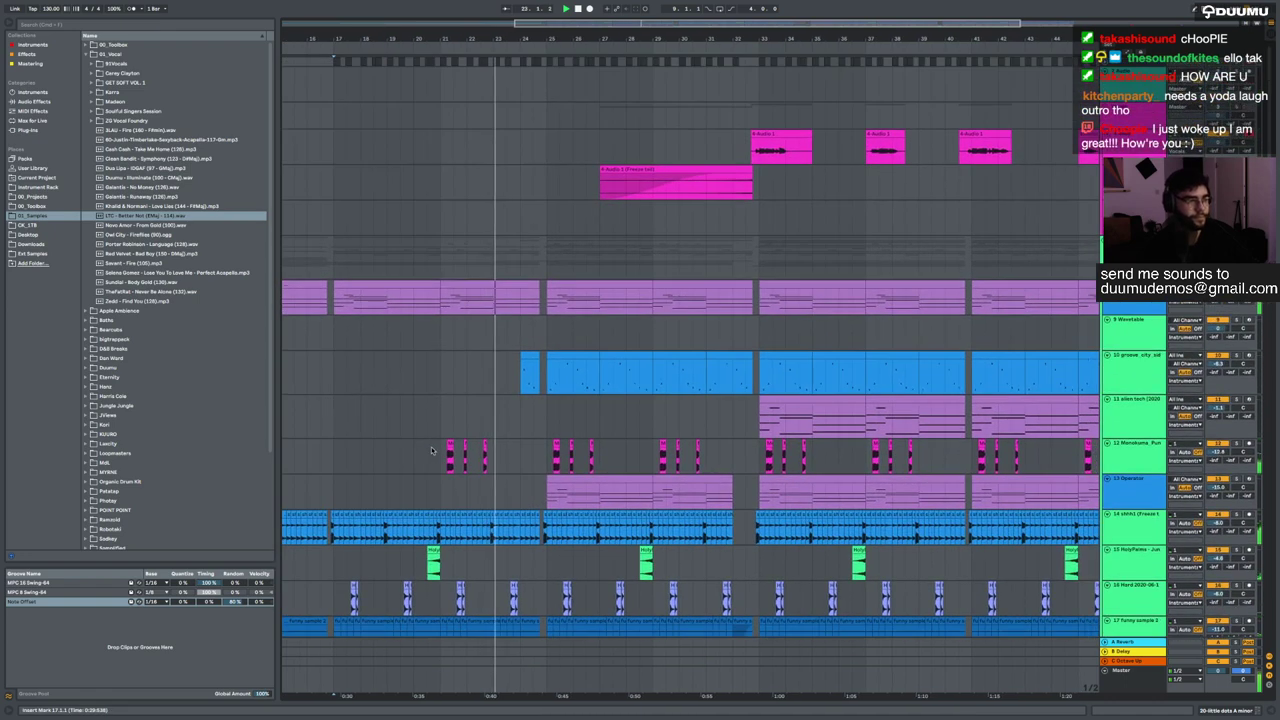
pyautogui.scroll(-1, 432, 450)
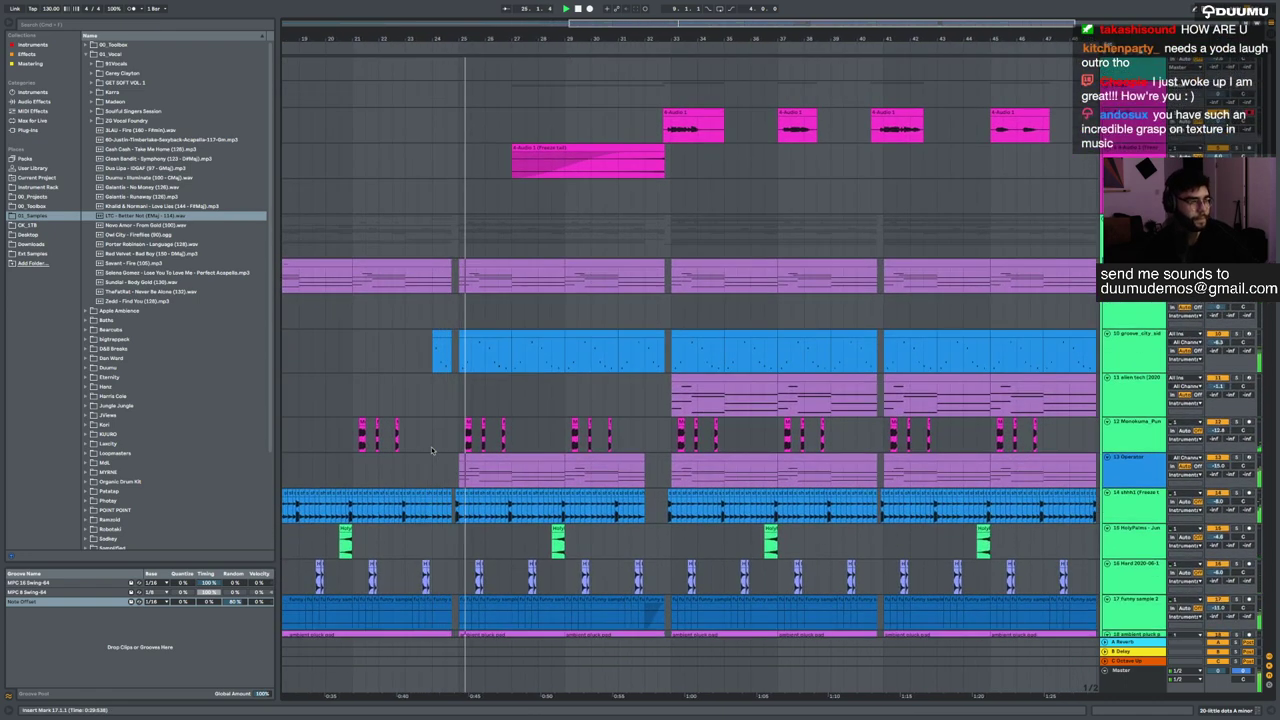
pyautogui.click(459, 390)
pyautogui.scroll(1, 459, 400)
pyautogui.scroll(-1, 459, 400)
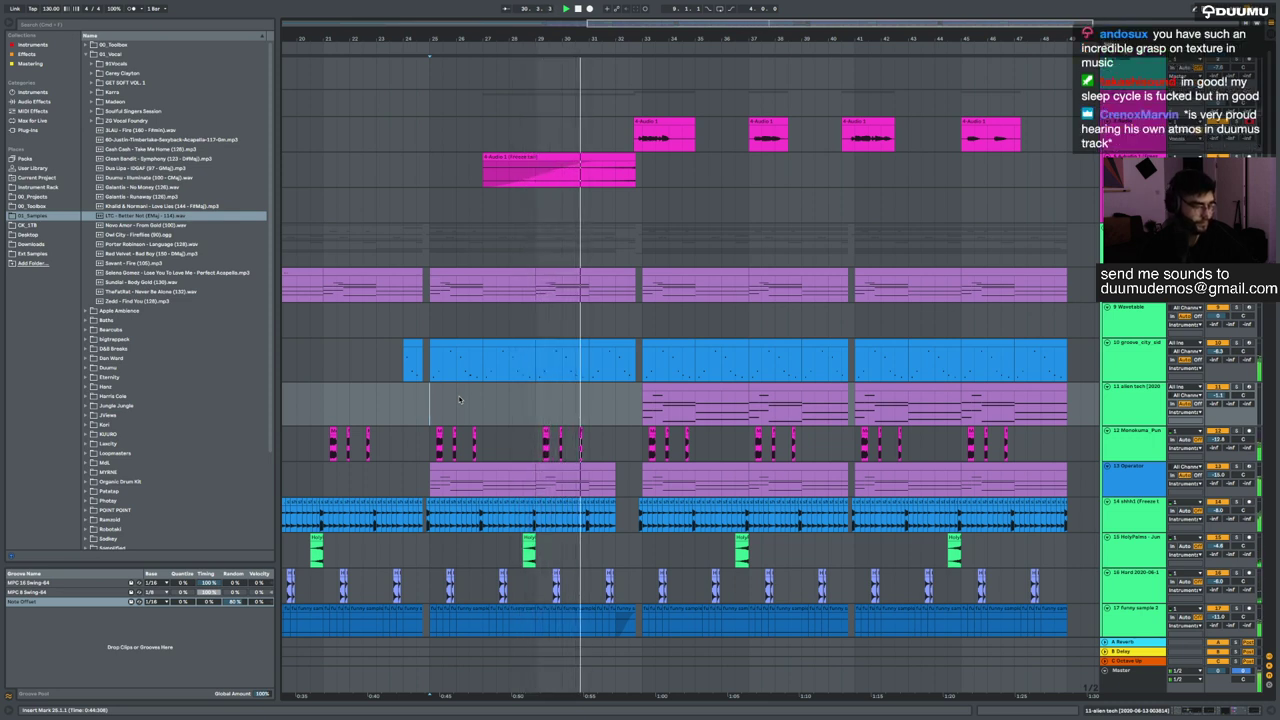
pyautogui.hscroll(2, 663, 335)
pyautogui.hscroll(1, 663, 336)
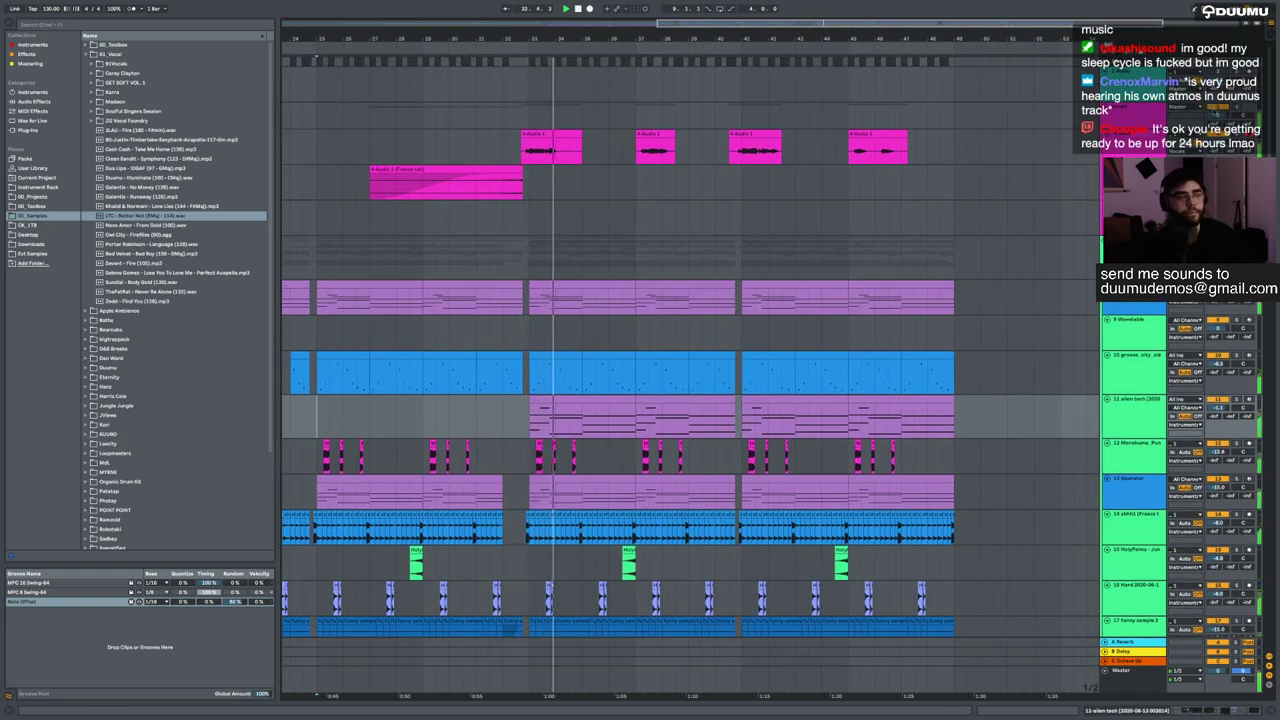
# - Replay the vocal section from 31.1.1, follow its audio clips through the final section, and stop playback
pyautogui.press('space')
pyautogui.click(486, 152)
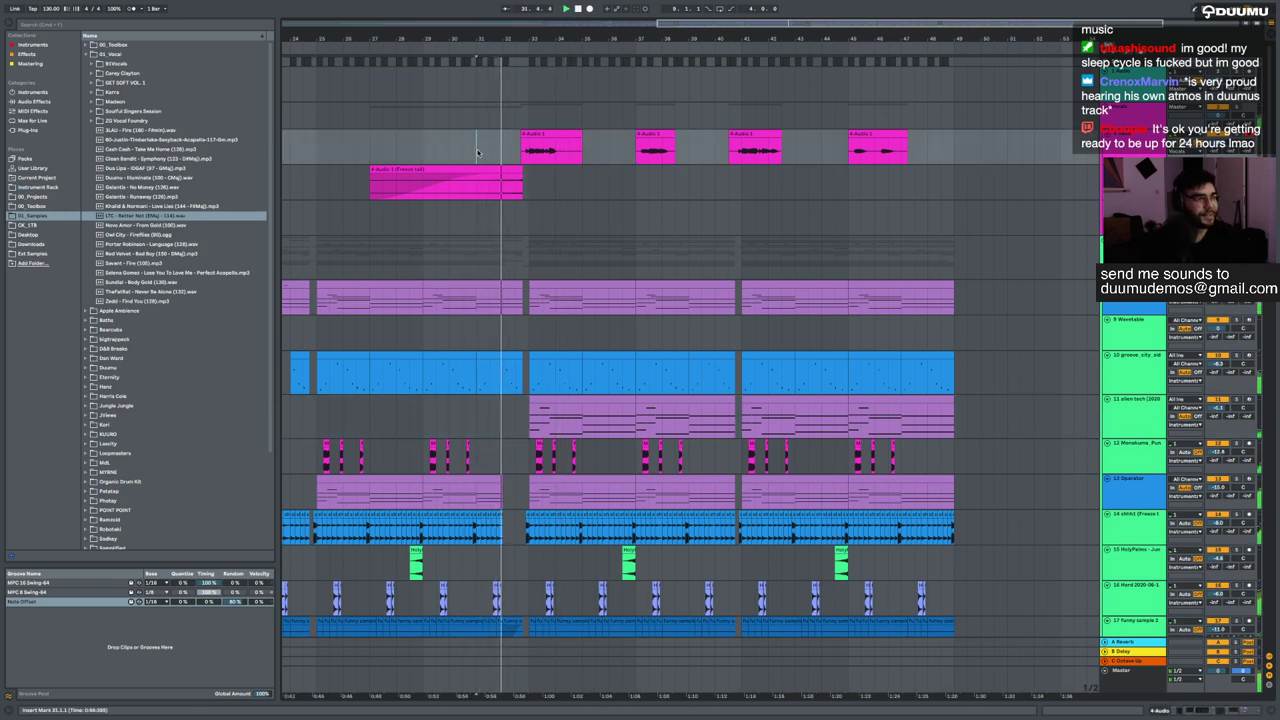
pyautogui.click(523, 193)
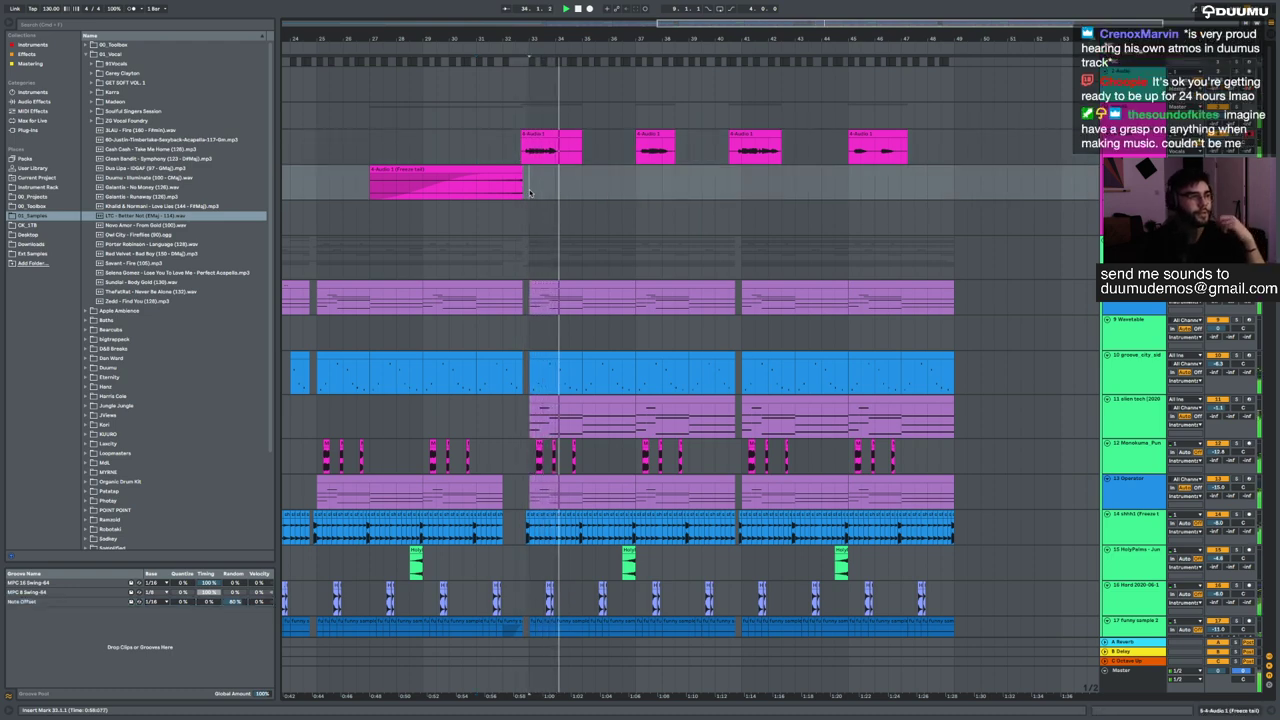
pyautogui.click(530, 193)
pyautogui.scroll(3, 530, 193)
pyautogui.hscroll(4, 531, 193)
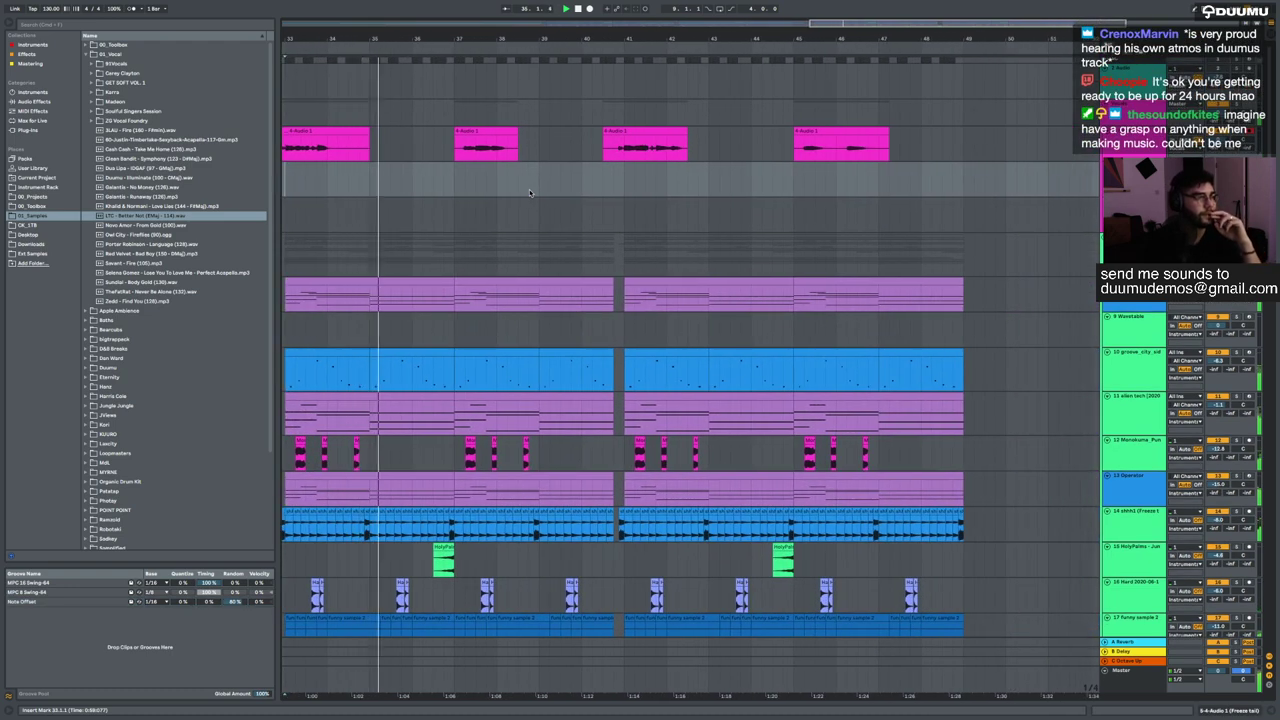
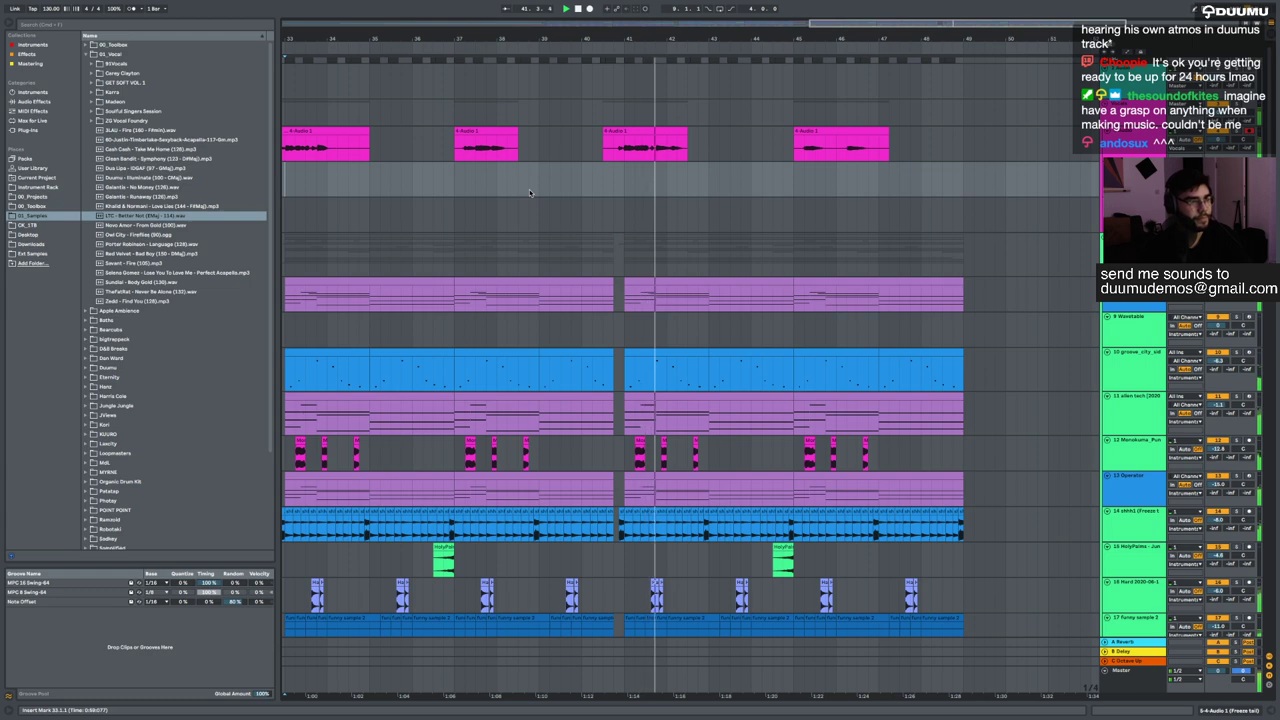
pyautogui.press('-')
pyautogui.press('space')
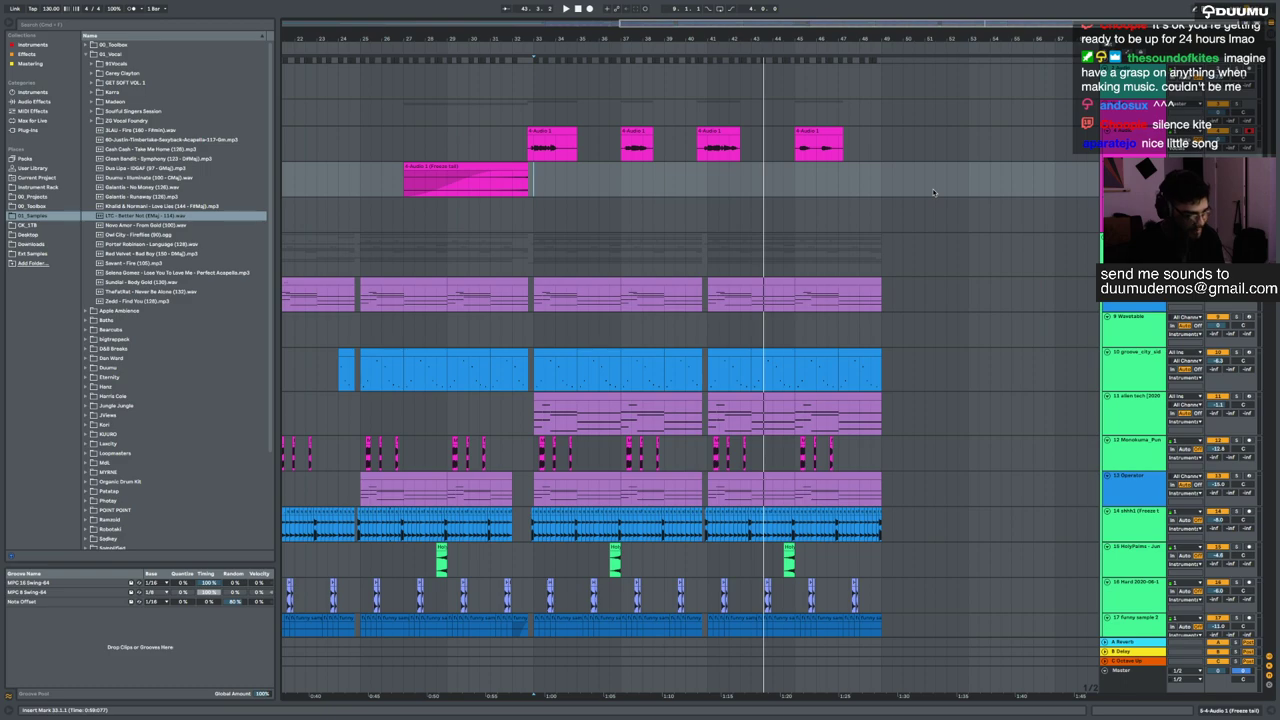
# - Solo the Bass and Drums groups and play the arrangement from 25.1.1
pyautogui.scroll(-20, 846, 264)
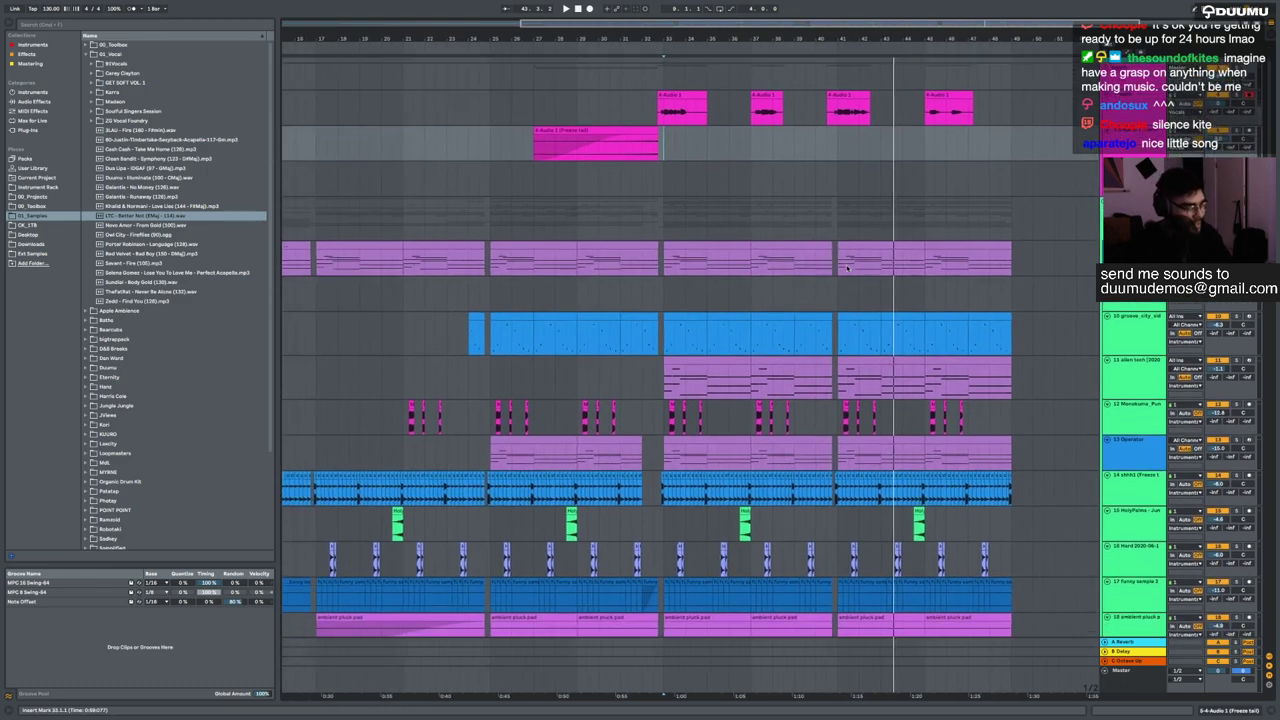
pyautogui.hscroll(-5, 846, 264)
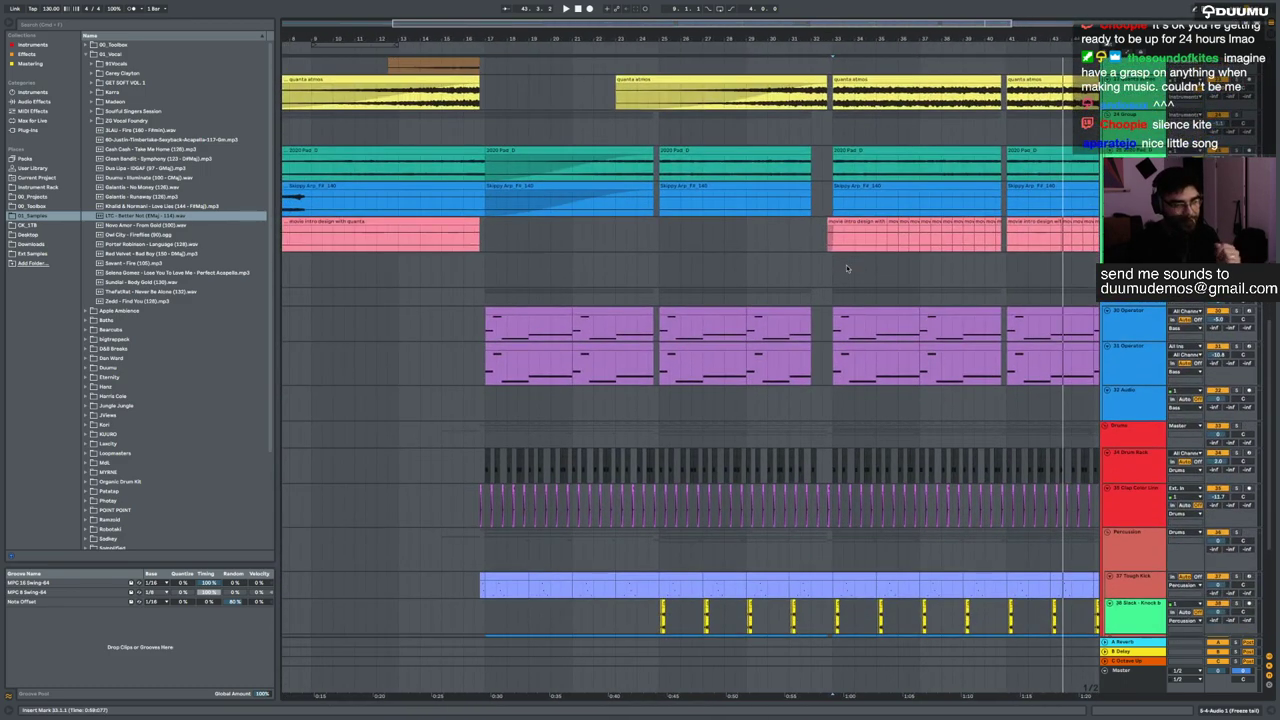
pyautogui.scroll(-5, 846, 264)
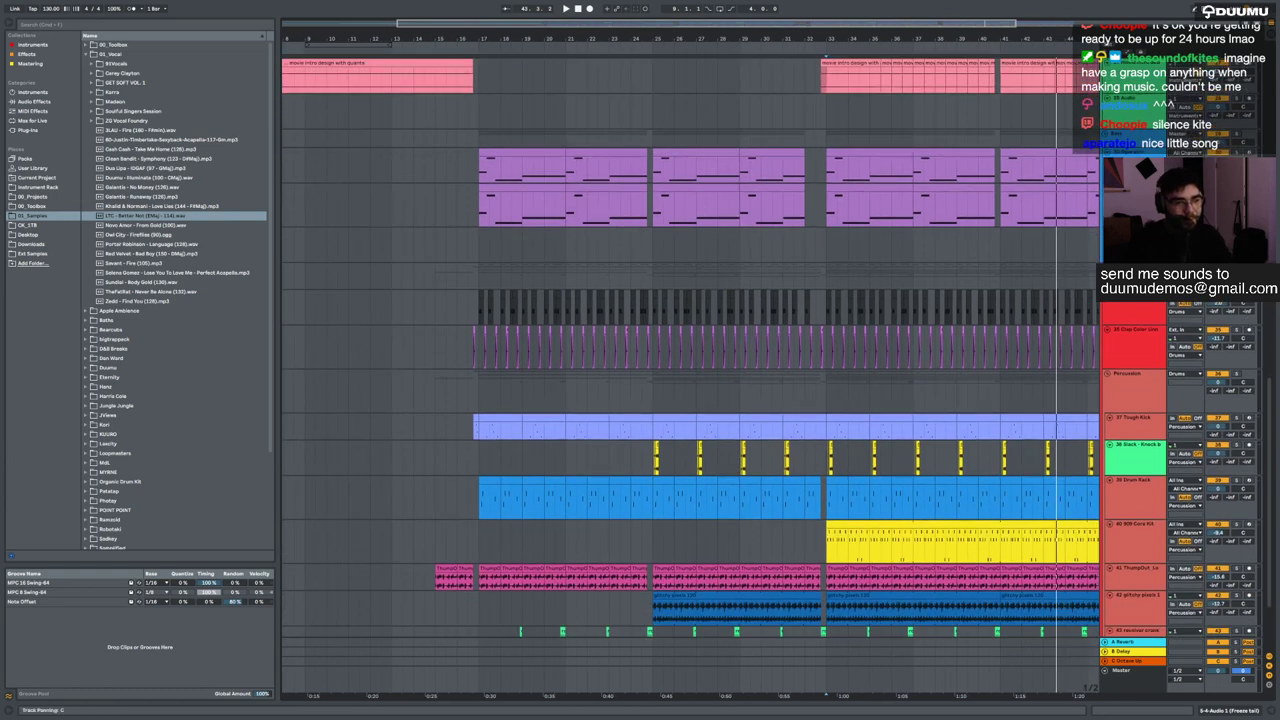
pyautogui.click(651, 278)
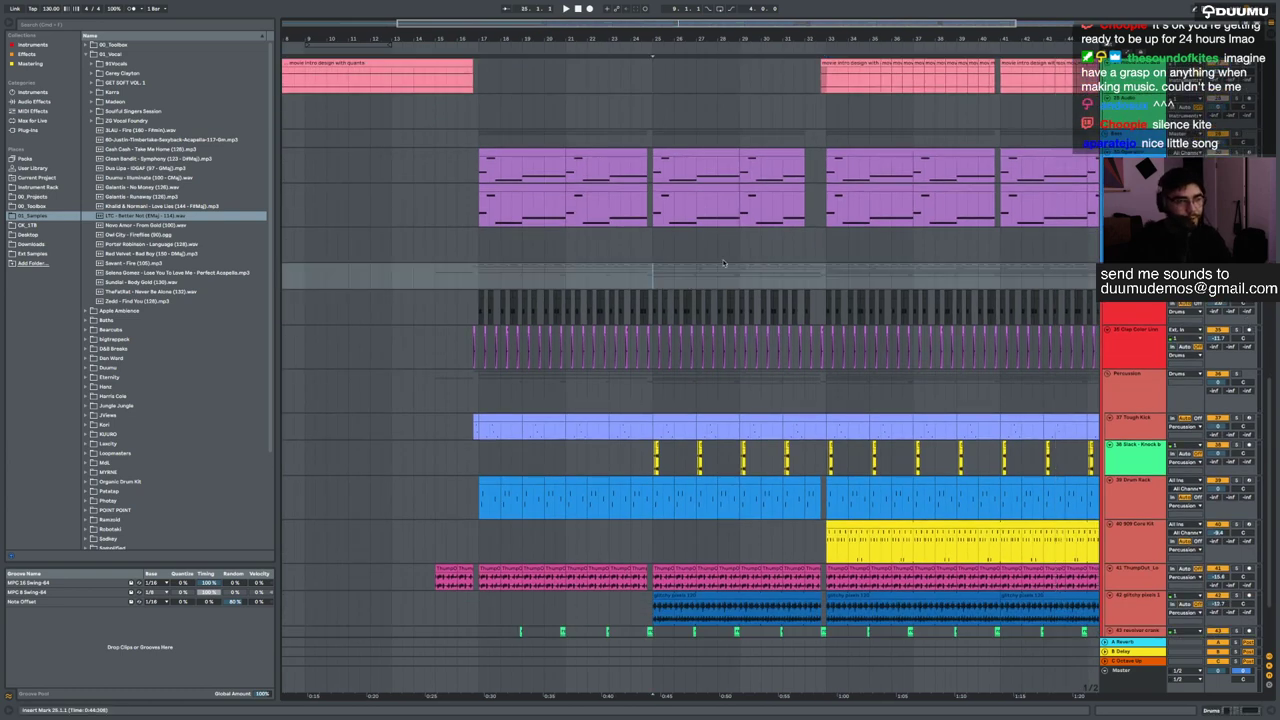
pyautogui.press('space')
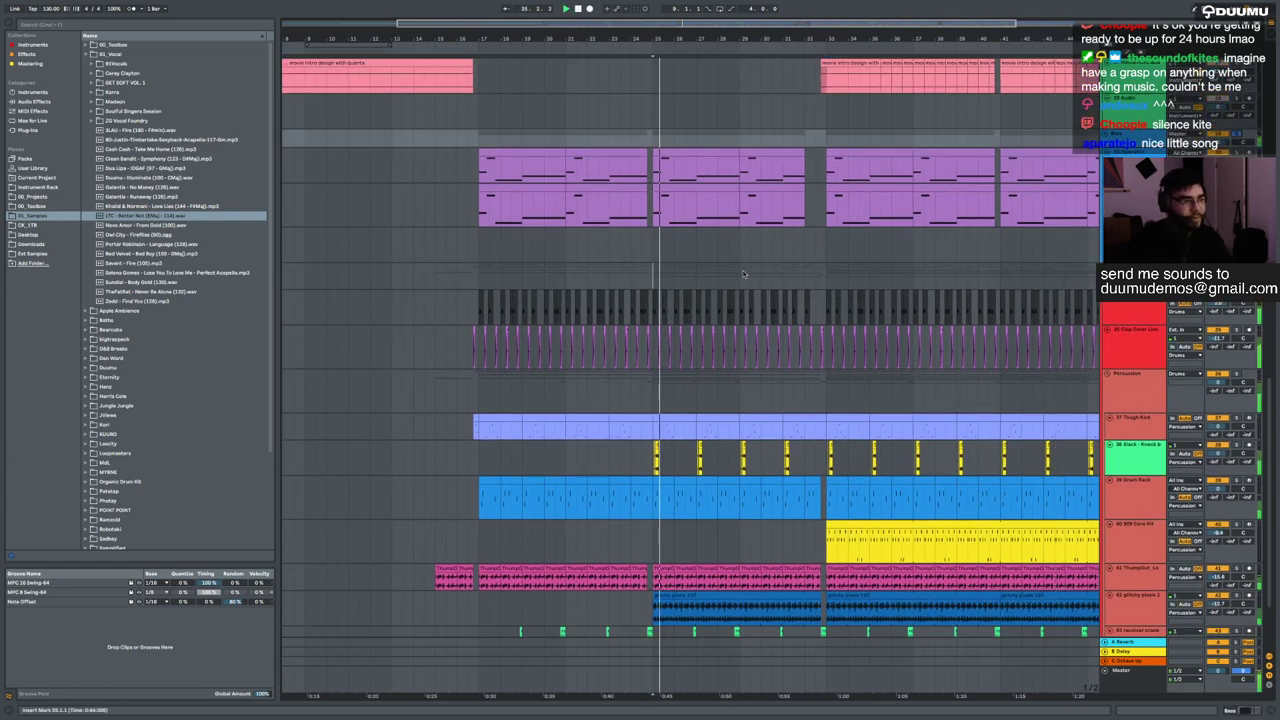
pyautogui.press('space')
pyautogui.scroll(3, 780, 275)
pyautogui.hscroll(2, 782, 275)
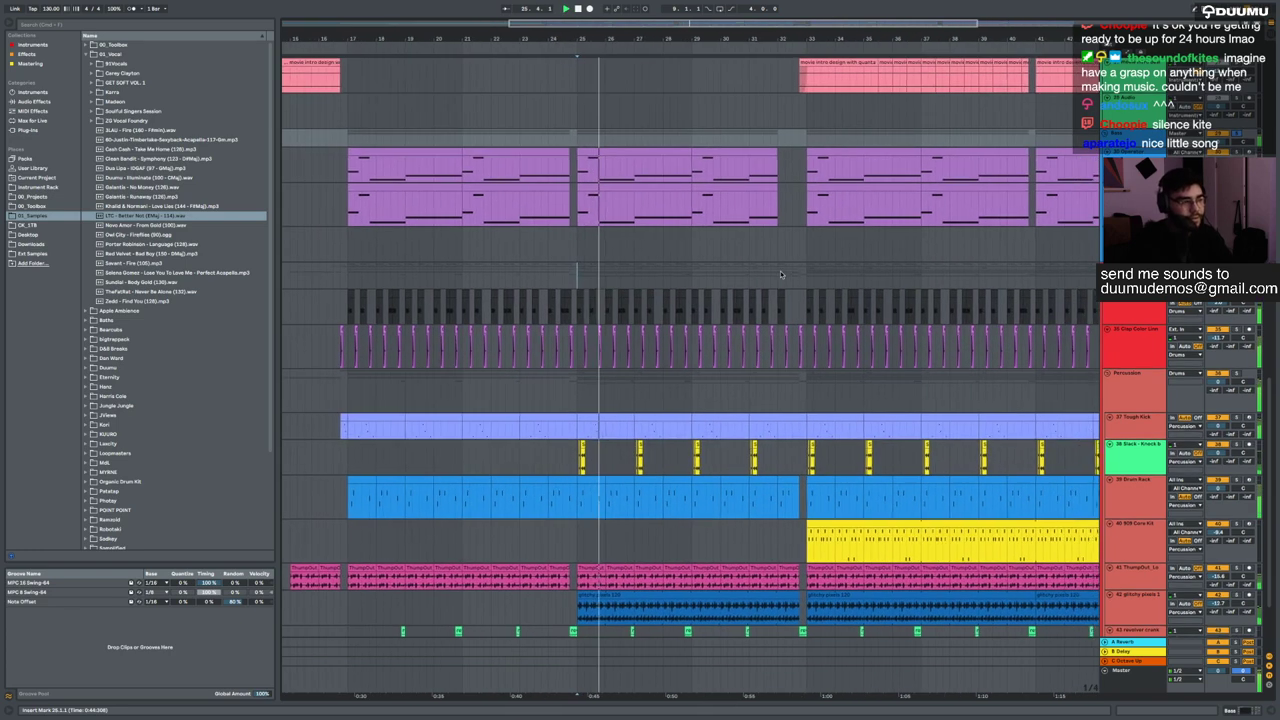
# - Examine the percussion, drum and bass tracks while they play soloed, and stop playback
pyautogui.scroll(-3, 755, 279)
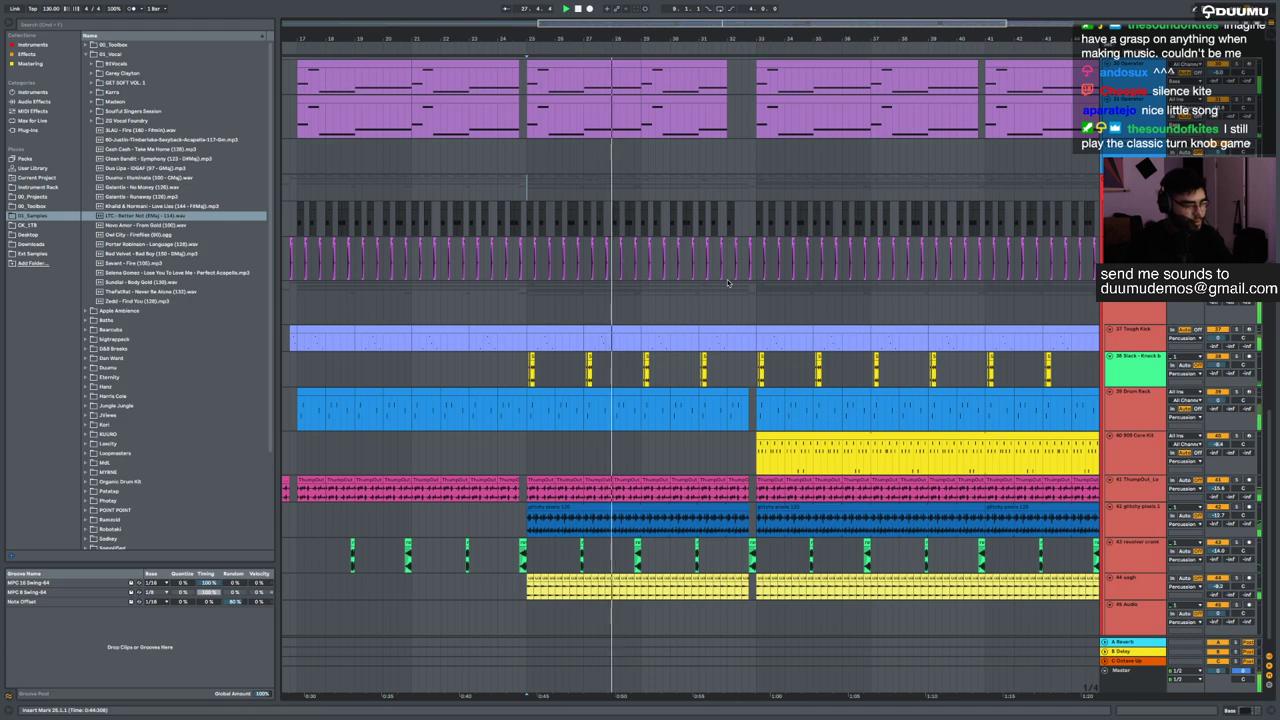
pyautogui.scroll(1, 728, 283)
pyautogui.scroll(2, 824, 396)
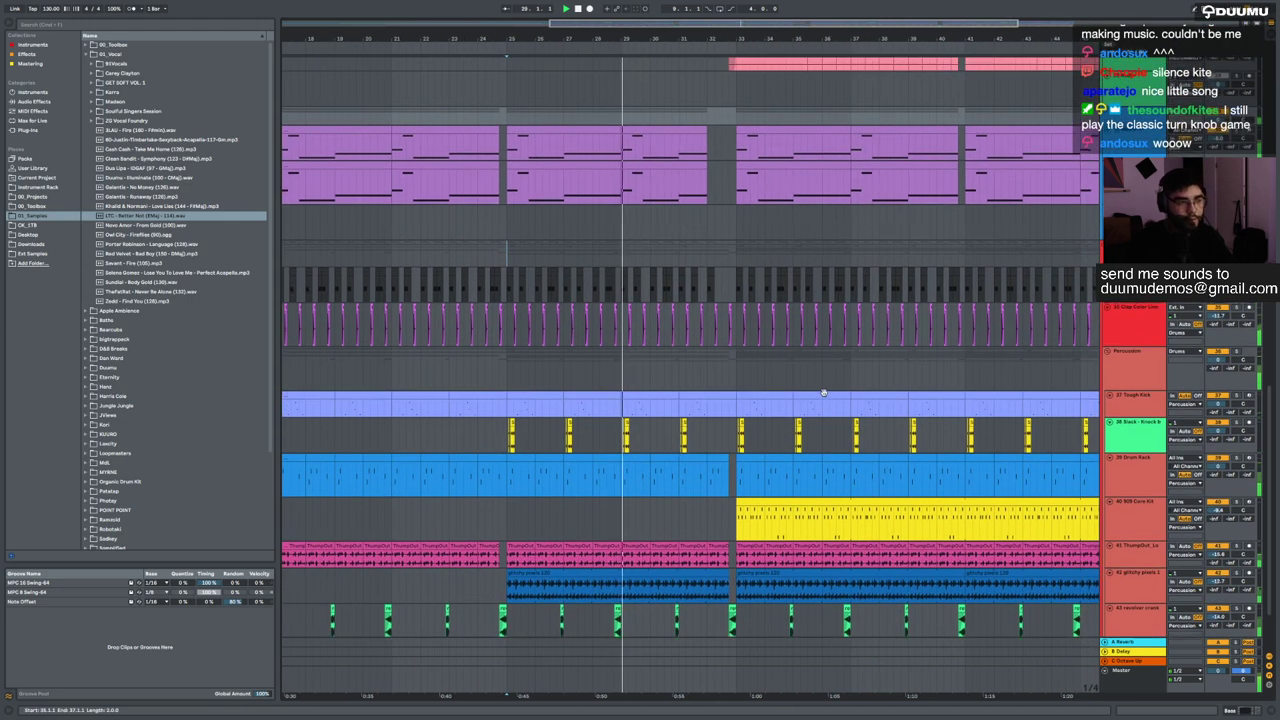
pyautogui.scroll(4, 817, 221)
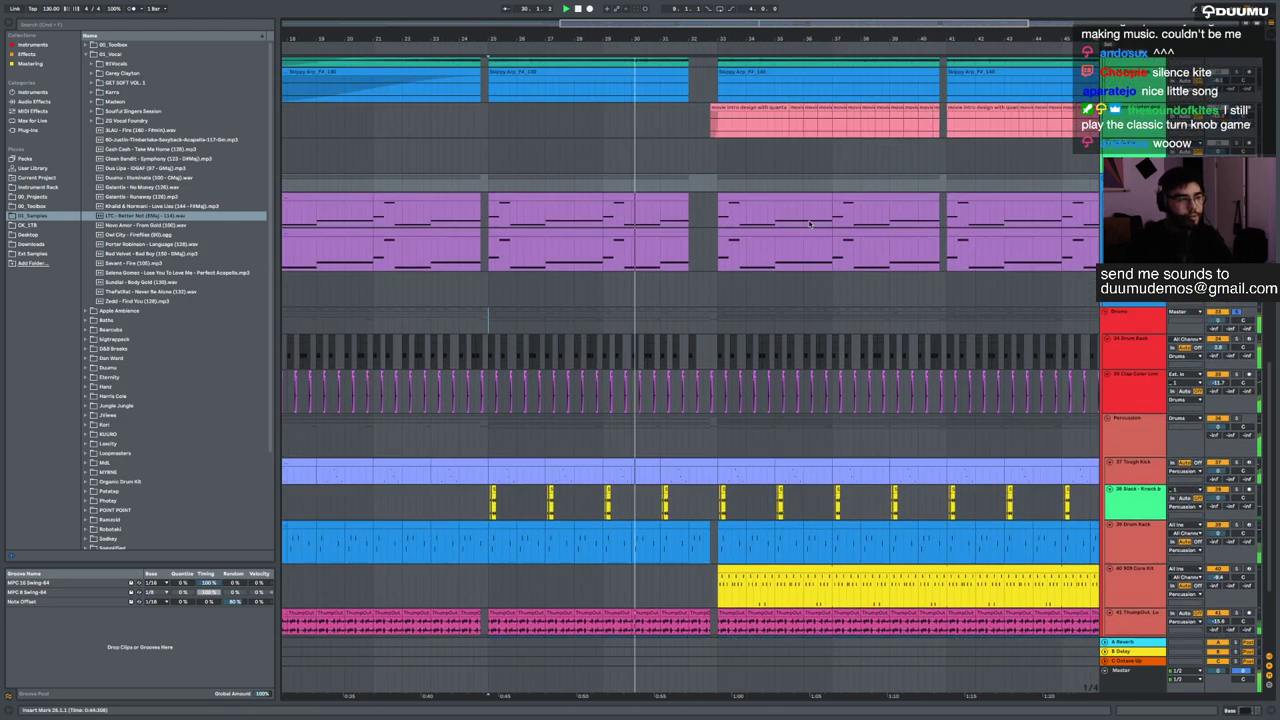
pyautogui.scroll(6, 769, 283)
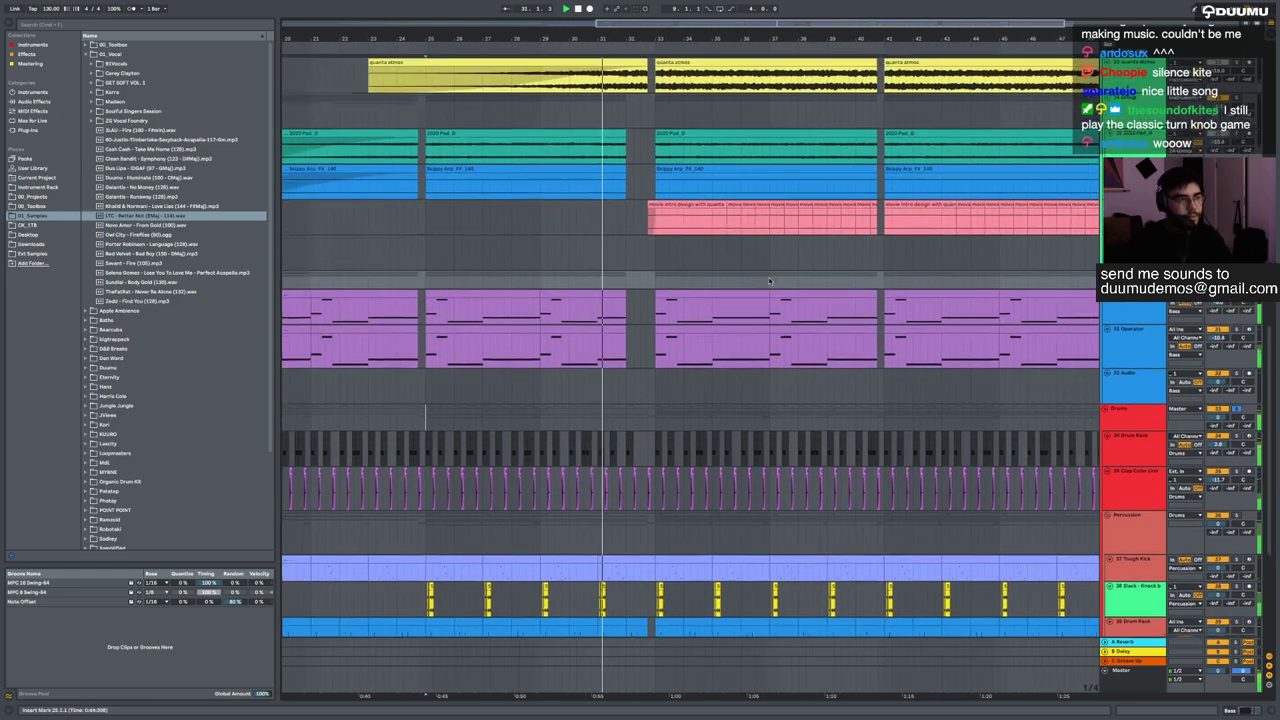
pyautogui.scroll(-5, 769, 284)
pyautogui.scroll(3, 768, 284)
pyautogui.press('space')
pyautogui.scroll(1, 769, 284)
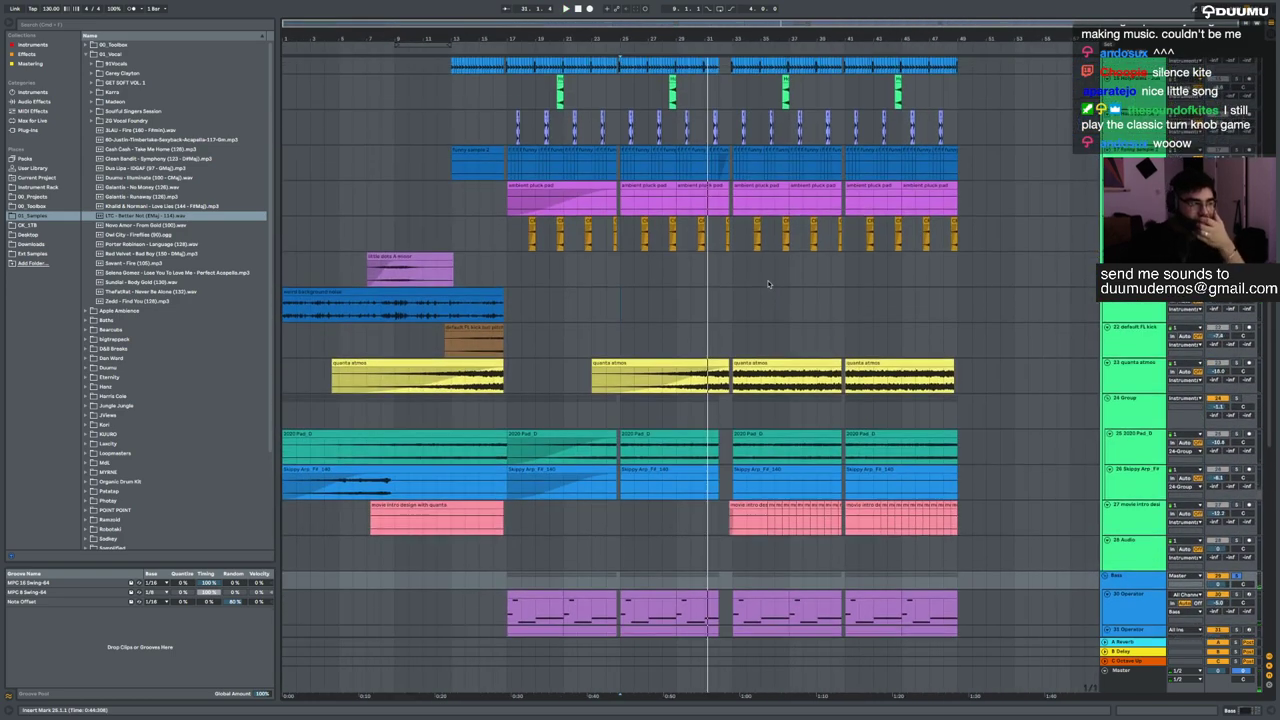
# - Select the opening 2020 Pad_D and Skippy Arp_FX_140 clips together
pyautogui.scroll(5, 768, 285)
pyautogui.click(441, 477)
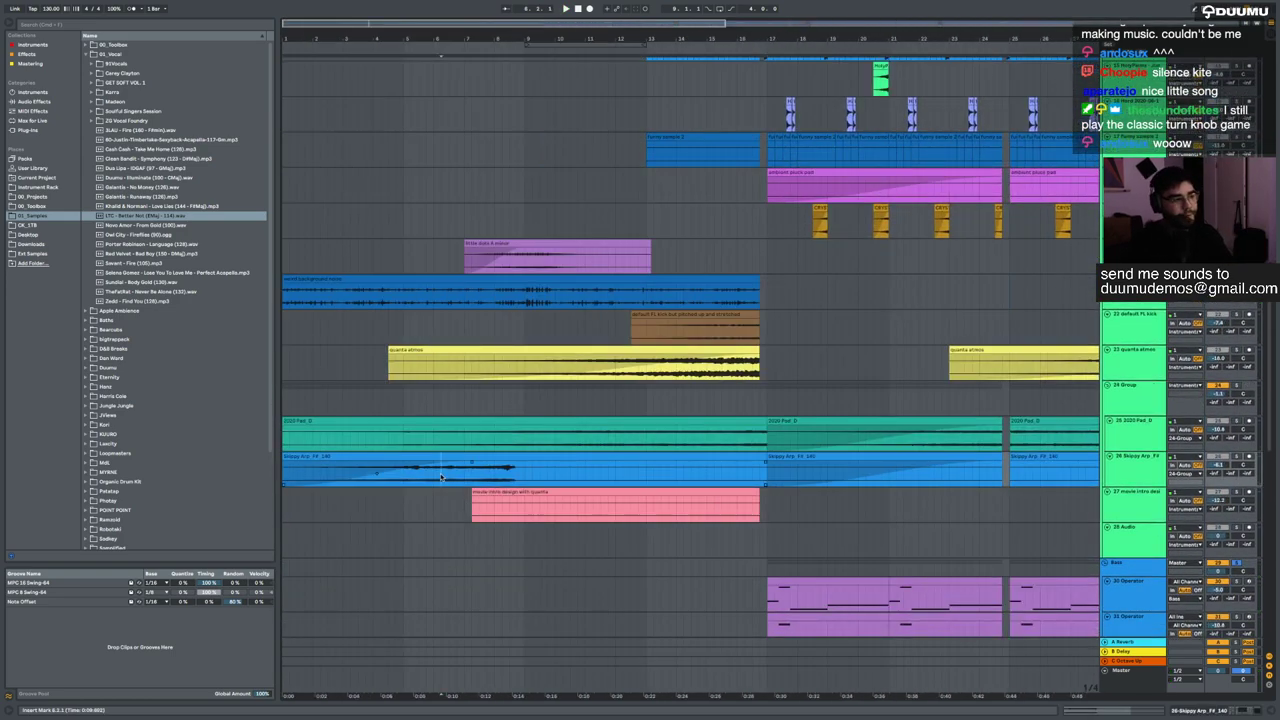
pyautogui.click(743, 455)
pyautogui.keyDown('shift'); pyautogui.click(693, 432); pyautogui.keyUp('shift')
pyautogui.keyDown('shift'); pyautogui.click(693, 422); pyautogui.keyUp('shift')
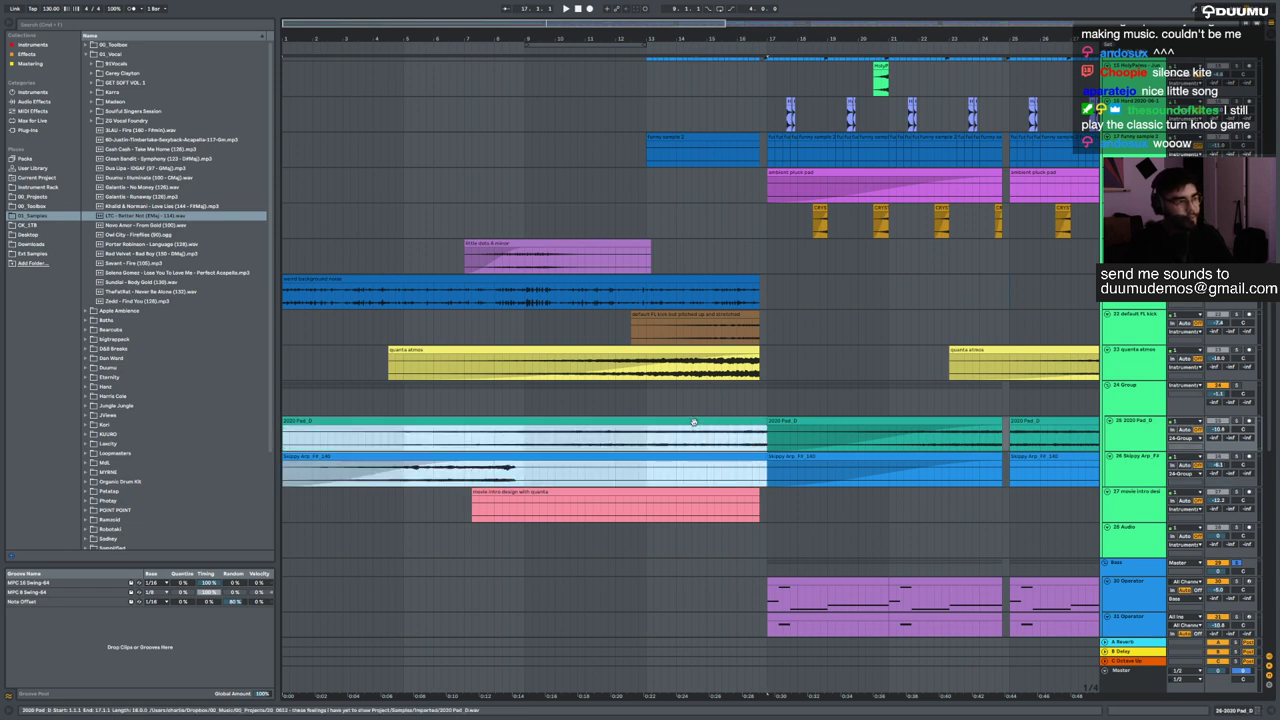
pyautogui.press('0')
# - Open the weird background noise clip to inspect its waveform during playback, and close the clip view
pyautogui.click(668, 281)
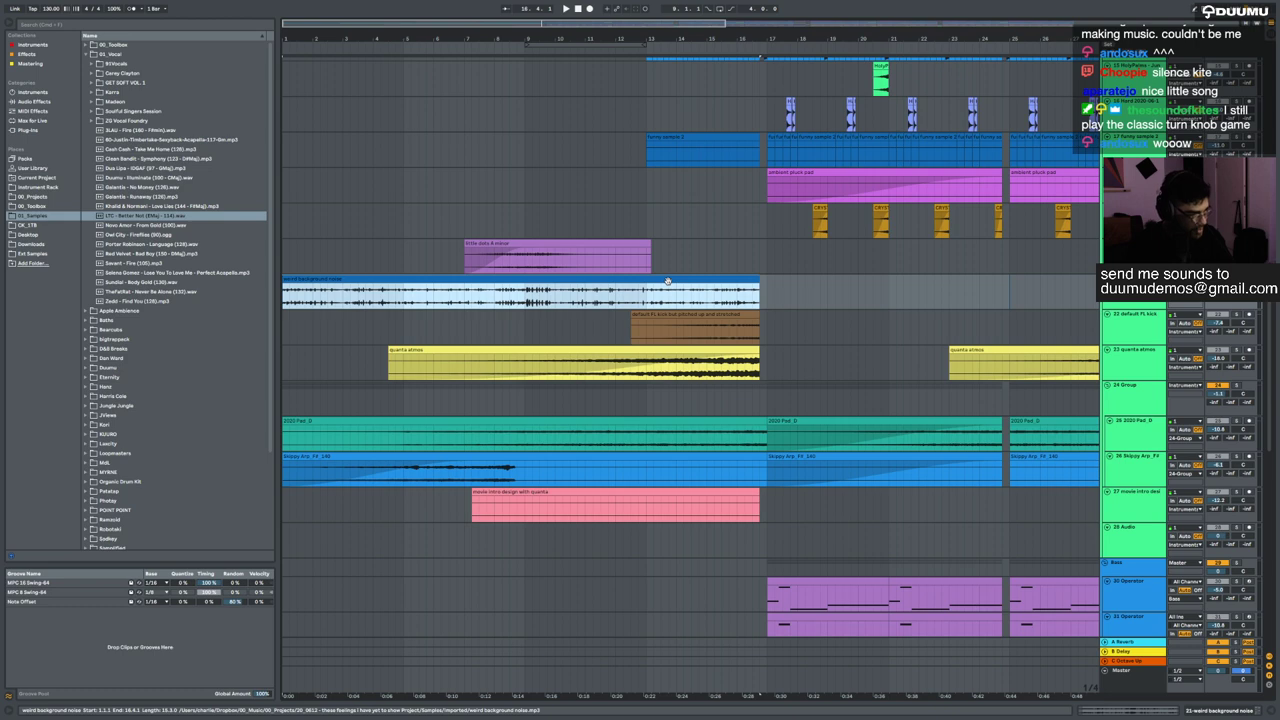
pyautogui.doubleClick(668, 281)
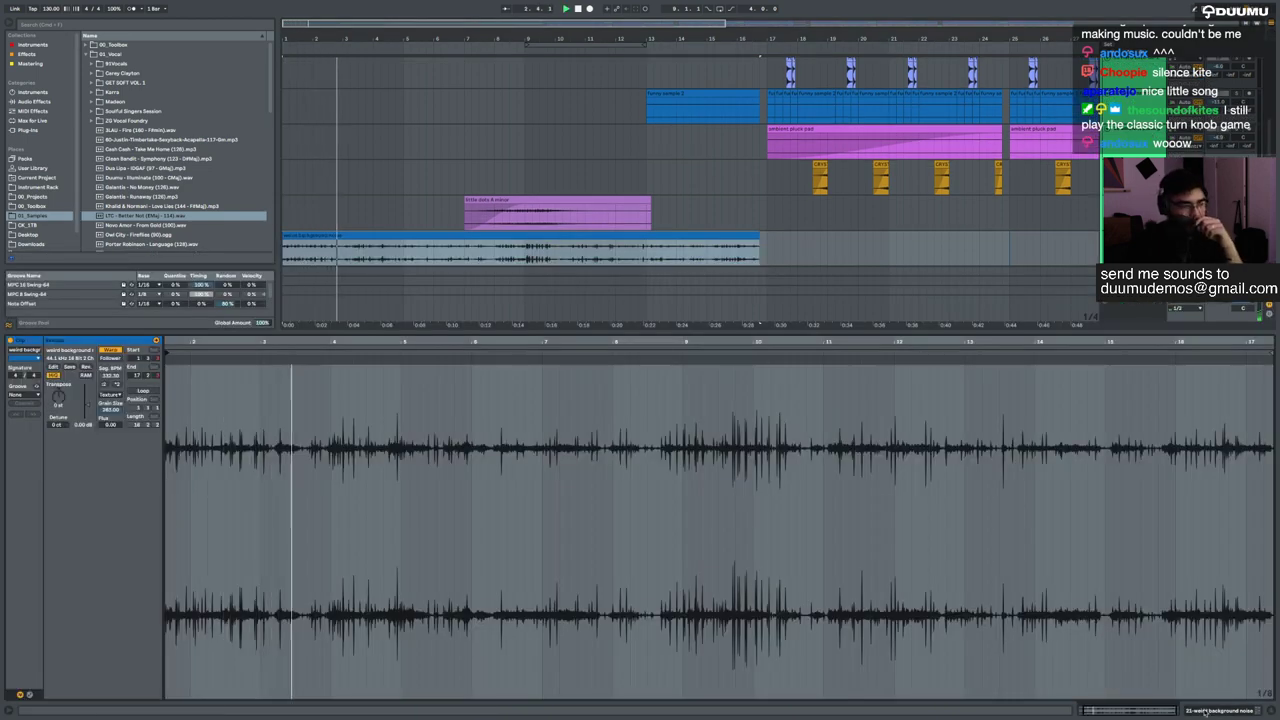
pyautogui.doubleClick(447, 334)
# - Solo the quanta atmos and movie intro design tracks during playback and select the first quanta atmos clip
pyautogui.click(1237, 307)
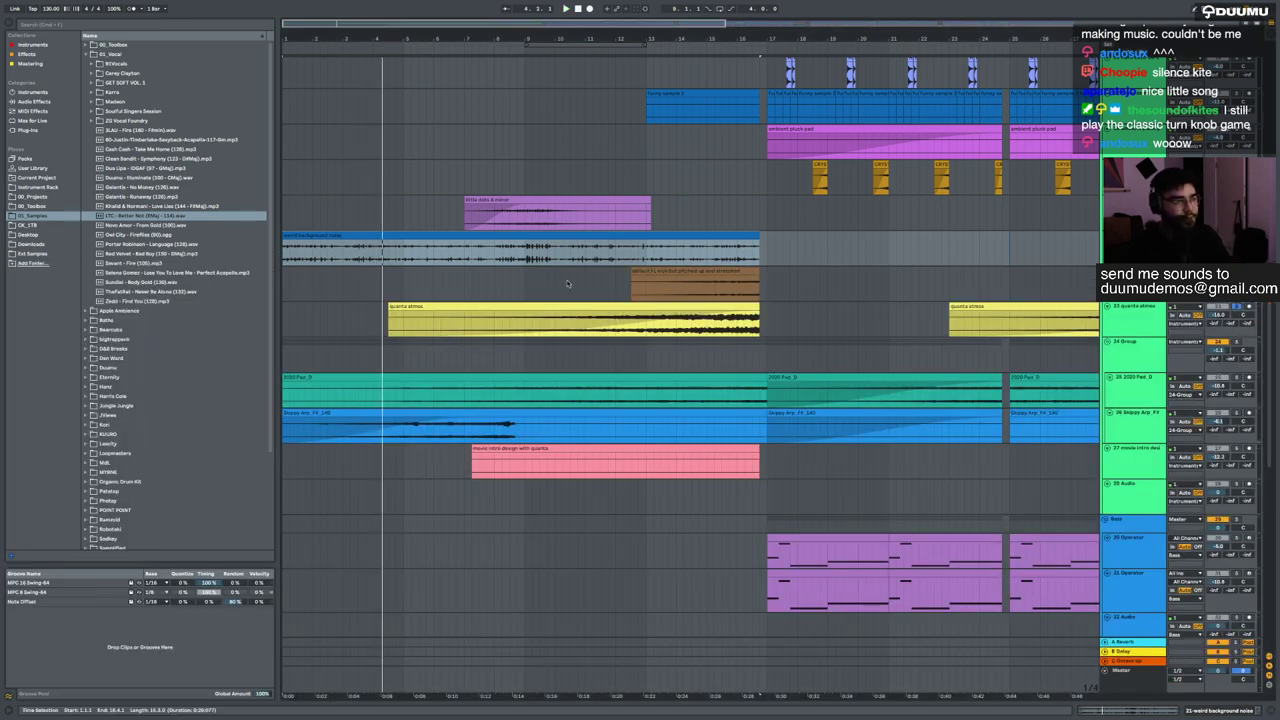
pyautogui.click(497, 293)
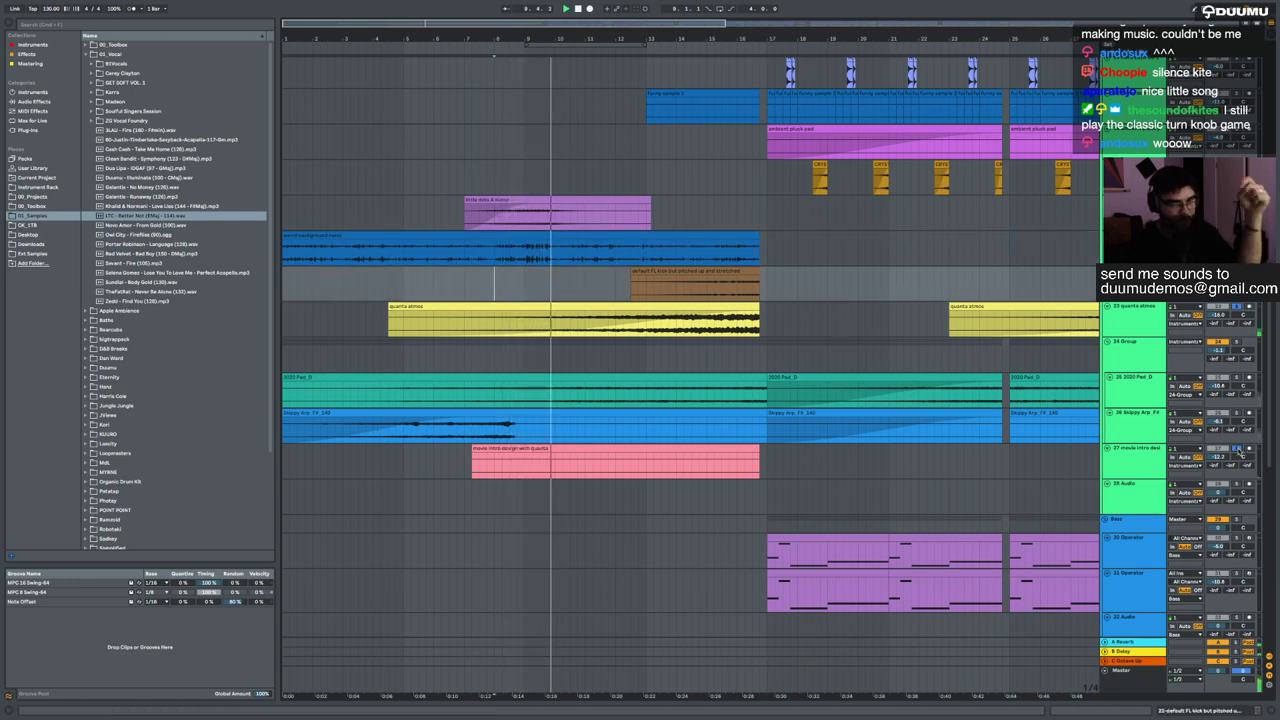
pyautogui.click(587, 306)
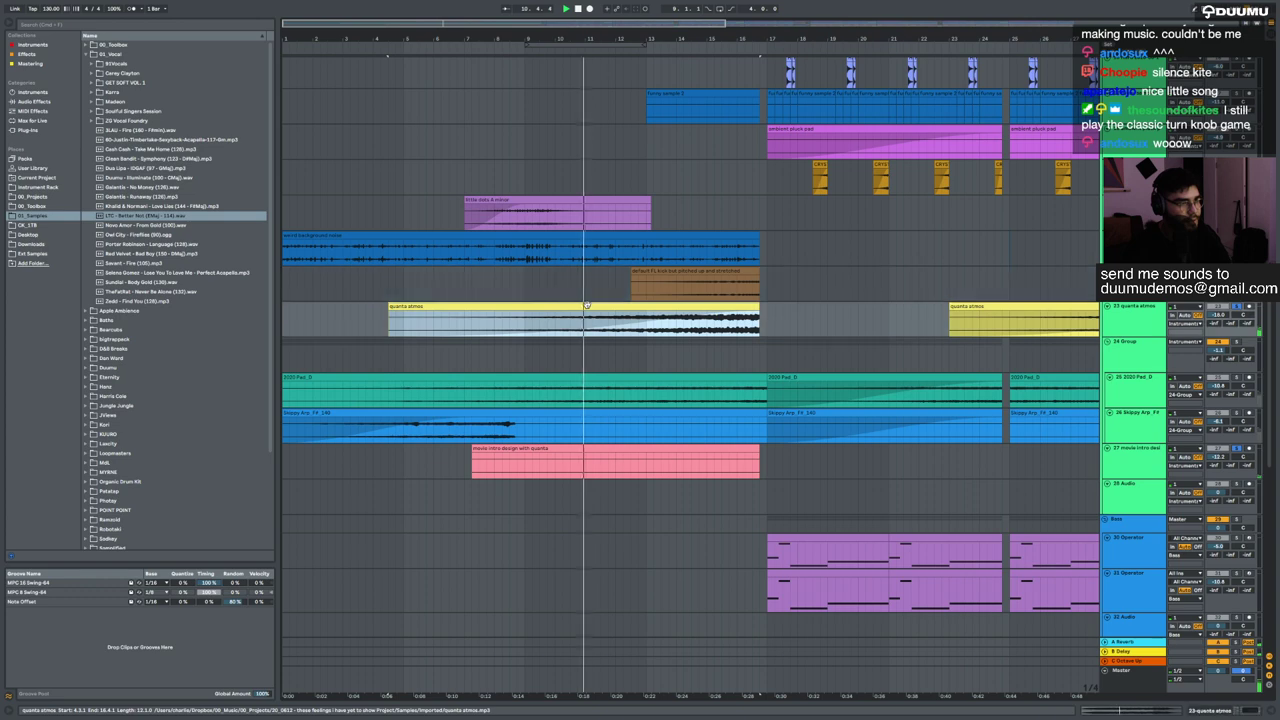
# - Raise the transposition of the first quanta atmos clip and extend its end back to 16.4.1
pyautogui.doubleClick(595, 310)
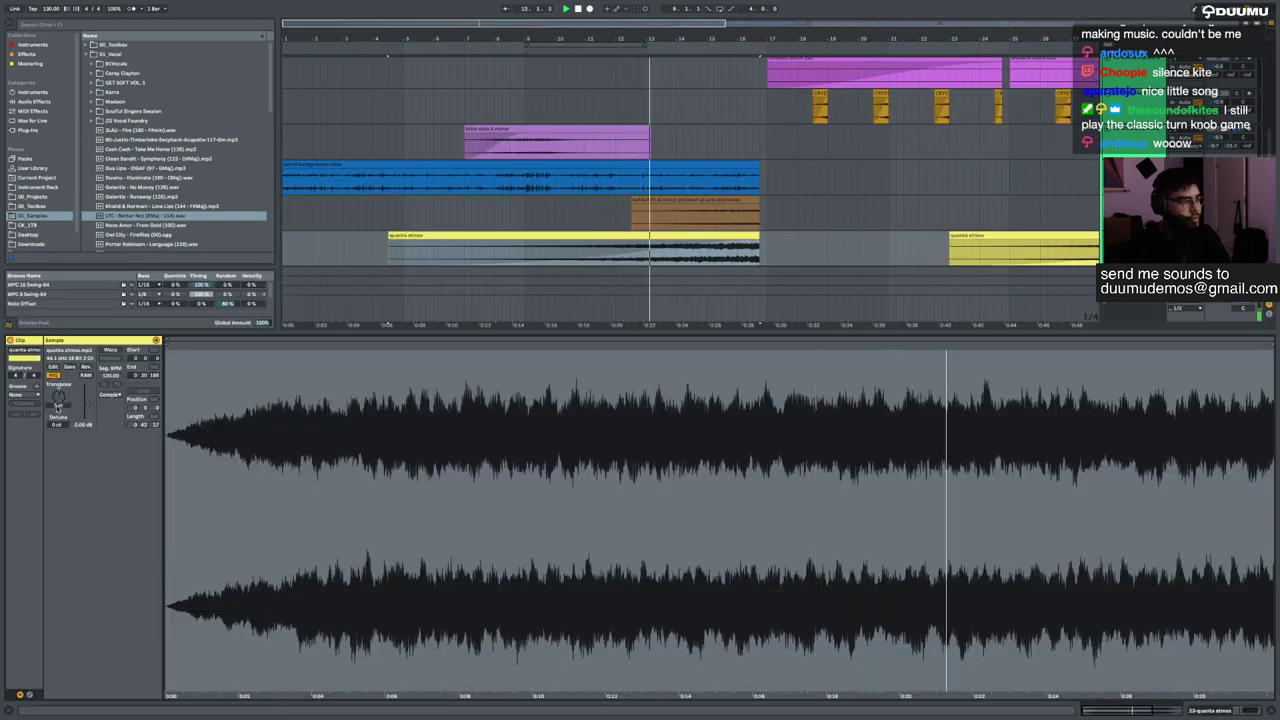
pyautogui.moveTo(57, 406); pyautogui.dragTo(57, 400)
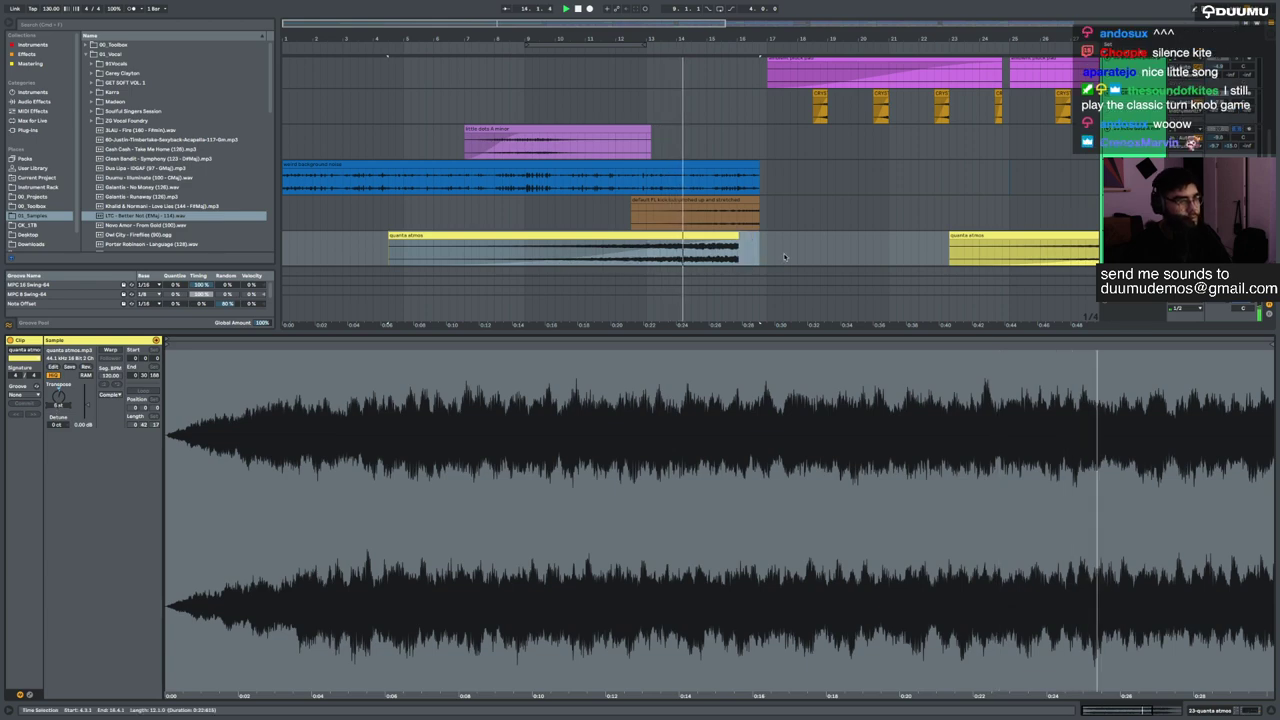
pyautogui.click(739, 226)
pyautogui.moveTo(738, 235); pyautogui.dragTo(759, 235)
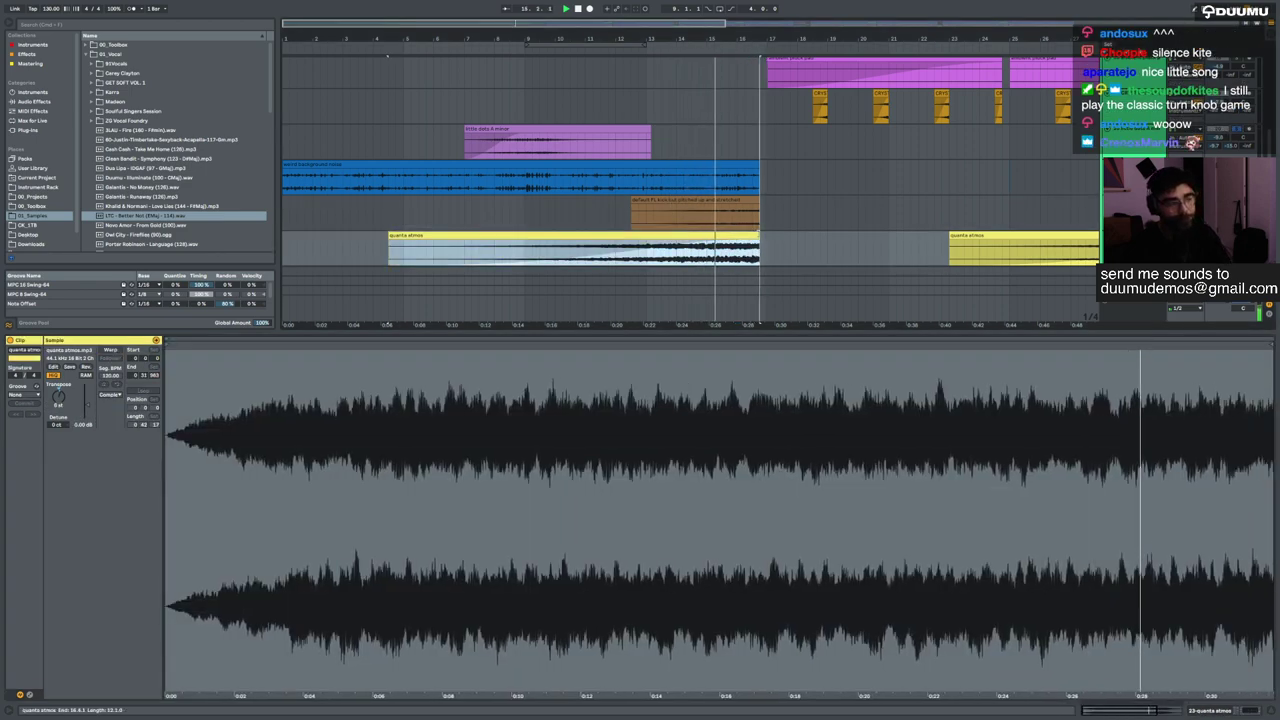
pyautogui.press('w')
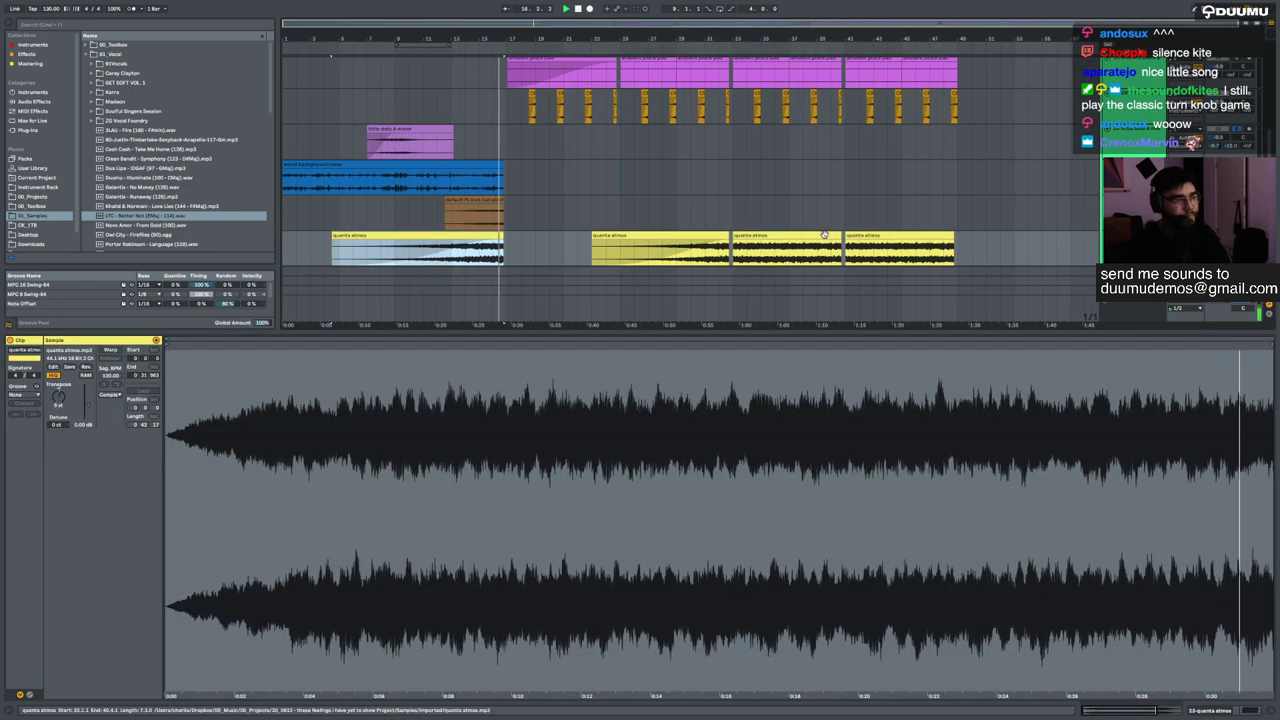
# - Raise the transposition of the three later quanta atmos clips together
pyautogui.click(701, 233)
pyautogui.keyDown('shift'); pyautogui.click(876, 233); pyautogui.keyUp('shift')
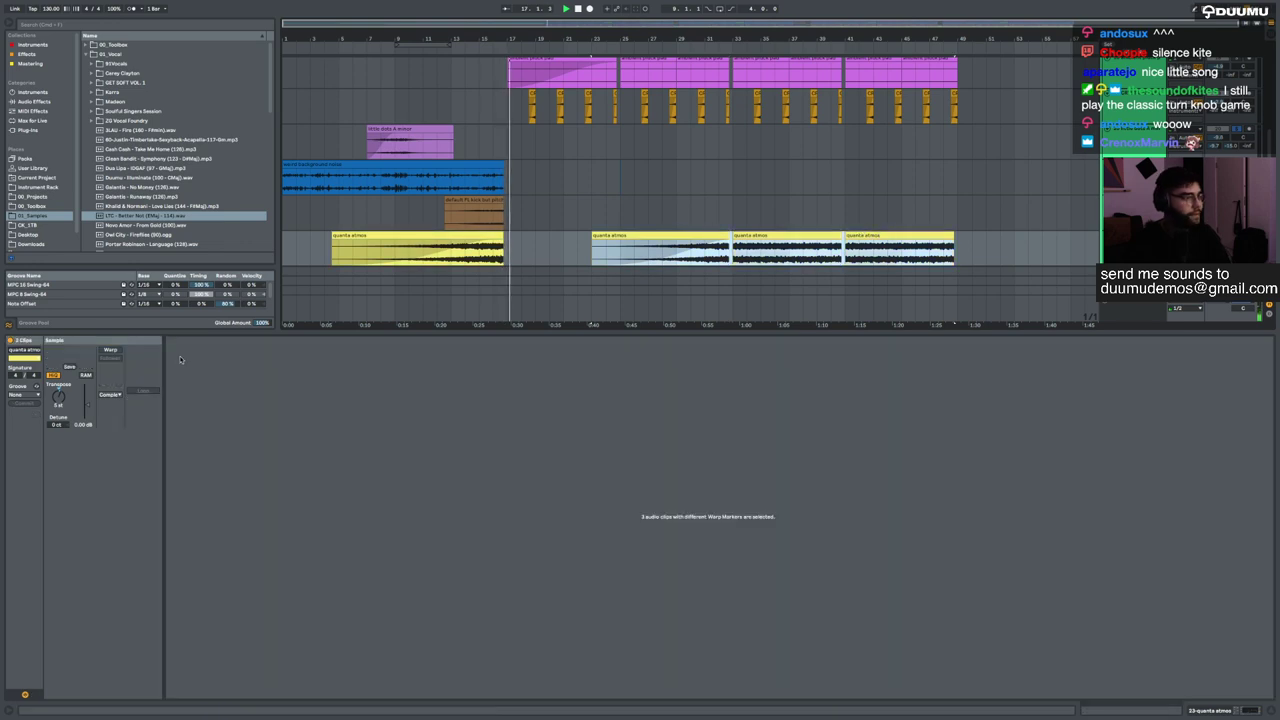
pyautogui.click(63, 397)
# - Lengthen the first of the three later quanta atmos clips to 32.4.1 and extend the following ones to their section ends
pyautogui.scroll(6, 724, 236)
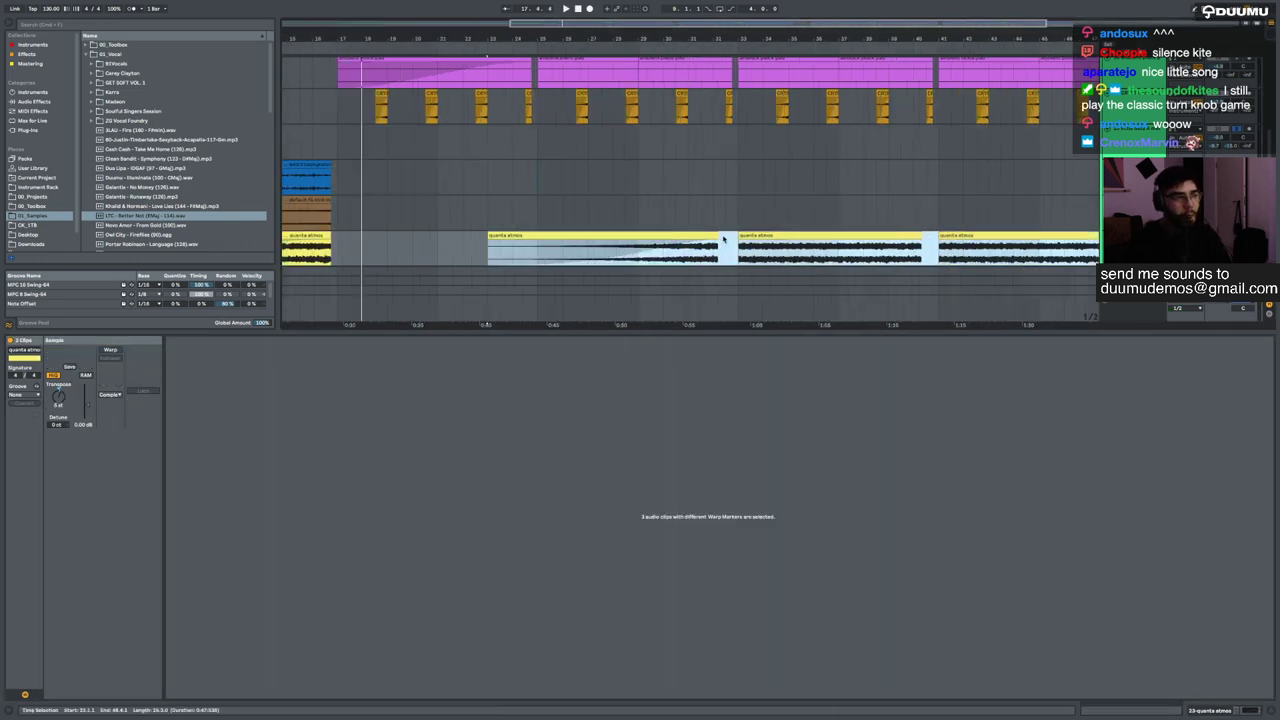
pyautogui.moveTo(702, 237); pyautogui.dragTo(746, 238)
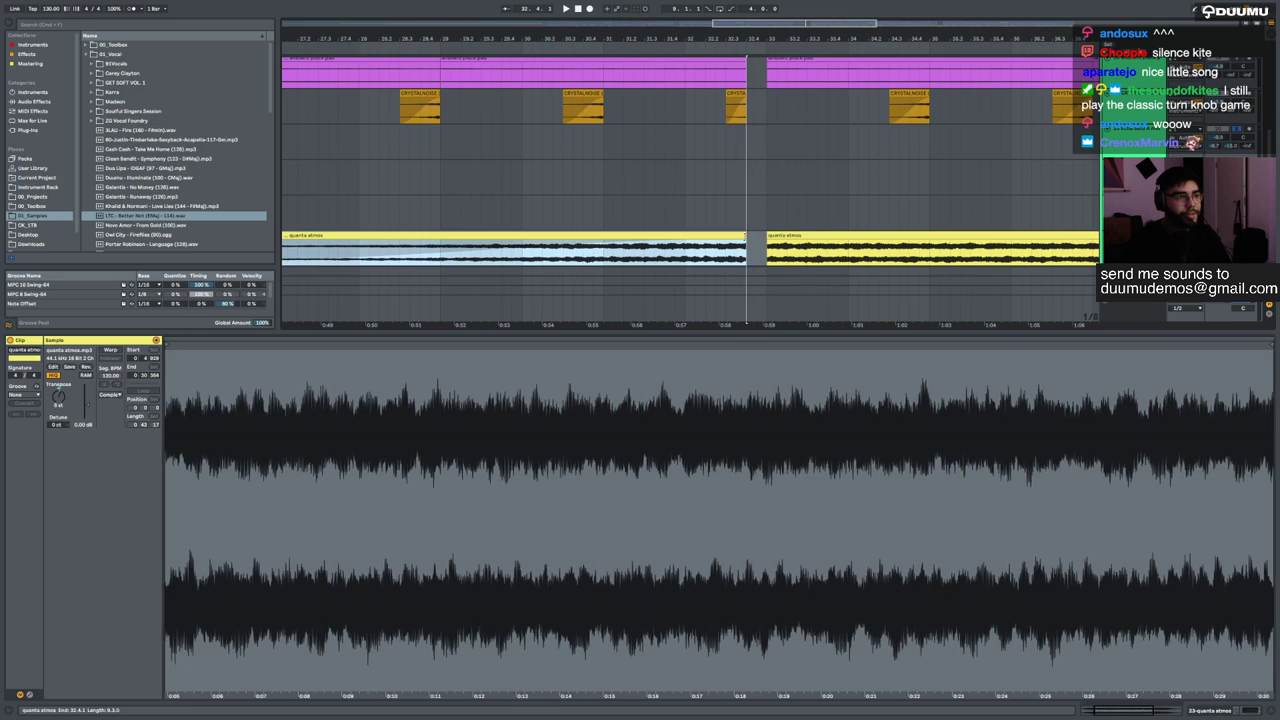
pyautogui.hscroll(10, 745, 240)
pyautogui.moveTo(575, 248); pyautogui.dragTo(610, 248)
pyautogui.scroll(-6, 610, 248)
pyautogui.click(846, 246)
pyautogui.press('super+v')
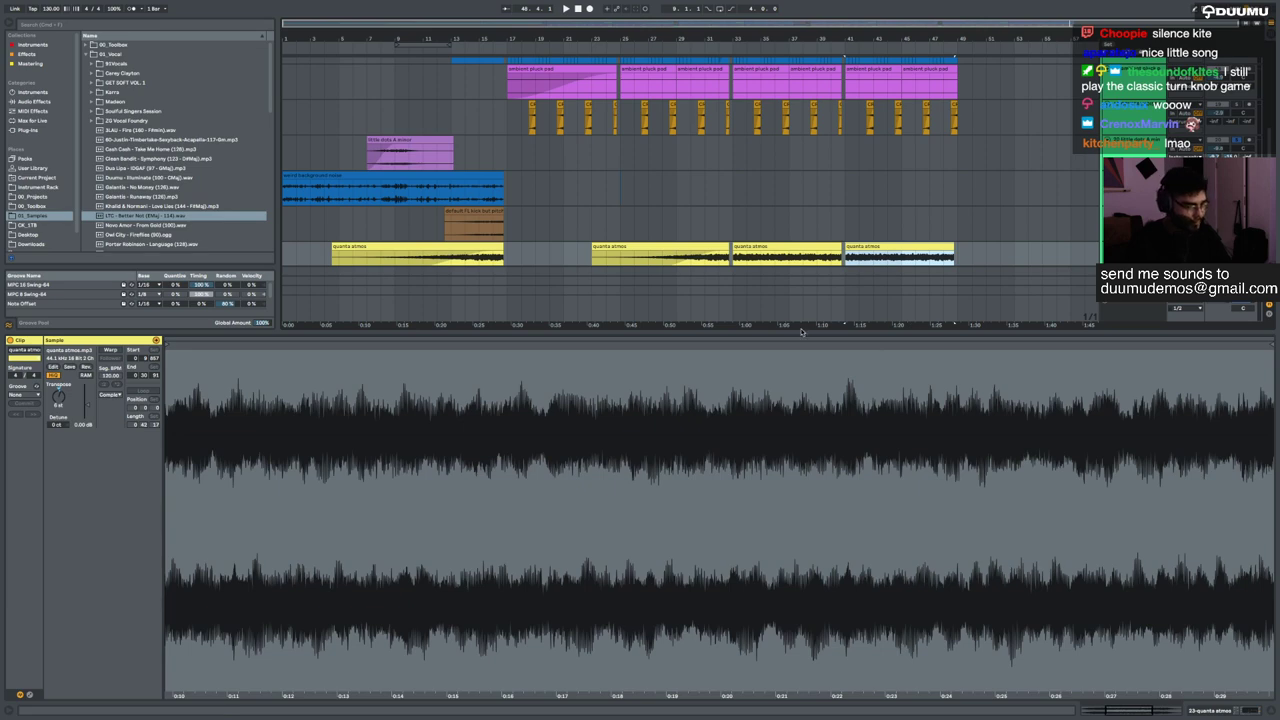
# - Close the clip view and play the full arrangement from bar 15 with no tracks soloed
pyautogui.press('super+alt+l')
pyautogui.click(1237, 319)
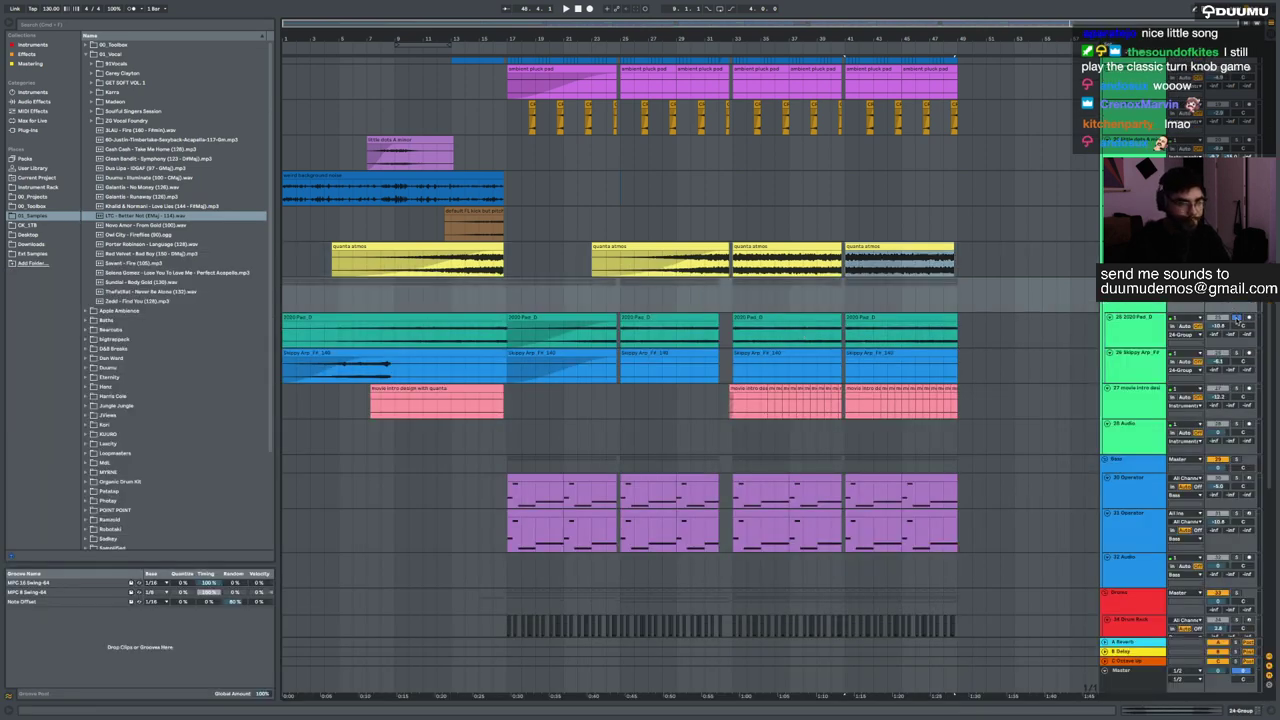
pyautogui.scroll(8, 1003, 298)
pyautogui.click(475, 455)
pyautogui.press('space')
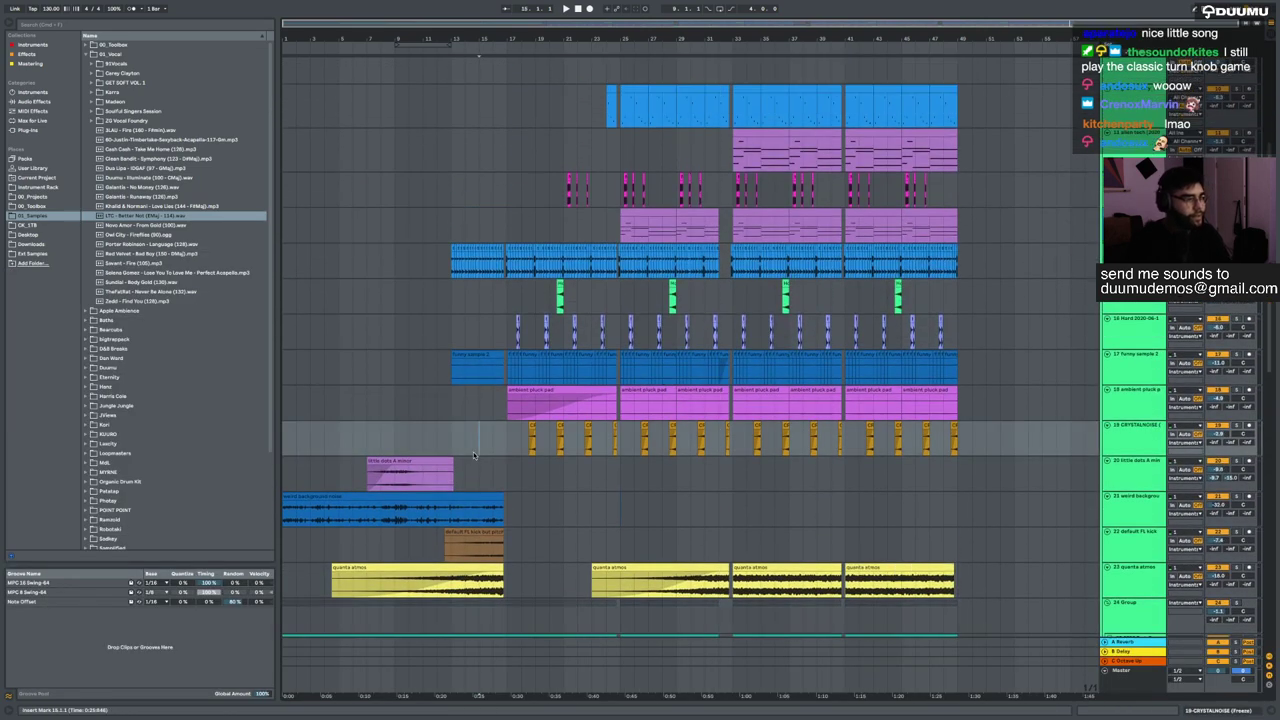
pyautogui.press('+')
pyautogui.press('+')
pyautogui.scroll(6, 475, 448)
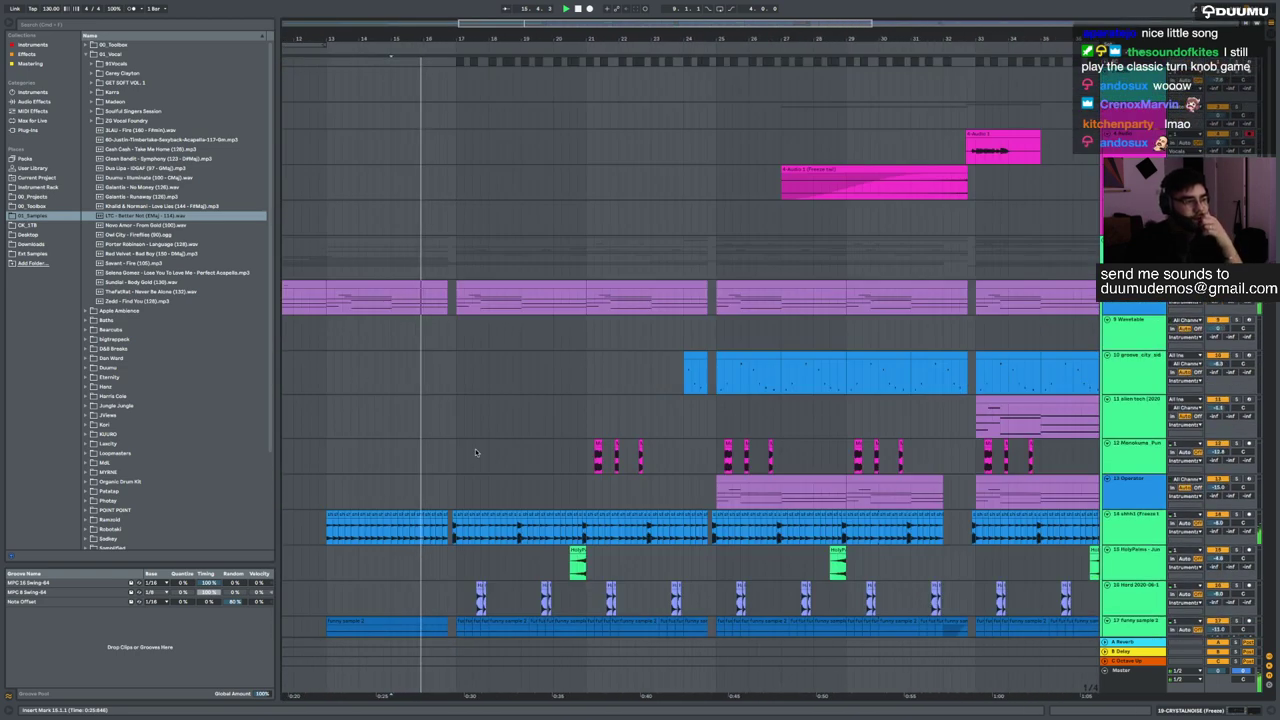
pyautogui.scroll(-1, 482, 400)
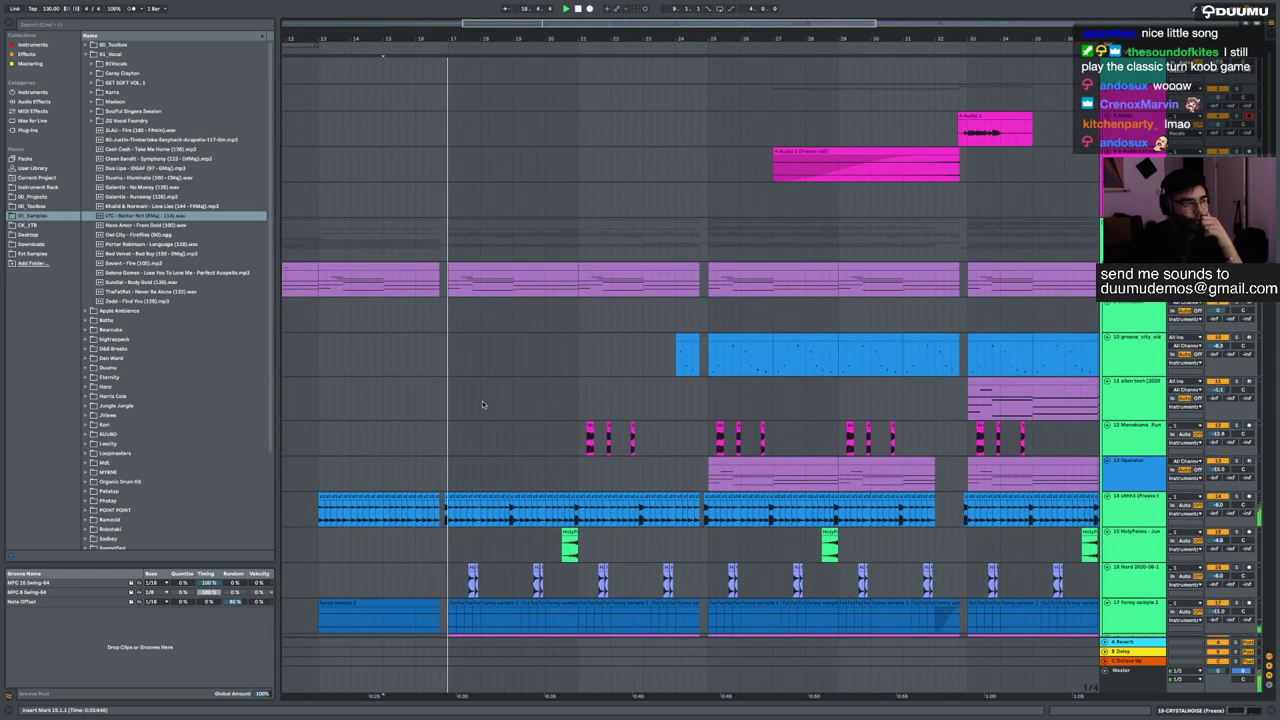
# - Set the loop range to bars 17 to 25 using the empty part of the 13 Operator track, and play from bar 15
pyautogui.click(446, 468)
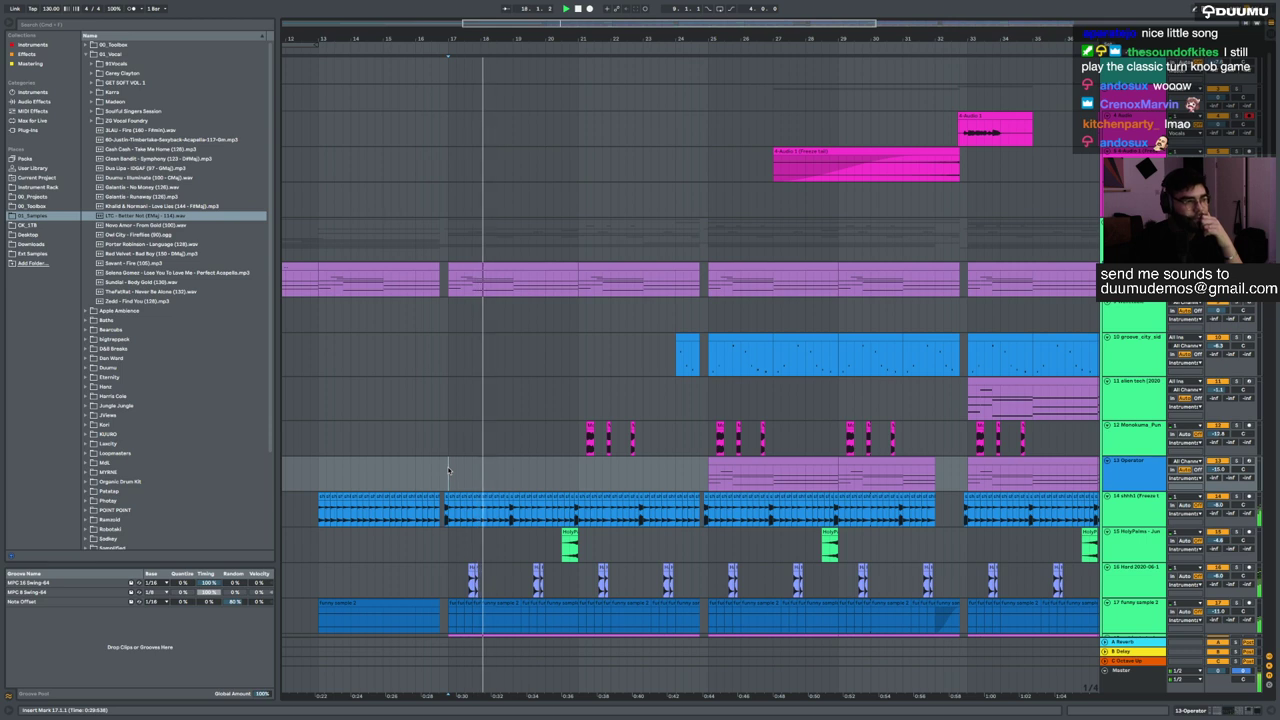
pyautogui.moveTo(426, 477)
pyautogui.mouseDown()
pyautogui.moveTo(711, 452)
pyautogui.moveTo(709, 474)
pyautogui.moveTo(446, 482)
pyautogui.mouseUp()
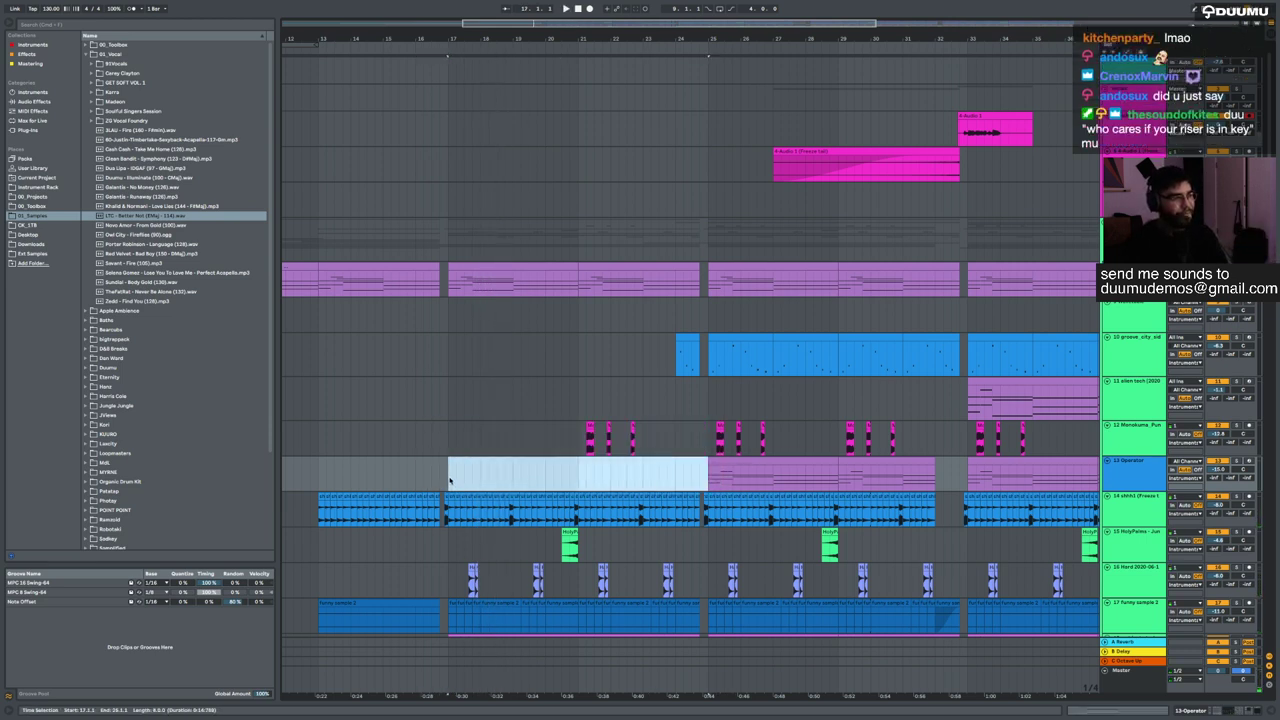
pyautogui.press('-')
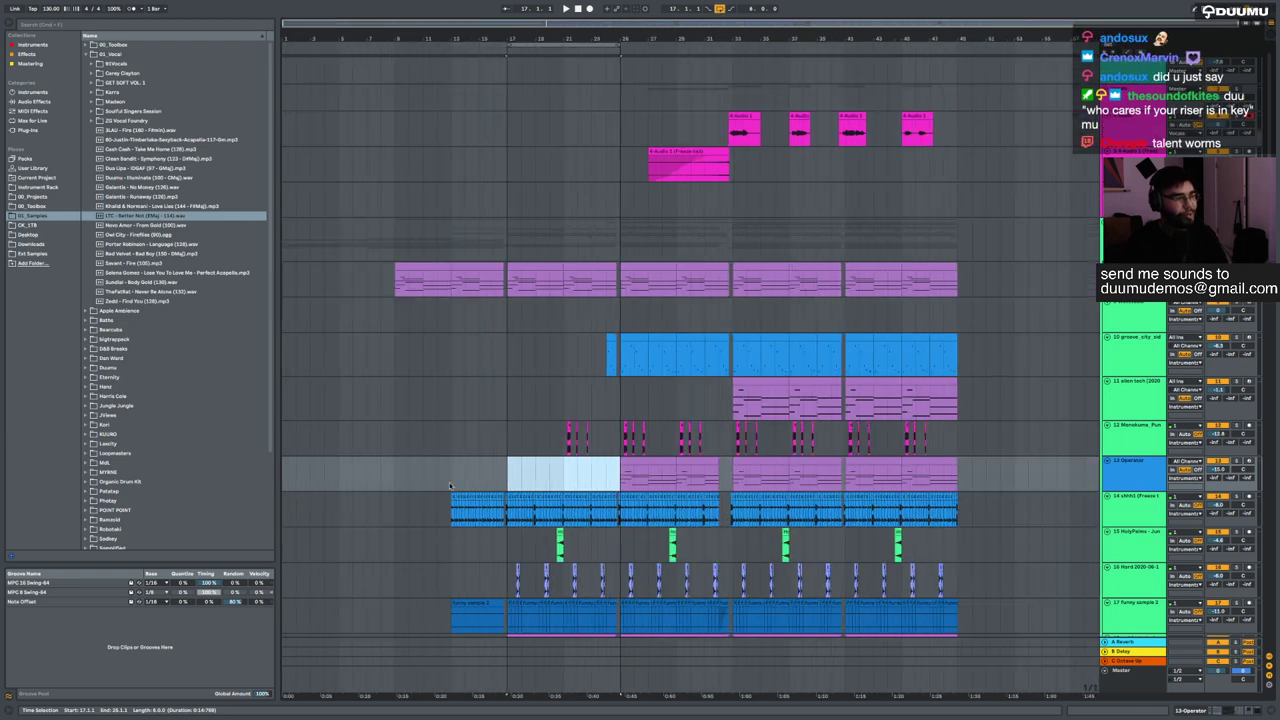
pyautogui.click(480, 476)
pyautogui.press('space')
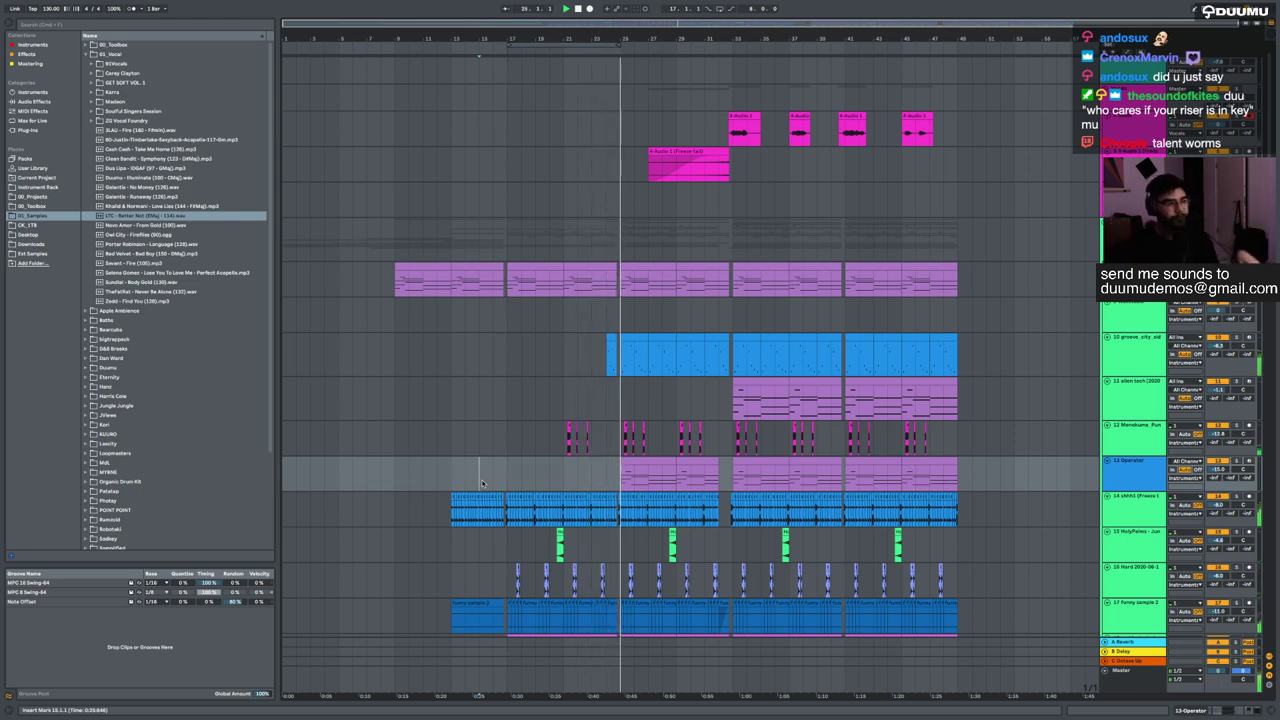
# - Audition the glitchy pixels percussion track soloed from bar 25, clear the solo and stop playback
pyautogui.scroll(-15, 637, 487)
pyautogui.scroll(3, 635, 482)
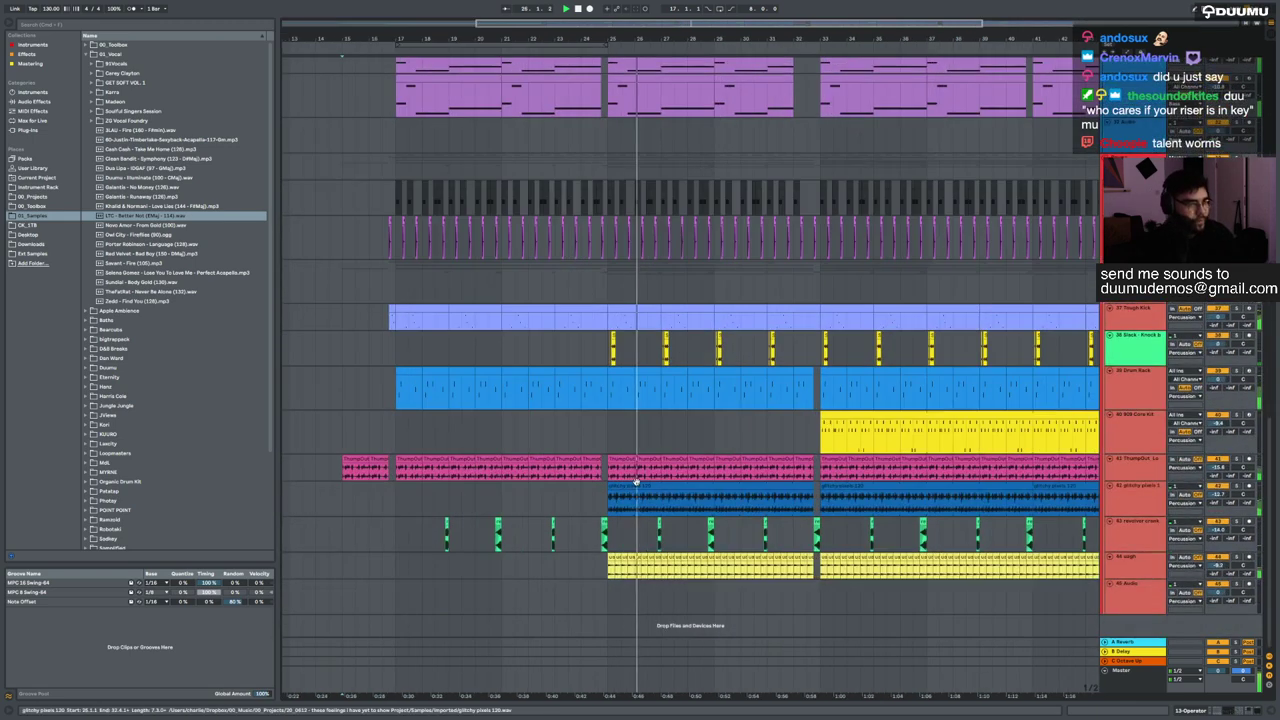
pyautogui.scroll(4, 633, 484)
pyautogui.click(609, 487)
pyautogui.press('space')
pyautogui.press('space')
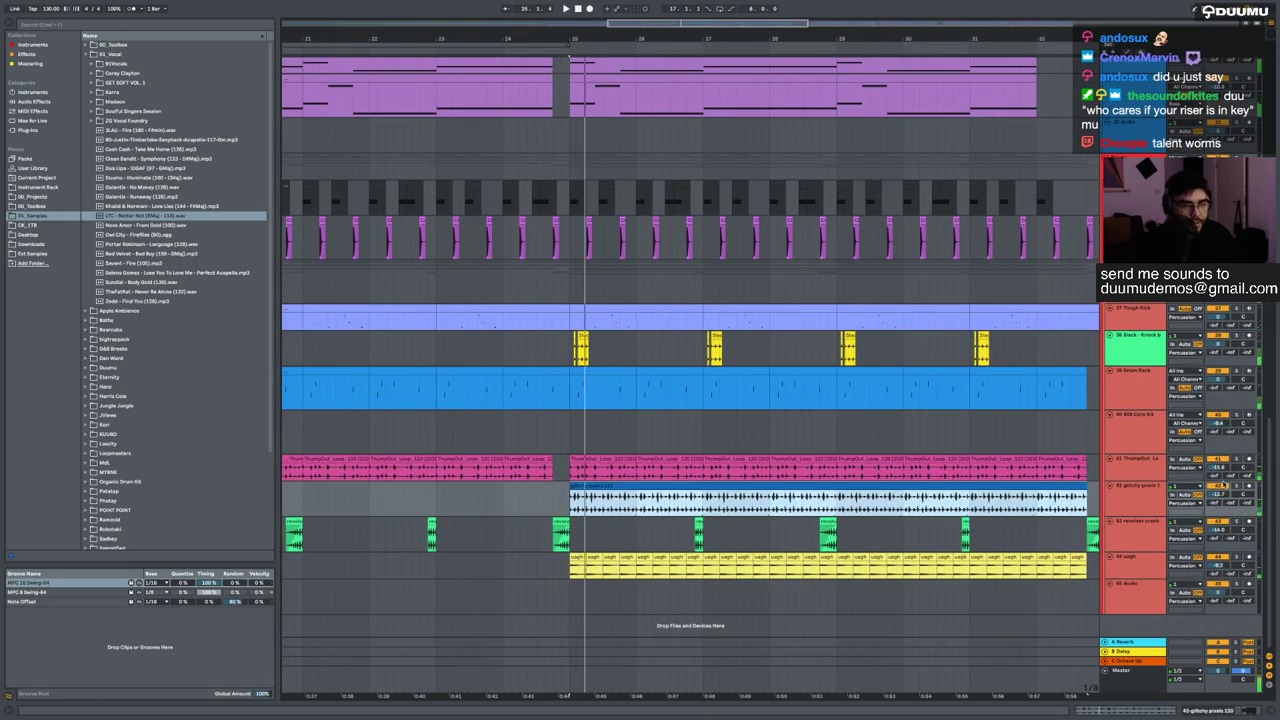
pyautogui.press('s')
pyautogui.press('space')
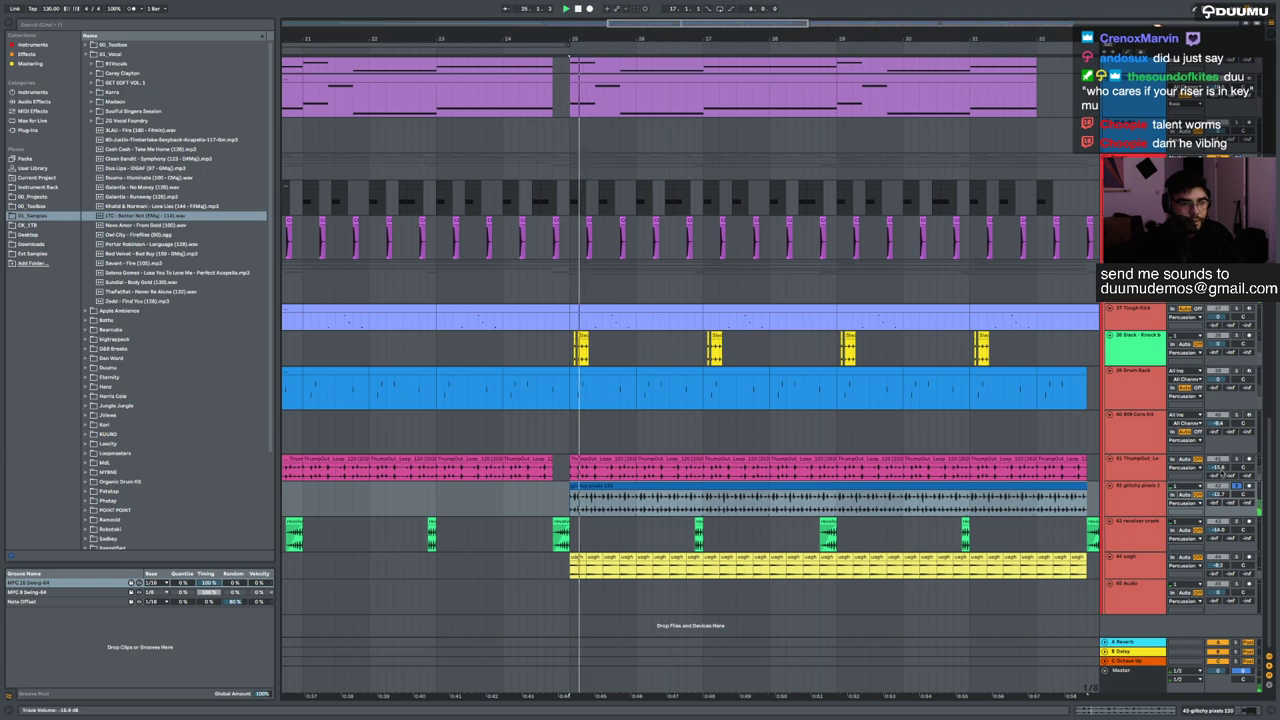
pyautogui.click(1236, 459)
pyautogui.press('space')
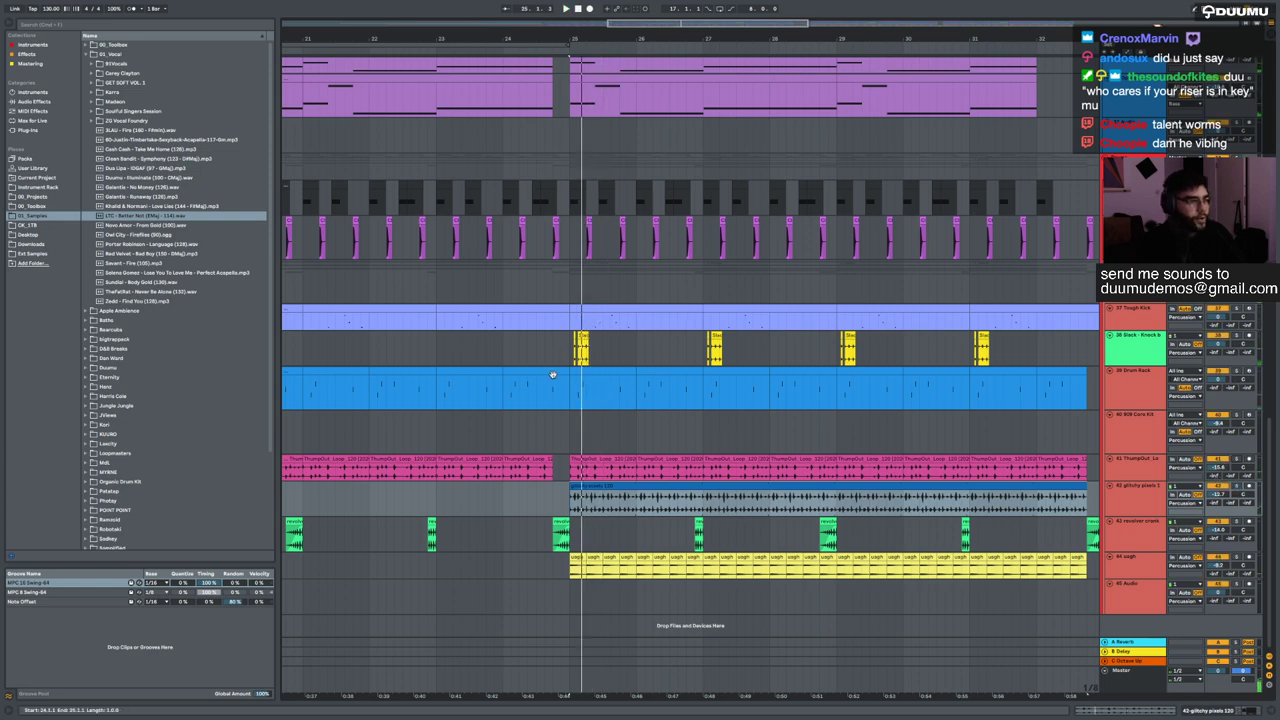
# - Delete every Slack - Knock brush repetition after the one at bar 25
pyautogui.scroll(4, 560, 355)
pyautogui.click(591, 334)
pyautogui.press('-')
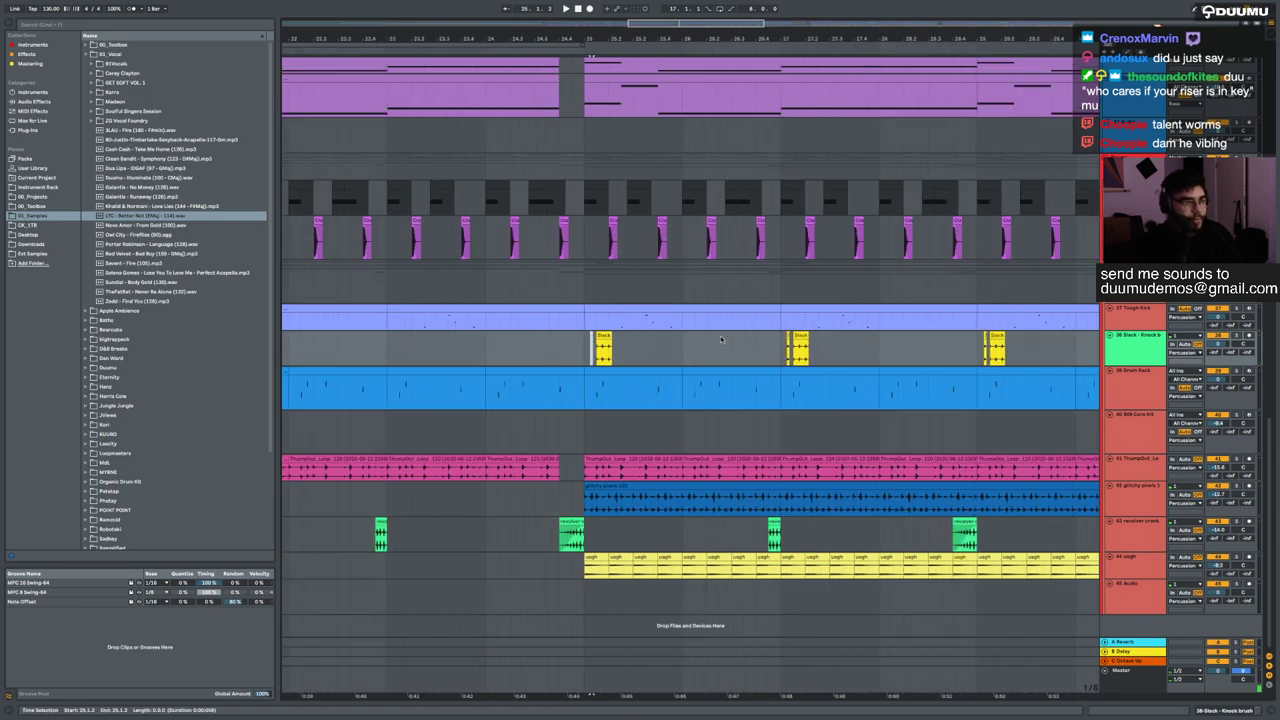
pyautogui.click(721, 341)
pyautogui.press('-')
pyautogui.hscroll(5, 841, 350)
pyautogui.keyDown('shift'); pyautogui.click(842, 350); pyautogui.keyUp('shift')
pyautogui.press('-')
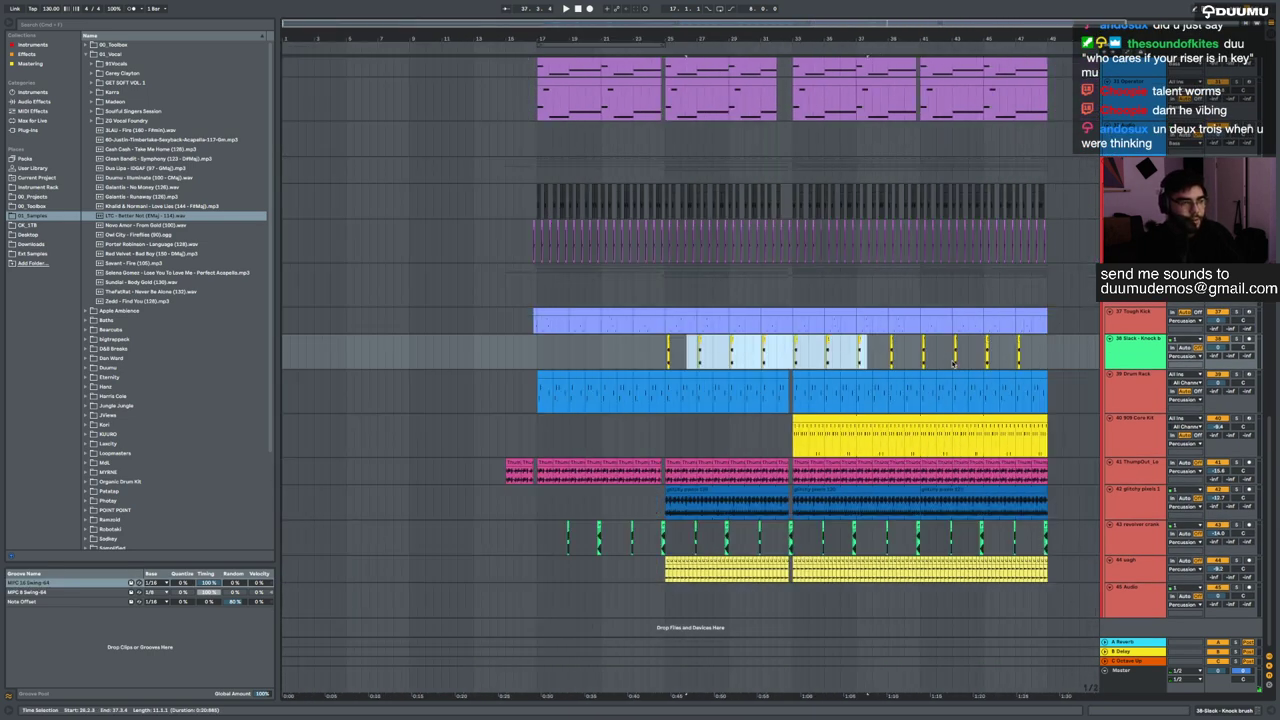
pyautogui.keyDown('shift'); pyautogui.click(1027, 355); pyautogui.keyUp('shift')
pyautogui.click(680, 358)
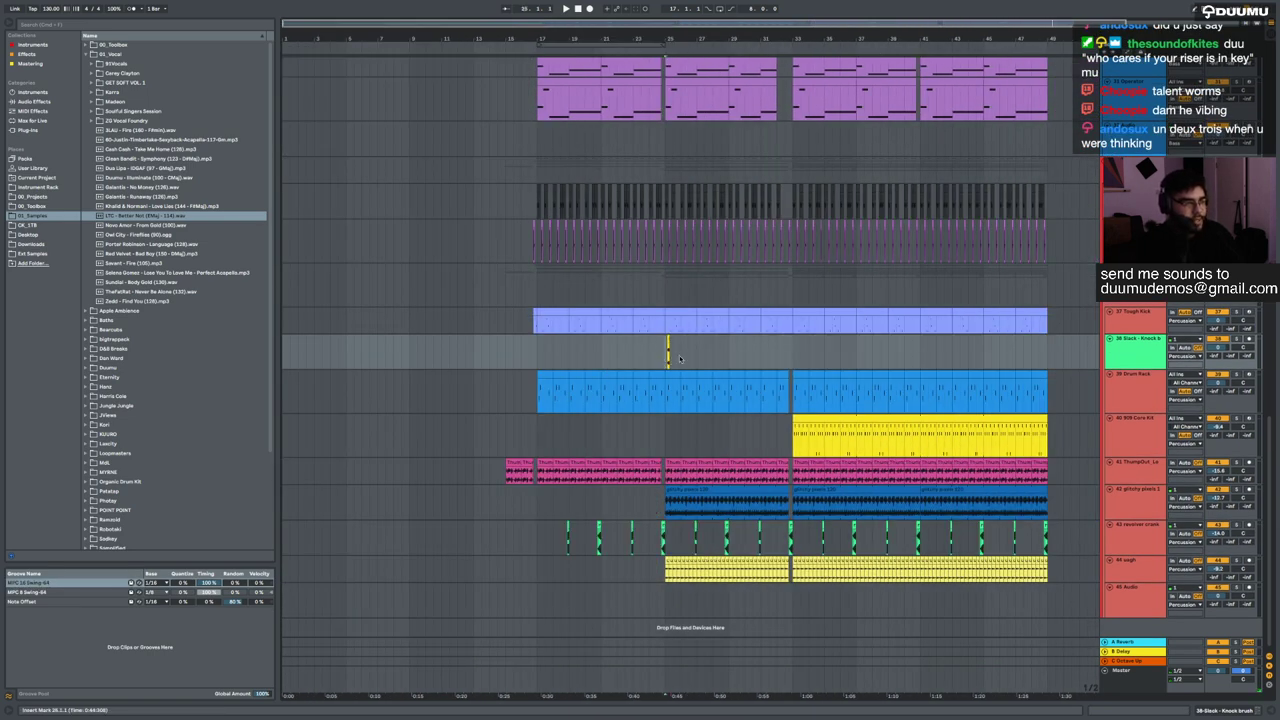
# - Duplicate the two-bar Slack - Knock brush section from bar 25 repeatedly until the end of the arrangement at bar 49
pyautogui.press('space')
pyautogui.hotkey('ctrl', 'd')
pyautogui.hotkey('ctrl', 'd')
pyautogui.hotkey('ctrl', 'd')
pyautogui.hotkey('ctrl', 'd')
pyautogui.hotkey('ctrl', 'd')
pyautogui.hotkey('ctrl', 'd')
pyautogui.hotkey('ctrl', 'd')
pyautogui.hotkey('ctrl', 'd')
pyautogui.hotkey('ctrl', 'd')
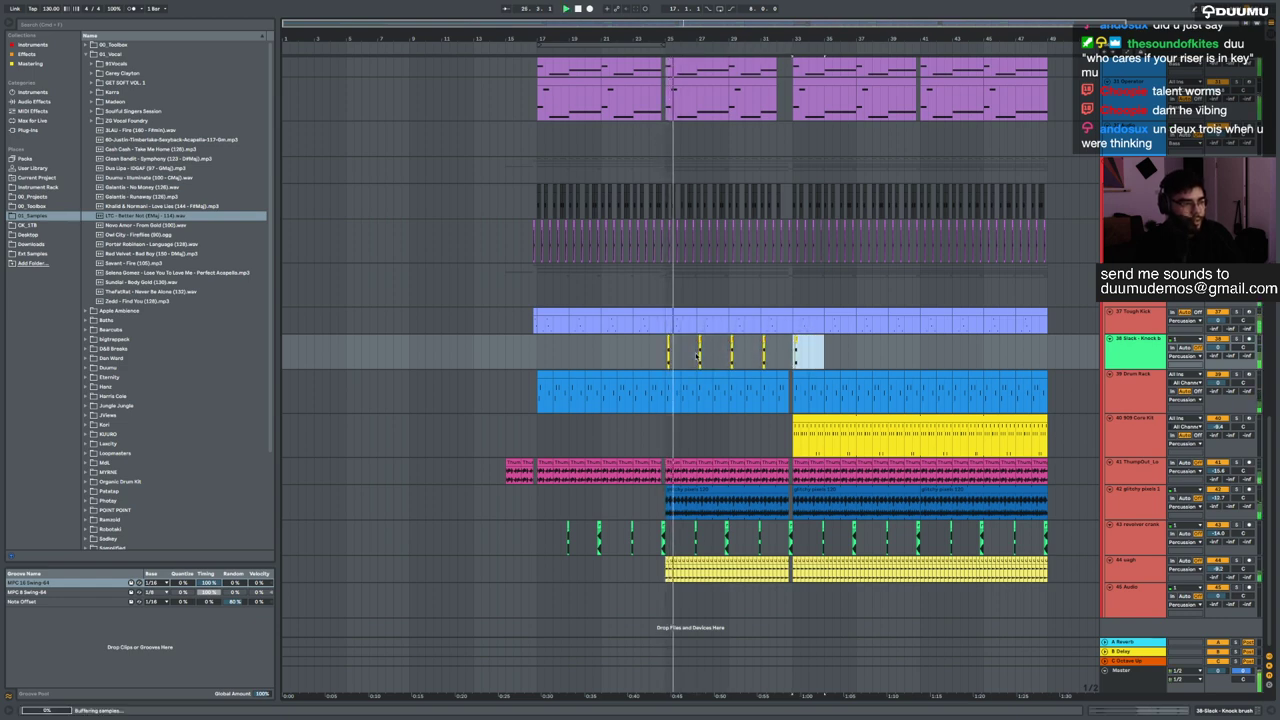
pyautogui.press('super+d')
pyautogui.press('super+d')
# - Listen to the drums and percussion in the arrangement again from bar 25
pyautogui.scroll(2, 697, 356)
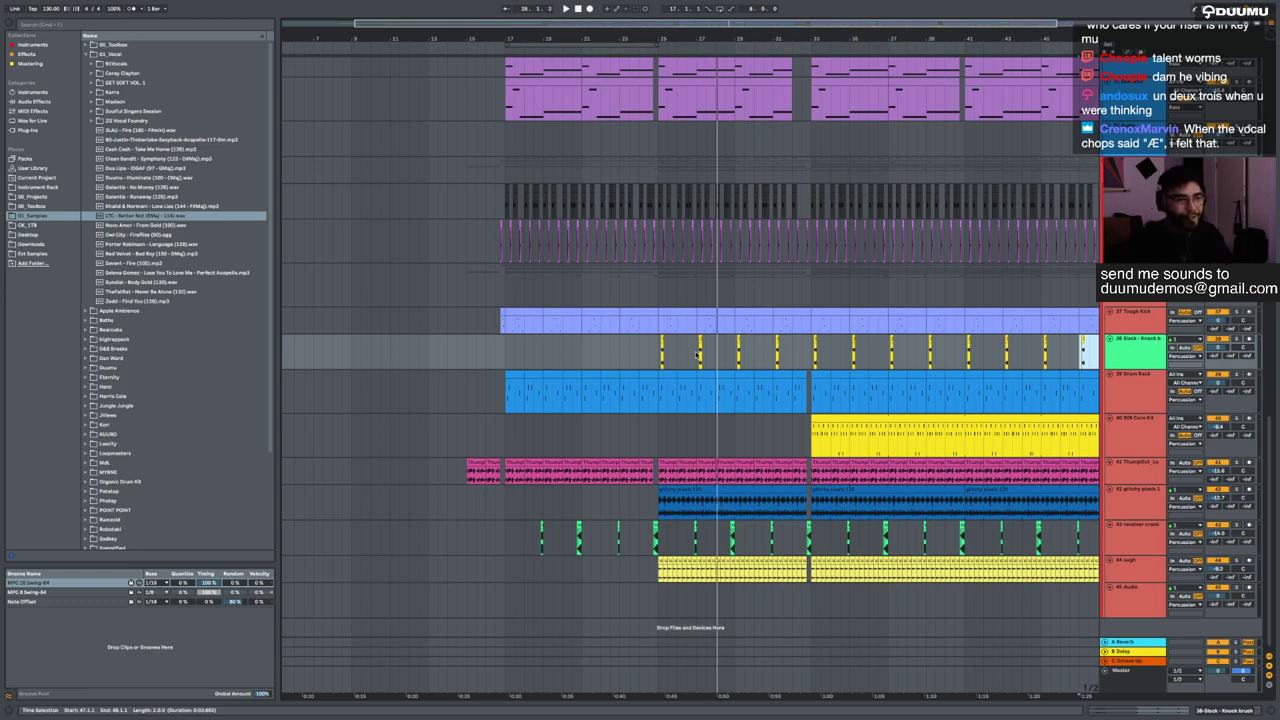
pyautogui.scroll(2, 697, 354)
pyautogui.hscroll(2, 697, 354)
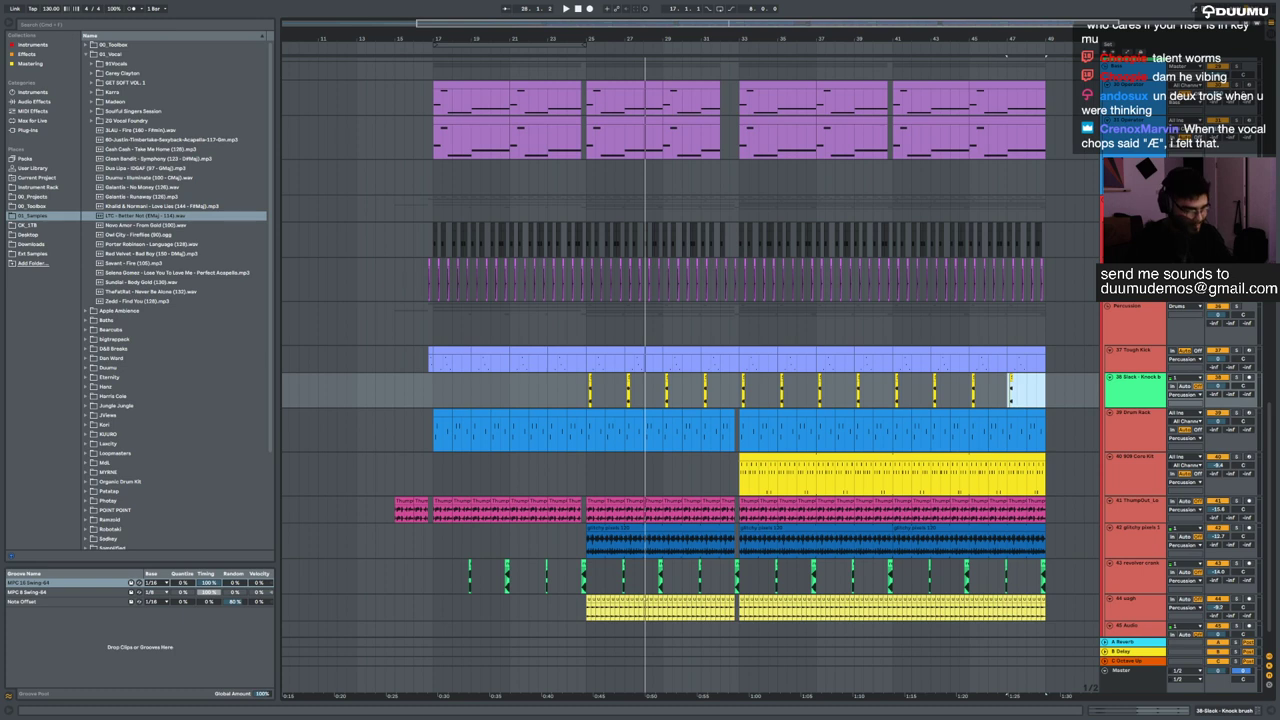
pyautogui.click(587, 208)
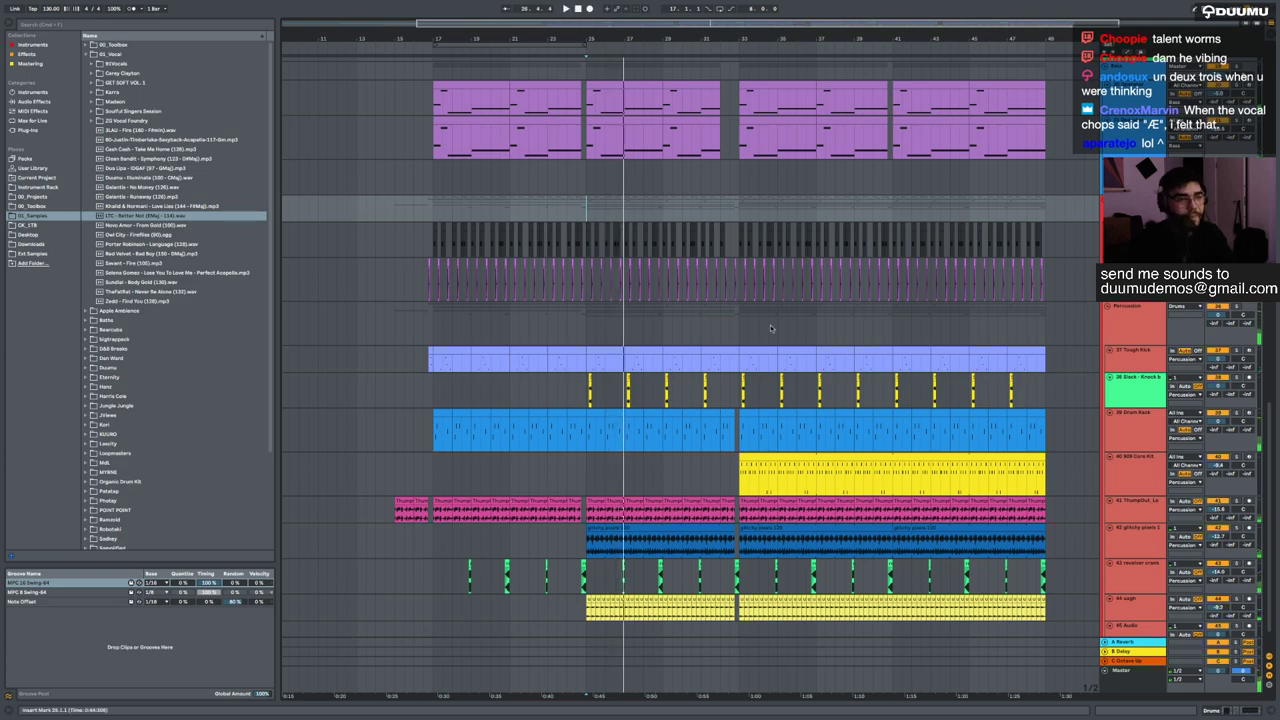
# - Switch to the Gmail inbox in Safari to check the newest sample submissions, and list the Downloads folder in Ableton Live
pyautogui.hotkey('ctrl', 'Left')
pyautogui.click(128, 171)
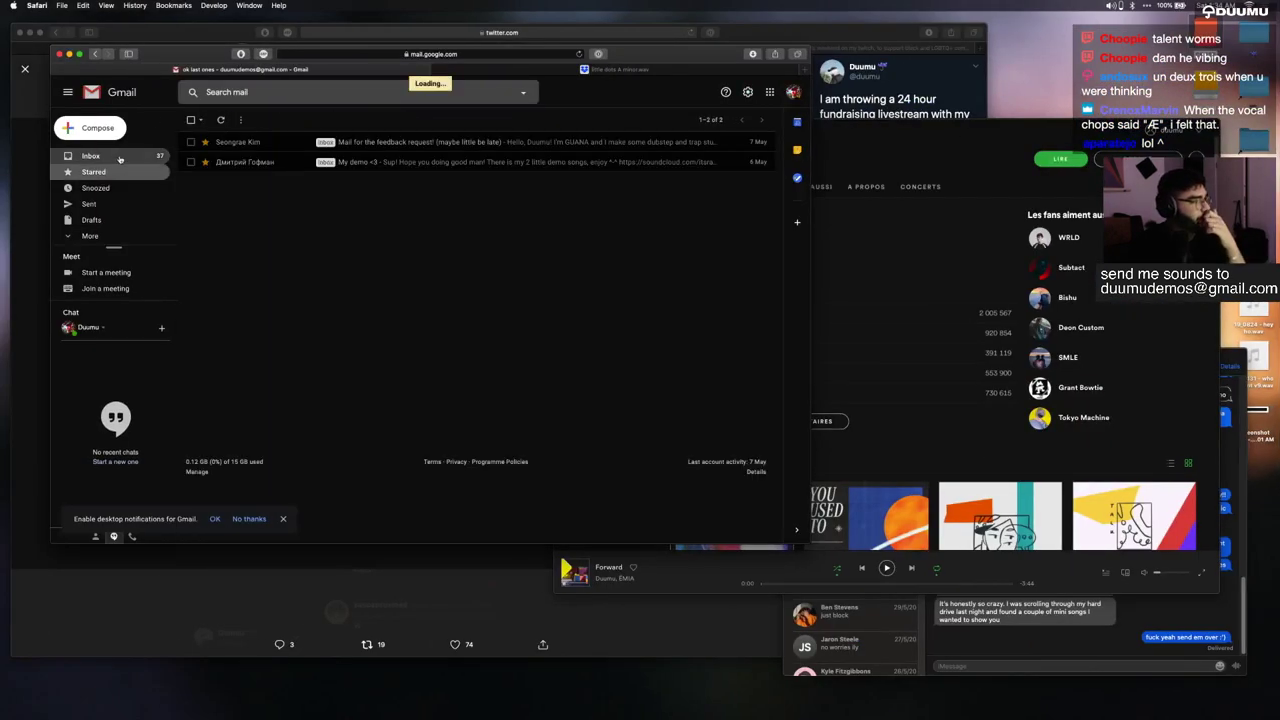
pyautogui.press('super+Tab')
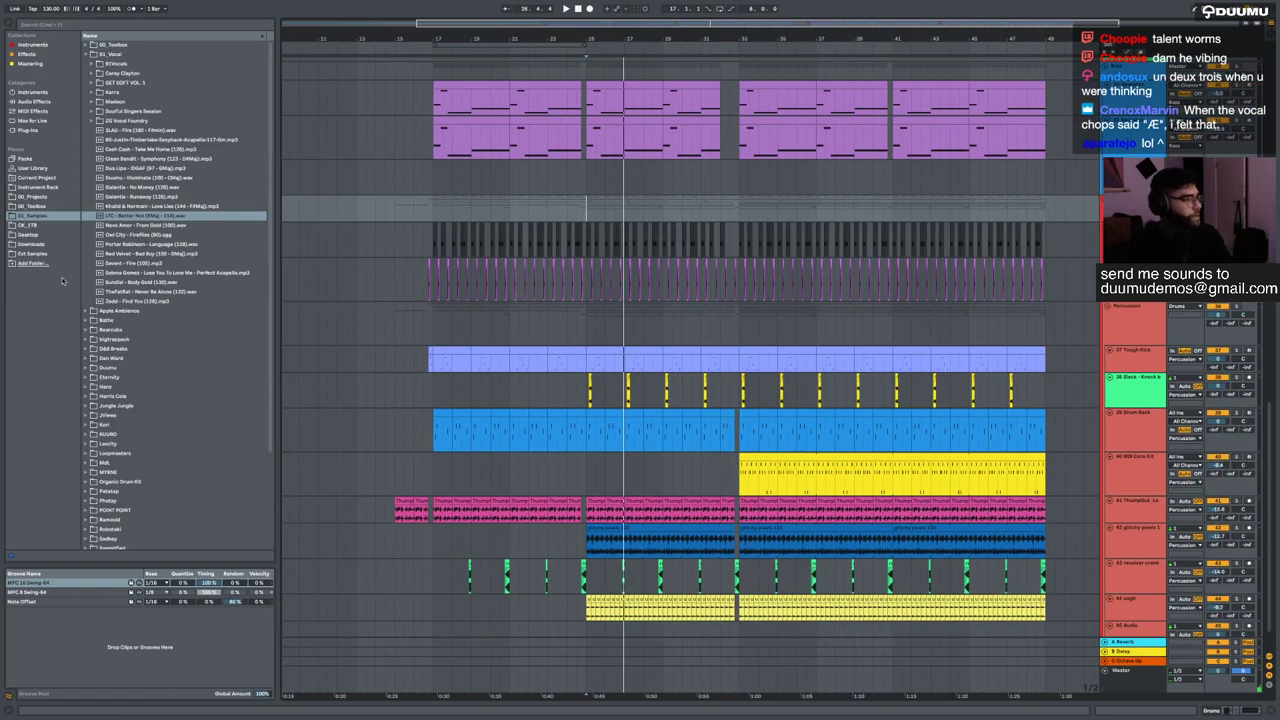
pyautogui.click(32, 244)
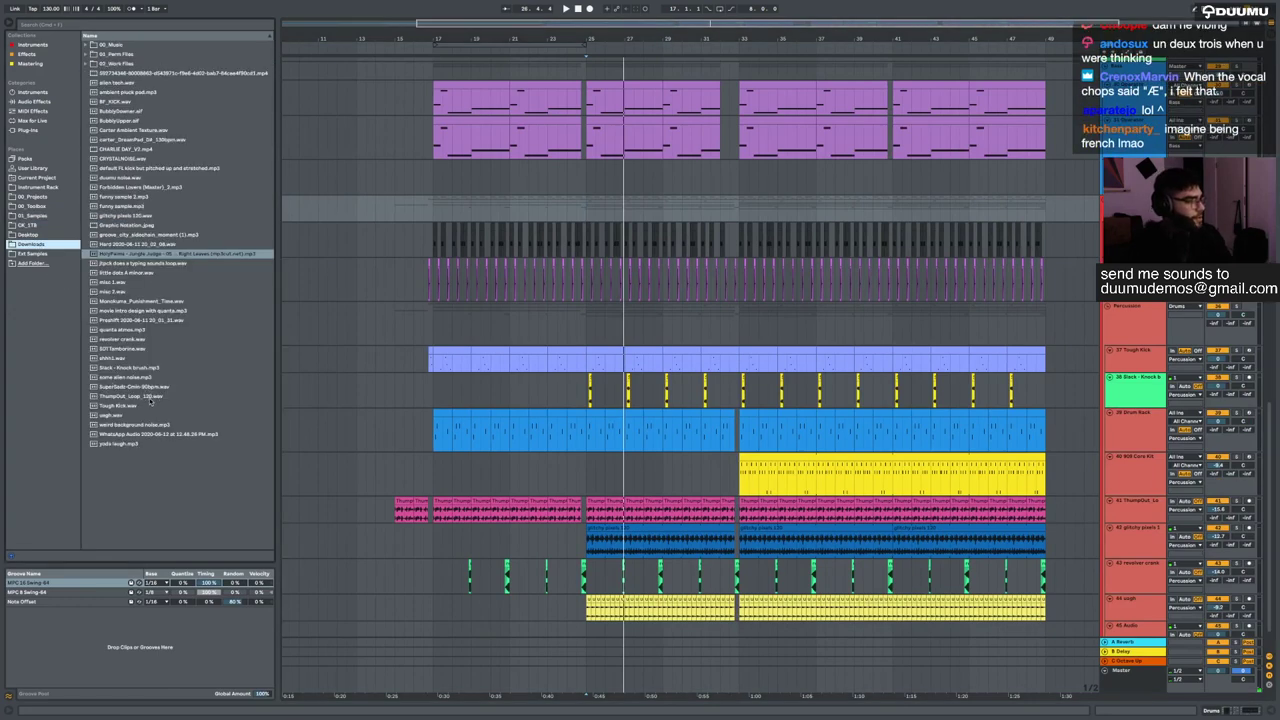
pyautogui.press('super+Tab')
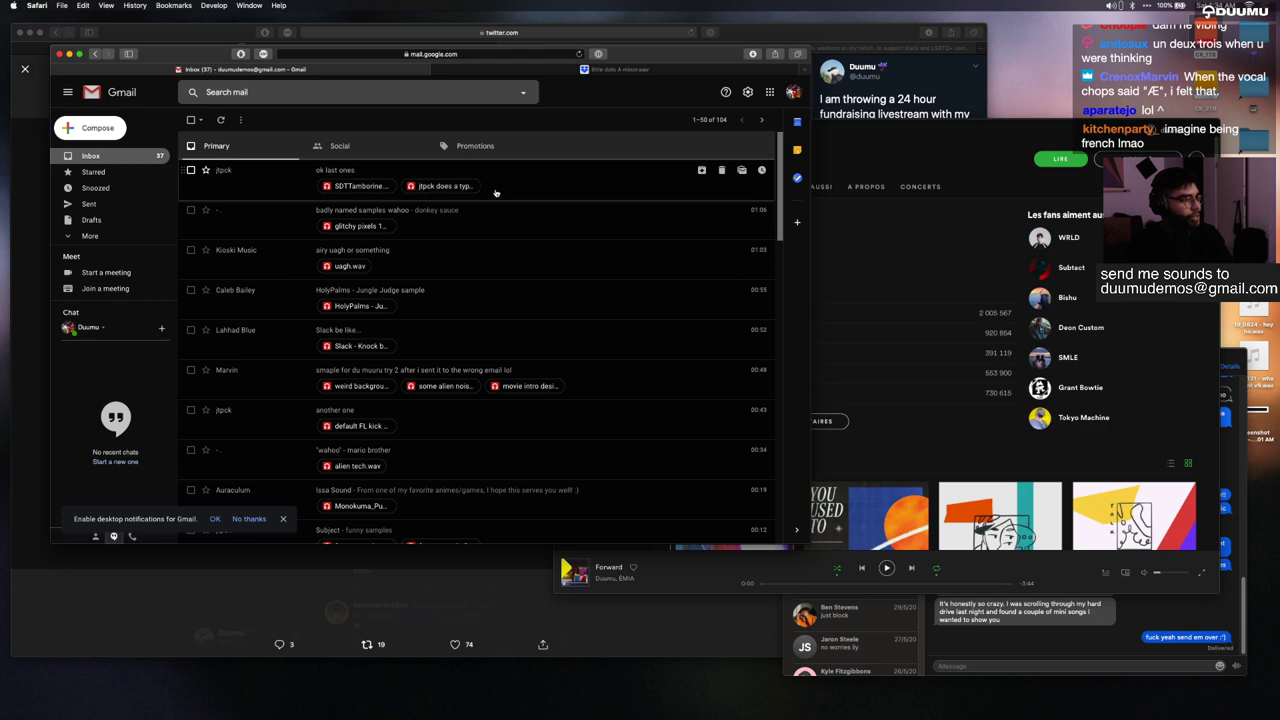
pyautogui.press('super+Tab')
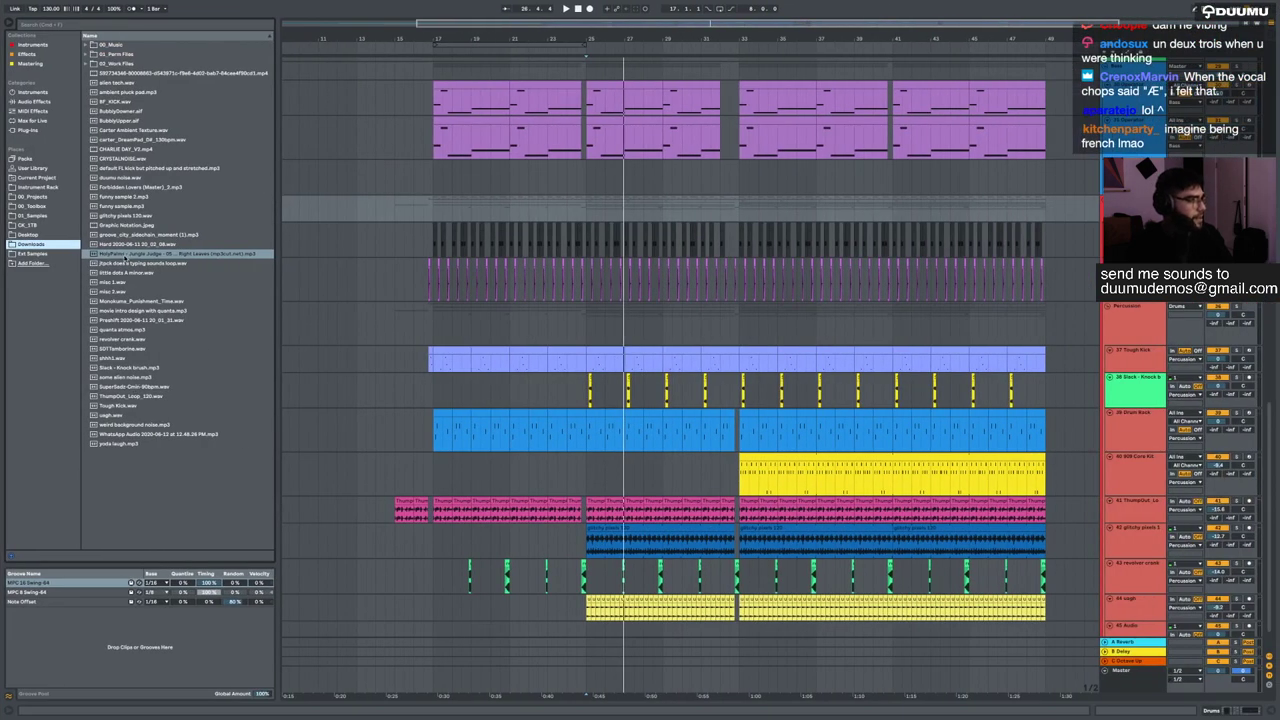
# - Preview the typing sounds loop from Downloads and insert a new audio track below the 39 Drum Rack track
pyautogui.press('Down')
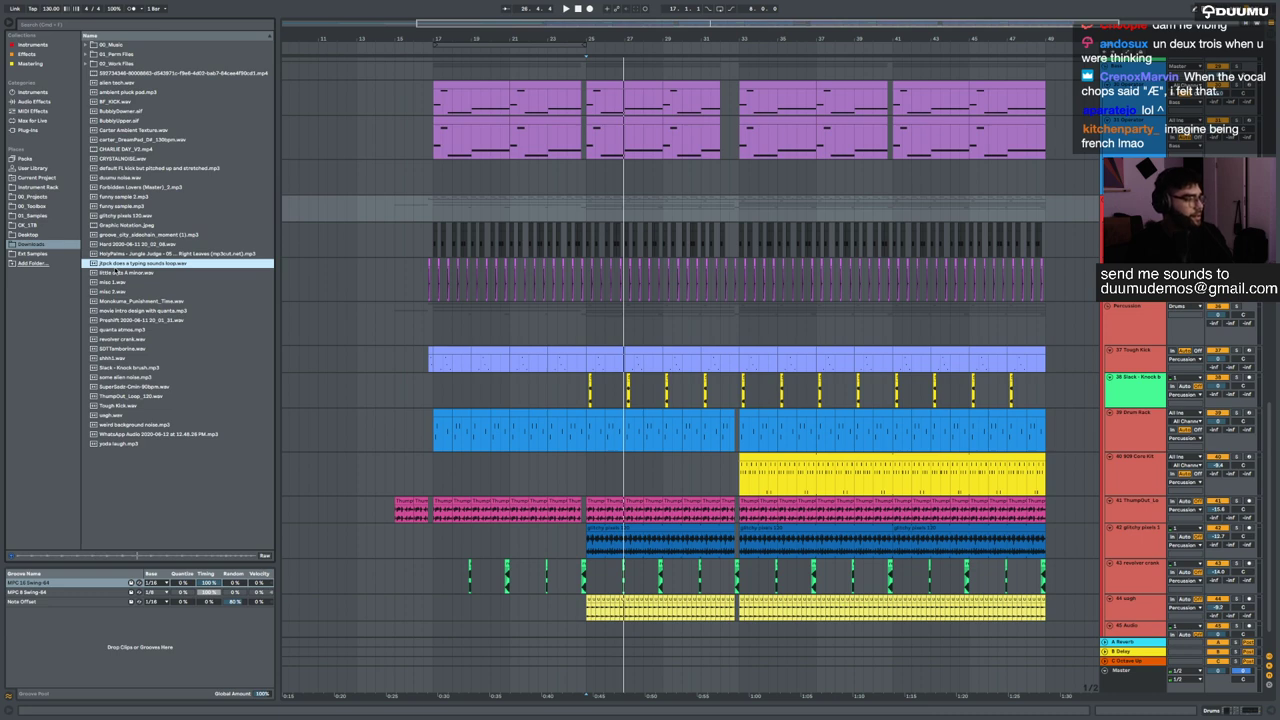
pyautogui.click(438, 332)
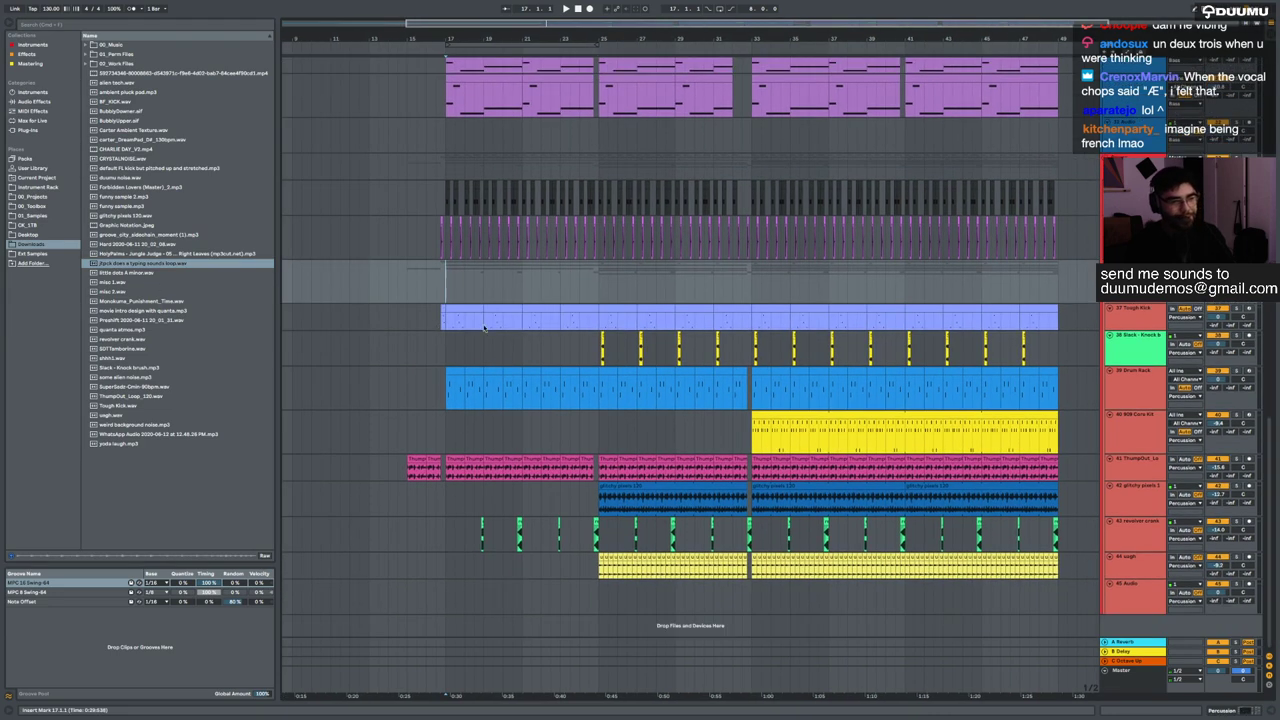
pyautogui.click(1142, 383)
pyautogui.hotkey('ctrl', 't')
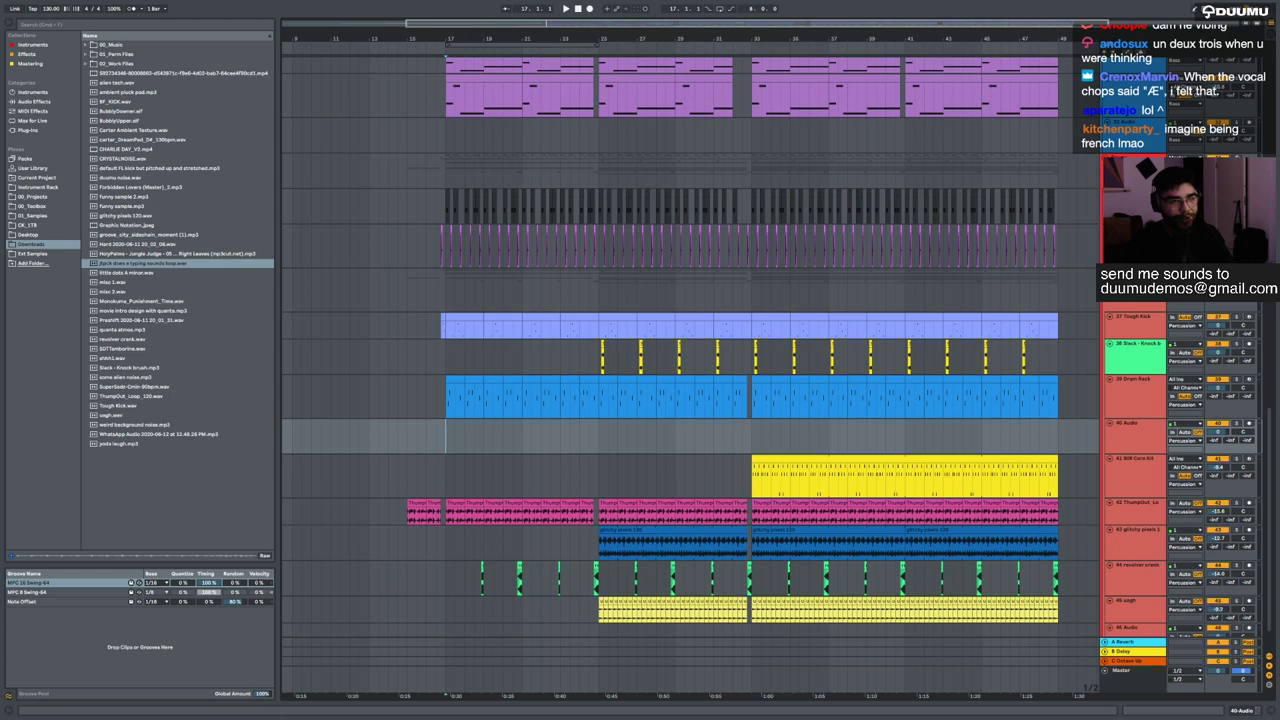
# - Place the typing sounds loop from Downloads on the new audio track at bar 17 and quantize its timing
pyautogui.moveTo(140, 263); pyautogui.dragTo(459, 427)
pyautogui.doubleClick(459, 427)
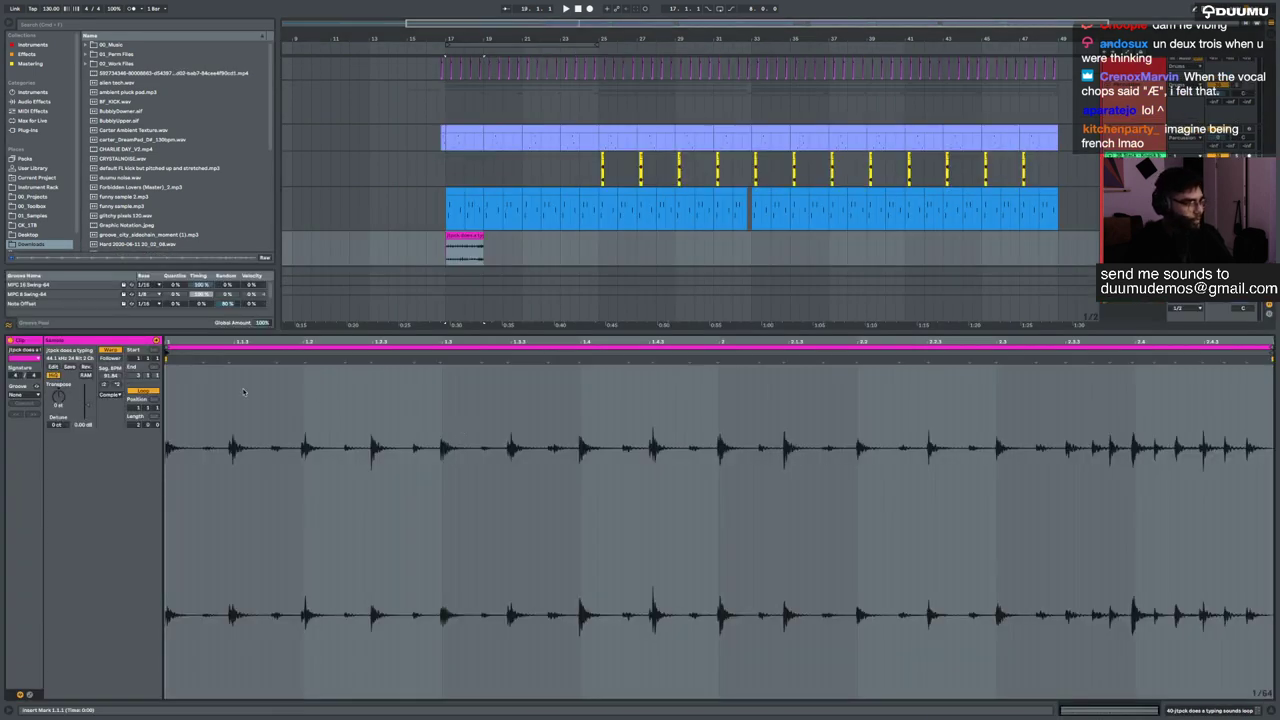
pyautogui.rightClick(311, 479)
pyautogui.click(379, 446)
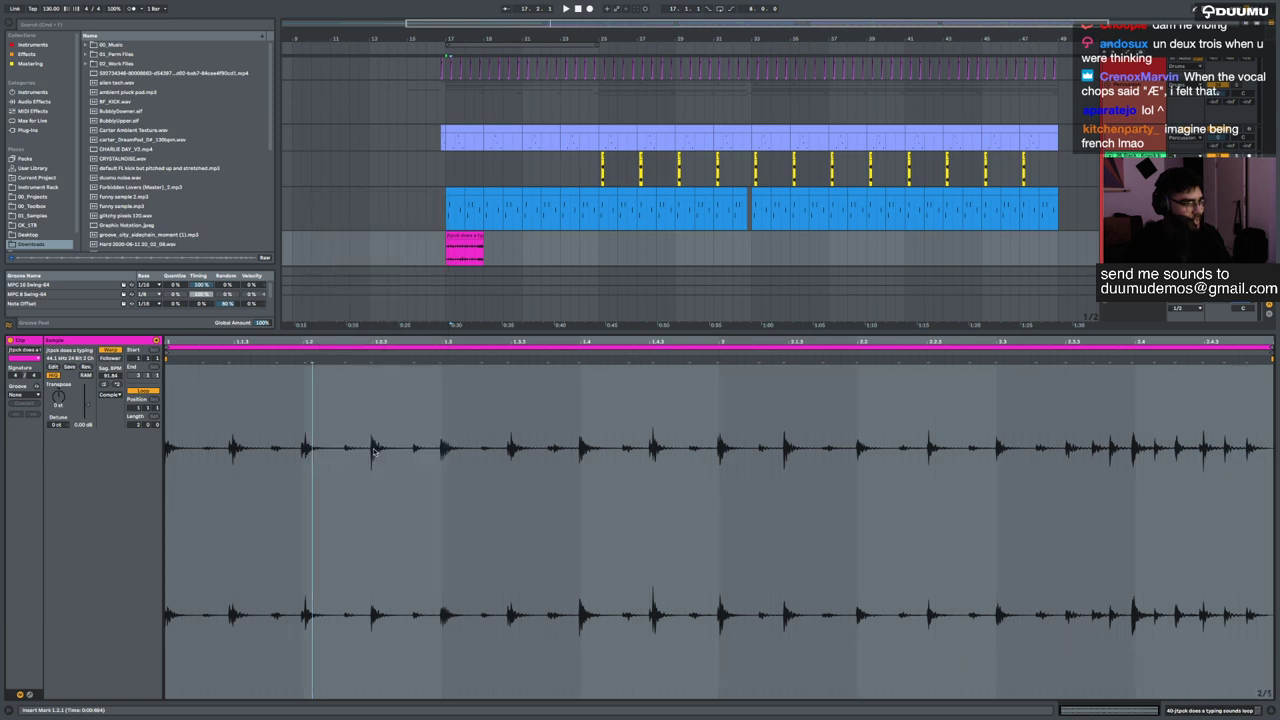
pyautogui.rightClick(365, 456)
pyautogui.click(424, 430)
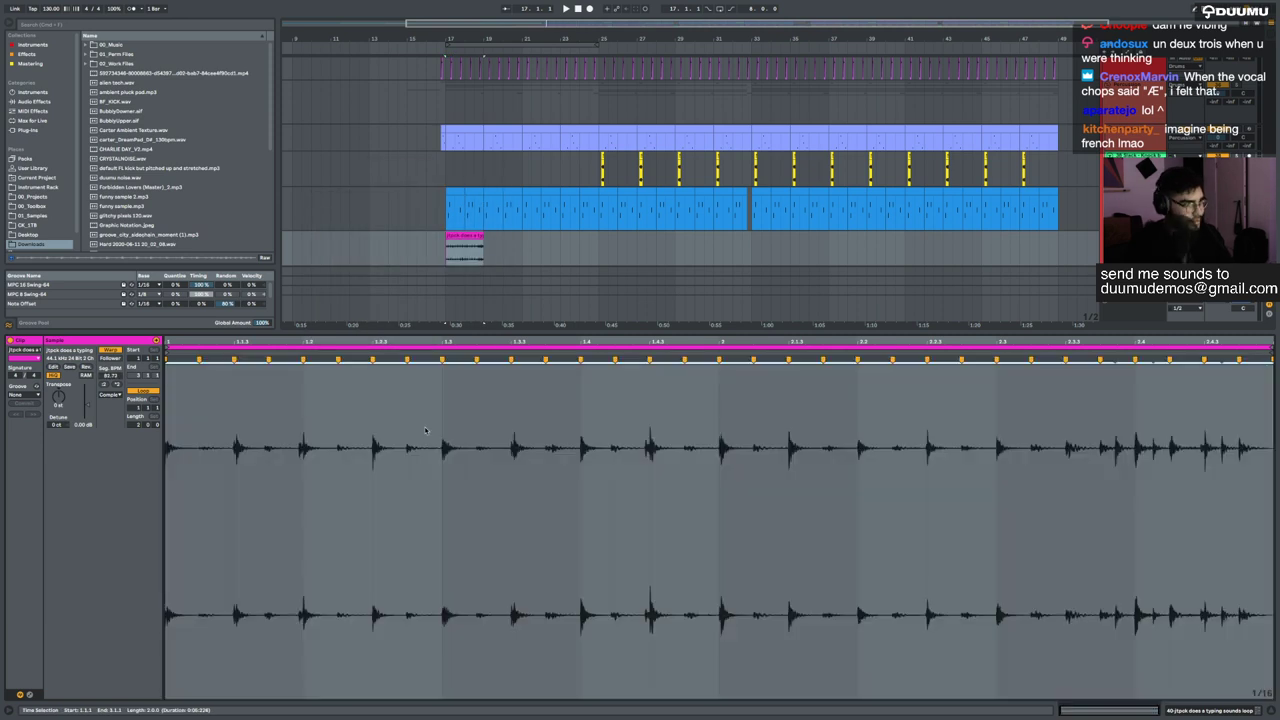
# - Give the typing sounds clip the MPC 16 Swing-64 groove and Beats warp mode, and duplicate it to bar 19
pyautogui.click(21, 395)
pyautogui.click(26, 405)
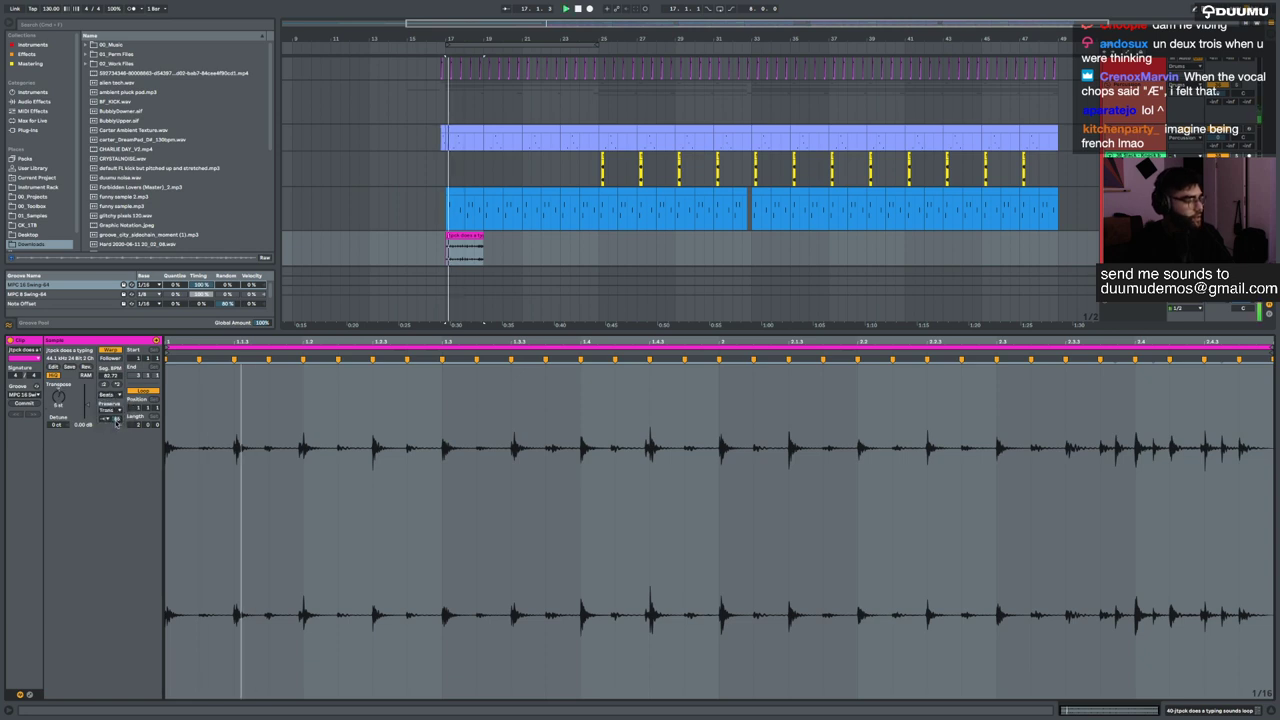
pyautogui.click(467, 235)
pyautogui.scroll(5, 467, 233)
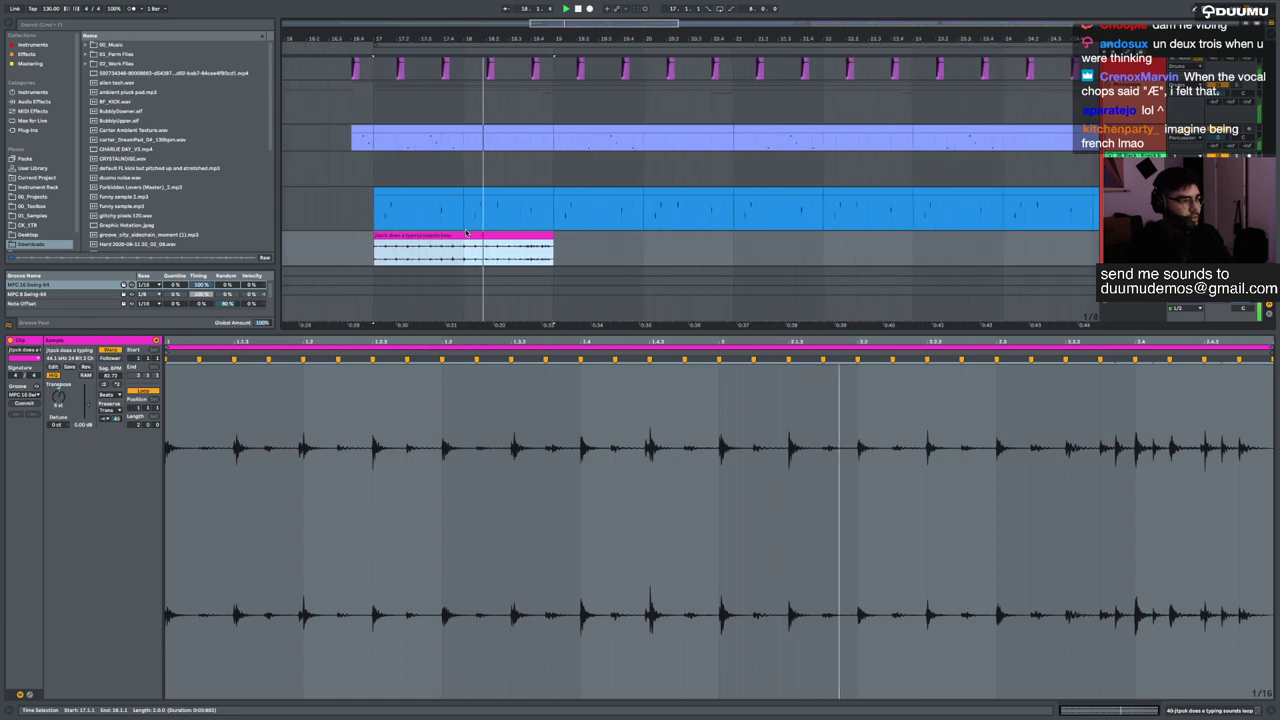
pyautogui.scroll(2, 466, 233)
pyautogui.press('super+d')
pyautogui.scroll(-4, 553, 232)
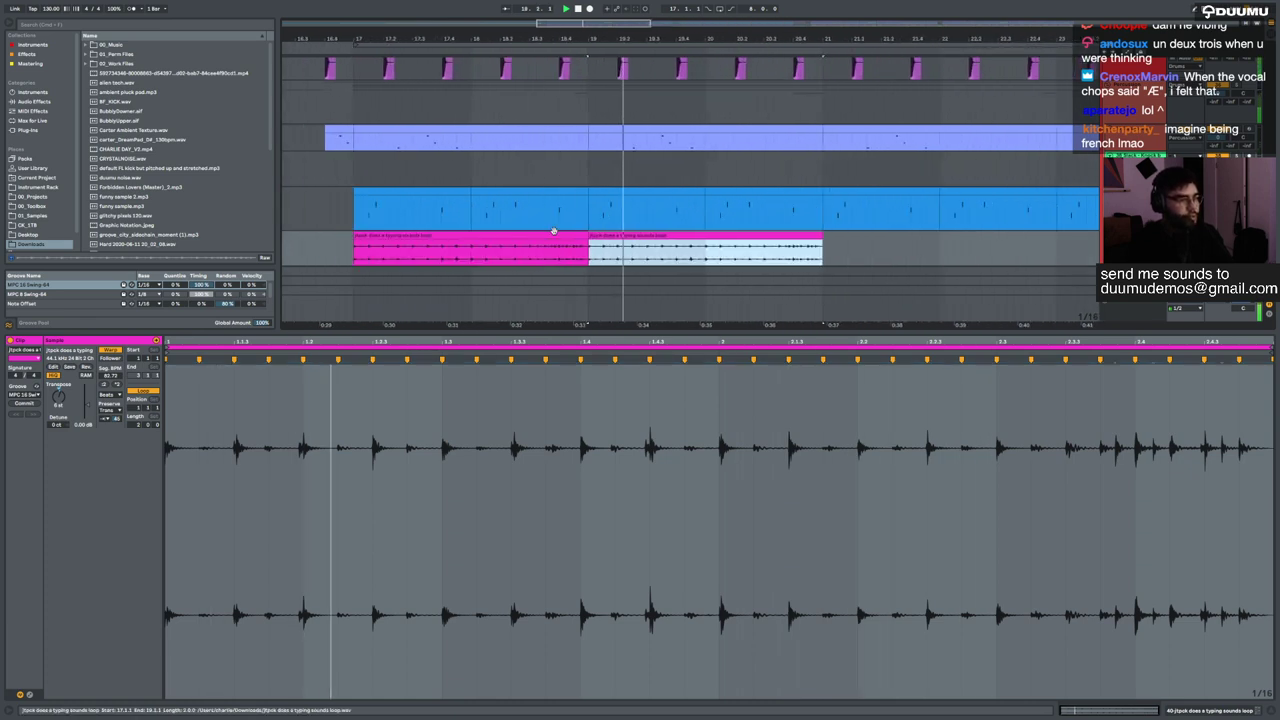
# - Shorten the typing sounds loop to one bar and remove its clips from the section starting at bar 17
pyautogui.press('space')
pyautogui.moveTo(521, 260); pyautogui.dragTo(480, 256)
pyautogui.press('super+d')
pyautogui.click(620, 237)
pyautogui.press('Delete')
pyautogui.scroll(-3, 620, 243)
pyautogui.hscroll(3, 620, 243)
# - Paste the one-bar typing sounds loop at bar 33 on its track and repeat it until bar 49
pyautogui.click(580, 244)
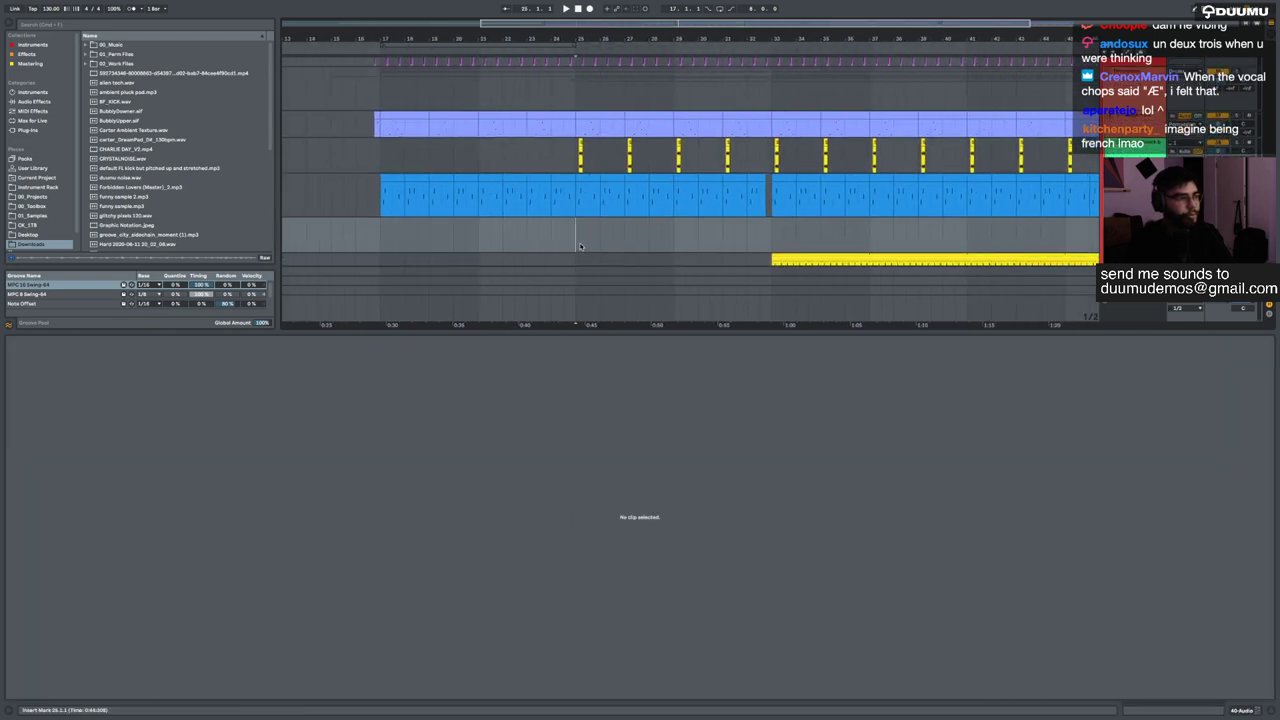
pyautogui.hscroll(4, 582, 244)
pyautogui.scroll(-3, 582, 244)
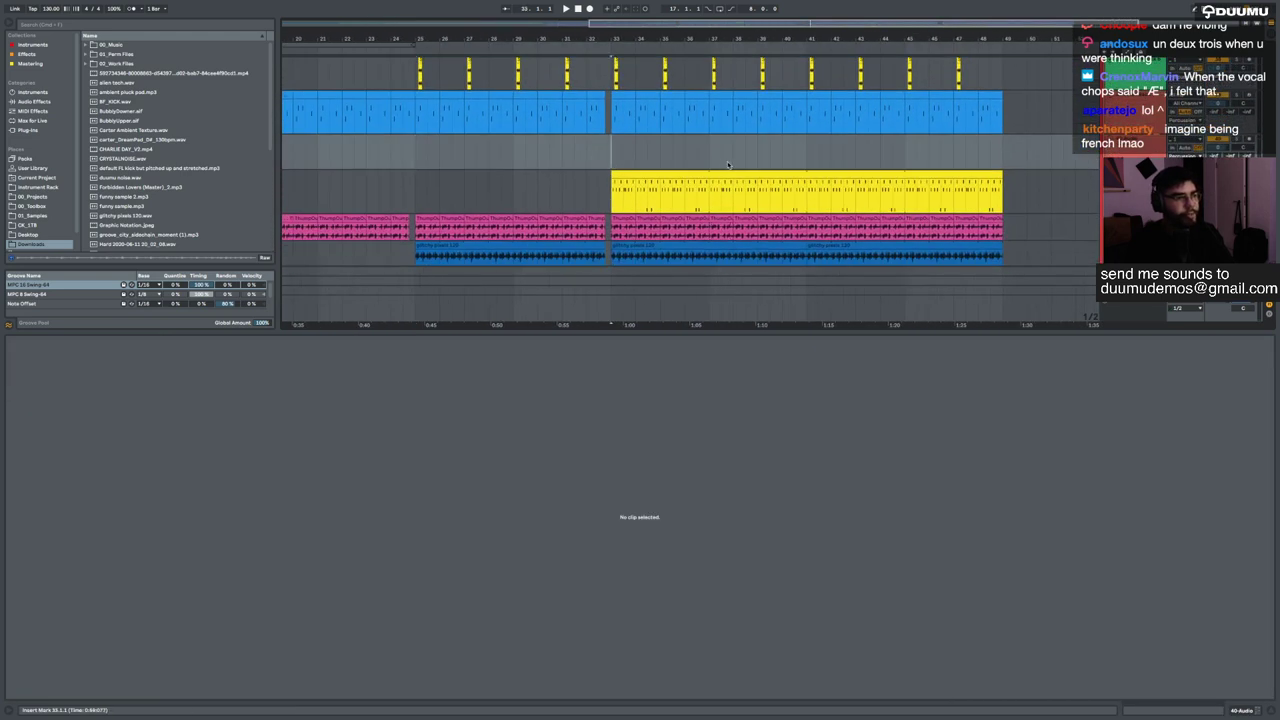
pyautogui.press('super+v')
pyautogui.press('super+d')
pyautogui.press('super+d')
pyautogui.press('super+d')
# - Listen to the typing sounds loop with the other tracks from bar 33
pyautogui.click(618, 140)
pyautogui.press('space')
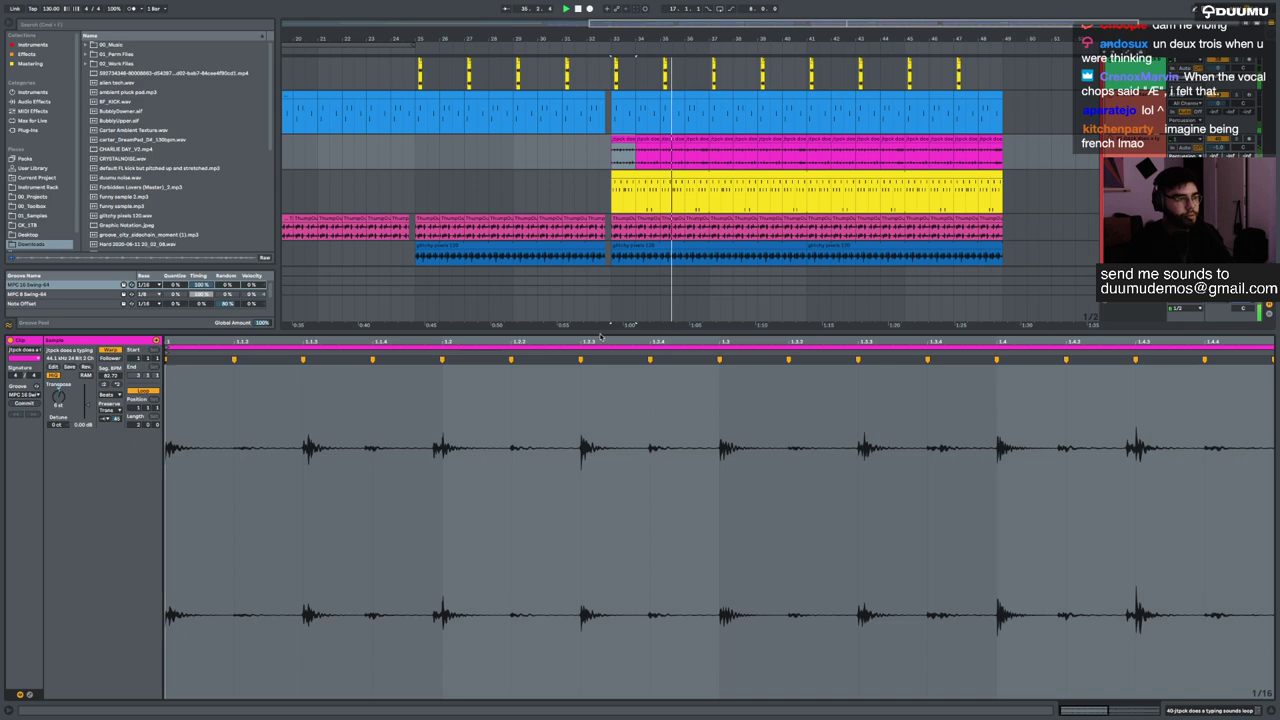
pyautogui.press('super+alt+l')
pyautogui.scroll(5, 806, 240)
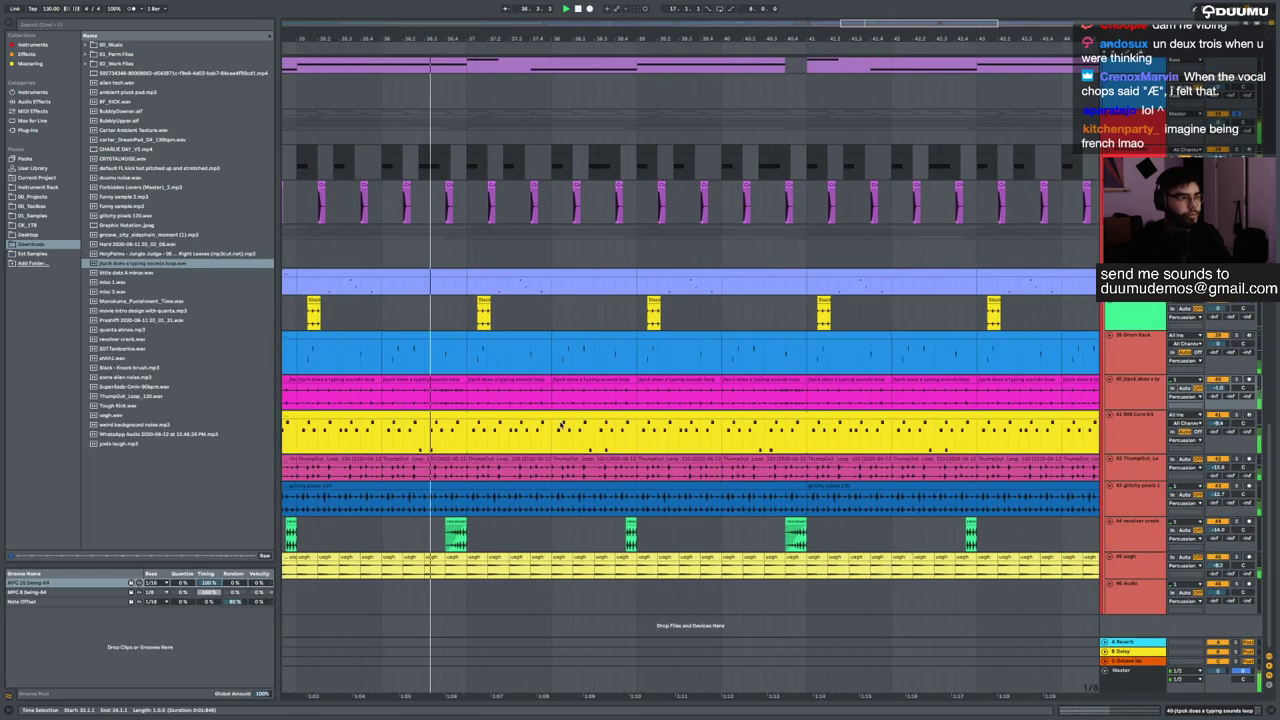
pyautogui.press('w')
pyautogui.press('space')
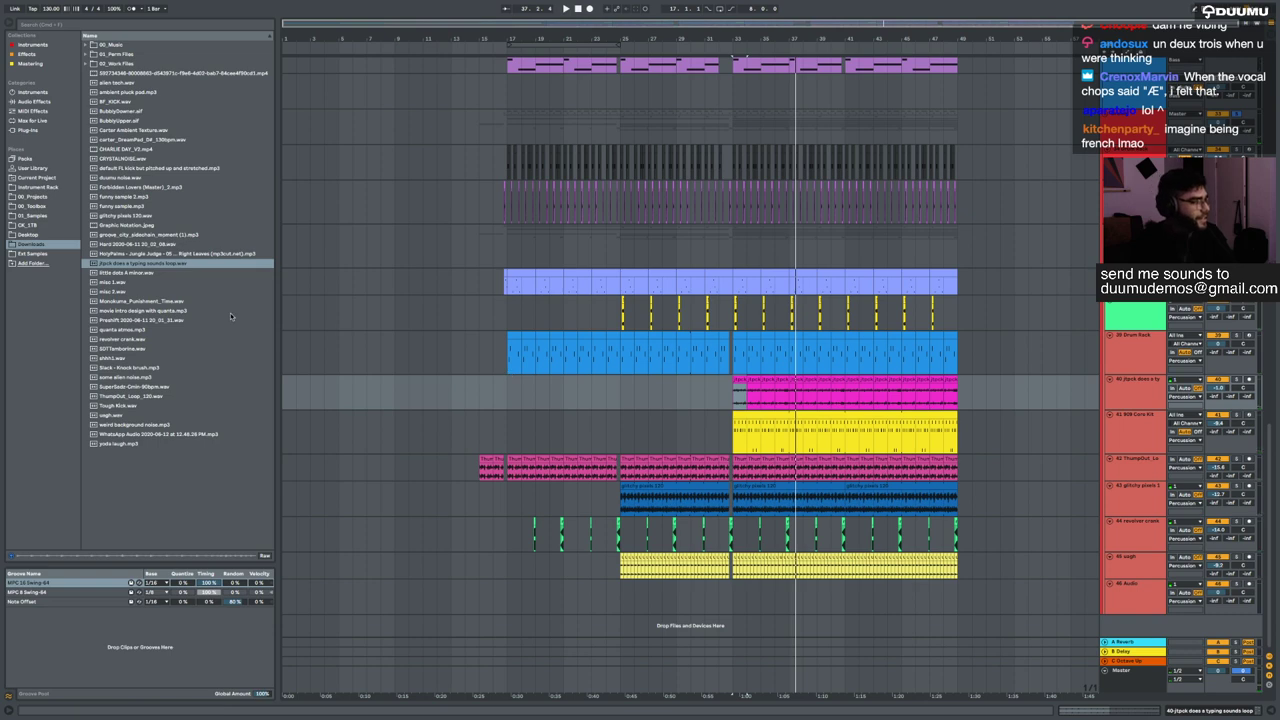
# - Check the Gmail inbox in Safari for the remaining samples, and place SDTTamborine.wav near bar 18 on the typing sounds track in Ableton Live
pyautogui.hotkey('ctrl', 'Left')
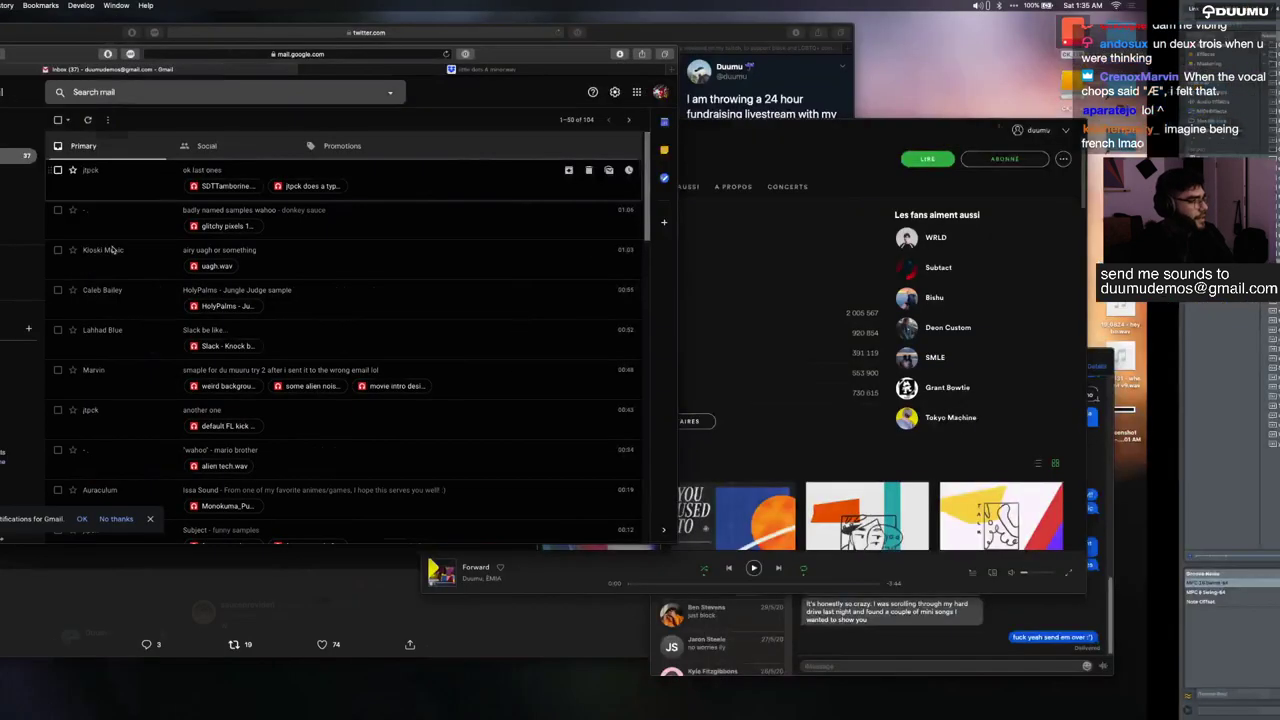
pyautogui.hotkey('ctrl', 'Right')
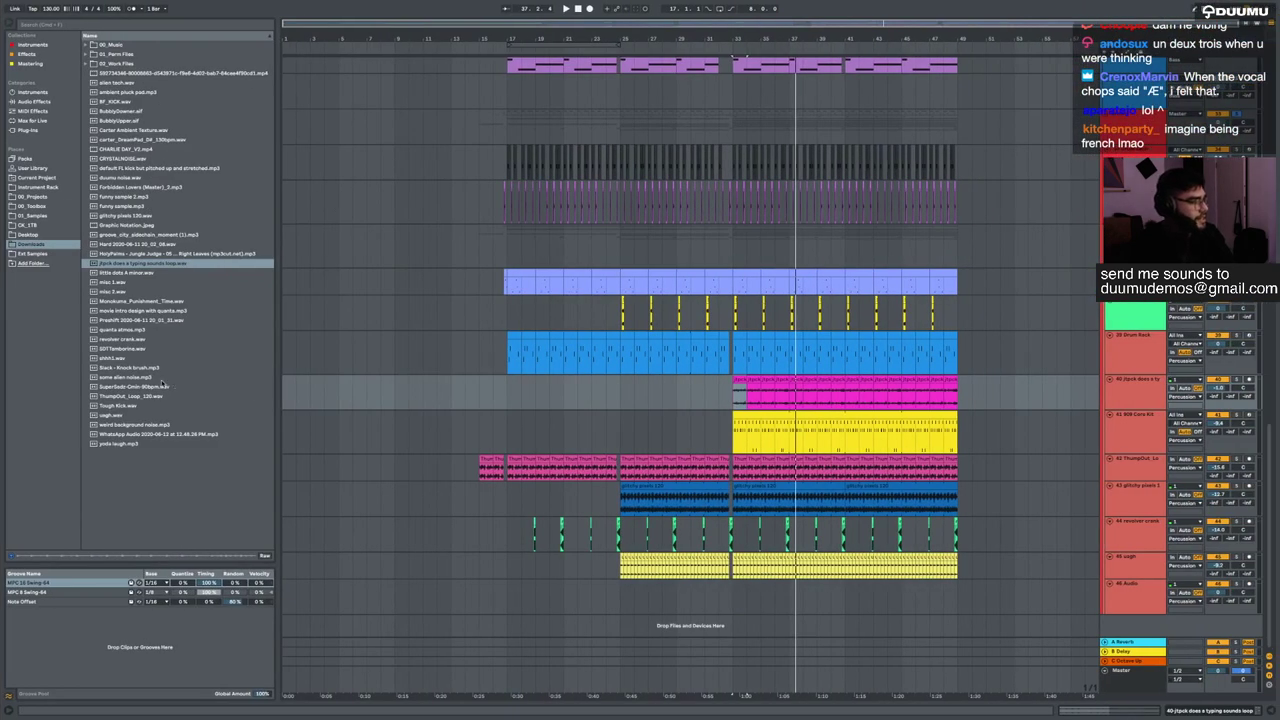
pyautogui.click(115, 349)
pyautogui.moveTo(115, 349); pyautogui.dragTo(528, 391)
# - Insert an audio track below the typing sounds track and cut the tambourine clip near bar 18
pyautogui.click(1131, 402)
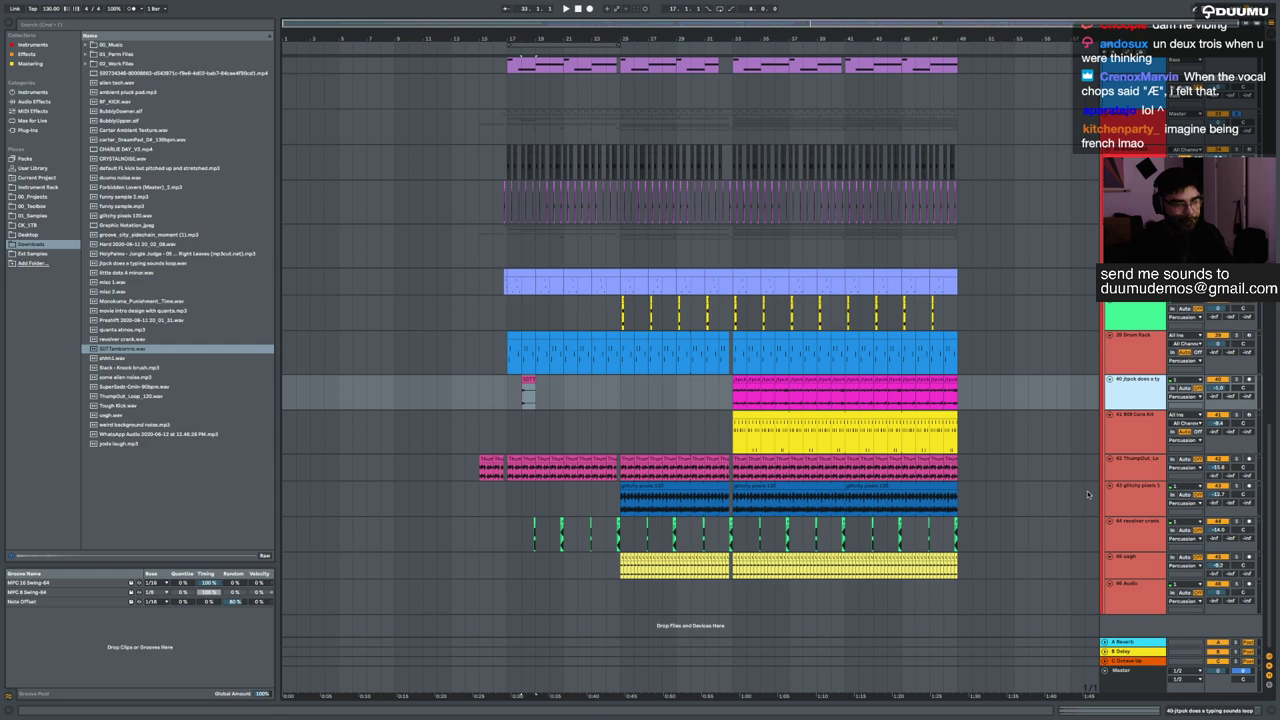
pyautogui.hotkey('ctrl', 't')
pyautogui.click(524, 385)
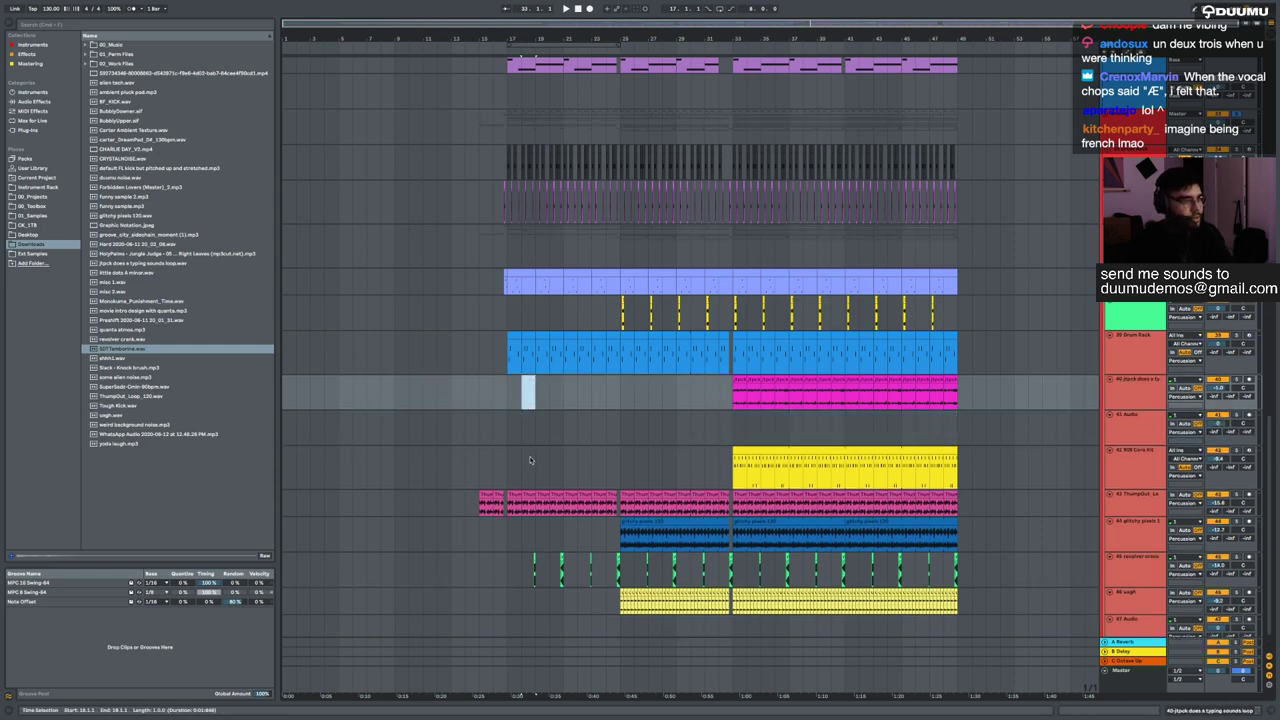
pyautogui.scroll(5, 531, 460)
pyautogui.click(466, 425)
pyautogui.scroll(7, 466, 425)
pyautogui.press('space')
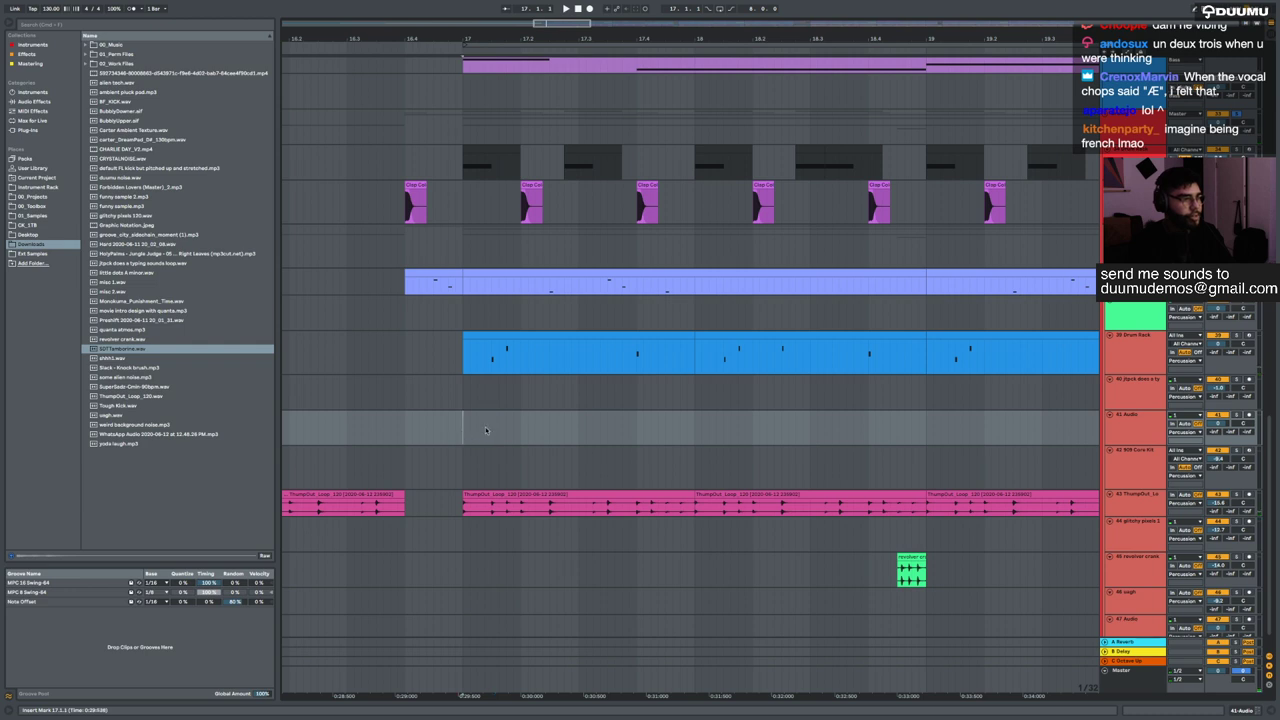
# - Paste the tambourine clip at 17.1.3 on the new audio track and lower that track's volume to about -20 dB
pyautogui.click(491, 430)
pyautogui.hotkey('ctrl', 'v')
pyautogui.click(1217, 433)
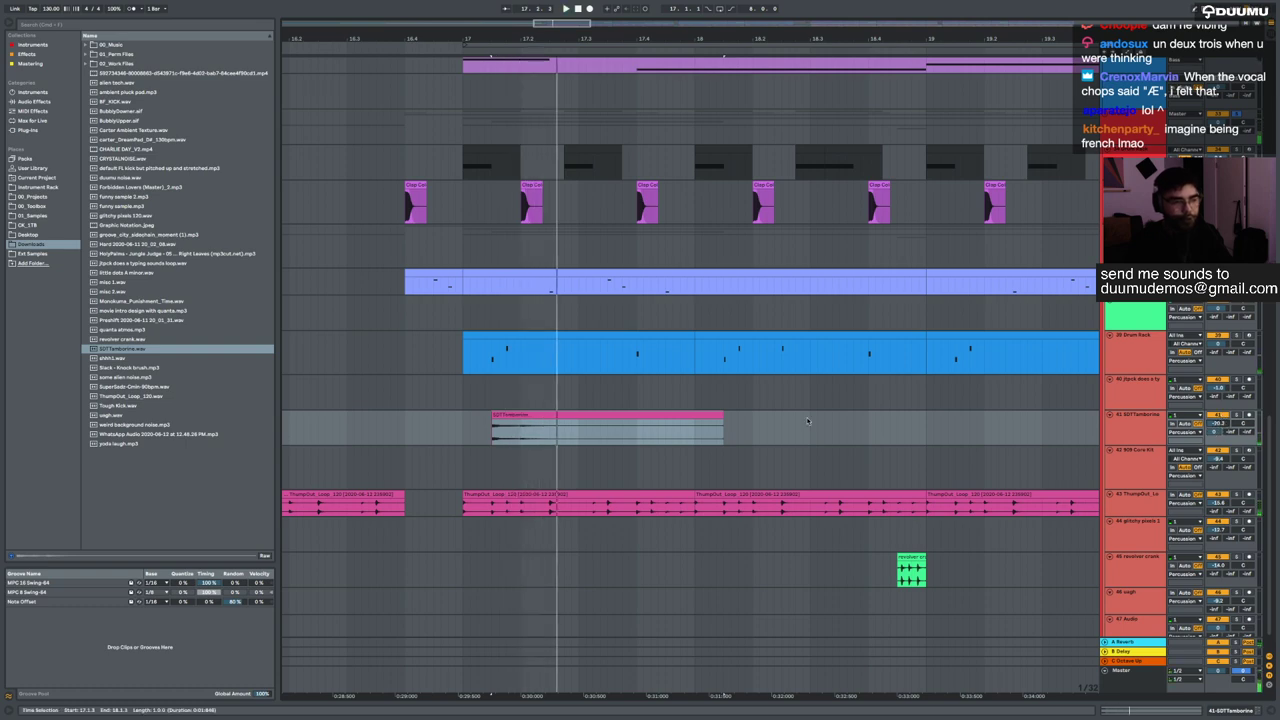
# - Duplicate the four-bar tambourine section from bar 17 repeatedly until the end of the arrangement at bar 49
pyautogui.click(461, 438)
pyautogui.scroll(-4, 461, 443)
pyautogui.scroll(-4, 597, 441)
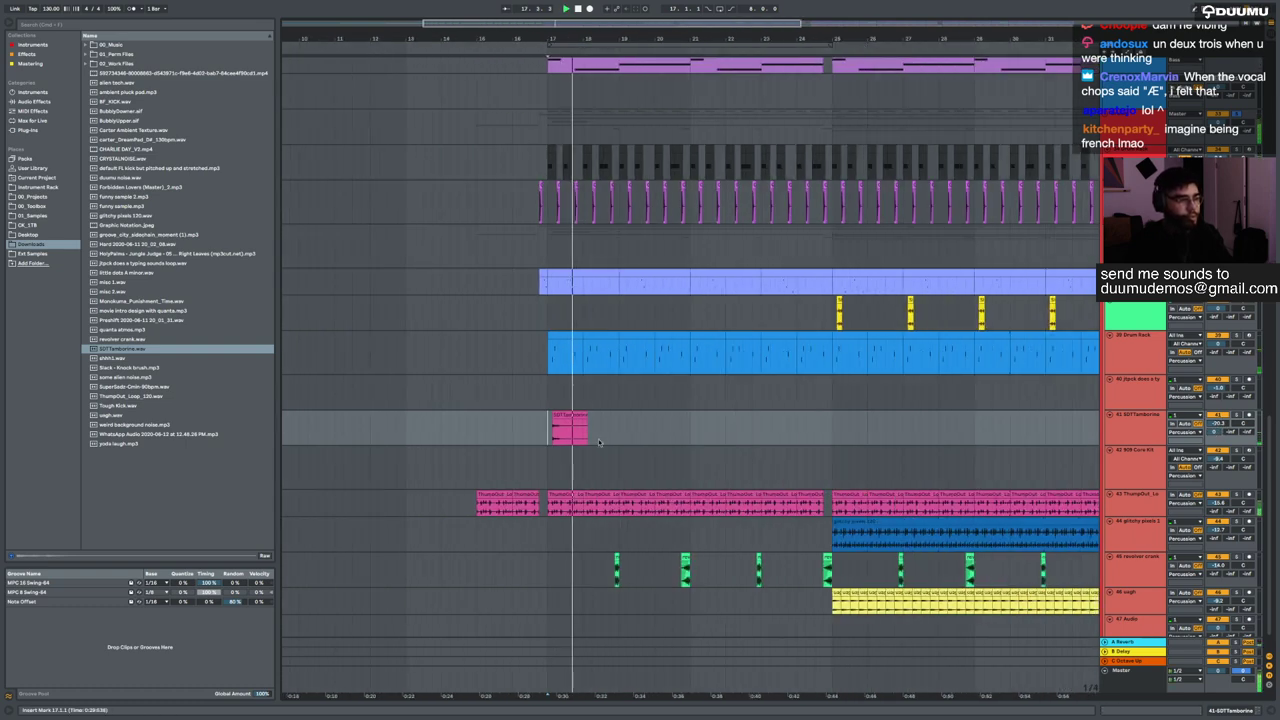
pyautogui.moveTo(549, 434)
pyautogui.mouseDown()
pyautogui.moveTo(716, 428)
pyautogui.moveTo(636, 430)
pyautogui.moveTo(693, 430)
pyautogui.mouseUp()
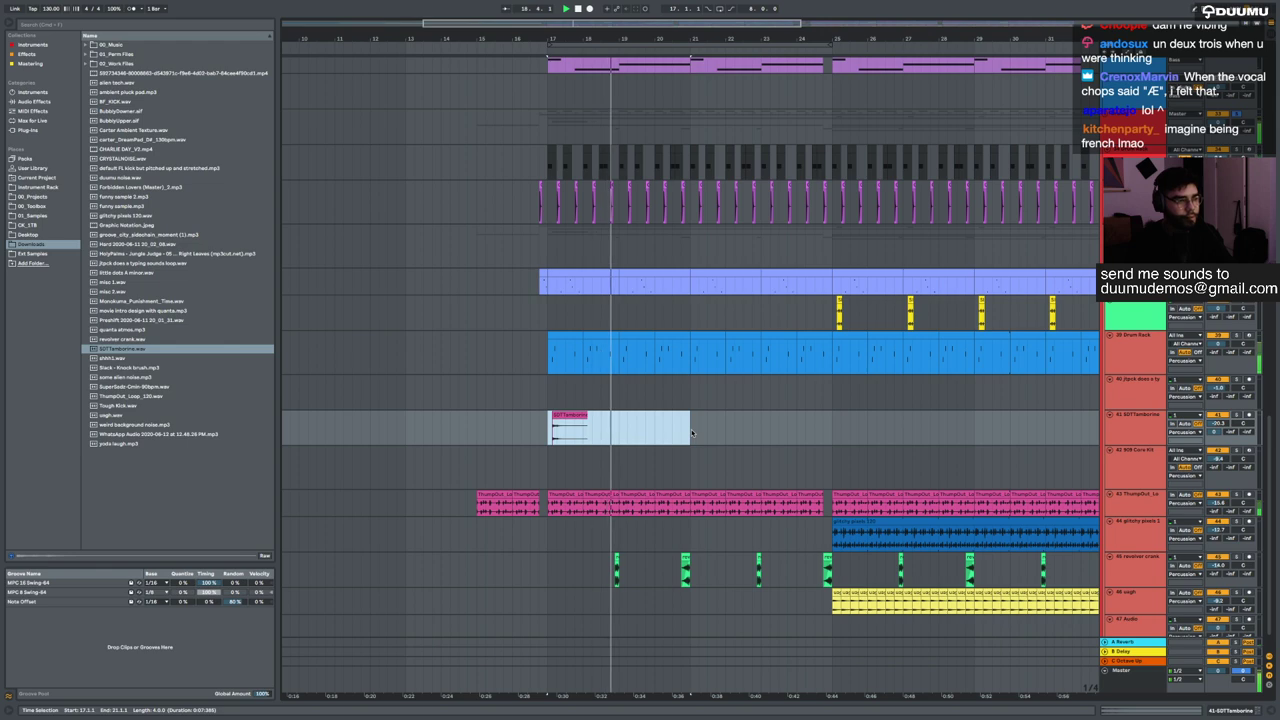
pyautogui.hotkey('ctrl', 'd')
pyautogui.hotkey('ctrl', 'd')
pyautogui.press('-')
pyautogui.press('-')
pyautogui.hotkey('ctrl', 'd')
pyautogui.hotkey('ctrl', 'd')
pyautogui.hotkey('ctrl', 'd')
pyautogui.hotkey('ctrl', 'd')
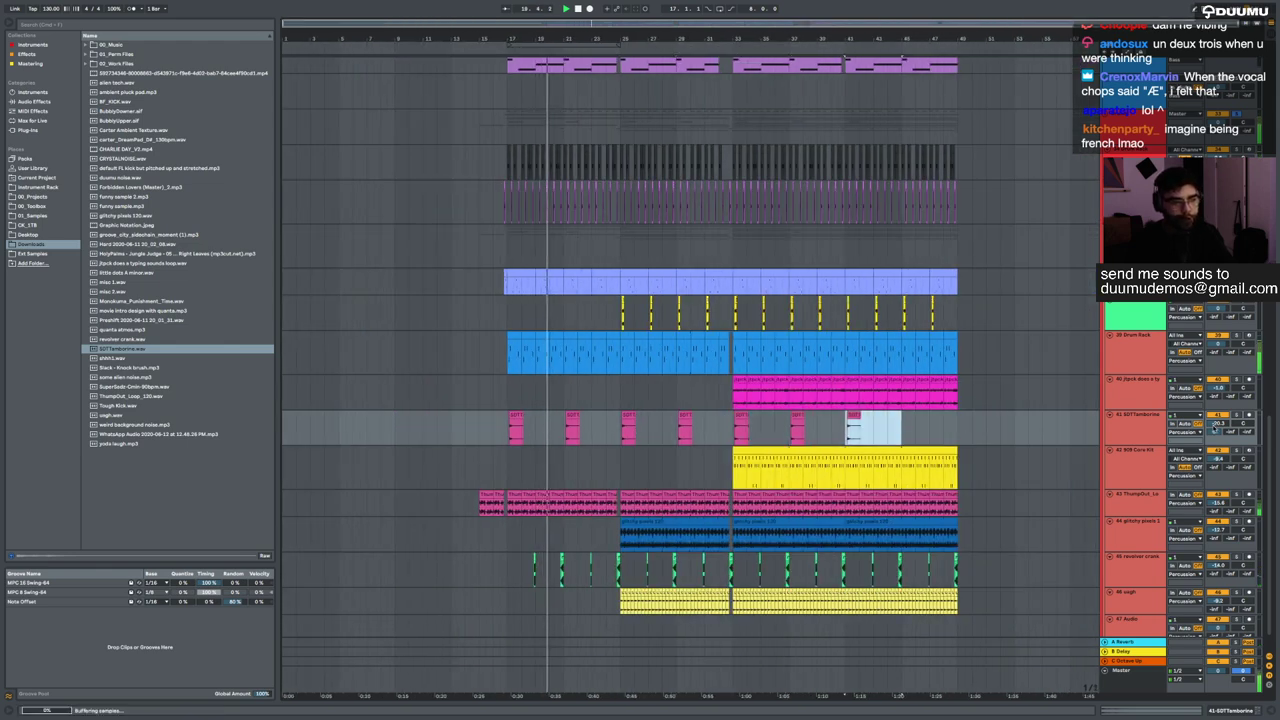
pyautogui.hotkey('ctrl', 'd')
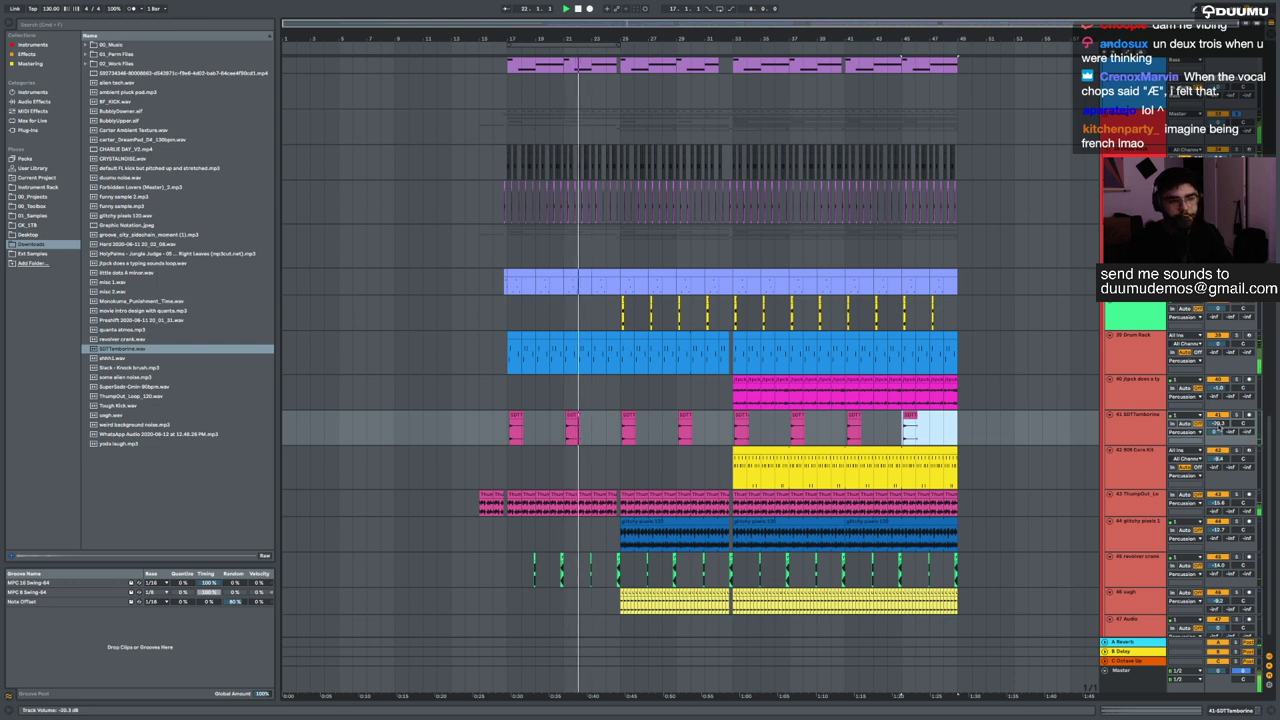
# - Try the tambourine track at a volume of about -13 dB and play it from bar 45
pyautogui.click(1219, 425)
pyautogui.click(902, 695)
pyautogui.moveTo(1217, 424); pyautogui.dragTo(1217, 434)
pyautogui.press('space')
pyautogui.press('space')
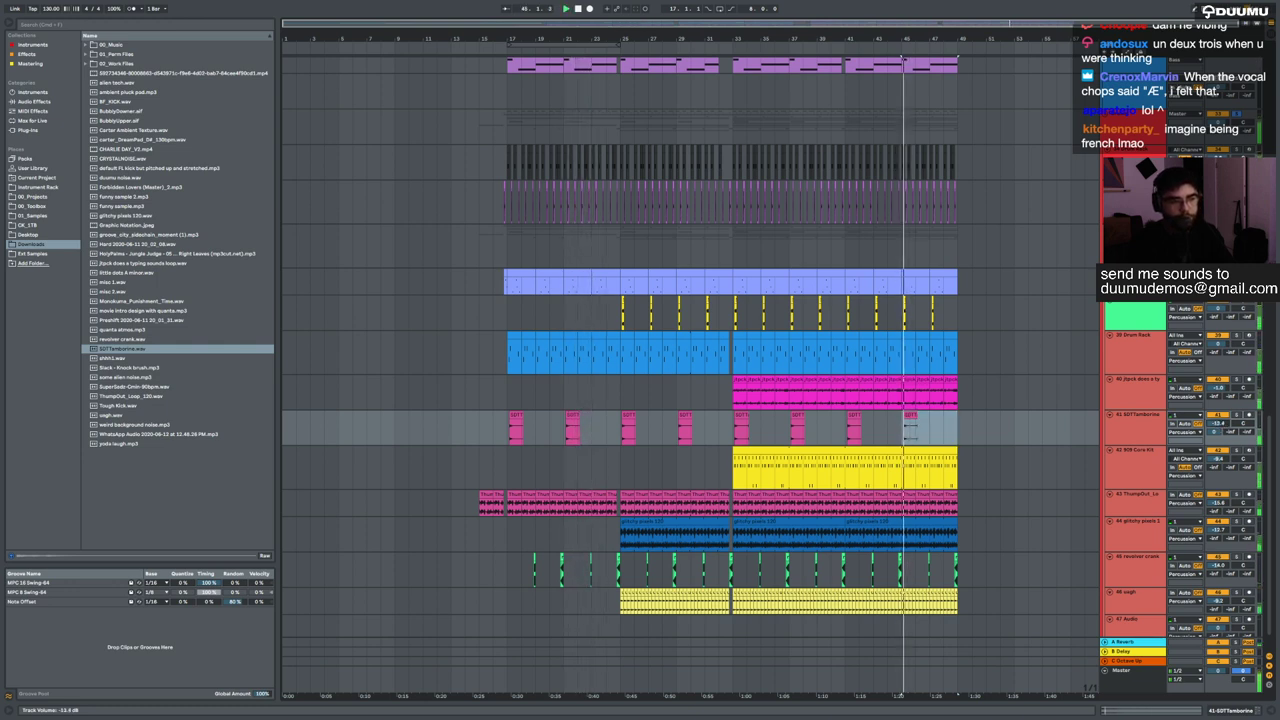
pyautogui.press('space')
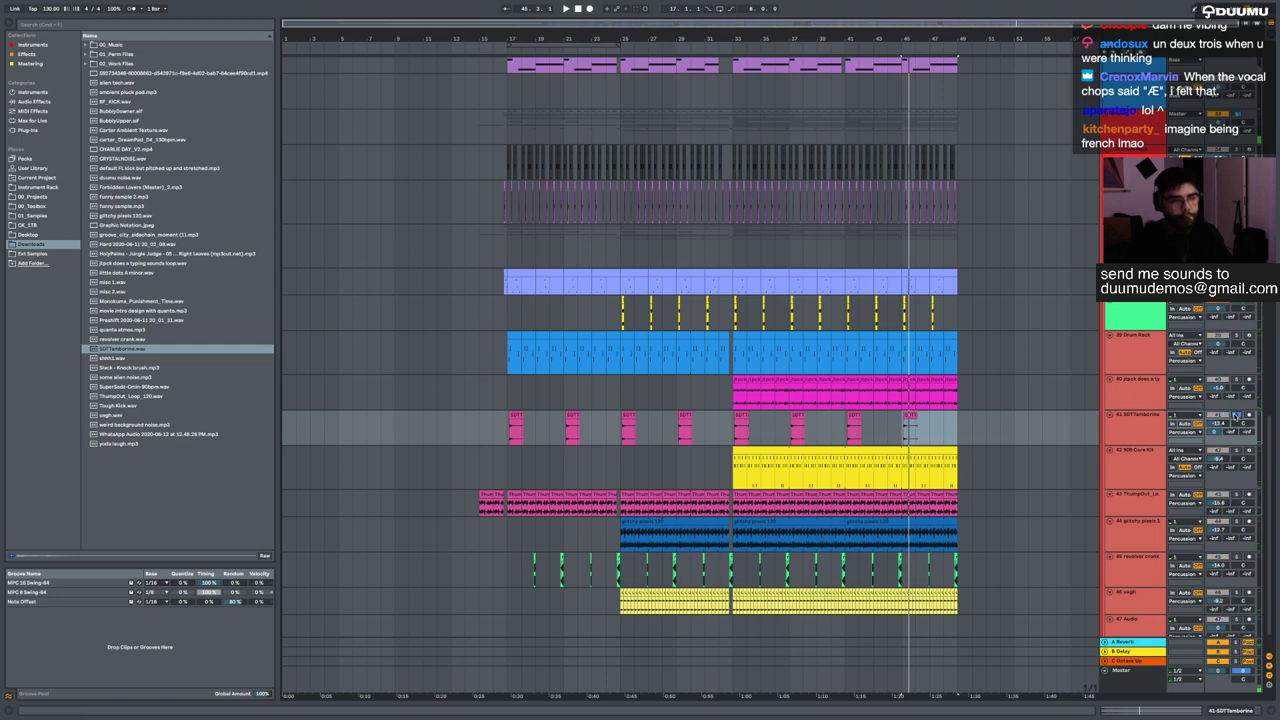
# - Play the arrangement from bar 15 and lower the tambourine track's volume to about -21 dB
pyautogui.click(480, 421)
pyautogui.press('space')
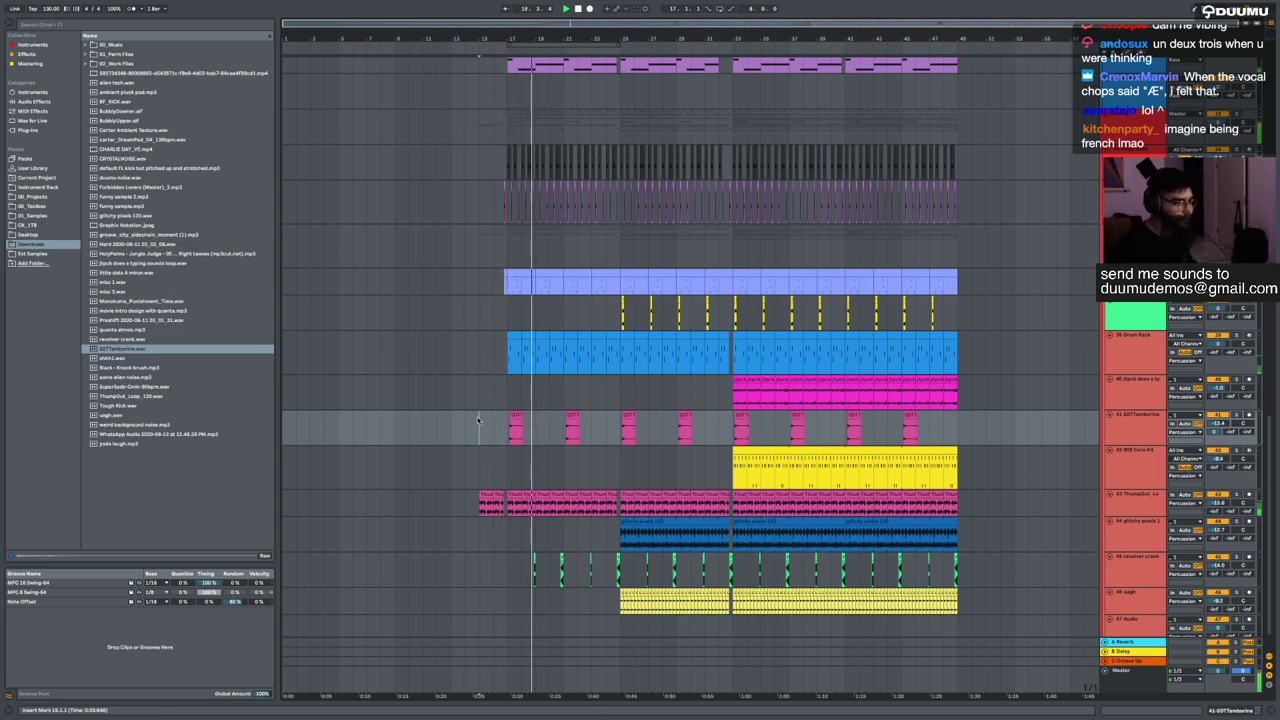
pyautogui.press('+')
pyautogui.press('+')
pyautogui.moveTo(1218, 423); pyautogui.dragTo(1218, 427)
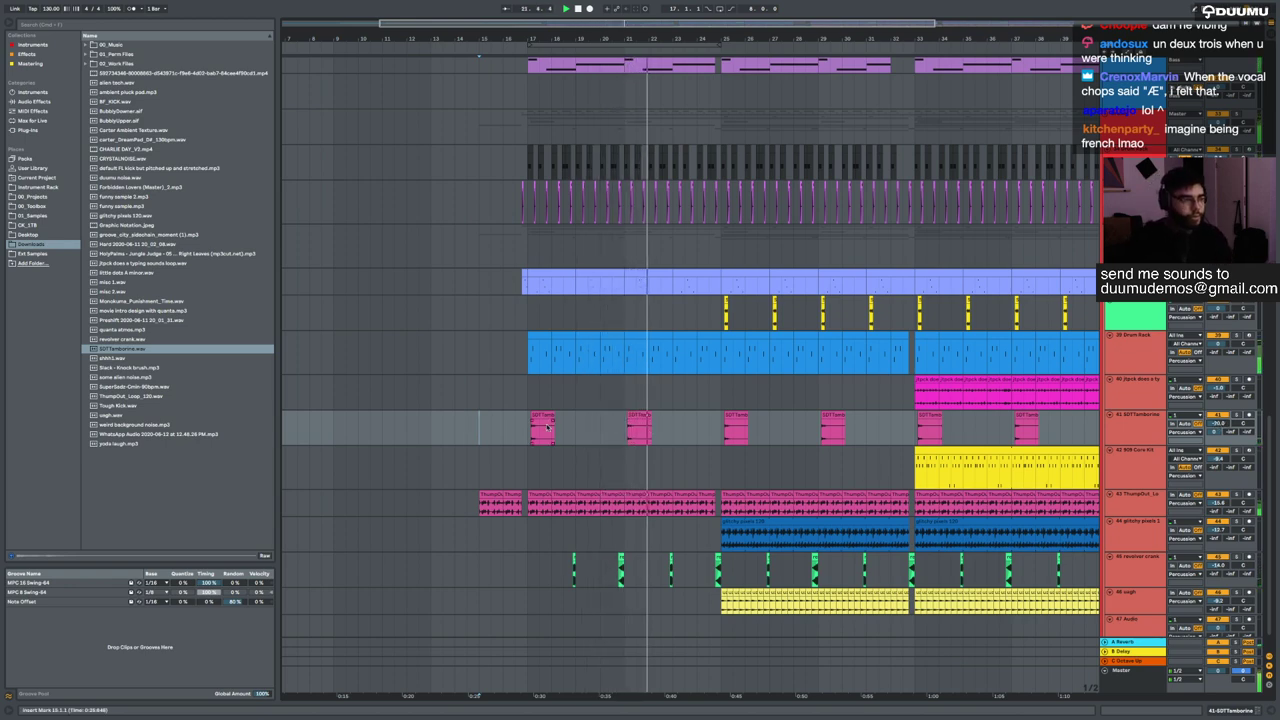
# - Add a Utility effect to the tambourine track and shift its balance to the right
pyautogui.scroll(4, 546, 427)
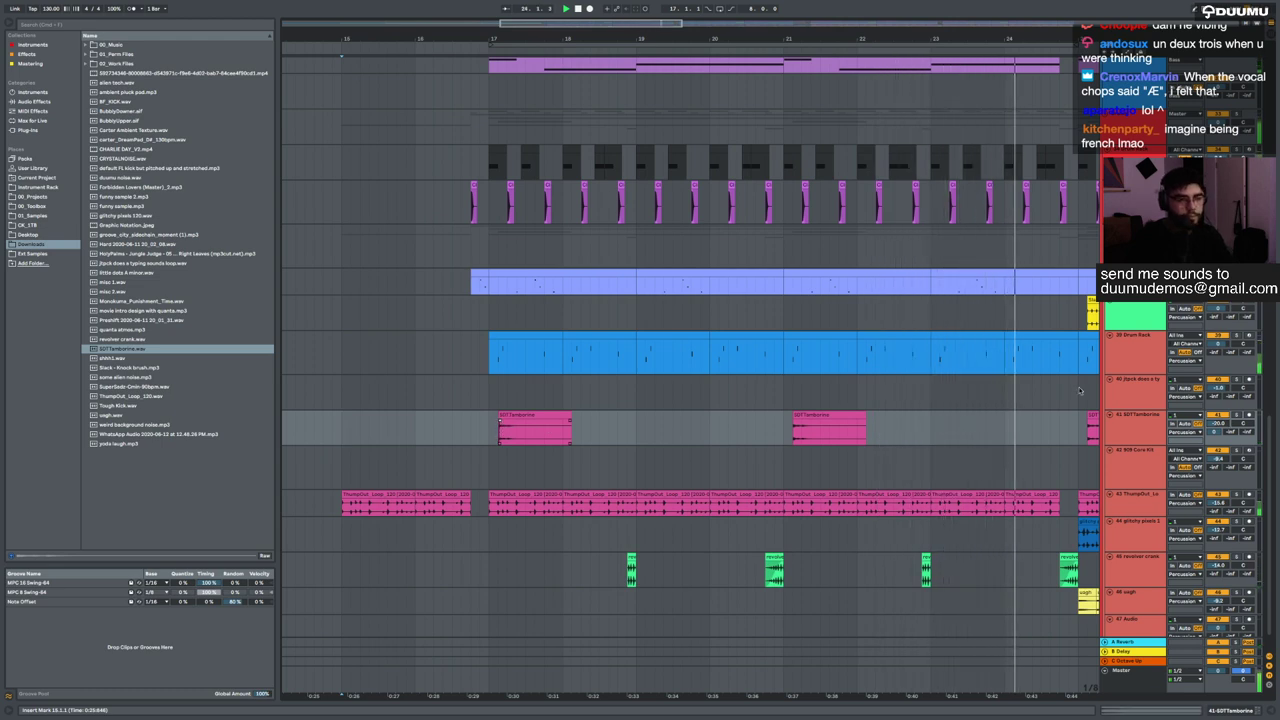
pyautogui.click(1154, 427)
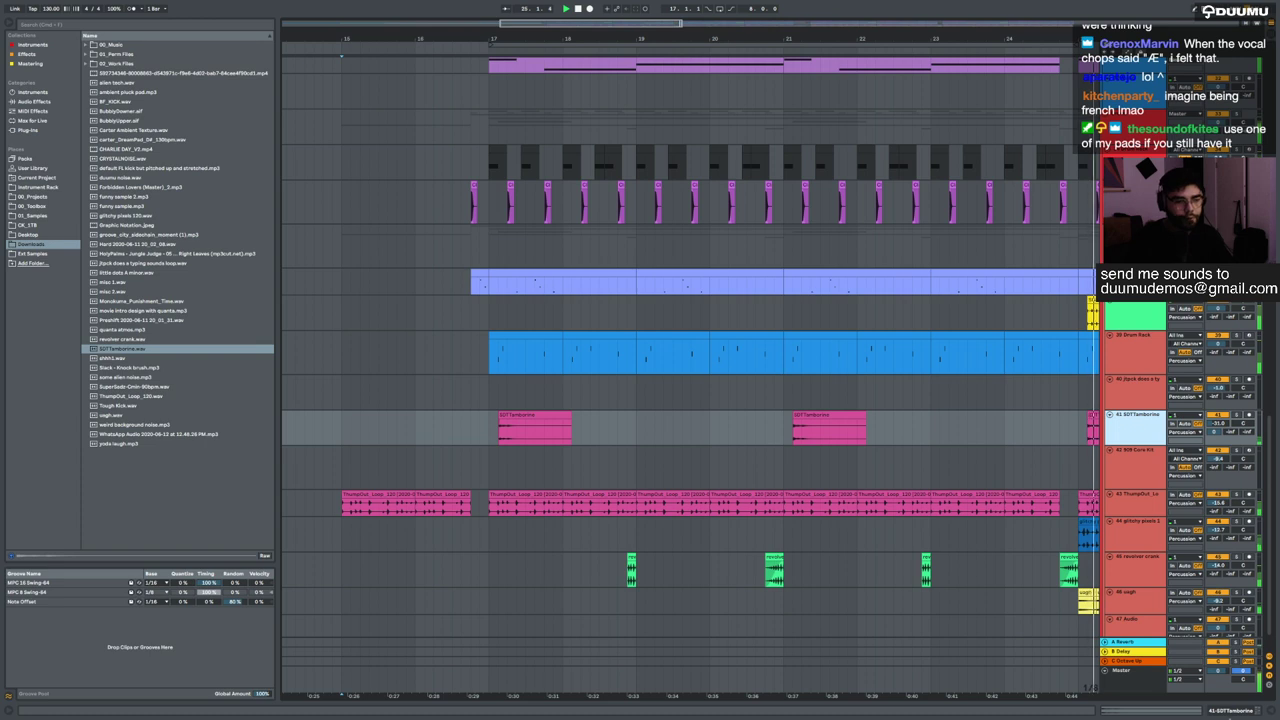
pyautogui.click(1244, 712)
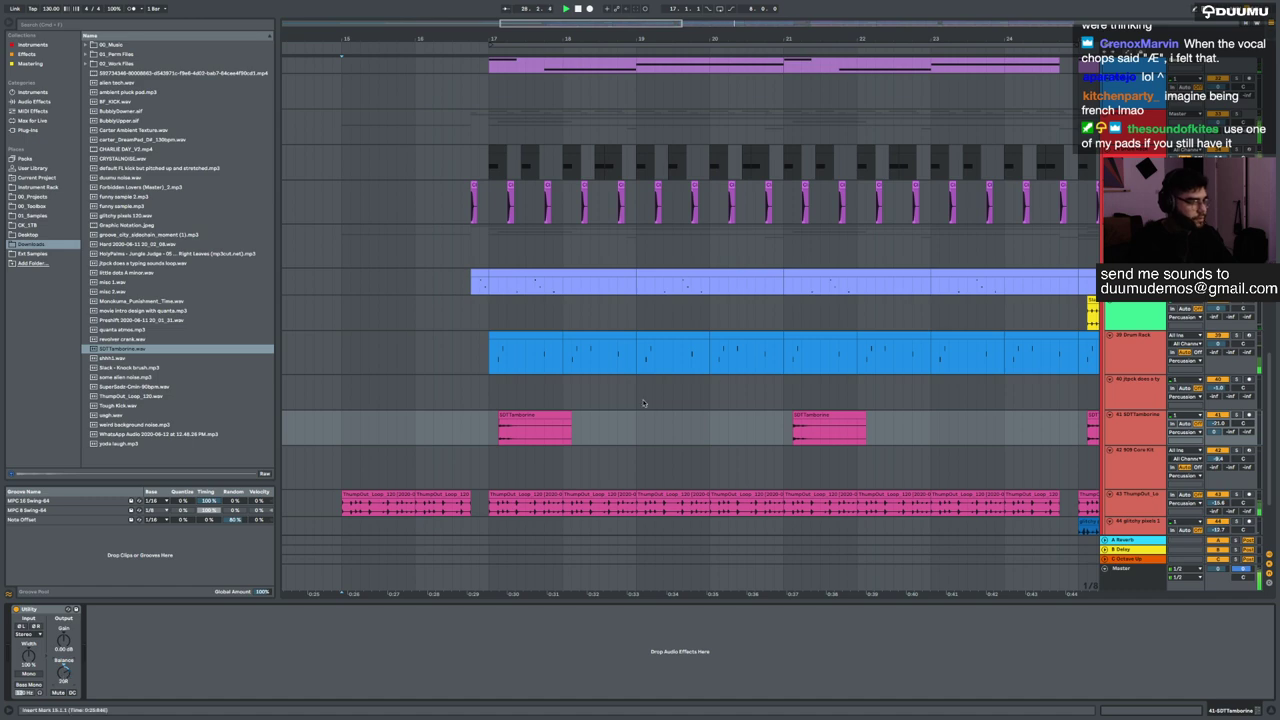
pyautogui.press('-')
pyautogui.press('-')
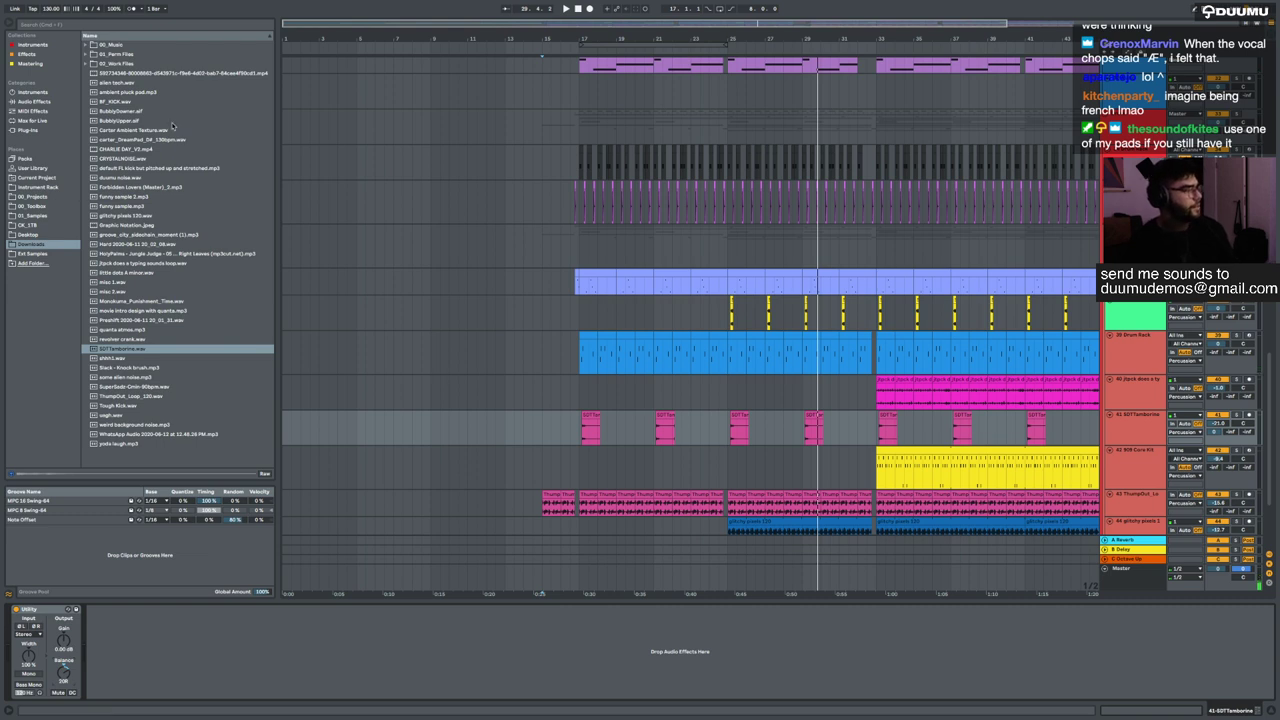
# - Look through the MIDI, Melodic and Pads folders in 00_Toolbox for a suitable pad sample
pyautogui.click(38, 206)
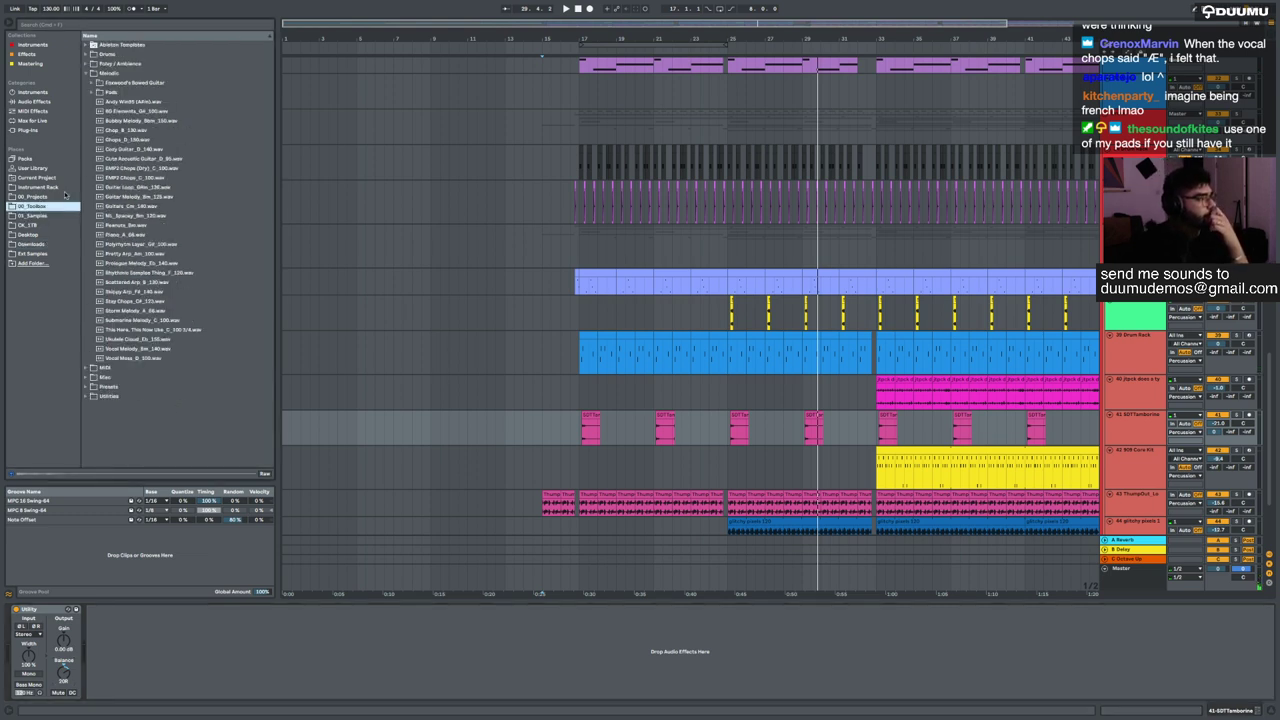
pyautogui.click(86, 73)
pyautogui.click(86, 82)
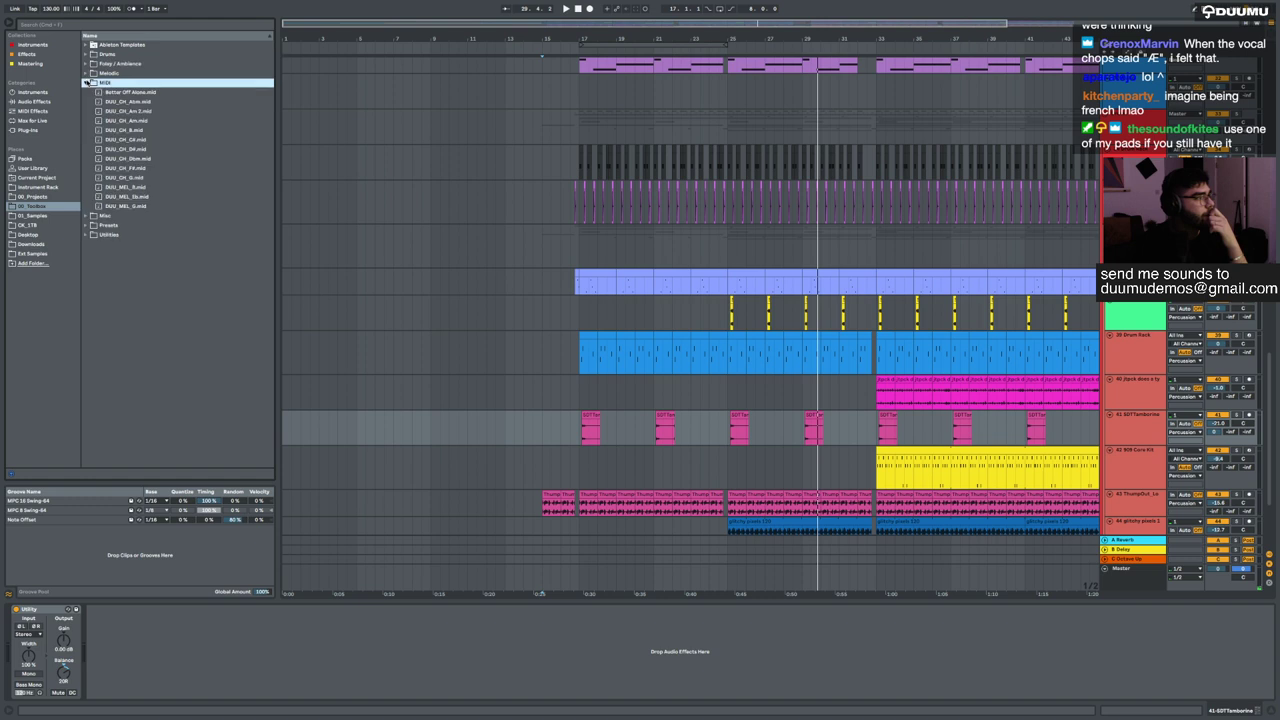
pyautogui.click(86, 73)
pyautogui.click(91, 92)
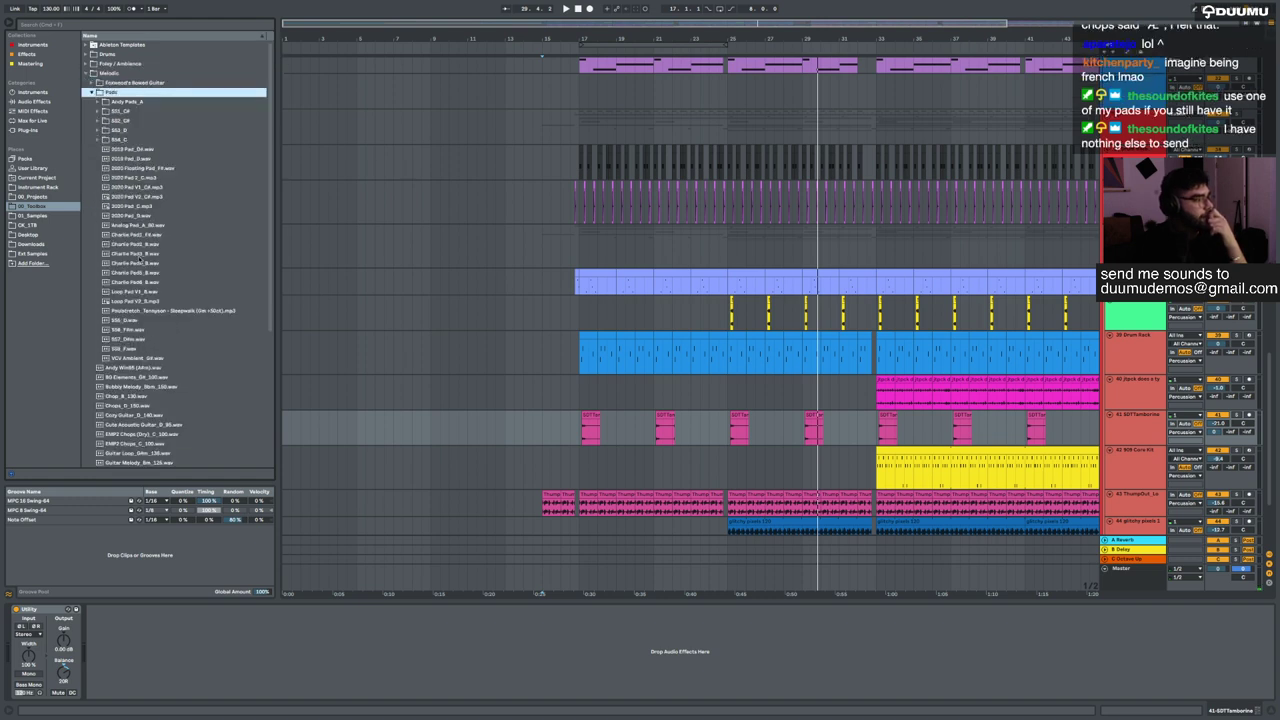
pyautogui.click(91, 92)
pyautogui.click(86, 73)
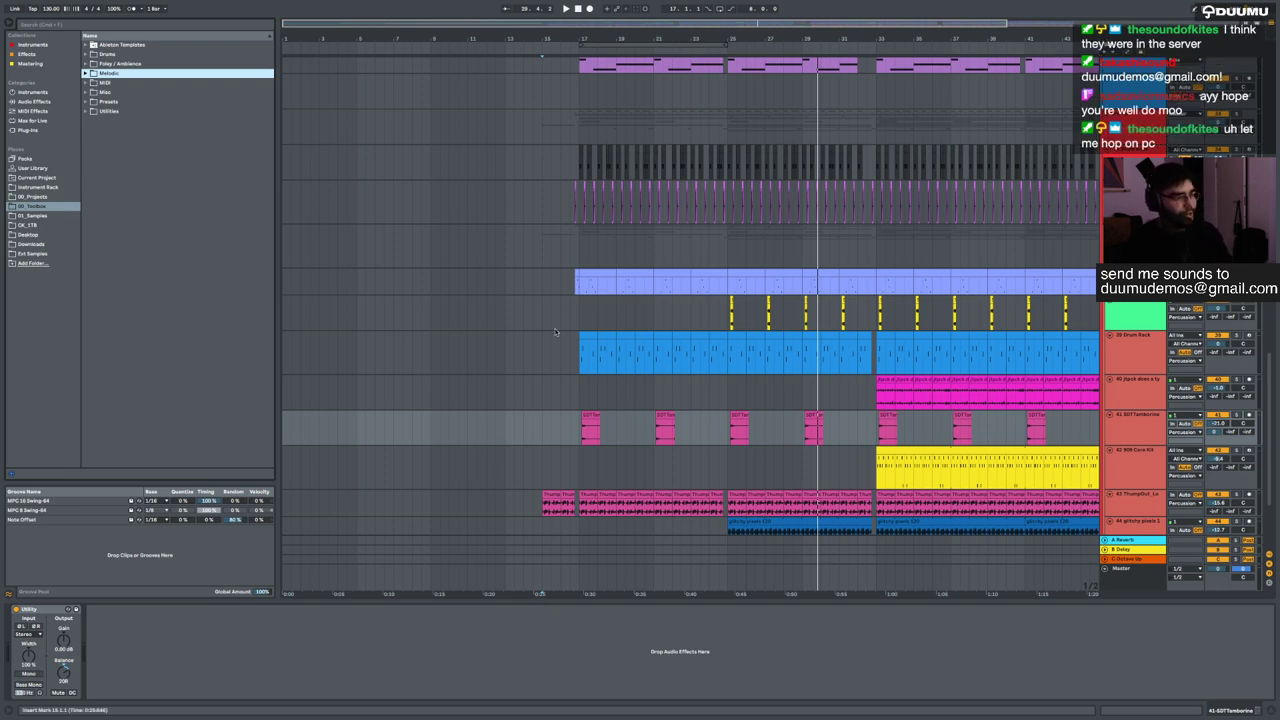
# - Set the loop to cover the whole arrangement from bar 1 to bar 49
pyautogui.press('-')
pyautogui.scroll(5, 1029, 361)
pyautogui.moveTo(957, 384); pyautogui.dragTo(48, 381)
pyautogui.press('super+l')
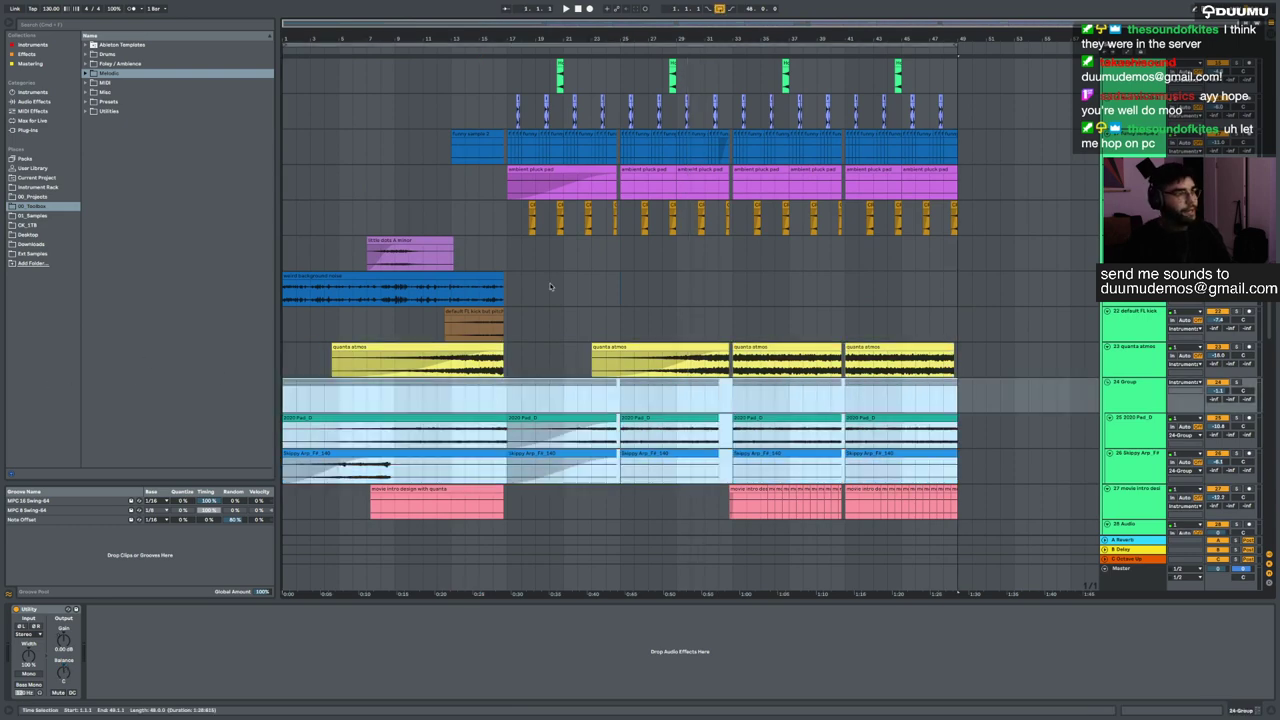
pyautogui.scroll(10, 551, 285)
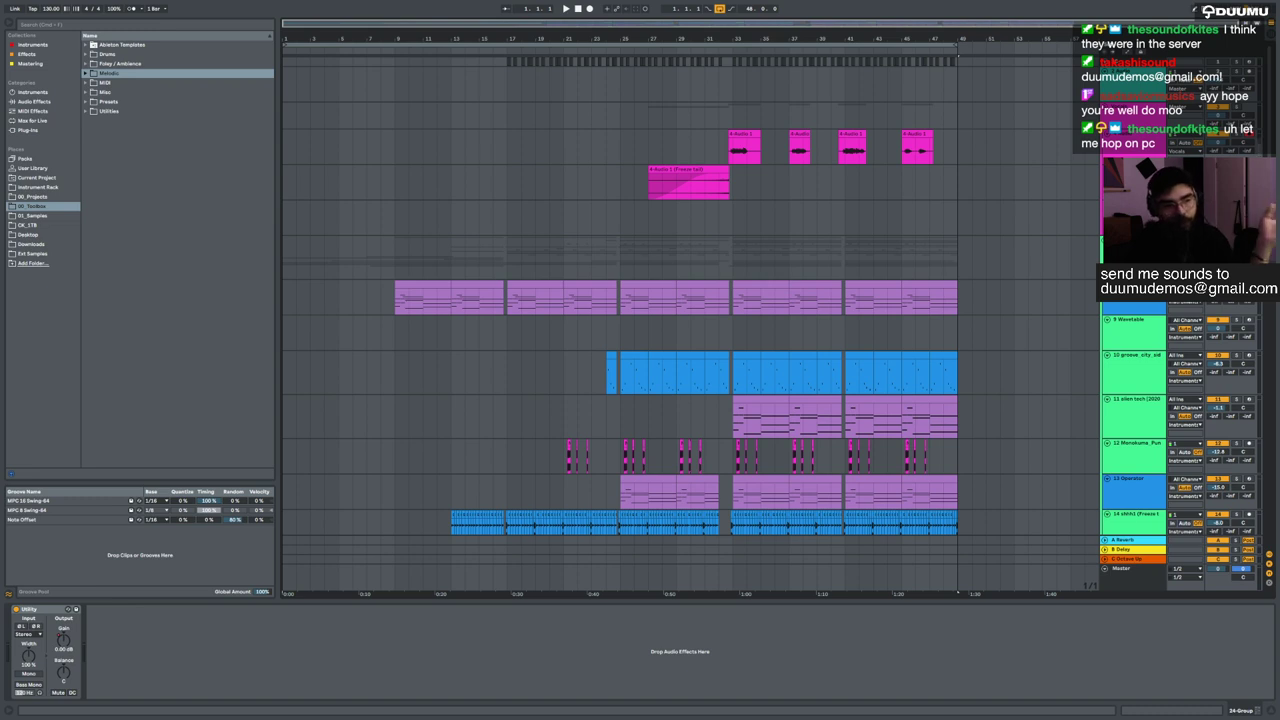
# - Play the whole arrangement from bar 1 through to its end for review
pyautogui.click(294, 330)
pyautogui.press('space')
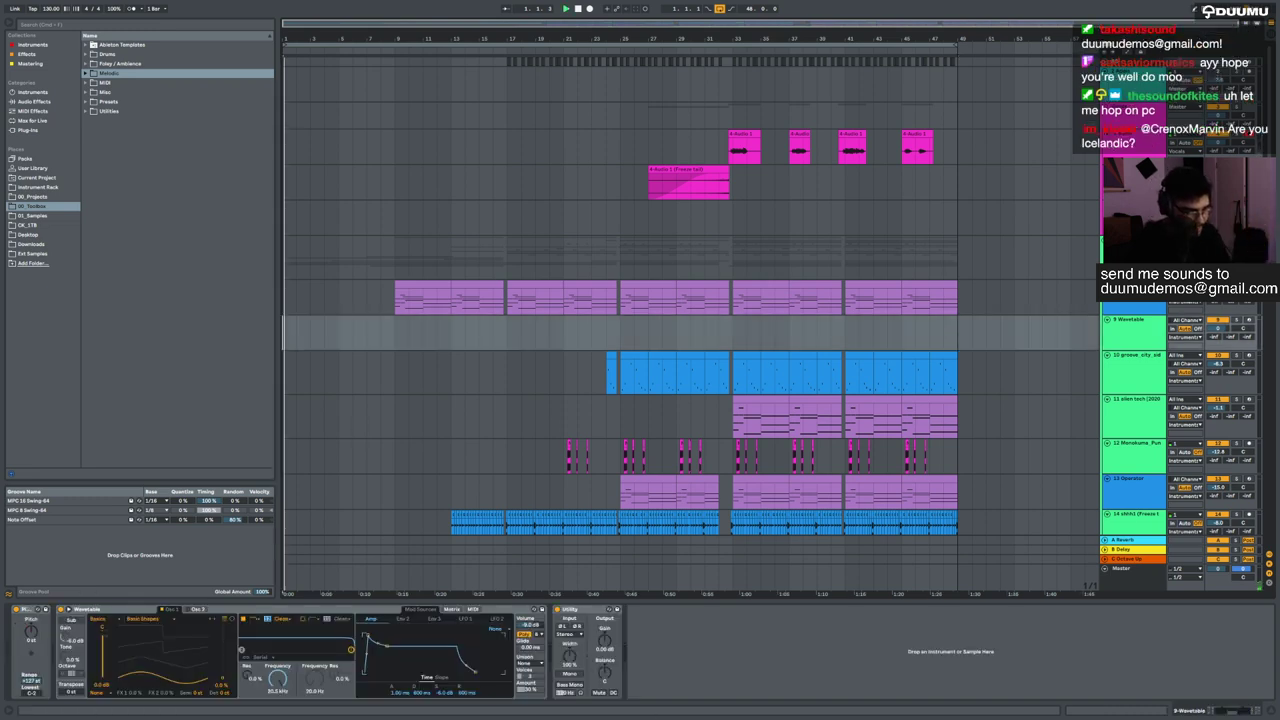
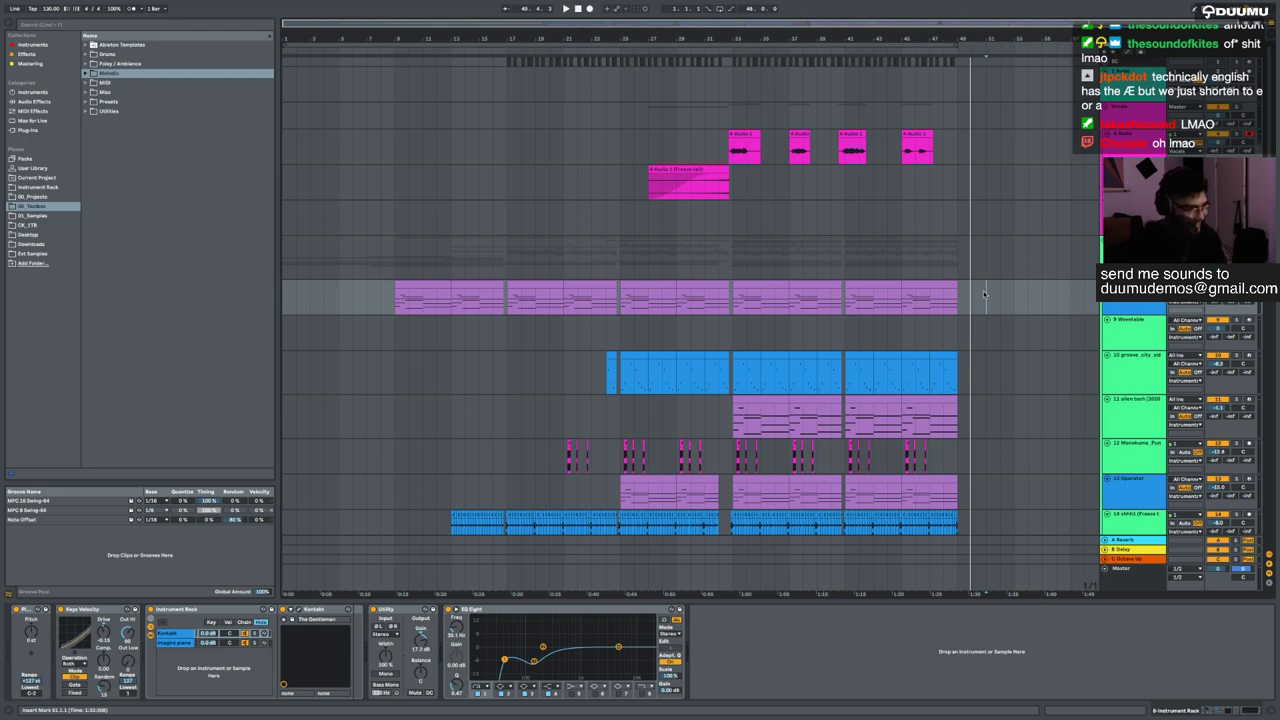
pyautogui.click(733, 347)
# - Switch to Gmail, check the spam folder for missed sample submissions and return to the inbox
pyautogui.hotkey('ctrl', 'Left')
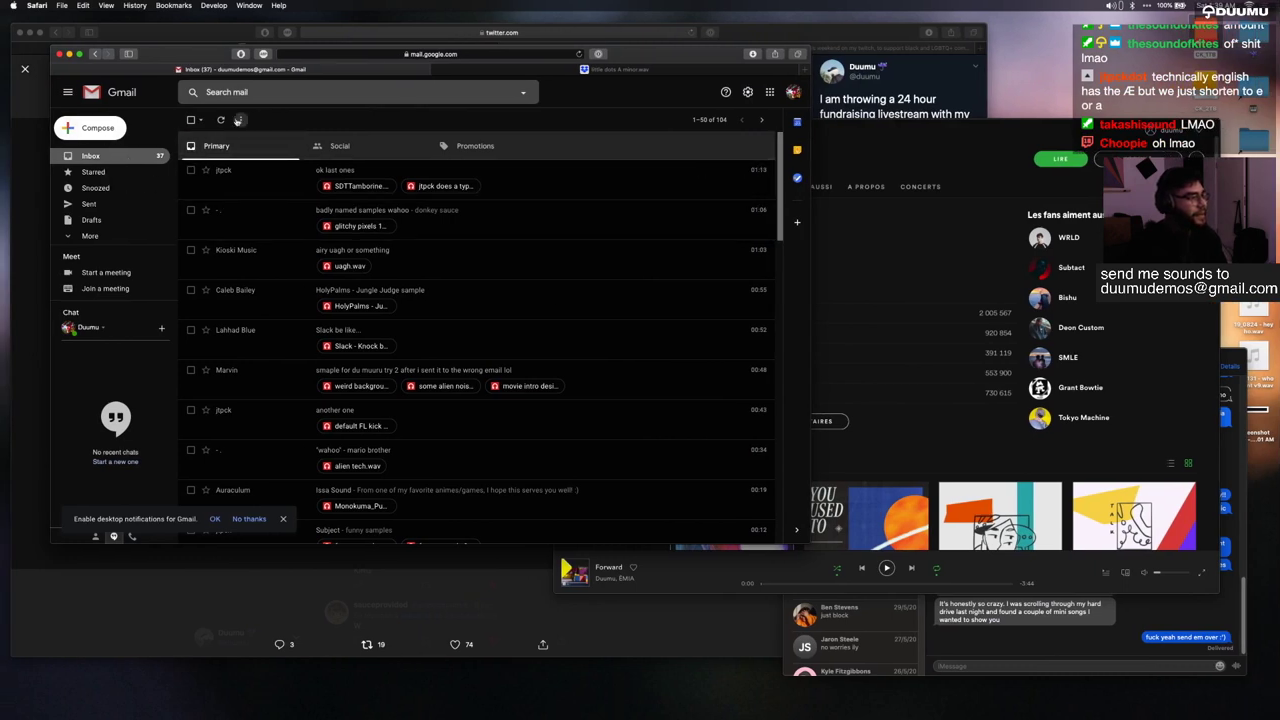
pyautogui.click(89, 235)
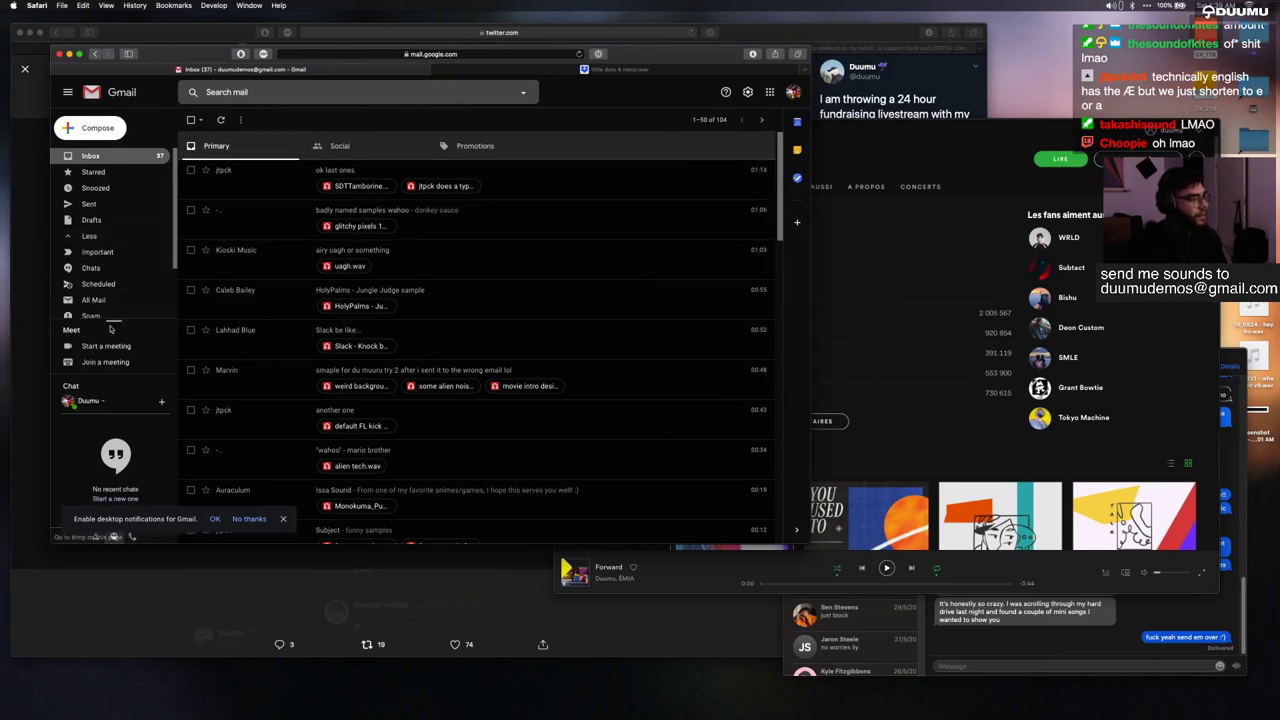
pyautogui.click(100, 313)
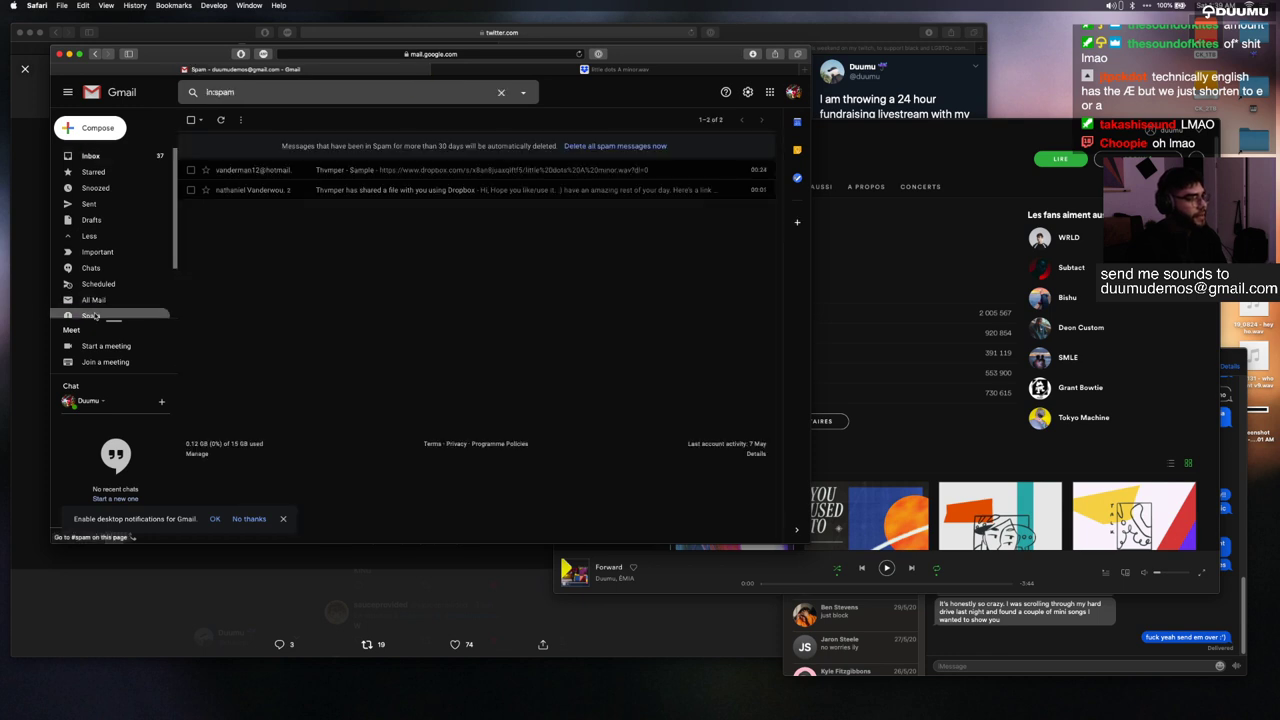
pyautogui.click(92, 156)
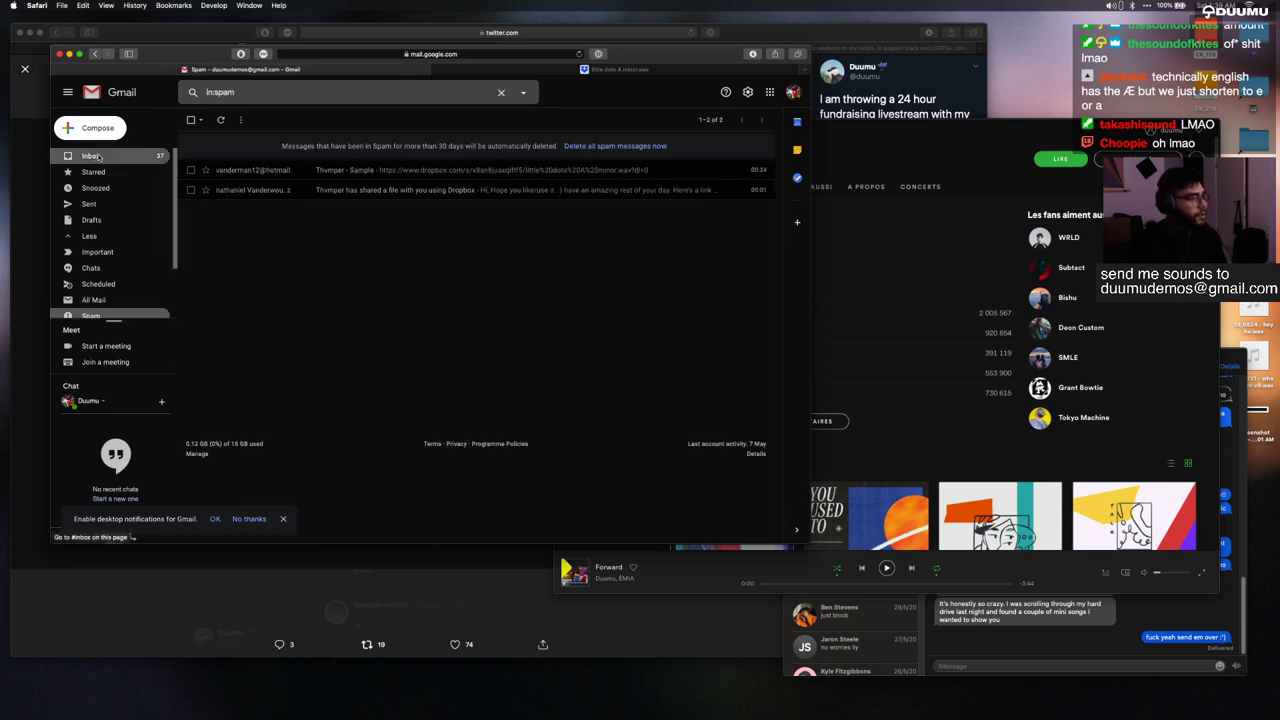
# - Switch back to Ableton Live, put the insert marker at bar 23 of the Wavetable track and hide the device view
pyautogui.hotkey('ctrl', 'Right')
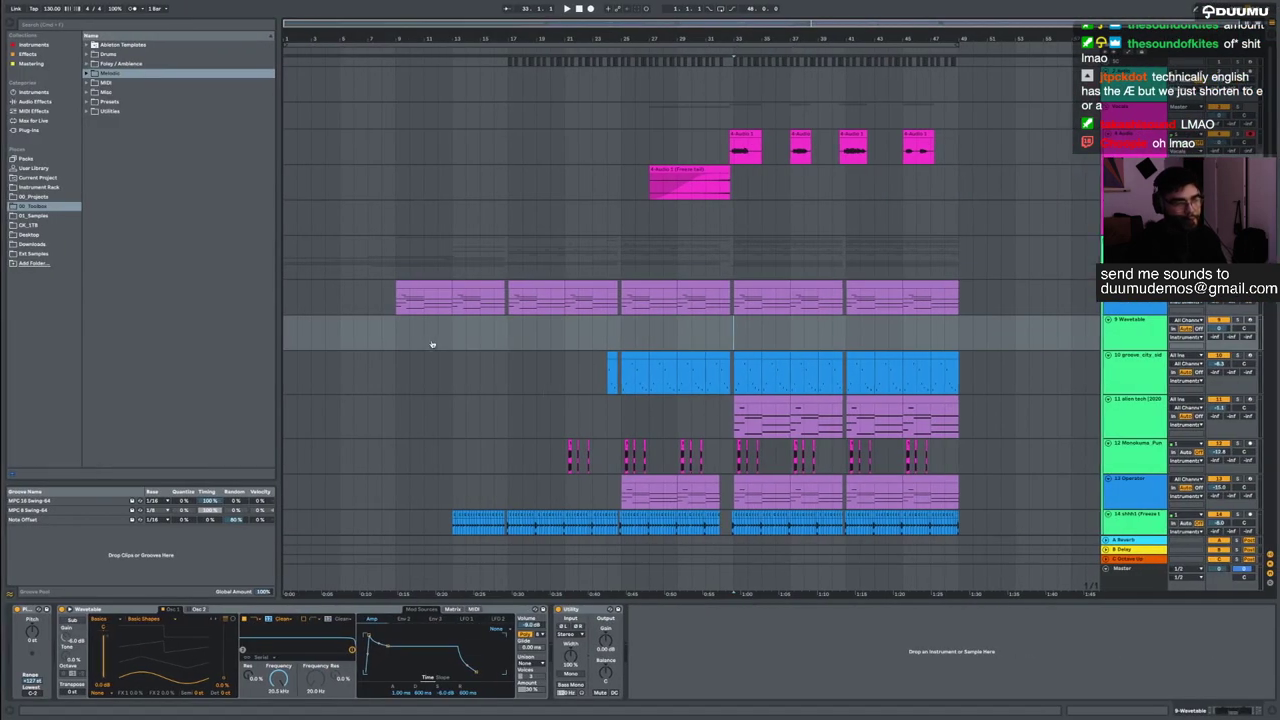
pyautogui.click(588, 324)
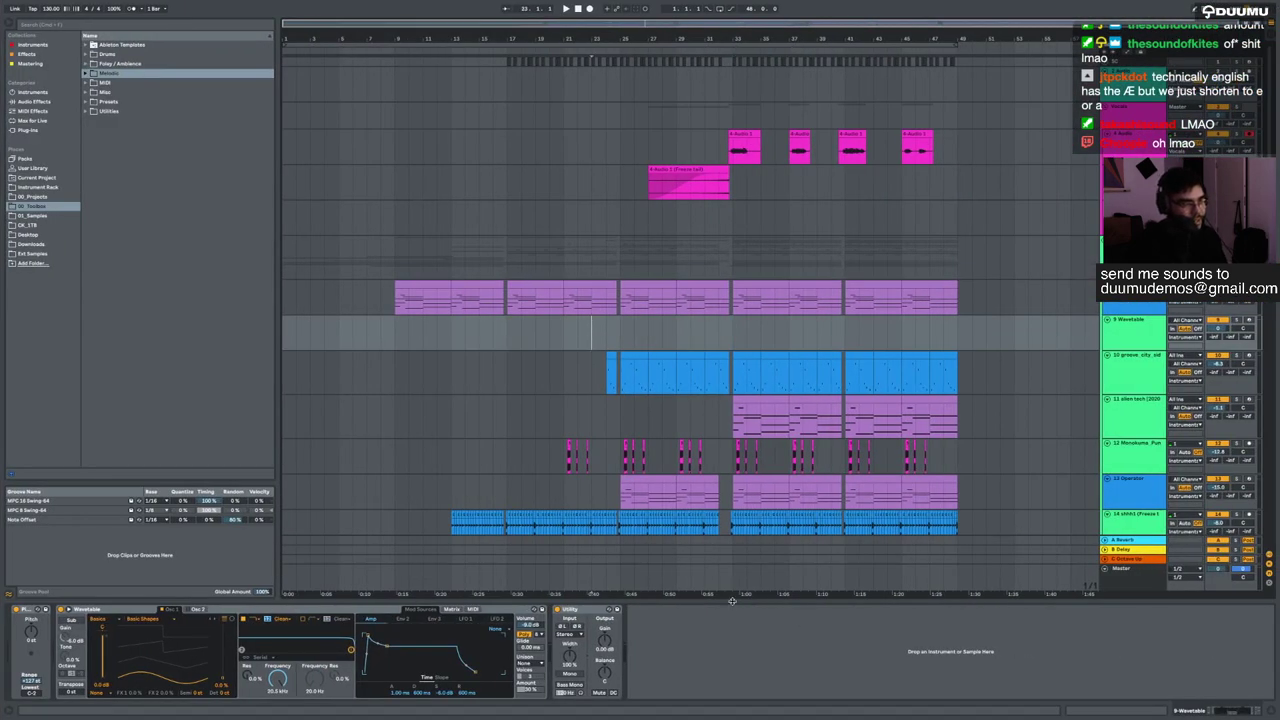
pyautogui.press('alt+super+l')
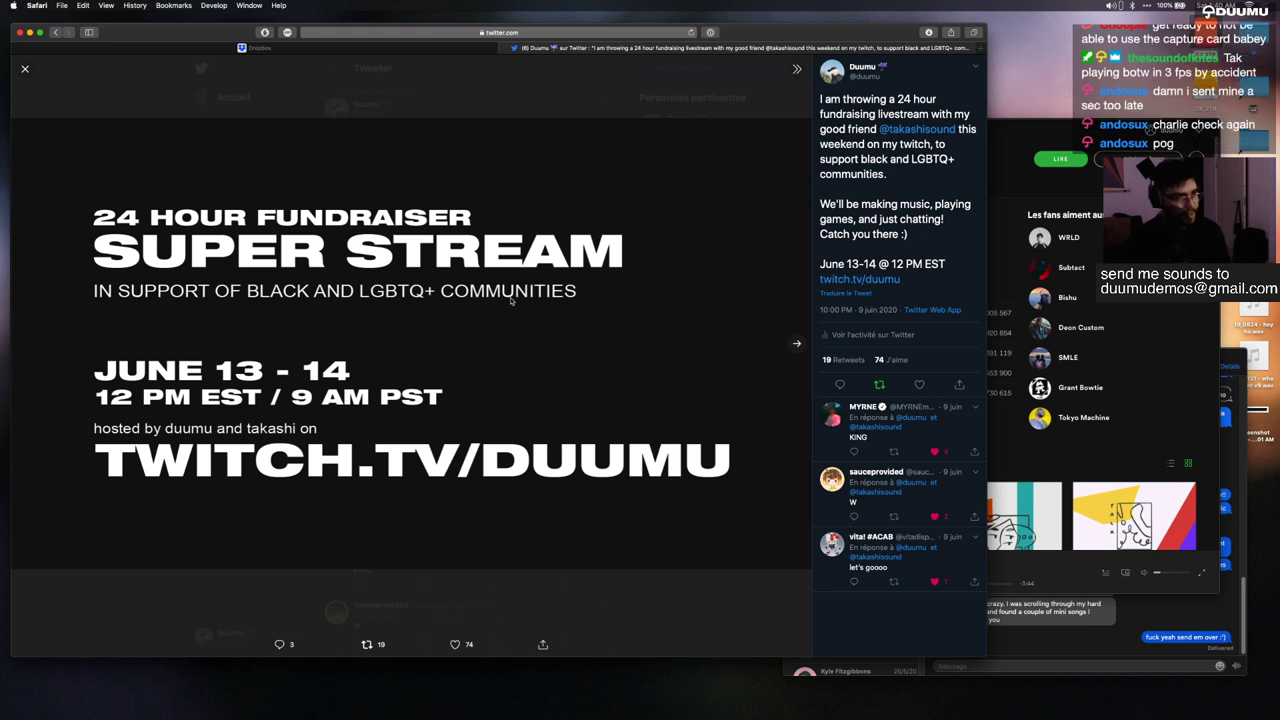
# - View the donation-split image of the fundraiser tweet and go back to its first image
pyautogui.click(792, 346)
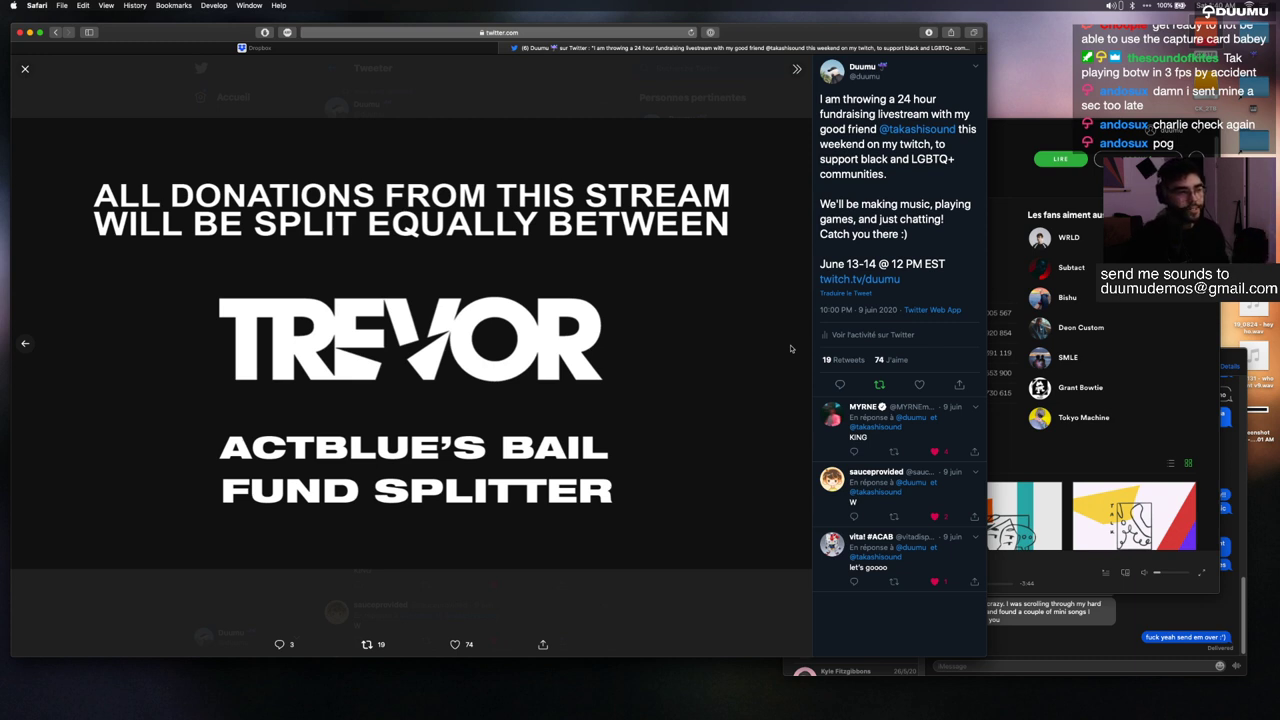
pyautogui.click(26, 346)
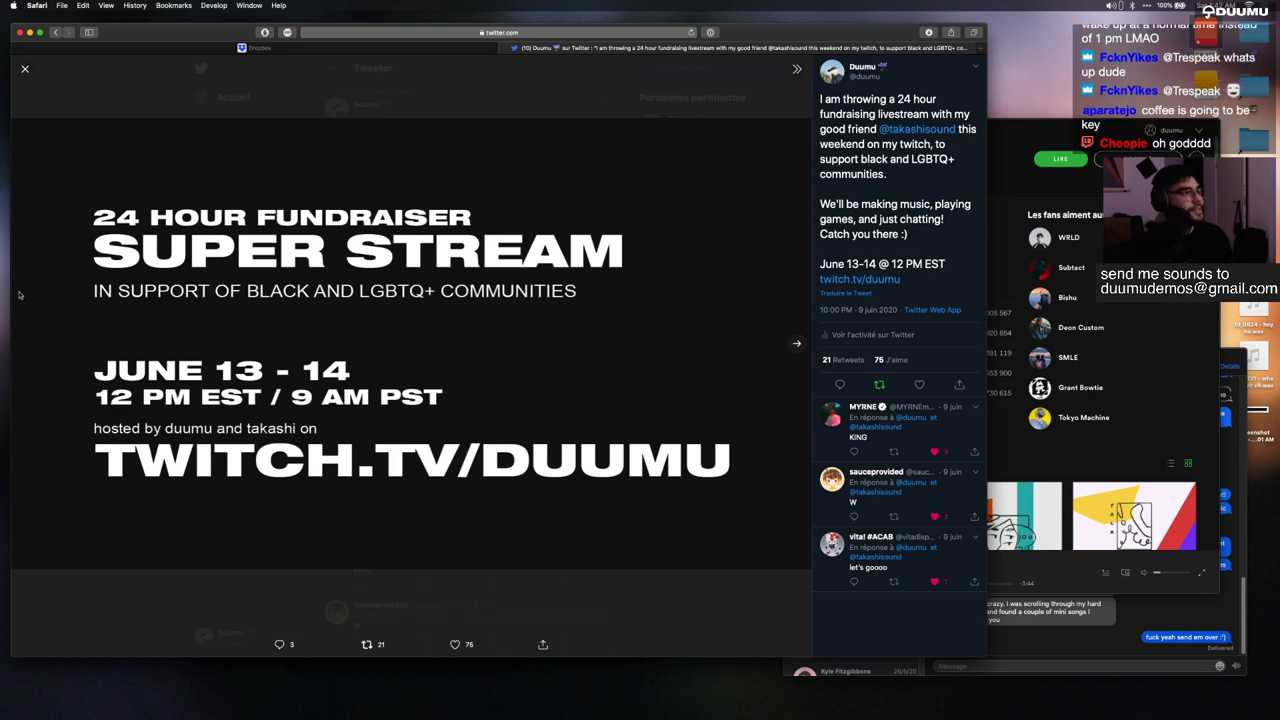
# - Bring the Gmail window forward, open the "virus" message among the promotions and read it
pyautogui.hotkey('ctrl', 'Up')
pyautogui.click(440, 148)
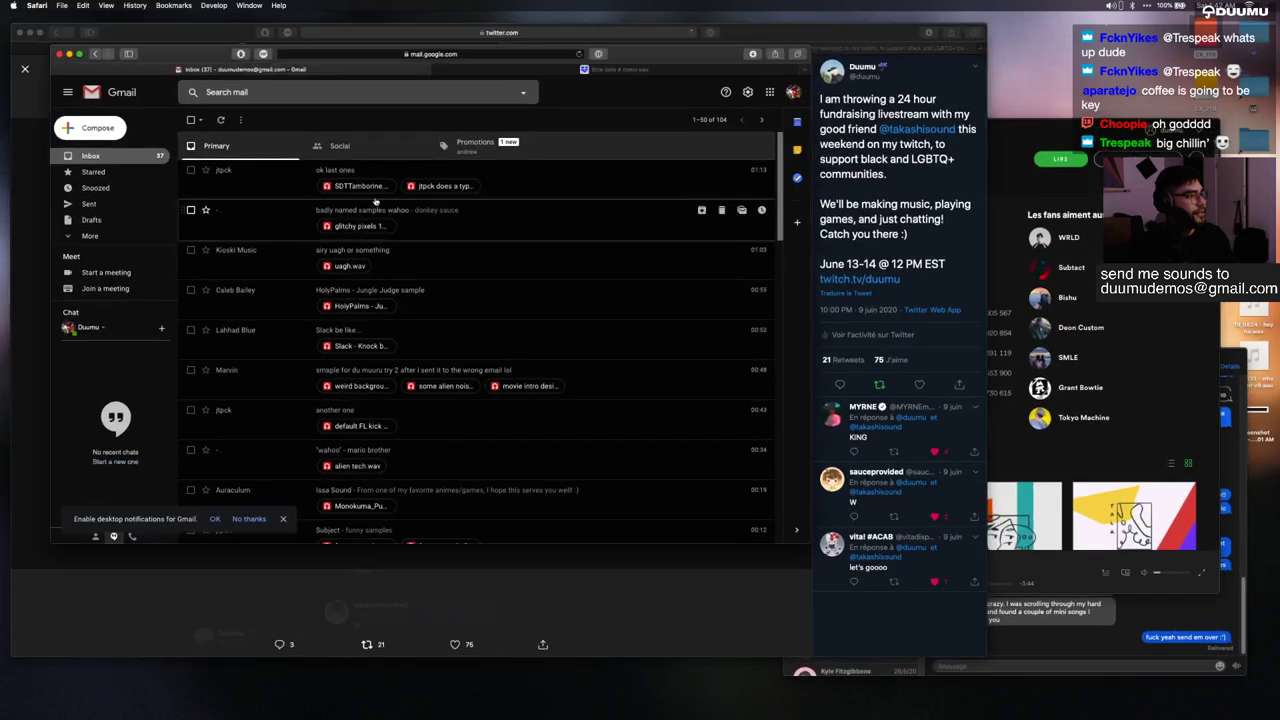
pyautogui.click(455, 145)
pyautogui.click(348, 174)
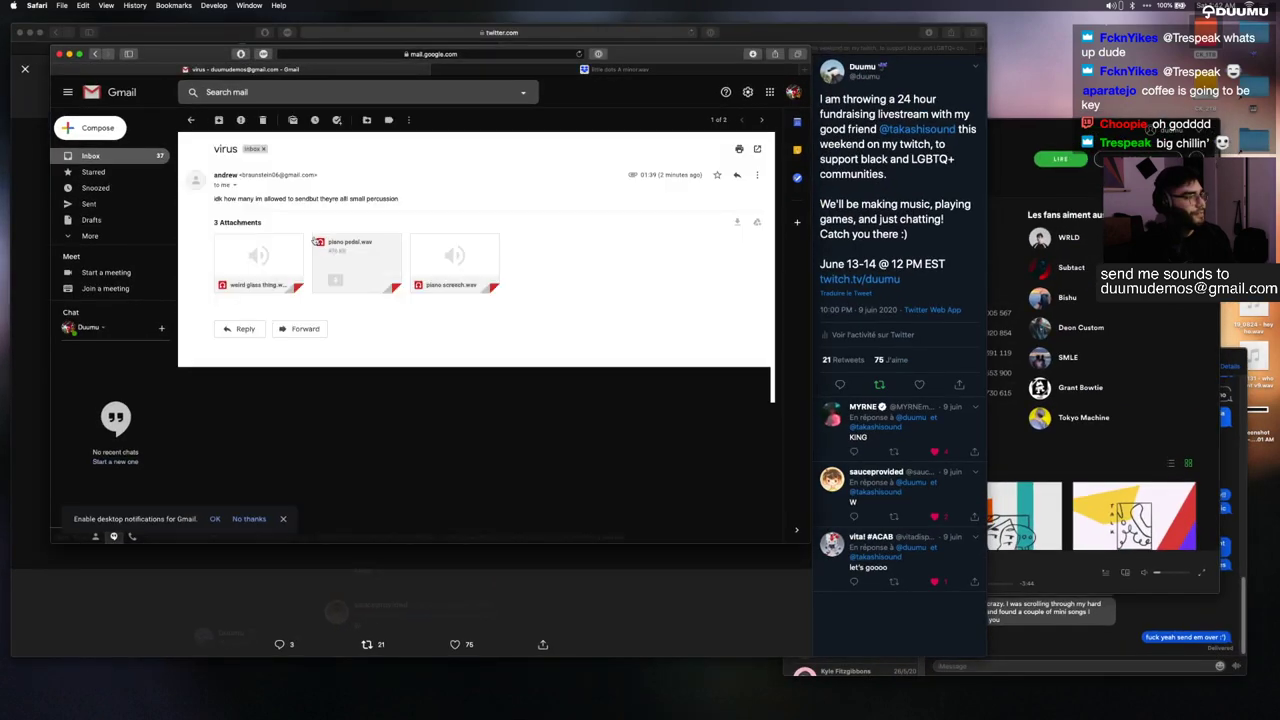
pyautogui.scroll(5, 234, 151)
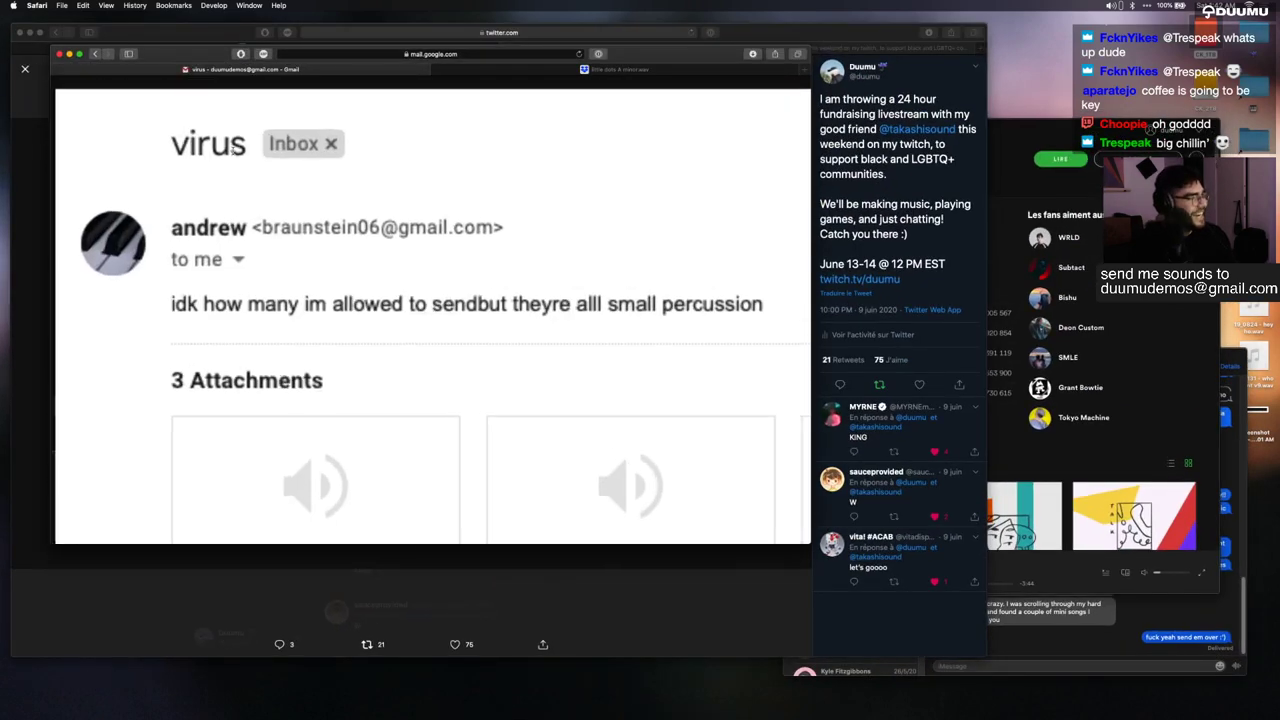
pyautogui.scroll(-5, 232, 148)
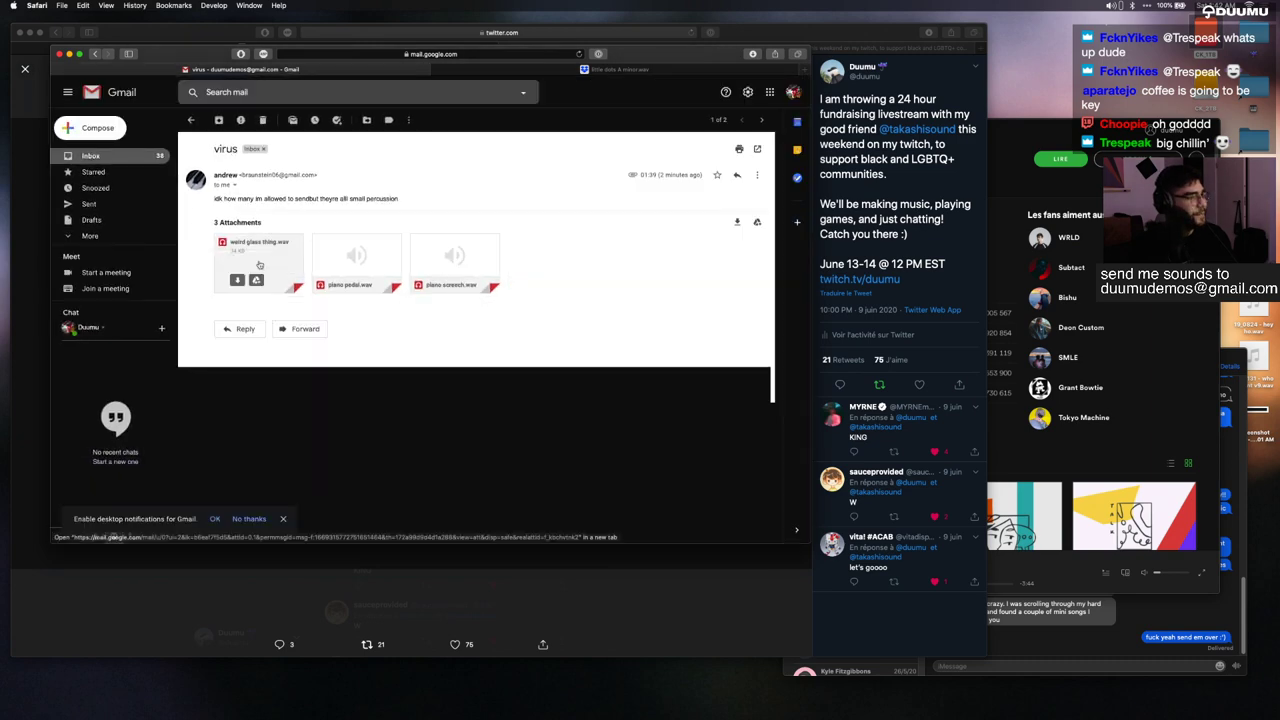
# - Download the three attachments weird glass thing.wav, piano pedal.wav and piano screech.wav, allowing the downloads
pyautogui.click(335, 280)
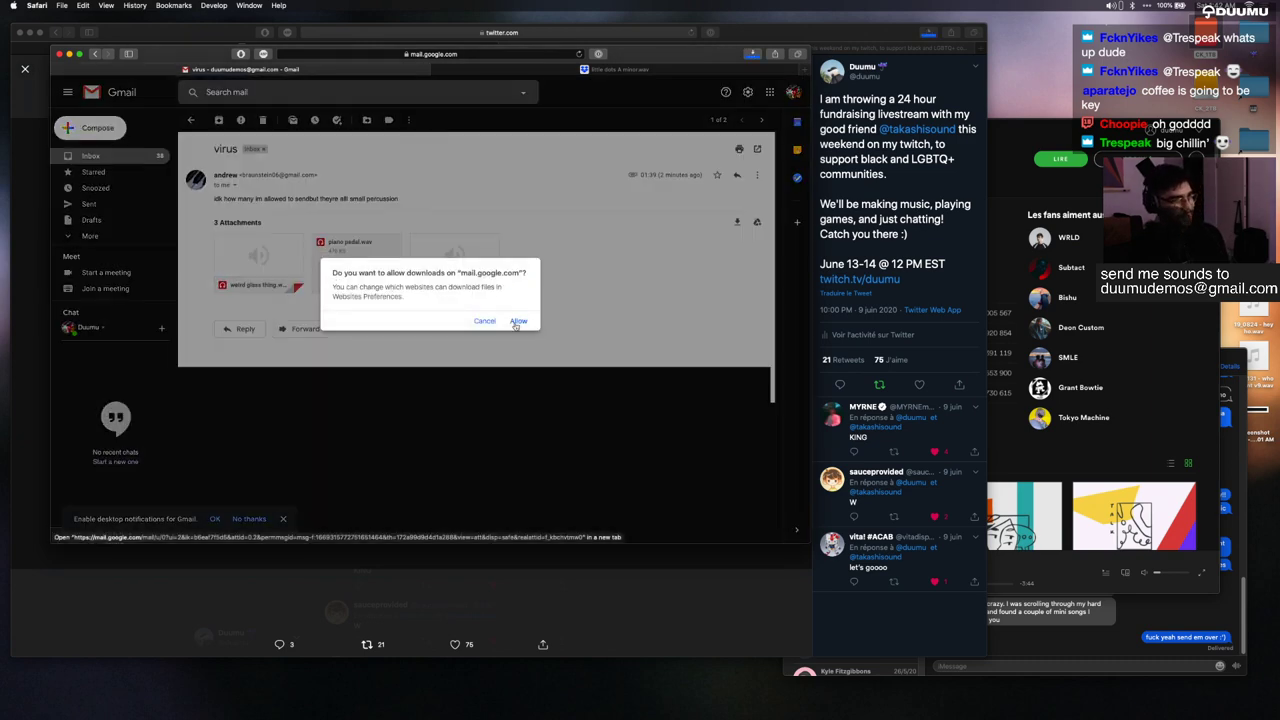
pyautogui.click(517, 323)
pyautogui.click(335, 282)
pyautogui.click(524, 320)
pyautogui.click(433, 281)
pyautogui.click(519, 322)
# - Open the newest primary message about the song challenge and download its "Activity with clowns" recording
pyautogui.click(191, 119)
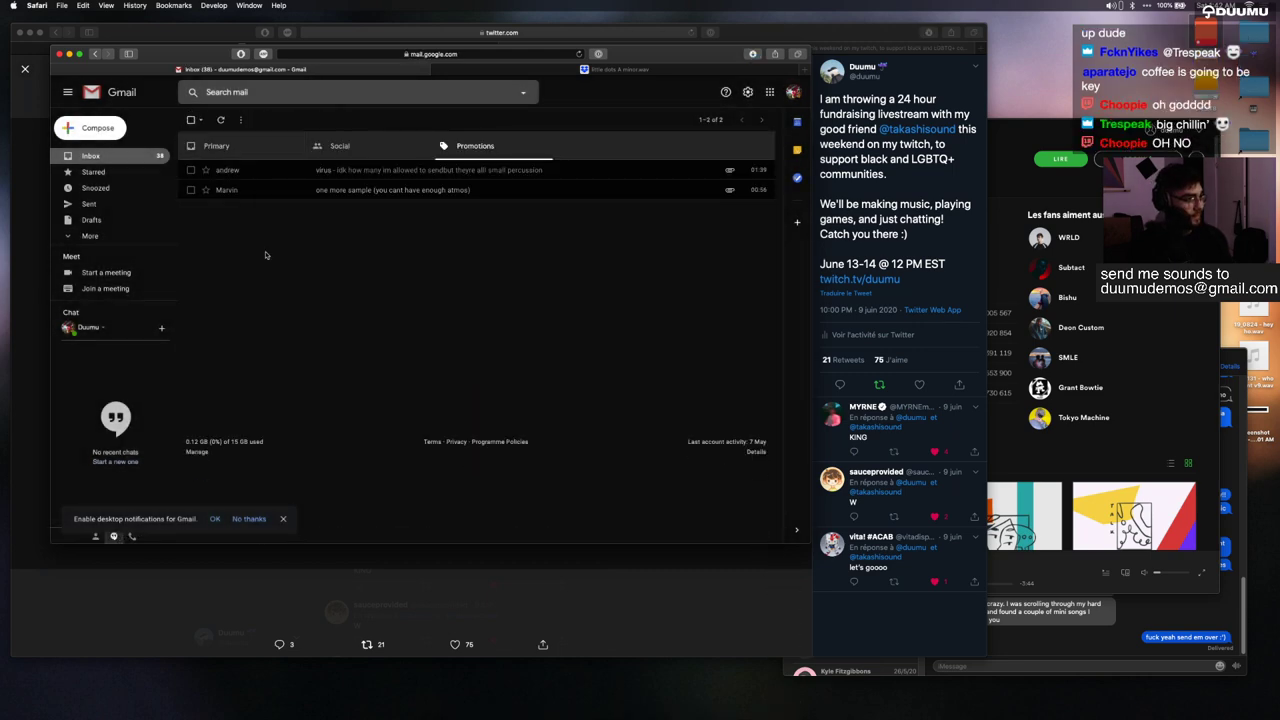
pyautogui.click(224, 150)
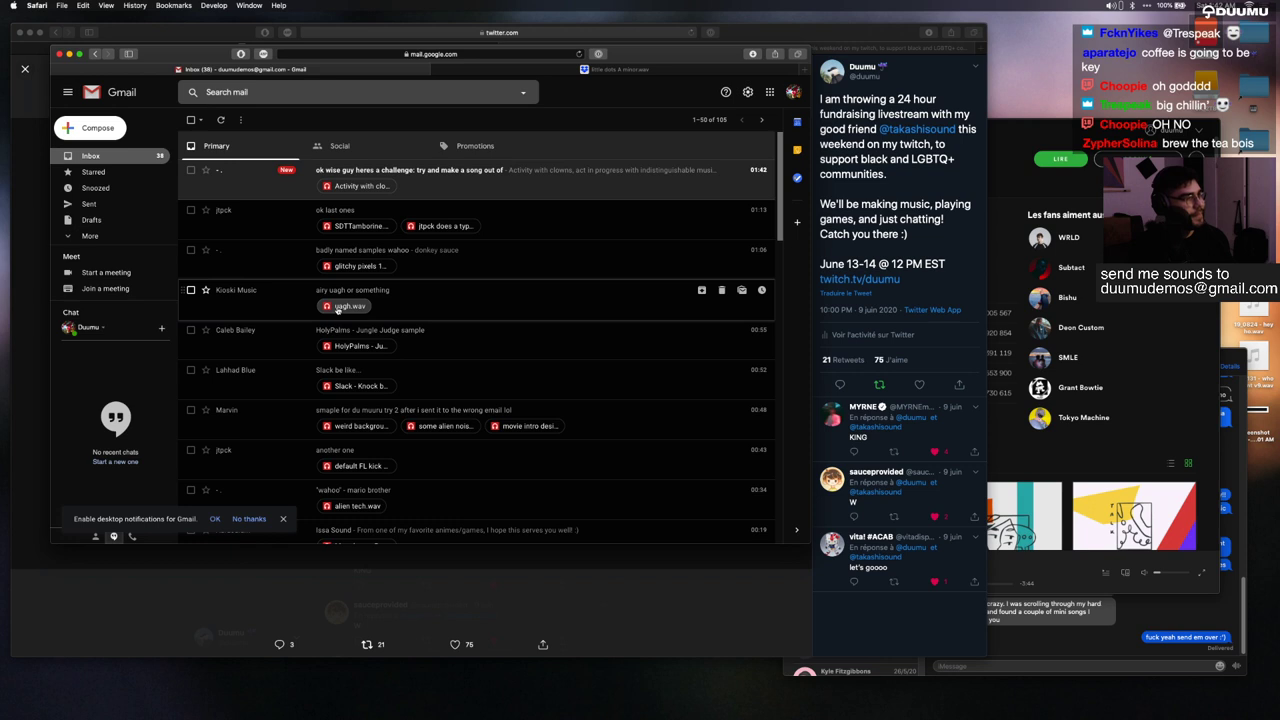
pyautogui.click(478, 185)
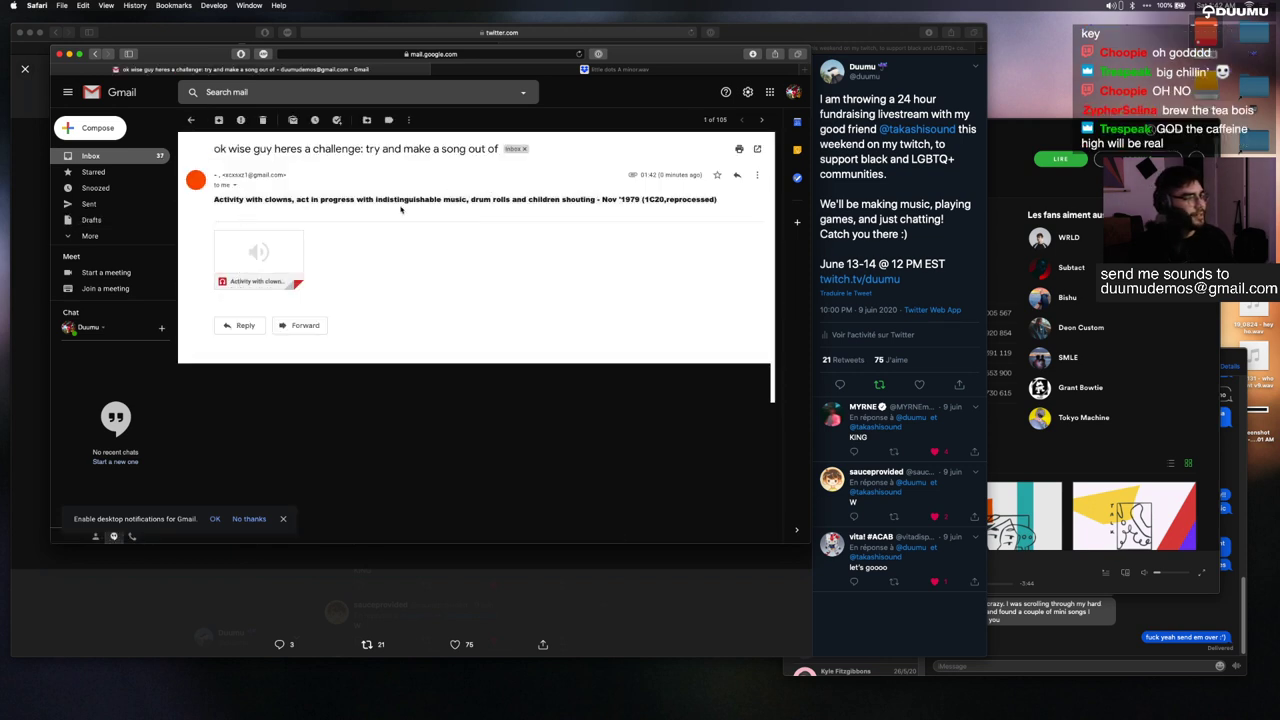
pyautogui.click(244, 252)
pyautogui.click(518, 320)
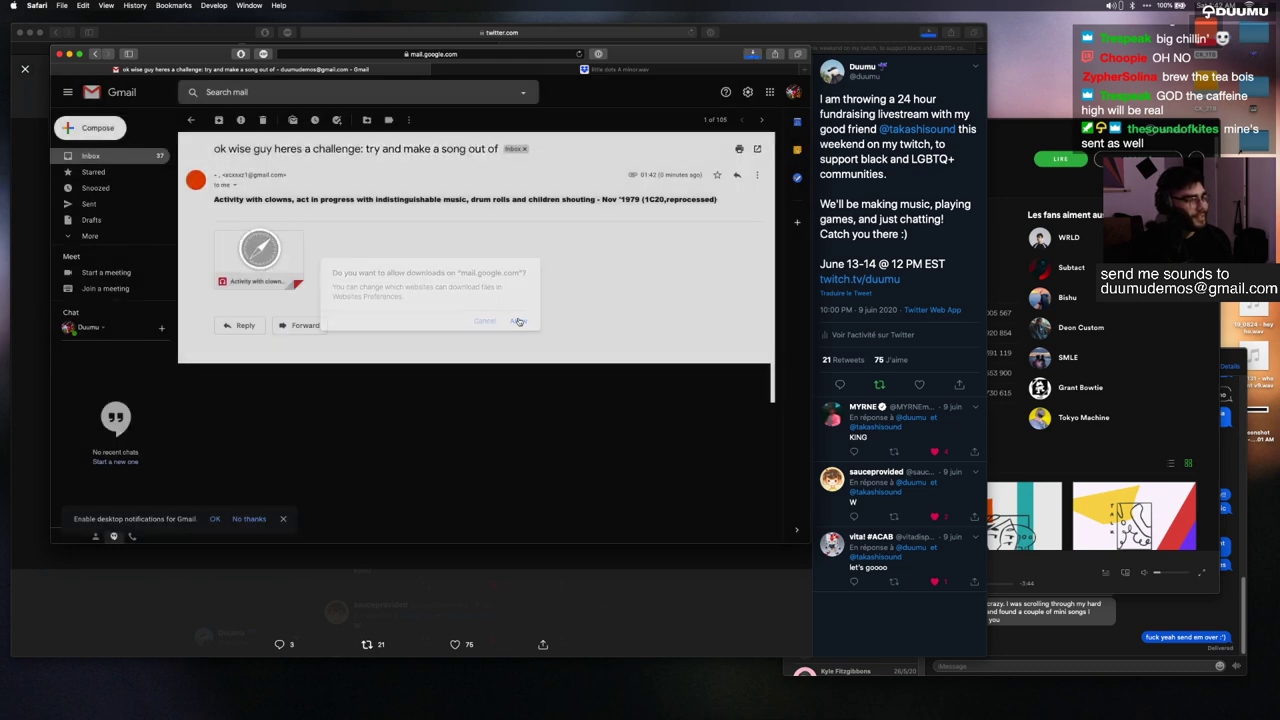
# - Switch back to Ableton Live and insert a new audio track below the Wavetable track
pyautogui.hotkey('ctrl', 'Right')
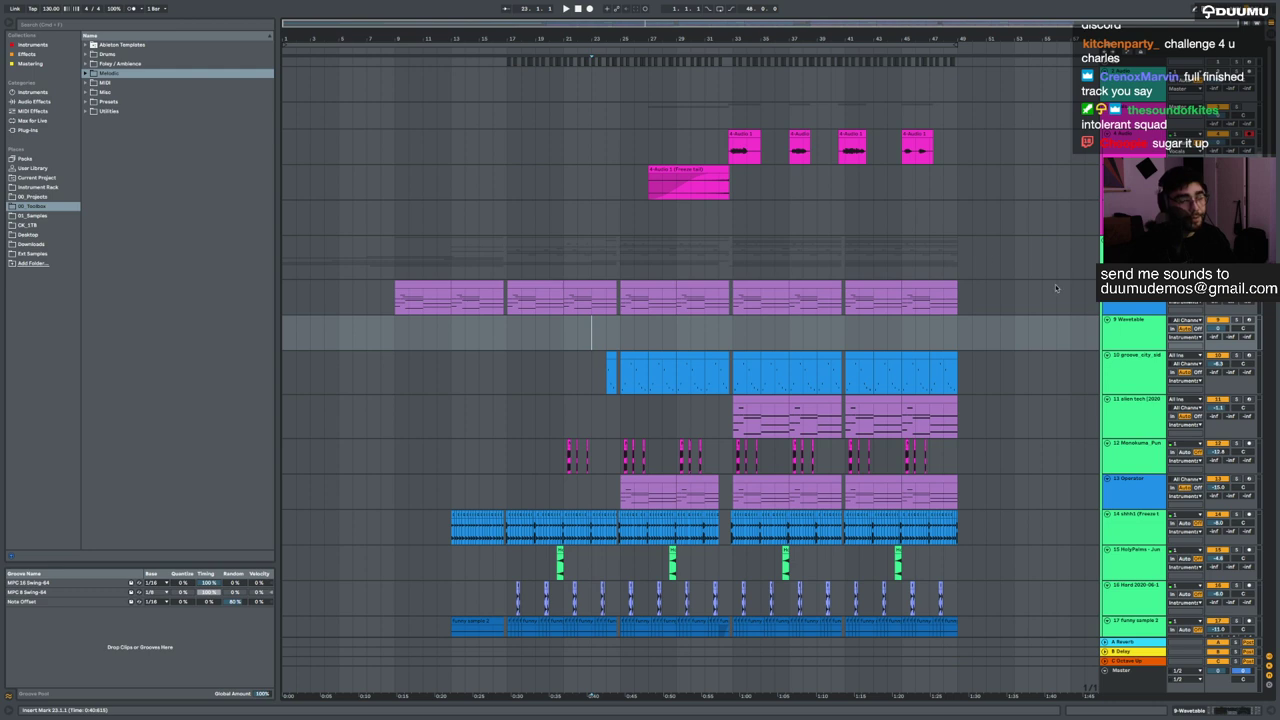
pyautogui.click(1131, 334)
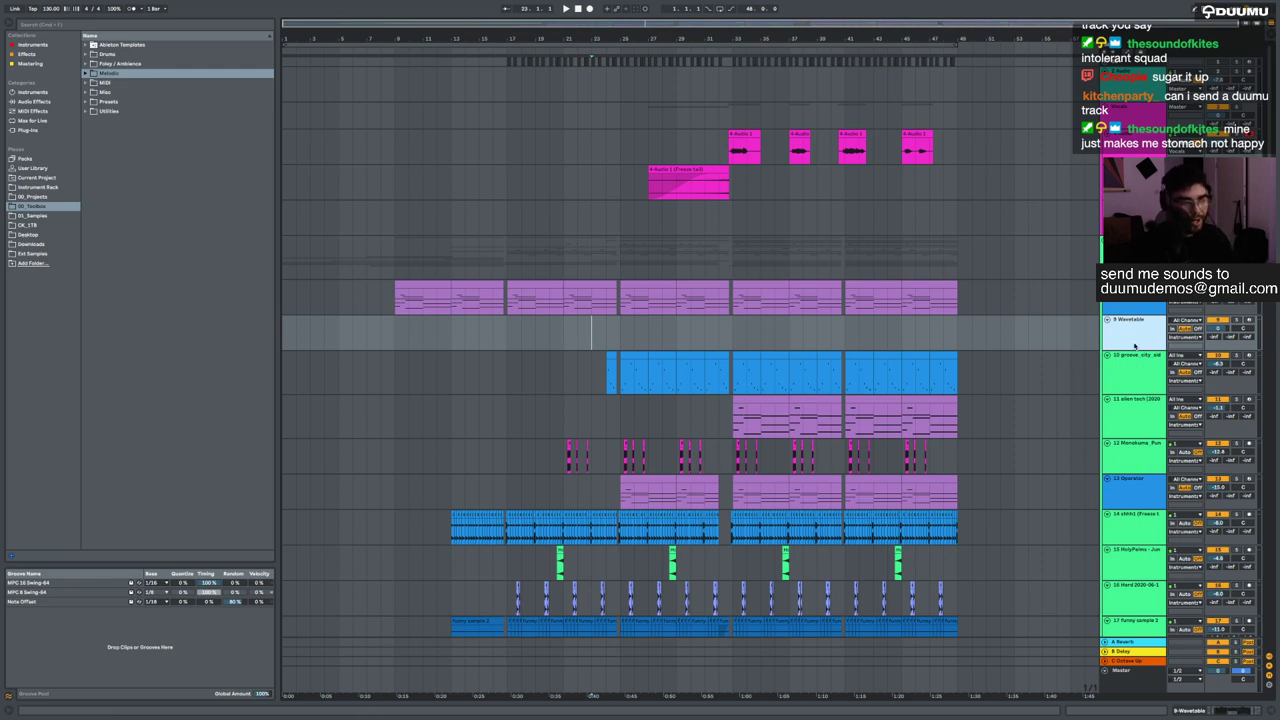
pyautogui.press('super+t')
# - Return to Gmail and reopen the "virus" message to check the names of its attachments
pyautogui.hotkey('ctrl', 'Left')
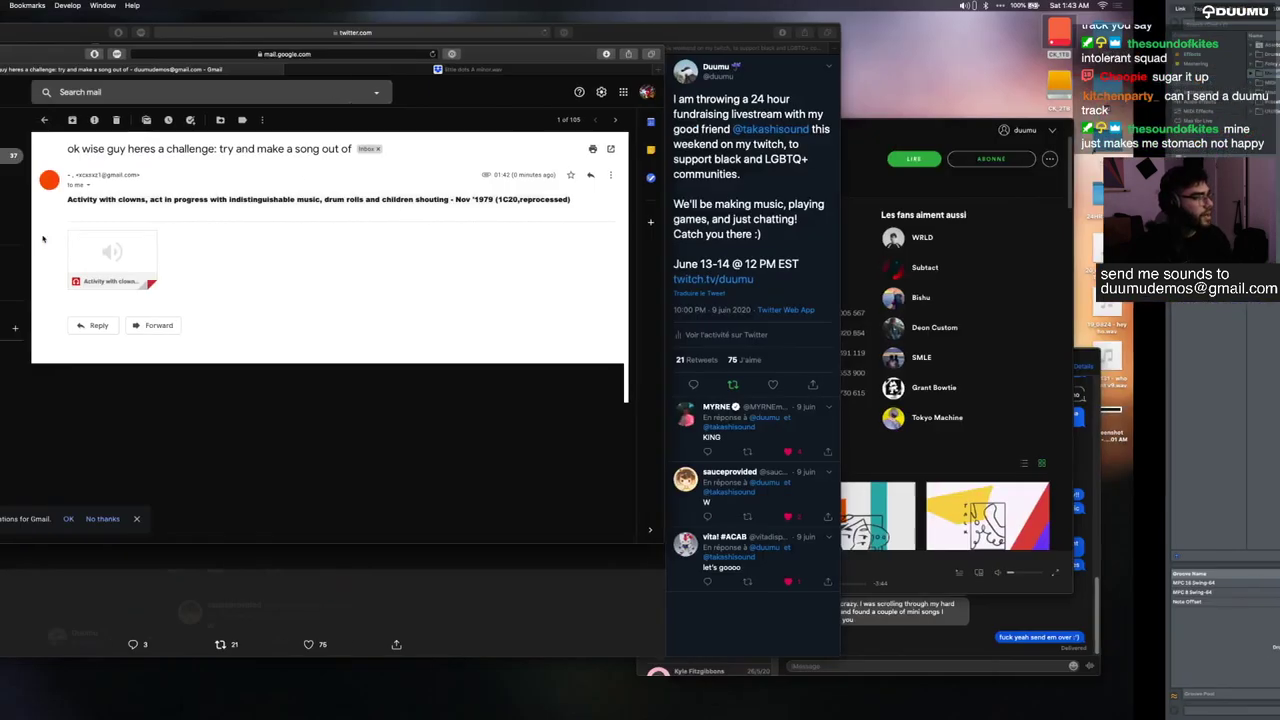
pyautogui.click(190, 120)
pyautogui.click(430, 215)
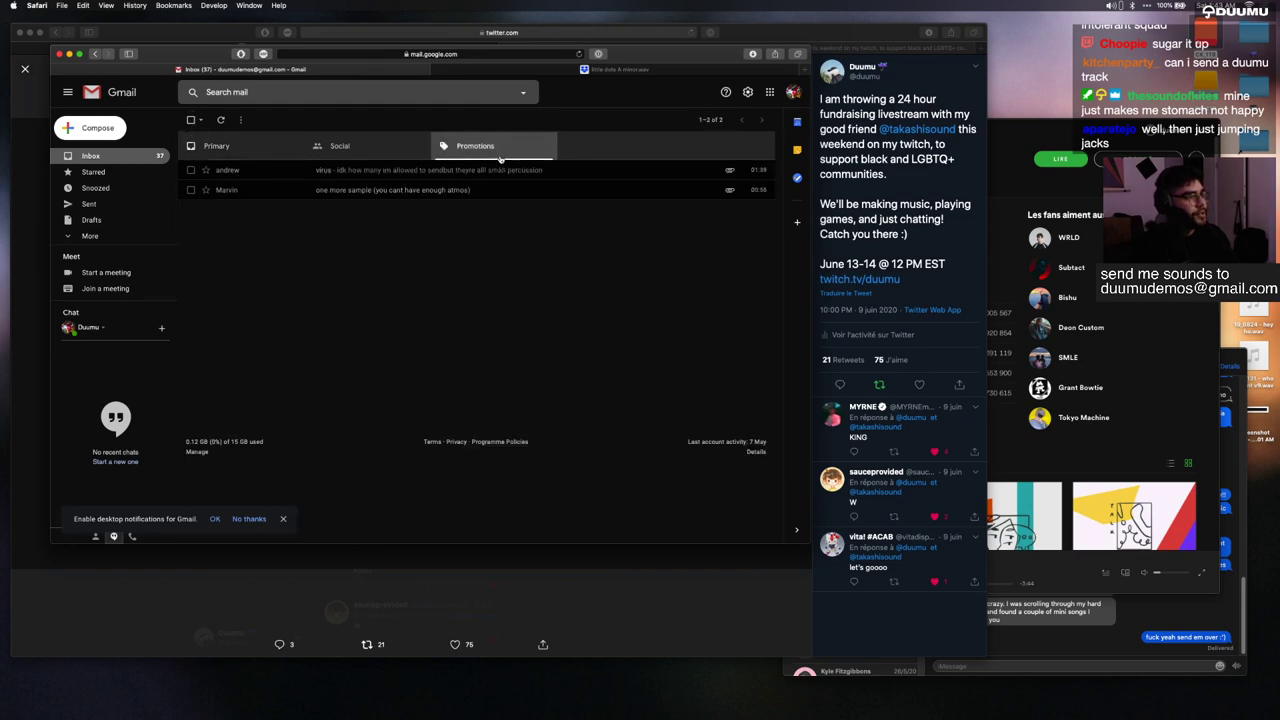
pyautogui.click(382, 177)
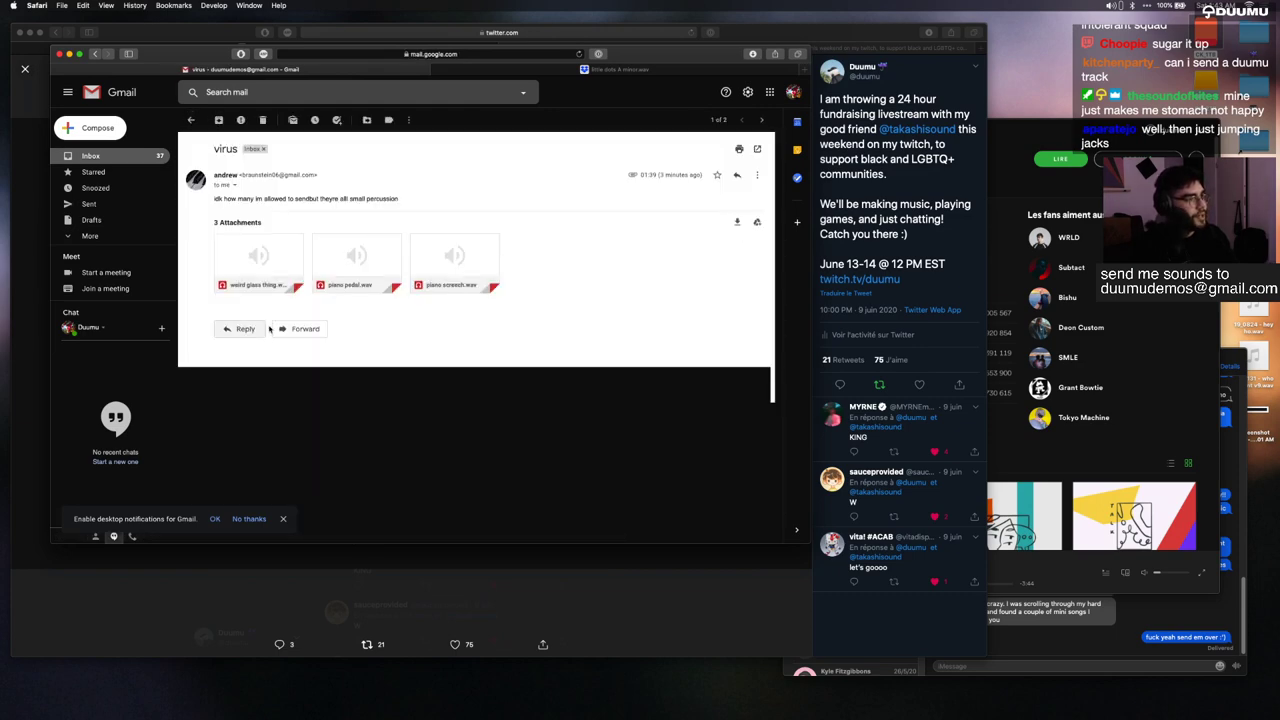
# - Switch to Ableton Live and place weird glass thing.wav from Downloads on the new audio track at bar 26
pyautogui.press('super+Tab')
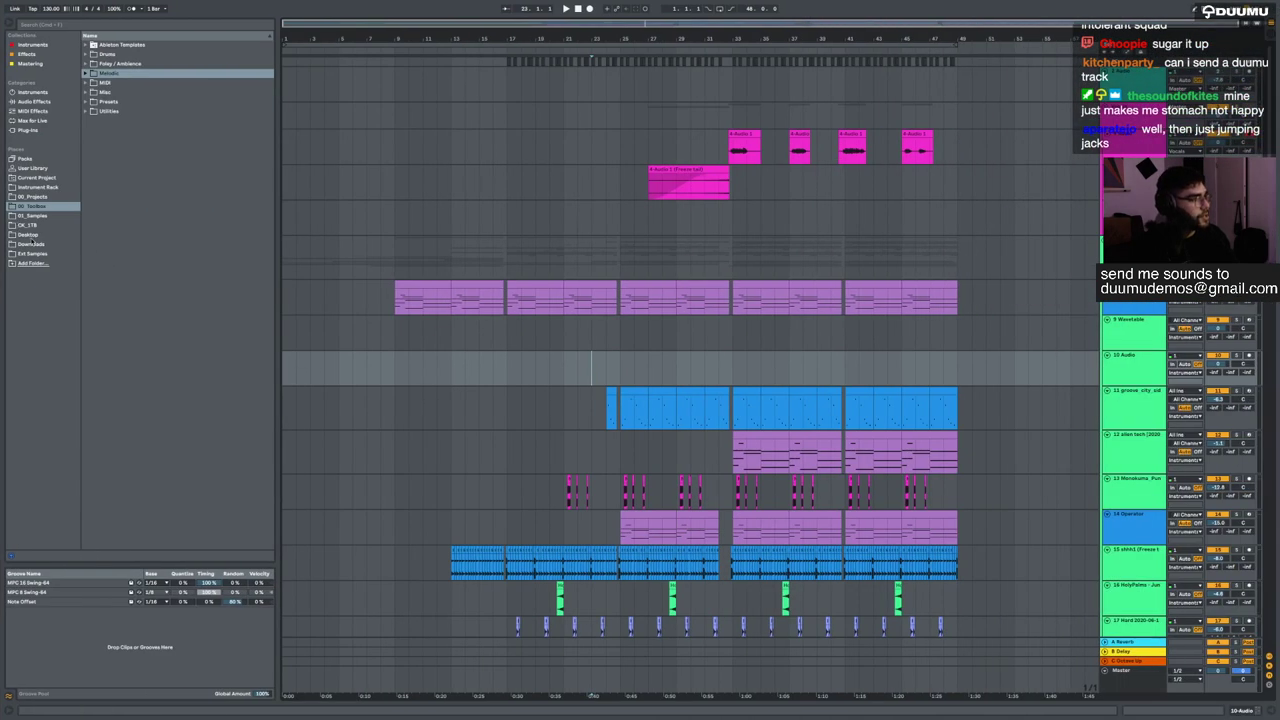
pyautogui.click(41, 245)
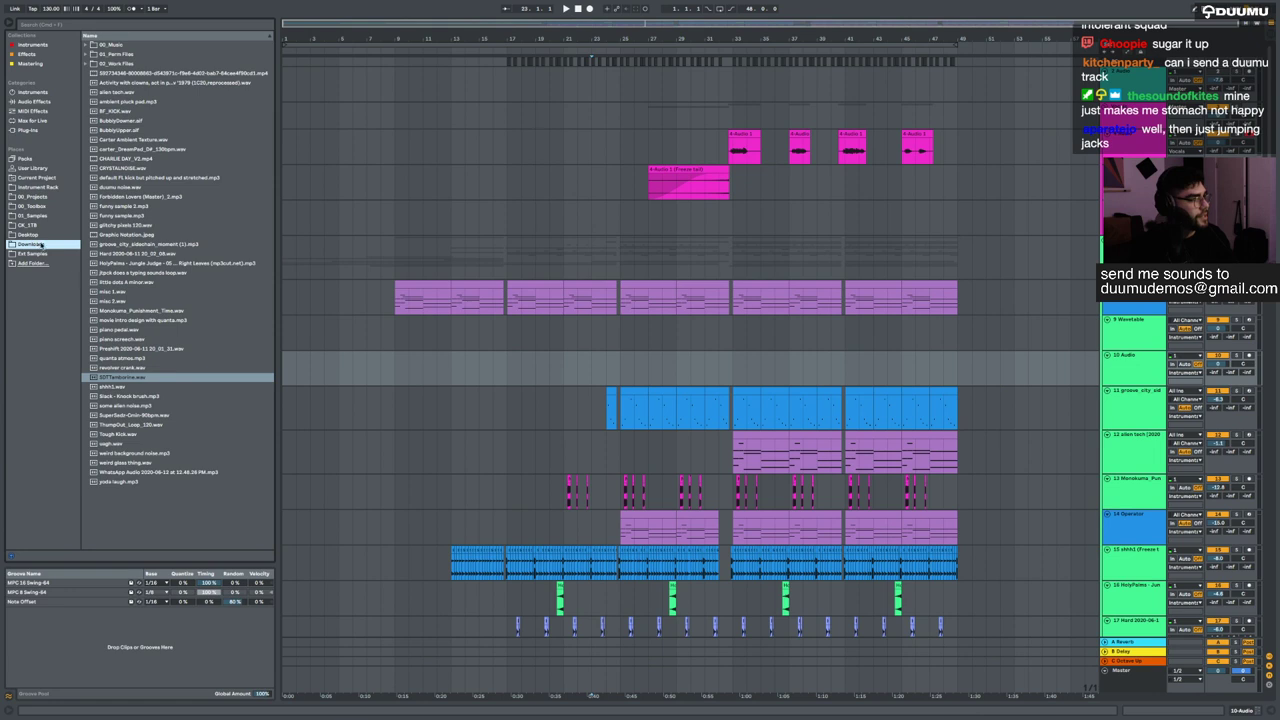
pyautogui.click(120, 464)
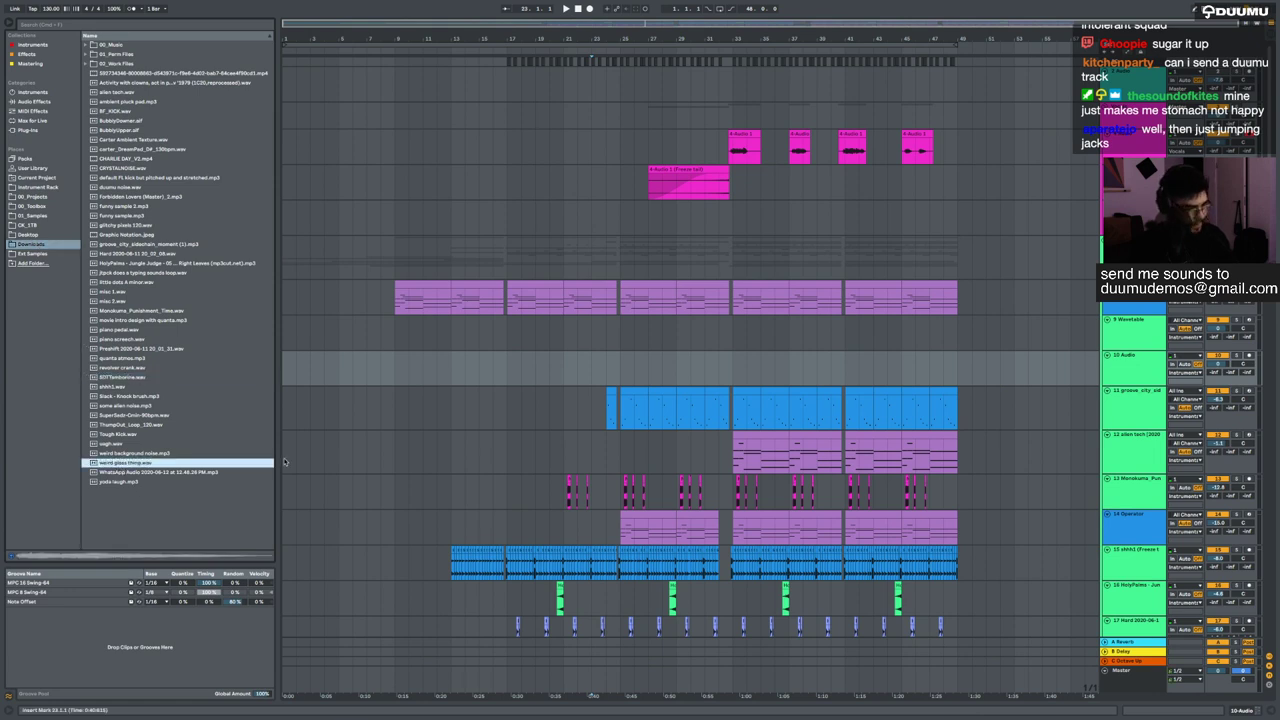
pyautogui.moveTo(782, 347); pyautogui.dragTo(636, 369)
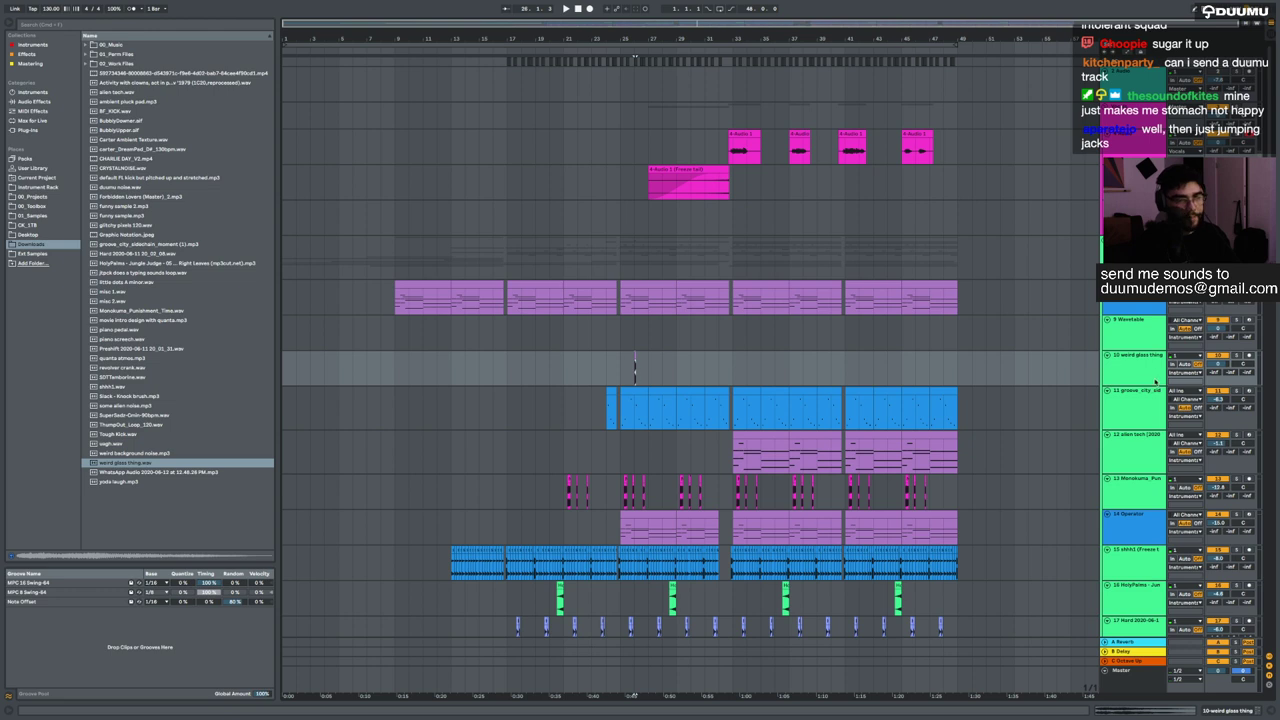
# - Insert an audio track below the weird glass thing track and preview piano screech.wav and piano pedal.wav
pyautogui.click(1156, 384)
pyautogui.hotkey('ctrl', 't')
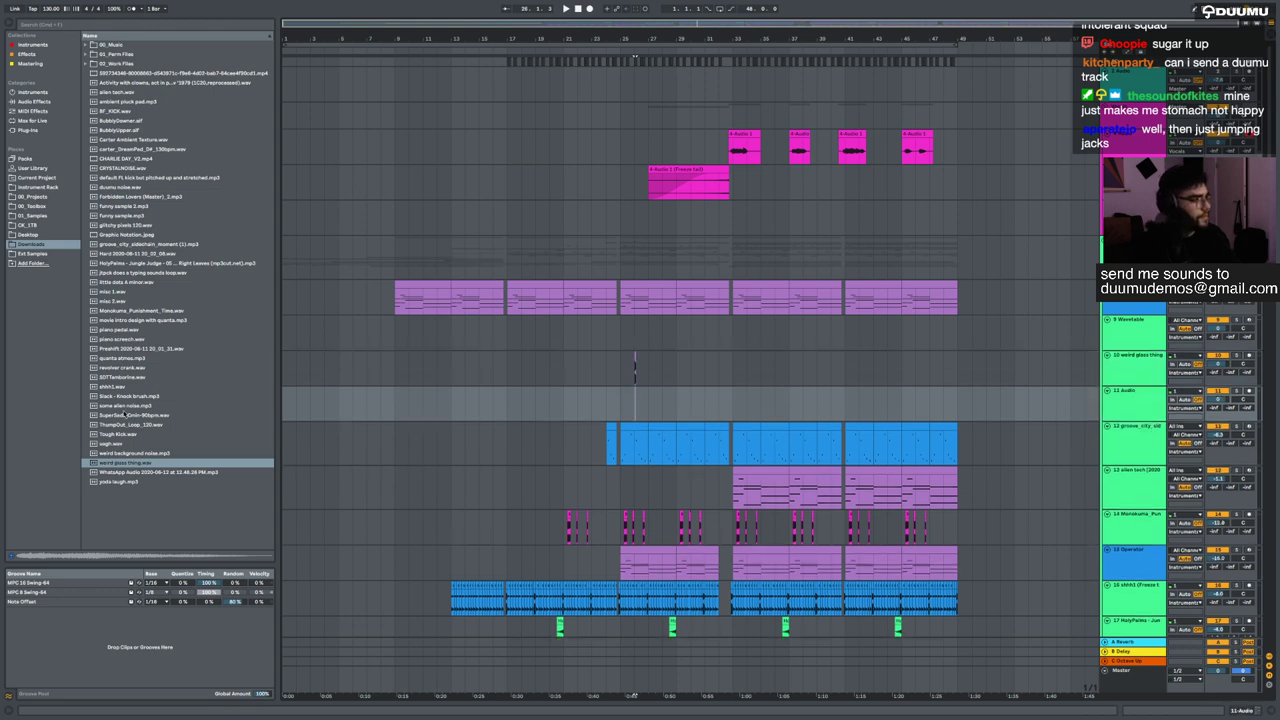
pyautogui.click(115, 341)
pyautogui.click(107, 331)
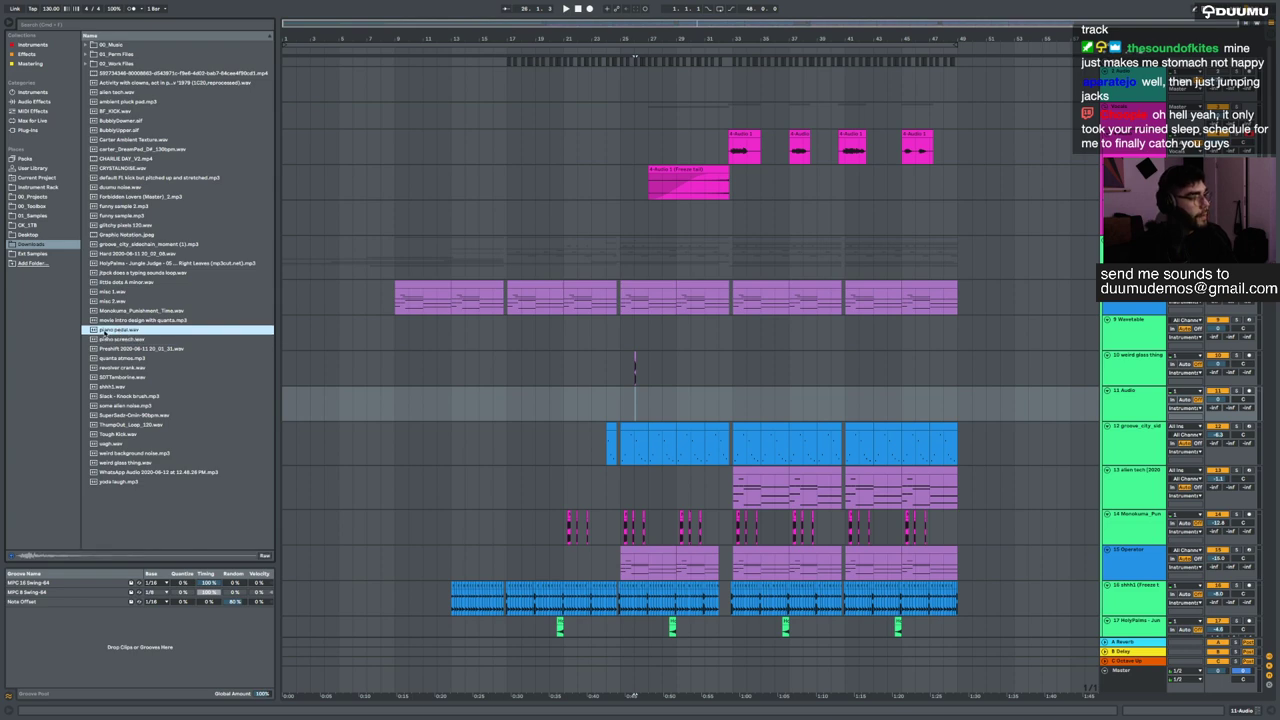
# - Insert an audio track below the Drum Rack track and place piano pedal.wav on it at bar 17
pyautogui.scroll(-15, 1185, 537)
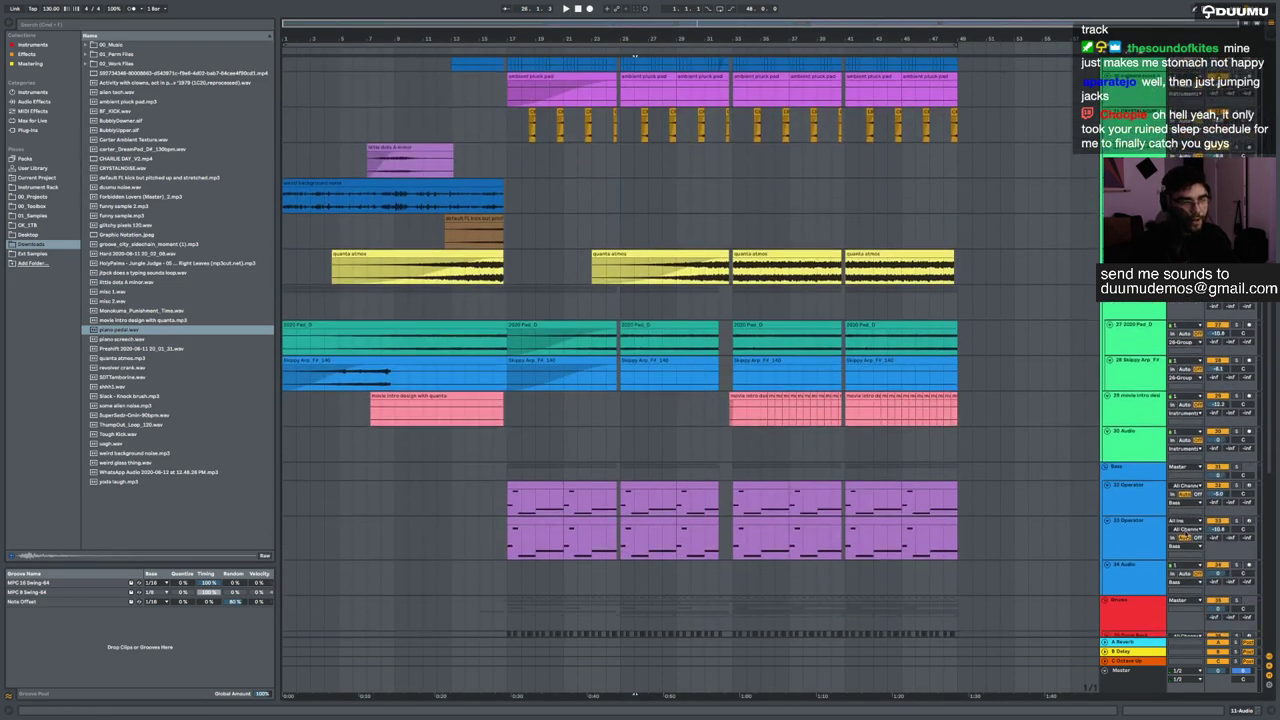
pyautogui.scroll(-3, 1185, 537)
pyautogui.click(1150, 575)
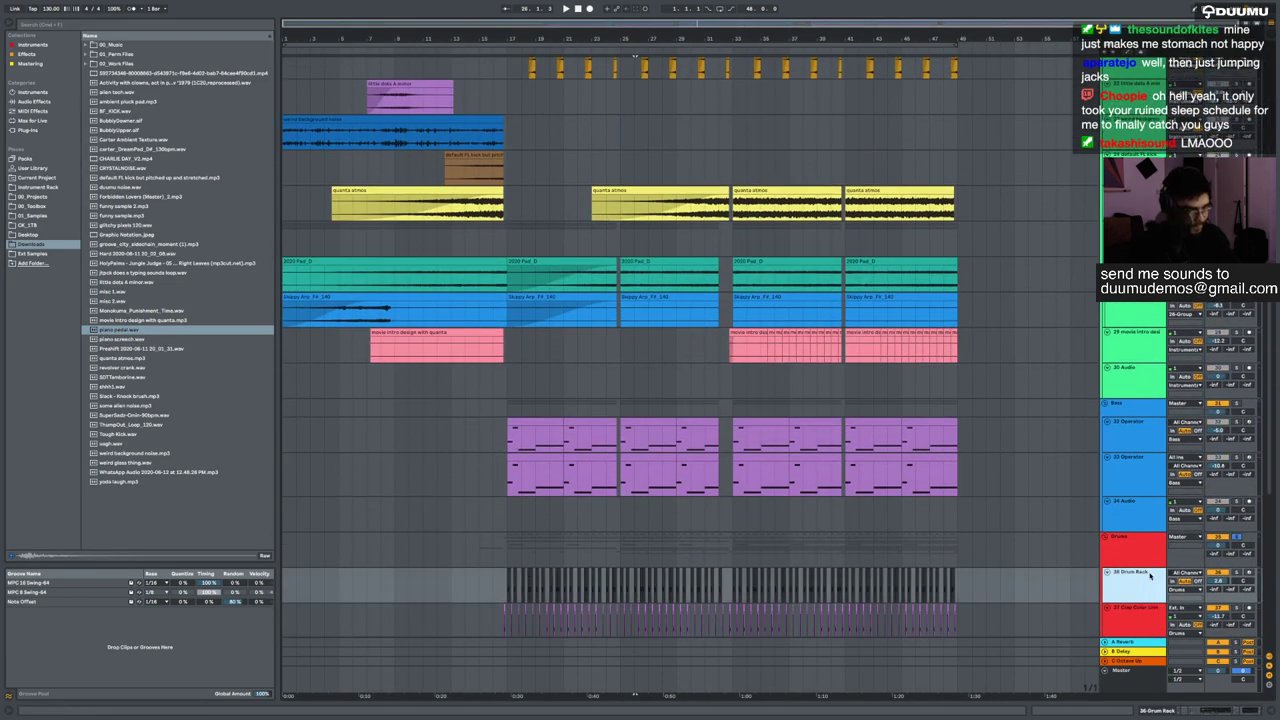
pyautogui.press('super+t')
pyautogui.click(507, 613)
pyautogui.press('super+v')
# - Play the piano pedal clip with the drums from bar 17, mute its track and play the passage again
pyautogui.press('+')
pyautogui.press('+')
pyautogui.press('+')
pyautogui.press('+')
pyautogui.press('space')
pyautogui.press('space')
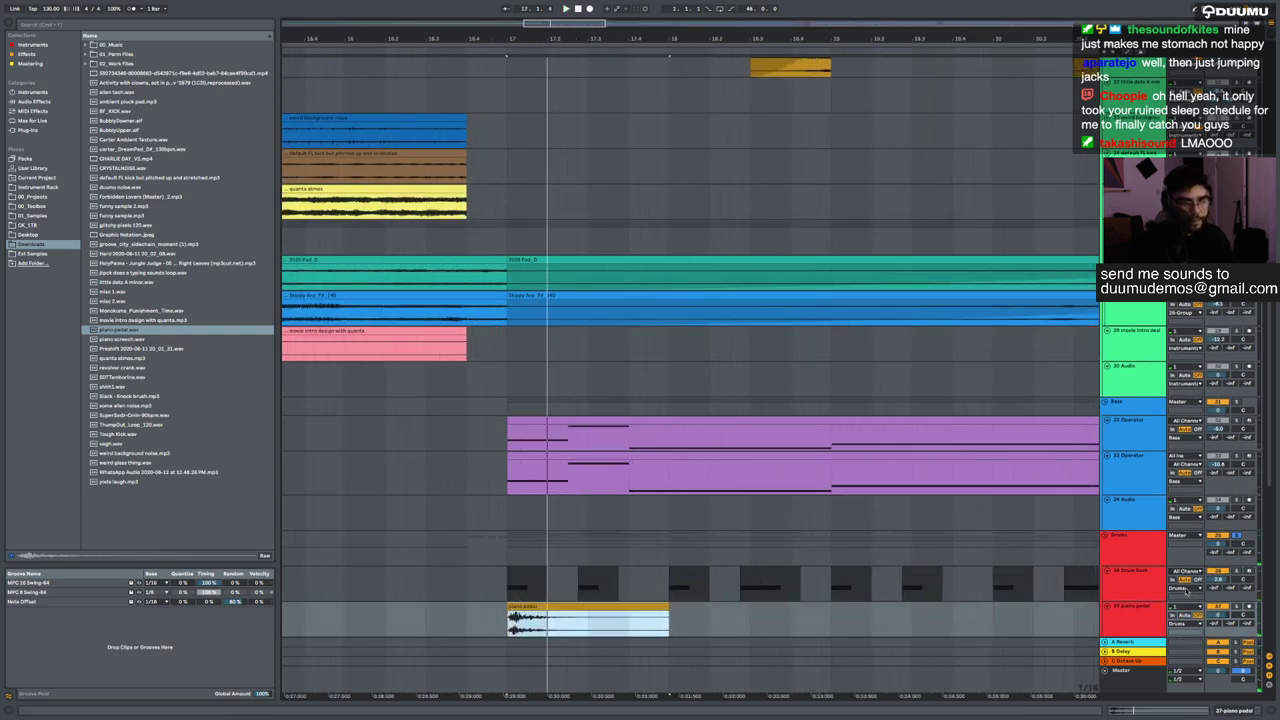
pyautogui.click(1213, 598)
pyautogui.click(1218, 607)
pyautogui.press('space')
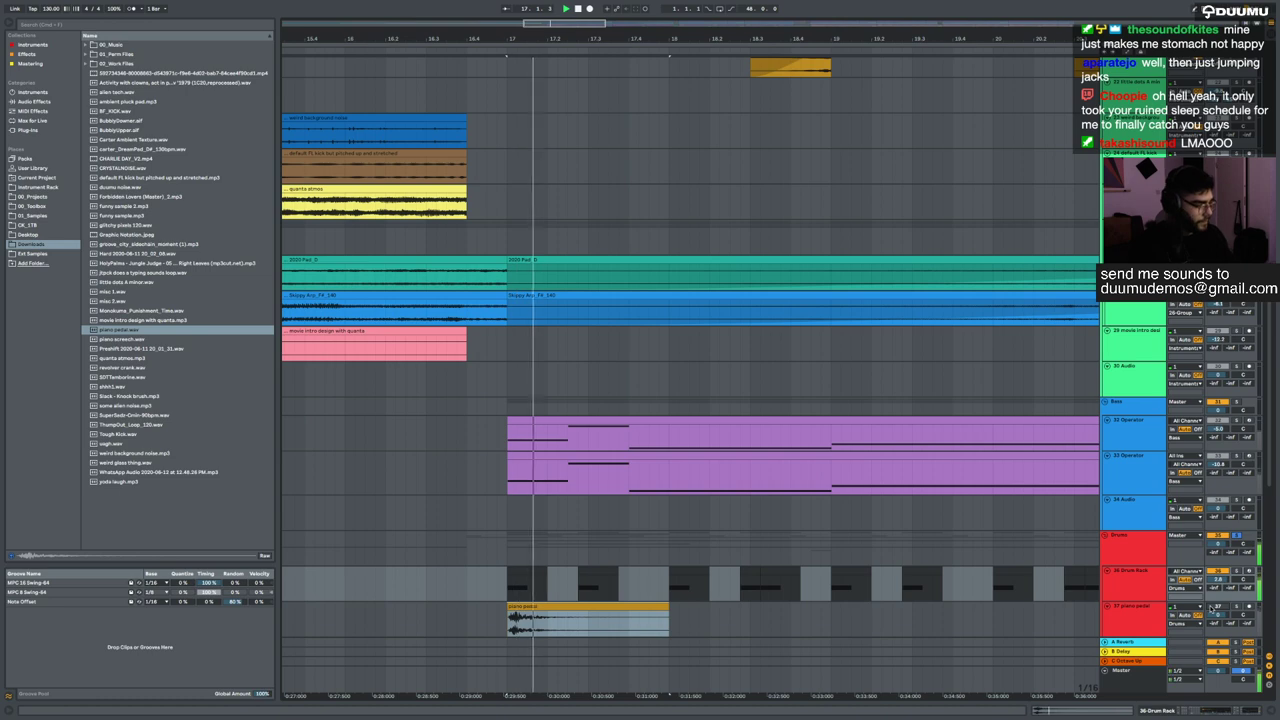
# - Lower the piano pedal track's volume, unmute the track and play the passage from bar 17
pyautogui.moveTo(1226, 615); pyautogui.dragTo(1226, 643)
pyautogui.click(1218, 607)
pyautogui.press('space')
pyautogui.press('space')
pyautogui.press('space')
pyautogui.scroll(5, 522, 618)
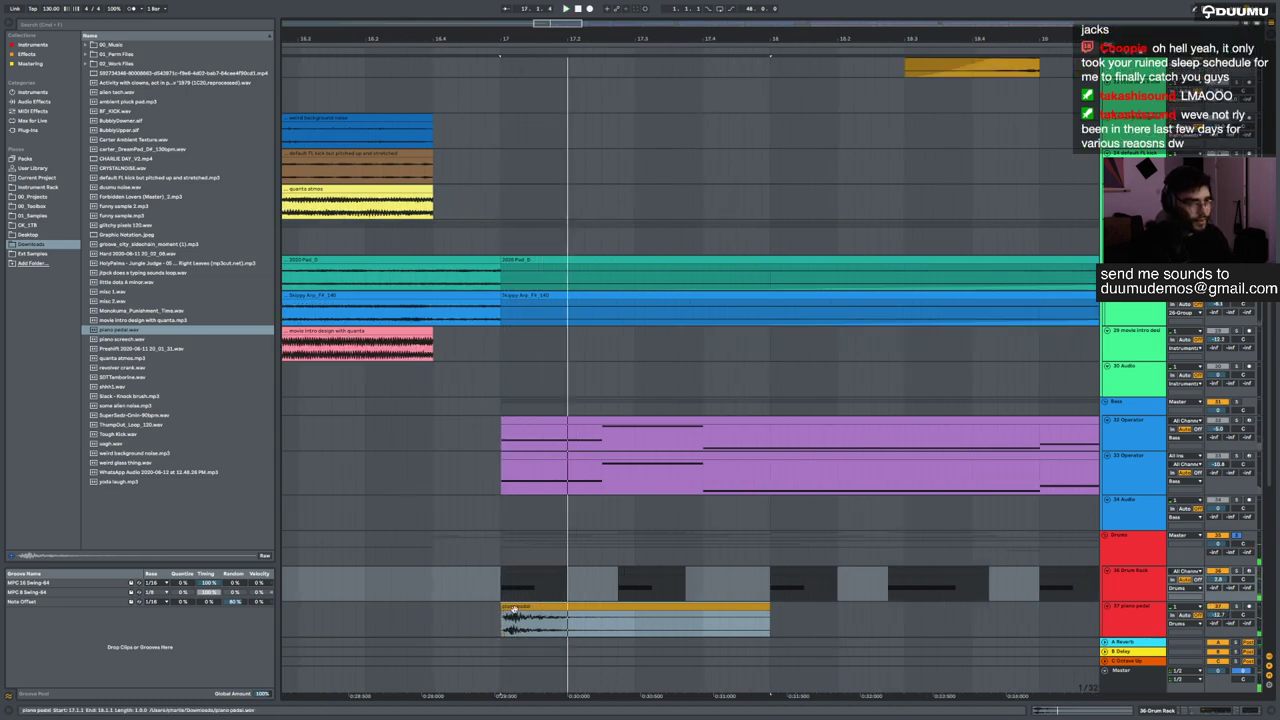
# - Split the piano pedal clip just after 17.2, fade out the first part and delete the remainder
pyautogui.scroll(-2, 520, 618)
pyautogui.moveTo(481, 555); pyautogui.dragTo(504, 555)
pyautogui.click(638, 571)
pyautogui.press('super+e')
pyautogui.moveTo(638, 560); pyautogui.dragTo(532, 561)
pyautogui.click(686, 556)
pyautogui.press('Delete')
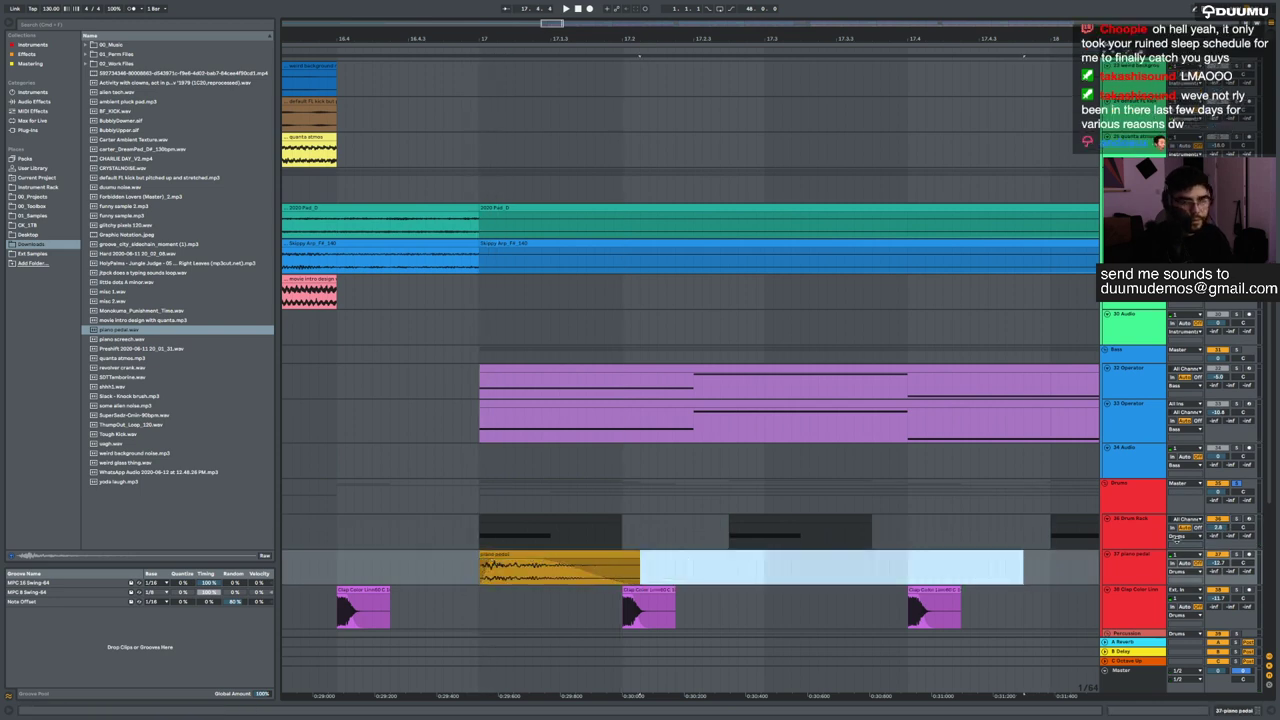
# - Lower the piano pedal track's volume to about -20 dB and play the trimmed clip
pyautogui.moveTo(1217, 563); pyautogui.dragTo(1217, 581)
pyautogui.click(572, 555)
pyautogui.press('space')
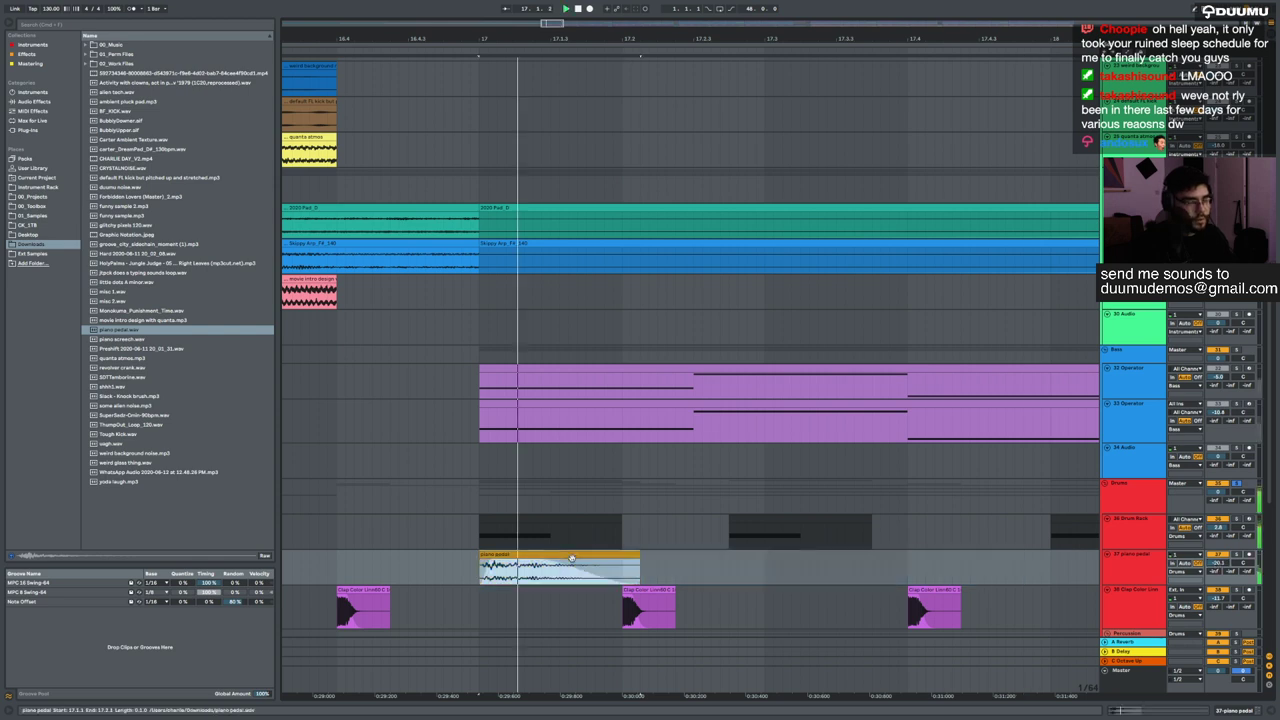
pyautogui.scroll(-5, 571, 556)
pyautogui.press('space')
# - Duplicate the trimmed piano pedal clip along its track and move the later copies to line up with the Drum Rack hits before bar 19
pyautogui.keyDown('shift'); pyautogui.click(614, 570); pyautogui.keyUp('shift')
pyautogui.press('space')
pyautogui.press('super+d')
pyautogui.hotkey('ctrl', 'd')
pyautogui.hotkey('ctrl', 'd')
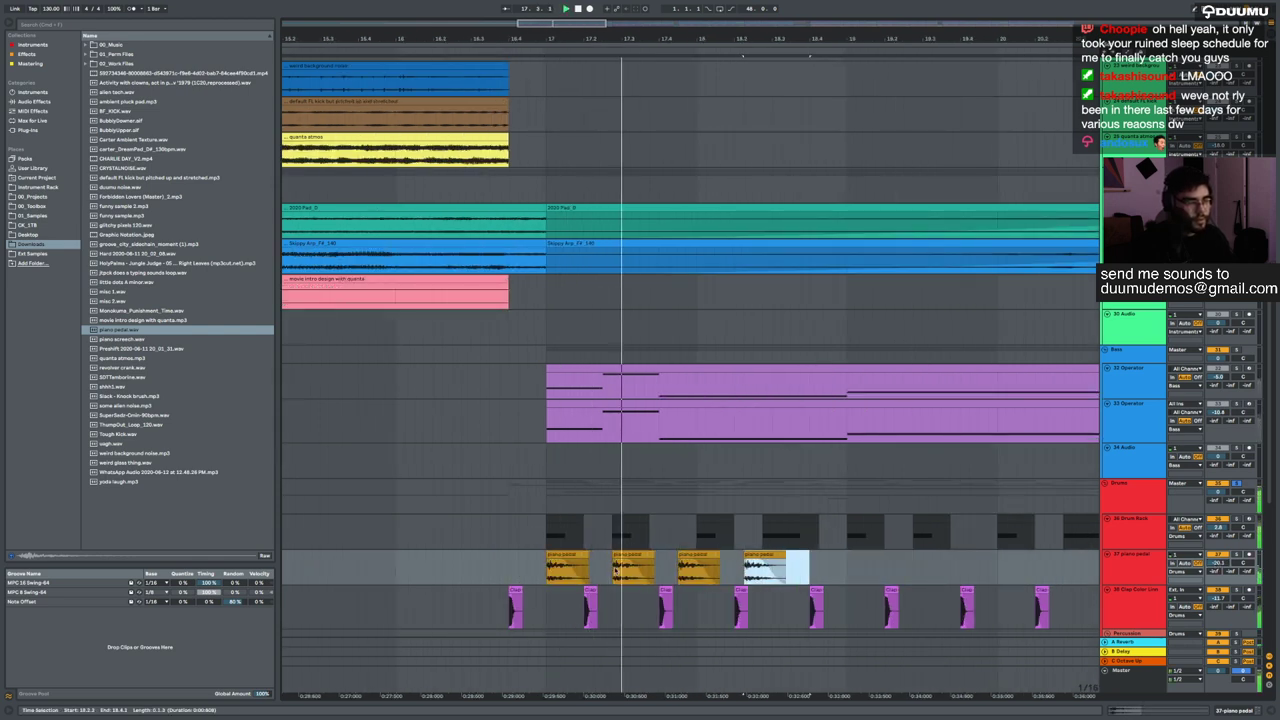
pyautogui.click(697, 555)
pyautogui.moveTo(697, 554); pyautogui.dragTo(806, 555)
pyautogui.click(770, 555)
pyautogui.press('space')
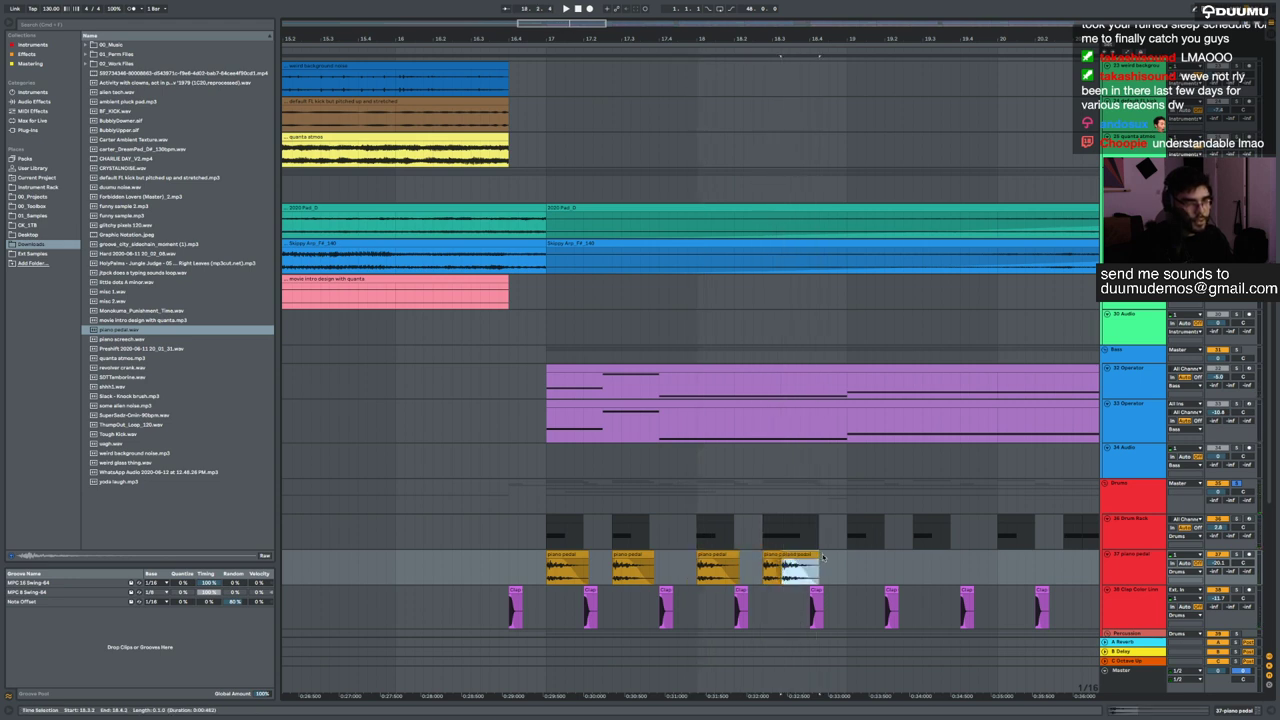
# - Select the two-bar piano pedal pattern from bar 17 and duplicate it repeatedly until it fills the arrangement to bar 49
pyautogui.click(845, 560)
pyautogui.keyDown('shift'); pyautogui.click(558, 553); pyautogui.keyUp('shift')
pyautogui.press('space')
pyautogui.scroll(-5, 559, 552)
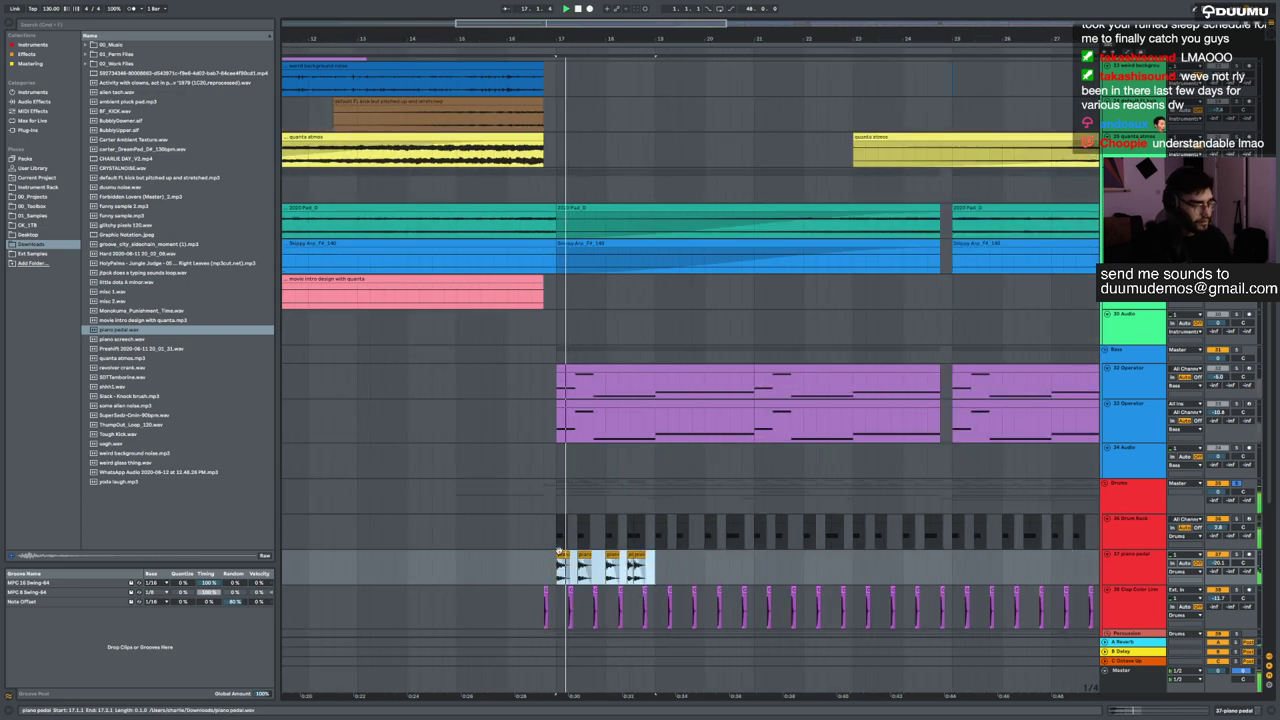
pyautogui.press('super+d')
pyautogui.press('super+d')
pyautogui.press('super+d')
pyautogui.hotkey('ctrl', 'd')
pyautogui.press('-')
pyautogui.scroll(-3, 558, 551)
pyautogui.hotkey('ctrl', 'd')
pyautogui.hotkey('ctrl', 'd')
pyautogui.hotkey('ctrl', 'd')
pyautogui.hotkey('ctrl', 'd')
pyautogui.hotkey('ctrl', 'd')
pyautogui.hotkey('ctrl', 'd')
pyautogui.hotkey('ctrl', 'd')
pyautogui.hotkey('ctrl', 'd')
pyautogui.hotkey('ctrl', 'd')
pyautogui.hotkey('ctrl', 'd')
pyautogui.hotkey('ctrl', 'd')
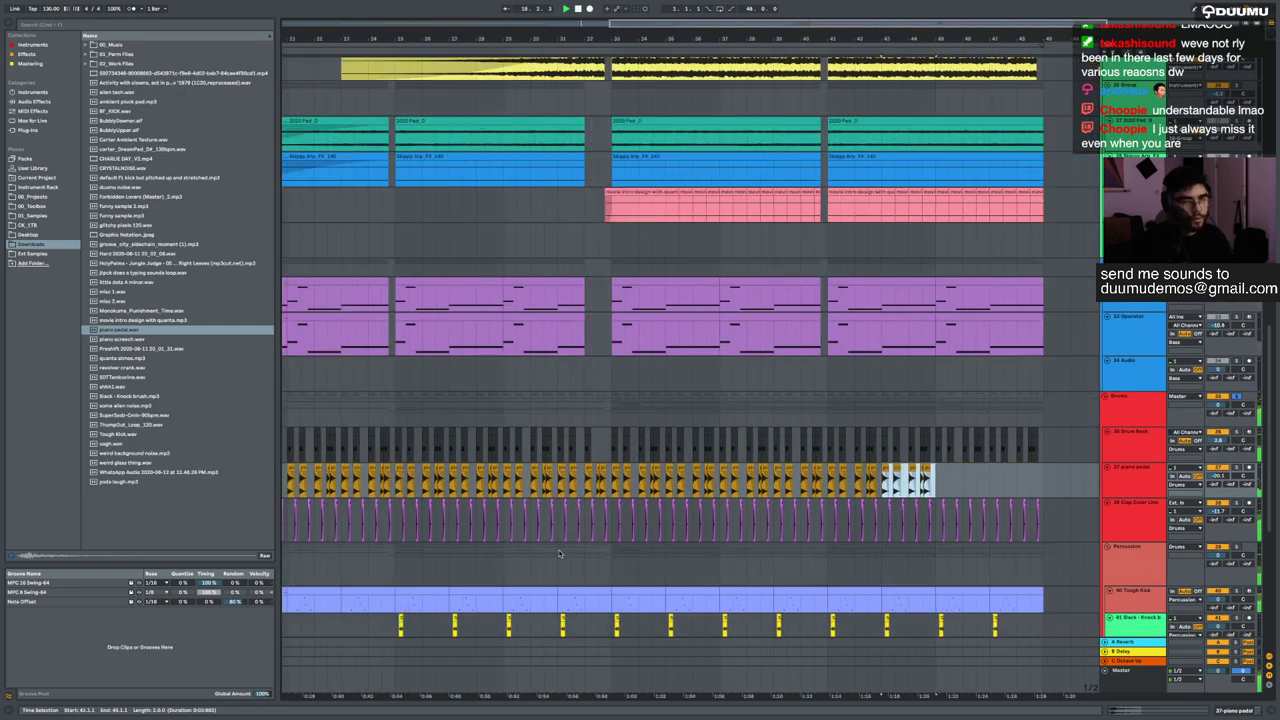
# - Fine-tune the piano pedal track's volume, stop playback and turn off solo on the Drums group
pyautogui.moveTo(1218, 476)
pyautogui.mouseDown()
pyautogui.moveTo(1219, 487)
pyautogui.moveTo(1219, 476)
pyautogui.mouseUp()
pyautogui.press('space')
pyautogui.click(1236, 397)
# - Insert a MIDI track below ambient pluck pad, load piano screech.wav on it as a sampled instrument and arm the track
pyautogui.scroll(2, 717, 358)
pyautogui.hscroll(-2, 717, 358)
pyautogui.hscroll(-2, 717, 358)
pyautogui.scroll(1, 717, 358)
pyautogui.click(126, 341)
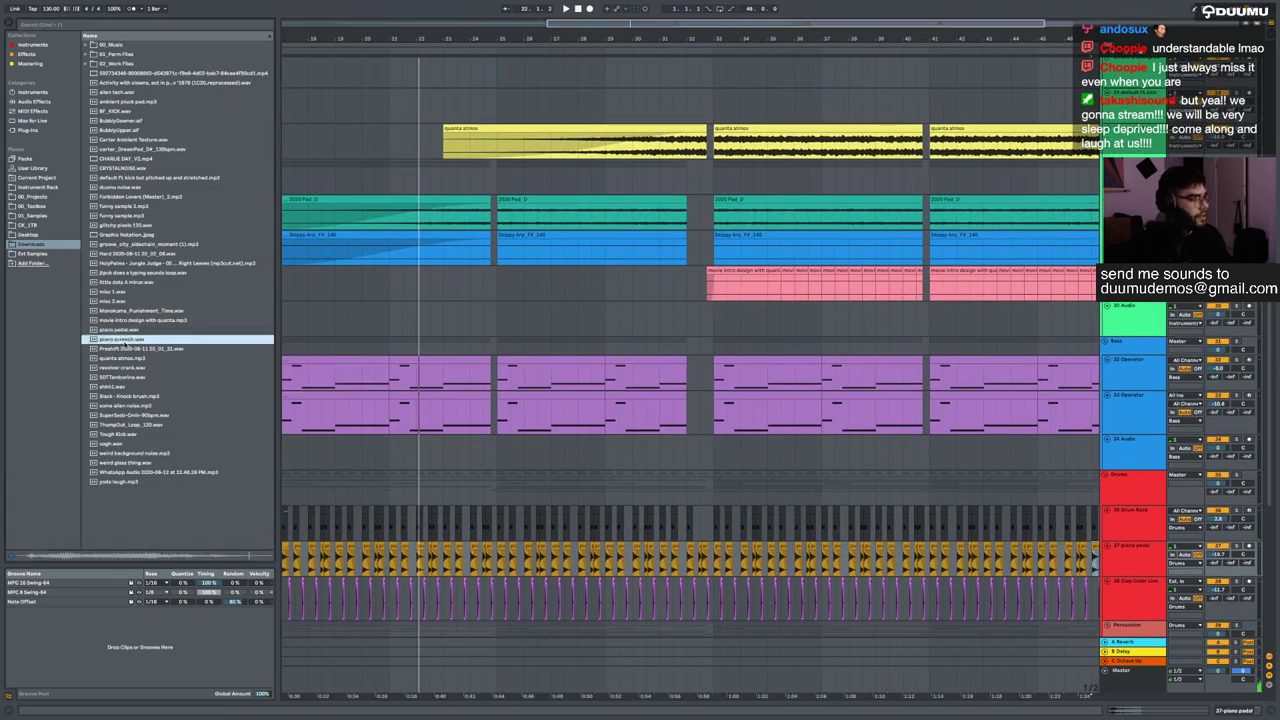
pyautogui.scroll(3, 643, 391)
pyautogui.scroll(-3, 643, 391)
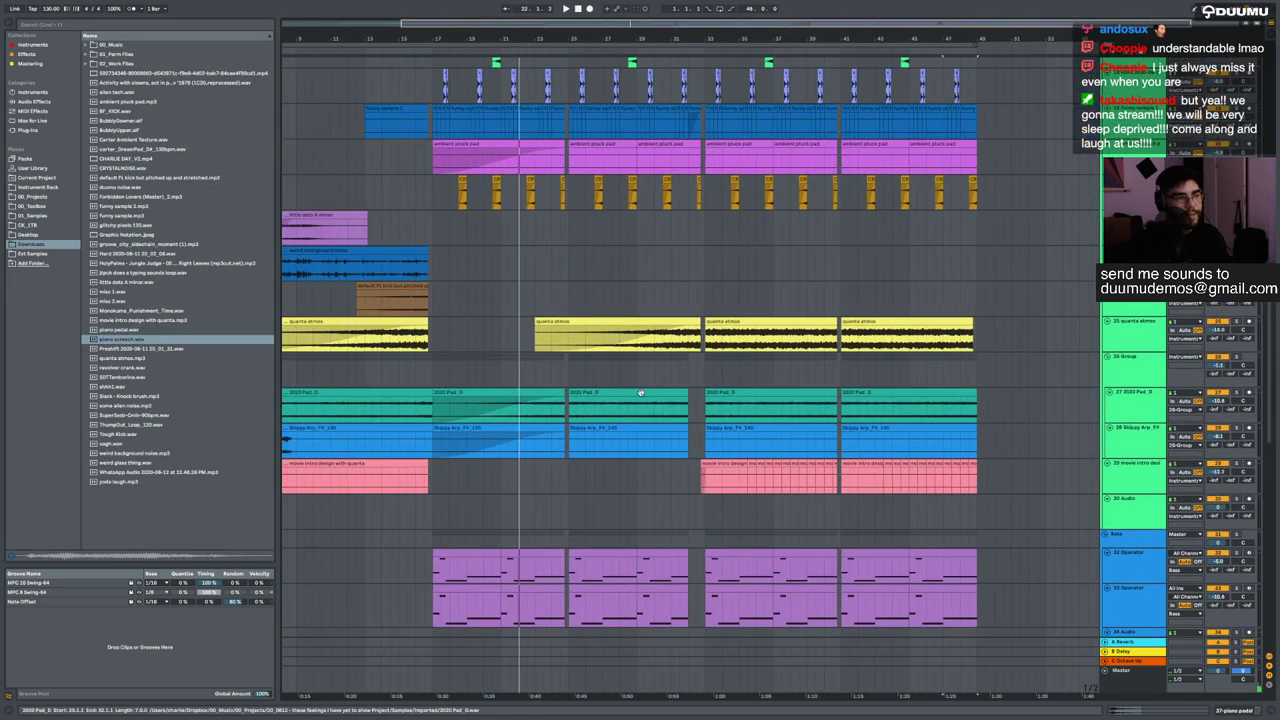
pyautogui.scroll(4, 643, 391)
pyautogui.click(1131, 323)
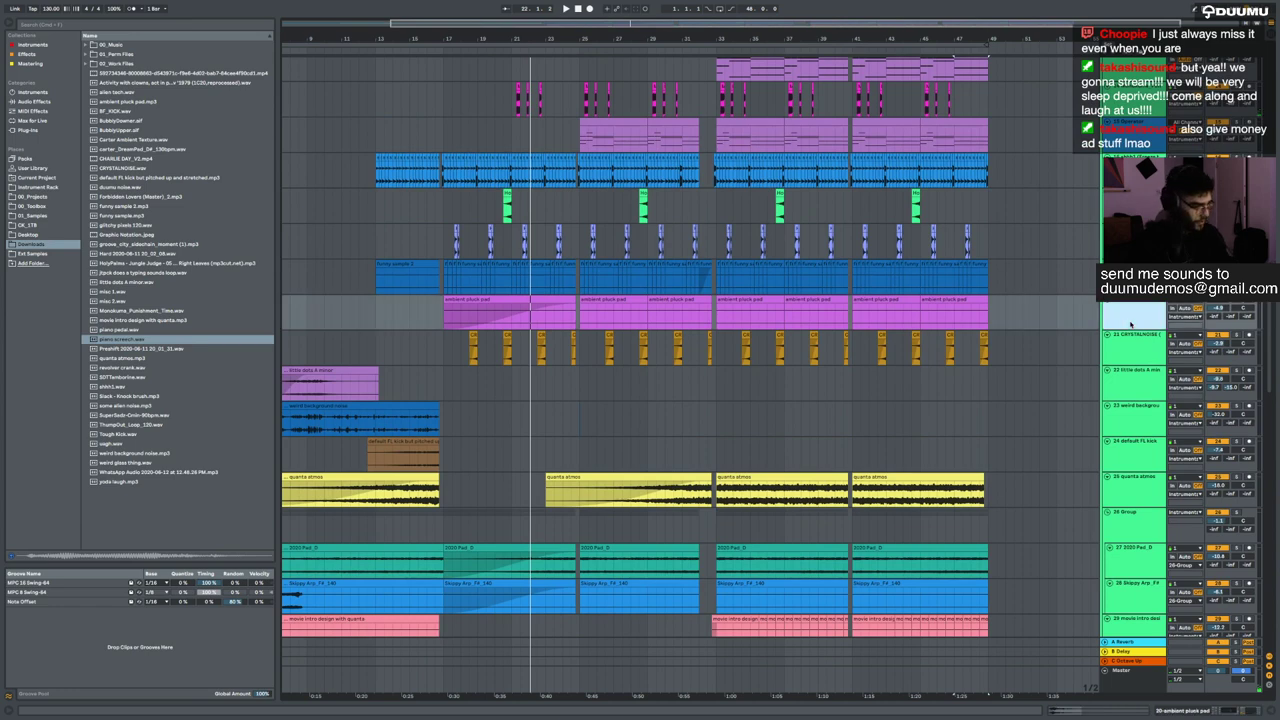
pyautogui.hotkey('ctrl', 'shift', 't')
pyautogui.hotkey('ctrl', 'alt', 'l')
pyautogui.moveTo(123, 340); pyautogui.dragTo(73, 648)
pyautogui.click(1249, 344)
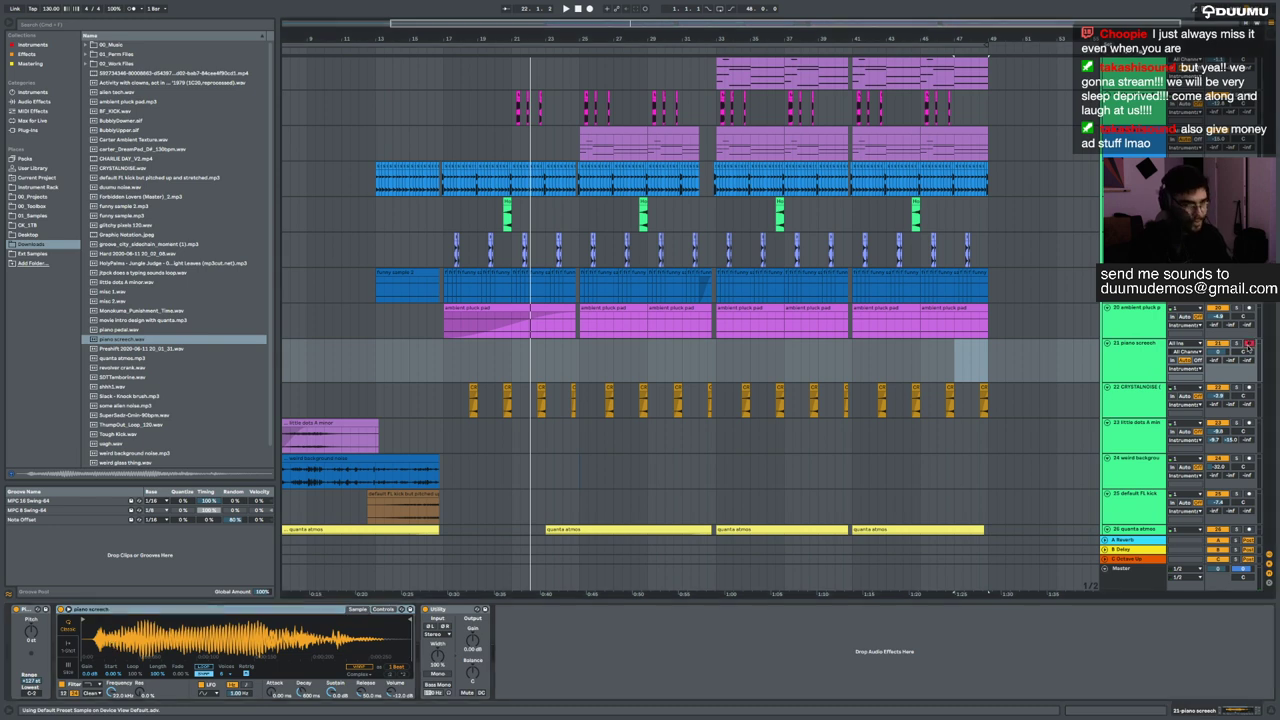
# - Audition notes on the piano screech instrument and add a Tuner after its Utility
pyautogui.press('a')
pyautogui.press('x')
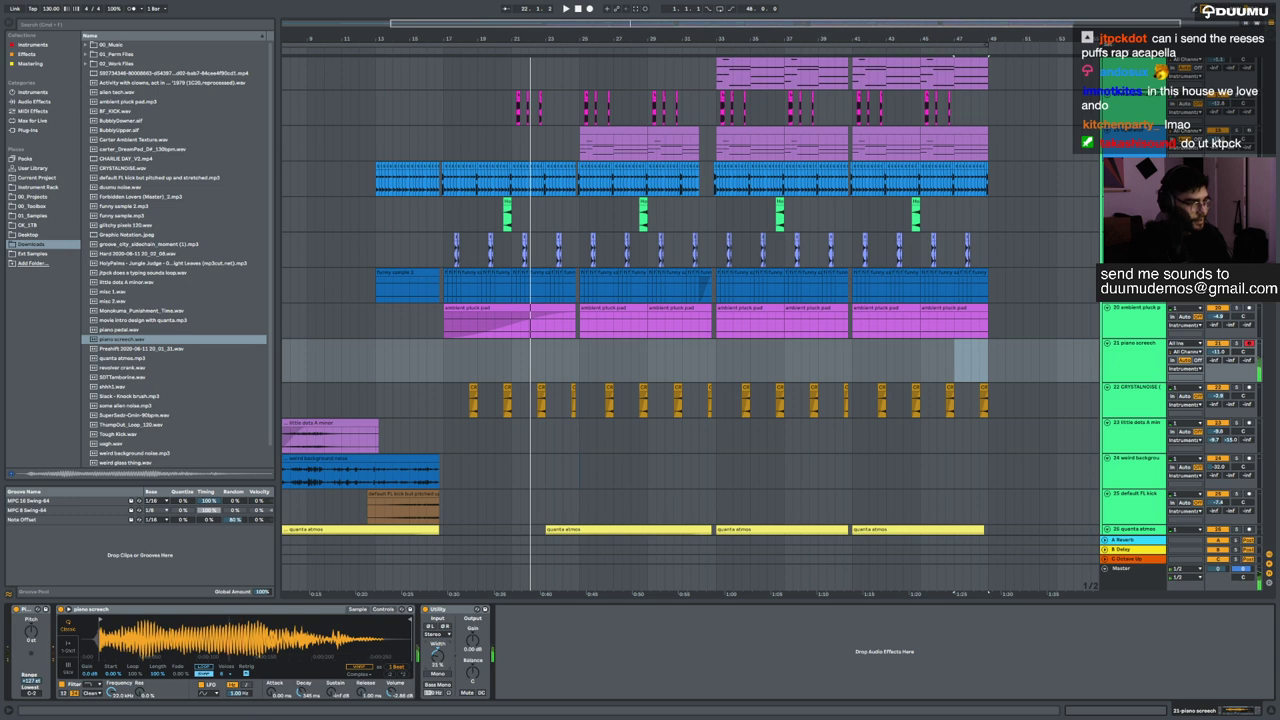
pyautogui.press('super+f')
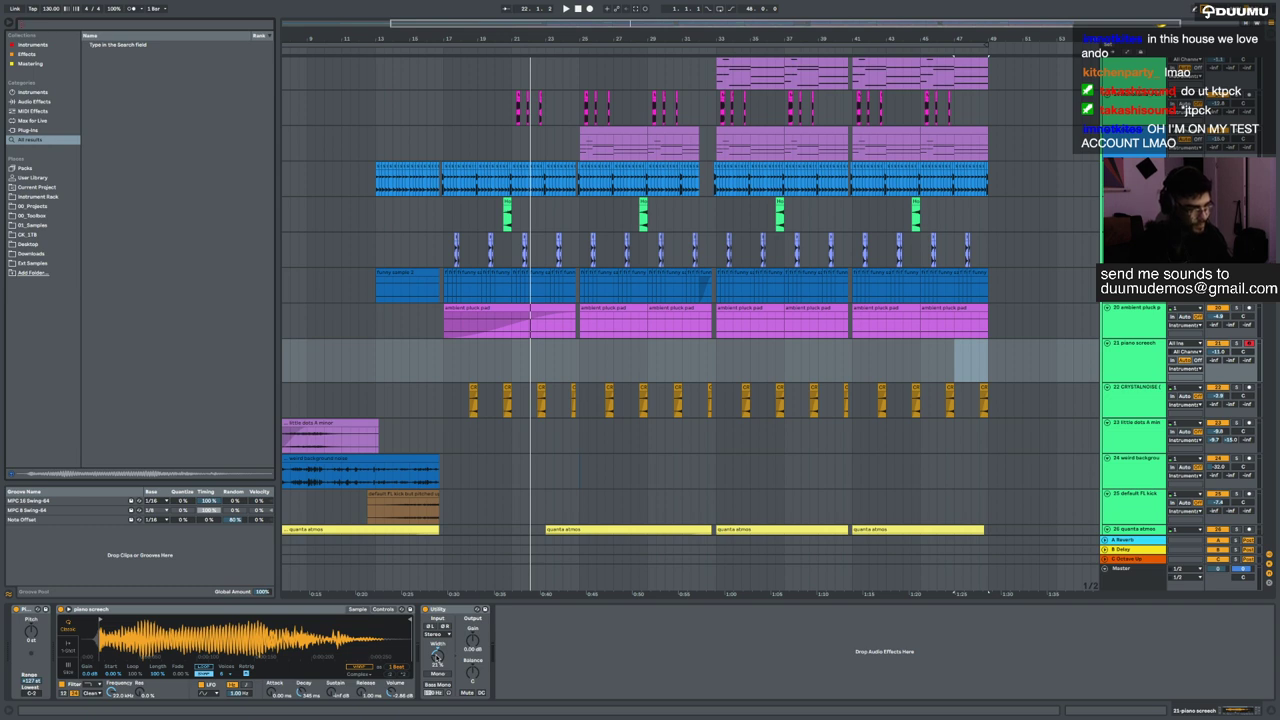
pyautogui.write('tuner')
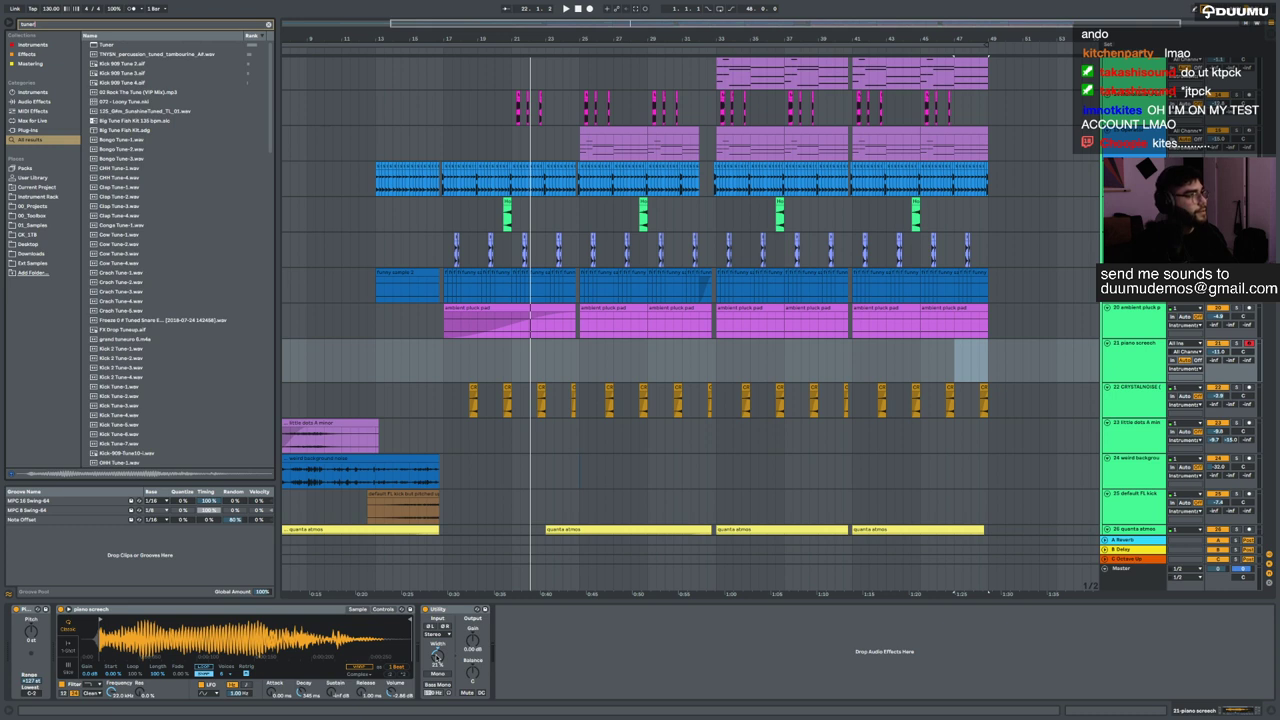
pyautogui.press('Return')
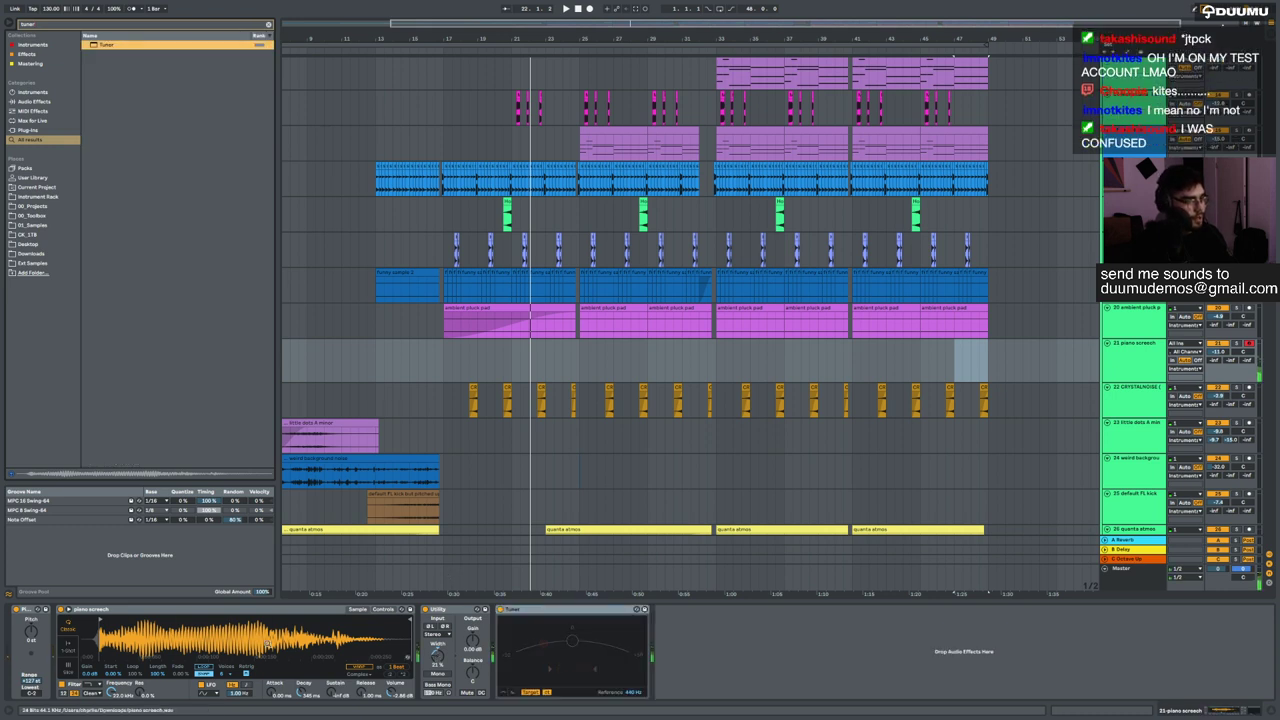
# - Open the piano screech sampler's controls, adjust its detune to bring it in tune and lower its low-pass filter frequency
pyautogui.click(383, 609)
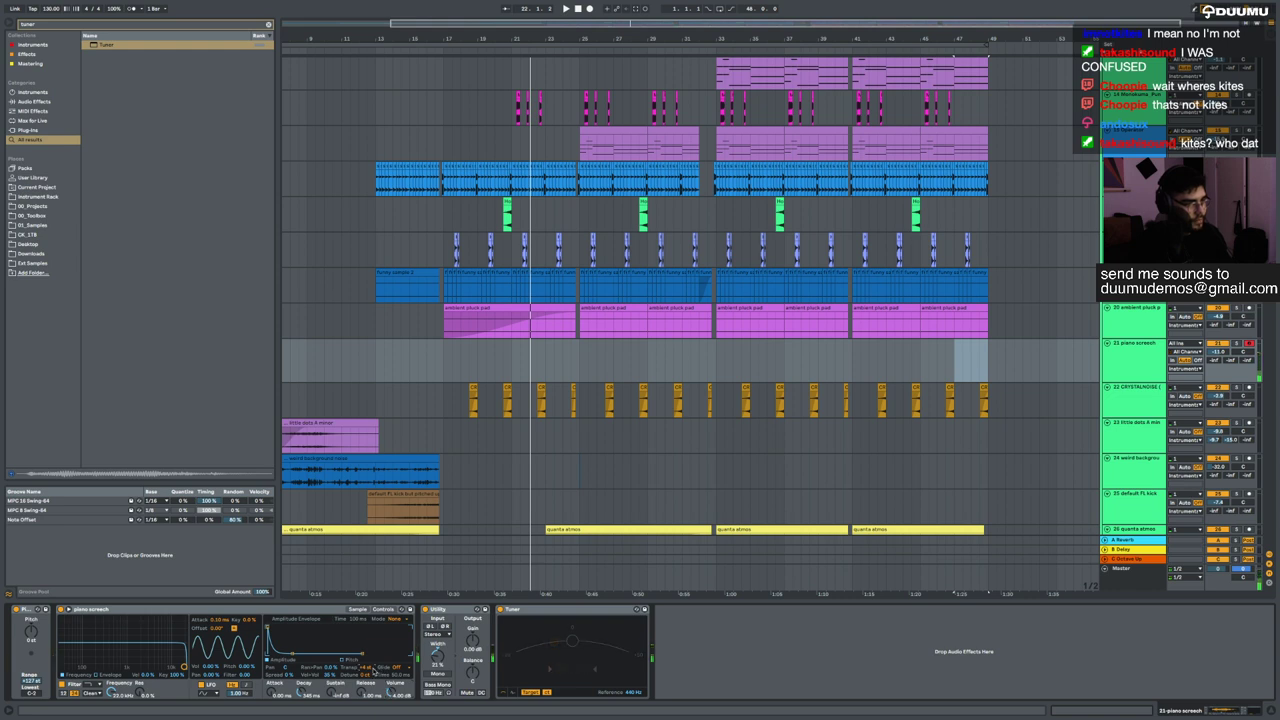
pyautogui.moveTo(369, 674); pyautogui.dragTo(369, 670)
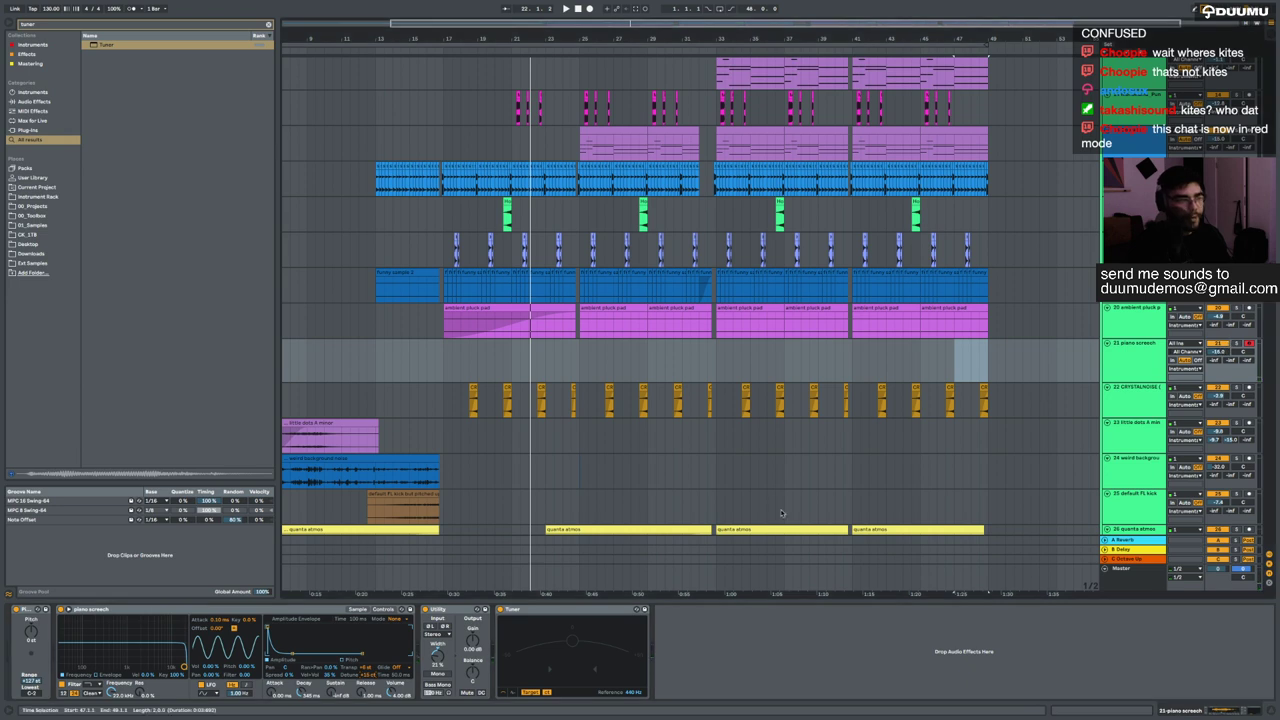
pyautogui.moveTo(146, 677); pyautogui.dragTo(136, 667)
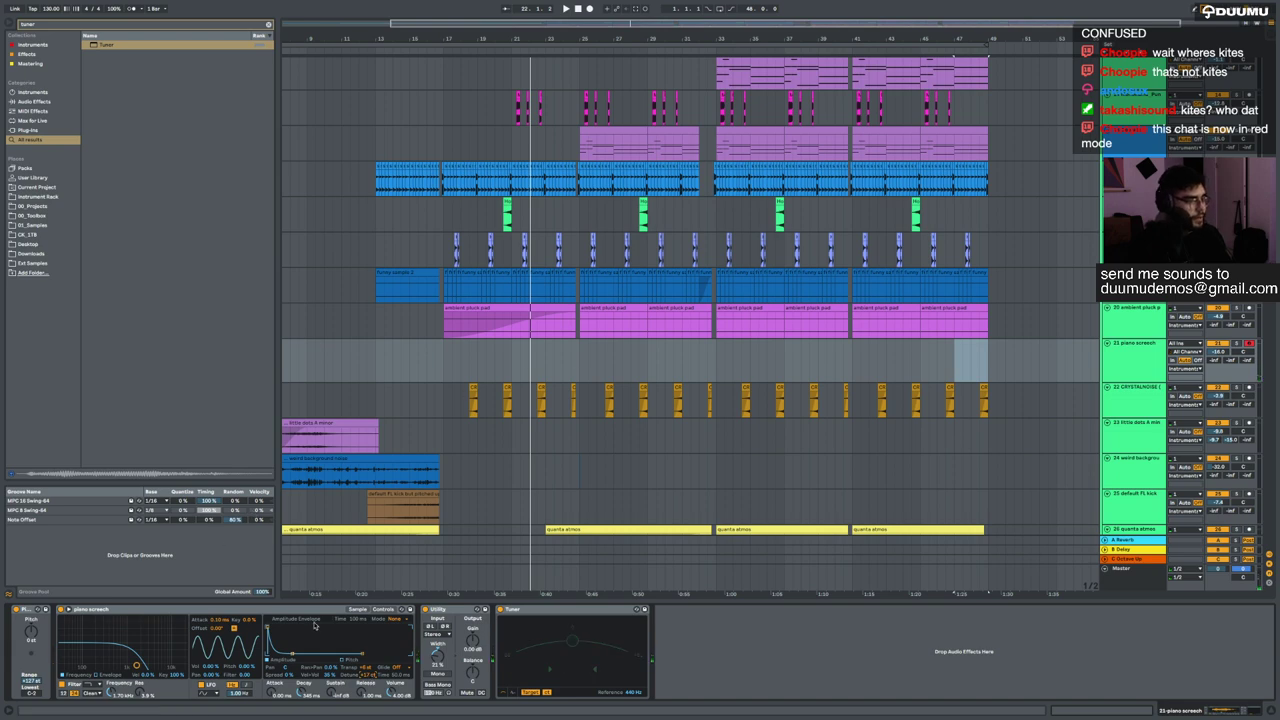
# - Create an eight-bar MIDI clip on the piano screech track starting at bar 25
pyautogui.click(557, 365)
pyautogui.press('space')
pyautogui.moveTo(582, 366); pyautogui.dragTo(728, 367)
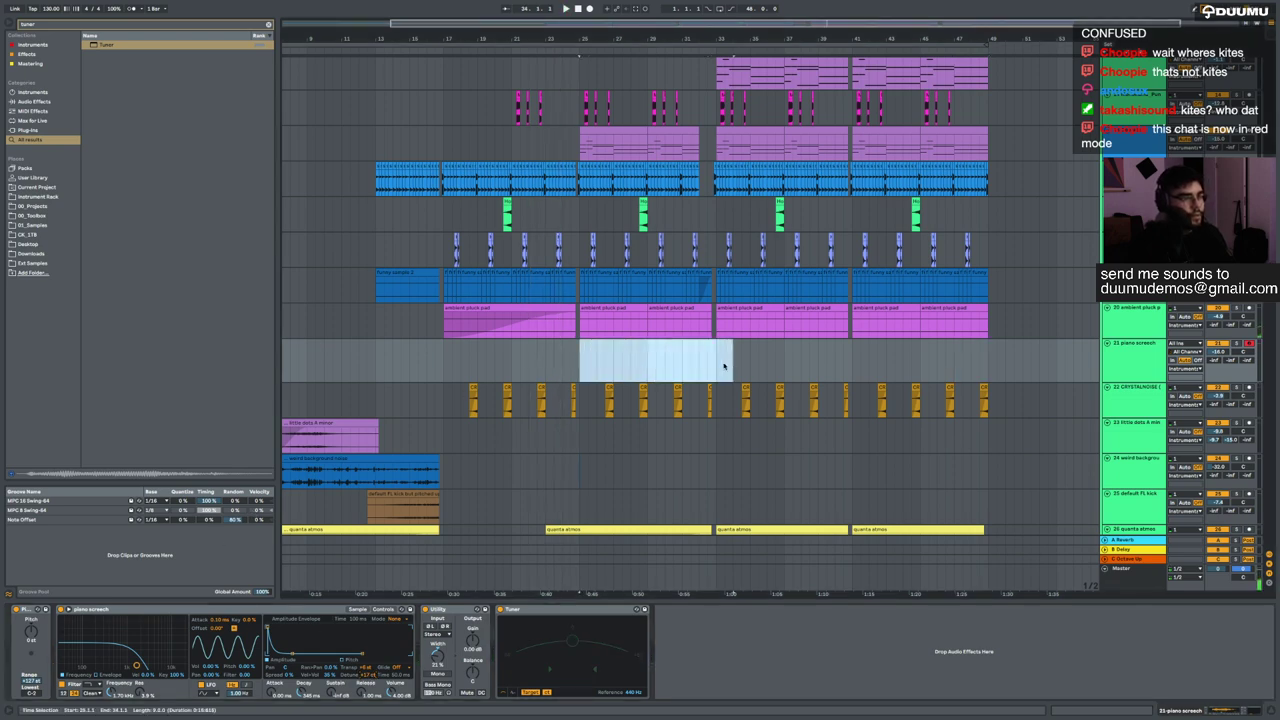
pyautogui.hotkey('ctrl', 'shift', 'm')
# - Enter a G#2 and a D#3 note in the clip's first bar and play them back
pyautogui.click(184, 513)
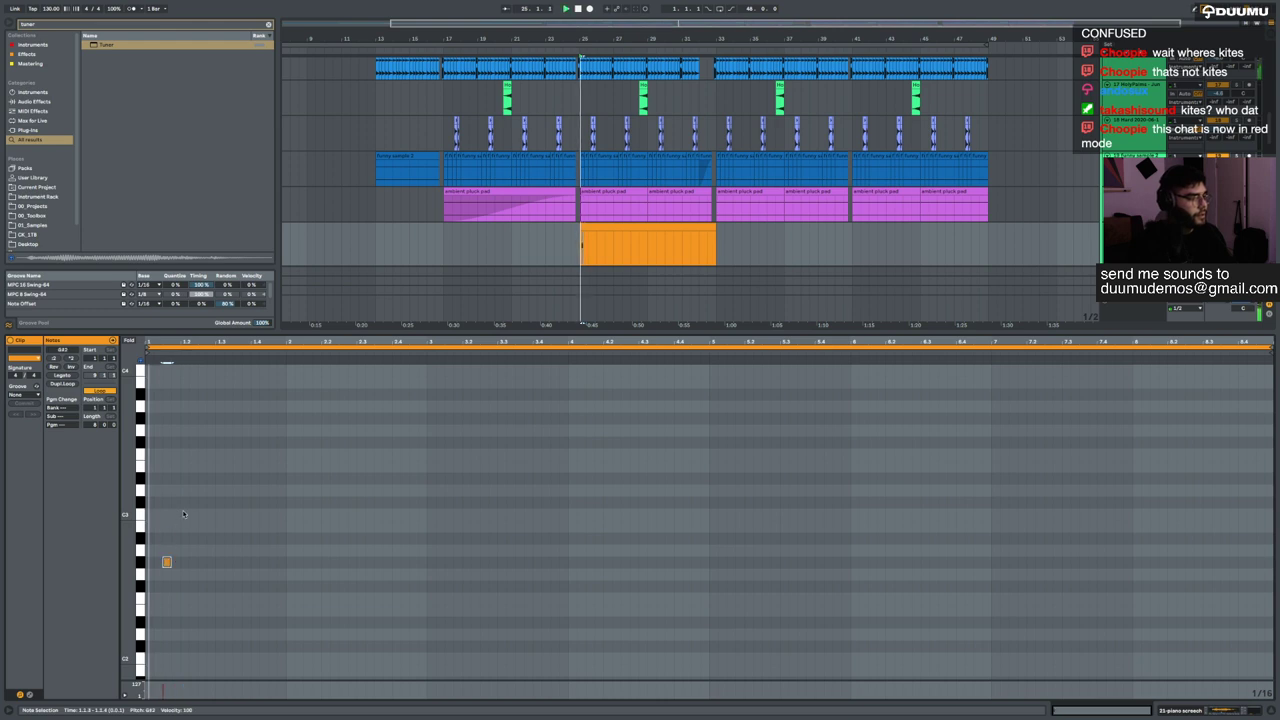
pyautogui.press('space')
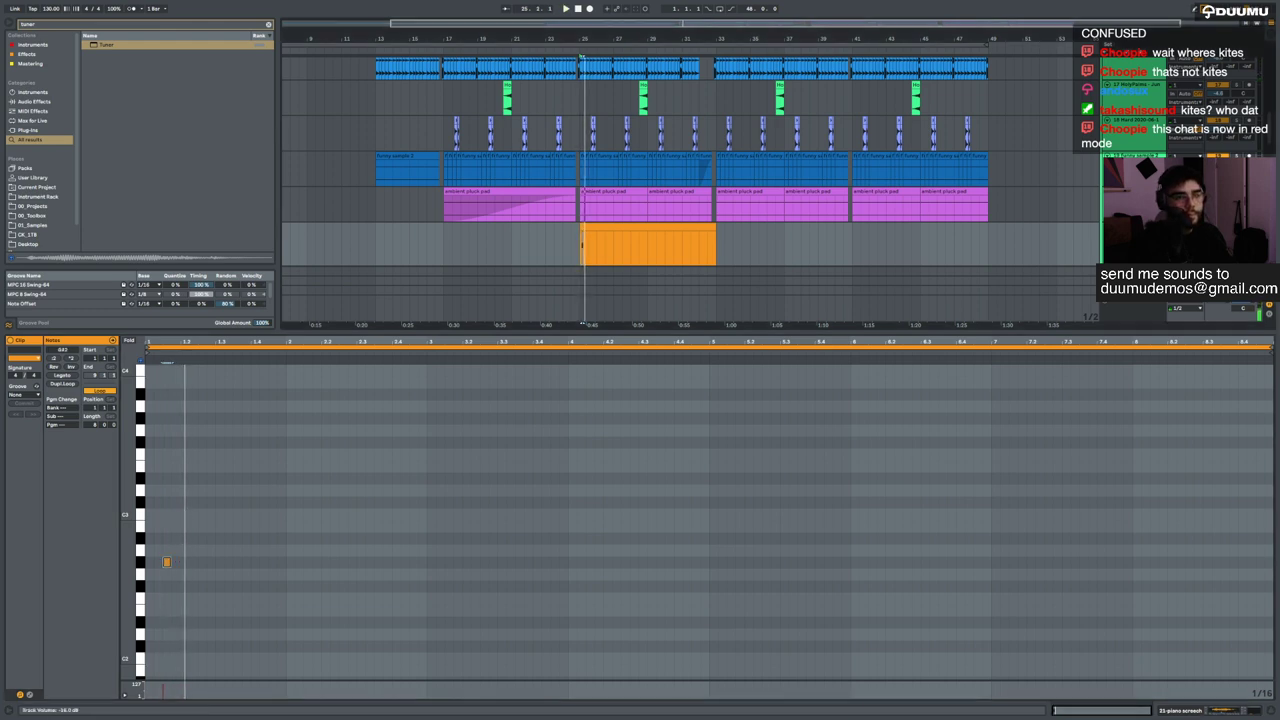
pyautogui.press('space')
pyautogui.doubleClick(175, 515)
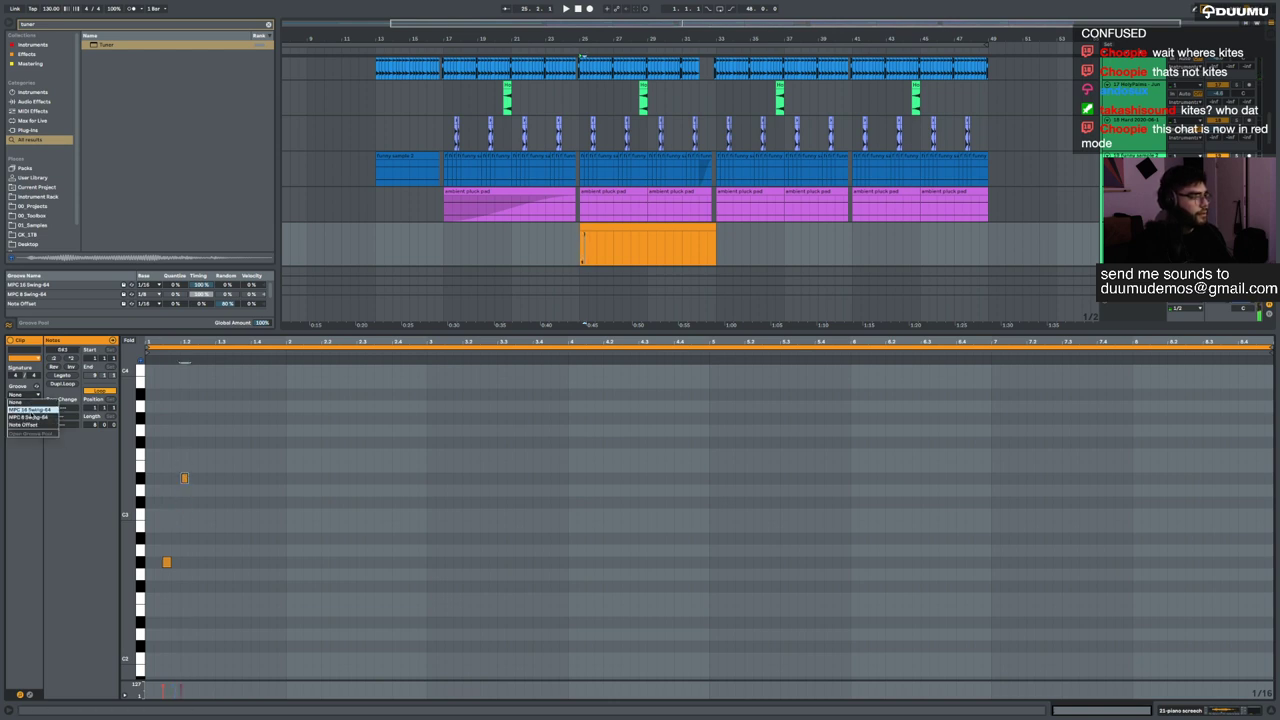
# - Apply the MPC 16 Swing-64 groove to the clip, add G2 at 1.4.3 and F2 at 2.1, and play it
pyautogui.click(28, 410)
pyautogui.press('space')
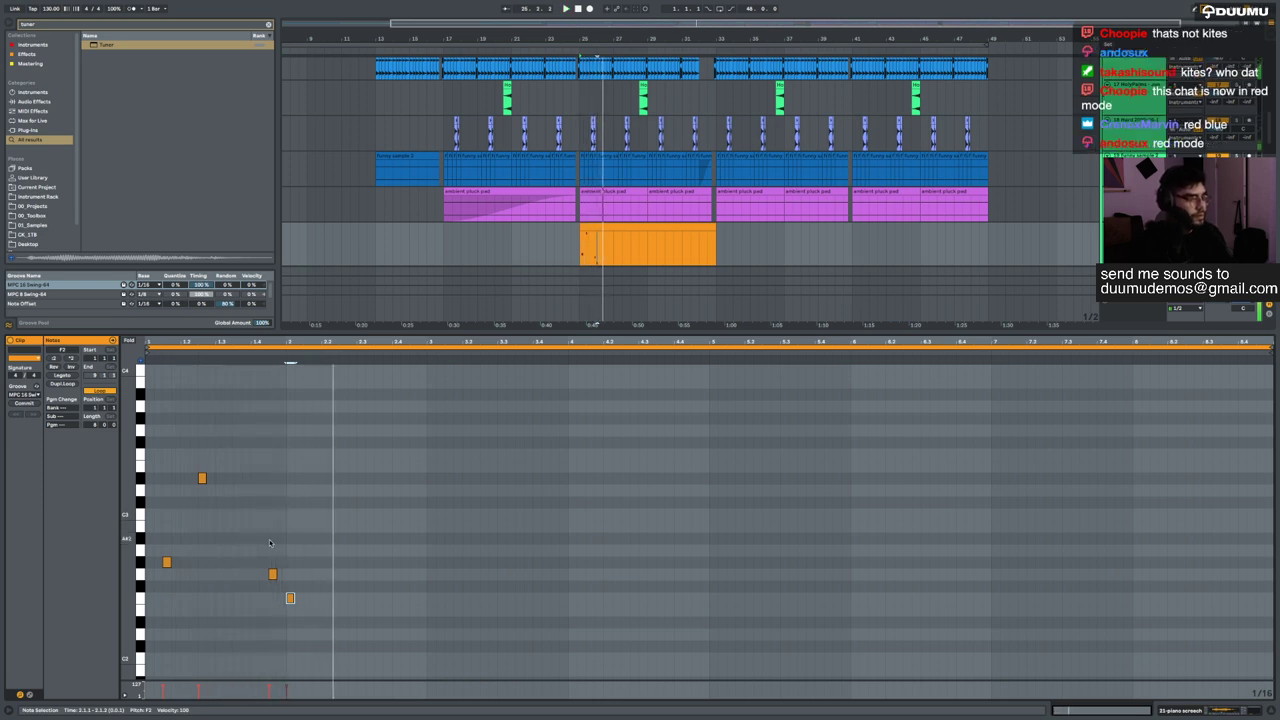
pyautogui.click(291, 596)
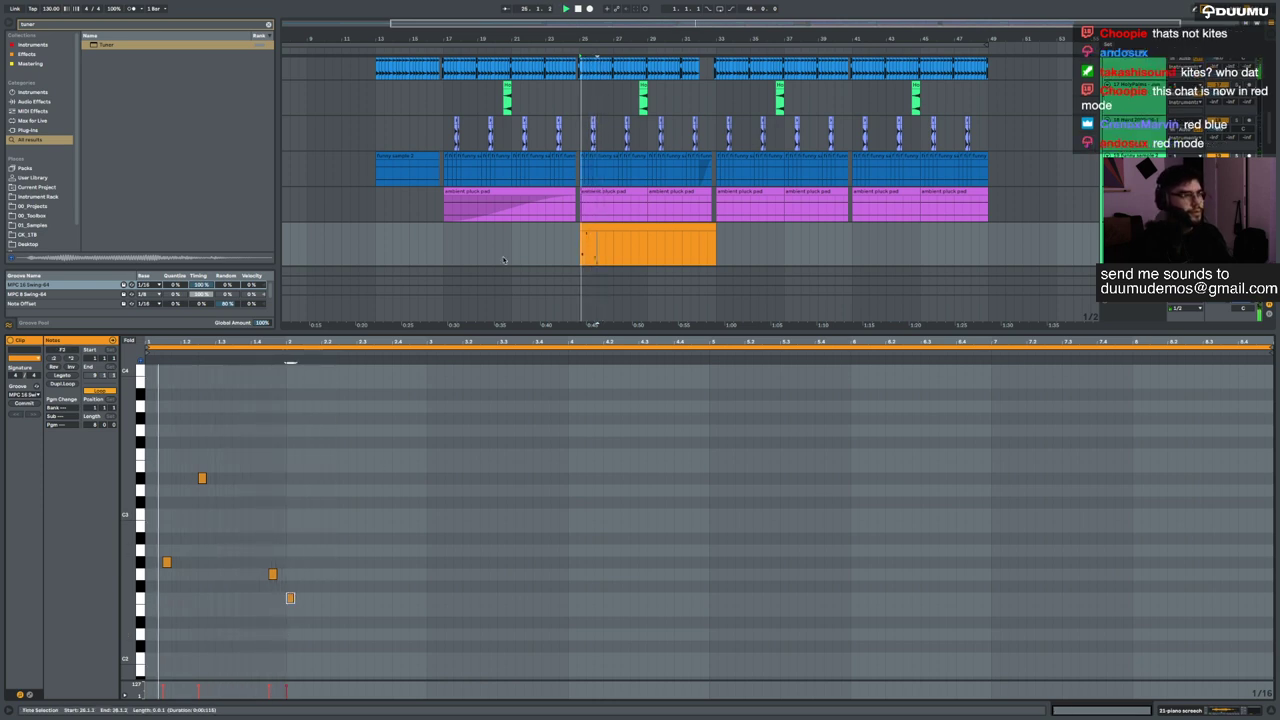
pyautogui.press('space')
# - Examine the bass clips, the weird glass thing clip at bar 26 and the surrounding instrument tracks
pyautogui.scroll(-6, 694, 188)
pyautogui.scroll(-5, 694, 188)
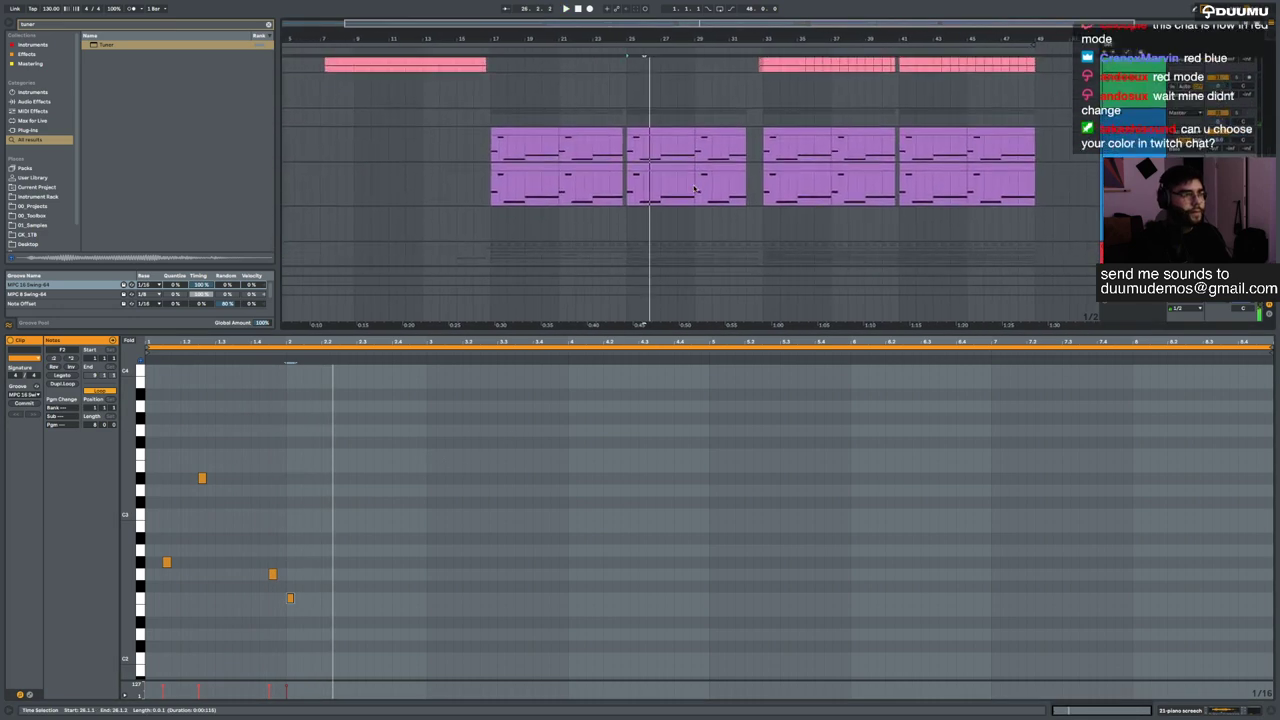
pyautogui.scroll(15, 694, 188)
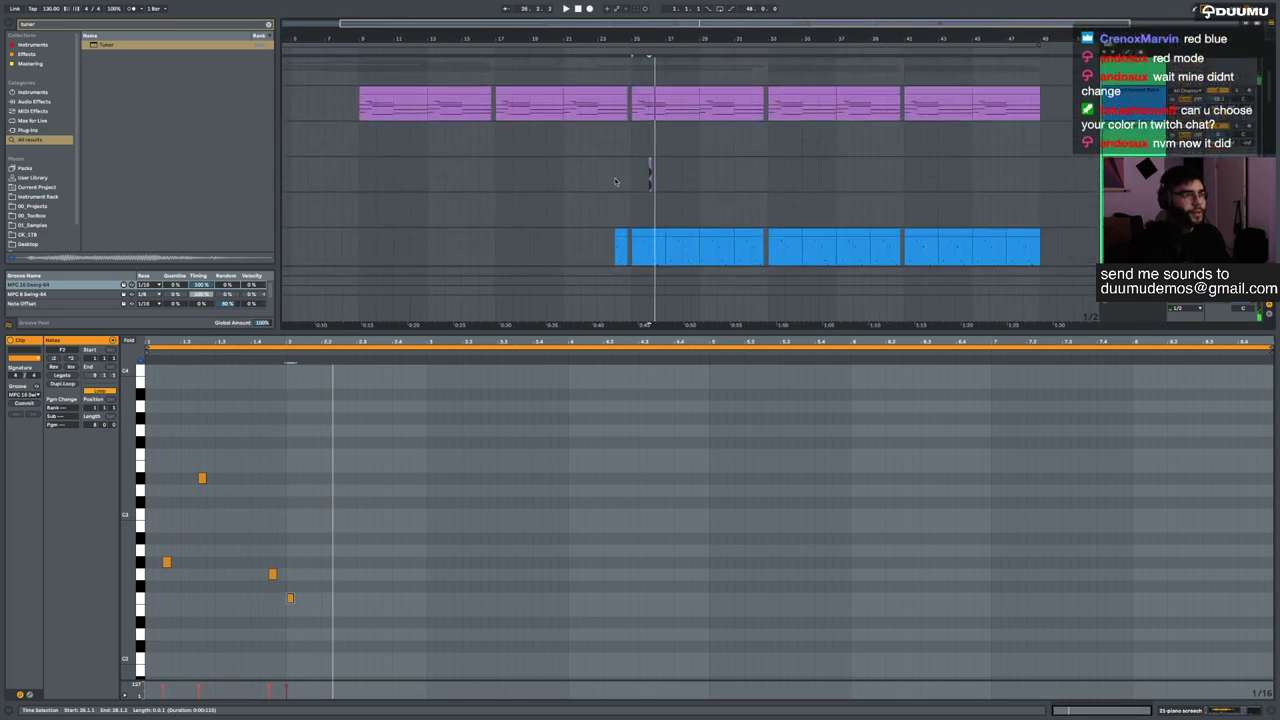
pyautogui.moveTo(617, 183); pyautogui.dragTo(680, 174)
pyautogui.scroll(-3, 681, 173)
pyautogui.scroll(3, 681, 172)
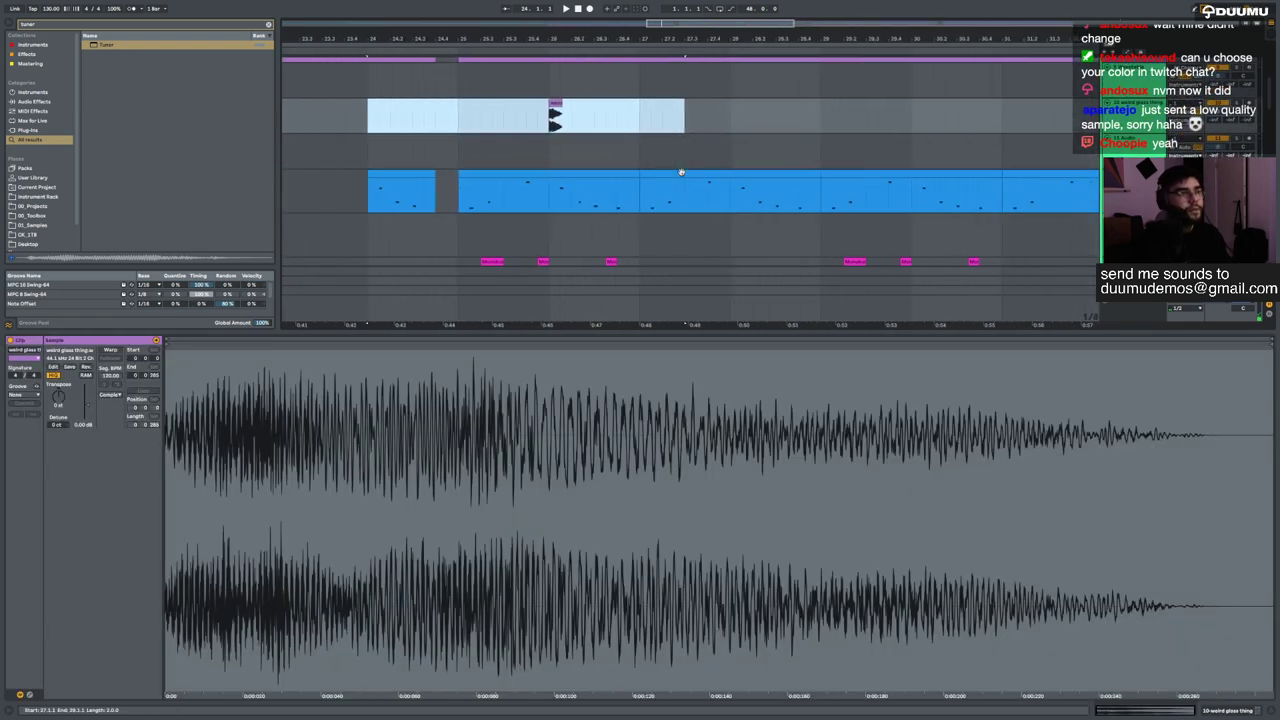
pyautogui.click(1218, 103)
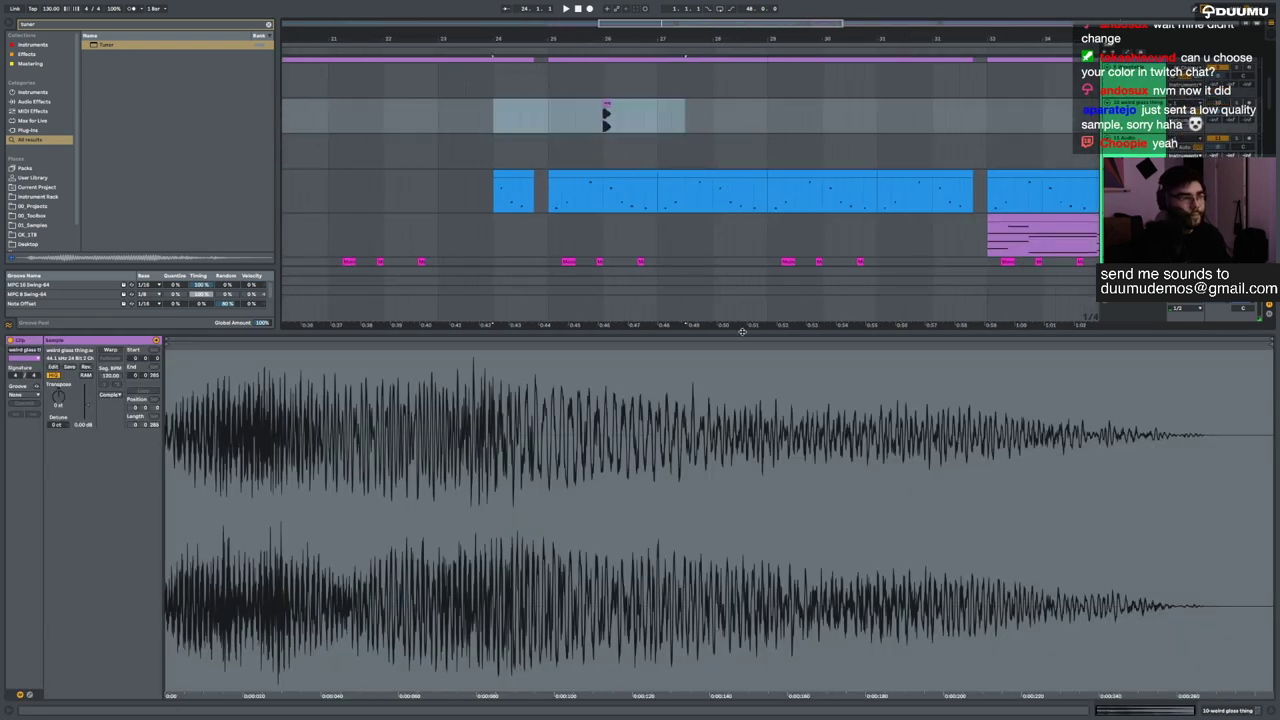
pyautogui.press('super+alt+l')
pyautogui.scroll(-8, 736, 330)
pyautogui.scroll(-8, 622, 458)
pyautogui.scroll(10, 623, 460)
pyautogui.scroll(-5, 623, 460)
pyautogui.scroll(-3, 623, 460)
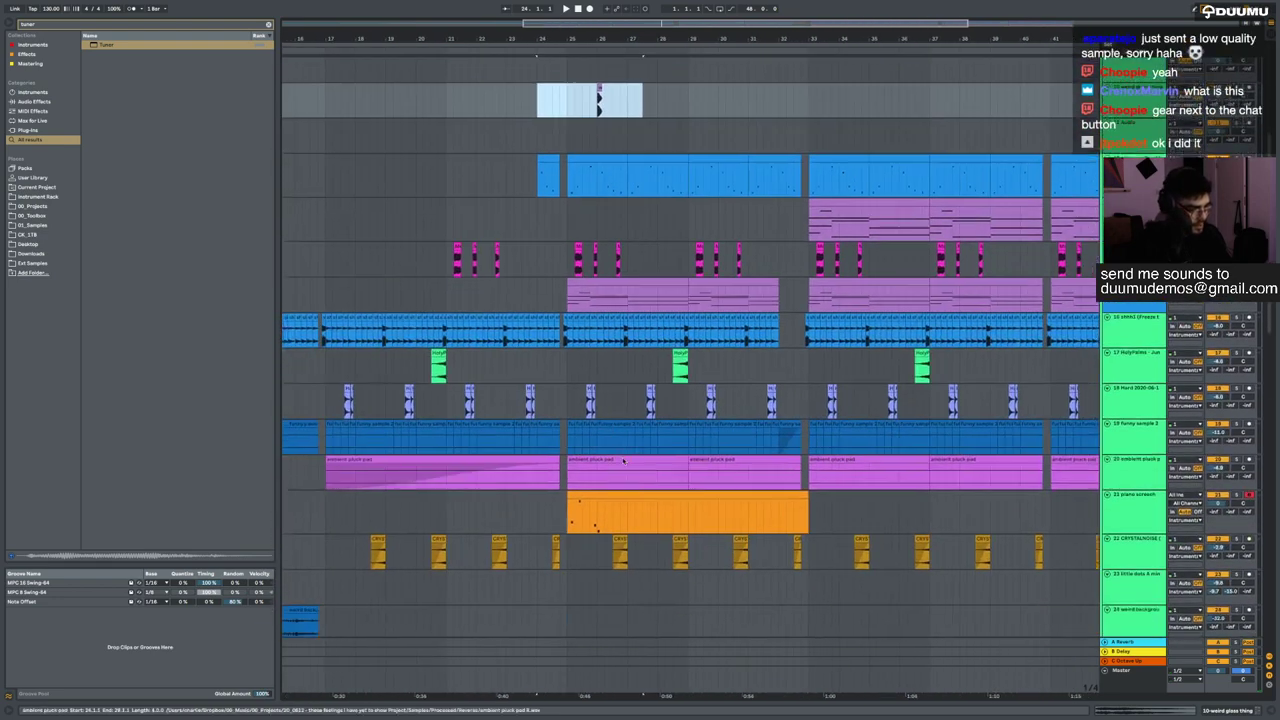
# - Reopen the piano screech clip, raise its last two notes one octave to G3 and F3, and play it
pyautogui.scroll(-3, 622, 460)
pyautogui.click(563, 441)
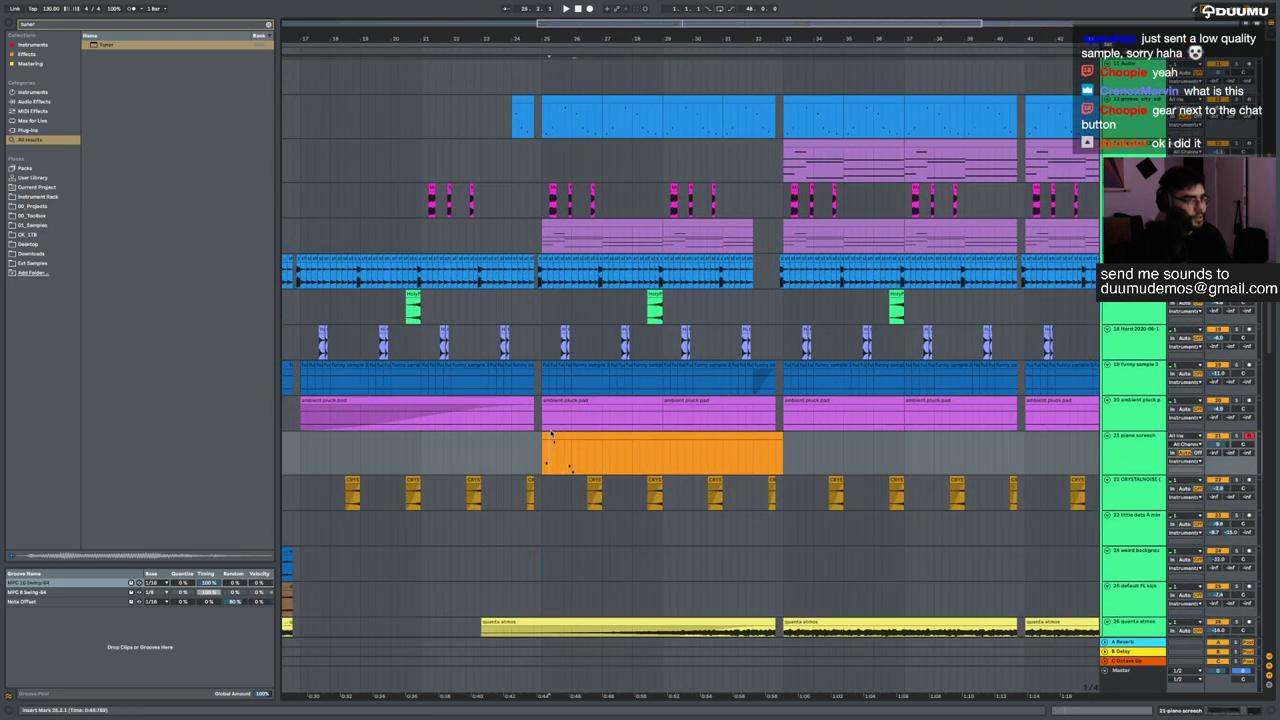
pyautogui.doubleClick(551, 434)
pyautogui.moveTo(265, 553); pyautogui.dragTo(298, 620)
pyautogui.hotkey('shift', 'Up')
pyautogui.hotkey('shift', 'Up')
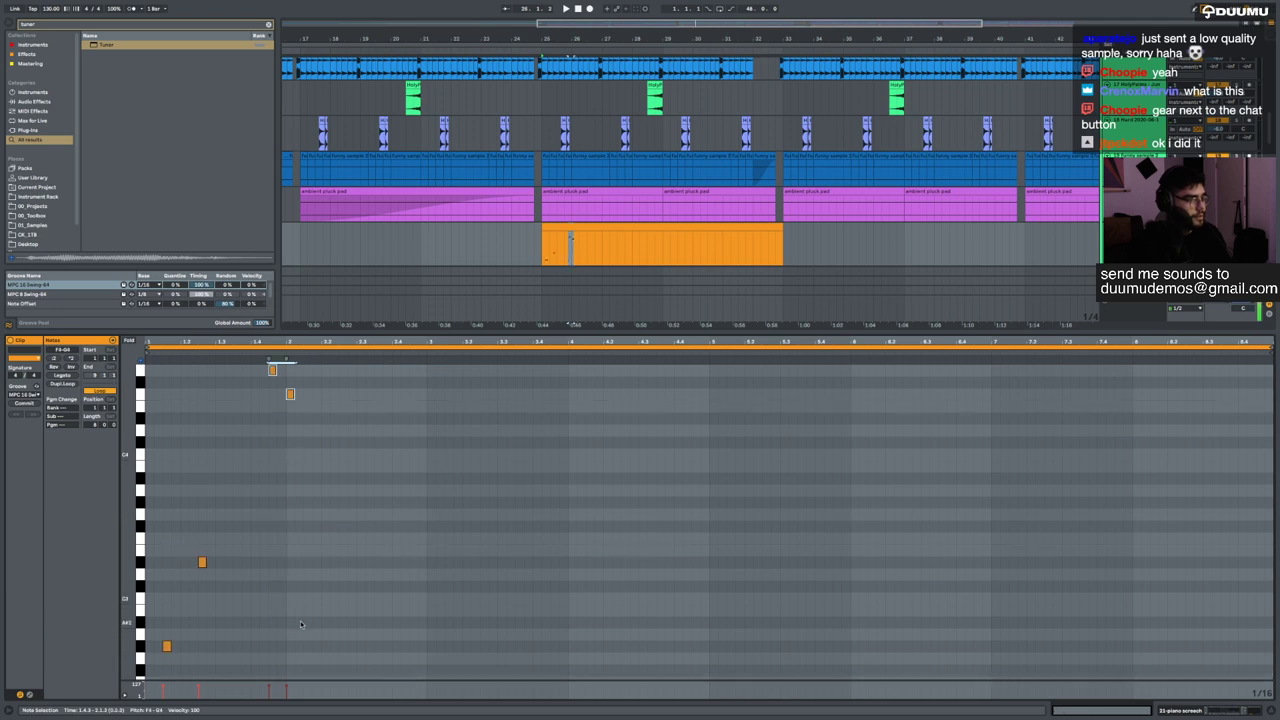
pyautogui.press('space')
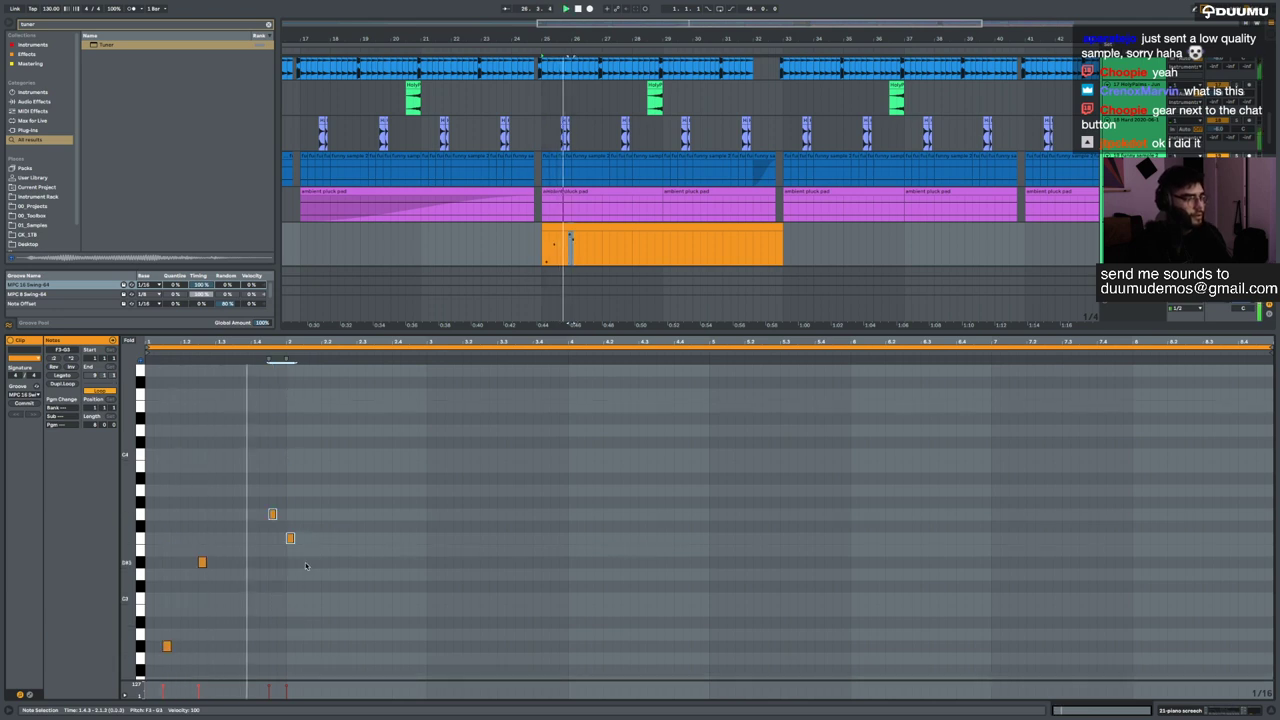
pyautogui.press('space')
# - Duplicate the four-note phrase into the clip's third bar and change the copy to G#2, G2, G3 and G#3
pyautogui.moveTo(426, 481); pyautogui.dragTo(255, 591)
pyautogui.moveTo(39, 690); pyautogui.dragTo(40, 691)
pyautogui.press('super+d')
pyautogui.moveTo(466, 600); pyautogui.dragTo(434, 651)
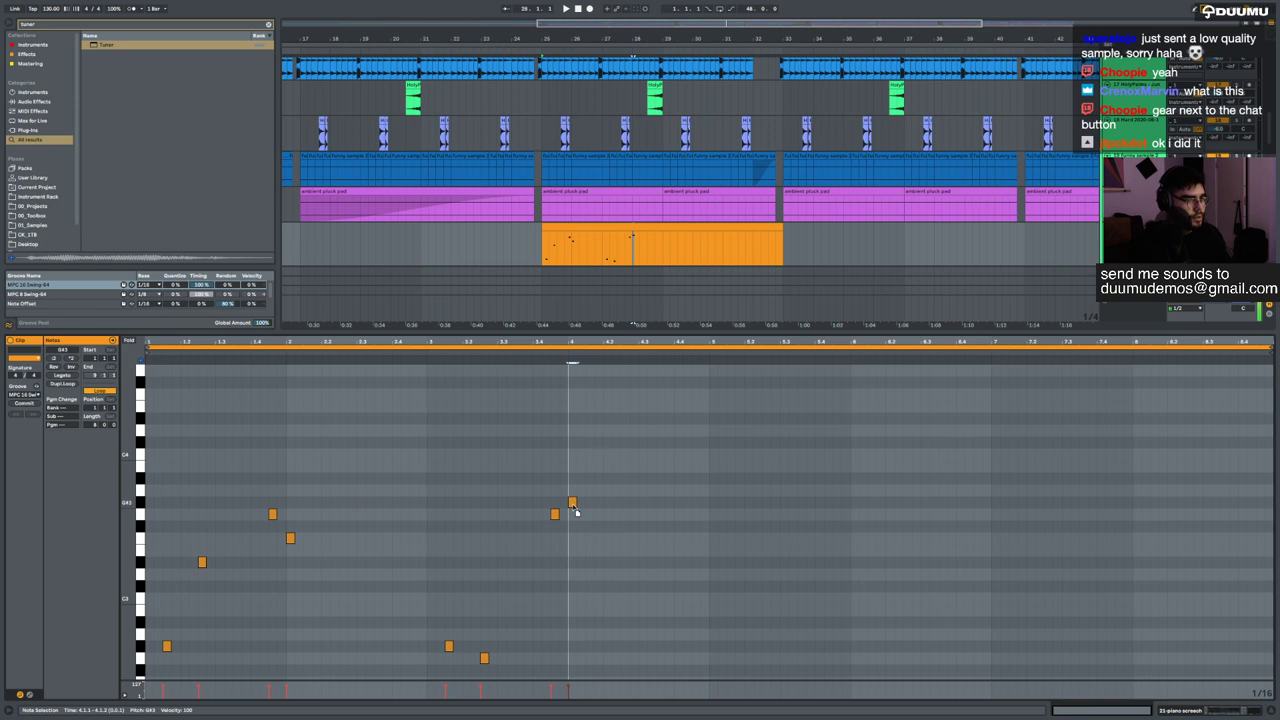
# - Duplicate all of the notes into the clip's last four bars and play the result
pyautogui.hotkey('ctrl', 'a')
pyautogui.hotkey('ctrl', 'd')
pyautogui.press('space')
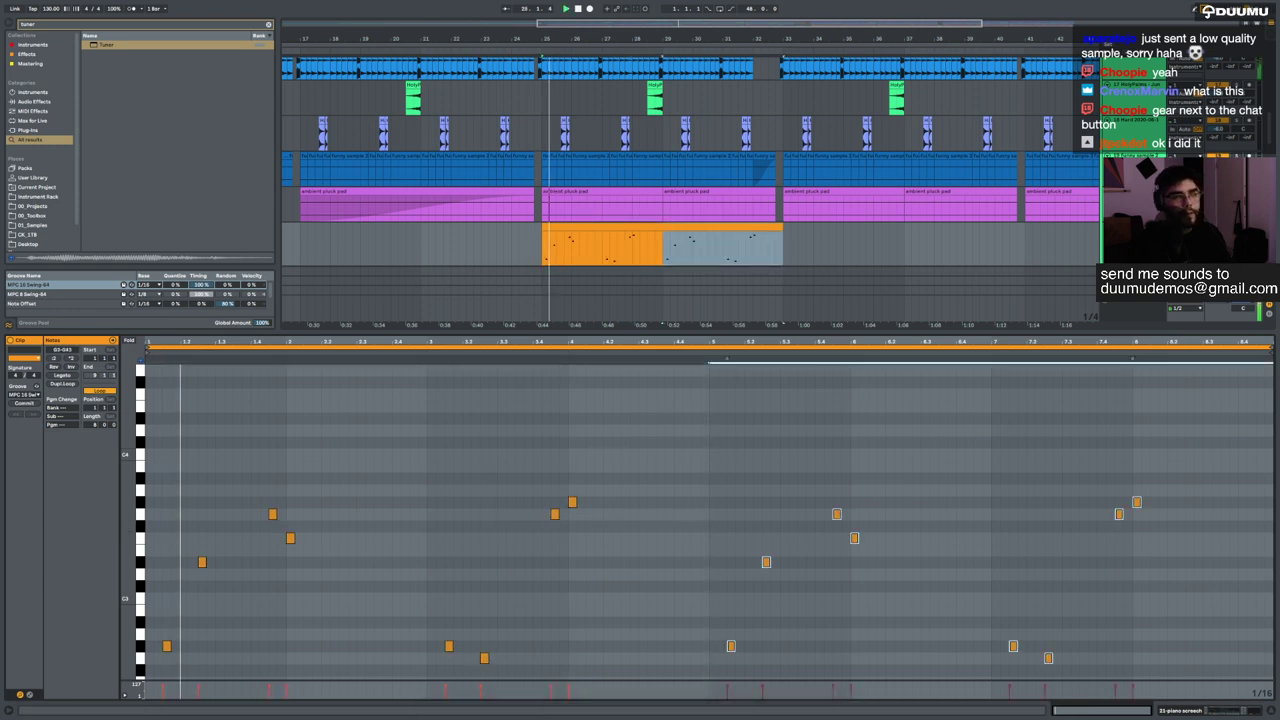
# - Search the browser for "space" and add the Space FX rack to the piano screech track
pyautogui.hotkey('ctrl', 'f')
pyautogui.write('space')
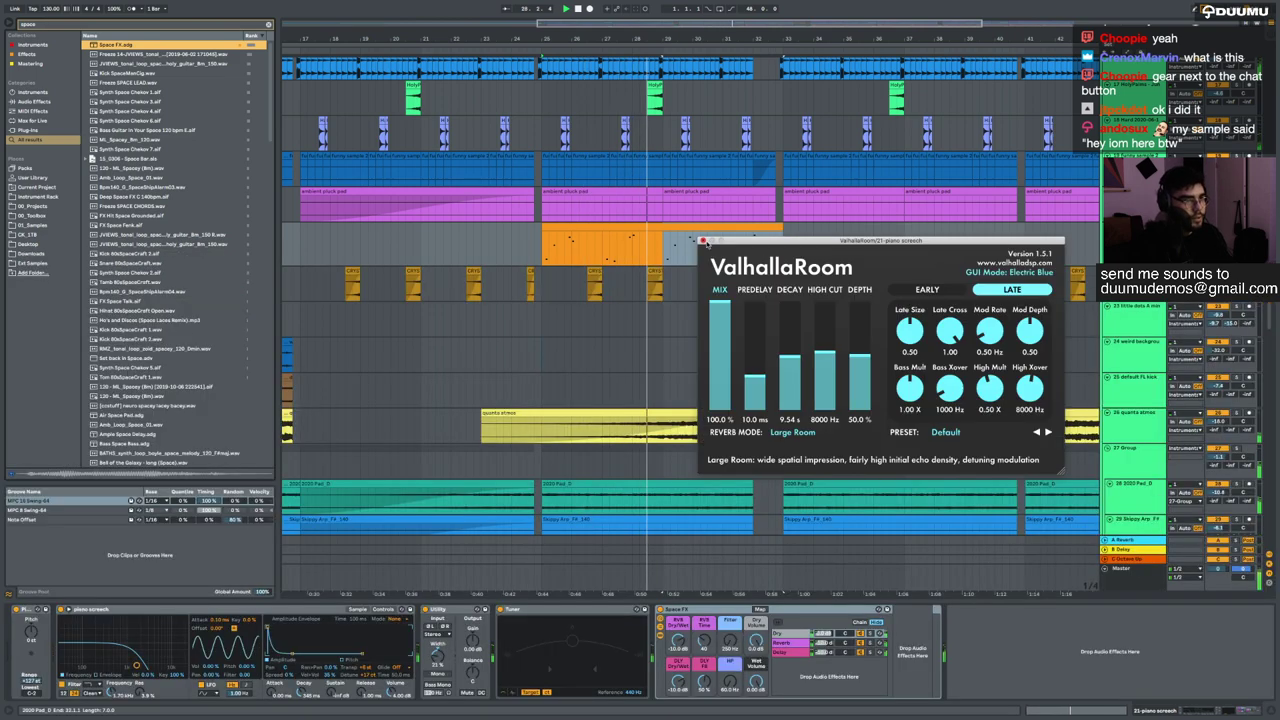
# - Close the ValhallaRoom window, raise the Space FX rack's Filter macro, and play the track with the Delay chain's devices shown
pyautogui.click(704, 241)
pyautogui.click(702, 241)
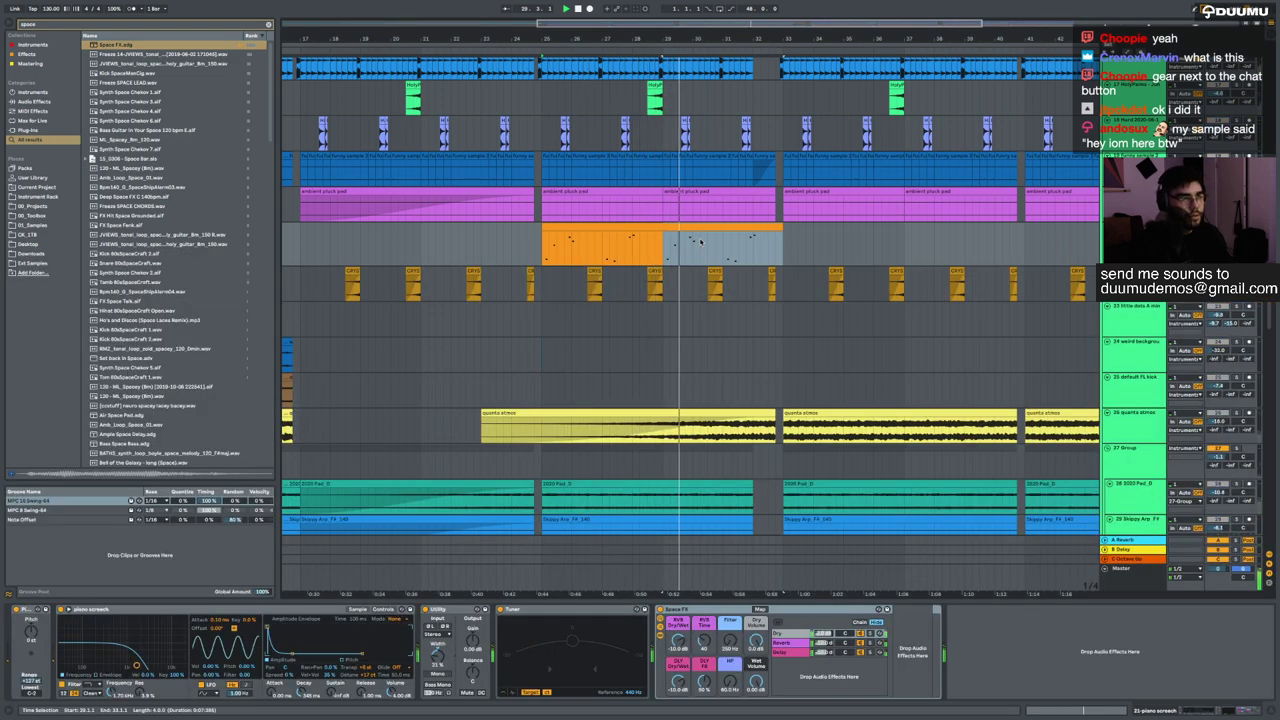
pyautogui.moveTo(735, 641); pyautogui.dragTo(735, 618)
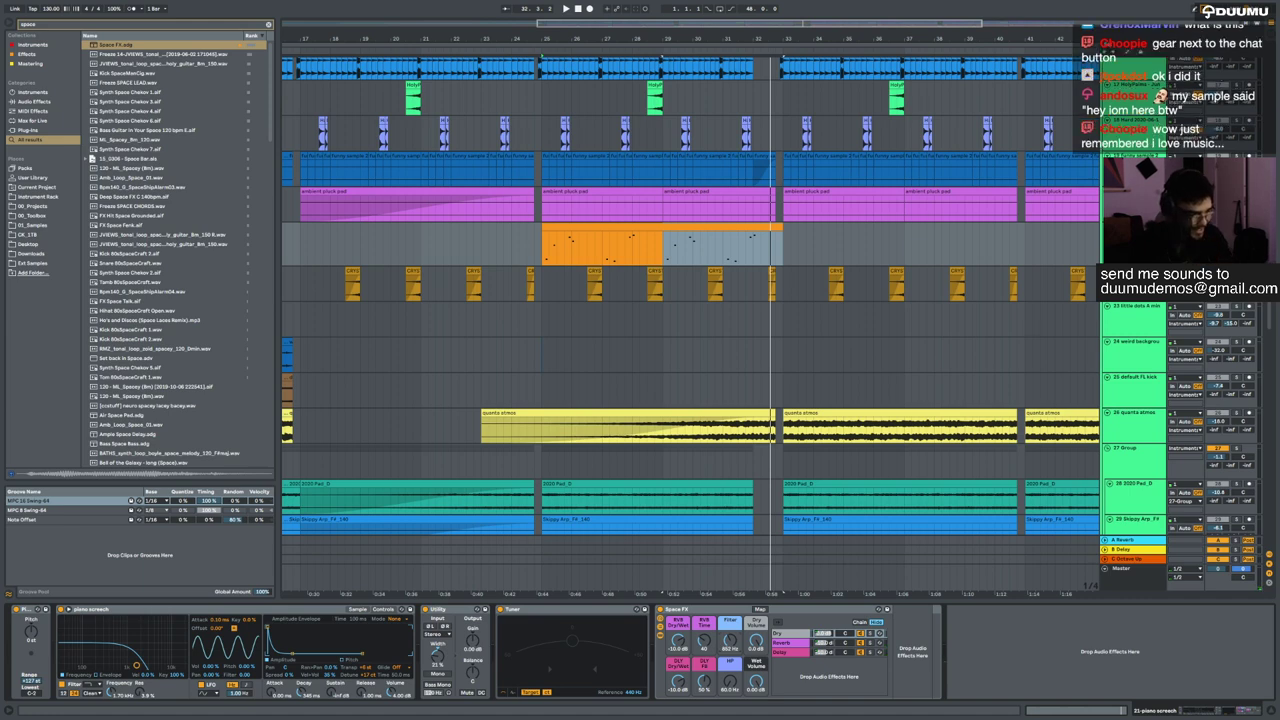
pyautogui.click(792, 652)
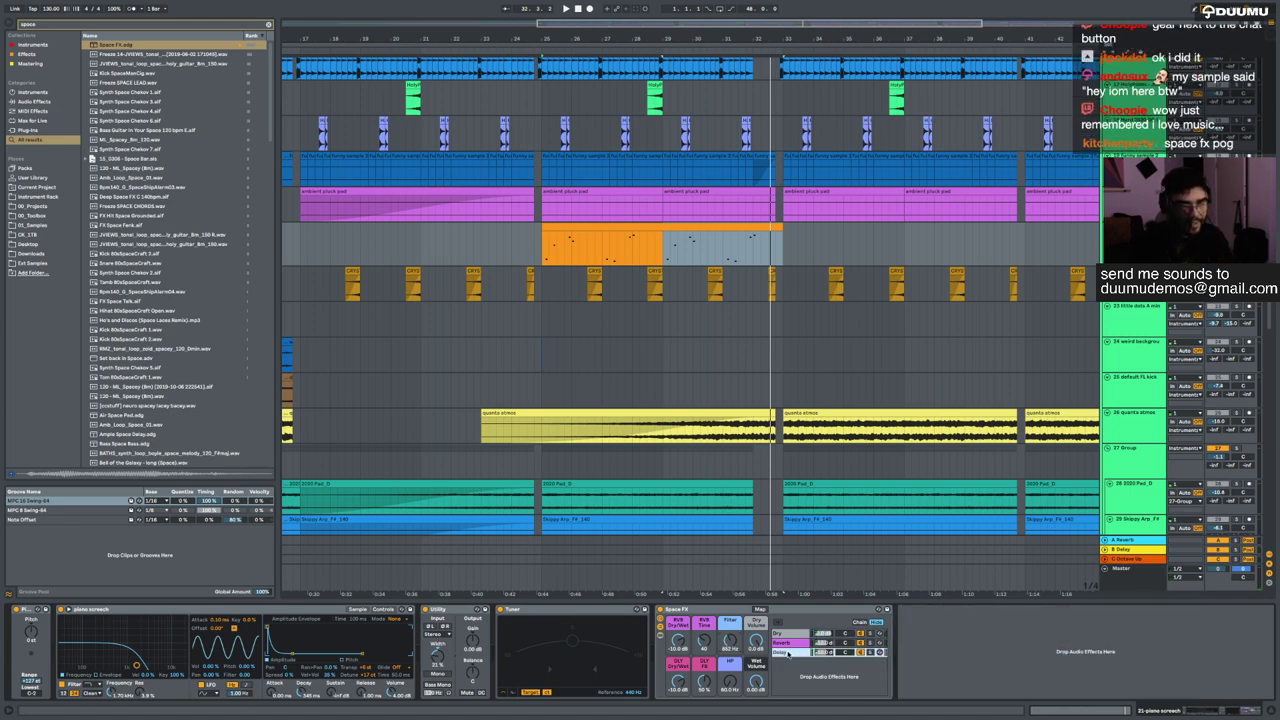
pyautogui.press('space')
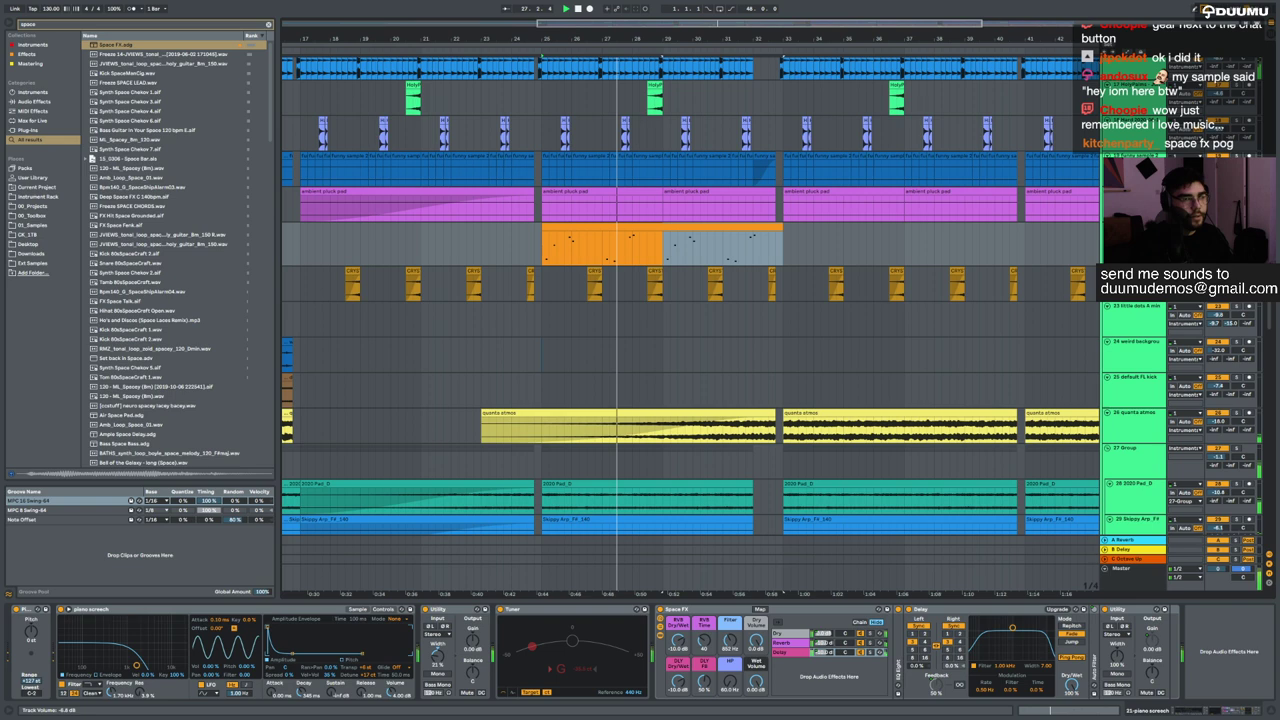
# - Move the whole eight-bar piano screech clip to bar 41, aligned with the track's last section
pyautogui.keyDown('shift'); pyautogui.click(650, 231); pyautogui.keyUp('shift')
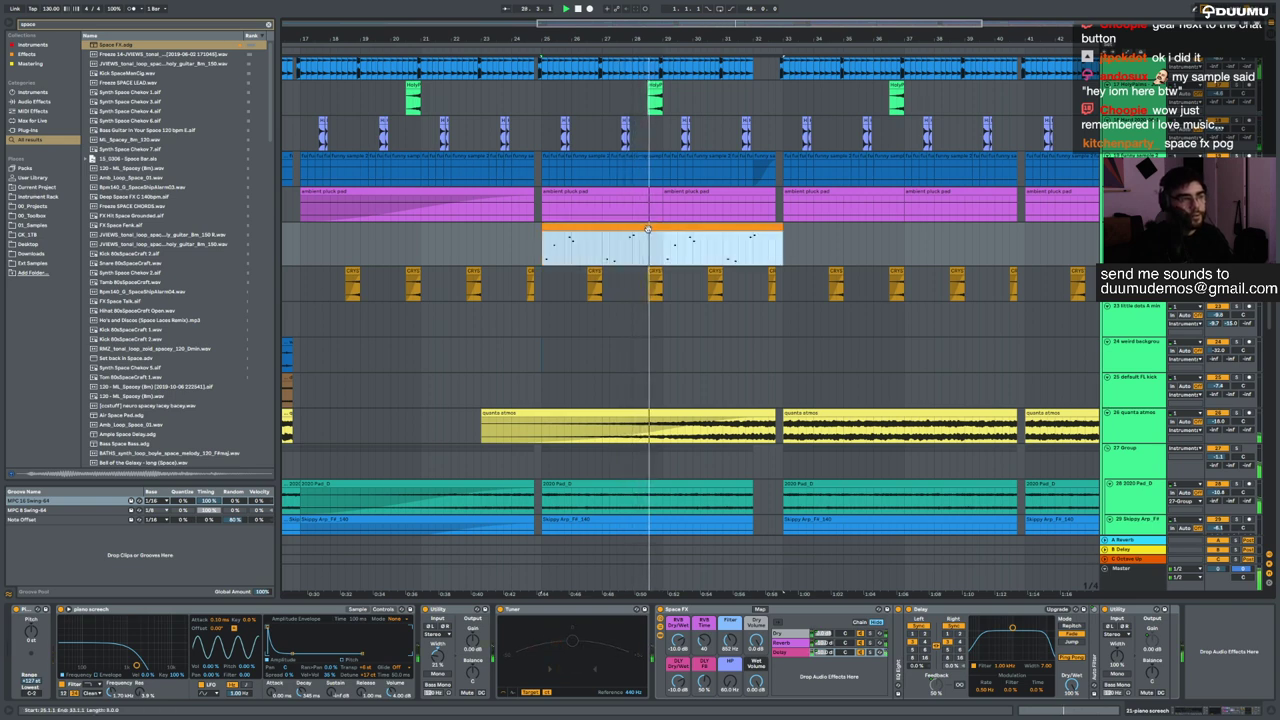
pyautogui.scroll(-3, 648, 234)
pyautogui.press('super+x')
pyautogui.click(856, 248)
pyautogui.press('super+v')
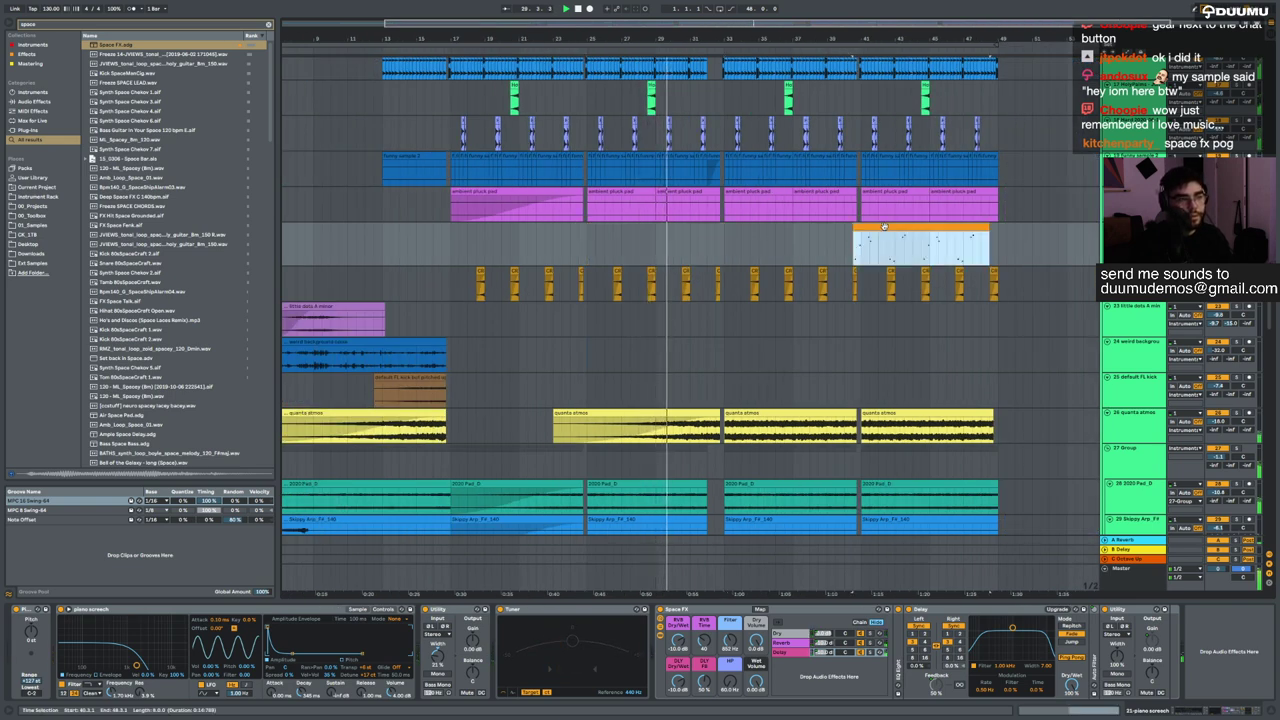
pyautogui.moveTo(856, 248); pyautogui.dragTo(886, 228)
pyautogui.scroll(10, 886, 228)
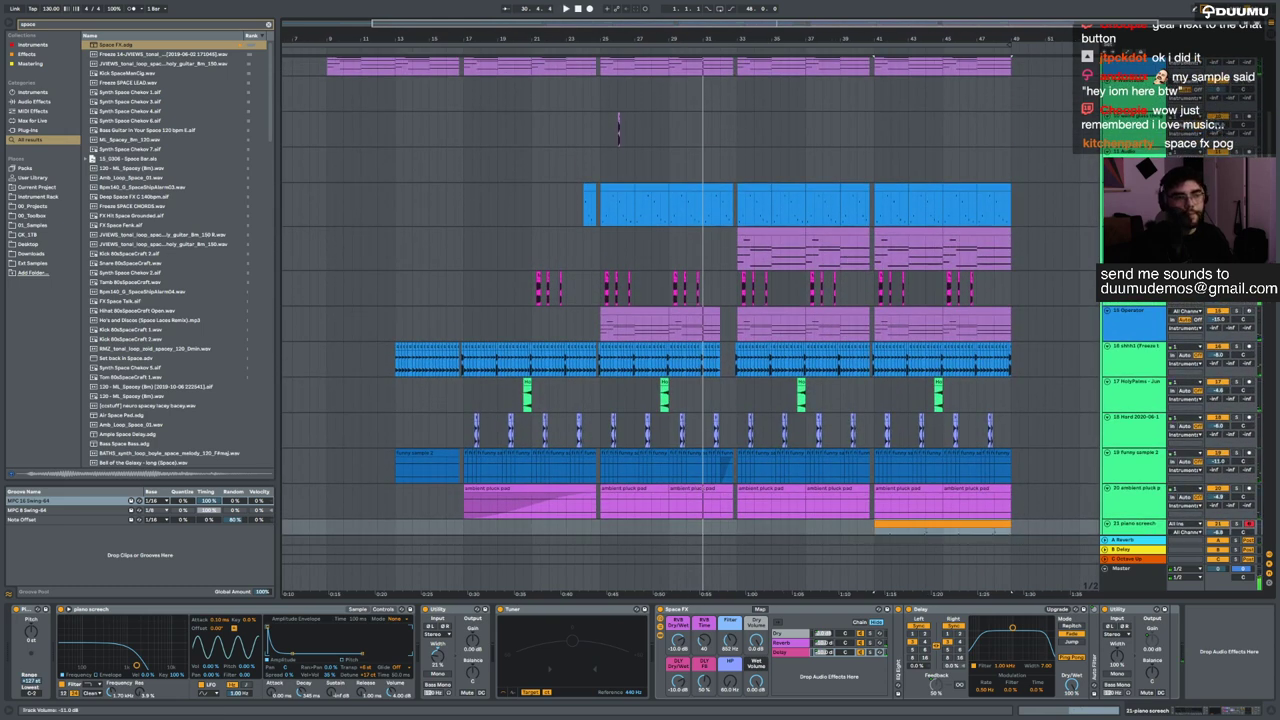
# - Audition the weird glass thing clip near bar 26 and delete it from its track
pyautogui.click(617, 135)
pyautogui.press('space')
pyautogui.scroll(5, 617, 135)
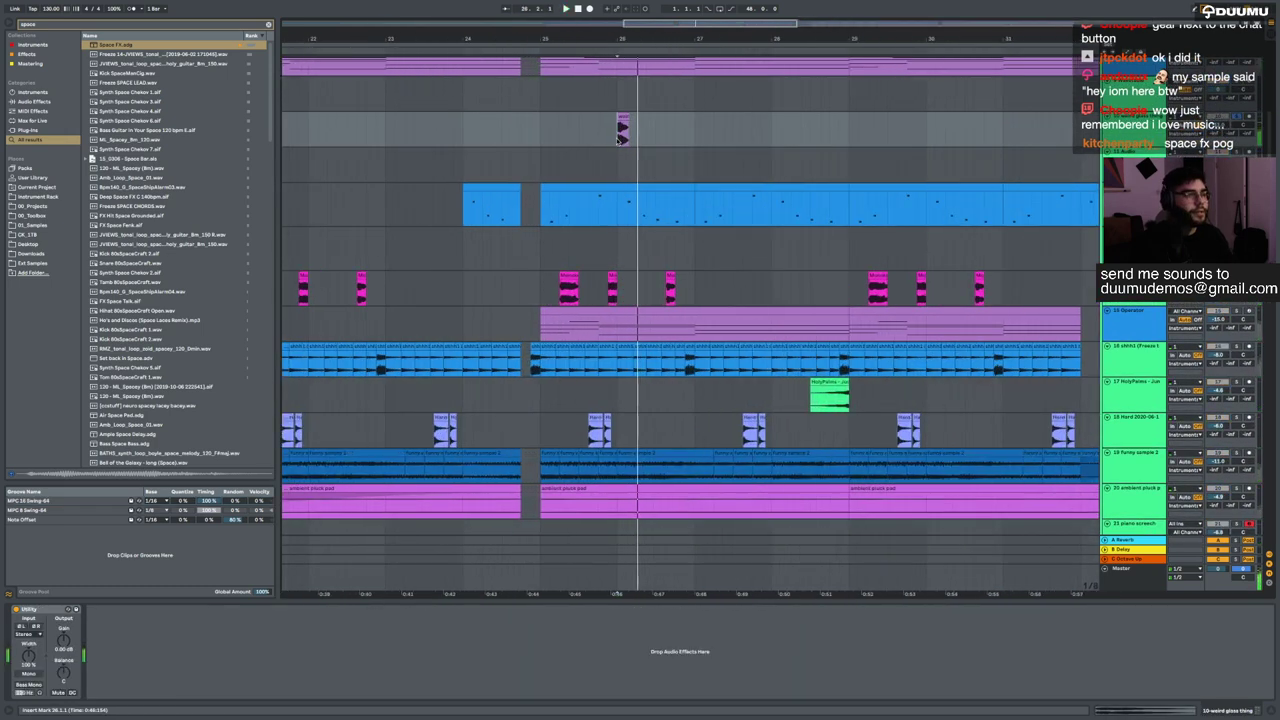
pyautogui.press('space')
pyautogui.press('space')
pyautogui.press('space')
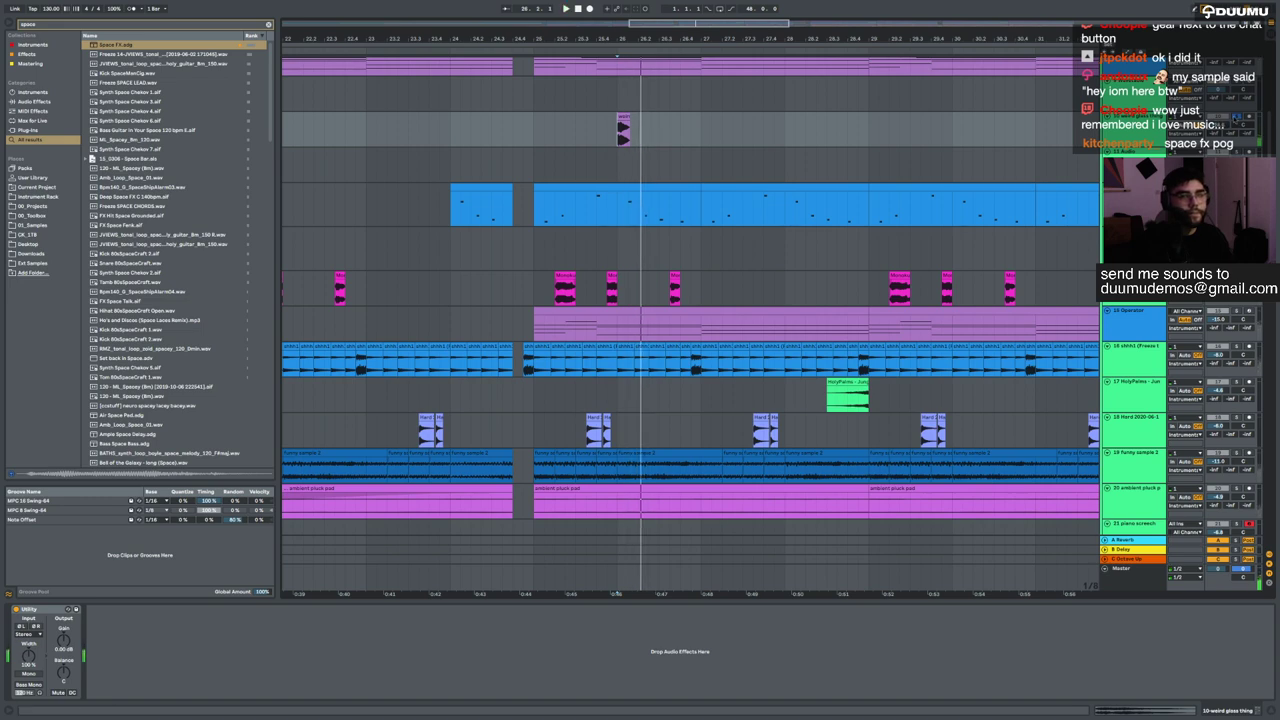
pyautogui.press('space')
pyautogui.moveTo(577, 163); pyautogui.dragTo(714, 142)
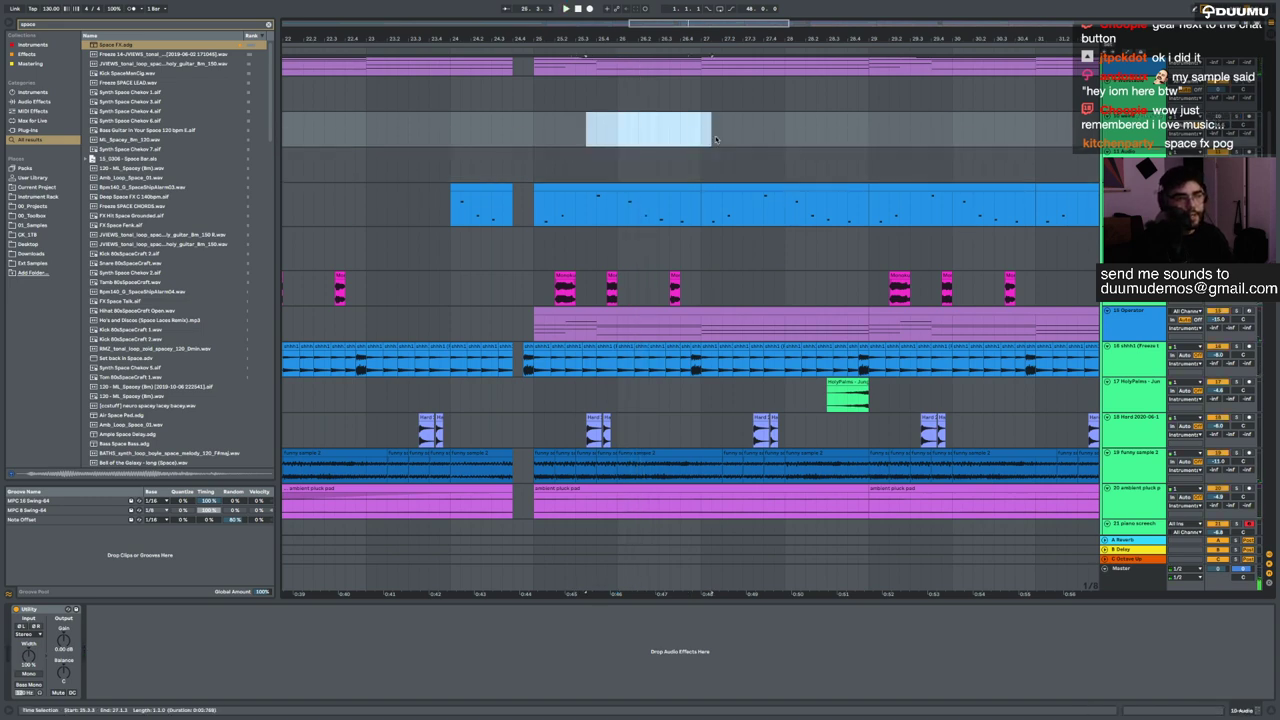
pyautogui.press('Delete')
pyautogui.scroll(-5, 716, 143)
# - Switch to Gmail and download the field tone.mp3 attachment from the email "Another one", allowing downloads from the site
pyautogui.hotkey('ctrl', 'Left')
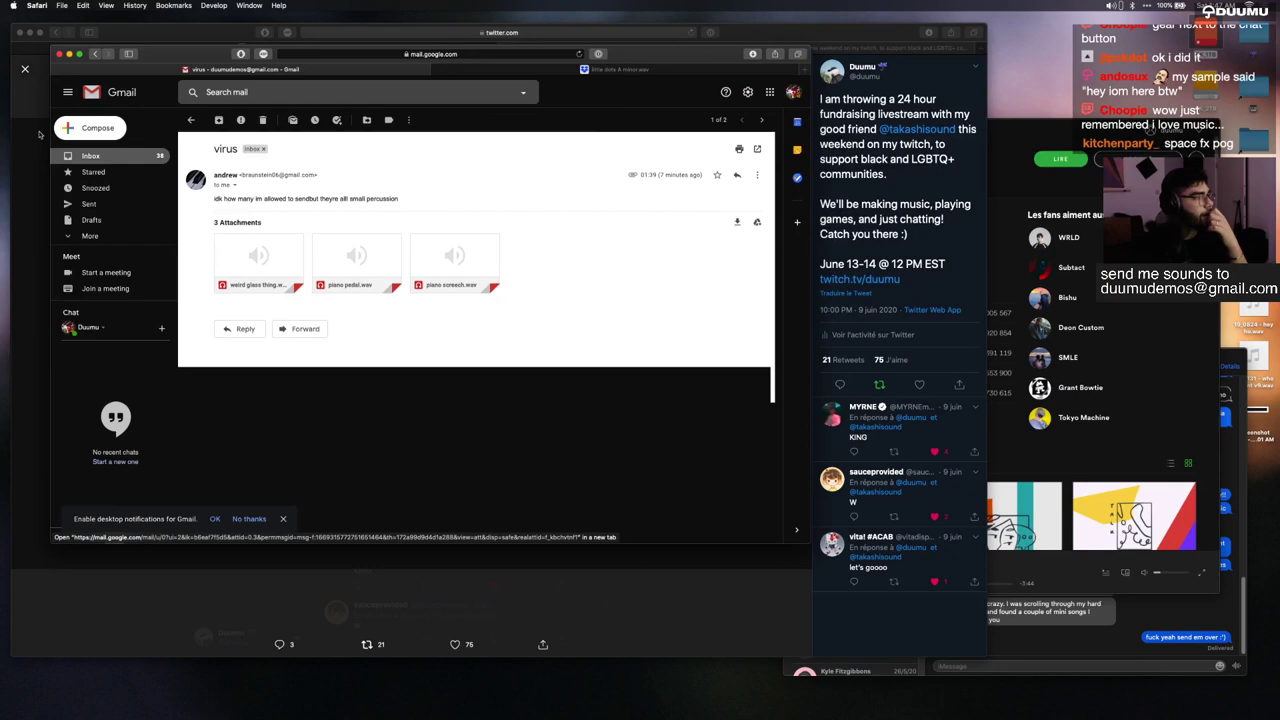
pyautogui.click(190, 121)
pyautogui.click(351, 170)
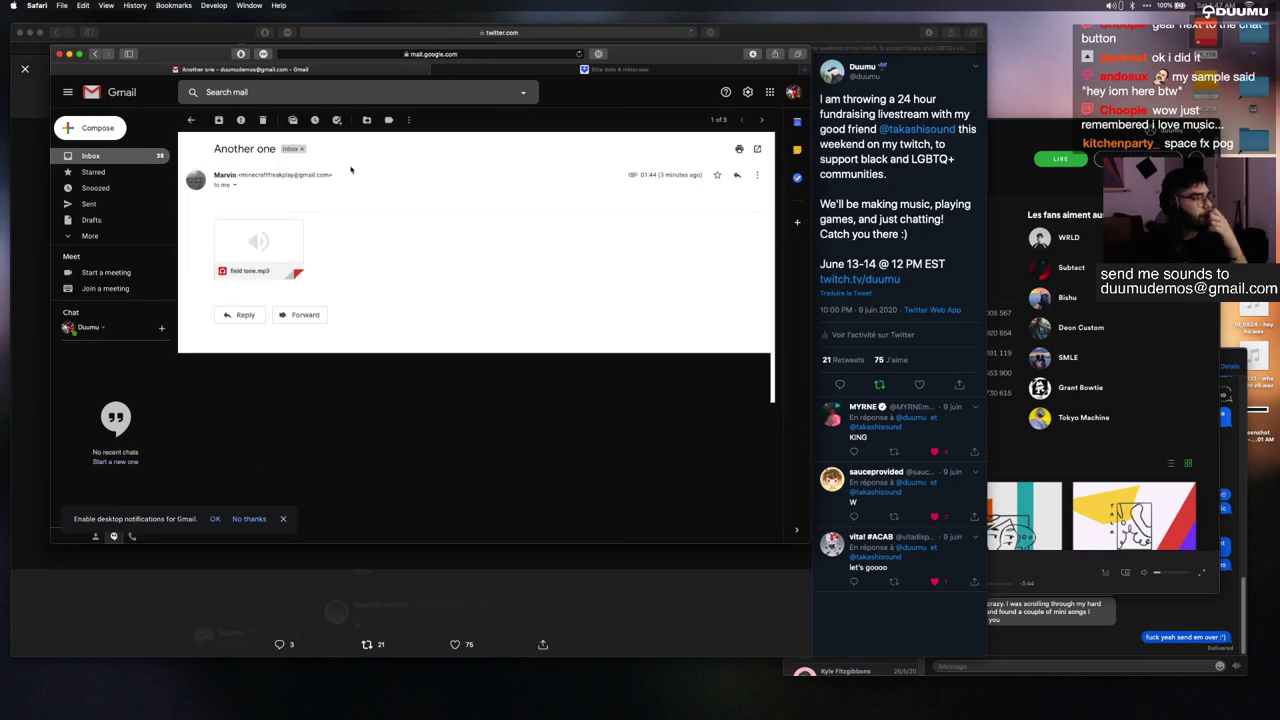
pyautogui.click(241, 268)
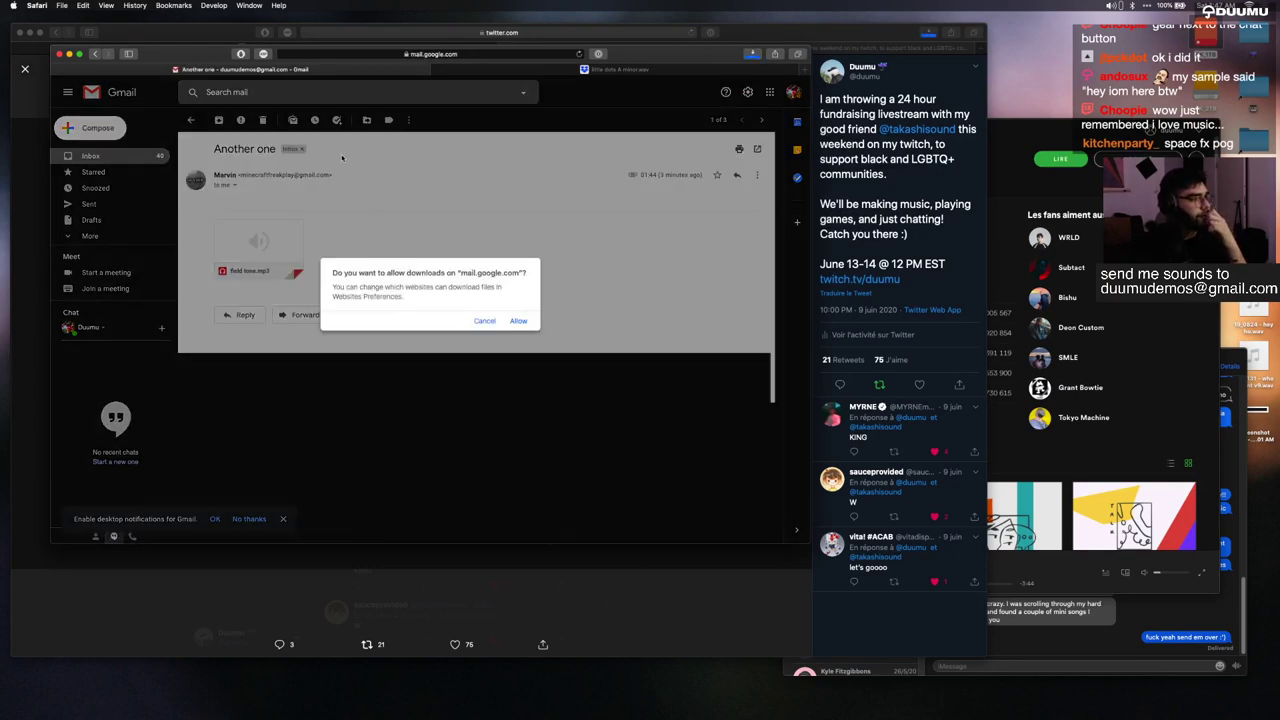
pyautogui.click(518, 321)
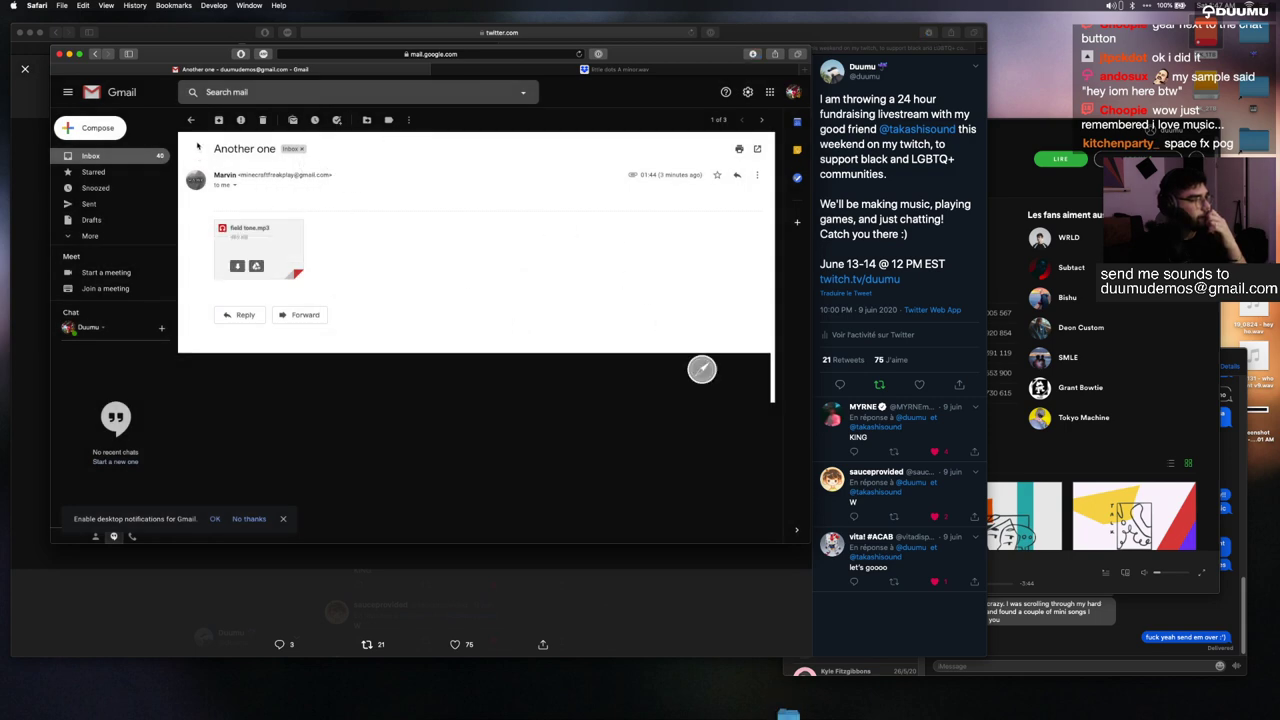
pyautogui.click(190, 120)
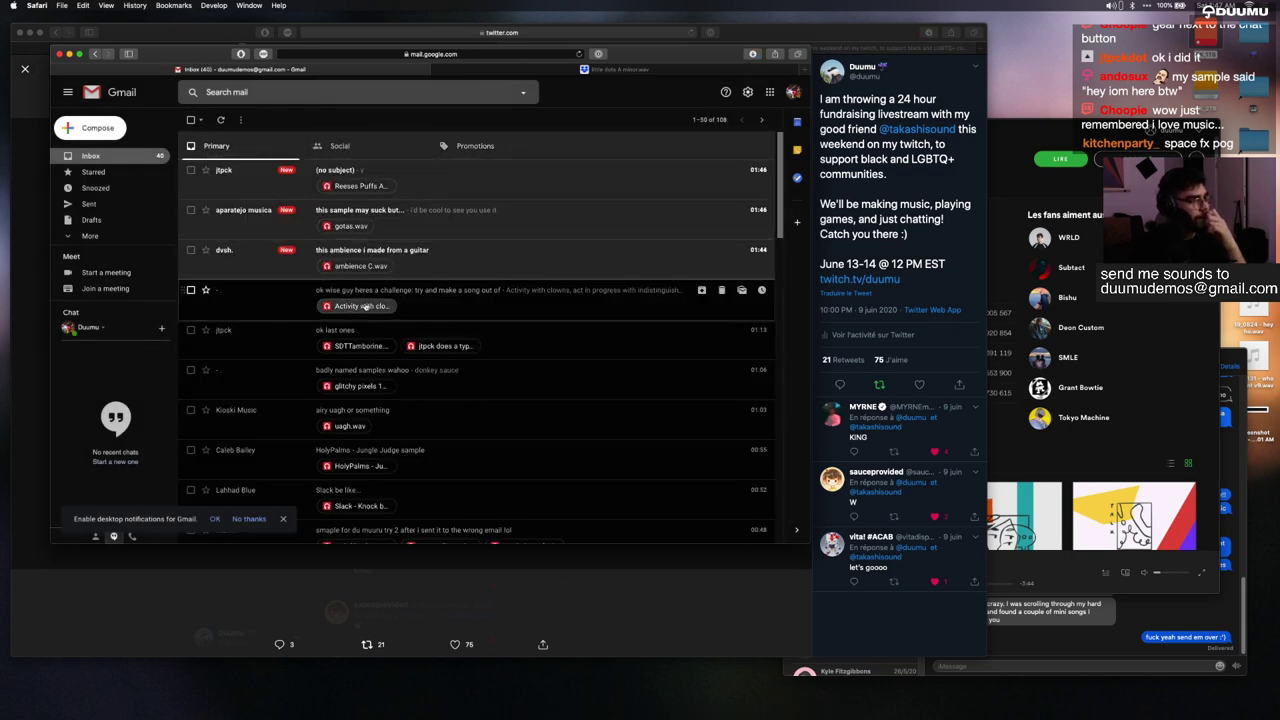
# - Switch back to Ableton Live and preview the "Activity with clowns" sample from the unfiltered Downloads folder
pyautogui.hotkey('ctrl', 'Right')
pyautogui.click(33, 253)
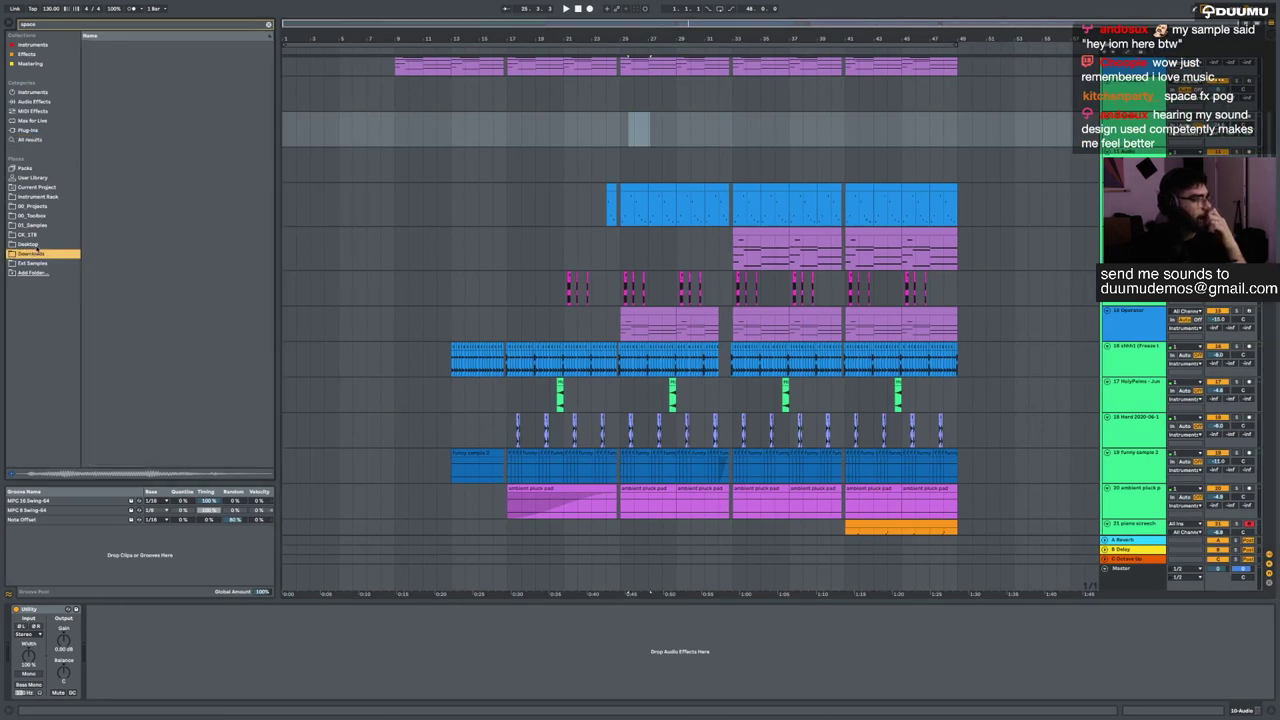
pyautogui.click(269, 24)
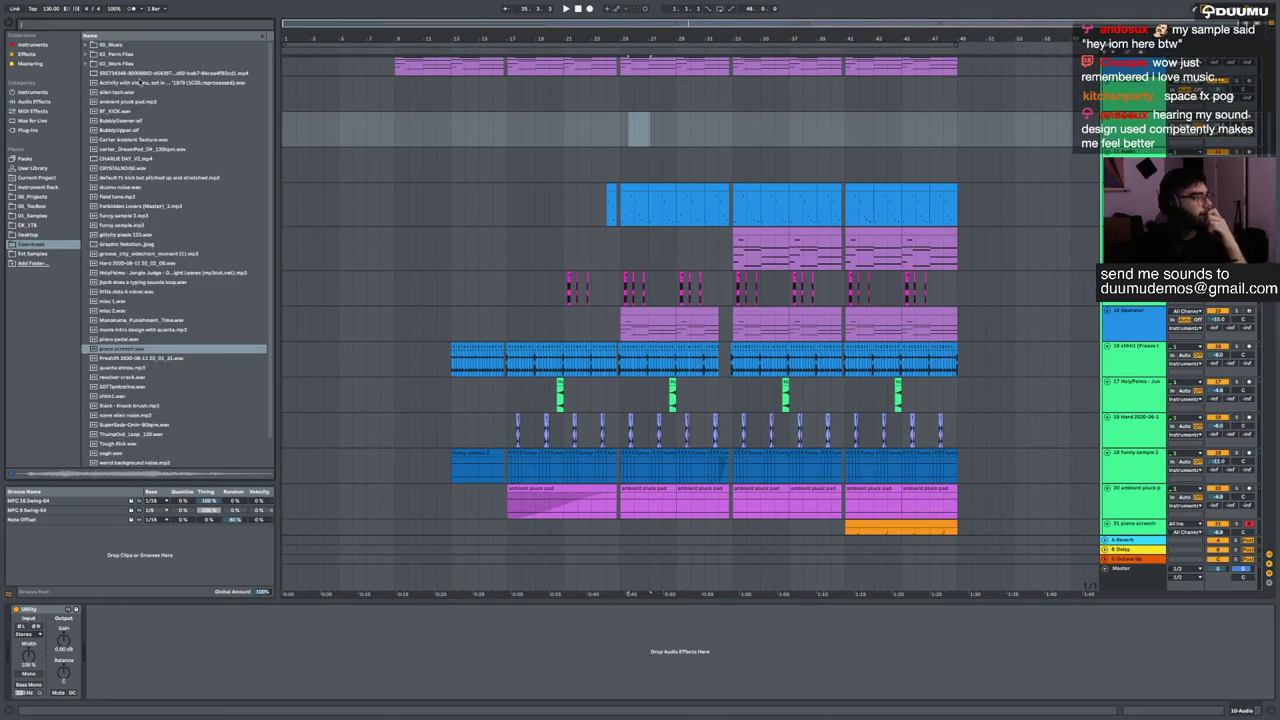
pyautogui.click(135, 83)
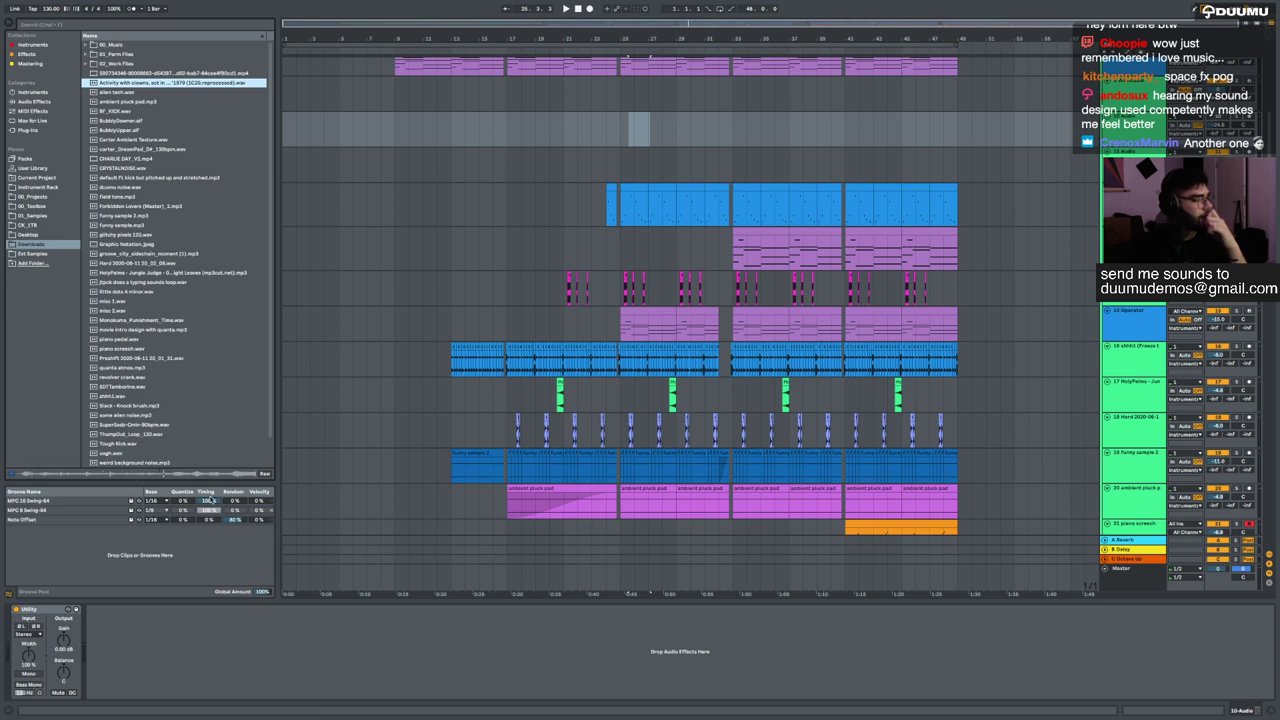
# - Add an audio track below the weird background noise track and place the "Activity with clowns" sample on it at bar 1
pyautogui.click(356, 601)
pyautogui.scroll(-10, 882, 370)
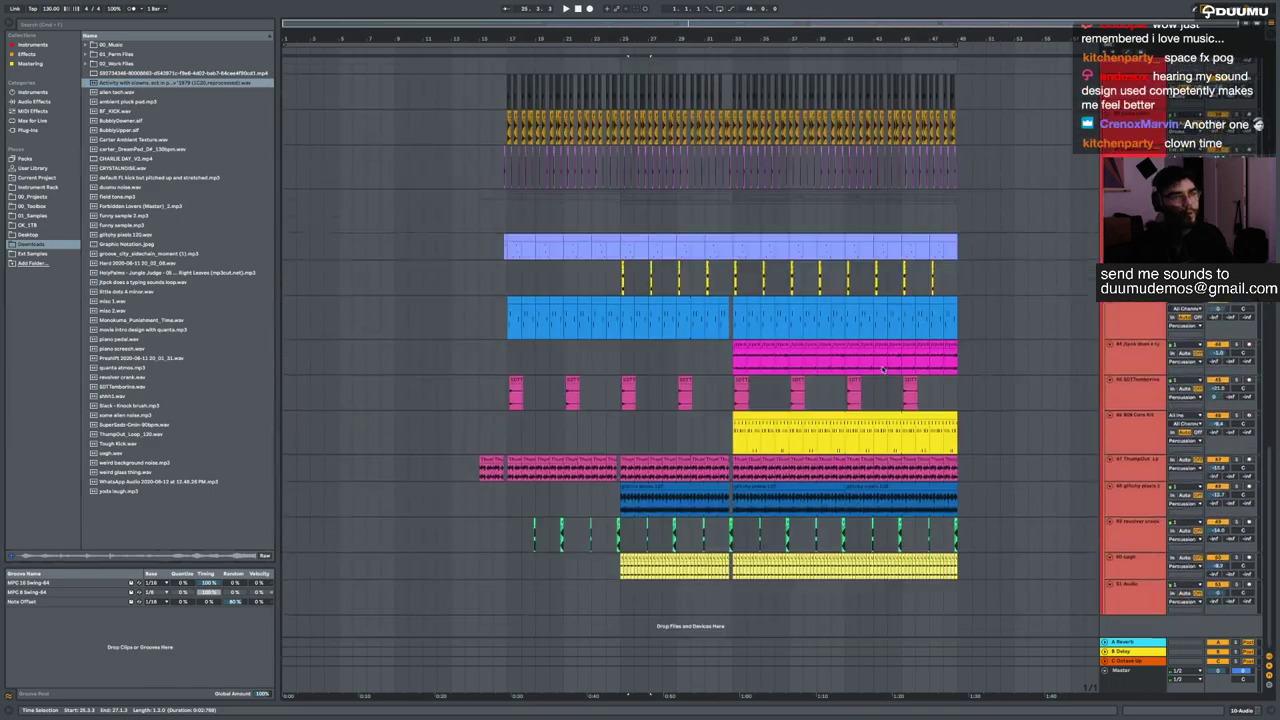
pyautogui.scroll(5, 882, 370)
pyautogui.scroll(2, 883, 370)
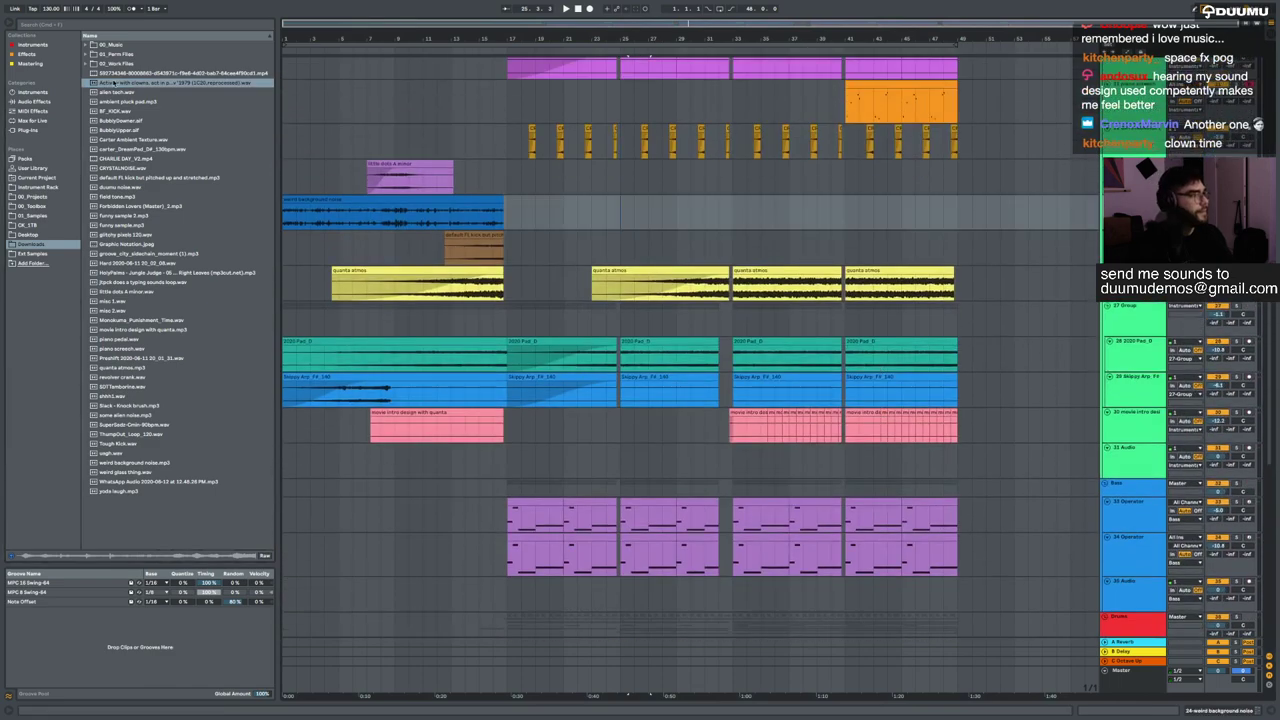
pyautogui.hotkey('ctrl', 't')
pyautogui.moveTo(132, 83); pyautogui.dragTo(286, 240)
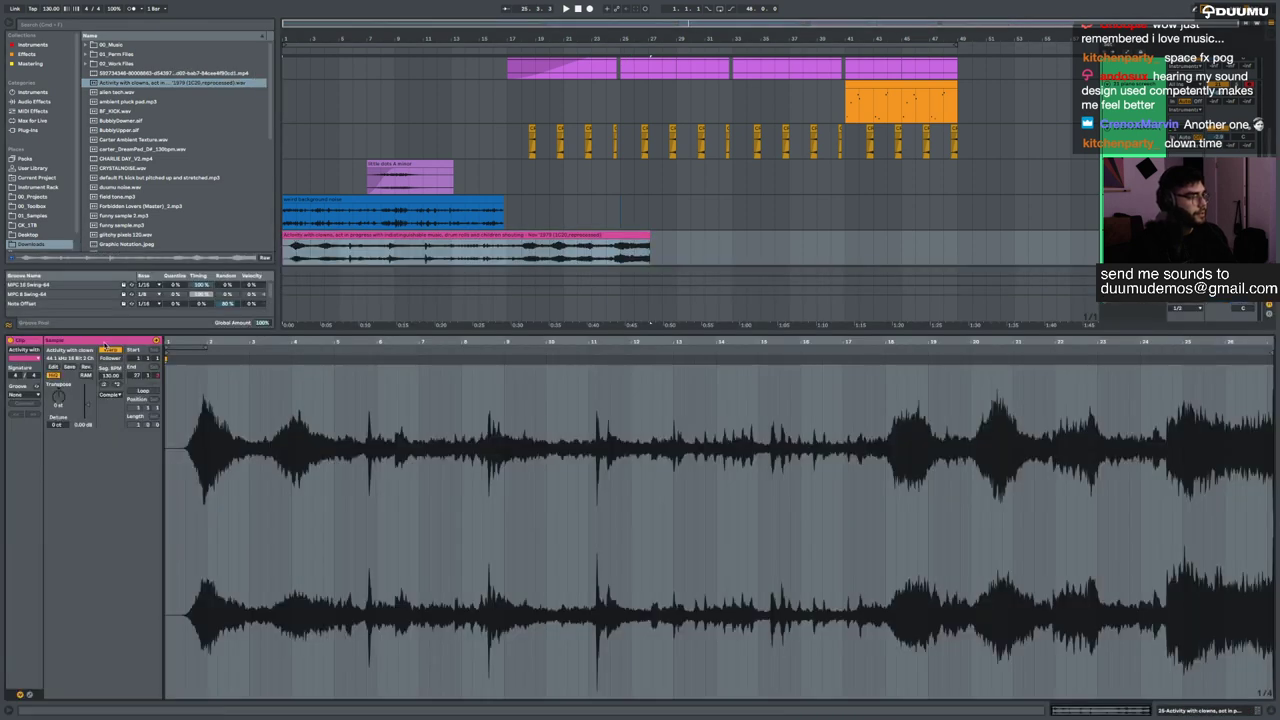
# - Turn off warping for the clowns clip and move its start to about 2 seconds in, past the first swell
pyautogui.click(110, 349)
pyautogui.moveTo(164, 342)
pyautogui.mouseDown()
pyautogui.moveTo(354, 355)
pyautogui.moveTo(224, 370)
pyautogui.mouseUp()
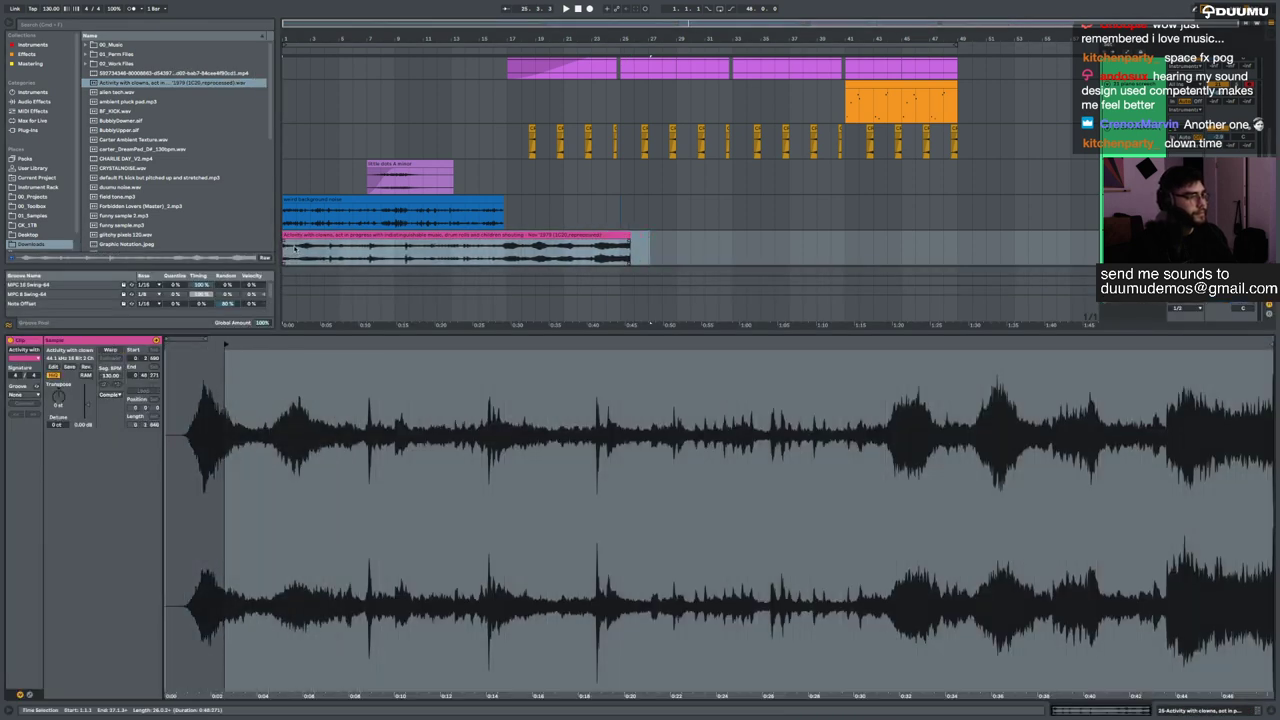
pyautogui.moveTo(284, 241); pyautogui.dragTo(514, 247)
# - Split the clowns clip where the weird background noise clip ends, just before bar 17, and delete the remainder
pyautogui.scroll(5, 498, 250)
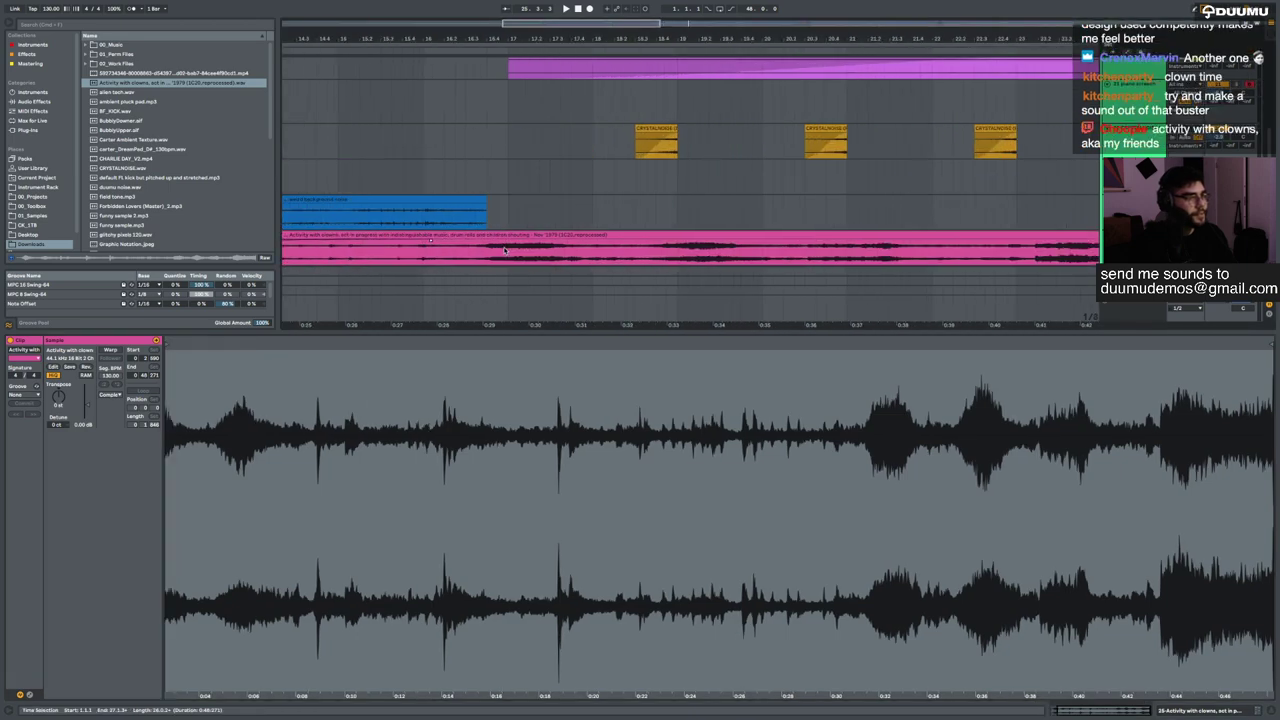
pyautogui.click(486, 253)
pyautogui.press('super+e')
pyautogui.click(506, 235)
pyautogui.press('Delete')
# - Add a fade-in to the clowns clip and lower its track volume to about -18 dB while playing the intro
pyautogui.click(466, 235)
pyautogui.press('space')
pyautogui.scroll(-4, 466, 246)
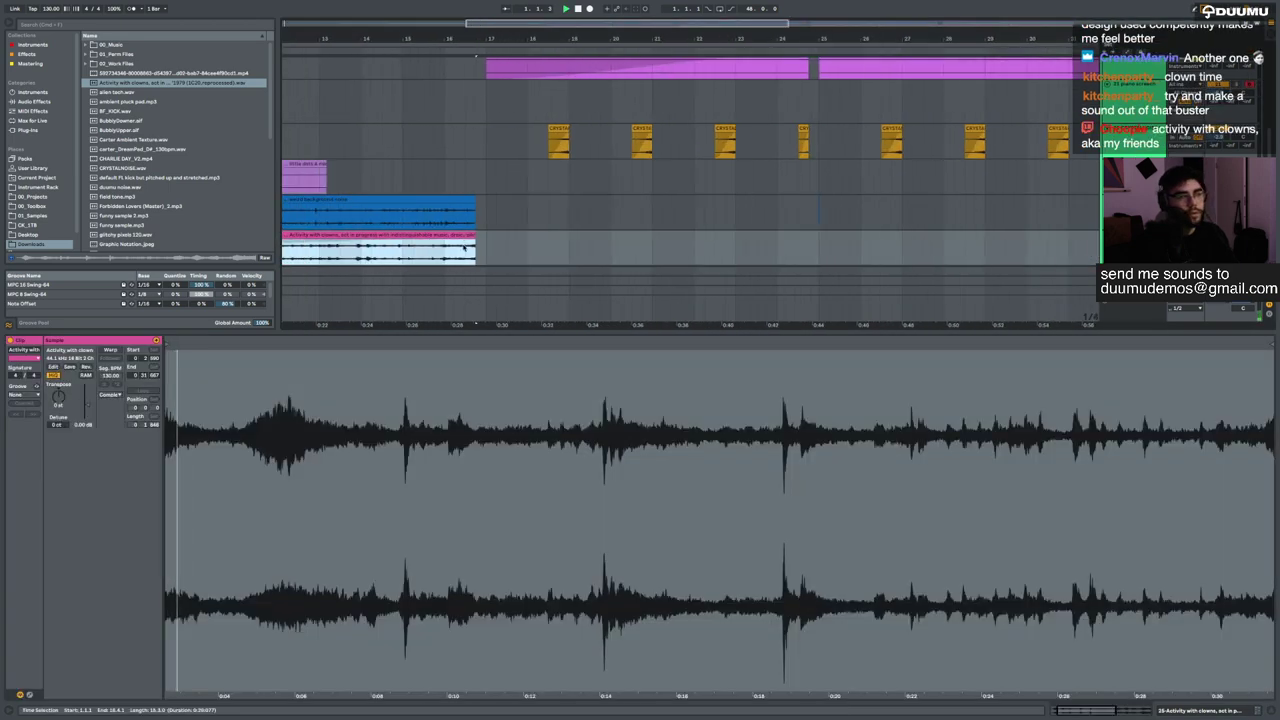
pyautogui.hscroll(-5, 543, 240)
pyautogui.scroll(-2, 543, 240)
pyautogui.moveTo(1218, 150); pyautogui.dragTo(1218, 172)
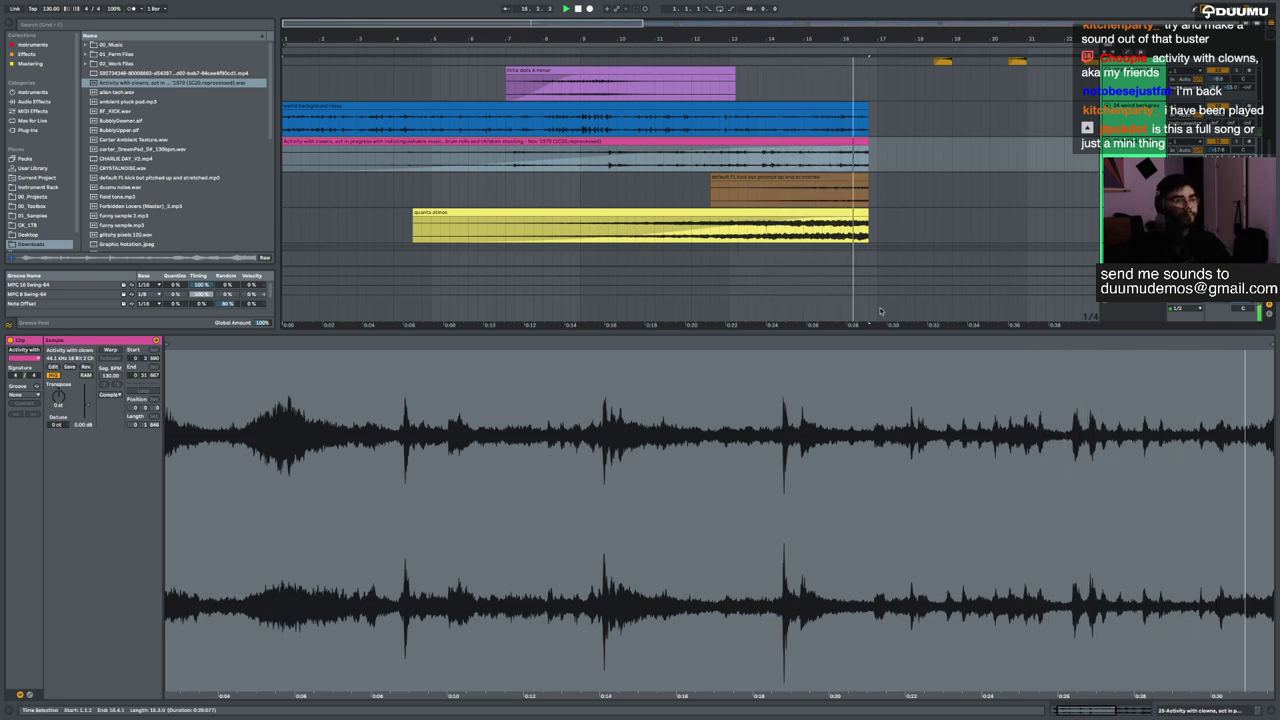
# - Delete the SDTTamborine clips between bars 16 and 31, keeping those from bar 33 on
pyautogui.press('alt+super+l')
pyautogui.hscroll(5, 836, 332)
pyautogui.scroll(6, 697, 325)
pyautogui.scroll(-5, 697, 325)
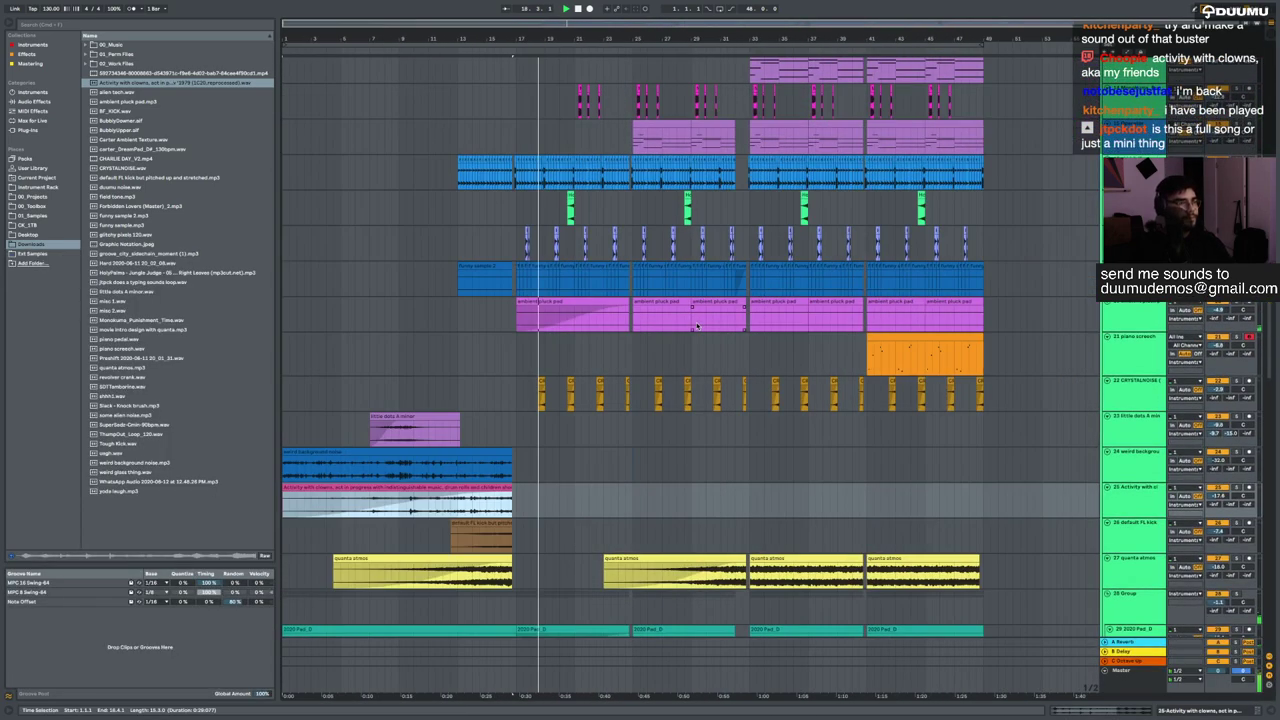
pyautogui.scroll(9, 697, 325)
pyautogui.scroll(-10, 697, 325)
pyautogui.scroll(-6, 696, 325)
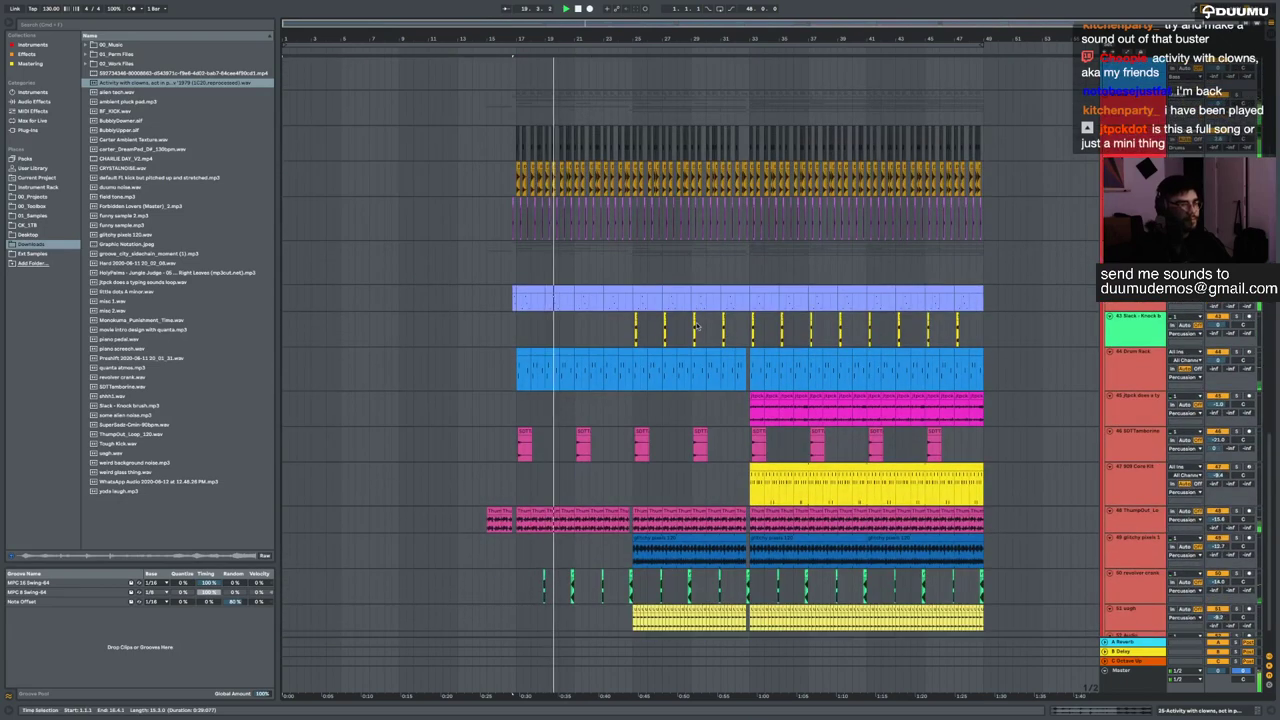
pyautogui.moveTo(495, 445); pyautogui.dragTo(722, 447)
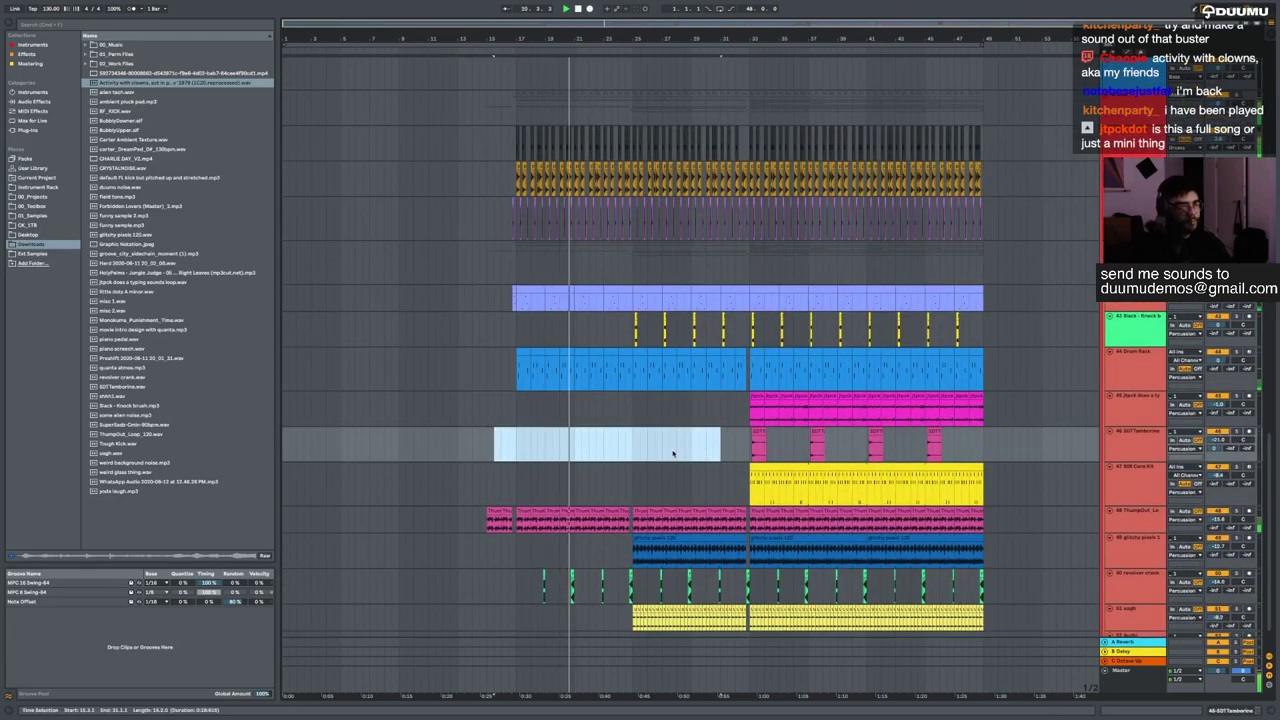
pyautogui.press('Delete')
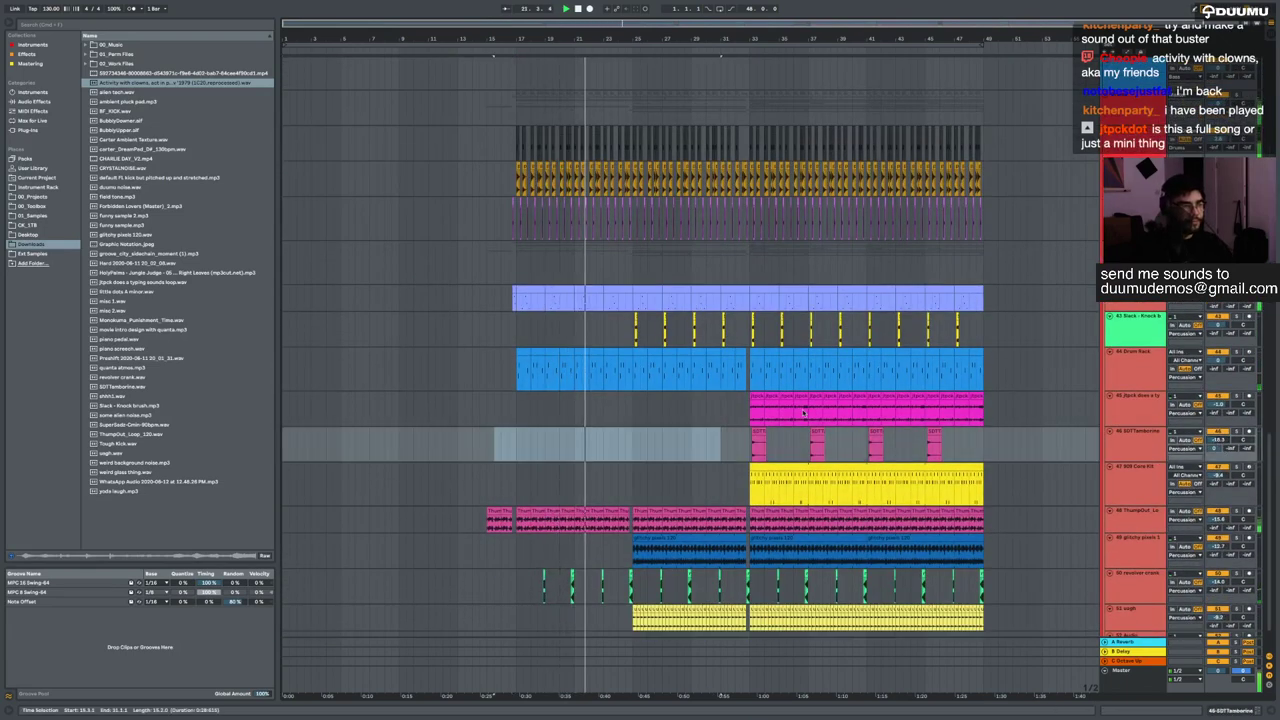
# - Listen to the arrangement from bar 17, and from bar 40 to check the piano screech part
pyautogui.click(518, 456)
pyautogui.scroll(5, 518, 456)
pyautogui.scroll(-15, 600, 440)
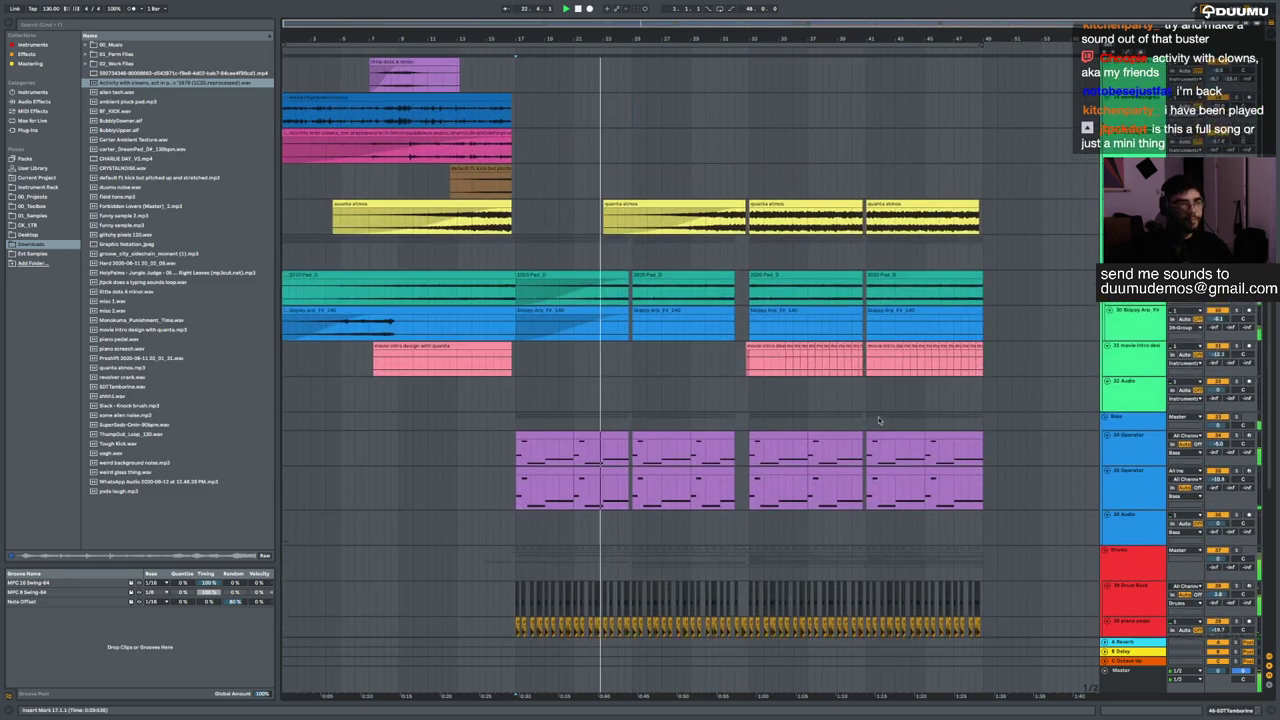
pyautogui.press('space')
pyautogui.click(855, 513)
pyautogui.press('space')
pyautogui.scroll(5, 853, 516)
pyautogui.scroll(-2, 850, 523)
pyautogui.hscroll(3, 850, 523)
pyautogui.scroll(-1, 849, 523)
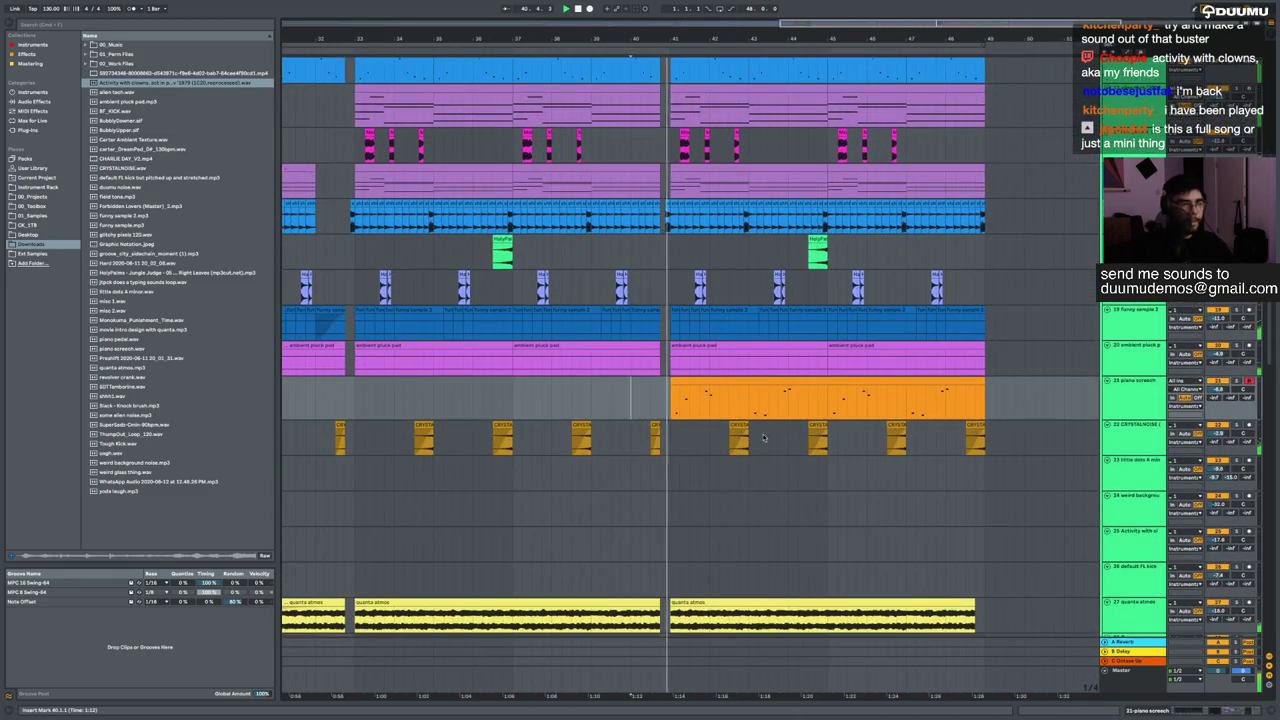
# - In the piano screech MIDI clip, move the last note of each phrase one sixteenth earlier
pyautogui.click(741, 381)
pyautogui.doubleClick(741, 381)
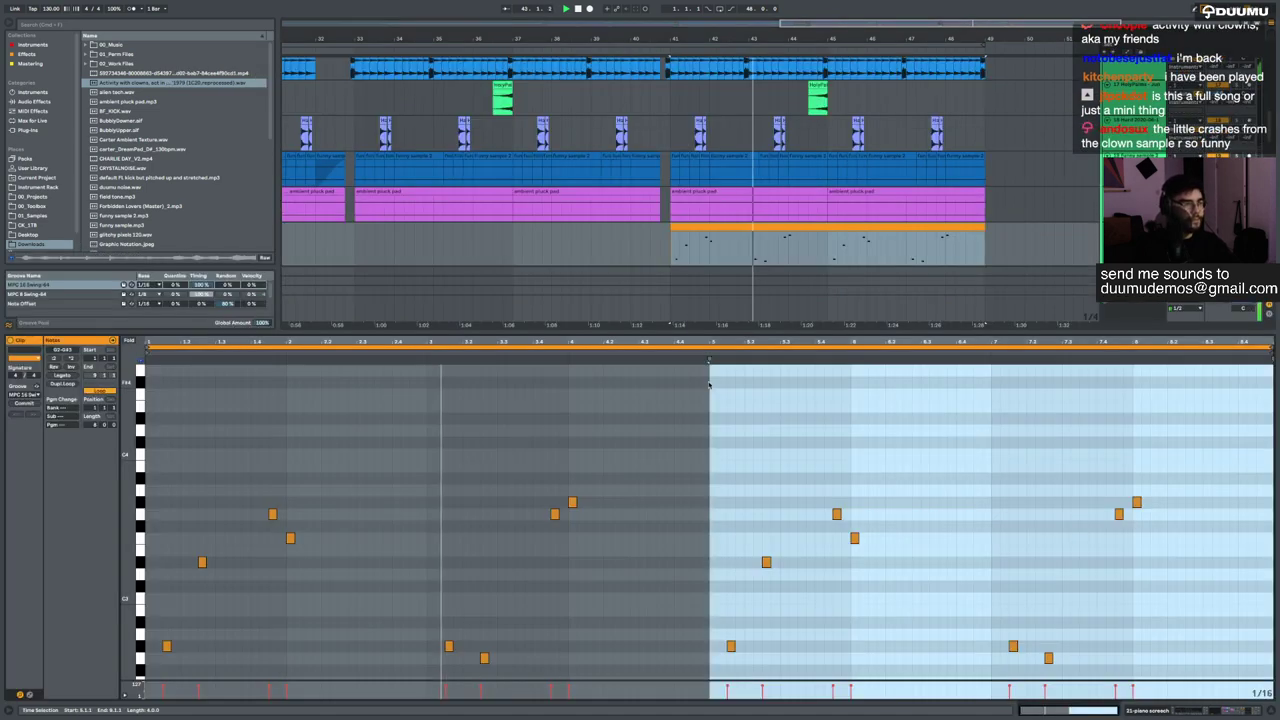
pyautogui.click(142, 541)
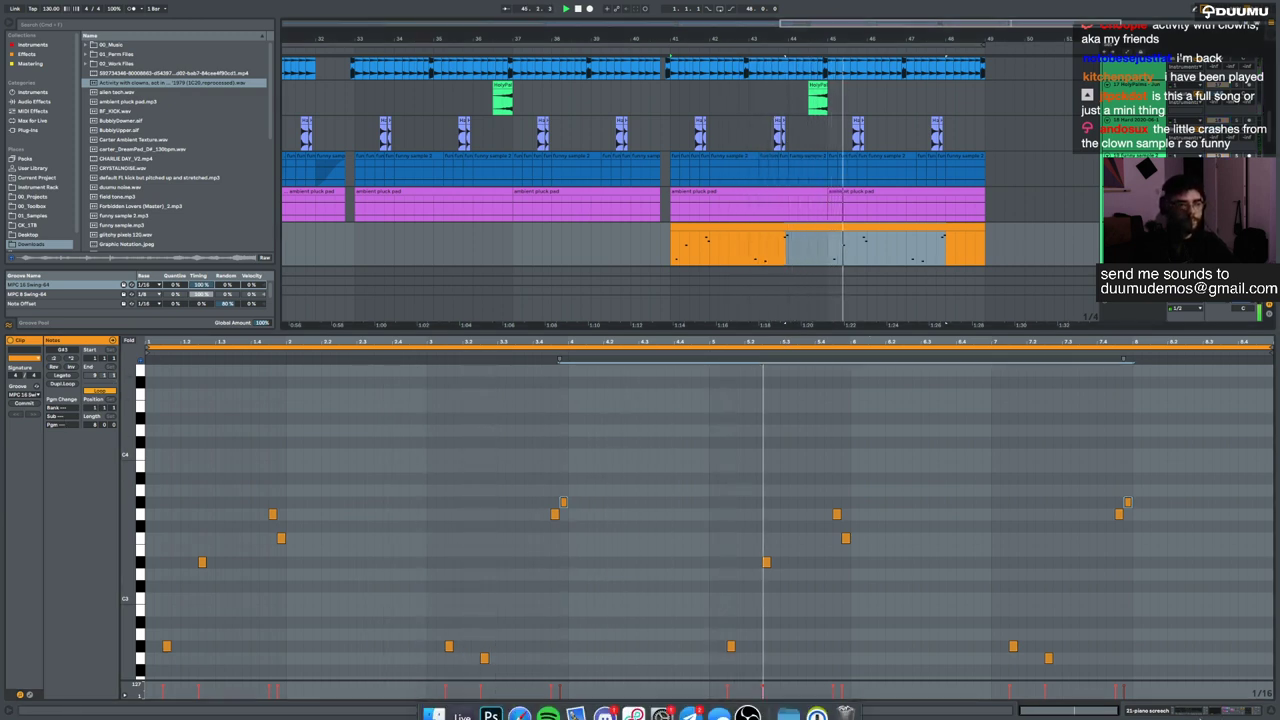
# - Slightly lower the filter cutoff in the piano screech sampler's controls while the part plays
pyautogui.click(1192, 711)
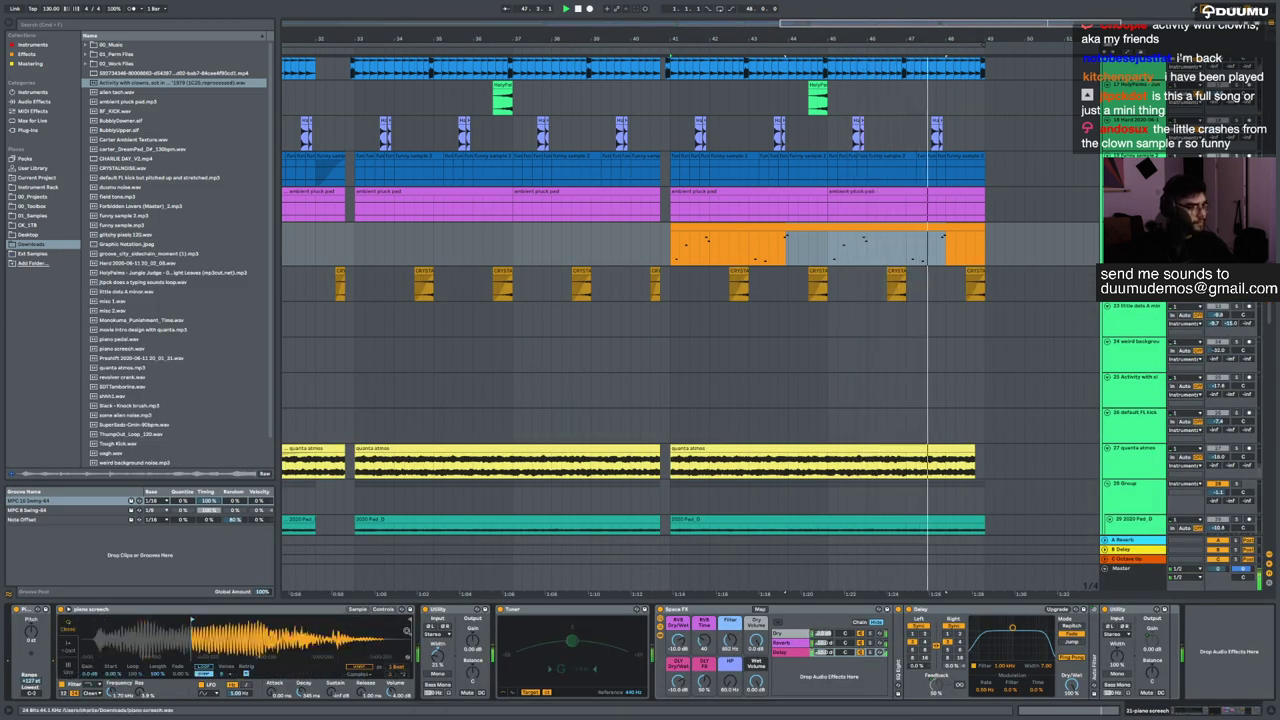
pyautogui.press('space')
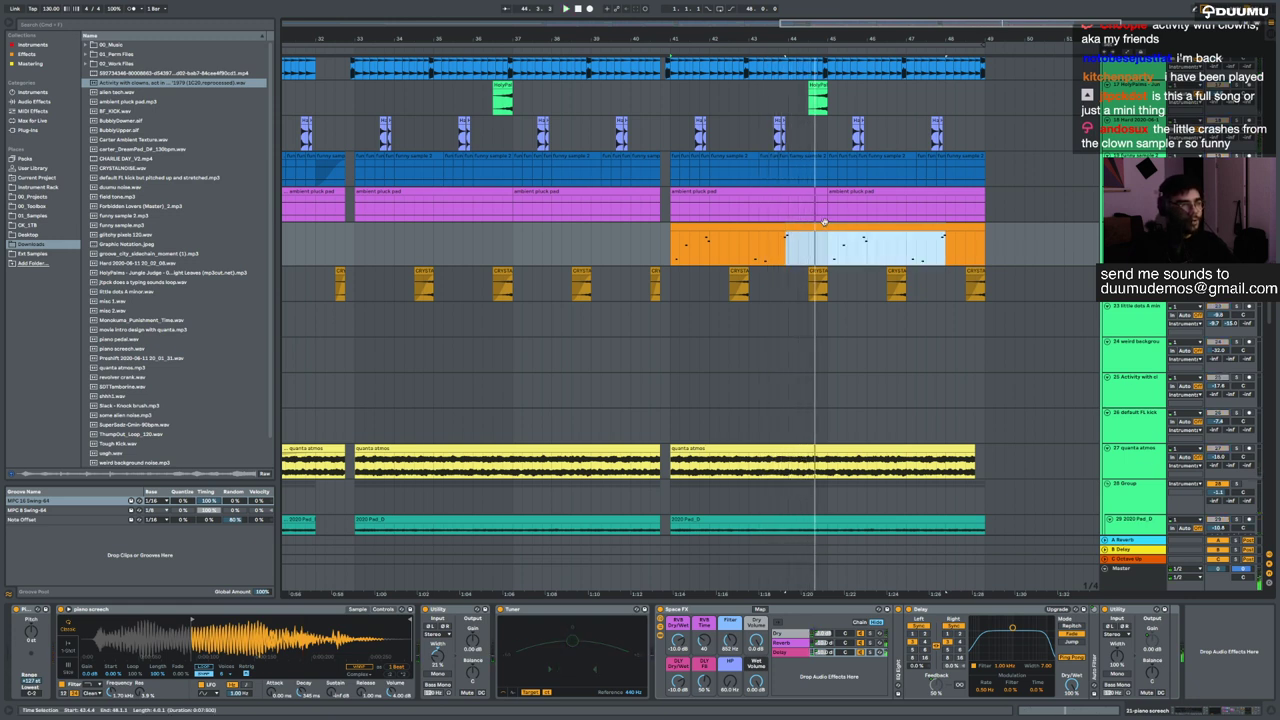
pyautogui.click(381, 611)
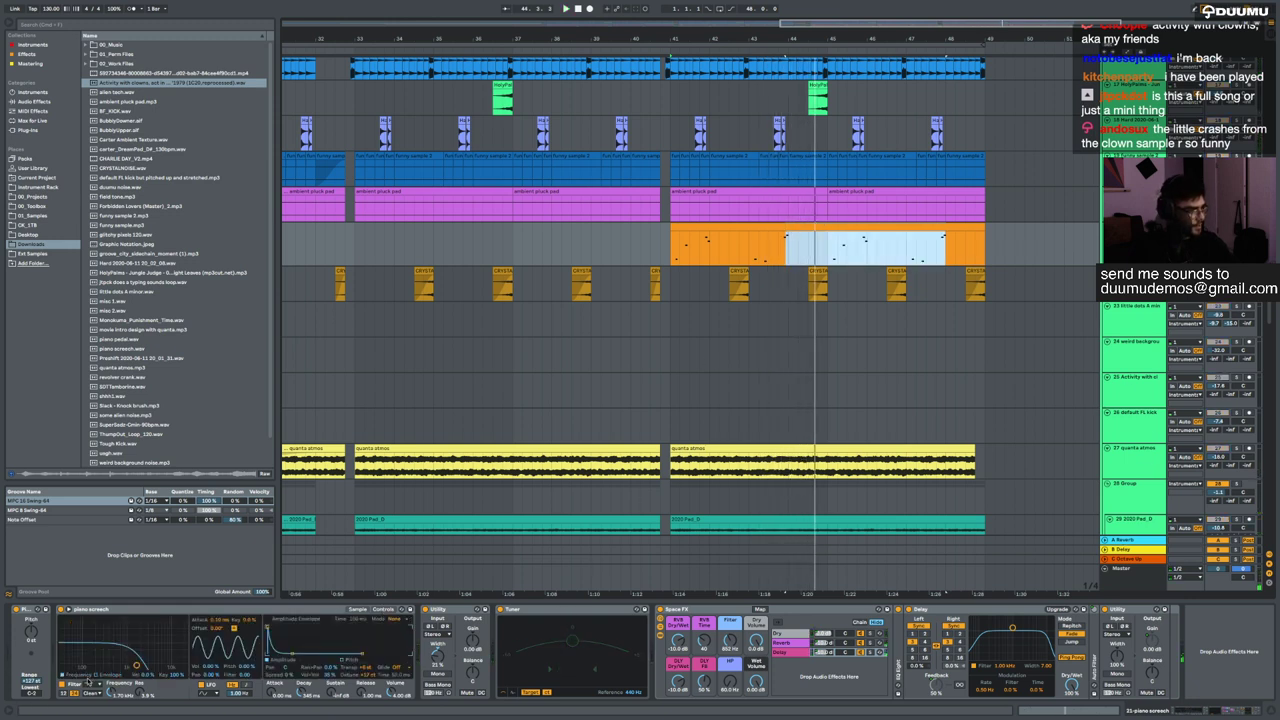
pyautogui.press('space')
pyautogui.moveTo(136, 665); pyautogui.dragTo(129, 664)
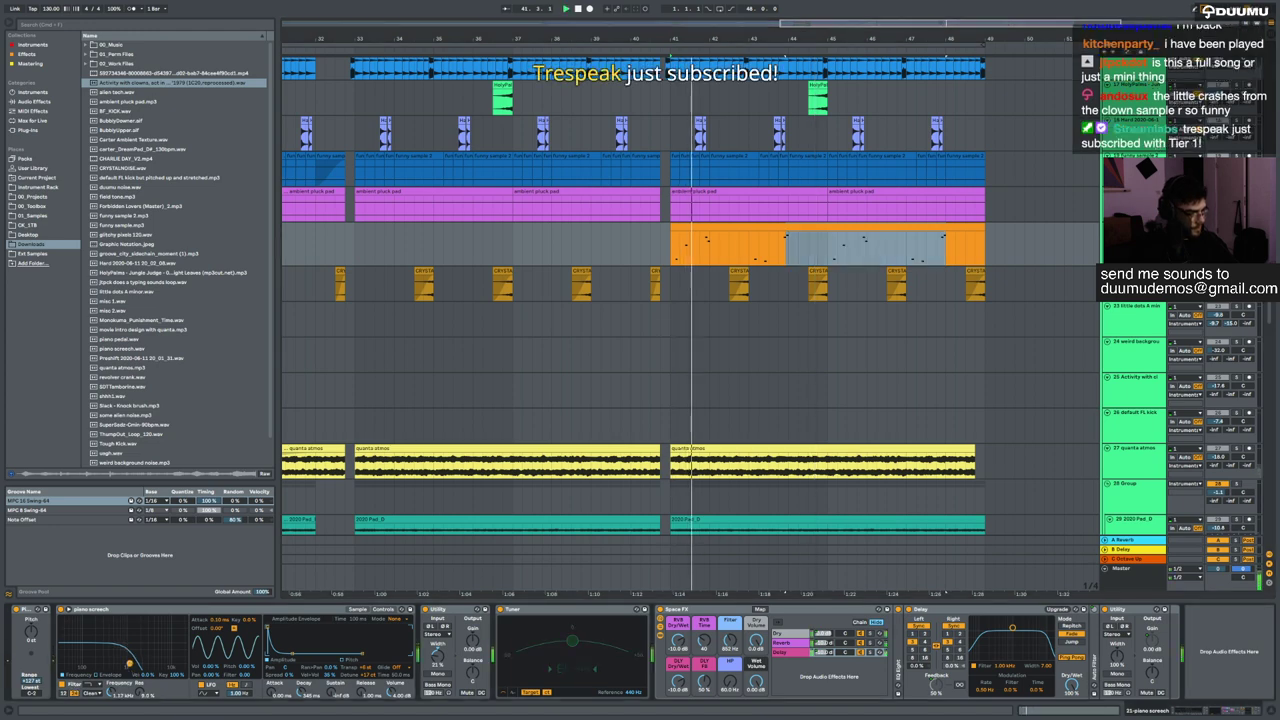
# - Insert EQ Eight before Space FX on the piano screech track and cut its low frequencies
pyautogui.hotkey('ctrl', 'f')
pyautogui.write('tr')
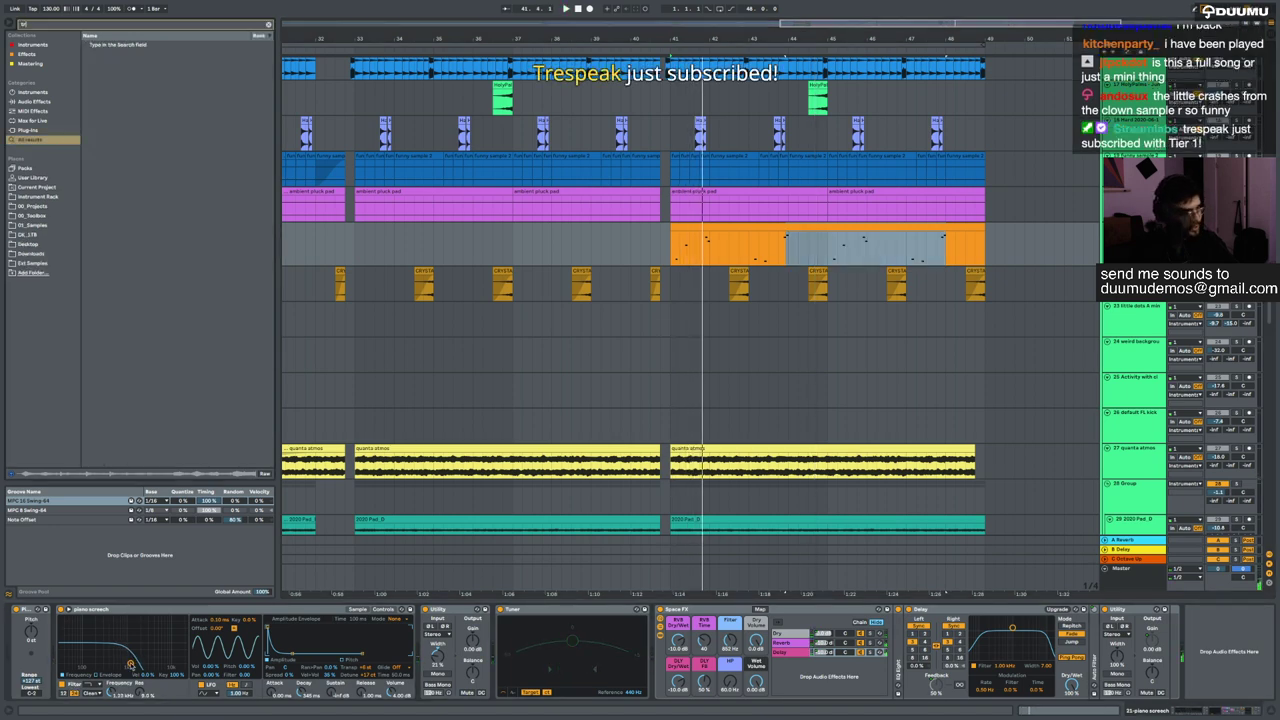
pyautogui.write('e')
pyautogui.press('BackSpace')
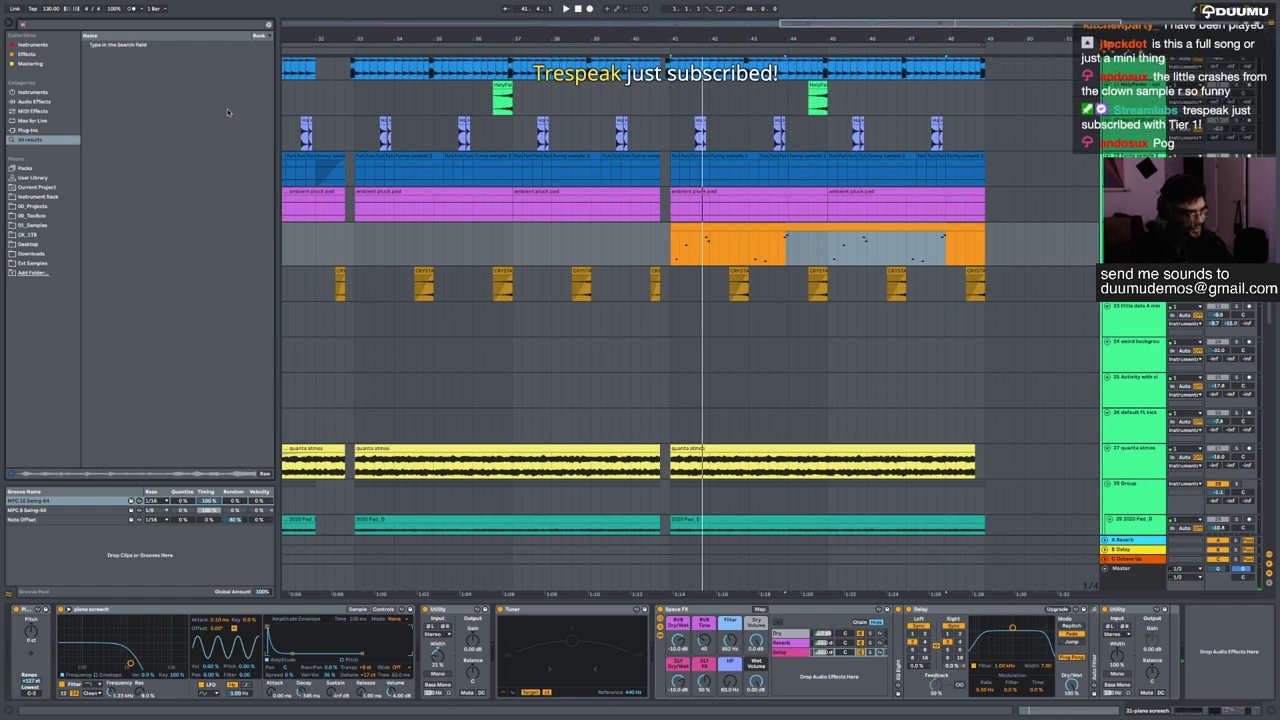
pyautogui.write('eq')
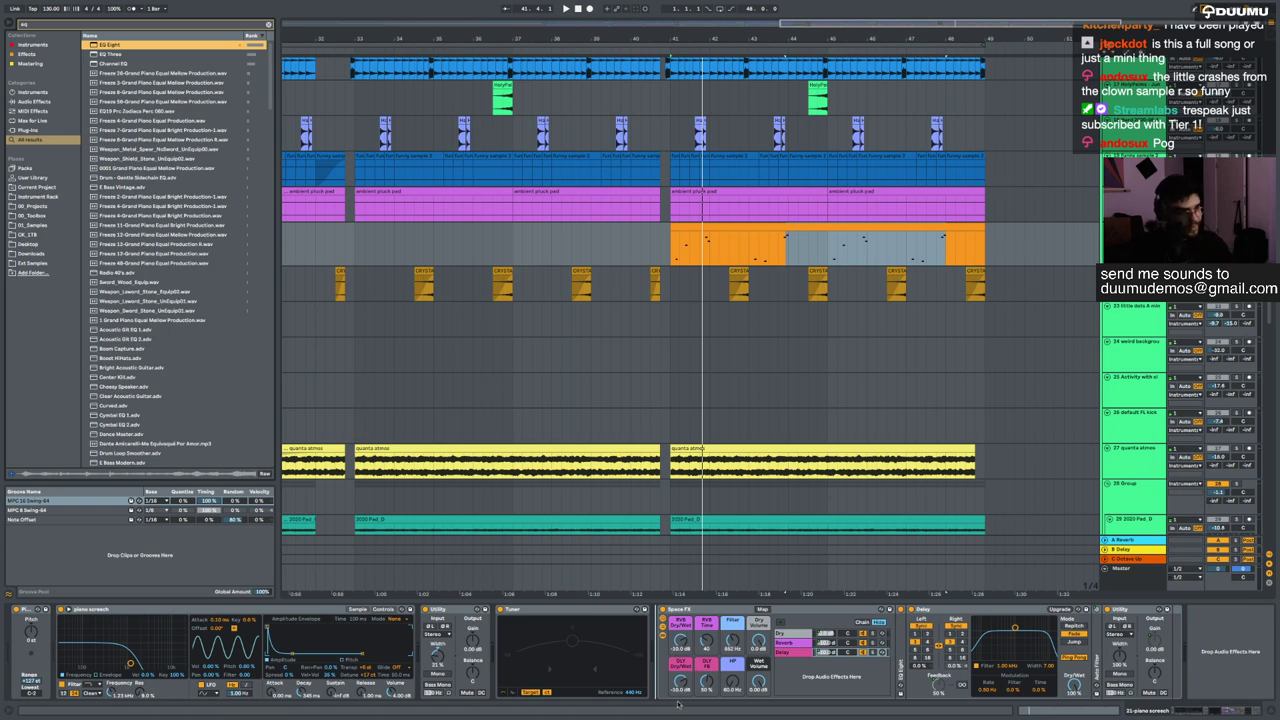
pyautogui.moveTo(679, 699); pyautogui.dragTo(681, 699)
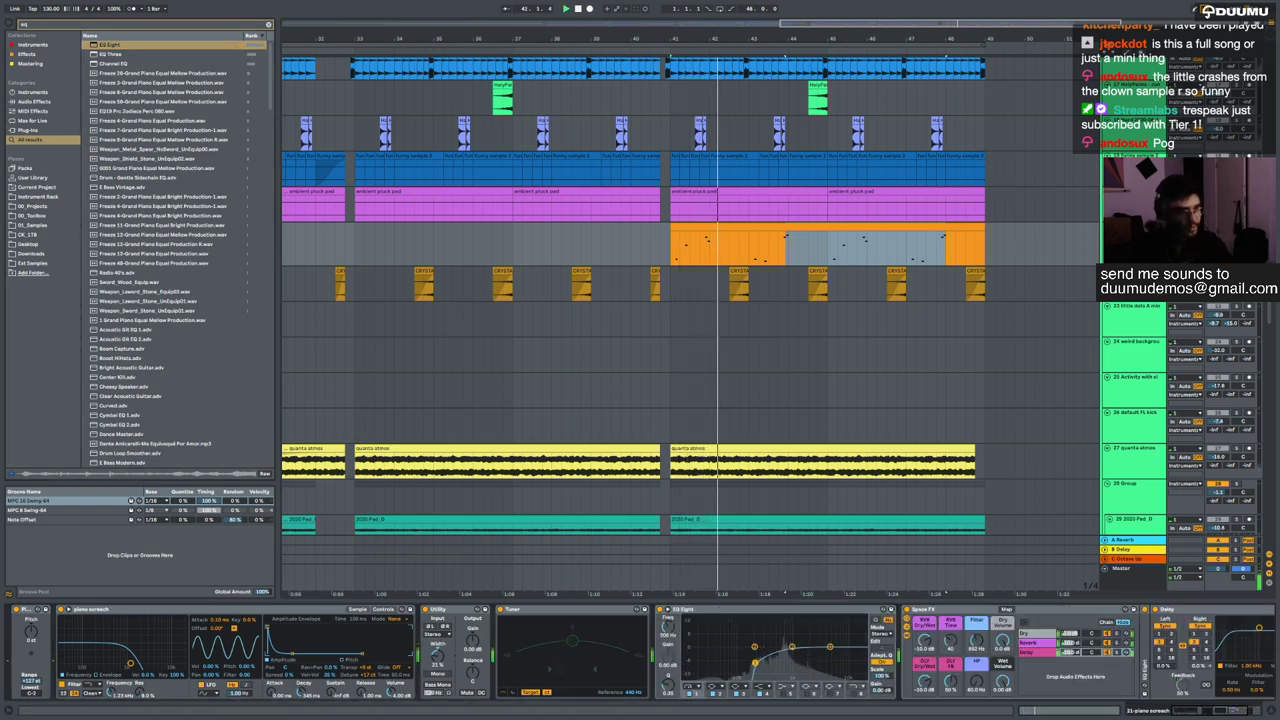
# - Insert the OTT_30 preset before EQ Eight on the piano screech track, play the part and check its MIDI clip
pyautogui.hotkey('ctrl', 'f')
pyautogui.write('ott')
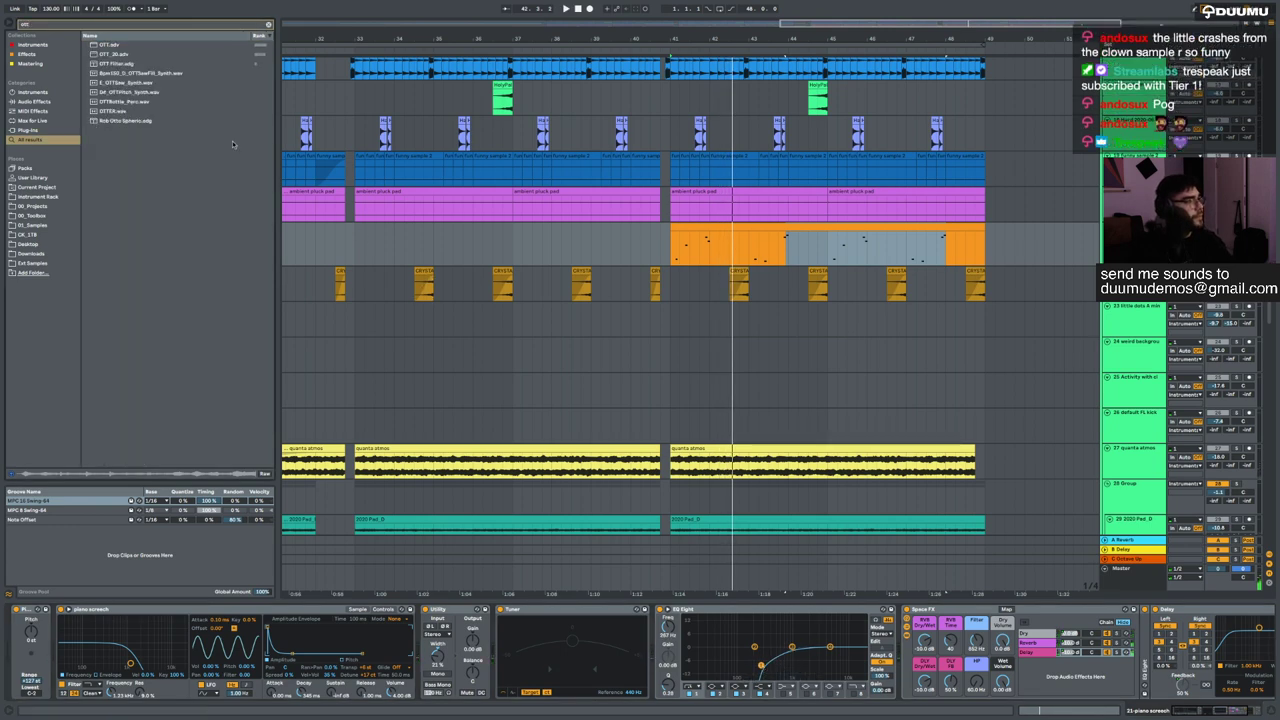
pyautogui.moveTo(380, 301); pyautogui.dragTo(631, 635)
pyautogui.press('Return')
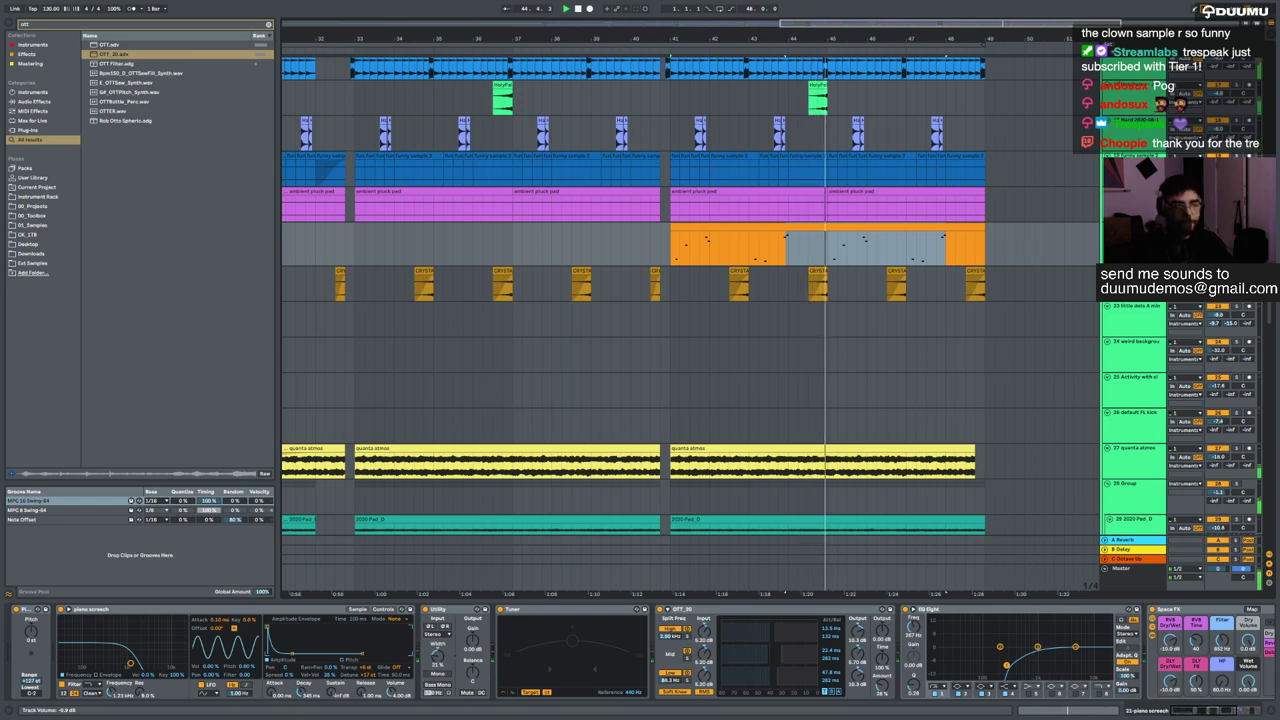
pyautogui.click(1186, 235)
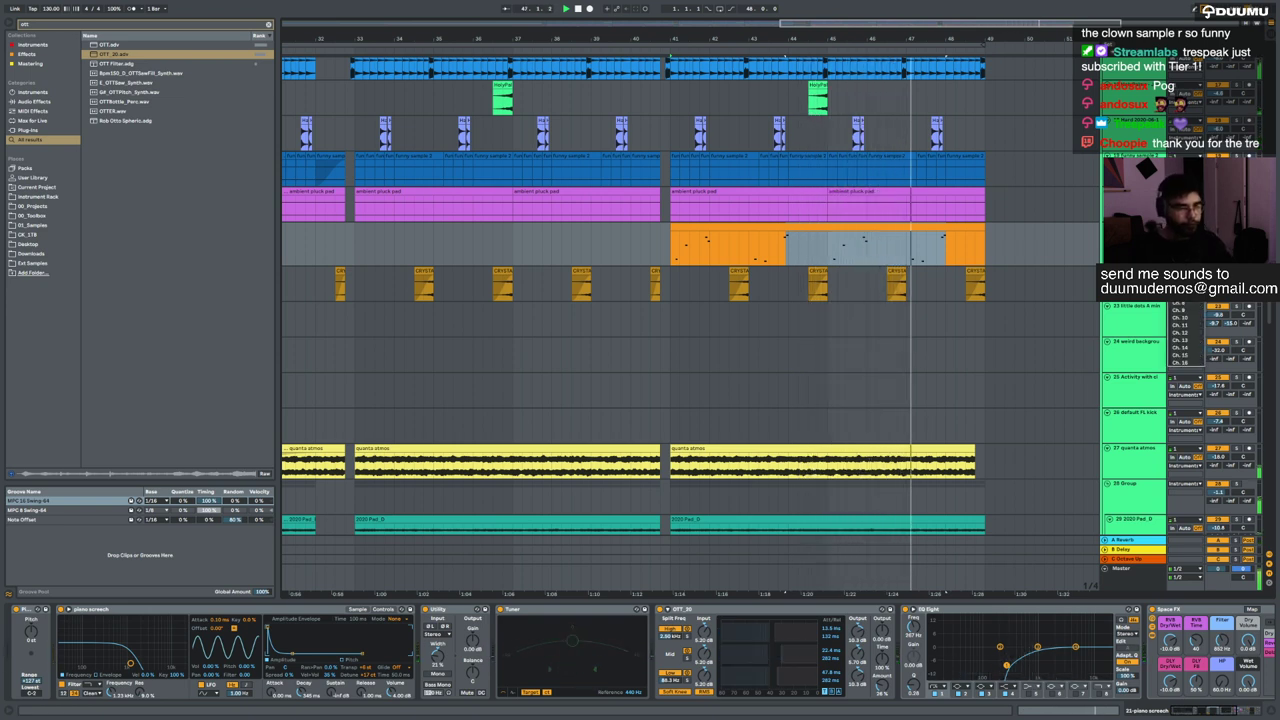
pyautogui.click(945, 240)
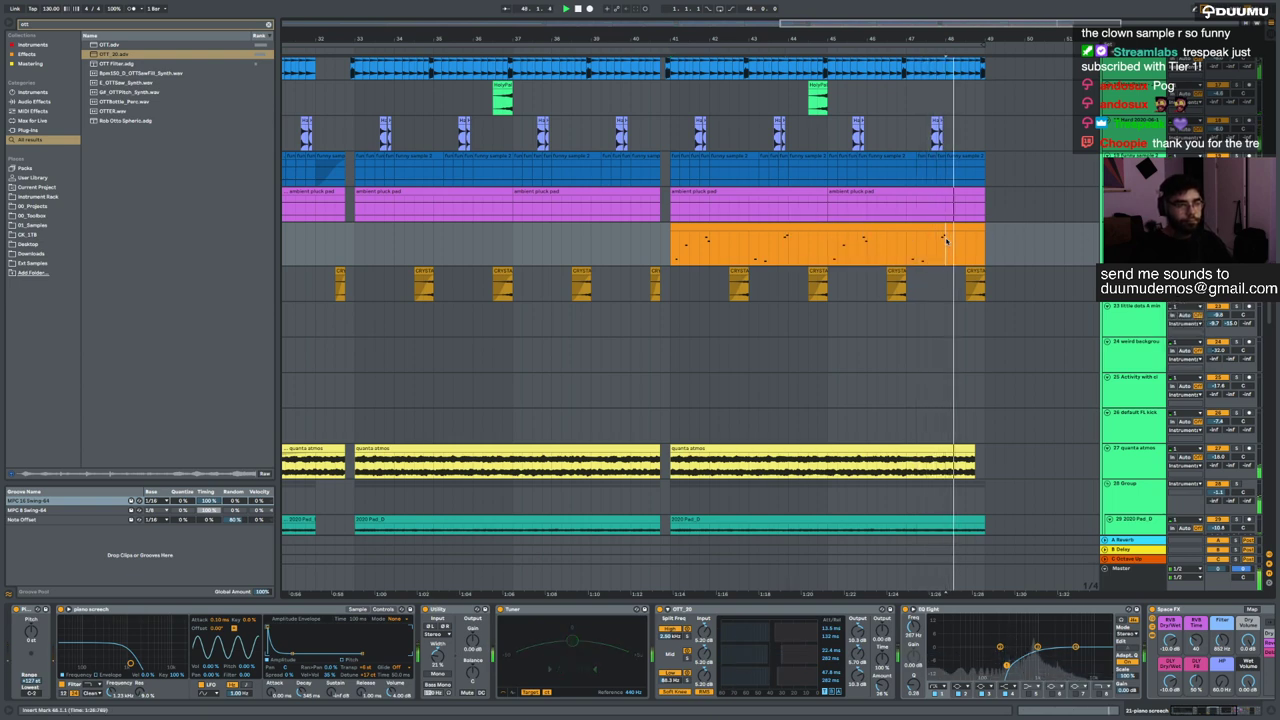
pyautogui.doubleClick(870, 228)
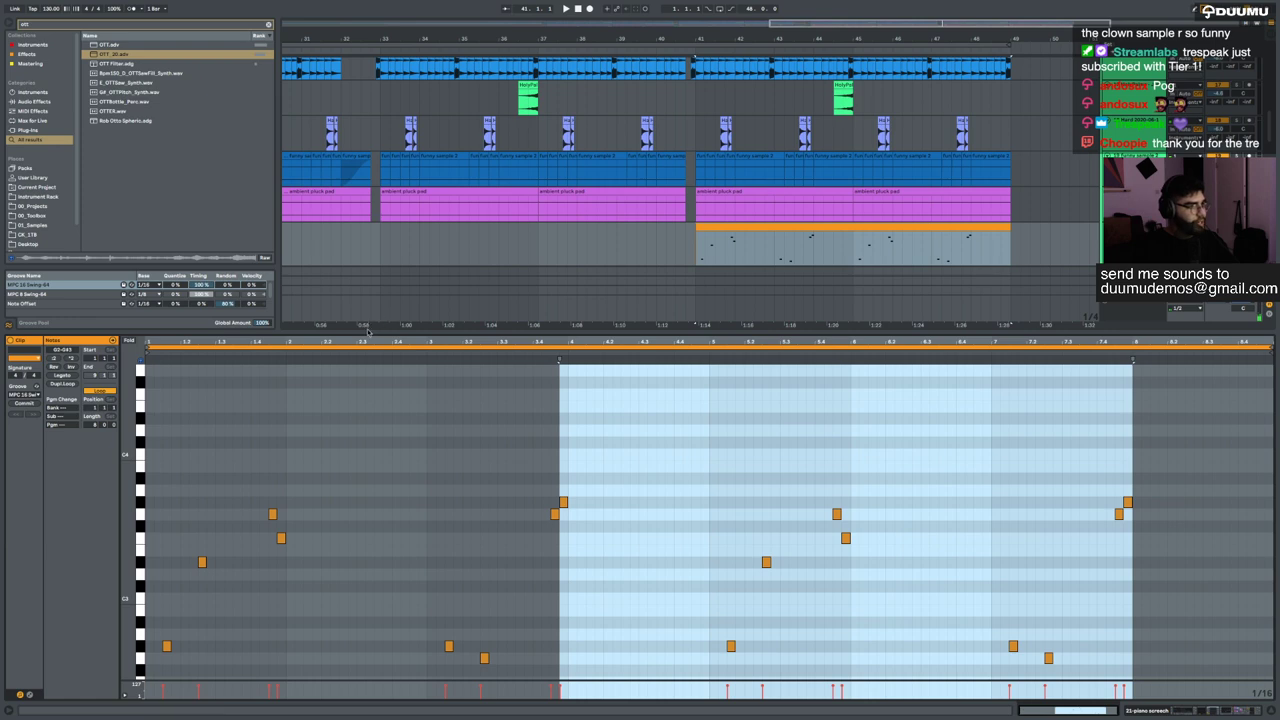
pyautogui.press('super+alt+l')
# - Switch to Gmail in Safari and download ambience C.wav from the e-mail about ambience made from a guitar
pyautogui.press('super+Tab')
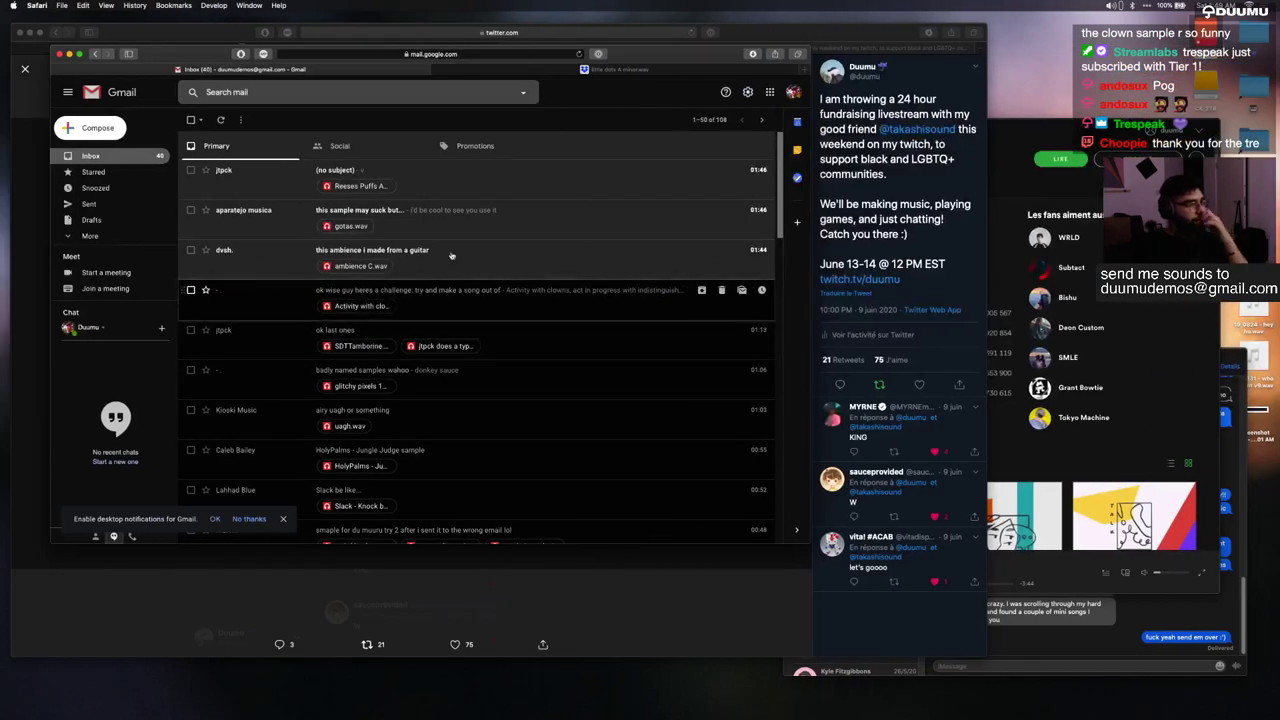
pyautogui.click(464, 251)
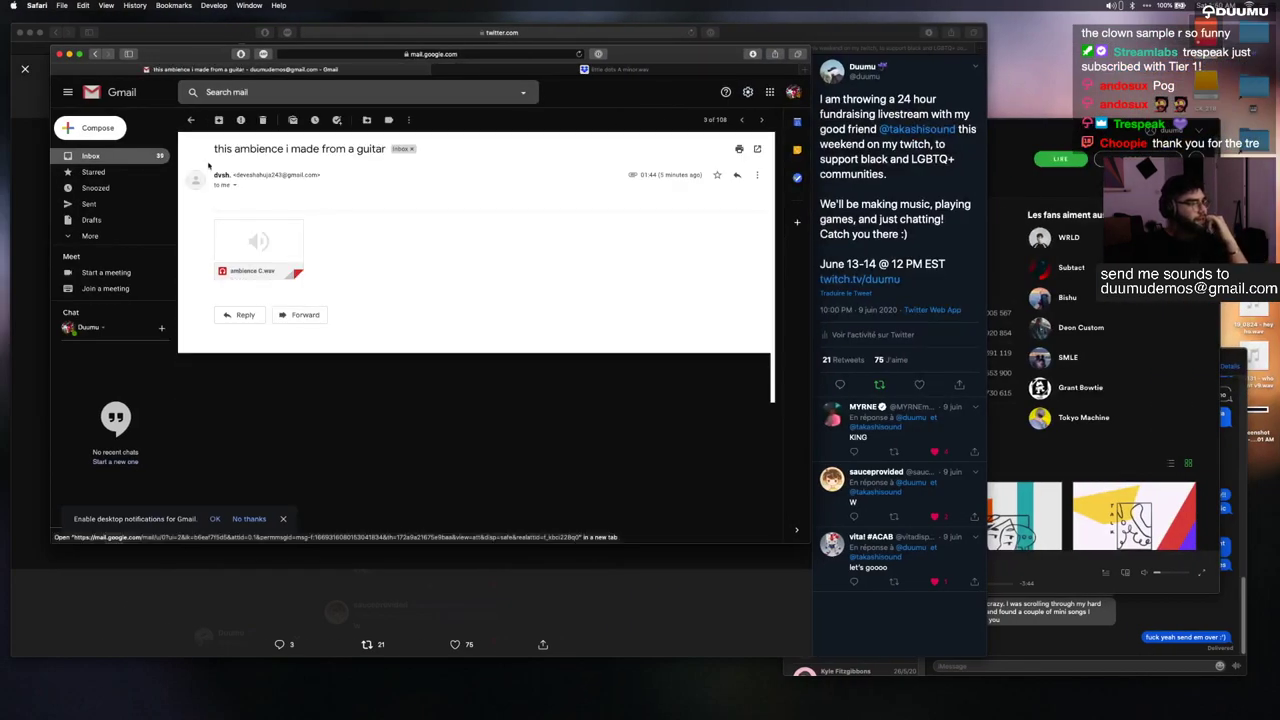
pyautogui.click(248, 252)
pyautogui.click(520, 322)
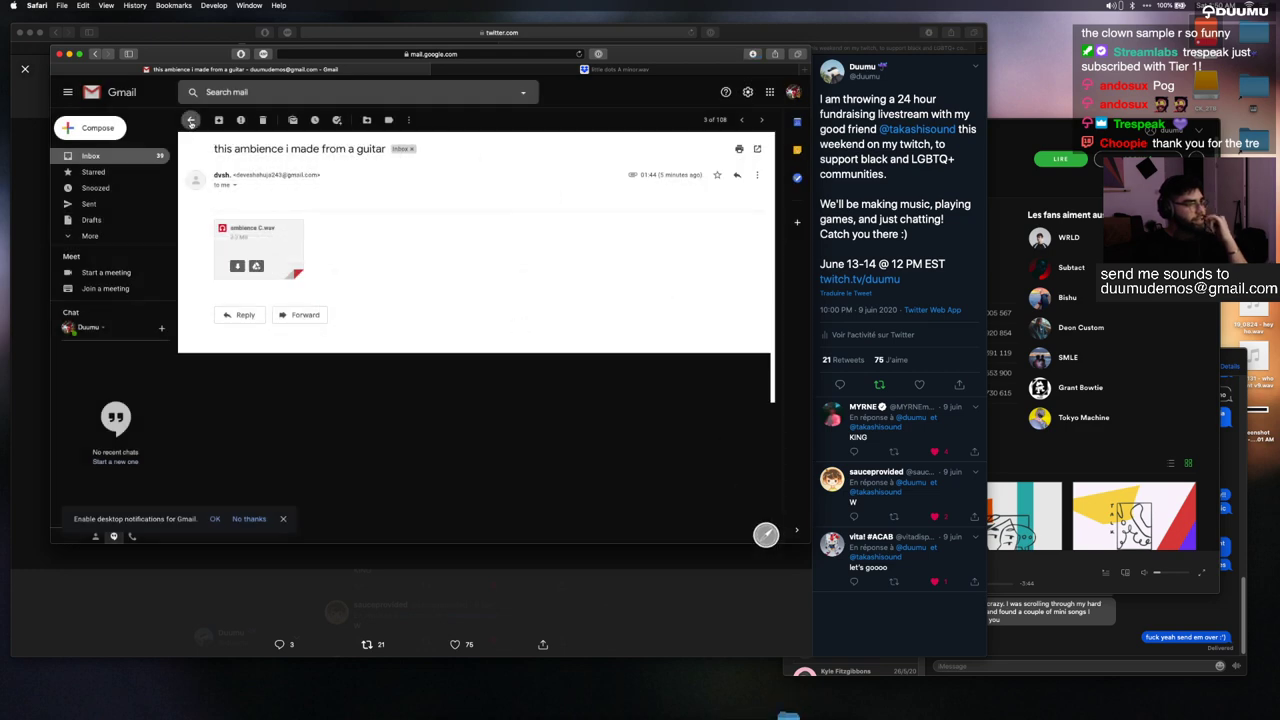
# - Download gotas.wav from the "this sample may suck but..." e-mail and the Reeses Puffs acapella from the e-mail without a subject
pyautogui.click(191, 120)
pyautogui.click(469, 227)
pyautogui.click(234, 268)
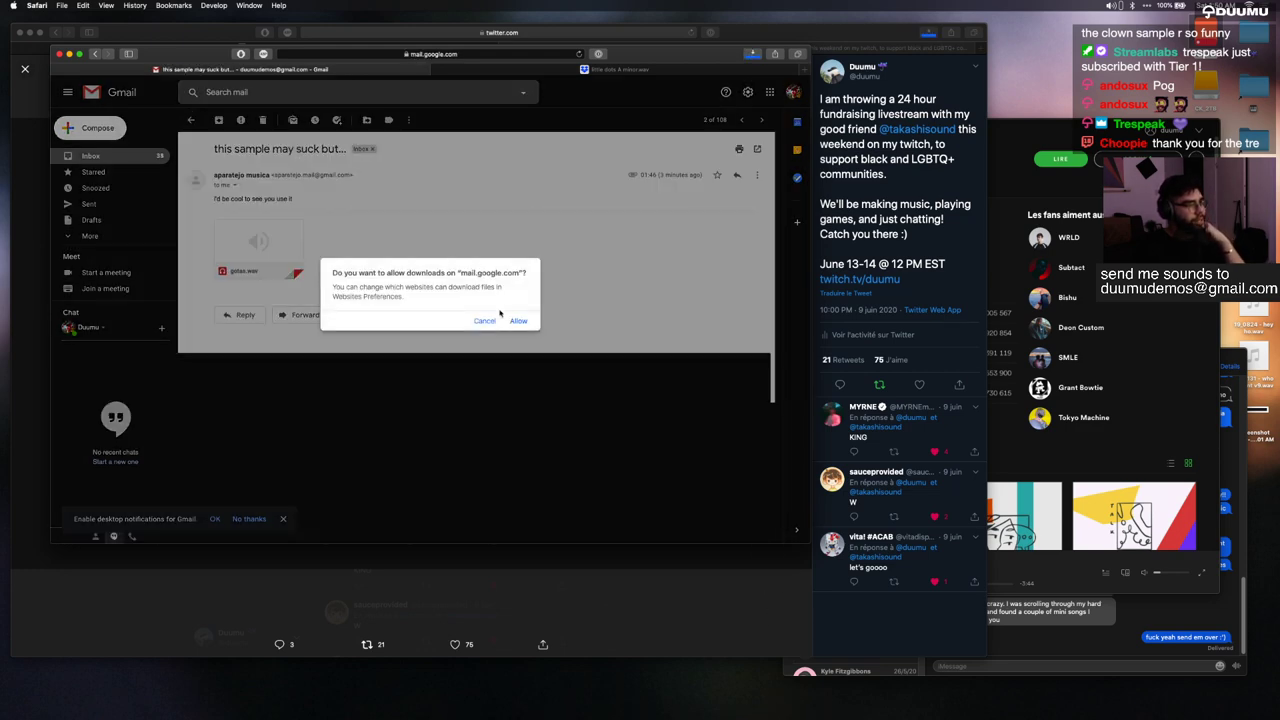
pyautogui.click(518, 321)
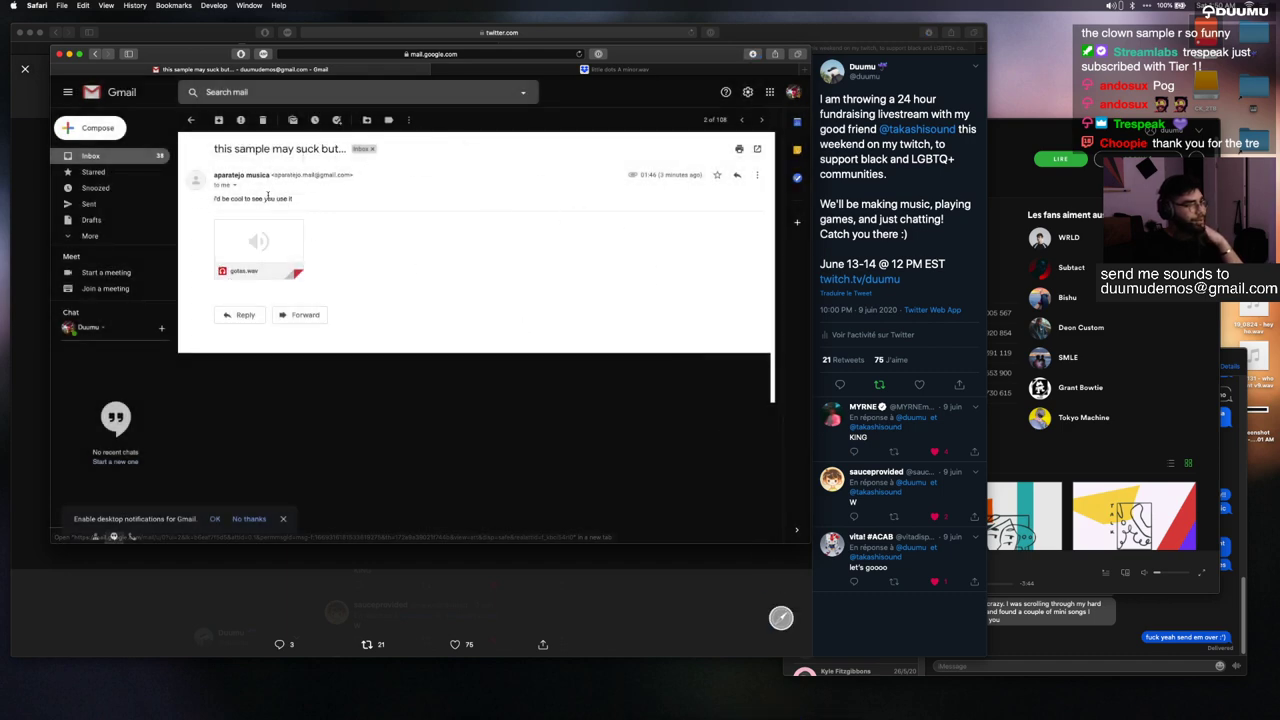
pyautogui.click(190, 120)
pyautogui.click(414, 182)
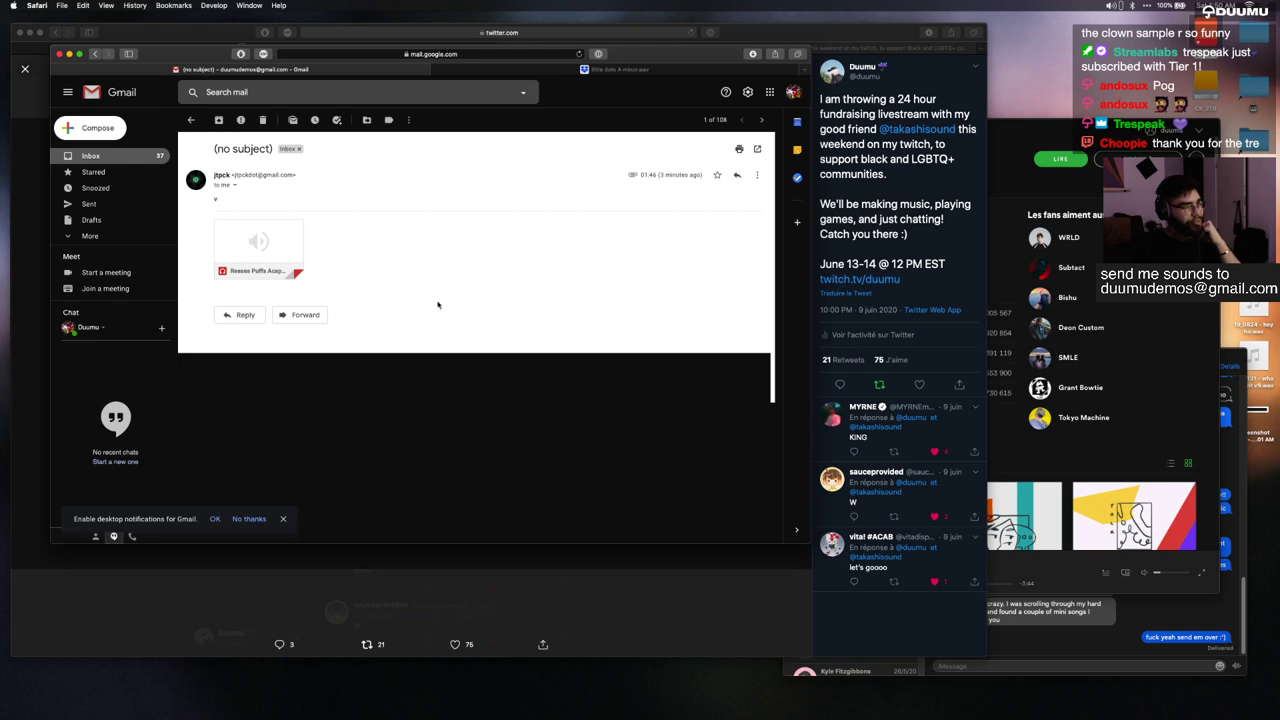
pyautogui.click(516, 324)
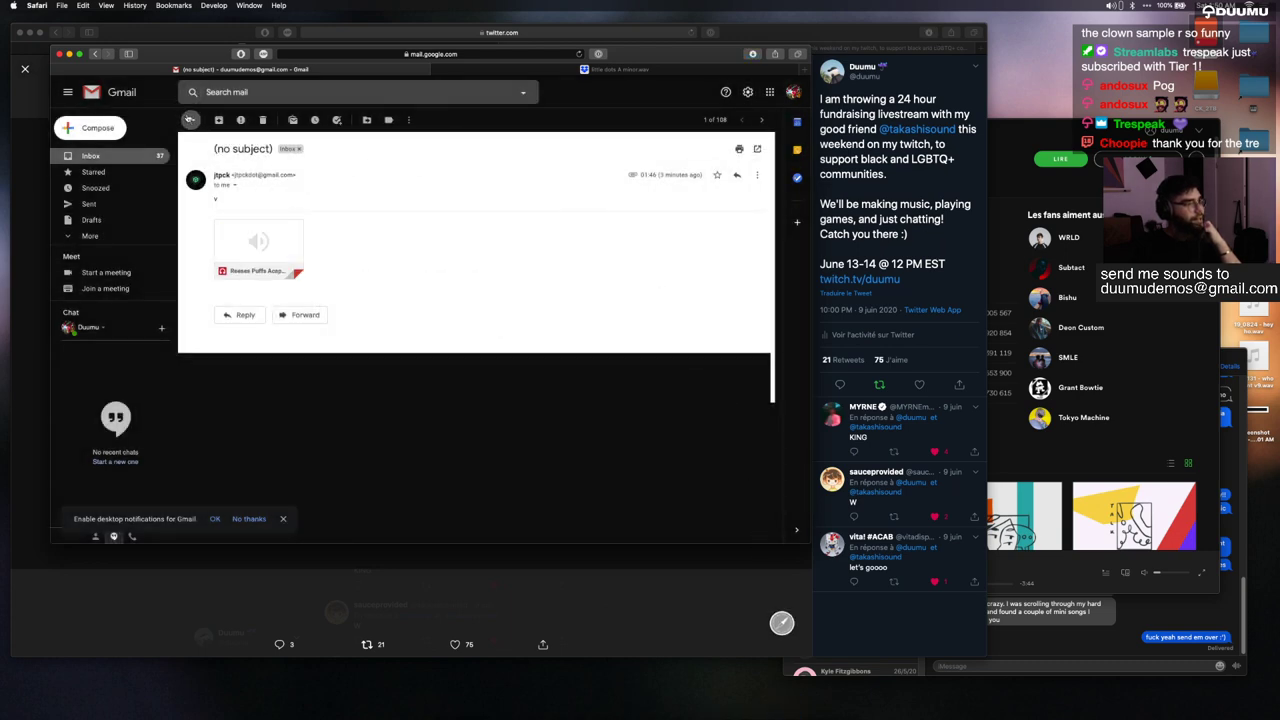
# - Look at the "virus" e-mail's attachments and get field tone.mp3 from the "Another one" e-mail
pyautogui.click(190, 119)
pyautogui.click(367, 184)
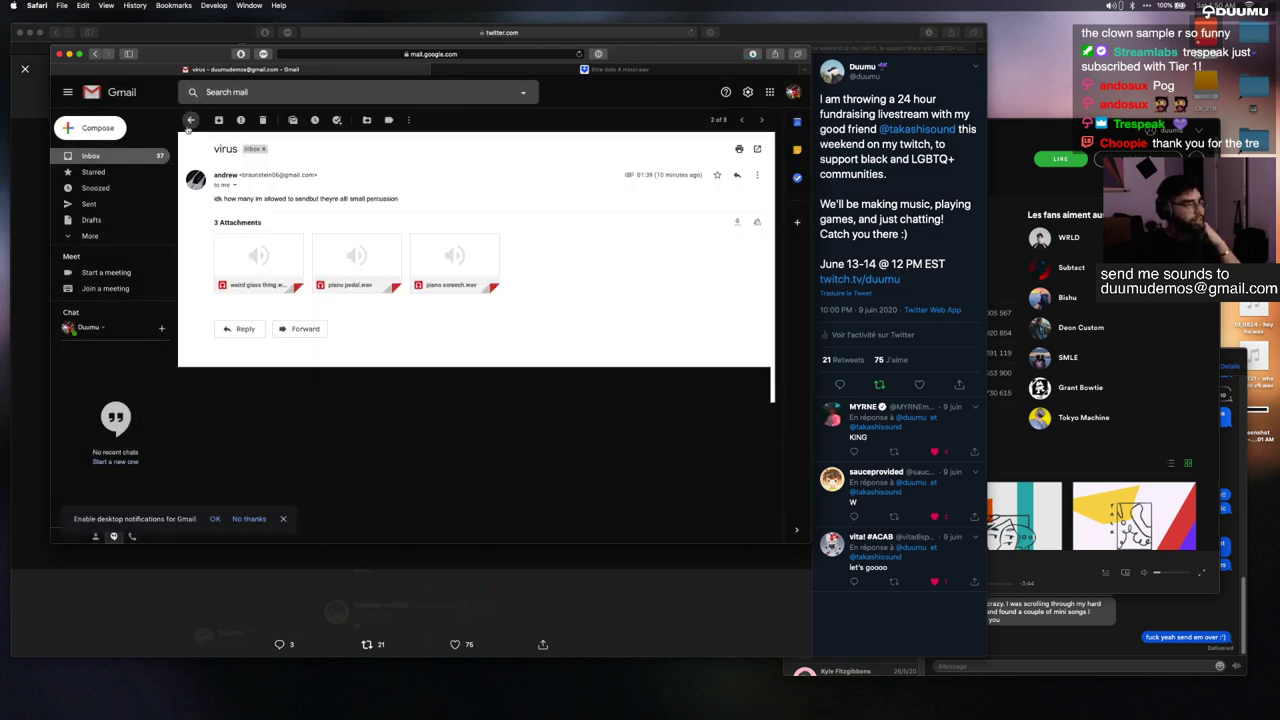
pyautogui.click(189, 121)
pyautogui.click(331, 177)
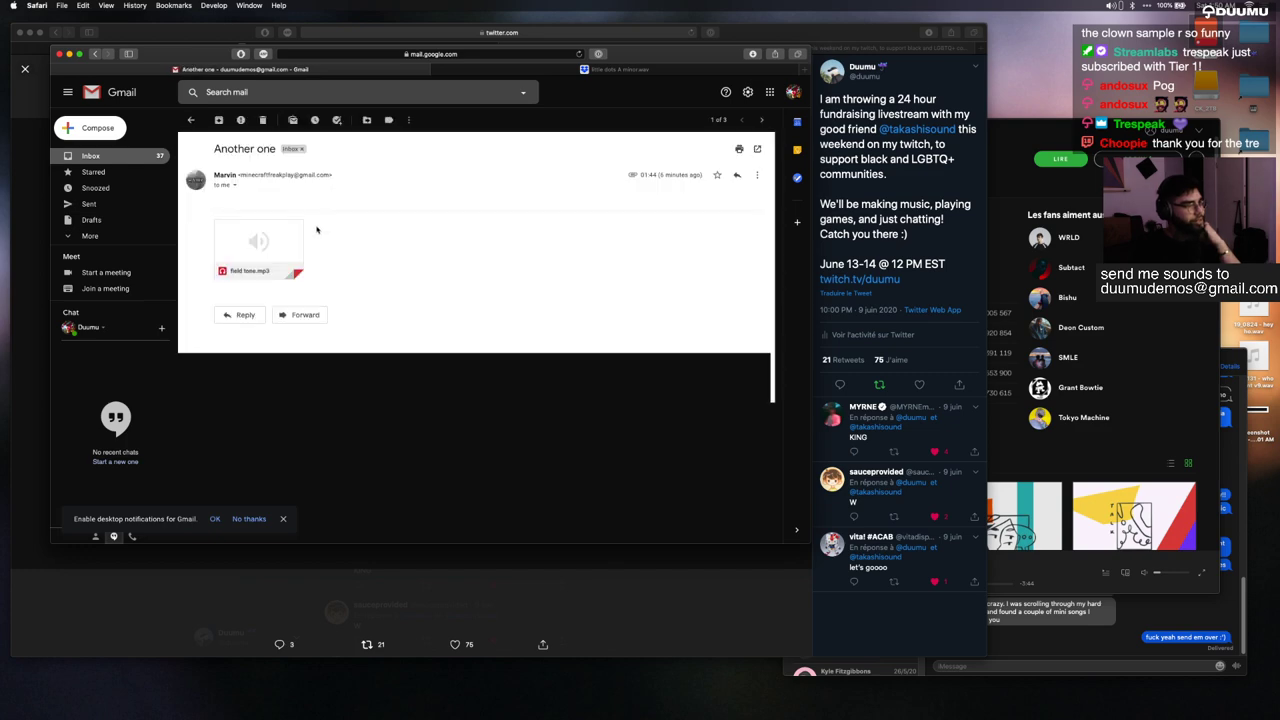
pyautogui.click(191, 120)
# - In Ableton Live, add an audio track below weird background noise, preview field tone.mp3 from Downloads and place it near bar 2
pyautogui.press('super+Tab')
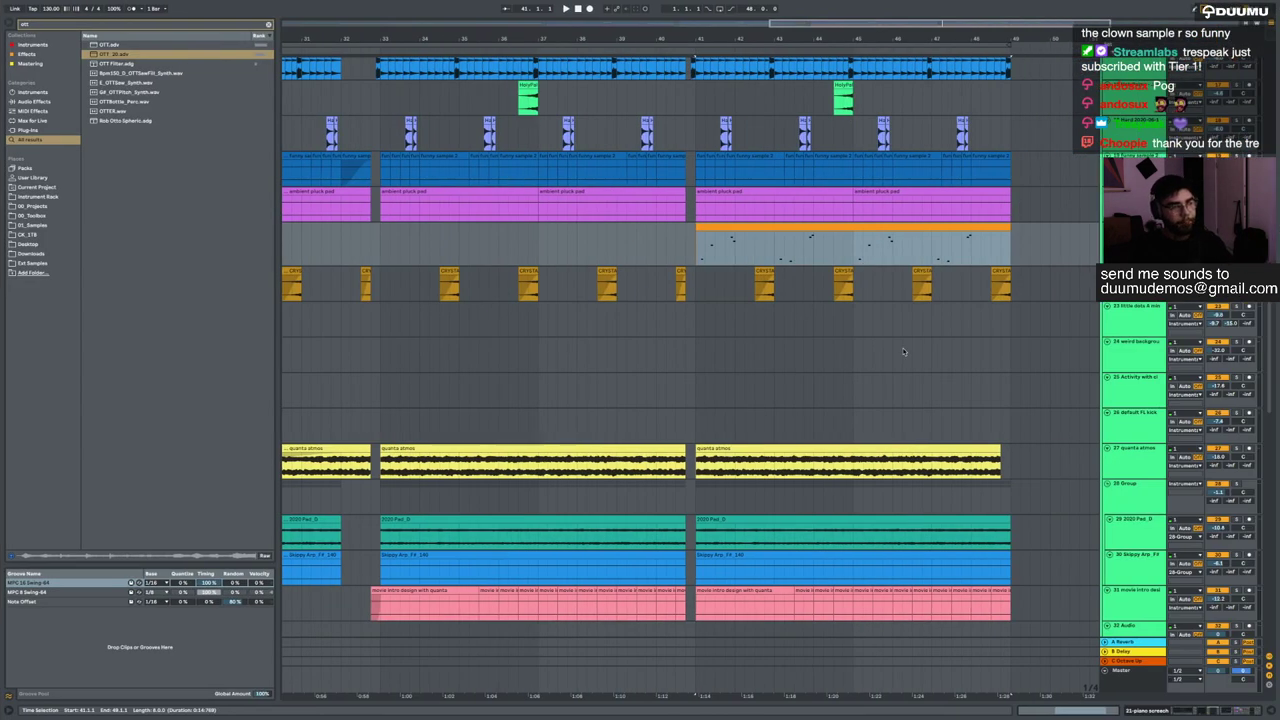
pyautogui.hscroll(-12, 904, 351)
pyautogui.click(1140, 344)
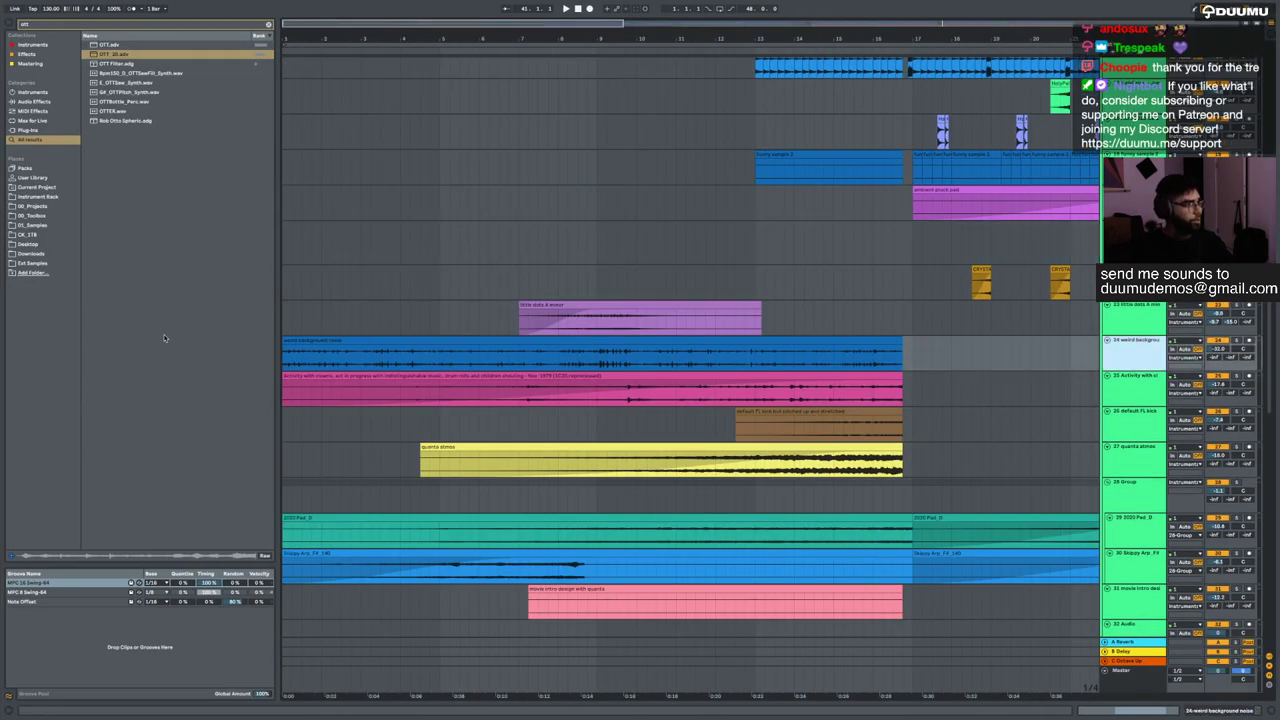
pyautogui.hotkey('ctrl', 't')
pyautogui.click(33, 246)
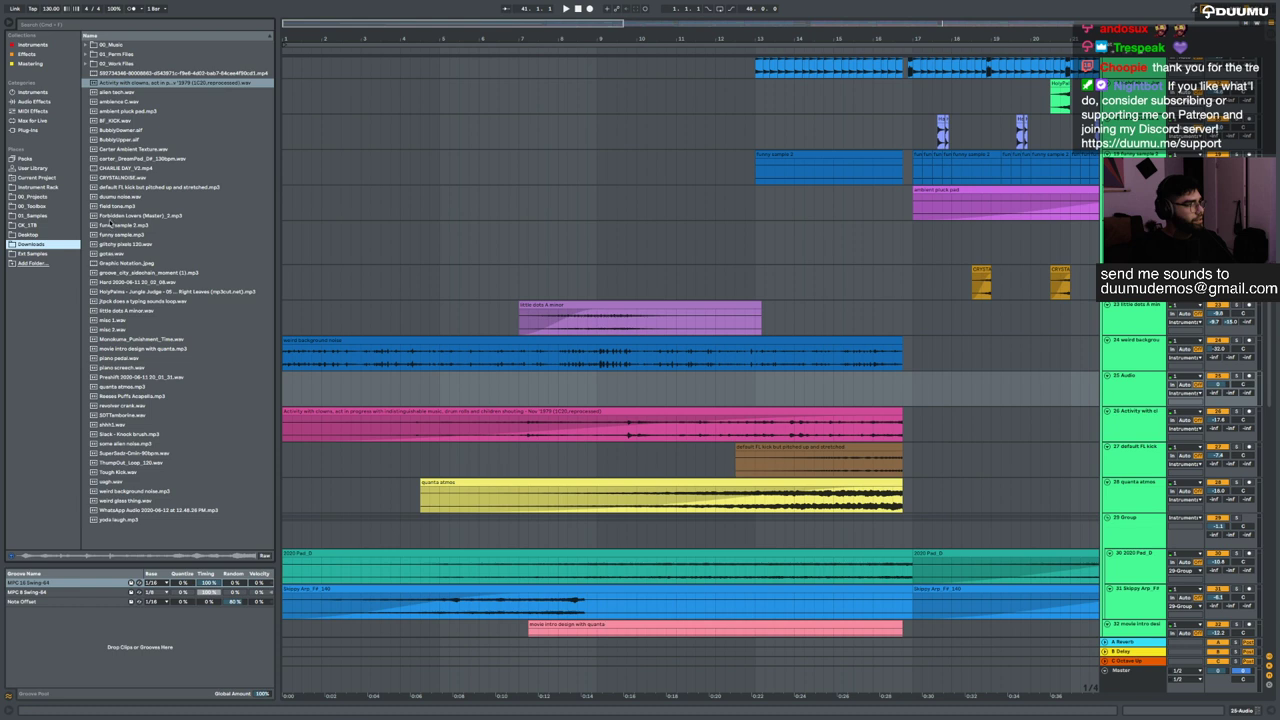
pyautogui.click(110, 206)
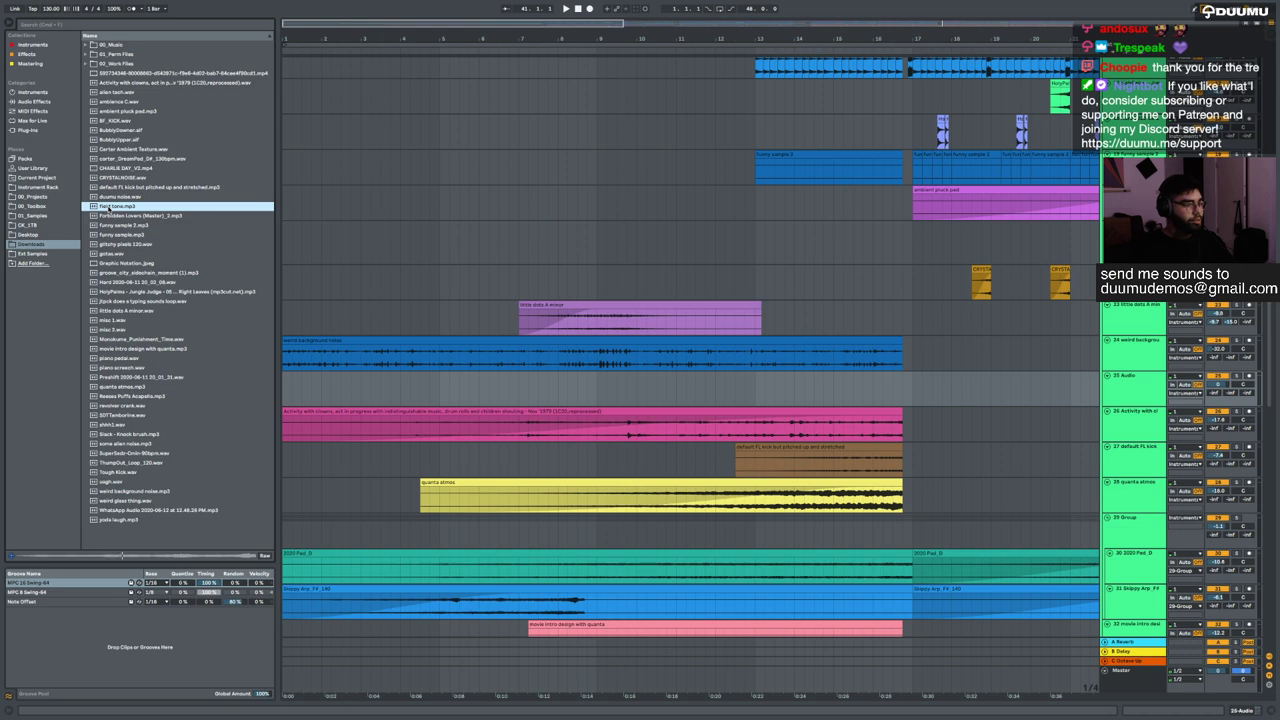
pyautogui.moveTo(110, 206); pyautogui.dragTo(327, 389)
# - Examine the chord notes in the Instrument Rack track's MIDI clip at bar 21
pyautogui.scroll(5, 328, 389)
pyautogui.hscroll(5, 328, 389)
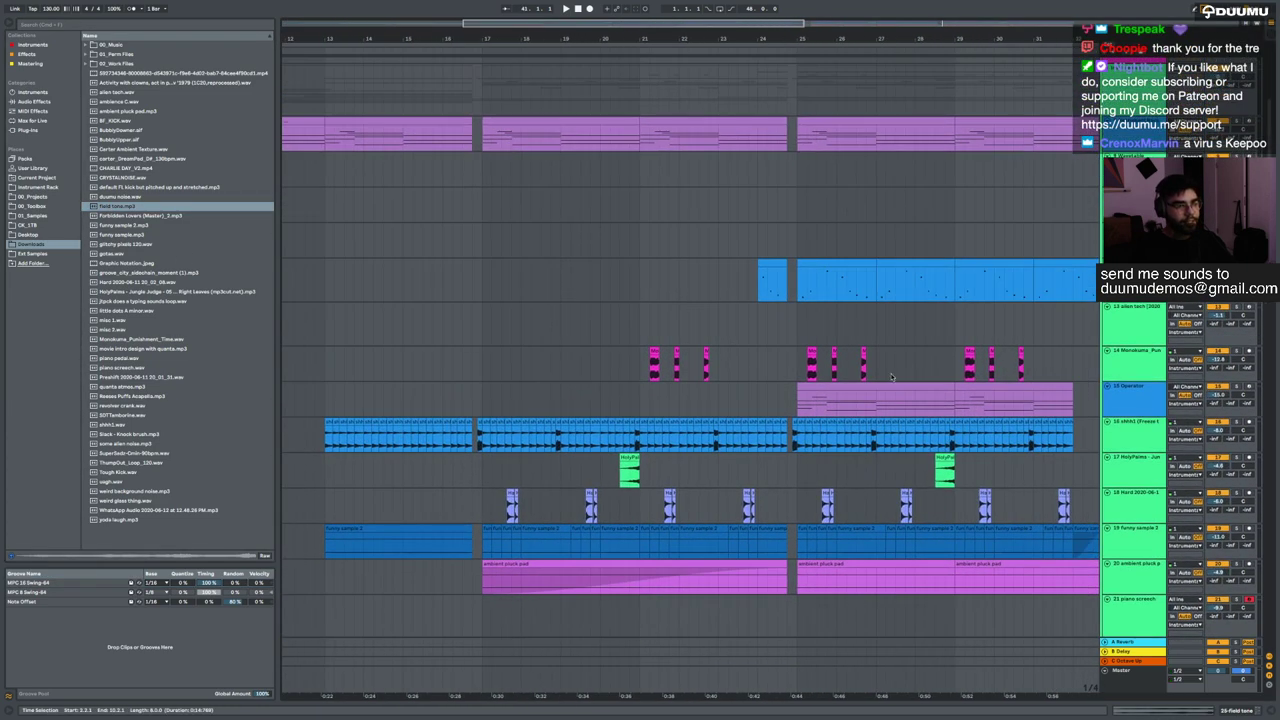
pyautogui.doubleClick(716, 124)
pyautogui.click(190, 545)
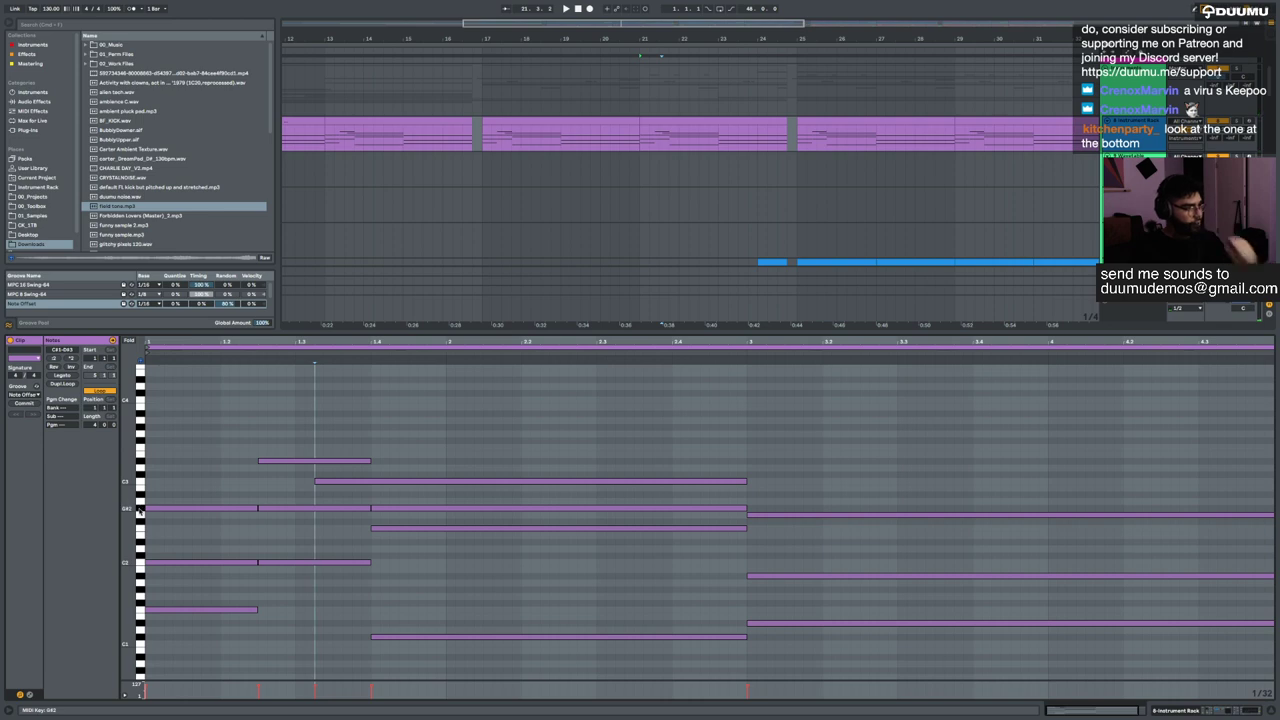
pyautogui.press('super+alt+l')
# - Turn off warping for the field tone clip, transpose it by -1 semitone and play it in the intro
pyautogui.hscroll(-5, 389, 331)
pyautogui.scroll(-5, 389, 331)
pyautogui.scroll(-10, 389, 331)
pyautogui.scroll(3, 389, 331)
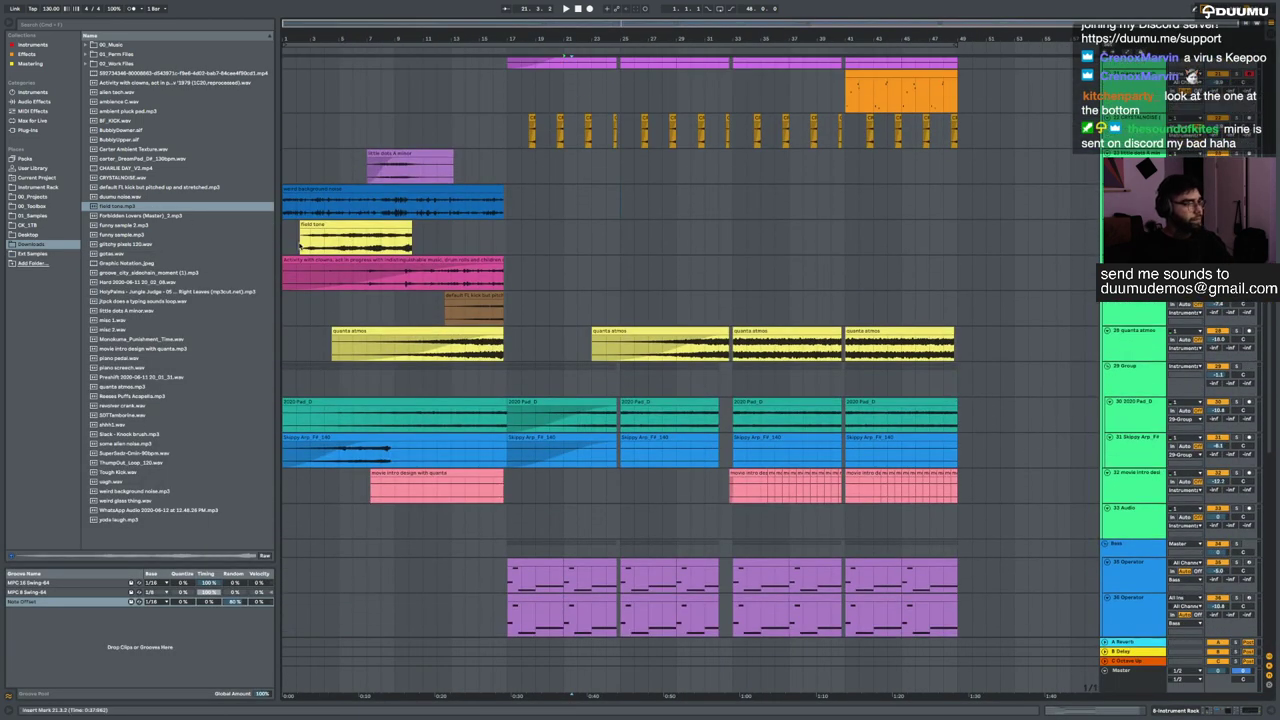
pyautogui.scroll(1, 307, 247)
pyautogui.scroll(3, 366, 333)
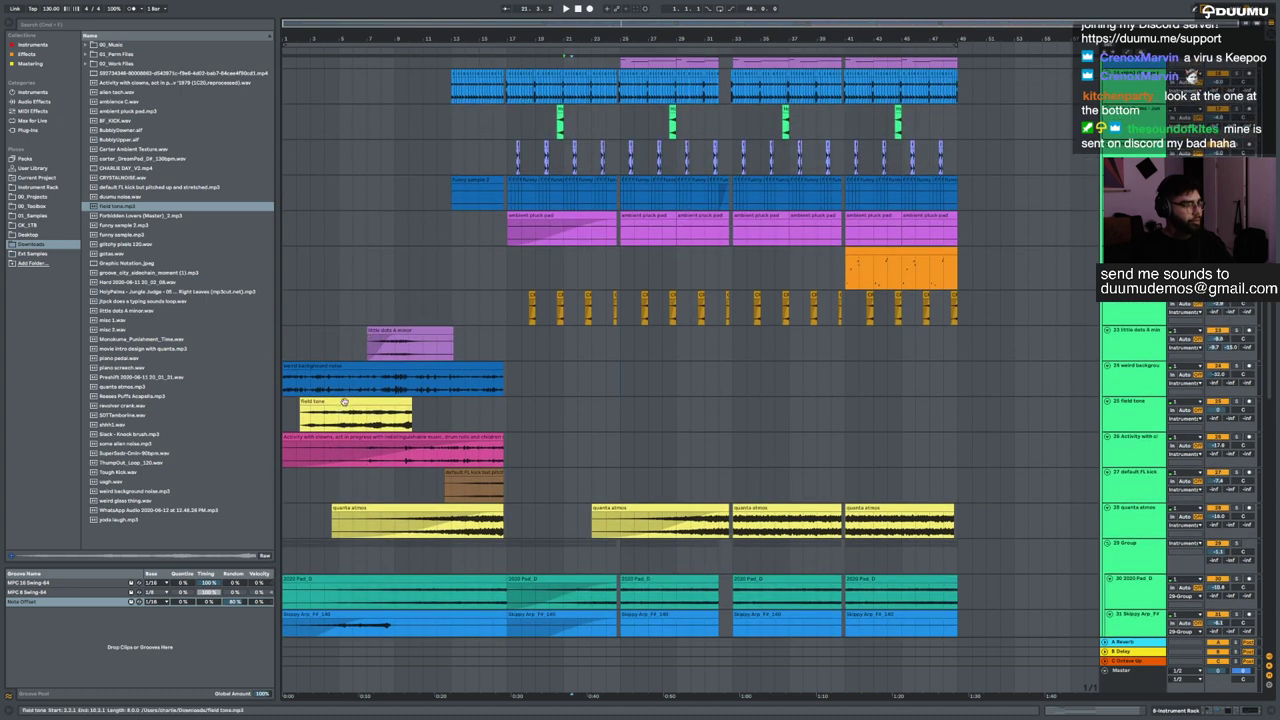
pyautogui.doubleClick(343, 400)
pyautogui.click(110, 350)
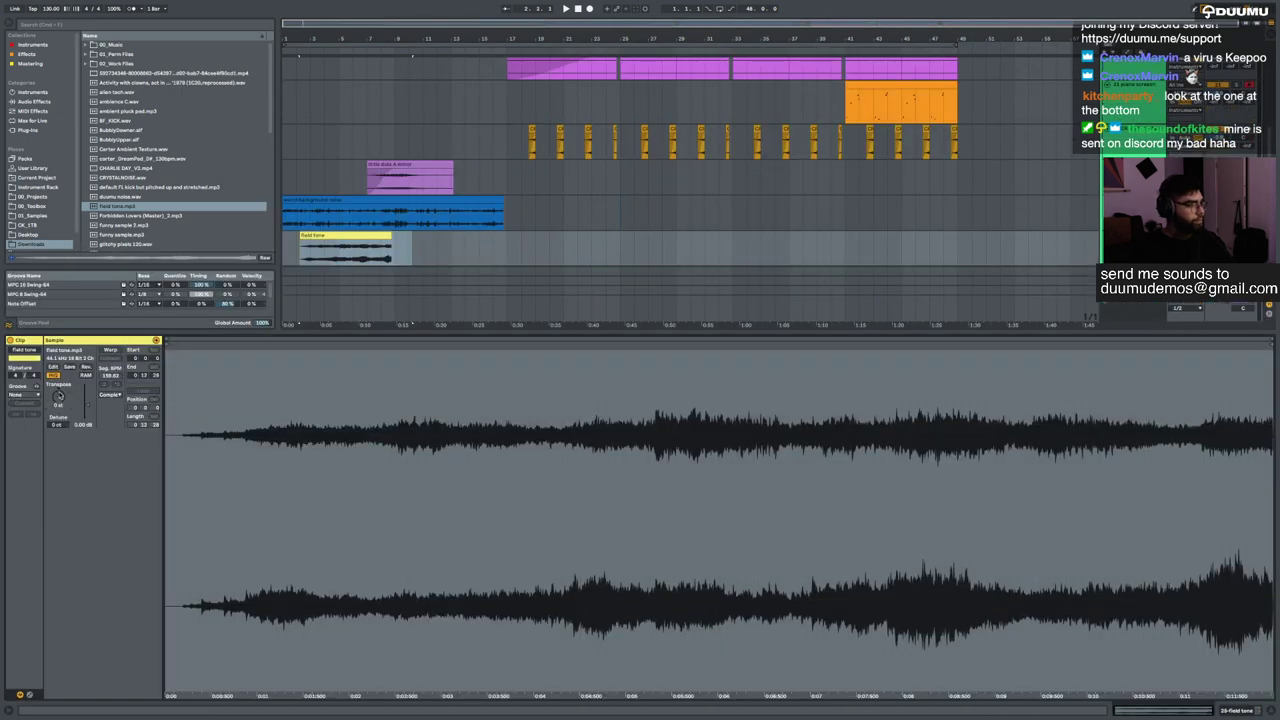
pyautogui.press('space')
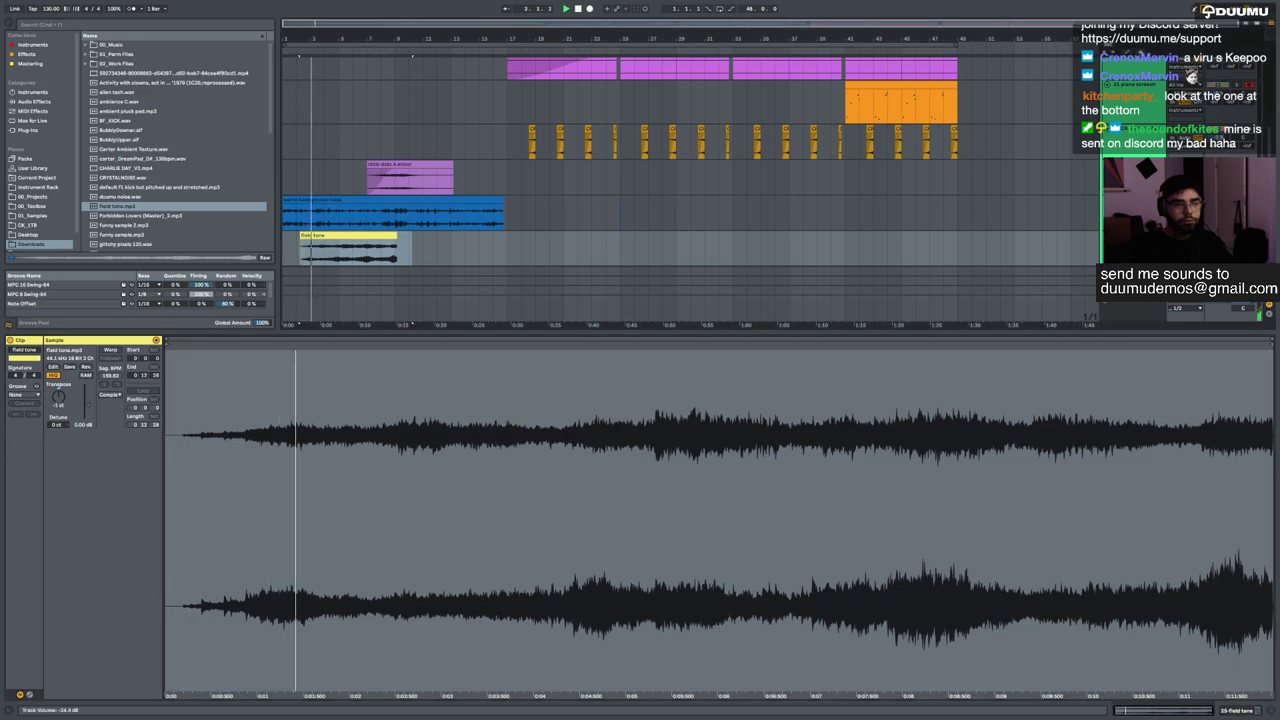
# - Move the field tone clip to bar 29, split it at bar 33 and delete the part after the split
pyautogui.moveTo(393, 246); pyautogui.dragTo(770, 248)
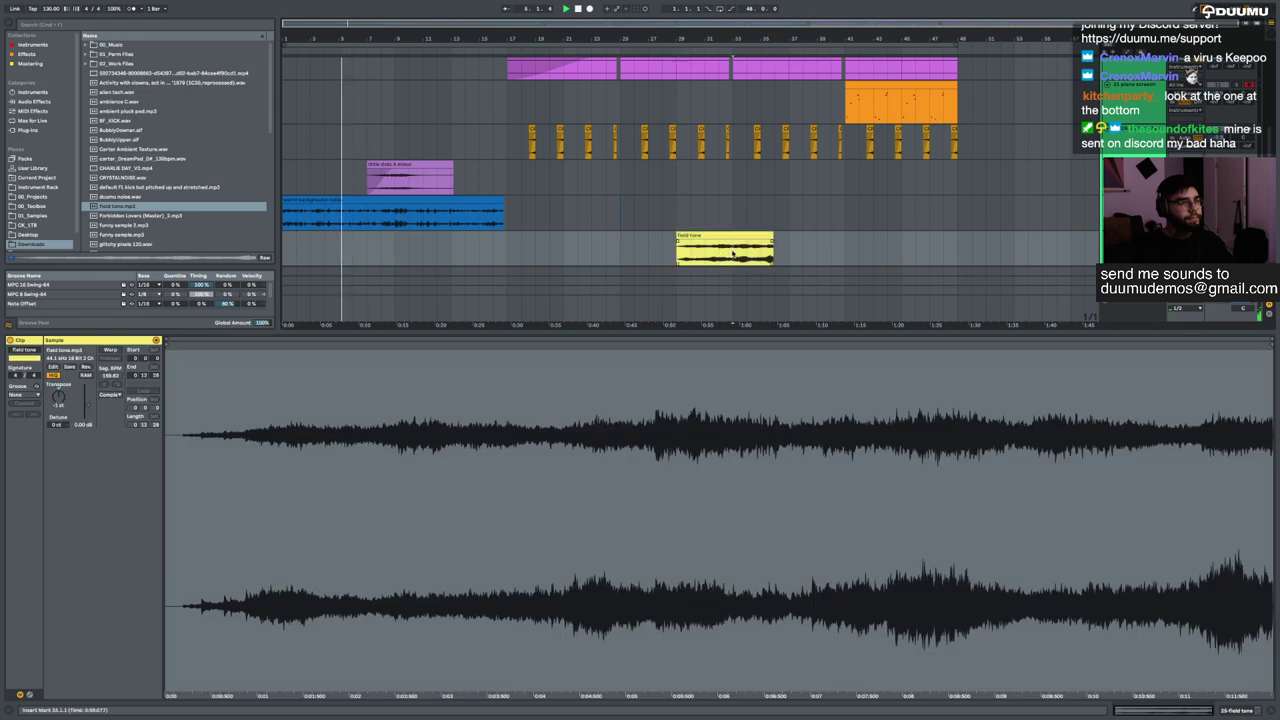
pyautogui.press('super+e')
pyautogui.click(749, 248)
pyautogui.press('space')
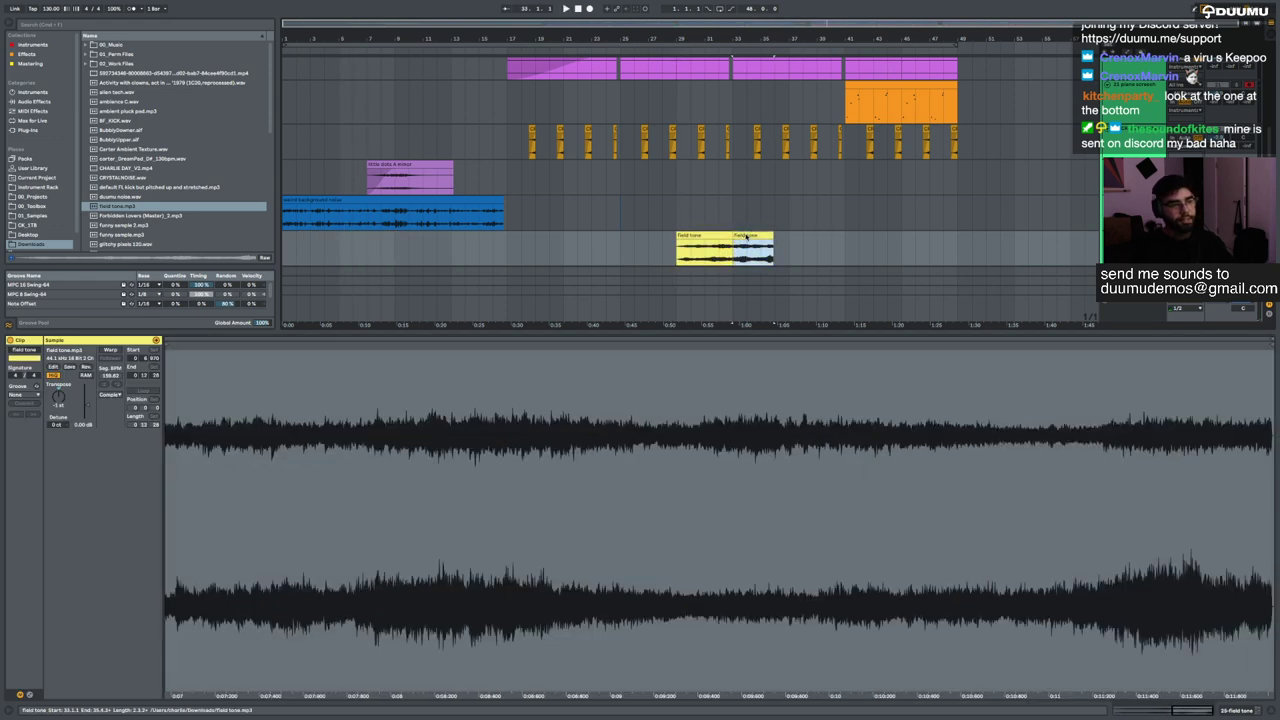
pyautogui.press('Delete')
# - Play from bar 27 and trim the end of the field tone clip to match the ambient pluck pad's break before bar 33
pyautogui.click(649, 246)
pyautogui.press('space')
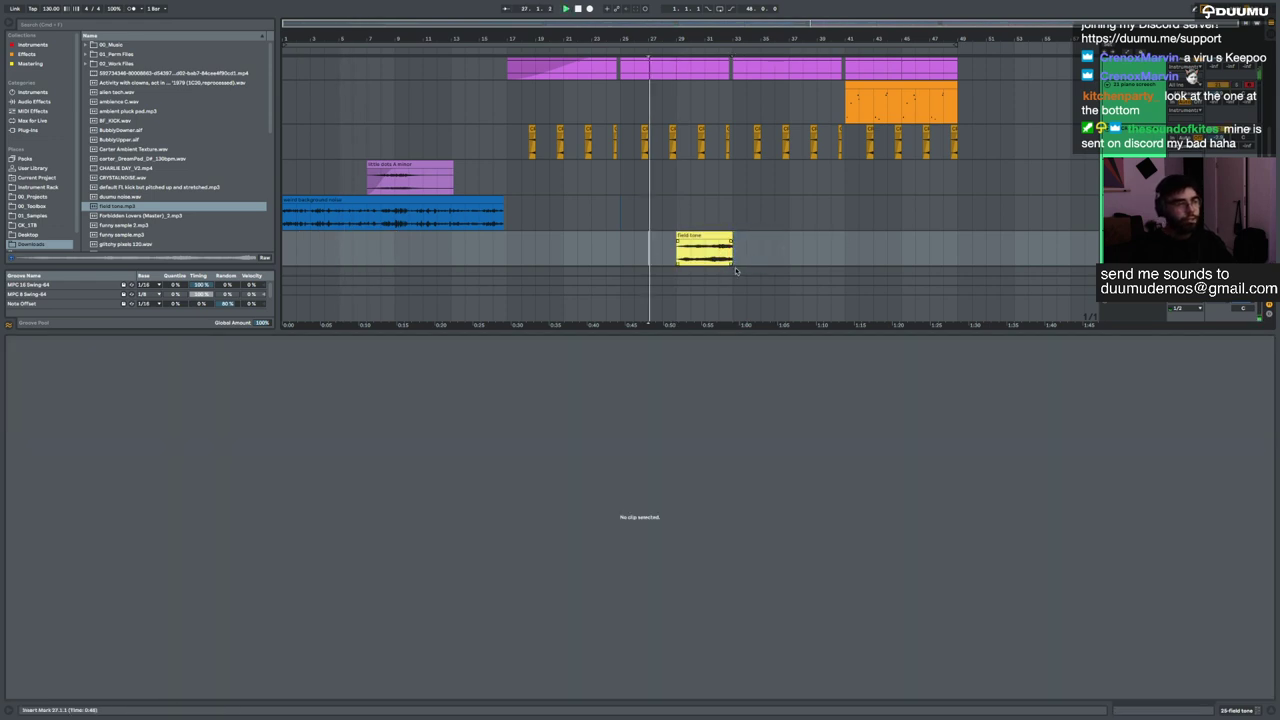
pyautogui.scroll(5, 731, 250)
pyautogui.moveTo(731, 237); pyautogui.dragTo(701, 237)
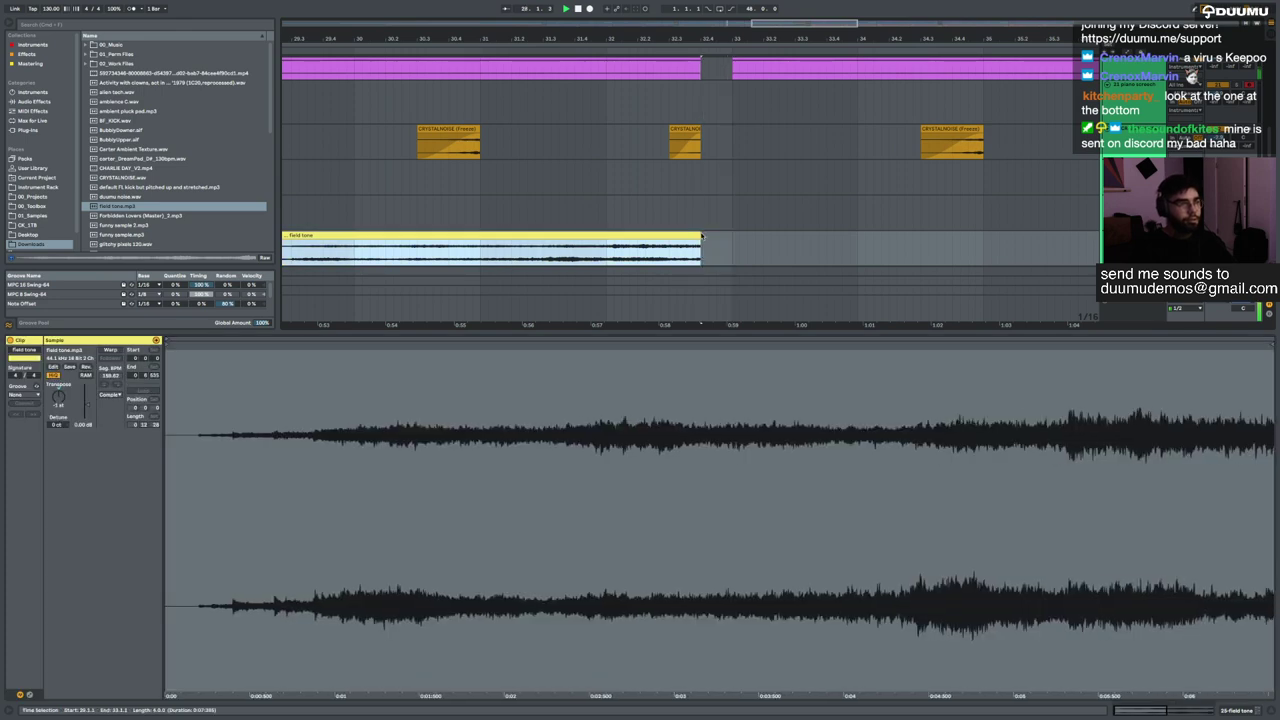
pyautogui.scroll(-3, 701, 237)
pyautogui.scroll(-3, 717, 240)
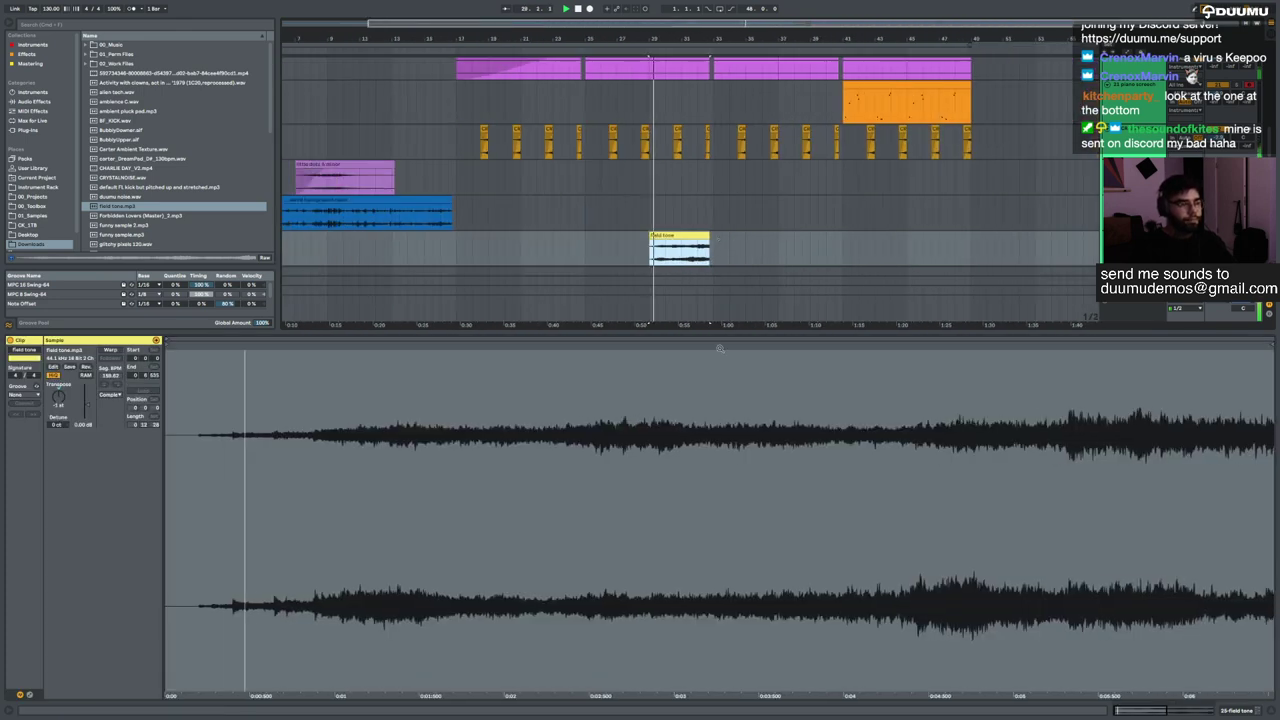
# - Duplicate bars 17 to 33 of the field tone track into bars 33 to 49
pyautogui.moveTo(697, 331); pyautogui.dragTo(697, 700)
pyautogui.moveTo(713, 251); pyautogui.dragTo(462, 254)
pyautogui.hotkey('ctrl', 'd')
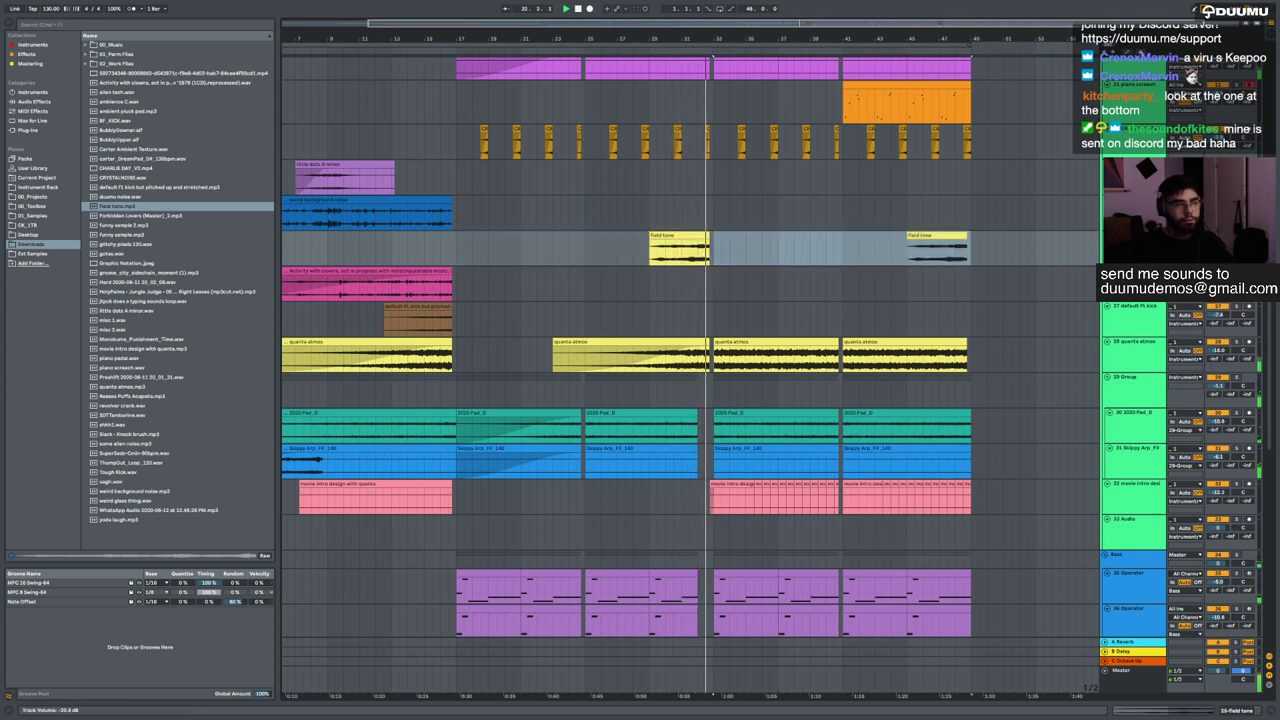
# - Insert the Lowpass filter preset after OTT_30 on the groove_city_sidechain_moment track
pyautogui.scroll(5, 740, 296)
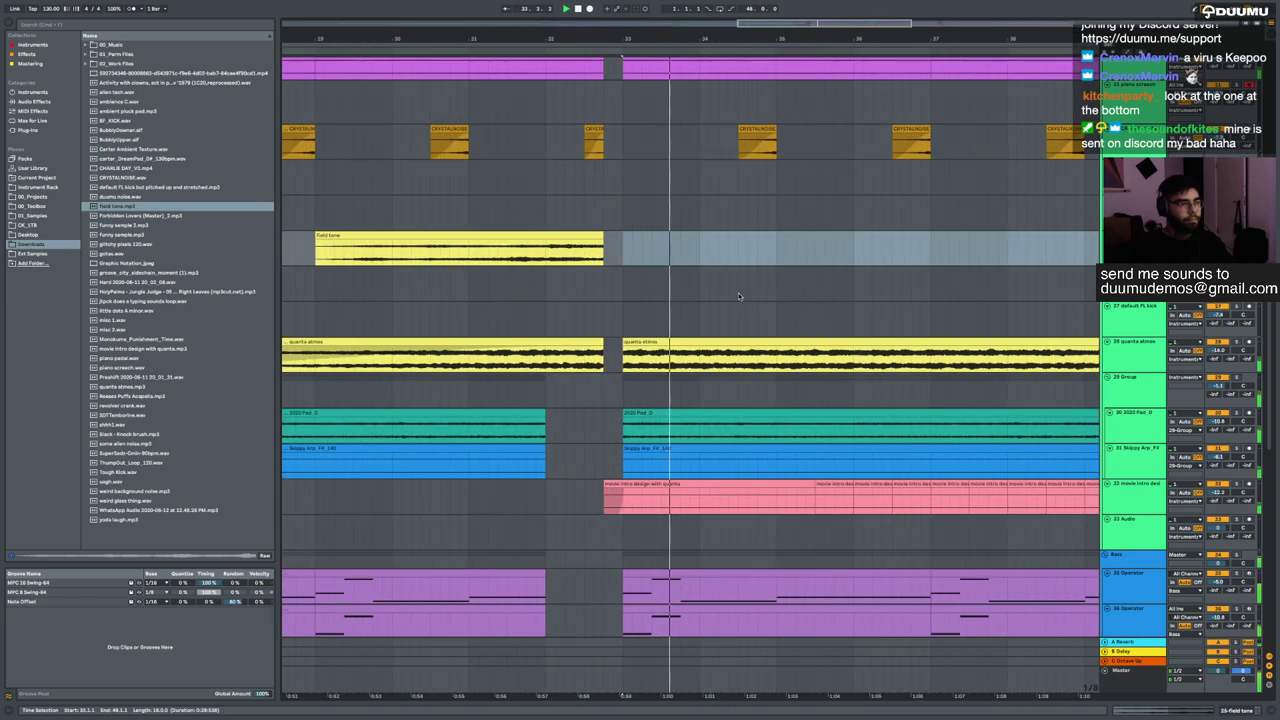
pyautogui.scroll(-1, 580, 411)
pyautogui.scroll(8, 579, 411)
pyautogui.scroll(5, 578, 411)
pyautogui.scroll(-5, 578, 411)
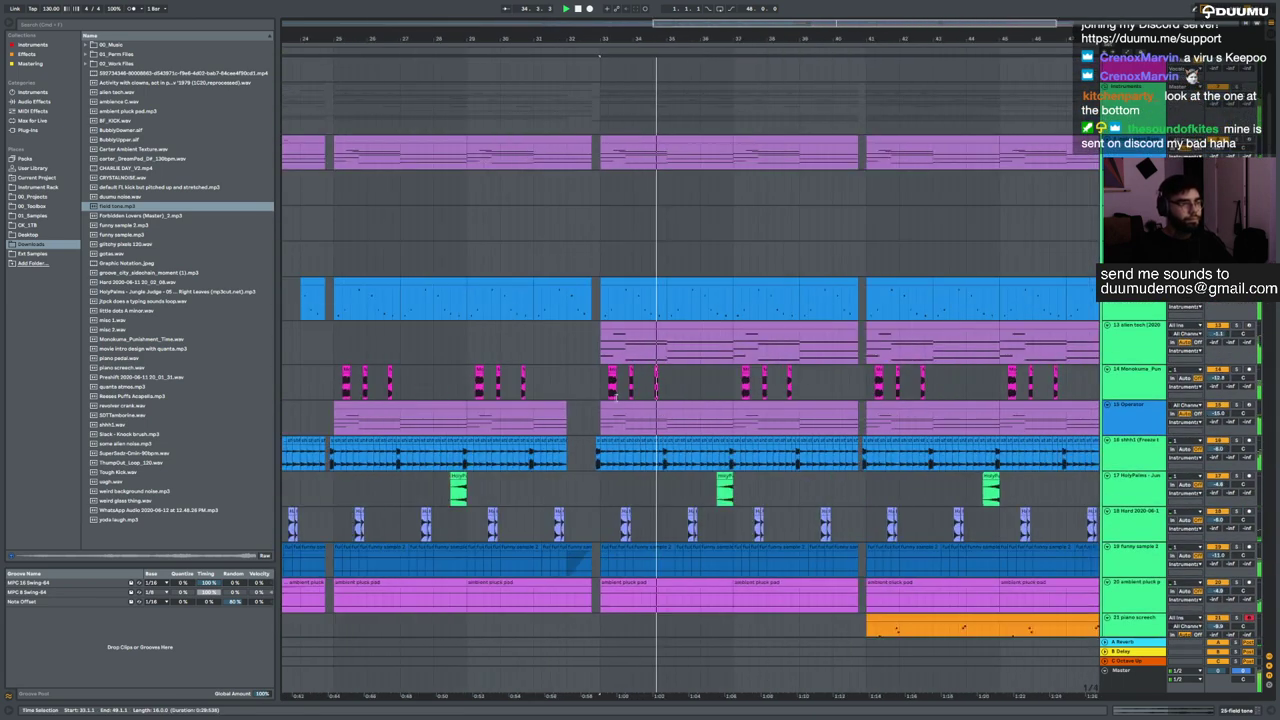
pyautogui.click(1134, 252)
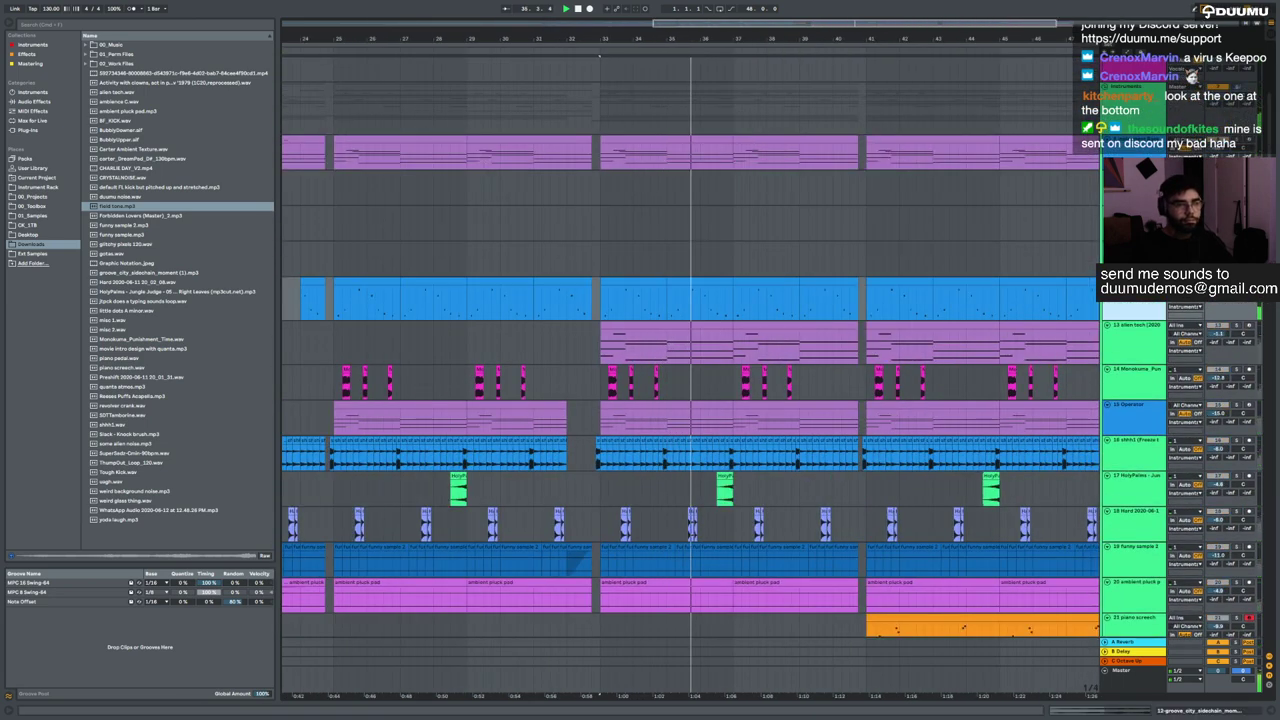
pyautogui.click(1170, 711)
pyautogui.press('super+f')
pyautogui.write('low')
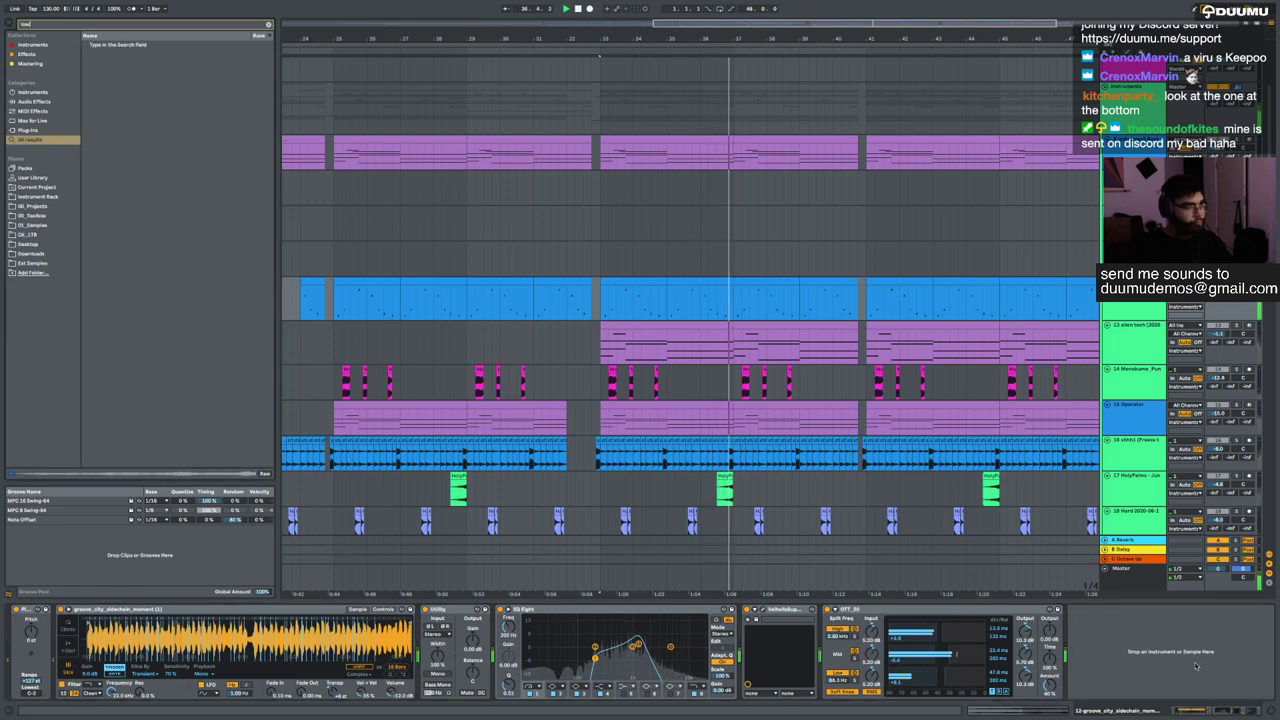
pyautogui.moveTo(1144, 656); pyautogui.dragTo(1146, 656)
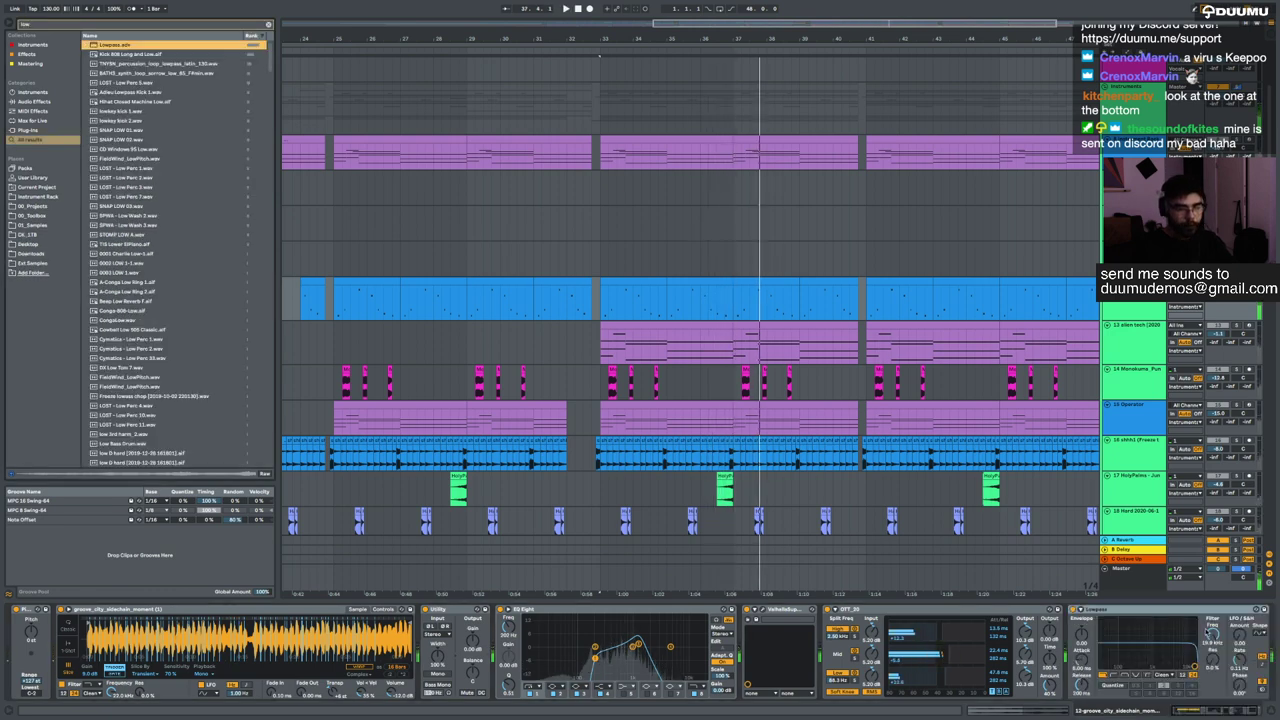
# - Automate the groove_city_sidechain_moment Lowpass frequency to rise until about bar 31 and fall by bar 33, and audition it
pyautogui.click(521, 344)
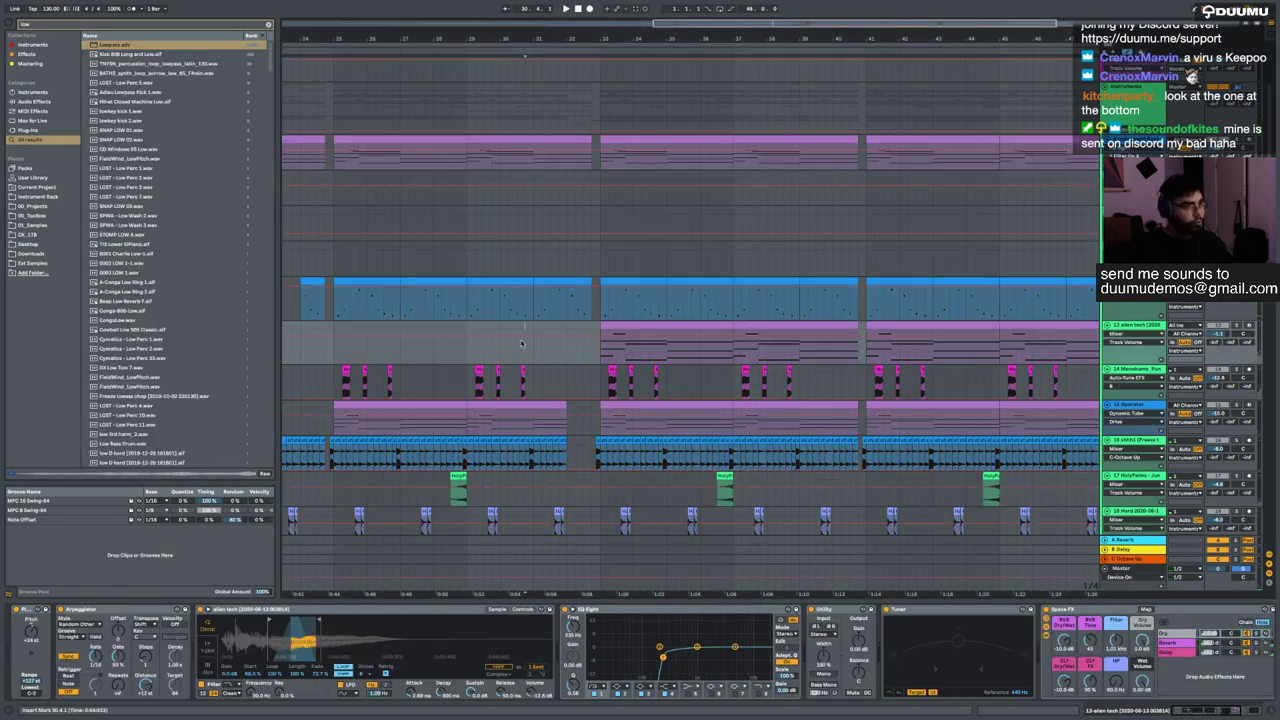
pyautogui.click(550, 295)
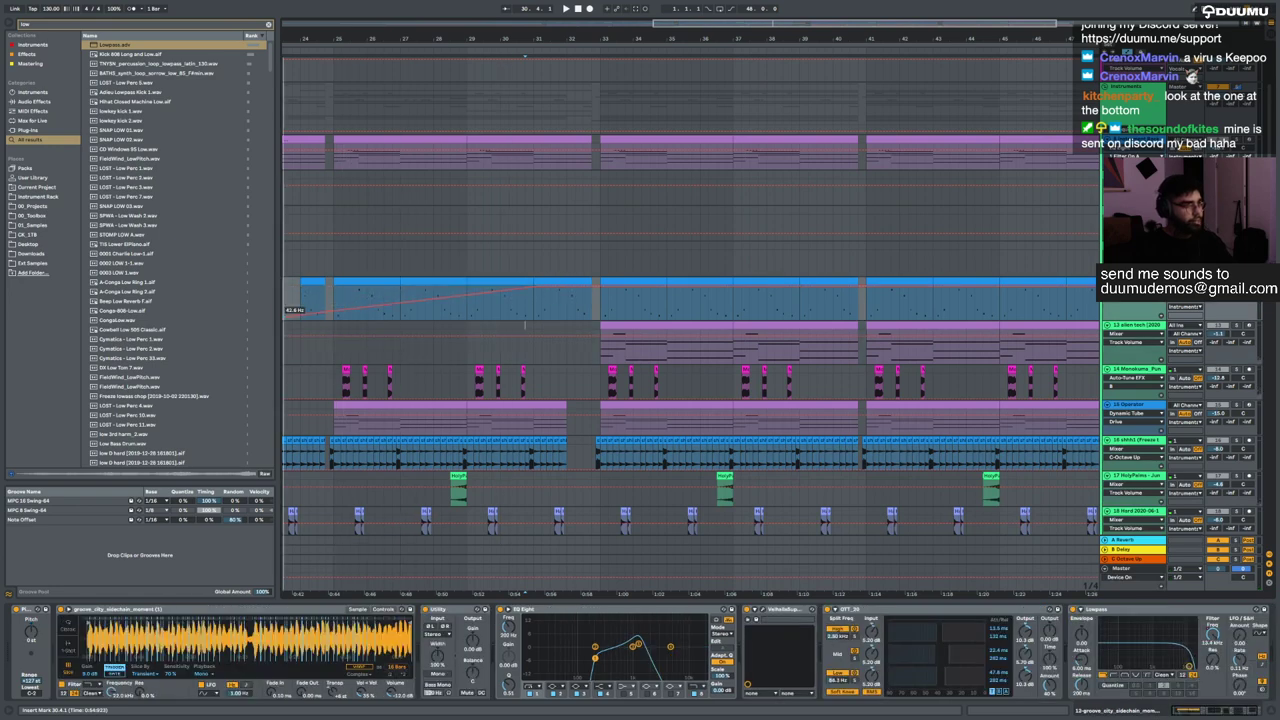
pyautogui.moveTo(597, 293); pyautogui.dragTo(600, 317)
pyautogui.click(518, 309)
pyautogui.press('space')
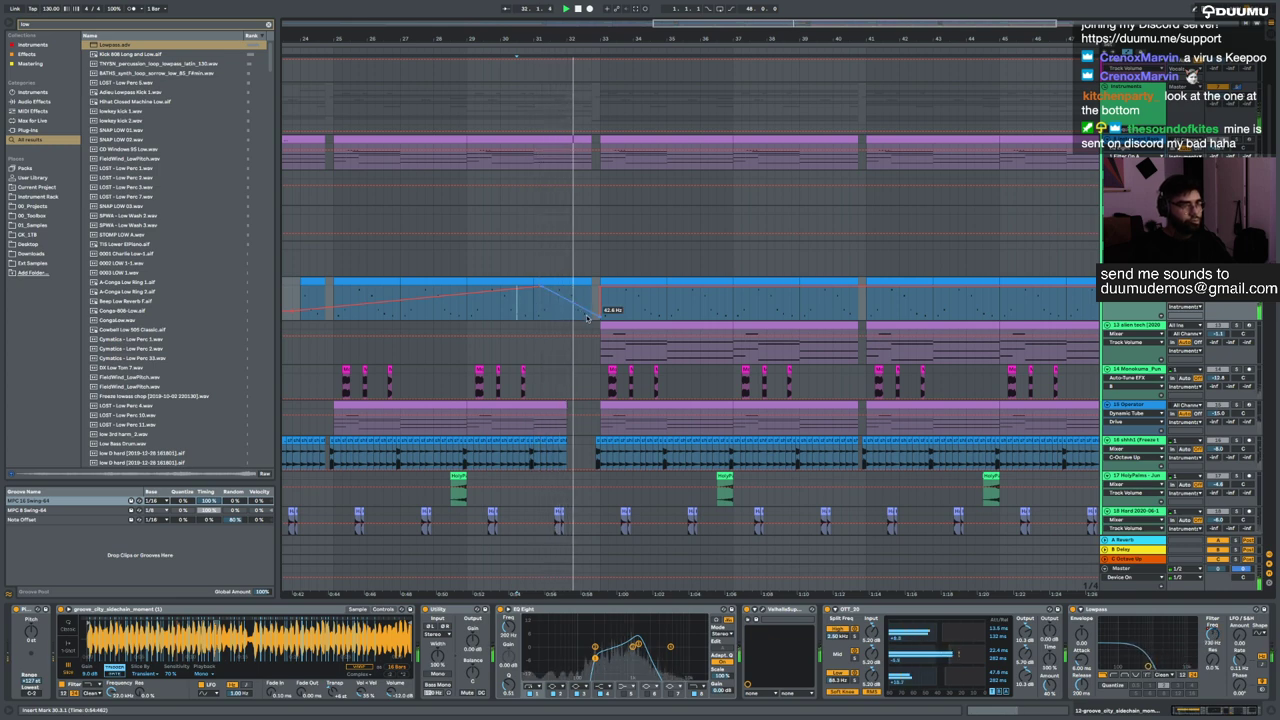
pyautogui.press('a')
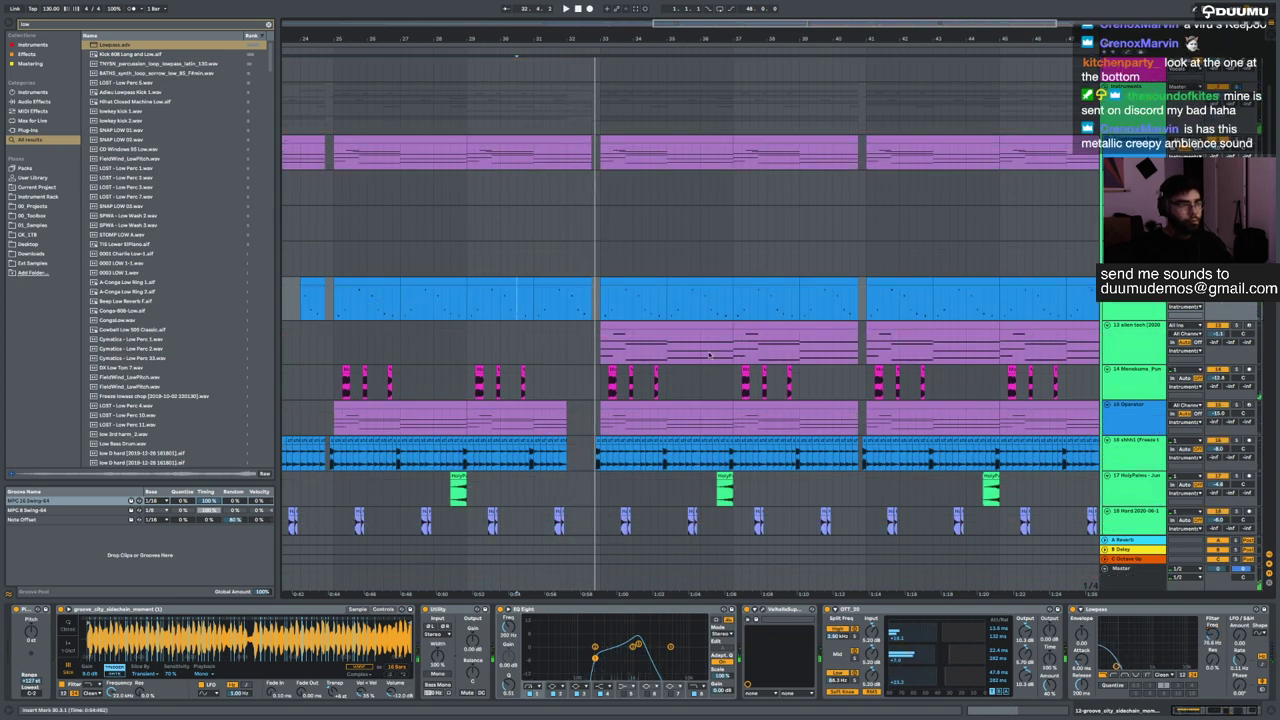
# - Play from bar 29 and delete the ambient pluck pad from bar 32 to its break before bar 33
pyautogui.click(468, 348)
pyautogui.press('space')
pyautogui.scroll(-10, 525, 330)
pyautogui.scroll(3, 530, 318)
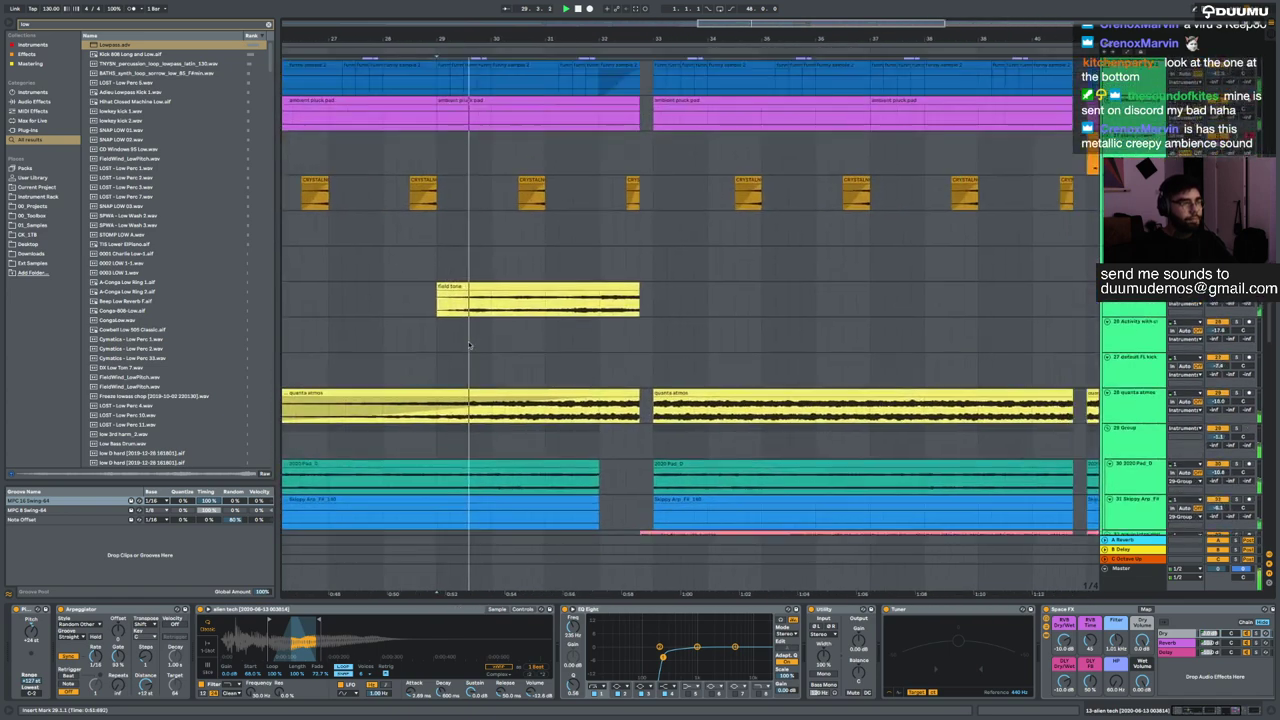
pyautogui.scroll(3, 538, 310)
pyautogui.scroll(3, 538, 309)
pyautogui.click(544, 219)
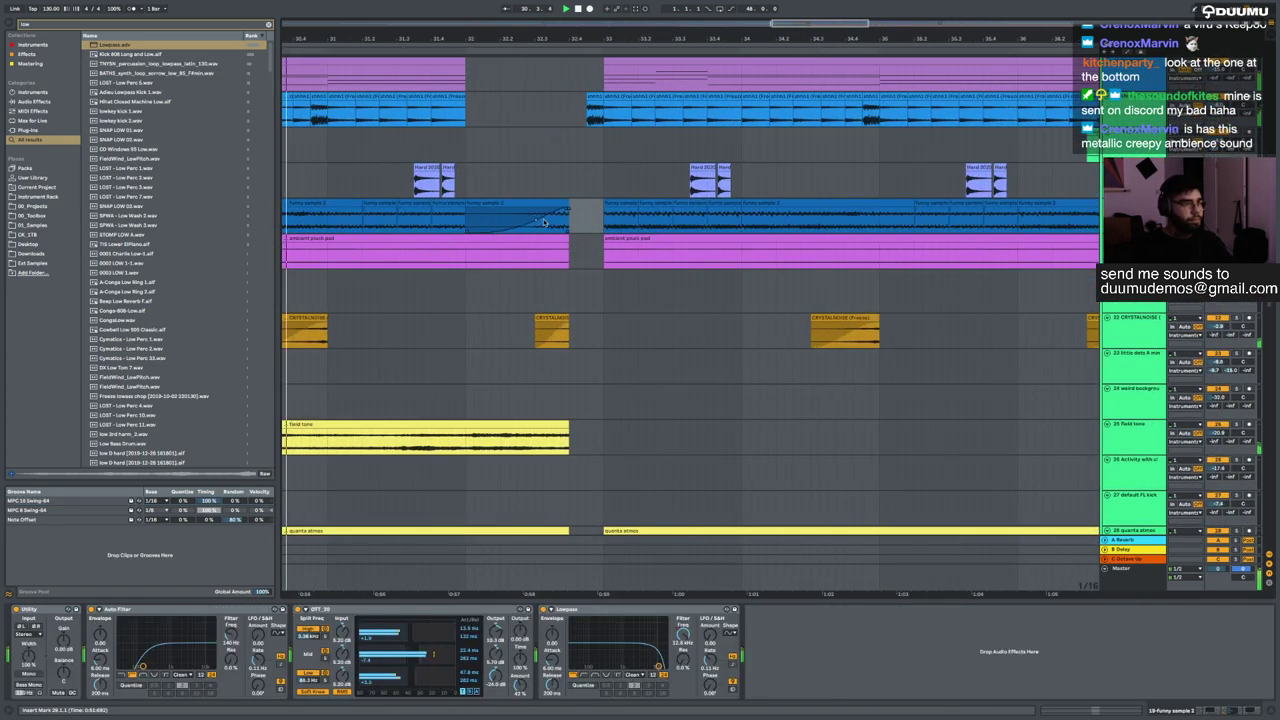
pyautogui.click(465, 259)
pyautogui.click(502, 240)
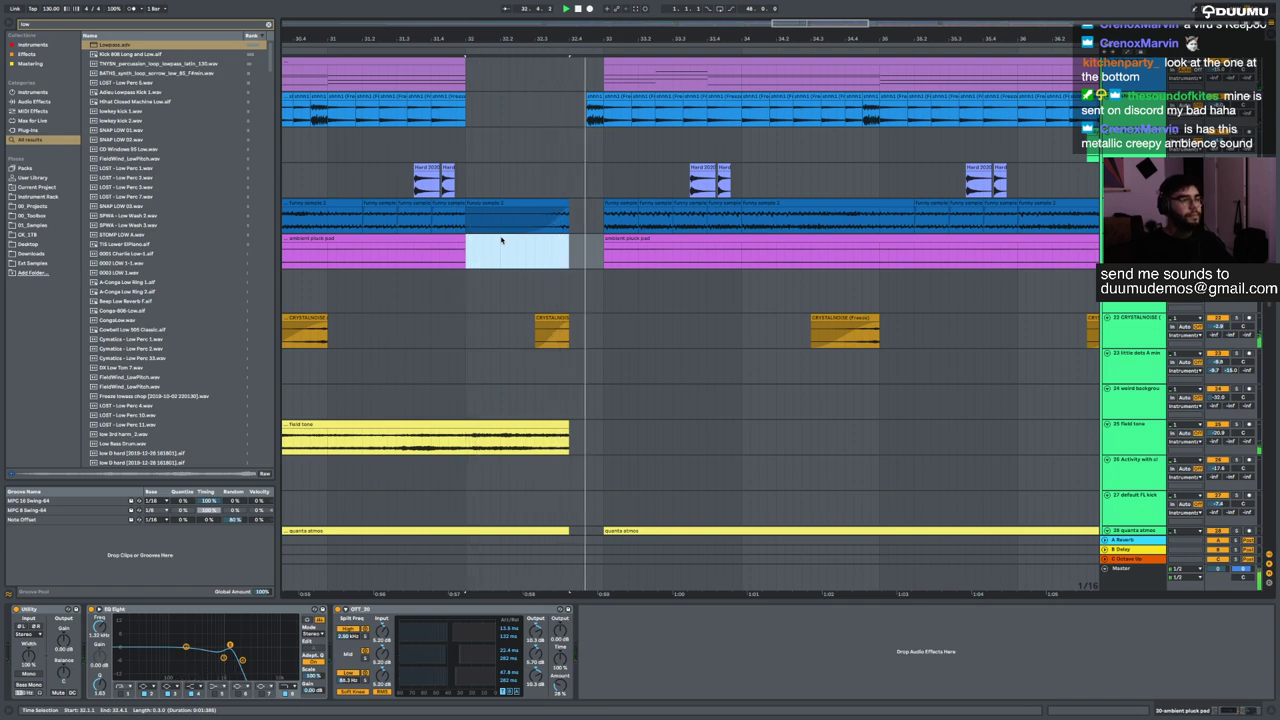
pyautogui.hscroll(3, 566, 316)
pyautogui.scroll(1, 566, 316)
pyautogui.scroll(5, 565, 316)
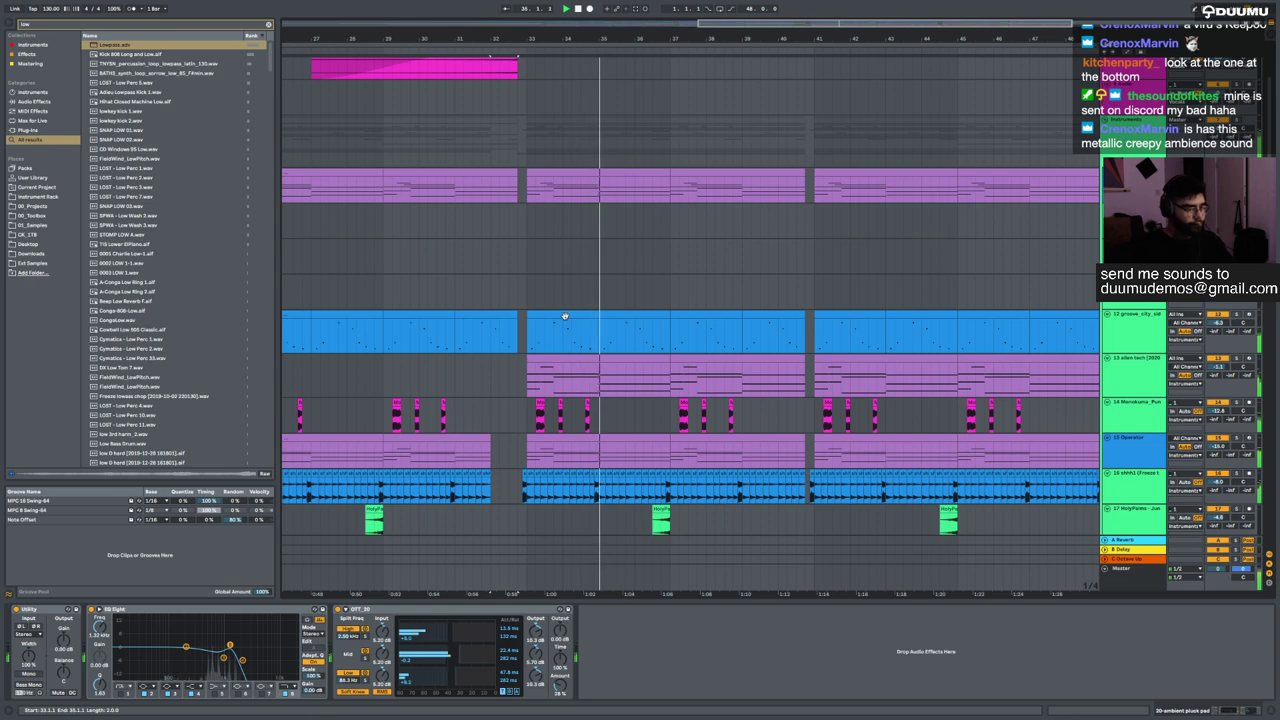
pyautogui.scroll(3, 565, 316)
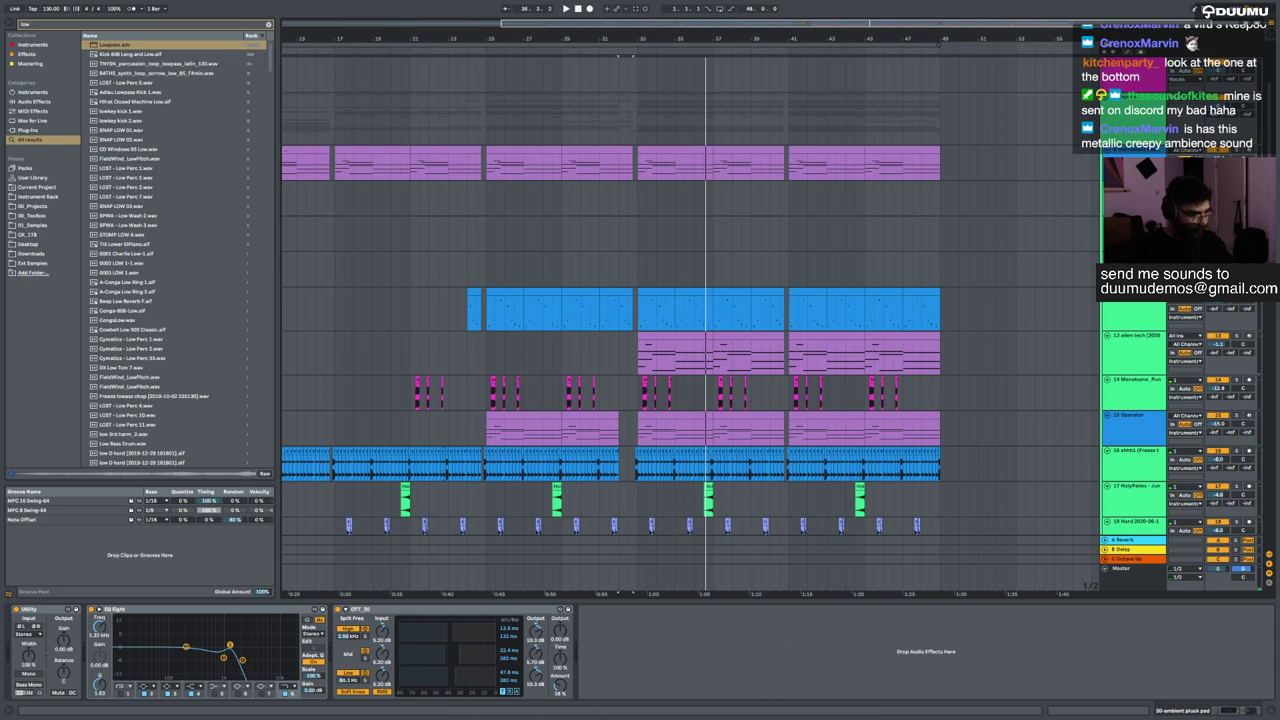
# - Switch to Gmail and check the Primary inbox for newly submitted sample attachments
pyautogui.hotkey('ctrl', 'Left')
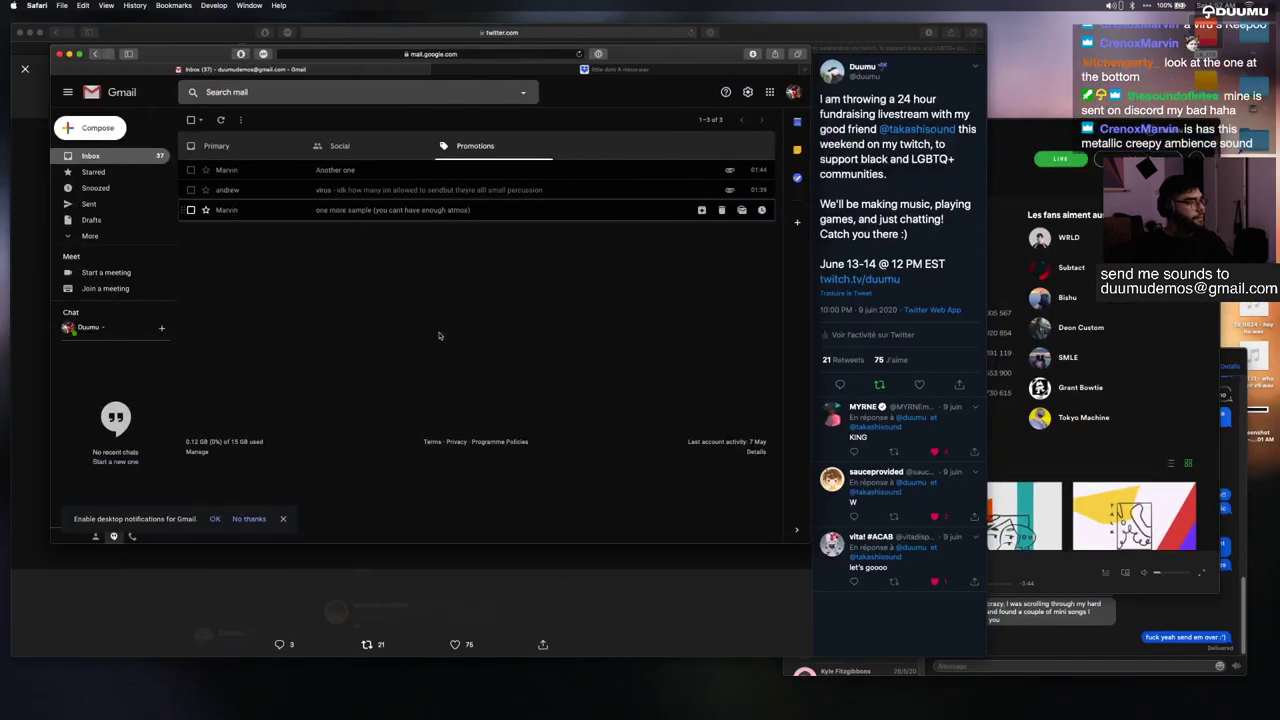
pyautogui.click(214, 148)
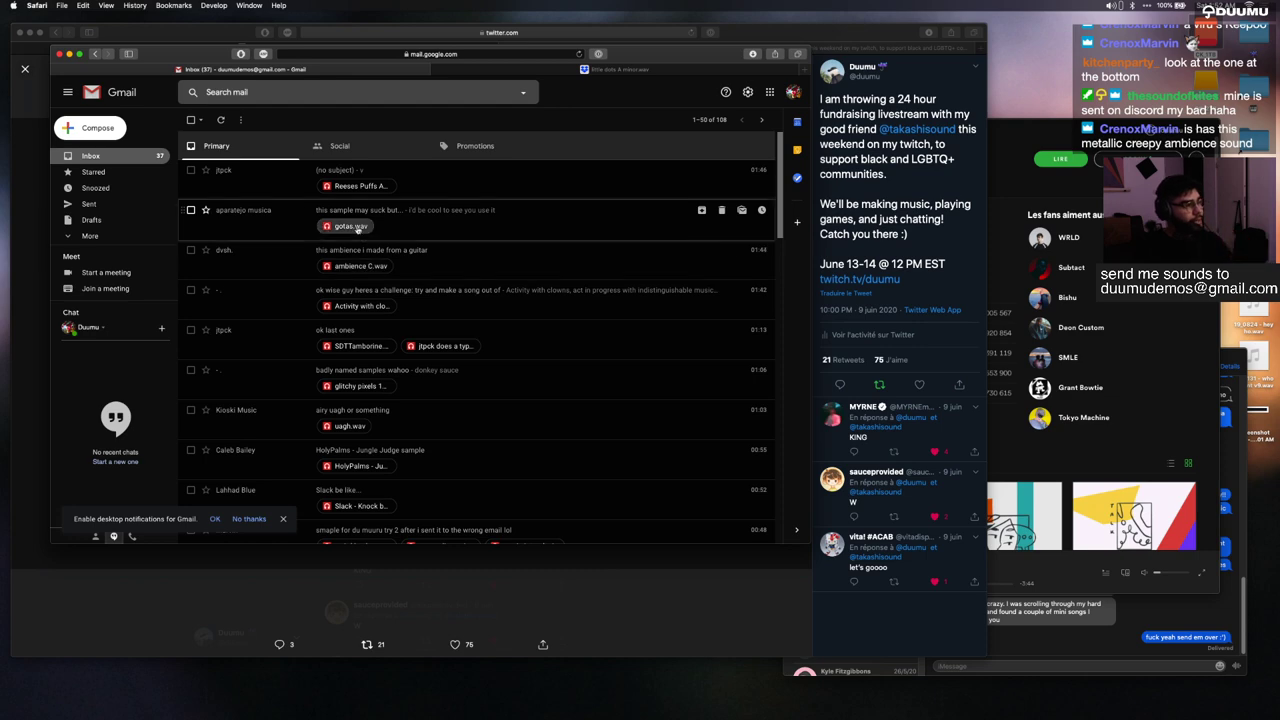
pyautogui.press('super+Tab')
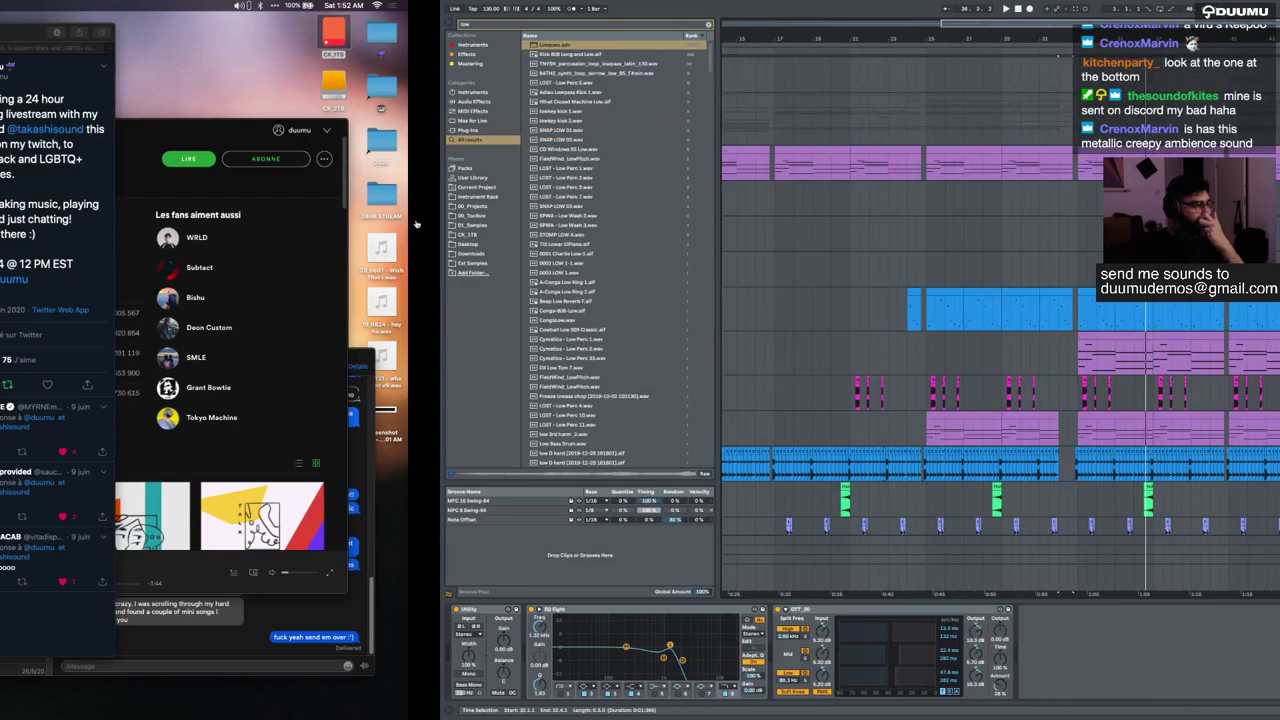
# - Find Reeses Puffs Acapella.mp3 in the Downloads folder and place it on a new audio track at 16.4.3
pyautogui.click(28, 254)
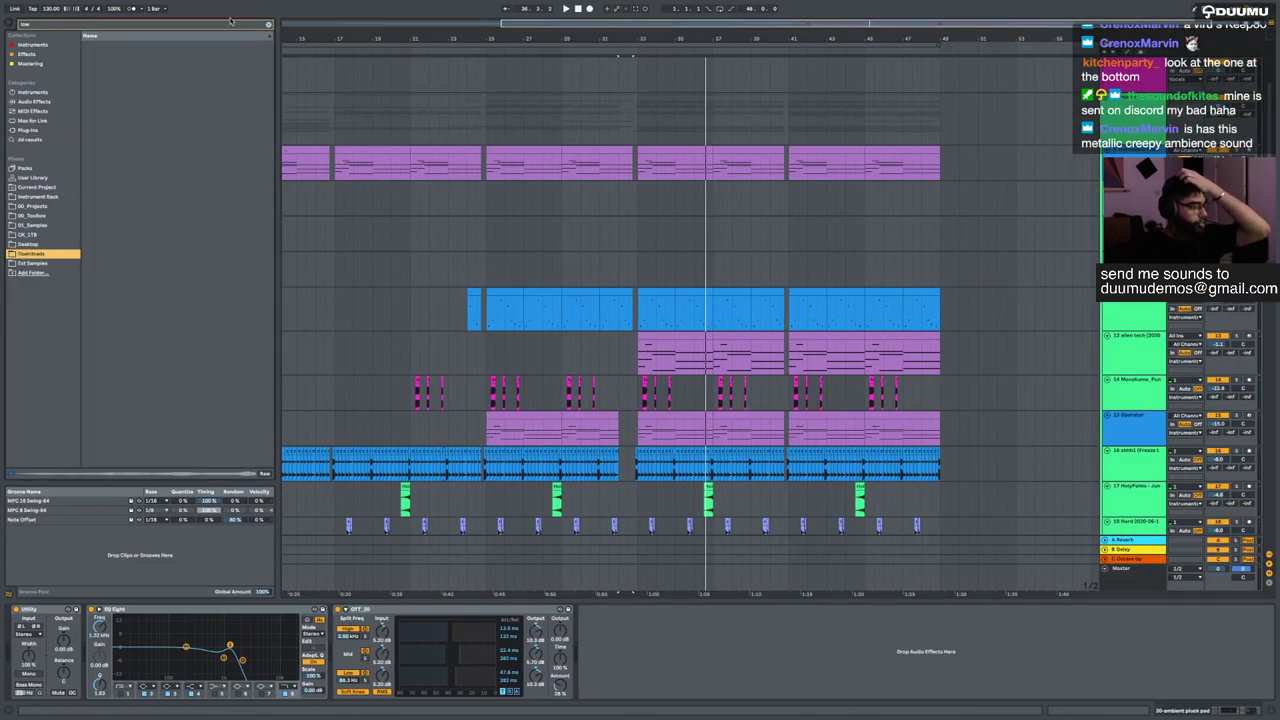
pyautogui.click(268, 26)
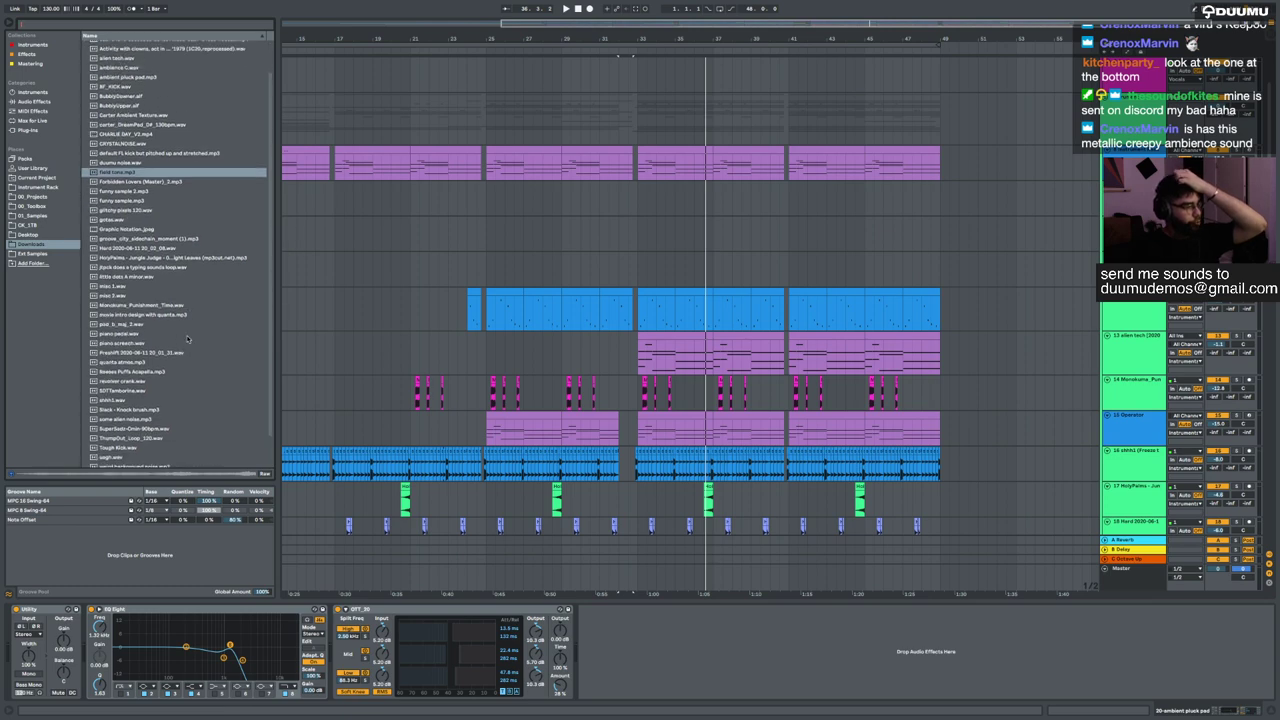
pyautogui.click(121, 371)
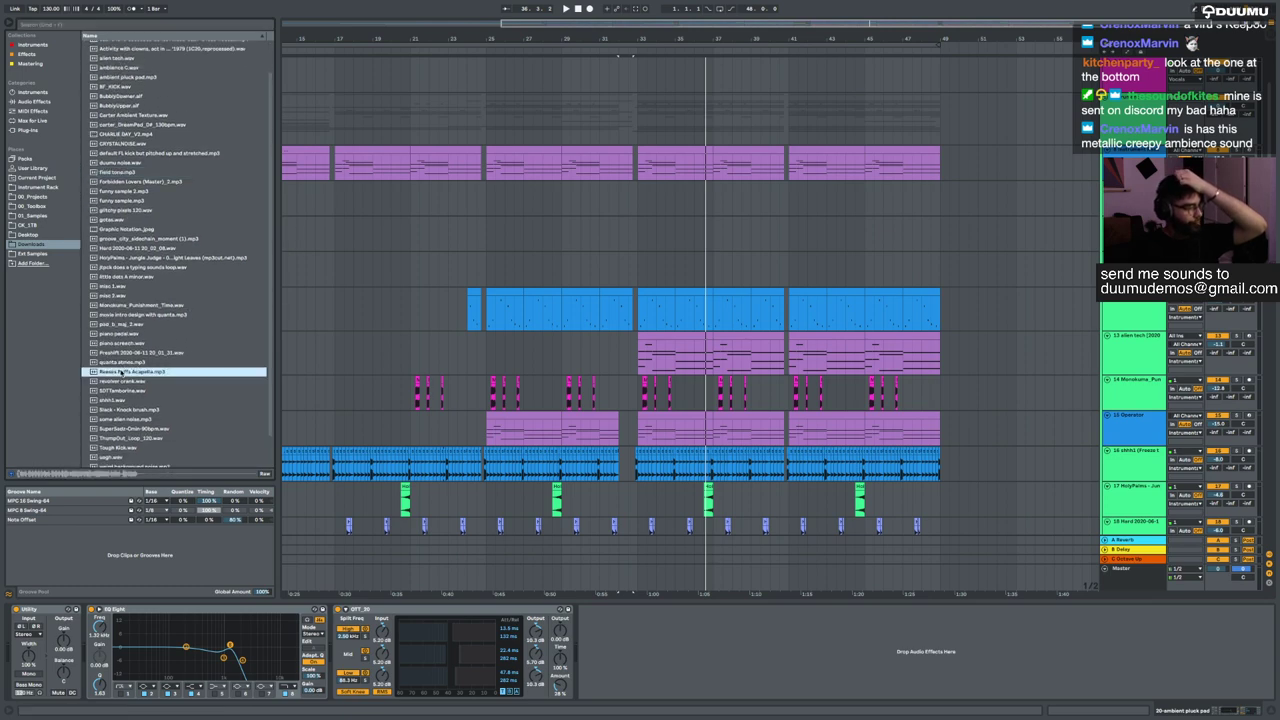
pyautogui.click(575, 357)
pyautogui.hscroll(-1, 575, 357)
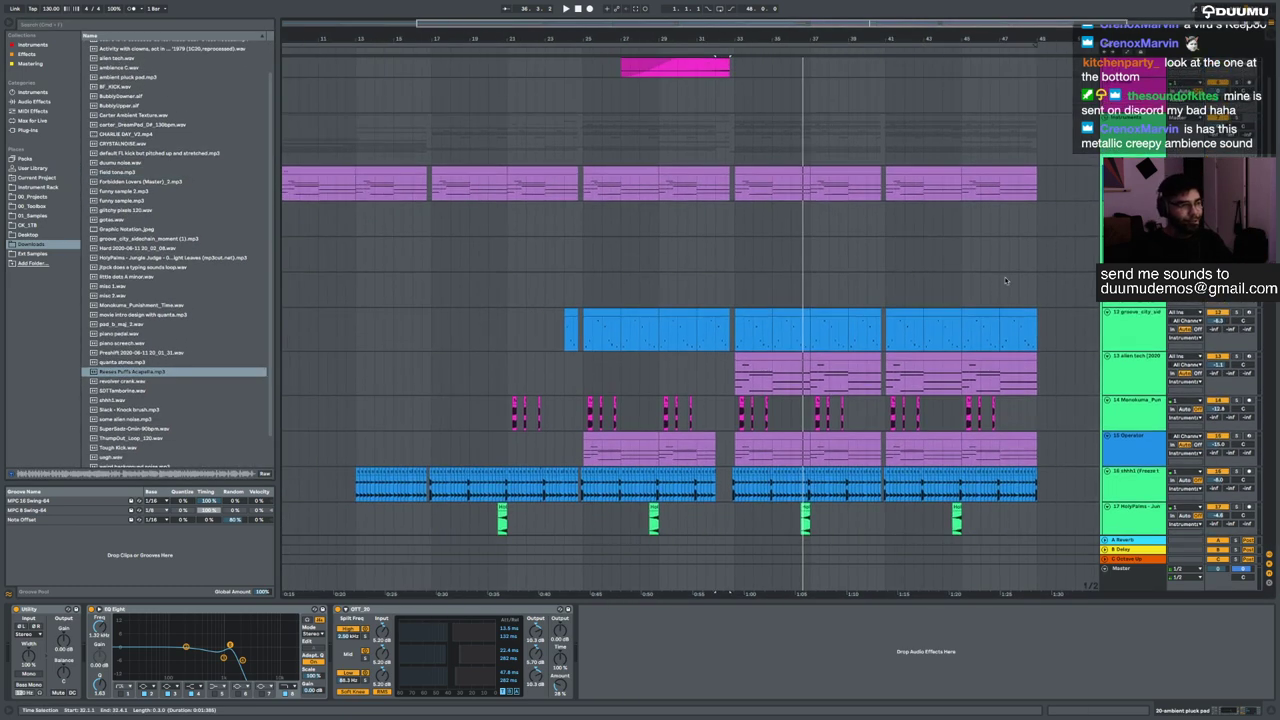
pyautogui.click(1132, 207)
pyautogui.moveTo(151, 380); pyautogui.dragTo(430, 243)
pyautogui.scroll(10, 440, 247)
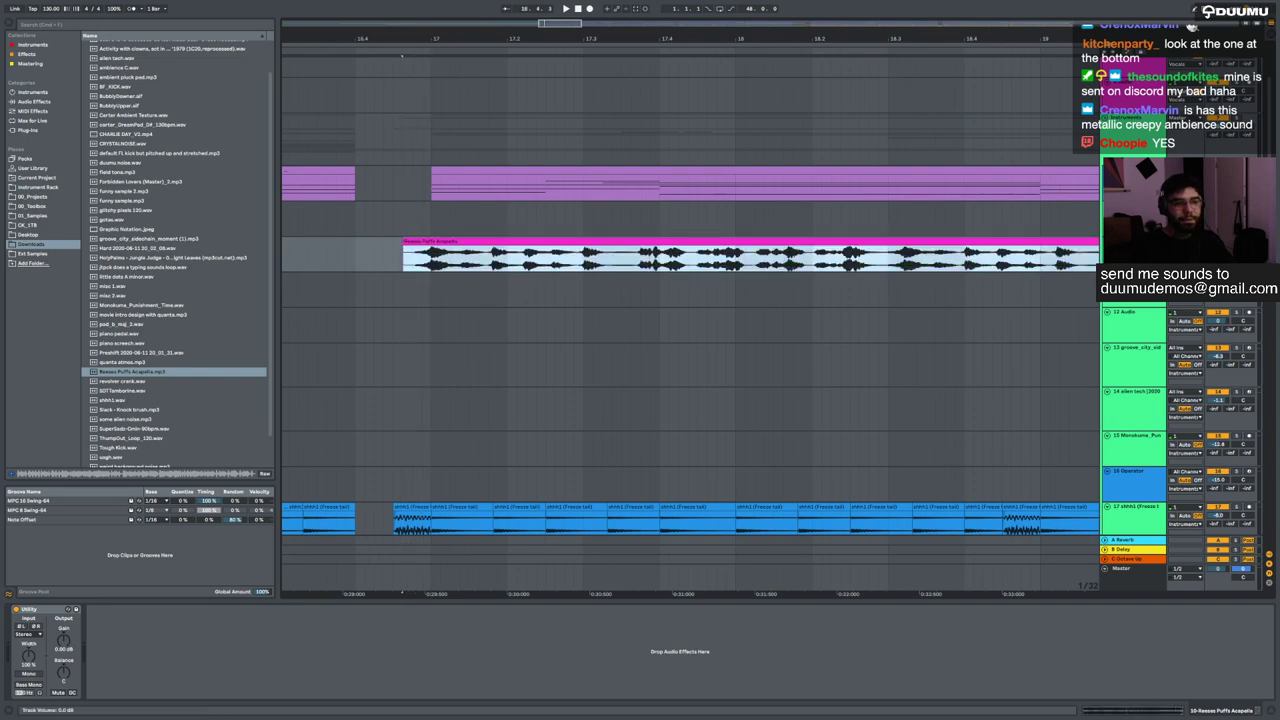
# - Lower the Reeses Puffs Acapella track's volume and audition the clip from its start with its waveform open
pyautogui.moveTo(1217, 250); pyautogui.dragTo(1217, 275)
pyautogui.doubleClick(808, 241)
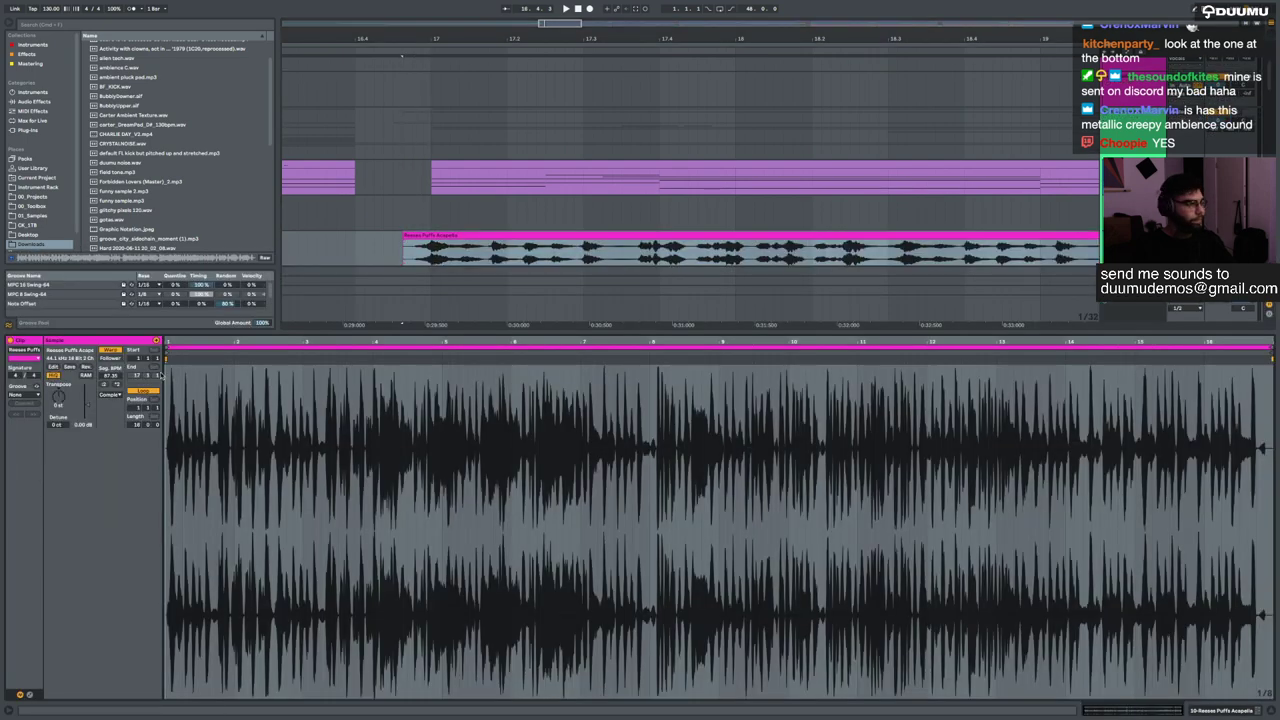
pyautogui.click(170, 373)
pyautogui.scroll(6, 175, 372)
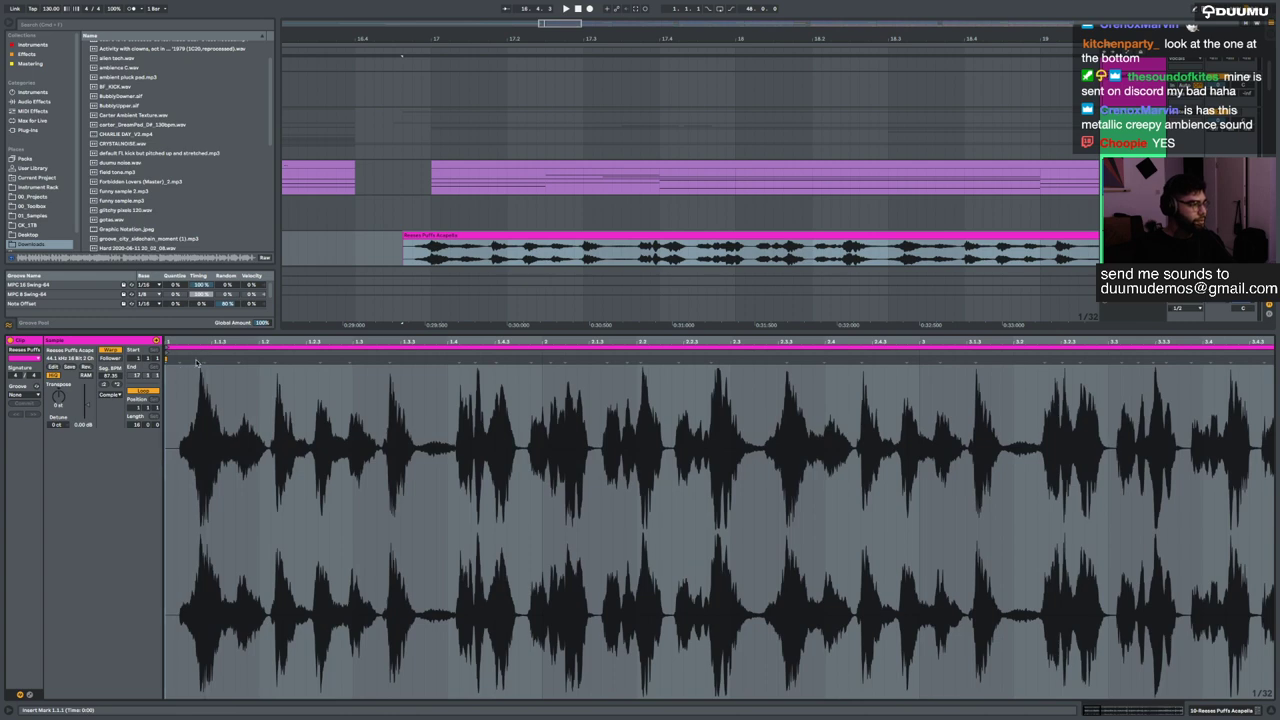
pyautogui.press('space')
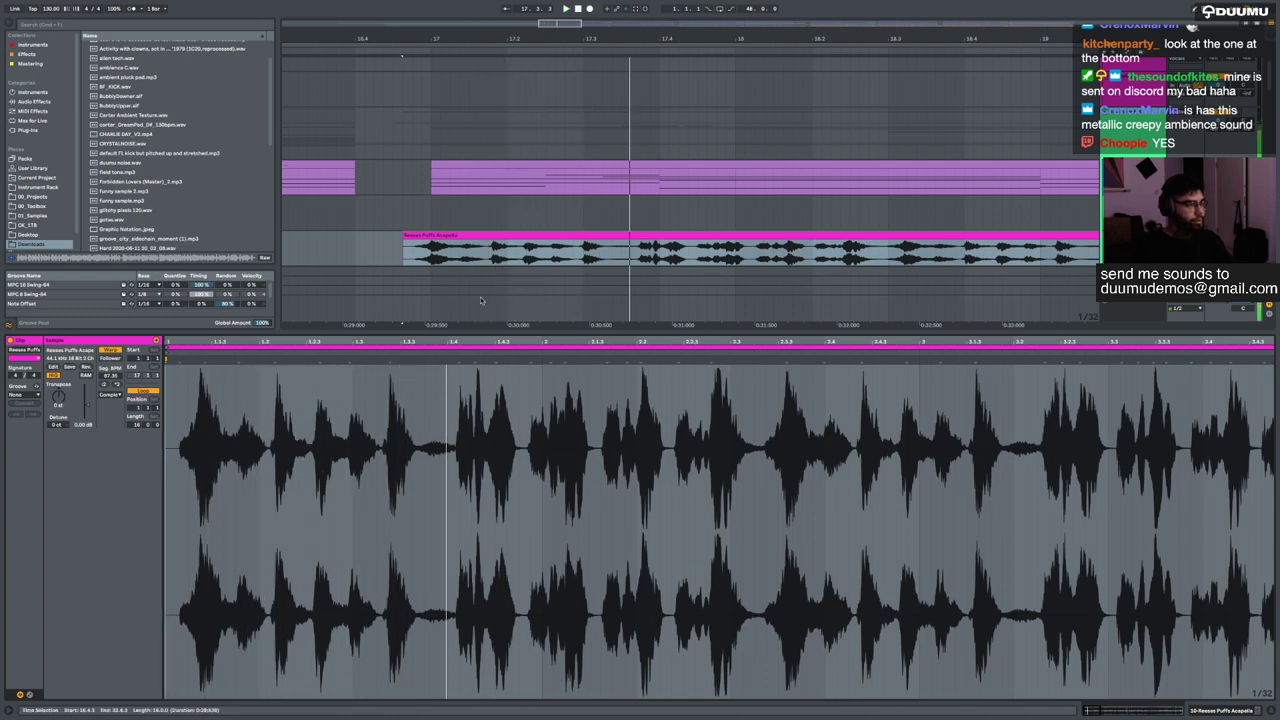
pyautogui.press('space')
# - Adjust the Reeses Puffs Acapella clip's segment BPM by ear to 110, playing it against the track
pyautogui.moveTo(110, 376); pyautogui.dragTo(110, 341)
pyautogui.press('space')
pyautogui.press('space')
pyautogui.press('space')
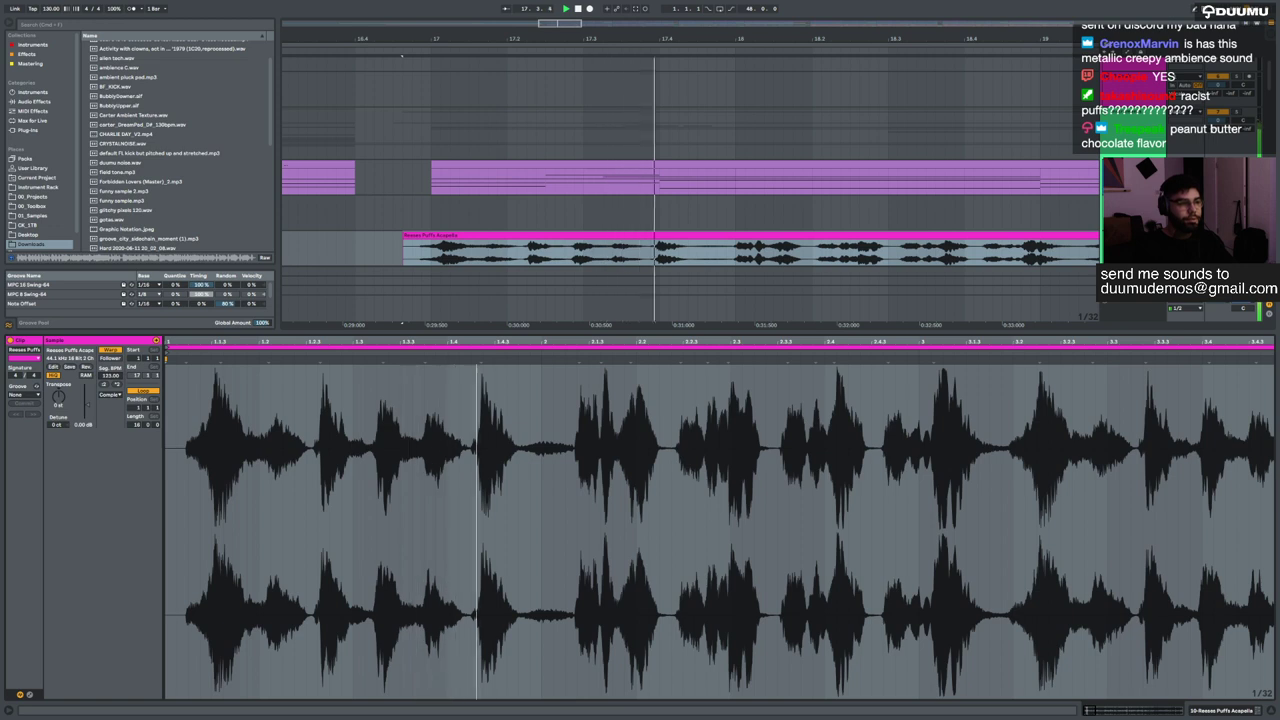
pyautogui.press('space')
pyautogui.moveTo(110, 376); pyautogui.dragTo(110, 360)
pyautogui.press('space')
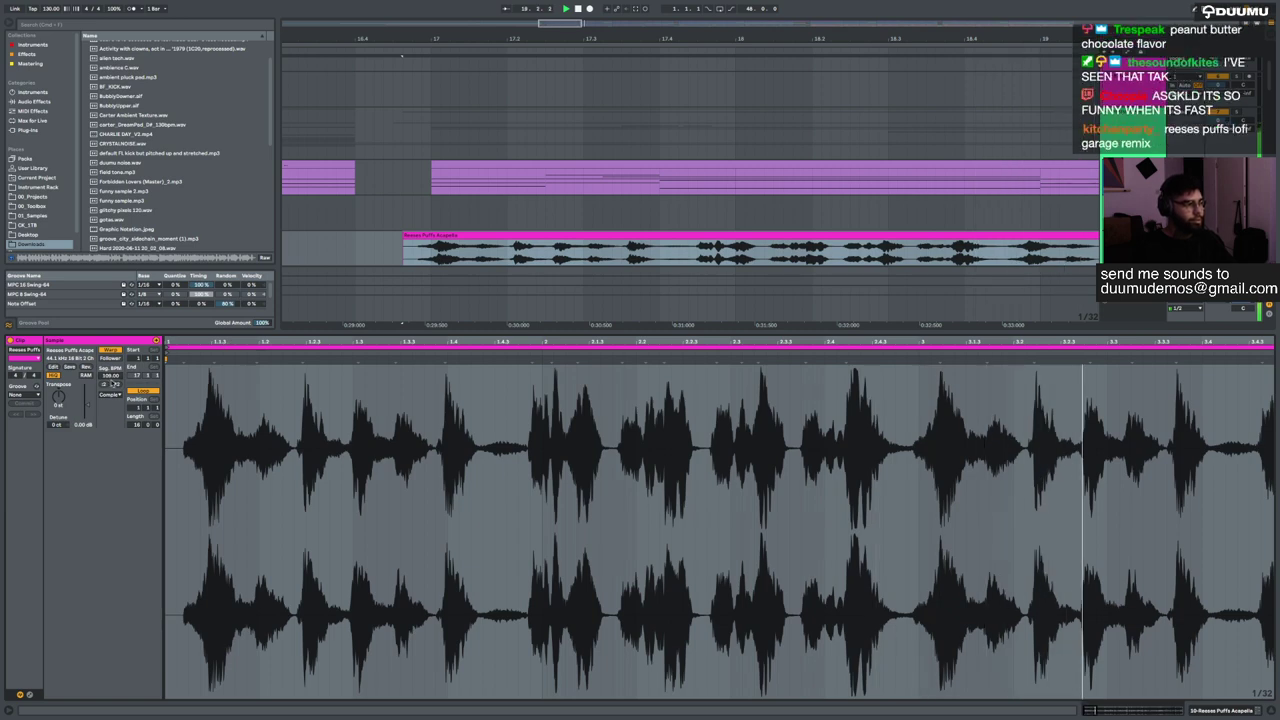
pyautogui.moveTo(112, 377); pyautogui.dragTo(112, 375)
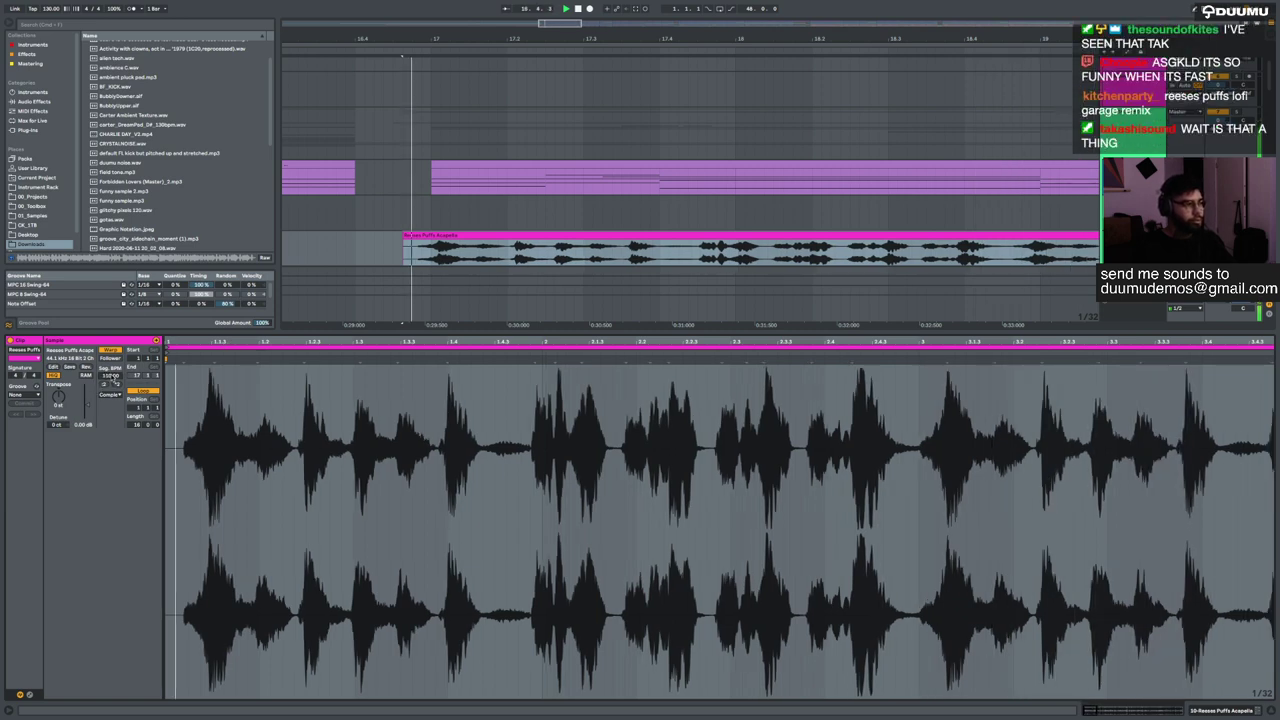
pyautogui.click(472, 243)
pyautogui.click(474, 235)
pyautogui.scroll(-3, 475, 235)
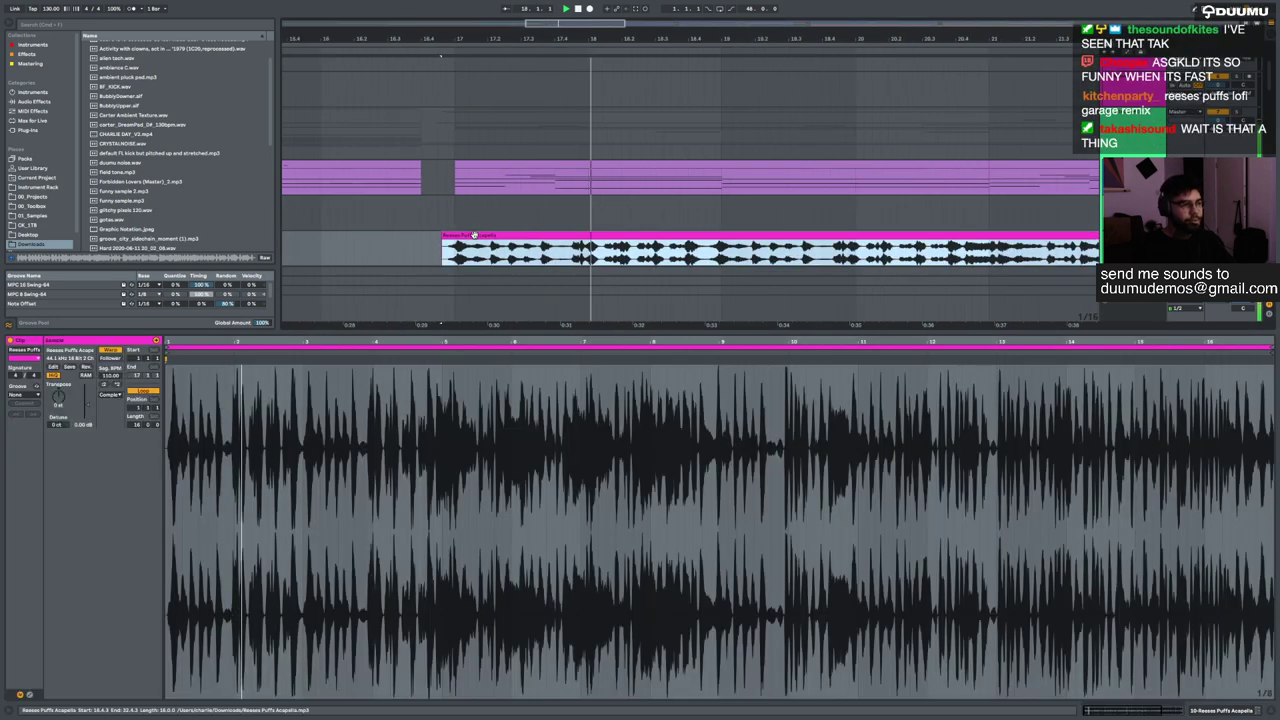
pyautogui.scroll(-3, 474, 235)
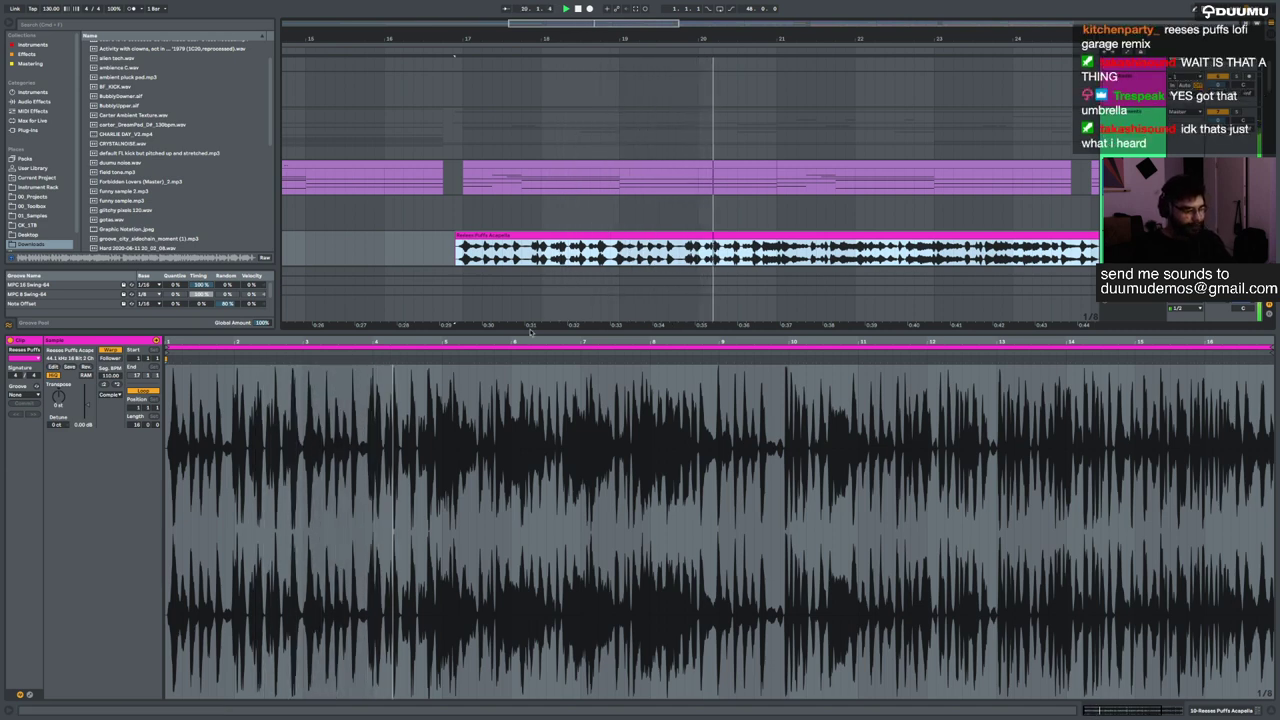
pyautogui.hotkey('ctrl', 'alt', 'l')
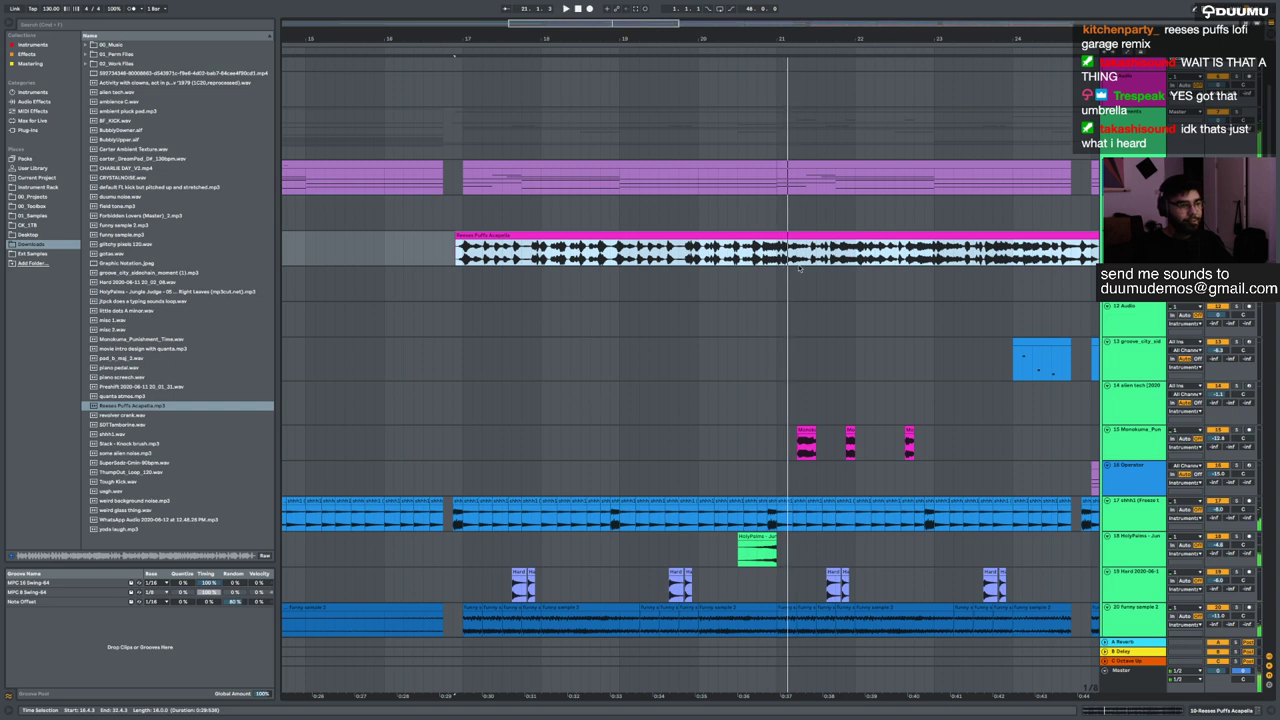
# - Split the Reeses Puffs Acapella clip at bar 21 and delete everything after the split
pyautogui.click(774, 249)
pyautogui.press('space')
pyautogui.scroll(5, 777, 251)
pyautogui.hscroll(3, 778, 253)
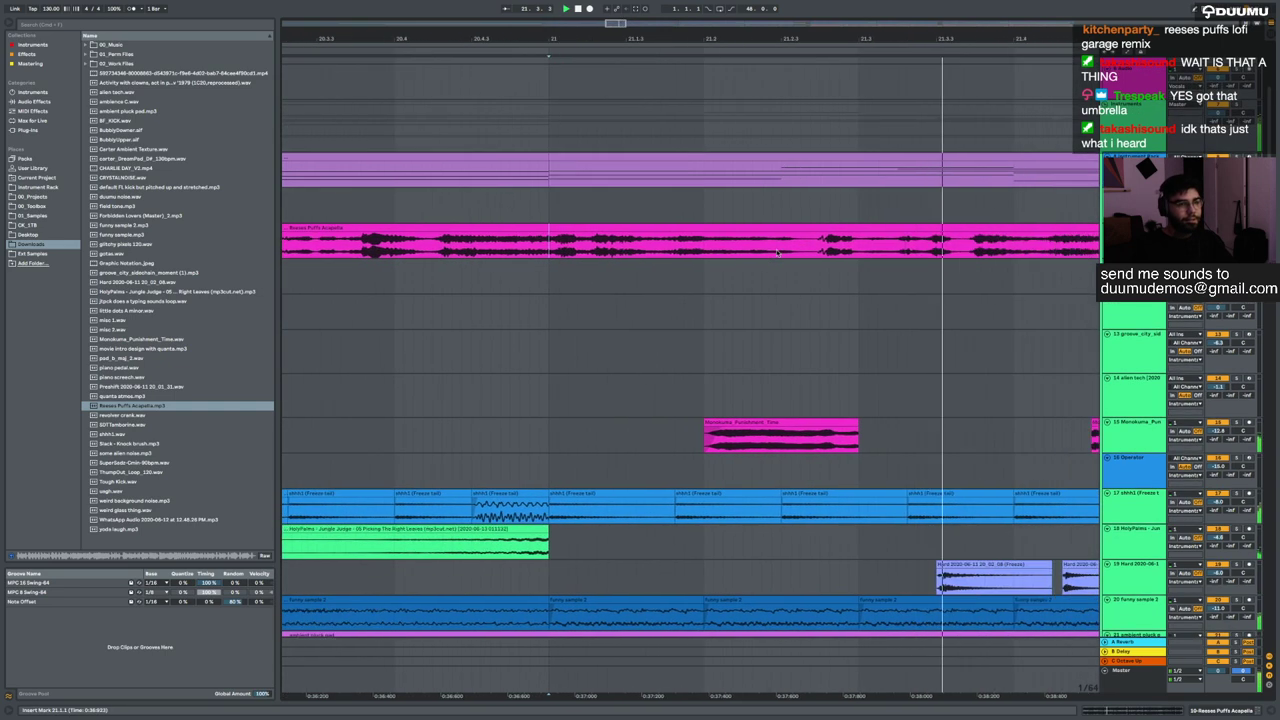
pyautogui.scroll(-5, 778, 253)
pyautogui.scroll(-2, 778, 253)
pyautogui.press('super+e')
pyautogui.press('space')
pyautogui.click(759, 228)
pyautogui.press('Delete')
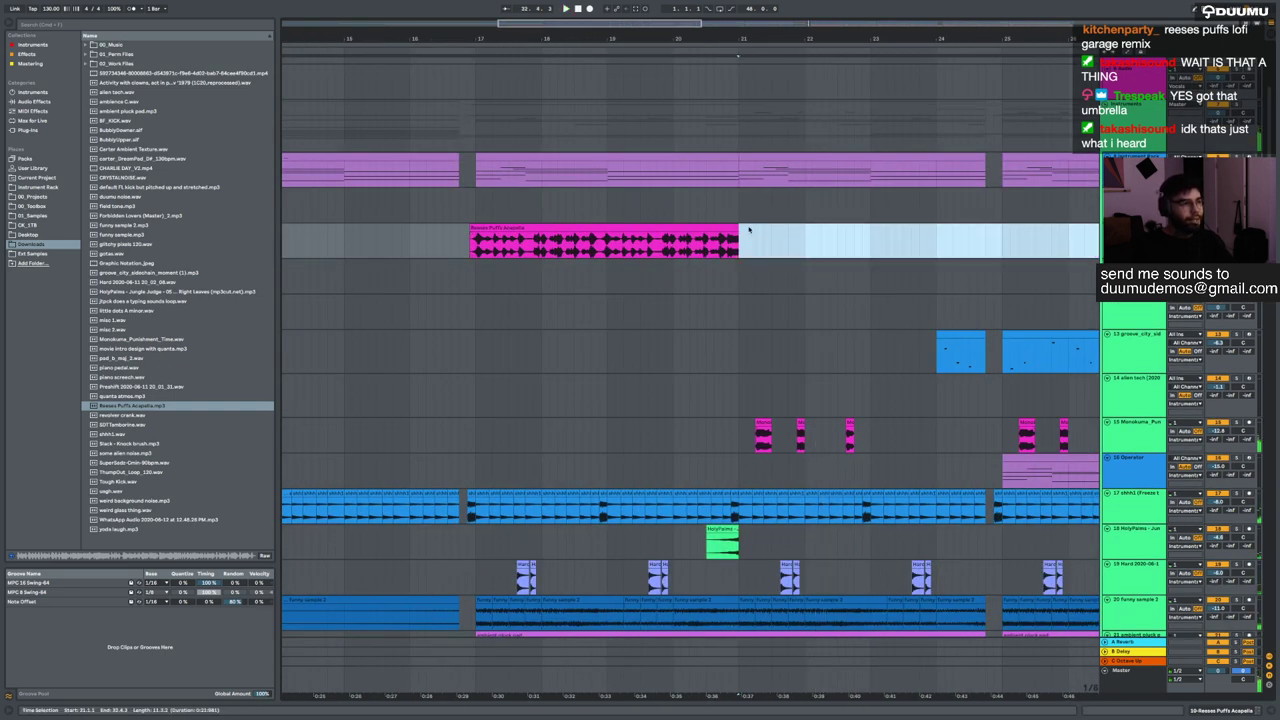
# - Shorten the Reeses Puffs Acapella clip to end at bar 19 and delete the part before 17.4.3
pyautogui.moveTo(734, 228); pyautogui.dragTo(607, 230)
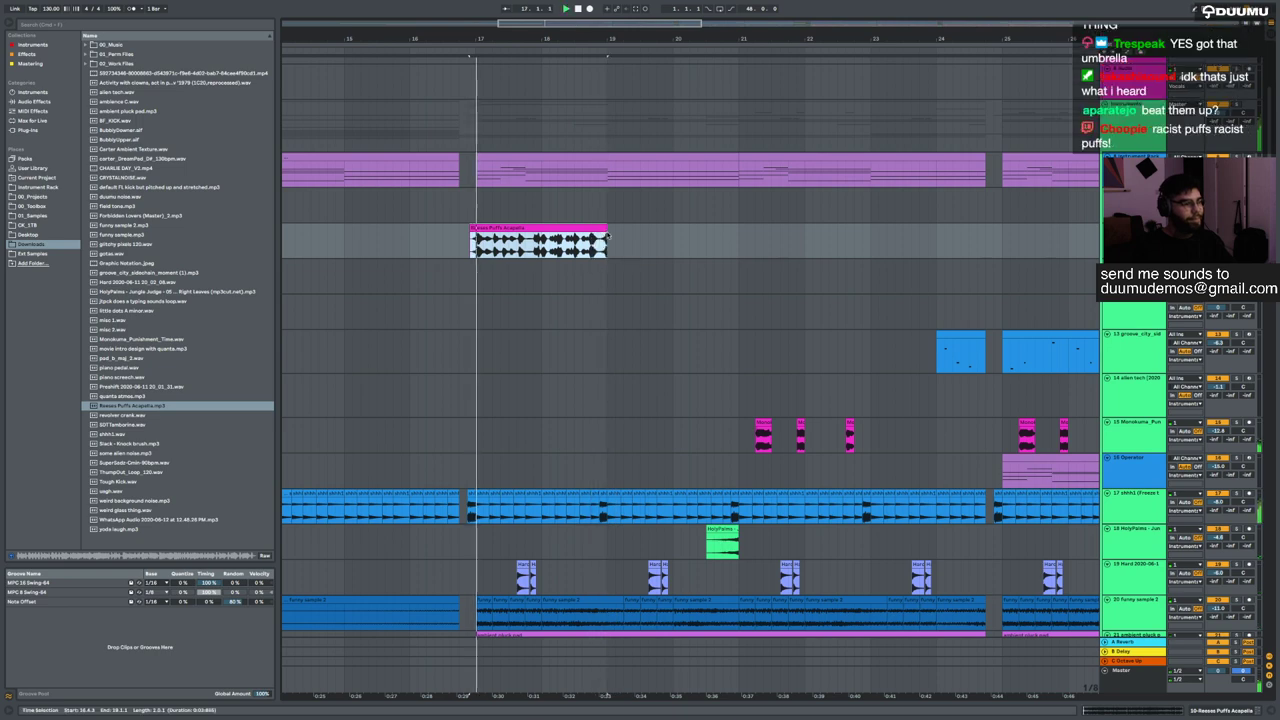
pyautogui.scroll(5, 493, 230)
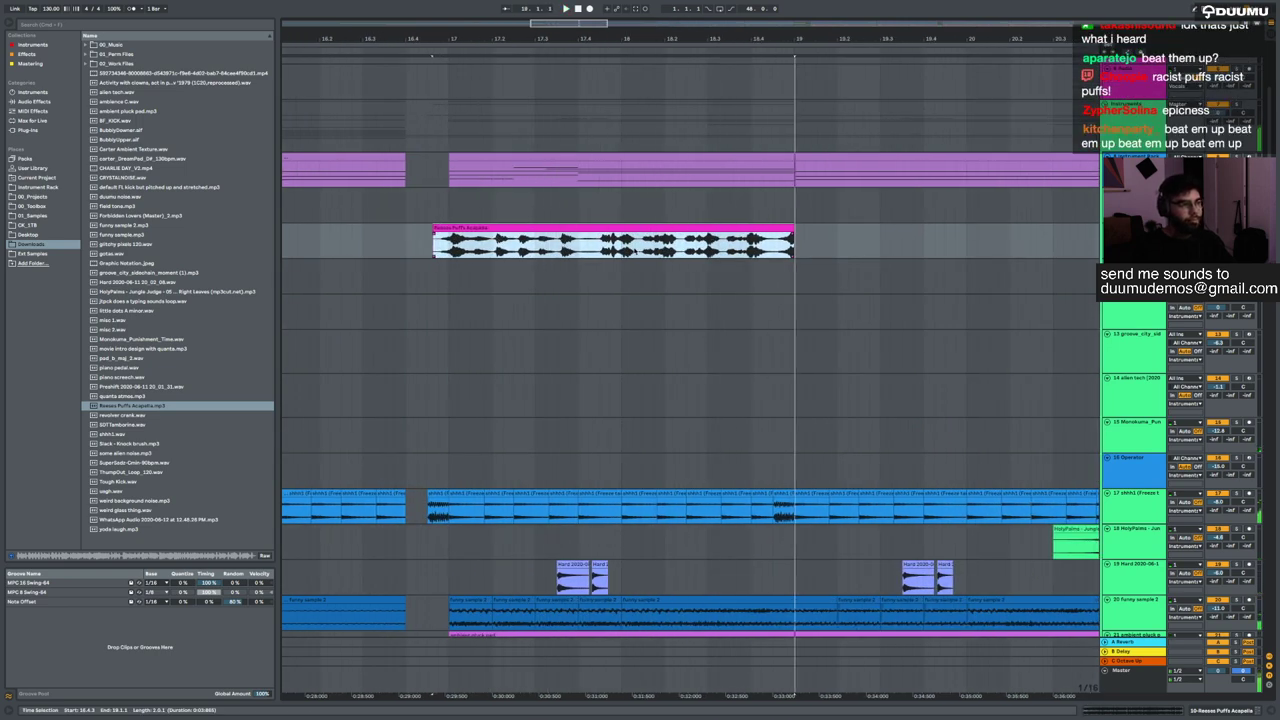
pyautogui.click(591, 251)
pyautogui.click(567, 232)
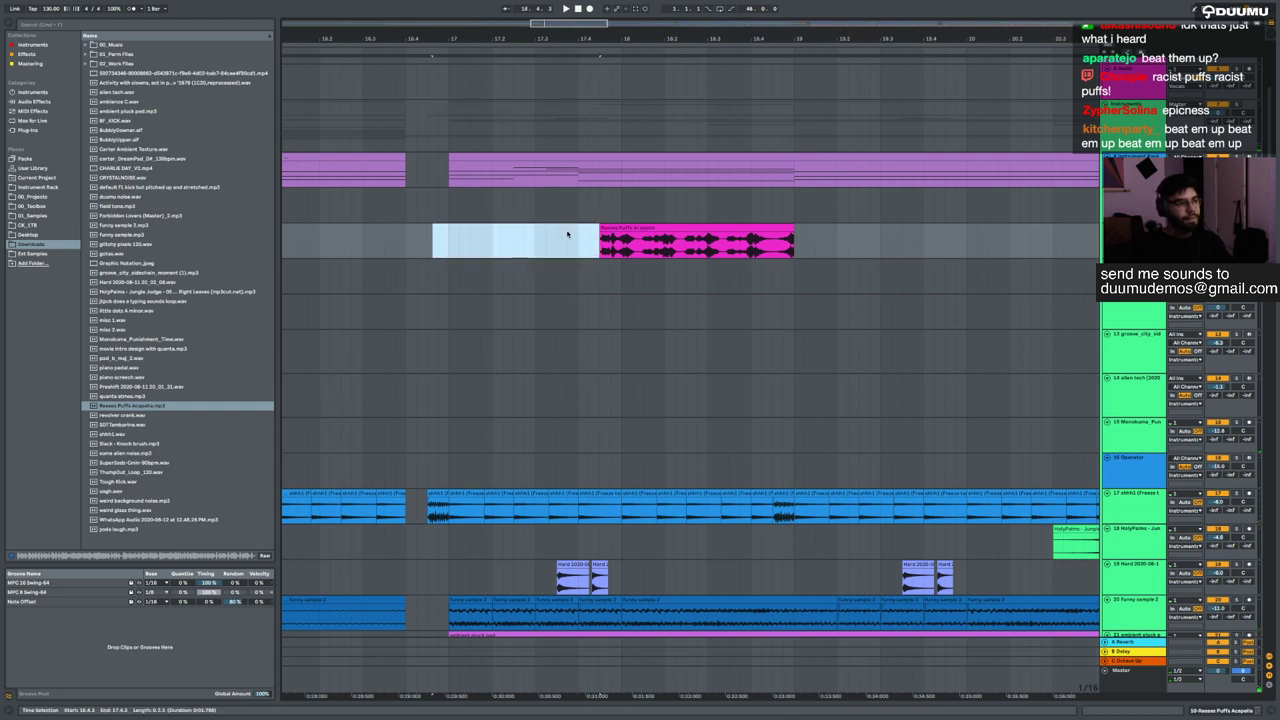
pyautogui.press('Delete')
# - Trim the Reeses Puffs Acapella clip's end to 18.4.3 and fine-tune its position by ear
pyautogui.click(711, 228)
pyautogui.moveTo(792, 232); pyautogui.dragTo(772, 232)
pyautogui.press('space')
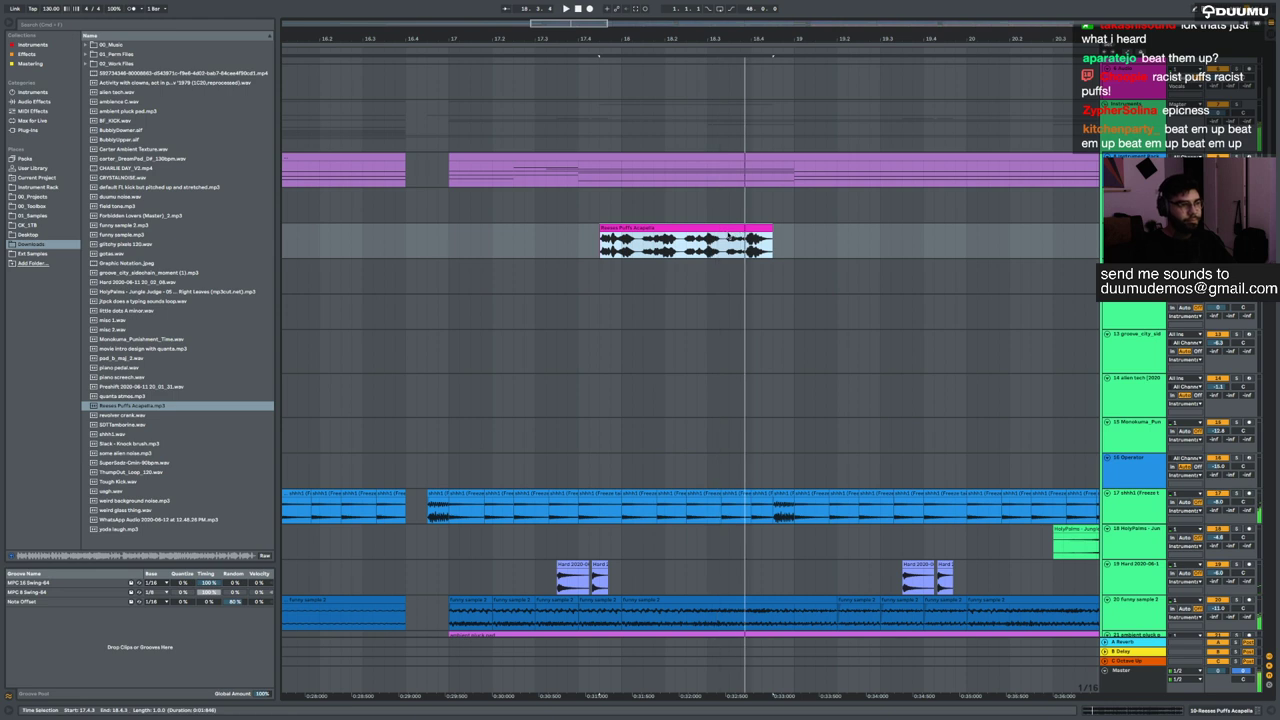
pyautogui.moveTo(721, 230); pyautogui.dragTo(725, 232)
pyautogui.press('space')
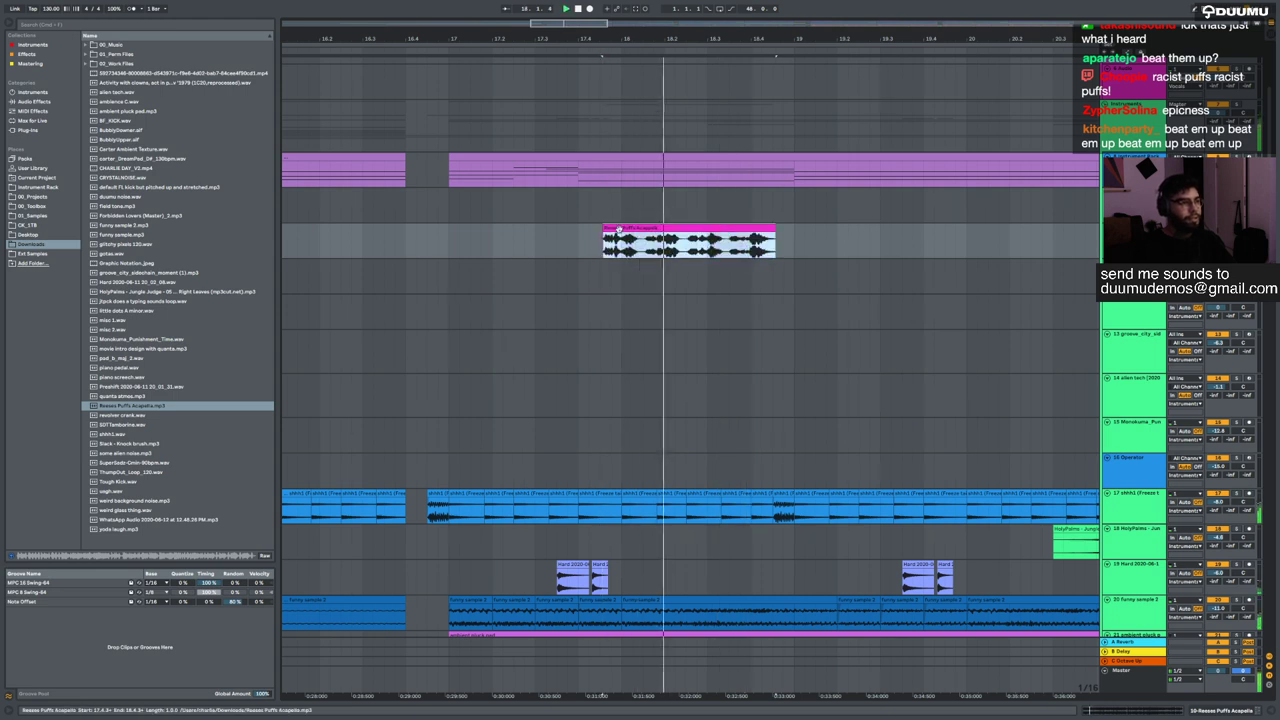
pyautogui.moveTo(604, 229); pyautogui.dragTo(600, 229)
pyautogui.scroll(-5, 771, 231)
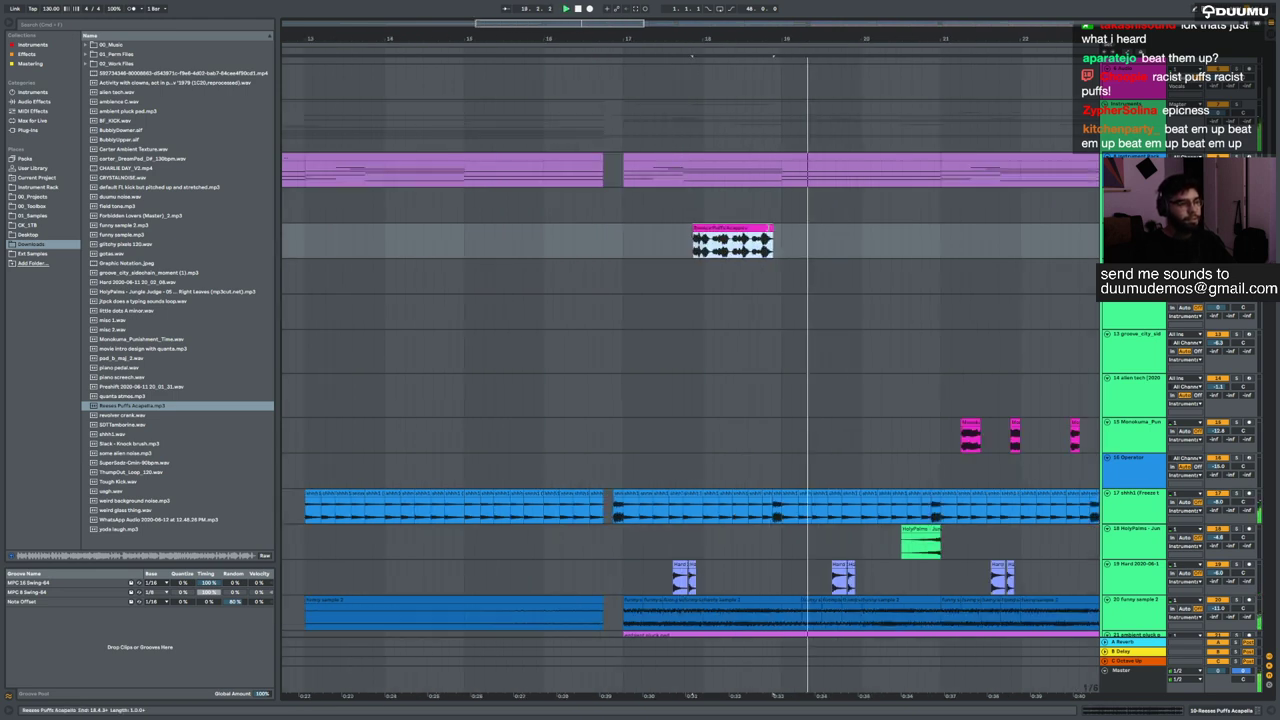
# - Find the Resonators effect in the browser and load it onto the Reeses Puffs Acapella track
pyautogui.press('super+f')
pyautogui.write('resona')
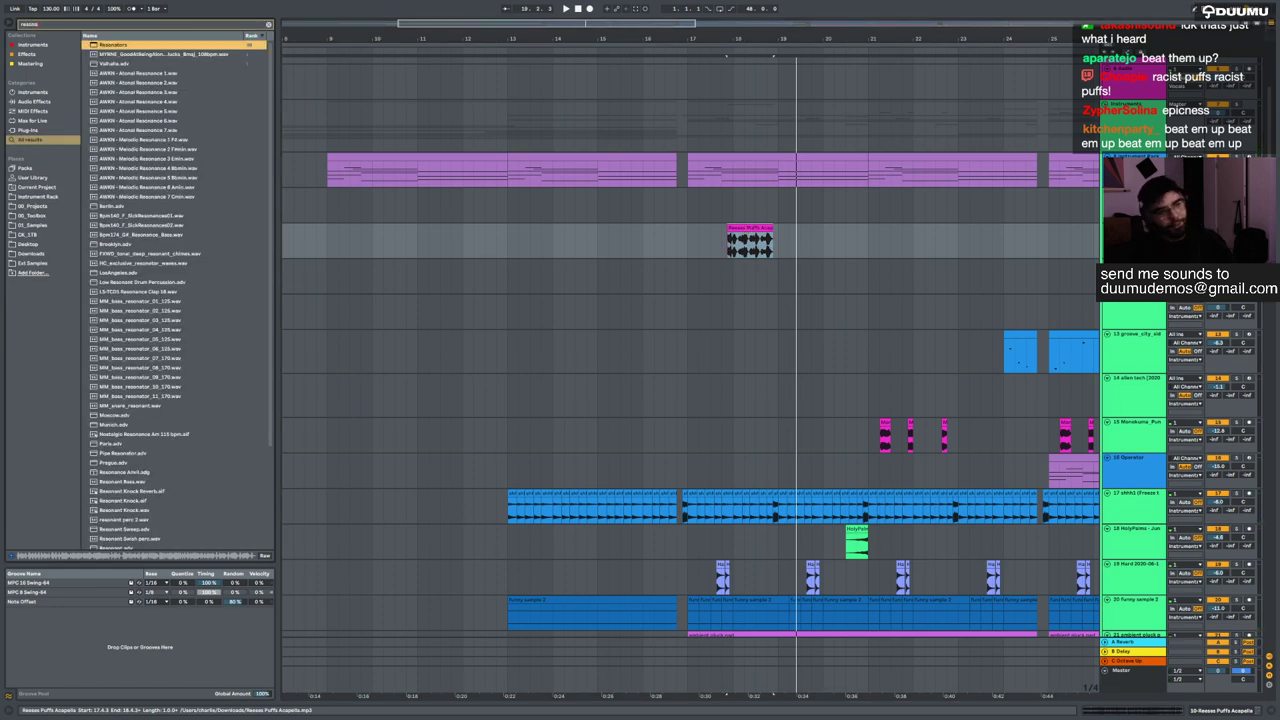
pyautogui.press('Return')
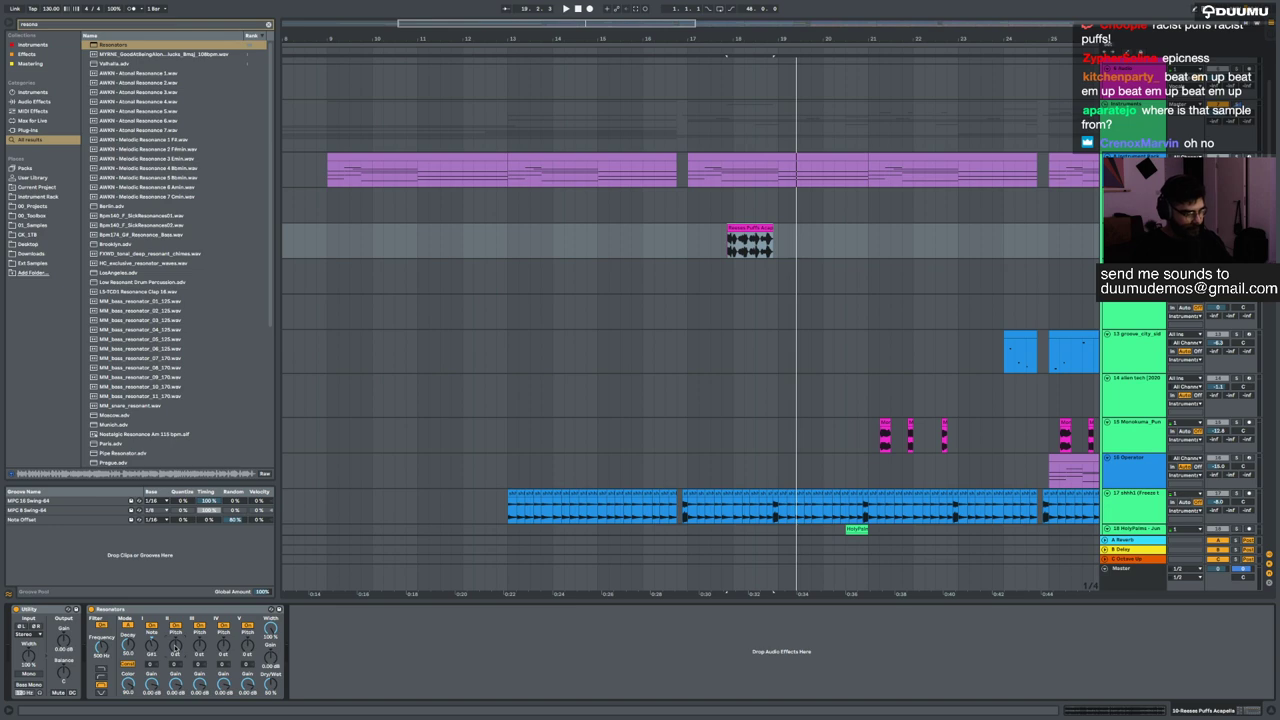
# - Set Resonators to note G#1 with pitches +19, +16, +7 and +14 st, 100% wet, and a low-pass filter at 271 Hz
pyautogui.press('Tab')
pyautogui.press('Tab')
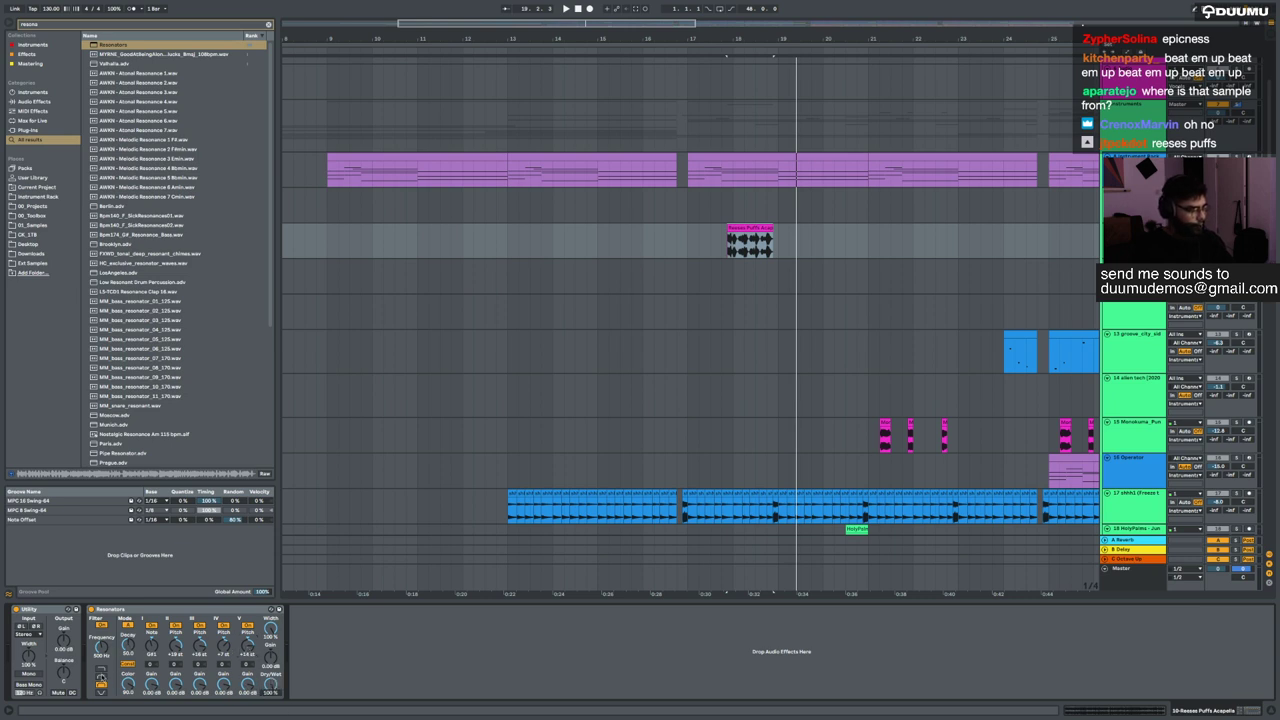
pyautogui.press('space')
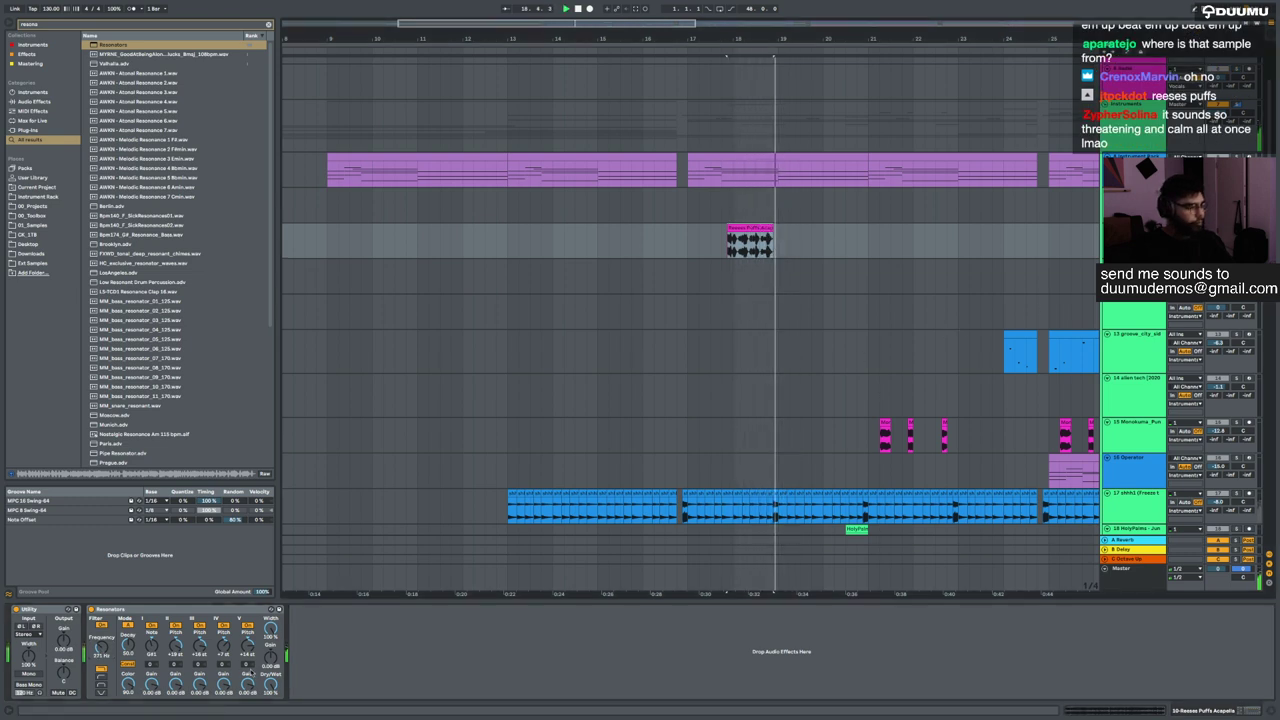
# - Move the Reeses Puffs Acapella clip to start just after bar 17 and play it with the metronome on
pyautogui.click(738, 228)
pyautogui.press('space')
pyautogui.moveTo(740, 228); pyautogui.dragTo(708, 232)
pyautogui.click(688, 240)
pyautogui.press('space')
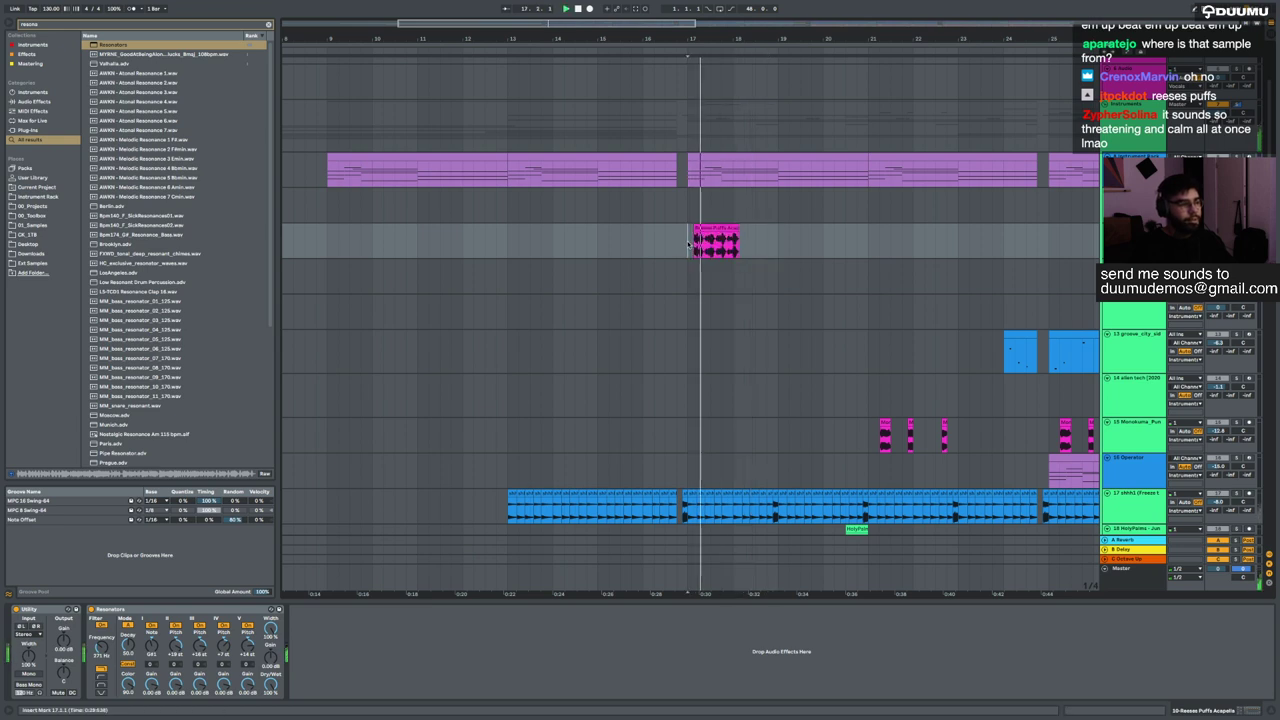
pyautogui.click(134, 10)
pyautogui.press('space')
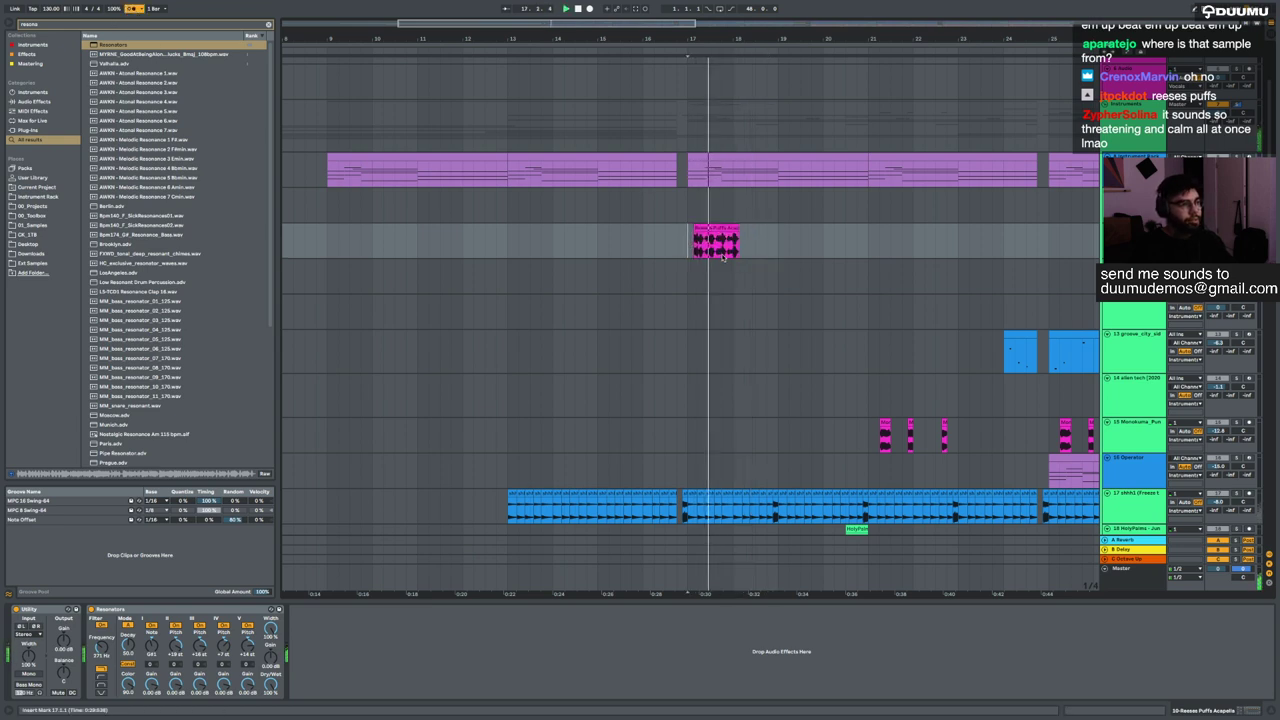
# - Adjust Resonators by ear to a decay of 54.0 and a gain of 3.10 dB, replaying the clip
pyautogui.scroll(5, 722, 250)
pyautogui.scroll(-5, 831, 252)
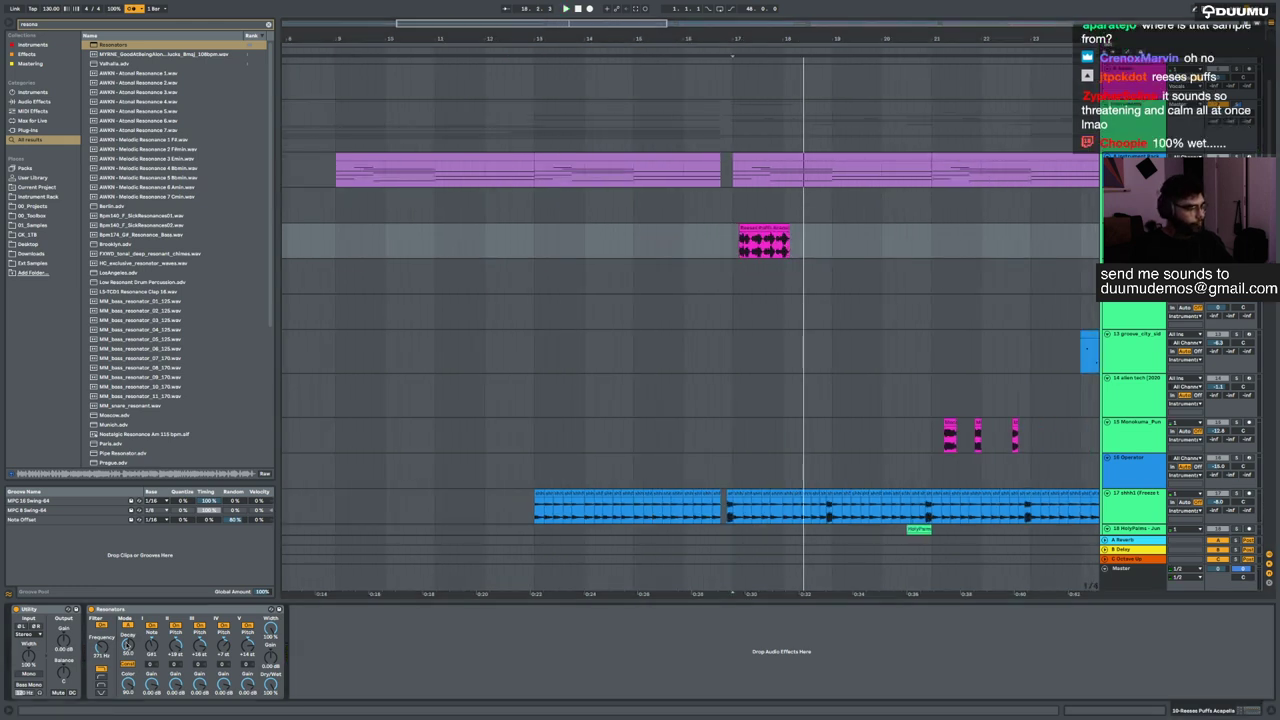
pyautogui.moveTo(128, 646); pyautogui.dragTo(128, 666)
pyautogui.press('space')
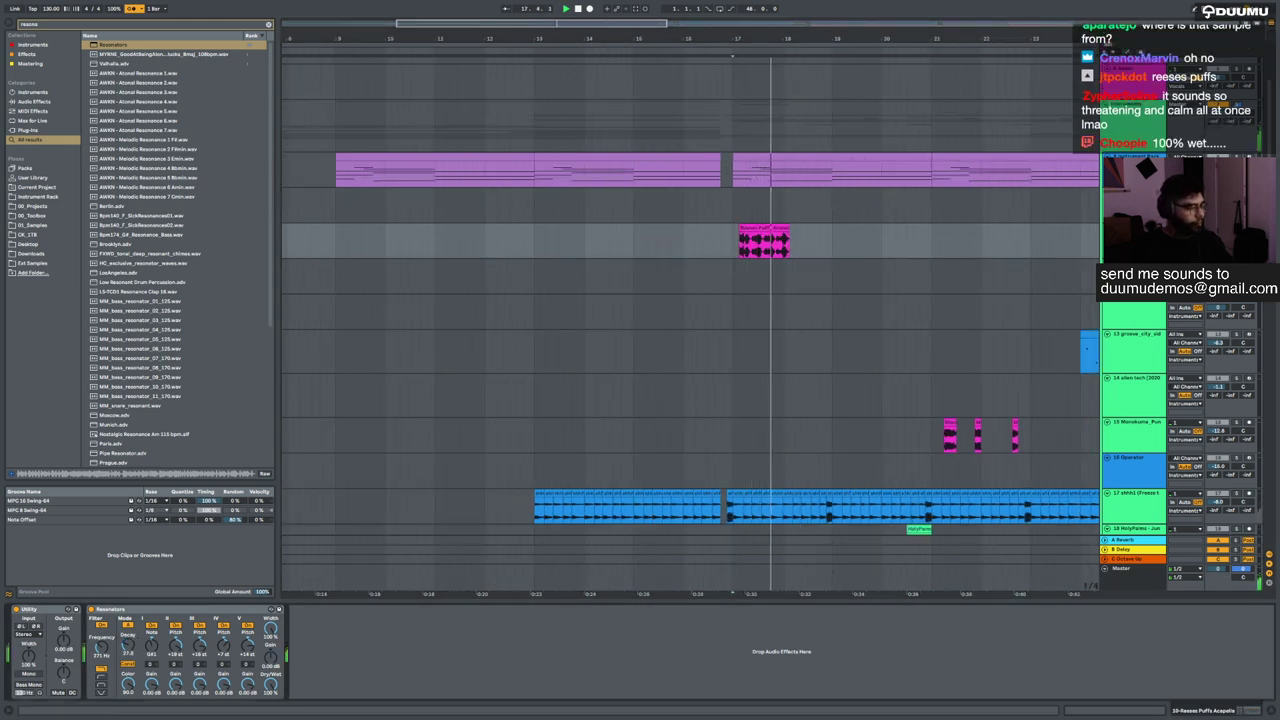
pyautogui.press('space')
pyautogui.press('space')
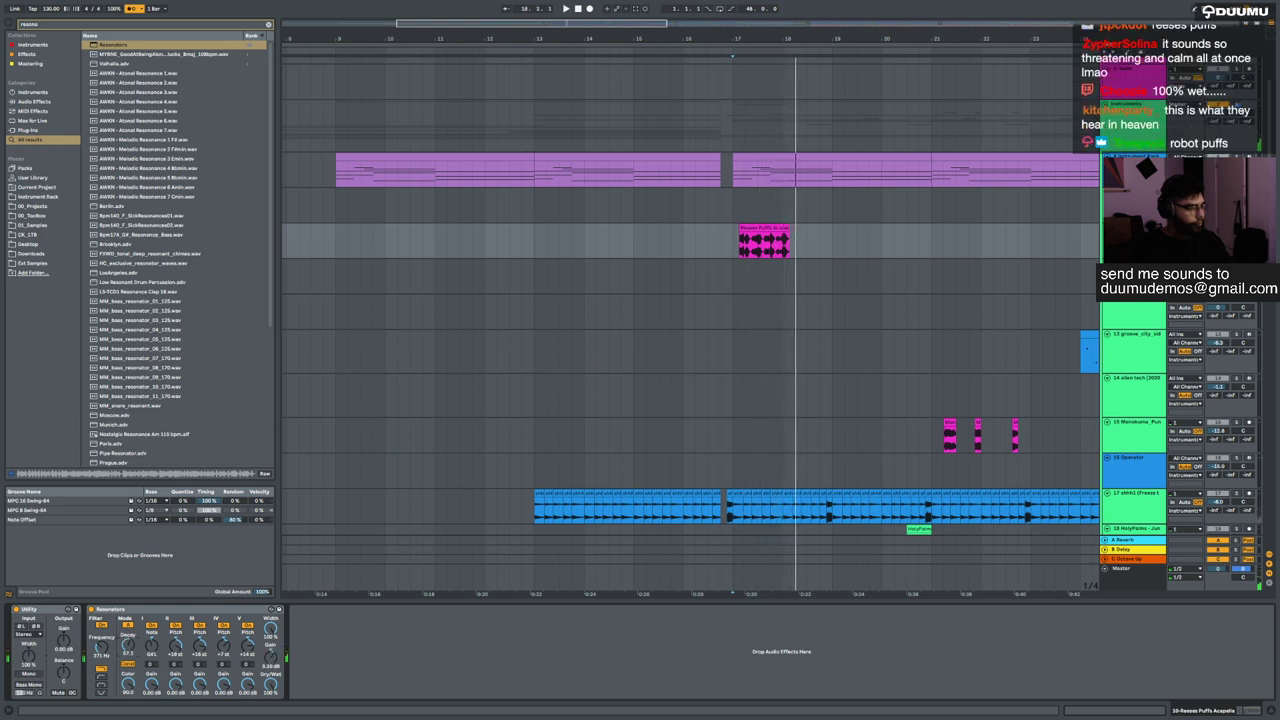
pyautogui.press('space')
pyautogui.press('space')
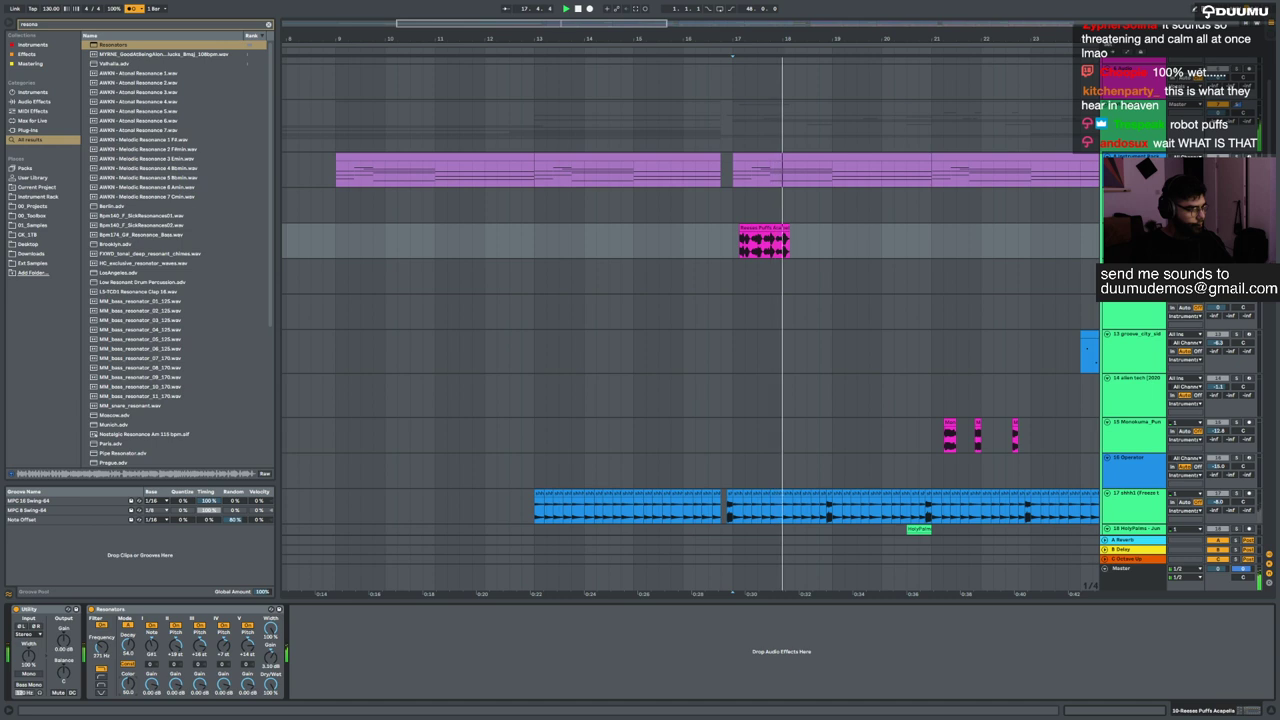
pyautogui.press('space')
pyautogui.press('space')
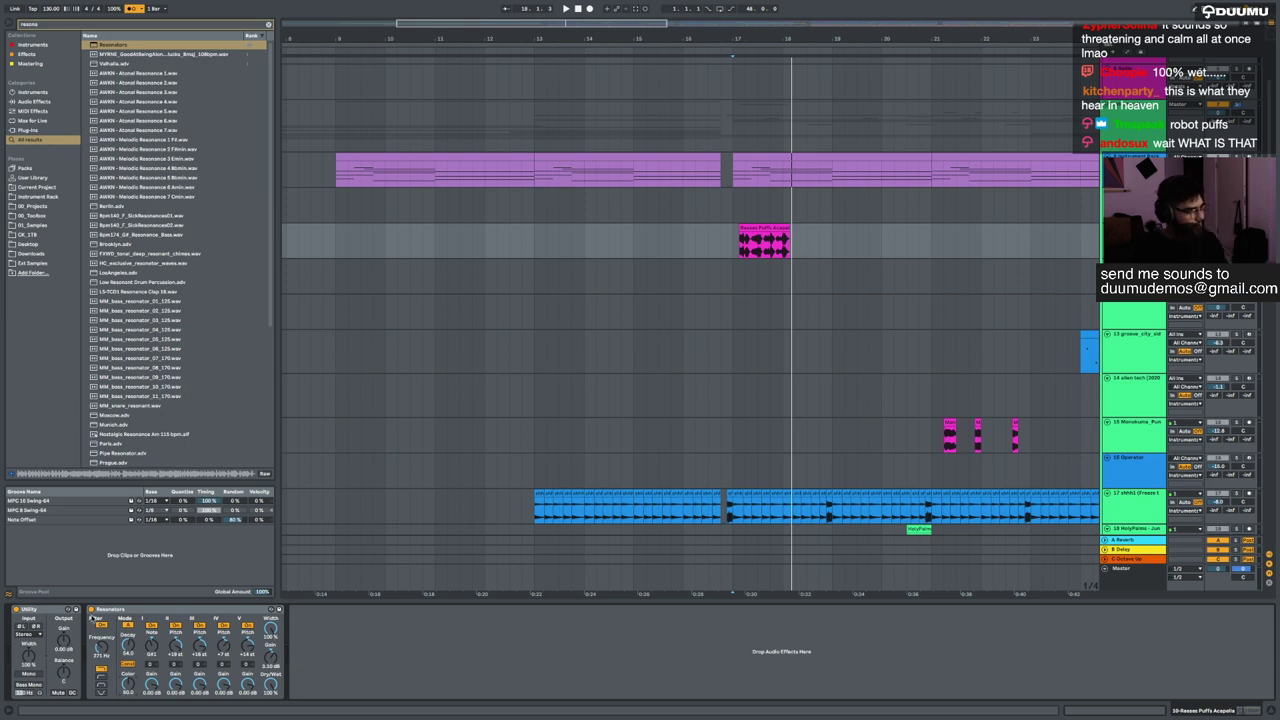
pyautogui.press('space')
pyautogui.press('space')
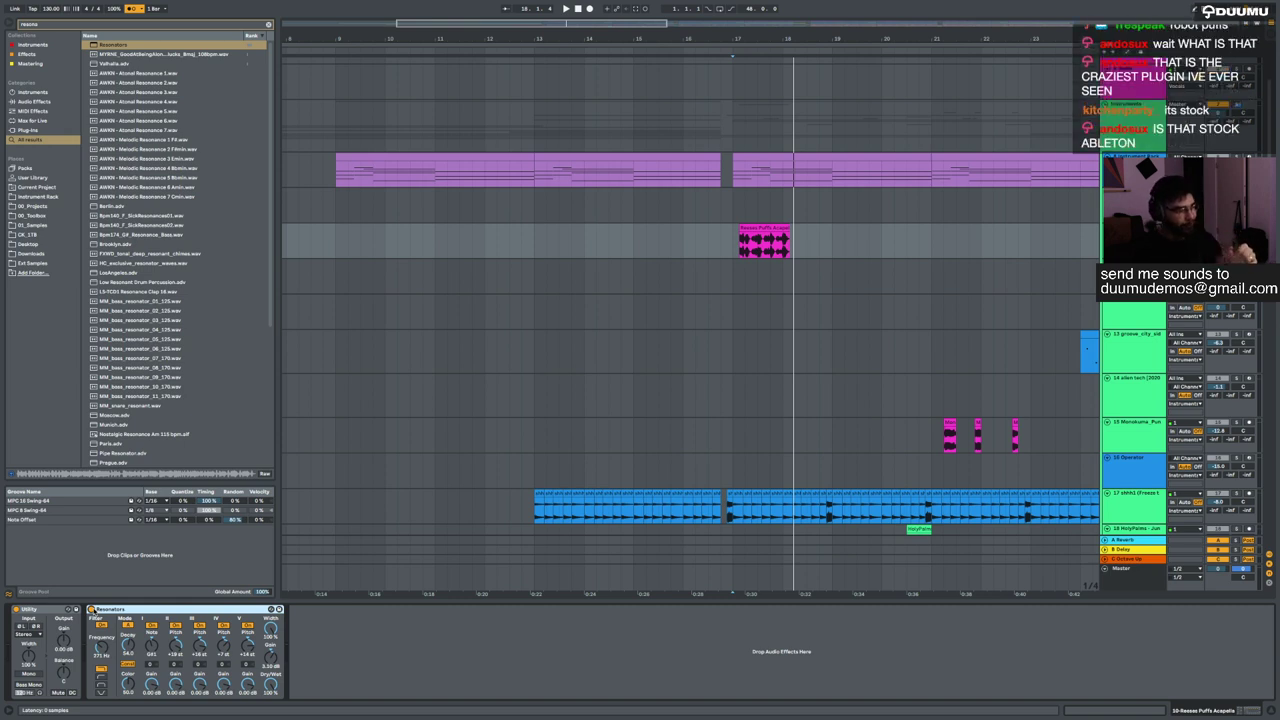
pyautogui.press('space')
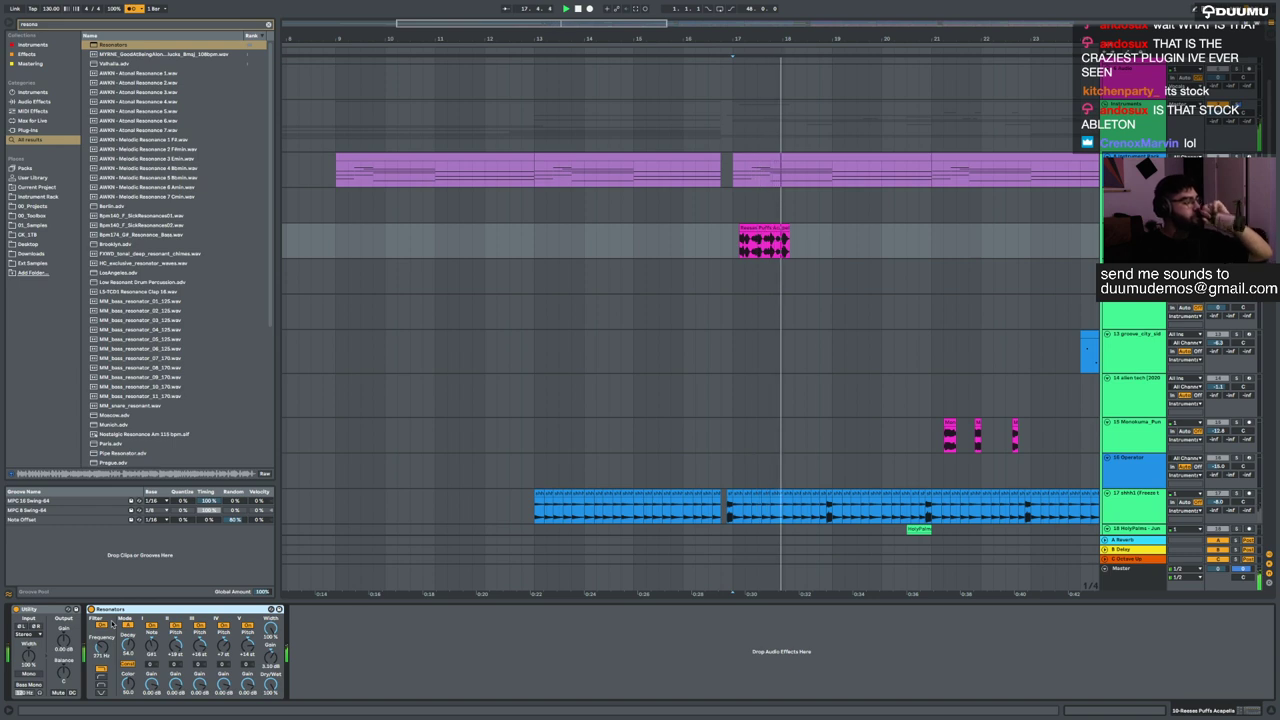
pyautogui.press('space')
pyautogui.click(355, 639)
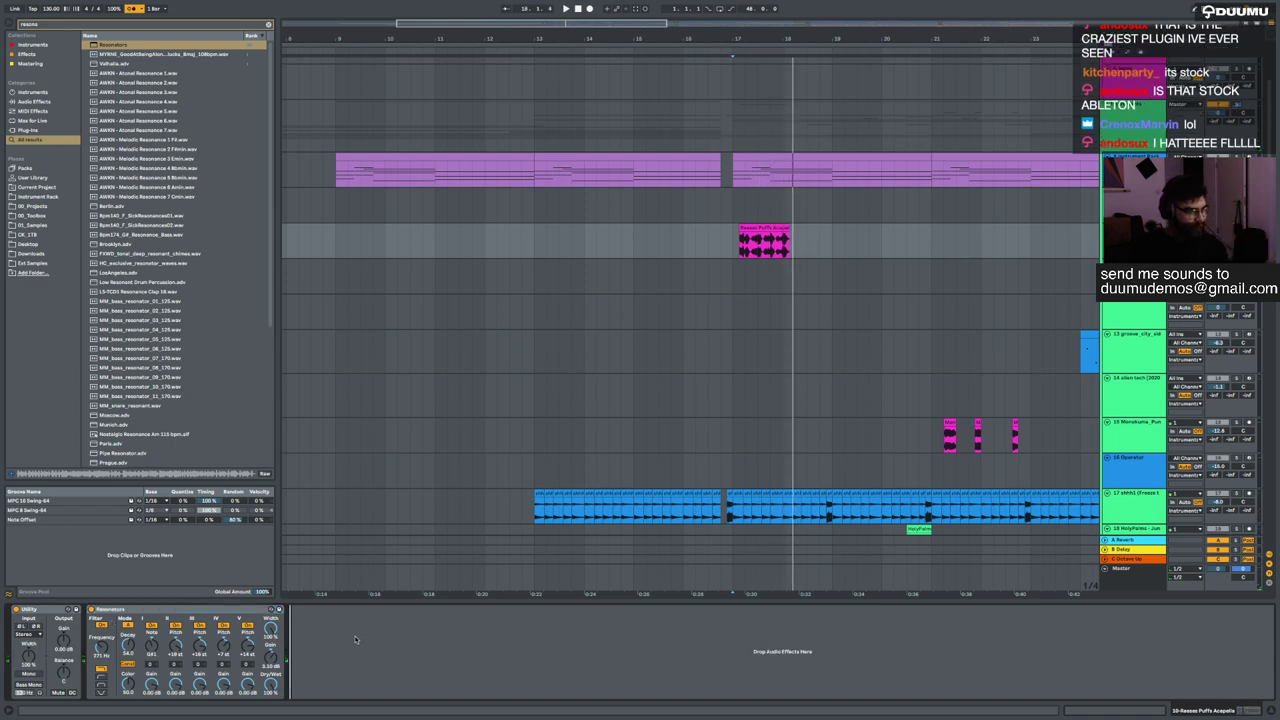
# - Enlarge the display zoom to 200% to examine the Resonators pitch settings, and restore it to 100%
pyautogui.press('super+comma')
pyautogui.click(544, 231)
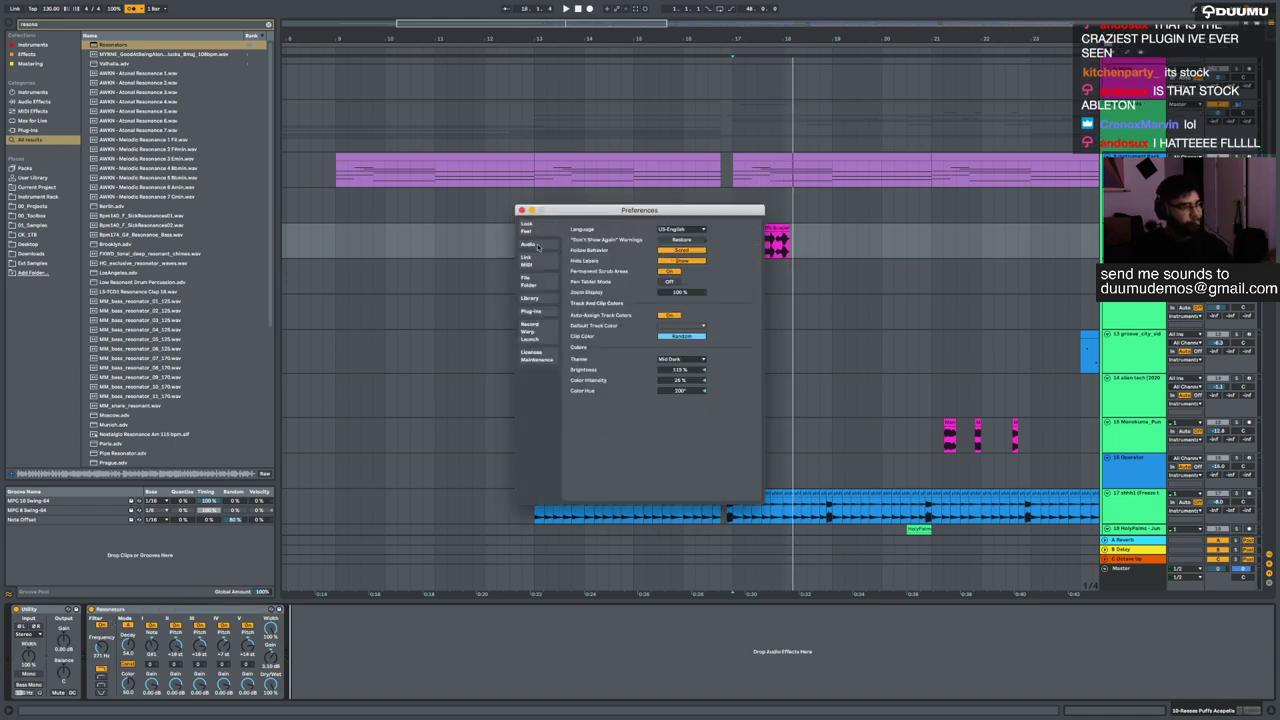
pyautogui.moveTo(684, 292); pyautogui.dragTo(684, 230)
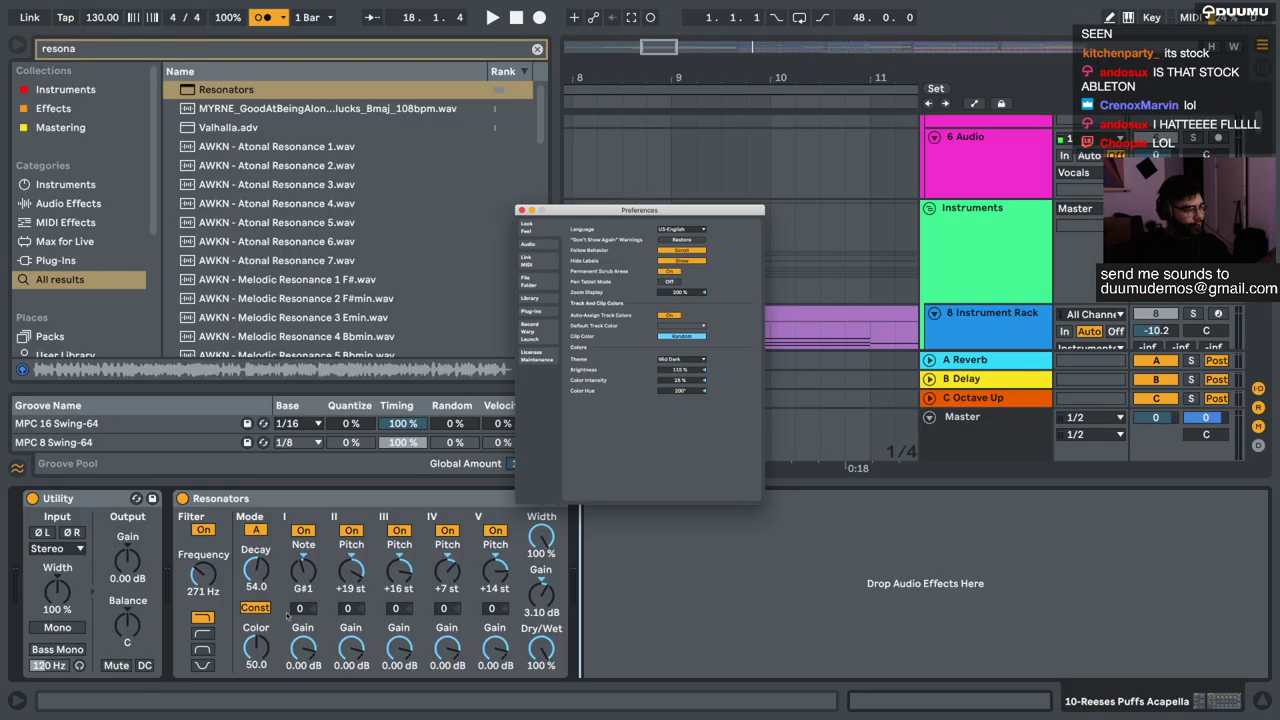
pyautogui.click(309, 574)
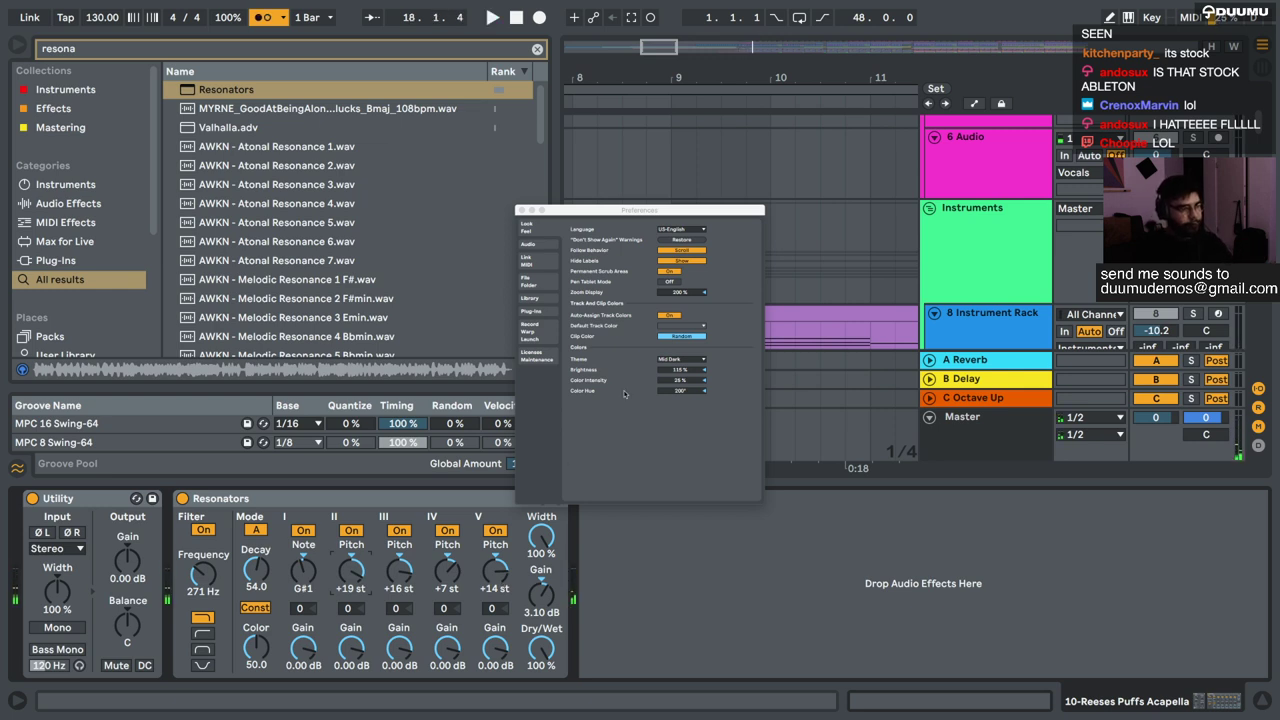
pyautogui.moveTo(683, 292); pyautogui.dragTo(681, 294)
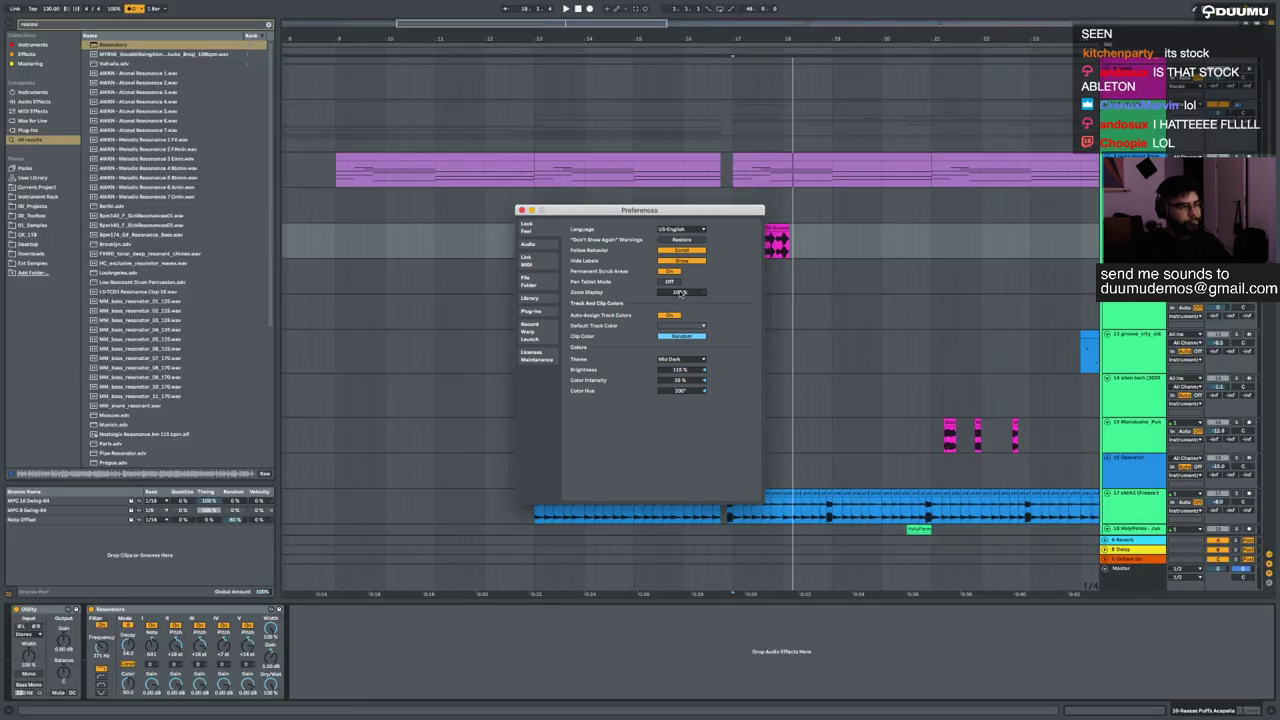
pyautogui.click(521, 210)
# - Freeze and flatten the Reeses Puffs Acapella track to render the Resonators effect into audio
pyautogui.rightClick(1138, 240)
pyautogui.click(1142, 242)
pyautogui.rightClick(1145, 243)
pyautogui.click(1170, 305)
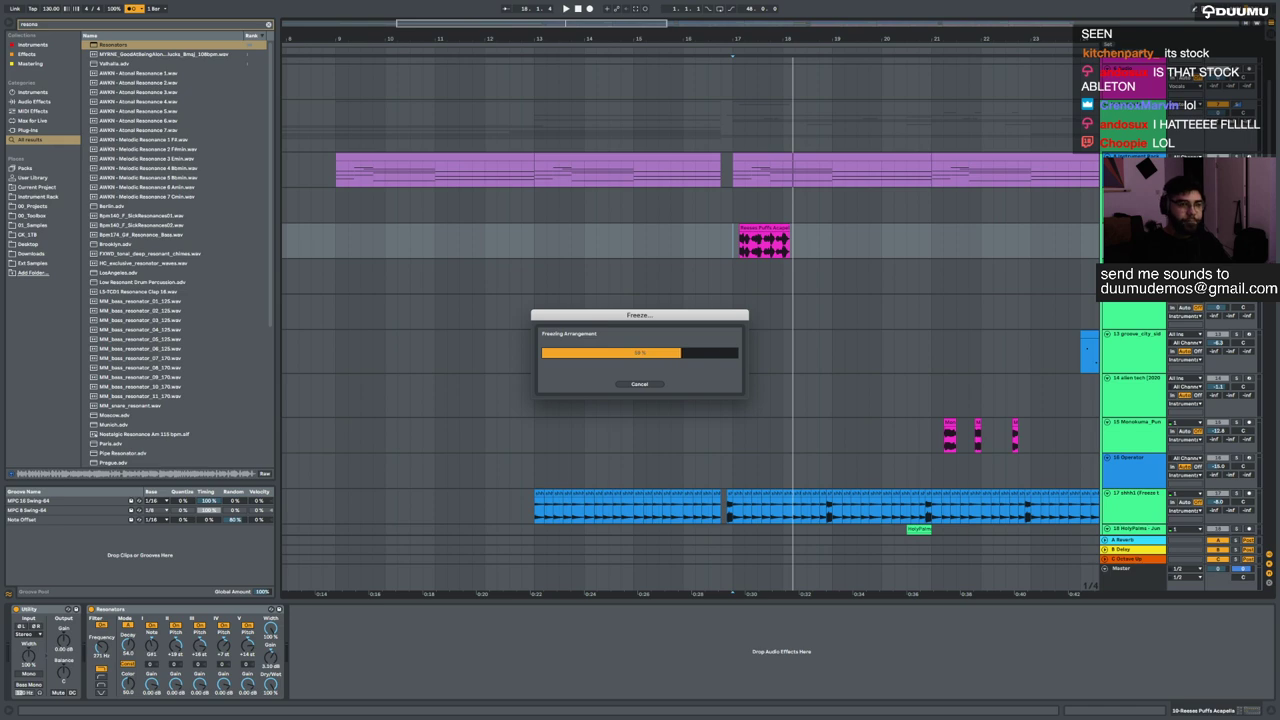
pyautogui.rightClick(1140, 300)
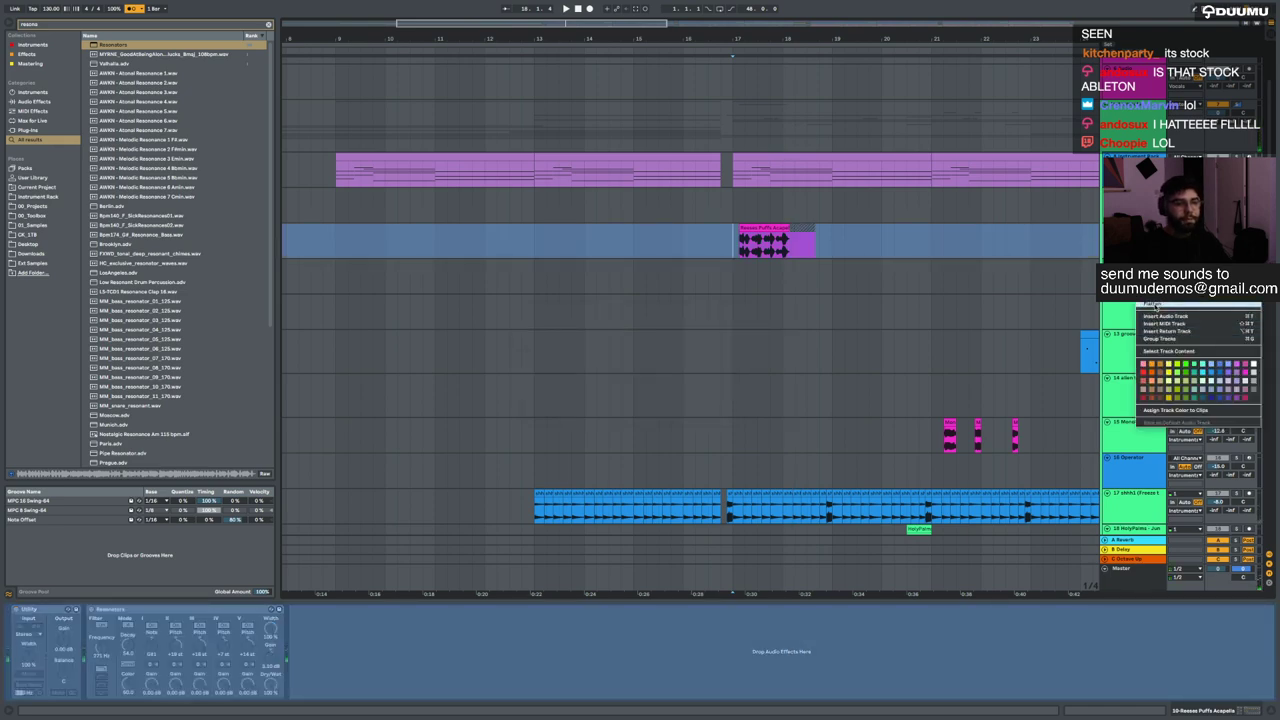
# - Transpose the flattened Reeses Puffs clip upward and consolidate it as one bar from 17.1.1 to 18.1.1
pyautogui.doubleClick(745, 231)
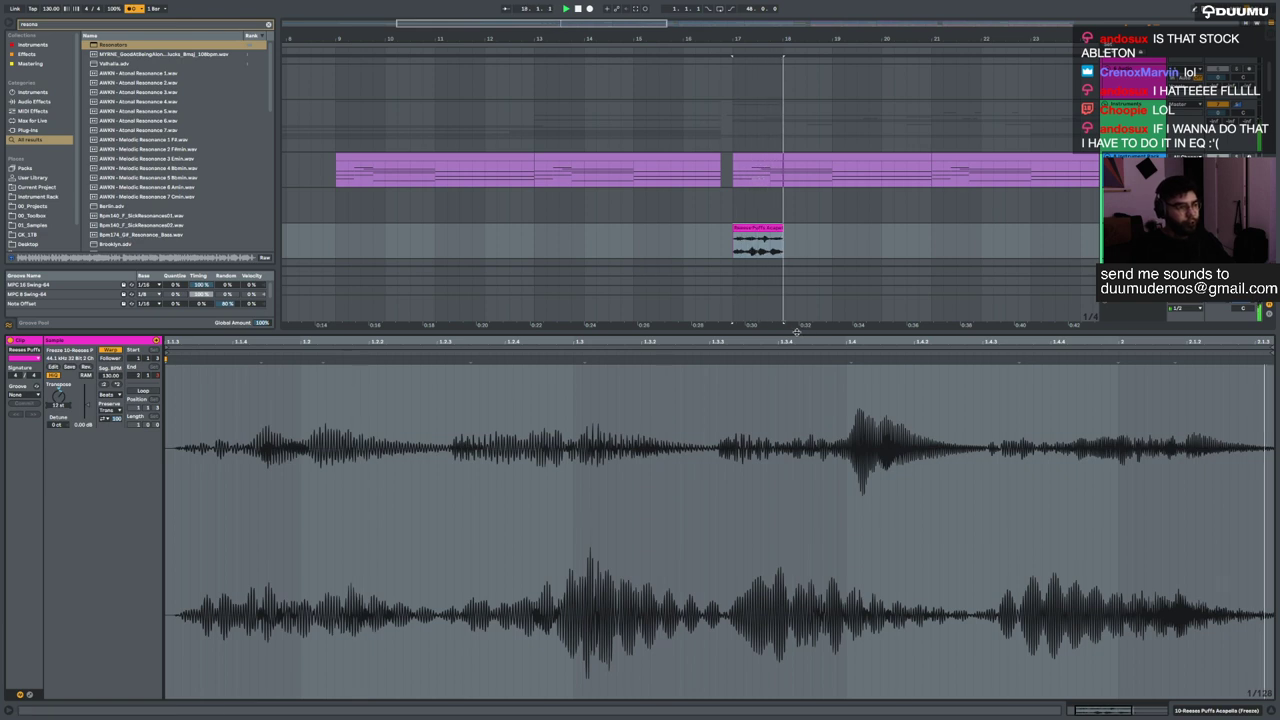
pyautogui.press('alt+super+l')
pyautogui.click(771, 229)
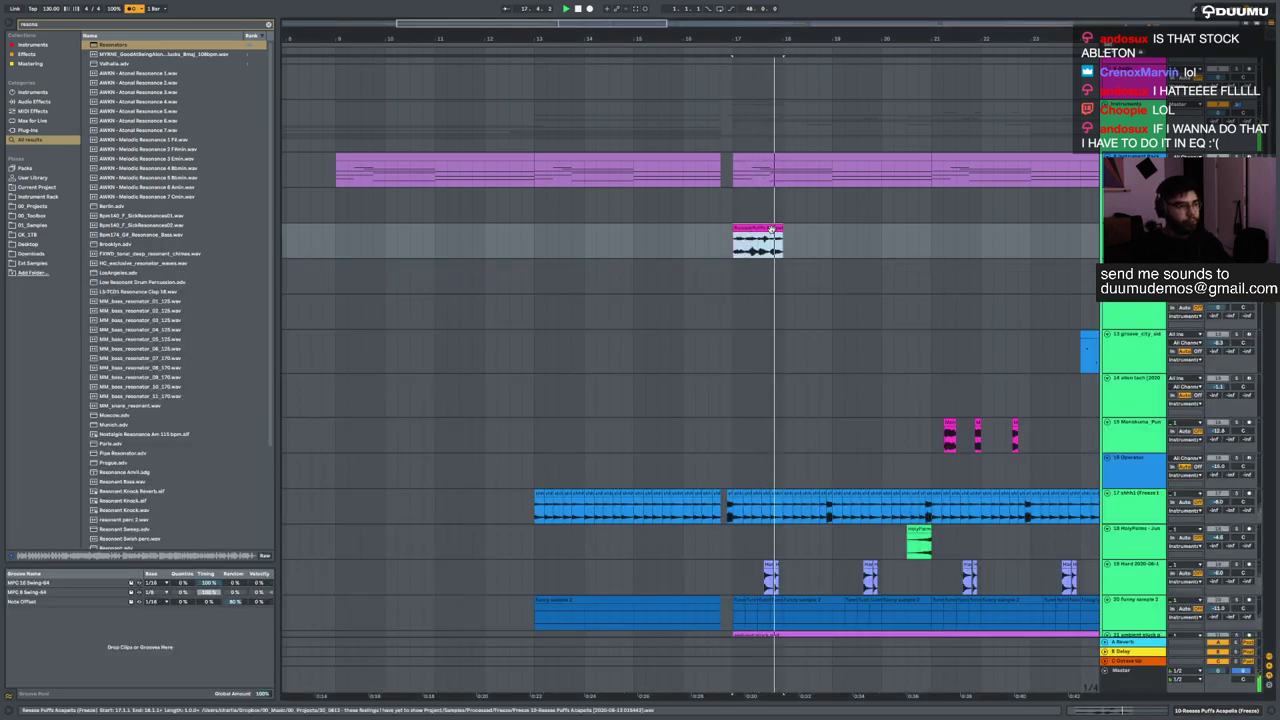
pyautogui.press('super+j')
# - Reverse the consolidated Reeses Puffs clip, delete its second half from 17.3.1, and listen to the result
pyautogui.scroll(5, 772, 230)
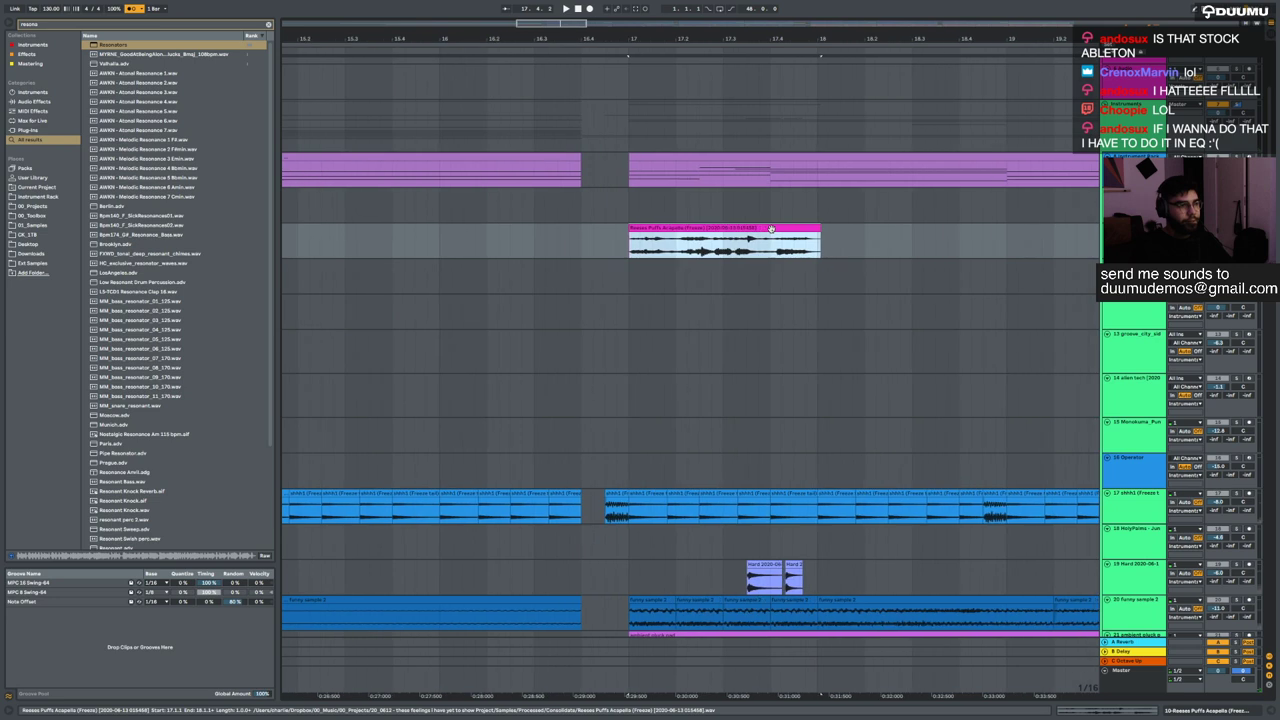
pyautogui.press('r')
pyautogui.moveTo(820, 230)
pyautogui.mouseDown()
pyautogui.moveTo(731, 232)
pyautogui.moveTo(829, 274)
pyautogui.mouseUp()
pyautogui.press('Delete')
pyautogui.press('space')
pyautogui.click(709, 227)
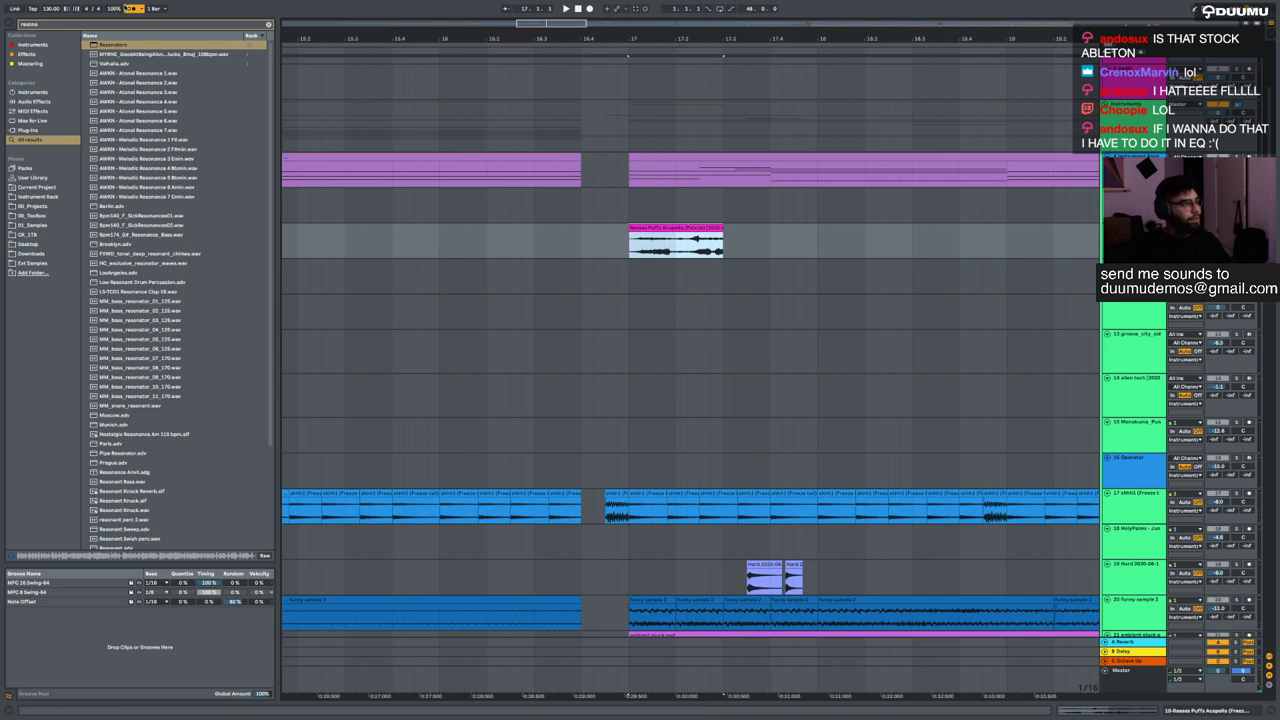
pyautogui.press('space')
pyautogui.press('space')
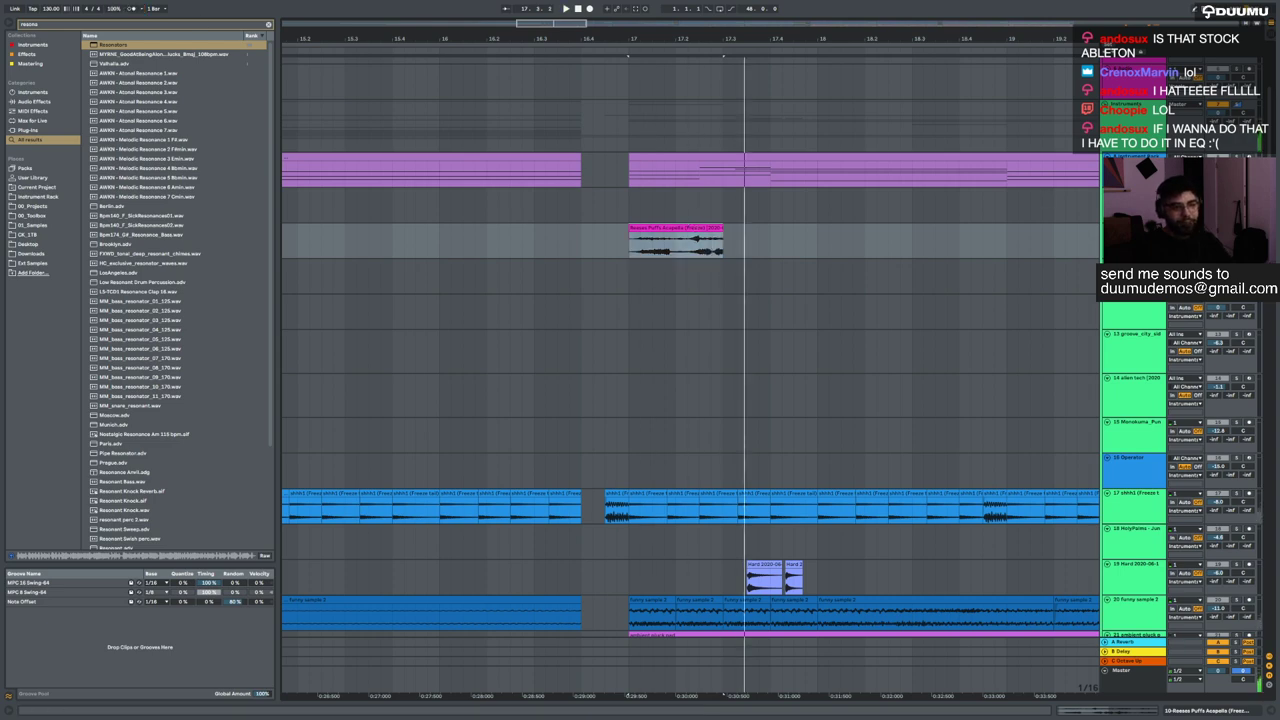
# - Cut the reversed Reeses Puffs clip and paste it so that it ends at bar 19, leading into the downbeat
pyautogui.scroll(-5, 686, 229)
pyautogui.press('super+x')
pyautogui.hscroll(-3, 489, 262)
pyautogui.click(453, 231)
pyautogui.press('space')
pyautogui.click(738, 236)
pyautogui.press('space')
pyautogui.press('space')
pyautogui.hscroll(3, 738, 240)
pyautogui.click(776, 230)
pyautogui.press('super+v')
pyautogui.hscroll(1, 802, 243)
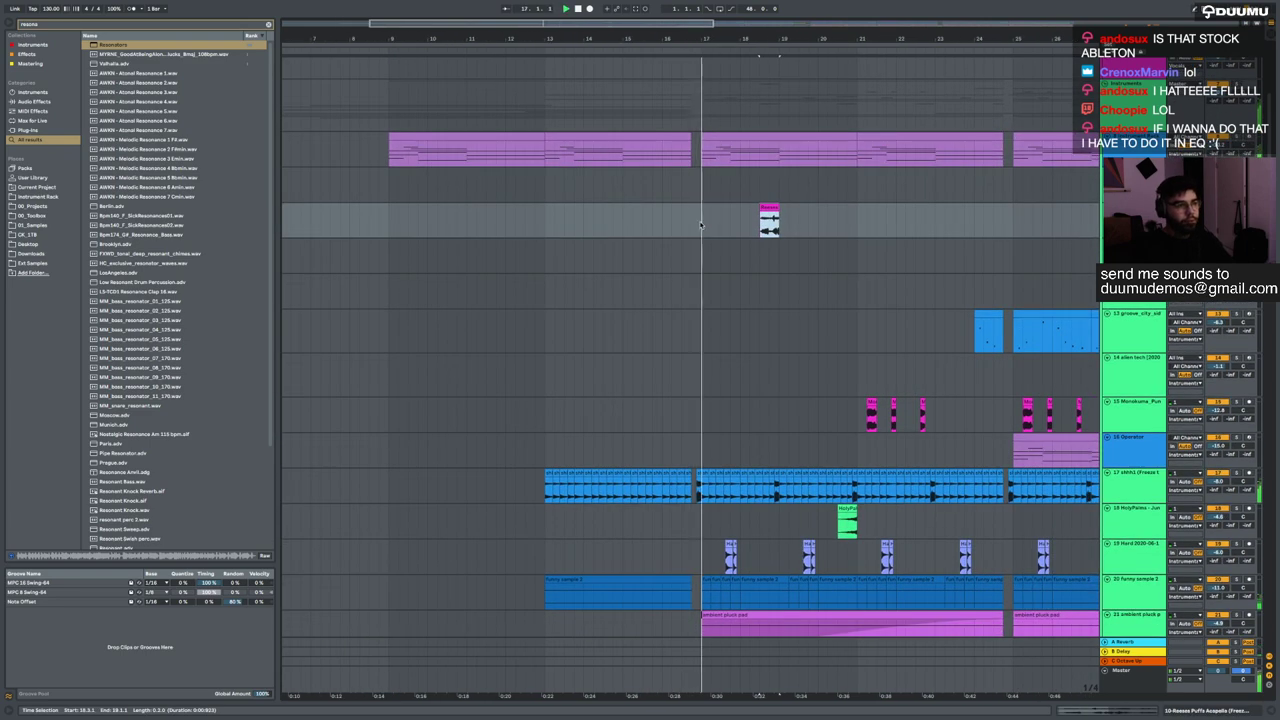
# - Repeat the reversed Reeses Puffs clip every two bars by duplicating it from bar 17 up to bar 49
pyautogui.moveTo(702, 224); pyautogui.dragTo(793, 222)
pyautogui.hotkey('ctrl', 'd')
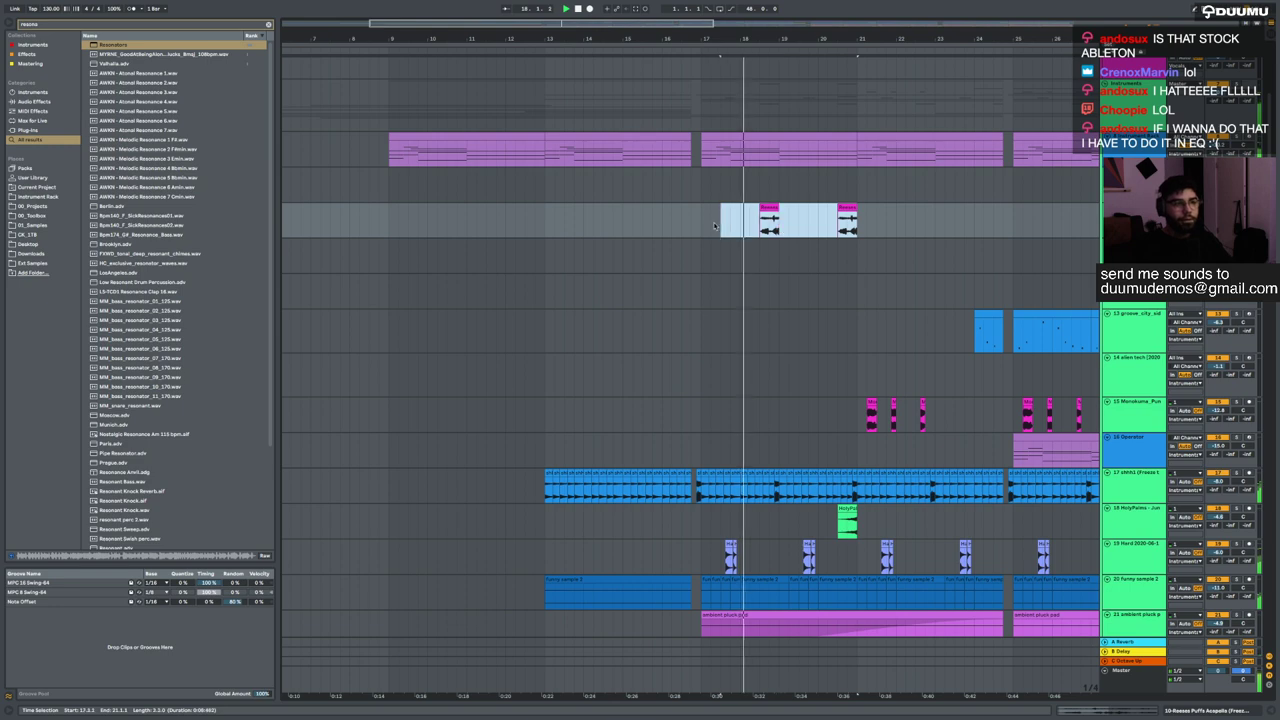
pyautogui.keyDown('shift'); pyautogui.click(702, 228); pyautogui.keyUp('shift')
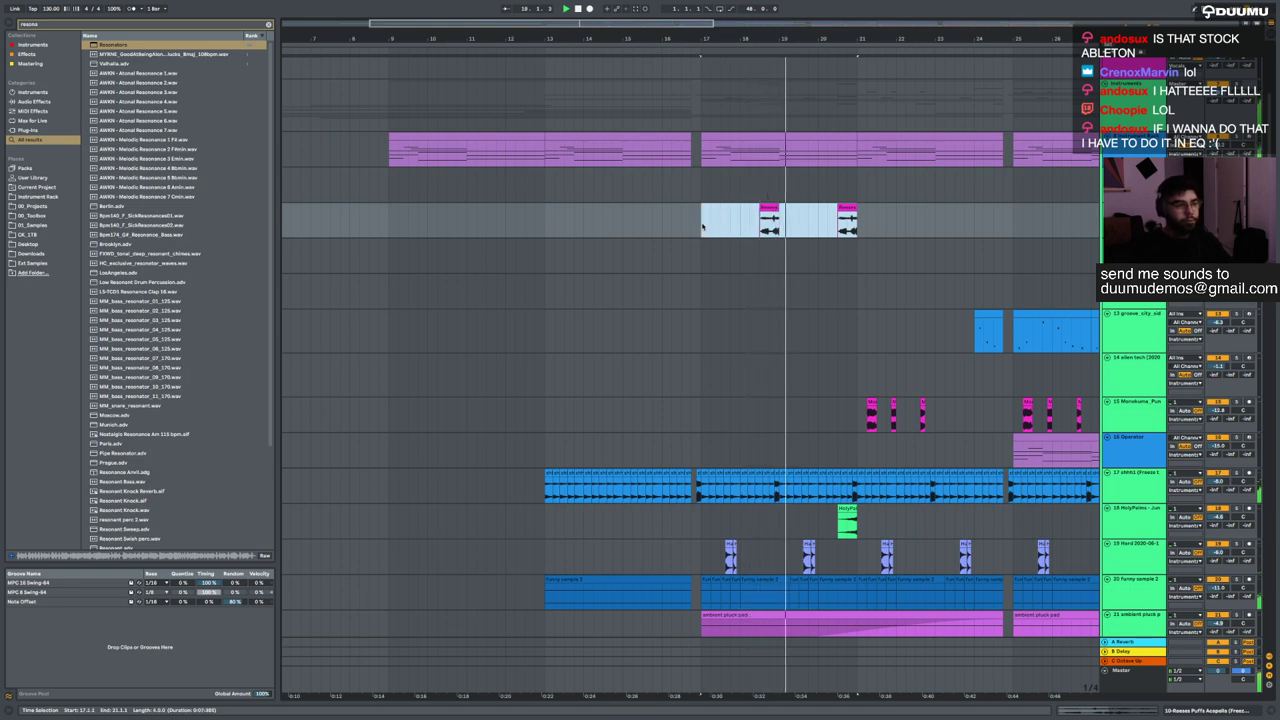
pyautogui.hotkey('ctrl', 'd')
pyautogui.hotkey('ctrl', 'd')
pyautogui.hotkey('ctrl', 'd')
pyautogui.hotkey('ctrl', 'd')
pyautogui.hotkey('ctrl', 'd')
pyautogui.hotkey('ctrl', 'd')
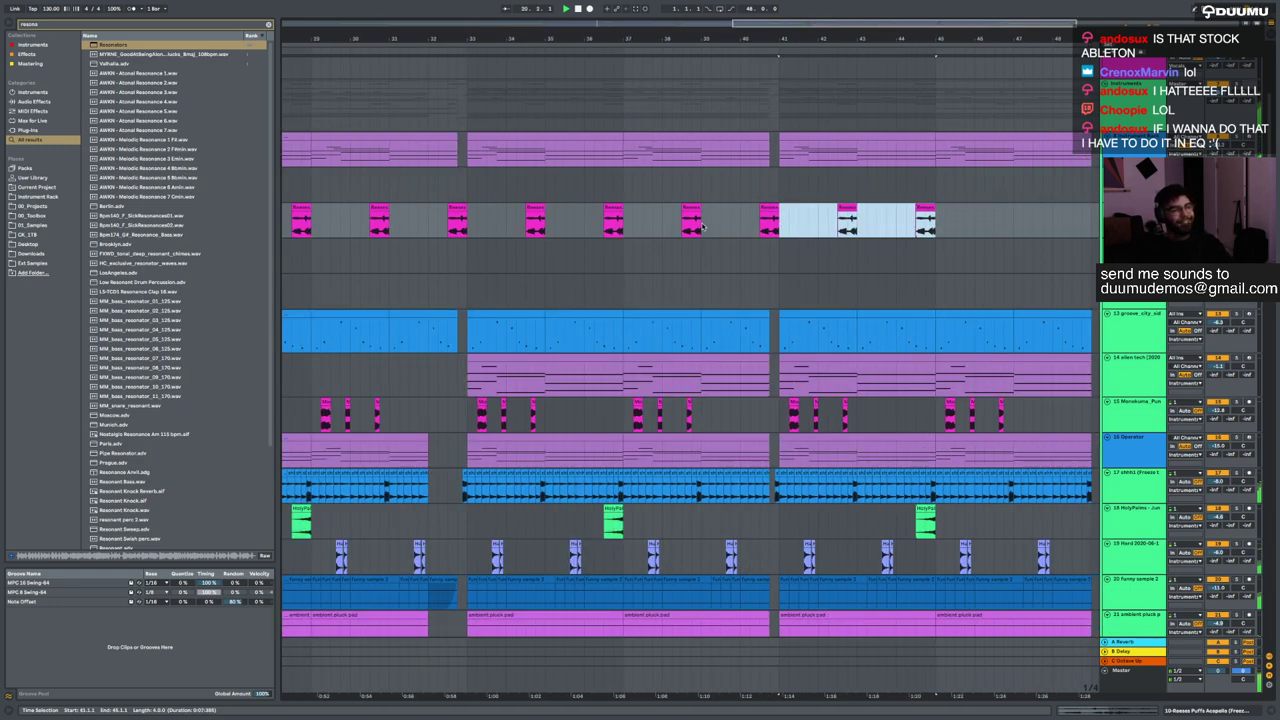
pyautogui.hotkey('ctrl', 'd')
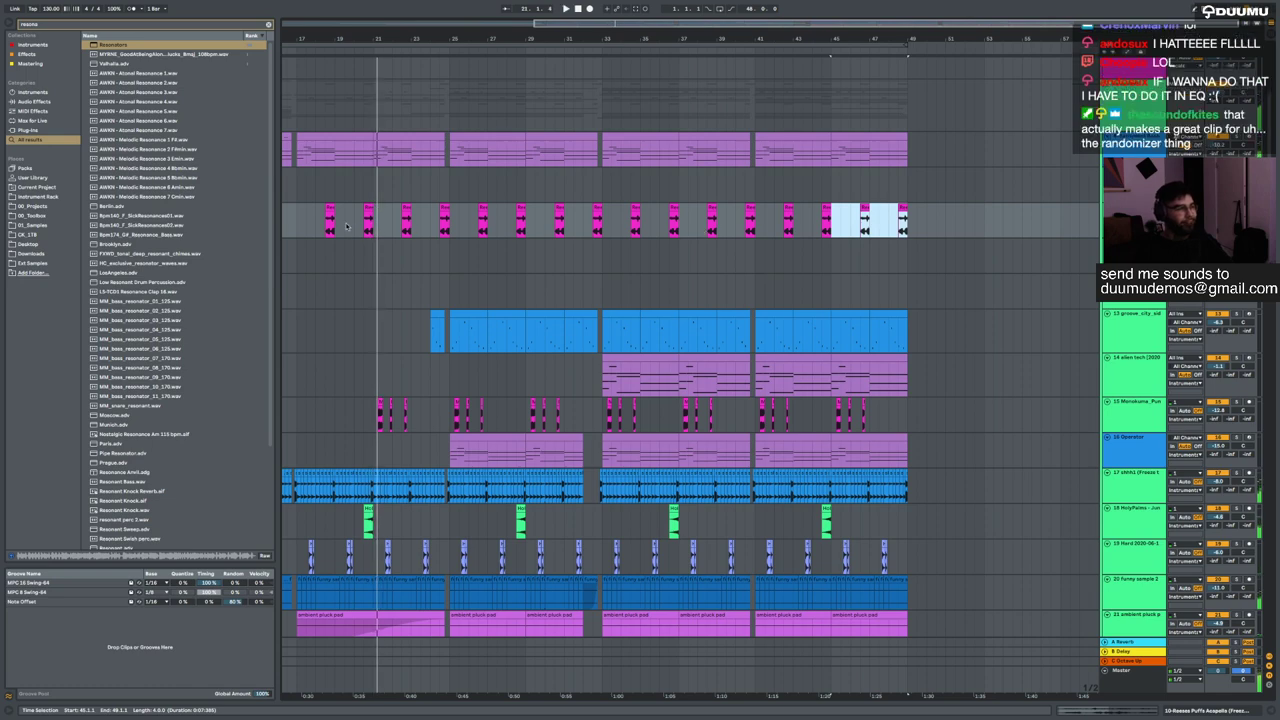
# - Transpose the second reversed clip, ending at bar 21, to 7 st and duplicate the four-bar pair up to bar 49
pyautogui.click(368, 217)
pyautogui.hotkey('shift', 'Tab')
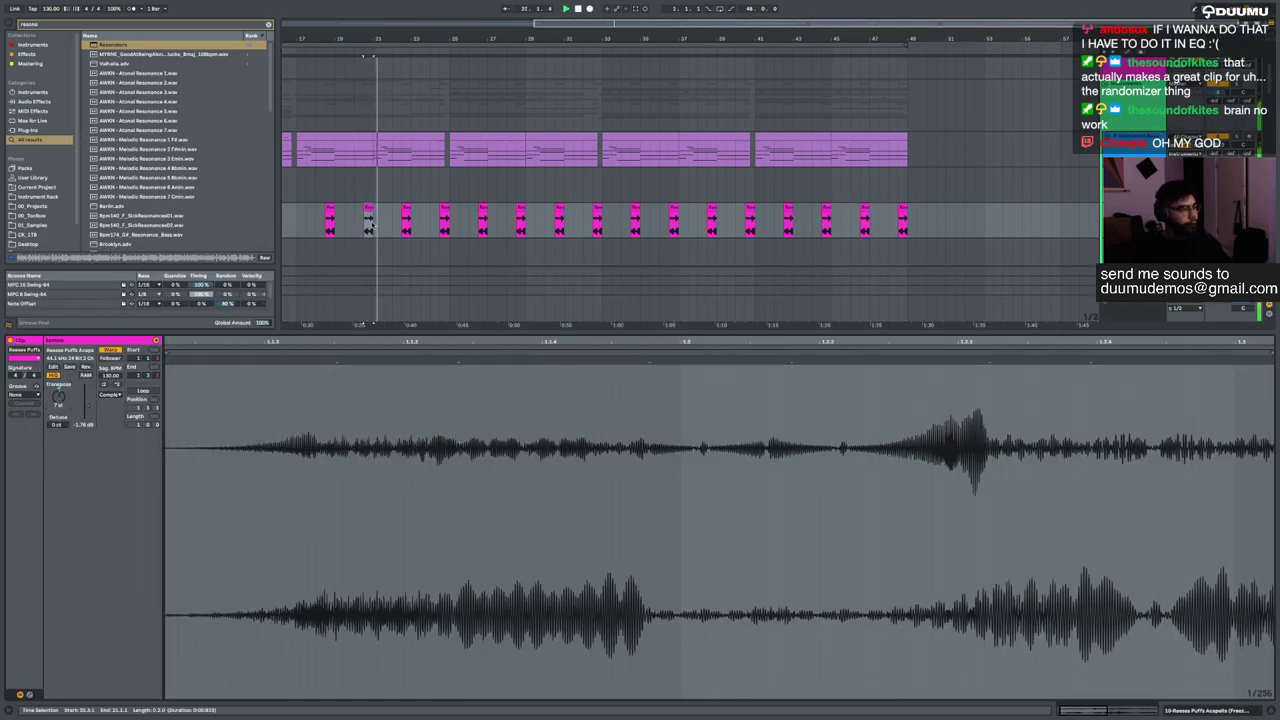
pyautogui.hscroll(-2, 375, 224)
pyautogui.moveTo(348, 212); pyautogui.dragTo(346, 212)
pyautogui.press('super+d')
pyautogui.press('super+d')
pyautogui.press('super+d')
pyautogui.press('super+d')
pyautogui.press('super+d')
pyautogui.press('Right')
pyautogui.press('Right')
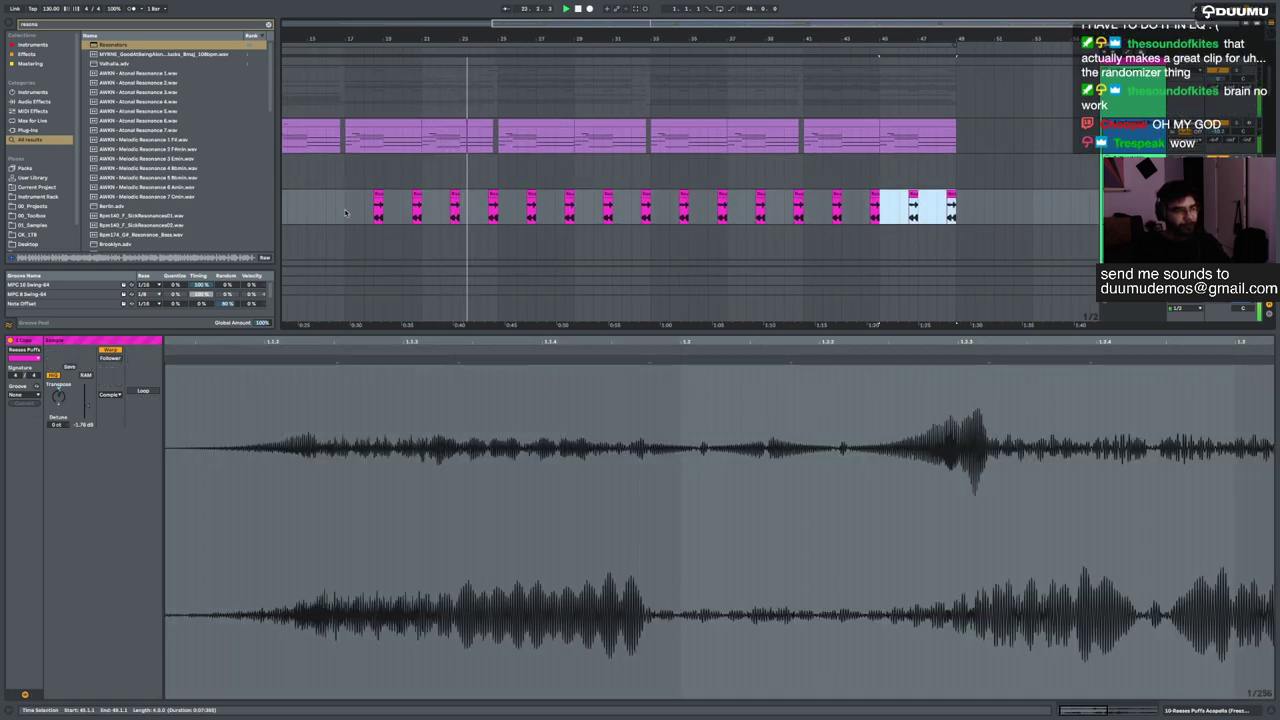
pyautogui.press('Left')
# - Delete the reversed clip ending at bar 21 and every Reeses Puffs clip after bar 24
pyautogui.click(410, 195)
pyautogui.click(416, 195)
pyautogui.press('Delete')
pyautogui.click(455, 195)
pyautogui.click(480, 200)
pyautogui.keyDown('shift'); pyautogui.click(1021, 208); pyautogui.keyUp('shift')
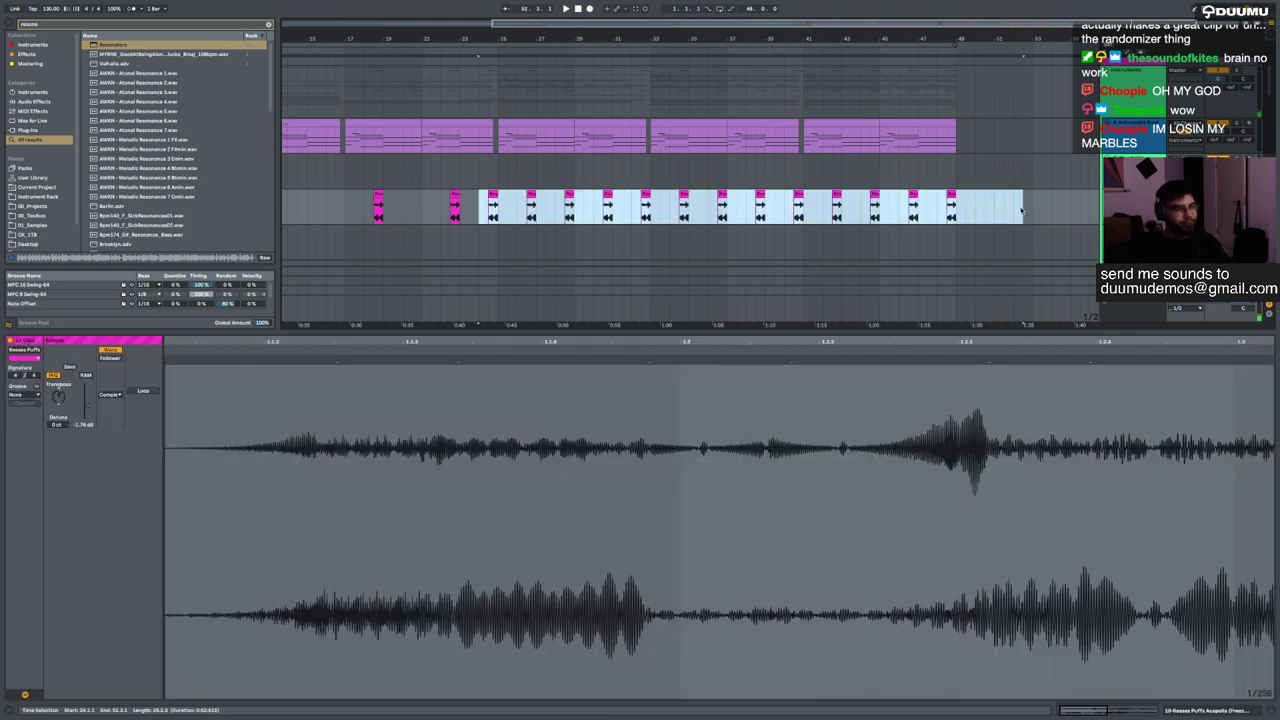
pyautogui.press('Delete')
# - Duplicate the eight-bar section of reversed Reeses Puffs clips from bar 17 three times, up to bar 49
pyautogui.moveTo(489, 207); pyautogui.dragTo(448, 213)
pyautogui.hotkey('ctrl', 'd')
pyautogui.hotkey('ctrl', 'd')
pyautogui.hotkey('ctrl', 'd')
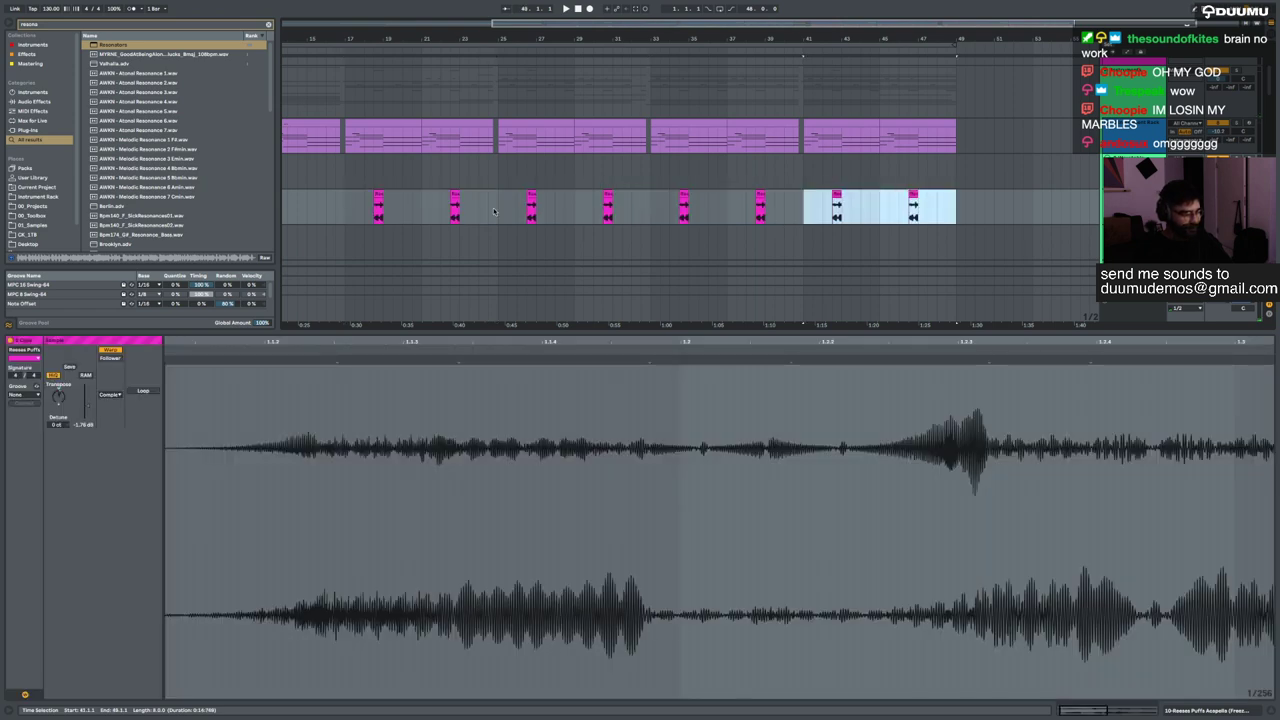
pyautogui.press('-')
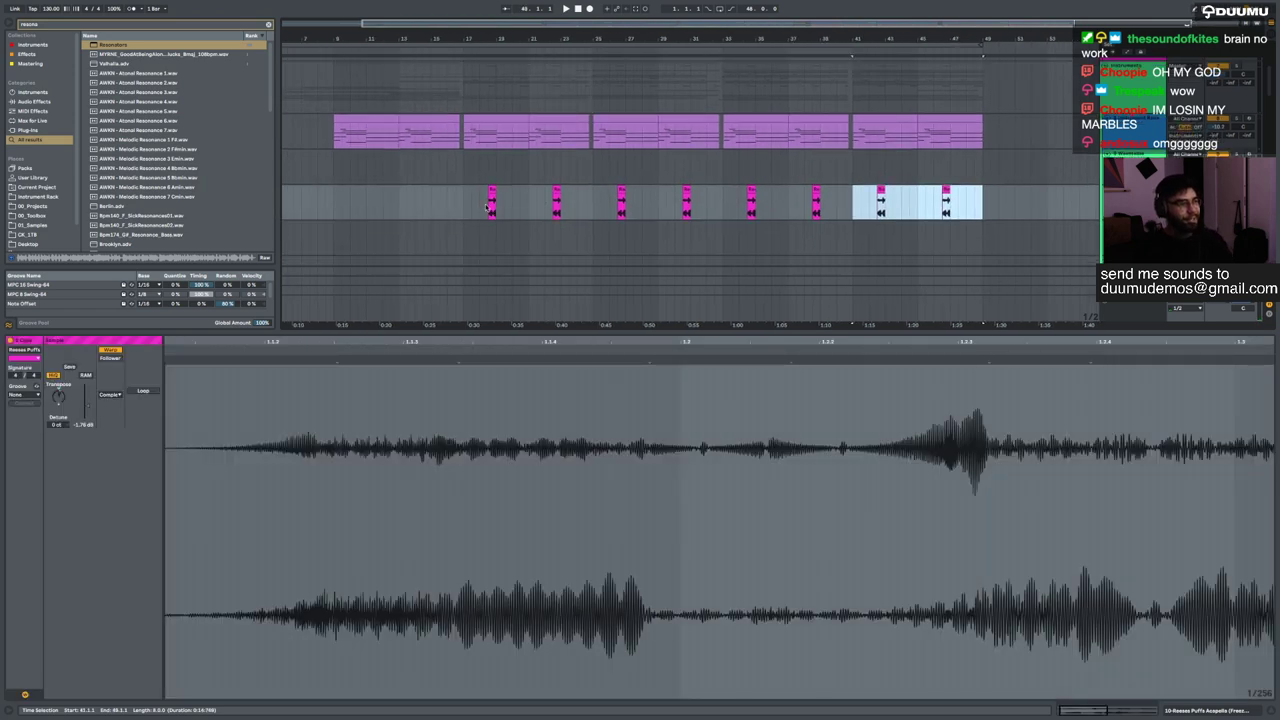
# - Play the arrangement from the first reversed Reeses Puffs clip and hide the clip's detail view
pyautogui.click(490, 205)
pyautogui.press('space')
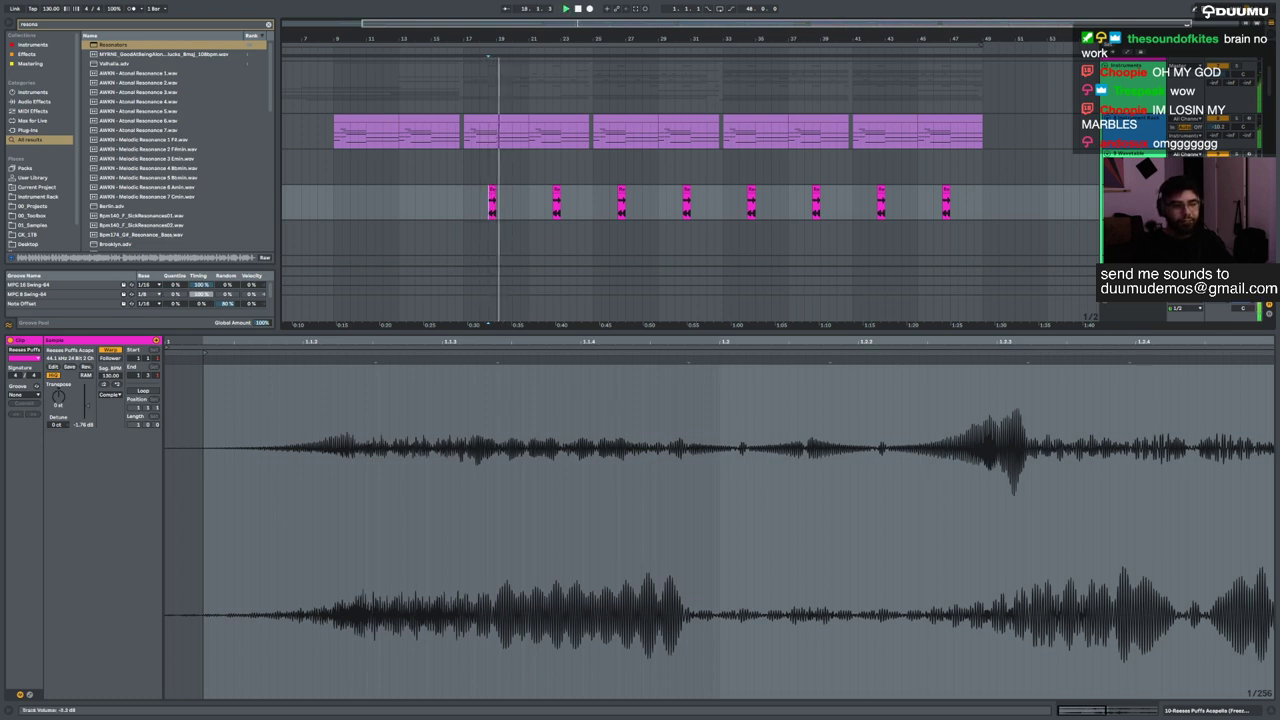
pyautogui.hotkey('ctrl', 'alt', 'l')
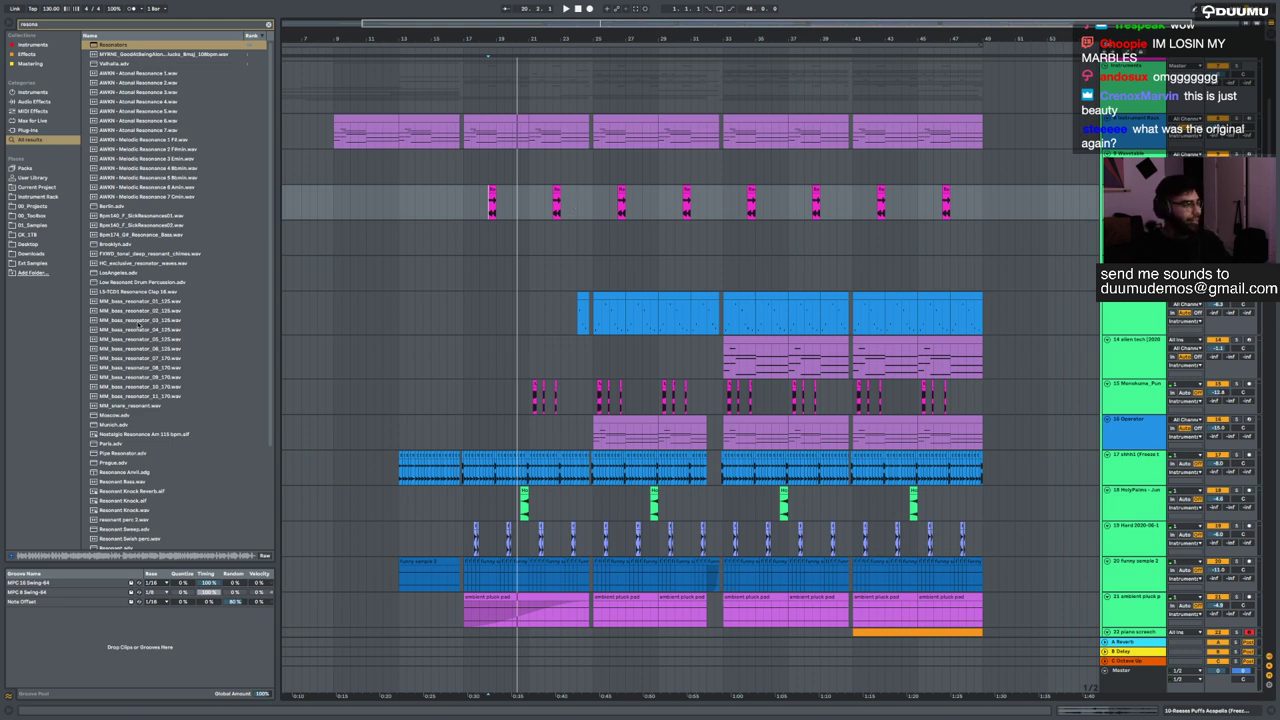
# - Insert an audio track below the Reeses Puffs track, clear the browser search and preview Reeses Puffs Acapella.mp3 from Downloads
pyautogui.press('super+t')
pyautogui.press('super+f')
pyautogui.press('BackSpace')
pyautogui.click(23, 236)
pyautogui.click(22, 243)
pyautogui.click(120, 406)
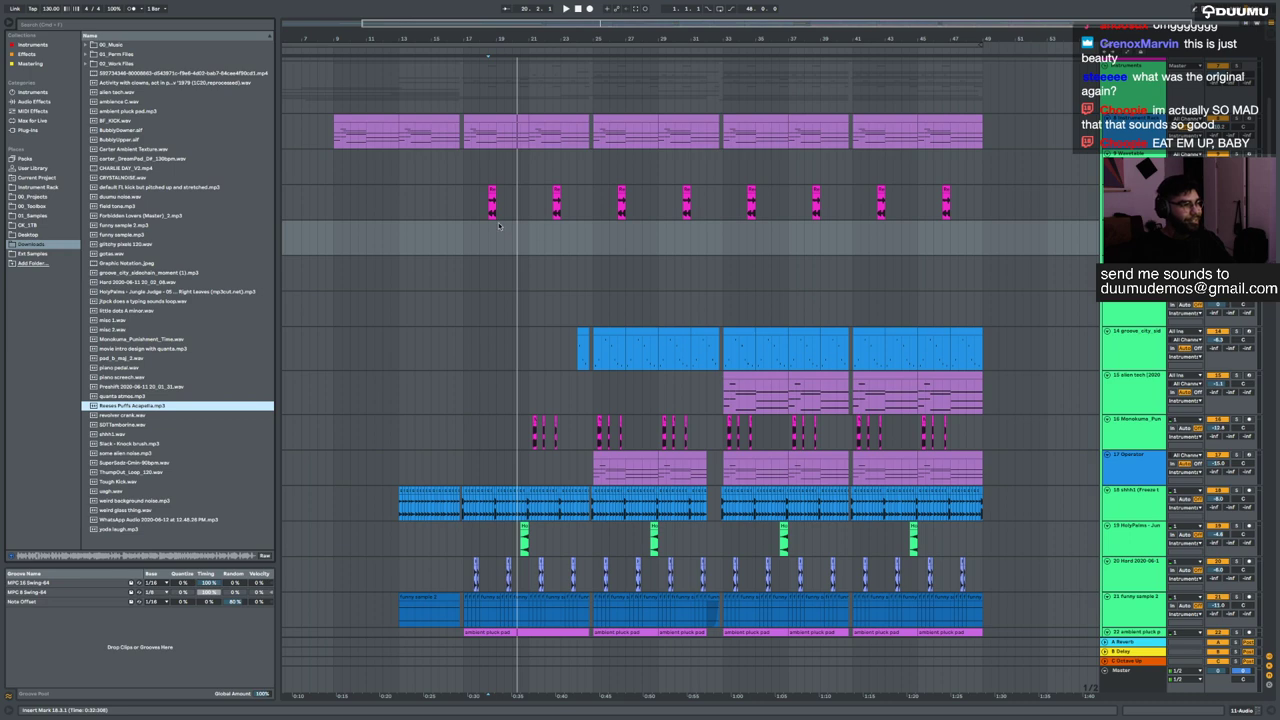
# - Play the arrangement from the first reversed Reeses Puffs clip and look over the surrounding tracks
pyautogui.scroll(5, 499, 225)
pyautogui.press('space')
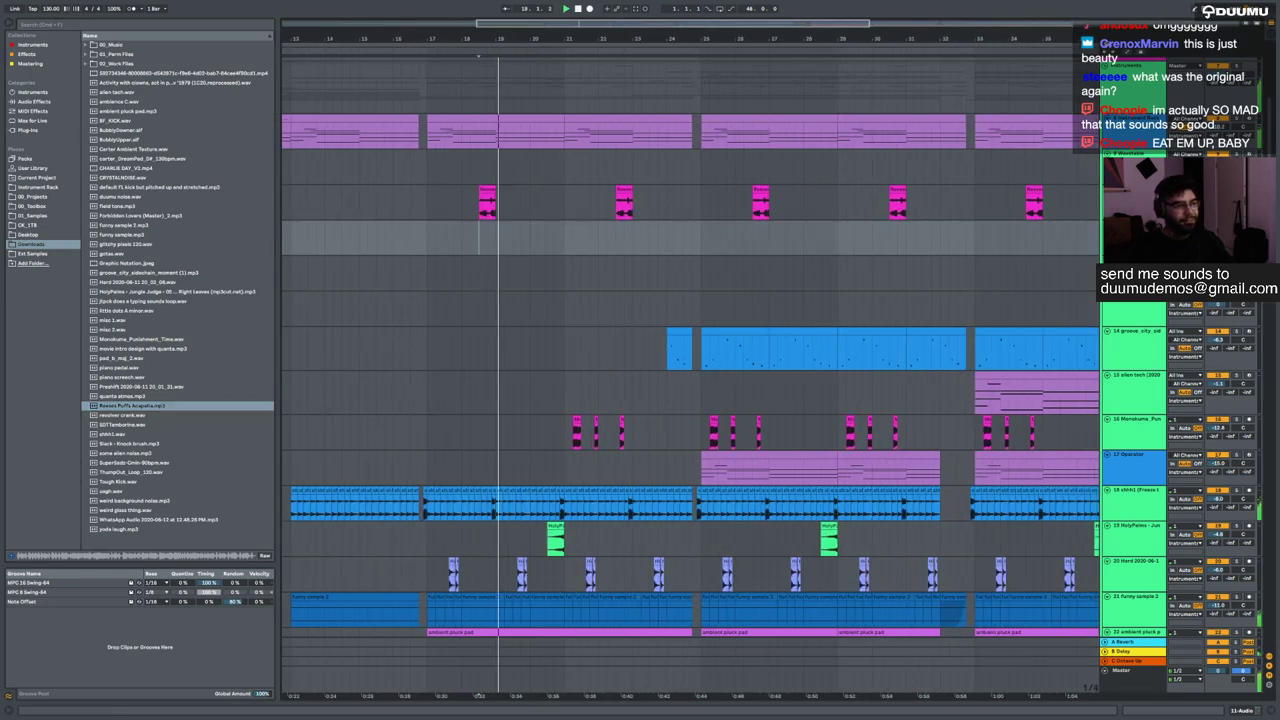
pyautogui.hscroll(-3, 649, 240)
pyautogui.scroll(-1, 649, 240)
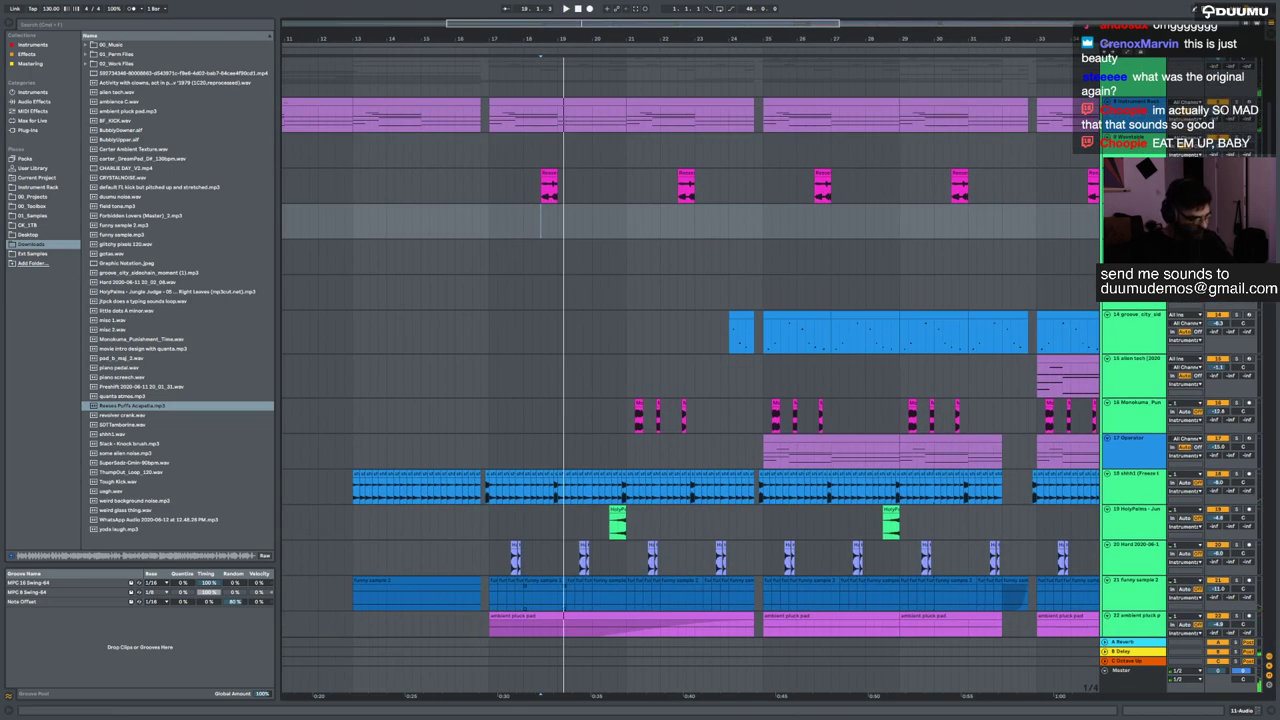
pyautogui.hscroll(-5, 394, 446)
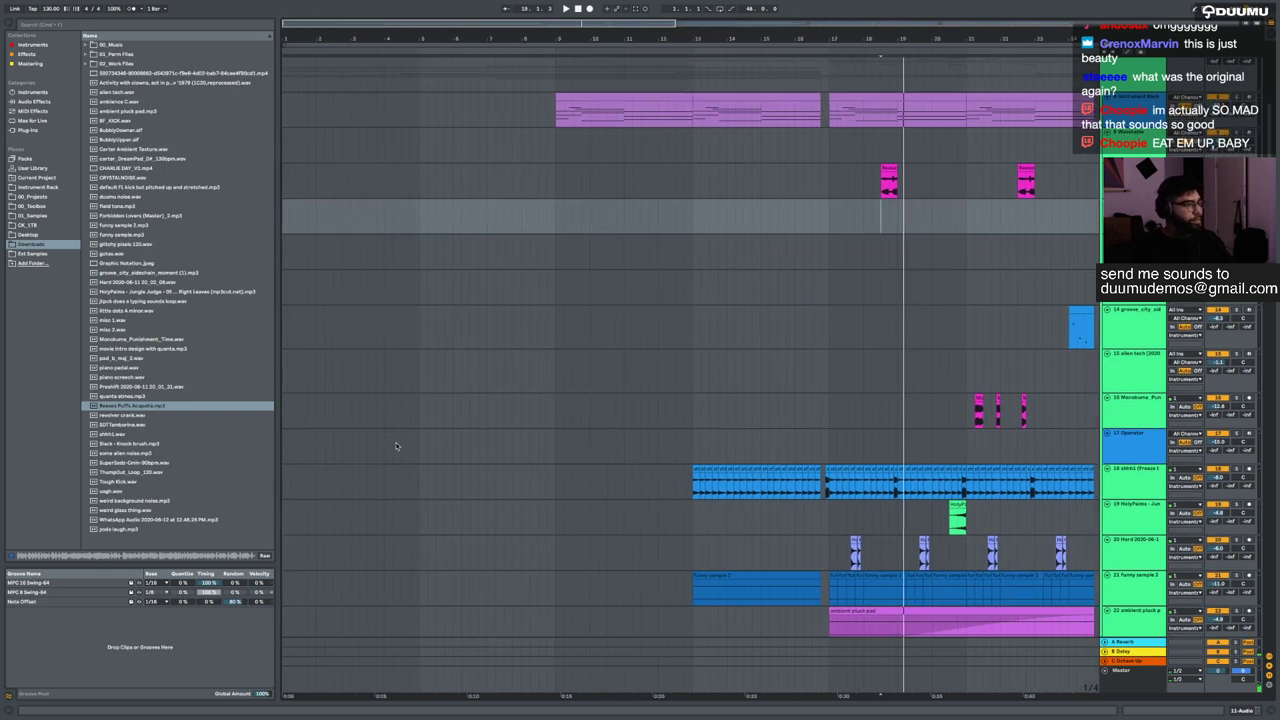
pyautogui.hscroll(5, 396, 446)
# - Check the Gmail inbox in Safari for submitted samples, return to Ableton Live and audition gotas.wav and ambience C.wav from Downloads
pyautogui.hotkey('ctrl', 'Left')
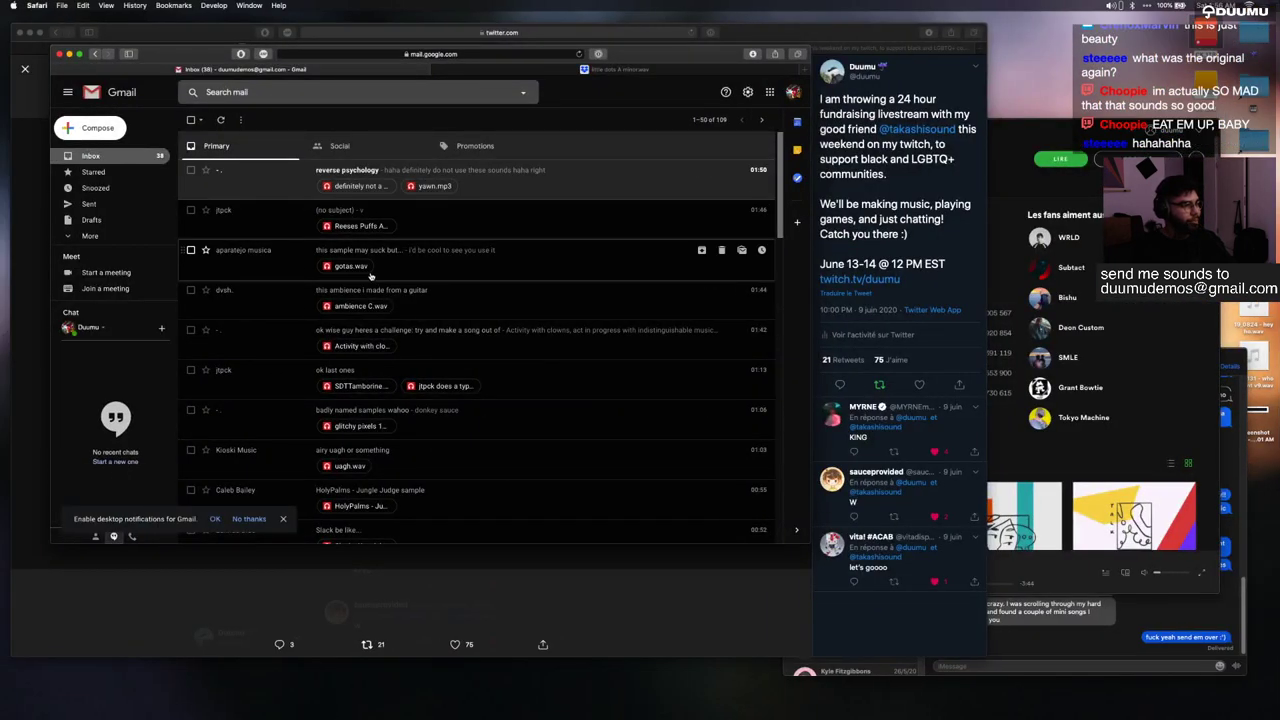
pyautogui.press('super+Tab')
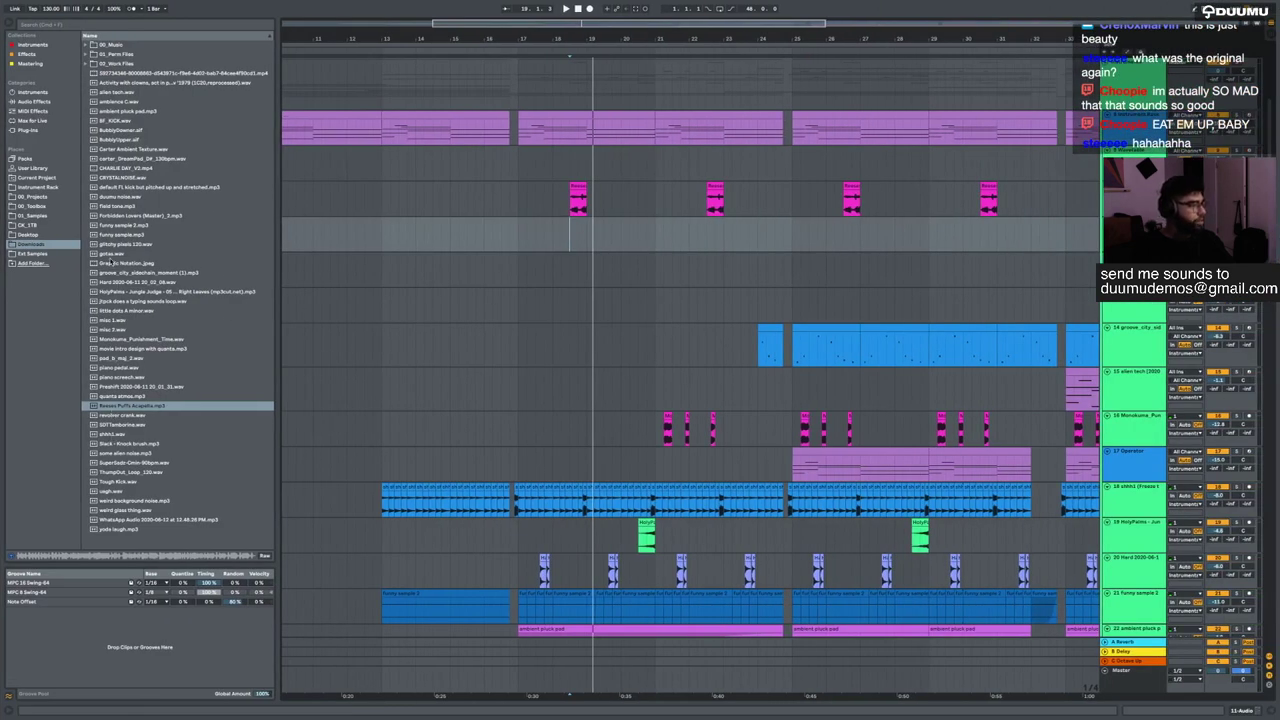
pyautogui.click(110, 254)
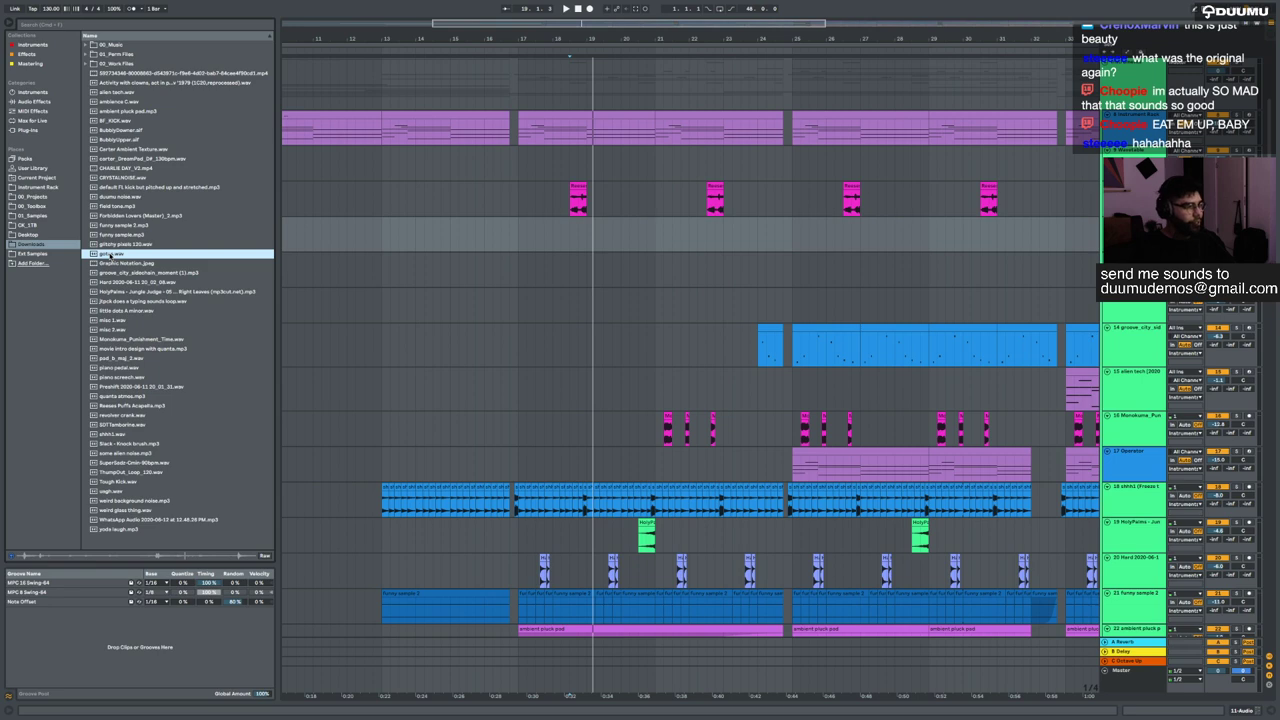
pyautogui.hscroll(-3, 518, 249)
pyautogui.scroll(-1, 518, 249)
pyautogui.scroll(-3, 518, 249)
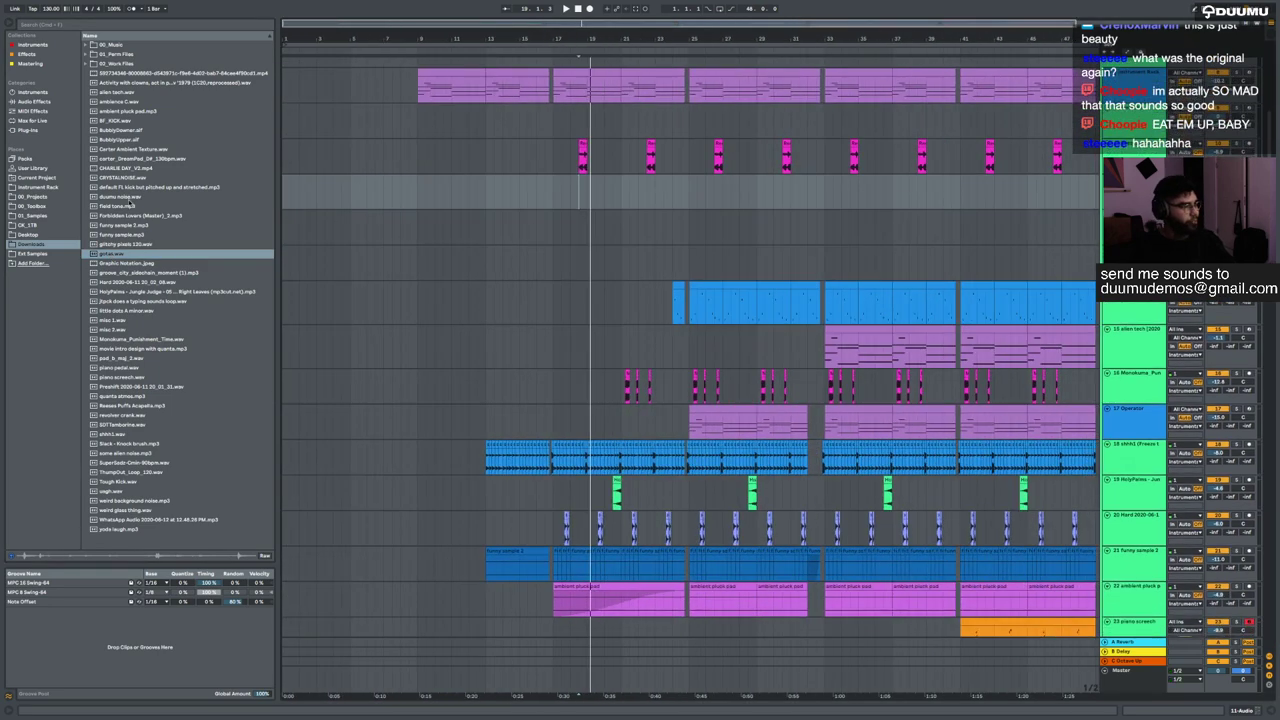
pyautogui.click(123, 102)
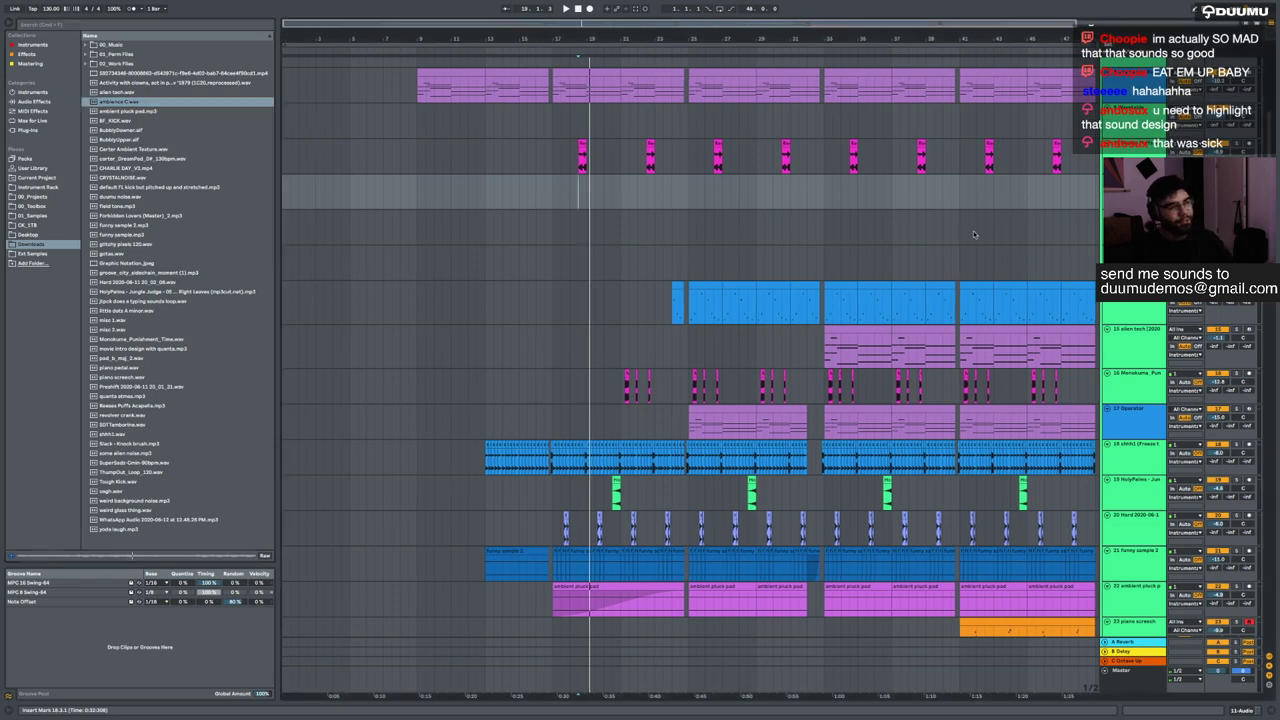
# - Insert an audio track below the alien tech track and place ambience C.wav on it at bar 33
pyautogui.hscroll(5, 974, 234)
pyautogui.click(1122, 362)
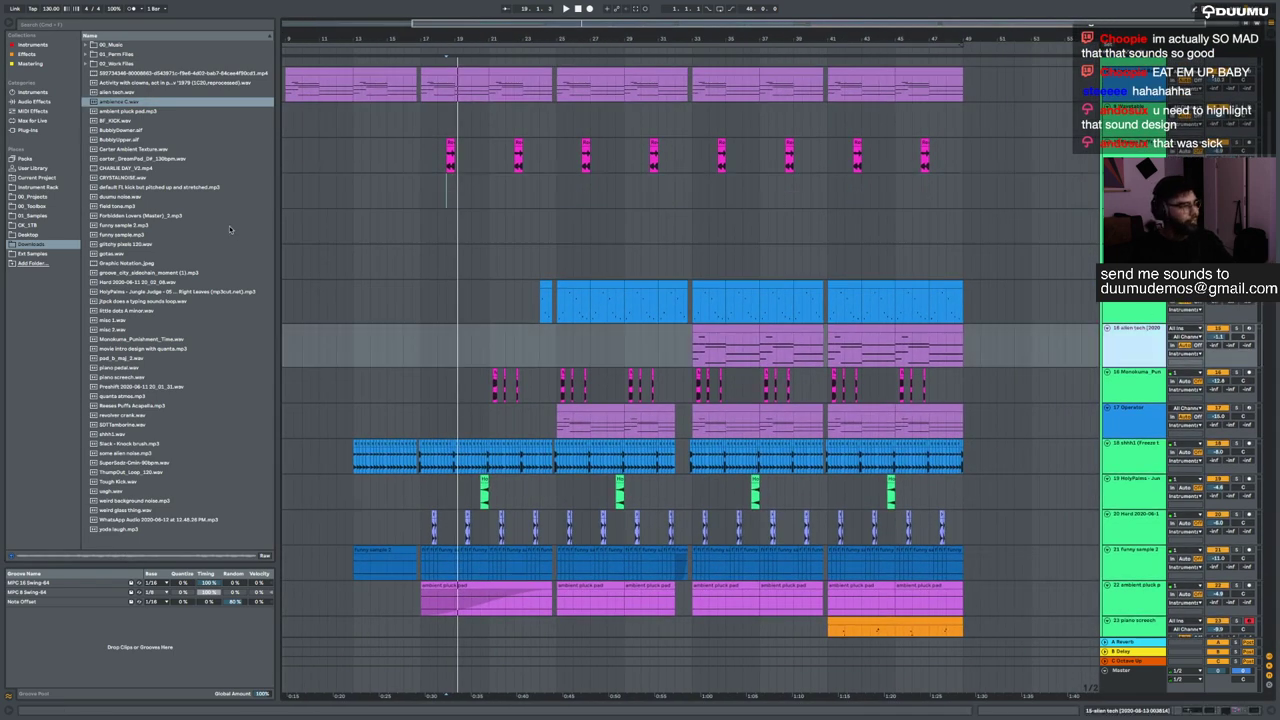
pyautogui.hotkey('ctrl', 't')
pyautogui.moveTo(117, 101); pyautogui.dragTo(693, 376)
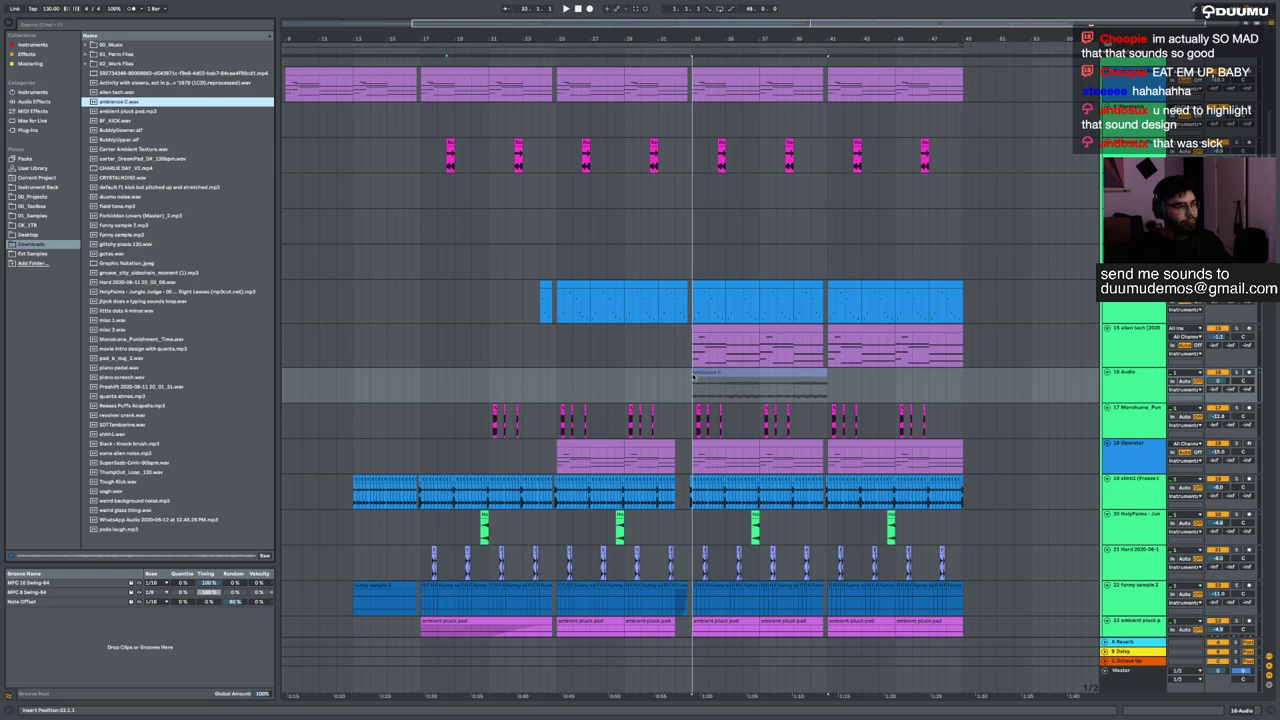
# - Audition the ambience C clip at -4 st, set its transposition to 3 st and play it with the arrangement
pyautogui.doubleClick(694, 376)
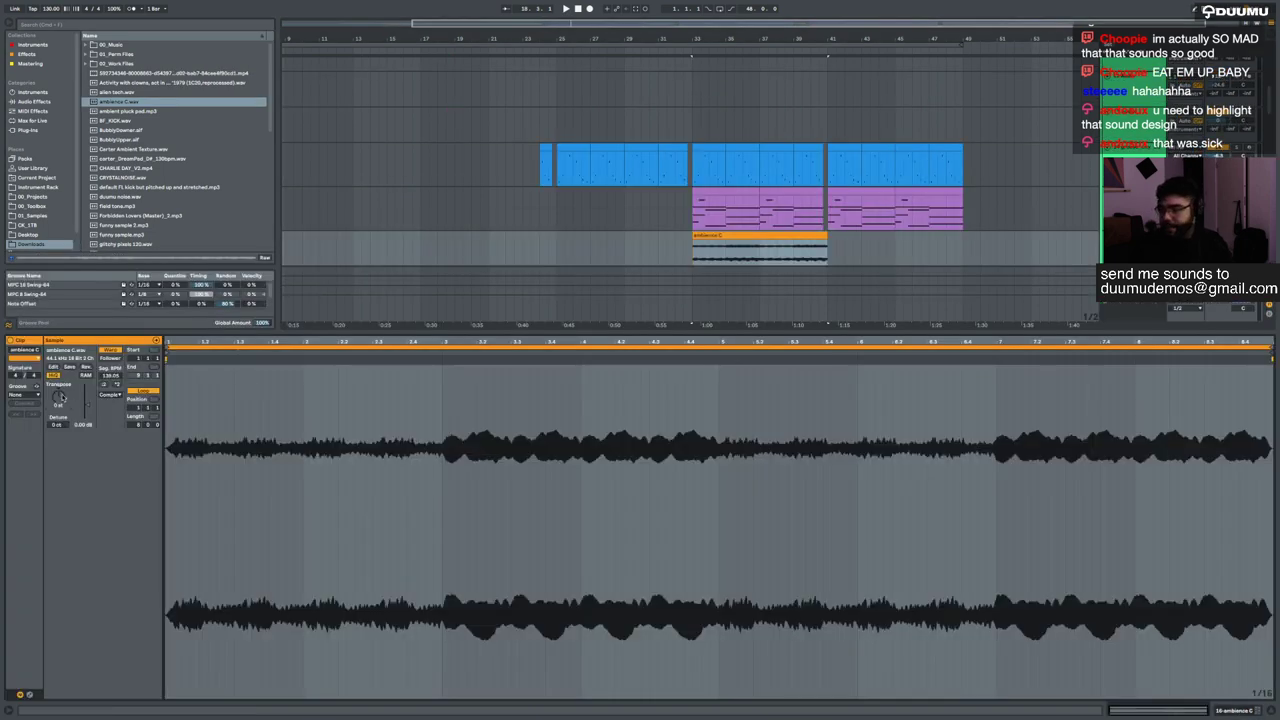
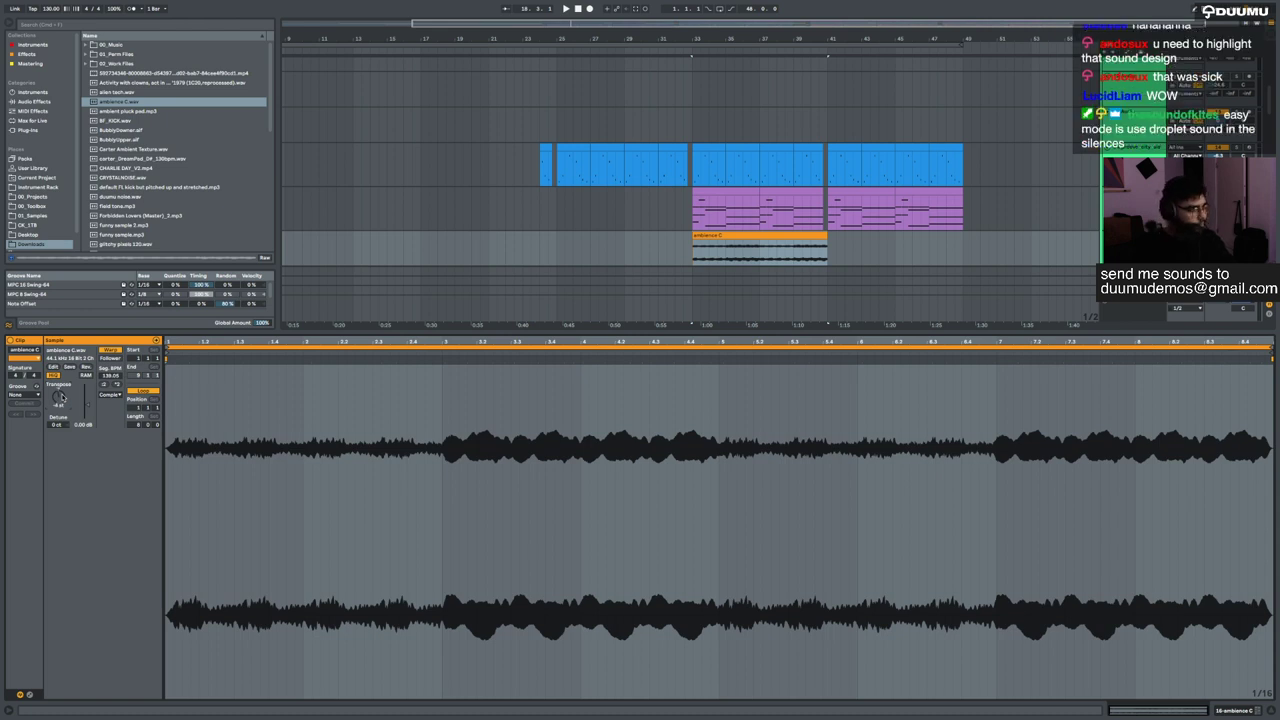
pyautogui.press('space')
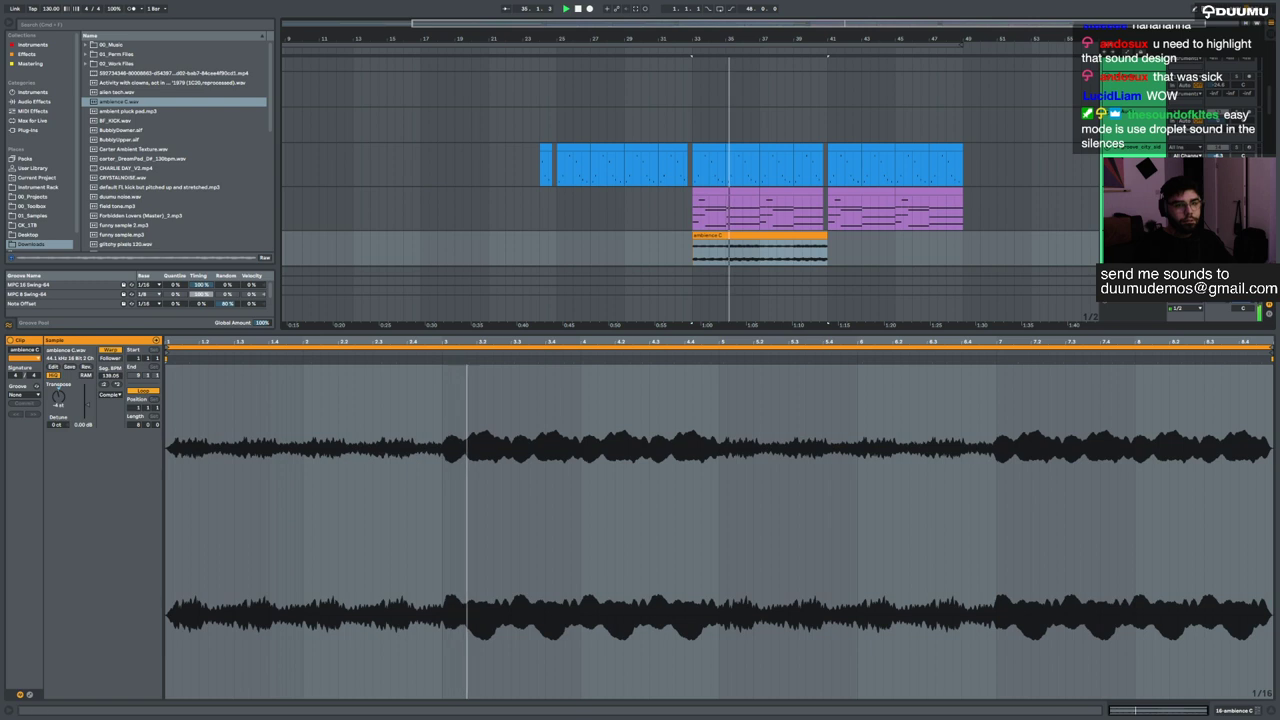
pyautogui.click(758, 236)
pyautogui.scroll(-1, 758, 236)
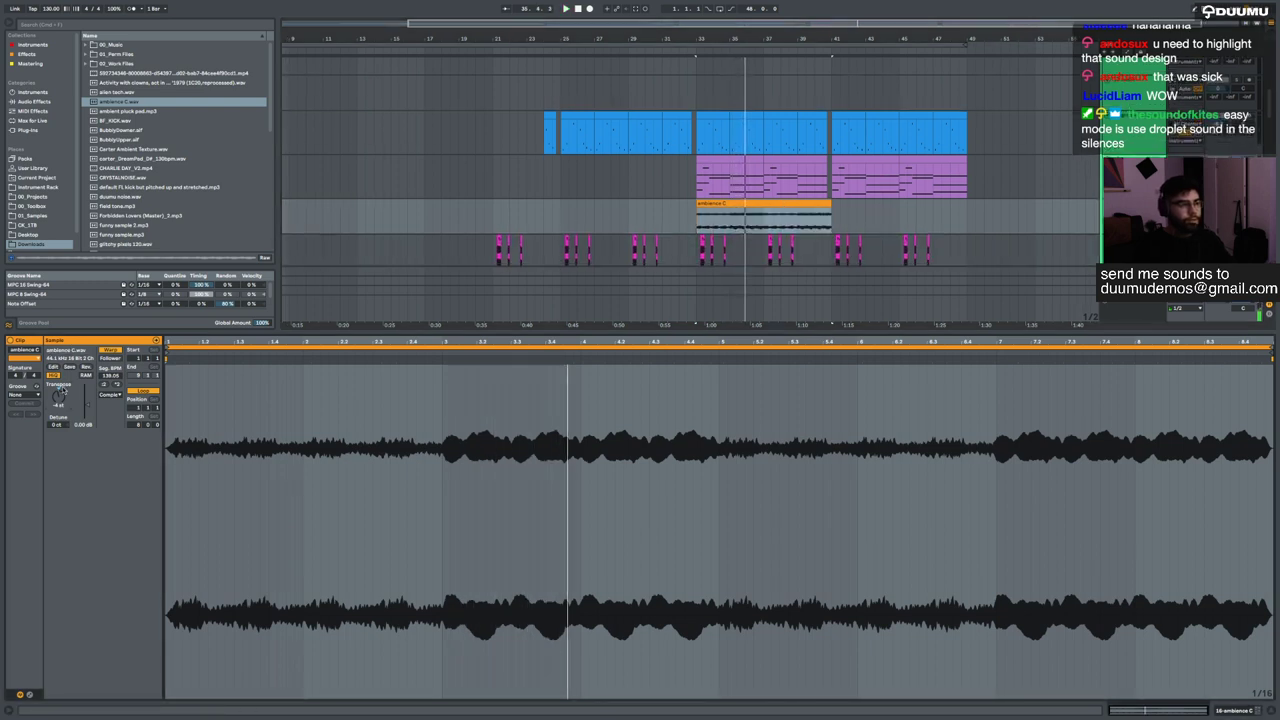
pyautogui.press('space')
pyautogui.press('space')
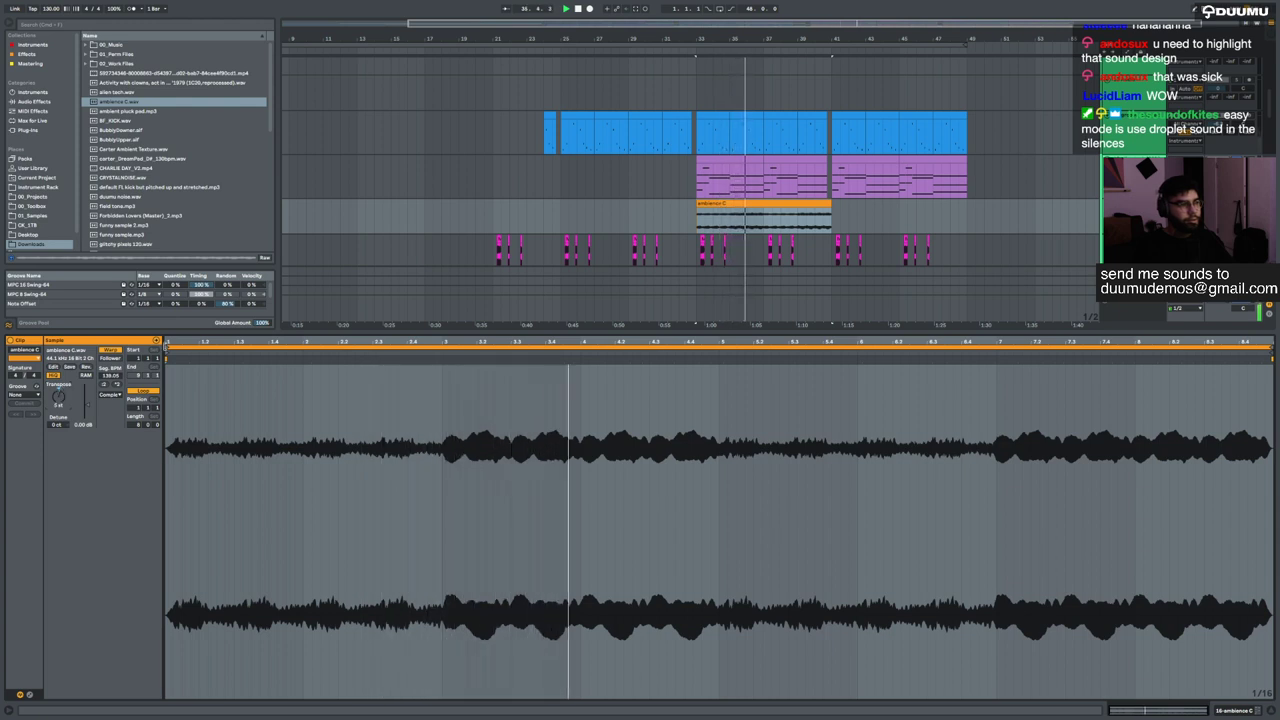
pyautogui.scroll(-3, 918, 186)
pyautogui.scroll(-1, 918, 186)
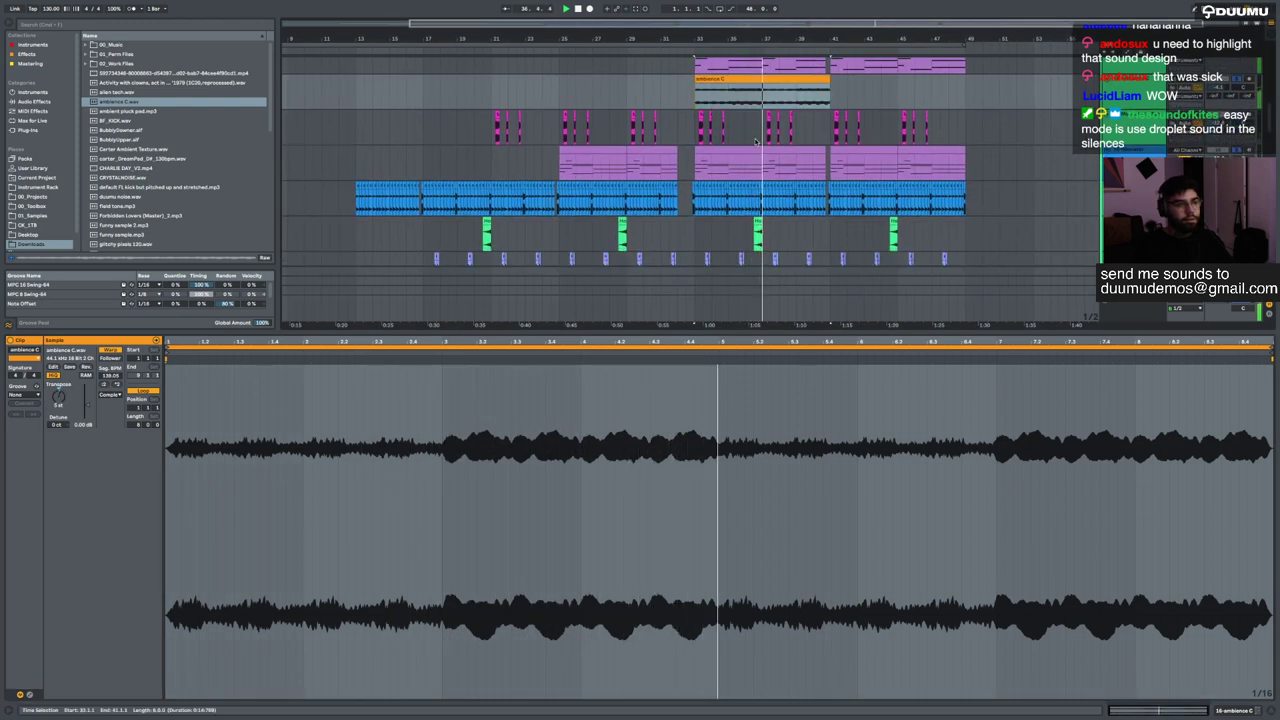
# - Try the Beats and Pro warp modes on the ambience C clip and settle on Texture
pyautogui.click(735, 79)
pyautogui.scroll(5, 760, 88)
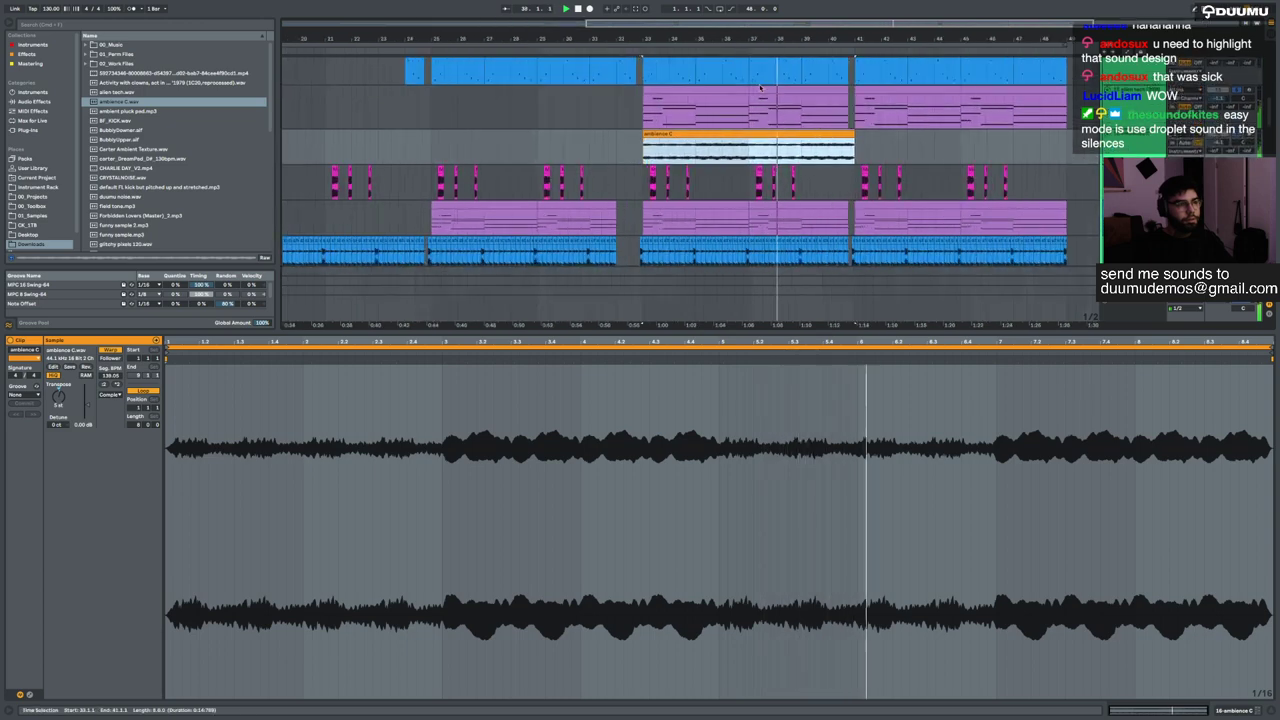
pyautogui.click(110, 395)
pyautogui.click(106, 401)
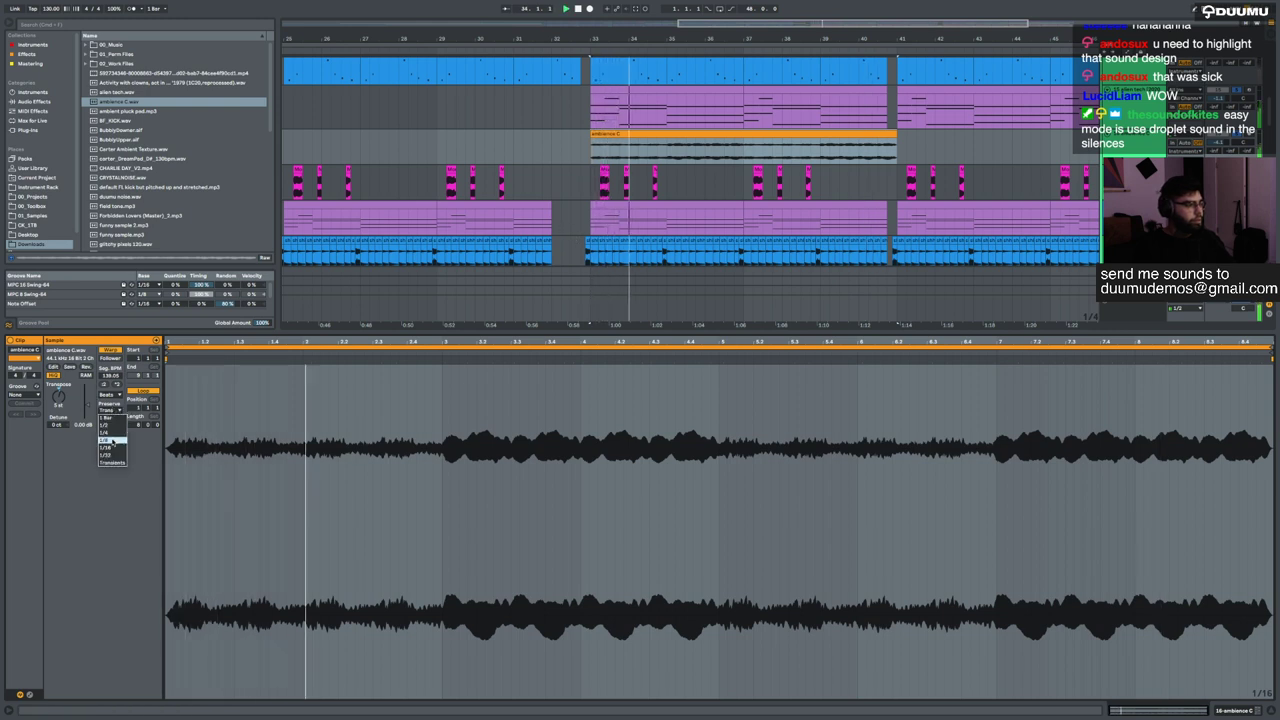
pyautogui.click(114, 396)
pyautogui.click(112, 440)
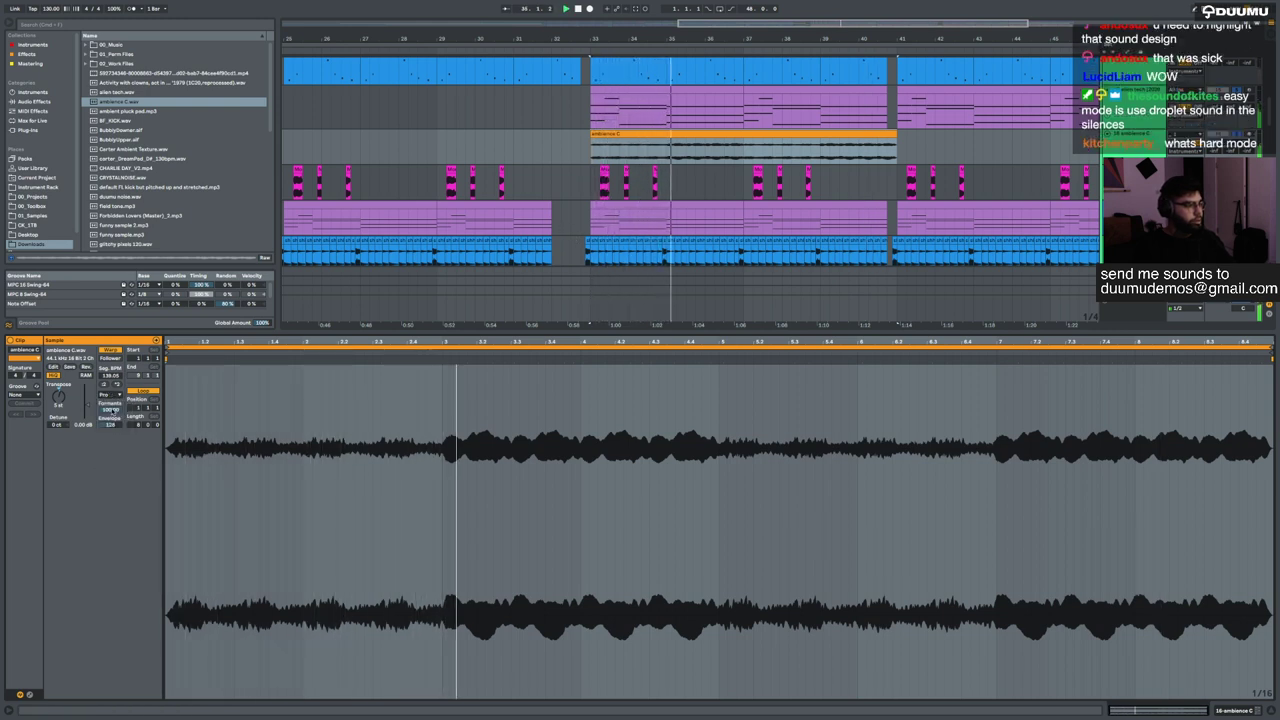
pyautogui.click(110, 397)
pyautogui.click(110, 415)
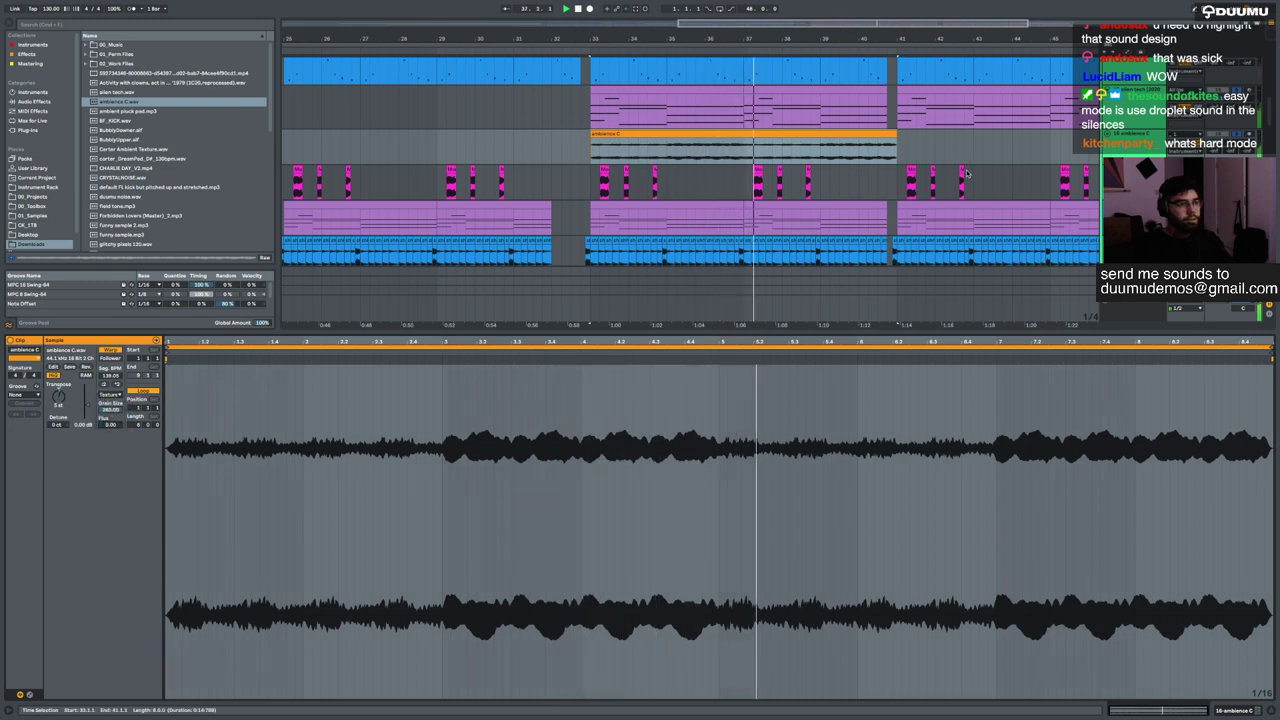
# - Stretch the ambience C clip to twice its length so it ends at bar 49, and clear the beat before bar 41
pyautogui.click(919, 148)
pyautogui.hscroll(3, 917, 149)
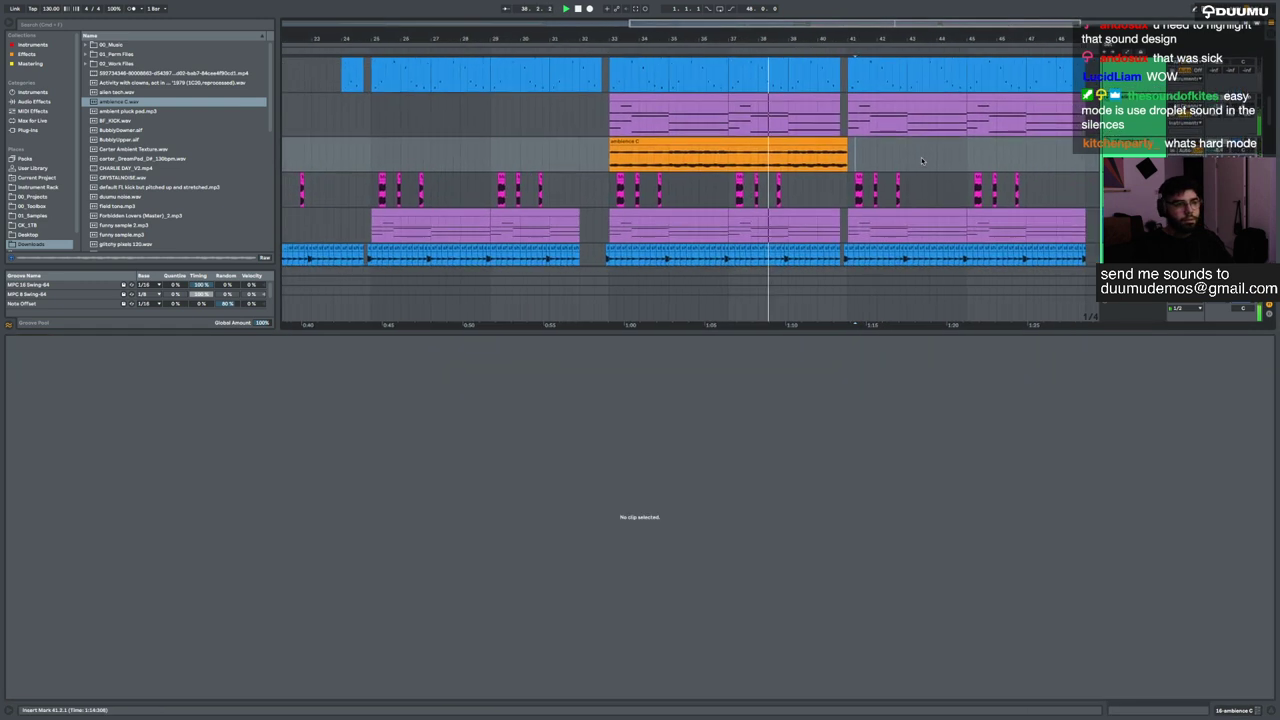
pyautogui.click(813, 148)
pyautogui.hotkey('ctrl', 'd')
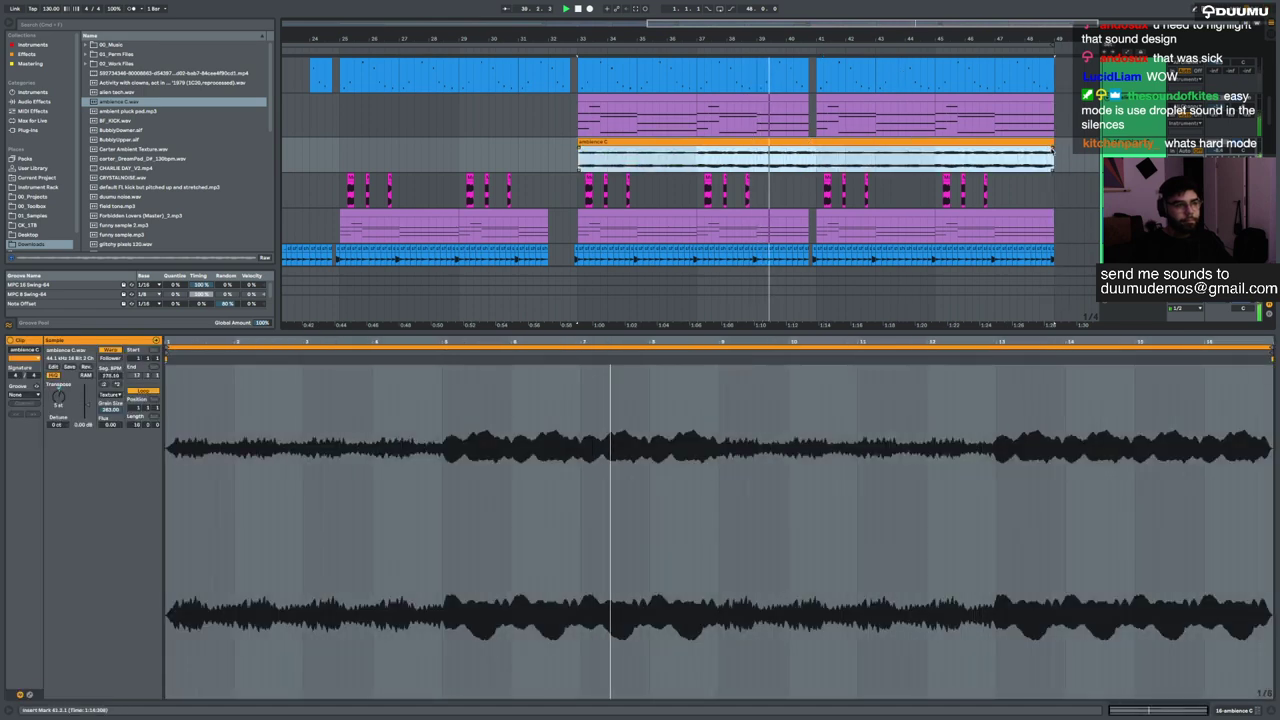
pyautogui.click(812, 155)
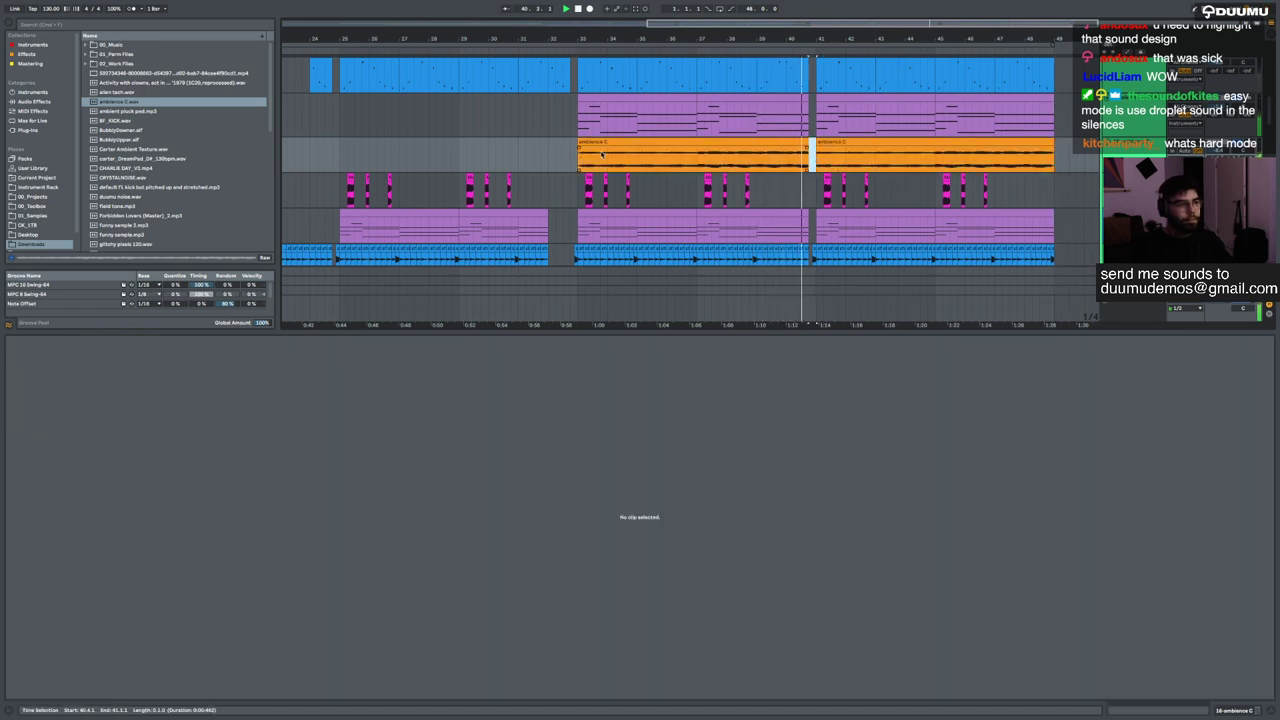
# - Add a long fade-in to the first ambience C clip starting at bar 33 and listen to the section
pyautogui.moveTo(580, 148); pyautogui.dragTo(943, 152)
pyautogui.click(822, 150)
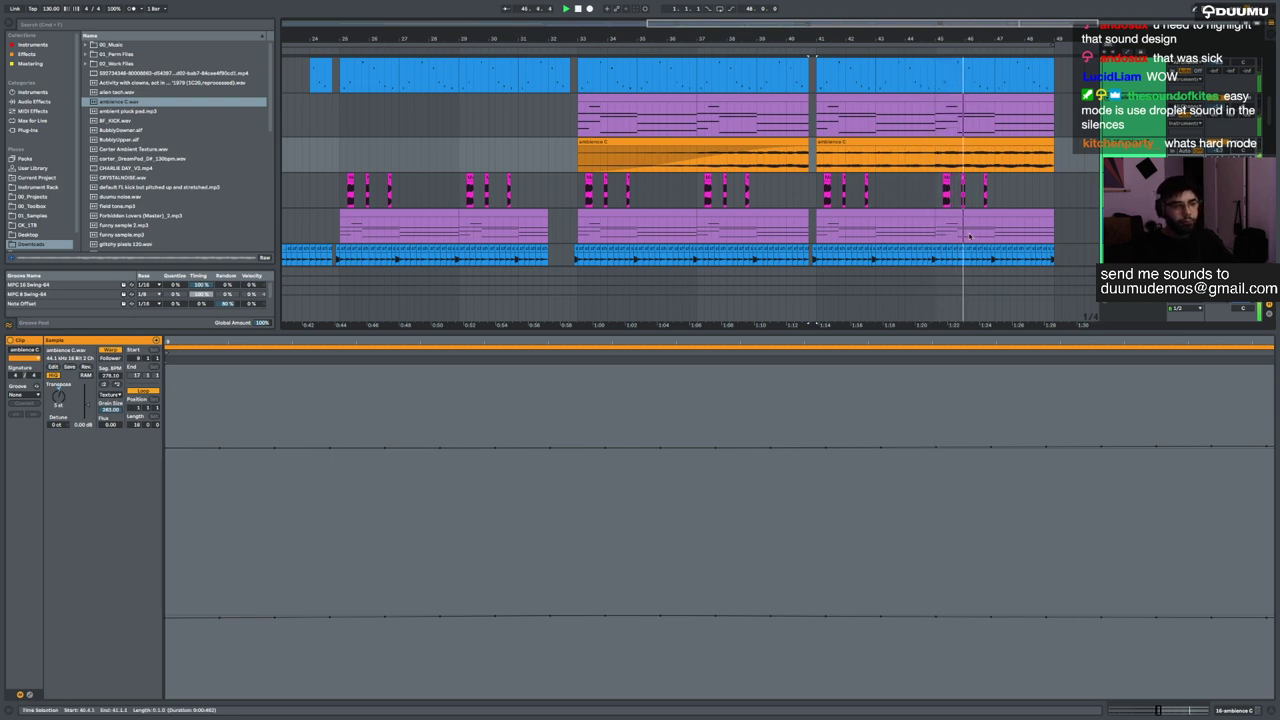
pyautogui.scroll(-6, 968, 234)
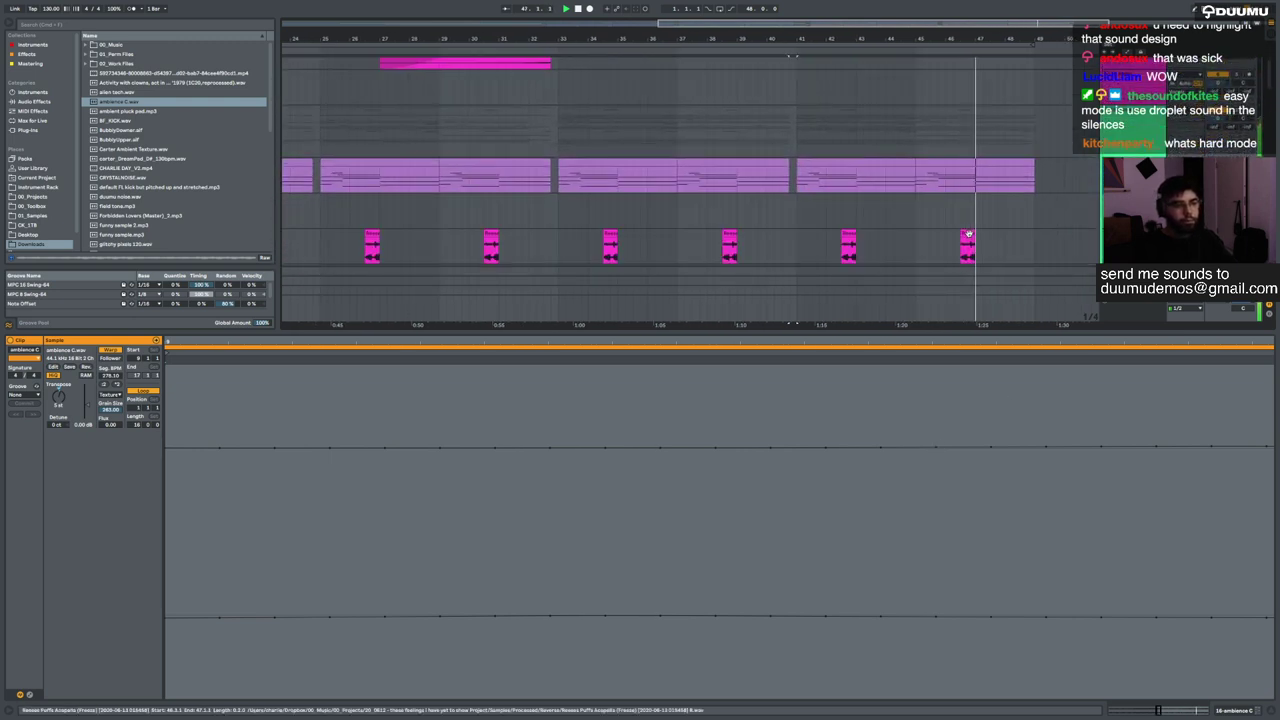
pyautogui.press('super+alt+l')
pyautogui.scroll(-1, 932, 334)
pyautogui.scroll(-3, 932, 335)
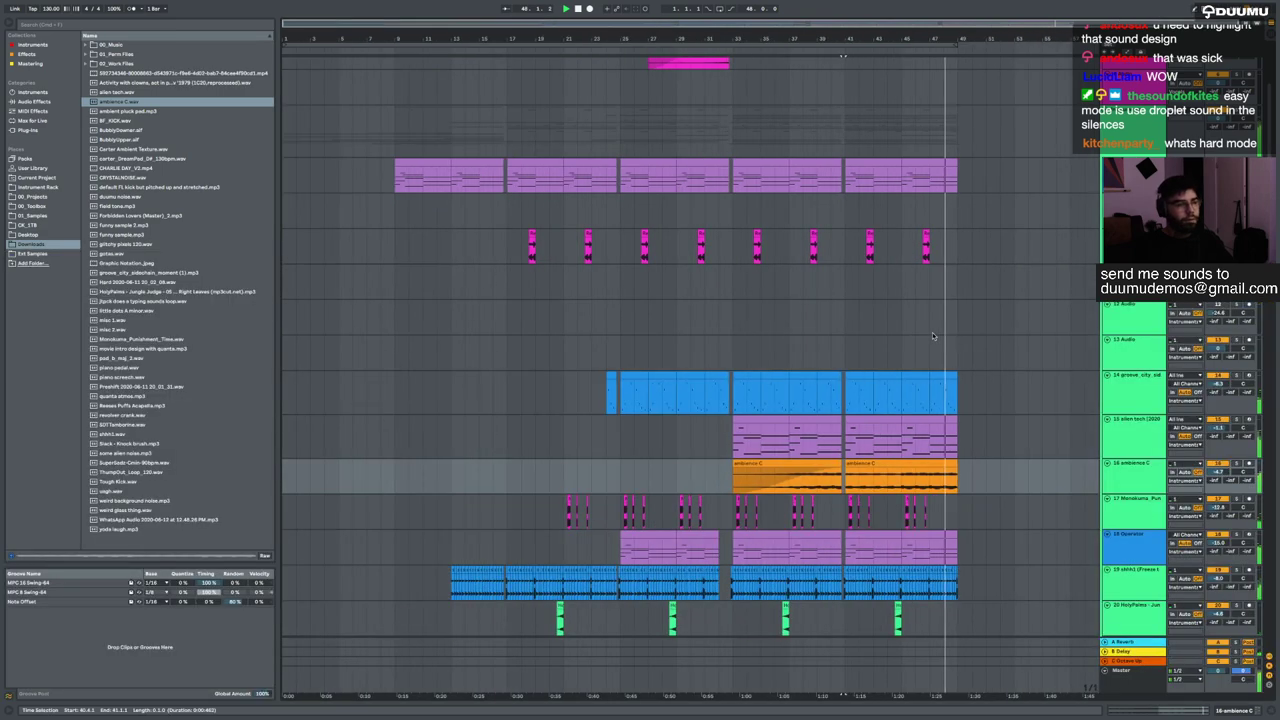
pyautogui.scroll(3, 932, 335)
pyautogui.press('space')
# - Switch to Gmail in Safari, open the "reverse psychology" email and download definitely not a yoda laugh.mp3 and yawn.mp3
pyautogui.hotkey('ctrl', 'Left')
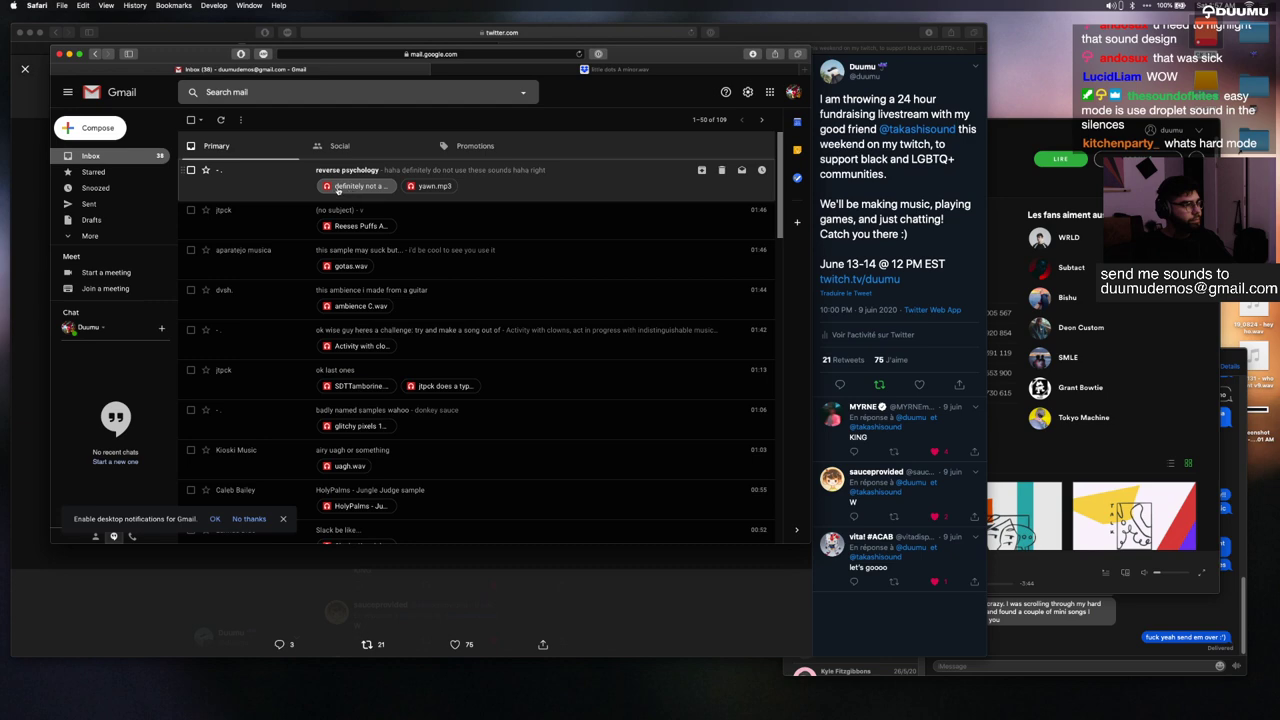
pyautogui.click(354, 199)
pyautogui.click(241, 308)
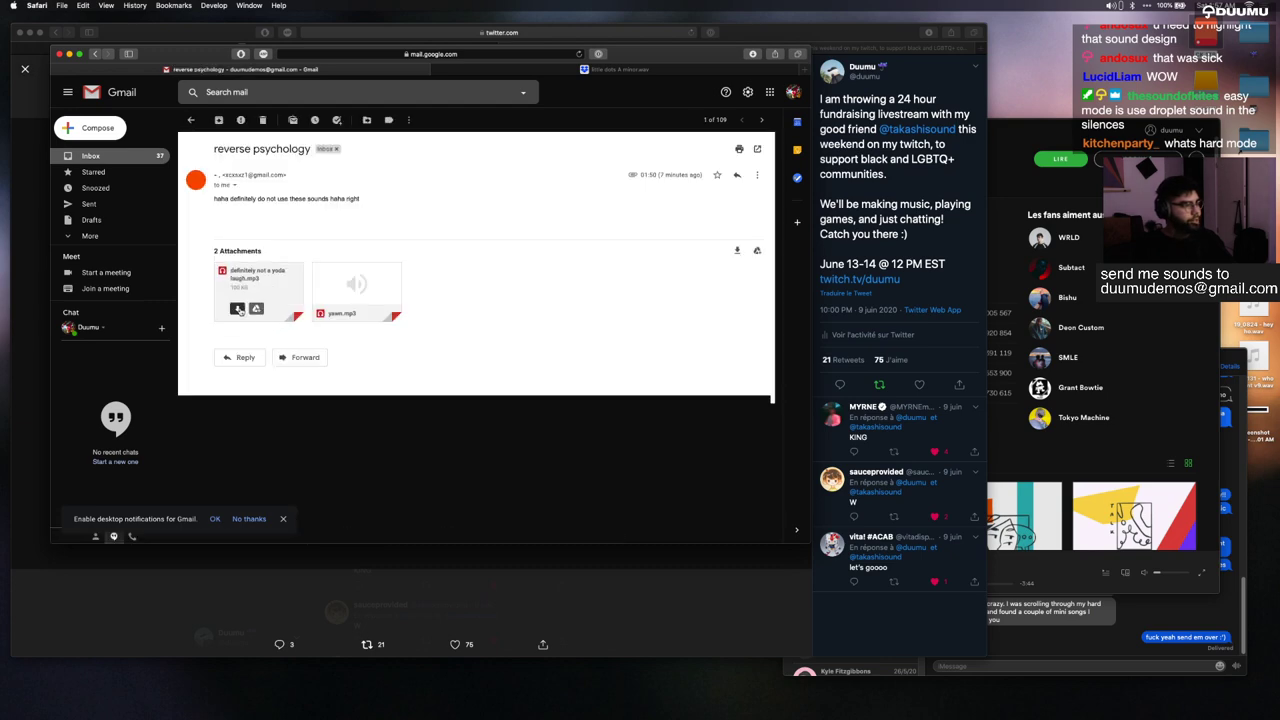
pyautogui.click(524, 320)
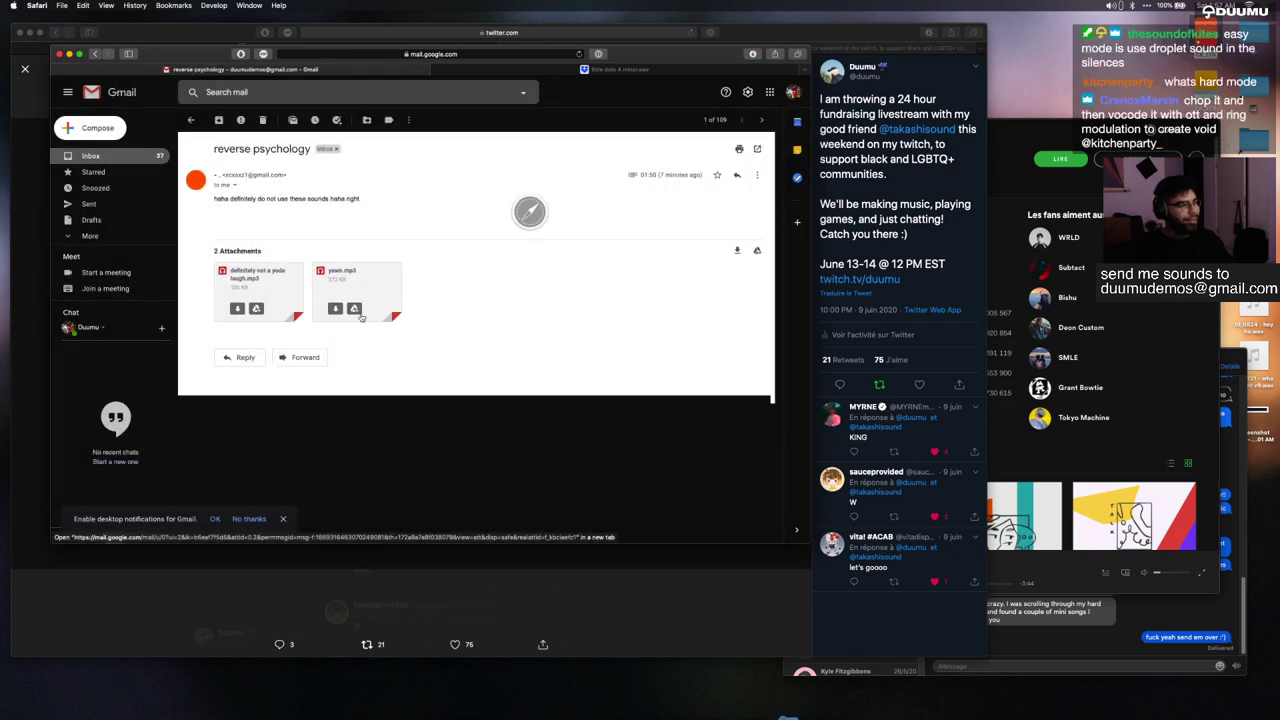
pyautogui.click(522, 322)
pyautogui.hotkey('ctrl', 'Right')
# - Insert two audio tracks below the Wavetable track in Ableton Live and audition definitely not a yoda laugh.mp3 from Downloads
pyautogui.click(1138, 342)
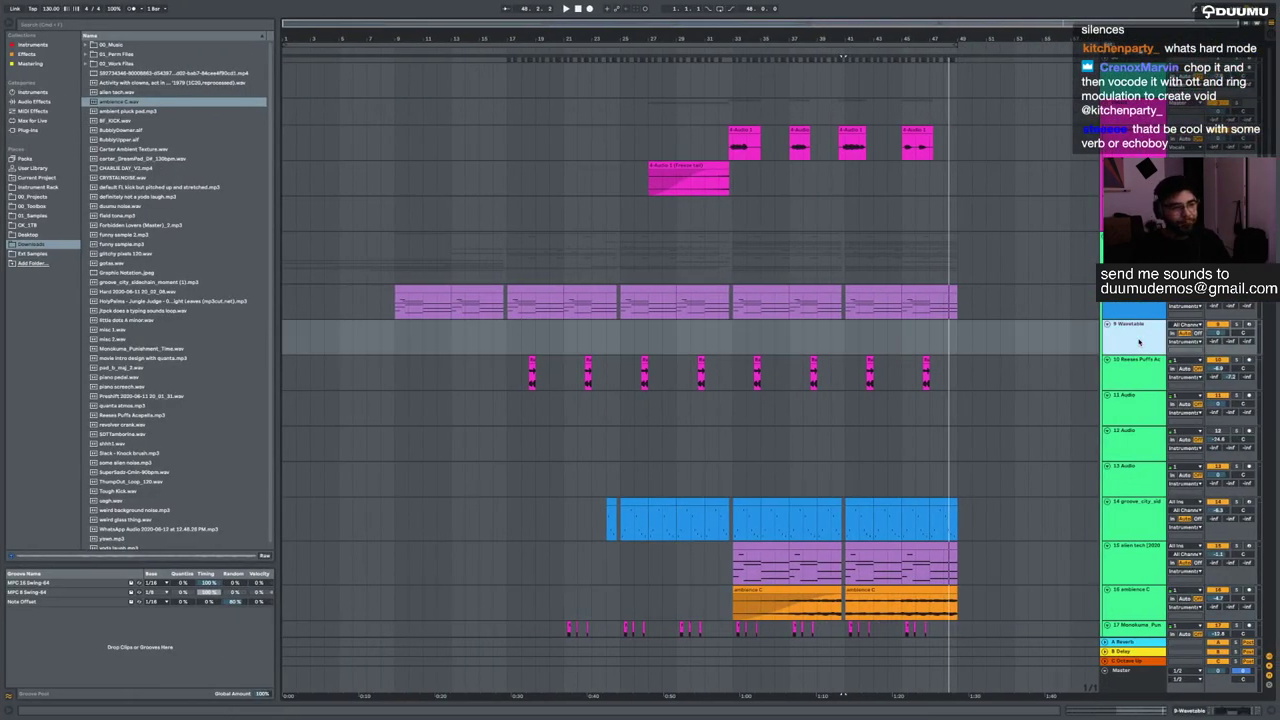
pyautogui.hotkey('ctrl', 't')
pyautogui.hotkey('ctrl', 't')
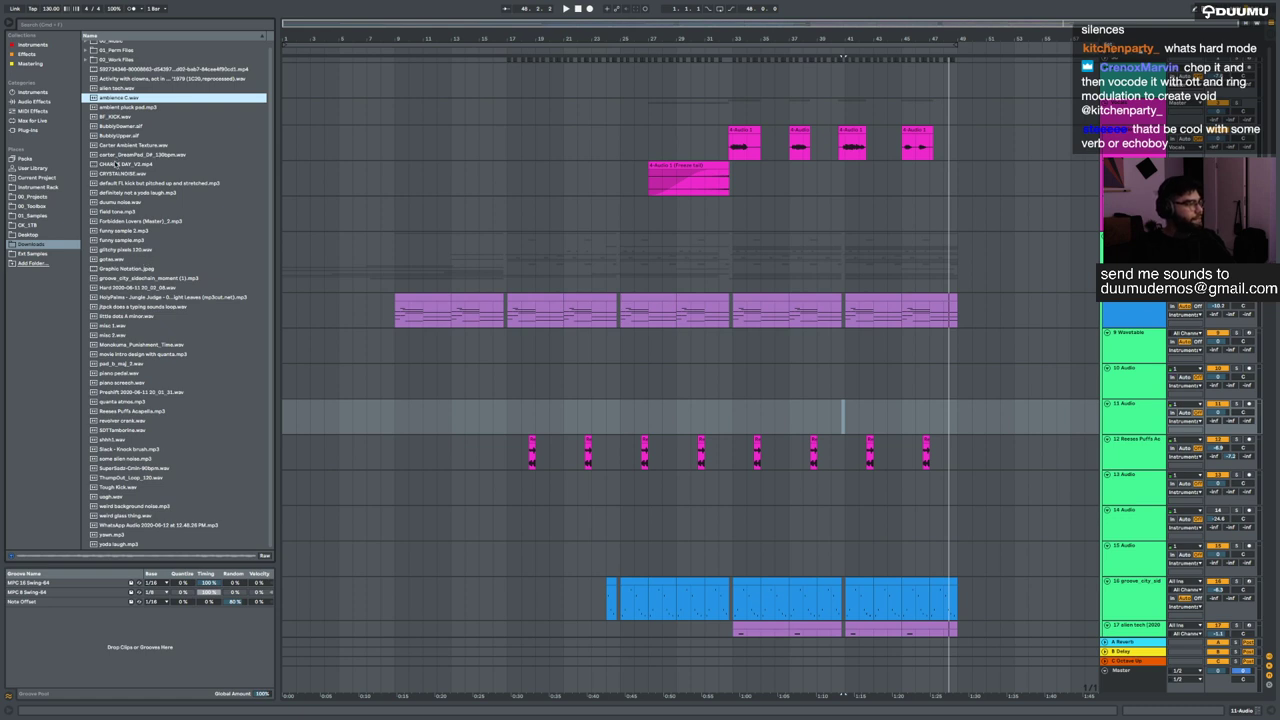
pyautogui.scroll(1, 110, 190)
pyautogui.click(111, 193)
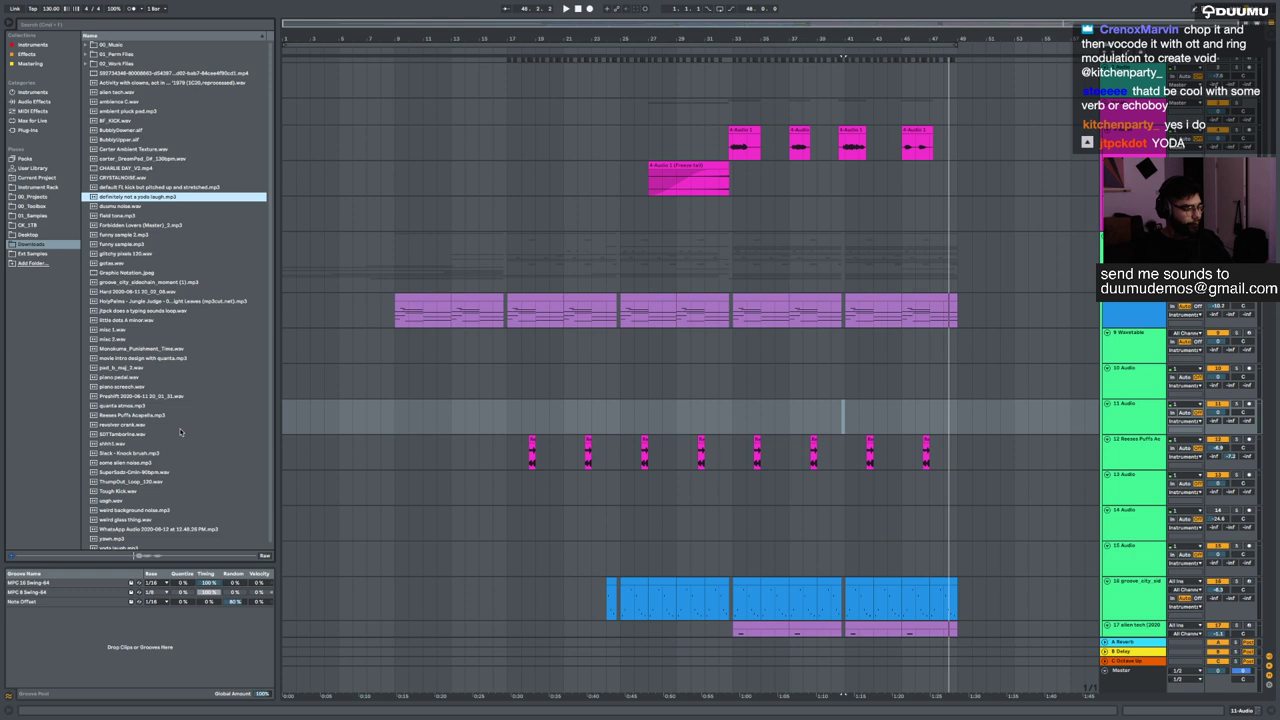
# - Place definitely not a yoda laugh.mp3 at bar 14 on the empty audio track above Reeses Puffs, and check the Gmail attachments in Safari
pyautogui.scroll(-1, 172, 477)
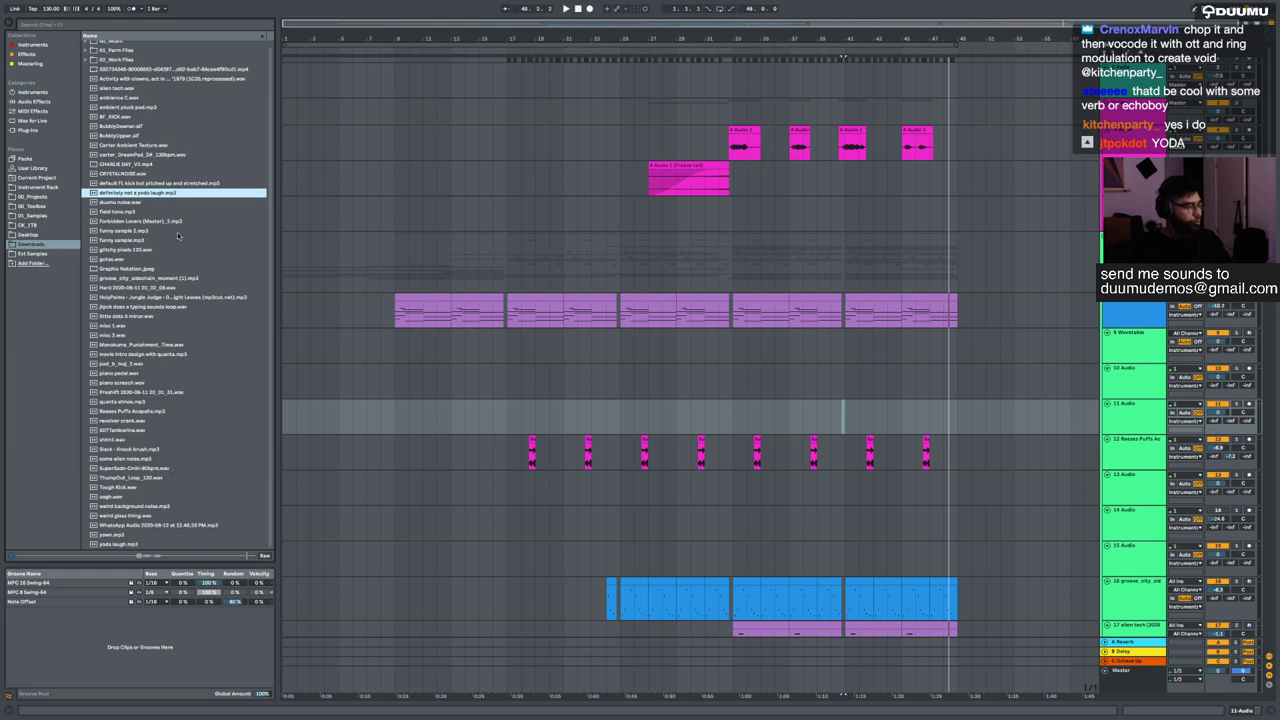
pyautogui.scroll(1, 146, 196)
pyautogui.moveTo(146, 196); pyautogui.dragTo(472, 412)
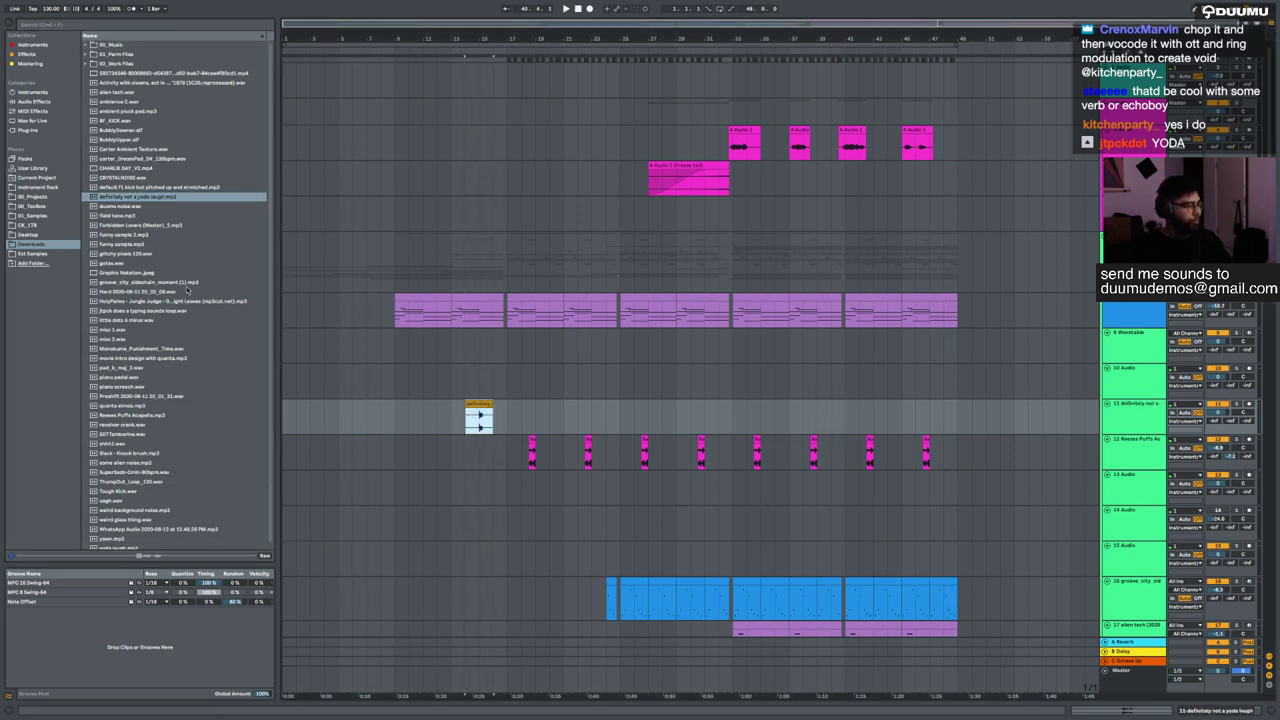
pyautogui.hotkey('ctrl', 'Left')
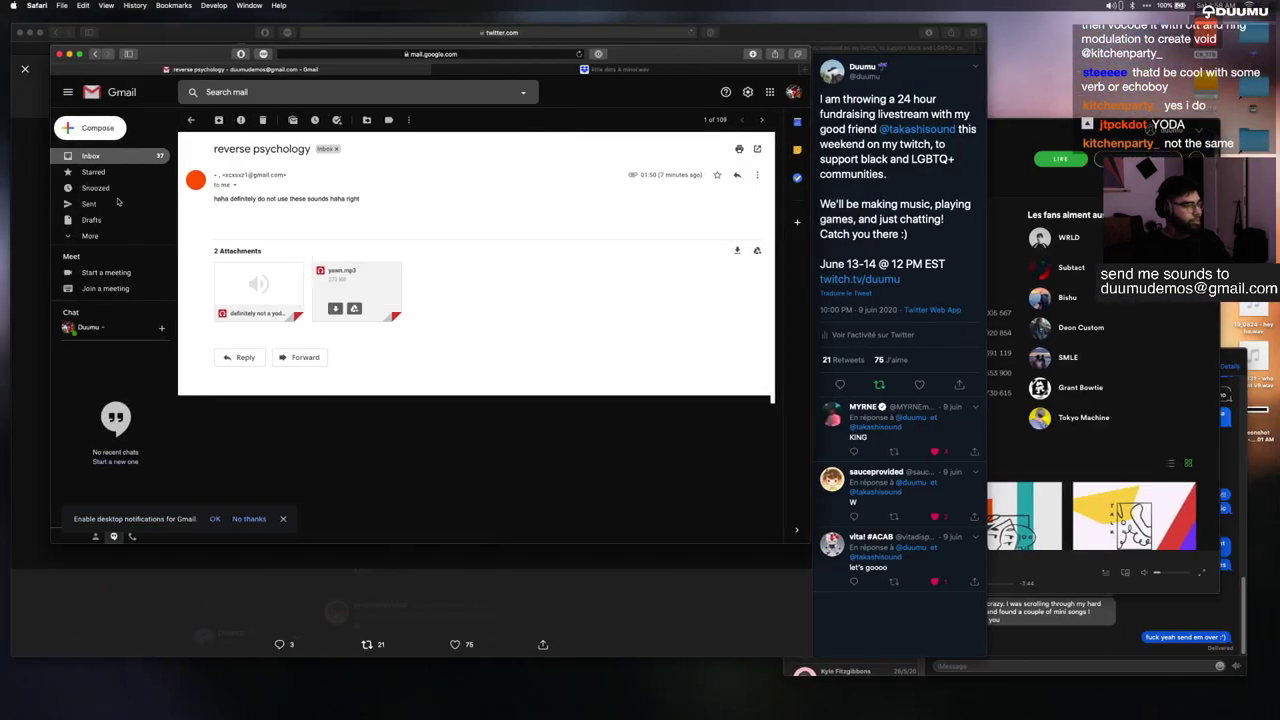
pyautogui.press('super+Tab')
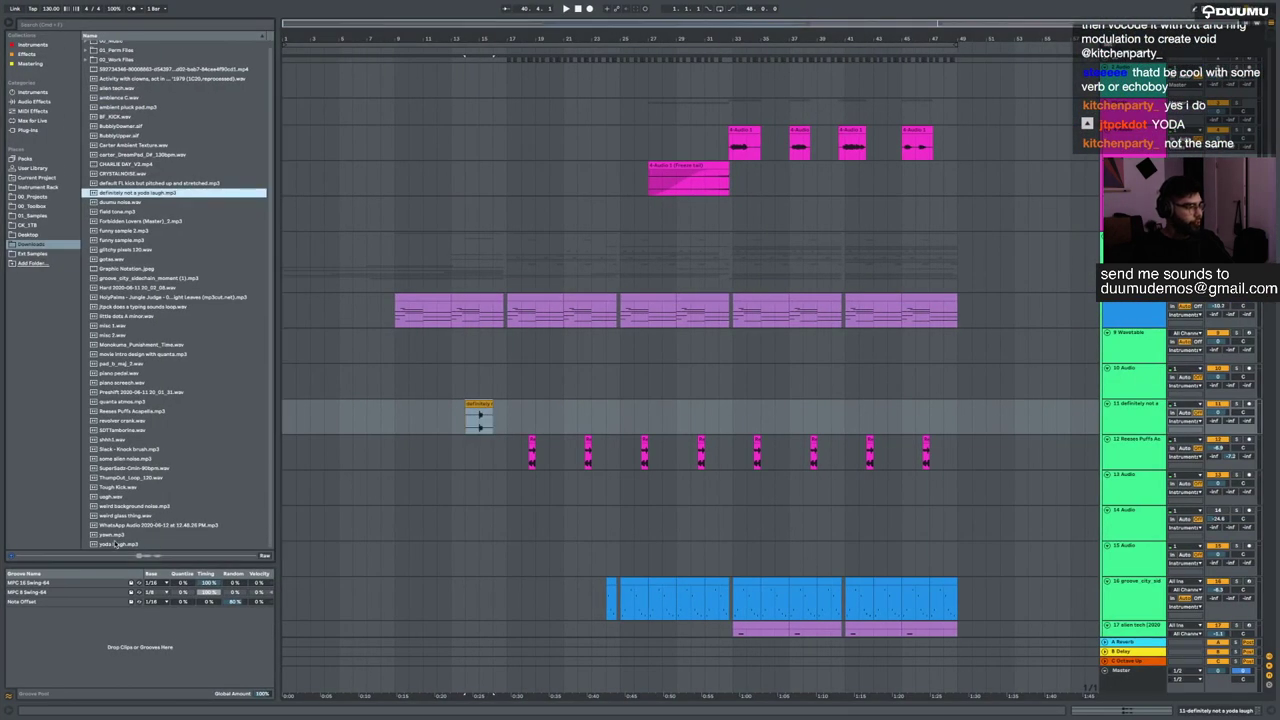
# - Place yawn.mp3 at bar 19 on the yoda laugh track and insert a new audio track below it
pyautogui.scroll(1, 116, 545)
pyautogui.click(114, 538)
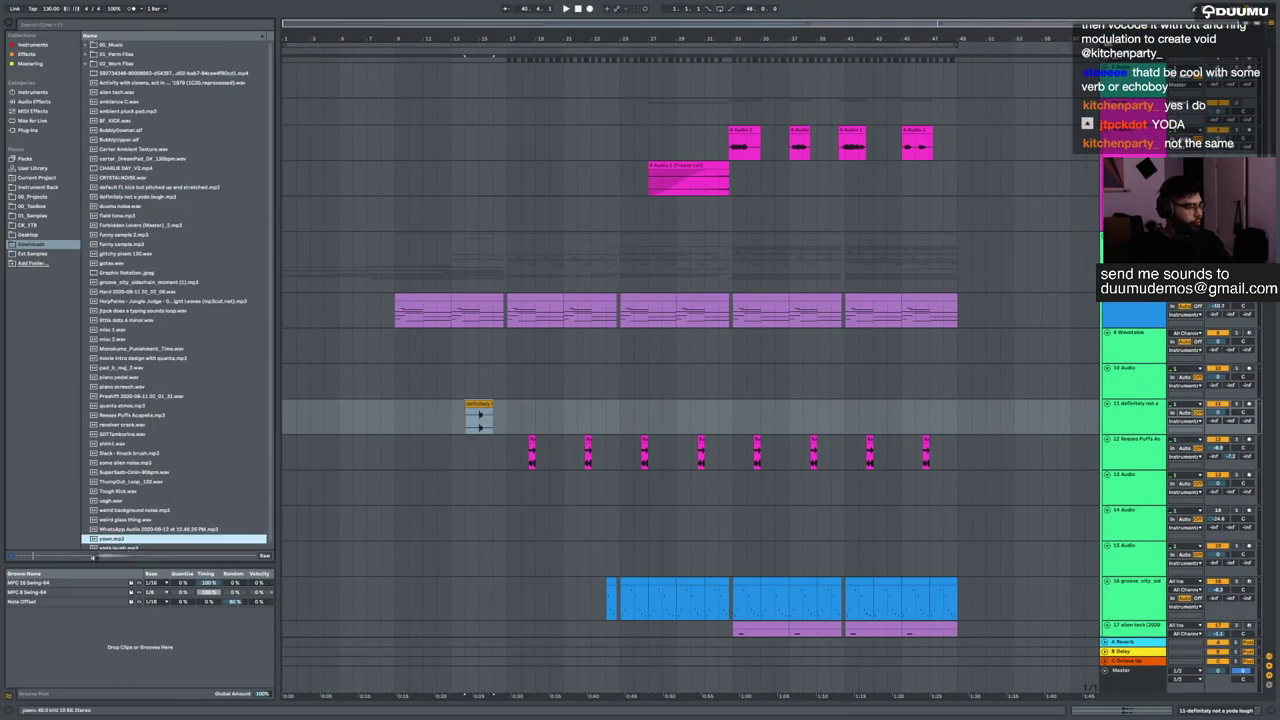
pyautogui.moveTo(114, 540); pyautogui.dragTo(537, 412)
pyautogui.click(1148, 395)
pyautogui.click(1122, 416)
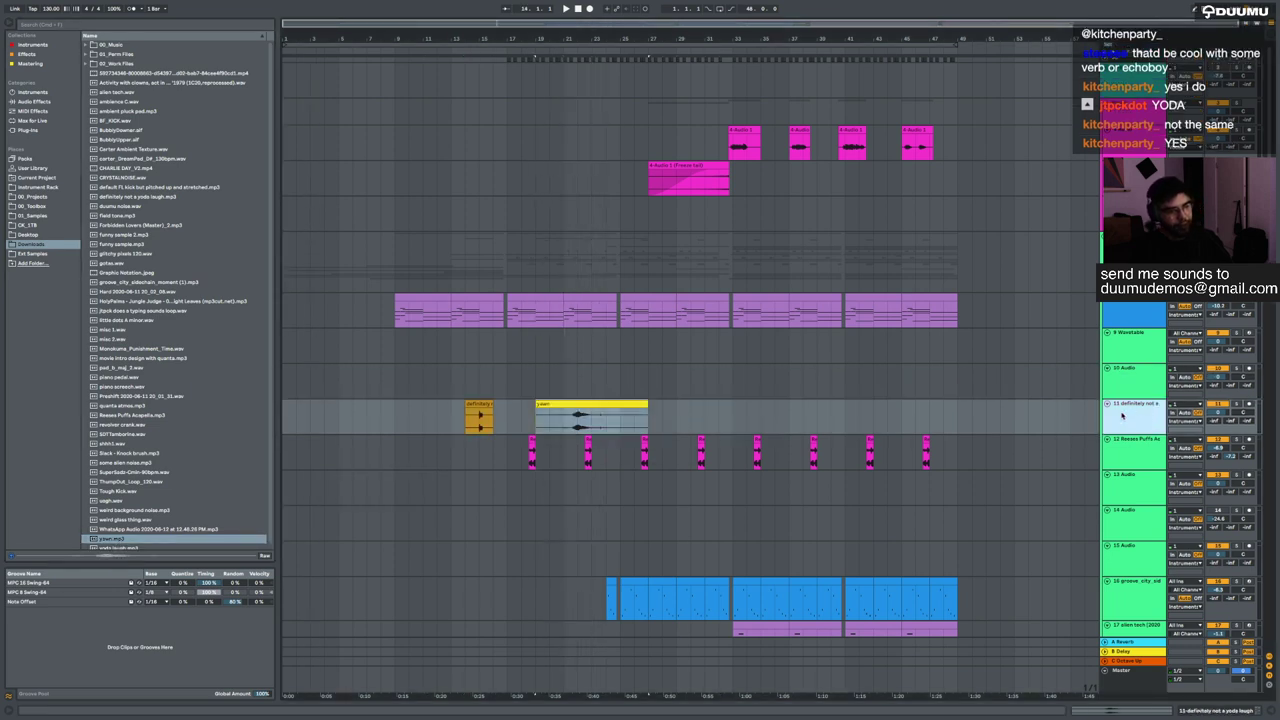
pyautogui.press('super+t')
pyautogui.scroll(8, 580, 427)
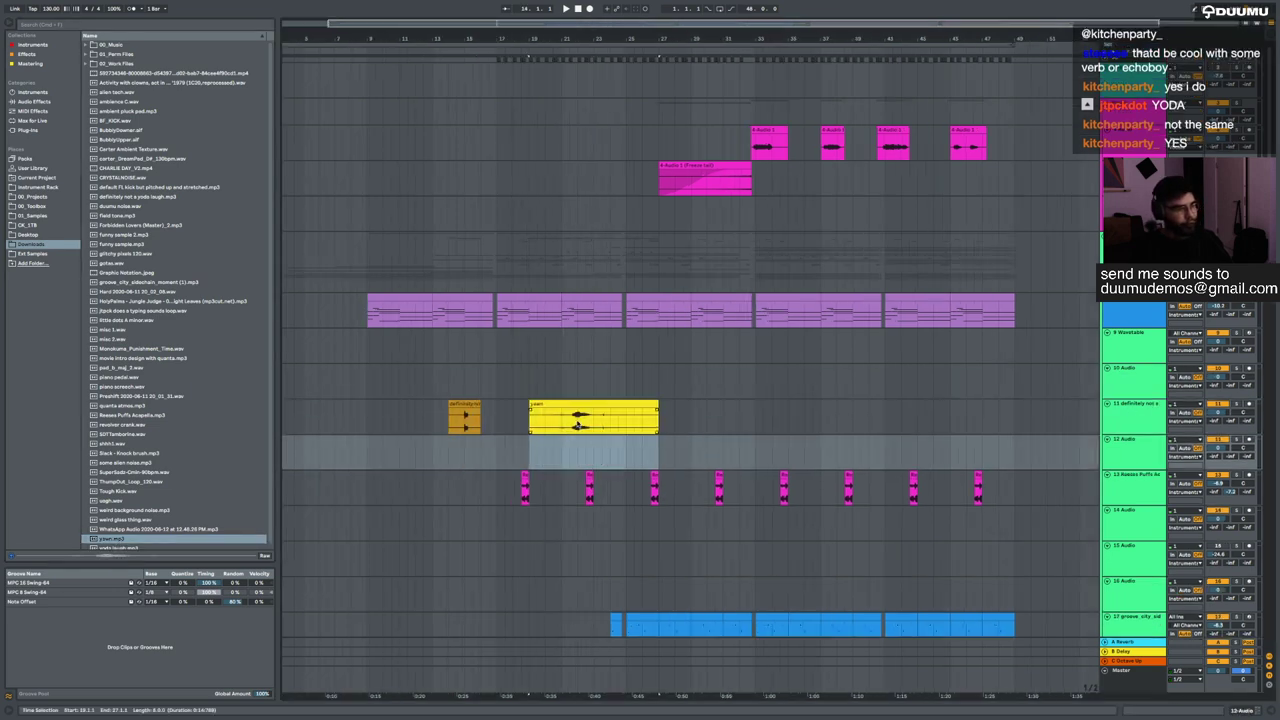
# - Cut off the opening of the yawn clip so that it starts at the loud part, around beat 21.4
pyautogui.click(552, 424)
pyautogui.press('super+e')
pyautogui.click(543, 406)
pyautogui.press('Delete')
pyautogui.moveTo(553, 404); pyautogui.dragTo(561, 404)
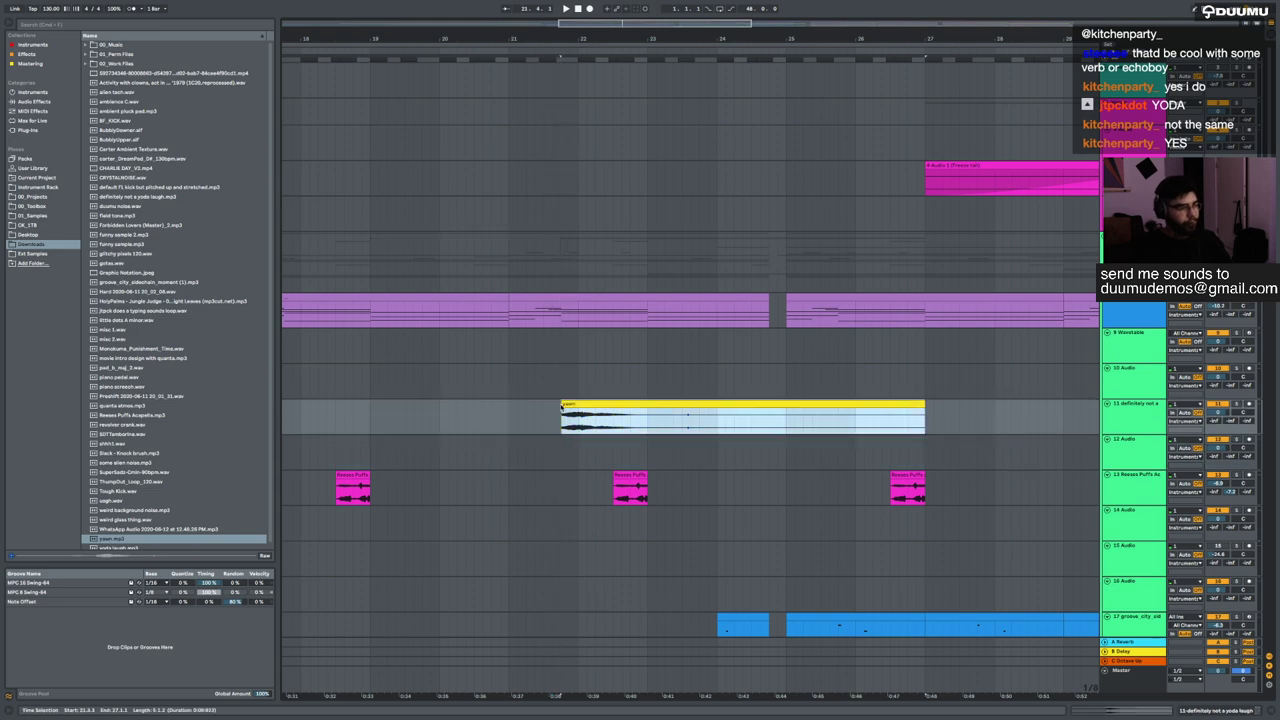
# - Play the arrangement from bar 17 to hear the Reeses Puffs chops in context
pyautogui.scroll(-5, 560, 403)
pyautogui.hscroll(-3, 560, 403)
pyautogui.click(496, 418)
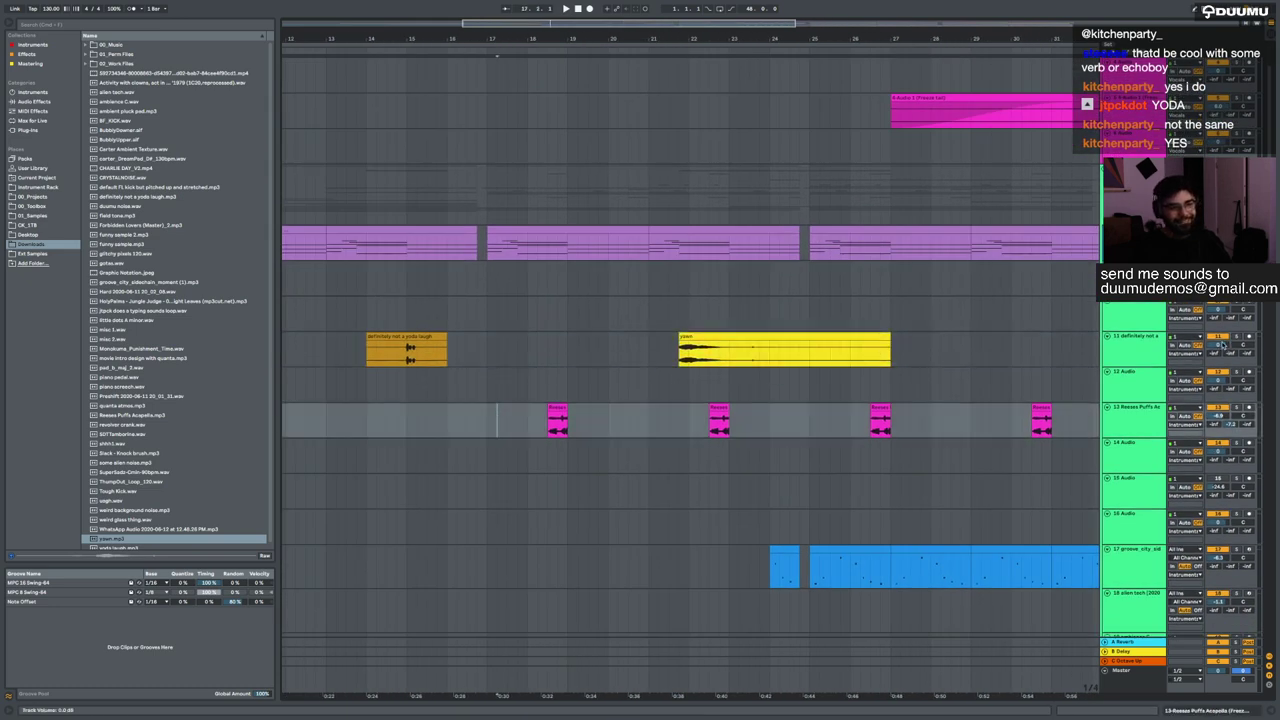
pyautogui.click(456, 444)
pyautogui.press('space')
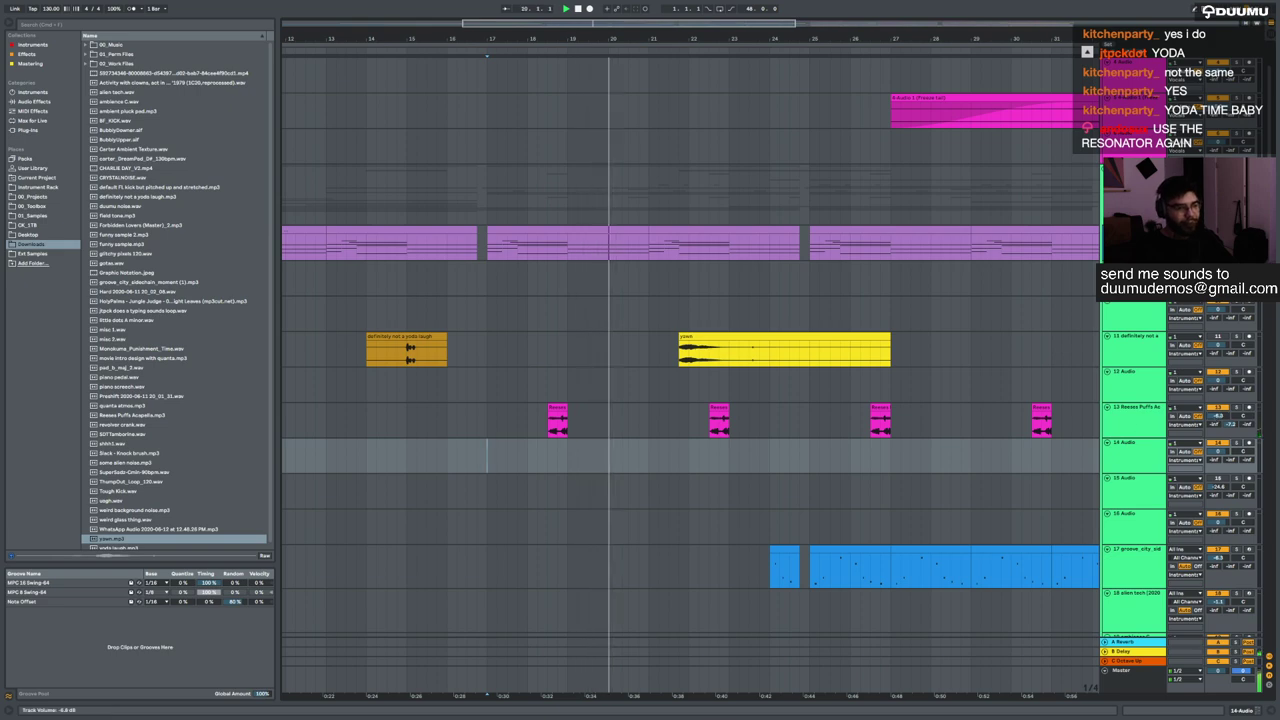
# - Duplicate bars 17 to 25 of the Reeses Puffs track three times so the chops repeat through bar 49
pyautogui.doubleClick(719, 420)
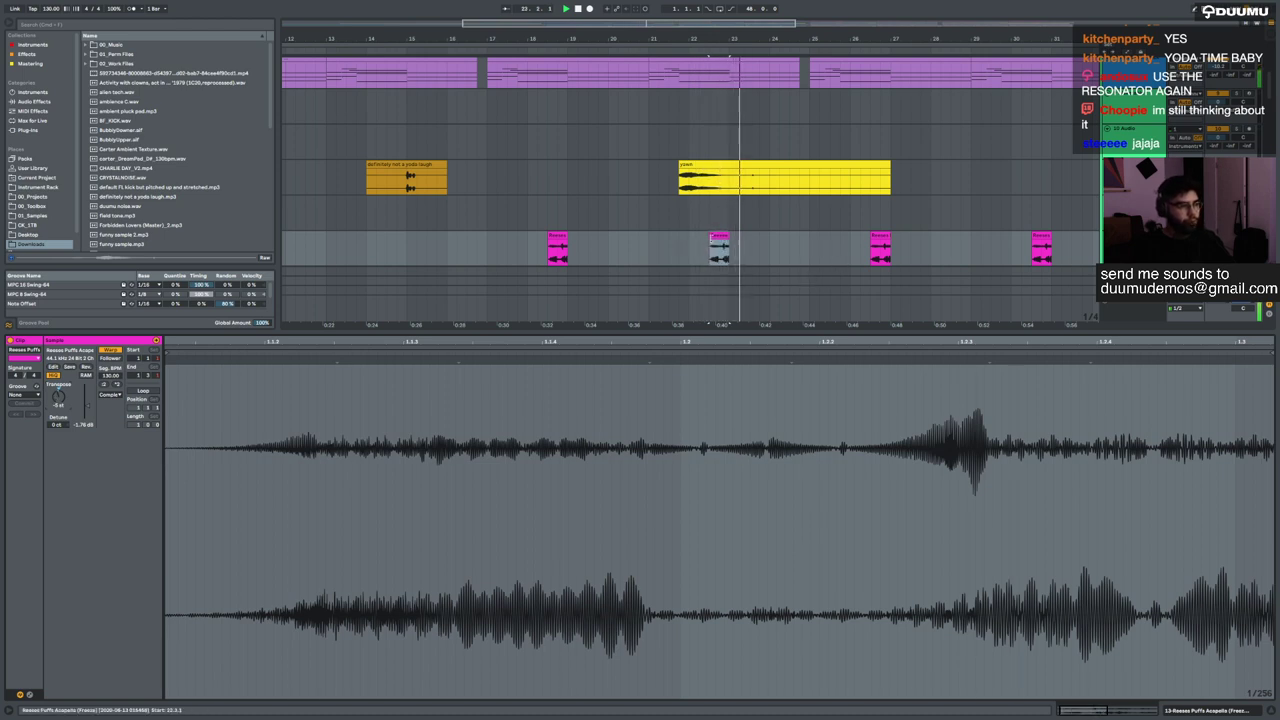
pyautogui.moveTo(712, 240); pyautogui.dragTo(487, 242)
pyautogui.keyDown('shift'); pyautogui.click(810, 245); pyautogui.keyUp('shift')
pyautogui.press('super+d')
pyautogui.press('super+d')
pyautogui.press('super+d')
pyautogui.scroll(-8, 810, 246)
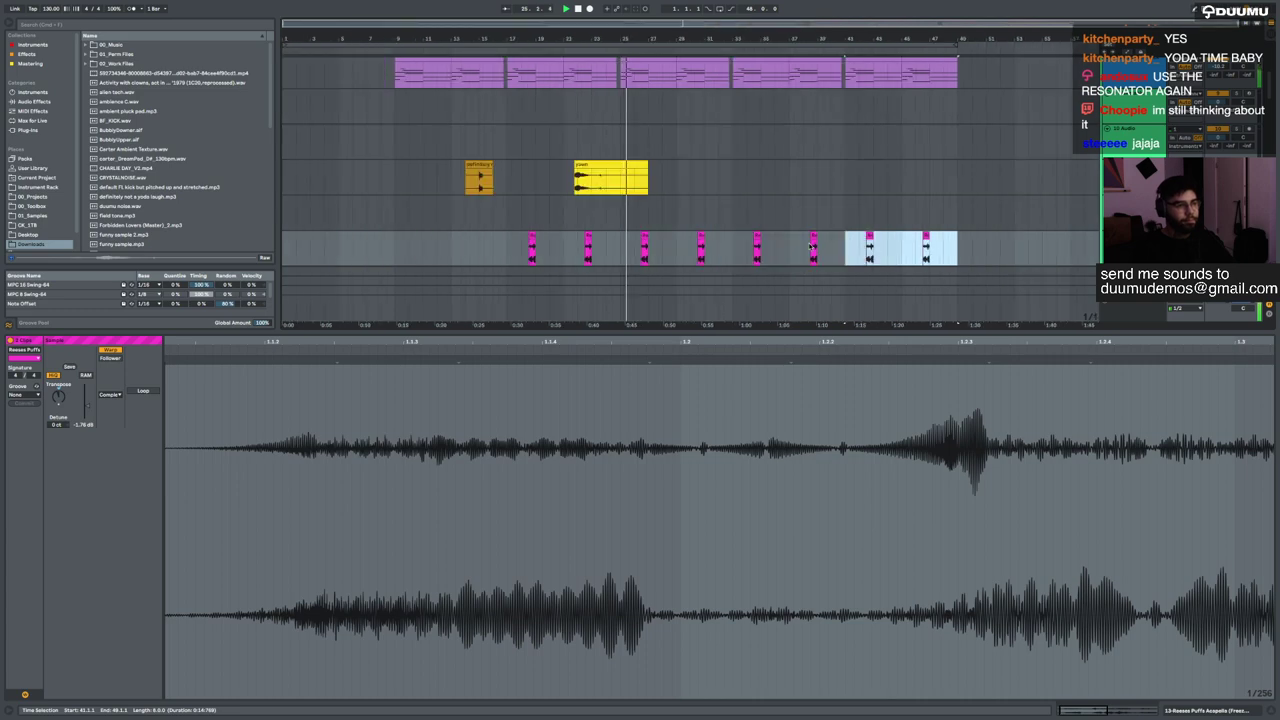
pyautogui.press('super+alt+l')
# - Stop playback, move the yawn clip to bar 21 on the new audio track, and transpose it up with a slight downward detune
pyautogui.scroll(8, 645, 311)
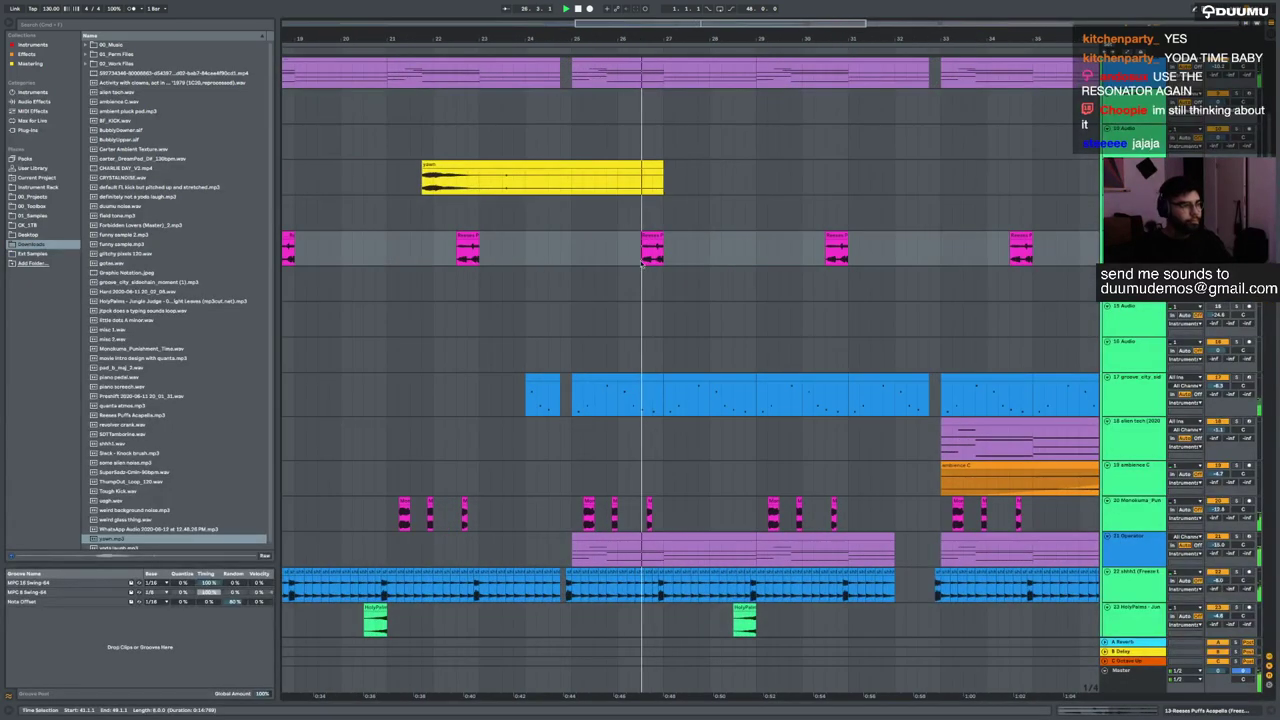
pyautogui.scroll(-5, 640, 250)
pyautogui.hscroll(-3, 640, 250)
pyautogui.scroll(2, 640, 250)
pyautogui.press('space')
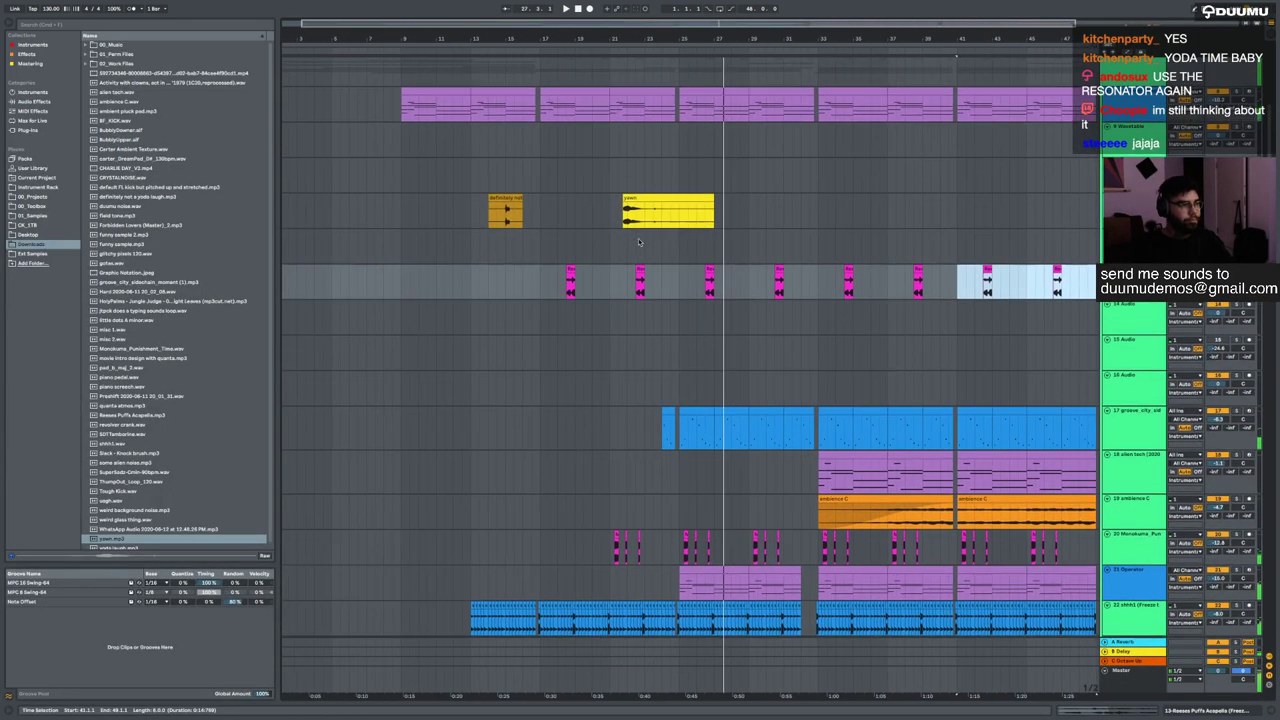
pyautogui.click(635, 198)
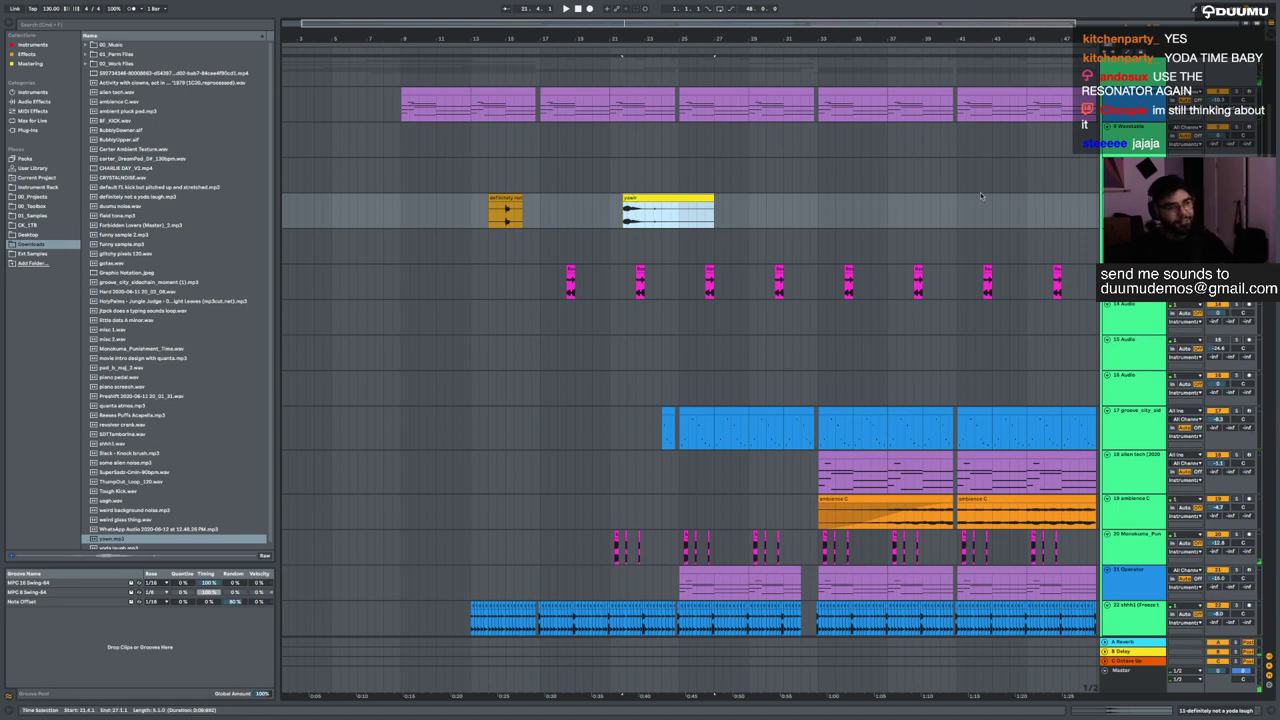
pyautogui.moveTo(651, 199); pyautogui.dragTo(639, 234)
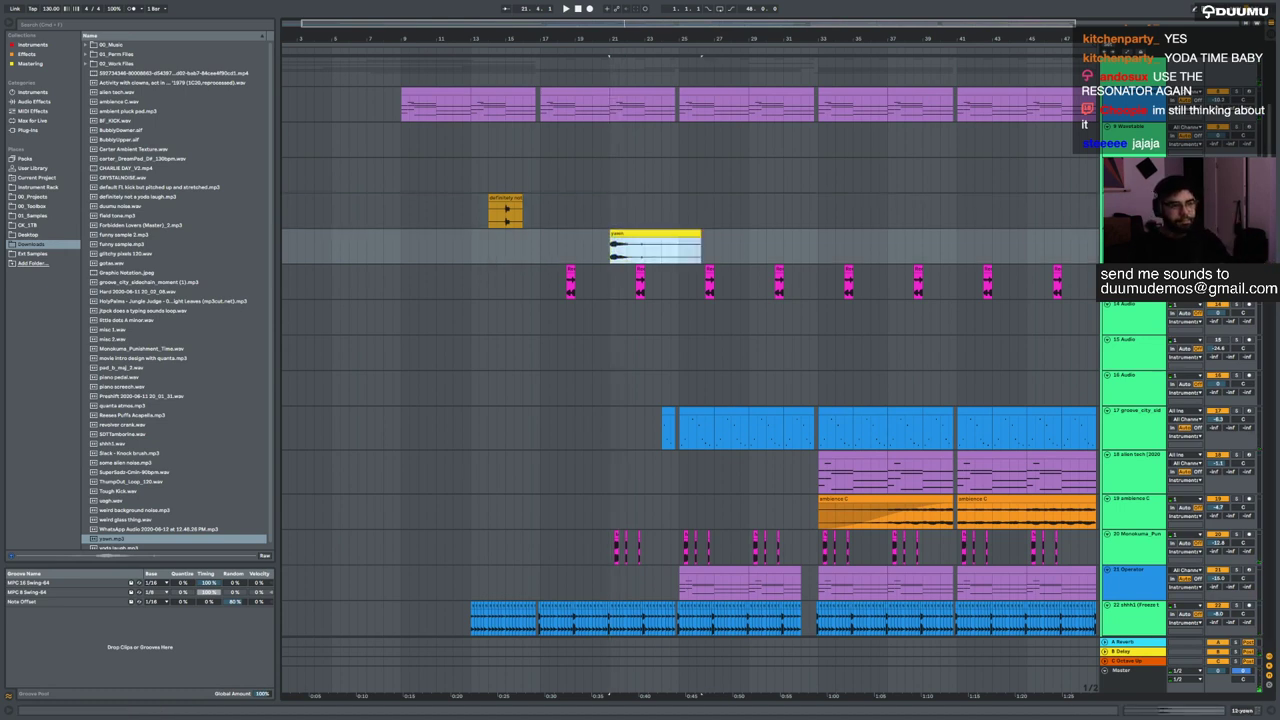
pyautogui.doubleClick(636, 233)
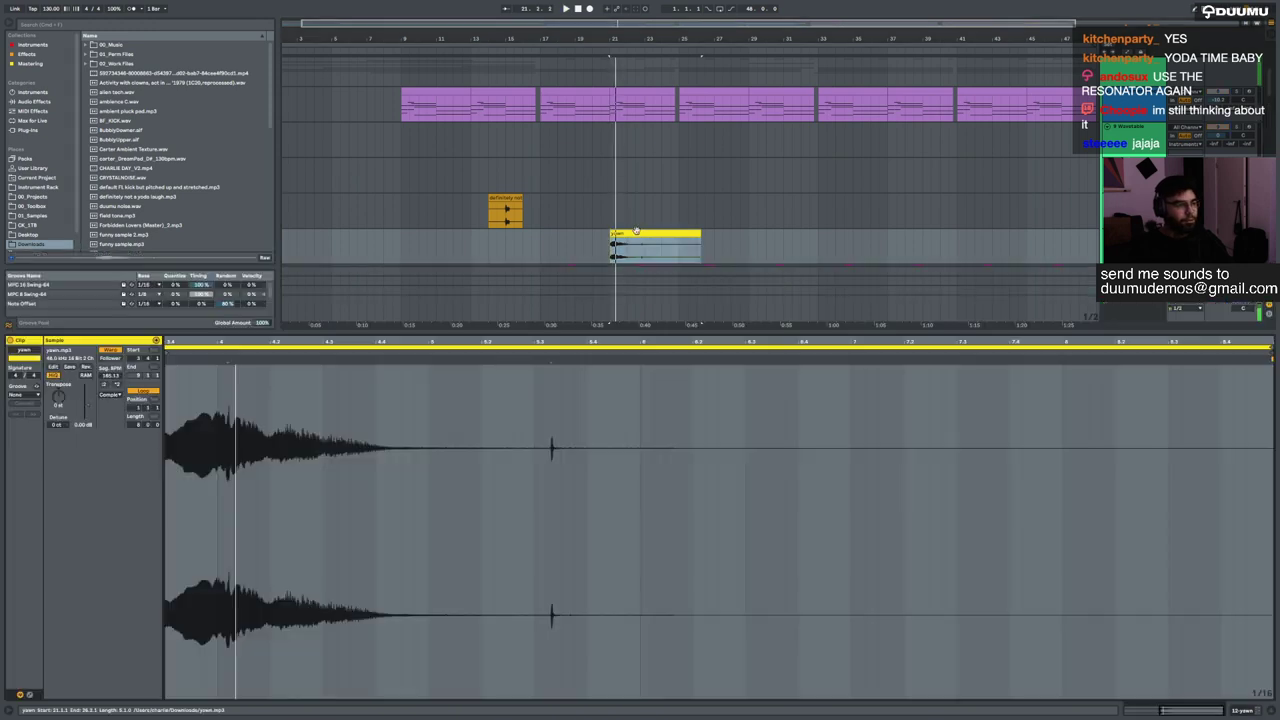
pyautogui.press('space')
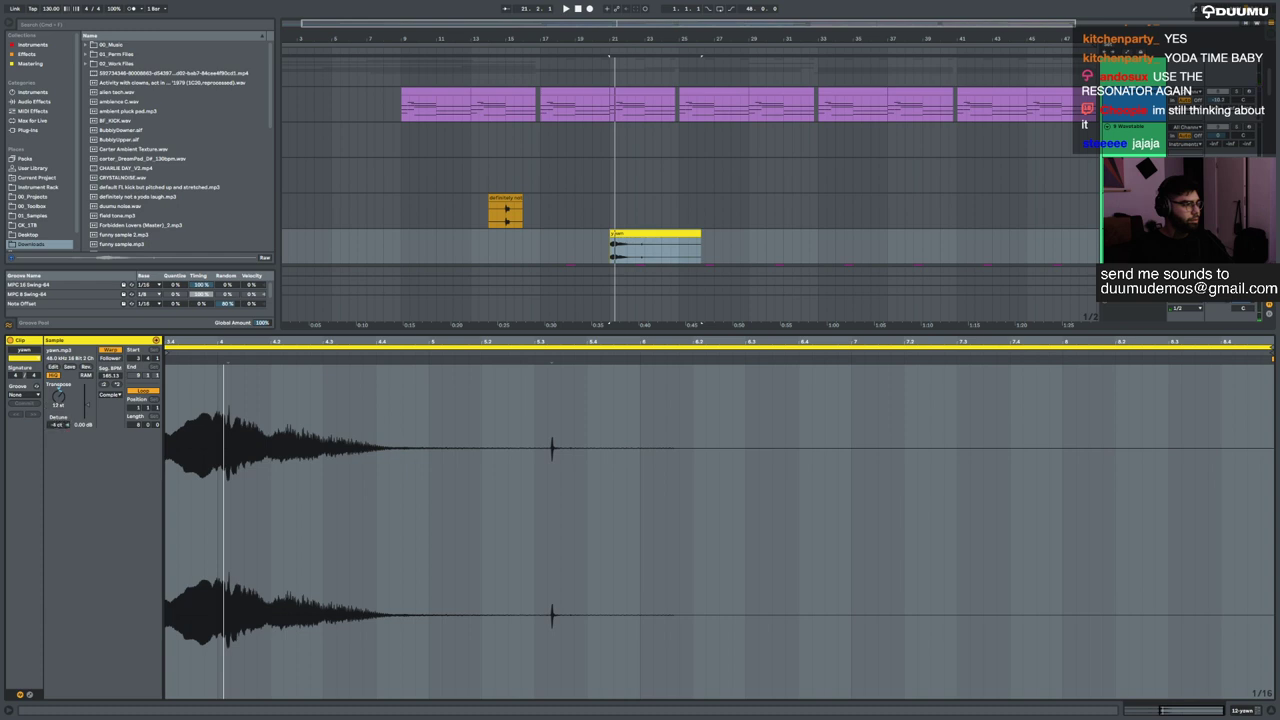
# - Add Auto-Tune EFX to the yawn track with key Ab major and retune speed 0, and audition the tuned yawn
pyautogui.press('super+f')
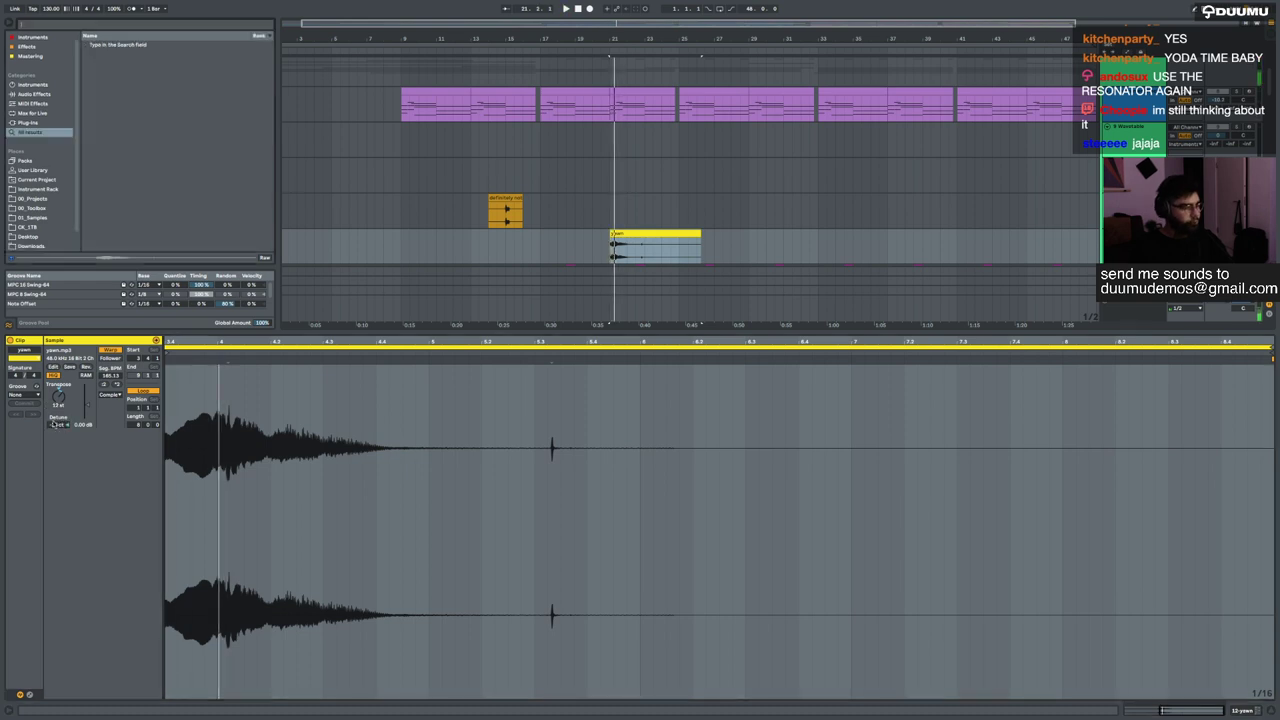
pyautogui.write('tune')
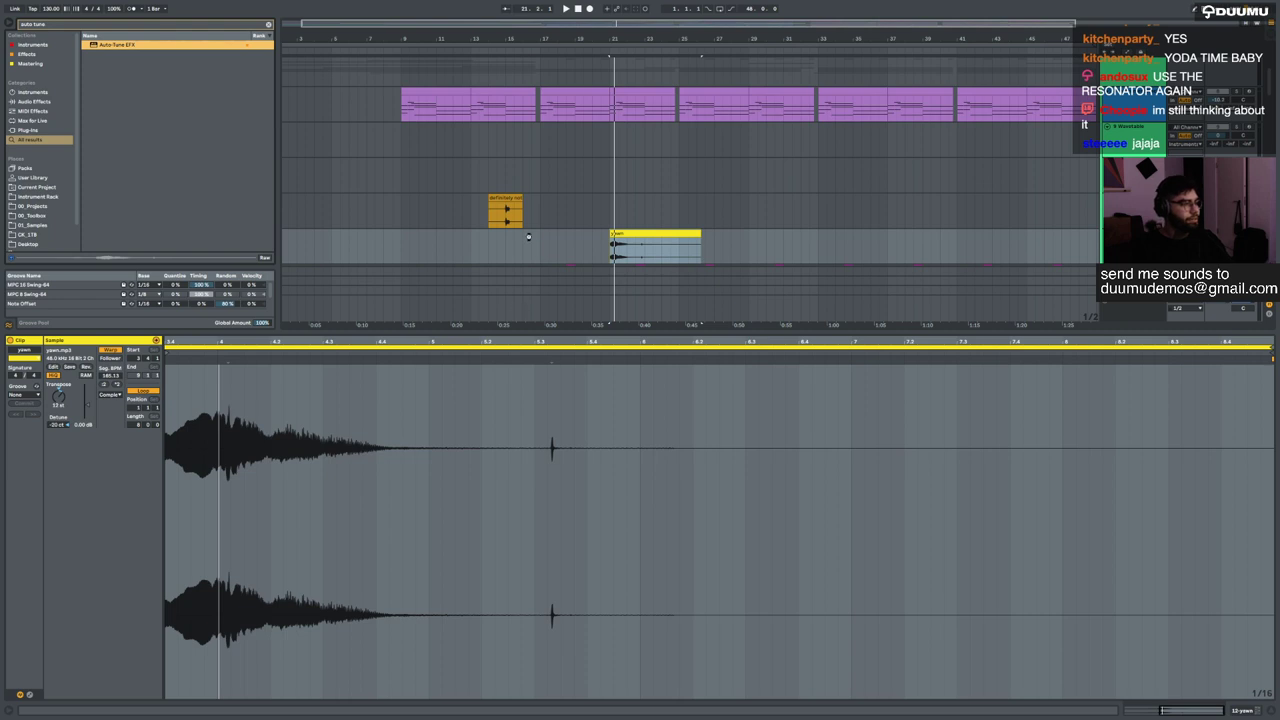
pyautogui.moveTo(529, 236); pyautogui.dragTo(529, 236)
pyautogui.click(798, 268)
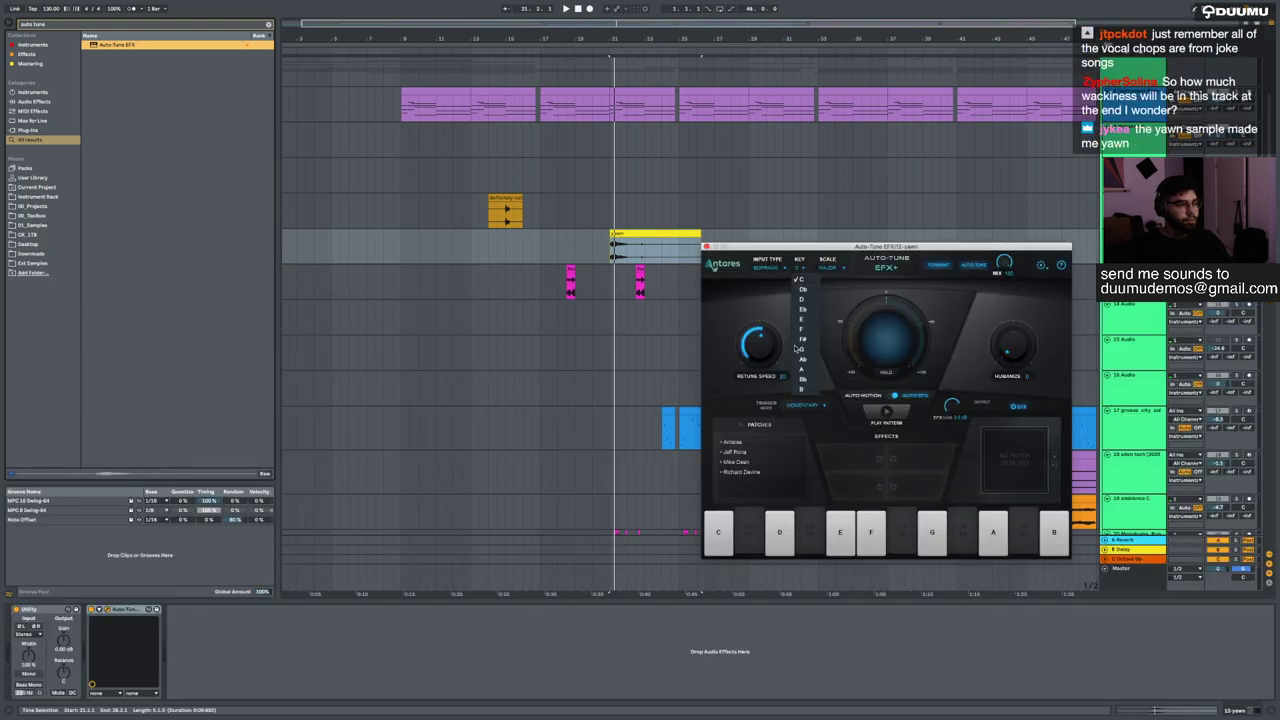
pyautogui.click(800, 362)
pyautogui.press('space')
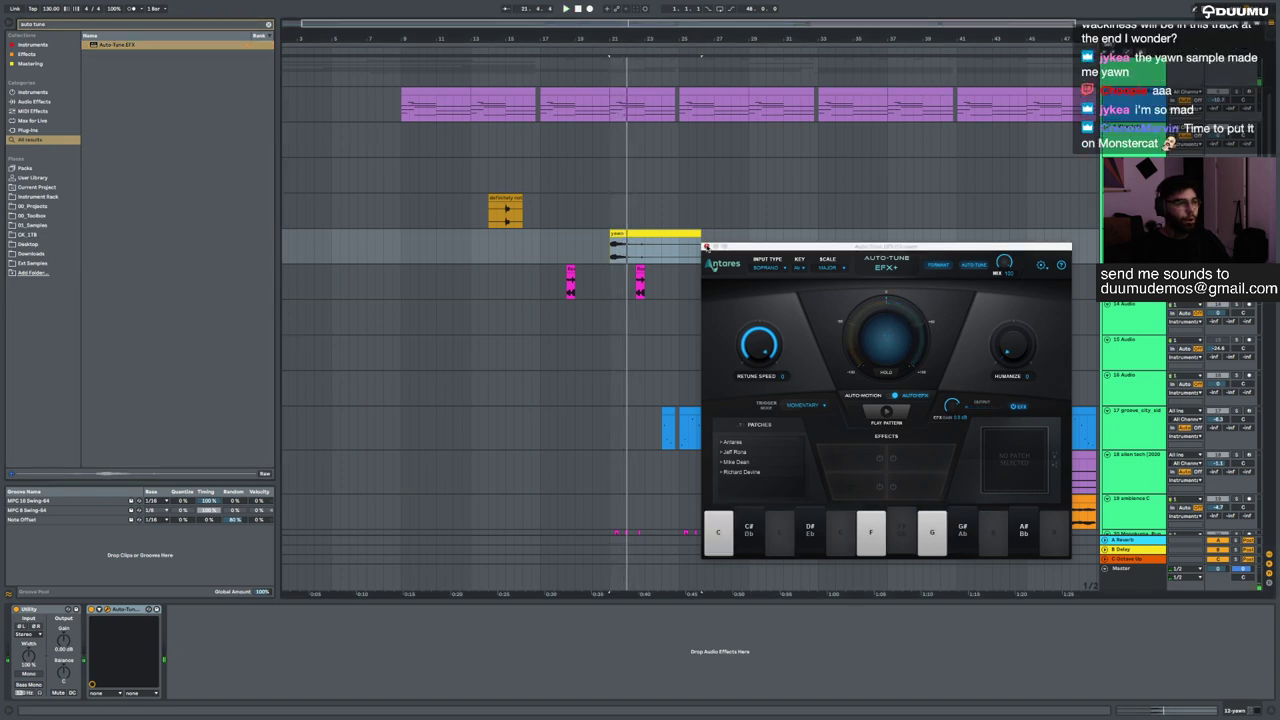
# - Close the Auto-Tune window, trim the start of the yawn clip to beat 21.2 and play it
pyautogui.click(706, 246)
pyautogui.scroll(5, 600, 257)
pyautogui.moveTo(690, 234); pyautogui.dragTo(723, 231)
pyautogui.press('space')
pyautogui.press('space')
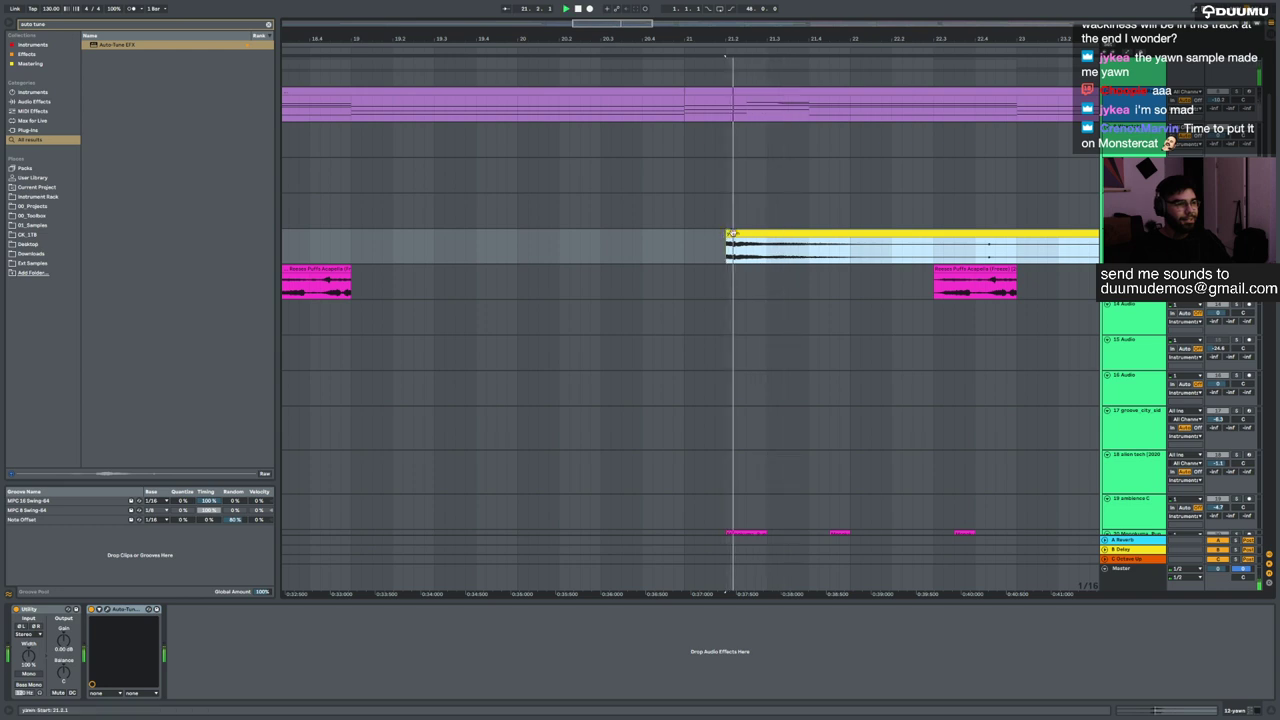
# - Split the yawn clip at beat 21.4 and delete the tail, keeping a two-beat clip
pyautogui.click(811, 250)
pyautogui.press('super+e')
pyautogui.press('space')
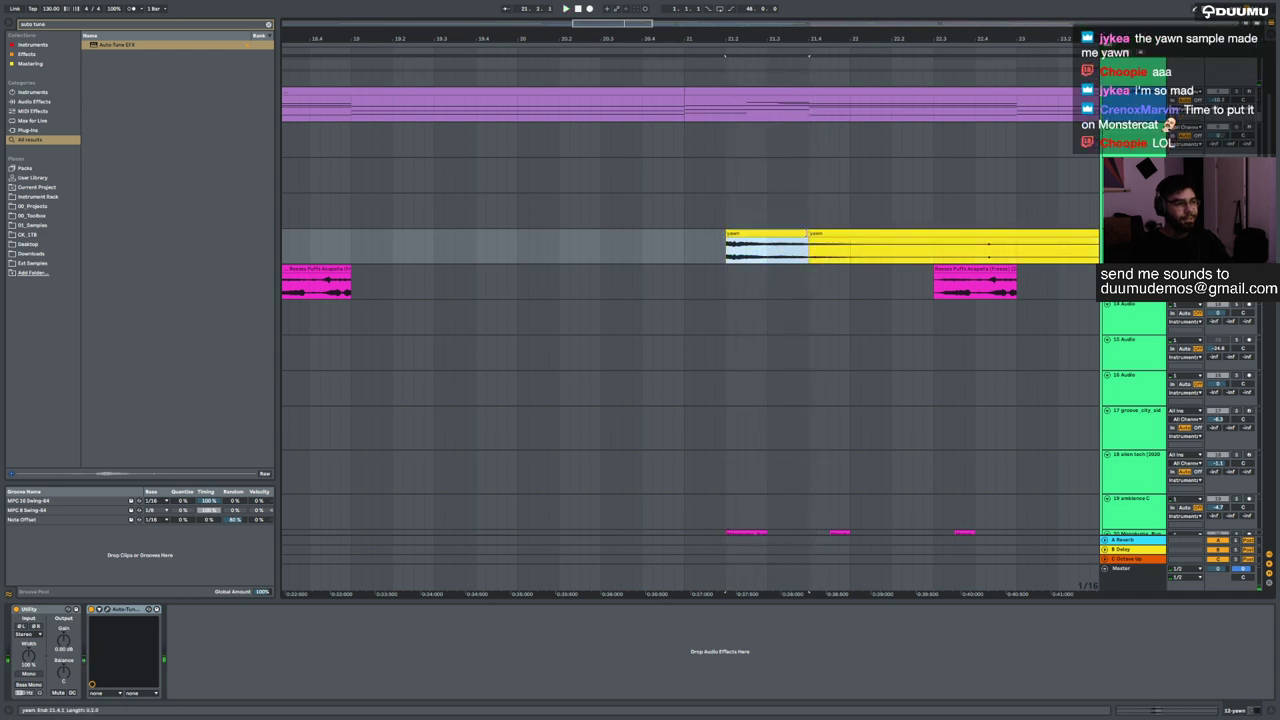
pyautogui.click(822, 234)
pyautogui.press('Delete')
# - Move the two-beat yawn clip to start at bar 21, add a fade-out and audition it
pyautogui.click(788, 234)
pyautogui.press('space')
pyautogui.press('space')
pyautogui.moveTo(788, 234); pyautogui.dragTo(744, 240)
pyautogui.scroll(-5, 767, 241)
pyautogui.press('space')
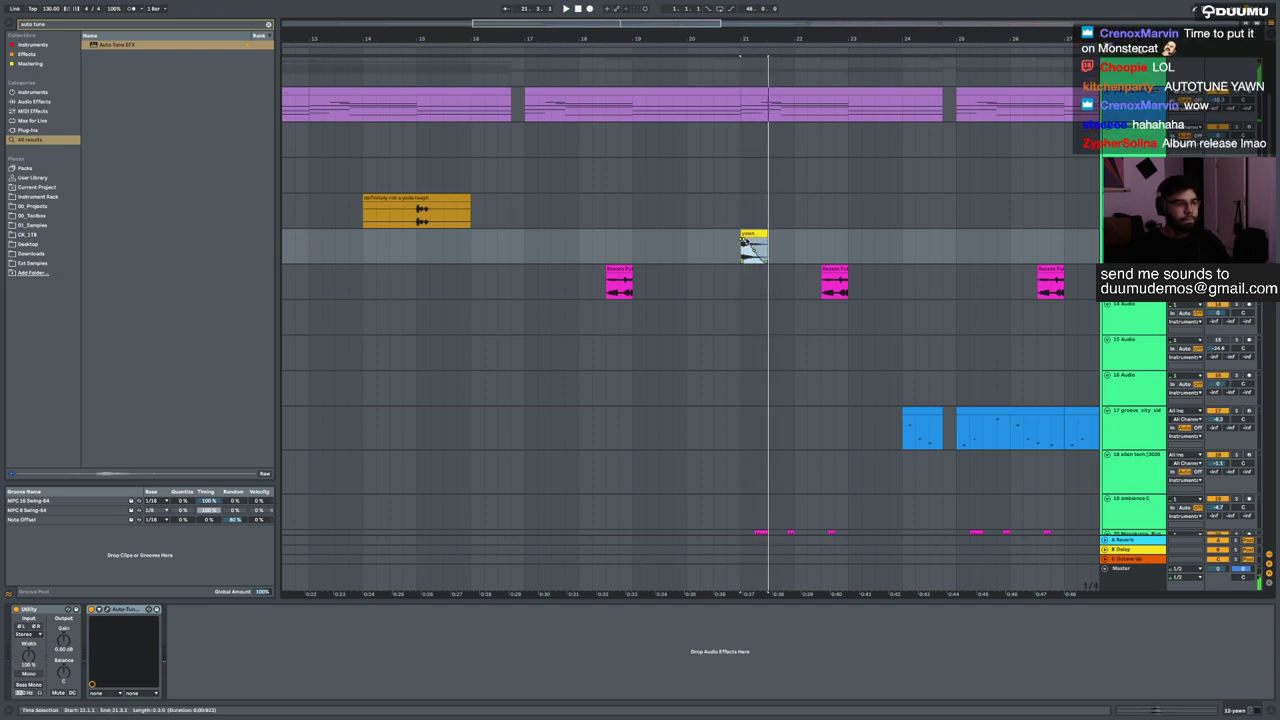
# - Freeze and flatten the yawn track and reverse the resulting audio clip
pyautogui.rightClick(1111, 246)
pyautogui.click(1151, 309)
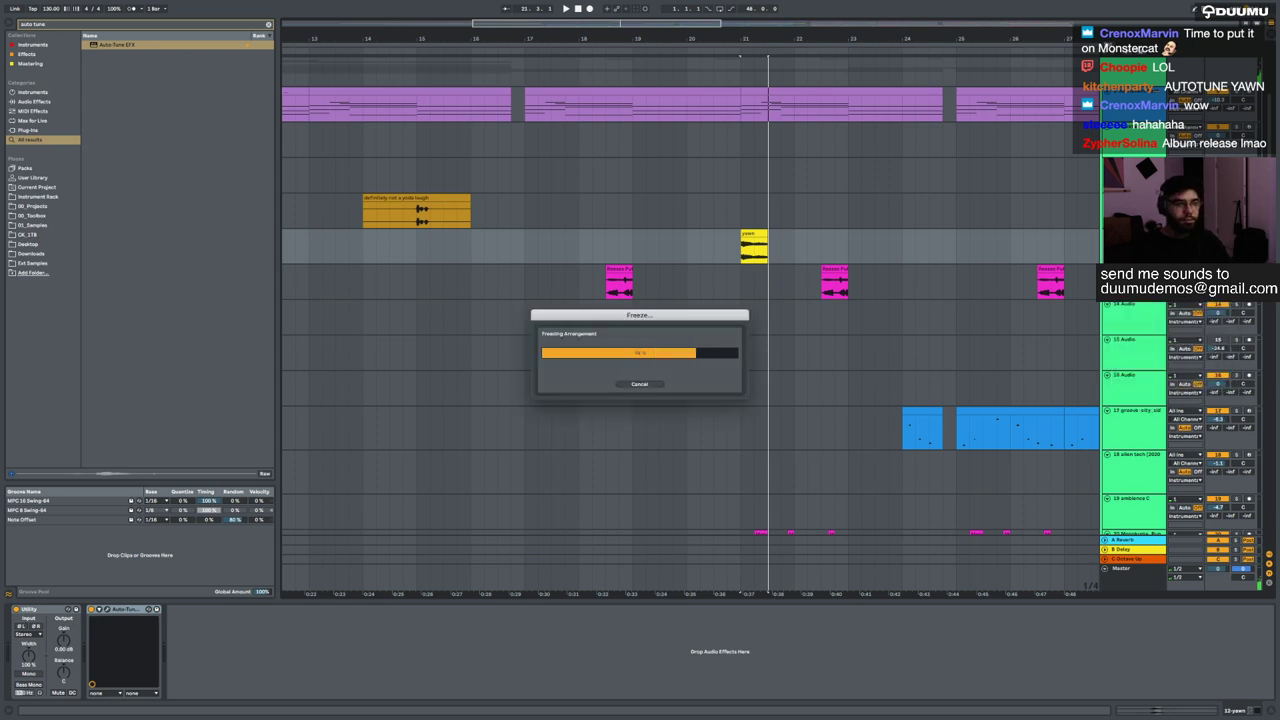
pyautogui.rightClick(1138, 306)
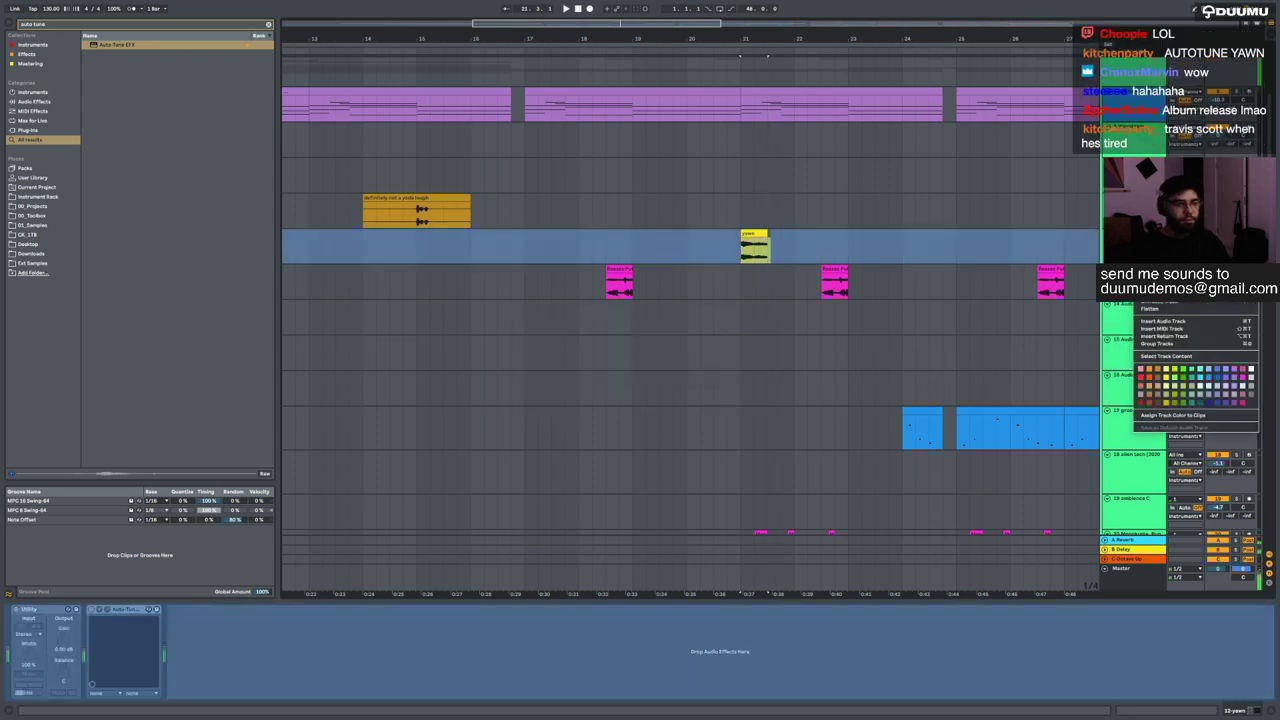
pyautogui.click(771, 234)
pyautogui.click(754, 246)
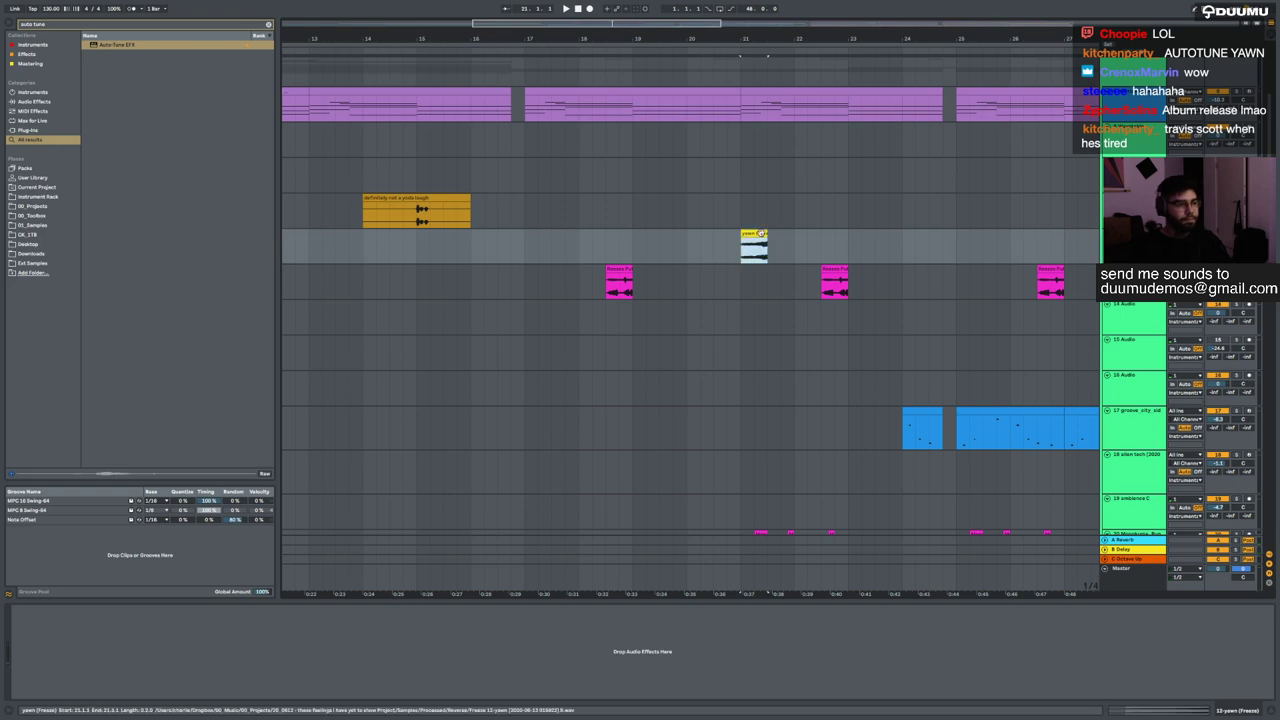
# - Move the reversed yawn clip to beat 24.3 on its track so it leads into bar 25
pyautogui.click(705, 254)
pyautogui.press('super+v')
pyautogui.press('super+z')
pyautogui.scroll(-6, 725, 256)
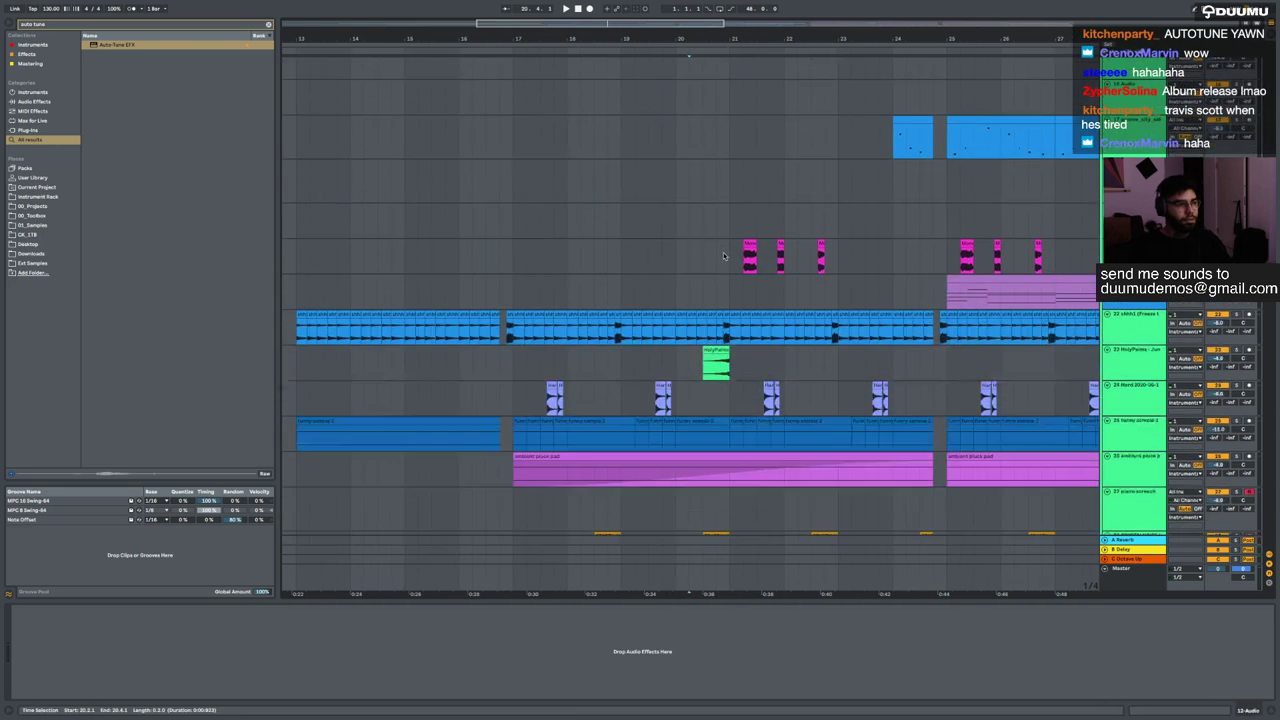
pyautogui.scroll(3, 786, 204)
pyautogui.hscroll(2, 786, 204)
pyautogui.scroll(1, 776, 117)
pyautogui.hscroll(1, 776, 117)
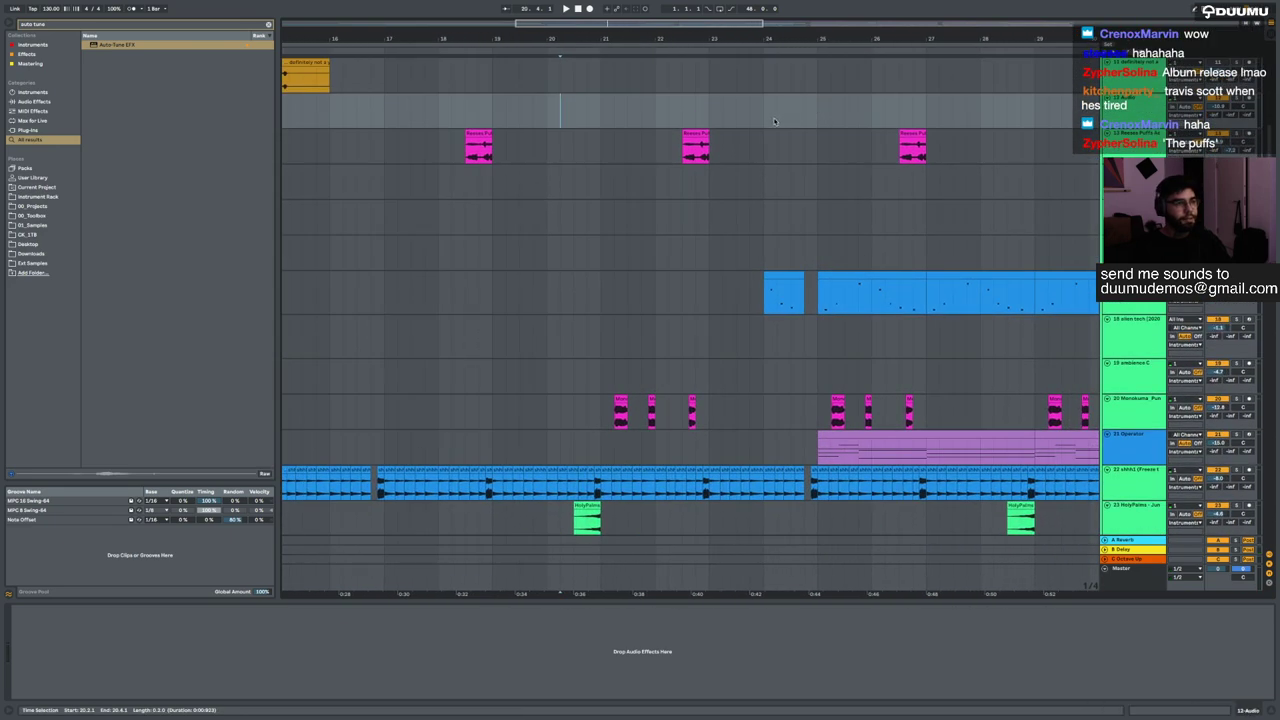
pyautogui.click(792, 122)
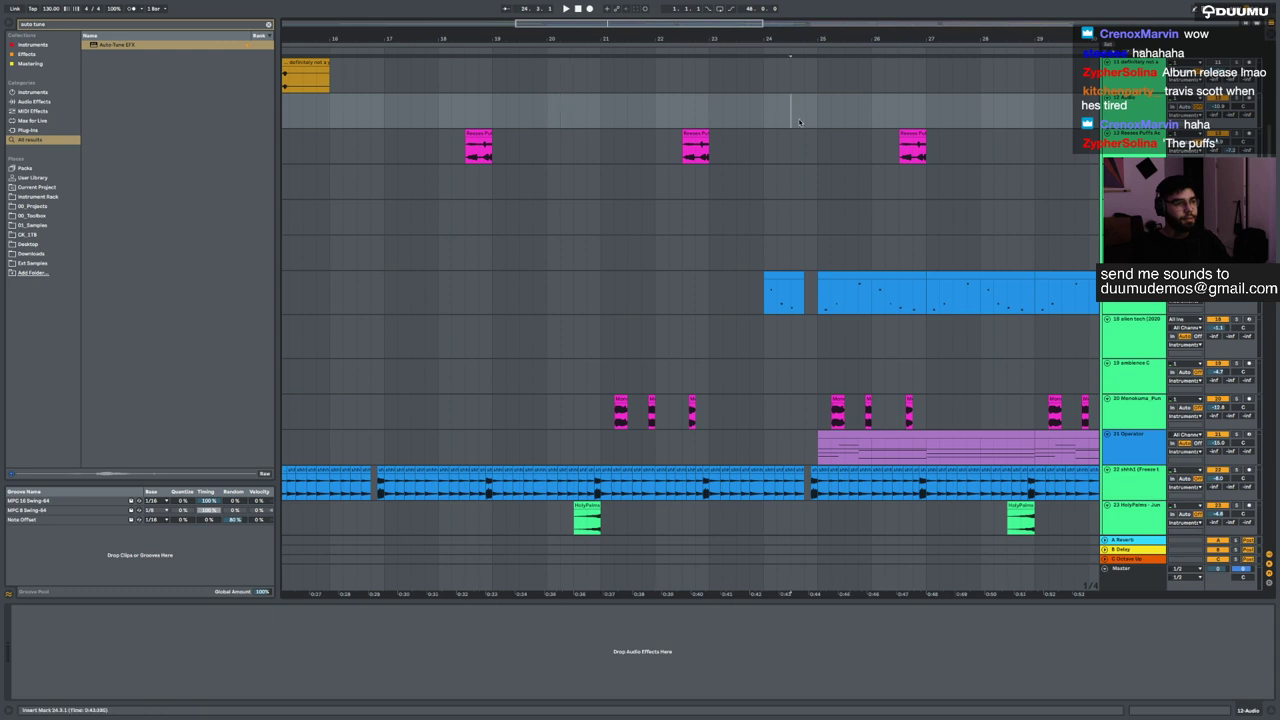
pyautogui.hotkey('ctrl', 'v')
# - Turn off Warp for the reversed yawn clip, transpose it up 12 st and make it a half-beat clip ending at bar 25
pyautogui.doubleClick(797, 98)
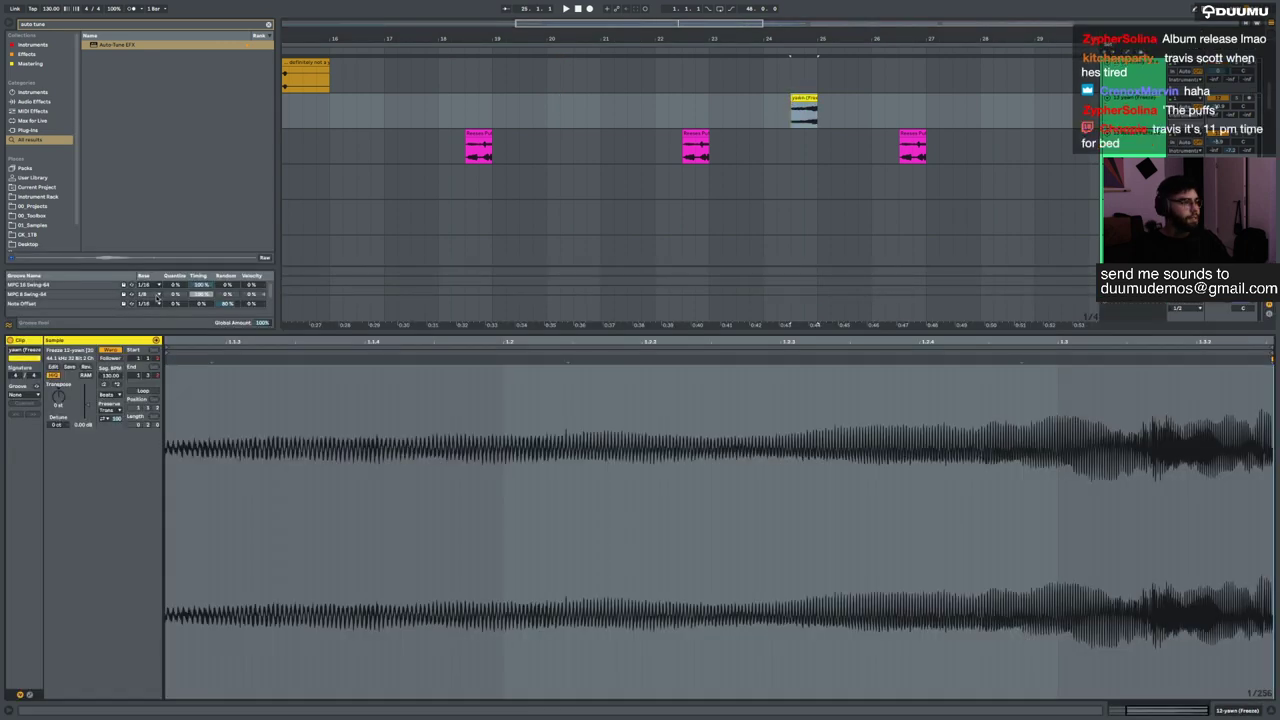
pyautogui.click(110, 352)
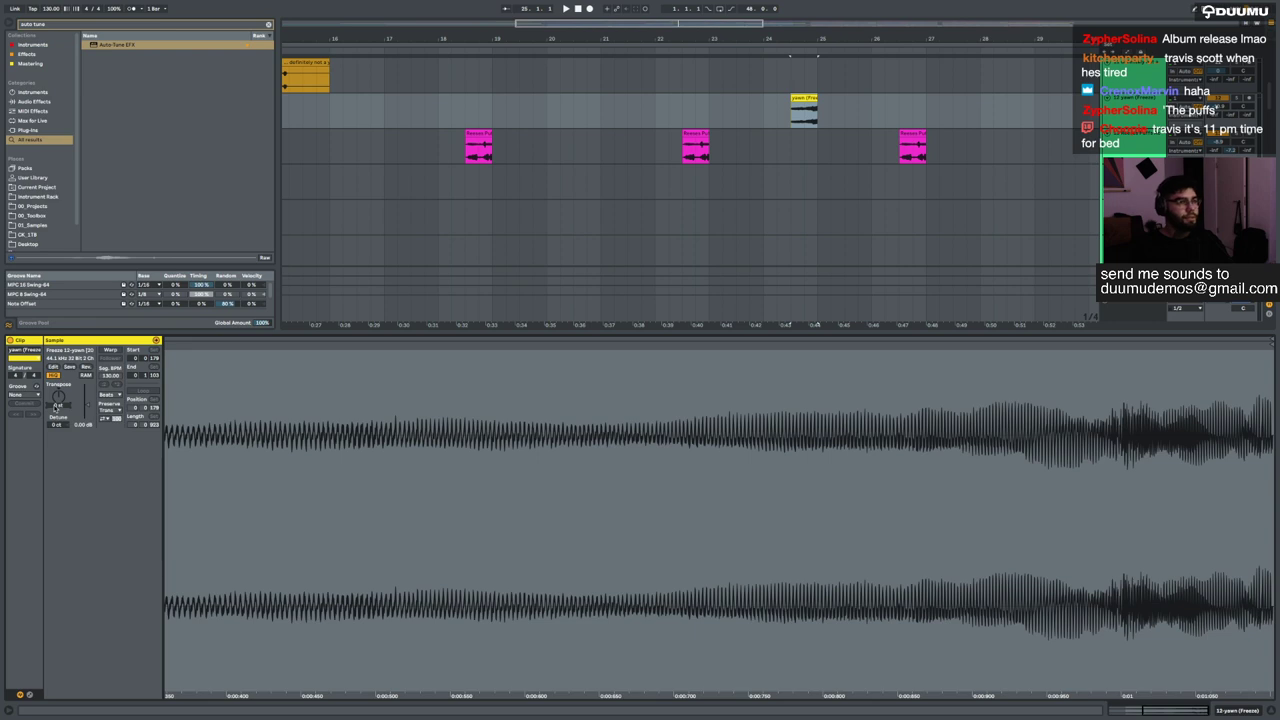
pyautogui.click(812, 79)
pyautogui.moveTo(797, 98); pyautogui.dragTo(864, 96)
pyautogui.scroll(8, 804, 98)
# - Listen repeatedly to the short reversed yawn leading into bar 25
pyautogui.click(775, 112)
pyautogui.press('space')
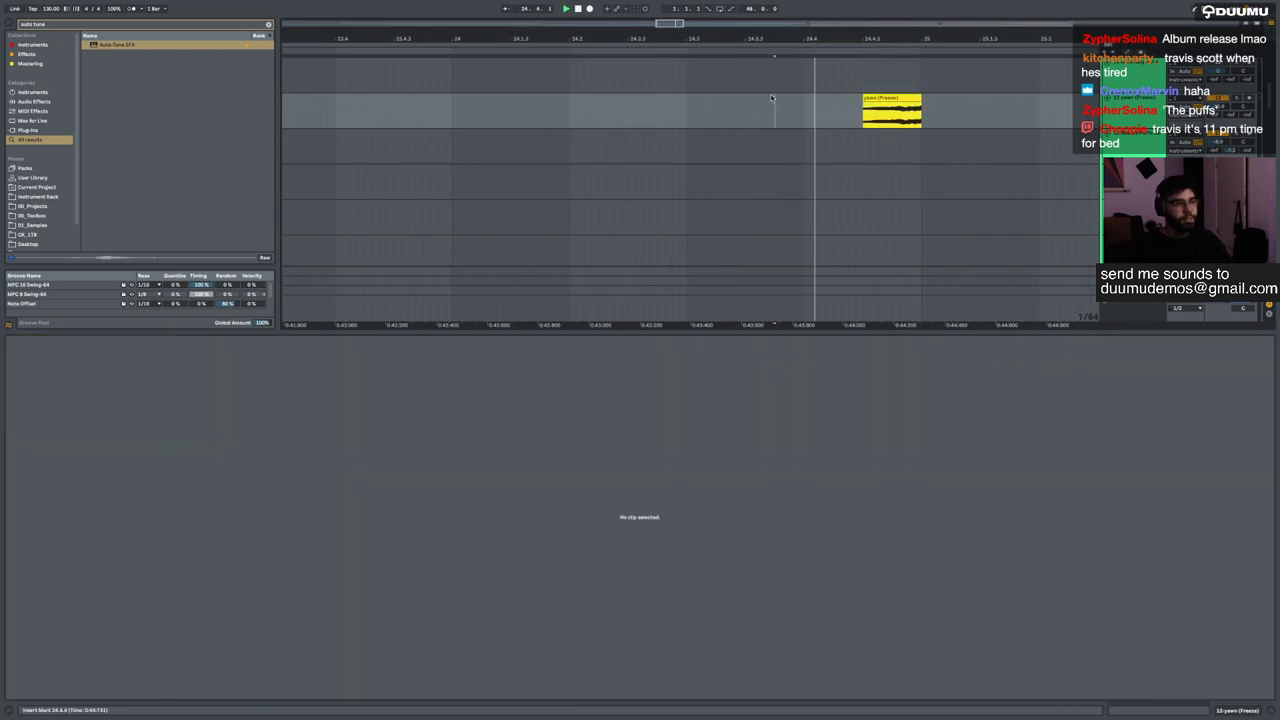
pyautogui.scroll(-5, 907, 98)
pyautogui.click(904, 98)
pyautogui.press('space')
pyautogui.click(1238, 98)
pyautogui.press('space')
pyautogui.press('space')
pyautogui.press('space')
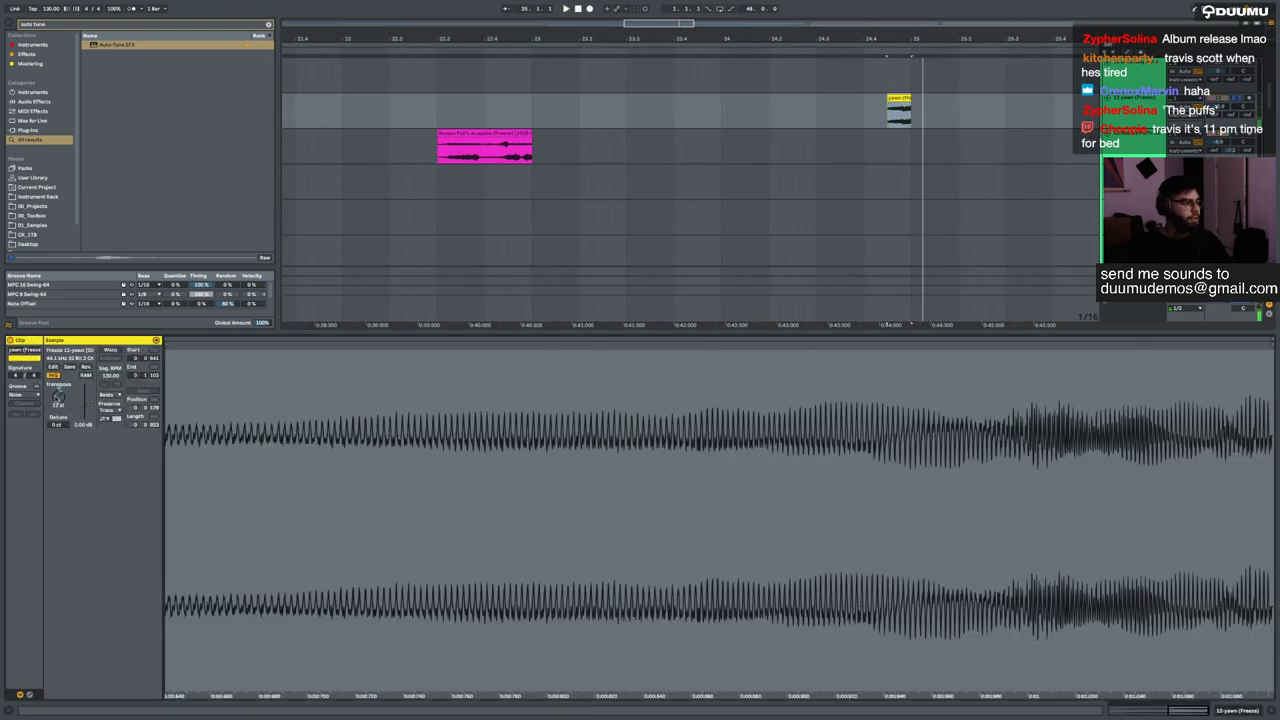
# - Transpose the reversed yawn clip up 14 st and cut off the part extending past bar 25
pyautogui.press('space')
pyautogui.press('space')
pyautogui.press('space')
pyautogui.press('space')
pyautogui.press('space')
pyautogui.click(911, 100)
pyautogui.click(906, 99)
pyautogui.scroll(5, 908, 100)
pyautogui.moveTo(857, 101); pyautogui.dragTo(921, 117)
pyautogui.press('space')
pyautogui.press('space')
pyautogui.press('Delete')
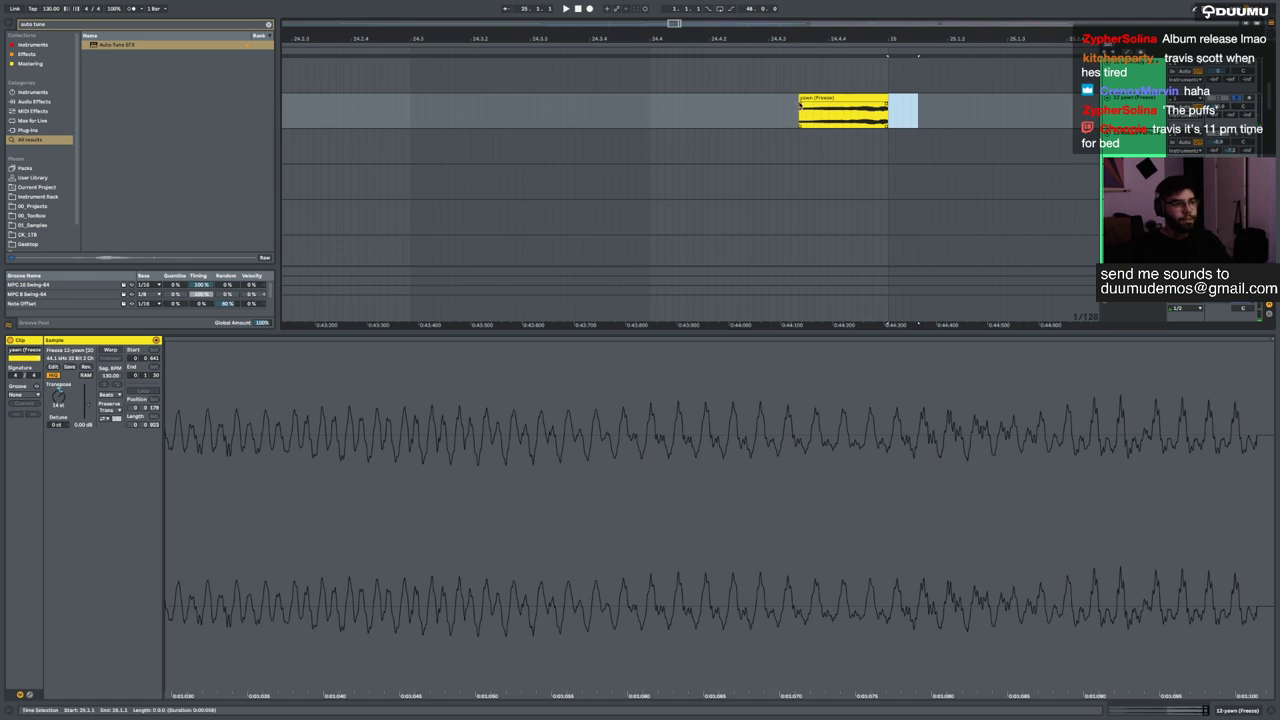
# - Try a fade-in across the yawn clip and align its end with bar 25 while listening to it
pyautogui.moveTo(800, 106); pyautogui.dragTo(921, 105)
pyautogui.press('space')
pyautogui.click(886, 98)
pyautogui.press('space')
pyautogui.press('space')
pyautogui.press('space')
pyautogui.press('space')
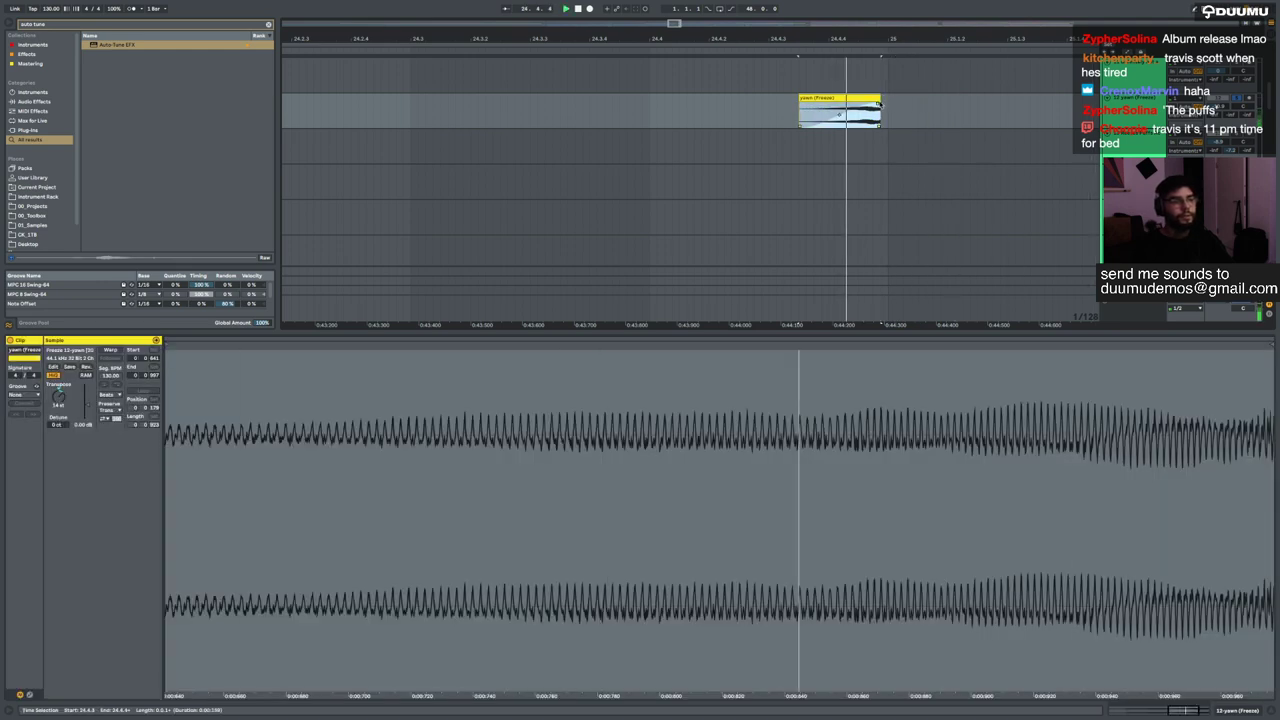
pyautogui.press('space')
pyautogui.click(892, 100)
pyautogui.click(887, 99)
pyautogui.press('space')
pyautogui.press('space')
pyautogui.press('space')
pyautogui.press('s')
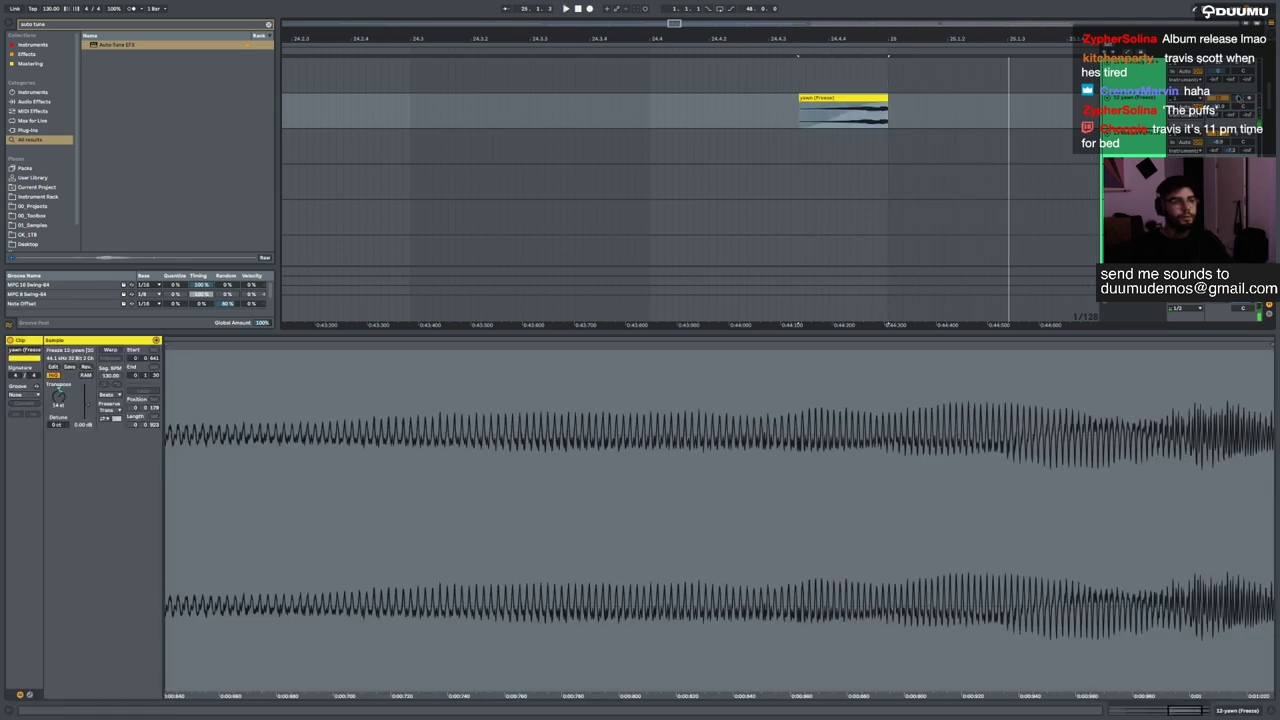
# - Listen to the yawn leading into bar 25, retune its transposition and readjust the clip's end
pyautogui.scroll(-5, 715, 104)
pyautogui.click(619, 103)
pyautogui.press('space')
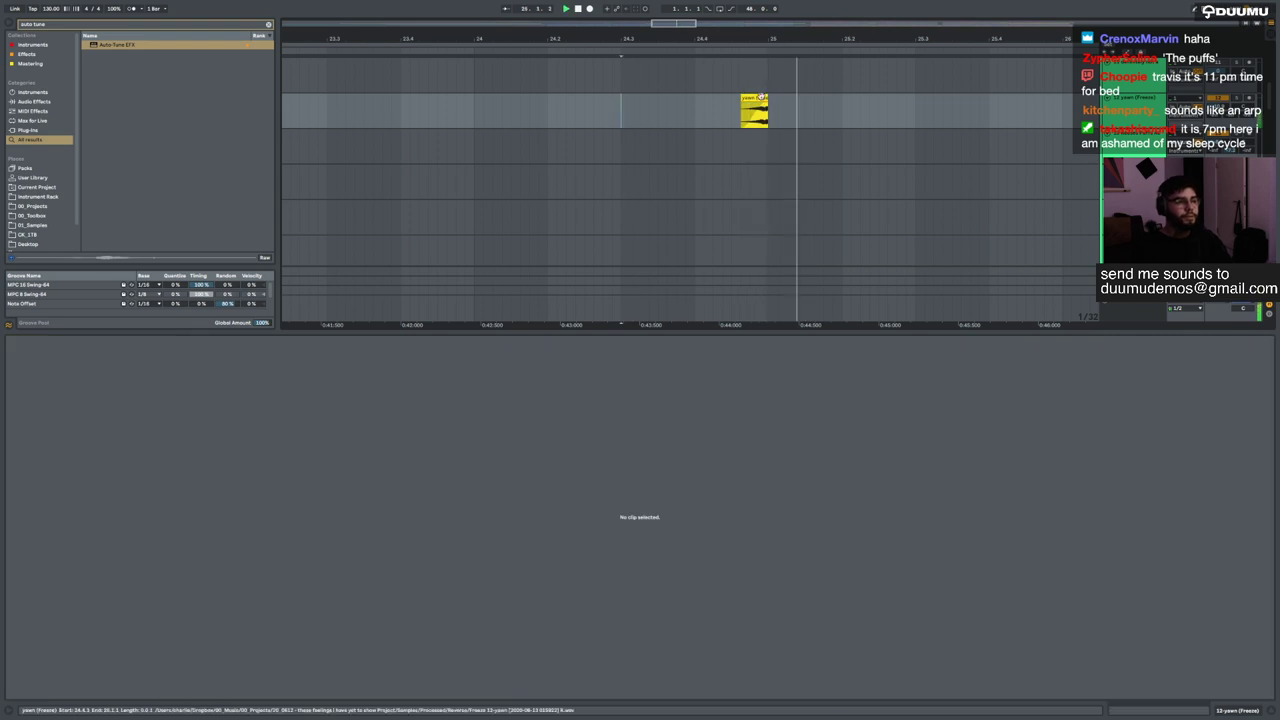
pyautogui.click(754, 110)
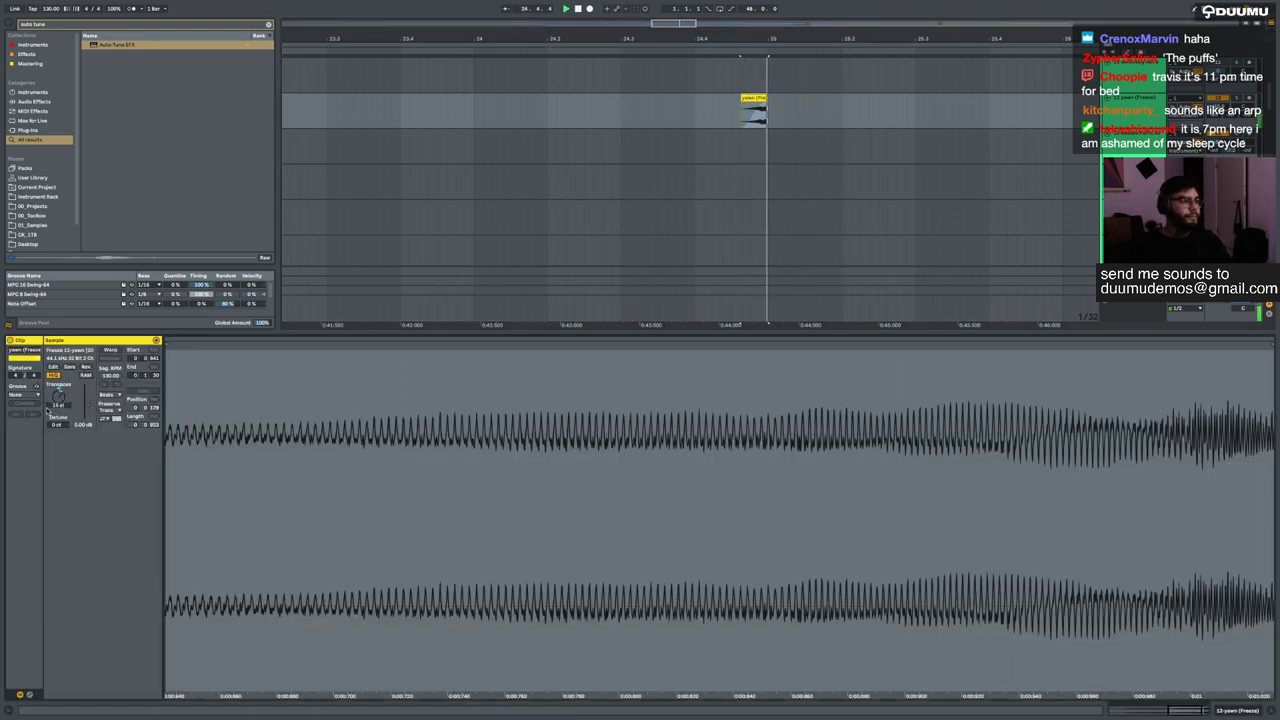
pyautogui.click(771, 99)
pyautogui.moveTo(766, 98); pyautogui.dragTo(773, 98)
pyautogui.scroll(-5, 771, 100)
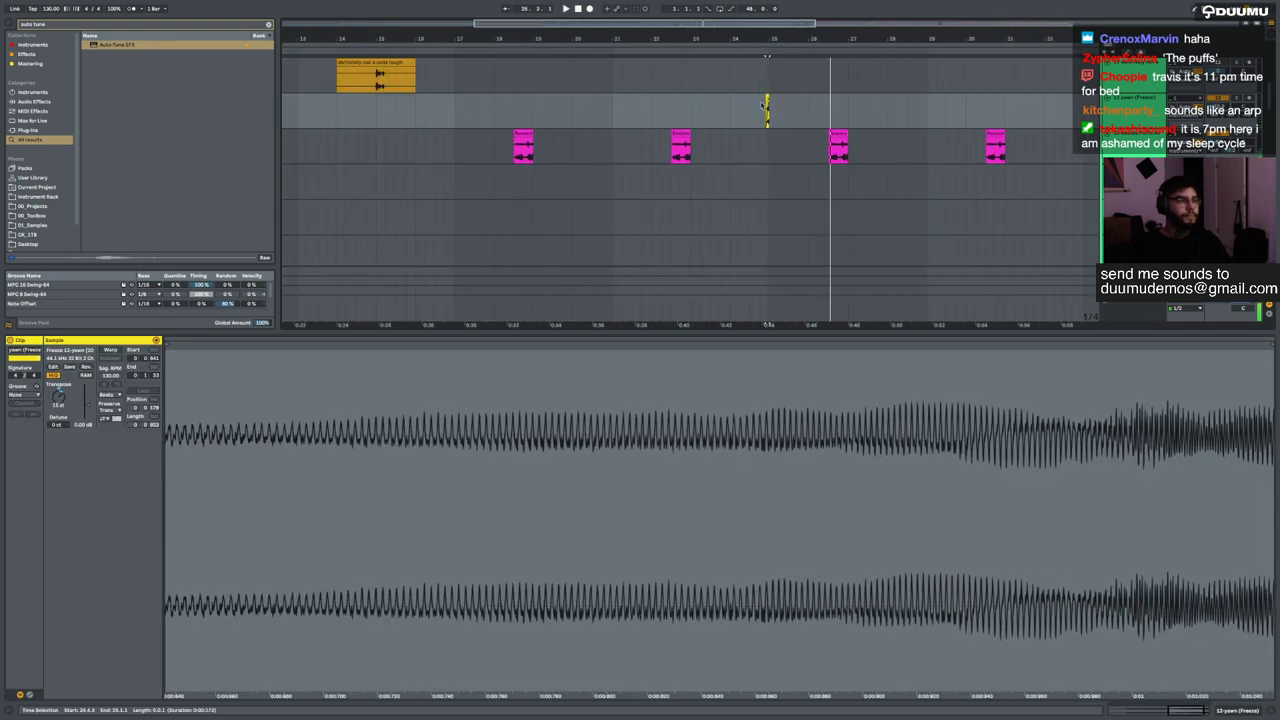
# - Play the yawn in context, hide the clip view and delete the yawn track
pyautogui.click(720, 113)
pyautogui.press('space')
pyautogui.press('space')
pyautogui.press('super+alt+l')
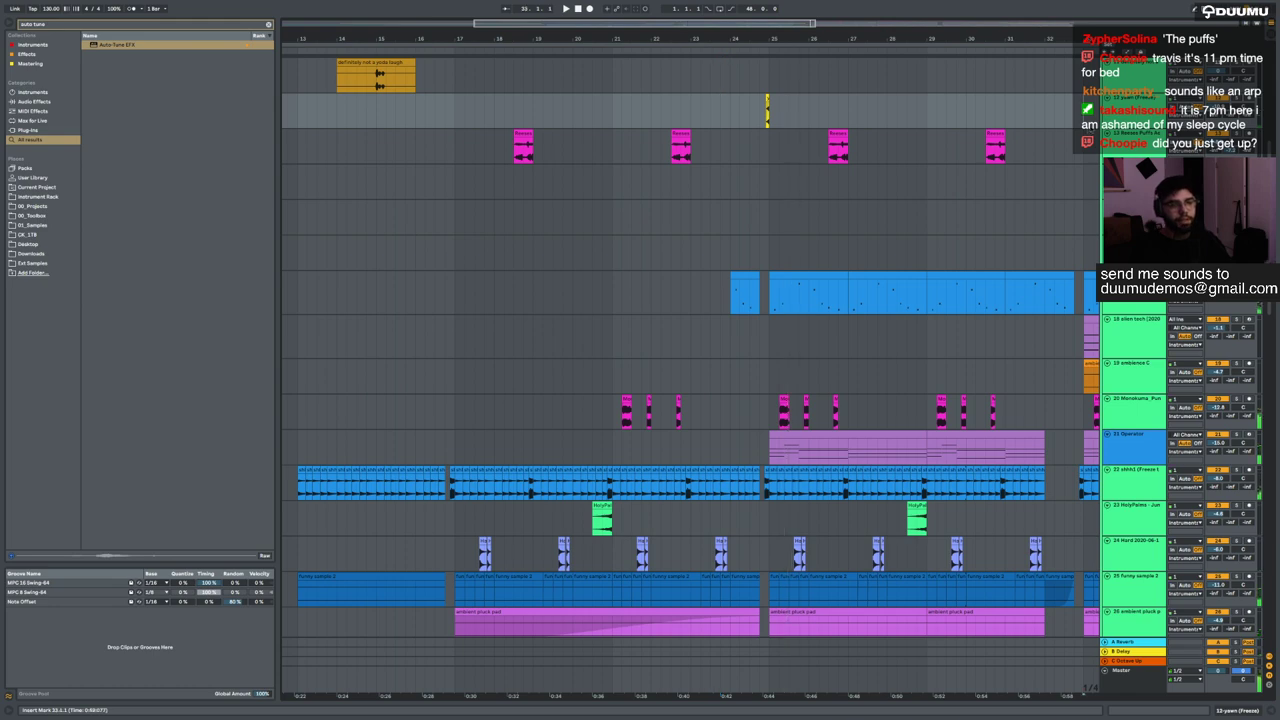
pyautogui.press('space')
pyautogui.scroll(6, 753, 195)
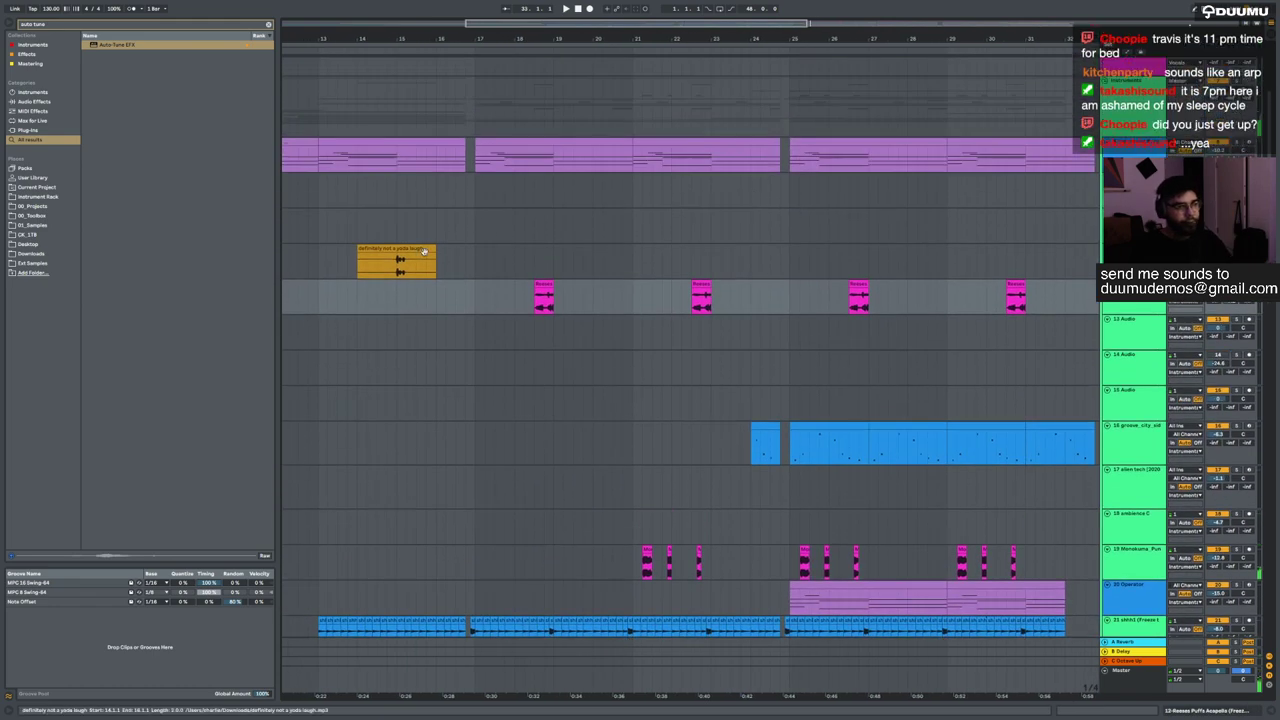
# - Split the yoda laugh clip on both sides of the audible laugh, starting at bar 15
pyautogui.click(385, 250)
pyautogui.click(386, 250)
pyautogui.click(405, 257)
pyautogui.press('super+e')
pyautogui.click(380, 249)
pyautogui.keyDown('shift'); pyautogui.click(416, 248); pyautogui.keyUp('shift')
pyautogui.click(400, 248)
pyautogui.click(385, 249)
pyautogui.keyDown('shift'); pyautogui.click(420, 248); pyautogui.keyUp('shift')
pyautogui.press('+')
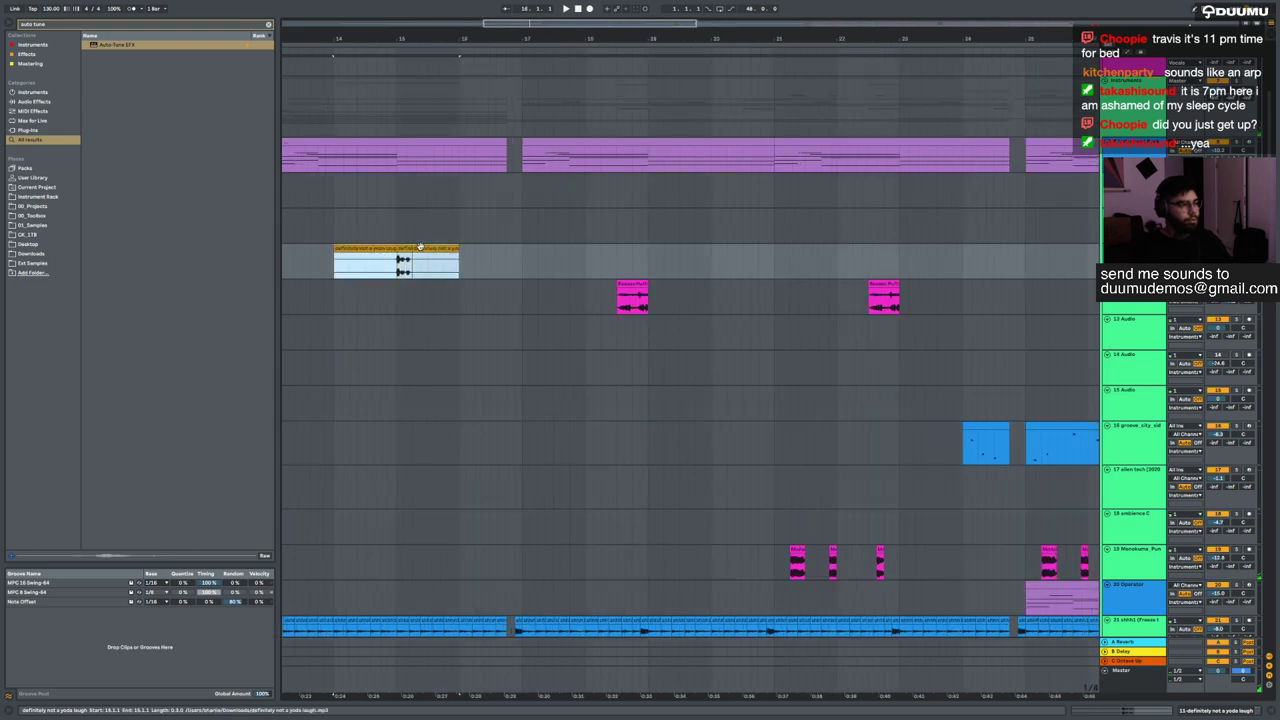
# - Delete the silent pieces before and after the yoda laugh and cut the laugh piece for reuse
pyautogui.click(384, 250)
pyautogui.press('Delete')
pyautogui.click(429, 248)
pyautogui.press('Delete')
pyautogui.click(404, 249)
pyautogui.press('Delete')
# - Paste the yoda laugh piece at beat 17.2 on its track and play it from bar 17
pyautogui.scroll(-1, 730, 291)
pyautogui.scroll(-1, 729, 291)
pyautogui.hscroll(1, 615, 237)
pyautogui.click(502, 218)
pyautogui.hotkey('ctrl', 'v')
pyautogui.click(487, 218)
pyautogui.press('space')
pyautogui.press('+')
pyautogui.press('+')
pyautogui.press('space')
pyautogui.press('space')
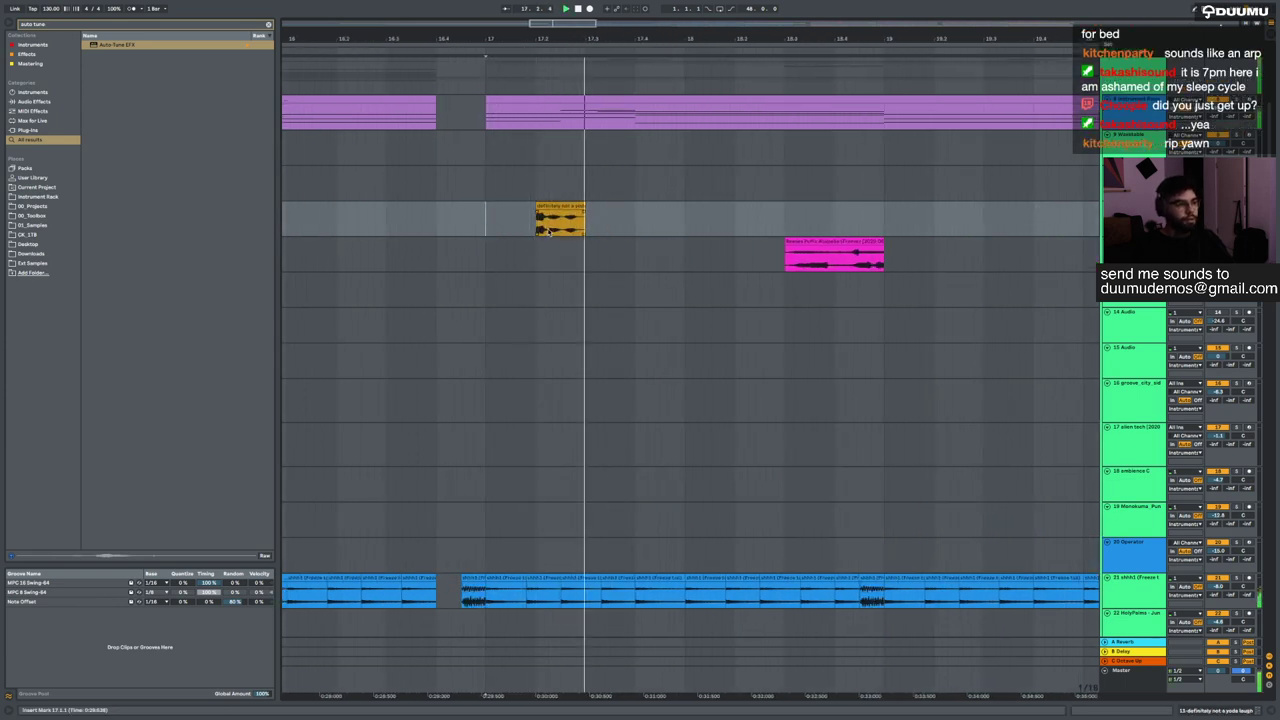
# - Split the yoda laugh into three short pieces, trim the start of the third and remove its tail
pyautogui.scroll(3, 548, 230)
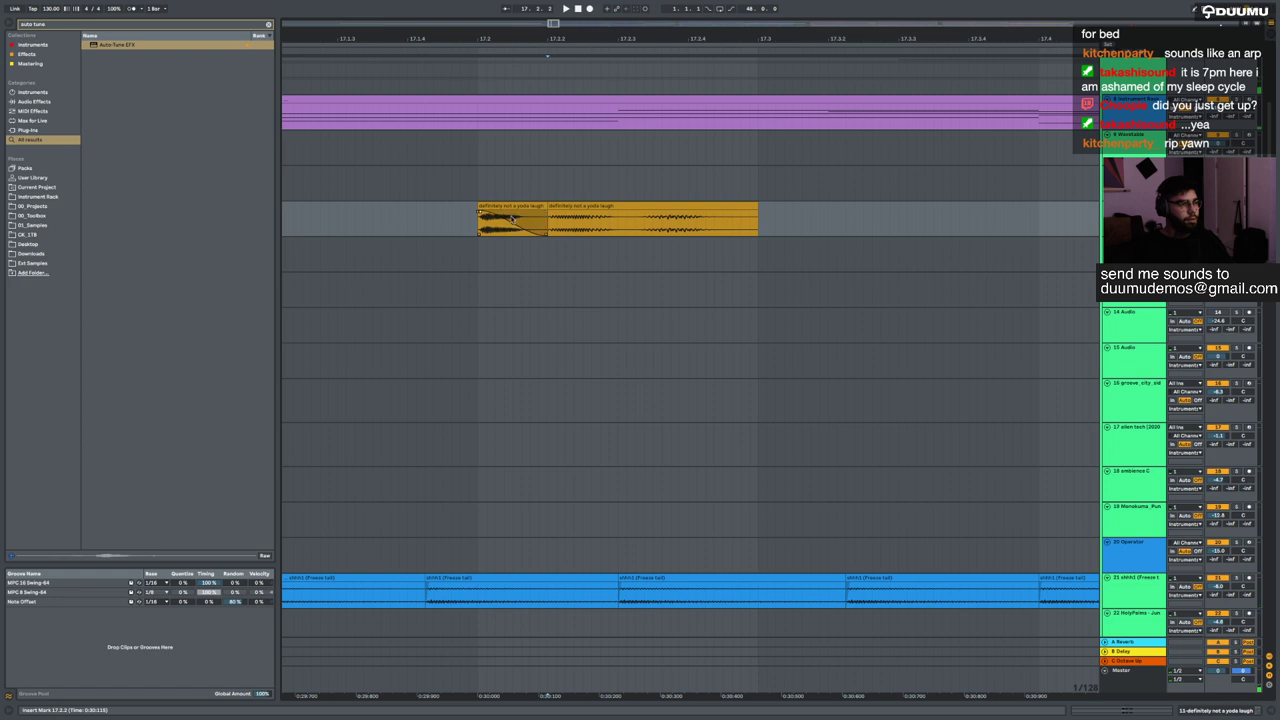
pyautogui.moveTo(623, 212); pyautogui.dragTo(548, 212)
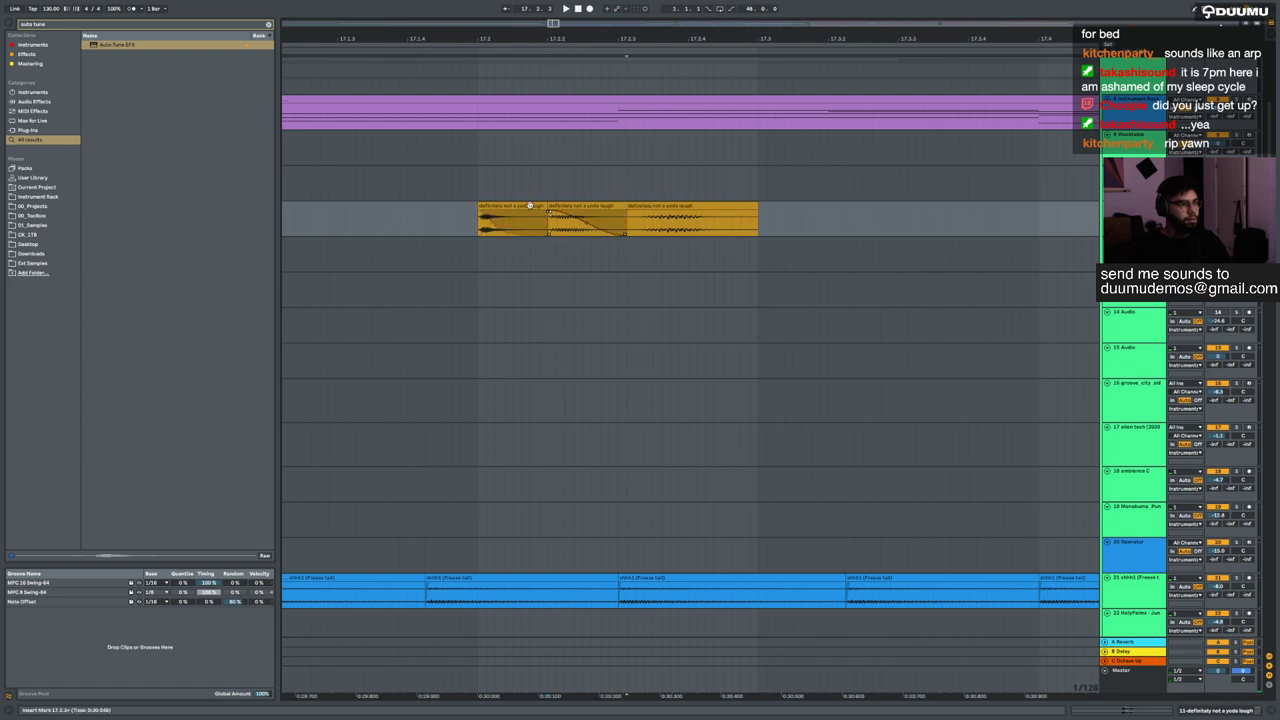
pyautogui.moveTo(629, 206); pyautogui.dragTo(654, 206)
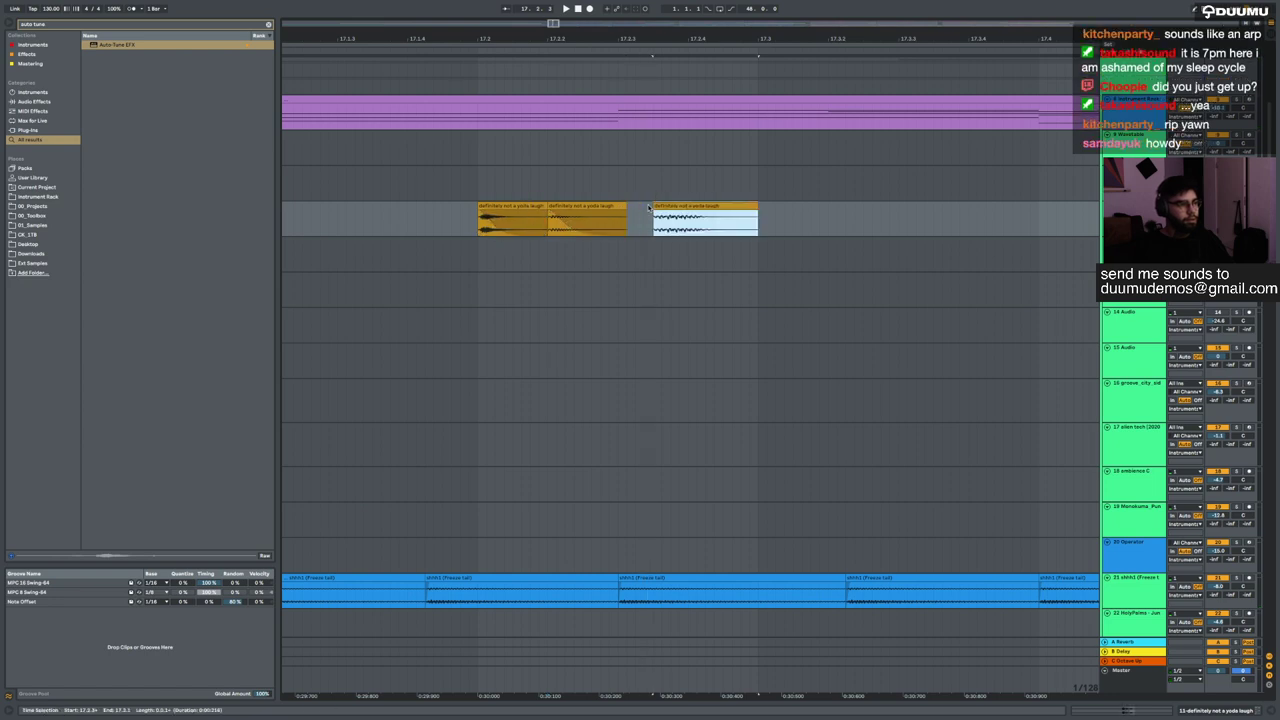
pyautogui.click(724, 215)
pyautogui.hotkey('ctrl', 'e')
pyautogui.click(743, 215)
pyautogui.press('Delete')
pyautogui.scroll(-4, 680, 226)
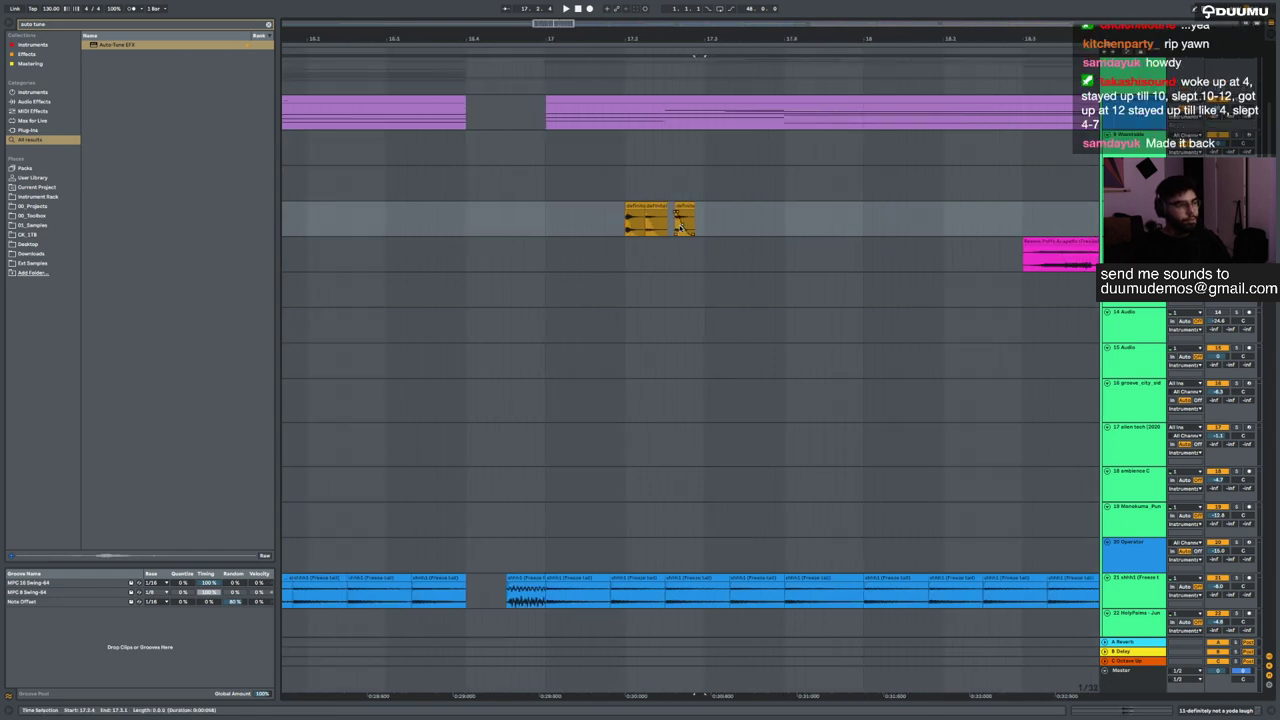
# - Space the three yoda laugh pieces half a beat apart, starting at 17.2, and play them
pyautogui.click(653, 207)
pyautogui.keyDown('shift'); pyautogui.click(688, 207); pyautogui.keyUp('shift')
pyautogui.moveTo(688, 207); pyautogui.dragTo(720, 207)
pyautogui.doubleClick(709, 207)
pyautogui.click(526, 216)
pyautogui.press('space')
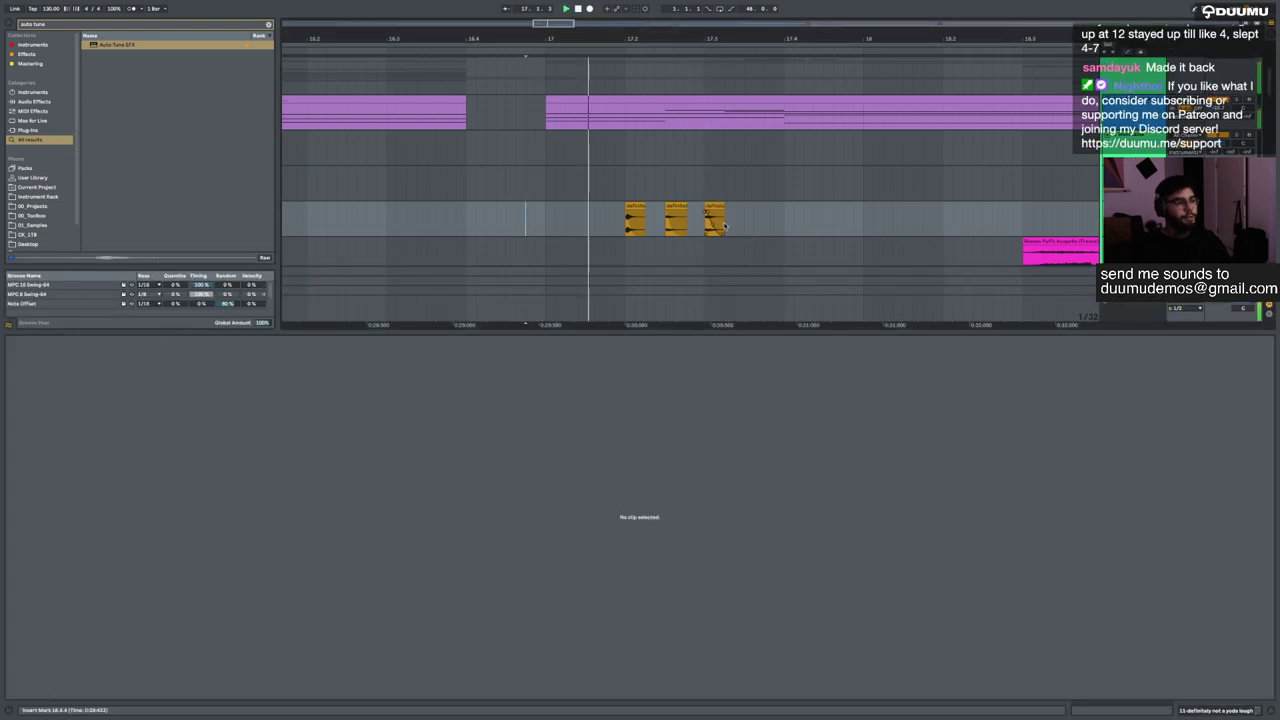
# - Move the three yoda laugh pieces half a beat earlier, play from bar 17 and hide the clip view
pyautogui.press('space')
pyautogui.click(636, 207)
pyautogui.keyDown('shift'); pyautogui.click(716, 207); pyautogui.keyUp('shift')
pyautogui.moveTo(716, 207); pyautogui.dragTo(676, 213)
pyautogui.click(546, 216)
pyautogui.press('space')
pyautogui.scroll(-10, 673, 208)
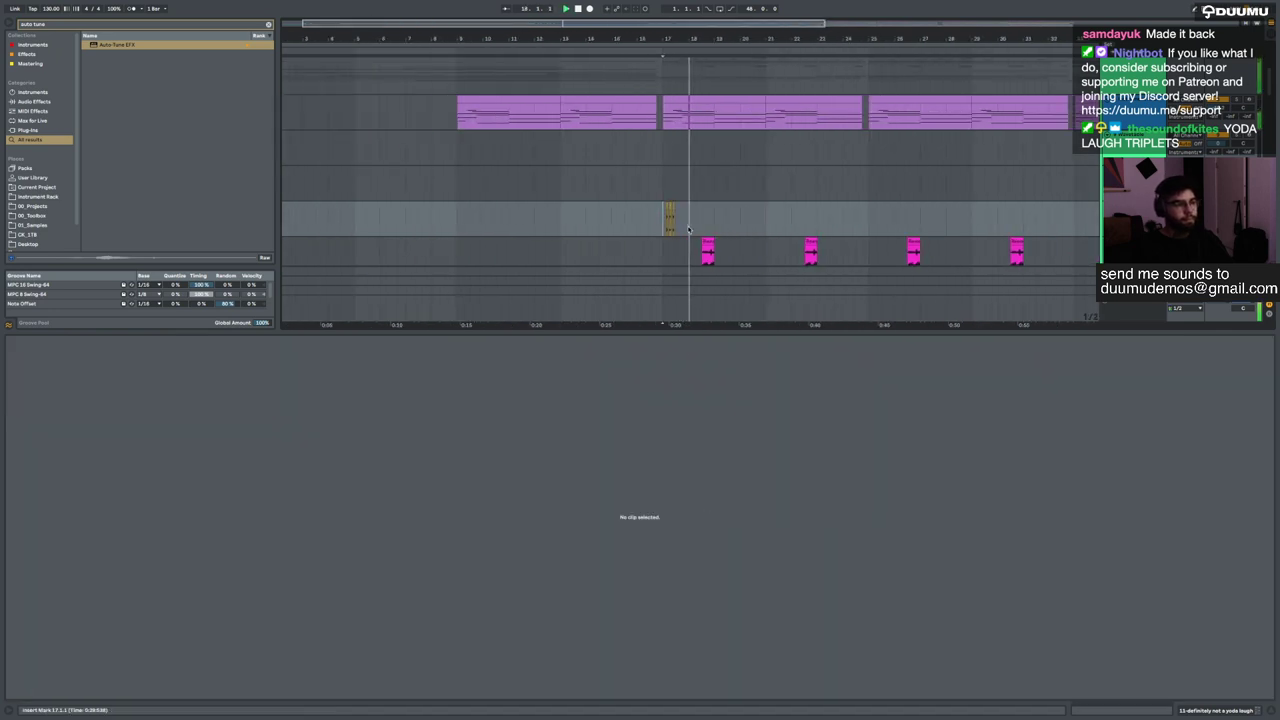
pyautogui.doubleClick(653, 335)
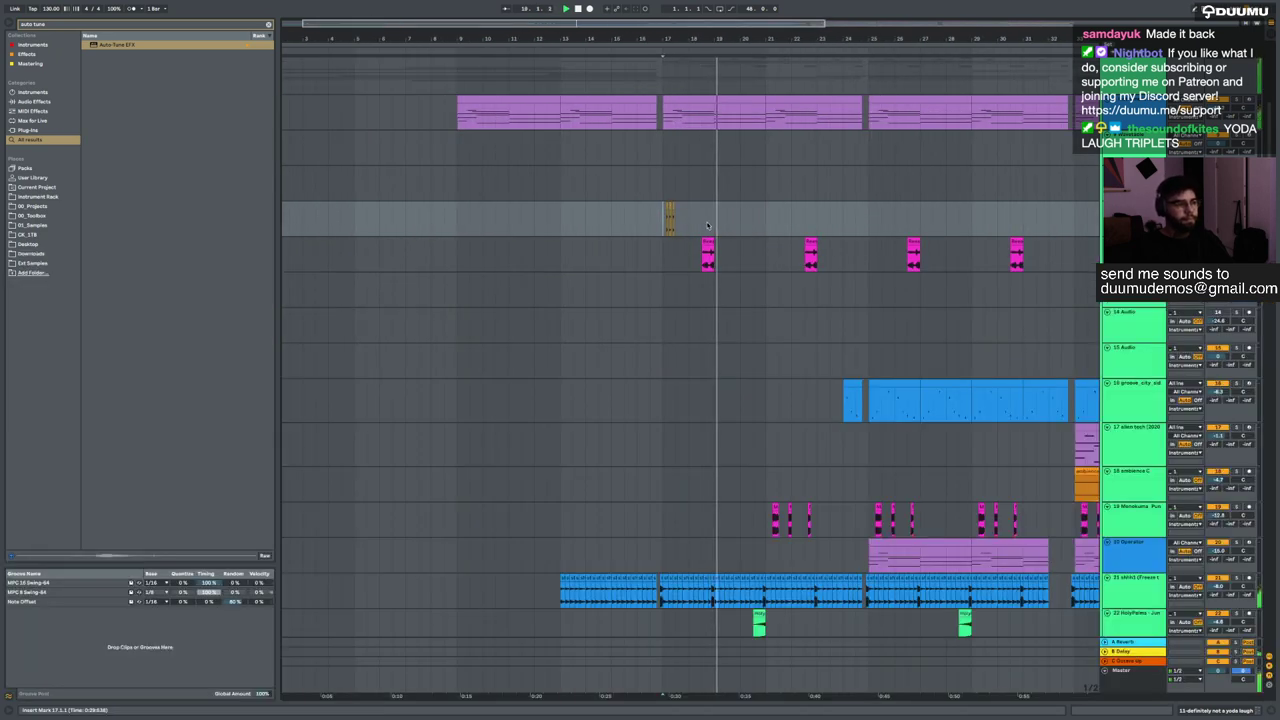
# - Move the three yoda laugh pieces from bar 17 to bar 21, keeping their offset within the bar
pyautogui.moveTo(663, 218); pyautogui.dragTo(714, 218)
pyautogui.click(769, 226)
pyautogui.press('super+v')
pyautogui.moveTo(867, 217); pyautogui.dragTo(664, 217)
pyautogui.press('z')
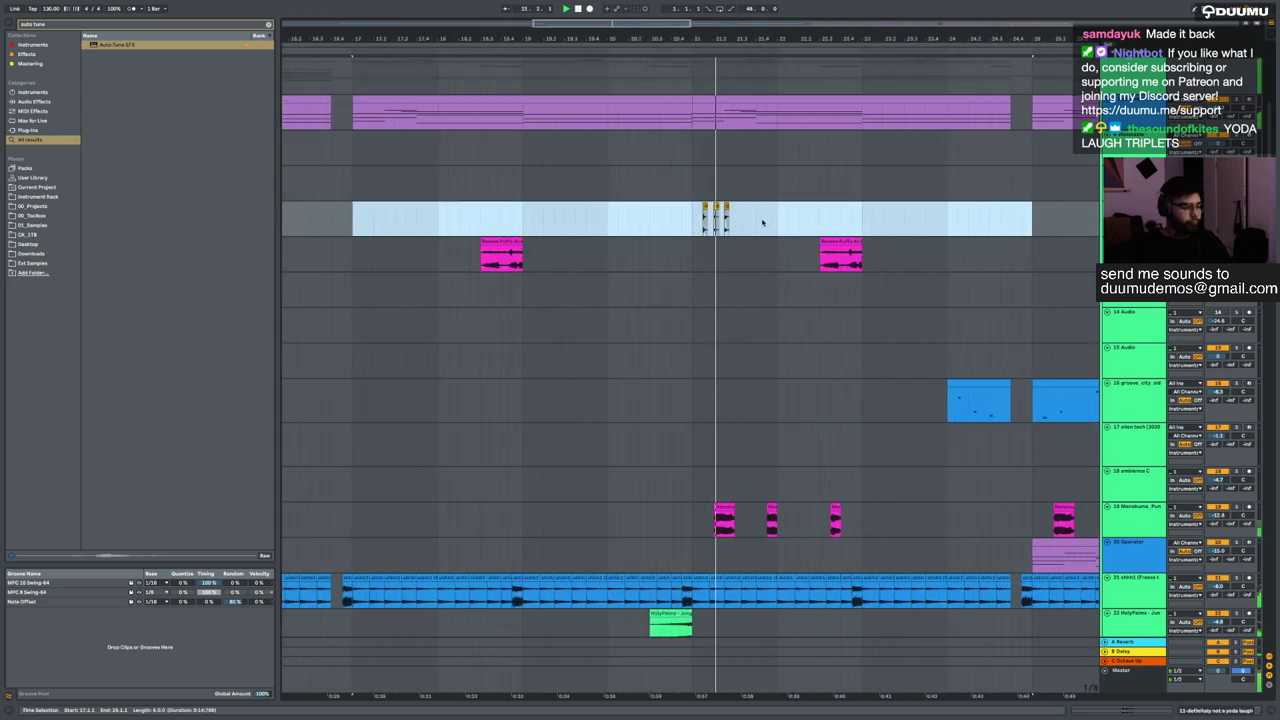
pyautogui.click(766, 220)
pyautogui.press('space')
# - Listen repeatedly from bar 21 and examine the first yoda laugh piece's clip settings
pyautogui.scroll(5, 696, 231)
pyautogui.click(696, 219)
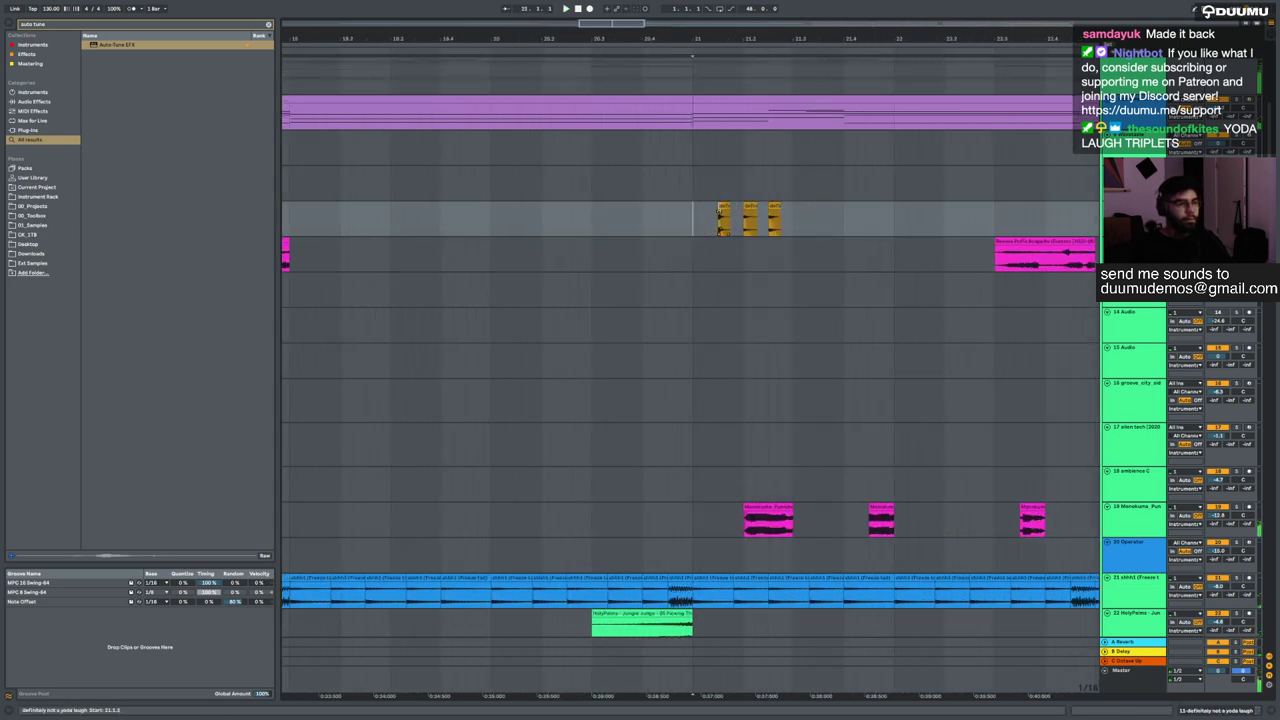
pyautogui.doubleClick(723, 207)
pyautogui.press('space')
pyautogui.click(693, 219)
pyautogui.press('space')
pyautogui.press('space')
pyautogui.doubleClick(723, 207)
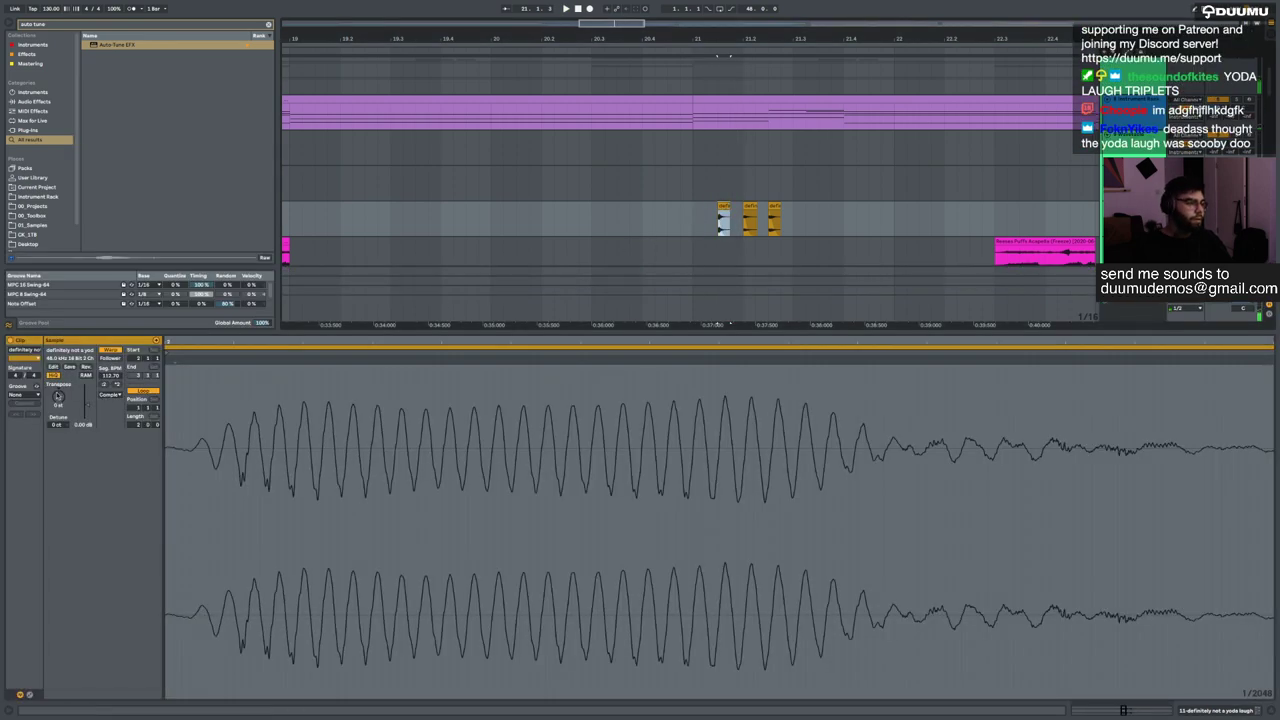
pyautogui.press('space')
pyautogui.press('space')
pyautogui.click(692, 228)
pyautogui.press('space')
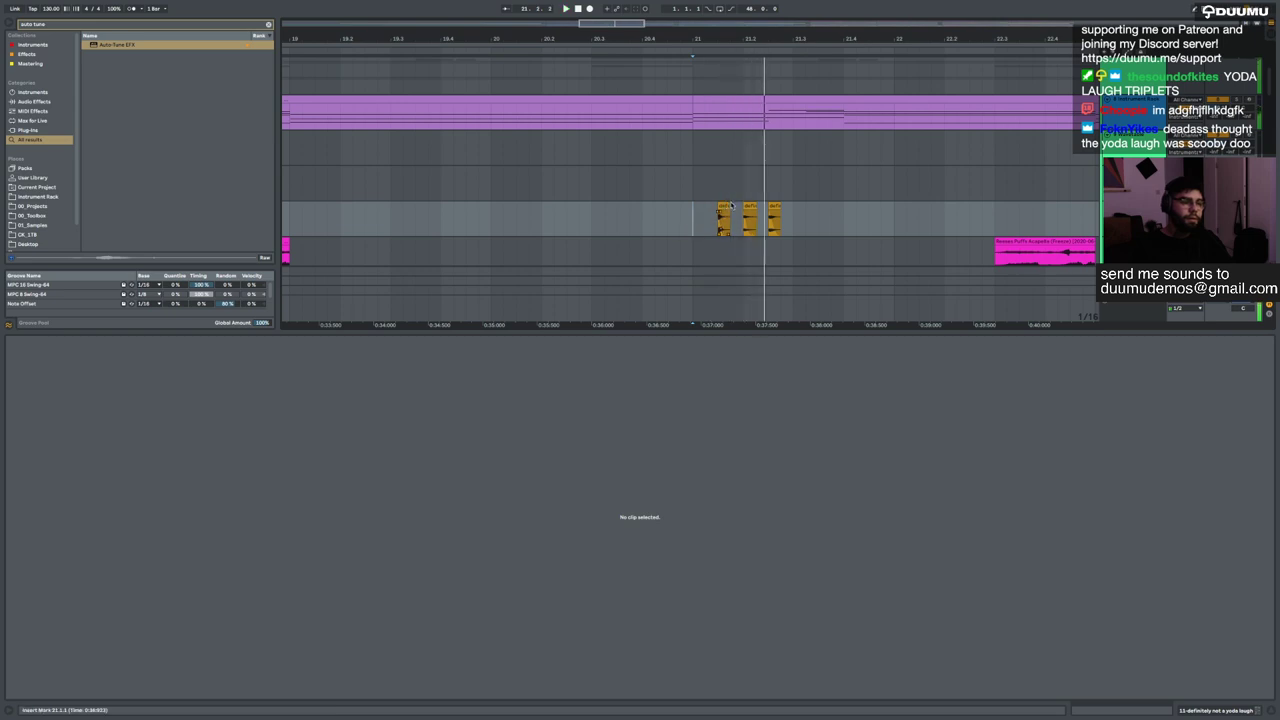
# - Turn off Warp for the first yoda laugh piece at bar 21, leave its transposition at 0 st and trim its end slightly
pyautogui.click(724, 210)
pyautogui.click(57, 398)
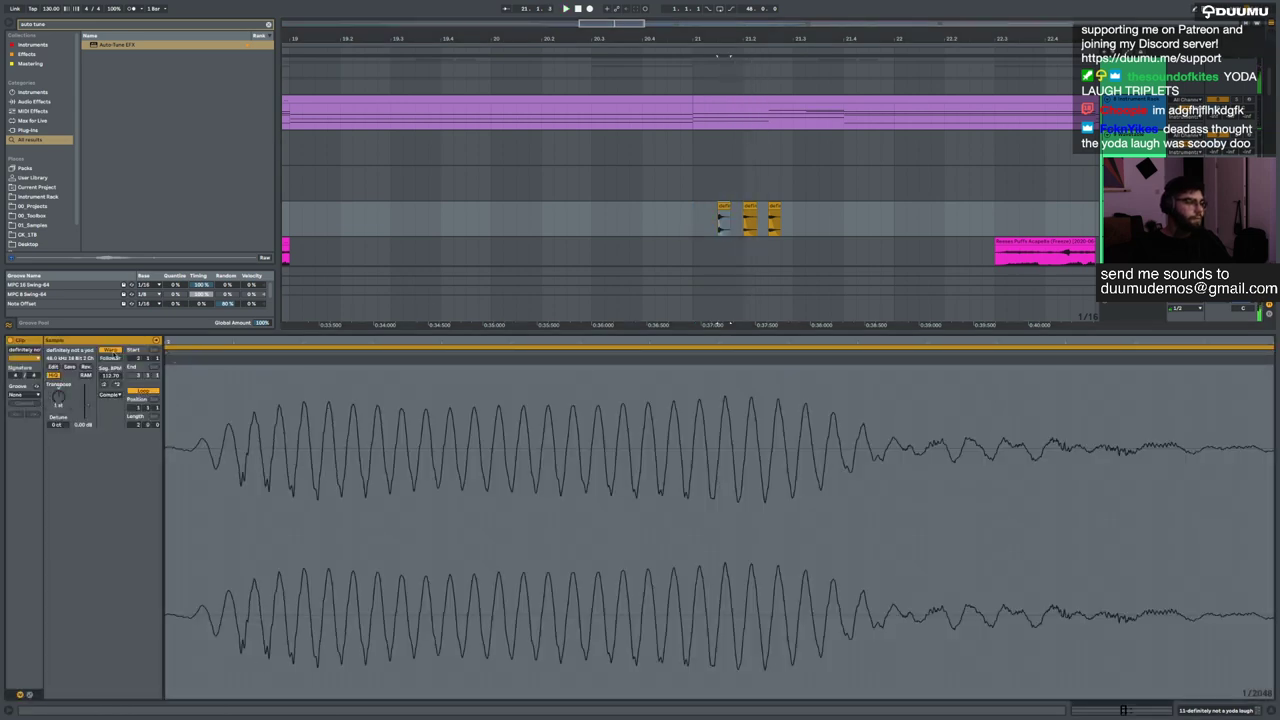
pyautogui.click(112, 350)
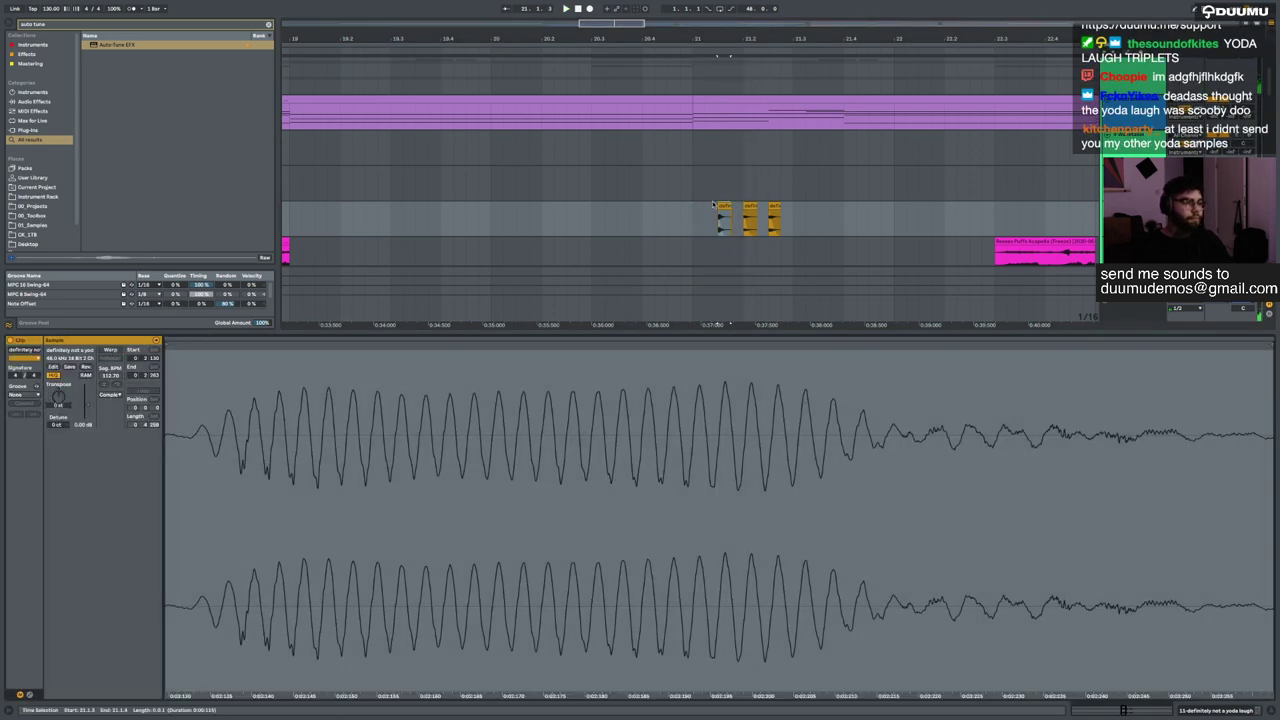
pyautogui.click(688, 226)
pyautogui.press('space')
pyautogui.press('space')
pyautogui.moveTo(734, 206); pyautogui.dragTo(730, 206)
pyautogui.click(670, 221)
pyautogui.press('space')
pyautogui.scroll(-10, 790, 215)
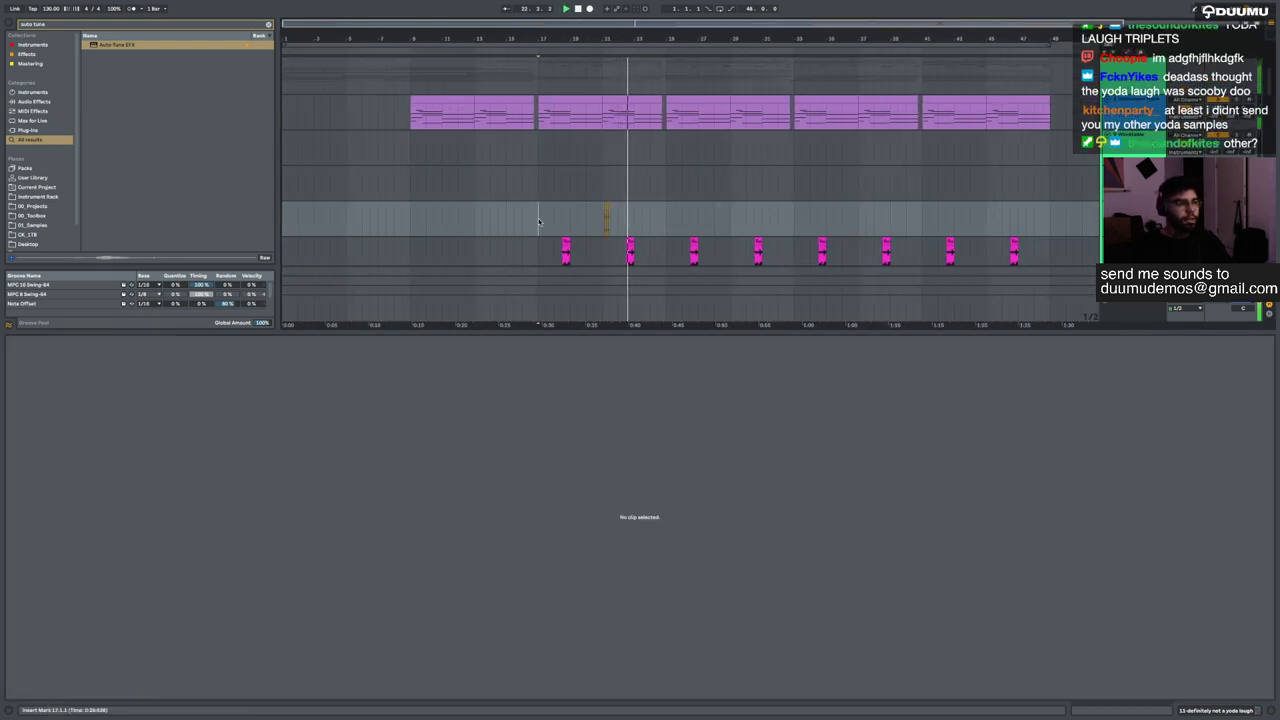
# - Duplicate bars 17 to 25 of the yoda laugh track three times and hide the clip view
pyautogui.moveTo(538, 218); pyautogui.dragTo(666, 221)
pyautogui.hotkey('ctrl', 'd')
pyautogui.hotkey('ctrl', 'd')
pyautogui.hotkey('ctrl', 'd')
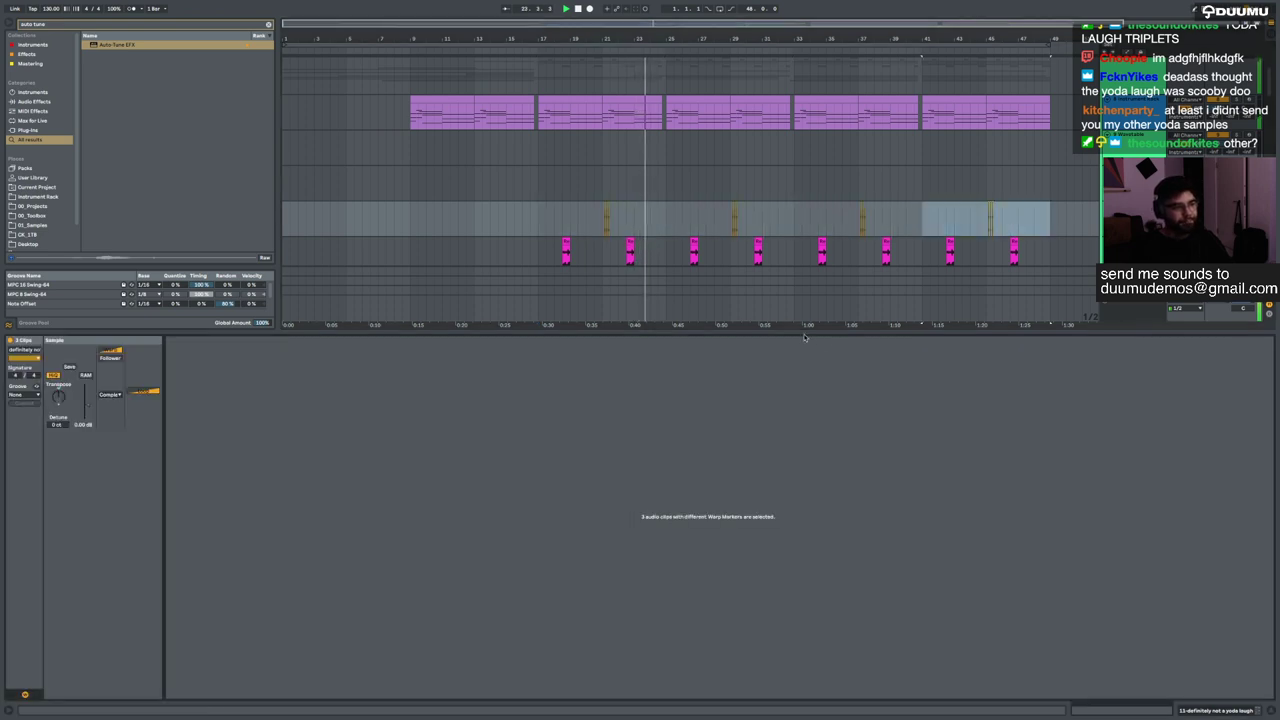
pyautogui.hotkey('ctrl', 'alt', 'l')
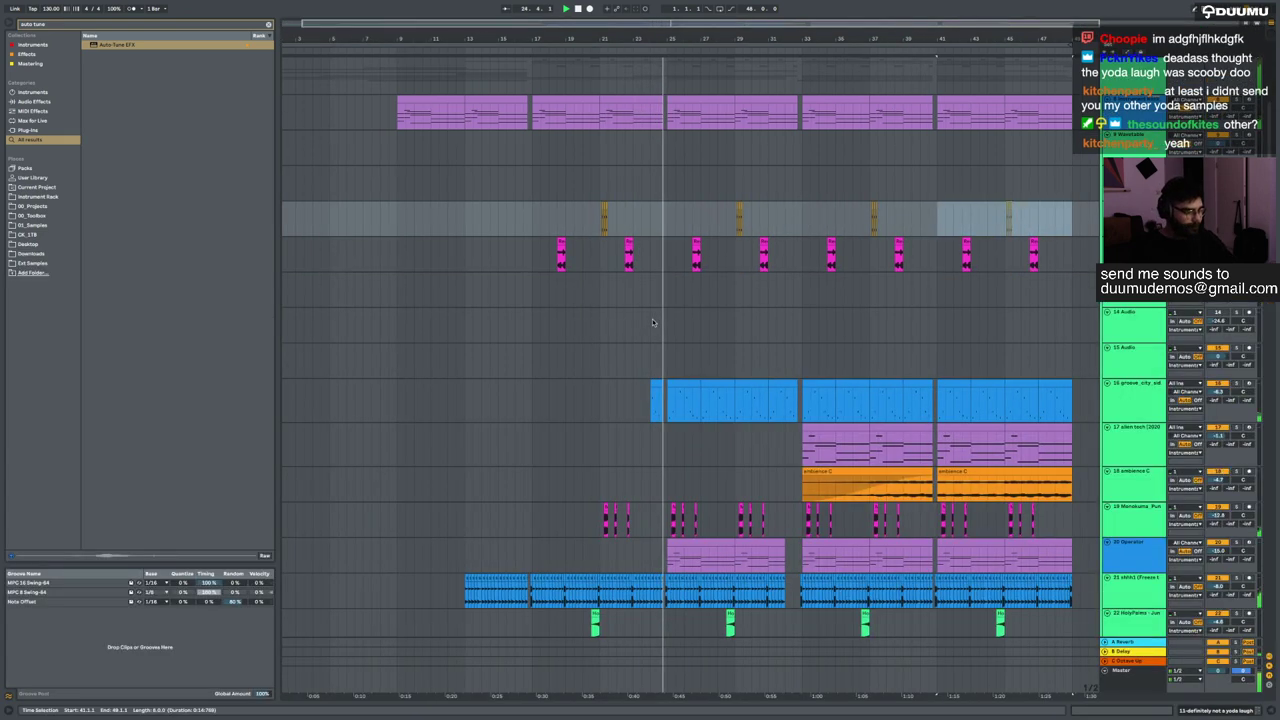
# - Listen to the arrangement around bars 25 to 31 with the repeated yoda laughs, then stop playback
pyautogui.scroll(6, 645, 290)
pyautogui.hscroll(2, 813, 247)
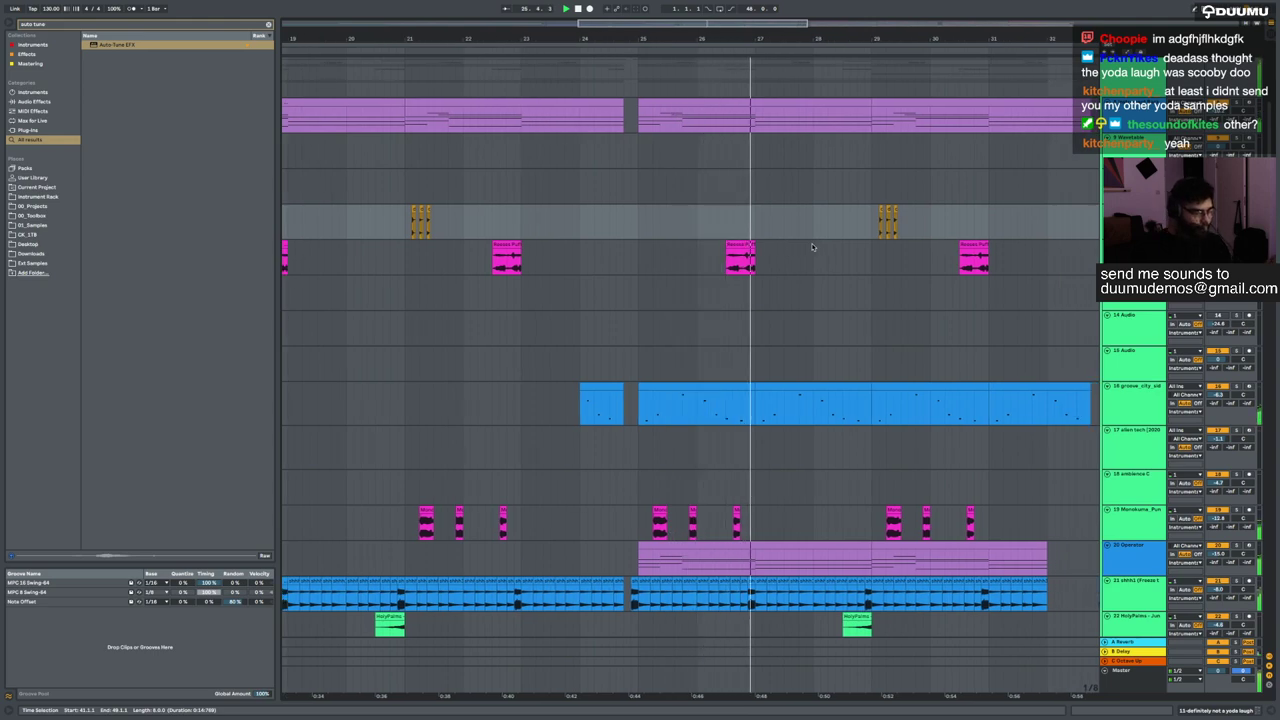
pyautogui.scroll(4, 812, 248)
pyautogui.hscroll(3, 812, 248)
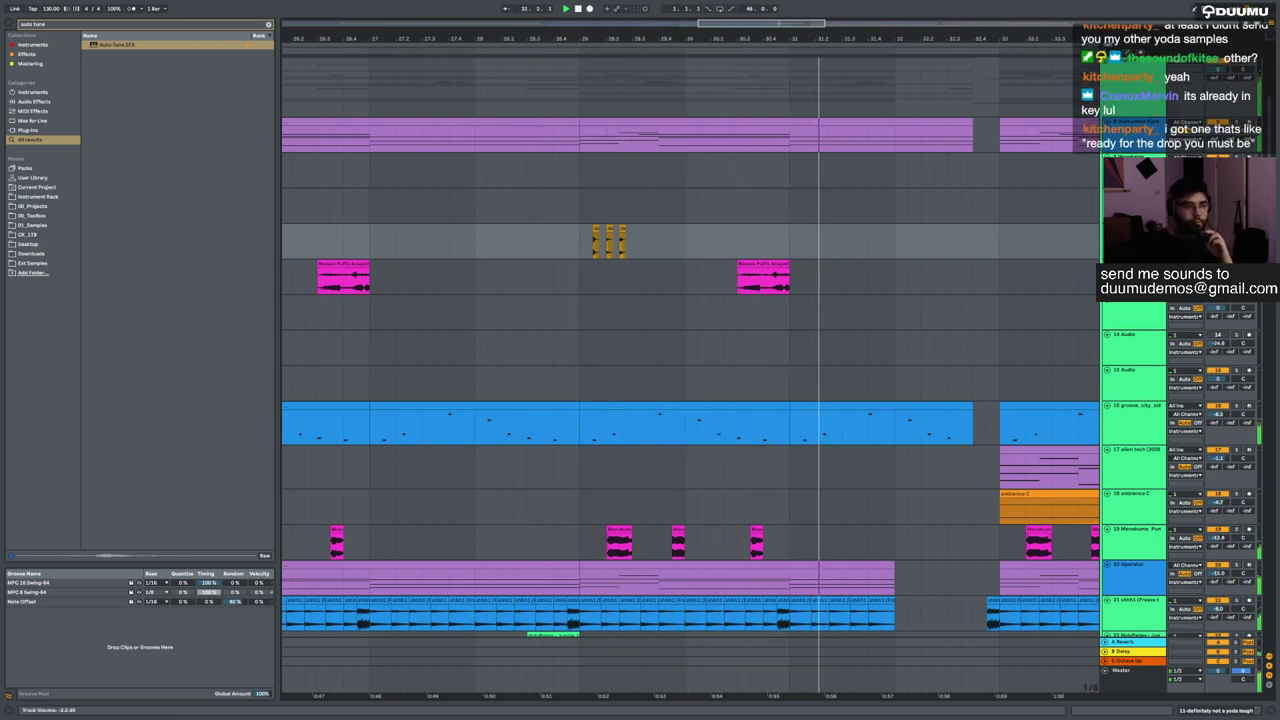
pyautogui.click(791, 307)
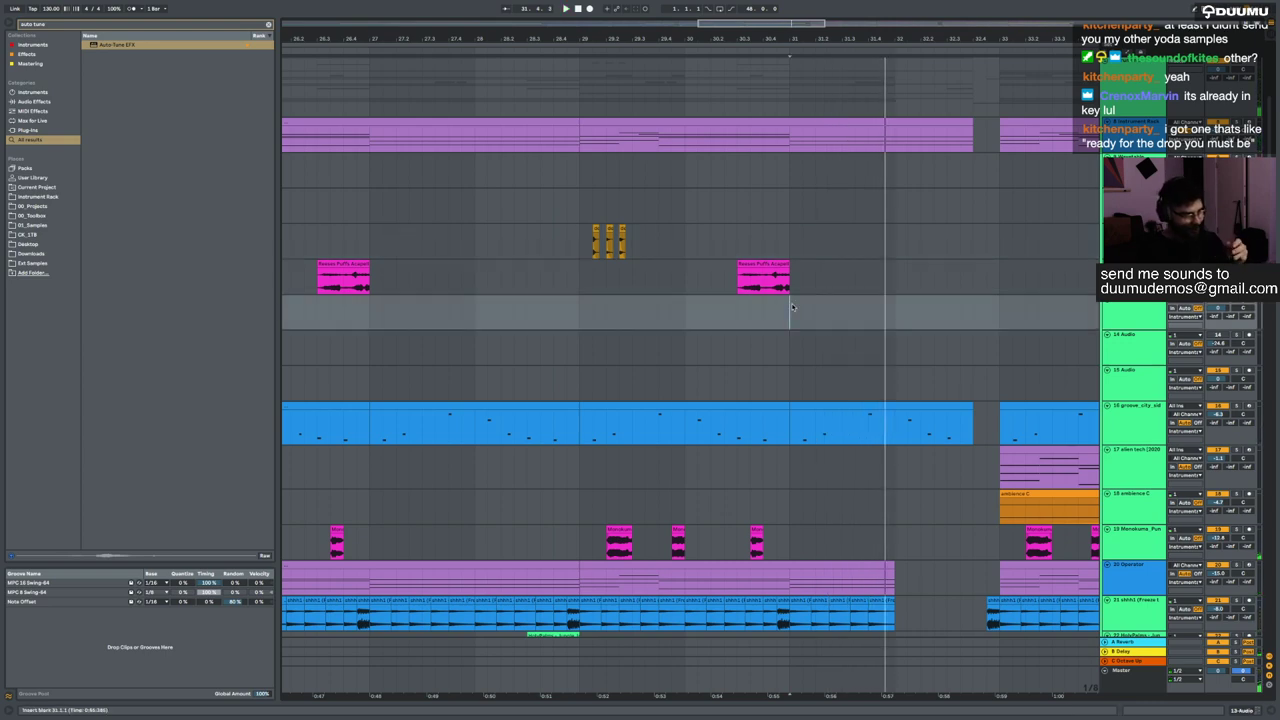
# - Switch to Gmail in Safari, check the inbox for new sample submissions and return to Ableton Live
pyautogui.hotkey('ctrl', 'Left')
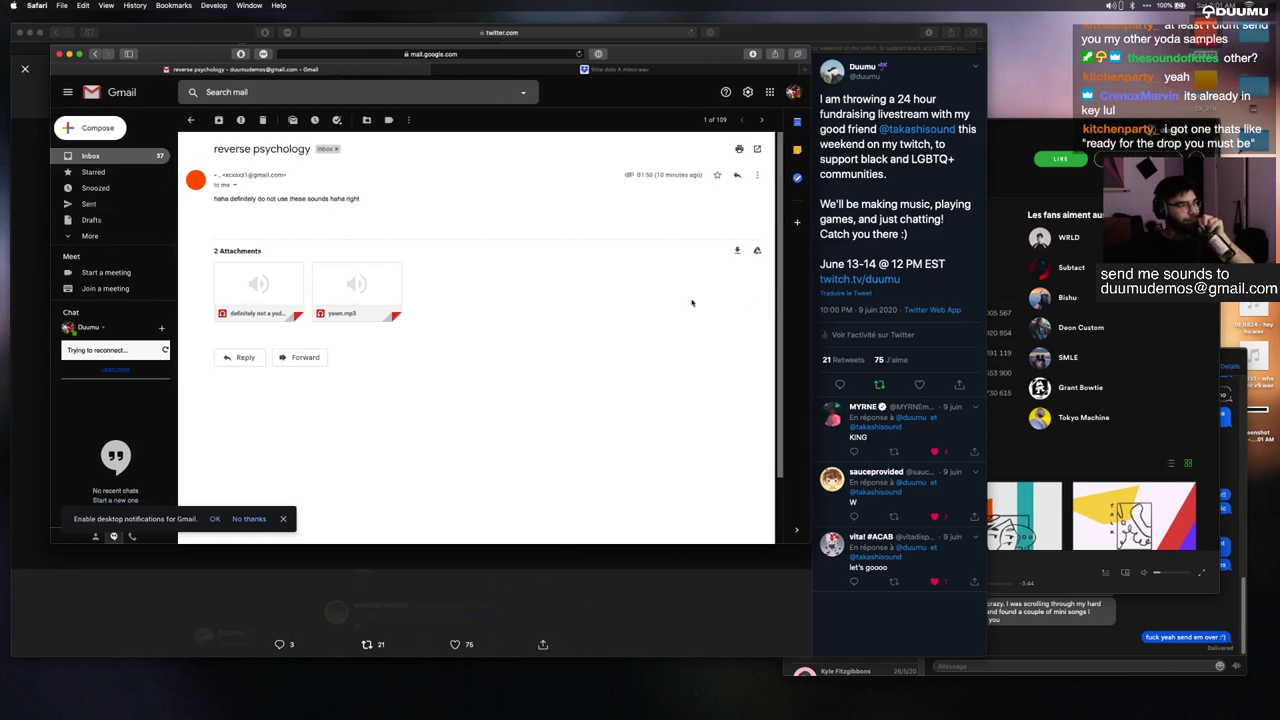
pyautogui.click(192, 120)
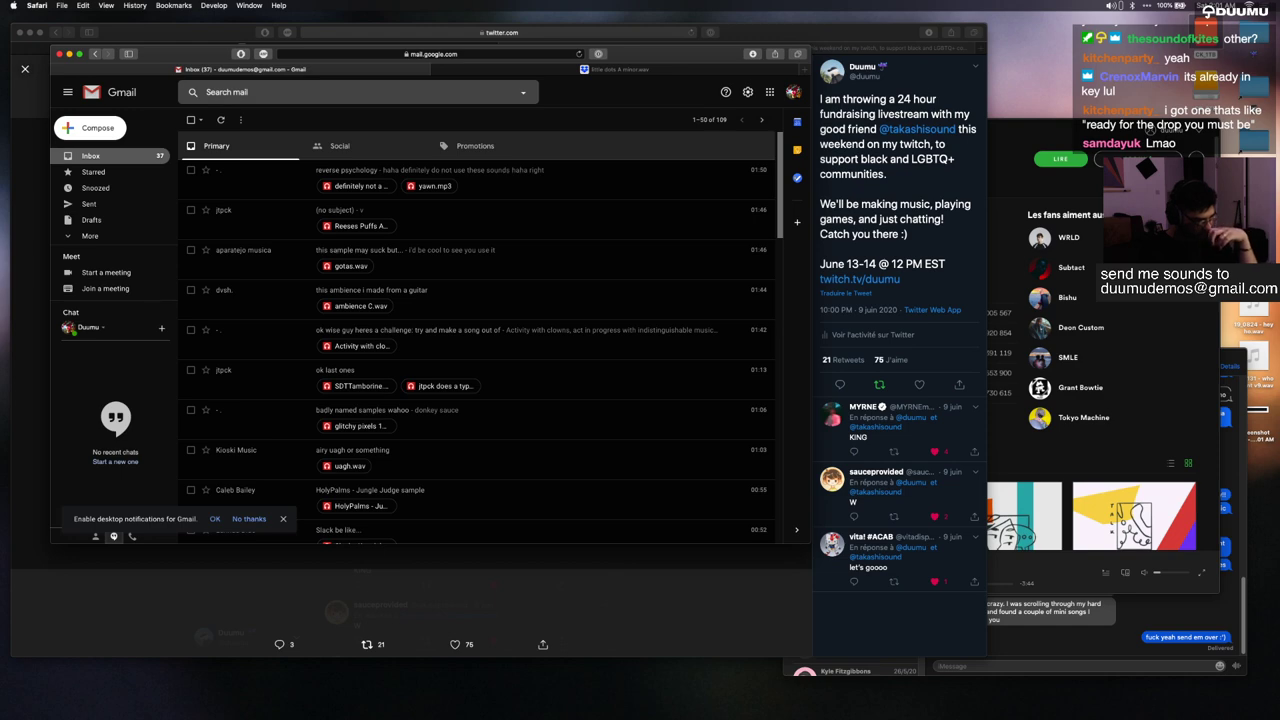
pyautogui.hotkey('ctrl', 'Right')
# - Examine the lower tracks across the whole arrangement and select the field tone track
pyautogui.scroll(-3, 631, 323)
pyautogui.click(631, 323)
pyautogui.scroll(-10, 634, 323)
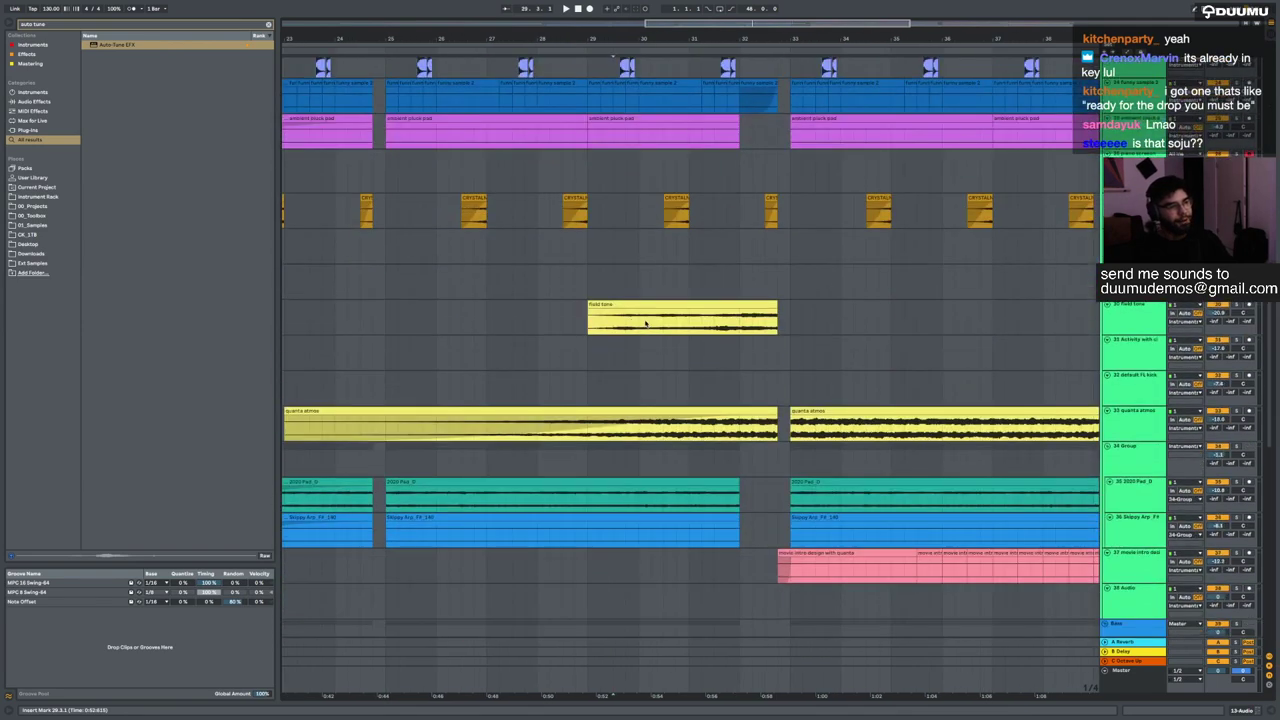
pyautogui.scroll(-5, 643, 323)
pyautogui.click(647, 324)
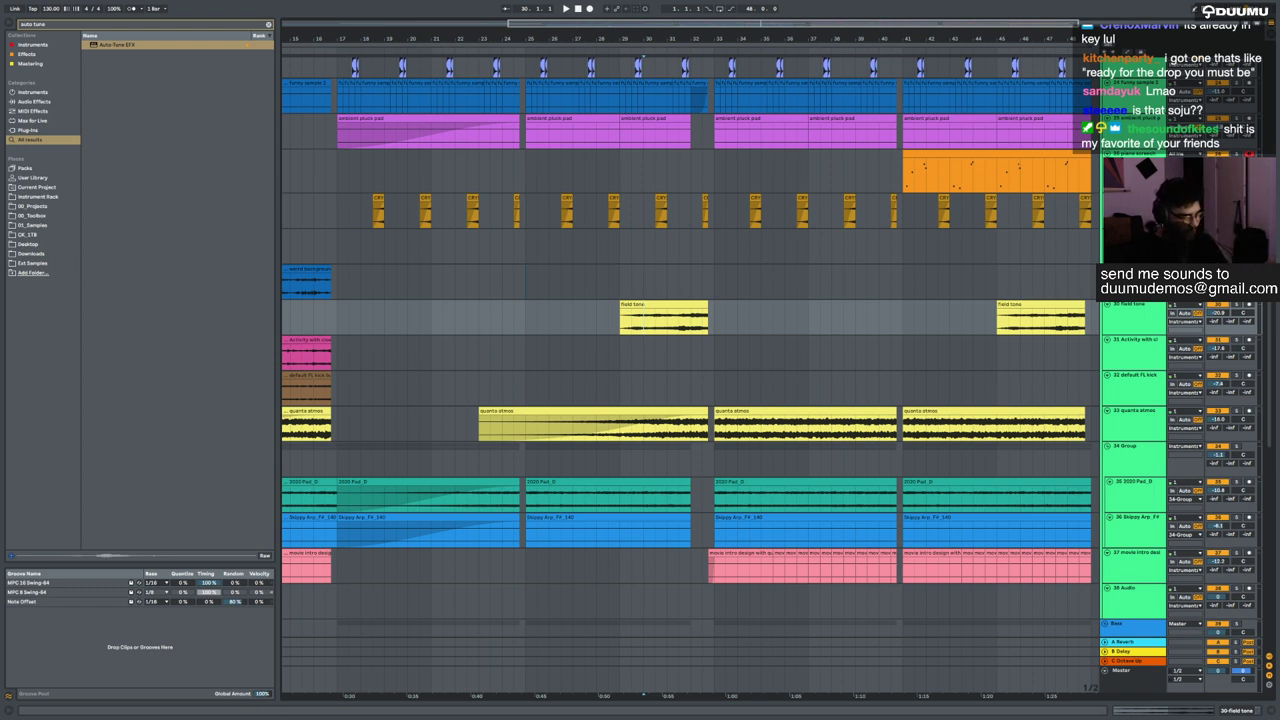
pyautogui.click(866, 320)
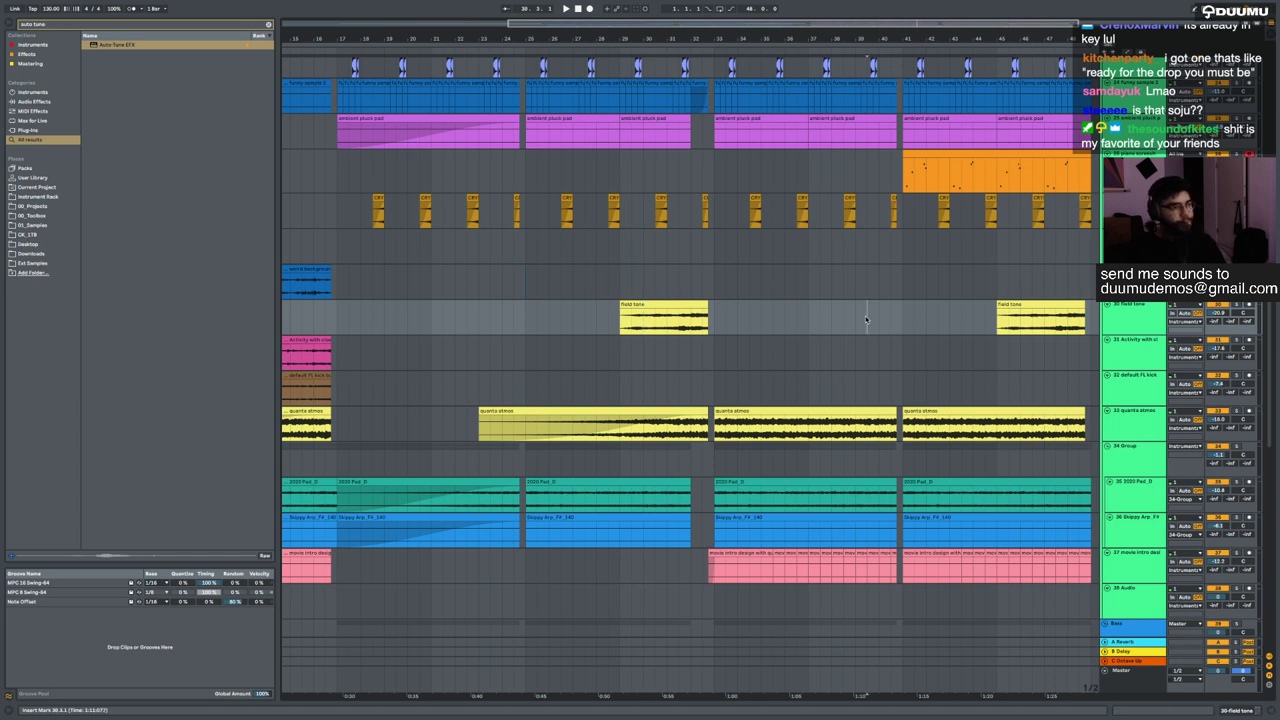
pyautogui.press('-')
pyautogui.press('-')
pyautogui.click(1127, 331)
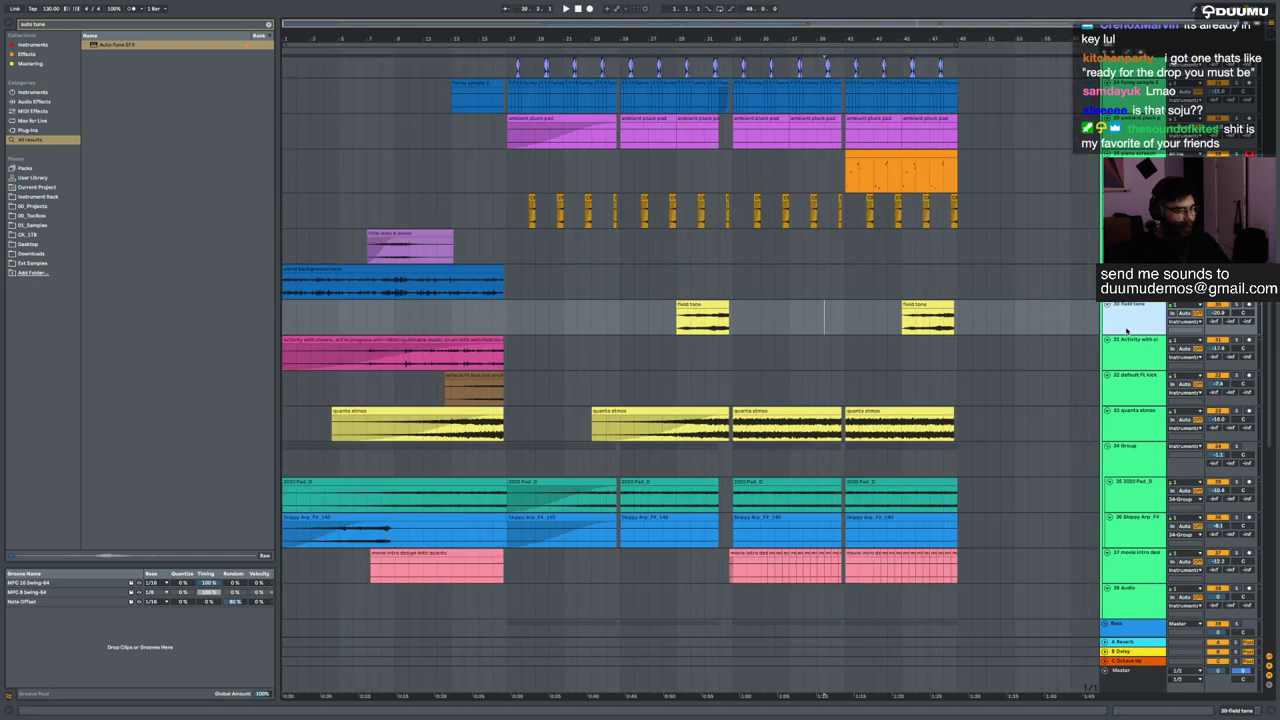
# - Insert a new audio track below the field tone track and clear the browser search
pyautogui.hotkey('ctrl', 't')
pyautogui.click(31, 215)
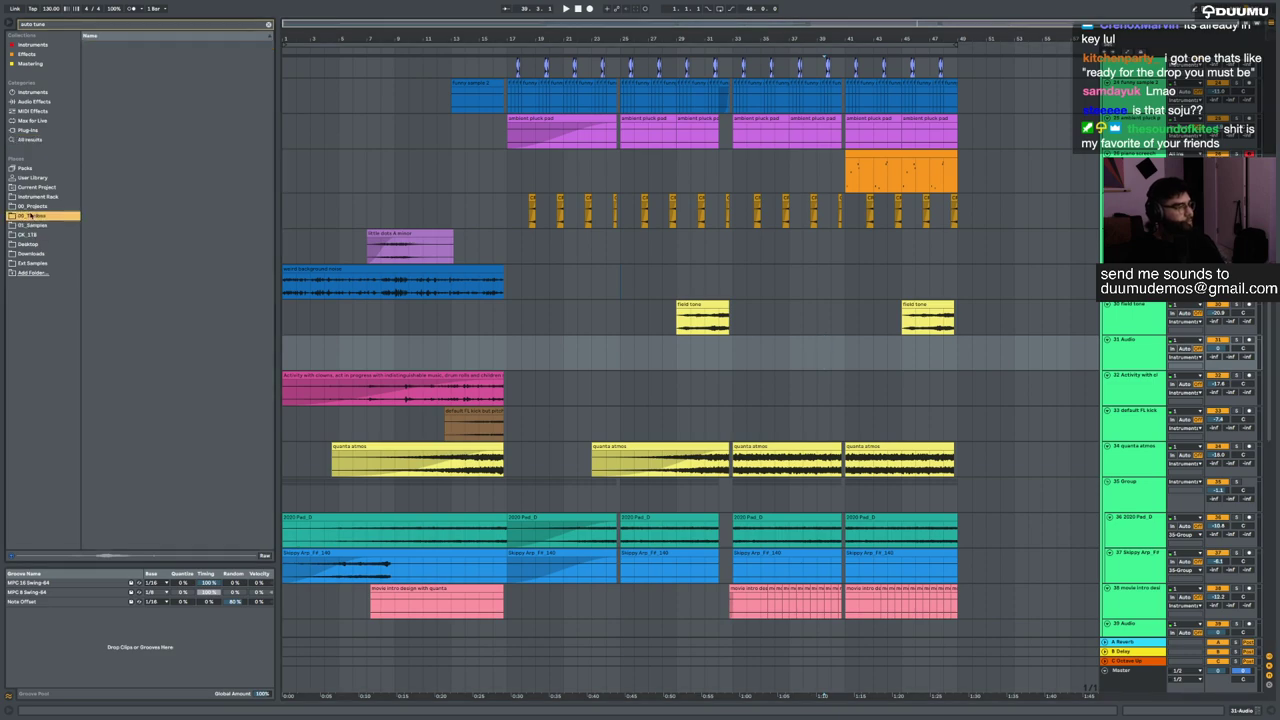
pyautogui.click(37, 197)
pyautogui.click(268, 24)
# - Look over the lower tracks of the arrangement and list the samples in the Downloads folder
pyautogui.hotkey('ctrl', 'Left')
pyautogui.press('super+Tab')
pyautogui.scroll(-10, 716, 382)
pyautogui.scroll(10, 716, 382)
pyautogui.scroll(-2, 718, 382)
pyautogui.scroll(4, 720, 382)
pyautogui.scroll(-12, 727, 382)
pyautogui.scroll(-10, 727, 382)
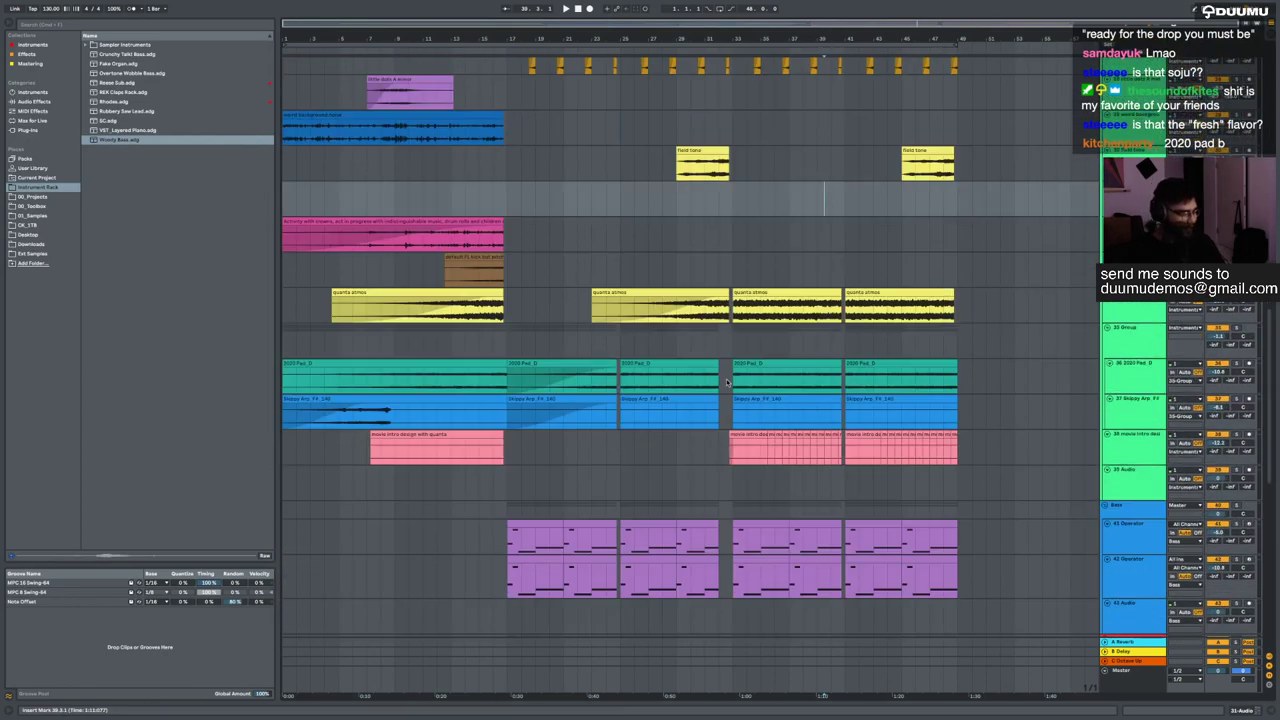
pyautogui.click(30, 244)
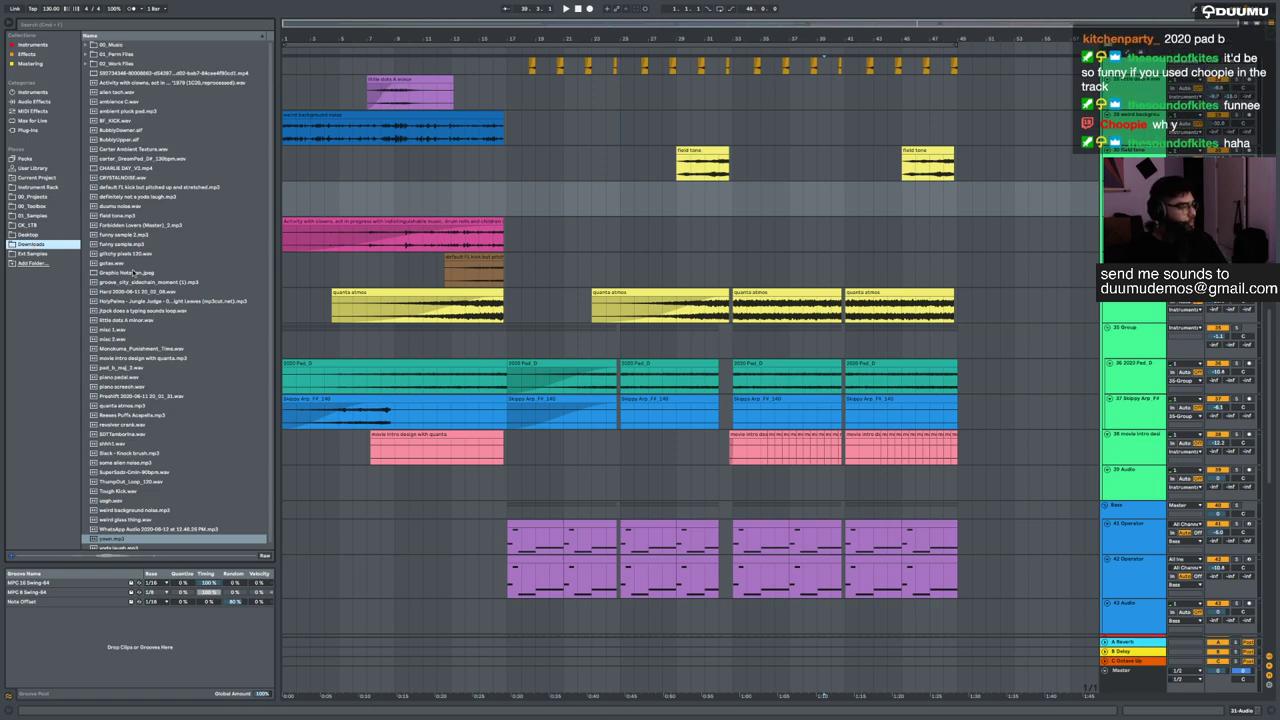
pyautogui.hotkey('ctrl', 'Up')
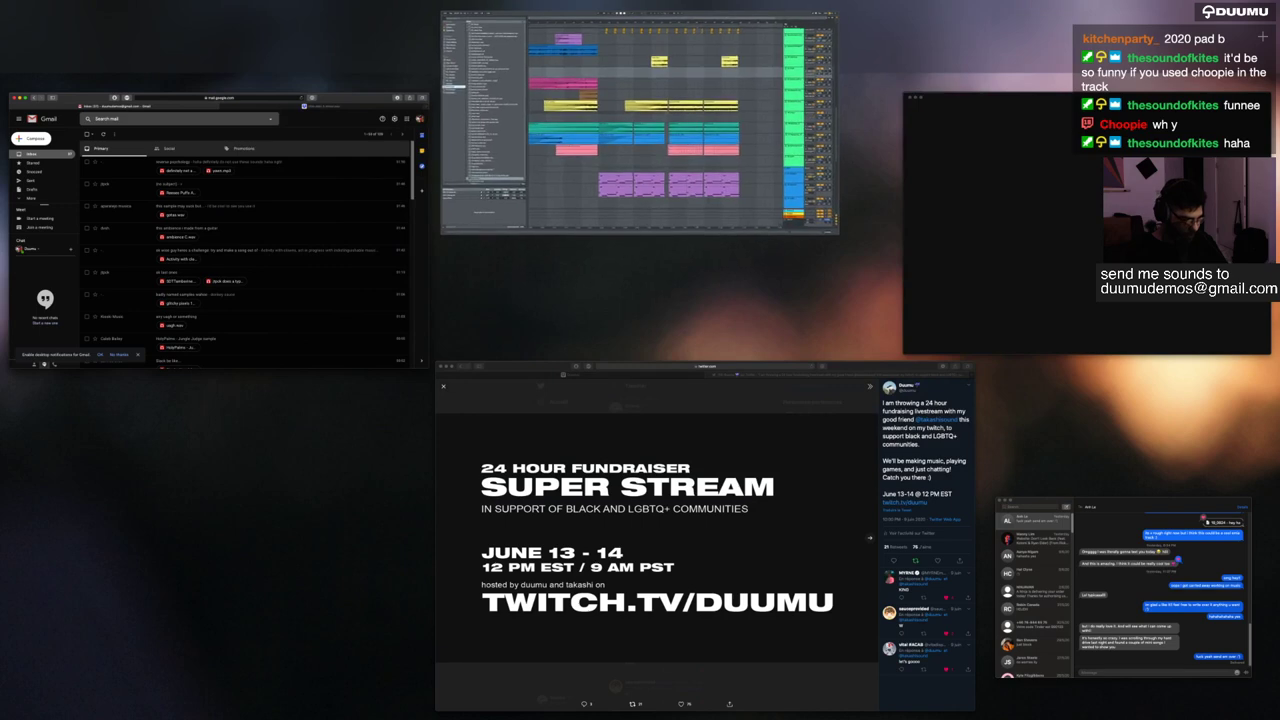
pyautogui.hotkey('ctrl', 'Up')
# - Place pad_b_maj_2.wav from Downloads on the new audio track, starting at bar 13
pyautogui.moveTo(120, 367); pyautogui.dragTo(478, 195)
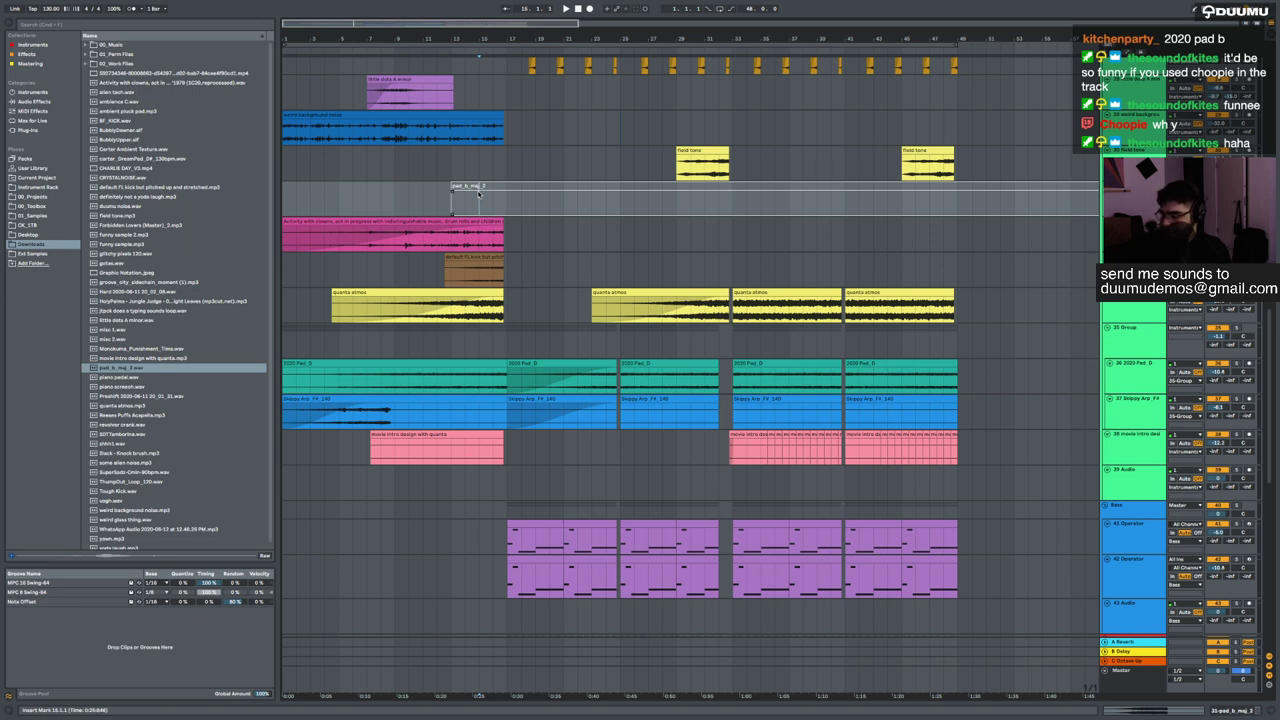
pyautogui.moveTo(478, 195); pyautogui.dragTo(478, 195)
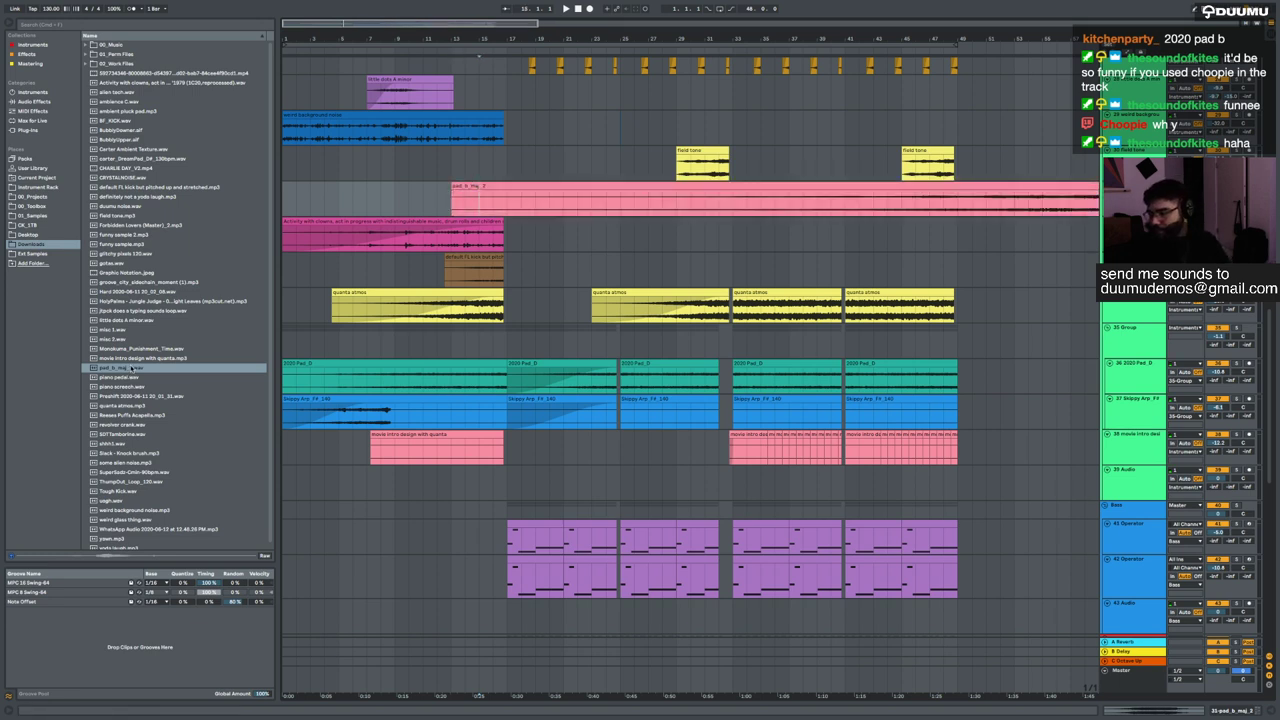
pyautogui.click(131, 368)
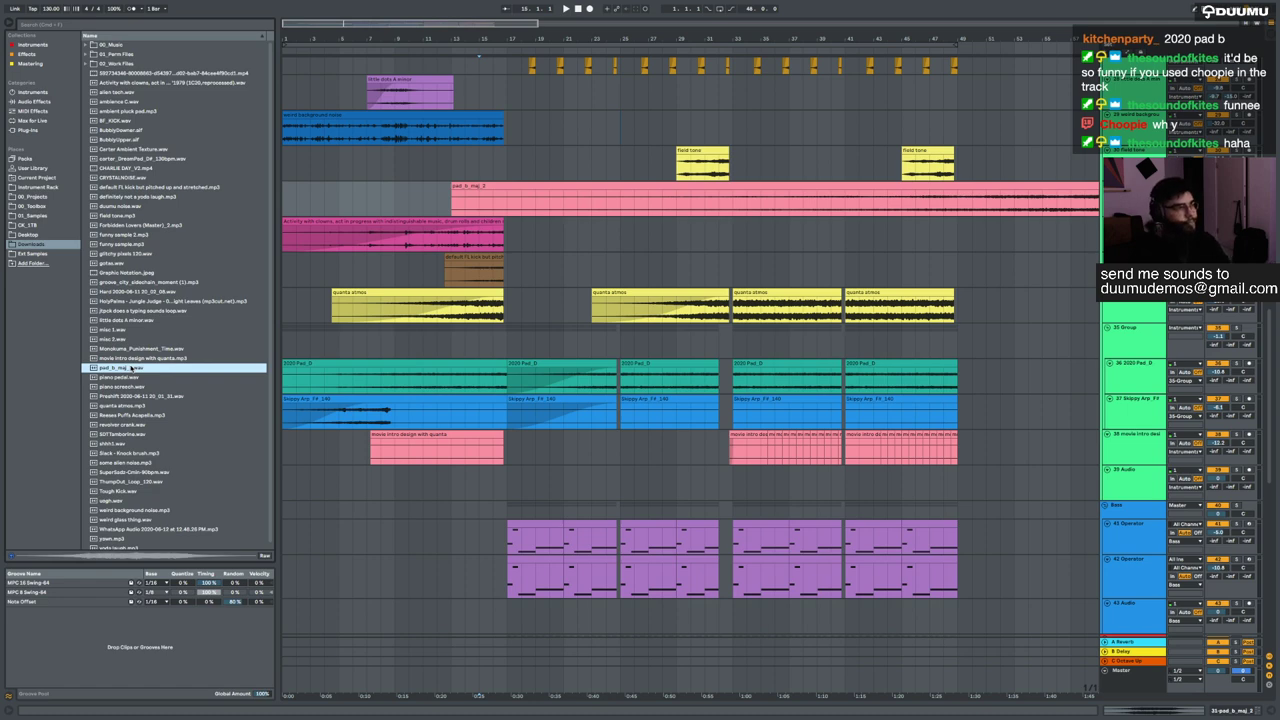
# - Examine the pad clip's waveform, listen to the part where it gets louder around bar 61, and hide the clip view
pyautogui.doubleClick(452, 190)
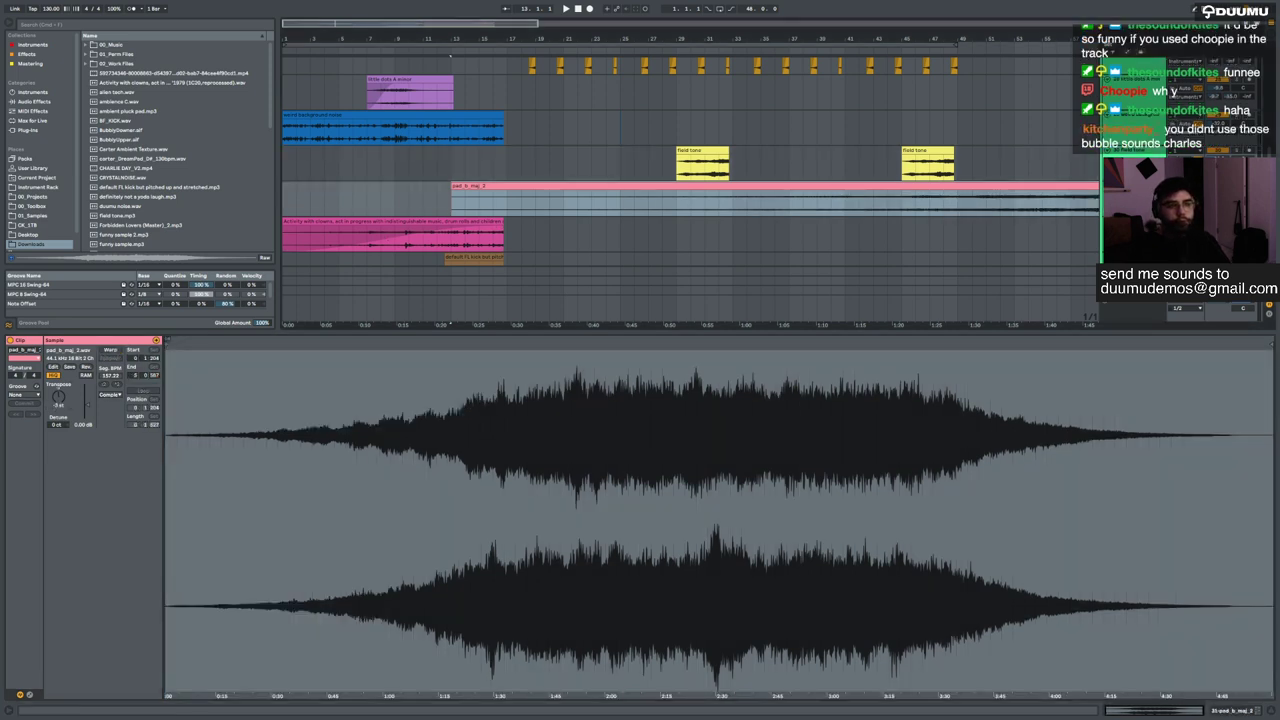
pyautogui.press('z')
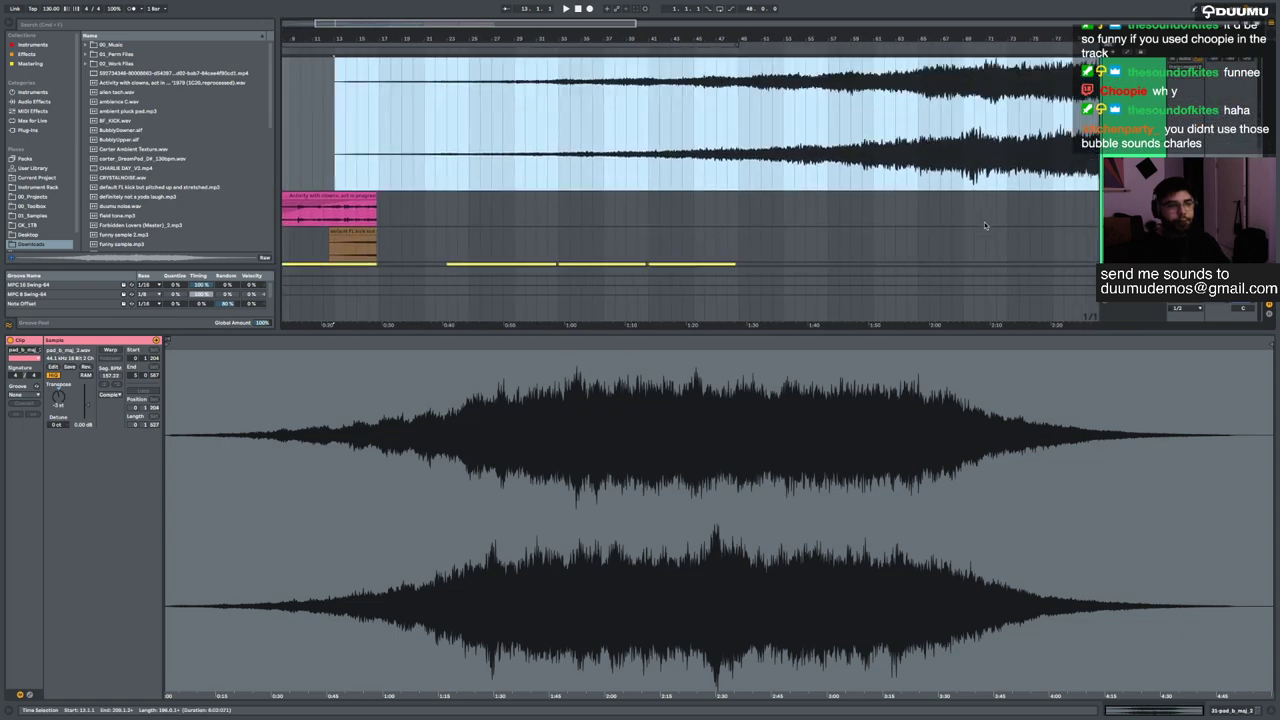
pyautogui.press('x')
pyautogui.click(887, 184)
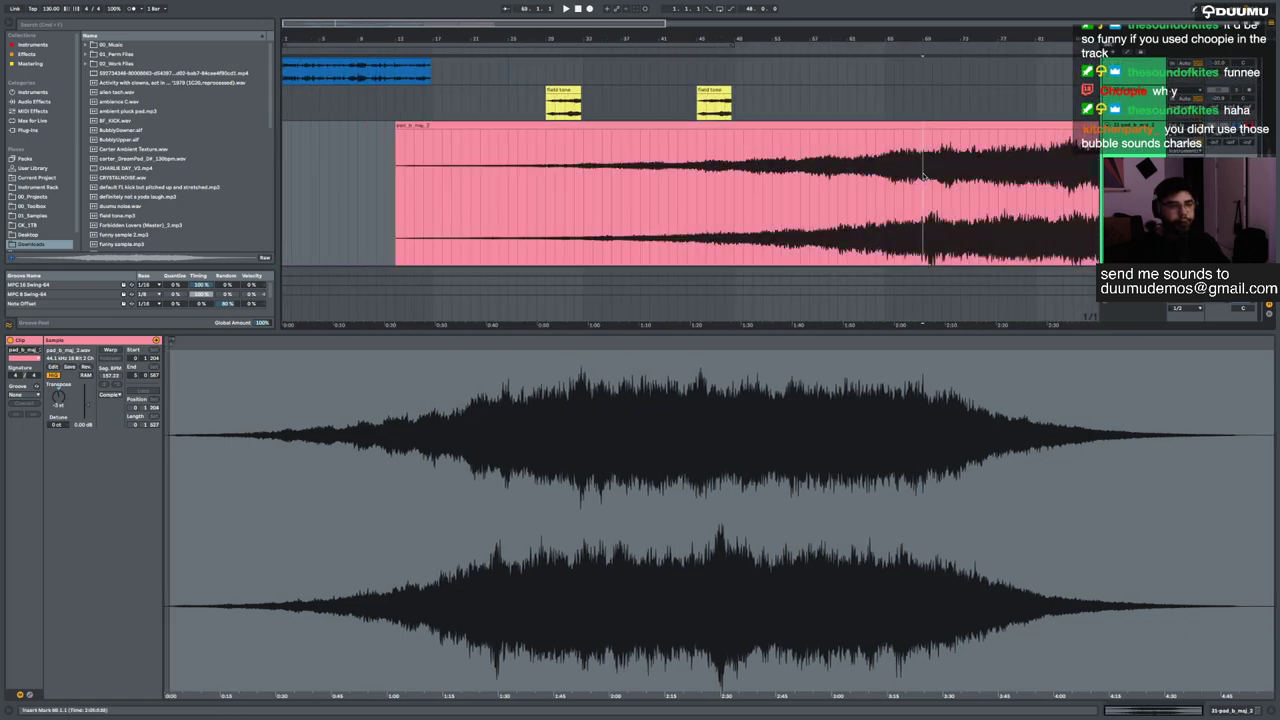
pyautogui.press('space')
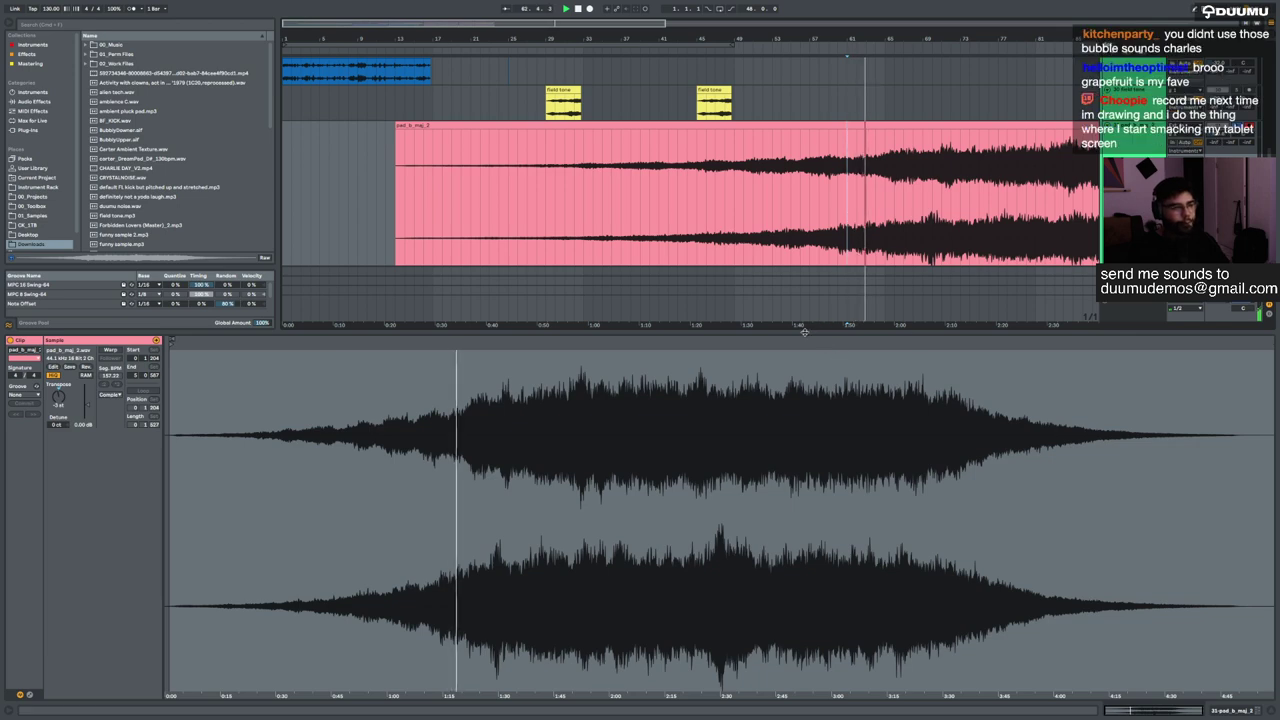
pyautogui.hotkey('ctrl', 'alt', 'l')
pyautogui.scroll(-5, 852, 141)
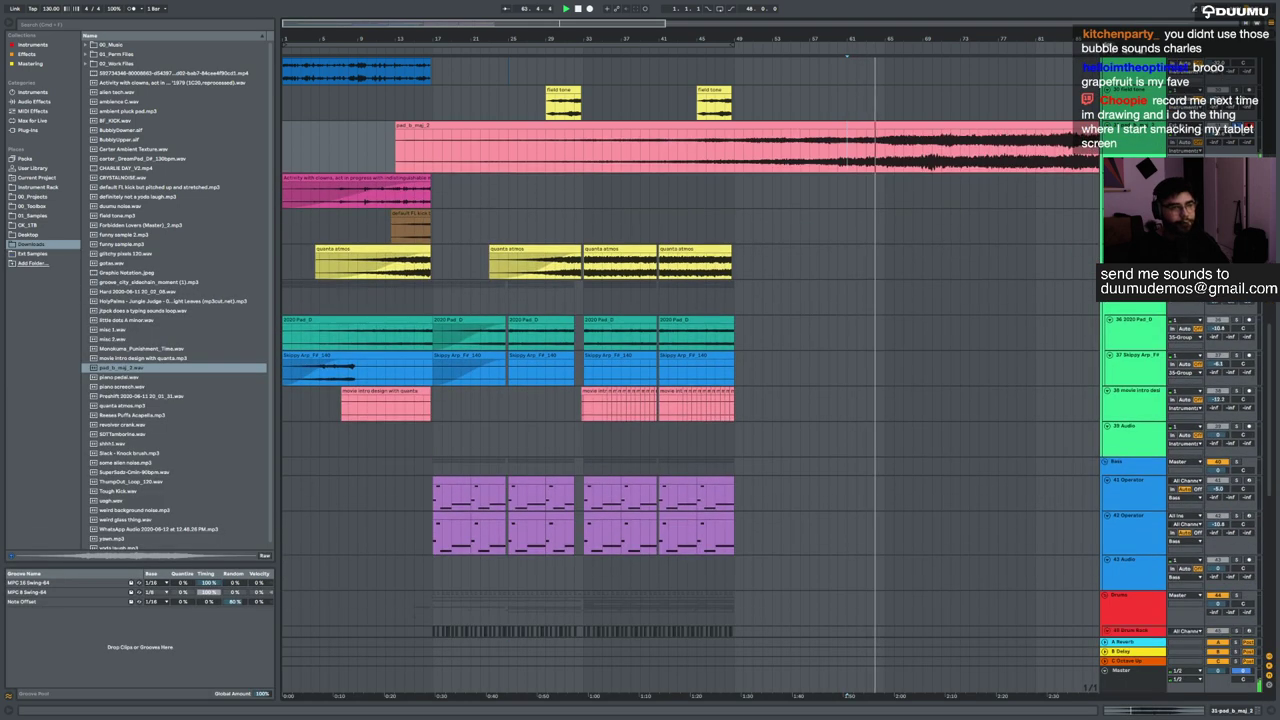
pyautogui.scroll(1, 852, 141)
# - Shift the pad clip so it plays from bar 1 and split it at bar 17
pyautogui.click(663, 125)
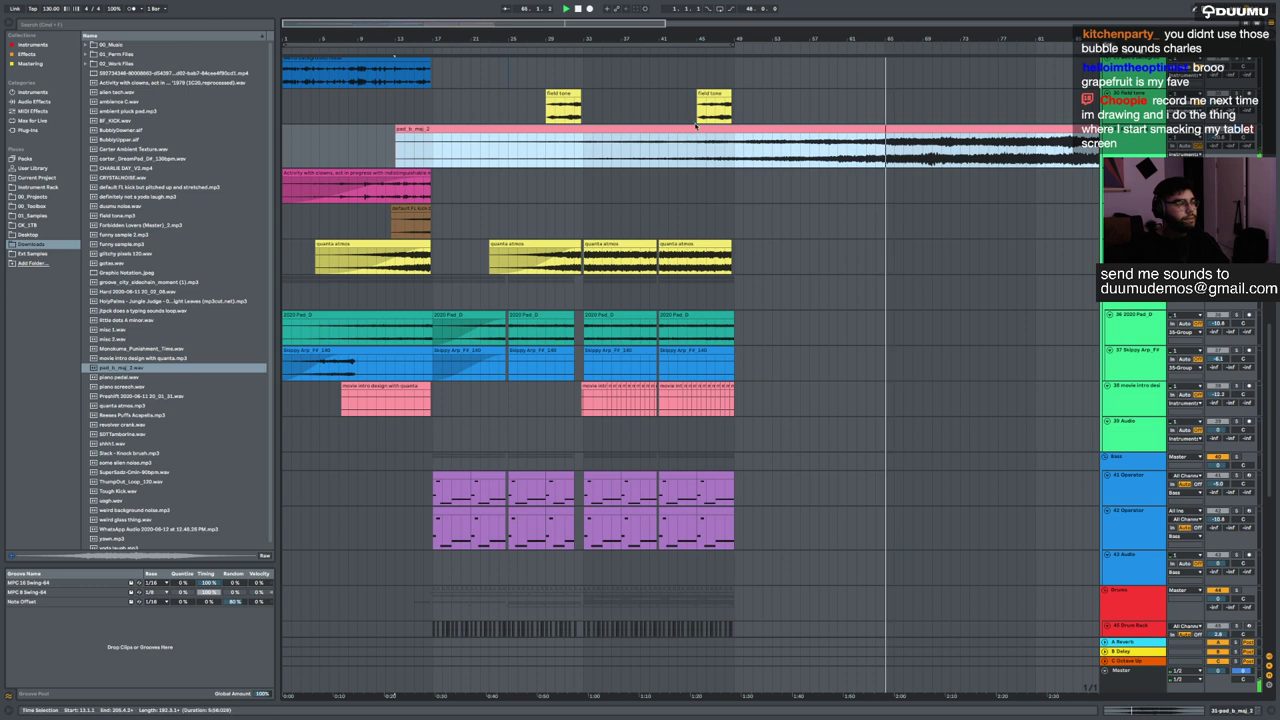
pyautogui.click(647, 122)
pyautogui.click(584, 148)
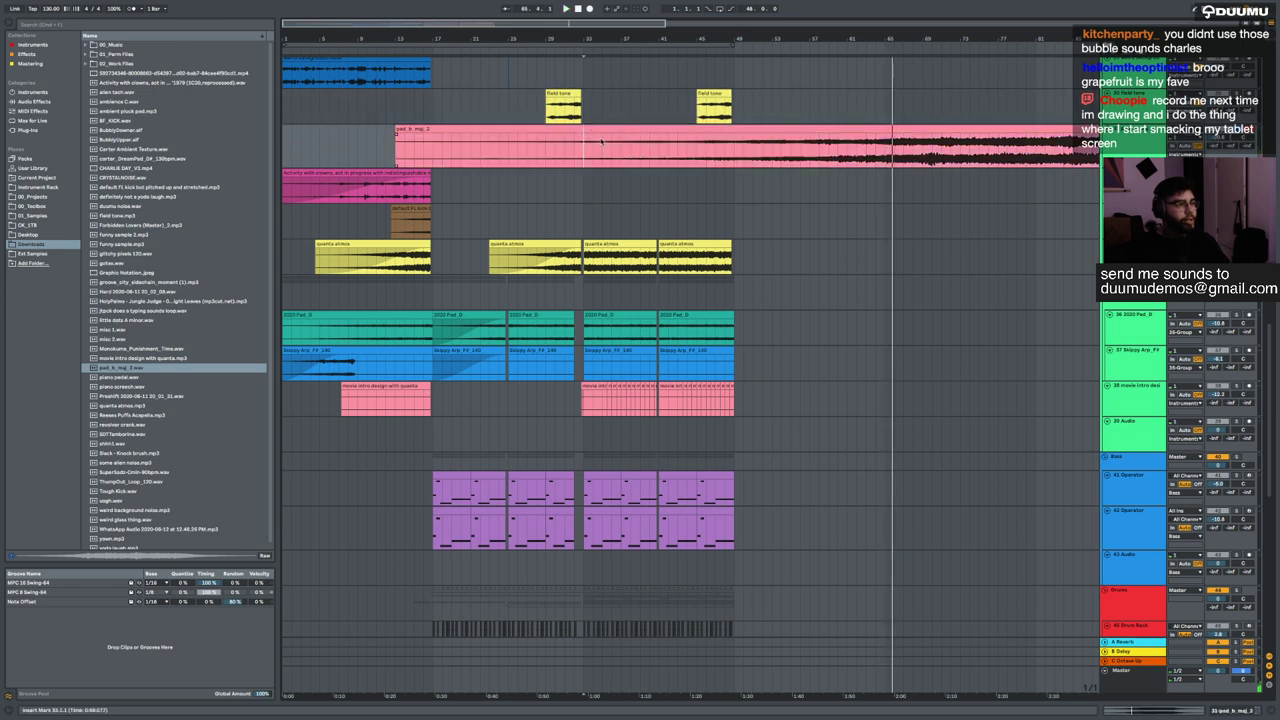
pyautogui.press('super+e')
pyautogui.moveTo(646, 127); pyautogui.dragTo(422, 138)
pyautogui.click(286, 138)
pyautogui.scroll(5, 423, 139)
pyautogui.click(471, 148)
pyautogui.press('super+e')
pyautogui.scroll(-6, 477, 127)
# - Move the pad part after bar 17 to start at bar 33 and delete its last beat before bar 41
pyautogui.click(448, 140)
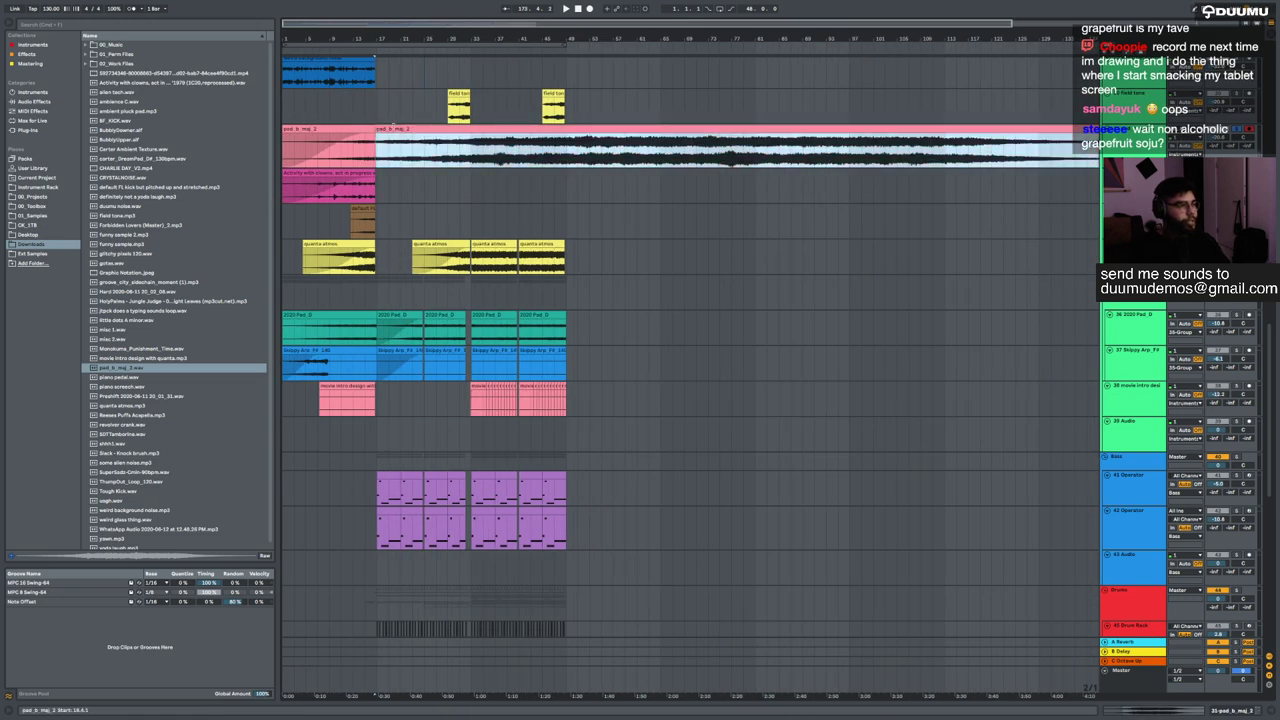
pyautogui.moveTo(449, 131); pyautogui.dragTo(472, 131)
pyautogui.scroll(6, 472, 131)
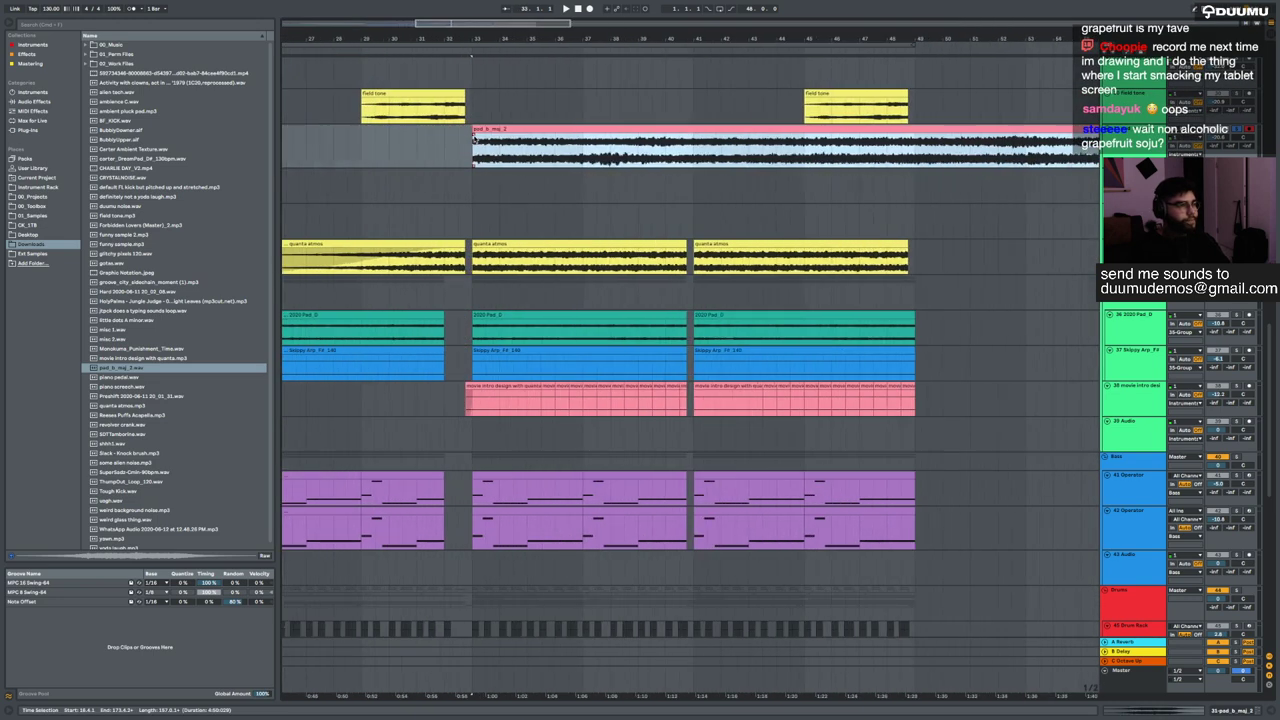
pyautogui.moveTo(765, 163); pyautogui.dragTo(771, 163)
pyautogui.press('Delete')
pyautogui.scroll(-2, 773, 190)
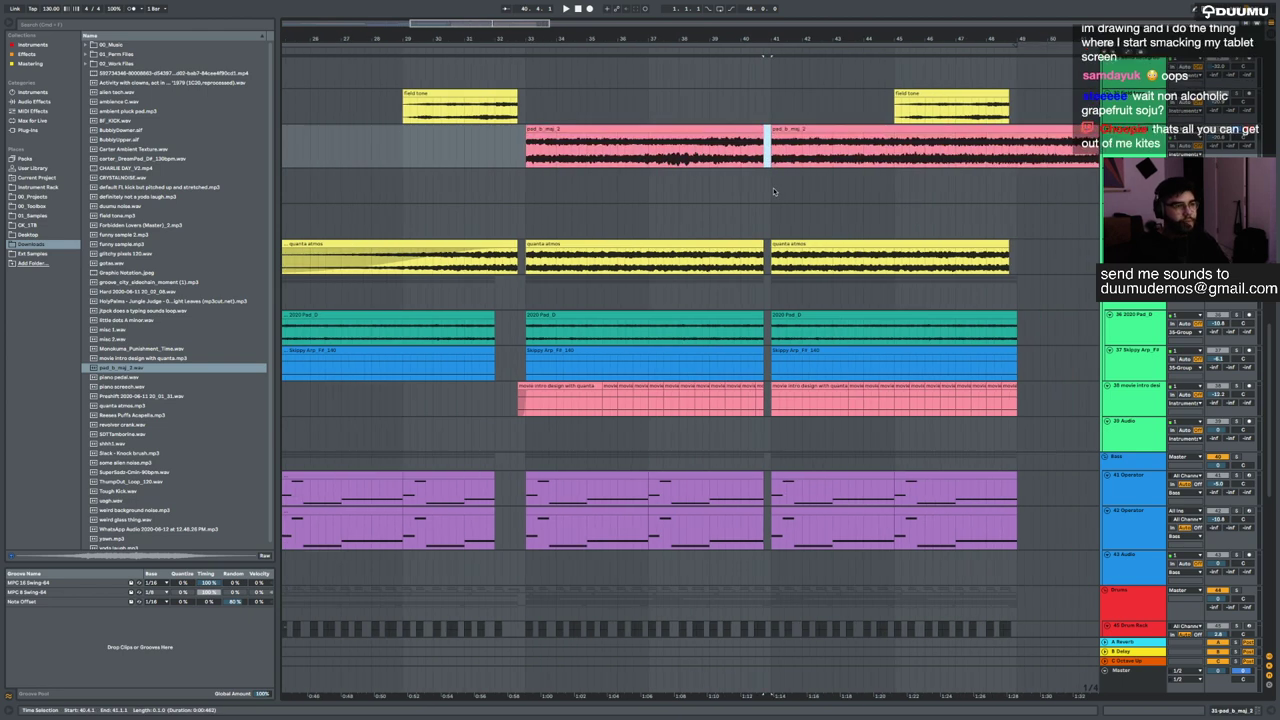
# - Split the pad where the last quanta atmos clip ends and delete everything after the cut
pyautogui.click(1010, 164)
pyautogui.press('super+e')
pyautogui.click(1031, 131)
pyautogui.press('Delete')
pyautogui.scroll(5, 1031, 131)
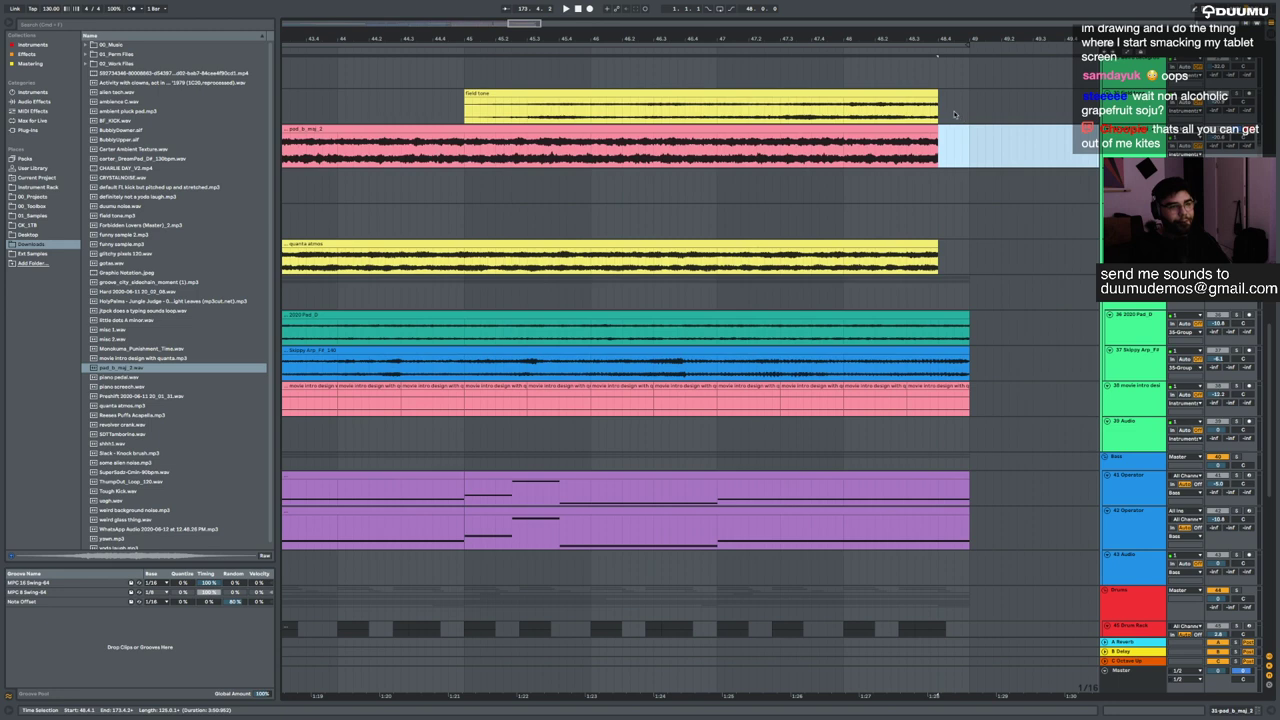
# - Listen to the pad in the arrangement around bar 33 and bar 13, then hide the clip view
pyautogui.scroll(-10, 955, 114)
pyautogui.click(538, 147)
pyautogui.press('space')
pyautogui.click(660, 130)
pyautogui.keyDown('shift'); pyautogui.doubleClick(587, 130); pyautogui.keyUp('shift')
pyautogui.press('space')
pyautogui.click(380, 150)
pyautogui.press('space')
pyautogui.press('space')
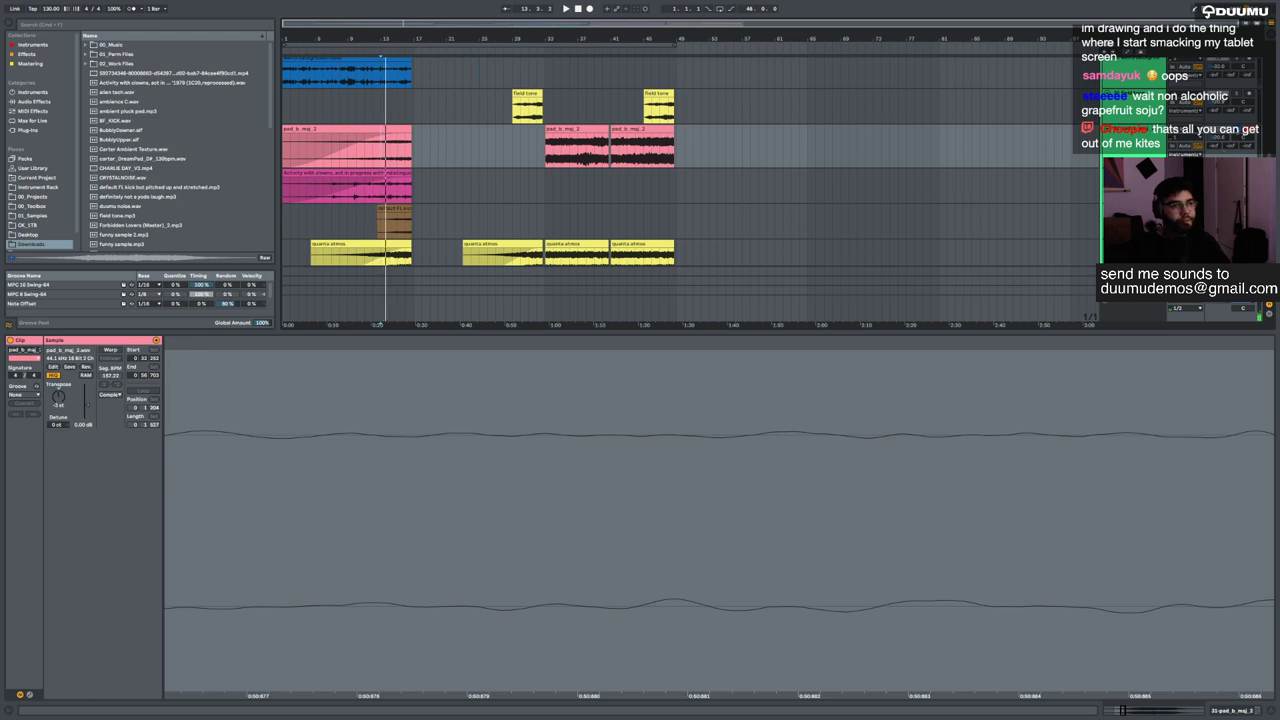
pyautogui.doubleClick(401, 332)
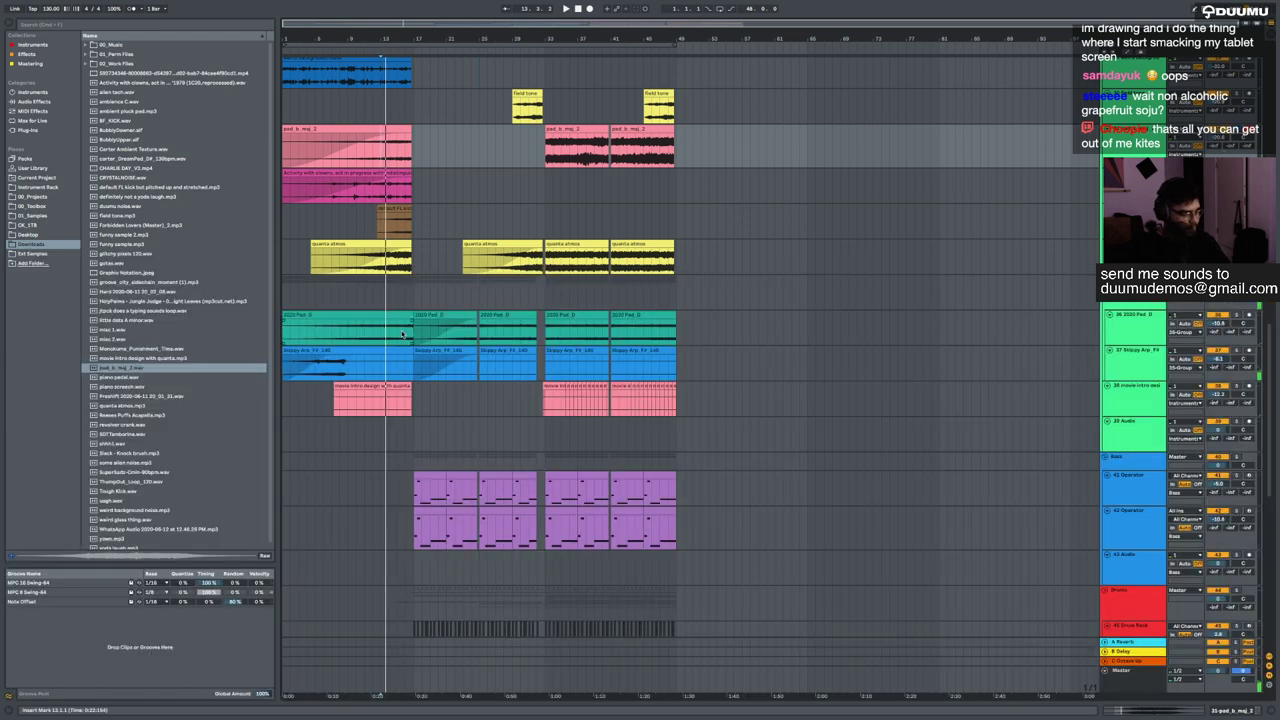
# - Save the project
pyautogui.click(475, 426)
pyautogui.press('super+s')
pyautogui.press('Return')
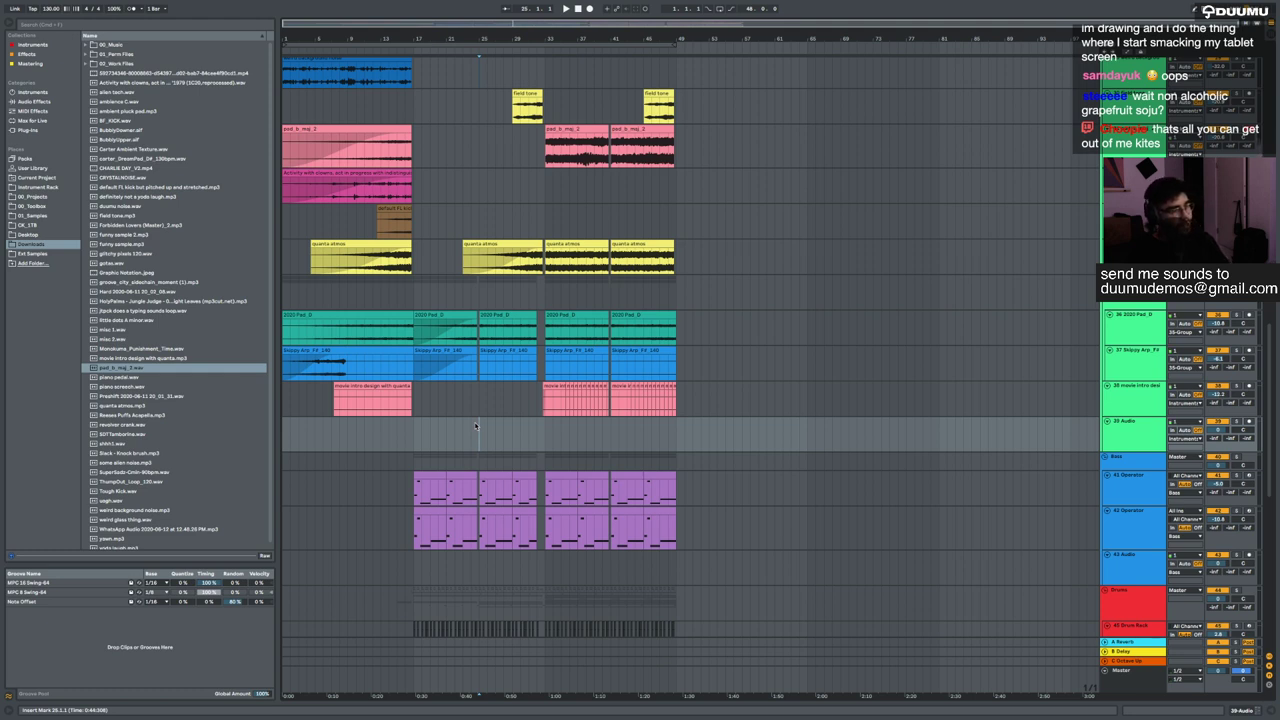
# - Listen to the intro from bar 1, stop playback and look over the tracks for gaps to fill
pyautogui.scroll(-1, 475, 426)
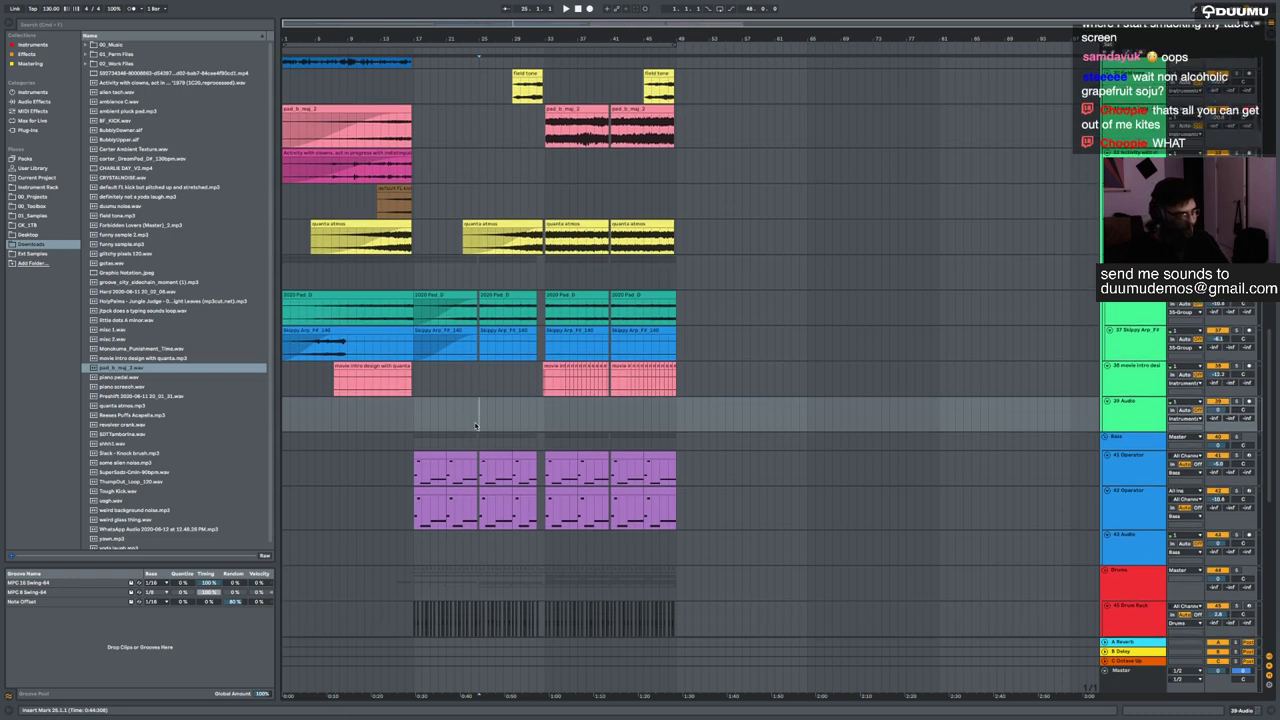
pyautogui.scroll(2, 476, 426)
pyautogui.hscroll(-2, 476, 426)
pyautogui.scroll(1, 476, 426)
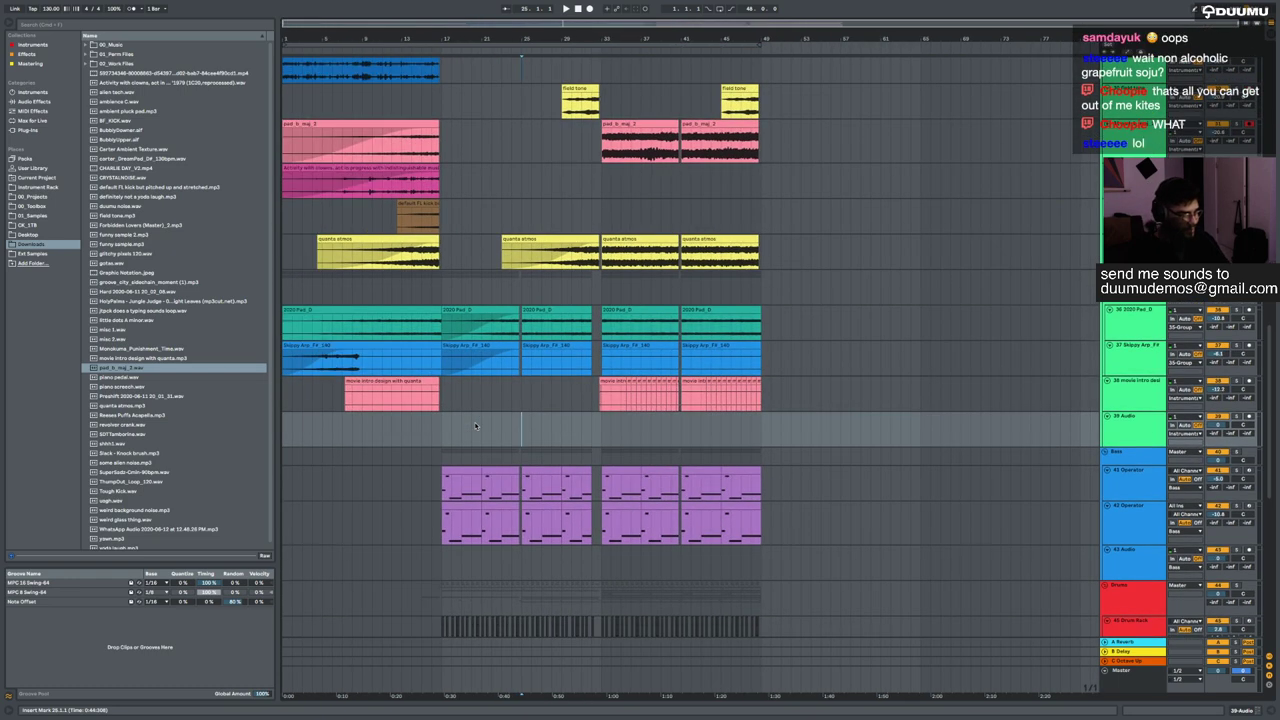
pyautogui.scroll(10, 475, 426)
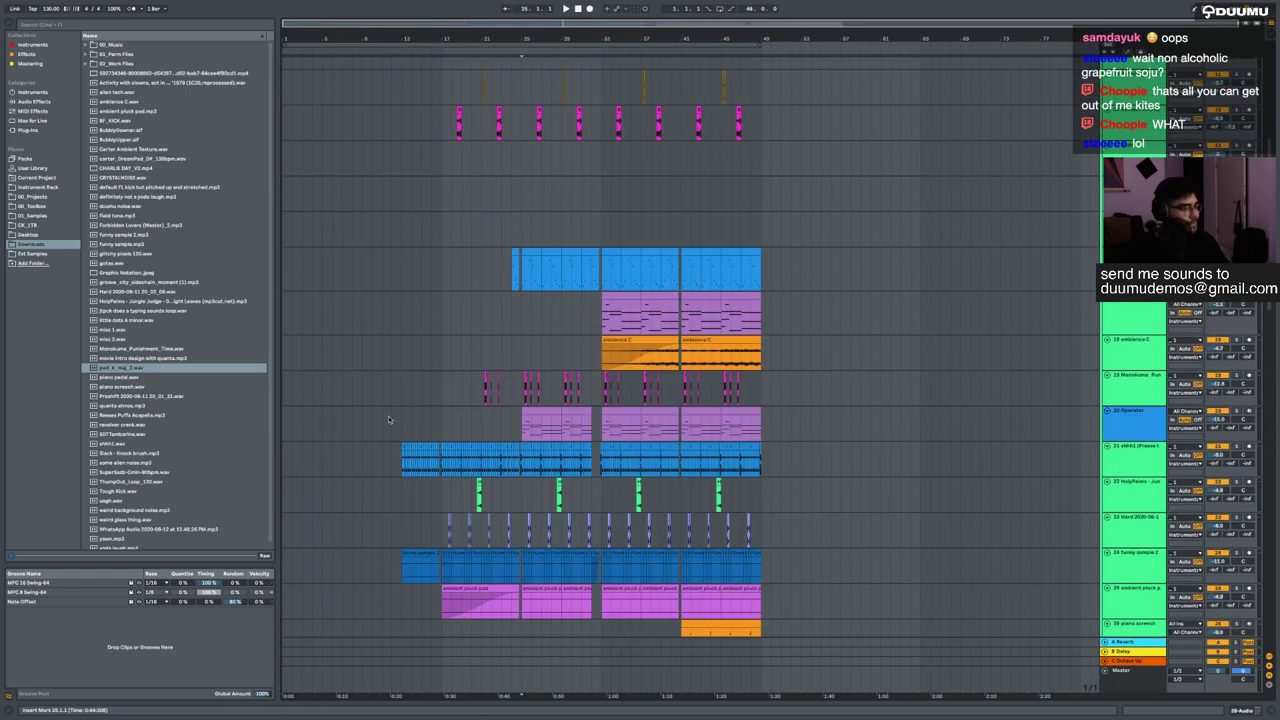
pyautogui.click(283, 417)
pyautogui.press('space')
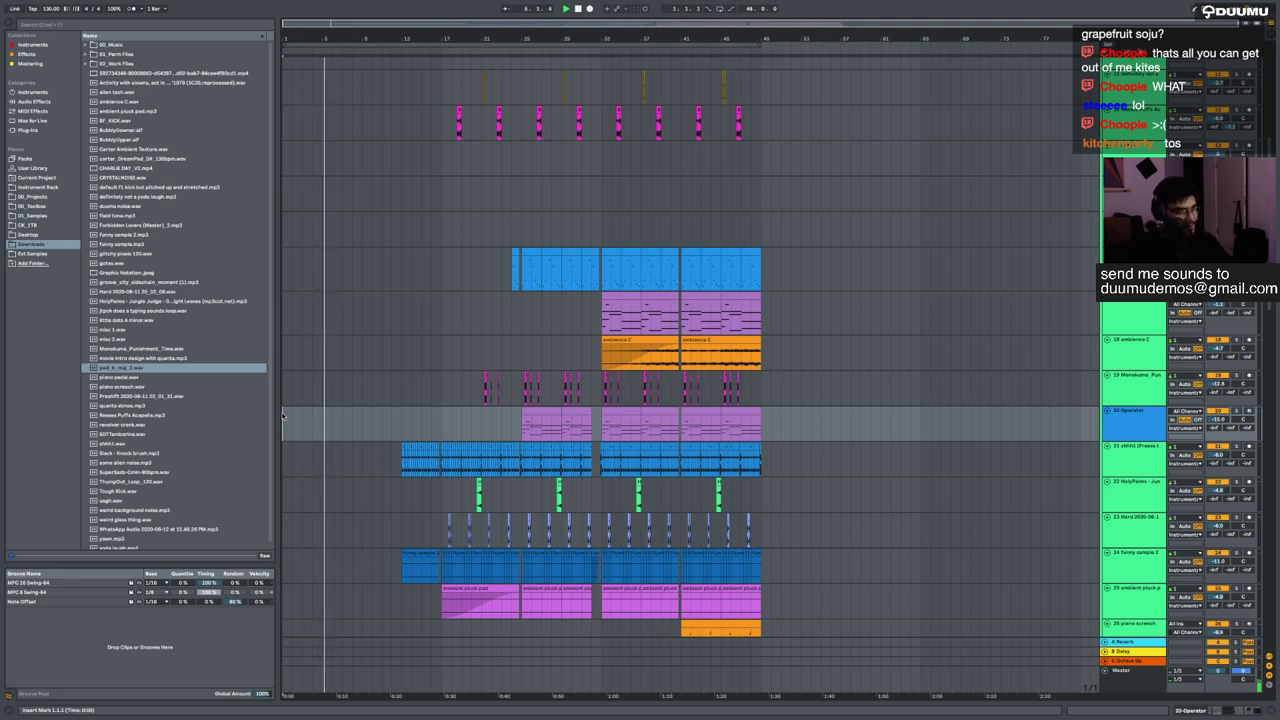
pyautogui.press('space')
pyautogui.scroll(-8, 308, 378)
pyautogui.scroll(3, 308, 378)
pyautogui.scroll(6, 330, 381)
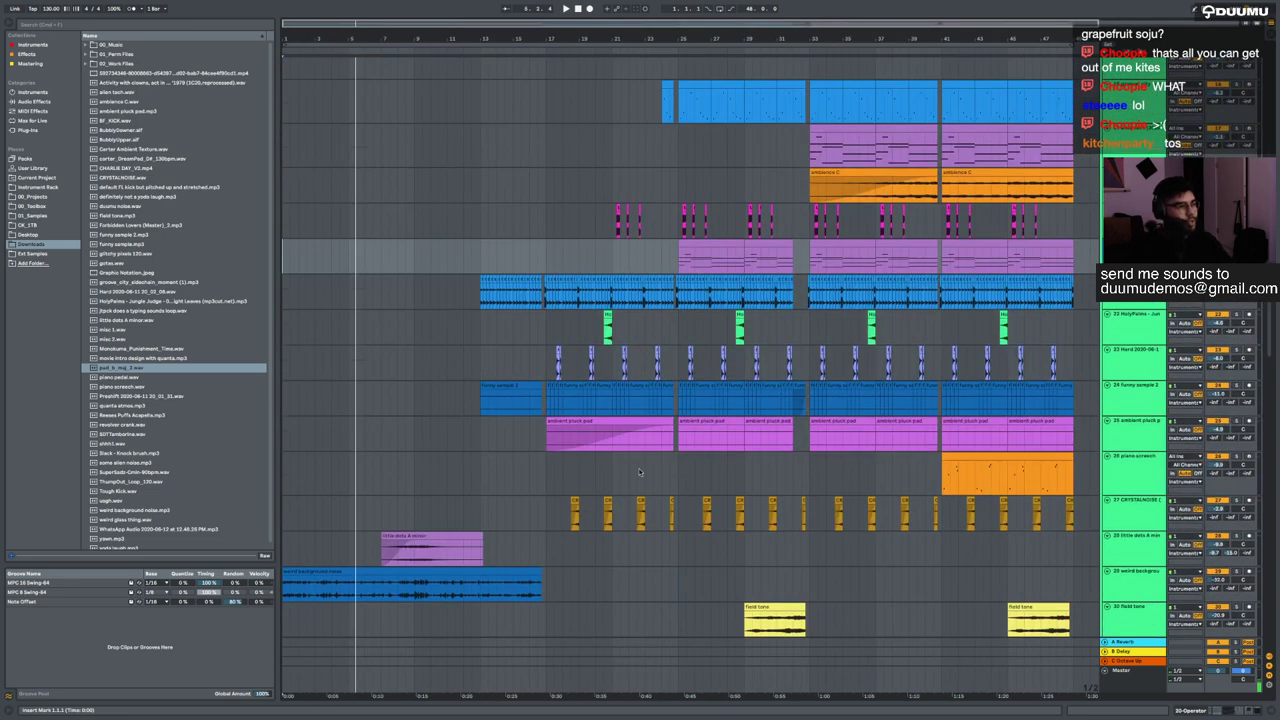
# - Insert a new audio track below the piano screech track and browse to the Downloads samples
pyautogui.click(1115, 477)
pyautogui.hotkey('ctrl', 't')
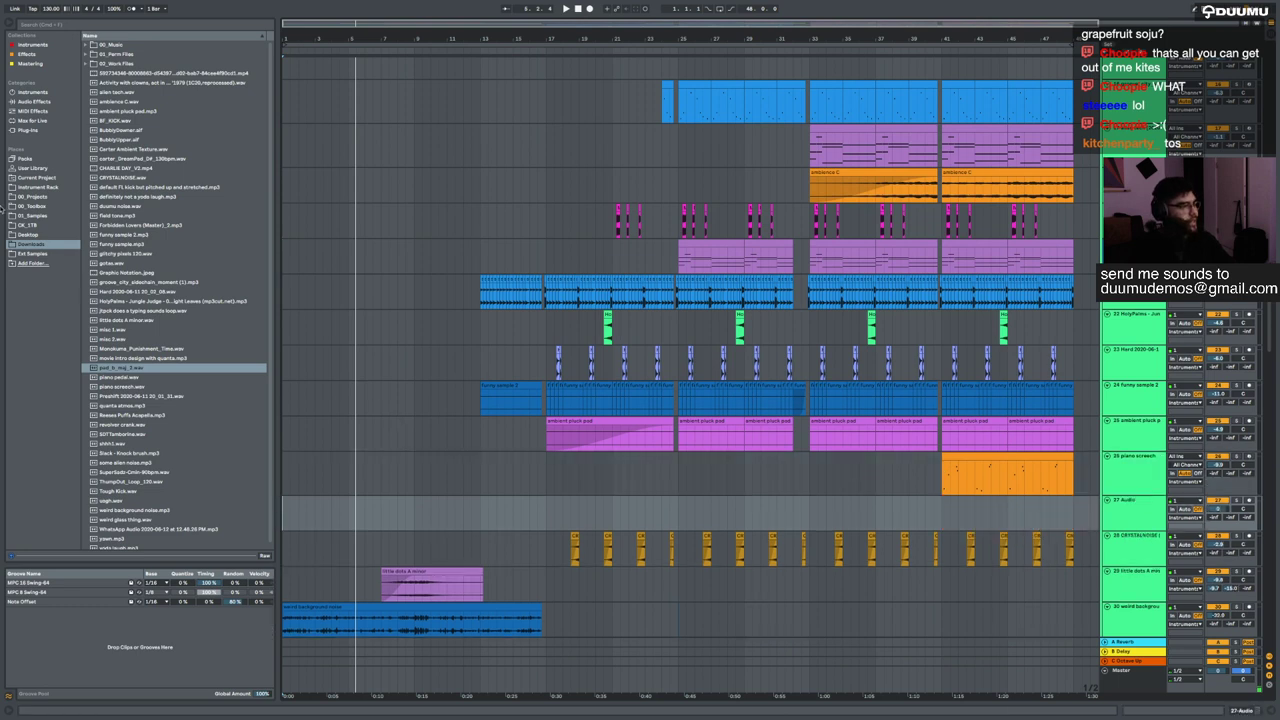
pyautogui.click(32, 215)
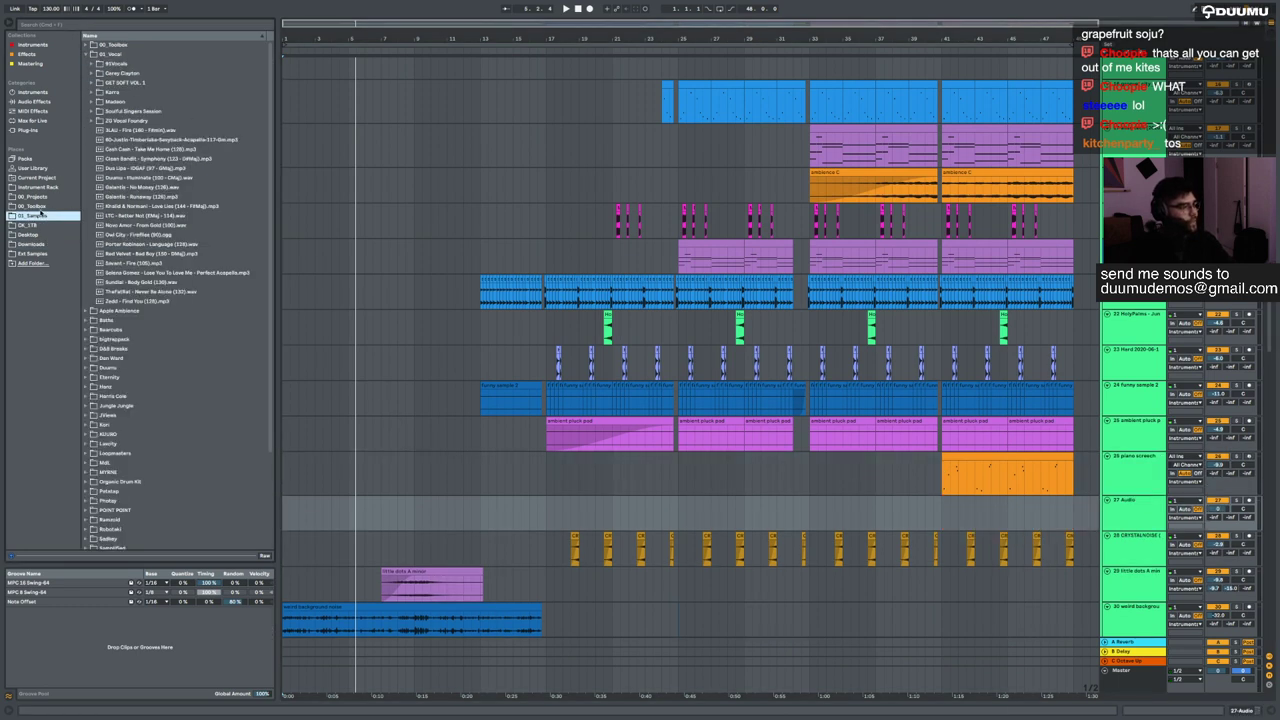
pyautogui.click(37, 207)
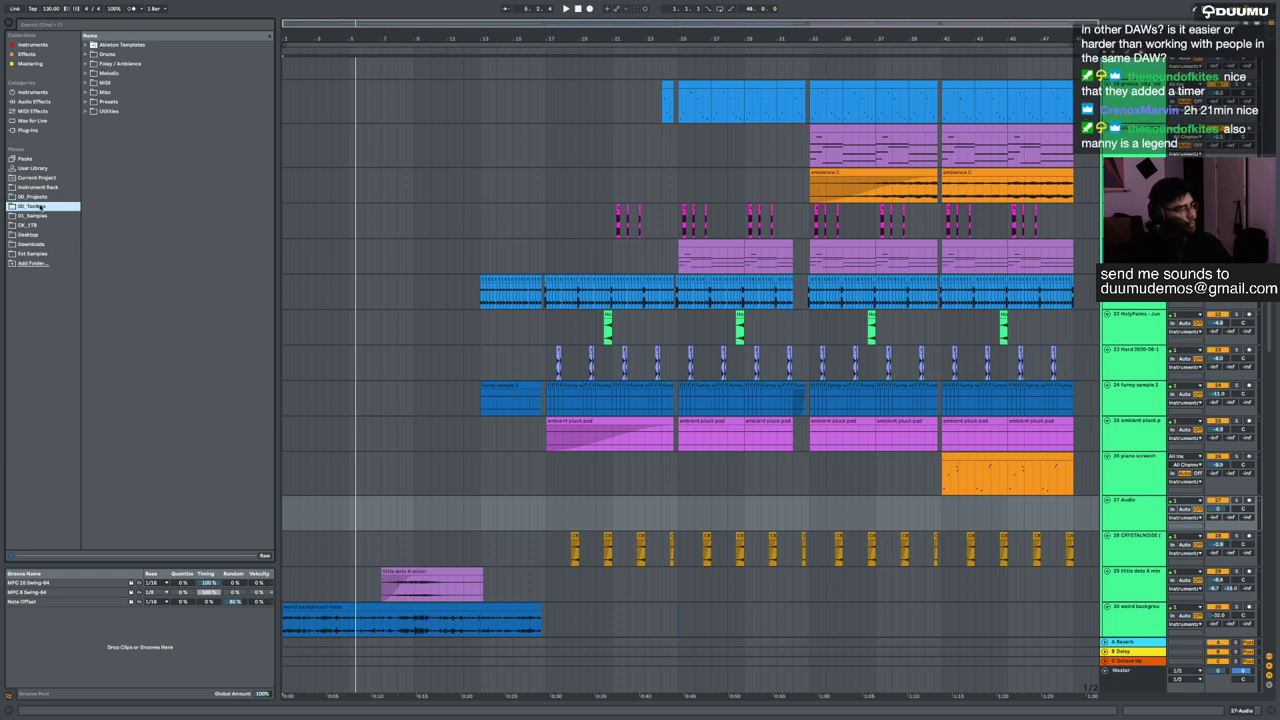
pyautogui.click(32, 244)
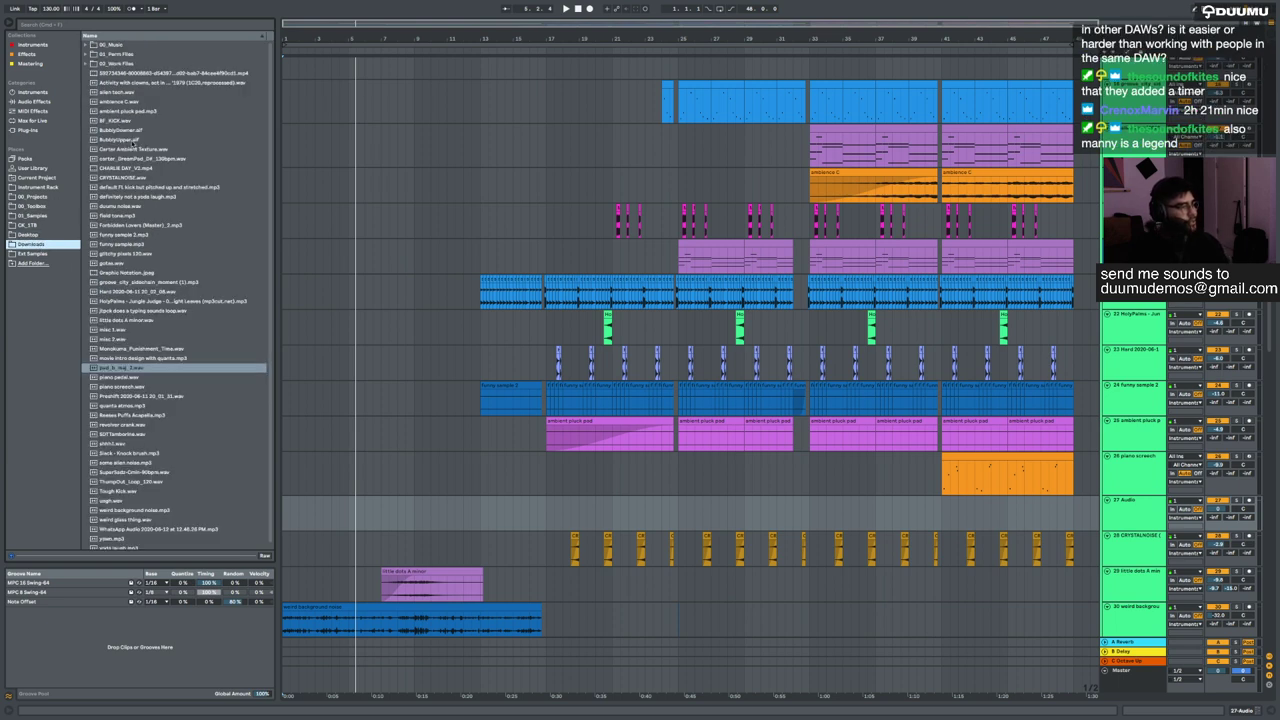
# - Preview BubblyUpper.aif and BubblyDowner.aif and place BubblyDowner.aif on the new track at bar 7.3
pyautogui.click(133, 141)
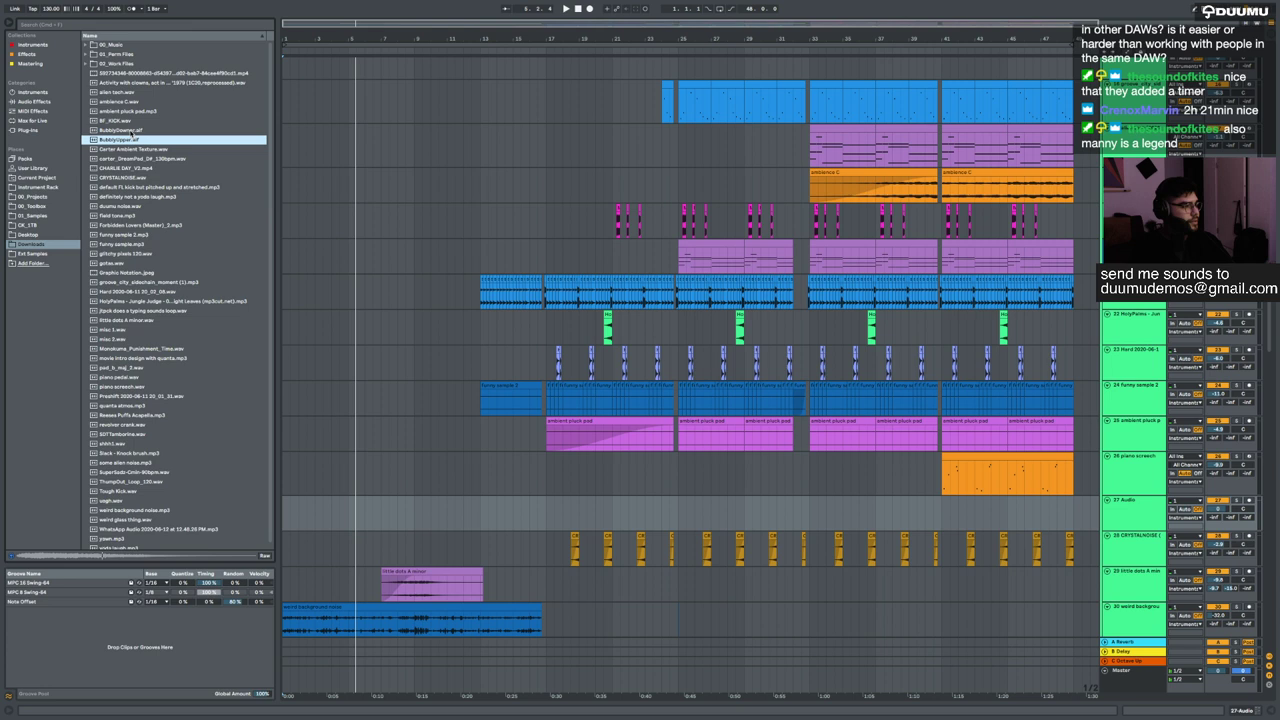
pyautogui.click(133, 131)
pyautogui.moveTo(128, 133); pyautogui.dragTo(405, 514)
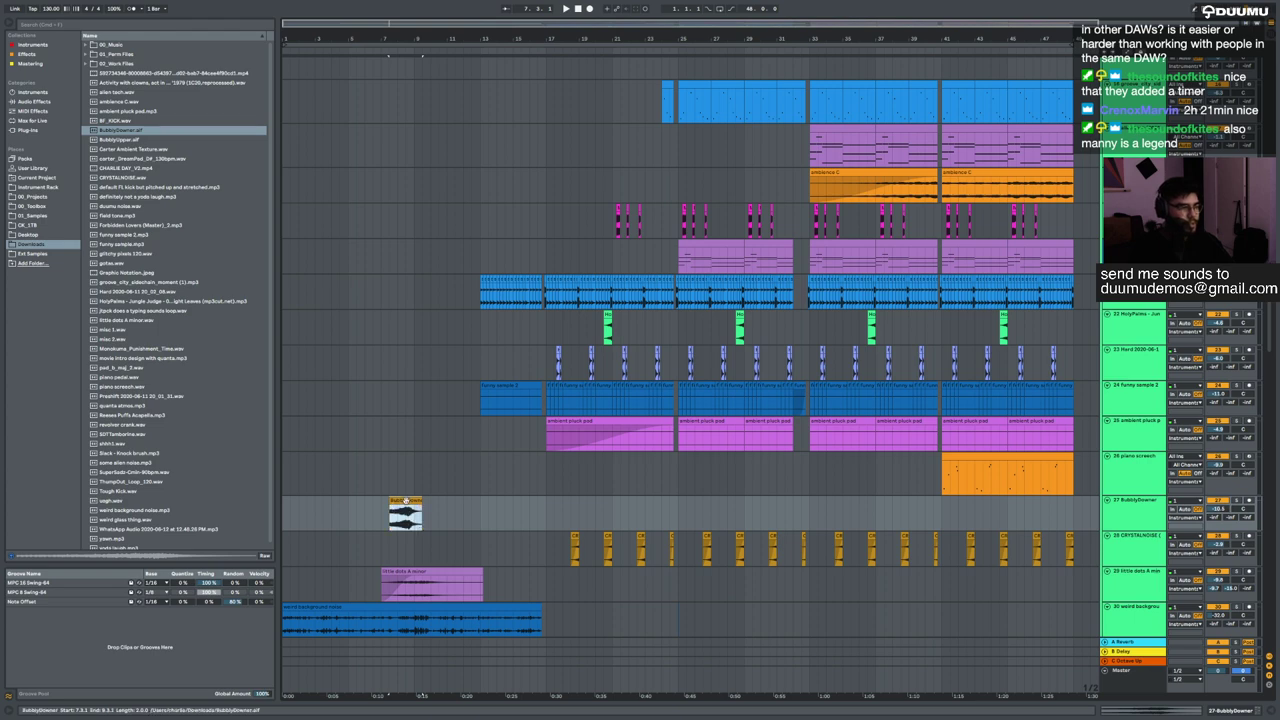
# - Examine the MIDI notes of the alien tech and groove_city_sidechain clips at bar 33
pyautogui.scroll(2, 787, 312)
pyautogui.hscroll(1, 787, 312)
pyautogui.doubleClick(783, 179)
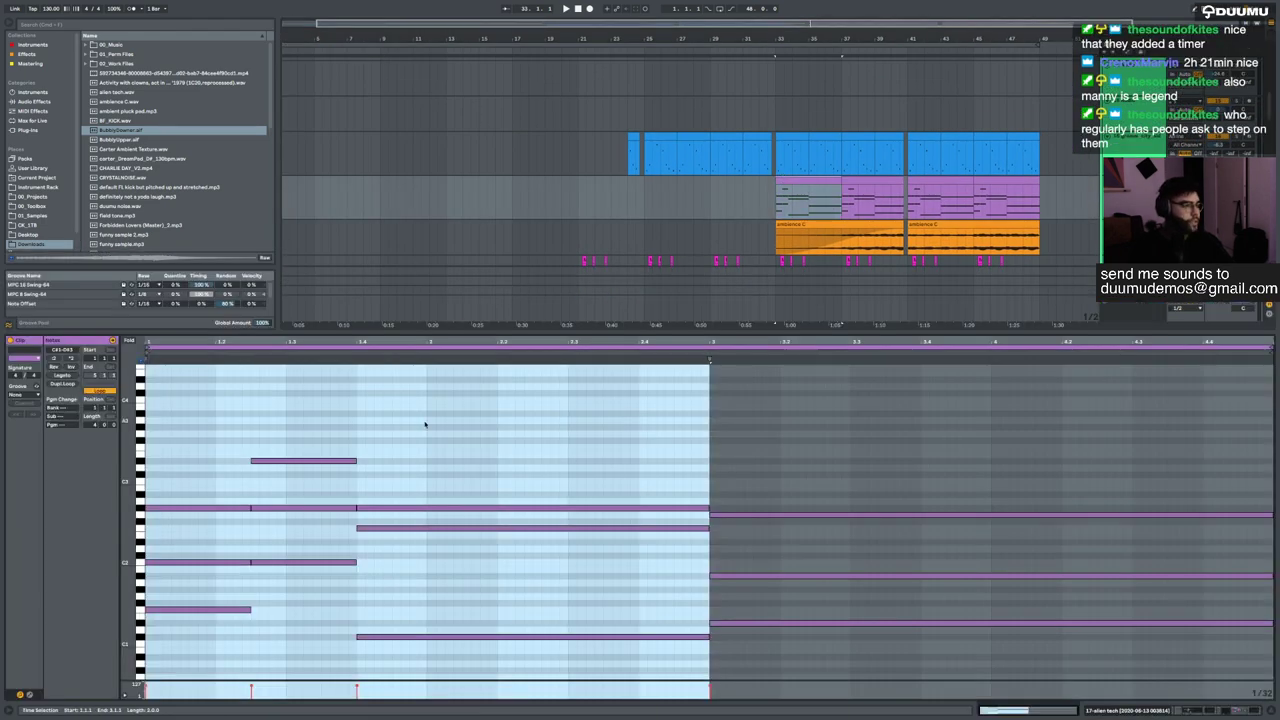
pyautogui.click(141, 510)
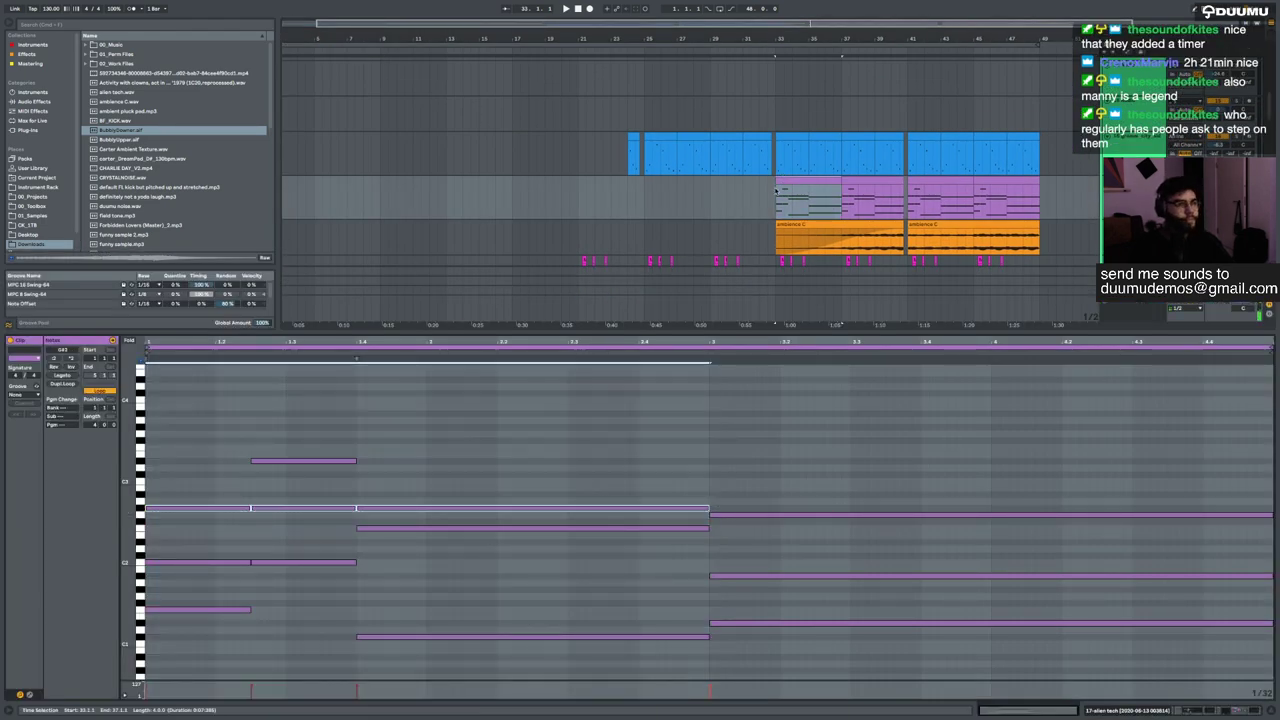
pyautogui.click(785, 136)
pyautogui.scroll(-5, 896, 139)
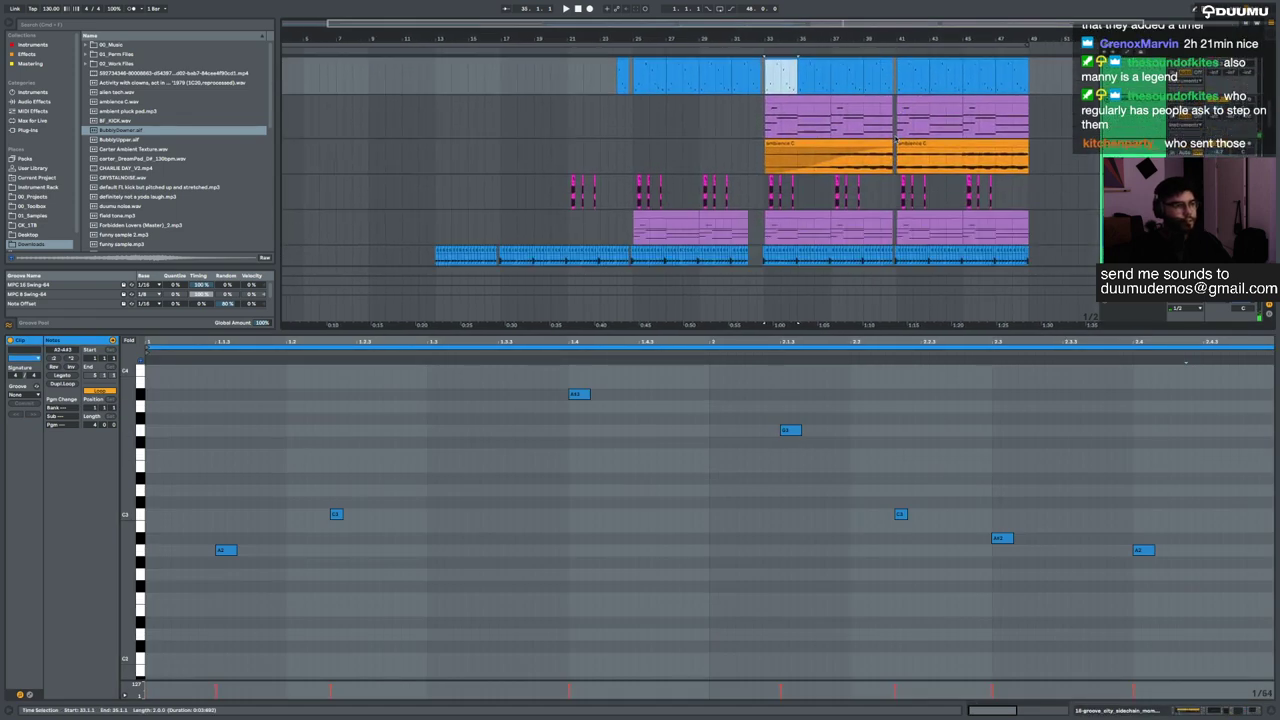
# - Listen to the BubblyDowner clip at bar 7.3 in the arrangement
pyautogui.scroll(-5, 896, 139)
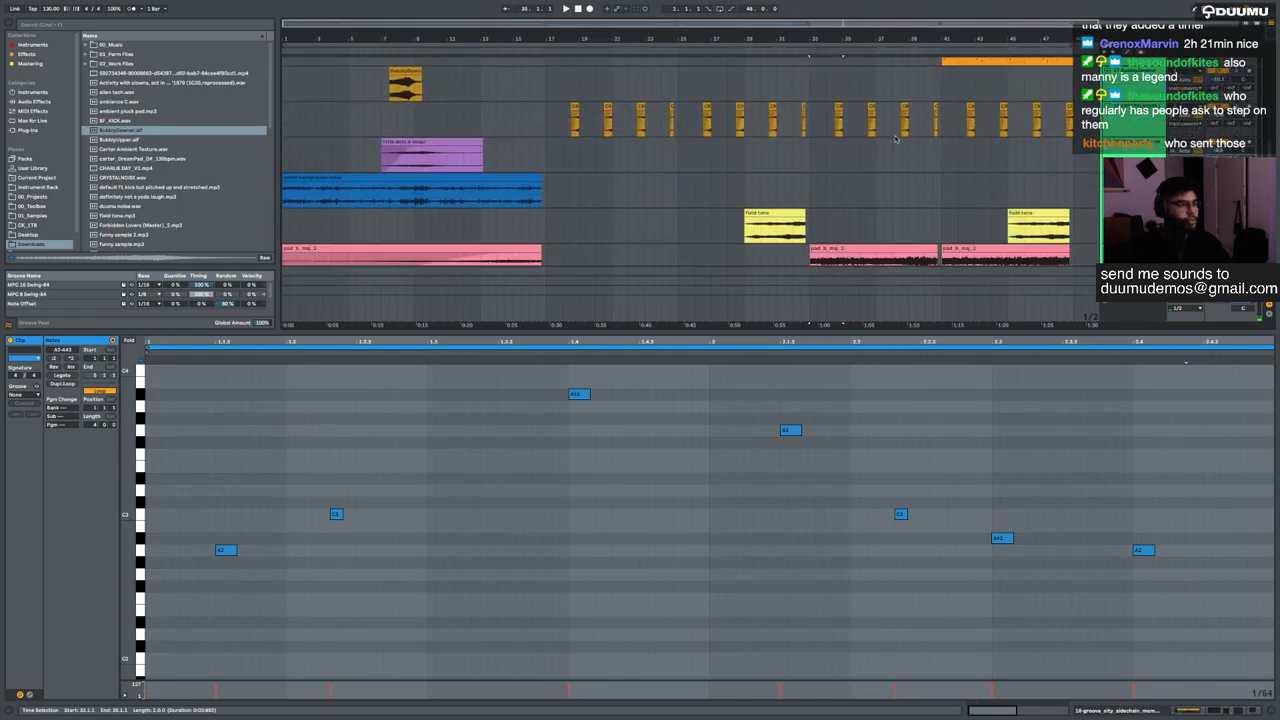
pyautogui.click(390, 85)
pyautogui.press('space')
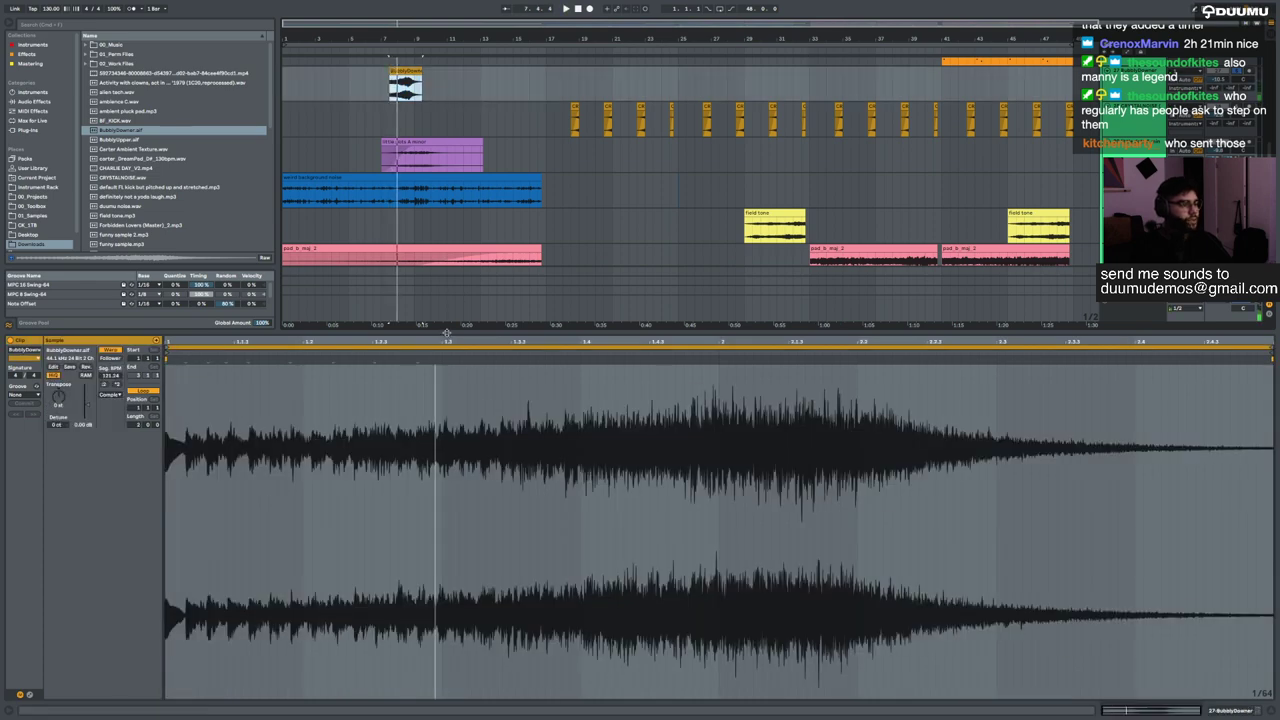
pyautogui.press('space')
pyautogui.press('space')
pyautogui.press('super+alt+l')
# - Examine the chord notes of the Operator clip at bar 33
pyautogui.scroll(10, 945, 449)
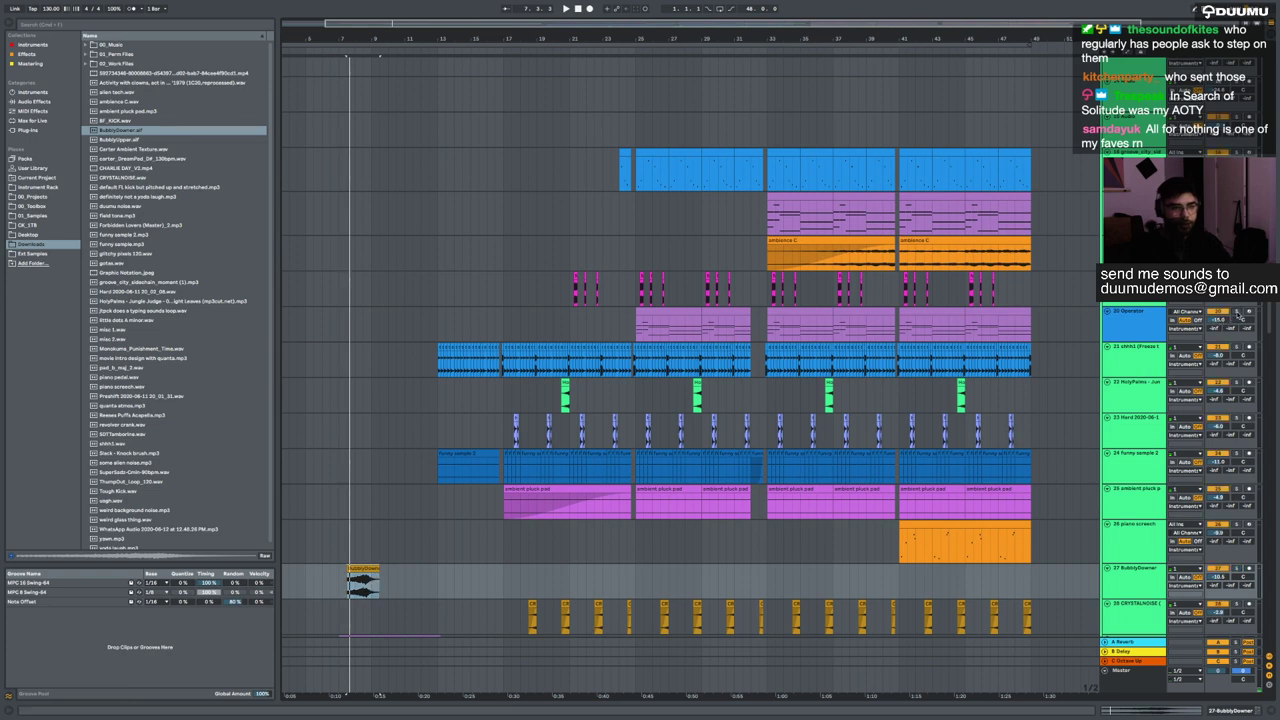
pyautogui.doubleClick(784, 321)
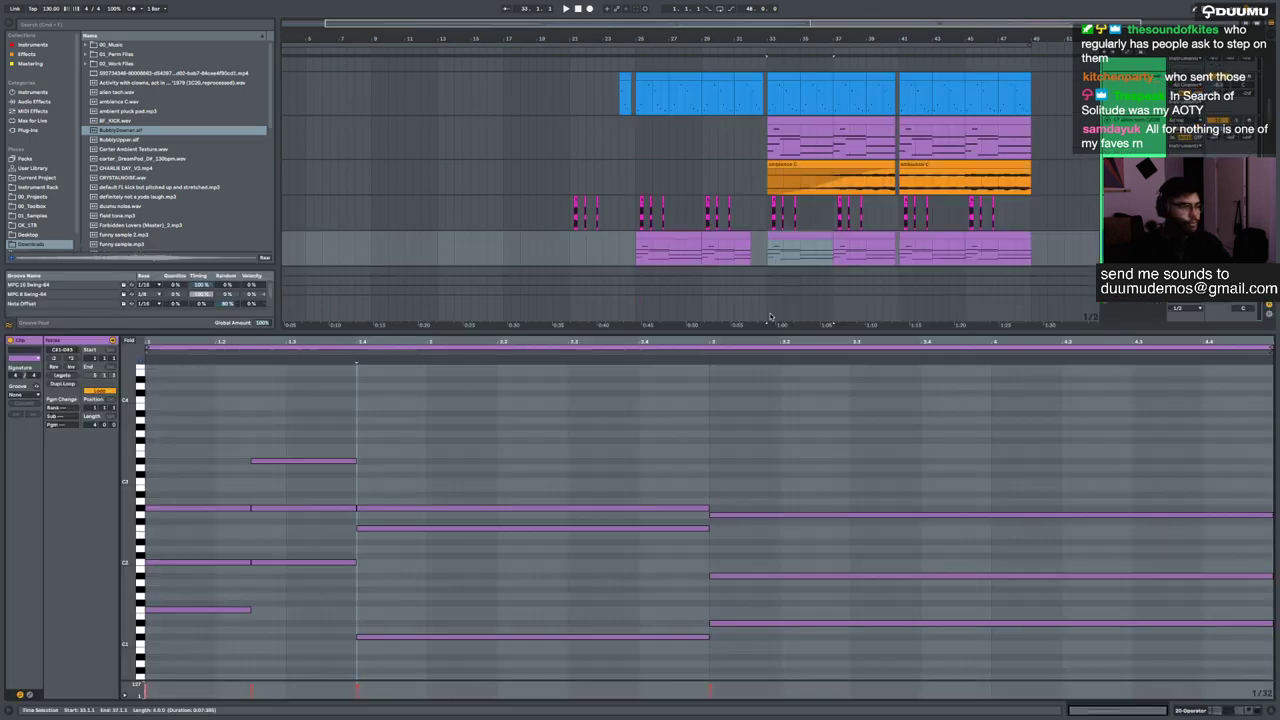
pyautogui.click(140, 515)
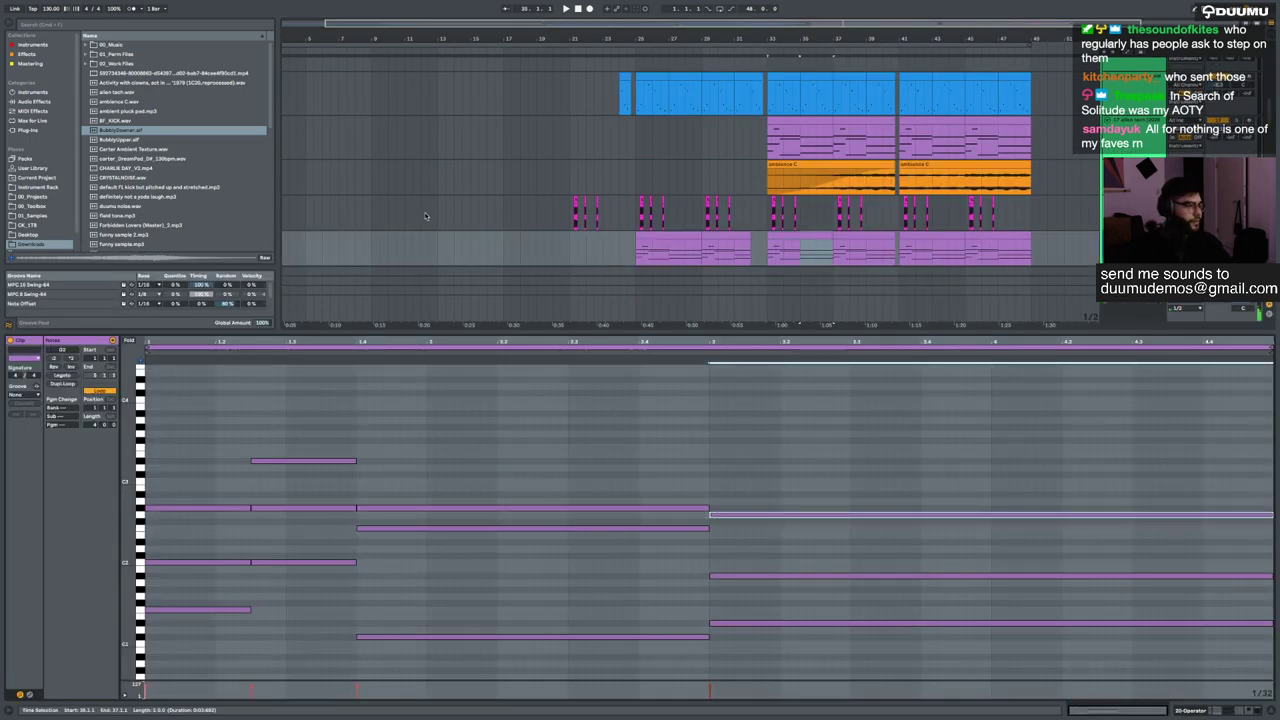
# - Transpose the BubblyDowner clip up 1 semitone and listen to it against the intro
pyautogui.scroll(-3, 424, 215)
pyautogui.click(405, 128)
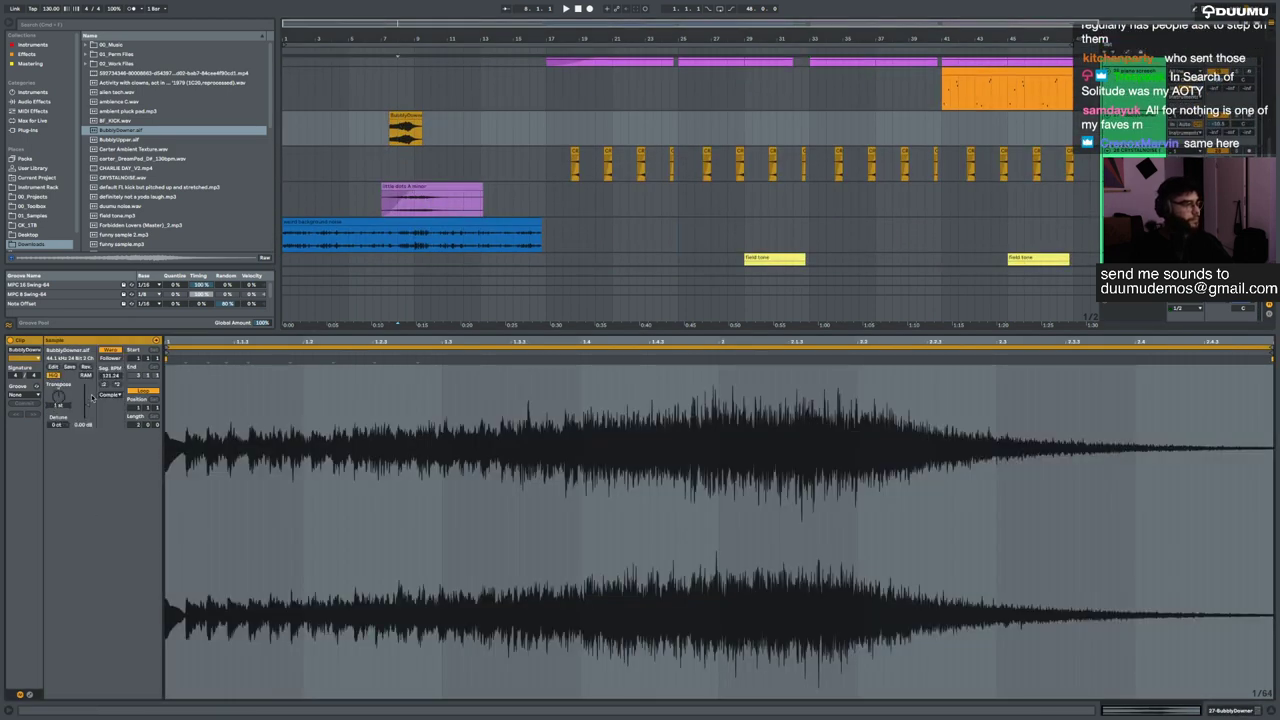
pyautogui.press('space')
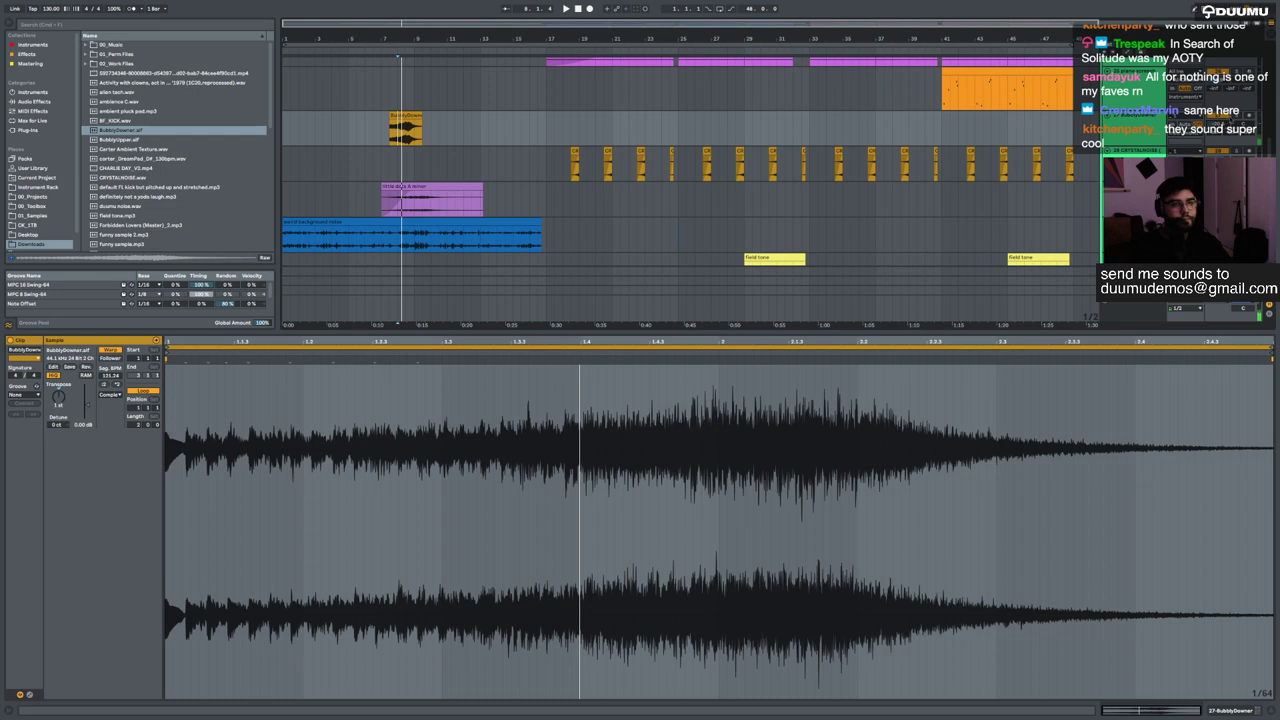
pyautogui.click(405, 125)
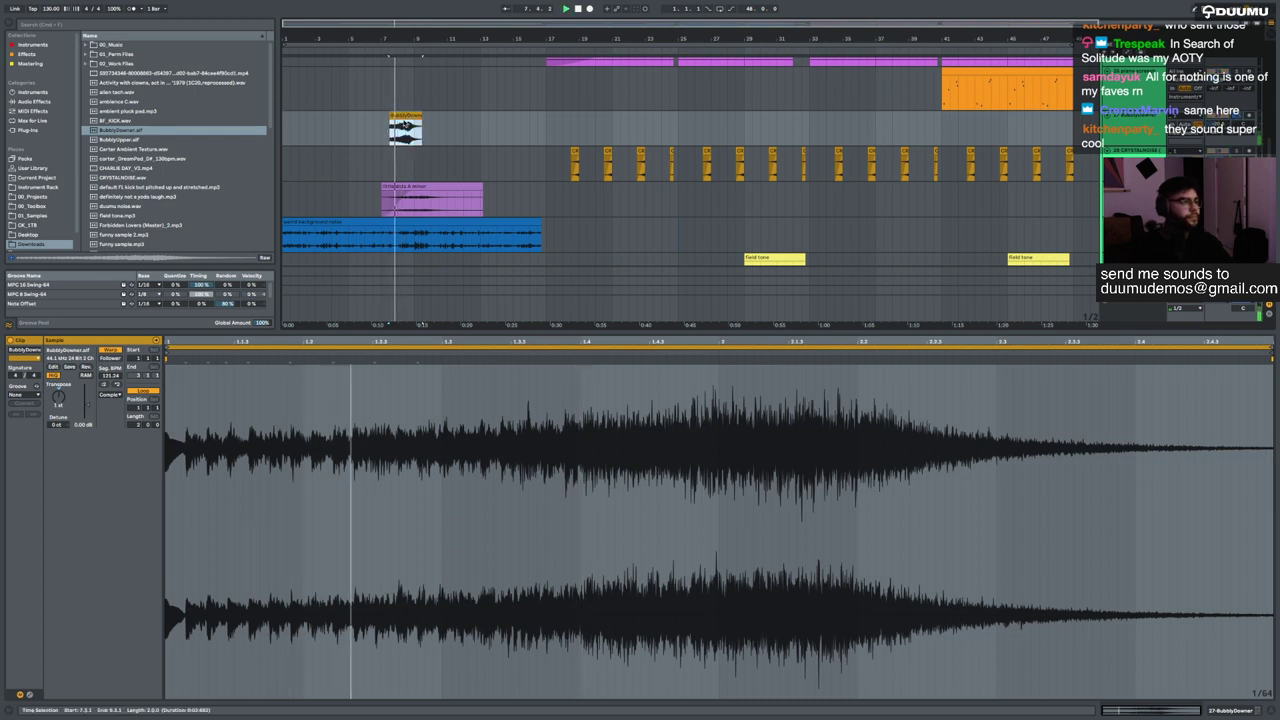
pyautogui.press('z')
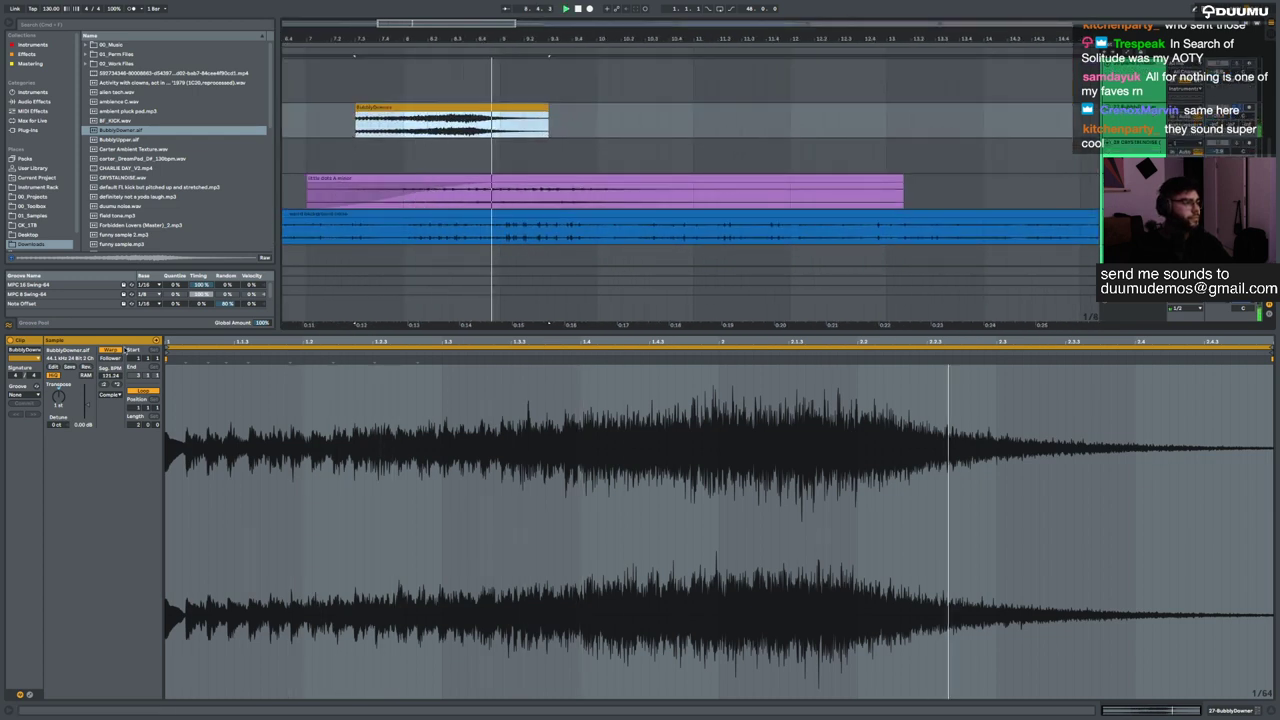
pyautogui.press('space')
# - Reset the BubblyDowner clip's warping with its loop off and stretch the clip out beyond bar 21
pyautogui.click(109, 350)
pyautogui.click(109, 350)
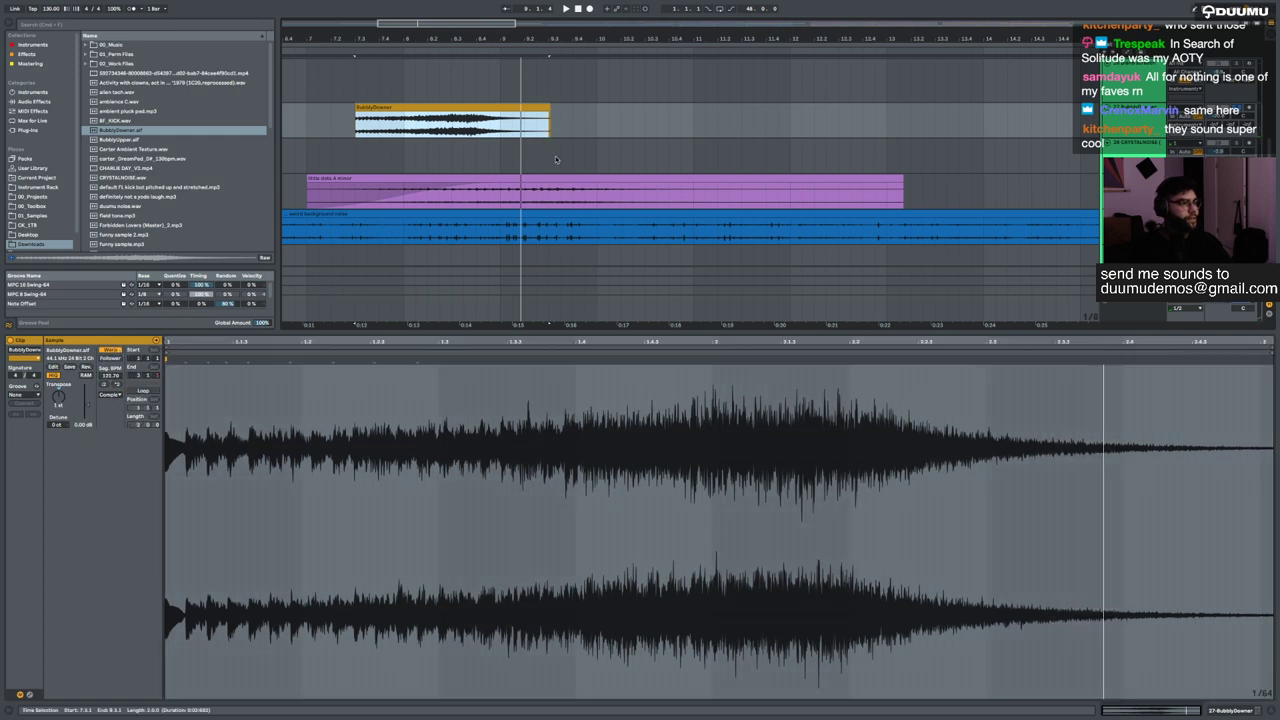
pyautogui.click(551, 125)
pyautogui.click(547, 106)
pyautogui.moveTo(547, 105); pyautogui.dragTo(1100, 105)
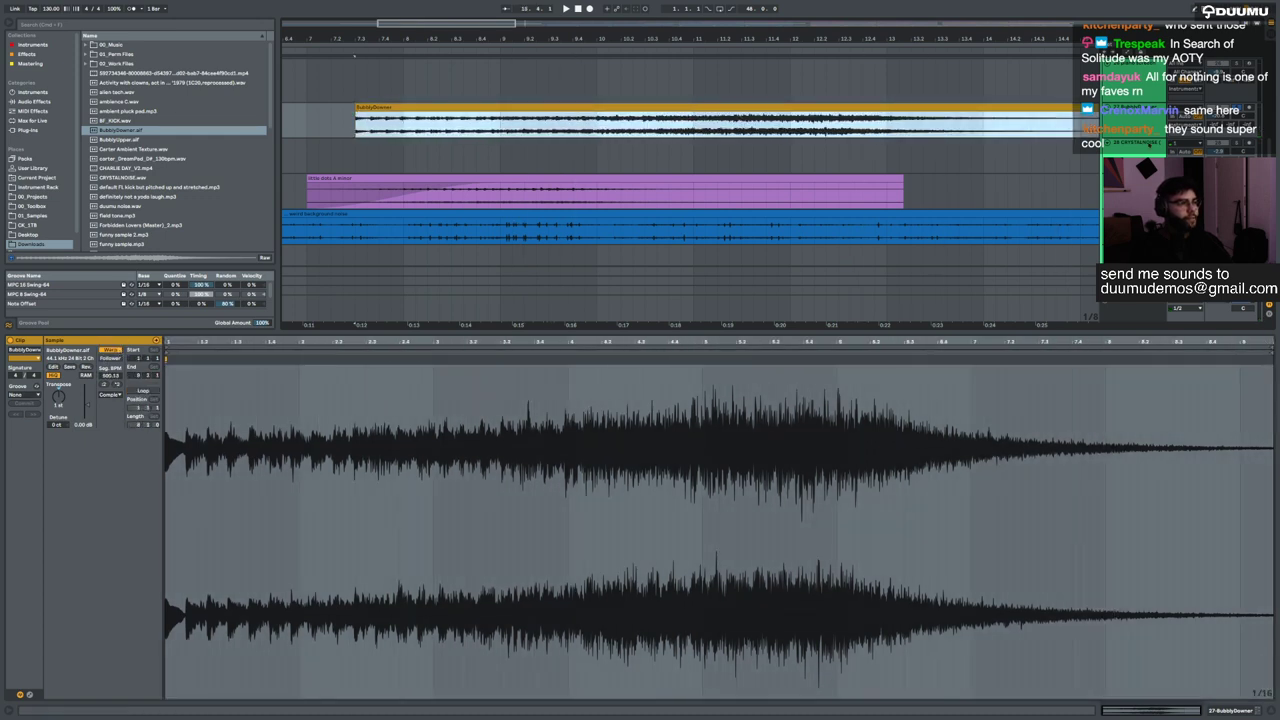
pyautogui.scroll(-3, 530, 115)
pyautogui.moveTo(805, 110); pyautogui.dragTo(1165, 110)
# - Split the stretched BubblyDowner clip at bar 13 and delete everything after the split
pyautogui.click(687, 123)
pyautogui.hotkey('ctrl', 'e')
pyautogui.click(716, 108)
pyautogui.press('Delete')
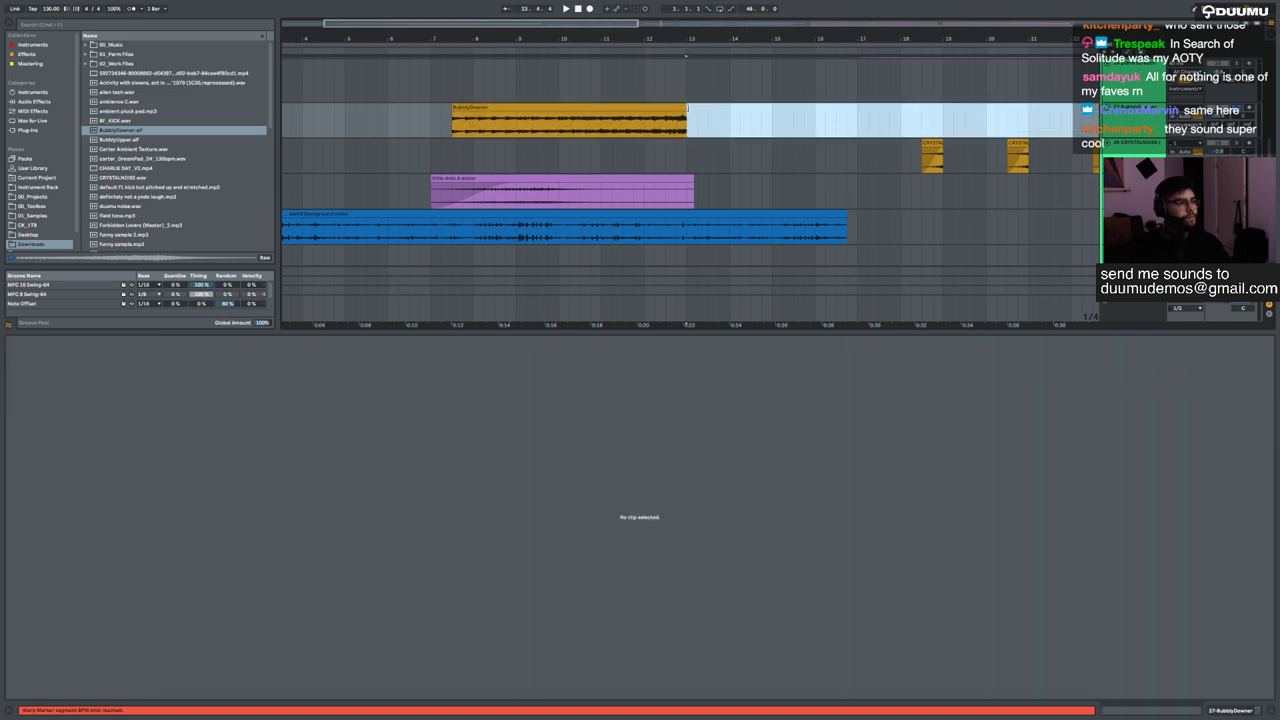
# - Audition the BubblyDowner clip reversed and restore its original playback direction
pyautogui.click(665, 107)
pyautogui.press('space')
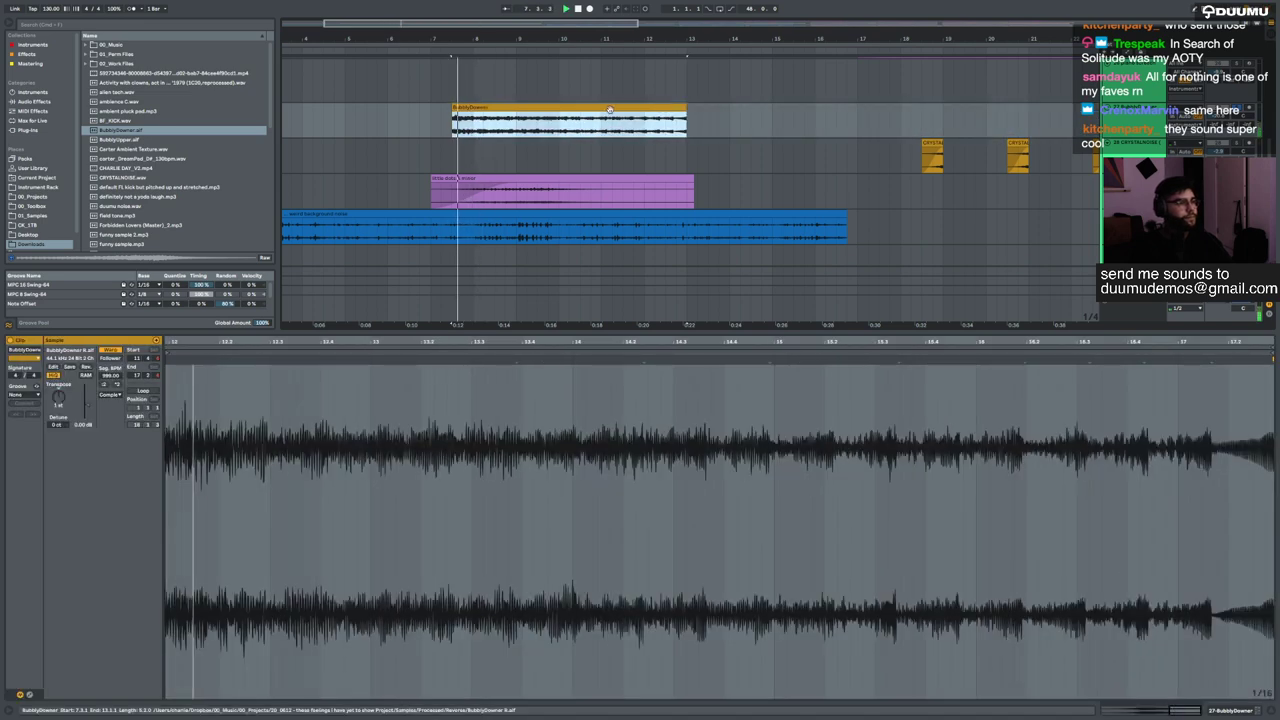
pyautogui.press('r')
pyautogui.press('space')
pyautogui.press('space')
# - Add a fade-in across the whole BubblyDowner clip and set its warp mode to Beats
pyautogui.moveTo(453, 113); pyautogui.dragTo(774, 113)
pyautogui.click(645, 128)
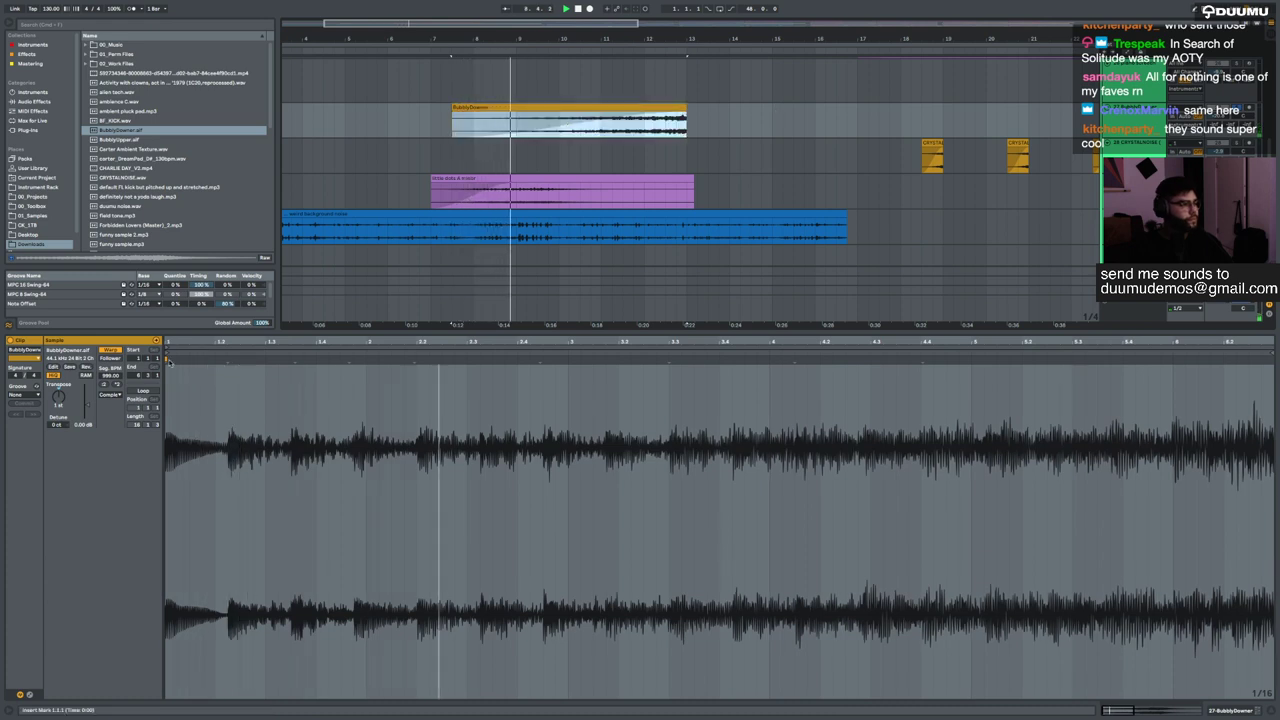
pyautogui.click(110, 395)
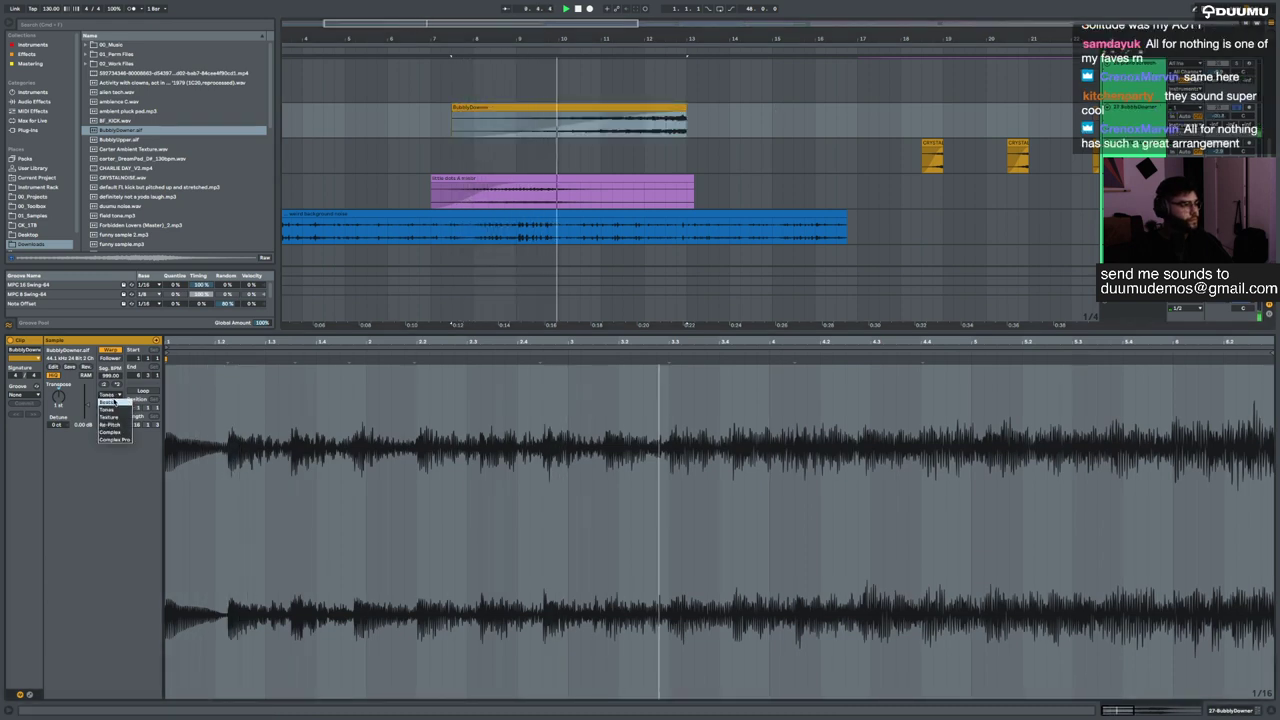
pyautogui.click(114, 402)
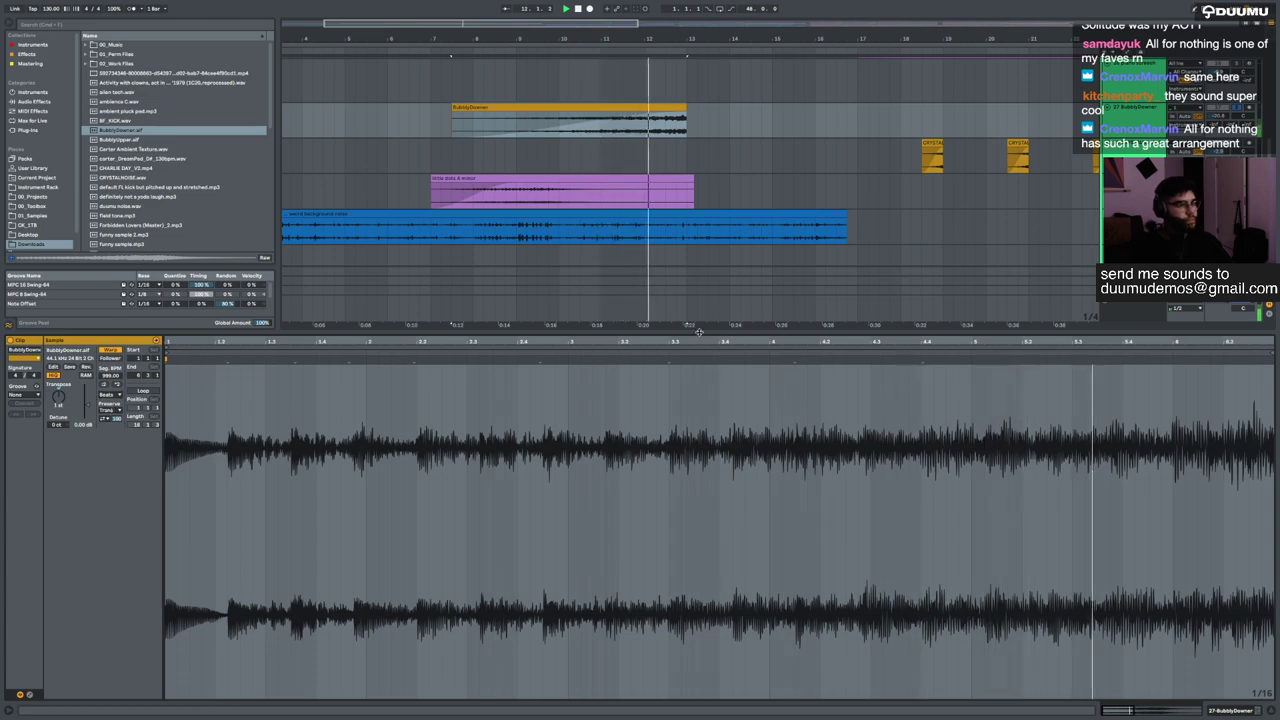
# - Trim the BubblyDowner clip down to a half-bar slice near bar 11 and listen to it
pyautogui.press('super+alt+l')
pyautogui.click(671, 109)
pyautogui.moveTo(685, 107); pyautogui.dragTo(612, 108)
pyautogui.click(572, 127)
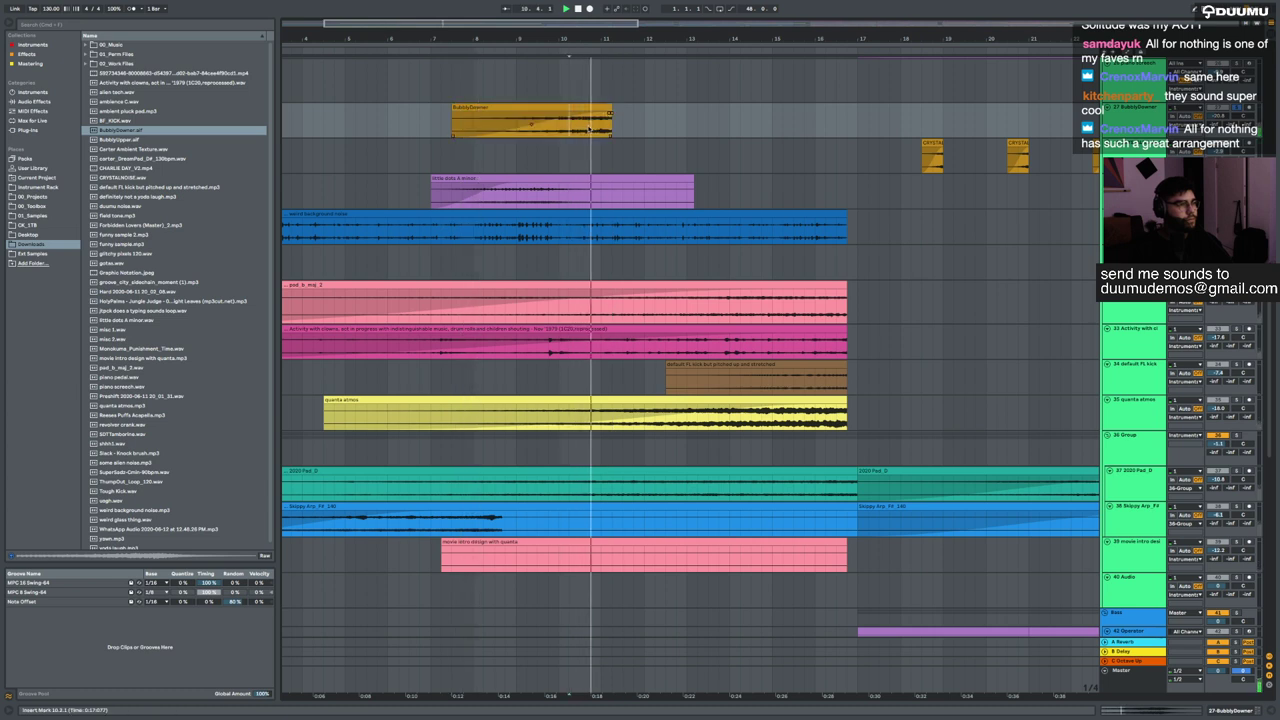
pyautogui.click(580, 132)
pyautogui.press('super+e')
pyautogui.click(567, 109)
pyautogui.press('Delete')
pyautogui.press('space')
pyautogui.moveTo(600, 108)
pyautogui.mouseDown()
pyautogui.moveTo(634, 117)
pyautogui.moveTo(622, 108)
pyautogui.mouseUp()
pyautogui.click(615, 108)
pyautogui.press('space')
# - Duplicate the half-bar BubblyDowner slice repeatedly into a continuous run
pyautogui.press('super+d')
pyautogui.hotkey('ctrl', 'd')
pyautogui.hotkey('ctrl', 'd')
pyautogui.hotkey('ctrl', 'd')
pyautogui.hotkey('ctrl', 'd')
pyautogui.hotkey('ctrl', 'd')
pyautogui.hotkey('ctrl', 'd')
pyautogui.hotkey('ctrl', 'd')
pyautogui.hotkey('ctrl', 'd')
pyautogui.press('super+d')
pyautogui.press('super+d')
# - Move the whole run of BubblyDowner slices to bar 25
pyautogui.keyDown('shift'); pyautogui.click(612, 109); pyautogui.keyUp('shift')
pyautogui.press('w')
pyautogui.press('Delete')
pyautogui.click(620, 129)
pyautogui.press('super+v')
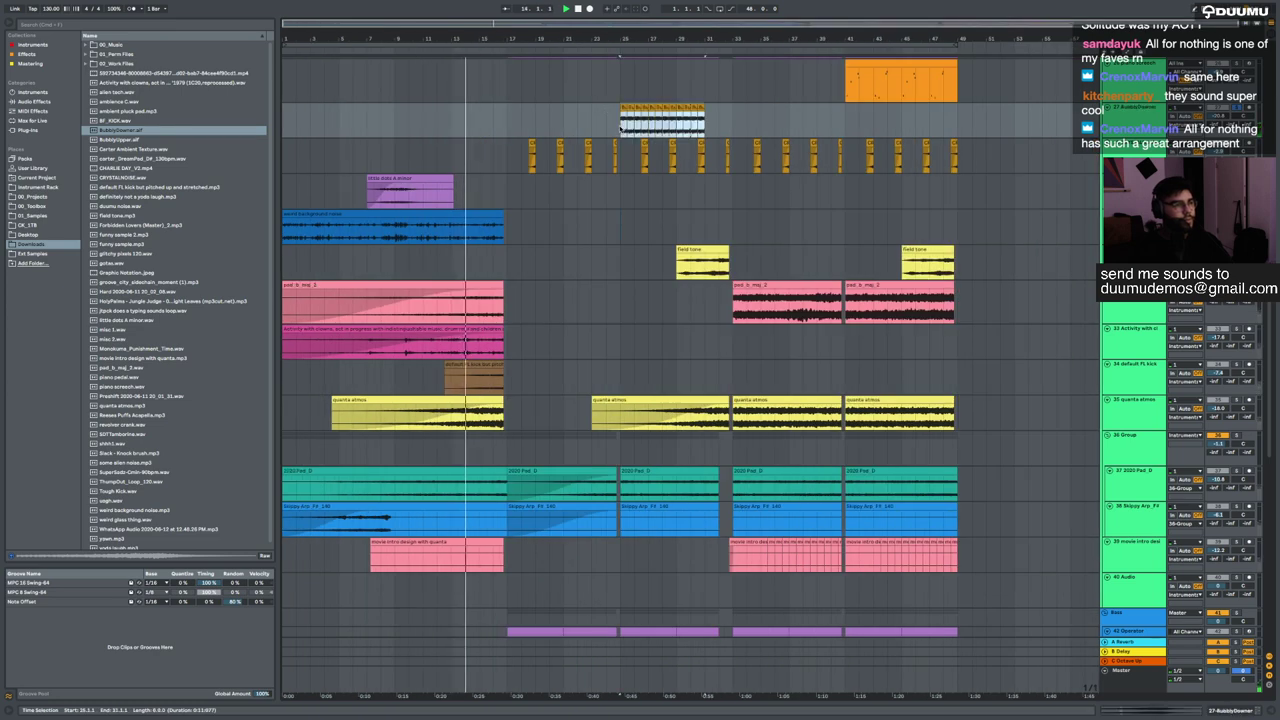
# - Play the arrangement from bar 25 and duplicate the BubblyDowner slices to fill bars 25 to 33
pyautogui.scroll(4, 620, 129)
pyautogui.press('space')
pyautogui.scroll(4, 825, 264)
pyautogui.press('space')
pyautogui.click(444, 251)
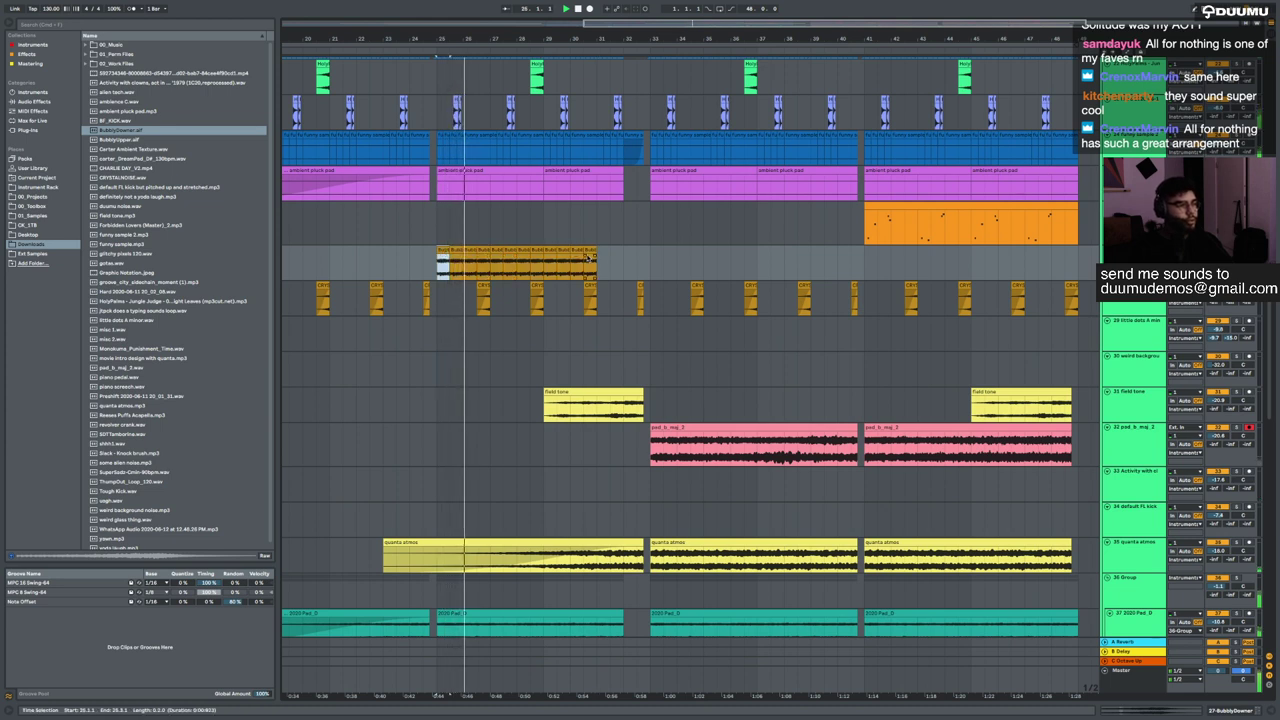
pyautogui.keyDown('shift'); pyautogui.click(526, 251); pyautogui.keyUp('shift')
pyautogui.keyDown('shift'); pyautogui.click(535, 251); pyautogui.keyUp('shift')
pyautogui.press('super+d')
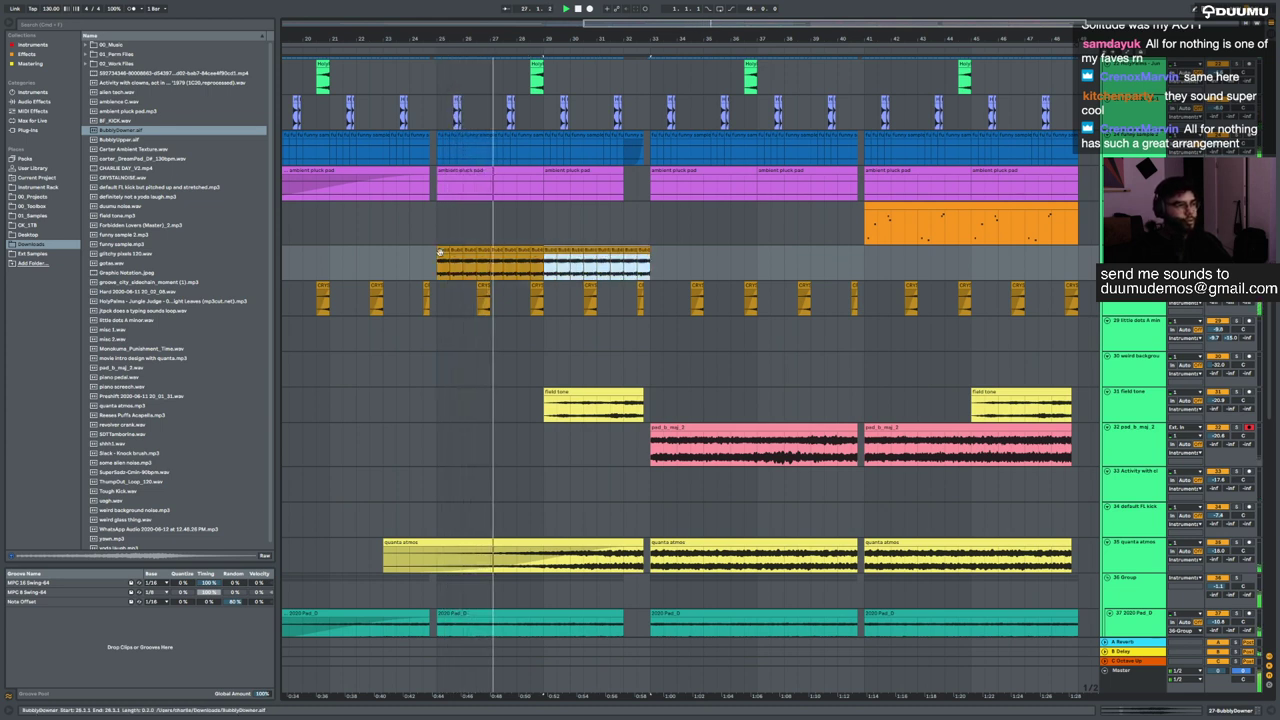
pyautogui.click(643, 252)
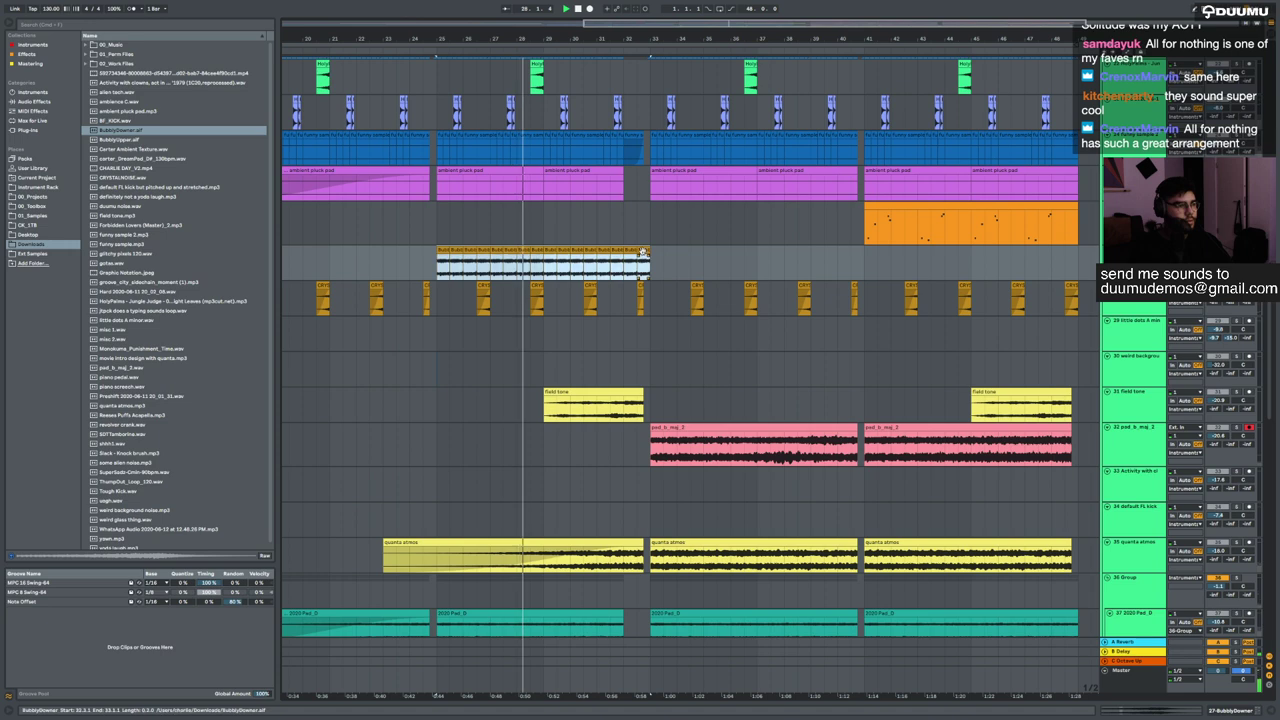
# - Loop bars 25 to 33 and add an EQ Eight to the BubblyDowner track
pyautogui.hotkey('ctrl', 'l')
pyautogui.hotkey('ctrl', 'f')
pyautogui.write('eq')
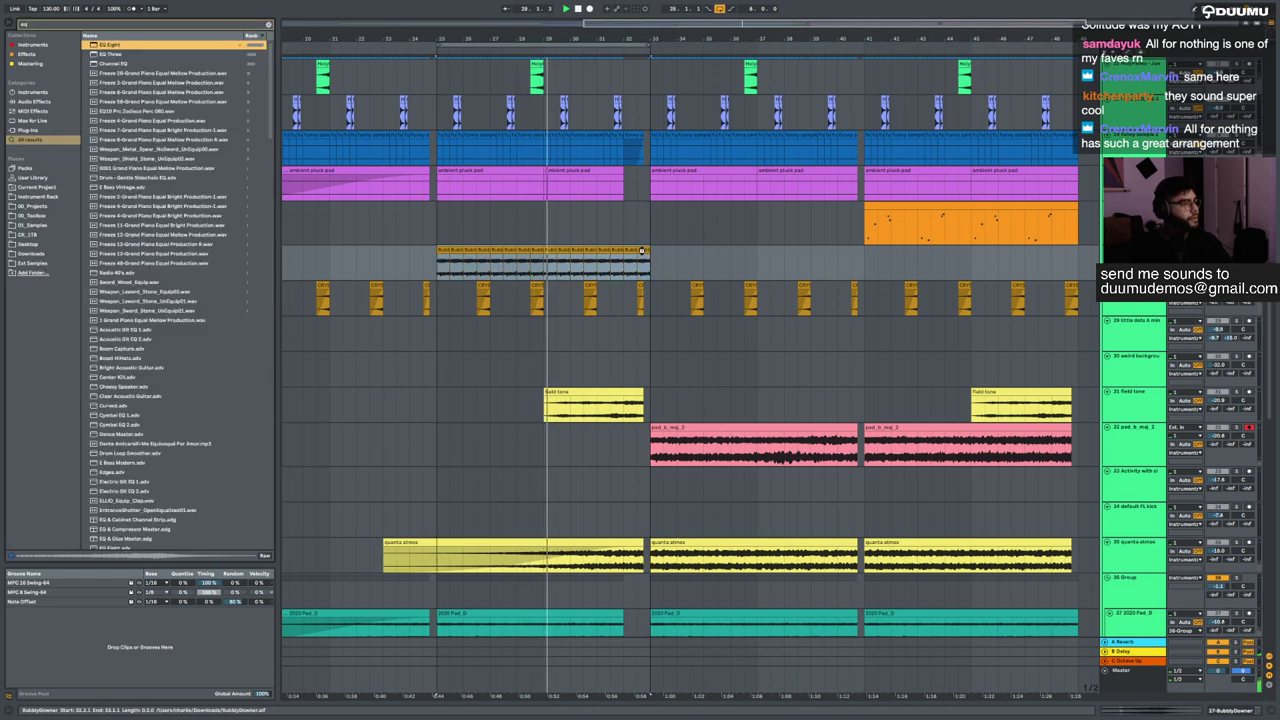
pyautogui.press('Return')
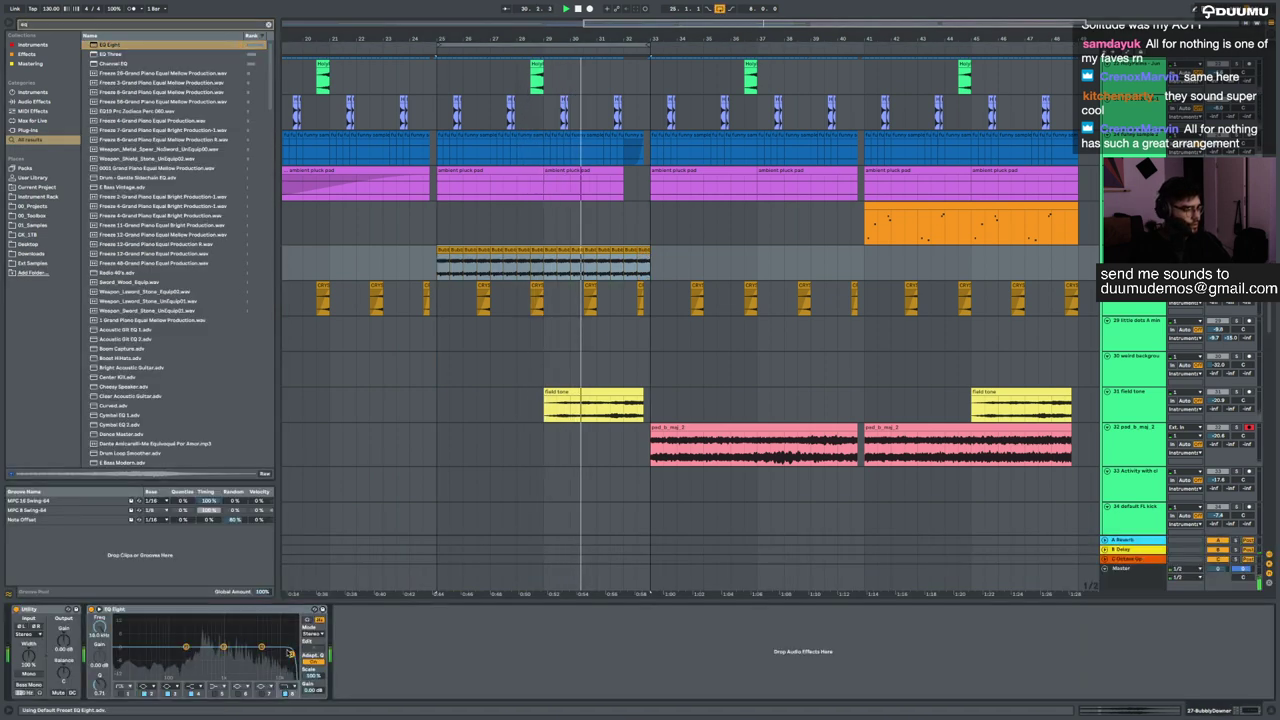
# - Shape the EQ Eight with a high cut at about 1.7 kHz and a low cut on band 1
pyautogui.moveTo(260, 665); pyautogui.dragTo(236, 646)
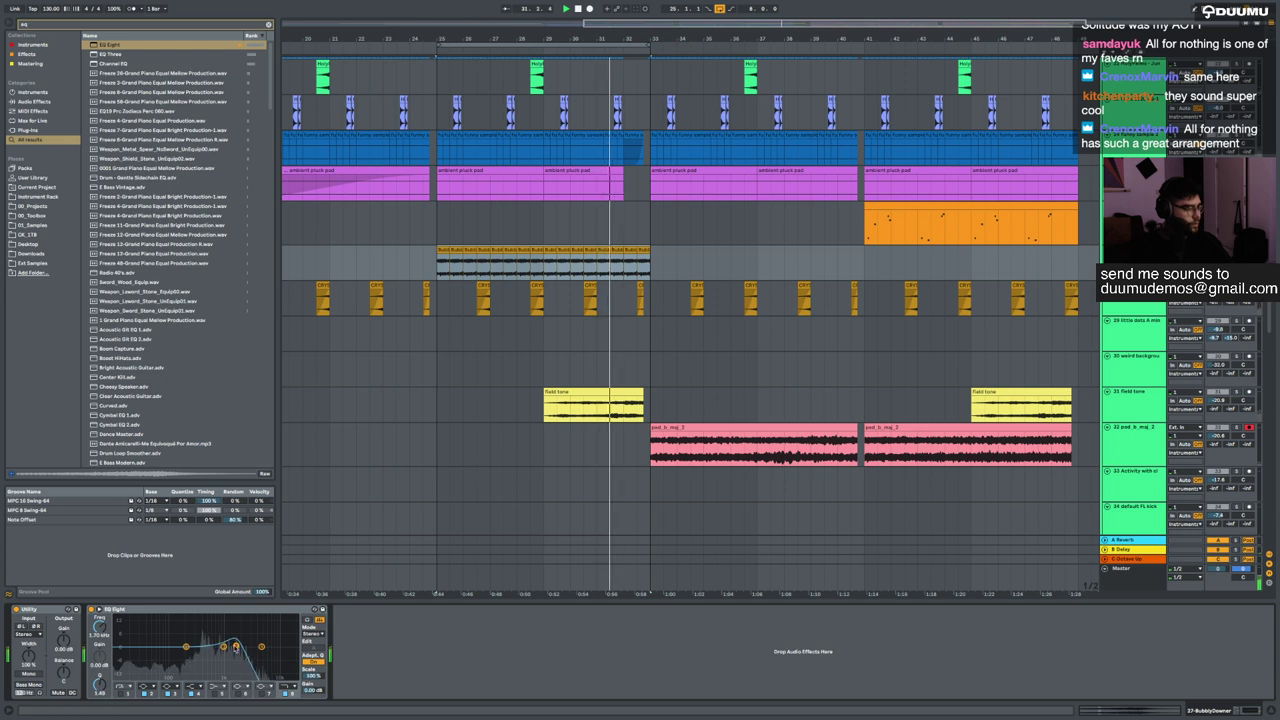
pyautogui.click(121, 693)
pyautogui.moveTo(151, 655); pyautogui.dragTo(196, 641)
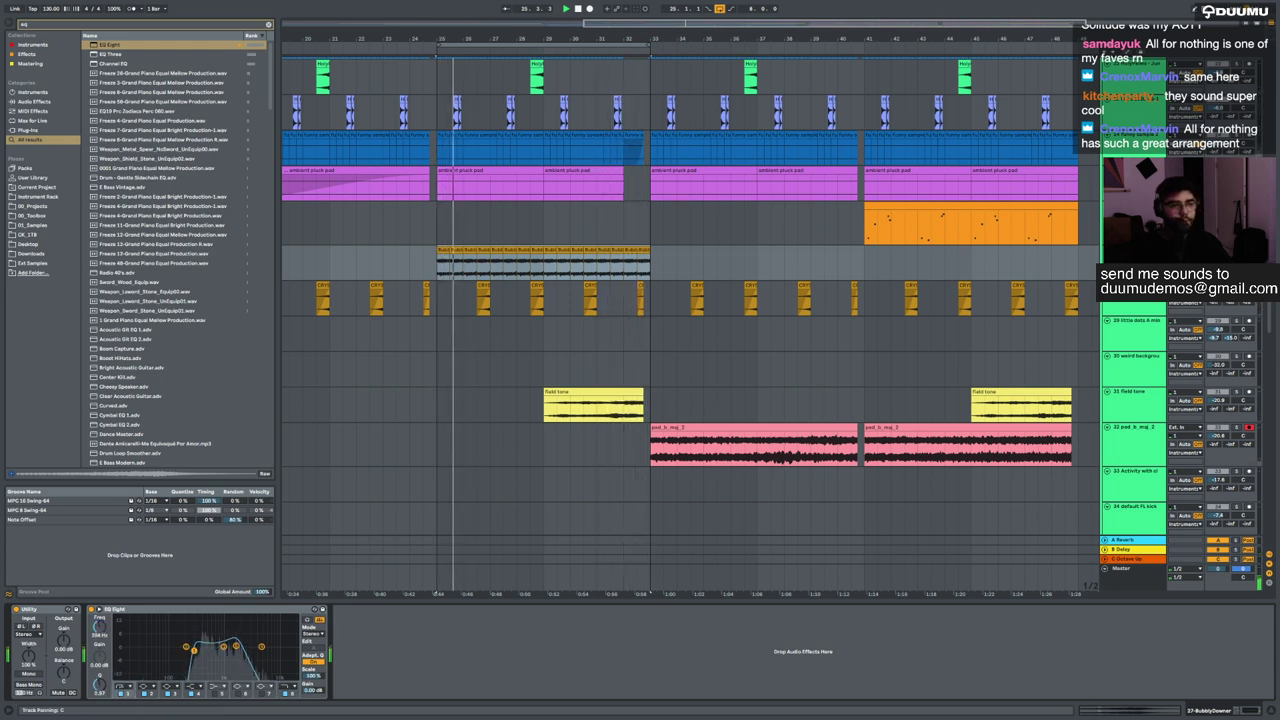
# - Delete the last two BubblyDowner slices before bar 33
pyautogui.click(629, 250)
pyautogui.keyDown('shift'); pyautogui.click(643, 250); pyautogui.keyUp('shift')
pyautogui.press('Delete')
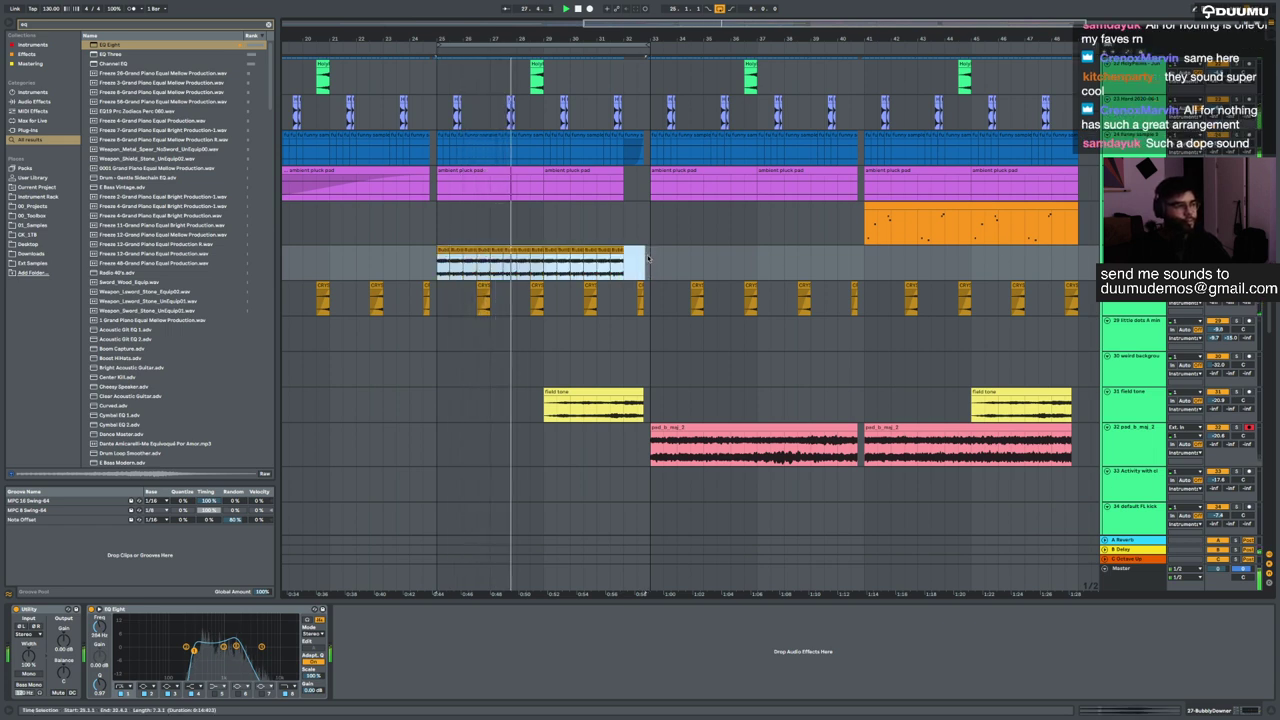
# - Duplicate the BubblyDowner run to bar 33 and raise the EQ's high cut to about 5.74 kHz
pyautogui.hotkey('ctrl', 'd')
pyautogui.click(458, 594)
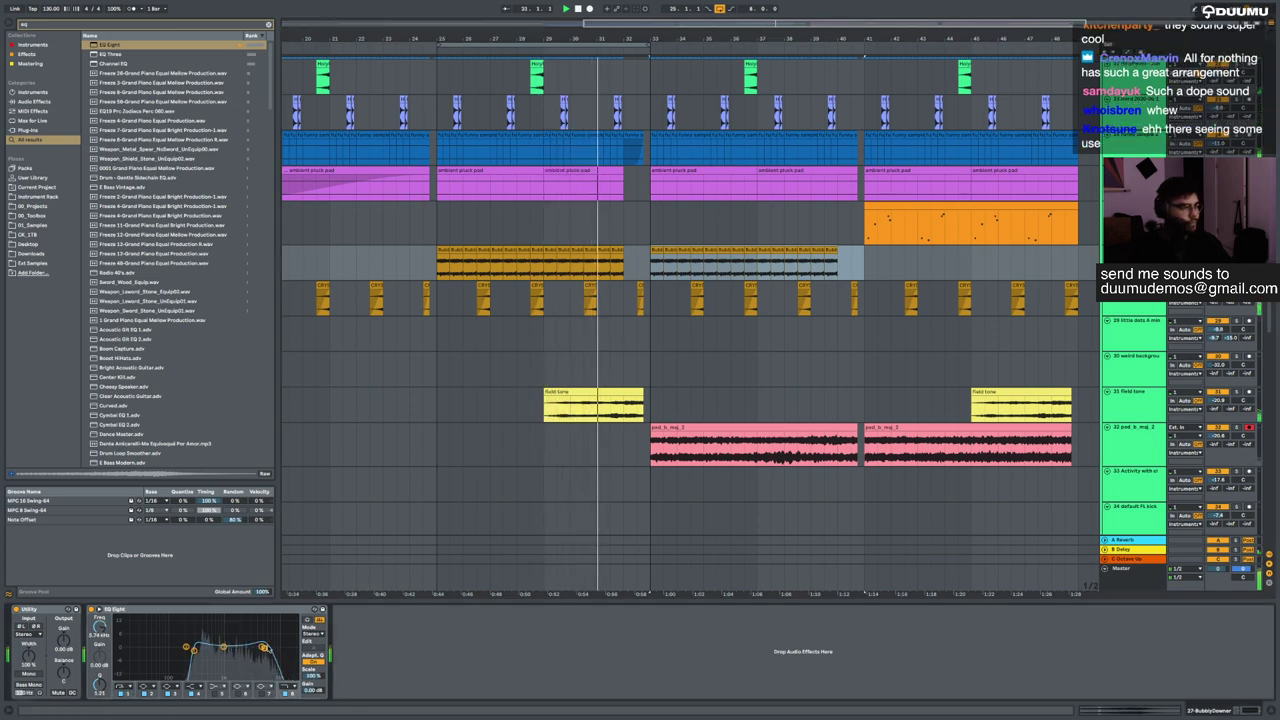
# - Move the BubblyDowner run from bar 25 to the start of the arrangement at bar 1
pyautogui.scroll(-5, 633, 287)
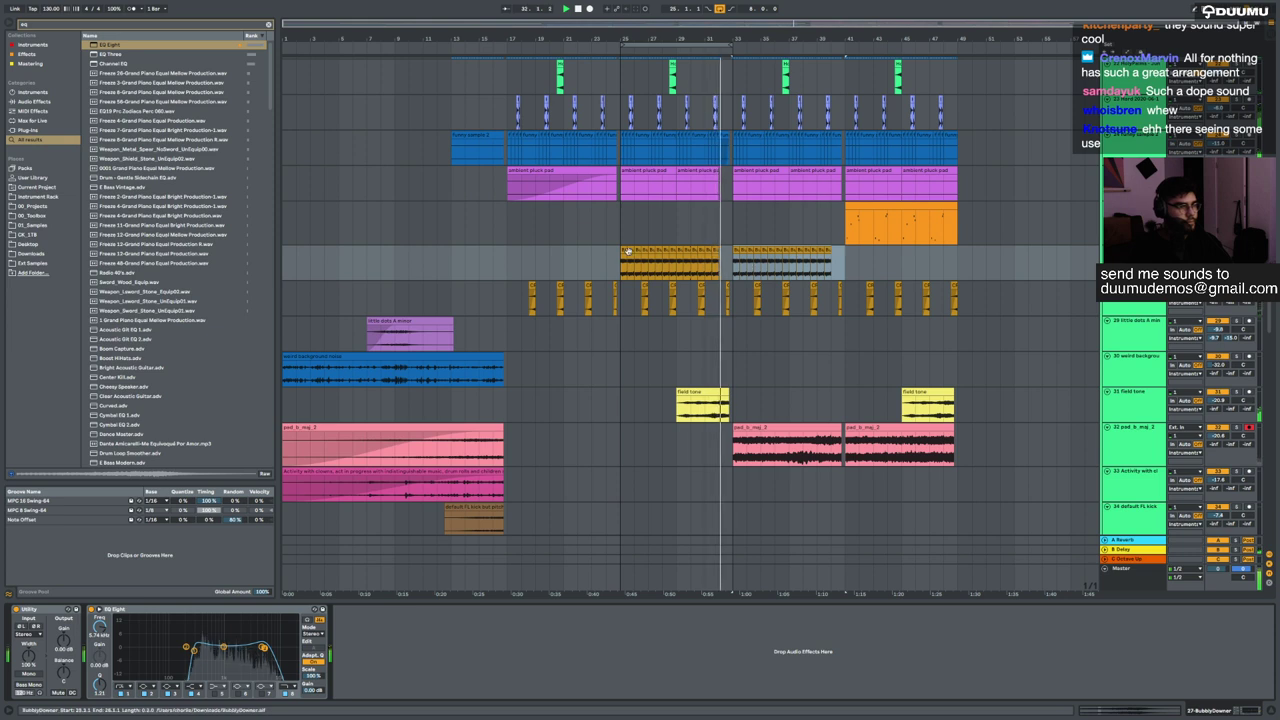
pyautogui.click(747, 248)
pyautogui.press('Delete')
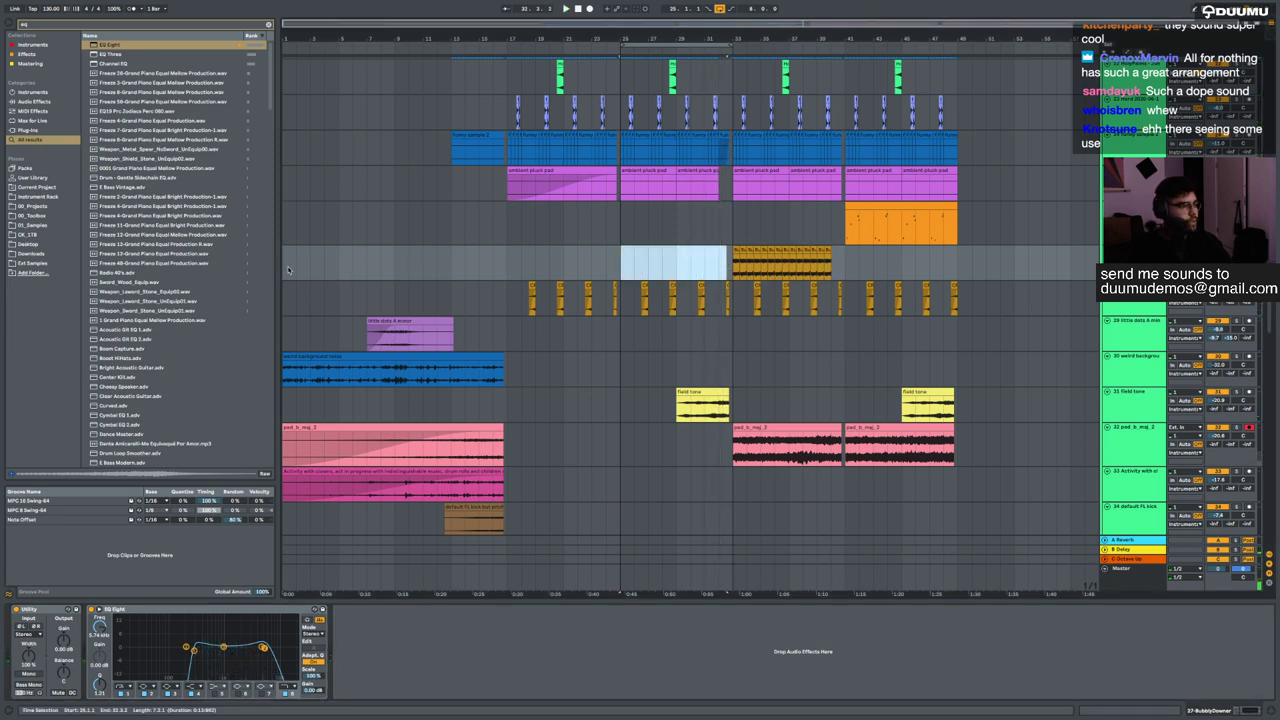
pyautogui.click(288, 270)
pyautogui.hotkey('ctrl', 'v')
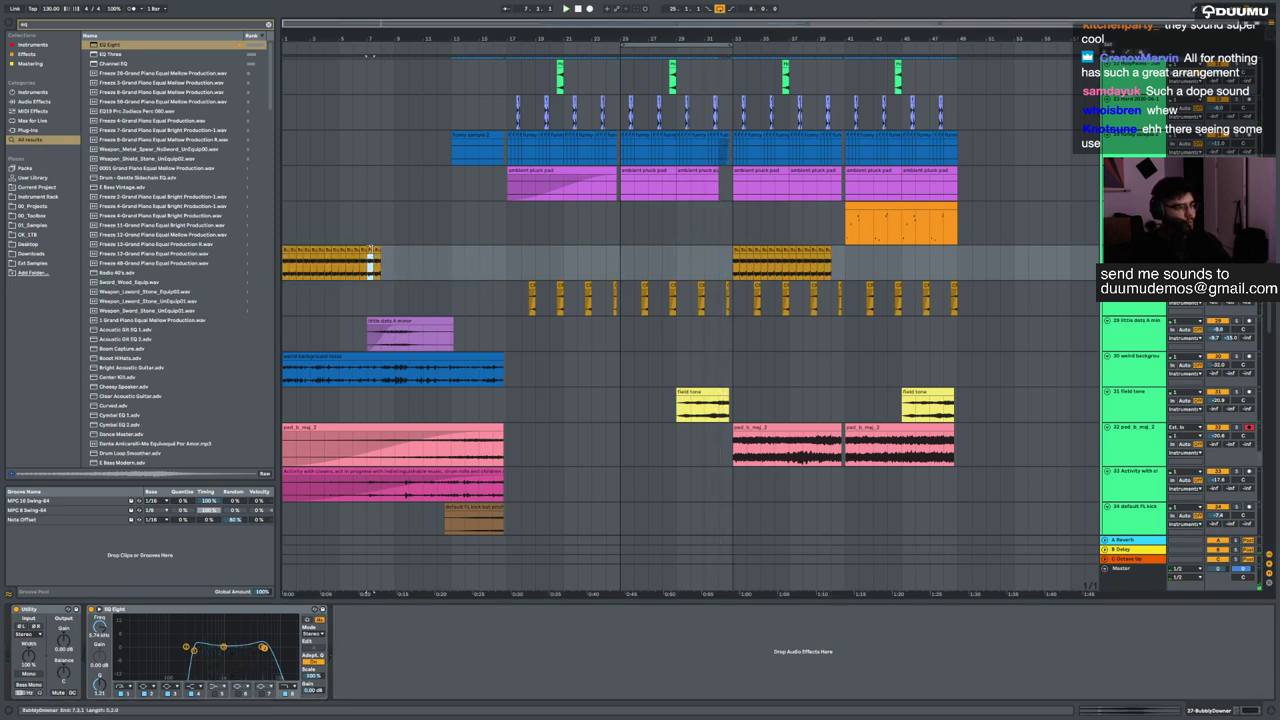
# - Repeat the BubblyDowner slices through the intro up to bar 16.3 and delete the copy at bar 33
pyautogui.hotkey('ctrl', 'd')
pyautogui.hotkey('ctrl', 'd')
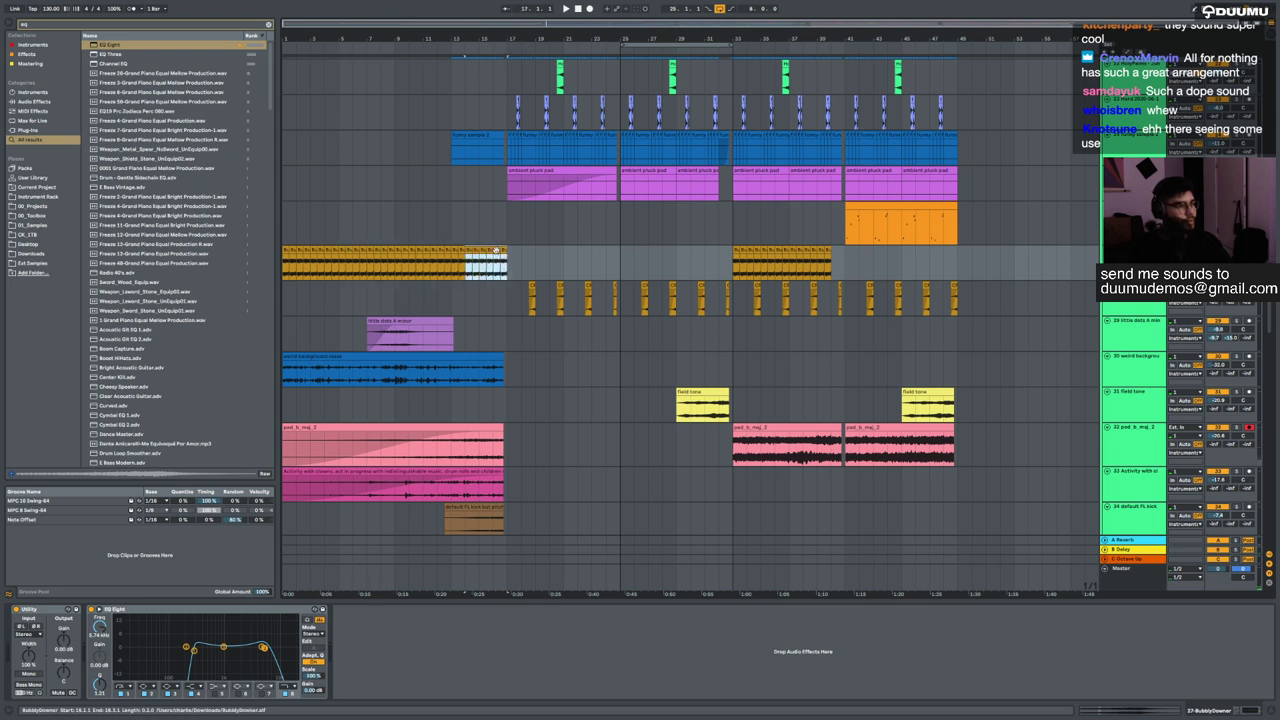
pyautogui.moveTo(621, 266); pyautogui.dragTo(859, 268)
pyautogui.press('Delete')
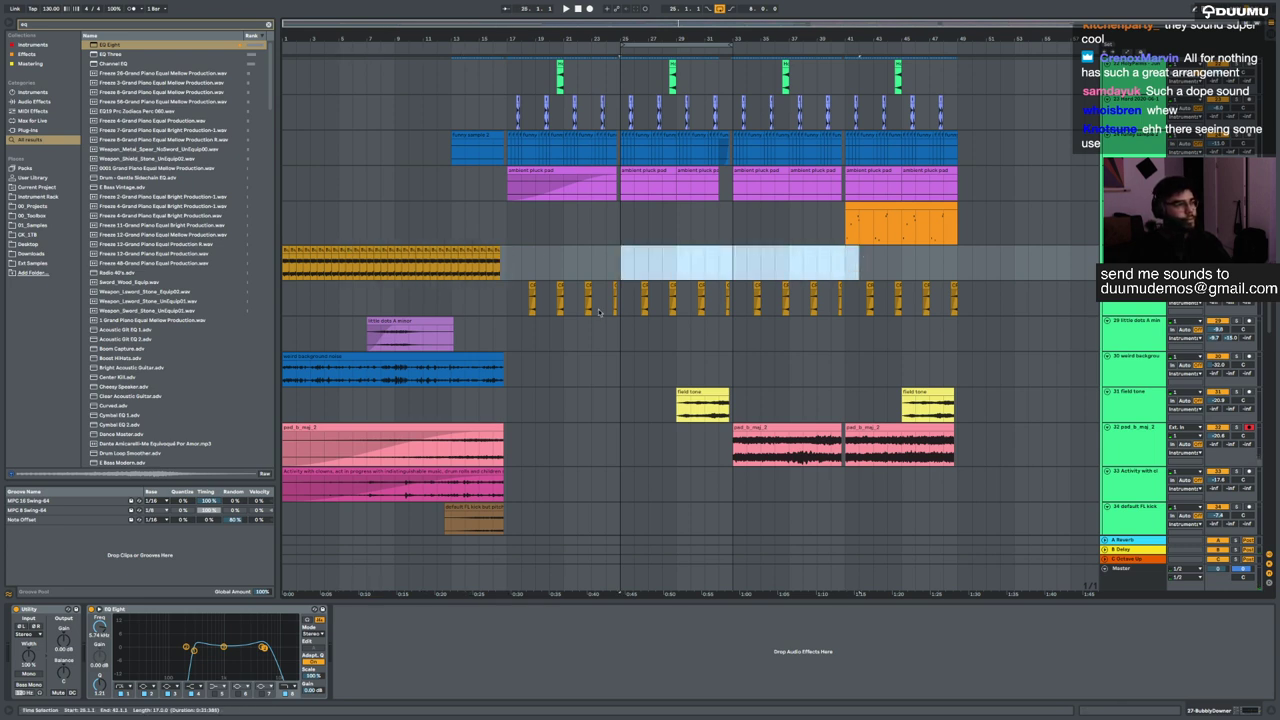
# - Add the Lowpass filter preset after the EQ Eight on the BubblyDowner track
pyautogui.click(376, 274)
pyautogui.hotkey('ctrl', 'f')
pyautogui.write('low')
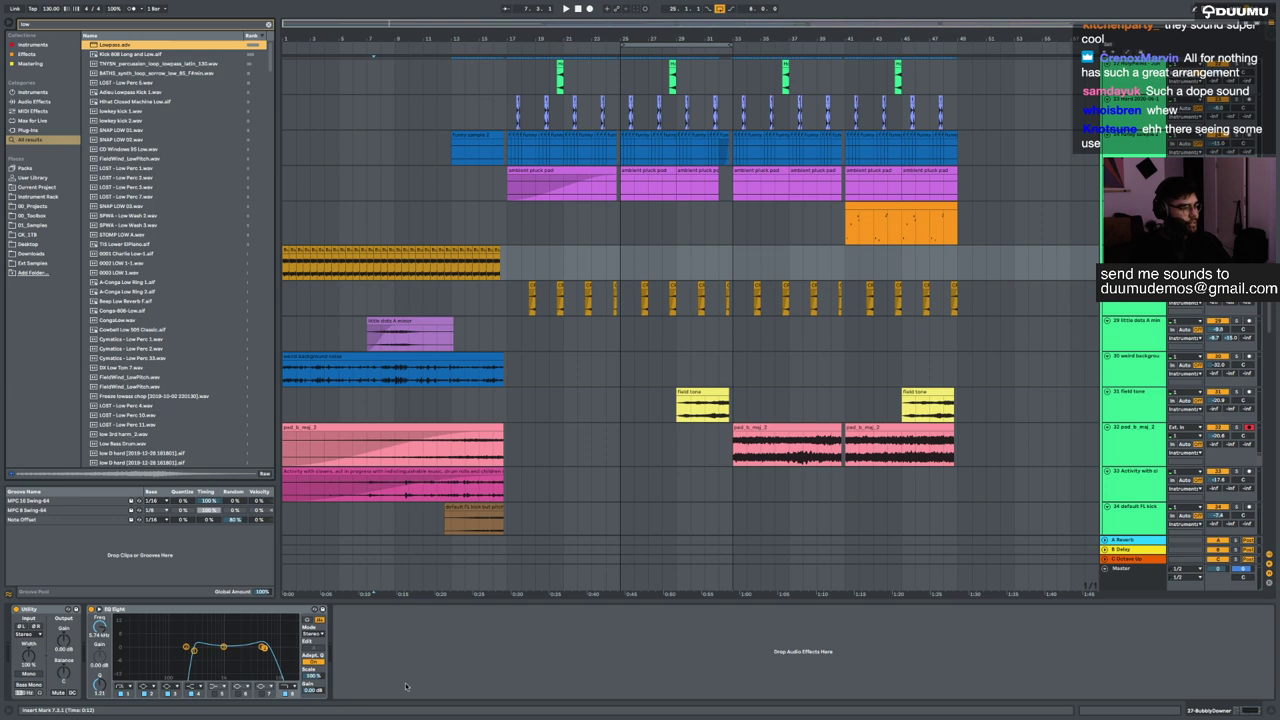
pyautogui.press('Return')
# - Draw rising automation for the Utility gain and Lowpass filter frequency on the BubblyDowner track from bar 1 to bar 16.3
pyautogui.press('a')
pyautogui.click(501, 257)
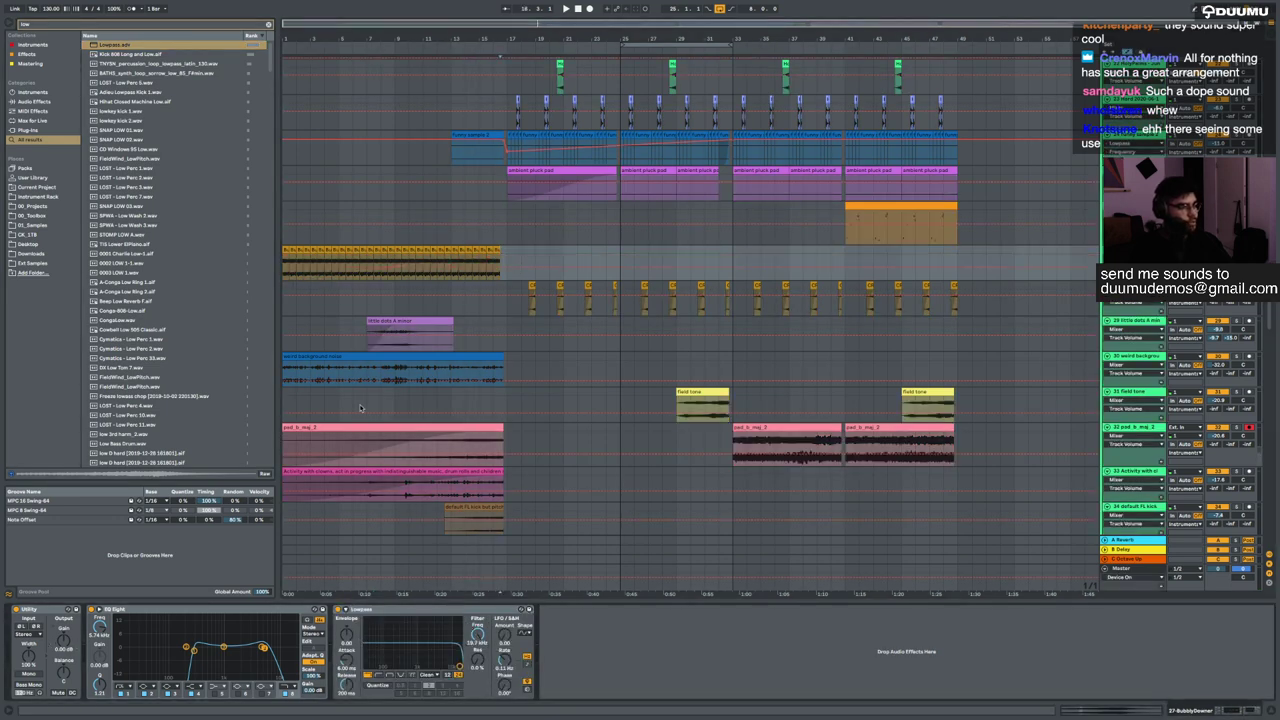
pyautogui.click(500, 267)
pyautogui.moveTo(284, 267); pyautogui.dragTo(284, 279)
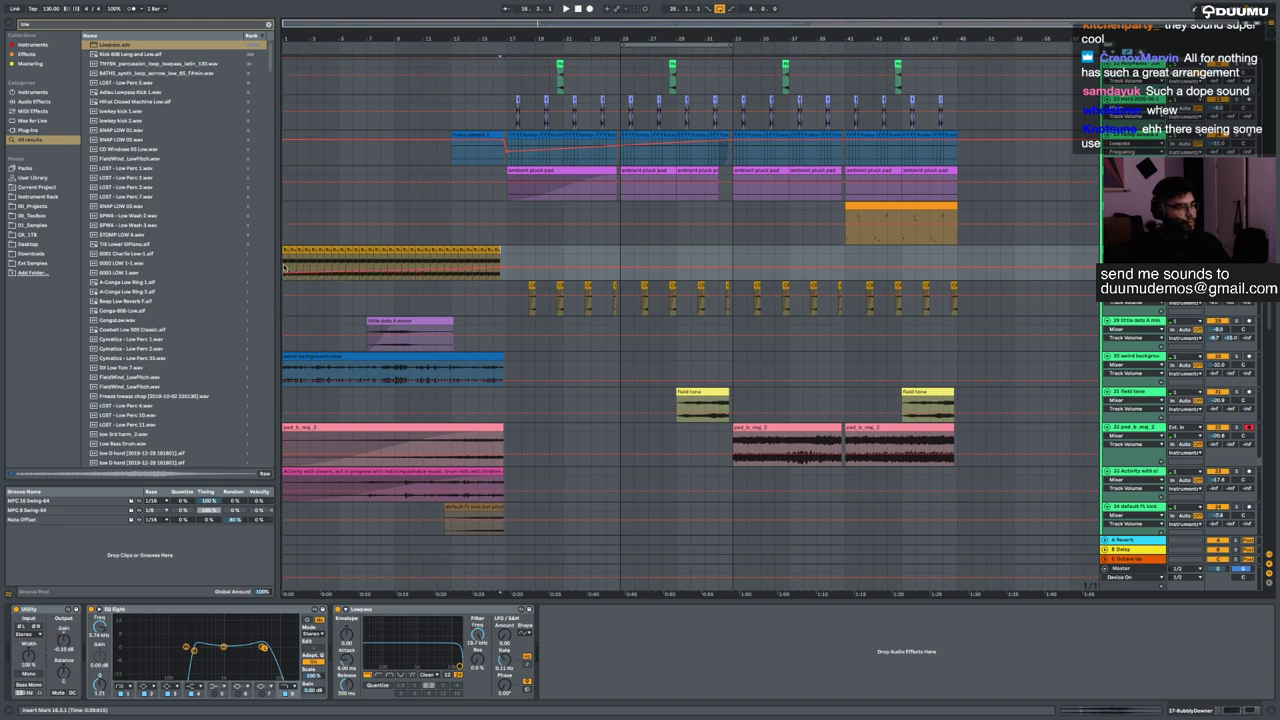
pyautogui.press('a')
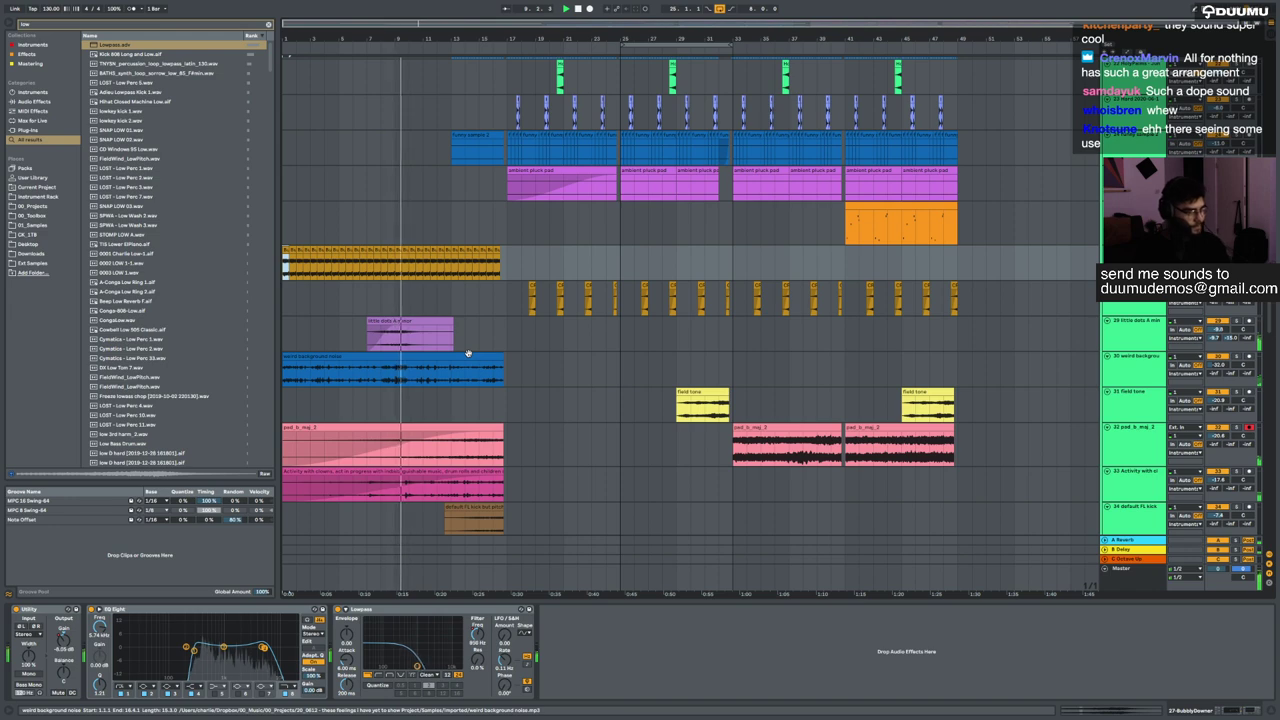
# - Listen to the intro into the drop while checking its clips across the instrument tracks
pyautogui.scroll(2, 389, 340)
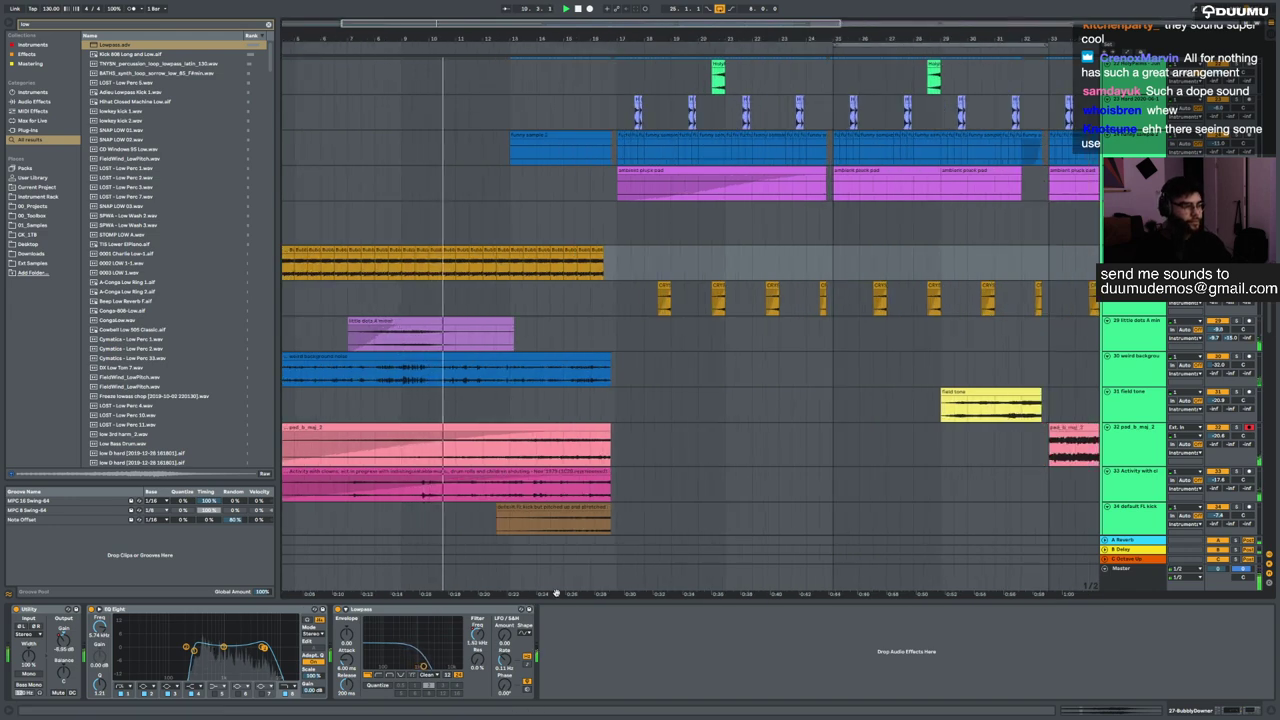
pyautogui.moveTo(557, 600); pyautogui.dragTo(557, 660)
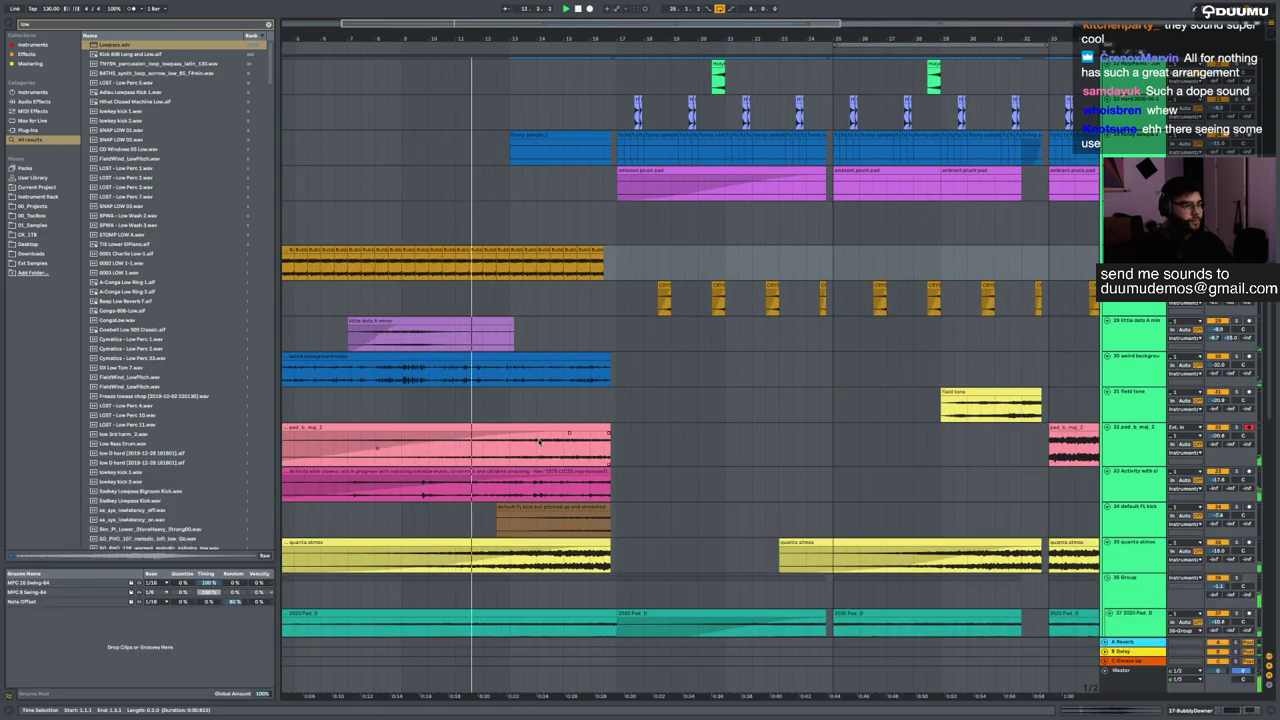
pyautogui.scroll(-1, 540, 440)
pyautogui.click(620, 456)
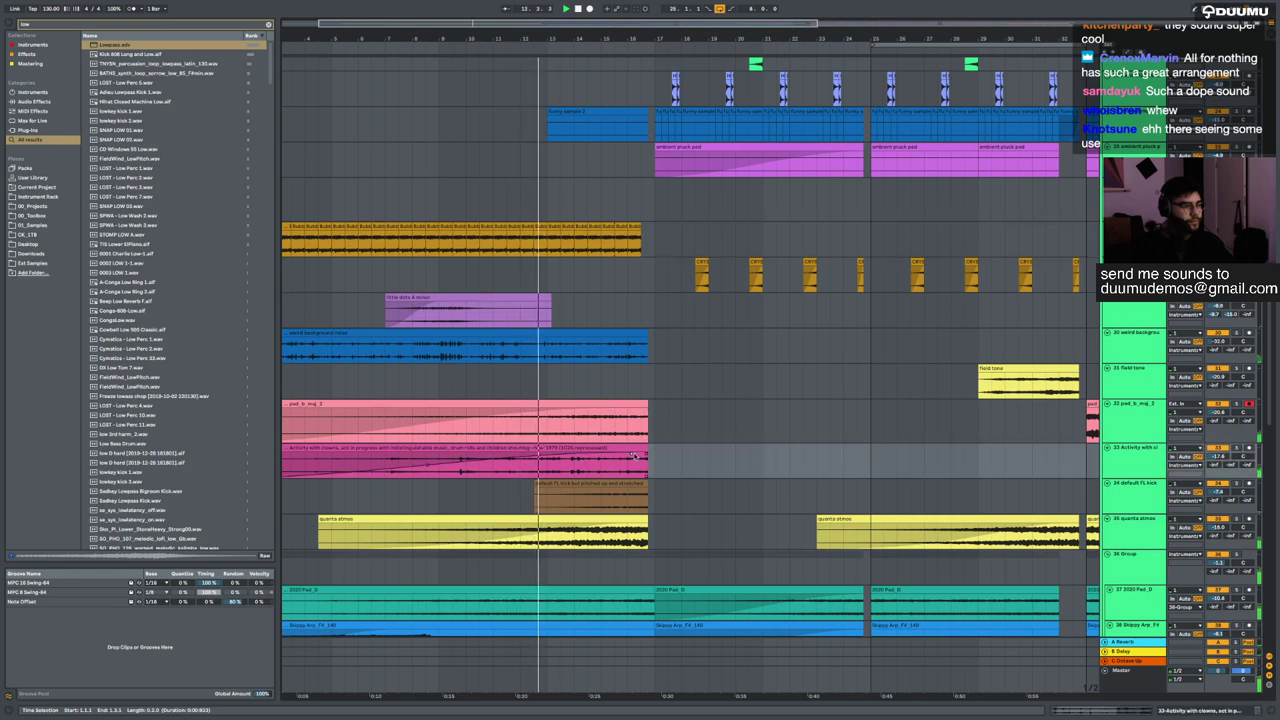
pyautogui.scroll(-3, 640, 440)
pyautogui.scroll(5, 679, 357)
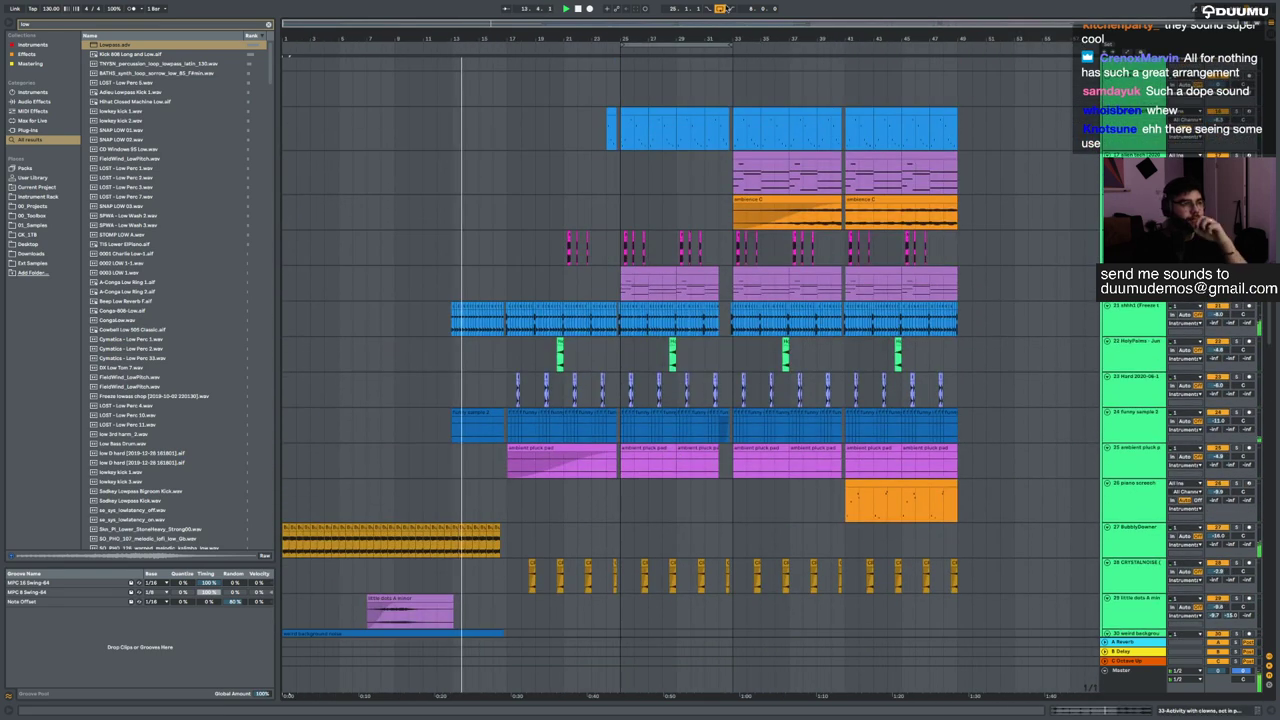
pyautogui.scroll(8, 690, 260)
pyautogui.scroll(-10, 703, 168)
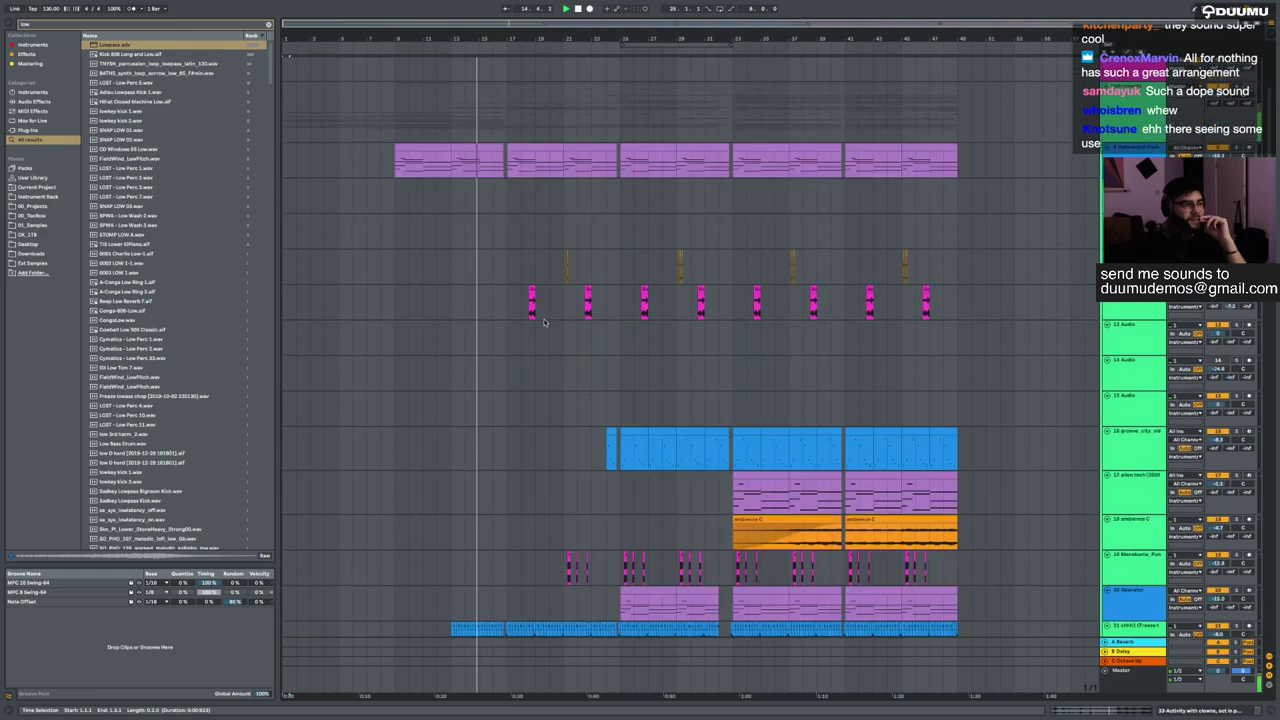
pyautogui.scroll(-5, 544, 322)
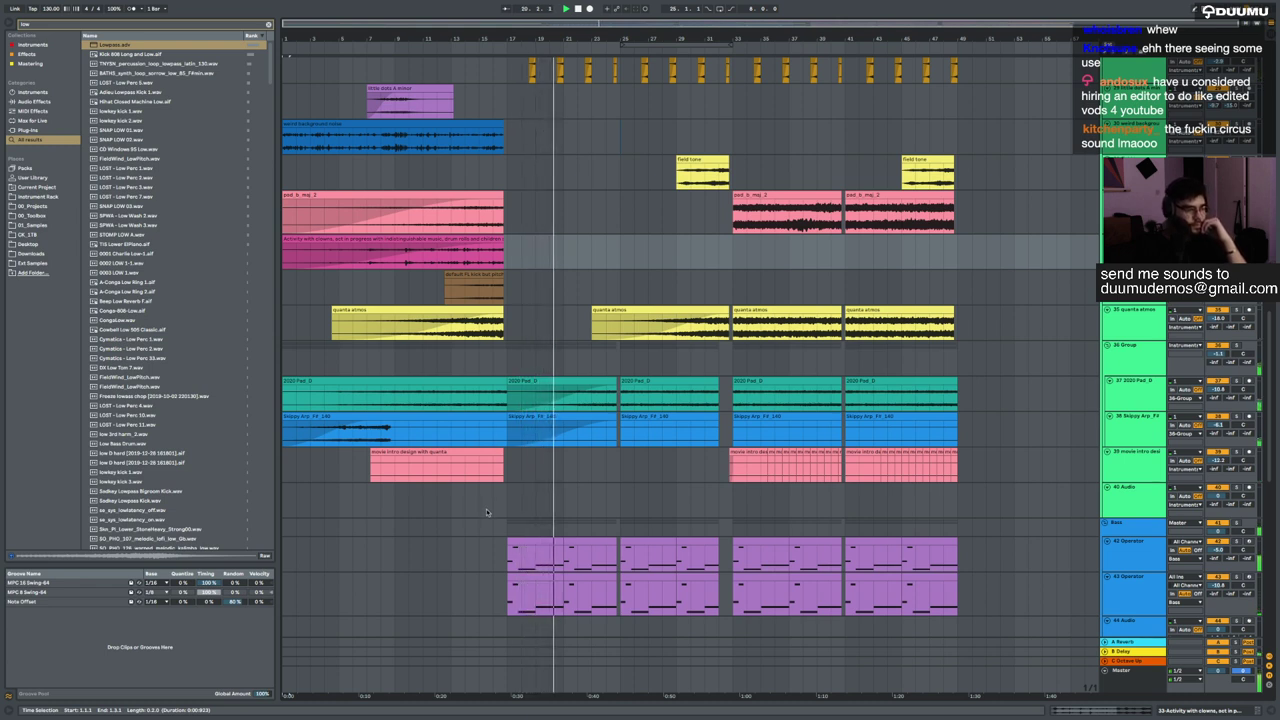
# - Review the pad, bass, drum and vocal tracks from bar 17 to about bar 36 during playback
pyautogui.click(512, 530)
pyautogui.scroll(-3, 512, 535)
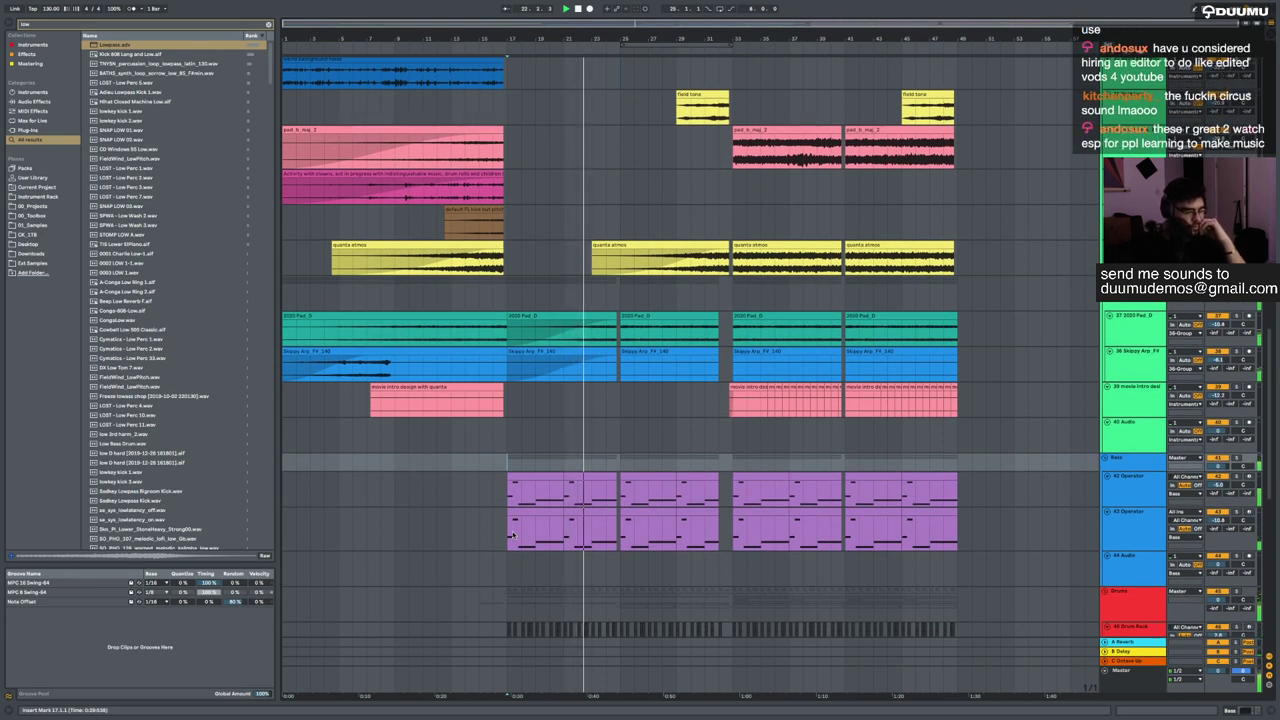
pyautogui.scroll(3, 513, 534)
pyautogui.hscroll(5, 513, 534)
pyautogui.scroll(-5, 513, 534)
pyautogui.click(512, 534)
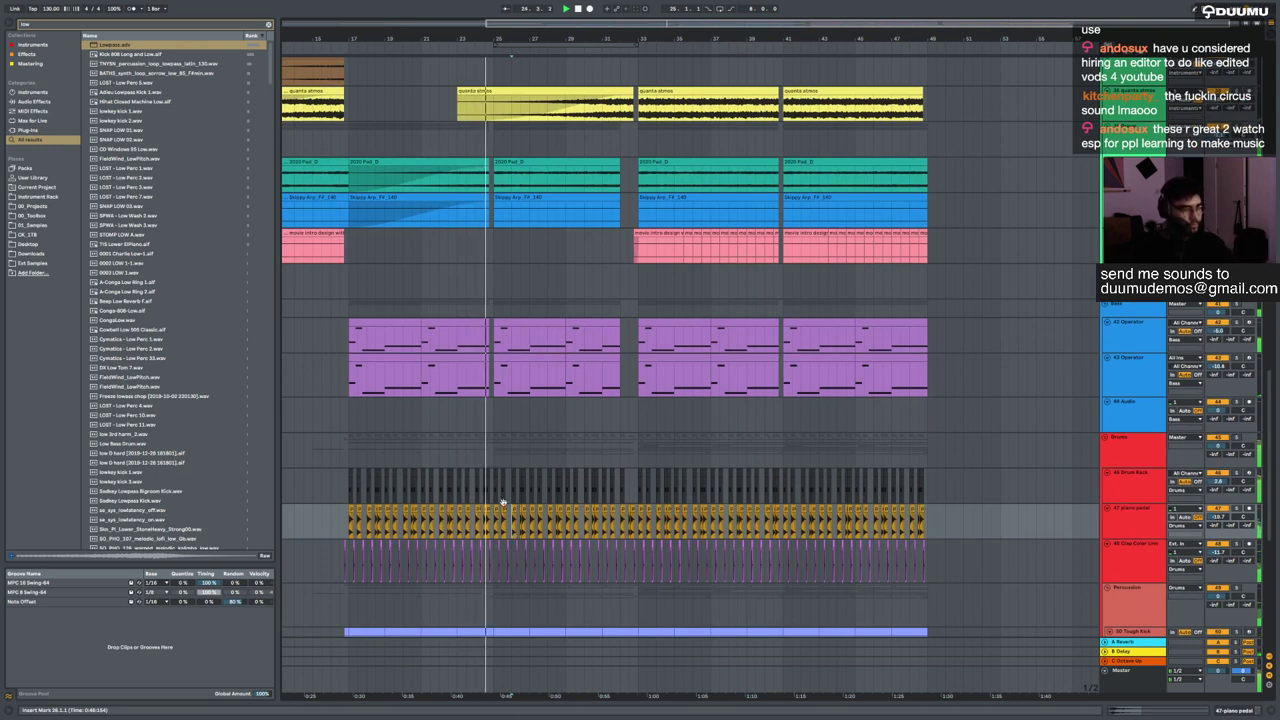
pyautogui.click(492, 463)
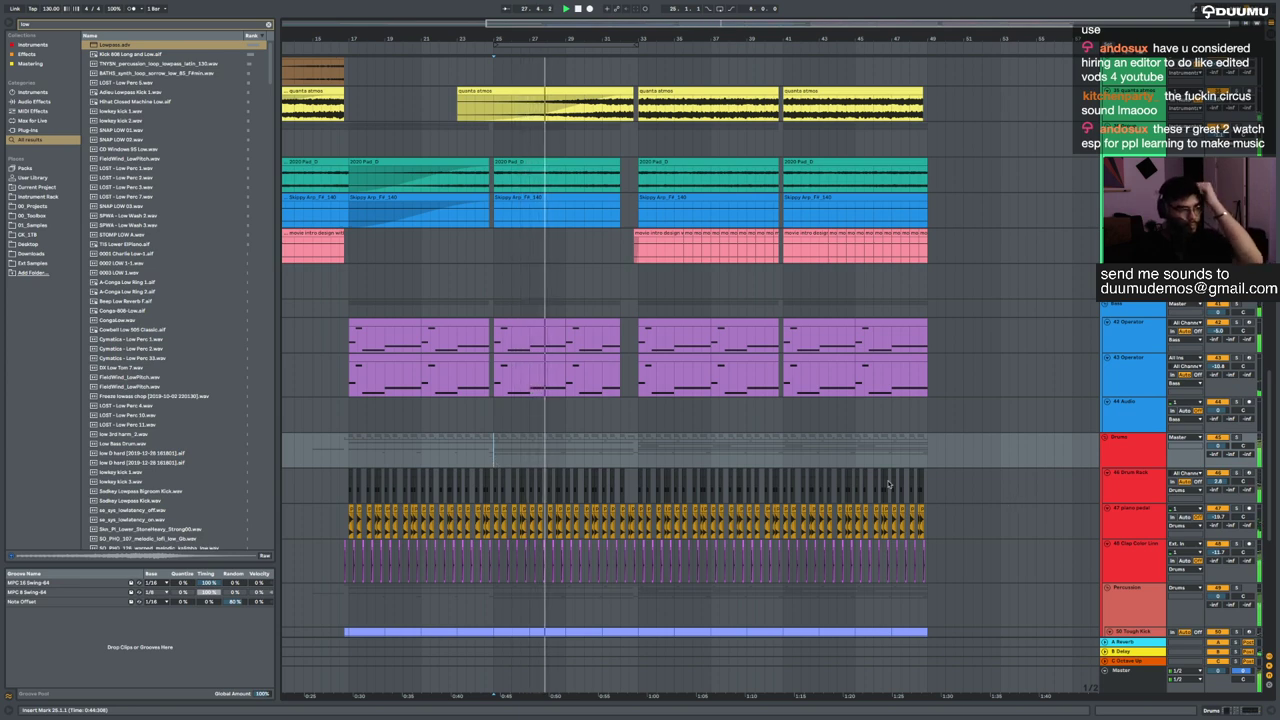
pyautogui.scroll(2, 652, 463)
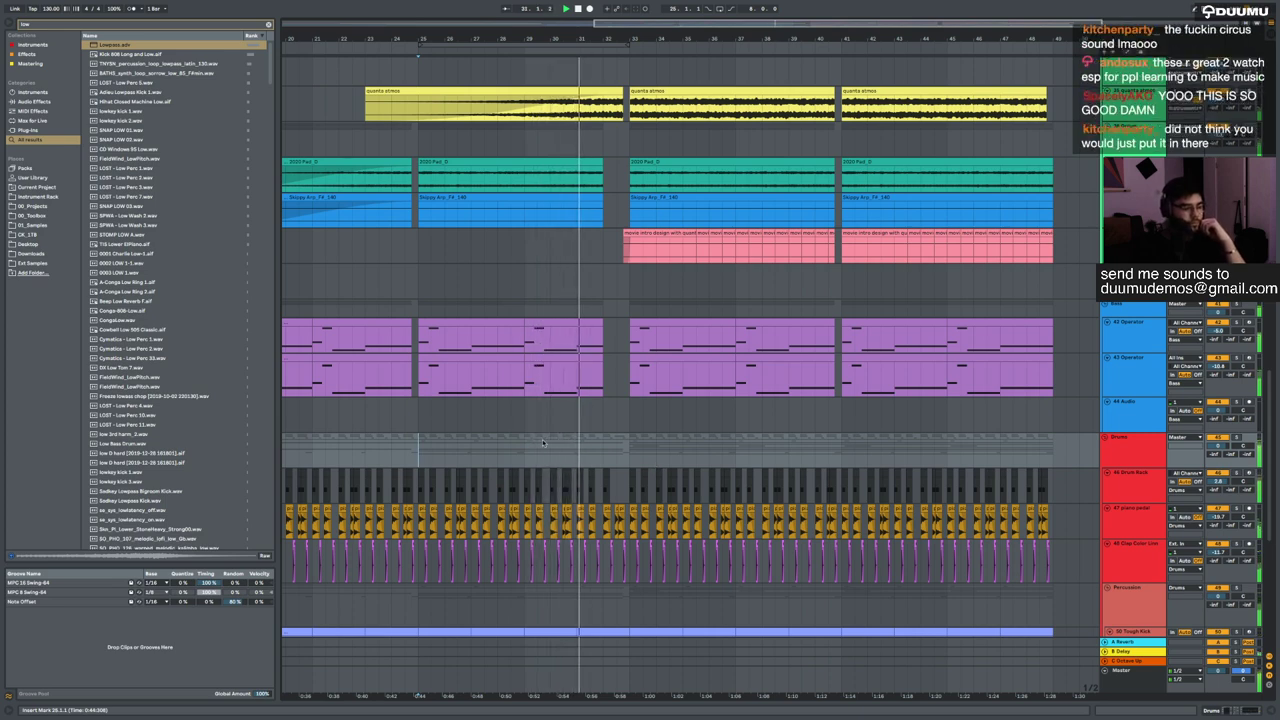
pyautogui.scroll(2, 543, 442)
pyautogui.scroll(-2, 543, 442)
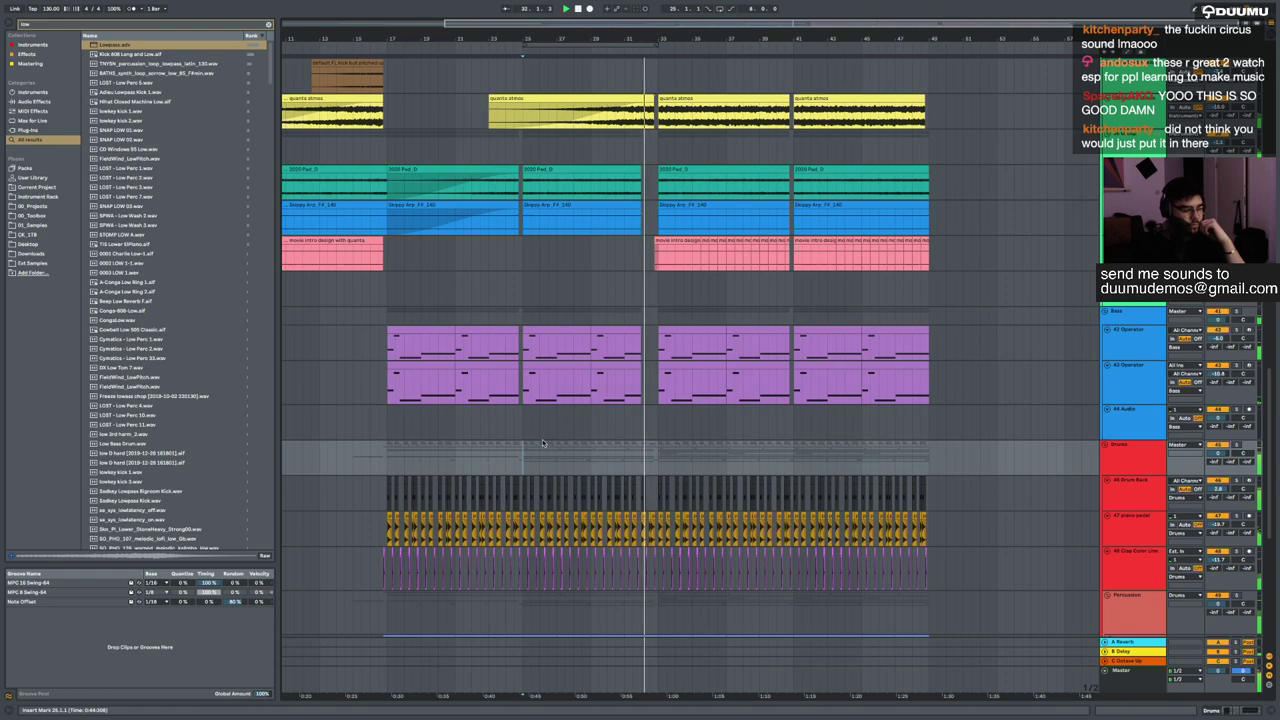
pyautogui.scroll(2, 543, 442)
pyautogui.scroll(5, 543, 442)
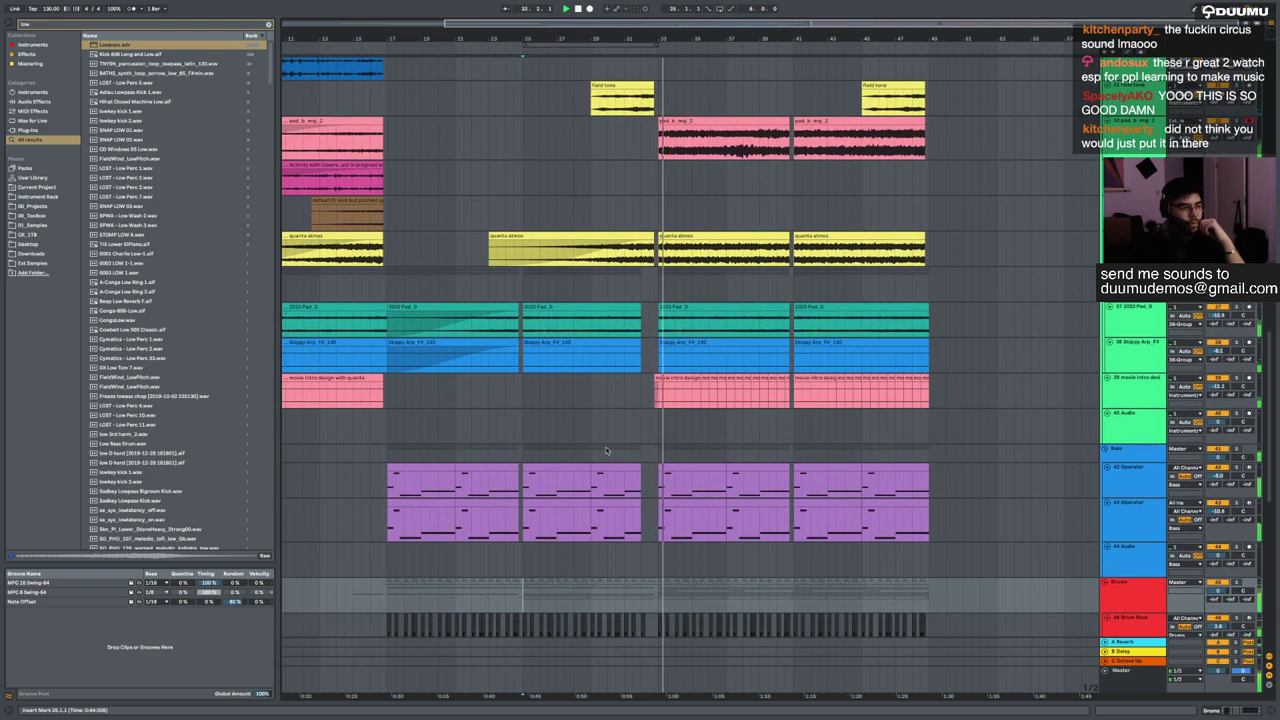
pyautogui.scroll(3, 667, 447)
pyautogui.scroll(3, 667, 447)
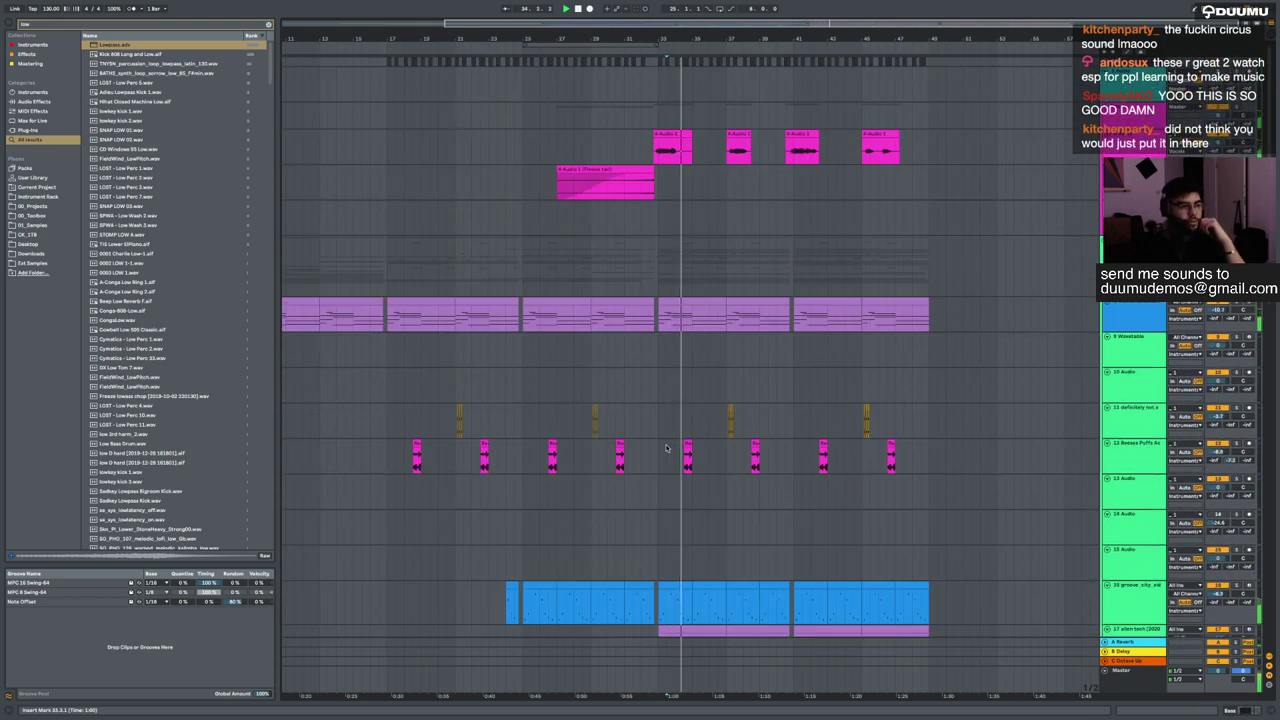
pyautogui.scroll(4, 667, 447)
pyautogui.scroll(-2, 667, 447)
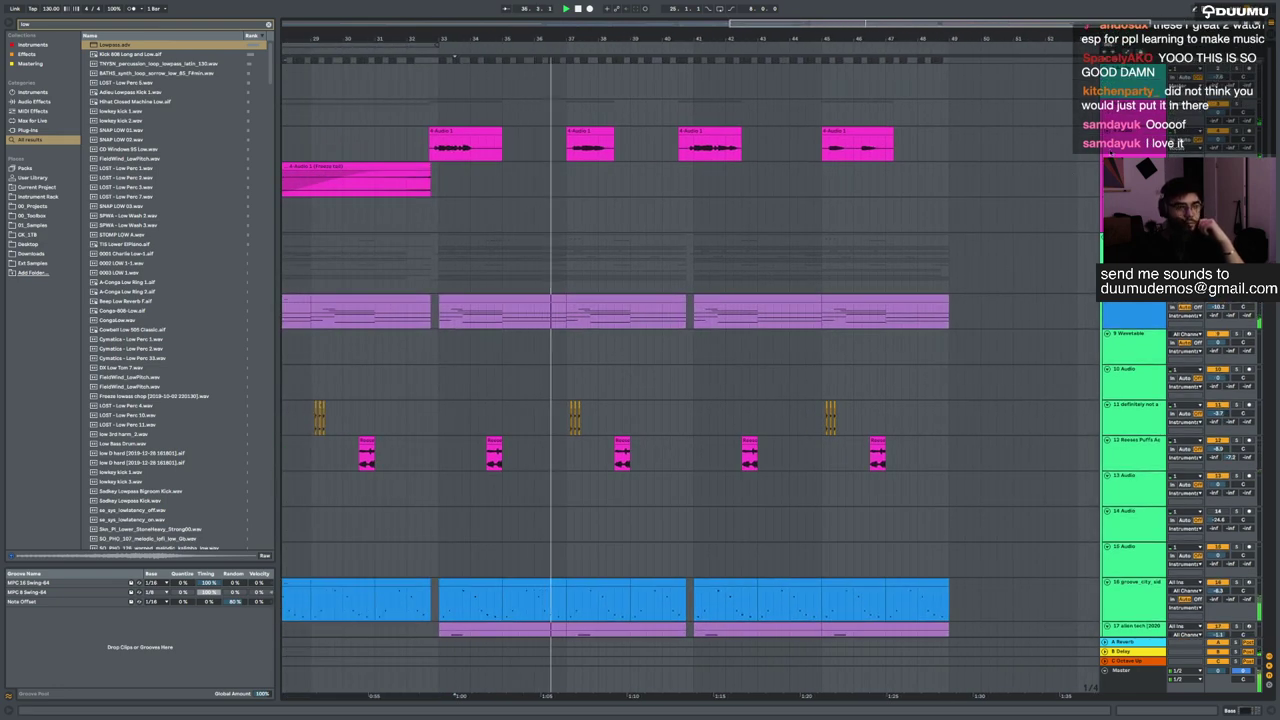
# - Examine the effect chain on the 4-Audio vocal track during playback
pyautogui.click(1128, 143)
pyautogui.click(1230, 714)
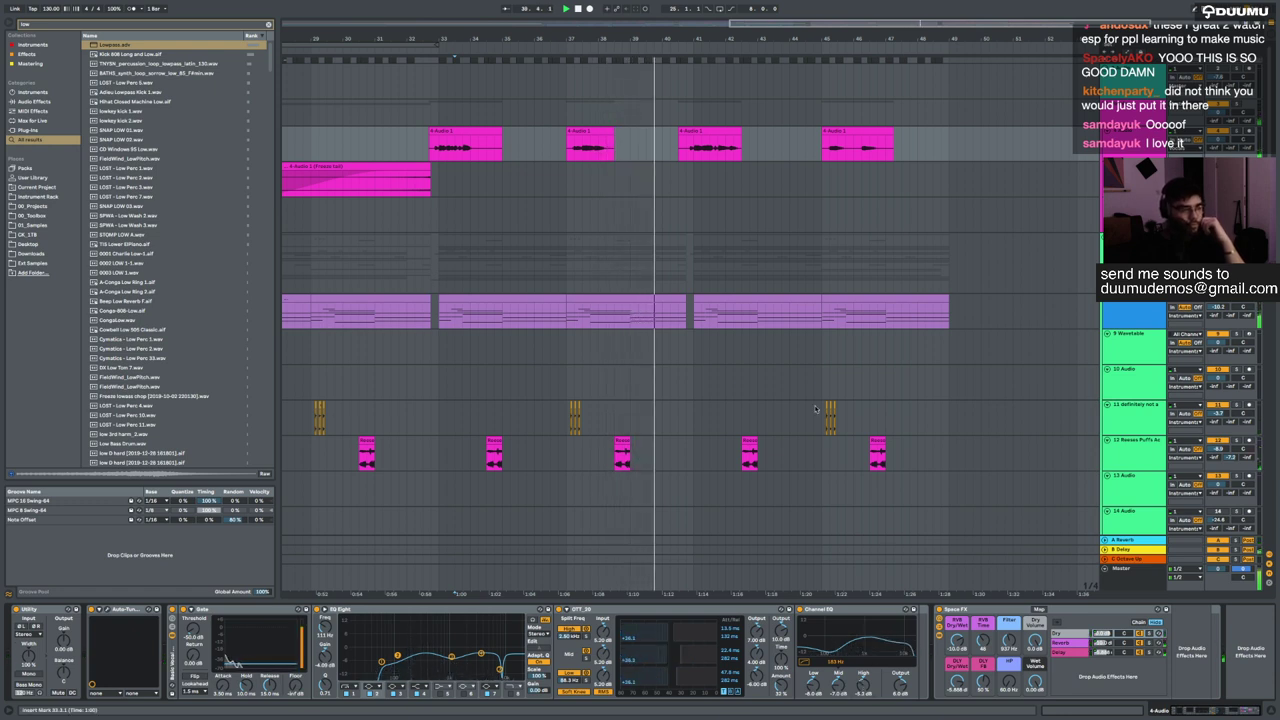
pyautogui.hscroll(2, 815, 408)
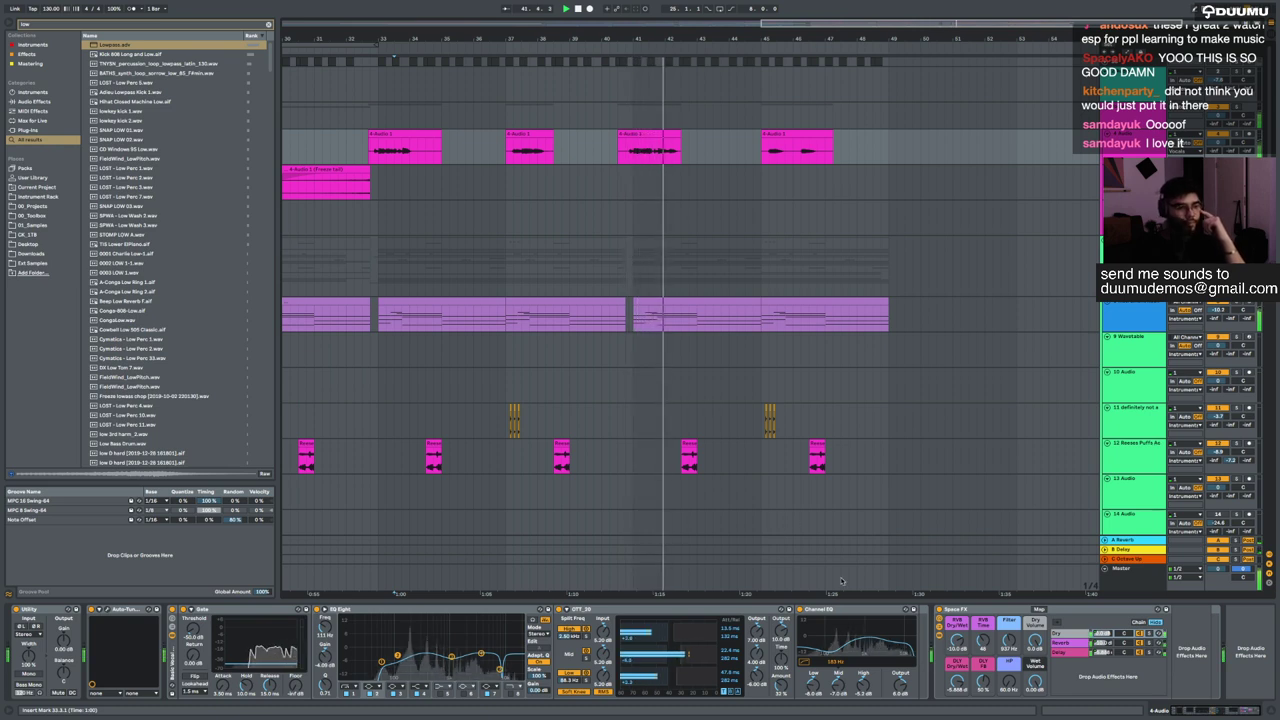
pyautogui.hotkey('ctrl', 'alt', 'l')
# - Stop playback after the clips end at bar 49 and show the whole arrangement down to the percussion tracks
pyautogui.click(727, 199)
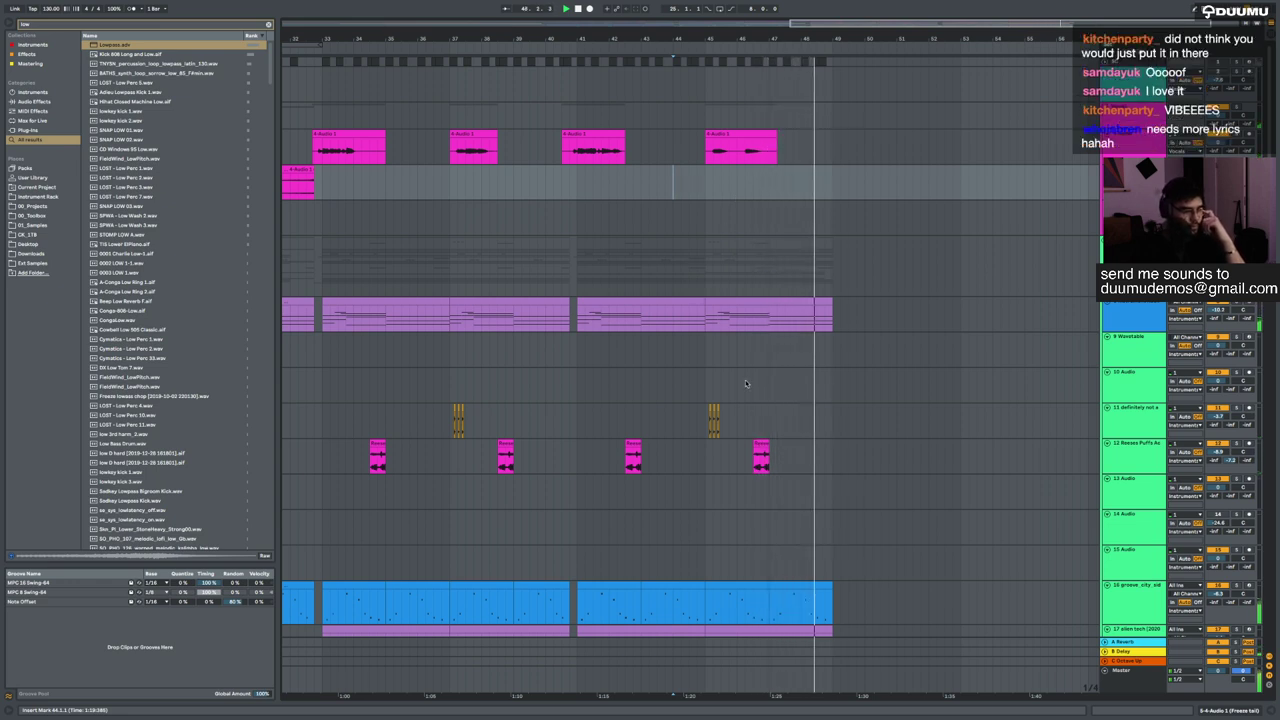
pyautogui.click(833, 219)
pyautogui.press('space')
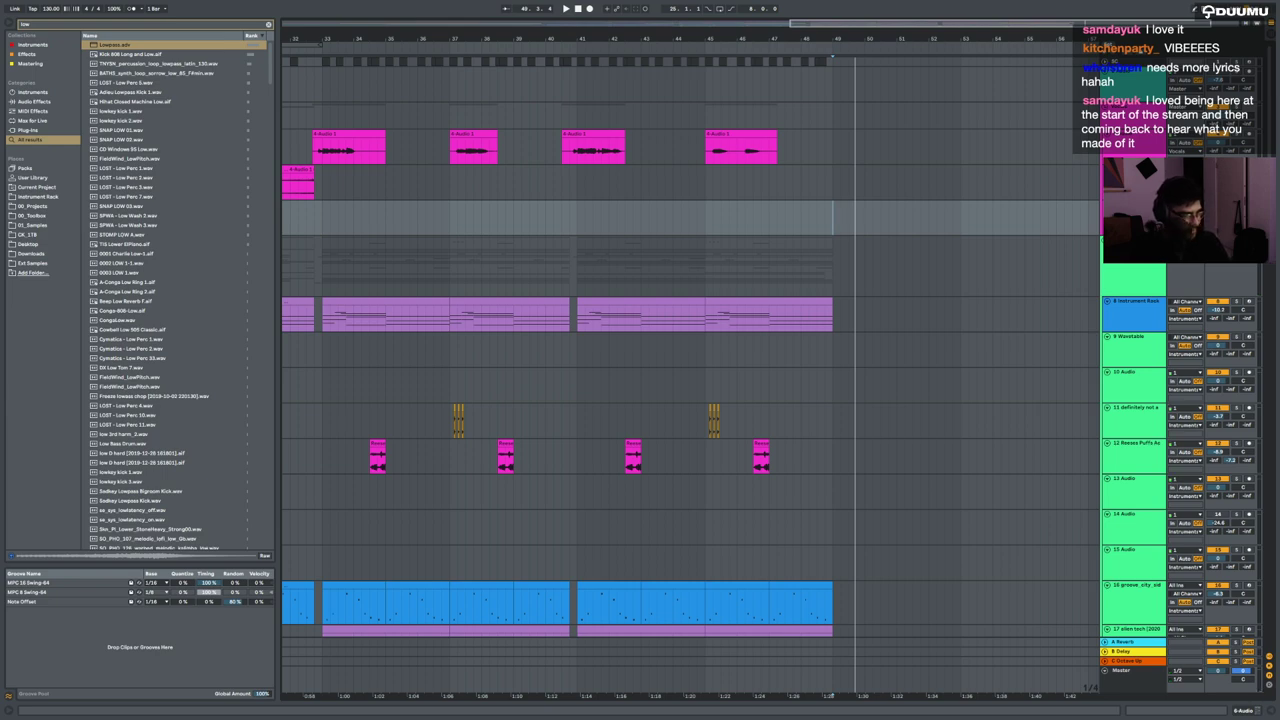
pyautogui.press('w')
pyautogui.scroll(-15, 699, 384)
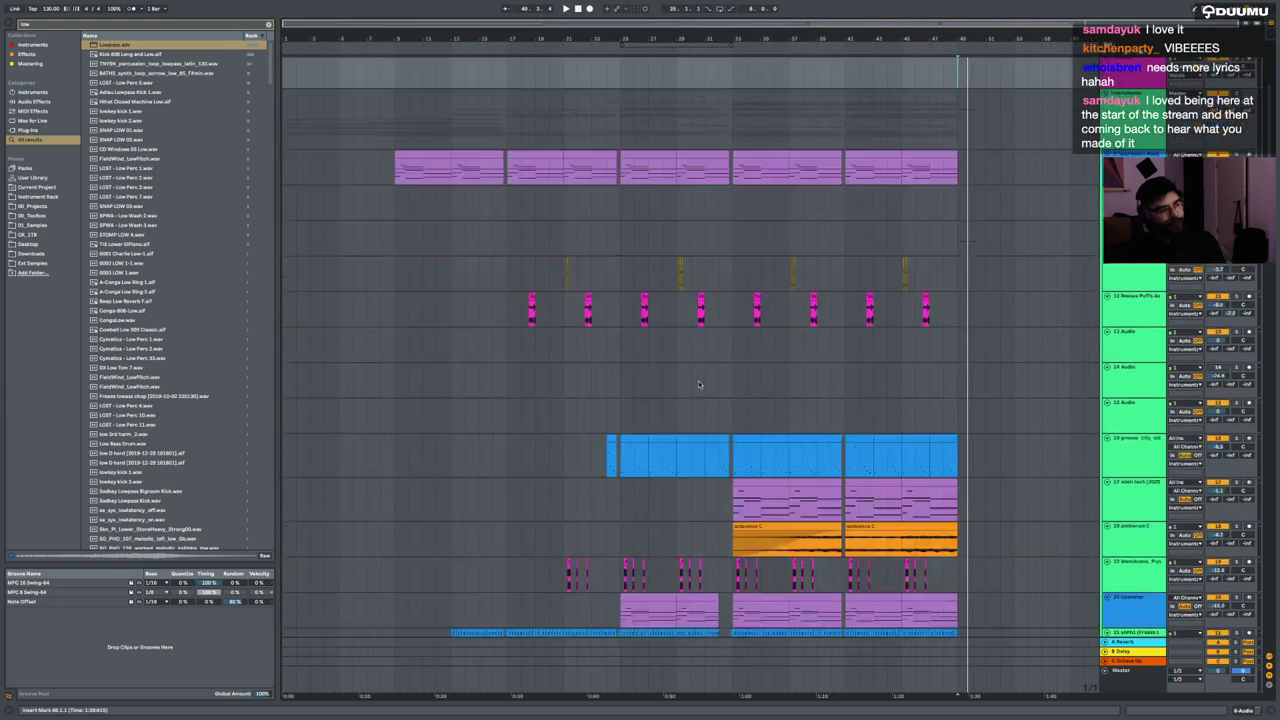
pyautogui.scroll(-4, 698, 384)
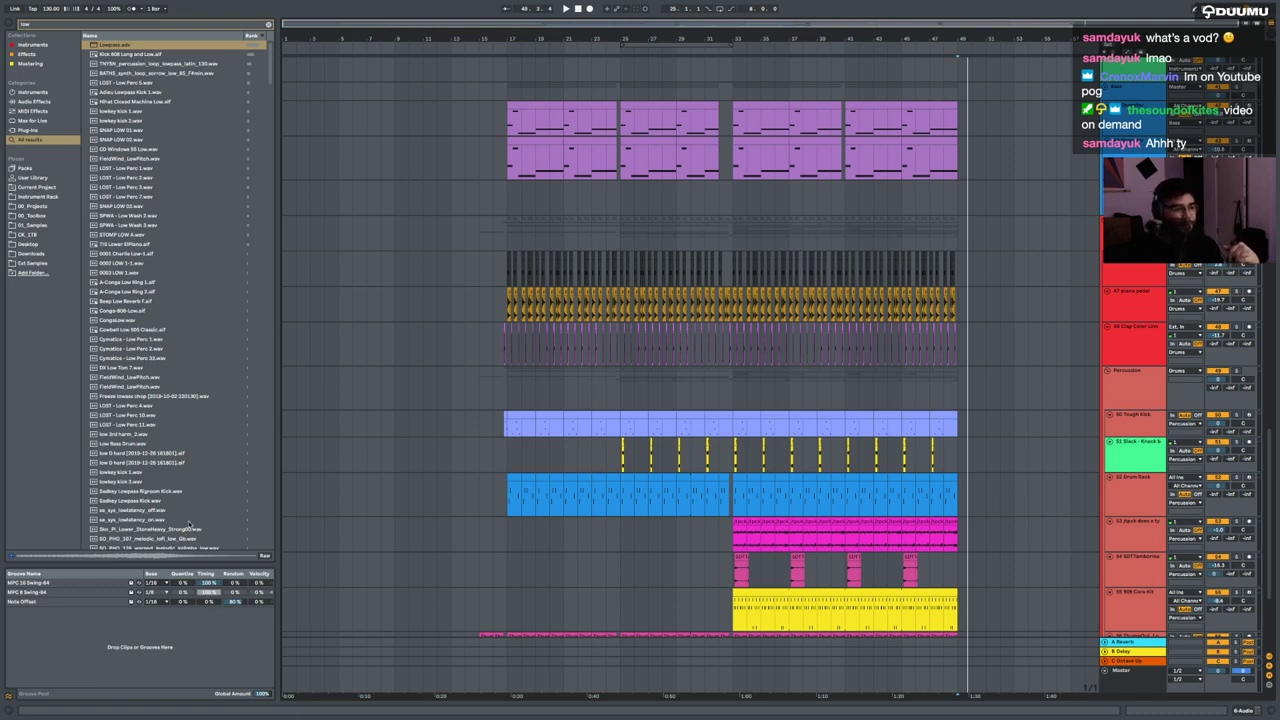
# - Switch to Safari and open the Twitch channel's Video Producer page in a new tab
pyautogui.hotkey('ctrl', 'Left')
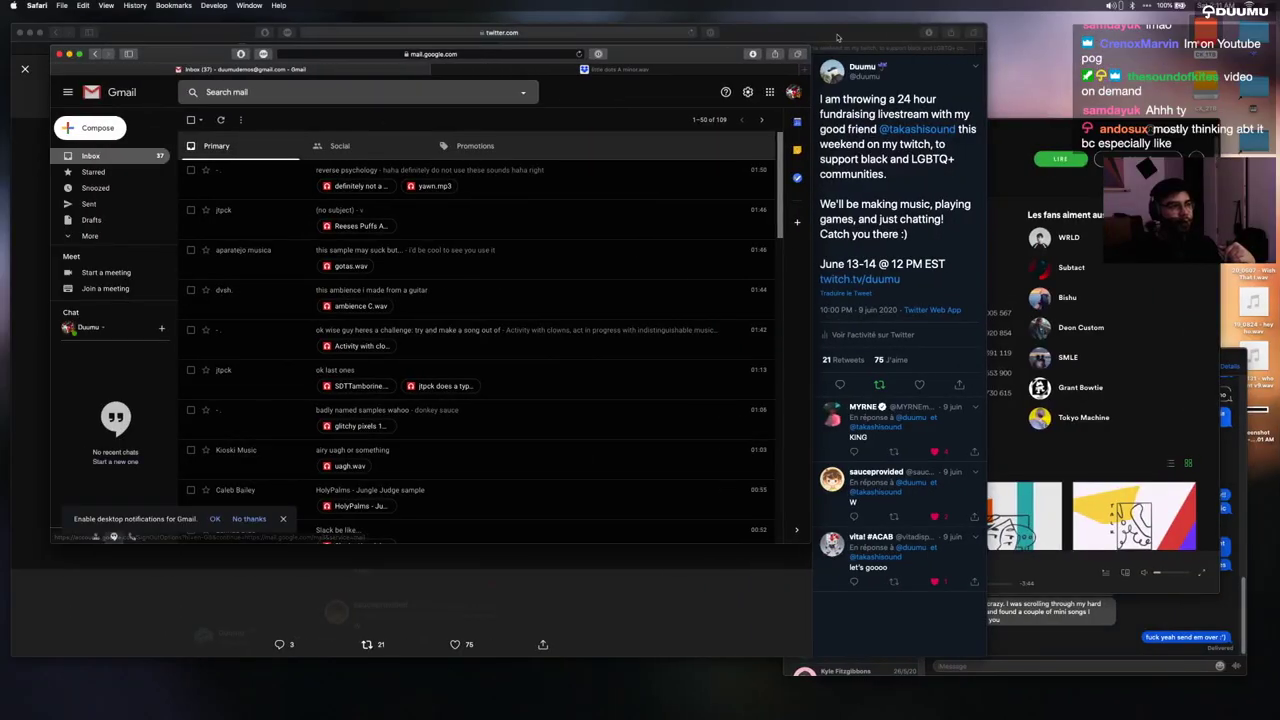
pyautogui.click(838, 37)
pyautogui.click(981, 48)
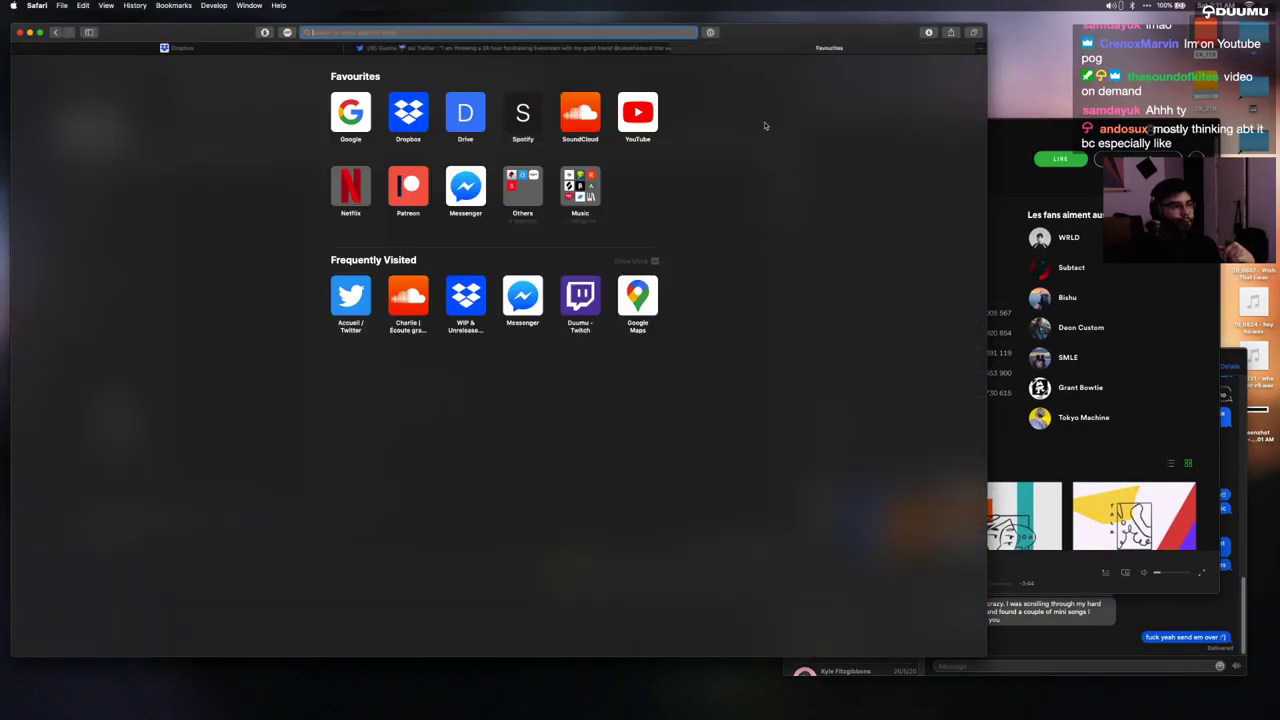
pyautogui.click(581, 292)
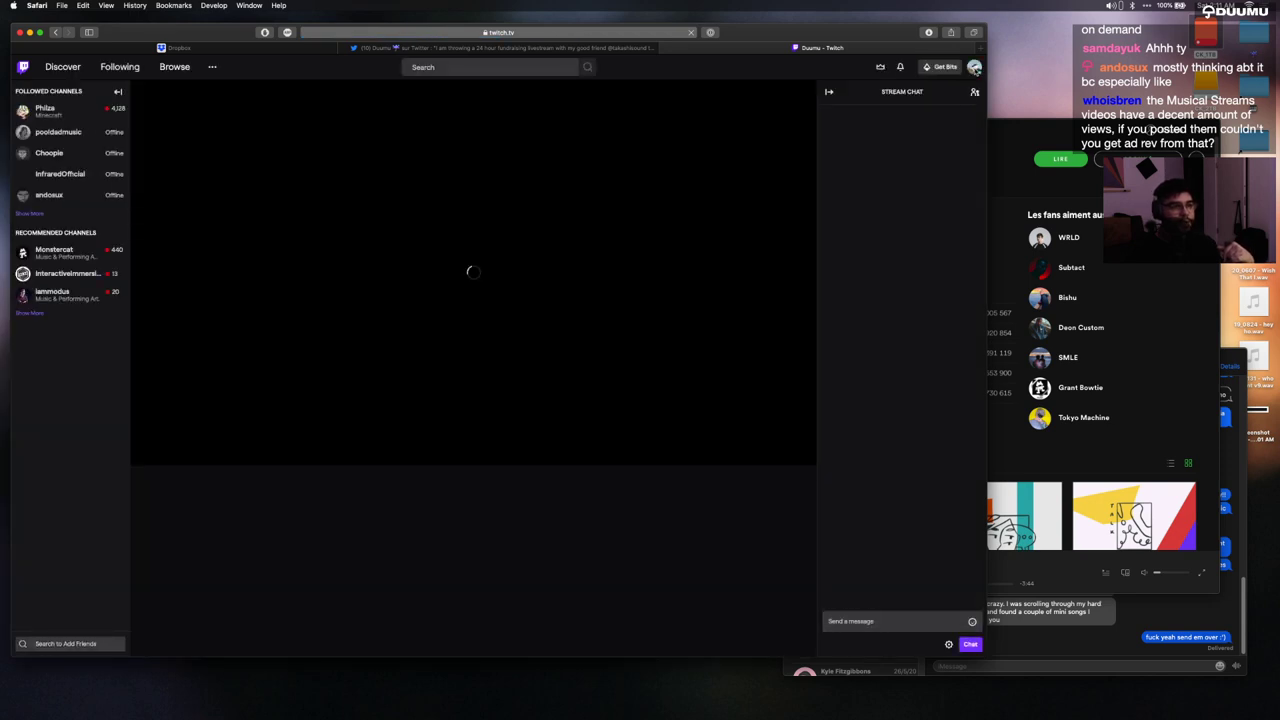
pyautogui.click(972, 70)
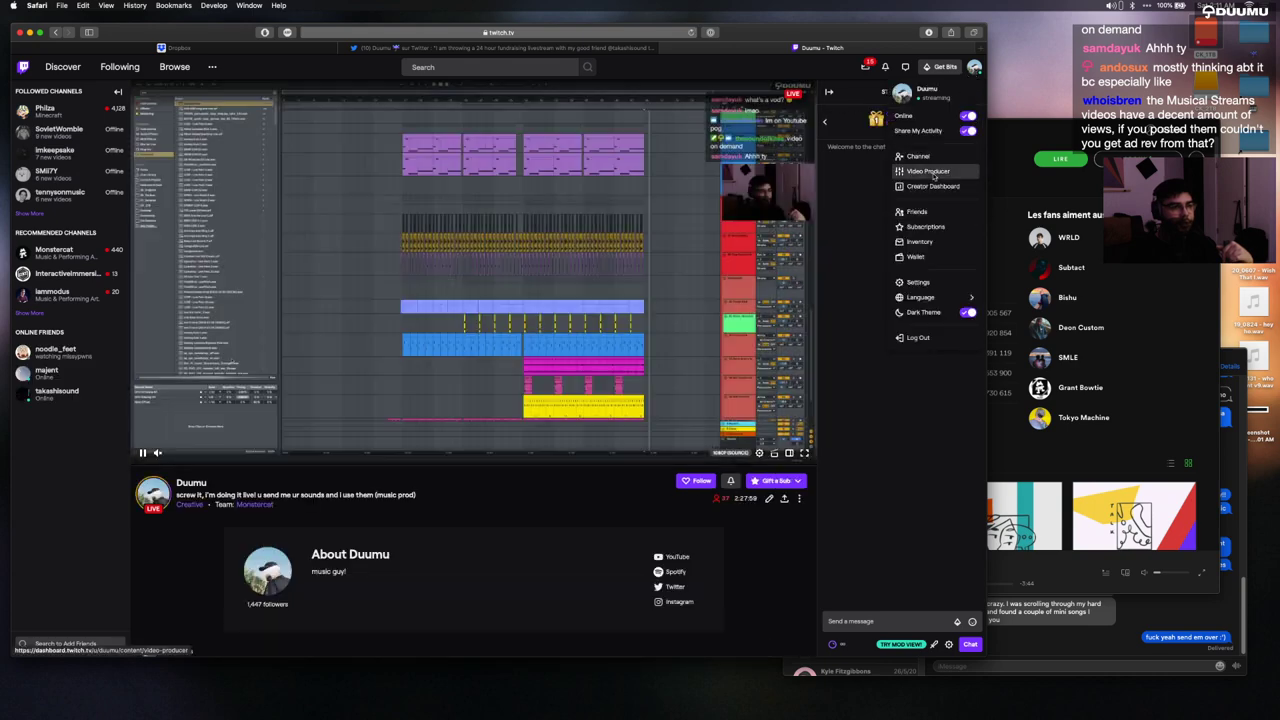
pyautogui.click(934, 174)
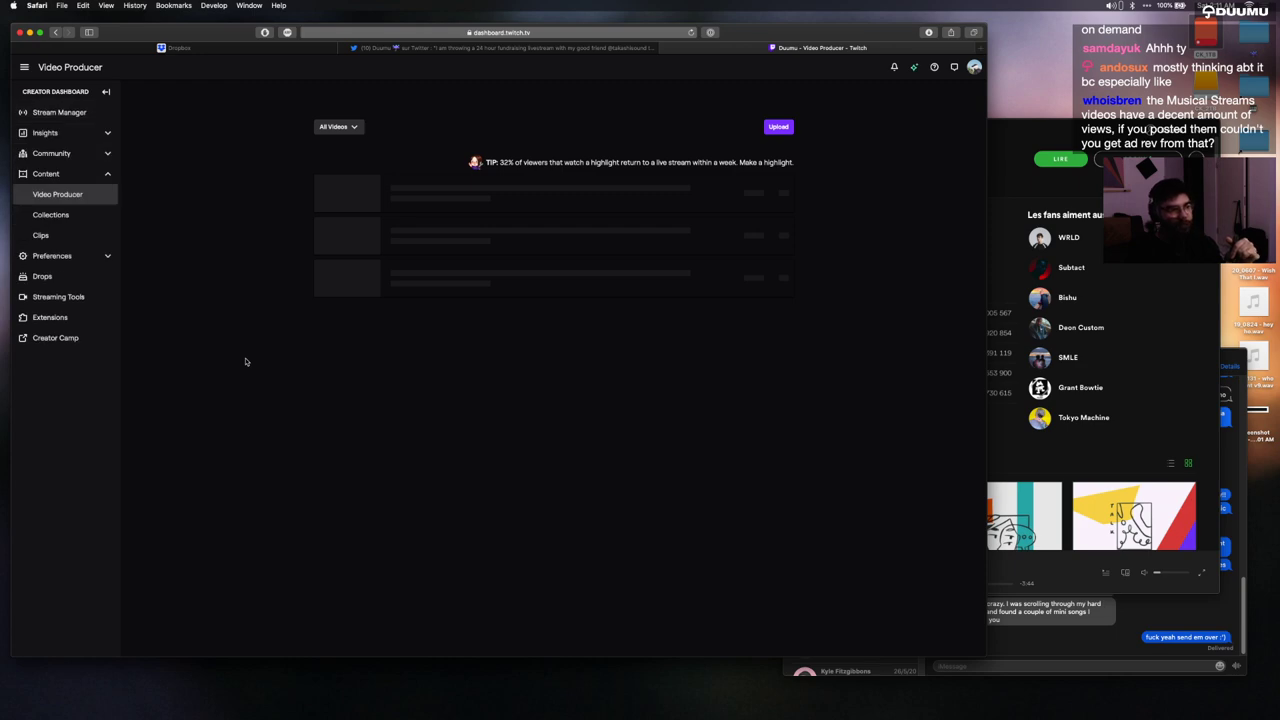
# - Review the list of past broadcasts and highlights in the Video Producer
pyautogui.scroll(-10, 245, 361)
pyautogui.scroll(15, 245, 361)
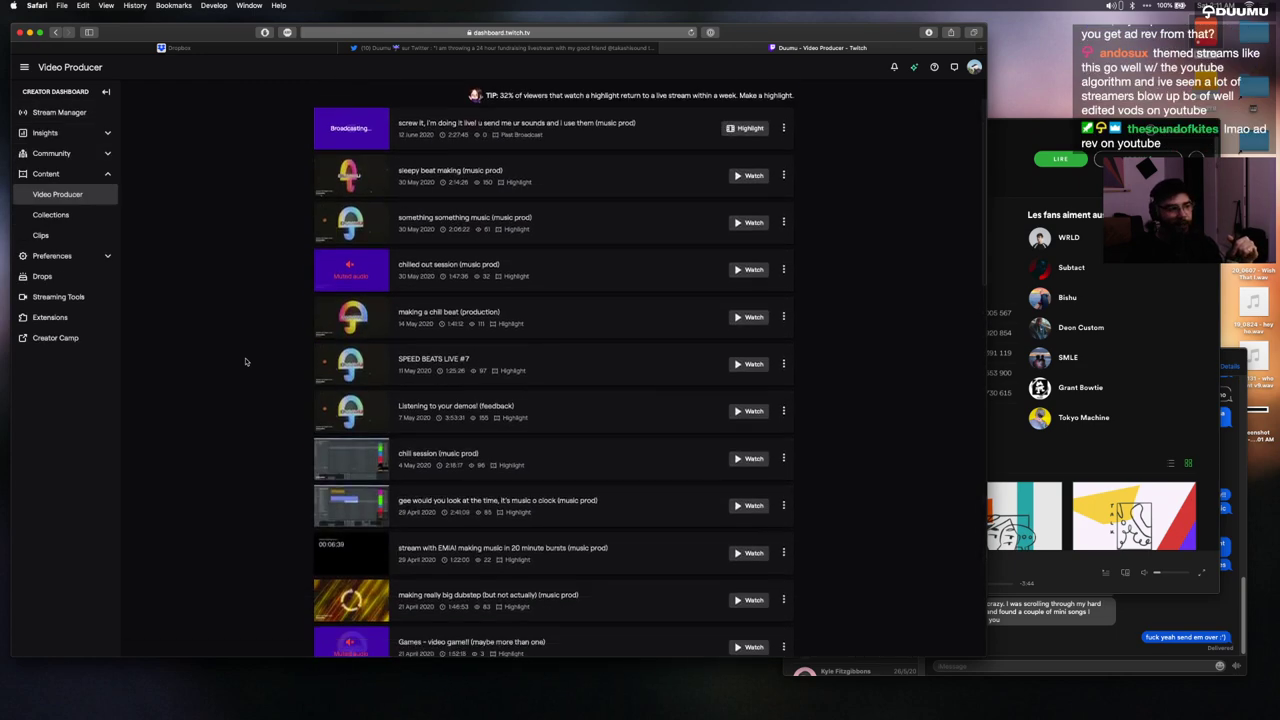
pyautogui.scroll(1, 245, 361)
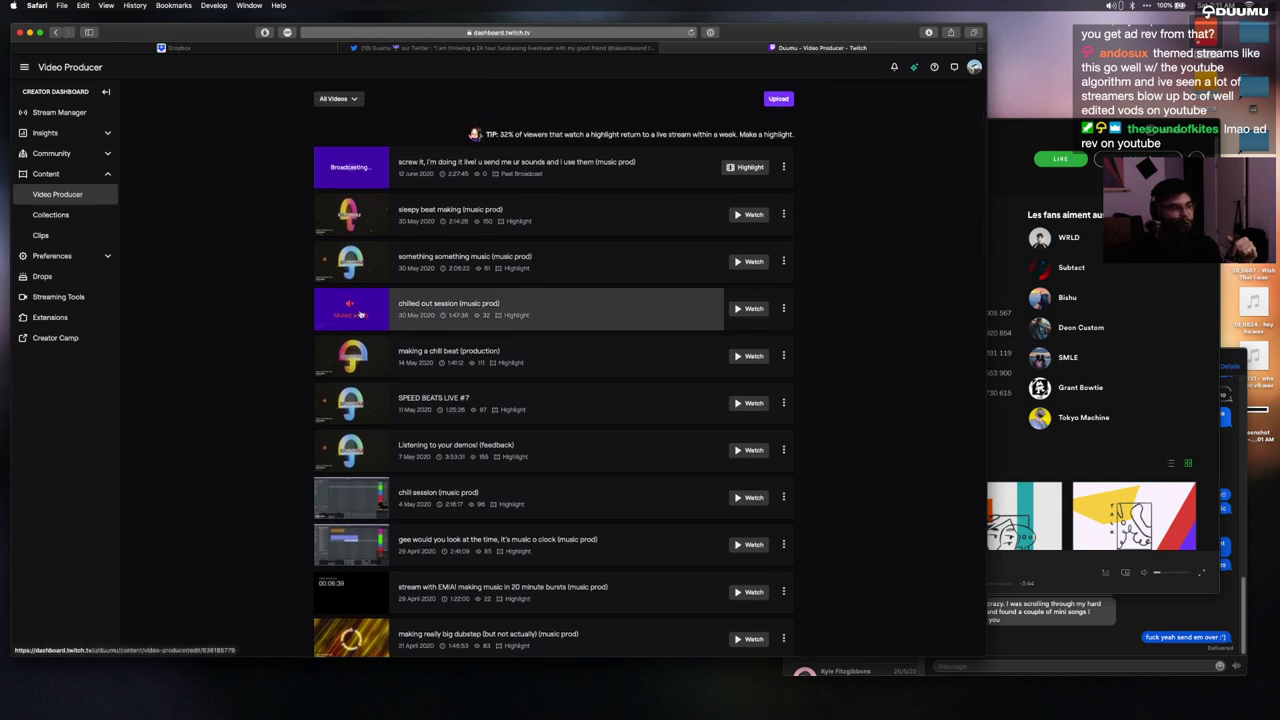
pyautogui.scroll(-5, 246, 323)
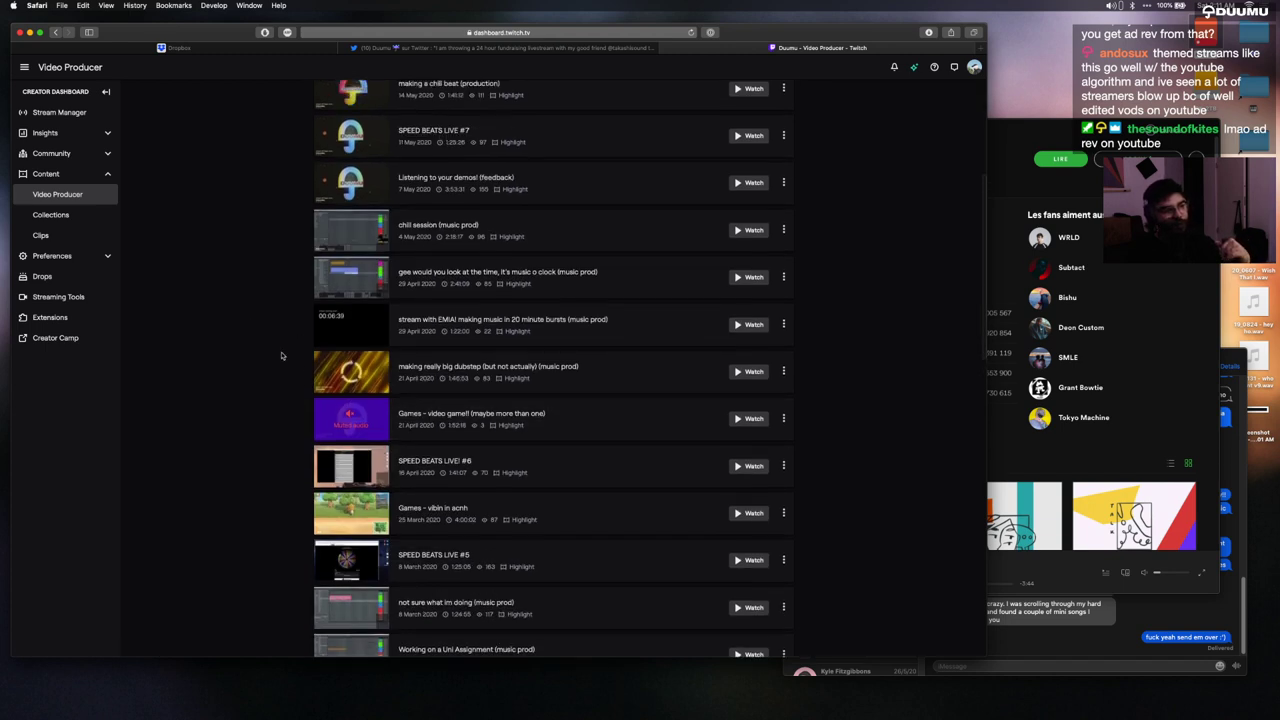
pyautogui.scroll(5, 281, 355)
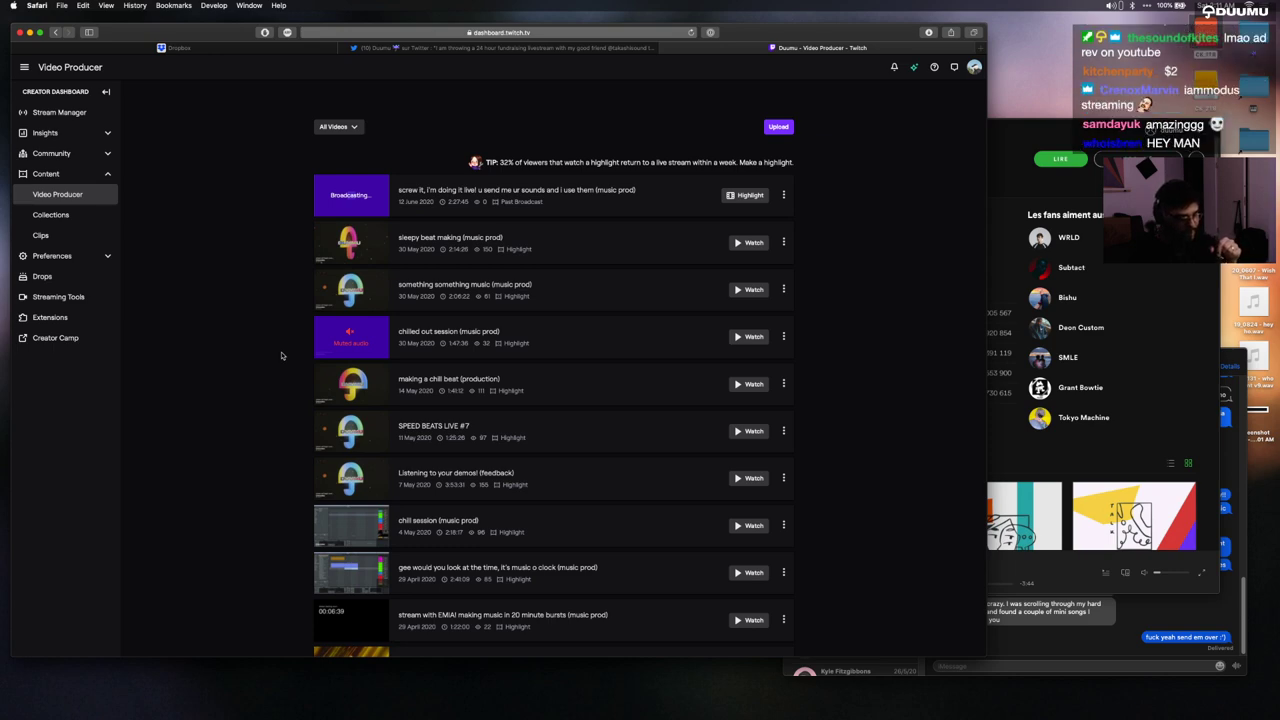
# - Switch back to Ableton Live and look over the arrangement from the vocal tracks to the lowest percussion tracks
pyautogui.hotkey('ctrl', 'Right')
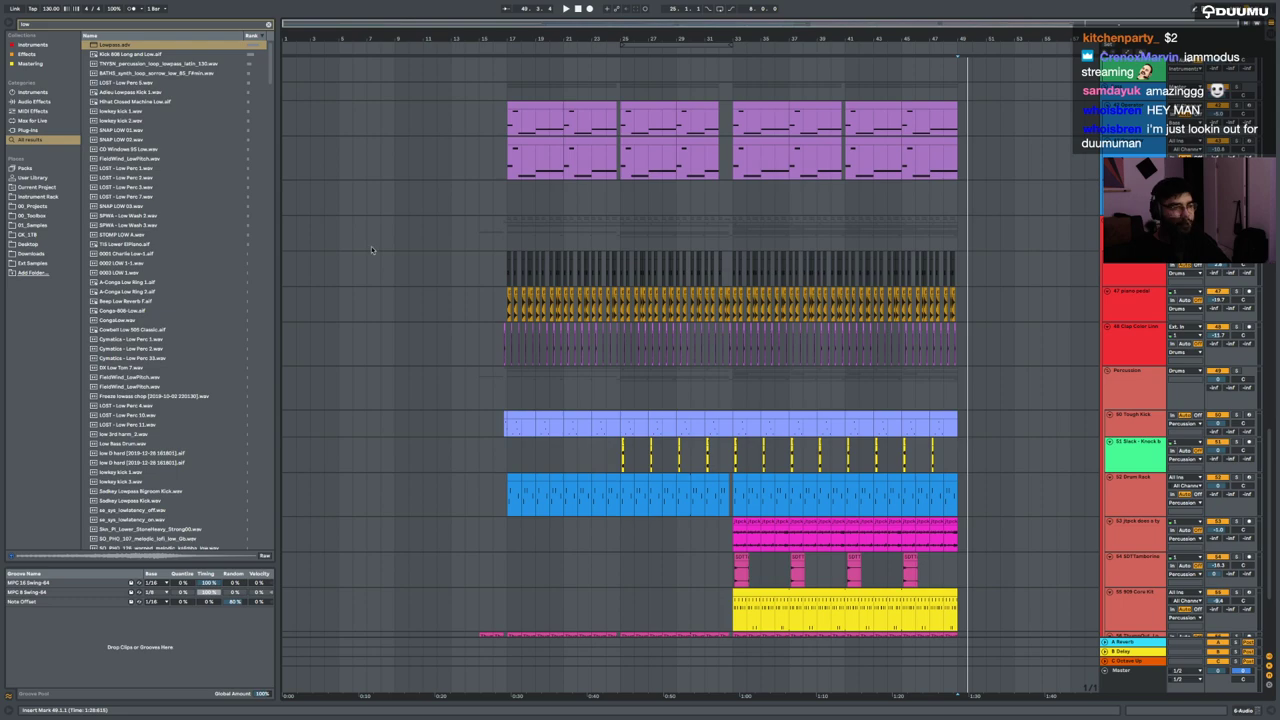
pyautogui.scroll(10, 634, 310)
pyautogui.scroll(-12, 634, 310)
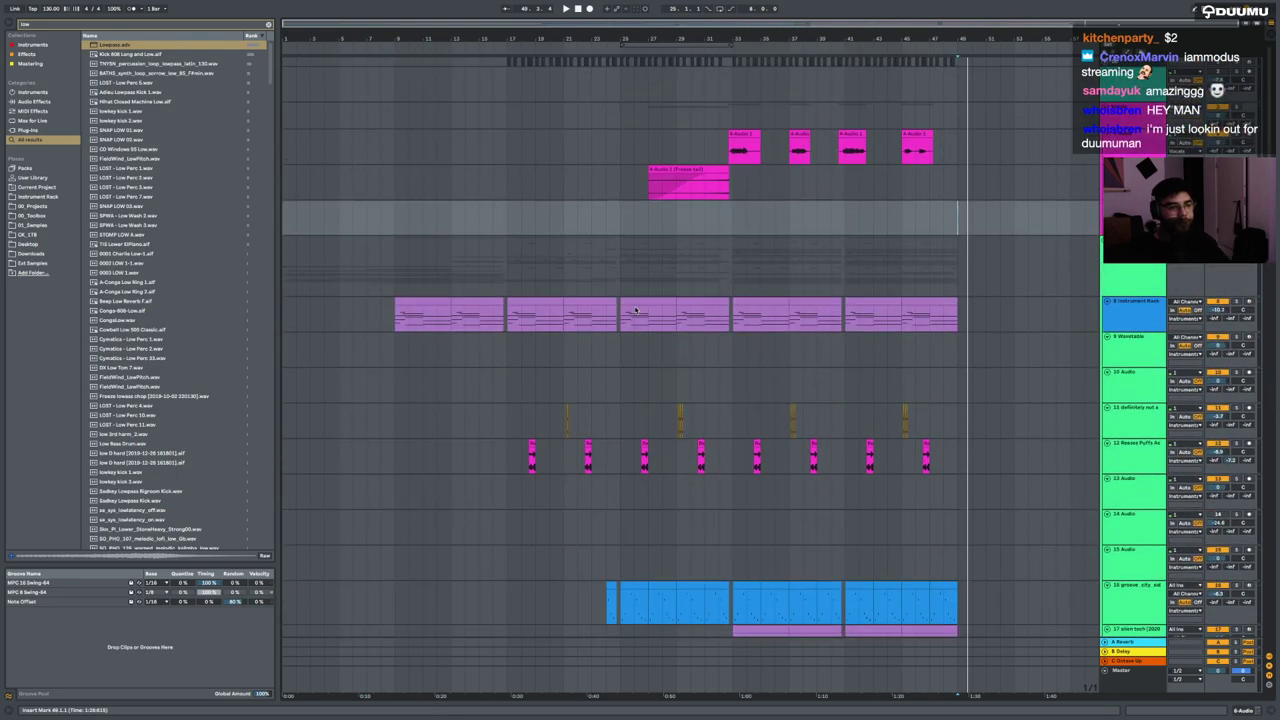
pyautogui.scroll(-1, 634, 308)
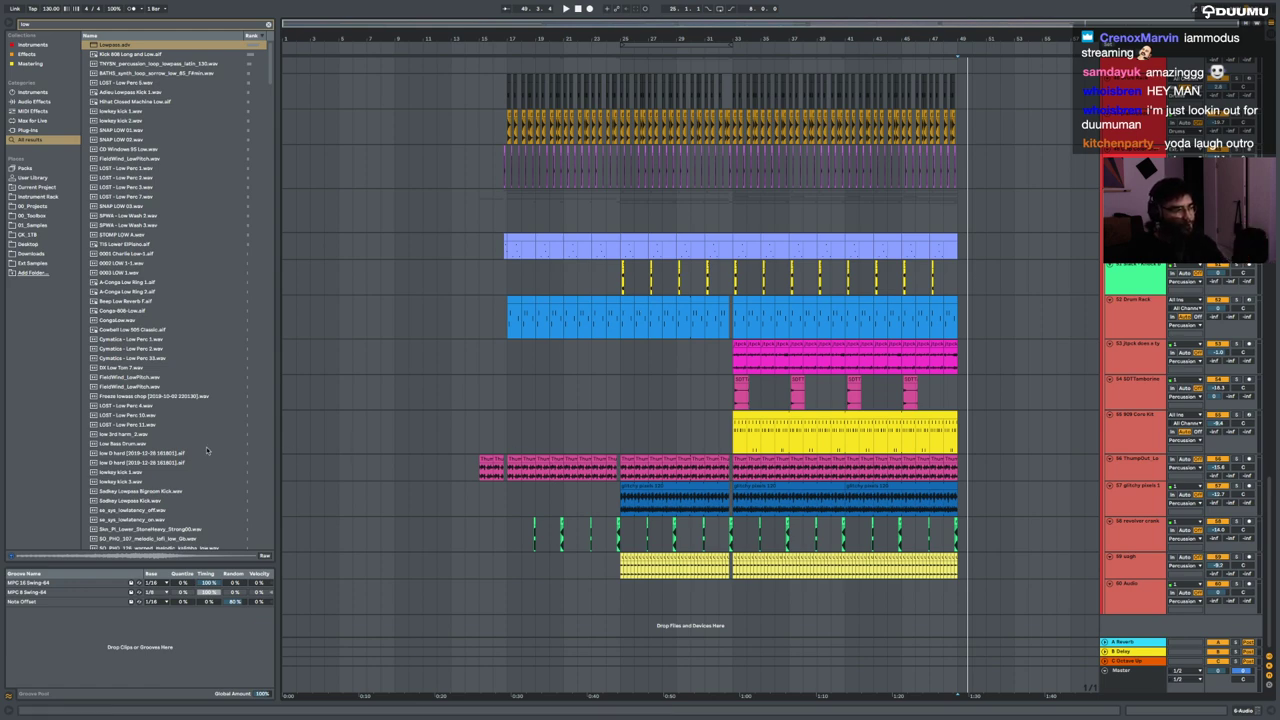
# - Clear the browser search in the Downloads folder and place yoda laugh.mp3 on the empty bottom audio track at bar 48
pyautogui.scroll(-10, 122, 271)
pyautogui.click(34, 253)
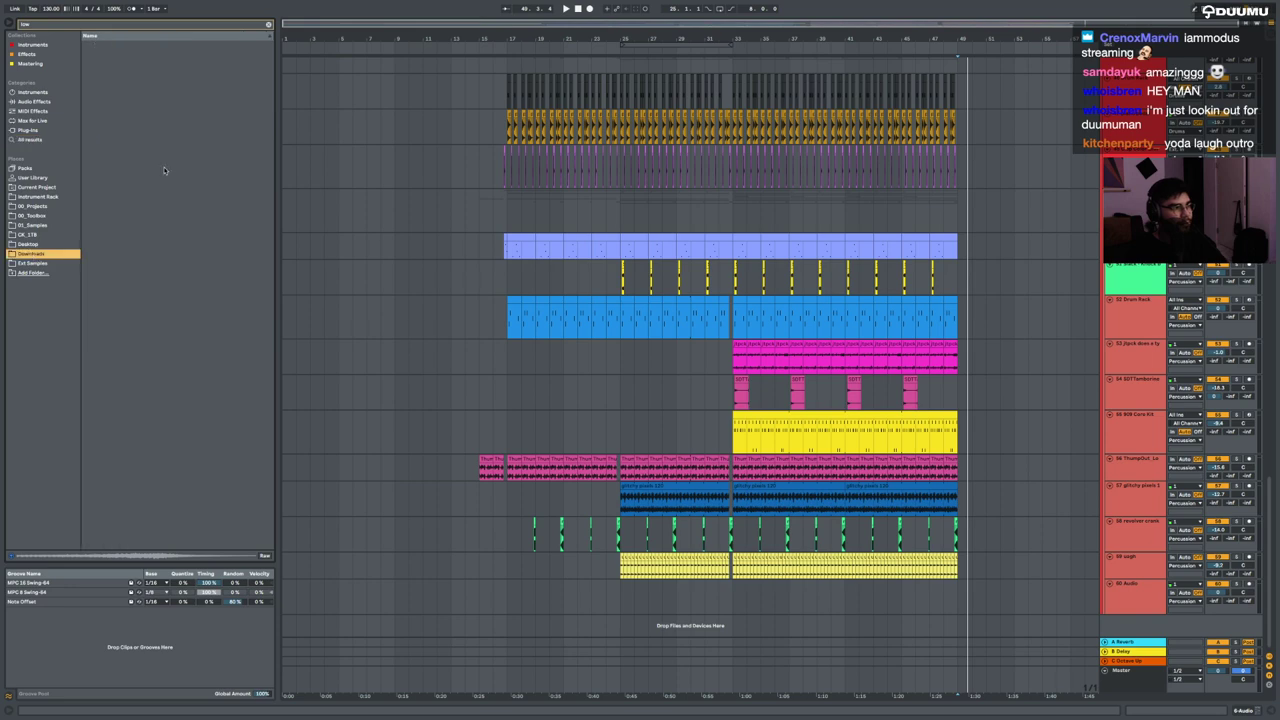
pyautogui.click(270, 23)
pyautogui.moveTo(118, 548); pyautogui.dragTo(950, 597)
pyautogui.scroll(5, 950, 597)
# - Turn off warping for the yoda laugh clip and hide its clip view
pyautogui.doubleClick(984, 585)
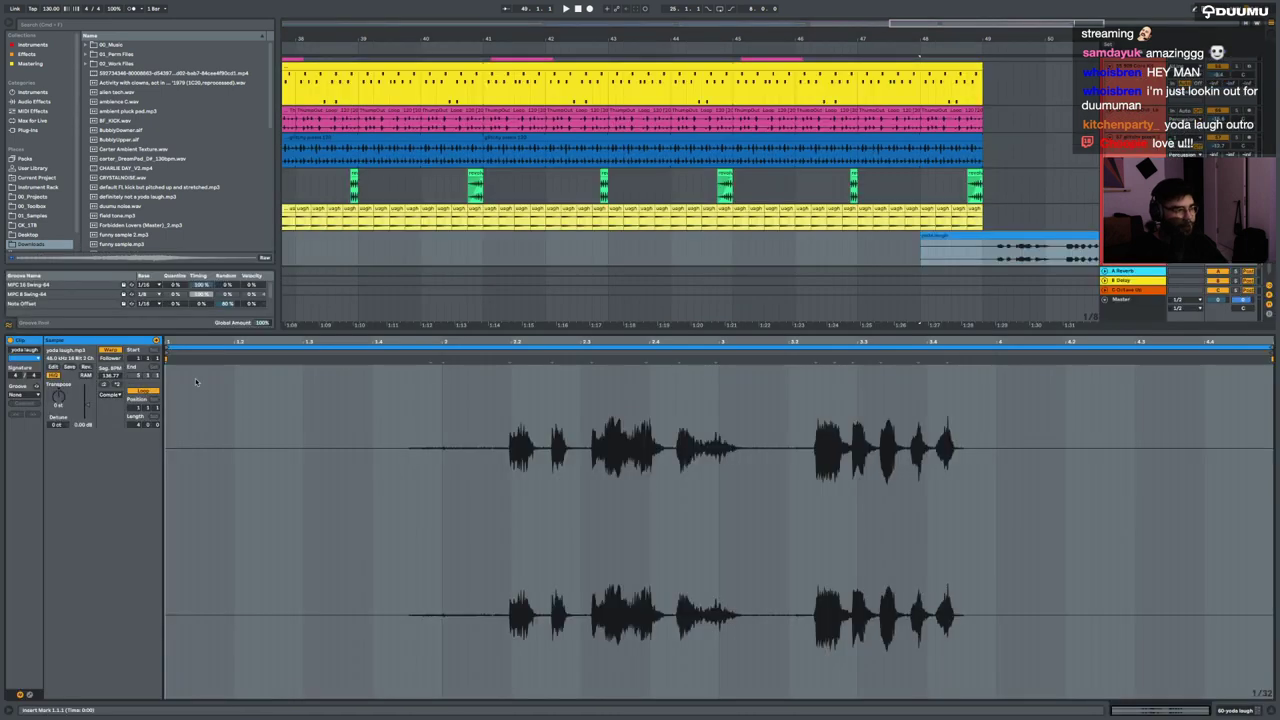
pyautogui.click(111, 351)
pyautogui.click(1021, 257)
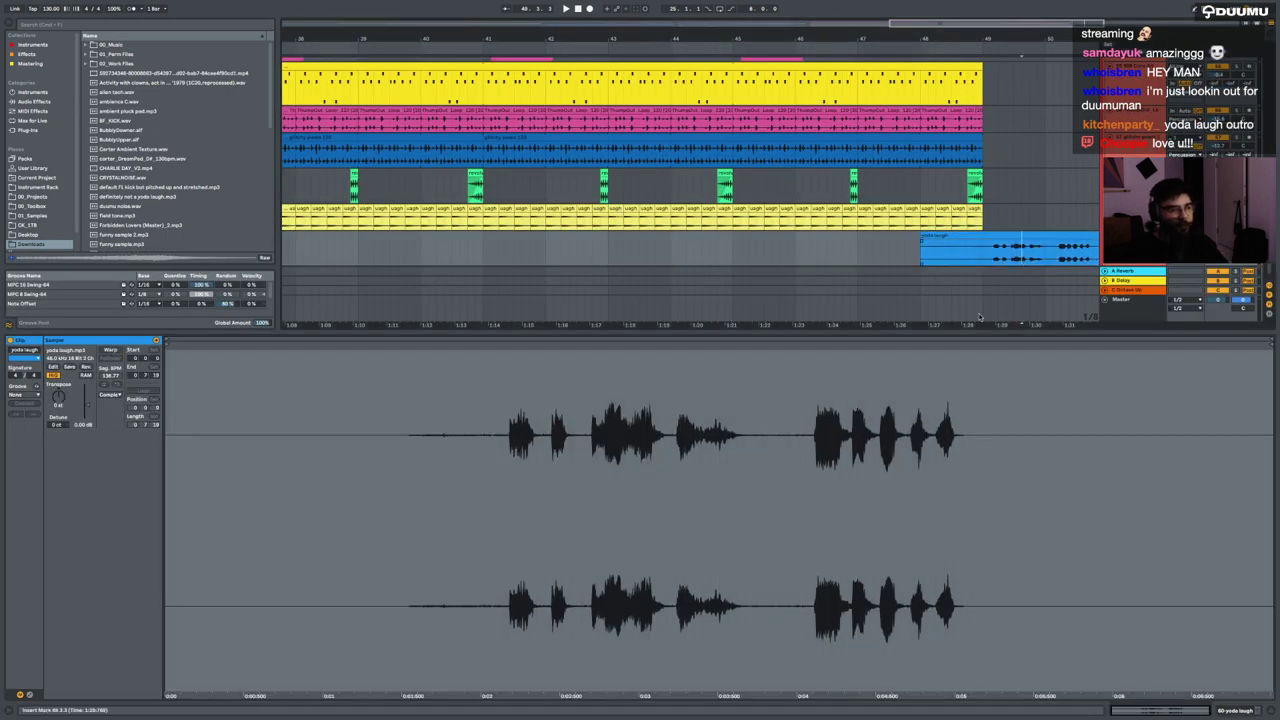
pyautogui.press('super+alt+l')
# - Examine the whole arrangement across the percussion and instrument tracks, ending at the yoda laugh track
pyautogui.scroll(3, 936, 338)
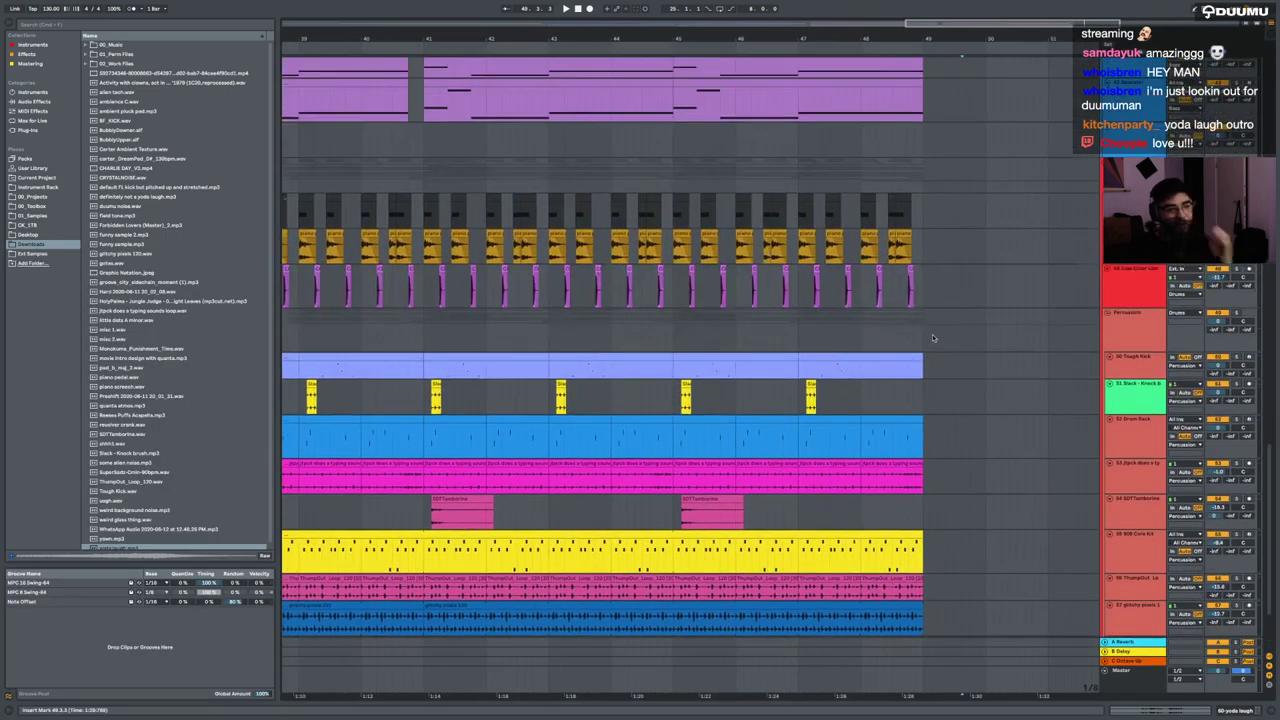
pyautogui.scroll(-3, 933, 338)
pyautogui.scroll(-3, 933, 338)
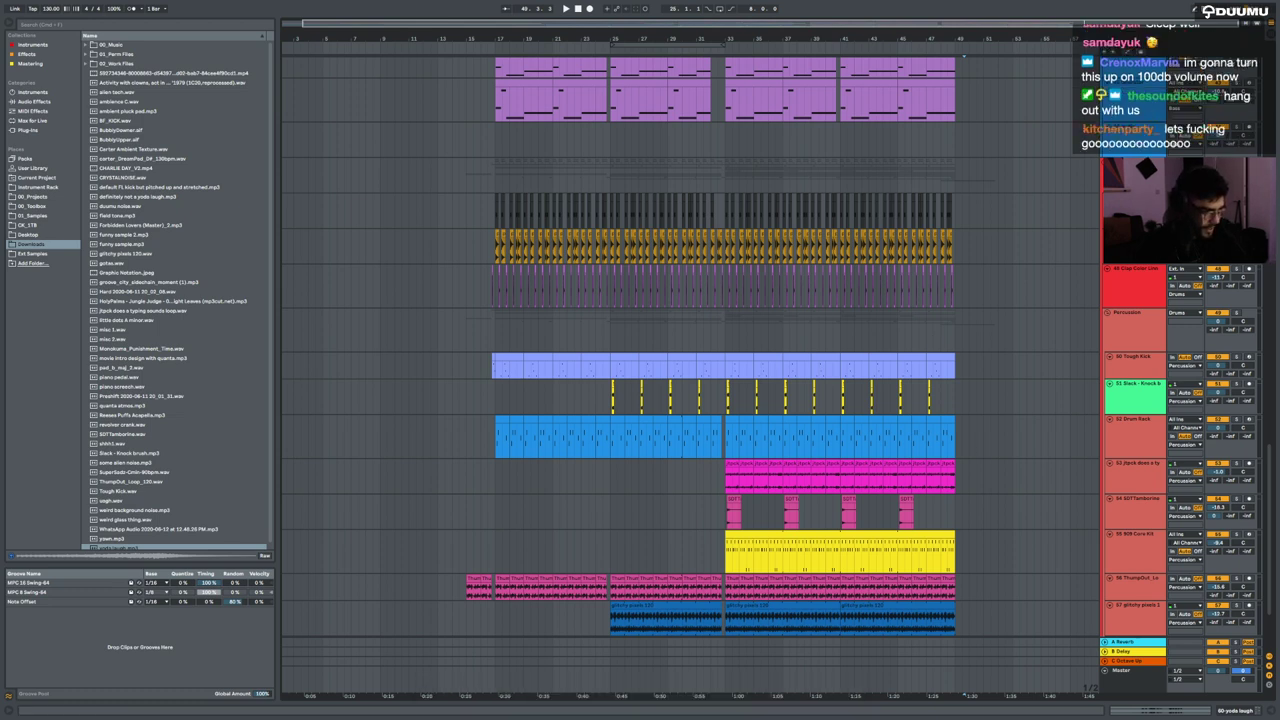
pyautogui.hotkey('ctrl', 'Up')
pyautogui.hotkey('ctrl', 'Up')
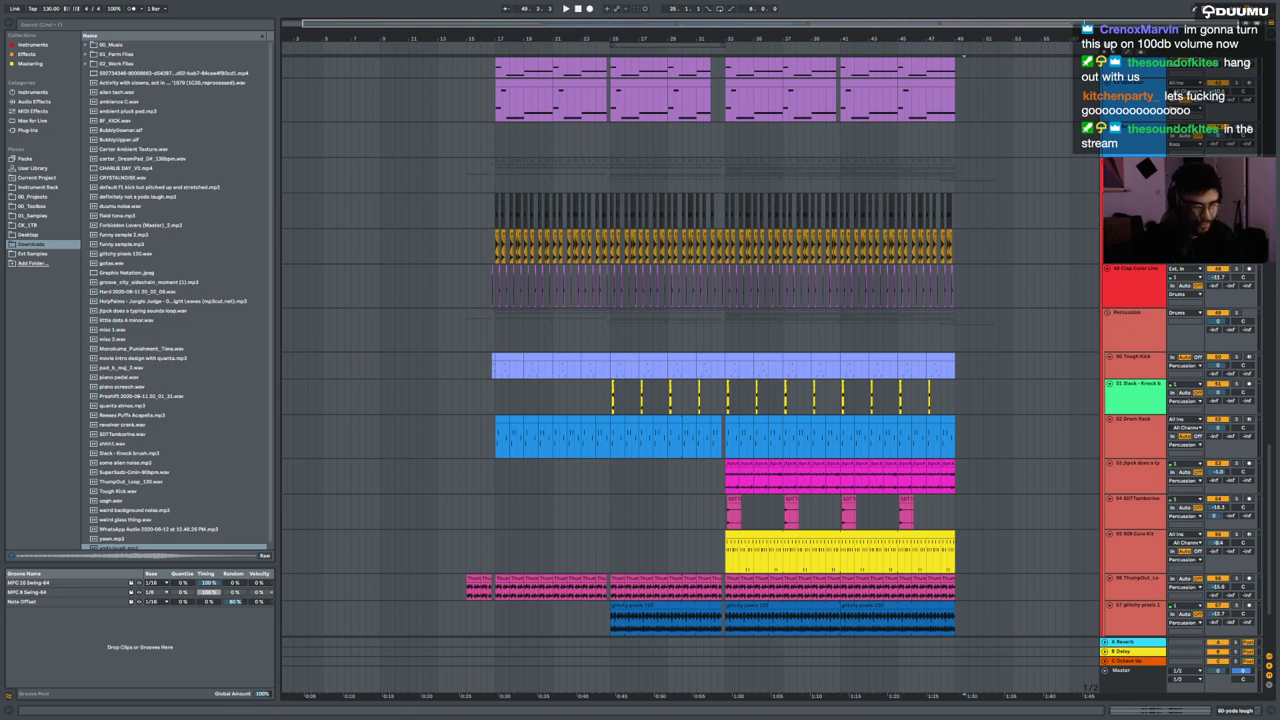
pyautogui.scroll(15, 769, 410)
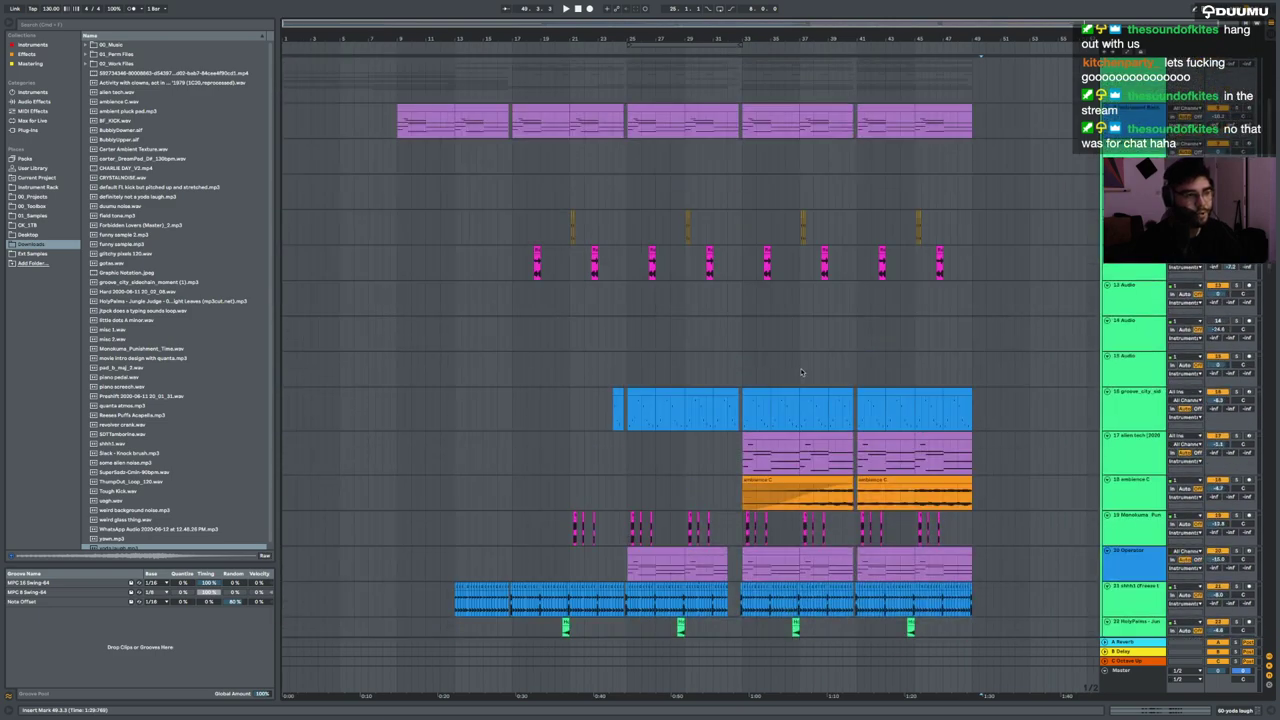
pyautogui.scroll(15, 801, 372)
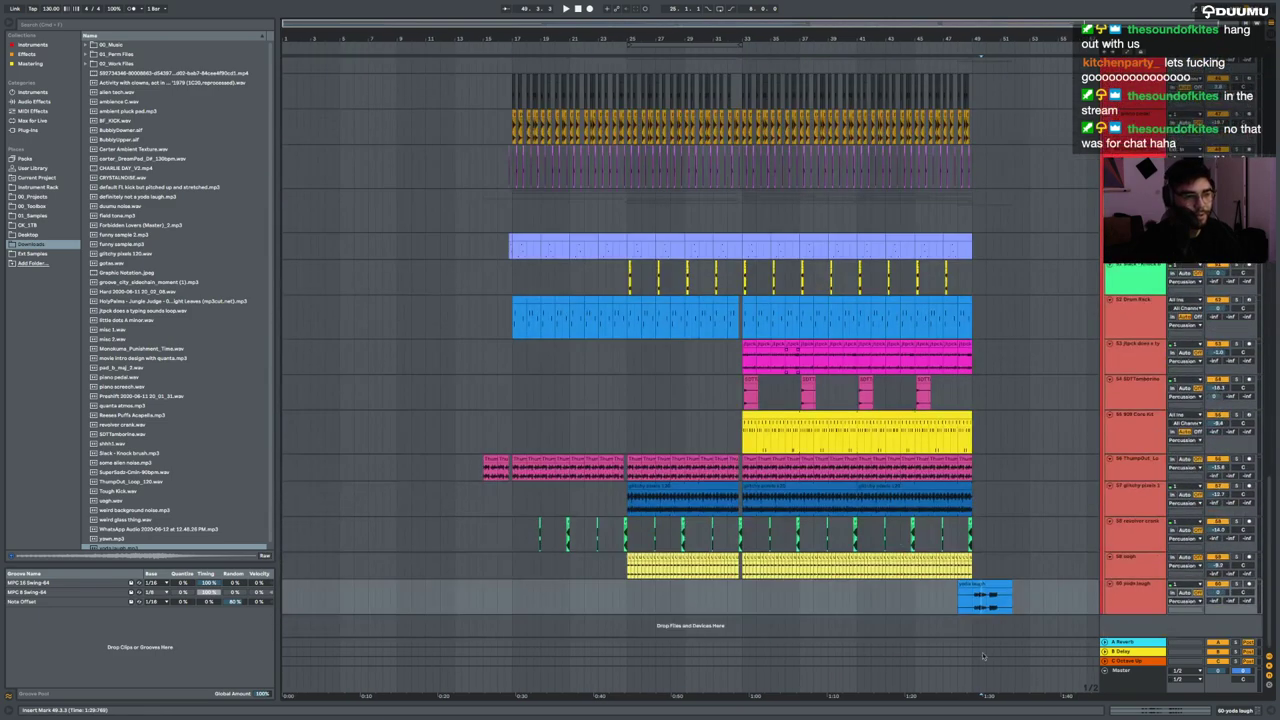
# - Shift the yoda laugh clip slightly later within bar 48 and set the insert marker at the start of the arrangement
pyautogui.click(978, 585)
pyautogui.scroll(5, 985, 586)
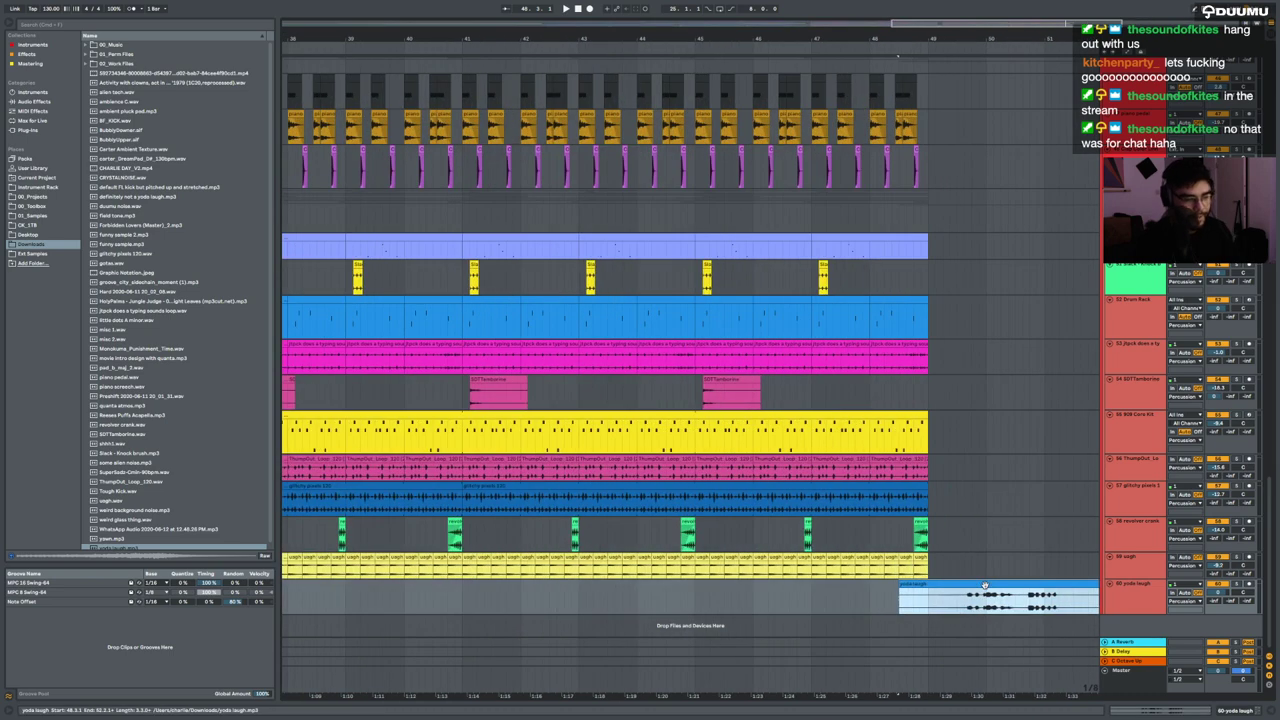
pyautogui.scroll(-5, 981, 592)
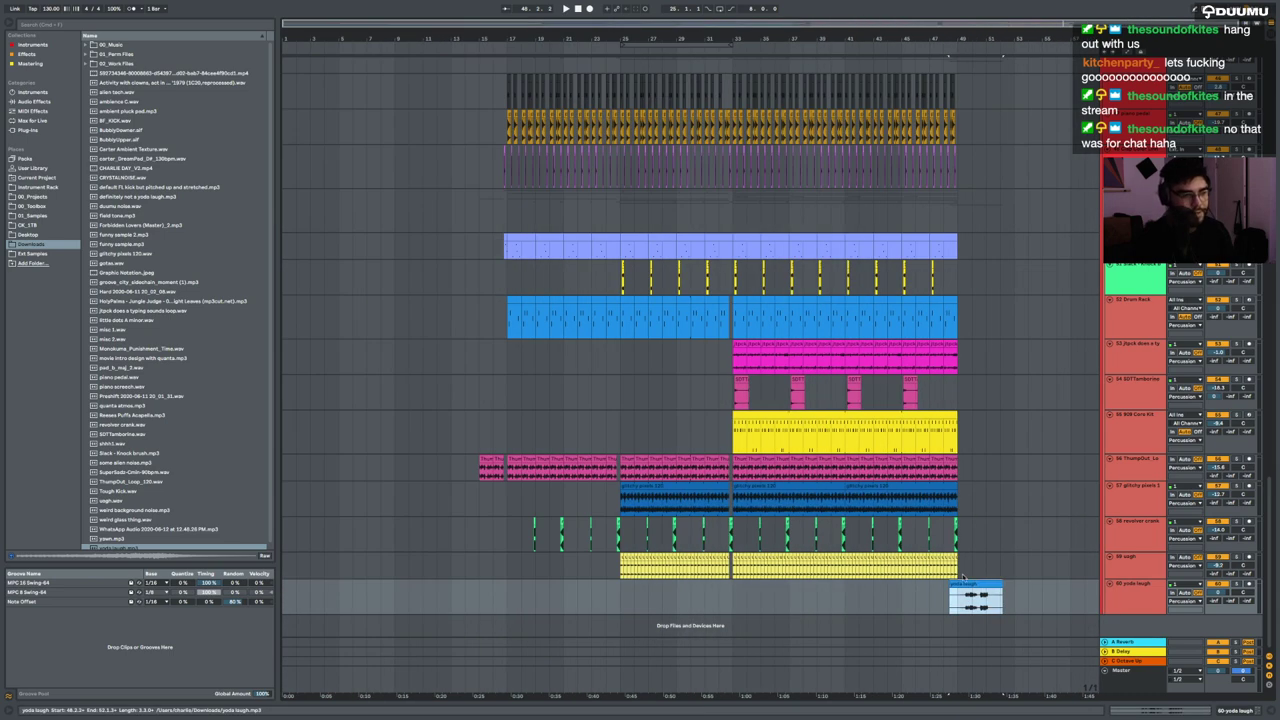
pyautogui.click(283, 471)
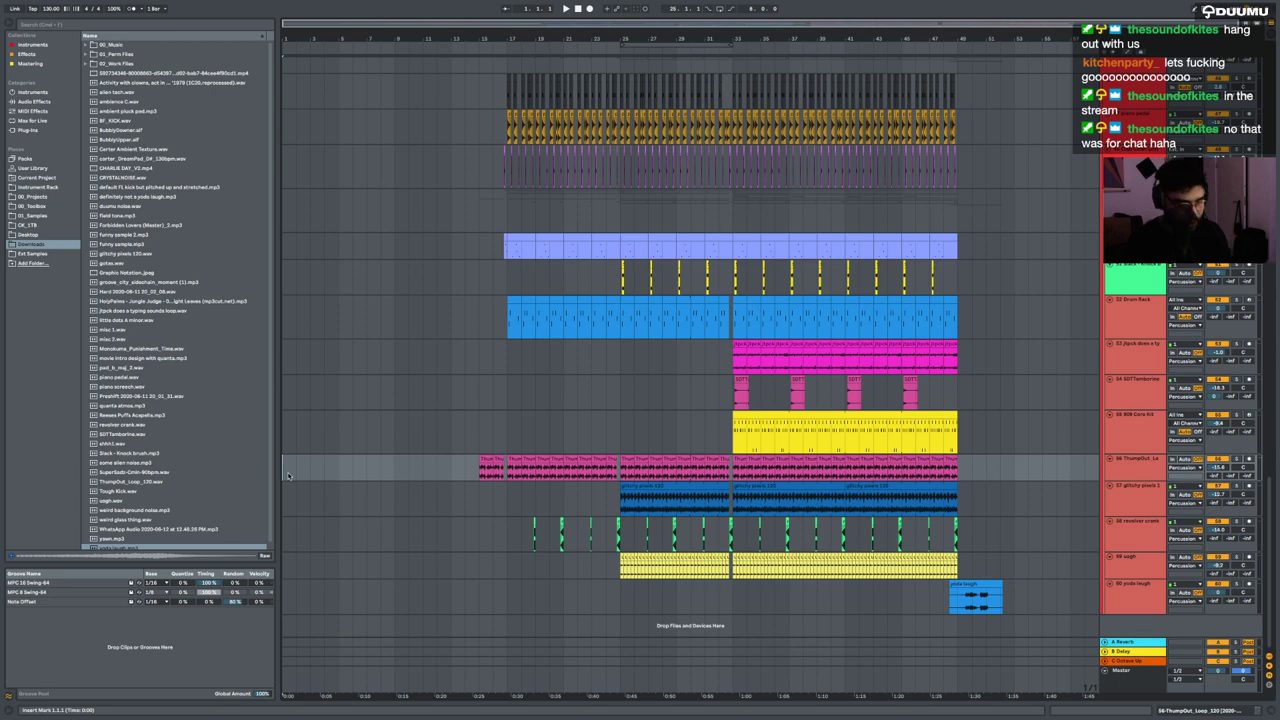